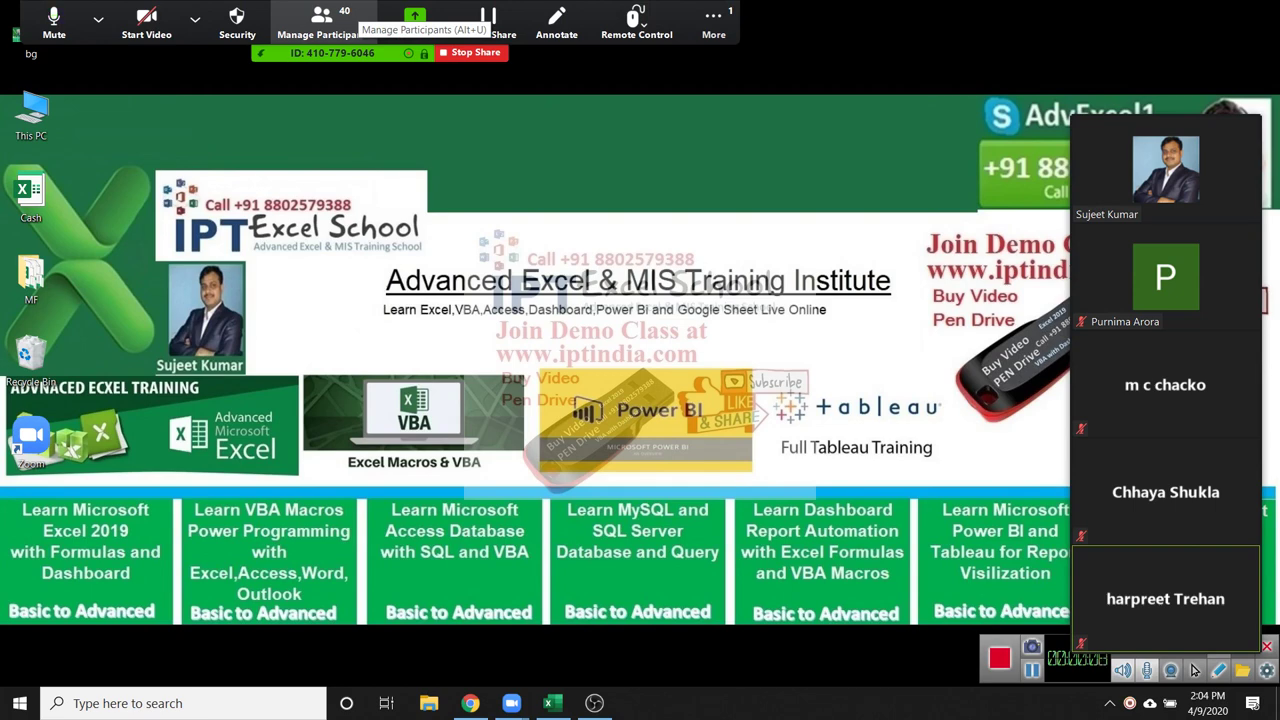
# Review the Zoom participant list, close it, and switch to the blank Excel workbook
pyautogui.click(322, 20)
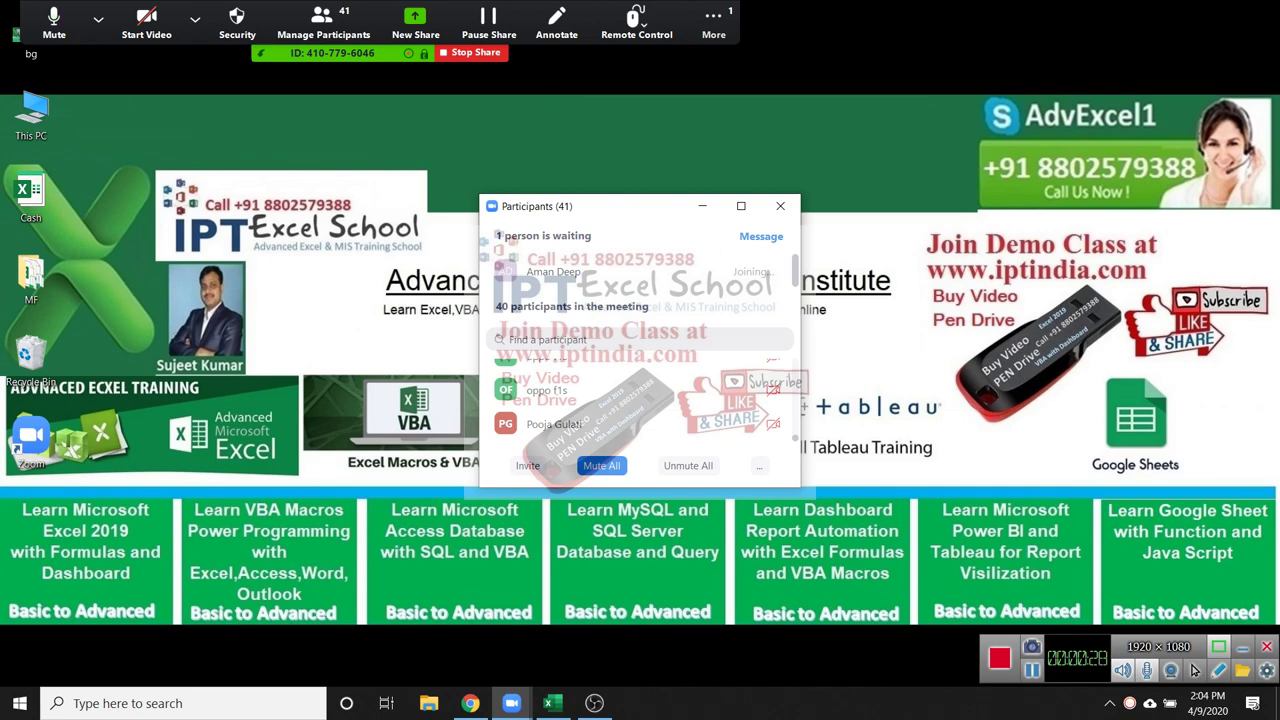
pyautogui.click(780, 205)
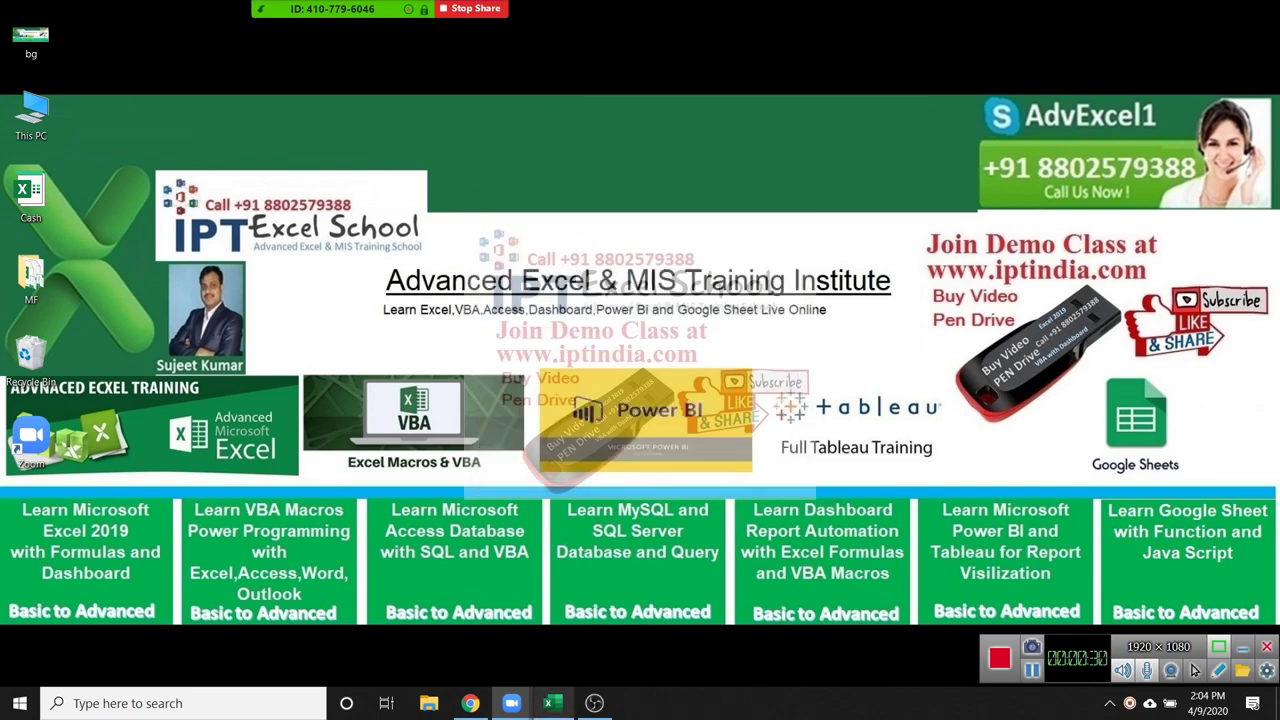
pyautogui.hotkey('alt', 'Tab')
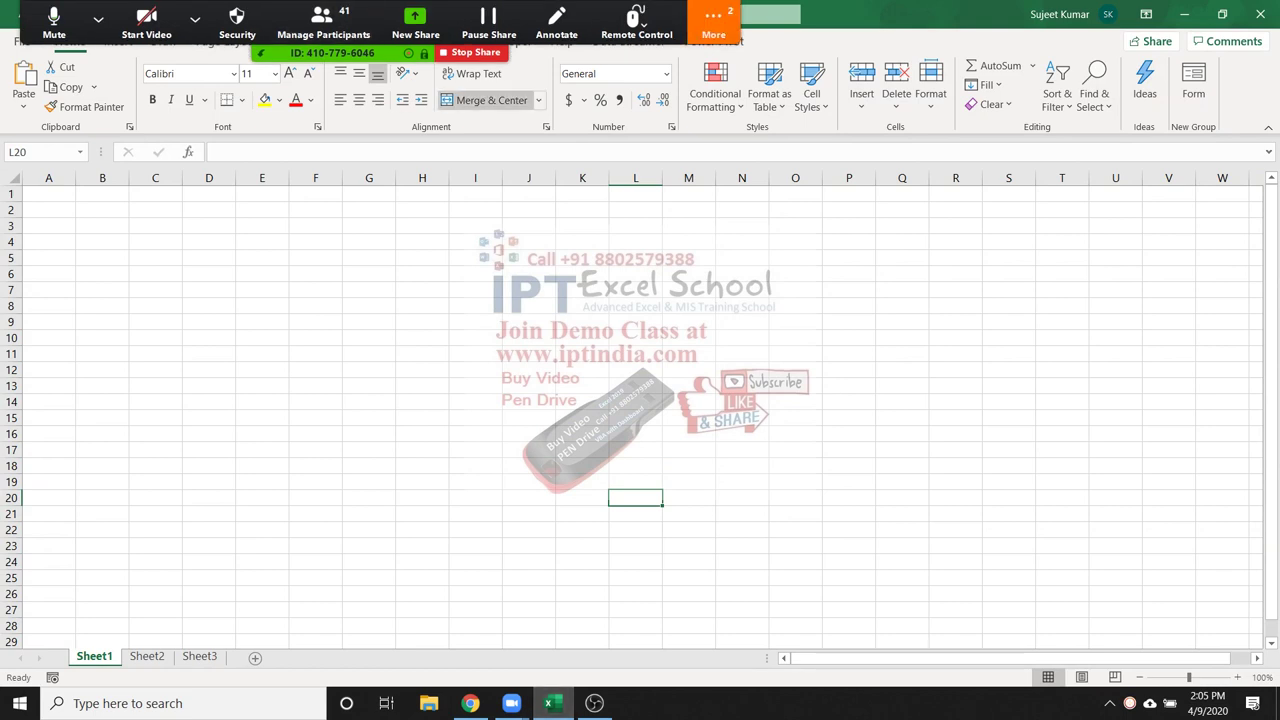
pyautogui.click(713, 20)
pyautogui.hotkey('alt', 'h')
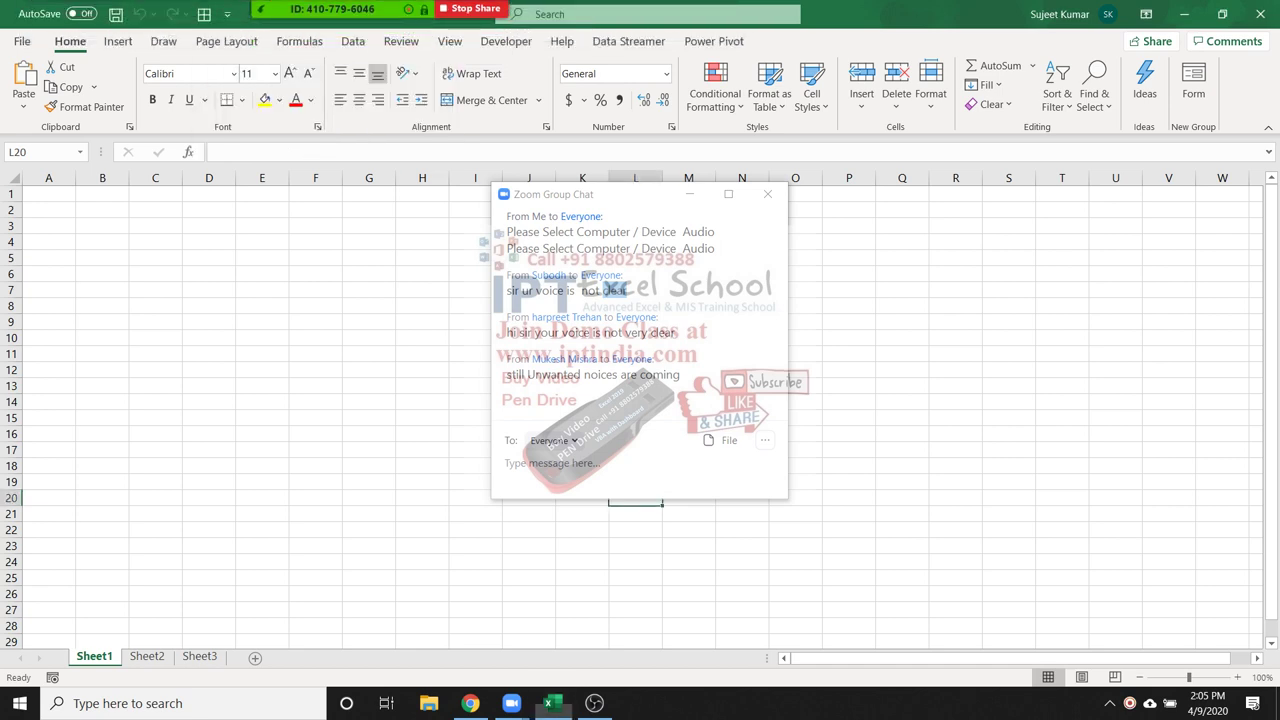
pyautogui.hotkey('alt', 'h')
pyautogui.hotkey('alt', 'u')
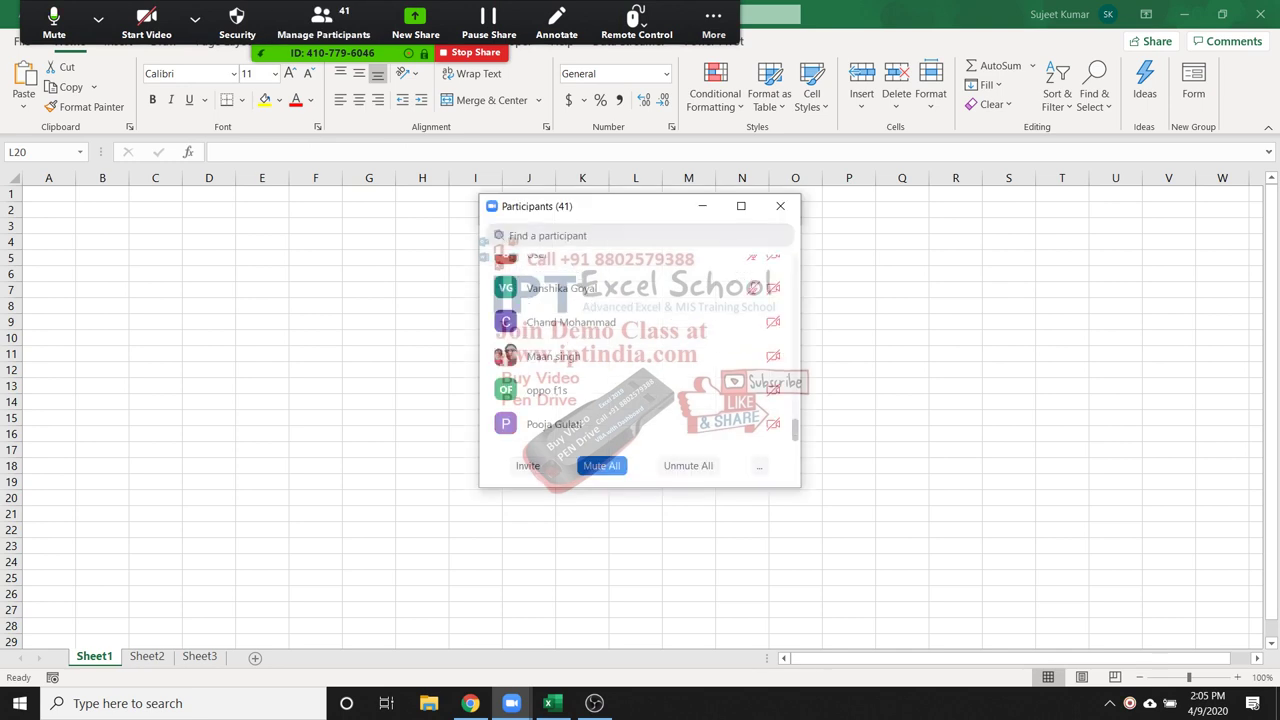
pyautogui.click(780, 206)
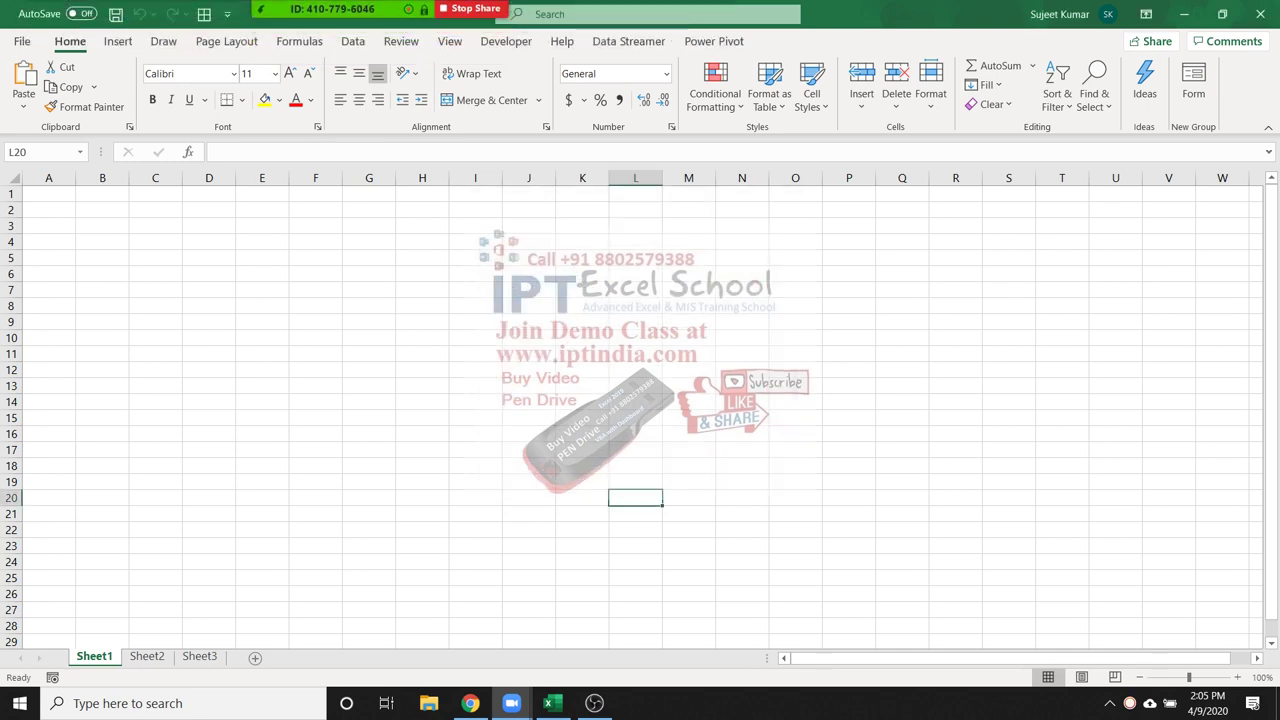
pyautogui.click(209, 225)
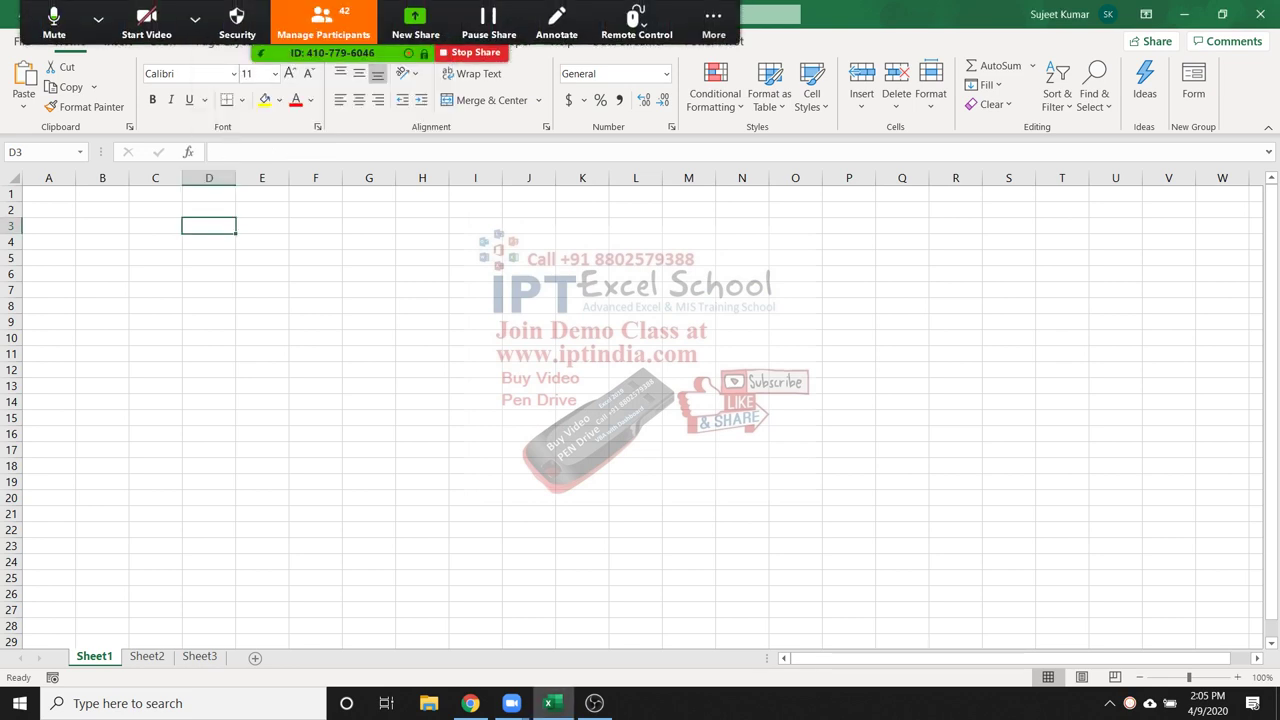
pyautogui.click(155, 209)
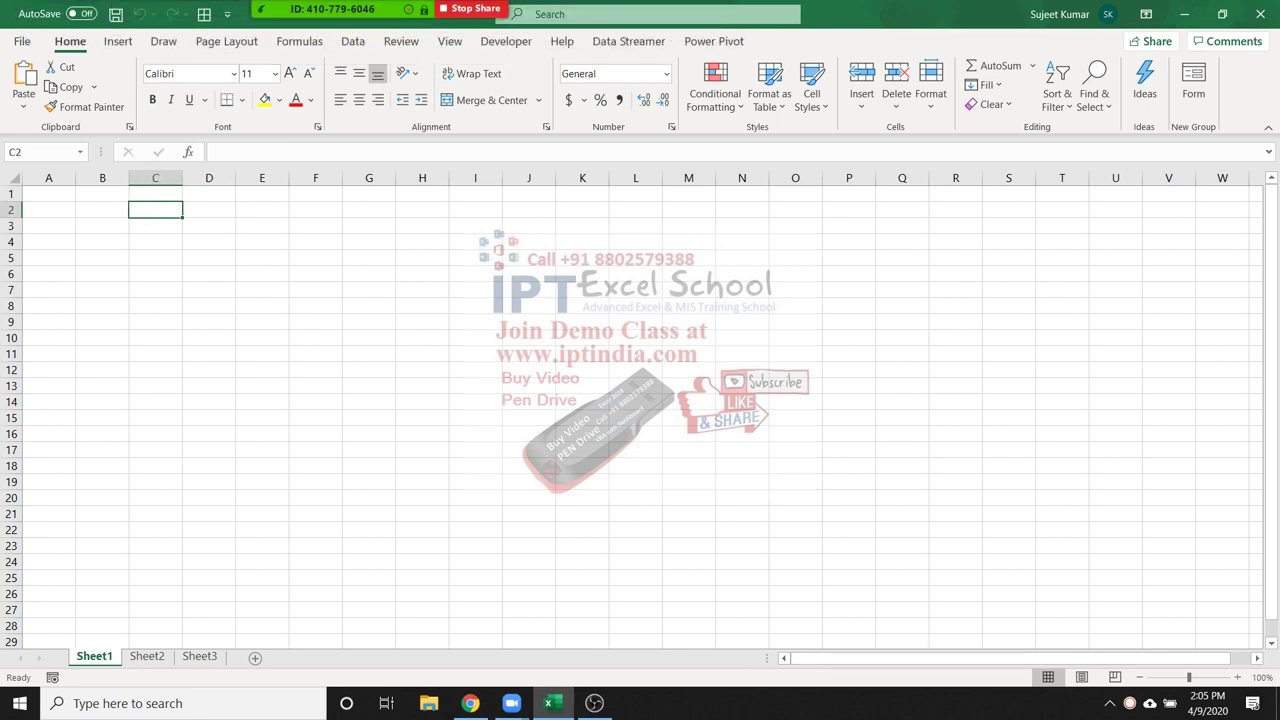
# Enter 20 in C2 and 30 in D2, then =C2+D2 in E2 totalling 50
pyautogui.write('20')
pyautogui.press('Tab')
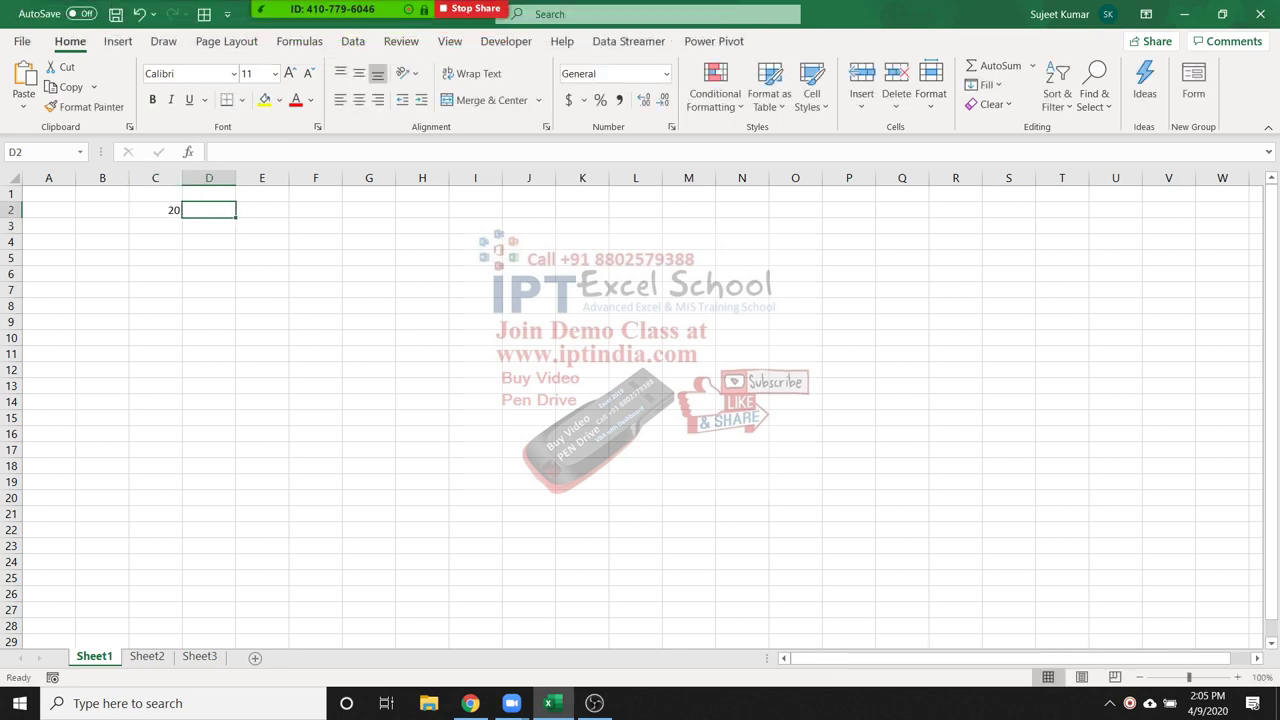
pyautogui.write('30')
pyautogui.press('Tab')
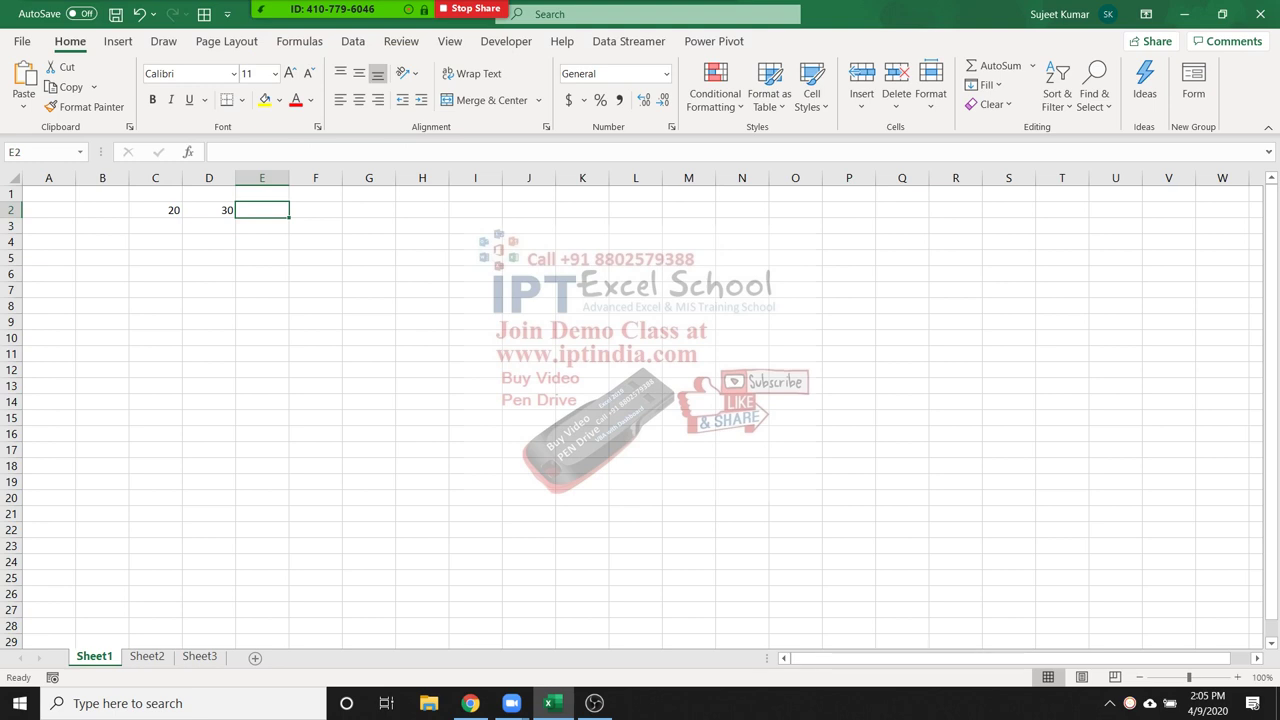
pyautogui.write('=')
pyautogui.press('Left')
pyautogui.press('Left')
pyautogui.write('+')
pyautogui.press('Left')
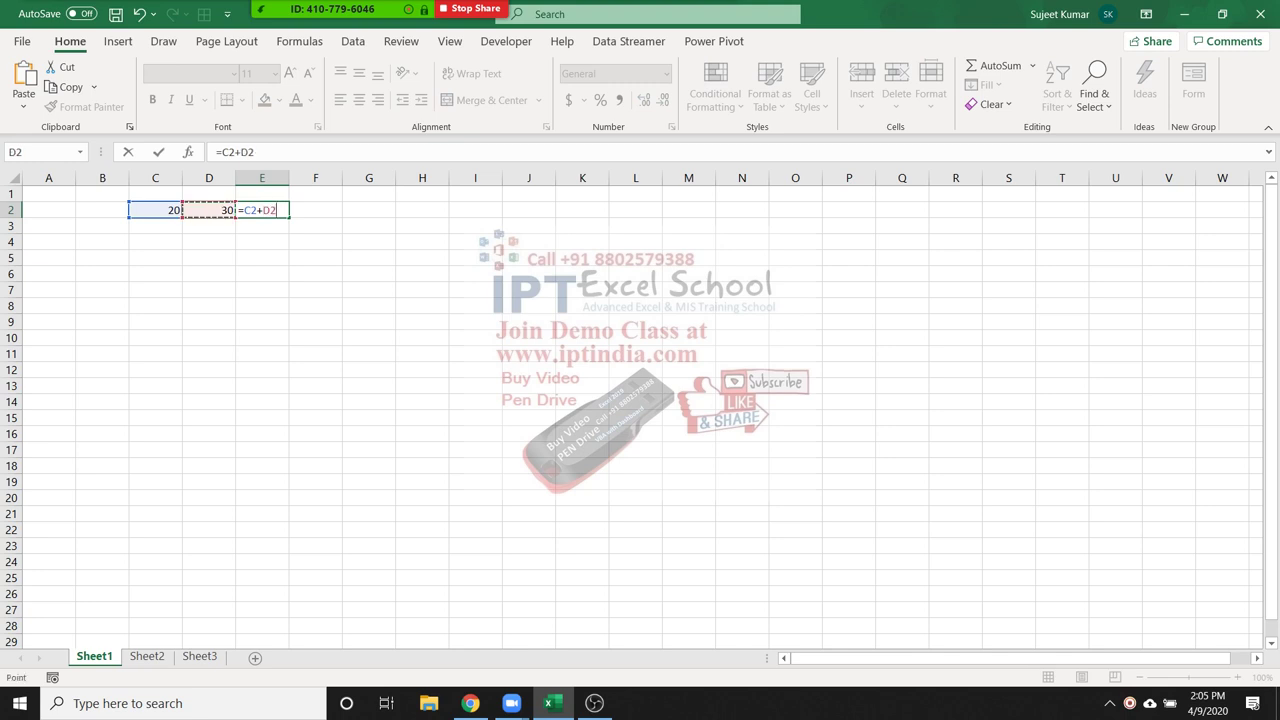
pyautogui.press('Return')
pyautogui.press('Up')
# Enter =SUM(C2:D2) in E3, also giving 50
pyautogui.press('Down')
pyautogui.write('=sum')
pyautogui.press('Tab')
pyautogui.press('Left')
pyautogui.press('Up')
pyautogui.hotkey('shift', 'Left')
pyautogui.press('Return')
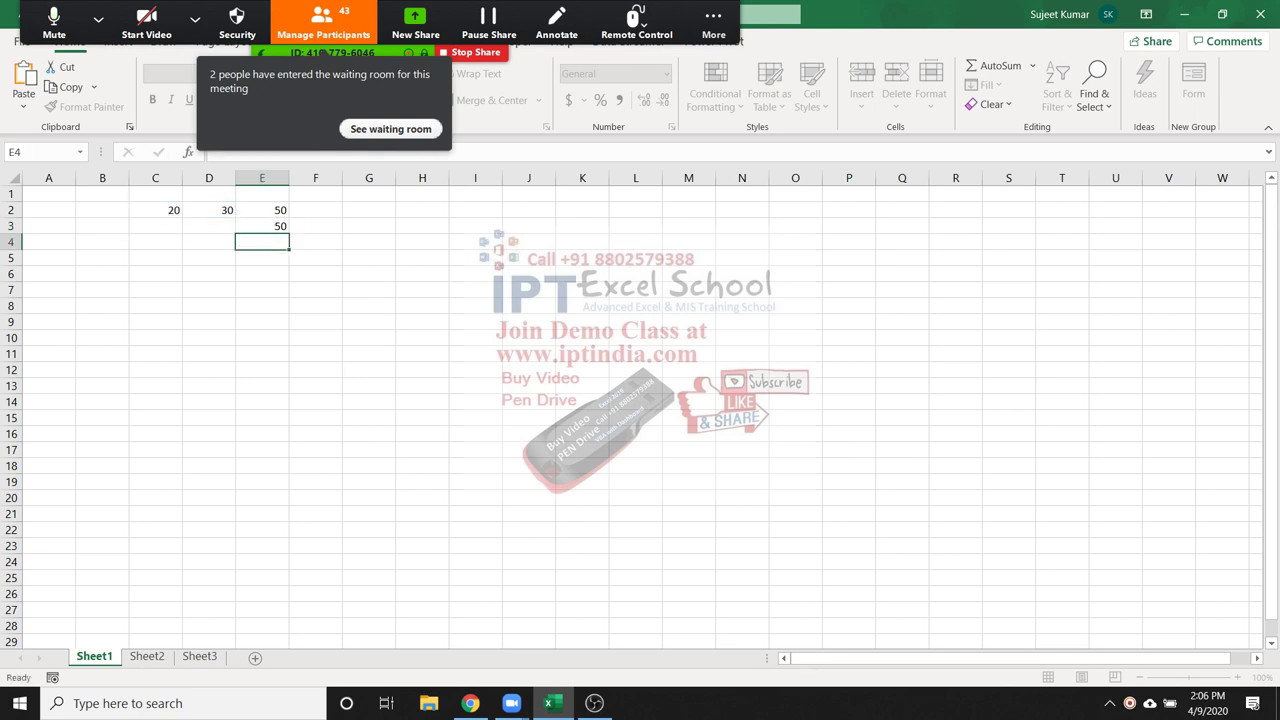
pyautogui.press('Up')
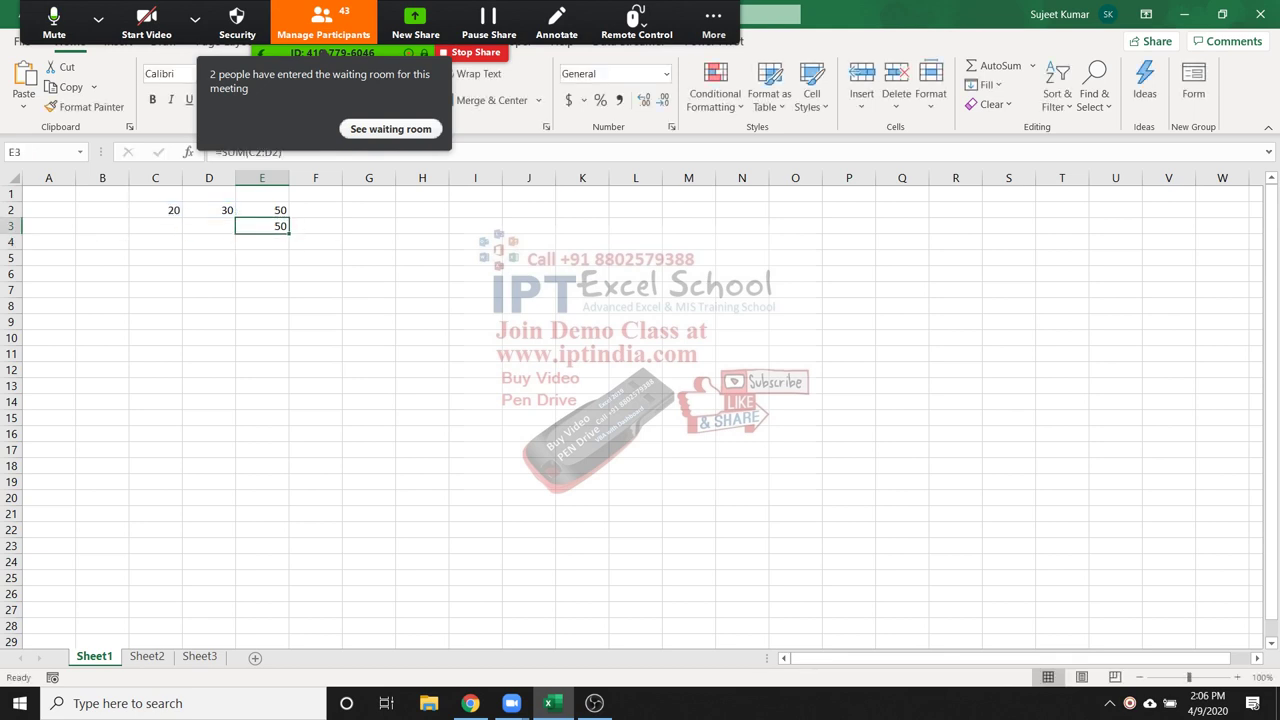
pyautogui.hotkey('alt', 'u')
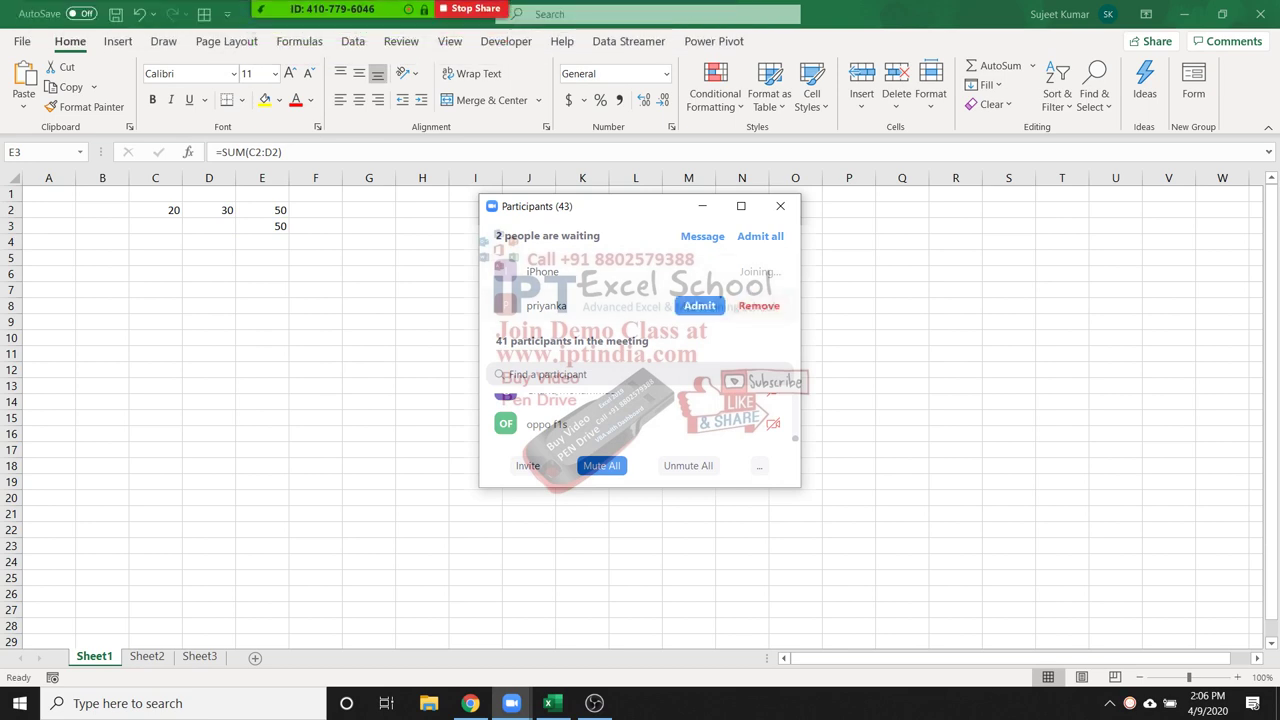
# Turn away a waiting attendee in Zoom and close the participant list
pyautogui.click(759, 305)
pyautogui.click(770, 397)
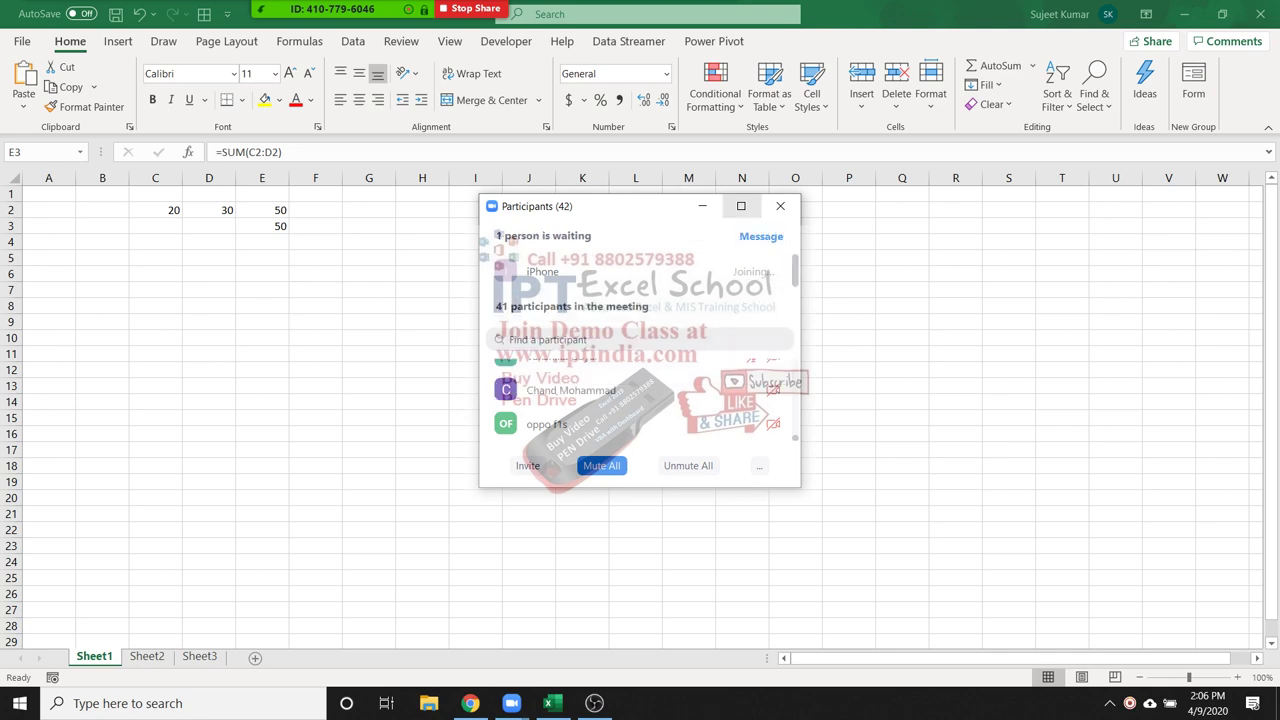
pyautogui.click(780, 206)
# Display the formulas in E2 and E3 without changing them
pyautogui.click(262, 210)
pyautogui.press('F2')
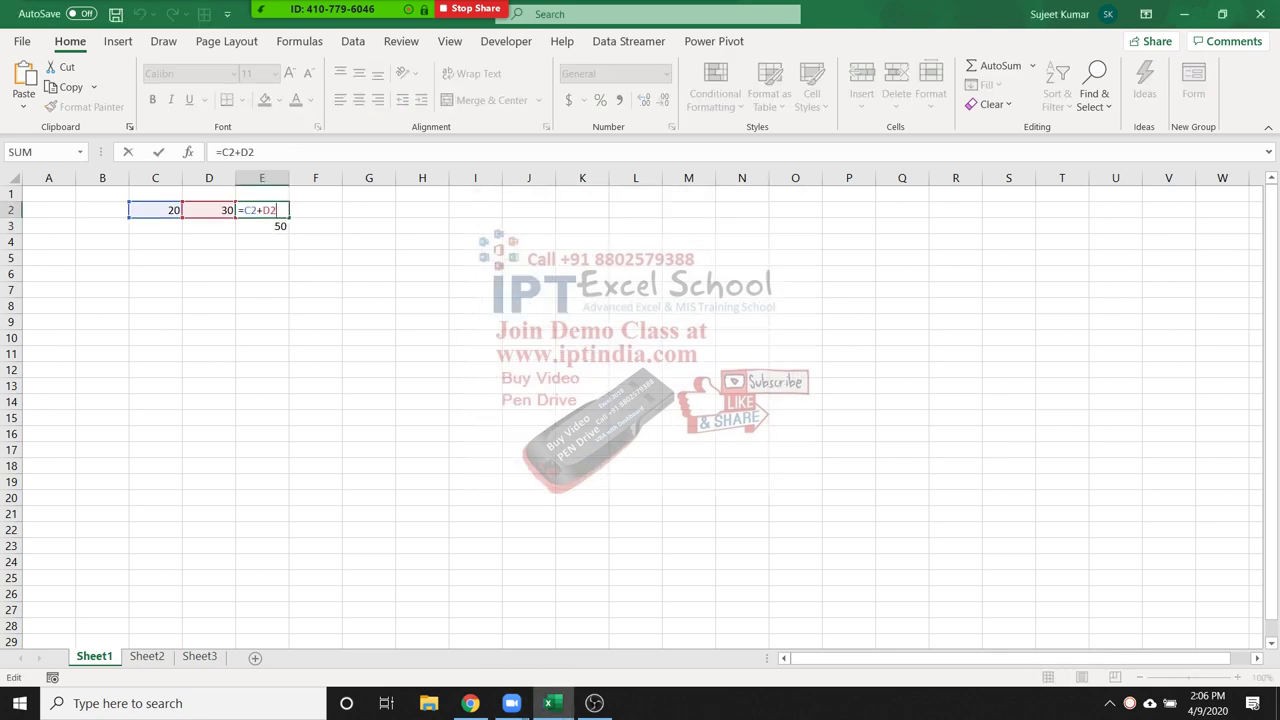
pyautogui.press('Escape')
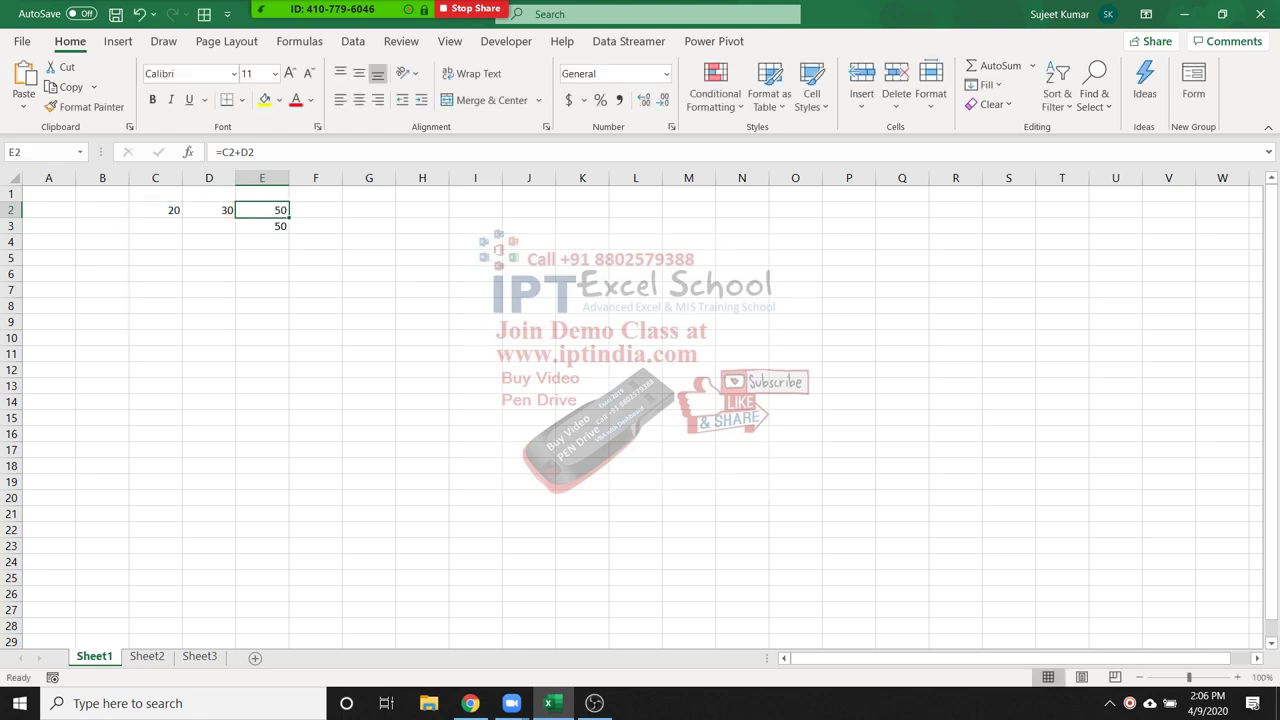
pyautogui.click(262, 226)
pyautogui.press('F2')
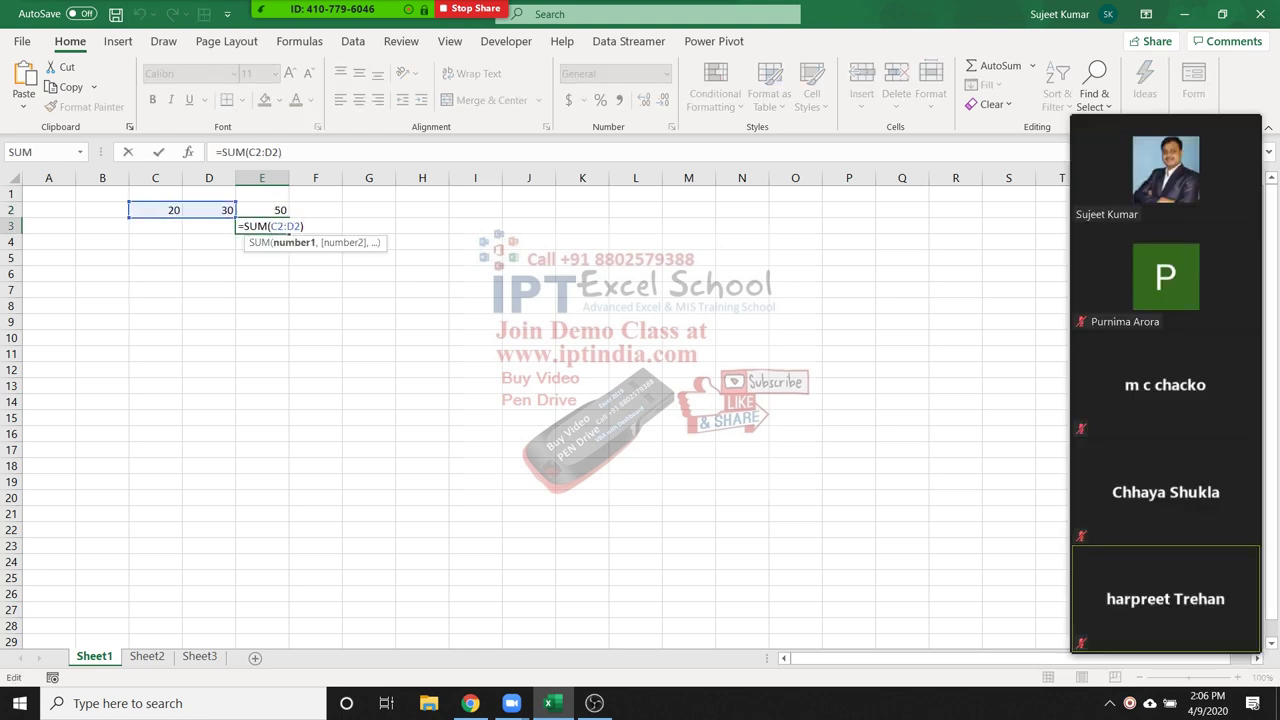
pyautogui.press('Escape')
# List the operators +, -, *, / and ^ down J2:J6
pyautogui.click(582, 210)
pyautogui.click(529, 210)
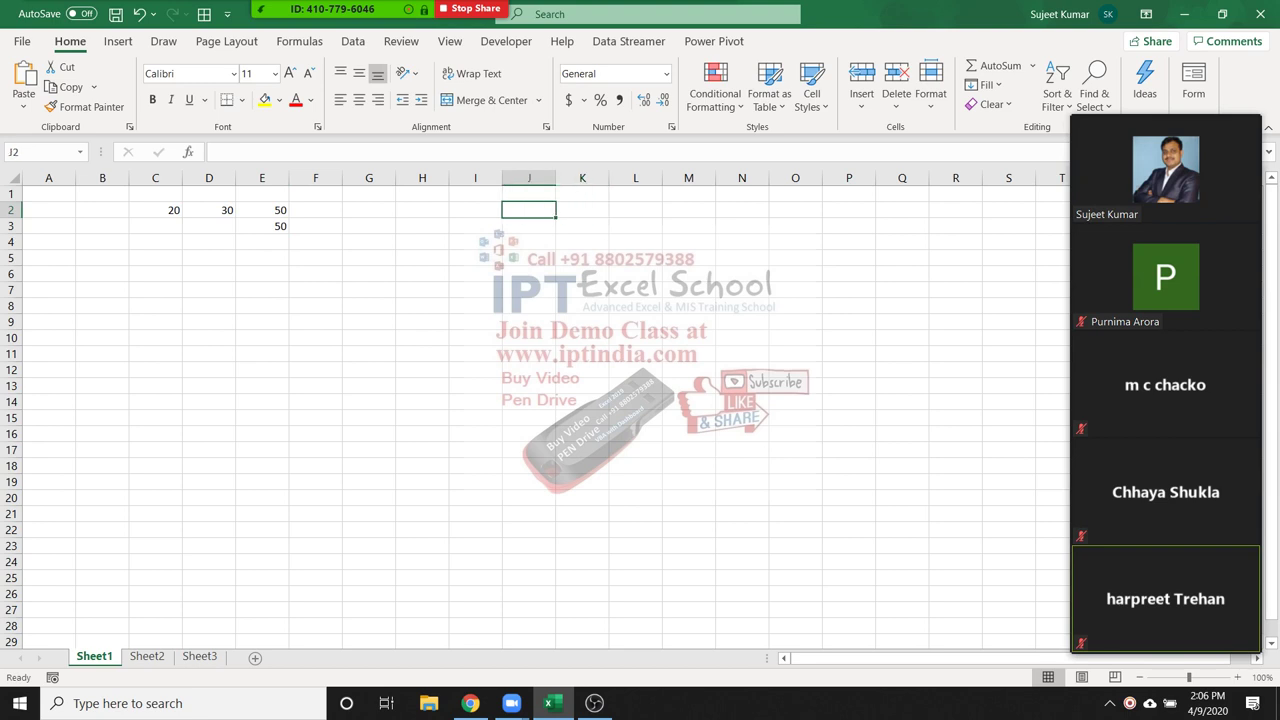
pyautogui.write('+')
pyautogui.press('Return')
pyautogui.write('-')
pyautogui.press('Return')
pyautogui.write('*')
pyautogui.press('Return')
pyautogui.write('/')
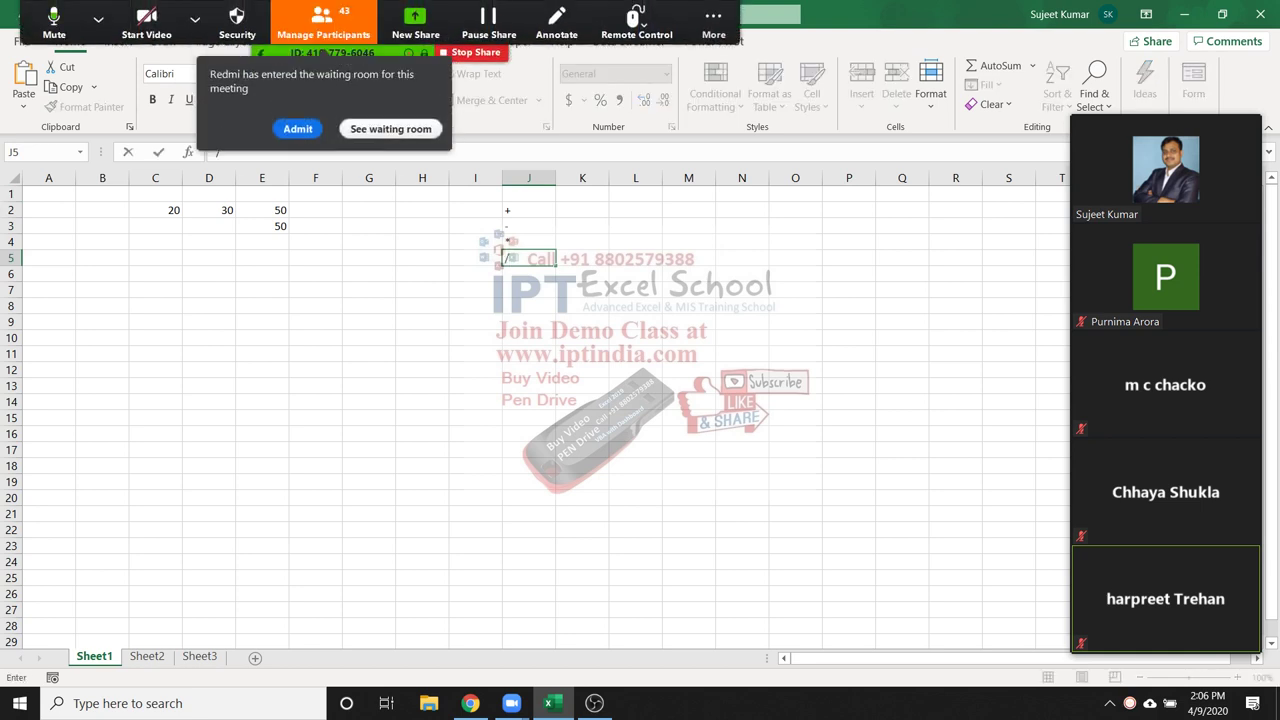
pyautogui.press('Return')
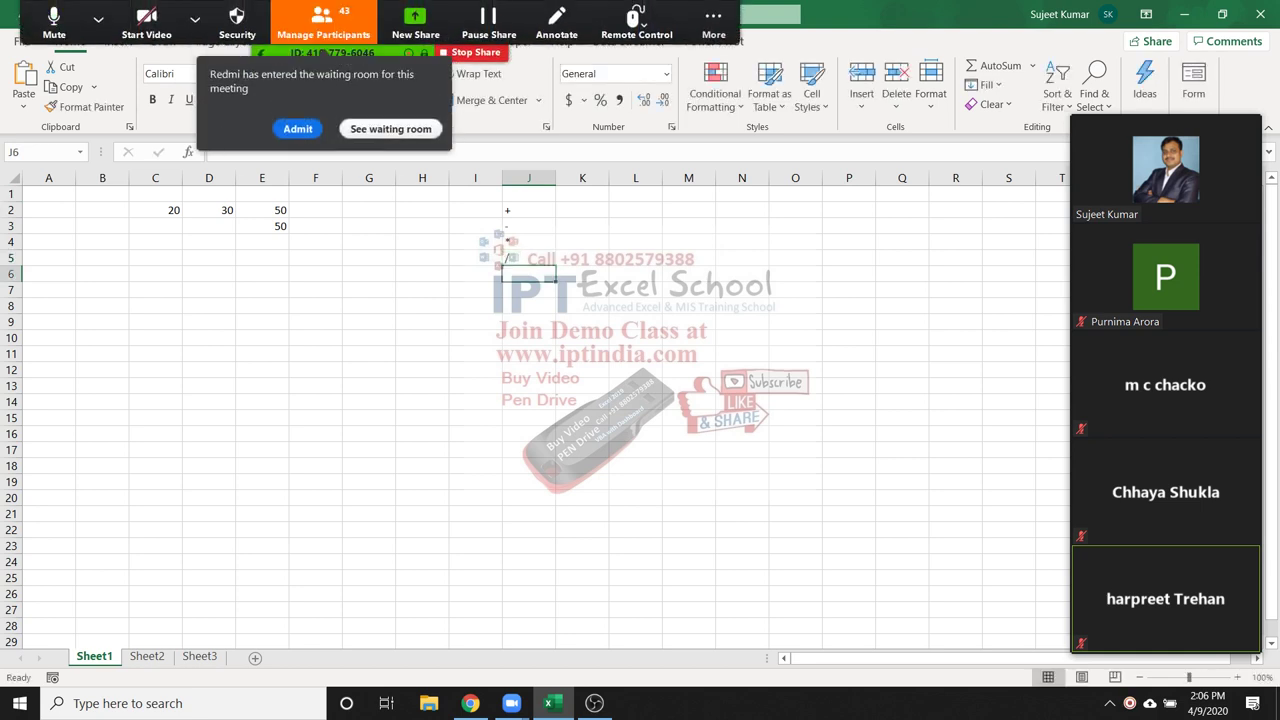
pyautogui.write('^')
pyautogui.press('Left')
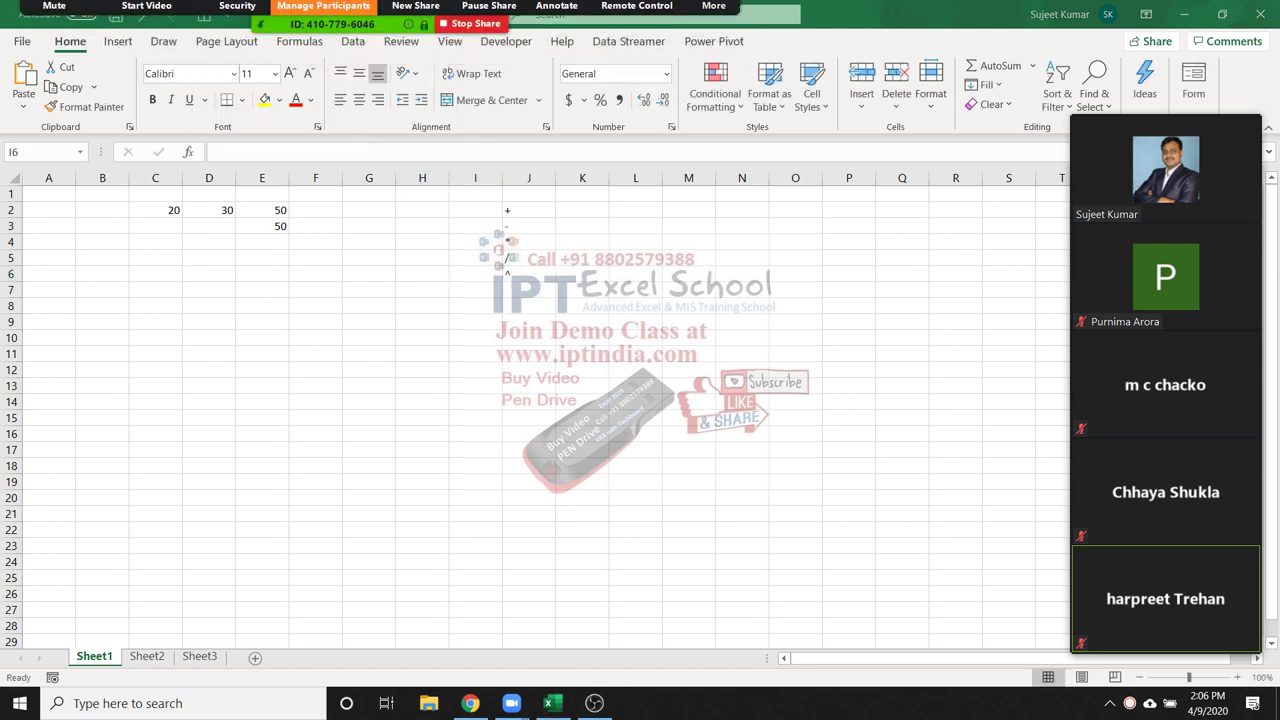
# Admit the newly waiting attendee and show the E2 and E3 formulas again
pyautogui.click(323, 6)
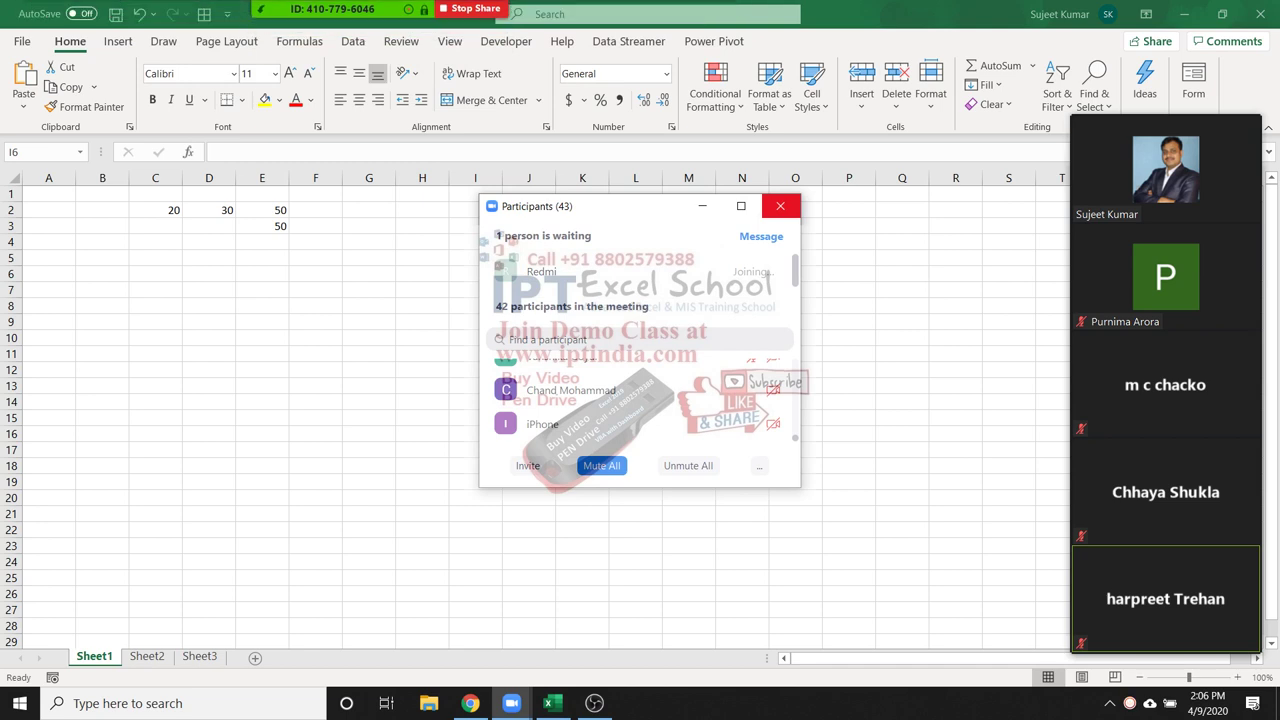
pyautogui.click(780, 206)
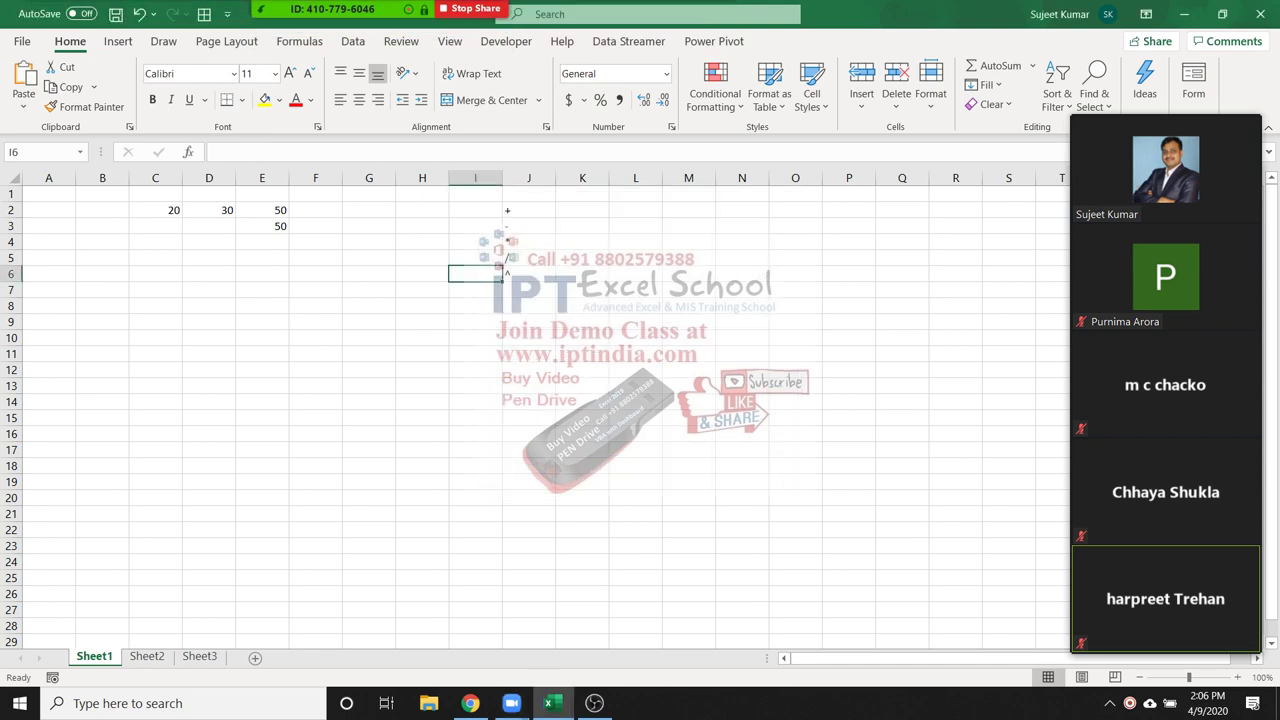
pyautogui.doubleClick(262, 210)
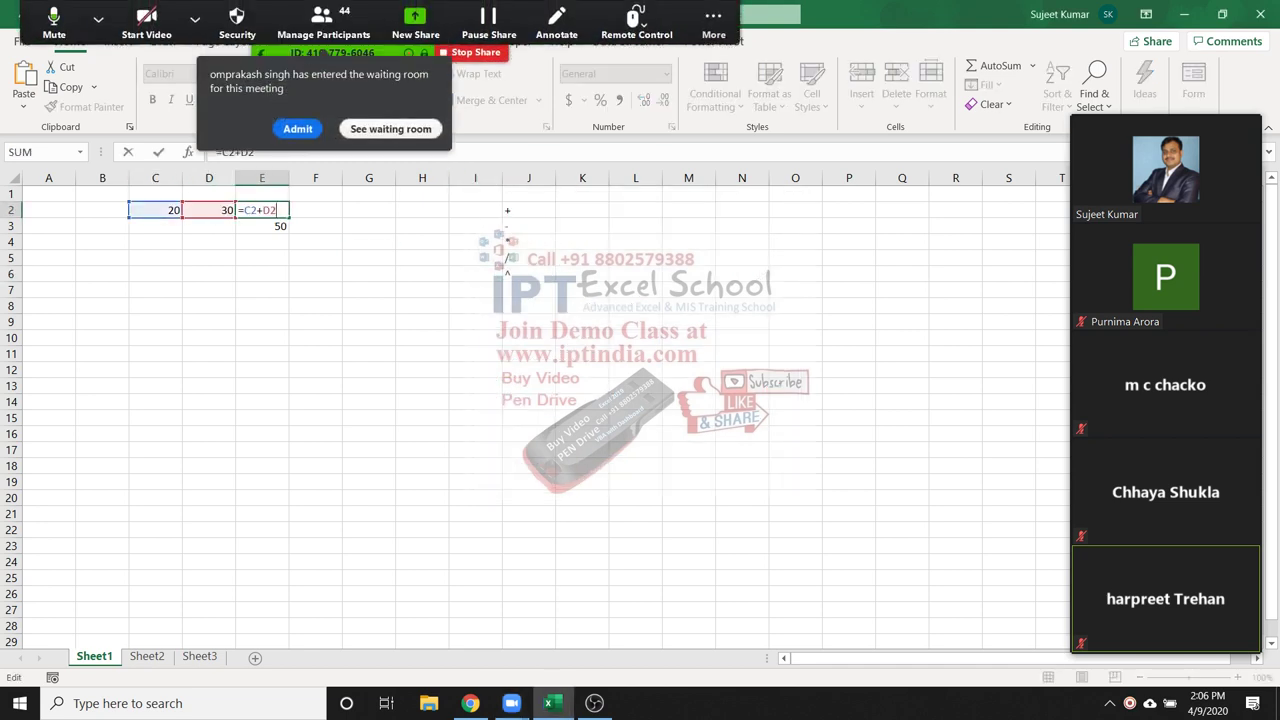
pyautogui.click(297, 128)
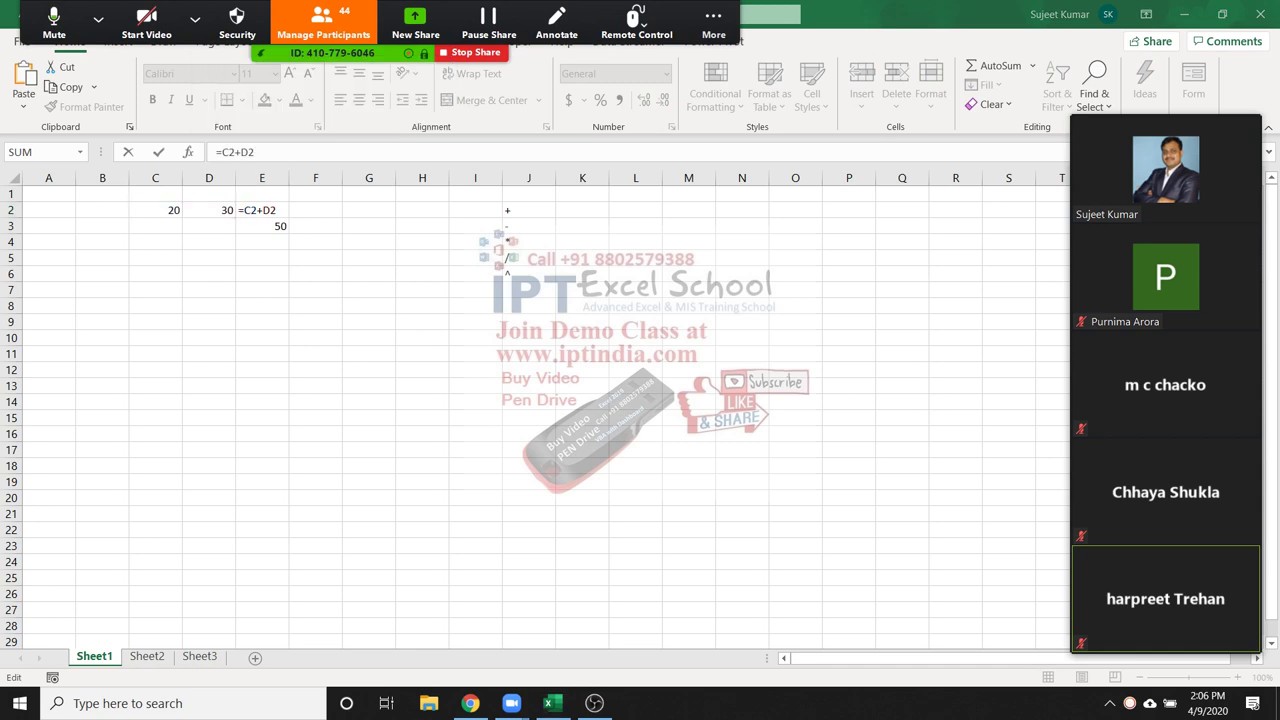
pyautogui.press('Escape')
pyautogui.doubleClick(262, 226)
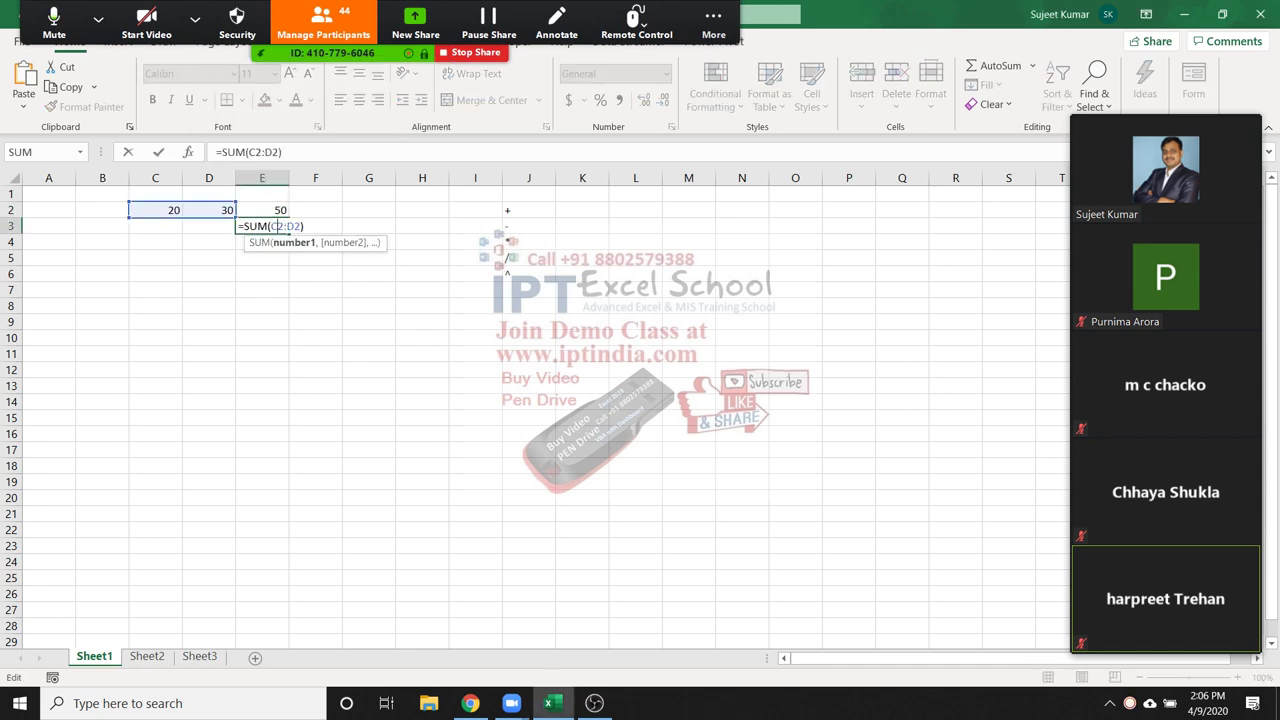
pyautogui.press('Escape')
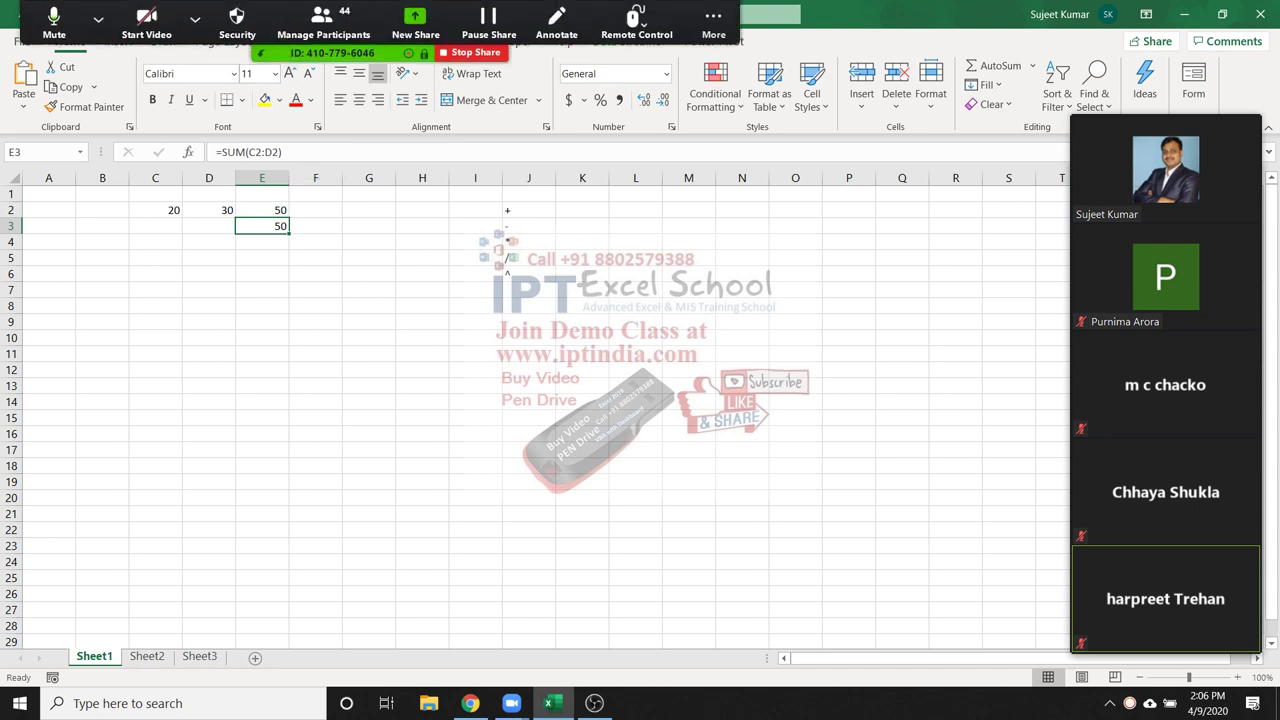
# Browse the Text, Date & Time, Lookup, Math and Logical function lists, then close them
pyautogui.click(299, 41)
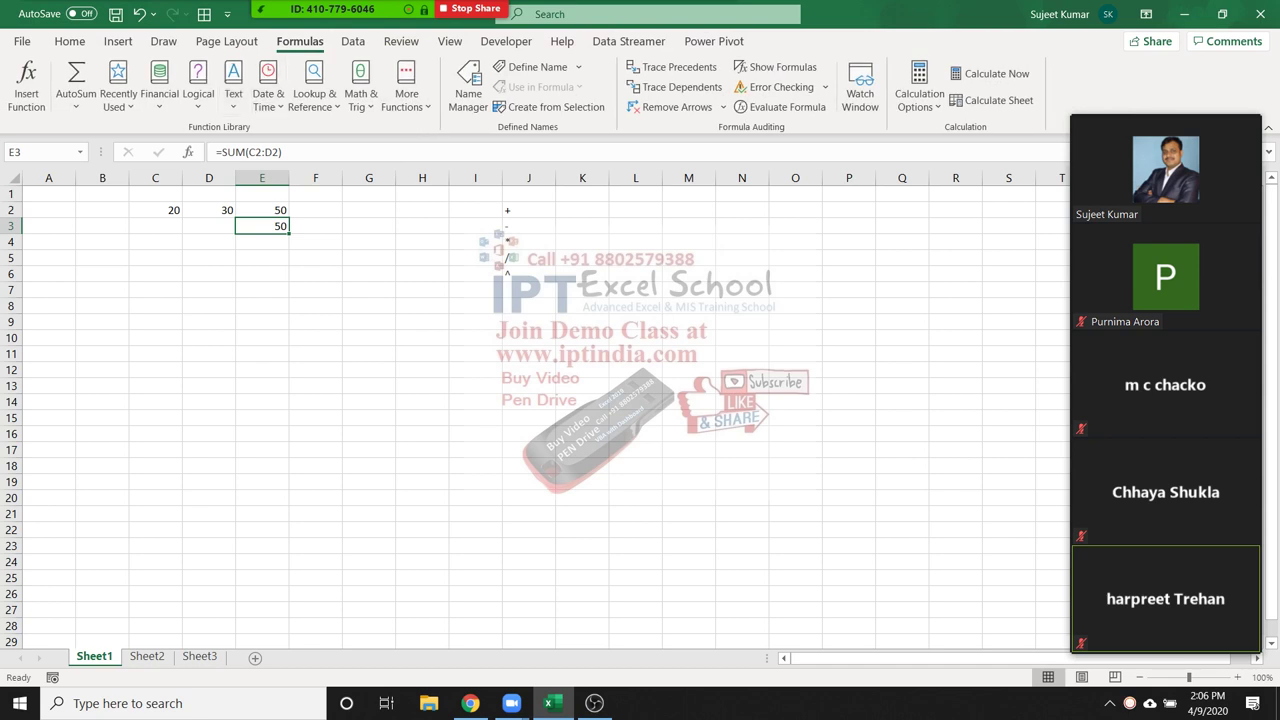
pyautogui.click(233, 95)
pyautogui.click(268, 95)
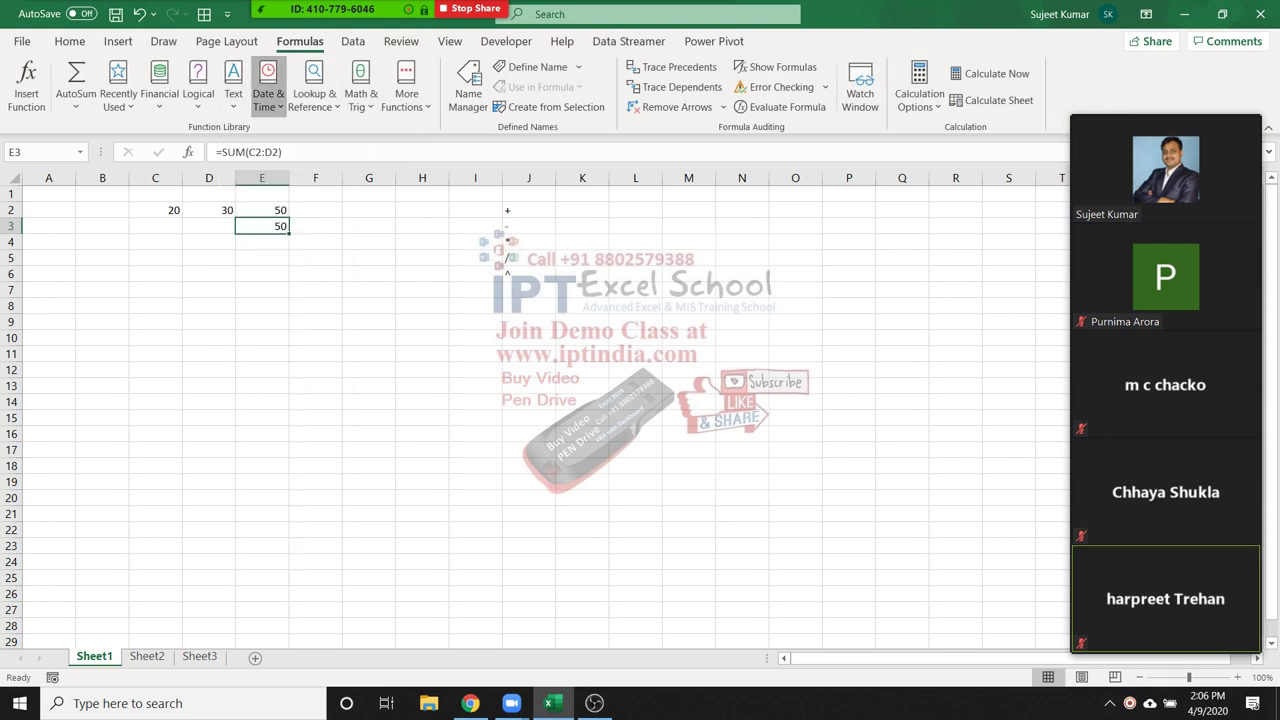
pyautogui.click(268, 95)
pyautogui.click(314, 95)
pyautogui.click(360, 95)
pyautogui.click(360, 95)
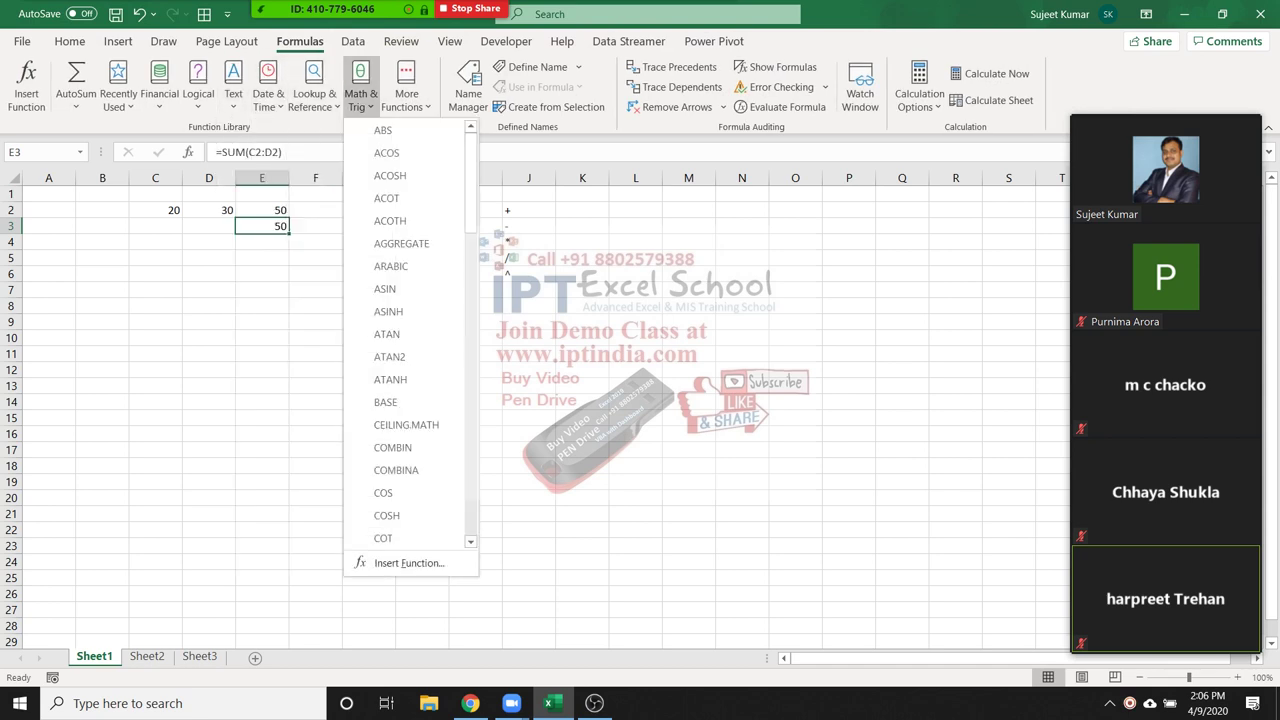
pyautogui.click(233, 95)
pyautogui.click(198, 95)
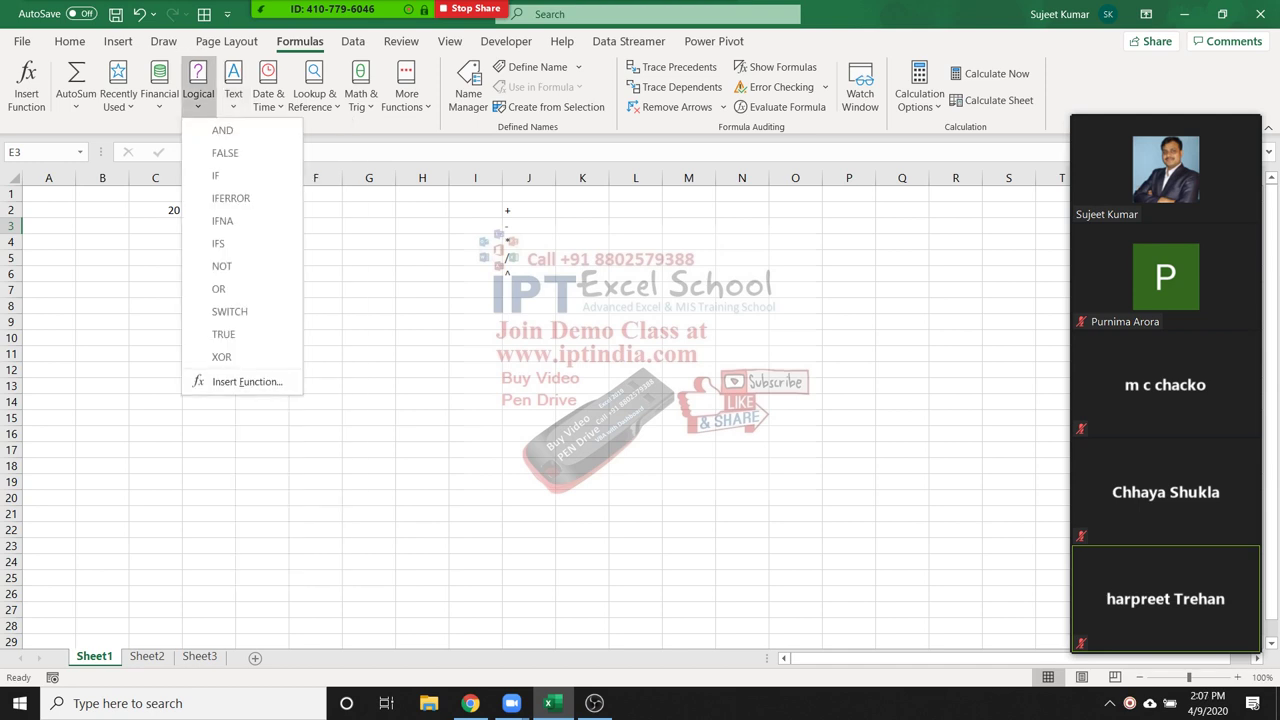
pyautogui.press('Escape')
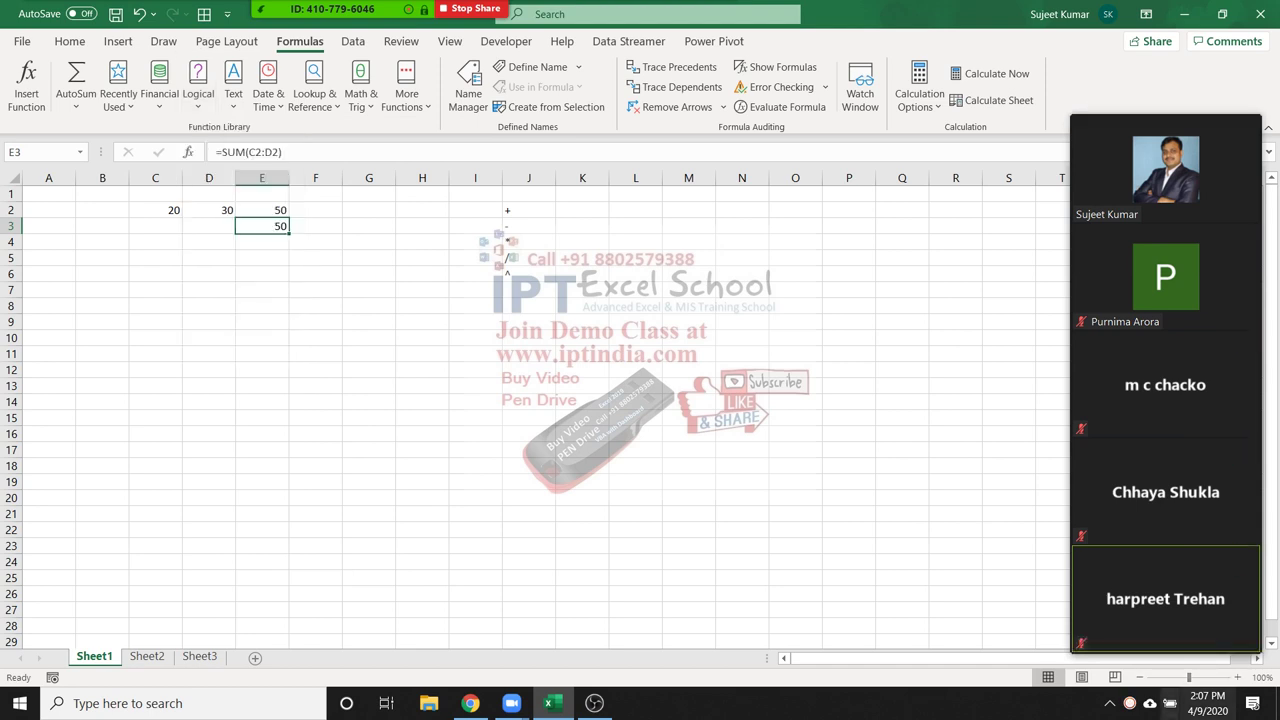
# Page through Zoom participant videos and dismiss a video tile's options menu
pyautogui.click(1165, 641)
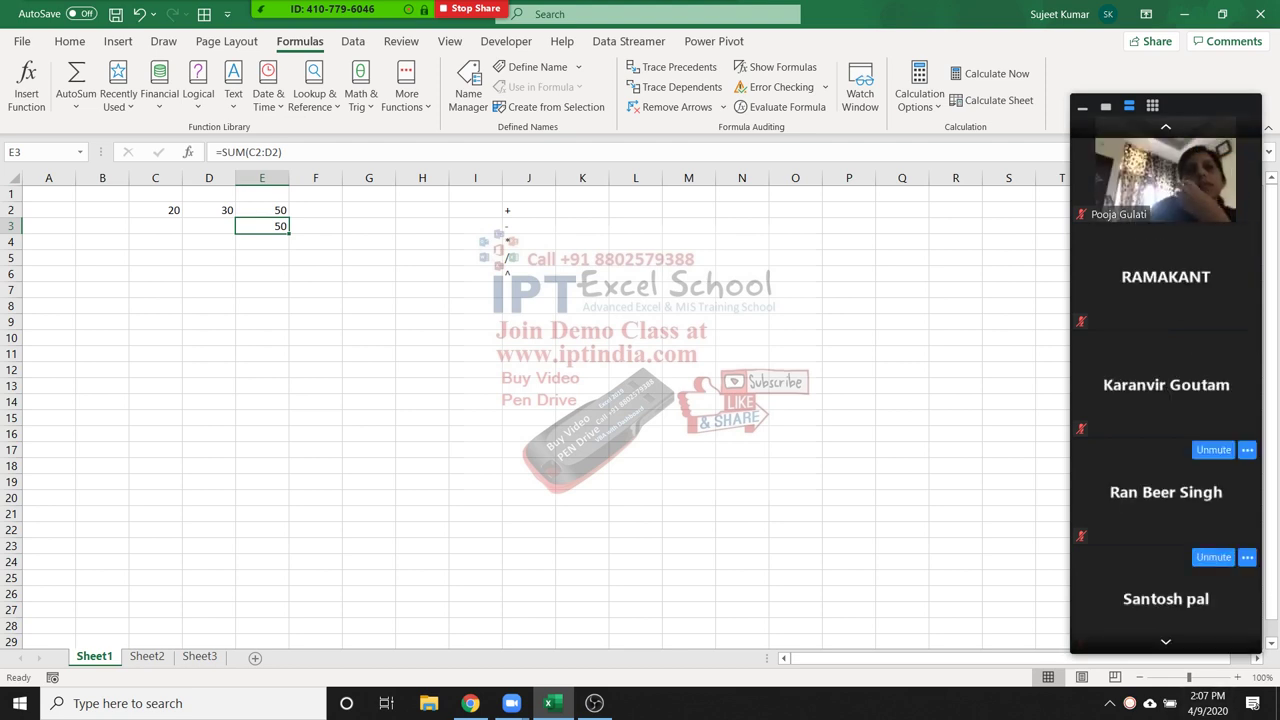
pyautogui.click(1247, 146)
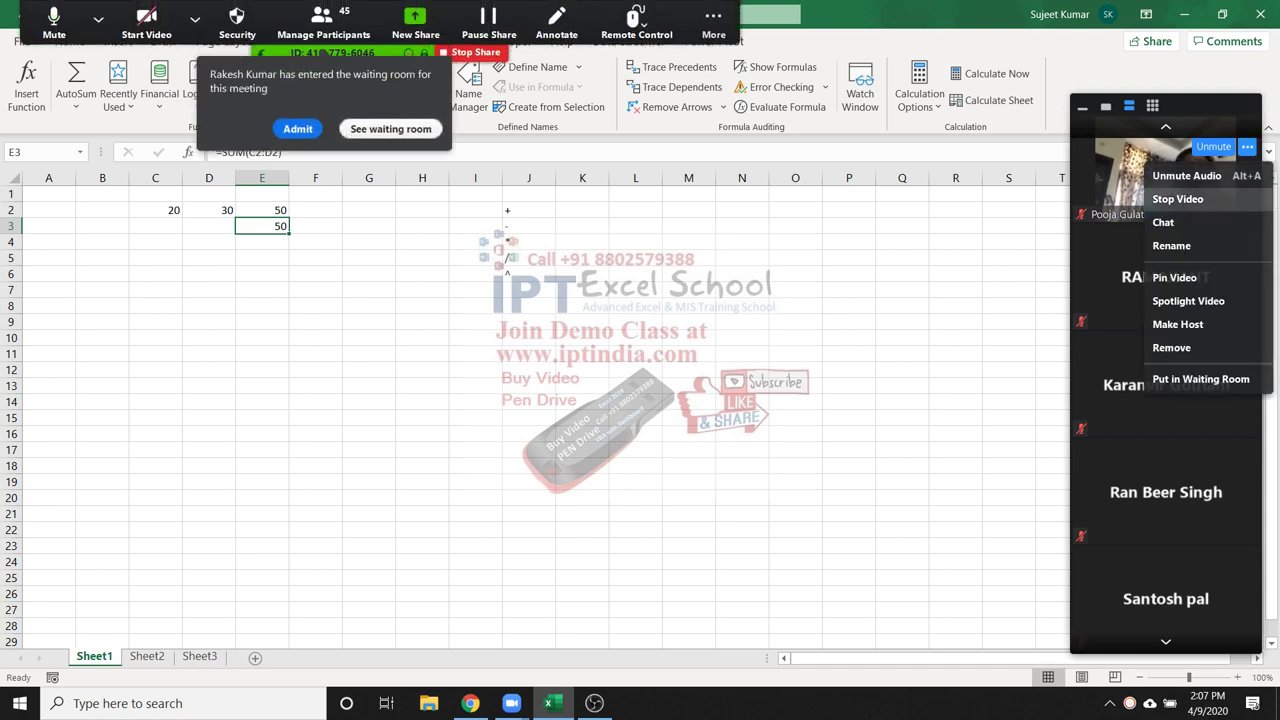
pyautogui.press('Escape')
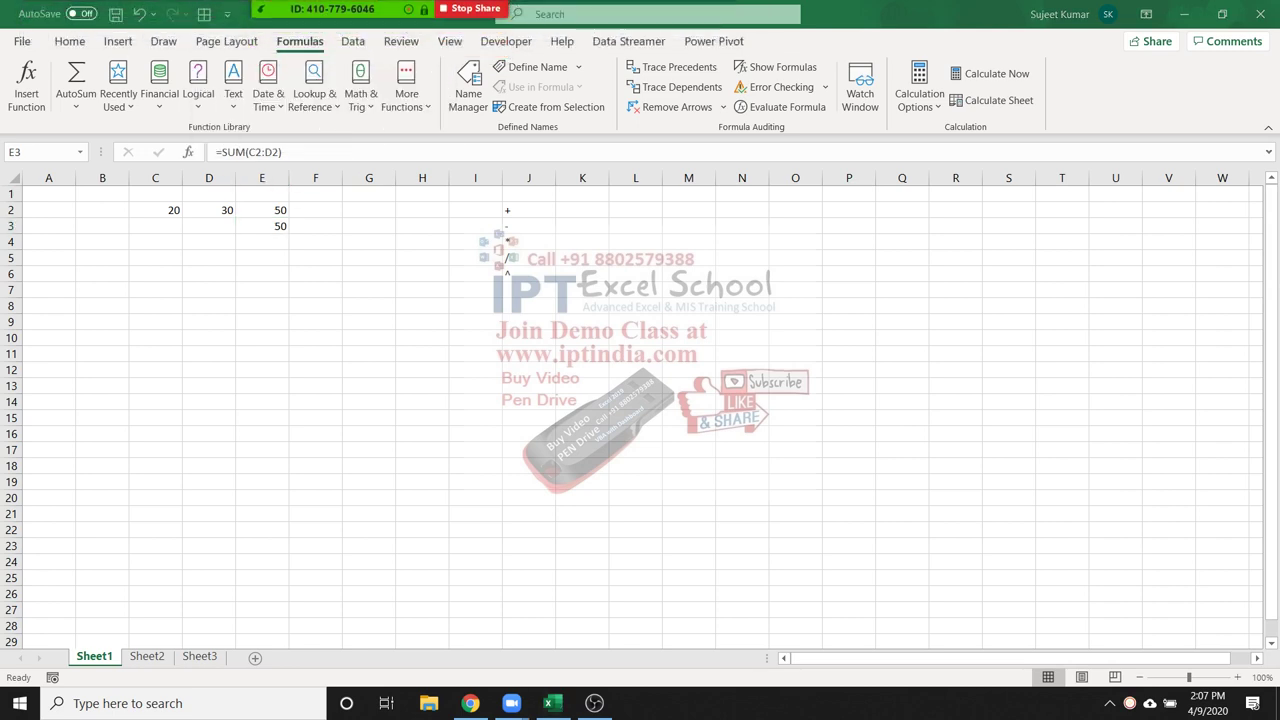
pyautogui.moveTo(150, 193); pyautogui.dragTo(545, 292)
# Enter the headings Q1 in A6 and Q2 in B6
pyautogui.click(102, 384)
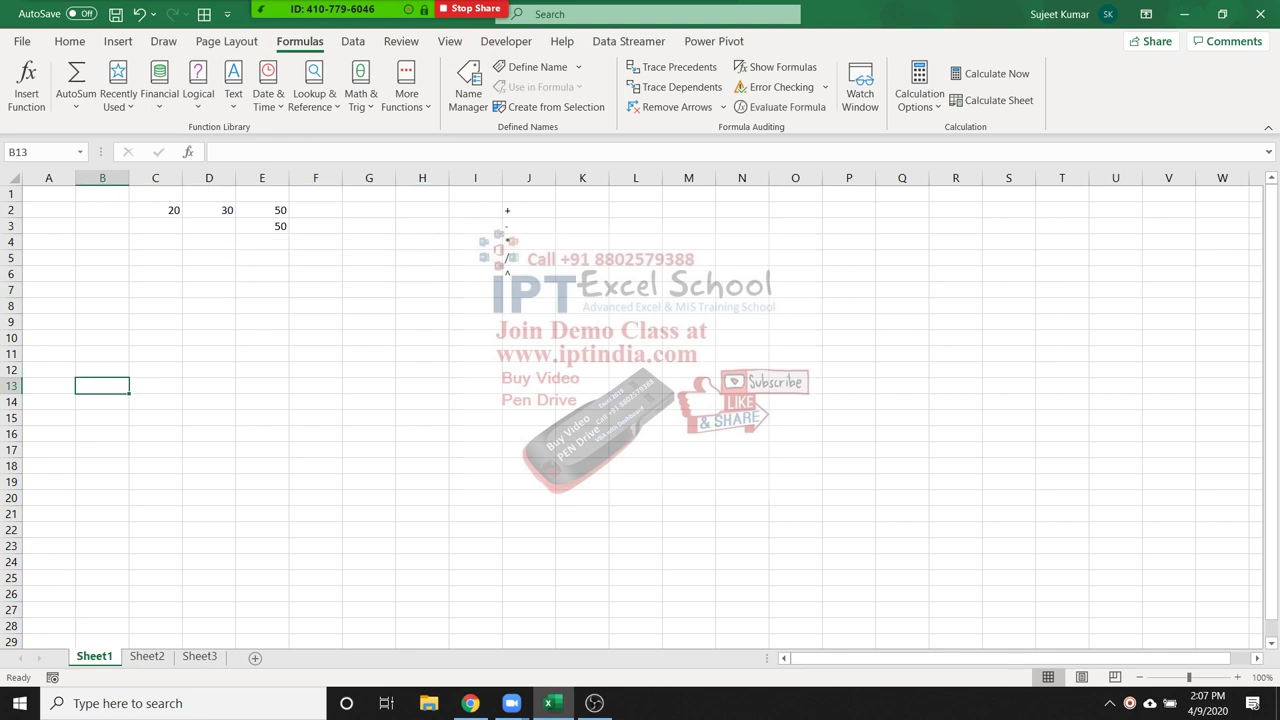
pyautogui.click(48, 305)
pyautogui.click(48, 273)
pyautogui.write('Q1')
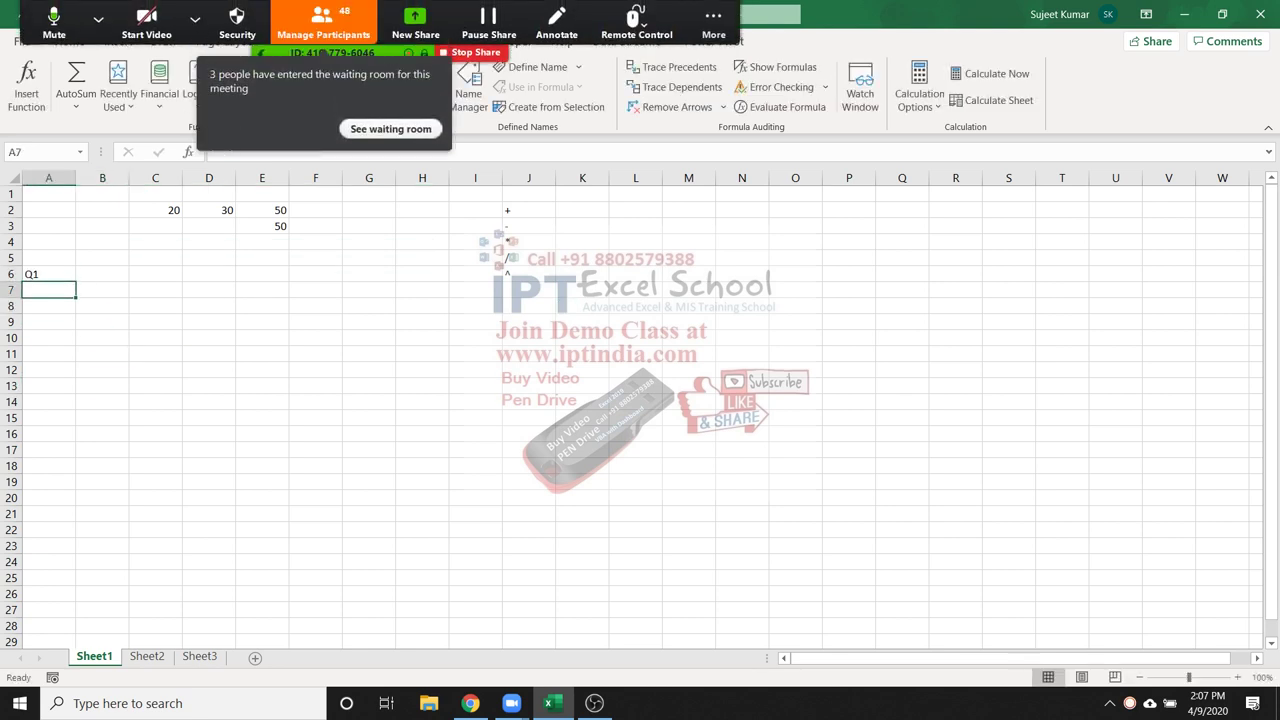
pyautogui.press('Tab')
pyautogui.write('Q2')
pyautogui.click(102, 337)
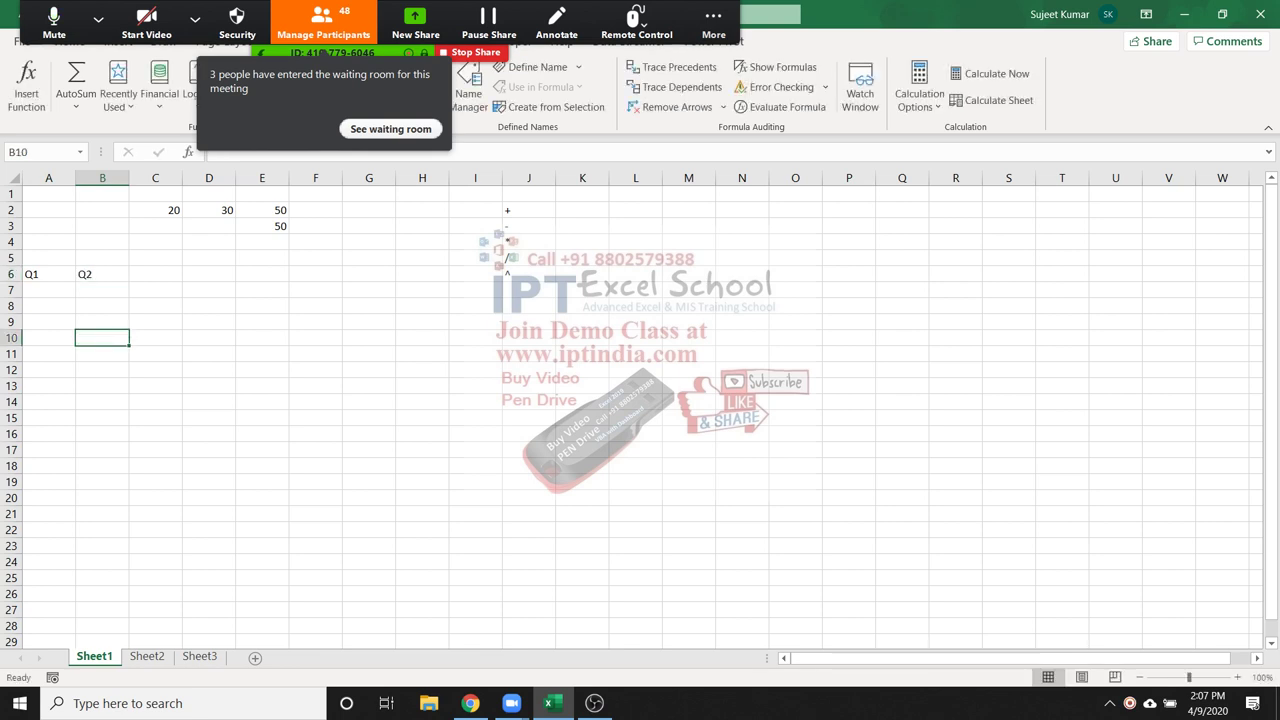
# Check the Zoom waiting room and close the participants list
pyautogui.click(315, 226)
pyautogui.click(390, 129)
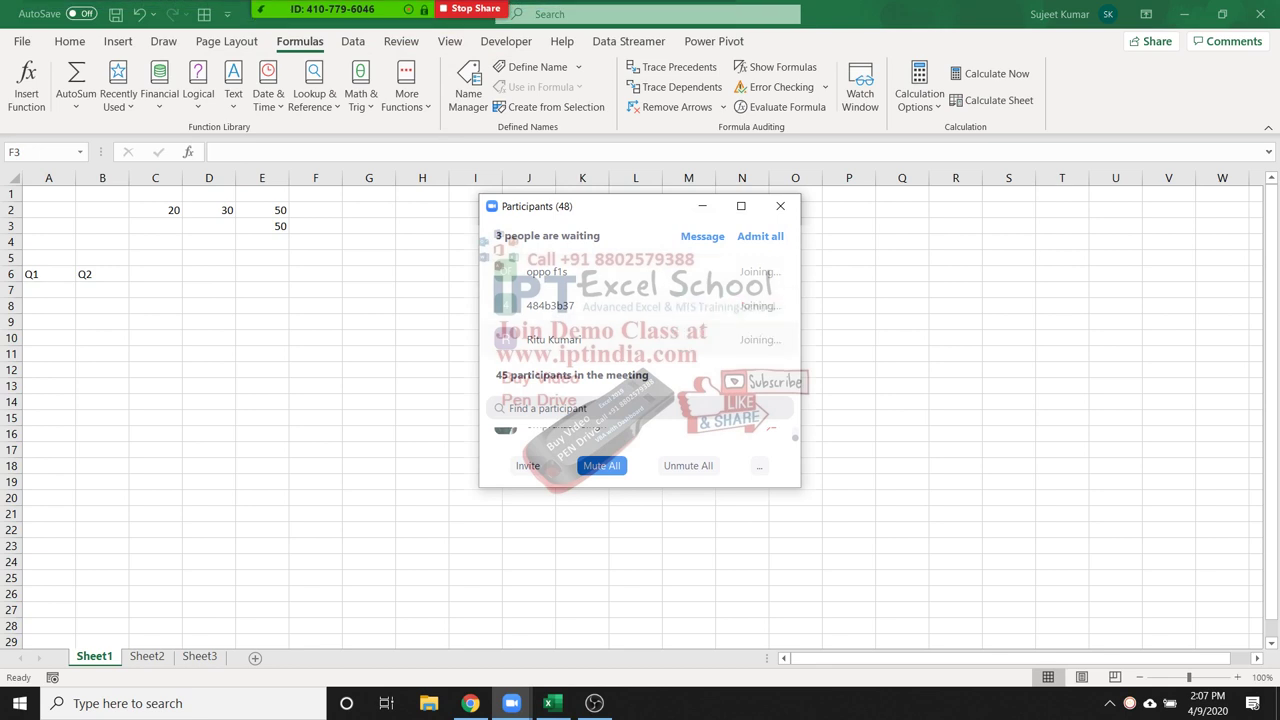
pyautogui.click(780, 206)
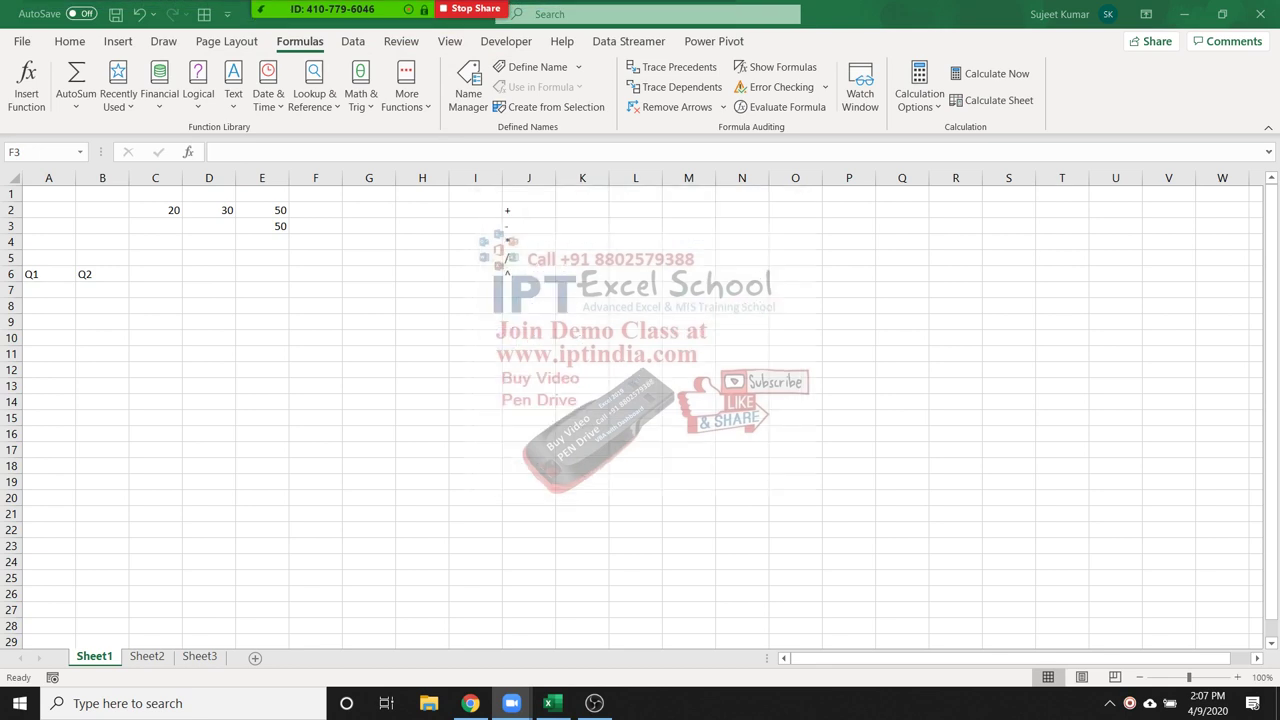
# Enter the values 65 in A7 and 75 in B7
pyautogui.click(48, 290)
pyautogui.write('65')
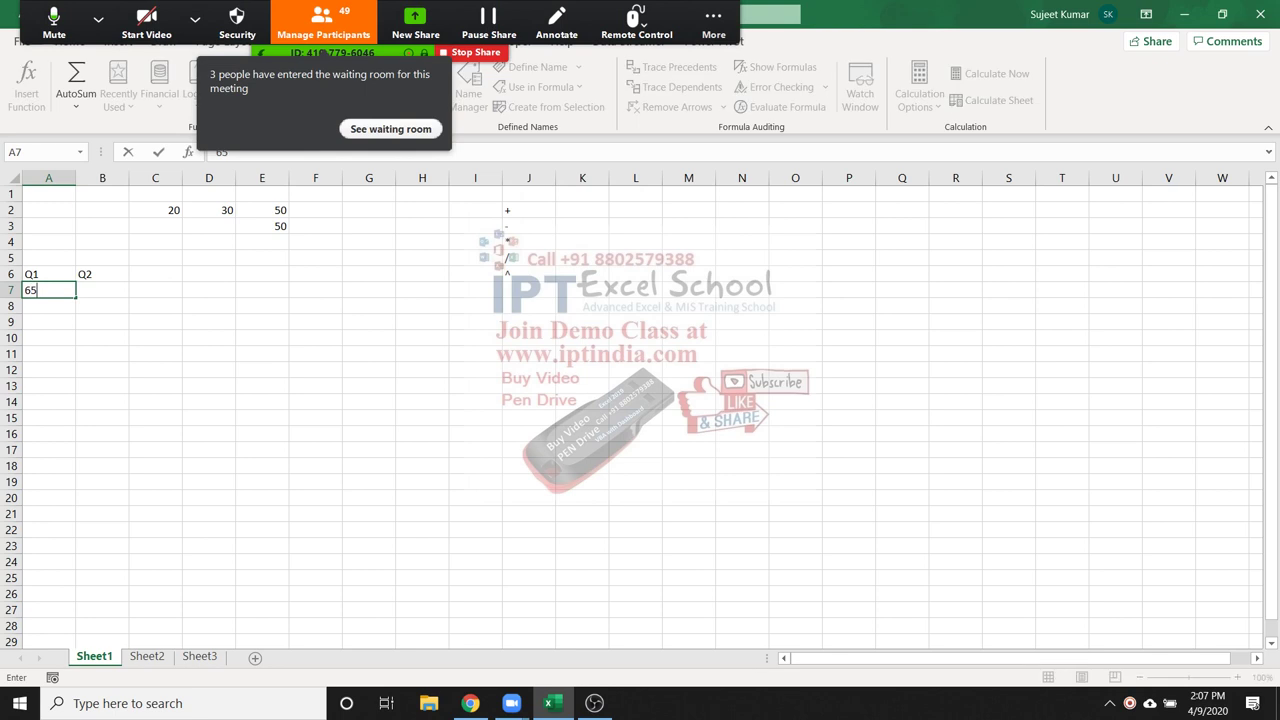
pyautogui.press('Tab')
pyautogui.write('75')
pyautogui.press('Return')
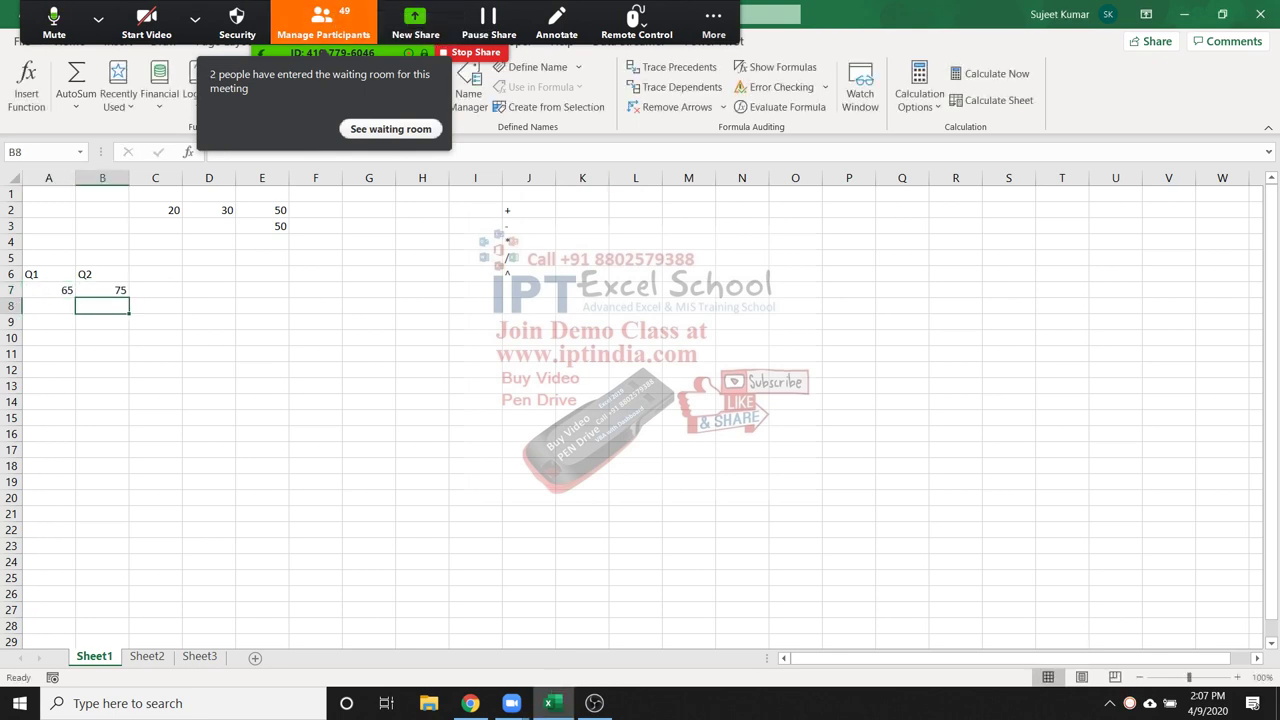
pyautogui.click(390, 129)
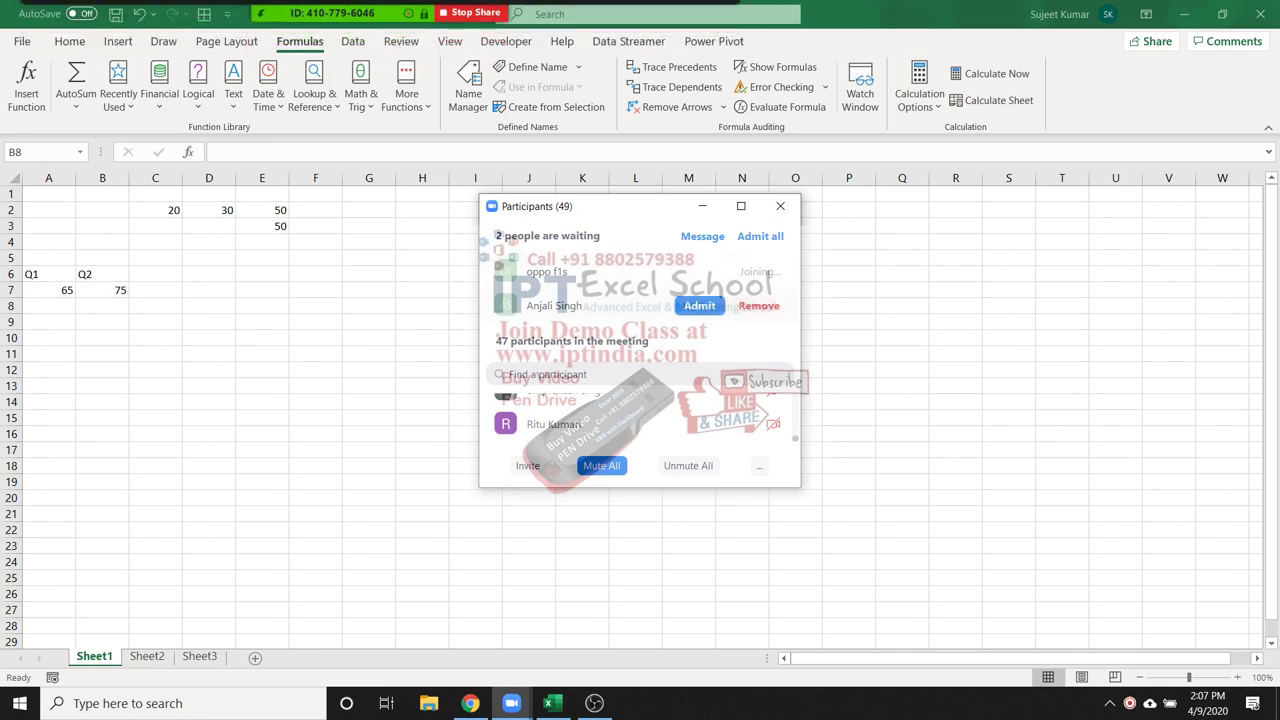
# Admit the waiting person into the Zoom meeting and move to cell C6
pyautogui.click(699, 305)
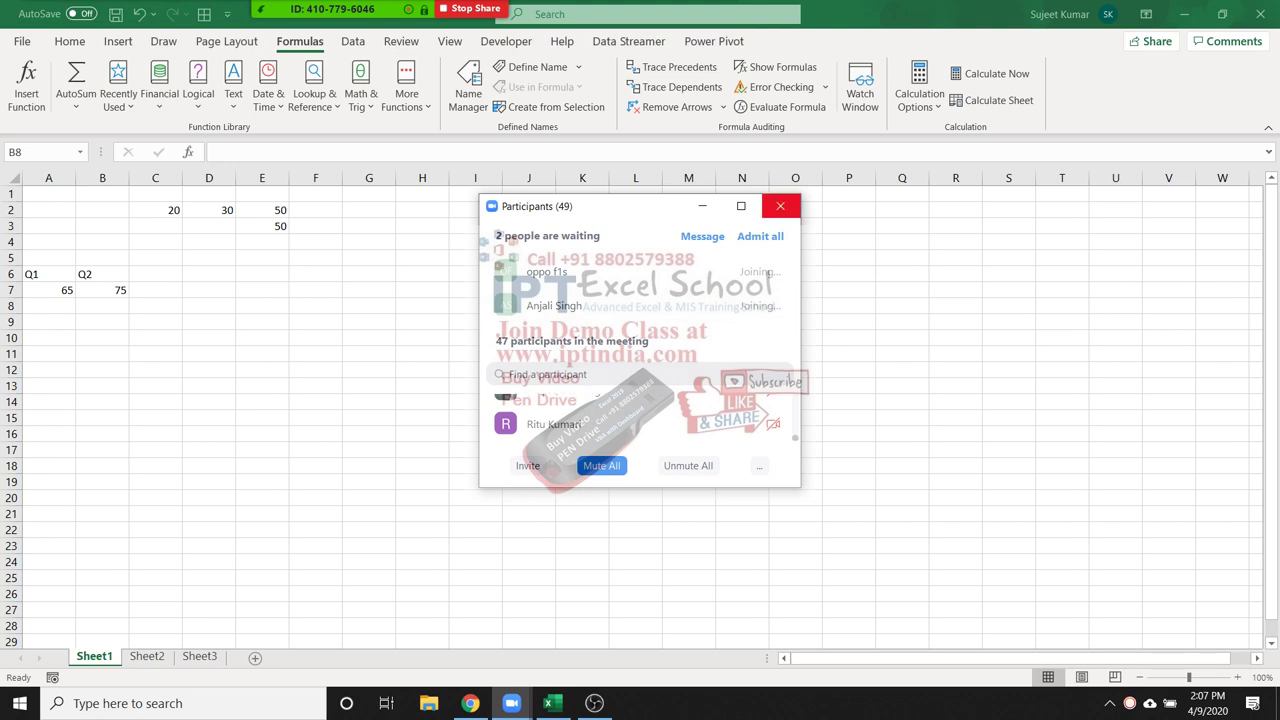
pyautogui.click(780, 206)
pyautogui.press('Up')
pyautogui.press('Up')
pyautogui.press('Right')
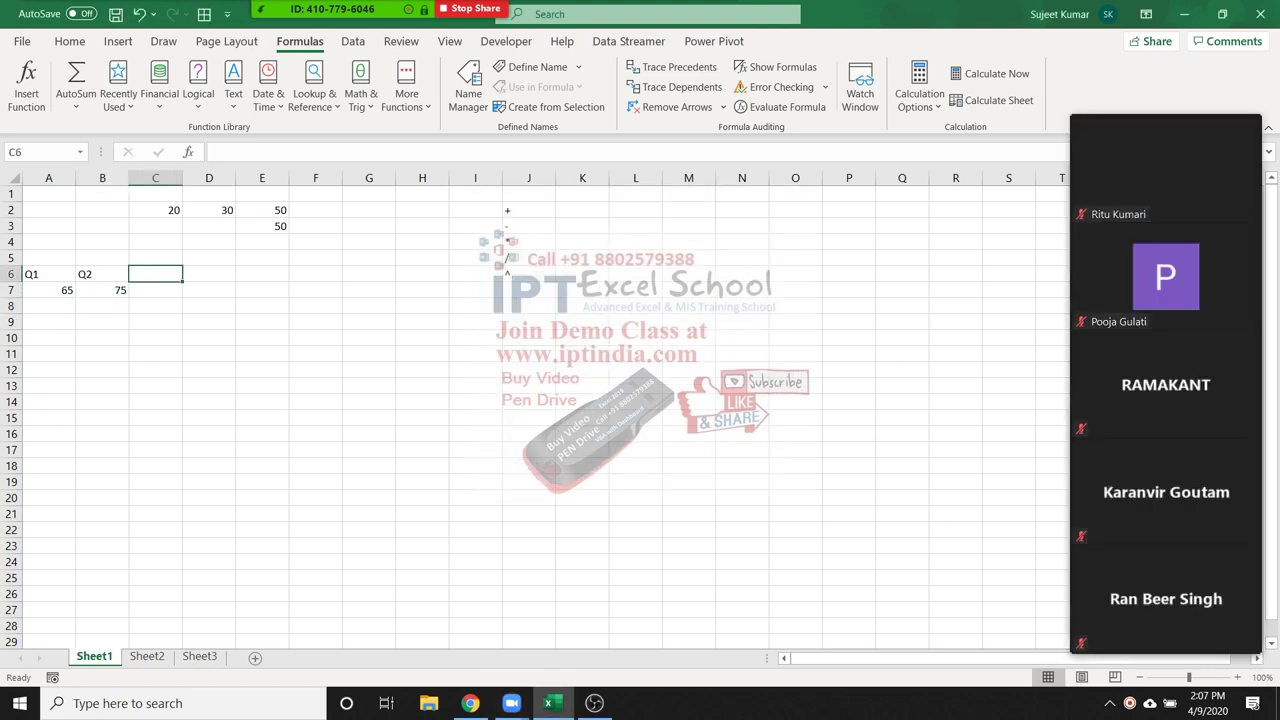
pyautogui.click(323, 22)
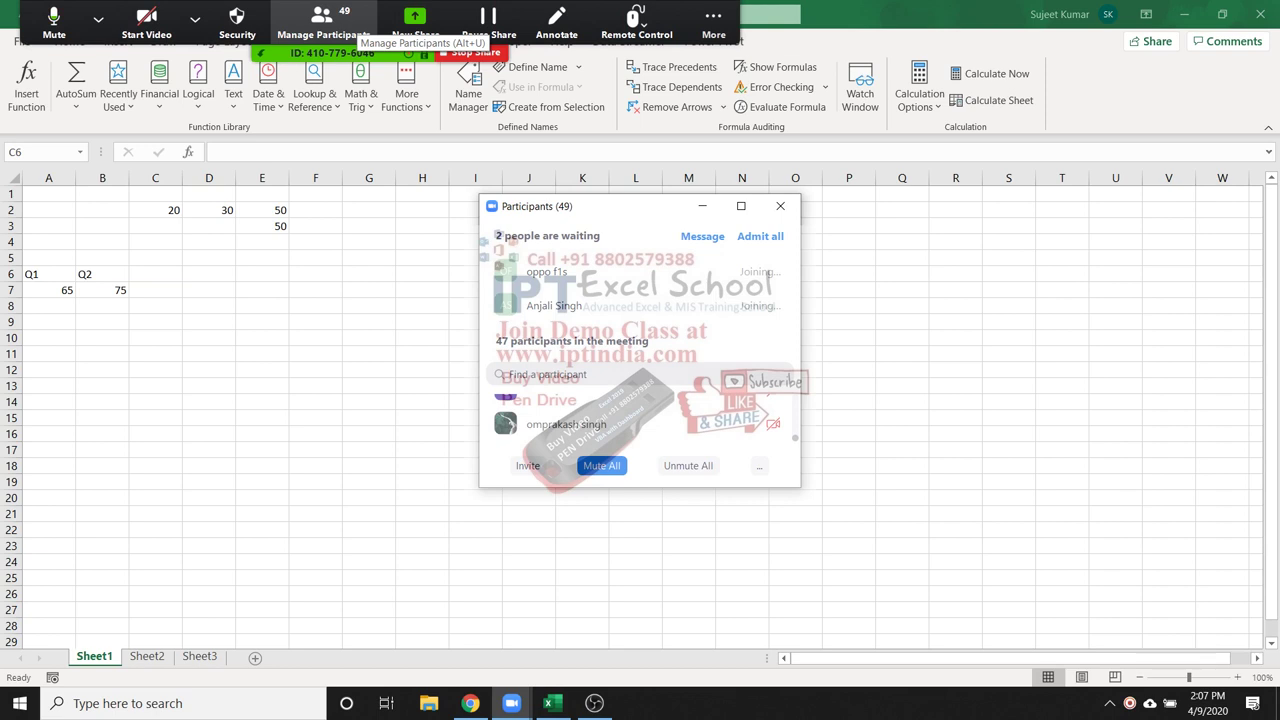
pyautogui.click(780, 206)
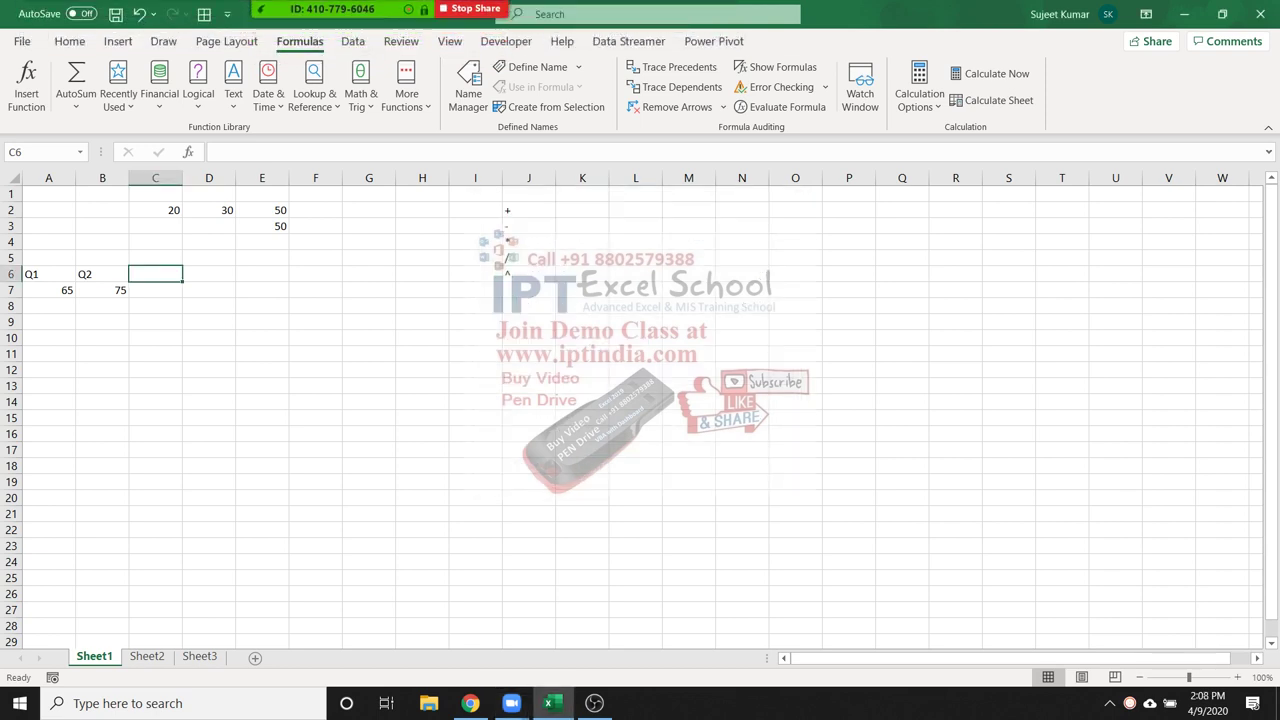
# Enter the heading Gr in C6 and recheck the participants list
pyautogui.write('Gr')
pyautogui.press('Return')
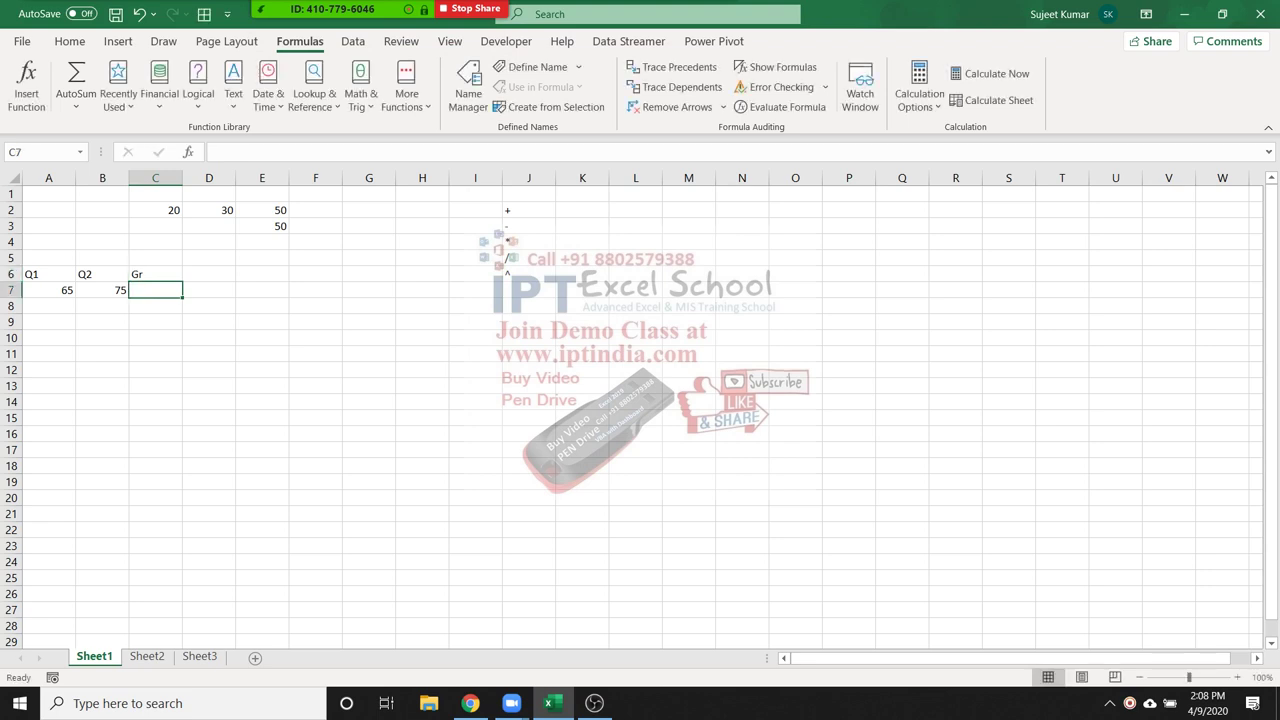
pyautogui.click(323, 25)
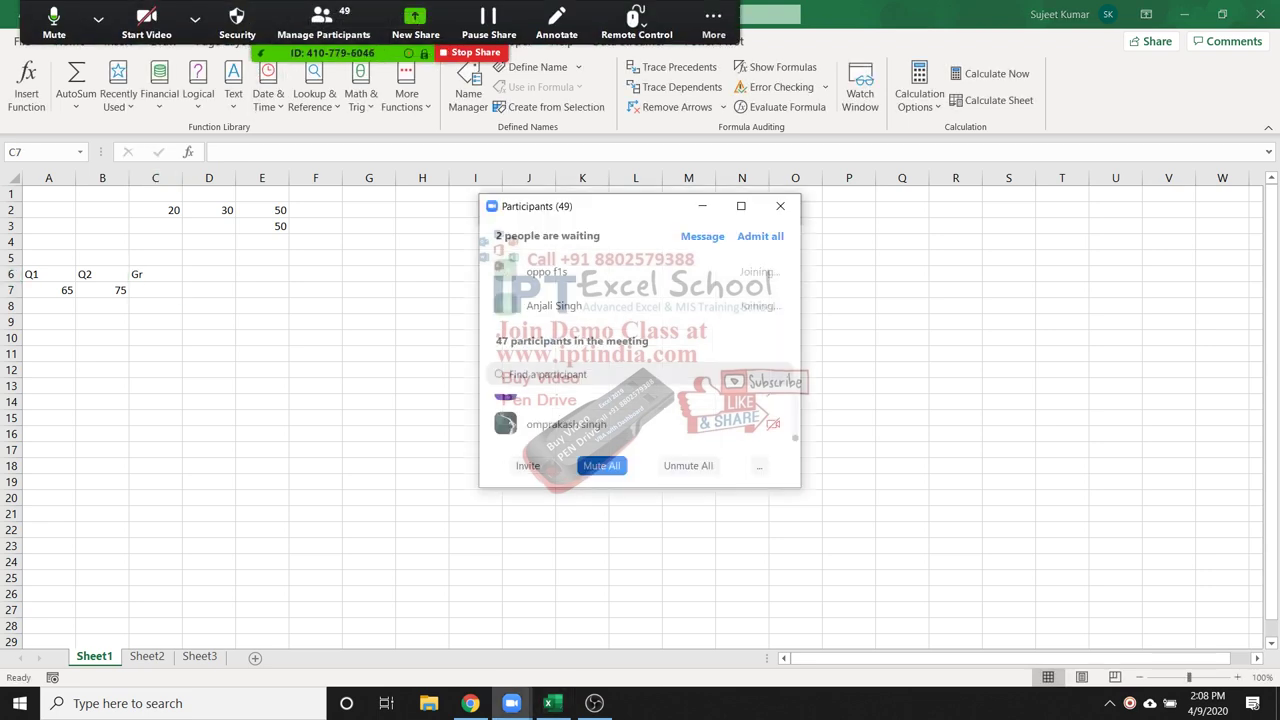
pyautogui.scroll(-5, 640, 350)
pyautogui.scroll(3, 640, 350)
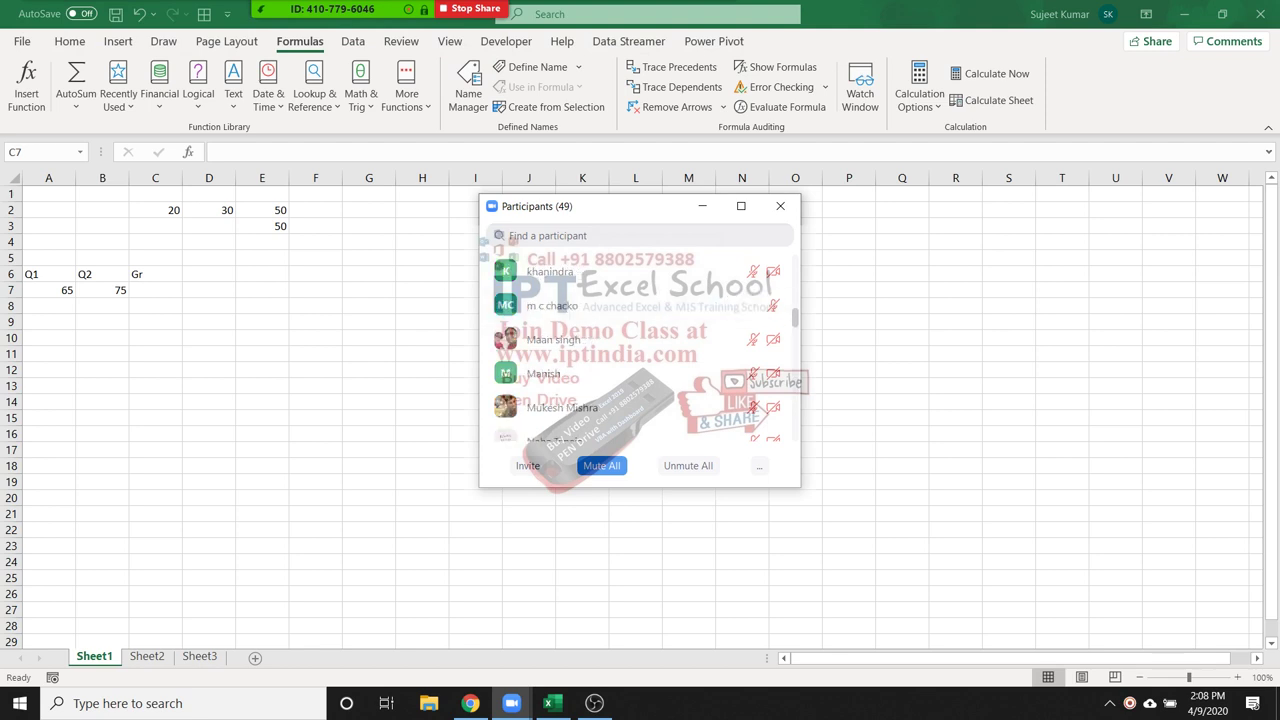
pyautogui.click(780, 206)
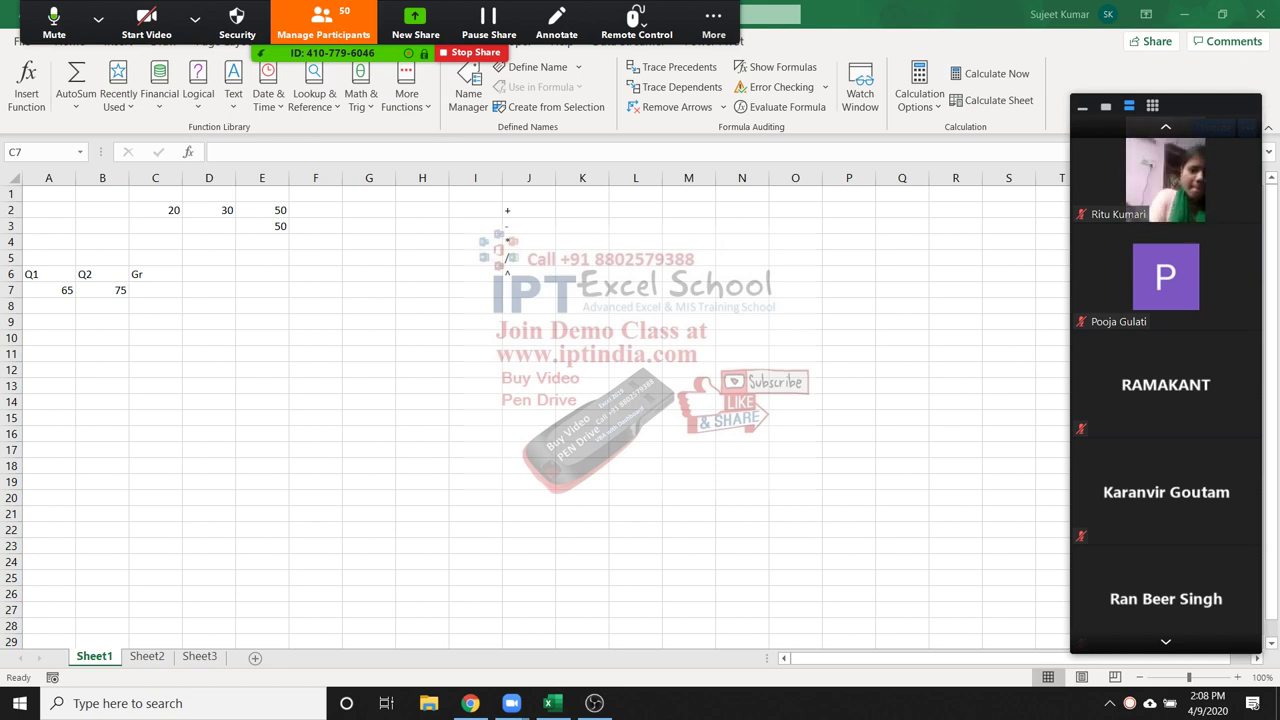
# Dismiss a participant tile's options menu and open Zoom's extra meeting options
pyautogui.click(1247, 146)
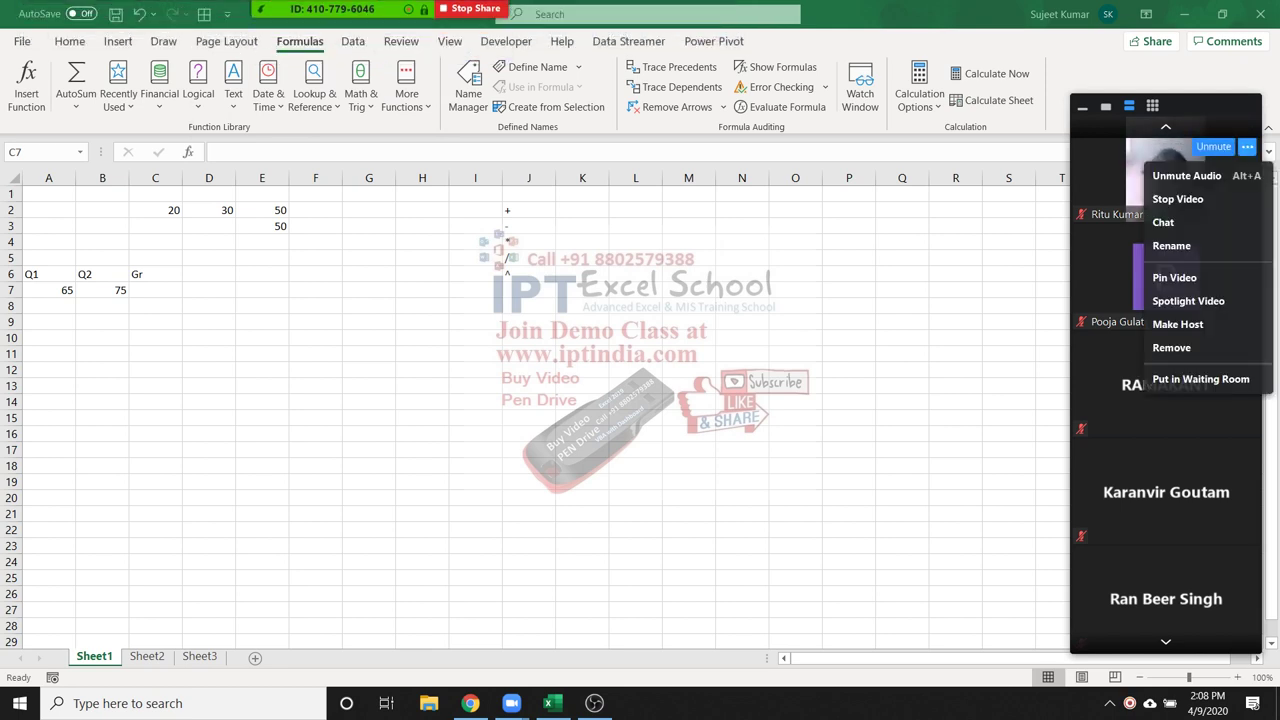
pyautogui.click(1247, 146)
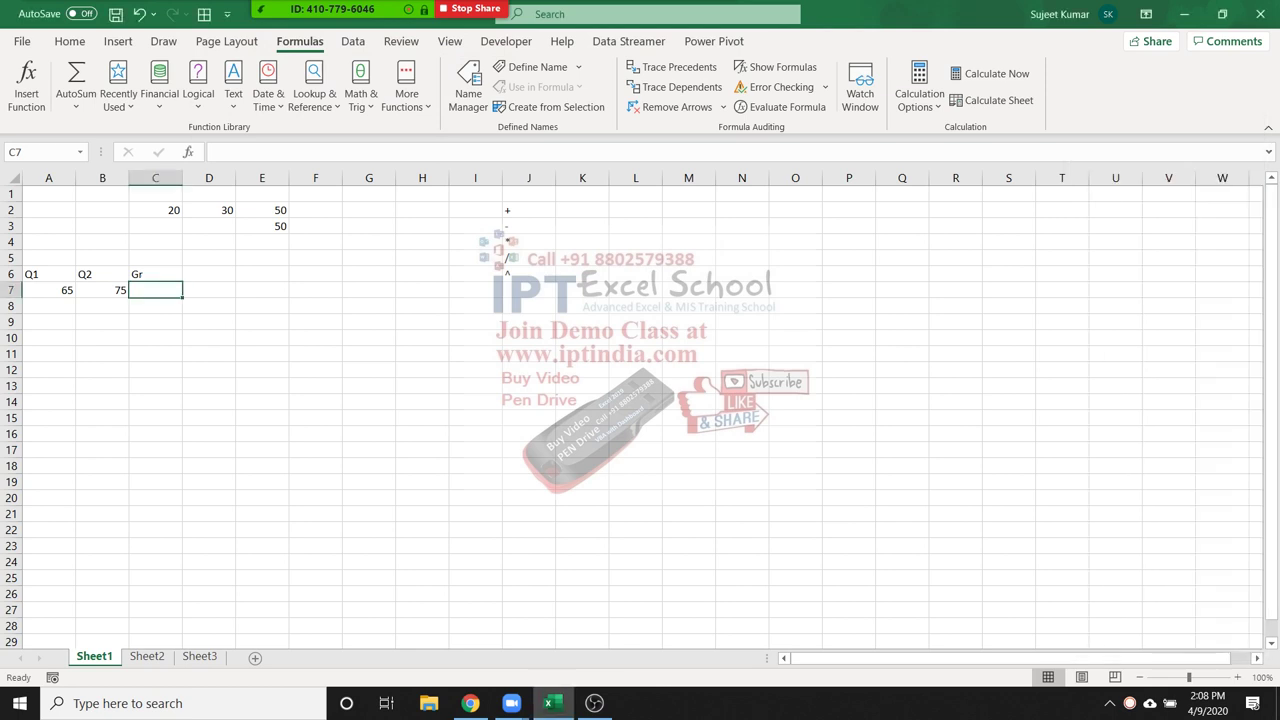
pyautogui.scroll(-1, 640, 410)
pyautogui.click(713, 12)
# Sketch blue freehand loops over the watermark near J10, across rows 10–12, and around the Subscribe logo
pyautogui.click(713, 12)
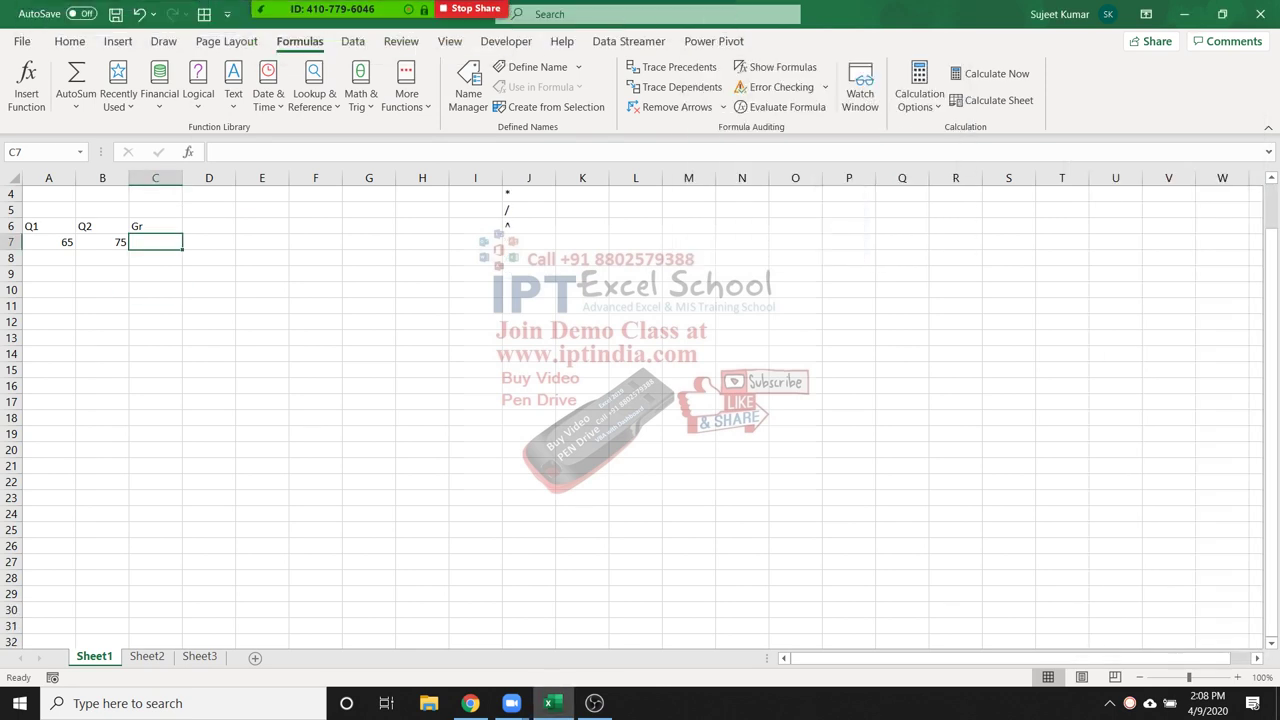
pyautogui.click(556, 25)
pyautogui.click(516, 92)
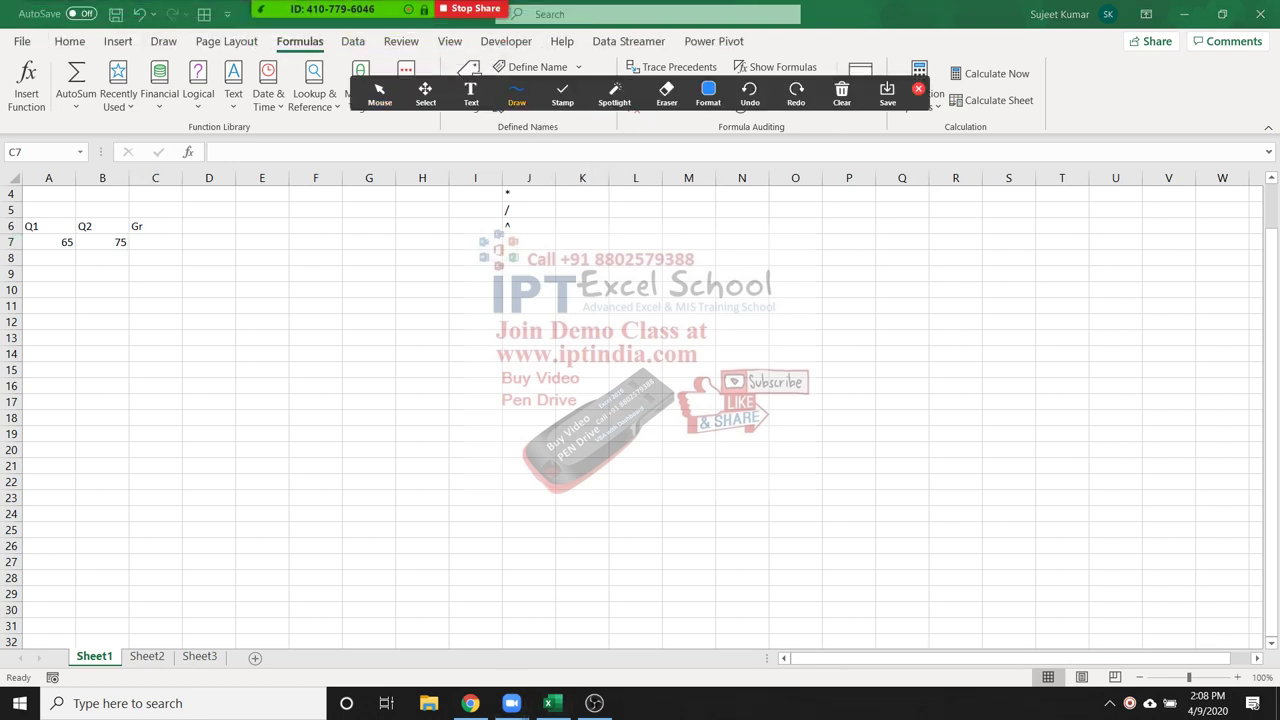
pyautogui.moveTo(520, 262)
pyautogui.mouseDown()
pyautogui.moveTo(548, 336)
pyautogui.moveTo(520, 262)
pyautogui.moveTo(627, 328)
pyautogui.mouseUp()
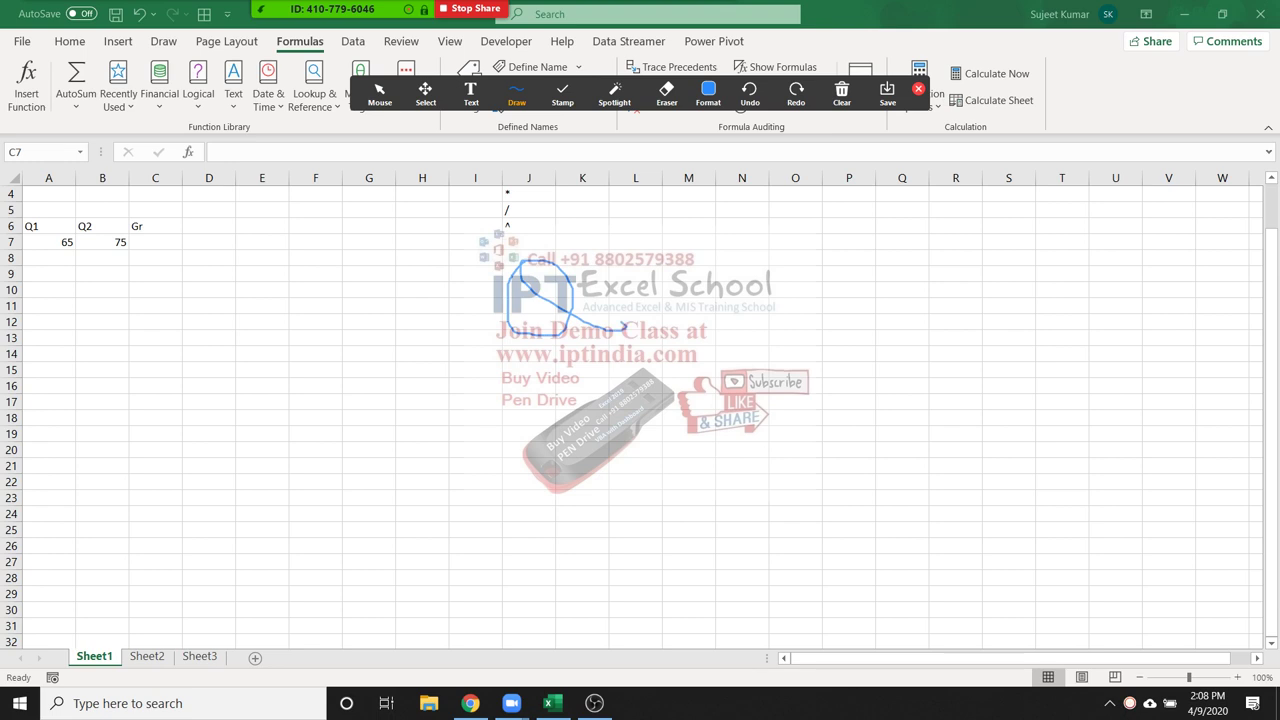
pyautogui.moveTo(597, 254)
pyautogui.mouseDown()
pyautogui.moveTo(654, 298)
pyautogui.moveTo(676, 298)
pyautogui.moveTo(690, 252)
pyautogui.moveTo(760, 234)
pyautogui.moveTo(821, 263)
pyautogui.mouseUp()
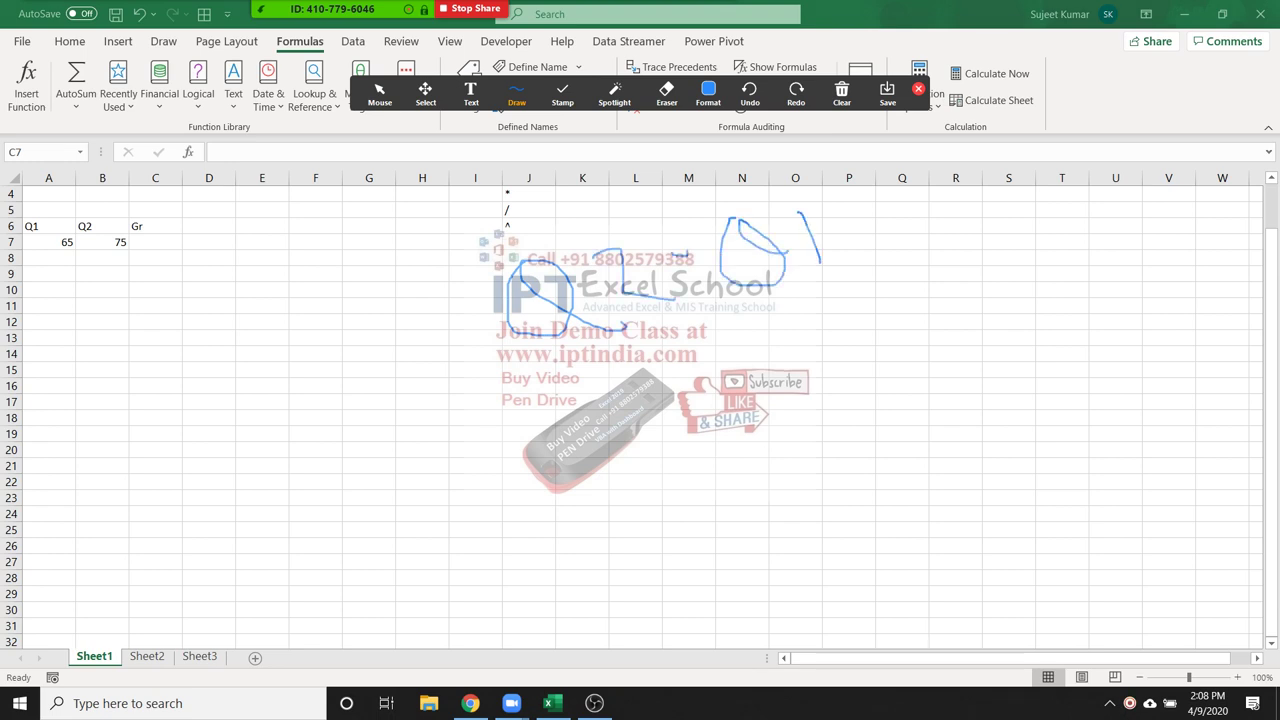
pyautogui.moveTo(592, 360); pyautogui.dragTo(812, 291)
pyautogui.moveTo(716, 356)
pyautogui.mouseDown()
pyautogui.moveTo(782, 410)
pyautogui.moveTo(740, 350)
pyautogui.moveTo(829, 404)
pyautogui.mouseUp()
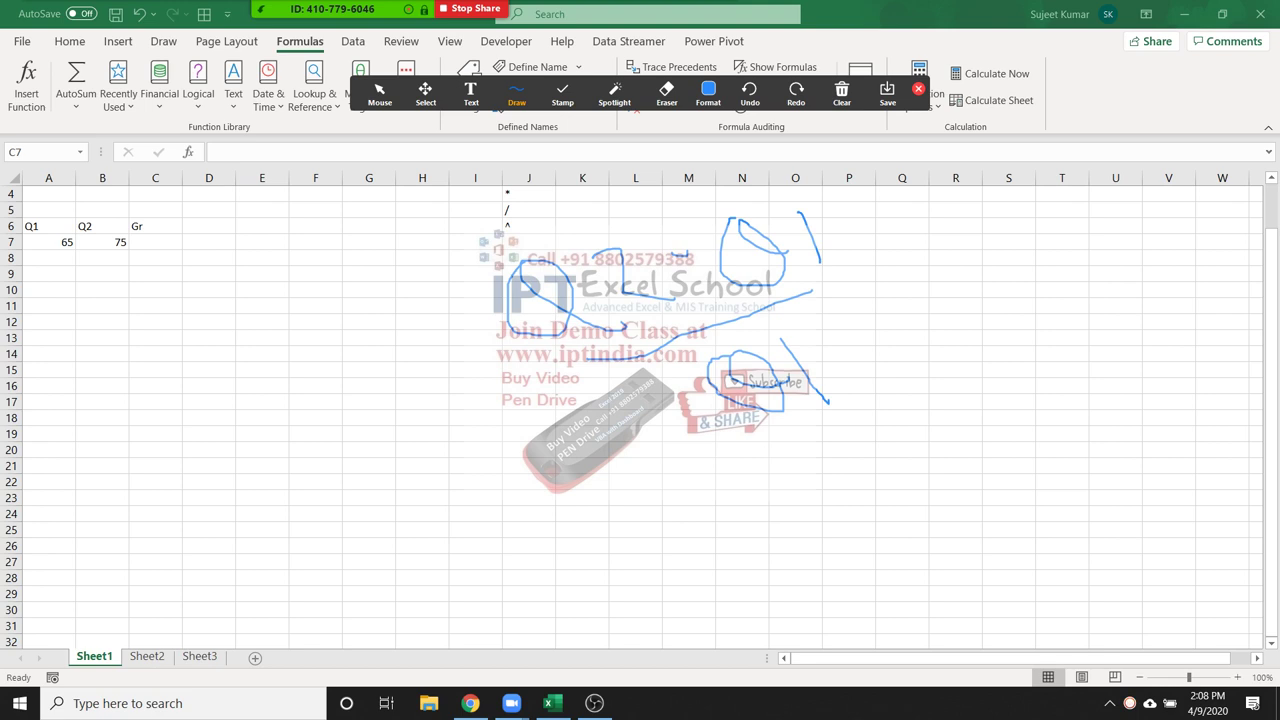
pyautogui.click(155, 242)
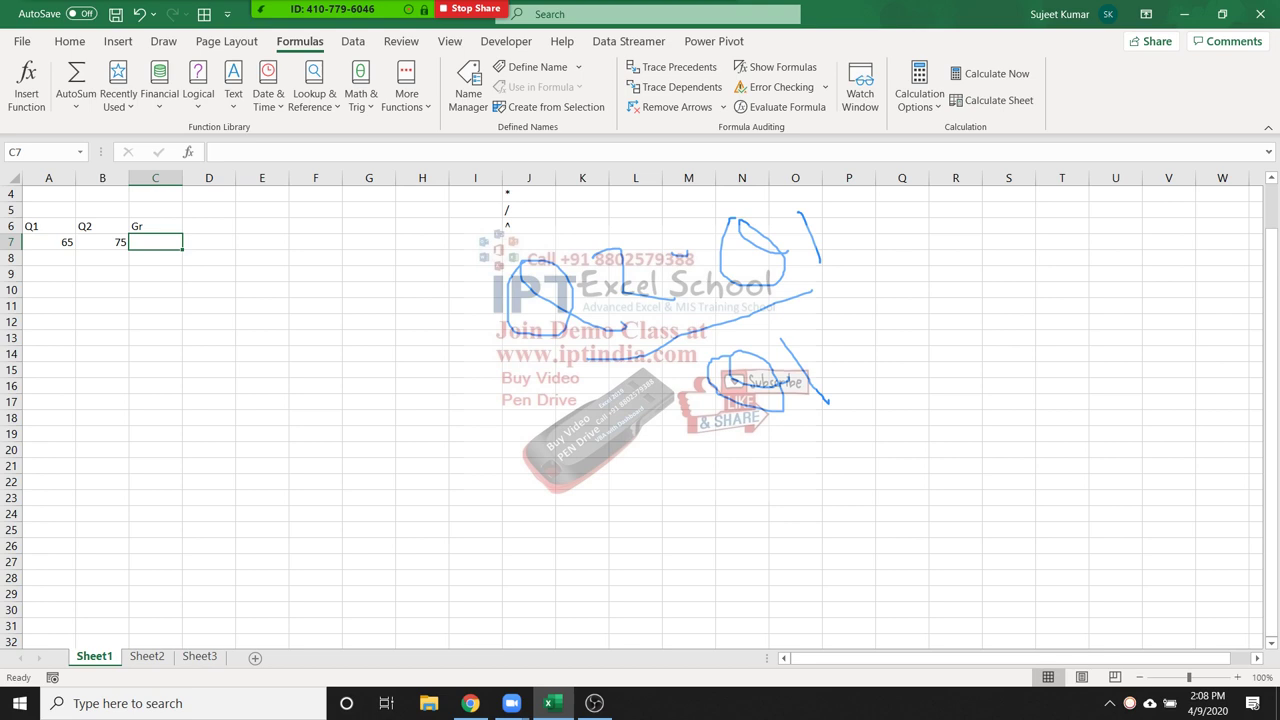
# Start a growth formula in C7 as =B7-A7/A7
pyautogui.write('=')
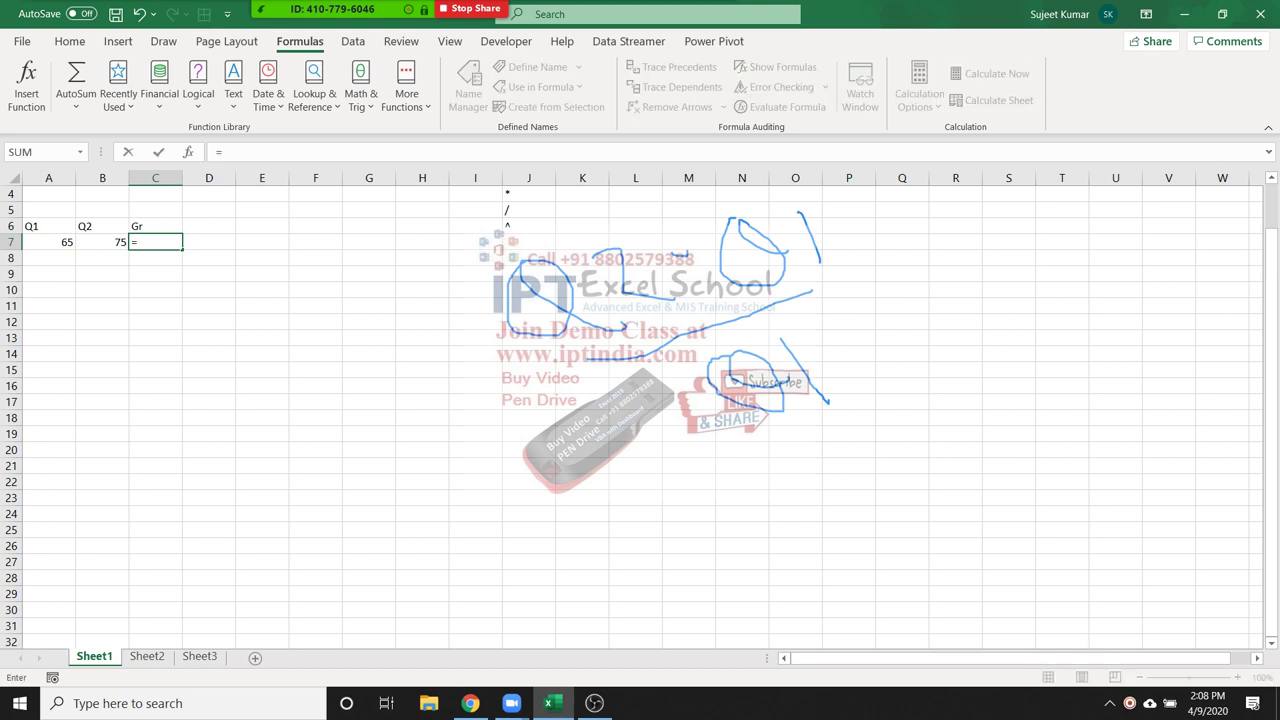
pyautogui.click(102, 242)
pyautogui.write('-')
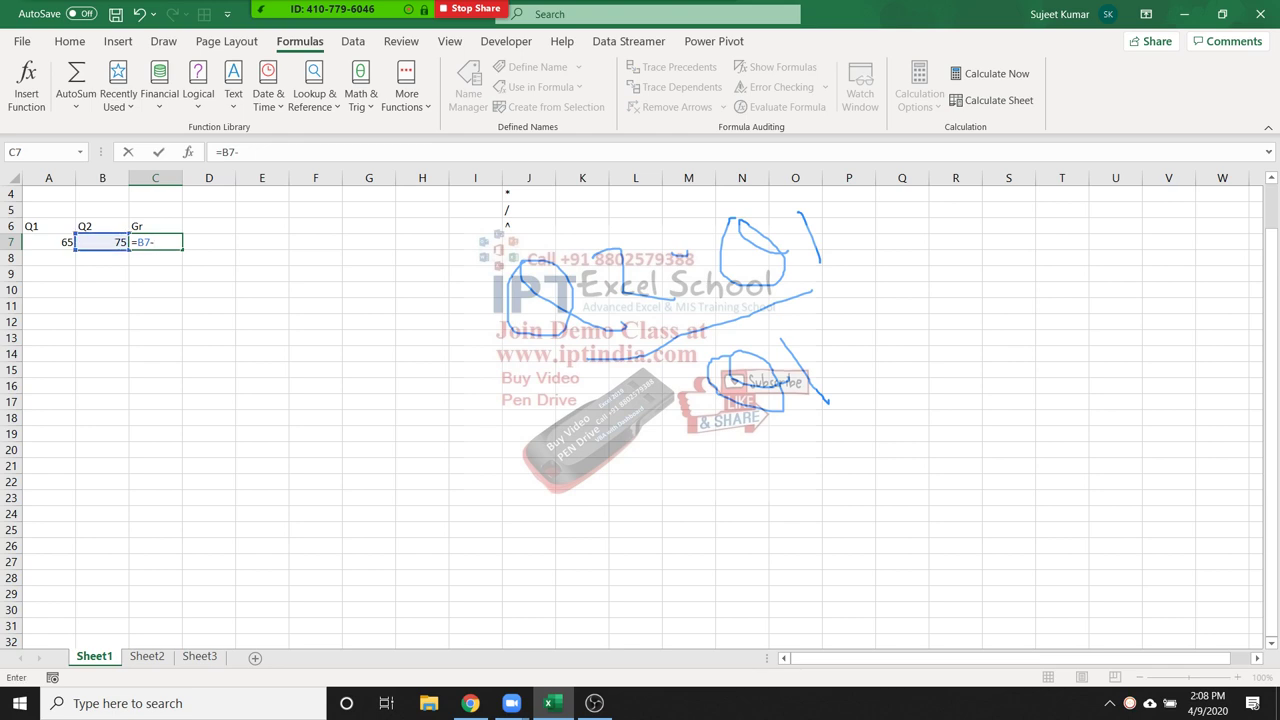
pyautogui.click(48, 242)
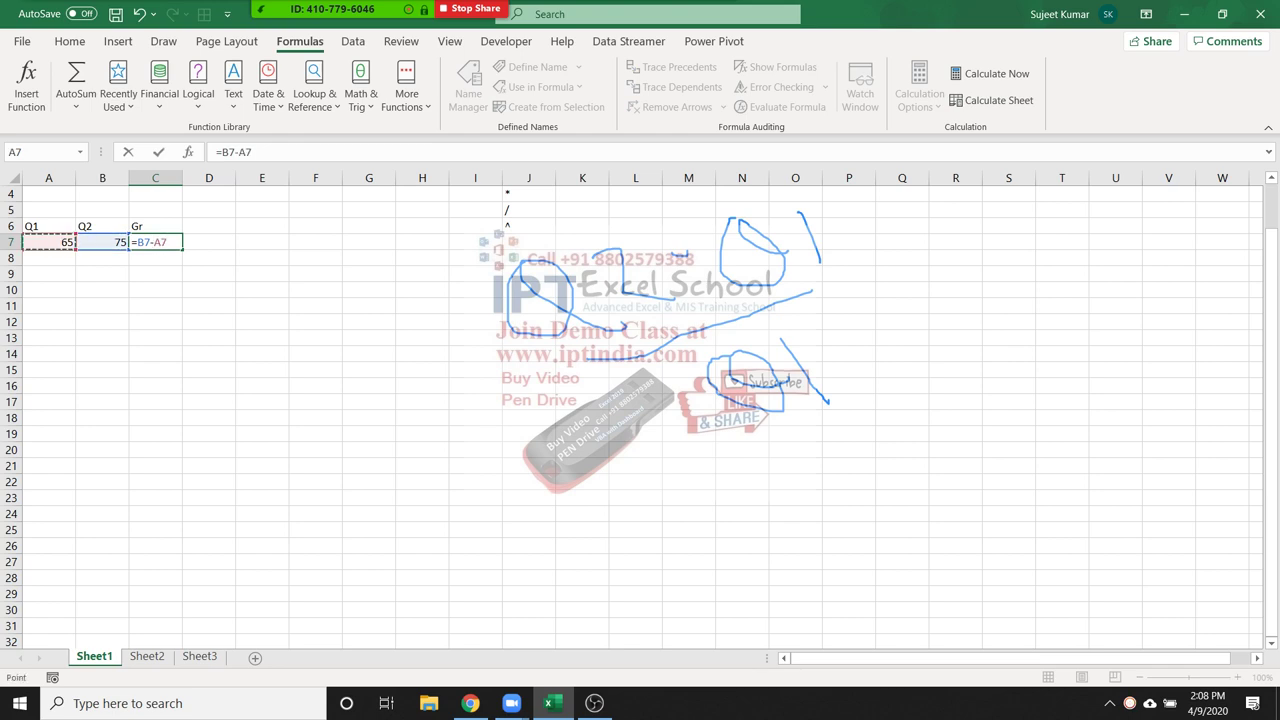
pyautogui.write('/')
pyautogui.click(48, 242)
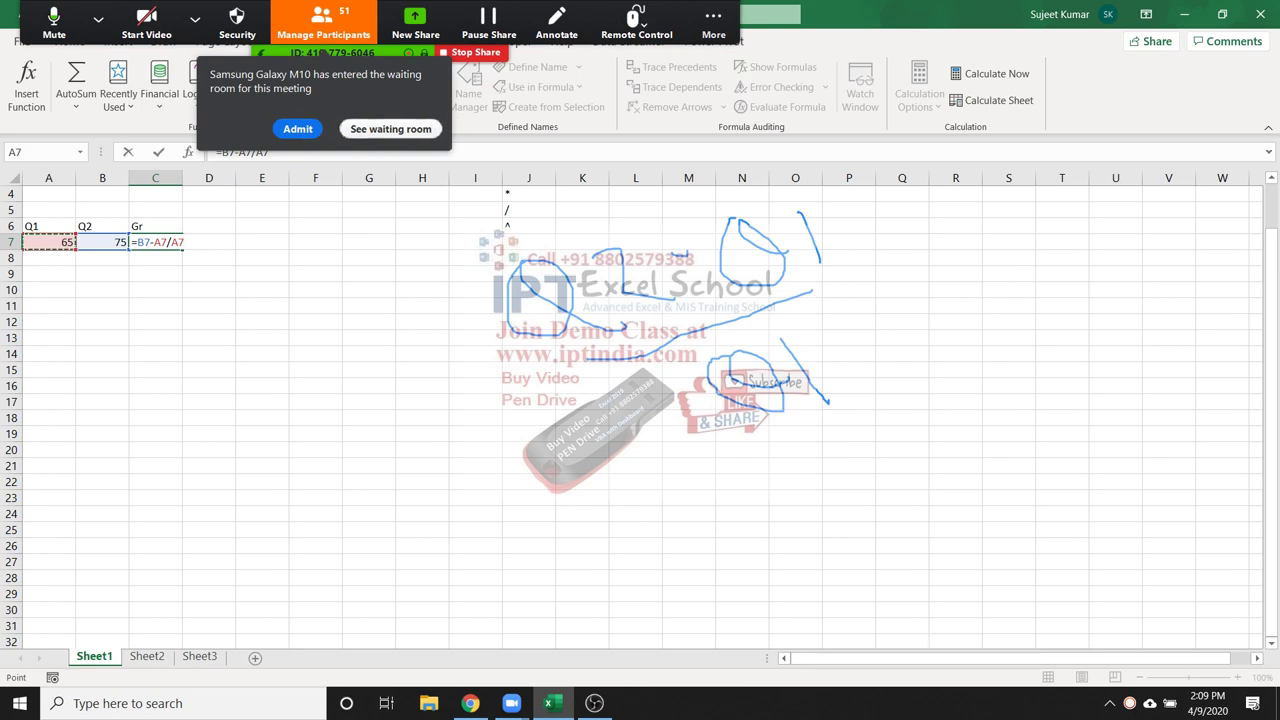
# Correct C7 to =(B7-A7)/A7 so it shows 0.153846
pyautogui.click(323, 22)
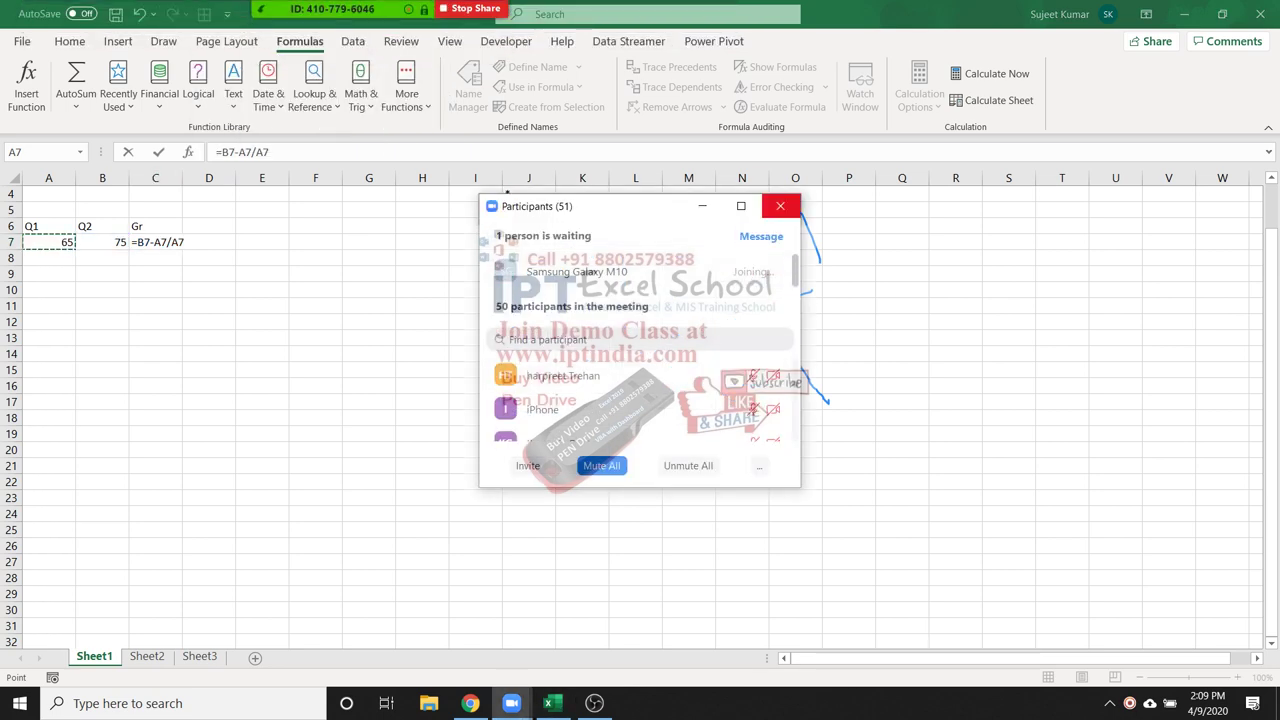
pyautogui.click(780, 206)
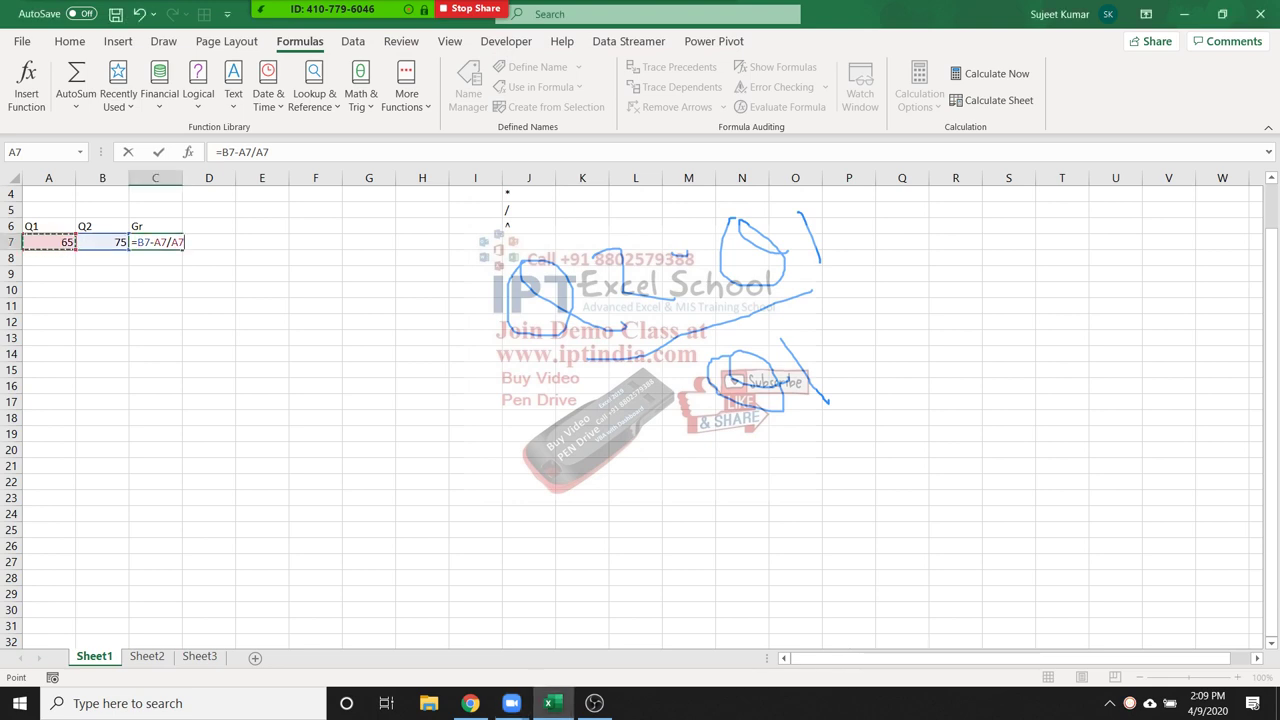
pyautogui.press('F2')
pyautogui.write('(')
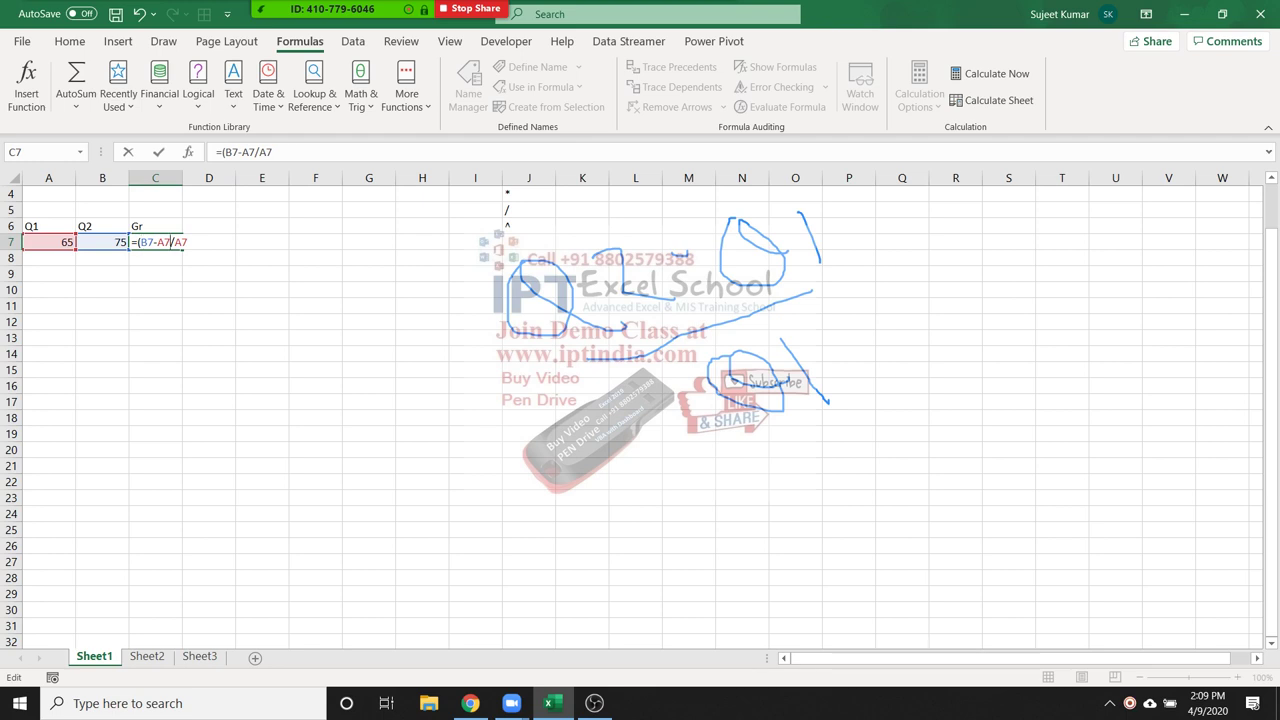
pyautogui.write(')')
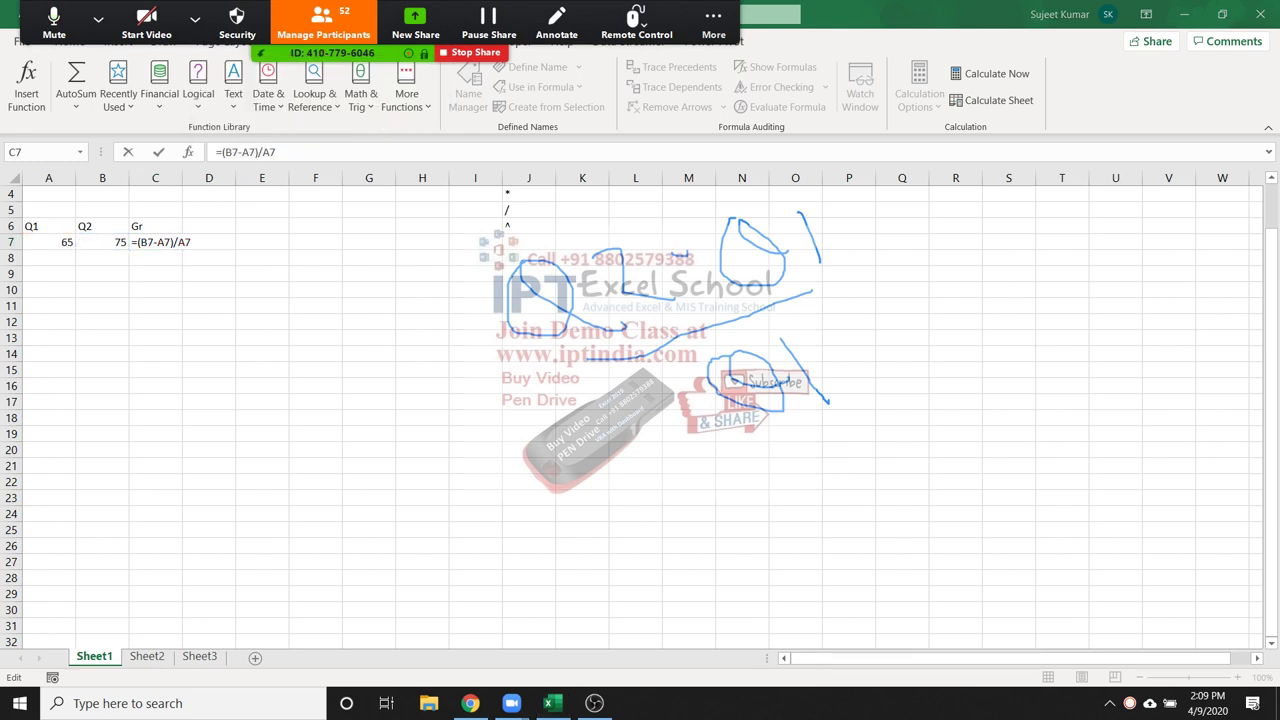
pyautogui.press('Return')
# Format C7 as a Percentage so it displays 15%
pyautogui.click(155, 242)
pyautogui.click(69, 41)
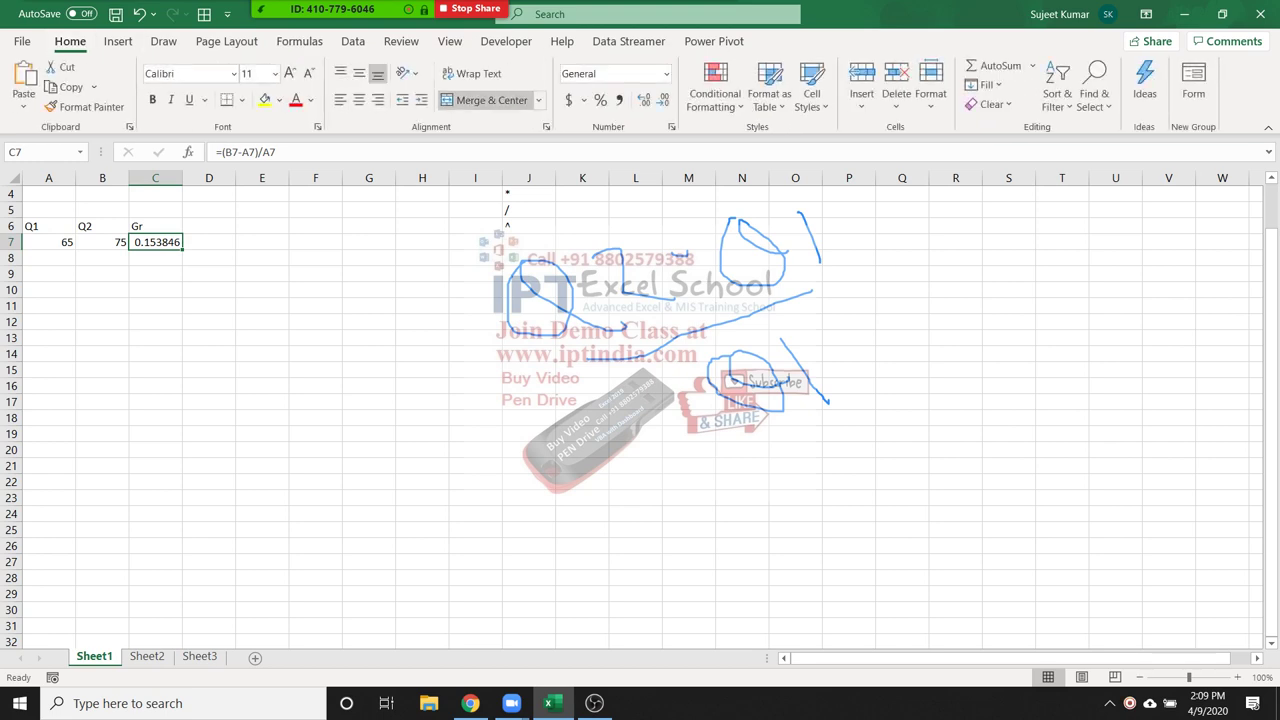
pyautogui.click(600, 100)
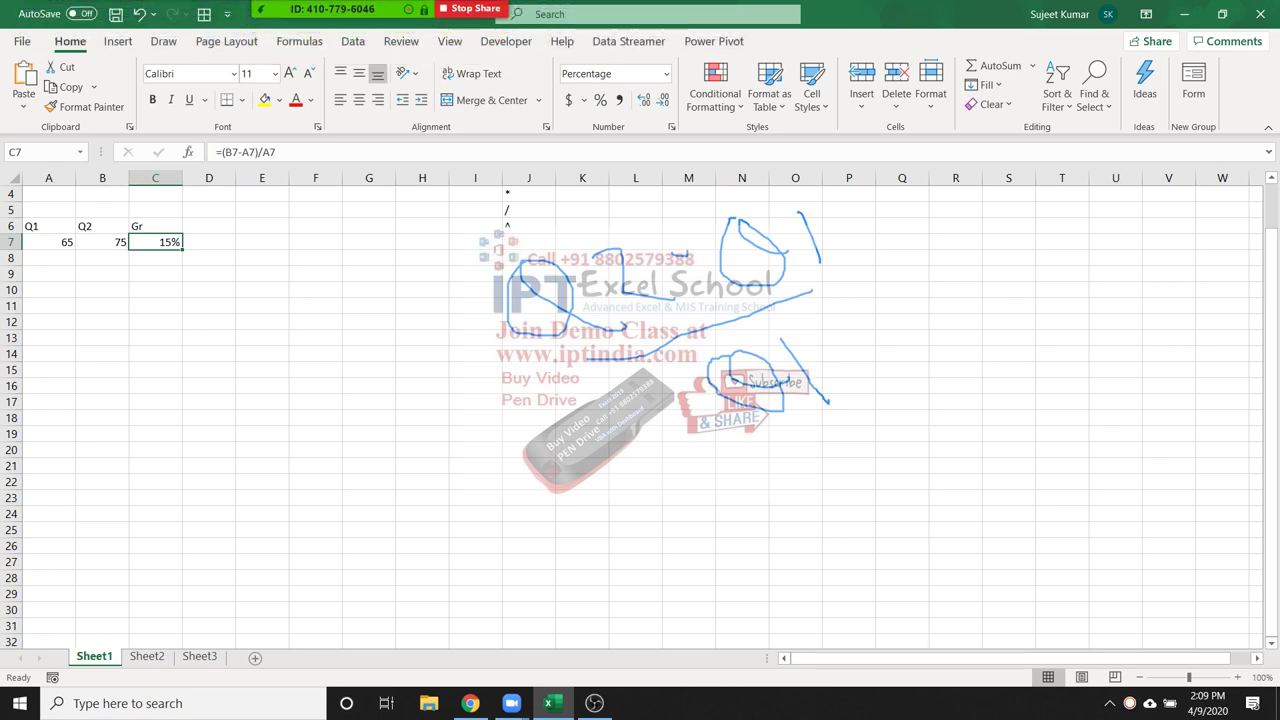
pyautogui.click(209, 226)
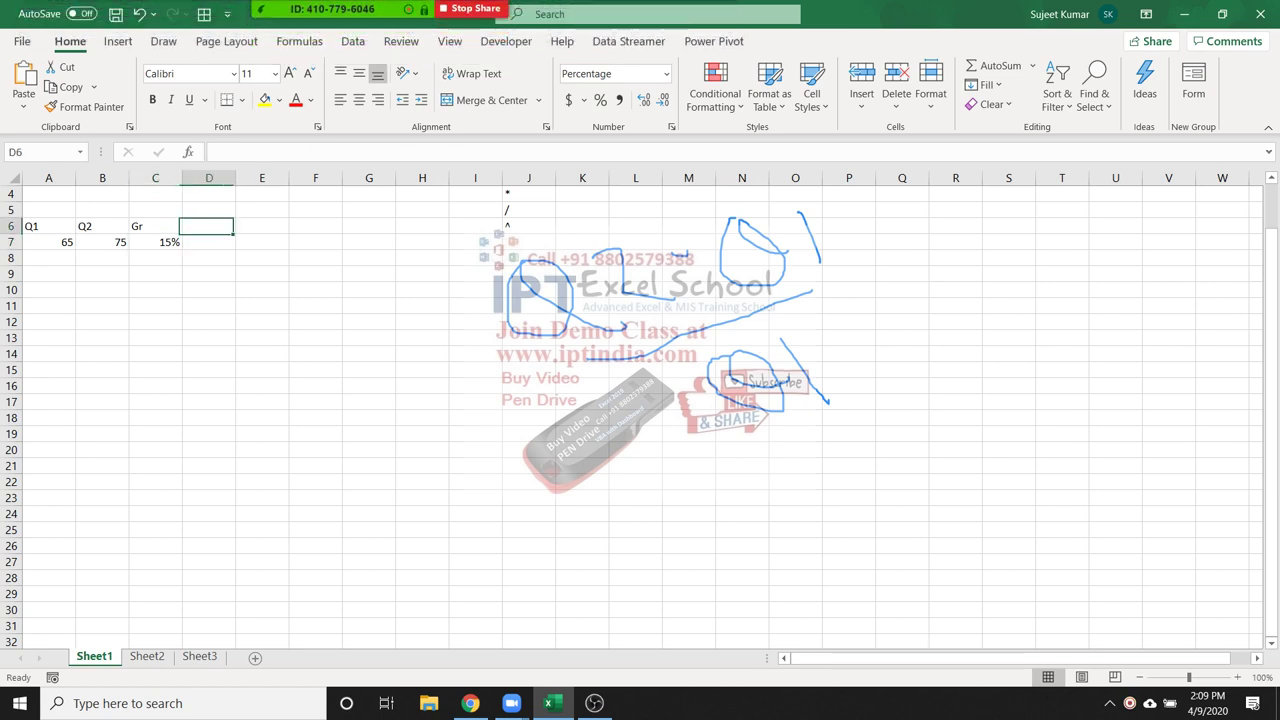
# Re-check C7's =(B7-A7)/A7 formula unchanged, then select A12
pyautogui.click(300, 41)
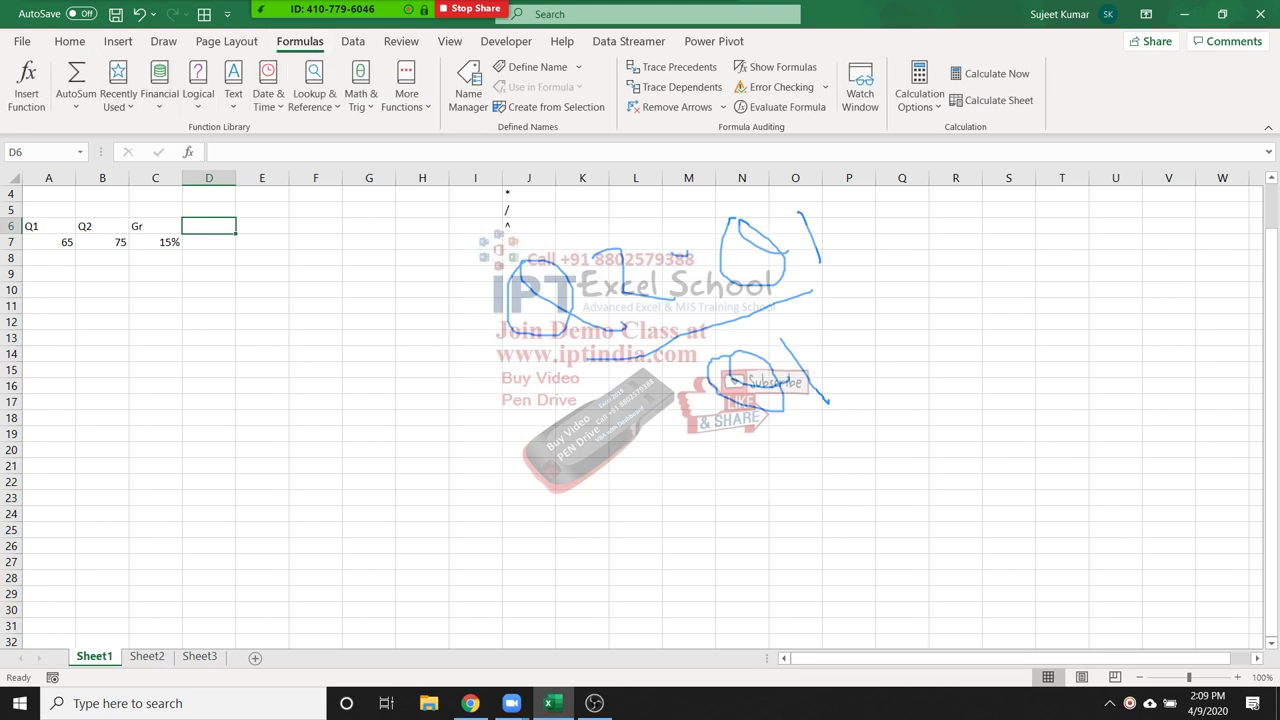
pyautogui.click(155, 242)
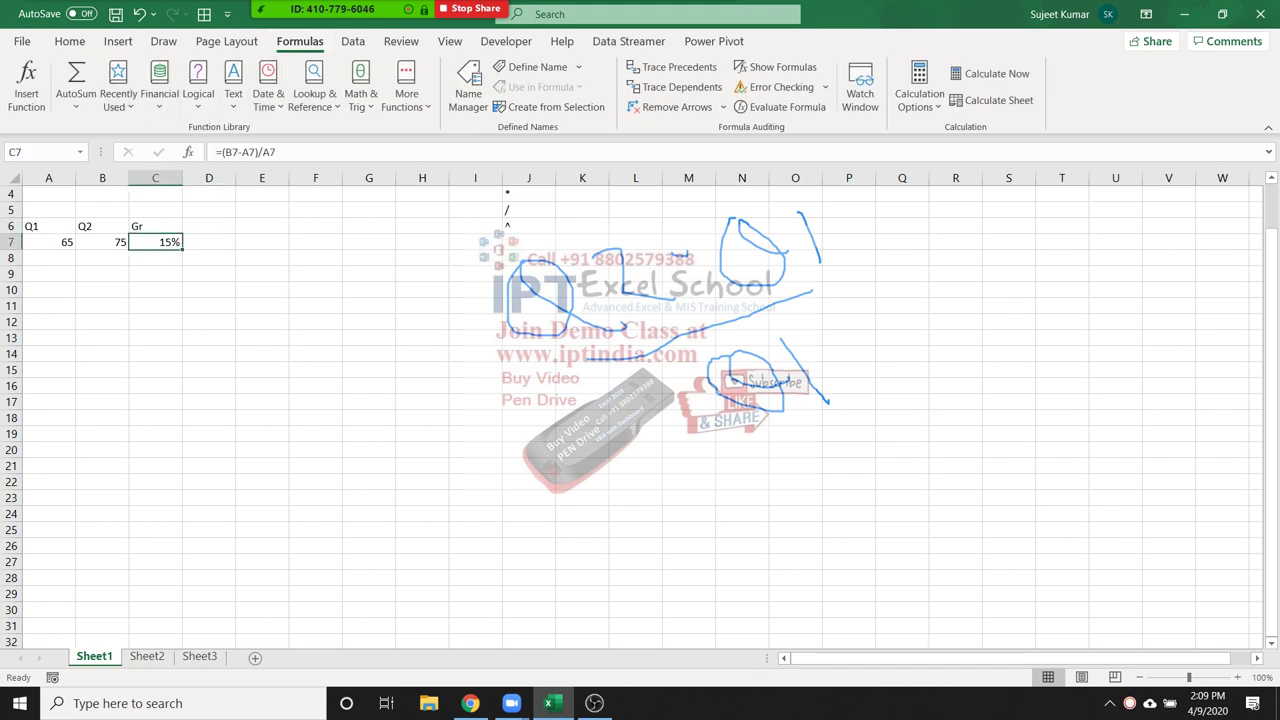
pyautogui.doubleClick(157, 242)
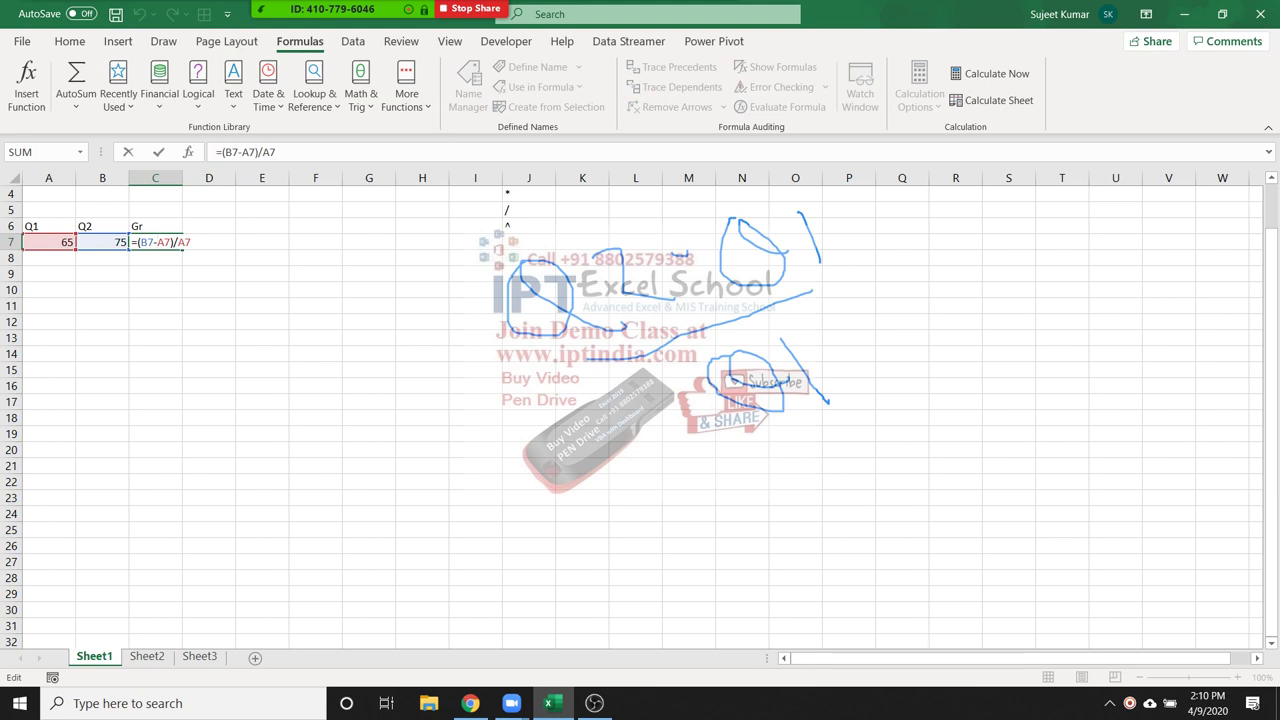
pyautogui.press('Return')
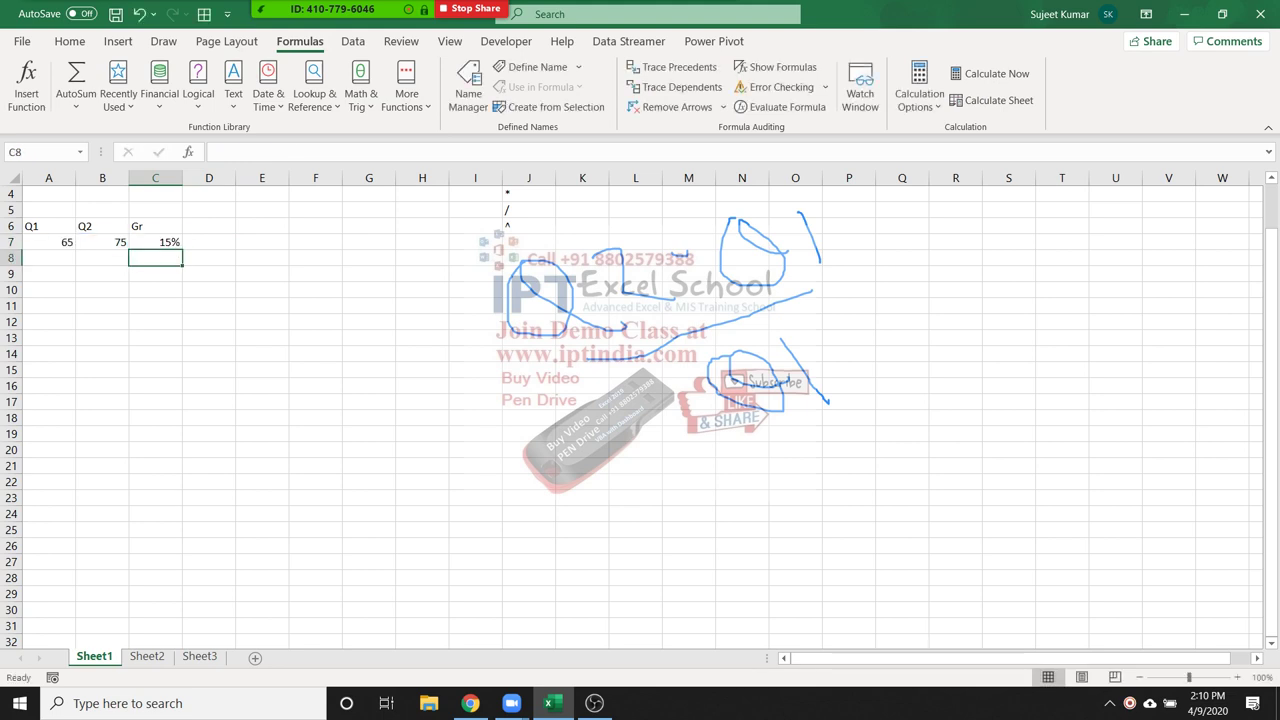
pyautogui.click(140, 242)
pyautogui.doubleClick(140, 242)
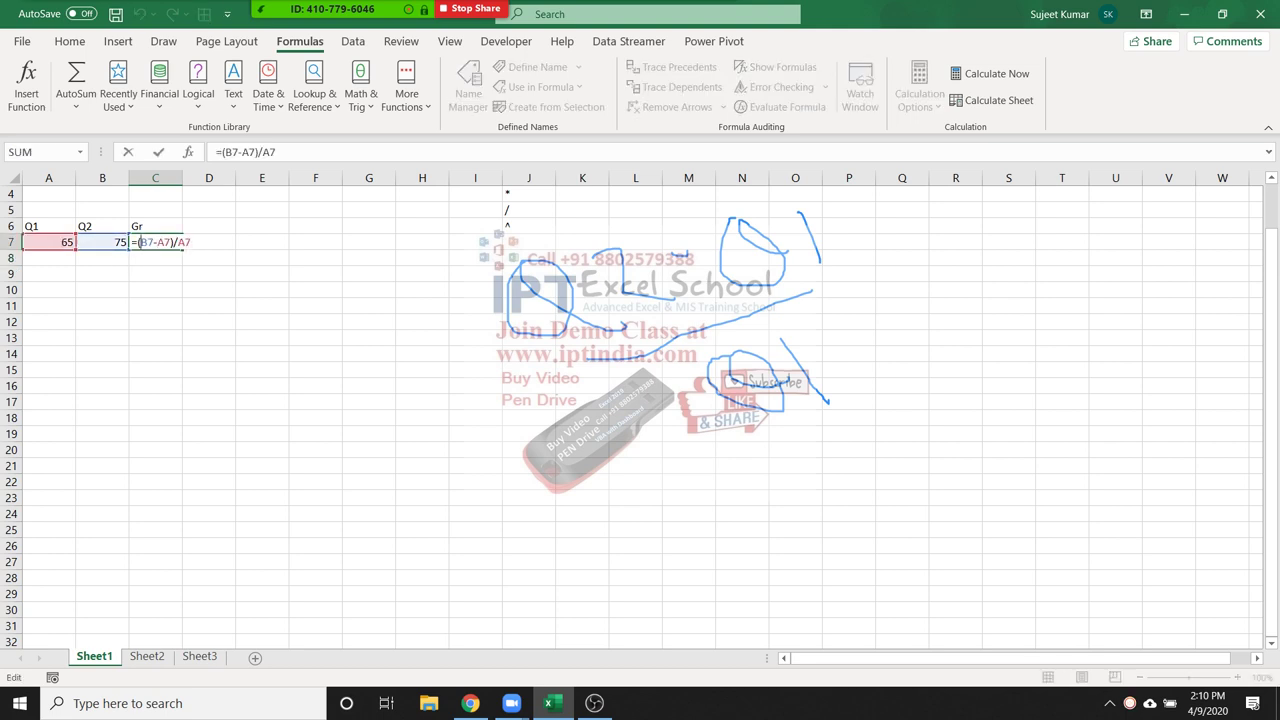
pyautogui.press('Return')
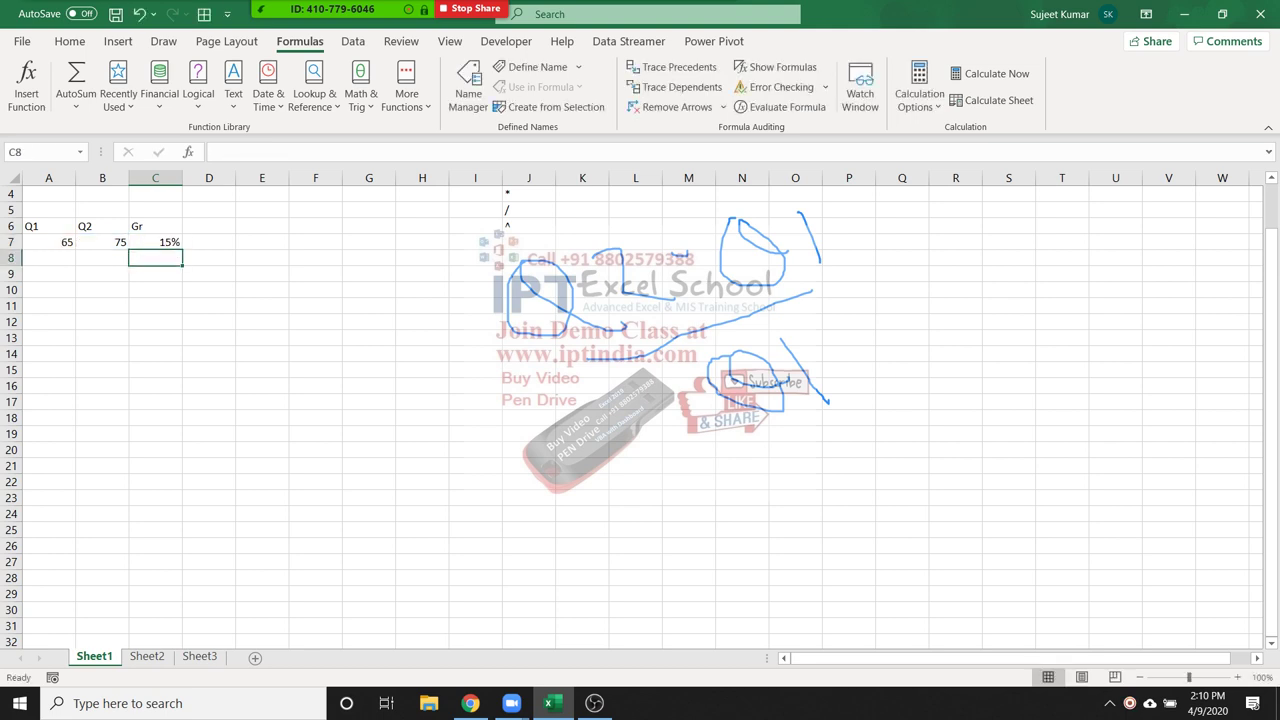
pyautogui.click(48, 321)
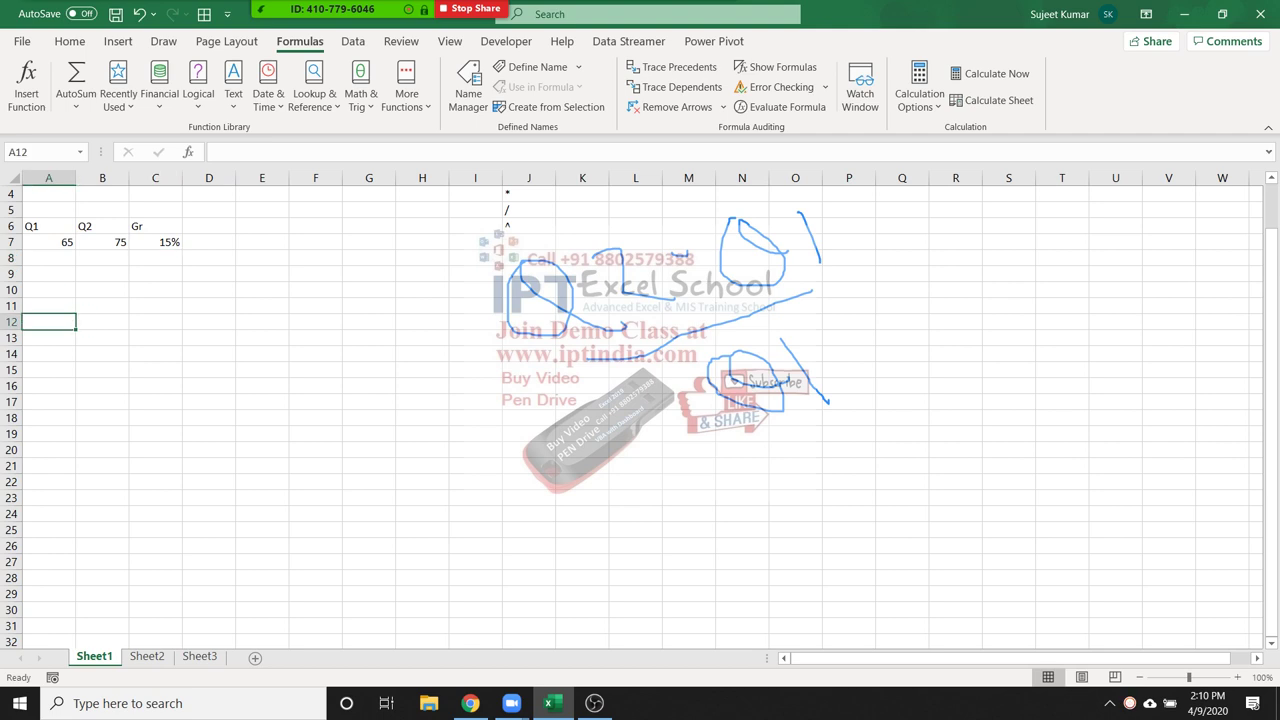
# Enter the labels P, R and T down A12:A14
pyautogui.write('P')
pyautogui.press('Return')
pyautogui.write('R')
pyautogui.press('Return')
pyautogui.write('T')
pyautogui.press('Return')
# Enter 50000, 8% and 3 in B12:B14 beside the labels
pyautogui.press('Up')
pyautogui.press('Up')
pyautogui.press('Up')
pyautogui.press('Right')
pyautogui.write('50000')
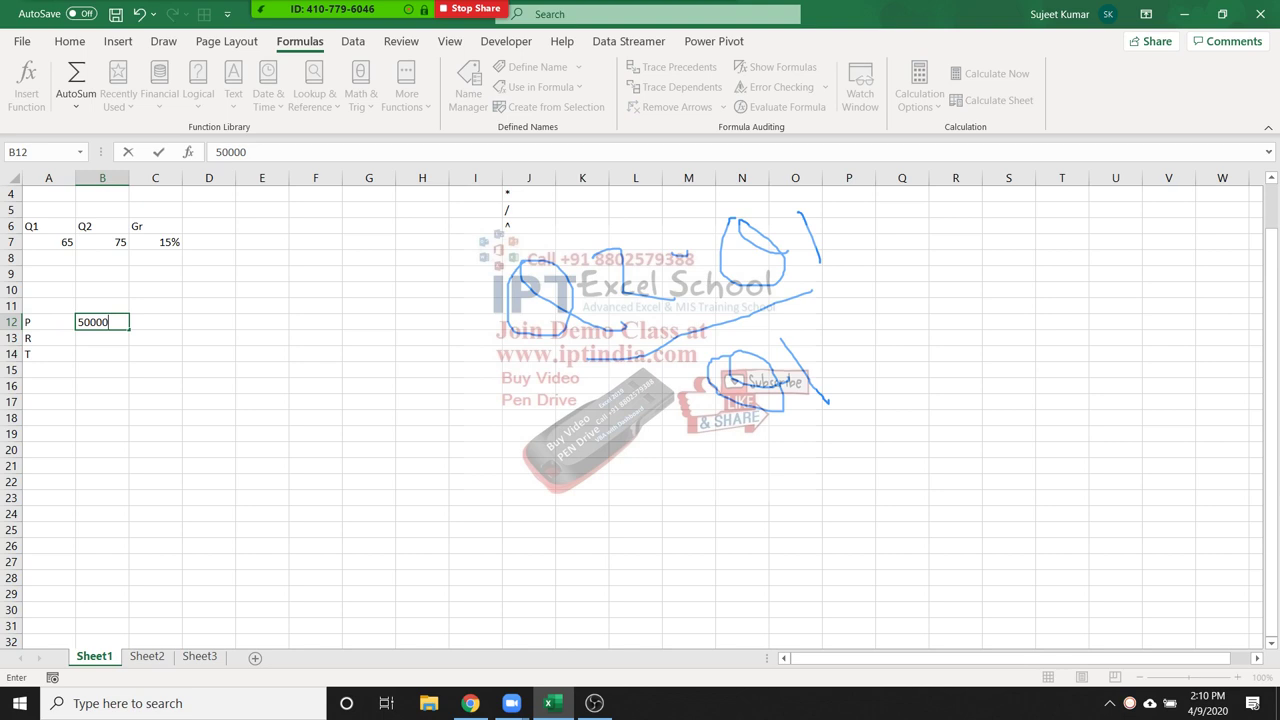
pyautogui.press('Return')
pyautogui.write('8%')
pyautogui.press('Return')
pyautogui.write('3')
pyautogui.press('Return')
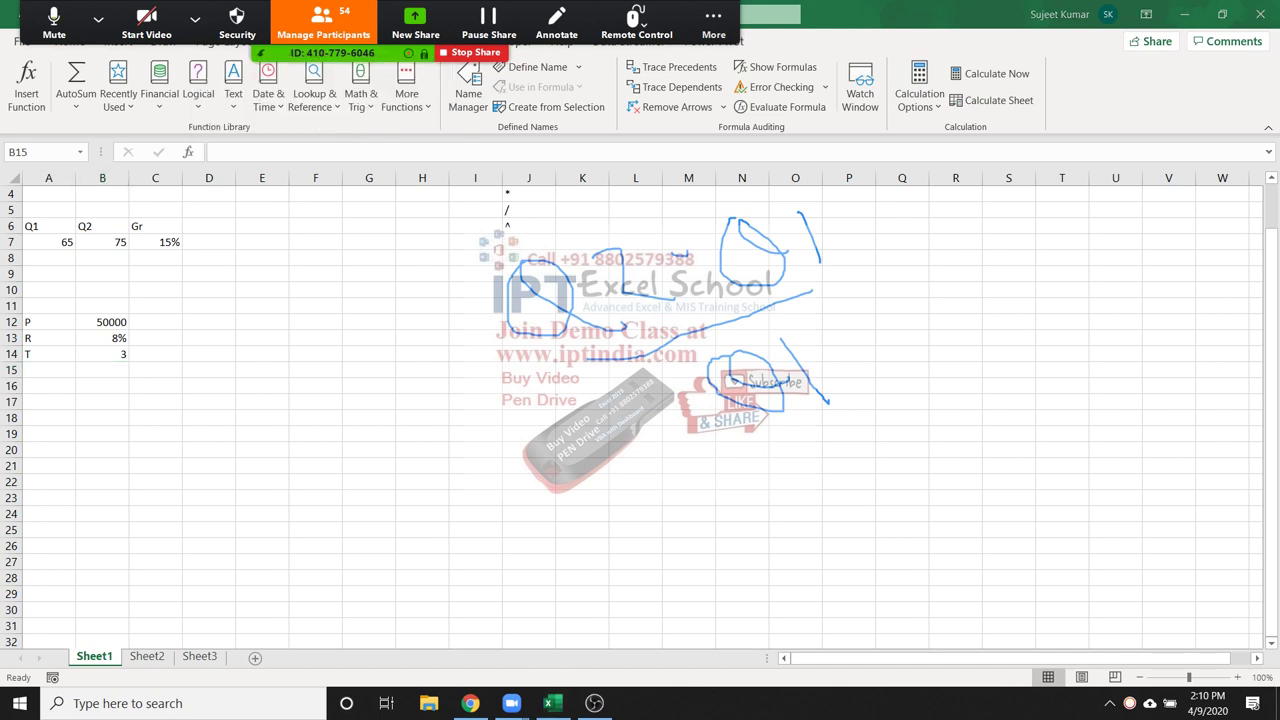
# Label C16 as Amt, replacing a mistyped entry
pyautogui.click(155, 386)
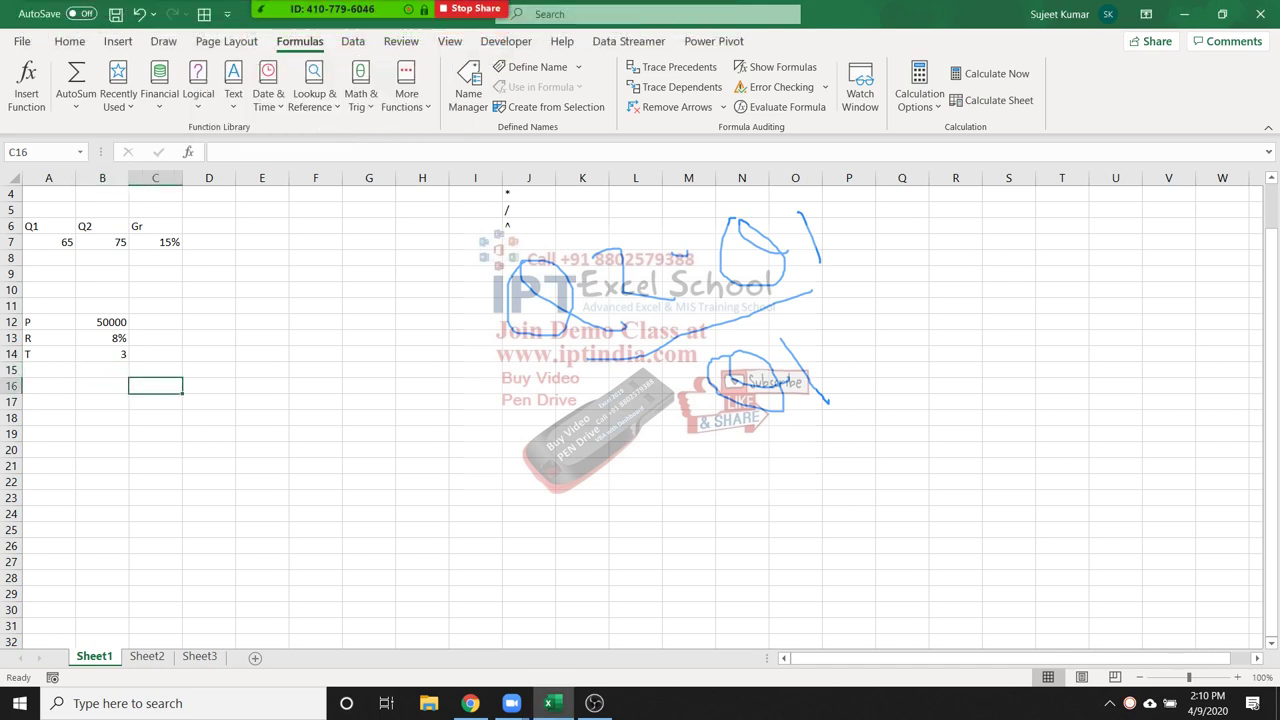
pyautogui.write('amr')
pyautogui.press('Escape')
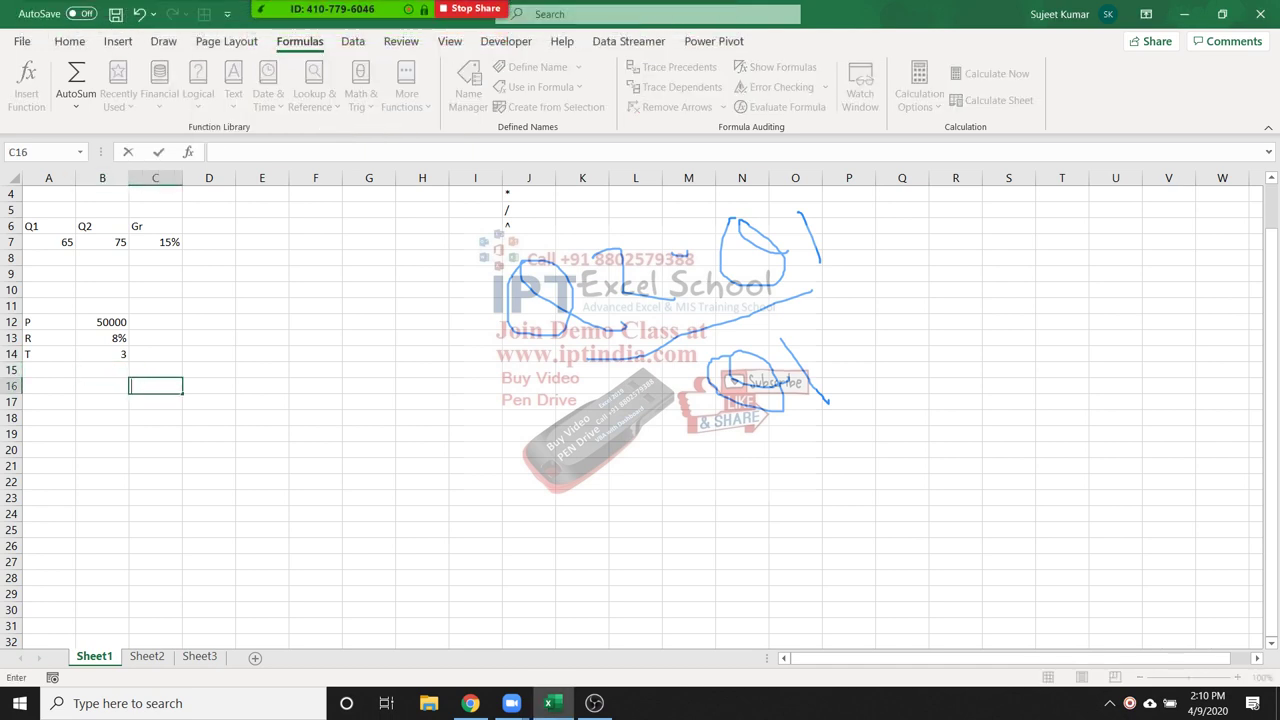
pyautogui.write('Amt')
pyautogui.hotkey('ctrl', 'Return')
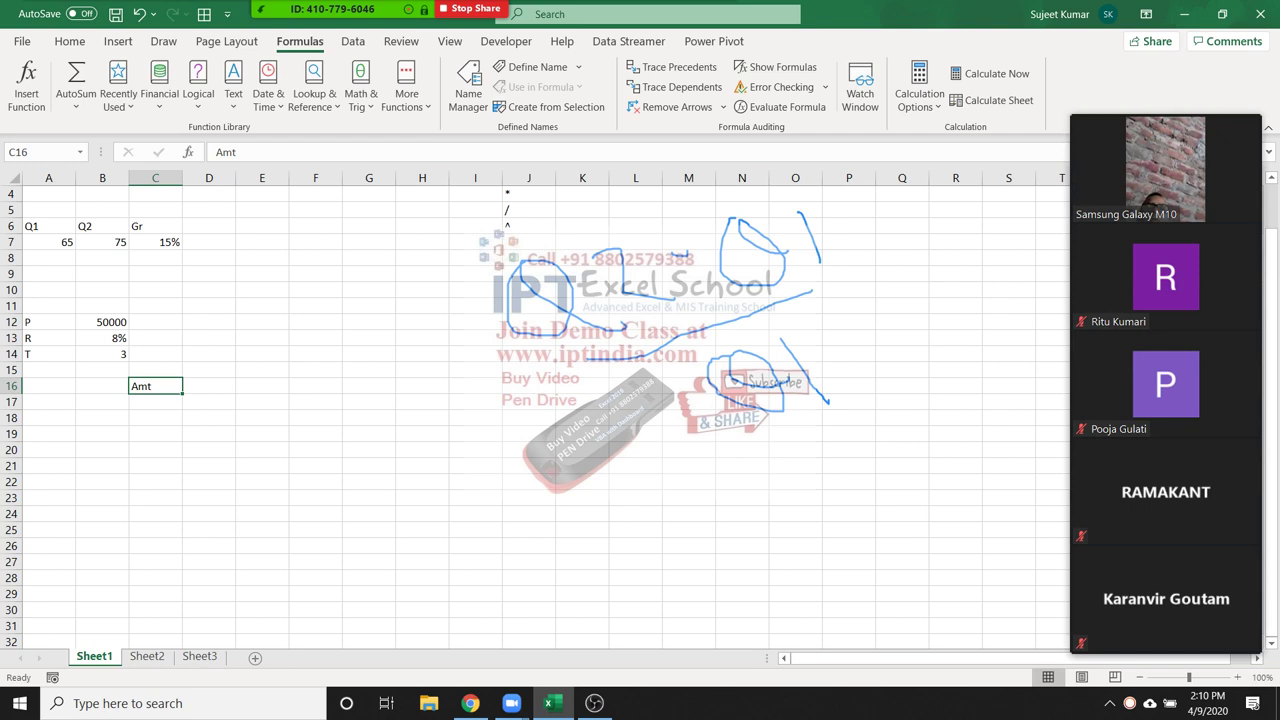
pyautogui.click(209, 386)
# Put a ? placeholder in D16 next to the Amt label
pyautogui.write('?')
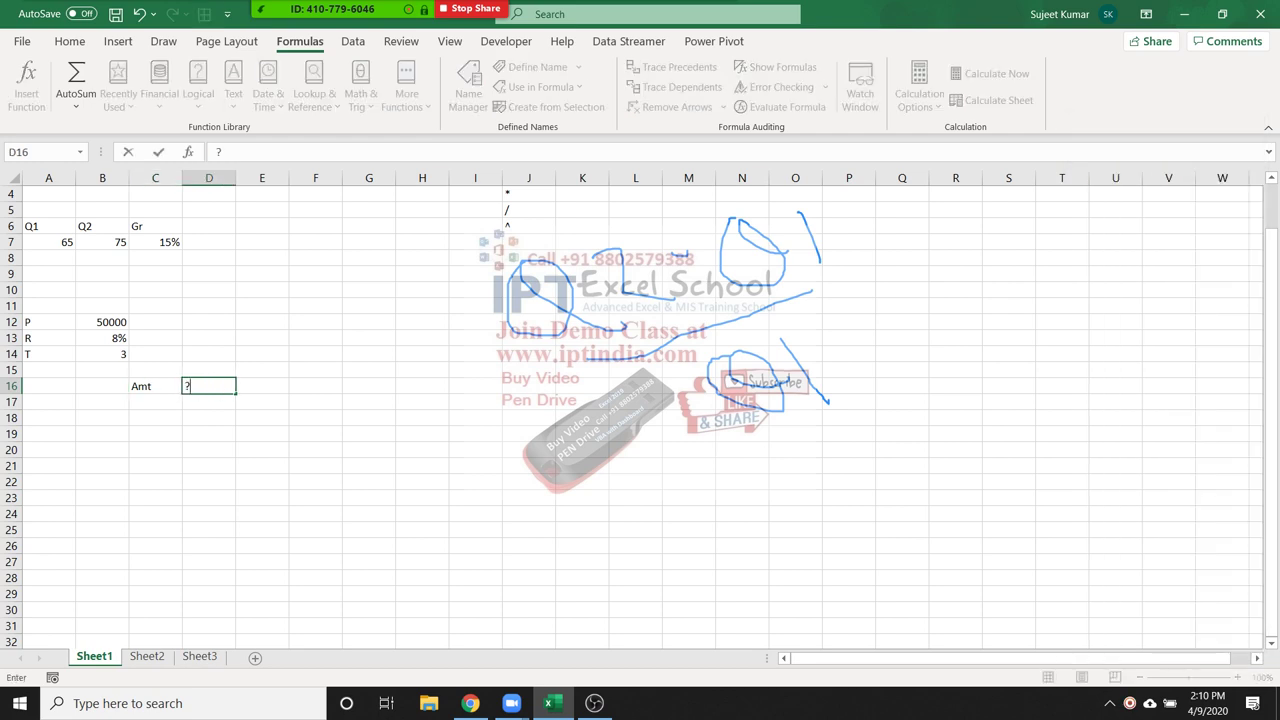
pyautogui.click(209, 417)
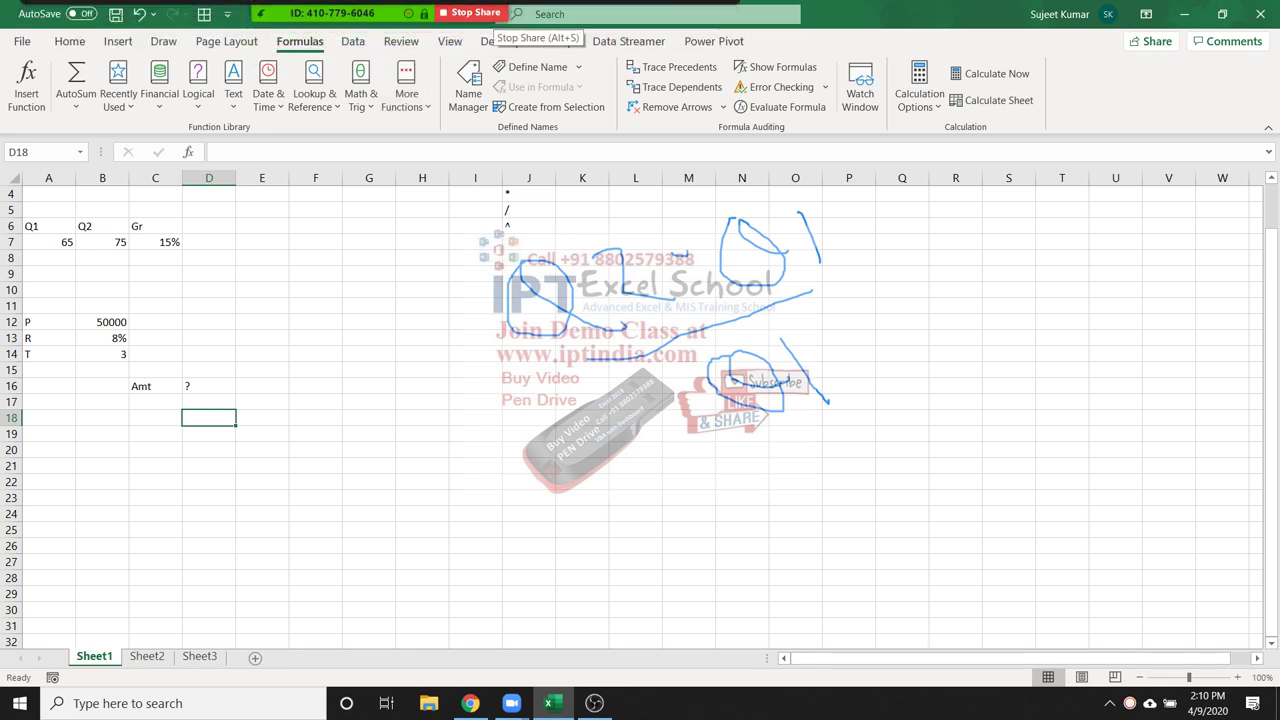
pyautogui.moveTo(478, 14)
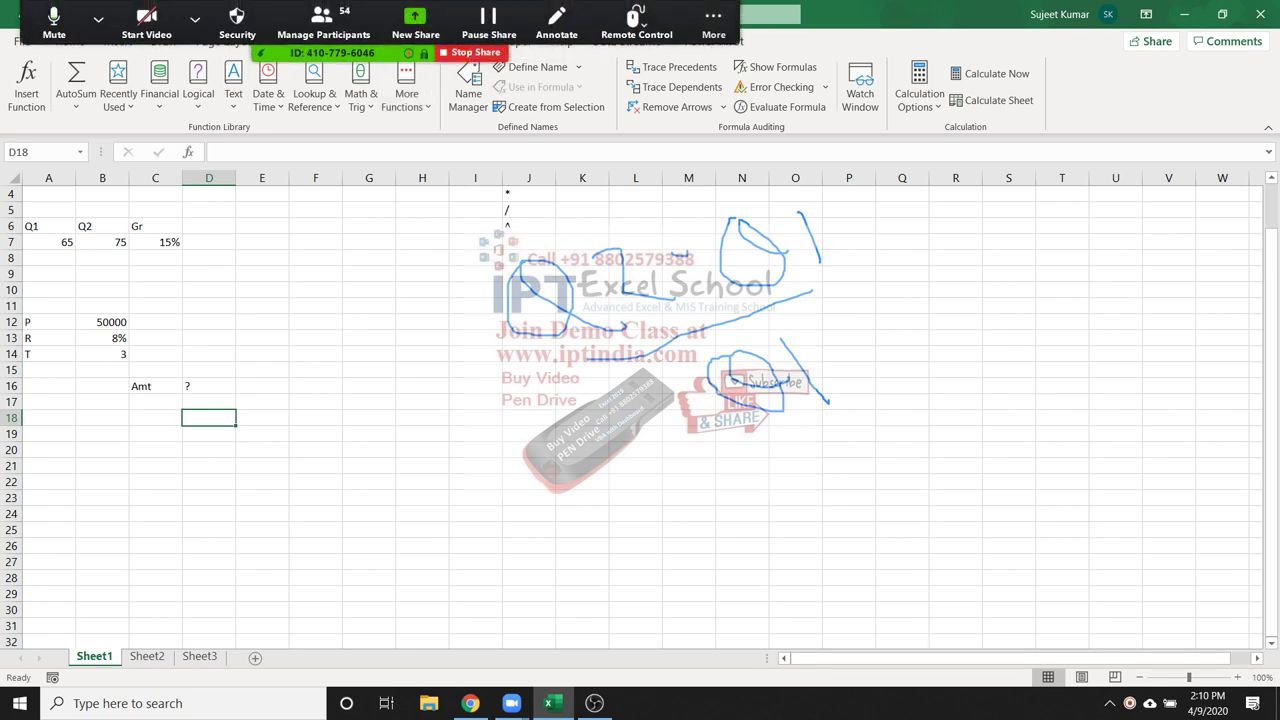
pyautogui.click(556, 22)
# Clear all earlier screen drawings and begin handwriting A = P
pyautogui.click(842, 93)
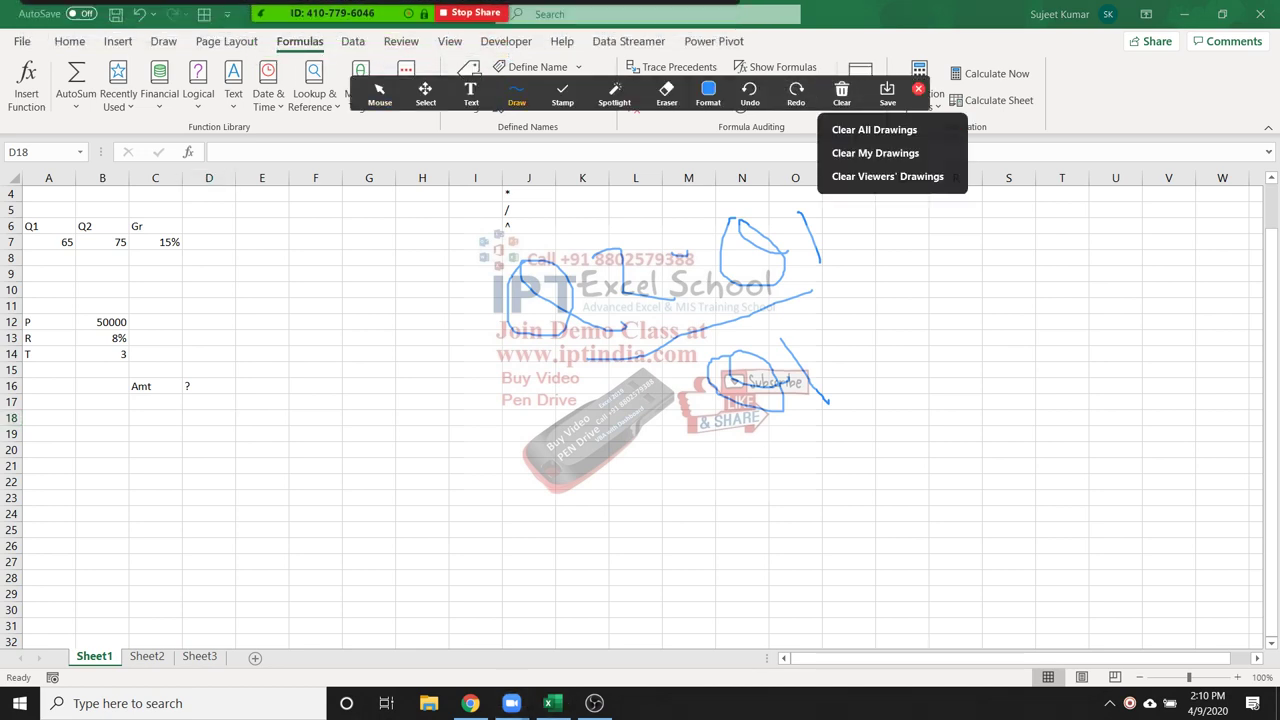
pyautogui.click(874, 129)
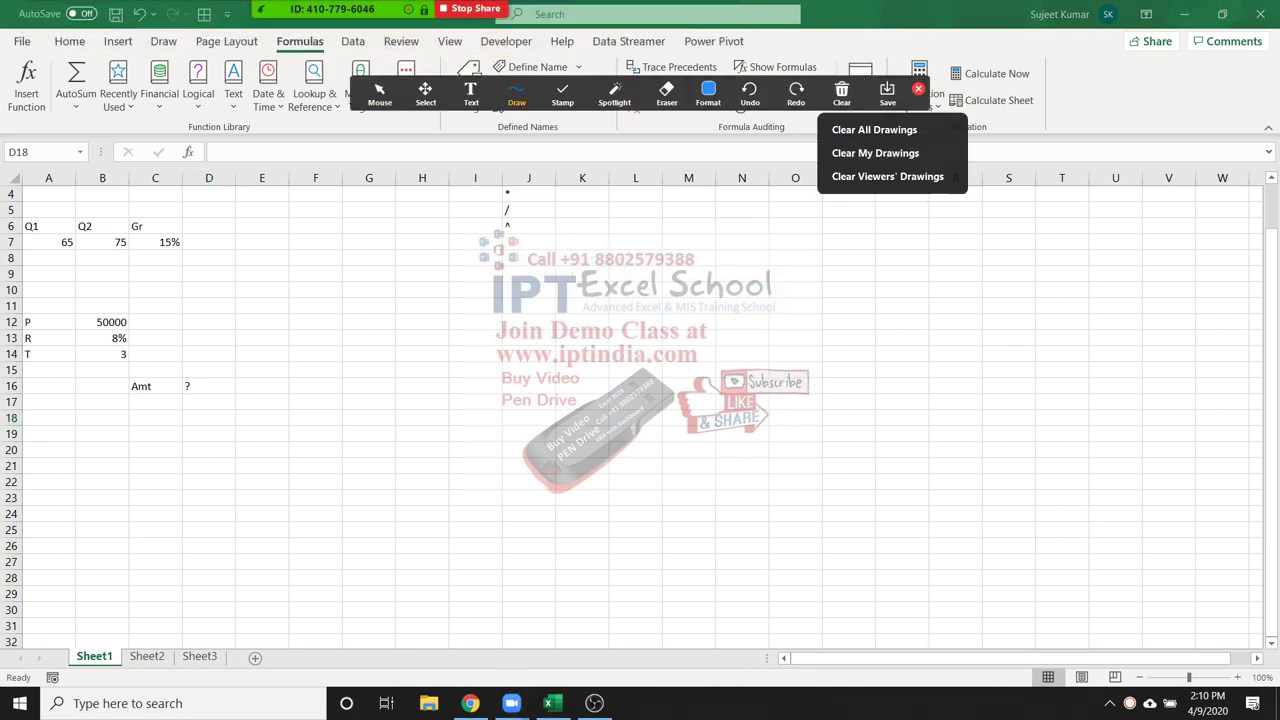
pyautogui.moveTo(415, 8)
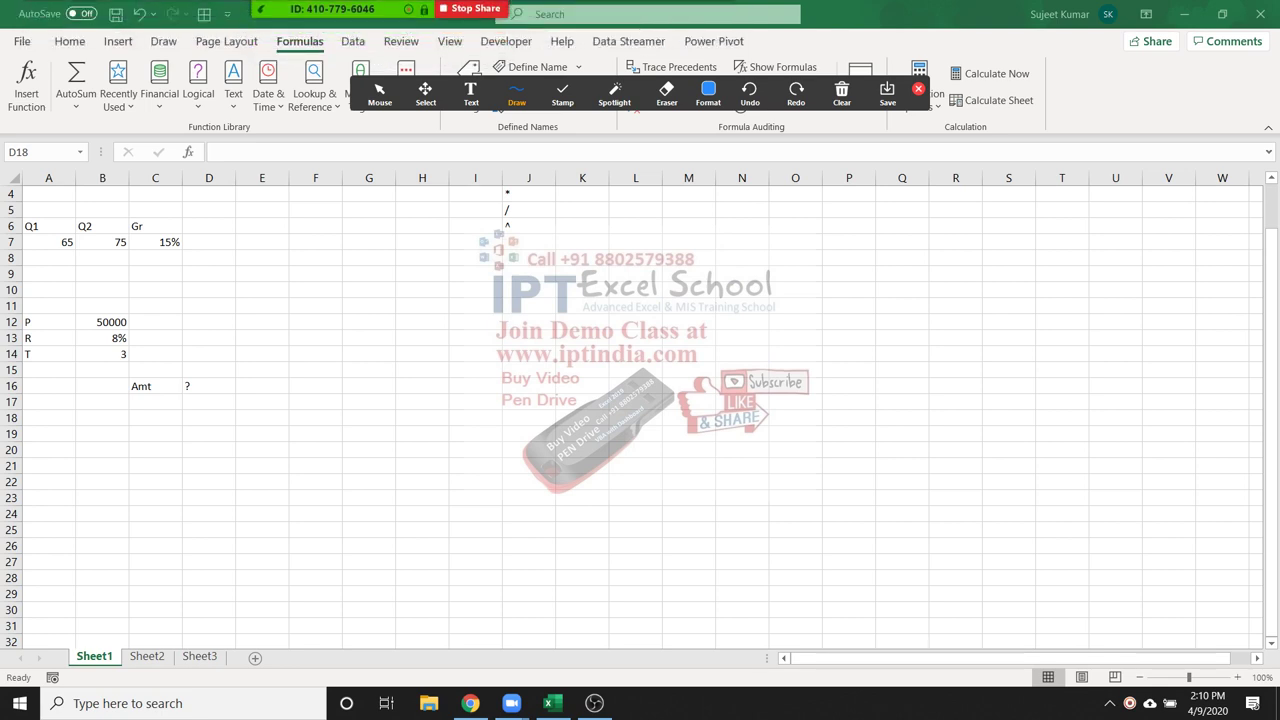
pyautogui.moveTo(415, 335); pyautogui.dragTo(408, 404)
pyautogui.moveTo(415, 335)
pyautogui.mouseDown()
pyautogui.moveTo(437, 333)
pyautogui.moveTo(447, 392)
pyautogui.moveTo(436, 352)
pyautogui.moveTo(482, 340)
pyautogui.moveTo(478, 356)
pyautogui.mouseUp()
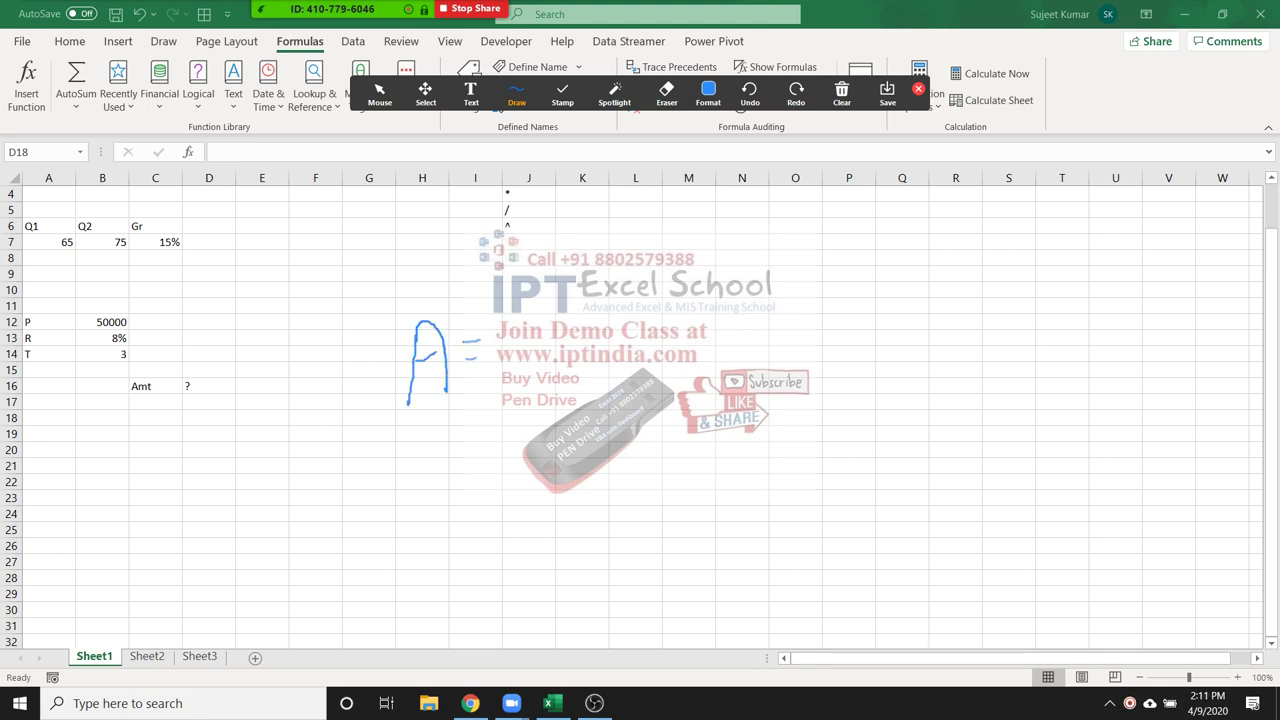
pyautogui.moveTo(503, 287); pyautogui.dragTo(527, 382)
pyautogui.moveTo(503, 287)
pyautogui.mouseDown()
pyautogui.moveTo(532, 327)
pyautogui.moveTo(583, 328)
pyautogui.moveTo(585, 352)
pyautogui.mouseUp()
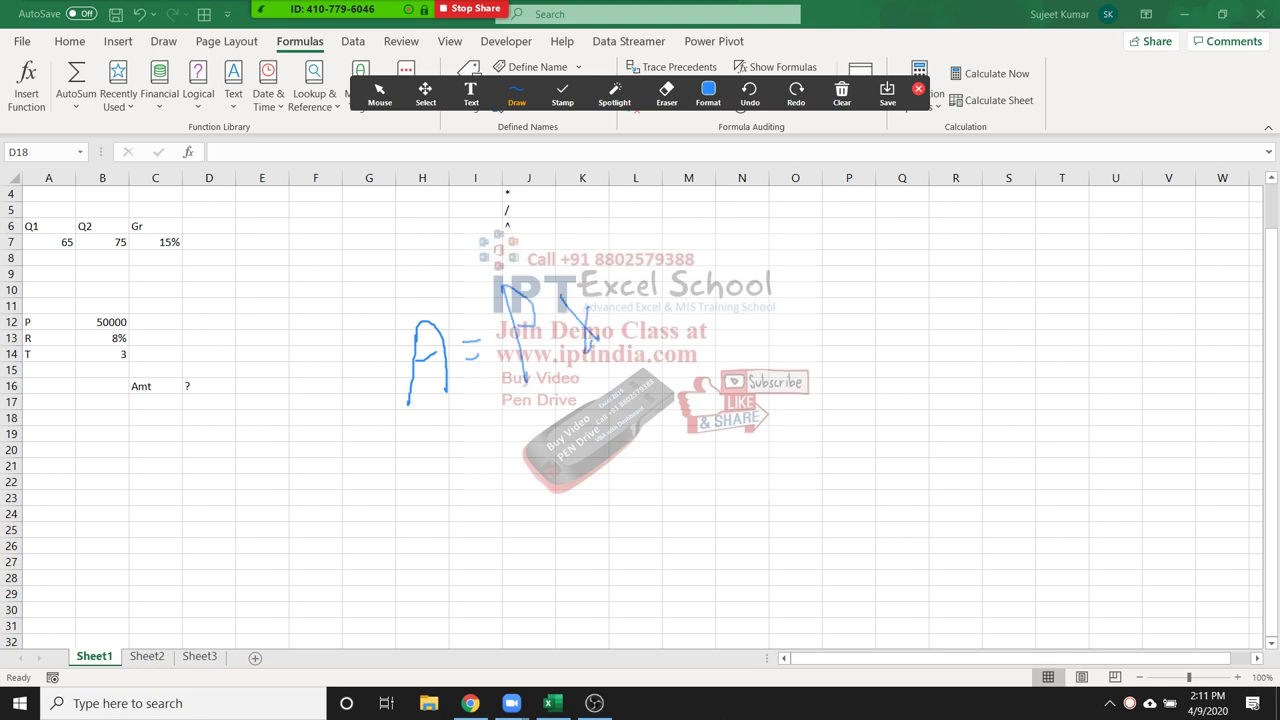
# Sketch the rest of the formula, (1+R/N) raised to N×T
pyautogui.moveTo(588, 268); pyautogui.dragTo(618, 289)
pyautogui.moveTo(618, 258)
pyautogui.mouseDown()
pyautogui.moveTo(700, 393)
pyautogui.moveTo(732, 386)
pyautogui.mouseUp()
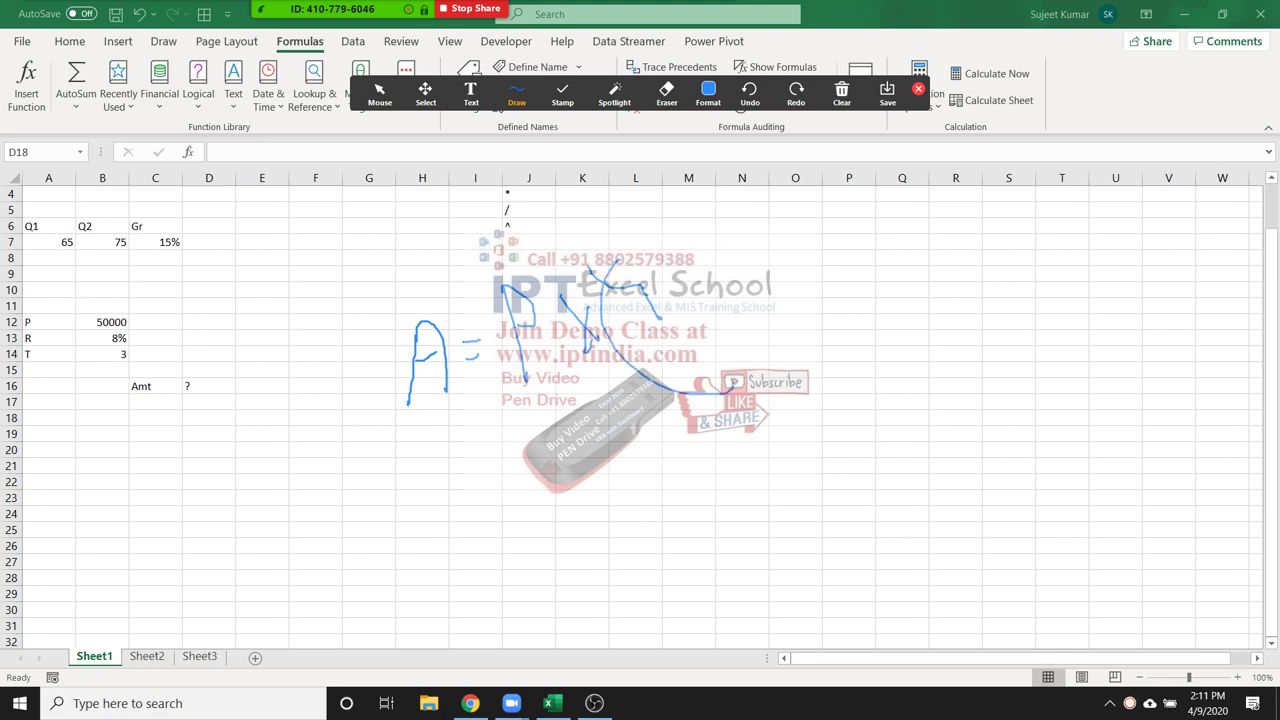
pyautogui.moveTo(676, 270)
pyautogui.mouseDown()
pyautogui.moveTo(664, 320)
pyautogui.moveTo(702, 292)
pyautogui.moveTo(712, 304)
pyautogui.moveTo(757, 232)
pyautogui.mouseUp()
pyautogui.moveTo(742, 344); pyautogui.dragTo(756, 252)
pyautogui.moveTo(777, 253); pyautogui.dragTo(790, 348)
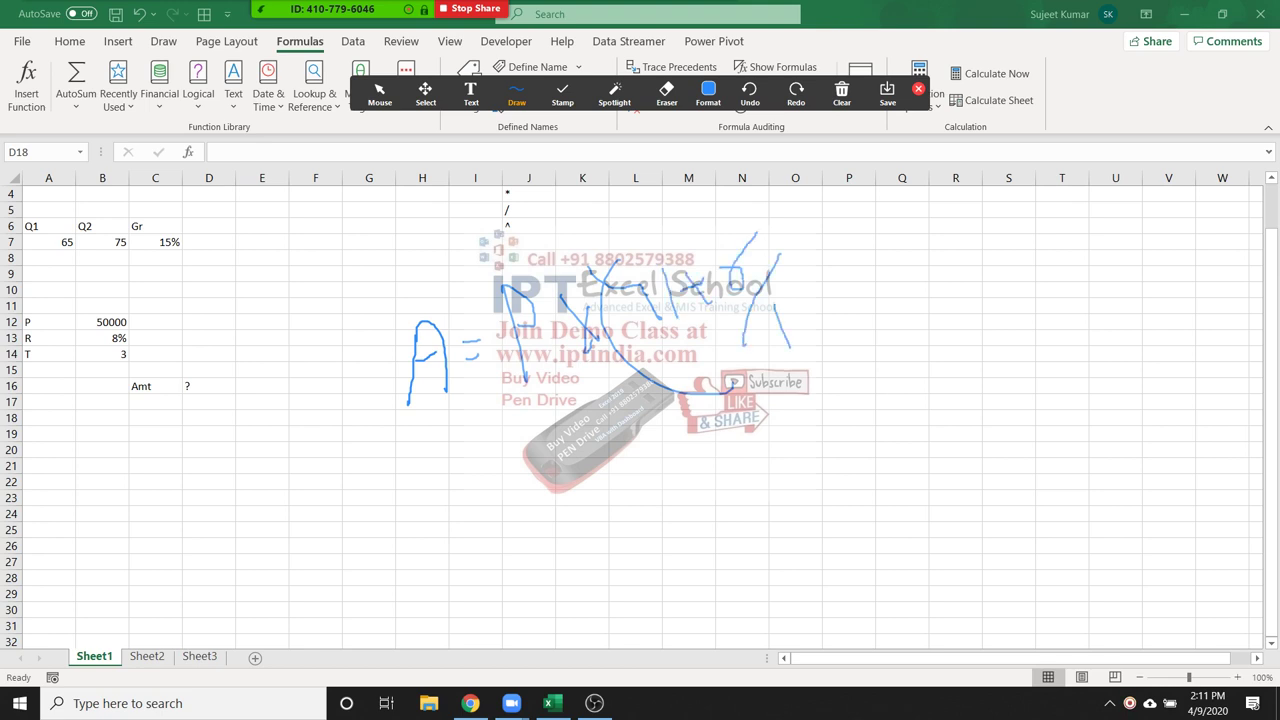
pyautogui.moveTo(797, 296); pyautogui.dragTo(812, 340)
pyautogui.moveTo(777, 218)
pyautogui.mouseDown()
pyautogui.moveTo(868, 326)
pyautogui.moveTo(851, 337)
pyautogui.mouseUp()
pyautogui.moveTo(813, 192)
pyautogui.mouseDown()
pyautogui.moveTo(826, 226)
pyautogui.moveTo(850, 210)
pyautogui.mouseUp()
pyautogui.moveTo(834, 160); pyautogui.dragTo(950, 217)
pyautogui.moveTo(873, 175)
pyautogui.mouseDown()
pyautogui.moveTo(892, 201)
pyautogui.moveTo(866, 190)
pyautogui.moveTo(938, 186)
pyautogui.moveTo(921, 203)
pyautogui.mouseUp()
pyautogui.moveTo(935, 152)
pyautogui.mouseDown()
pyautogui.moveTo(948, 186)
pyautogui.moveTo(962, 172)
pyautogui.moveTo(966, 188)
pyautogui.moveTo(997, 181)
pyautogui.mouseUp()
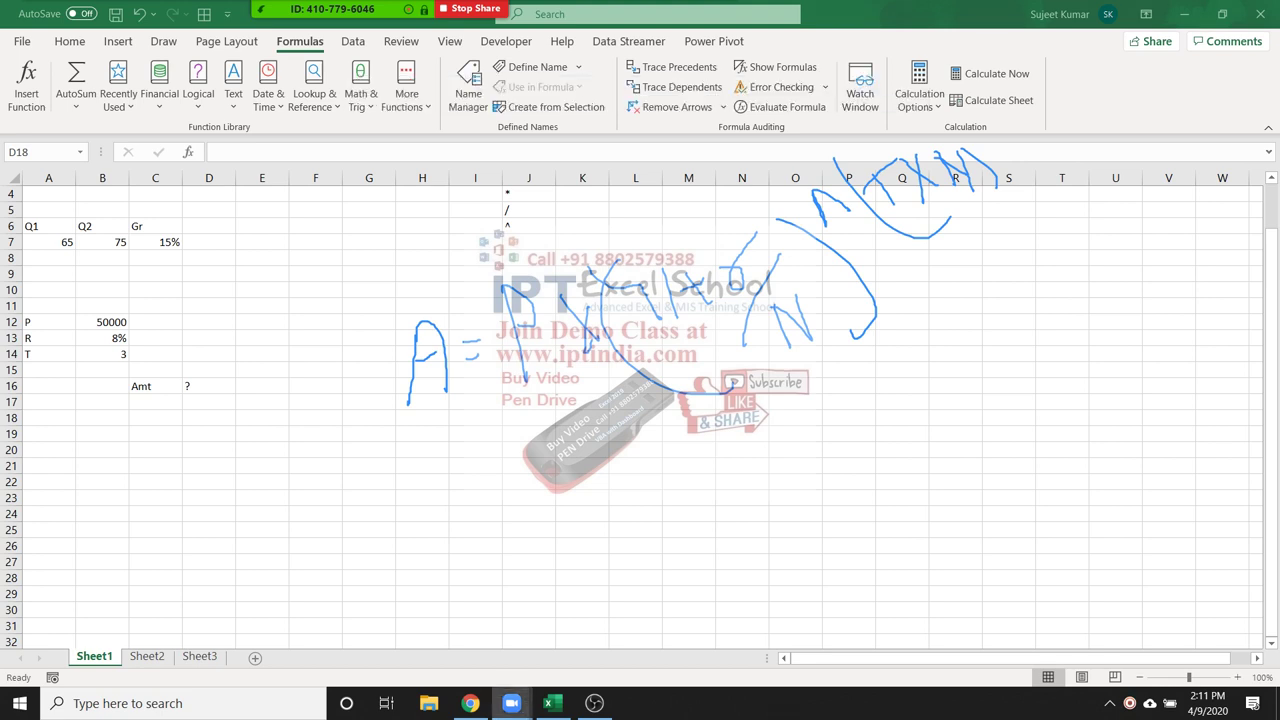
# Enter N with the value 12 in A15:B15
pyautogui.click(548, 703)
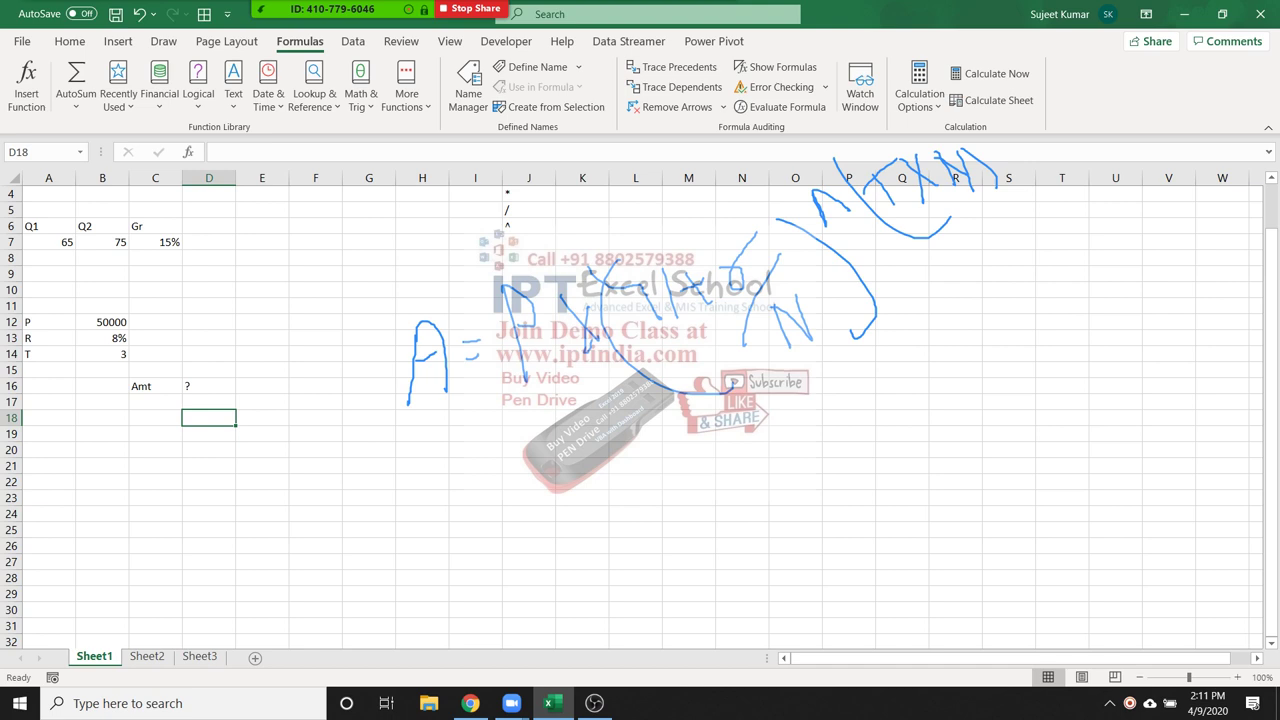
pyautogui.click(48, 370)
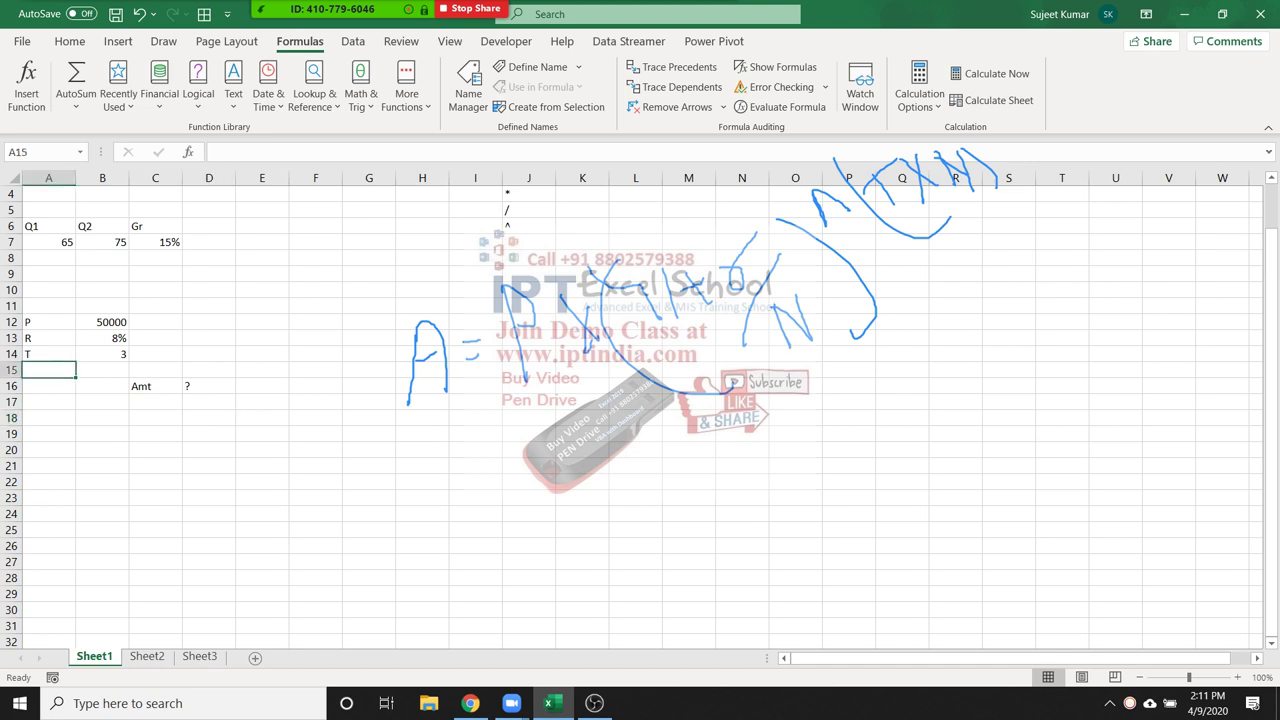
pyautogui.write('N')
pyautogui.press('Tab')
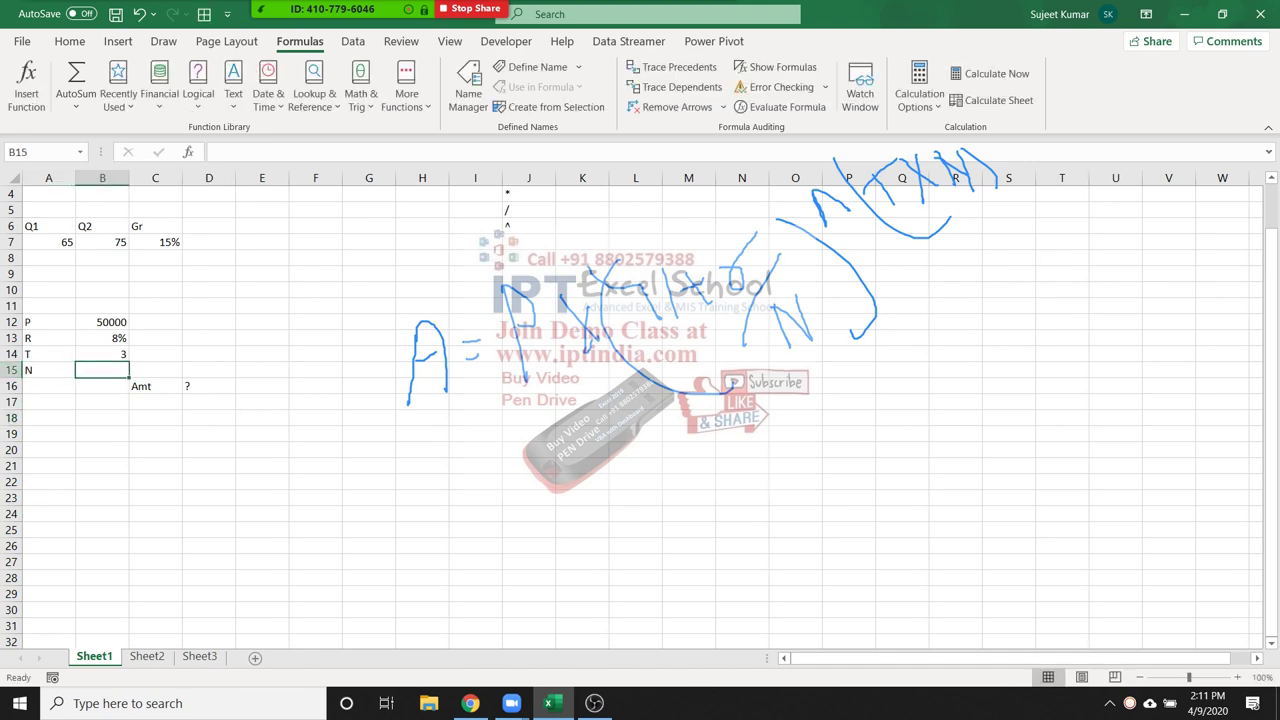
pyautogui.write('12')
pyautogui.press('Return')
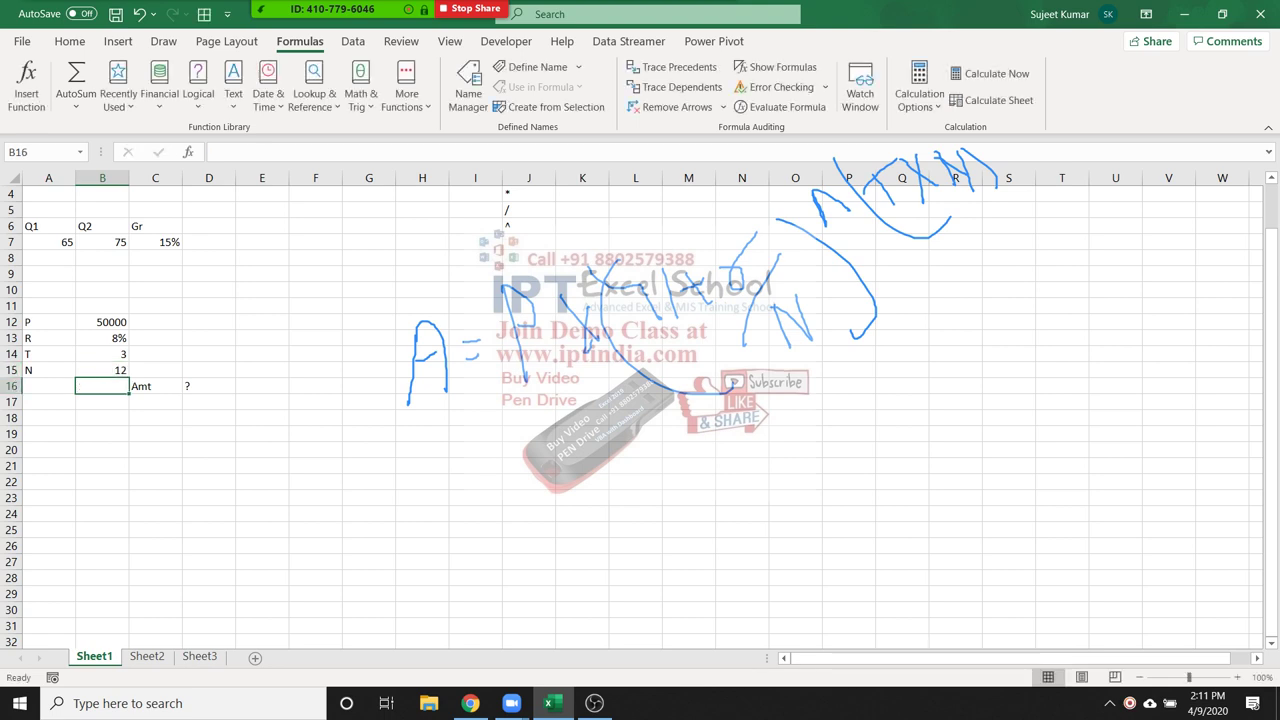
pyautogui.click(209, 401)
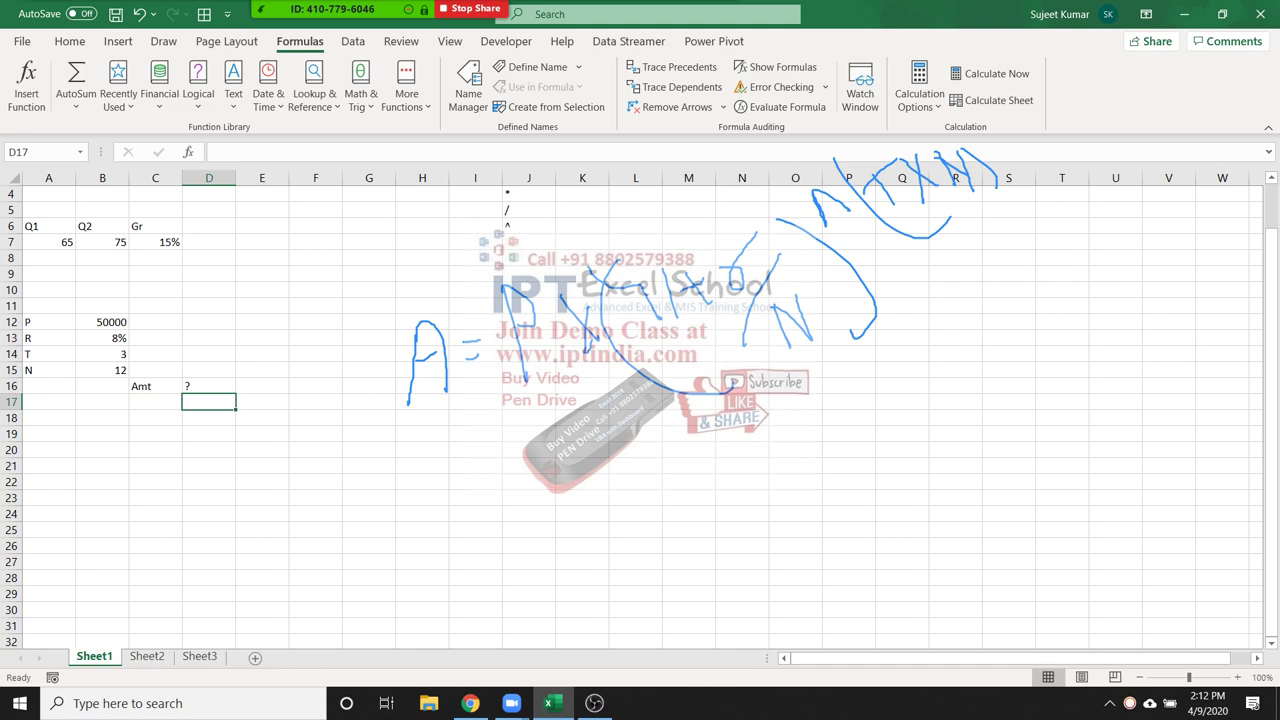
# Enter =B13/12 in D17 for the monthly rate 0.006667
pyautogui.write('=')
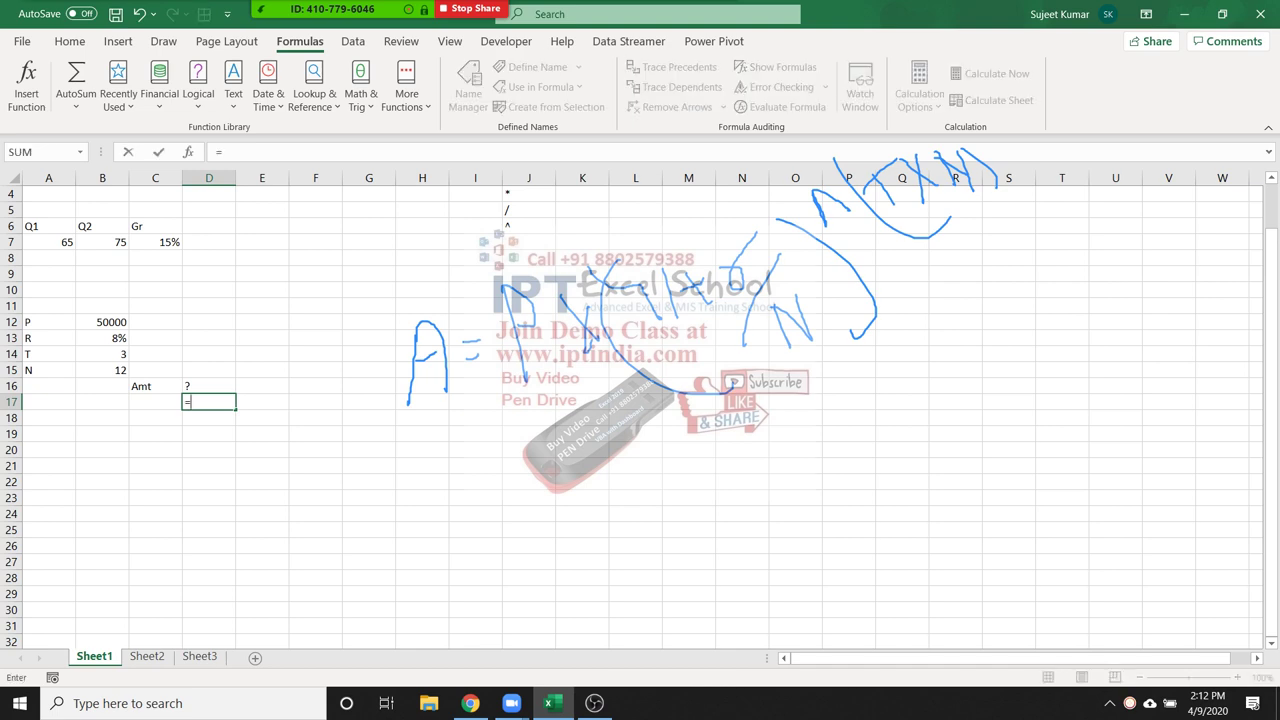
pyautogui.scroll(1, 640, 410)
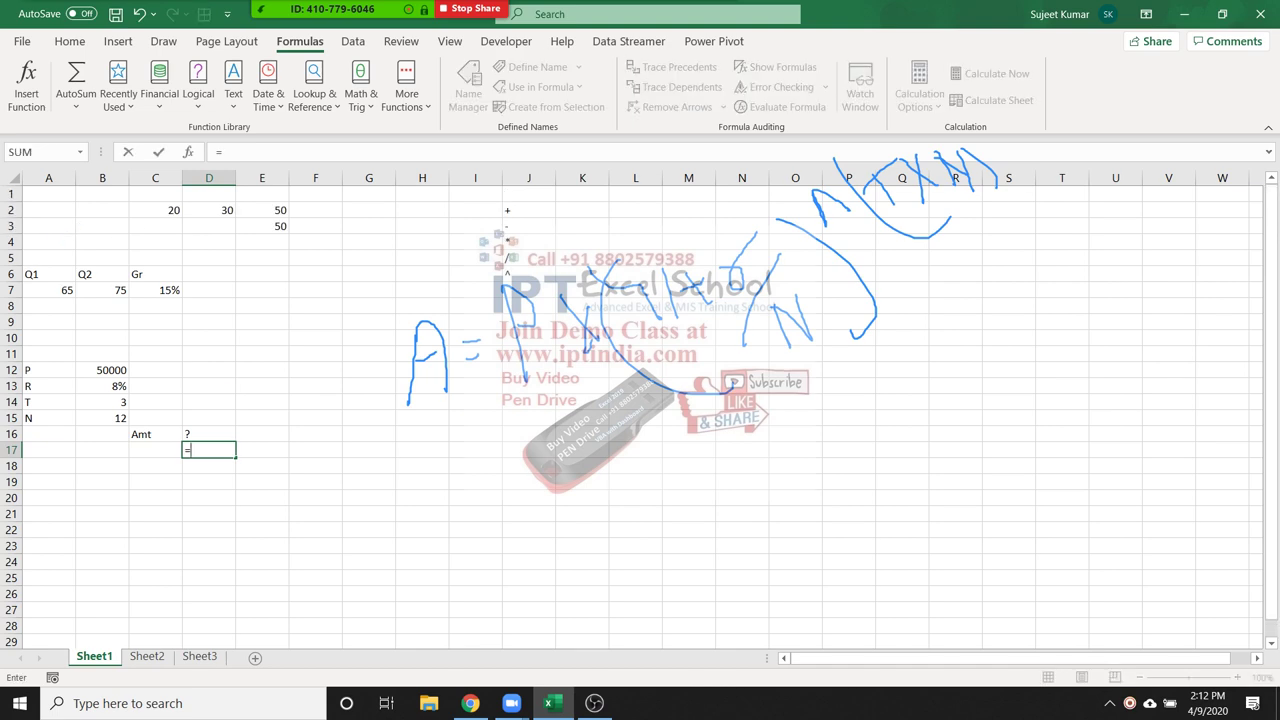
pyautogui.click(102, 386)
pyautogui.write('/12')
pyautogui.press('Return')
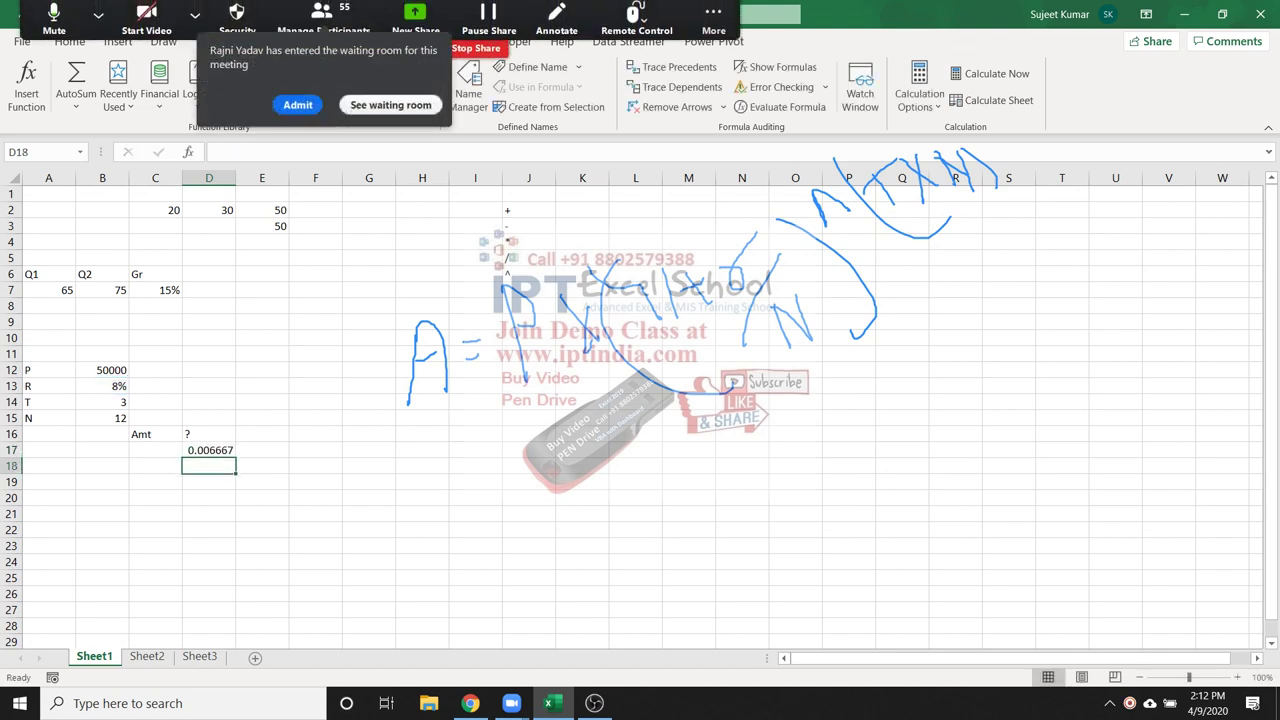
# Enter =1+D17 in E17, giving 1.006667
pyautogui.click(262, 450)
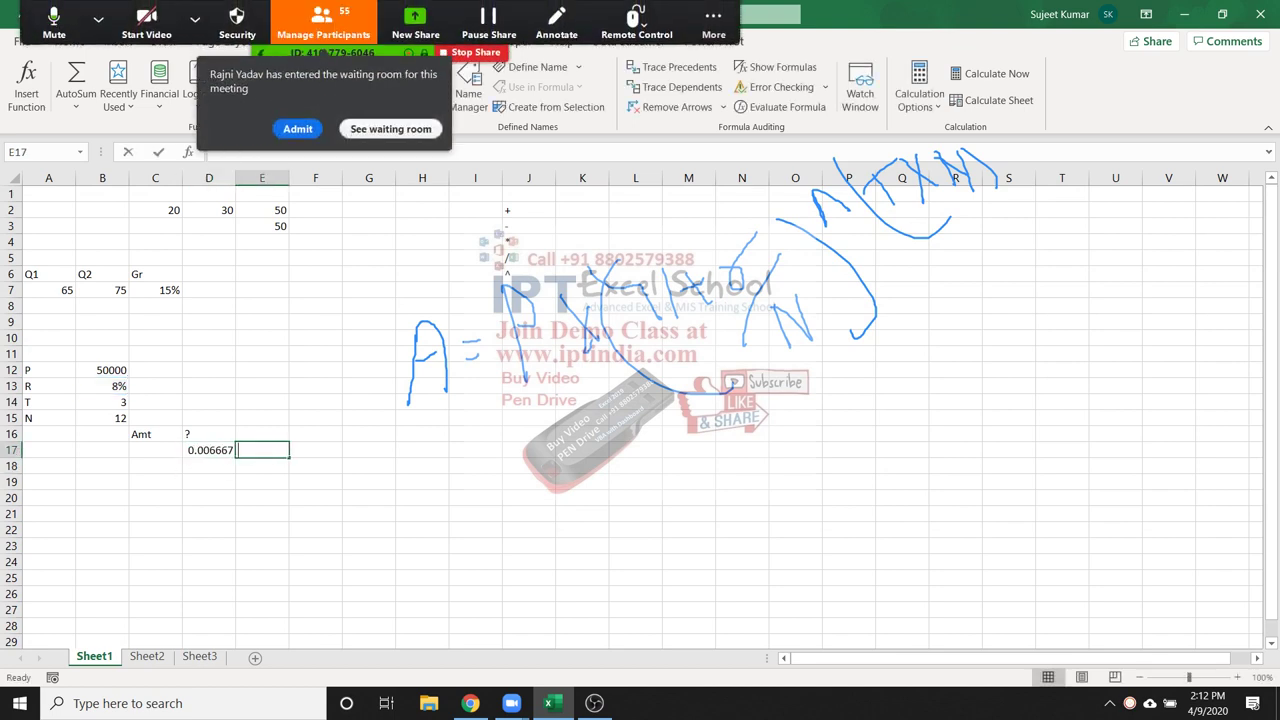
pyautogui.write('=1+')
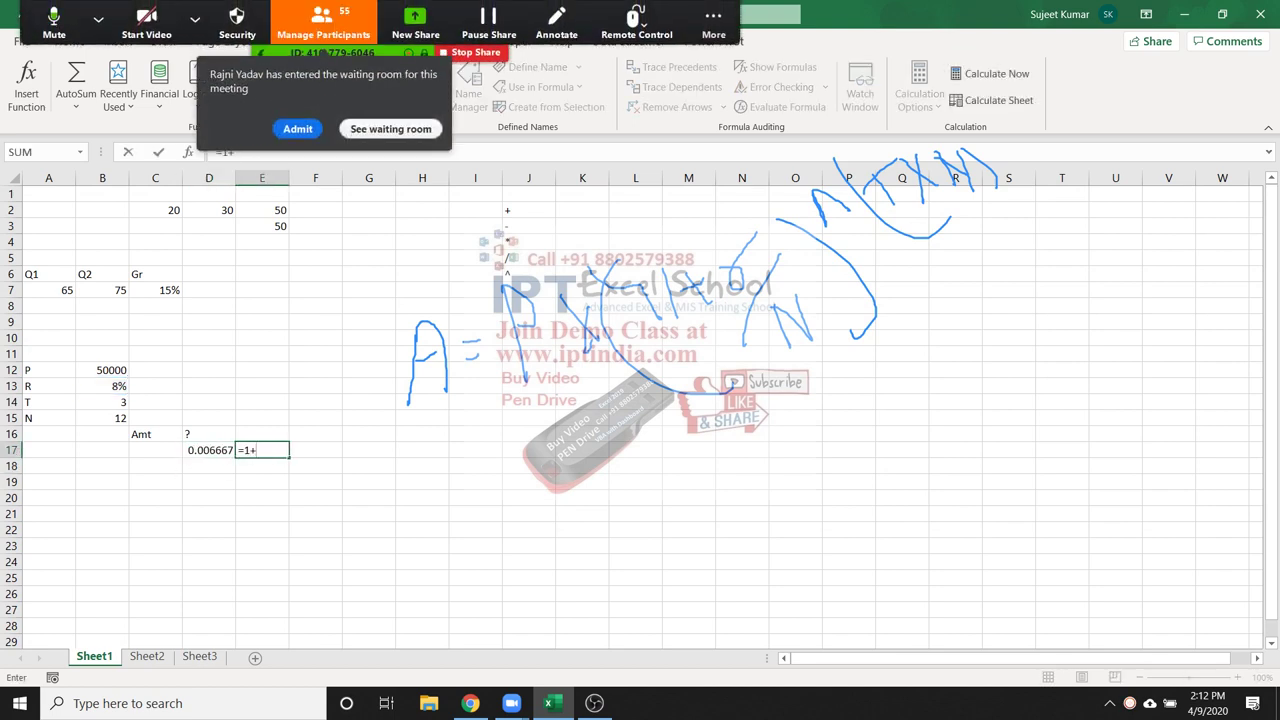
pyautogui.press('Left')
pyautogui.hotkey('ctrl', 'Return')
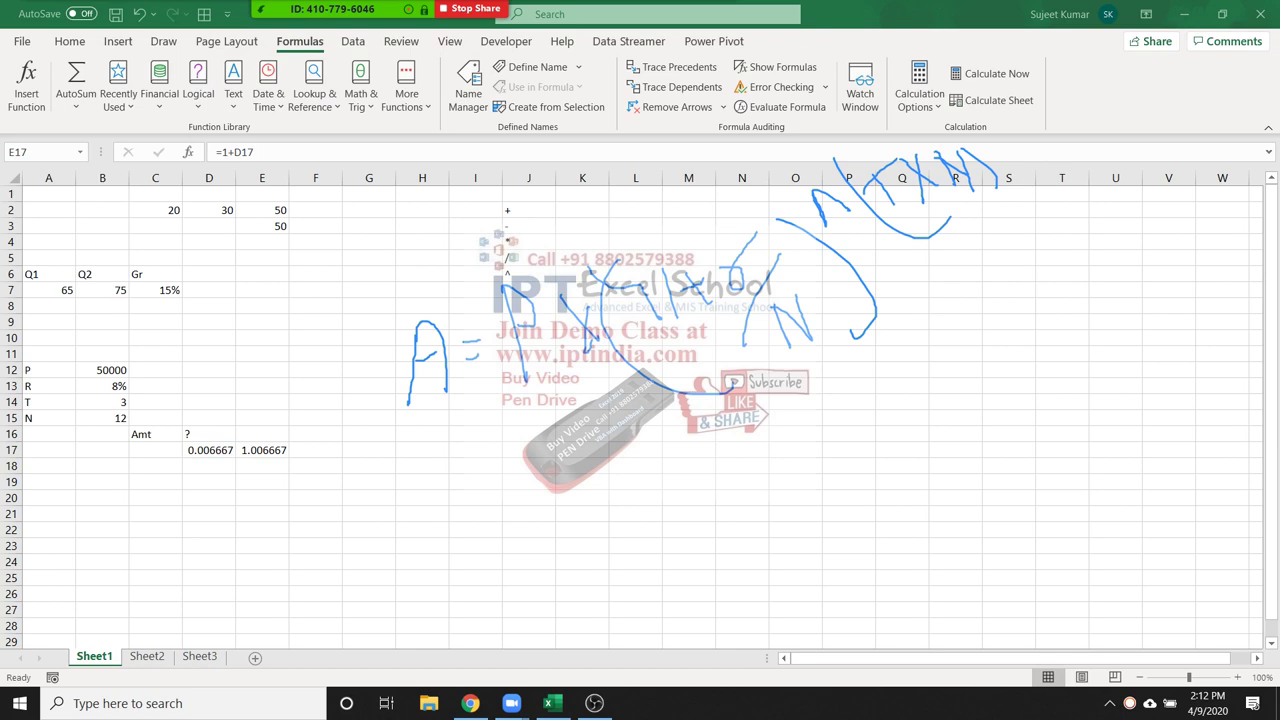
# Review the E17 and D17 formulas, leaving both unchanged
pyautogui.press('F2')
pyautogui.press('Home')
pyautogui.write('=')
pyautogui.press('F2')
pyautogui.press('Left')
pyautogui.press('Escape')
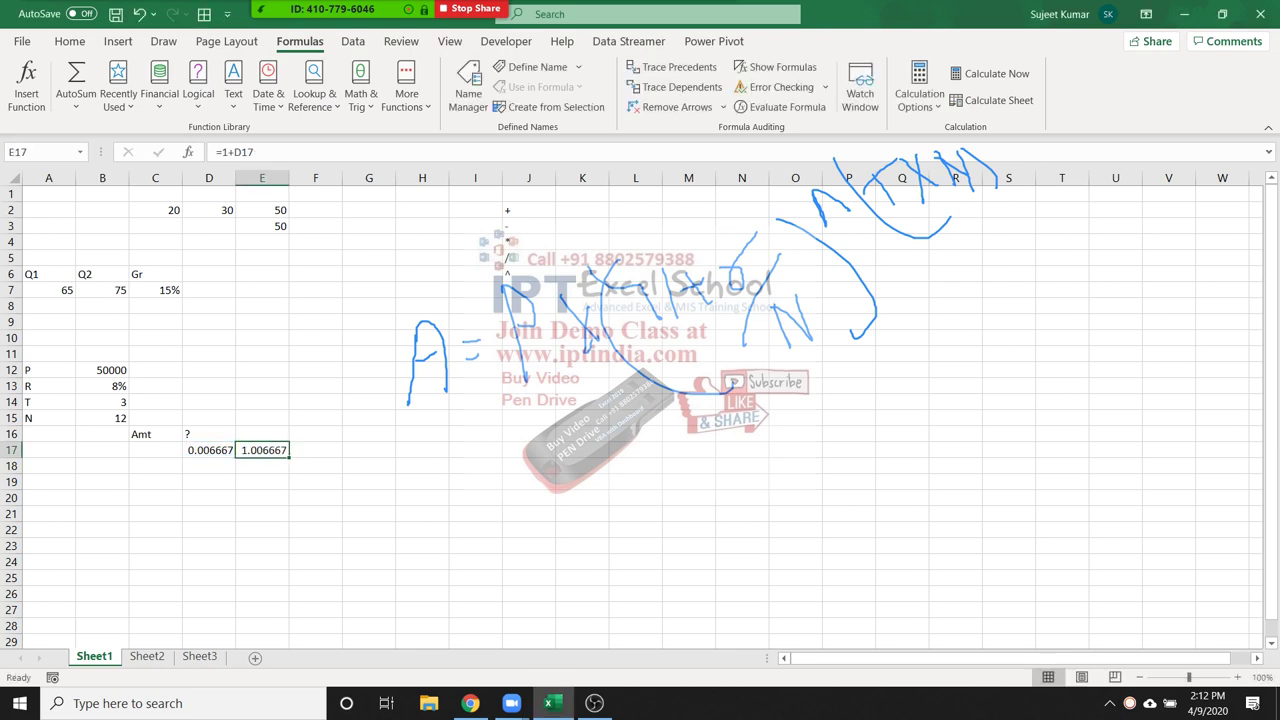
pyautogui.press('Left')
pyautogui.press('F2')
pyautogui.hotkey('ctrl', 'Return')
pyautogui.press('Right')
pyautogui.press('Right')
# Enter =B14*12 in F17, giving 36 months
pyautogui.write('=')
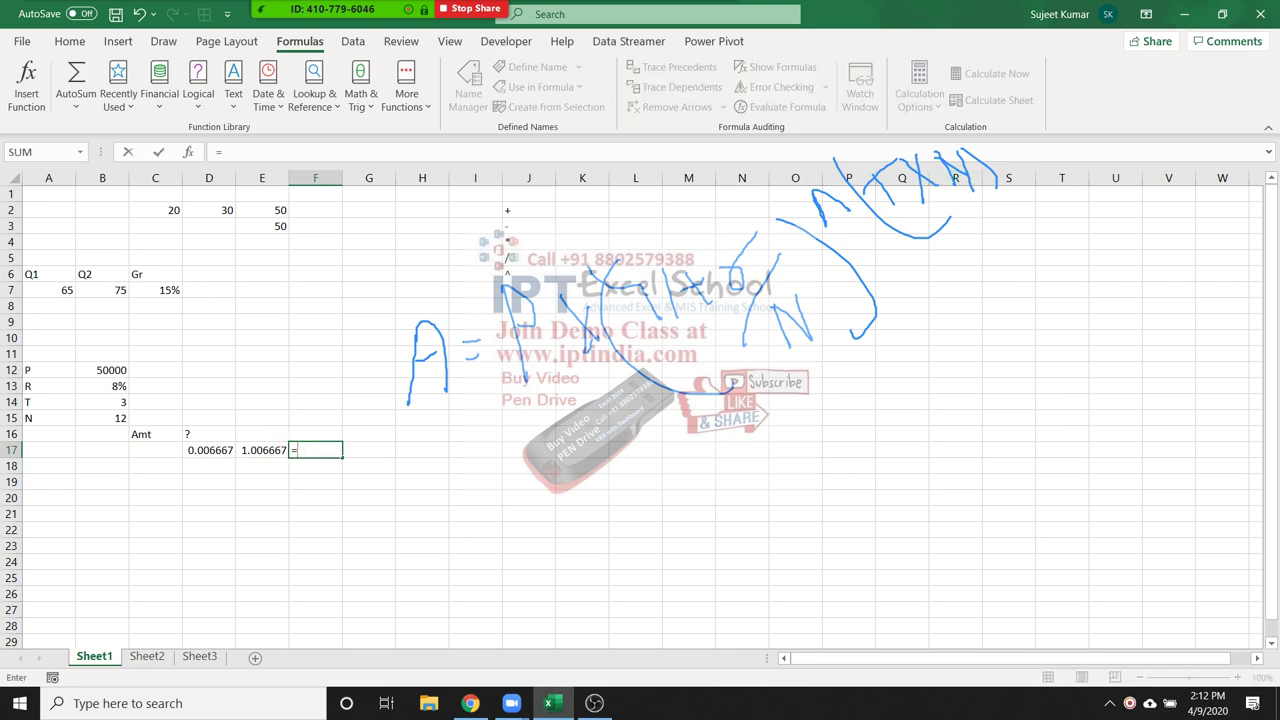
pyautogui.click(102, 401)
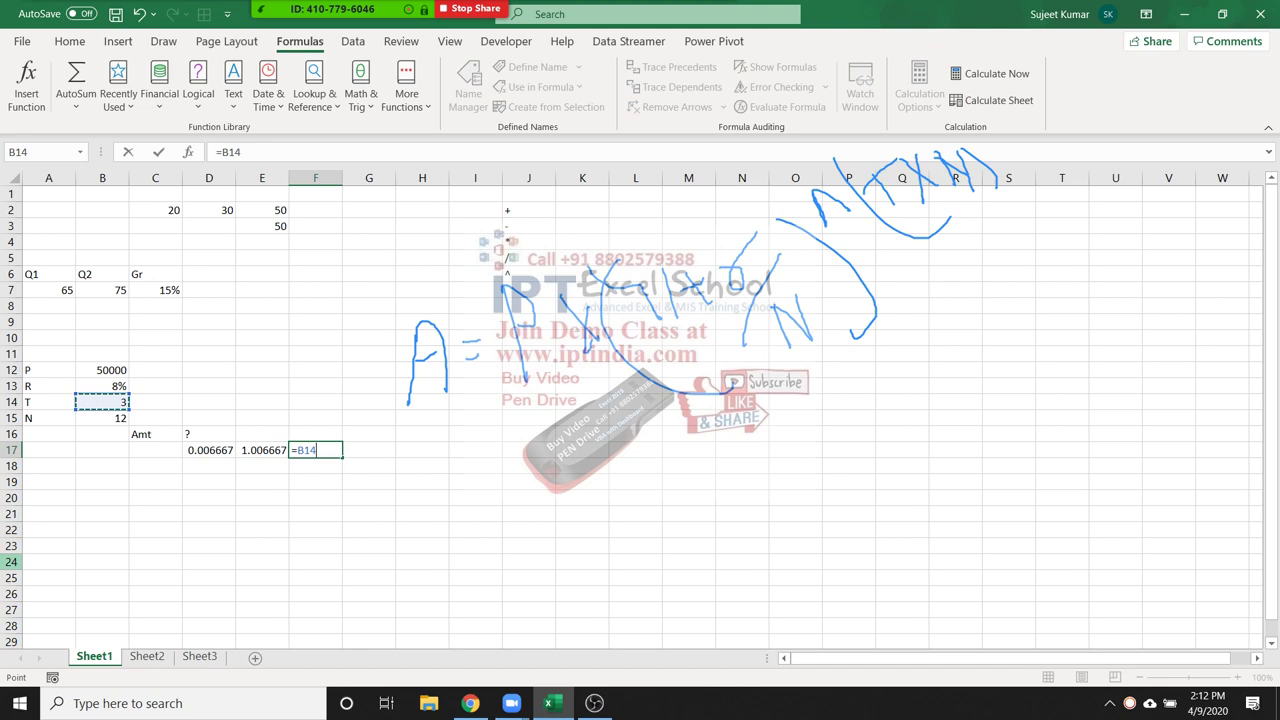
pyautogui.write('*12')
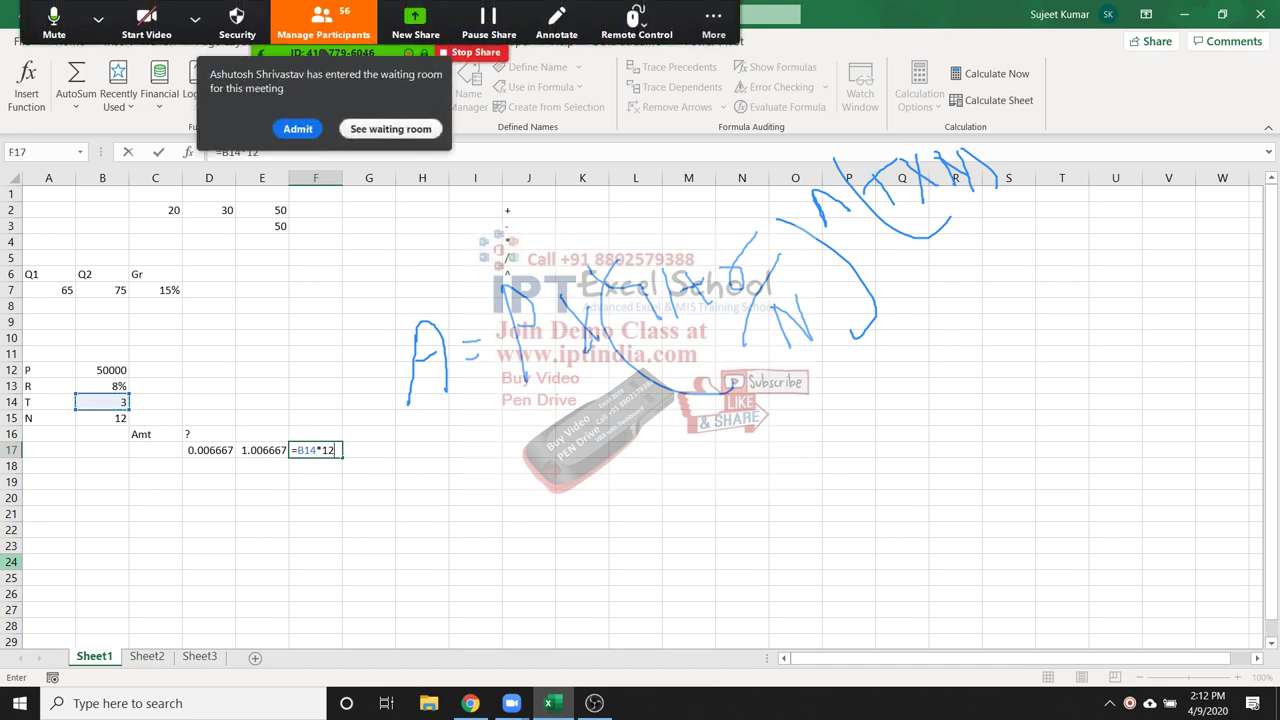
pyautogui.hotkey('ctrl', 'Return')
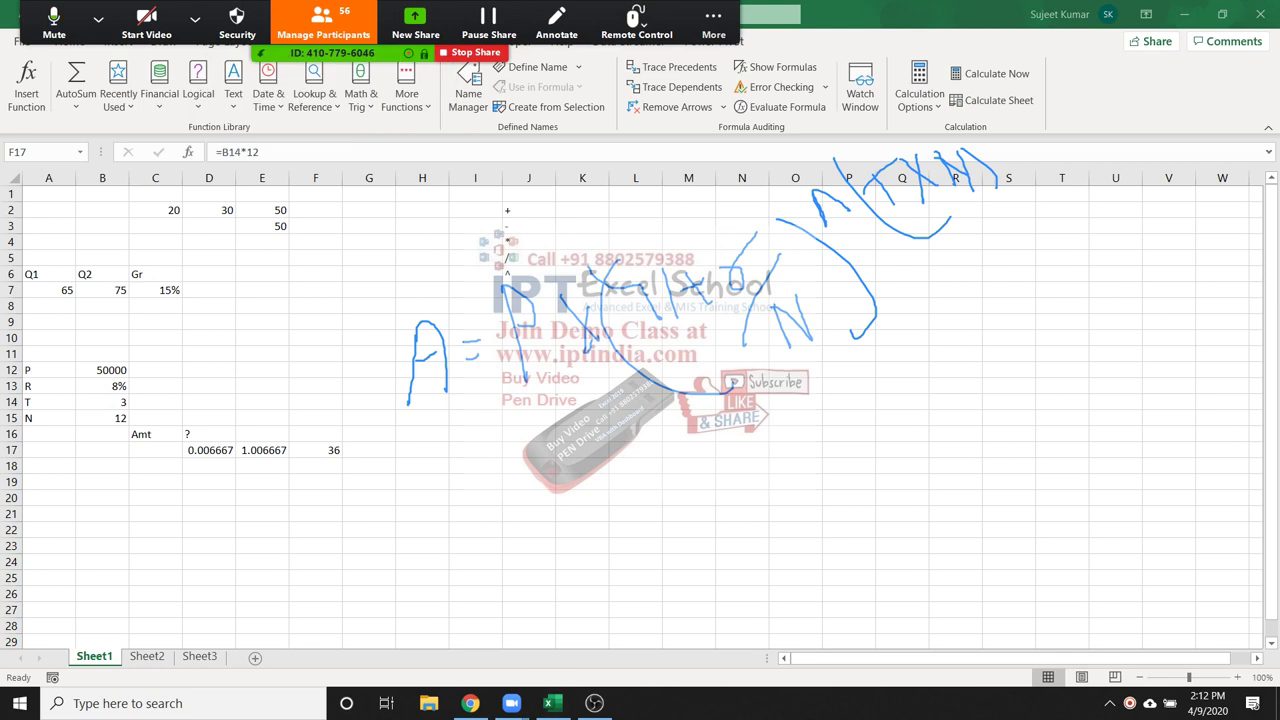
# Select E17:F17, then type =10^2 in J16 as a power example
pyautogui.press('Left')
pyautogui.hotkey('shift', 'Right')
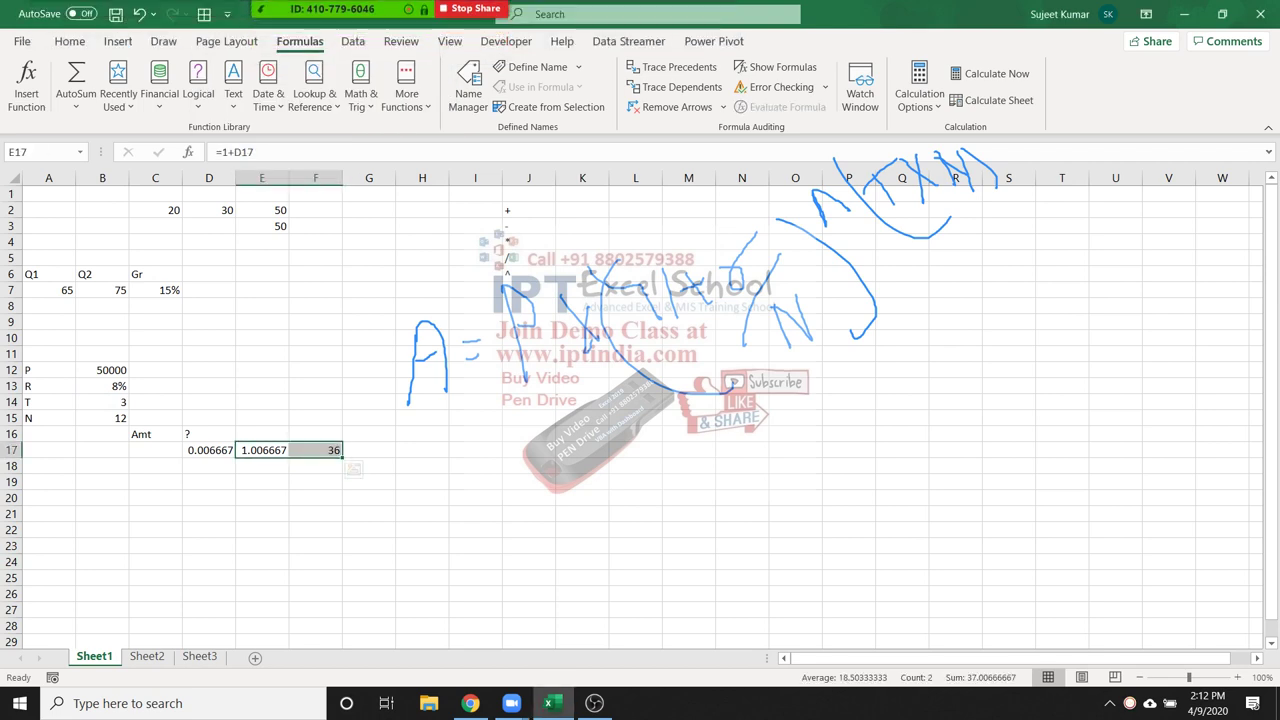
pyautogui.click(529, 433)
pyautogui.write('=')
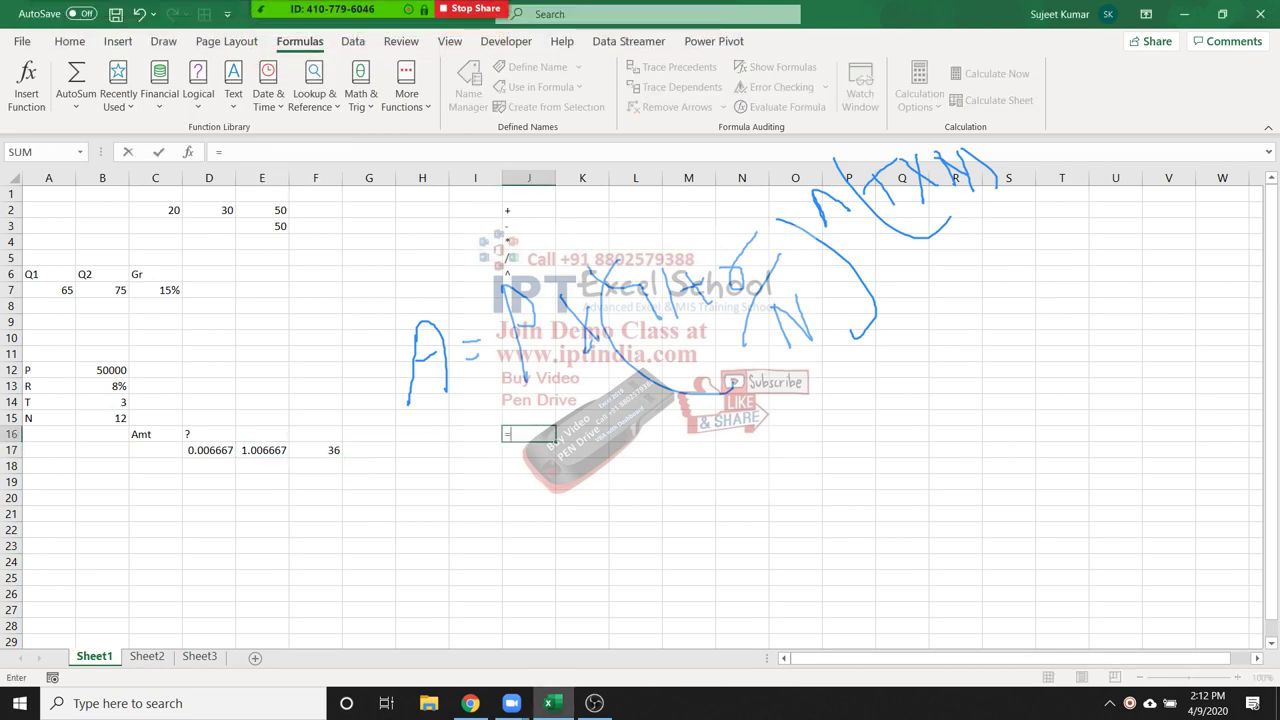
pyautogui.write('10^2')
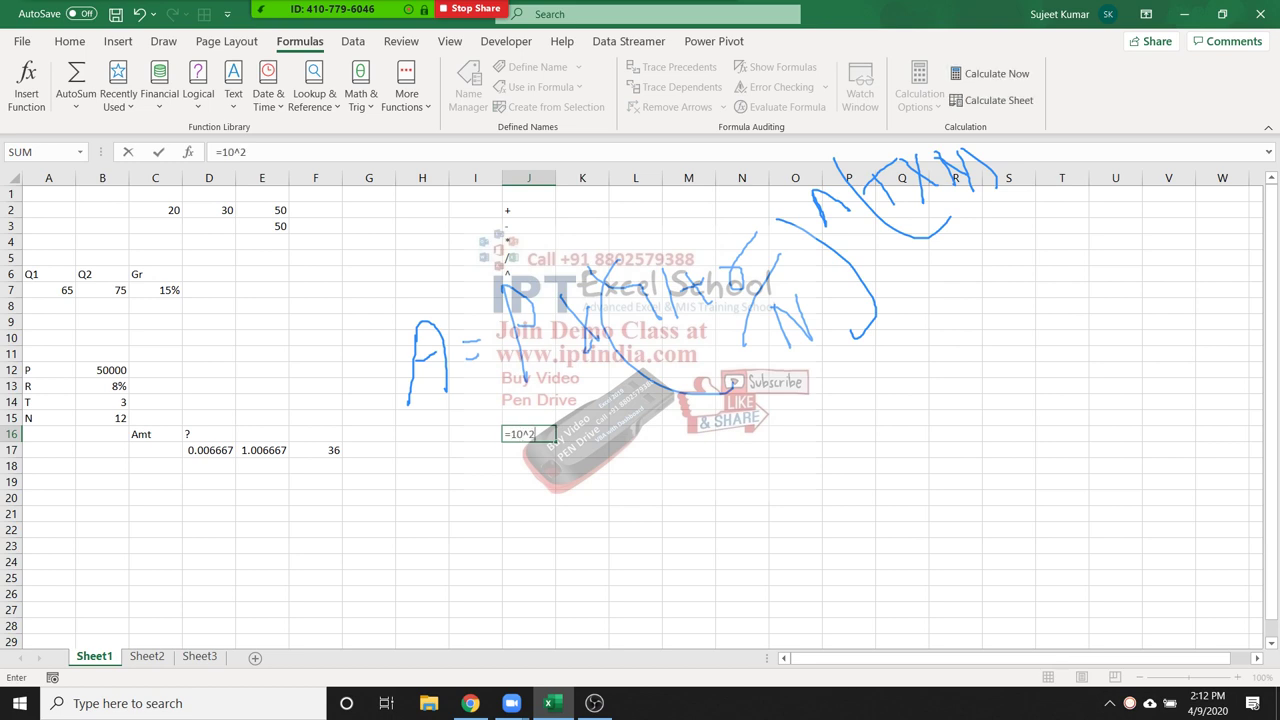
# Confirm the =10^2 example in J16, which shows 100
pyautogui.click(521, 434)
pyautogui.hotkey('ctrl', 'Return')
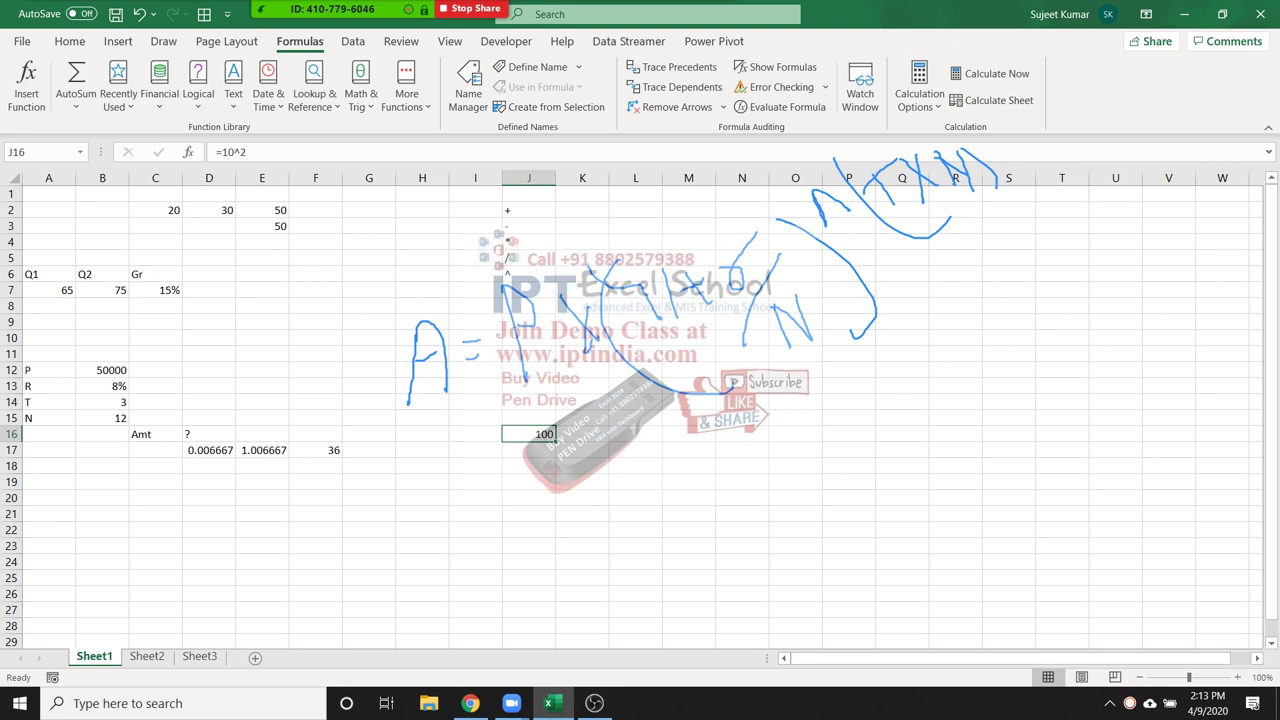
pyautogui.press('Left')
pyautogui.press('Left')
pyautogui.press('Left')
pyautogui.press('Down')
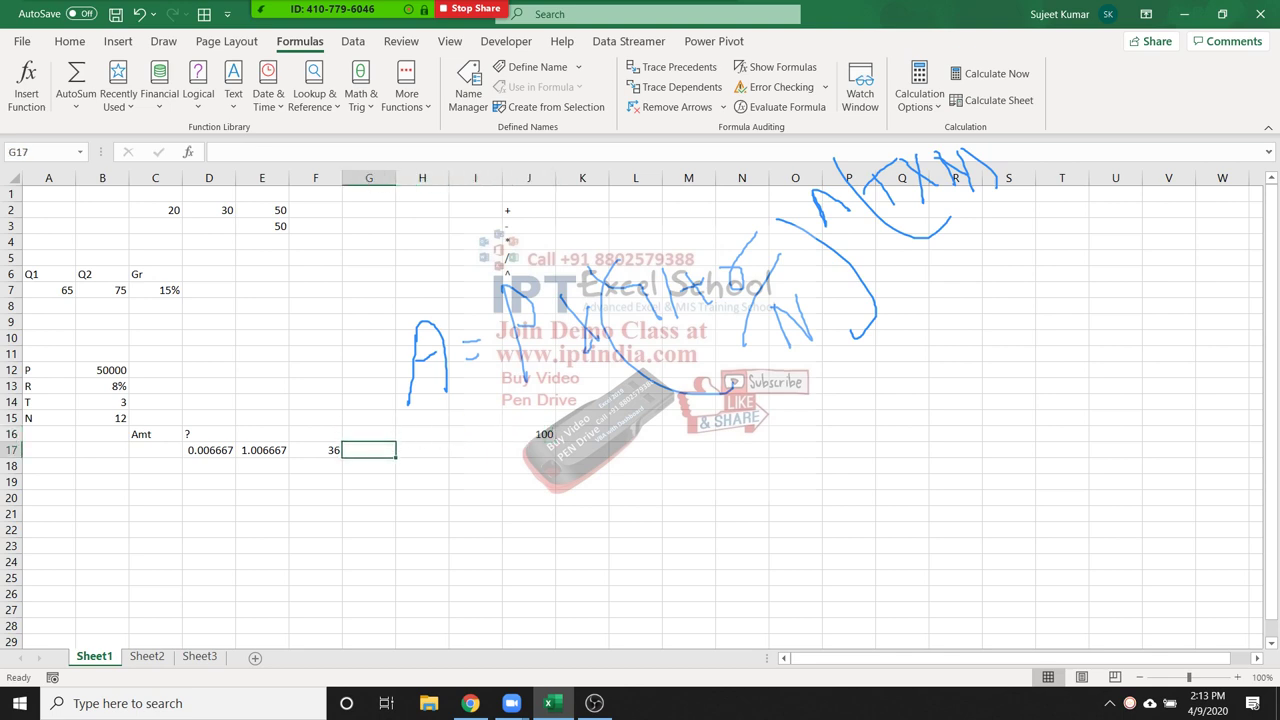
# Enter =E17^F17 in G17 for the growth factor 1.270237
pyautogui.write('=')
pyautogui.press('Left')
pyautogui.press('Left')
pyautogui.write('^')
pyautogui.press('Left')
pyautogui.press('Return')
pyautogui.press('Up')
pyautogui.press('Right')
pyautogui.write('=')
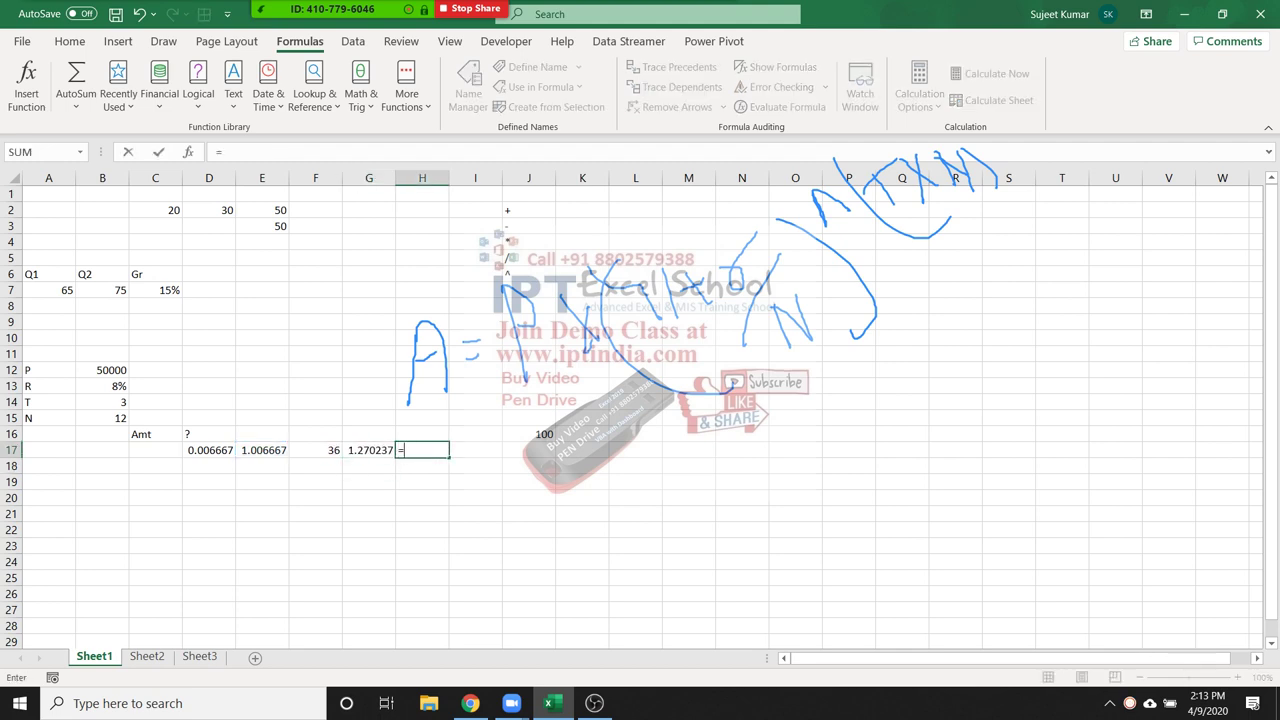
# Enter =B12*G17 in H17 for the amount 63511.85, then review D17's formula
pyautogui.click(102, 370)
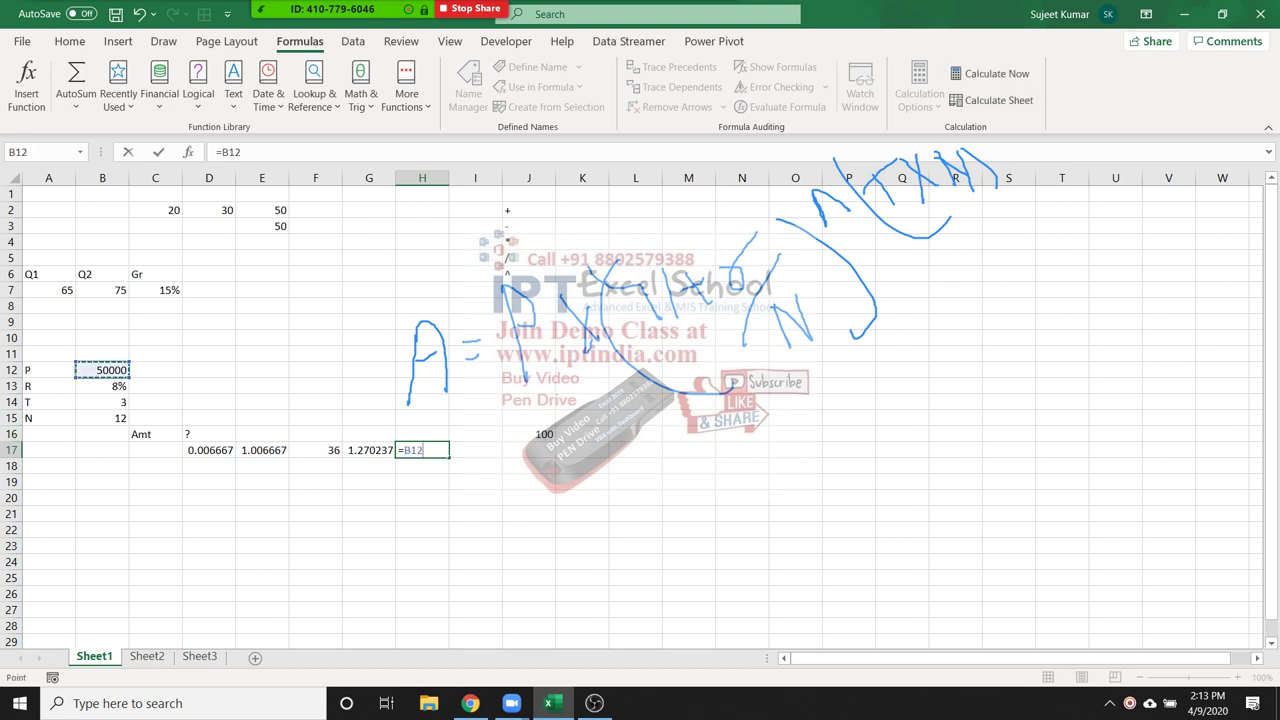
pyautogui.write('*')
pyautogui.click(369, 450)
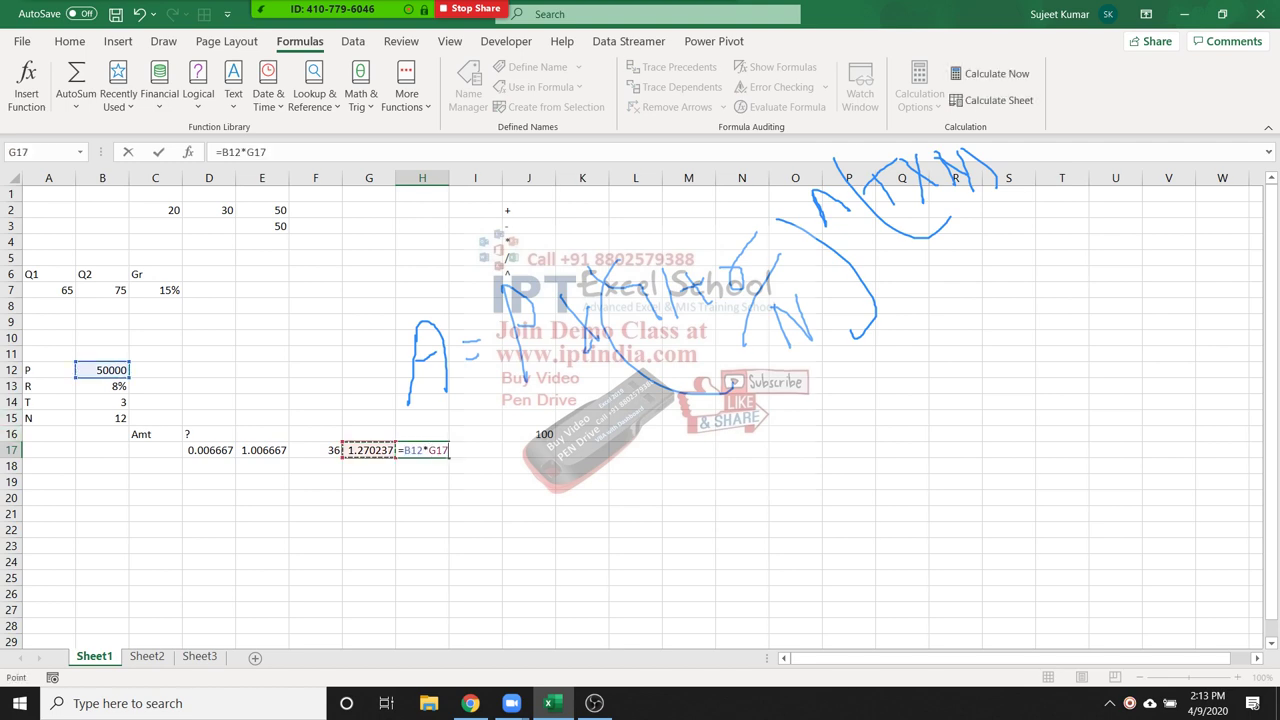
pyautogui.press('Return')
pyautogui.doubleClick(199, 450)
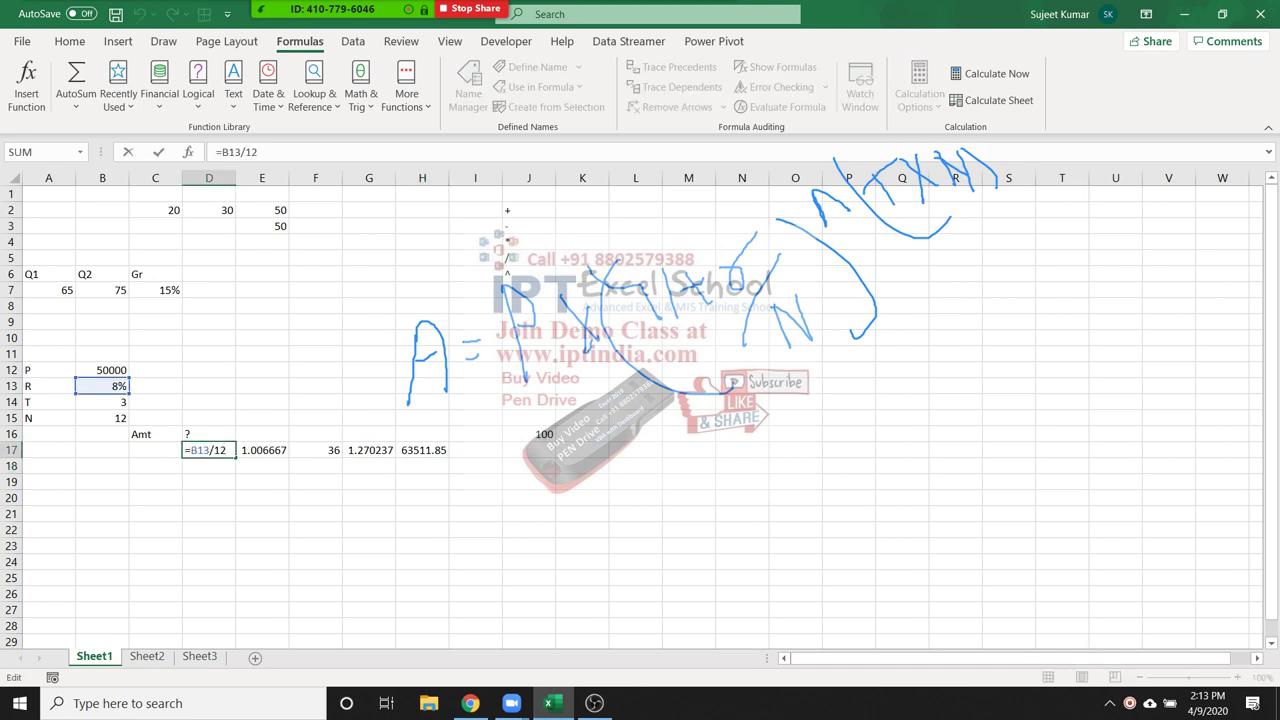
pyautogui.press('Return')
pyautogui.click(262, 450)
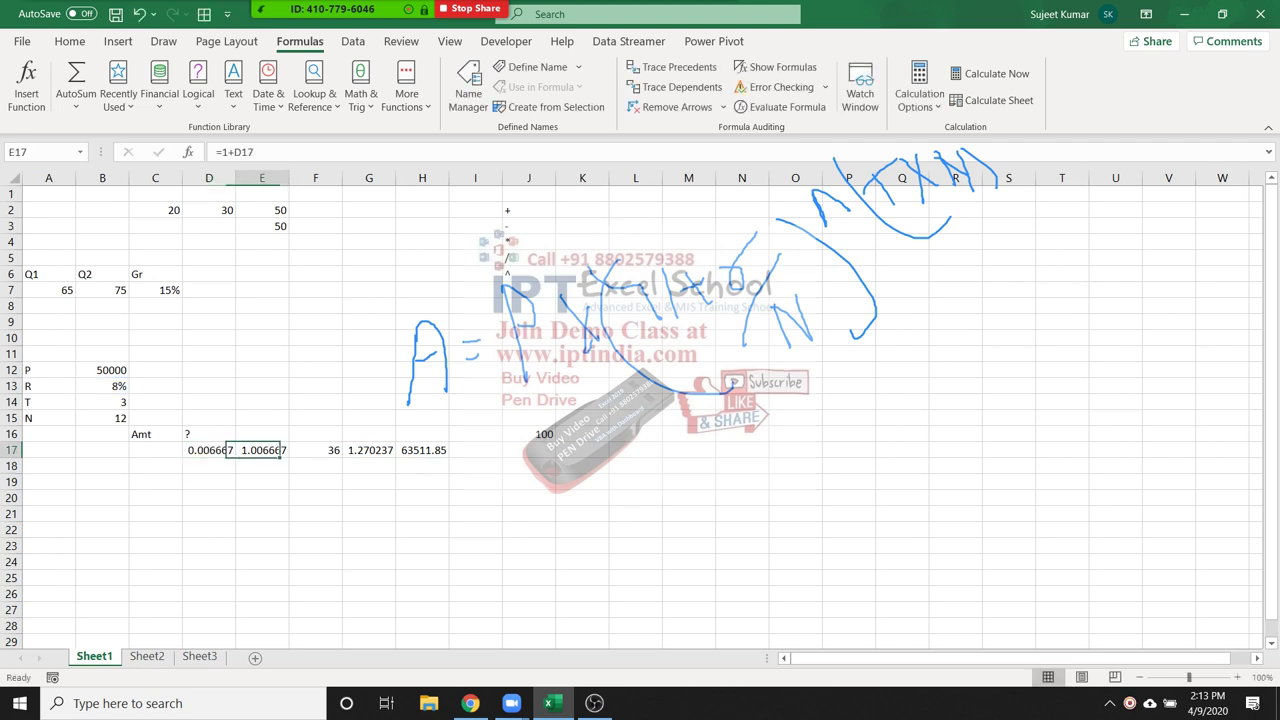
pyautogui.press('F2')
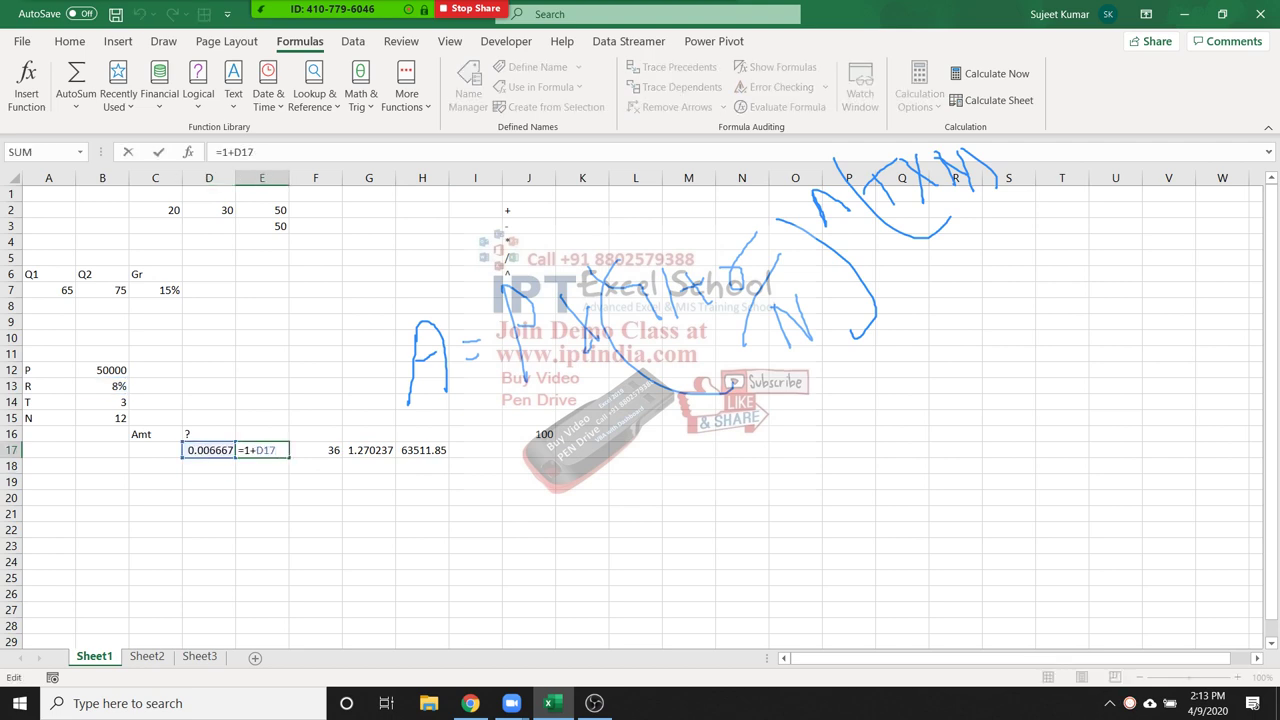
pyautogui.press('Return')
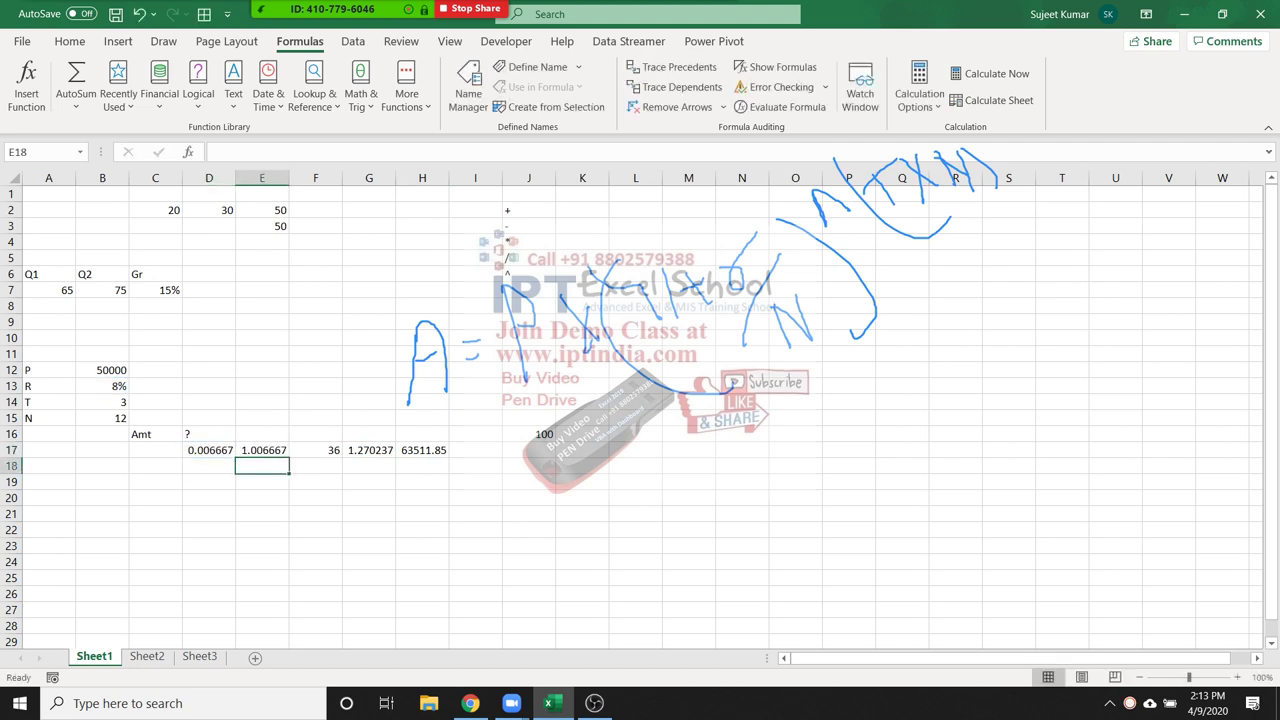
pyautogui.click(315, 450)
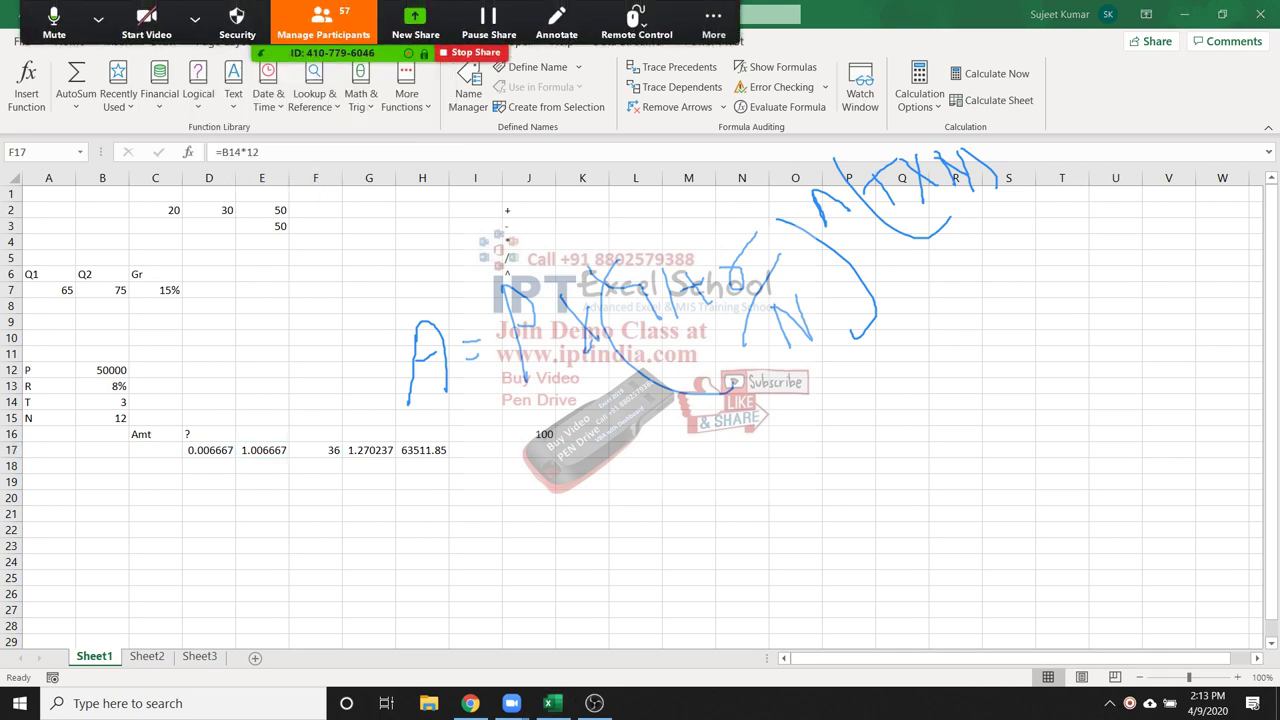
pyautogui.click(369, 450)
pyautogui.press('F2')
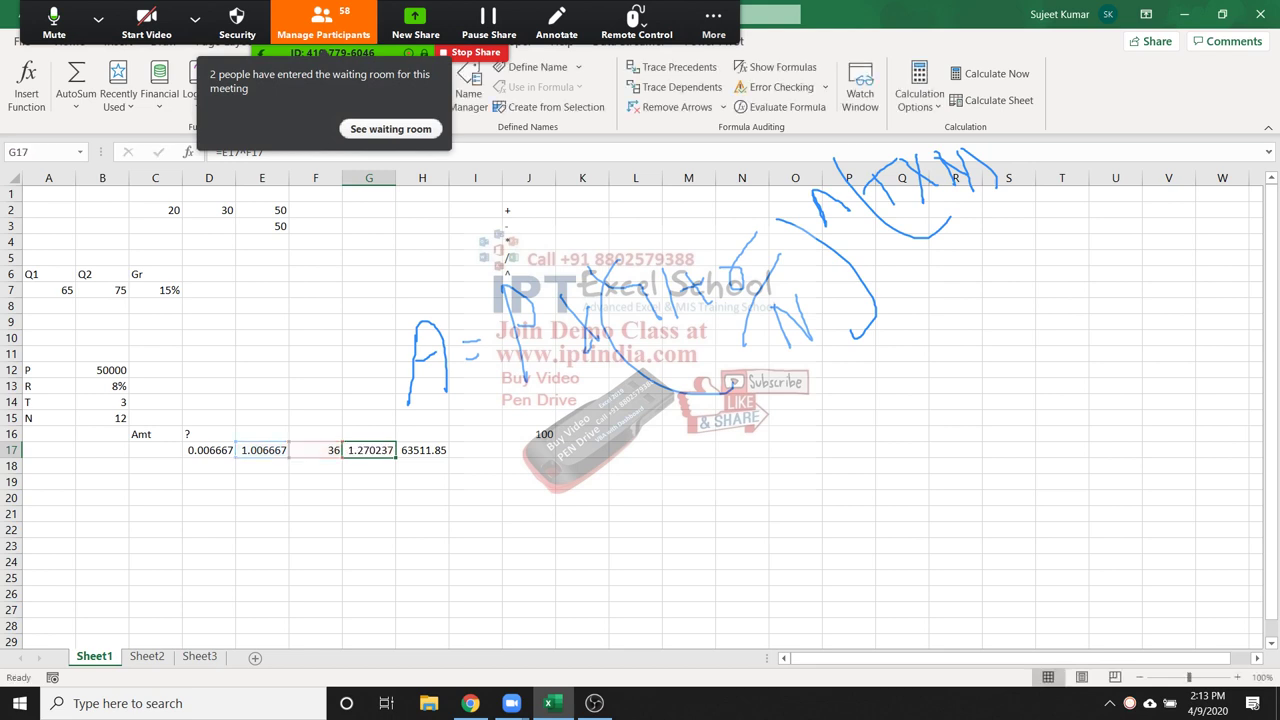
pyautogui.press('Tab')
pyautogui.write('=B12*G17')
pyautogui.hotkey('ctrl', 'Return')
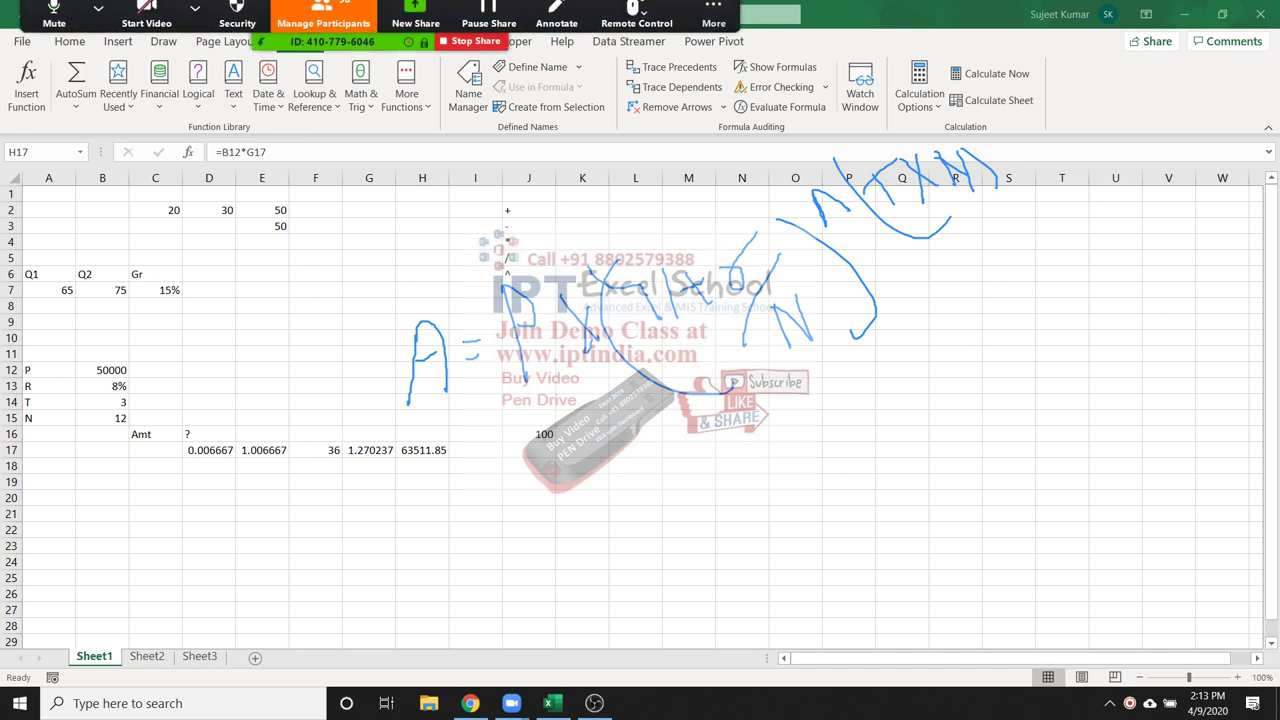
pyautogui.click(323, 25)
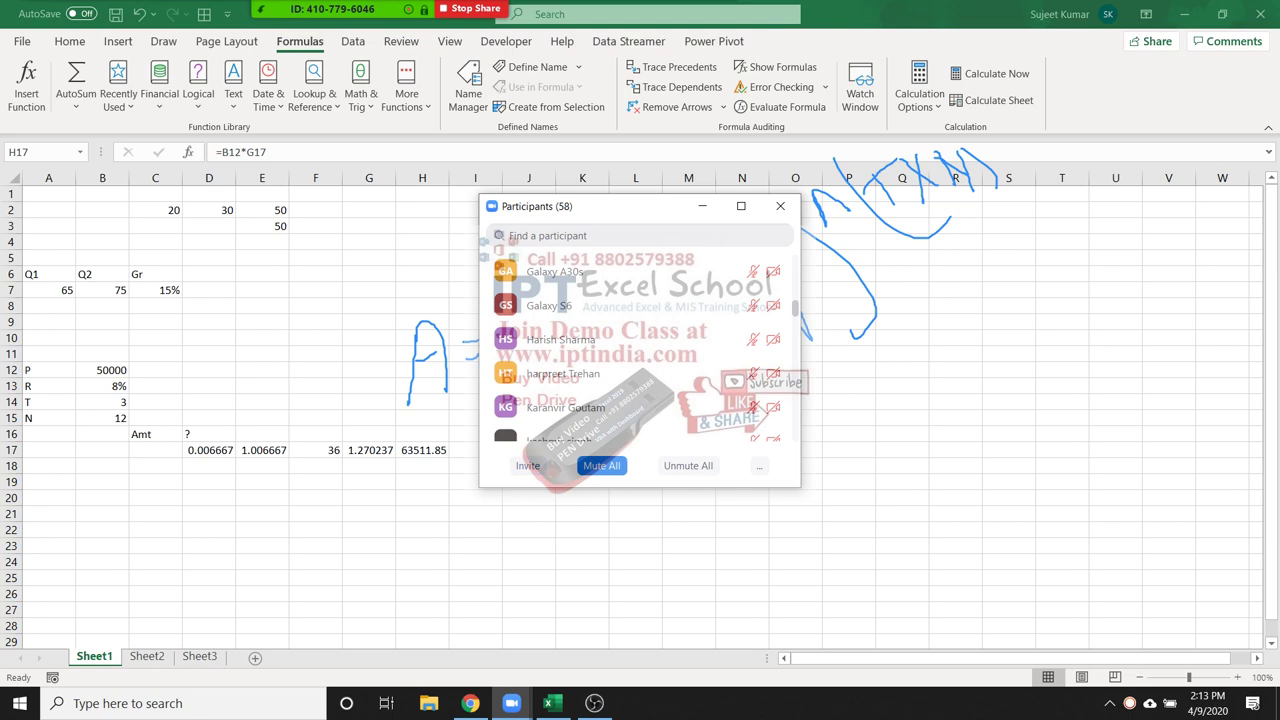
pyautogui.click(601, 465)
pyautogui.click(696, 397)
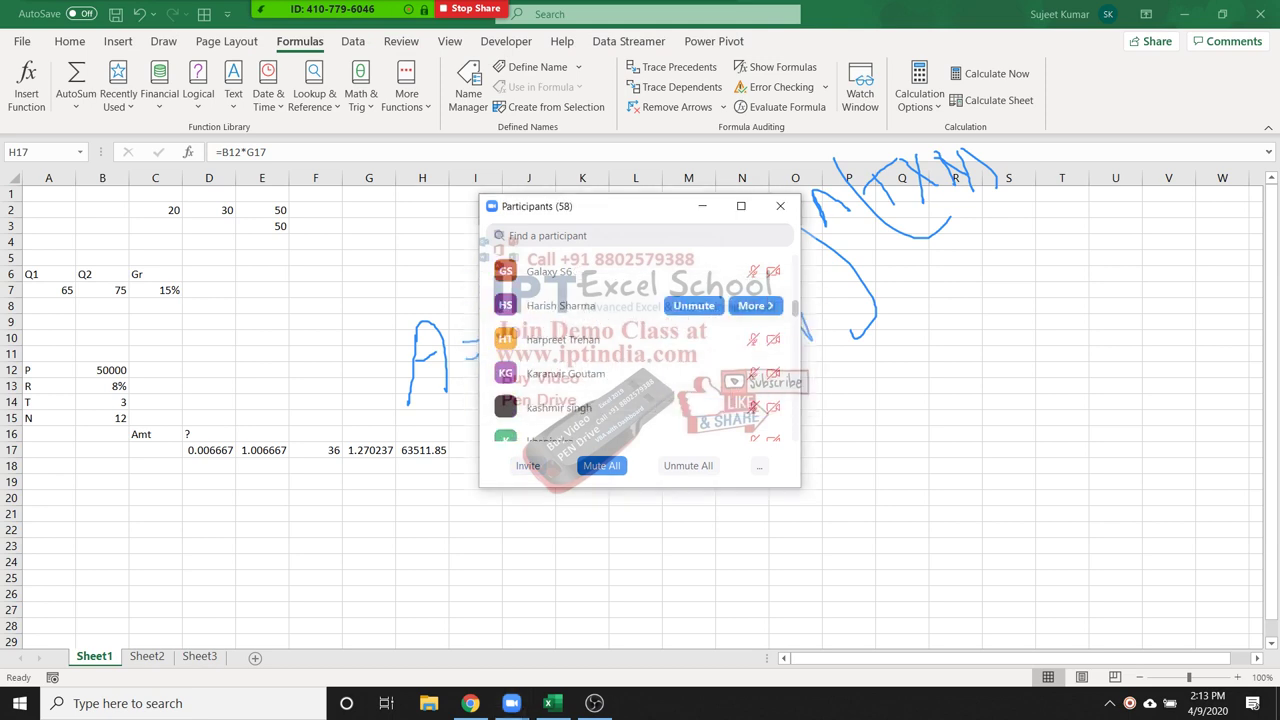
pyautogui.click(780, 206)
pyautogui.click(209, 434)
pyautogui.moveTo(209, 450); pyautogui.dragTo(422, 450)
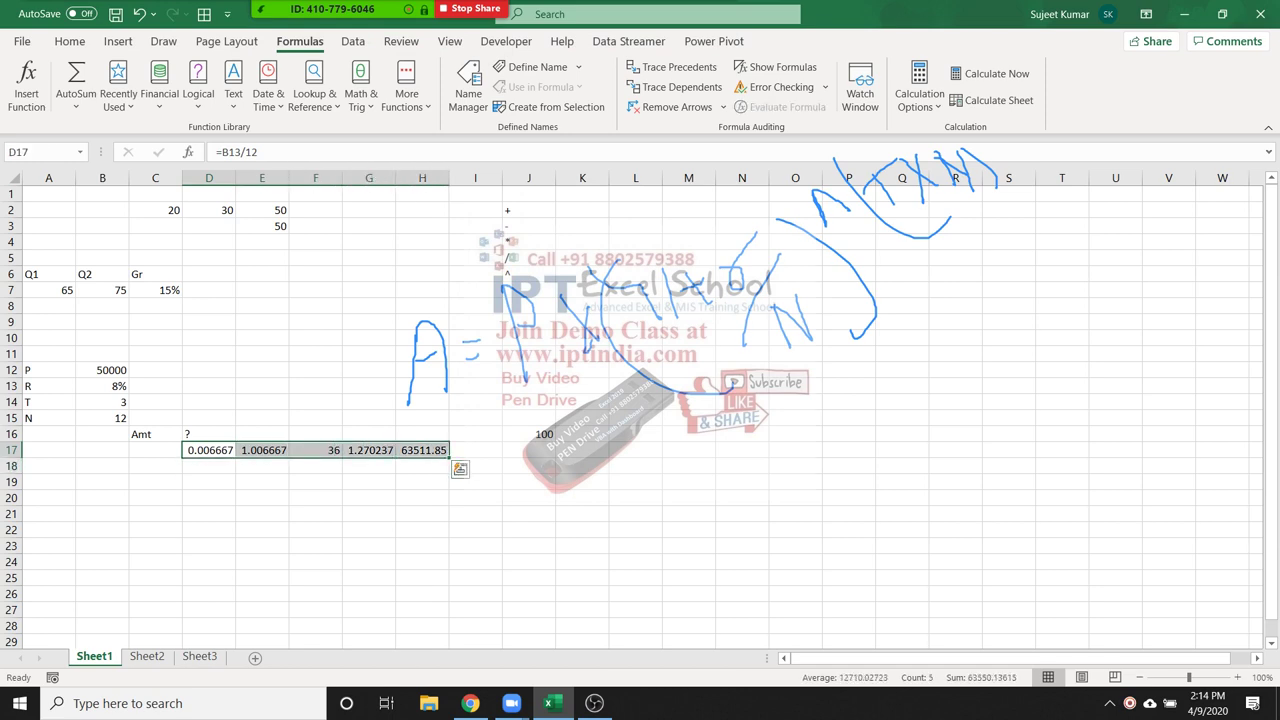
pyautogui.click(262, 450)
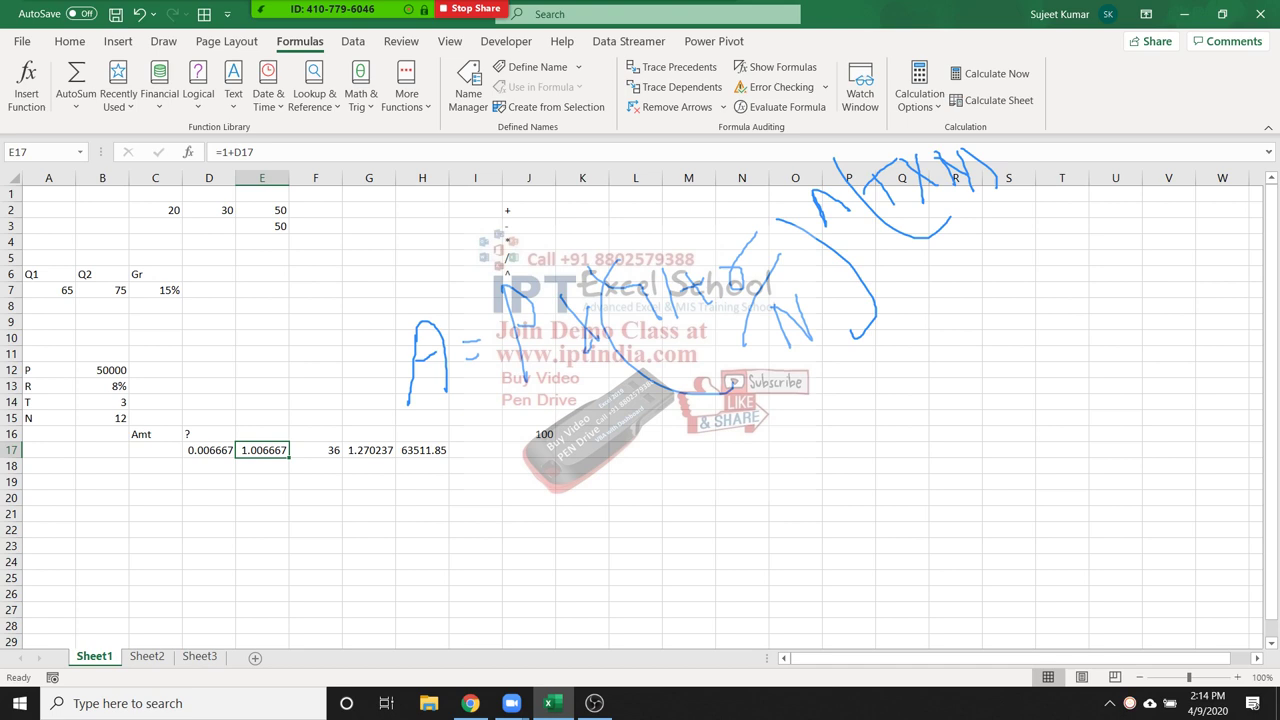
# Inspect the E17 and D17 formulas without changing them
pyautogui.press('F2')
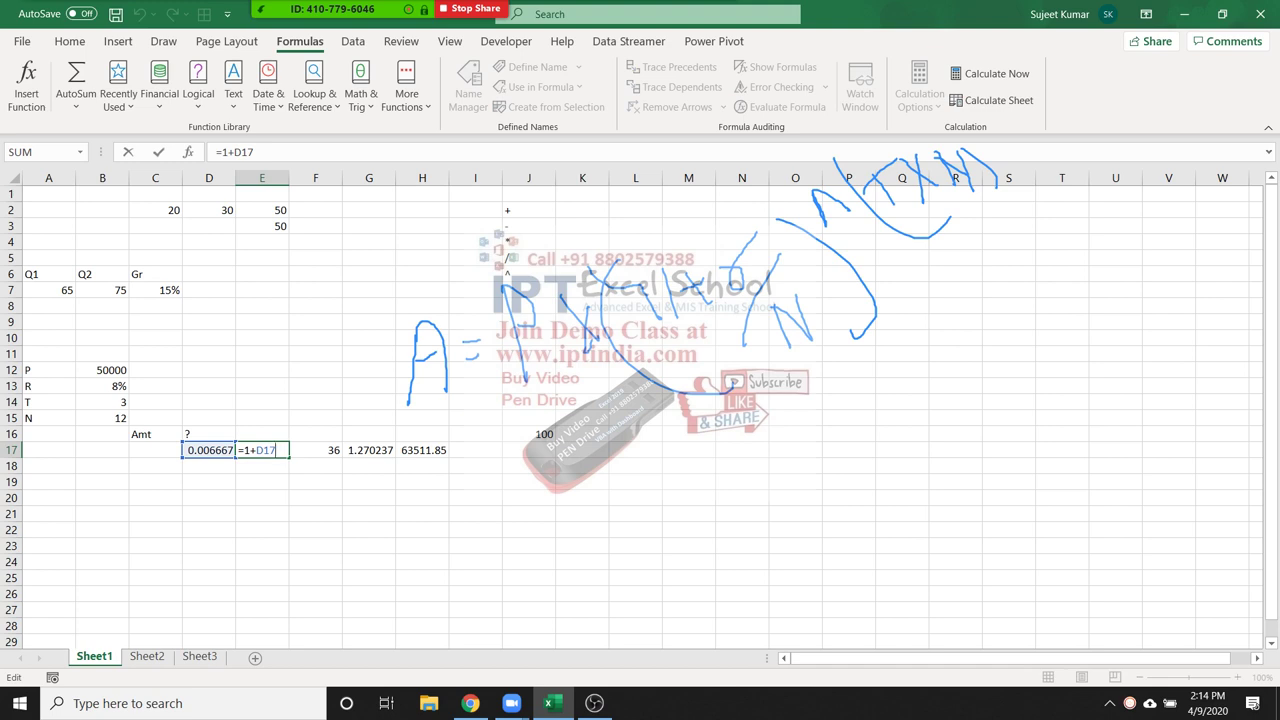
pyautogui.press('Return')
pyautogui.press('Up')
pyautogui.press('Left')
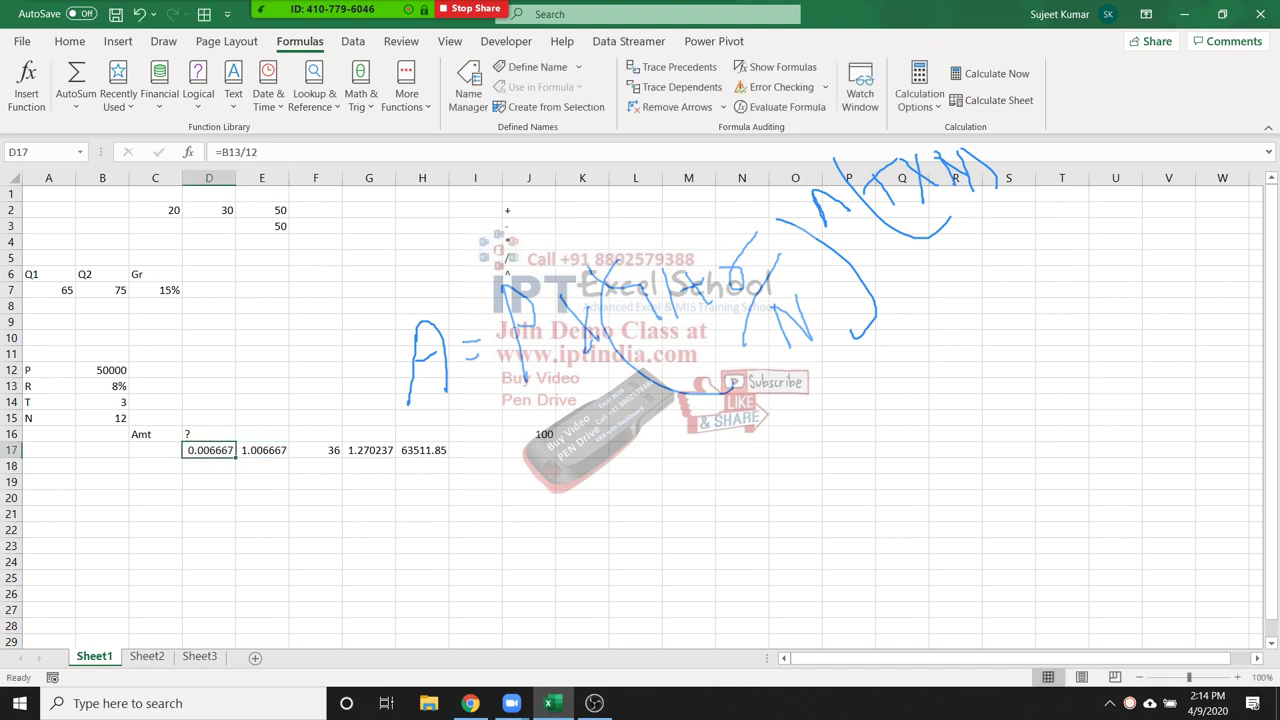
pyautogui.press('F2')
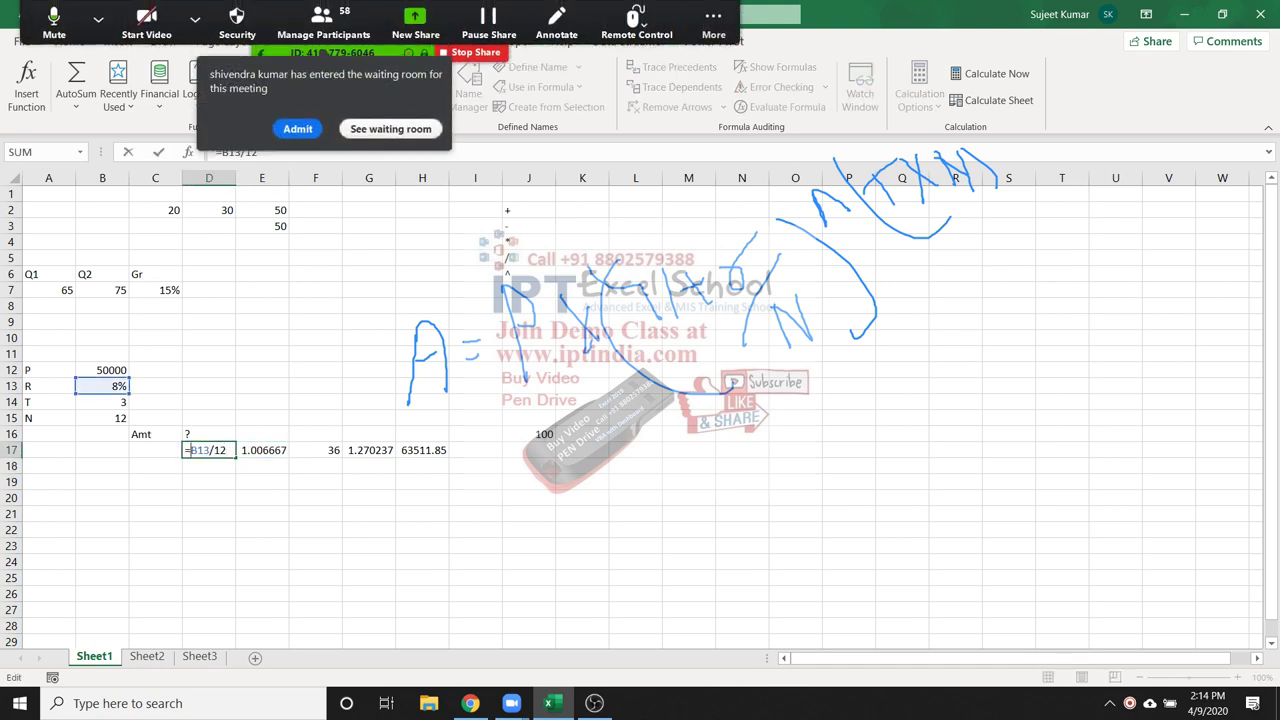
pyautogui.hotkey('shift', 'Right')
pyautogui.hotkey('shift', 'Right')
pyautogui.hotkey('shift', 'Right')
pyautogui.hotkey('shift', 'Right')
pyautogui.hotkey('shift', 'Right')
pyautogui.hotkey('shift', 'Right')
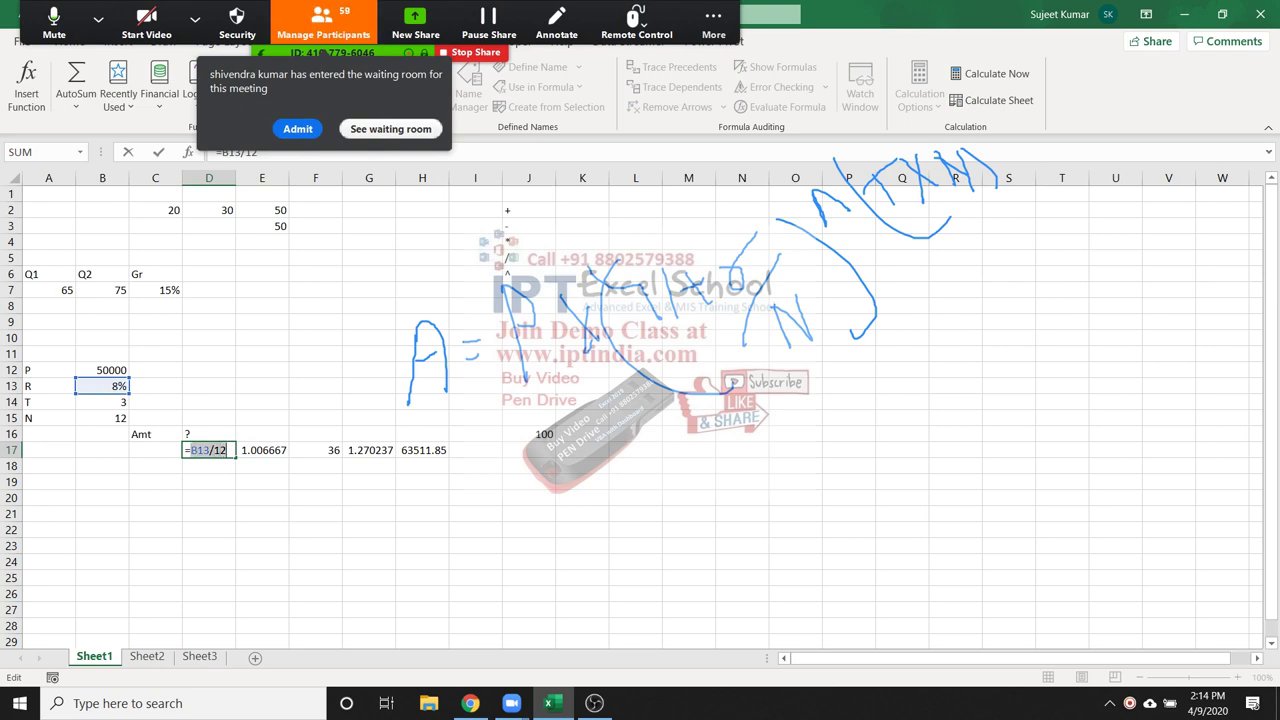
pyautogui.press('Escape')
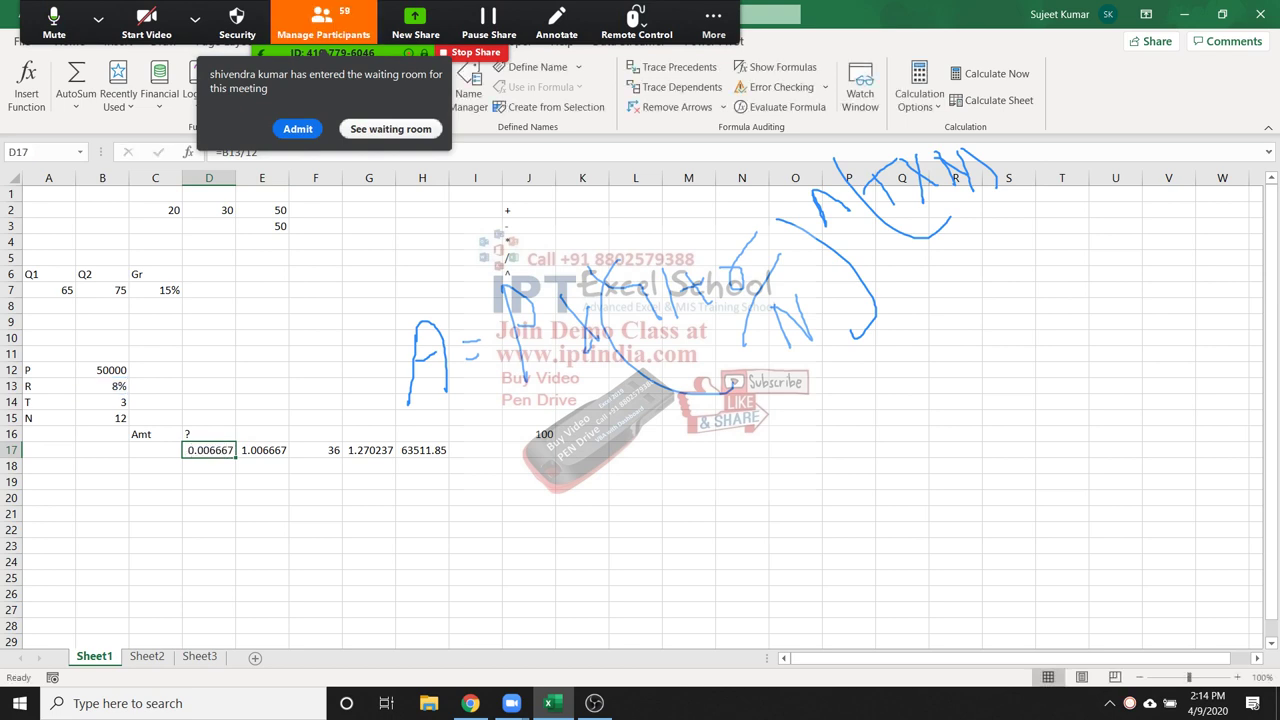
# Rewrite E17 as =1+(B13/12), replacing the D17 reference
pyautogui.click(262, 450)
pyautogui.press('F2')
pyautogui.press('End')
pyautogui.hotkey('shift', 'Left')
pyautogui.hotkey('shift', 'Left')
pyautogui.hotkey('shift', 'Left')
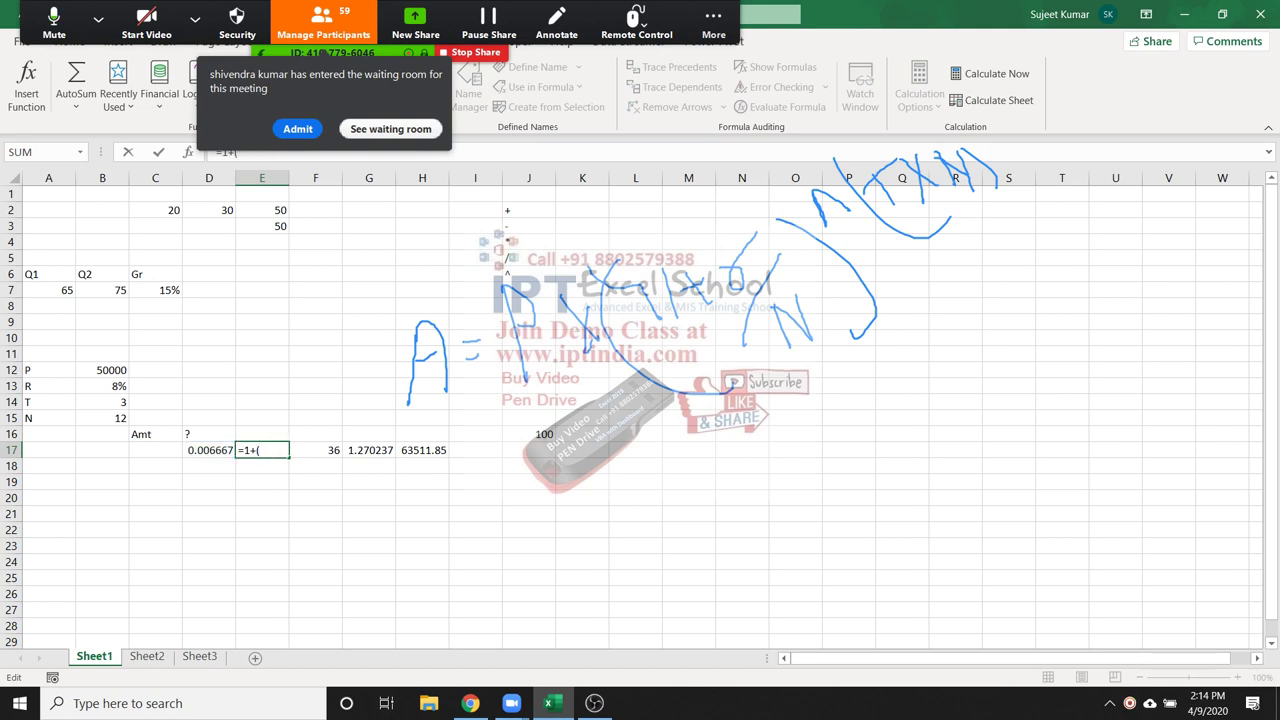
pyautogui.write('B13/12)')
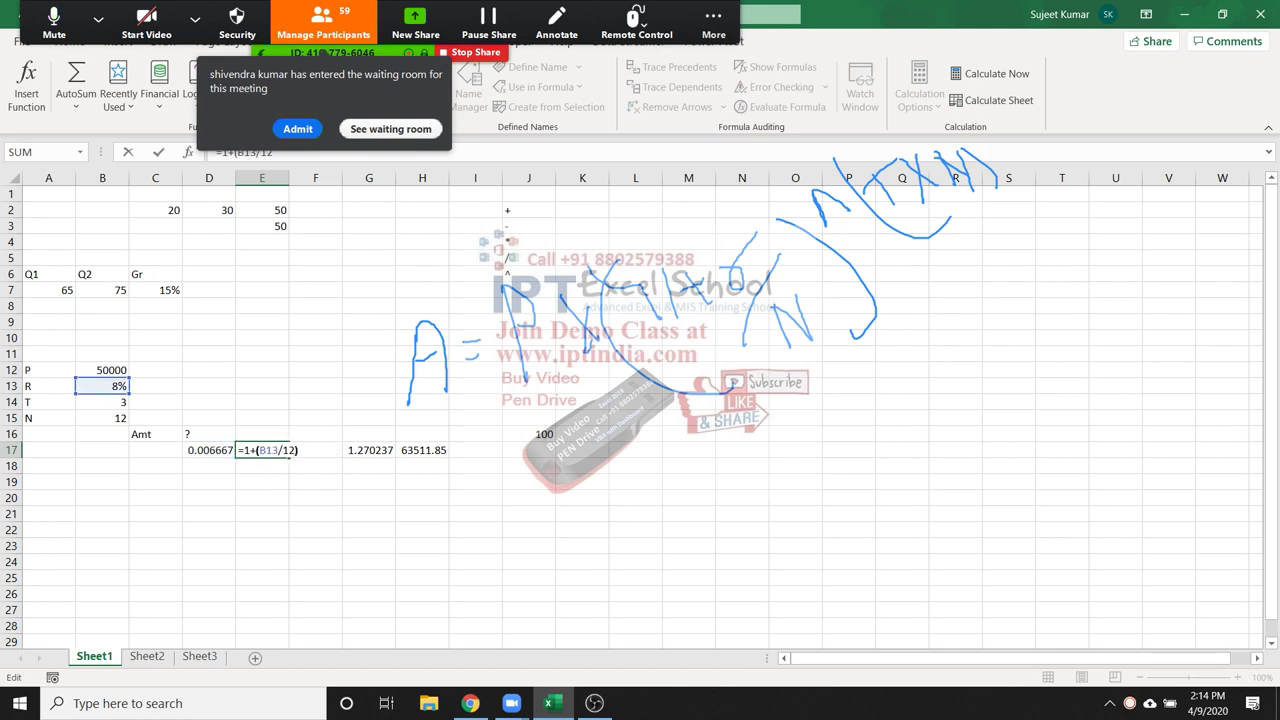
pyautogui.press('Return')
# Delete the monthly-rate helper value from D17
pyautogui.press('Up')
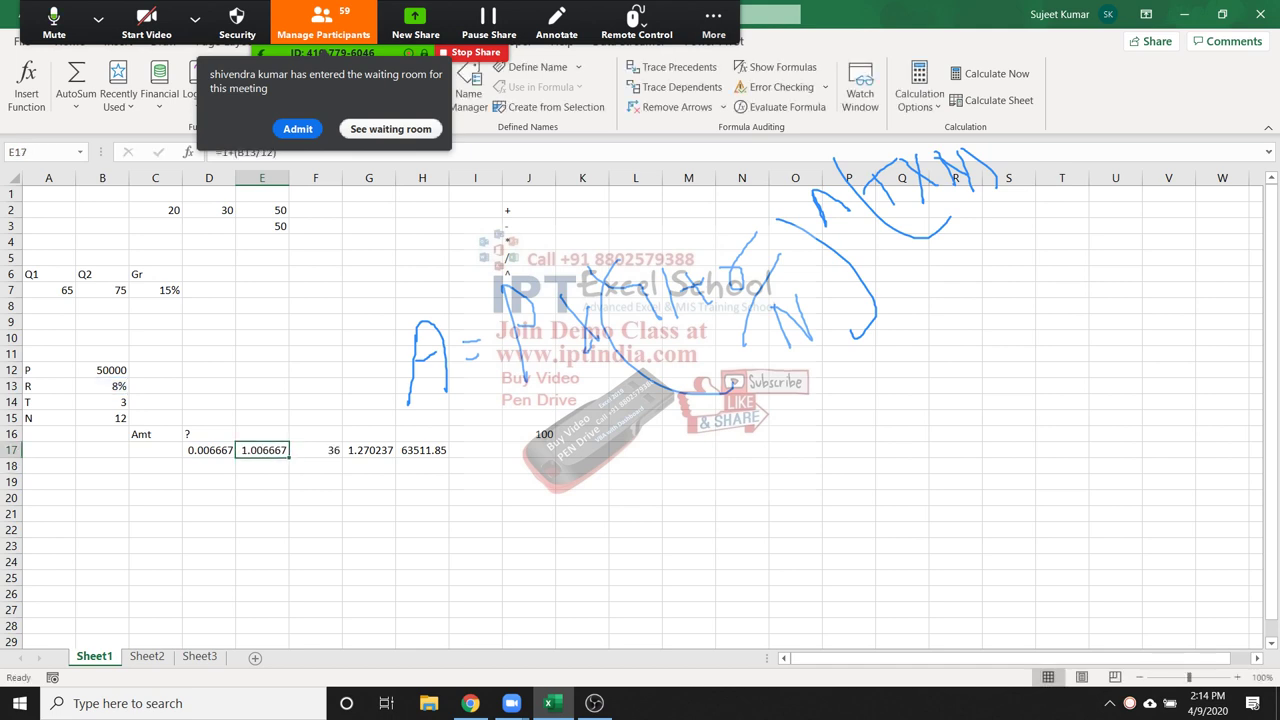
pyautogui.press('Left')
pyautogui.press('Delete')
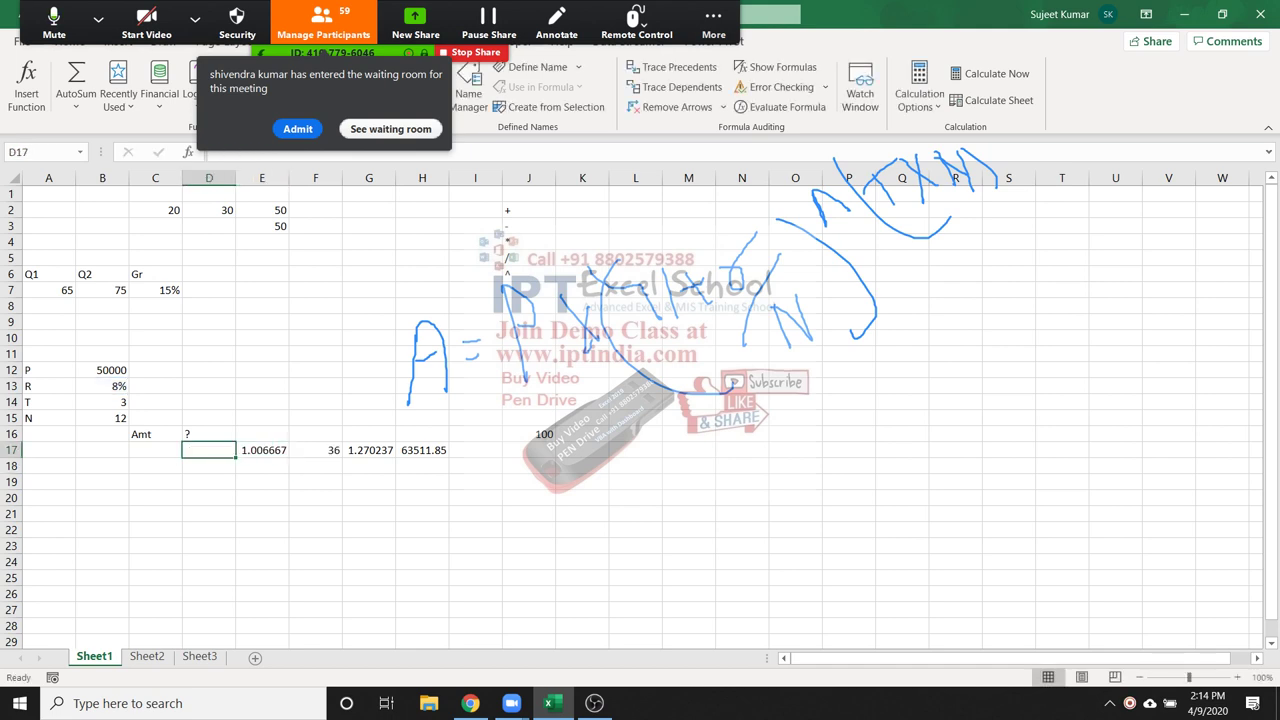
pyautogui.press('Right')
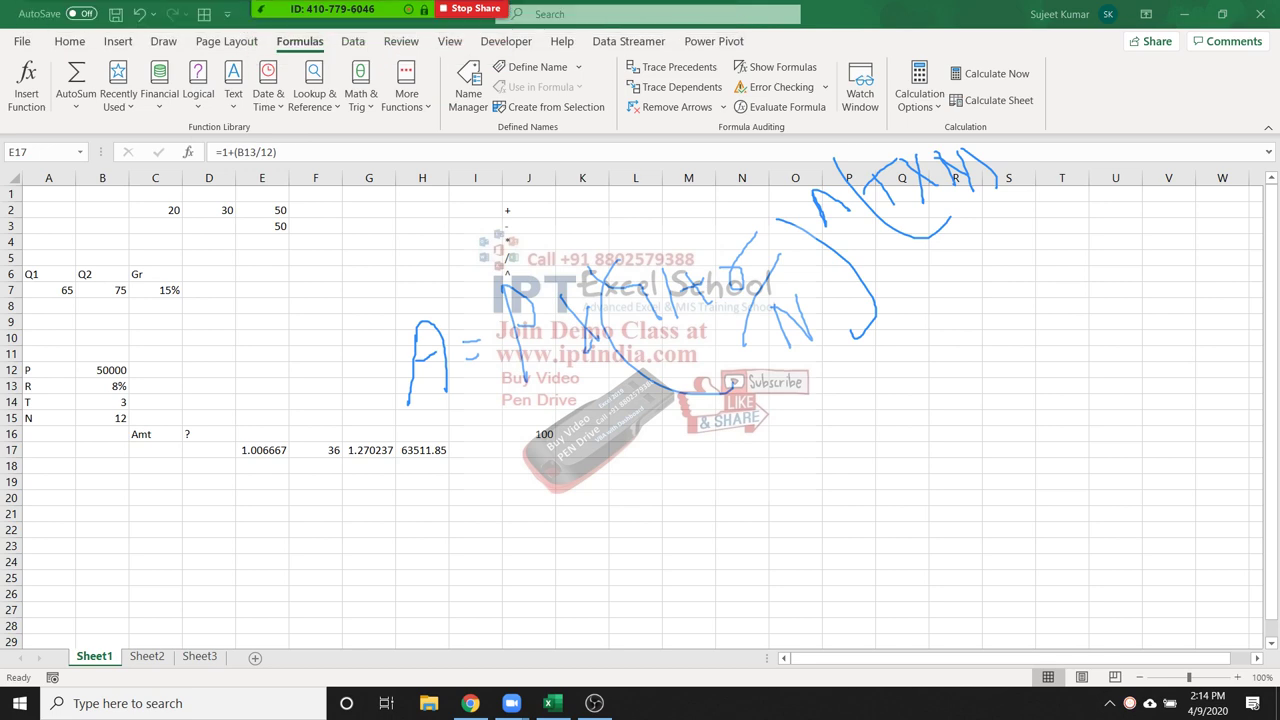
pyautogui.click(369, 450)
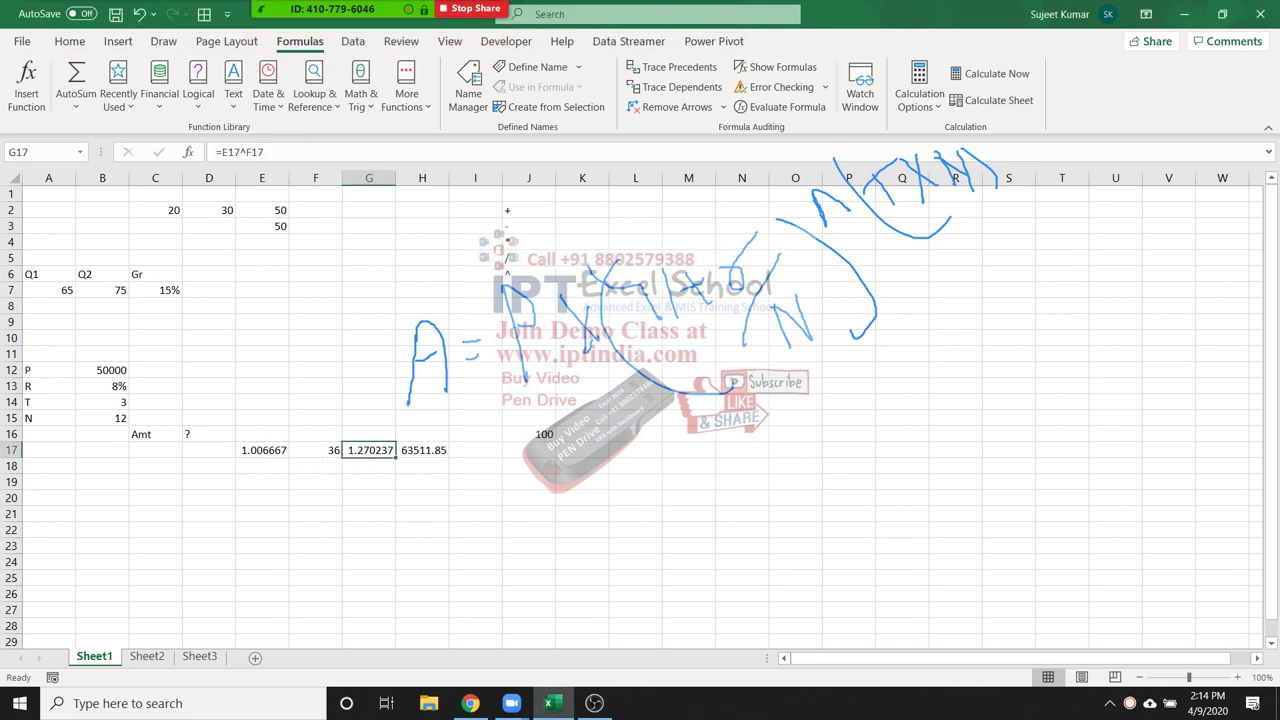
# Enter =E17^F17 in G17, then replace its E17 reference with (1+(B13/12))
pyautogui.write('=E17^F17')
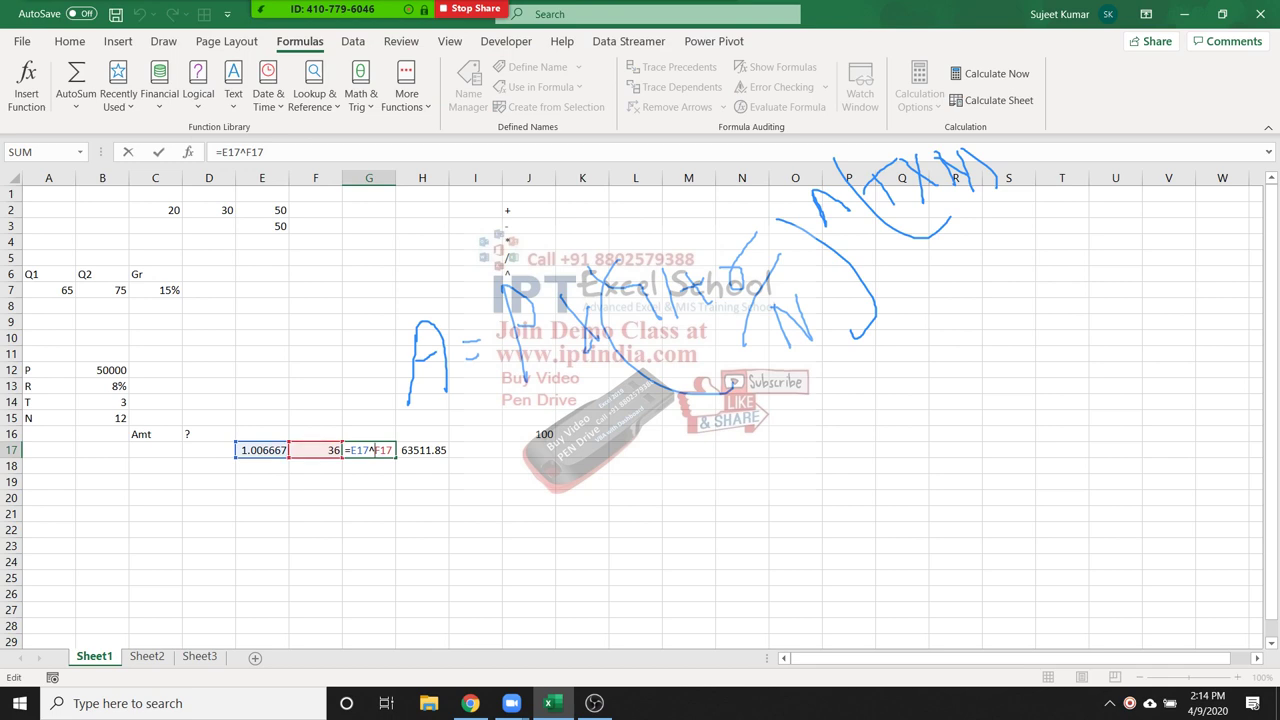
pyautogui.press('Return')
pyautogui.doubleClick(262, 450)
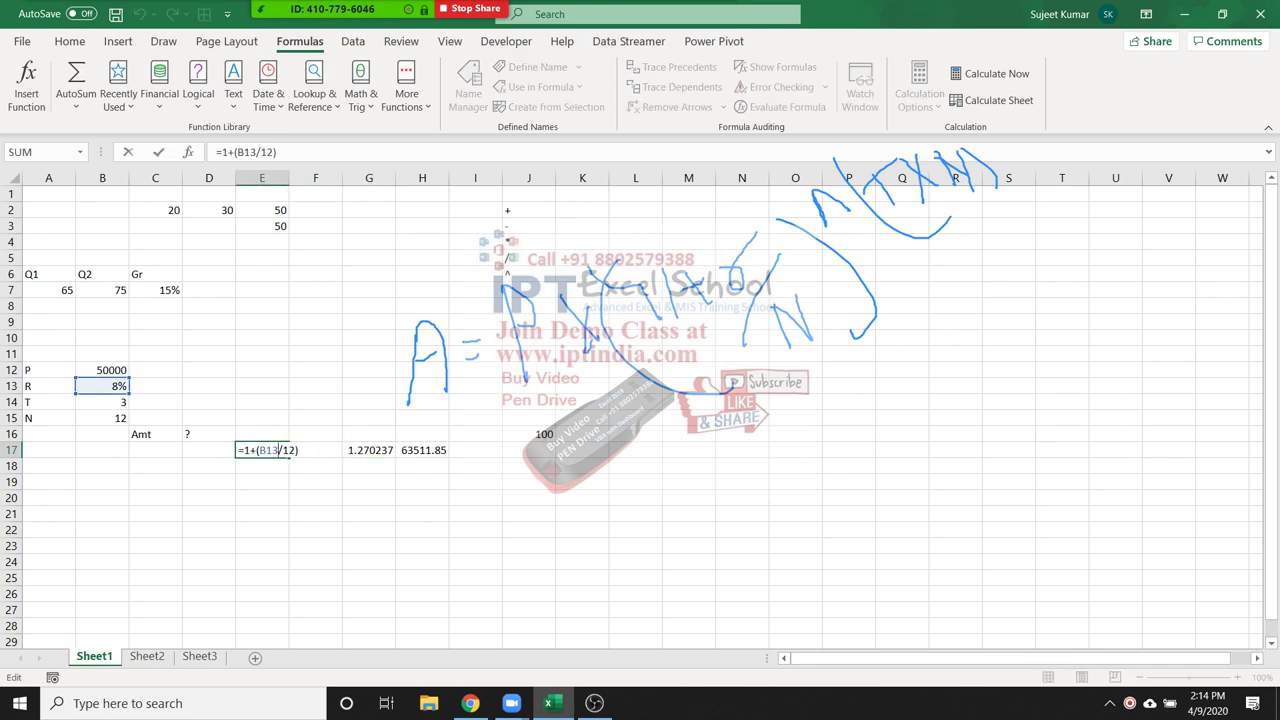
pyautogui.moveTo(243, 450); pyautogui.dragTo(299, 450)
pyautogui.press('Escape')
pyautogui.click(369, 450)
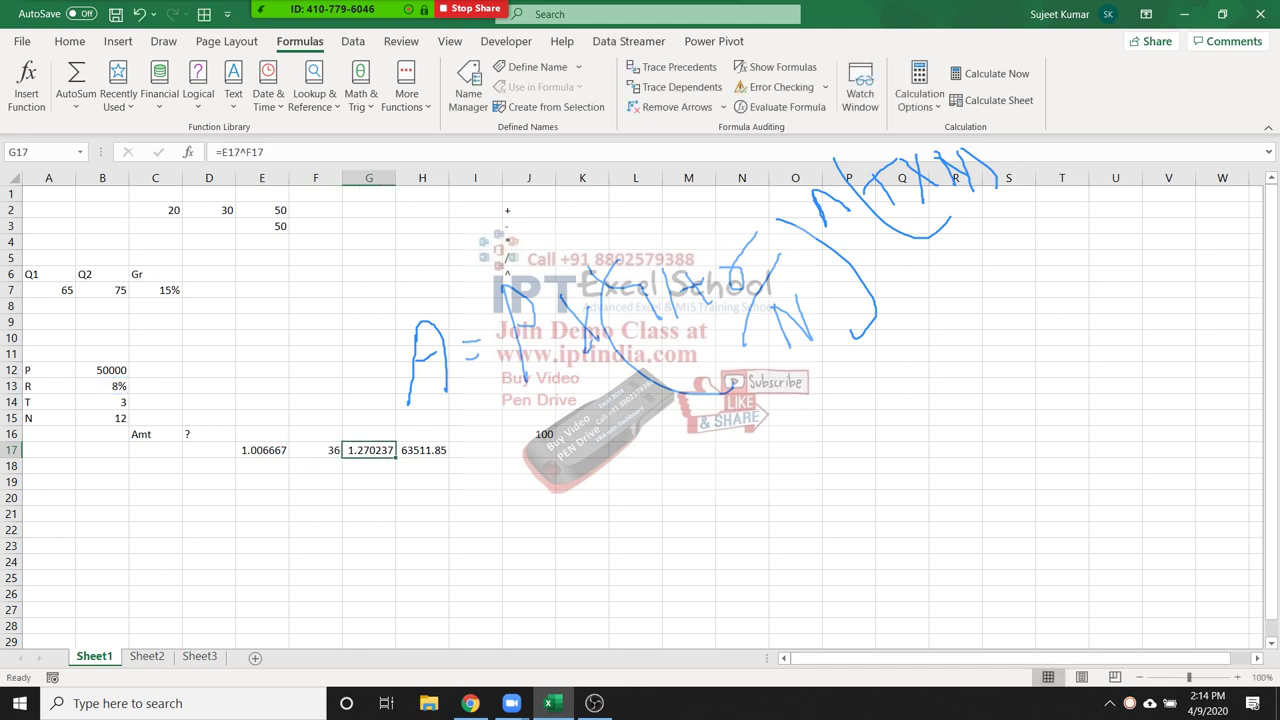
pyautogui.doubleClick(362, 450)
pyautogui.doubleClick(370, 450)
pyautogui.write('()')
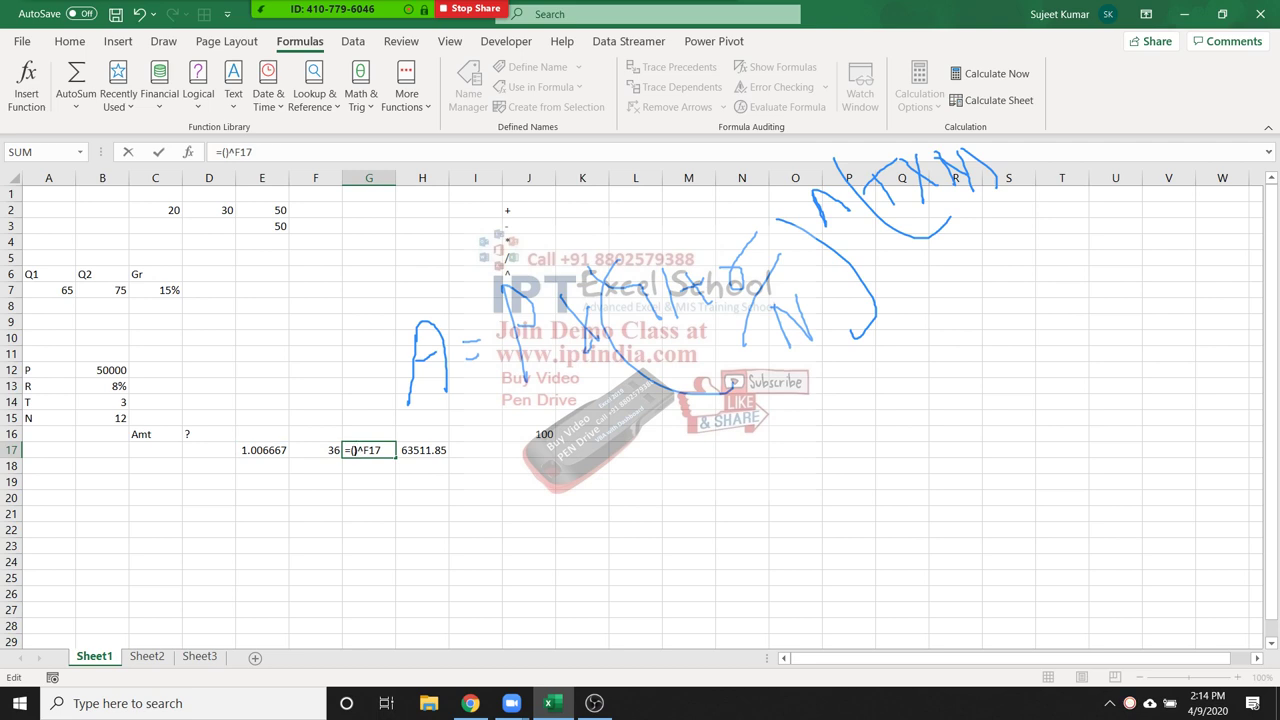
pyautogui.write('1+(B13/12)')
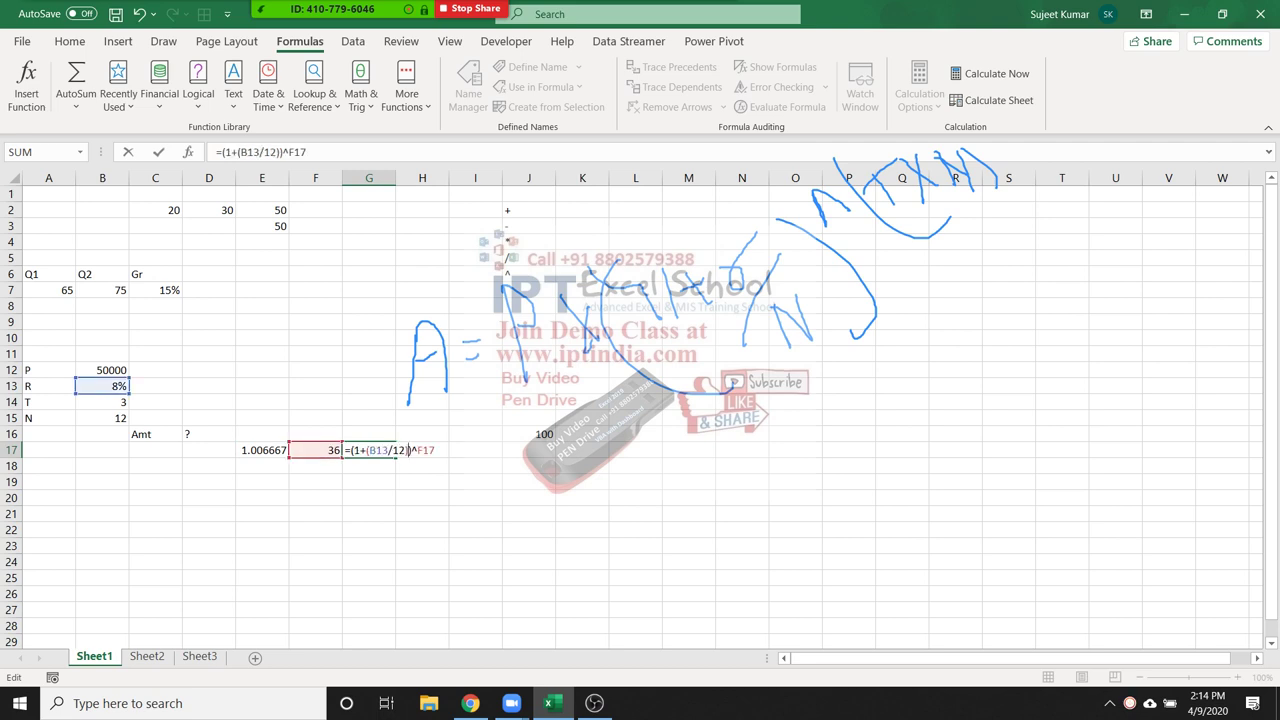
pyautogui.press('Return')
# Replace the F17 reference in G17's formula with (B14*12)
pyautogui.press('Up')
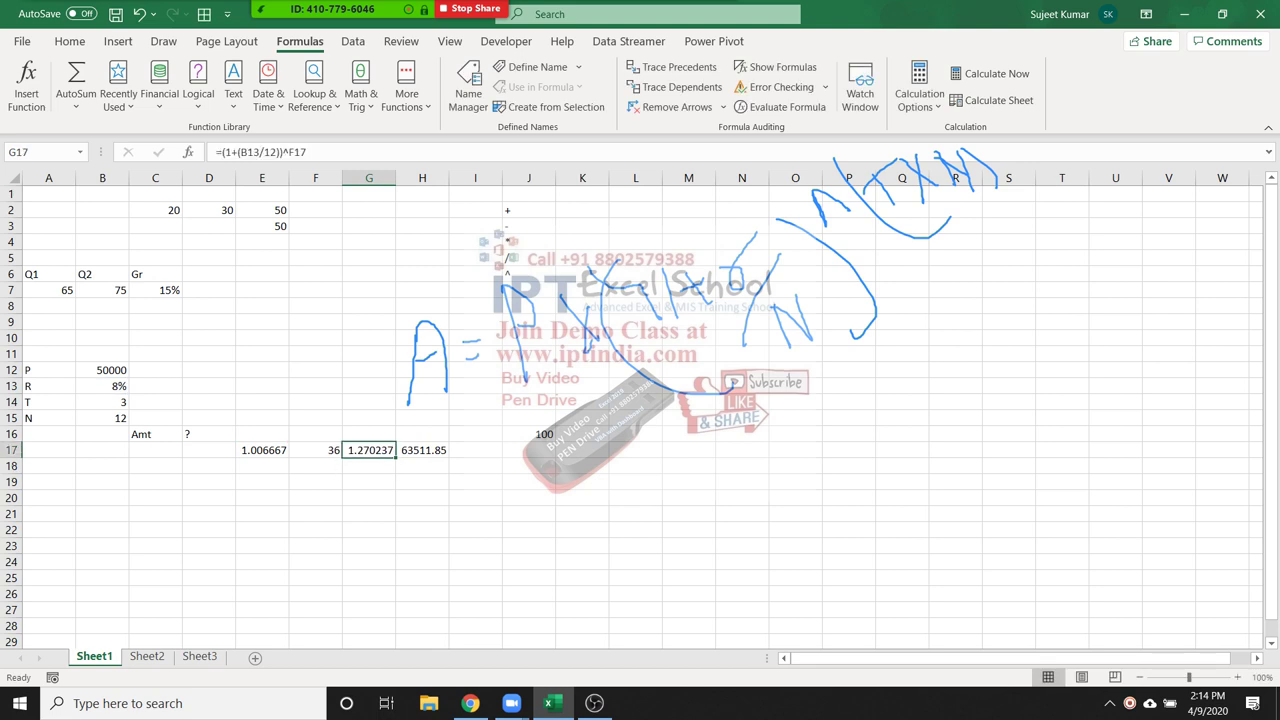
pyautogui.press('Left')
pyautogui.press('F2')
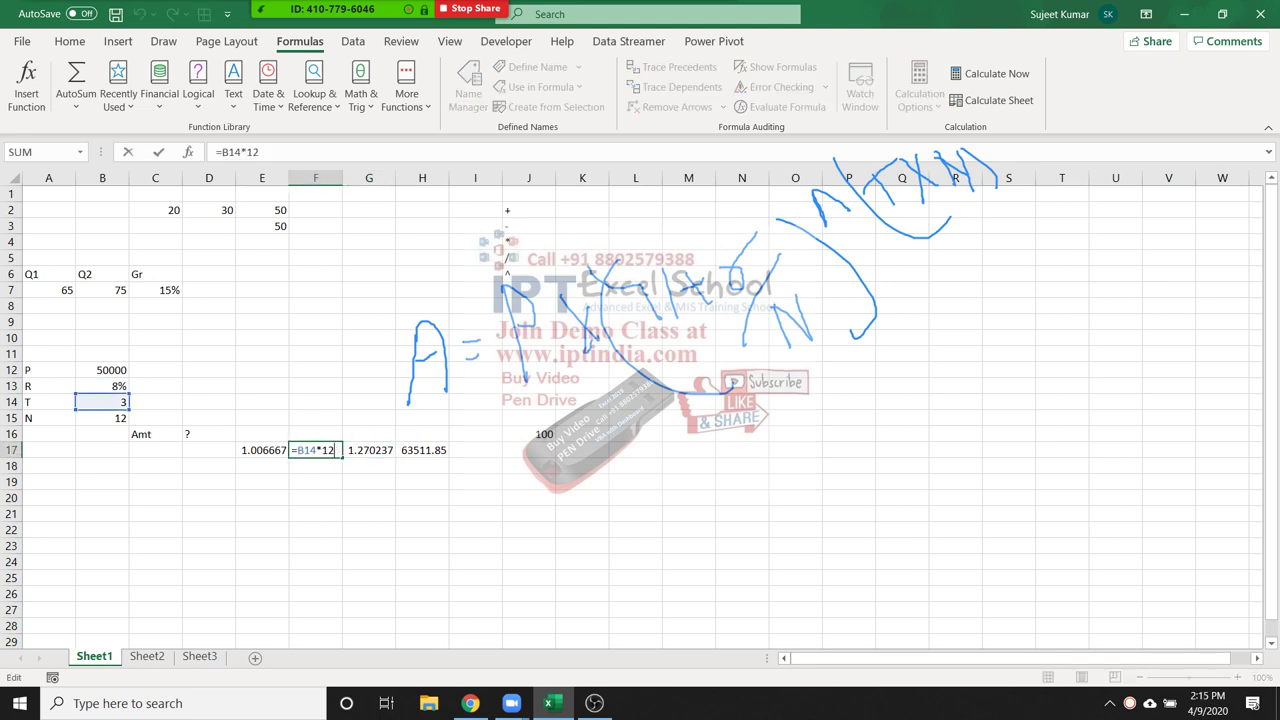
pyautogui.press('Left')
pyautogui.press('Left')
pyautogui.press('Left')
pyautogui.press('Left')
pyautogui.press('Left')
pyautogui.press('Left')
pyautogui.hotkey('shift', 'Right')
pyautogui.hotkey('shift', 'Right')
pyautogui.hotkey('shift', 'Right')
pyautogui.hotkey('shift', 'Right')
pyautogui.hotkey('shift', 'Right')
pyautogui.hotkey('shift', 'Right')
pyautogui.hotkey('ctrl', 'c')
pyautogui.press('Escape')
pyautogui.press('Right')
pyautogui.press('F2')
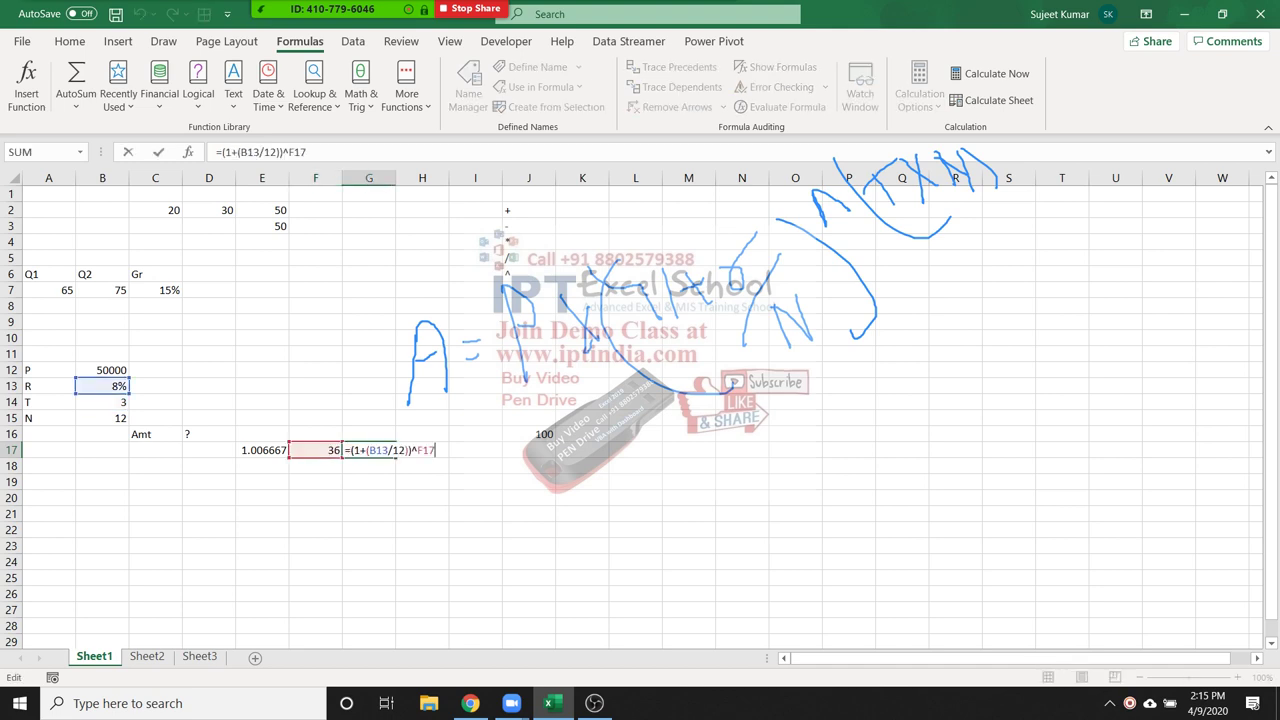
pyautogui.press('Left')
pyautogui.press('Left')
pyautogui.press('Left')
pyautogui.hotkey('shift', 'Right')
pyautogui.hotkey('shift', 'Right')
pyautogui.hotkey('shift', 'Right')
pyautogui.write('(')
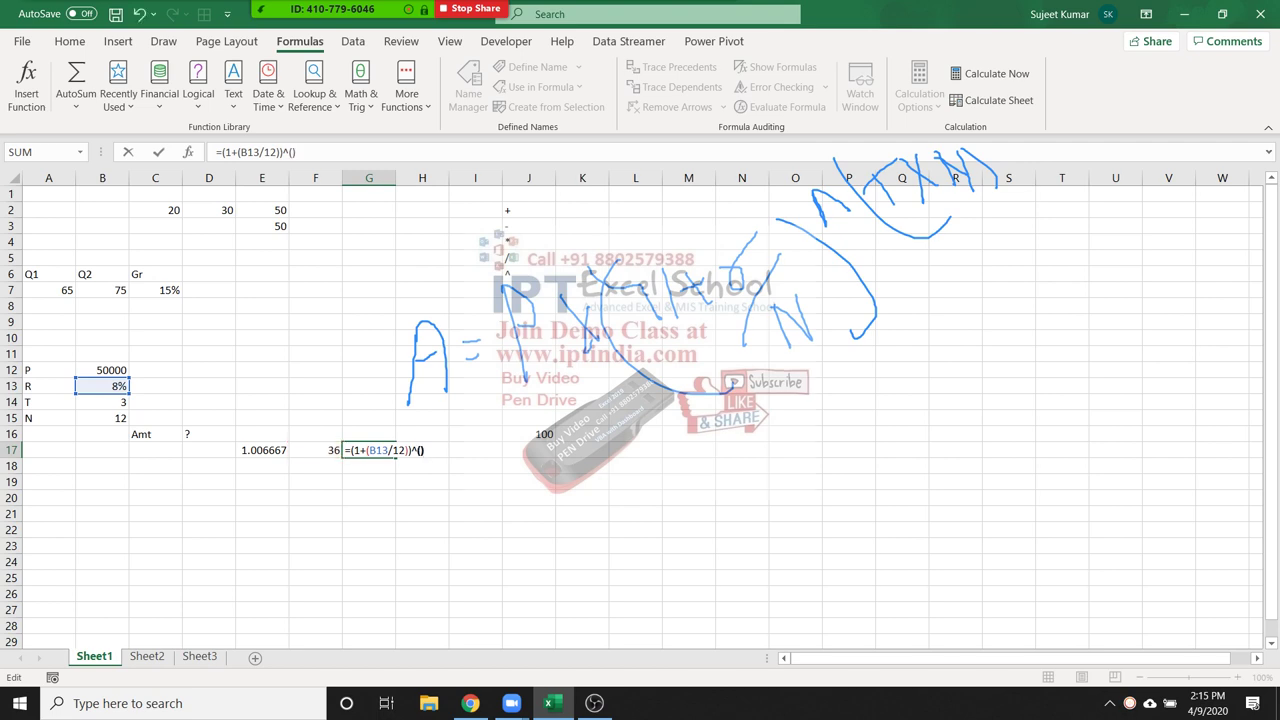
pyautogui.hotkey('ctrl', 'v')
pyautogui.write(')')
pyautogui.hotkey('ctrl', 'Return')
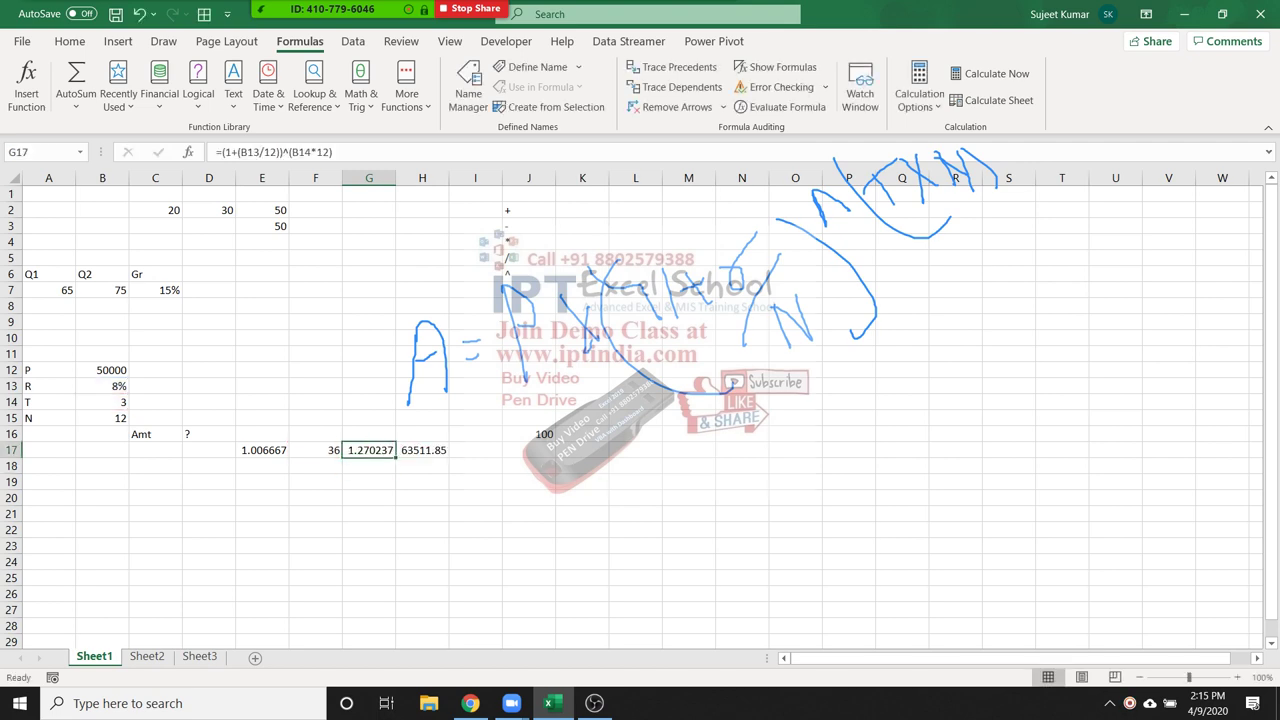
# Clear the E17 and F17 helper values, leaving G17 selected
pyautogui.press('Left')
pyautogui.press('Left')
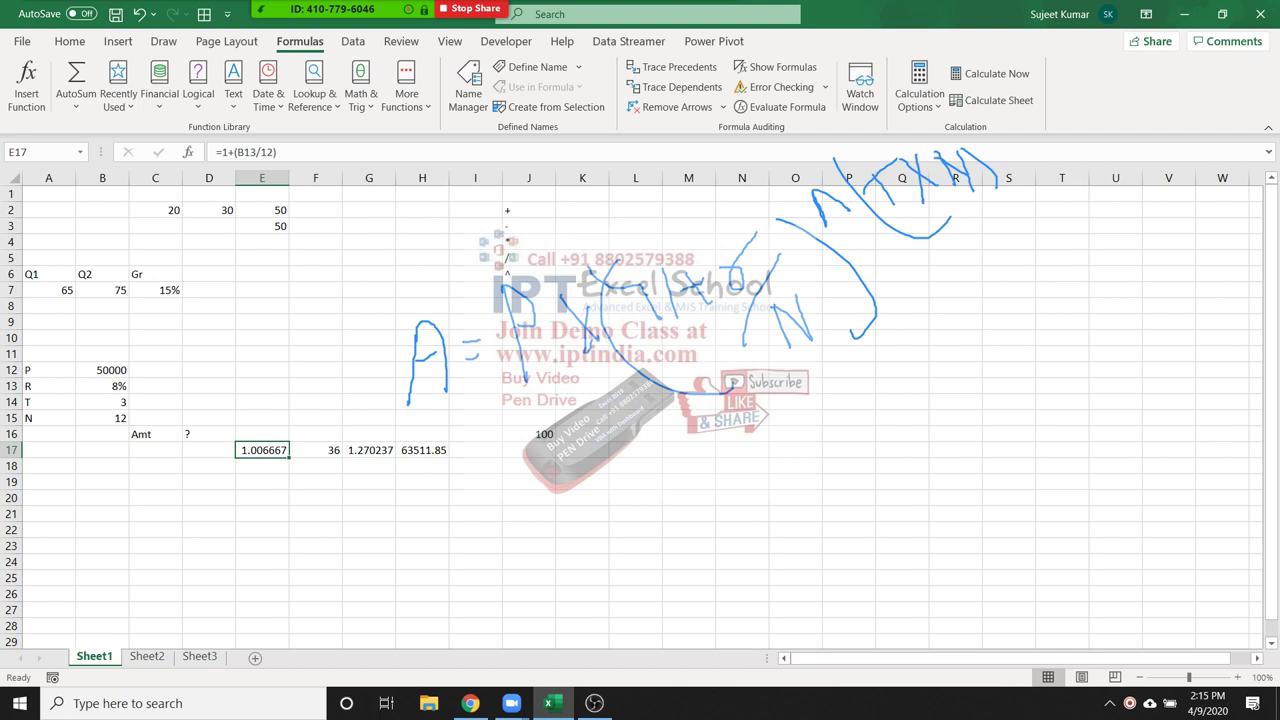
pyautogui.press('F2')
pyautogui.press('Escape')
pyautogui.press('F2')
pyautogui.hotkey('shift', 'Right')
pyautogui.hotkey('shift', 'Right')
pyautogui.hotkey('shift', 'Right')
pyautogui.hotkey('shift', 'Right')
pyautogui.hotkey('shift', 'Right')
pyautogui.hotkey('shift', 'Right')
pyautogui.hotkey('shift', 'Right')
pyautogui.hotkey('shift', 'Right')
pyautogui.hotkey('shift', 'Right')
pyautogui.hotkey('shift', 'Right')
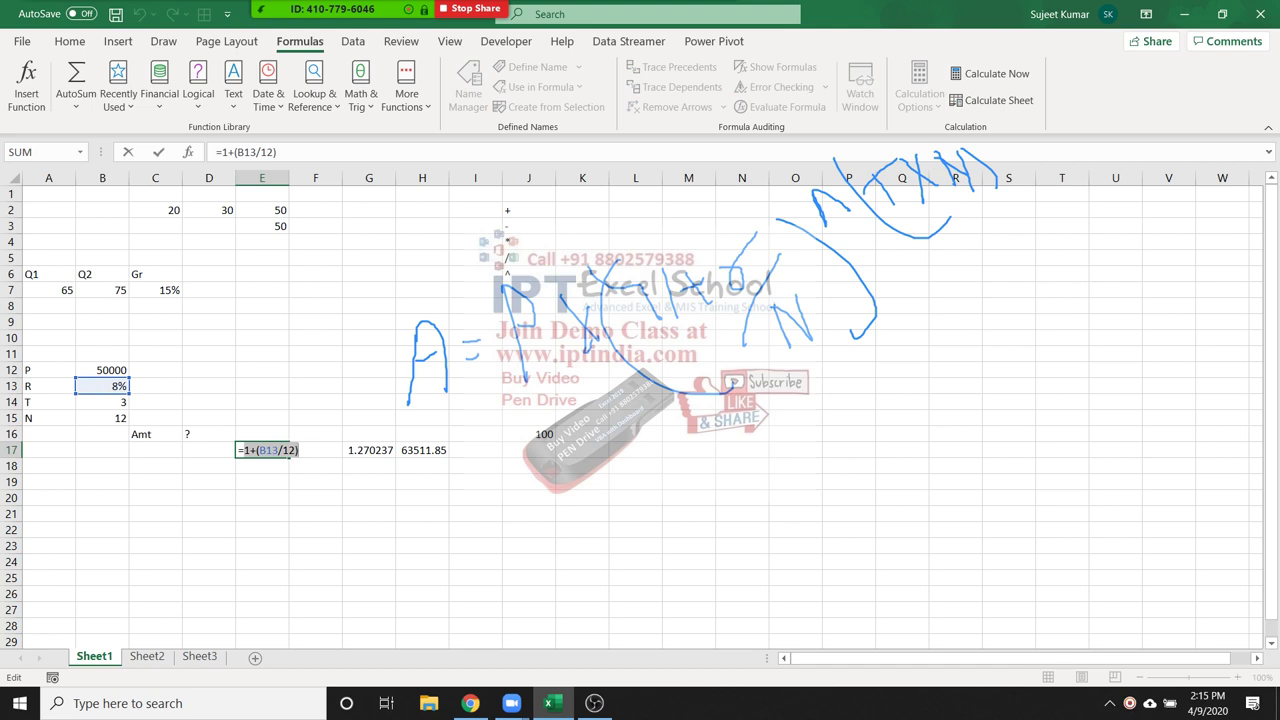
pyautogui.press('Escape')
pyautogui.press('Right')
pyautogui.press('Right')
pyautogui.press('Right')
pyautogui.press('F2')
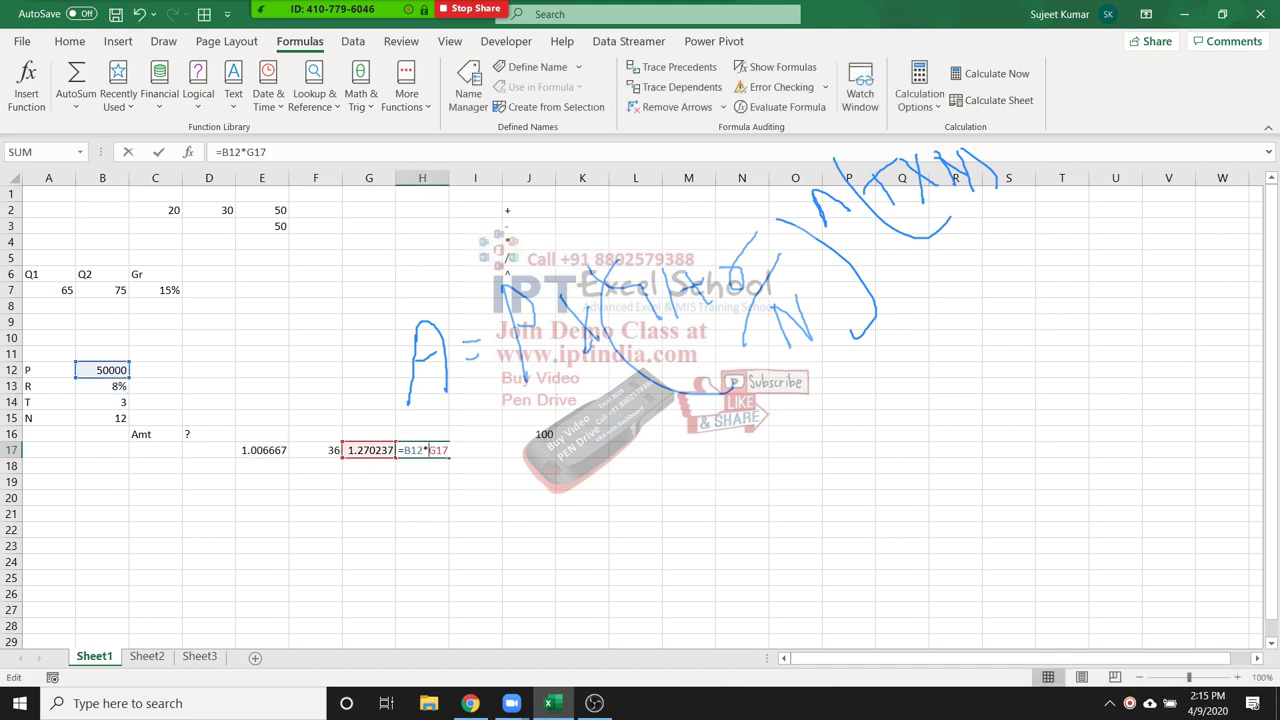
pyautogui.press('Escape')
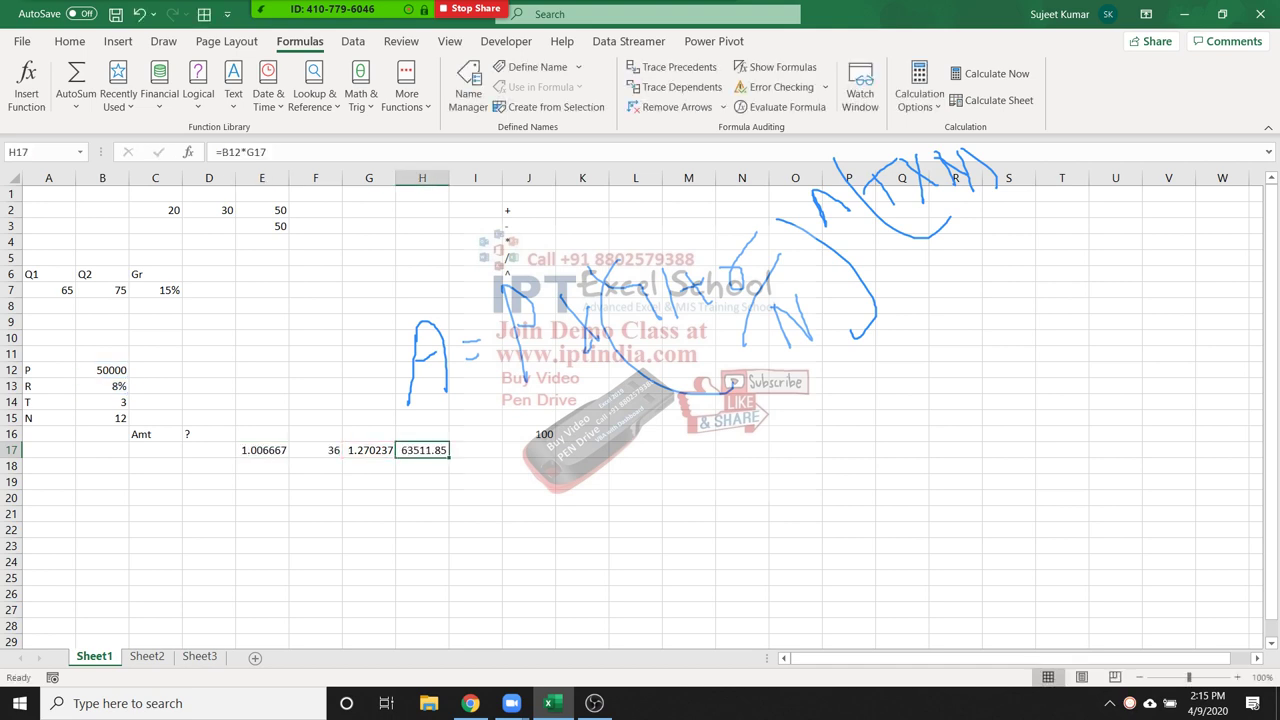
pyautogui.press('Left')
pyautogui.press('Left')
pyautogui.press('Left')
pyautogui.hotkey('shift', 'Right')
pyautogui.press('Delete')
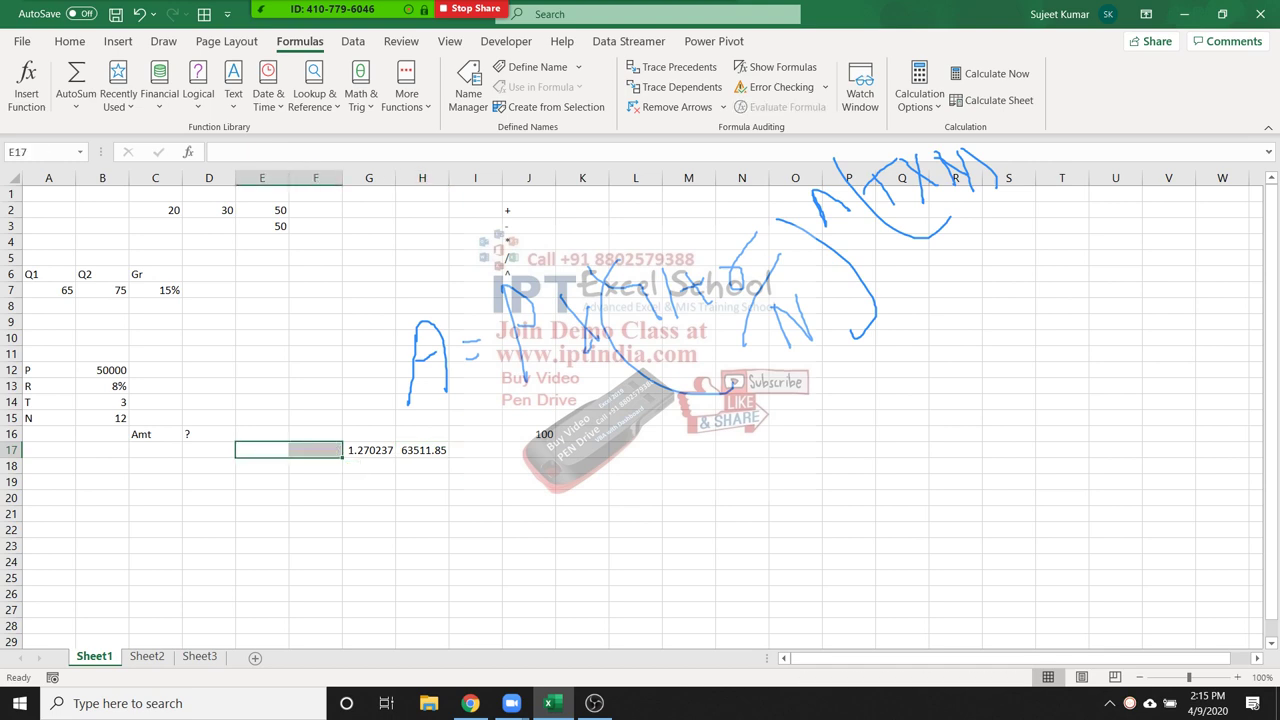
pyautogui.click(369, 450)
# Replace G17 in H17's formula so it reads =B12*((1+(B13/12))^(B14*12))
pyautogui.doubleClick(350, 450)
pyautogui.moveTo(350, 450); pyautogui.dragTo(461, 450)
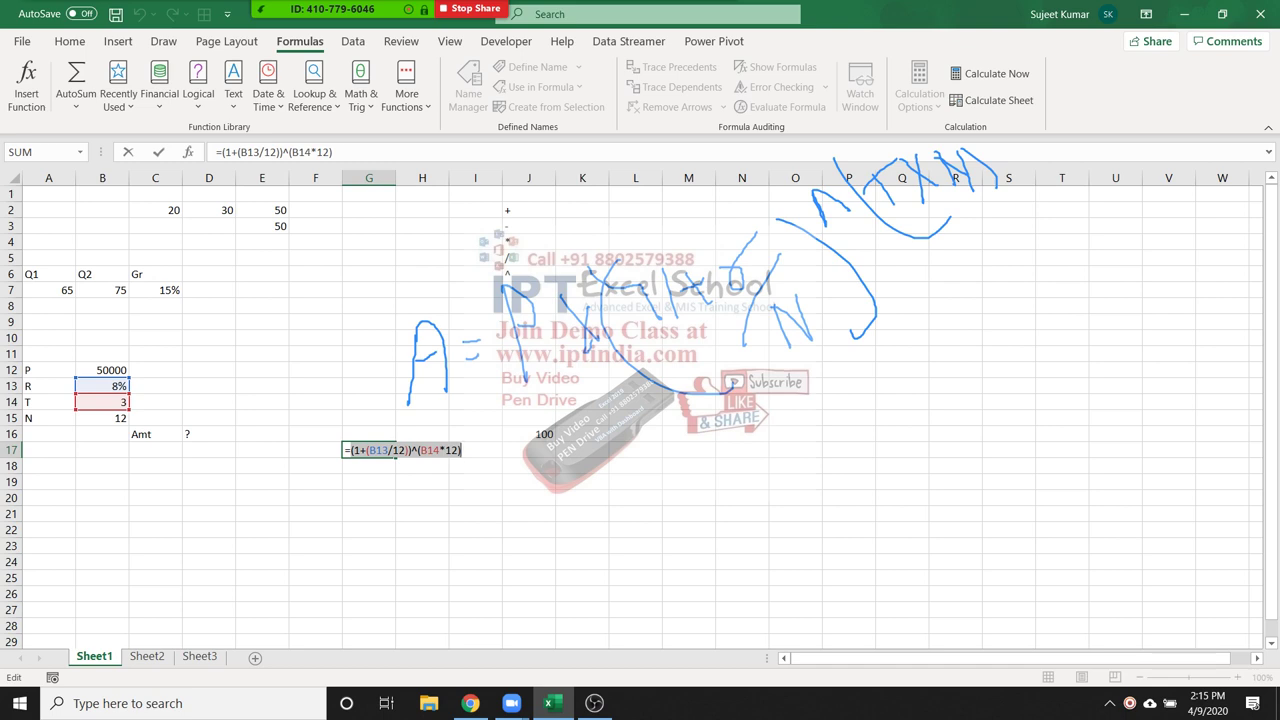
pyautogui.hotkey('ctrl', 'Return')
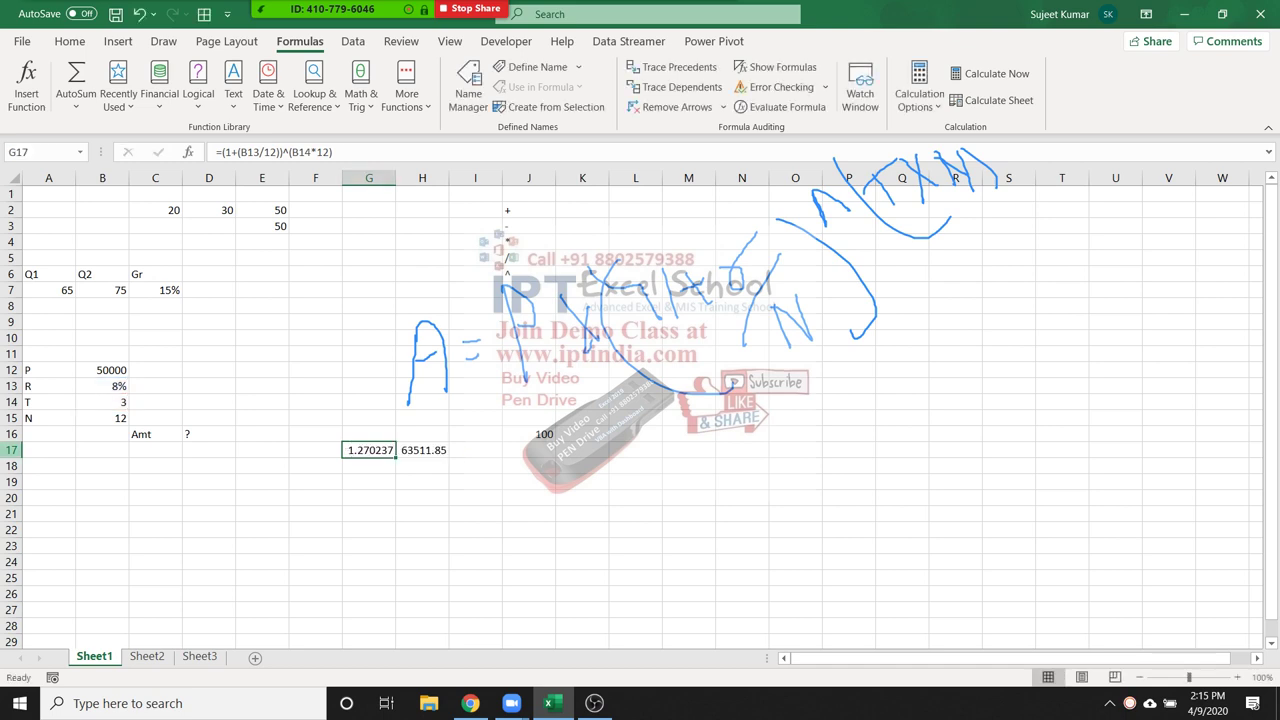
pyautogui.click(422, 450)
pyautogui.press('F2')
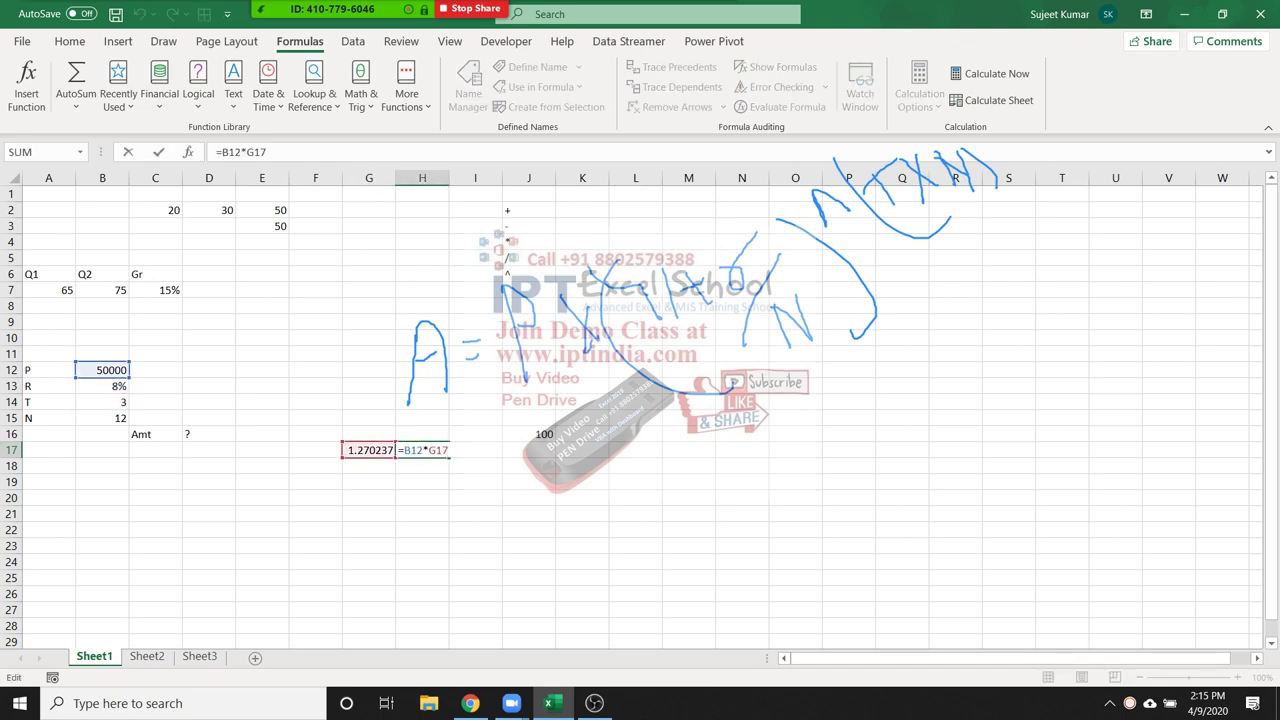
pyautogui.doubleClick(438, 450)
pyautogui.write('()')
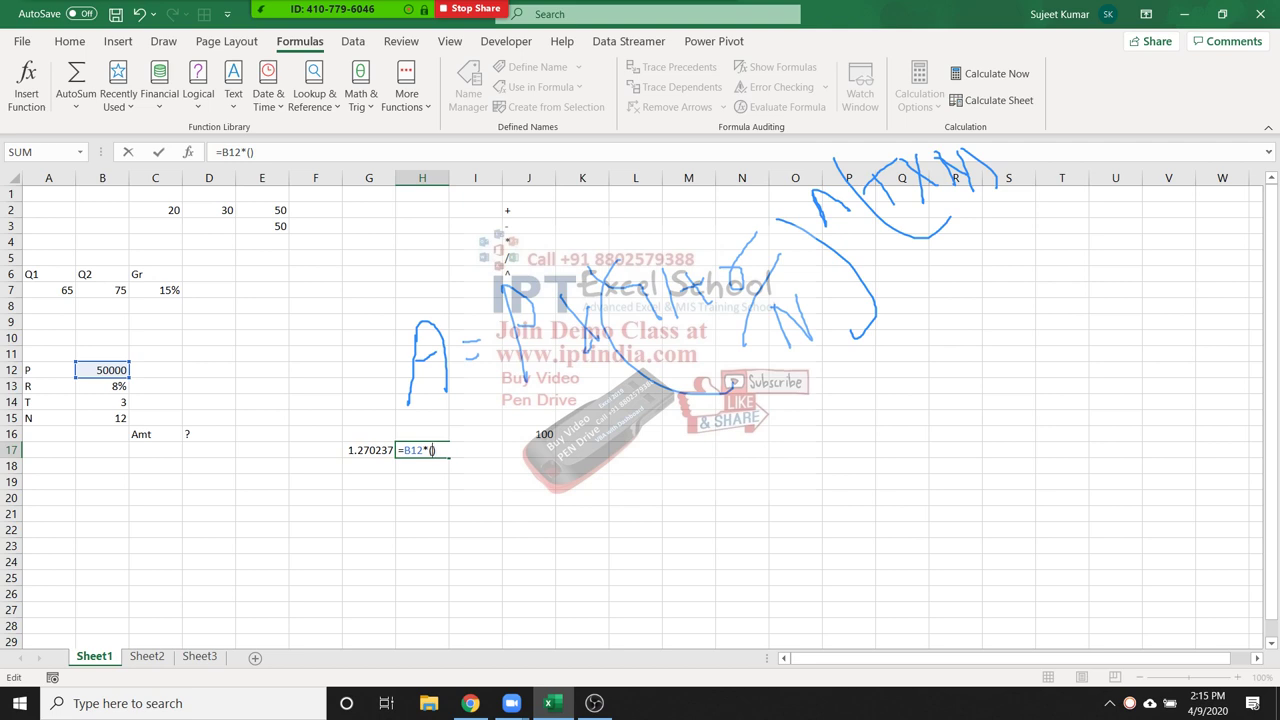
pyautogui.write('(1+(B13/12))^(B14*12')
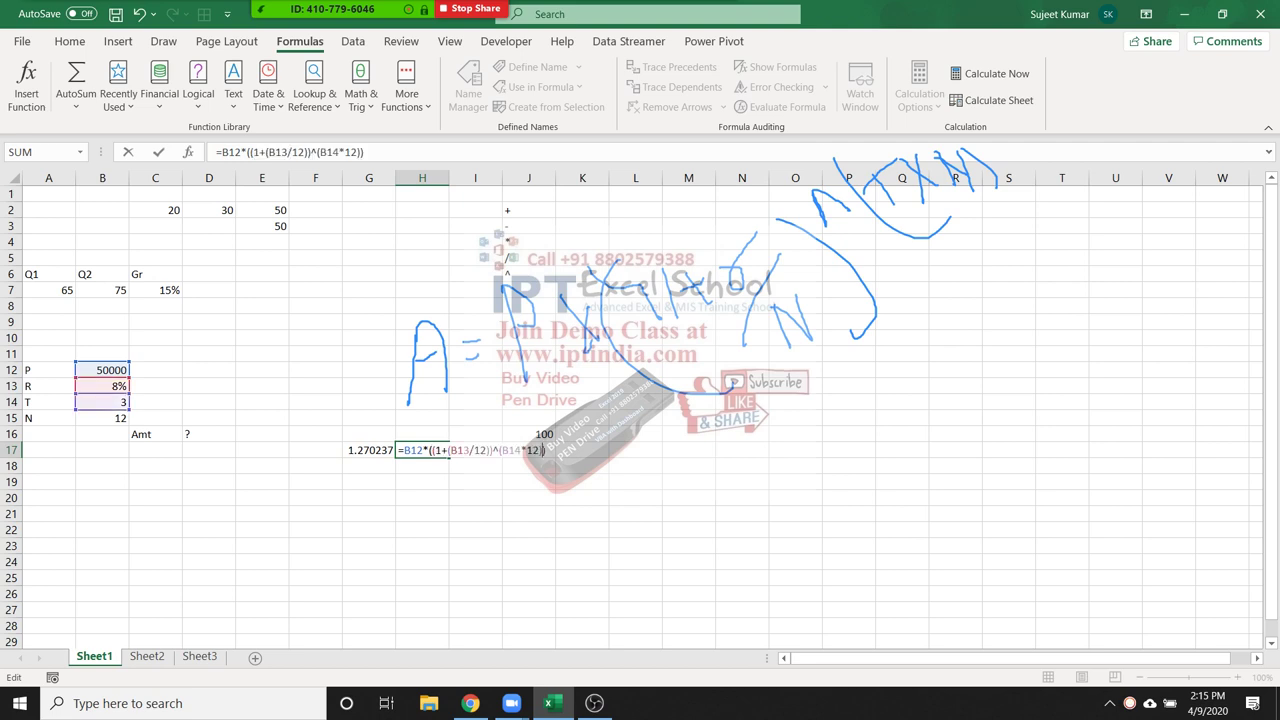
pyautogui.press('Return')
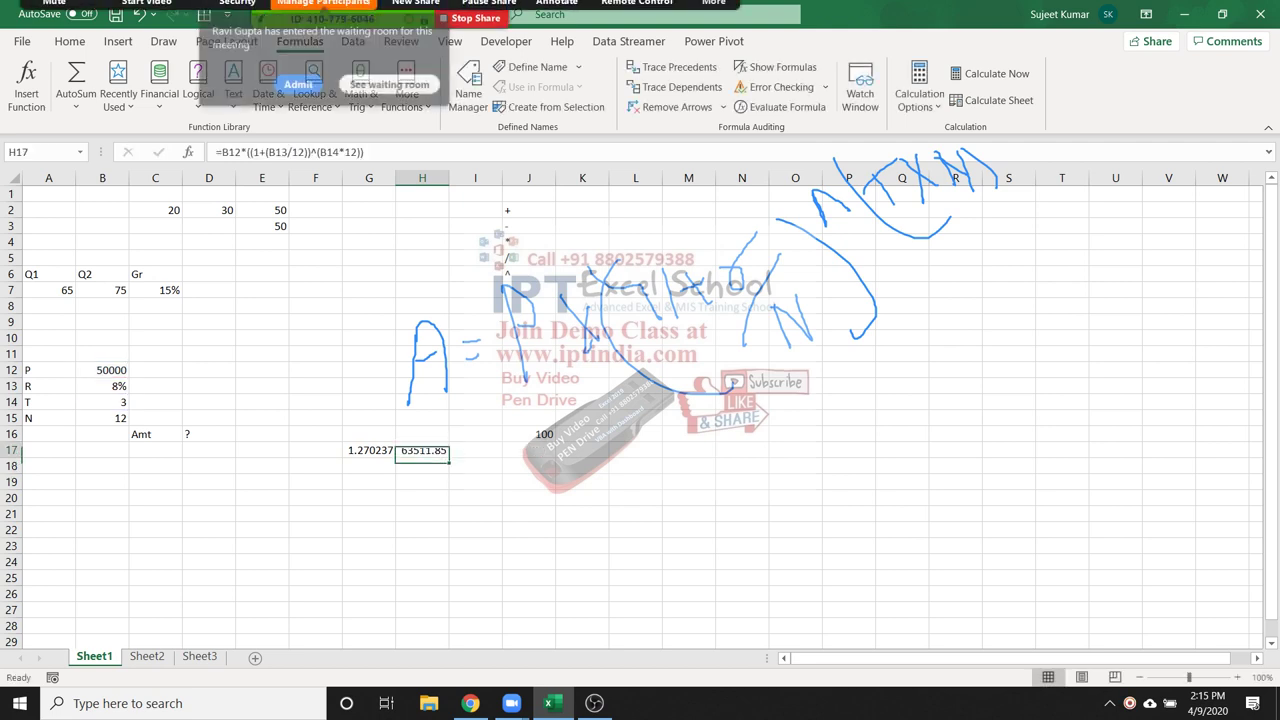
# Clear the 1.270237 helper value from G17
pyautogui.press('Left')
pyautogui.click(369, 450)
pyautogui.press('Delete')
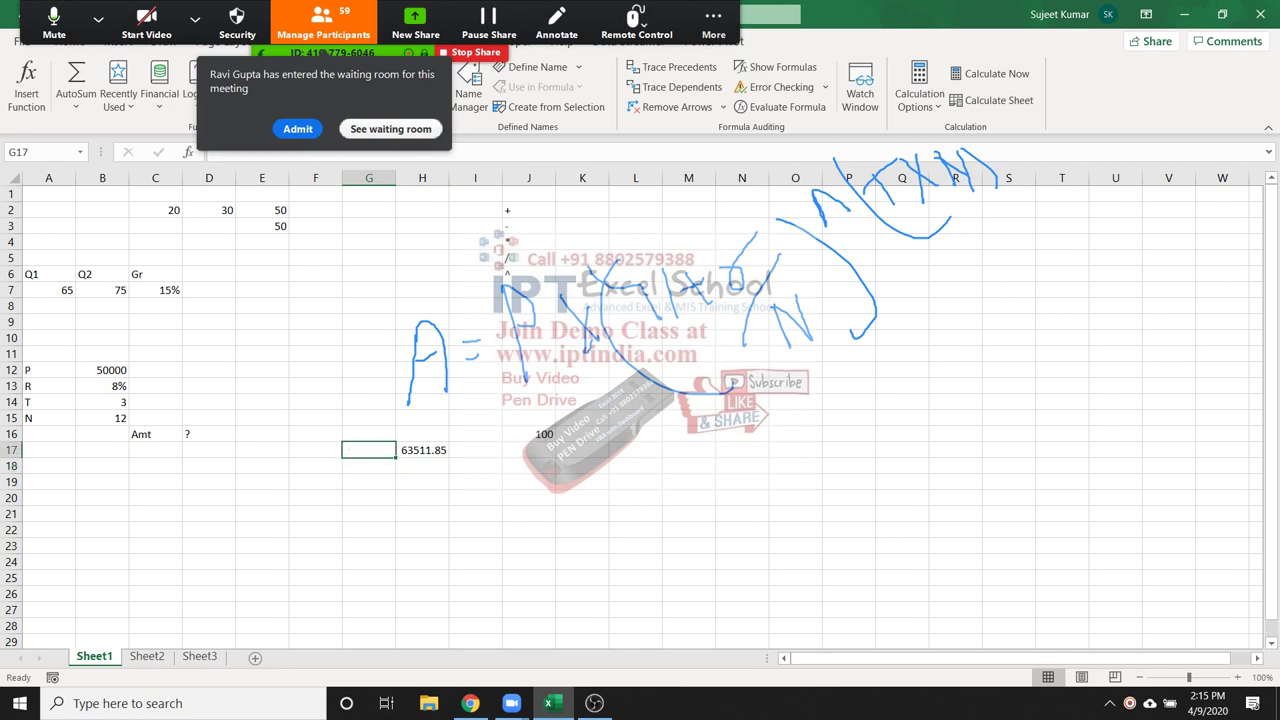
# Copy H17's combined formula and paste it into the Amt cell D16
pyautogui.click(422, 450)
pyautogui.hotkey('ctrl', 'c')
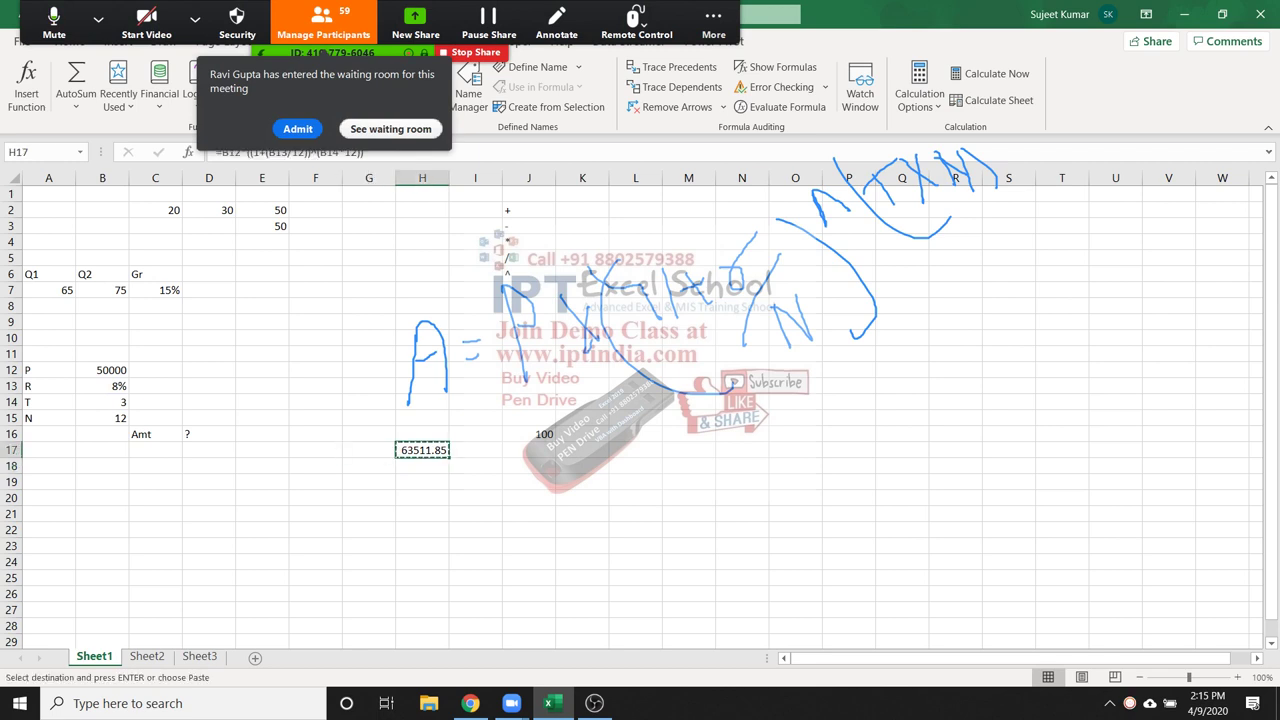
pyautogui.click(209, 434)
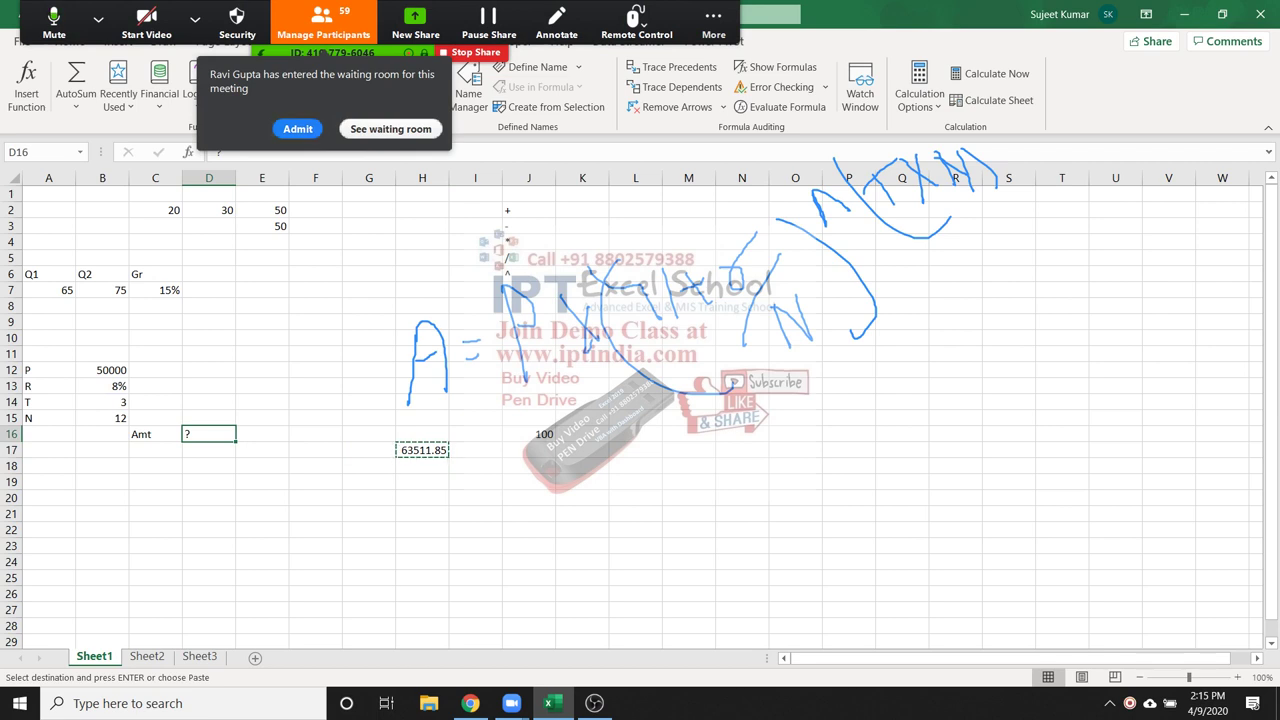
pyautogui.click(422, 450)
pyautogui.hotkey('ctrl', 'Up')
pyautogui.hotkey('ctrl', 'Down')
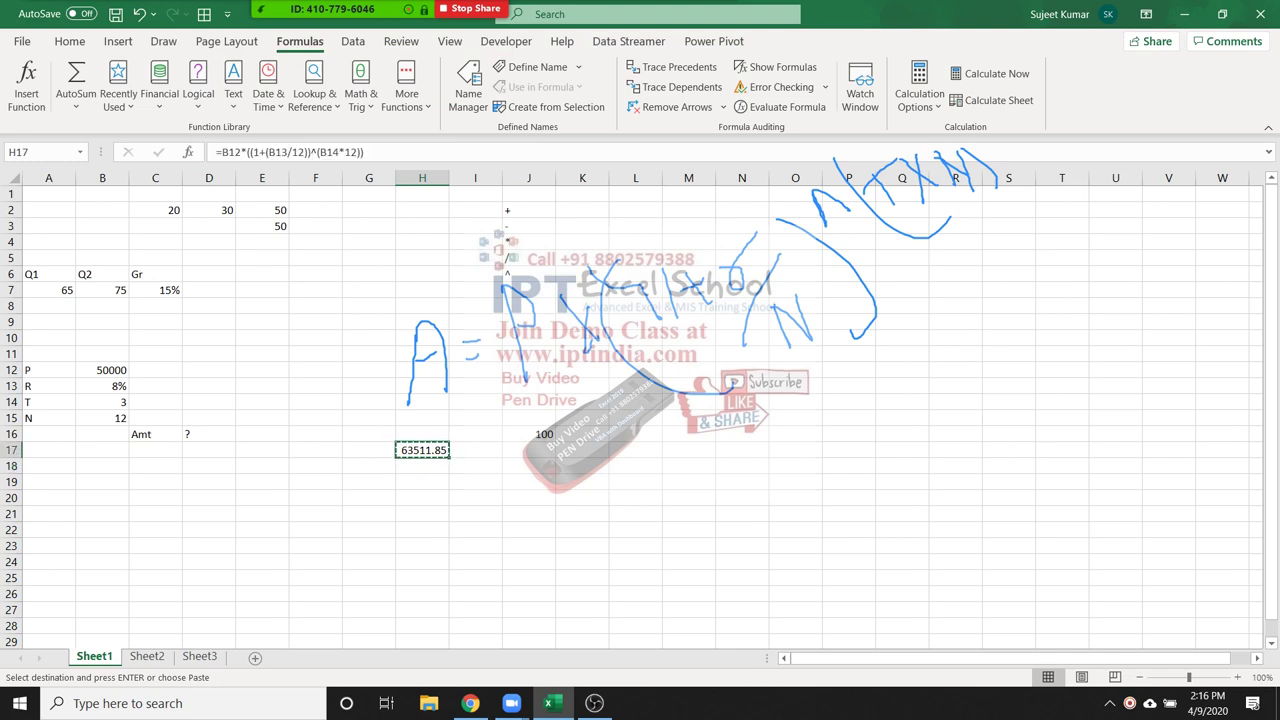
pyautogui.click(209, 434)
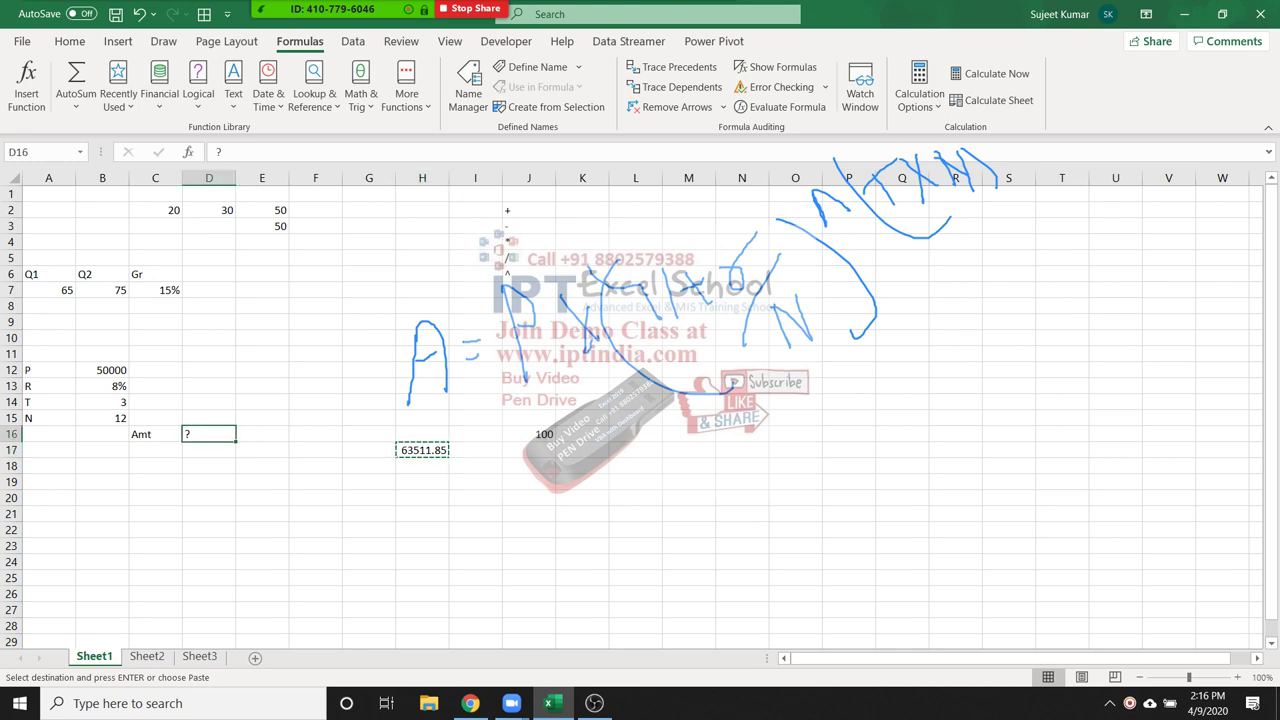
pyautogui.press('Return')
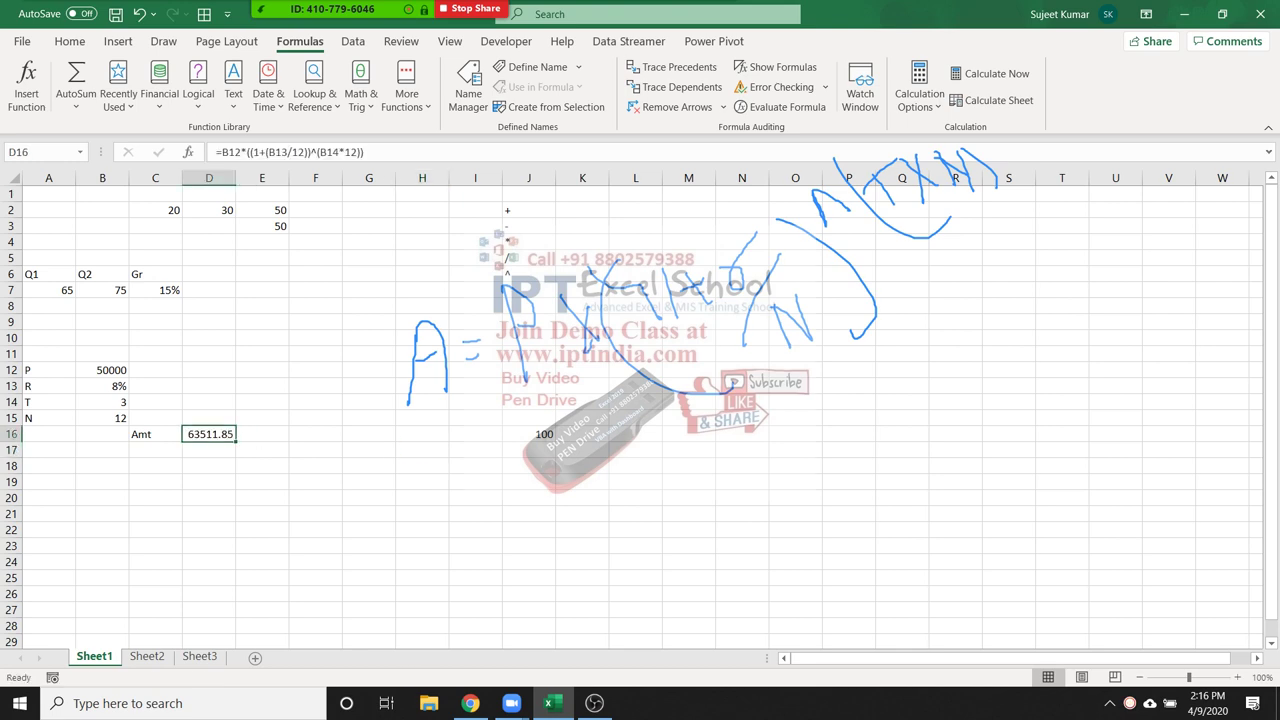
# Check that D16 holds =B12*((1+(B13/12))^(B14*12)) showing 63511.85
pyautogui.doubleClick(221, 434)
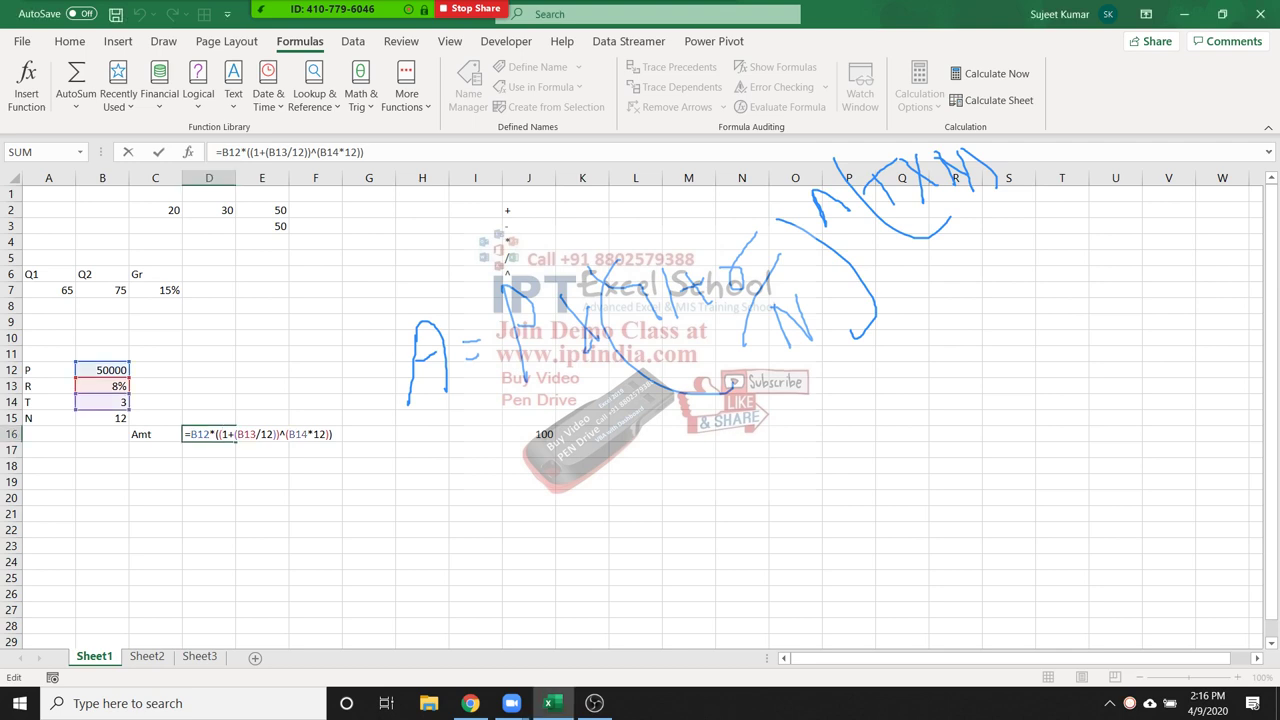
pyautogui.press('Return')
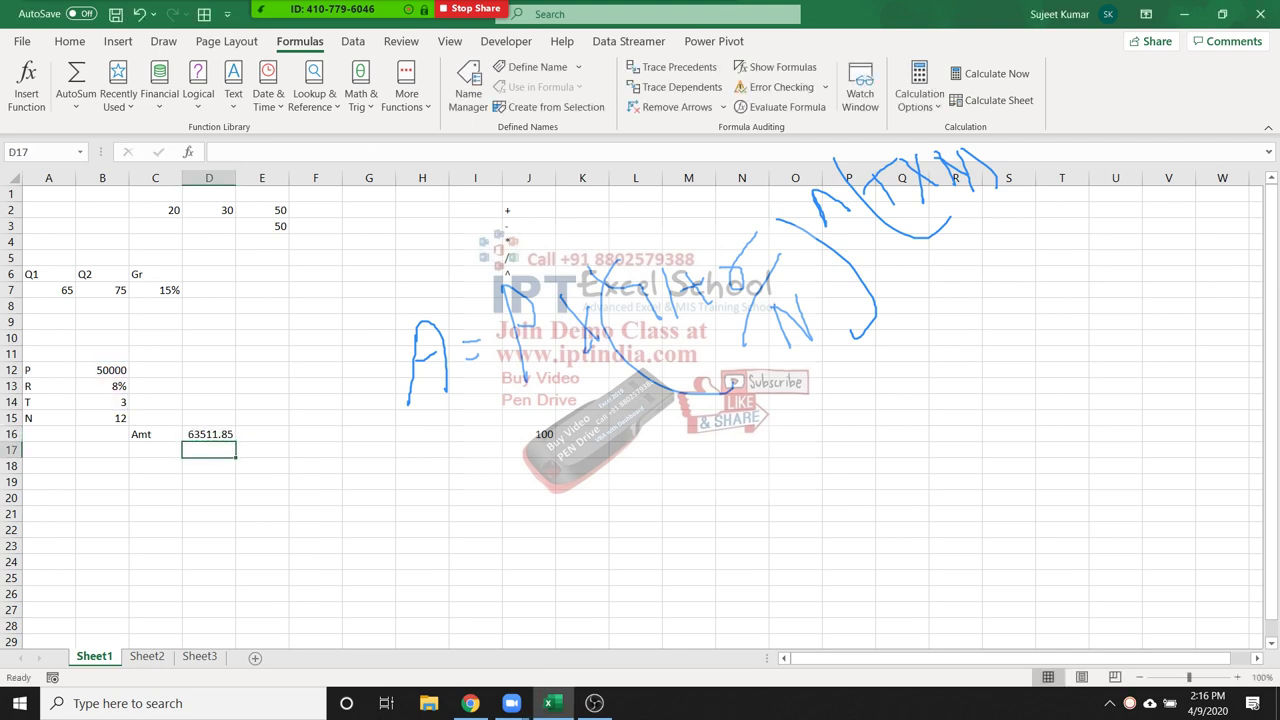
pyautogui.click(209, 434)
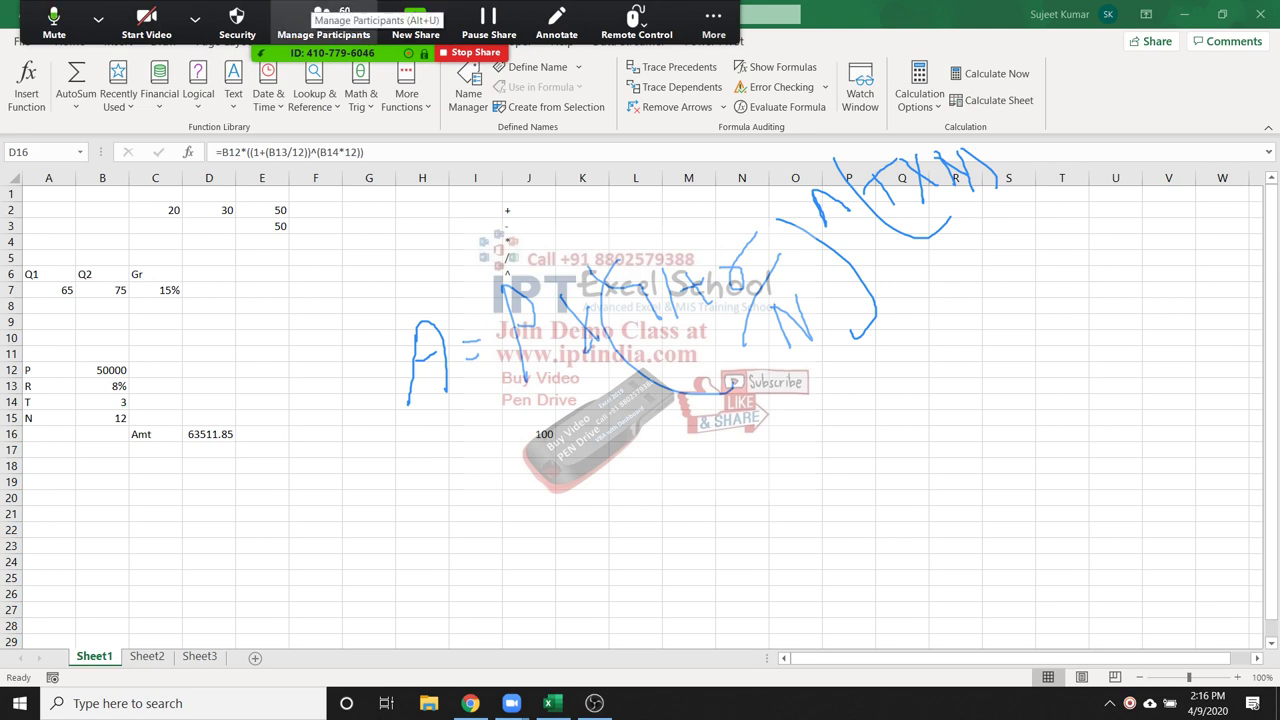
pyautogui.click(323, 22)
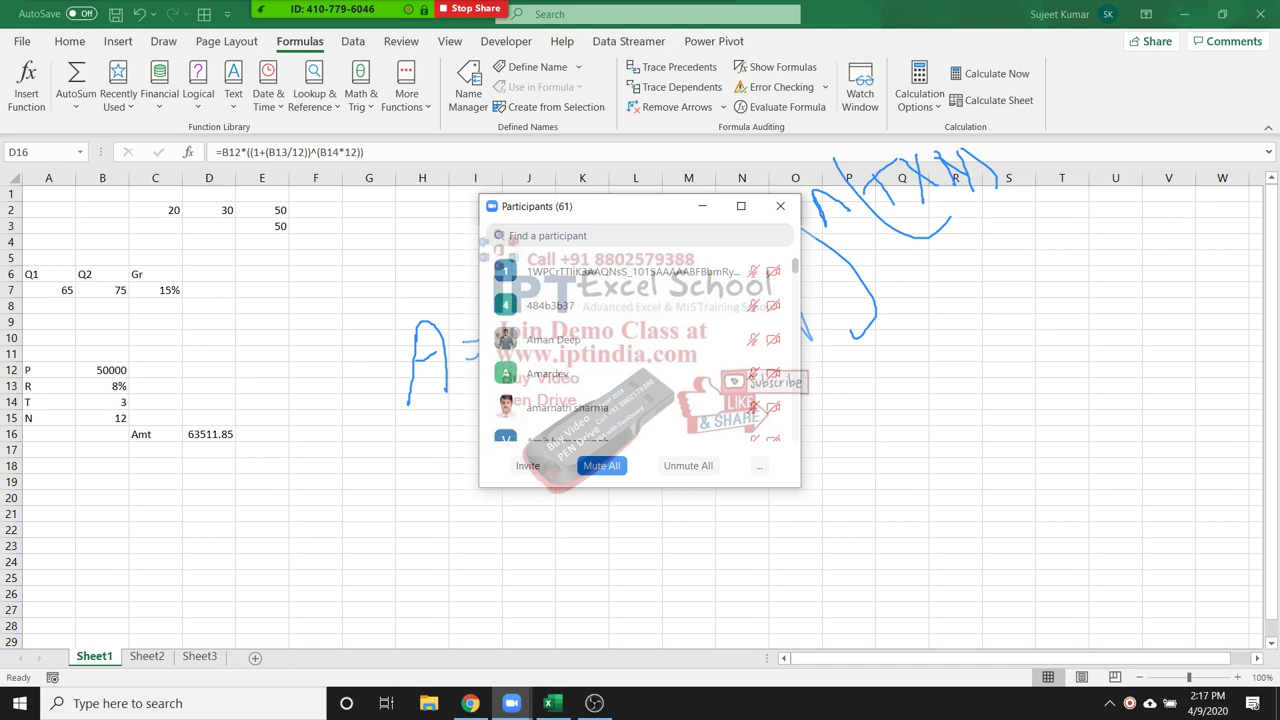
pyautogui.scroll(-15, 640, 350)
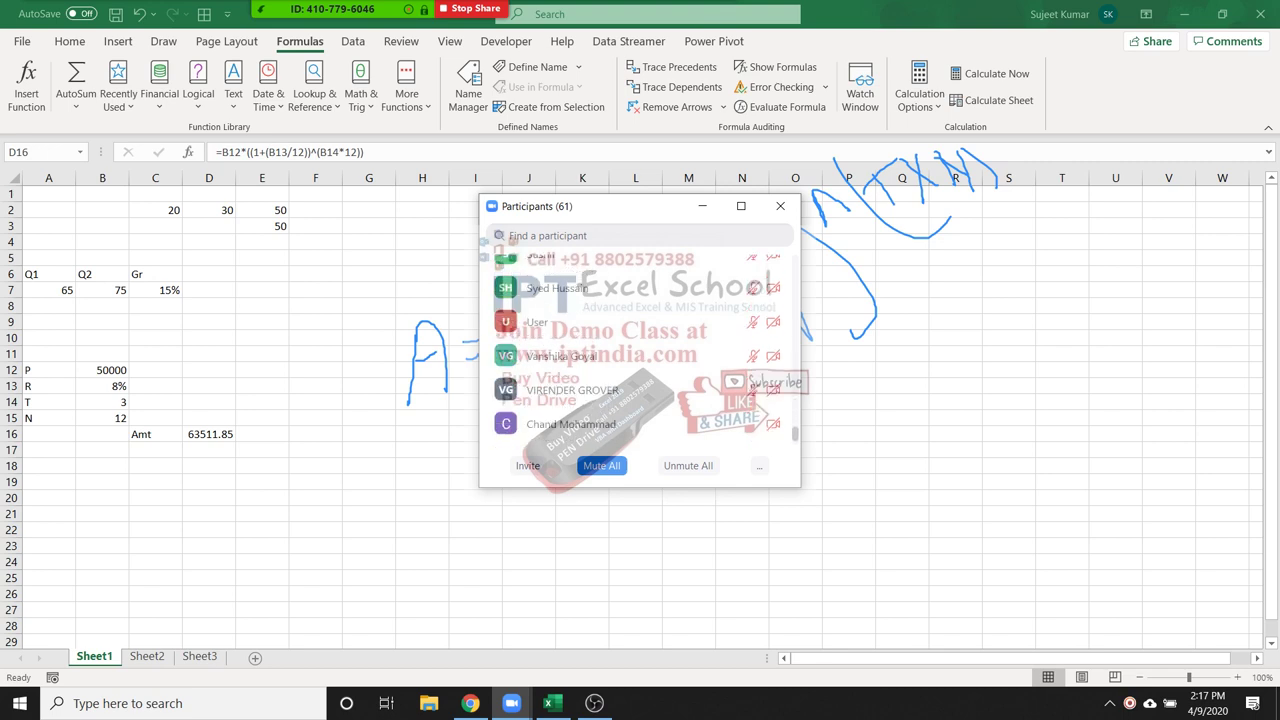
pyautogui.scroll(15, 640, 350)
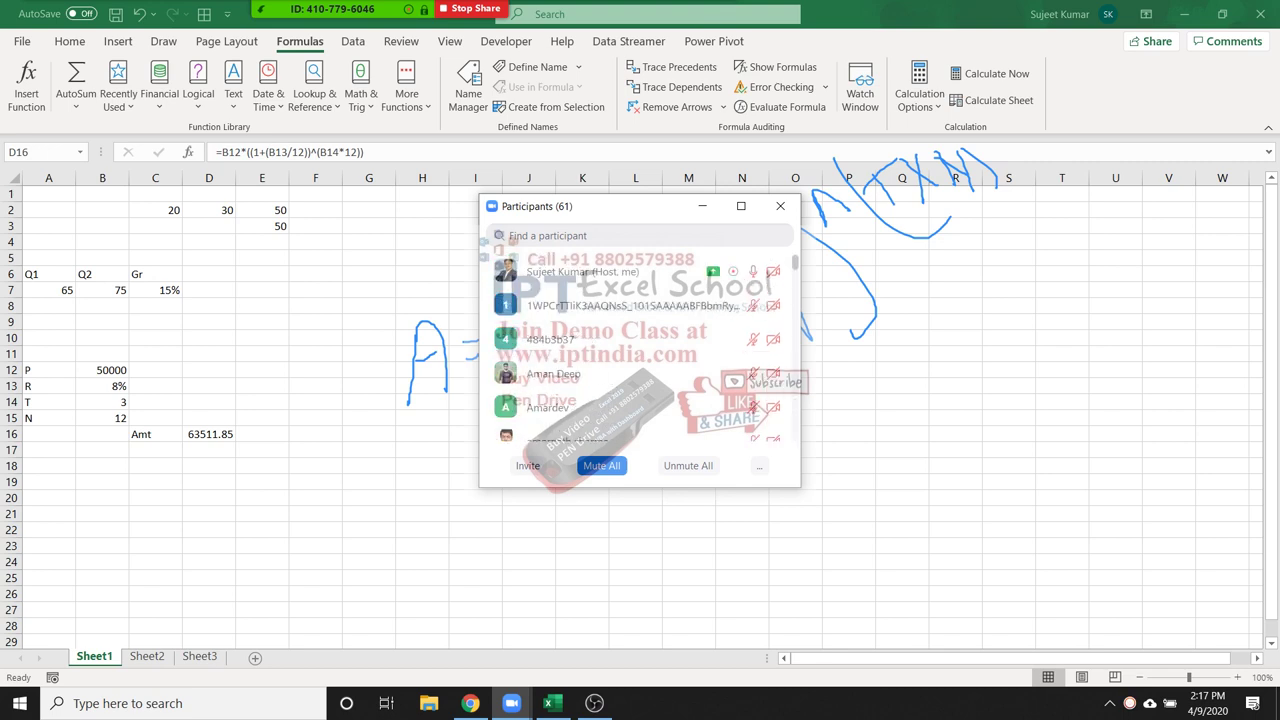
pyautogui.scroll(-1, 640, 350)
pyautogui.scroll(-6, 640, 350)
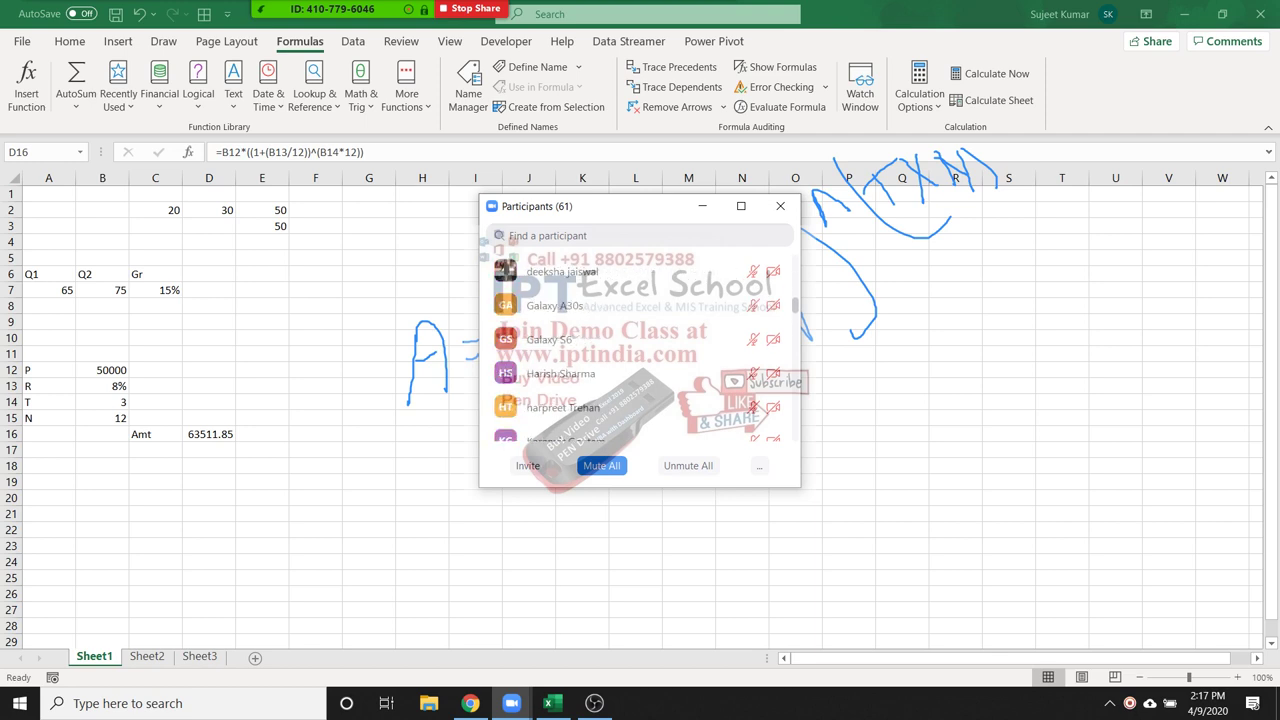
pyautogui.scroll(-4, 640, 350)
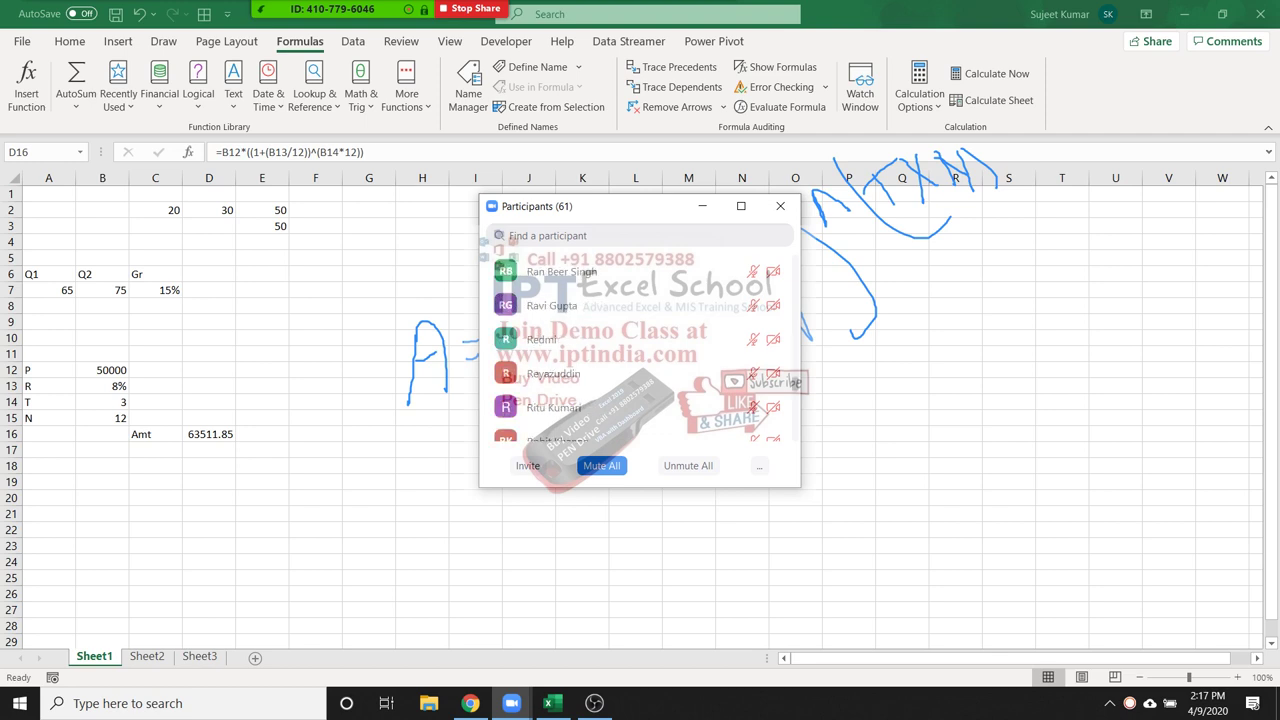
pyautogui.scroll(-3, 640, 350)
pyautogui.scroll(12, 640, 350)
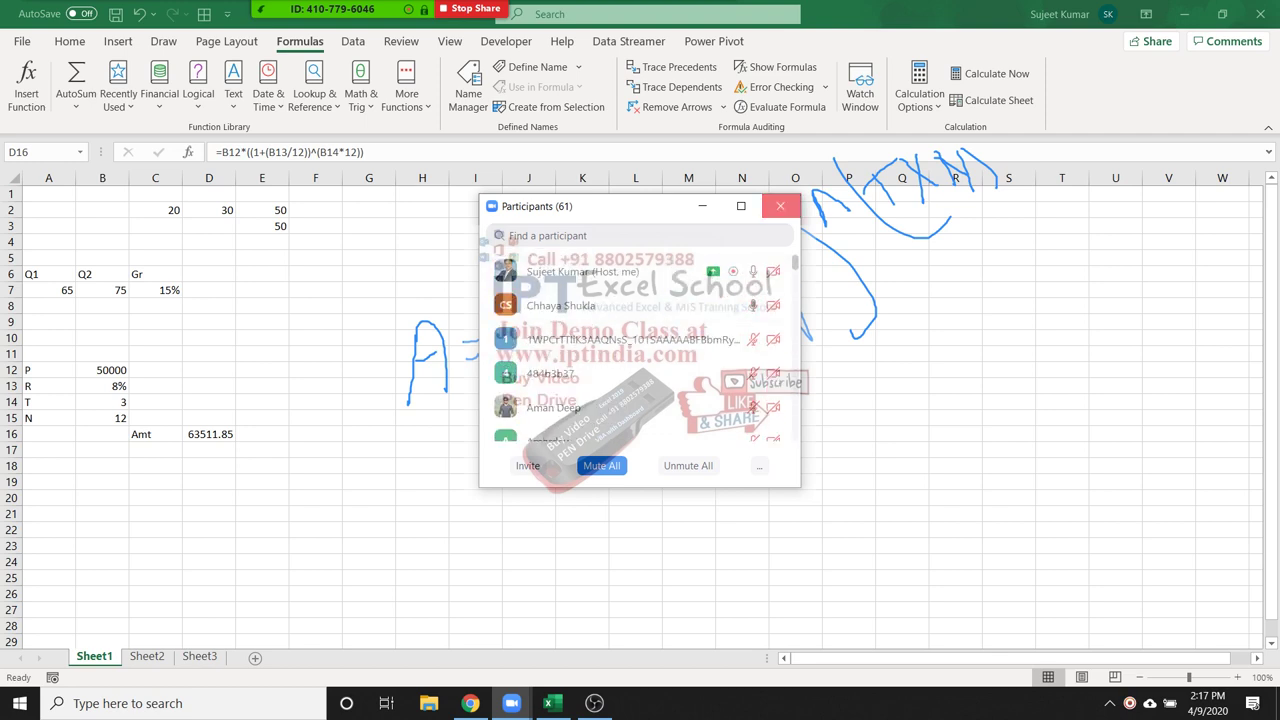
pyautogui.click(780, 205)
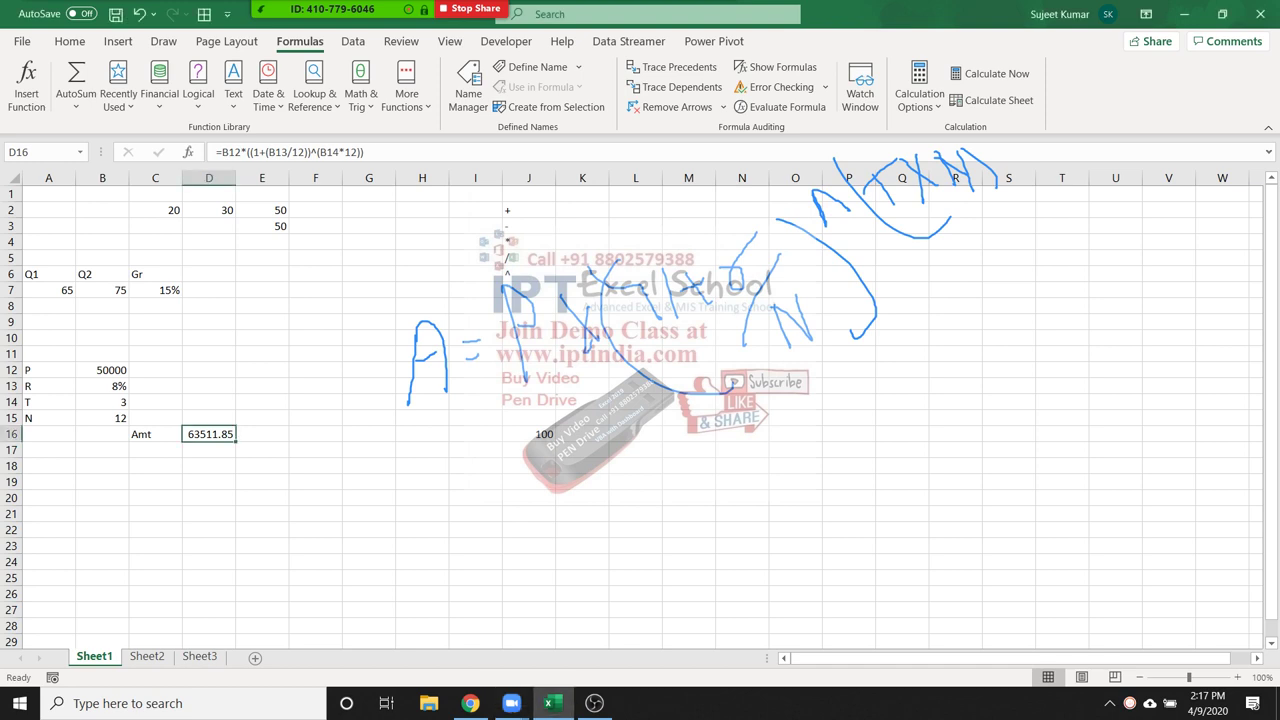
pyautogui.click(155, 465)
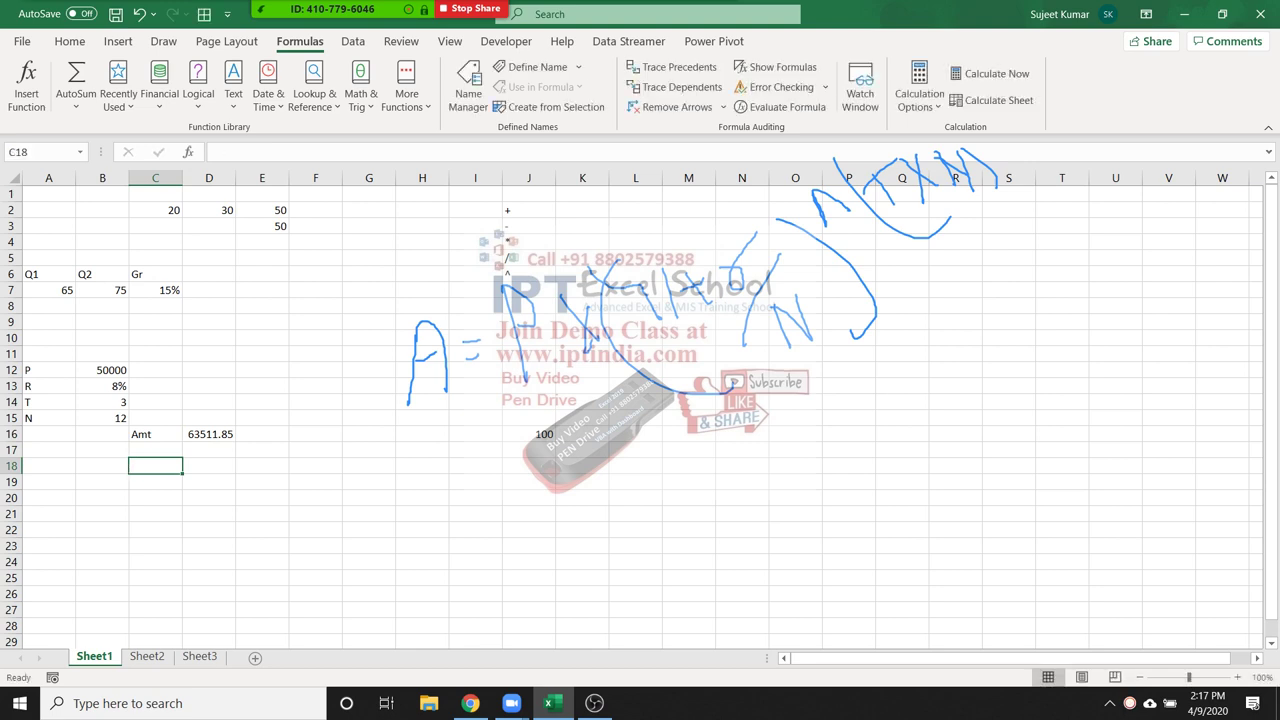
pyautogui.moveTo(48, 369); pyautogui.dragTo(102, 401)
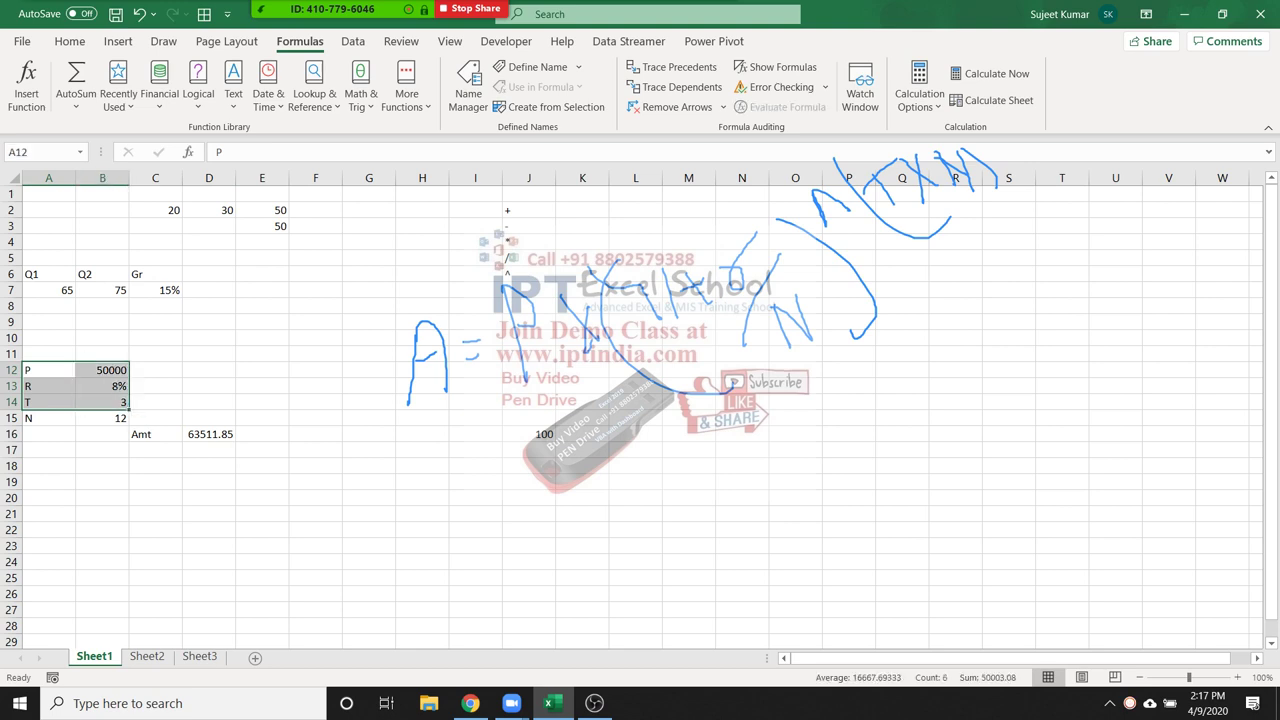
pyautogui.click(315, 465)
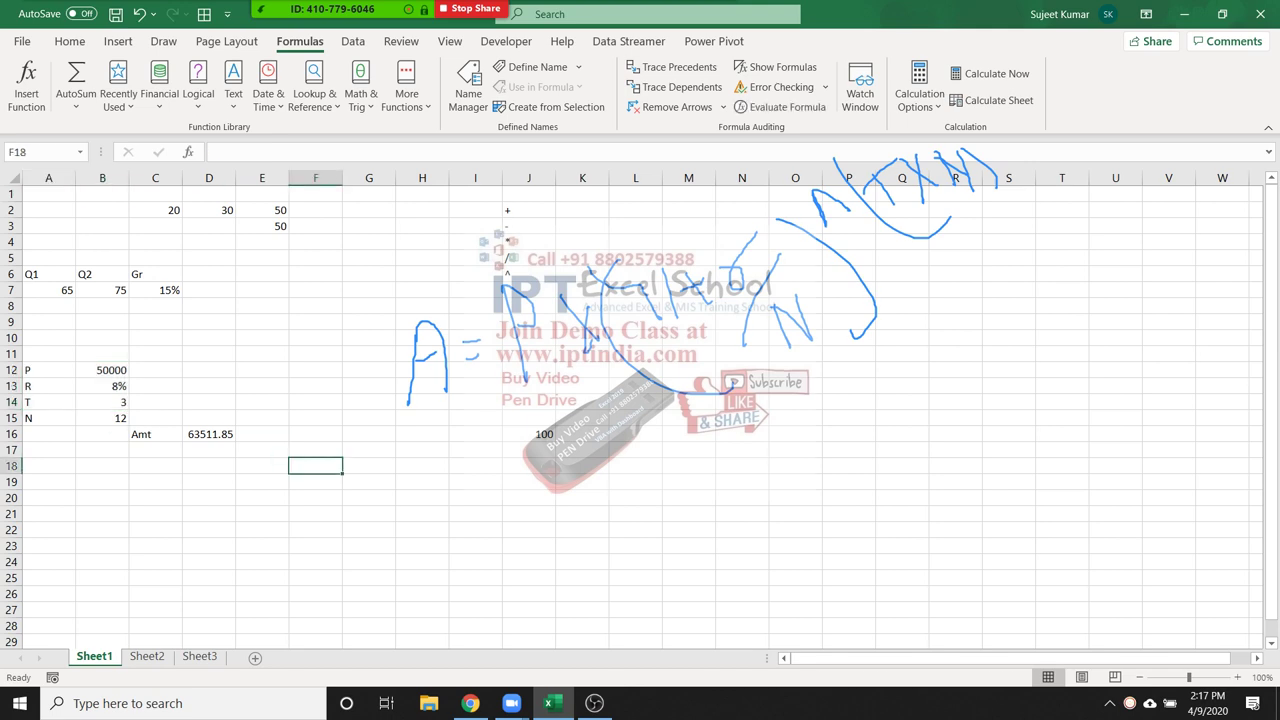
pyautogui.click(102, 465)
pyautogui.write('=fv')
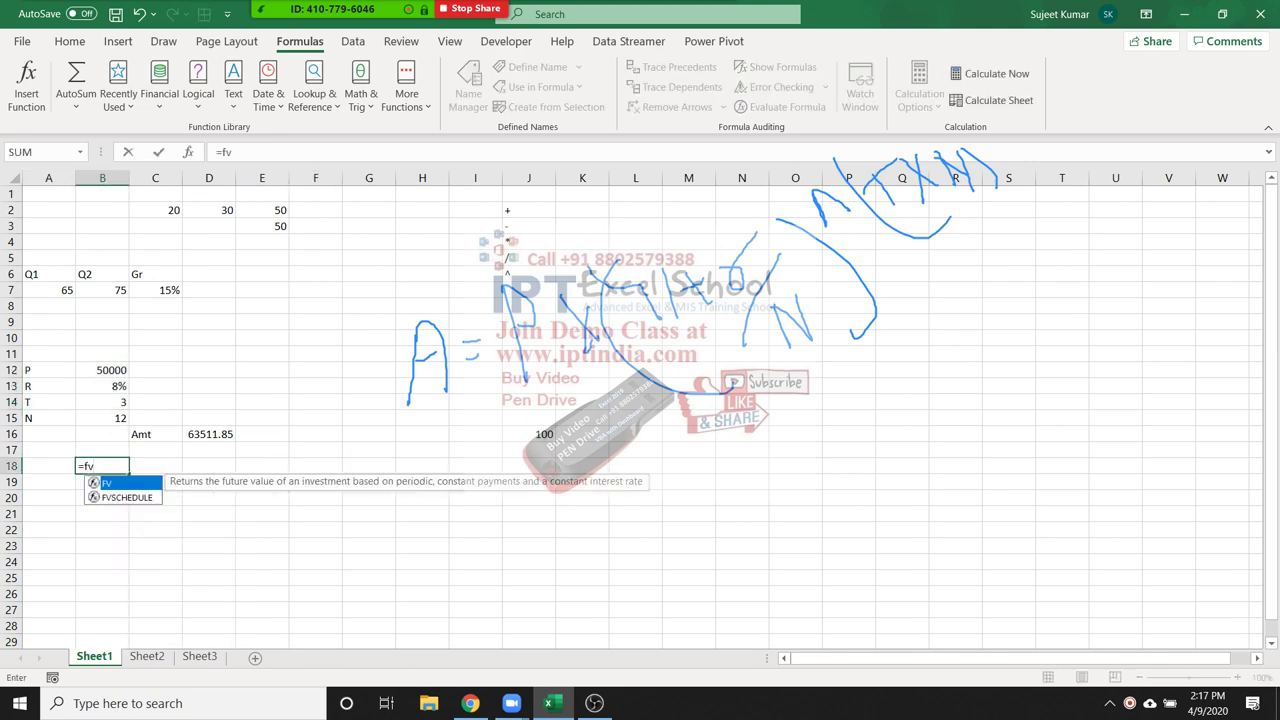
pyautogui.press('Tab')
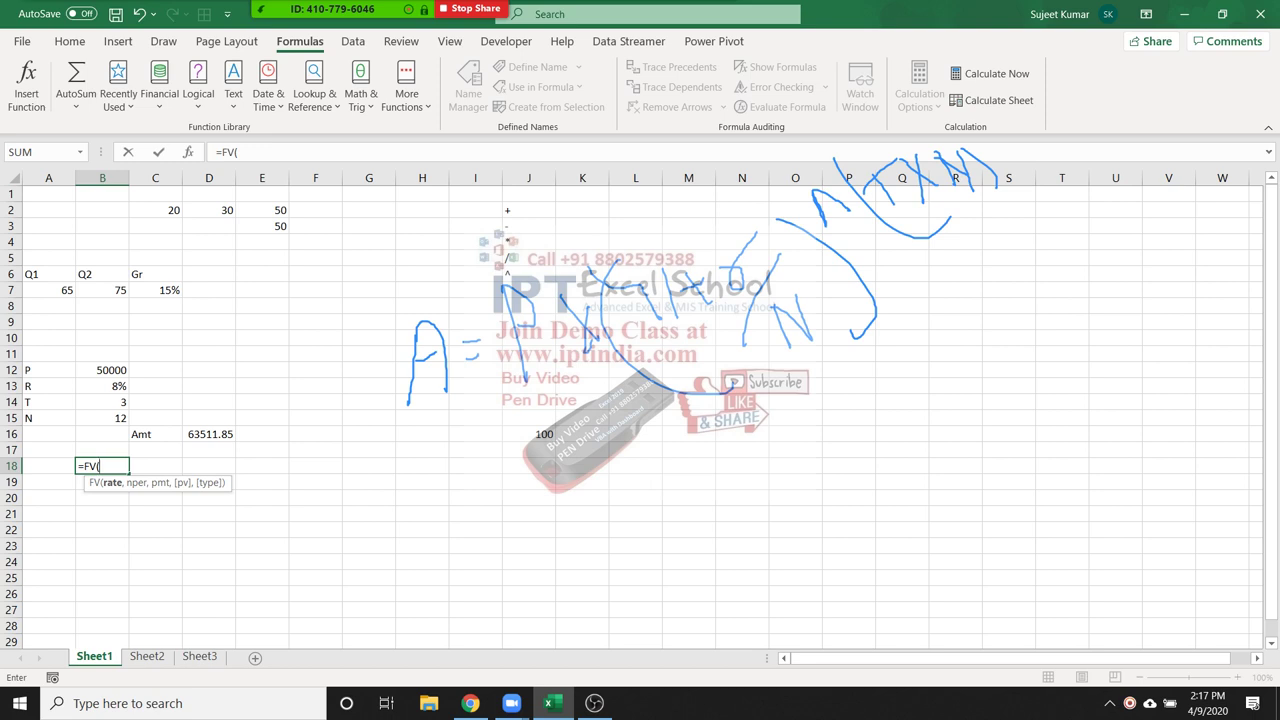
pyautogui.press('Escape')
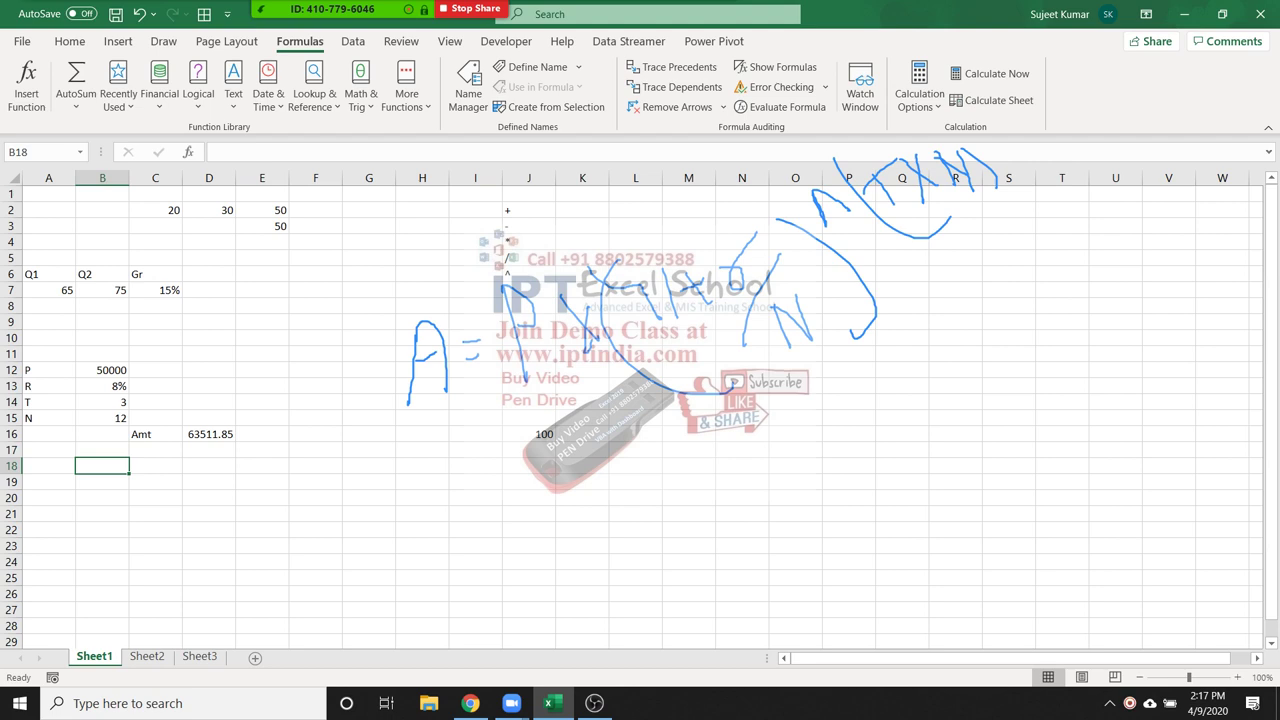
pyautogui.click(262, 449)
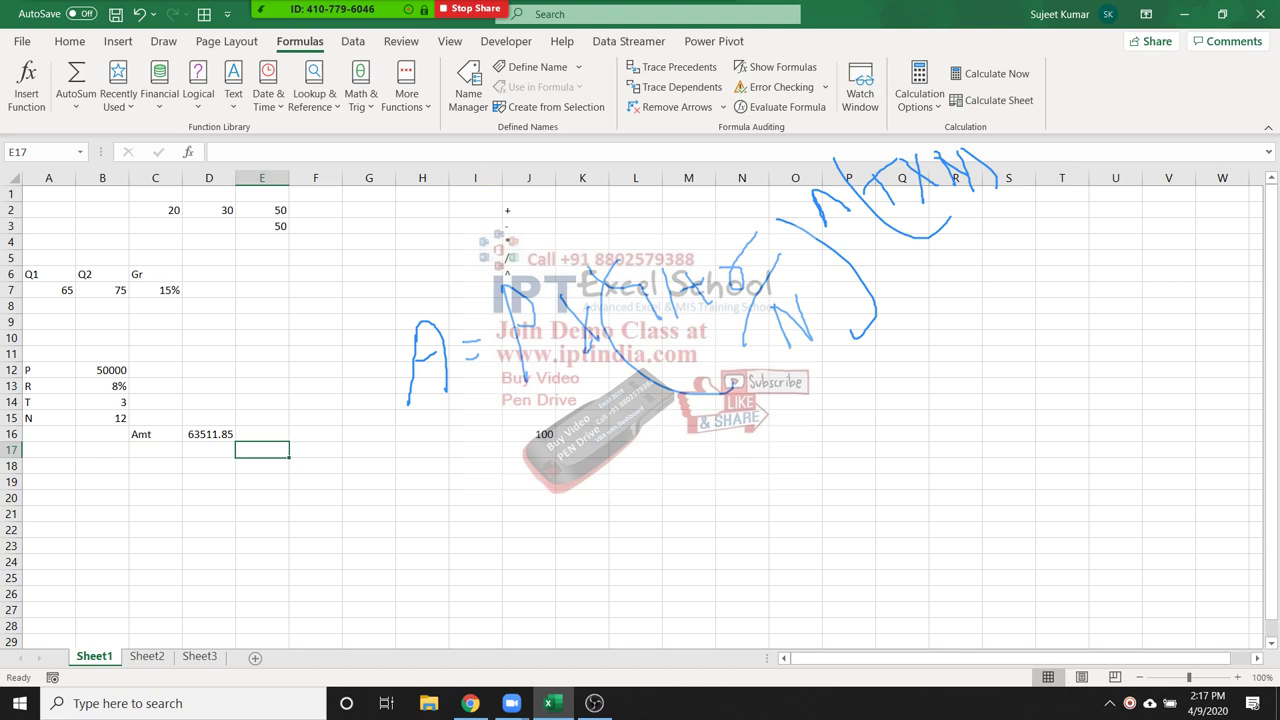
pyautogui.moveTo(102, 370); pyautogui.dragTo(102, 402)
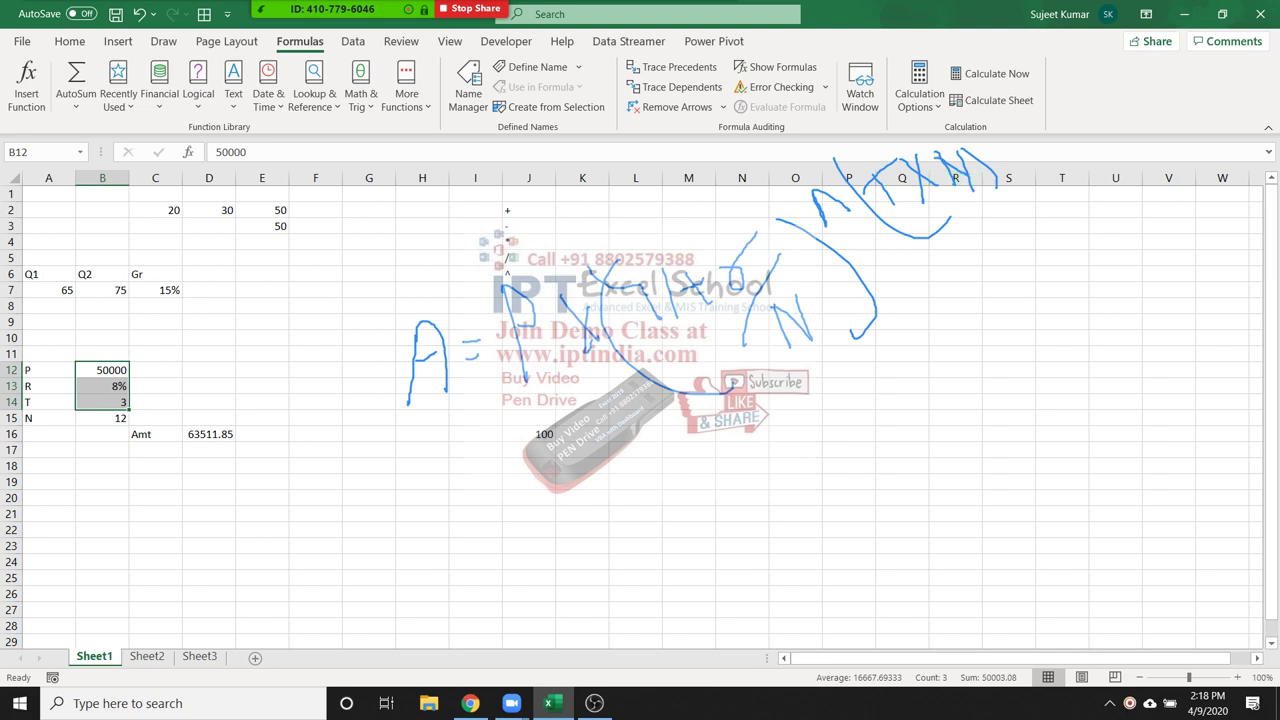
pyautogui.click(209, 450)
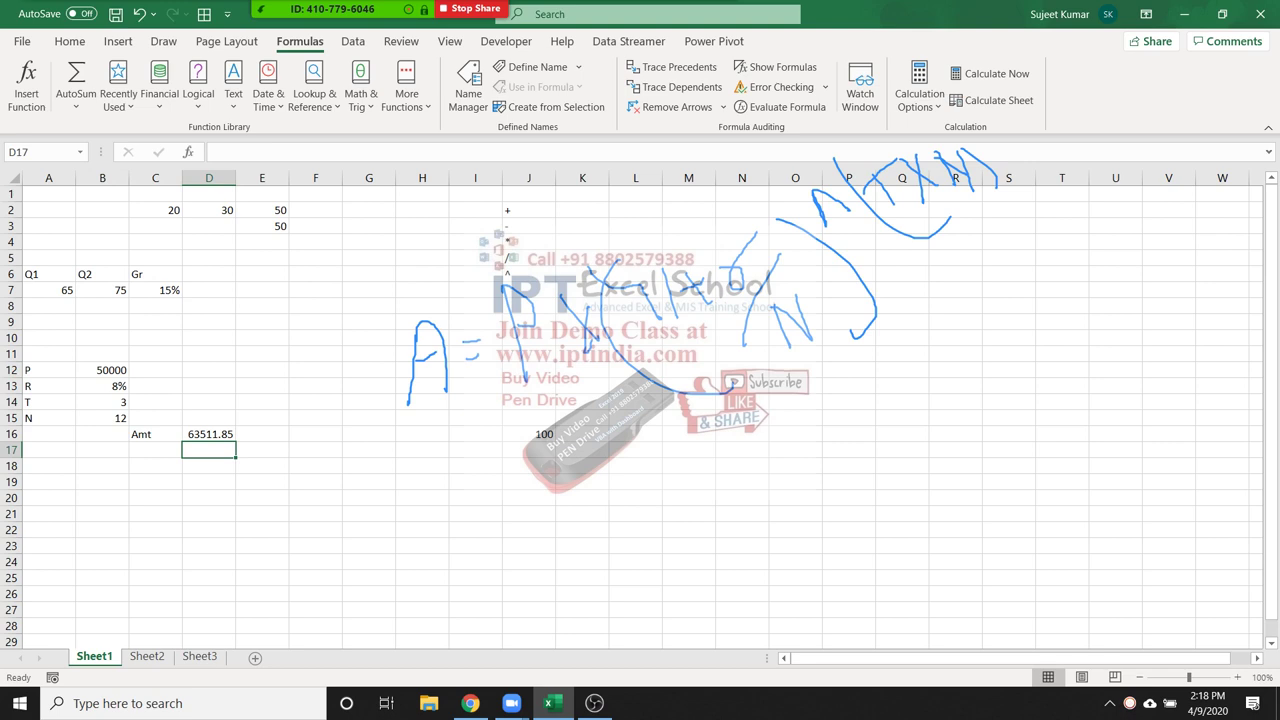
pyautogui.click(209, 434)
pyautogui.doubleClick(203, 434)
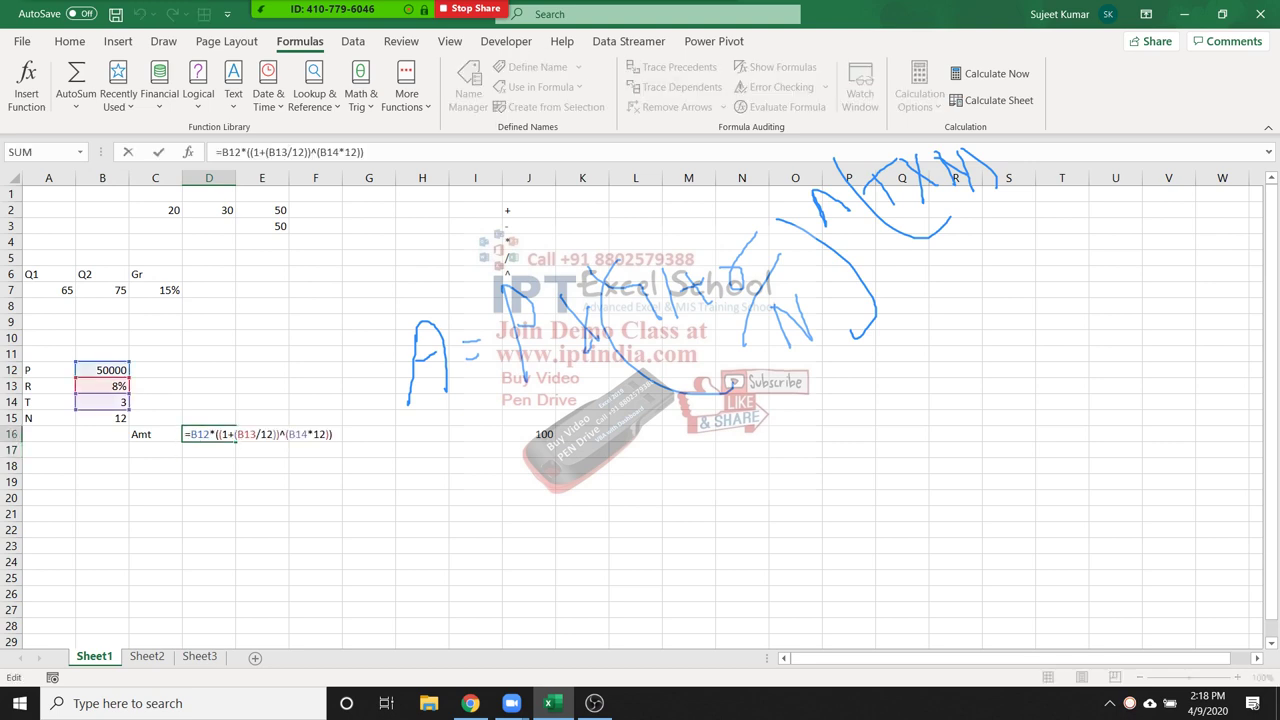
pyautogui.moveTo(190, 434); pyautogui.dragTo(333, 434)
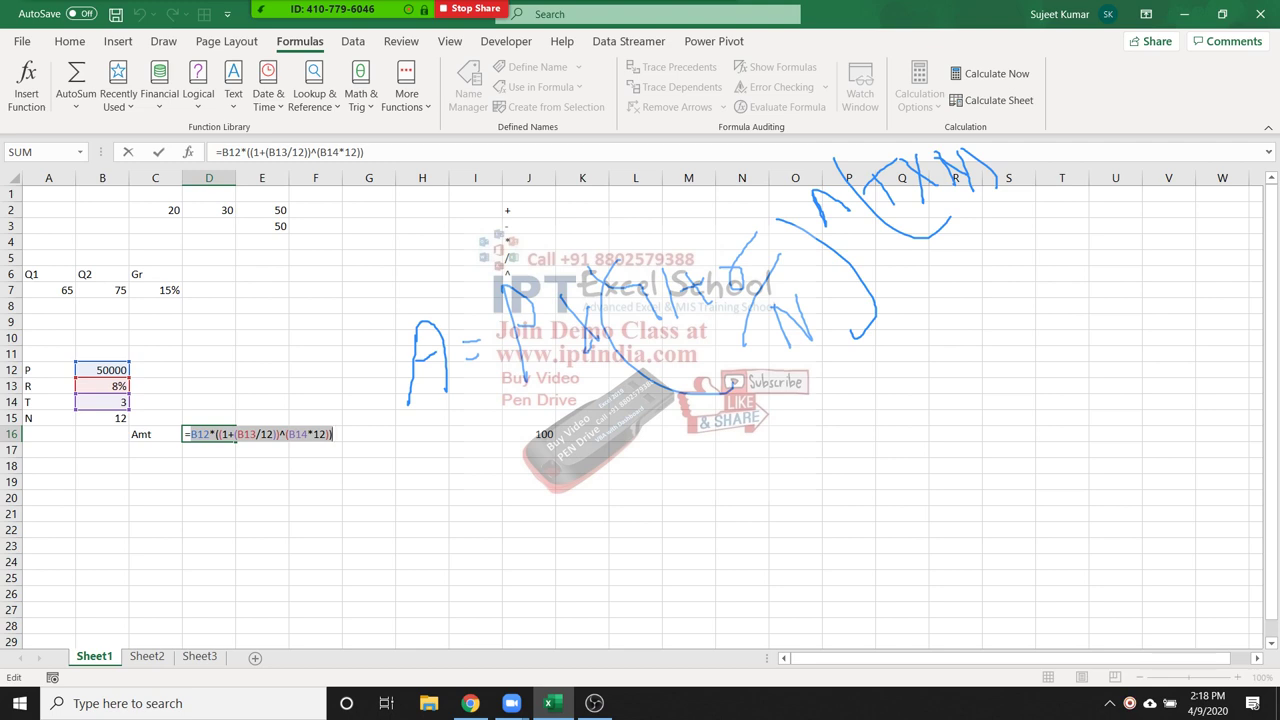
pyautogui.hotkey('ctrl', 'Return')
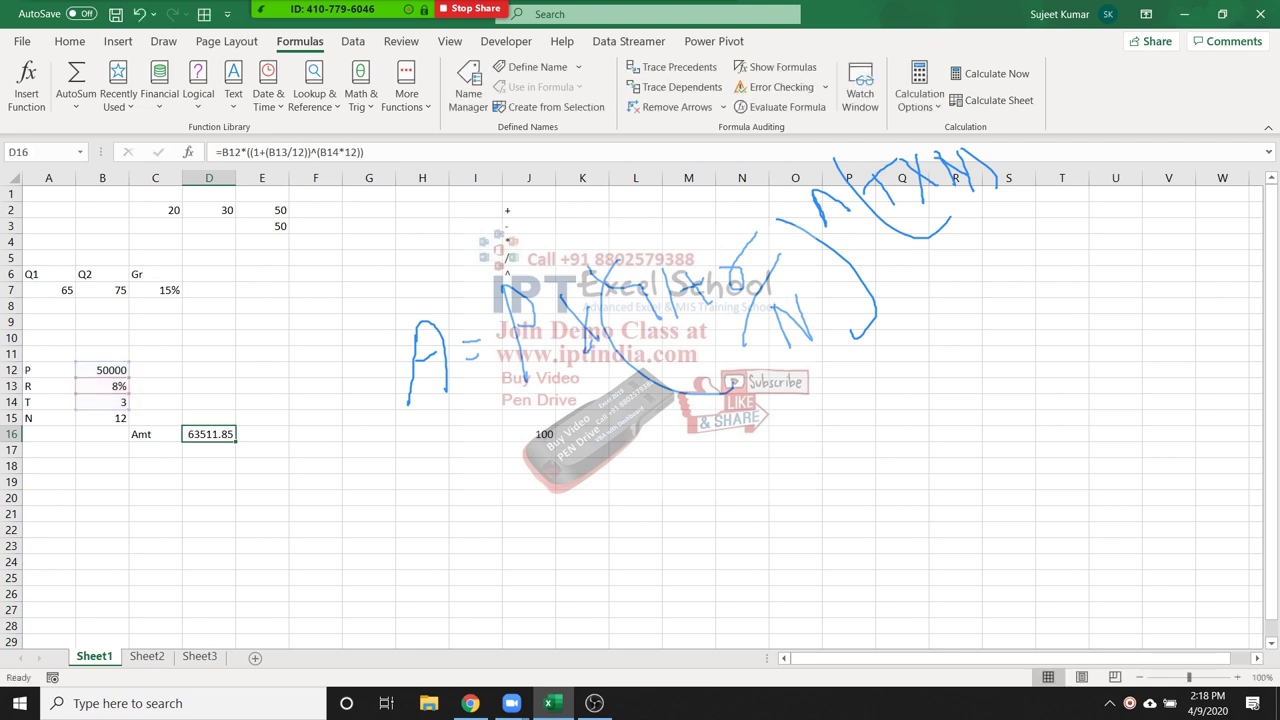
pyautogui.click(209, 450)
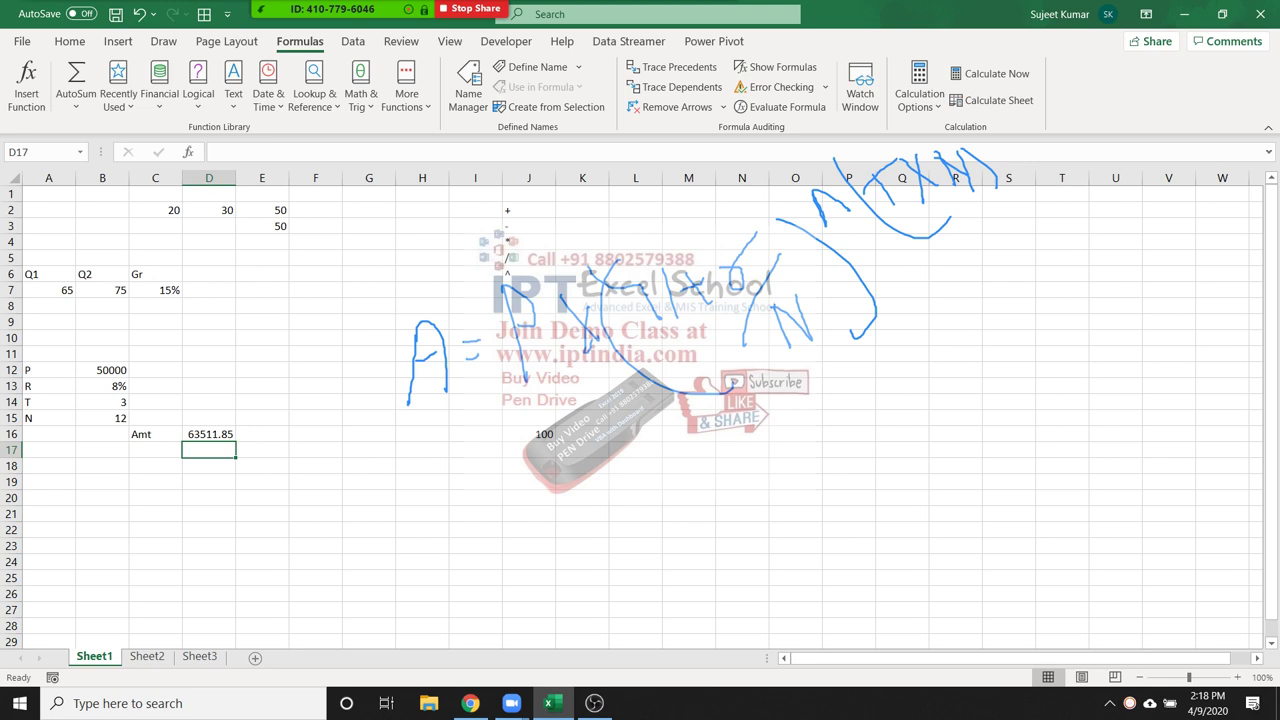
# Enter the monthly rate =B13/12 in D17, giving 0.006667
pyautogui.click(102, 386)
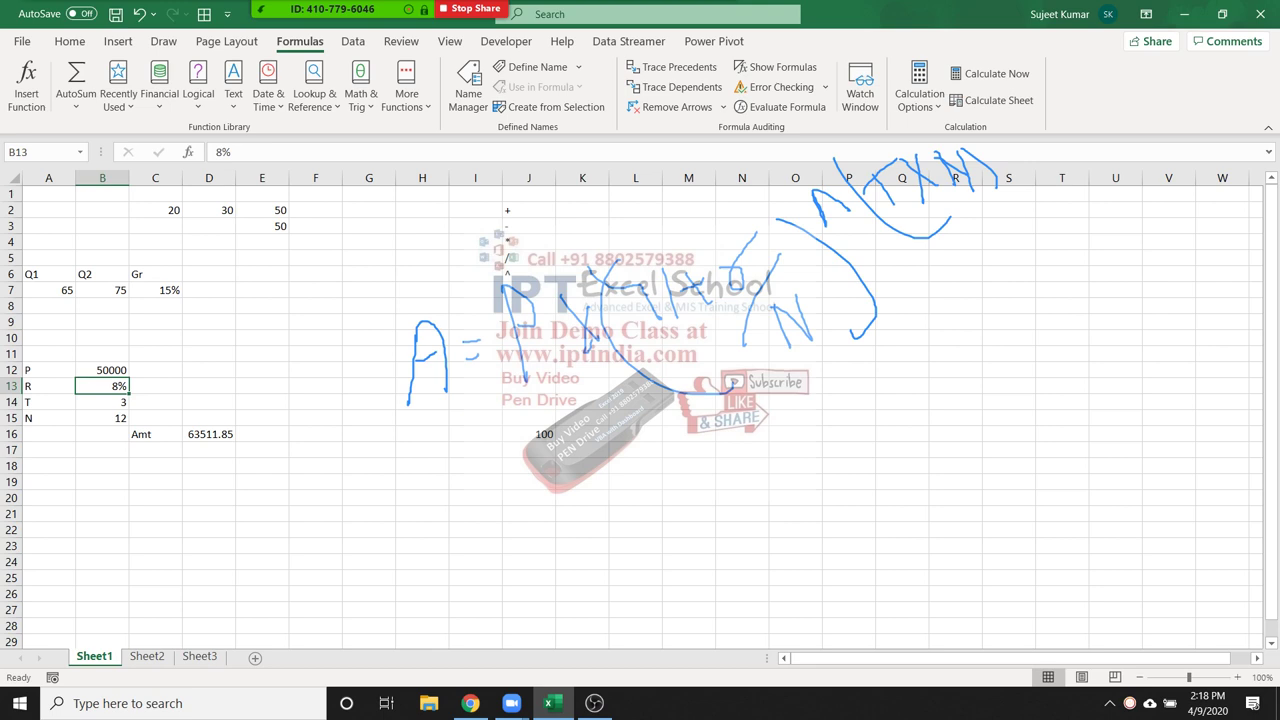
pyautogui.click(209, 434)
pyautogui.click(209, 450)
pyautogui.write('=')
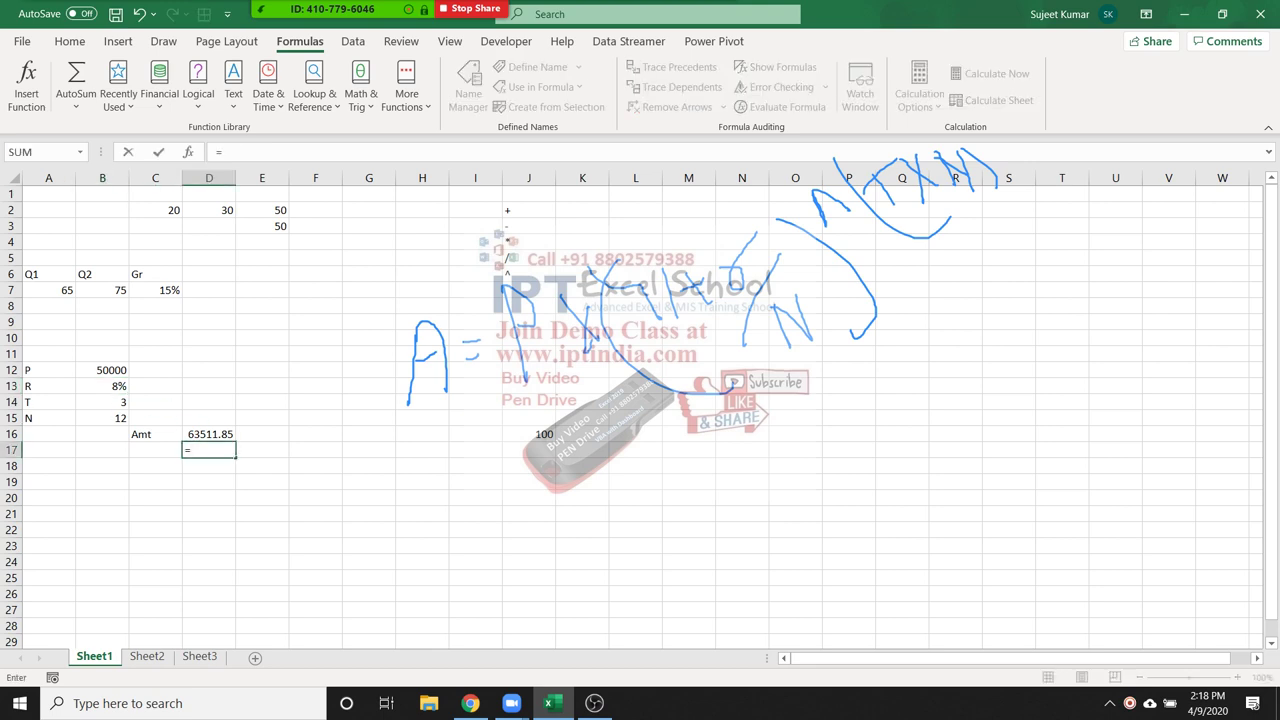
pyautogui.click(102, 386)
pyautogui.write('/')
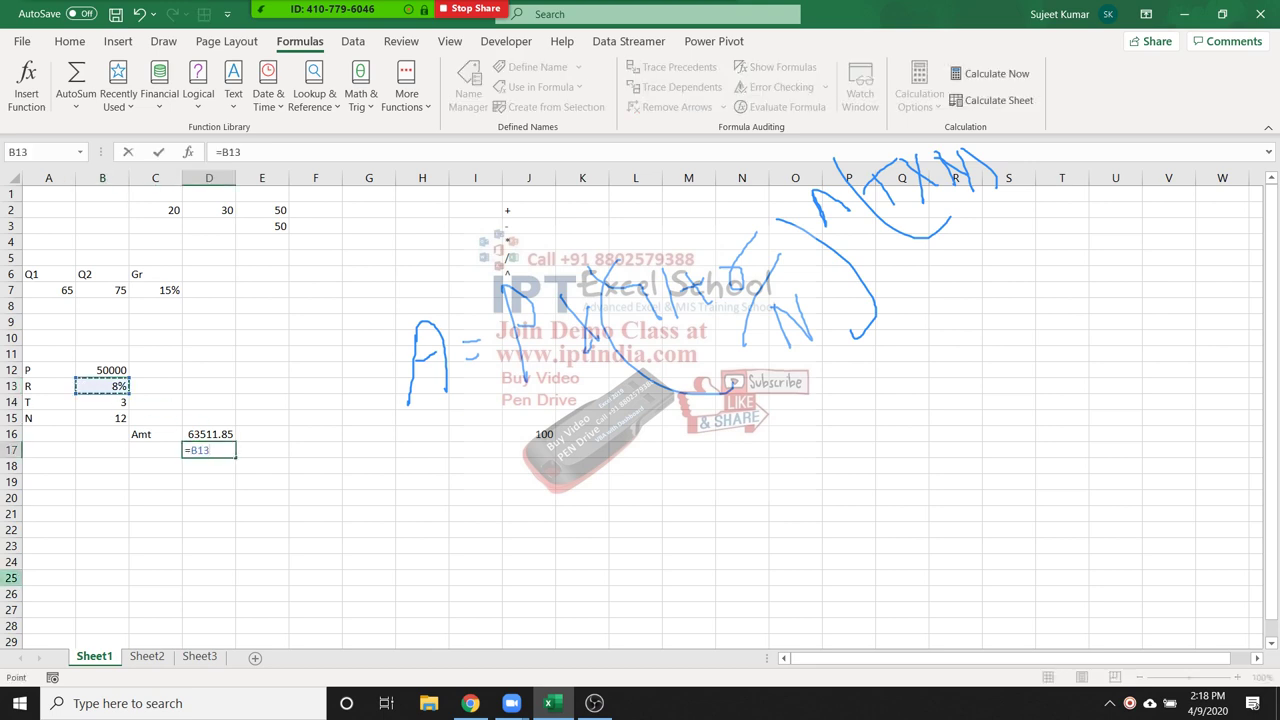
pyautogui.write('12')
pyautogui.press('Return')
pyautogui.press('Up')
pyautogui.click(262, 450)
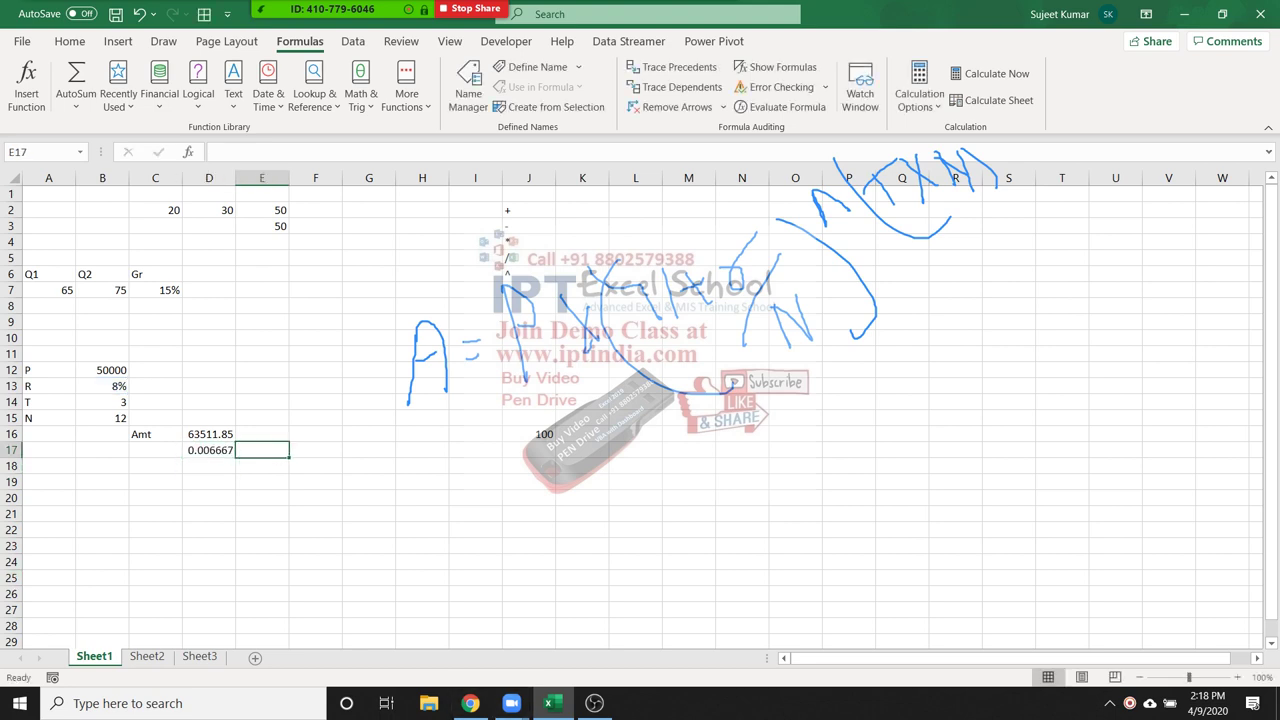
pyautogui.click(209, 450)
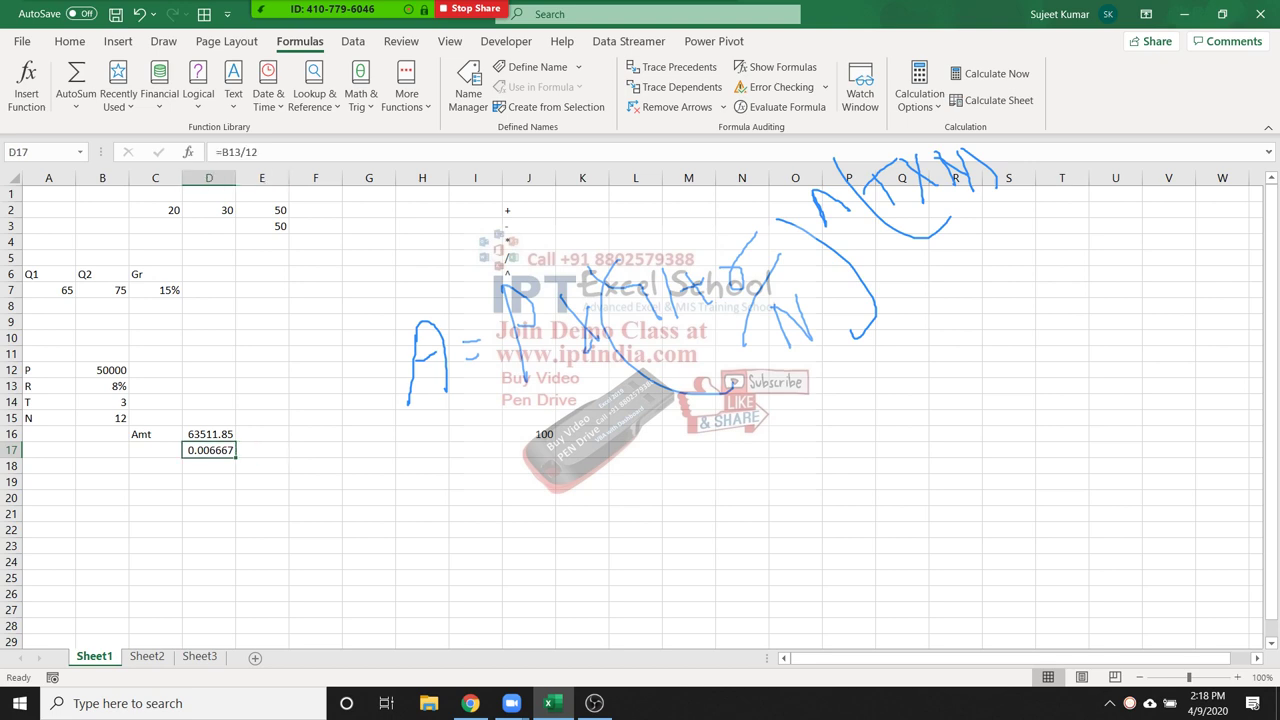
# Enter =1+D17 in E17, giving 1.006667
pyautogui.click(262, 450)
pyautogui.write('=')
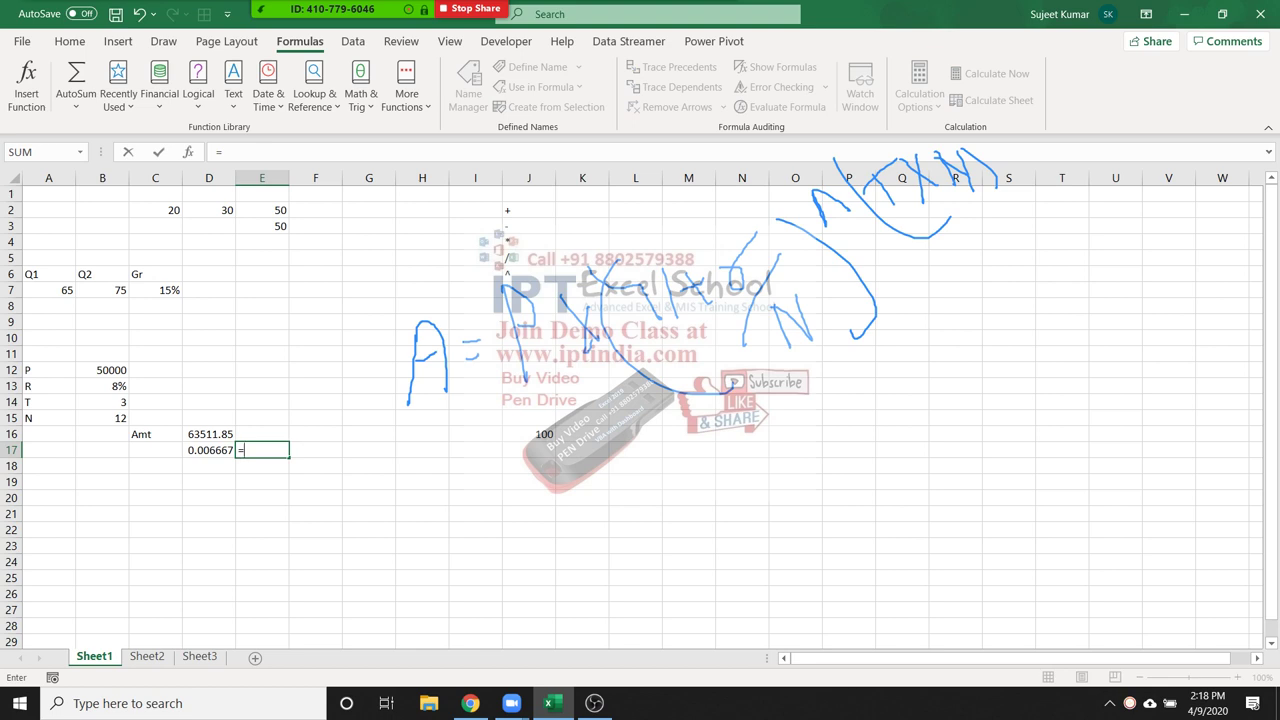
pyautogui.write('1+')
pyautogui.press('Left')
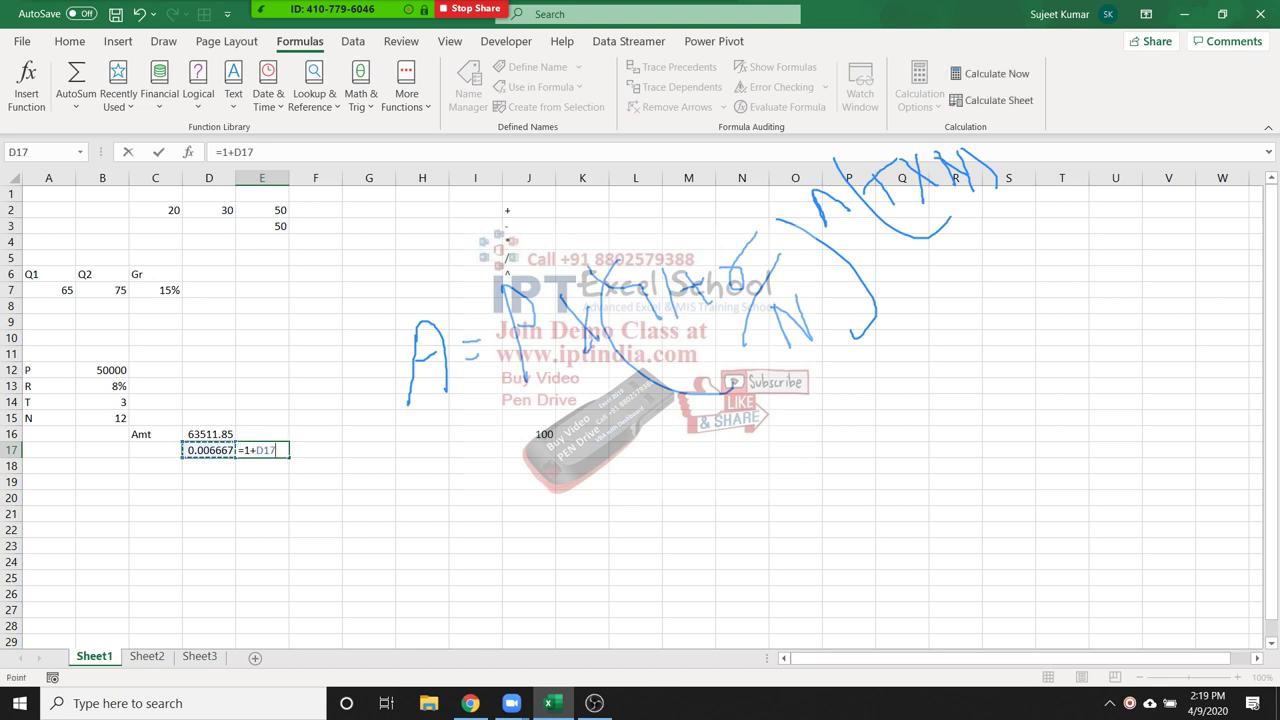
pyautogui.hotkey('ctrl', 'Return')
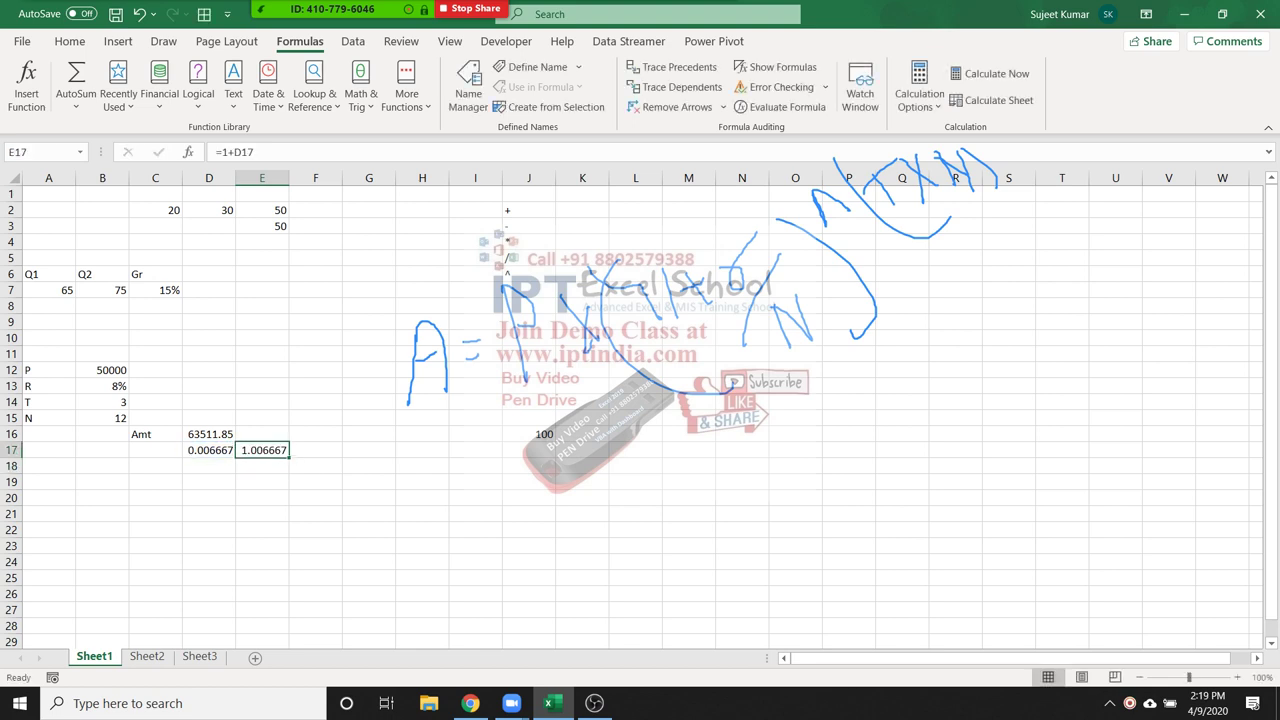
pyautogui.click(369, 450)
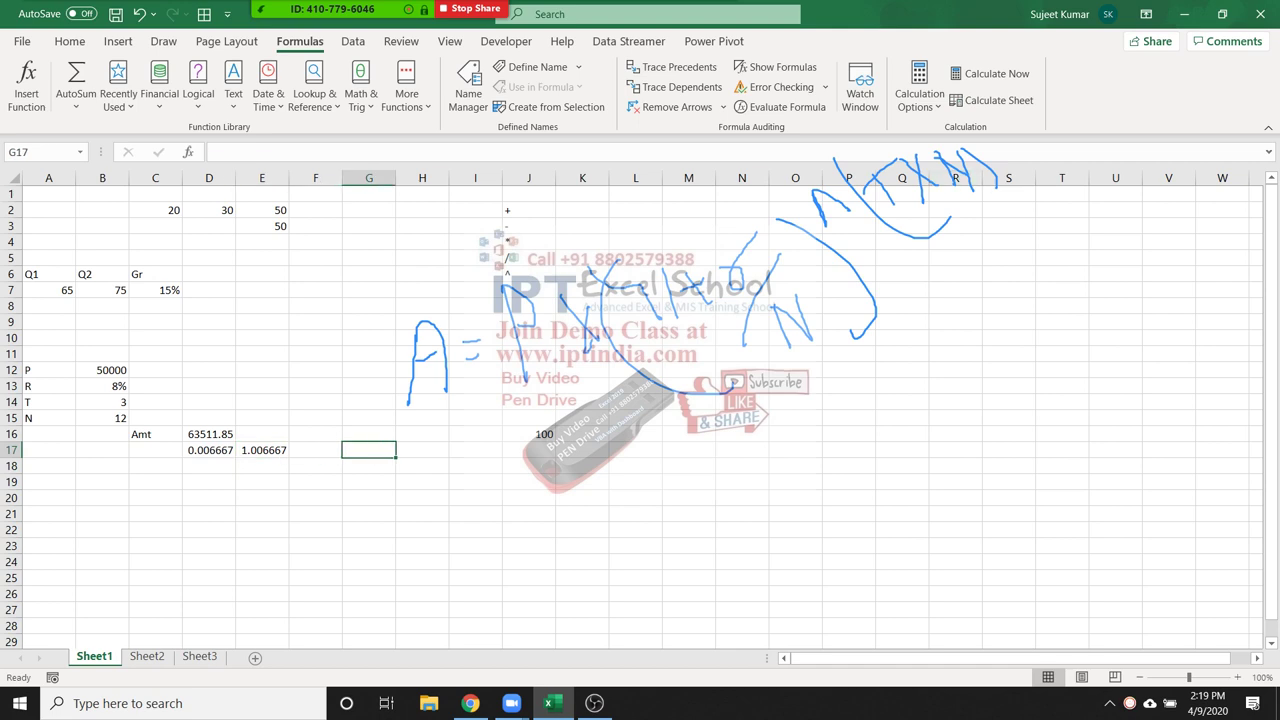
pyautogui.click(315, 450)
# Enter =B14*12 in F17 for 36 months
pyautogui.write('=')
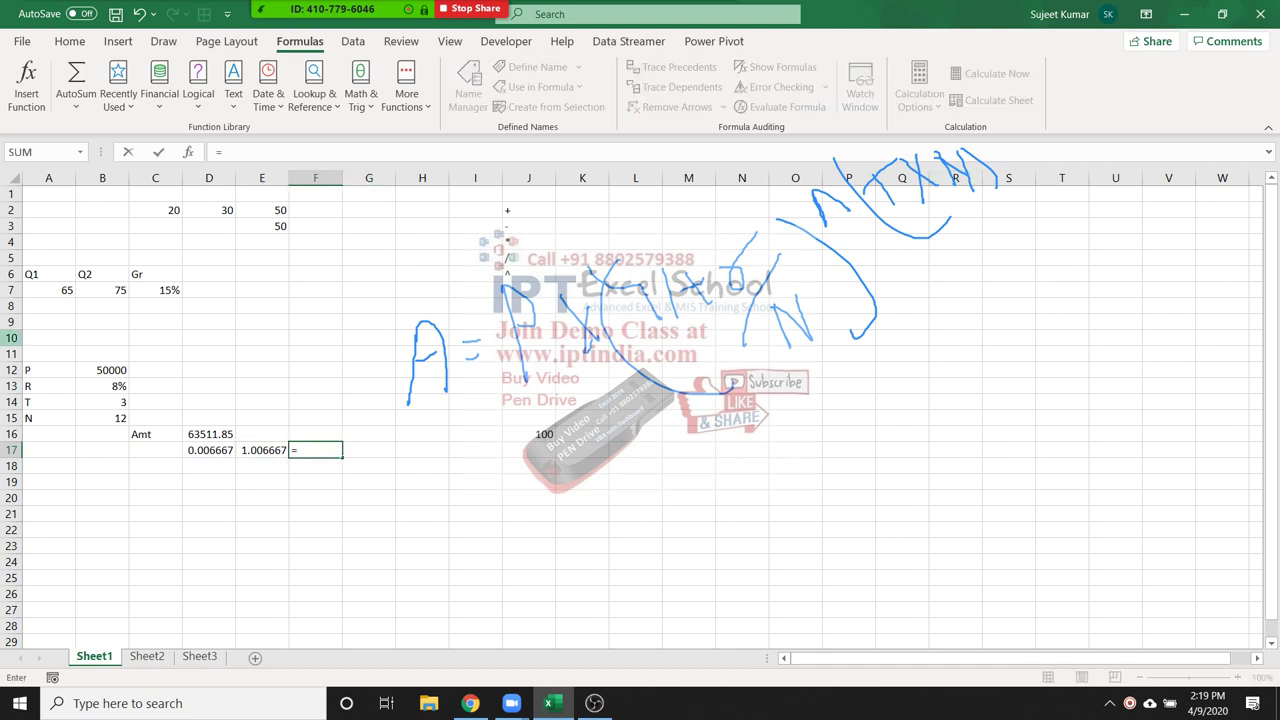
pyautogui.click(102, 402)
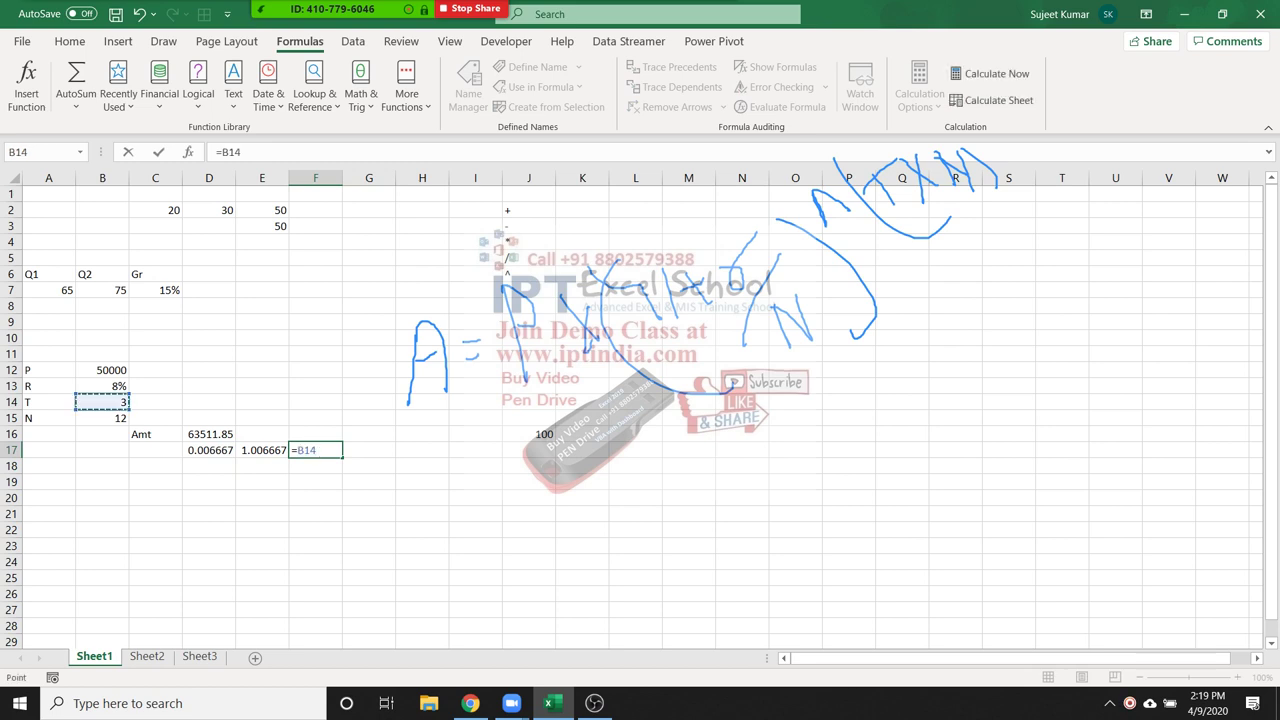
pyautogui.write('*12')
pyautogui.press('Return')
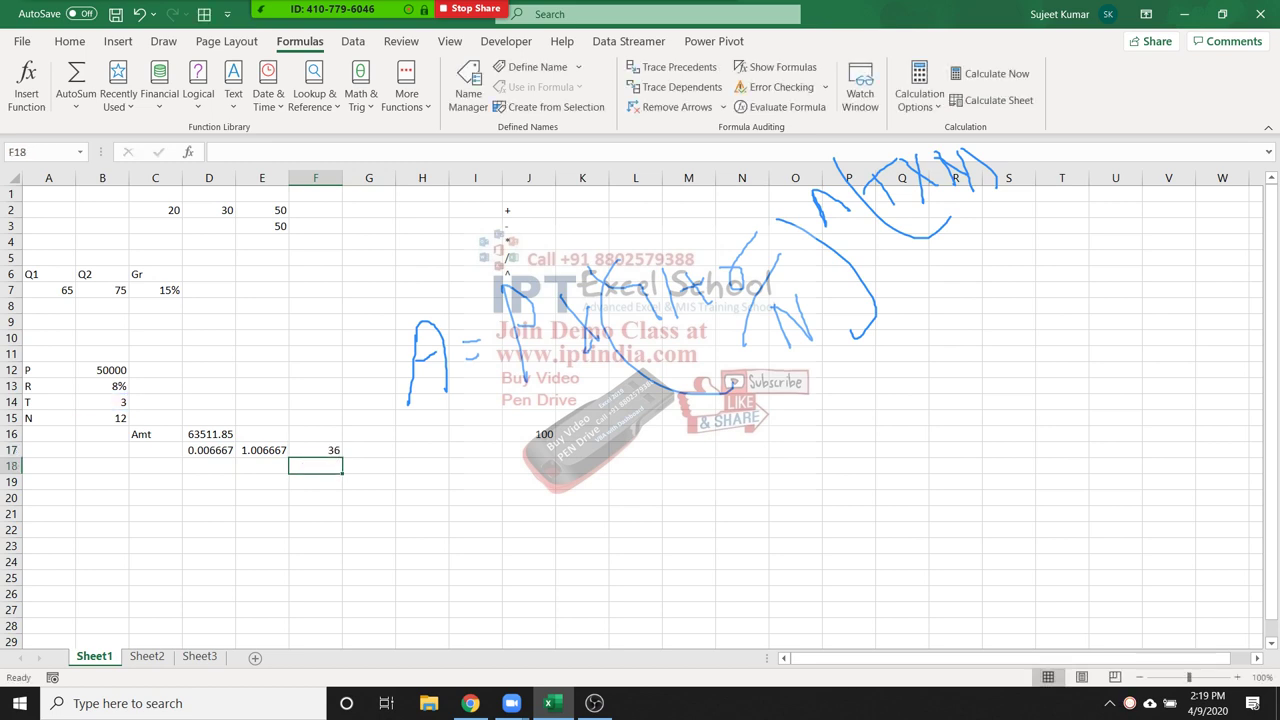
pyautogui.click(369, 481)
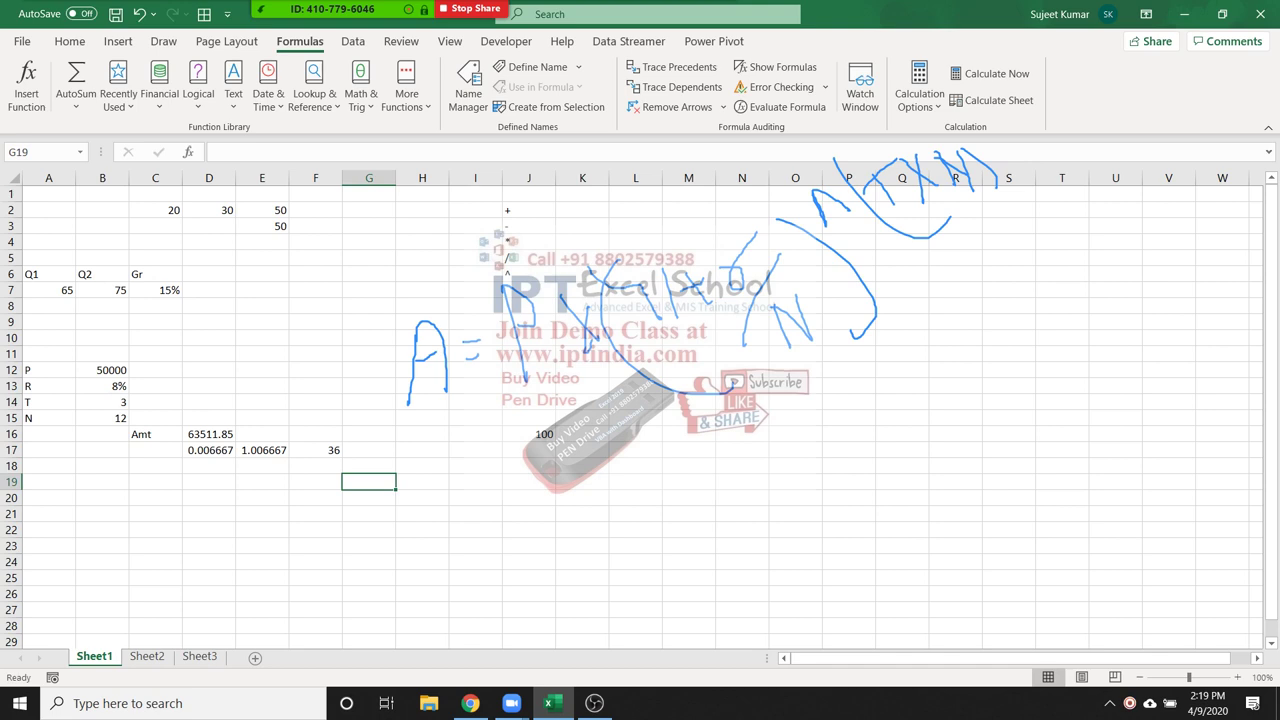
# Enter the growth factor =E17^F17 in G17, giving 1.270237
pyautogui.press('Up')
pyautogui.press('Up')
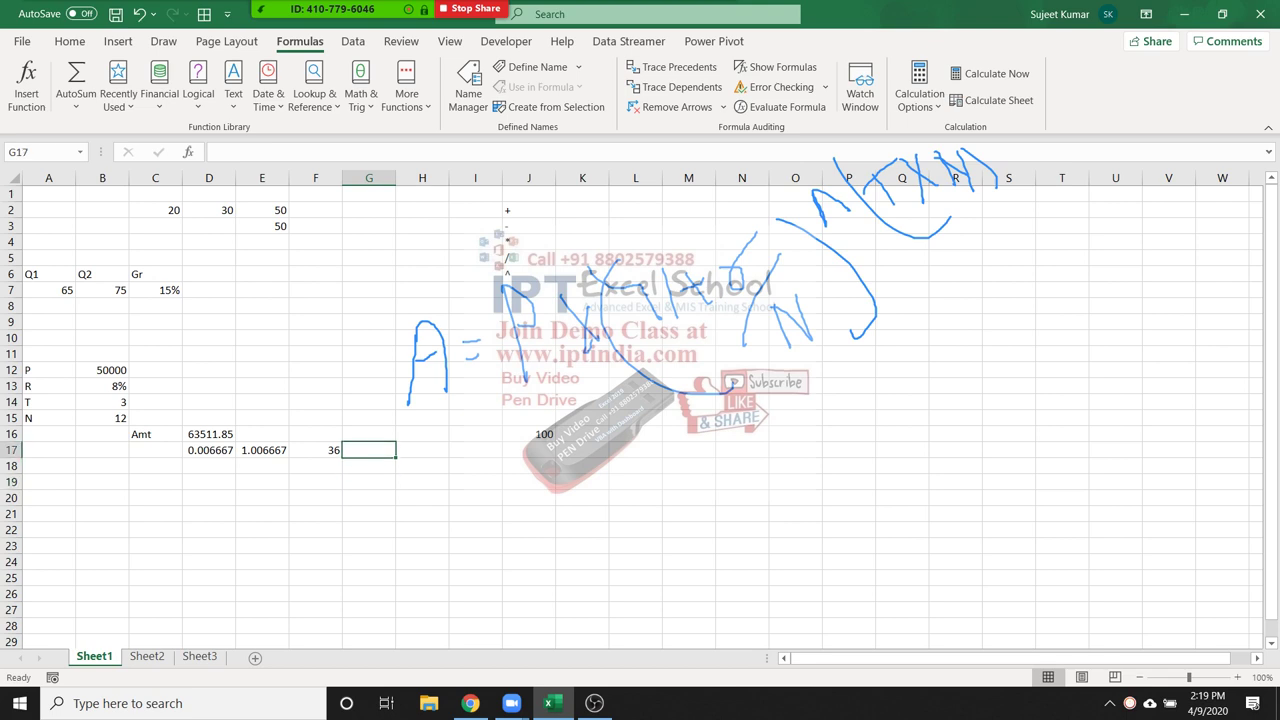
pyautogui.write('=')
pyautogui.click(262, 450)
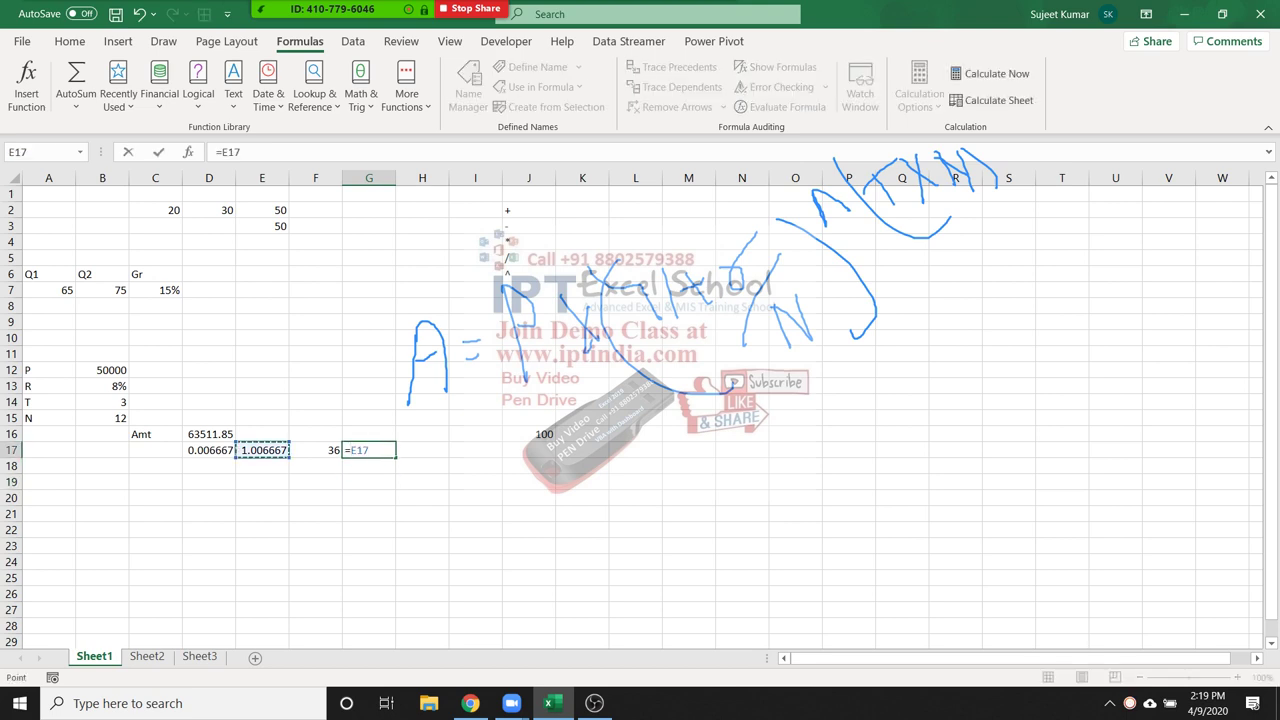
pyautogui.write('^')
pyautogui.click(315, 450)
pyautogui.press('Return')
pyautogui.click(369, 450)
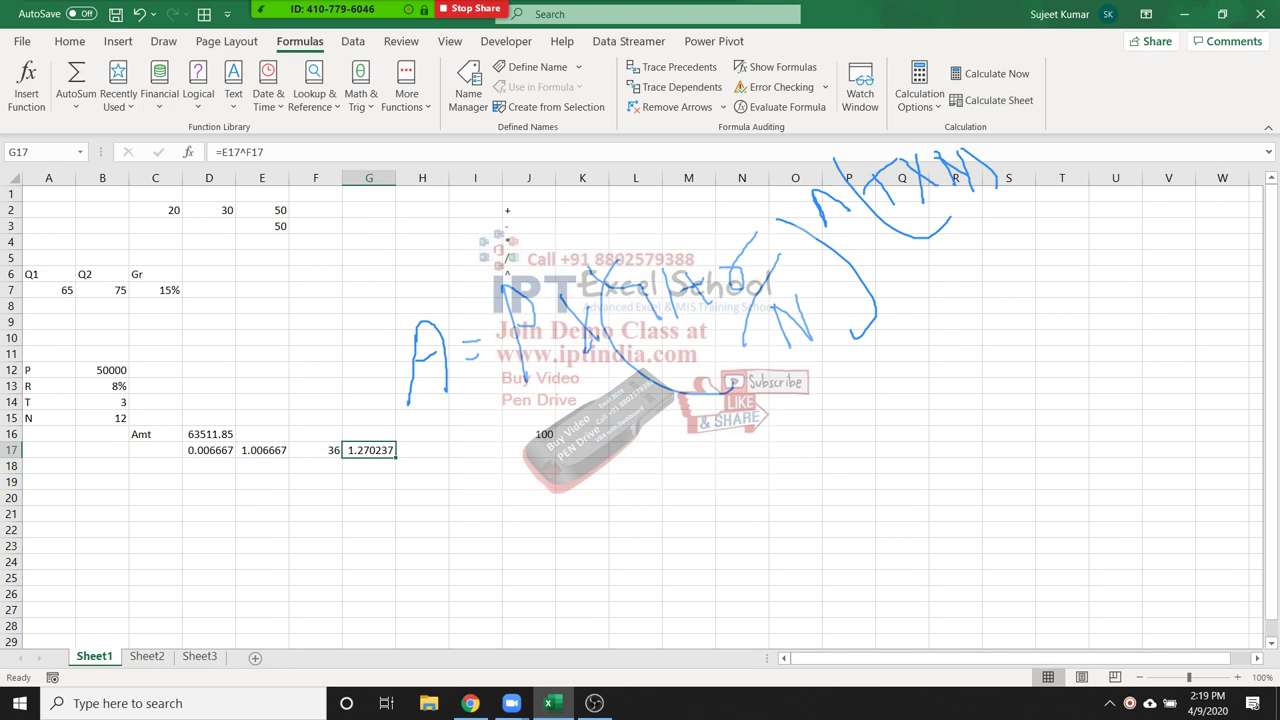
# Enter =B12*G17 in H17 for the final amount 63511.85
pyautogui.click(422, 450)
pyautogui.write('=')
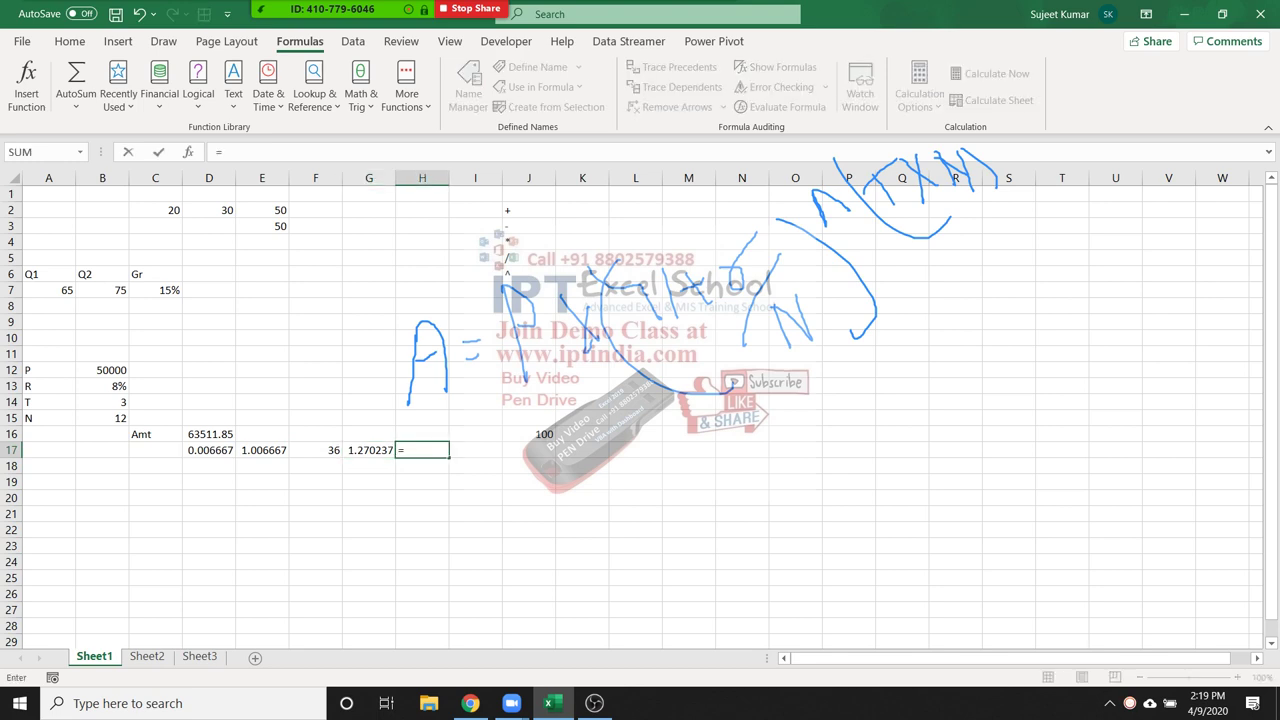
pyautogui.click(102, 370)
pyautogui.write('*')
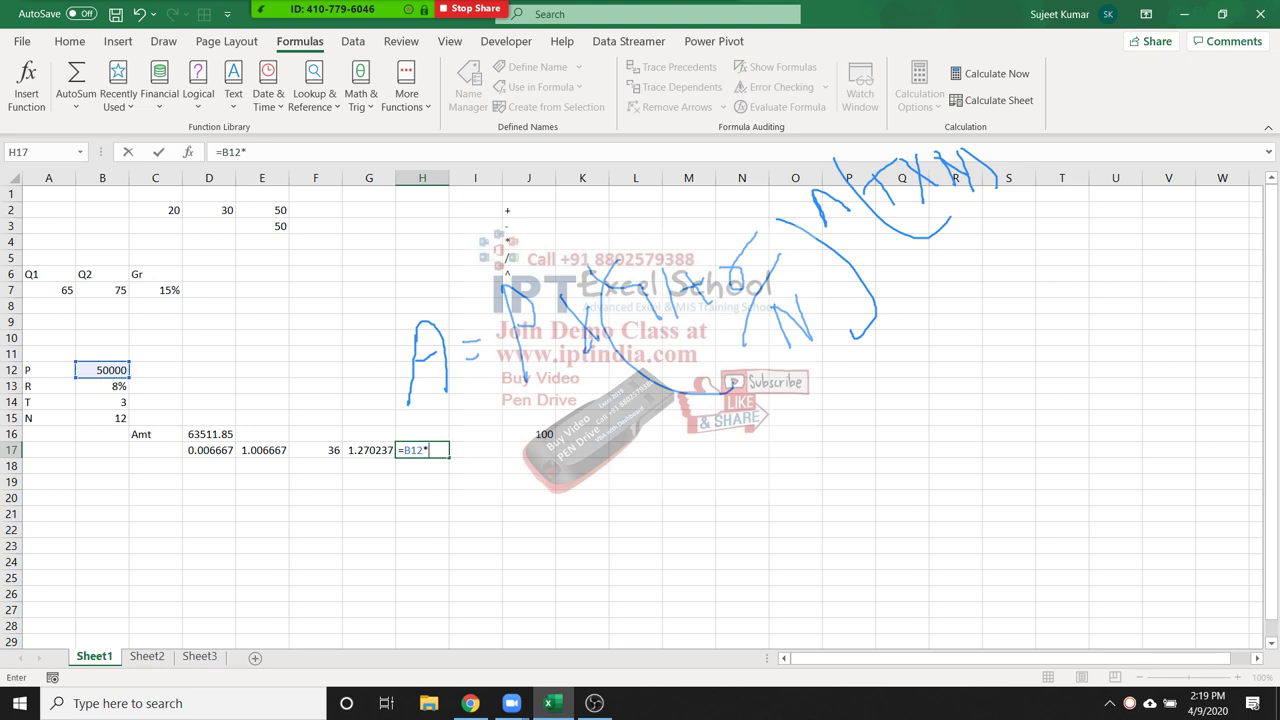
pyautogui.press('Left')
pyautogui.press('Return')
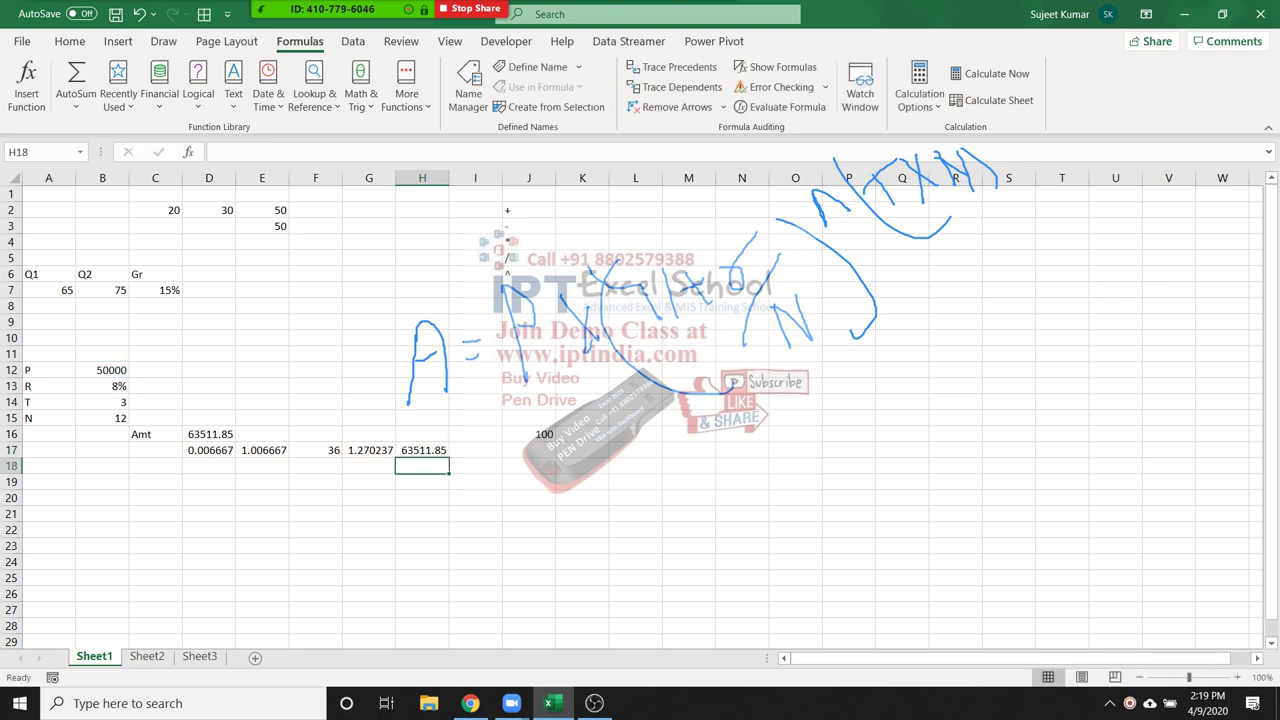
pyautogui.click(209, 450)
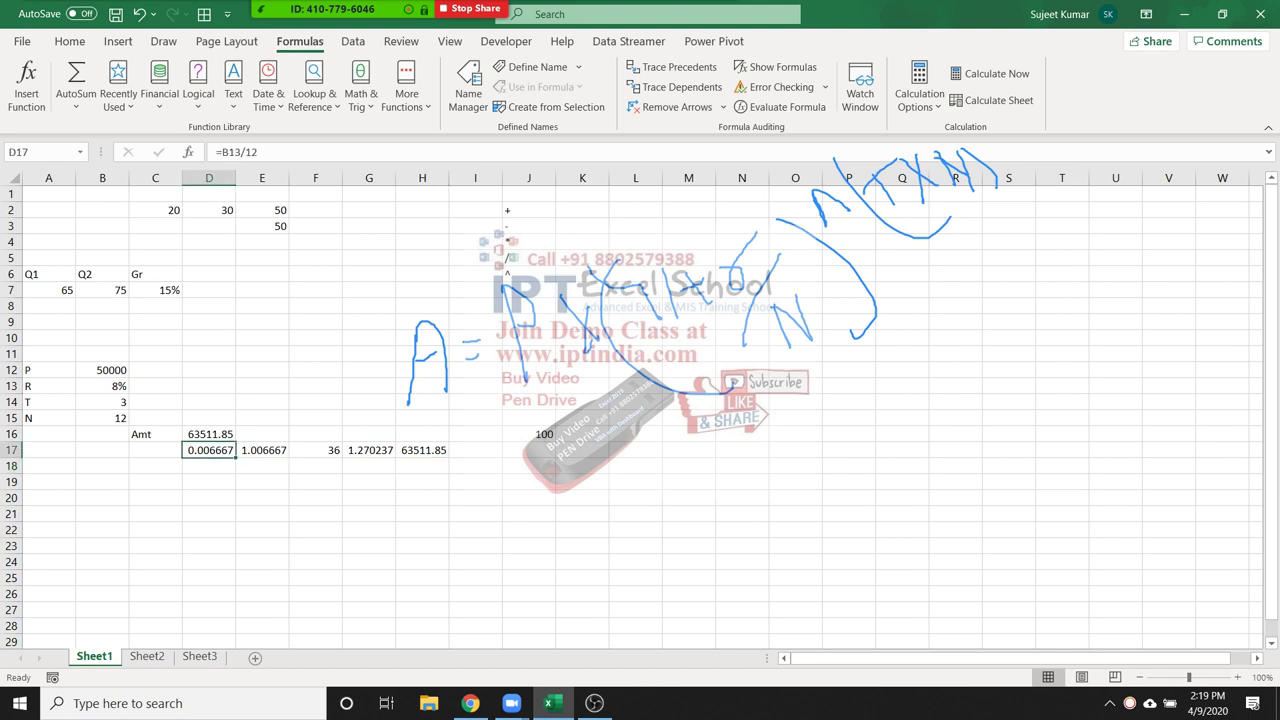
# Review the D17 and E17 helper formulas, =B13/12 and =1+D17
pyautogui.press('F2')
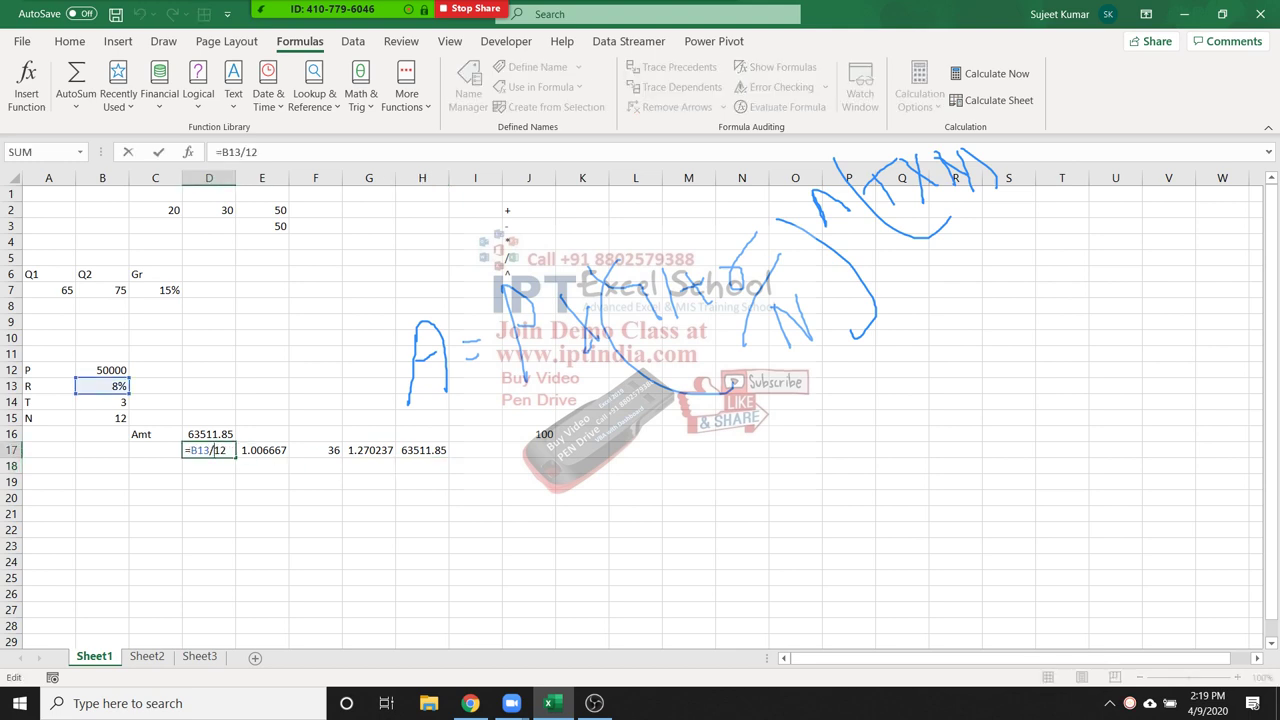
pyautogui.press('Tab')
pyautogui.write('=1+')
pyautogui.press('Left')
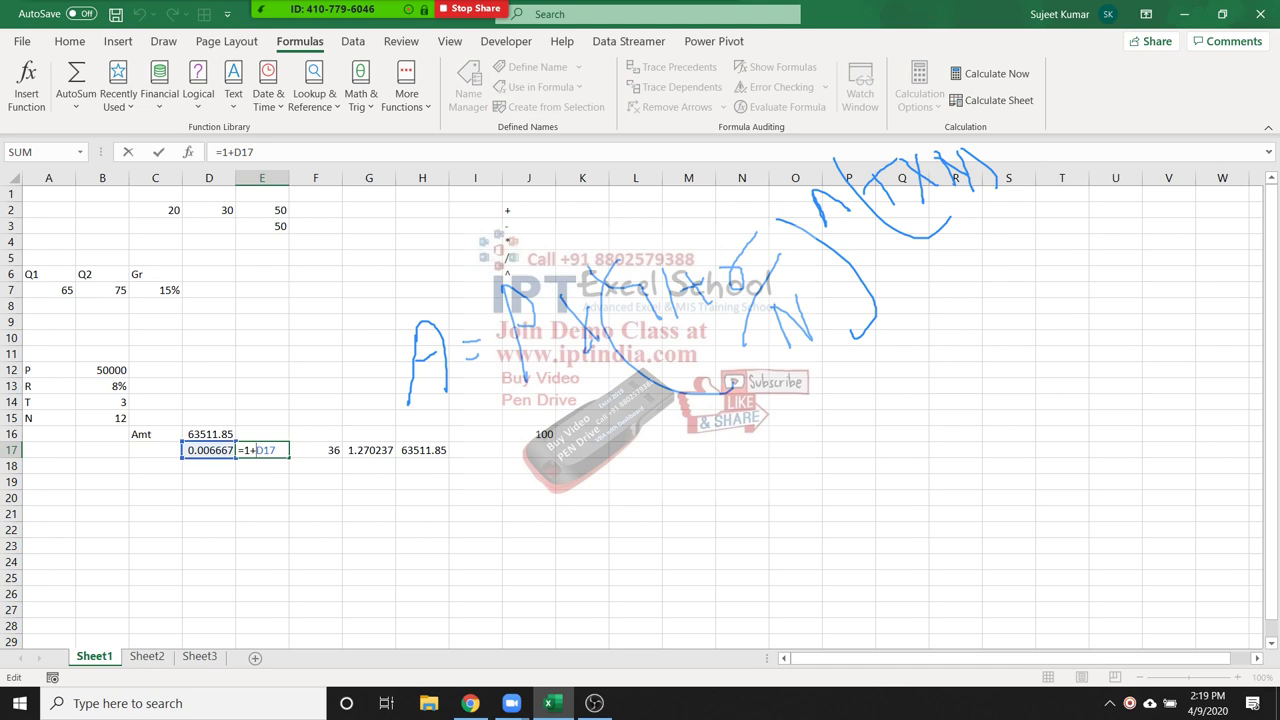
pyautogui.hotkey('ctrl', 'Return')
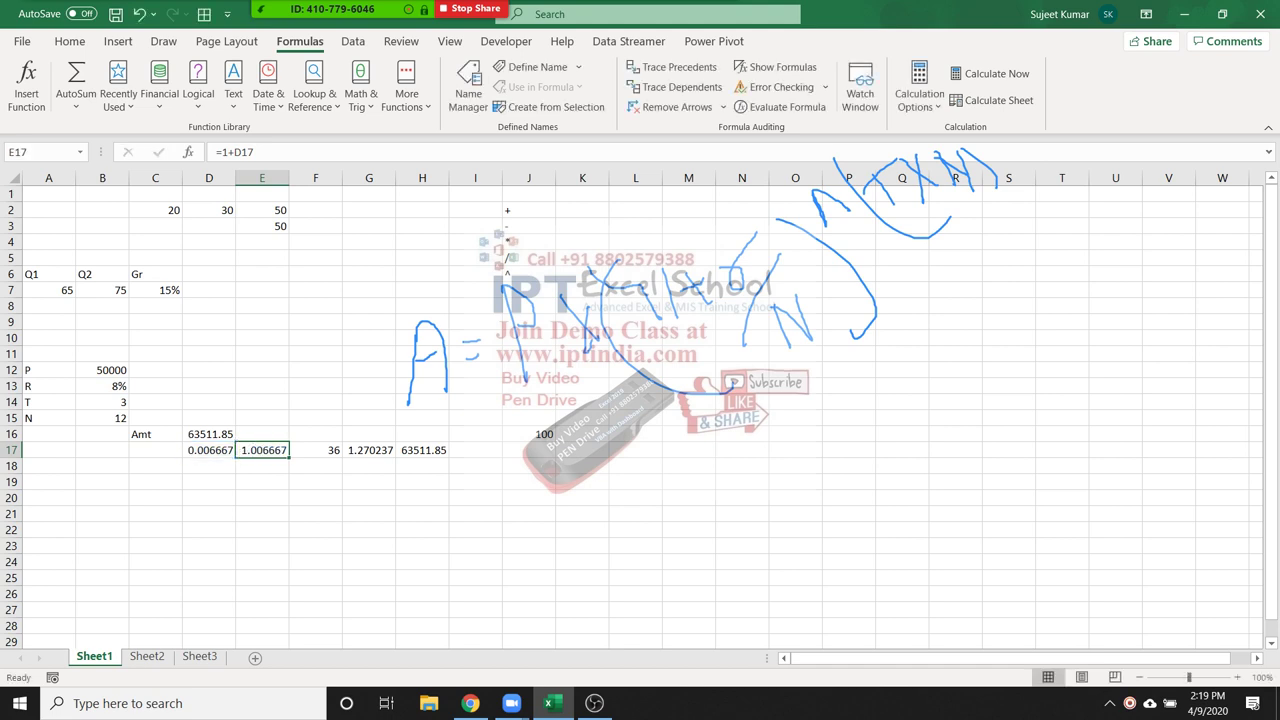
pyautogui.press('F2')
pyautogui.hotkey('shift', 'Left')
pyautogui.hotkey('shift', 'Left')
pyautogui.hotkey('shift', 'Left')
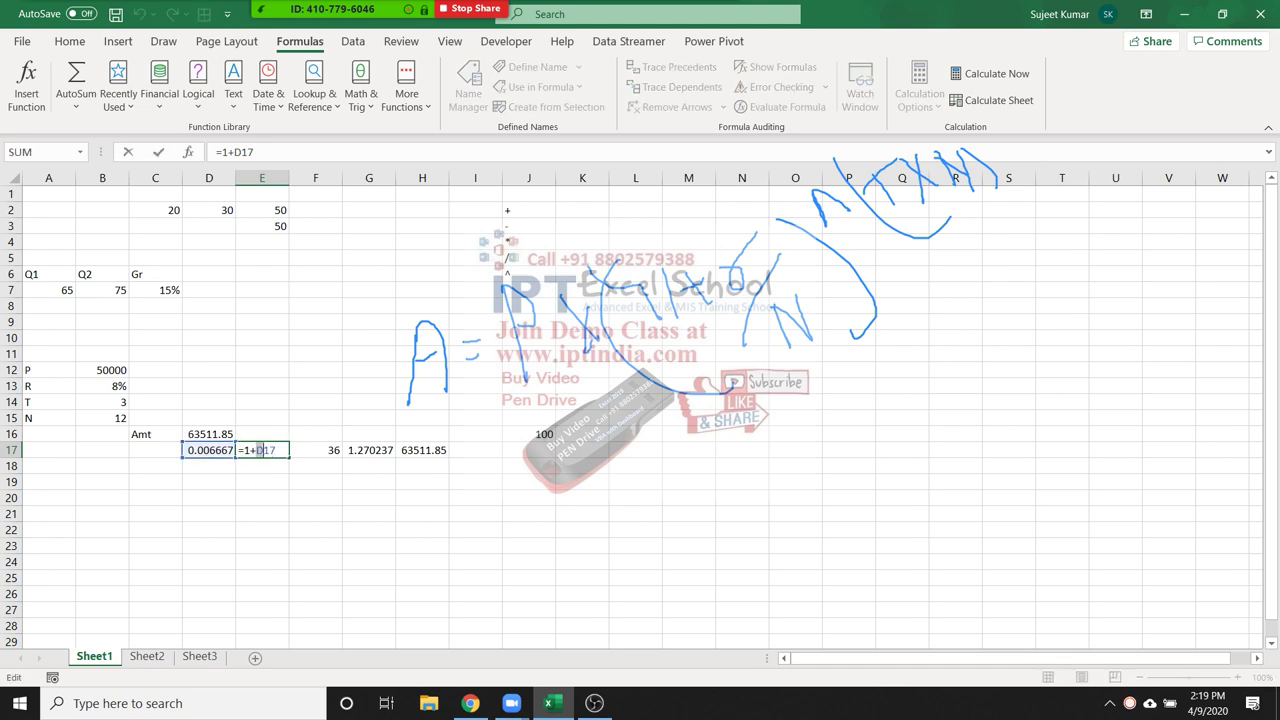
pyautogui.hotkey('ctrl', 'Return')
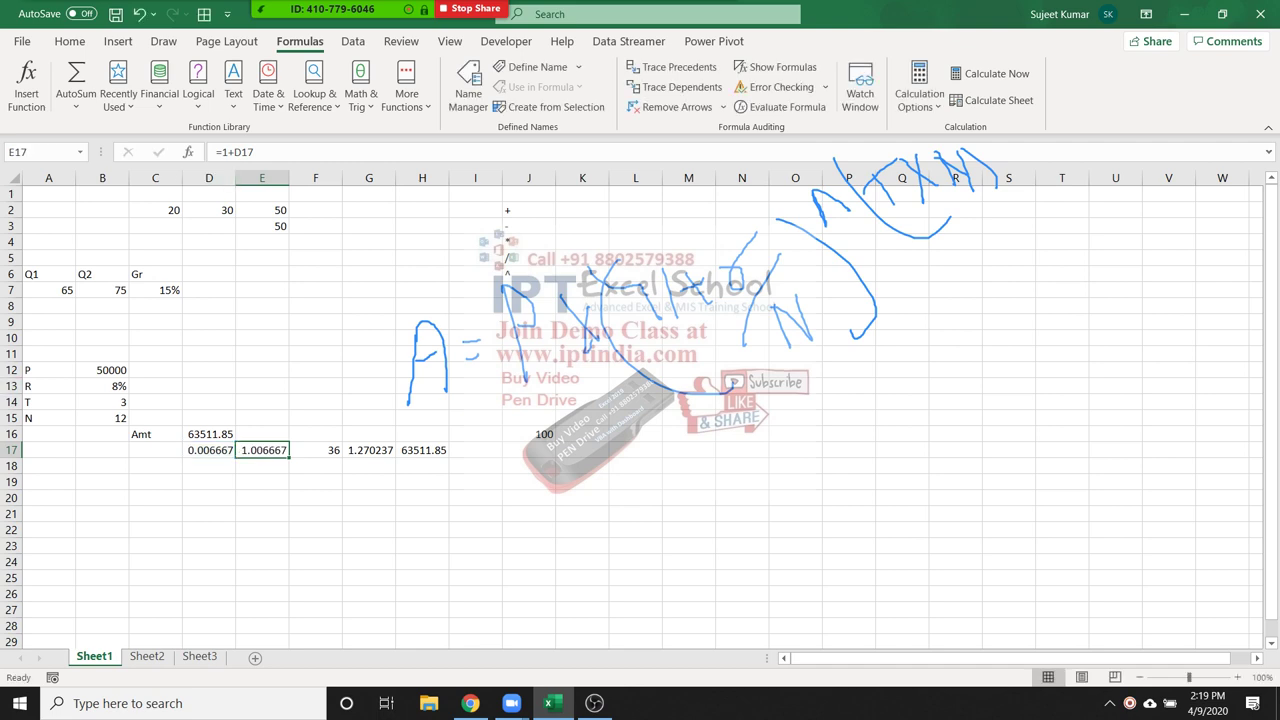
pyautogui.click(209, 450)
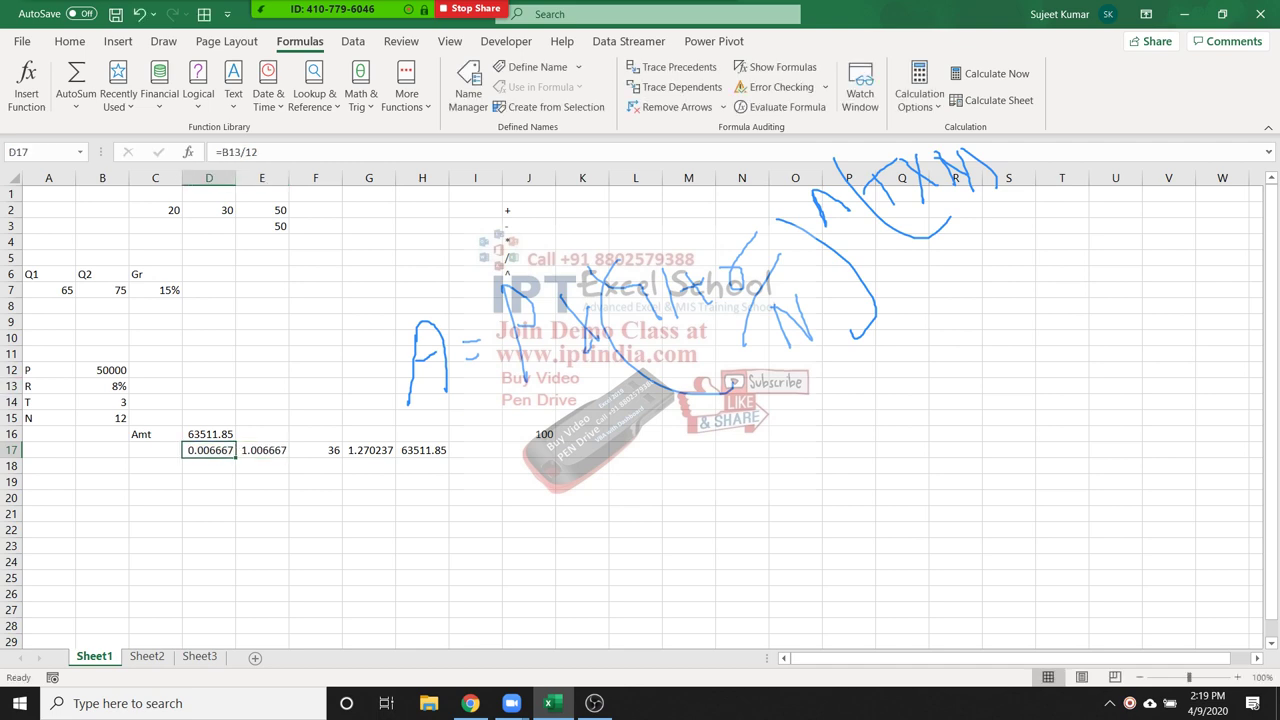
pyautogui.press('F2')
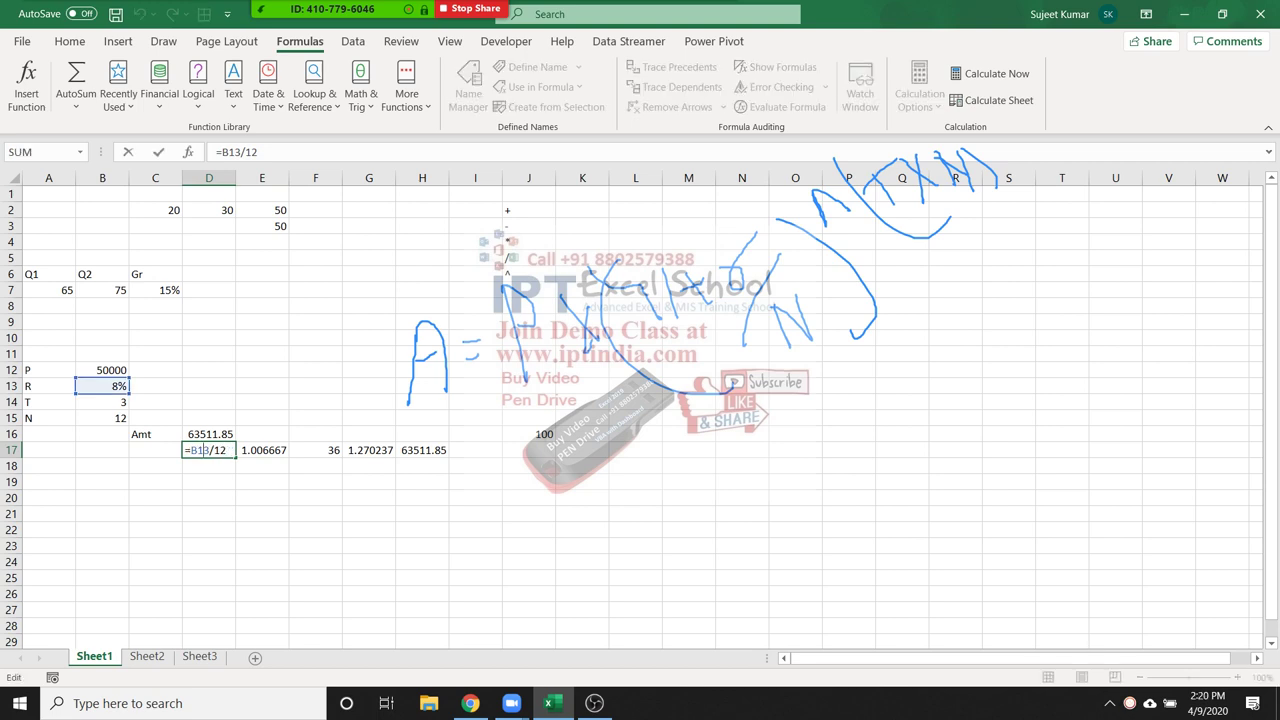
pyautogui.press('Home')
pyautogui.press('Right')
pyautogui.hotkey('shift', 'Right')
pyautogui.hotkey('shift', 'Right')
pyautogui.hotkey('shift', 'Right')
pyautogui.hotkey('shift', 'Right')
pyautogui.hotkey('shift', 'Right')
pyautogui.hotkey('shift', 'Right')
pyautogui.press('Escape')
# Rewrite E17 as =1+(B13/12), replacing its D17 reference
pyautogui.press('Right')
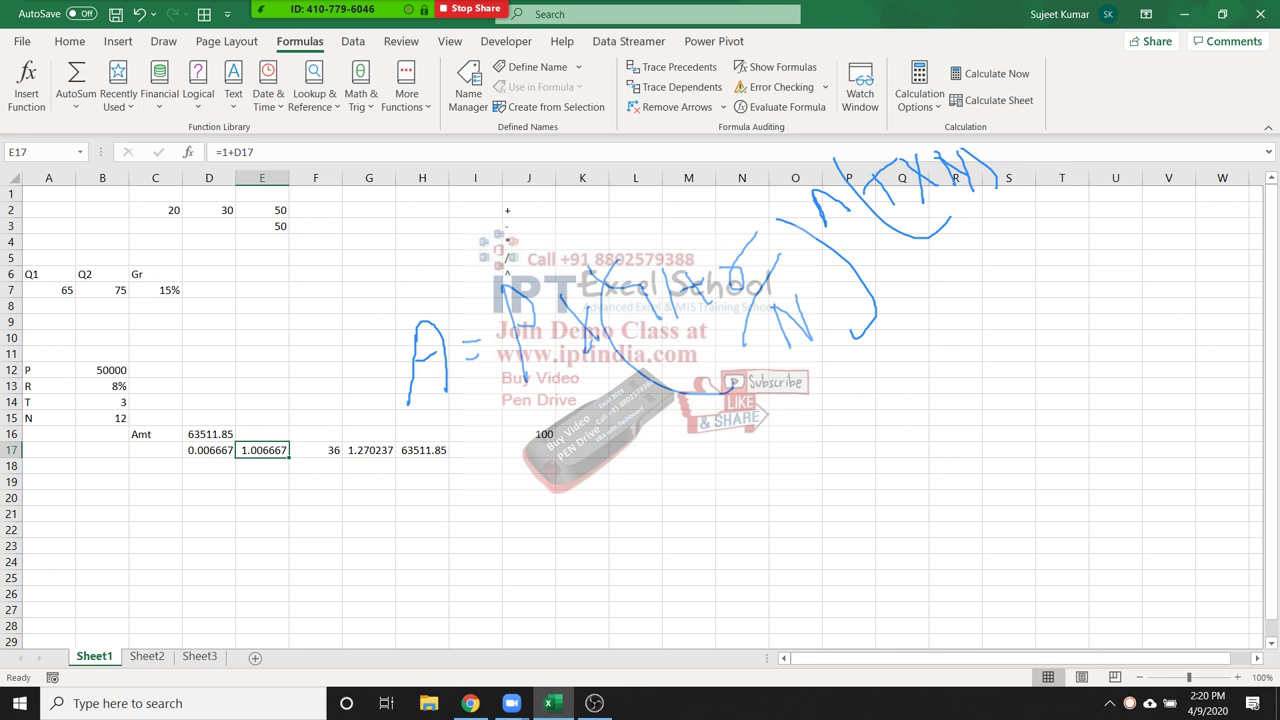
pyautogui.press('F2')
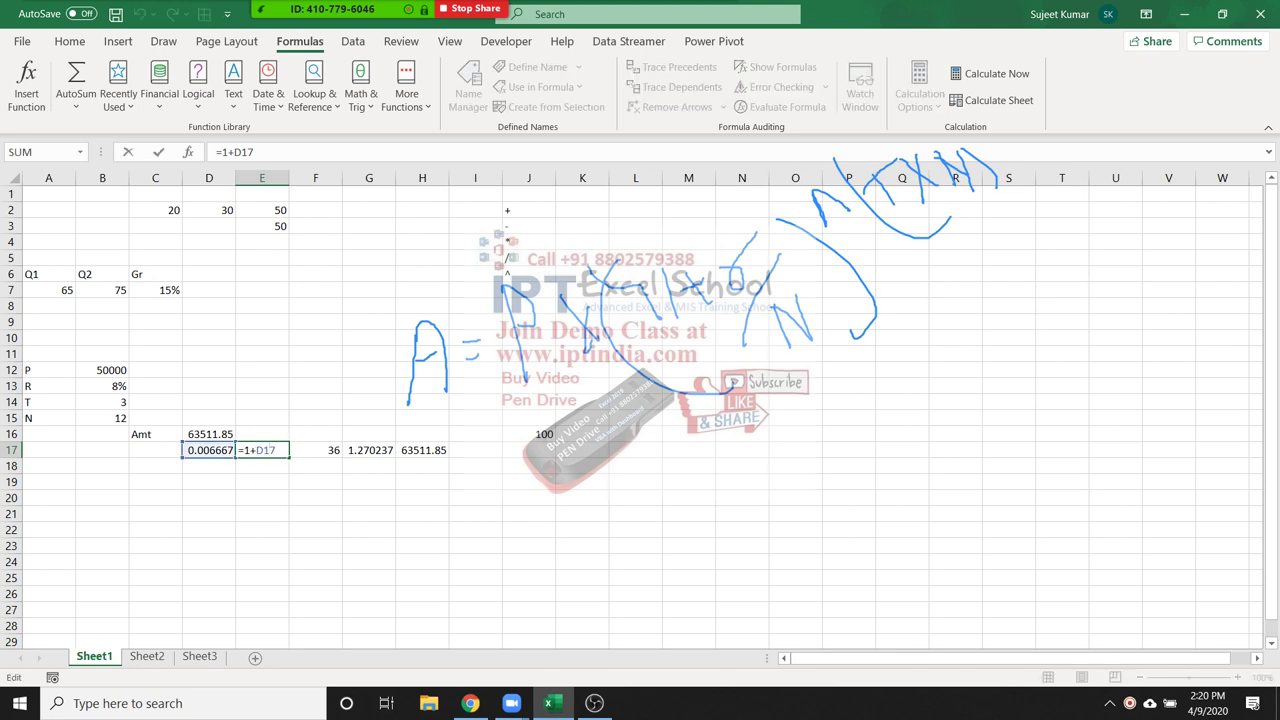
pyautogui.hotkey('shift', 'Left')
pyautogui.hotkey('shift', 'Left')
pyautogui.hotkey('shift', 'Left')
pyautogui.write('(')
pyautogui.click(102, 385)
pyautogui.write('/12')
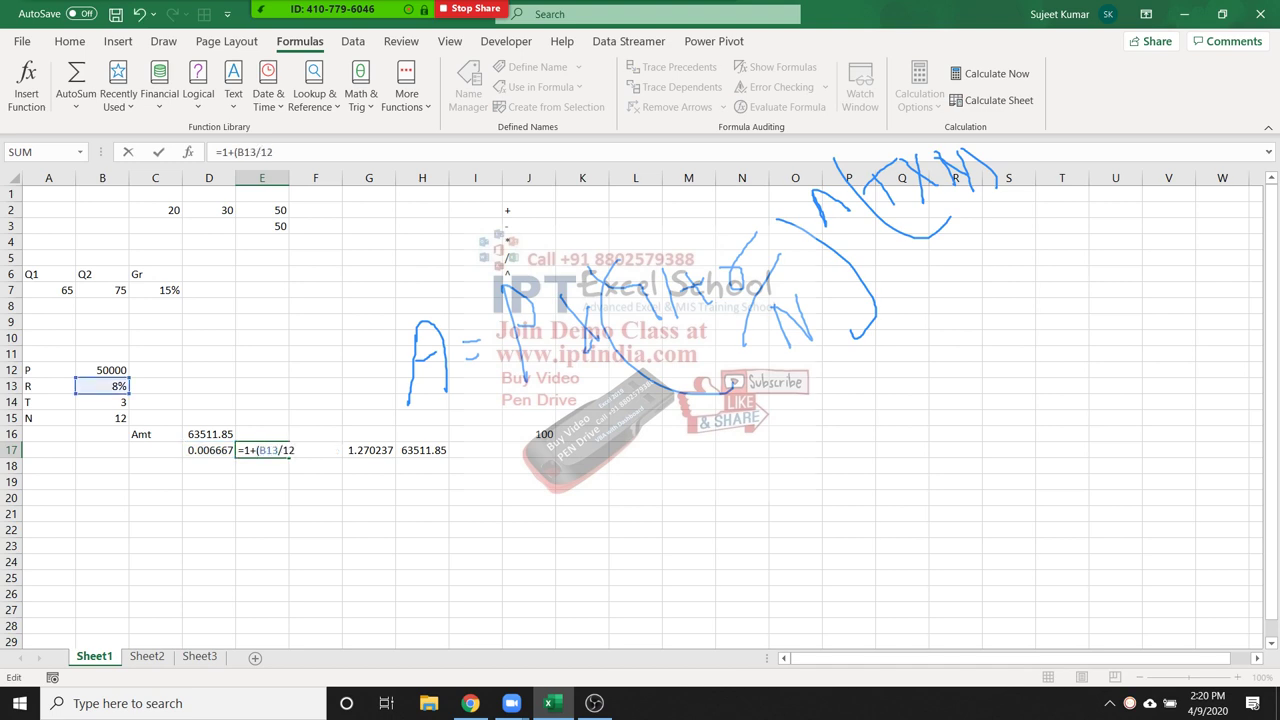
pyautogui.write(')')
pyautogui.hotkey('ctrl', 'Return')
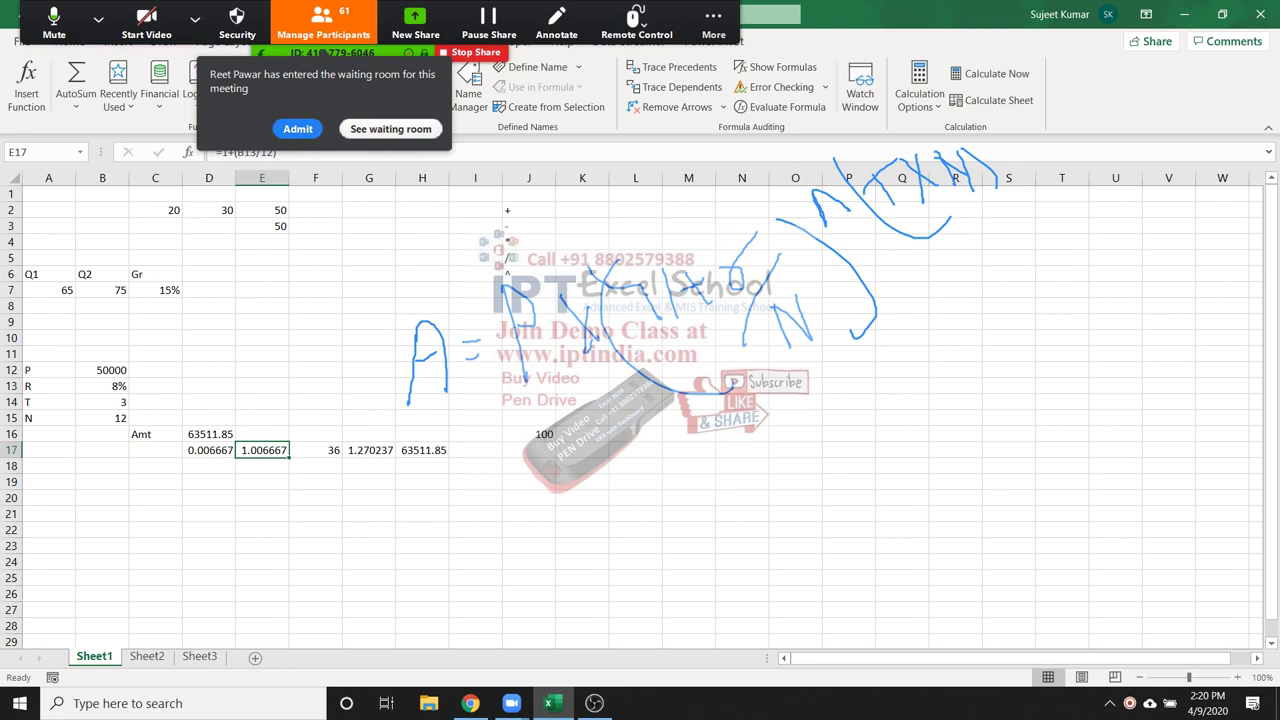
pyautogui.press('F2')
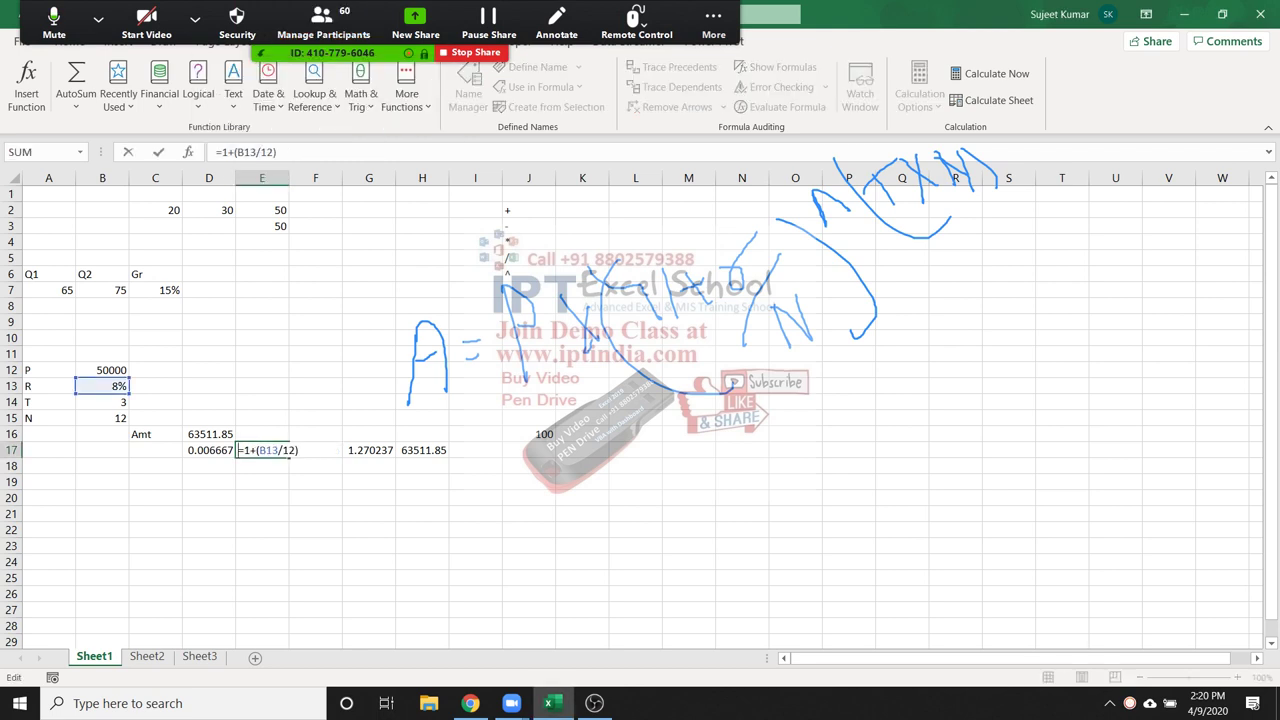
pyautogui.press('Escape')
# Clear the 0.006667 helper value from D17
pyautogui.moveTo(209, 450); pyautogui.dragTo(422, 450)
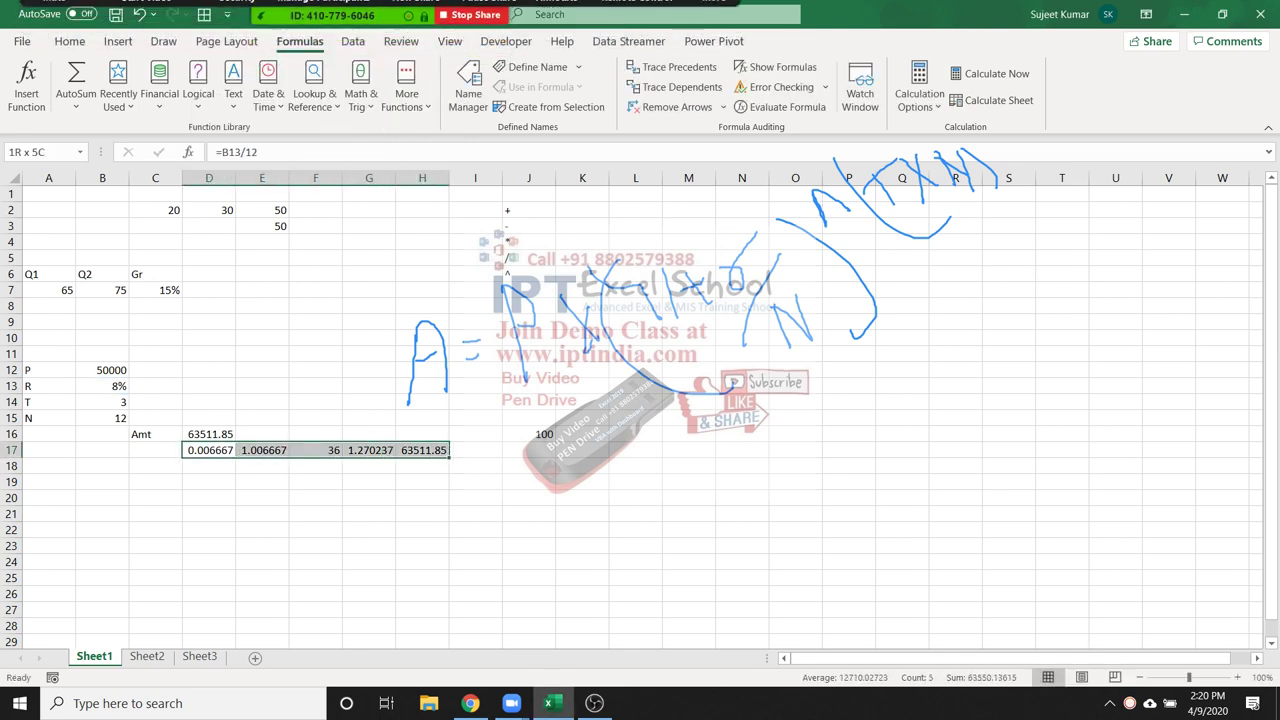
pyautogui.click(209, 450)
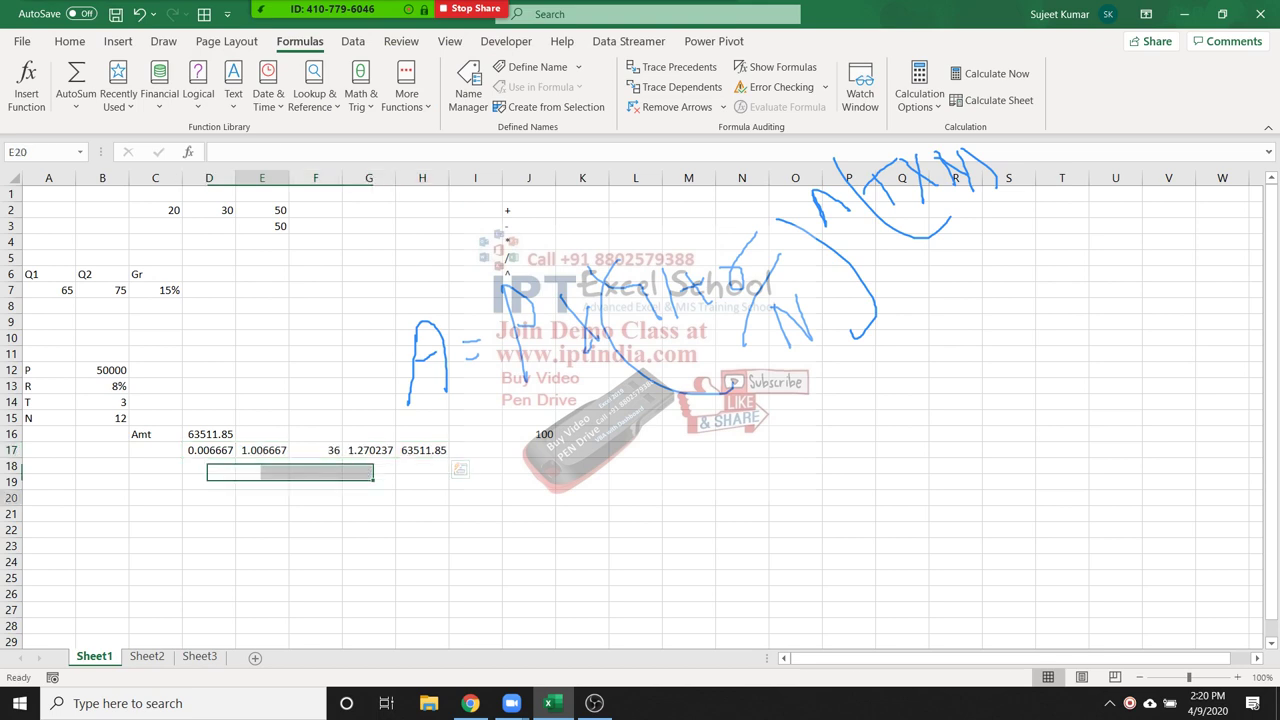
pyautogui.press('Delete')
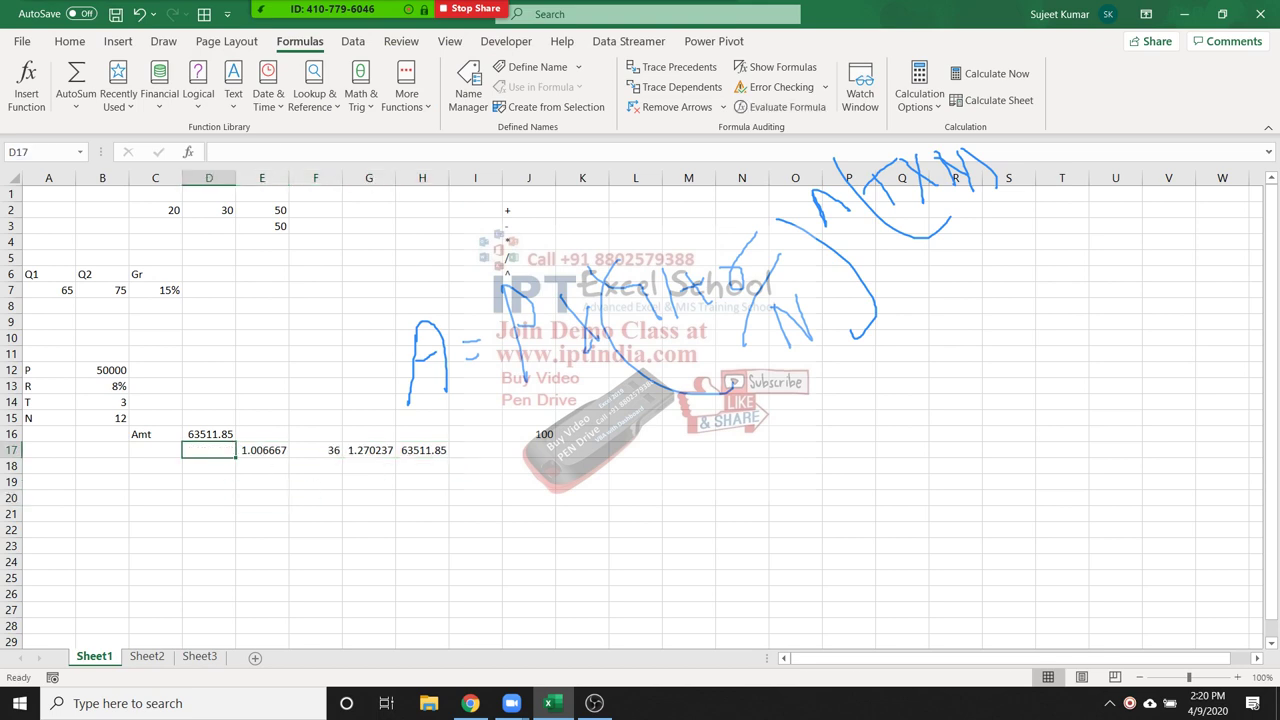
# Re-enter the row 17 helpers: keep E17, set F17 to =B14*12 and G17 to =E17^F17
pyautogui.click(262, 450)
pyautogui.press('F2')
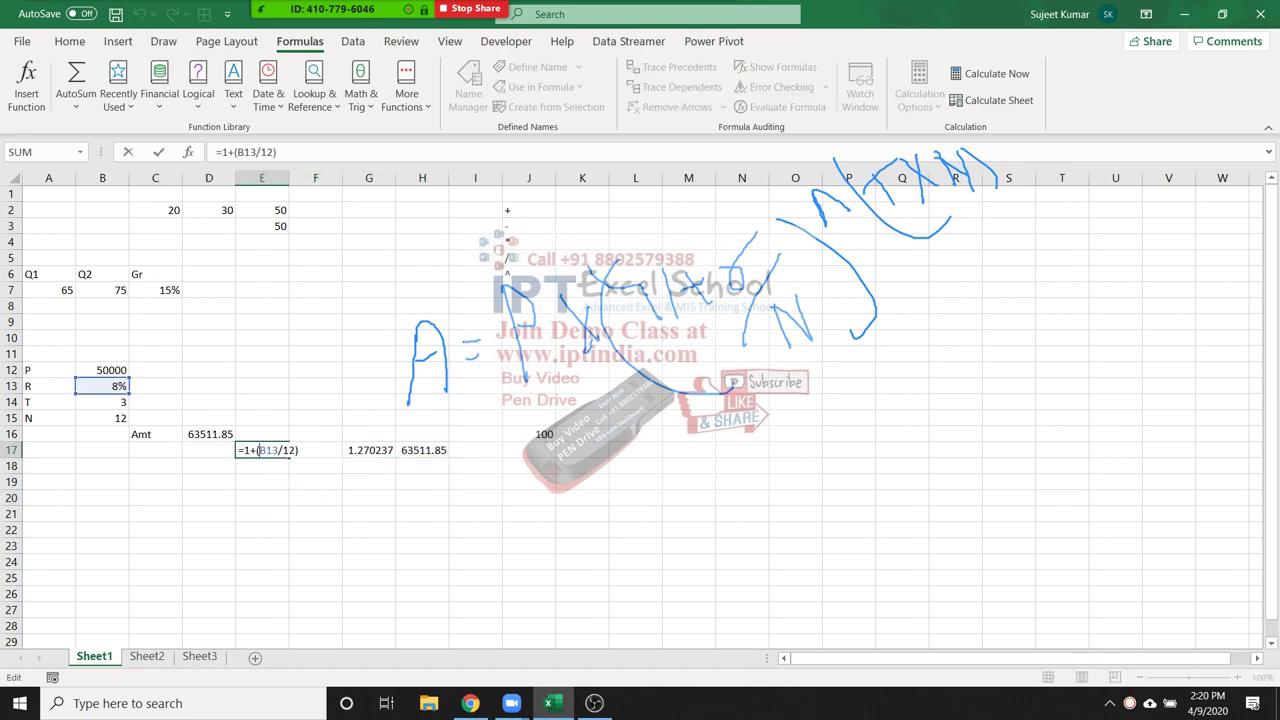
pyautogui.hotkey('ctrl', 'Return')
pyautogui.click(328, 450)
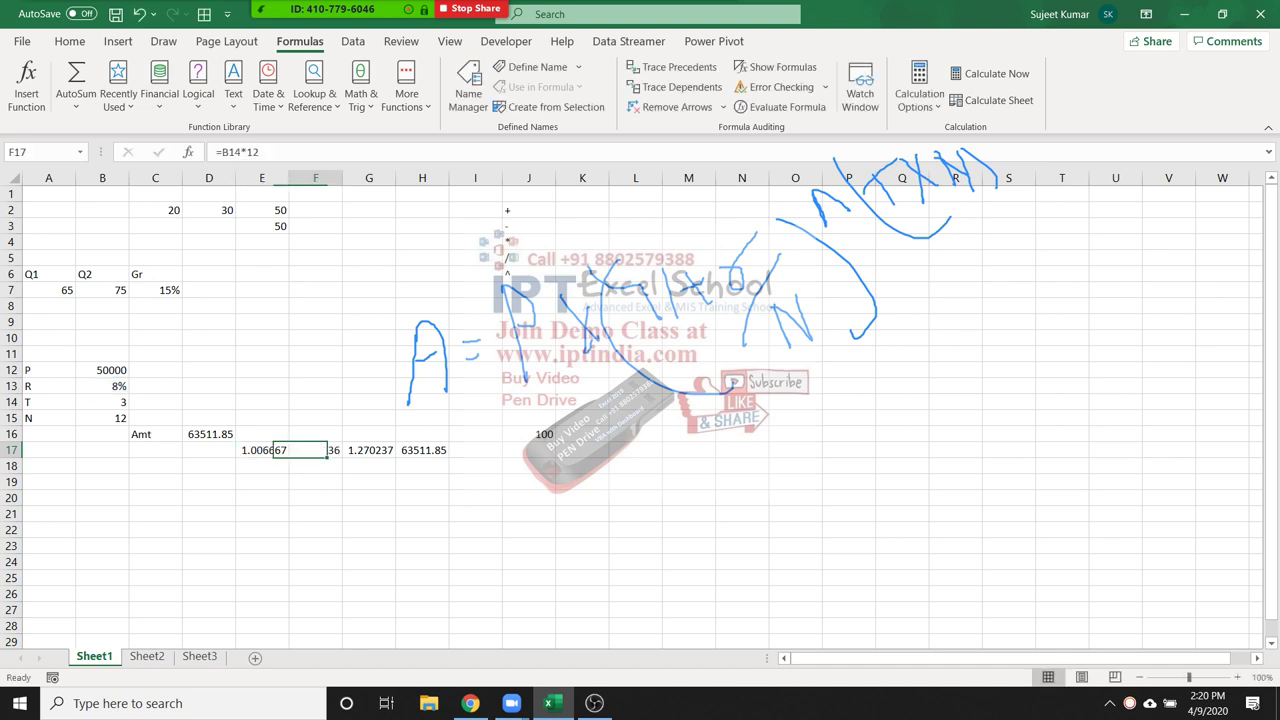
pyautogui.write('=B14*12')
pyautogui.hotkey('ctrl', 'Return')
pyautogui.click(369, 450)
pyautogui.write('=E17^F17')
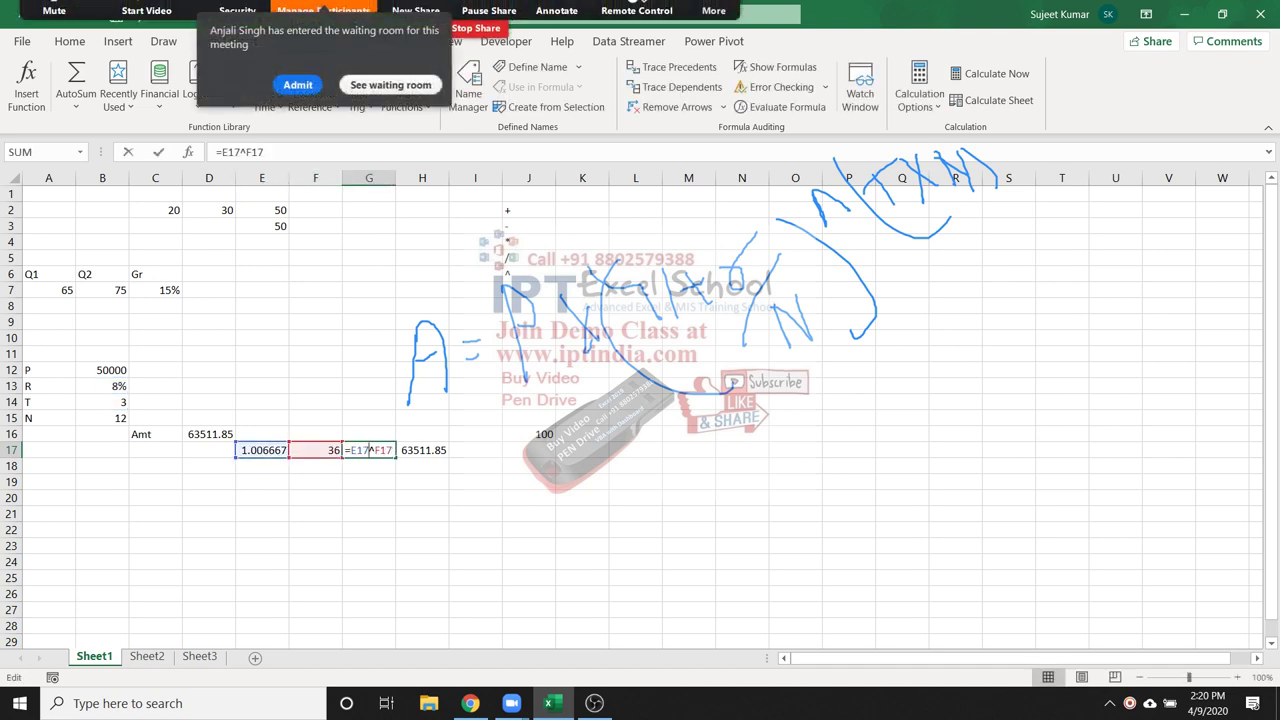
pyautogui.hotkey('ctrl', 'Return')
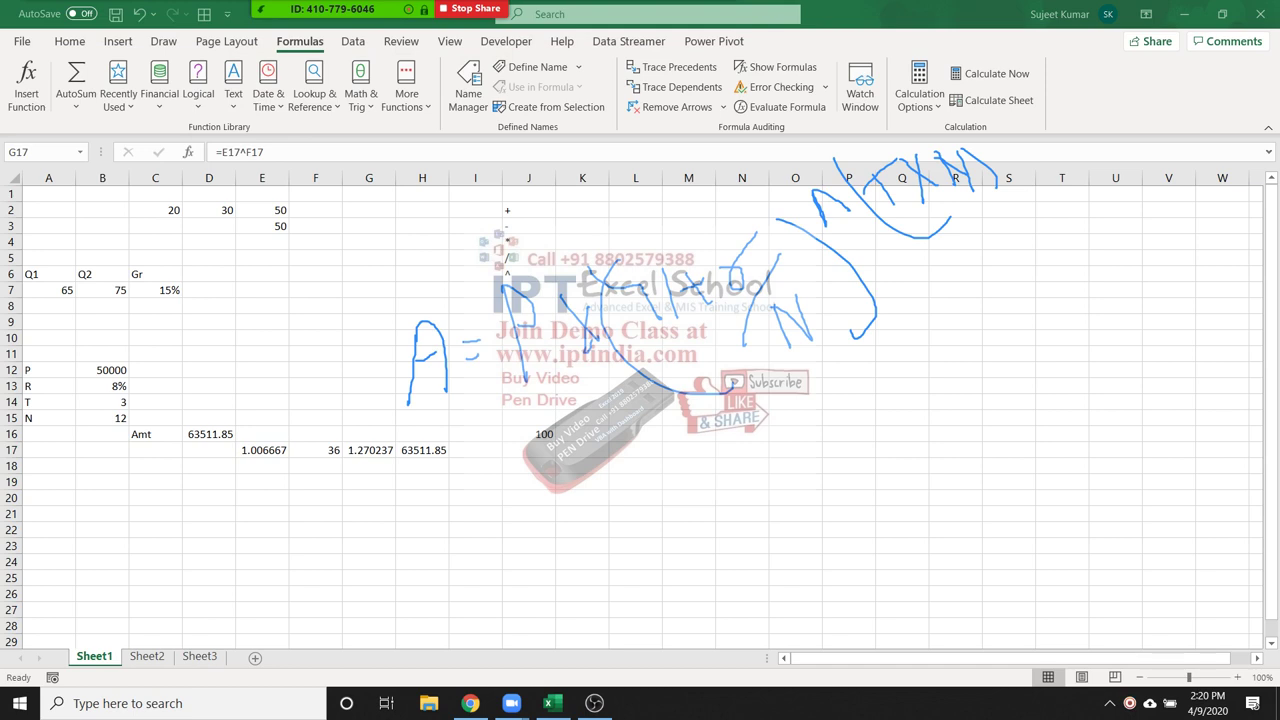
# Replace E17 in G17's formula with the rate expression (1+B13/12) taken from E17
pyautogui.doubleClick(258, 450)
pyautogui.moveTo(244, 450); pyautogui.dragTo(299, 450)
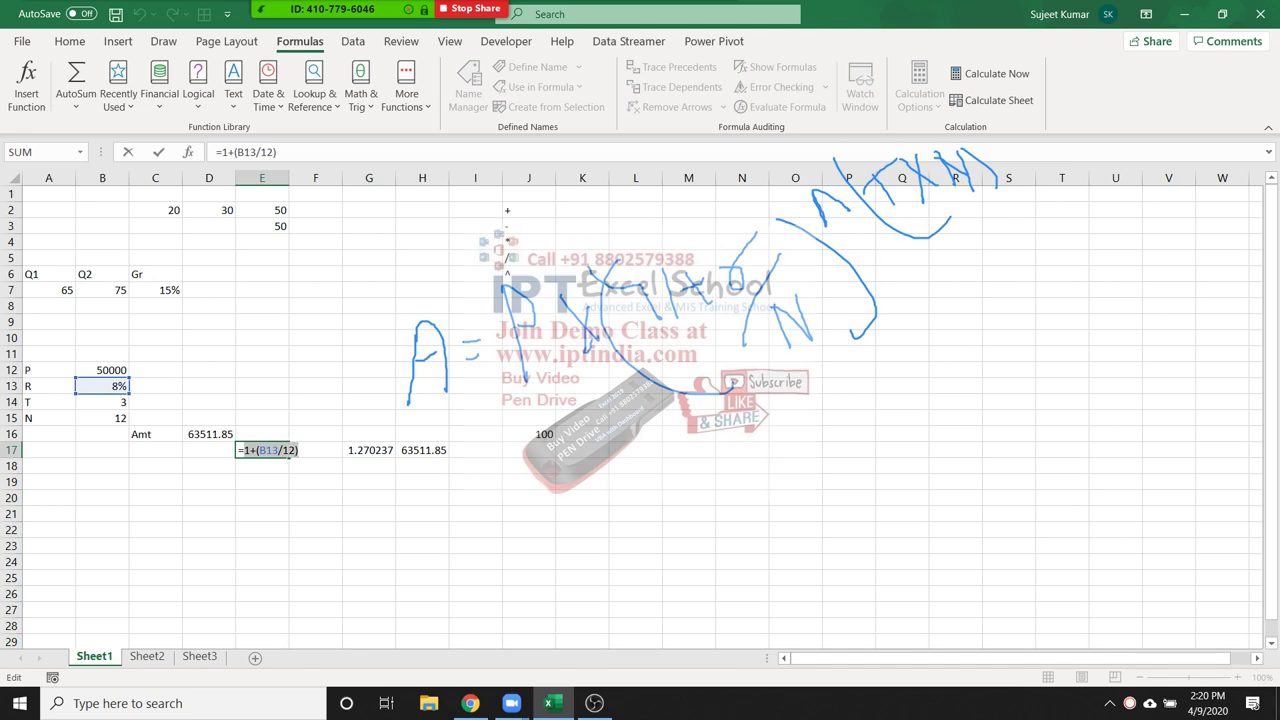
pyautogui.press('Escape')
pyautogui.click(369, 450)
pyautogui.doubleClick(369, 450)
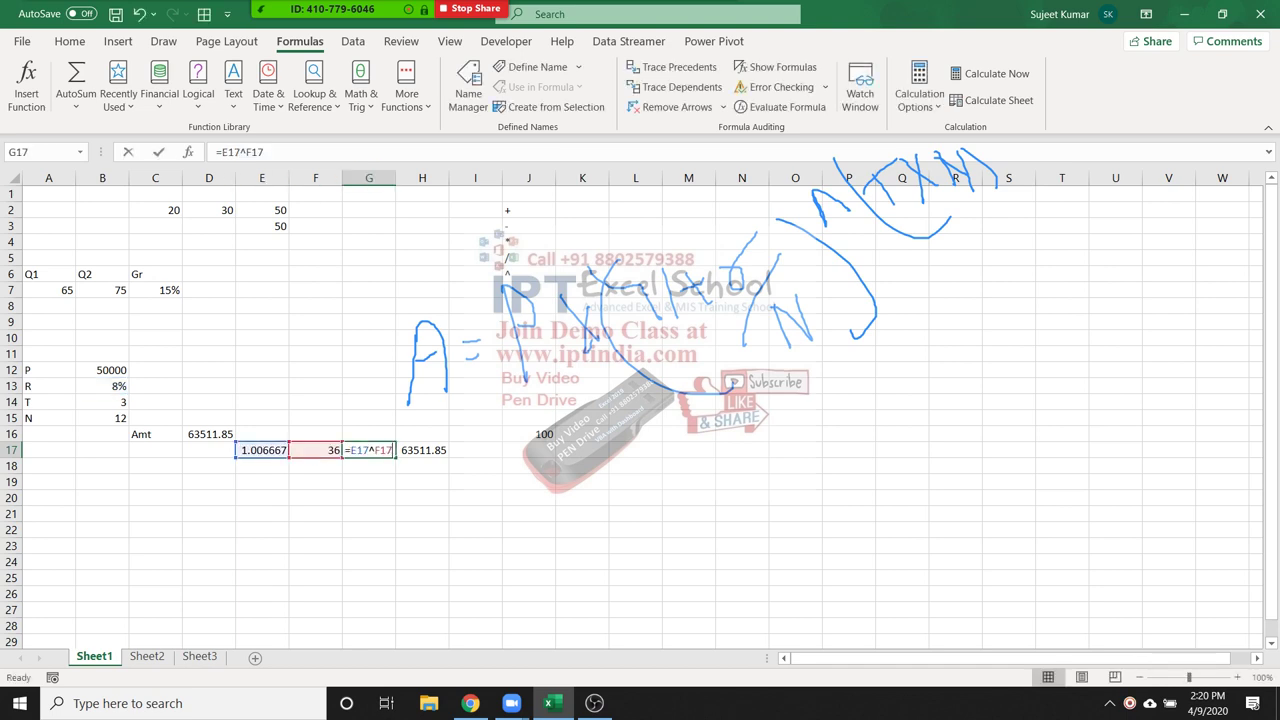
pyautogui.doubleClick(362, 450)
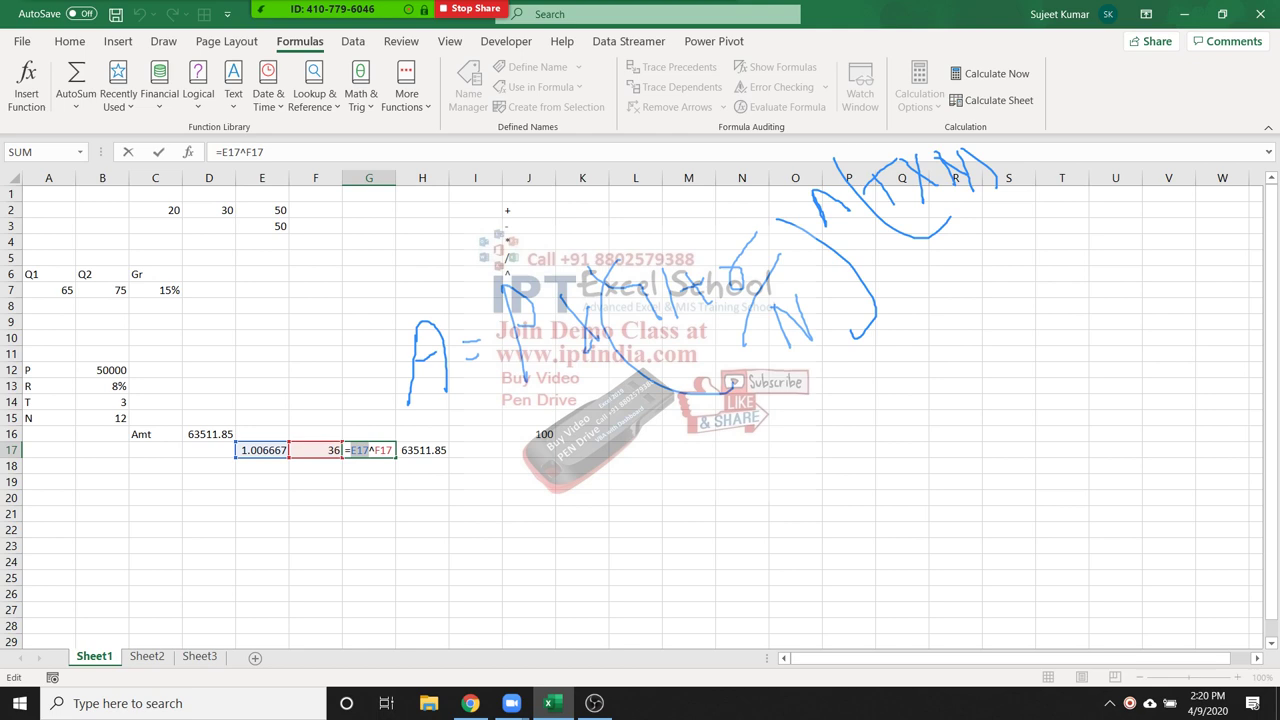
pyautogui.write('()')
pyautogui.press('Left')
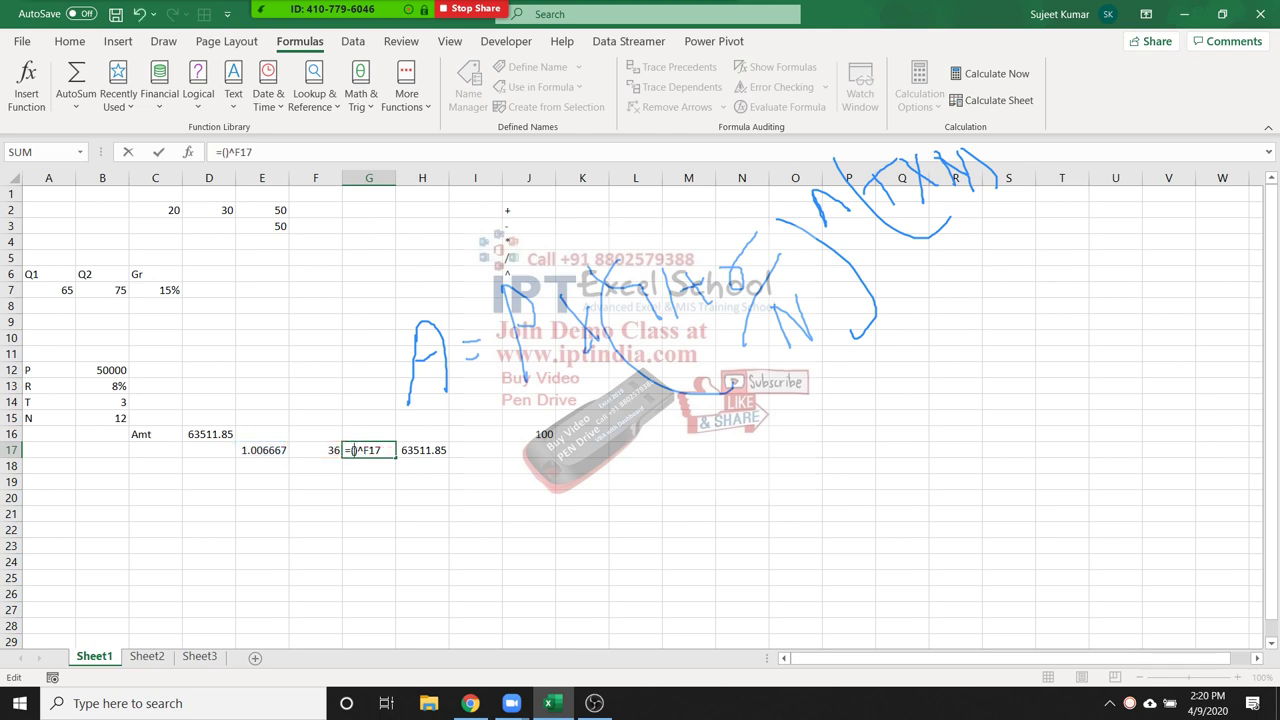
pyautogui.write('1+B13/12')
pyautogui.press('Return')
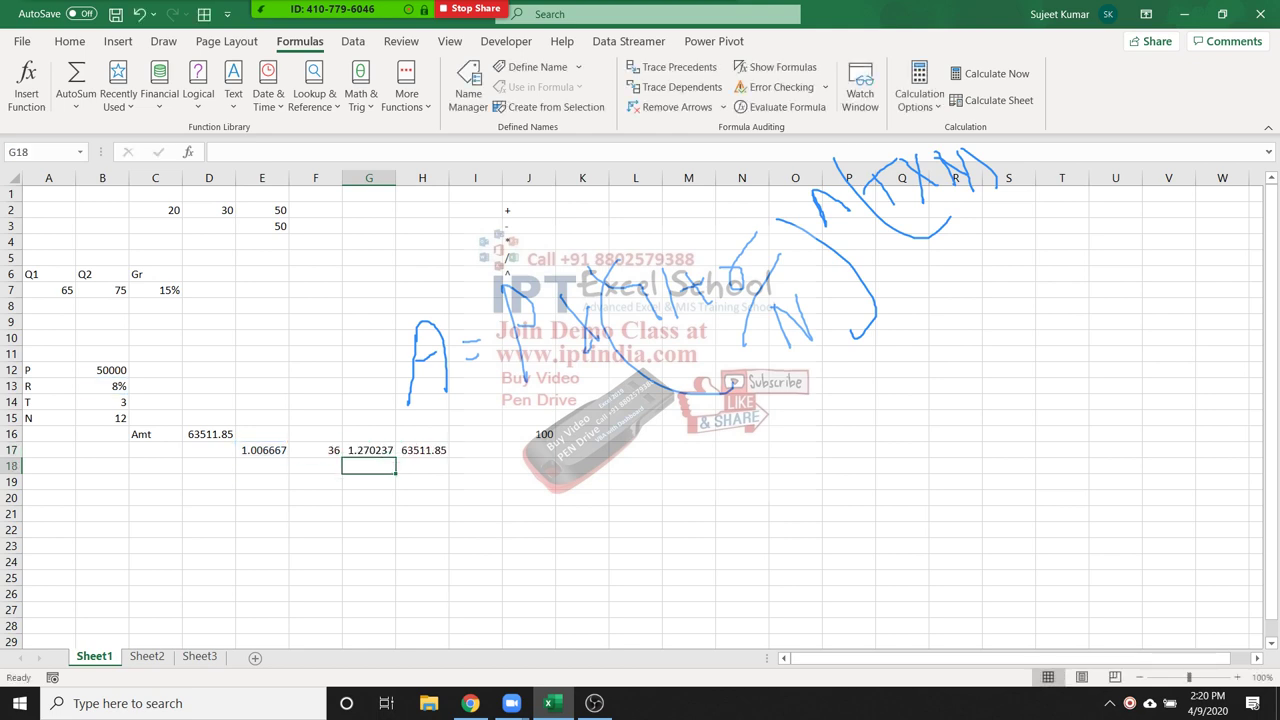
pyautogui.click(389, 450)
pyautogui.doubleClick(389, 450)
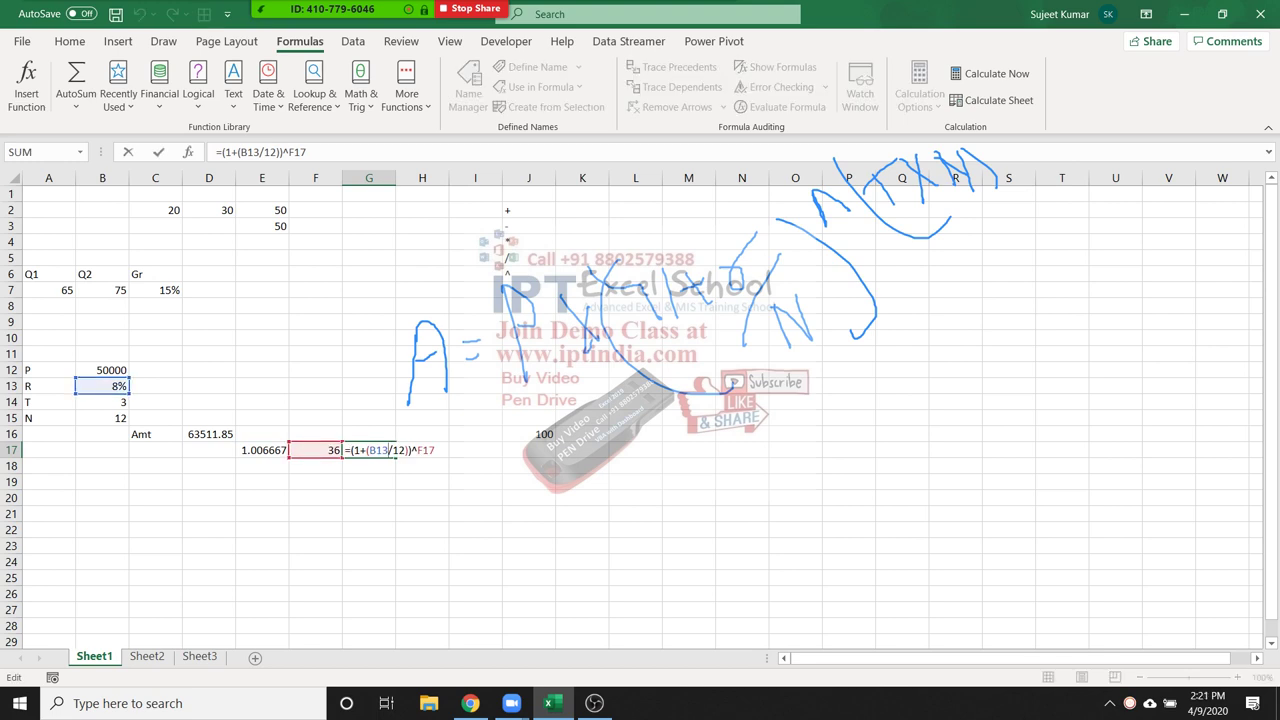
# Replace the F17 reference in G17's formula with (B14*12), giving =(1+(B13/12))^(B14*12)
pyautogui.doubleClick(425, 450)
pyautogui.hotkey('ctrl', 'Return')
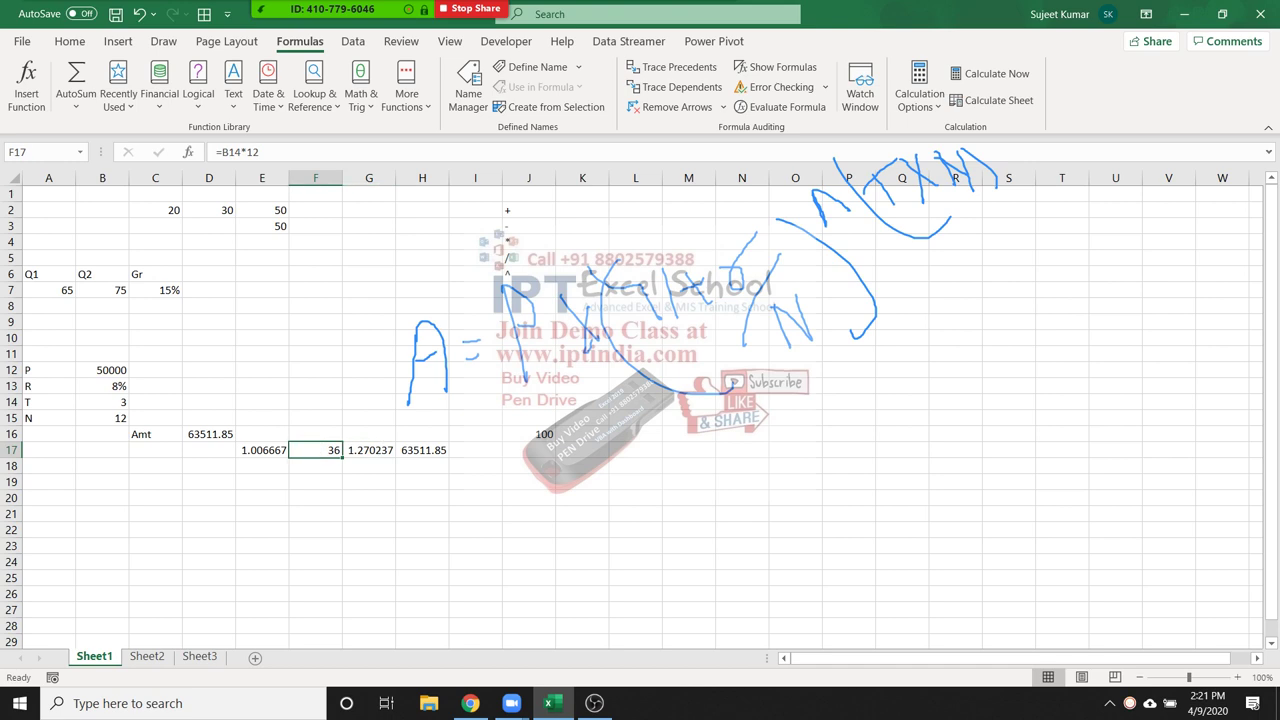
pyautogui.doubleClick(303, 450)
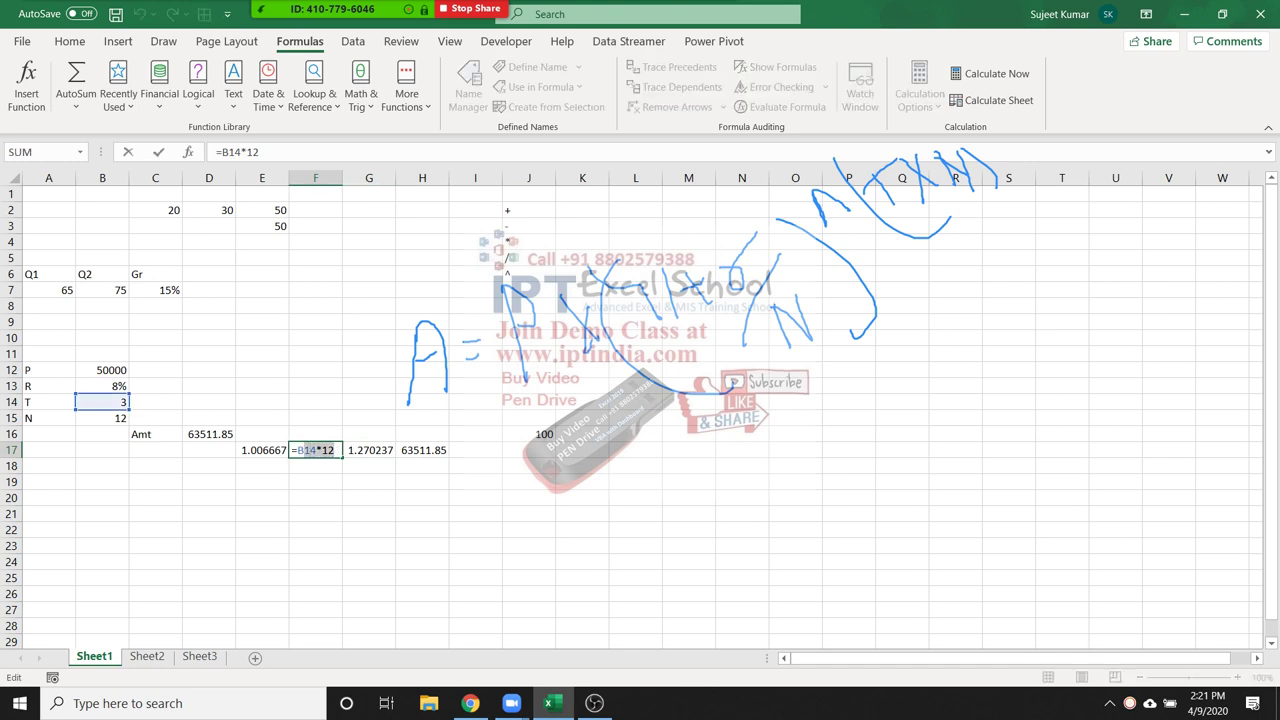
pyautogui.moveTo(297, 450); pyautogui.dragTo(334, 450)
pyautogui.press('Return')
pyautogui.doubleClick(384, 450)
pyautogui.doubleClick(426, 450)
pyautogui.write('(')
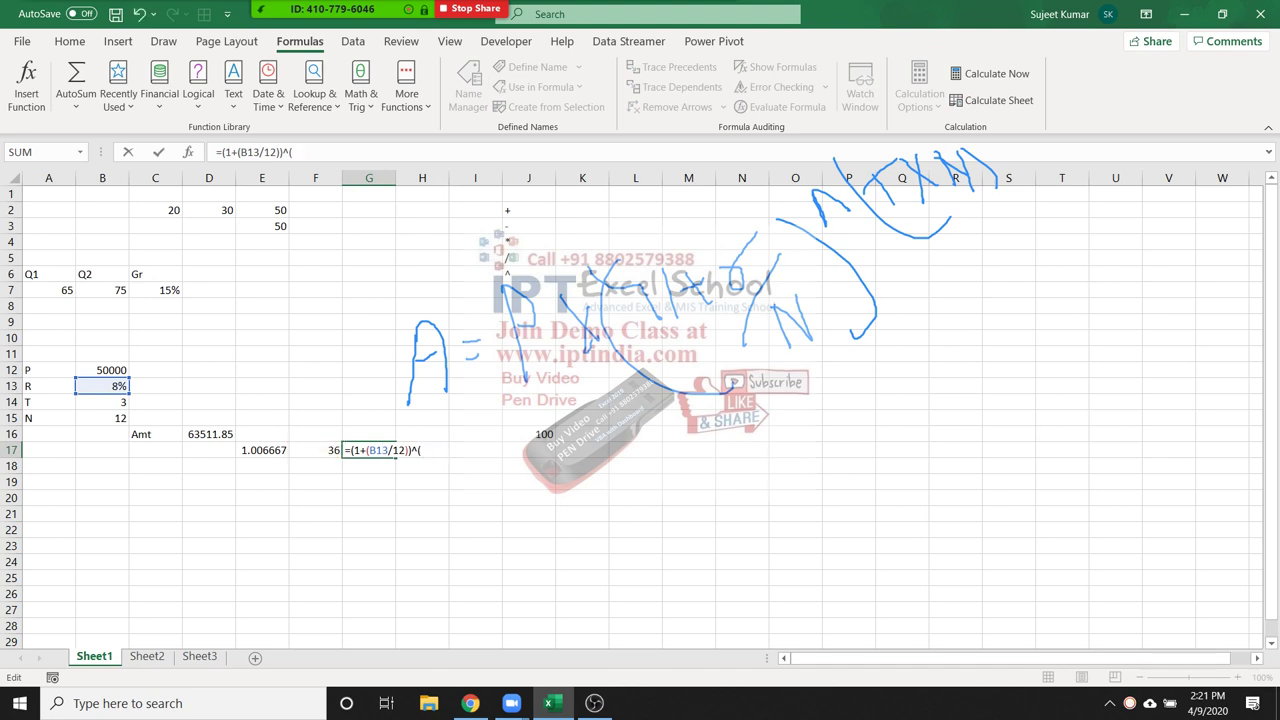
pyautogui.write('B14*12)')
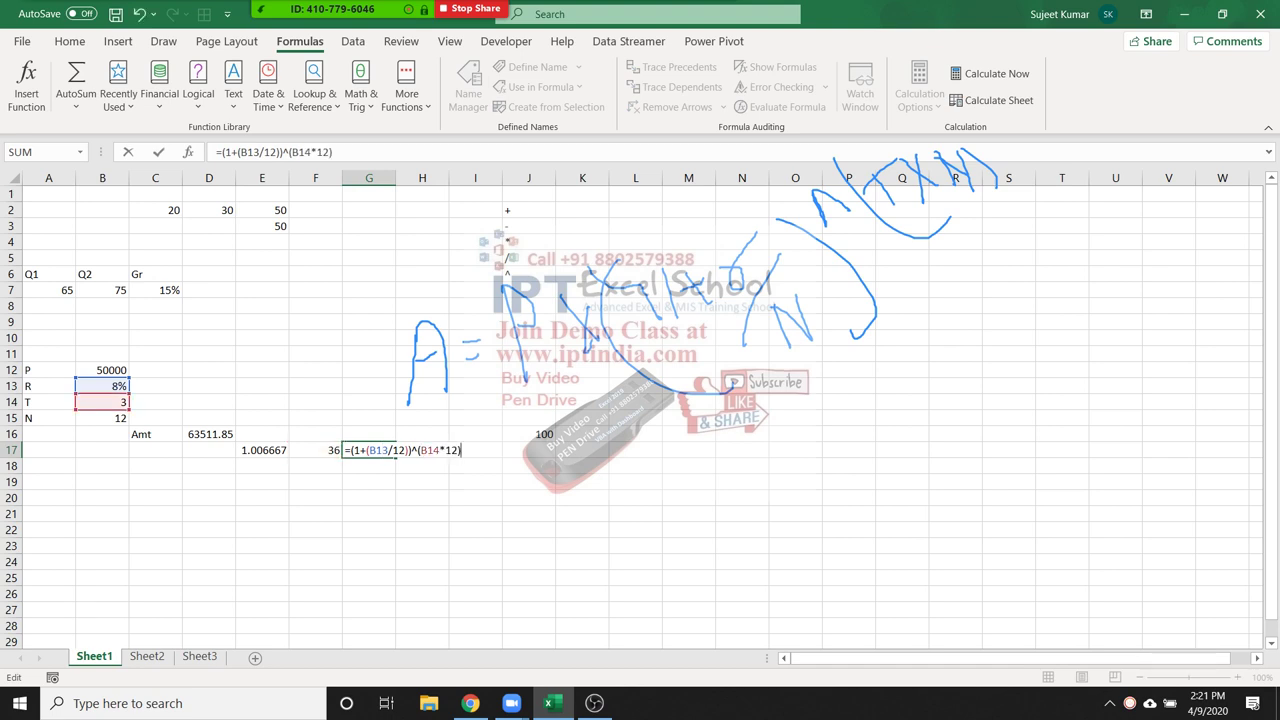
pyautogui.press('Return')
# Clear the unneeded E17 and F17 helper cells, then reopen G17's formula
pyautogui.click(369, 450)
pyautogui.press('Left')
pyautogui.hotkey('shift', 'Left')
pyautogui.press('Delete')
pyautogui.press('Right')
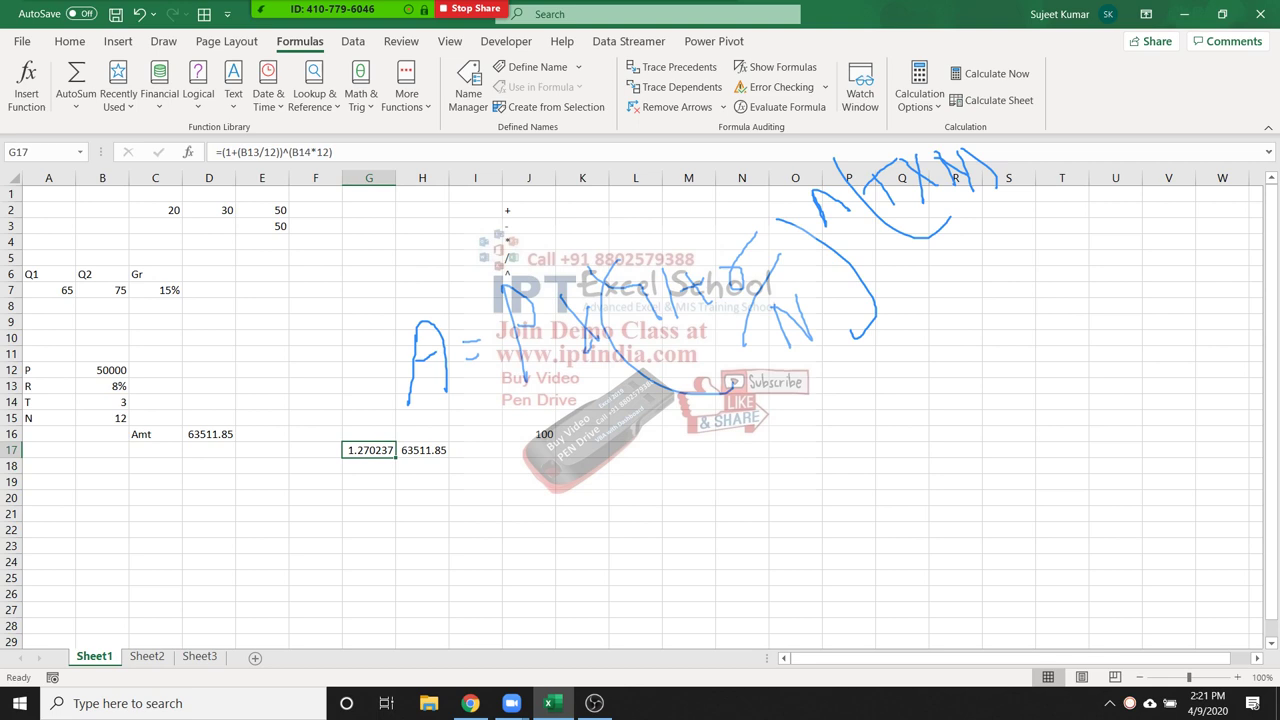
pyautogui.doubleClick(354, 450)
# Copy G17's expression (1+(B13/12))^(B14*12) from after its equals sign
pyautogui.moveTo(344, 450); pyautogui.dragTo(461, 450)
pyautogui.press('Escape')
pyautogui.press('Right')
pyautogui.hotkey('ctrl', 'c')
pyautogui.press('F2')
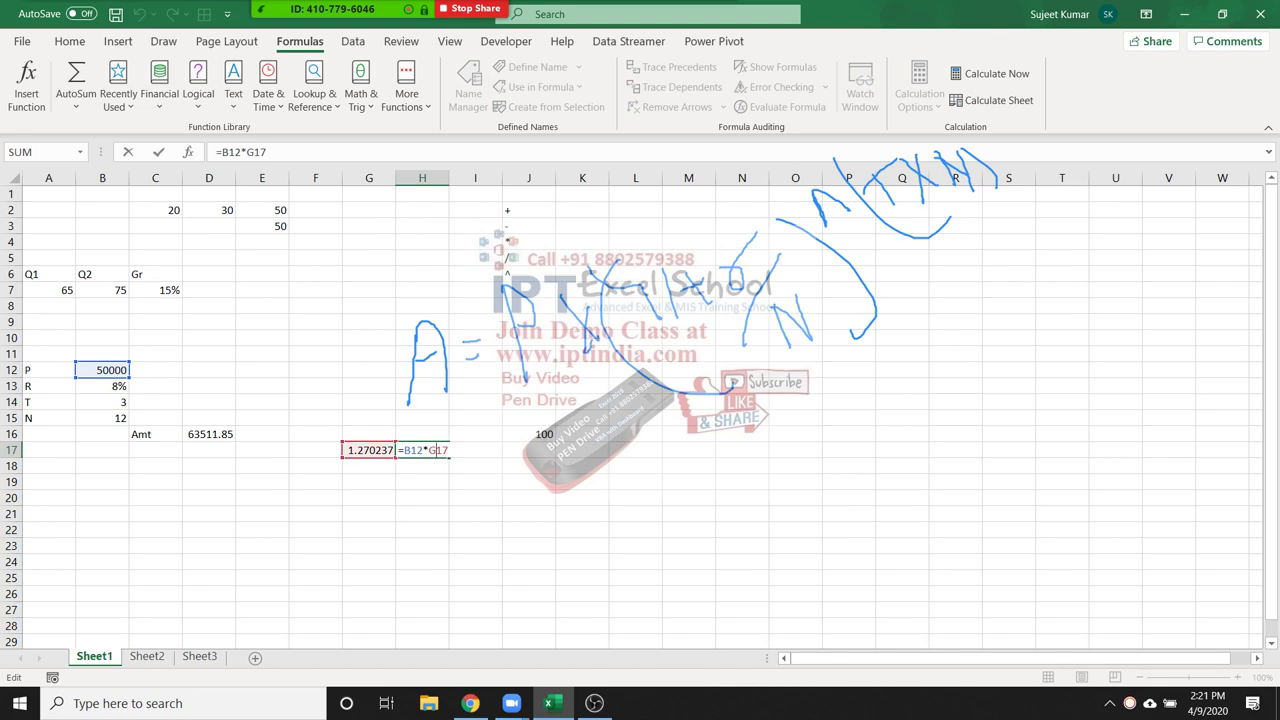
pyautogui.press('Escape')
pyautogui.doubleClick(370, 450)
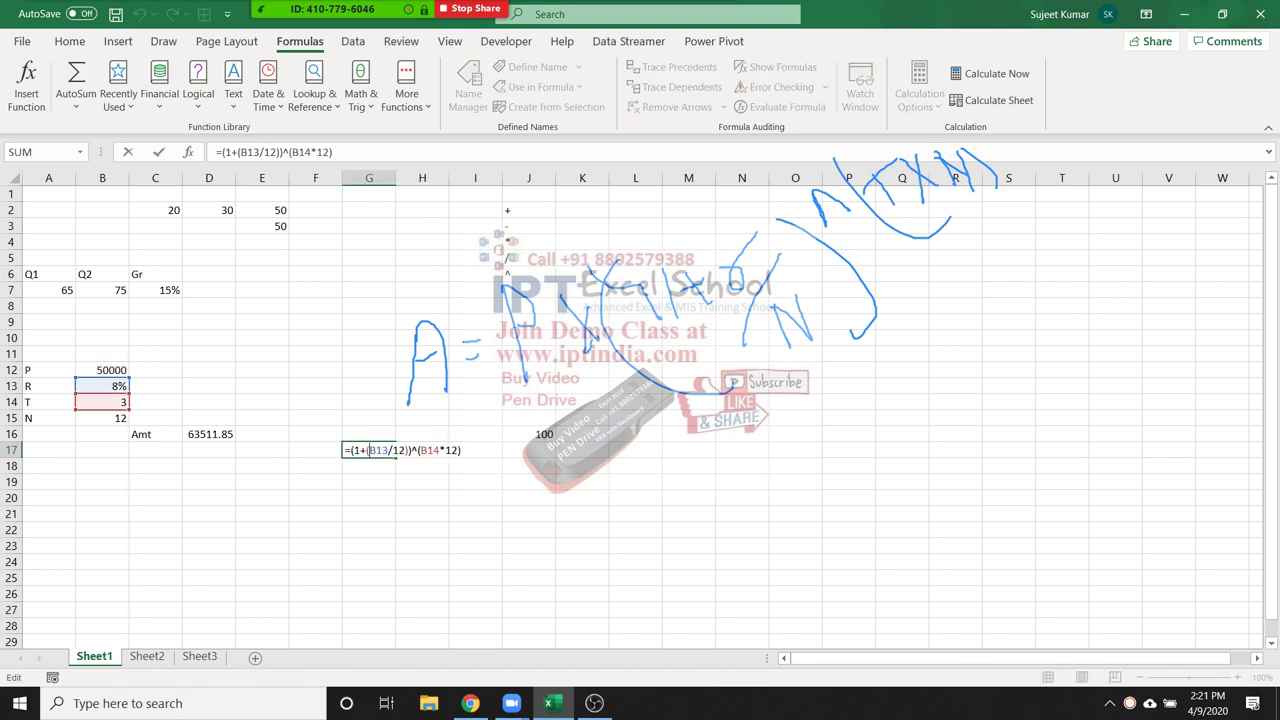
pyautogui.moveTo(350, 450); pyautogui.dragTo(462, 450)
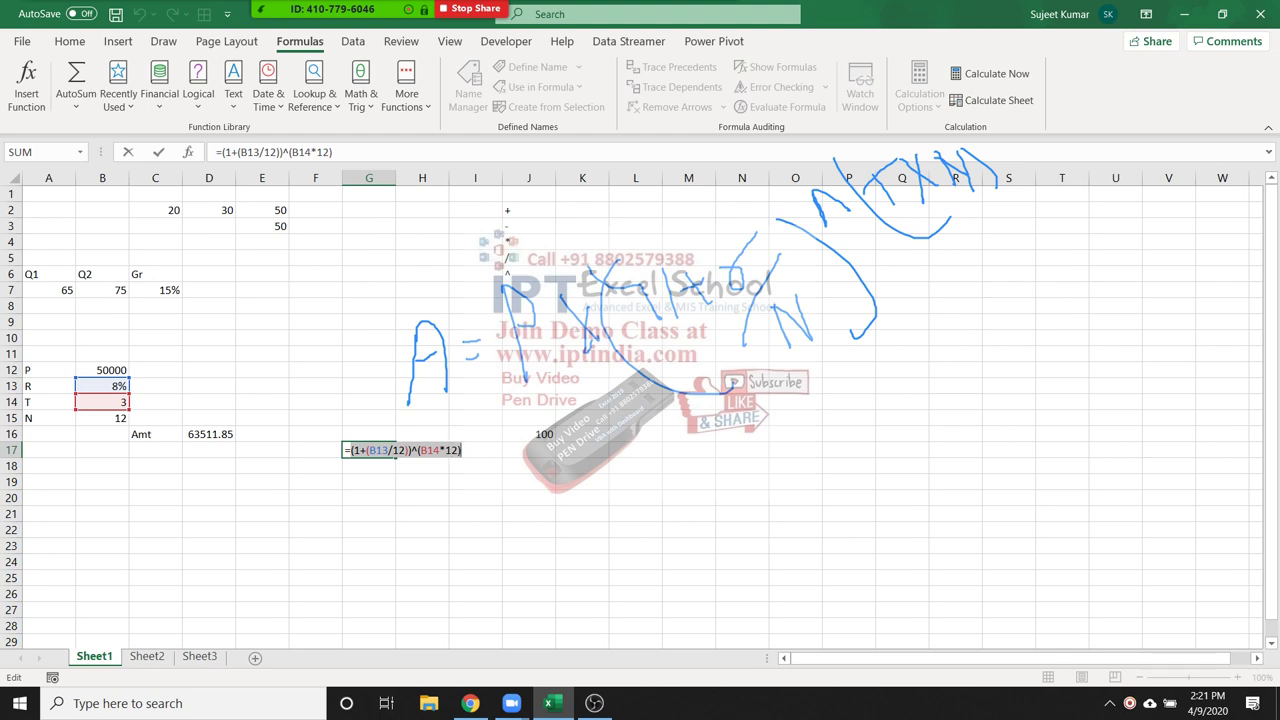
pyautogui.hotkey('ctrl', 'Return')
# Rewrite H17 as =B12*(1+(B13/12))^(B14*12), fixing the extra parenthesis so it gives 63511.85
pyautogui.click(422, 450)
pyautogui.write('=B12*G17')
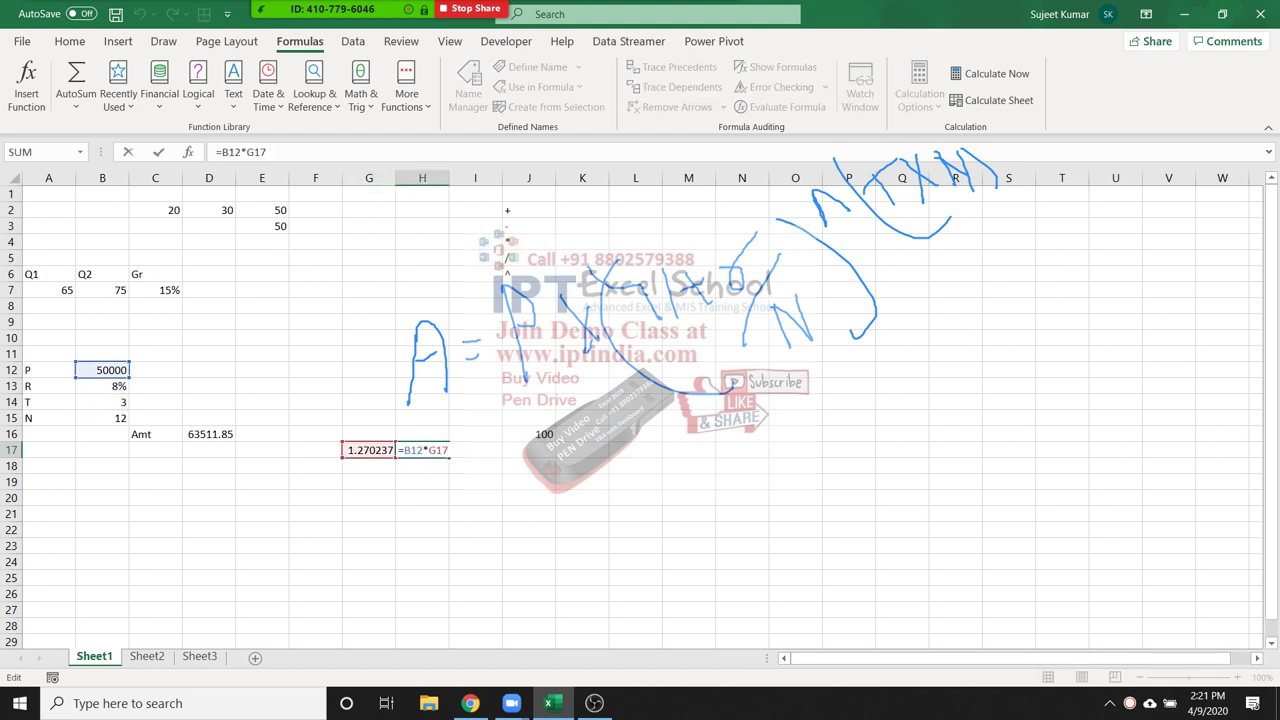
pyautogui.press('BackSpace')
pyautogui.press('BackSpace')
pyautogui.press('BackSpace')
pyautogui.write('(')
pyautogui.hotkey('ctrl', 'v')
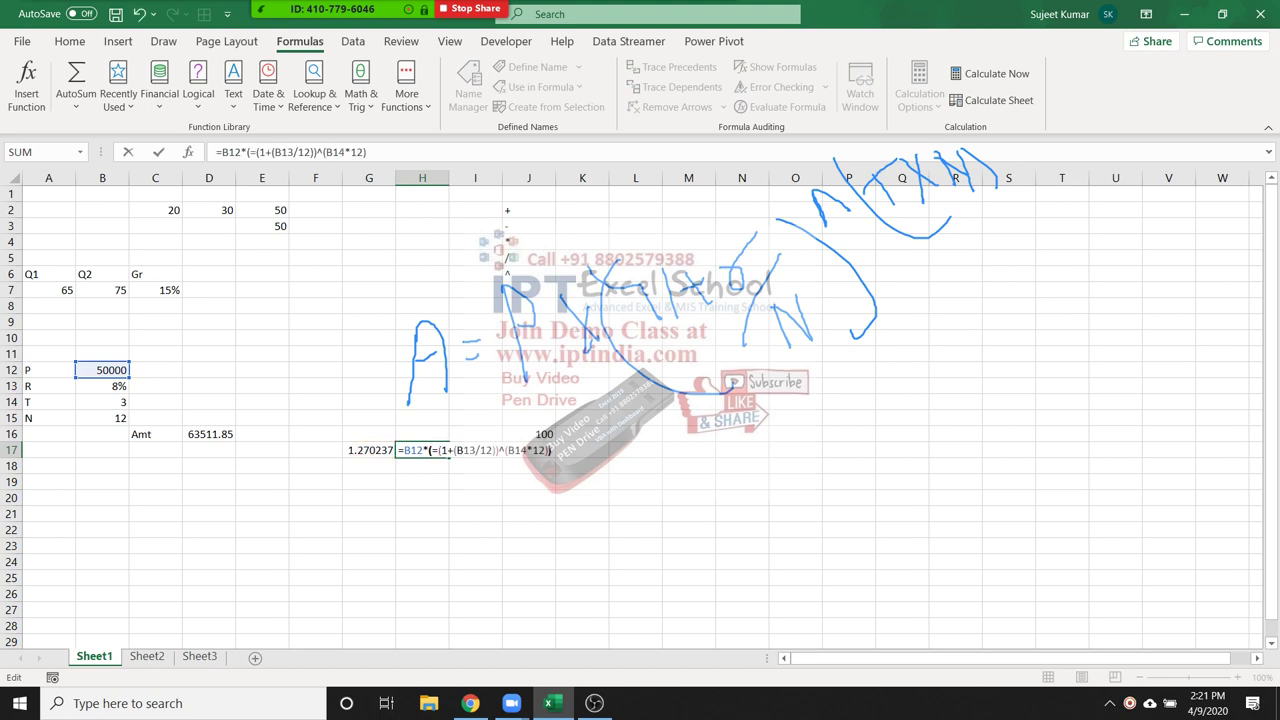
pyautogui.press('Return')
pyautogui.press('Return')
pyautogui.press('BackSpace')
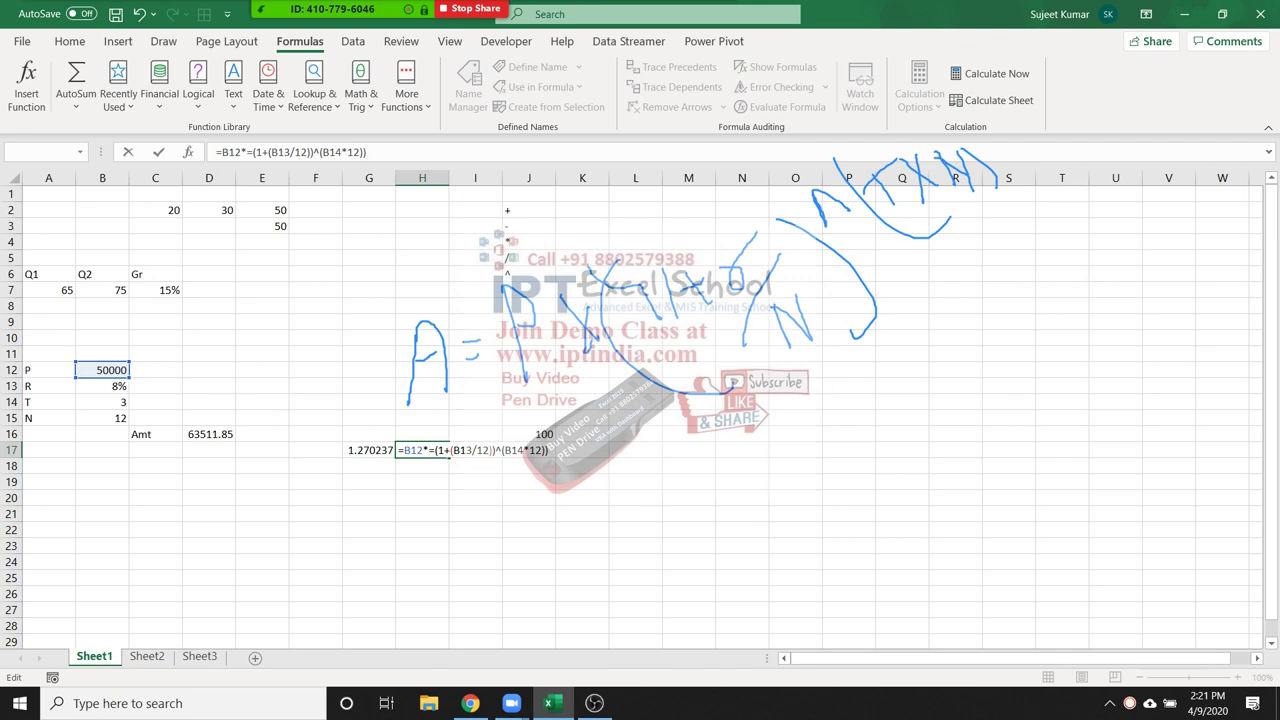
pyautogui.press('Delete')
pyautogui.press('Return')
# Clear the 1.270237 helper value from G17 and take H17's combined formula to move
pyautogui.click(369, 450)
pyautogui.press('Delete')
pyautogui.click(422, 450)
pyautogui.hotkey('ctrl', 'c')
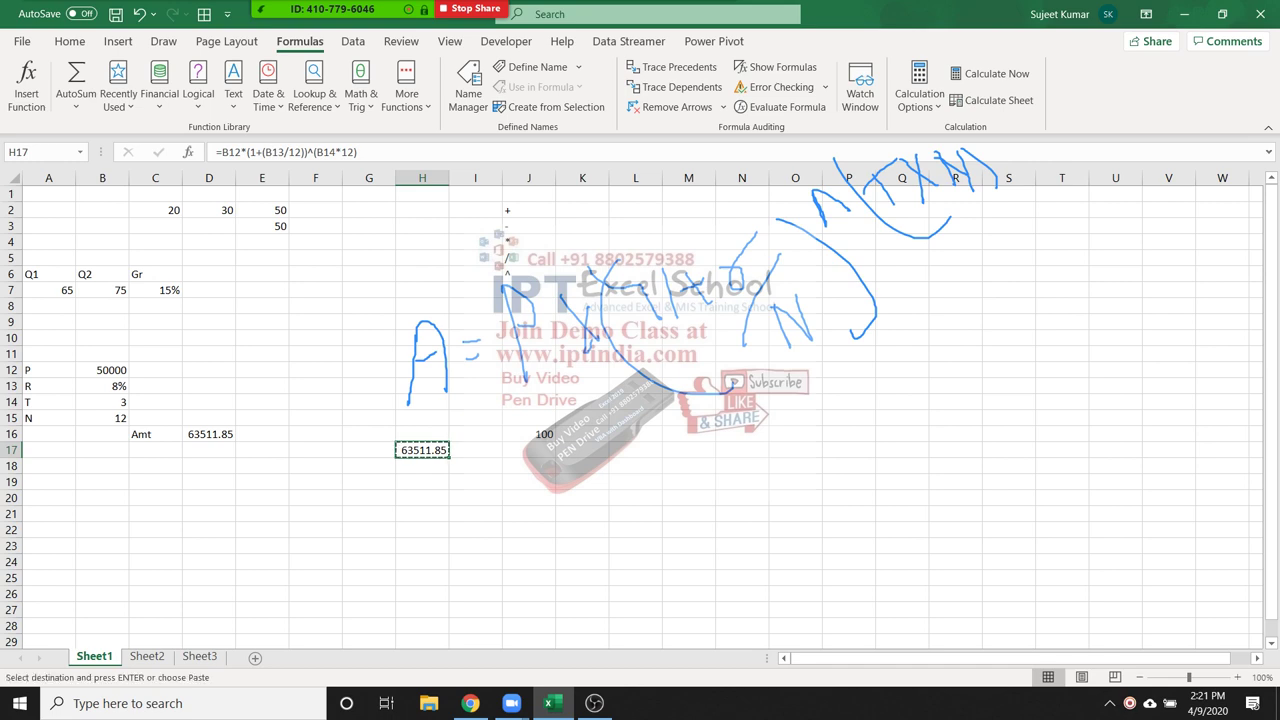
# Paste the combined formula into D17, showing 63511.85 under the Amt value, and verify its references
pyautogui.click(69, 41)
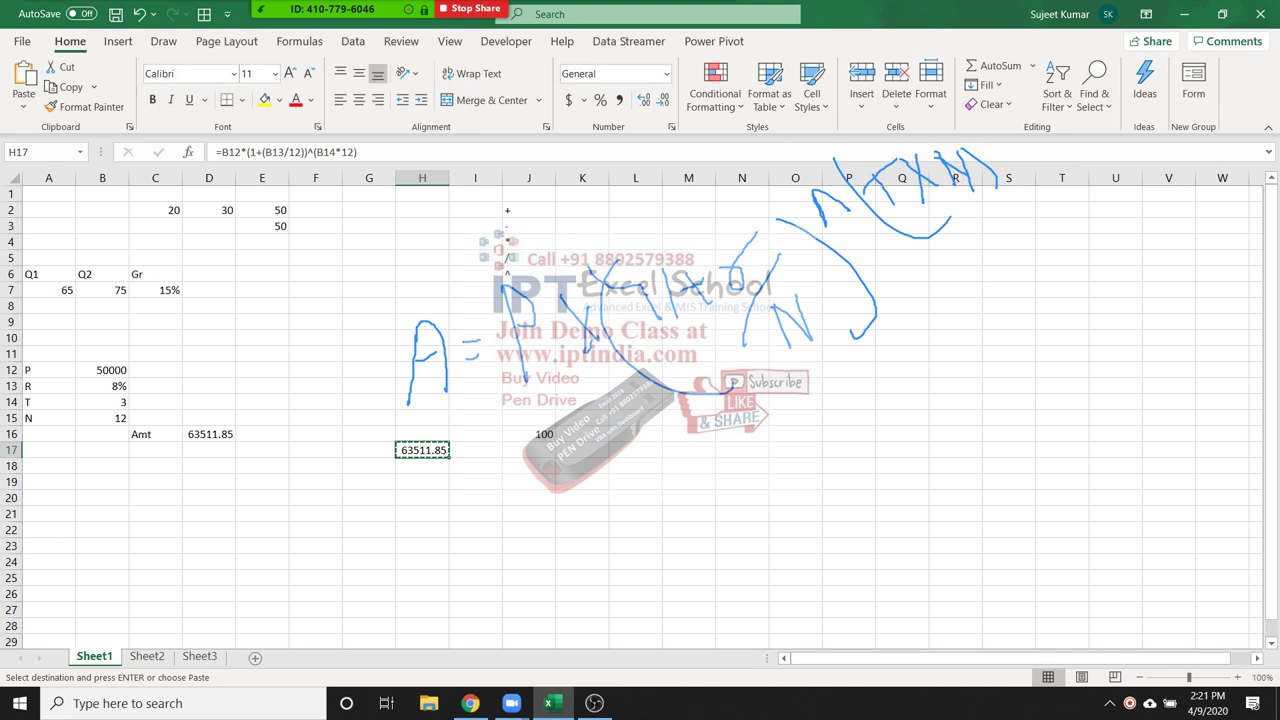
pyautogui.click(209, 450)
pyautogui.press('Return')
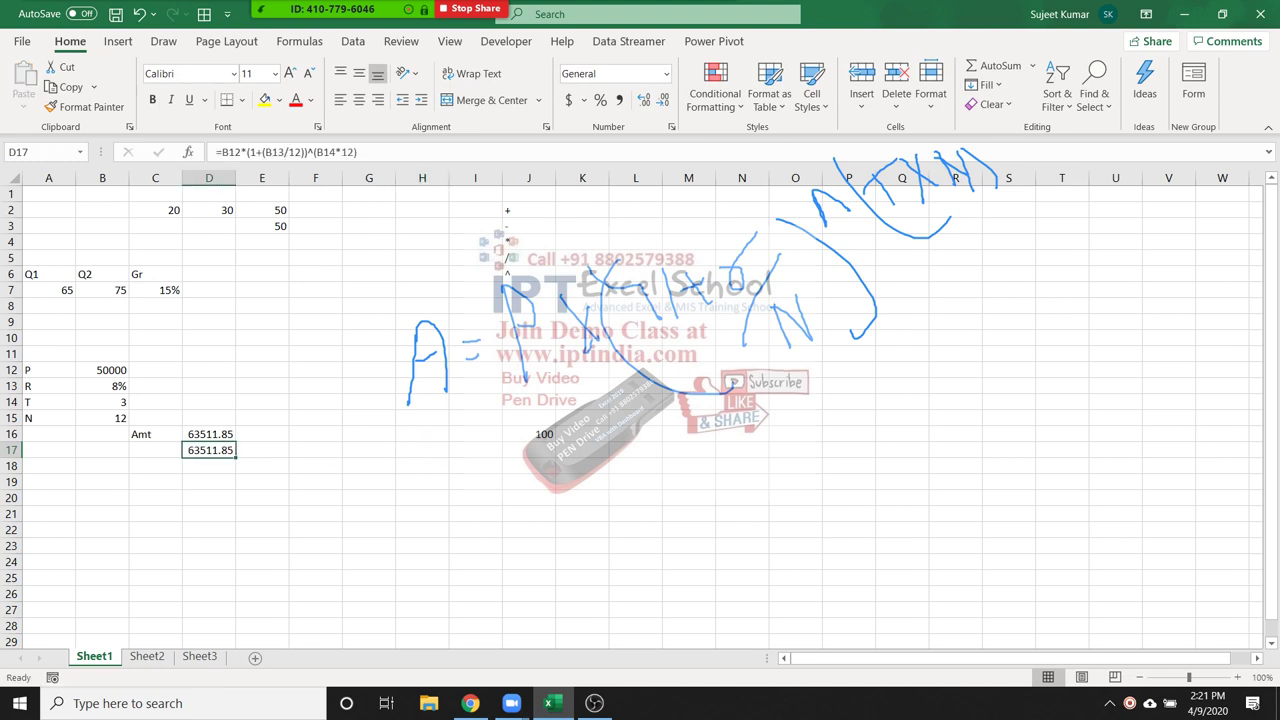
pyautogui.doubleClick(218, 450)
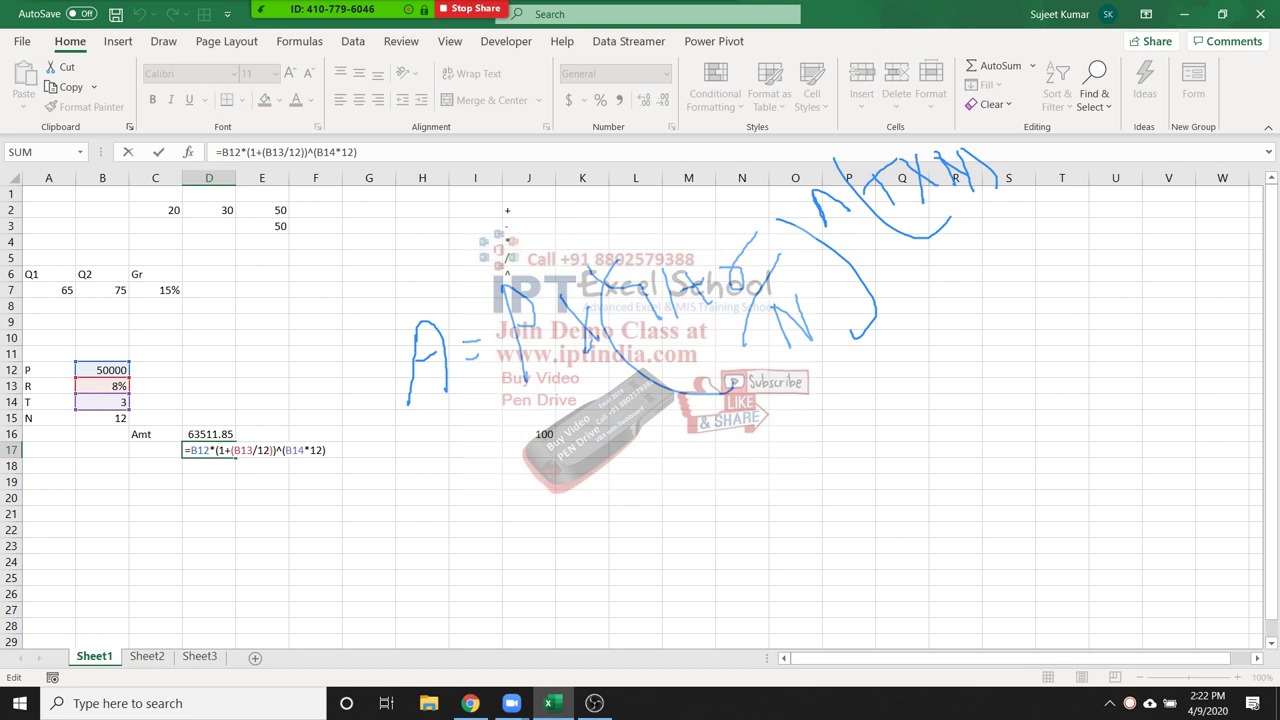
pyautogui.press('Escape')
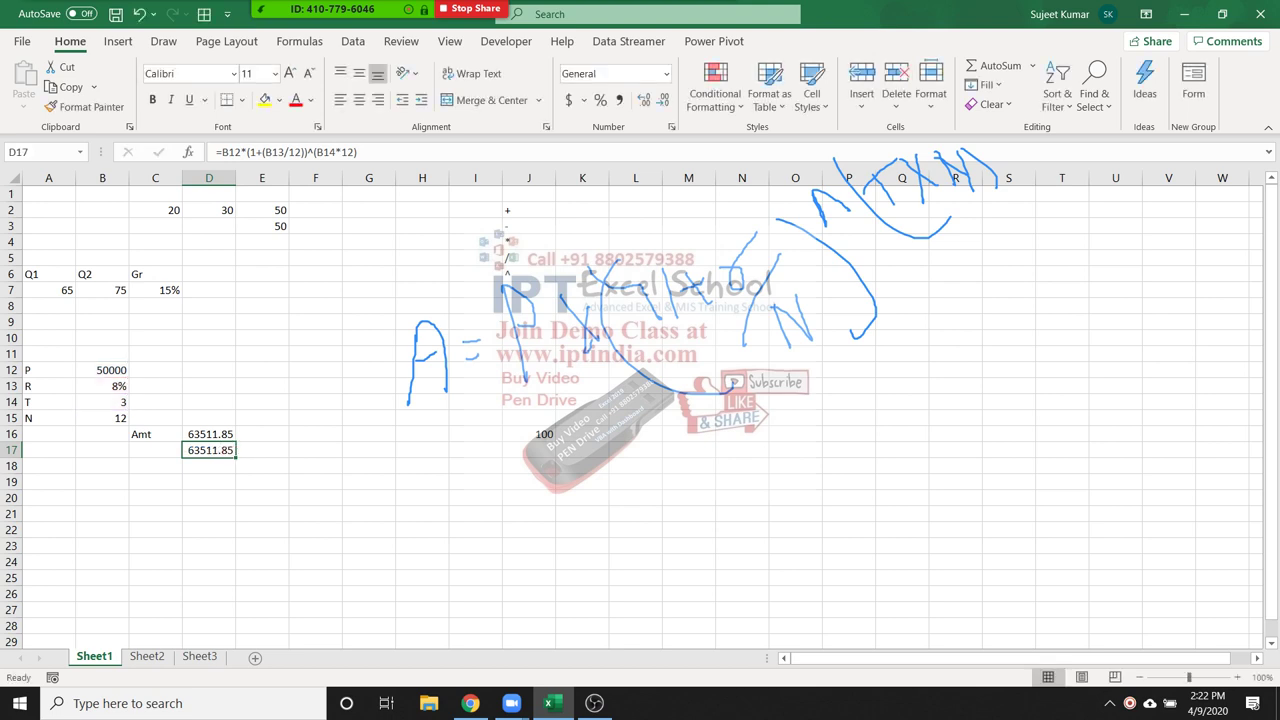
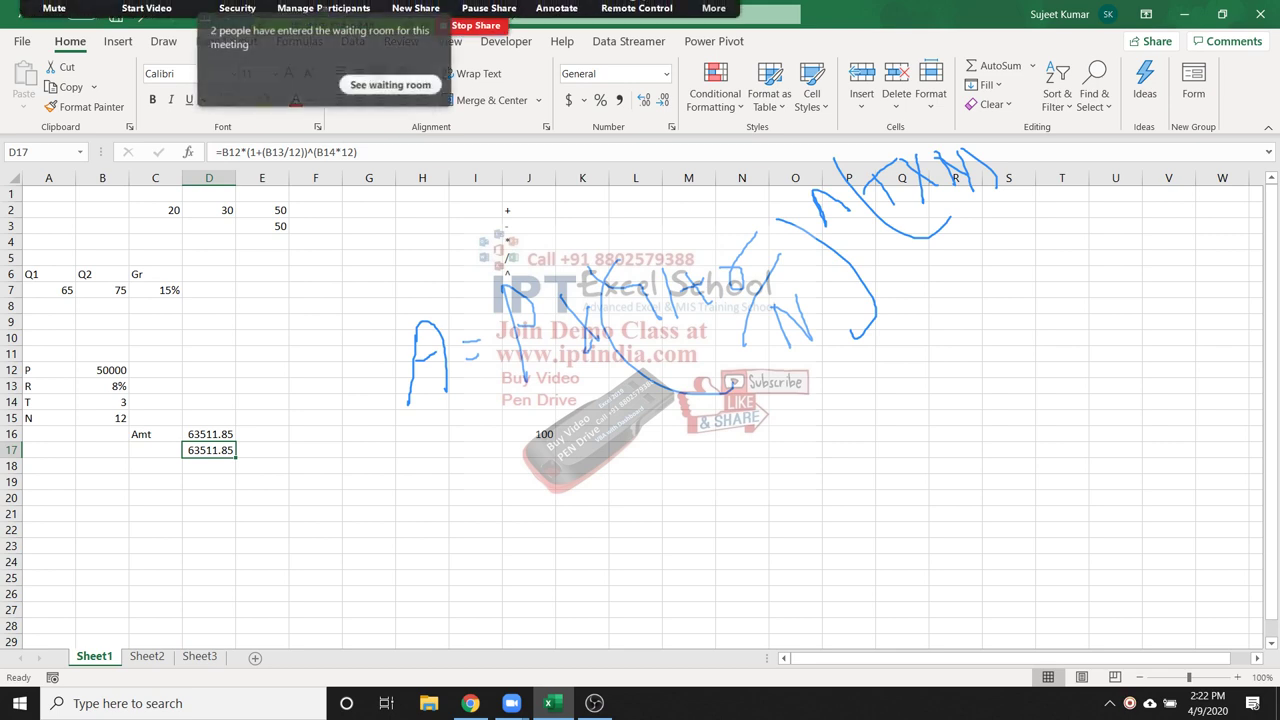
# Open and then close the meeting participants list
pyautogui.click(98, 19)
pyautogui.click(195, 19)
pyautogui.click(323, 22)
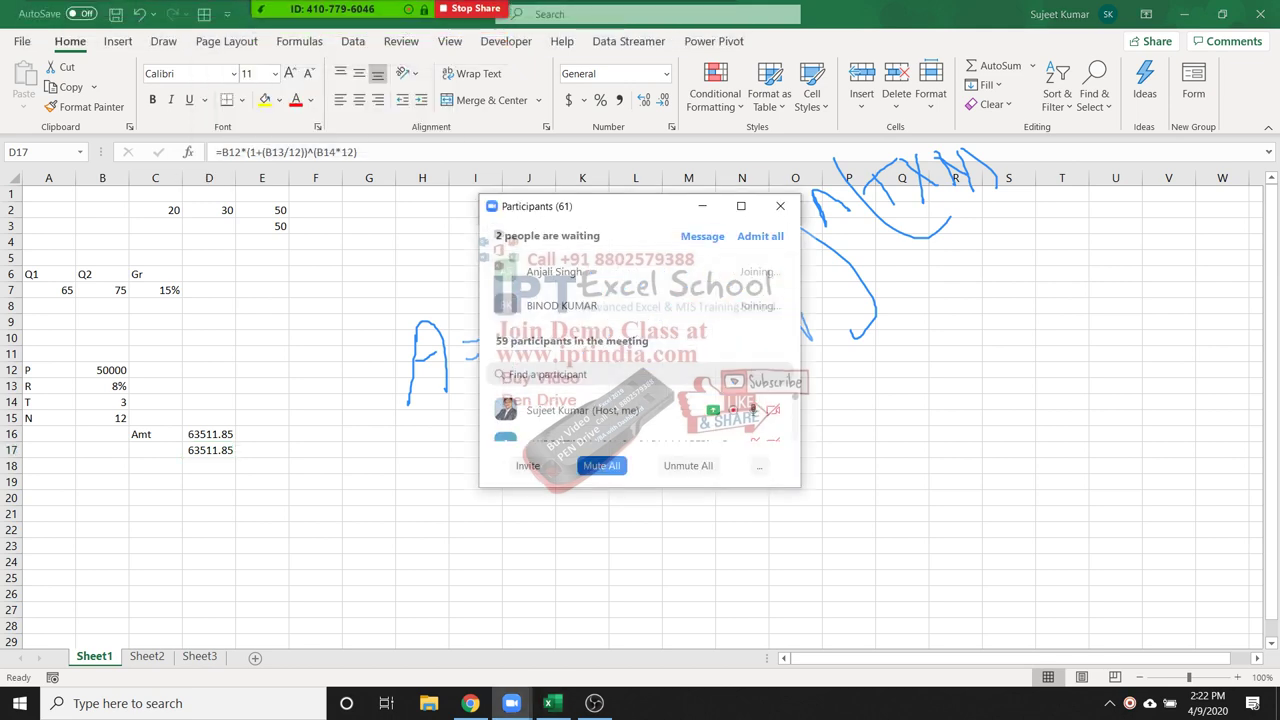
pyautogui.click(780, 205)
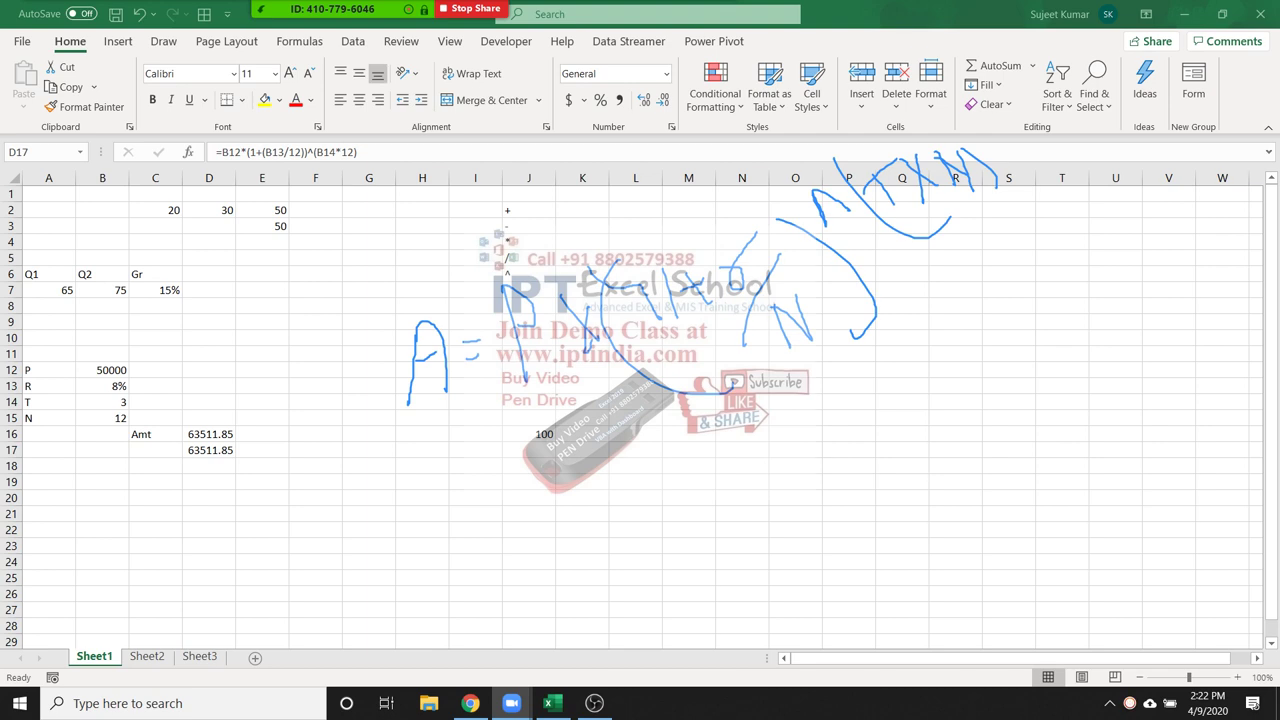
# Inspect the compound-interest formula in D16, which totals 63511.85
pyautogui.click(199, 434)
pyautogui.doubleClick(199, 434)
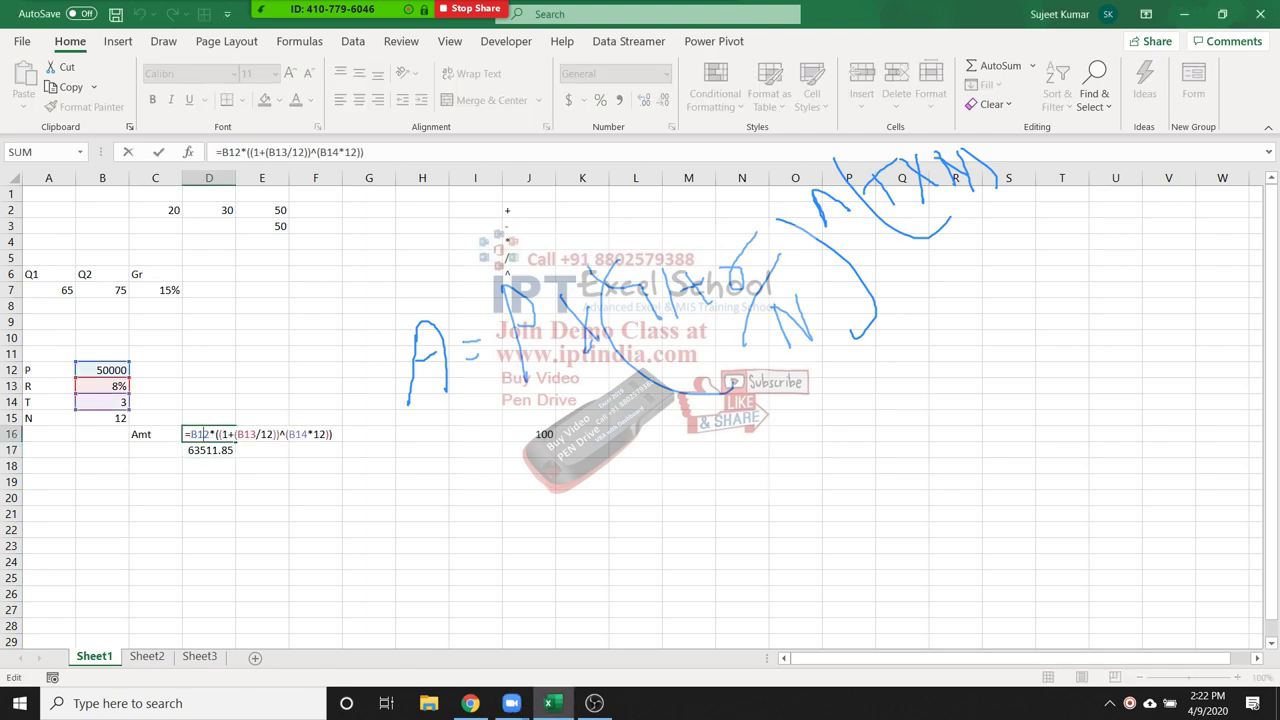
pyautogui.press('Return')
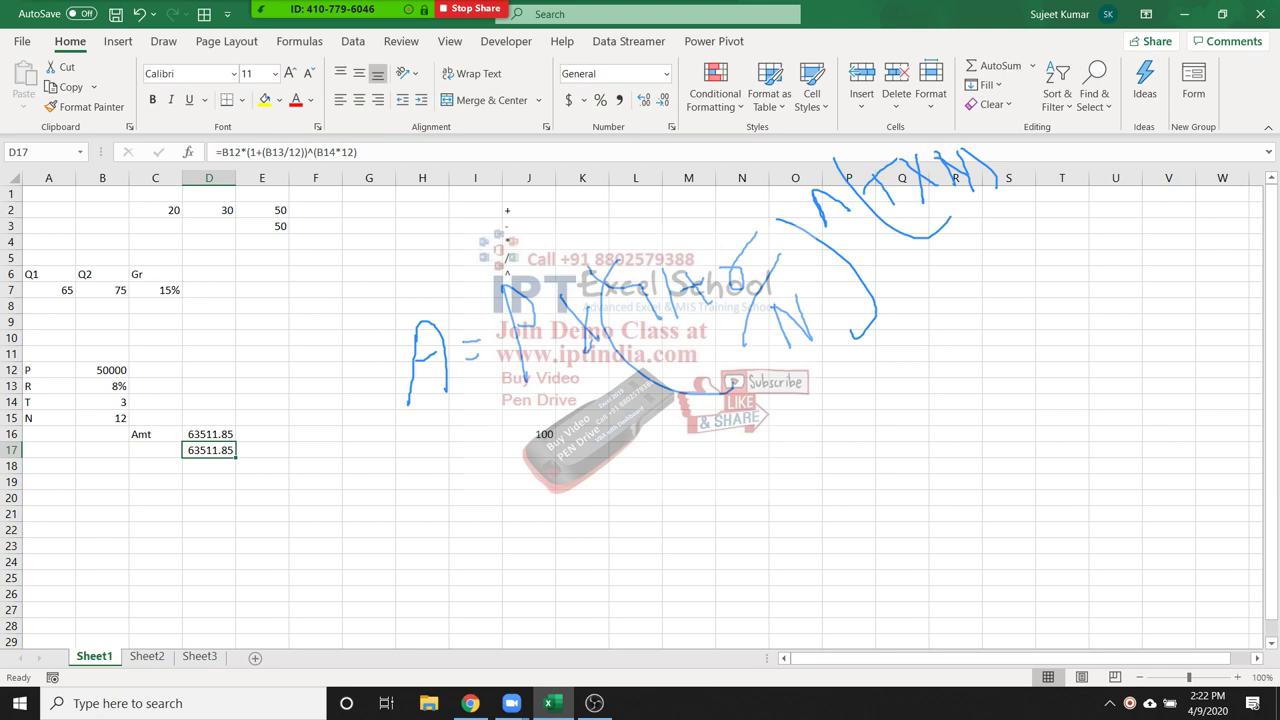
# Rename Sheet1 to '1' and switch to the empty Sheet2
pyautogui.doubleClick(94, 656)
pyautogui.write('1')
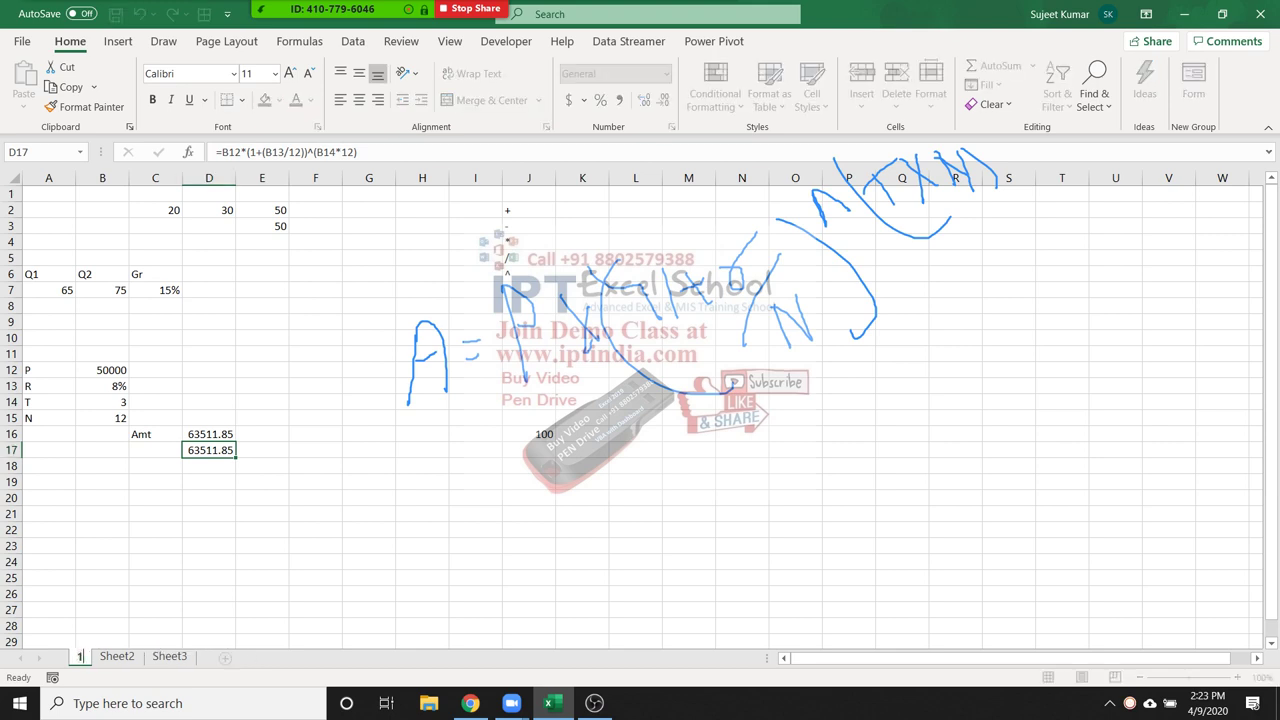
pyautogui.press('Return')
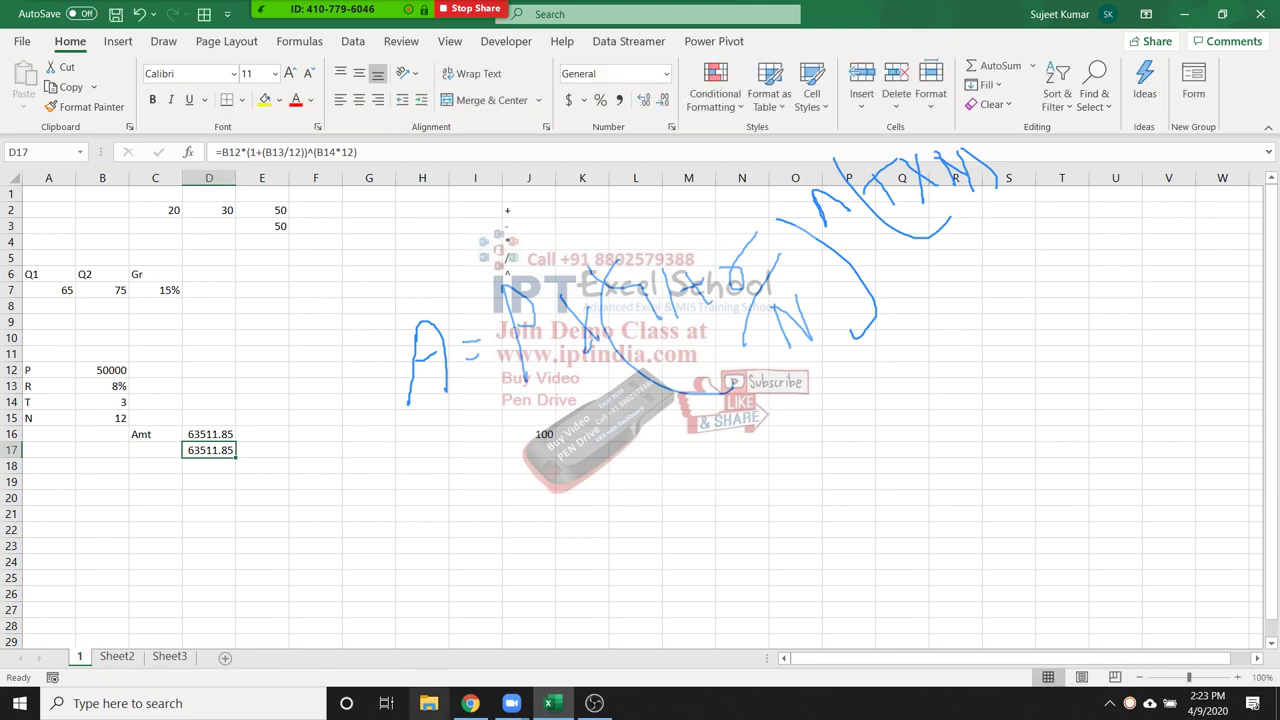
pyautogui.hotkey('ctrl', 'pagedown')
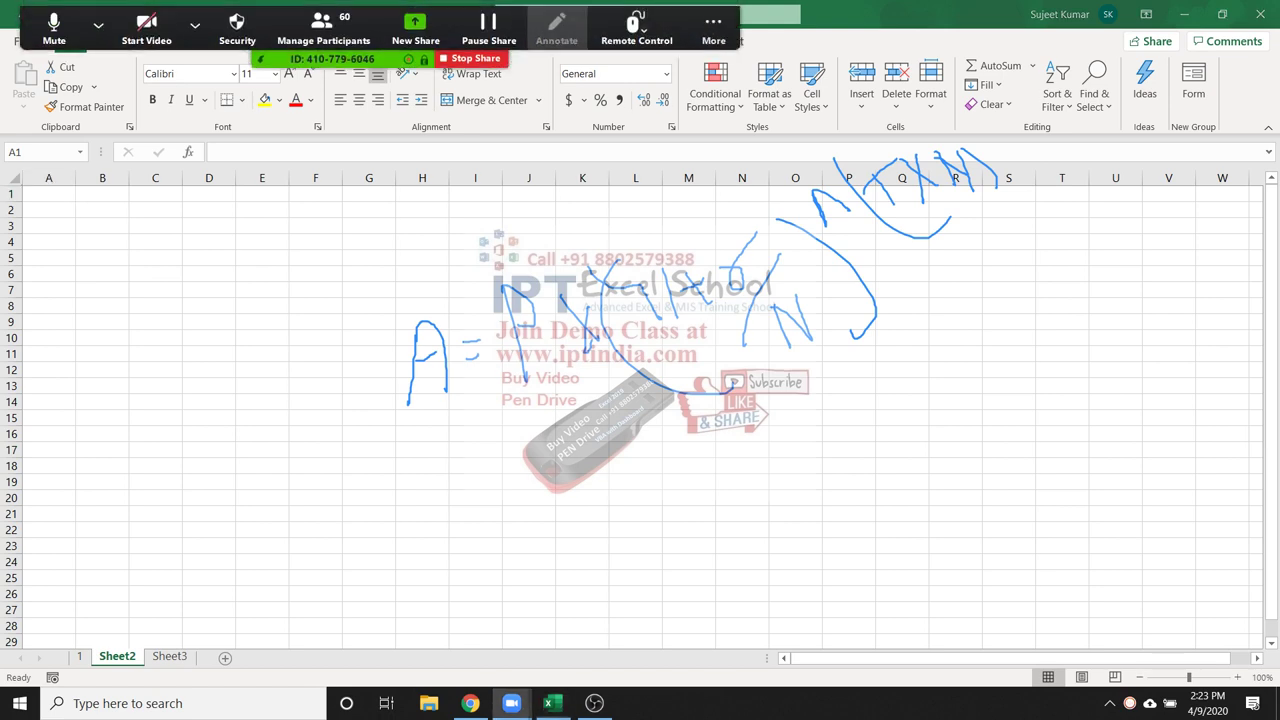
# Clear all pen drawings with the Zoom annotation tools' Clear All Drawings option
pyautogui.click(713, 28)
pyautogui.click(556, 28)
pyautogui.click(556, 28)
pyautogui.click(713, 28)
pyautogui.click(713, 28)
pyautogui.click(842, 95)
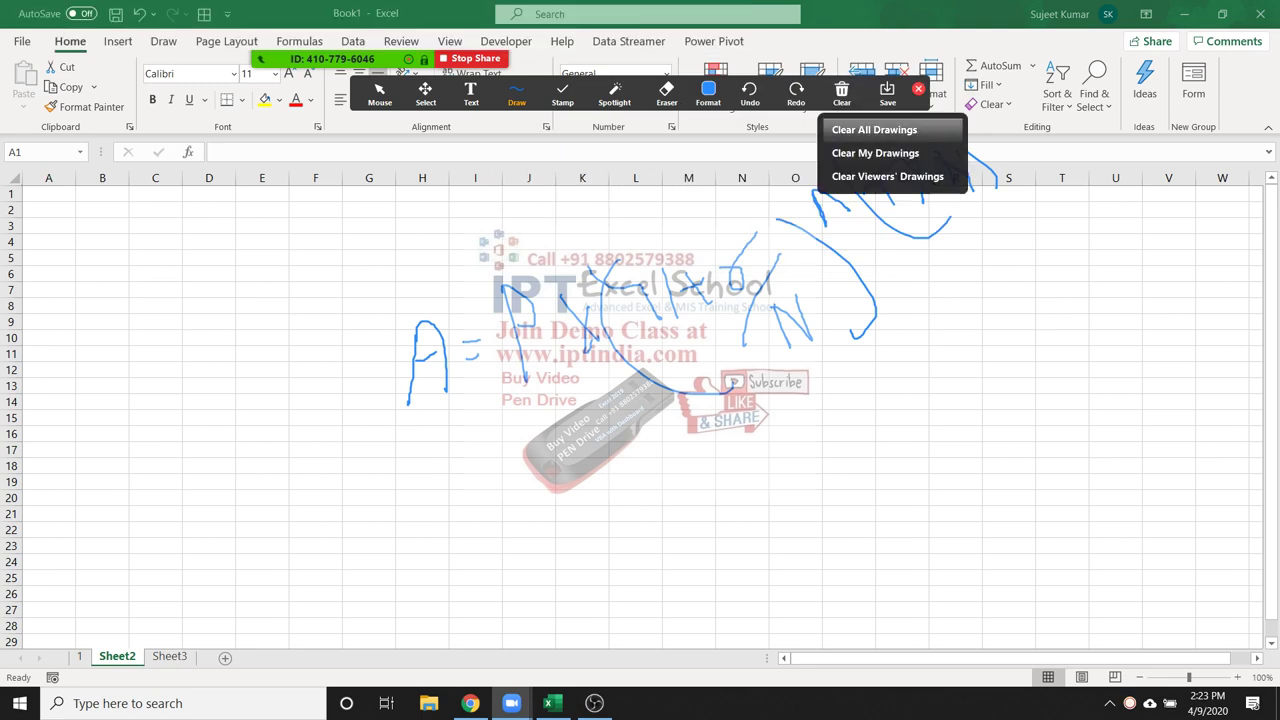
pyautogui.click(874, 129)
pyautogui.click(918, 89)
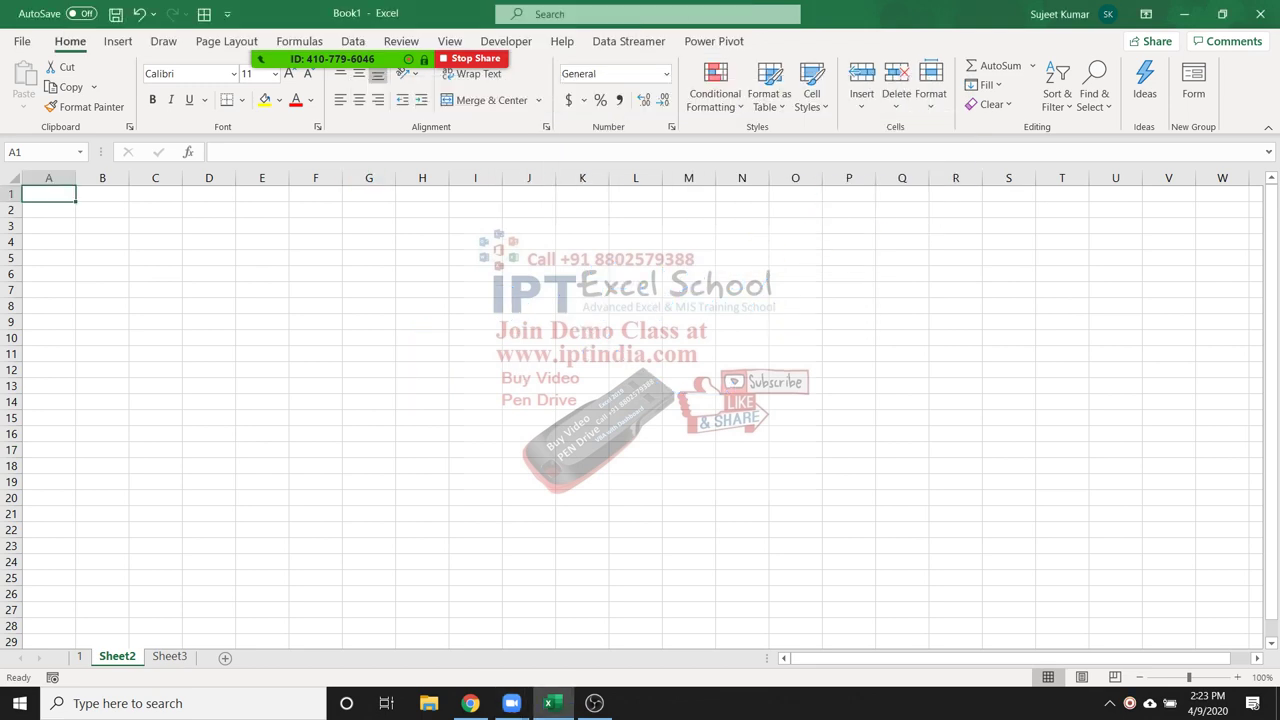
# Enter 52, 36, 63, 25 and 63 into A1:A5
pyautogui.write('52')
pyautogui.press('Return')
pyautogui.write('36')
pyautogui.press('Return')
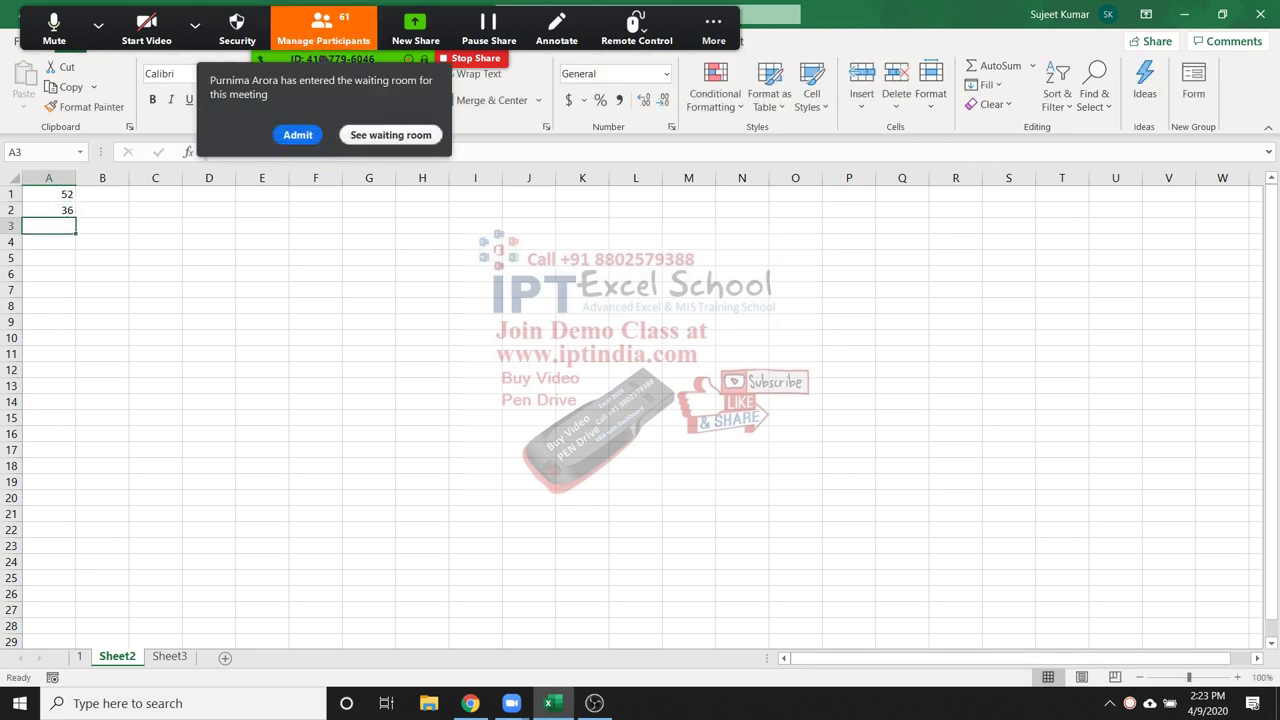
pyautogui.click(297, 134)
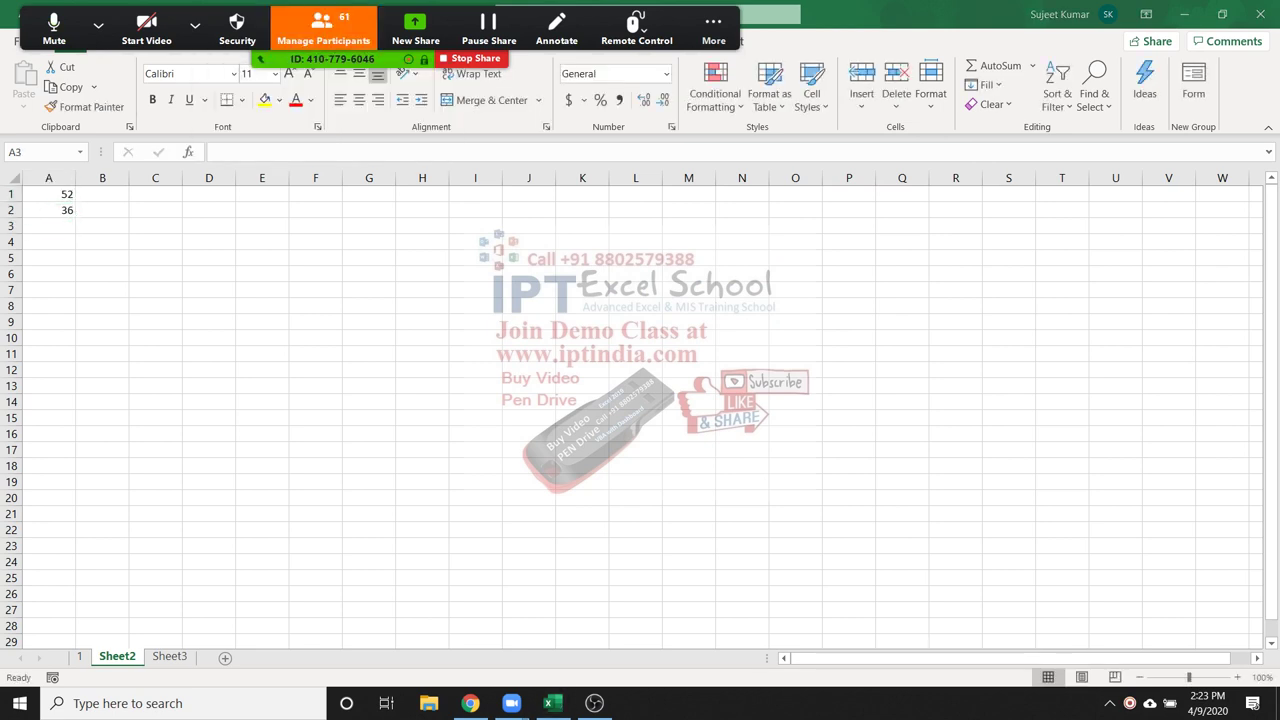
pyautogui.click(48, 226)
pyautogui.write('63')
pyautogui.press('Return')
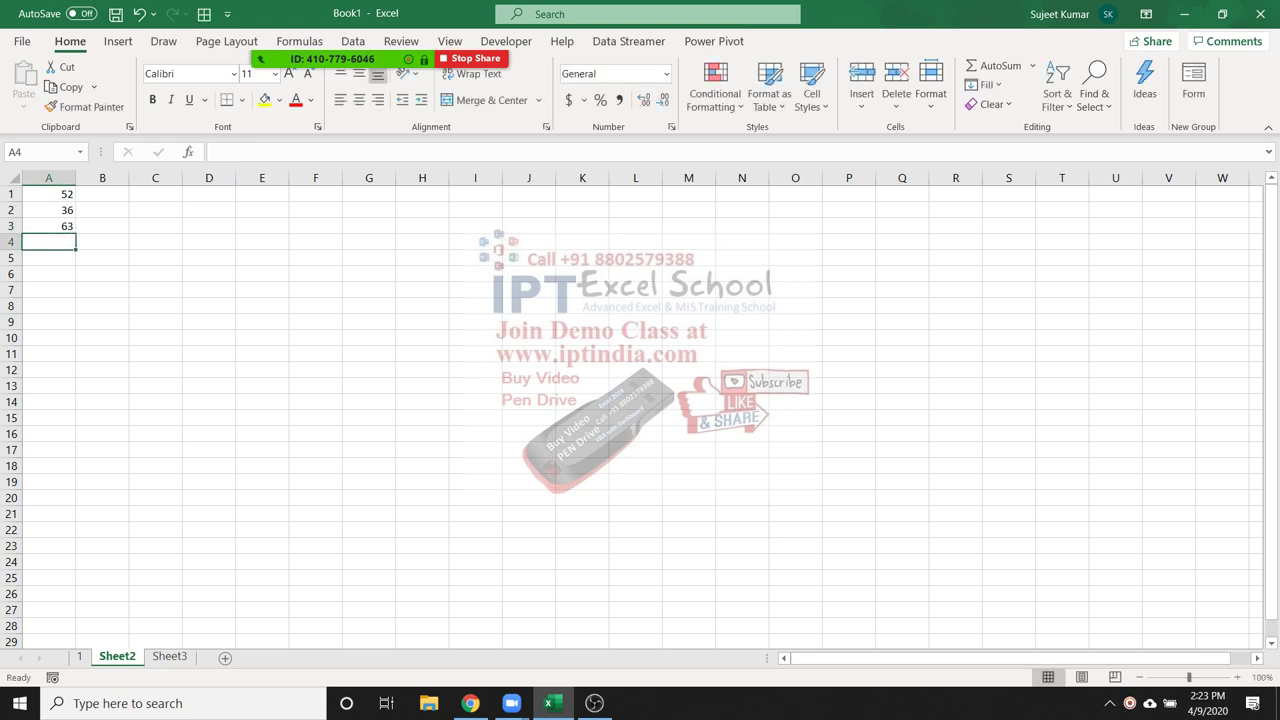
pyautogui.write('25')
pyautogui.press('Return')
pyautogui.write('63')
pyautogui.press('Return')
# Enter 36, 21, 36, 63 into A6:A9 and 41 into A10, then select A1:A10
pyautogui.write('36')
pyautogui.press('Return')
pyautogui.write('21')
pyautogui.press('Return')
pyautogui.write('36')
pyautogui.press('Return')
pyautogui.write('63')
pyautogui.press('Return')
pyautogui.write('326')
pyautogui.press('Return')
pyautogui.click(48, 338)
pyautogui.write('41')
pyautogui.press('Return')
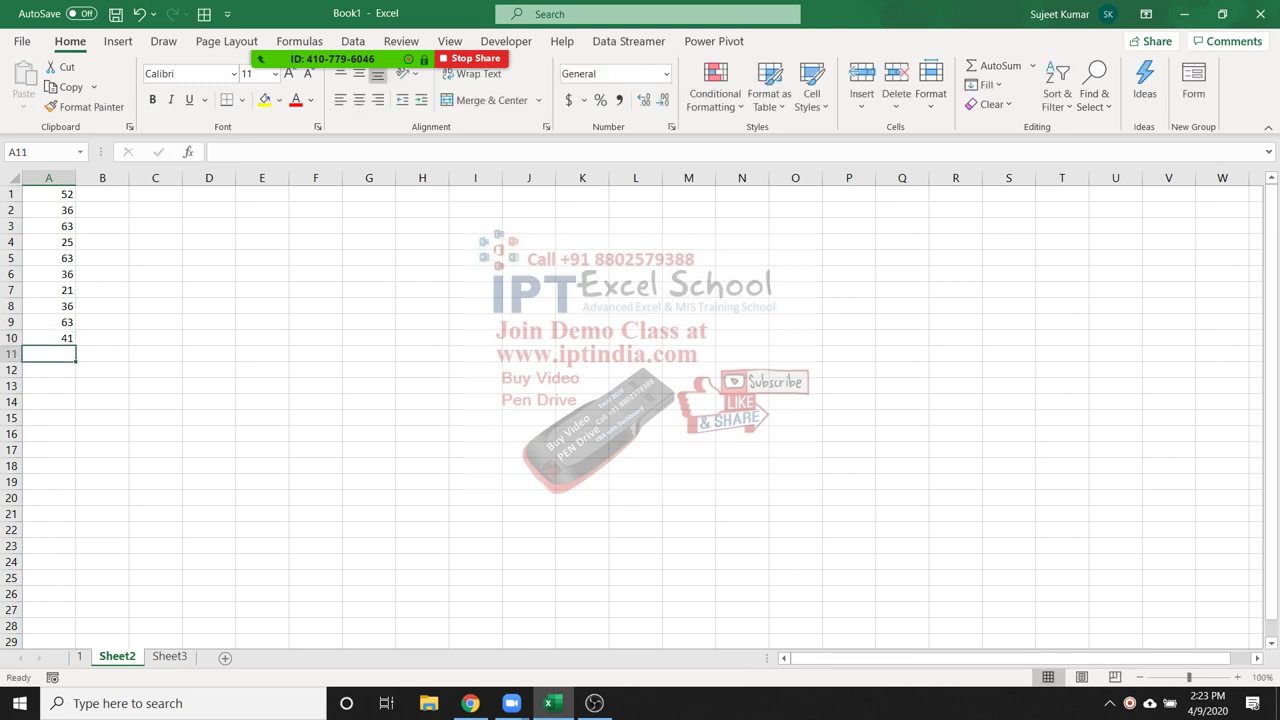
pyautogui.click(102, 210)
pyautogui.moveTo(48, 194); pyautogui.dragTo(48, 338)
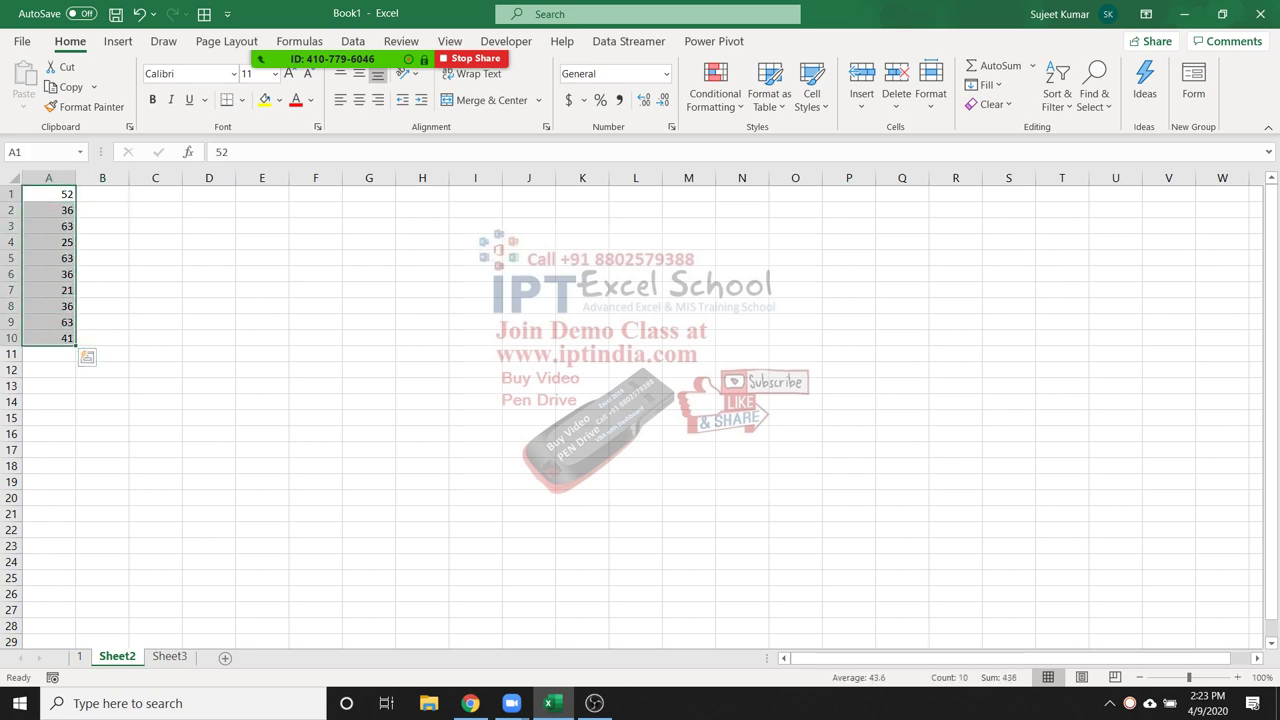
pyautogui.click(102, 194)
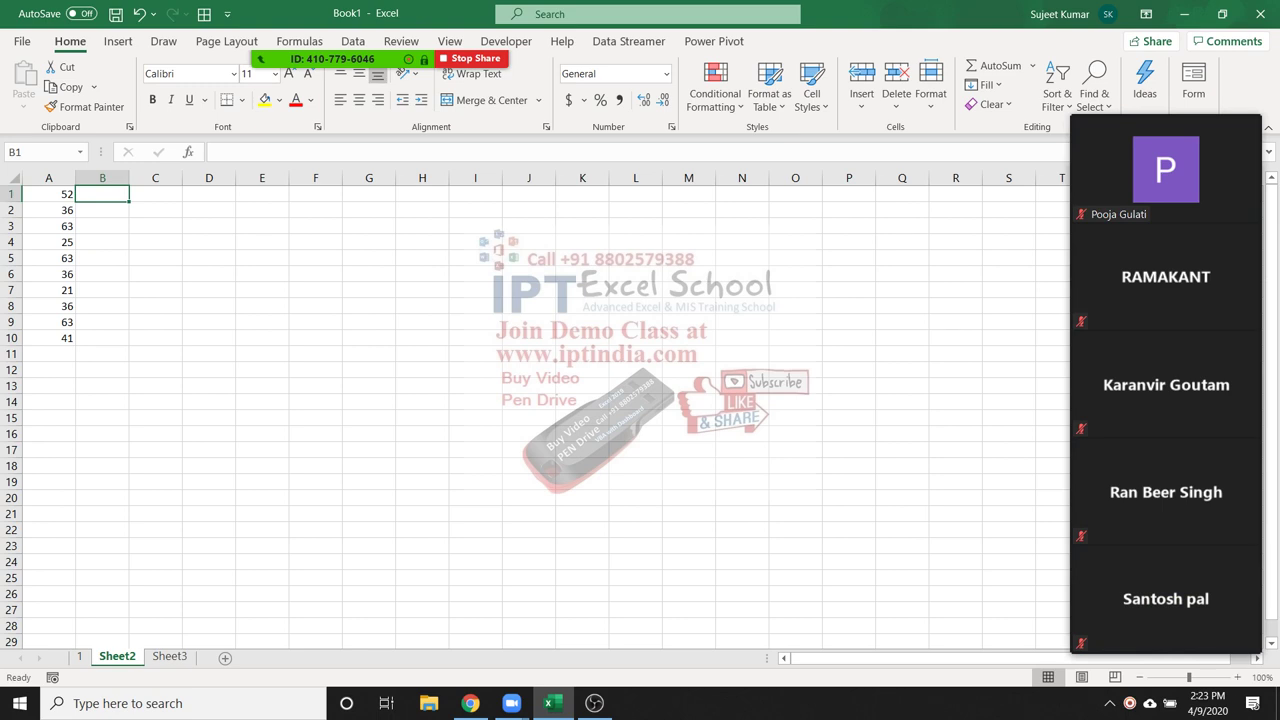
pyautogui.write('=')
pyautogui.click(48, 194)
pyautogui.write('+20')
pyautogui.press('Return')
pyautogui.click(102, 194)
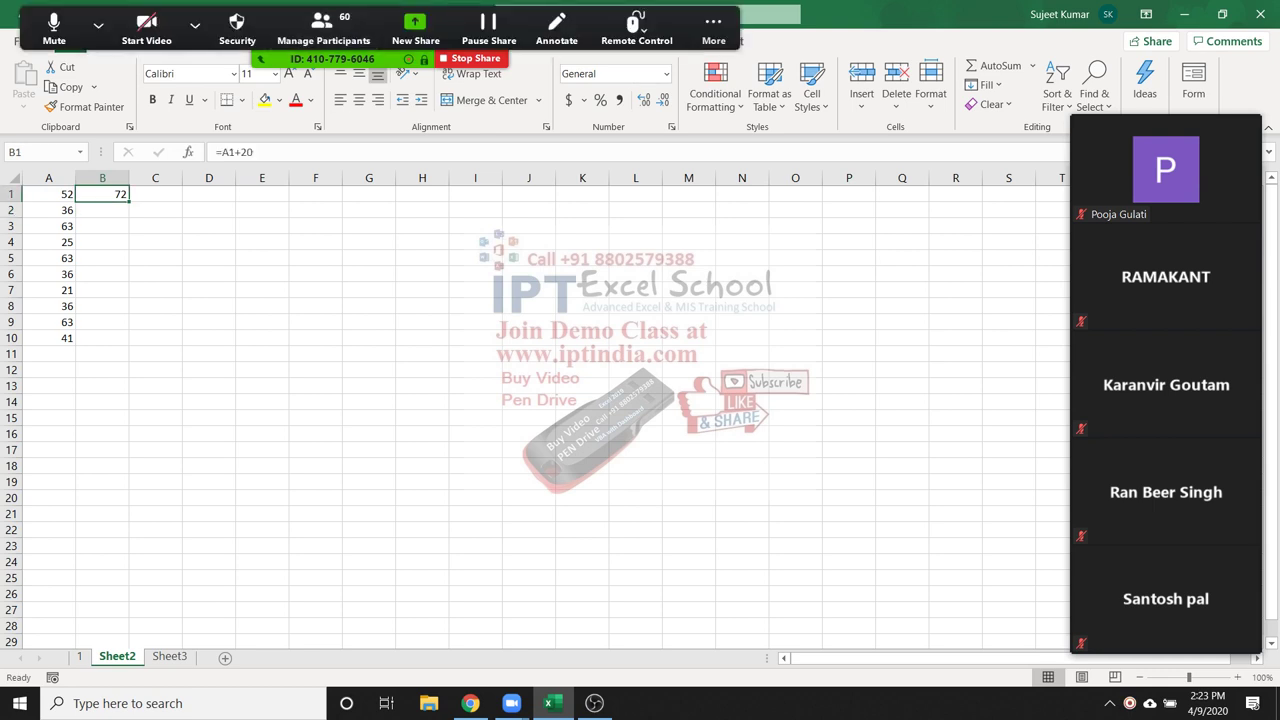
pyautogui.click(322, 30)
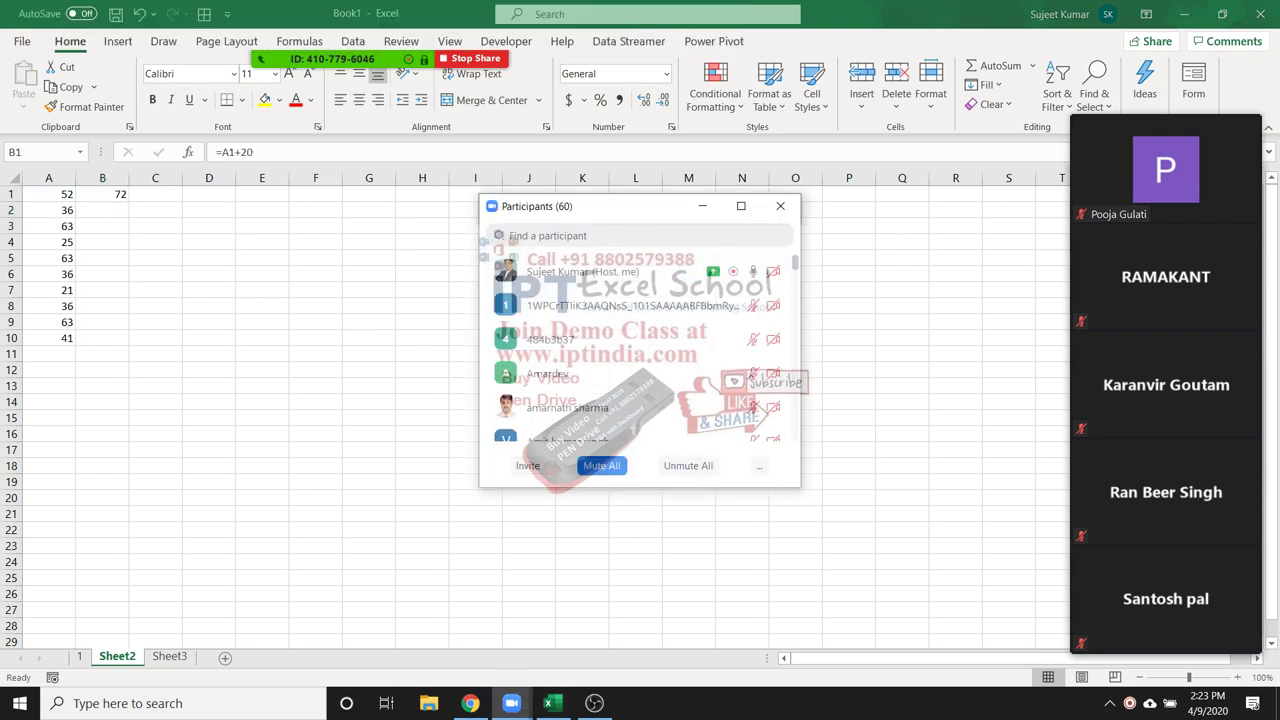
pyautogui.scroll(-6, 640, 350)
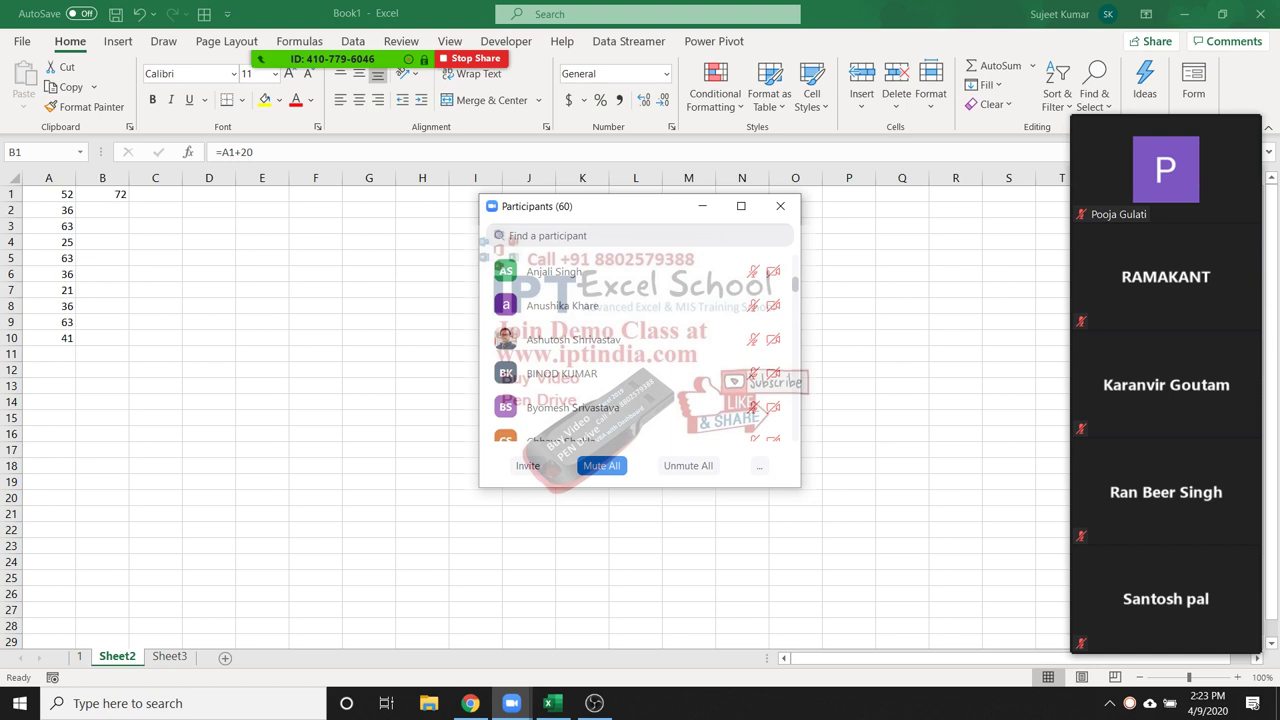
pyautogui.scroll(-6, 640, 350)
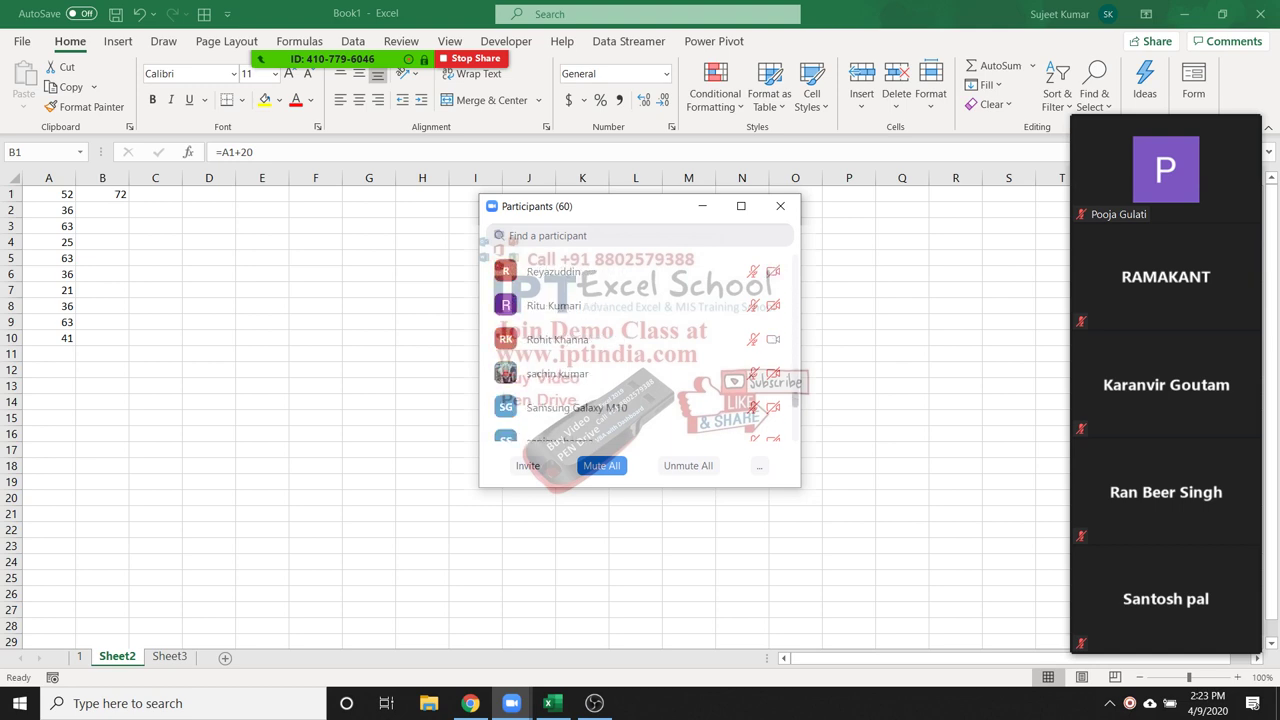
pyautogui.click(756, 340)
pyautogui.click(850, 365)
pyautogui.click(780, 206)
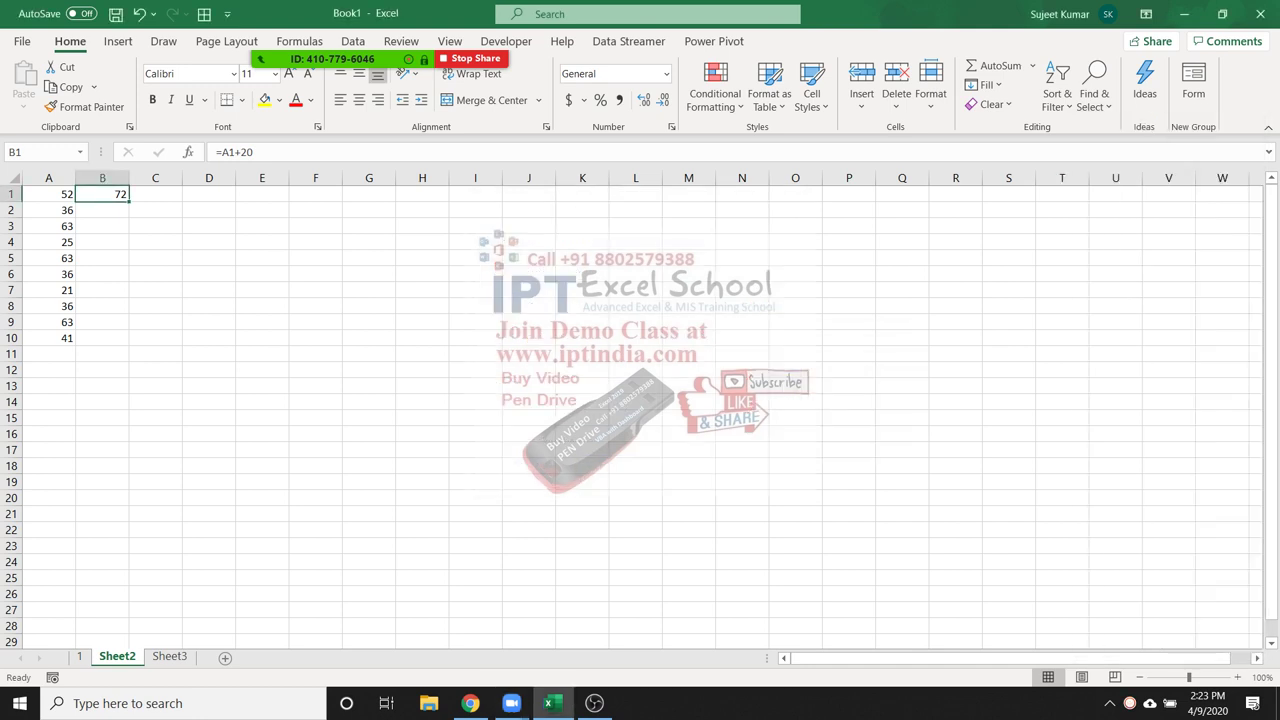
pyautogui.press('F2')
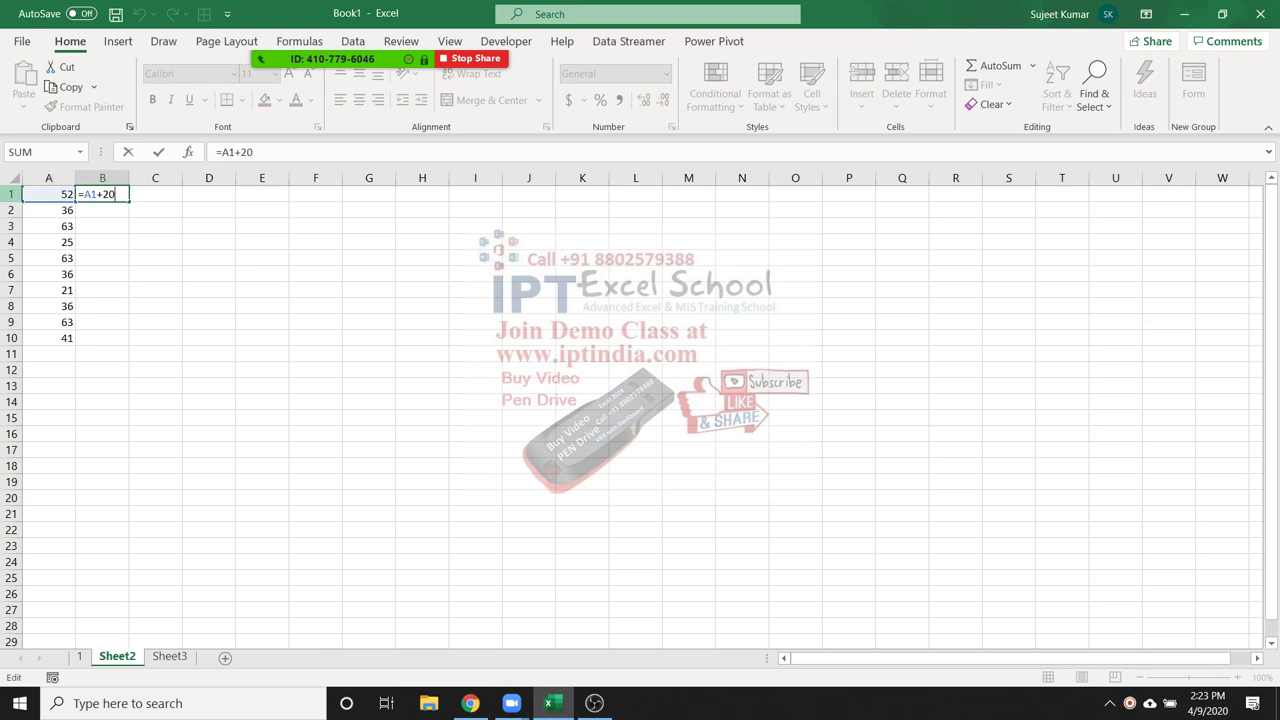
pyautogui.hotkey('ctrl', 'Return')
pyautogui.hotkey('ctrl', 'c')
pyautogui.press('Down')
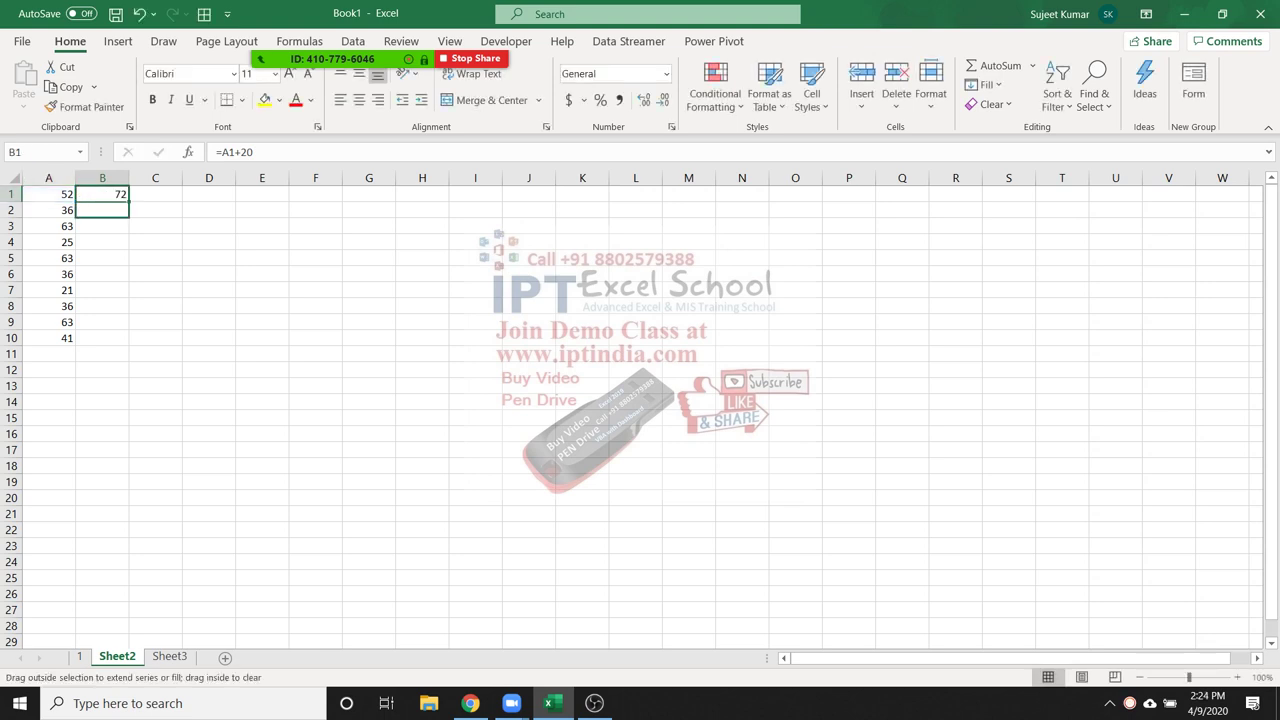
pyautogui.hotkey('ctrl', 'v')
pyautogui.press('F2')
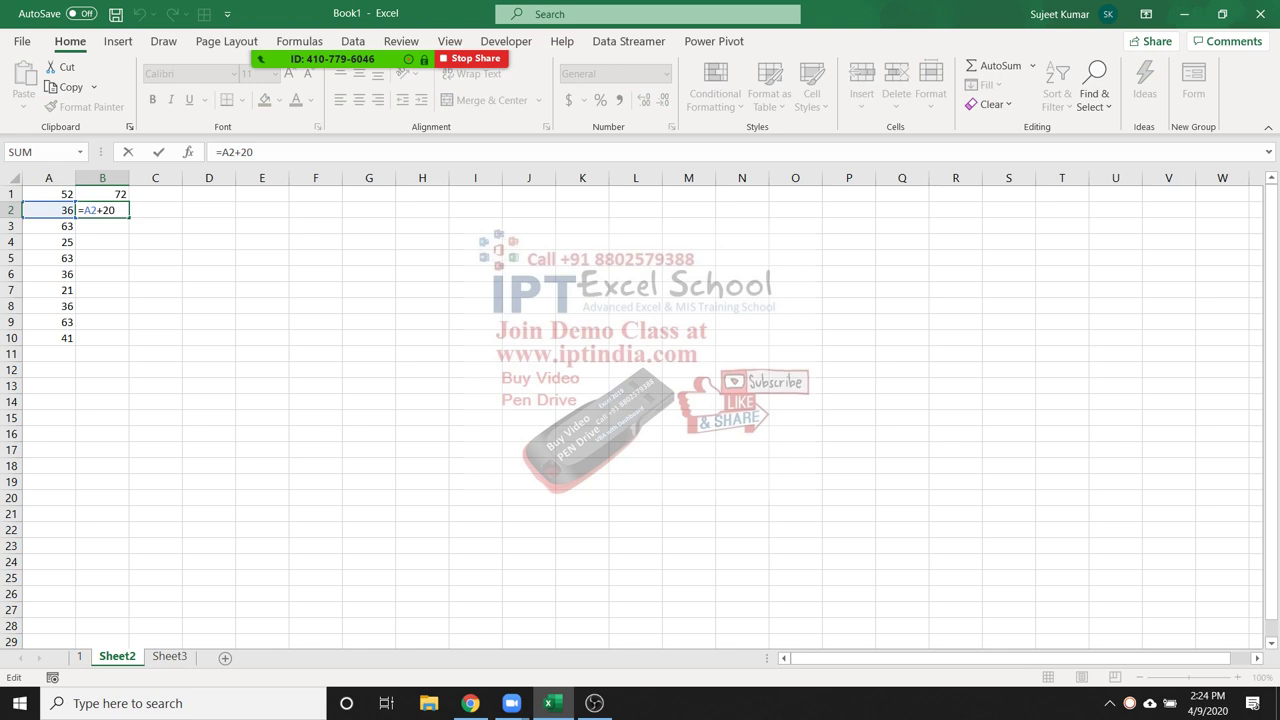
pyautogui.hotkey('ctrl', 'Return')
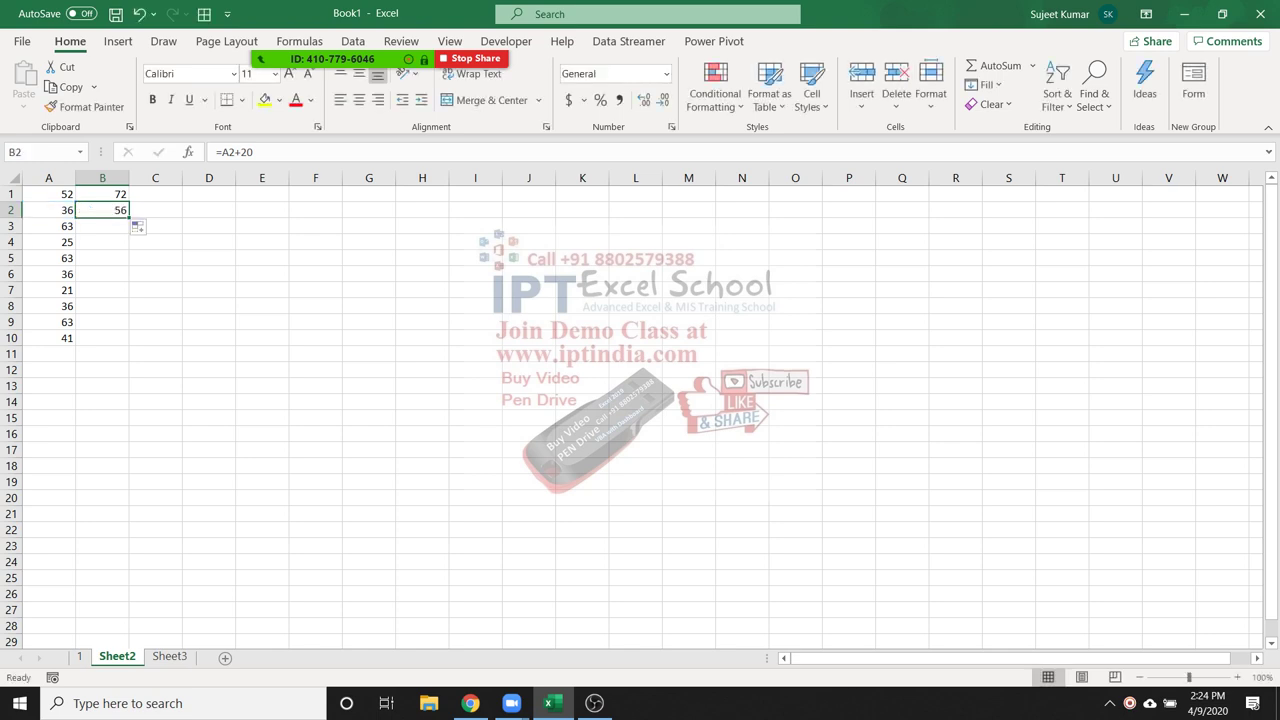
pyautogui.hotkey('ctrl', 'c')
pyautogui.press('Down')
pyautogui.hotkey('ctrl', 'v')
pyautogui.press('F2')
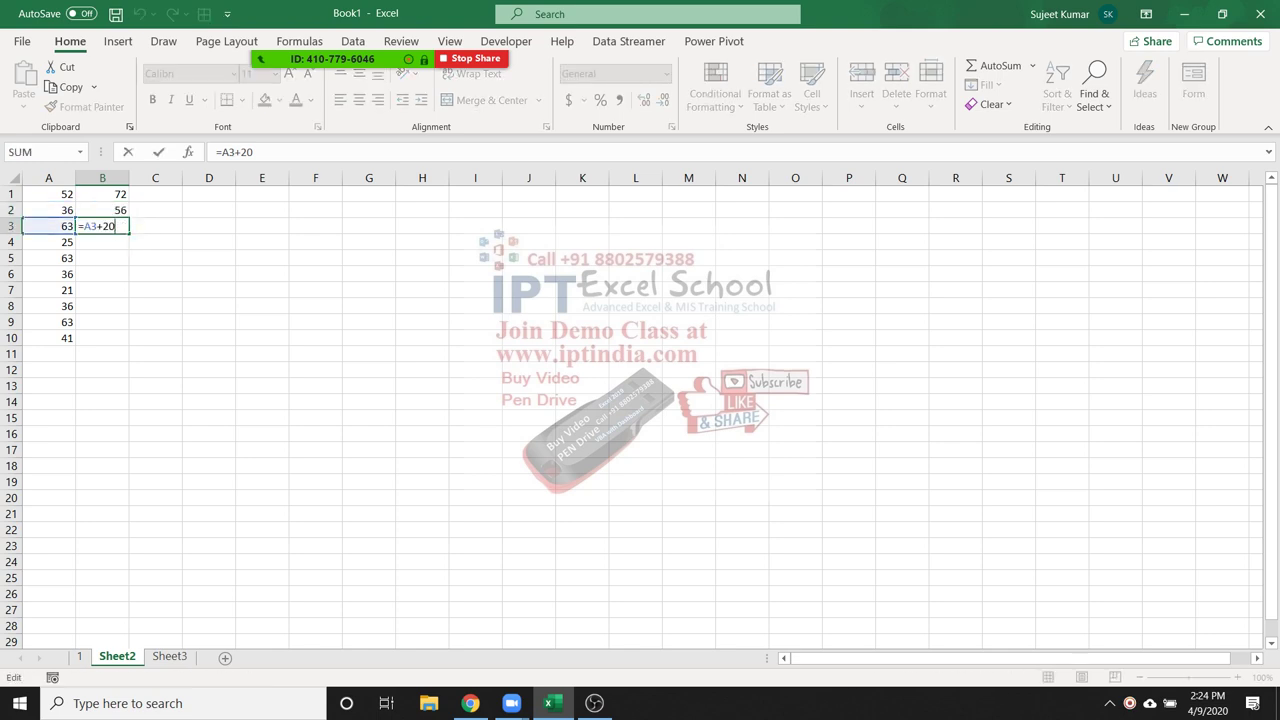
pyautogui.hotkey('ctrl', 'Return')
pyautogui.doubleClick(128, 233)
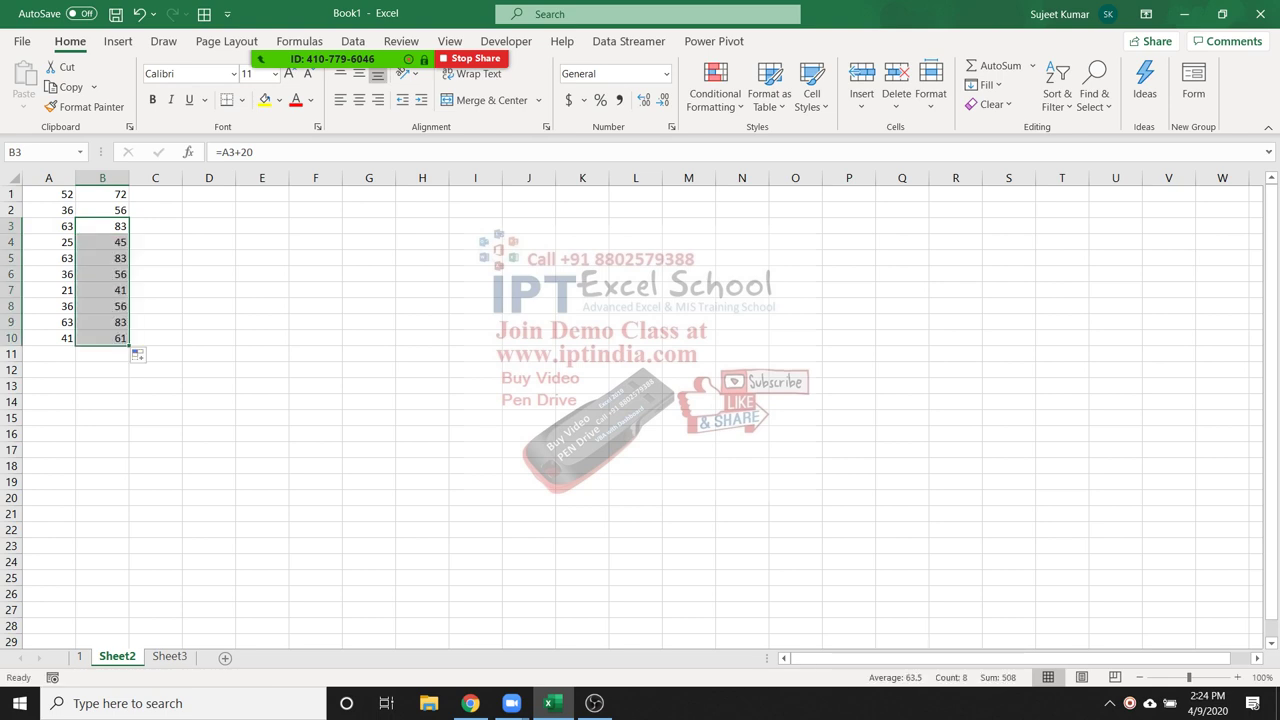
pyautogui.click(102, 273)
pyautogui.moveTo(48, 209); pyautogui.dragTo(48, 482)
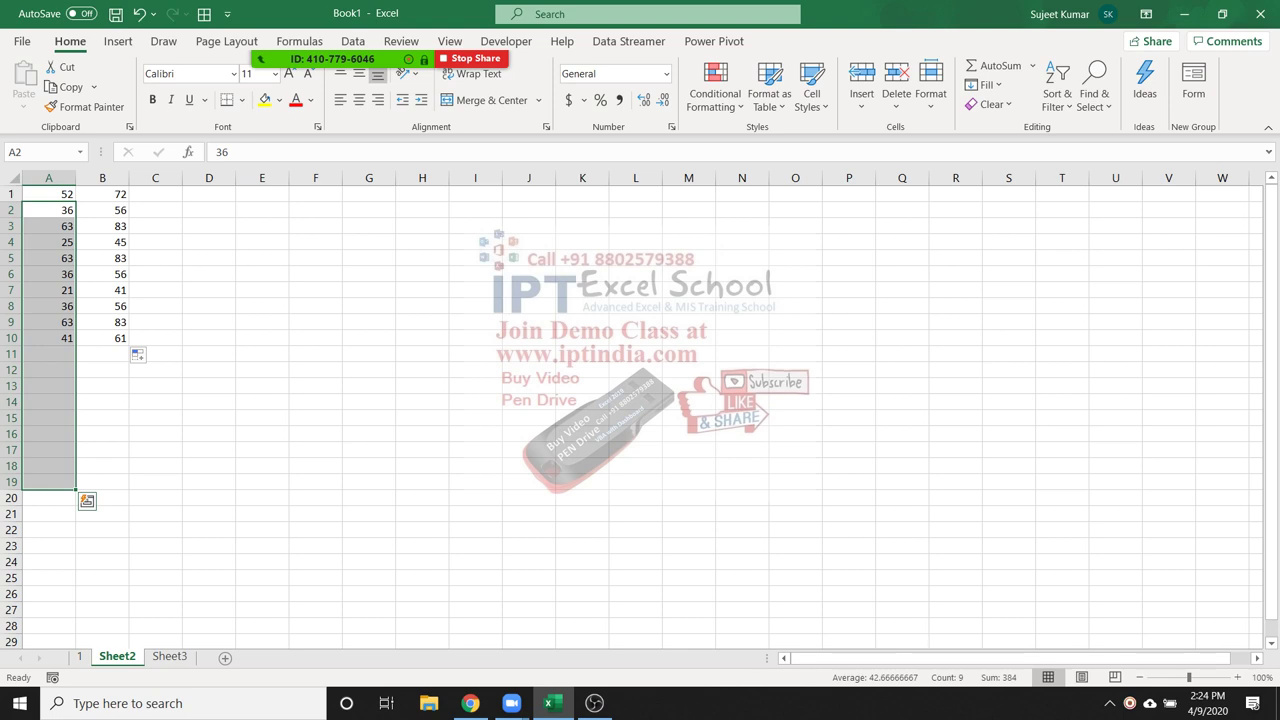
pyautogui.hotkey('ctrl', 'z')
pyautogui.hotkey('ctrl', 'z')
pyautogui.hotkey('ctrl', 'z')
pyautogui.hotkey('ctrl', 'z')
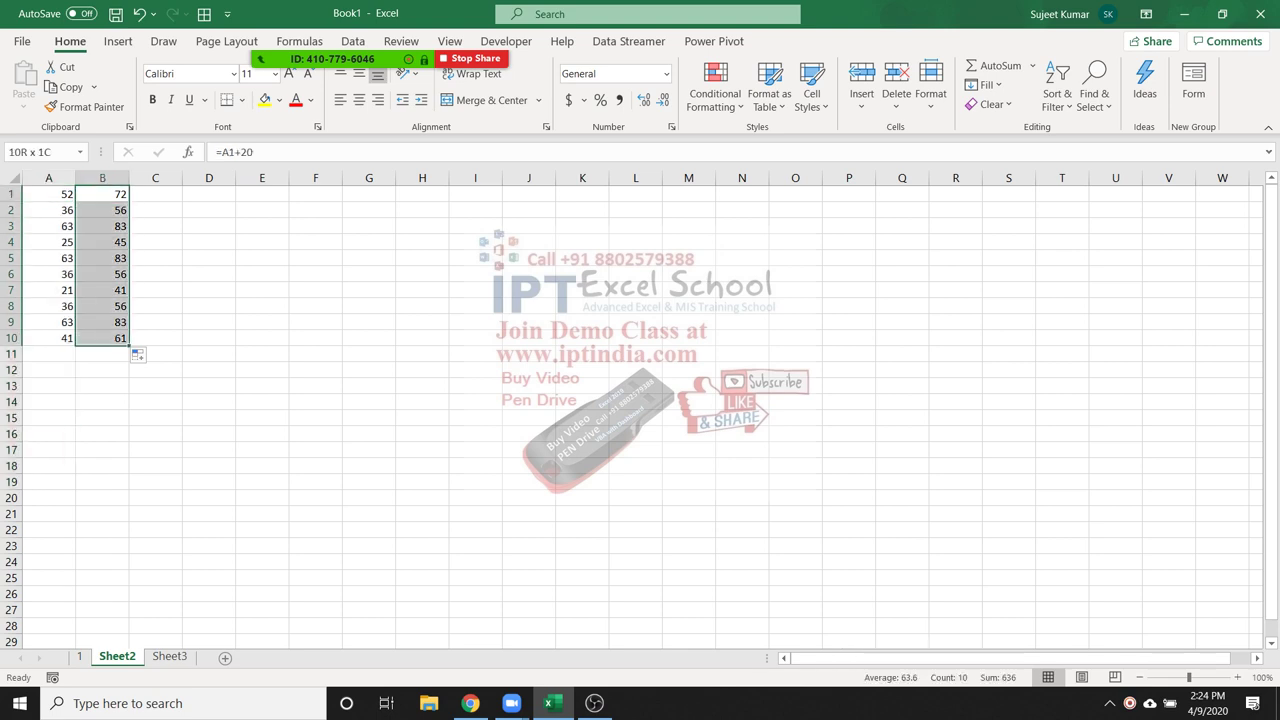
pyautogui.hotkey('ctrl', 'z')
pyautogui.press('Right')
pyautogui.press('Right')
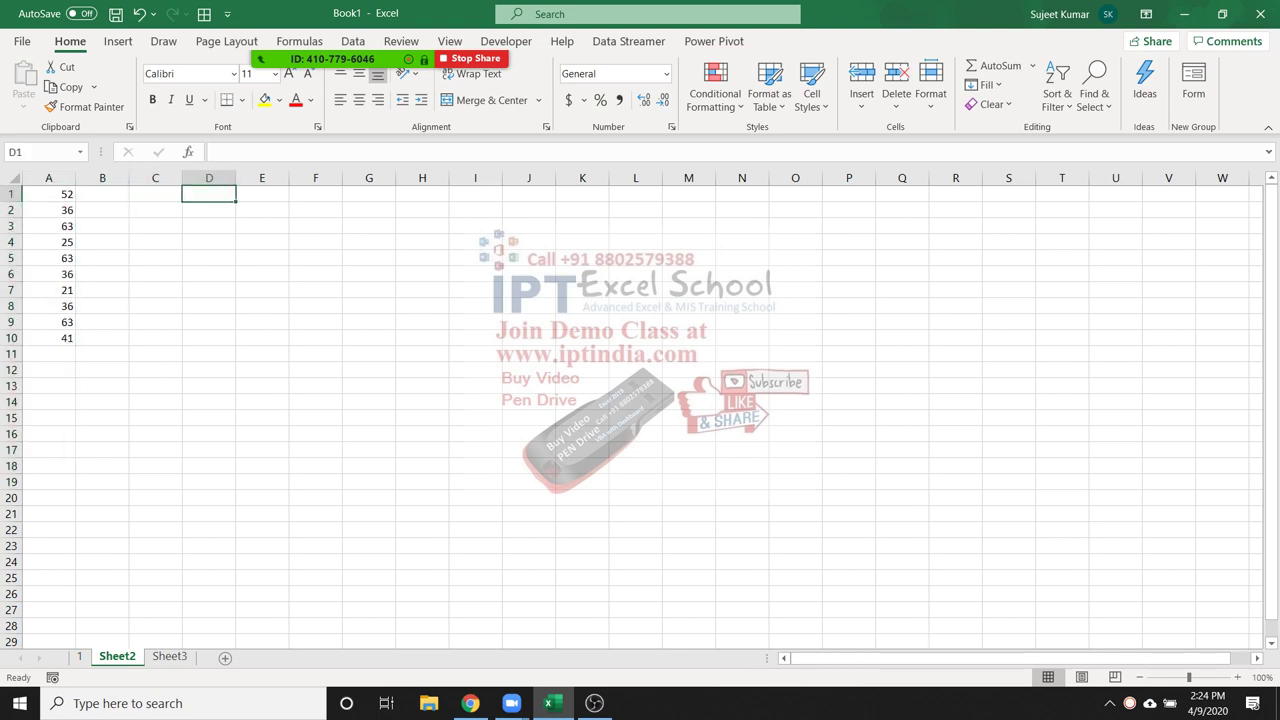
# Put 20 in D1 and enter =A1+D1 in B1
pyautogui.write('20')
pyautogui.press('Return')
pyautogui.press('Left')
pyautogui.press('Left')
pyautogui.press('Left')
pyautogui.press('Up')
pyautogui.hotkey('ctrl', 'shift', 'Down')
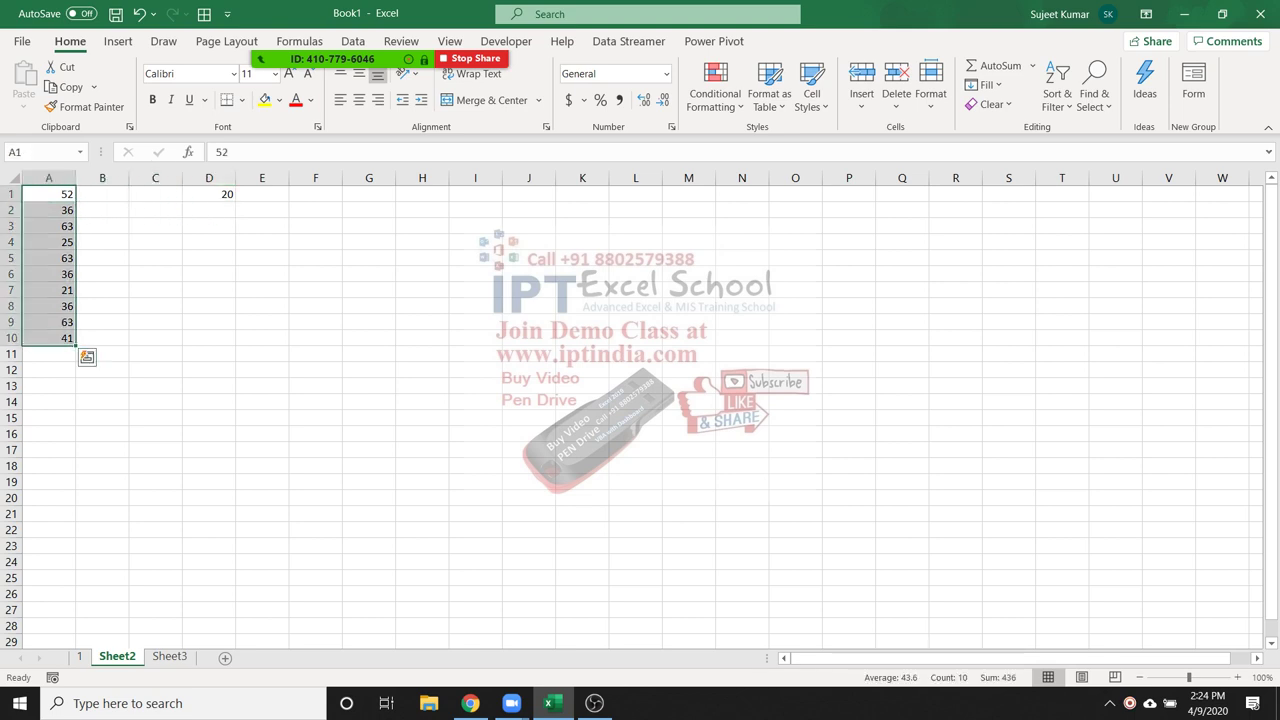
pyautogui.press('Right')
pyautogui.press('Right')
pyautogui.press('Right')
pyautogui.press('Left')
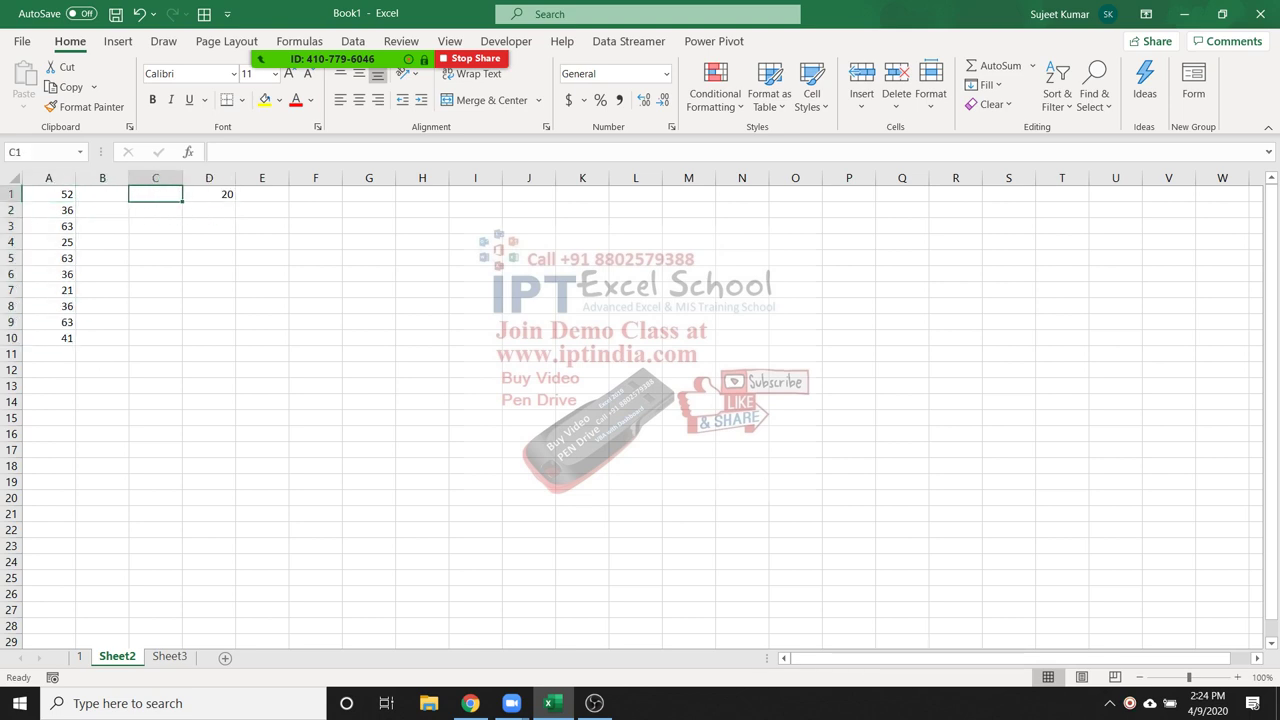
pyautogui.press('Left')
pyautogui.write('=')
pyautogui.press('Left')
pyautogui.write('+')
pyautogui.press('Right')
pyautogui.press('Right')
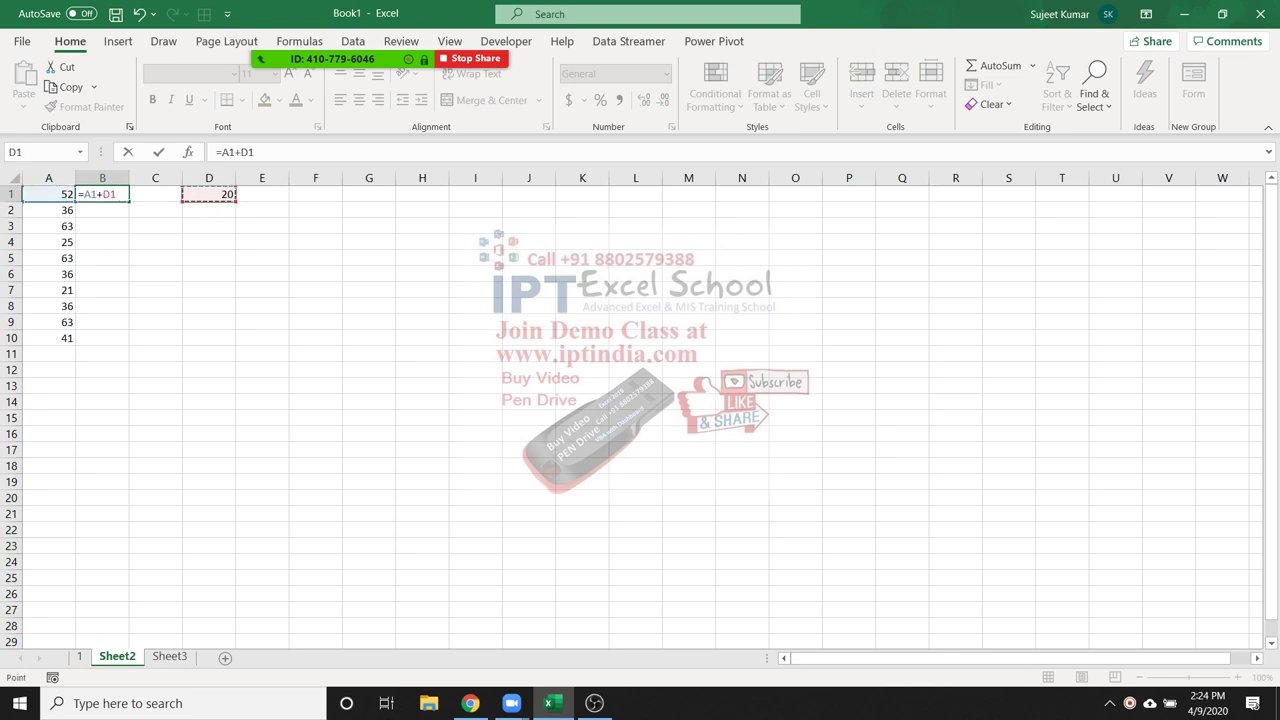
pyautogui.press('Return')
# Copy B1's formula into B2 and check how its references shifted
pyautogui.click(102, 194)
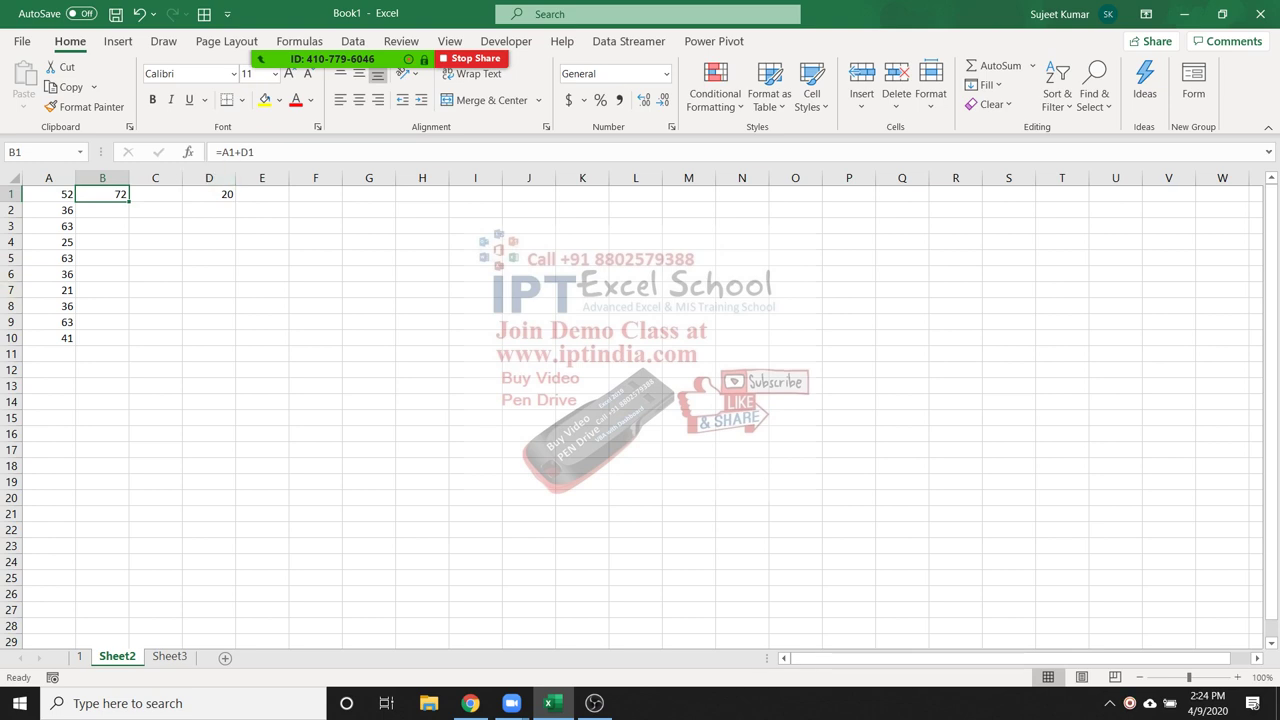
pyautogui.hotkey('ctrl', 'c')
pyautogui.press('Down')
pyautogui.hotkey('ctrl', 'v')
pyautogui.doubleClick(110, 210)
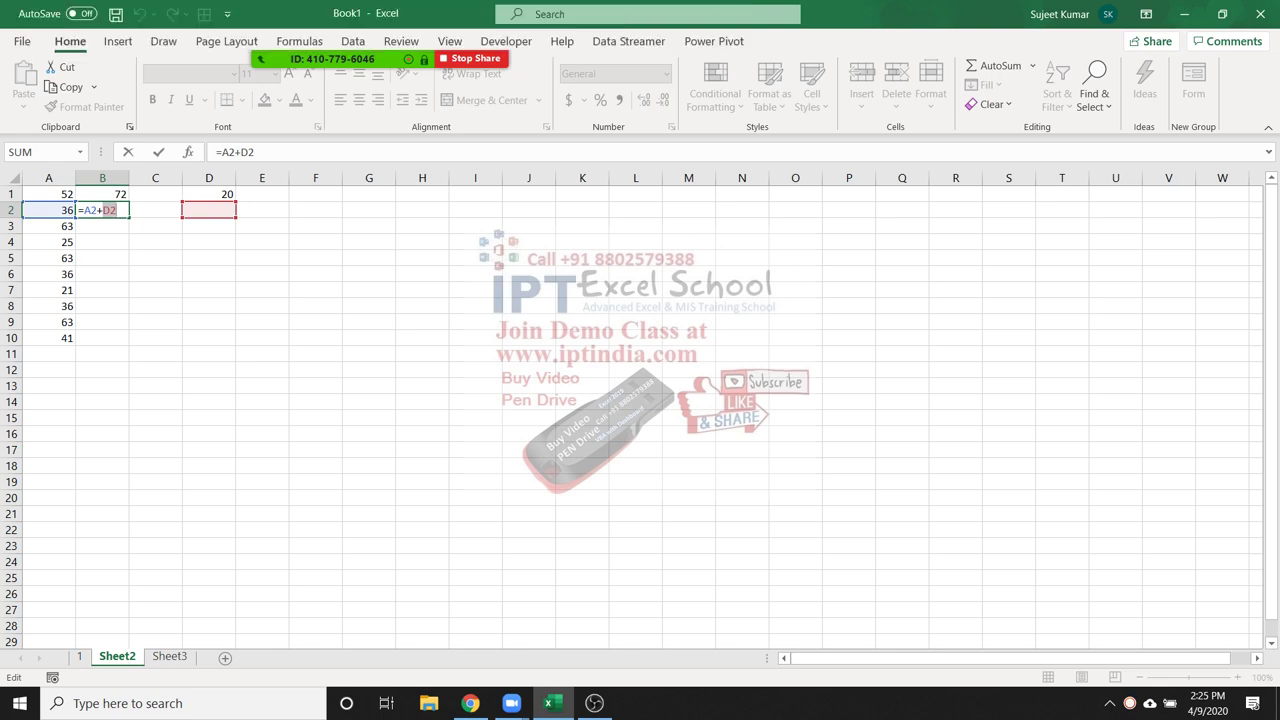
pyautogui.press('Return')
pyautogui.press('Up')
pyautogui.press('Up')
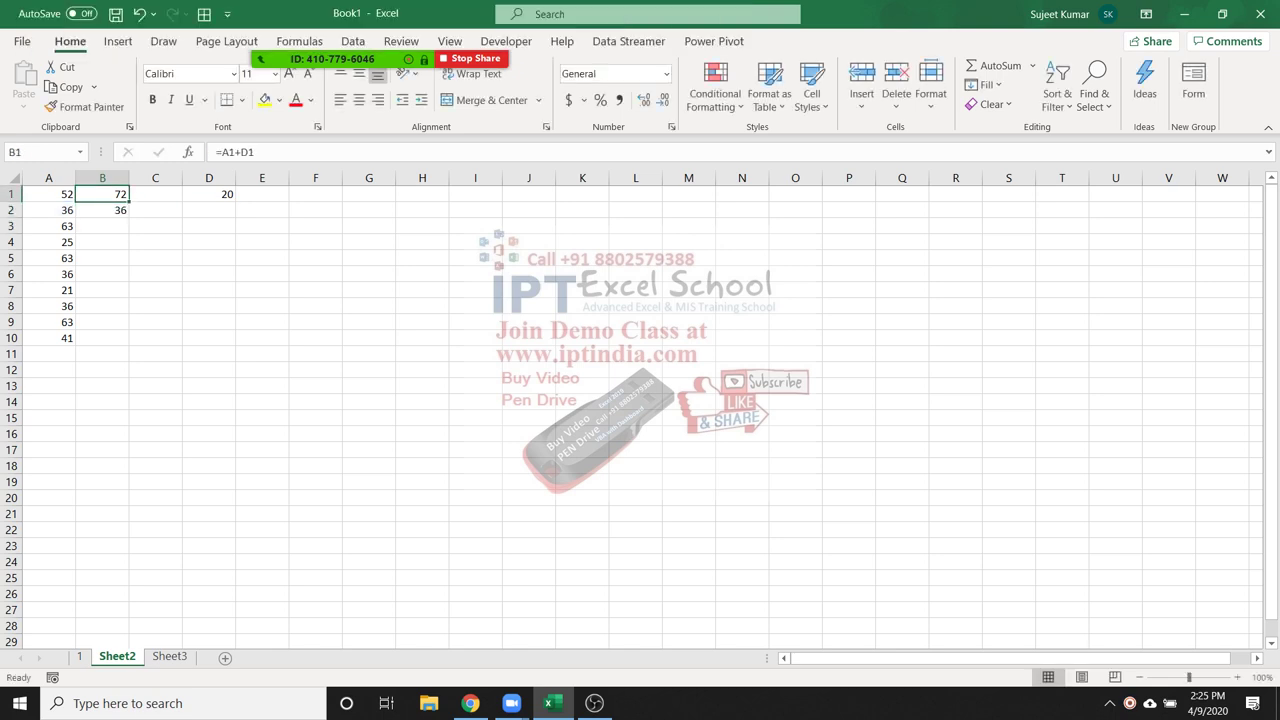
pyautogui.press('F2')
pyautogui.press('F1')
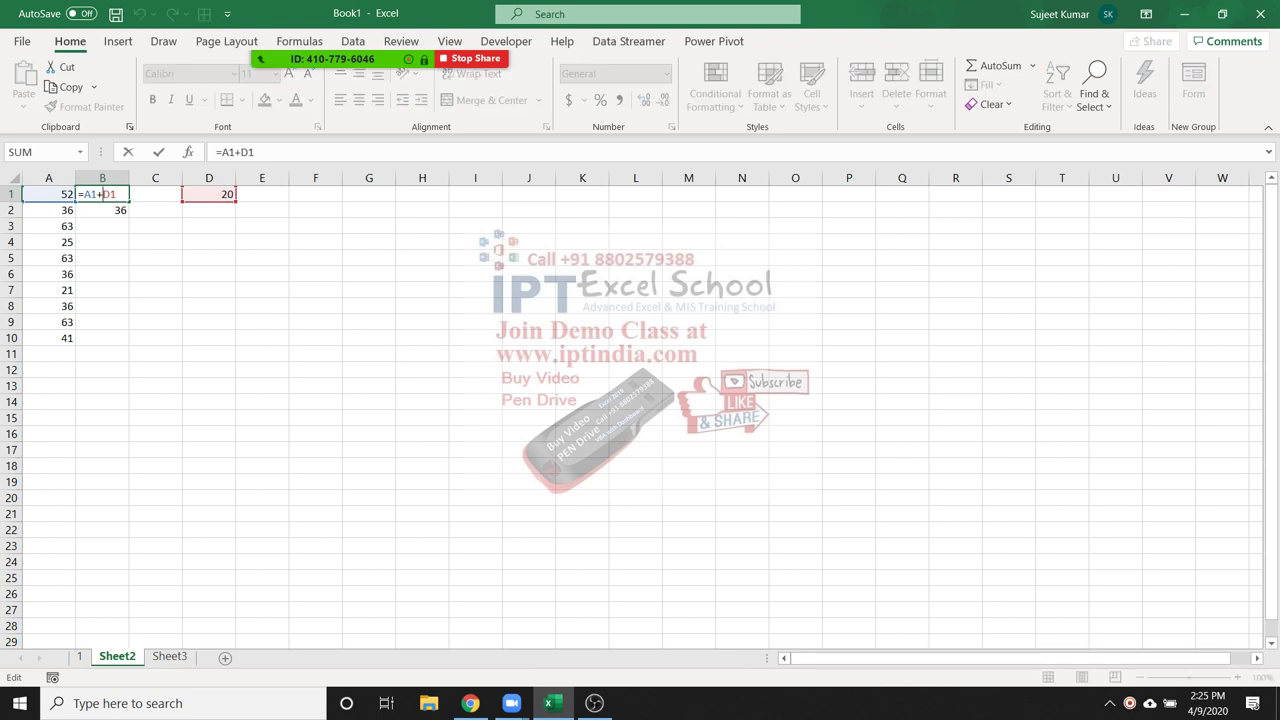
pyautogui.press('Return')
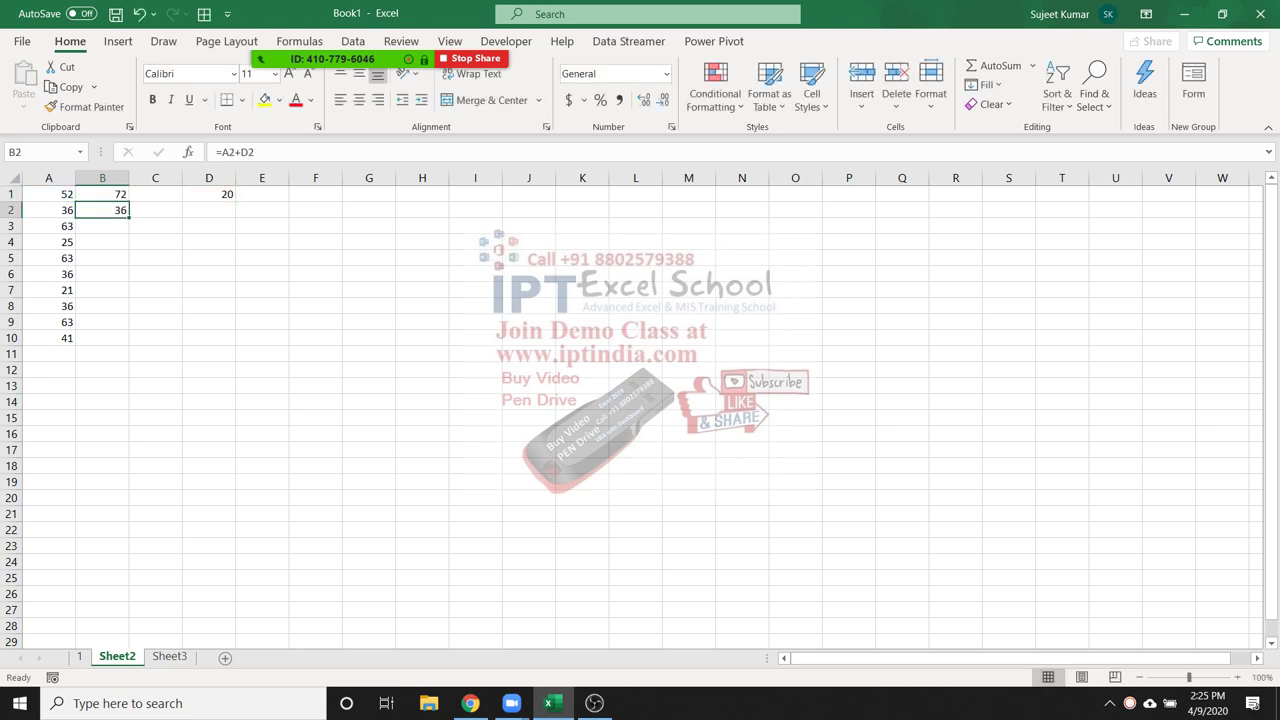
# Rewrite B2 as =A2+D1 and B3 as =A3+D1, giving 56 and 83
pyautogui.press('Delete')
pyautogui.press('Left')
pyautogui.press('Down')
pyautogui.press('Down')
pyautogui.press('Down')
pyautogui.press('Down')
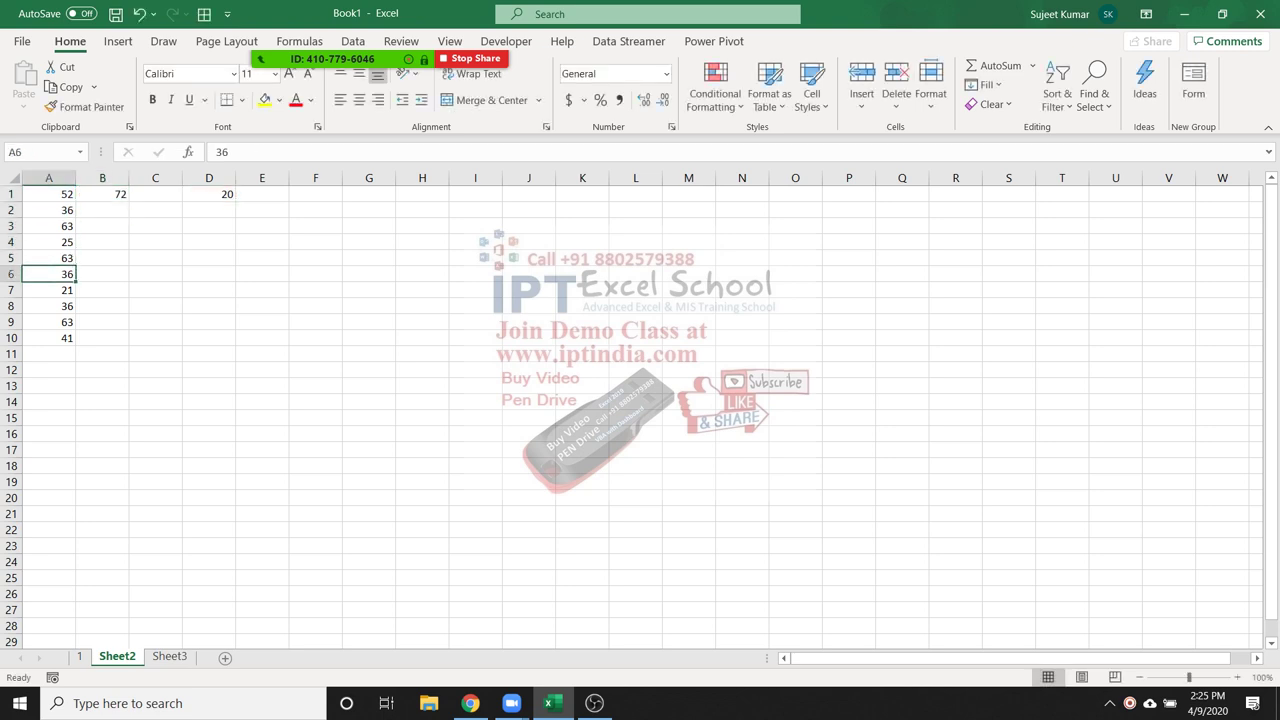
pyautogui.click(102, 210)
pyautogui.write('=')
pyautogui.press('Left')
pyautogui.write('+')
pyautogui.press('Up')
pyautogui.press('Right')
pyautogui.press('Right')
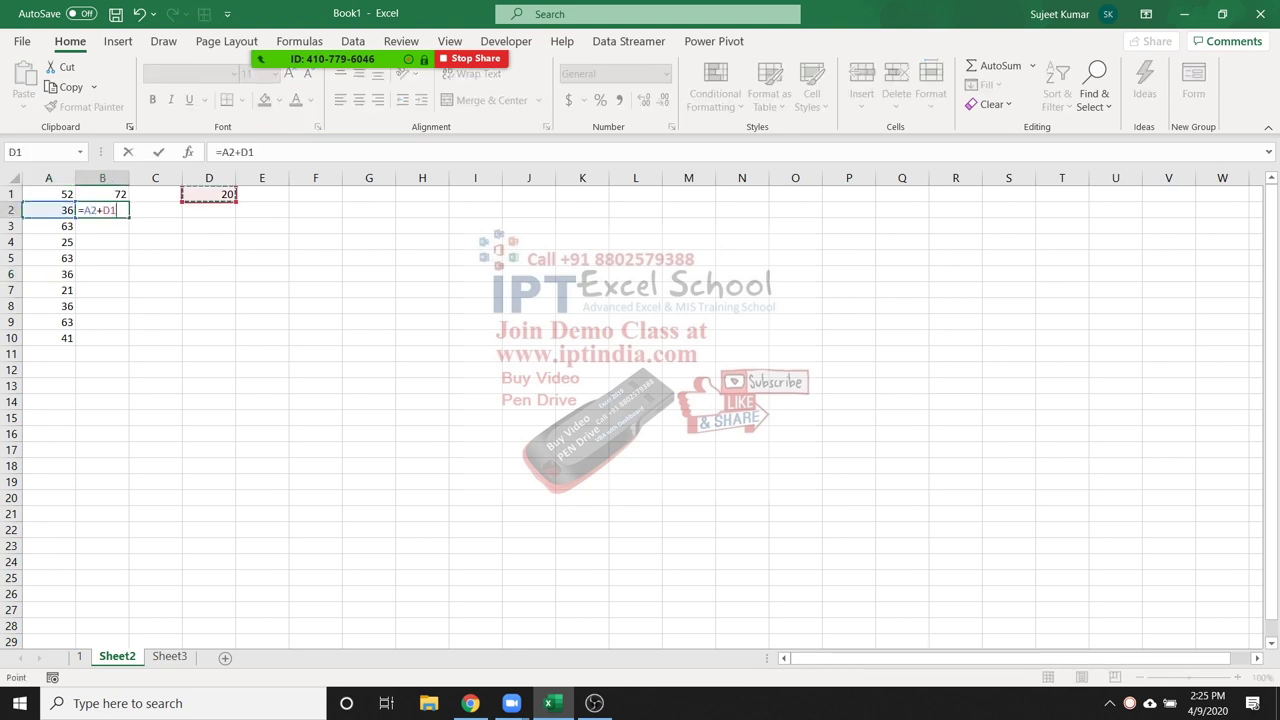
pyautogui.press('Return')
pyautogui.write('=')
pyautogui.press('Left')
pyautogui.write('+')
pyautogui.press('Up')
pyautogui.press('Up')
pyautogui.press('Right')
pyautogui.press('Right')
pyautogui.press('Return')
# Begin locking D1's row in B1 by inserting a $ into its formula
pyautogui.press('Up')
pyautogui.press('Up')
pyautogui.press('Up')
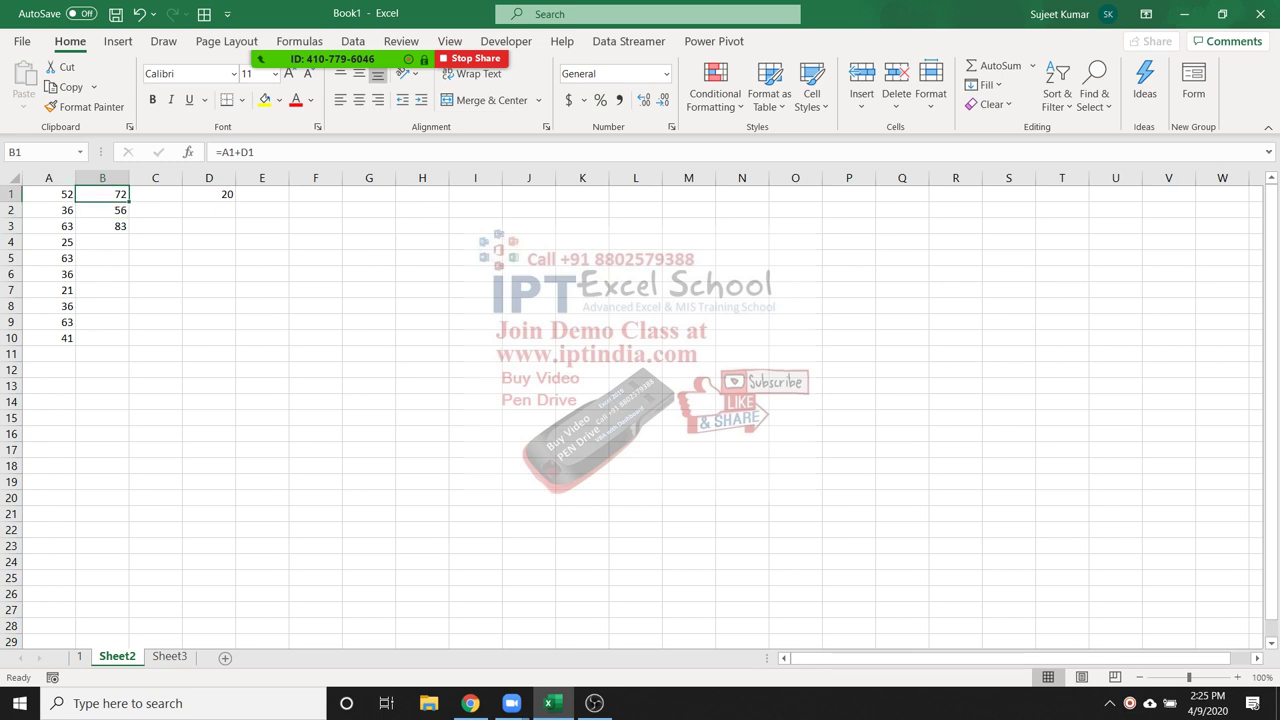
pyautogui.press('F2')
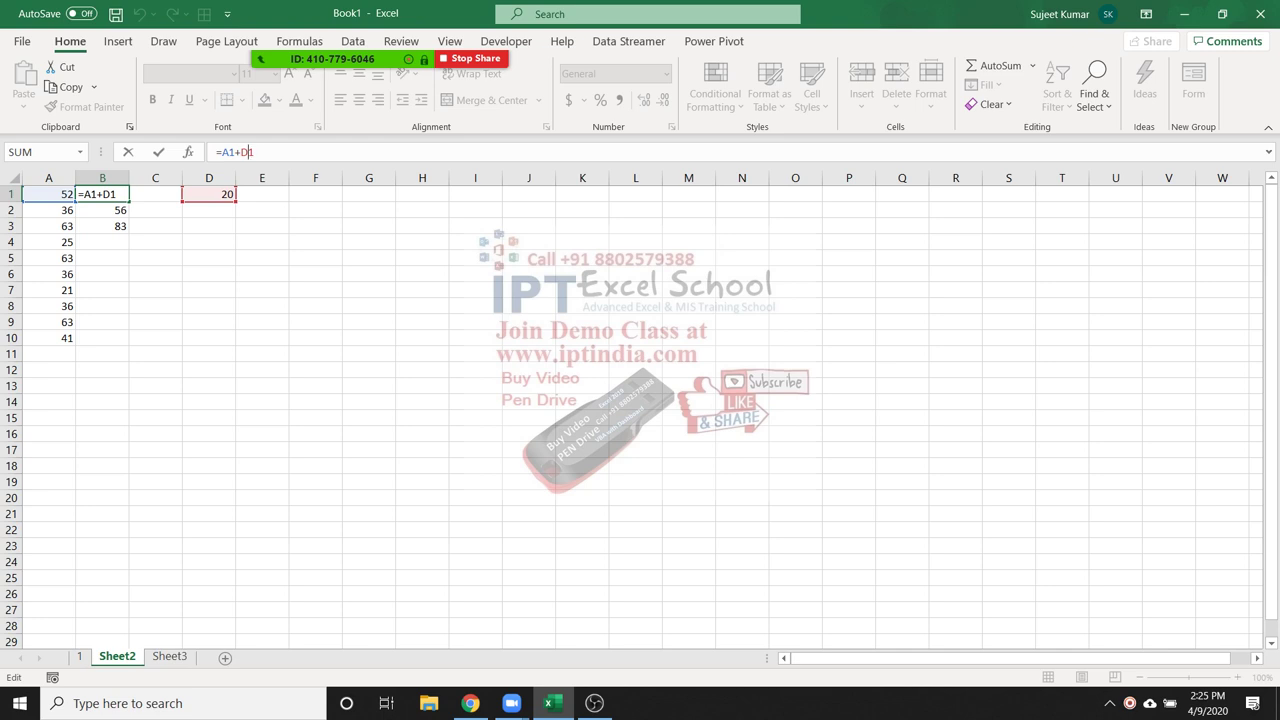
pyautogui.write('$')
# Confirm =A1+D$1 in B1 and fill it down through B10
pyautogui.press('Return')
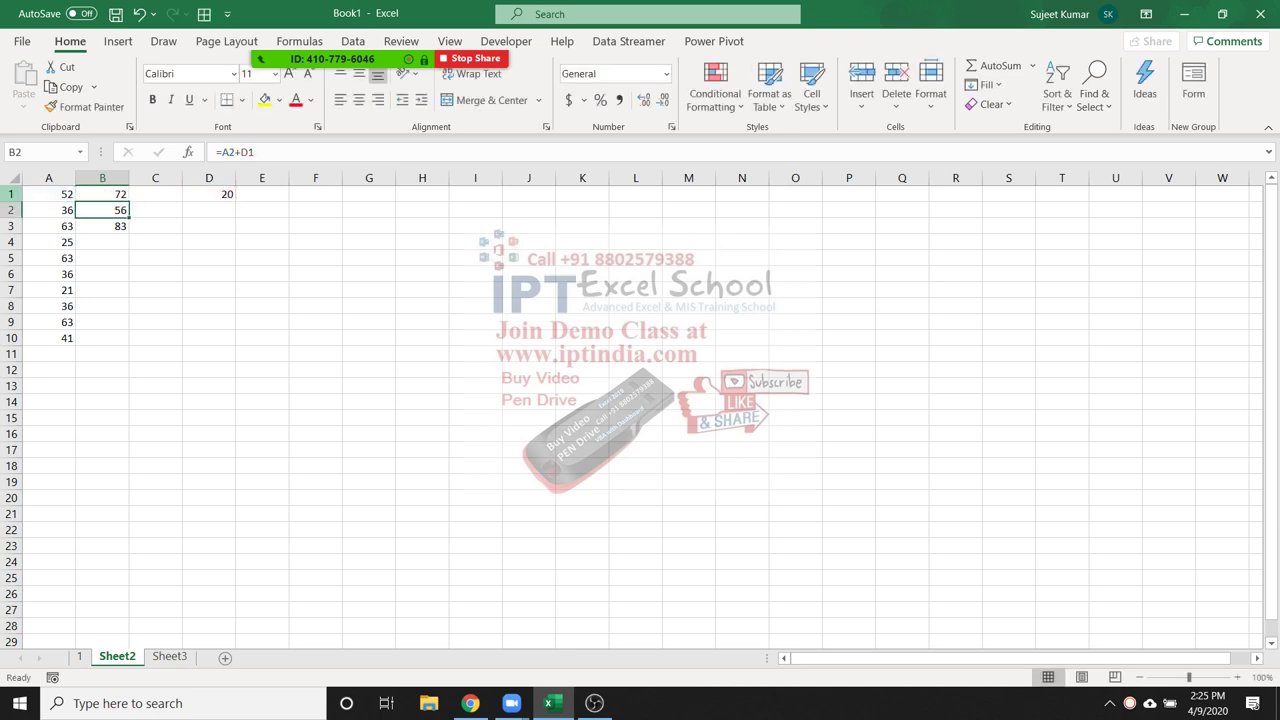
pyautogui.click(102, 194)
pyautogui.moveTo(129, 202); pyautogui.dragTo(129, 344)
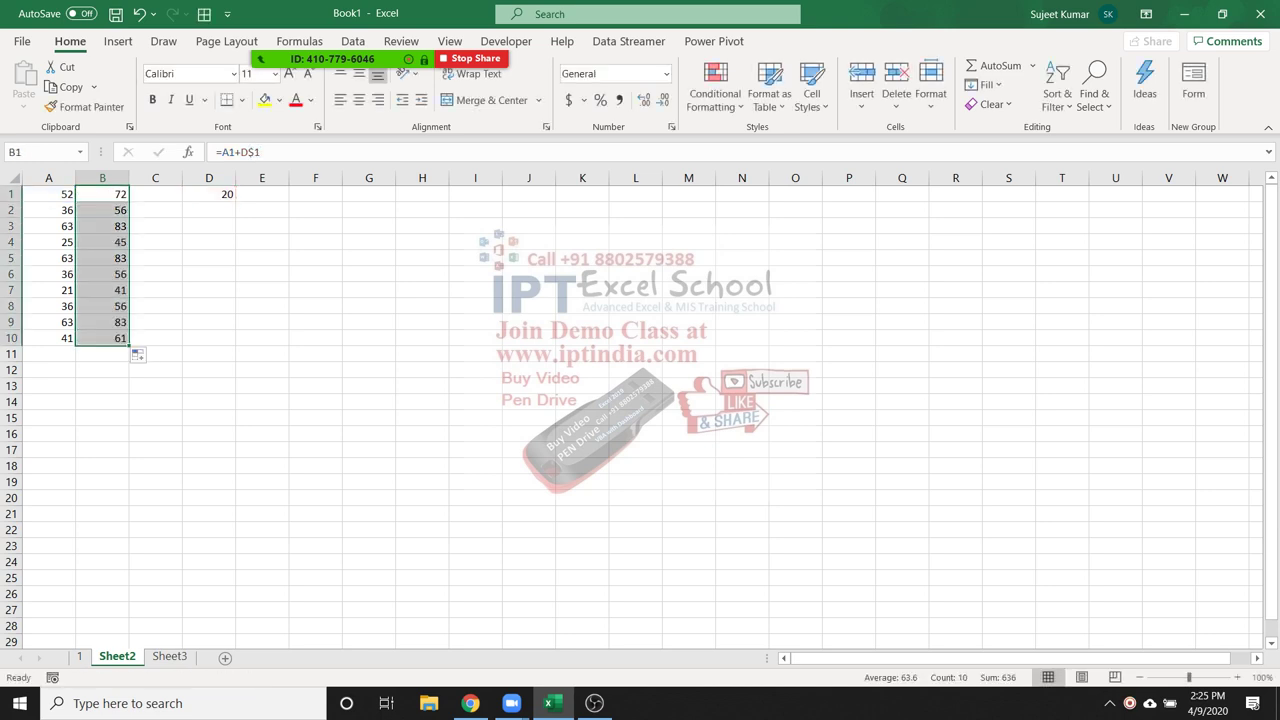
# Step through the column B formulas from B1 to B10 checking their references
pyautogui.click(102, 210)
pyautogui.click(102, 194)
pyautogui.click(102, 210)
pyautogui.click(102, 226)
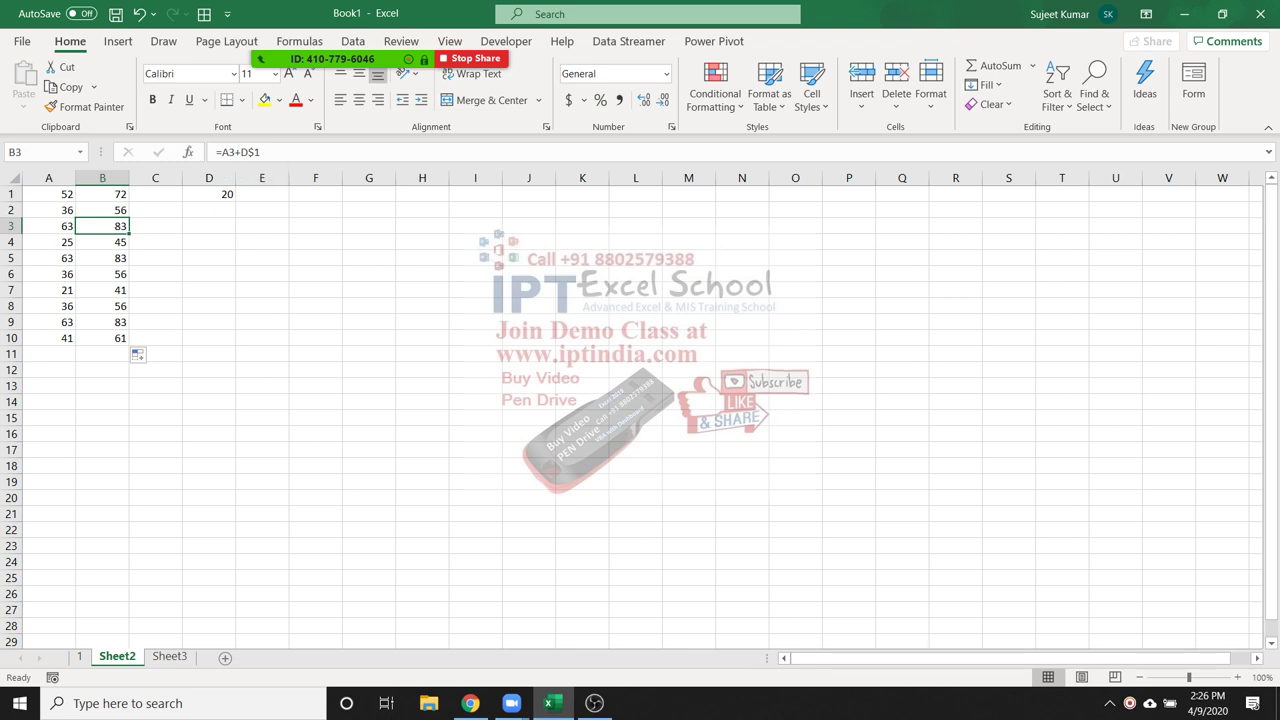
pyautogui.press('Down')
pyautogui.press('Down')
pyautogui.press('Down')
pyautogui.press('Down')
pyautogui.press('Down')
pyautogui.press('Down')
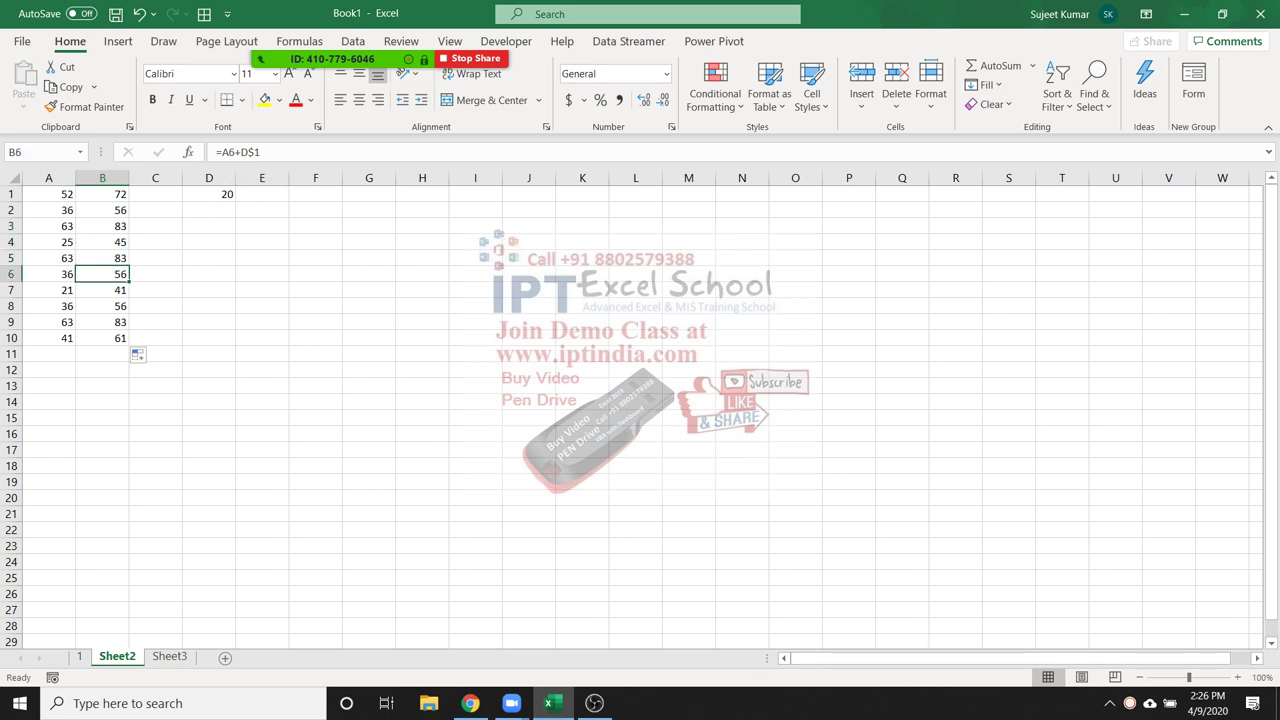
pyautogui.press('Up')
pyautogui.press('Up')
pyautogui.press('Up')
pyautogui.press('Up')
pyautogui.press('Up')
pyautogui.press('Up')
pyautogui.press('Up')
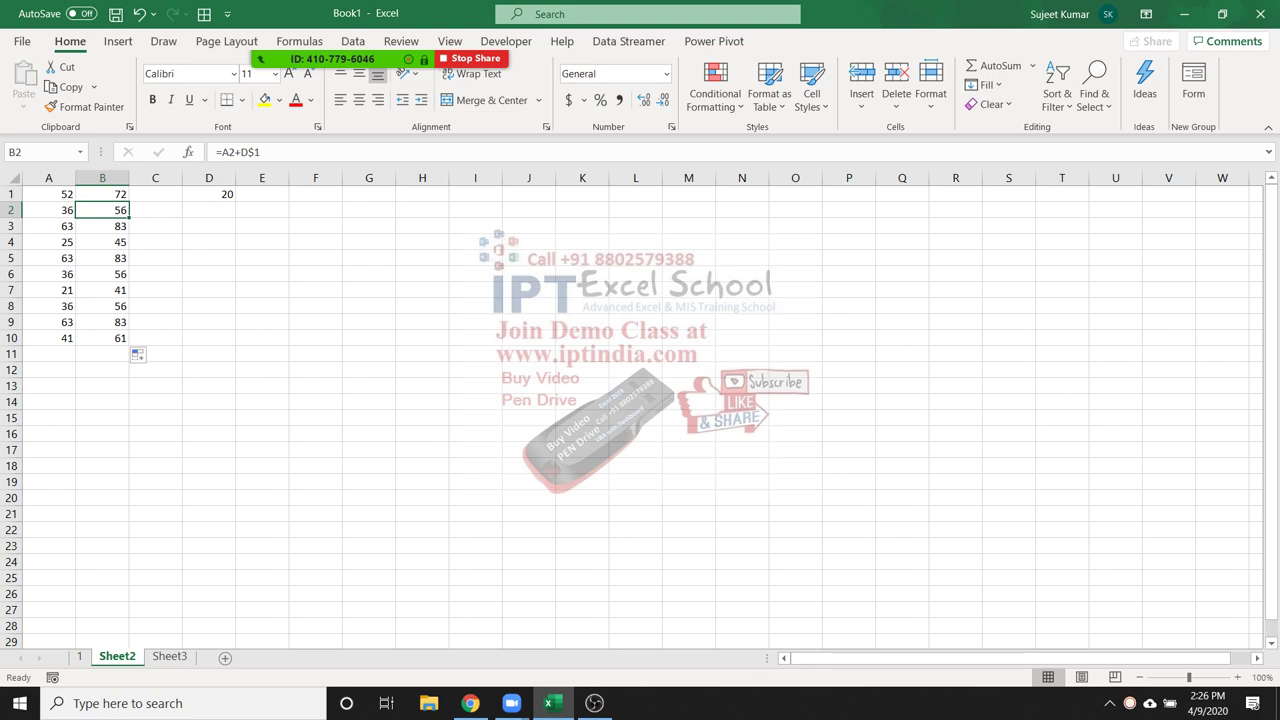
pyautogui.hotkey('ctrl', 'Down')
pyautogui.hotkey('ctrl', 'Up')
pyautogui.press('Down')
# Copy B2's formula right into C2 and inspect its shifted E$1 reference
pyautogui.moveTo(102, 194); pyautogui.dragTo(102, 194)
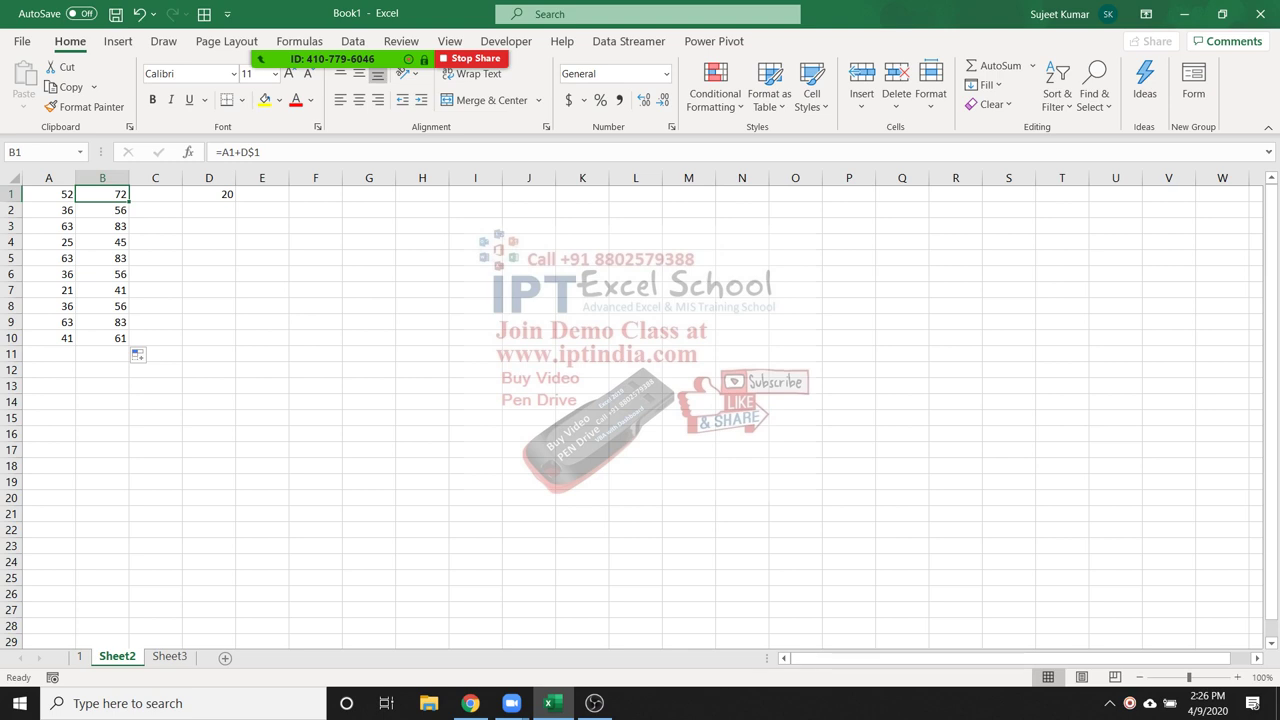
pyautogui.click(102, 210)
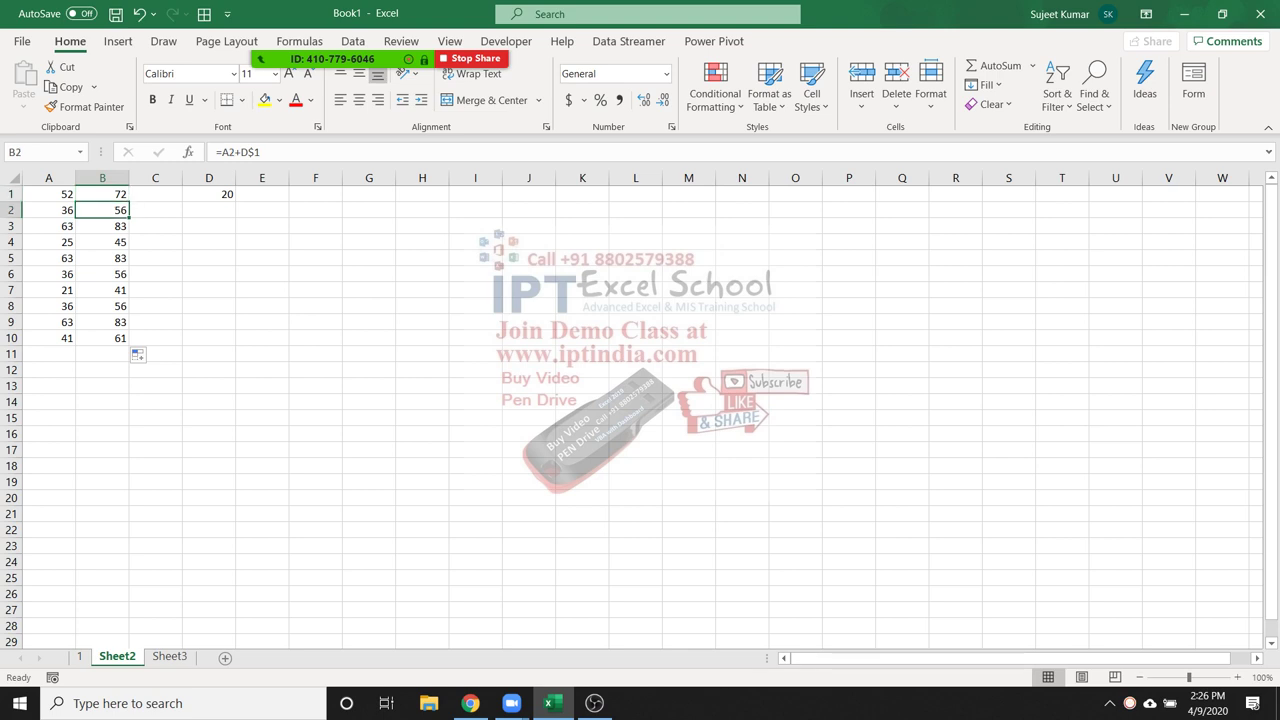
pyautogui.moveTo(129, 217); pyautogui.dragTo(174, 212)
pyautogui.doubleClick(172, 211)
pyautogui.hotkey('shift', 'Left')
pyautogui.hotkey('shift', 'Left')
pyautogui.hotkey('shift', 'Left')
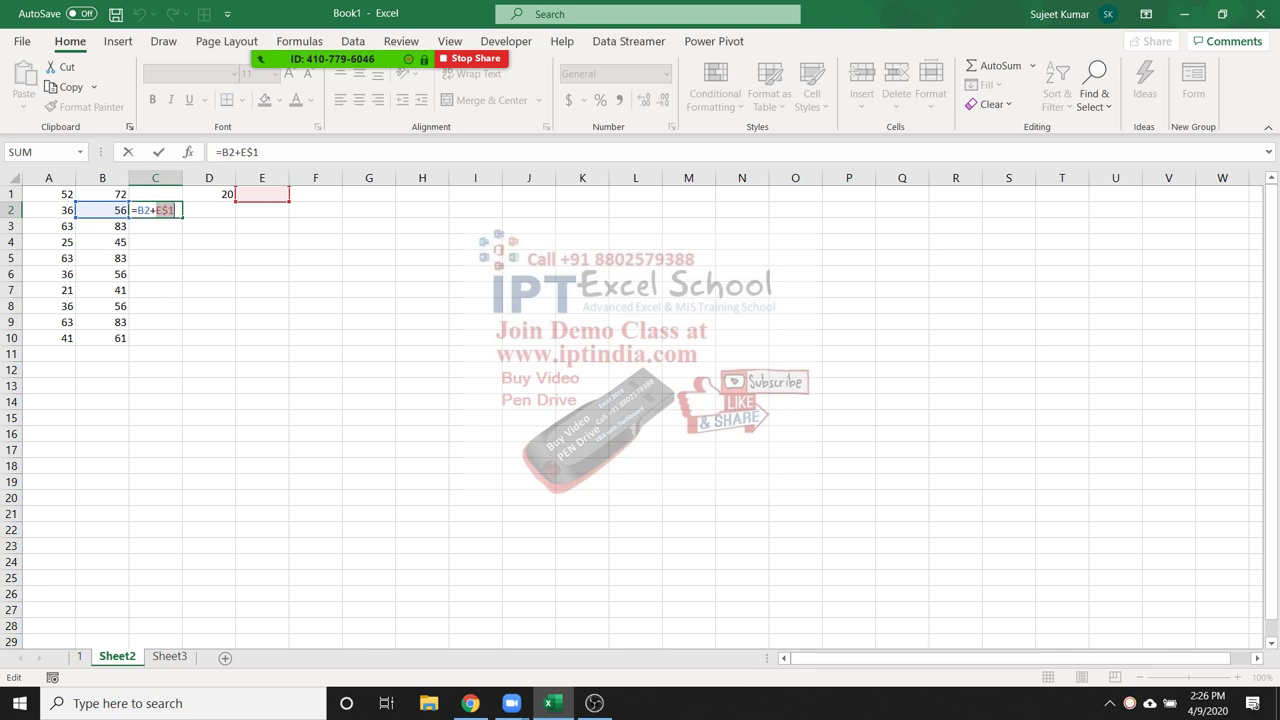
# Inspect the B2 reference in C2's formula and leave it unchanged
pyautogui.doubleClick(228, 152)
pyautogui.click(252, 152)
pyautogui.hotkey('ctrl', 'Return')
# Change B2's formula to the fully locked =A2+$D$1
pyautogui.press('Left')
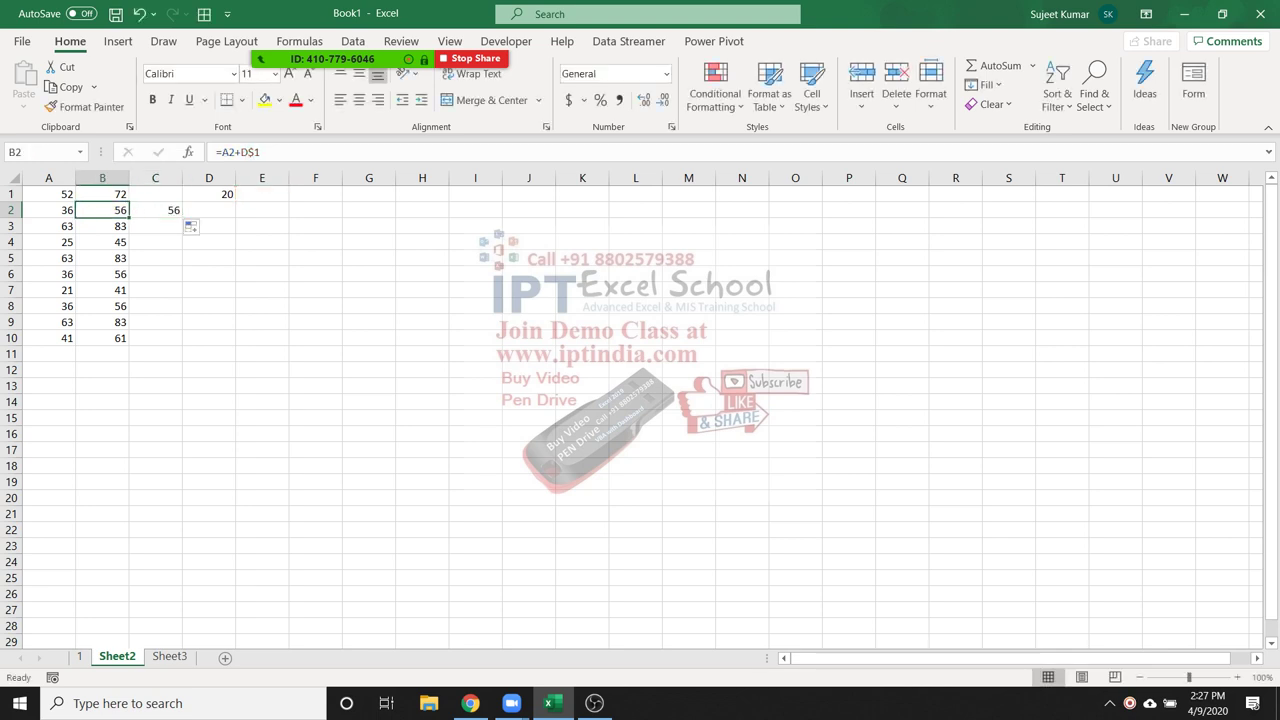
pyautogui.press('F2')
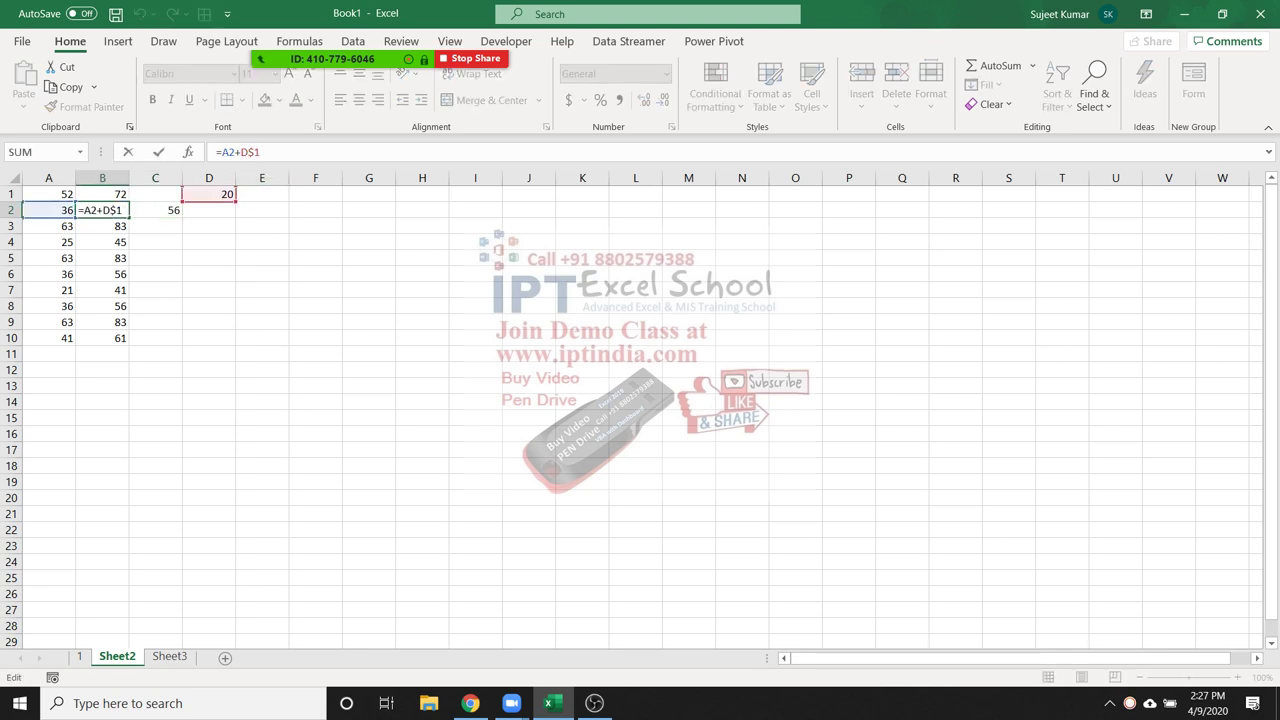
pyautogui.press('Right')
pyautogui.write('$')
pyautogui.press('Return')
# Fill B2's formula right across B2:D2, giving 76 in C2 and 96 in D2
pyautogui.press('Up')
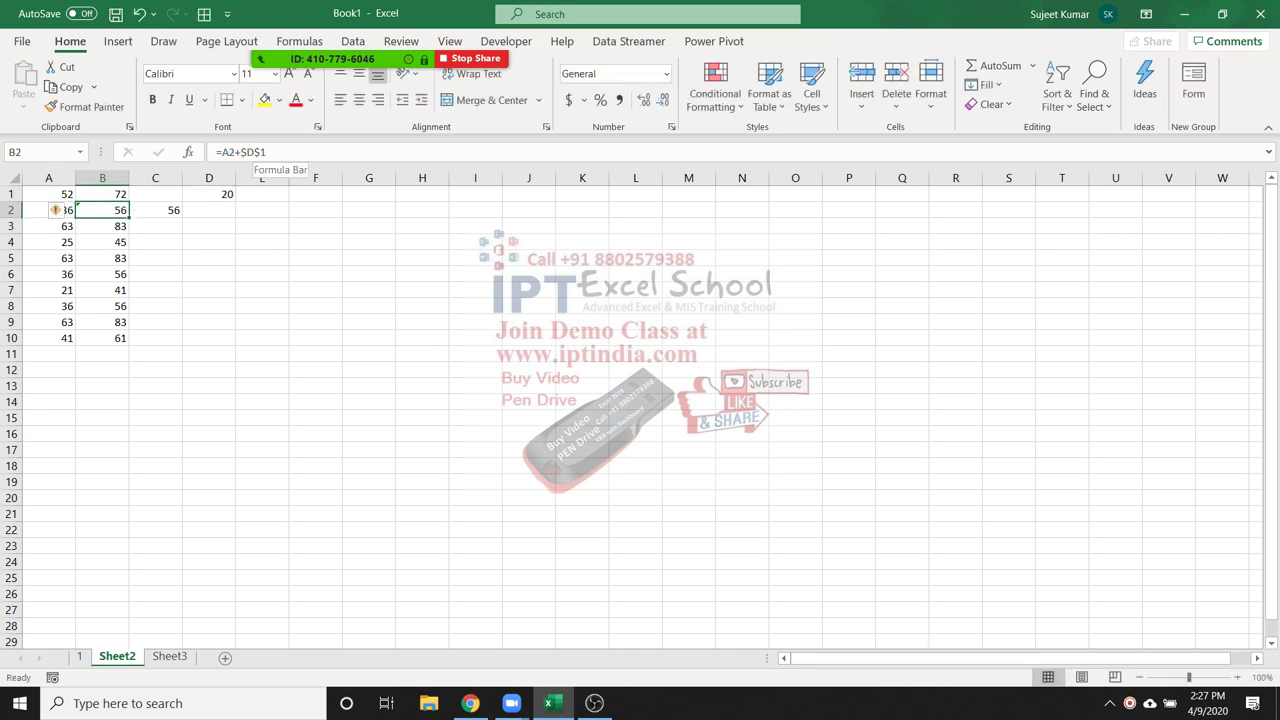
pyautogui.hotkey('shift', 'Right')
pyautogui.hotkey('shift', 'Right')
pyautogui.hotkey('ctrl', 'r')
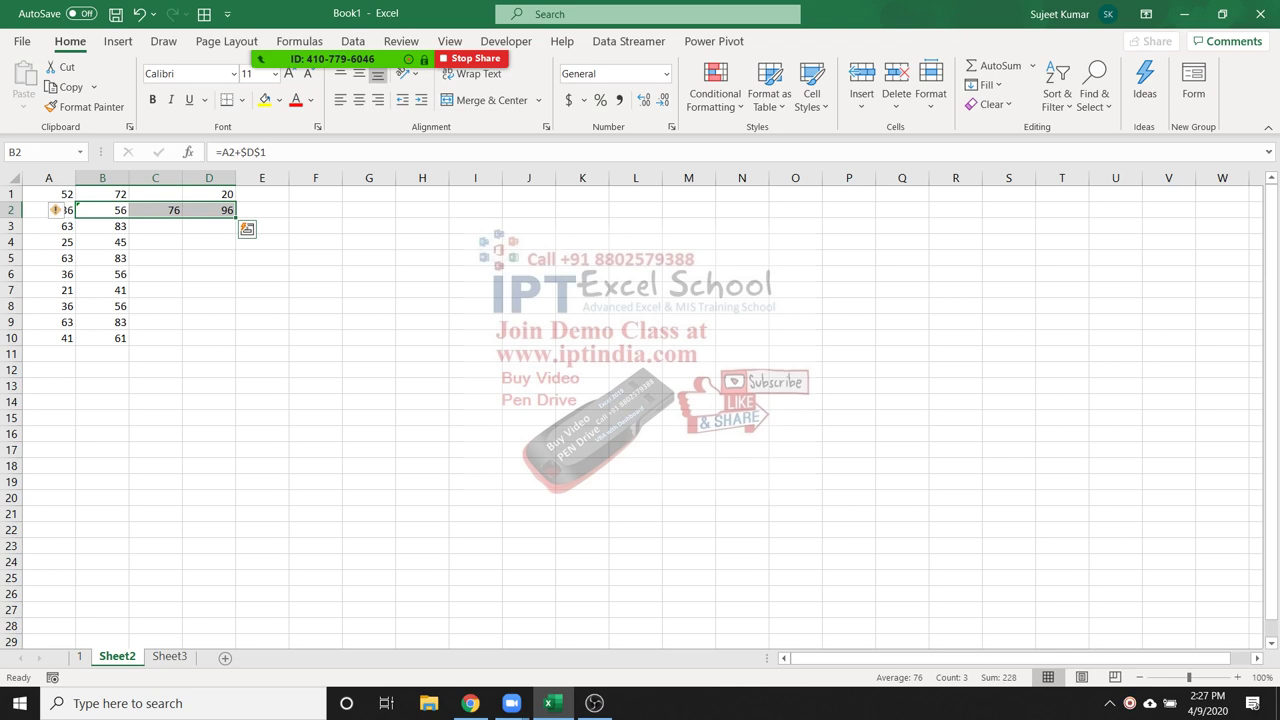
pyautogui.click(209, 290)
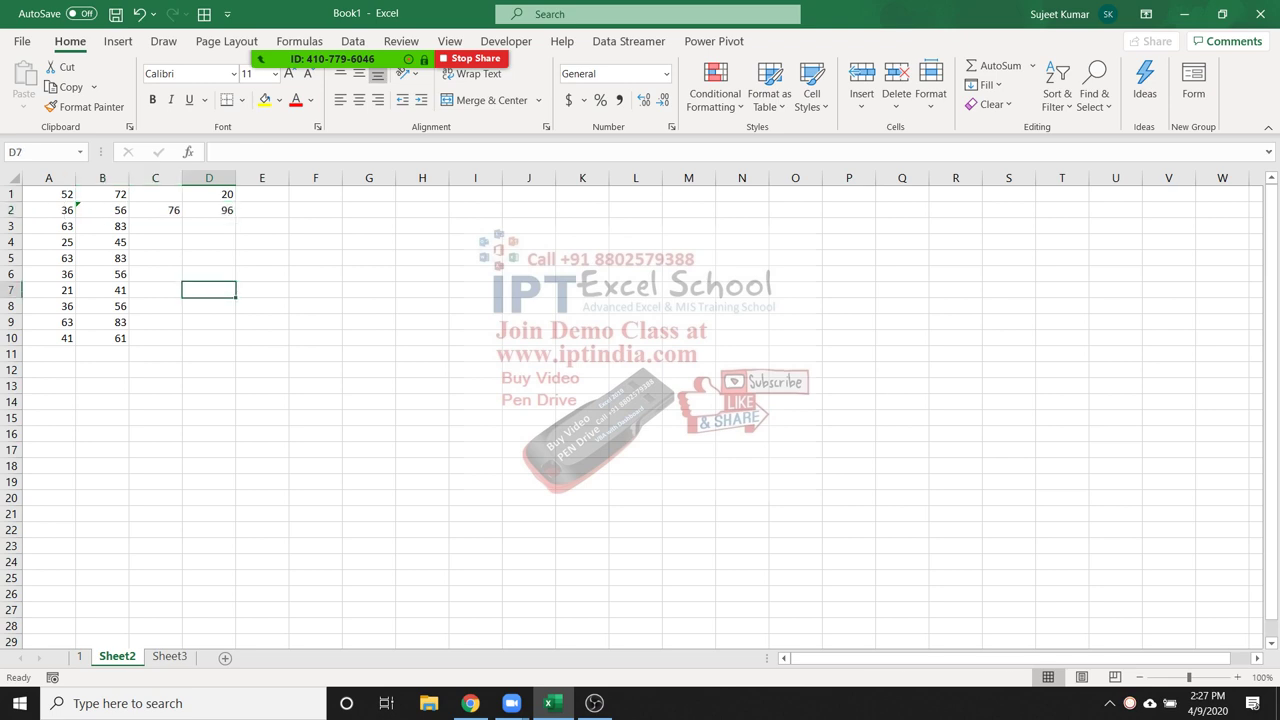
# Rename the sheet tabs to 2 and 3 and return to the empty sheet 3
pyautogui.doubleClick(117, 656)
pyautogui.write('2')
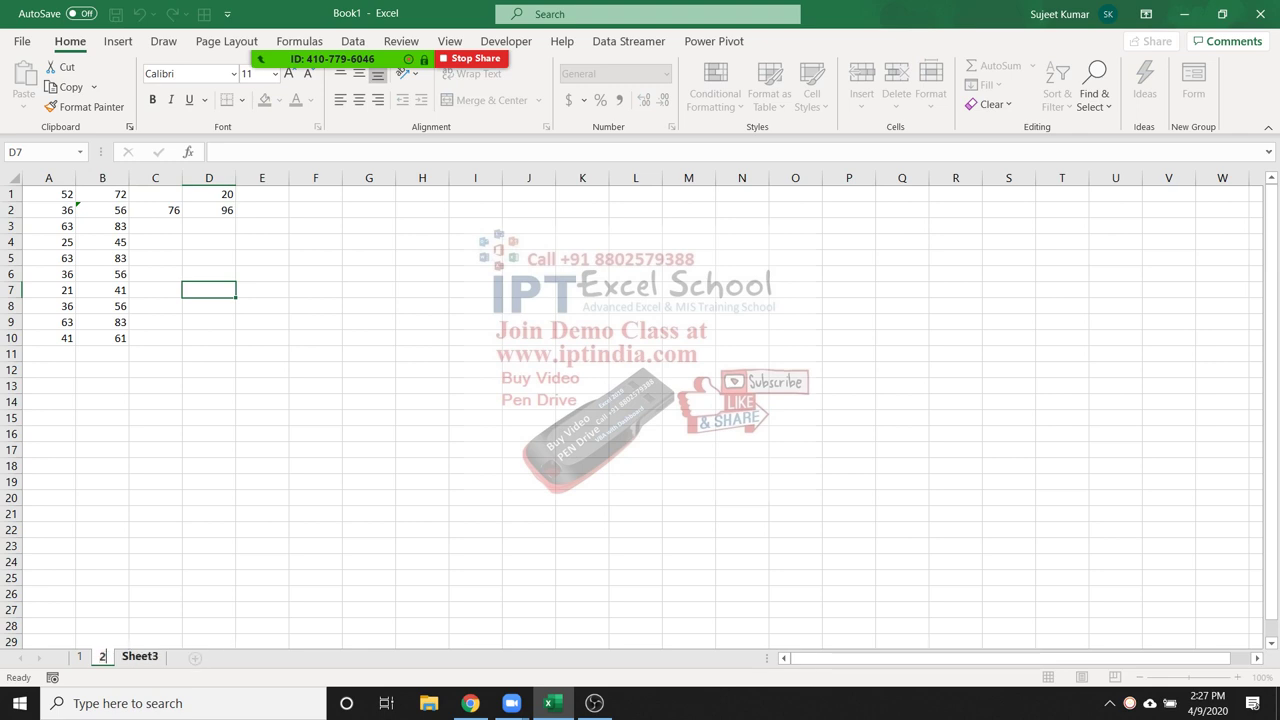
pyautogui.click(102, 513)
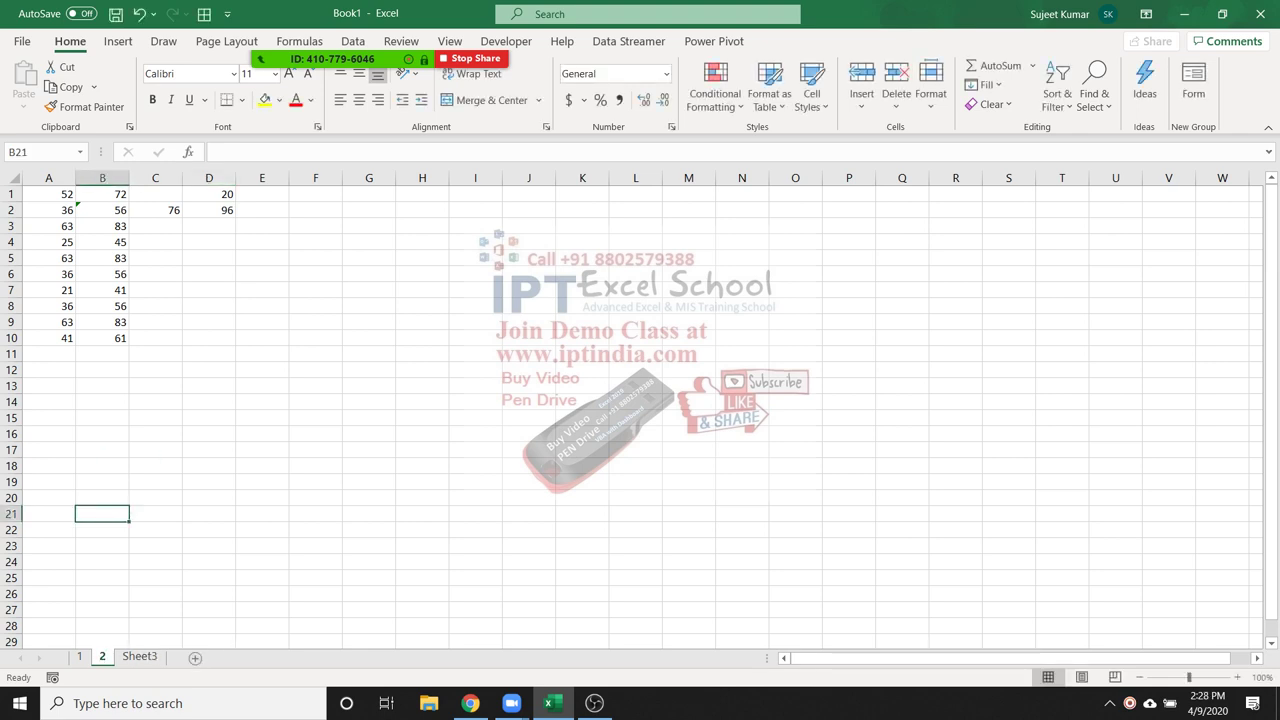
pyautogui.doubleClick(140, 656)
pyautogui.write('3')
pyautogui.click(155, 609)
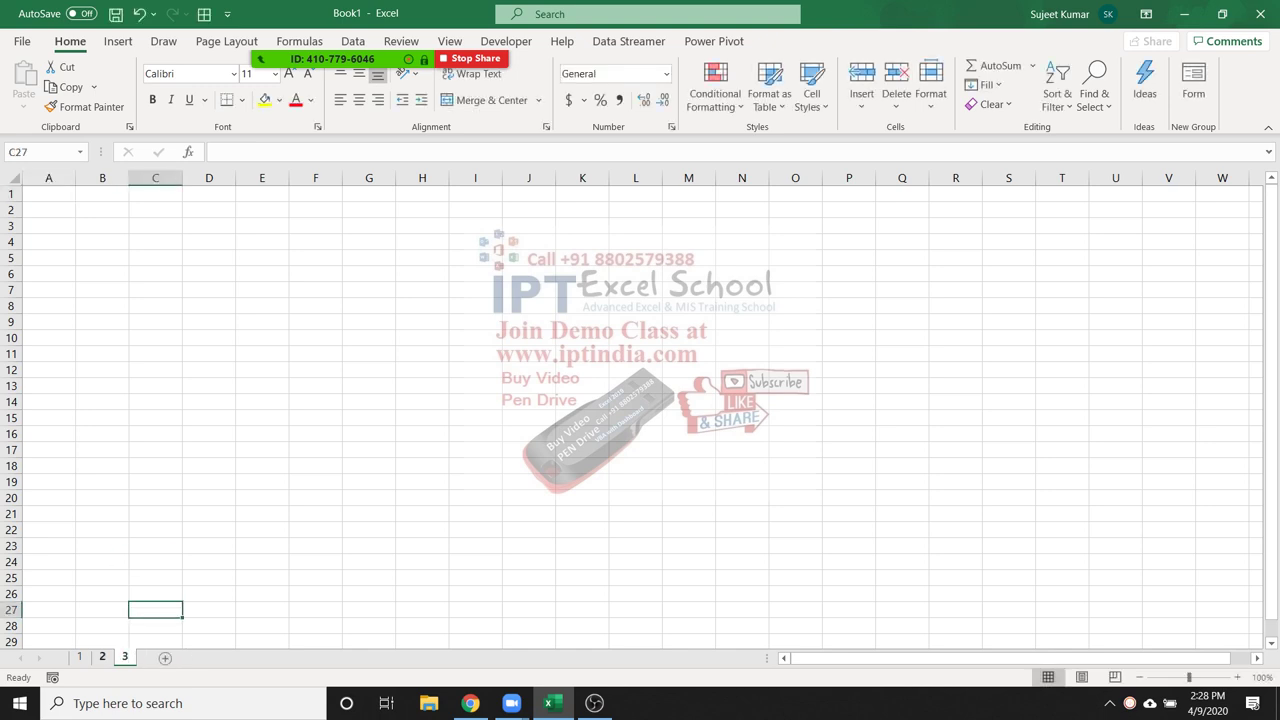
pyautogui.hotkey('ctrl', 'pageup')
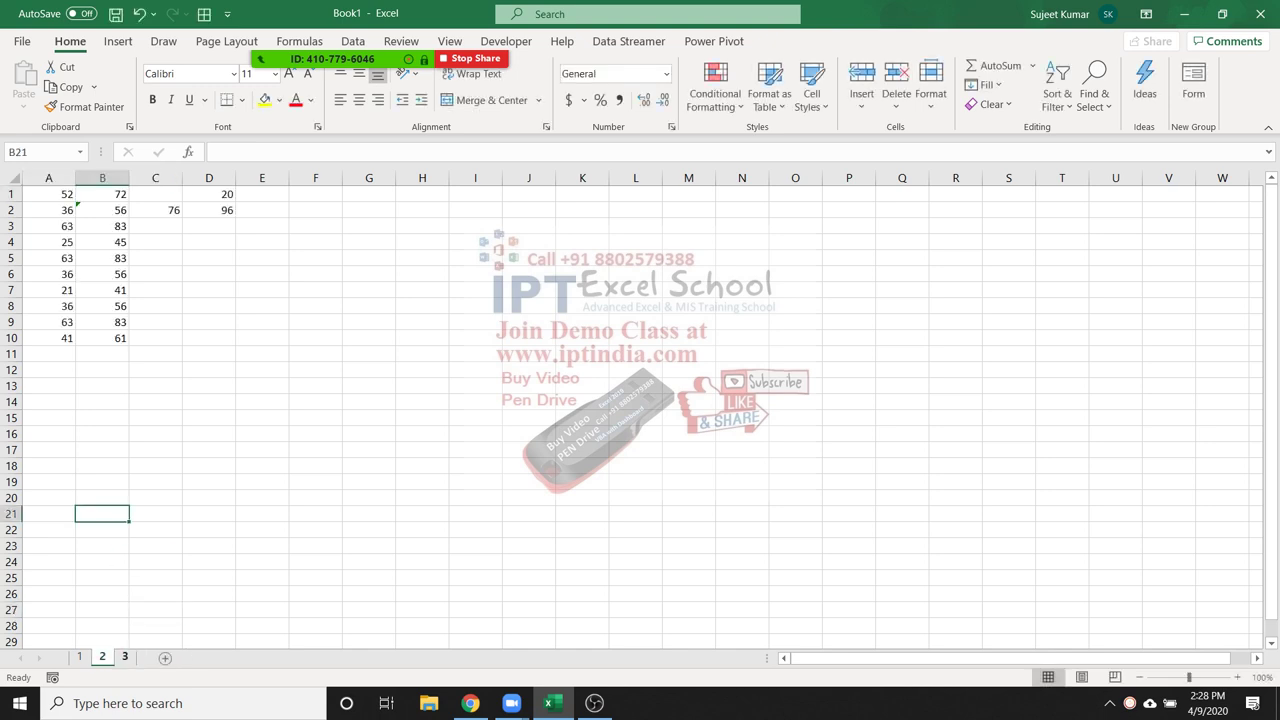
pyautogui.hotkey('ctrl', 'pagedown')
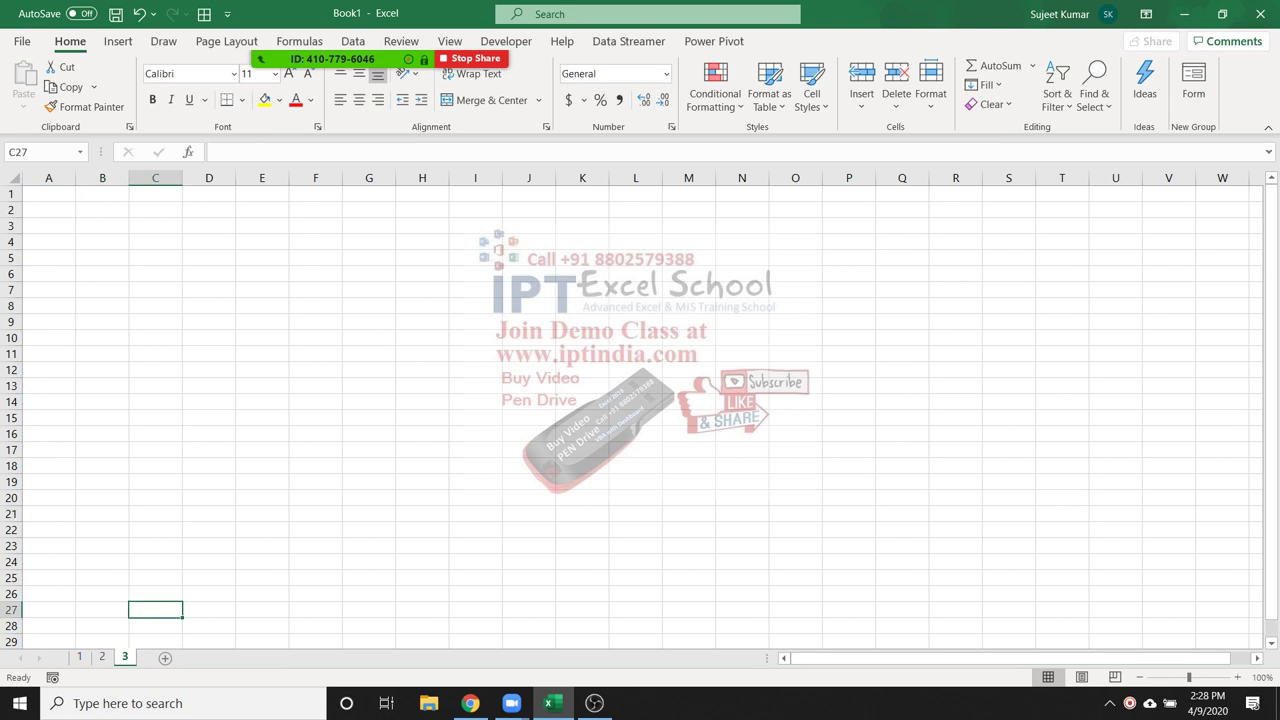
# Enter the operators =, >, <, > and < down cells H1 to H5
pyautogui.click(422, 193)
pyautogui.write('=')
pyautogui.press('Return')
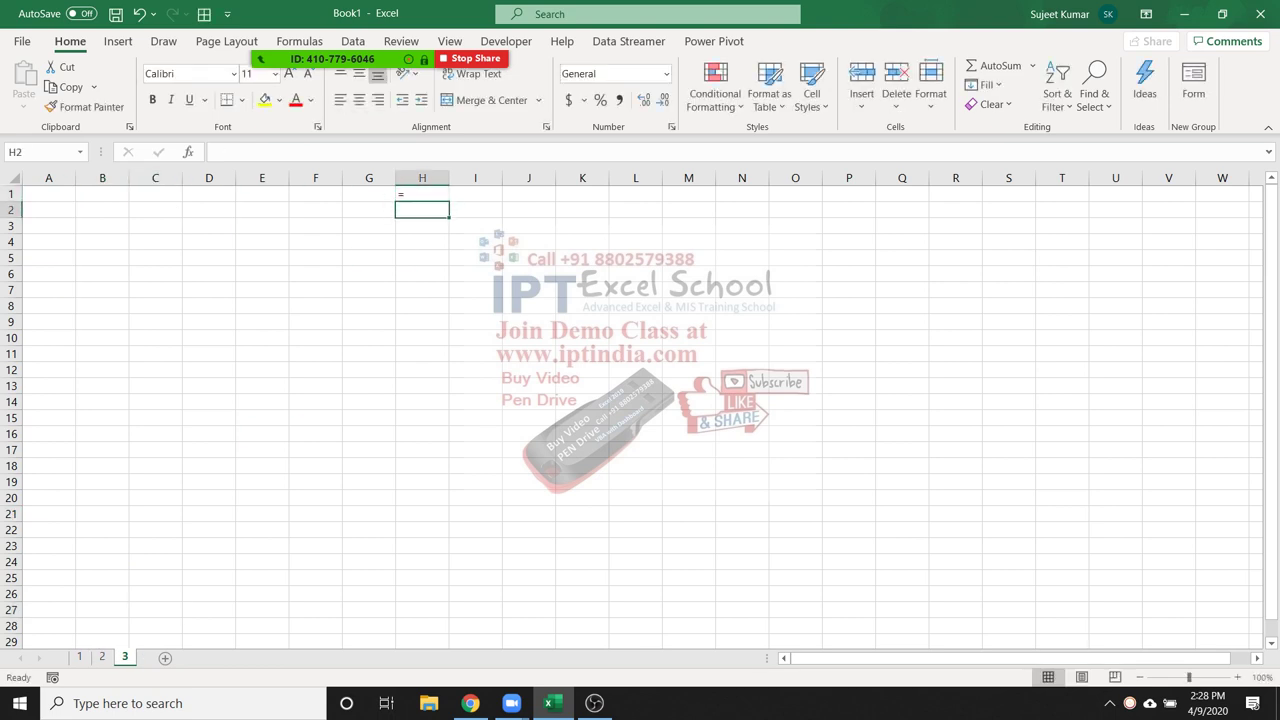
pyautogui.write('>')
pyautogui.press('Return')
pyautogui.write('<')
pyautogui.press('Return')
pyautogui.write('>')
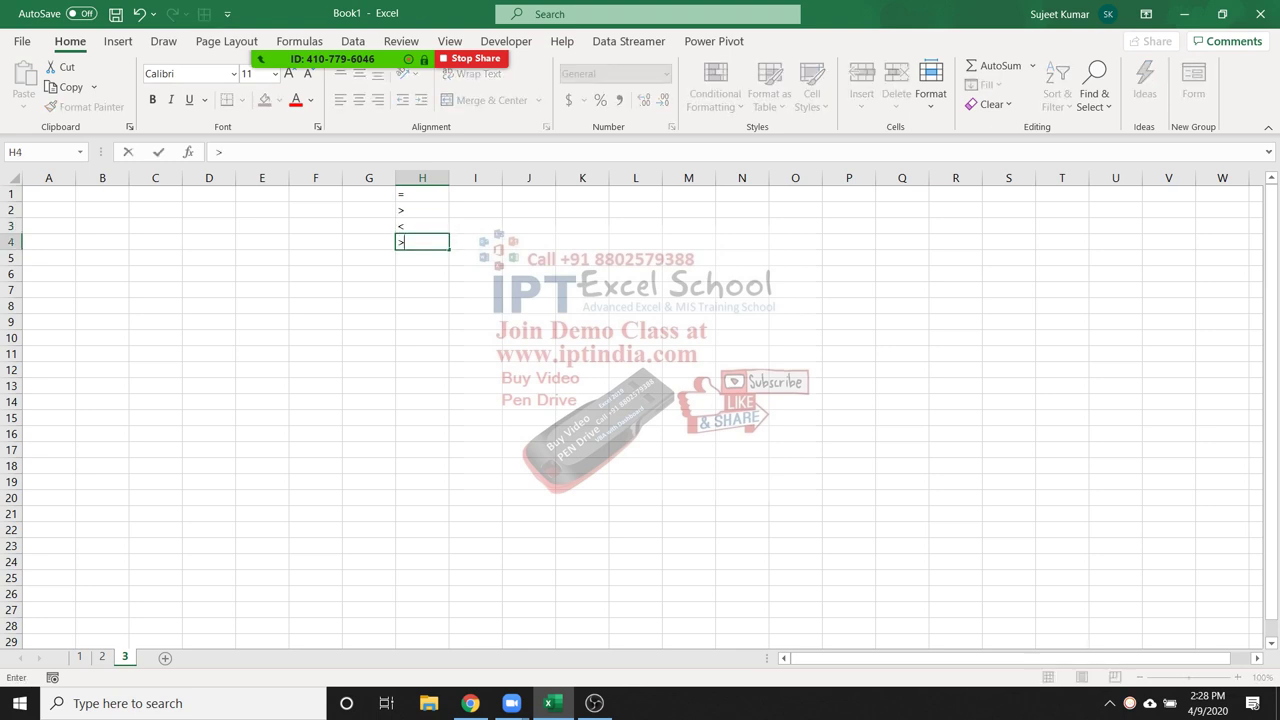
pyautogui.press('Return')
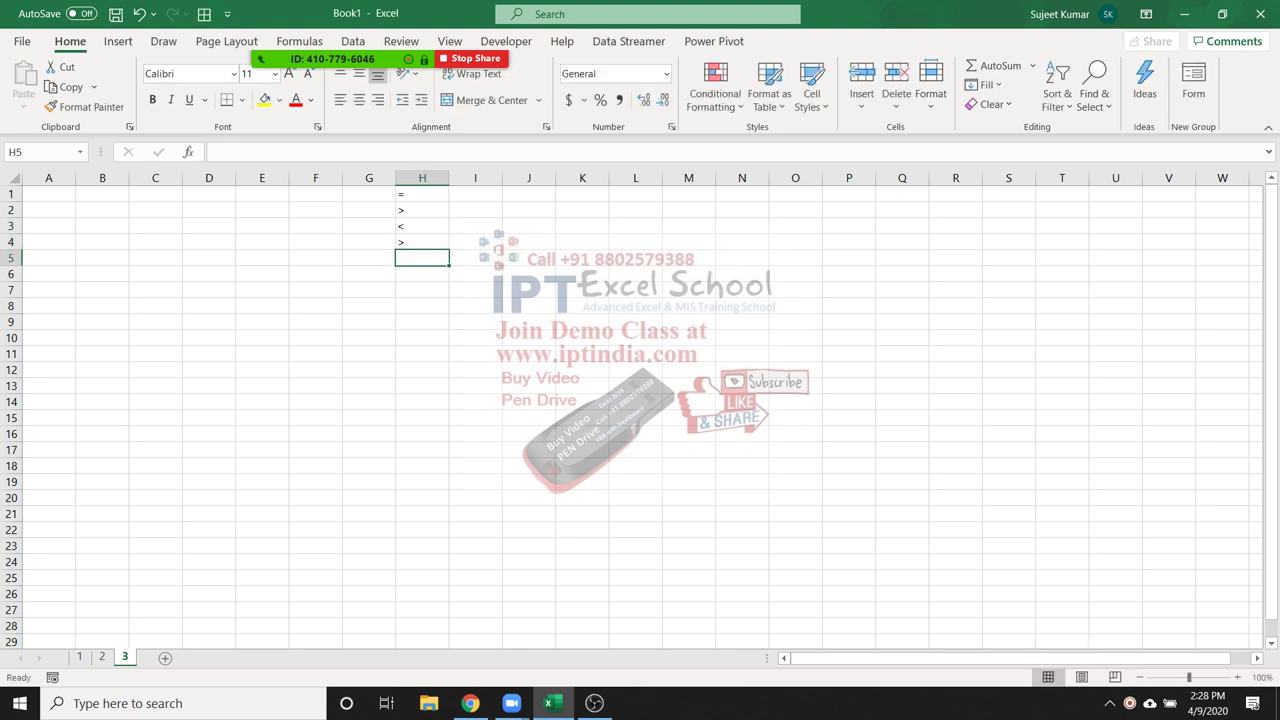
pyautogui.write('<')
pyautogui.press('Return')
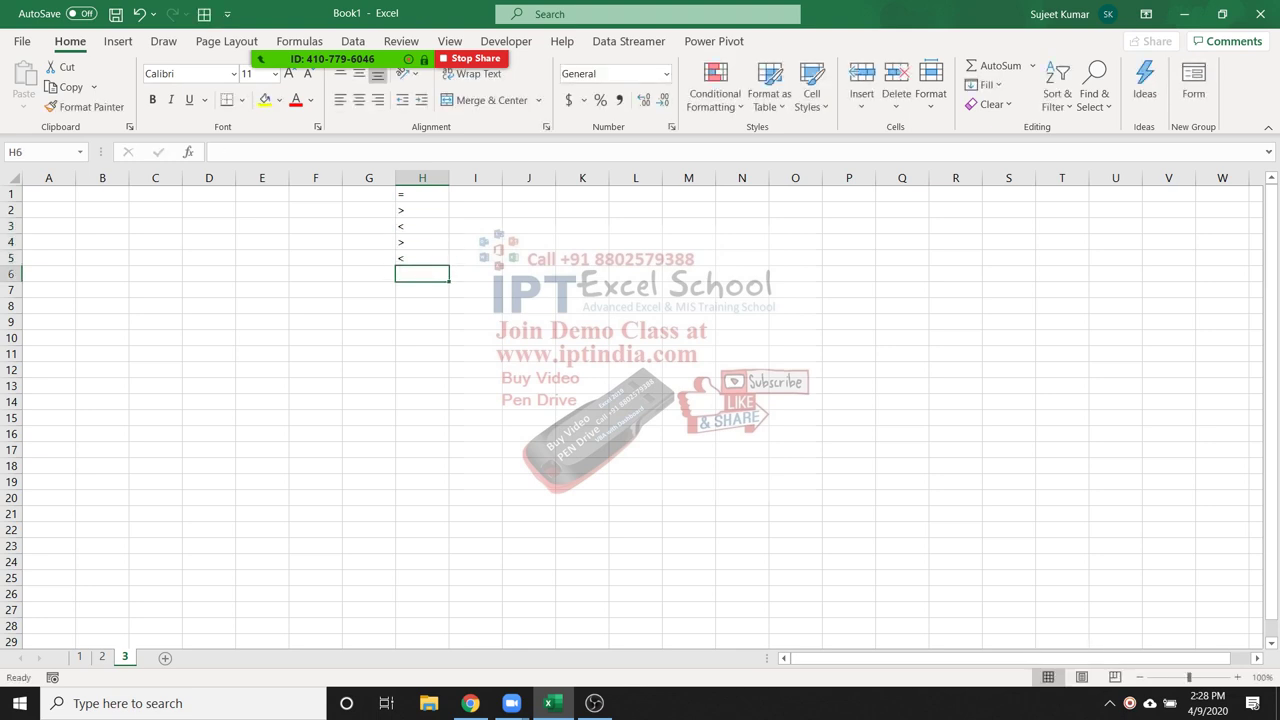
# Extend H4 and H5 to >= and <=, and add <> in H6
pyautogui.press('Up')
pyautogui.press('Up')
pyautogui.press('Up')
pyautogui.press('Up')
pyautogui.press('Up')
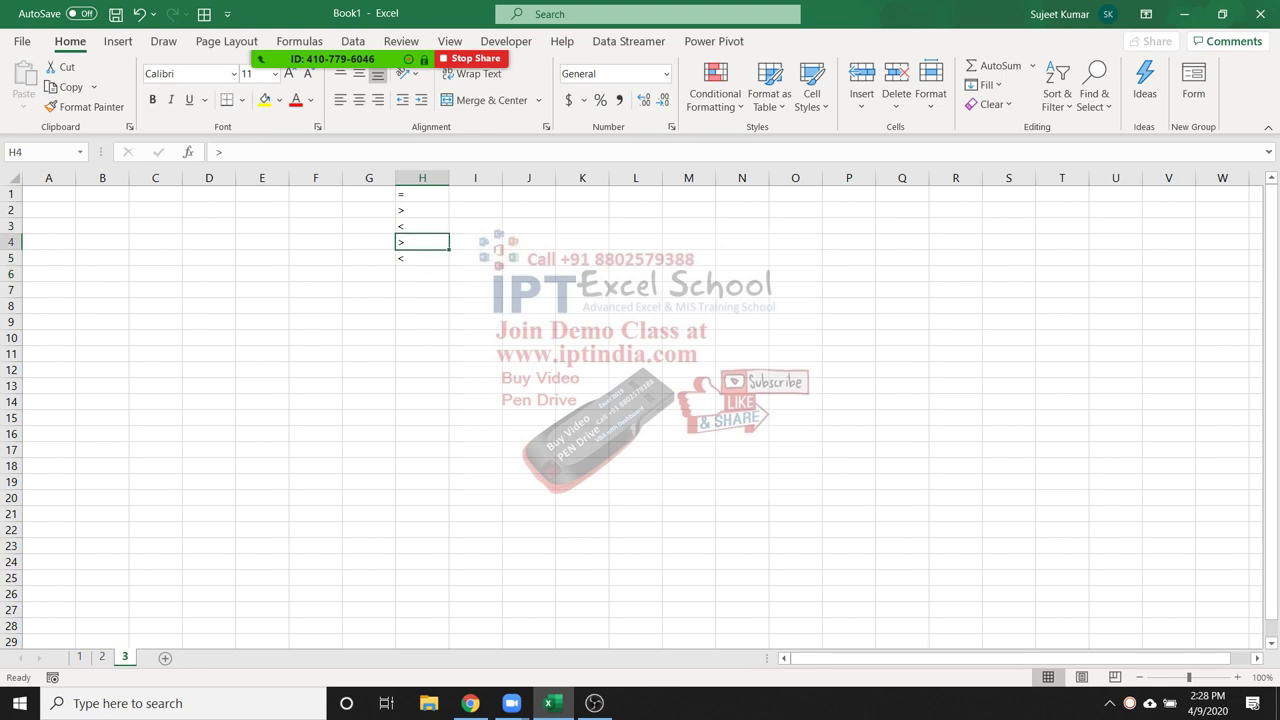
pyautogui.press('Down')
pyautogui.press('Down')
pyautogui.press('Down')
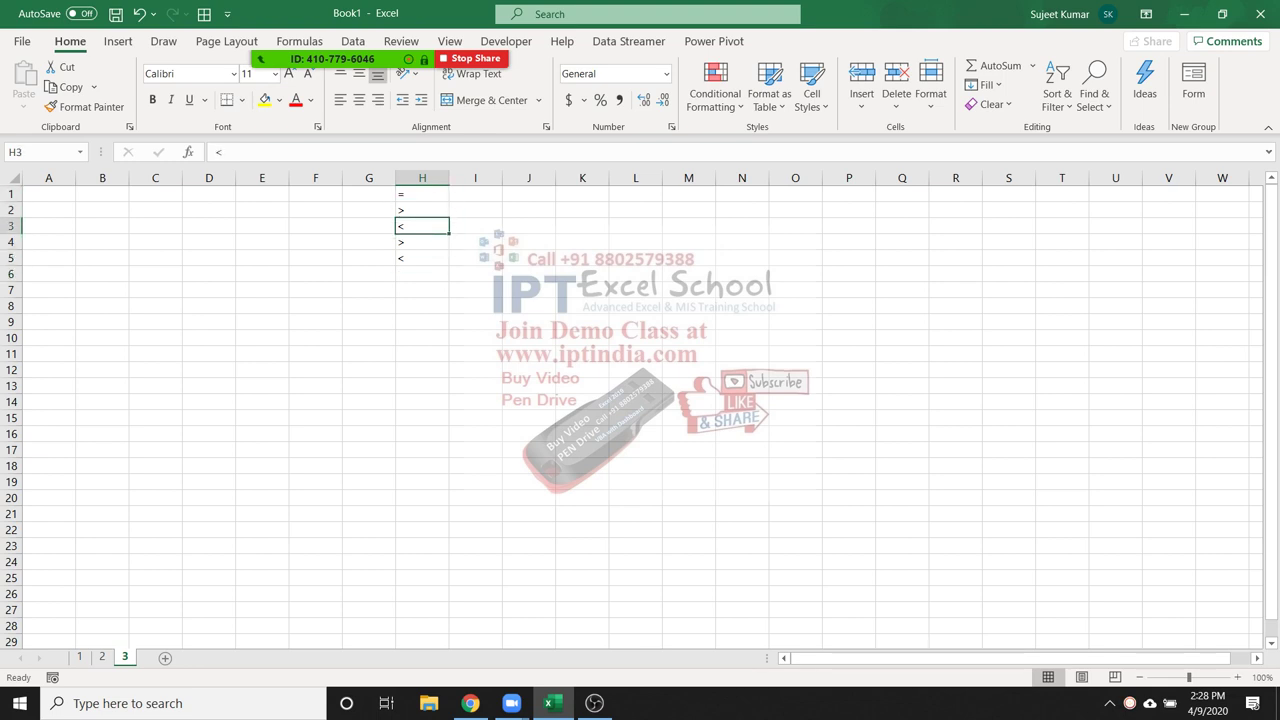
pyautogui.press('F2')
pyautogui.write('=')
pyautogui.press('Return')
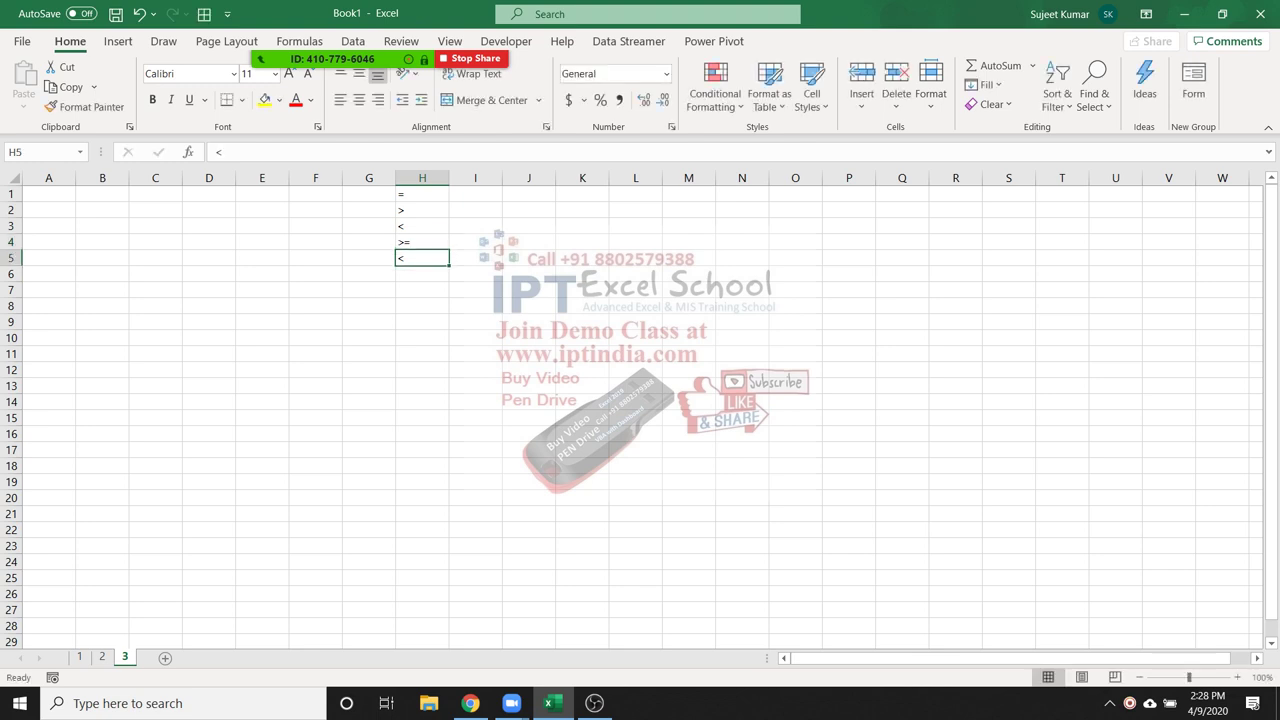
pyautogui.press('F2')
pyautogui.write('=')
pyautogui.press('Return')
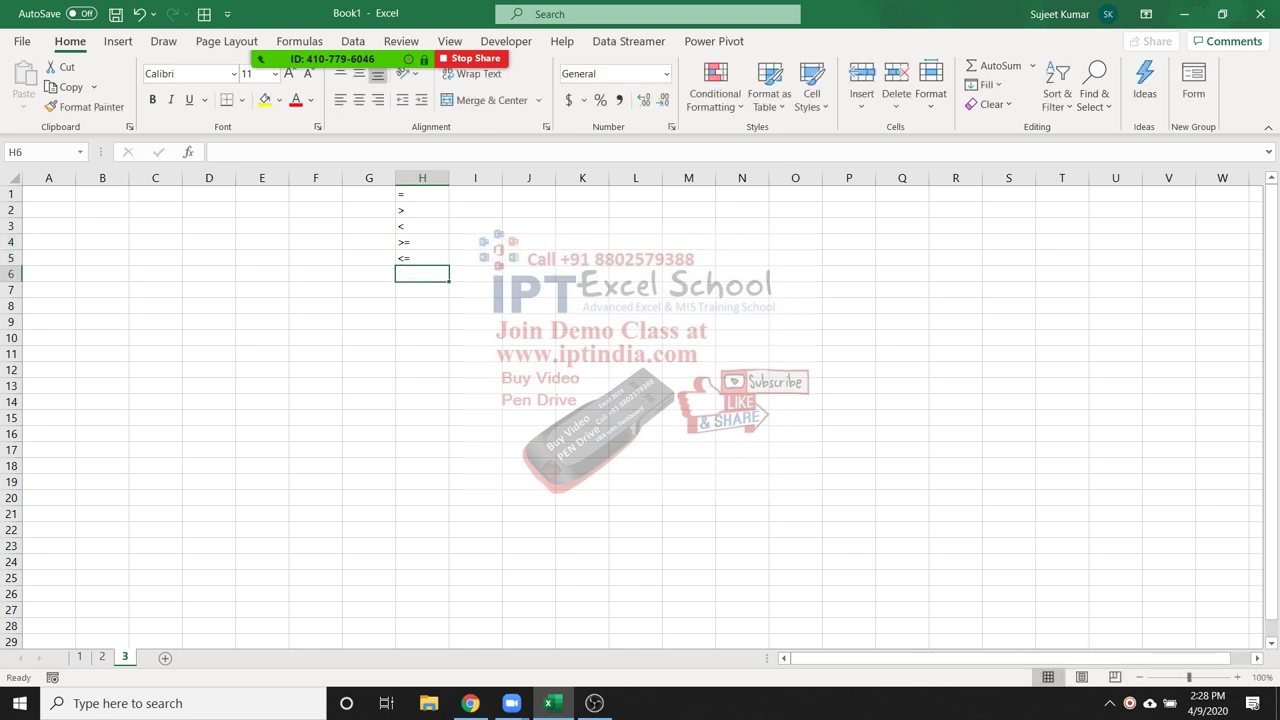
pyautogui.write('<>')
pyautogui.press('Return')
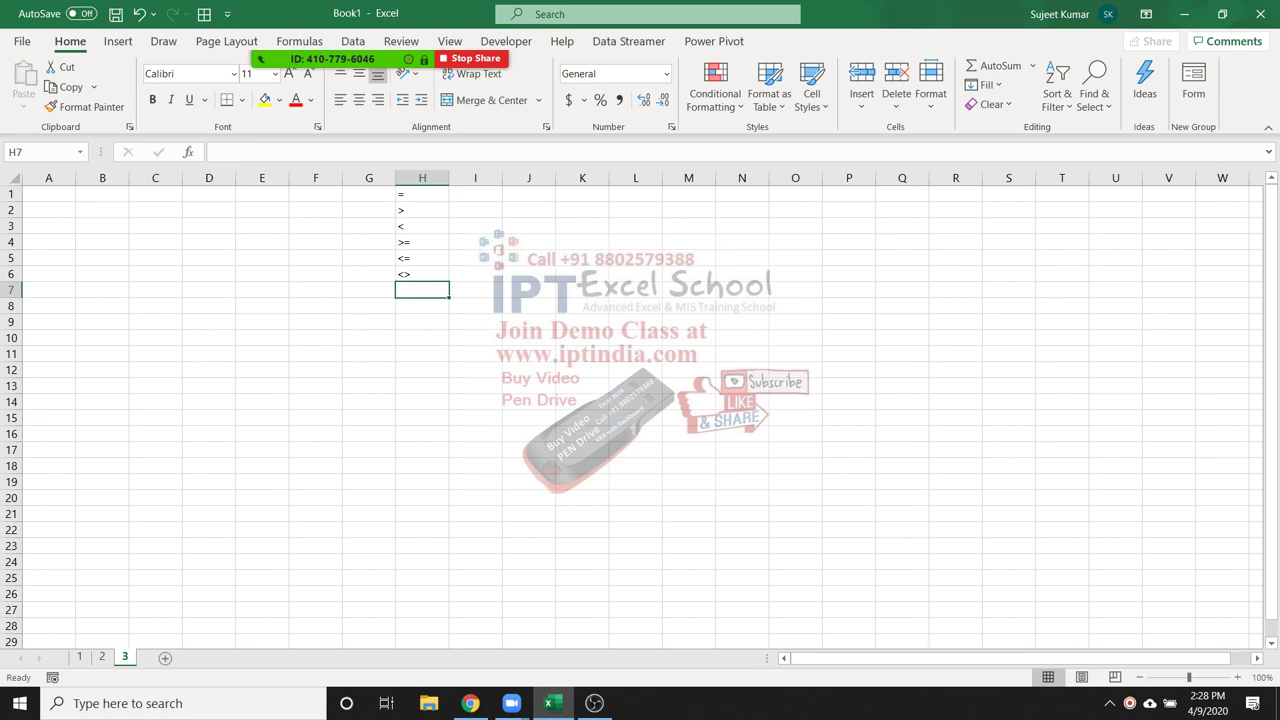
pyautogui.click(48, 194)
# Add a Sales header in A1 and enter =RANDBETWEEN(10,90) in A2
pyautogui.write('Sales')
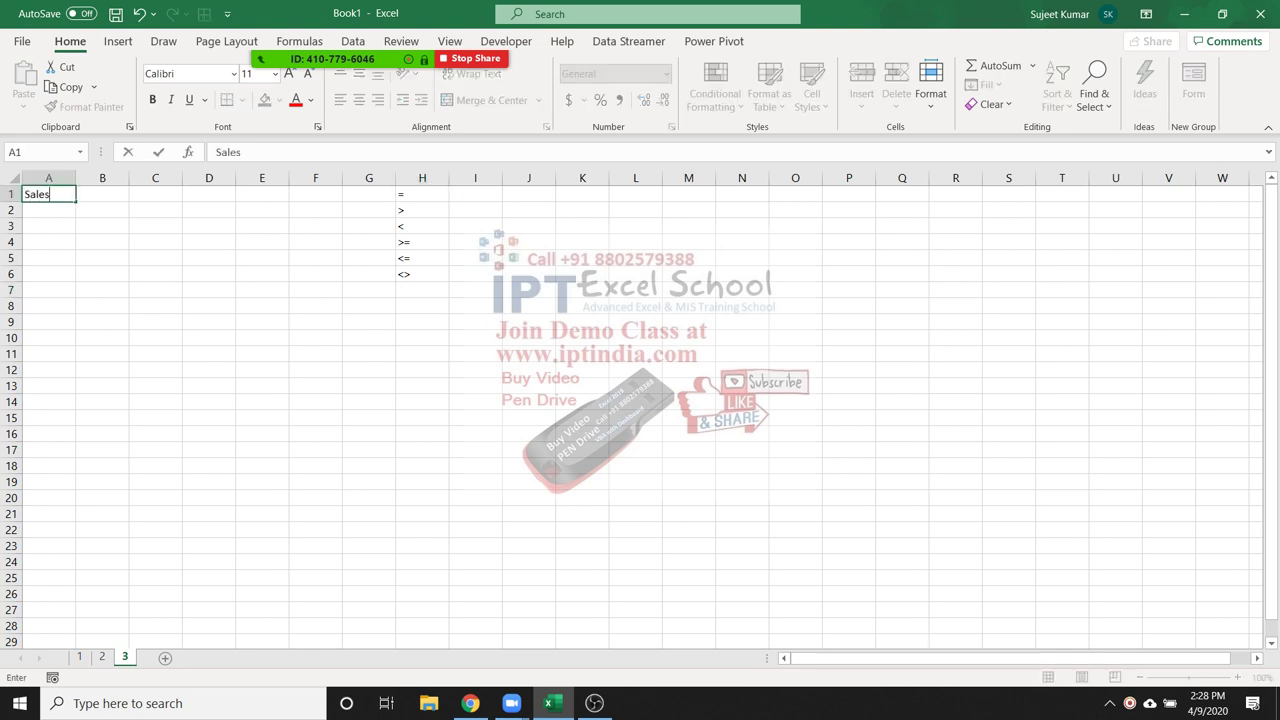
pyautogui.press('Return')
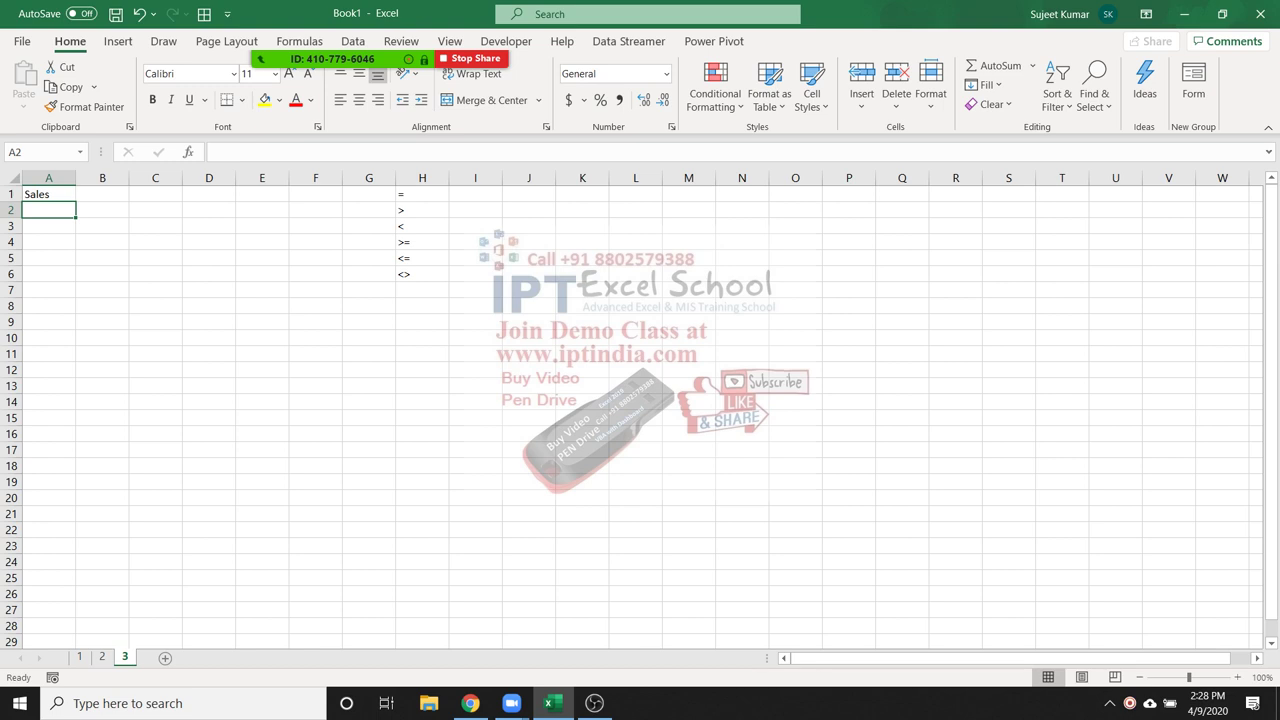
pyautogui.write('=ea')
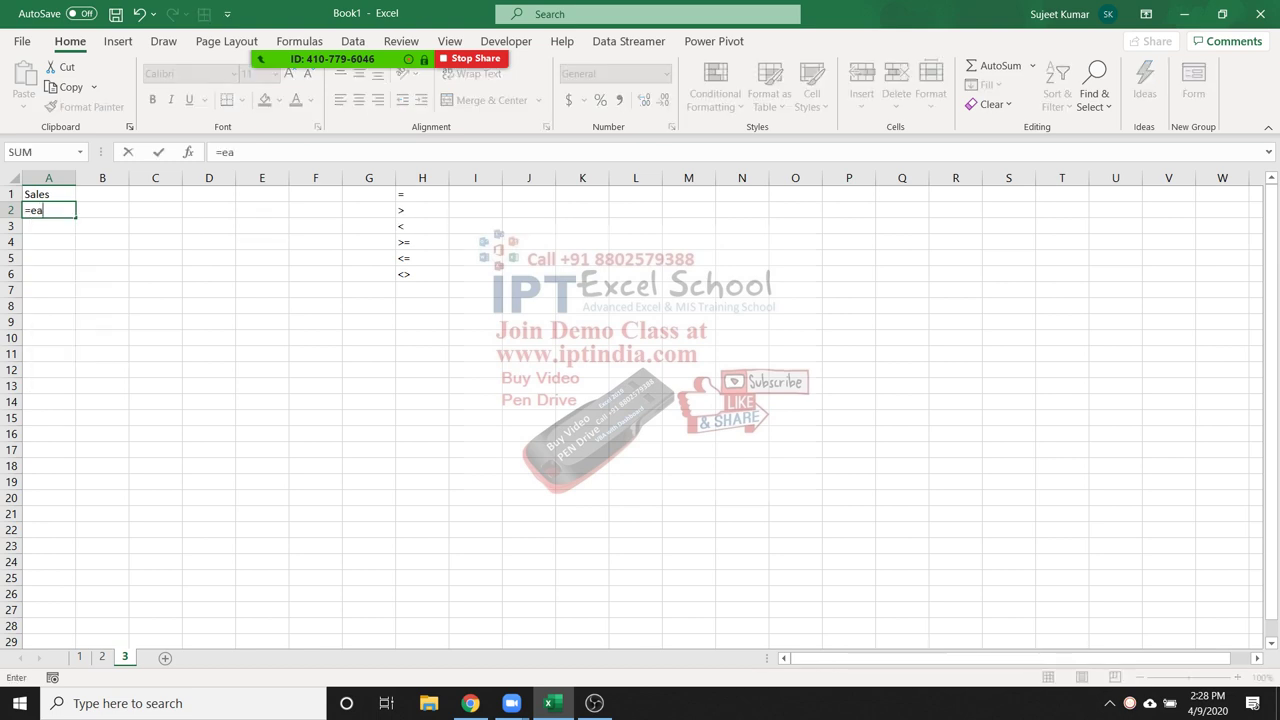
pyautogui.press('BackSpace')
pyautogui.write('ra')
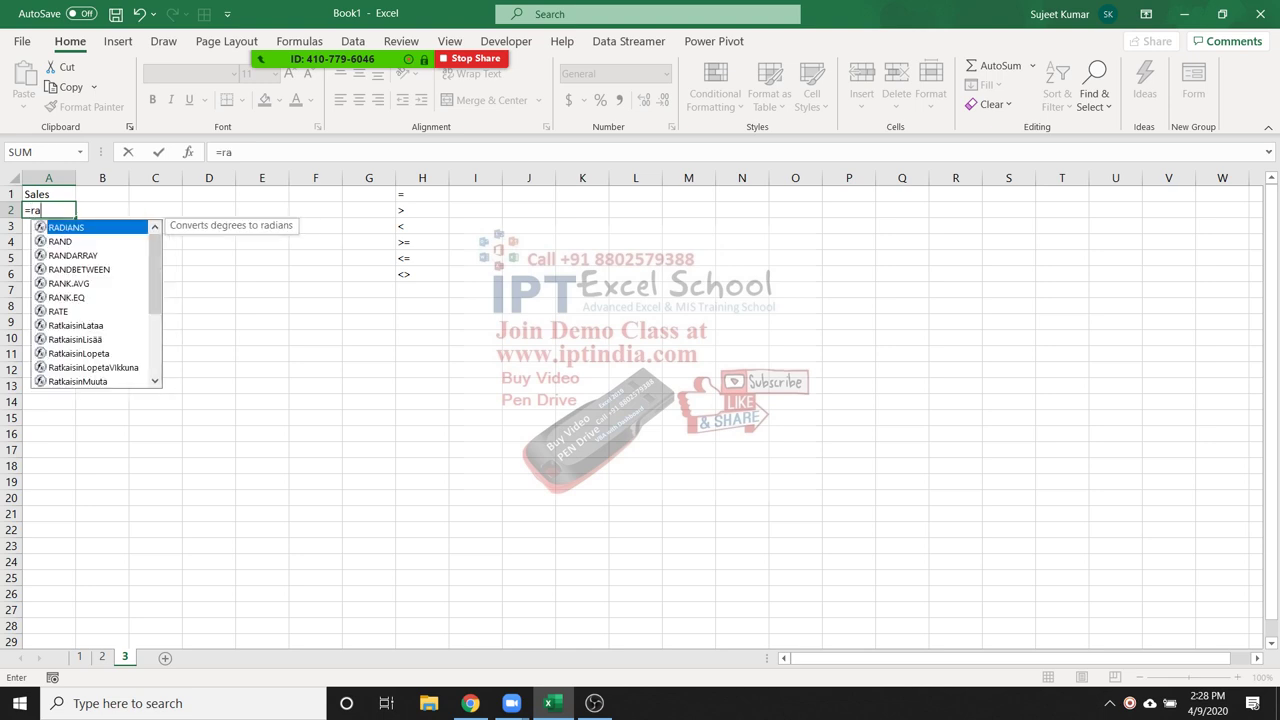
pyautogui.press('Down')
pyautogui.press('Down')
pyautogui.press('Down')
pyautogui.press('Tab')
pyautogui.write('10')
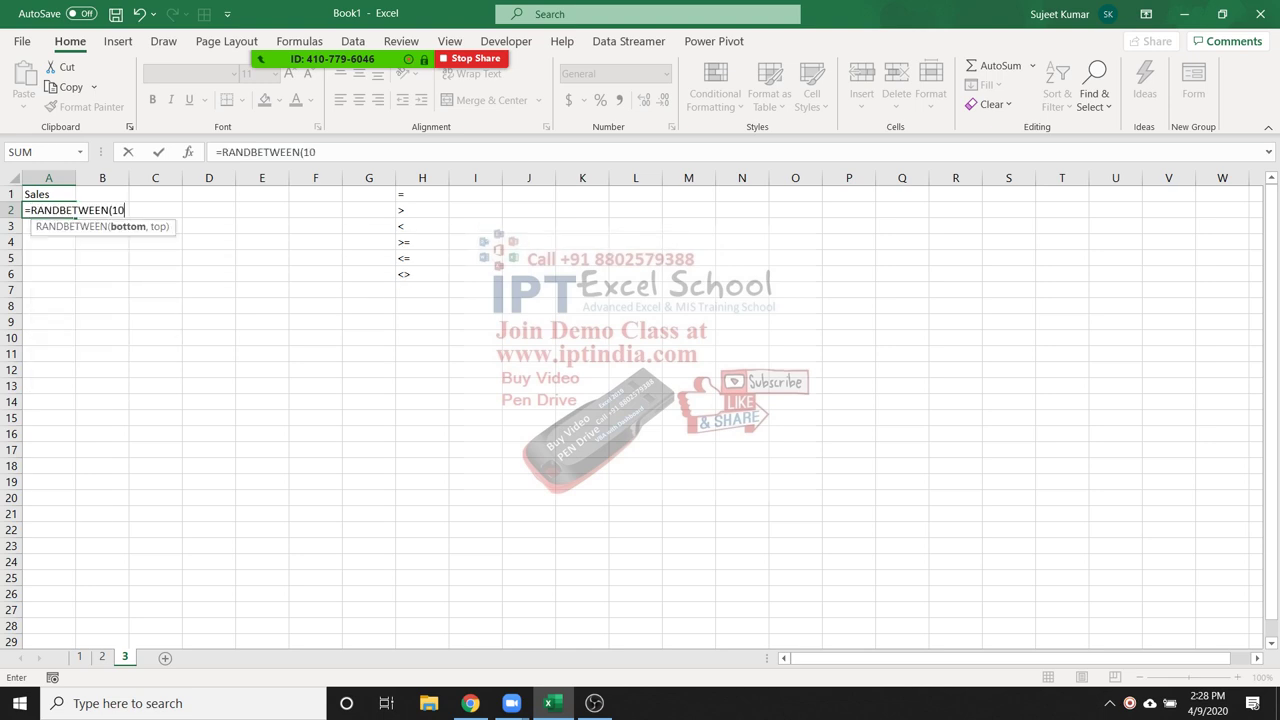
pyautogui.write(',90')
pyautogui.hotkey('ctrl', 'Return')
# Fill the random numbers down column A and paste them back as fixed values
pyautogui.moveTo(48, 210); pyautogui.dragTo(48, 210)
pyautogui.hotkey('ctrl', 'c')
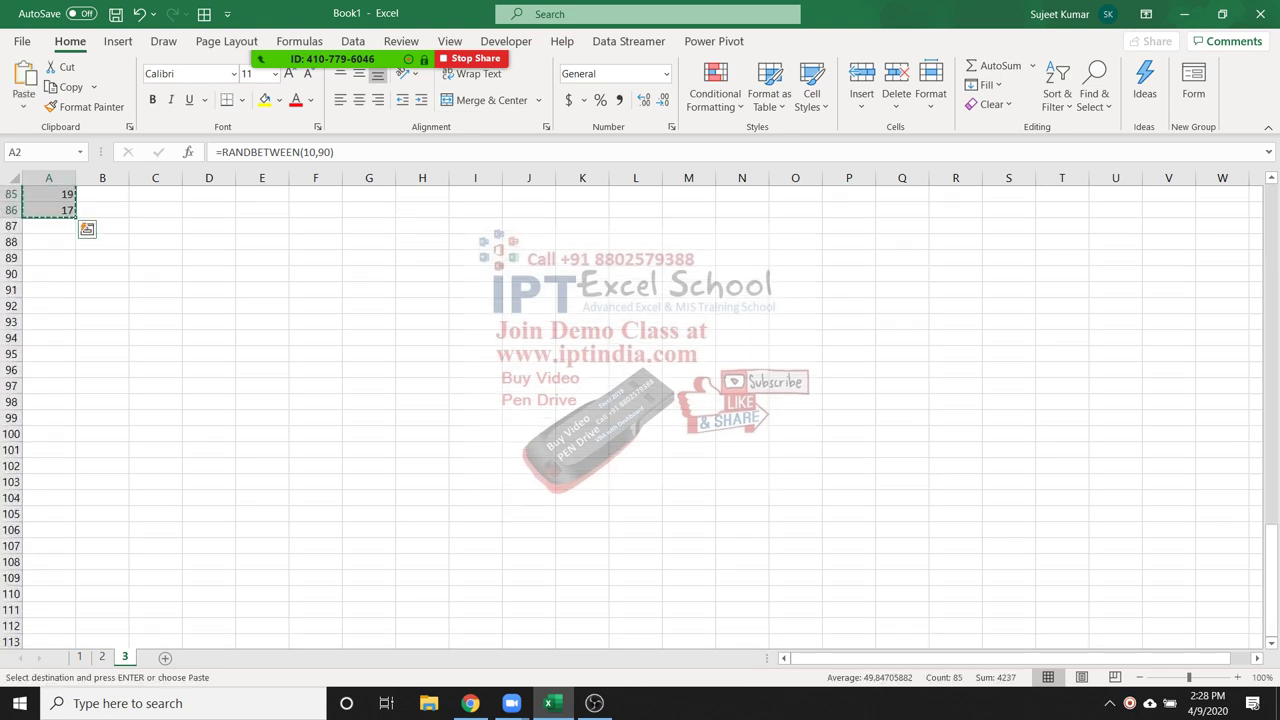
pyautogui.click(23, 104)
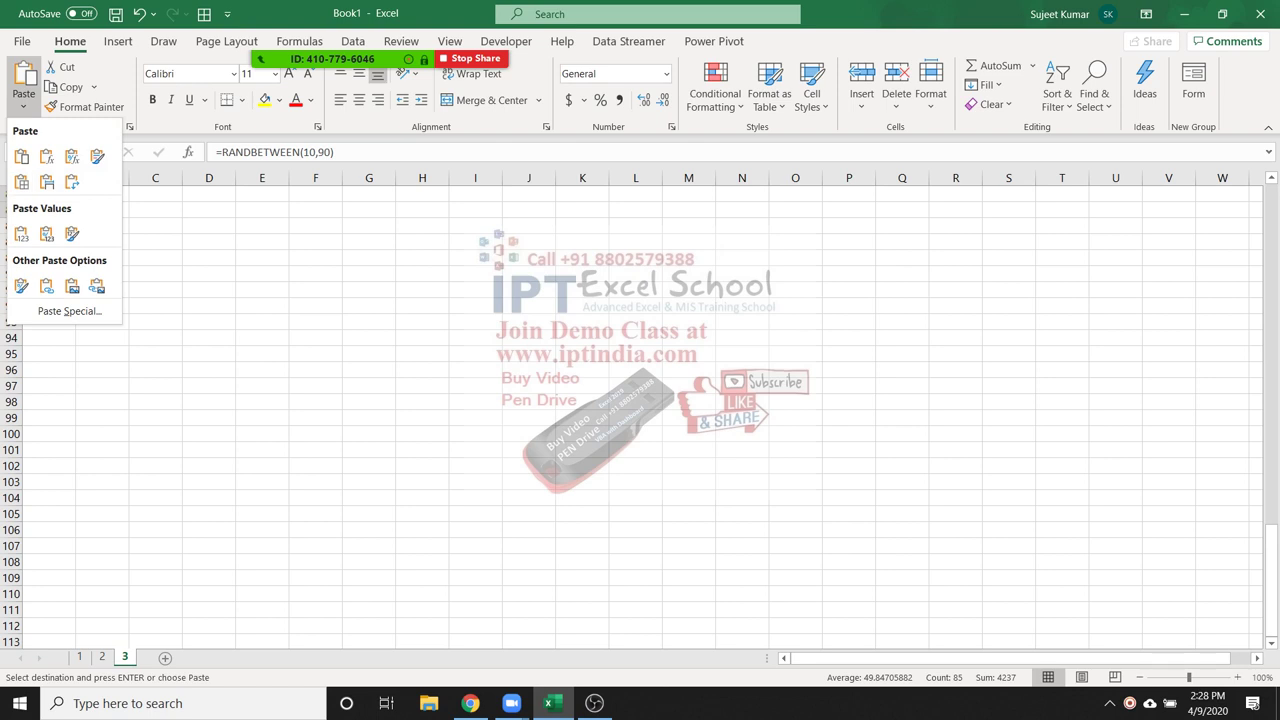
pyautogui.click(21, 233)
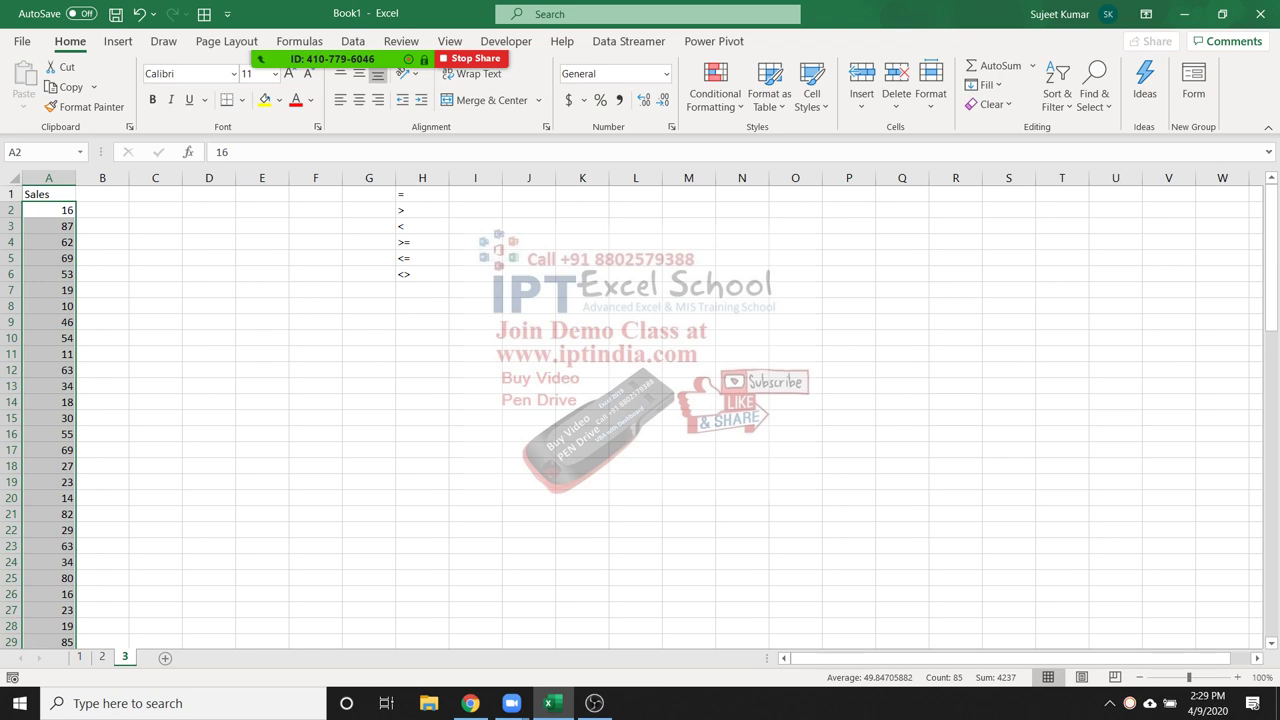
# Check the Sales cells now hold plain numbers and select the whole Sales column
pyautogui.click(48, 194)
pyautogui.click(48, 210)
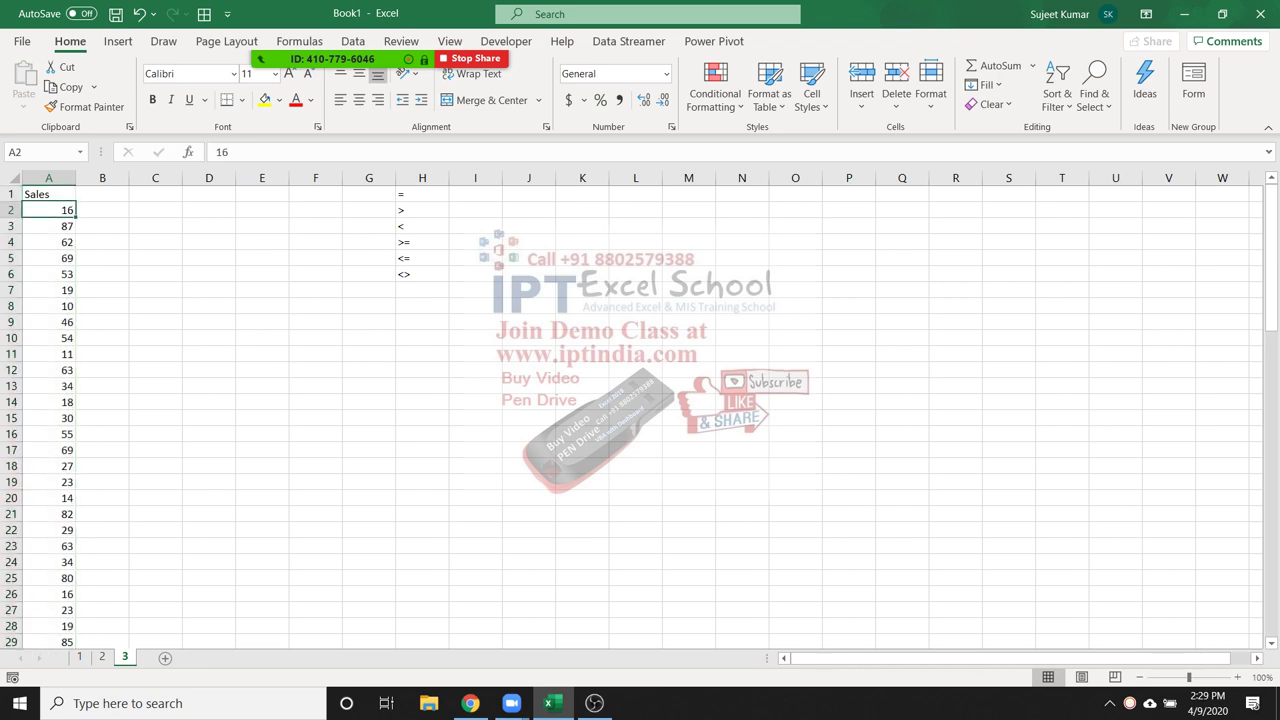
pyautogui.click(48, 226)
pyautogui.click(48, 258)
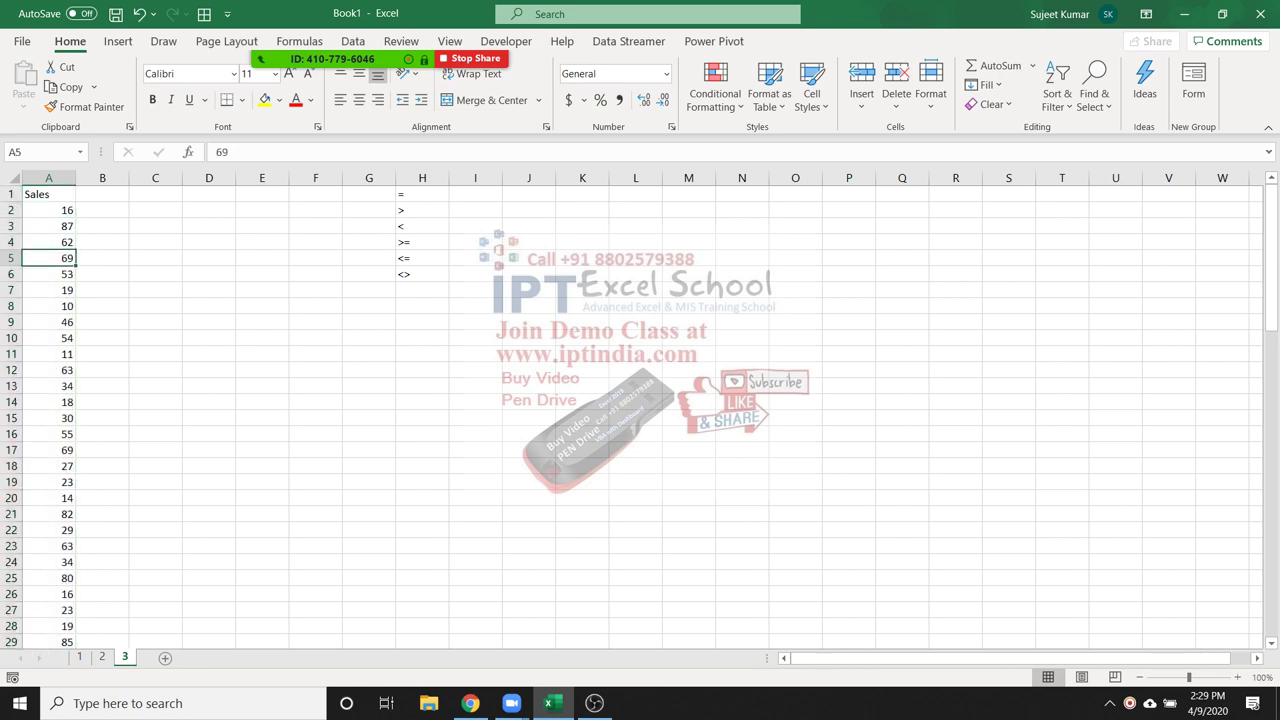
pyautogui.click(48, 290)
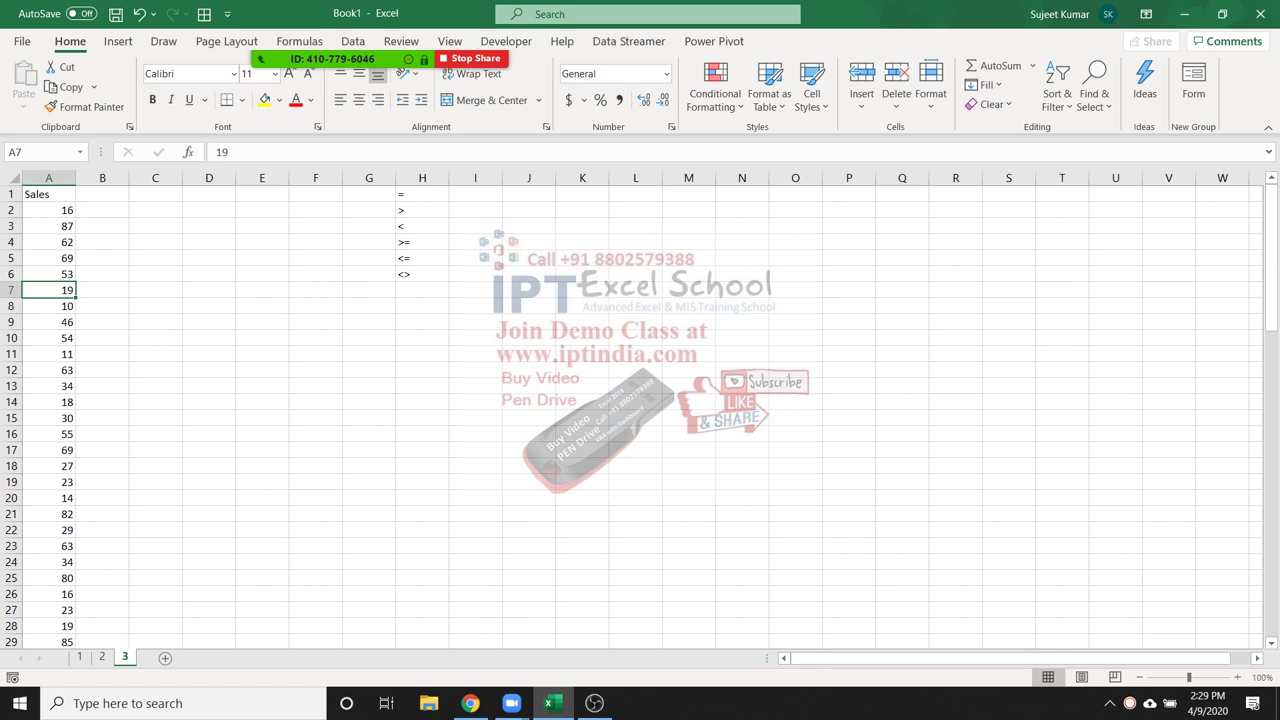
pyautogui.click(48, 178)
pyautogui.click(715, 92)
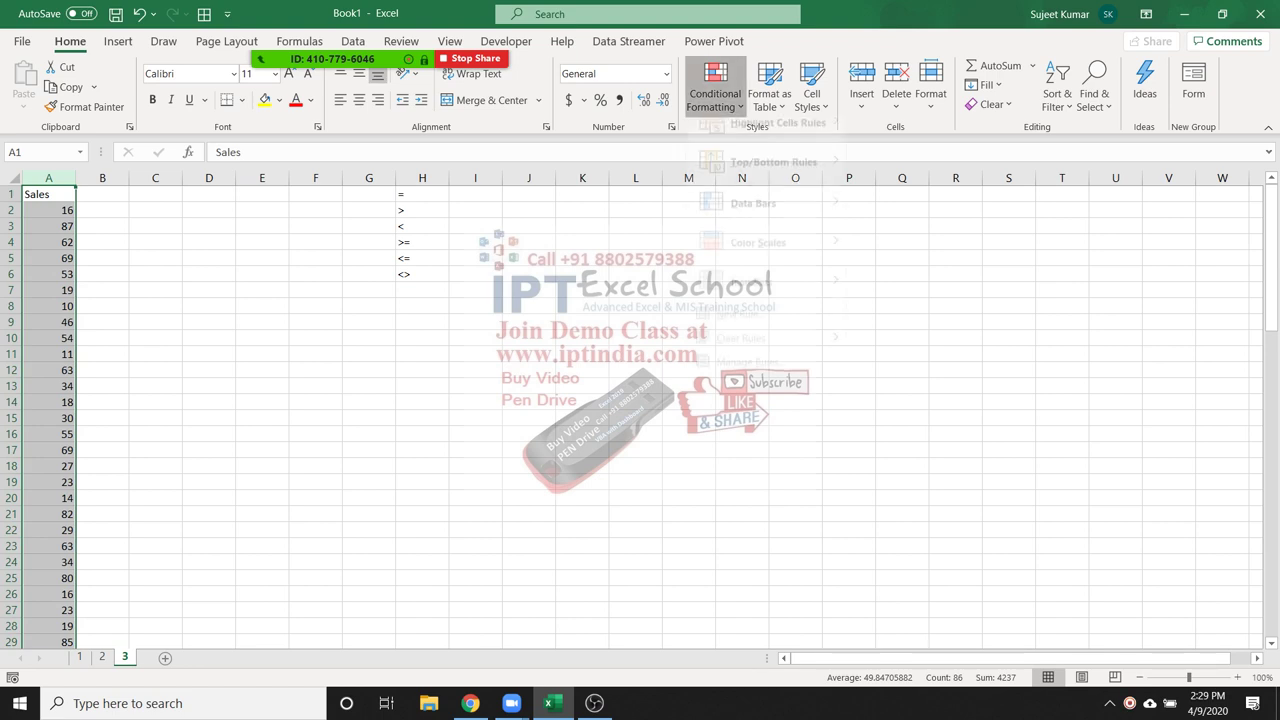
pyautogui.moveTo(773, 180)
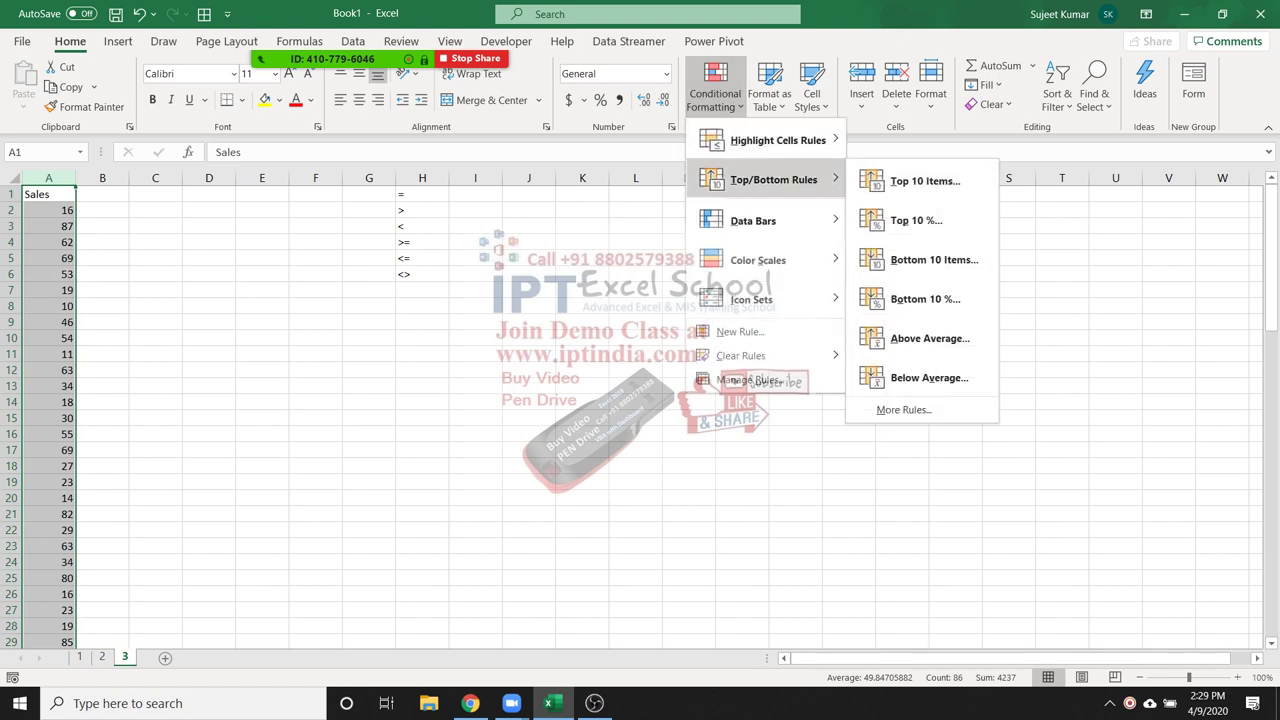
pyautogui.moveTo(778, 140)
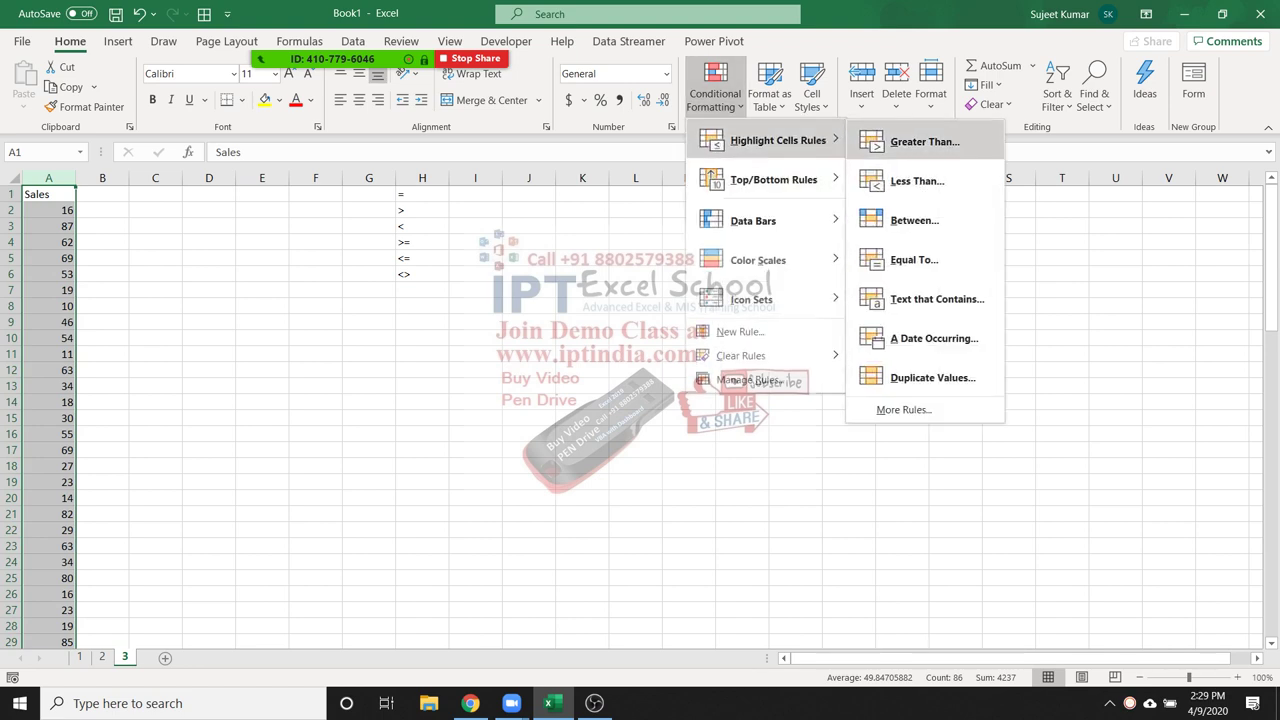
pyautogui.click(925, 141)
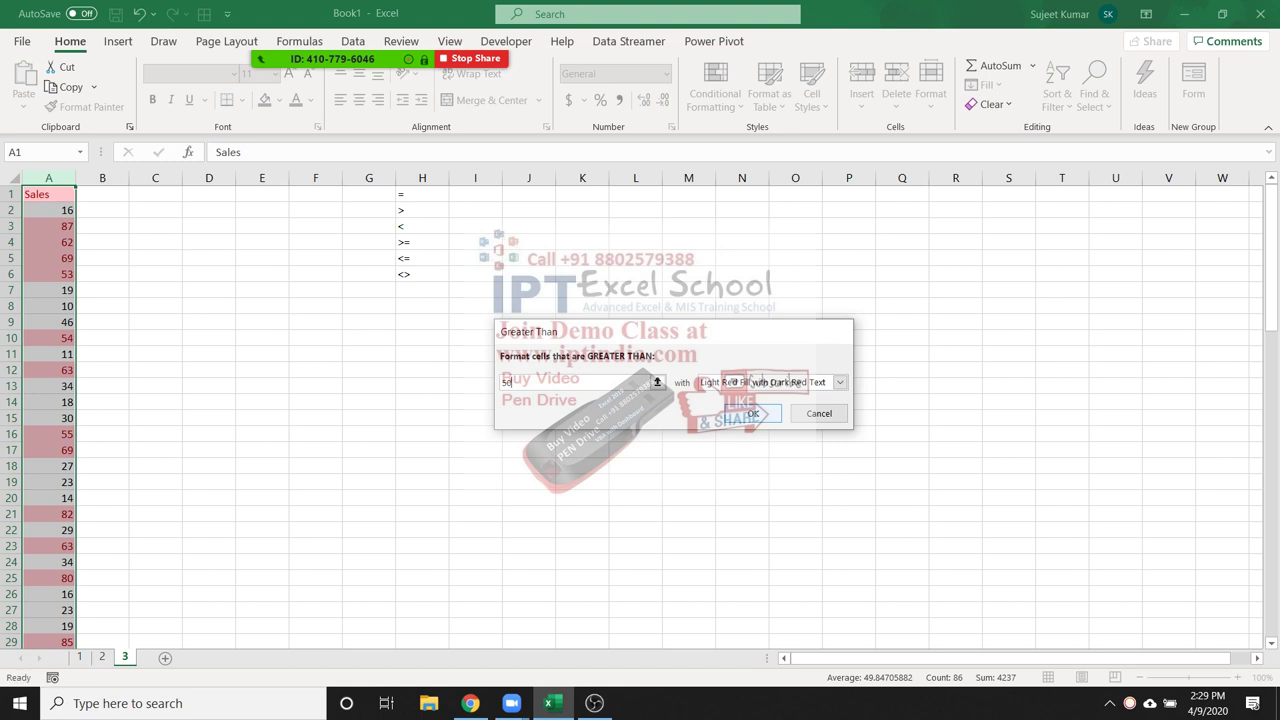
pyautogui.press('Escape')
pyautogui.click(102, 210)
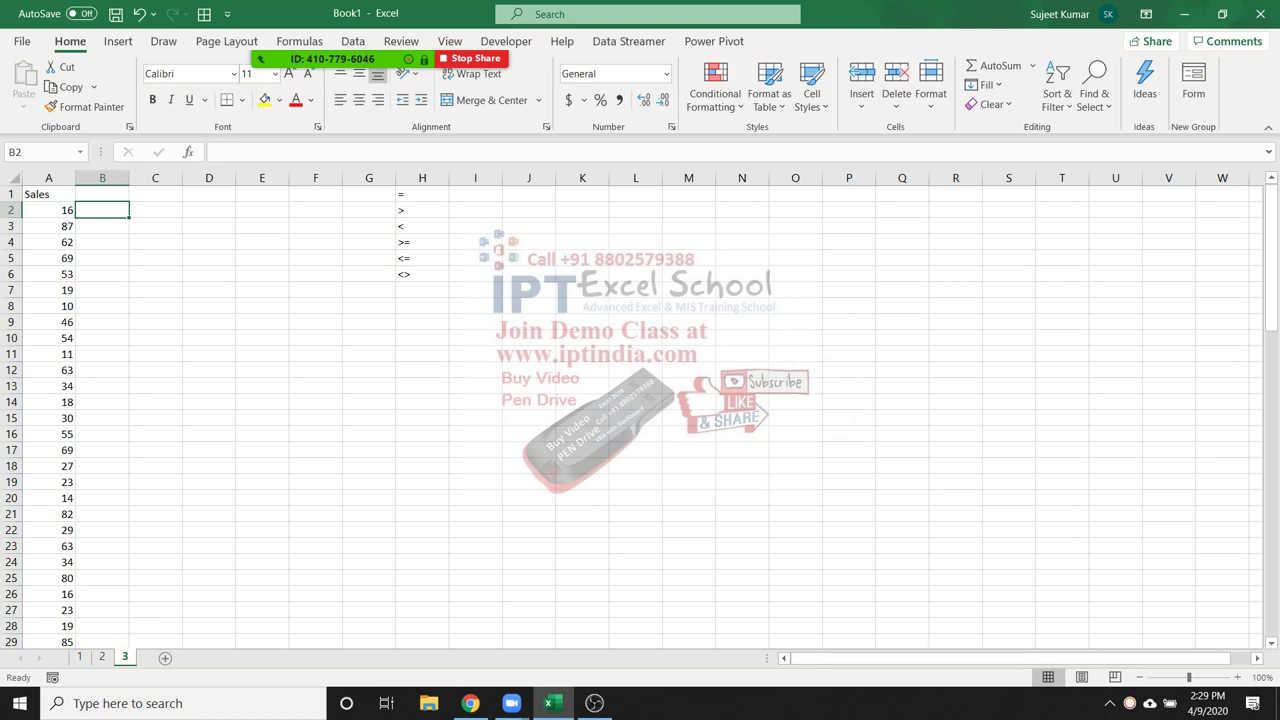
# Enter =A2>=50 in B2 and fill it down column B as TRUE/FALSE flags
pyautogui.moveTo(422, 194); pyautogui.dragTo(422, 274)
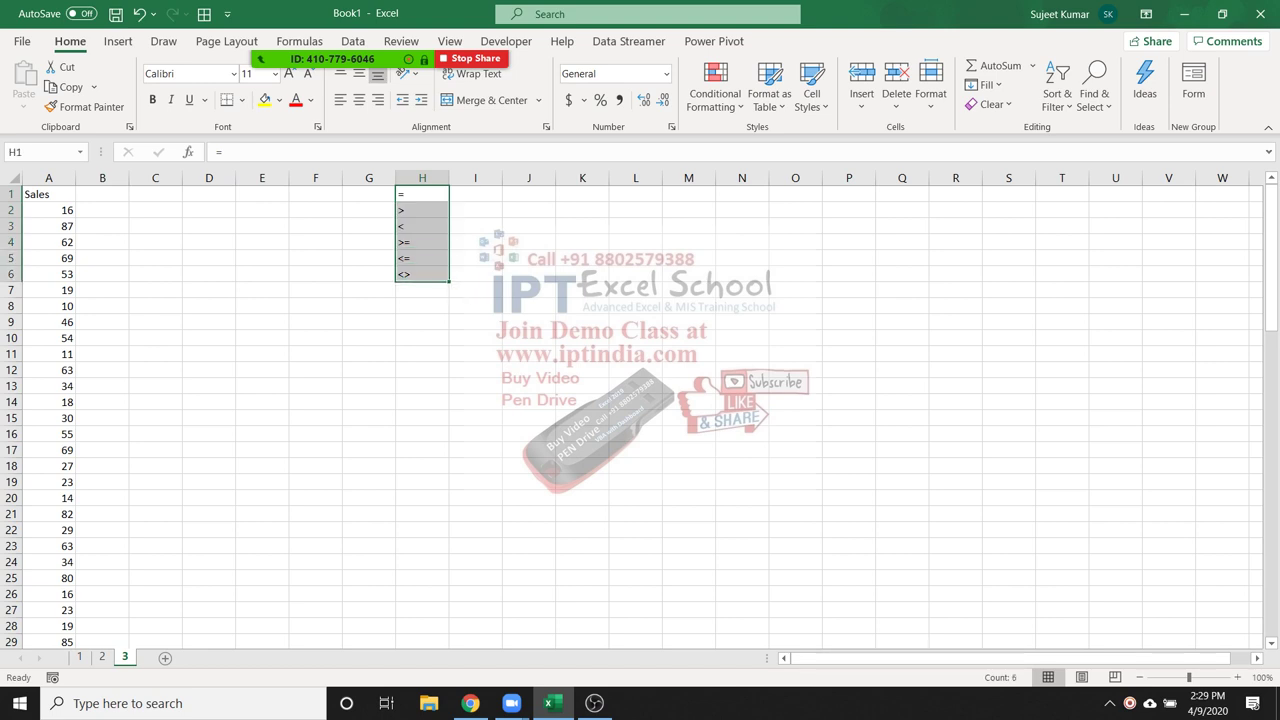
pyautogui.click(102, 209)
pyautogui.write('=')
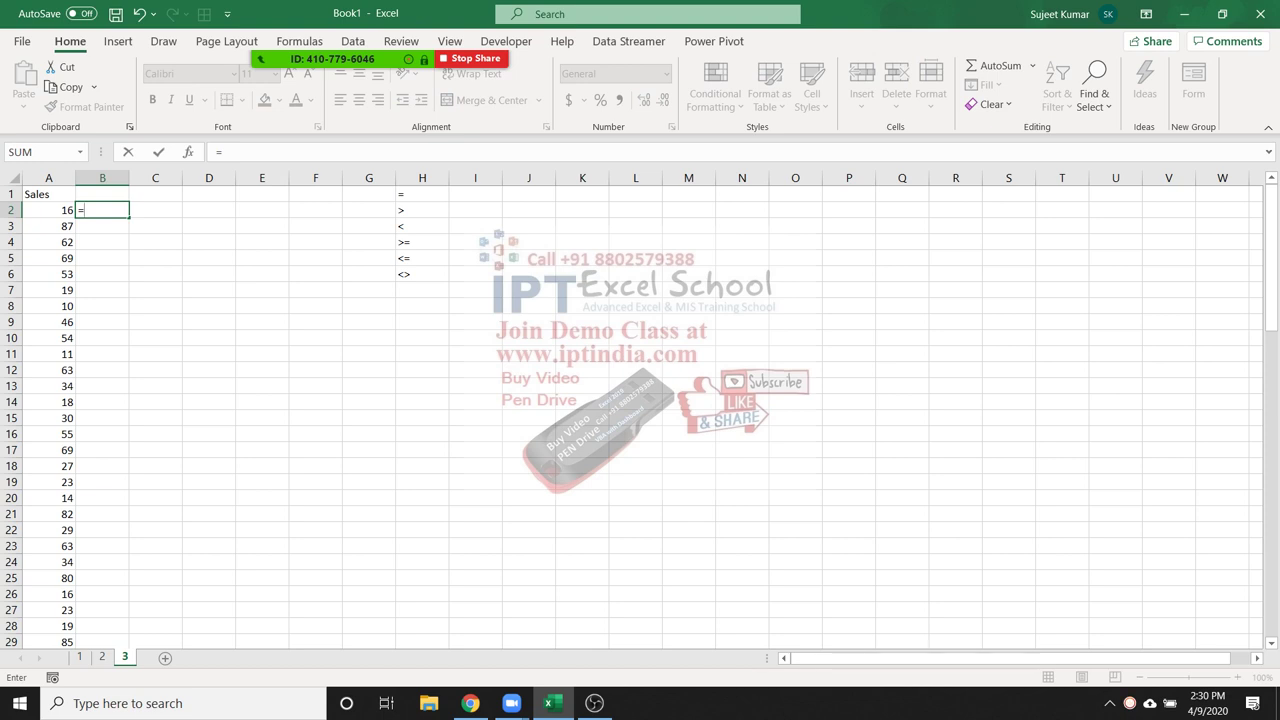
pyautogui.click(48, 209)
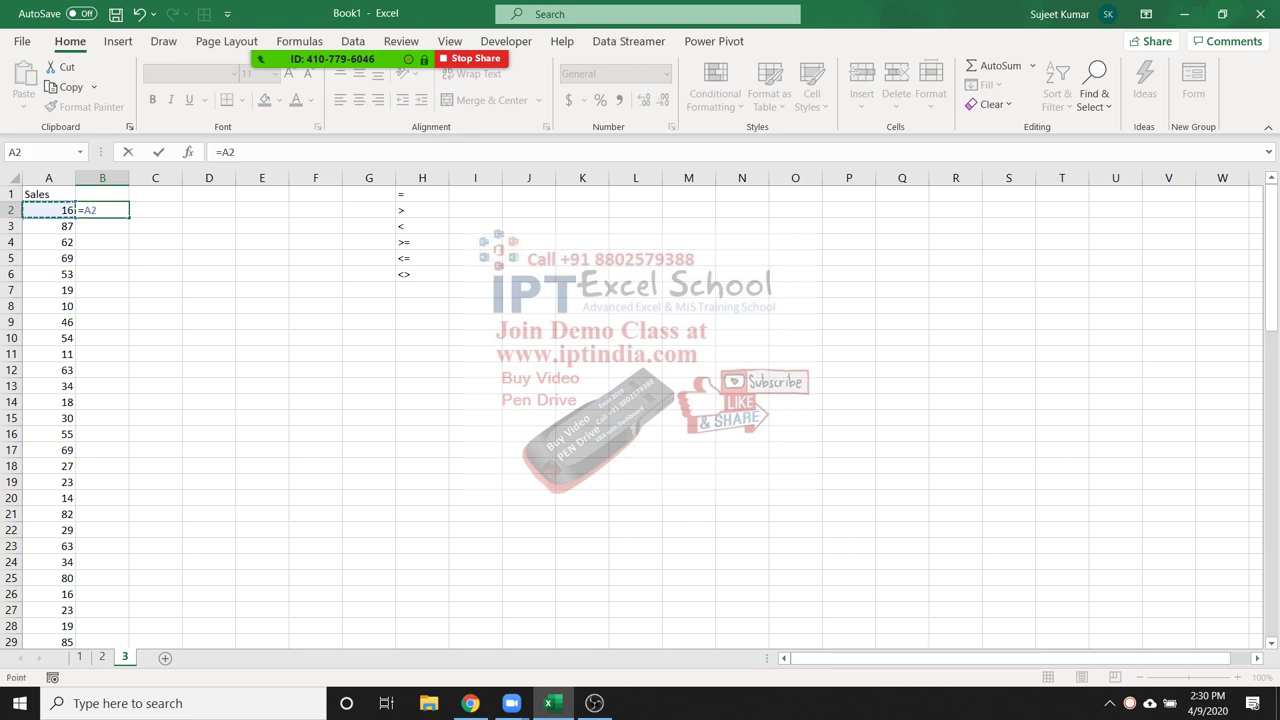
pyautogui.write('>=50')
pyautogui.hotkey('ctrl', 'Return')
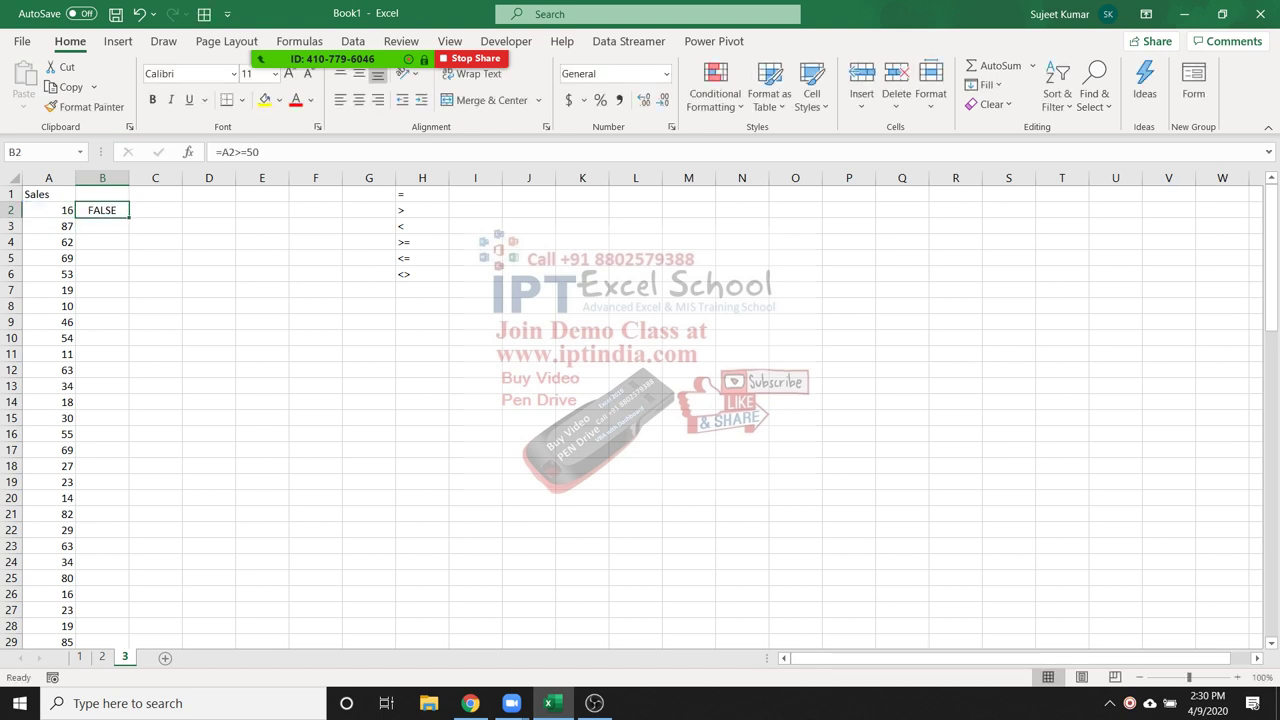
pyautogui.doubleClick(129, 217)
pyautogui.moveTo(102, 226); pyautogui.dragTo(102, 338)
pyautogui.click(102, 210)
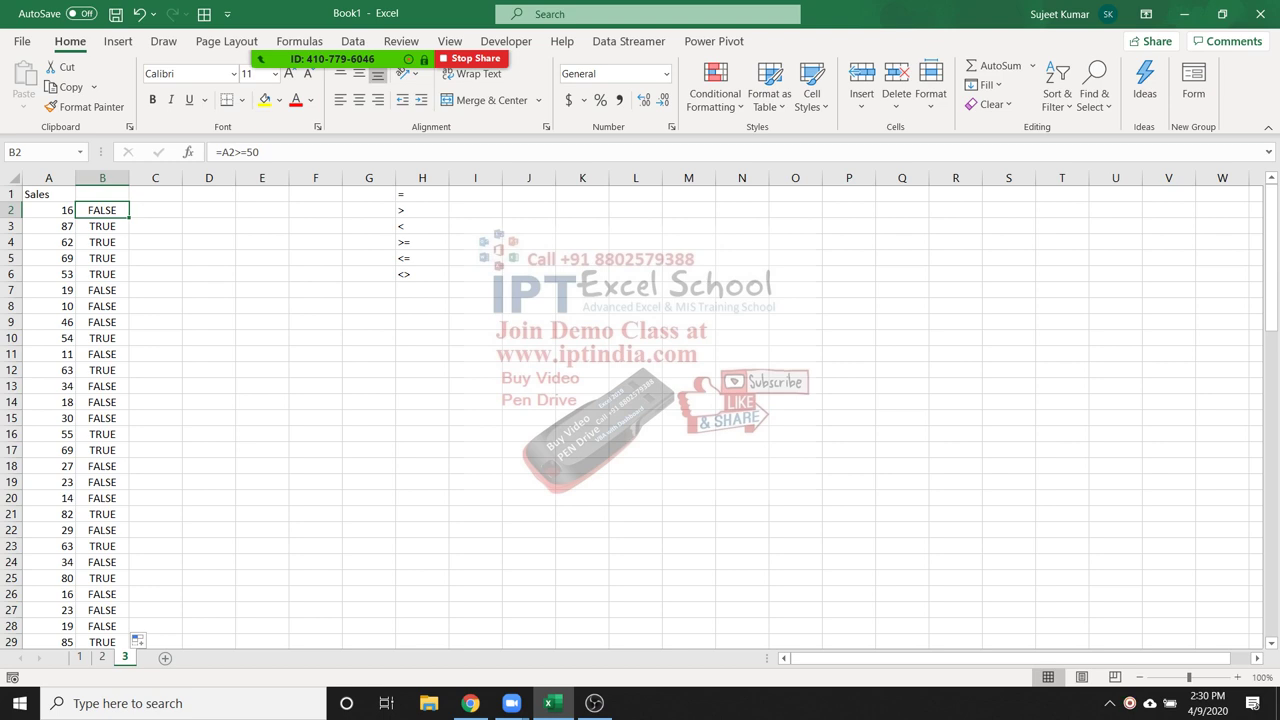
pyautogui.click(155, 210)
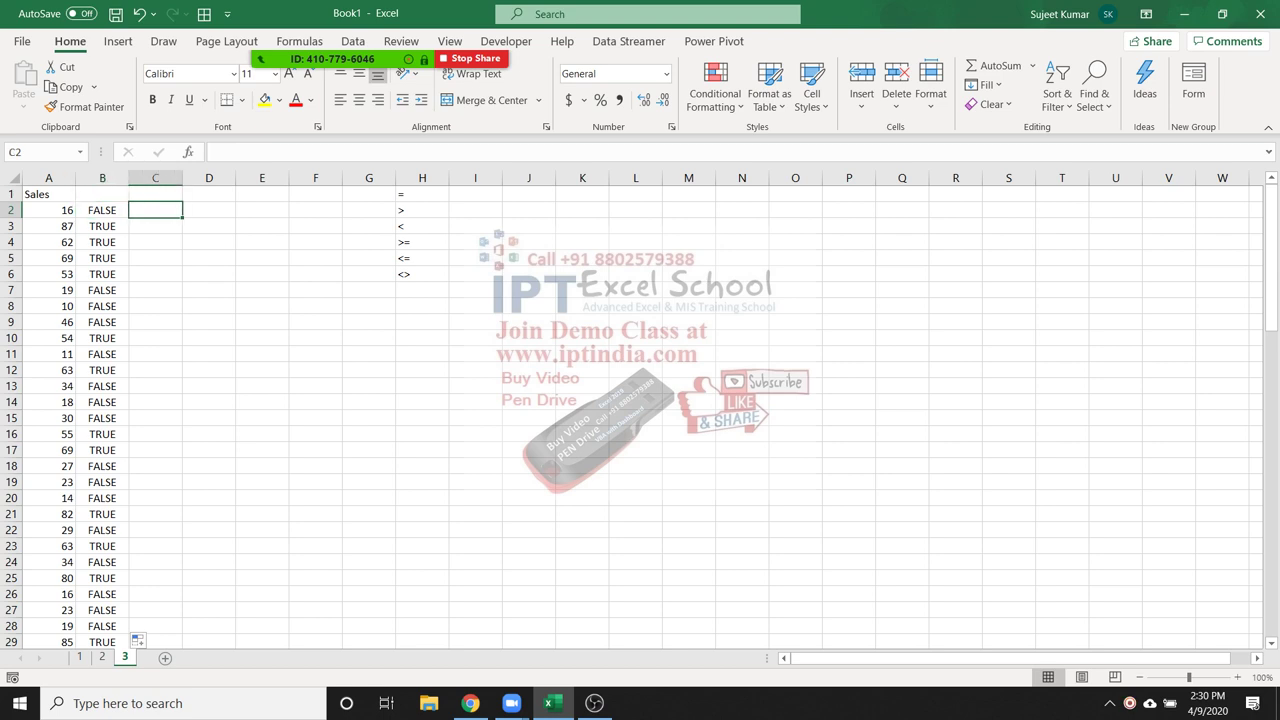
# Type =IF(B2,"Hold","OK") into C2, admitting a waiting Zoom participant midway
pyautogui.write('=')
pyautogui.press('Escape')
pyautogui.write('=')
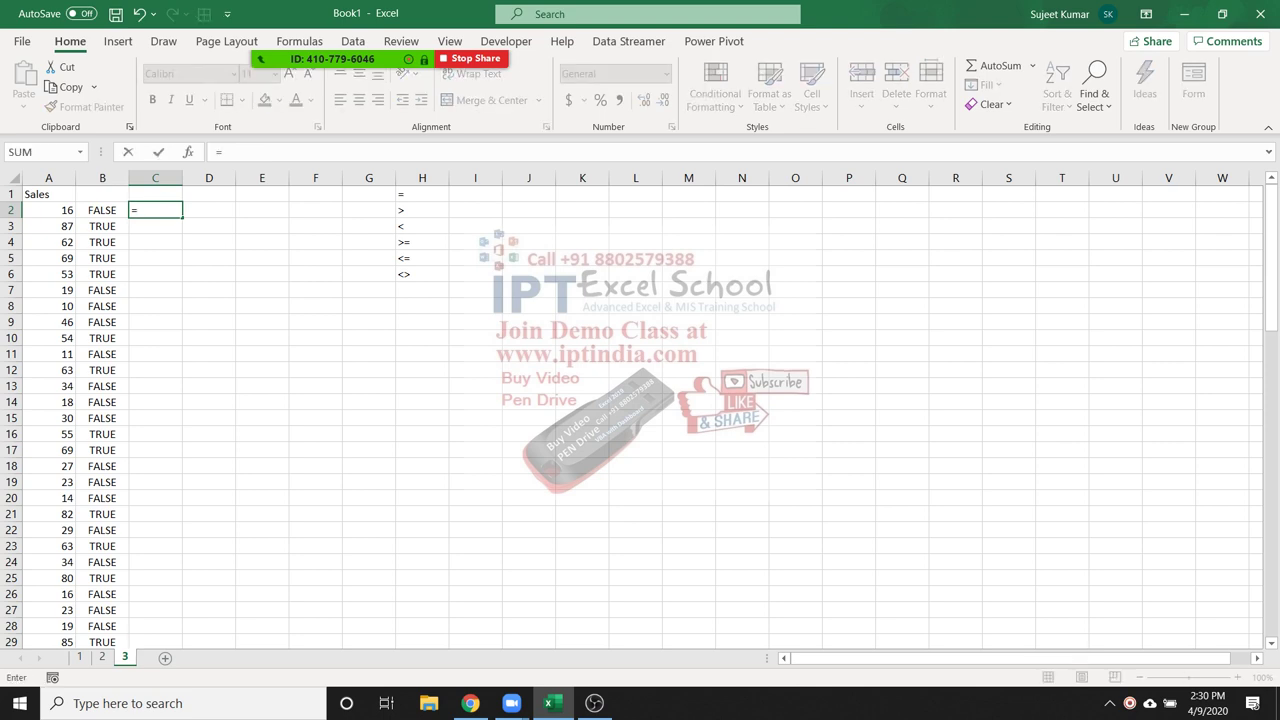
pyautogui.write('i')
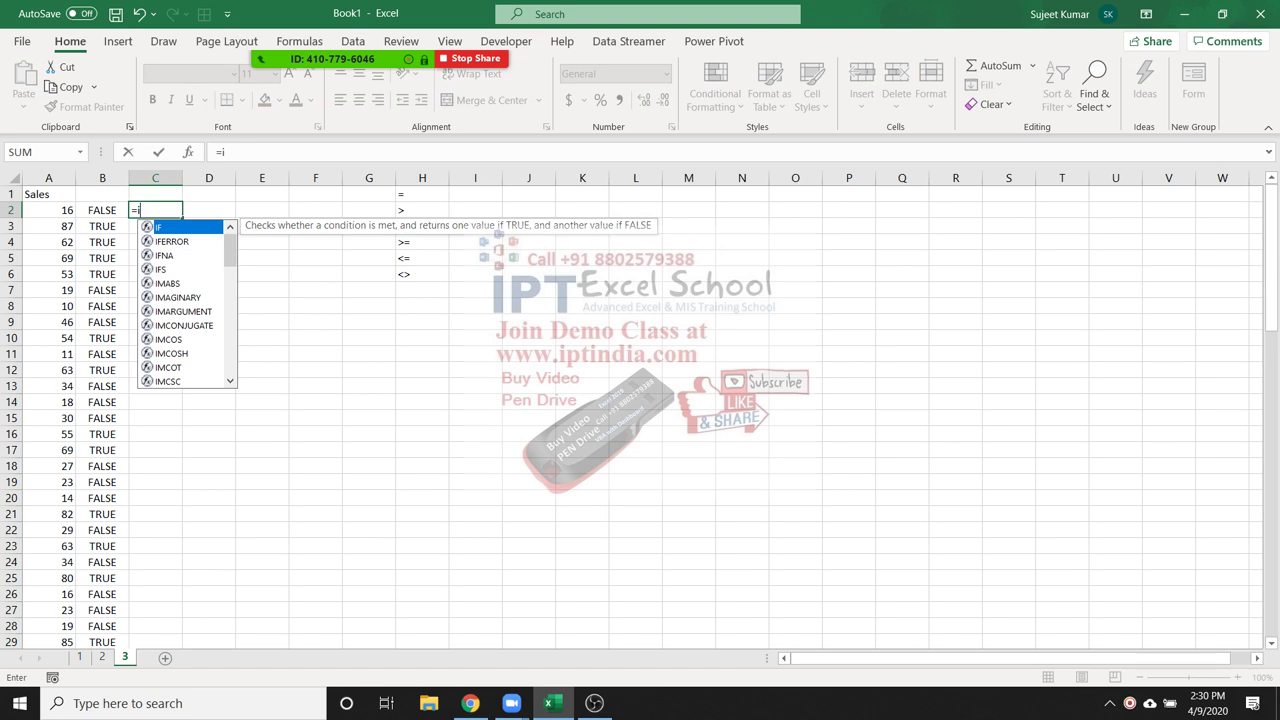
pyautogui.press('Down')
pyautogui.press('Up')
pyautogui.press('Tab')
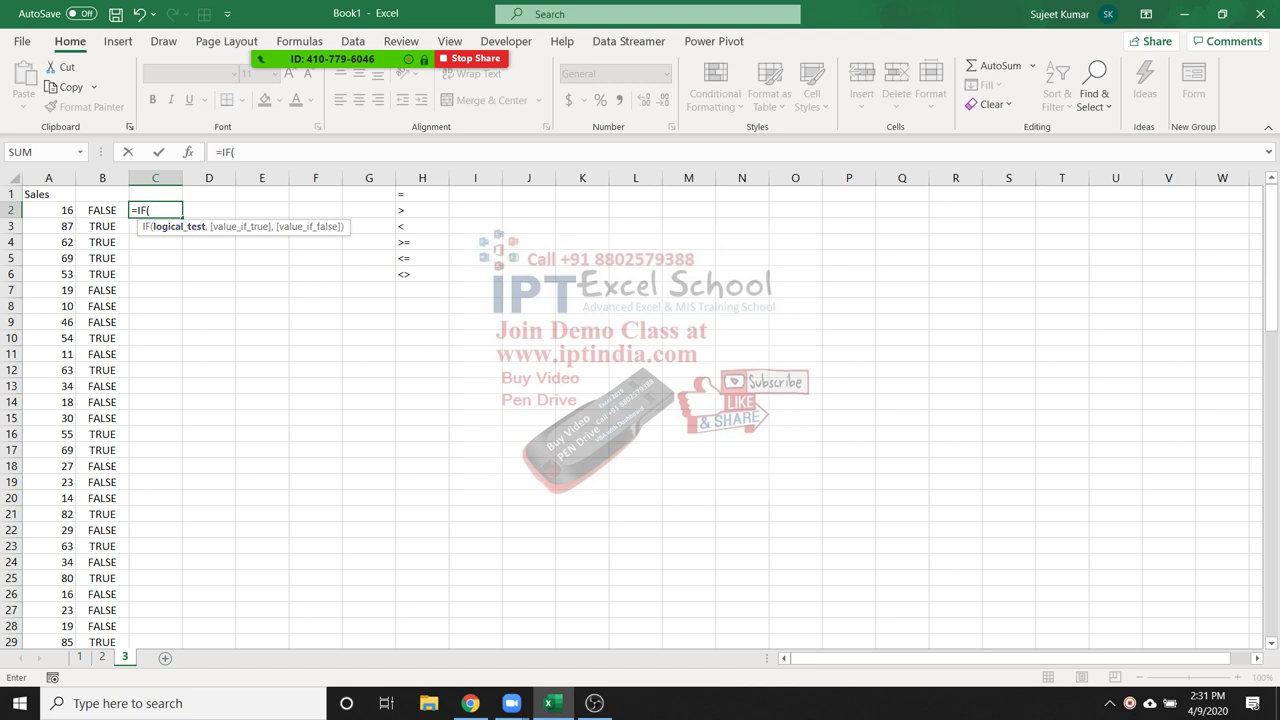
pyautogui.press('Left')
pyautogui.write(',"Hold')
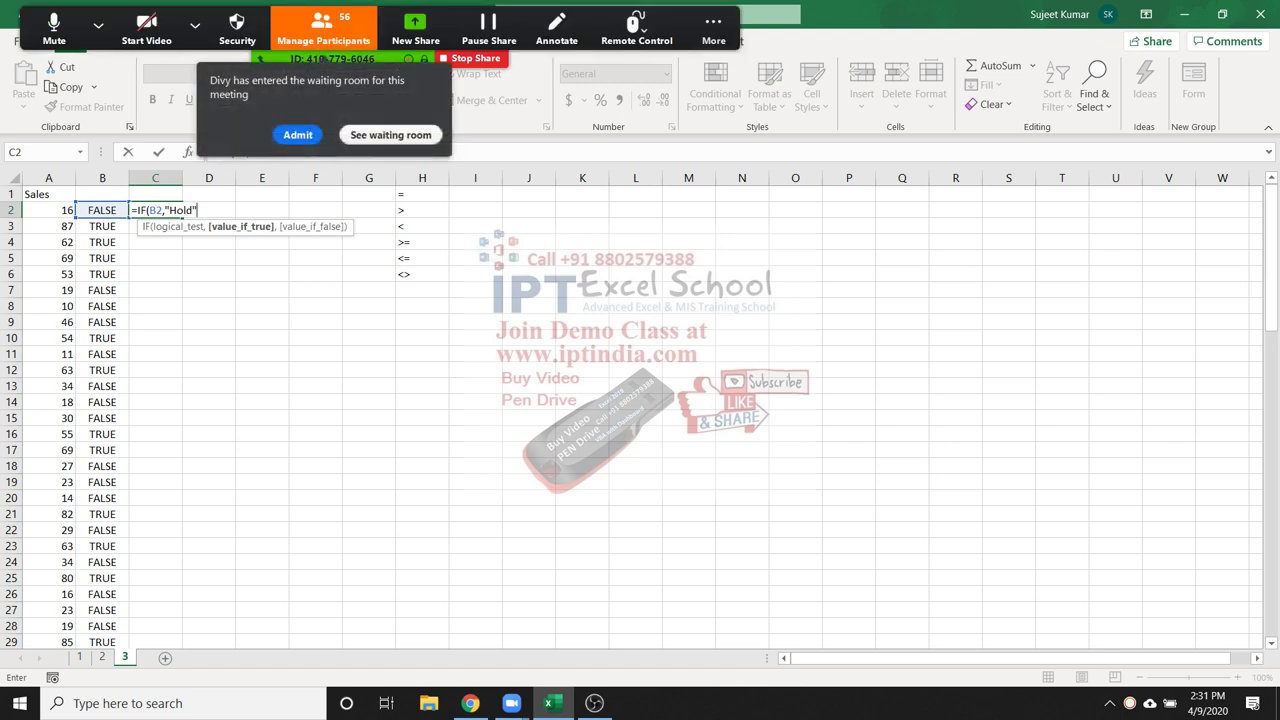
pyautogui.click(297, 134)
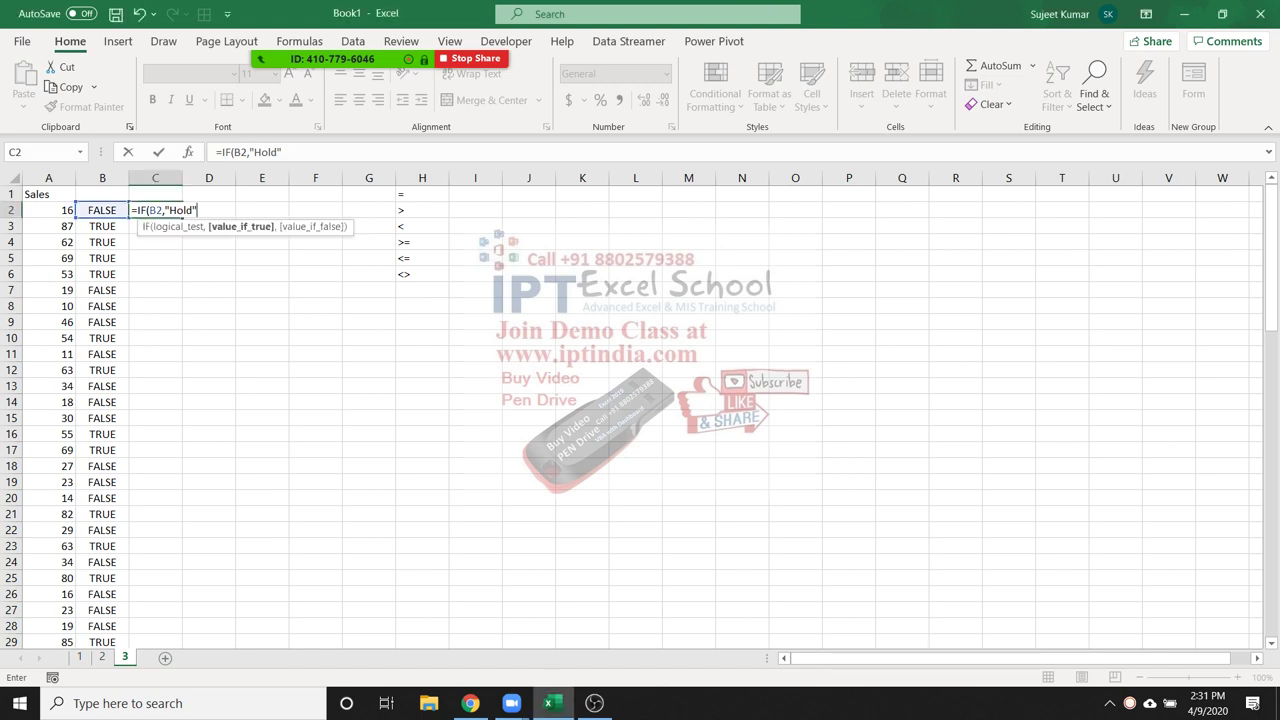
pyautogui.write(',')
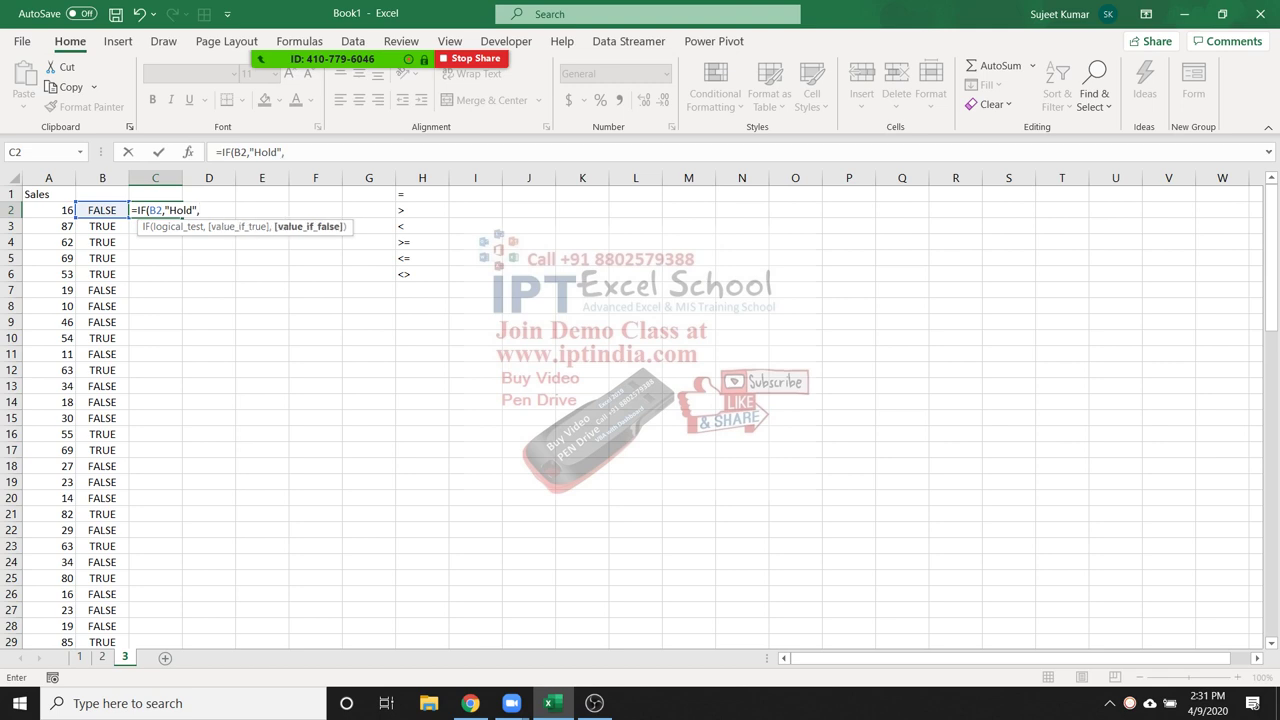
pyautogui.write('"OK")')
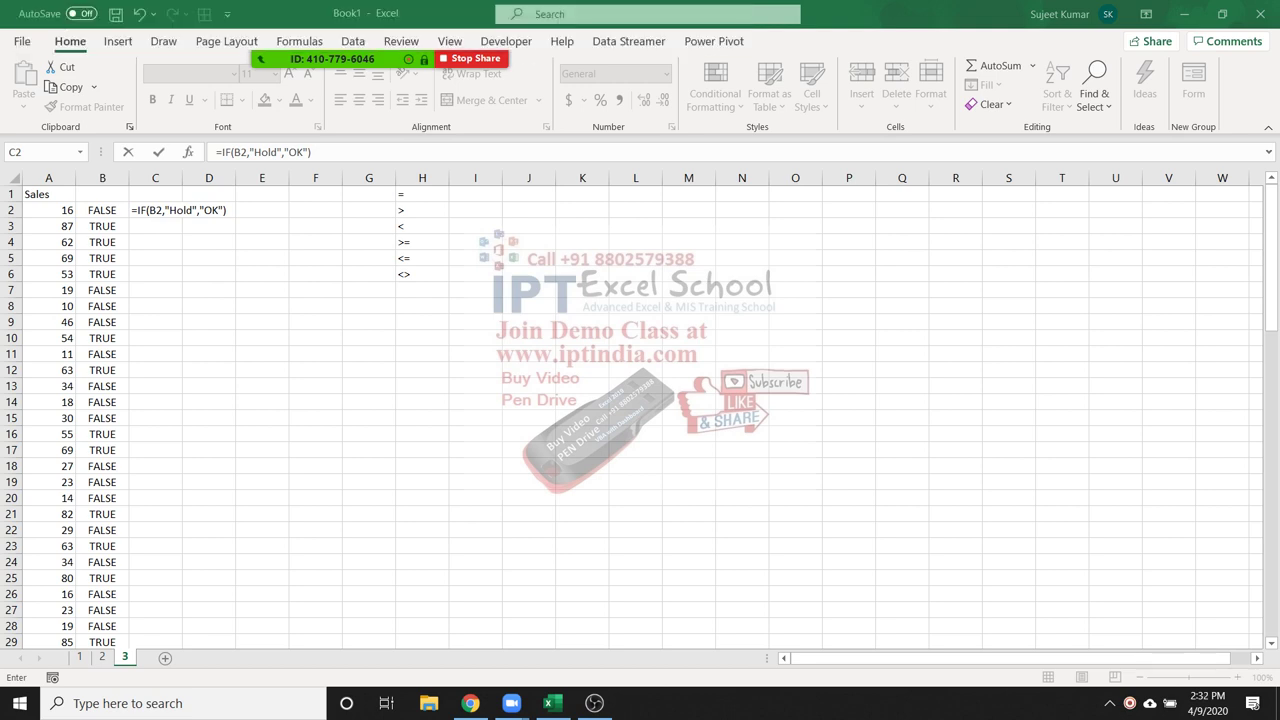
# Commit =IF(B2,"Hold","OK") in C2 and fill it down column C
pyautogui.doubleClick(155, 210)
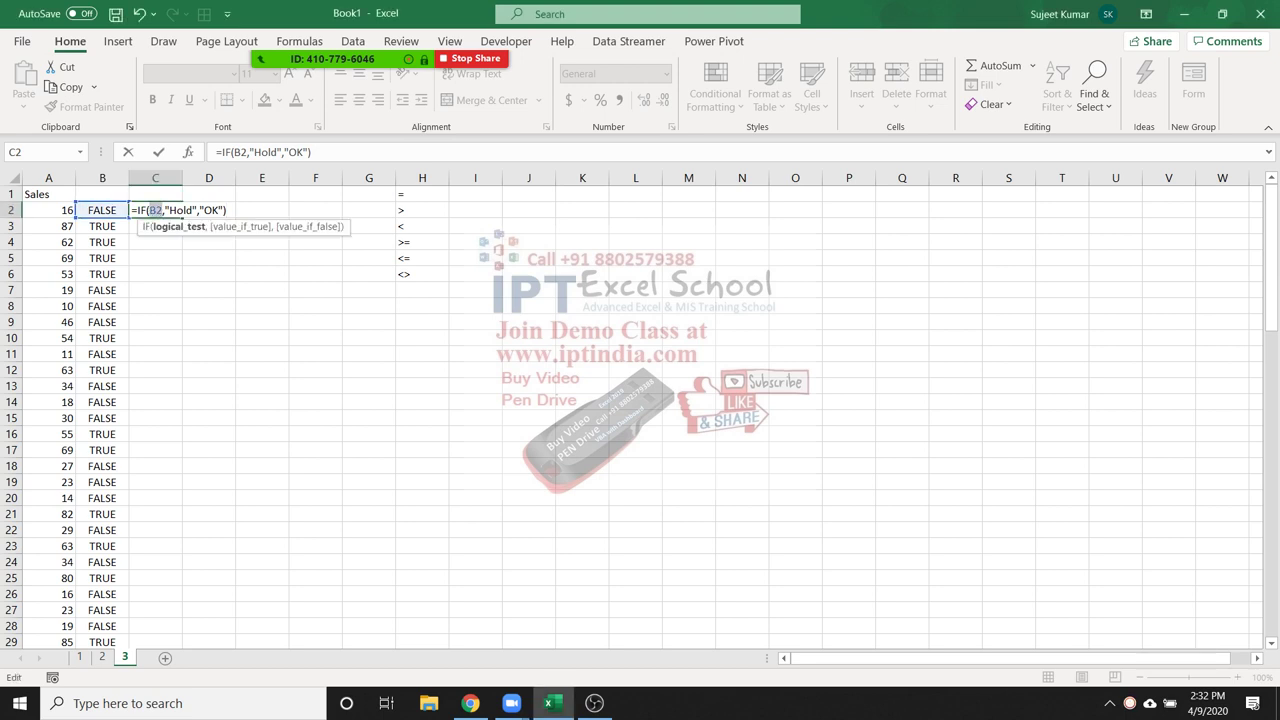
pyautogui.click(170, 210)
pyautogui.click(211, 210)
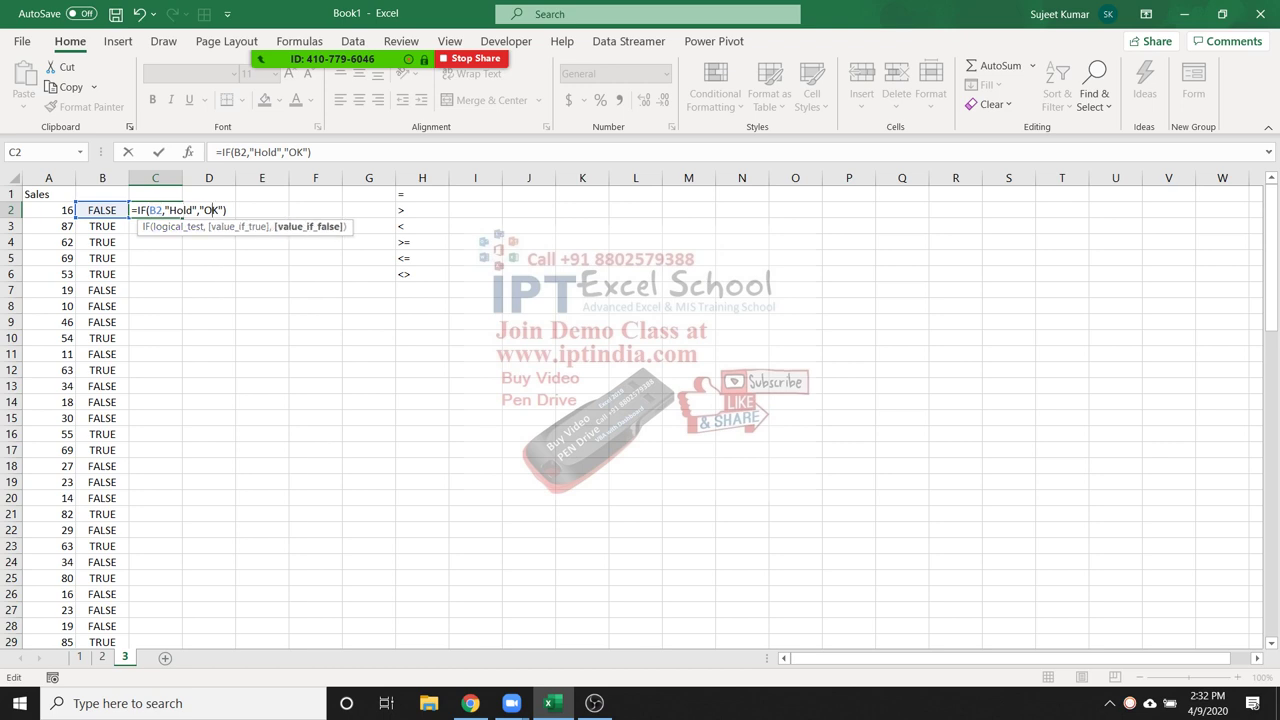
pyautogui.press('Return')
pyautogui.click(155, 210)
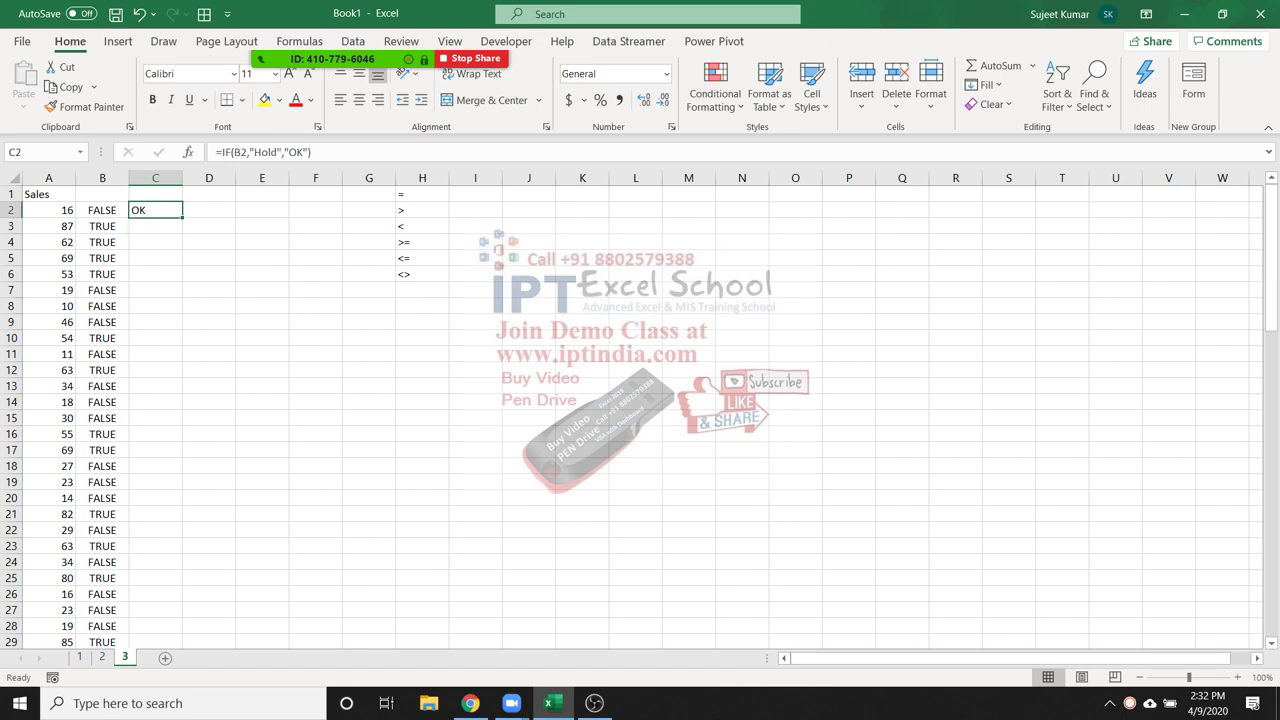
pyautogui.doubleClick(182, 217)
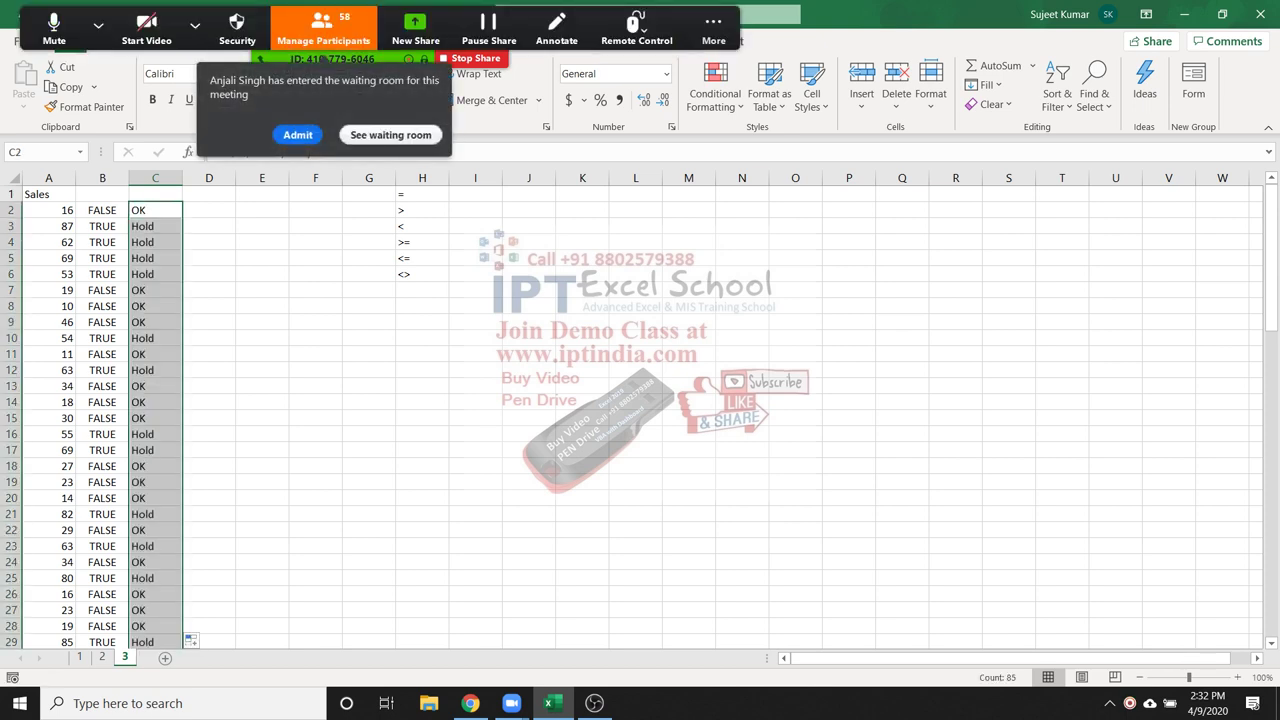
pyautogui.click(297, 134)
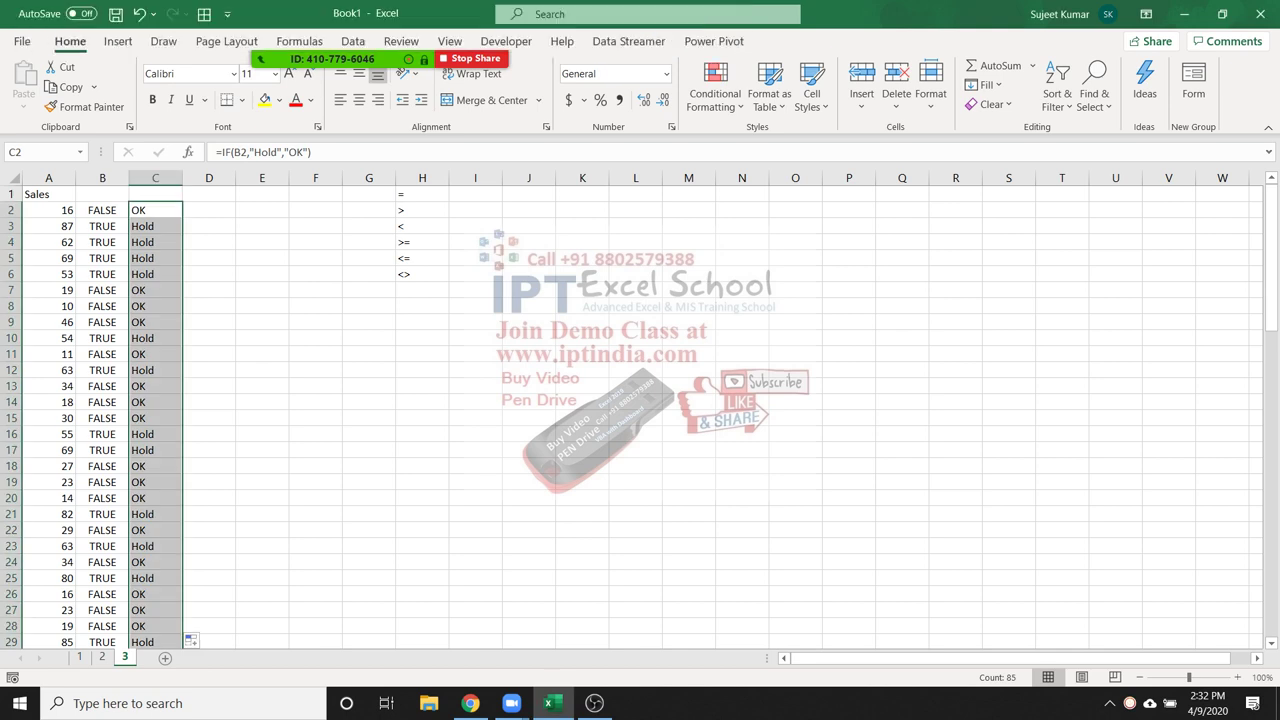
pyautogui.click(209, 210)
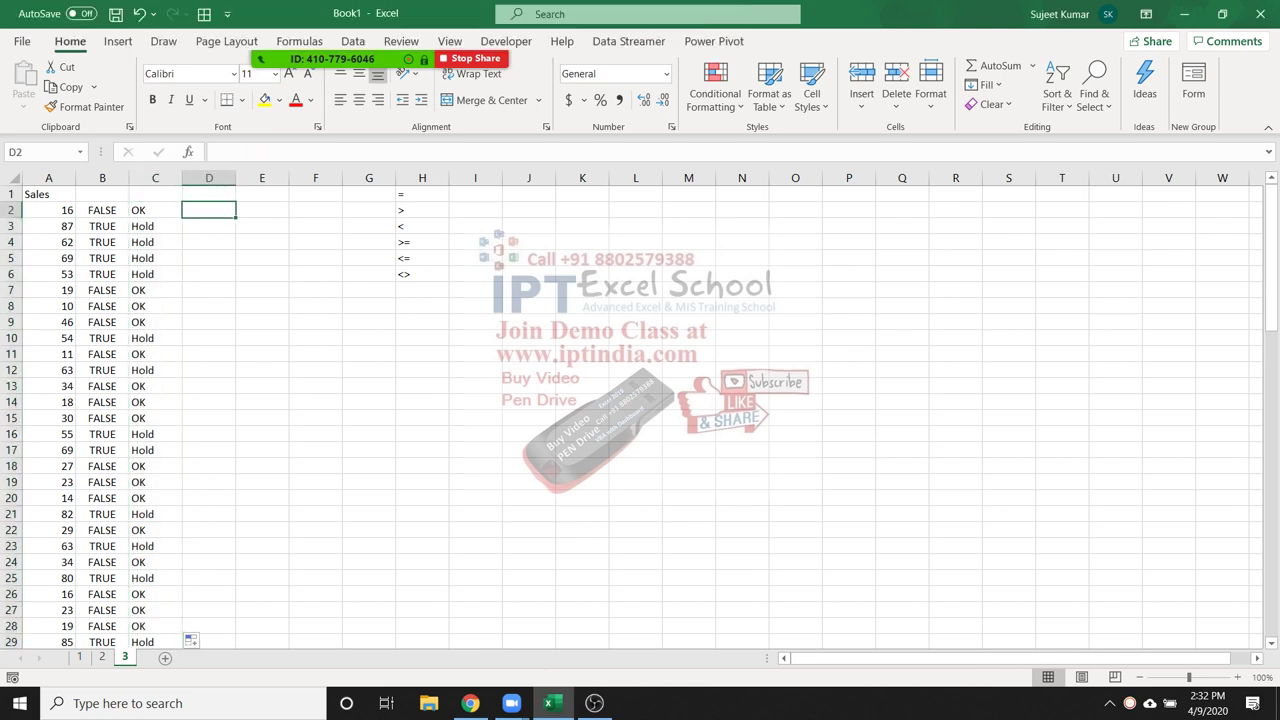
# Enter =IF(A2>=50,"Hold","OK") in D2 to test the Sales value directly
pyautogui.moveTo(102, 210); pyautogui.dragTo(102, 306)
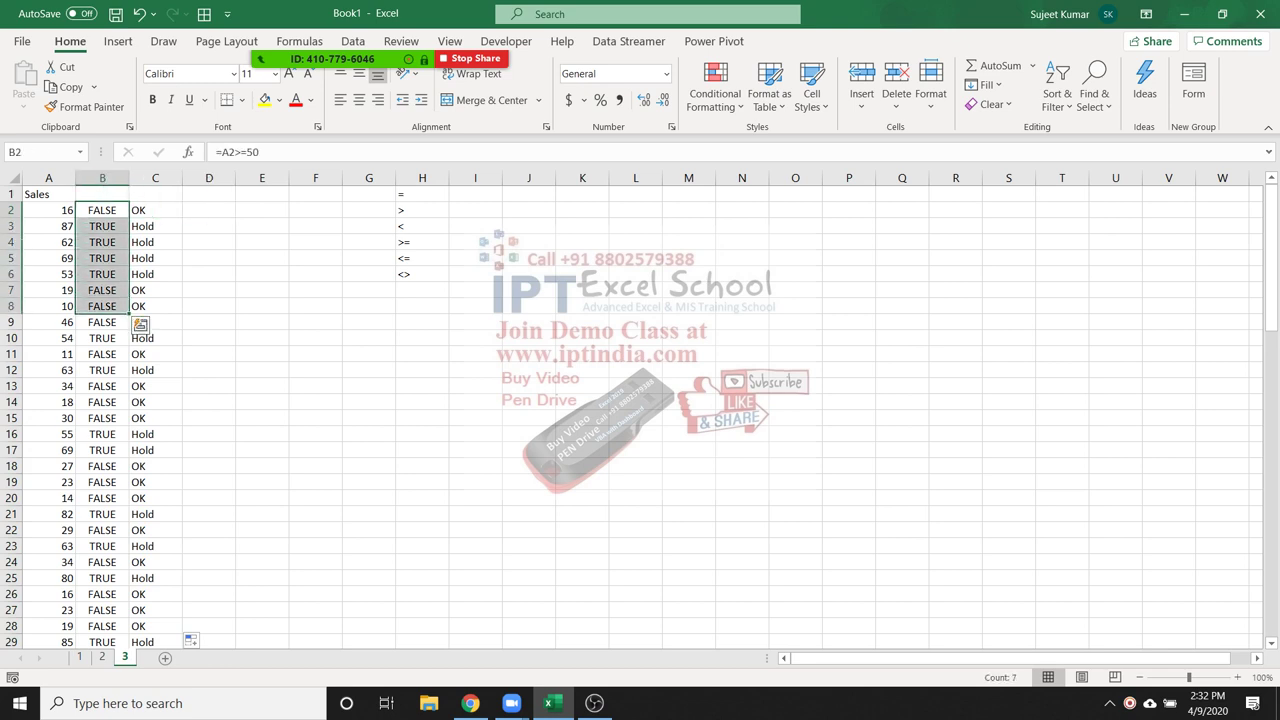
pyautogui.click(209, 210)
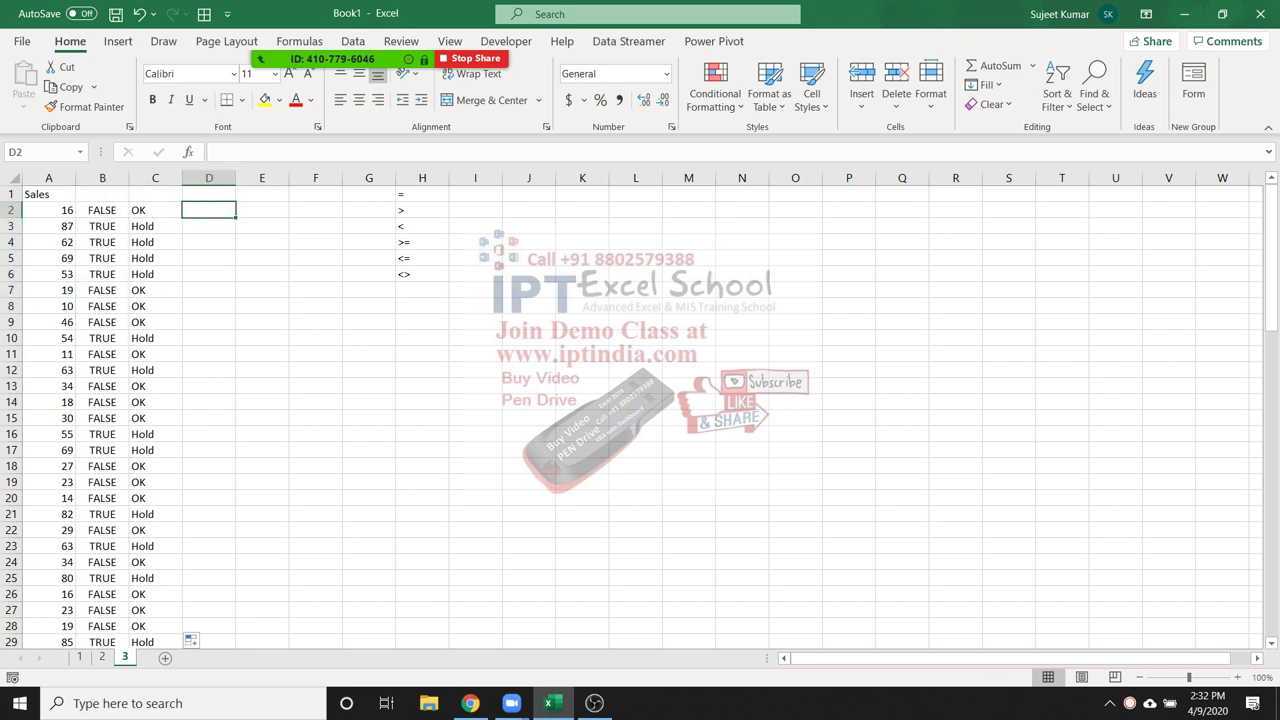
pyautogui.write('=')
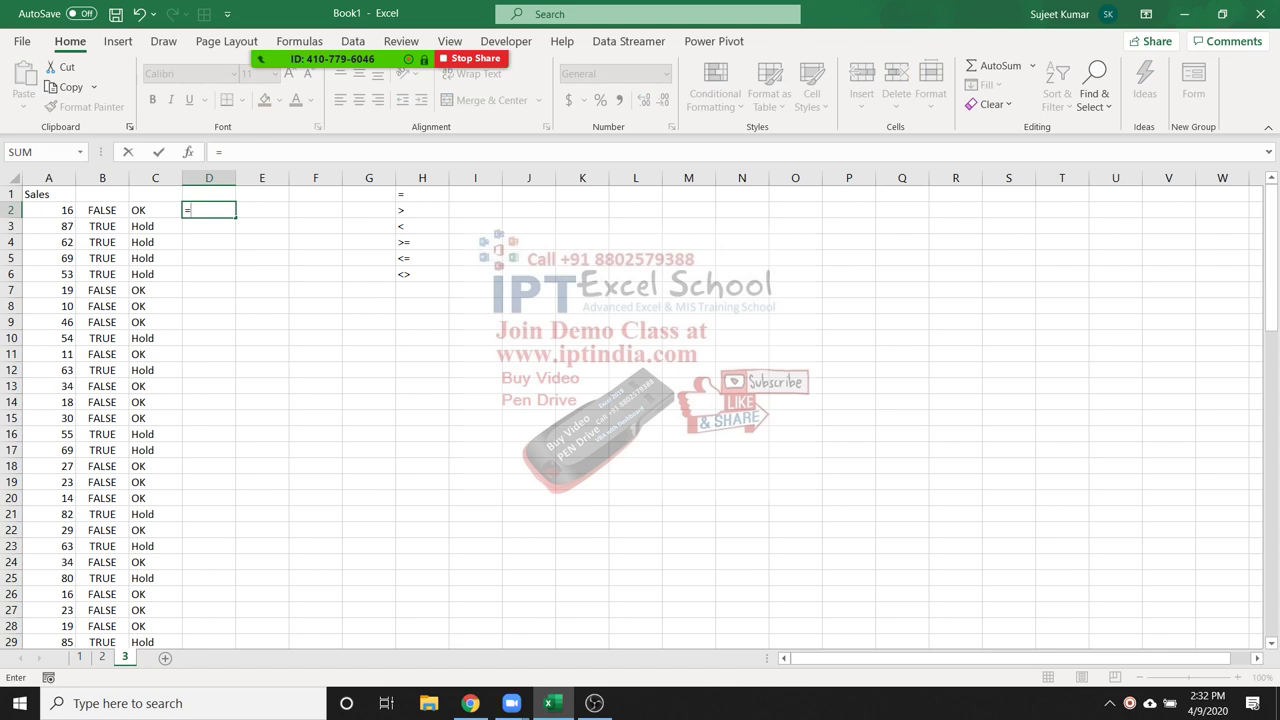
pyautogui.write('i')
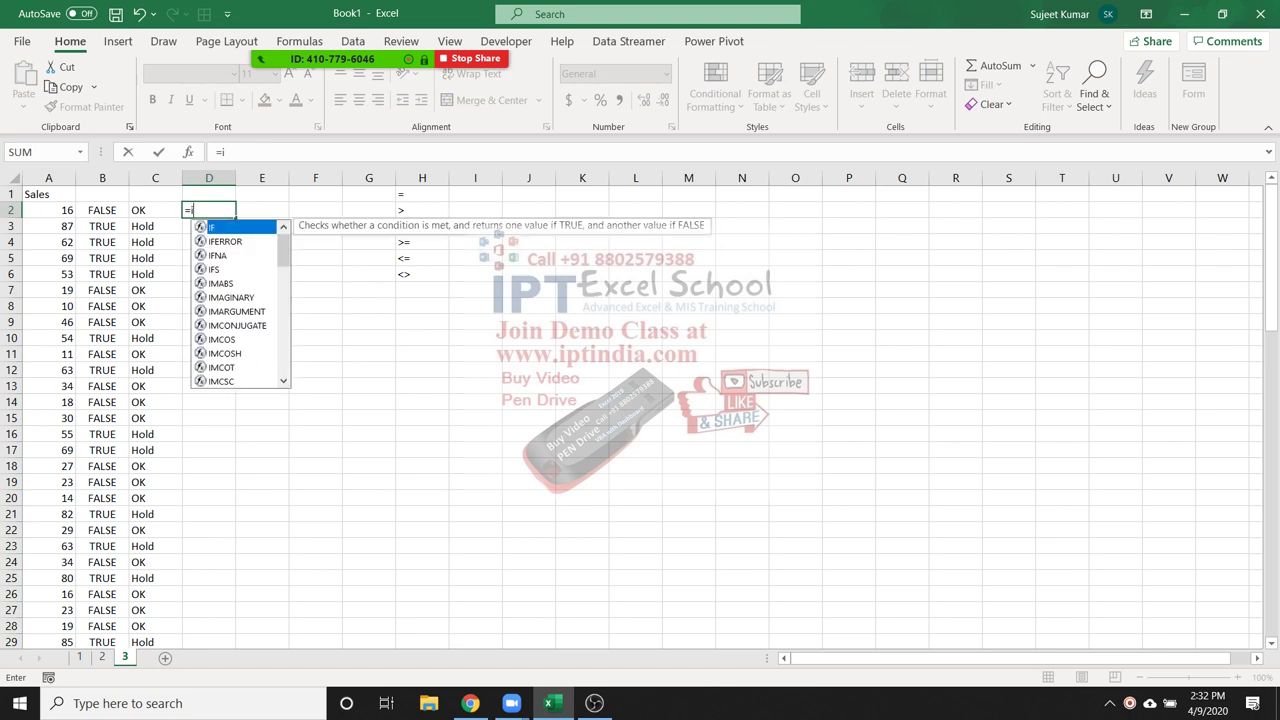
pyautogui.write('f')
pyautogui.press('Tab')
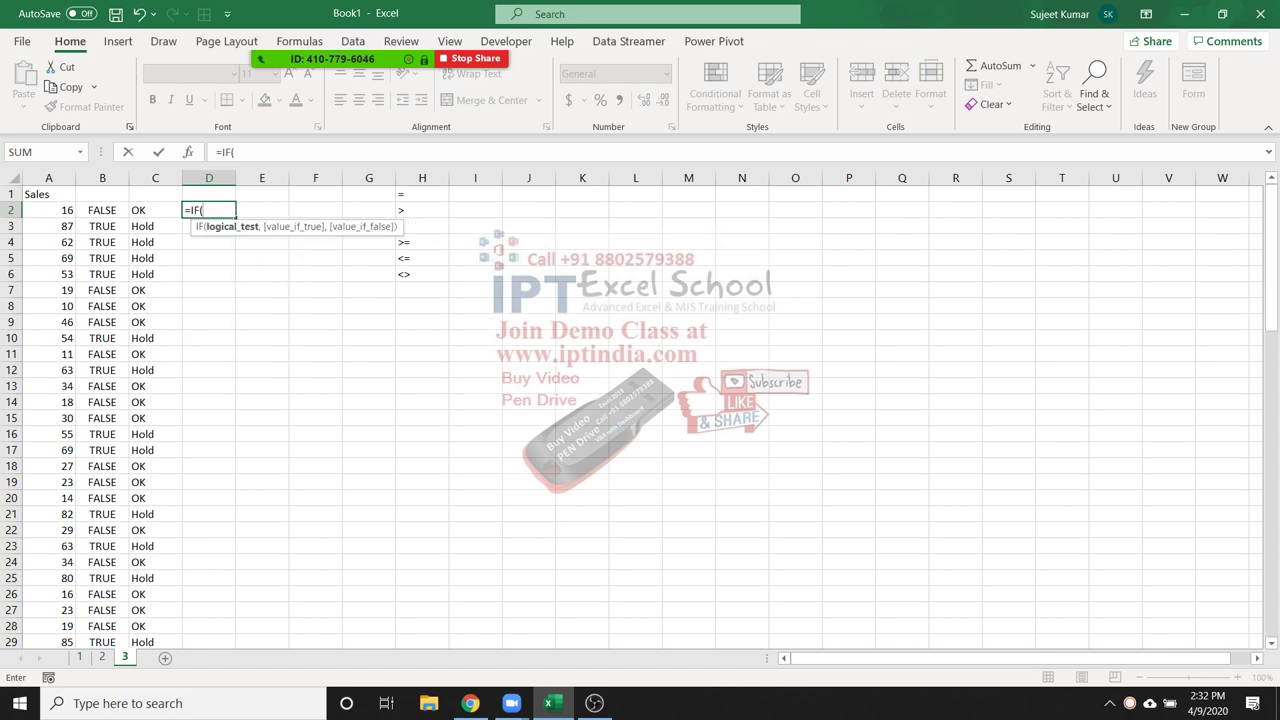
pyautogui.click(50, 210)
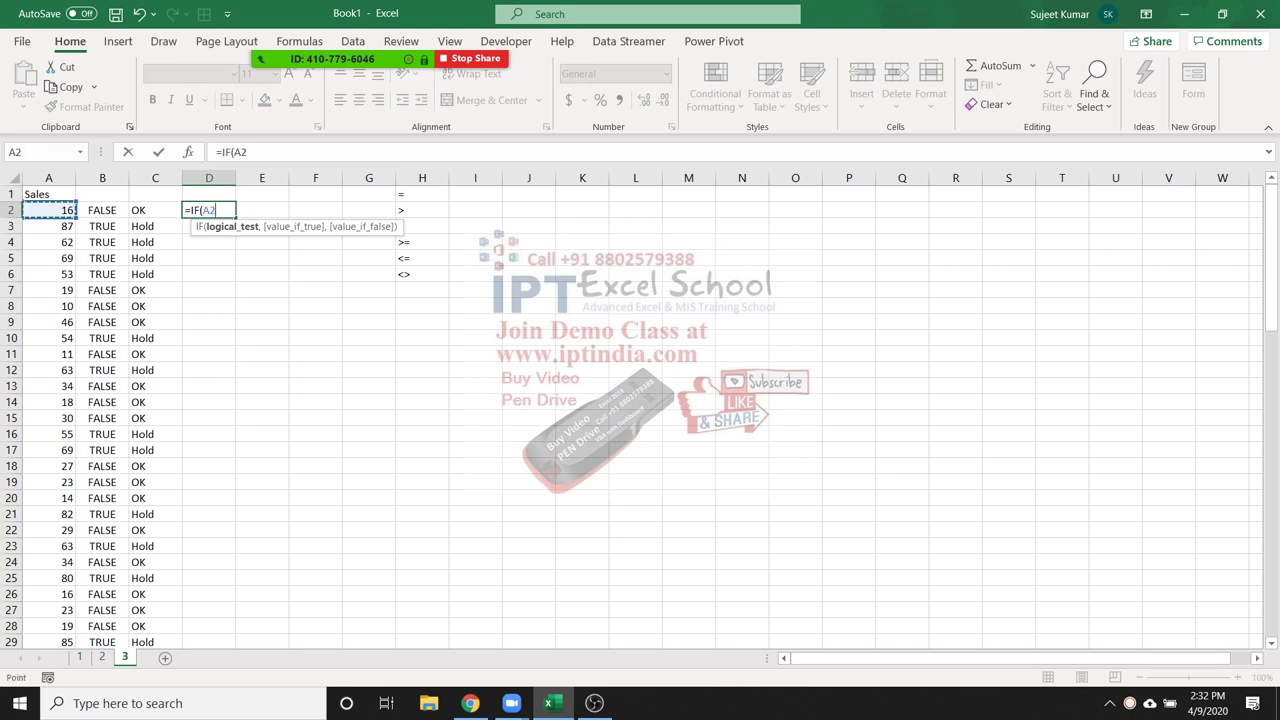
pyautogui.write('>=50,"Hold",')
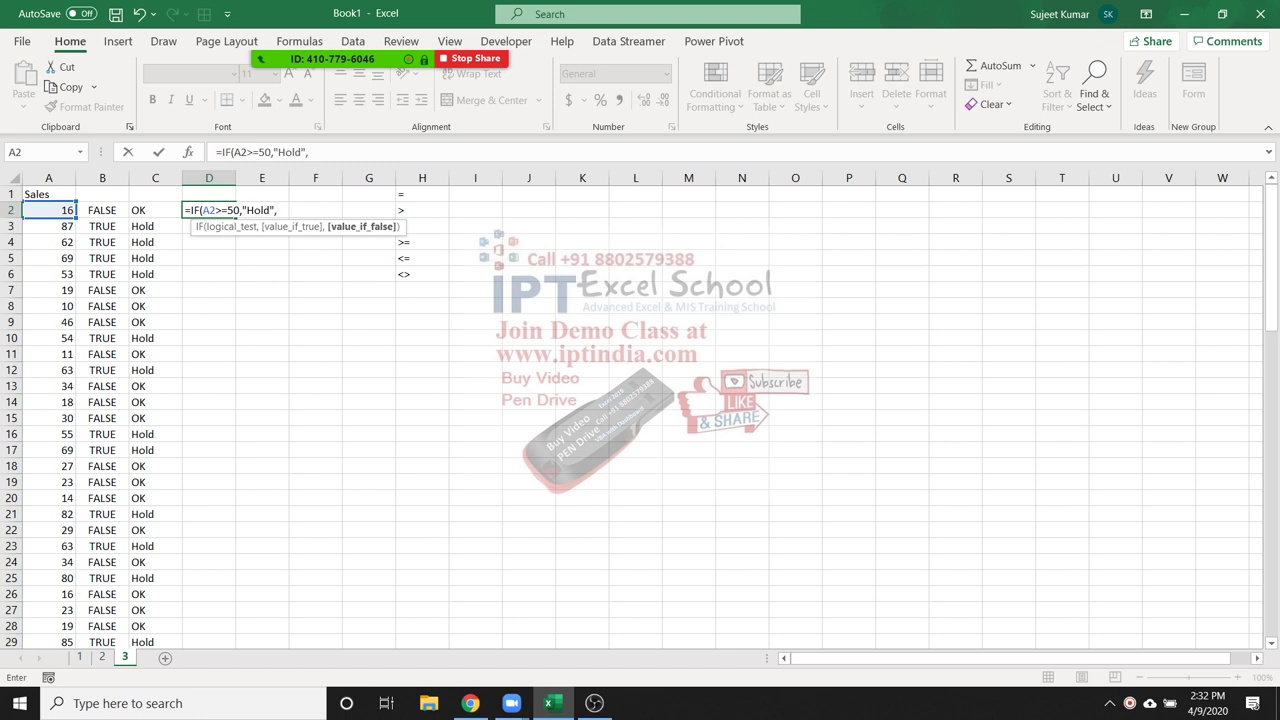
pyautogui.write('"OK")')
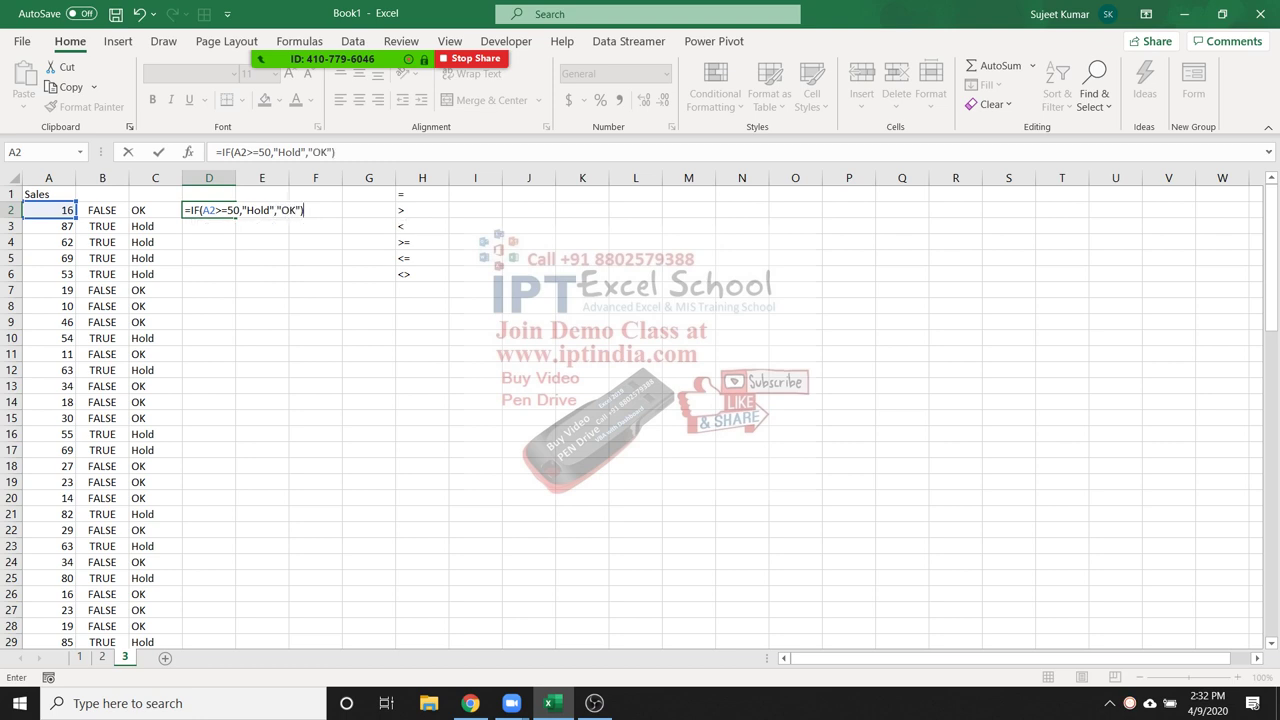
pyautogui.press('Return')
pyautogui.press('Up')
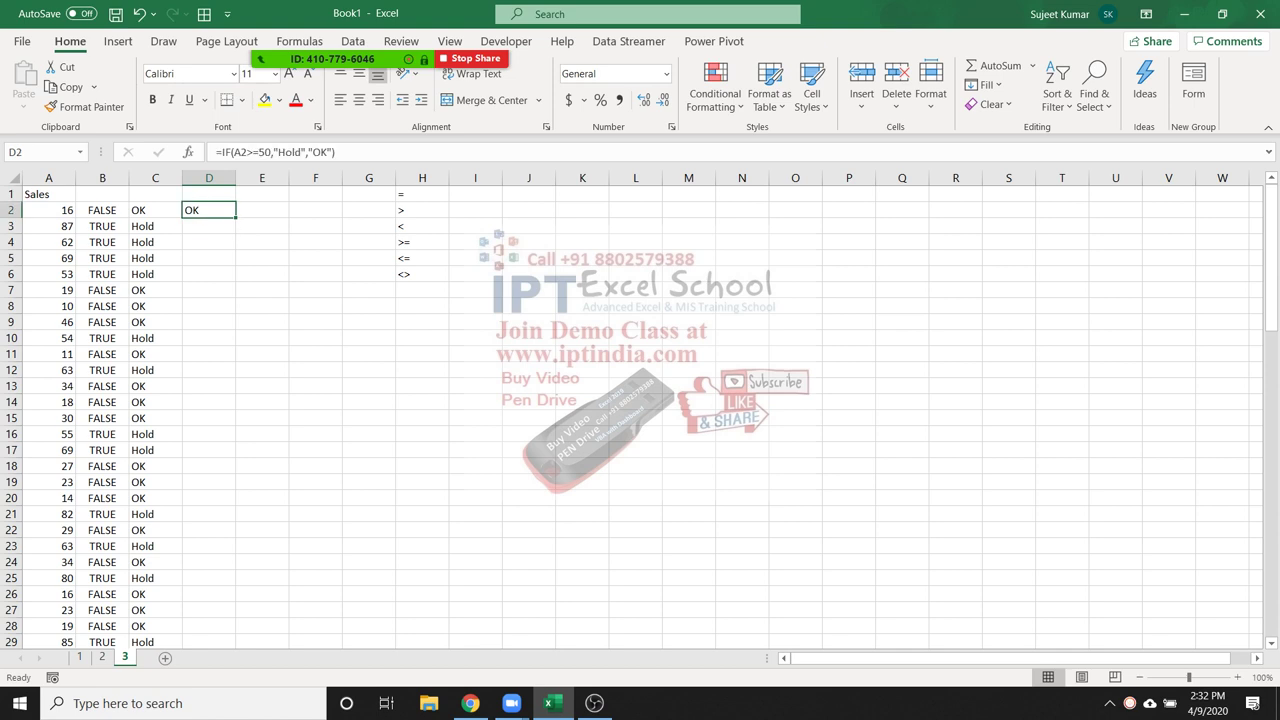
pyautogui.click(102, 210)
# Mute all participants in the Zoom meeting
pyautogui.click(360, 28)
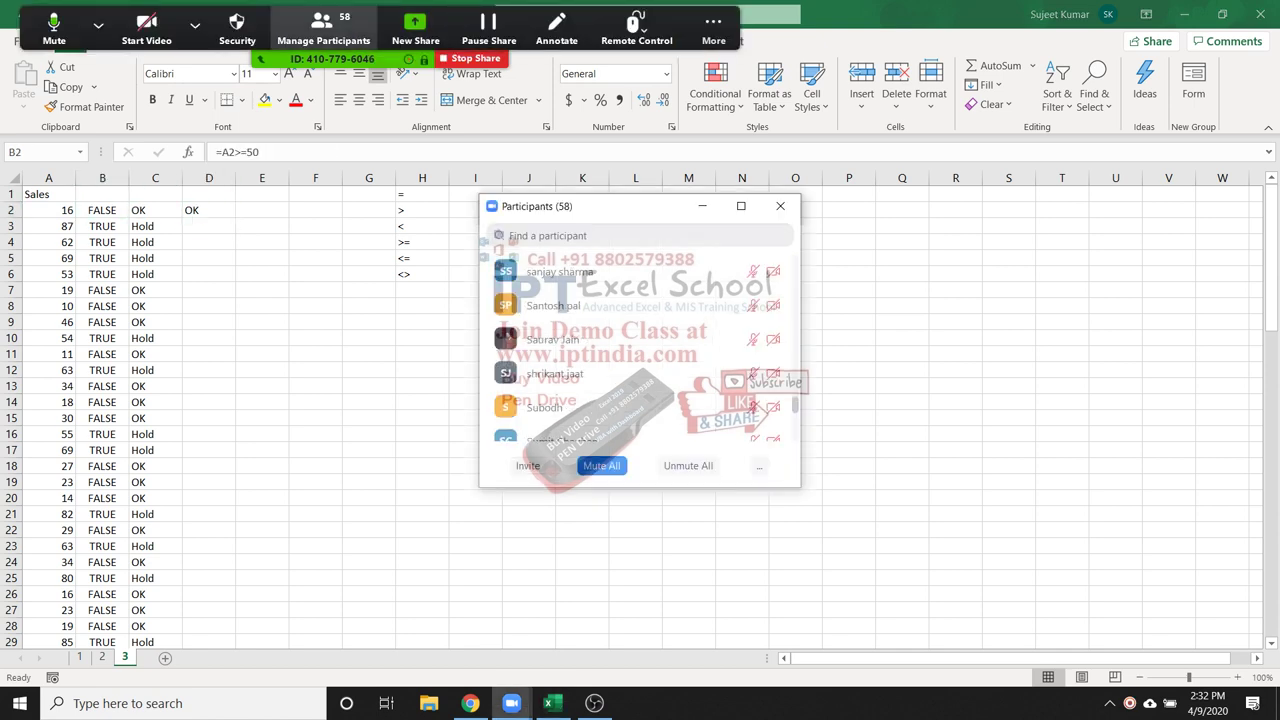
pyautogui.click(601, 465)
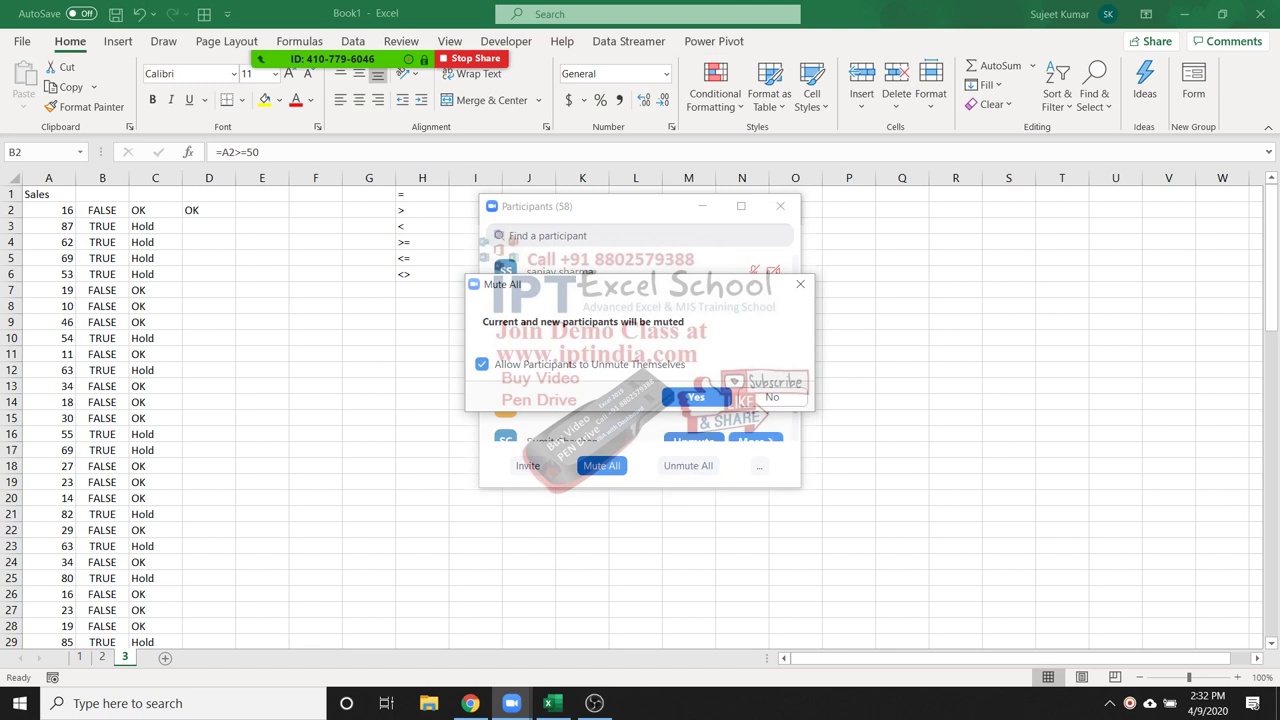
pyautogui.click(696, 397)
pyautogui.click(780, 206)
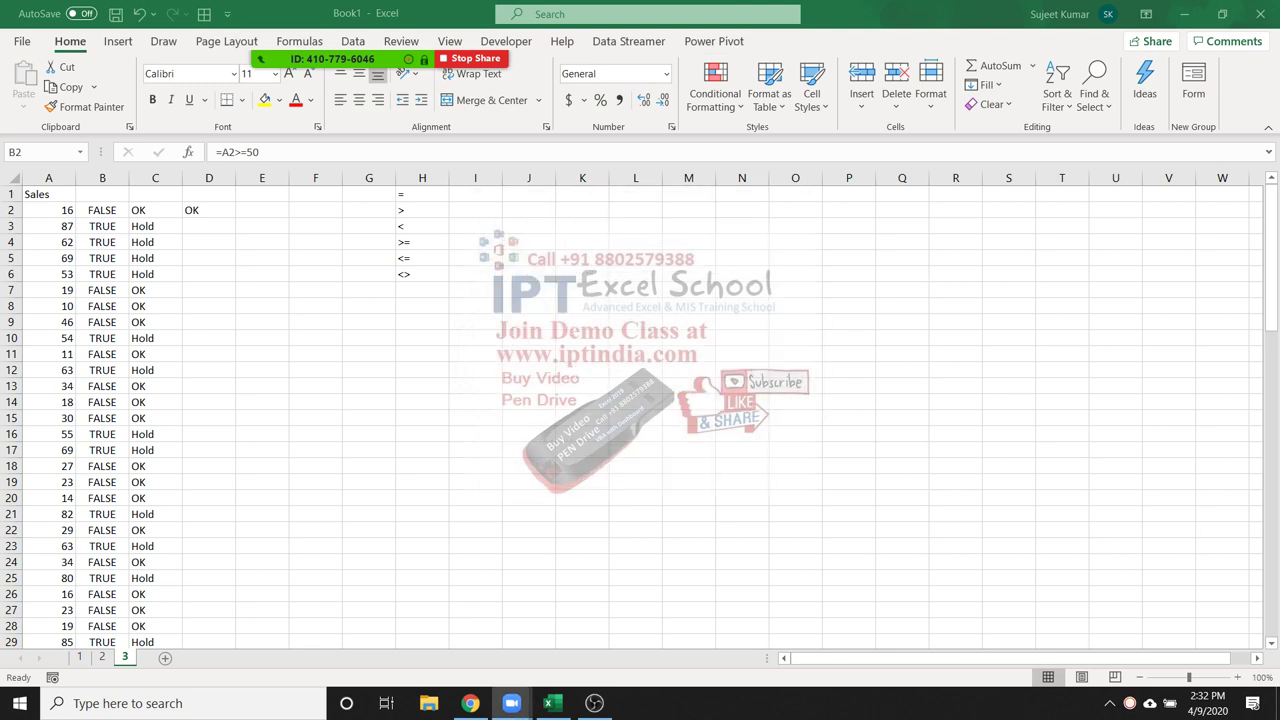
# Fill the D2 IF formula down column D to match column C's Hold/OK results
pyautogui.doubleClick(209, 210)
pyautogui.moveTo(208, 210); pyautogui.dragTo(226, 210)
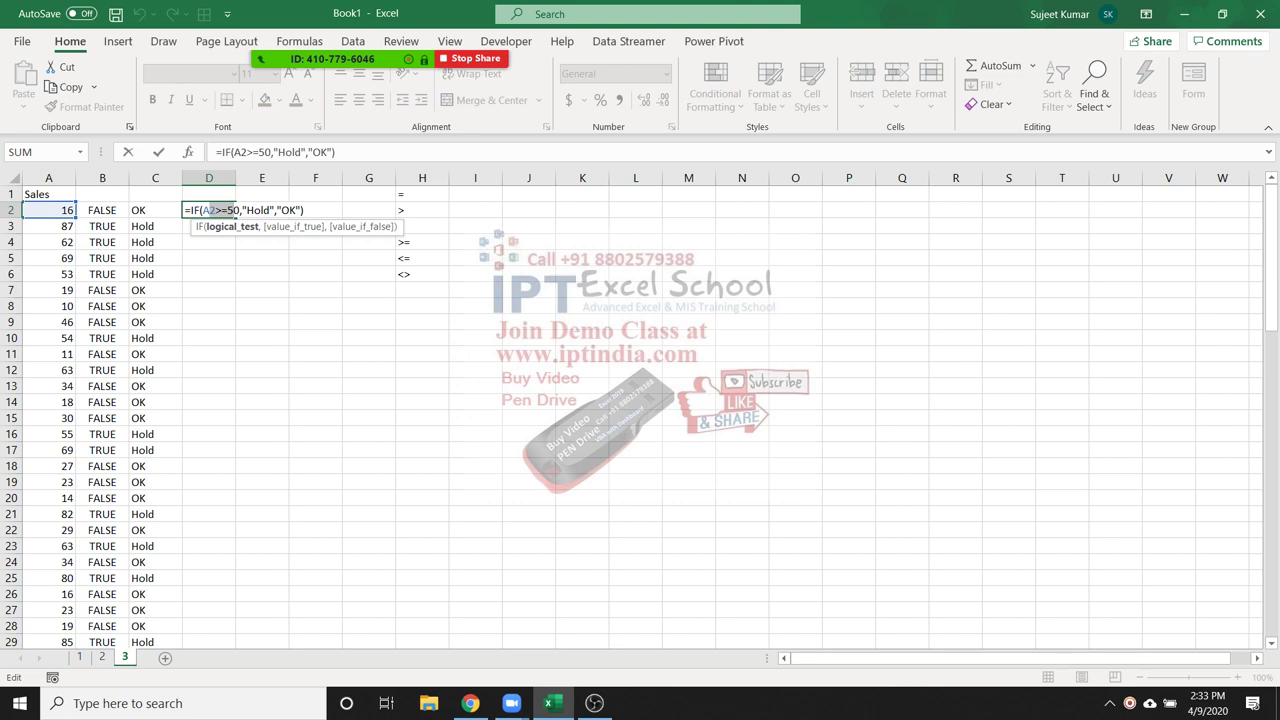
pyautogui.moveTo(236, 210); pyautogui.dragTo(232, 210)
pyautogui.press('Return')
pyautogui.press('Up')
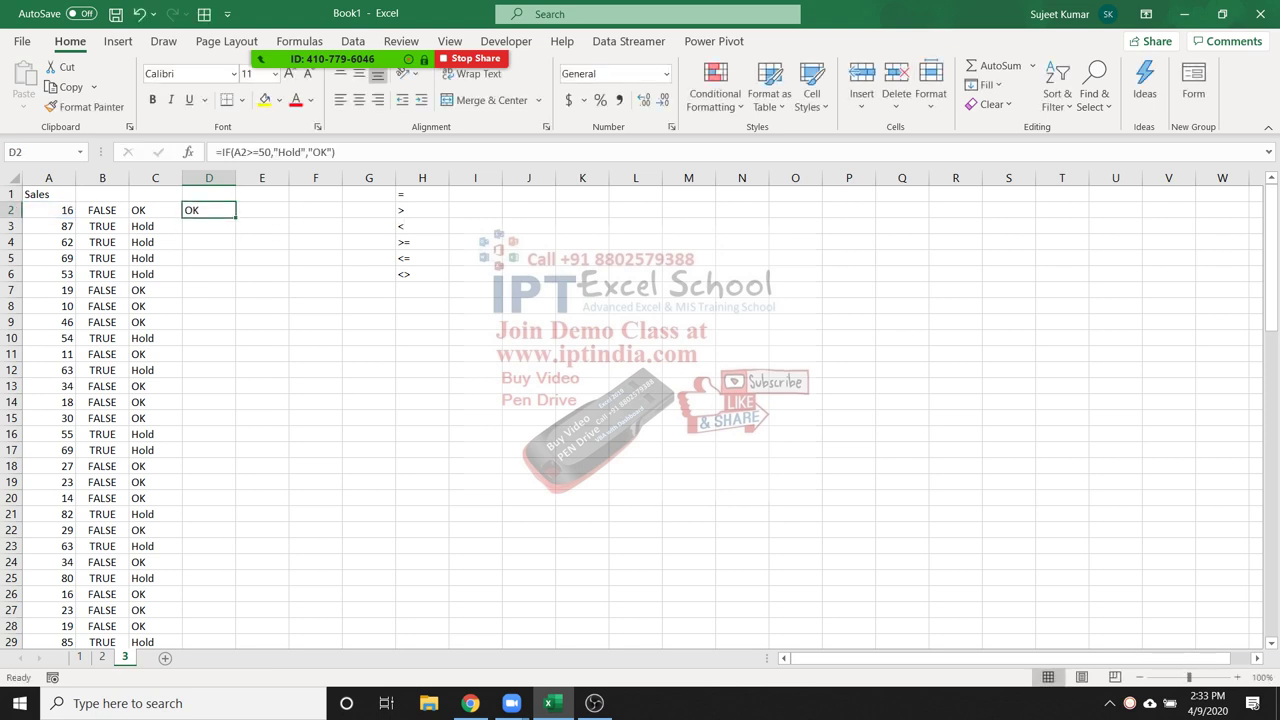
pyautogui.doubleClick(236, 217)
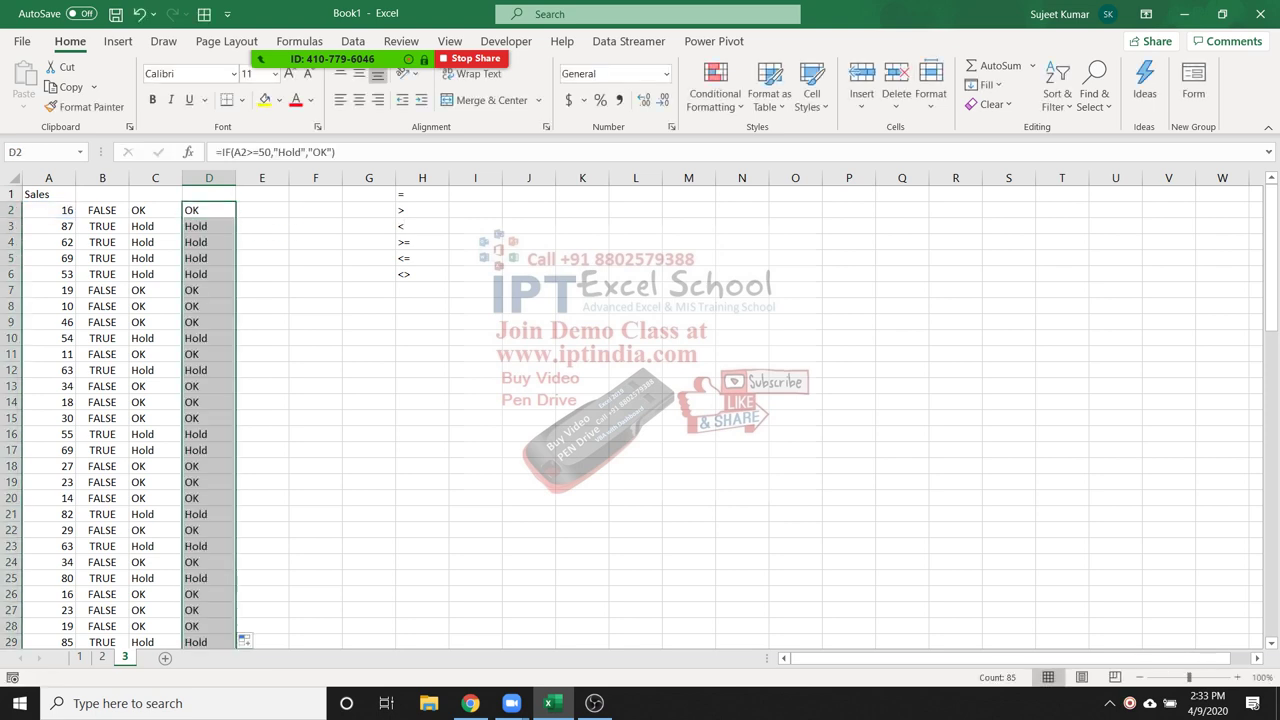
pyautogui.click(369, 321)
pyautogui.write('=if')
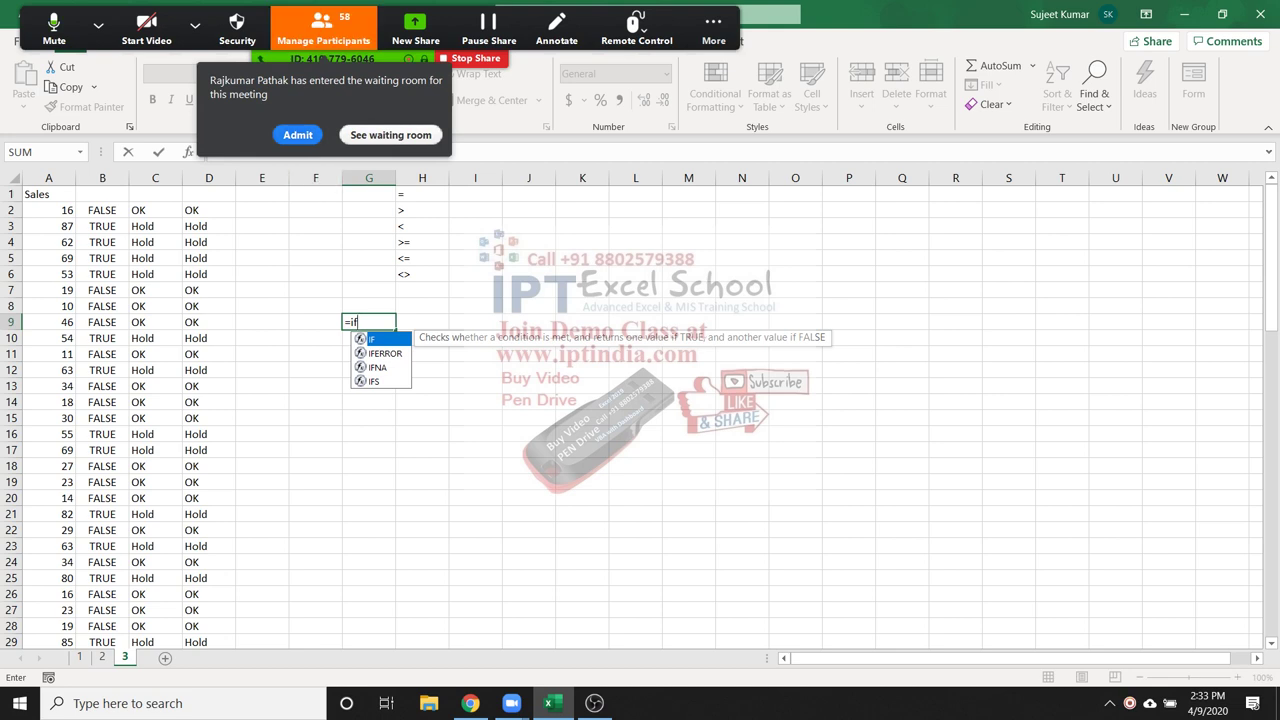
# Enter a trial =IF(A9>50,) formula in G9, admitting a Zoom participant first
pyautogui.click(297, 134)
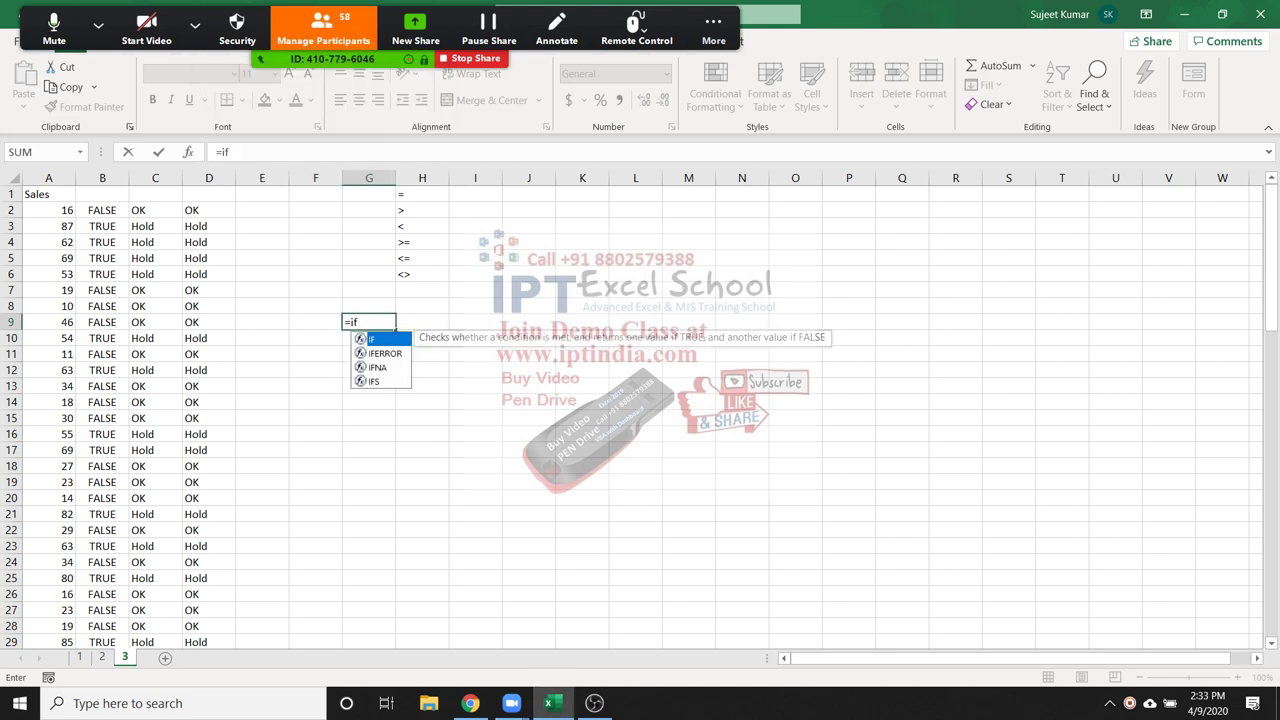
pyautogui.press('Tab')
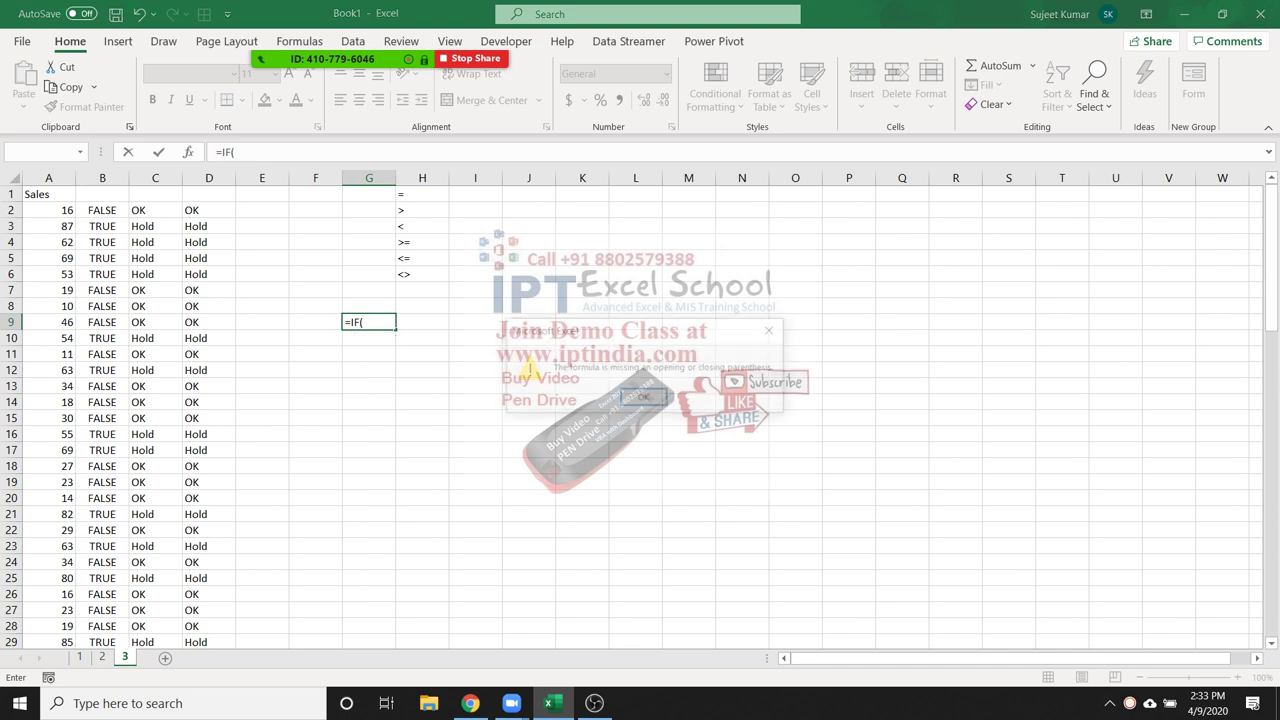
pyautogui.click(361, 322)
pyautogui.press('Return')
pyautogui.press('Return')
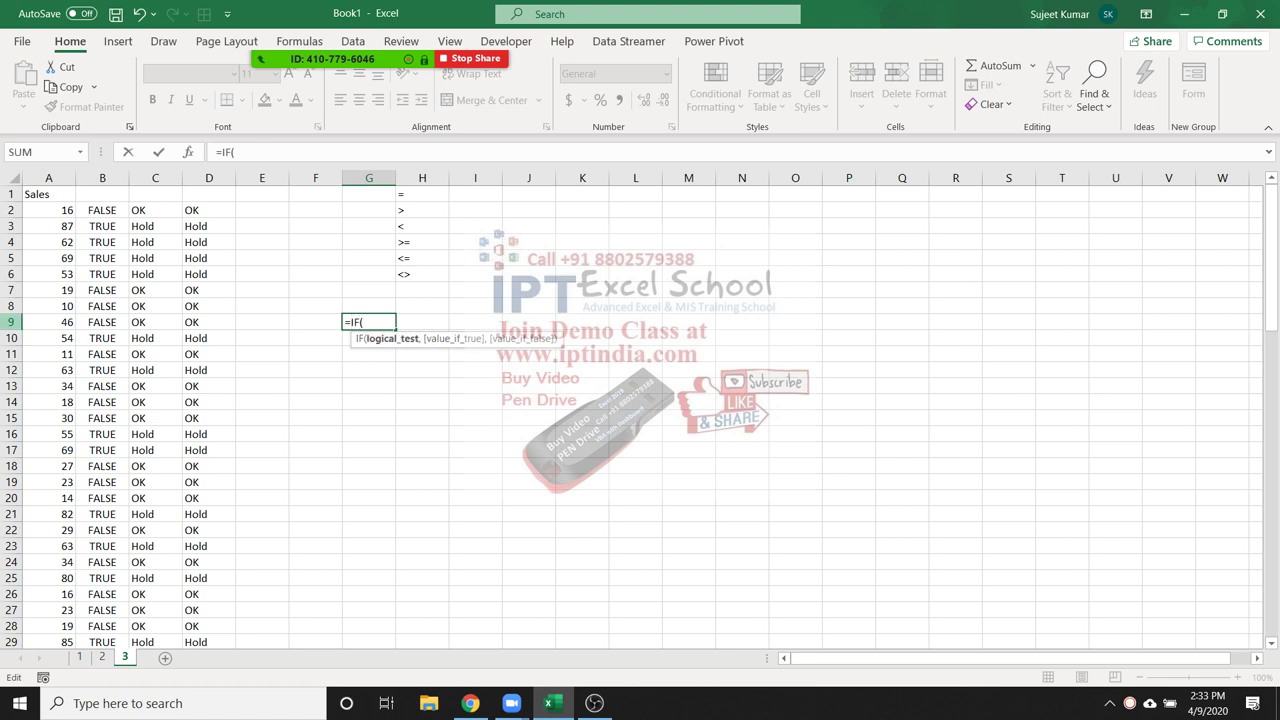
pyautogui.click(50, 322)
pyautogui.write('>50')
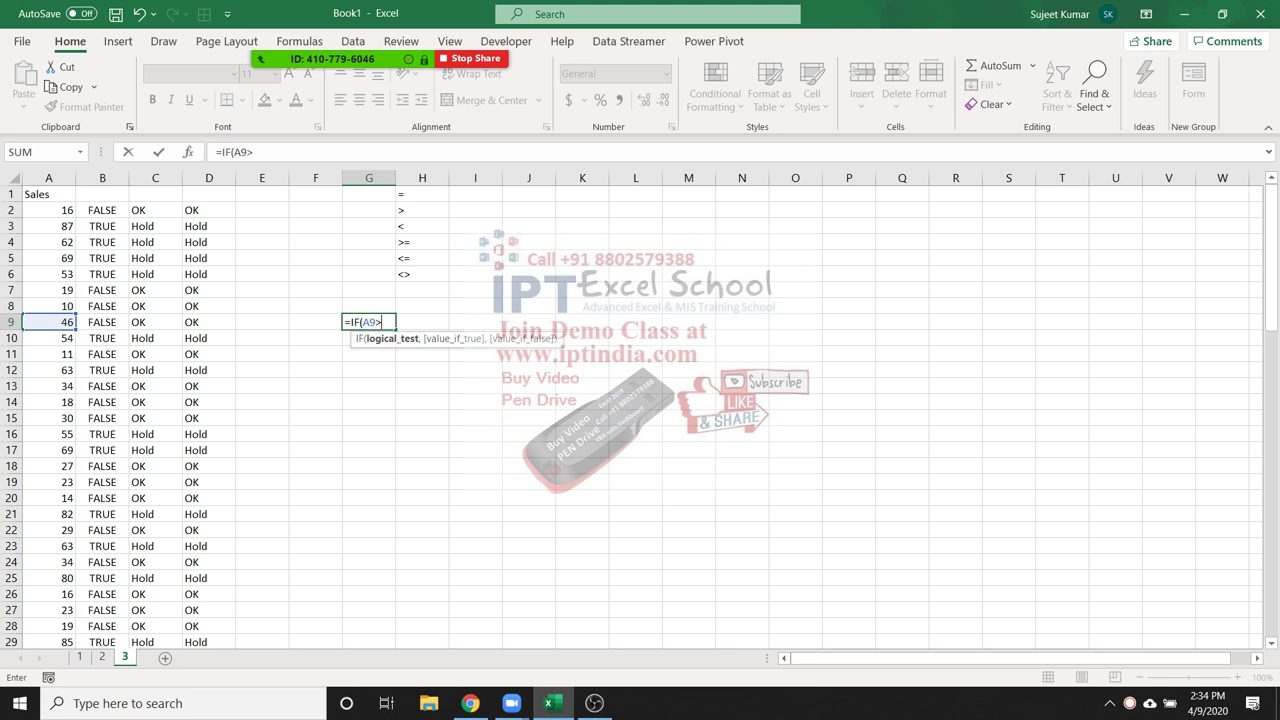
pyautogui.write(',')
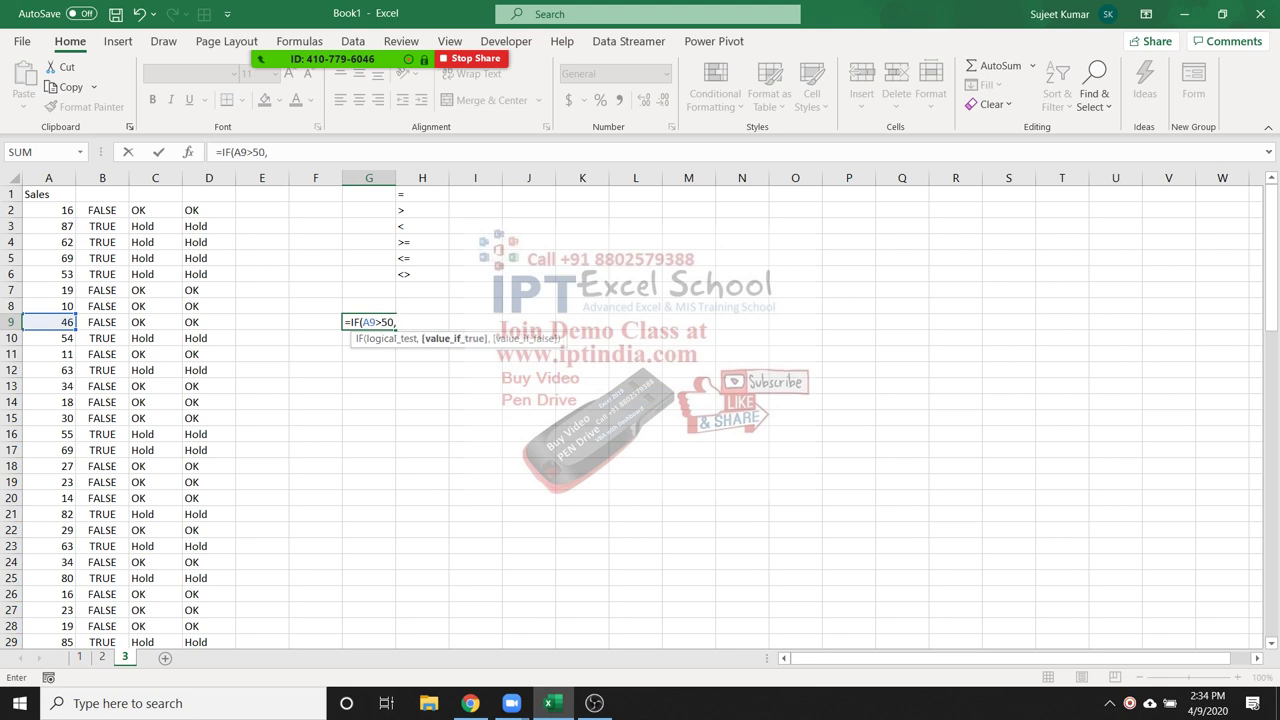
pyautogui.hotkey('ctrl', 'Return')
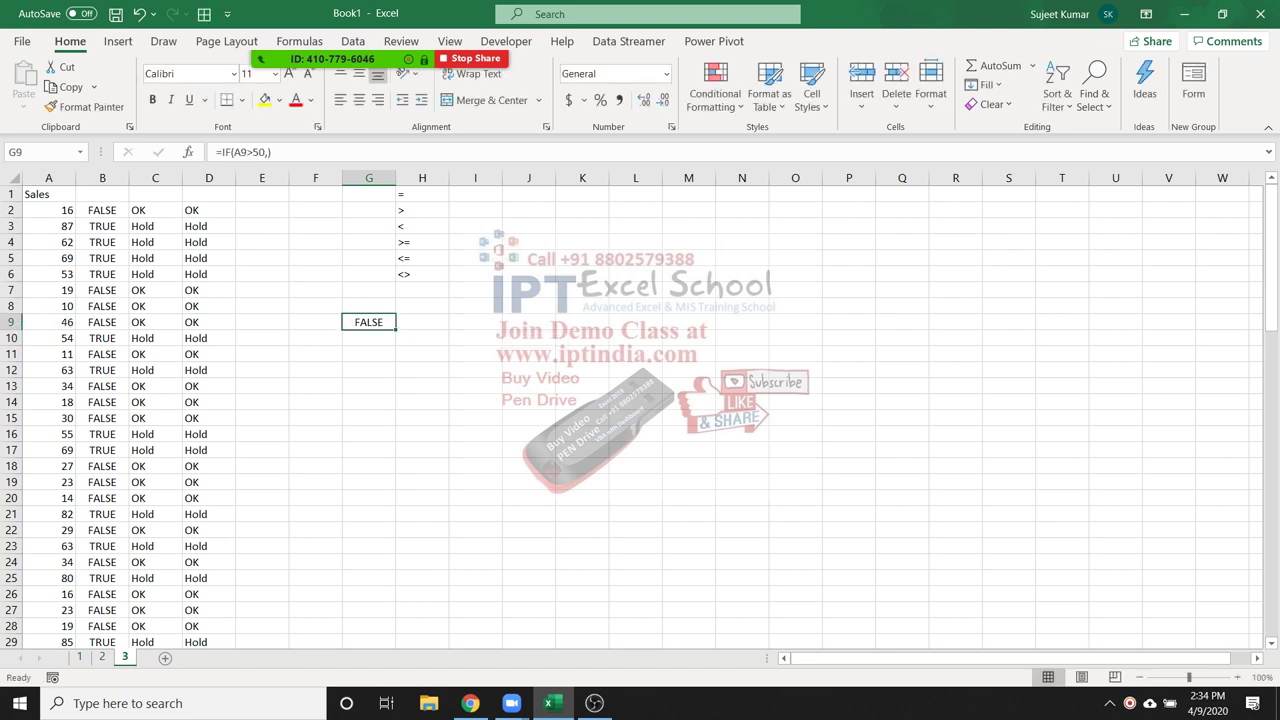
# Abandon the VLOOKUP started in G10 and delete the trial formula from G9
pyautogui.press('Down')
pyautogui.write('=')
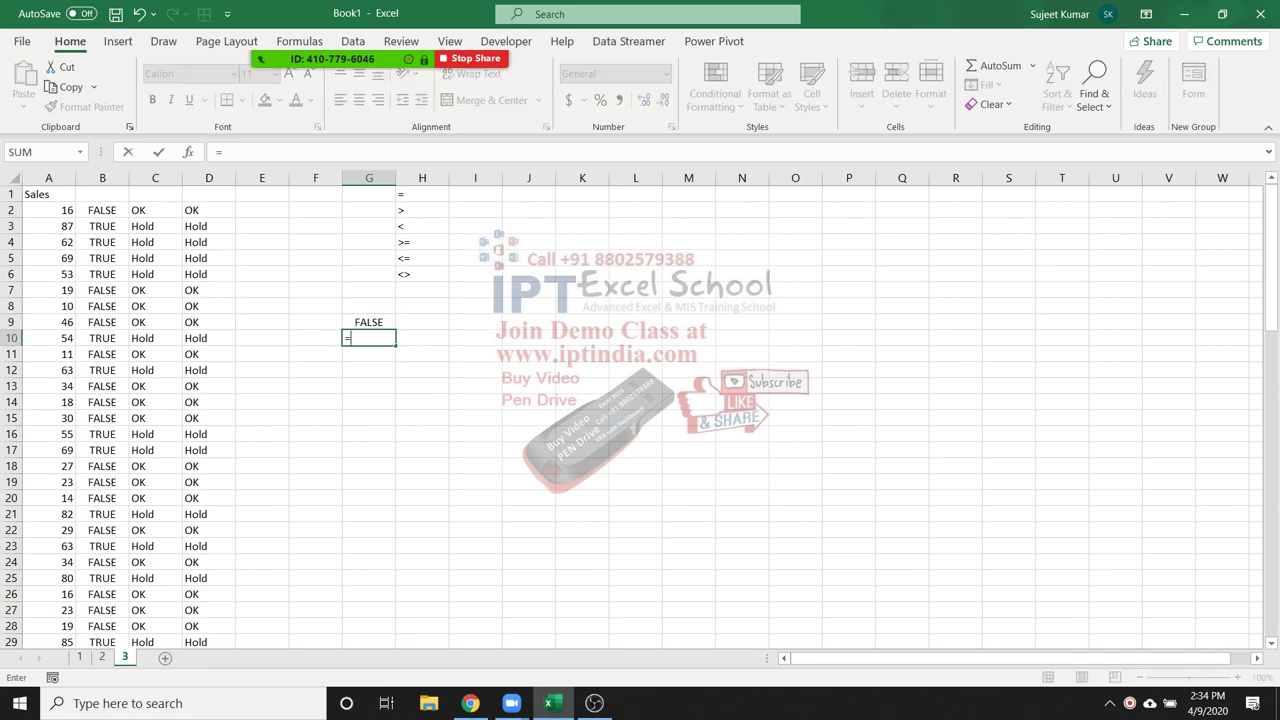
pyautogui.write('VLOOKUP(')
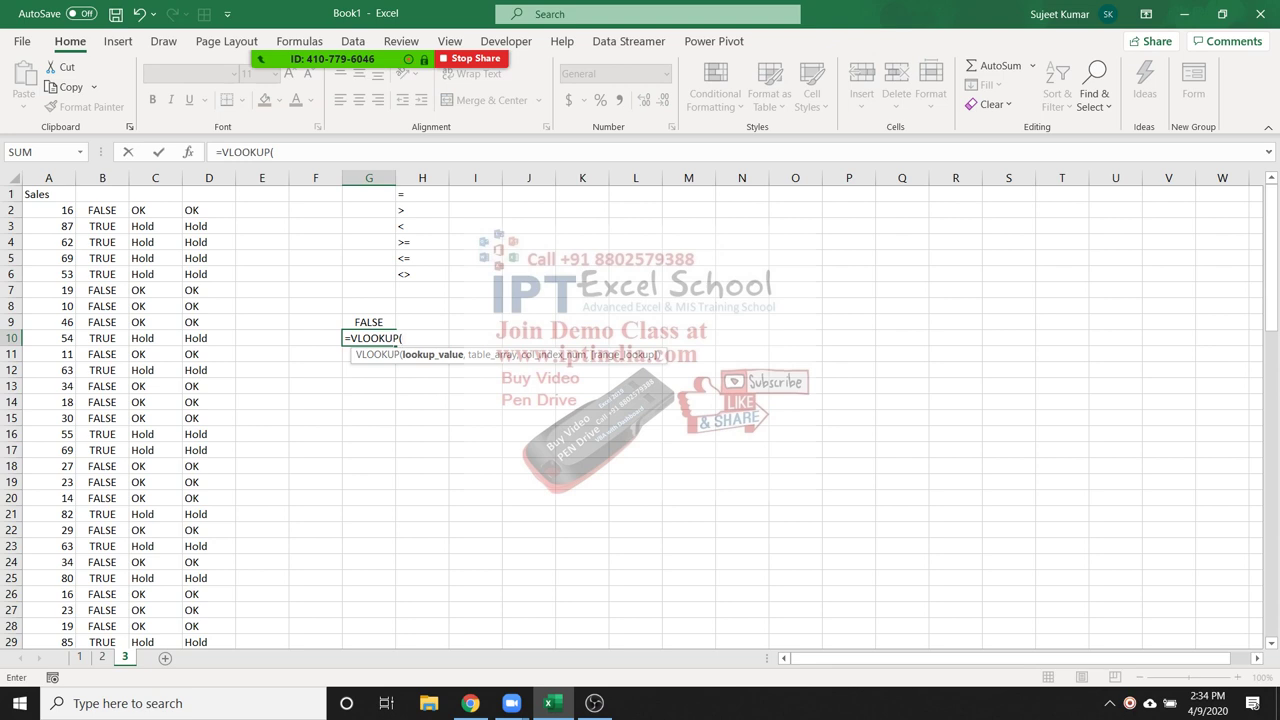
pyautogui.press('Escape')
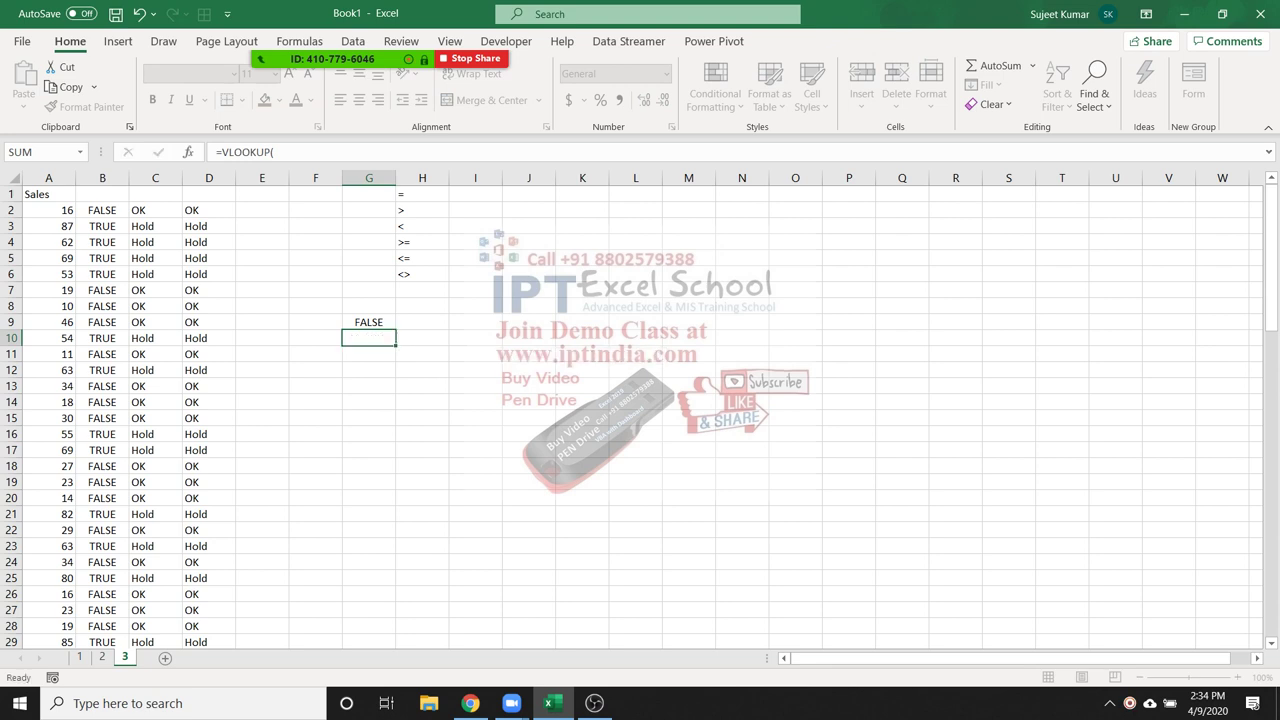
pyautogui.click(369, 322)
pyautogui.press('Delete')
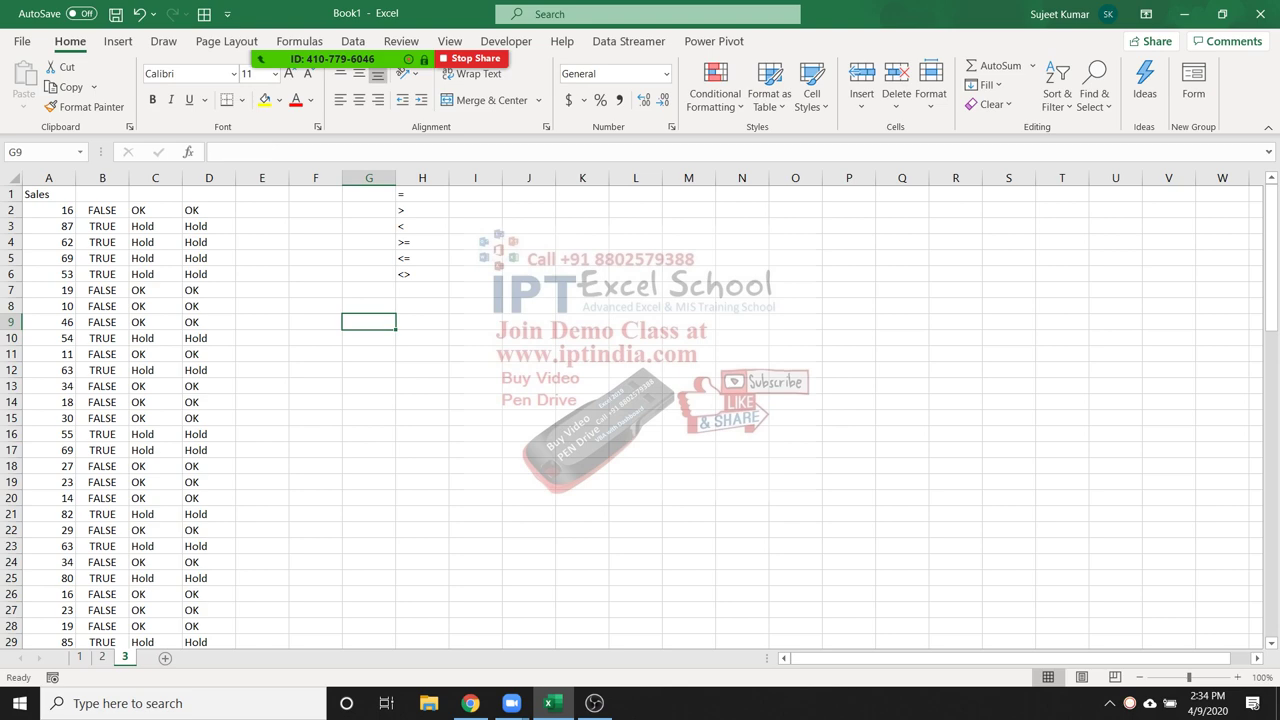
pyautogui.scroll(-4, 640, 418)
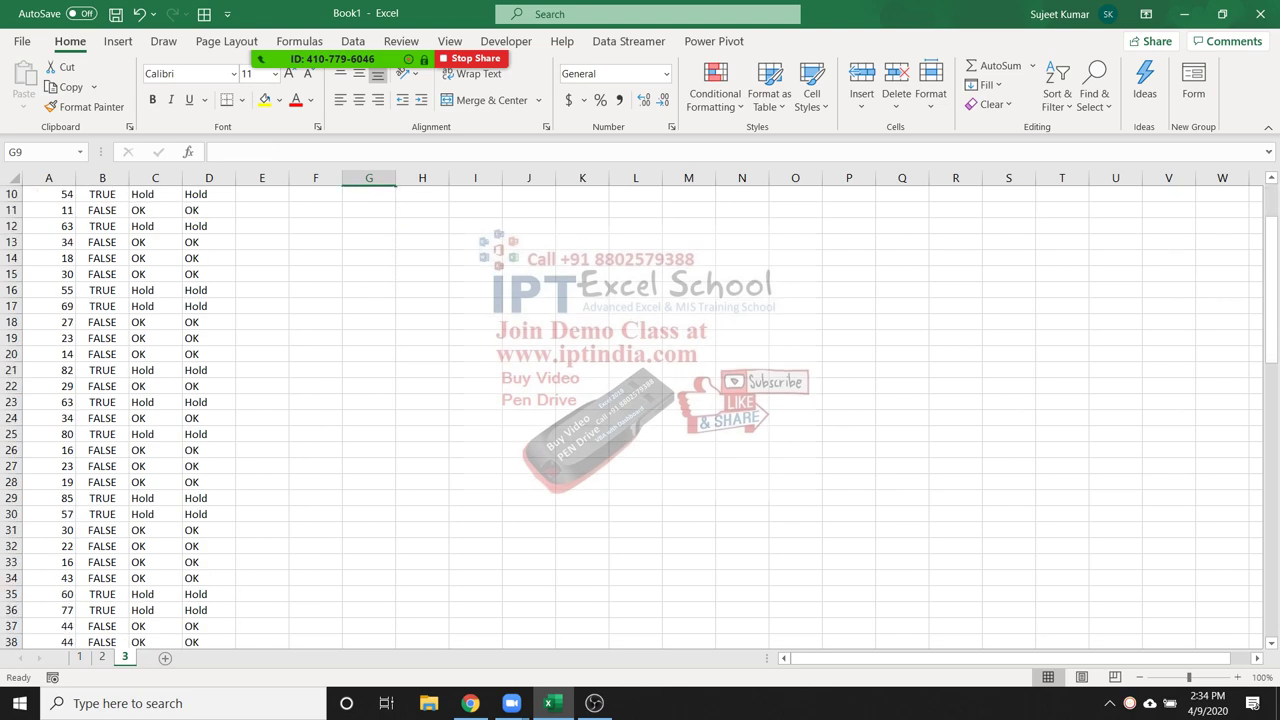
pyautogui.scroll(4, 640, 418)
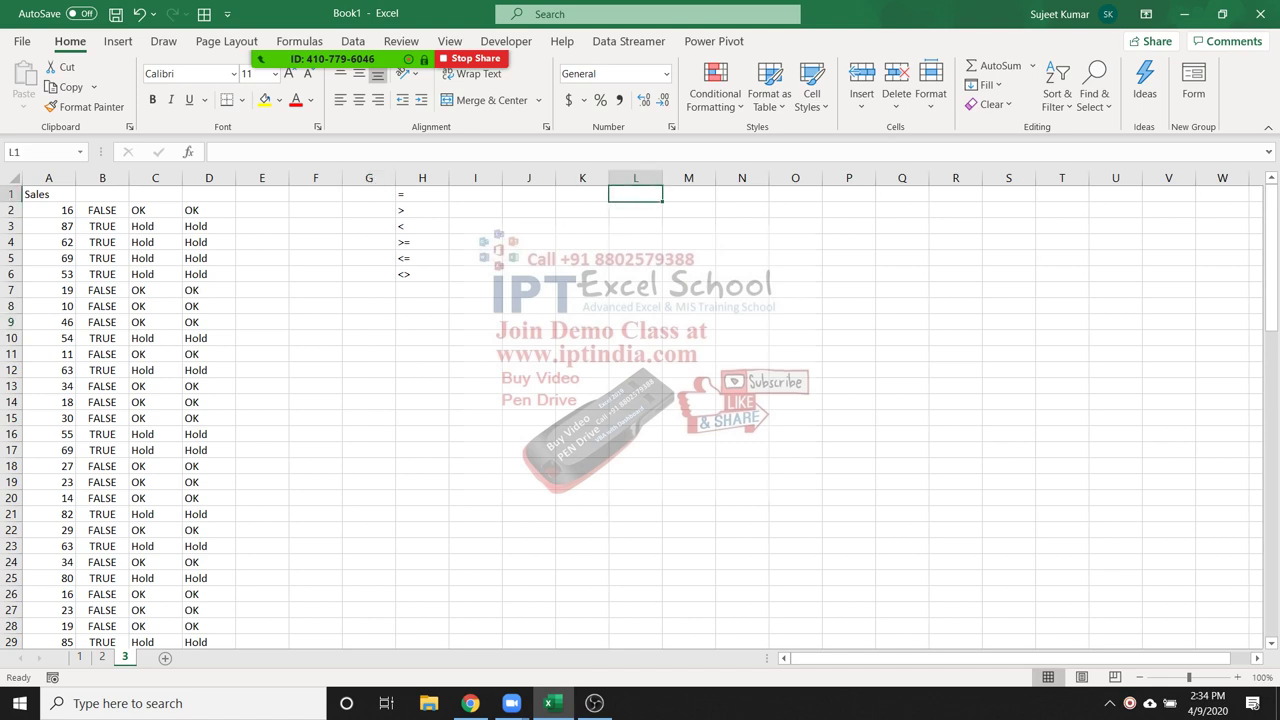
# Add a Name header in L1 and fill first names down from L2 to L82
pyautogui.write('Name')
pyautogui.press('Return')
pyautogui.write('Puja')
pyautogui.press('Return')
pyautogui.click(635, 210)
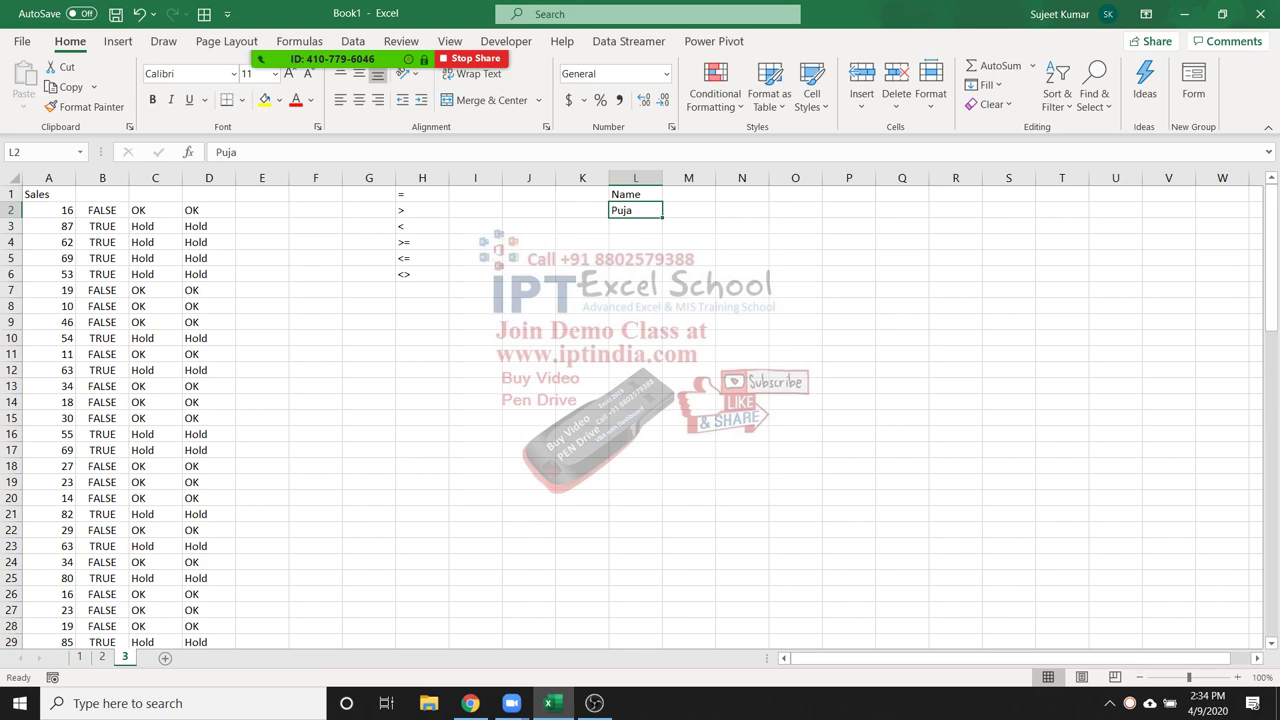
pyautogui.moveTo(662, 217); pyautogui.dragTo(662, 618)
# Sort the names in L2:L82 alphabetically A to Z and select column L
pyautogui.hotkey('ctrl', 'Up')
pyautogui.click(635, 210)
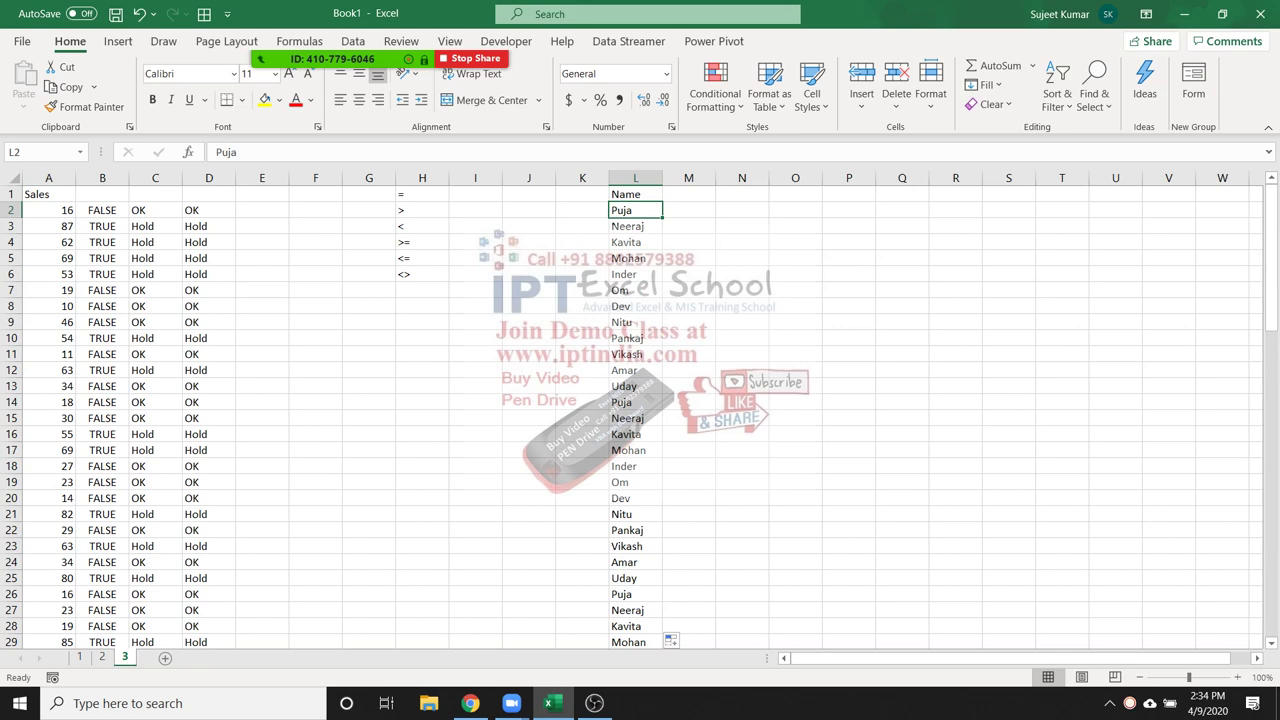
pyautogui.hotkey('ctrl', 'shift', 'Down')
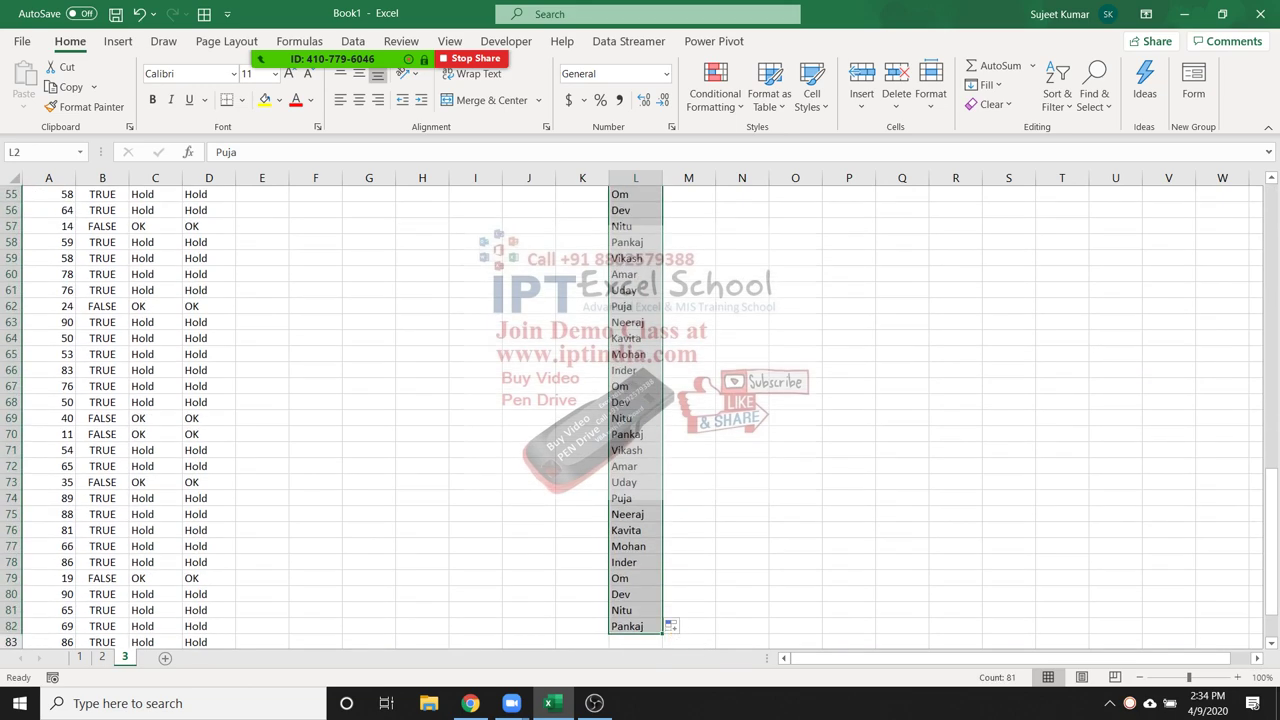
pyautogui.click(1057, 86)
pyautogui.click(1094, 126)
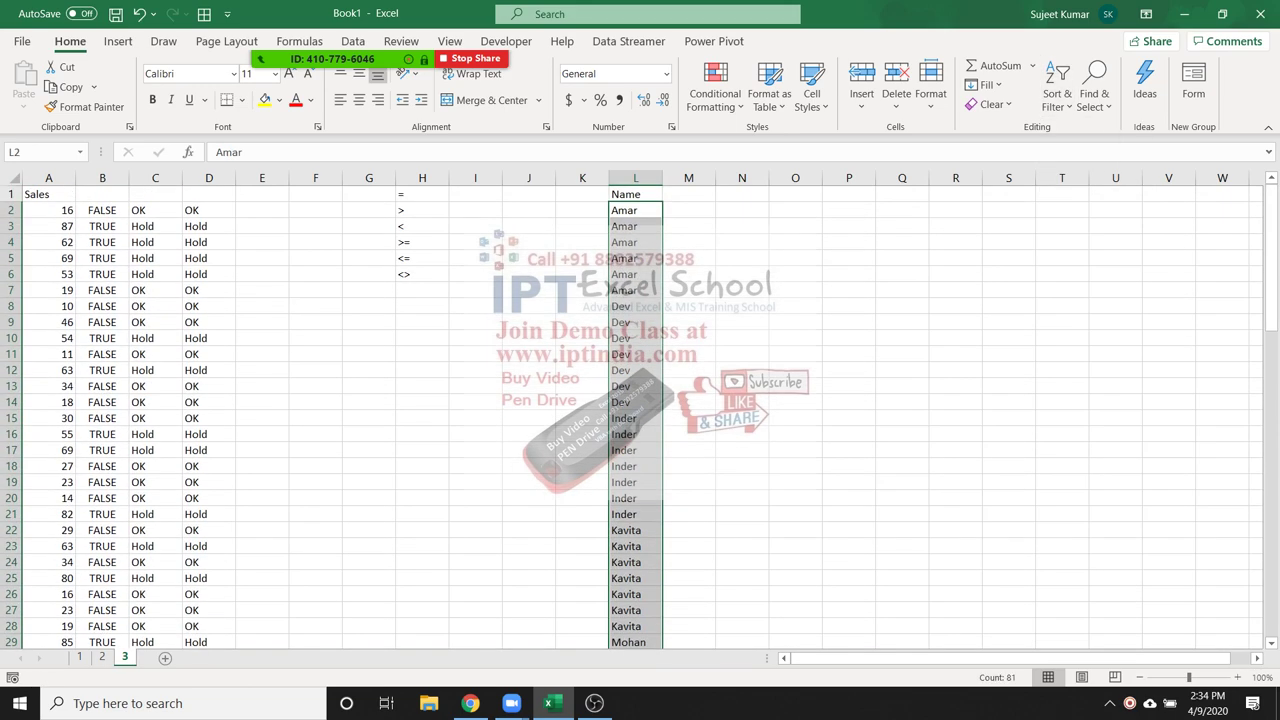
pyautogui.click(688, 242)
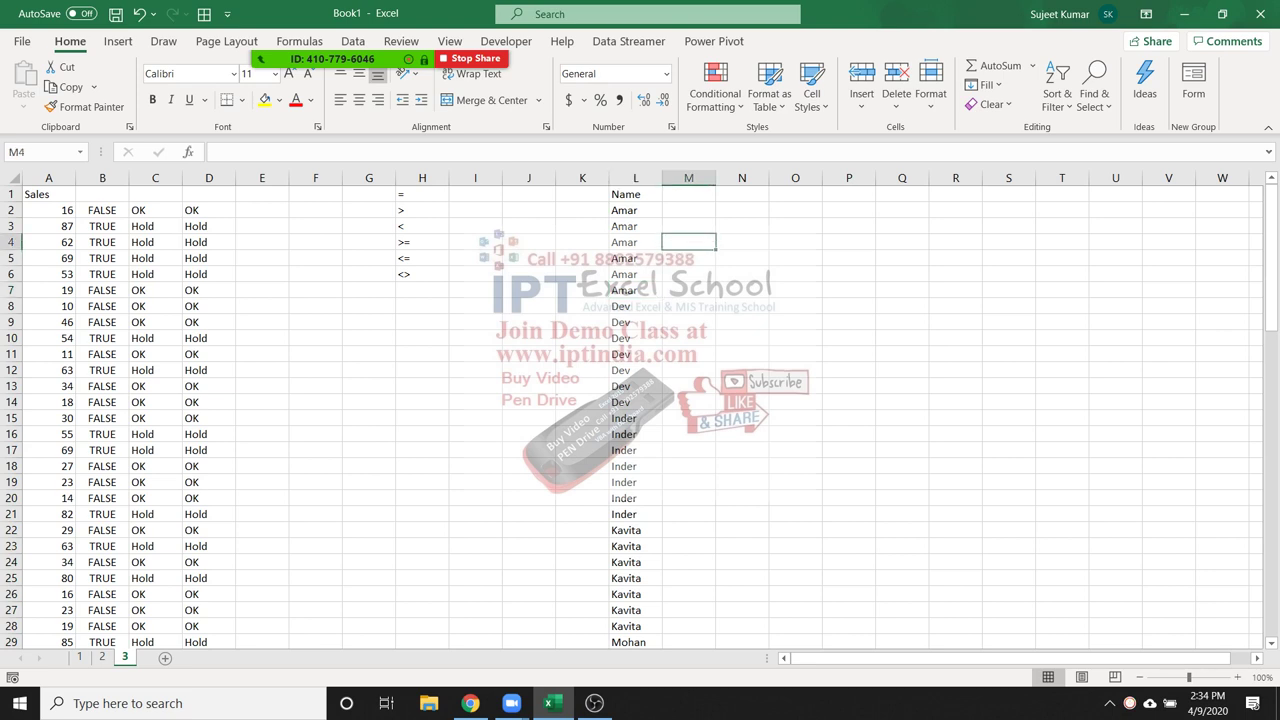
pyautogui.click(635, 210)
pyautogui.click(635, 178)
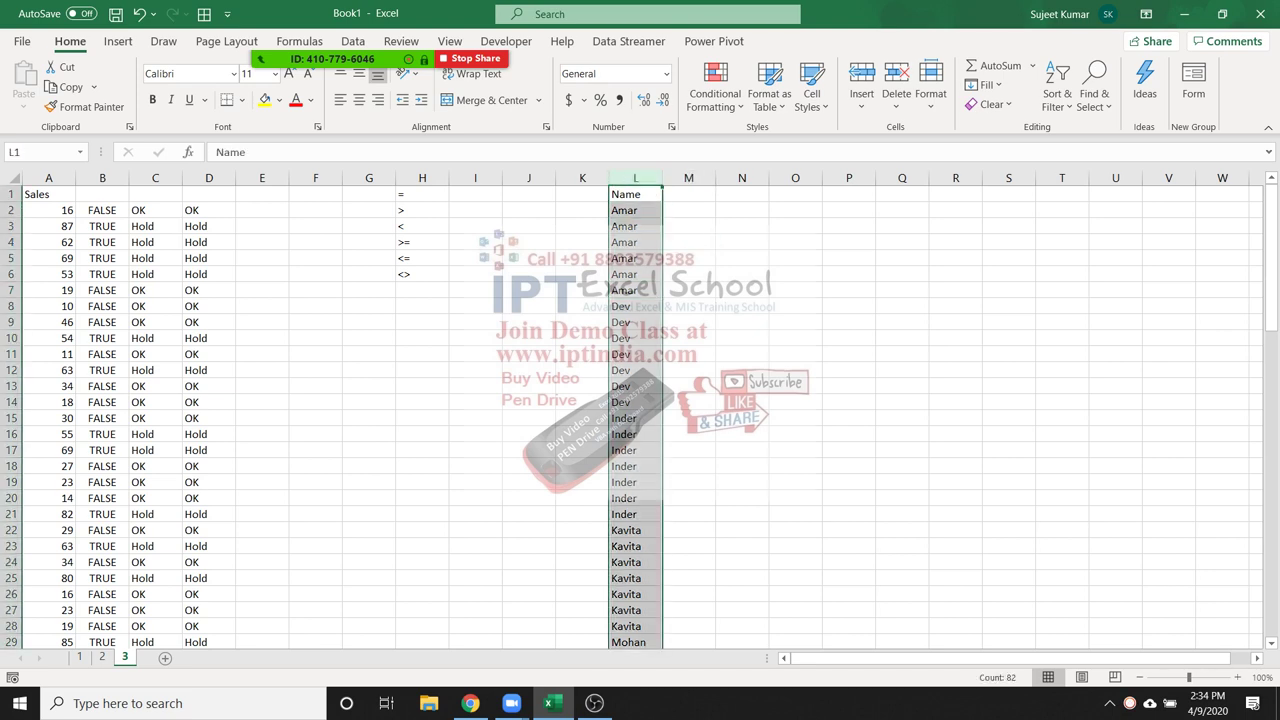
# Copy the Name column into column Q and remove its duplicate names
pyautogui.hotkey('ctrl', 'c')
pyautogui.click(902, 178)
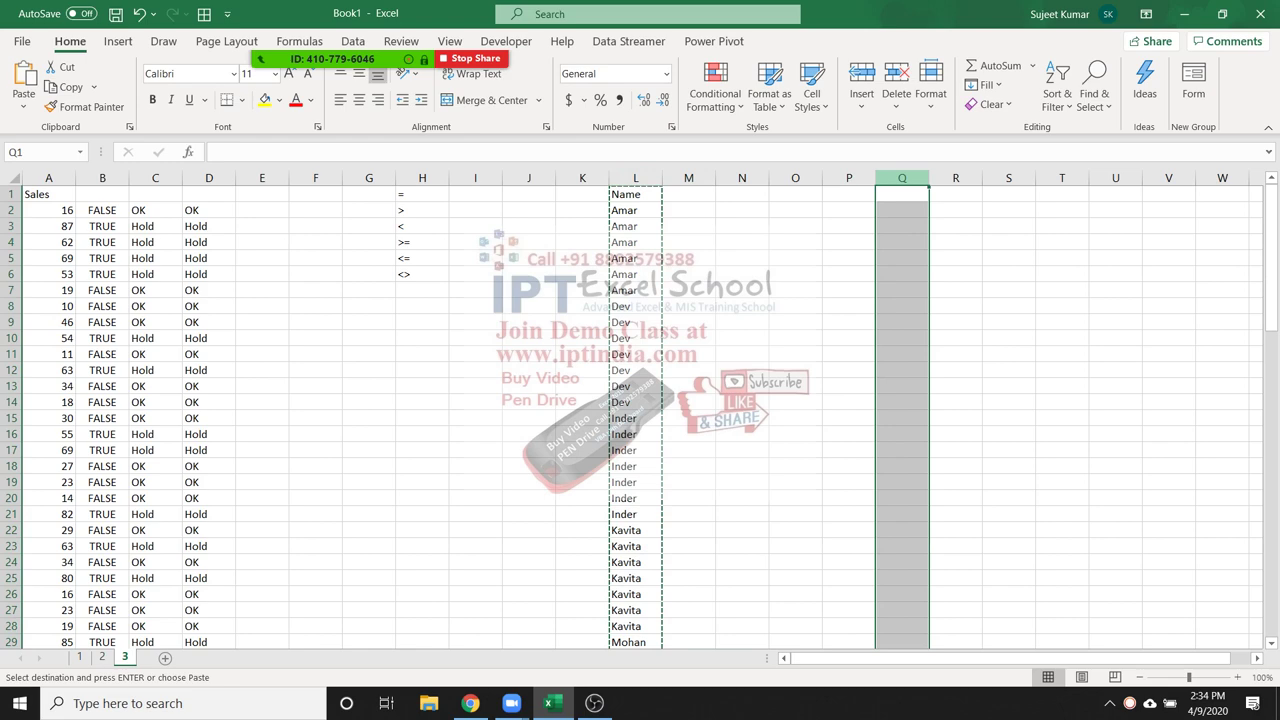
pyautogui.hotkey('ctrl', 'v')
pyautogui.press('ctrl')
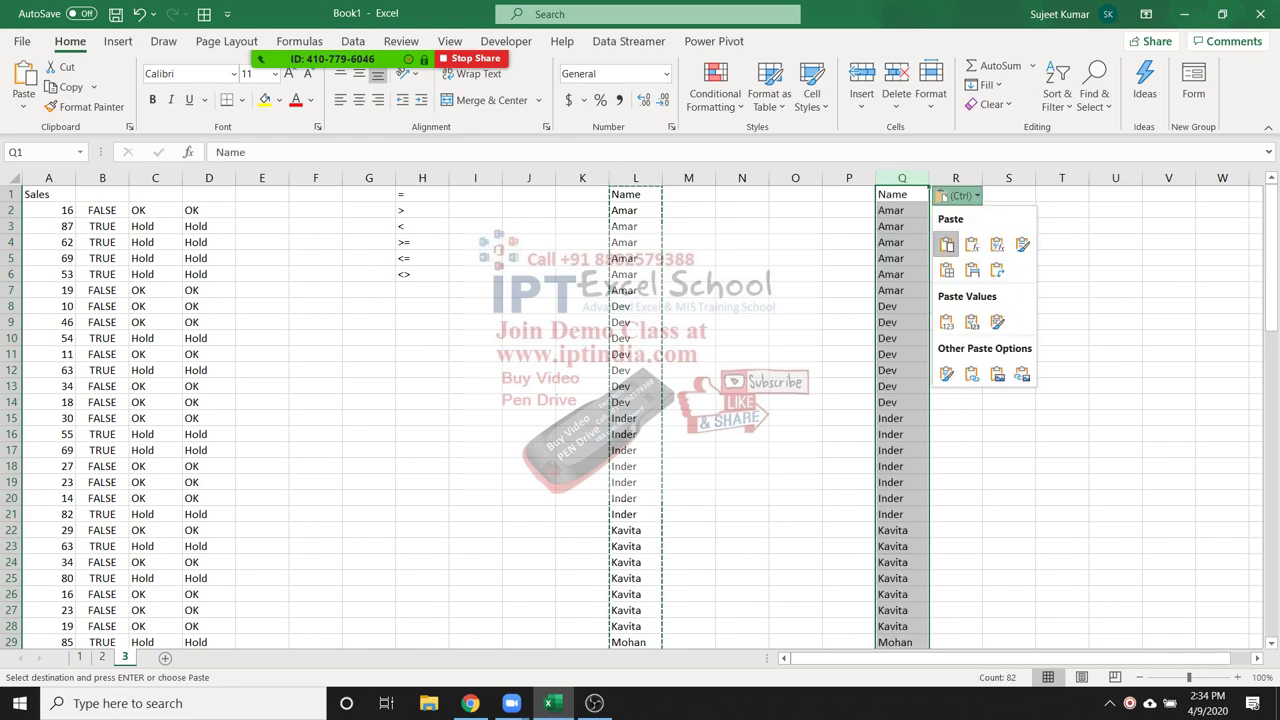
pyautogui.press('Escape')
pyautogui.click(352, 41)
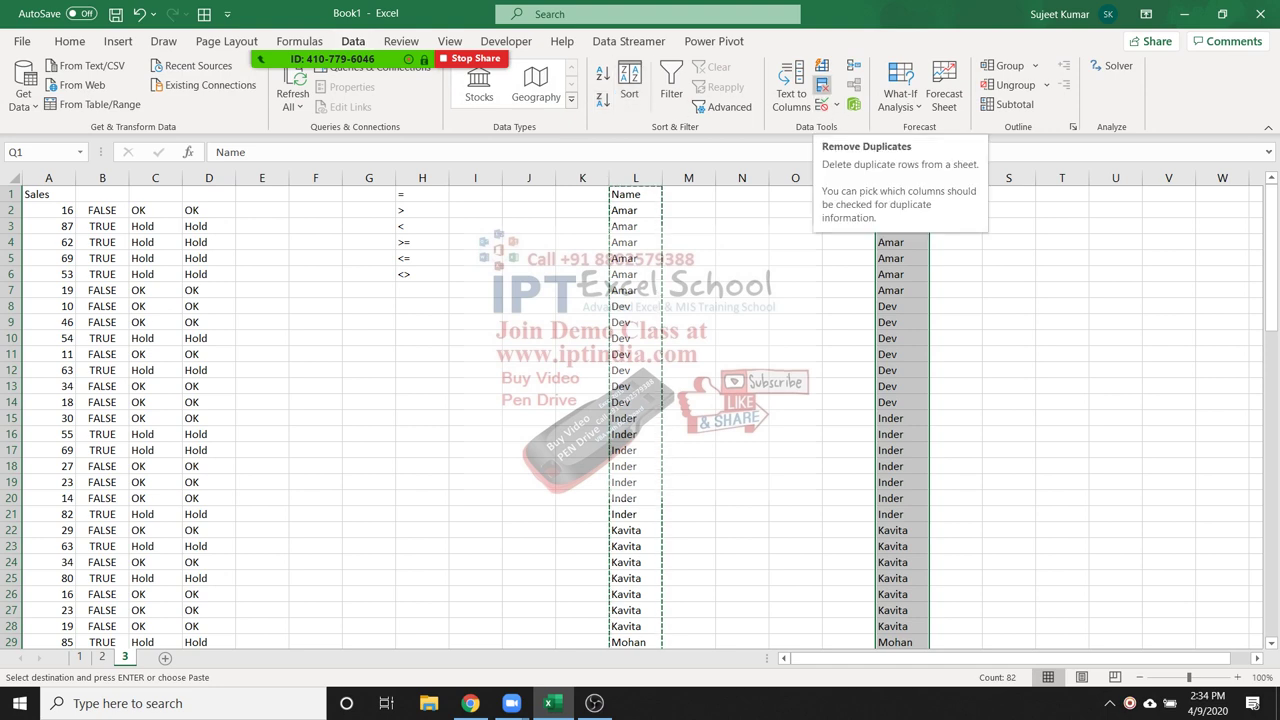
pyautogui.click(822, 85)
pyautogui.click(722, 457)
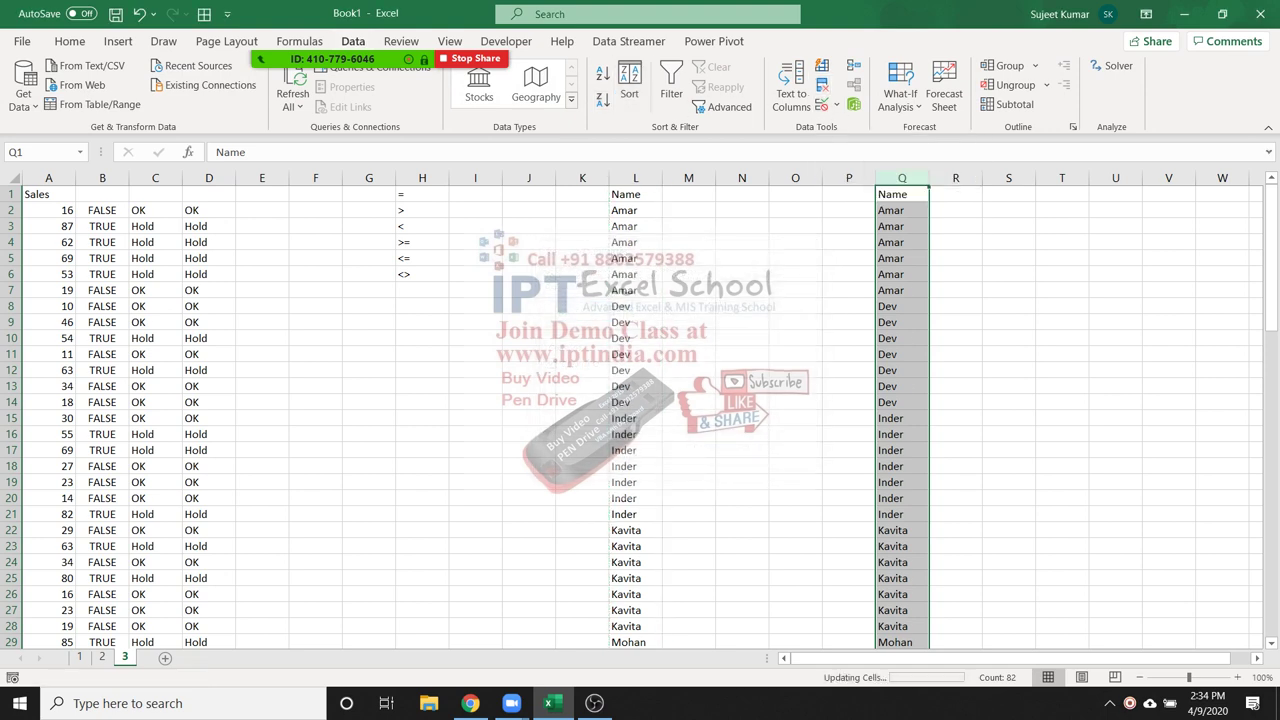
pyautogui.press('Return')
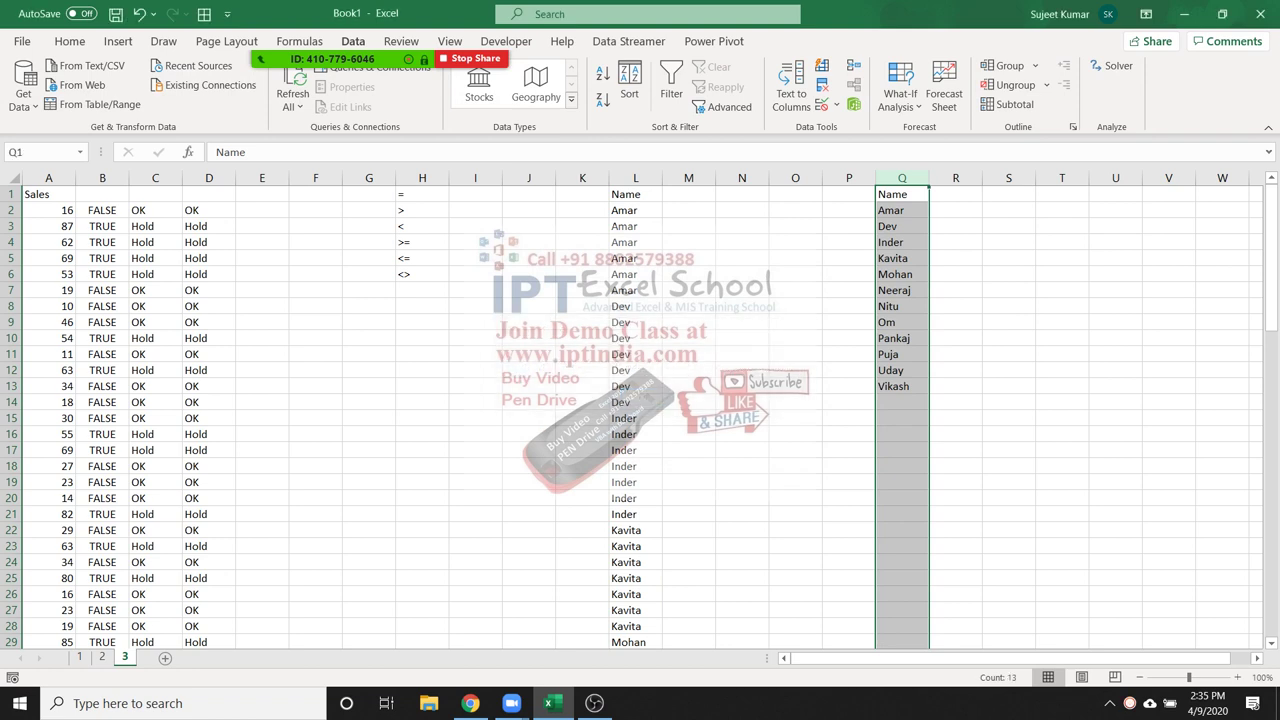
# Delete the unique name list in Q1:Q13 and select M2 beside the first name
pyautogui.moveTo(902, 210); pyautogui.dragTo(902, 386)
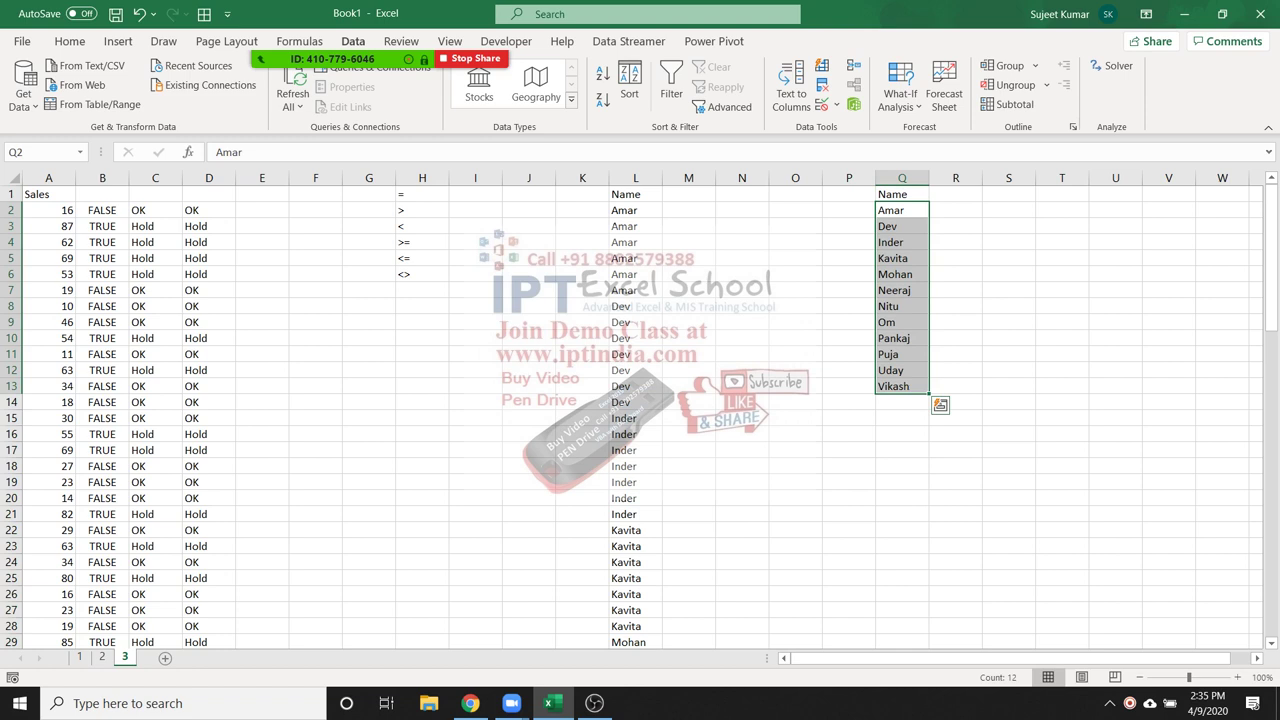
pyautogui.moveTo(902, 194); pyautogui.dragTo(902, 386)
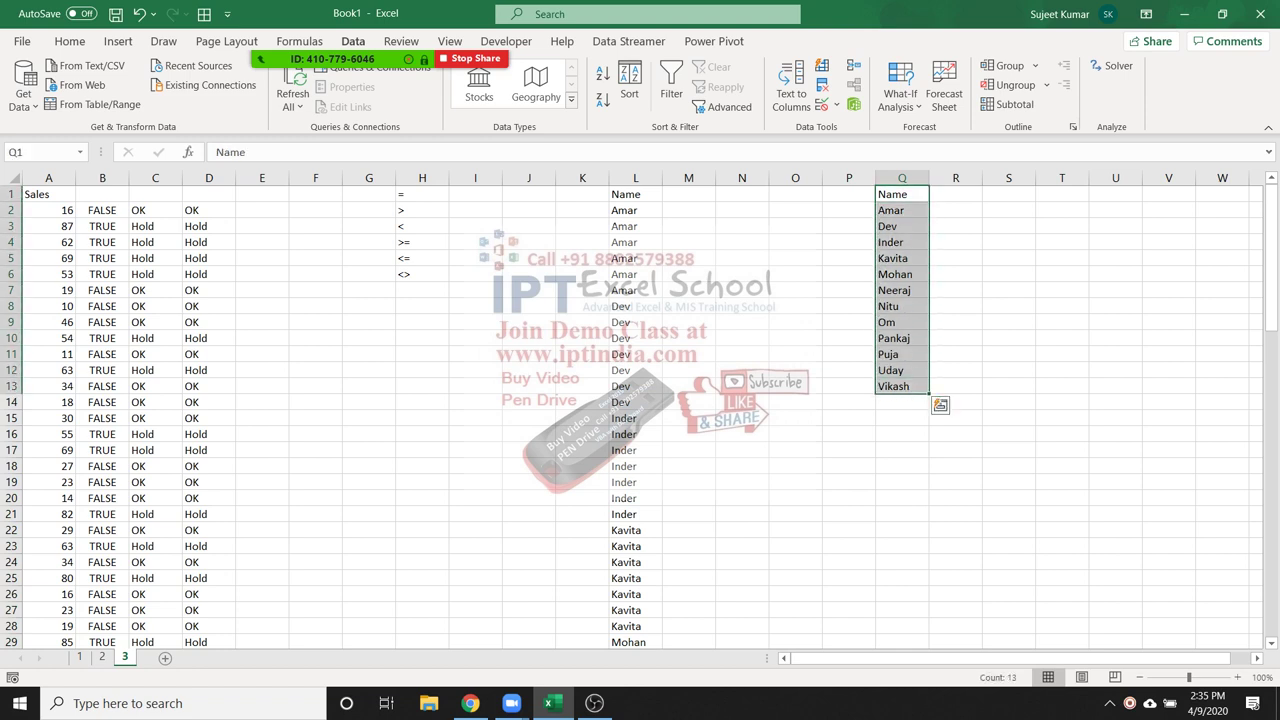
pyautogui.press('Delete')
pyautogui.click(635, 322)
pyautogui.click(635, 210)
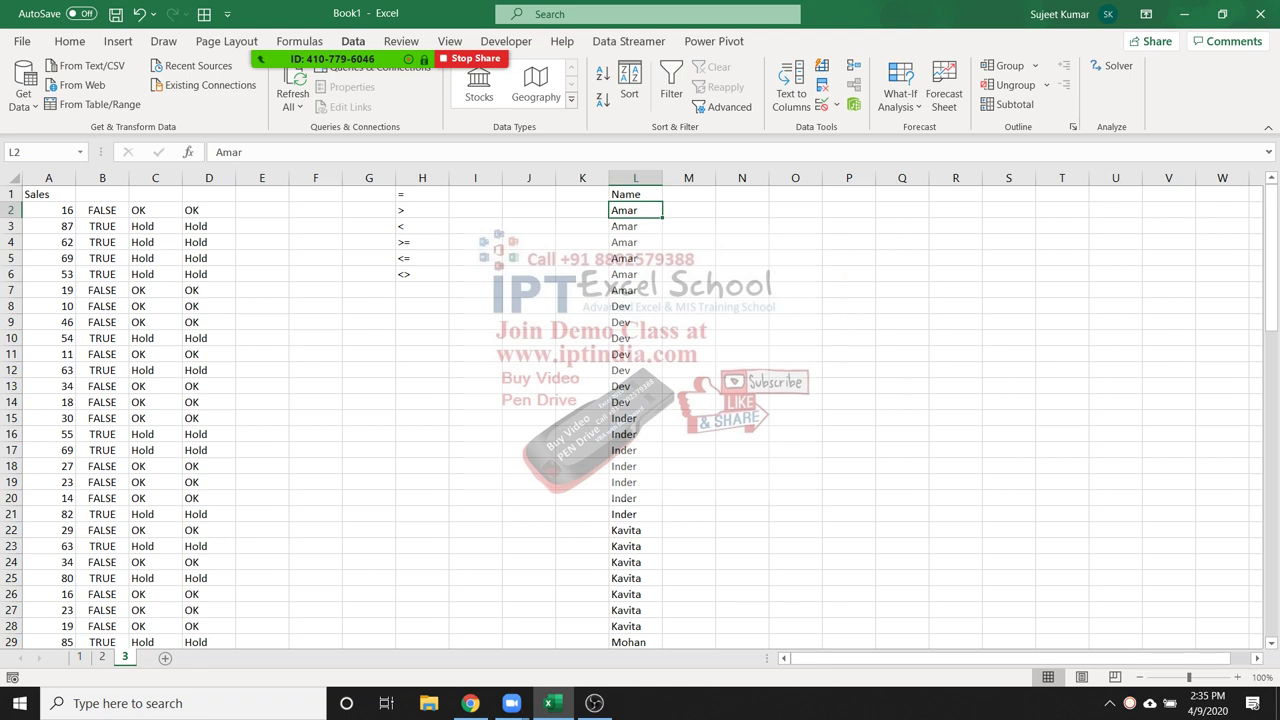
pyautogui.click(688, 210)
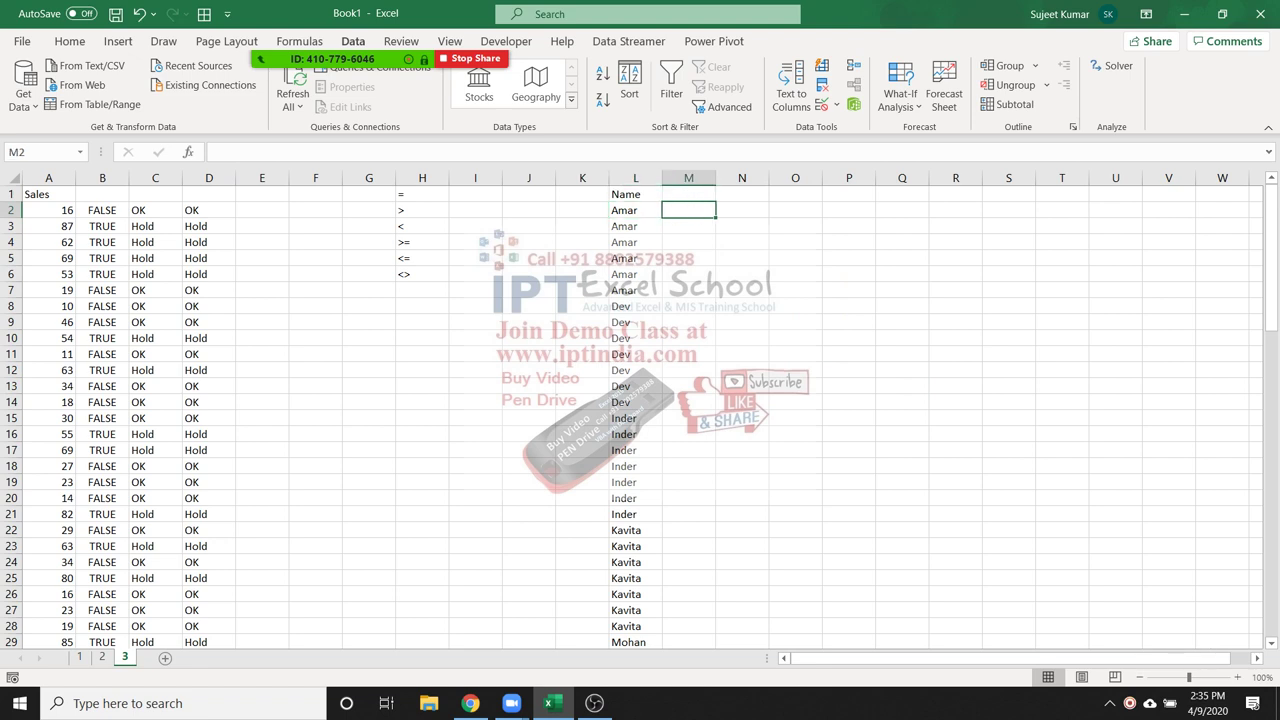
pyautogui.write('U')
pyautogui.press('Return')
pyautogui.write('D')
pyautogui.hotkey('shift', 'Down')
pyautogui.hotkey('shift', 'Down')
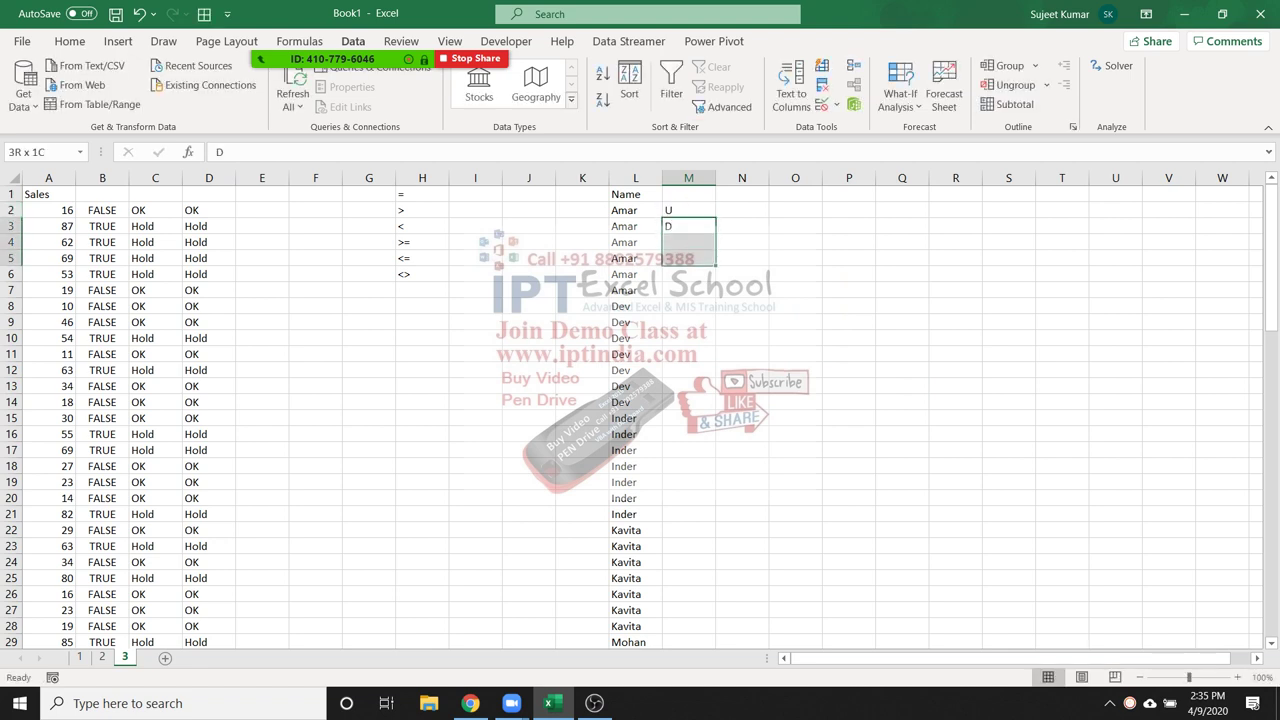
pyautogui.hotkey('shift', 'Down')
pyautogui.hotkey('shift', 'Down')
pyautogui.hotkey('shift', 'Down')
pyautogui.hotkey('shift', 'Down')
pyautogui.hotkey('ctrl', 'd')
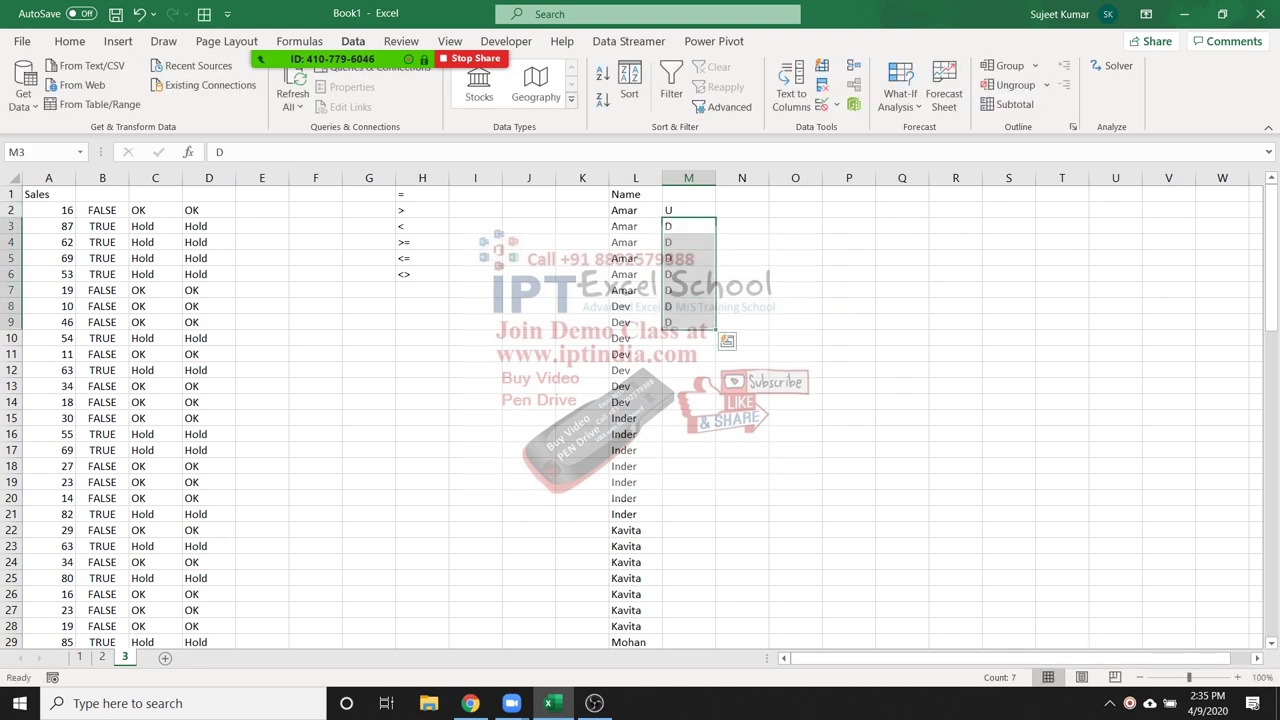
pyautogui.hotkey('ctrl', 'z')
pyautogui.hotkey('ctrl', 'z')
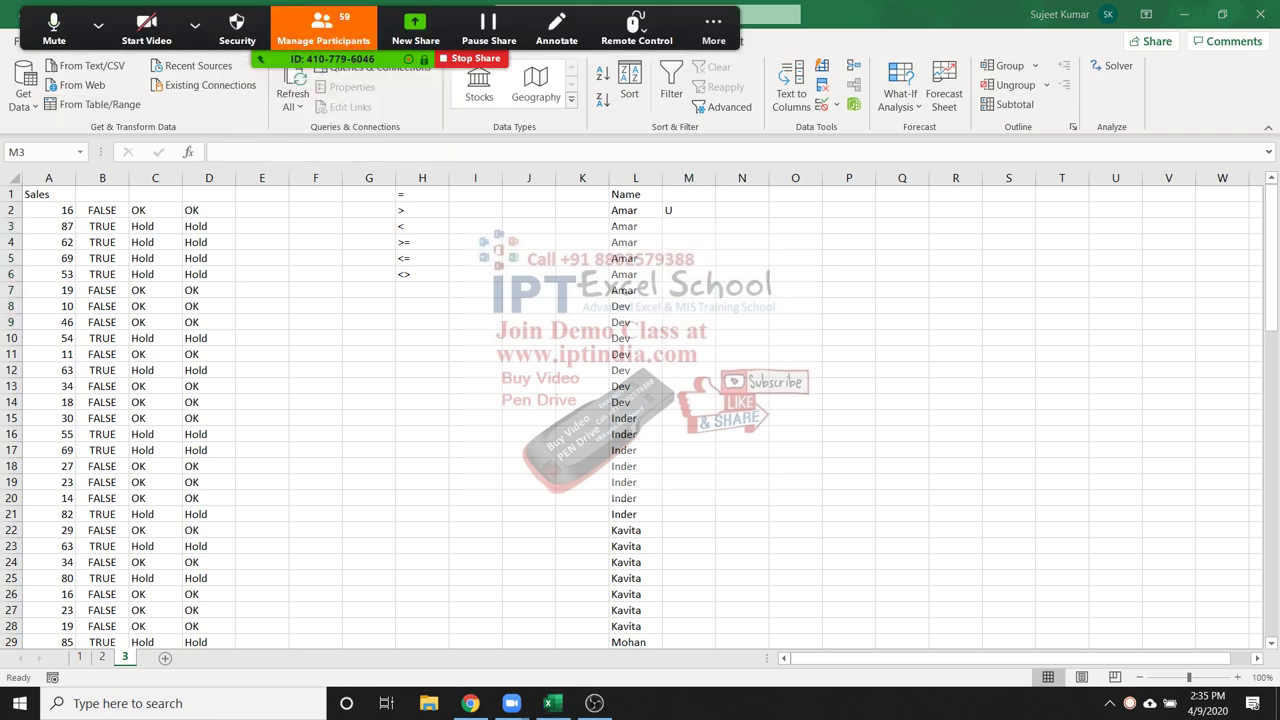
pyautogui.press('Up')
pyautogui.press('Delete')
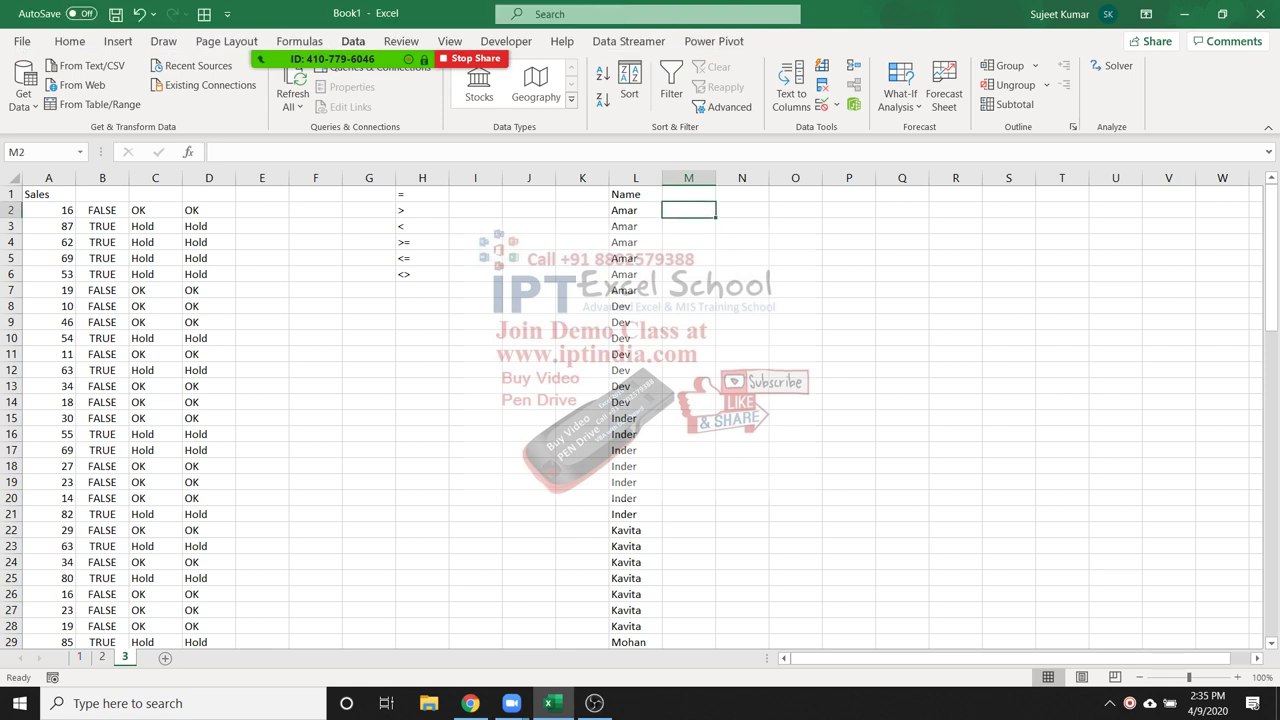
pyautogui.press('Left')
pyautogui.hotkey('shift', 'Down')
pyautogui.hotkey('shift', 'Down')
pyautogui.hotkey('shift', 'Down')
pyautogui.hotkey('shift', 'Down')
pyautogui.hotkey('shift', 'Down')
pyautogui.hotkey('shift', 'Down')
pyautogui.hotkey('shift', 'Down')
pyautogui.hotkey('shift', 'Down')
pyautogui.hotkey('shift', 'Down')
pyautogui.hotkey('shift', 'Down')
pyautogui.hotkey('shift', 'Down')
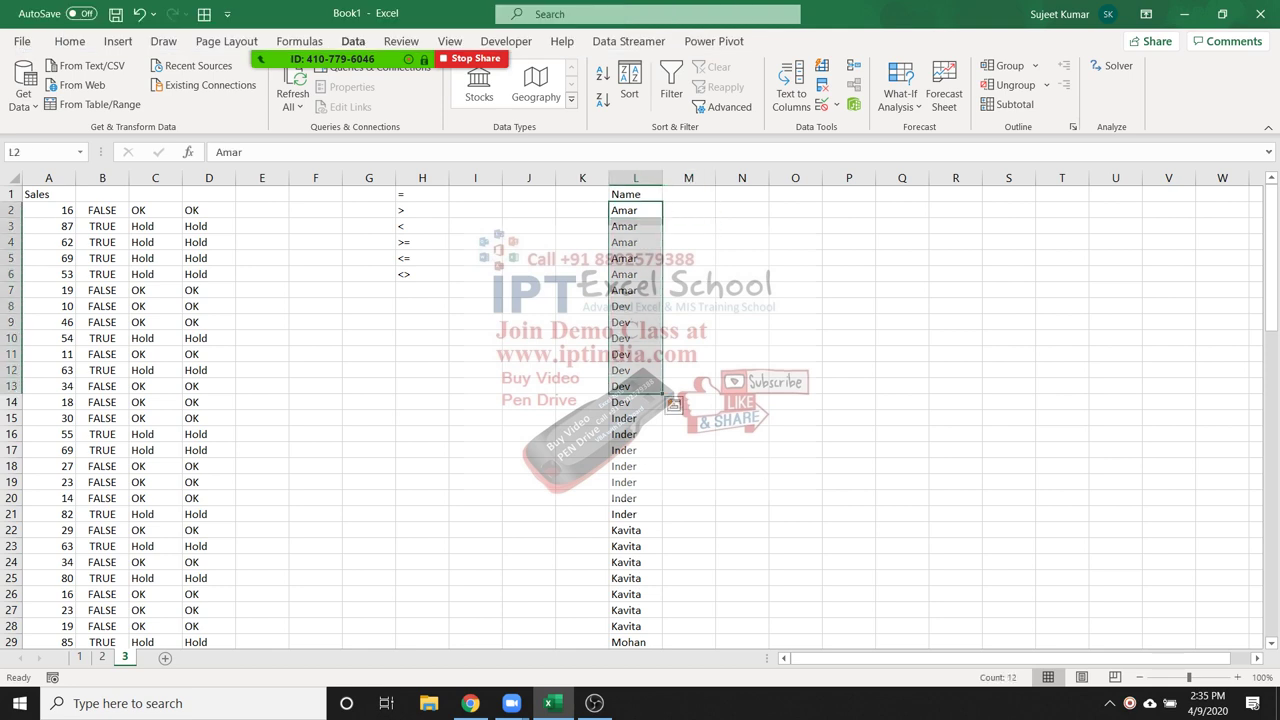
pyautogui.click(323, 28)
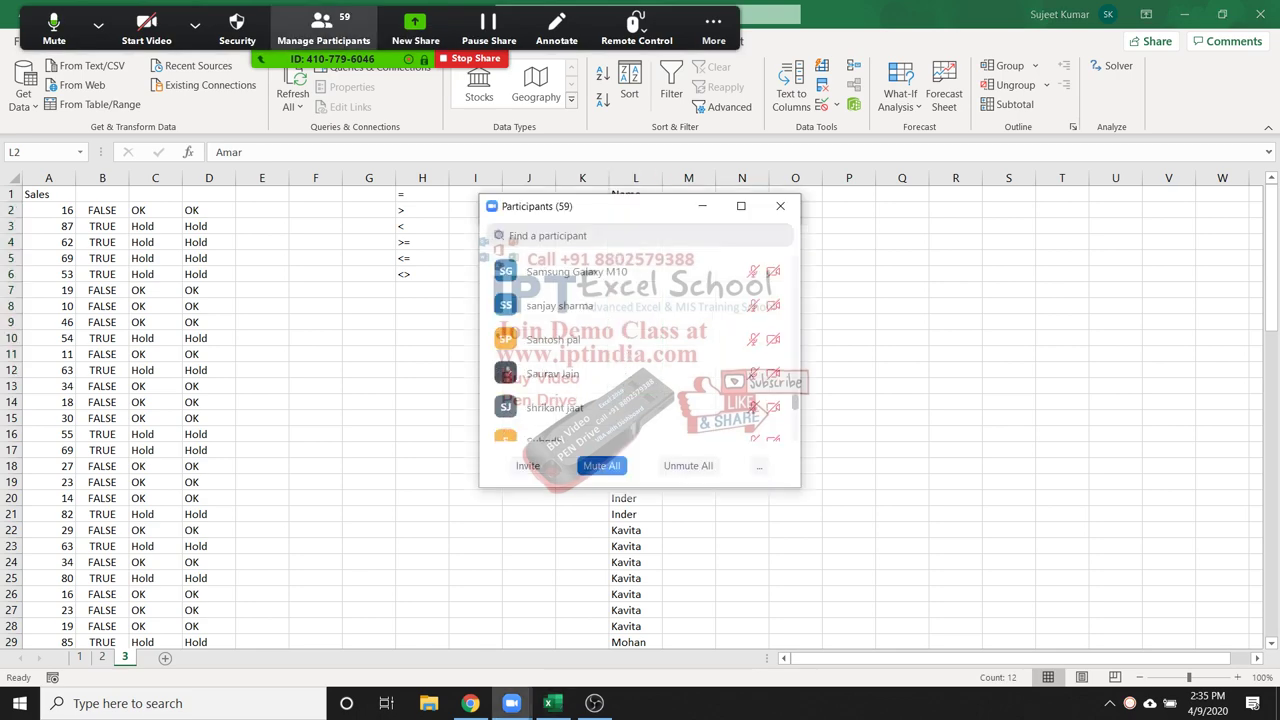
pyautogui.click(601, 465)
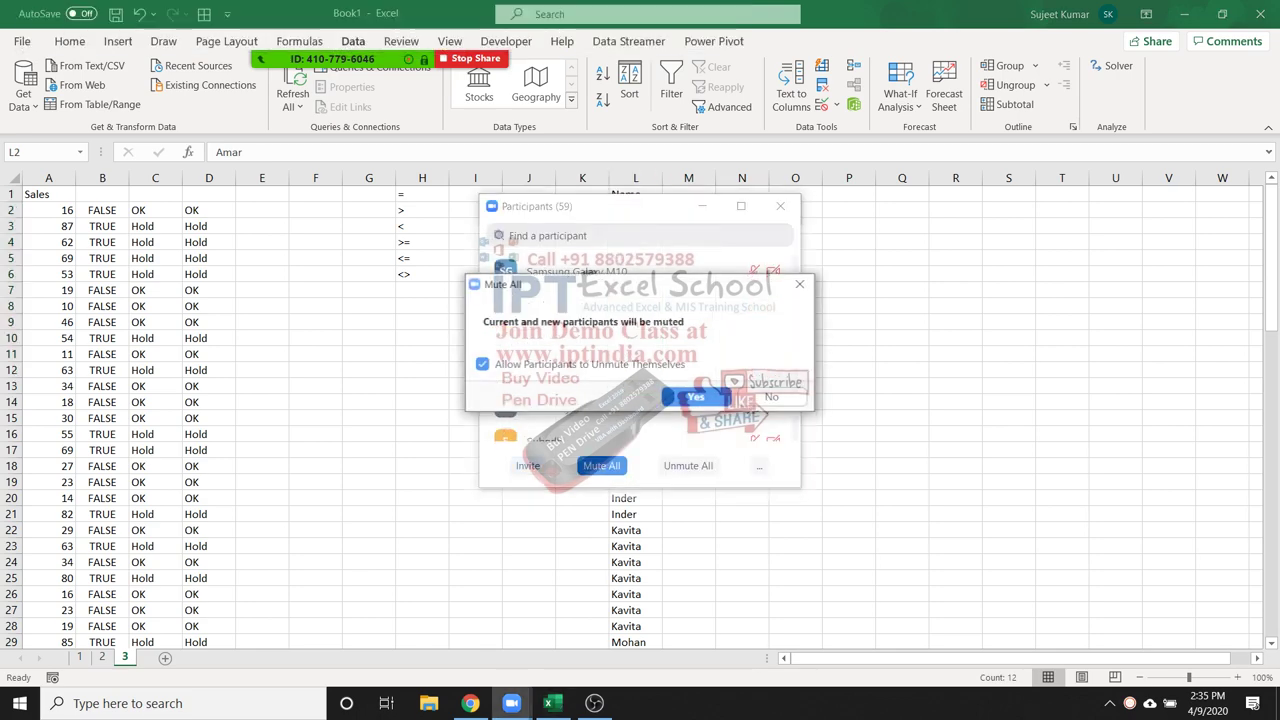
pyautogui.click(696, 397)
pyautogui.click(780, 206)
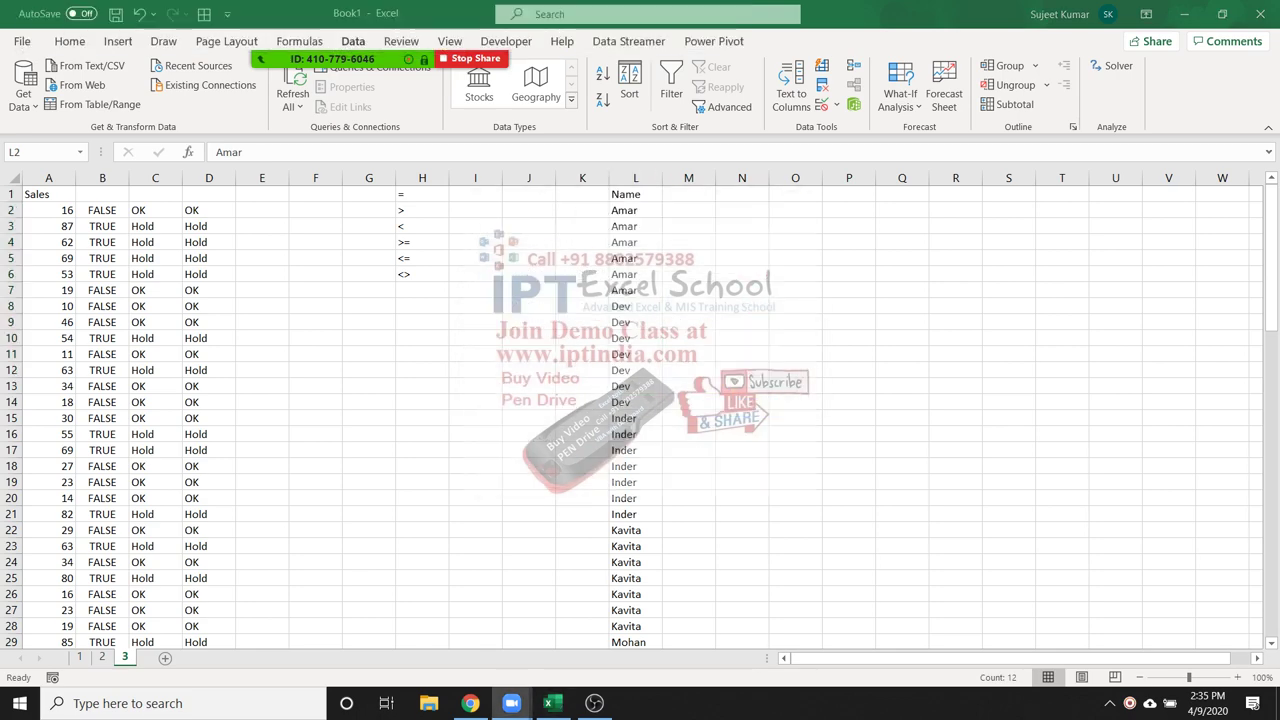
pyautogui.click(688, 210)
pyautogui.write('=')
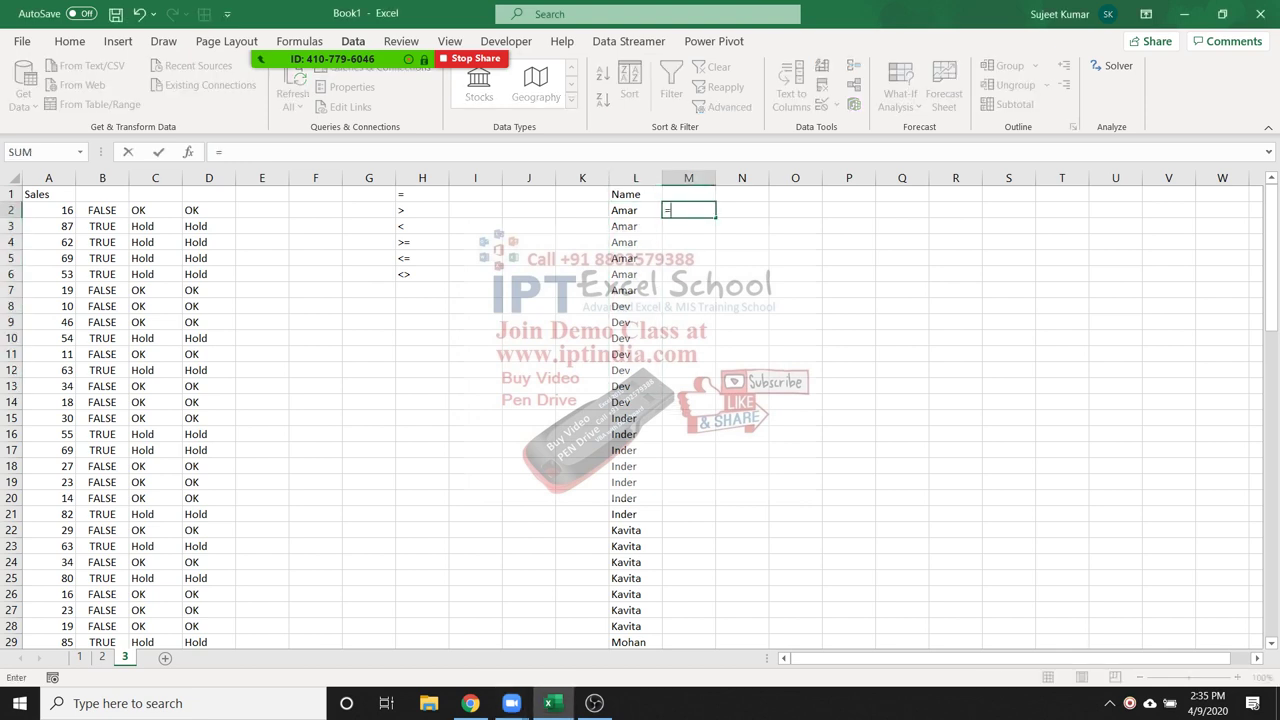
pyautogui.write('IF(')
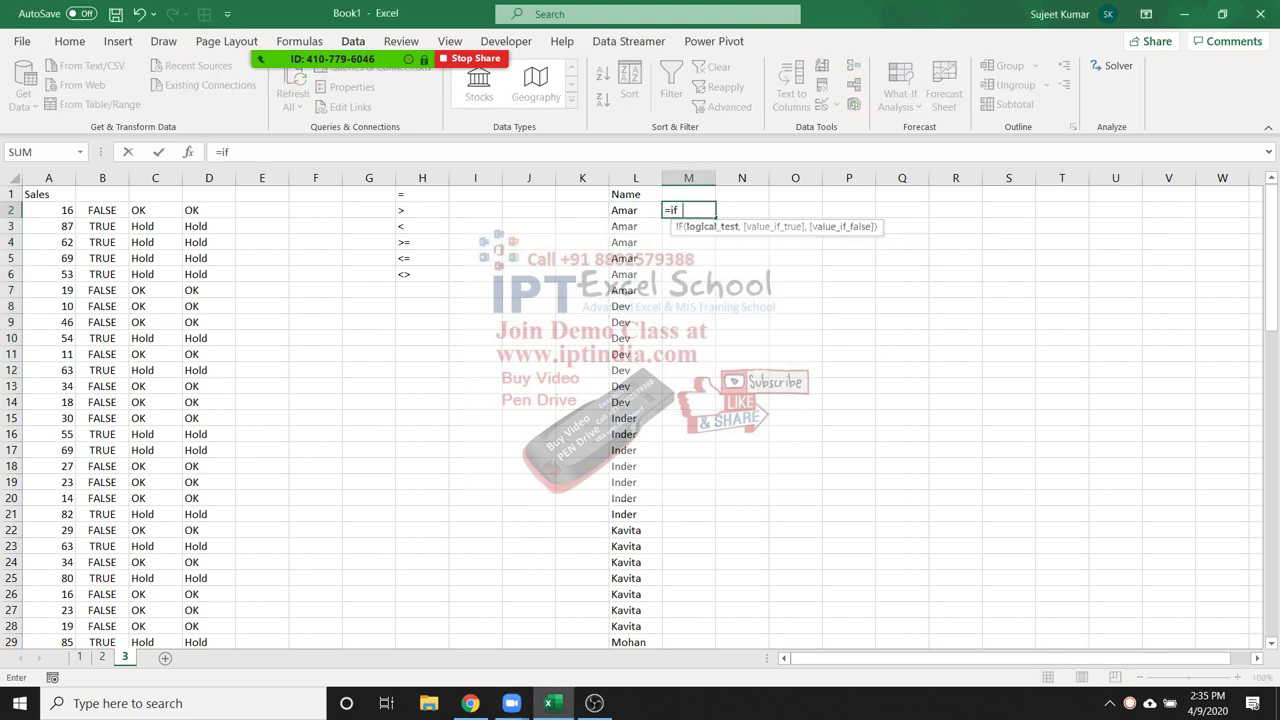
# Enter =IF(L2=L1,"D","U") in M2 and fill it down column M
pyautogui.click(635, 210)
pyautogui.write('=IF(L2=')
pyautogui.click(635, 194)
pyautogui.write(',"')
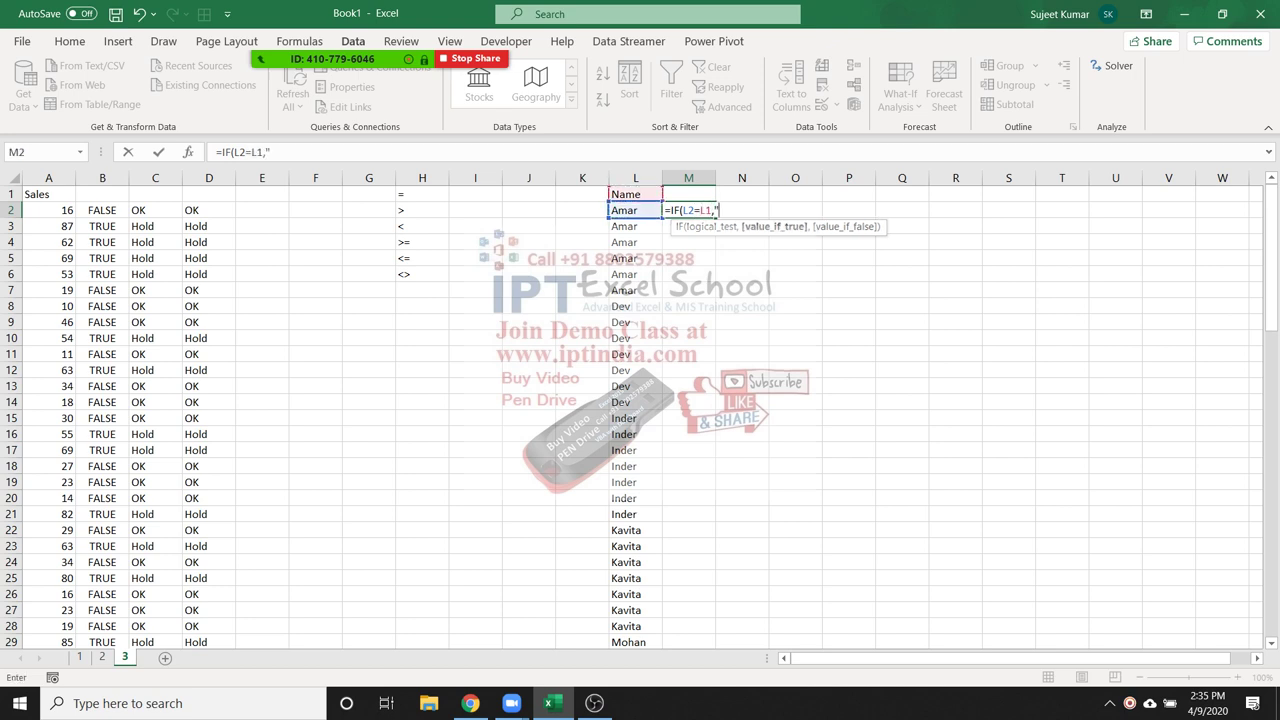
pyautogui.write('D","U")')
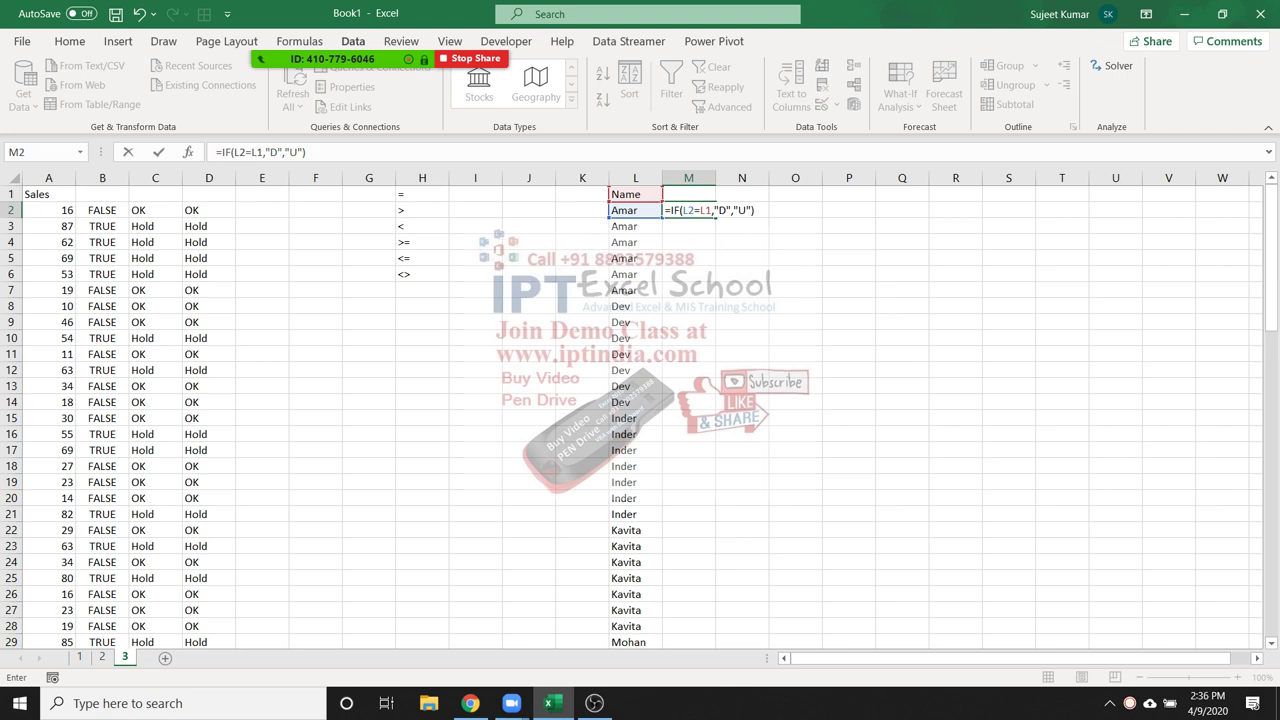
pyautogui.press('Return')
pyautogui.press('Up')
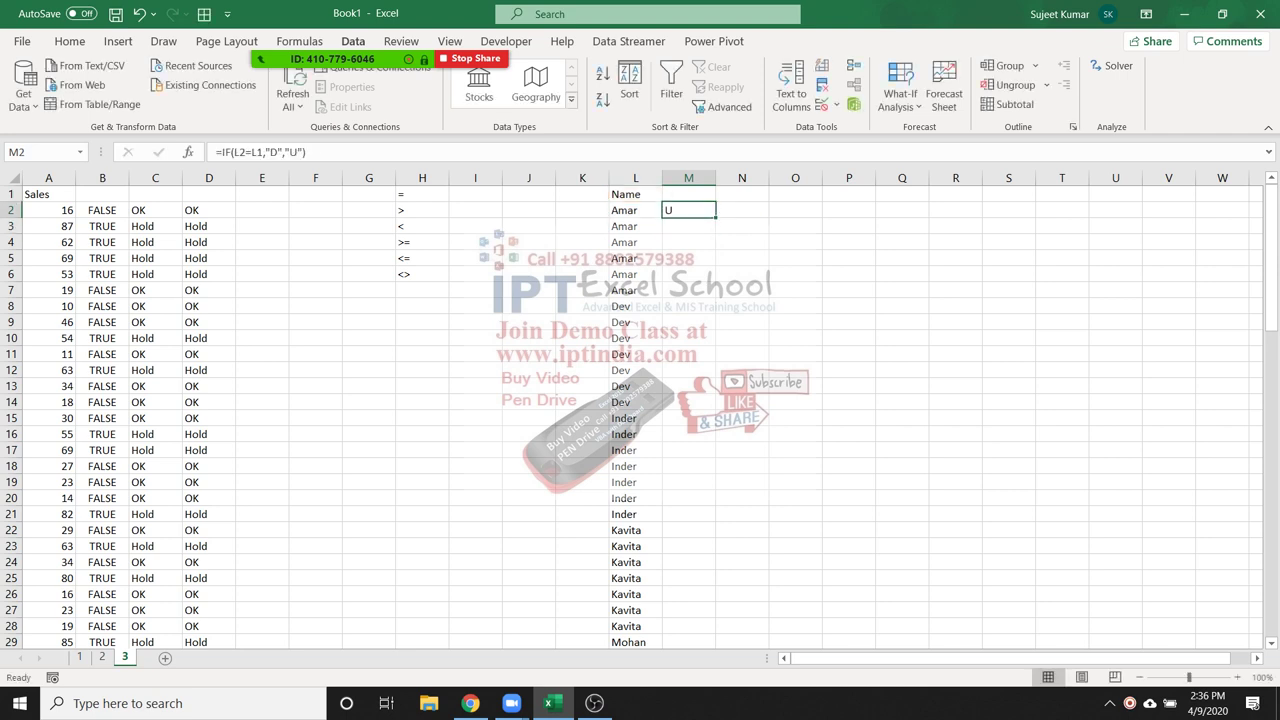
pyautogui.doubleClick(716, 218)
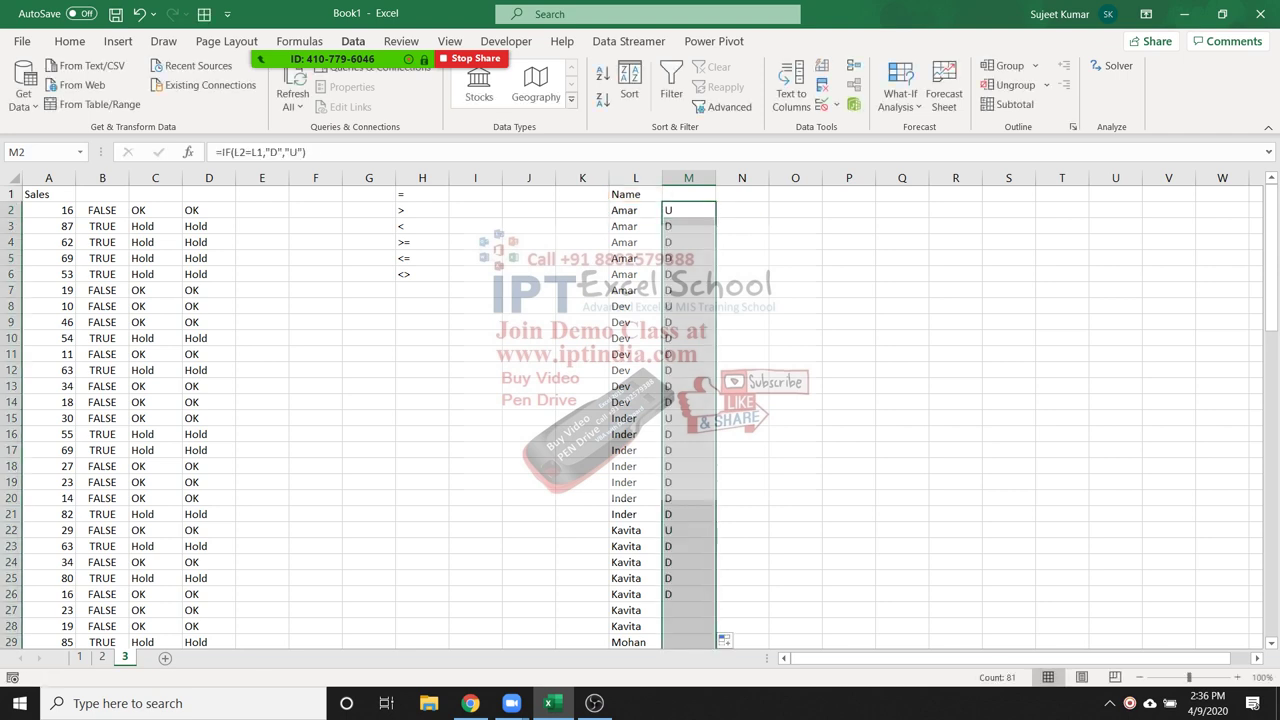
# Check the shifted references in M2, M3 and M8, where M8 compares L8 with L7
pyautogui.click(688, 210)
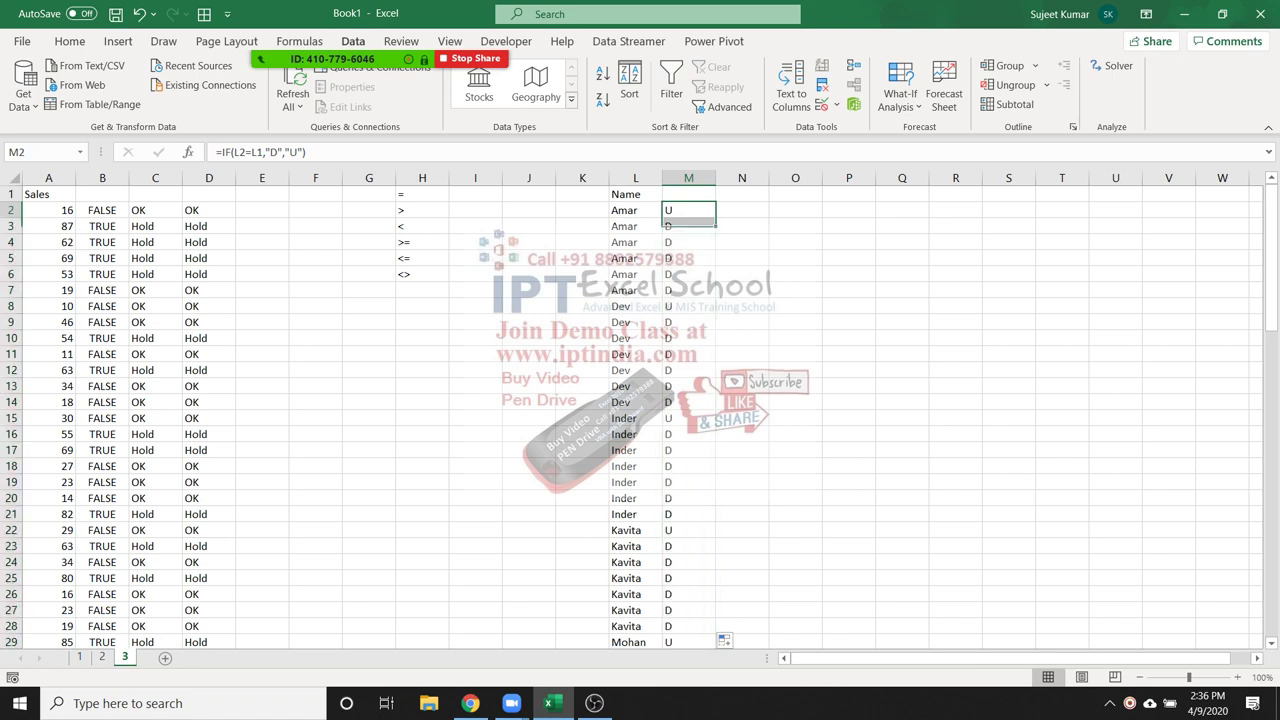
pyautogui.press('Down')
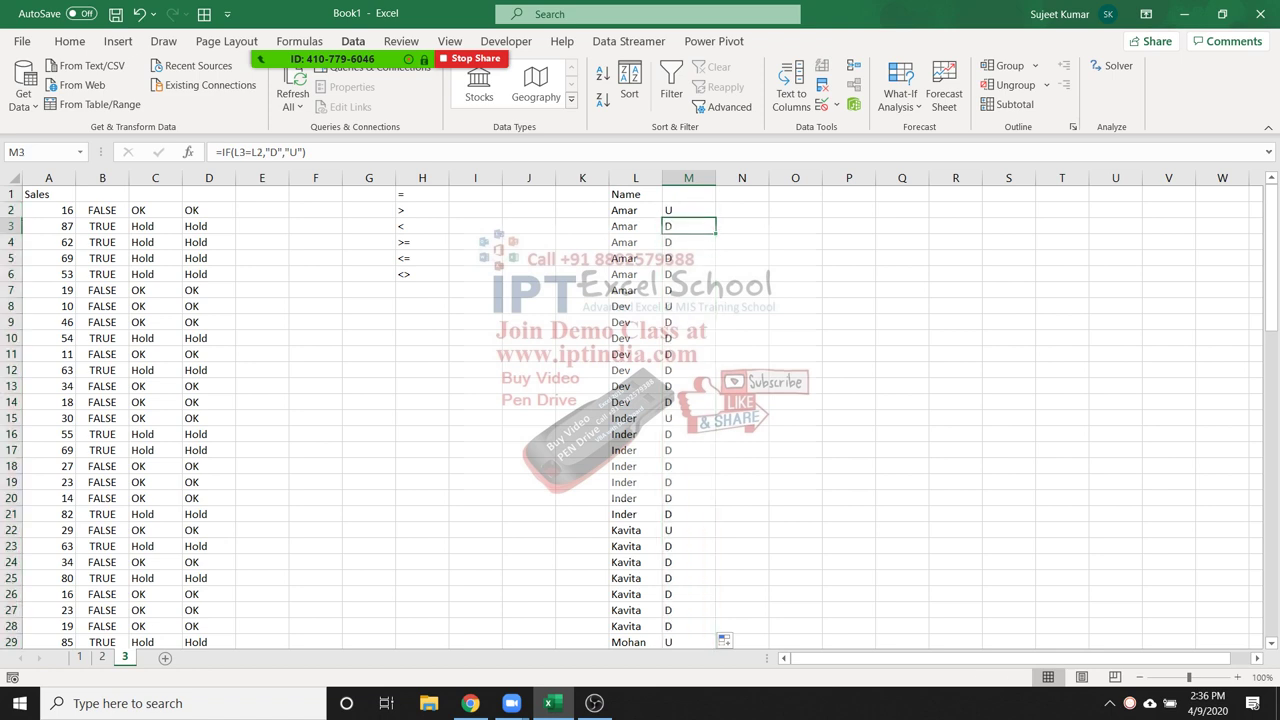
pyautogui.press('F2')
pyautogui.press('Escape')
pyautogui.press('Up')
pyautogui.press('F2')
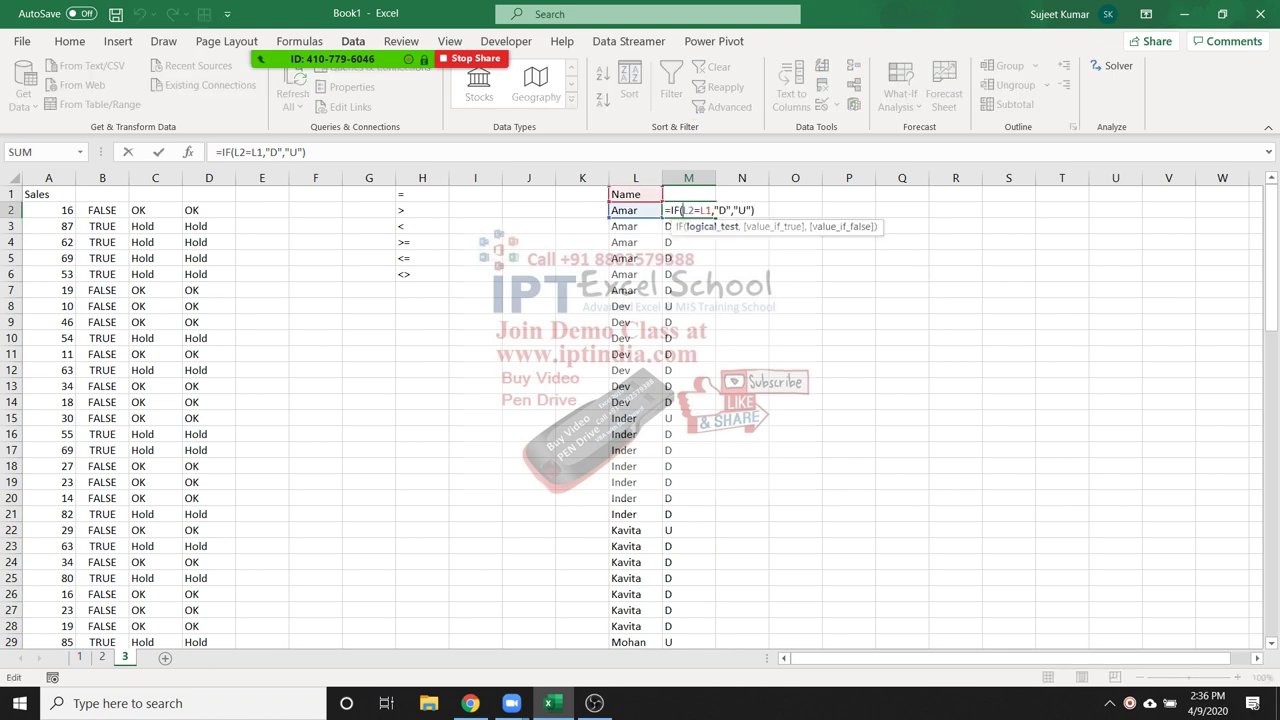
pyautogui.press('Escape')
pyautogui.press('Down')
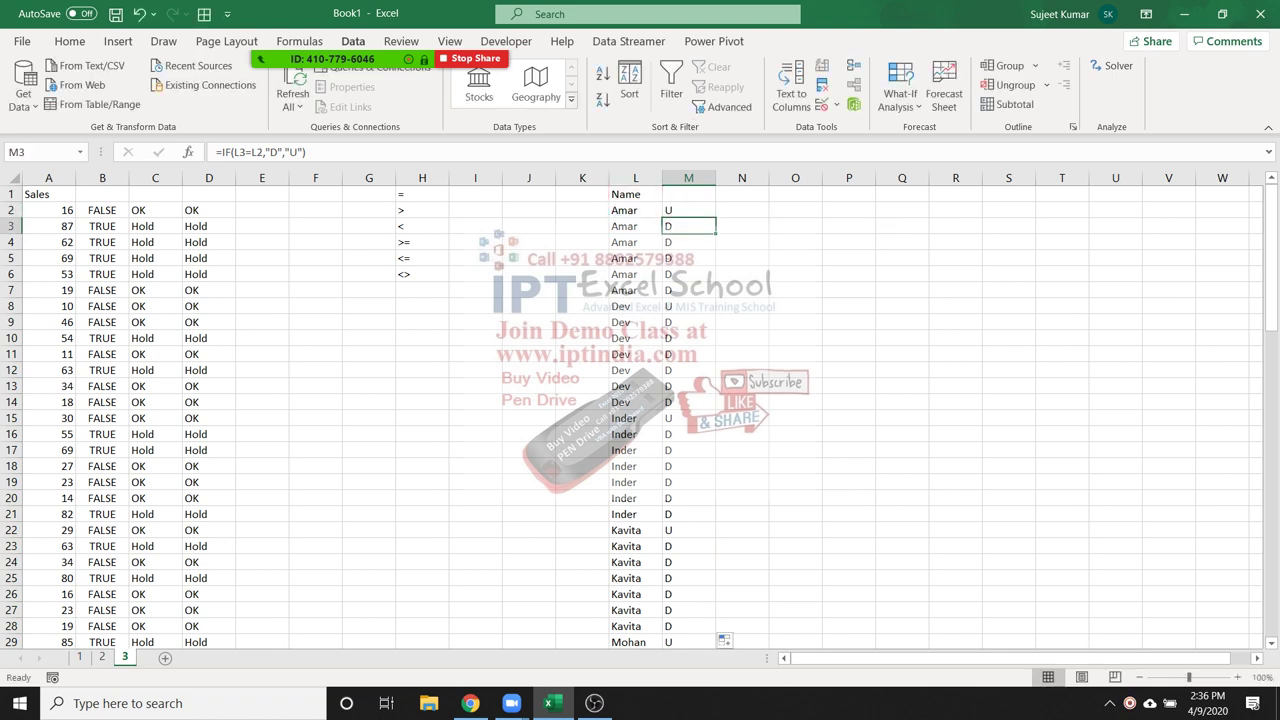
pyautogui.press('F2')
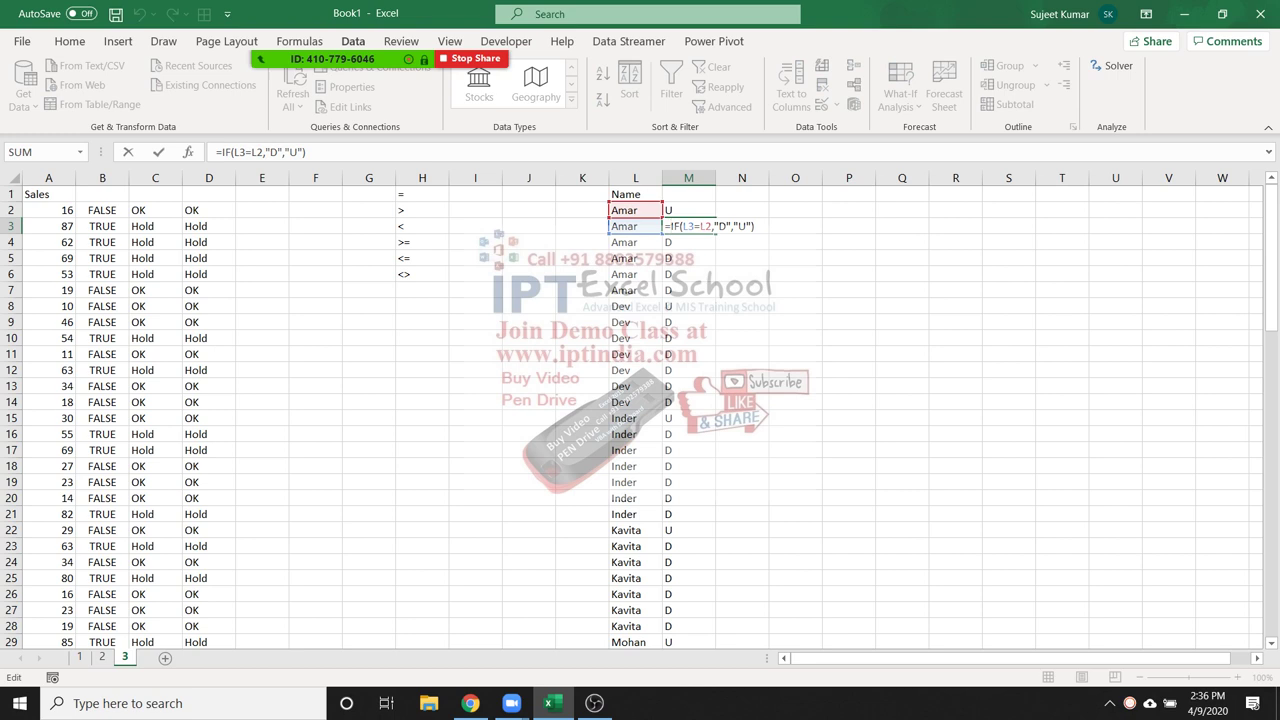
pyautogui.press('Escape')
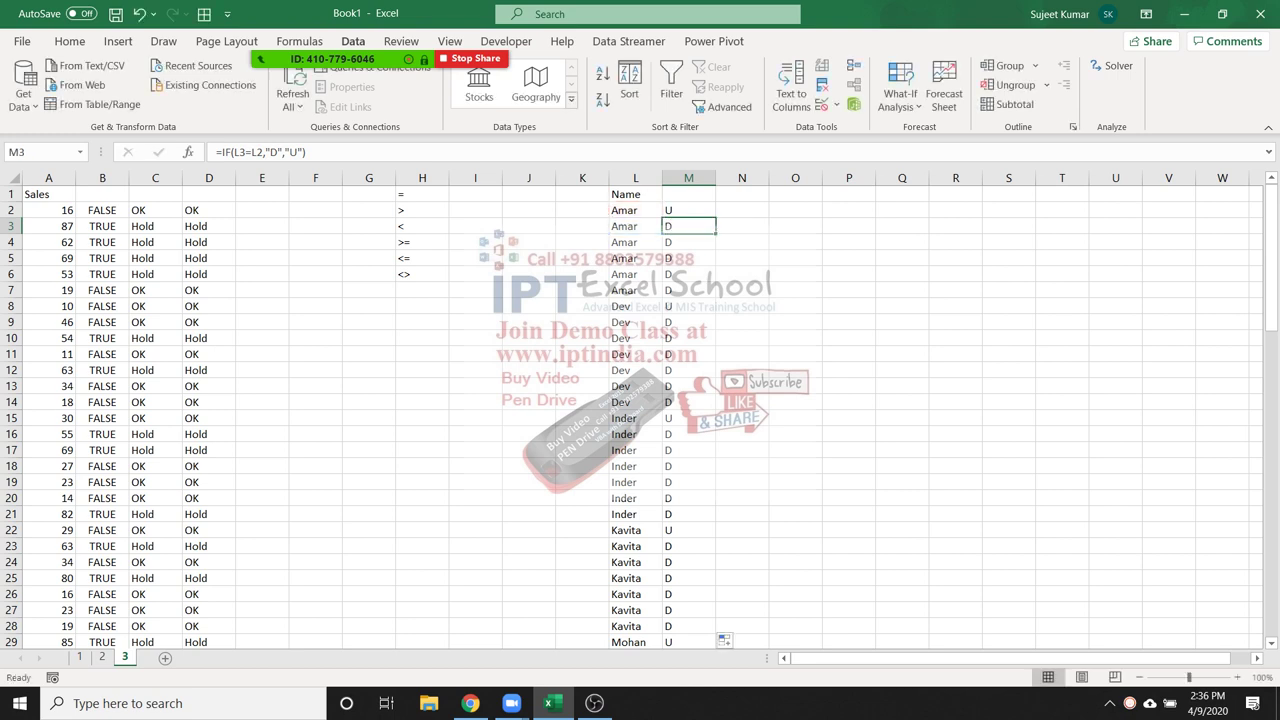
pyautogui.press('Down')
pyautogui.press('Down')
pyautogui.press('Down')
pyautogui.press('Down')
pyautogui.press('Down')
pyautogui.press('F2')
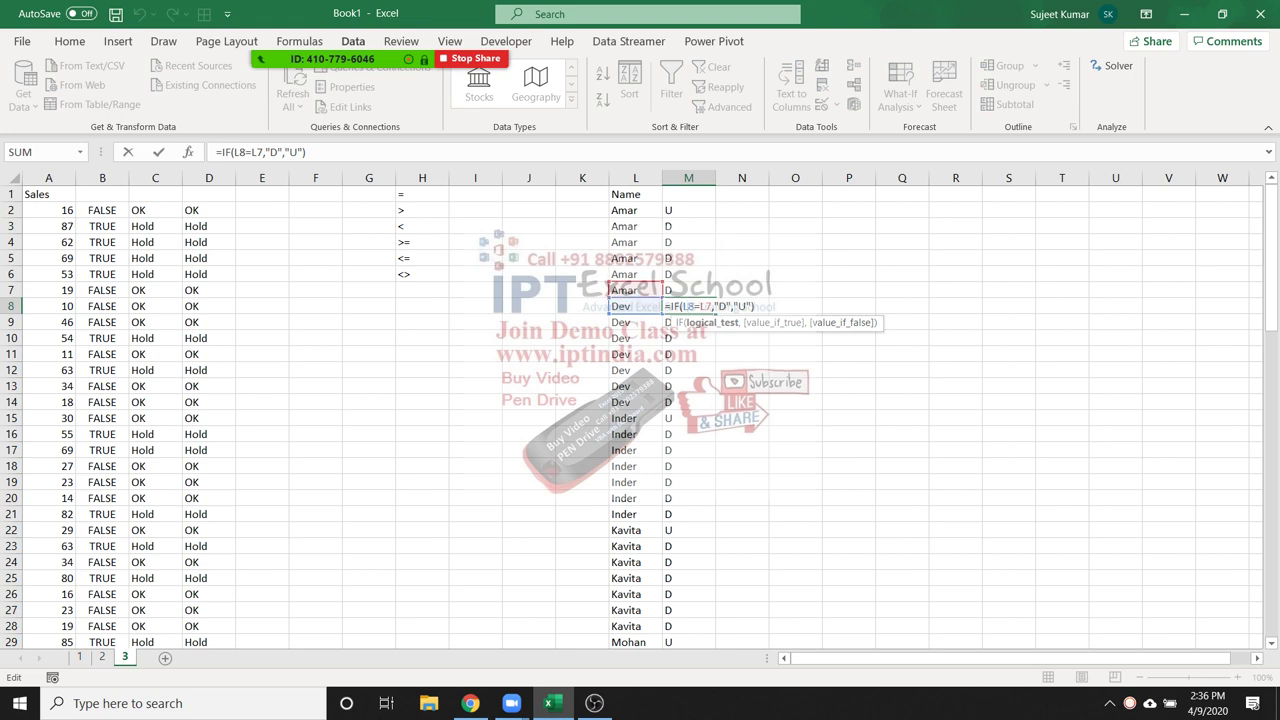
pyautogui.press('Escape')
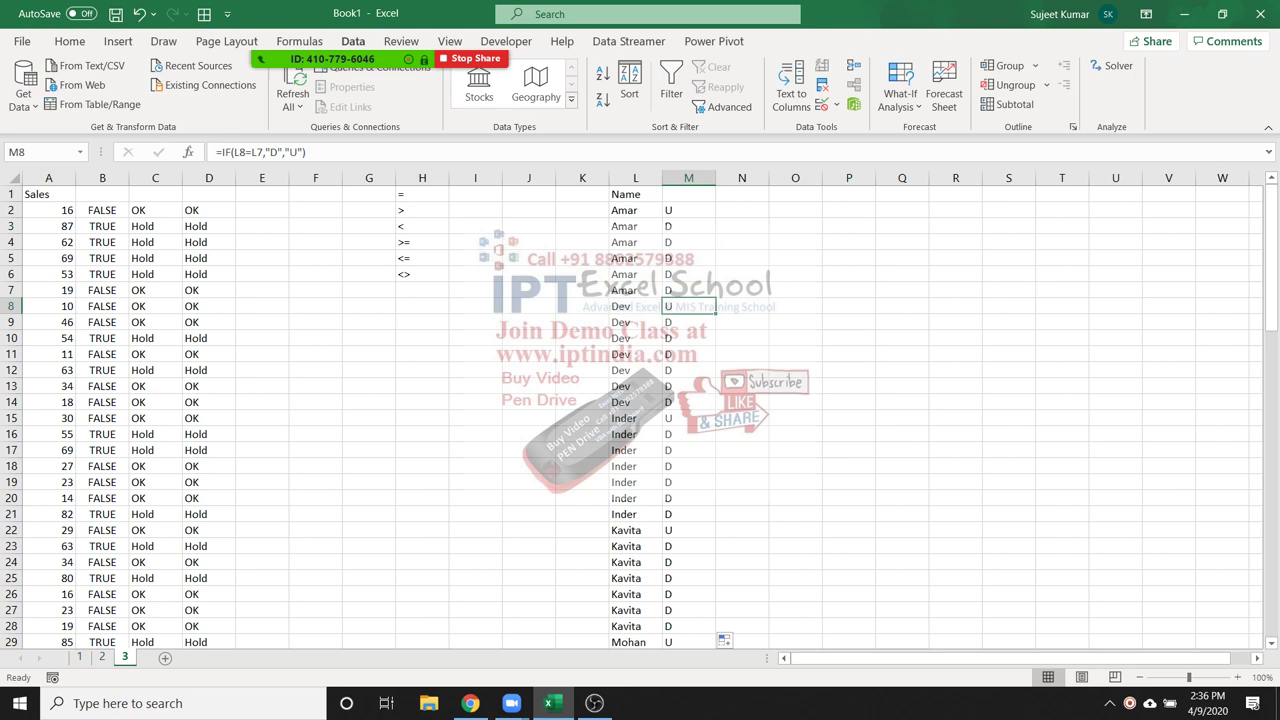
pyautogui.click(635, 194)
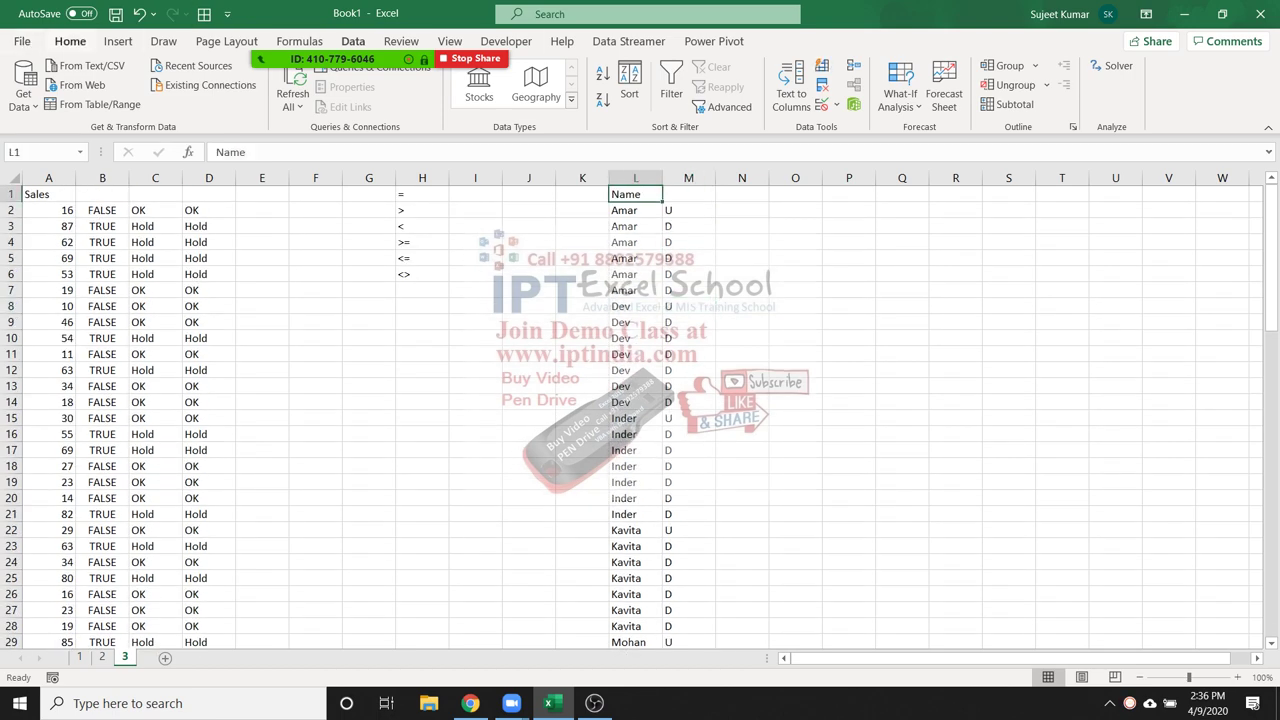
pyautogui.click(69, 41)
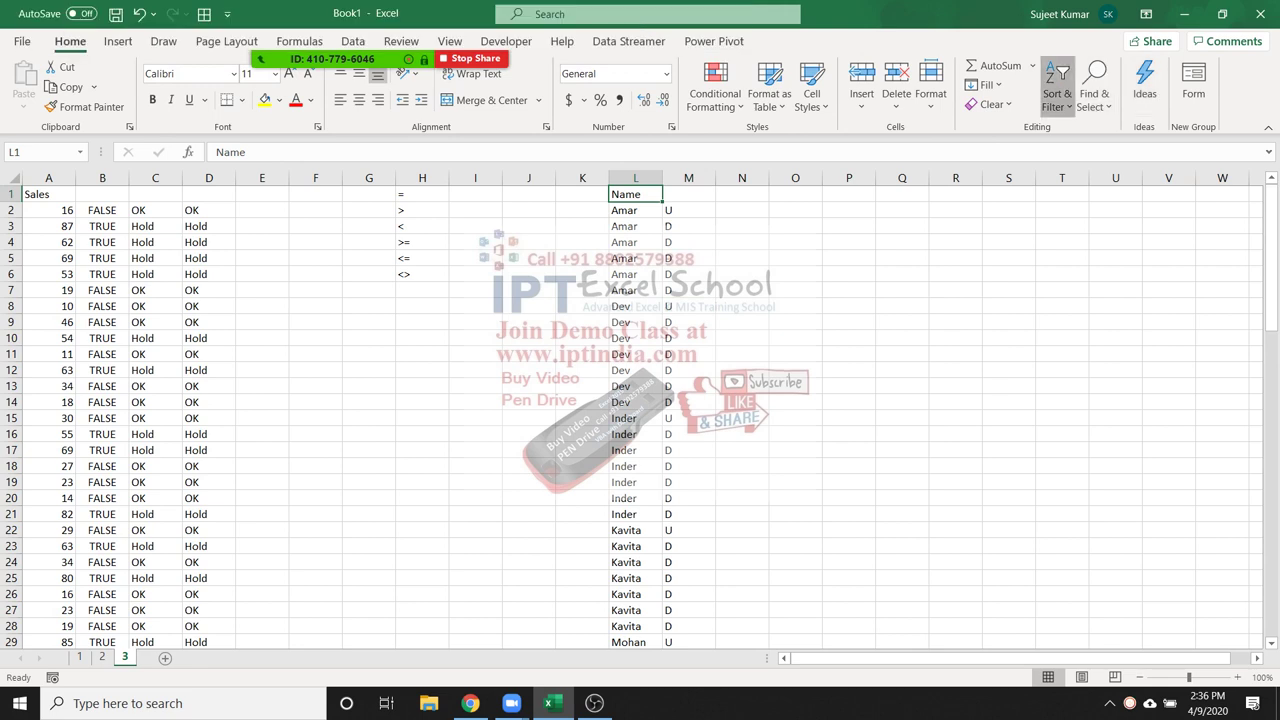
pyautogui.click(1057, 95)
pyautogui.click(1082, 204)
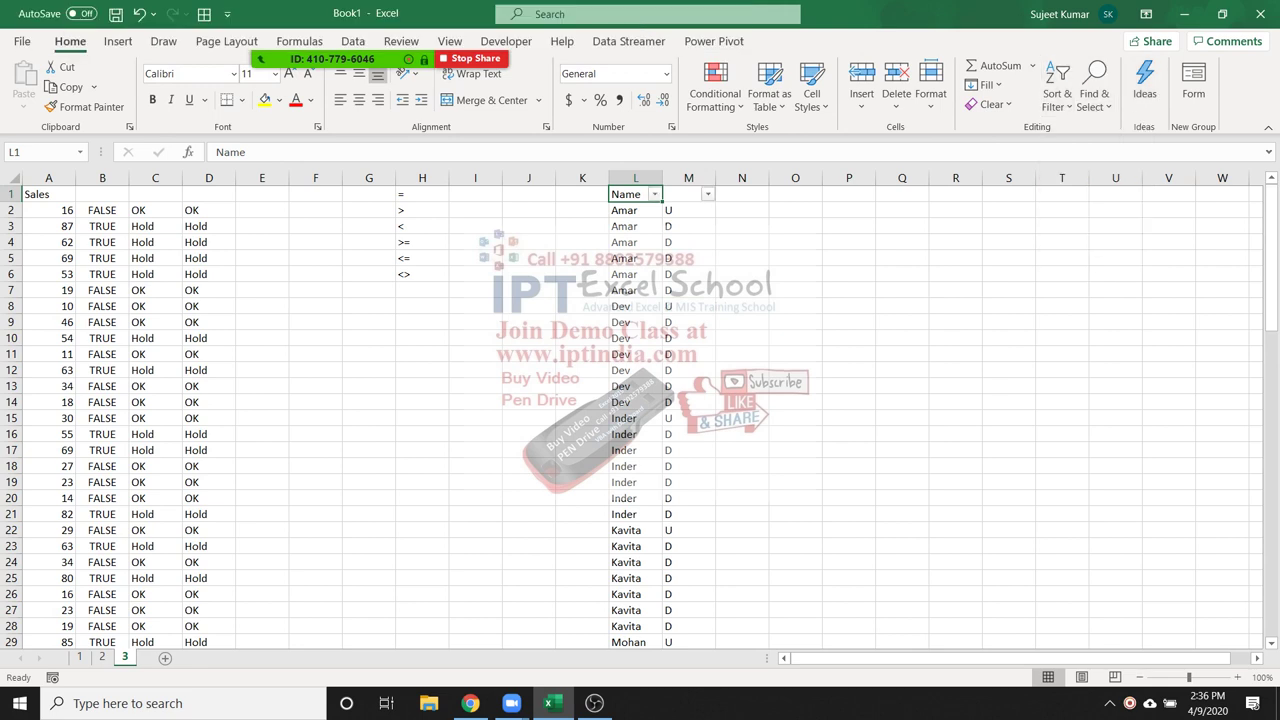
pyautogui.click(707, 194)
pyautogui.click(538, 368)
pyautogui.click(538, 382)
pyautogui.click(614, 523)
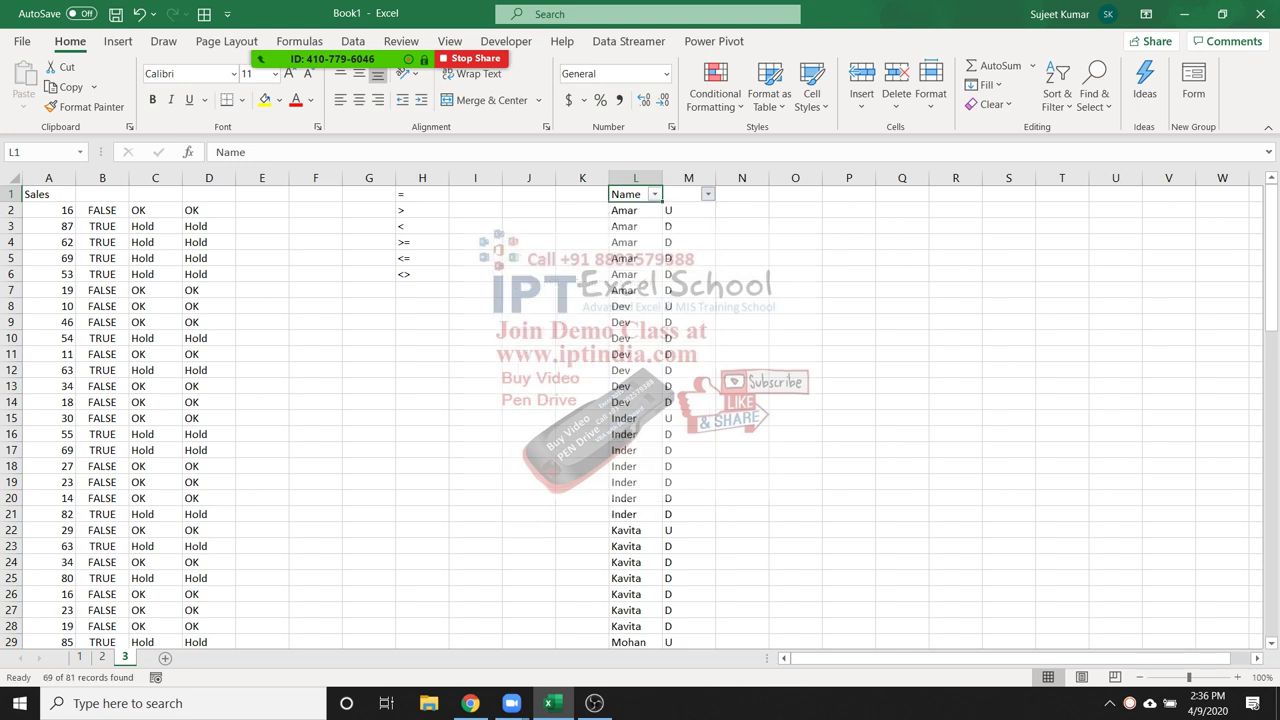
pyautogui.press('Down')
pyautogui.press('Down')
pyautogui.press('Down')
pyautogui.press('Down')
pyautogui.press('Down')
pyautogui.press('Down')
pyautogui.press('Down')
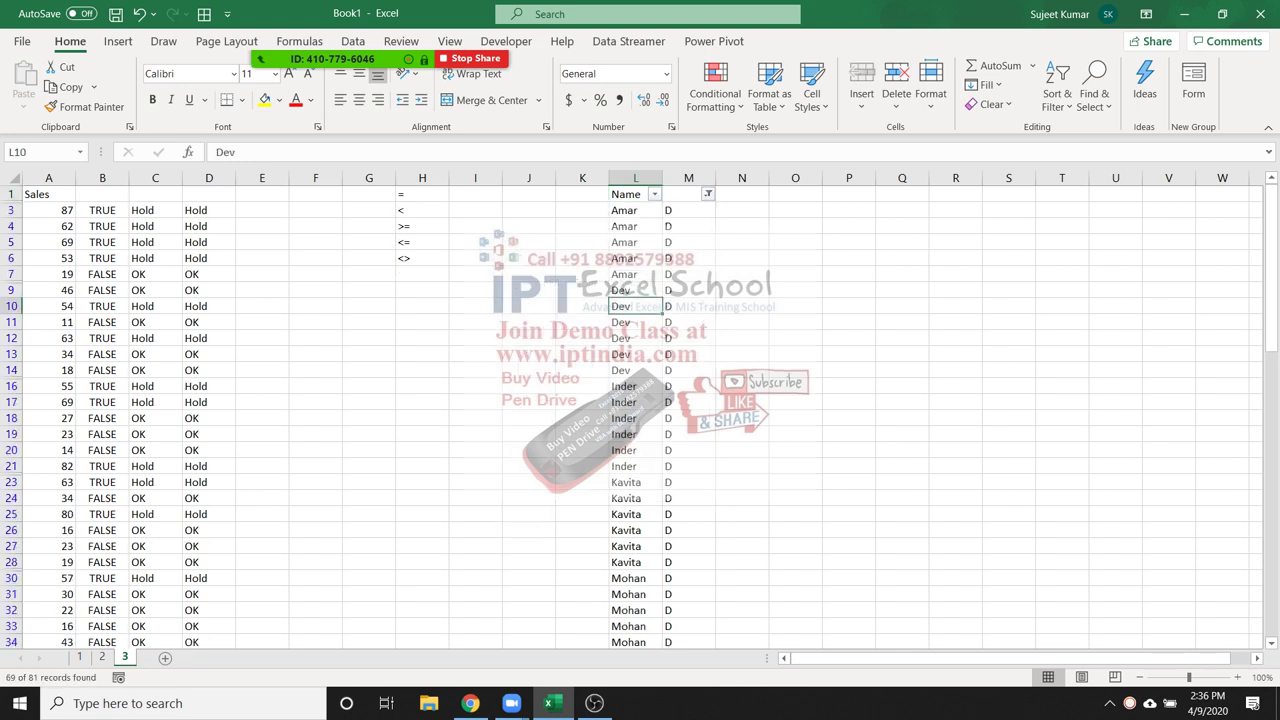
pyautogui.hotkey('ctrl', 'shift', 'l')
pyautogui.click(688, 226)
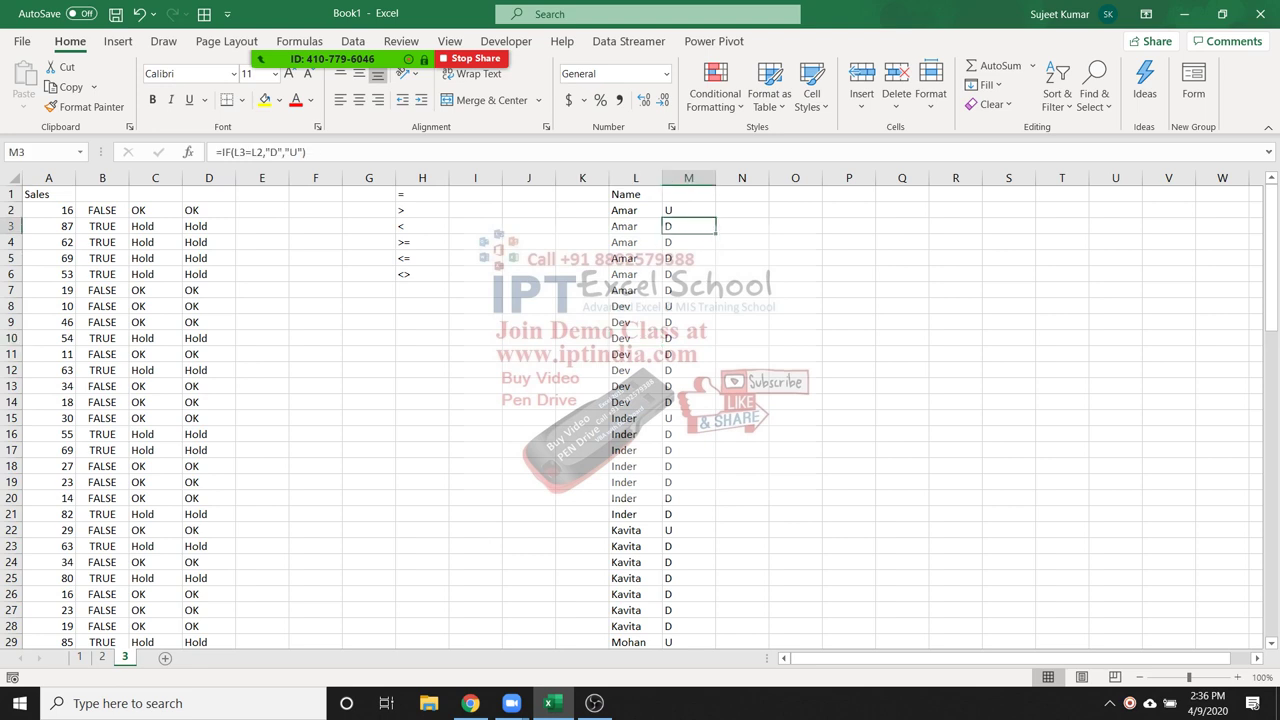
pyautogui.click(635, 194)
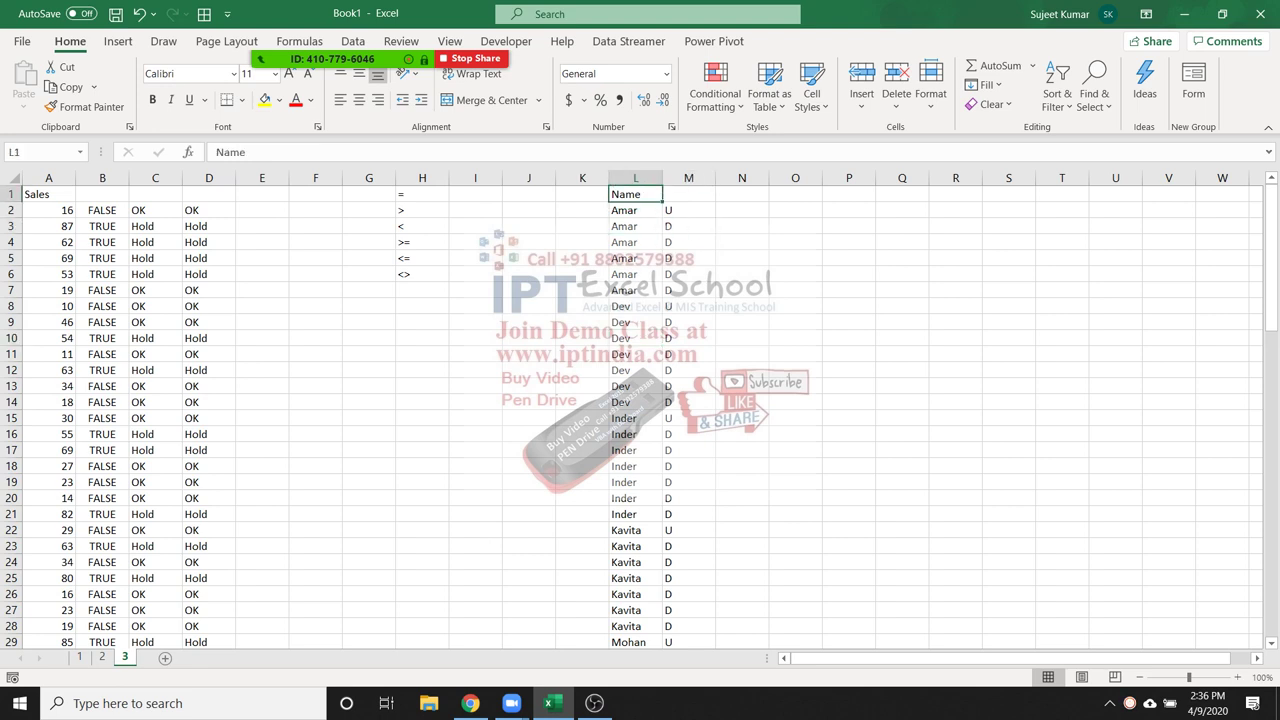
# Enter the header Name in O1 and Puja in O2
pyautogui.click(795, 194)
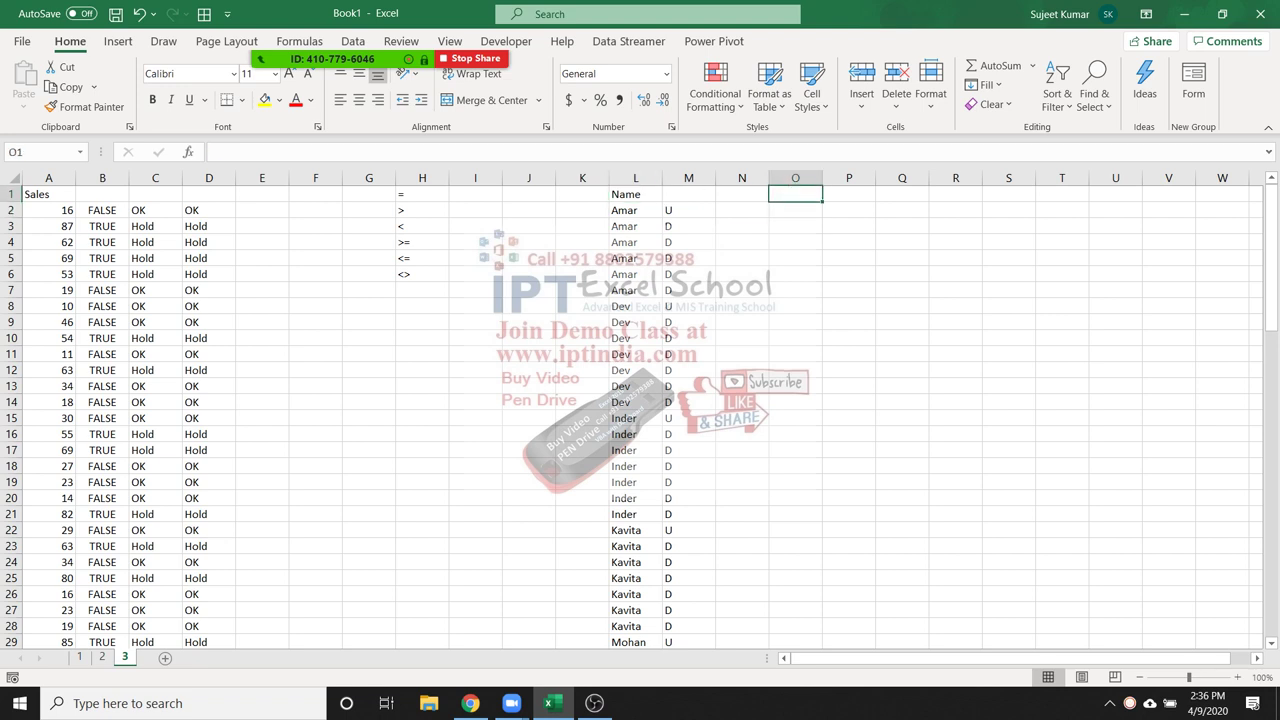
pyautogui.write('Name')
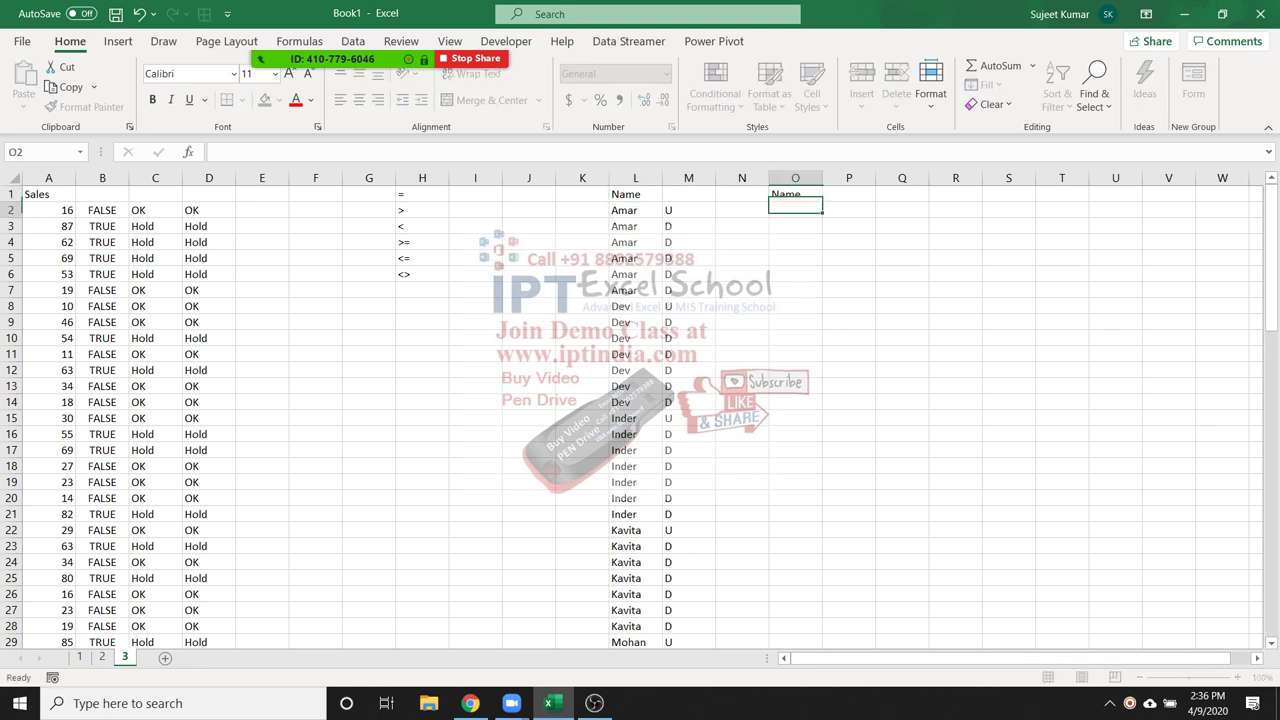
pyautogui.press('Return')
pyautogui.write('Puja')
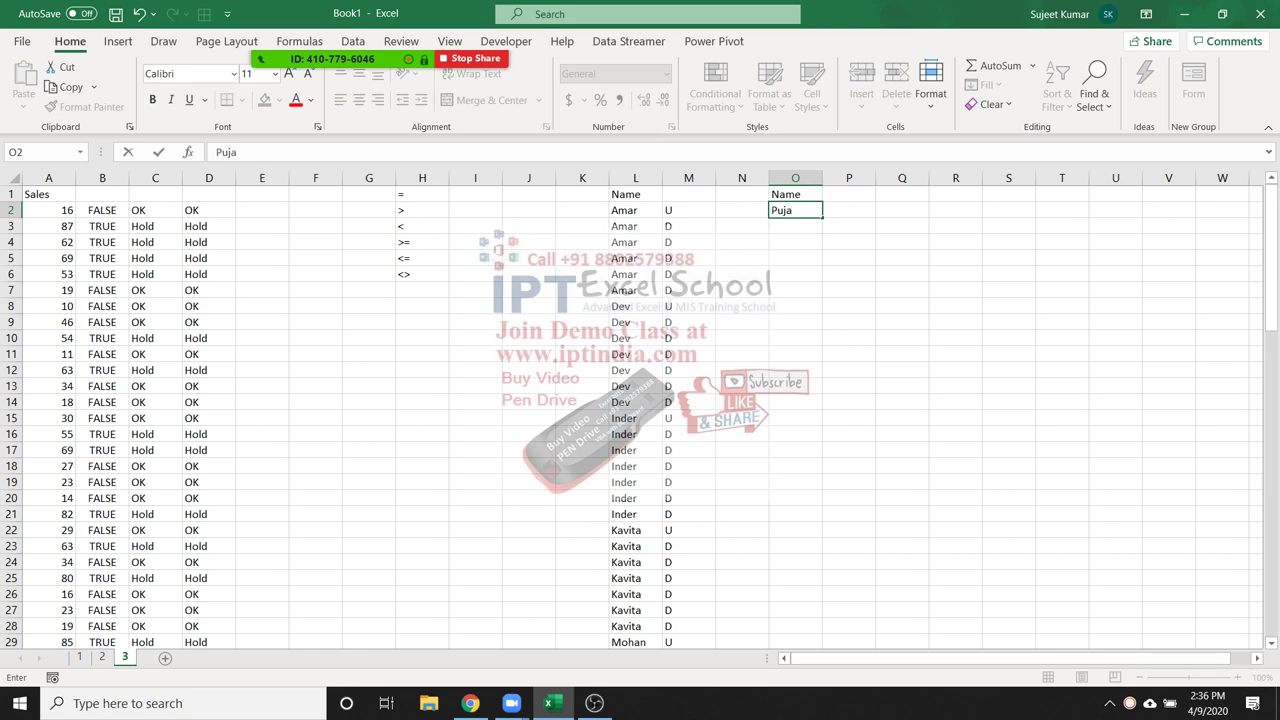
pyautogui.press('Return')
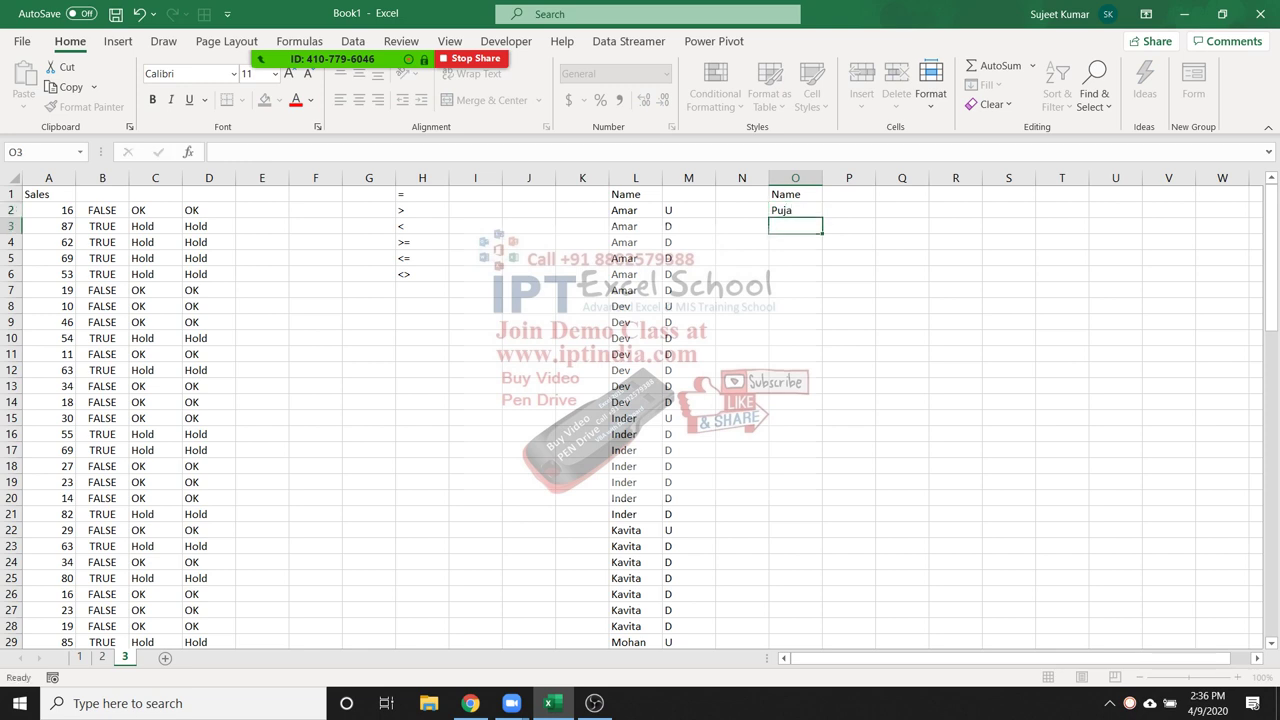
# Fill the repeating name list down column O to row 82, deleting the surplus names below
pyautogui.click(635, 258)
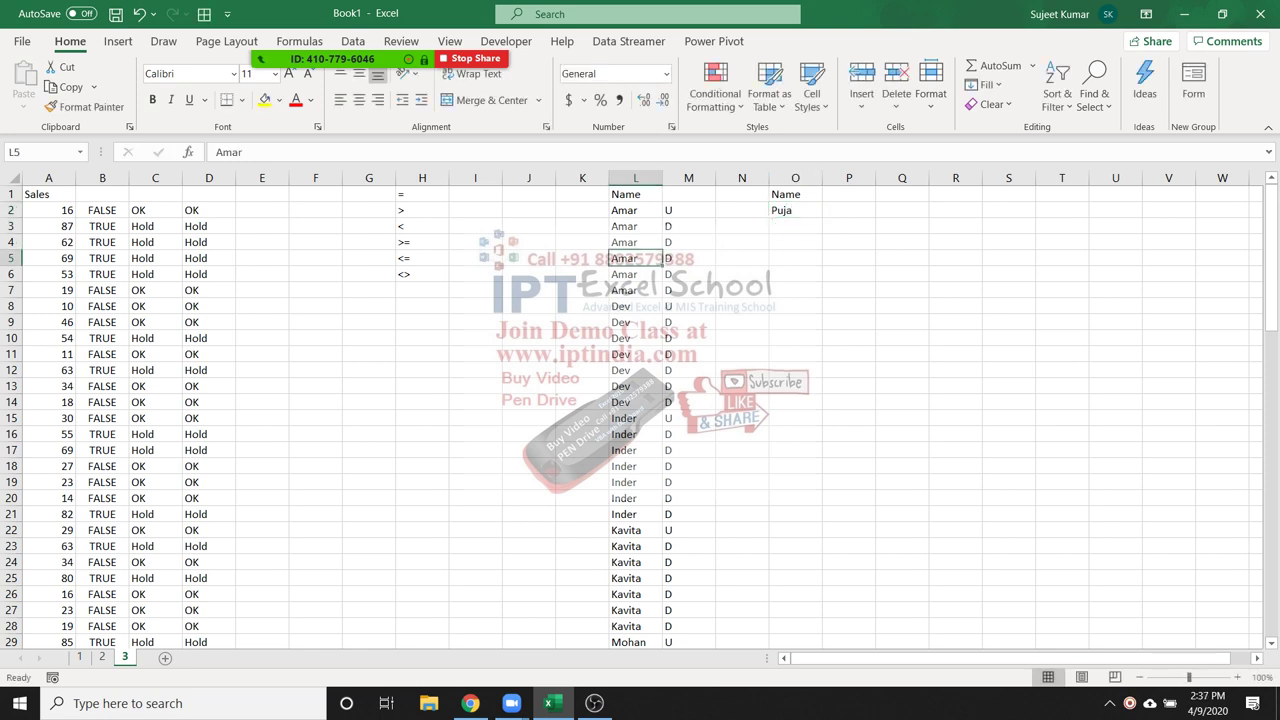
pyautogui.click(795, 210)
pyautogui.moveTo(822, 217); pyautogui.dragTo(795, 626)
pyautogui.hotkey('ctrl', 'Up')
pyautogui.hotkey('ctrl', 'Down')
pyautogui.press('Delete')
pyautogui.click(795, 594)
# Start a COUNTIF formula in P2 beside the new names
pyautogui.hotkey('ctrl', 'Up')
pyautogui.press('Right')
pyautogui.press('Down')
pyautogui.write('=cou')
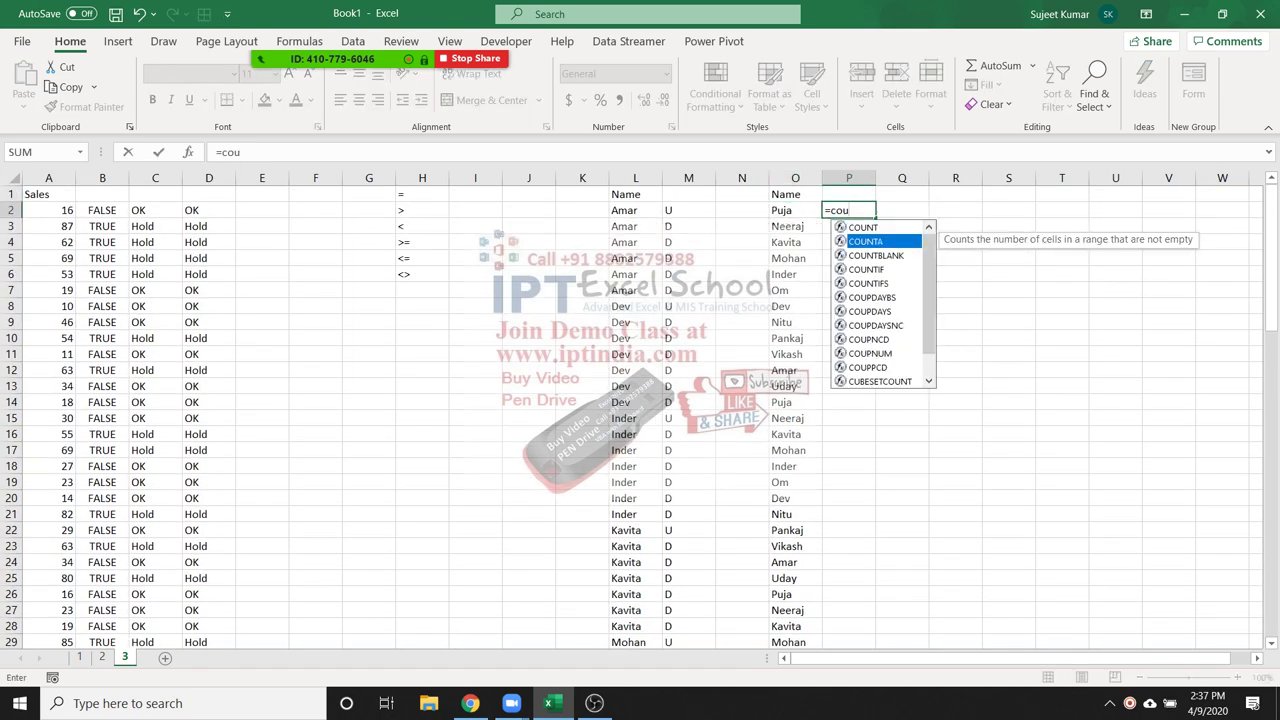
# Enter =COUNTIF(O:O,O2) in P2 to count each name's total occurrences
pyautogui.press('Down')
pyautogui.press('Down')
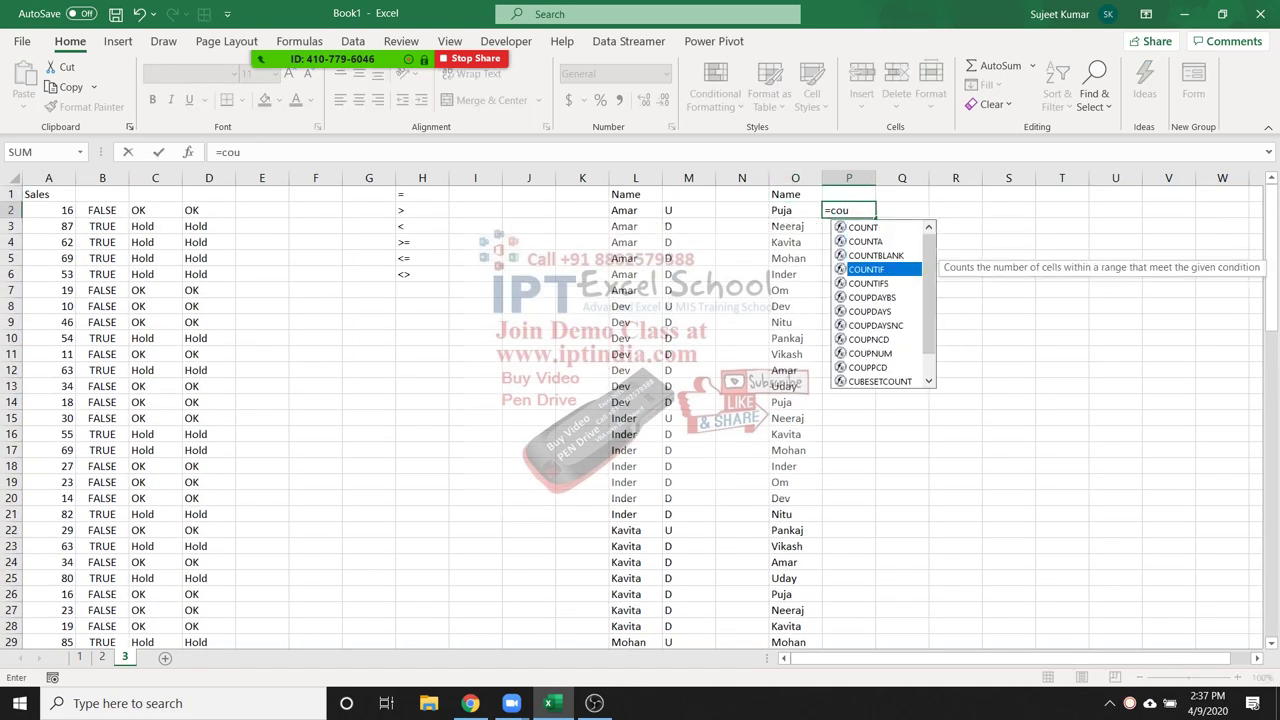
pyautogui.press('Tab')
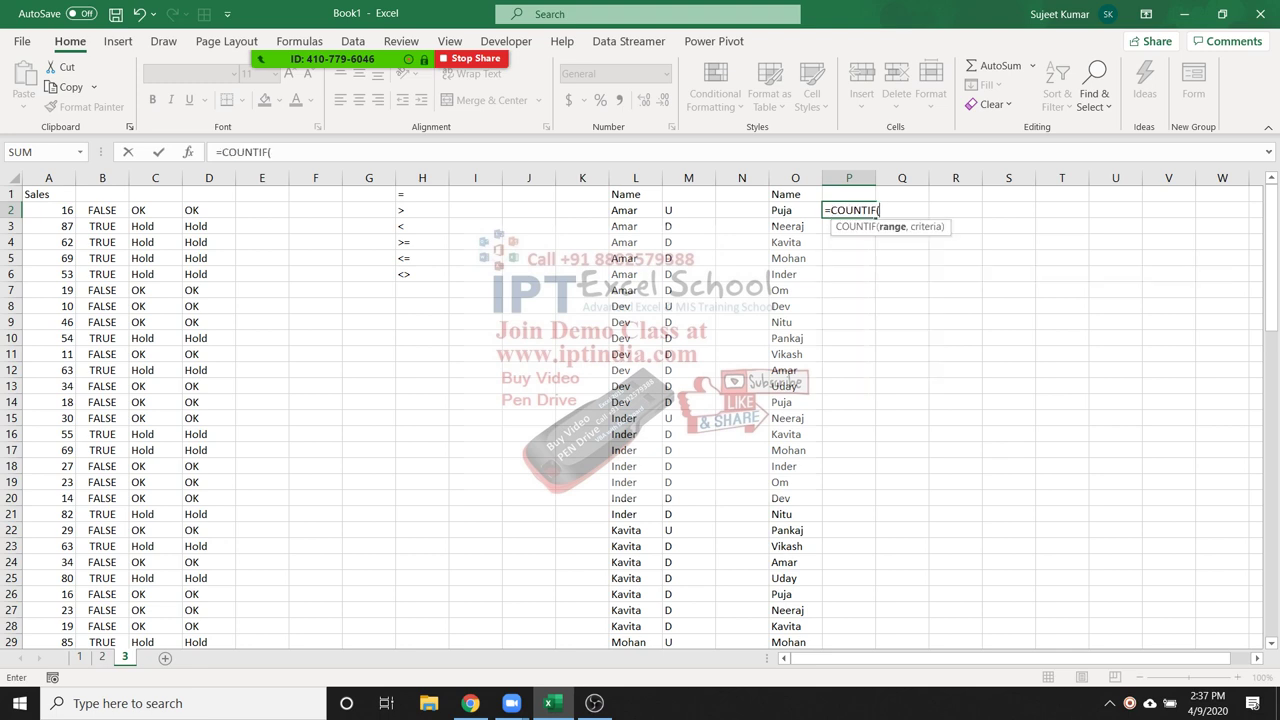
pyautogui.click(795, 178)
pyautogui.write(',')
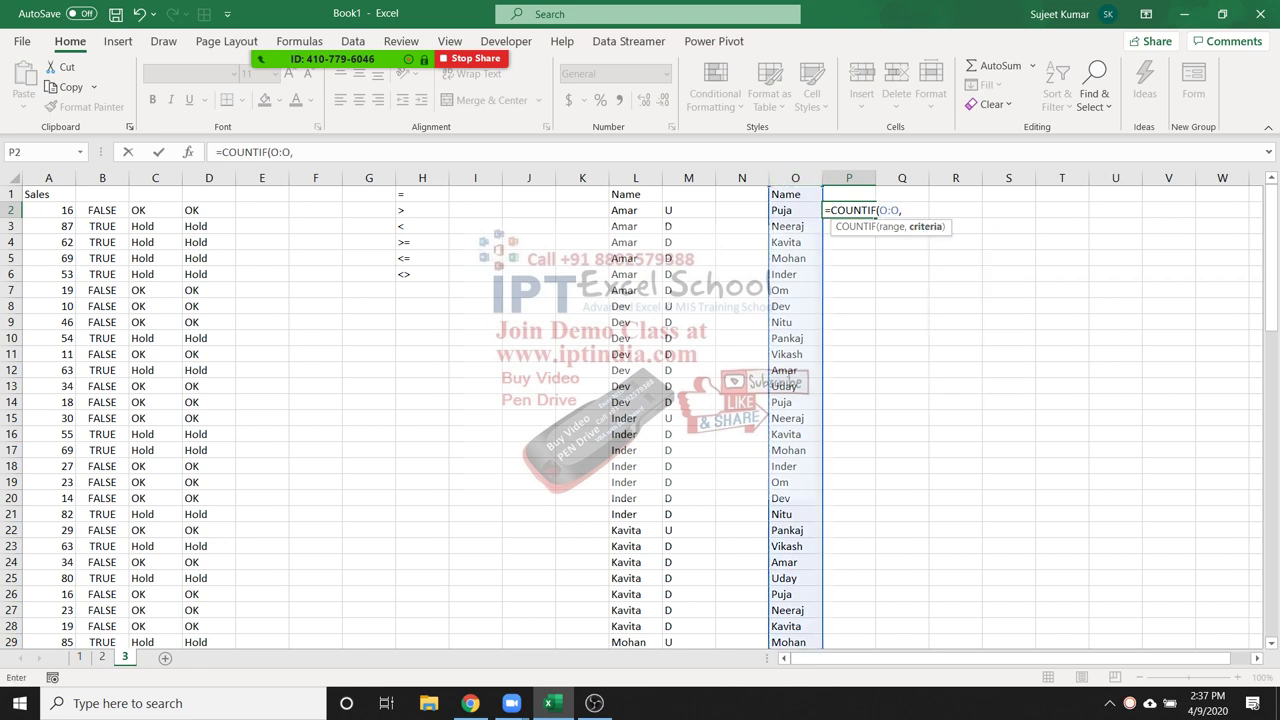
pyautogui.click(787, 210)
pyautogui.write(')')
pyautogui.press('Return')
pyautogui.click(848, 210)
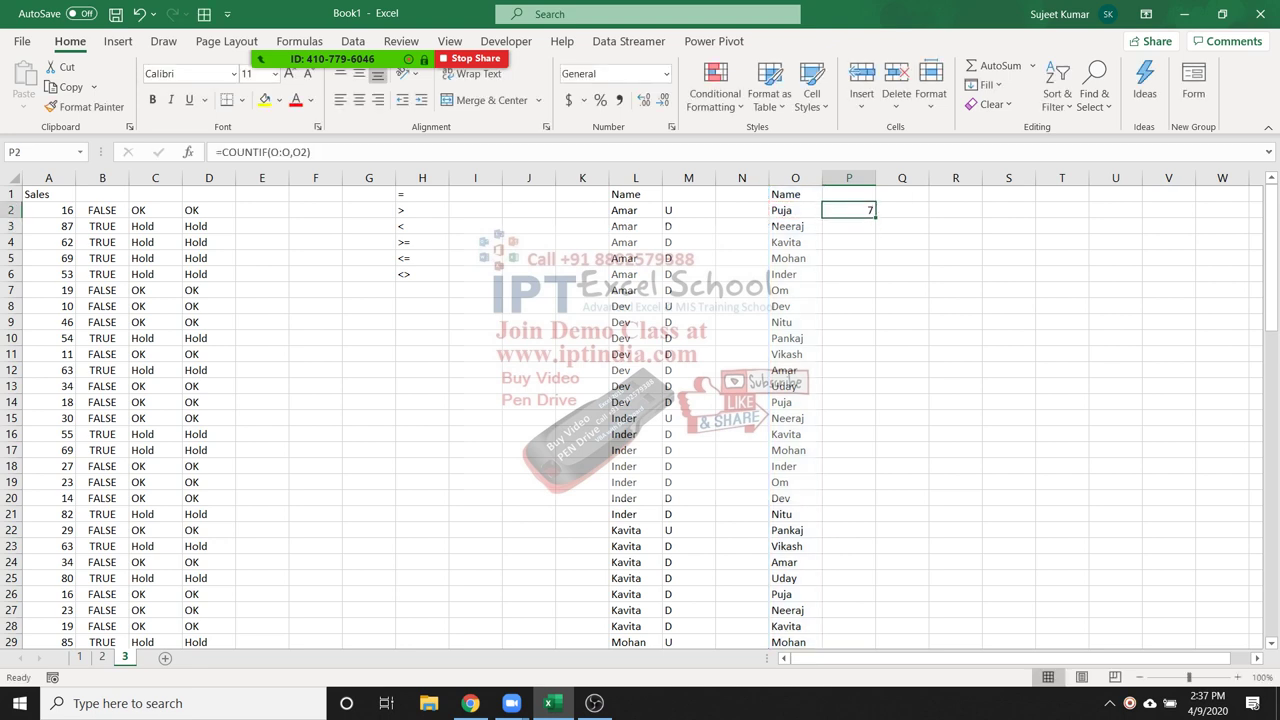
pyautogui.doubleClick(861, 210)
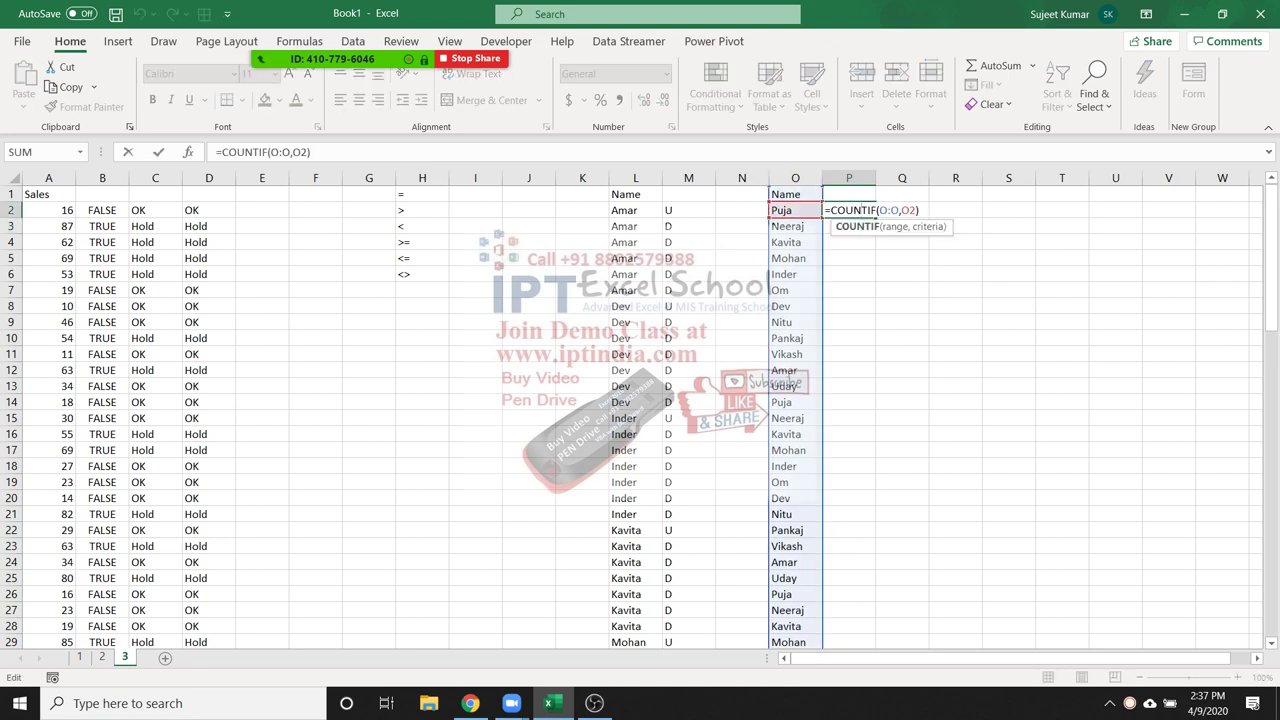
pyautogui.press('Escape')
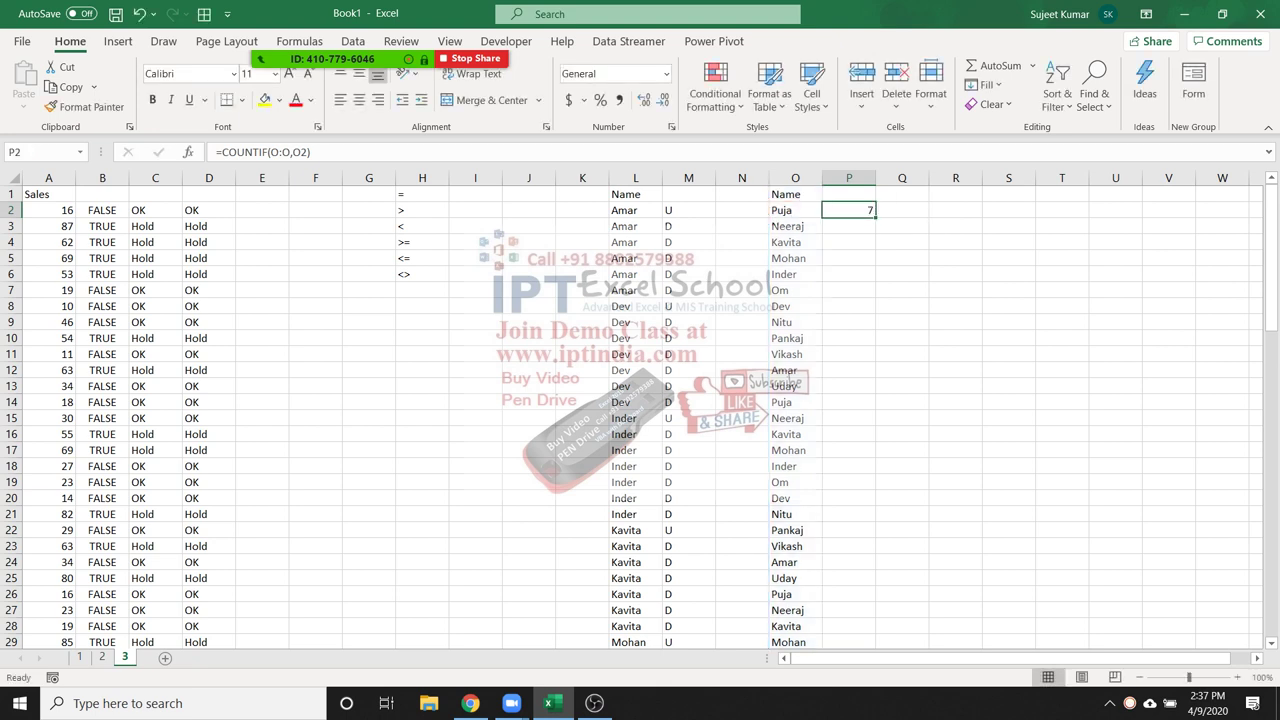
# Fill the count formula down to P20, check P14, then clear column P
pyautogui.moveTo(876, 217); pyautogui.dragTo(876, 506)
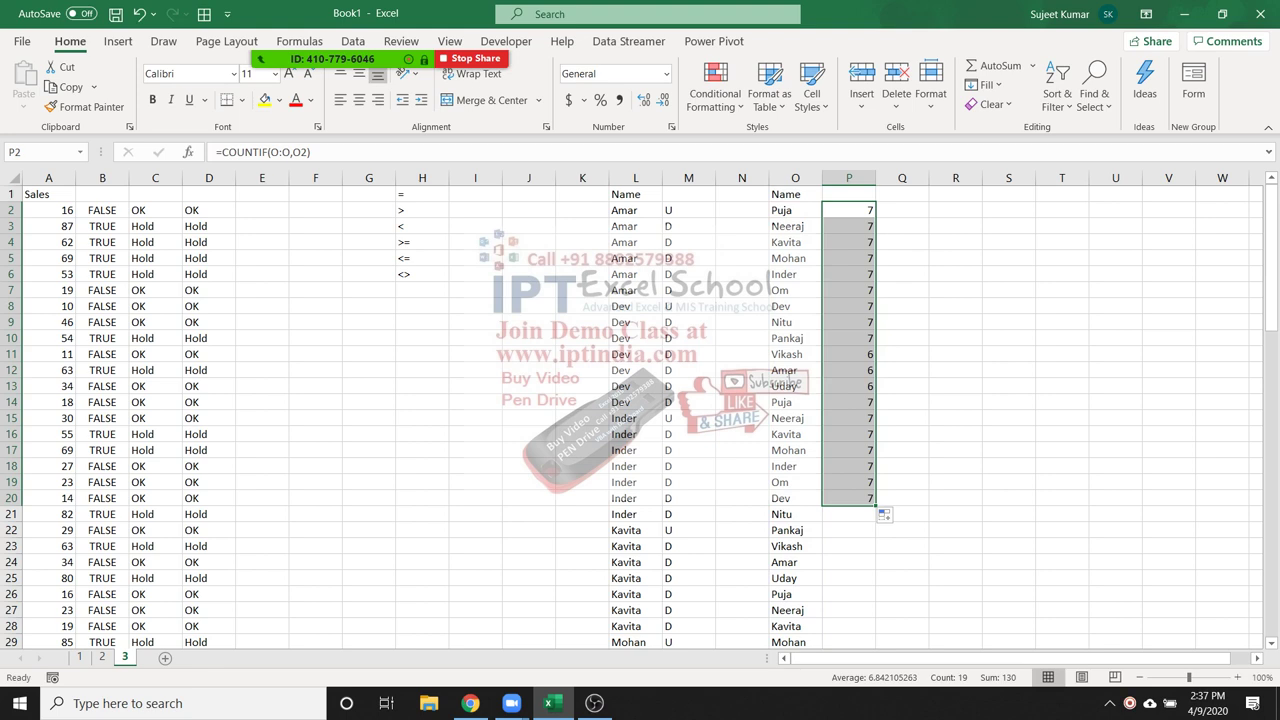
pyautogui.doubleClick(848, 402)
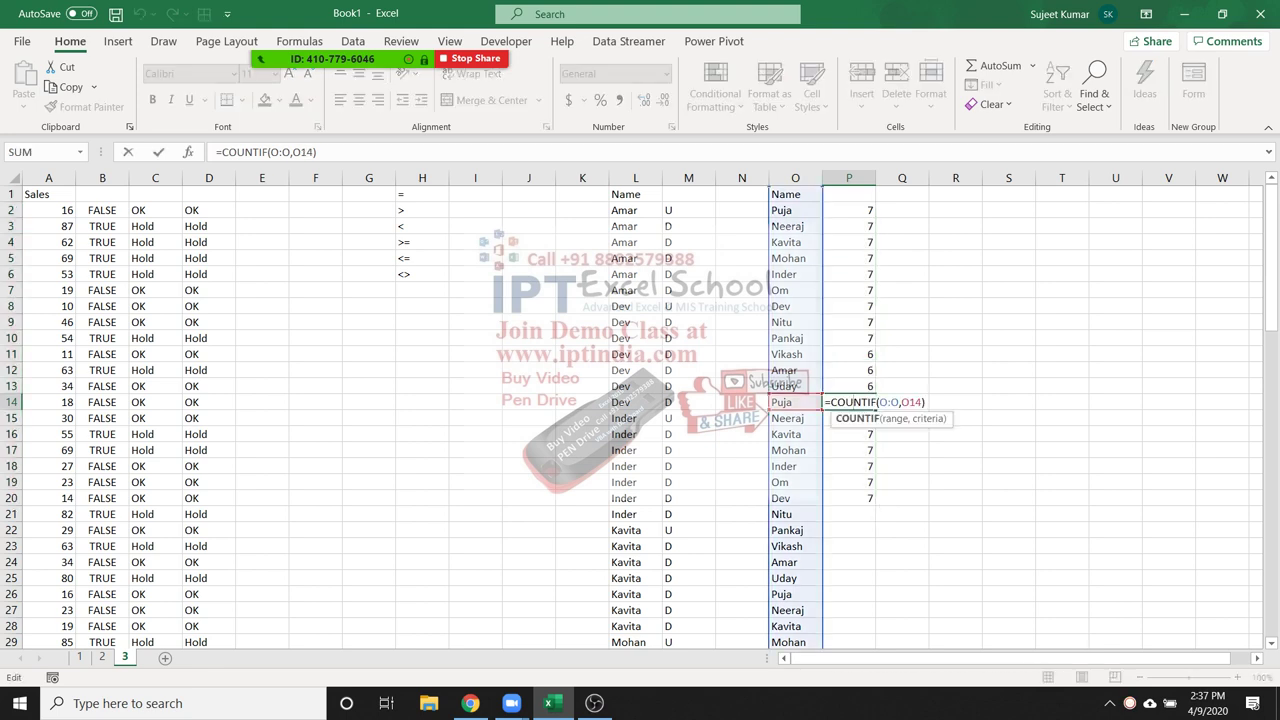
pyautogui.press('Escape')
pyautogui.click(848, 177)
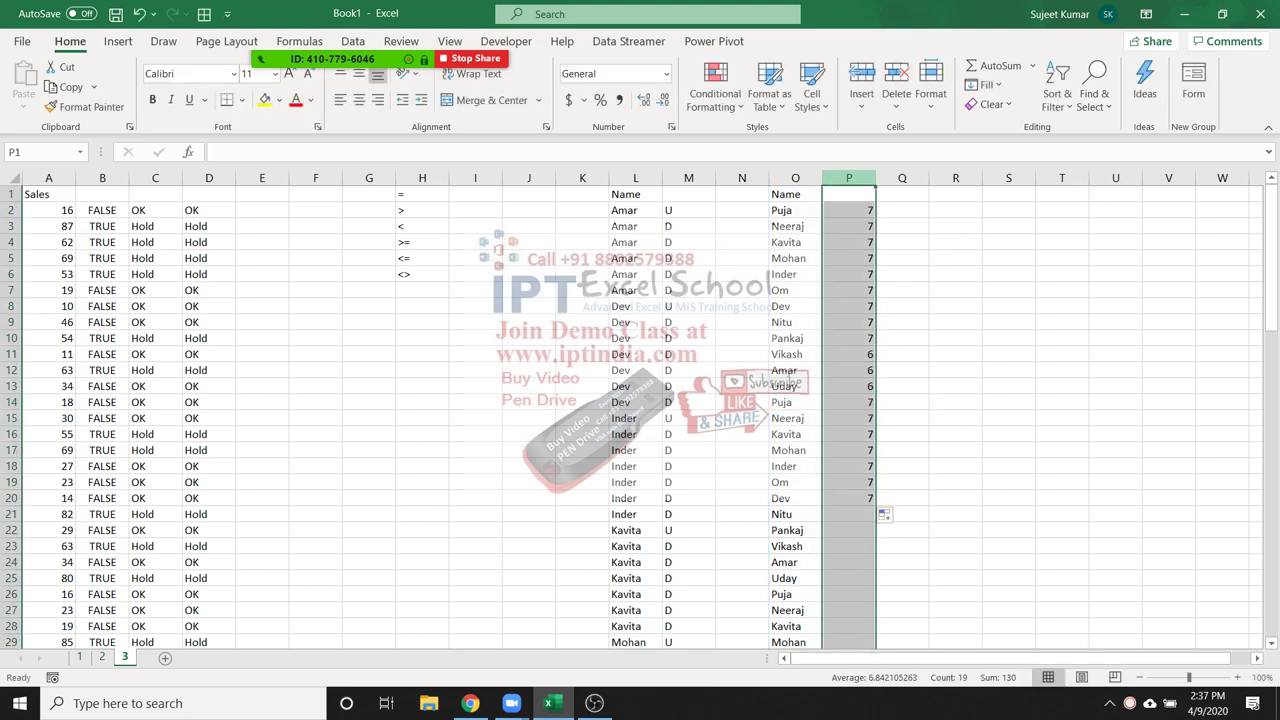
pyautogui.press('Delete')
pyautogui.click(848, 210)
# Type 1, 2 and 3 in P2, P14 and P26 for Puja's appearances
pyautogui.write('1')
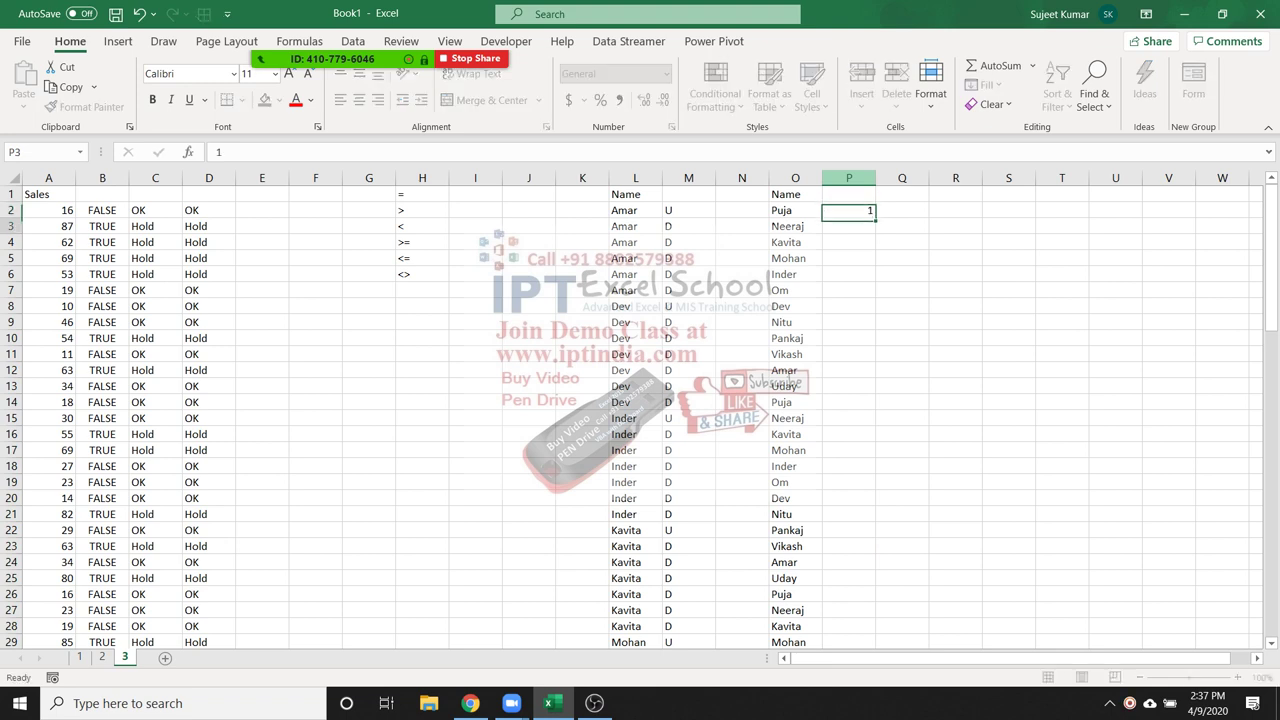
pyautogui.press('Return')
pyautogui.press('Down')
pyautogui.press('Down')
pyautogui.press('Down')
pyautogui.press('Down')
pyautogui.press('Down')
pyautogui.press('Down')
pyautogui.press('Down')
pyautogui.press('Down')
pyautogui.press('Down')
pyautogui.press('Down')
pyautogui.press('Down')
pyautogui.write('2')
pyautogui.press('Return')
pyautogui.press('Down')
pyautogui.press('Down')
pyautogui.press('Down')
pyautogui.press('Down')
pyautogui.press('Down')
pyautogui.press('Down')
pyautogui.press('Down')
pyautogui.press('Down')
pyautogui.press('Down')
pyautogui.press('Down')
pyautogui.press('Down')
pyautogui.write('3')
pyautogui.press('Return')
# Try entering =COUNTIF(O2:O2,O2) in P2, then cancel the edit
pyautogui.click(848, 210)
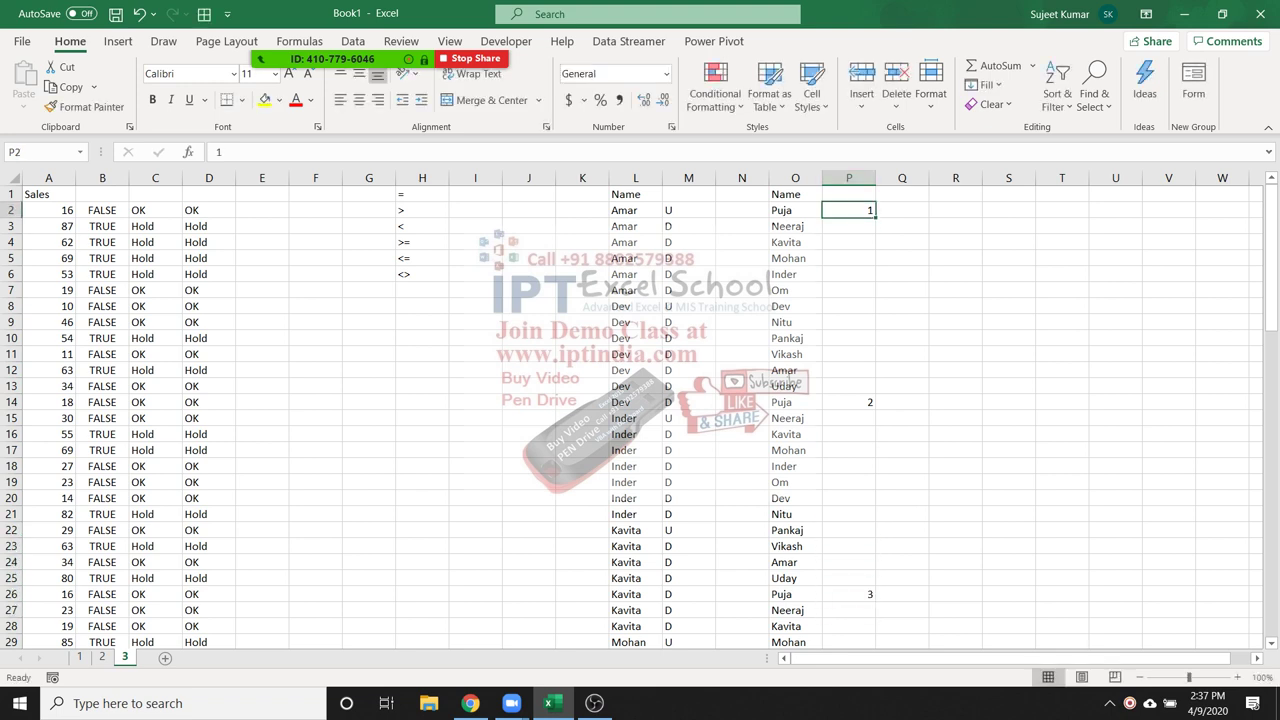
pyautogui.write('=co')
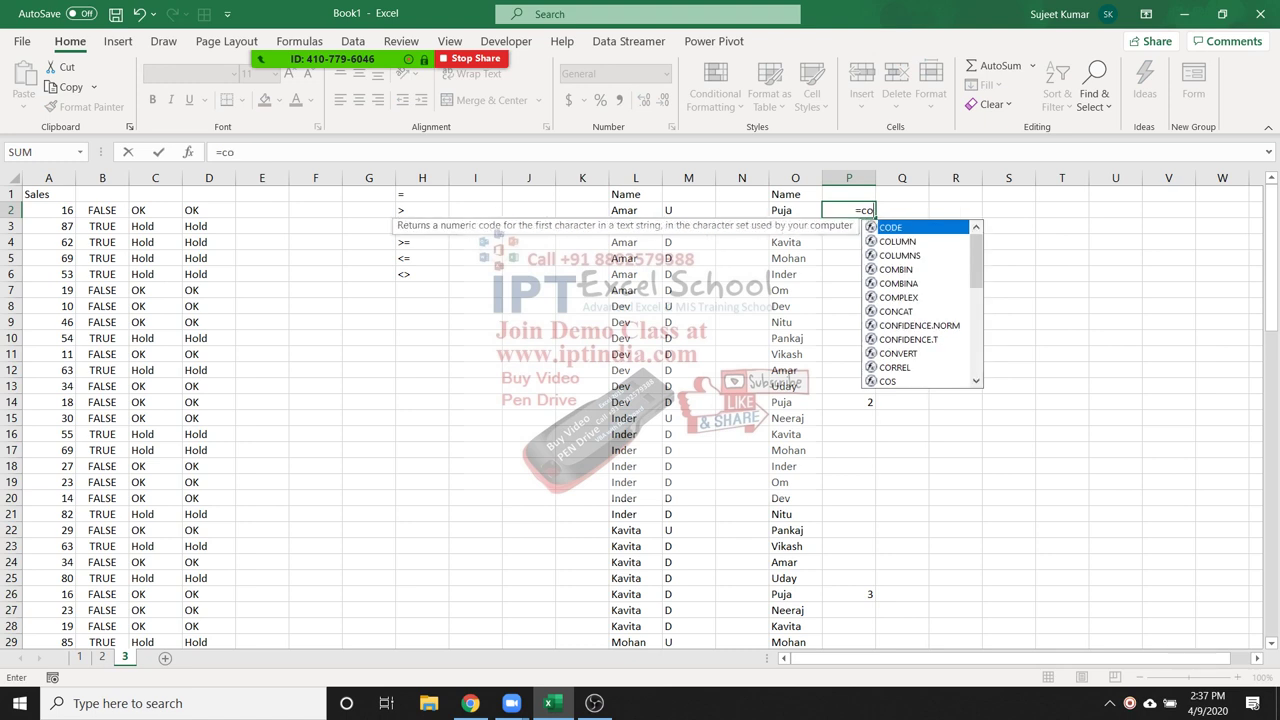
pyautogui.write('un')
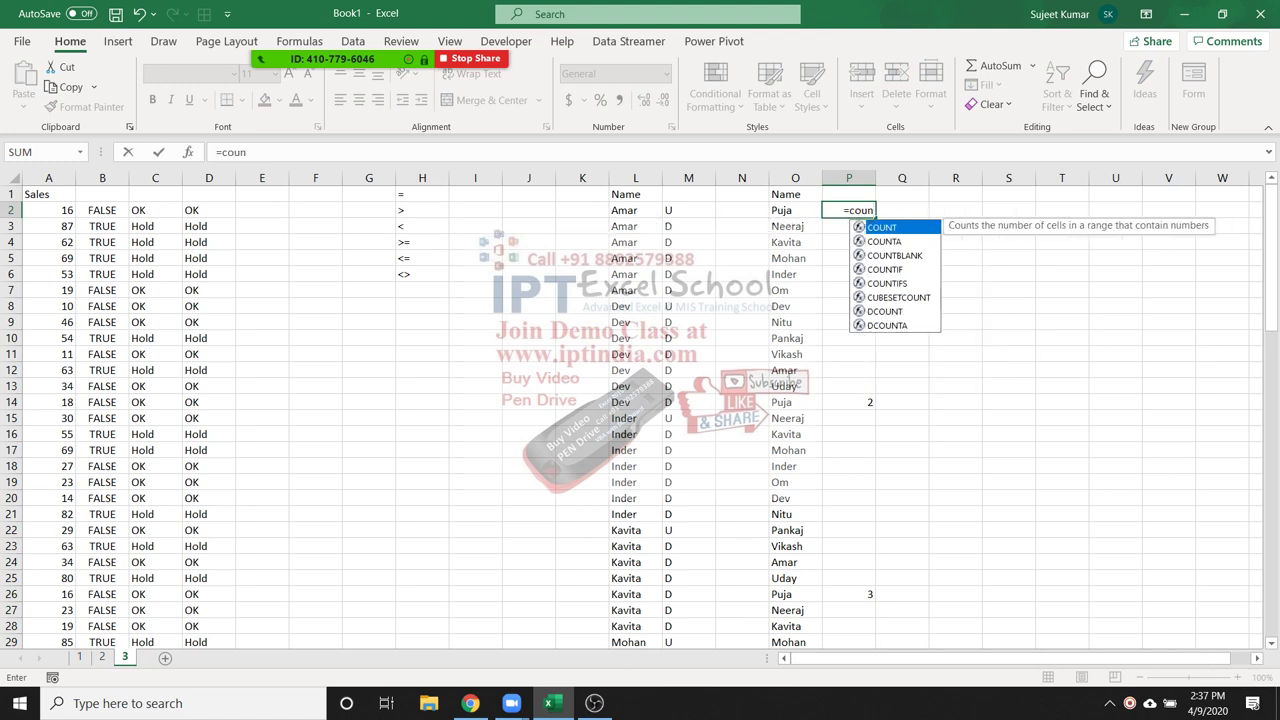
pyautogui.press('Down')
pyautogui.press('Down')
pyautogui.press('Down')
pyautogui.press('Tab')
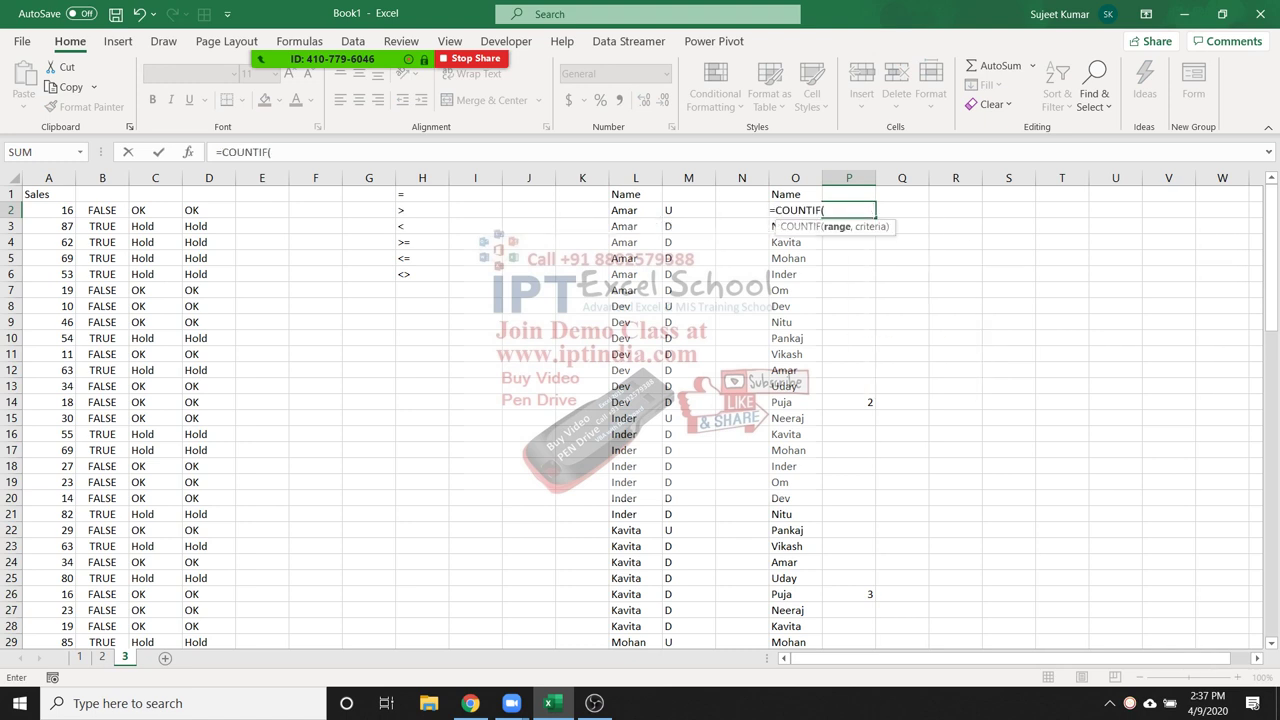
pyautogui.click(795, 210)
pyautogui.write(':O2')
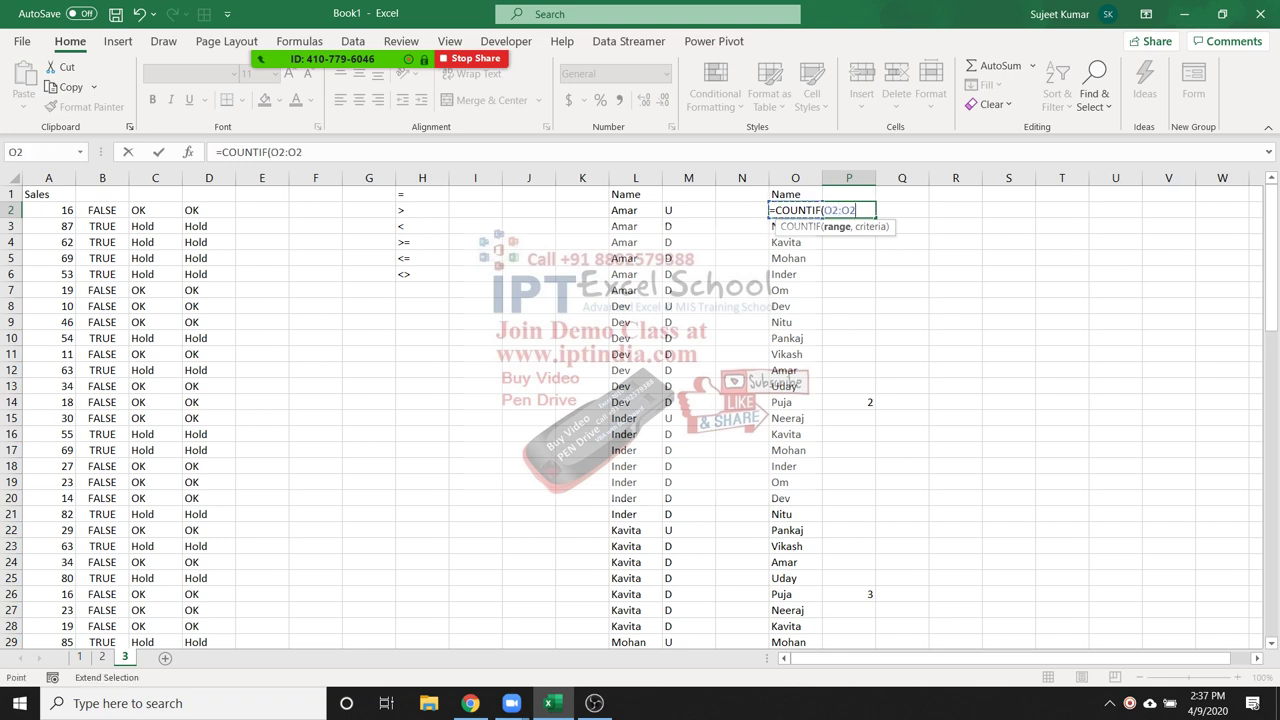
pyautogui.write(',O')
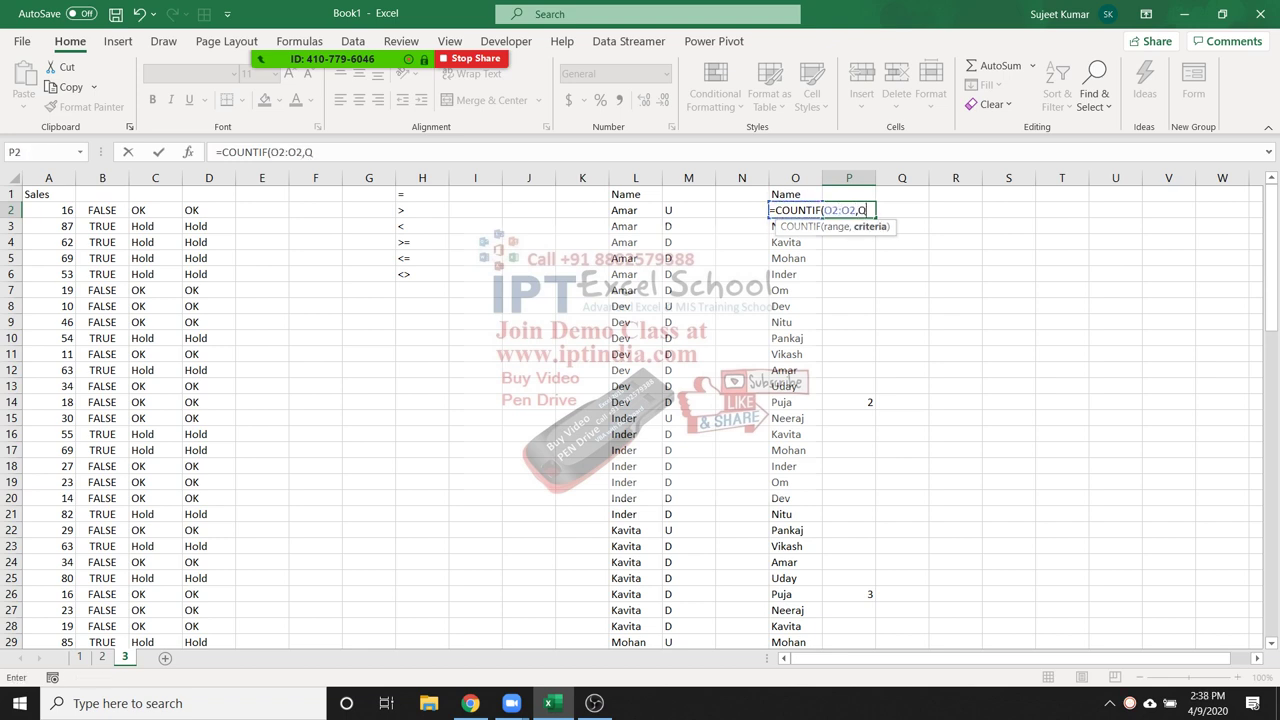
pyautogui.press('BackSpace')
pyautogui.write('O2')
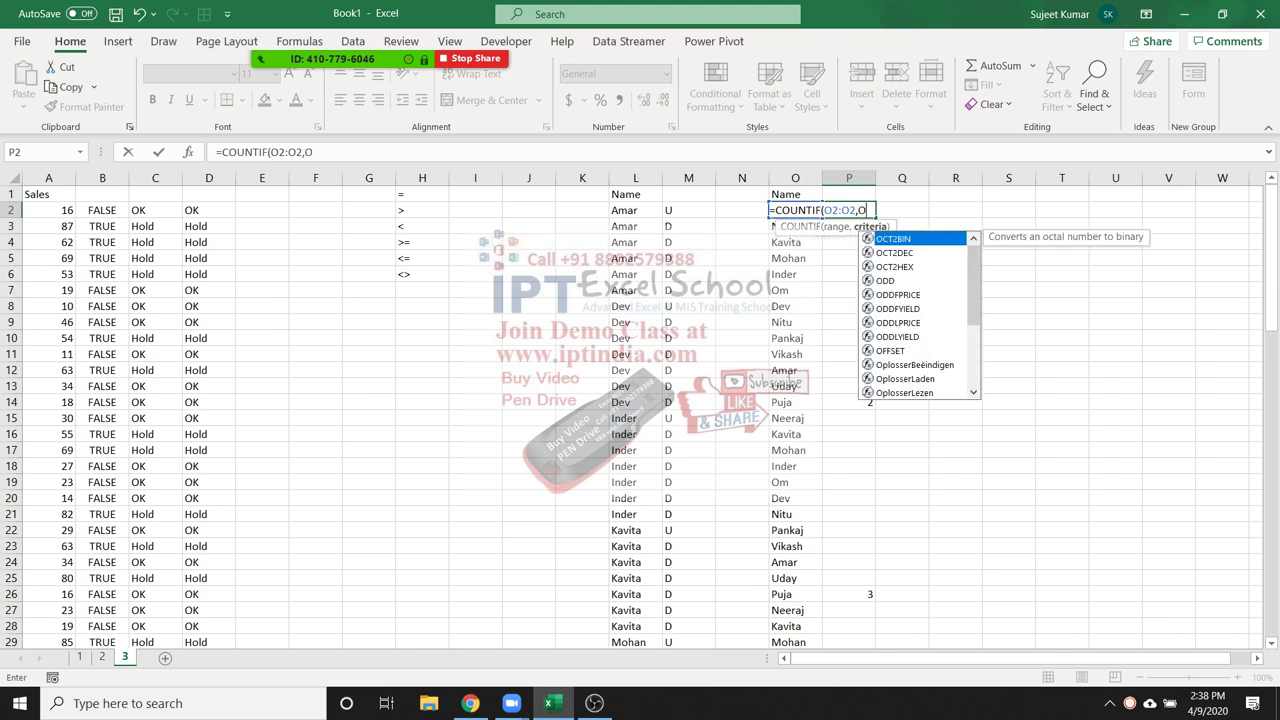
pyautogui.write(')')
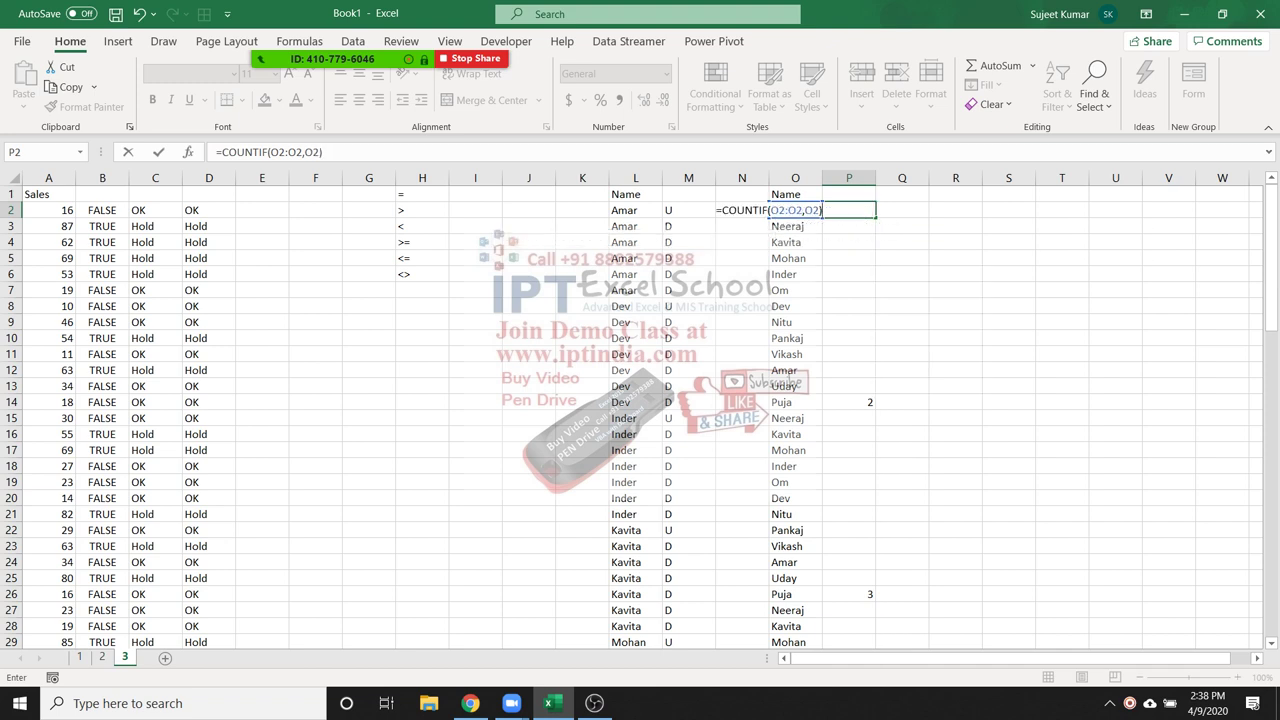
pyautogui.press('F2')
pyautogui.press('F4')
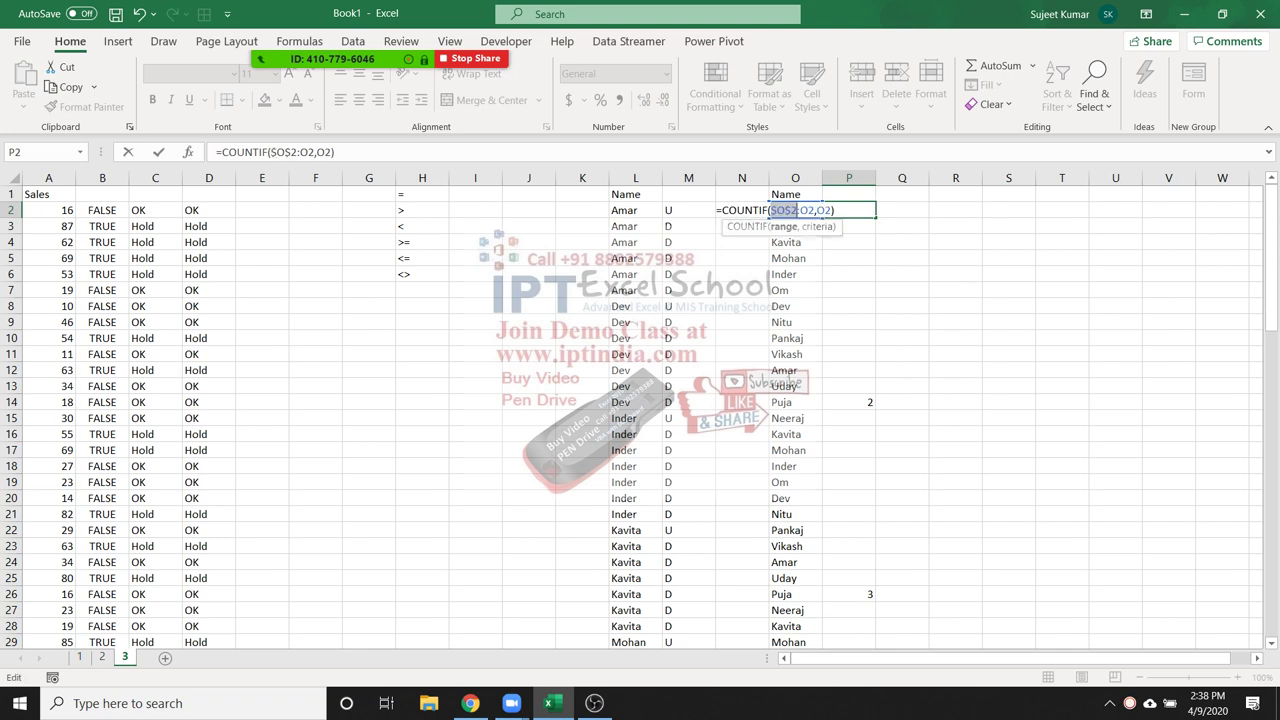
pyautogui.press('Down')
pyautogui.press('Down')
pyautogui.press('Down')
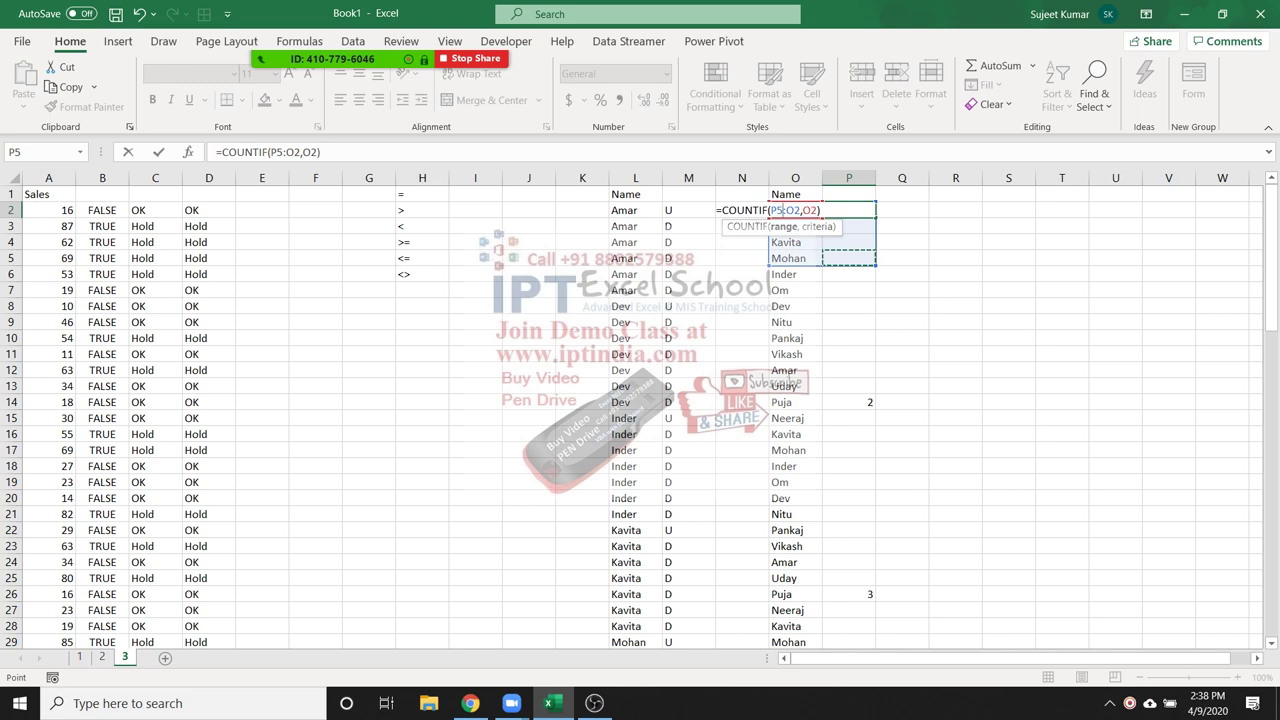
pyautogui.press('Escape')
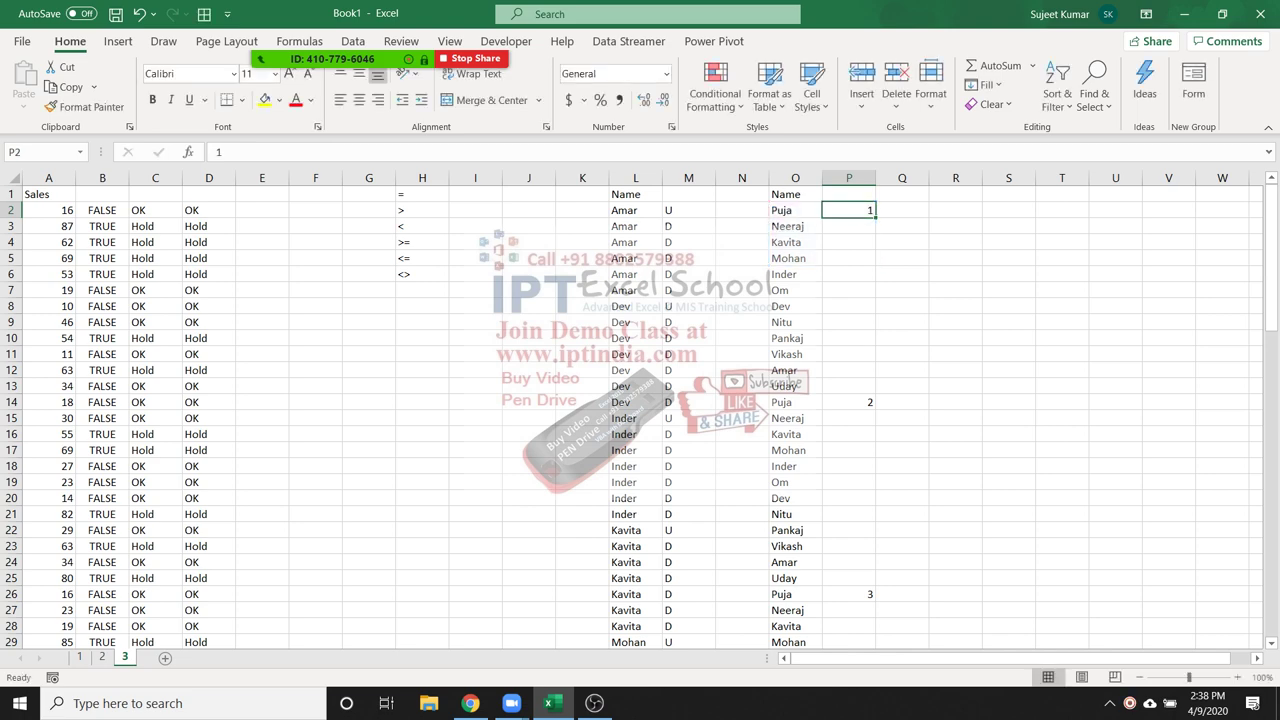
# Enter =COUNTIF(O2:O2,O2) in P2
pyautogui.scroll(-5, 640, 410)
pyautogui.scroll(-3, 640, 410)
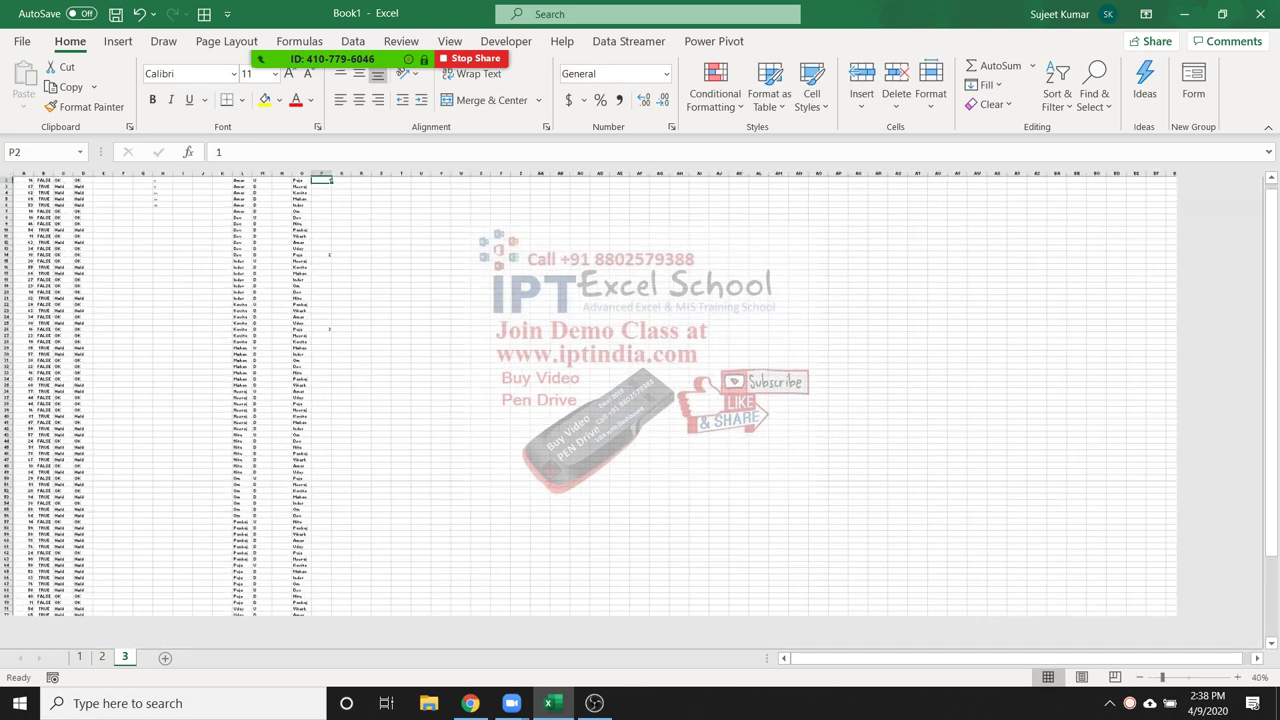
pyautogui.scroll(14, 640, 410)
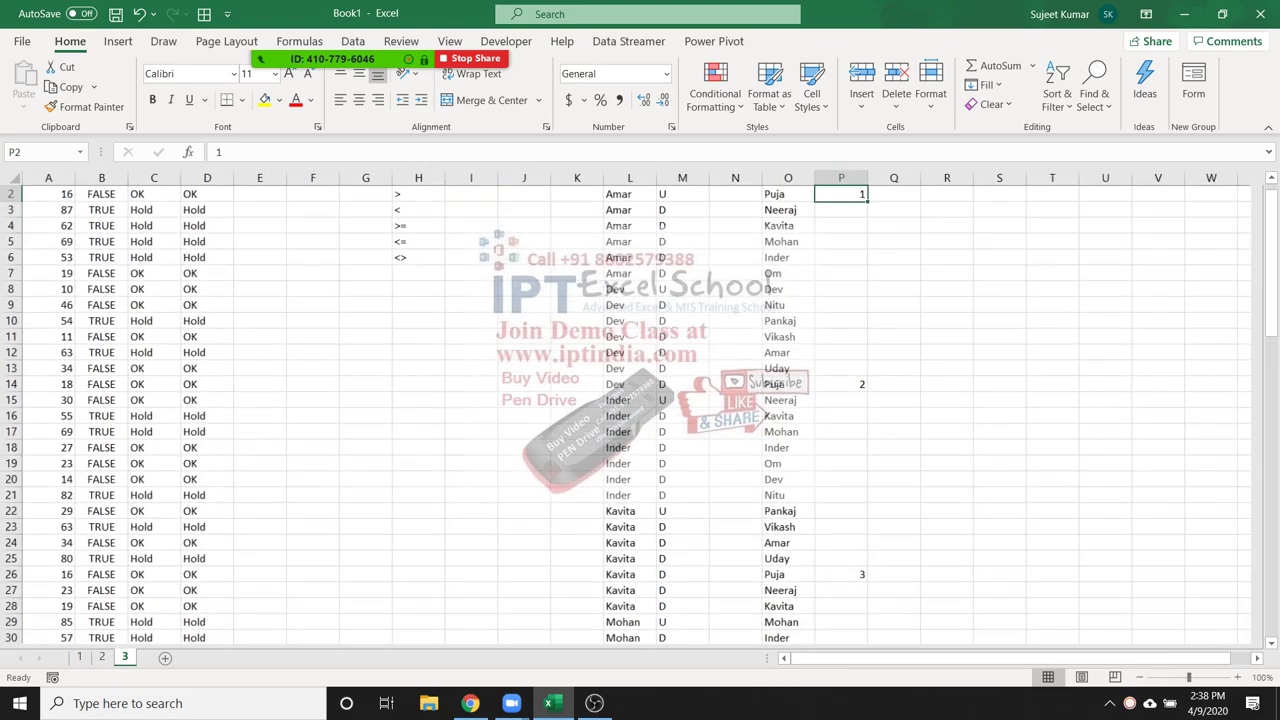
pyautogui.scroll(1, 640, 410)
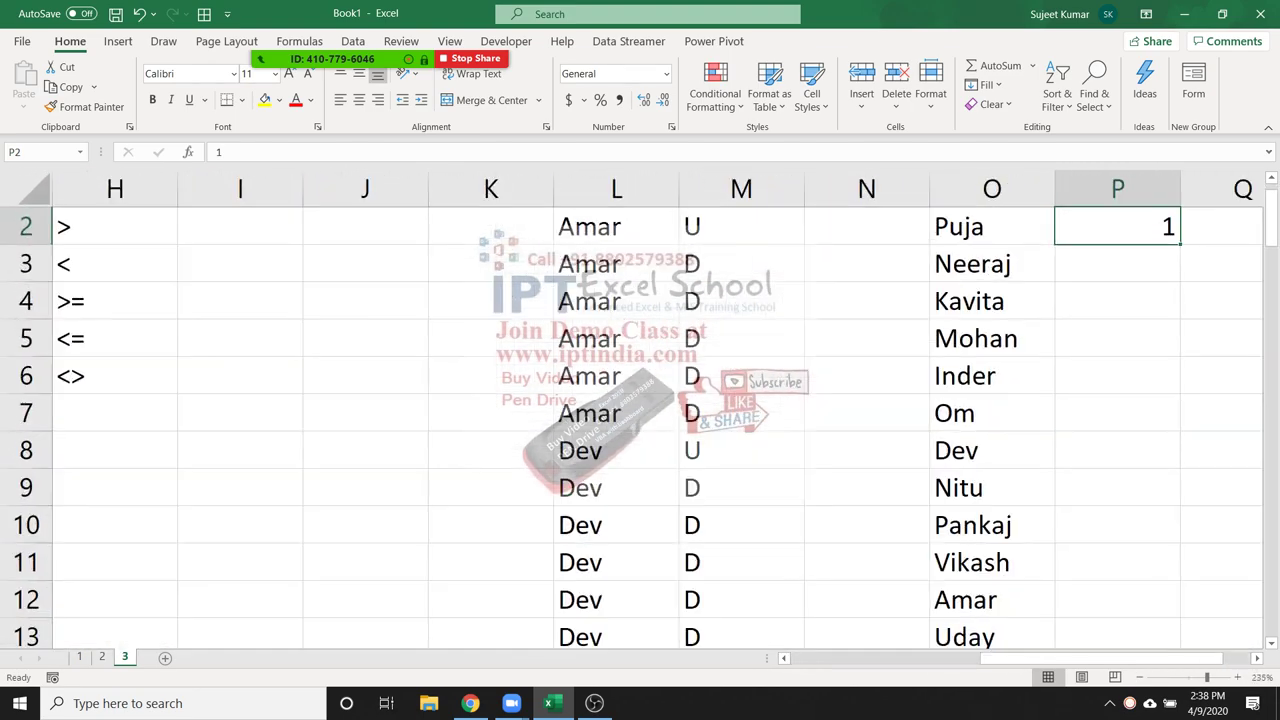
pyautogui.hscroll(1, 640, 410)
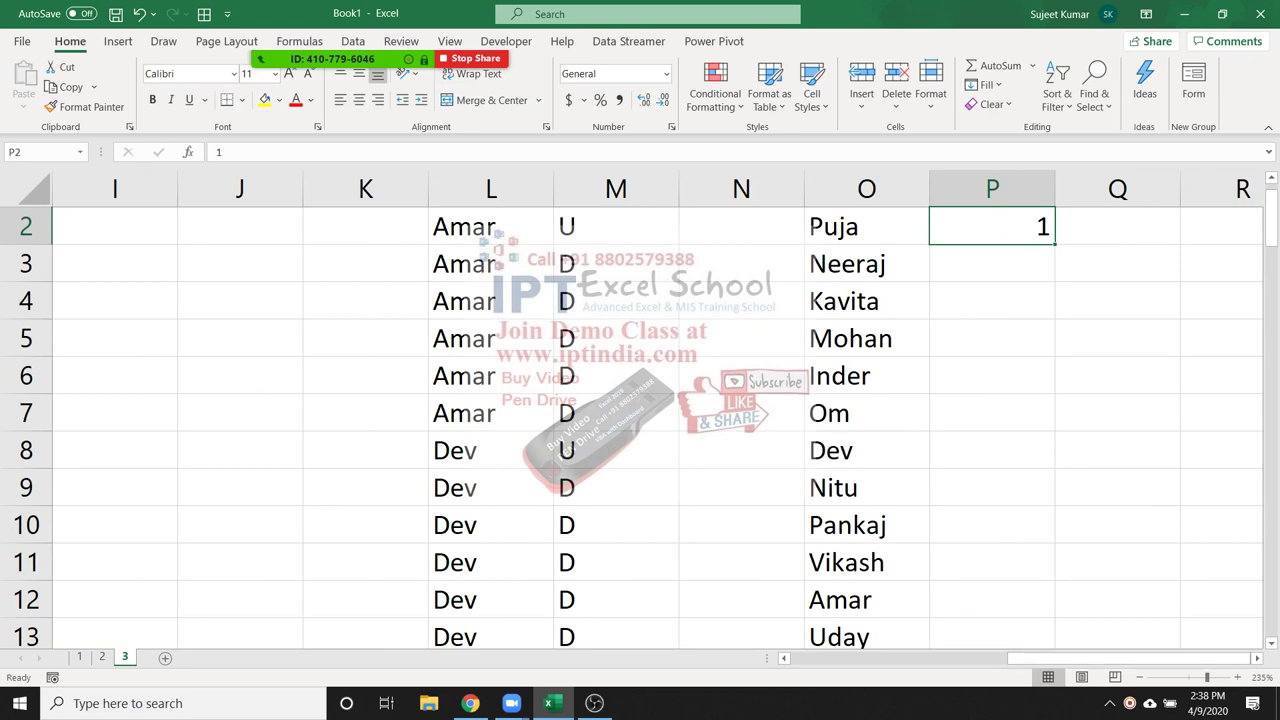
pyautogui.write('=')
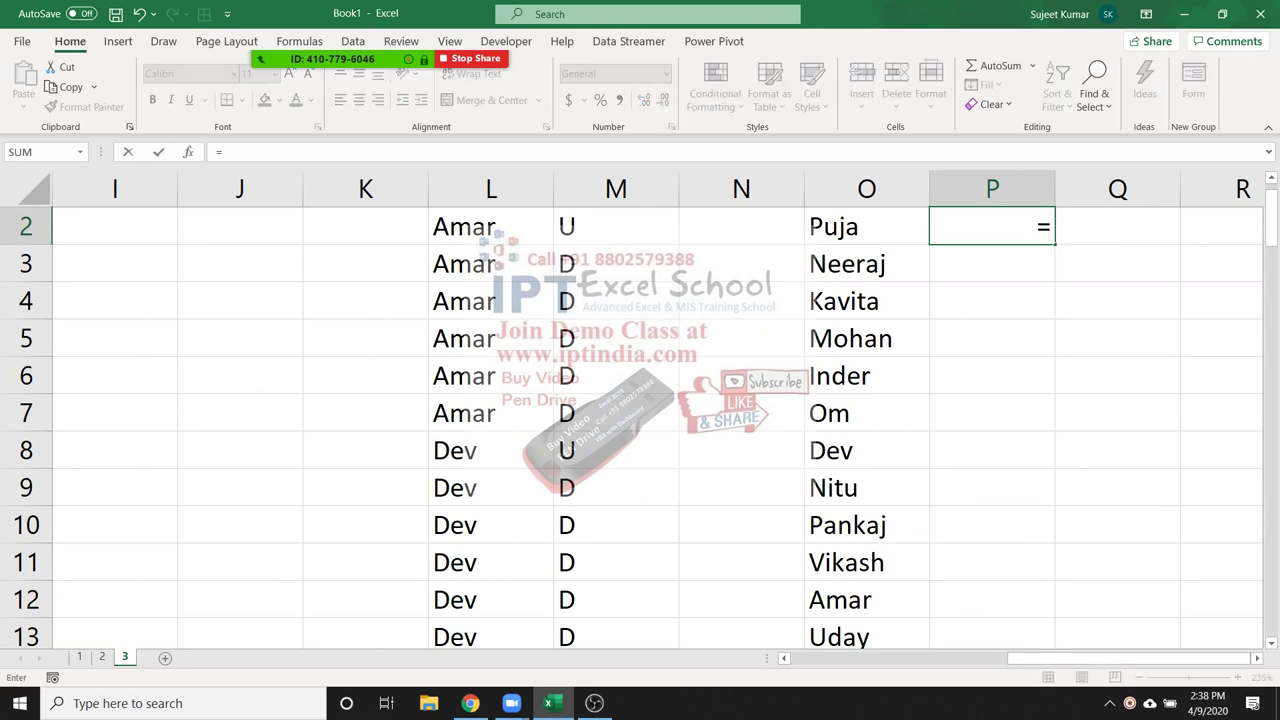
pyautogui.write('countif')
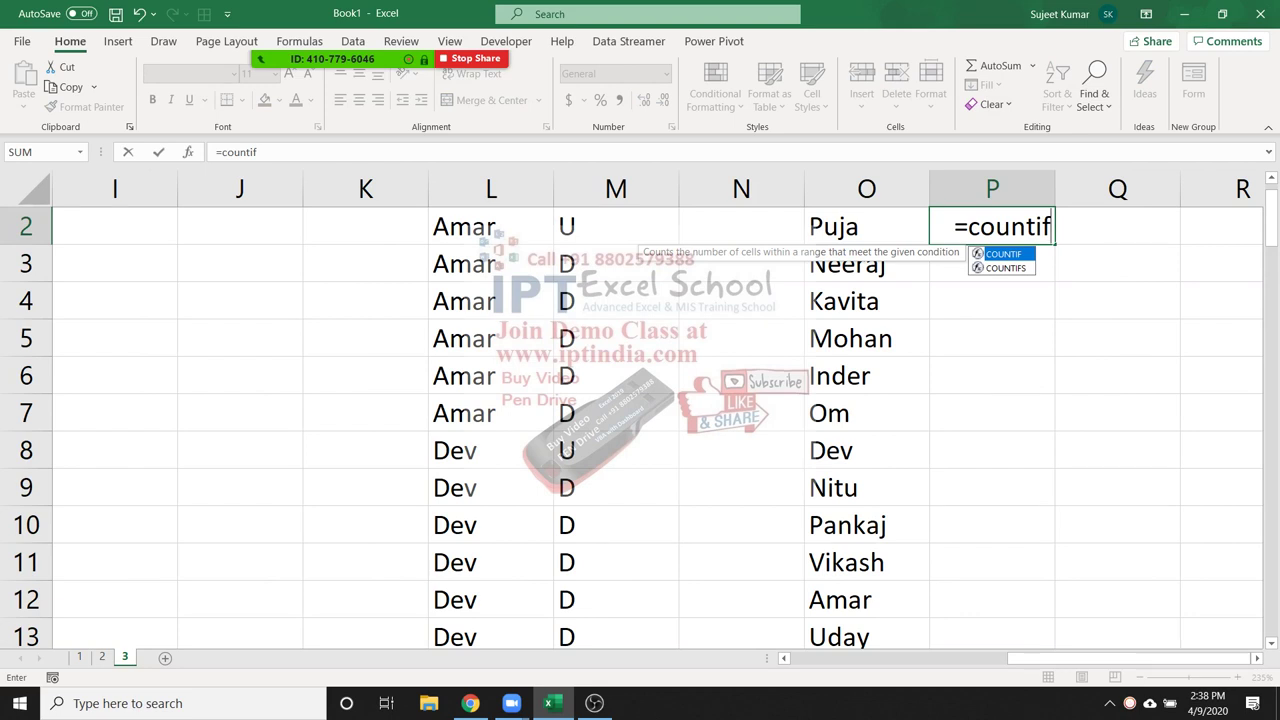
pyautogui.write('(')
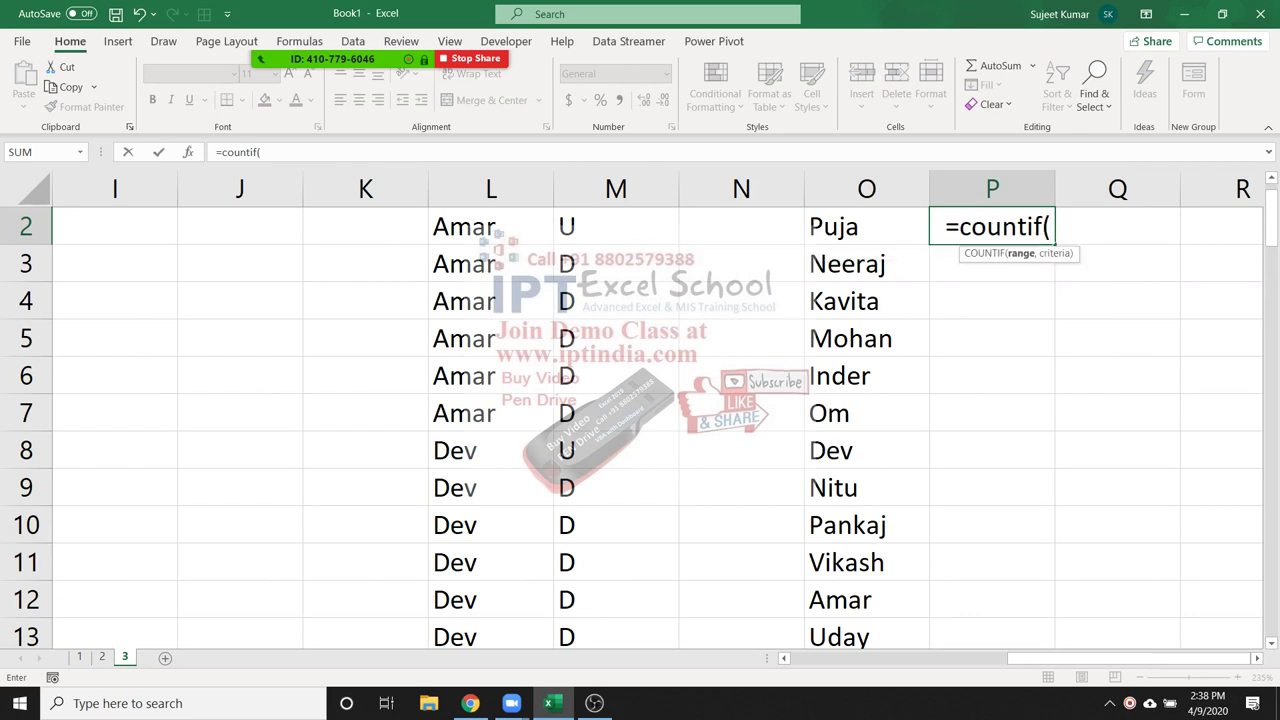
pyautogui.press('Left')
pyautogui.write(':O2')
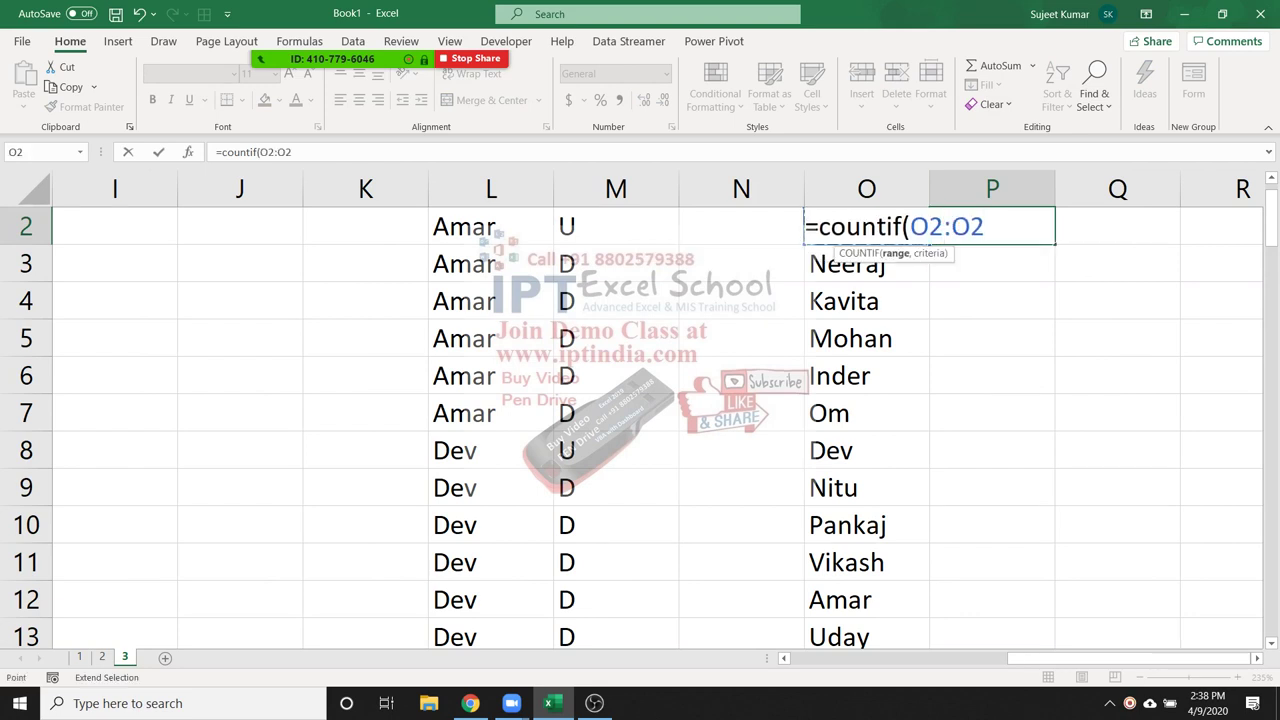
pyautogui.write(',')
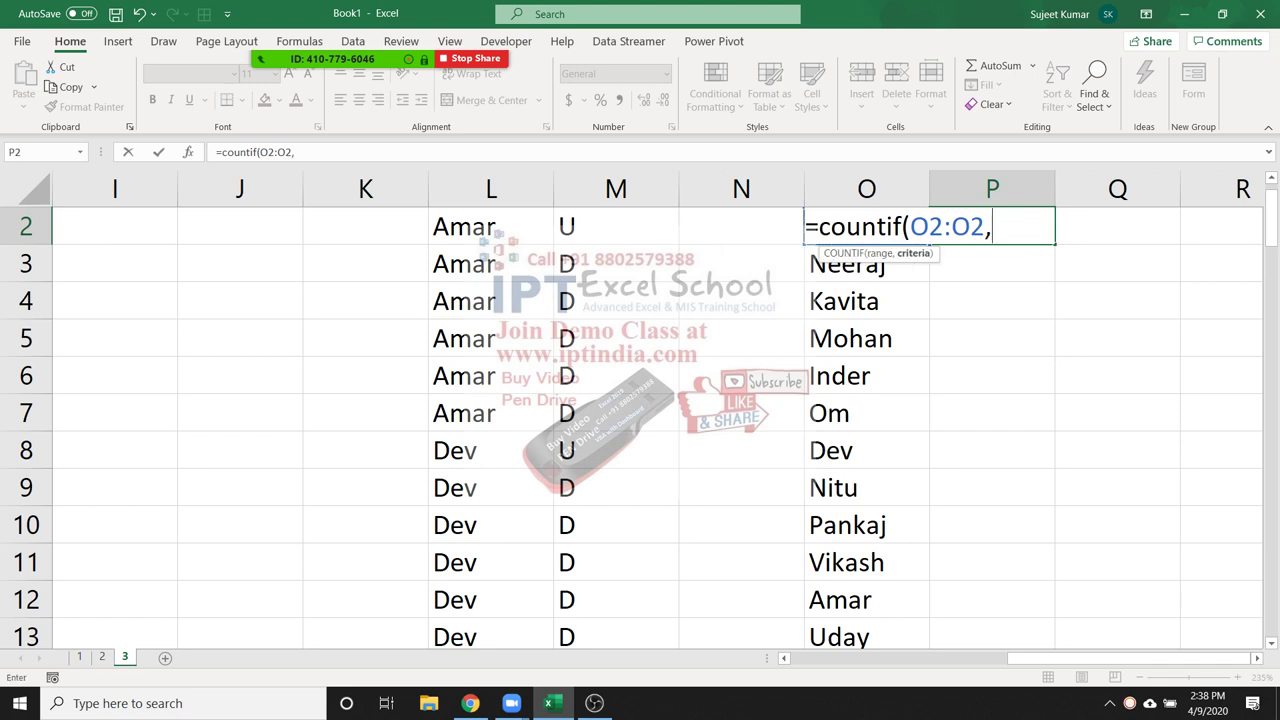
pyautogui.press('Left')
pyautogui.write(')')
pyautogui.press('Return')
# Lock the range start so P2 reads =COUNTIF($O$2:O2,O2)
pyautogui.click(992, 226)
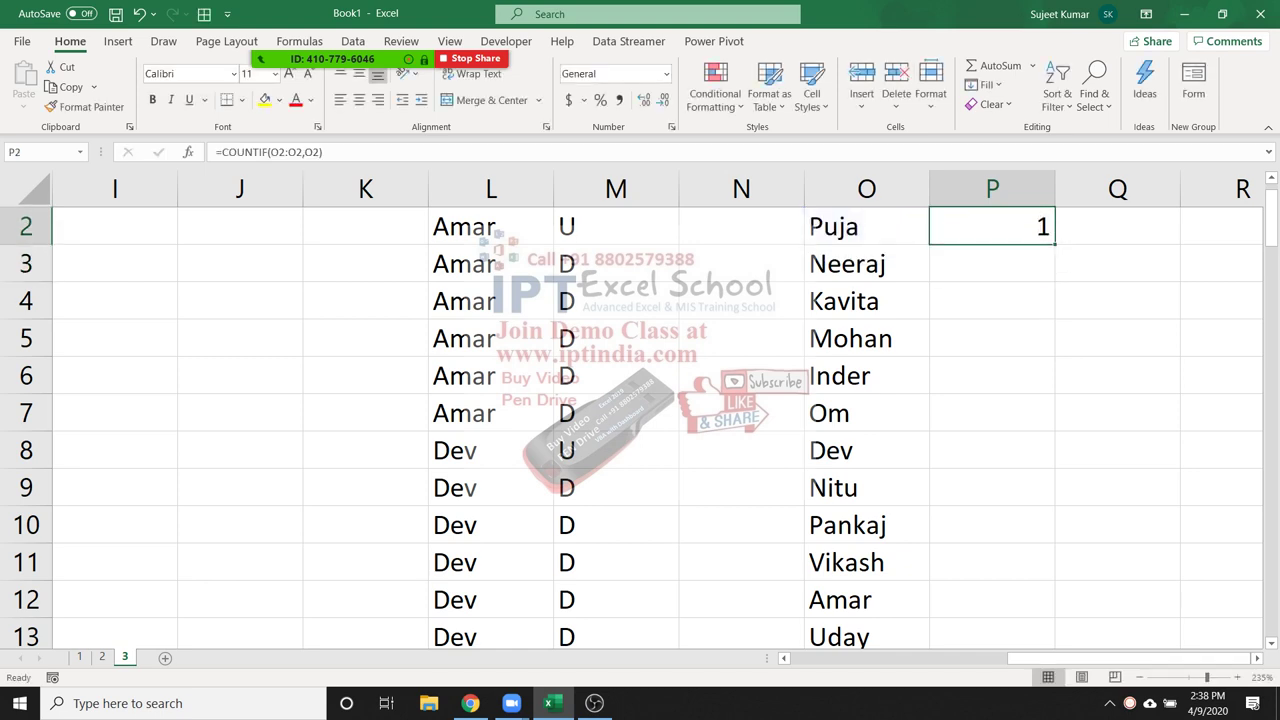
pyautogui.press('F2')
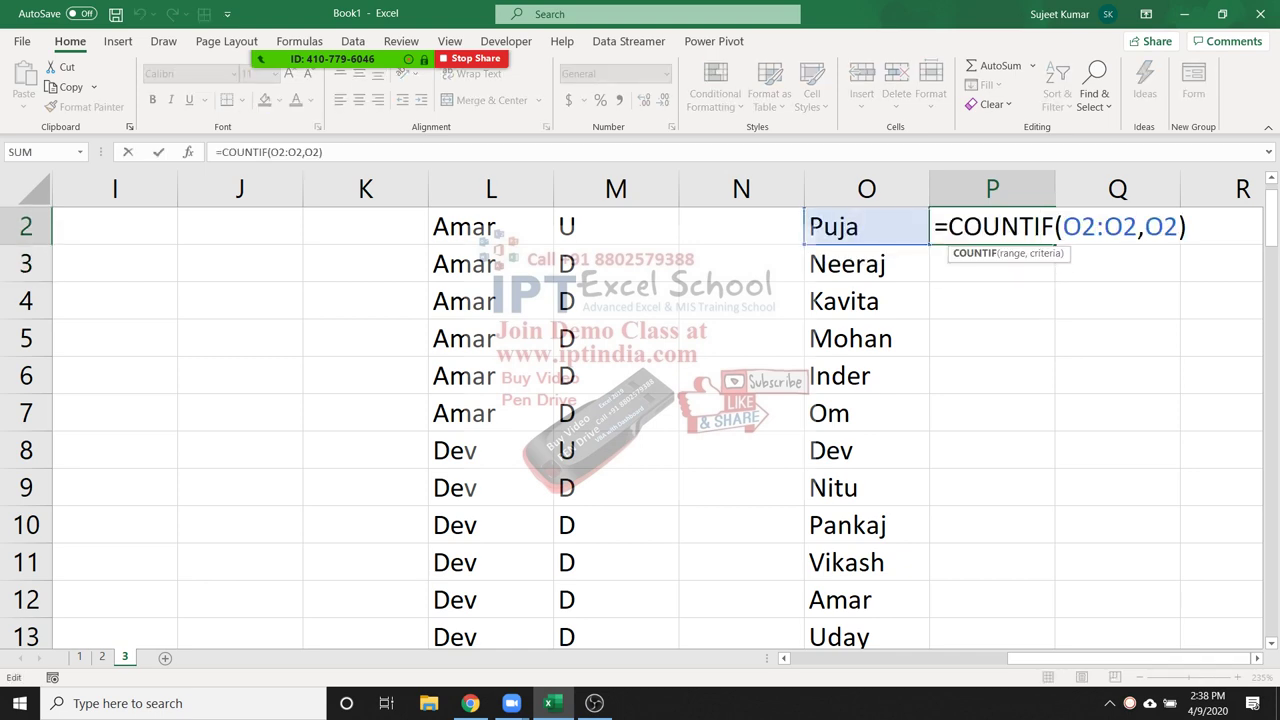
pyautogui.click(1080, 226)
pyautogui.press('F4')
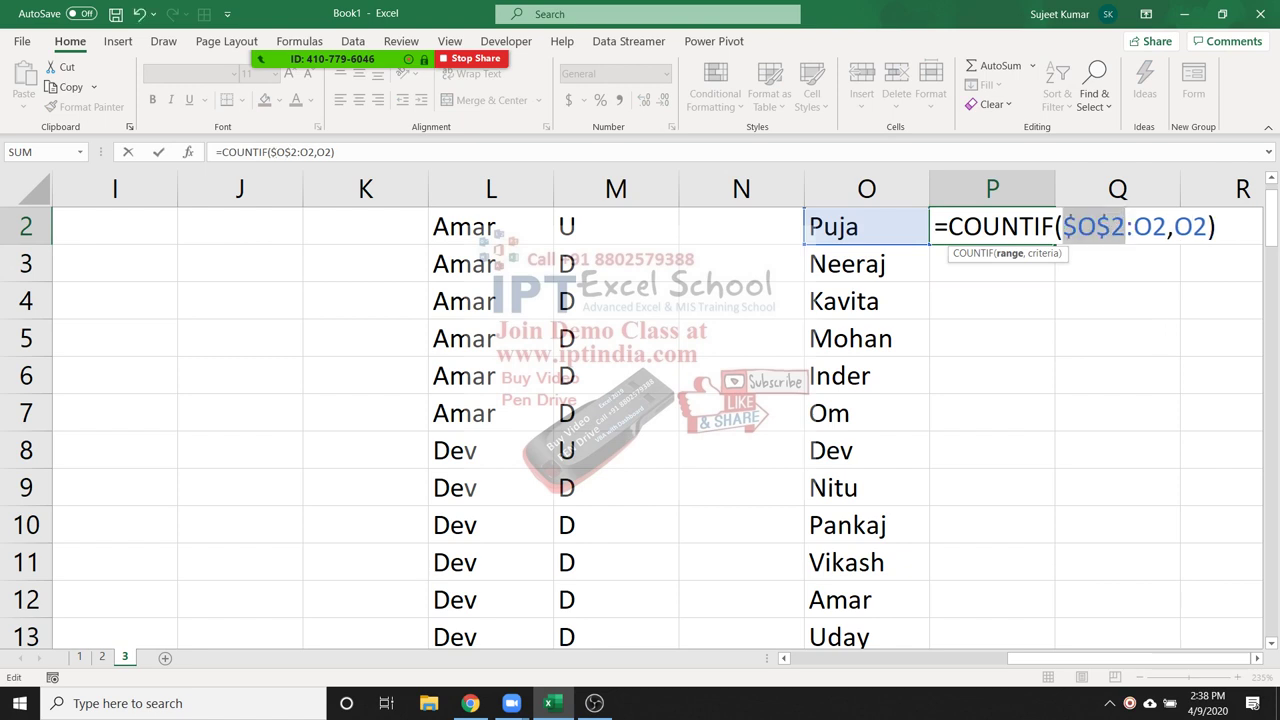
pyautogui.press('Return')
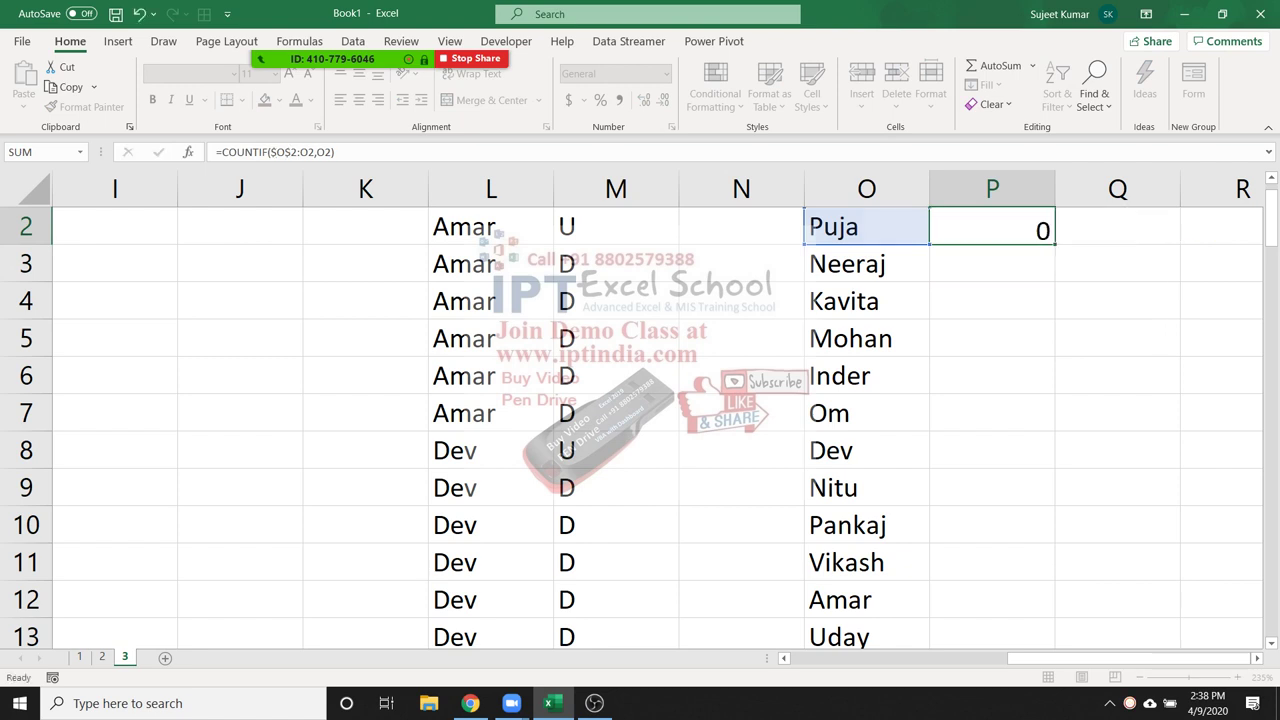
pyautogui.click(992, 226)
# Copy the running count to P13, clear the stray 2 in P14, and fill down
pyautogui.moveTo(1054, 244); pyautogui.dragTo(1050, 637)
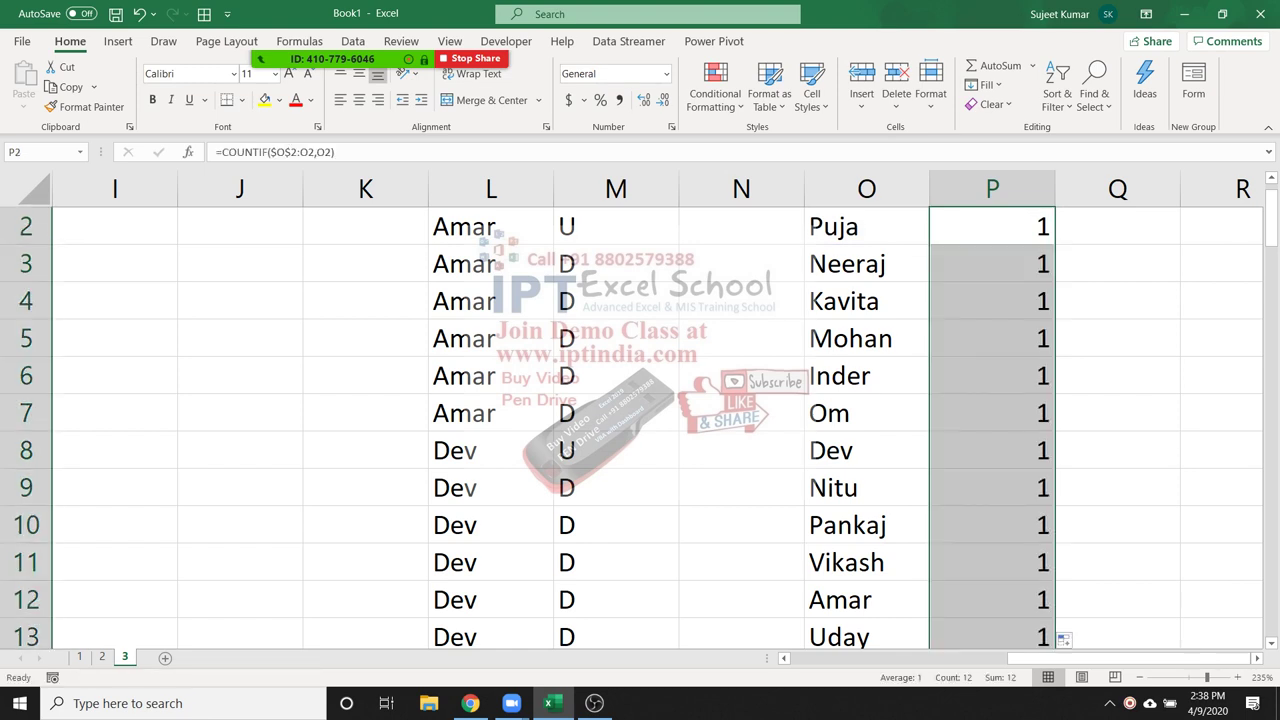
pyautogui.scroll(-3, 640, 420)
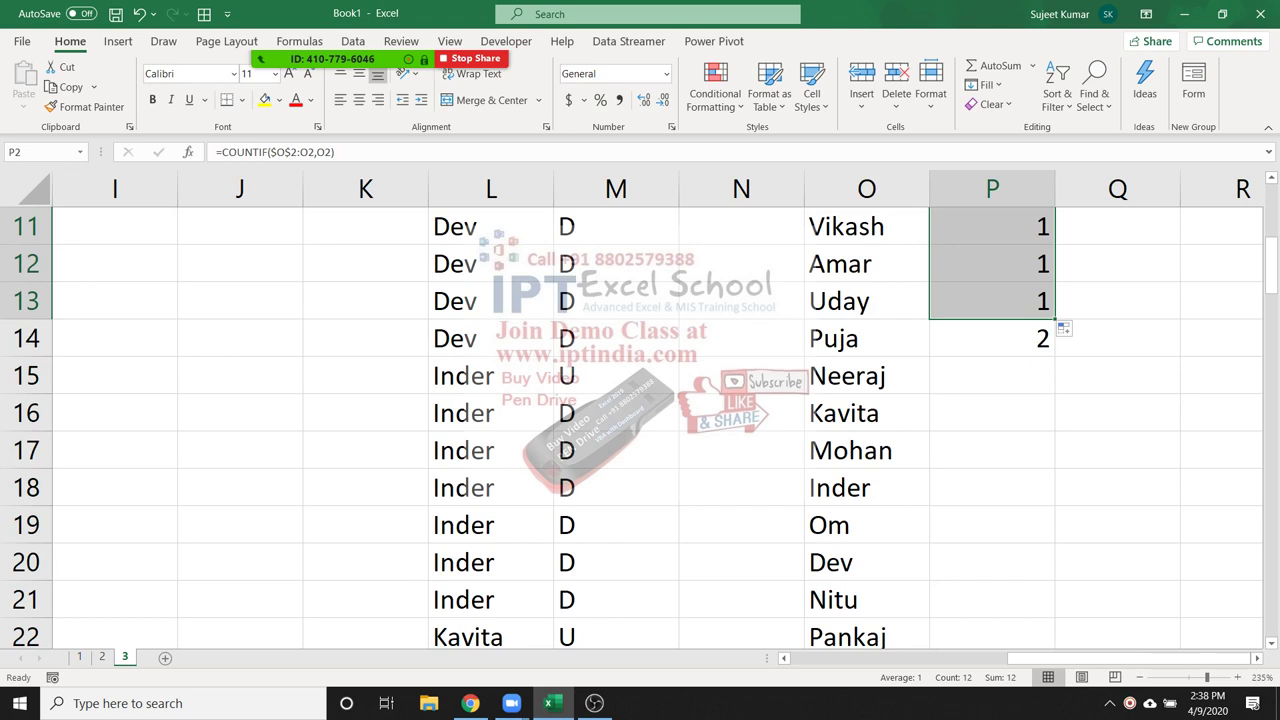
pyautogui.click(992, 338)
pyautogui.press('Delete')
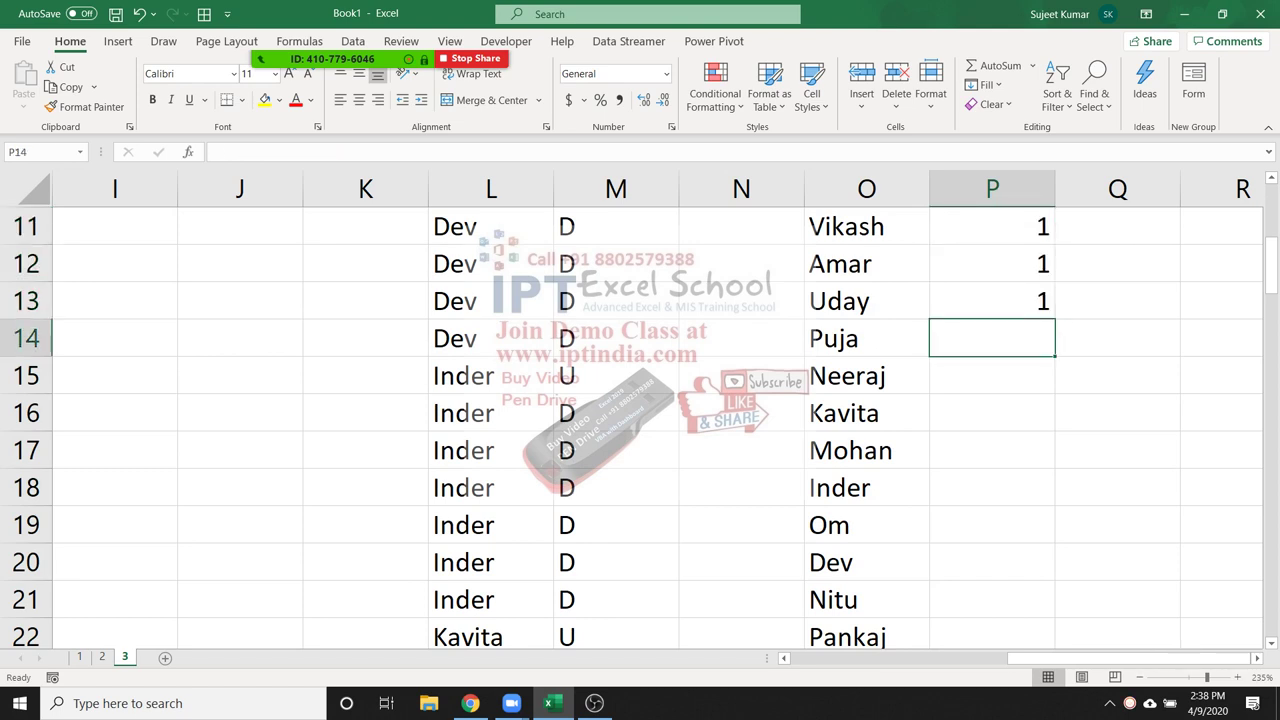
pyautogui.click(992, 301)
pyautogui.doubleClick(1055, 318)
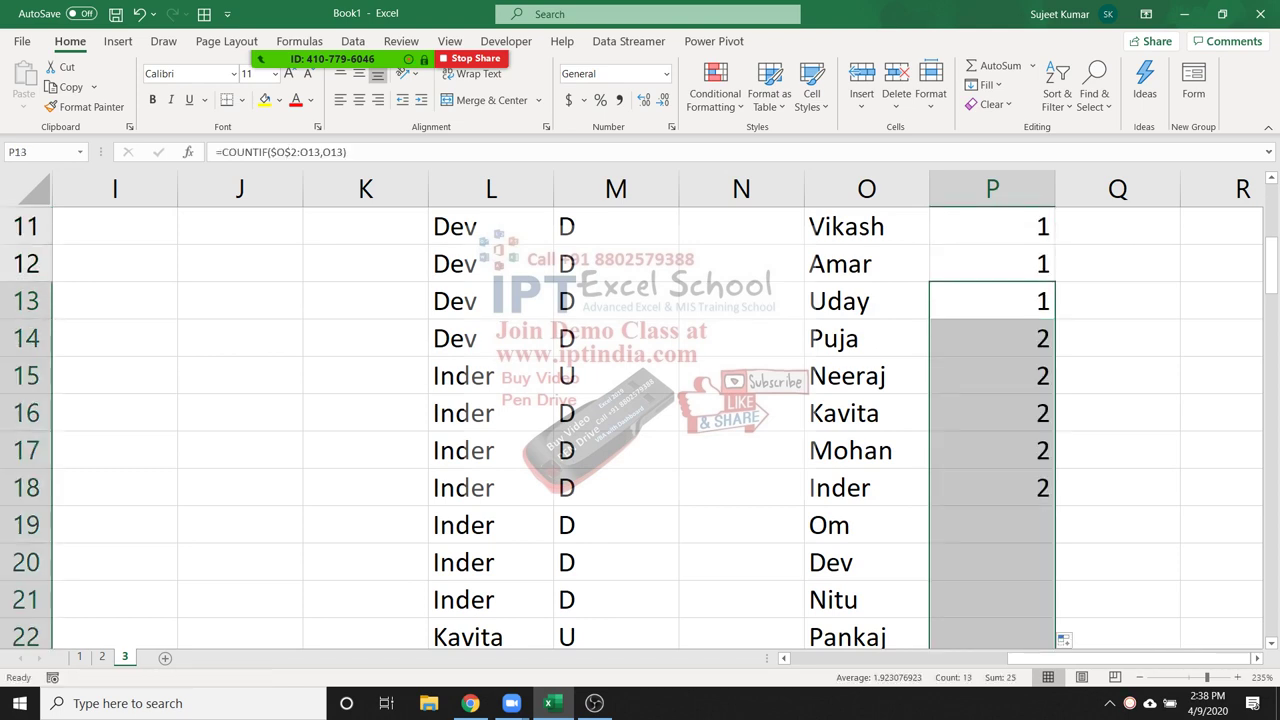
# Check the running-count formula in P14
pyautogui.click(1035, 338)
pyautogui.doubleClick(1035, 338)
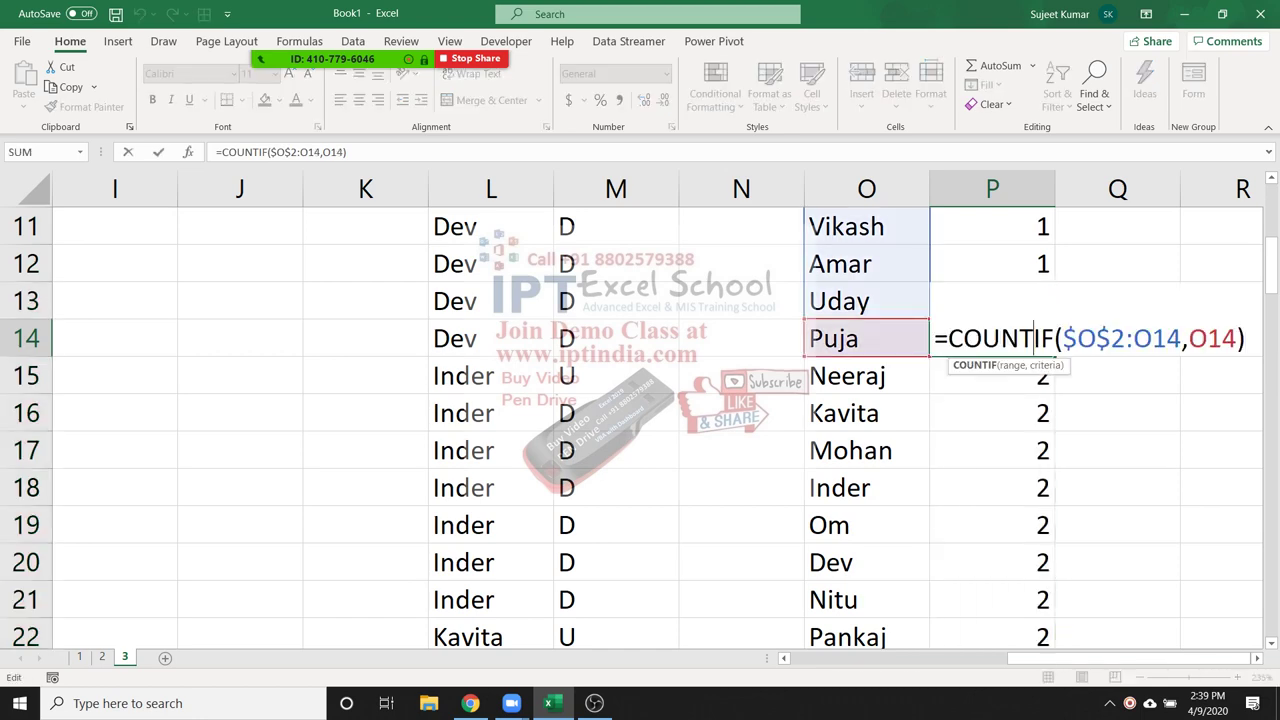
pyautogui.scroll(2, 1035, 338)
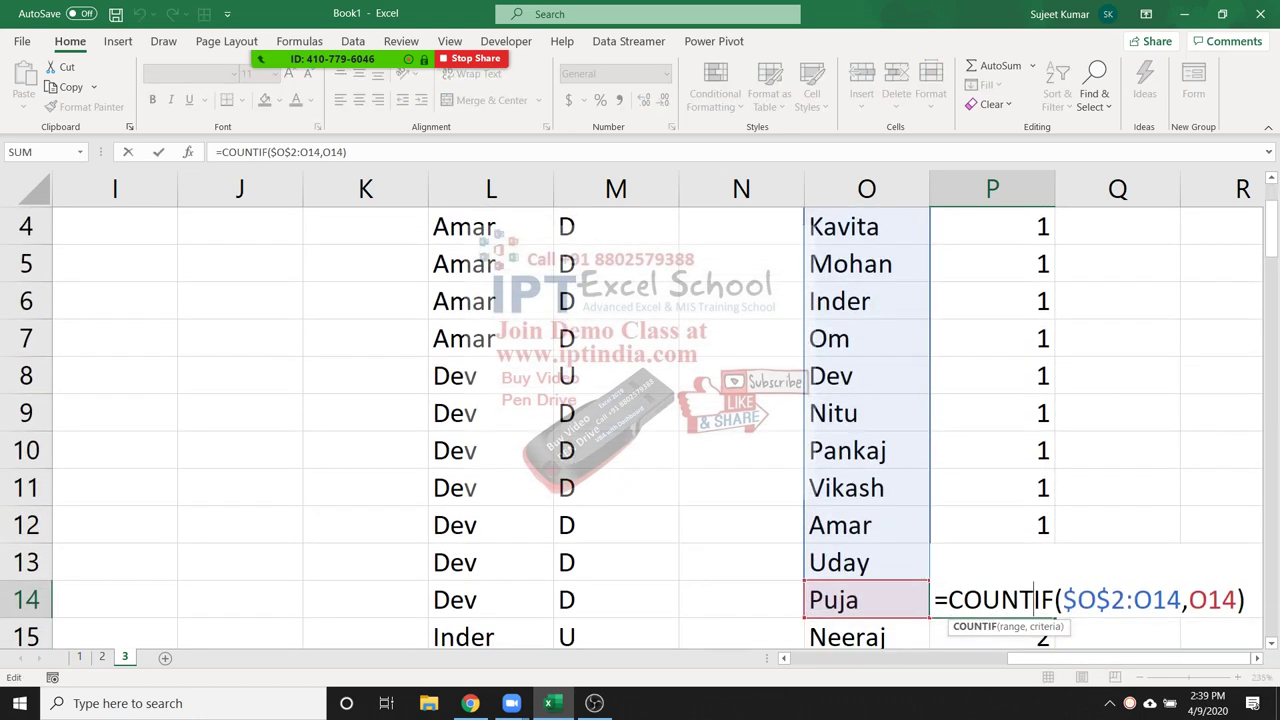
pyautogui.hotkey('ctrl', 'Return')
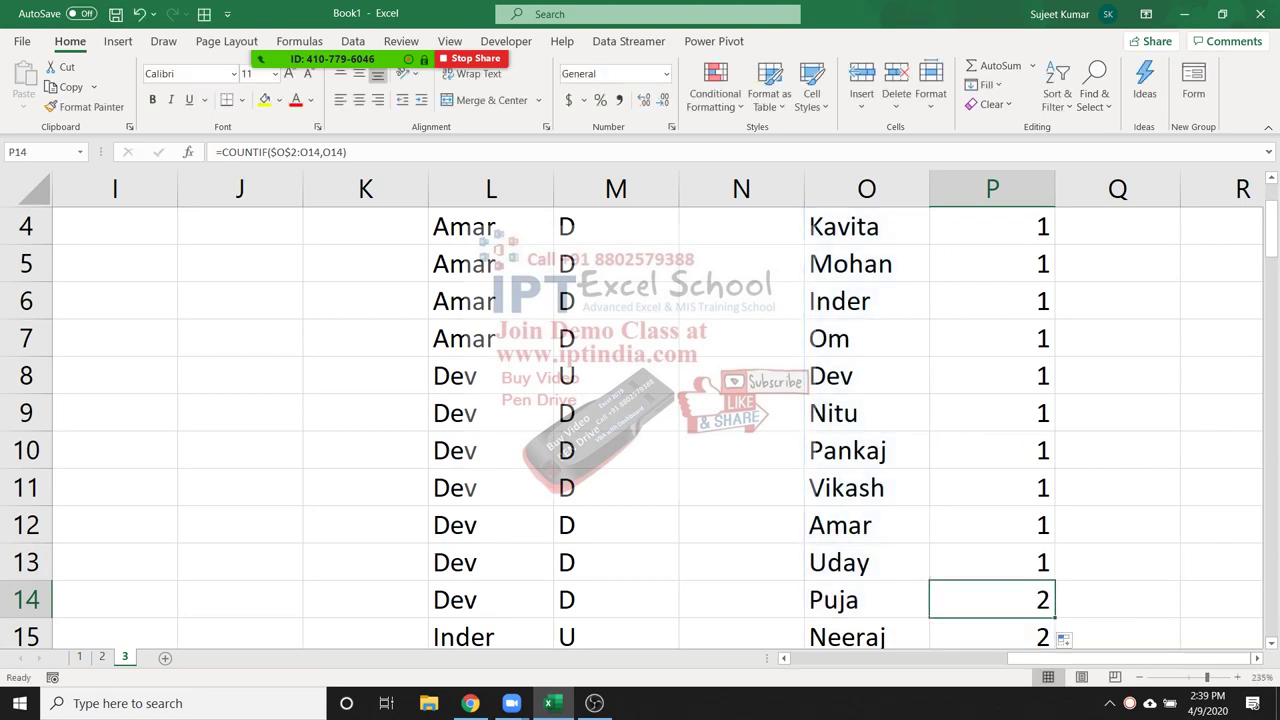
pyautogui.scroll(1, 640, 410)
pyautogui.keyDown('ctrl'); pyautogui.scroll(-13, 640, 410); pyautogui.keyUp('ctrl')
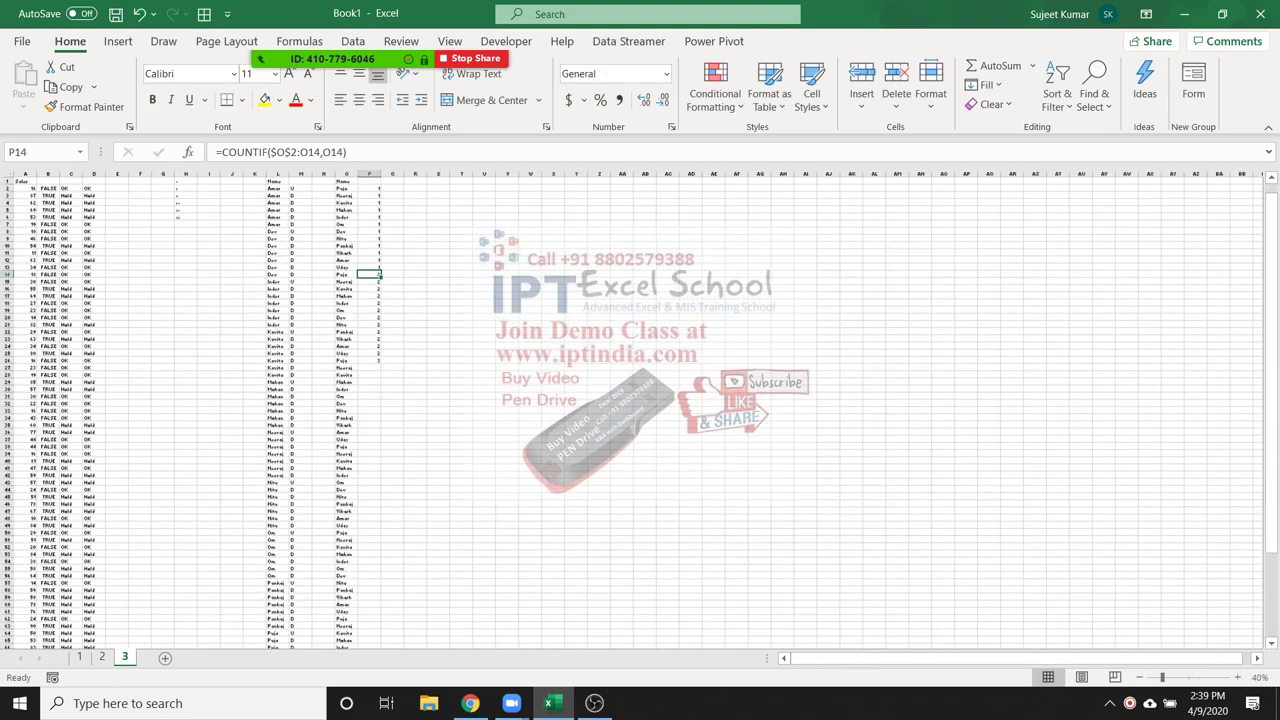
pyautogui.keyDown('ctrl'); pyautogui.scroll(7, 640, 410); pyautogui.keyUp('ctrl')
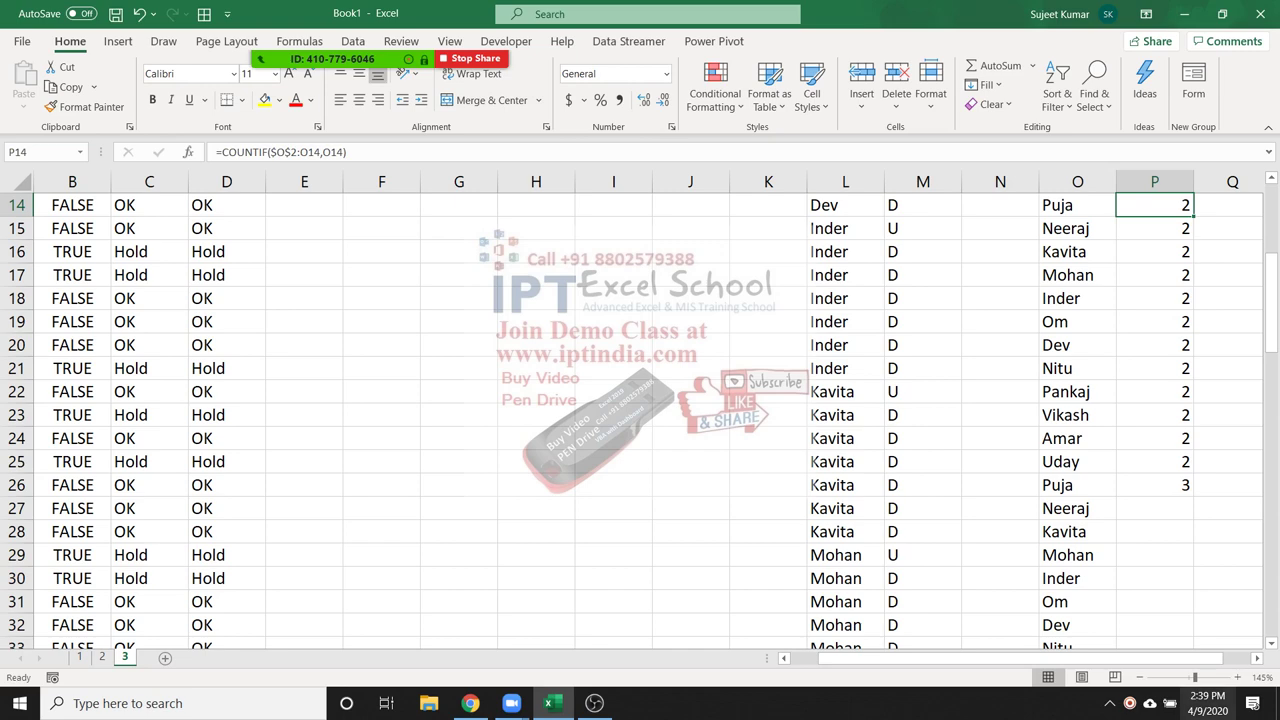
pyautogui.keyDown('ctrl'); pyautogui.scroll(-2, 640, 410); pyautogui.keyUp('ctrl')
pyautogui.scroll(-5, 640, 410)
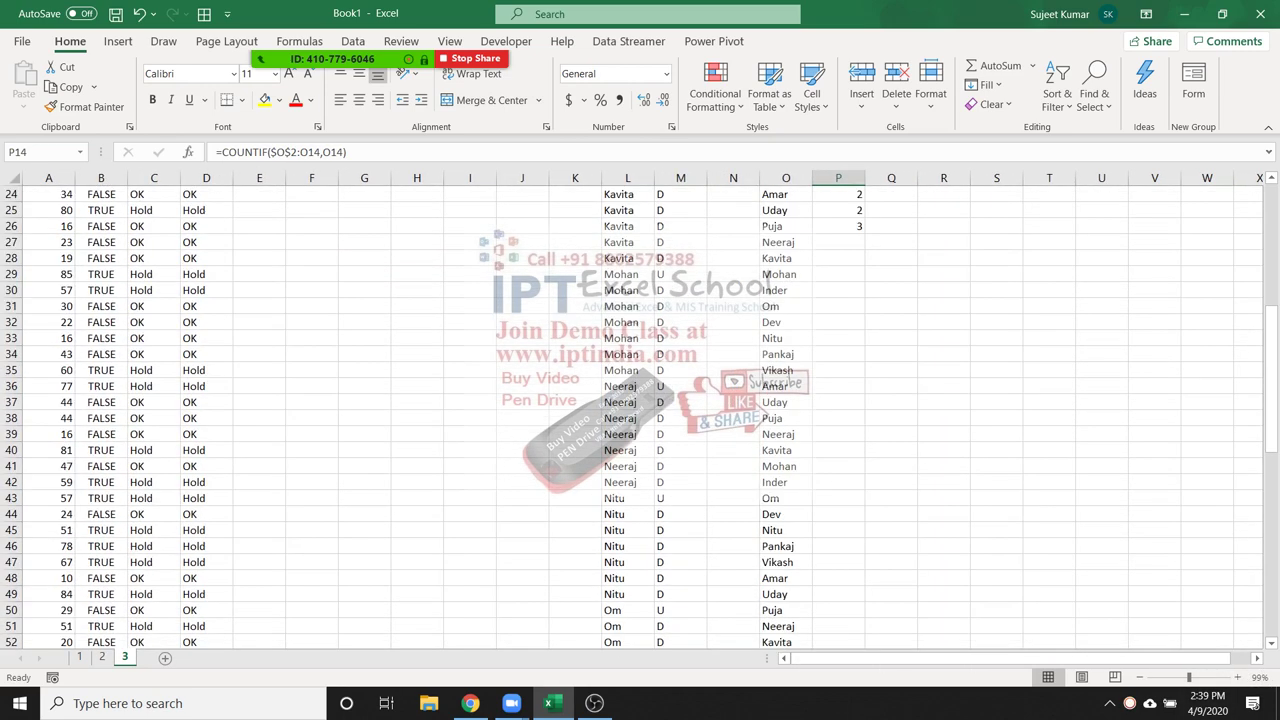
# Fill the formula from P25 down the rest of the list and recheck P2
pyautogui.click(838, 210)
pyautogui.moveTo(865, 218); pyautogui.dragTo(860, 258)
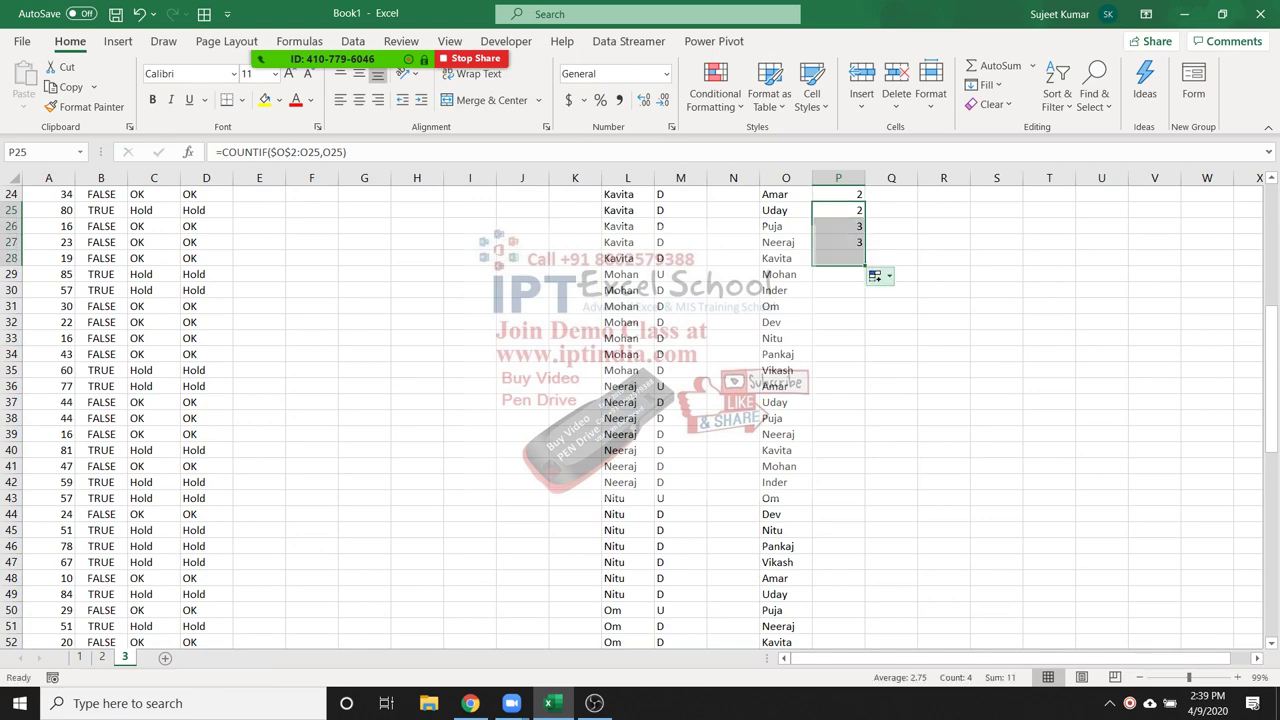
pyautogui.doubleClick(865, 266)
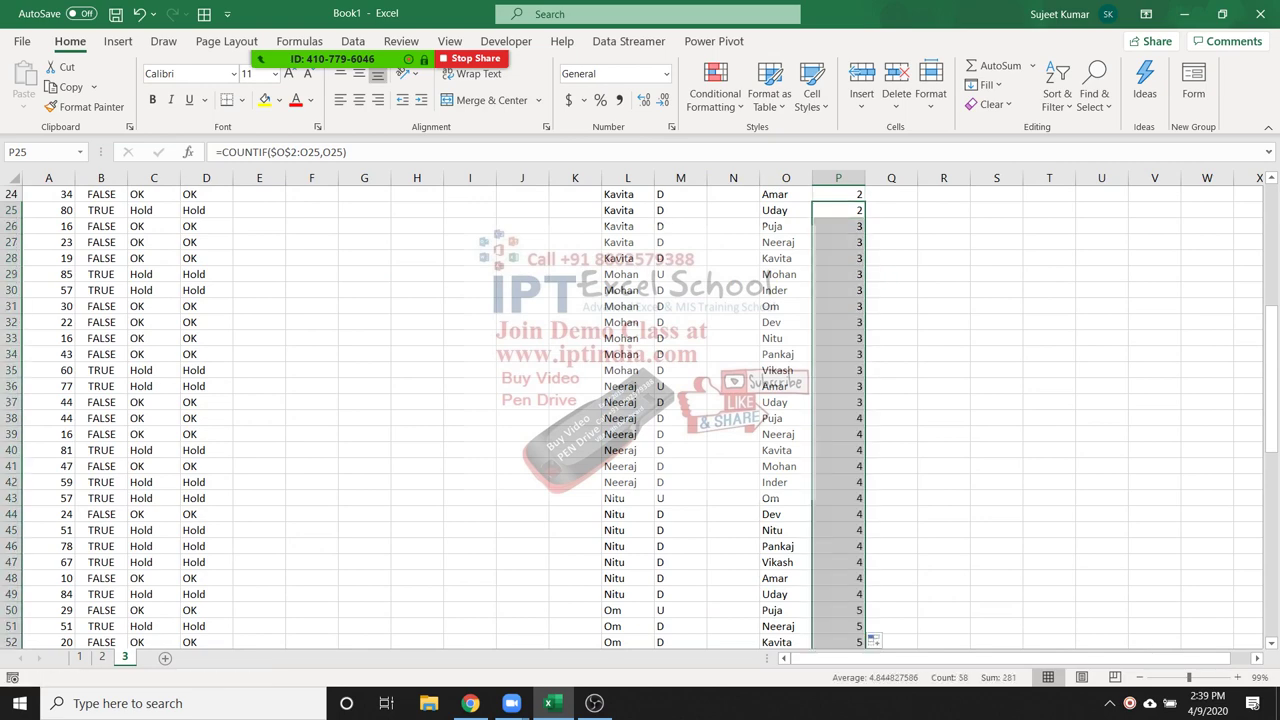
pyautogui.hotkey('ctrl', 'Up')
pyautogui.press('Up')
pyautogui.click(838, 210)
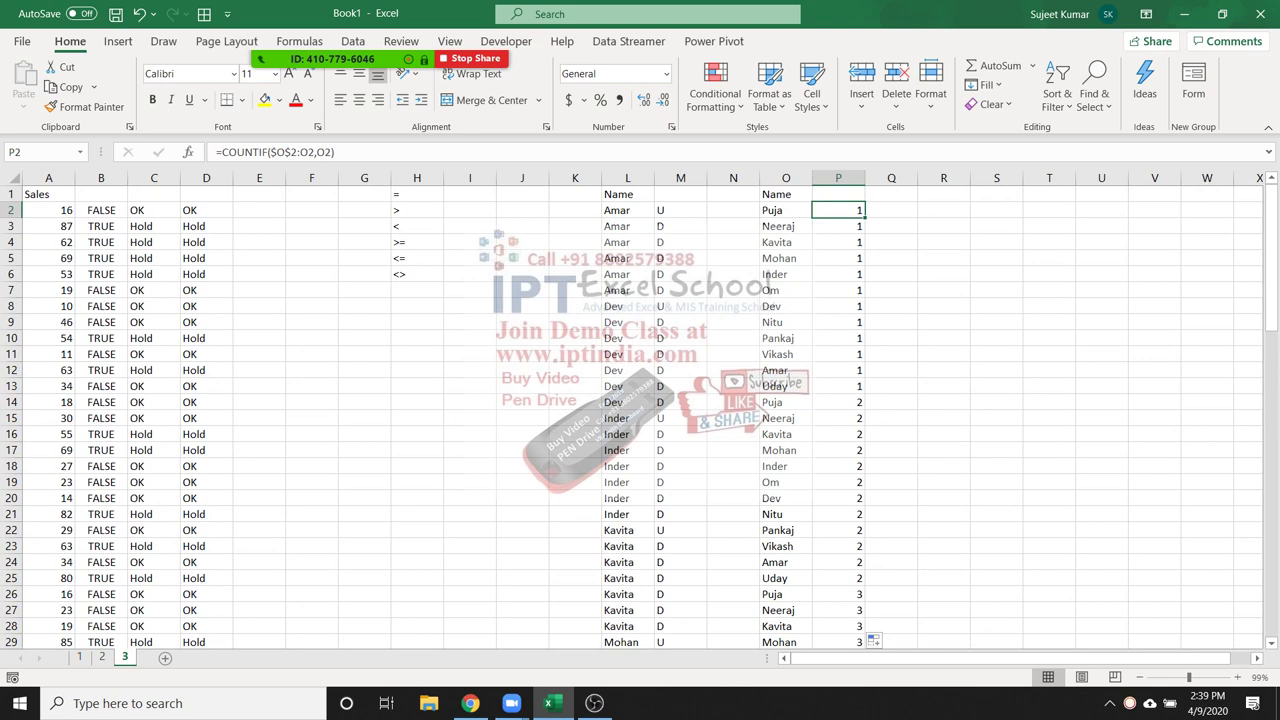
# Review the COUNTIF formula in P3, then move along the top row to T1
pyautogui.click(838, 226)
pyautogui.moveTo(838, 226); pyautogui.dragTo(838, 226)
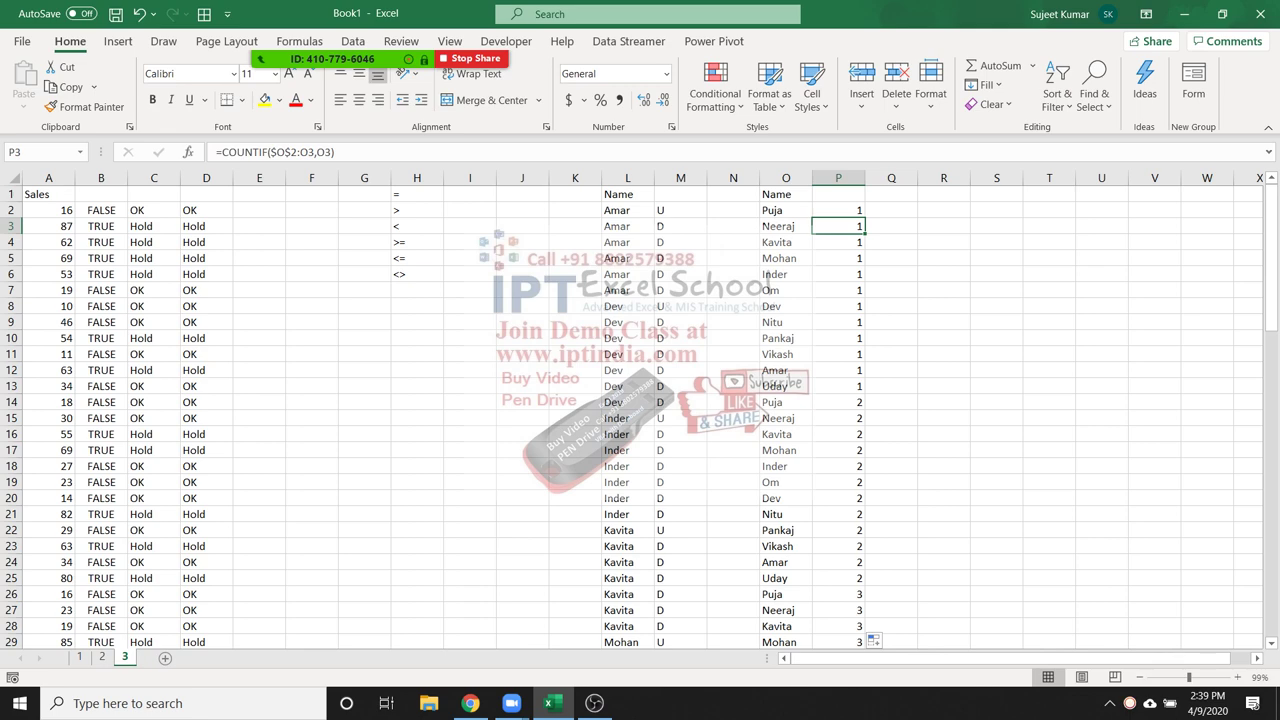
pyautogui.press('Up')
pyautogui.press('Up')
pyautogui.press('Right')
pyautogui.press('Right')
pyautogui.press('Right')
pyautogui.press('Right')
pyautogui.press('Right')
pyautogui.press('Right')
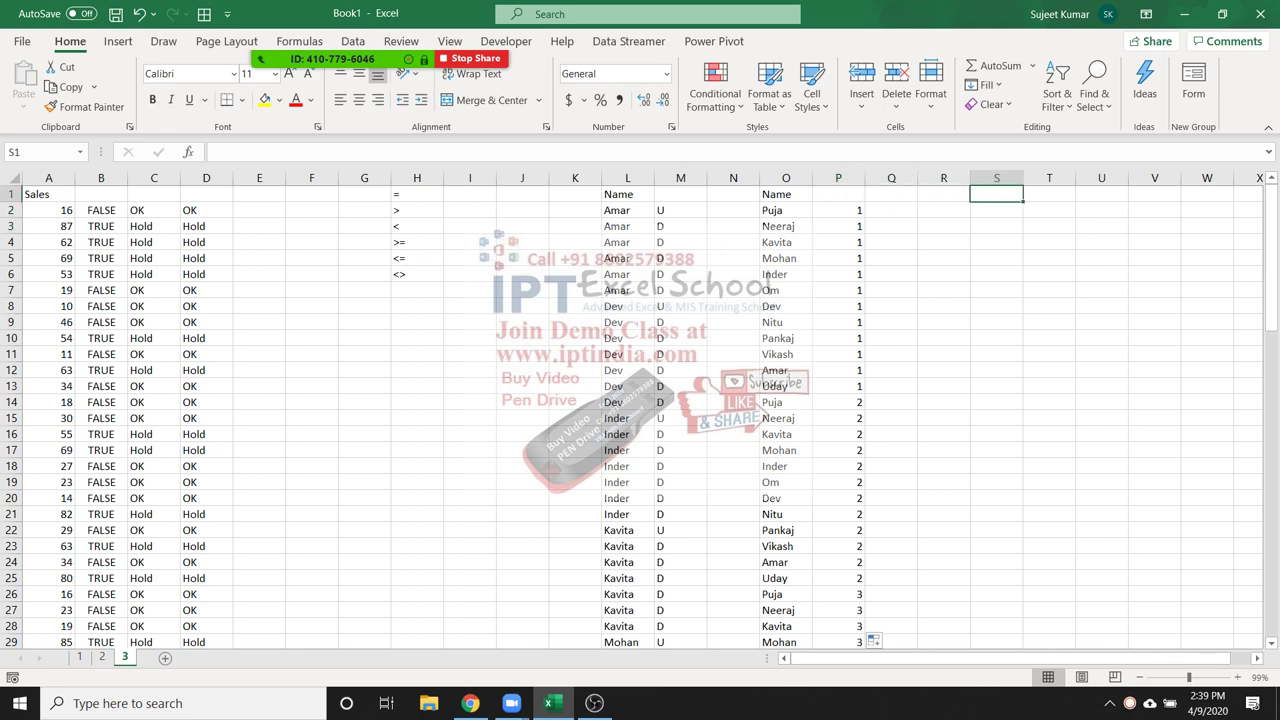
pyautogui.press('Right')
pyautogui.press('Right')
pyautogui.press('Right')
pyautogui.press('Right')
pyautogui.press('Right')
pyautogui.press('Right')
pyautogui.press('Right')
pyautogui.press('Right')
pyautogui.press('Right')
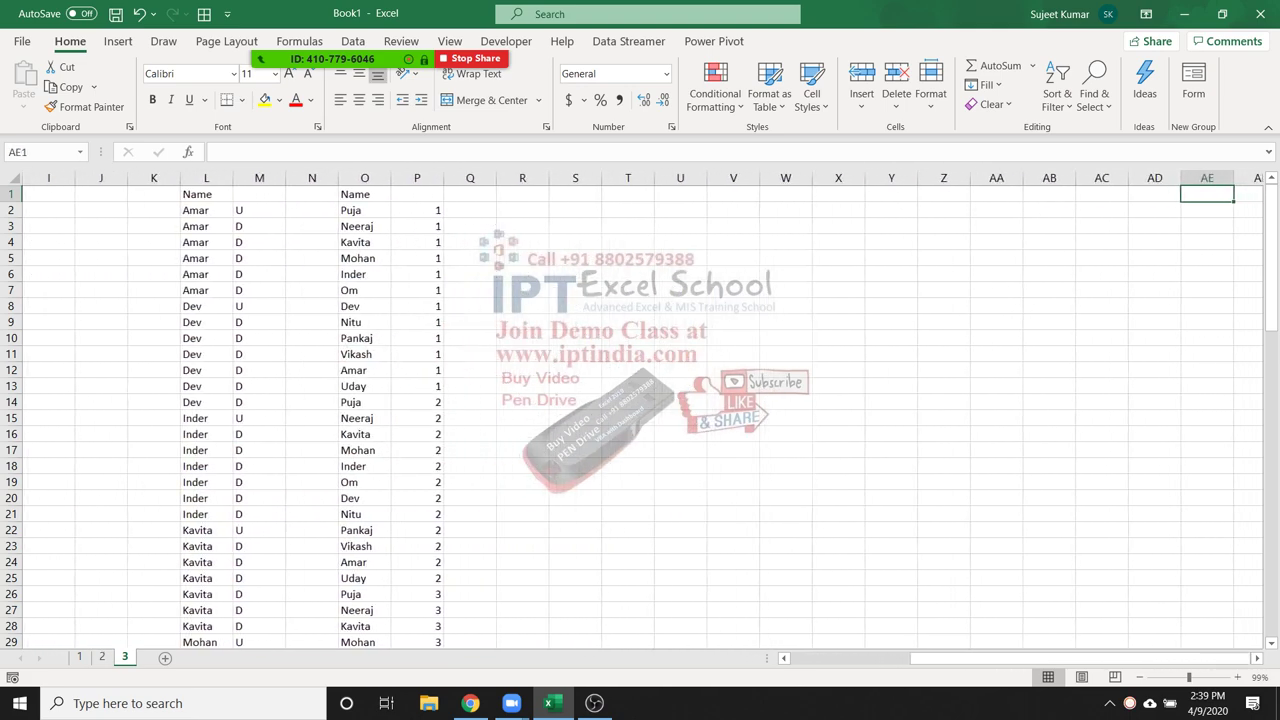
pyautogui.click(575, 194)
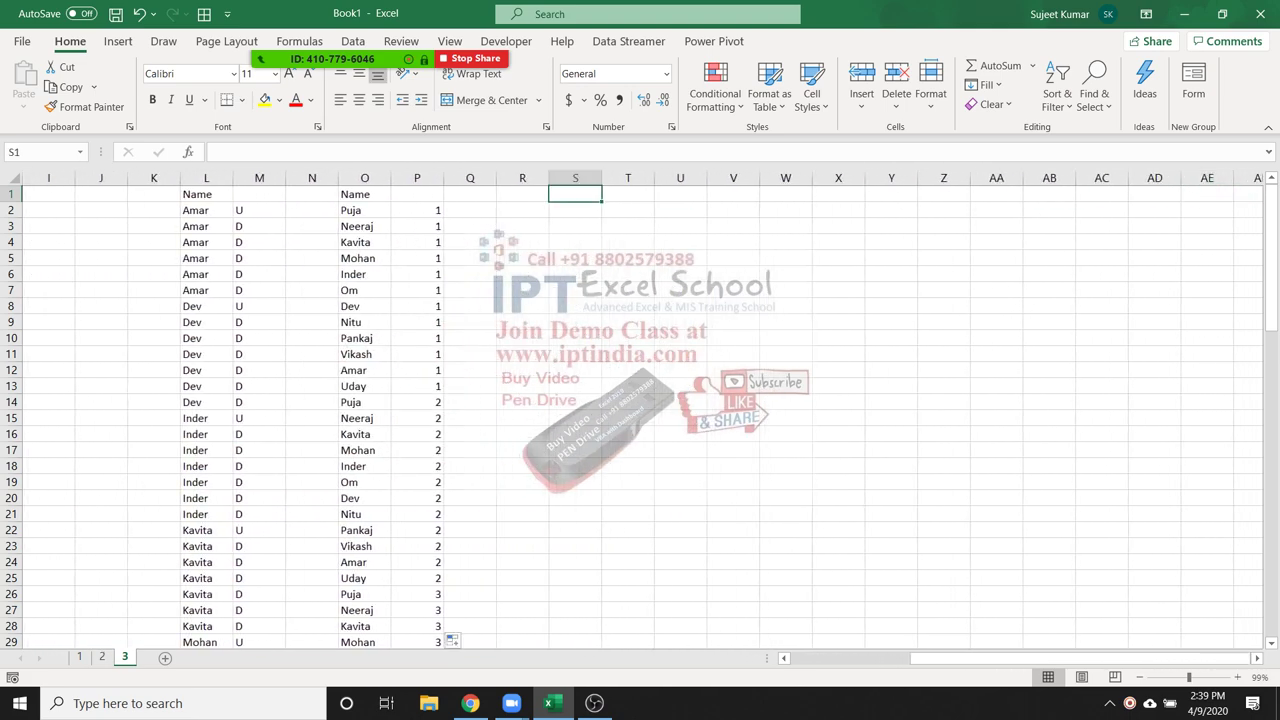
pyautogui.press('Right')
# Enter the heading Date in T6, correcting the misspelled 'Dahe'
pyautogui.click(628, 274)
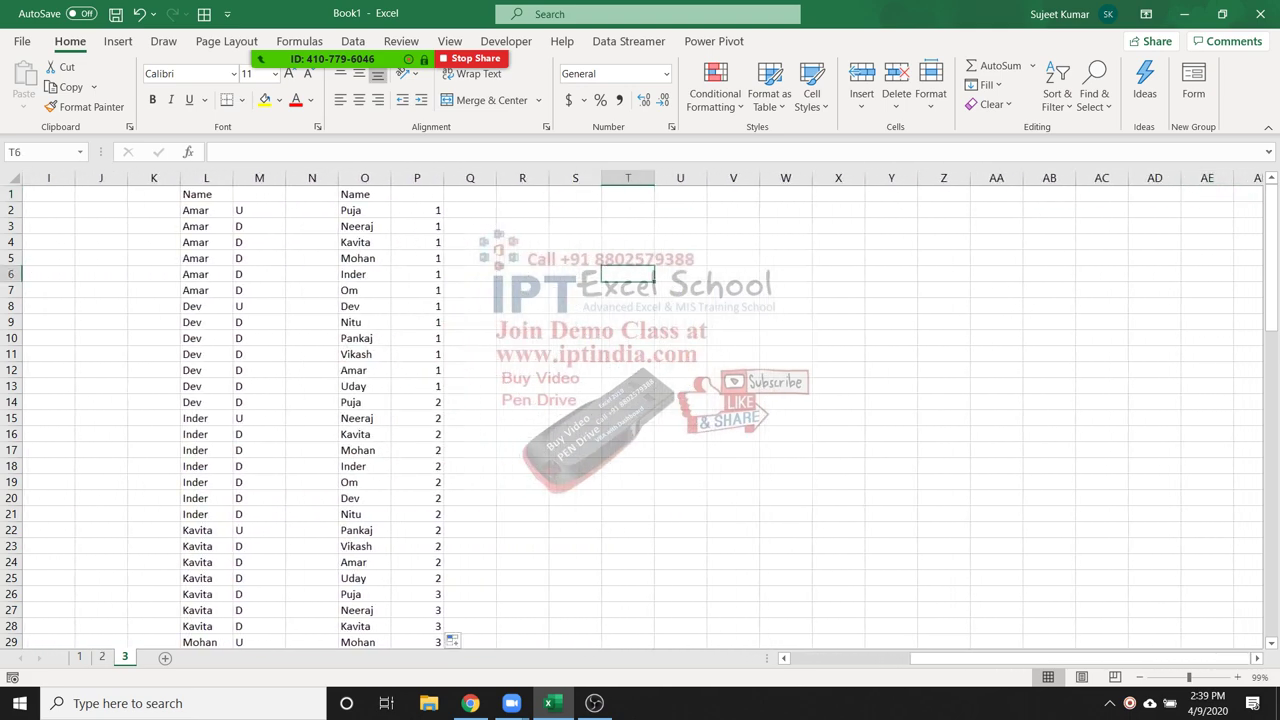
pyautogui.write('Dahe')
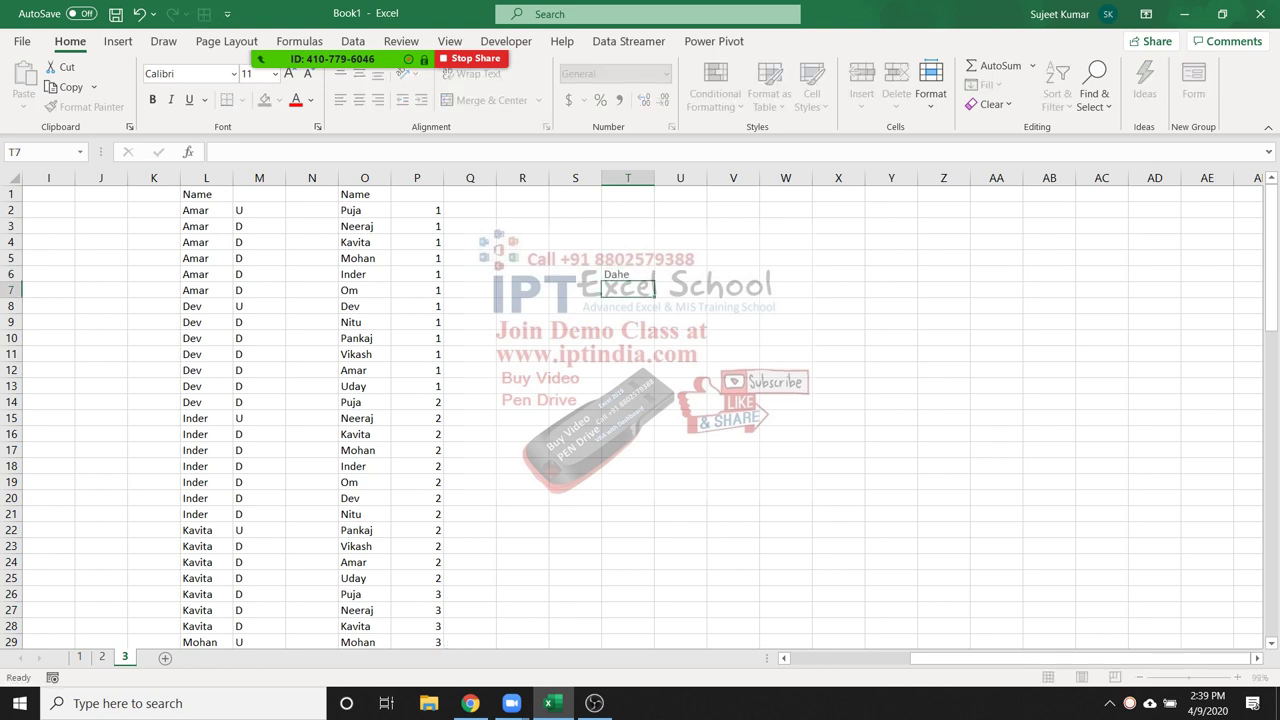
pyautogui.hotkey('ctrl', 'Return')
pyautogui.press('F2')
pyautogui.press('BackSpace')
pyautogui.press('BackSpace')
pyautogui.write('te')
pyautogui.press('Return')
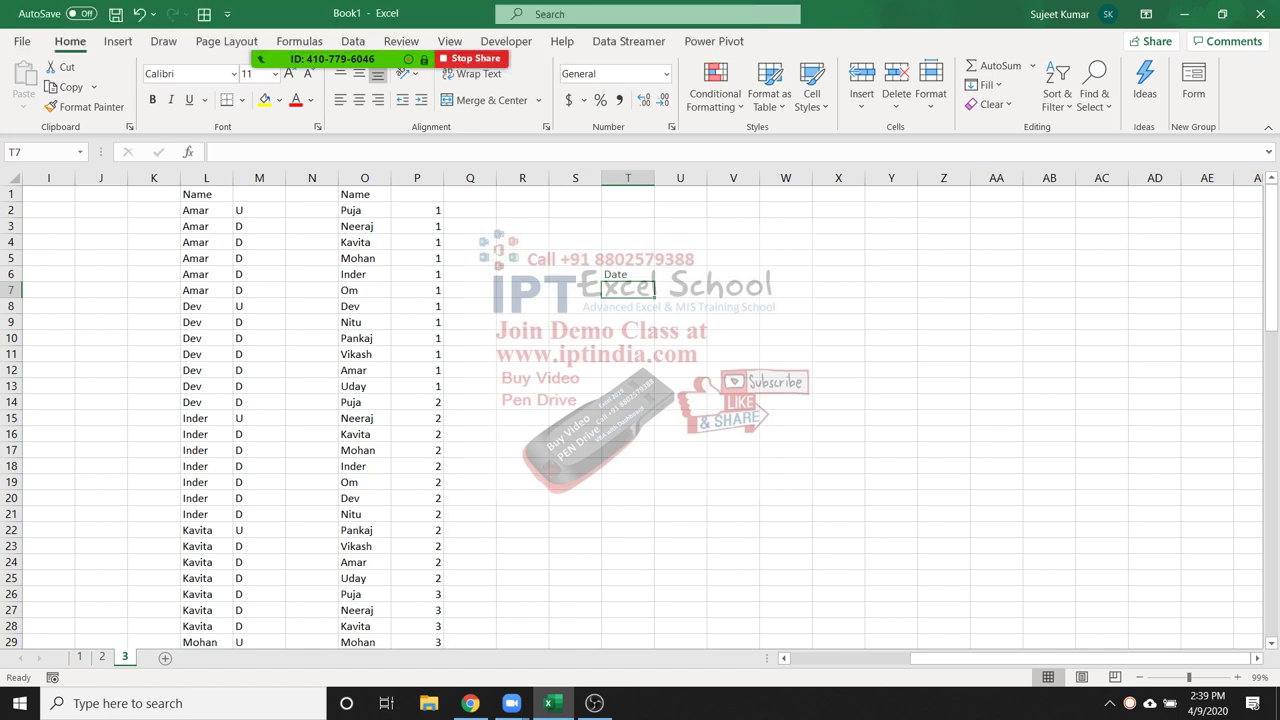
# Replace the T6 heading with Sr, enter 1 in T7 and 5 in U3, and select T7:T16
pyautogui.click(628, 274)
pyautogui.write('Sr')
pyautogui.press('Return')
pyautogui.write('1')
pyautogui.press('Up')
pyautogui.press('Up')
pyautogui.press('Up')
pyautogui.press('Up')
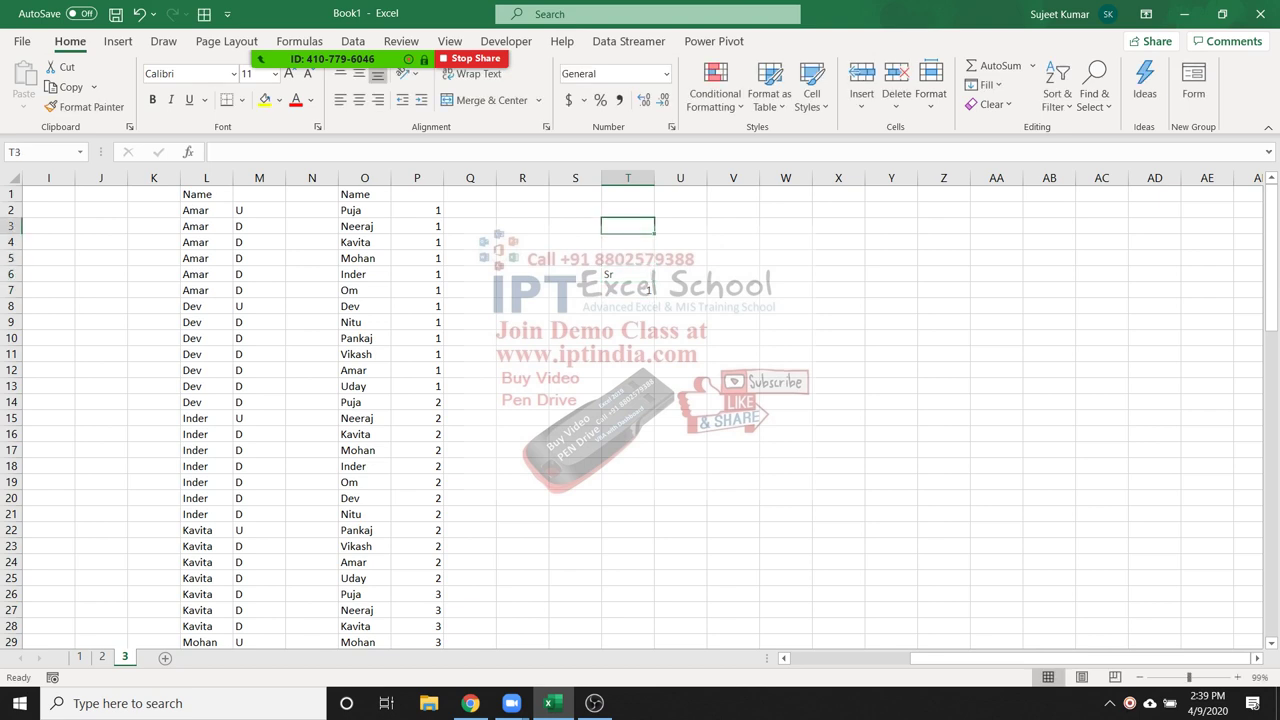
pyautogui.press('Right')
pyautogui.write('5')
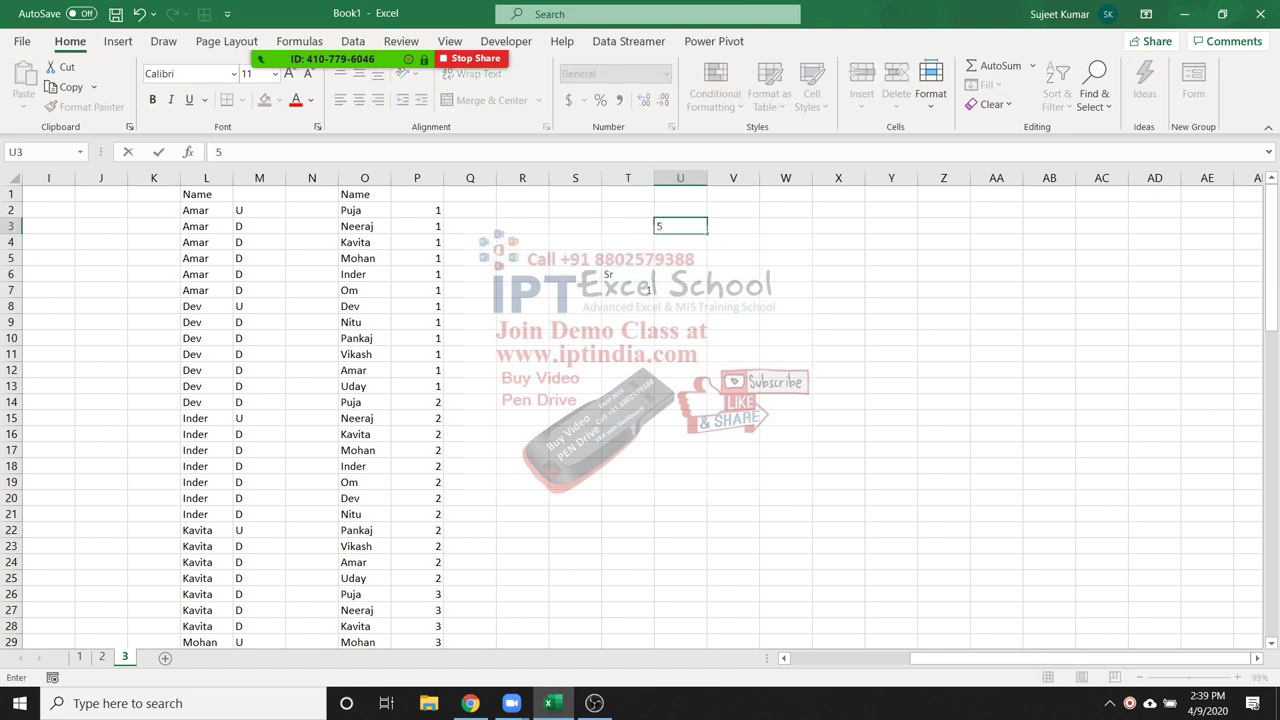
pyautogui.moveTo(628, 290); pyautogui.dragTo(628, 434)
# Mute all Zoom participants, close the participants list, then reselect T7:T16 and U7 in Excel
pyautogui.click(713, 30)
pyautogui.click(323, 30)
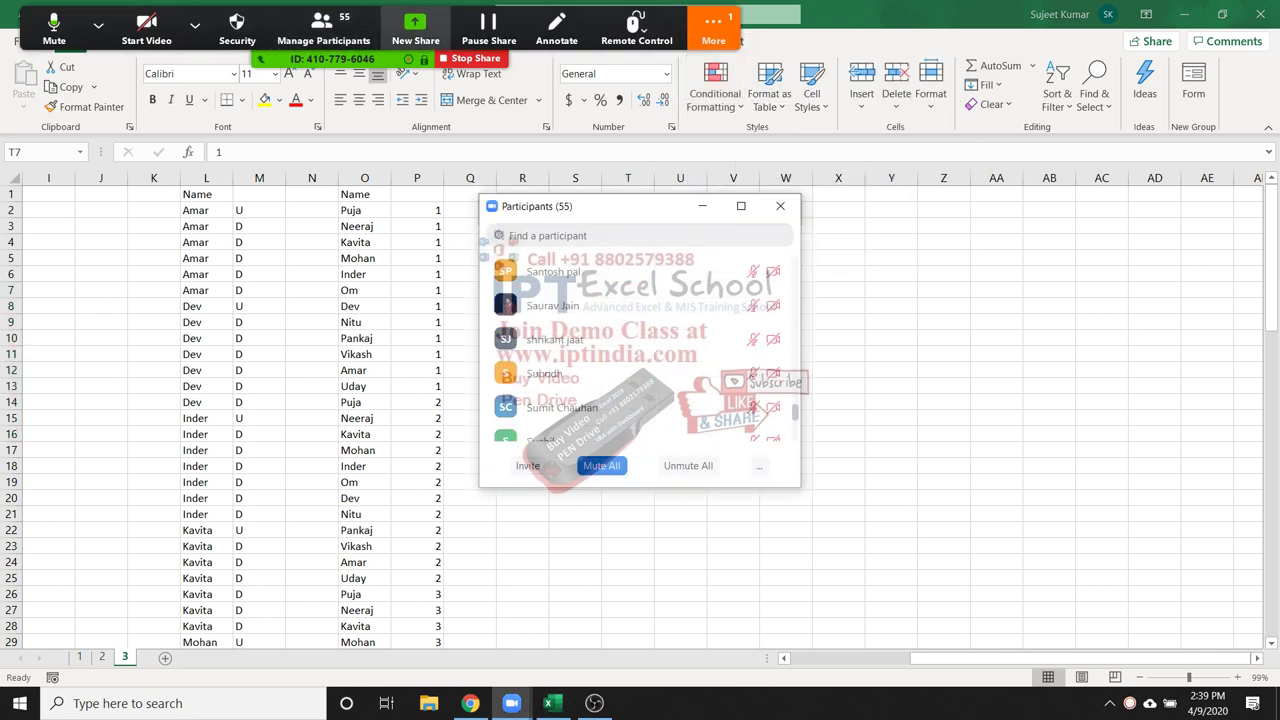
pyautogui.click(601, 465)
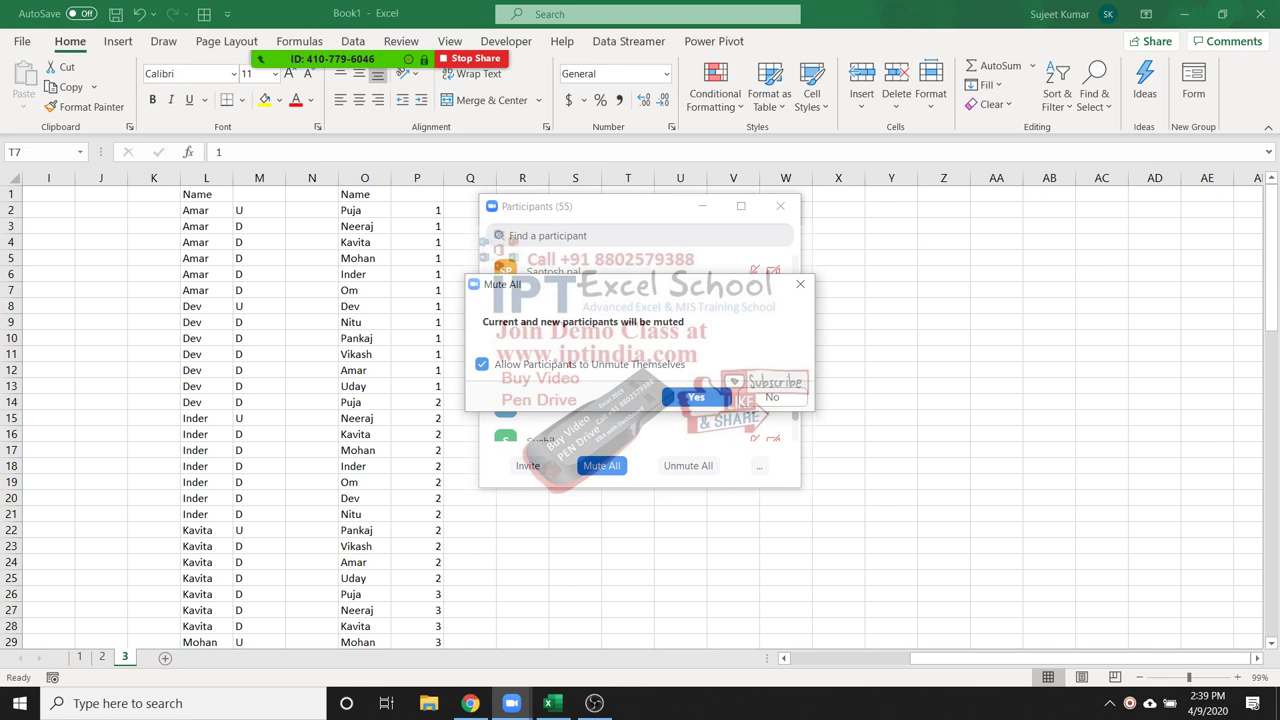
pyautogui.press('Return')
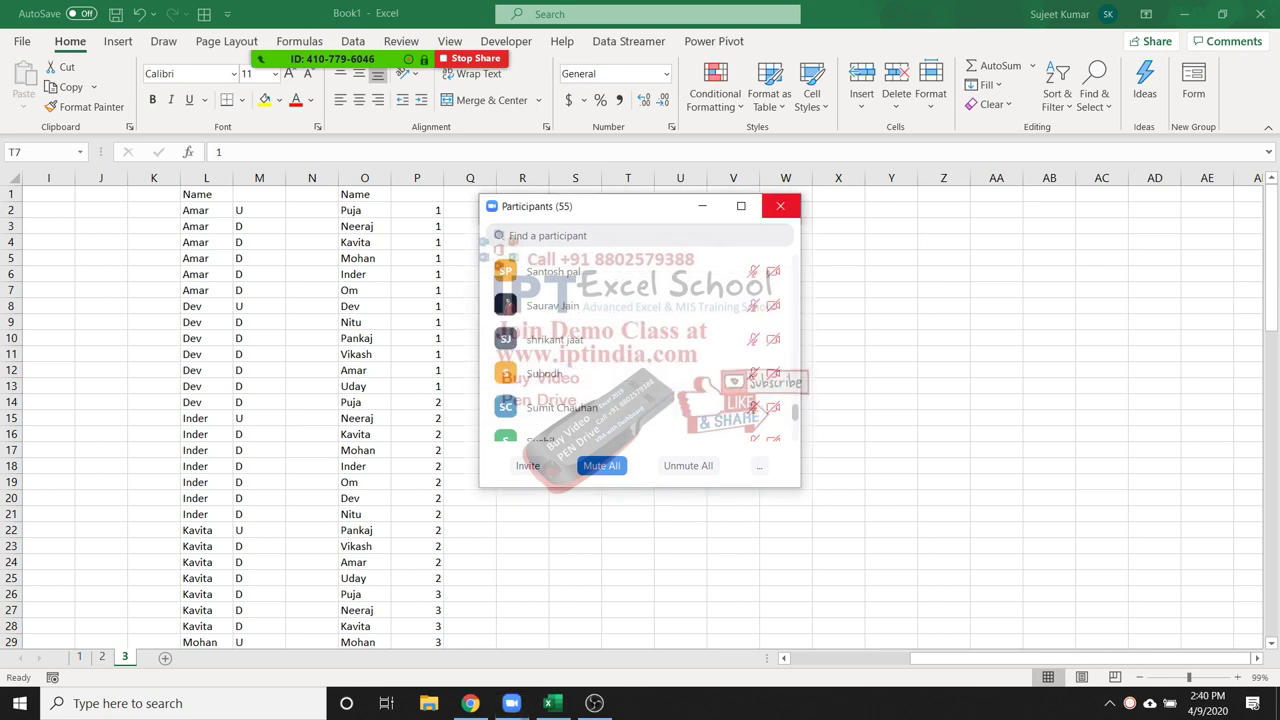
pyautogui.click(780, 205)
pyautogui.moveTo(628, 290); pyautogui.dragTo(628, 434)
pyautogui.click(680, 290)
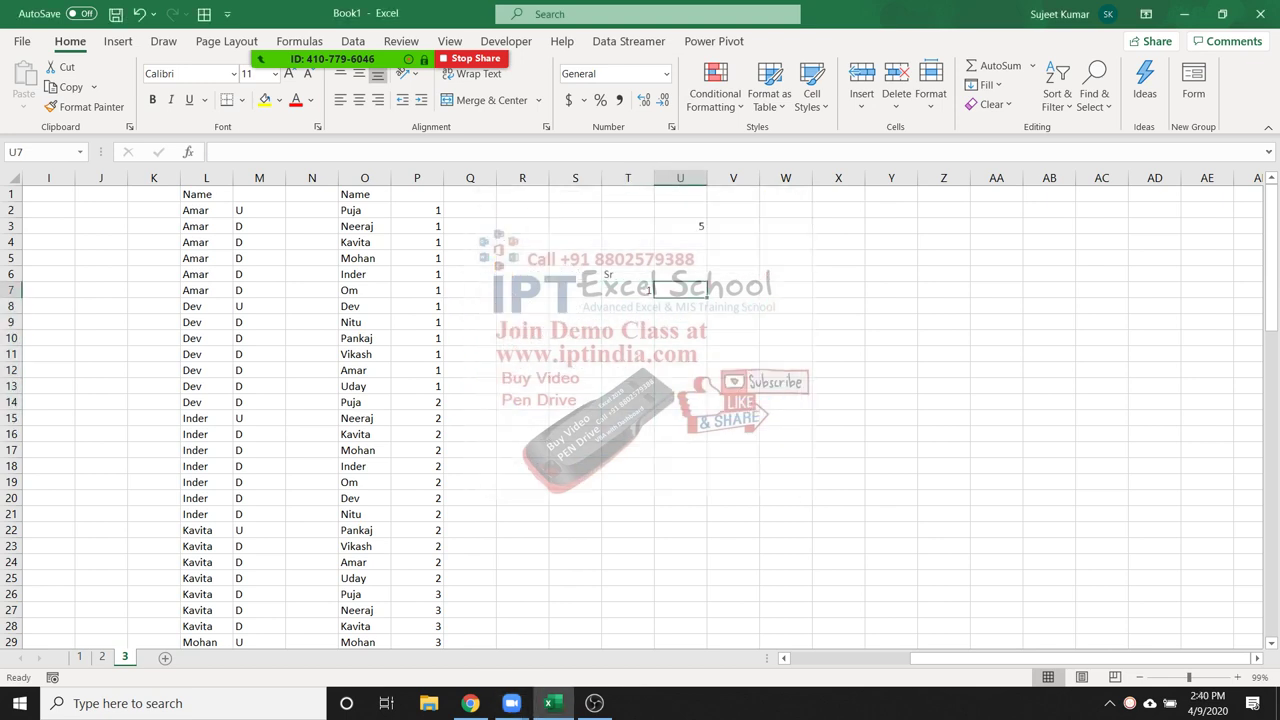
# Cancel the IF formula started in U7 and begin =IF(T7+ in T8
pyautogui.write('=if')
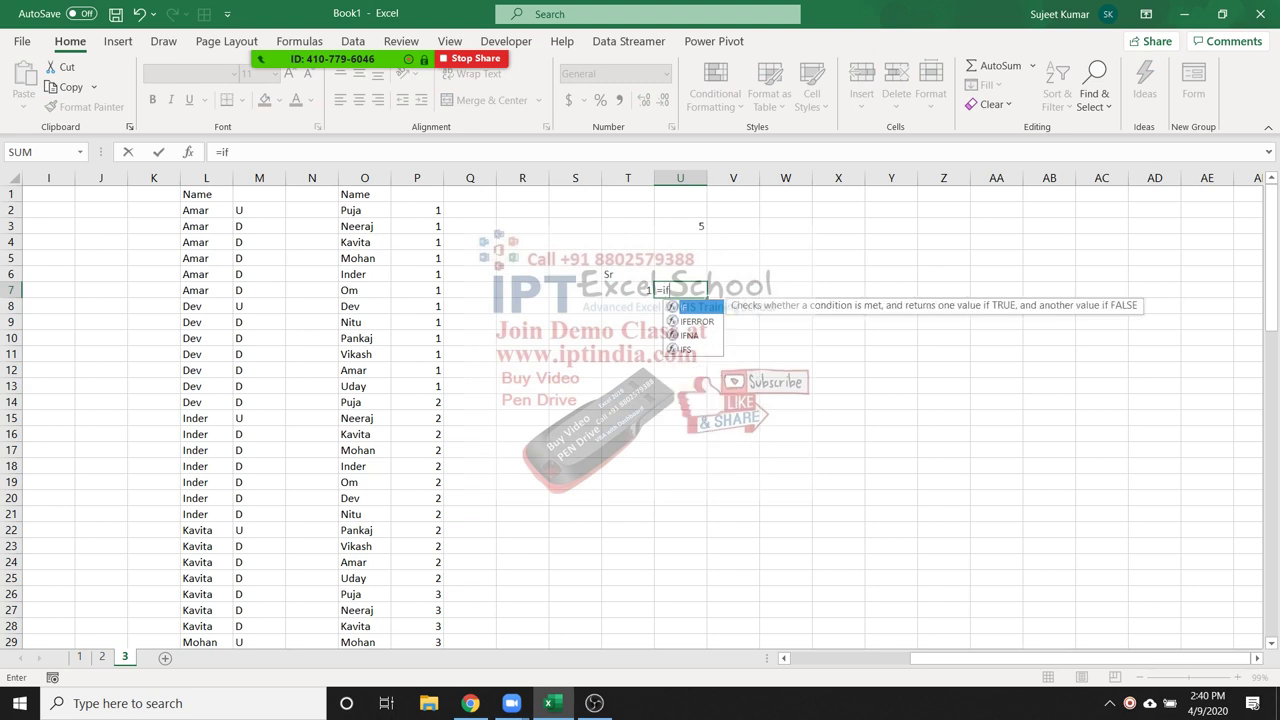
pyautogui.press('Tab')
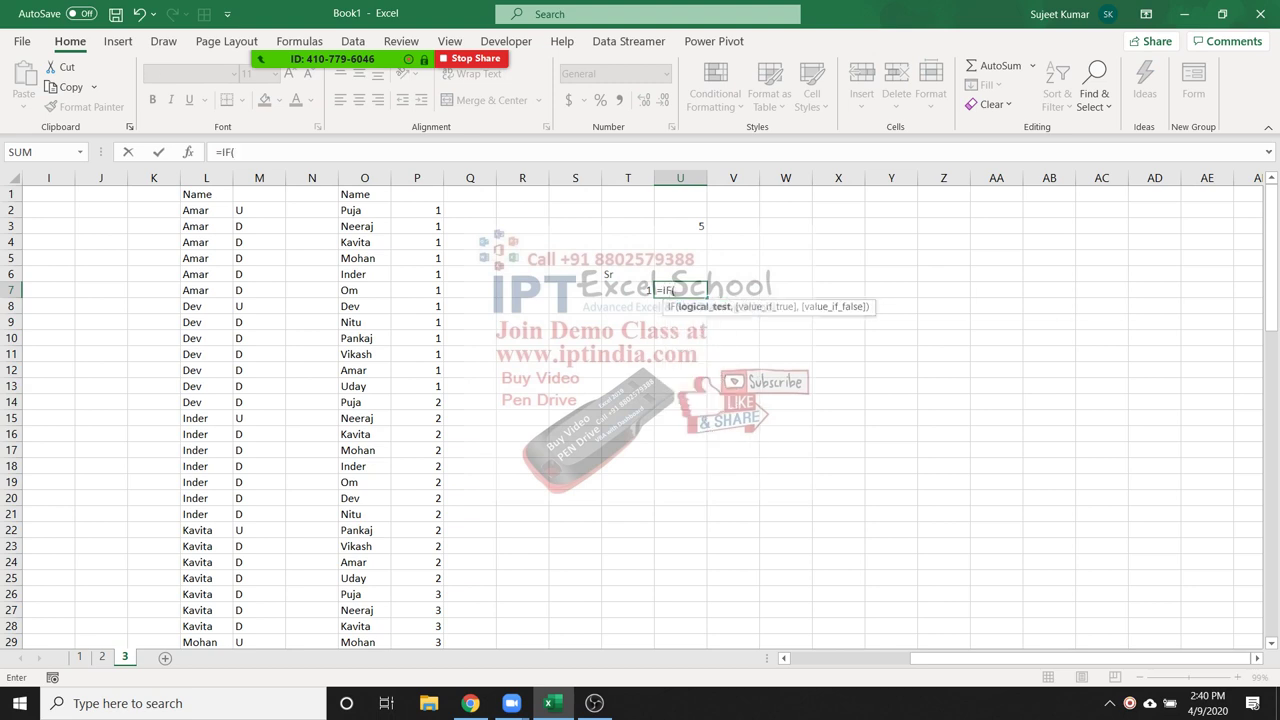
pyautogui.press('Escape')
pyautogui.click(628, 306)
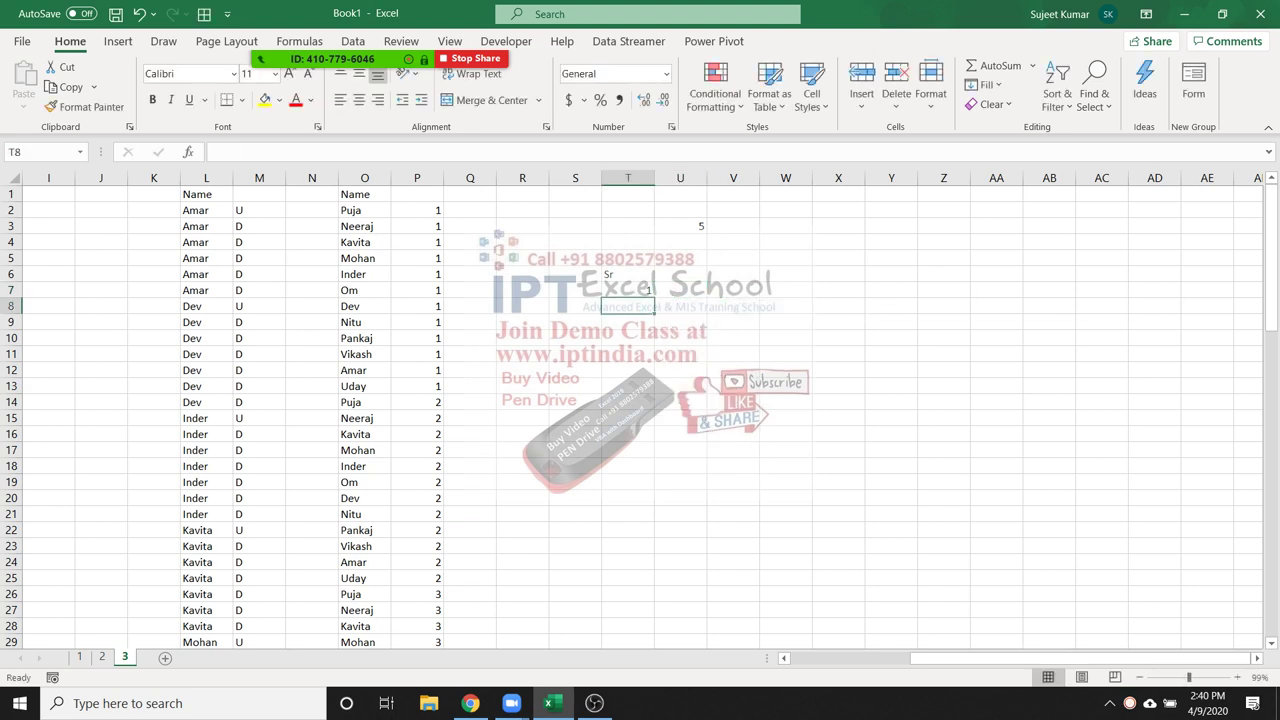
pyautogui.write('=if')
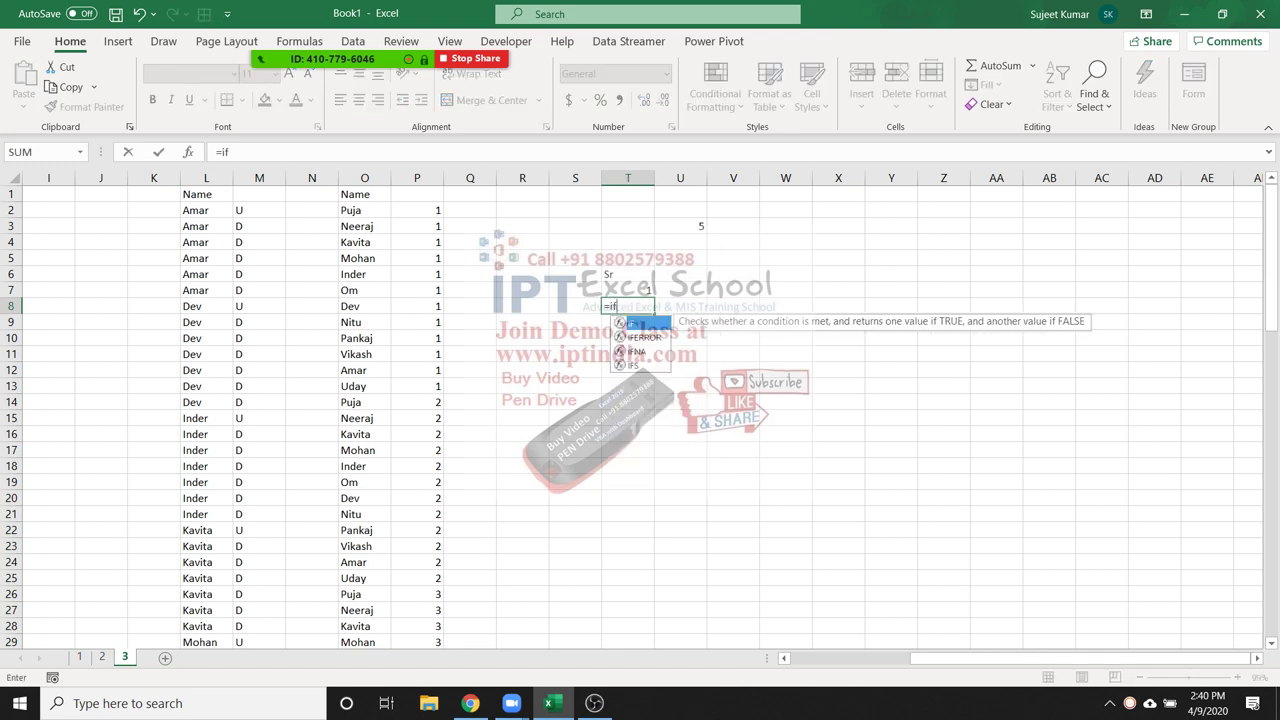
pyautogui.press('Tab')
pyautogui.click(628, 290)
pyautogui.write('+1>')
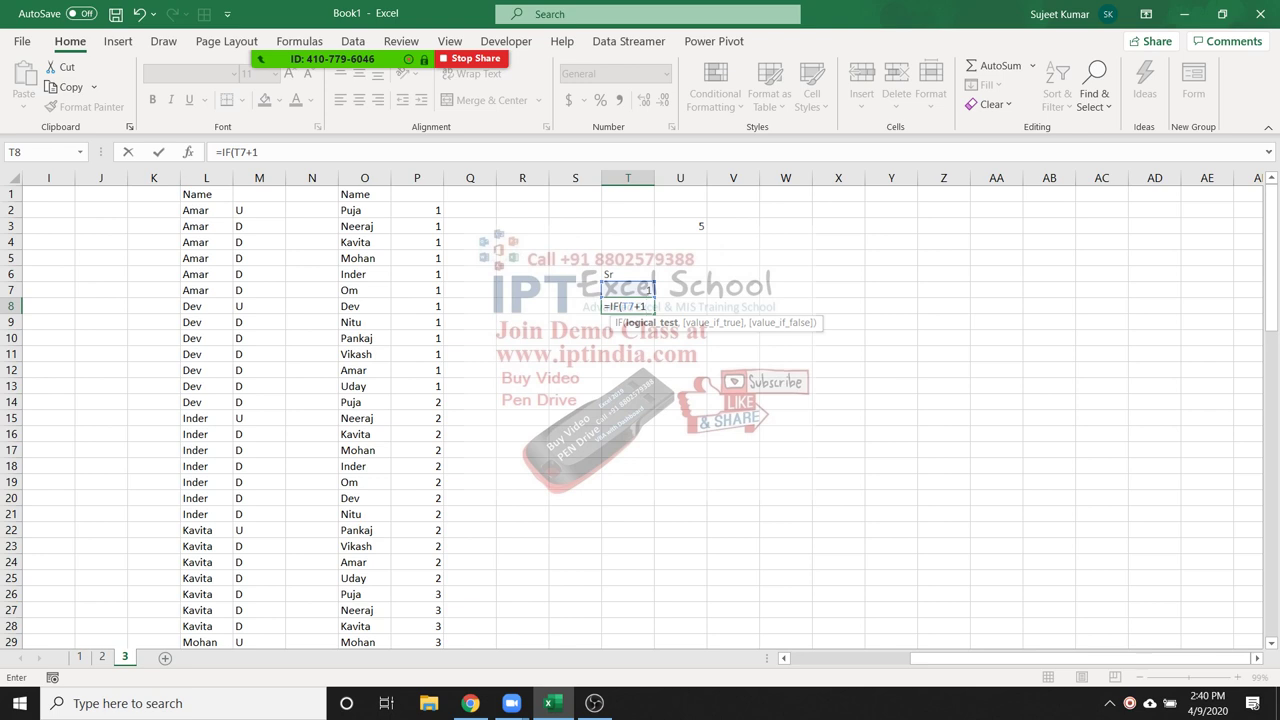
# Enter =IF(T7+1>U3,"",T7+1) in T8 so the serial number stops at U3's limit
pyautogui.write('>')
pyautogui.click(680, 226)
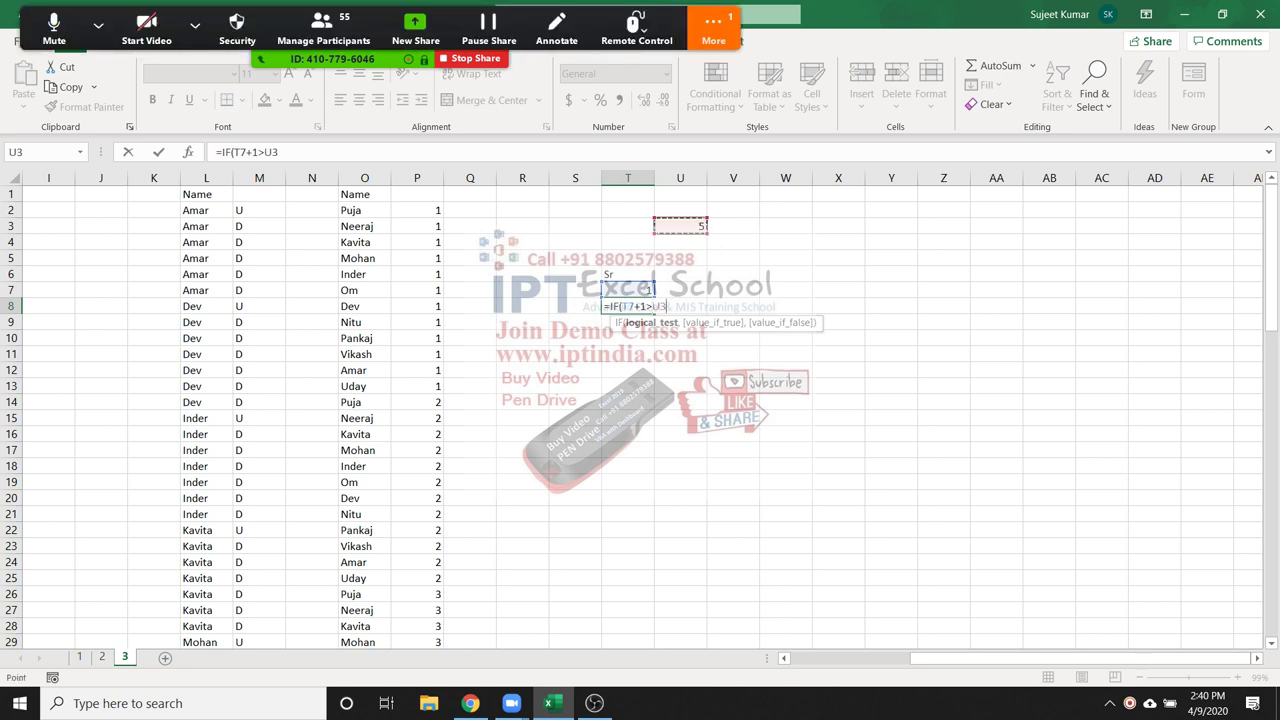
pyautogui.write(',')
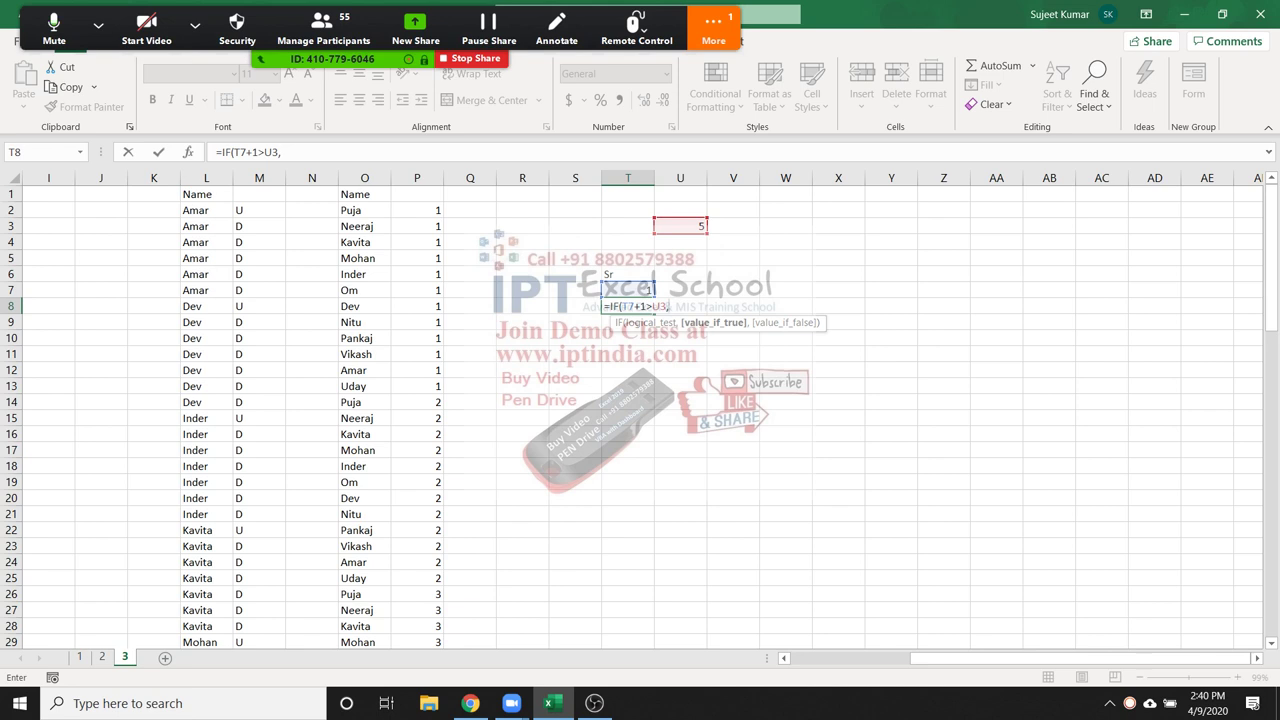
pyautogui.write('""')
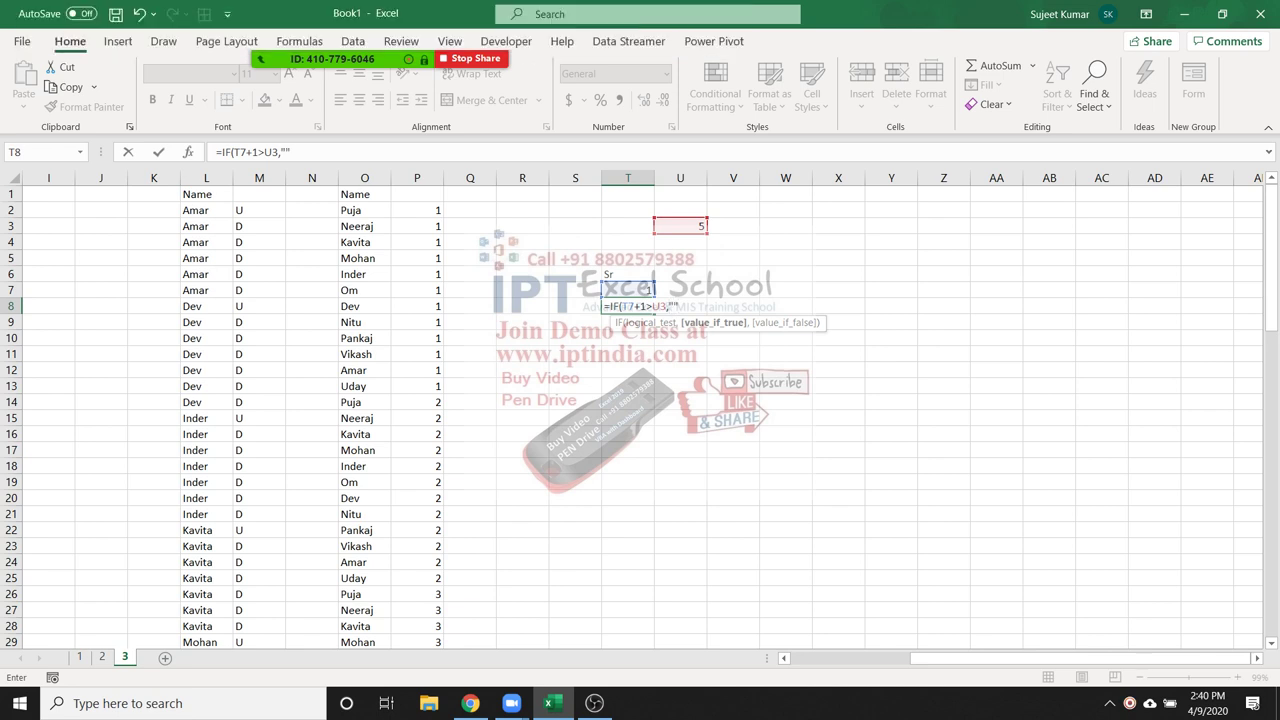
pyautogui.write(',')
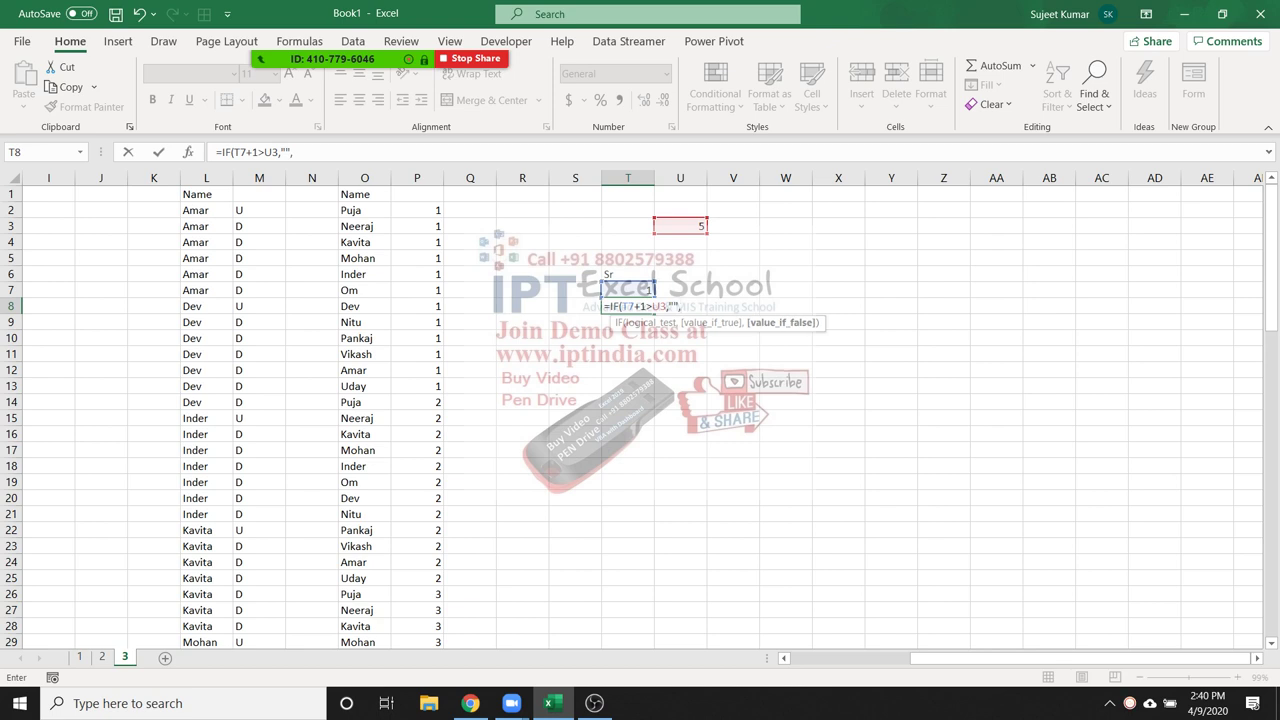
pyautogui.write('T7+1')
pyautogui.press('Return')
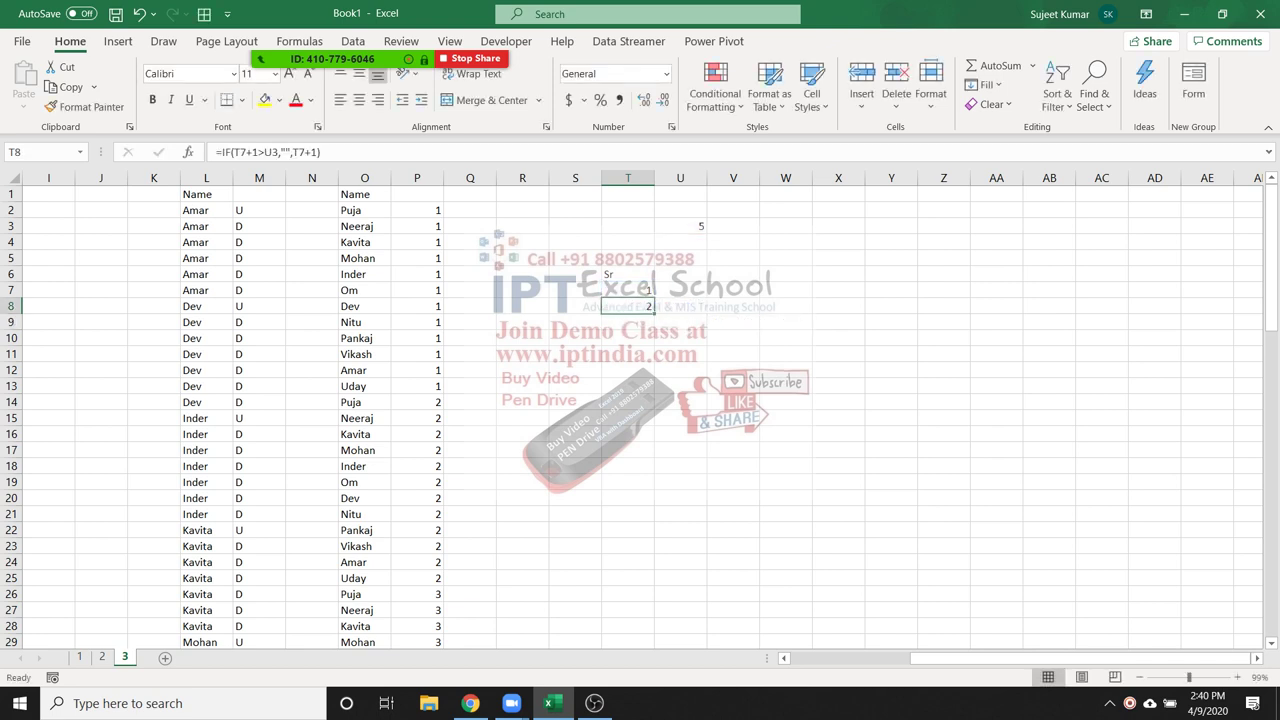
# Copy T8's formula into T9 and inspect how its references shifted
pyautogui.press('F2')
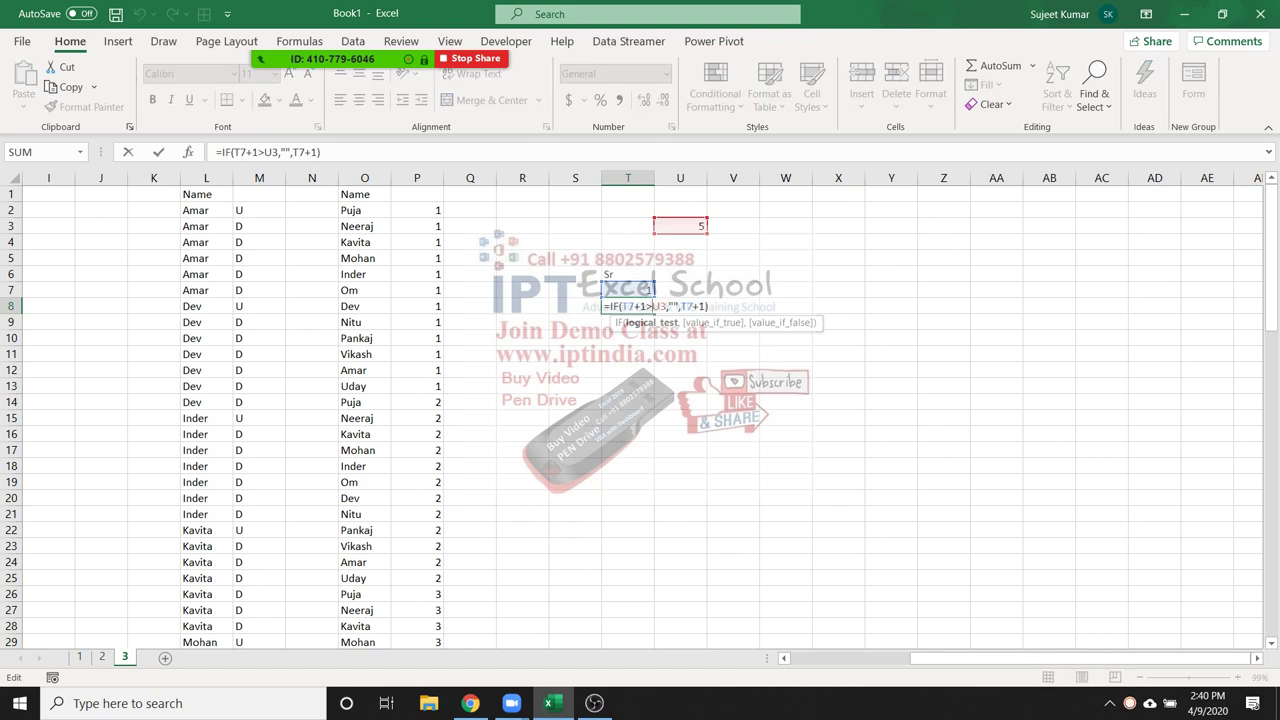
pyautogui.press('Escape')
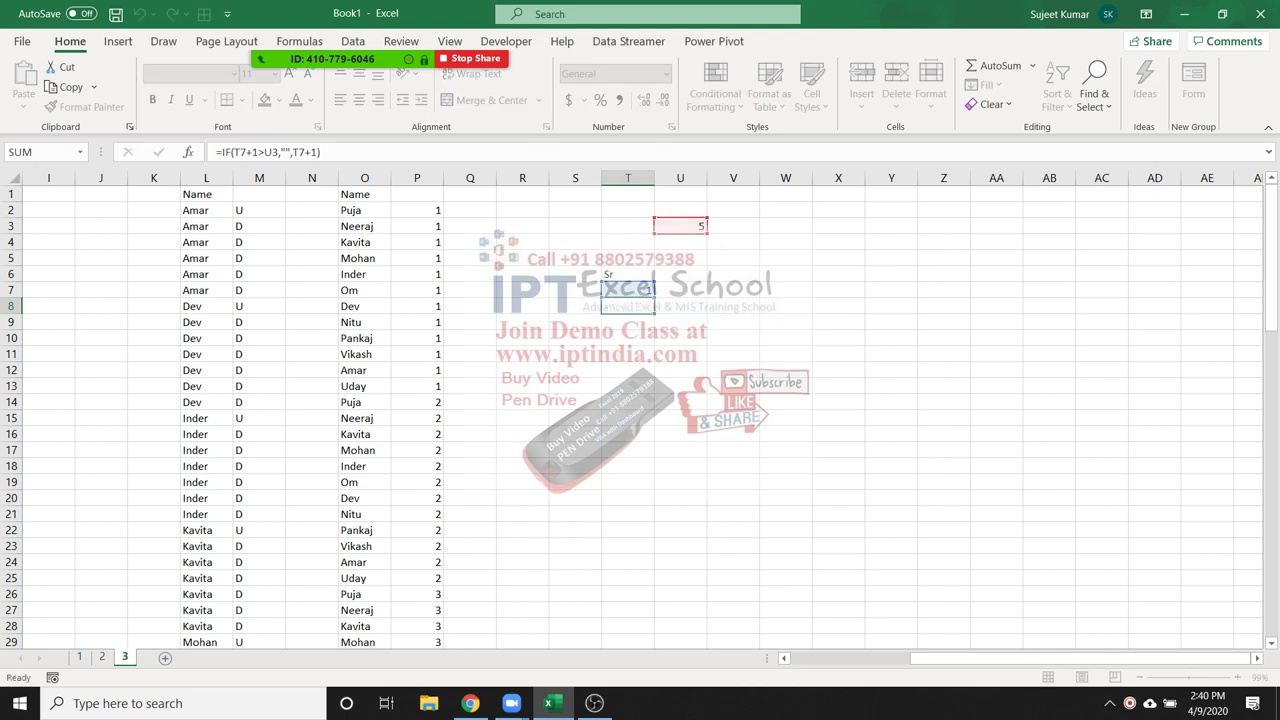
pyautogui.hotkey('ctrl', 'c')
pyautogui.press('Down')
pyautogui.hotkey('ctrl', 'v')
pyautogui.press('F2')
pyautogui.press('Escape')
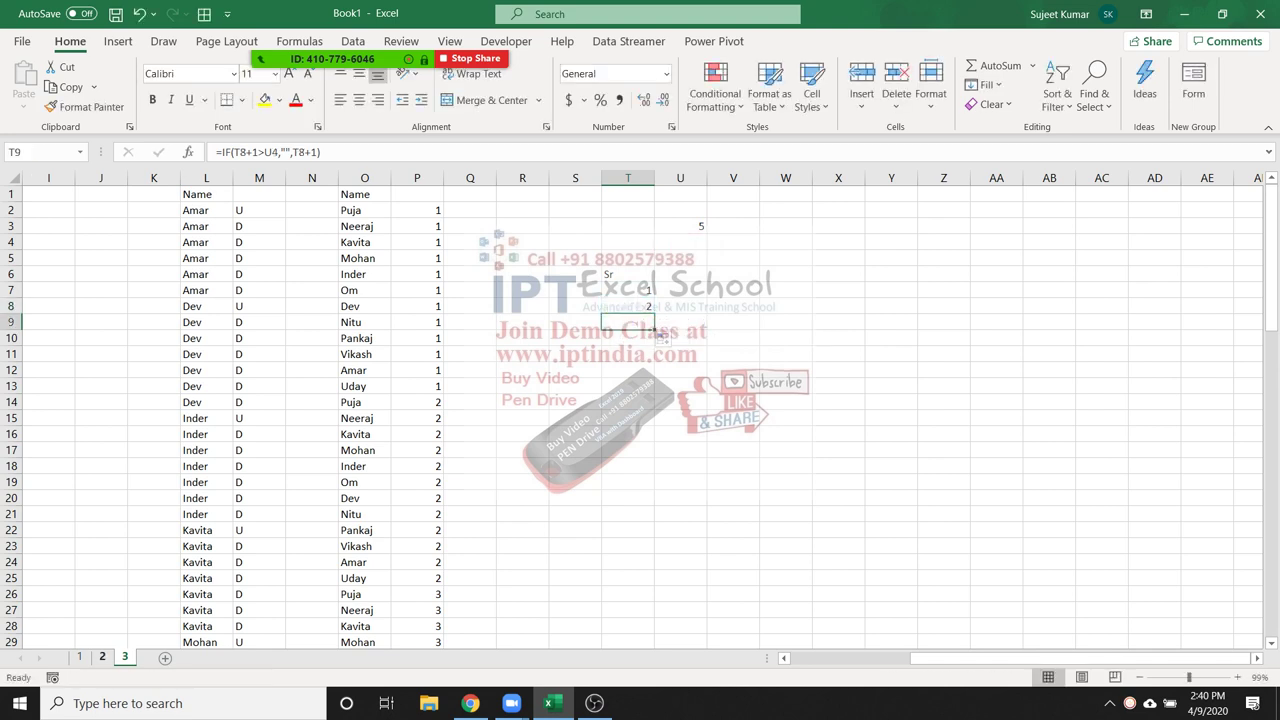
# Lock the U3 reference in T8's formula as $U$3
pyautogui.hotkey('ctrl', 'pageup')
pyautogui.hotkey('ctrl', 'pagedown')
pyautogui.press('Up')
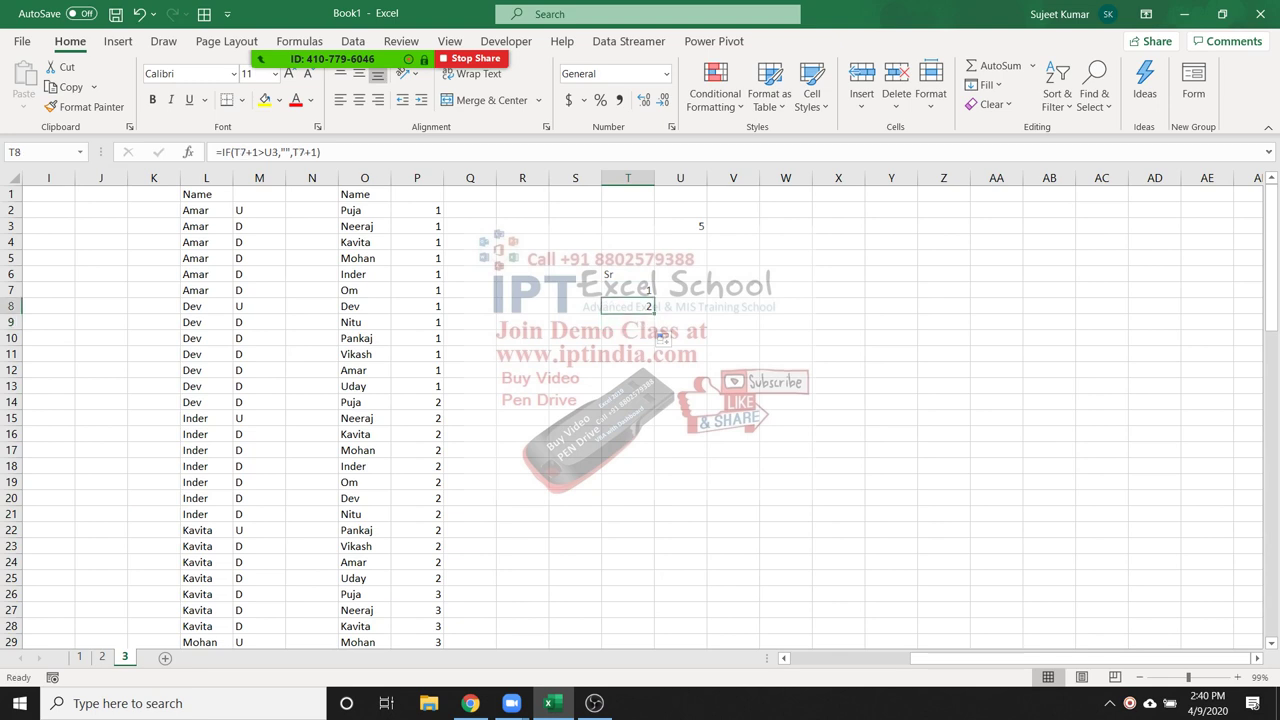
pyautogui.press('Up')
pyautogui.press('Down')
pyautogui.press('F2')
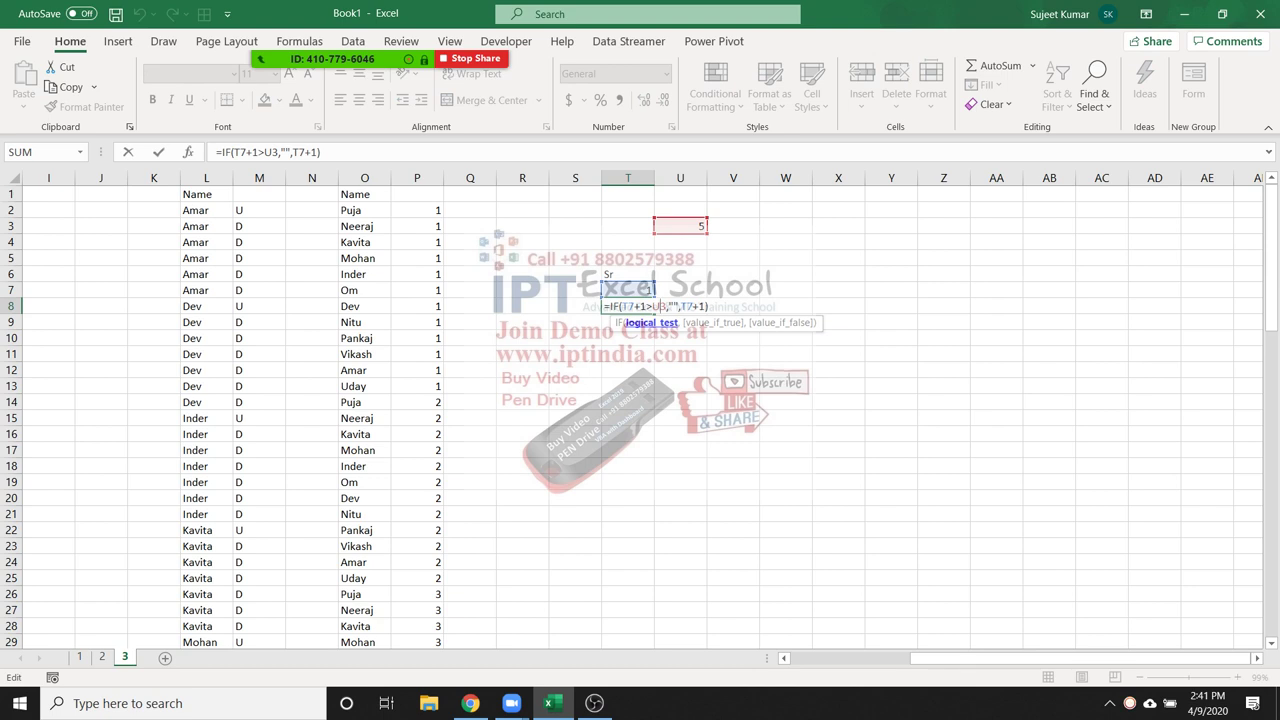
pyautogui.press('F4')
pyautogui.press('Return')
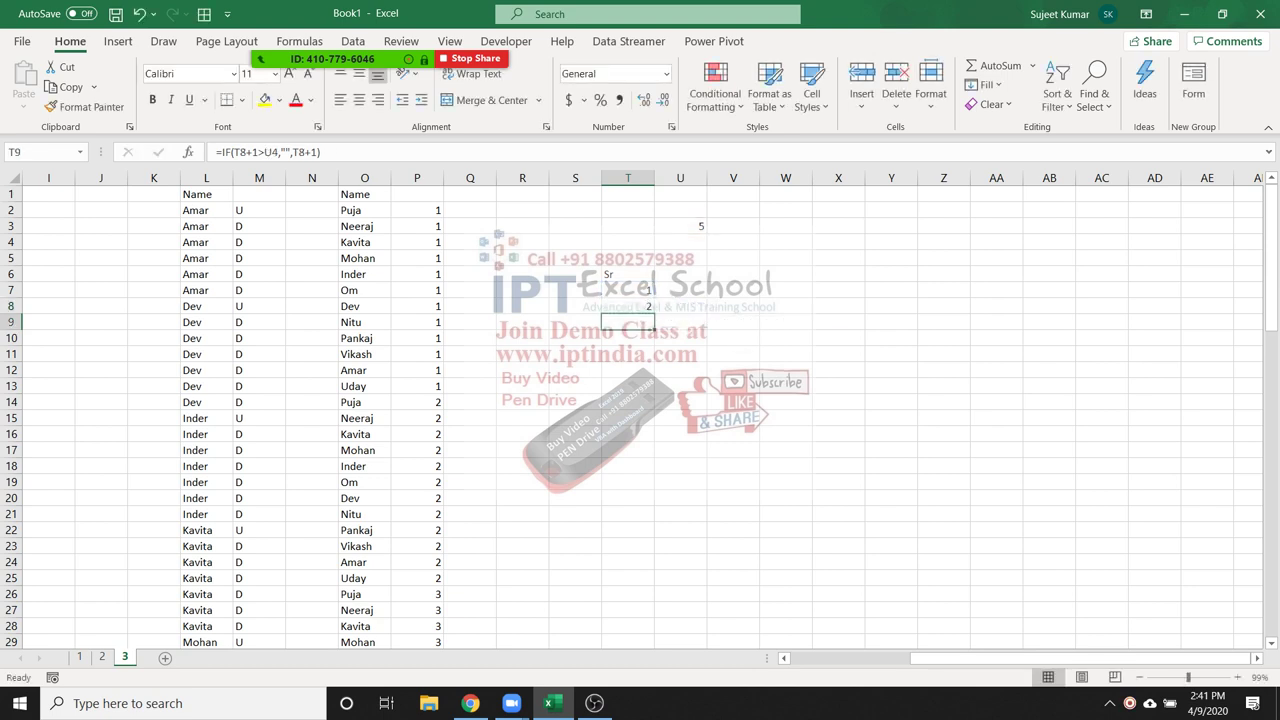
# Fill T8's serial formula down column T and check the results in T12–T13
pyautogui.moveTo(655, 314); pyautogui.dragTo(656, 552)
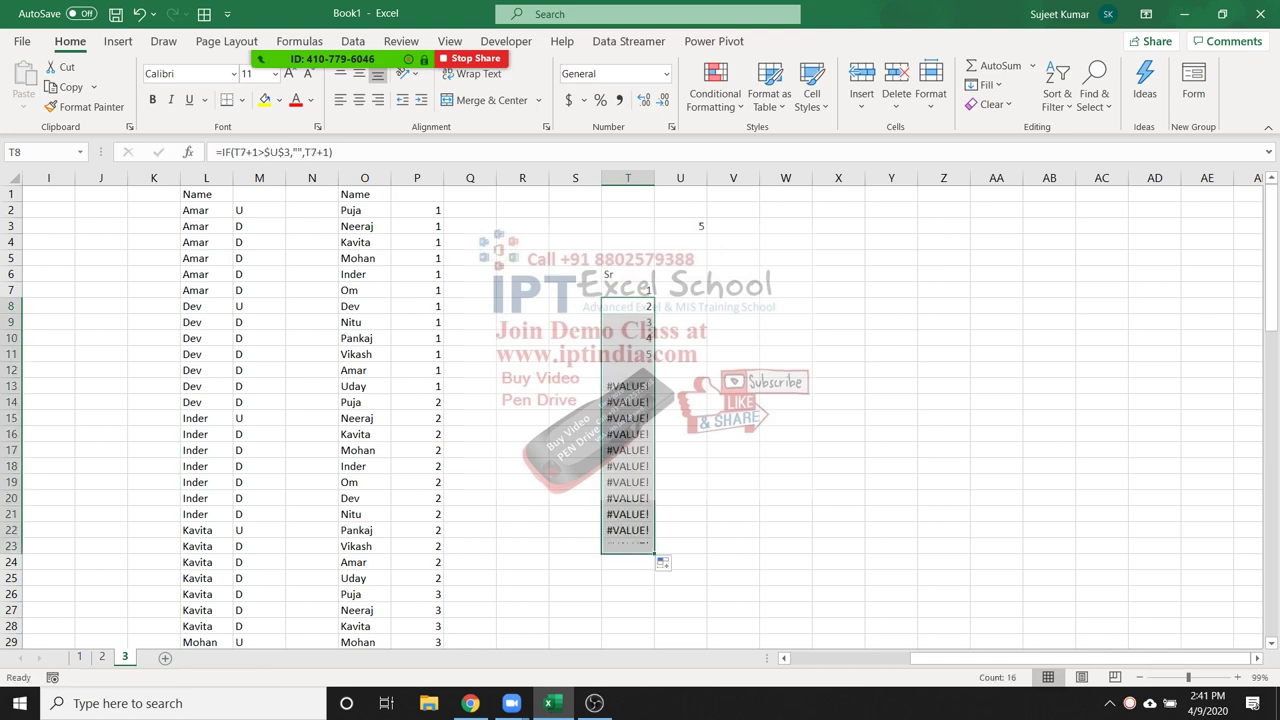
pyautogui.scroll(-5, 663, 560)
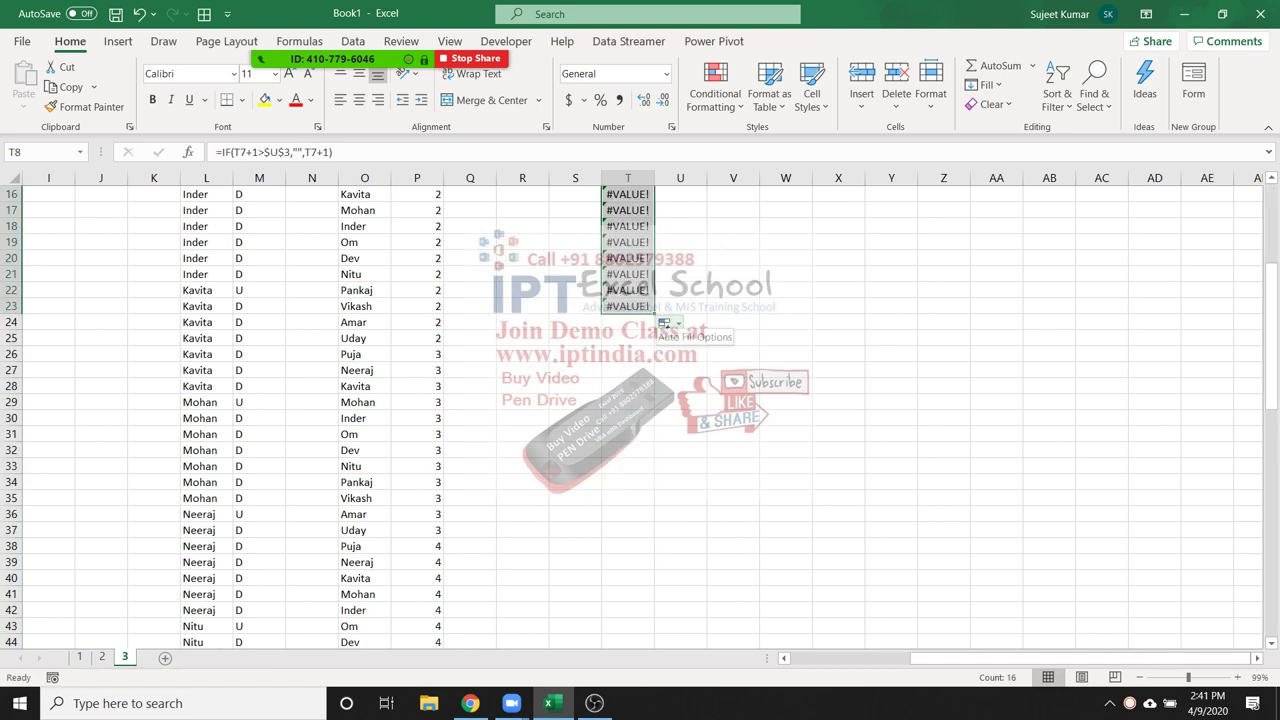
pyautogui.moveTo(655, 314); pyautogui.dragTo(656, 470)
pyautogui.scroll(1, 656, 470)
pyautogui.scroll(1, 656, 470)
pyautogui.scroll(3, 656, 470)
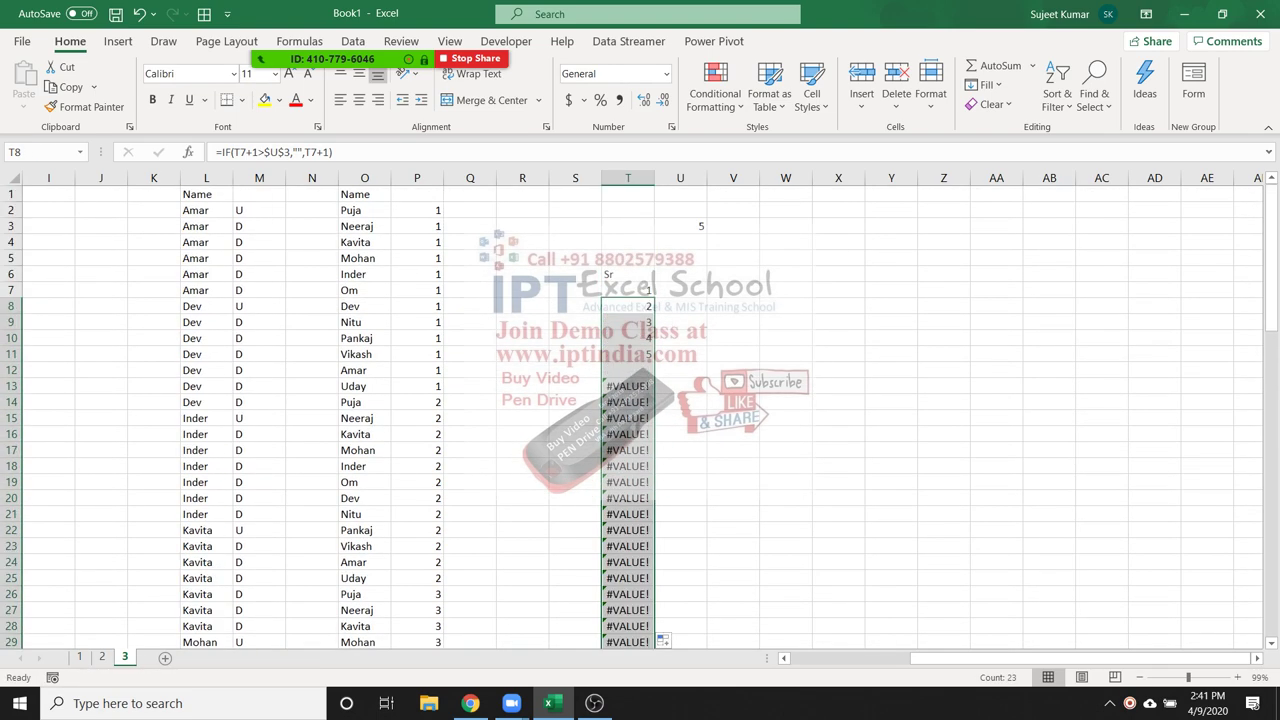
pyautogui.click(627, 401)
pyautogui.press('Up')
pyautogui.press('Up')
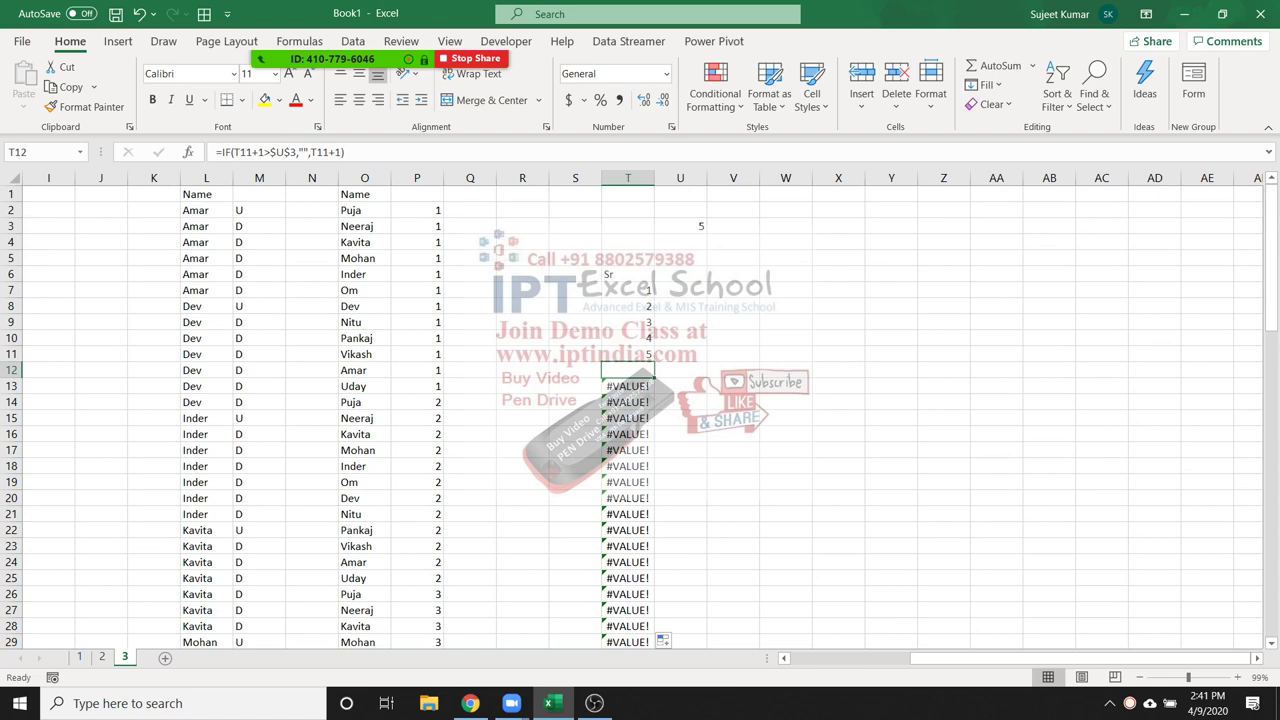
pyautogui.press('Down')
pyautogui.moveTo(323, 40)
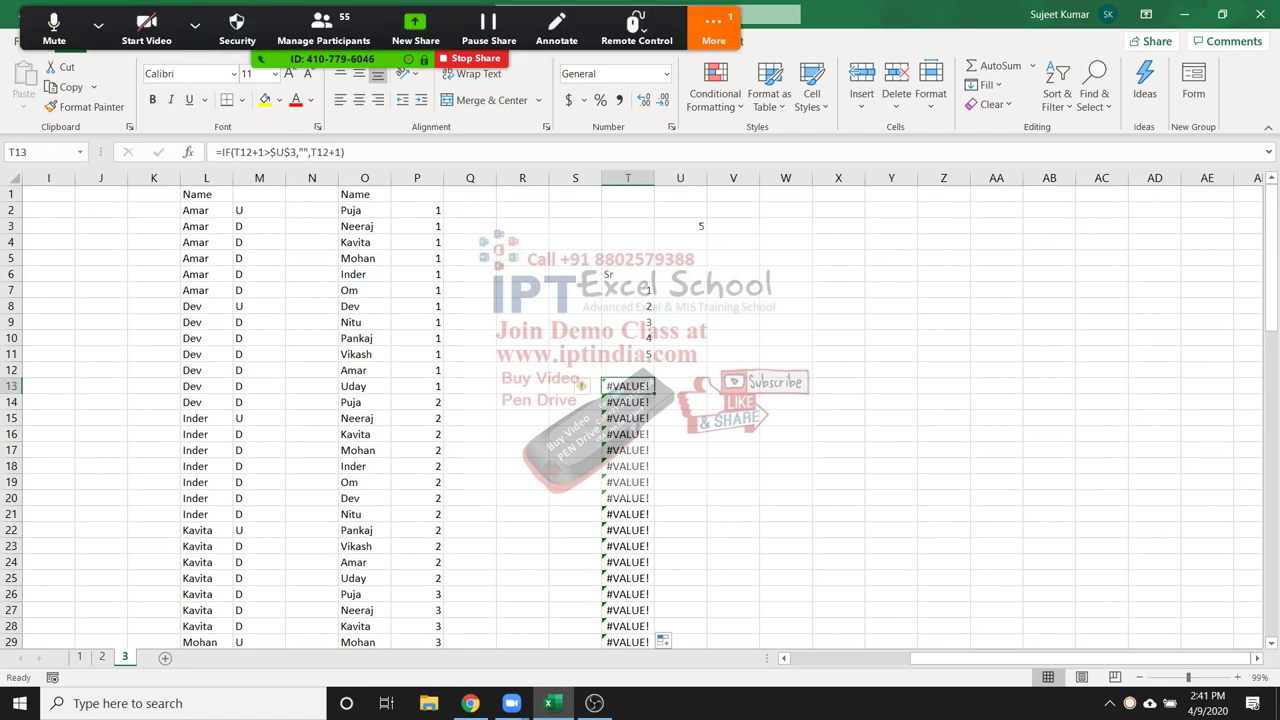
pyautogui.click(323, 30)
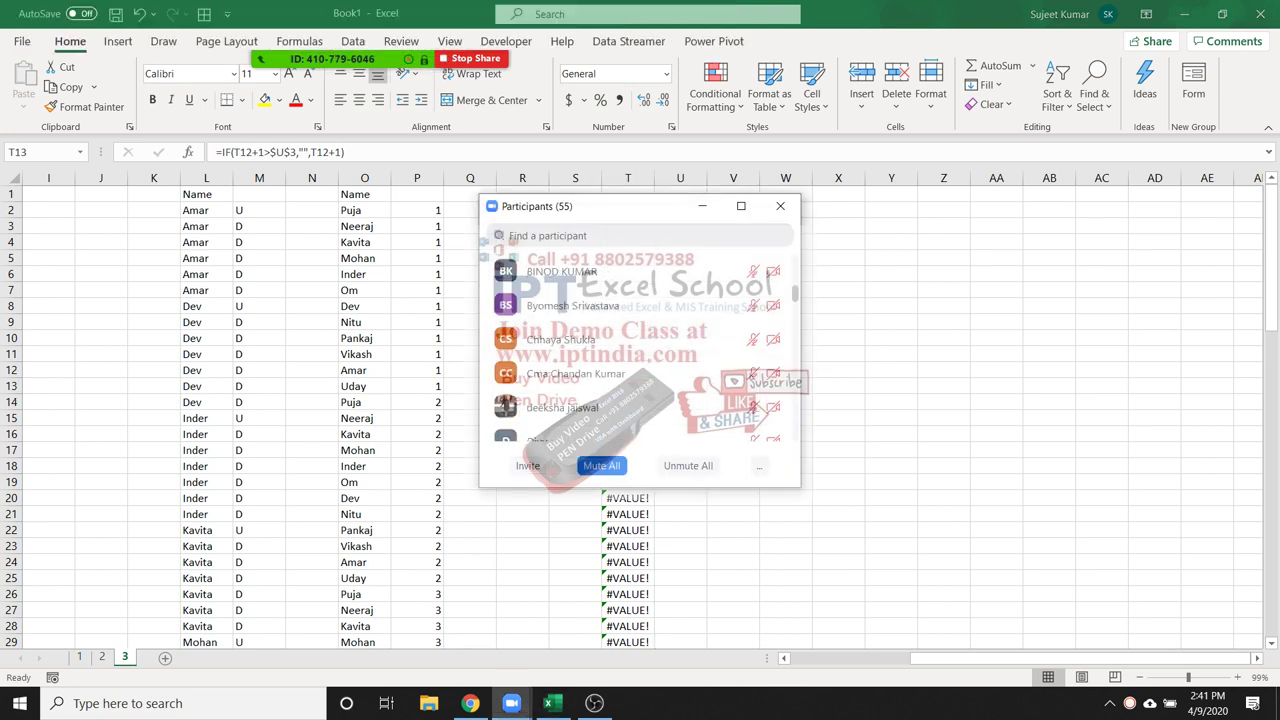
pyautogui.click(780, 205)
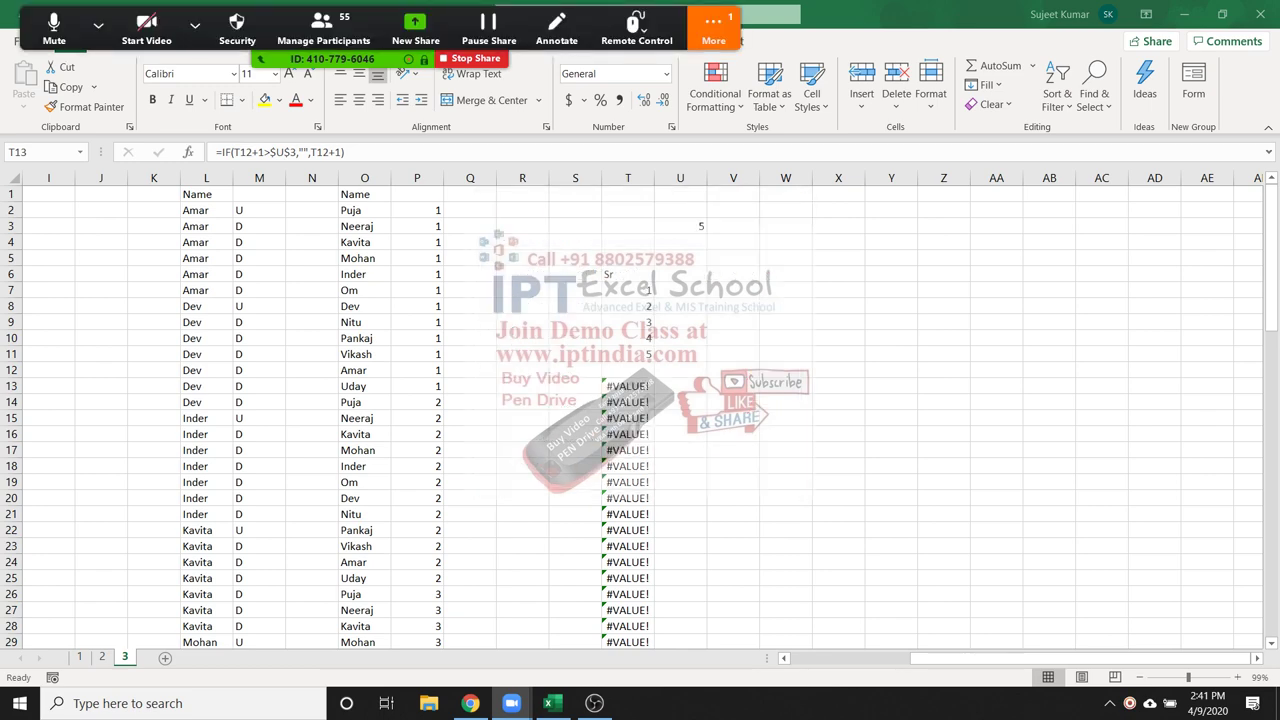
pyautogui.click(713, 30)
pyautogui.click(727, 66)
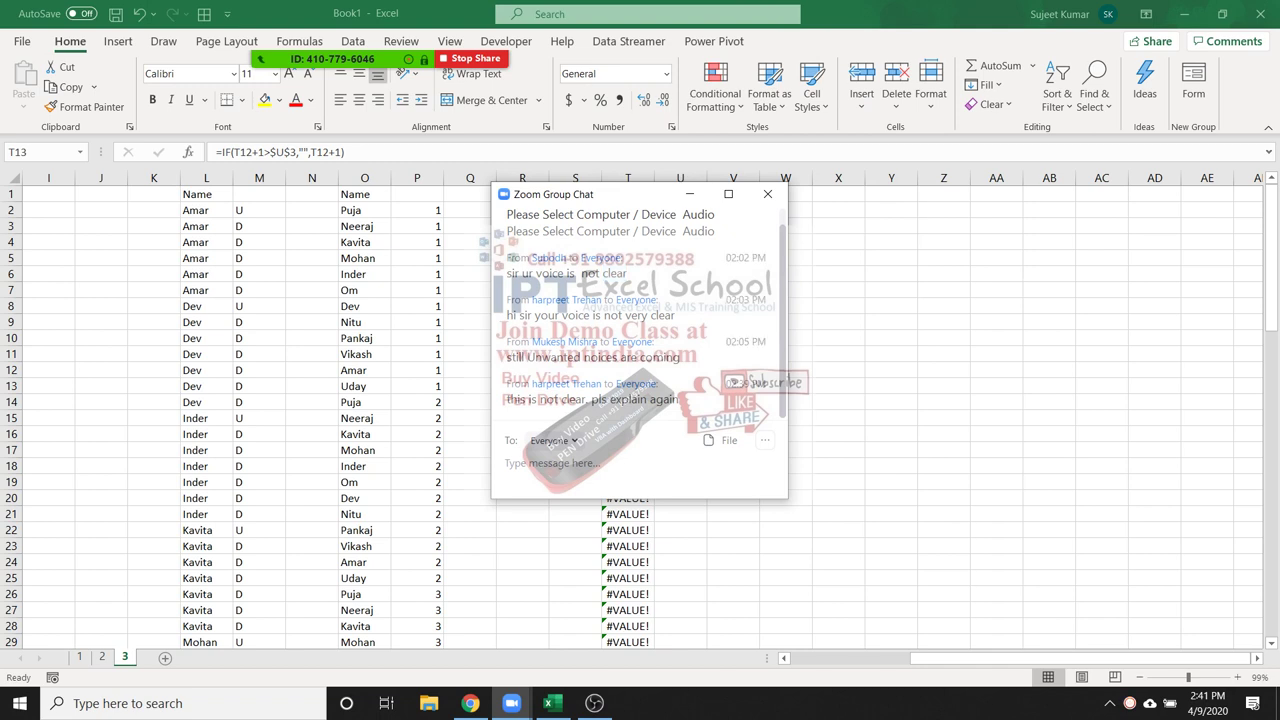
pyautogui.scroll(1, 640, 310)
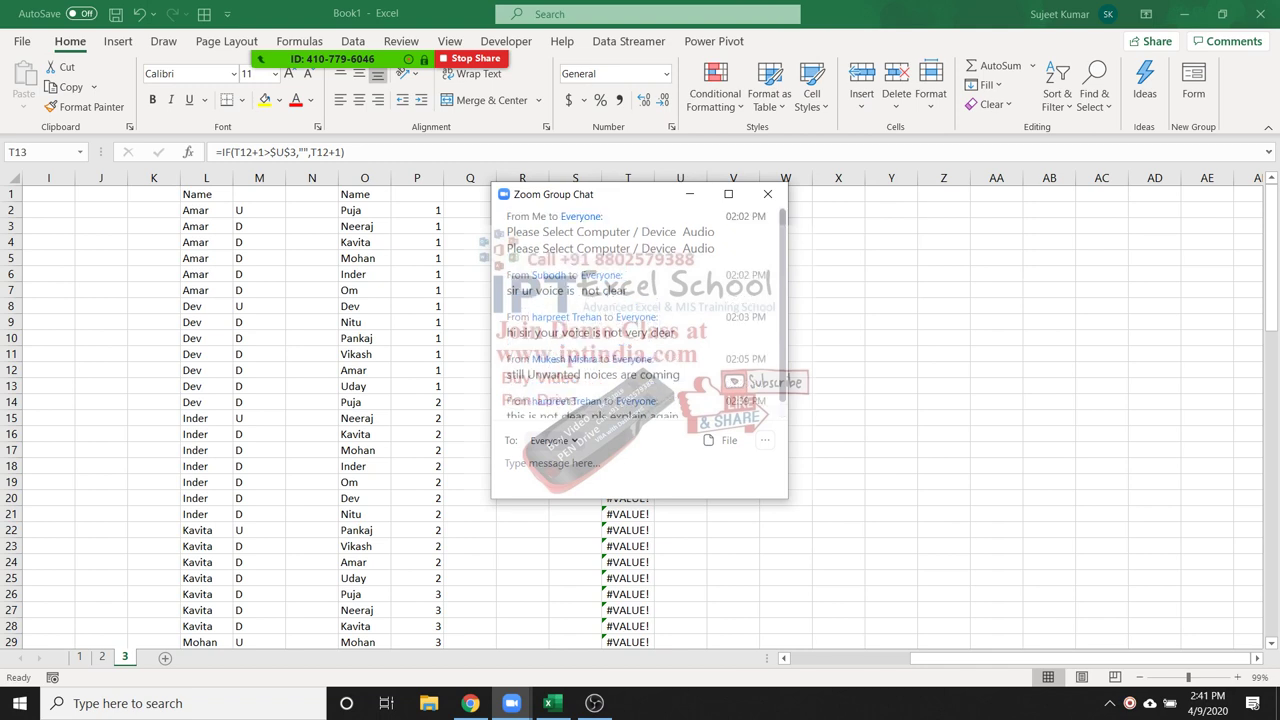
pyautogui.moveTo(506, 248); pyautogui.dragTo(719, 232)
pyautogui.scroll(-1, 640, 310)
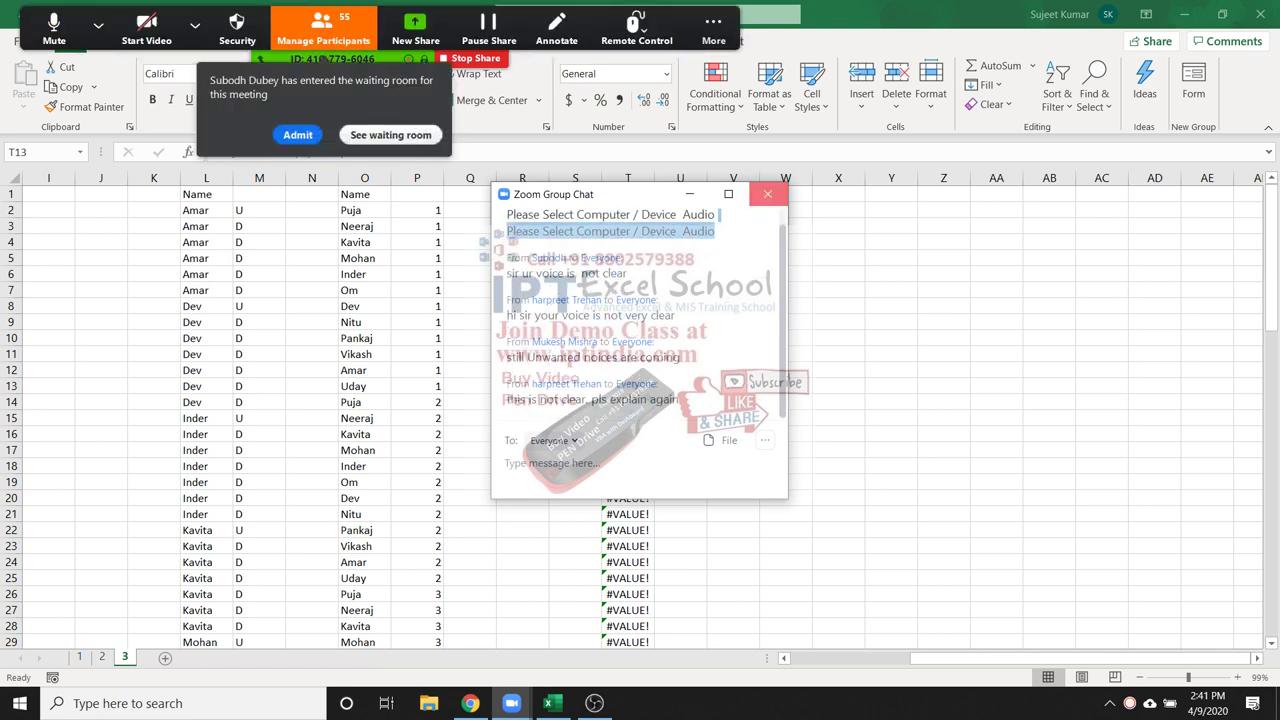
pyautogui.click(768, 194)
pyautogui.click(628, 322)
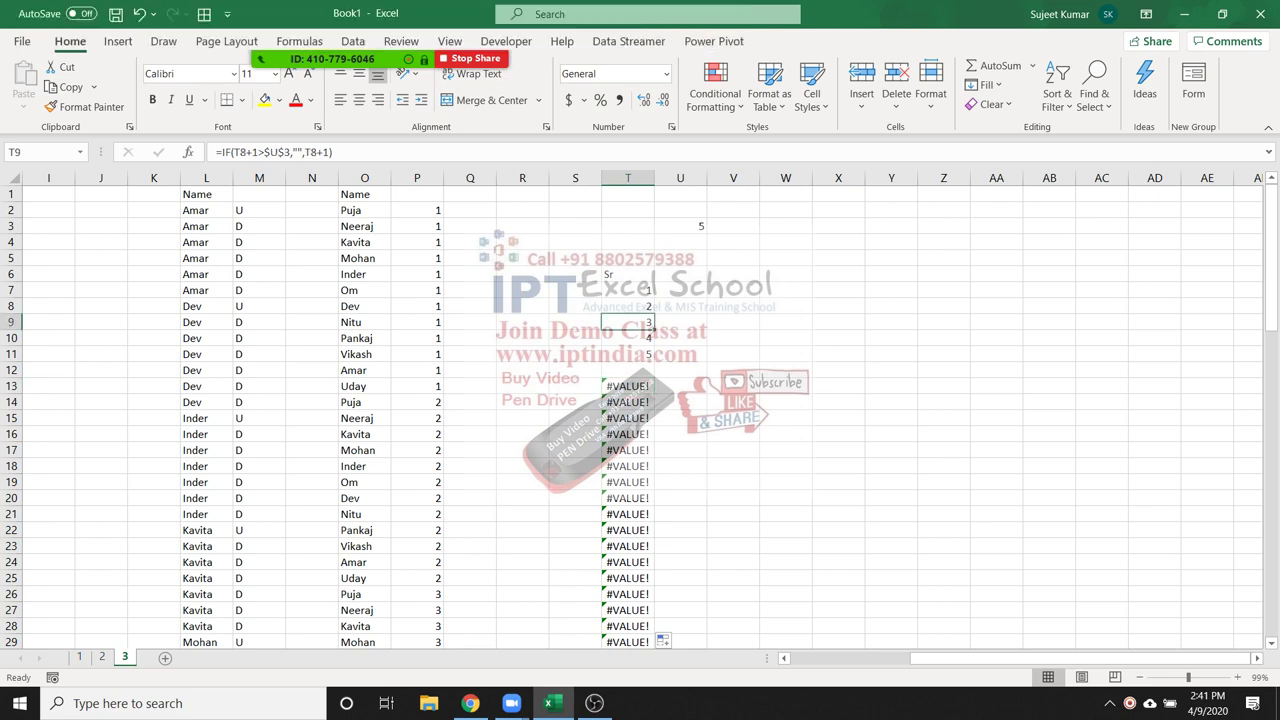
pyautogui.click(628, 306)
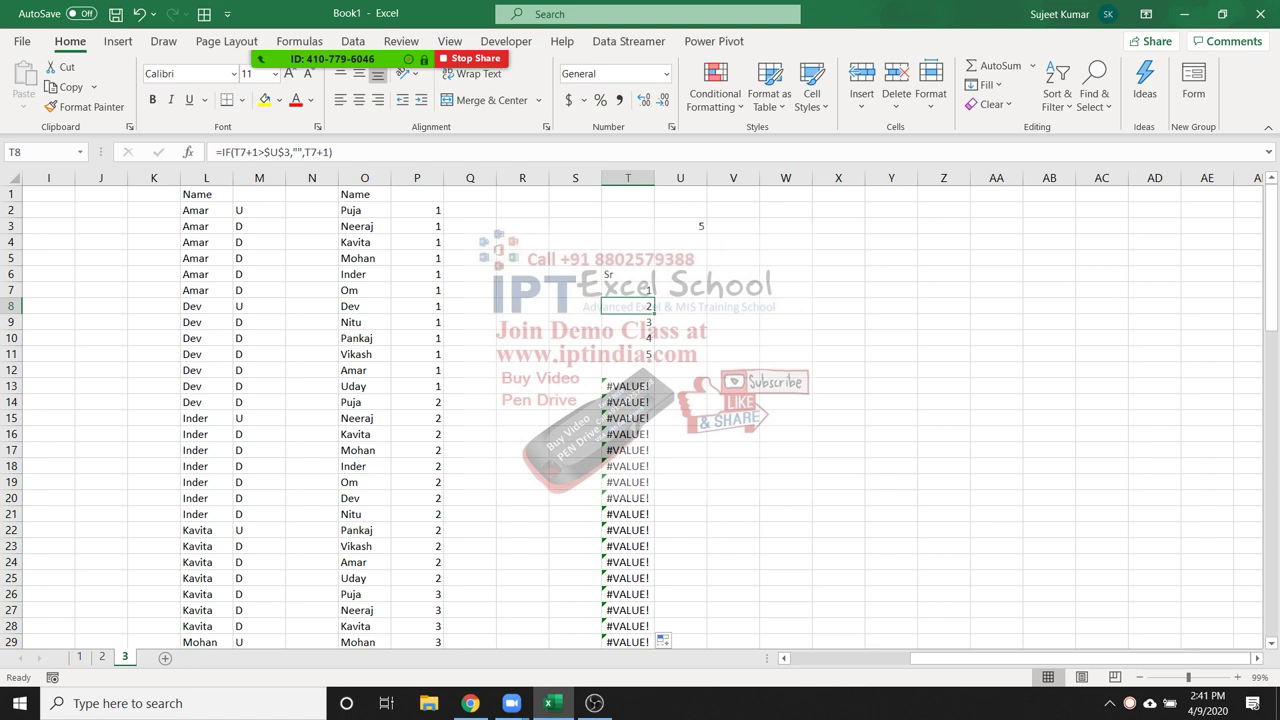
pyautogui.doubleClick(628, 306)
pyautogui.write('ifIF(T7+')
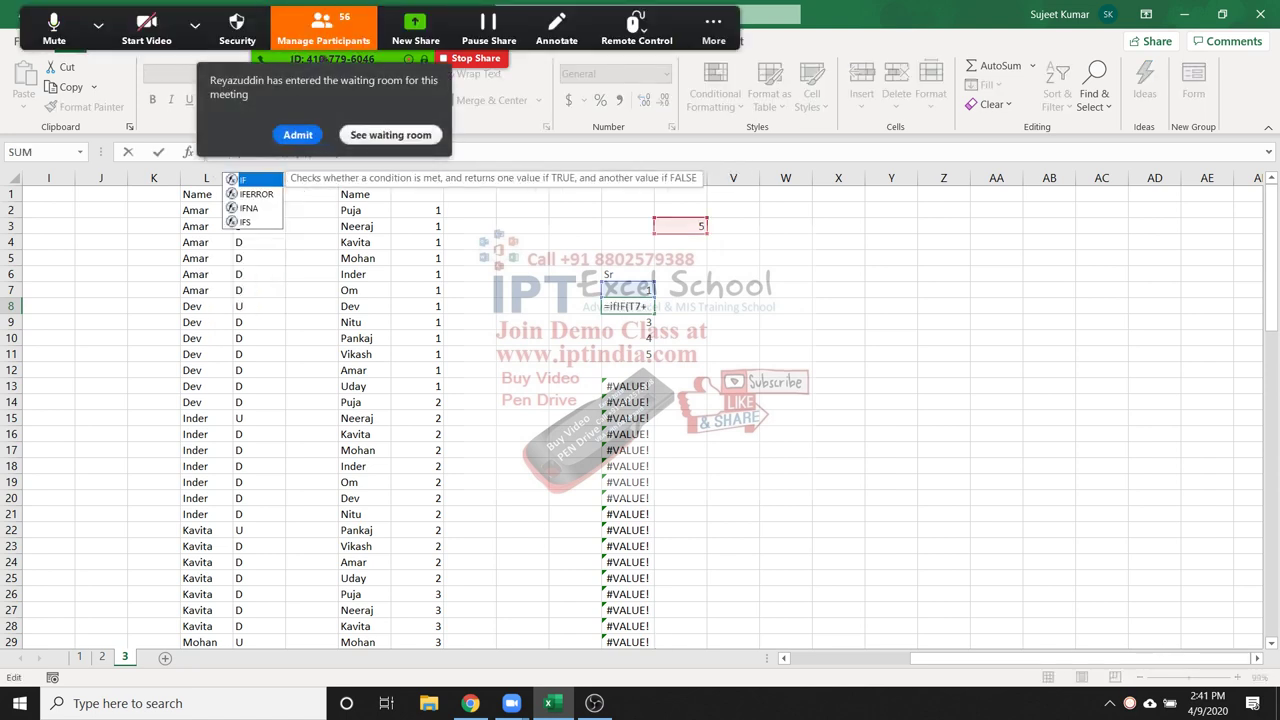
pyautogui.press('Down')
pyautogui.press('Tab')
pyautogui.hotkey('ctrl', 'Return')
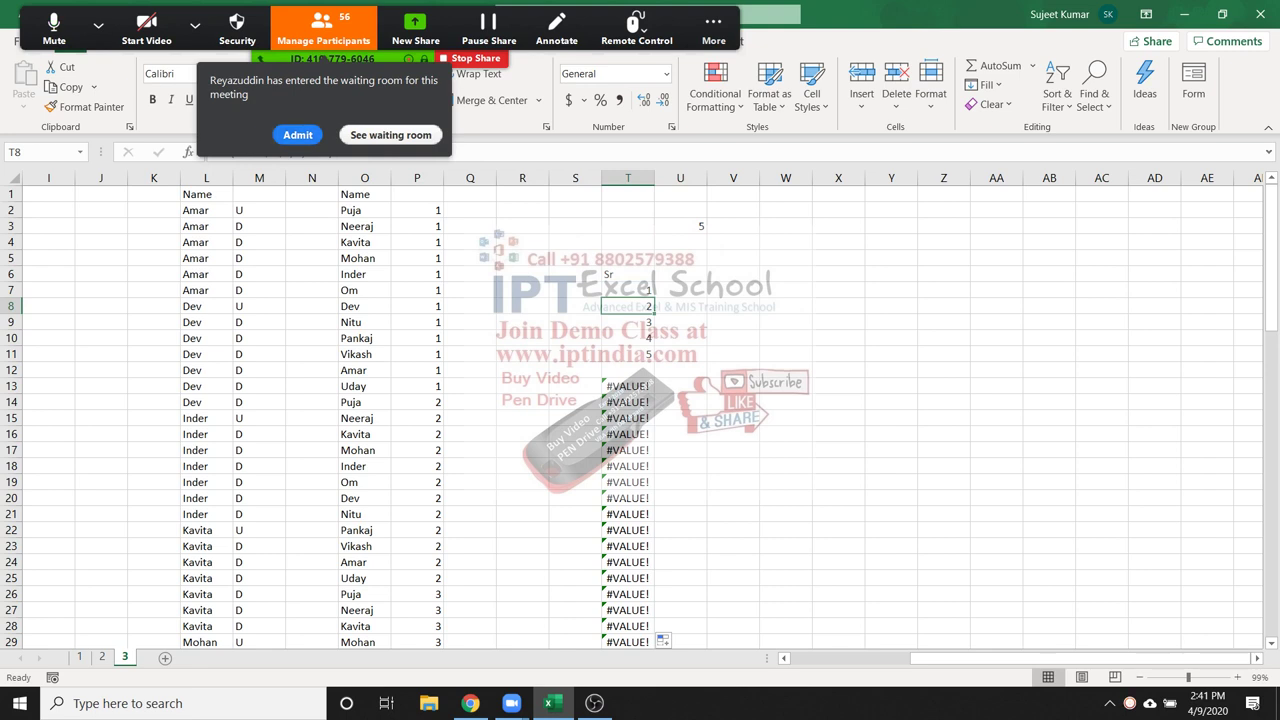
pyautogui.click(838, 321)
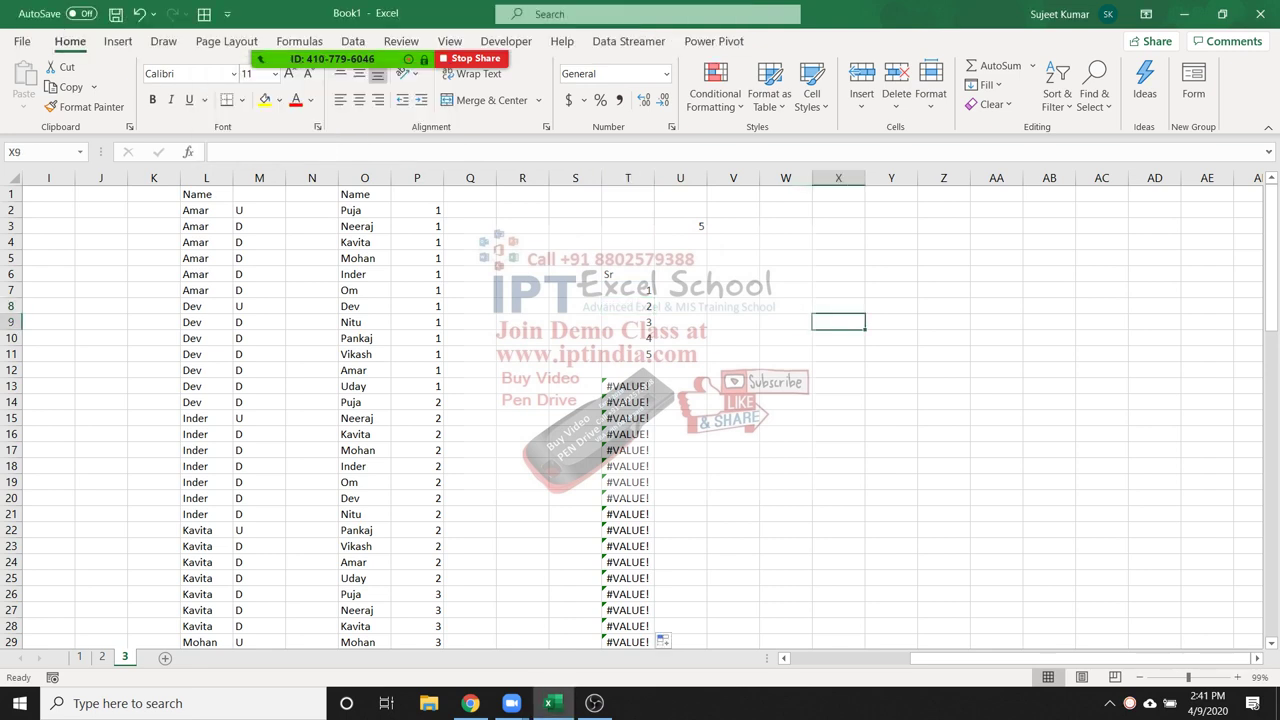
pyautogui.write('25')
pyautogui.press('Tab')
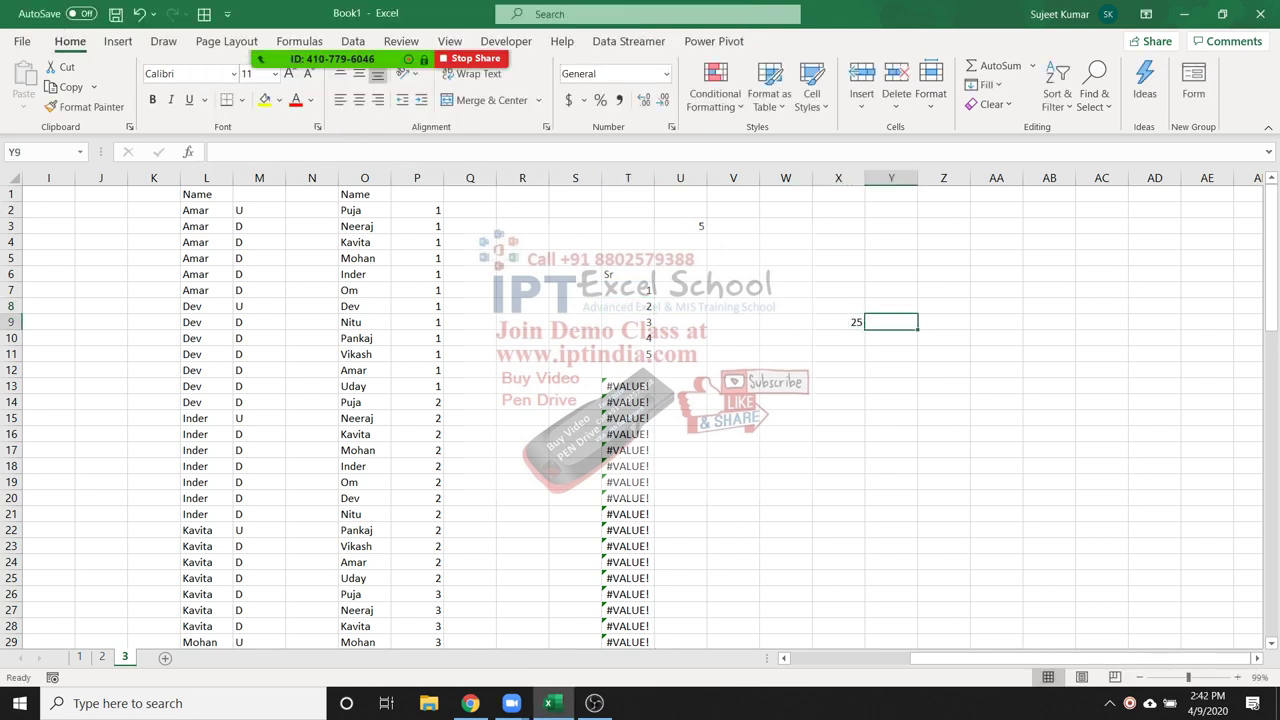
pyautogui.write('0')
pyautogui.press('Tab')
pyautogui.write('=')
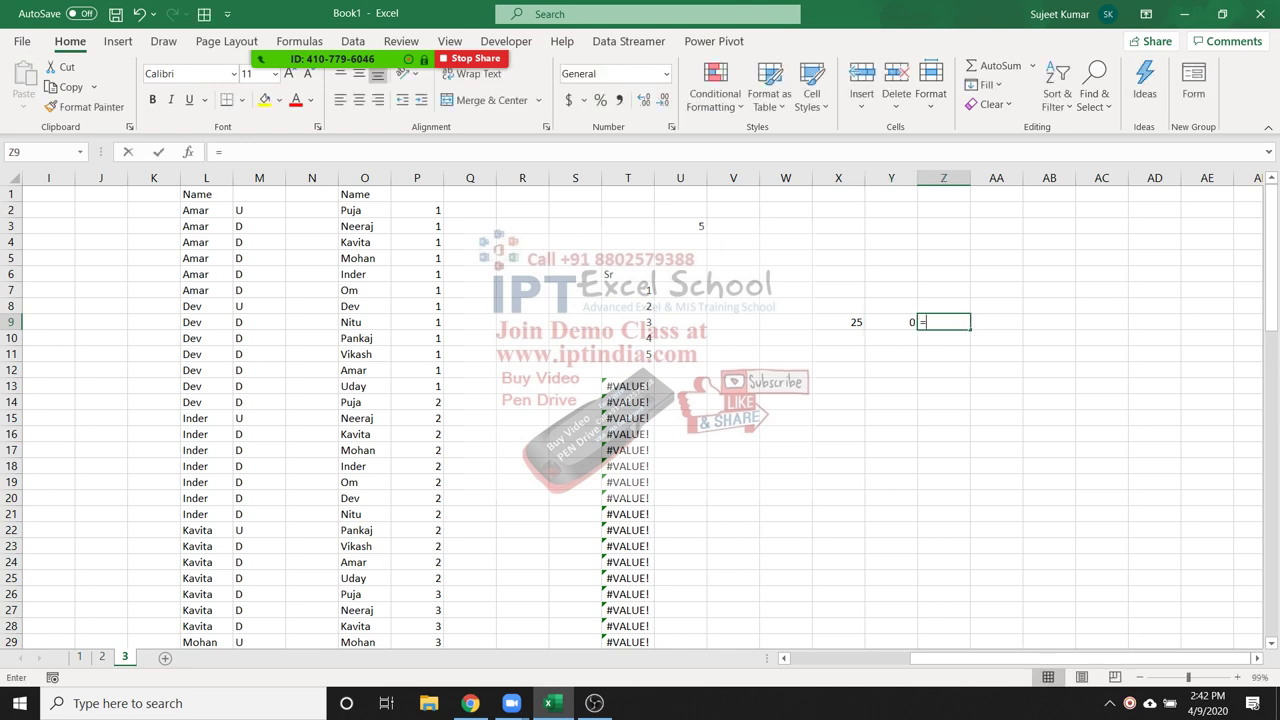
pyautogui.press('Left')
pyautogui.press('Left')
pyautogui.write('/')
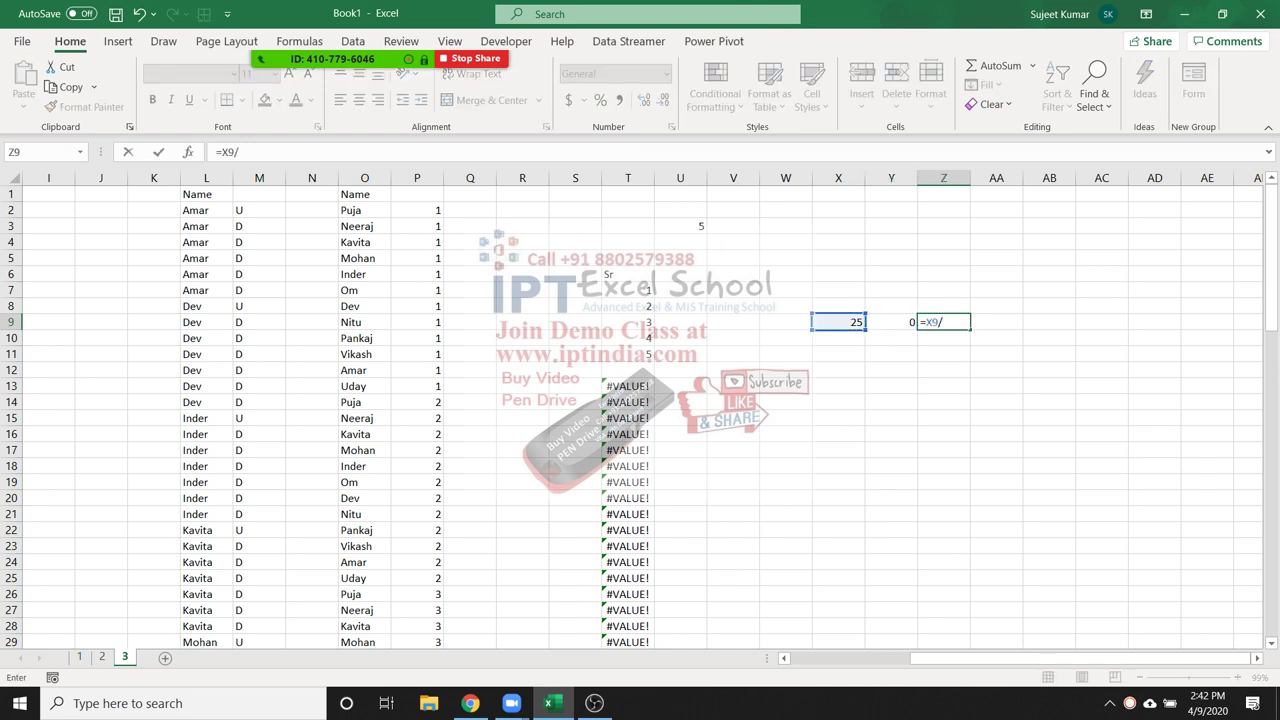
pyautogui.press('Left')
pyautogui.press('Return')
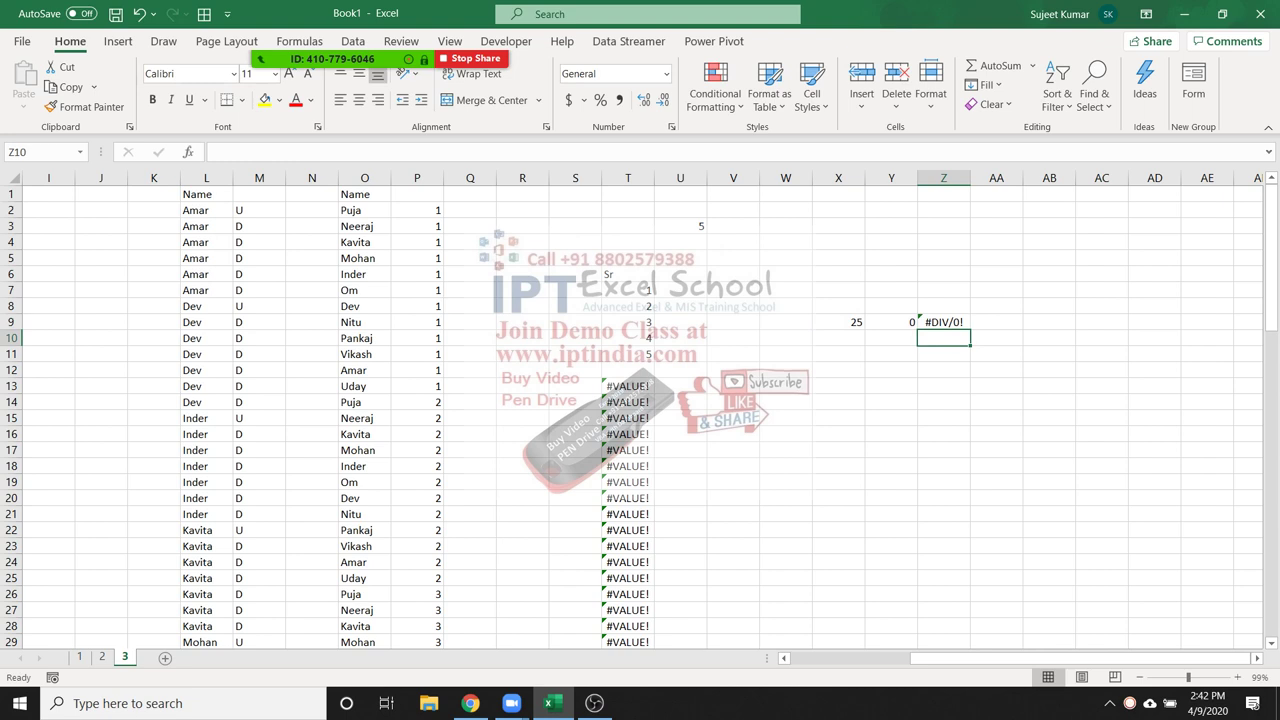
pyautogui.click(943, 322)
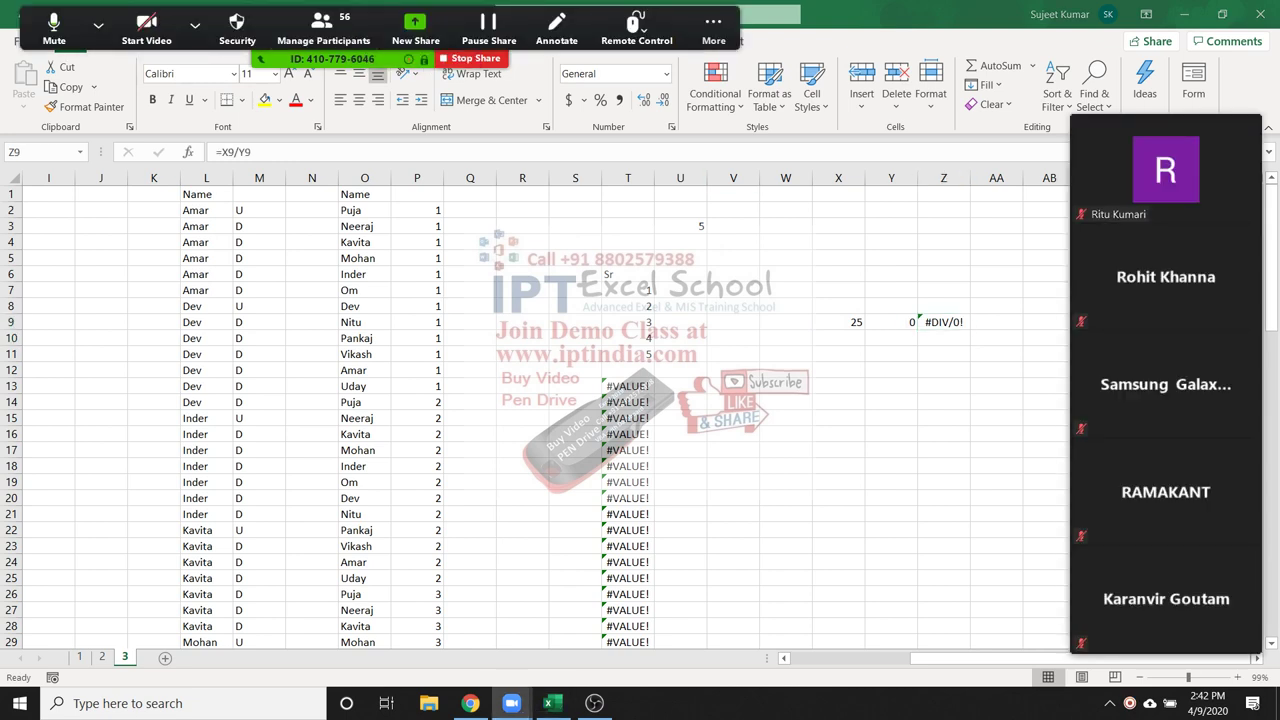
pyautogui.click(323, 28)
pyautogui.scroll(-15, 640, 350)
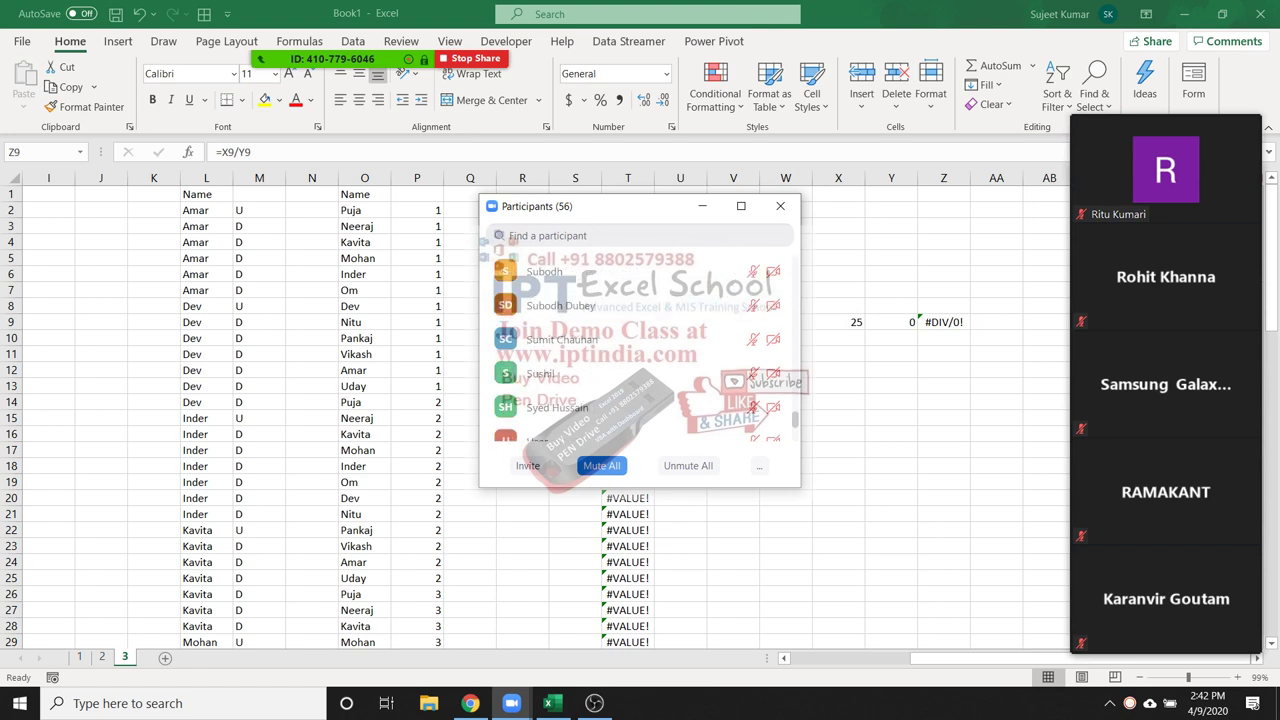
pyautogui.scroll(-3, 640, 350)
pyautogui.scroll(3, 640, 350)
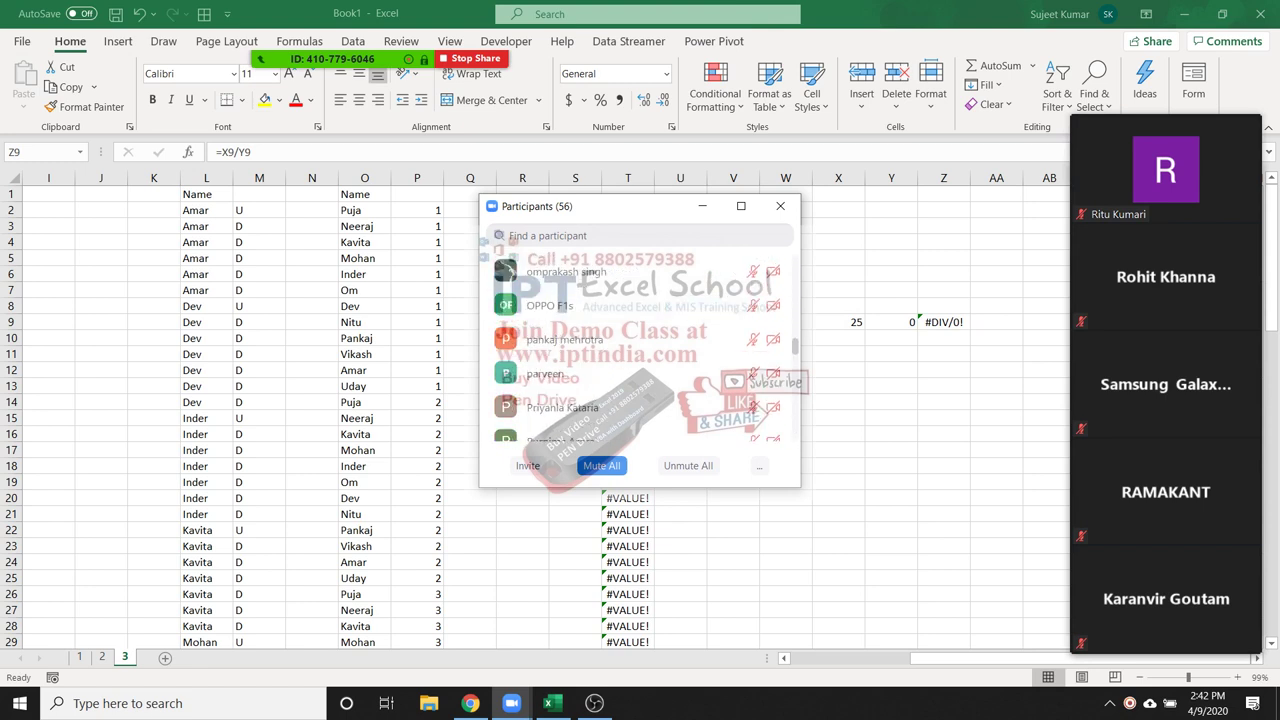
pyautogui.click(760, 306)
pyautogui.click(850, 330)
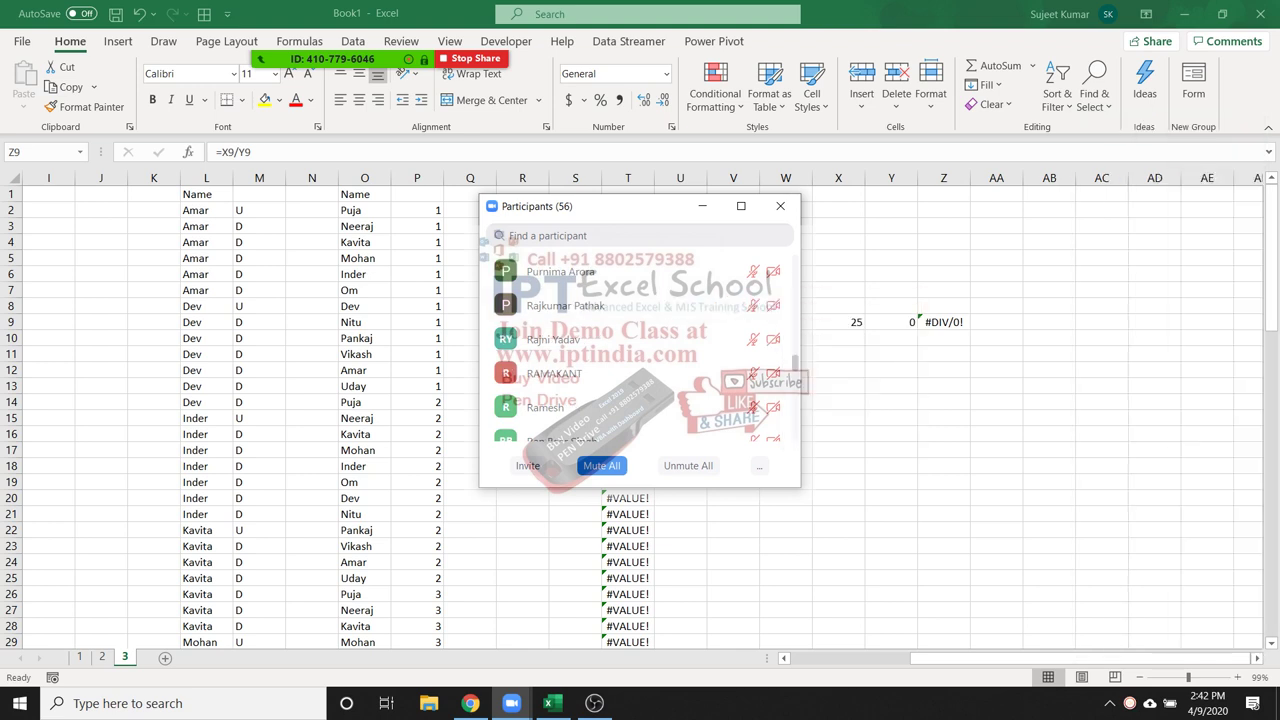
pyautogui.click(780, 206)
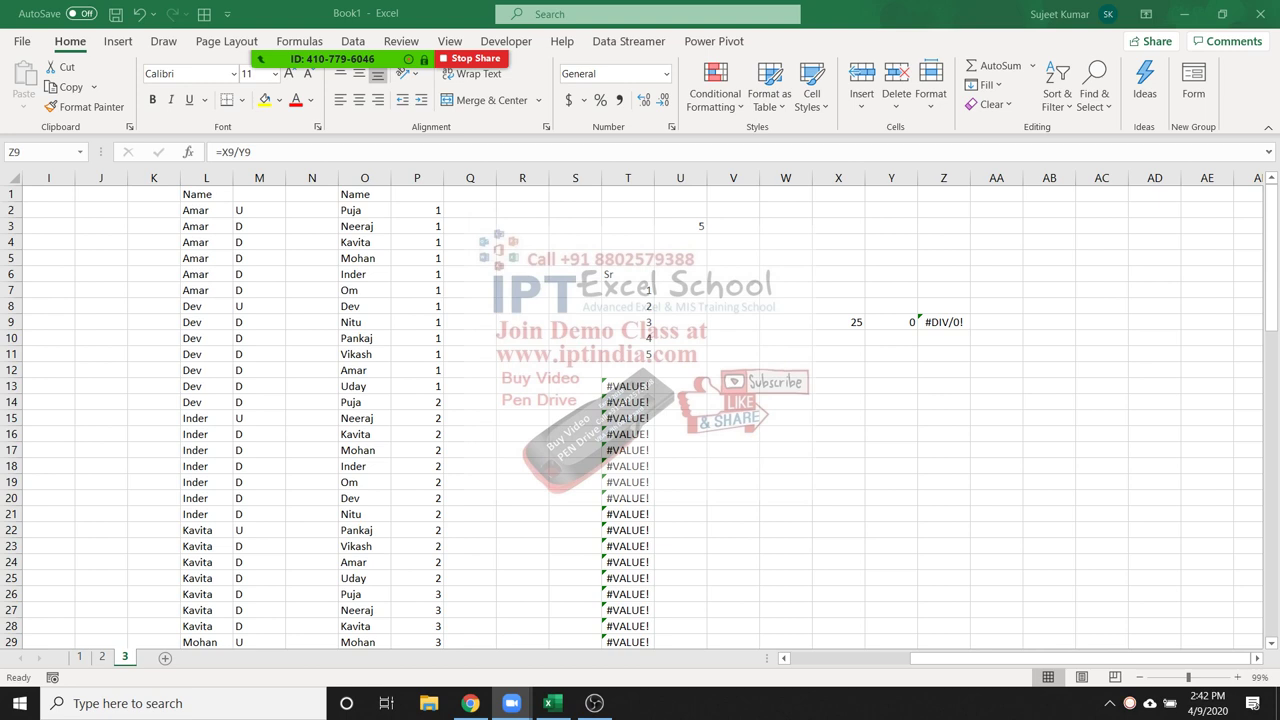
pyautogui.click(943, 322)
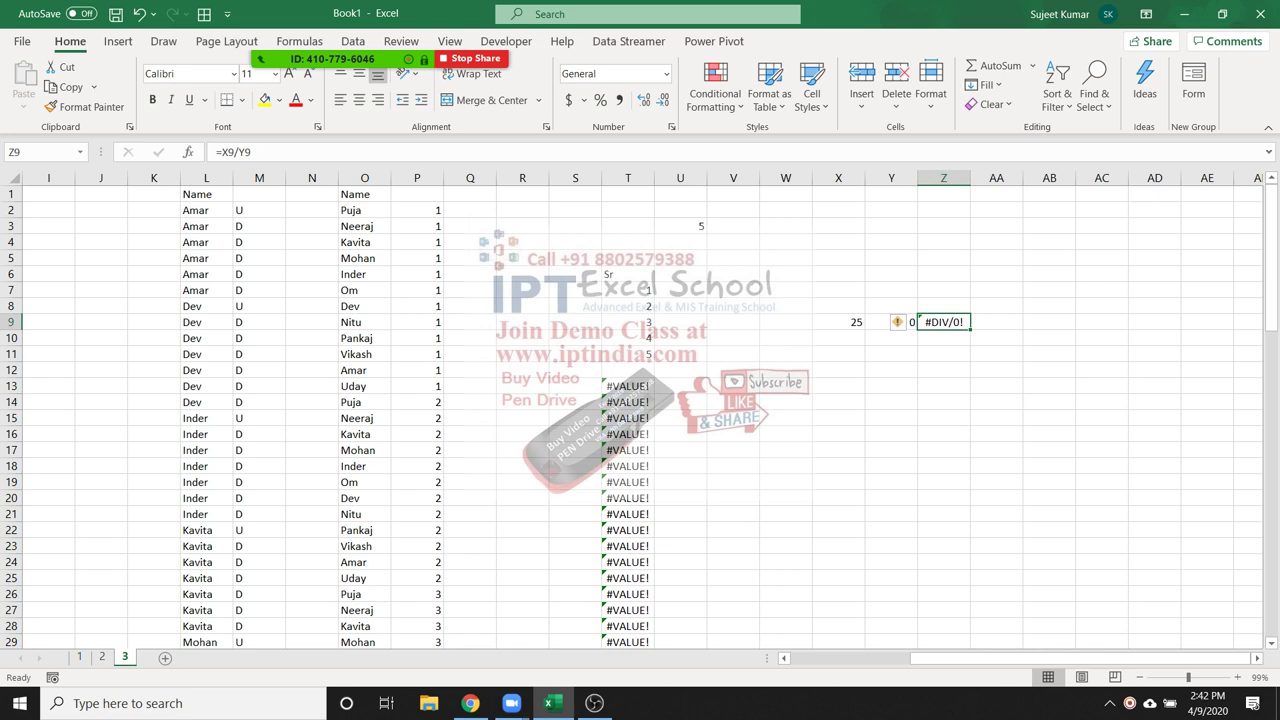
pyautogui.press('F2')
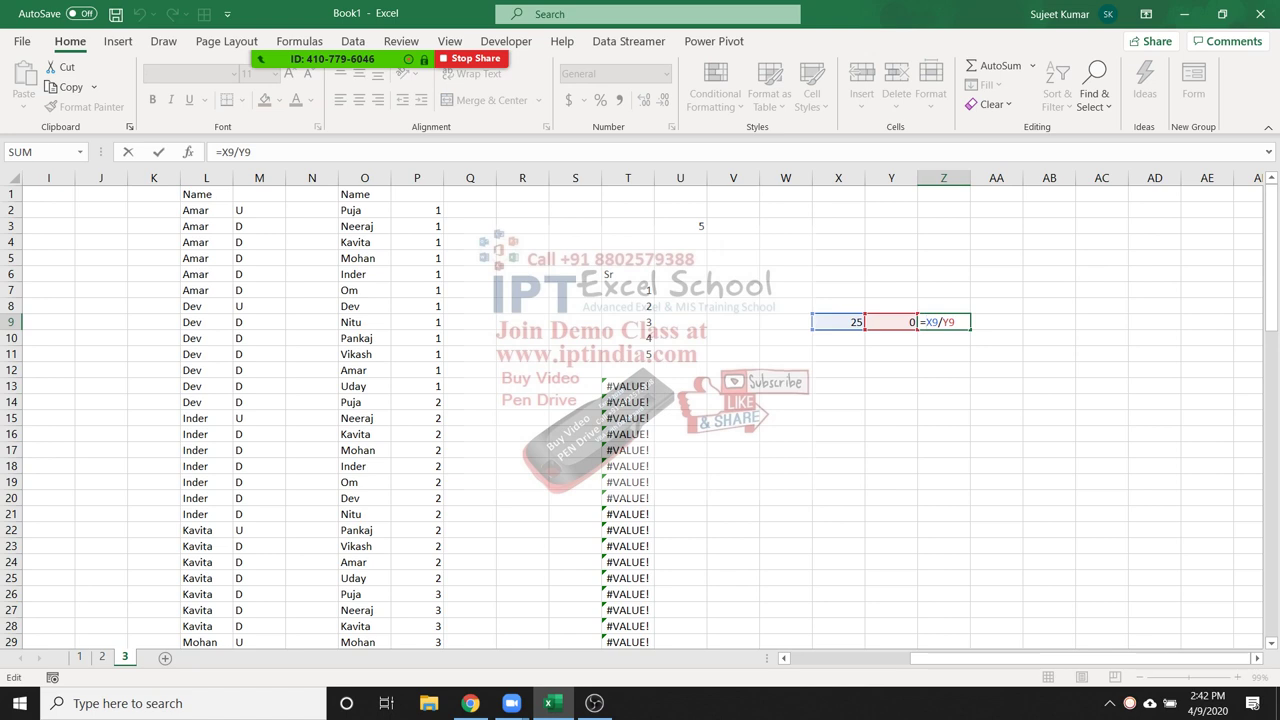
# Change Z9 to =IFERROR(X9/Y9,"") so a division error shows blank
pyautogui.write('IFERROR(')
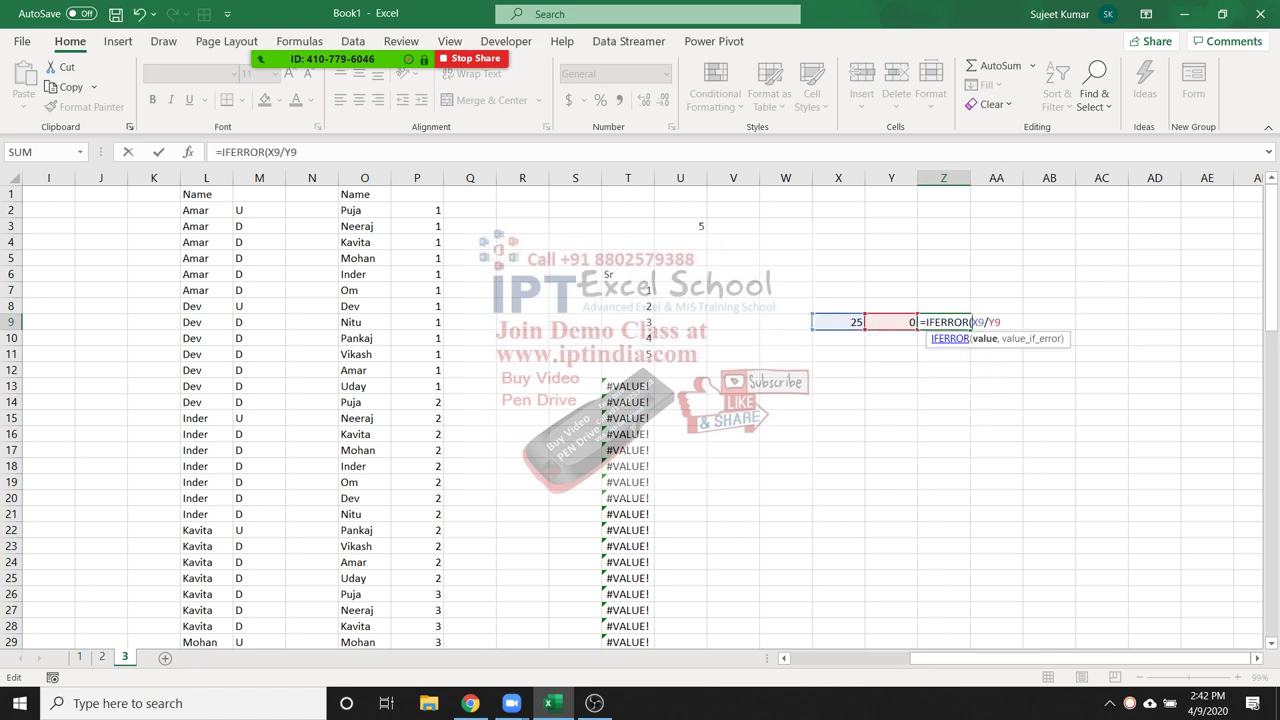
pyautogui.press('Right')
pyautogui.press('Right')
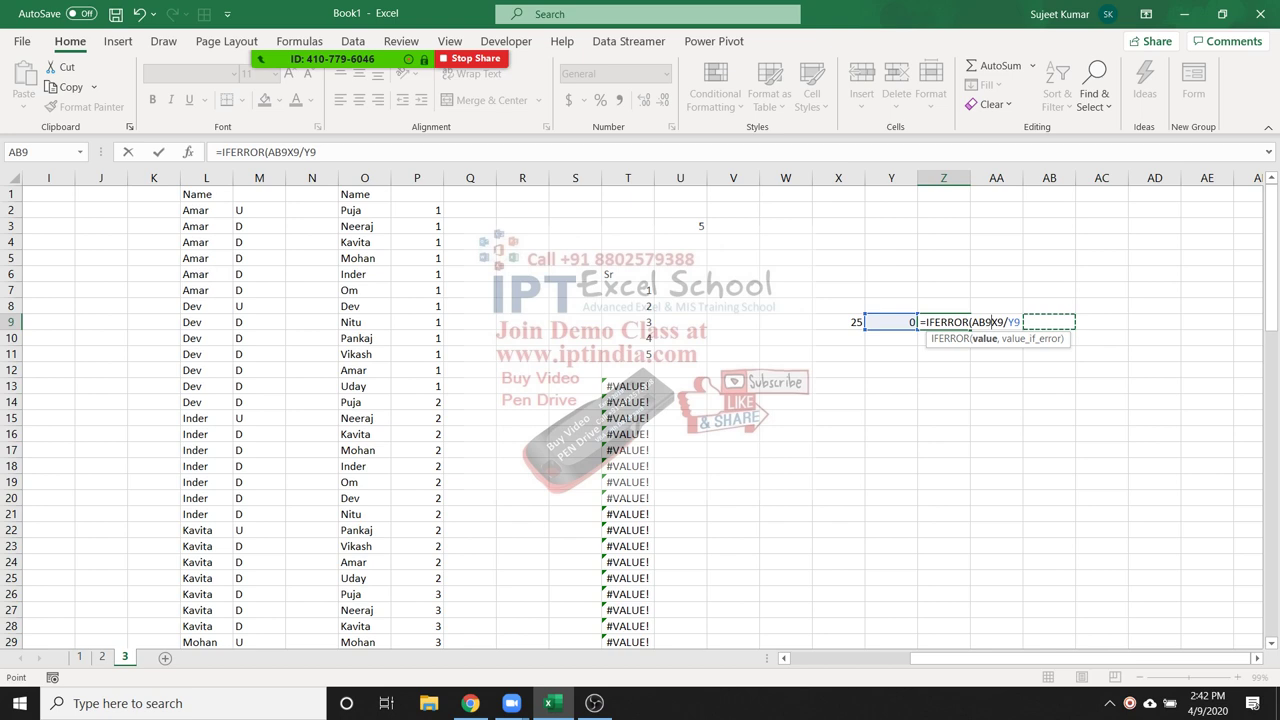
pyautogui.press('BackSpace')
pyautogui.press('BackSpace')
pyautogui.press('BackSpace')
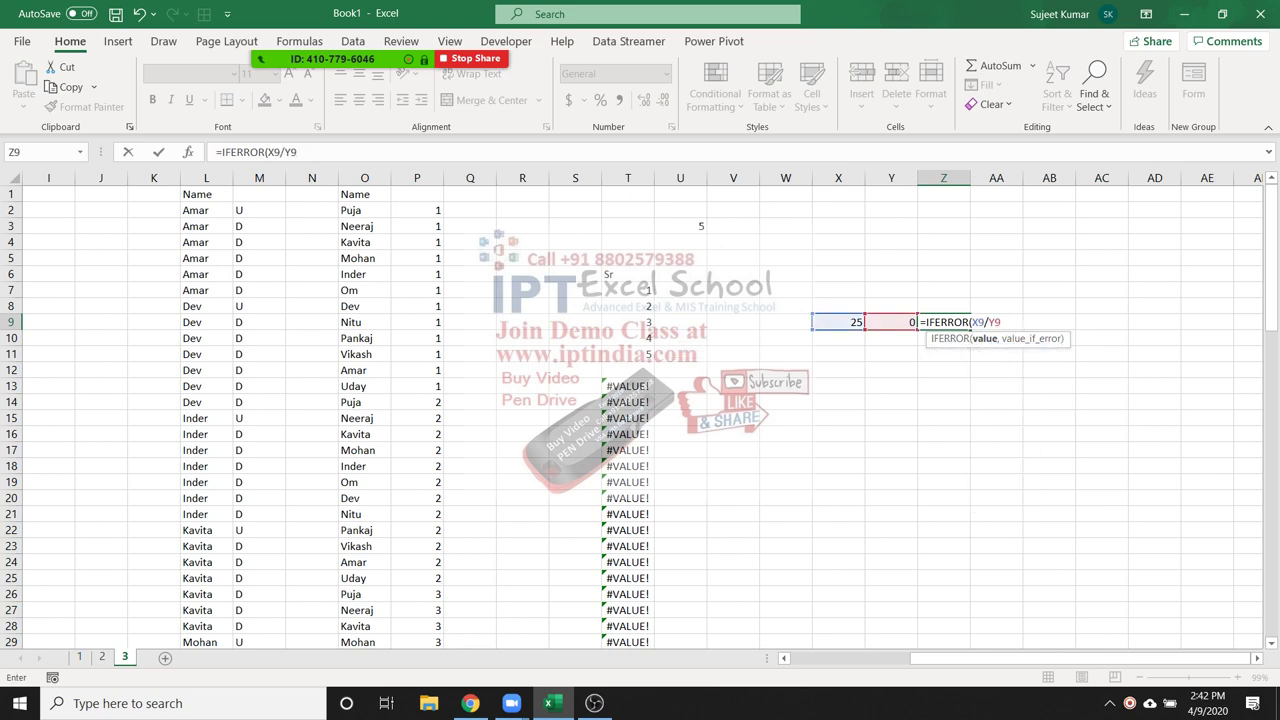
pyautogui.press('F2')
pyautogui.write(',')
pyautogui.write('""')
pyautogui.write(')')
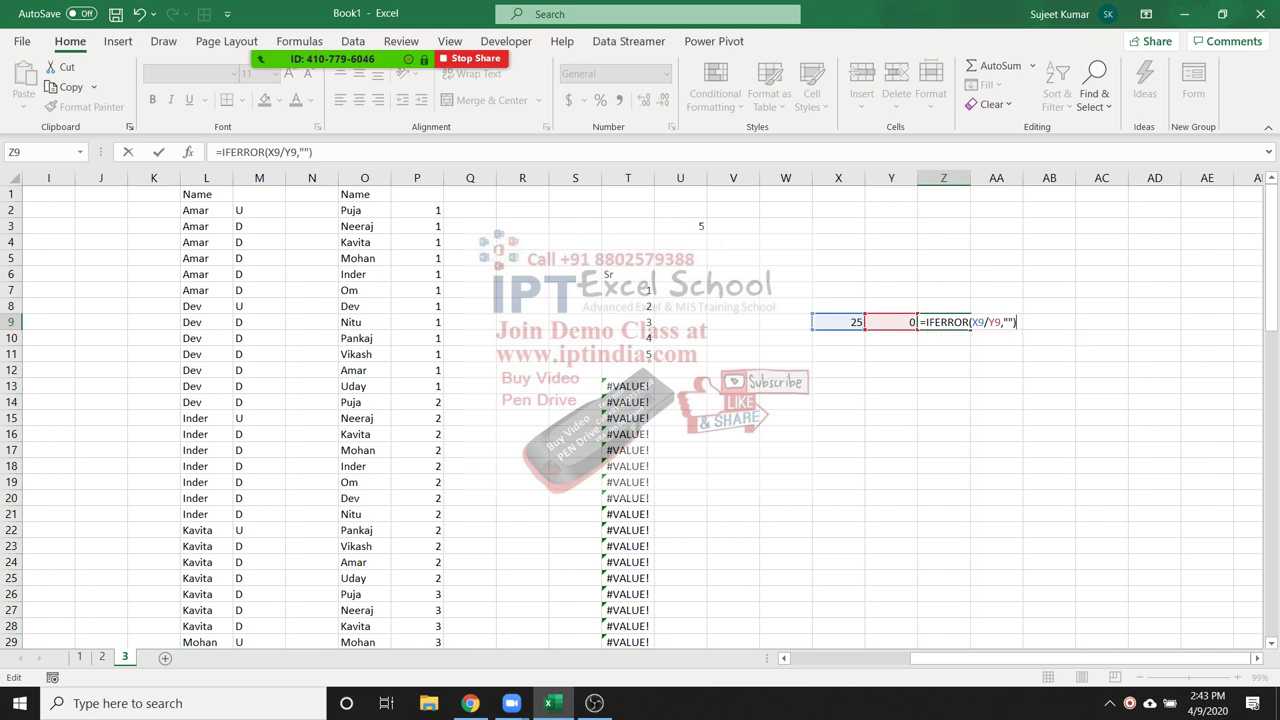
pyautogui.press('Return')
# Test Z9 by entering 2, then 0, in Y9, confirming a blank instead of #DIV/0!
pyautogui.press('Up')
pyautogui.press('Left')
pyautogui.write('2')
pyautogui.press('Return')
pyautogui.click(891, 322)
pyautogui.press('Right')
pyautogui.press('Left')
pyautogui.write('0')
pyautogui.press('Return')
pyautogui.press('Up')
pyautogui.press('Right')
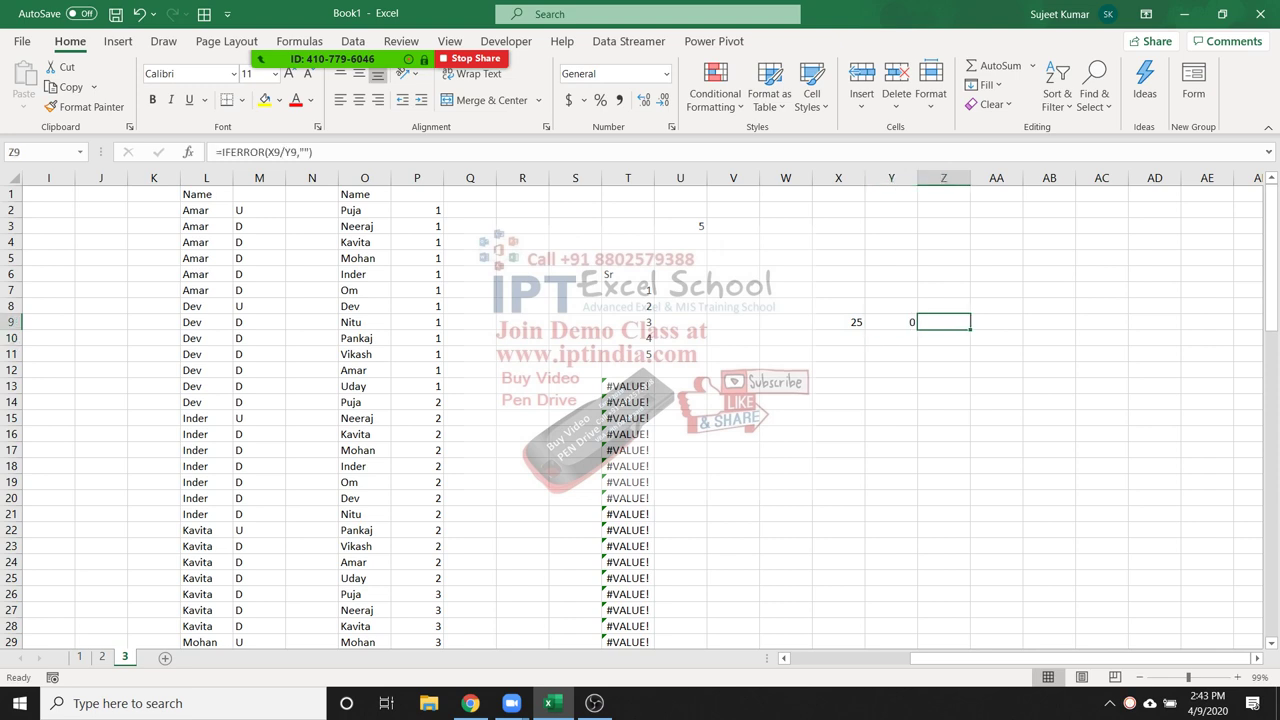
pyautogui.click(628, 386)
# Wrap T8's serial formula in IFERROR(...,"") and fill it down to T29
pyautogui.press('Up')
pyautogui.press('Up')
pyautogui.press('Up')
pyautogui.press('Up')
pyautogui.press('Up')
pyautogui.press('F2')
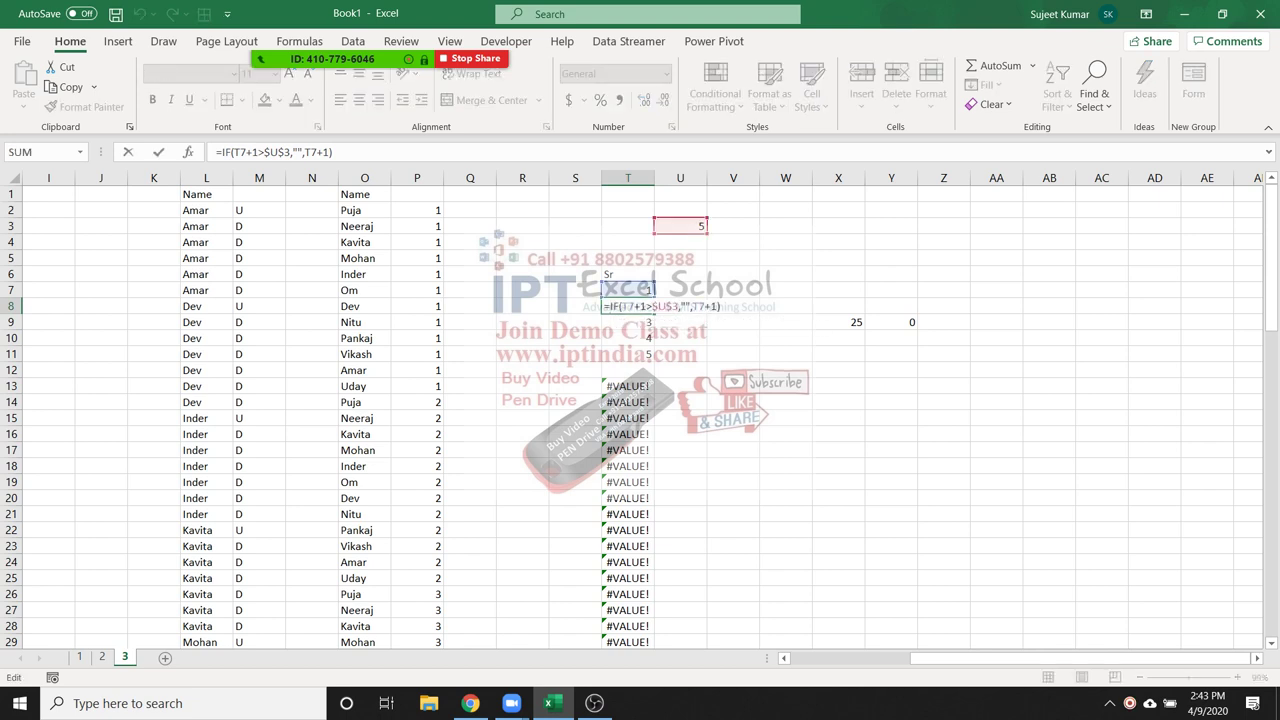
pyautogui.write('IFERROR(')
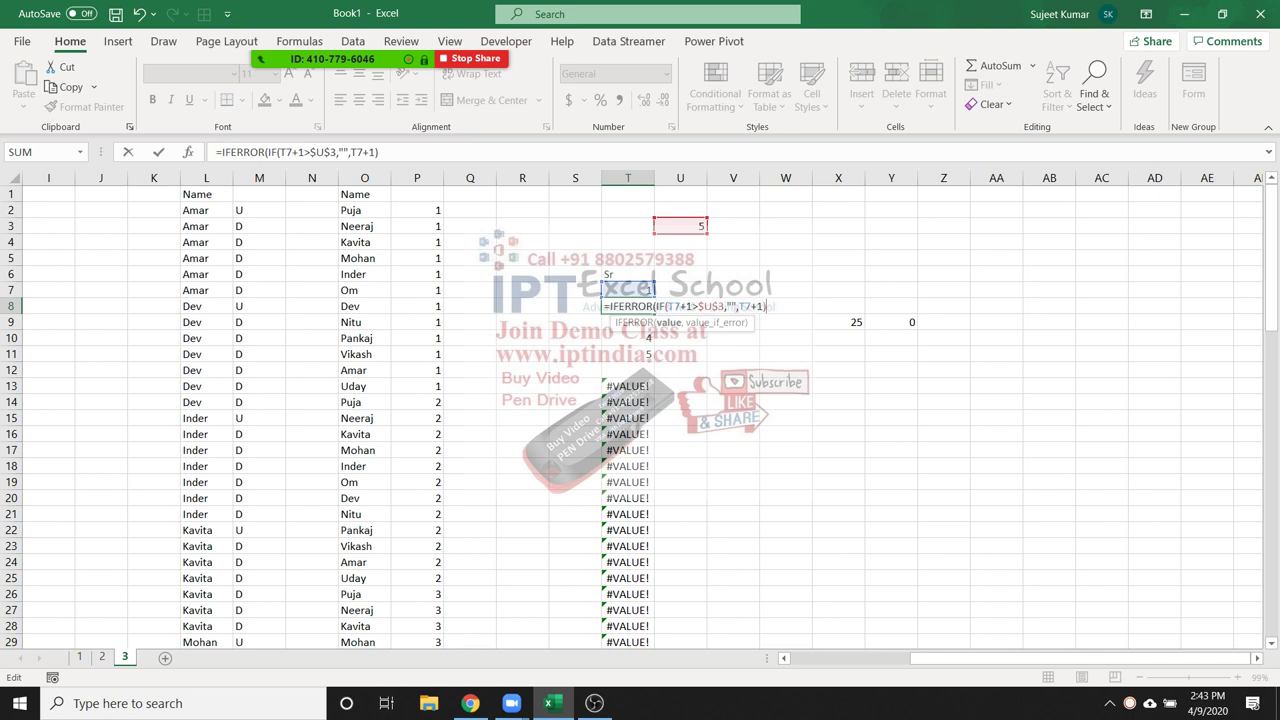
pyautogui.write(',"')
pyautogui.hotkey('ctrl', 'Return')
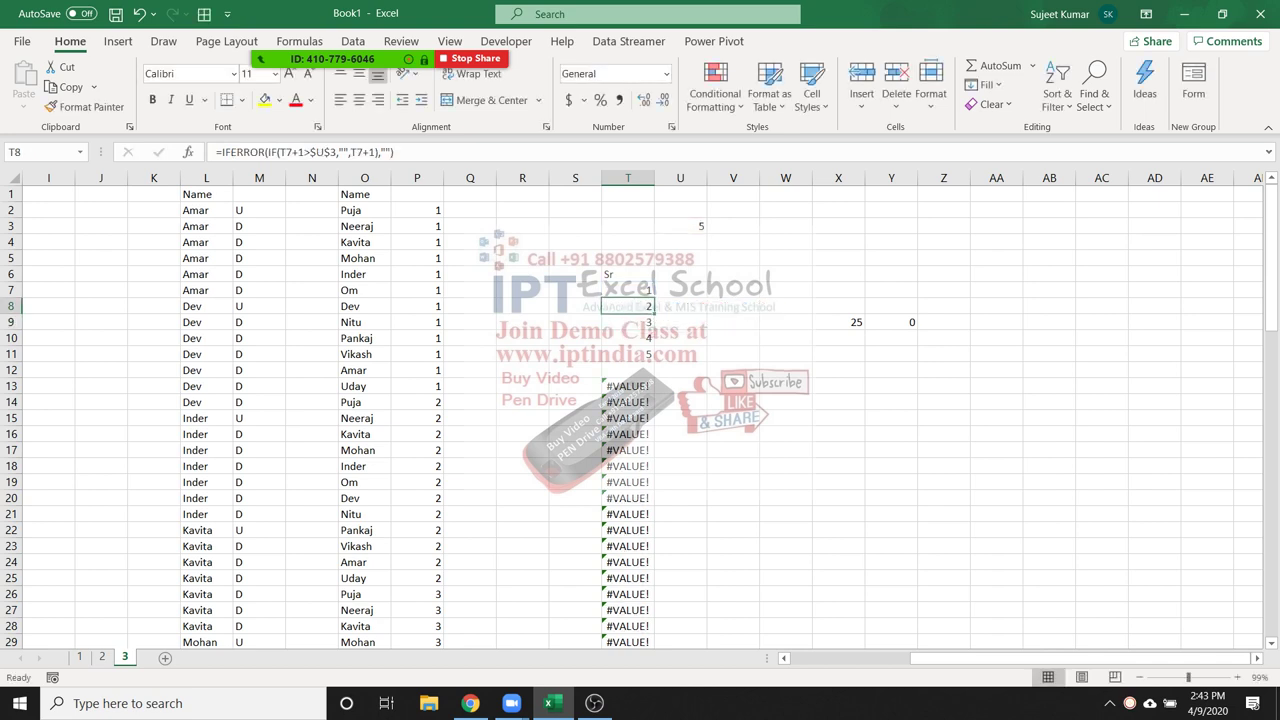
pyautogui.click(680, 322)
pyautogui.click(680, 226)
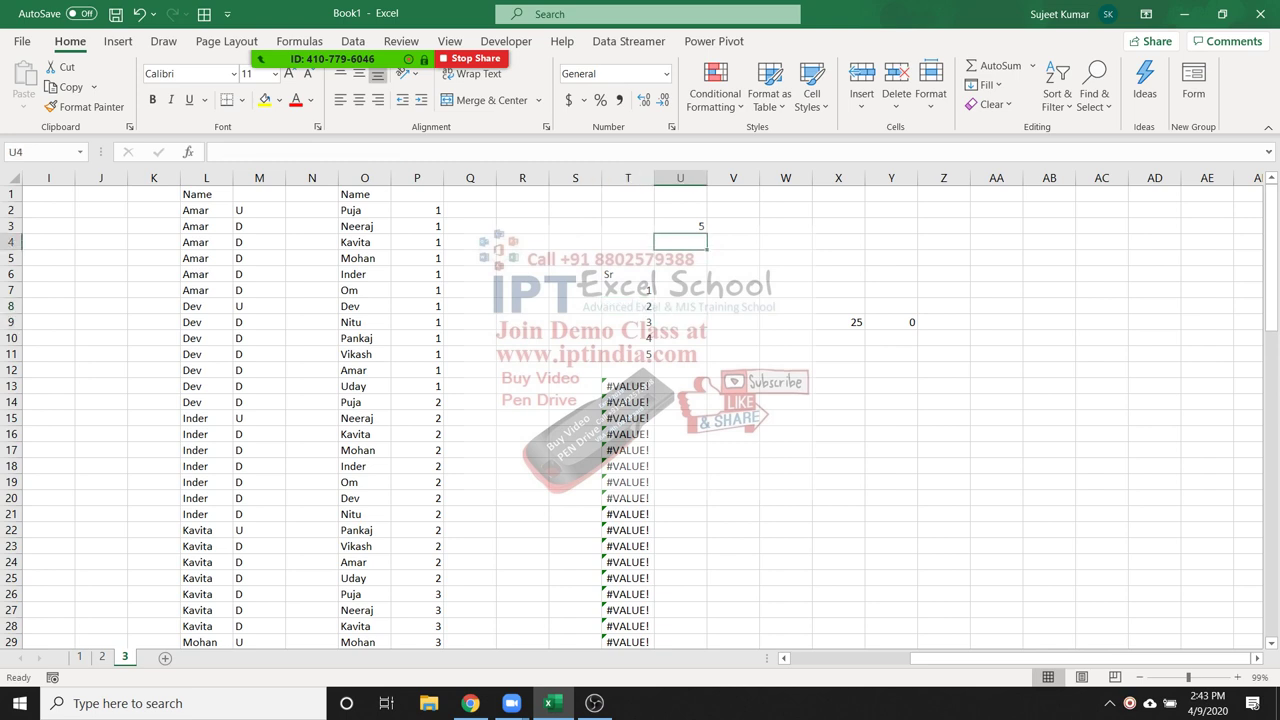
pyautogui.click(628, 306)
pyautogui.moveTo(654, 314); pyautogui.dragTo(645, 642)
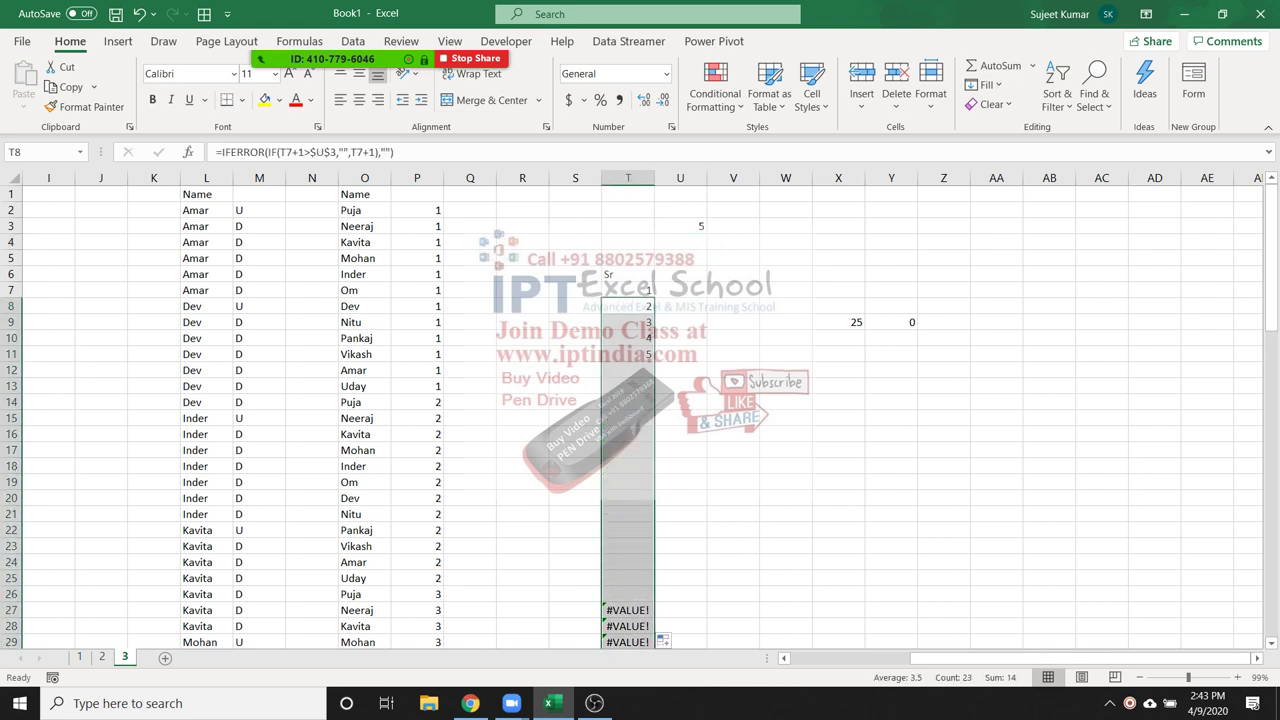
pyautogui.click(628, 322)
# Test the limit in U3 with 10 and 15, then set it back to 5
pyautogui.click(680, 226)
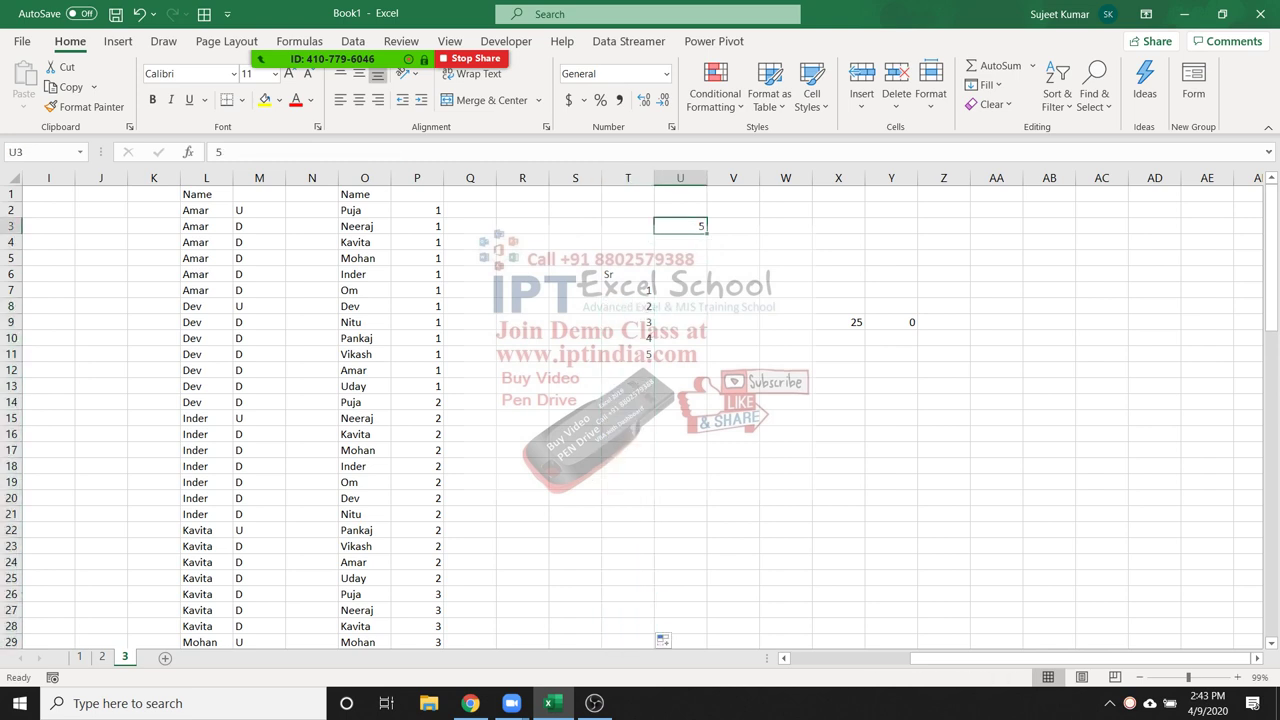
pyautogui.write('10')
pyautogui.press('Return')
pyautogui.click(680, 226)
pyautogui.write('15')
pyautogui.press('Return')
pyautogui.click(680, 226)
pyautogui.write('5')
pyautogui.press('Return')
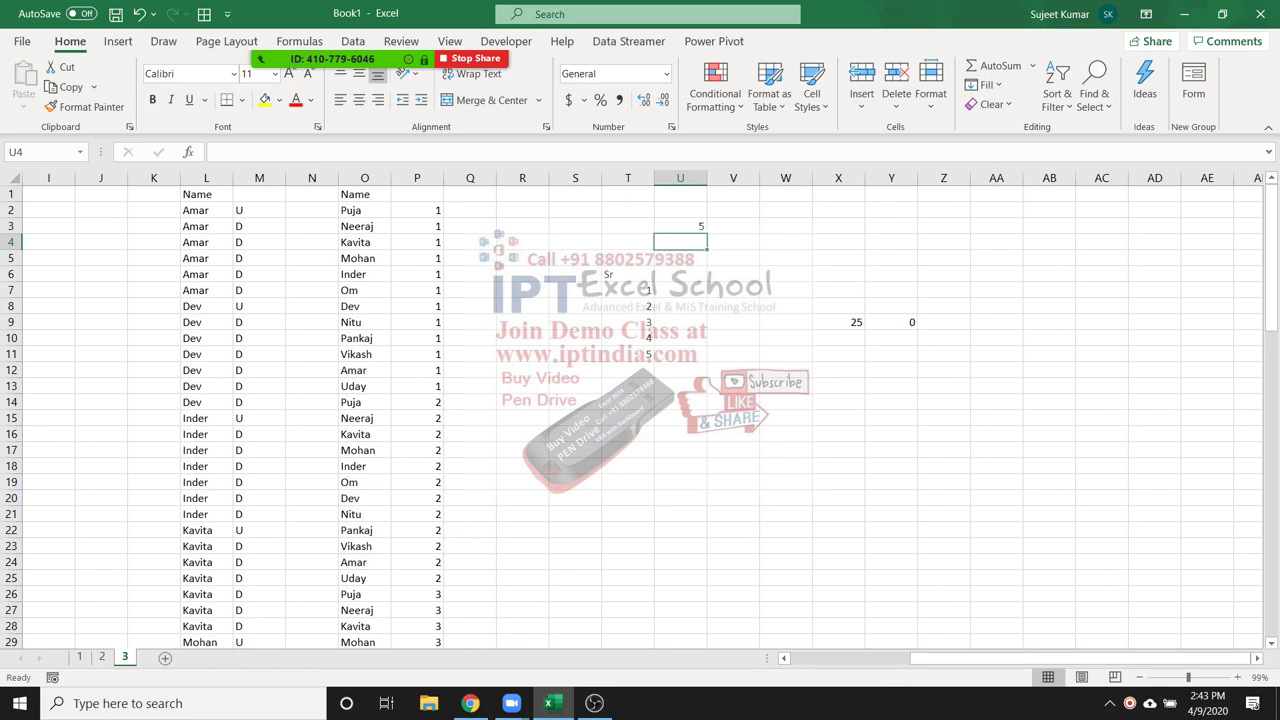
pyautogui.press('Up')
pyautogui.press('Left')
pyautogui.press('Left')
pyautogui.press('Left')
pyautogui.press('Left')
pyautogui.press('Left')
pyautogui.press('Left')
pyautogui.press('Left')
pyautogui.press('Left')
pyautogui.press('Left')
pyautogui.press('Left')
pyautogui.press('Left')
pyautogui.press('Left')
pyautogui.press('Left')
pyautogui.press('Left')
pyautogui.press('Left')
pyautogui.press('Left')
pyautogui.press('Left')
pyautogui.press('Left')
pyautogui.press('Left')
pyautogui.press('Left')
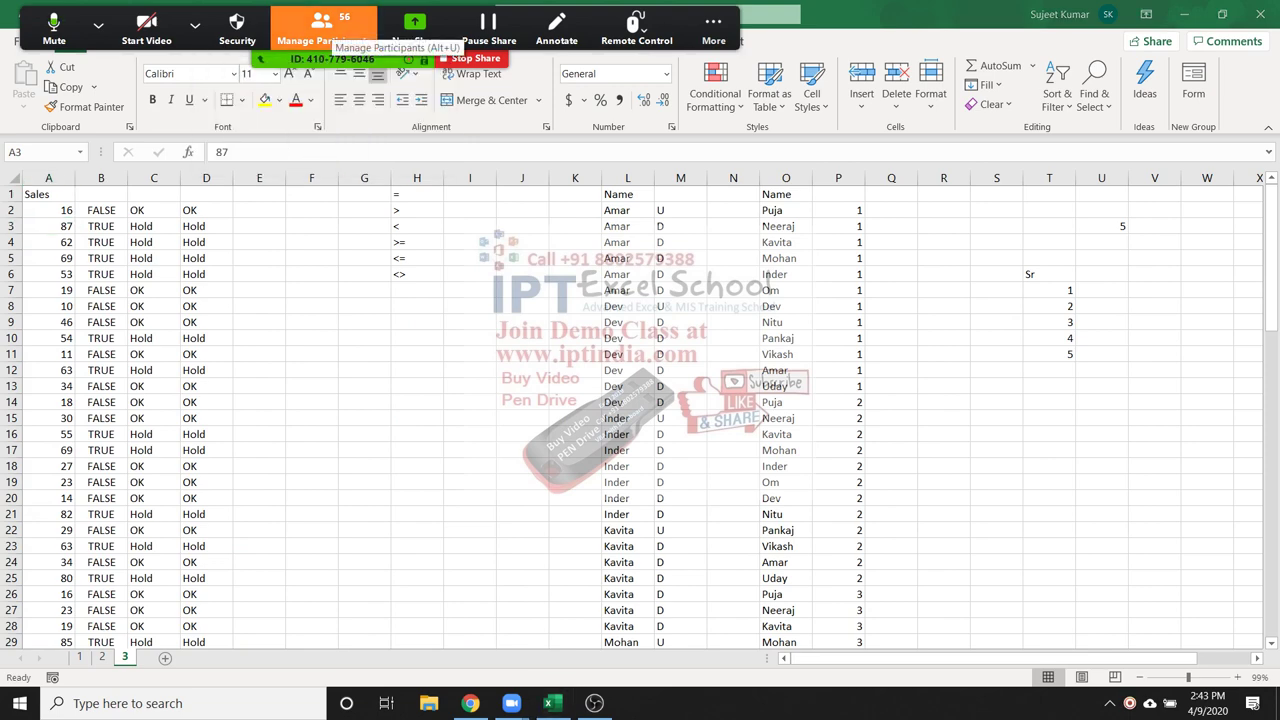
pyautogui.click(320, 30)
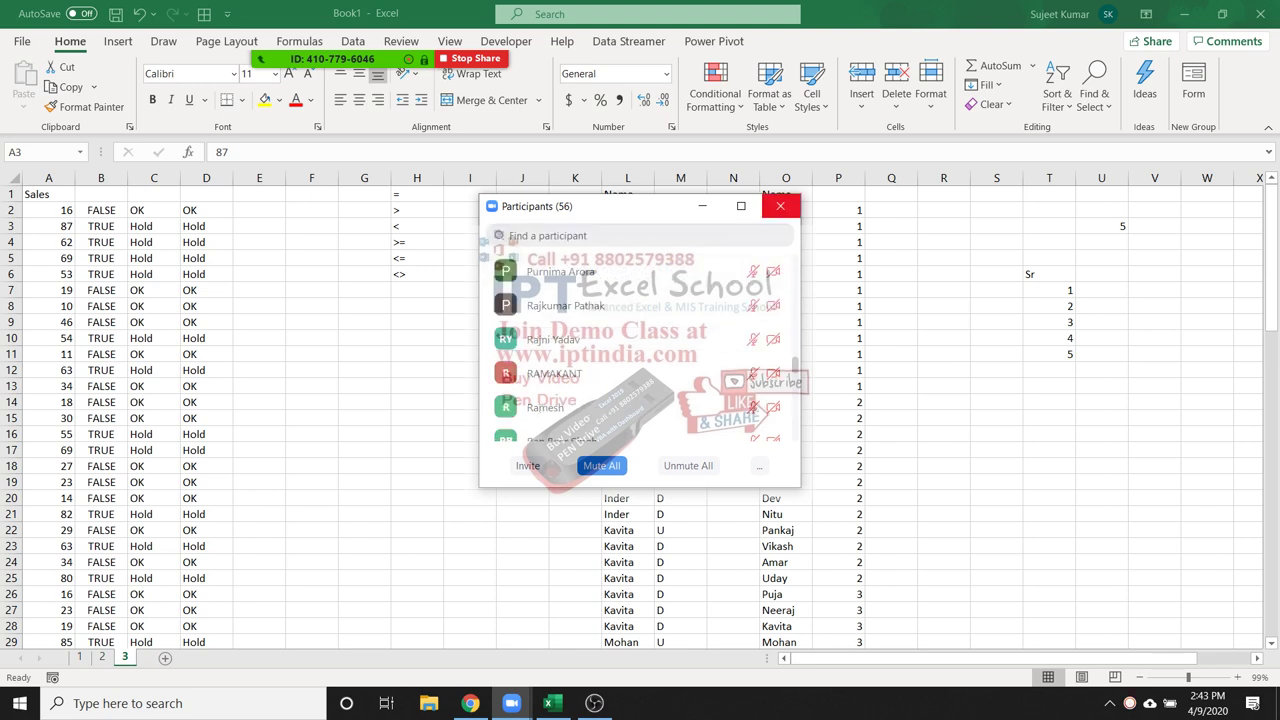
pyautogui.click(780, 206)
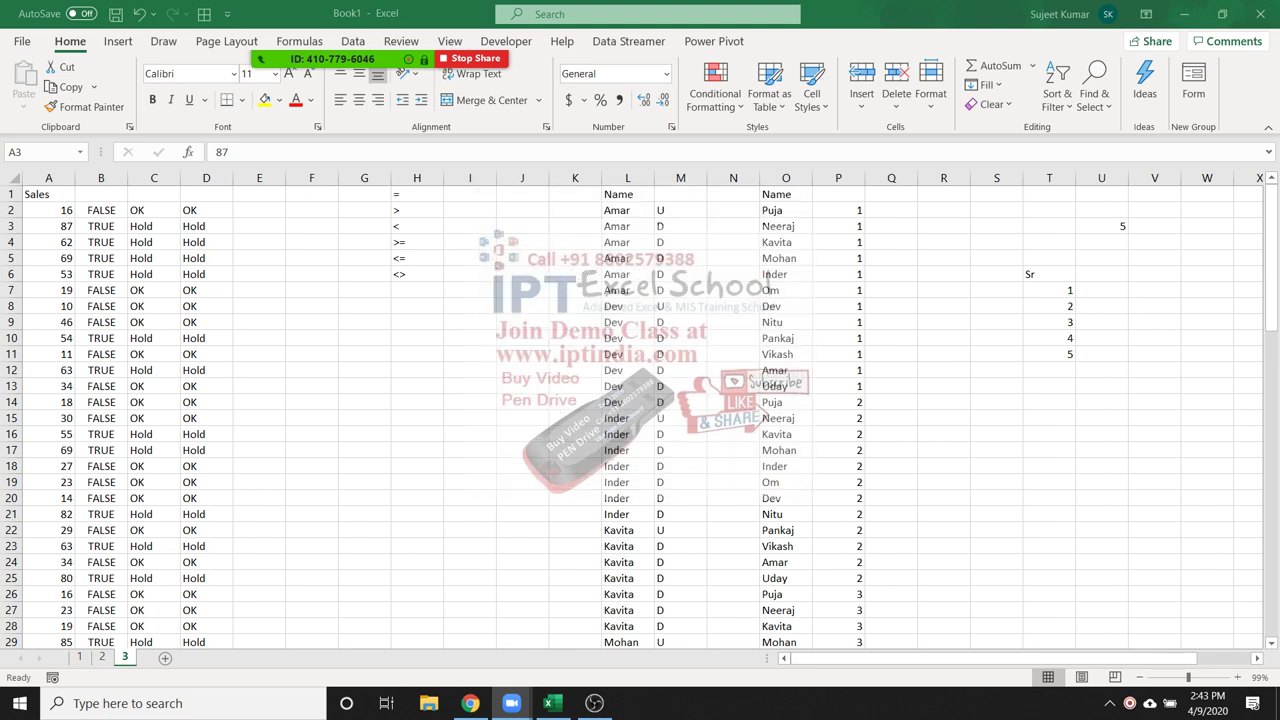
pyautogui.moveTo(785, 210); pyautogui.dragTo(785, 402)
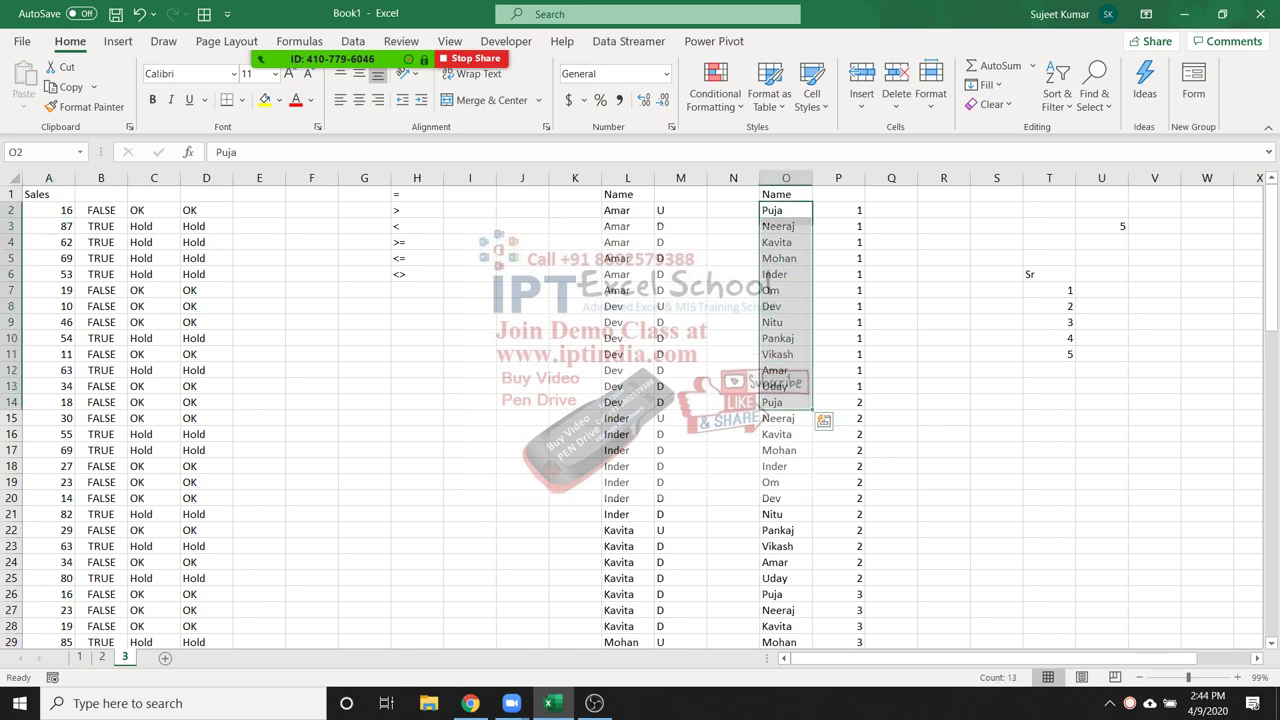
pyautogui.click(785, 226)
pyautogui.click(785, 210)
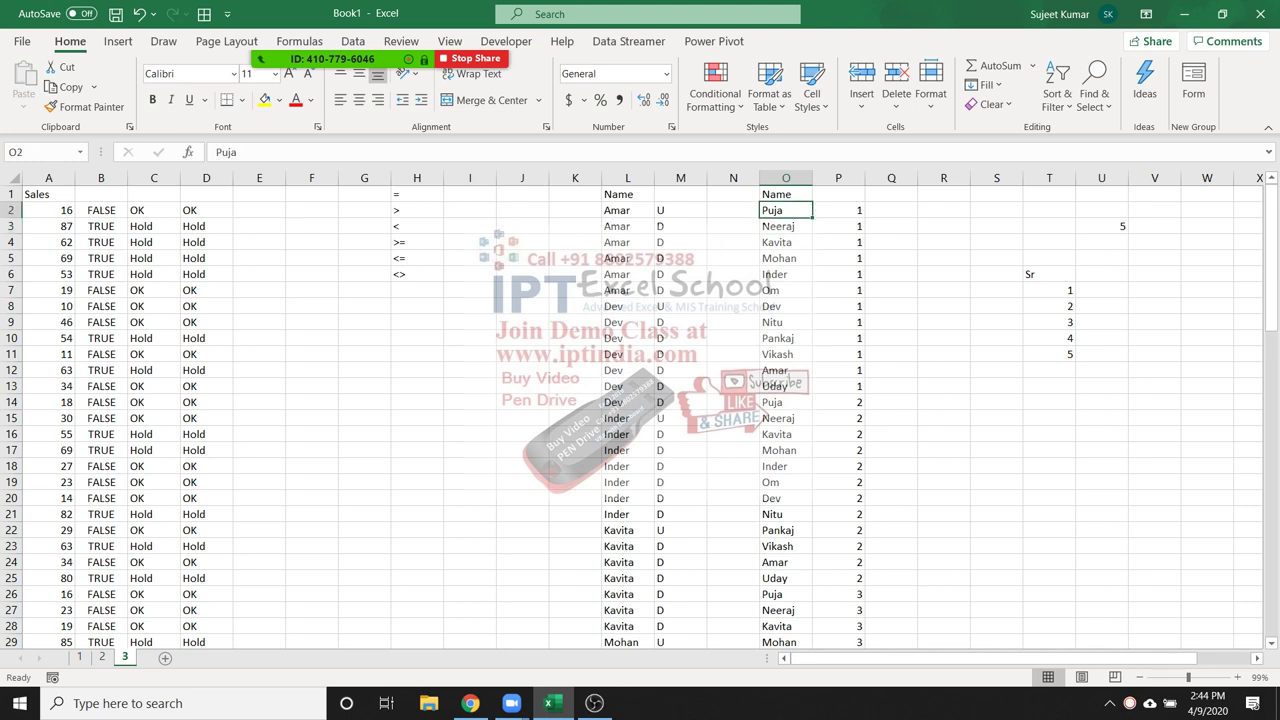
pyautogui.click(838, 210)
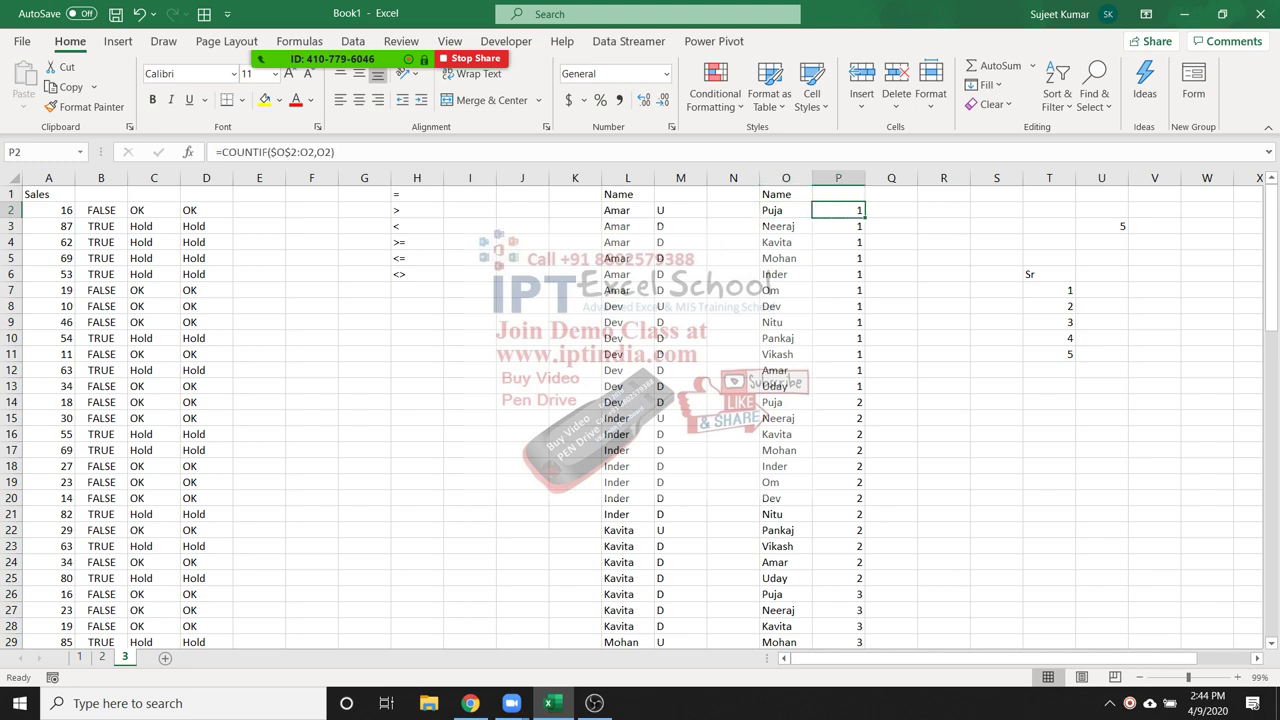
pyautogui.click(838, 402)
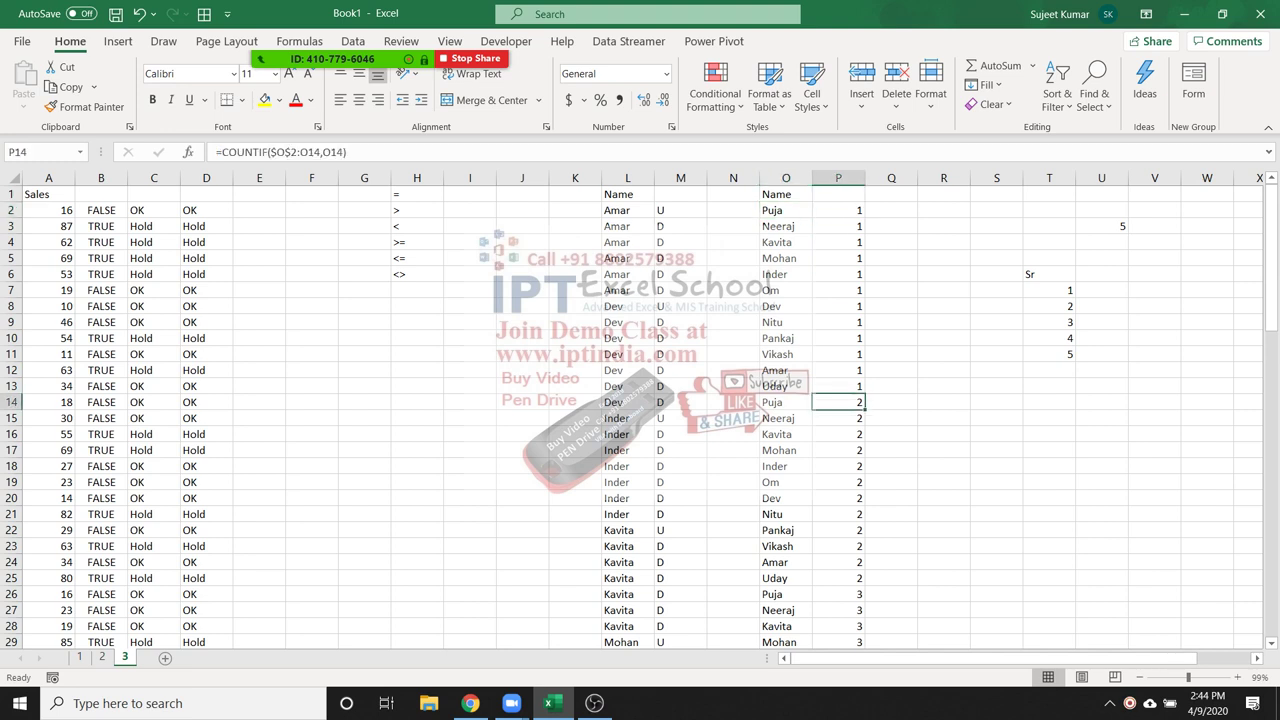
pyautogui.click(838, 210)
pyautogui.press('F2')
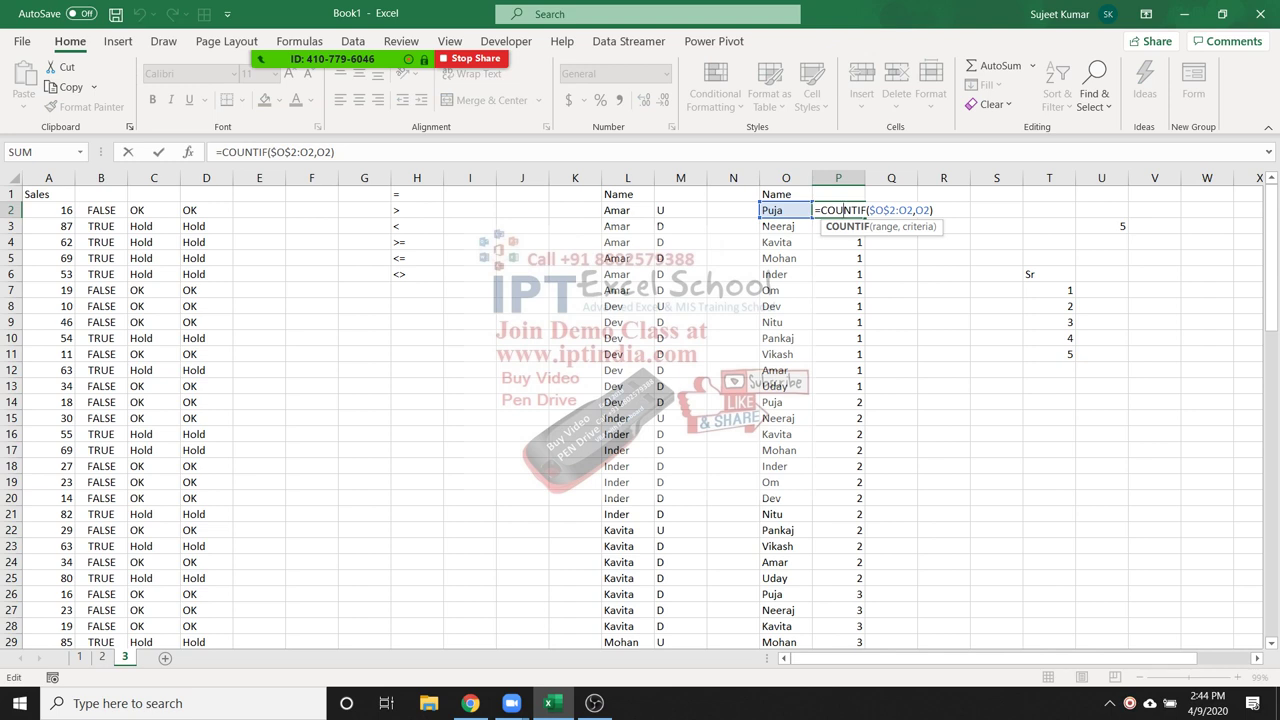
pyautogui.press('Escape')
# Enter =COUNTIF(O:O,O2) in Q2 to count the O2 name in column O
pyautogui.click(891, 210)
pyautogui.write('=cou')
pyautogui.press('Down')
pyautogui.press('Down')
pyautogui.press('Down')
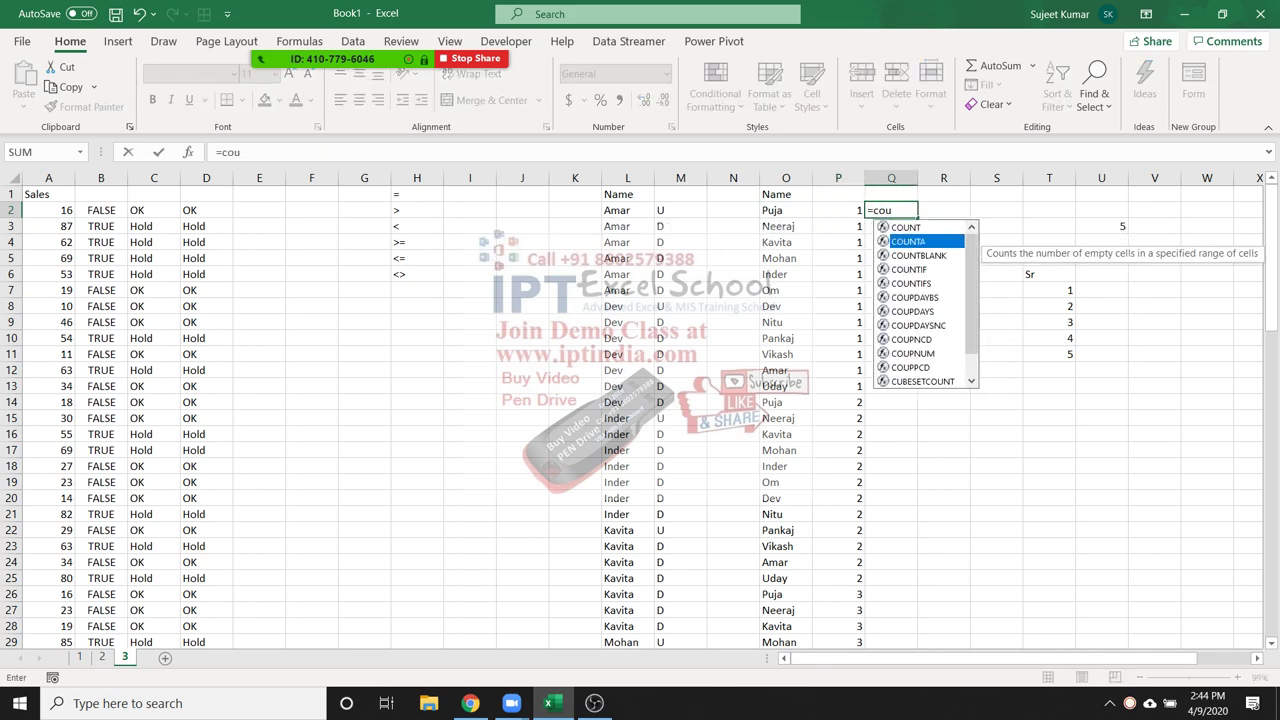
pyautogui.press('Tab')
pyautogui.click(785, 178)
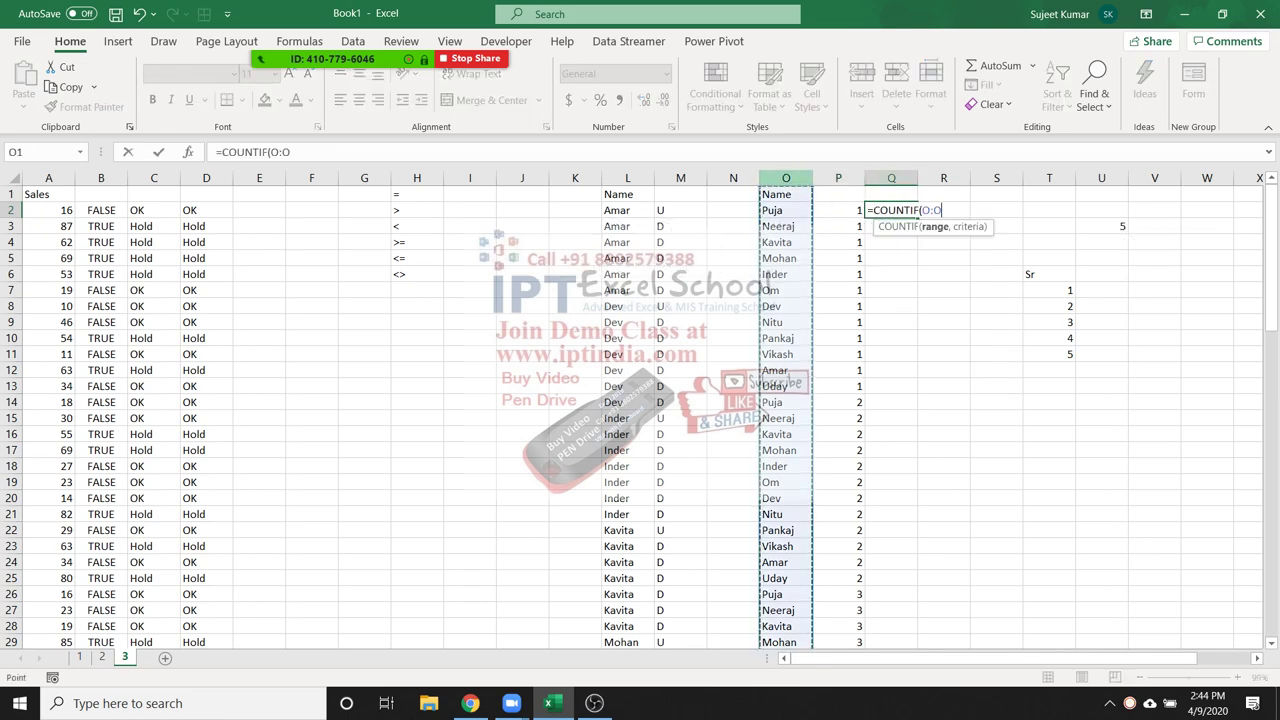
pyautogui.write(',')
pyautogui.click(785, 210)
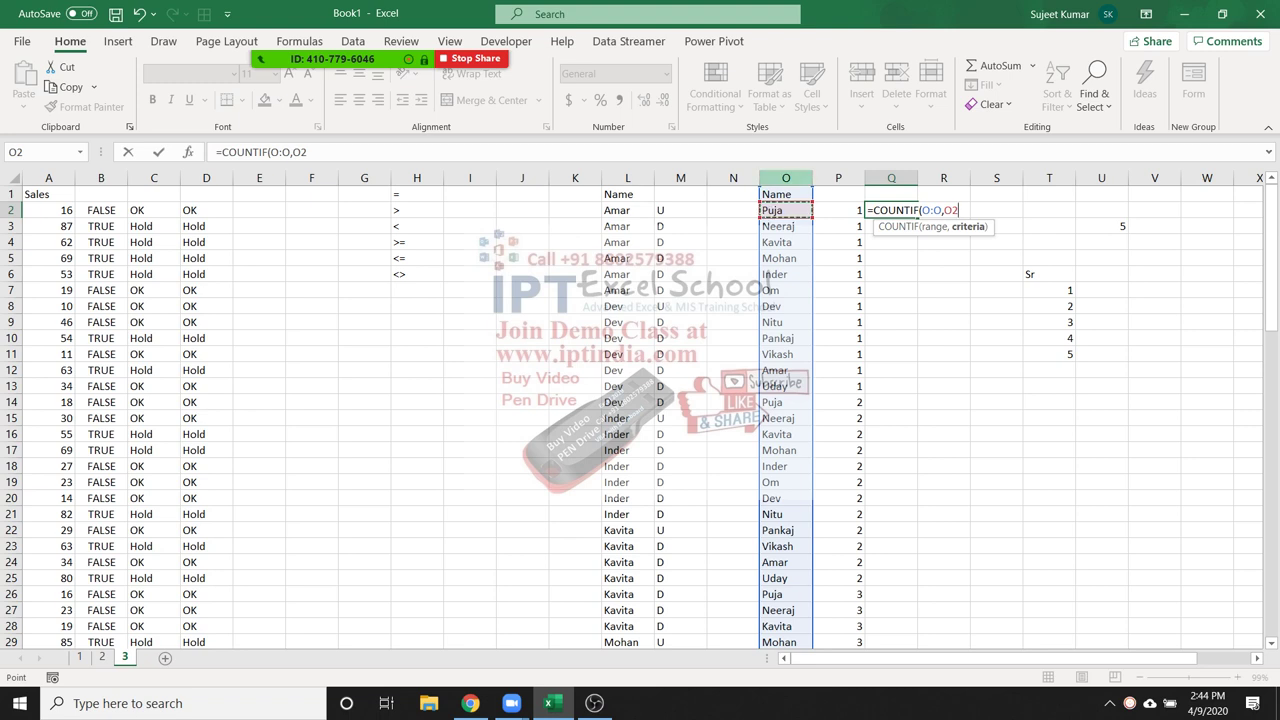
pyautogui.press('Return')
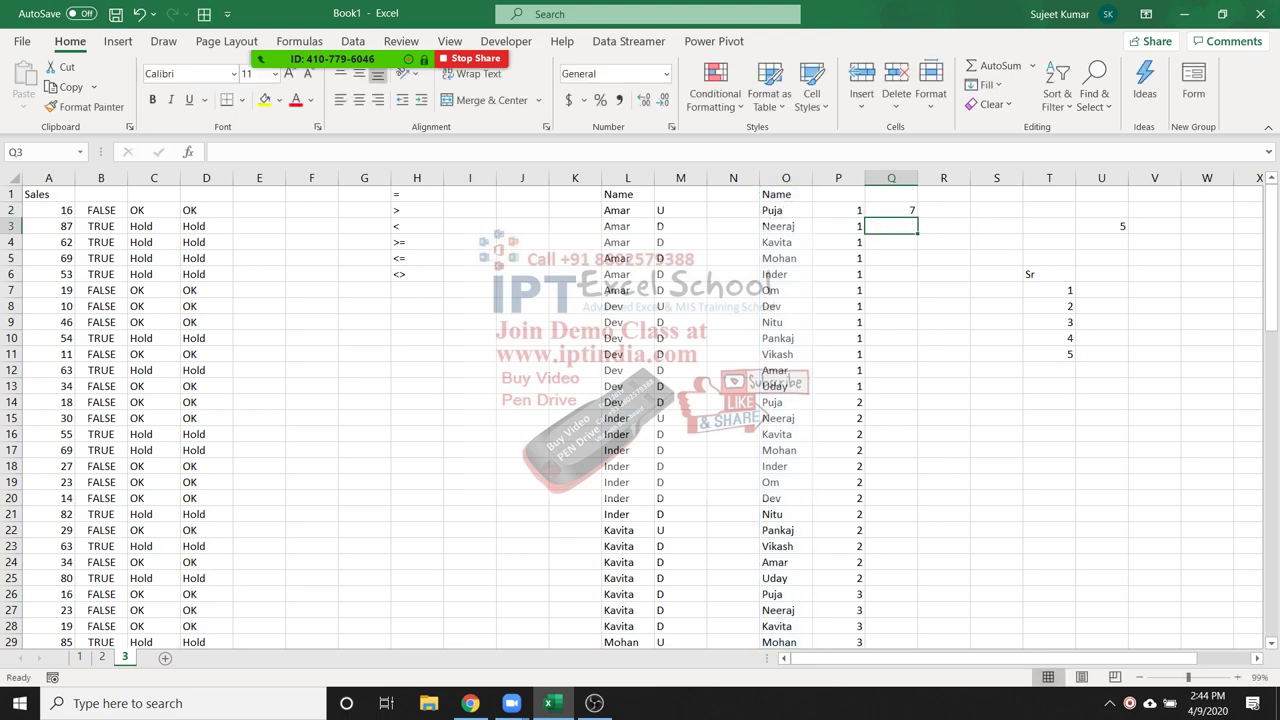
# Commit P2's running COUNTIF and set R2 to =O2 so it shows Puja
pyautogui.click(838, 210)
pyautogui.press('F2')
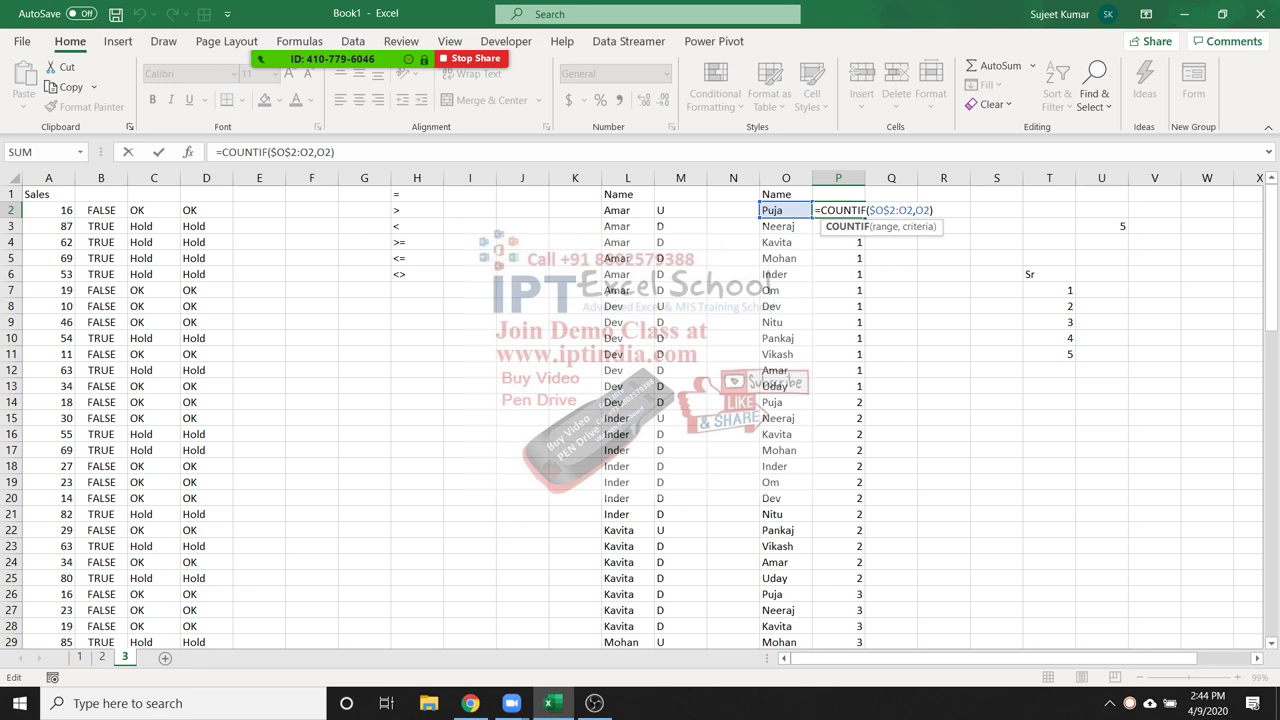
pyautogui.hotkey('ctrl', 'Return')
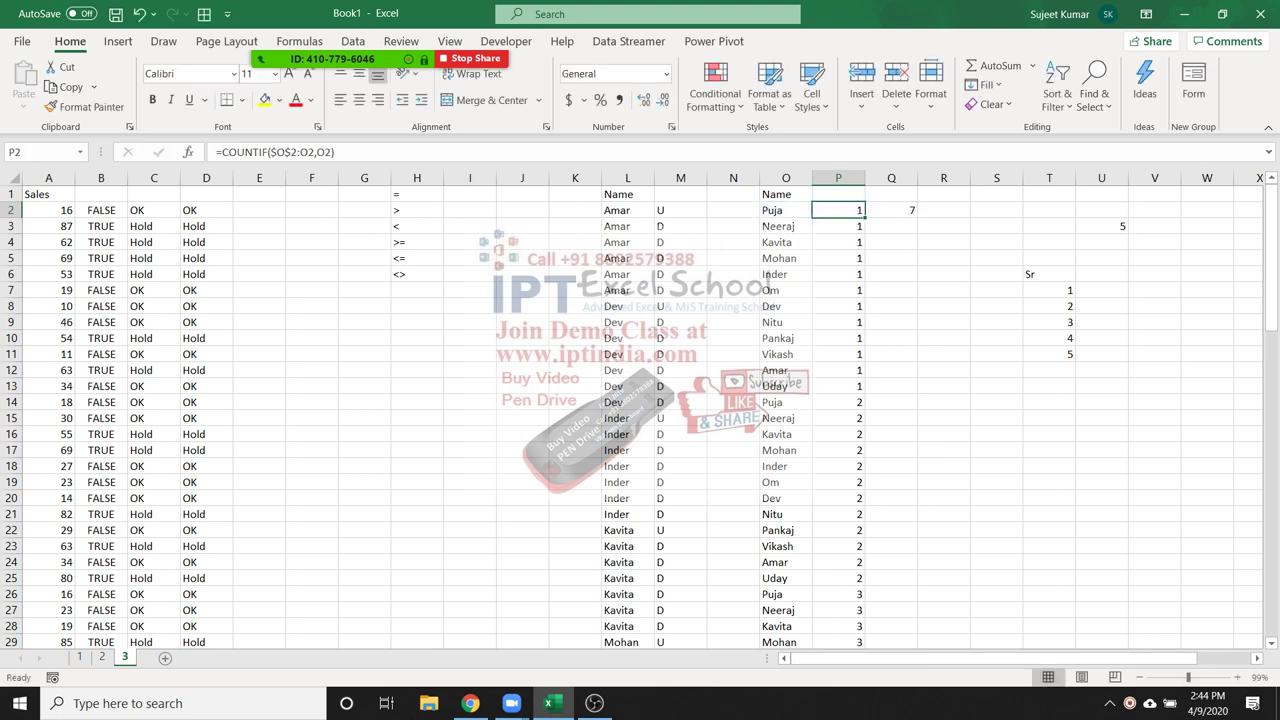
pyautogui.click(943, 210)
pyautogui.write('=')
pyautogui.press('Left')
pyautogui.press('Left')
pyautogui.press('Left')
pyautogui.press('Return')
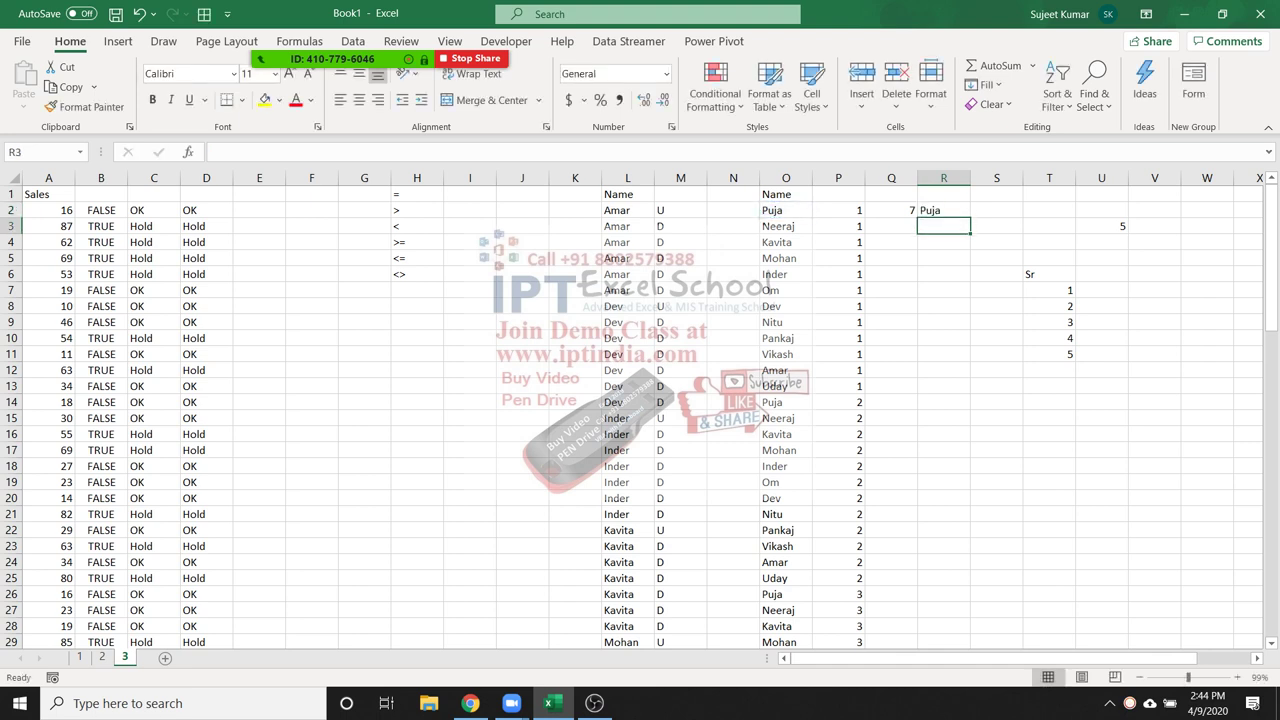
# Fill R2's =O2 formula down to R8 and check the copied references
pyautogui.click(943, 210)
pyautogui.moveTo(970, 217); pyautogui.dragTo(970, 312)
pyautogui.click(943, 226)
pyautogui.press('F2')
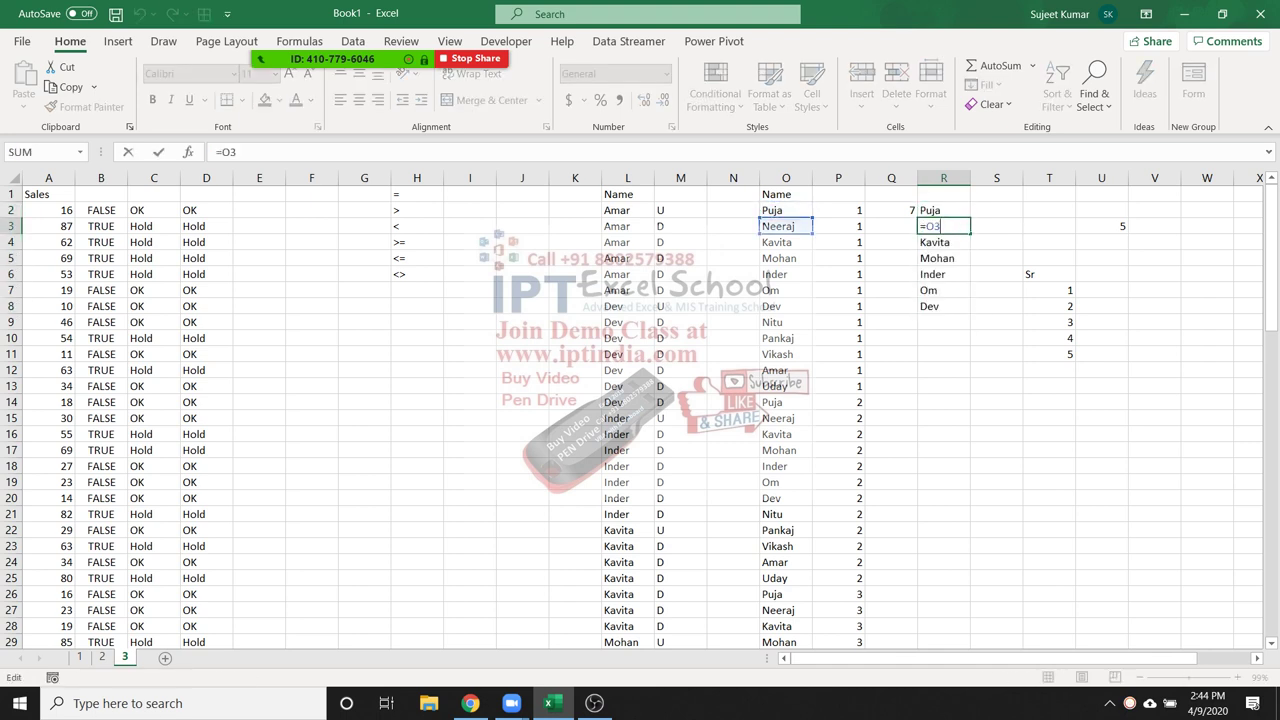
pyautogui.press('Return')
pyautogui.press('Down')
pyautogui.press('Down')
pyautogui.press('Down')
pyautogui.press('Down')
pyautogui.press('Up')
pyautogui.press('Up')
pyautogui.press('Up')
pyautogui.press('Up')
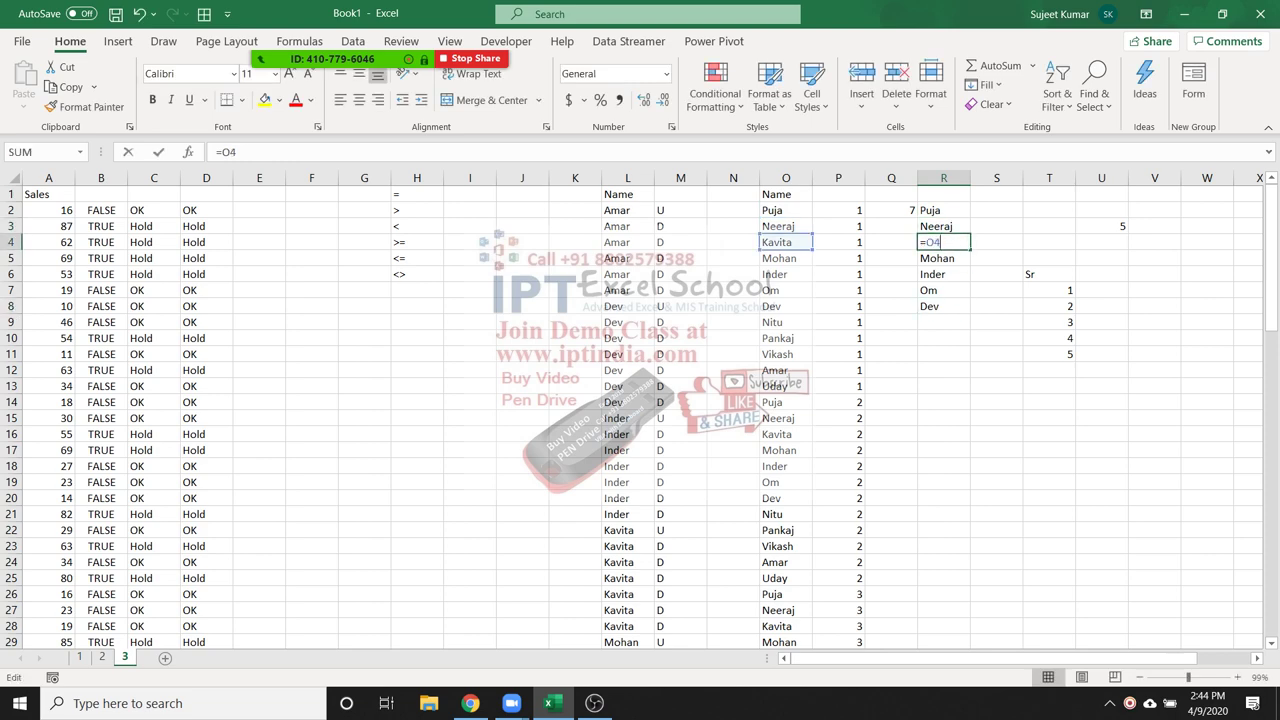
pyautogui.press('Down')
pyautogui.press('Down')
pyautogui.press('Down')
pyautogui.press('Down')
pyautogui.press('Up')
pyautogui.press('Up')
pyautogui.press('Up')
pyautogui.press('F2')
pyautogui.press('Escape')
# Examine the locked $O$2 start and unlocked O2 end of P2's COUNTIF range
pyautogui.click(838, 210)
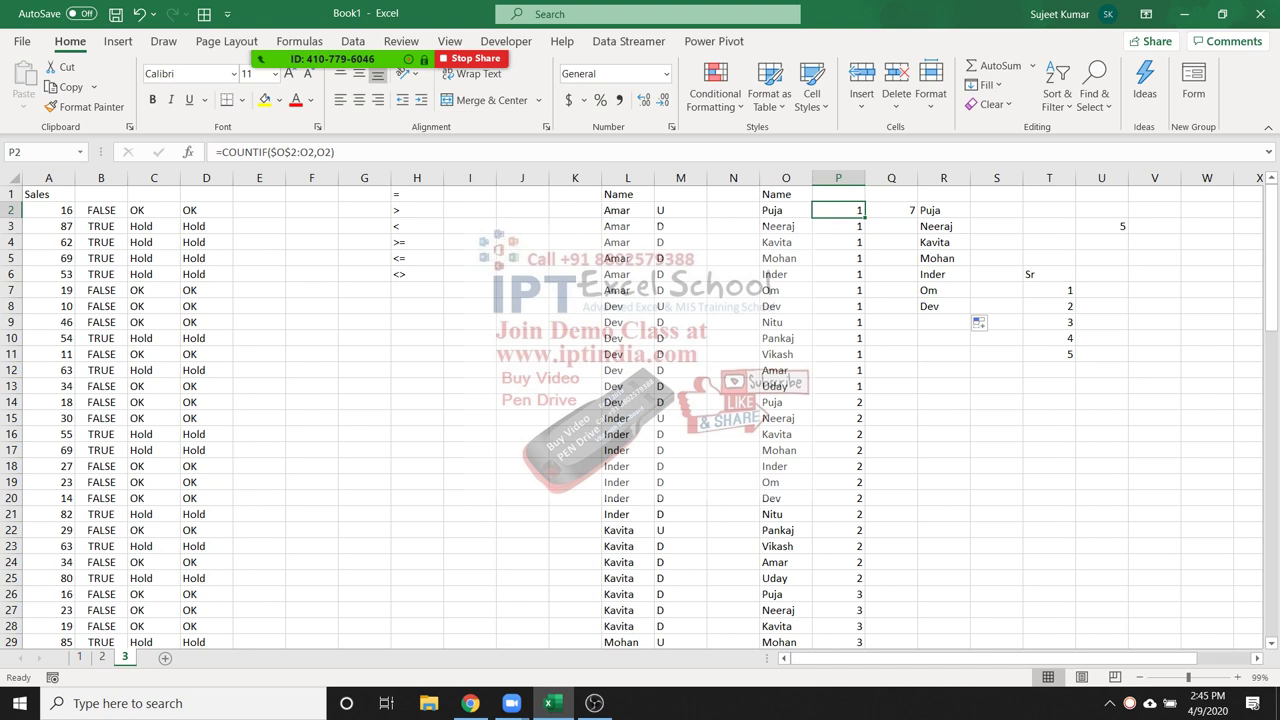
pyautogui.doubleClick(838, 210)
pyautogui.hotkey('shift', 'Right')
pyautogui.hotkey('shift', 'Right')
pyautogui.hotkey('shift', 'Right')
pyautogui.hotkey('shift', 'Right')
pyautogui.press('Right')
pyautogui.press('Right')
pyautogui.hotkey('shift', 'Right')
pyautogui.hotkey('shift', 'Right')
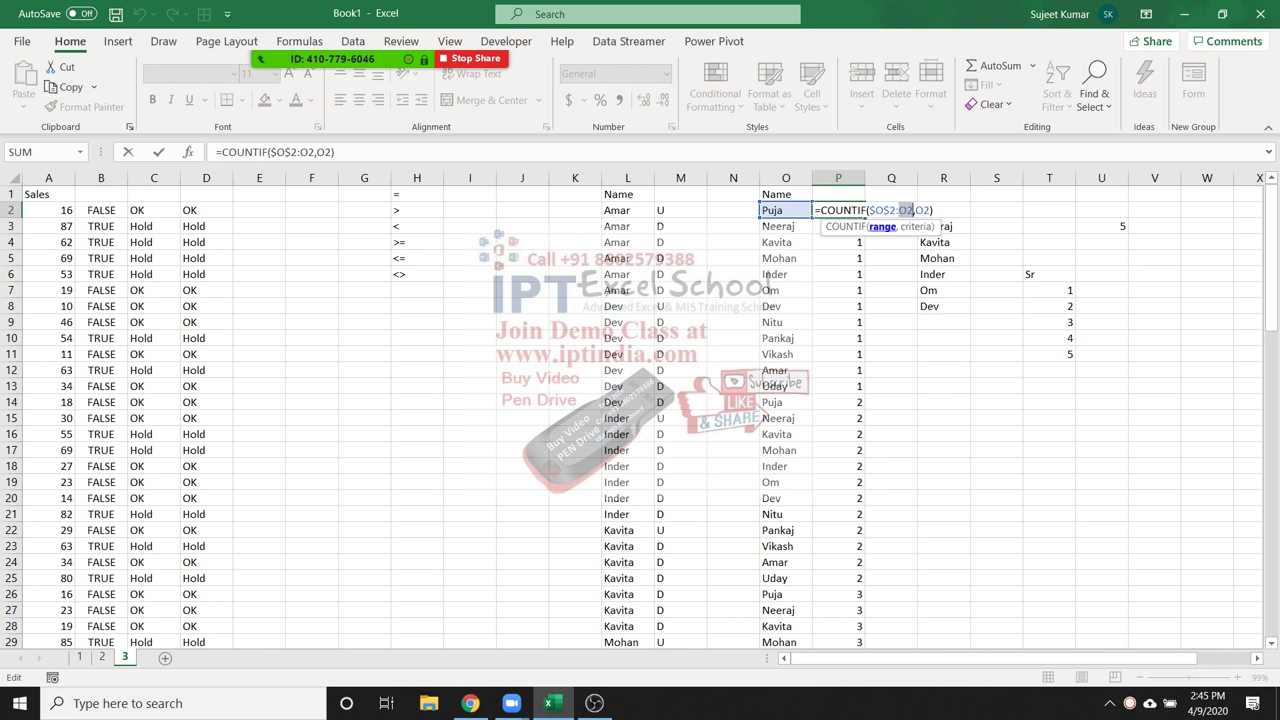
pyautogui.press('Right')
pyautogui.hotkey('shift', 'Left')
pyautogui.hotkey('shift', 'Left')
pyautogui.hotkey('shift', 'Left')
pyautogui.hotkey('shift', 'Left')
pyautogui.hotkey('shift', 'Left')
pyautogui.hotkey('shift', 'Left')
pyautogui.hotkey('shift', 'Left')
pyautogui.press('Right')
pyautogui.press('Right')
pyautogui.hotkey('shift', 'Left')
pyautogui.hotkey('shift', 'Left')
pyautogui.click(902, 210)
# Review the COUNTIF formulas in P4, P14, P26 and Q2 without changing them
pyautogui.hotkey('ctrl', 'Return')
pyautogui.click(838, 242)
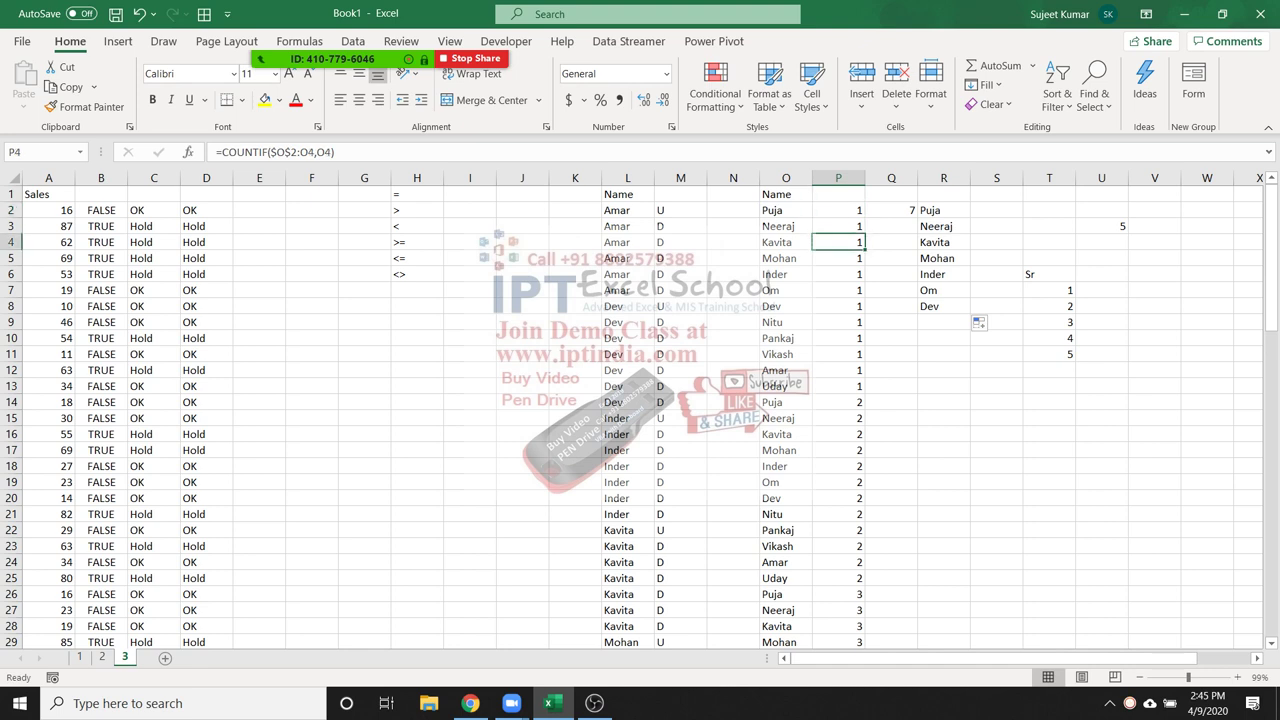
pyautogui.click(838, 402)
pyautogui.doubleClick(858, 402)
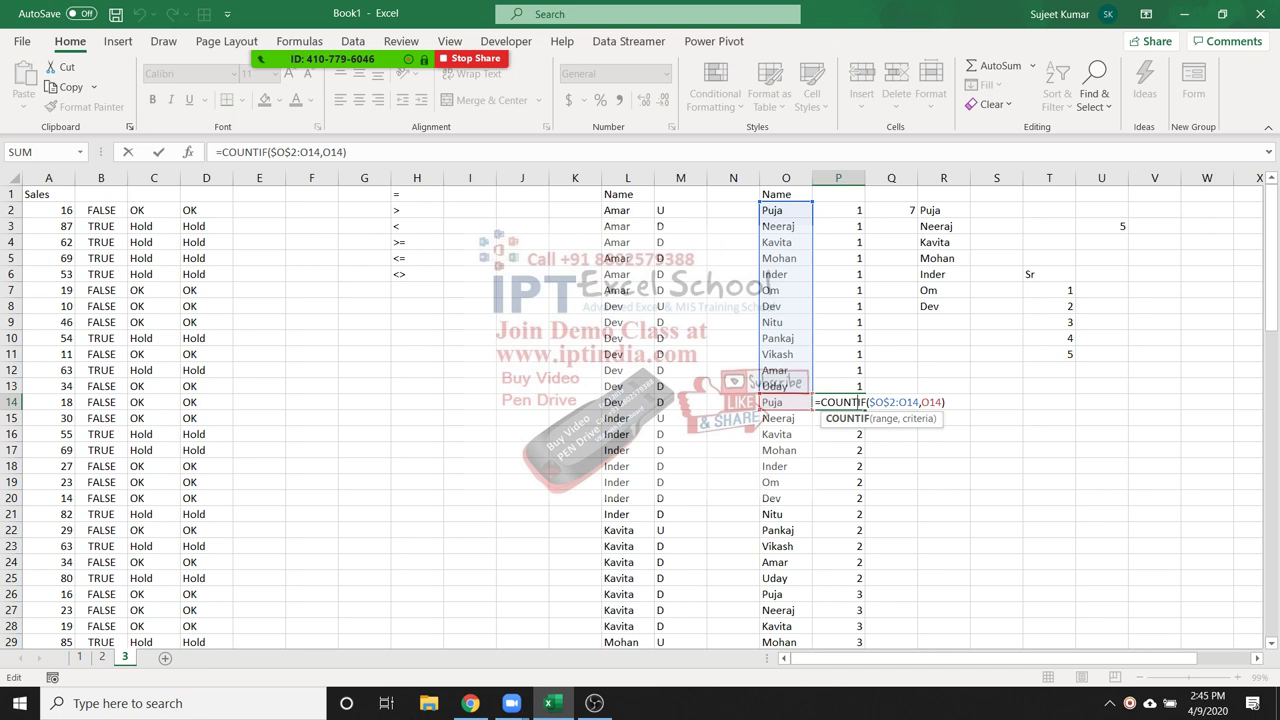
pyautogui.press('Return')
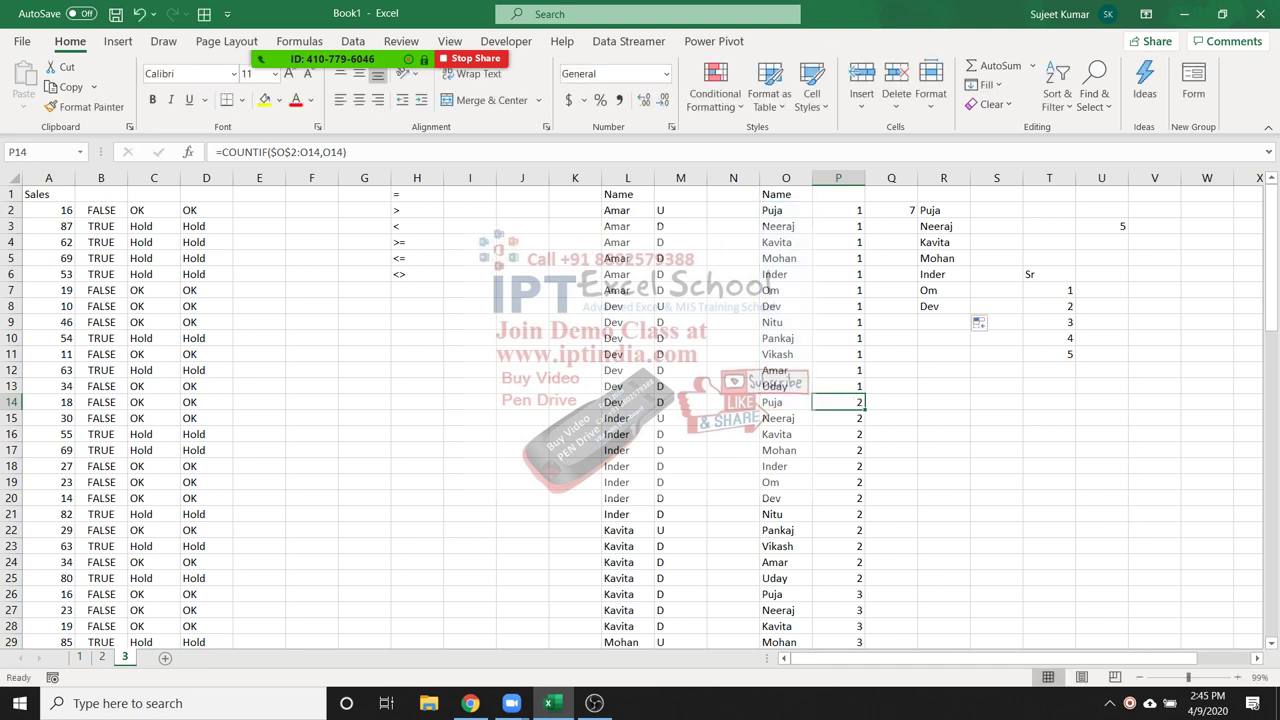
pyautogui.doubleClick(838, 594)
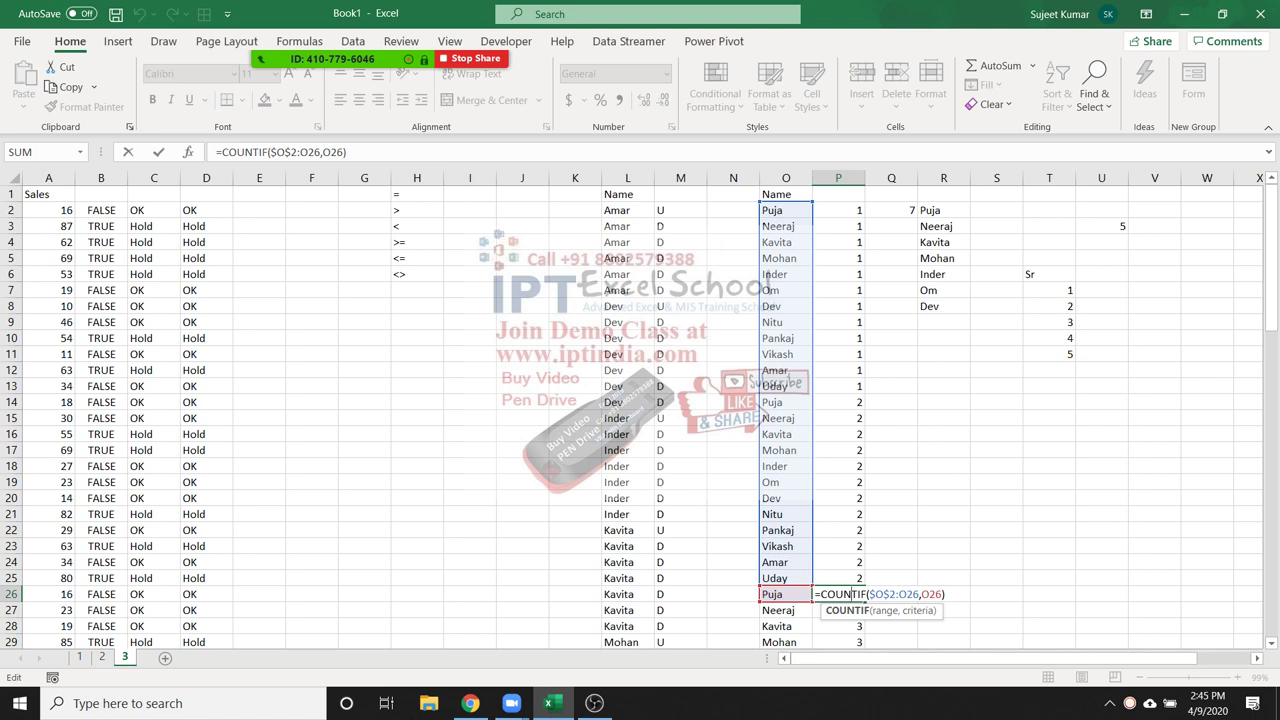
pyautogui.press('Return')
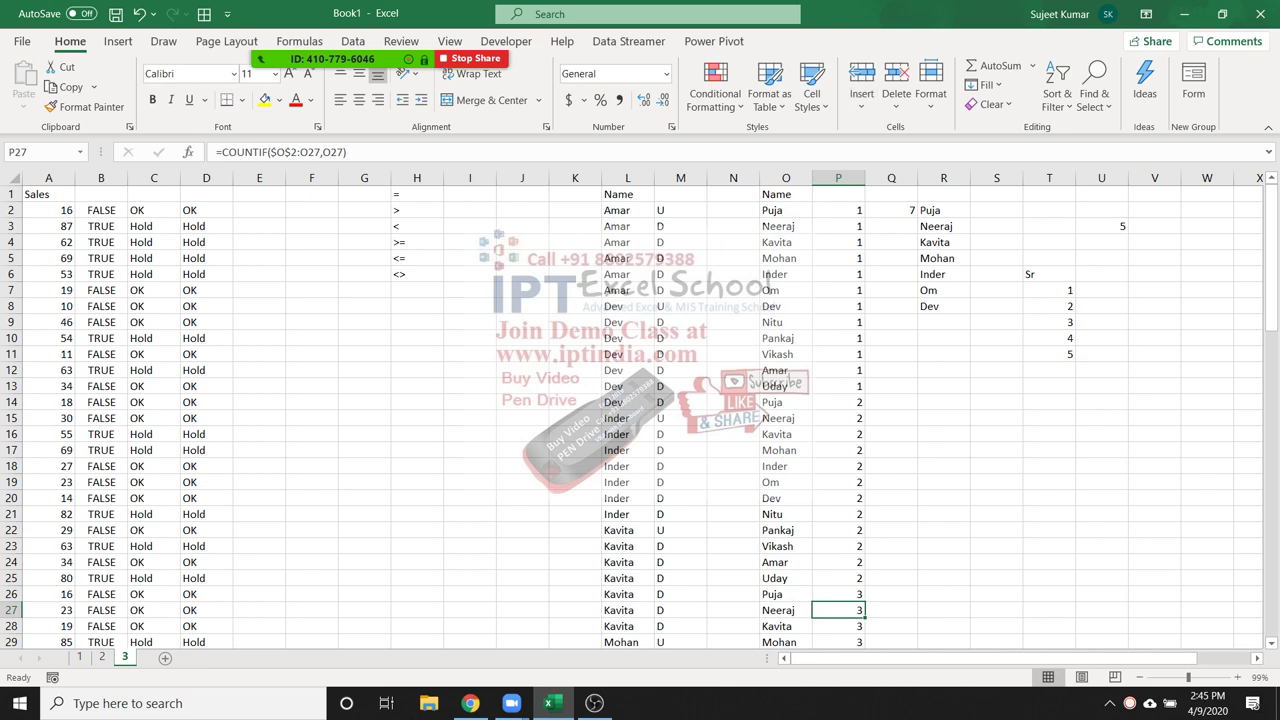
pyautogui.doubleClick(897, 210)
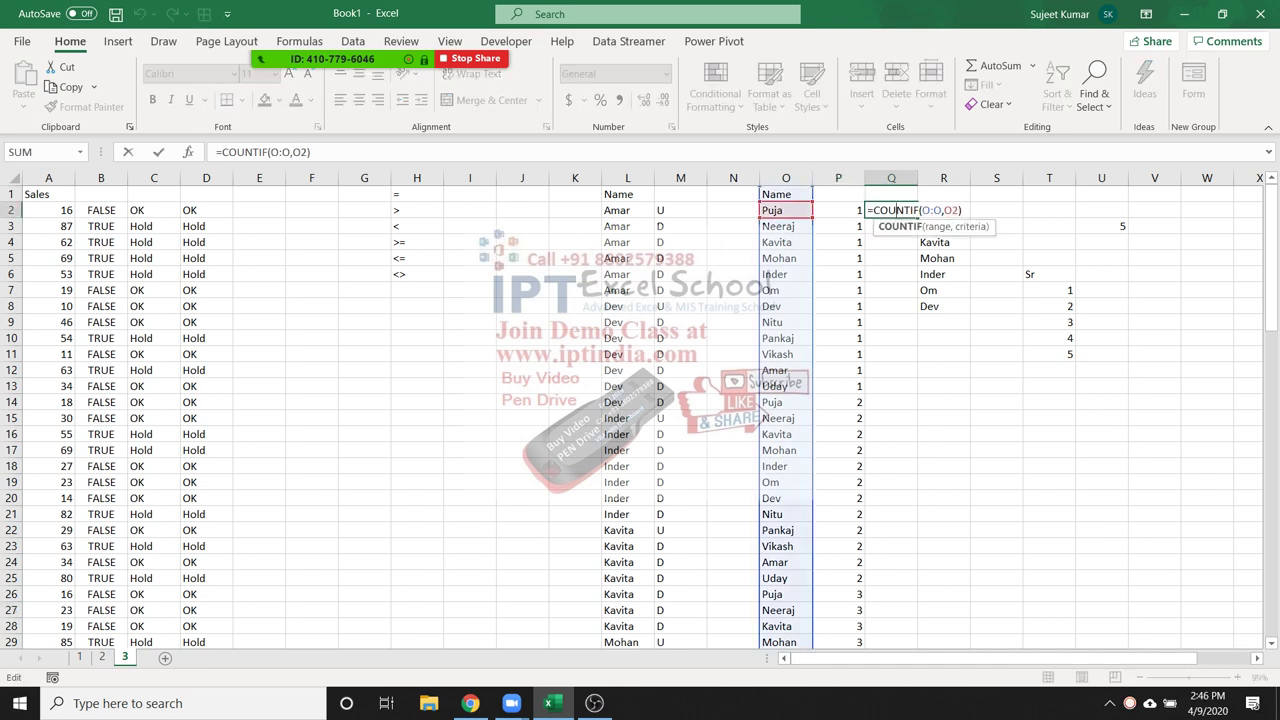
pyautogui.hotkey('ctrl', 'Return')
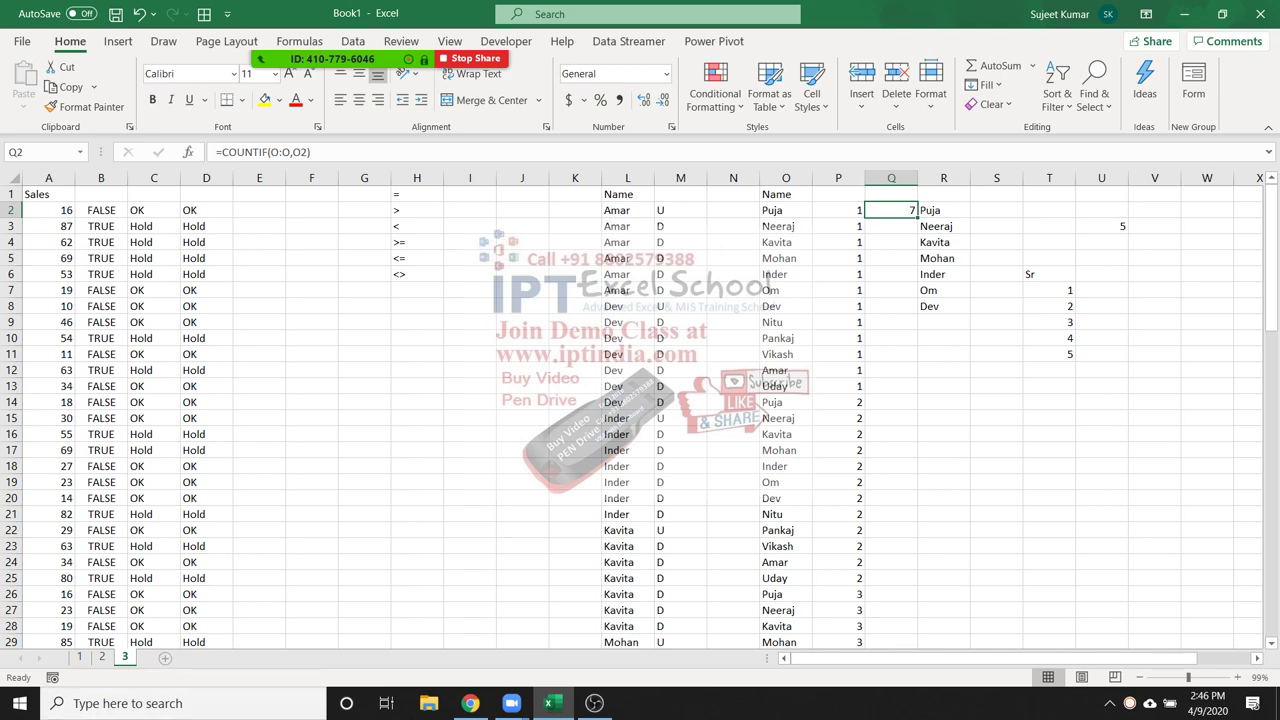
# Insert a new blank worksheet and rename its tab to 4
pyautogui.hotkey('shift', 'F11')
pyautogui.doubleClick(163, 657)
pyautogui.write('5')
pyautogui.press('BackSpace')
pyautogui.write('4')
pyautogui.press('Return')
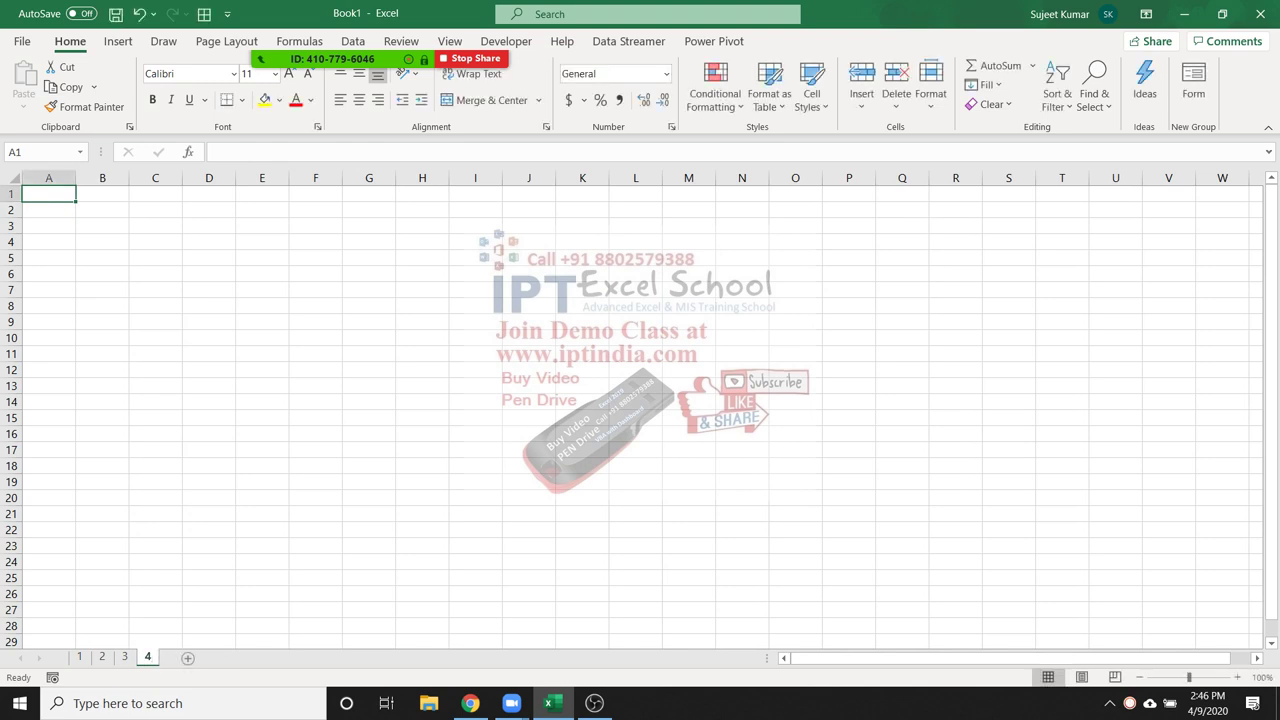
pyautogui.hotkey('ctrl', 'pageup')
pyautogui.click(153, 274)
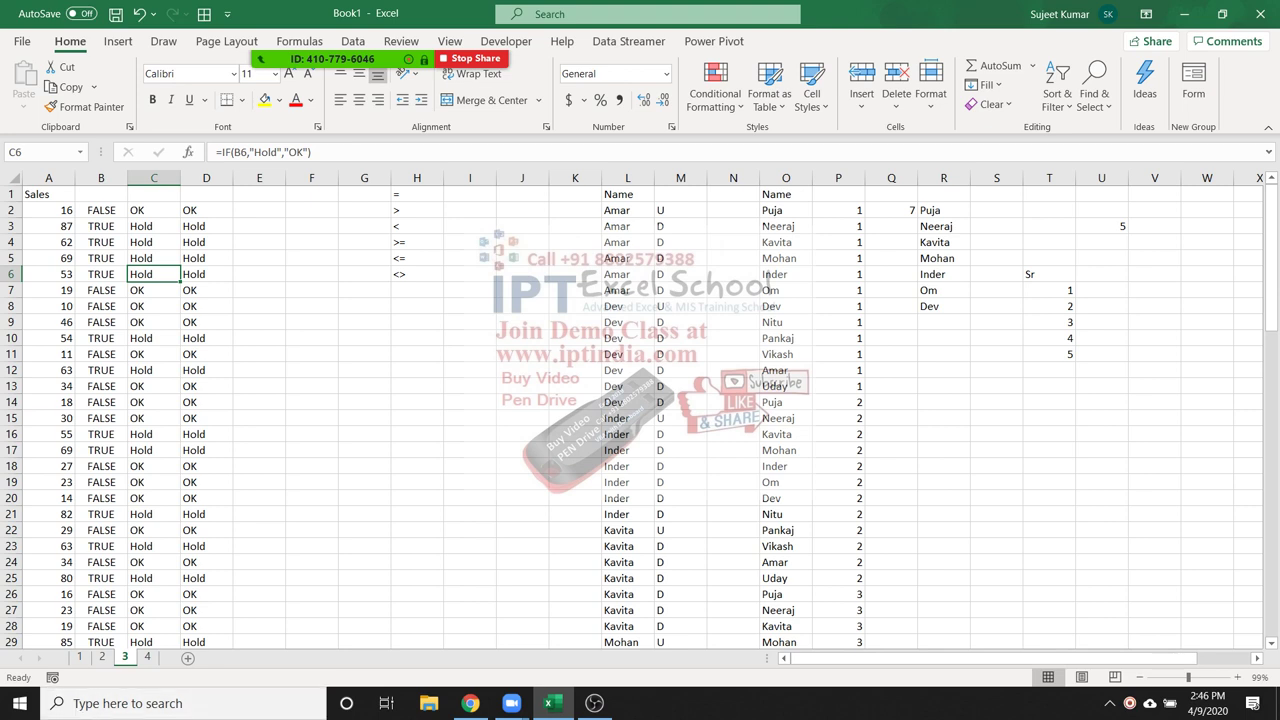
pyautogui.click(147, 657)
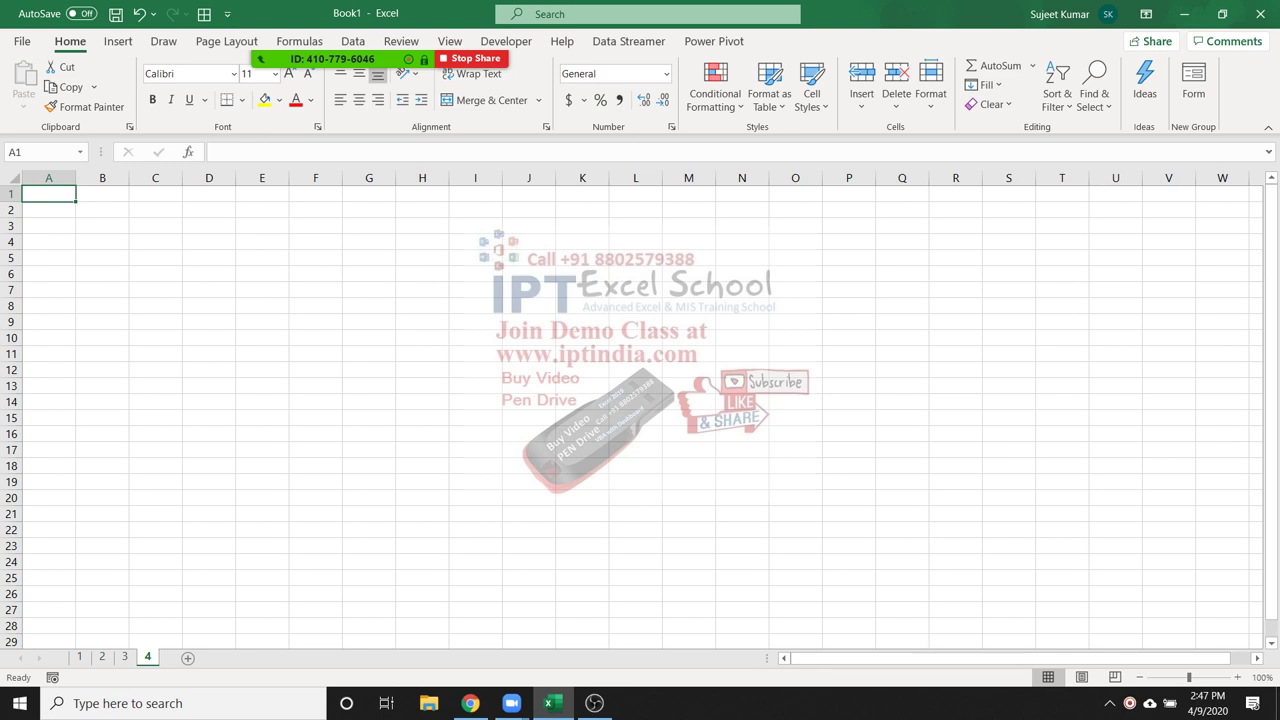
# Enter the headings Name, City, Qty, MRP, Amt, GST, Com and Total across A1:H1
pyautogui.write('Name')
pyautogui.press('Tab')
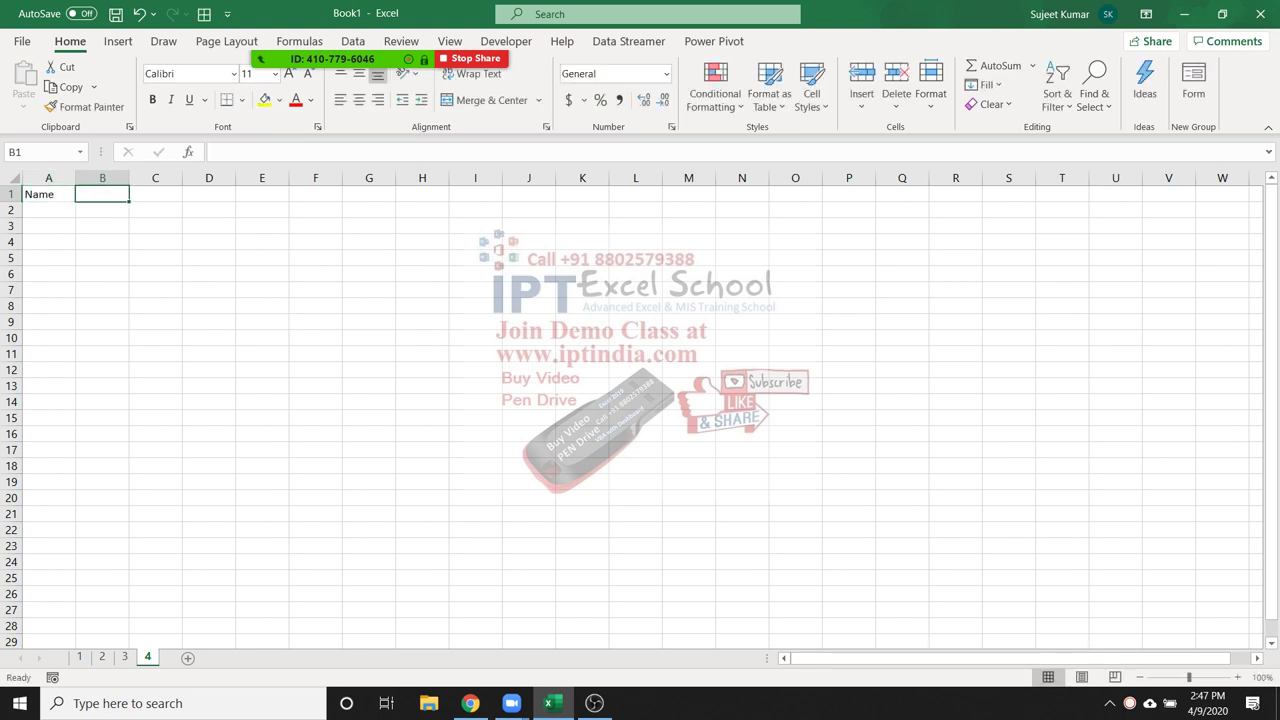
pyautogui.write('City')
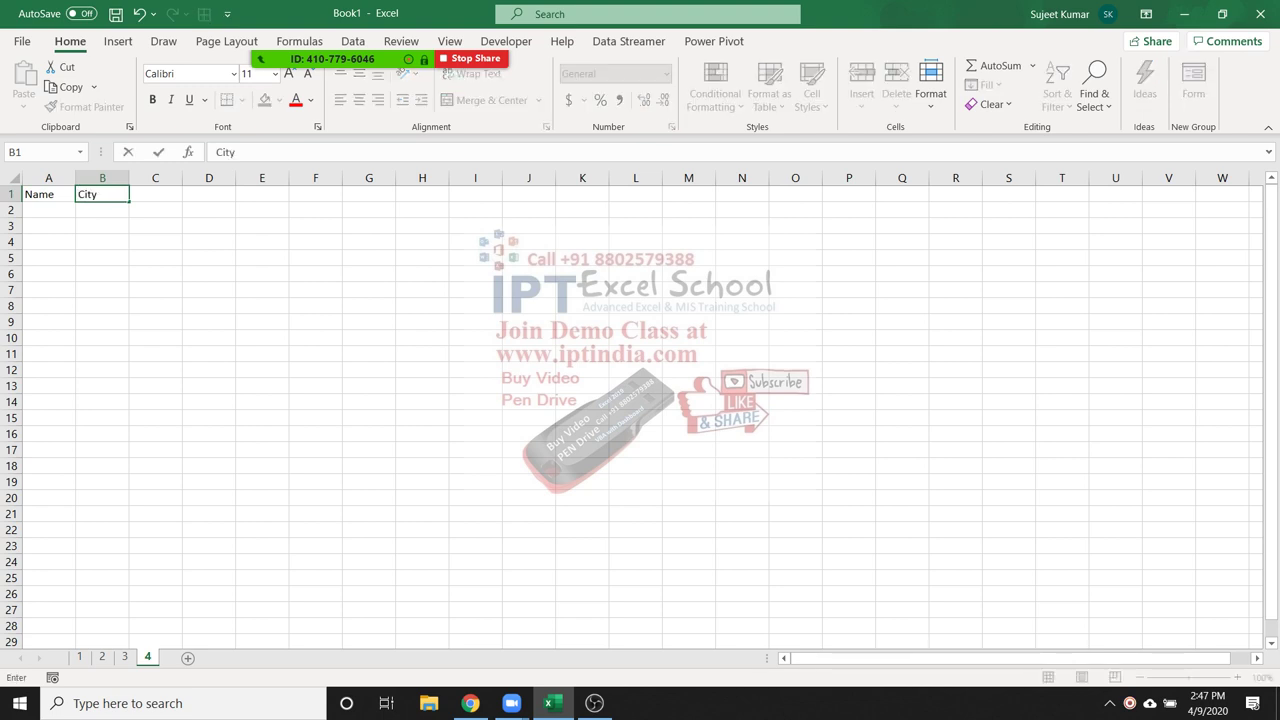
pyautogui.press('Tab')
pyautogui.write('Qty')
pyautogui.press('Tab')
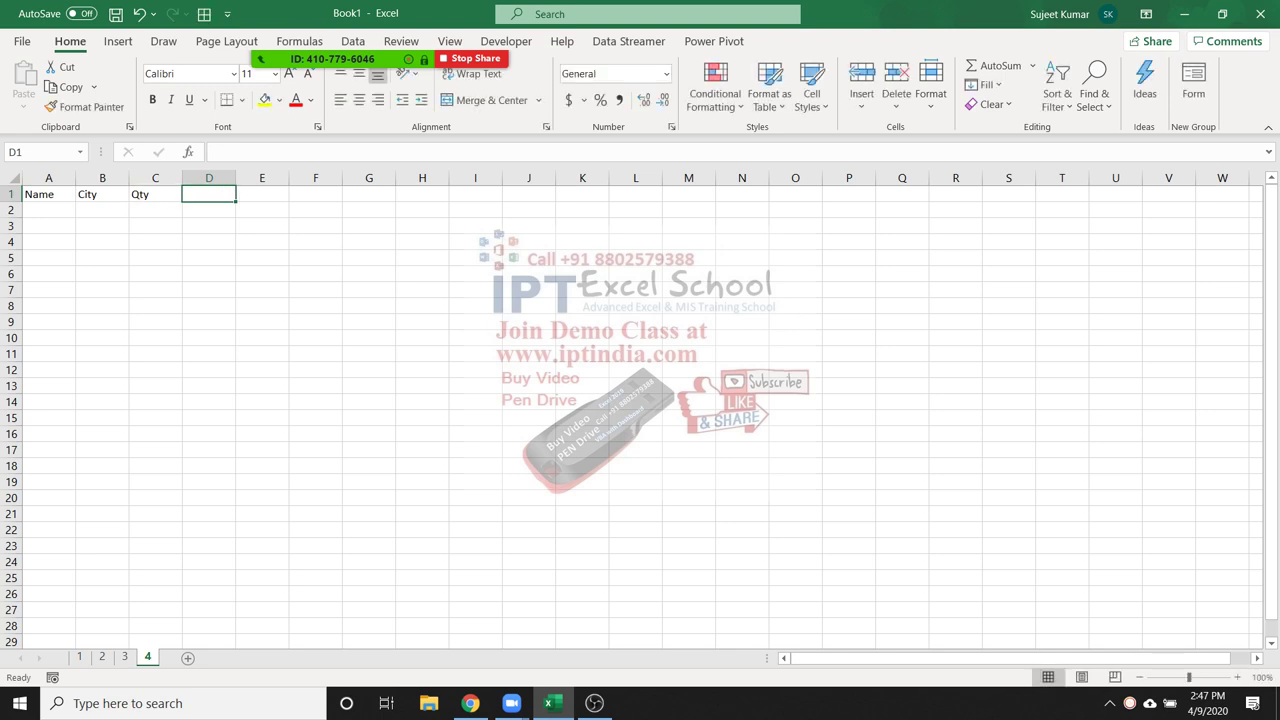
pyautogui.write('MRP')
pyautogui.press('Tab')
pyautogui.write('Amt')
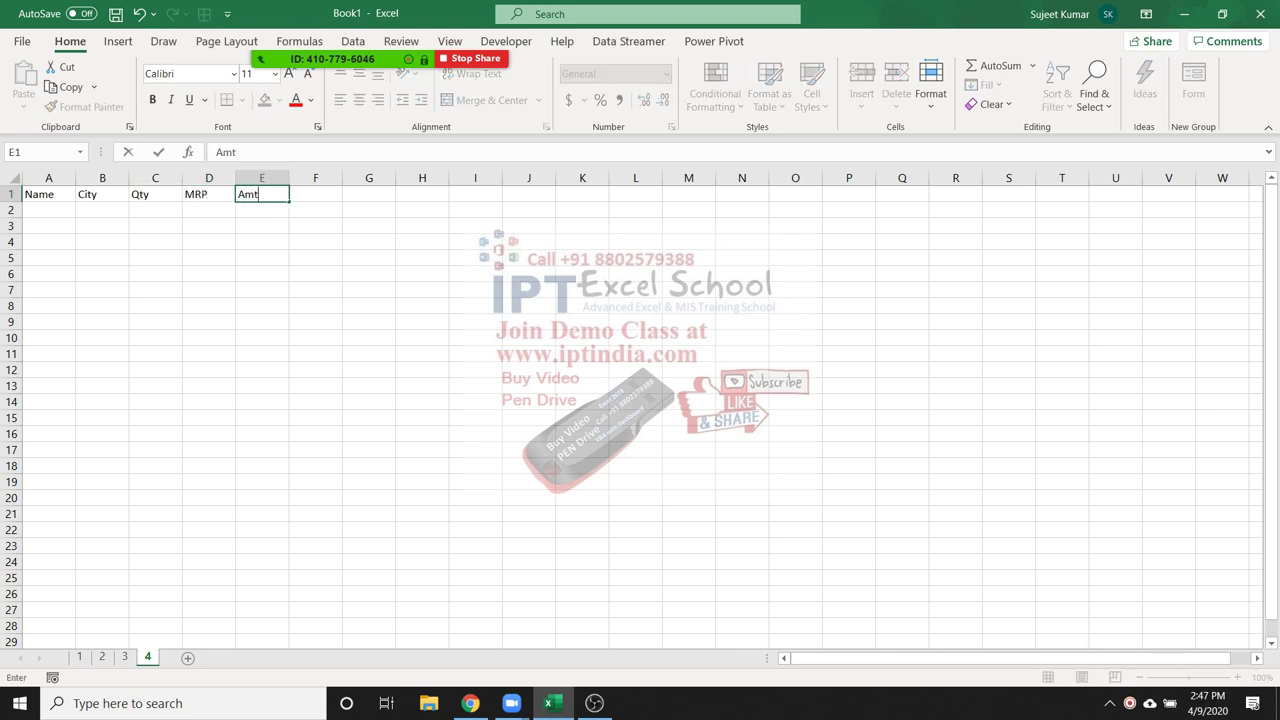
pyautogui.press('Tab')
pyautogui.write('GST')
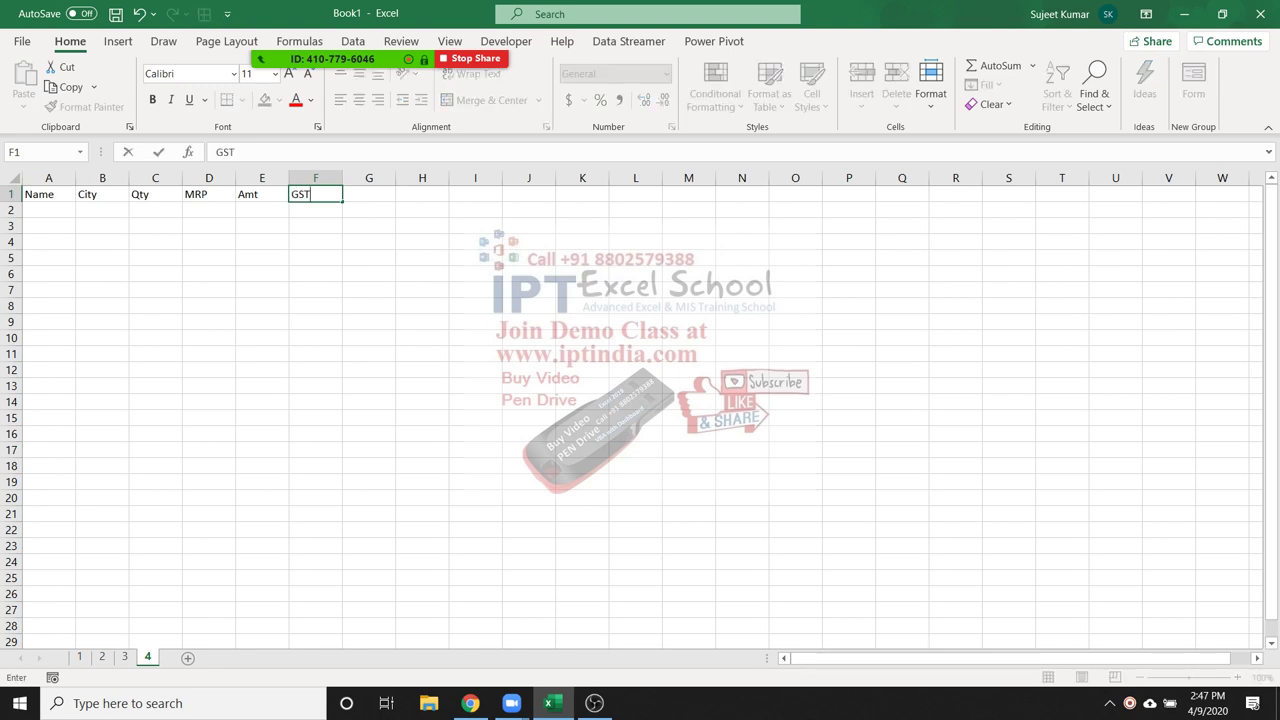
pyautogui.press('Tab')
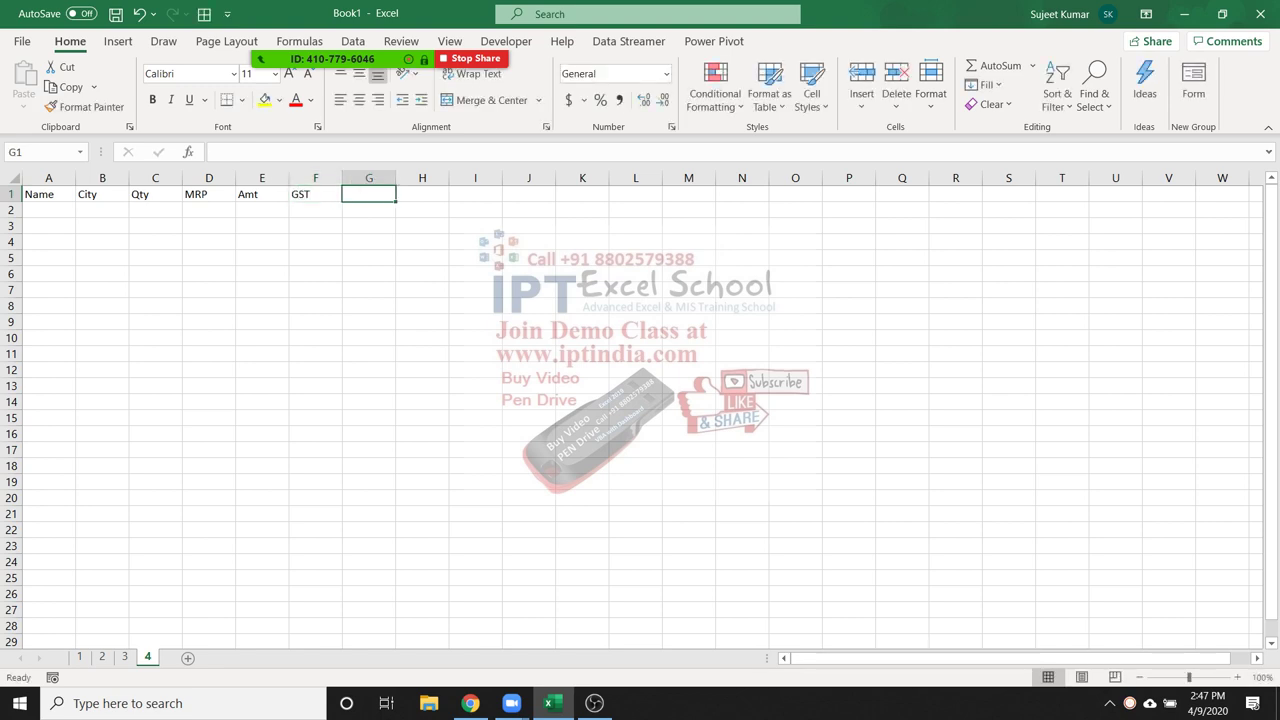
pyautogui.write('Com')
pyautogui.press('Tab')
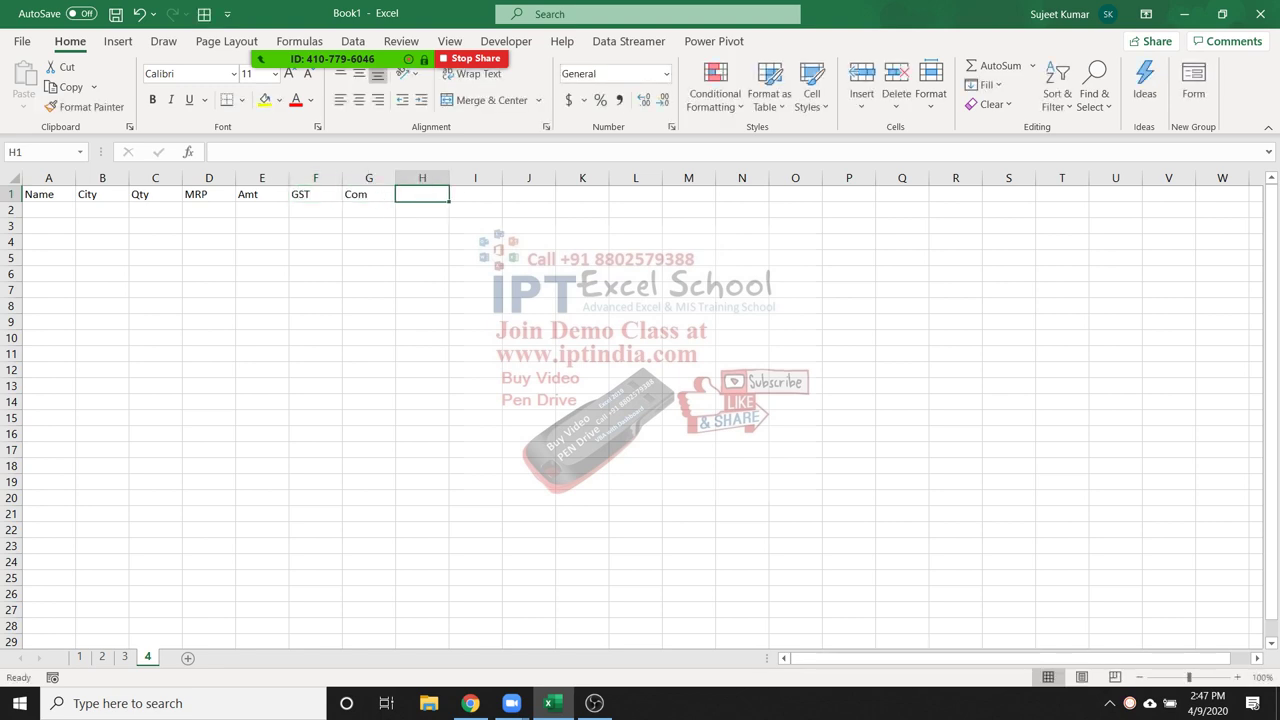
pyautogui.write('To')
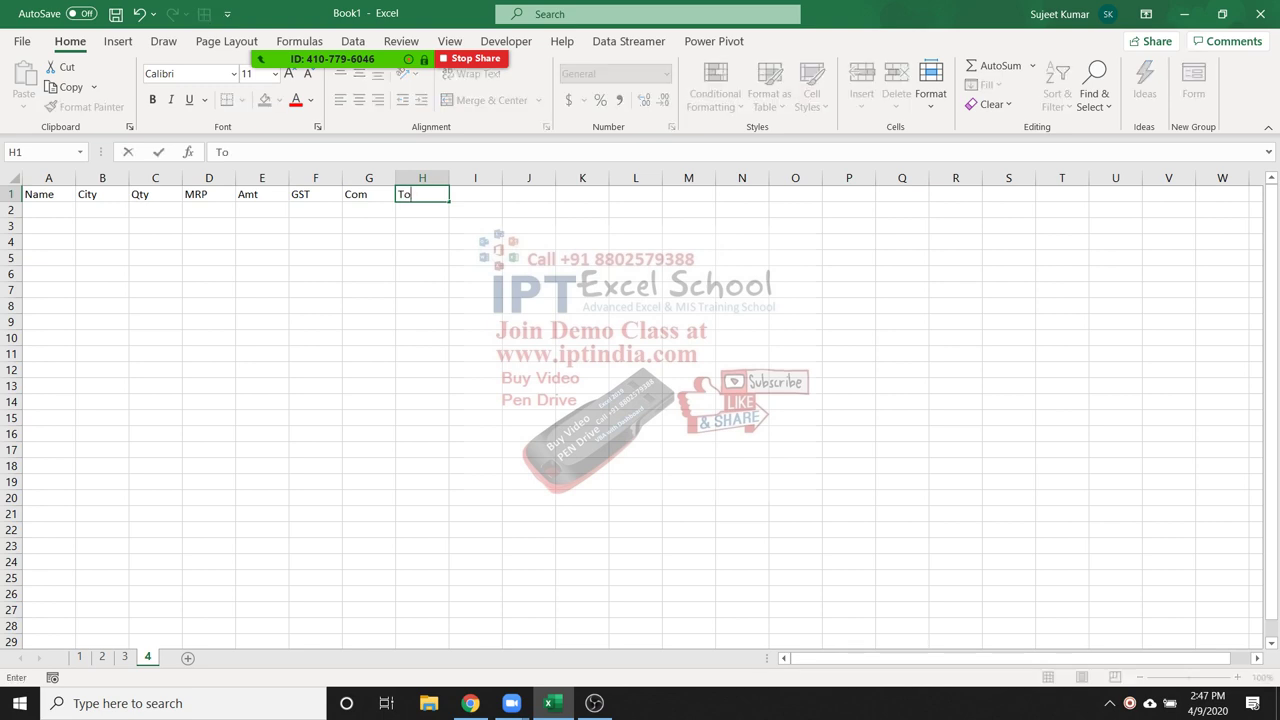
pyautogui.write('tal')
pyautogui.press('Tab')
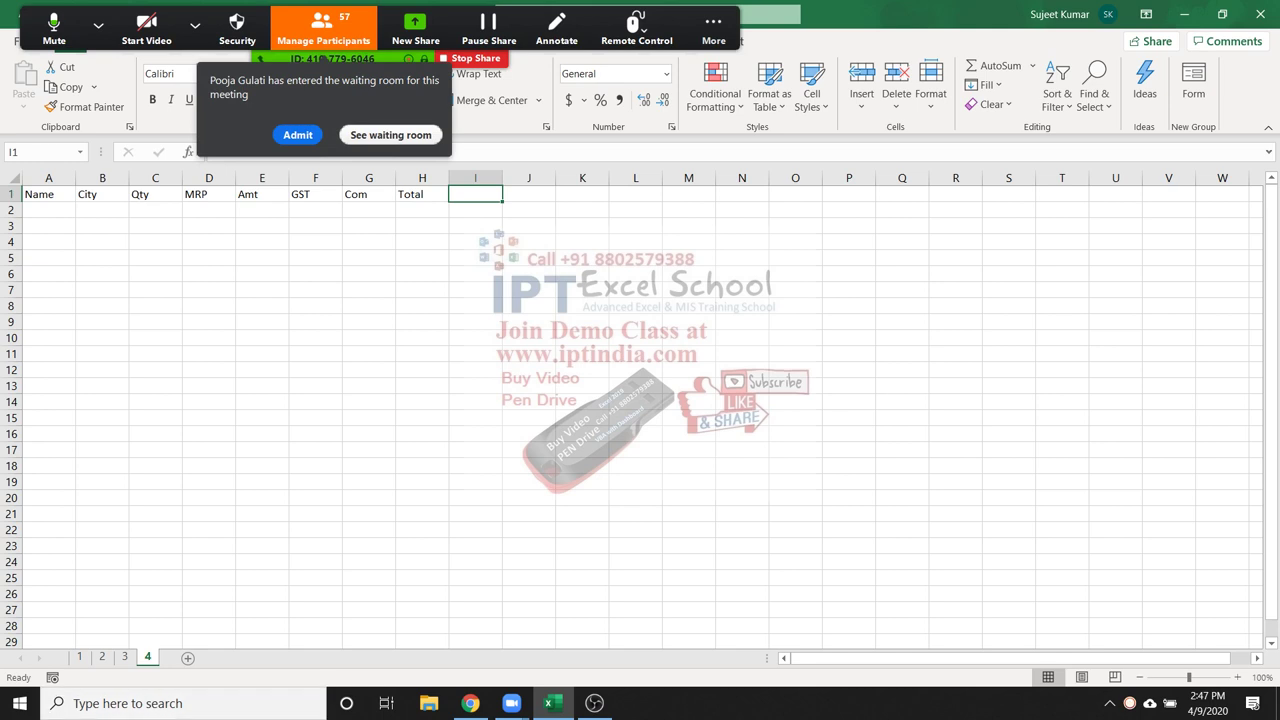
# Dismiss the meeting notice and add the remaining headings Area, Date and Time in I1:K1
pyautogui.click(297, 134)
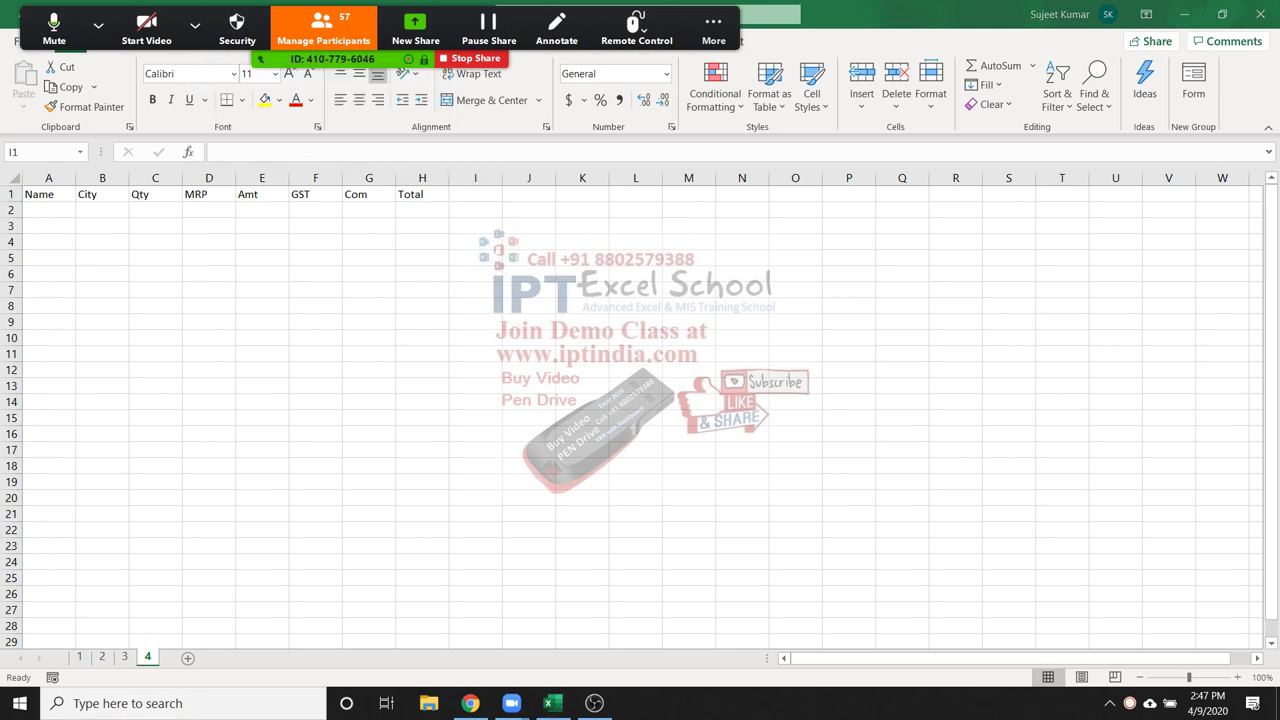
pyautogui.write('Area')
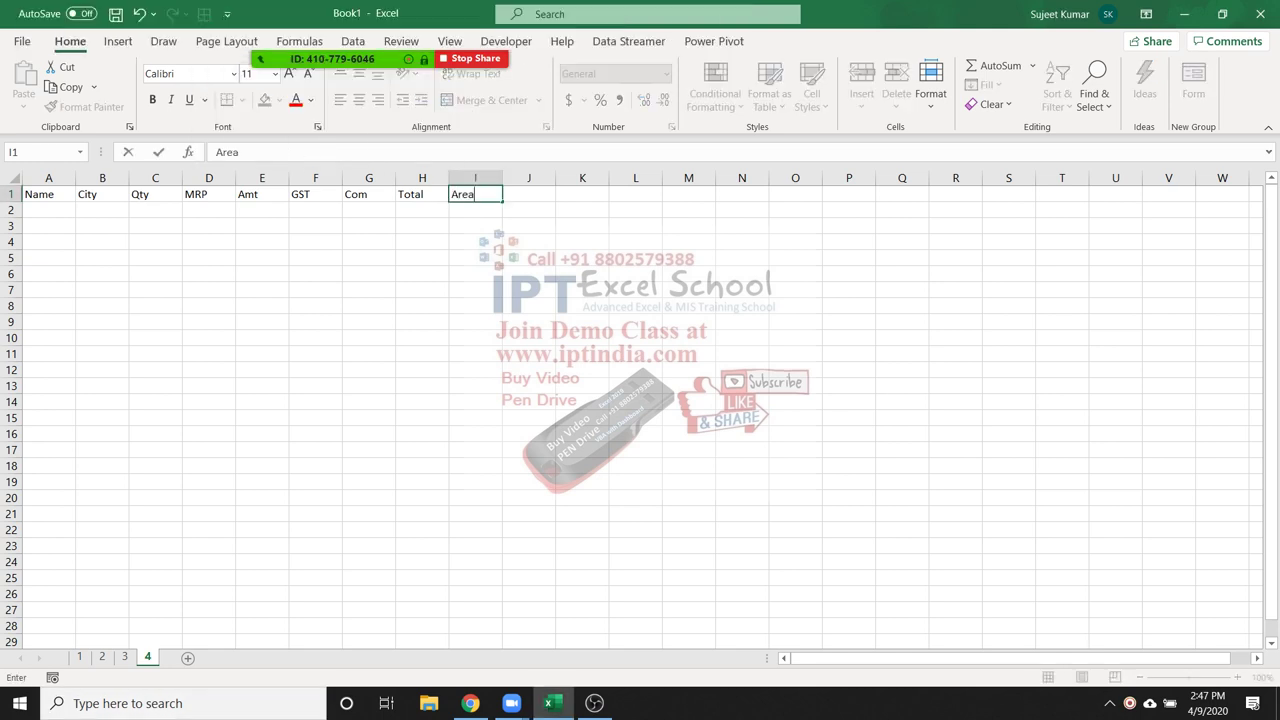
pyautogui.press('Tab')
pyautogui.write('Date')
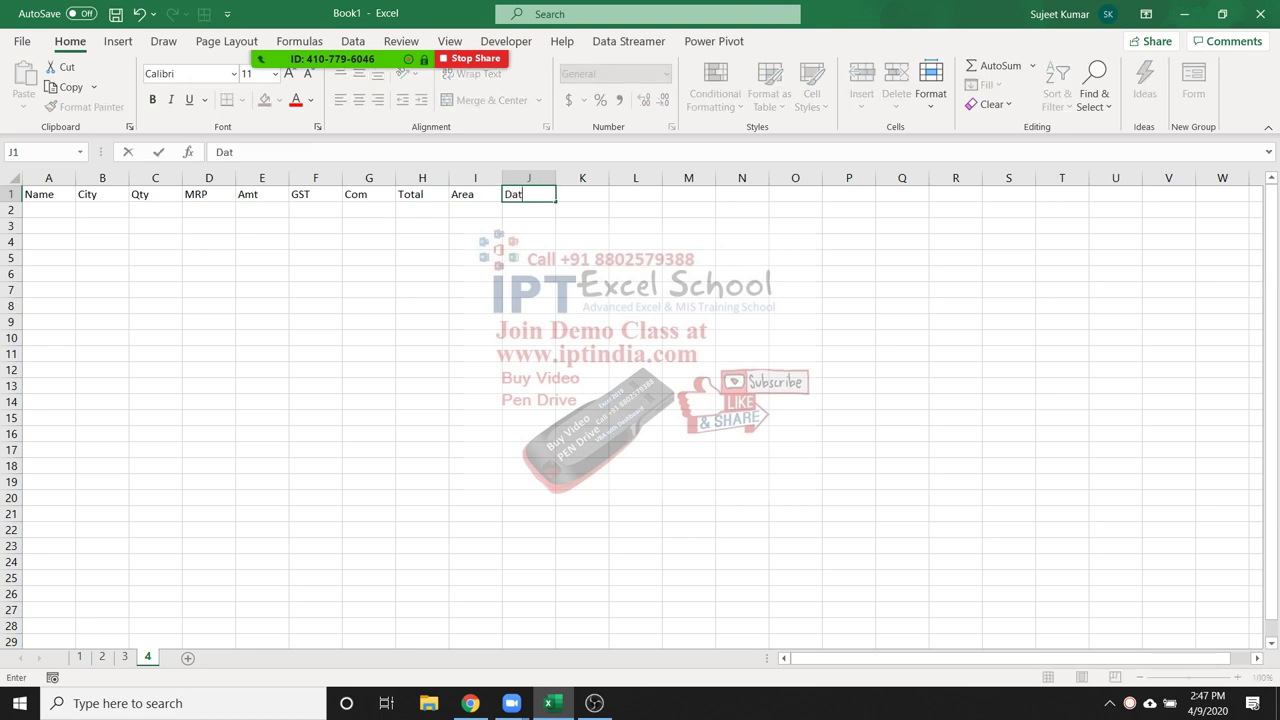
pyautogui.press('Tab')
pyautogui.write('Time')
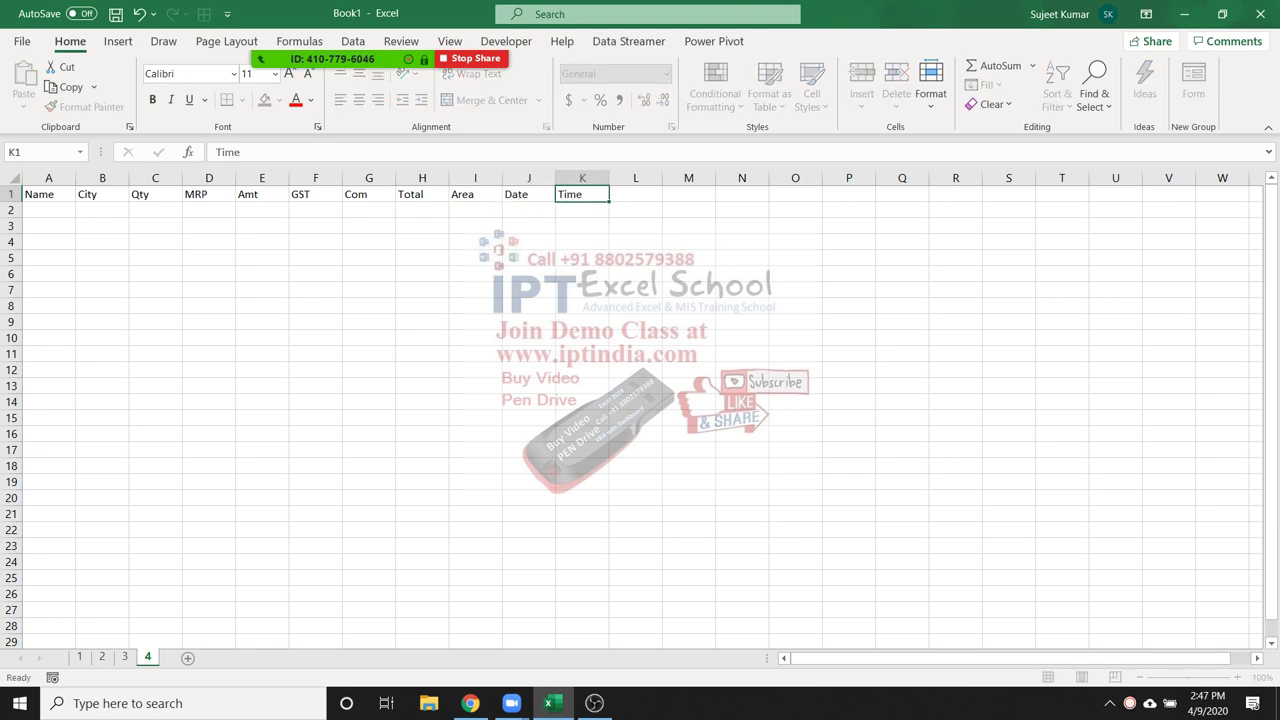
pyautogui.press('Return')
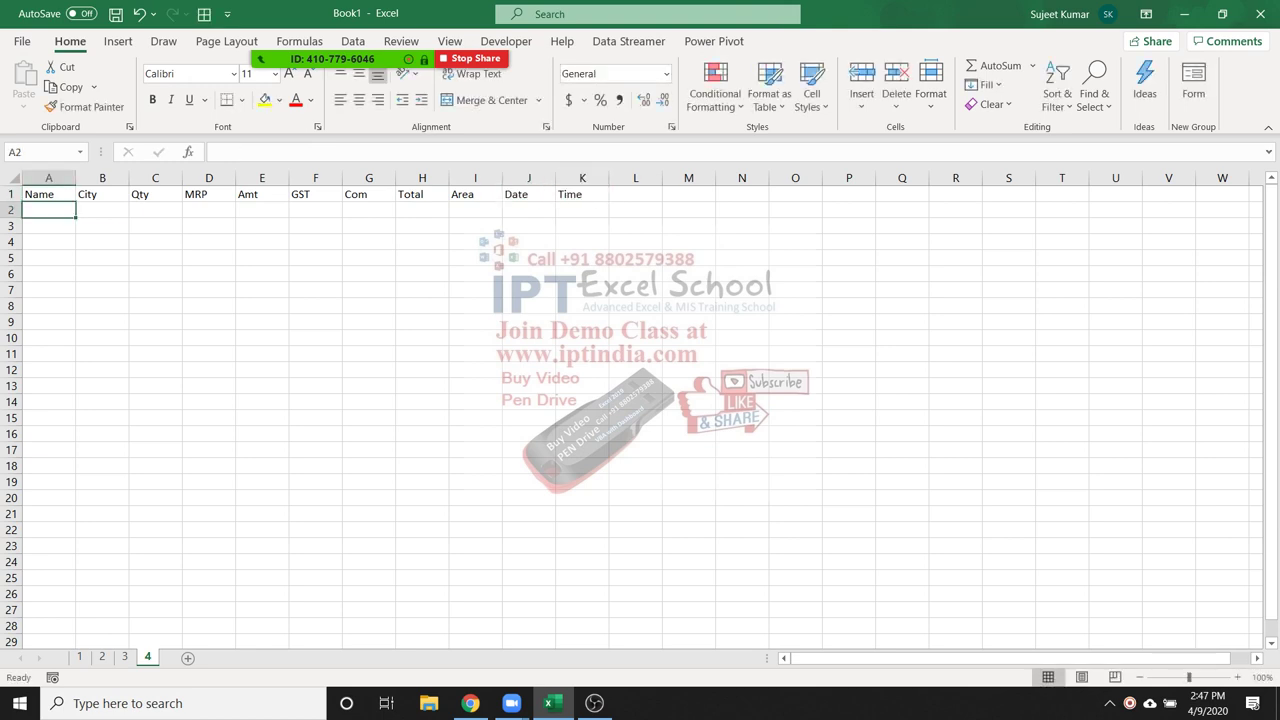
# Enter a customer name, city Delhi, Qty 20 and MRP 45 in row 2
pyautogui.write('Puja')
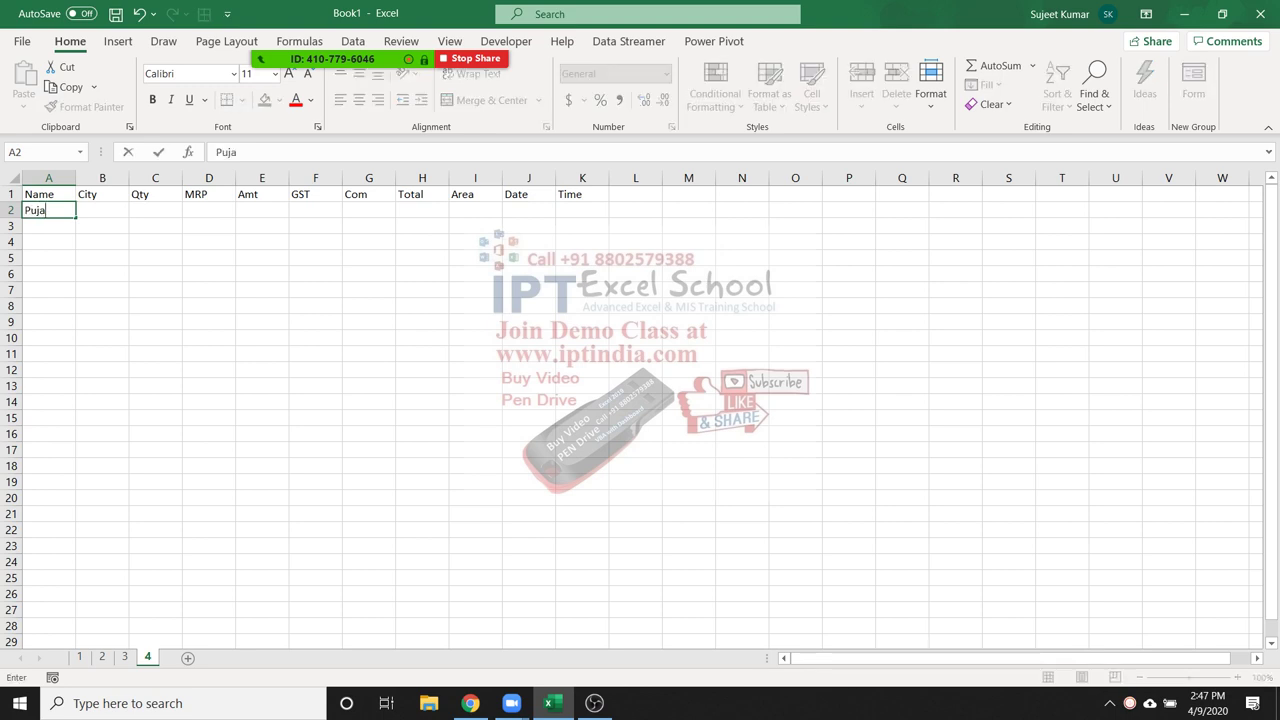
pyautogui.press('Tab')
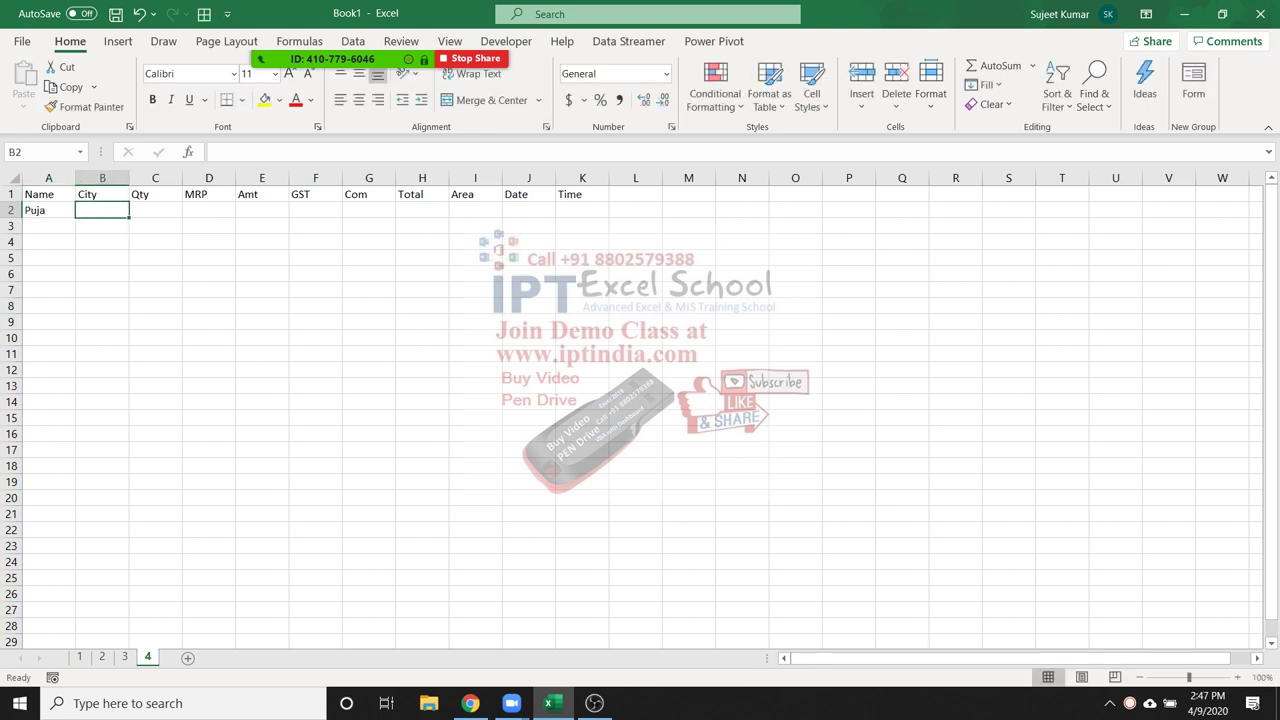
pyautogui.write('Delhi')
pyautogui.press('Tab')
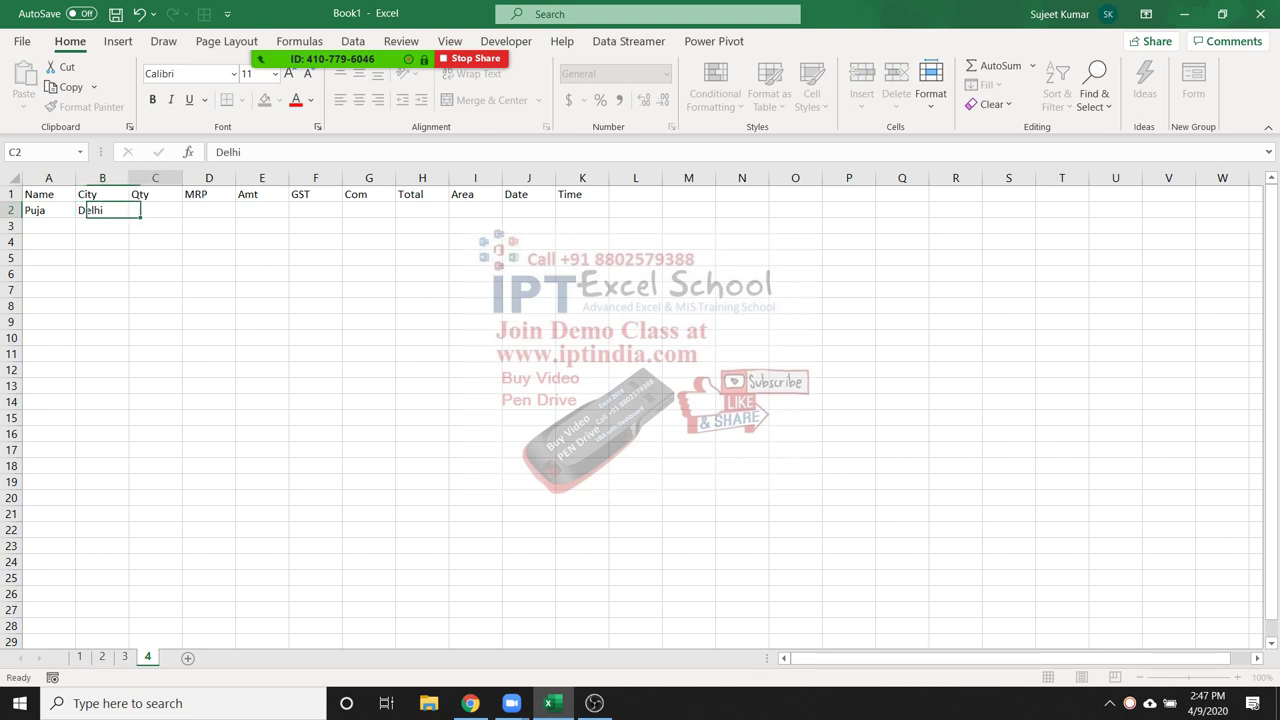
pyautogui.write('20')
pyautogui.press('Tab')
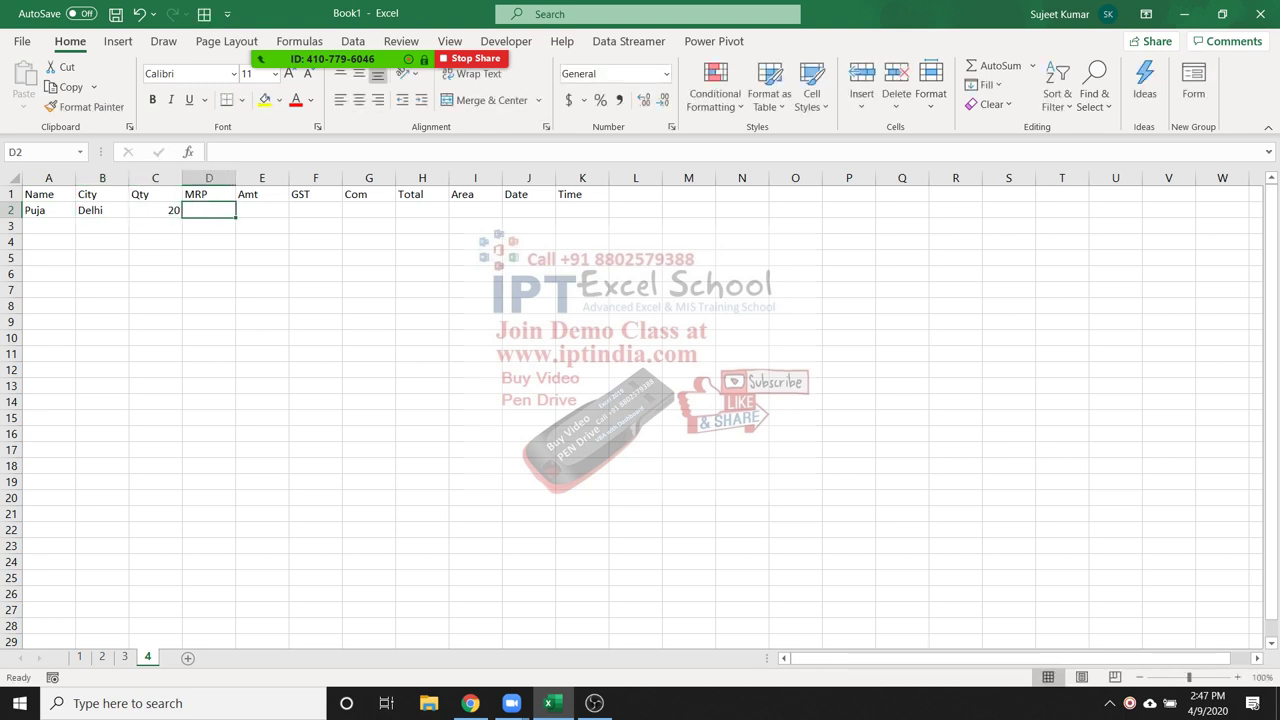
pyautogui.write('45')
pyautogui.press('Tab')
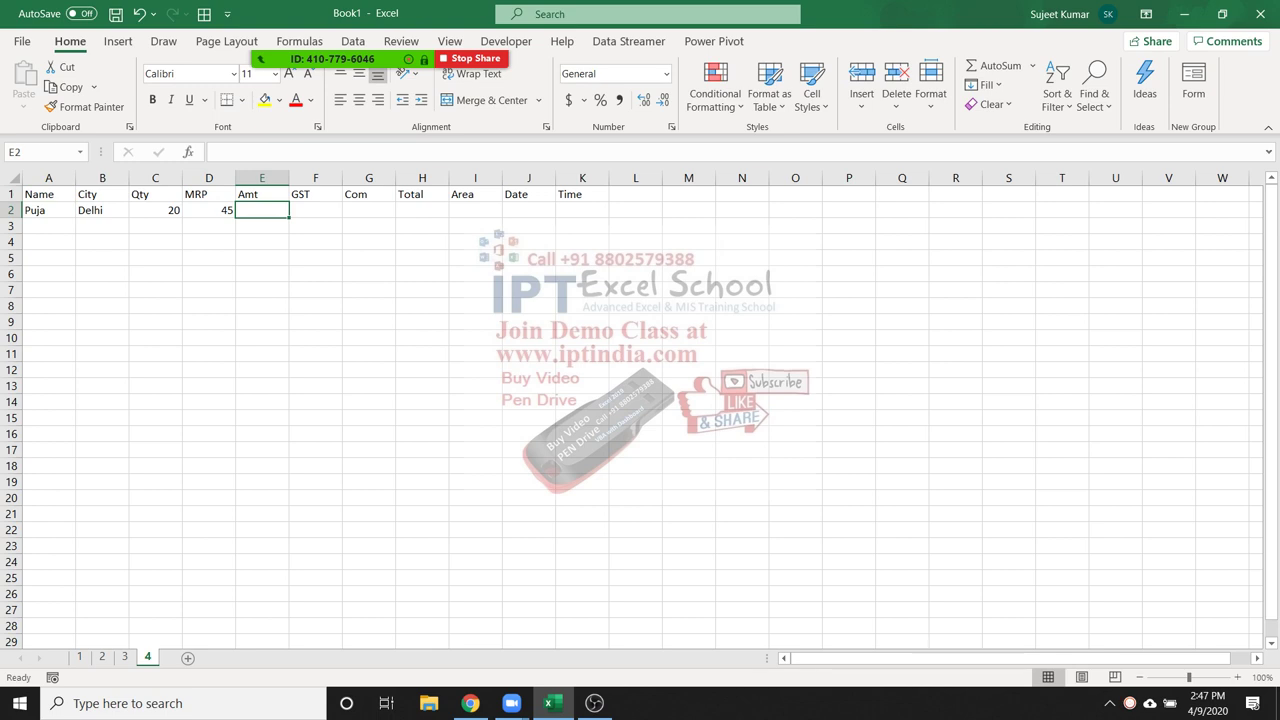
# Put the Amt formula =C2*D2 in E2, giving 900
pyautogui.write('=')
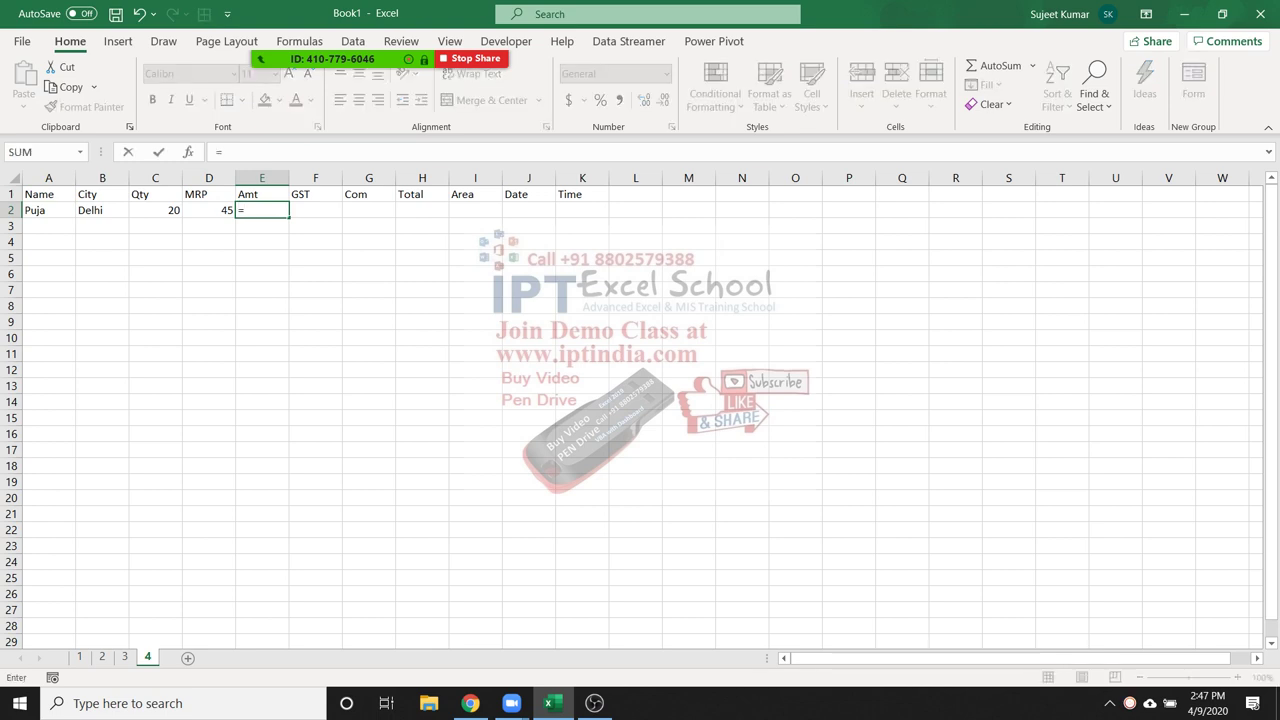
pyautogui.click(155, 210)
pyautogui.write('*')
pyautogui.click(209, 210)
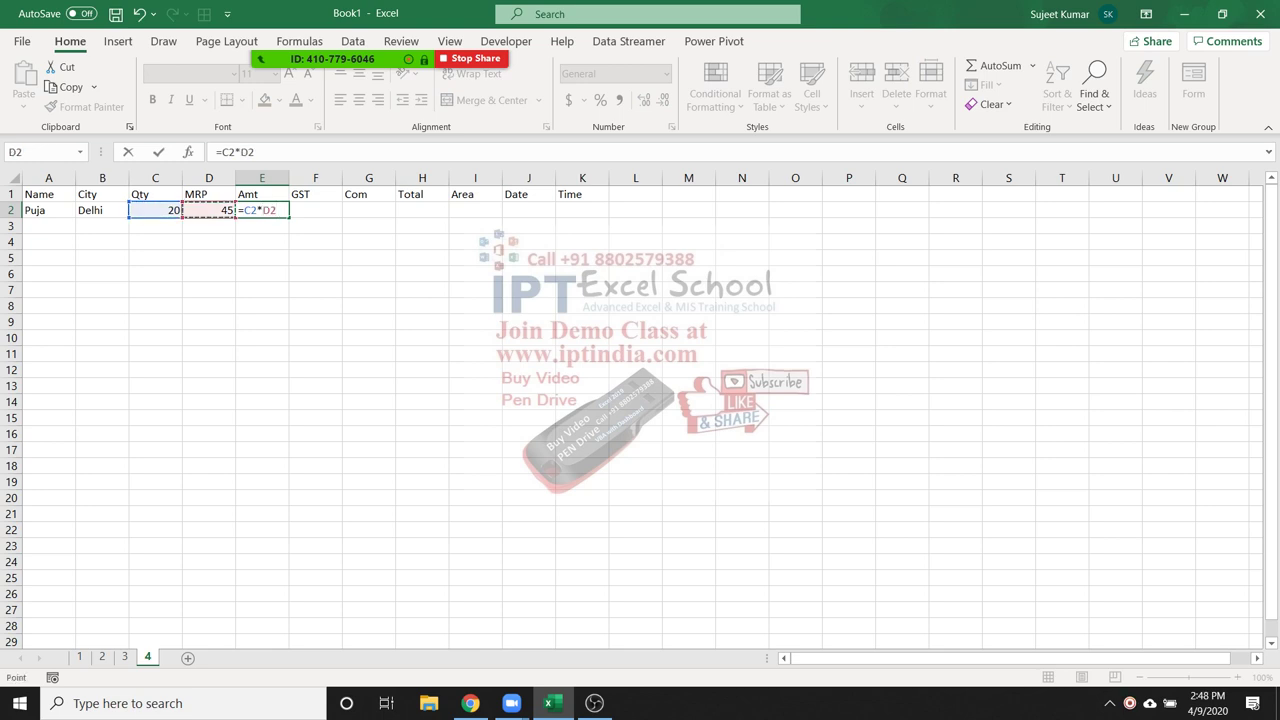
pyautogui.press('Return')
pyautogui.press('Up')
pyautogui.press('Right')
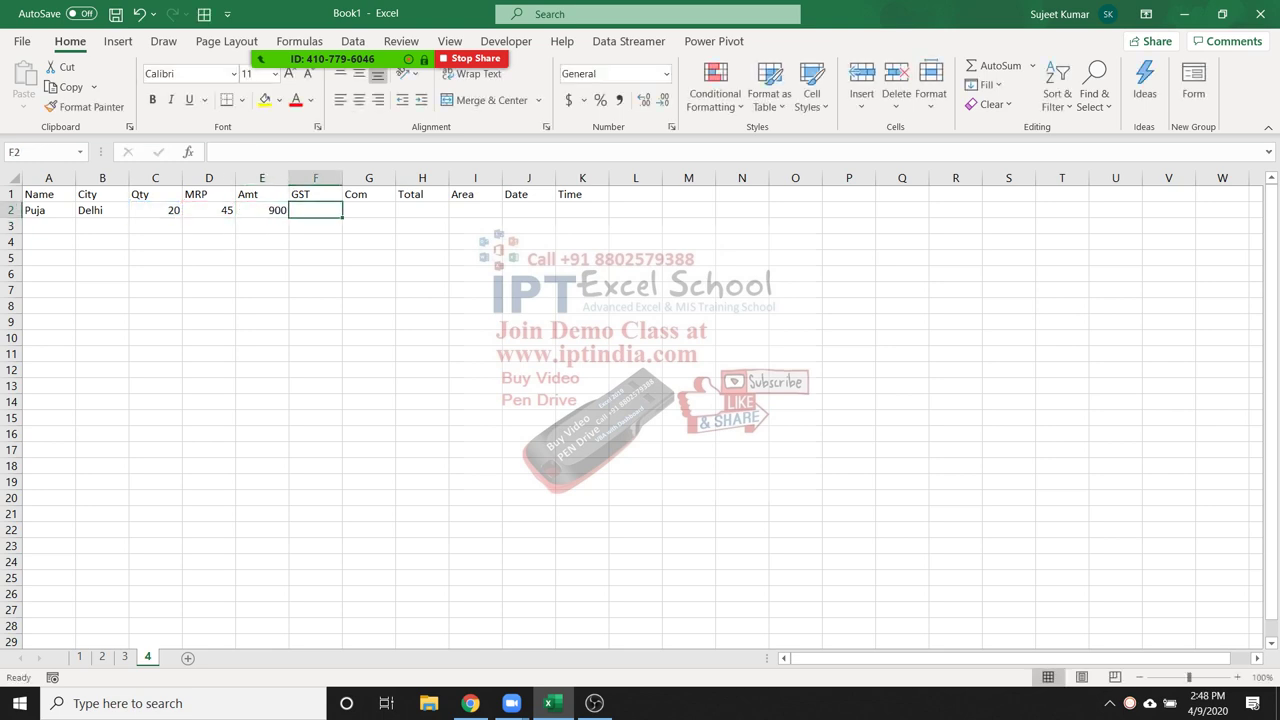
# Add the GST formula =E2*18% in F2 and the Com formula =E2*2% in G2
pyautogui.write('=')
pyautogui.press('Left')
pyautogui.write('*18%')
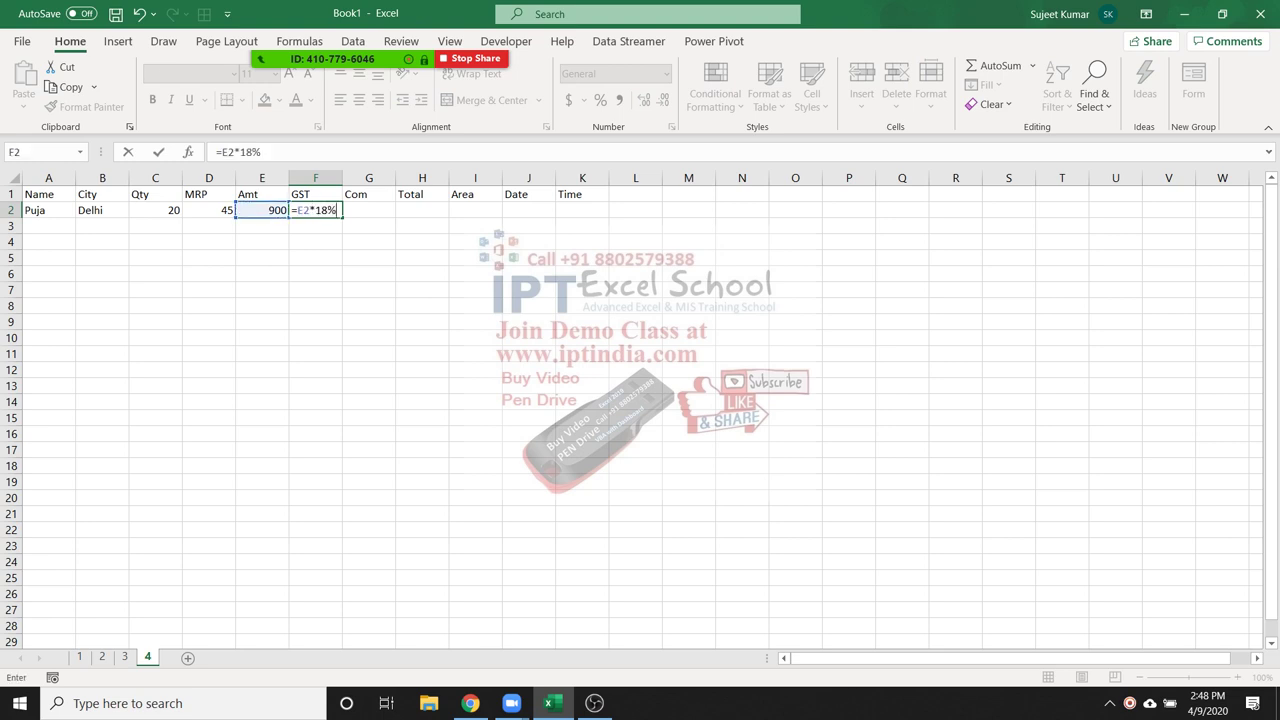
pyautogui.press('Return')
pyautogui.press('Up')
pyautogui.press('Right')
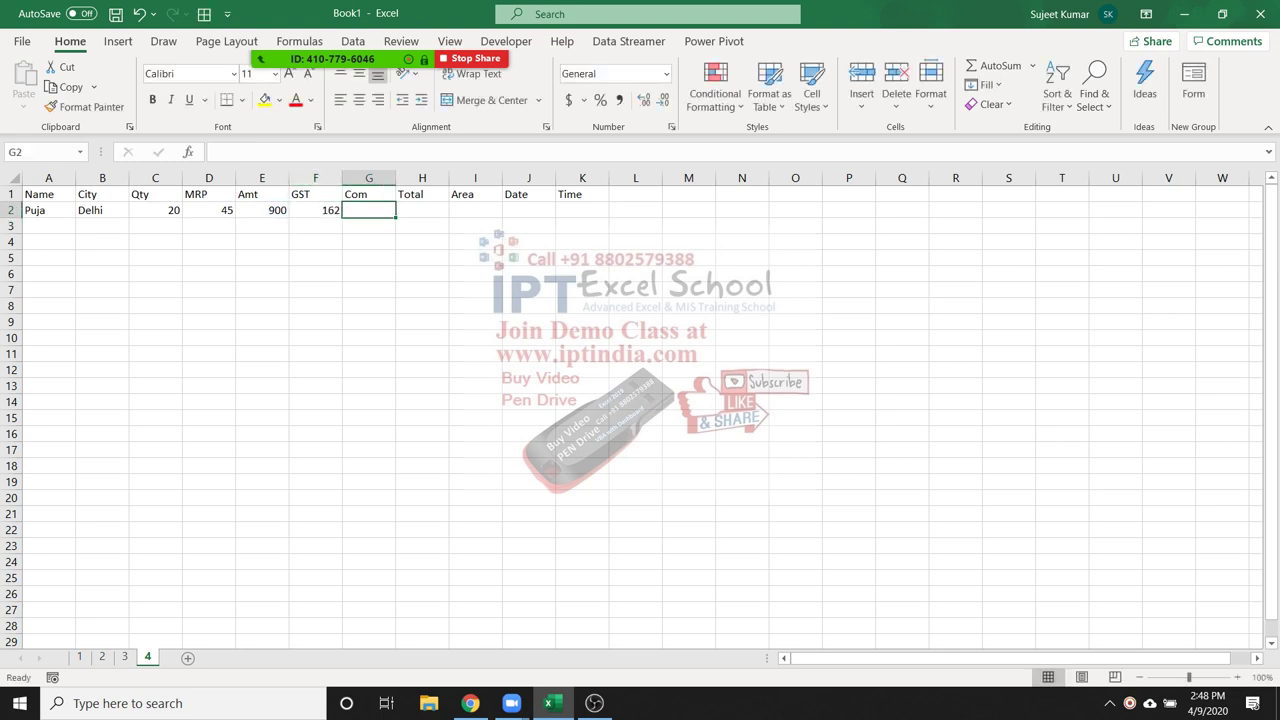
pyautogui.write('=')
pyautogui.press('Left')
pyautogui.press('Left')
pyautogui.write('*2%')
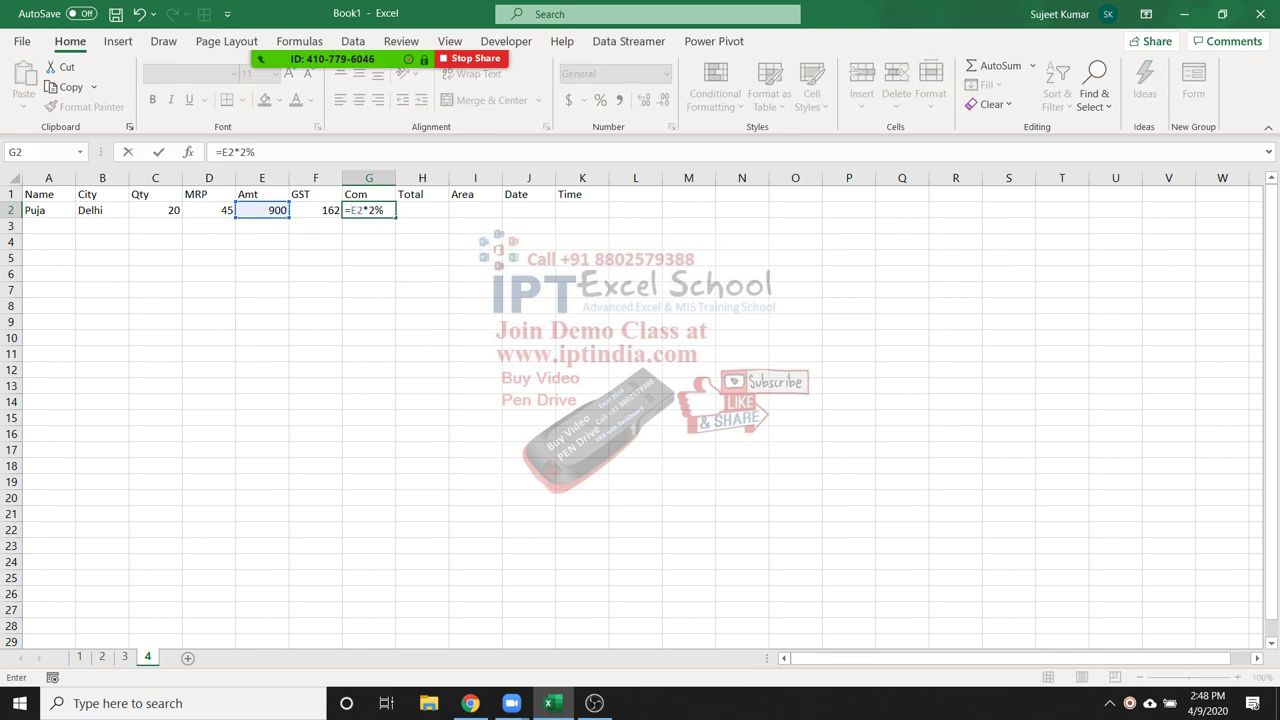
pyautogui.press('Return')
pyautogui.press('Up')
pyautogui.press('Right')
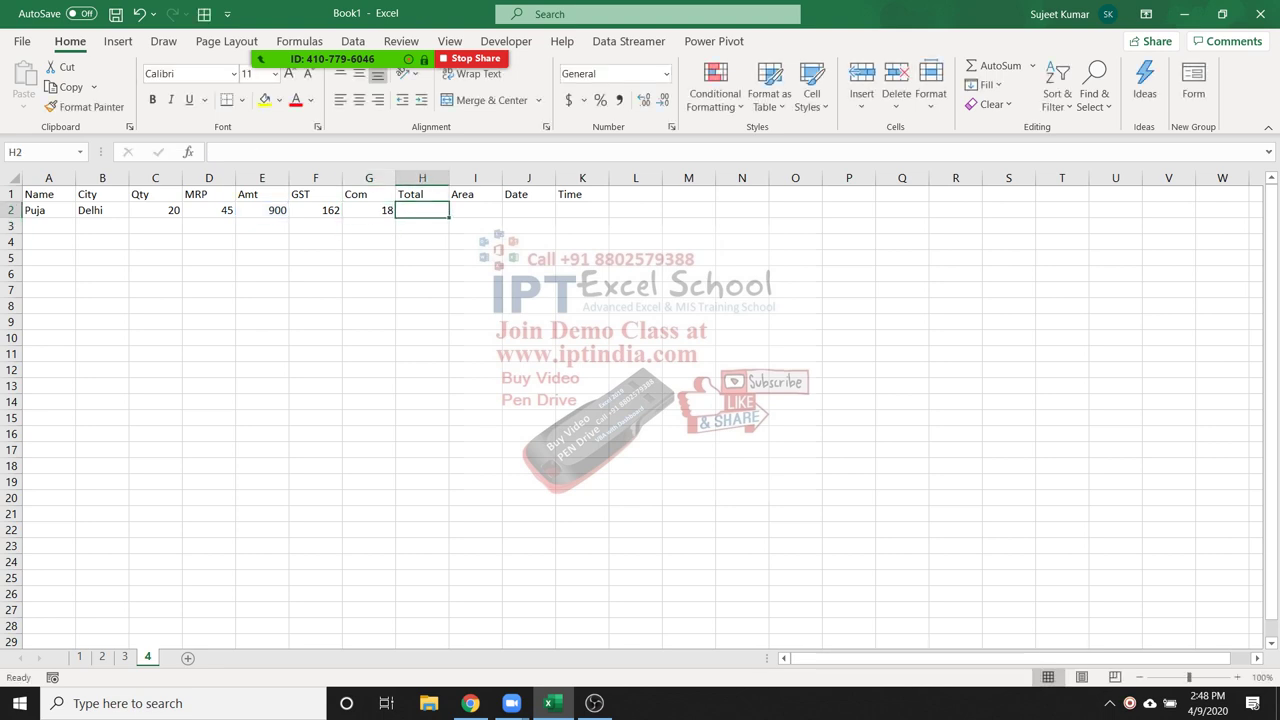
# Enter =SUM(E2:G2) in H2 to total Amt, GST and Com as 1080
pyautogui.write('=sum')
pyautogui.press('Tab')
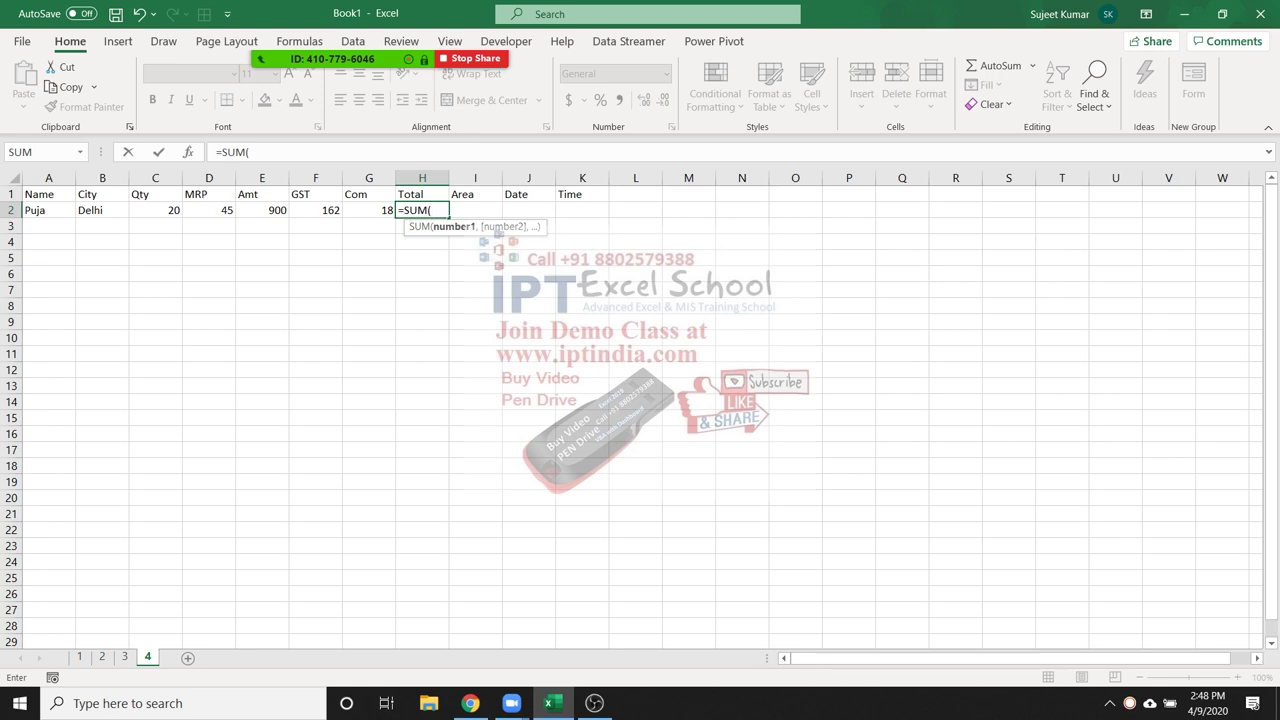
pyautogui.press('Left')
pyautogui.press('Left')
pyautogui.press('Left')
pyautogui.hotkey('shift', 'Right')
pyautogui.hotkey('shift', 'Right')
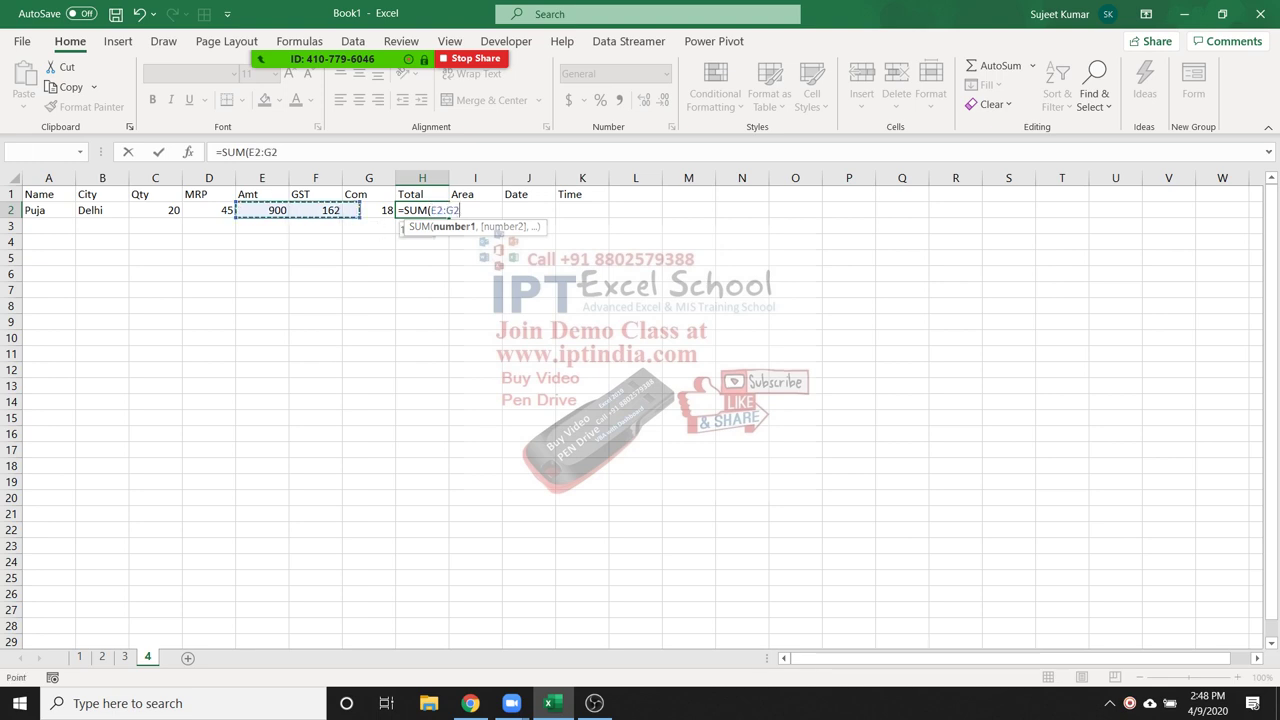
pyautogui.press('Return')
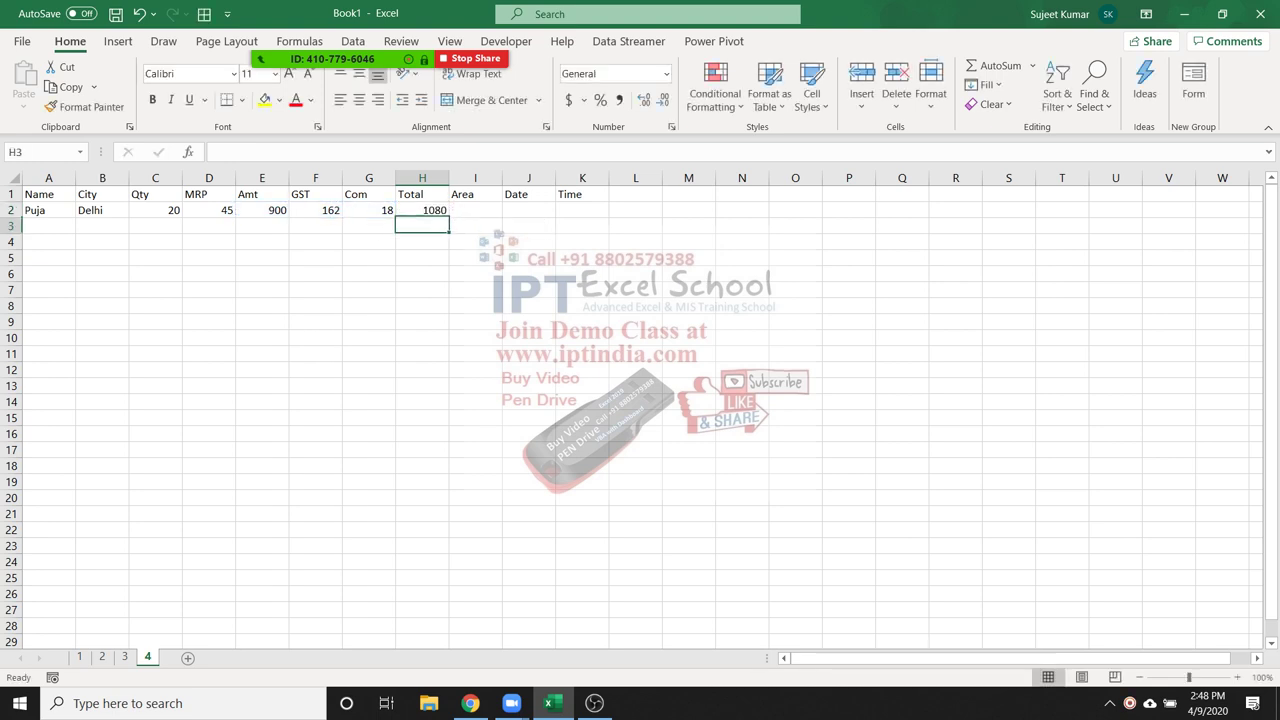
# Try the alternative =E2+F2+G2 addition formula in H3, then cancel it
pyautogui.write('=')
pyautogui.press('Left')
pyautogui.press('Left')
pyautogui.press('Left')
pyautogui.press('Up')
pyautogui.write('+')
pyautogui.press('Left')
pyautogui.press('Up')
pyautogui.press('Left')
pyautogui.write('+')
pyautogui.press('Up')
pyautogui.press('Left')
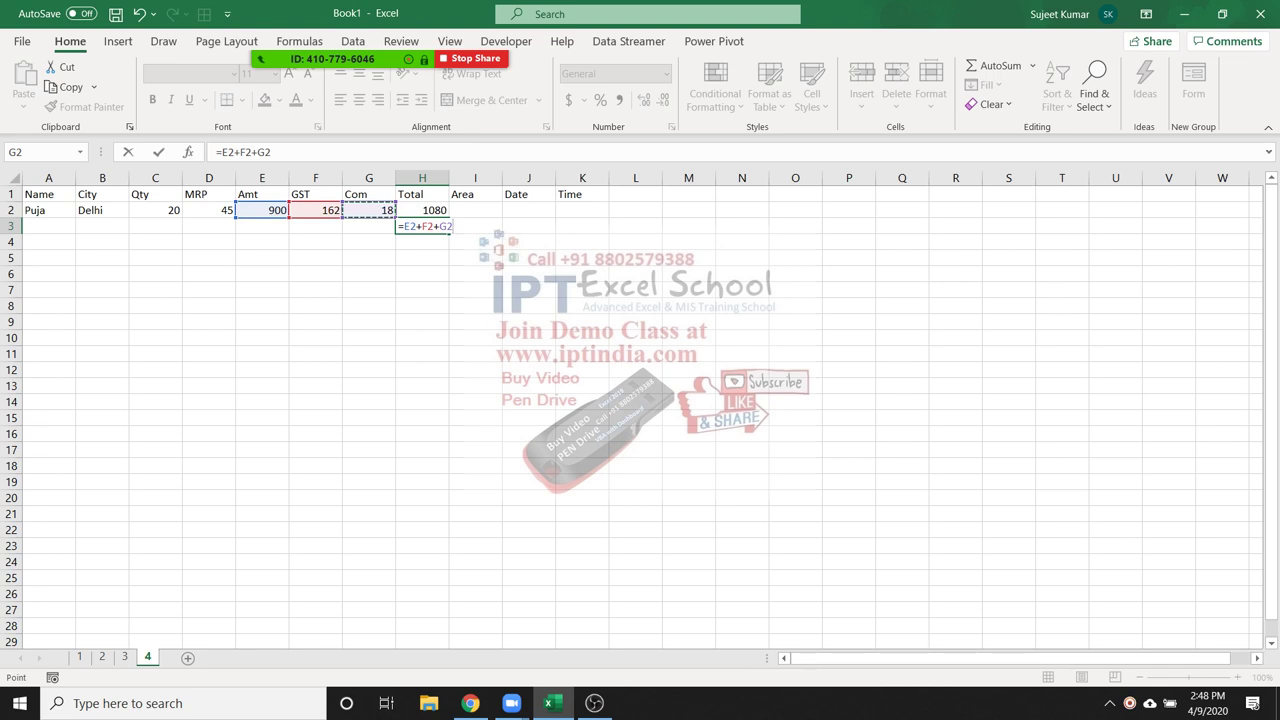
pyautogui.press('Escape')
# Review H2's SUM formula unchanged, then start the Area entry in I2
pyautogui.press('Up')
pyautogui.press('F2')
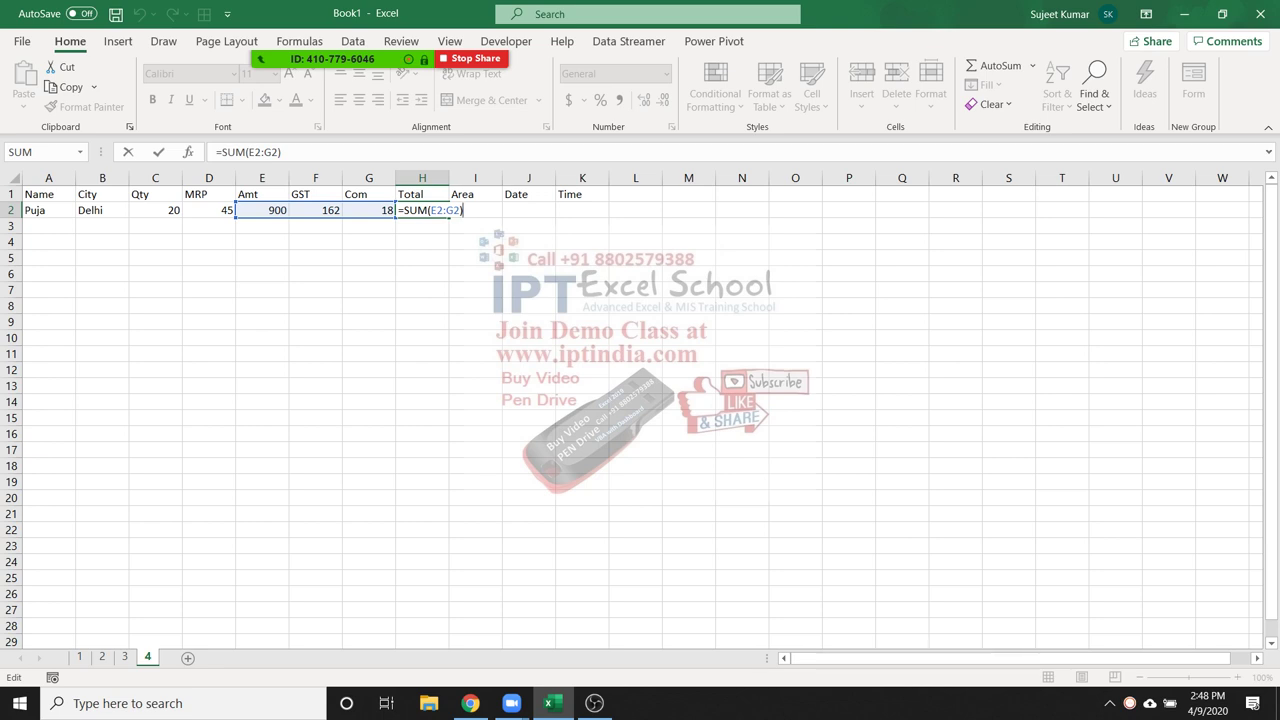
pyautogui.press('Escape')
pyautogui.click(475, 210)
pyautogui.write('zo\\]')
pyautogui.press('BackSpace')
pyautogui.press('BackSpace')
pyautogui.press('BackSpace')
pyautogui.press('BackSpace')
# Set Area to North in I2 and insert today's date, 4/9/2020, in J2
pyautogui.write('North')
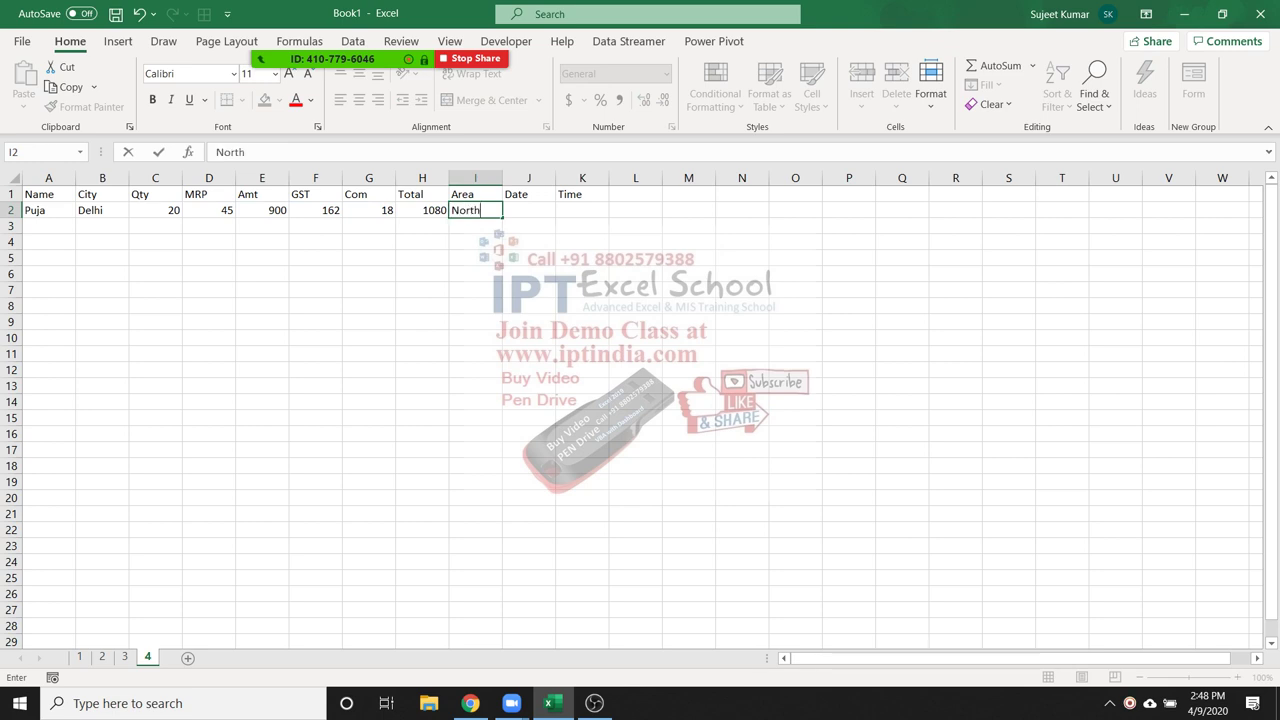
pyautogui.press('Tab')
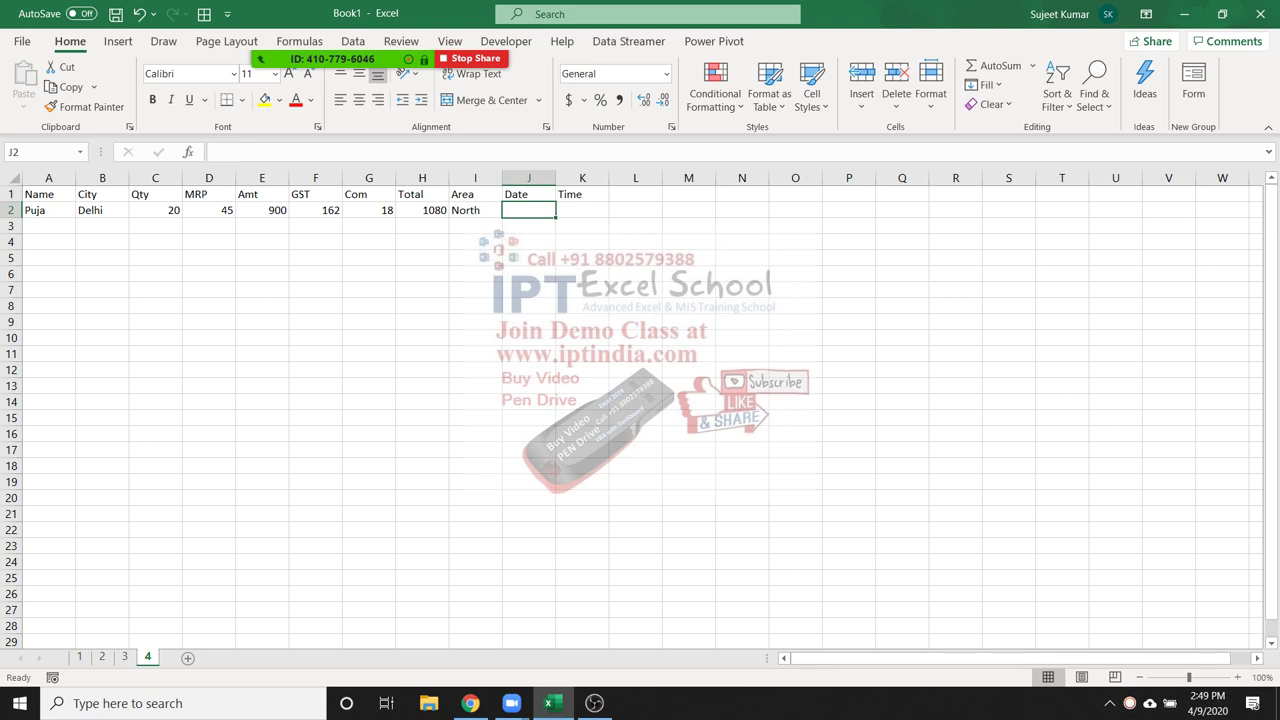
pyautogui.hotkey('ctrl', ';')
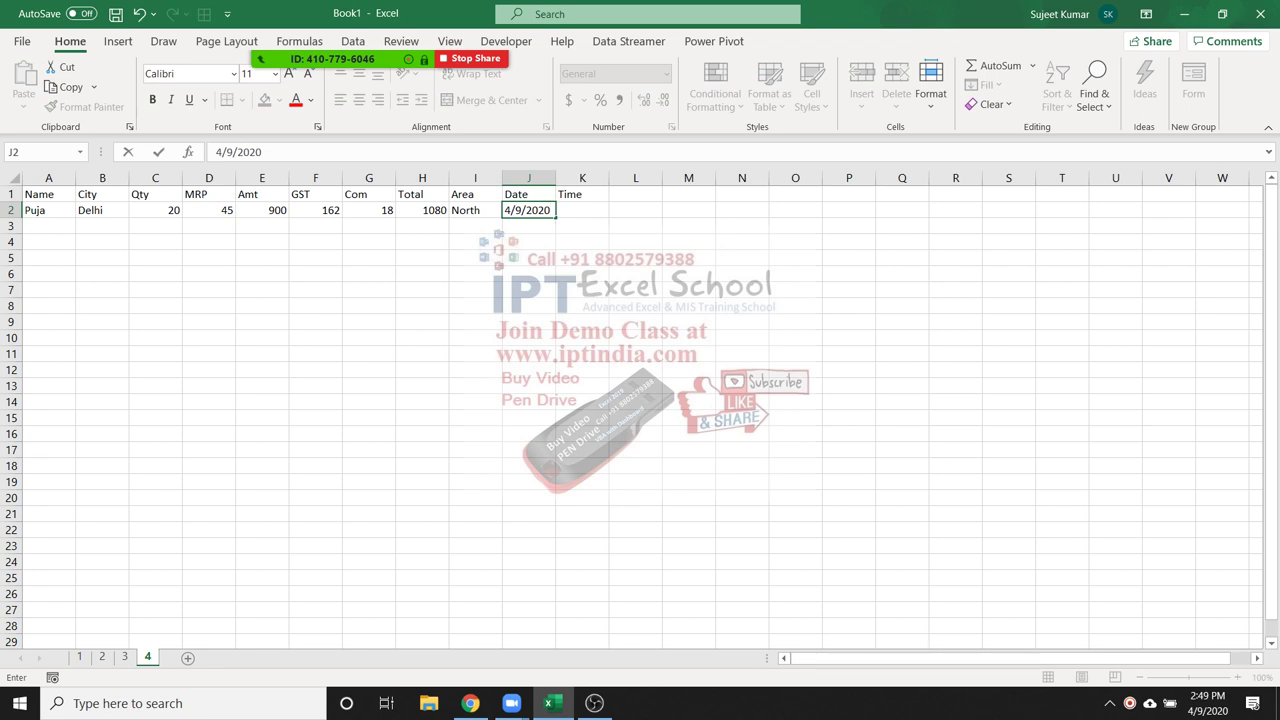
pyautogui.press('Left')
pyautogui.press('Right')
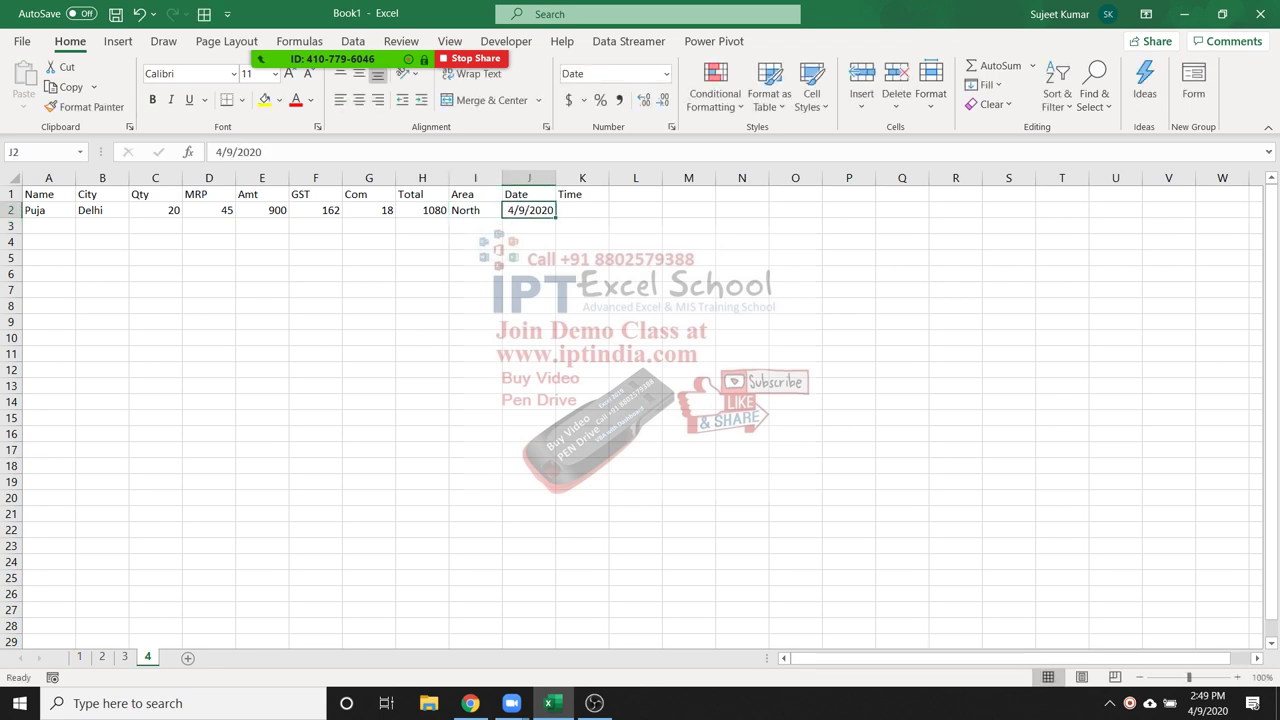
# Demonstrate the =TODAY() formula in J3, then clear it
pyautogui.press('Down')
pyautogui.write('=tod')
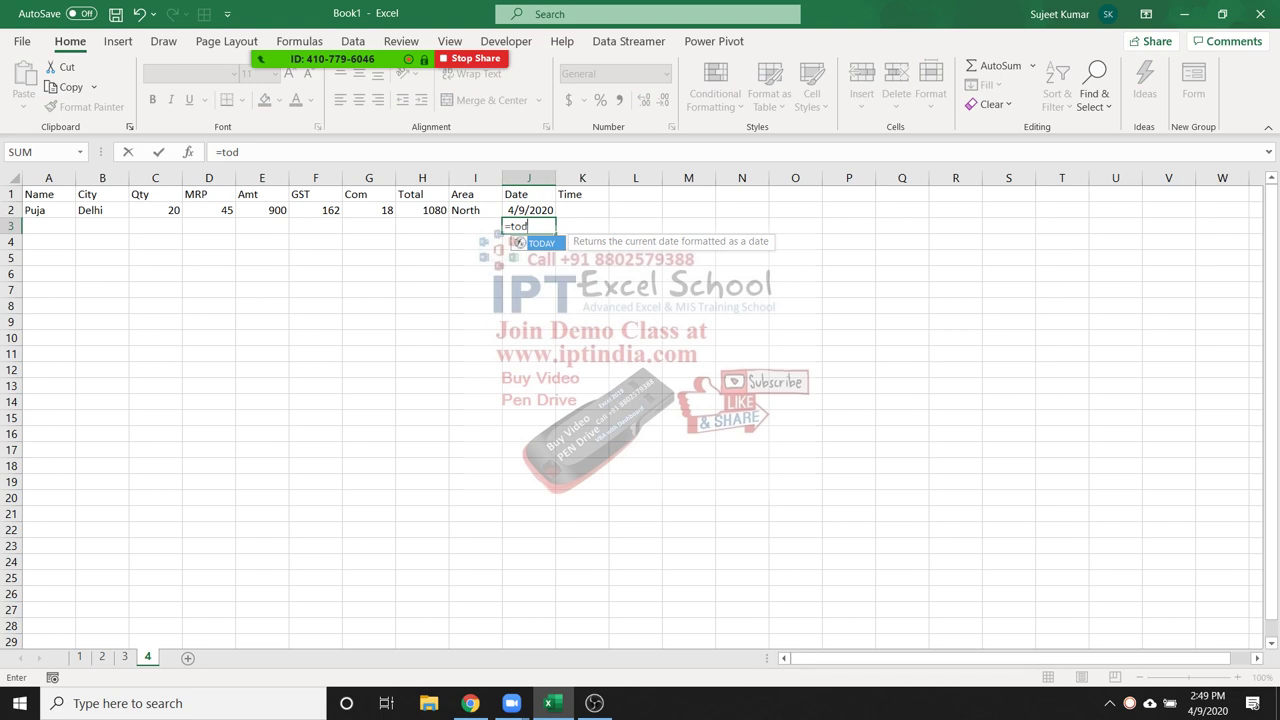
pyautogui.press('Tab')
pyautogui.write(')')
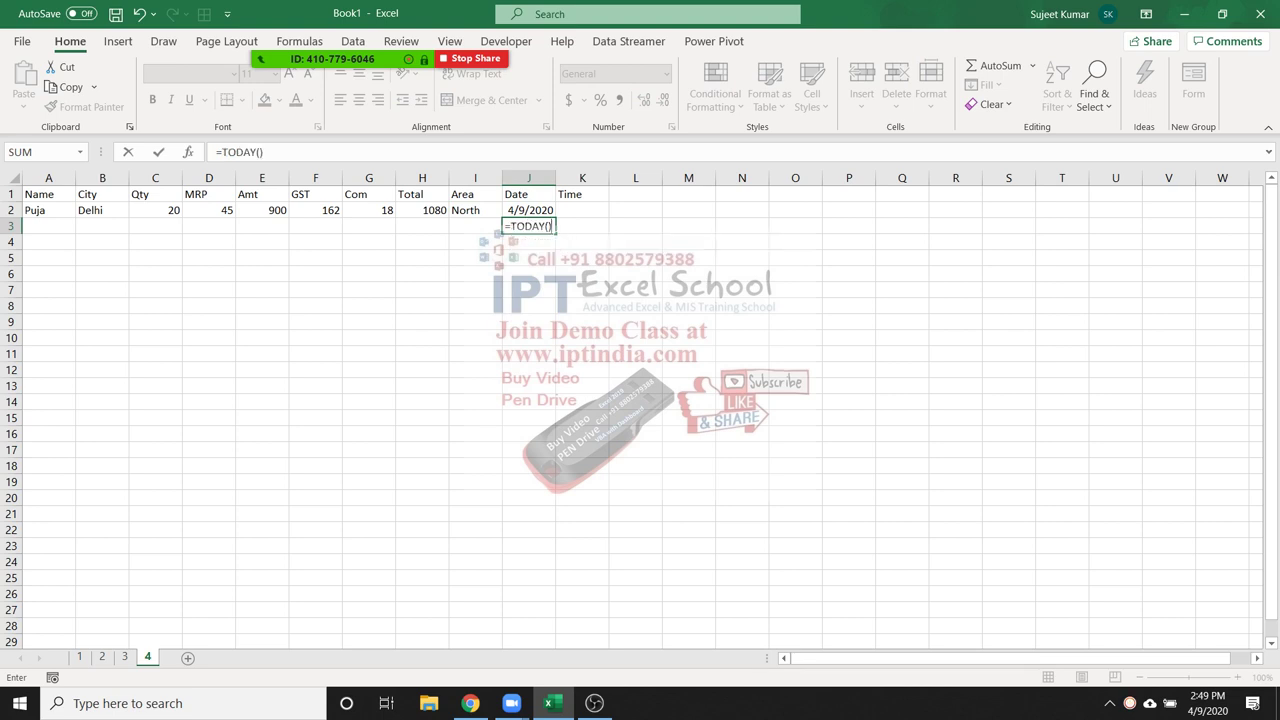
pyautogui.hotkey('ctrl', 'Return')
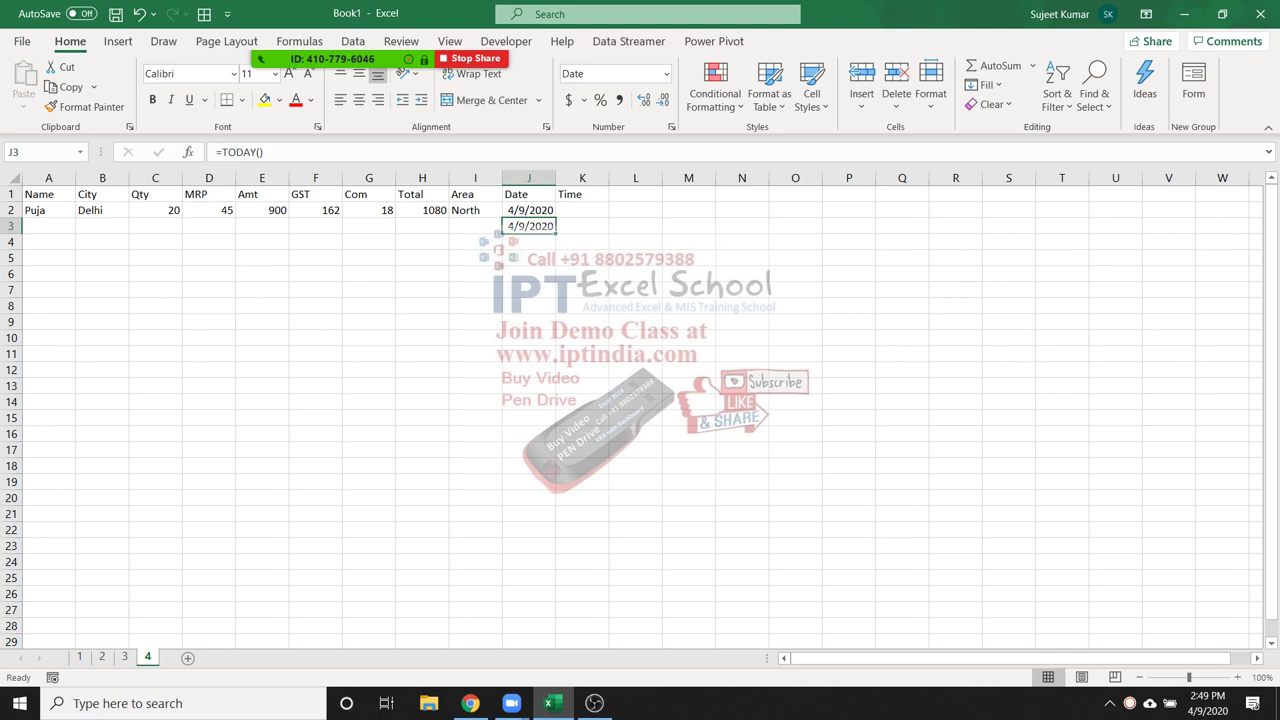
pyautogui.press('F2')
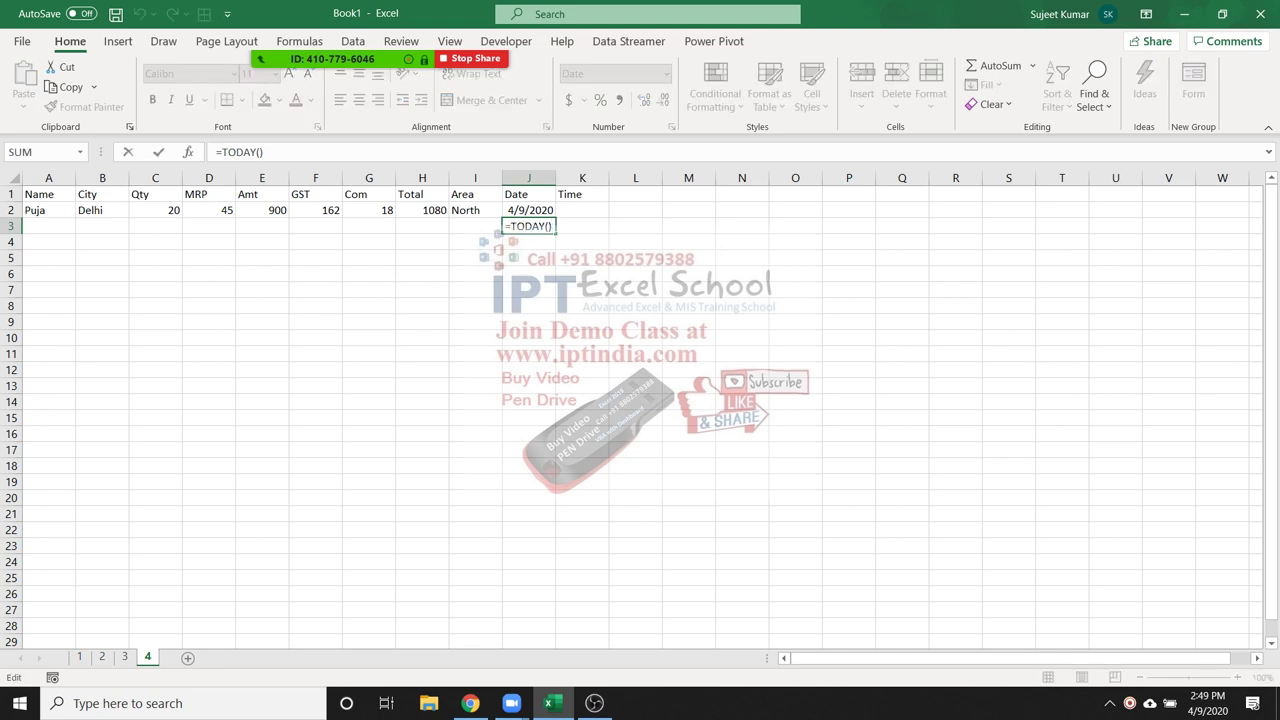
pyautogui.hotkey('ctrl', 'Return')
pyautogui.press('Delete')
pyautogui.click(529, 210)
pyautogui.click(582, 210)
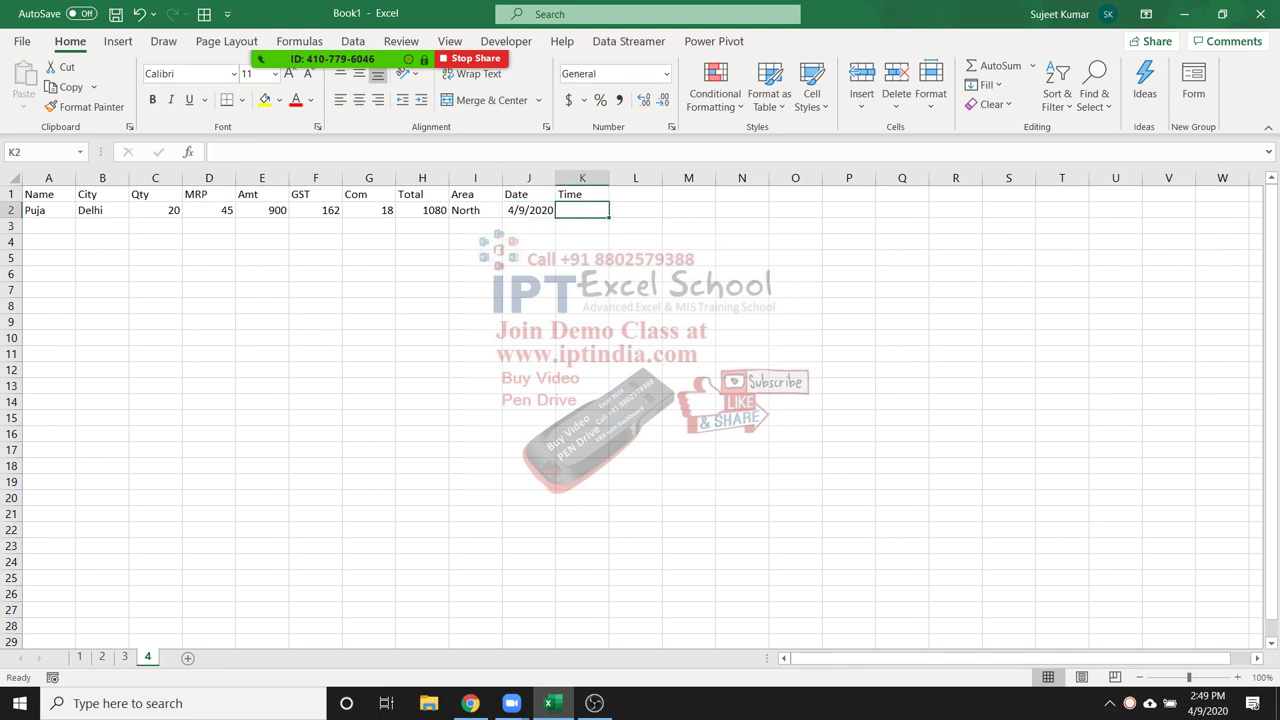
# Insert the current time 2:50 PM in K2, and demo =NOW() in K3 before clearing it
pyautogui.hotkey('ctrl', 'shift', ';')
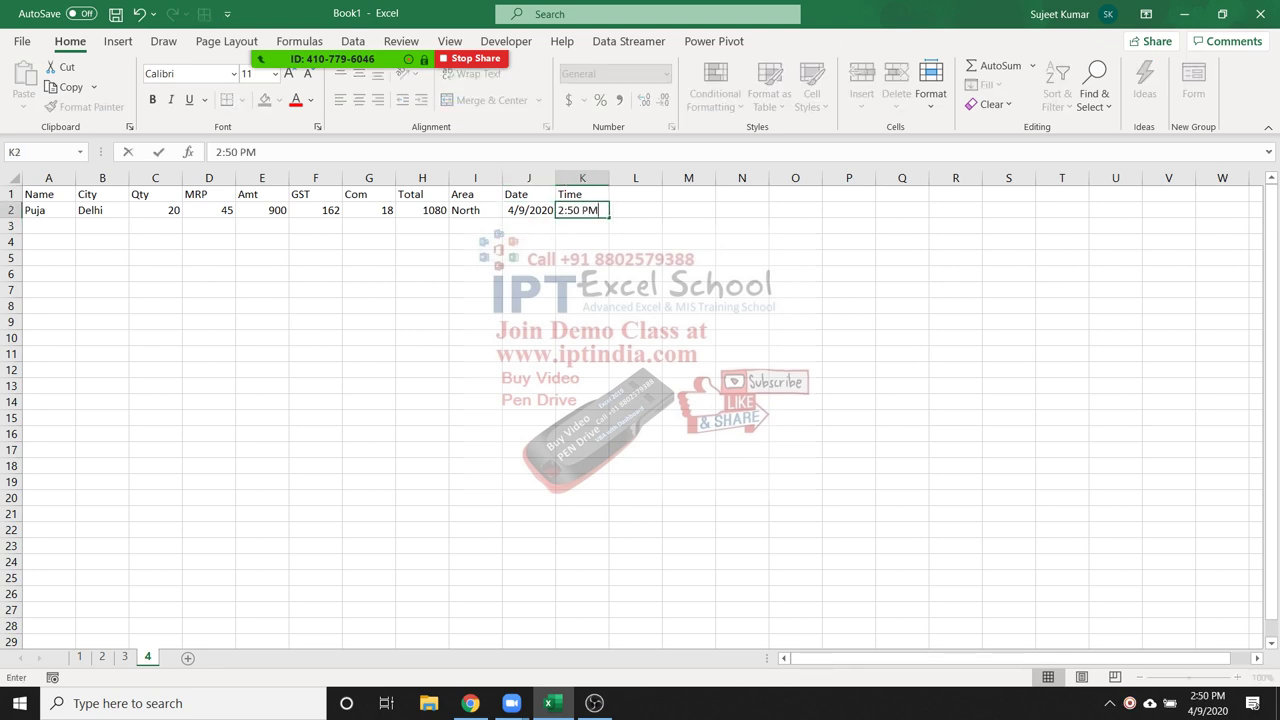
pyautogui.press('Return')
pyautogui.write('=no')
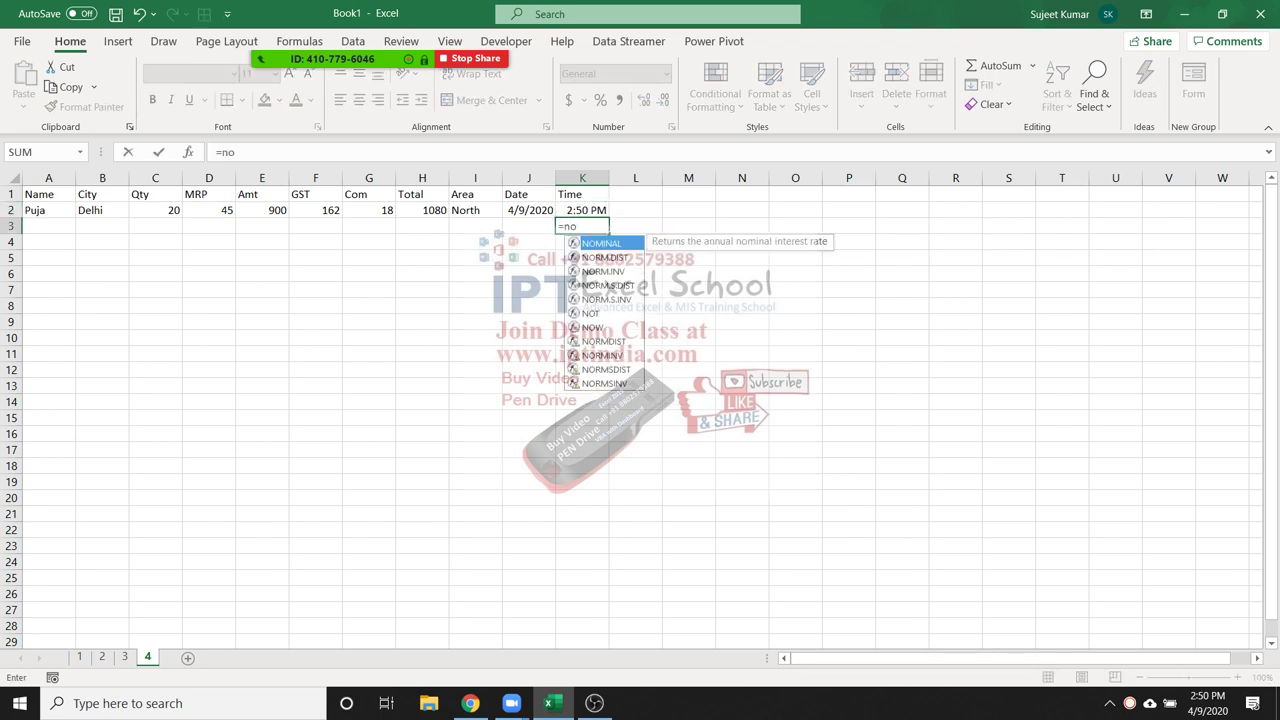
pyautogui.write('w')
pyautogui.press('Tab')
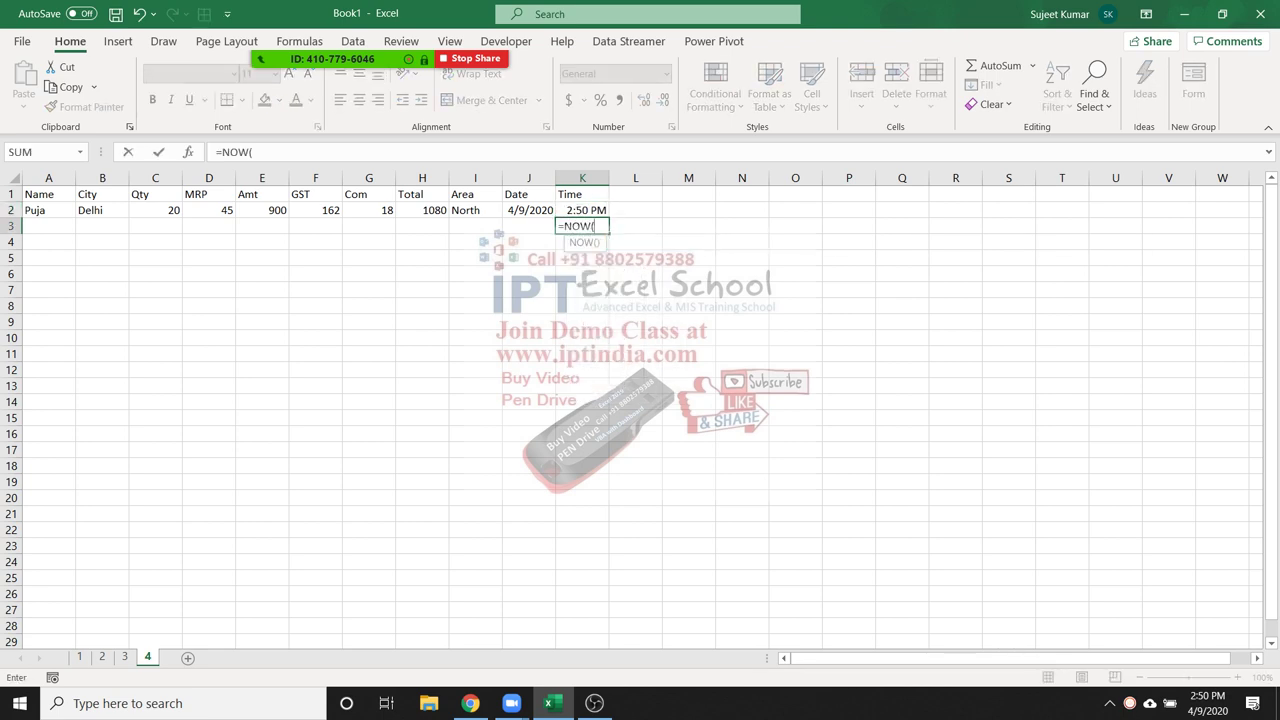
pyautogui.press('Return')
pyautogui.click(596, 226)
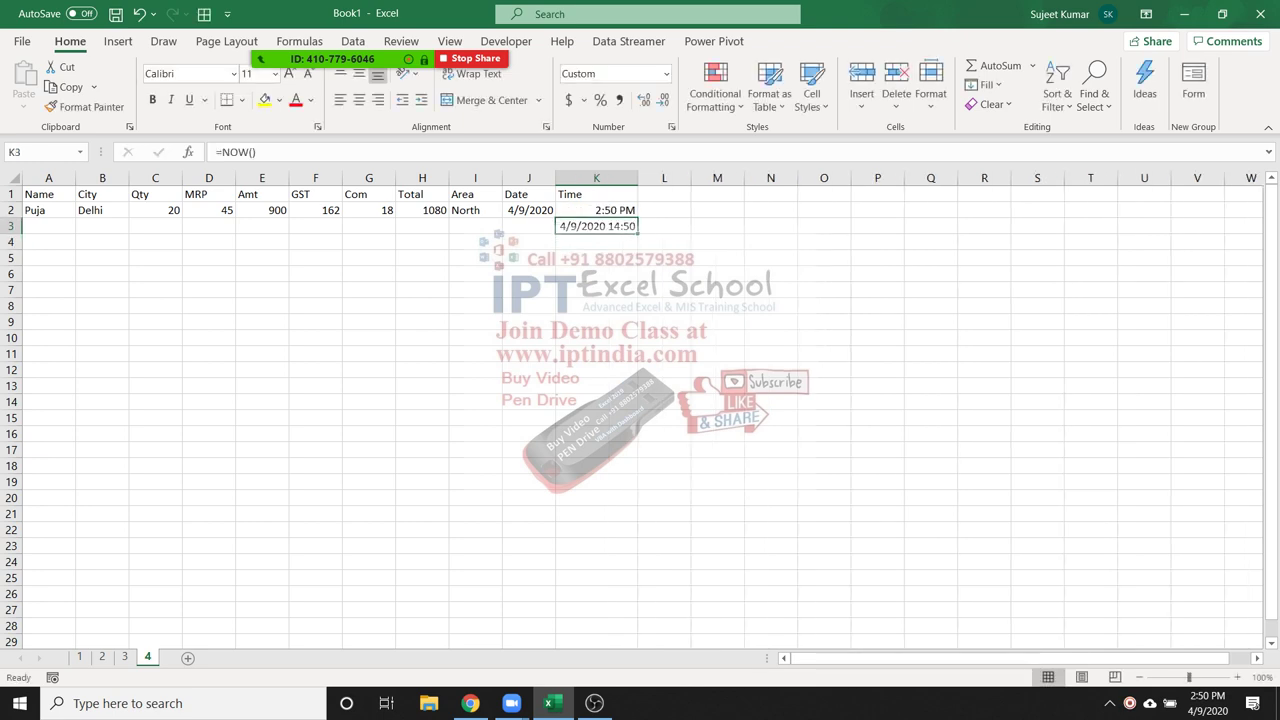
pyautogui.press('Delete')
pyautogui.hotkey('ctrl', 'z')
pyautogui.press('Delete')
pyautogui.click(596, 210)
pyautogui.press('Left')
pyautogui.press('Left')
pyautogui.press('Left')
pyautogui.press('Left')
pyautogui.press('Left')
pyautogui.press('Left')
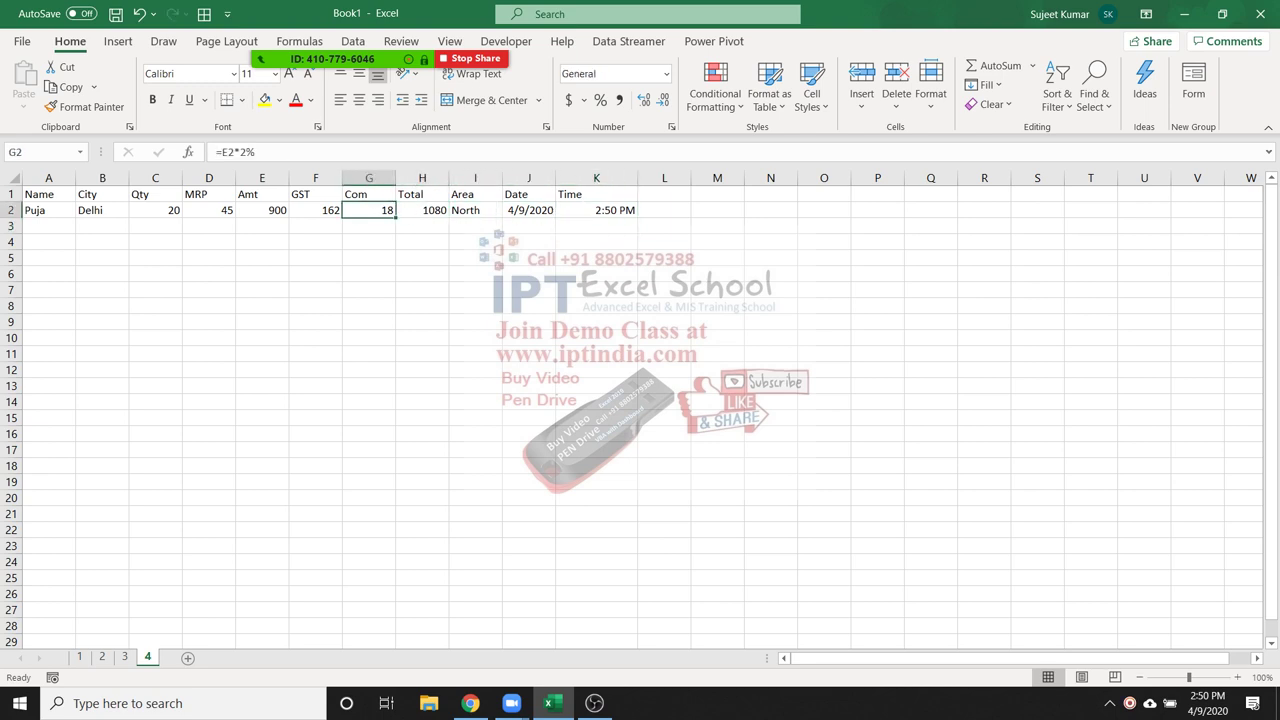
# Copy the E2:H2 formulas into rows 3 to 27 and check the pasted formulas in row 3
pyautogui.hotkey('shift', 'Right')
pyautogui.hotkey('shift', 'Right')
pyautogui.hotkey('shift', 'Right')
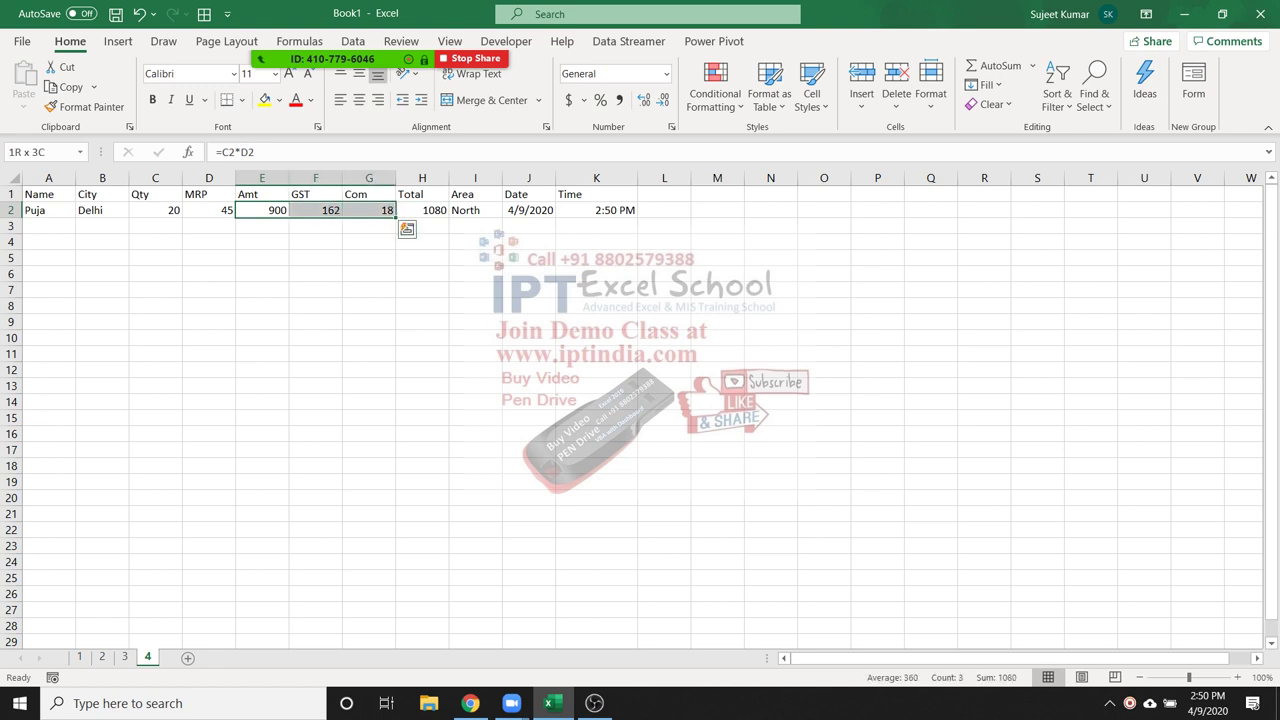
pyautogui.hotkey('ctrl', 'c')
pyautogui.press('Down')
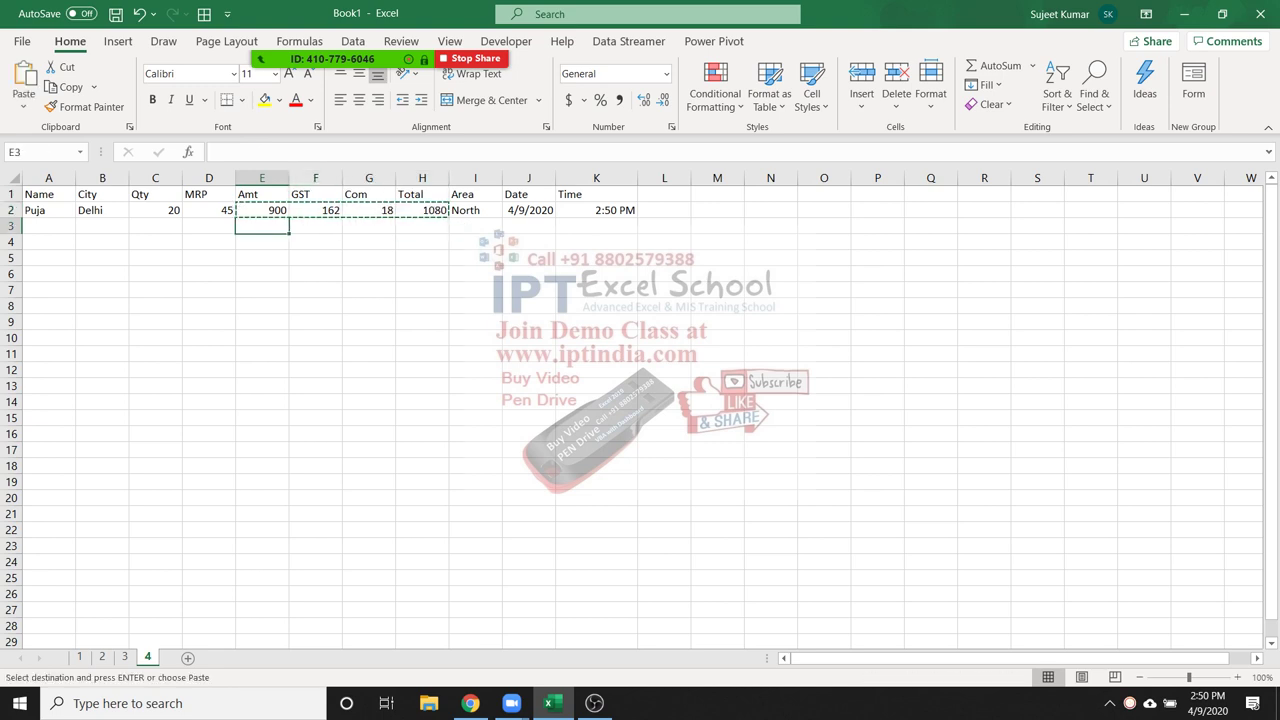
pyautogui.hotkey('shift', 'Down')
pyautogui.hotkey('shift', 'Down')
pyautogui.hotkey('shift', 'Down')
pyautogui.hotkey('shift', 'Down')
pyautogui.hotkey('shift', 'Down')
pyautogui.hotkey('shift', 'Down')
pyautogui.hotkey('shift', 'Down')
pyautogui.hotkey('shift', 'Down')
pyautogui.hotkey('shift', 'Down')
pyautogui.hotkey('shift', 'Down')
pyautogui.hotkey('shift', 'Down')
pyautogui.hotkey('shift', 'Down')
pyautogui.hotkey('shift', 'Down')
pyautogui.hotkey('shift', 'Down')
pyautogui.hotkey('shift', 'Down')
pyautogui.hotkey('shift', 'Down')
pyautogui.hotkey('shift', 'Down')
pyautogui.hotkey('shift', 'Down')
pyautogui.hotkey('shift', 'Down')
pyautogui.hotkey('shift', 'Down')
pyautogui.hotkey('shift', 'Down')
pyautogui.hotkey('shift', 'Down')
pyautogui.hotkey('shift', 'Down')
pyautogui.hotkey('shift', 'Down')
pyautogui.hotkey('shift', 'Down')
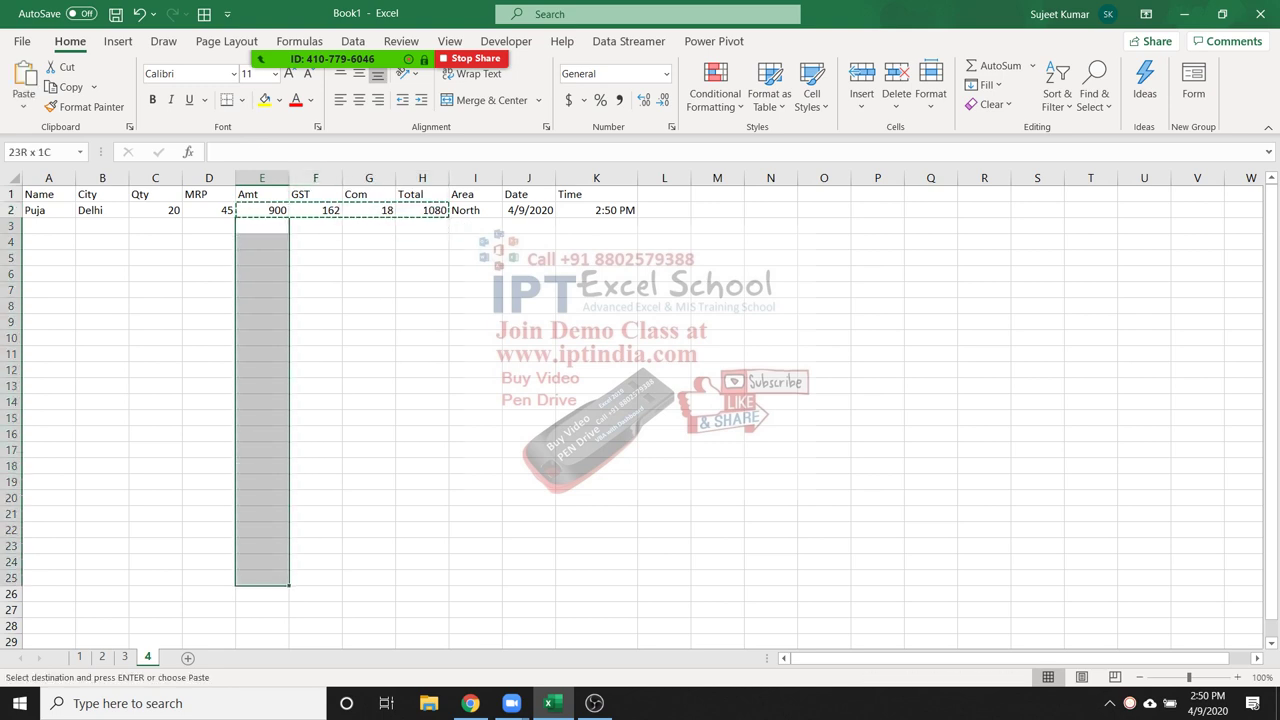
pyautogui.hotkey('ctrl', 'v')
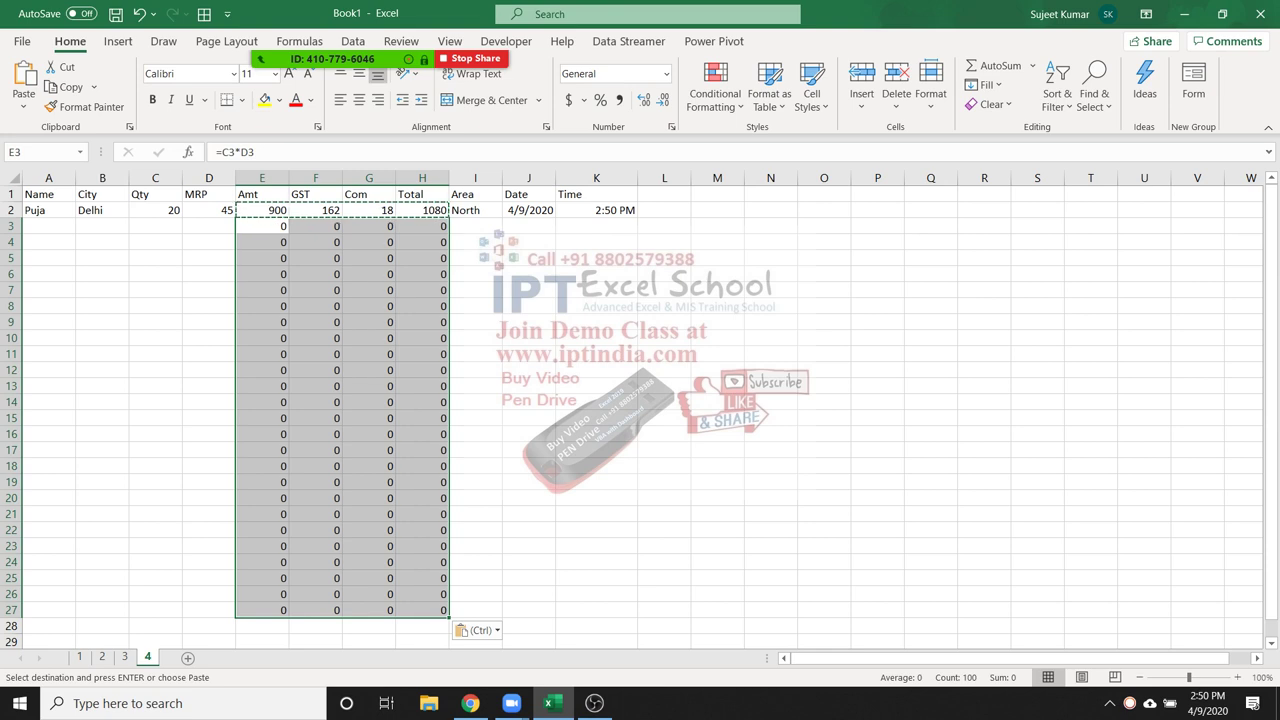
pyautogui.press('Escape')
pyautogui.press('Down')
pyautogui.press('Up')
pyautogui.press('Right')
pyautogui.press('Right')
pyautogui.press('Right')
pyautogui.press('Left')
pyautogui.press('Left')
pyautogui.press('Left')
pyautogui.press('Left')
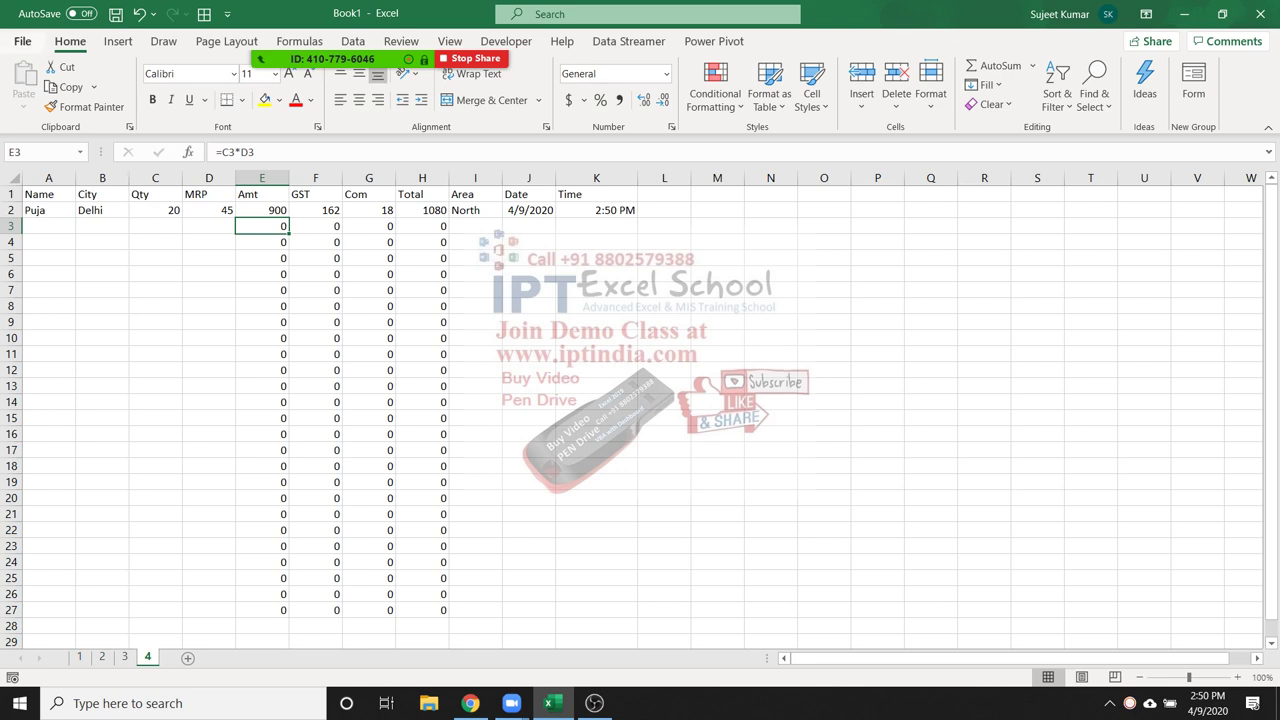
pyautogui.click(22, 41)
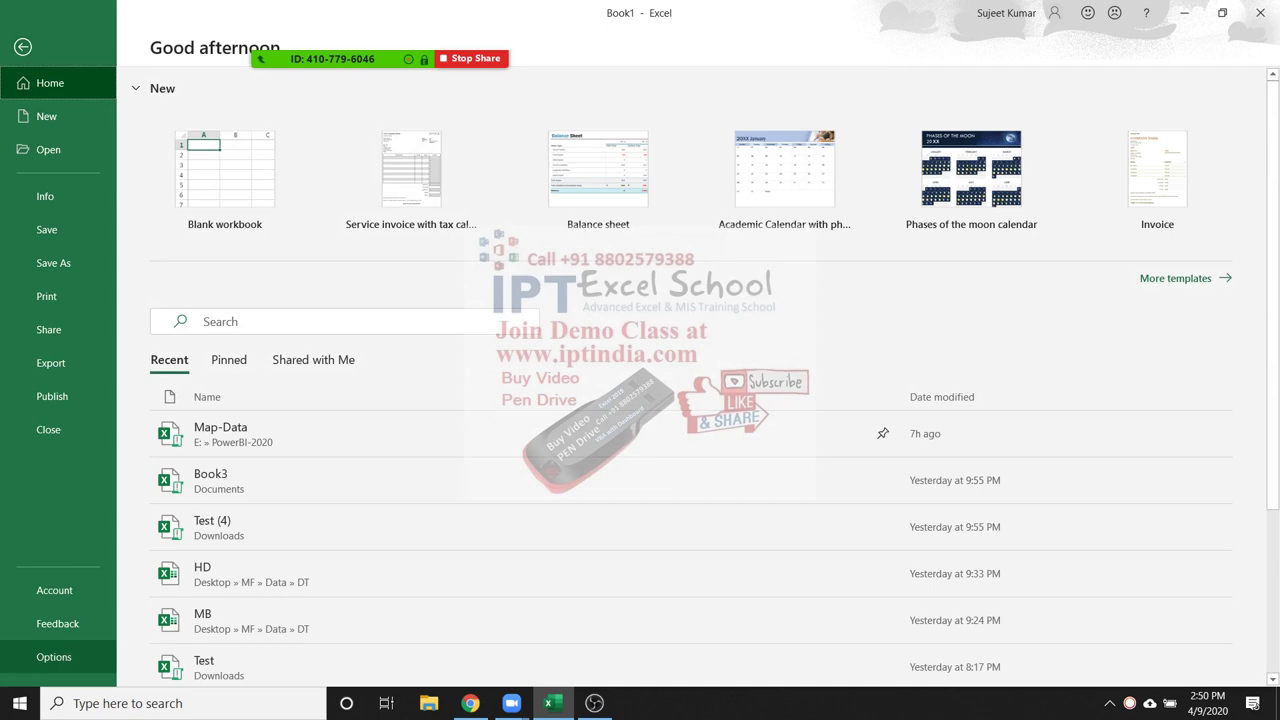
# In Options > Advanced, uncheck 'Show a zero in cells that have zero value' and confirm with OK
pyautogui.click(54, 657)
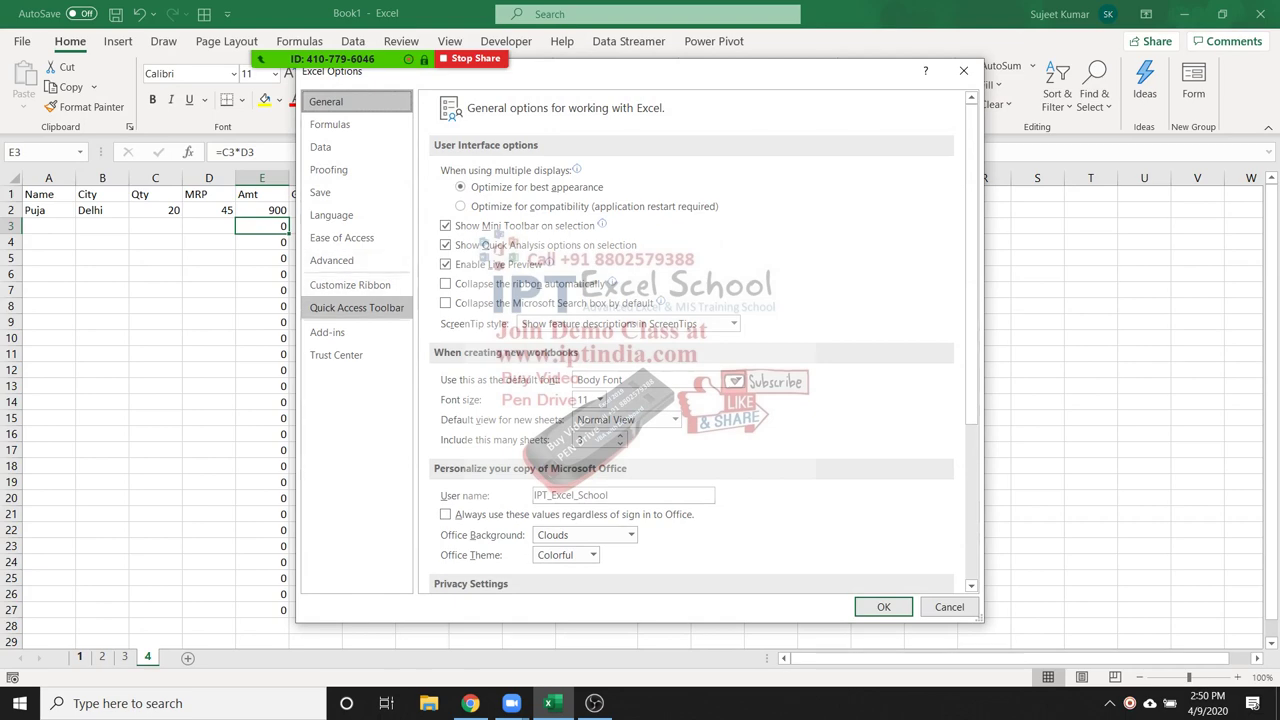
pyautogui.click(331, 260)
pyautogui.scroll(-6, 690, 340)
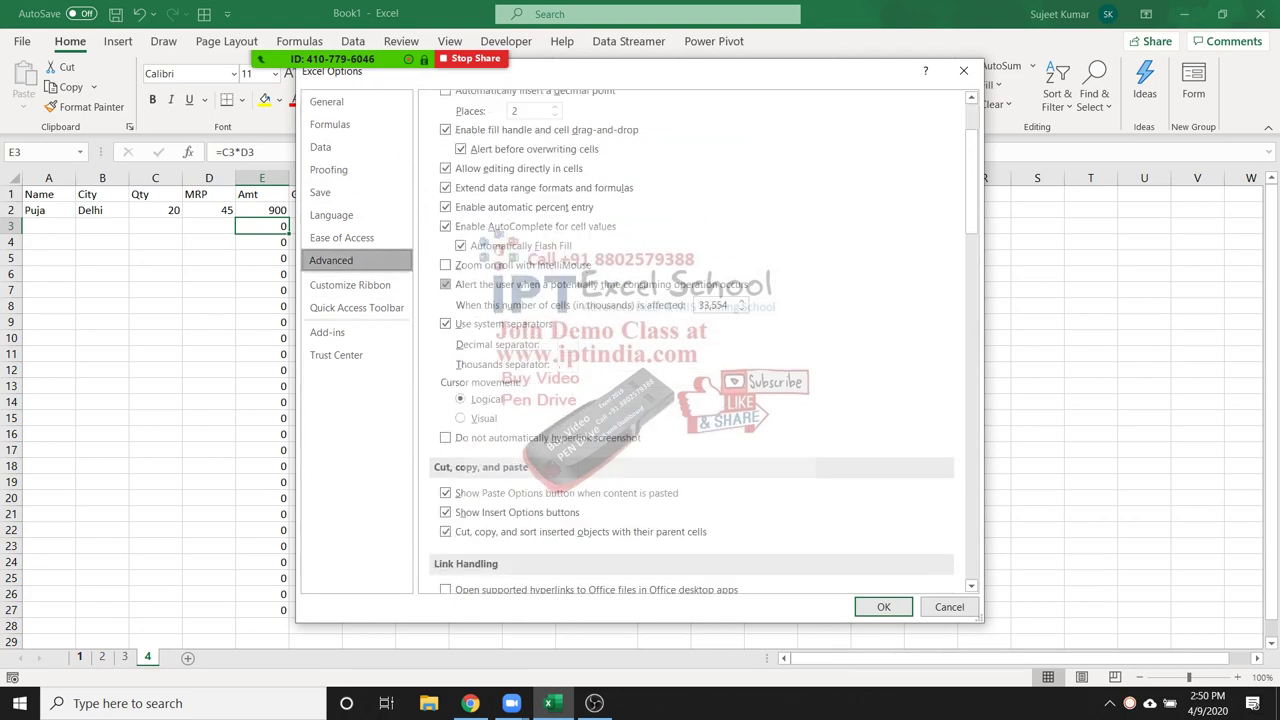
pyautogui.scroll(-8, 690, 340)
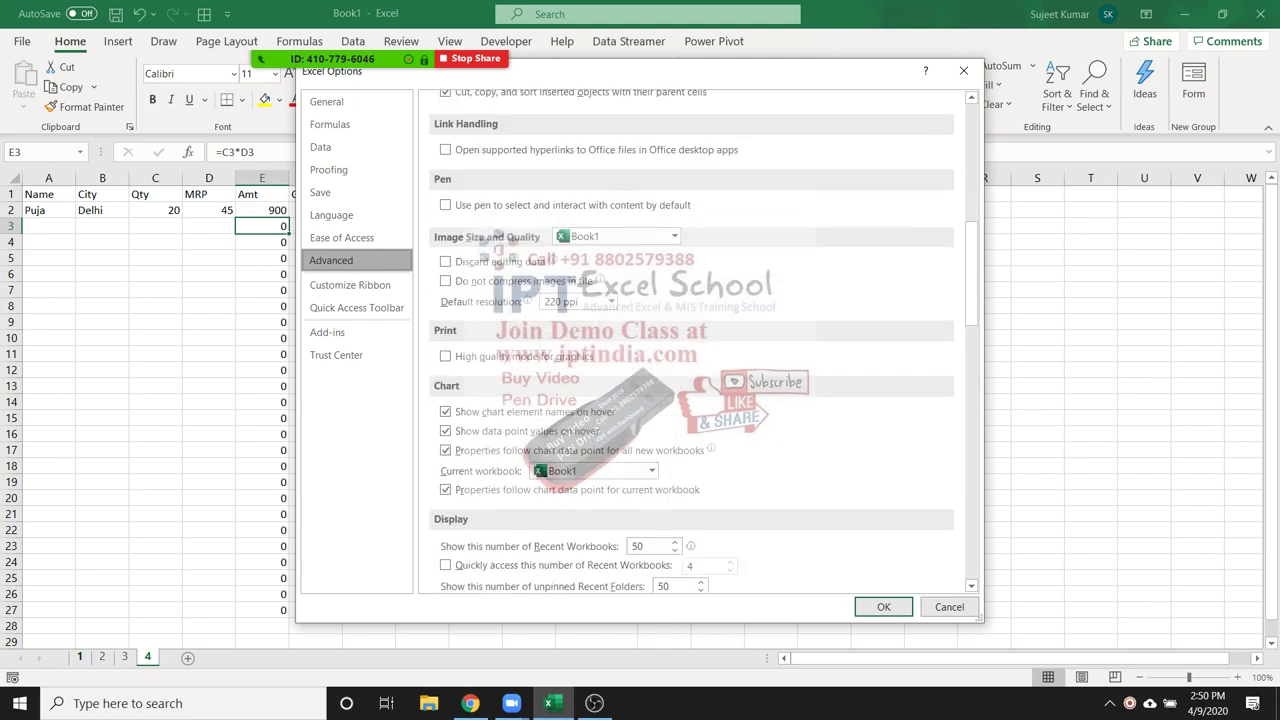
pyautogui.scroll(-1, 690, 340)
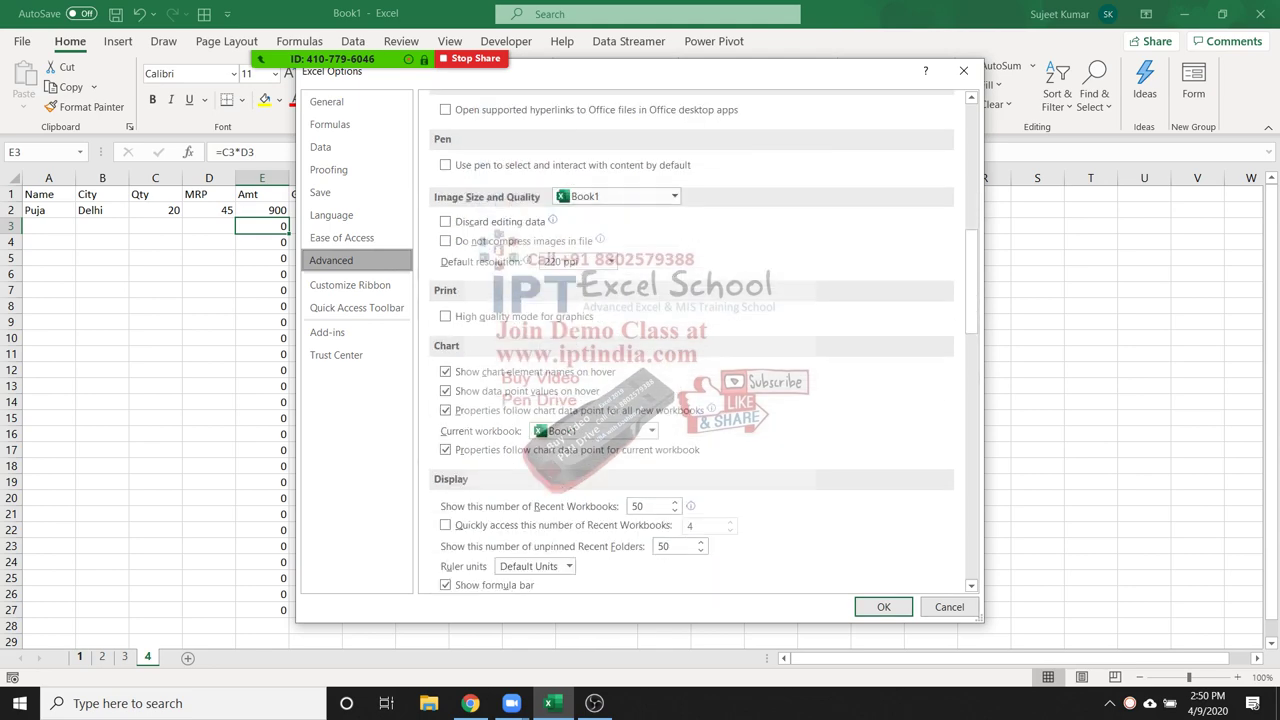
pyautogui.scroll(3, 690, 340)
pyautogui.scroll(-1, 690, 340)
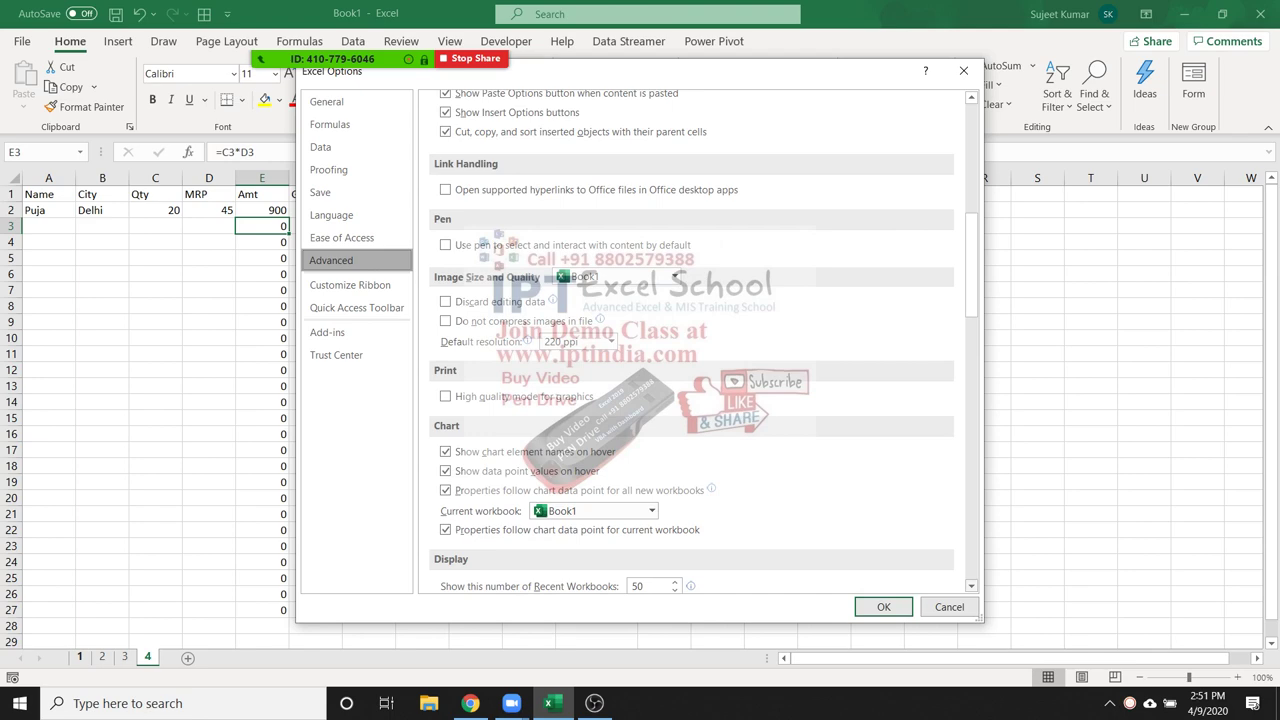
pyautogui.scroll(-1, 690, 340)
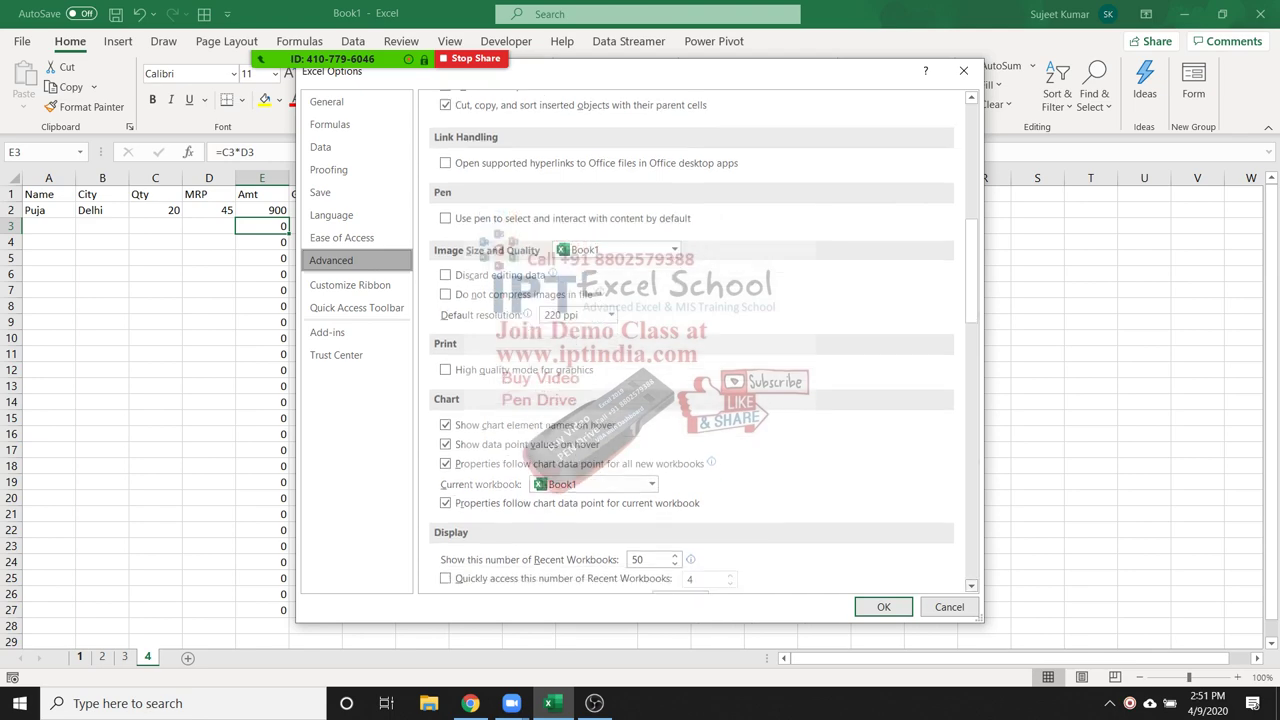
pyautogui.scroll(-3, 690, 340)
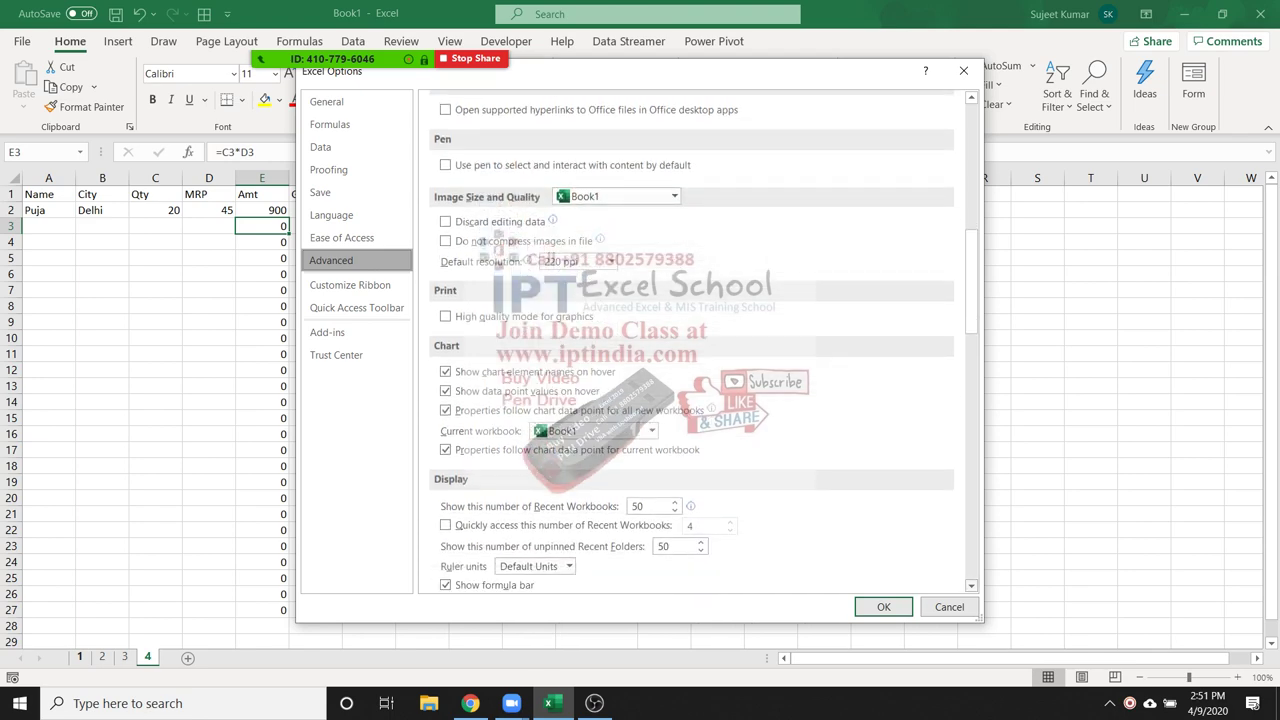
pyautogui.scroll(-3, 690, 340)
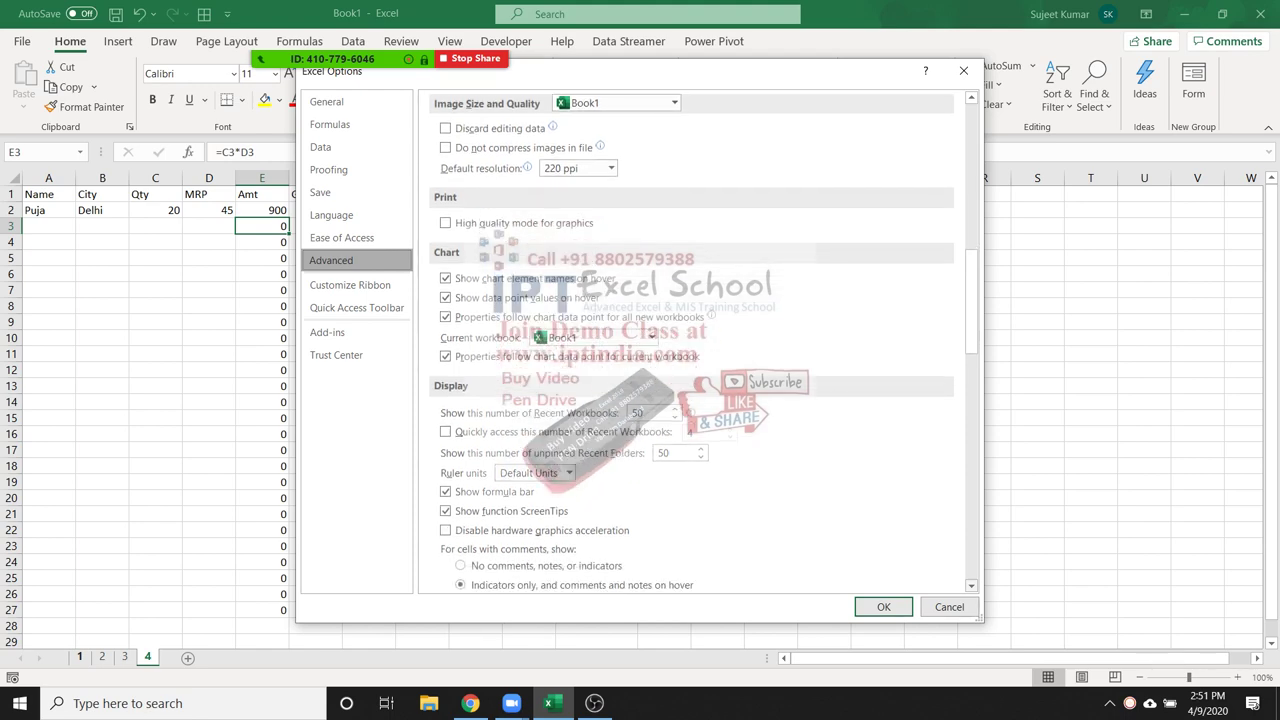
pyautogui.scroll(-3, 690, 340)
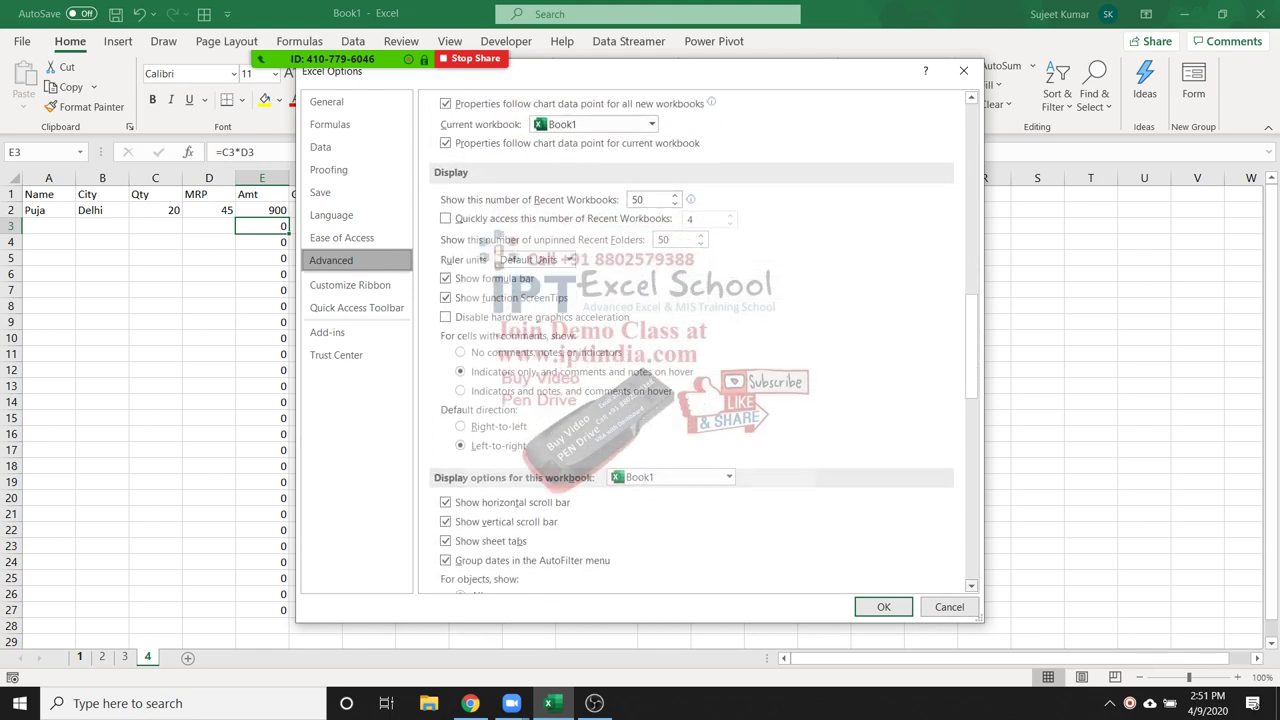
pyautogui.scroll(-1, 690, 340)
pyautogui.scroll(-3, 690, 340)
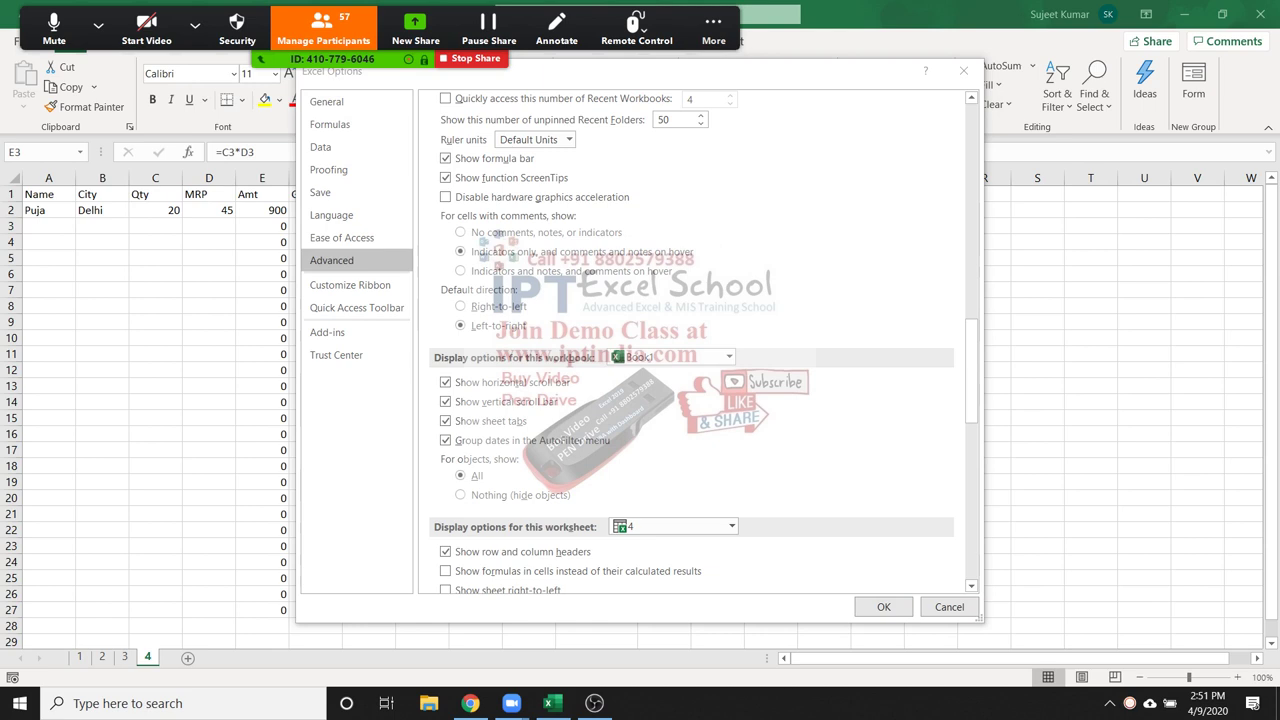
pyautogui.scroll(-1, 700, 340)
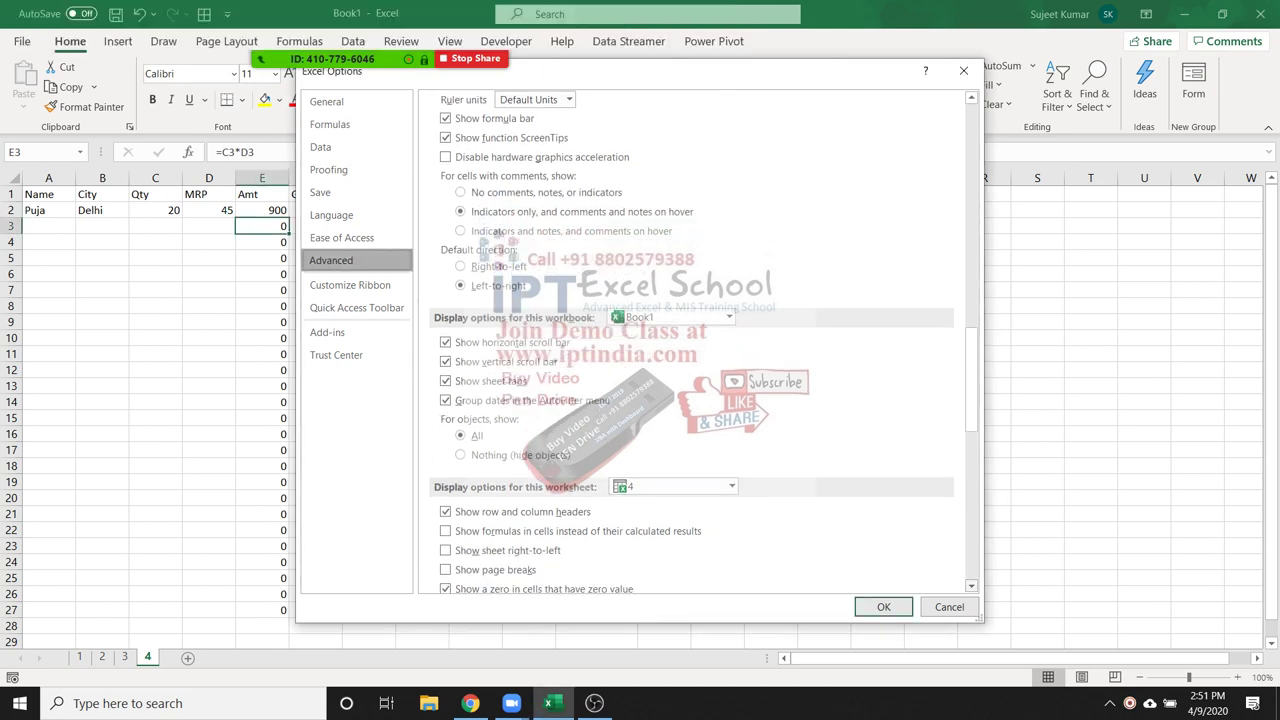
pyautogui.scroll(-1, 700, 340)
pyautogui.scroll(-1, 700, 340)
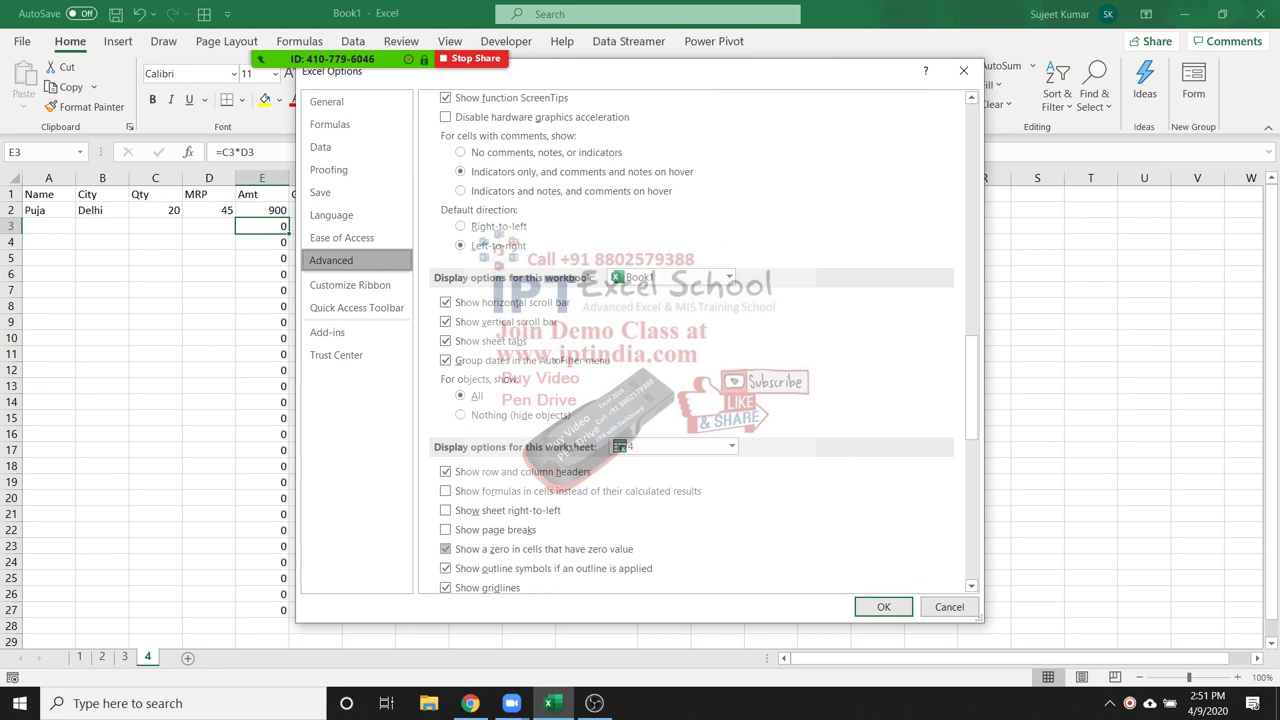
pyautogui.click(445, 549)
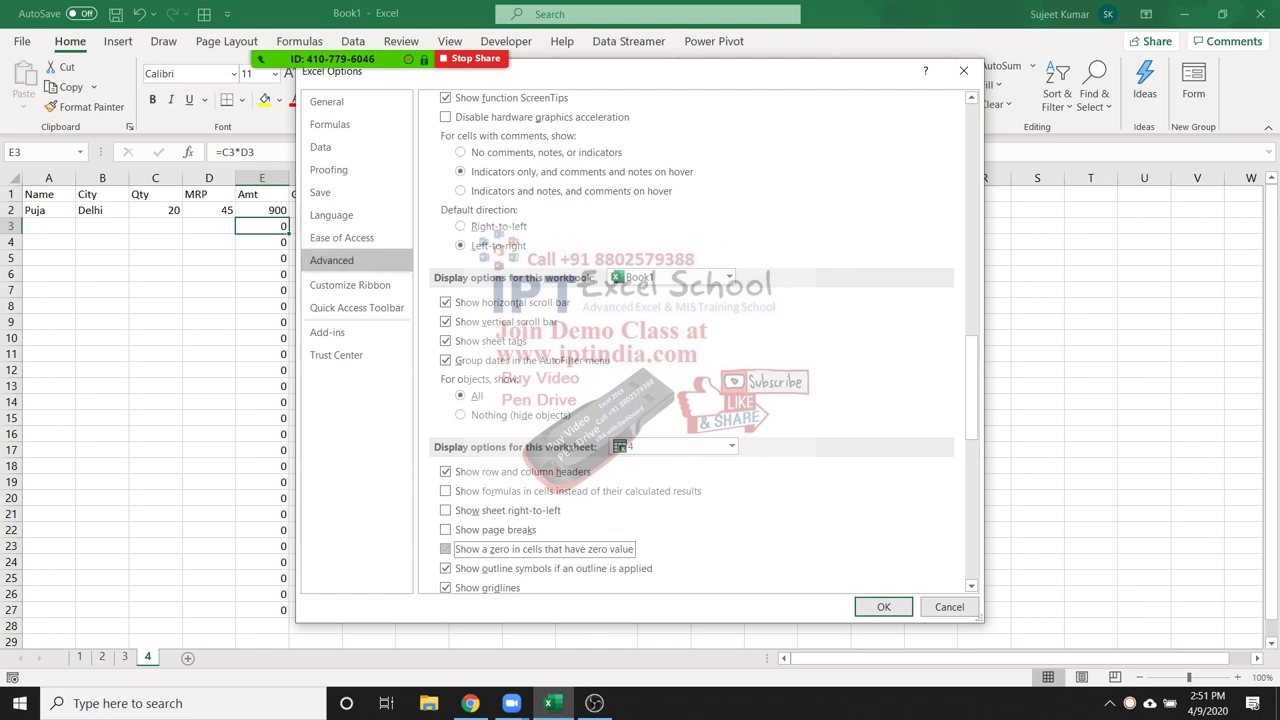
pyautogui.click(883, 607)
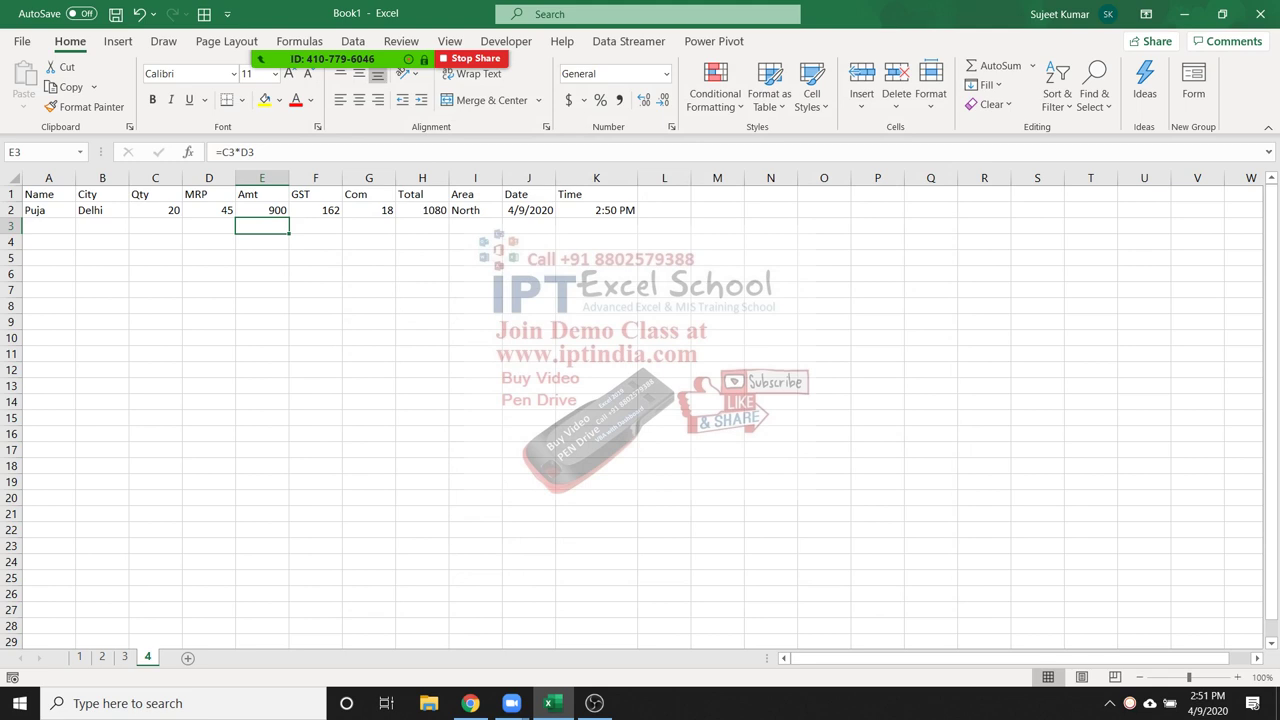
# Fill row 3 with a customer name, city Pune, Qty 62 and MRP 36
pyautogui.press('F2')
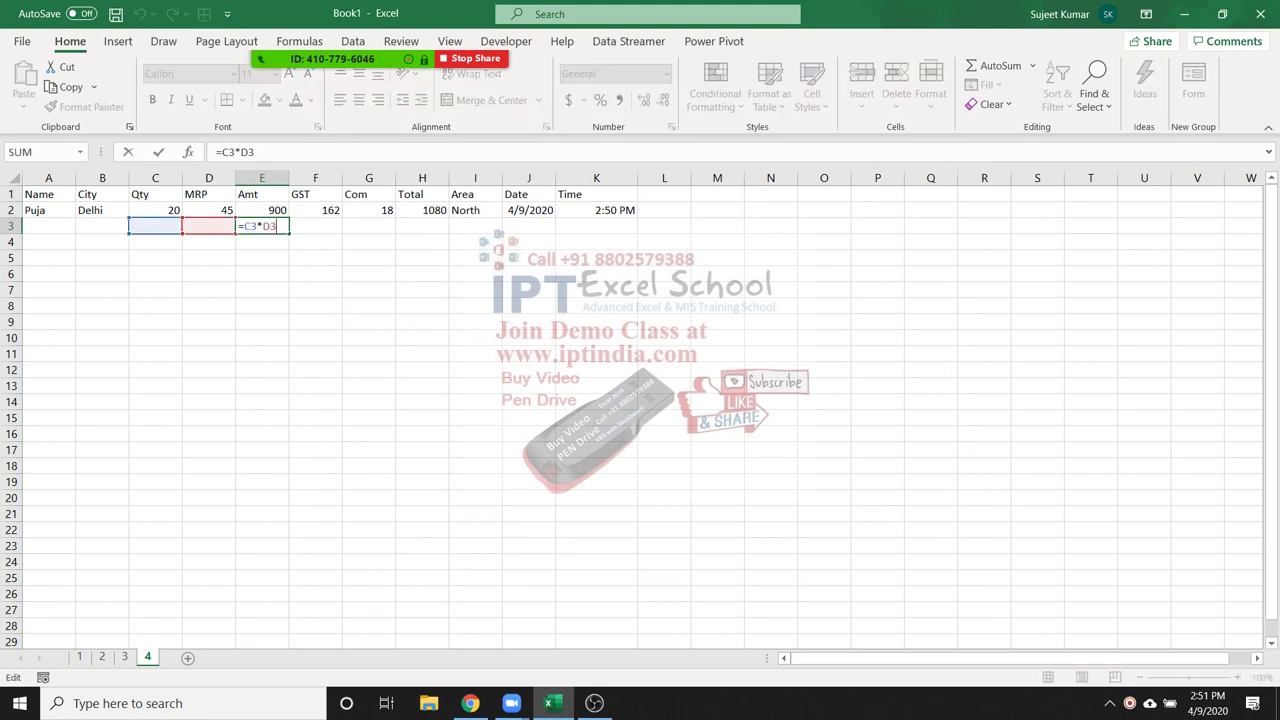
pyautogui.write('`')
pyautogui.press('Escape')
pyautogui.press('Home')
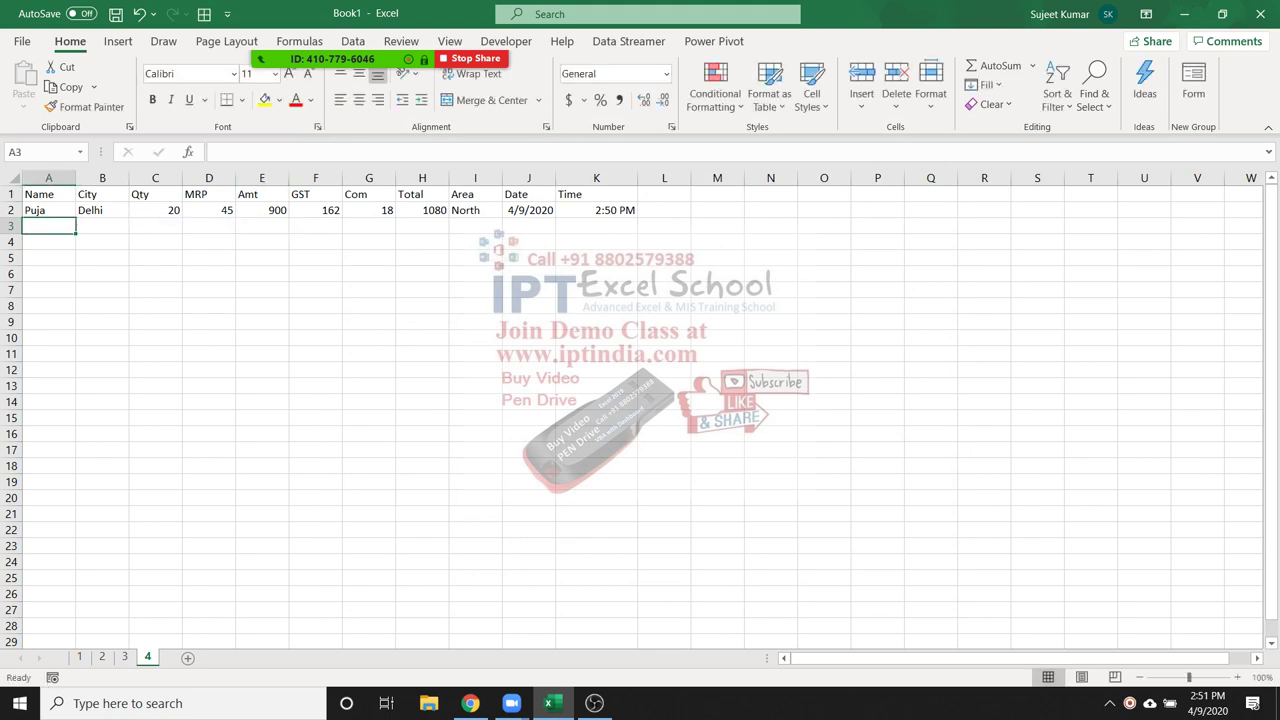
pyautogui.write('Neera')
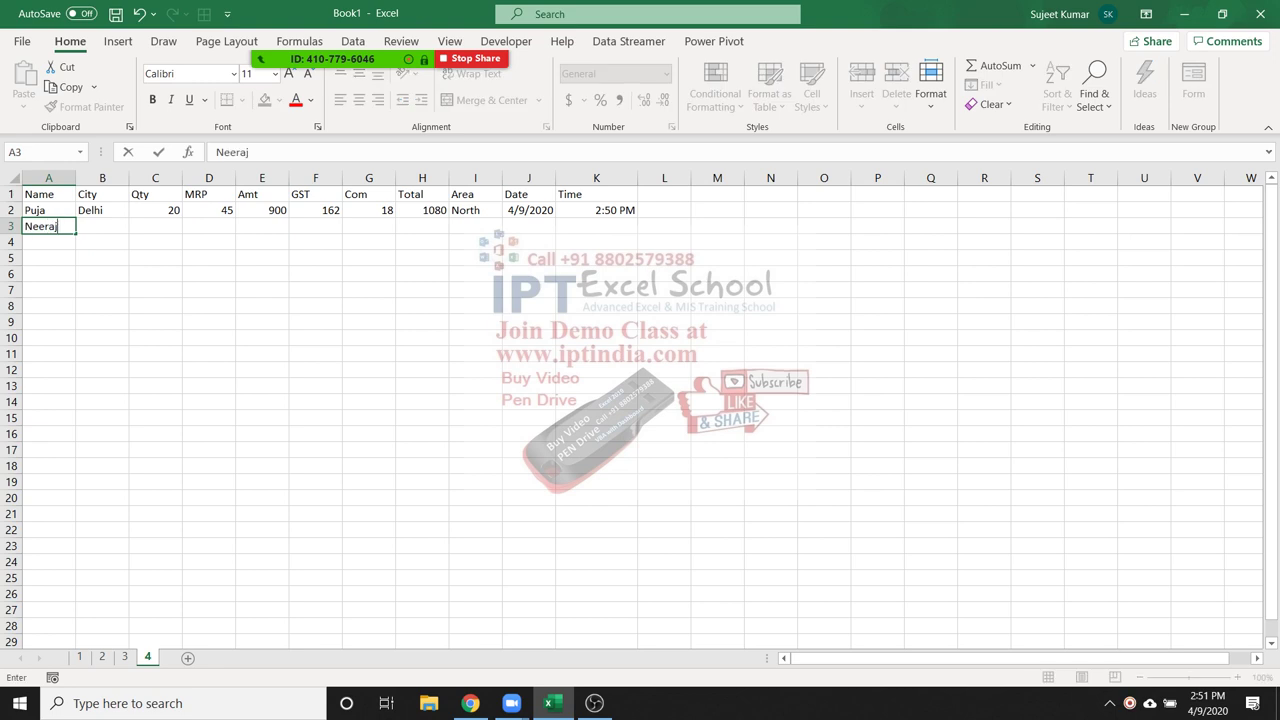
pyautogui.write('j')
pyautogui.press('Tab')
pyautogui.write('Pune')
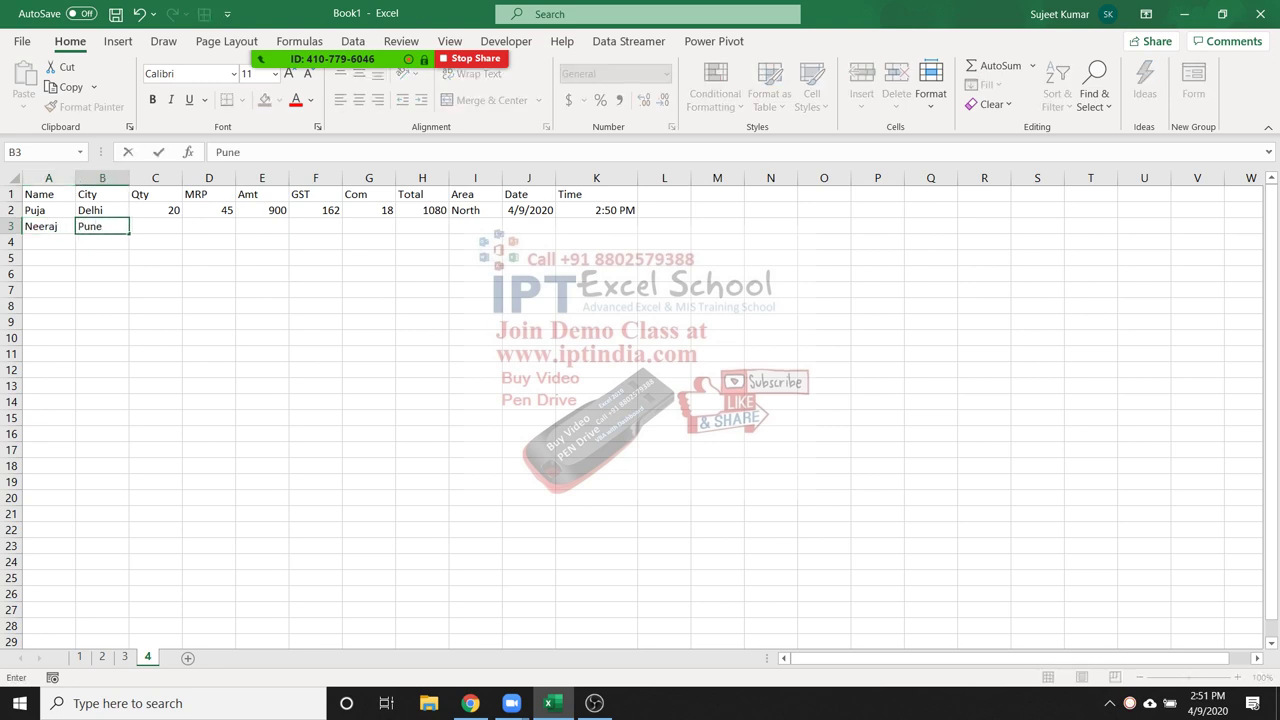
pyautogui.press('Tab')
pyautogui.write('62')
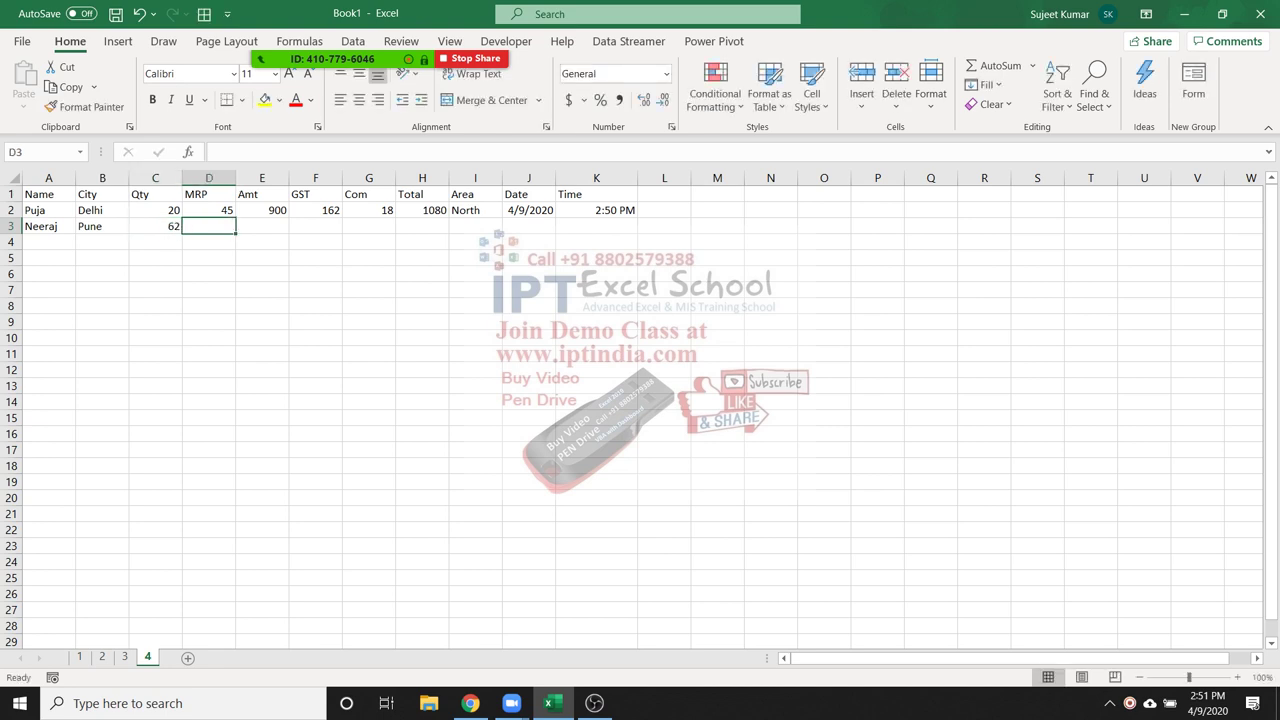
pyautogui.press('Tab')
pyautogui.write('36')
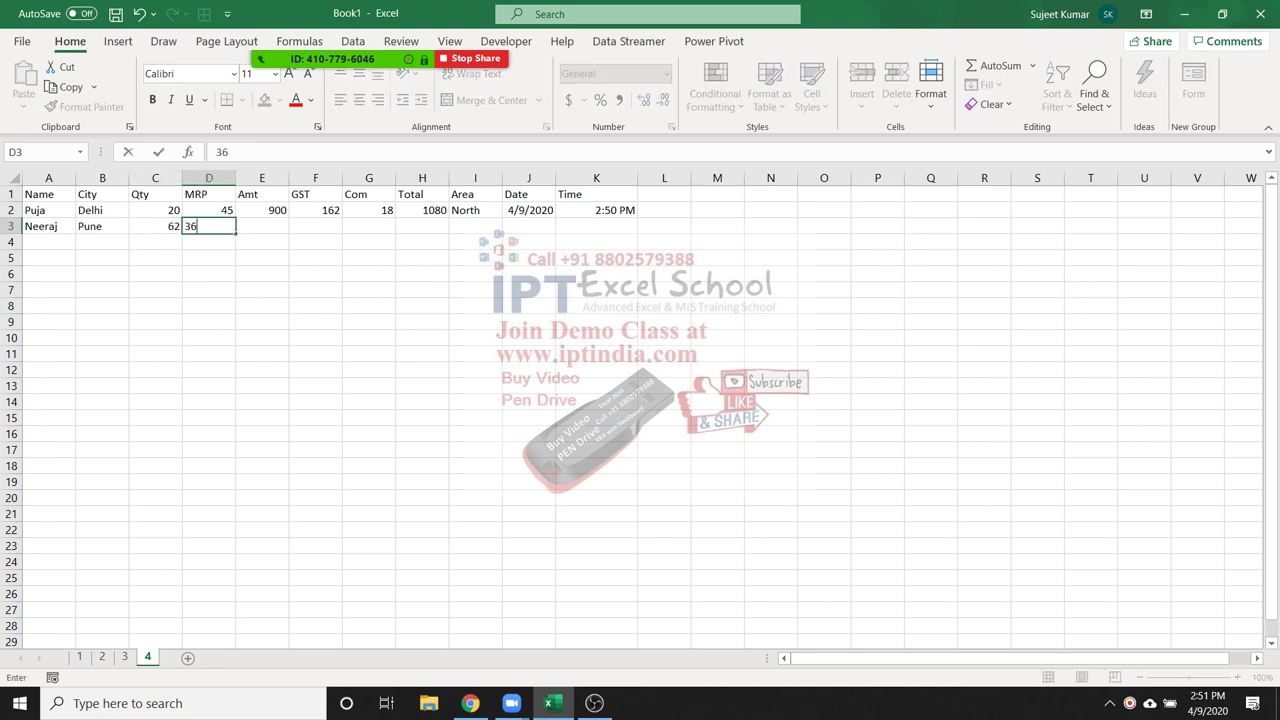
pyautogui.press('Tab')
pyautogui.press('Tab')
pyautogui.press('Tab')
pyautogui.press('Tab')
pyautogui.press('Tab')
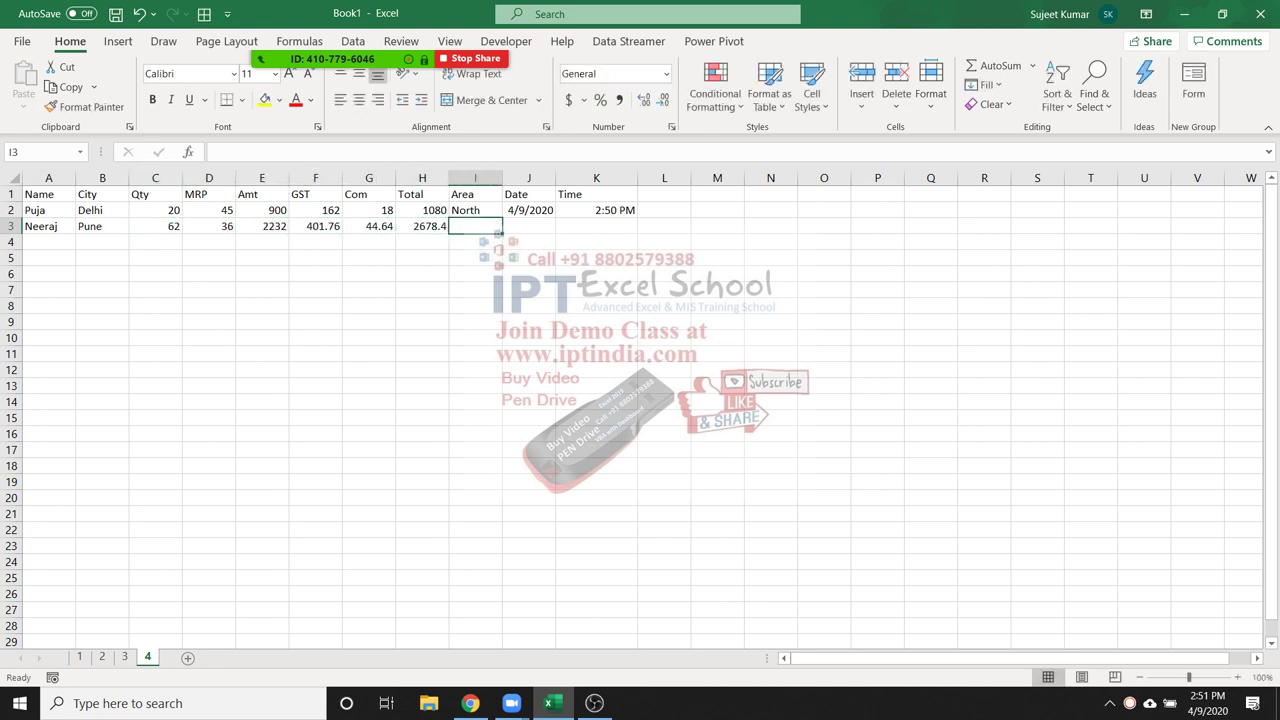
# Enter the area entries Each and North for row 3
pyautogui.write('Each')
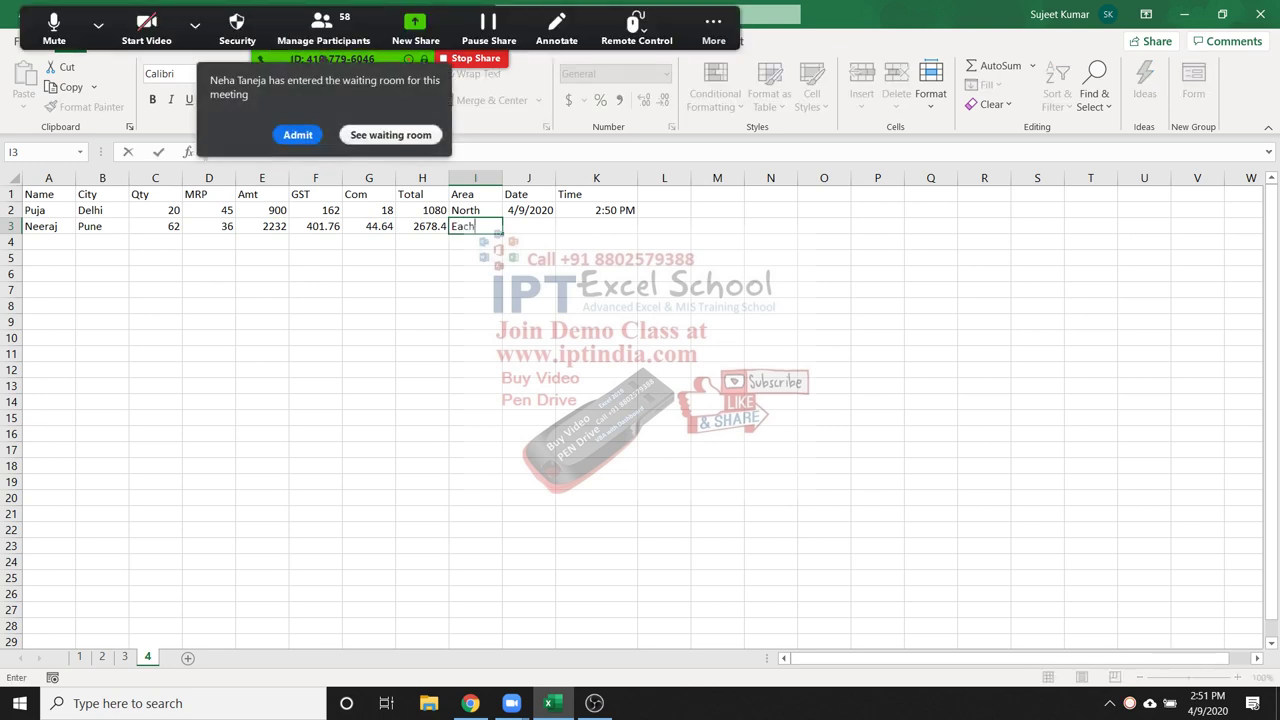
pyautogui.press('Tab')
pyautogui.write('Nort')
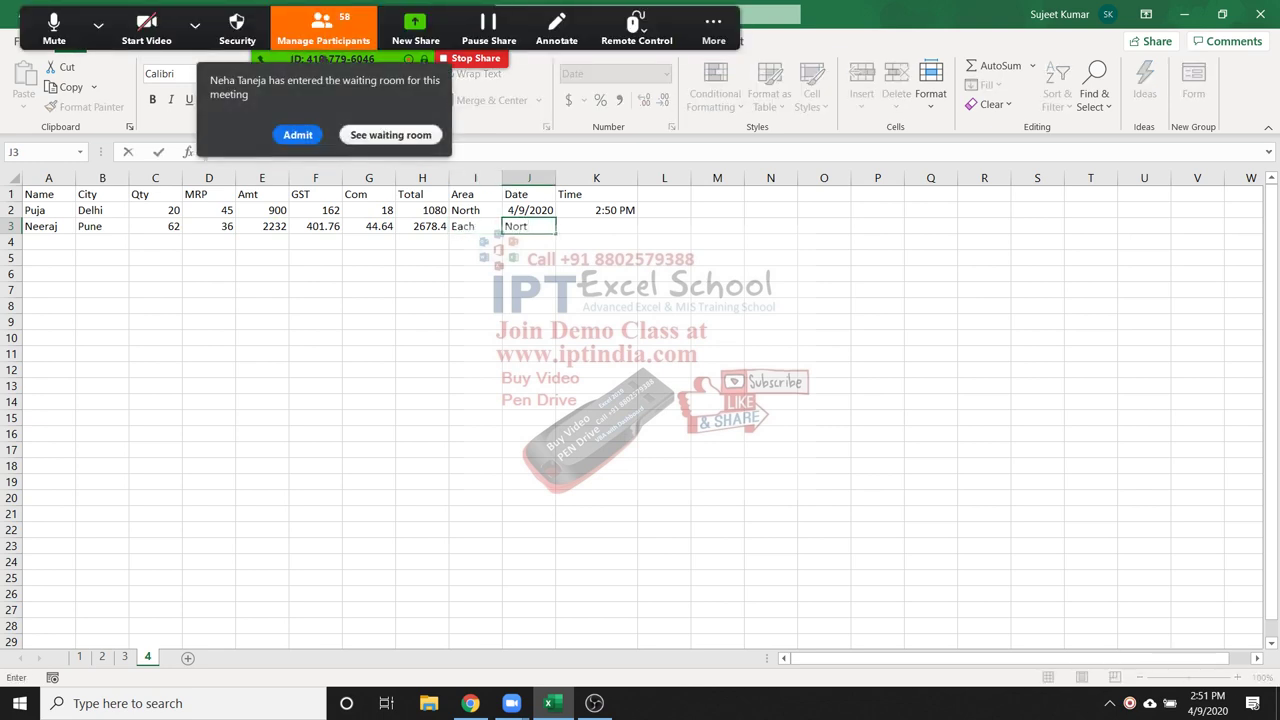
pyautogui.write('h')
pyautogui.press('Return')
pyautogui.press('Up')
pyautogui.press('Right')
# Stamp today's date in J3 and the current time 2:52 PM in K3, then check F3's =E3*18%
pyautogui.hotkey('ctrl', ';')
pyautogui.press('Tab')
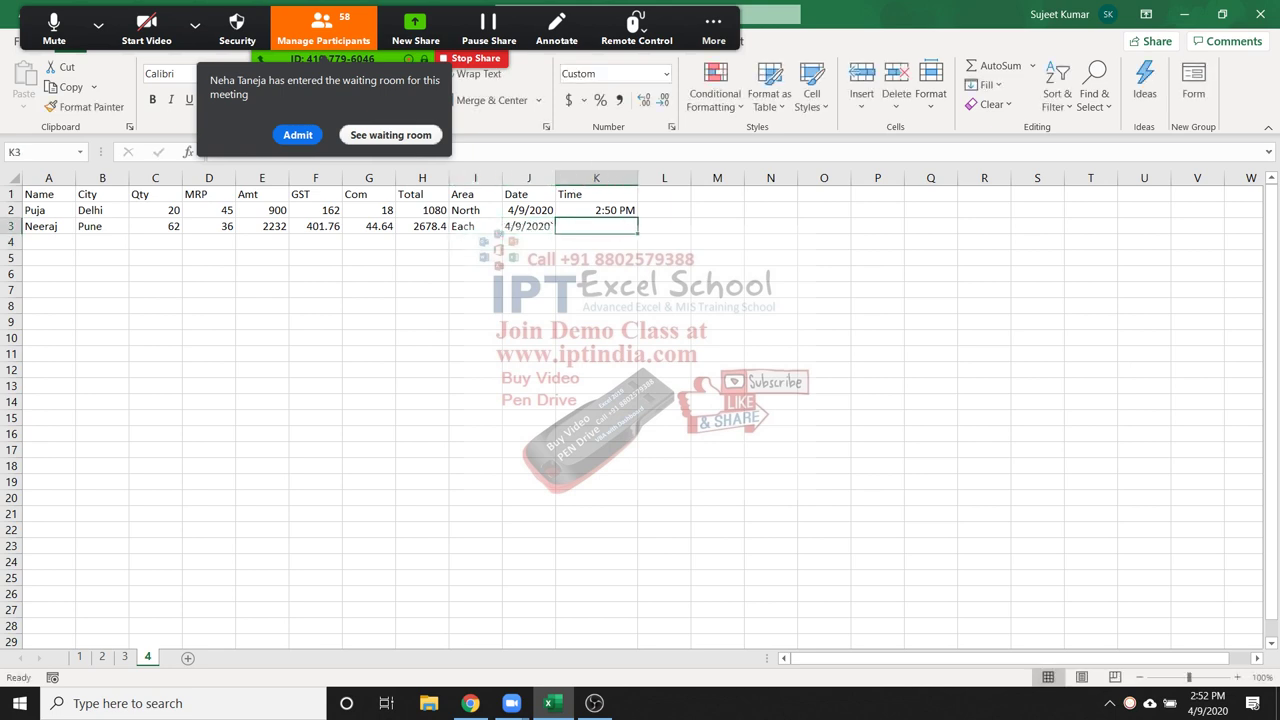
pyautogui.click(529, 226)
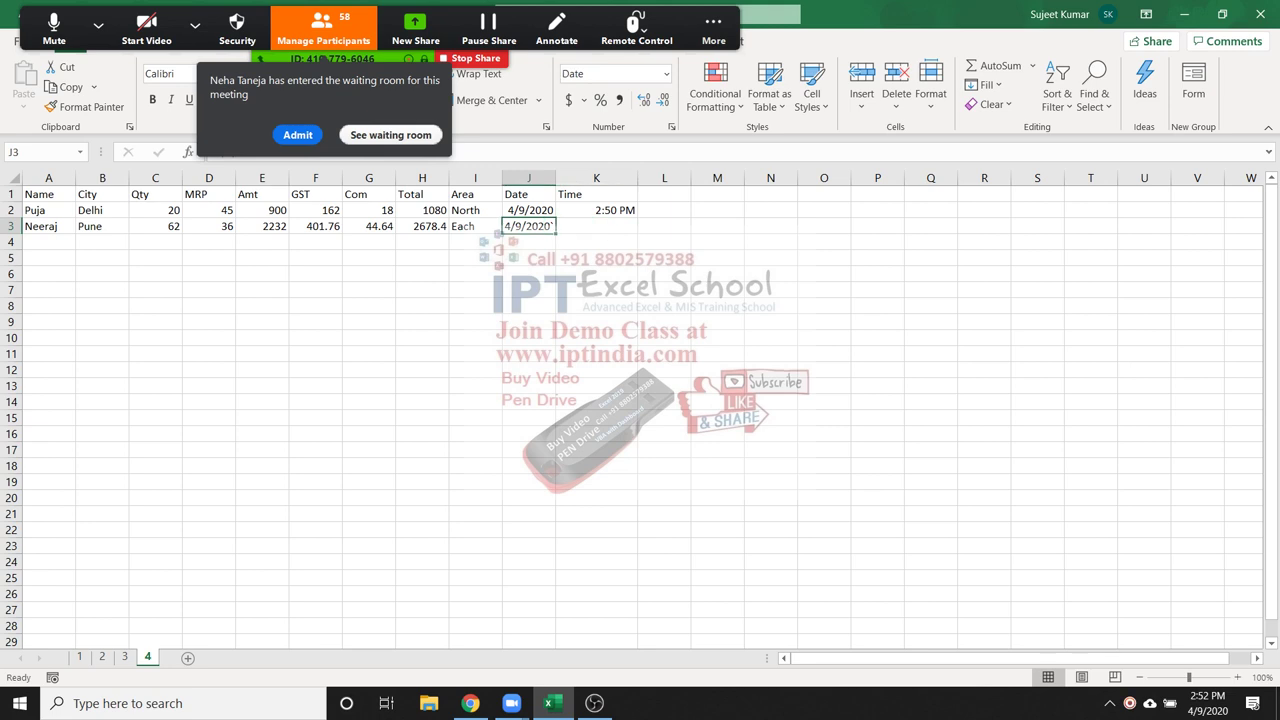
pyautogui.hotkey('ctrl', ';')
pyautogui.press('Tab')
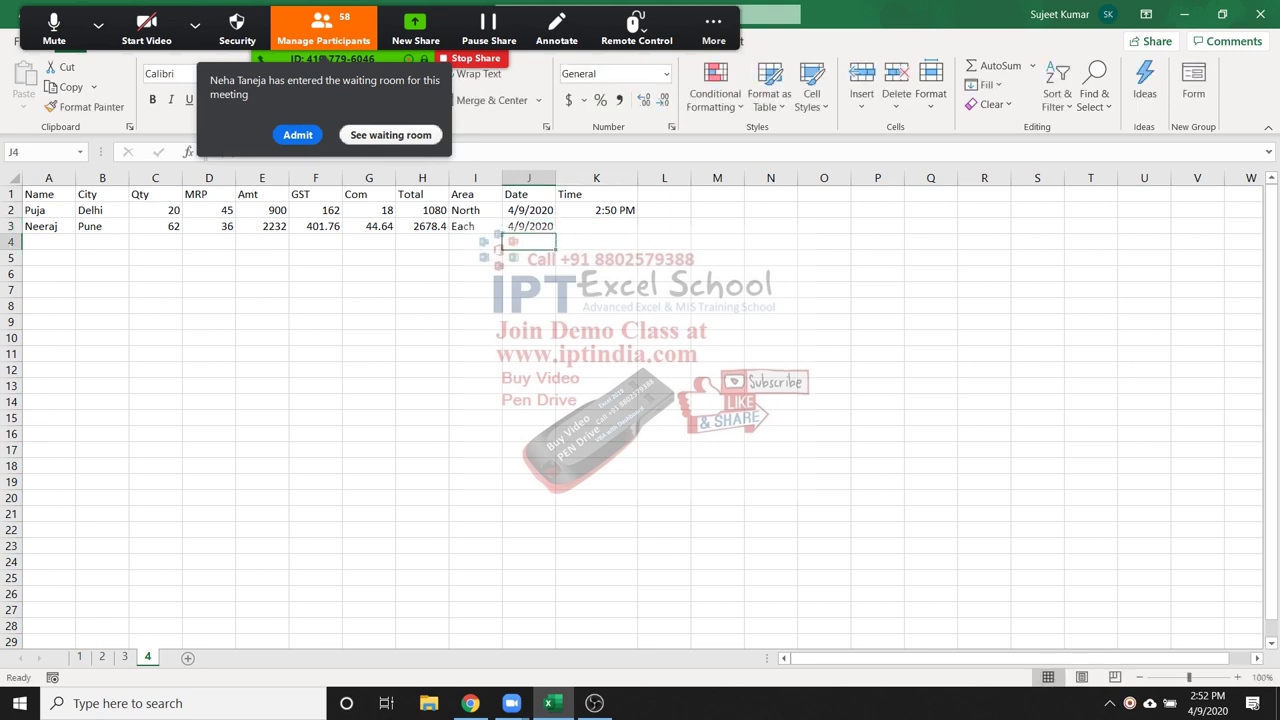
pyautogui.hotkey('ctrl', 'shift', ';')
pyautogui.press('Return')
pyautogui.press('Up')
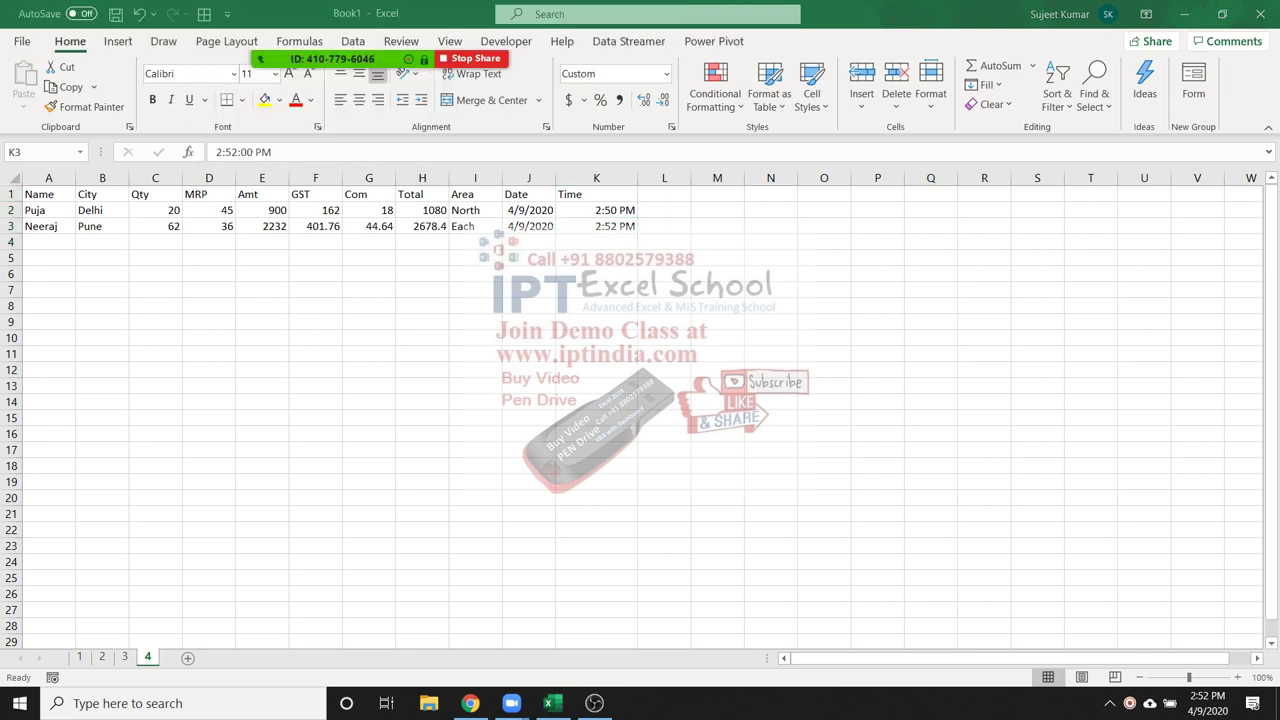
pyautogui.click(315, 226)
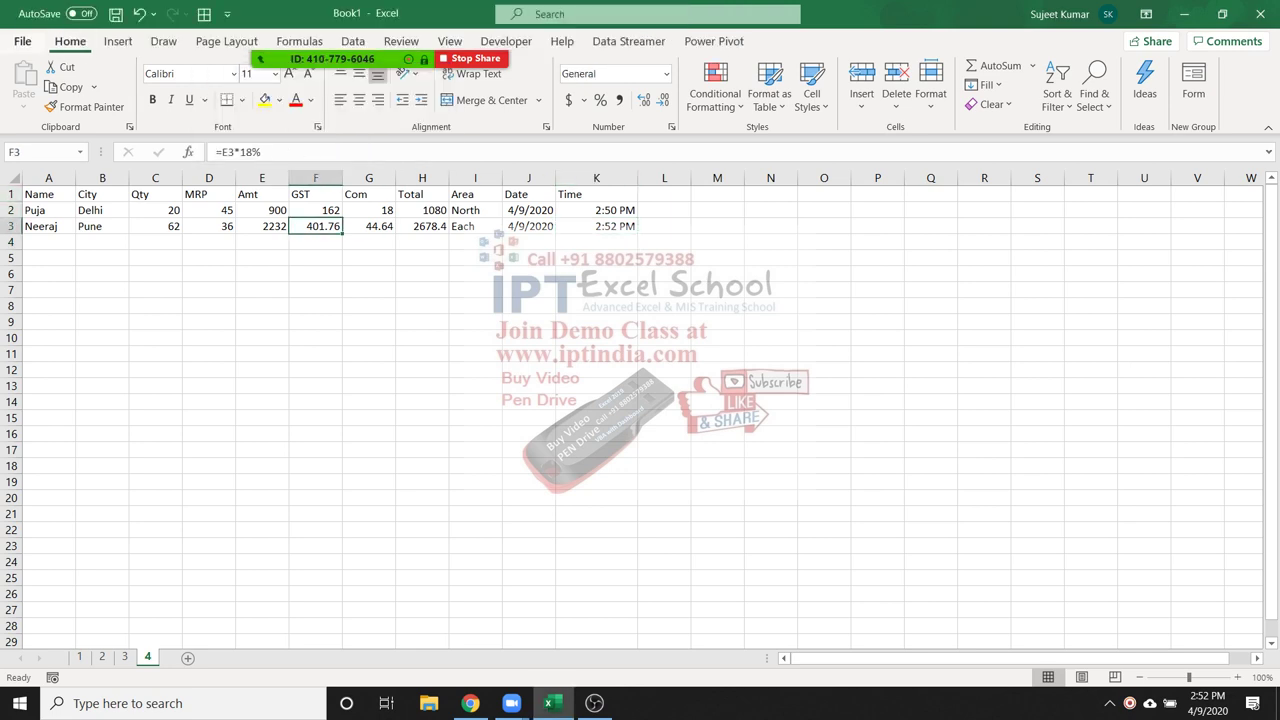
# Open Excel Options and go to the Advanced settings page
pyautogui.click(21, 41)
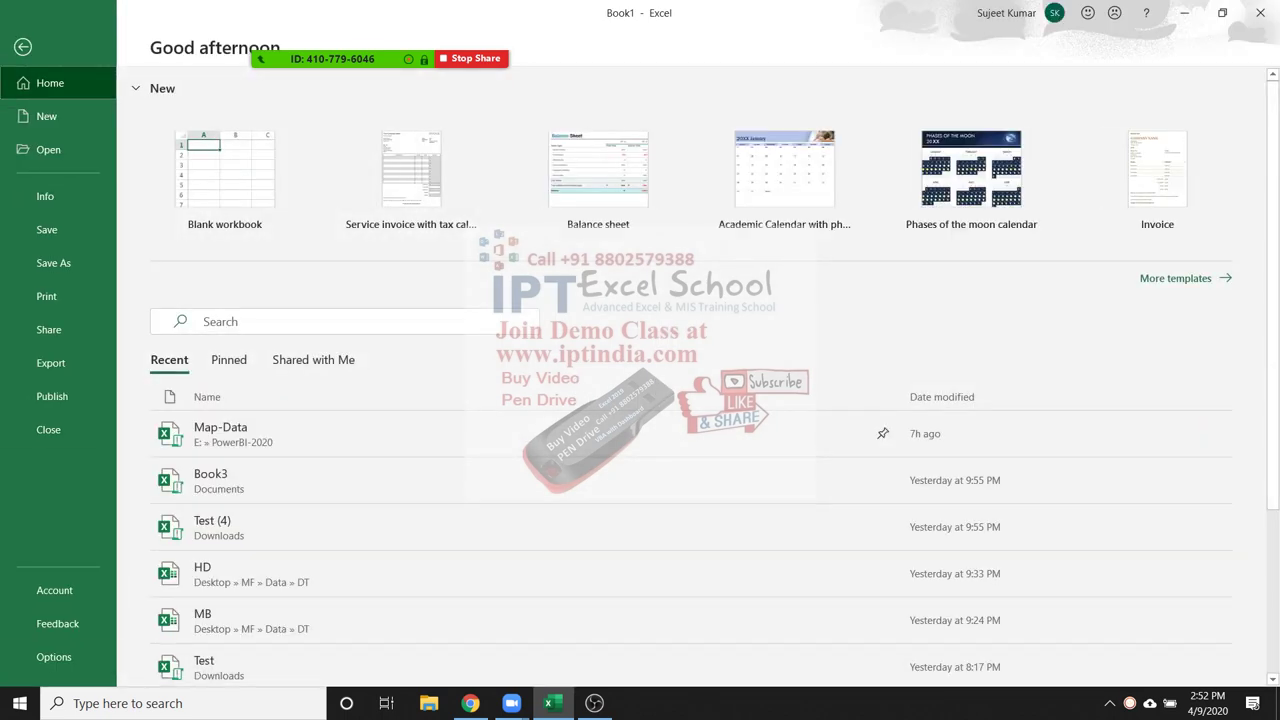
pyautogui.click(54, 657)
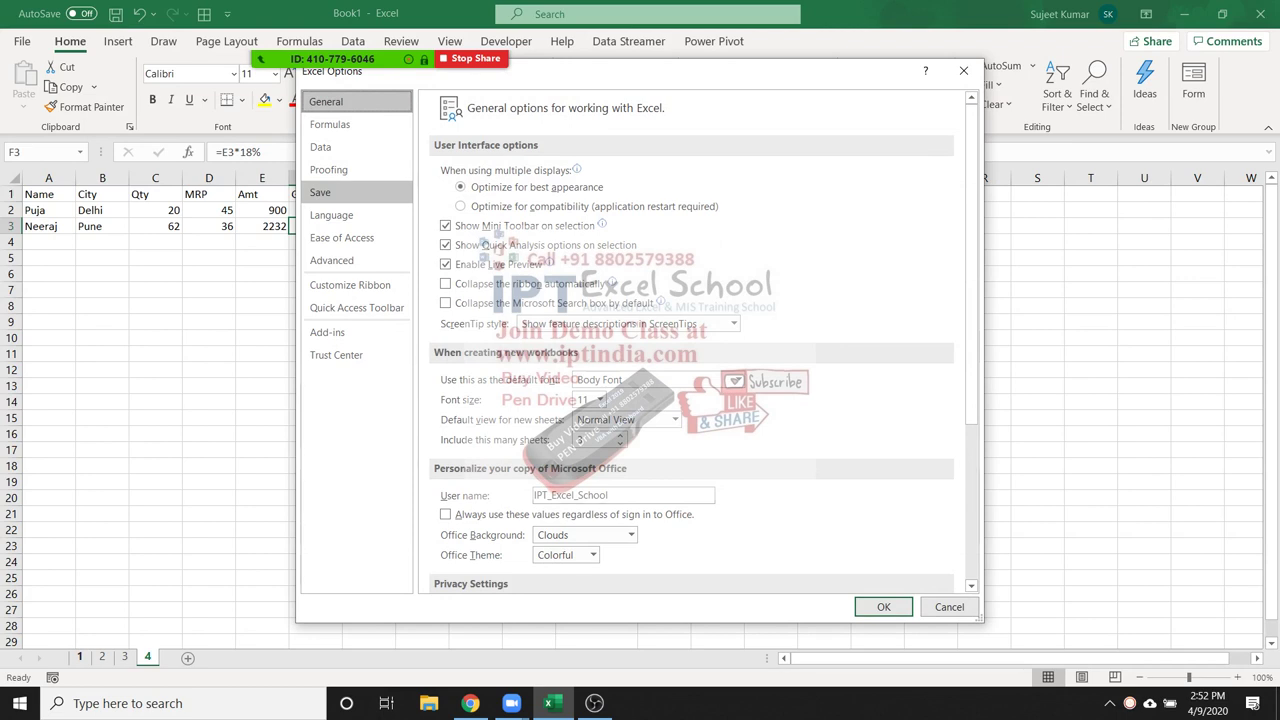
pyautogui.click(320, 192)
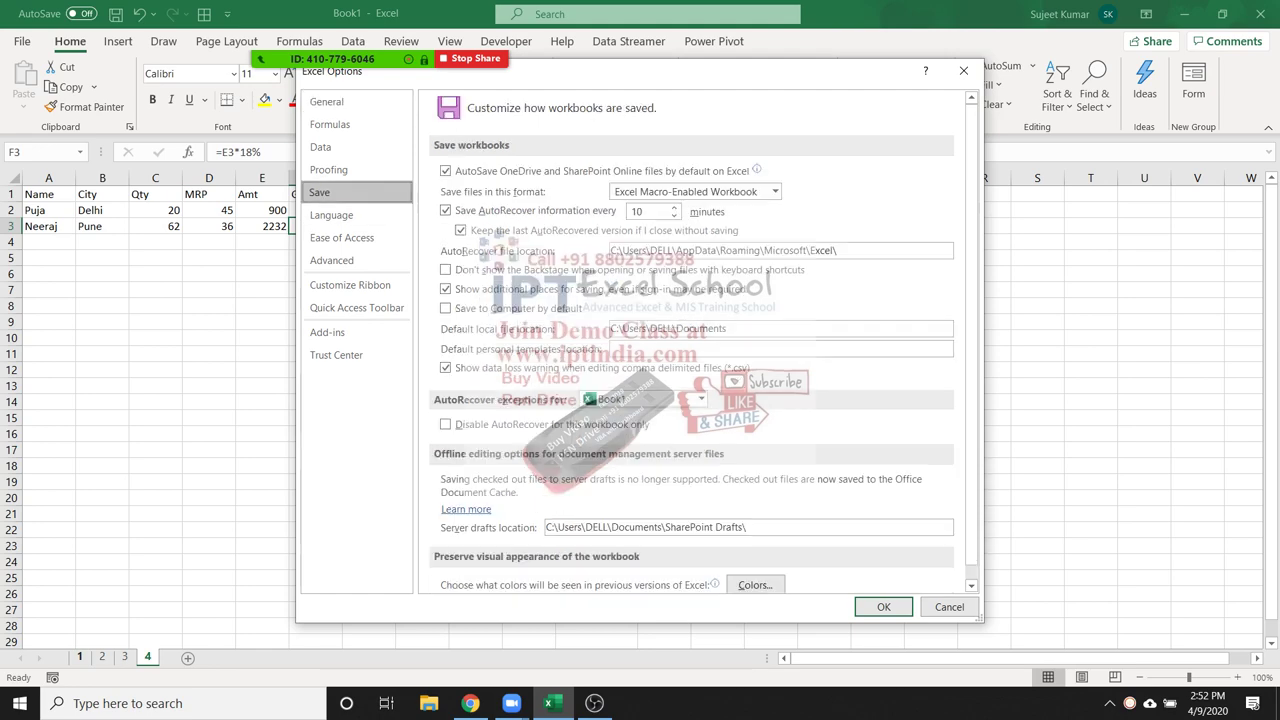
pyautogui.click(328, 169)
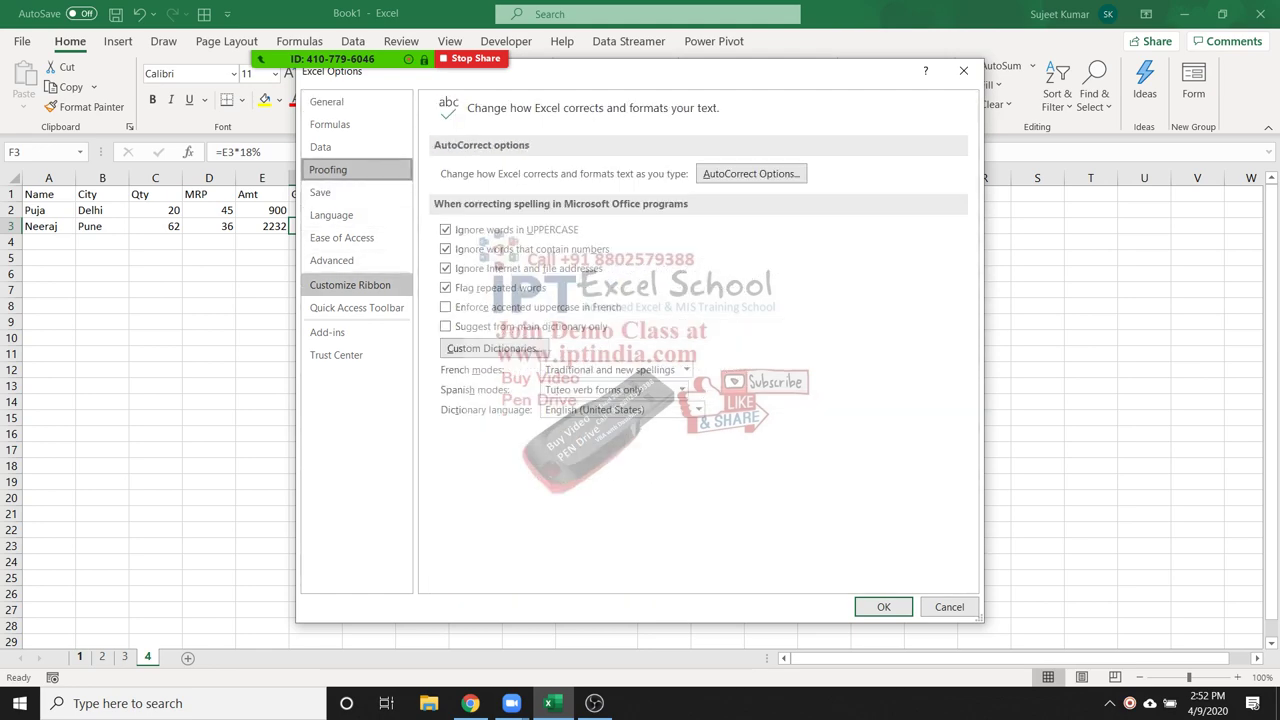
pyautogui.click(331, 260)
# Enable 'Show a zero in cells that have zero value' and confirm zeros appear in E4:H18
pyautogui.scroll(-6, 460, 366)
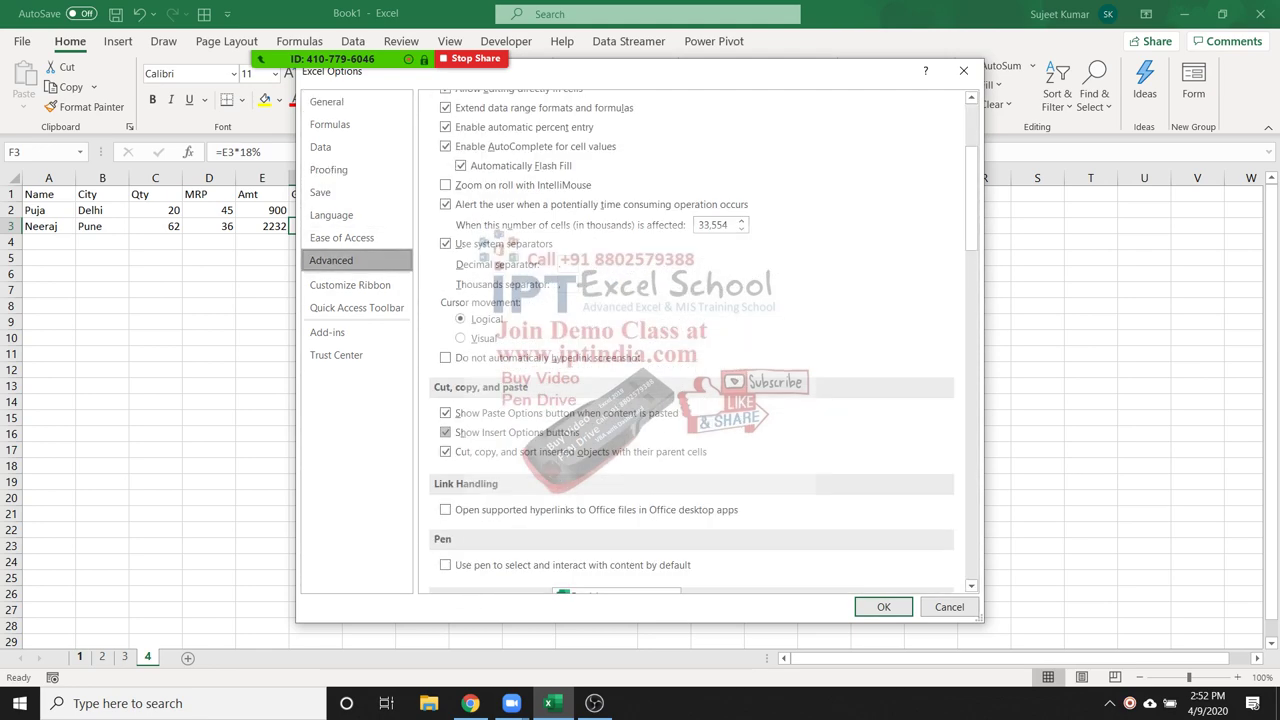
pyautogui.scroll(-1, 700, 343)
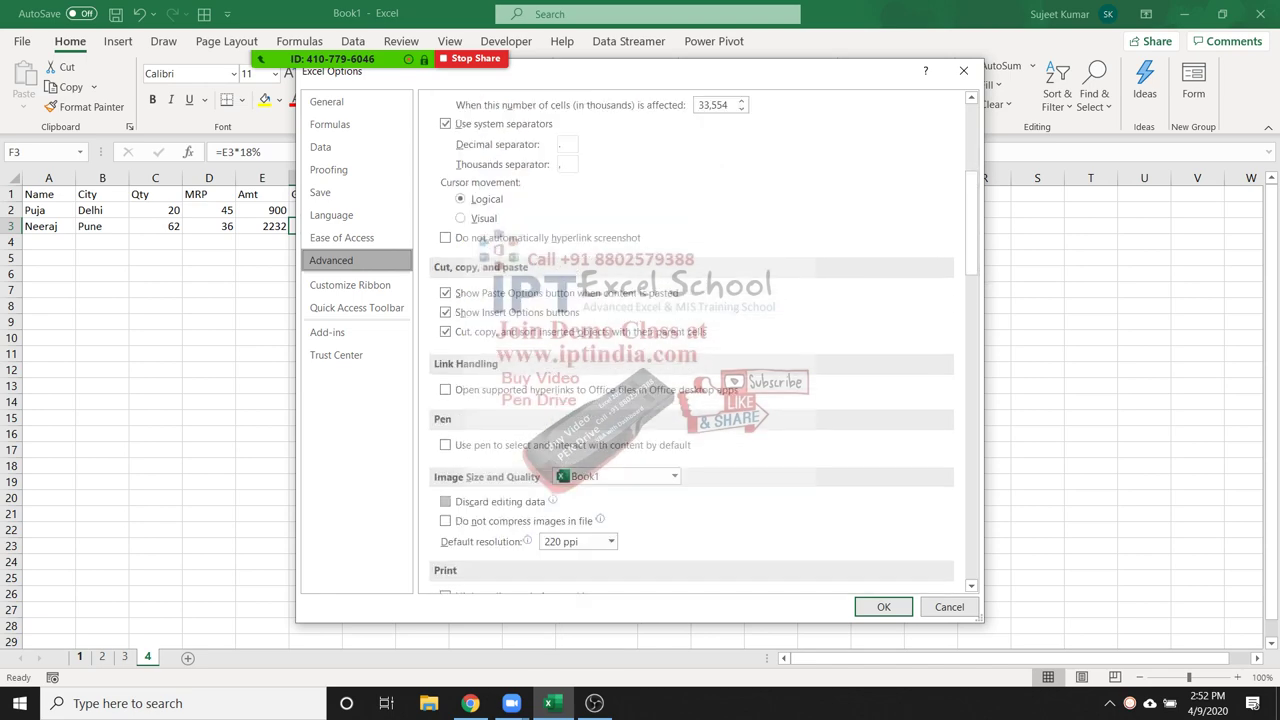
pyautogui.scroll(-2, 690, 340)
pyautogui.scroll(7, 690, 340)
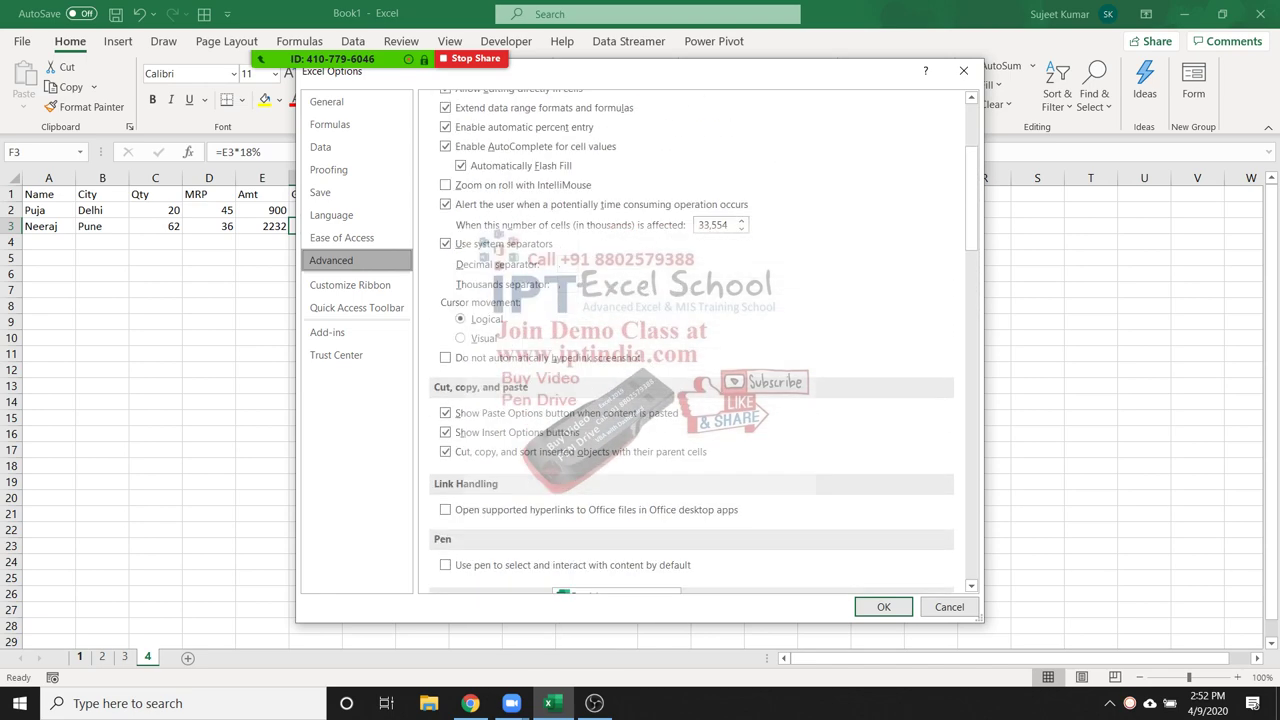
pyautogui.scroll(5, 690, 340)
pyautogui.scroll(-1, 690, 340)
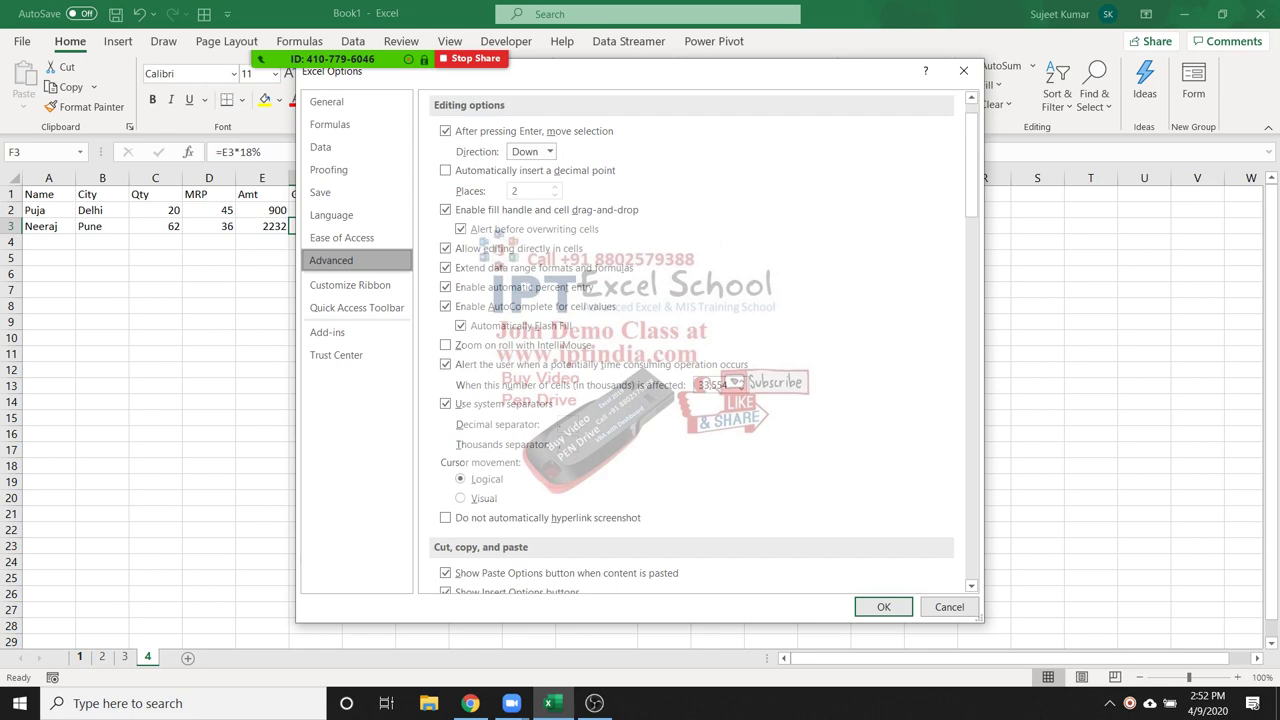
pyautogui.scroll(-1, 690, 340)
pyautogui.scroll(3, 690, 340)
pyautogui.scroll(-4, 690, 340)
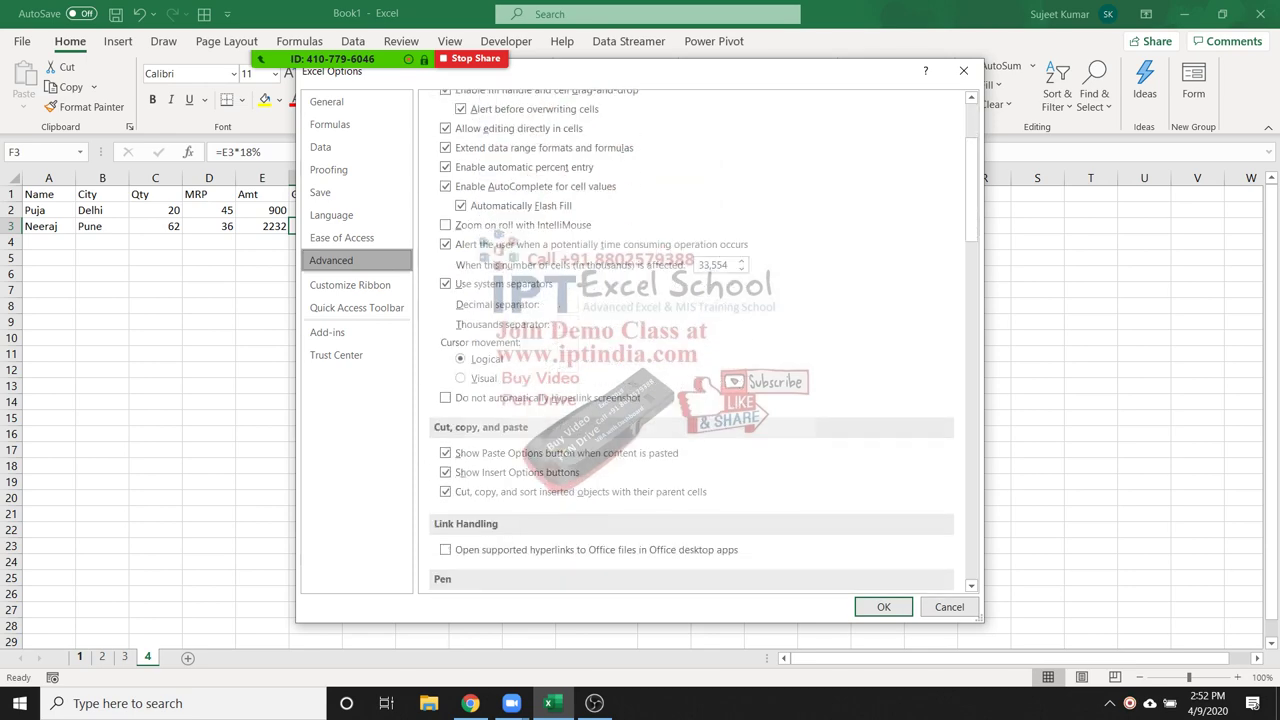
pyautogui.scroll(-12, 690, 340)
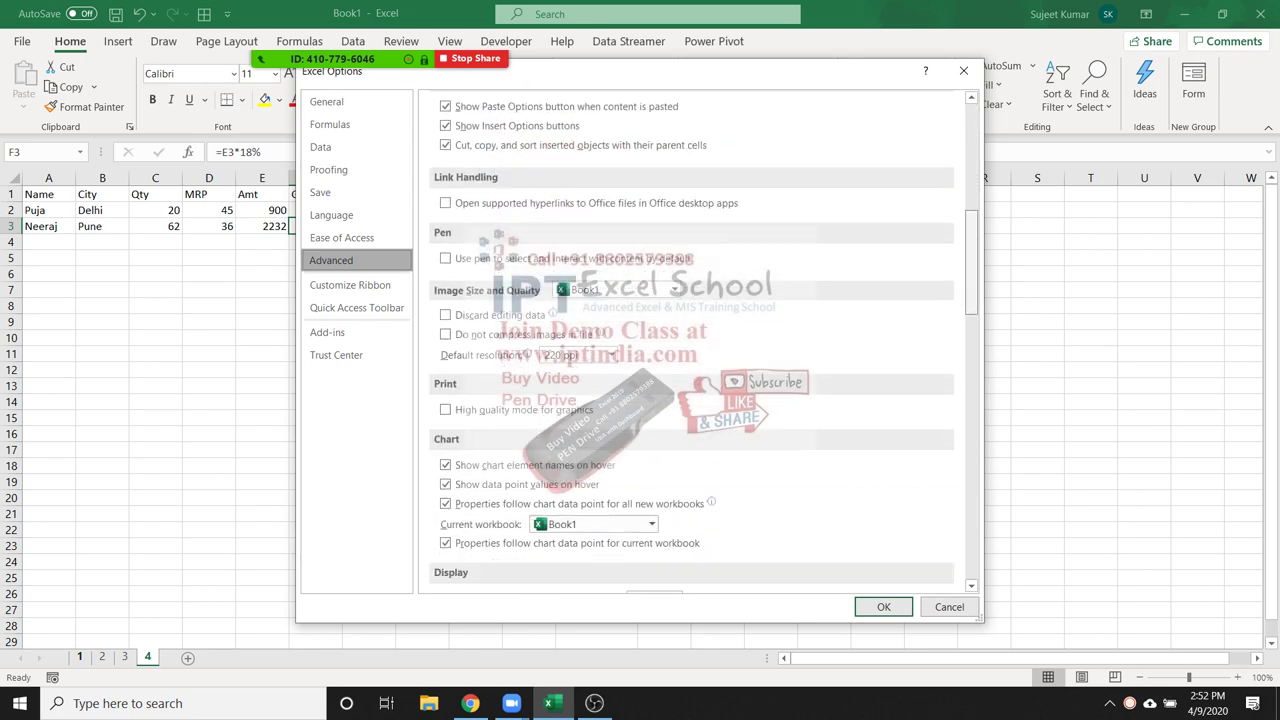
pyautogui.scroll(-12, 690, 340)
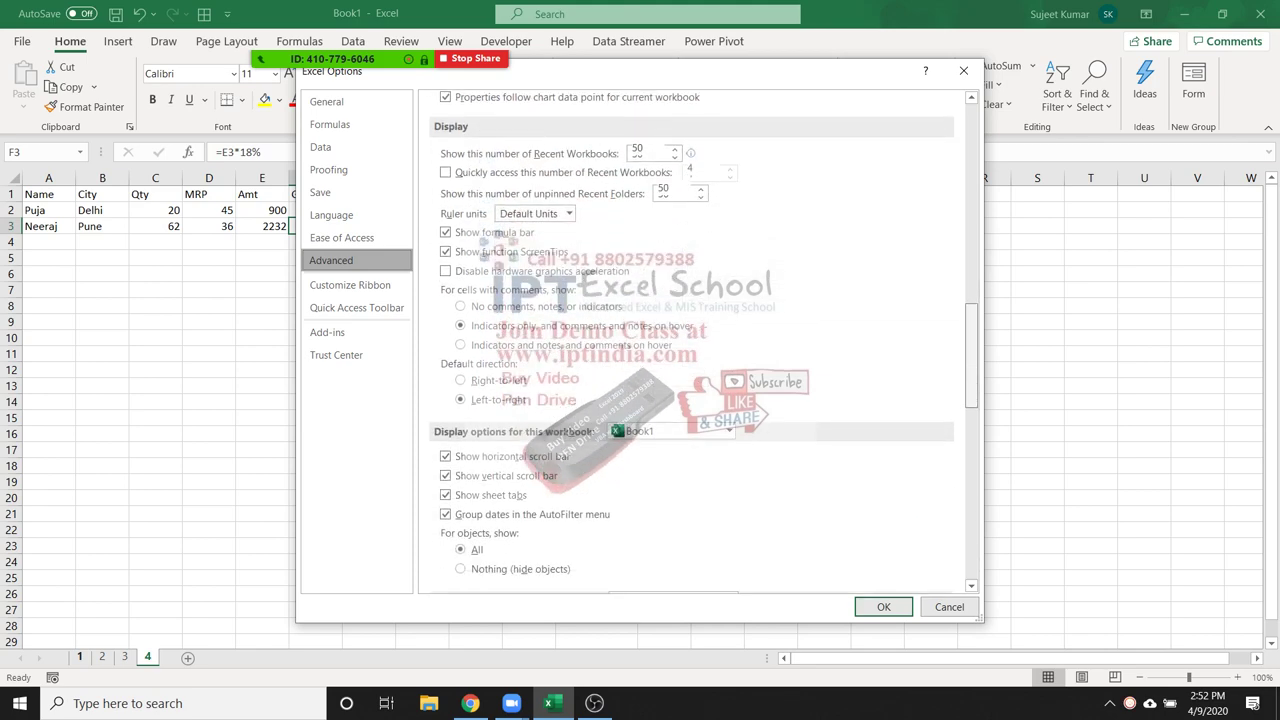
pyautogui.scroll(-2, 690, 340)
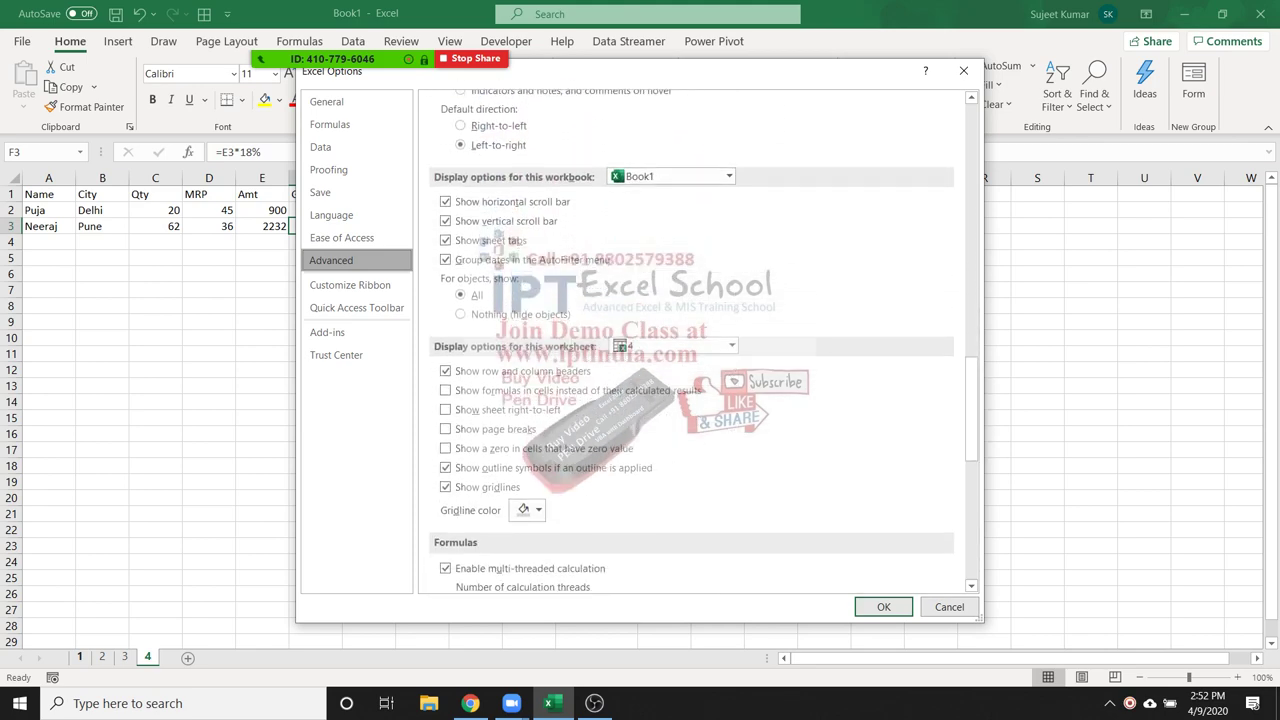
pyautogui.click(445, 448)
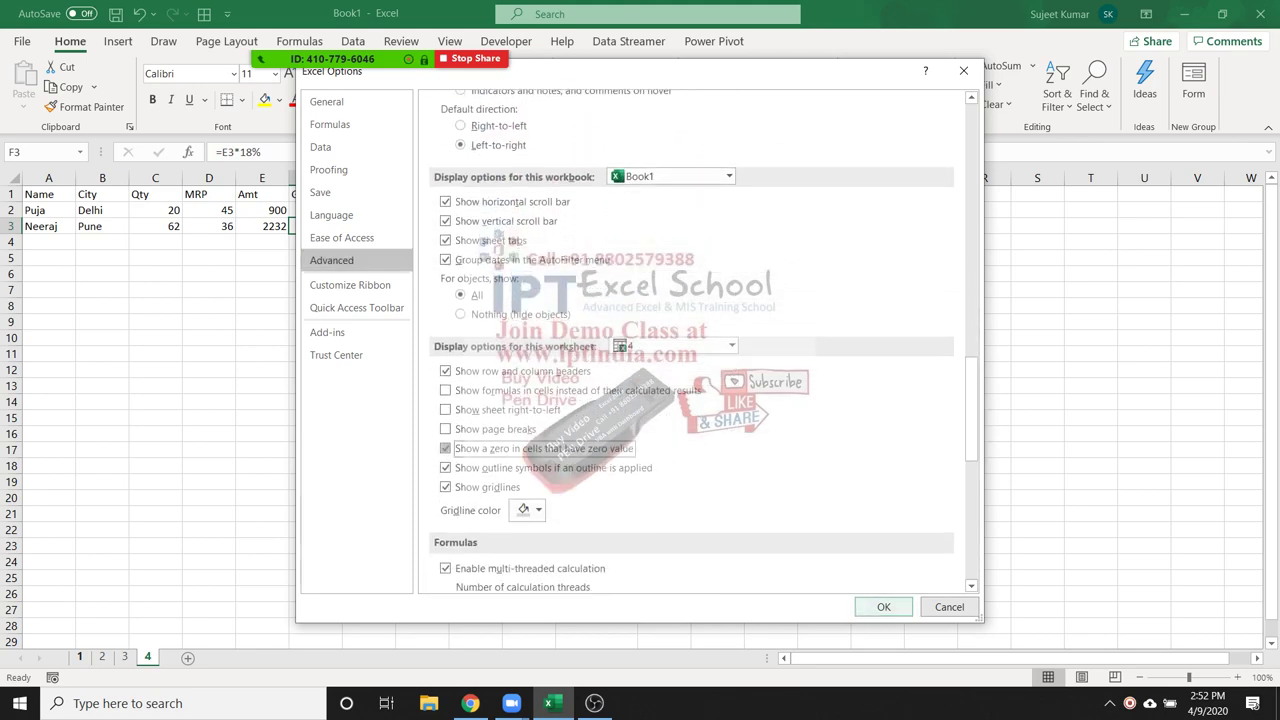
pyautogui.click(884, 607)
pyautogui.moveTo(262, 242); pyautogui.dragTo(422, 466)
pyautogui.click(422, 290)
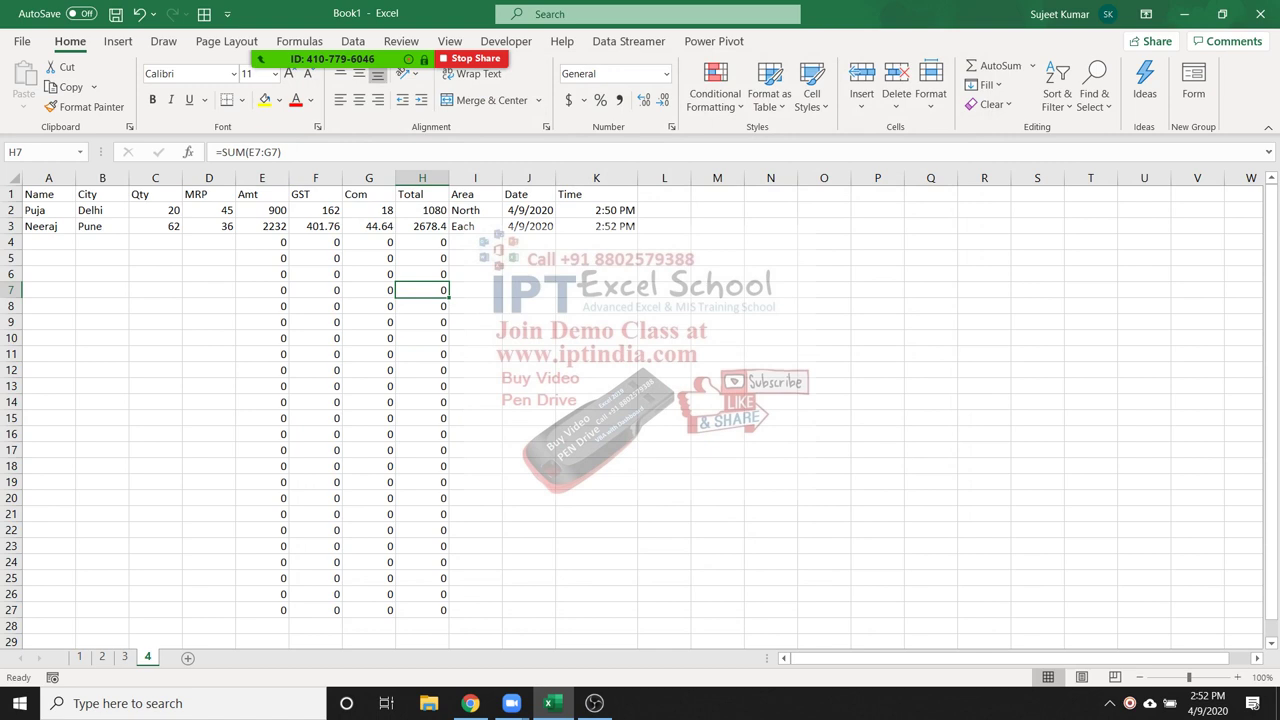
# Fill A3's name down column A to row 27, then fill B3's city down to B27
pyautogui.click(48, 226)
pyautogui.moveTo(76, 234); pyautogui.dragTo(78, 466)
pyautogui.click(102, 242)
pyautogui.click(48, 466)
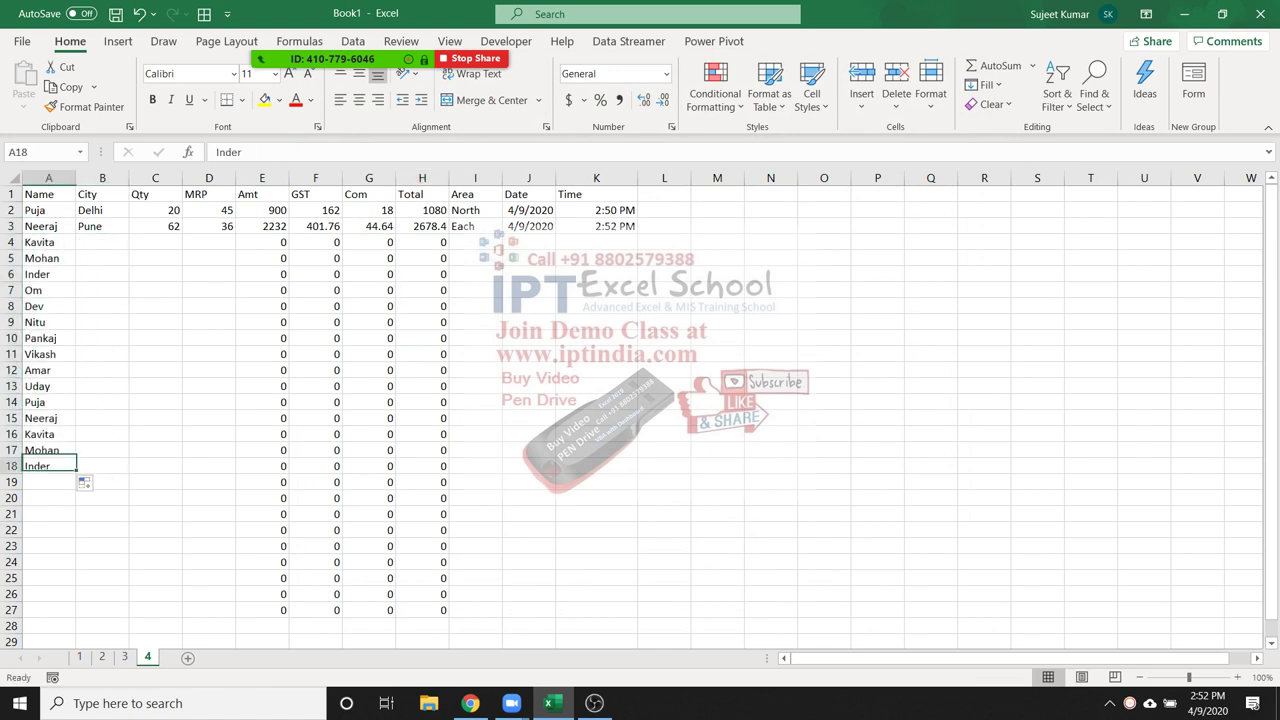
pyautogui.moveTo(76, 474); pyautogui.dragTo(78, 616)
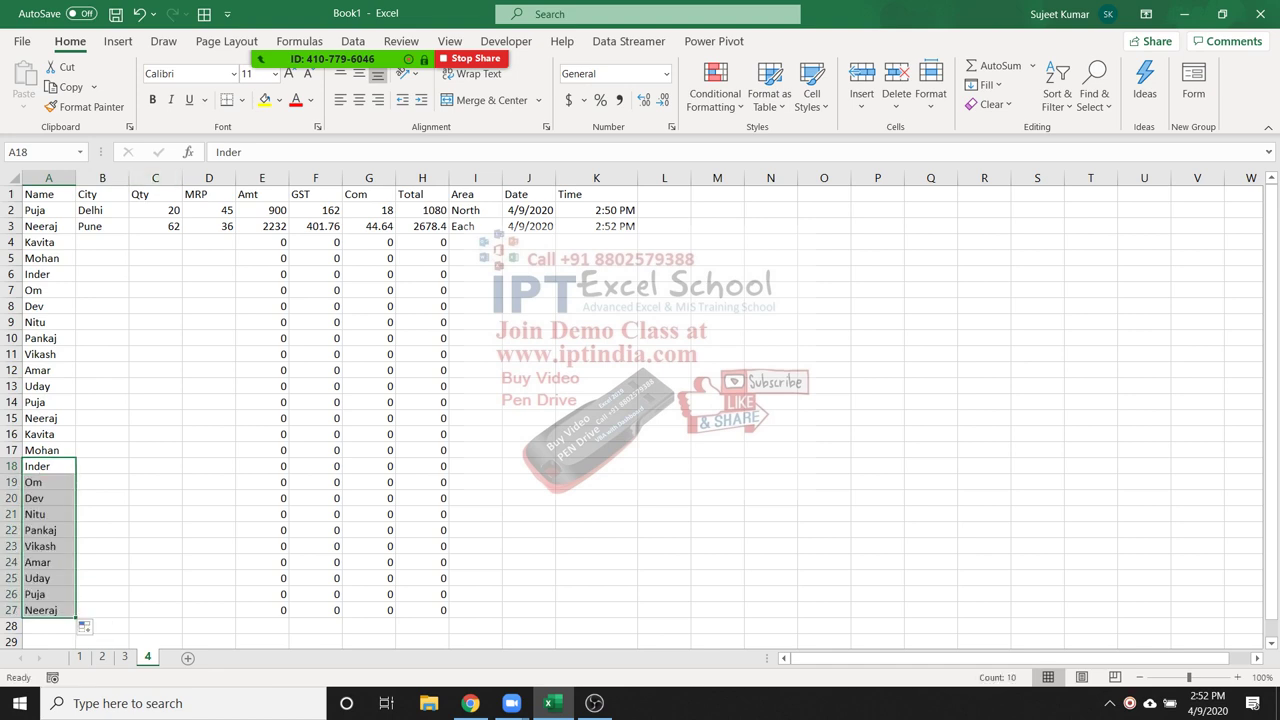
pyautogui.click(102, 226)
pyautogui.moveTo(129, 233); pyautogui.dragTo(126, 616)
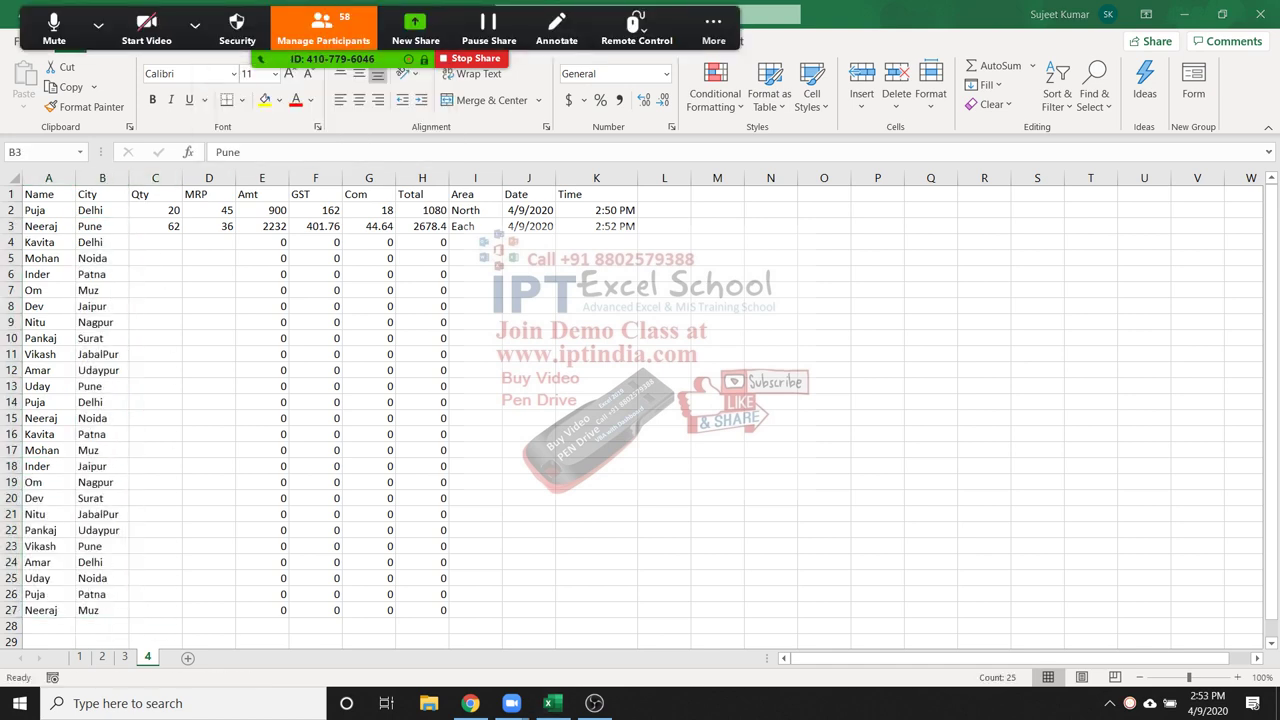
# Enter =RANDBETWEEN(10,50) in C4 and fill it across C4:D27
pyautogui.hotkey('ctrl', 'shift', 'Down')
pyautogui.click(155, 242)
pyautogui.write('=ran')
pyautogui.press('Down')
pyautogui.press('Down')
pyautogui.press('Tab')
pyautogui.write('10')
pyautogui.write(',50')
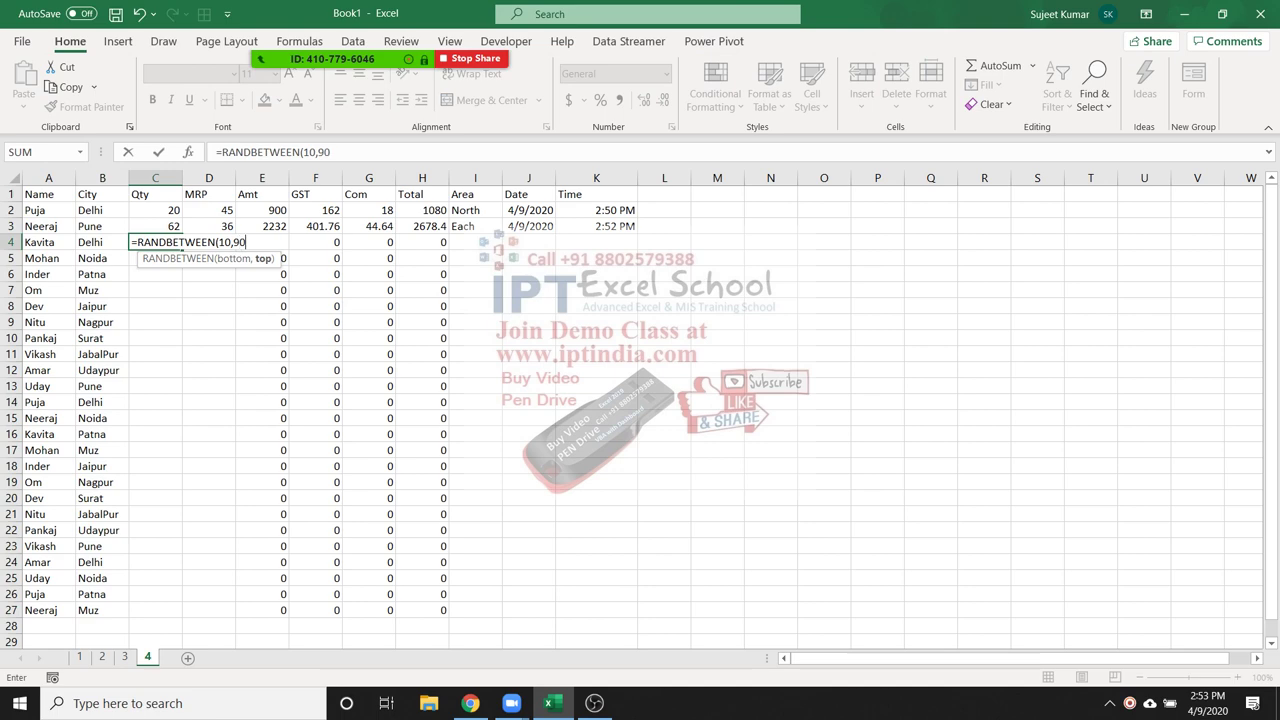
pyautogui.press('Return')
pyautogui.press('Left')
pyautogui.hotkey('ctrl', 'Down')
pyautogui.press('Right')
pyautogui.hotkey('ctrl', 'shift', 'Up')
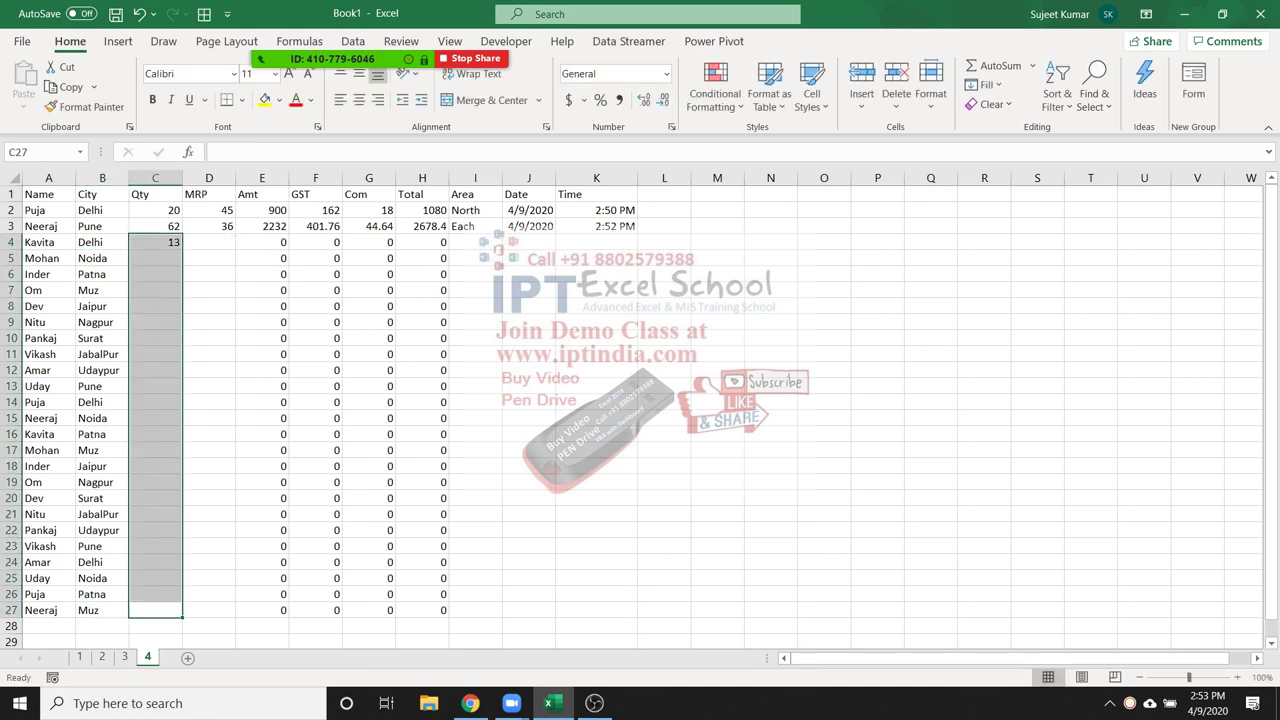
pyautogui.hotkey('ctrl', 'd')
pyautogui.hotkey('shift', 'Right')
pyautogui.hotkey('ctrl', 'r')
# Convert the random Qty and MRP numbers into fixed values with Paste Values
pyautogui.hotkey('ctrl', 'c')
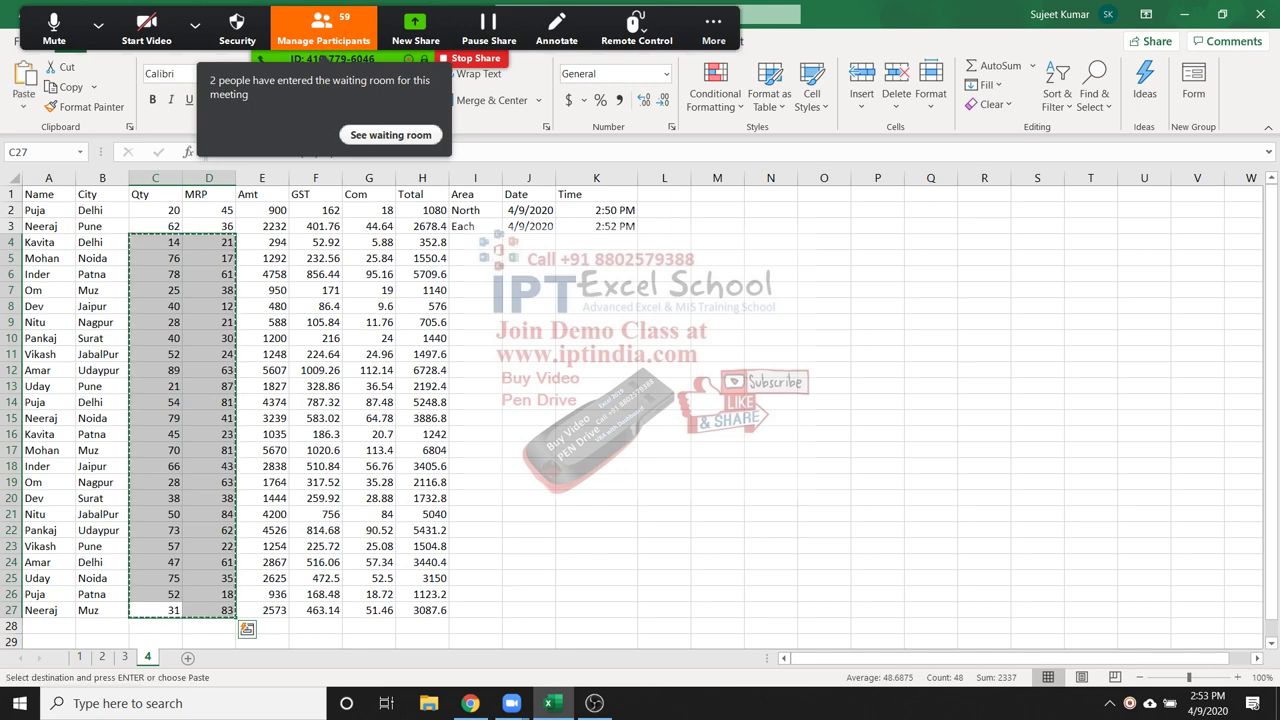
pyautogui.hotkey('alt', 'h')
pyautogui.press('v')
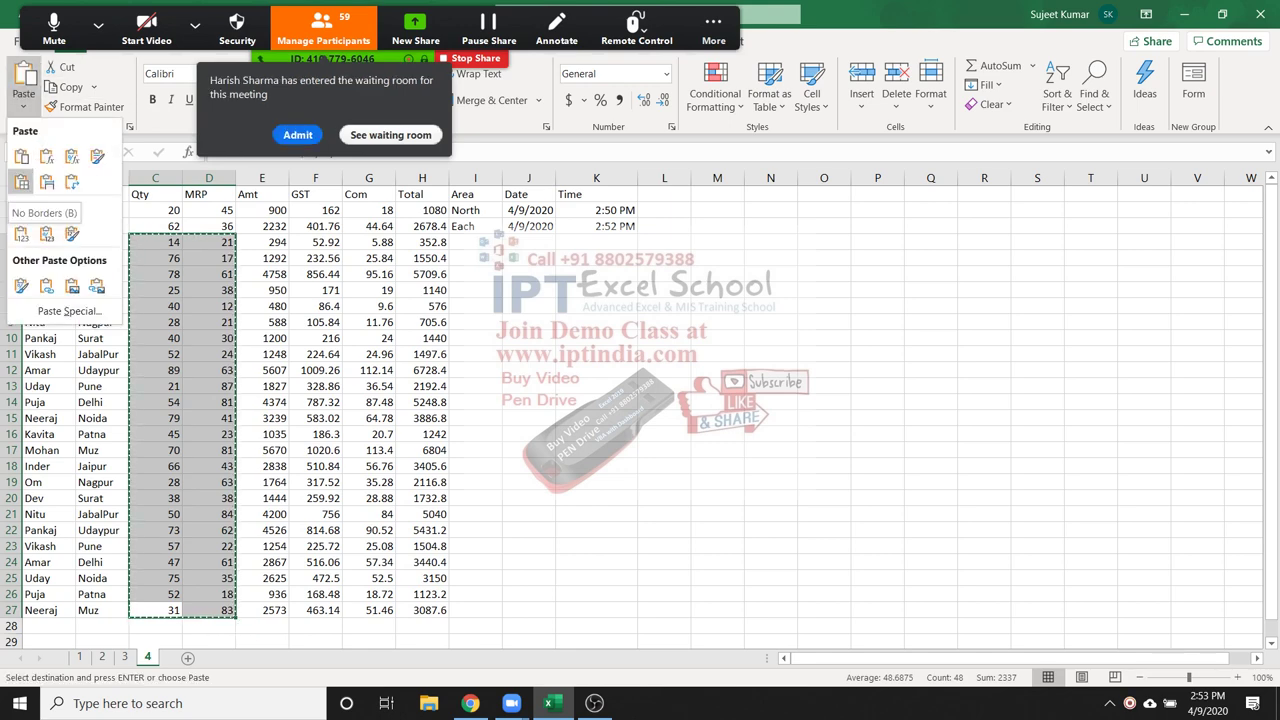
pyautogui.press('Return')
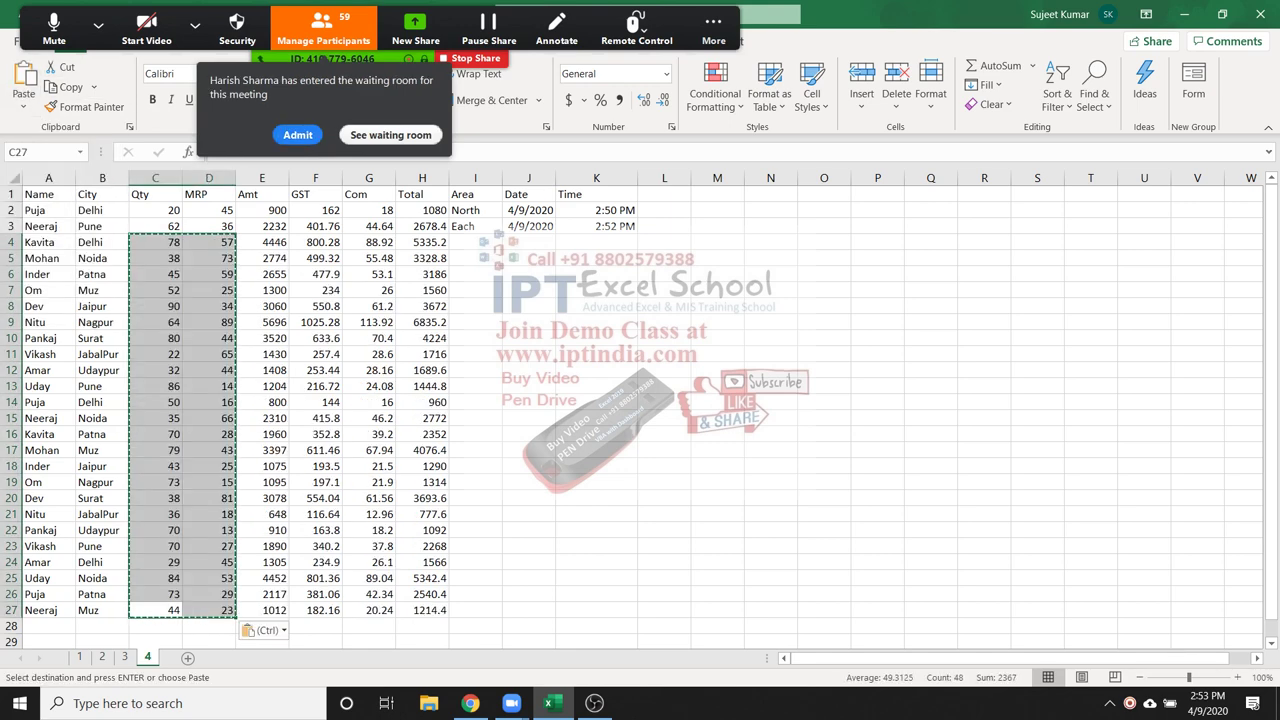
pyautogui.hotkey('ctrl', 'v')
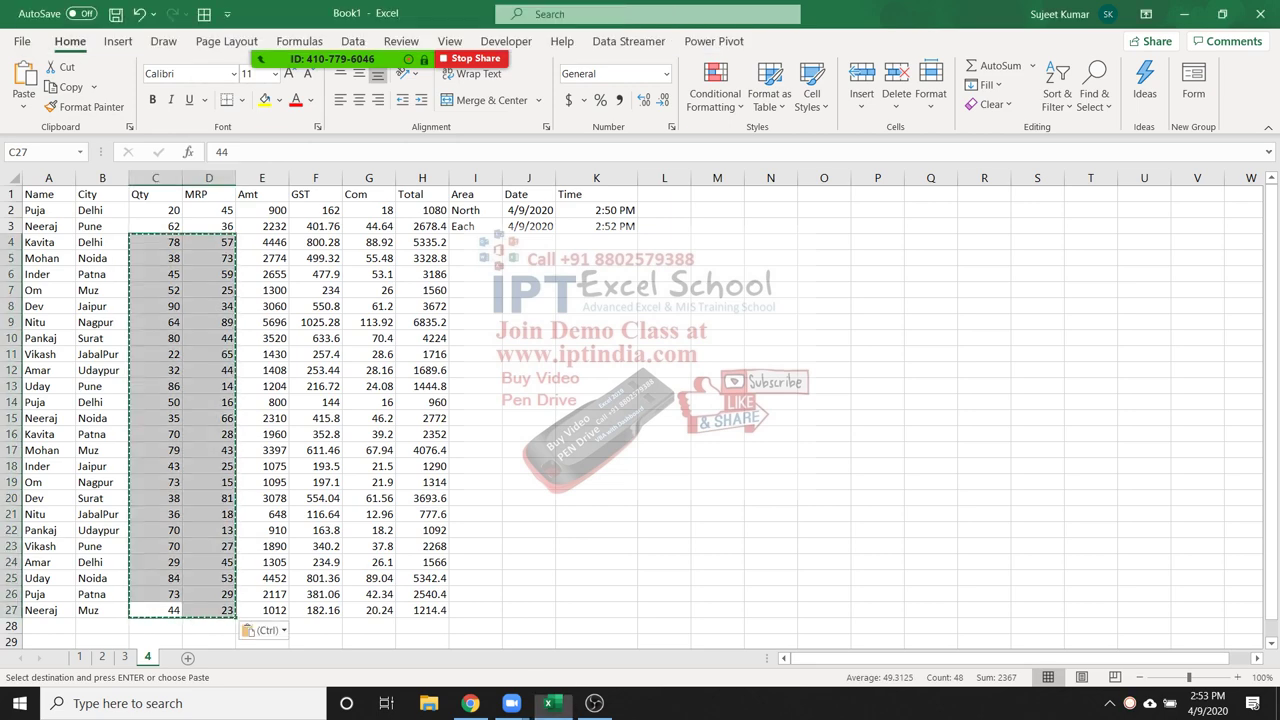
pyautogui.click(155, 258)
pyautogui.press('Escape')
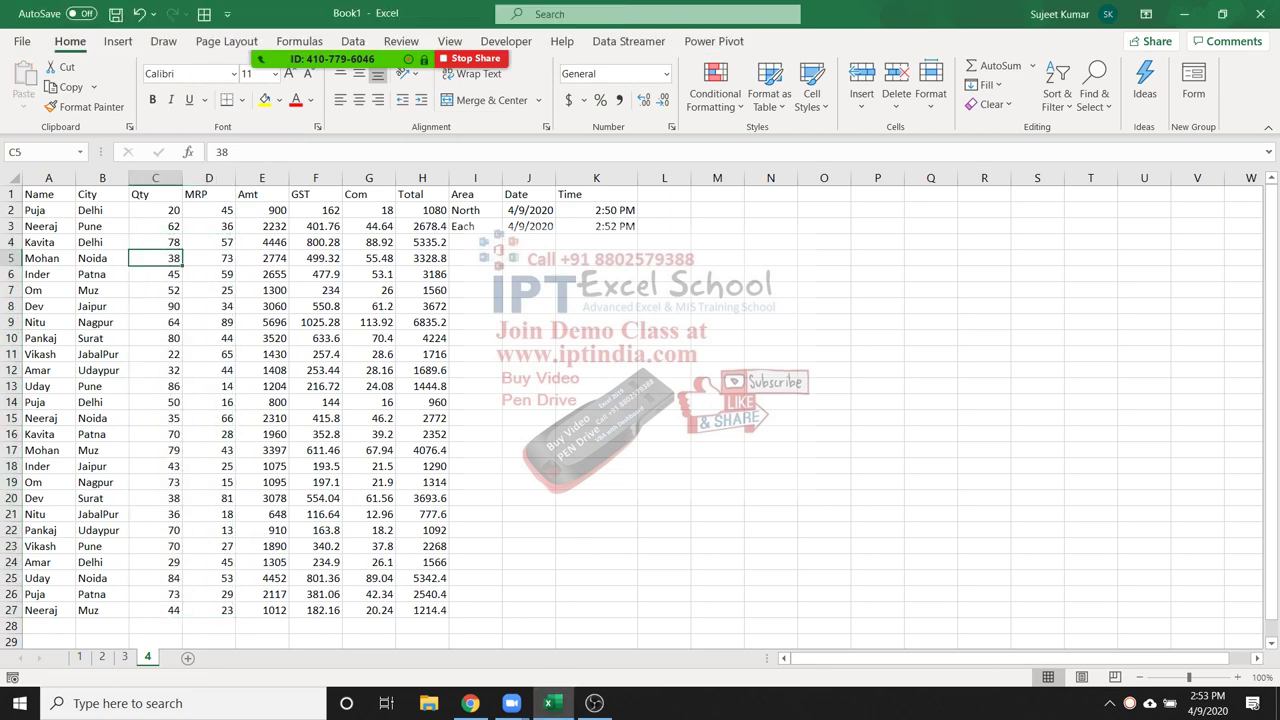
# Correct I3 to East and fill the North/East pattern down the Area column
pyautogui.click(475, 226)
pyautogui.press('F2')
pyautogui.press('BackSpace')
pyautogui.press('BackSpace')
pyautogui.write('st')
pyautogui.press('Return')
pyautogui.press('Up')
pyautogui.press('Up')
pyautogui.hotkey('shift', 'Down')
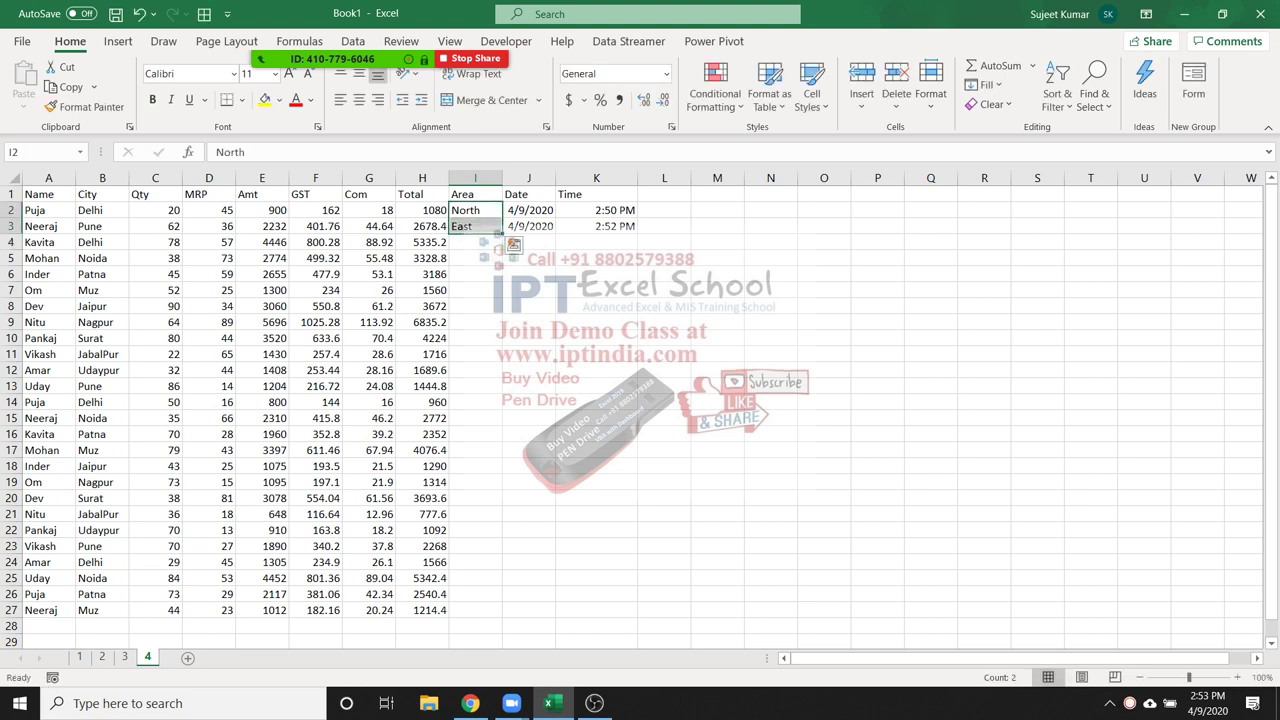
pyautogui.doubleClick(502, 234)
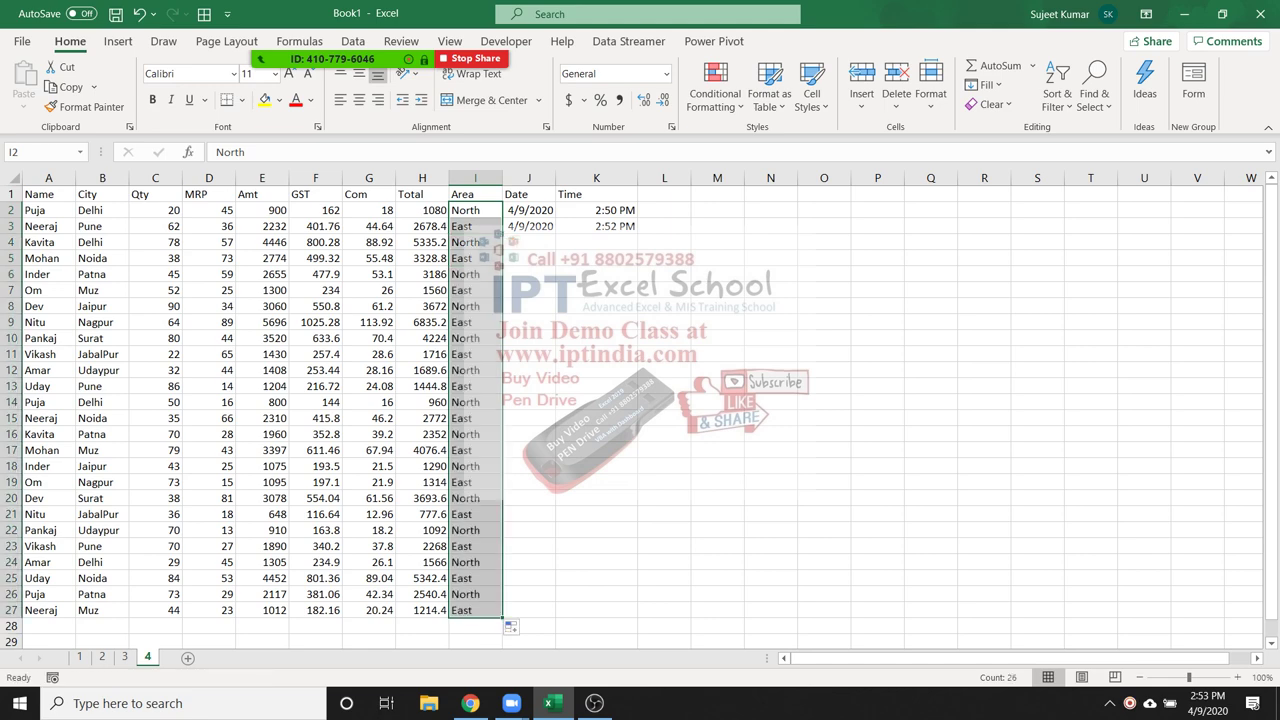
# Fill dates from 1/1/2020 to row 27, AutoFit column J, and extend times to 3:40 PM
pyautogui.press('Right')
pyautogui.write('1/1')
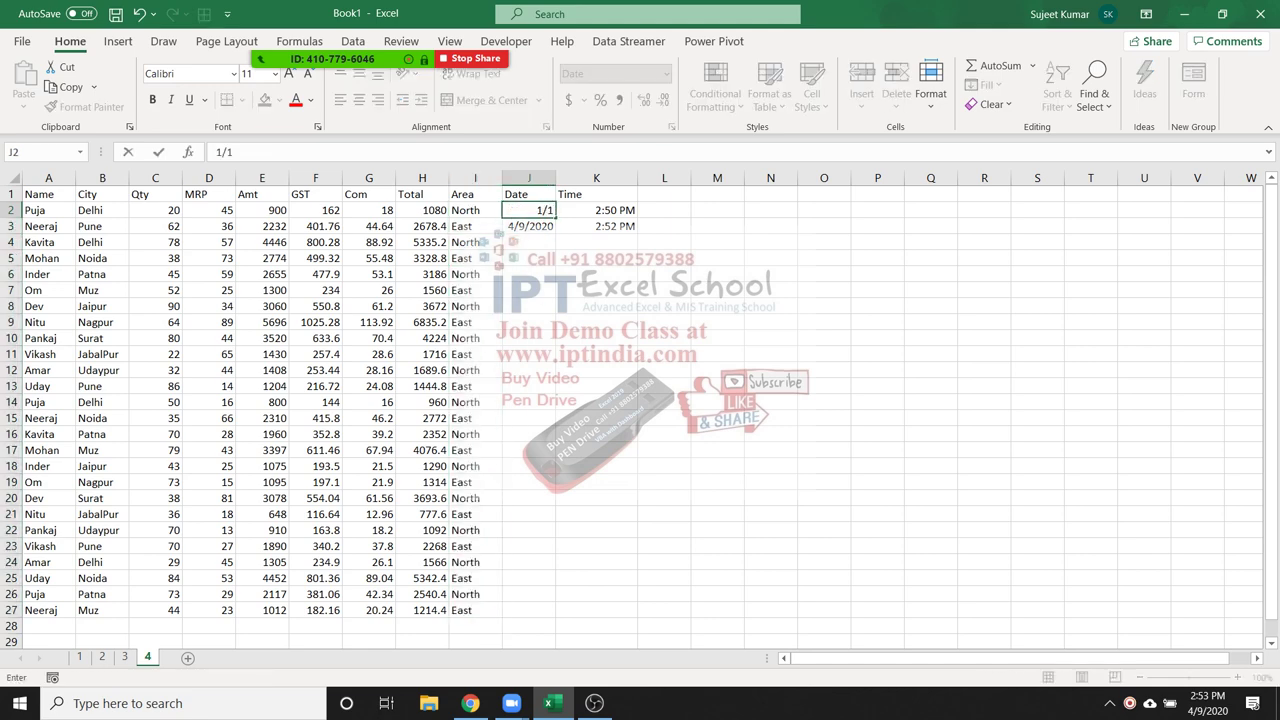
pyautogui.press('Return')
pyautogui.press('Up')
pyautogui.press('Down')
pyautogui.click(529, 210)
pyautogui.moveTo(555, 218); pyautogui.dragTo(555, 600)
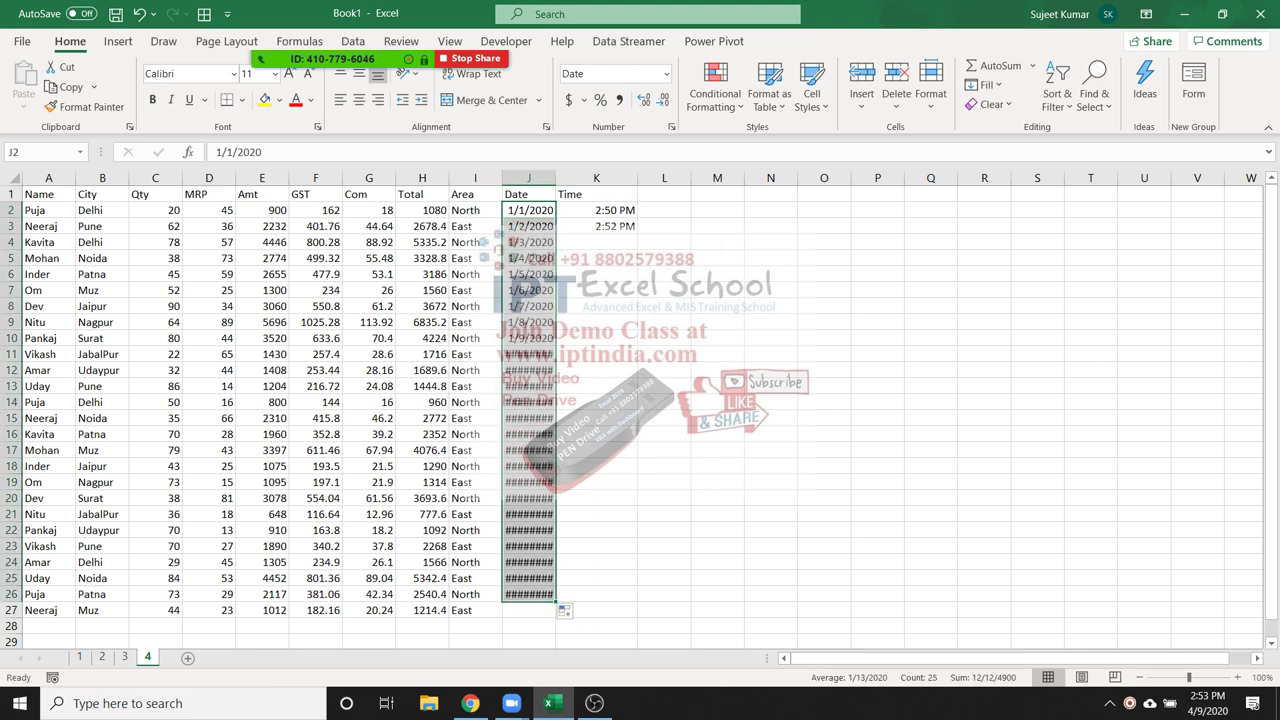
pyautogui.moveTo(555, 601); pyautogui.dragTo(555, 618)
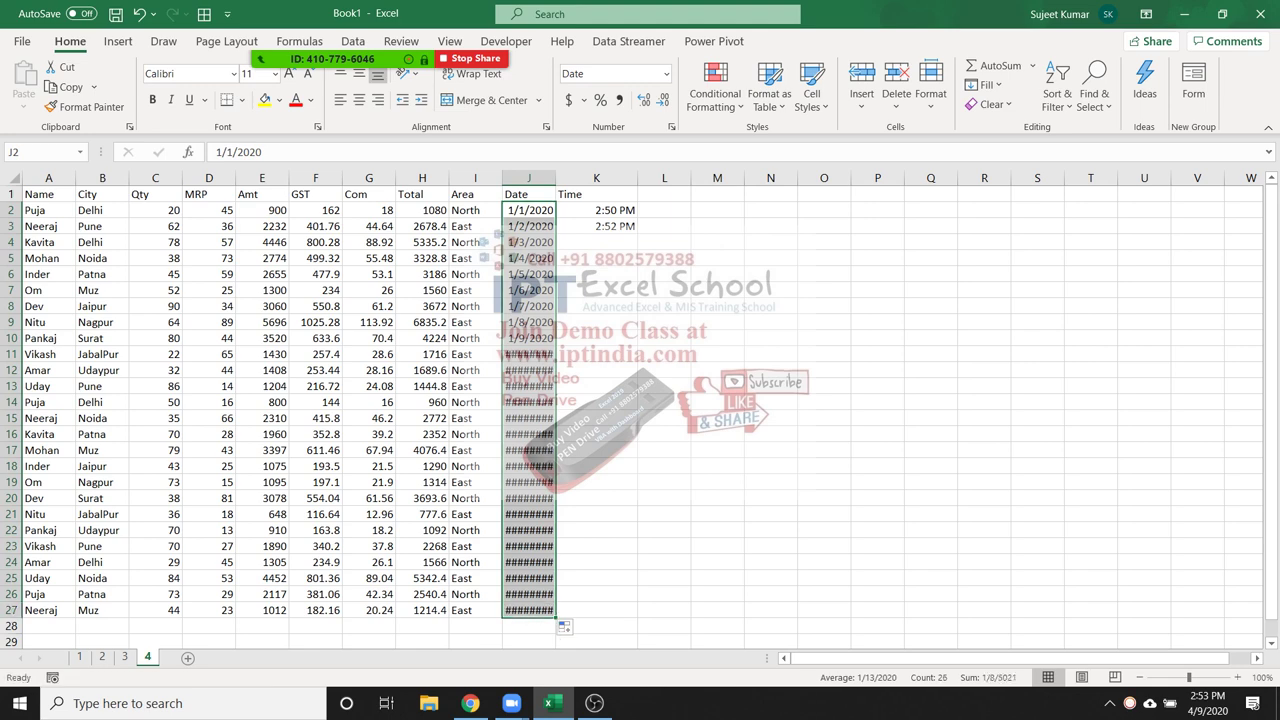
pyautogui.click(528, 370)
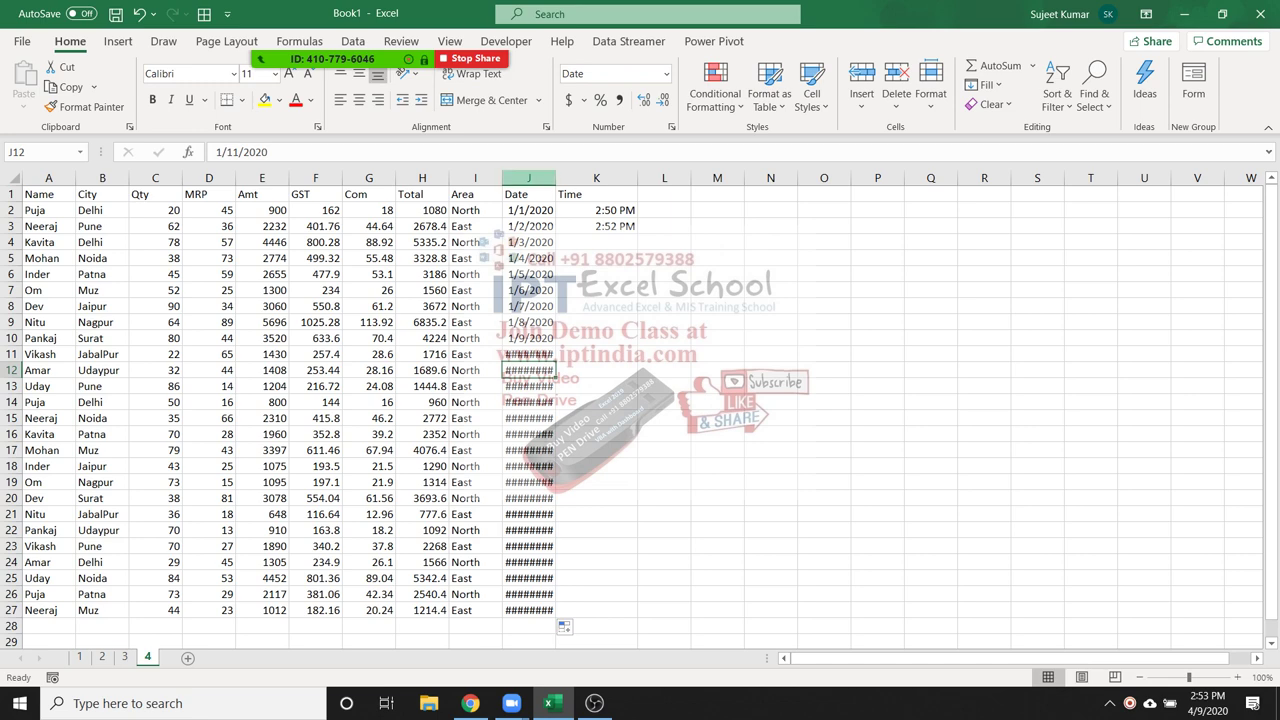
pyautogui.doubleClick(556, 178)
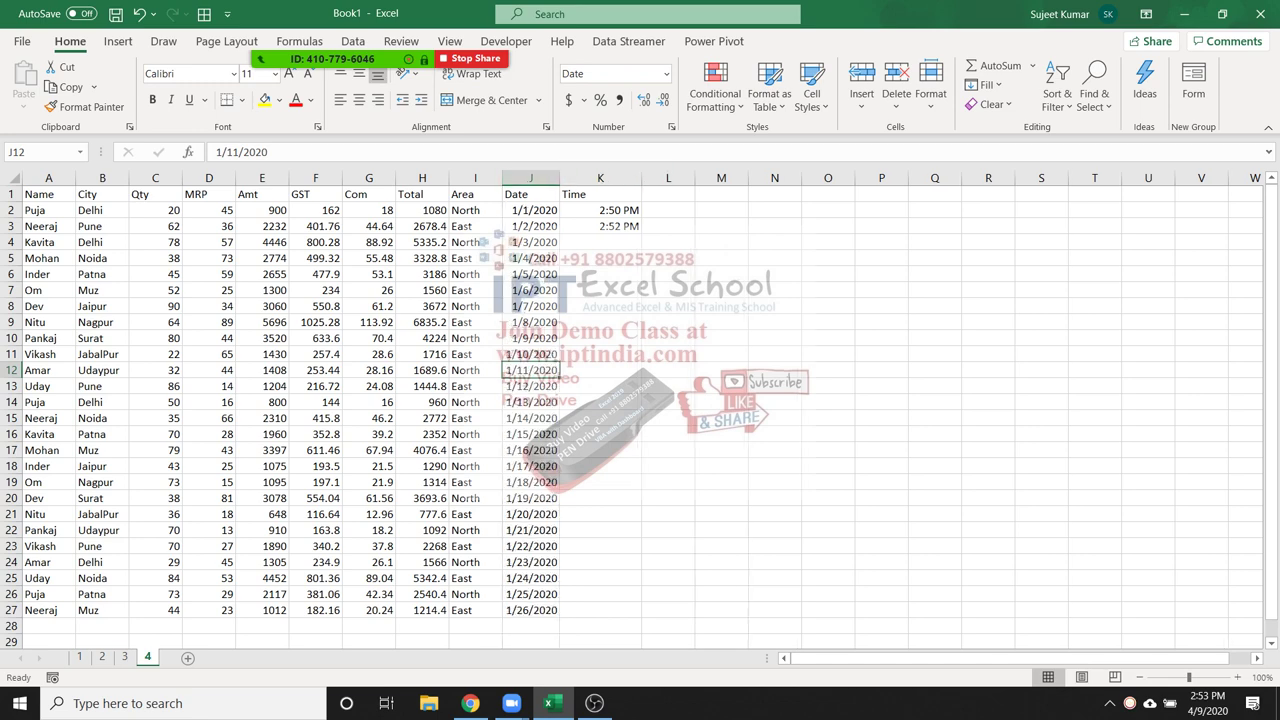
pyautogui.moveTo(600, 210); pyautogui.dragTo(642, 612)
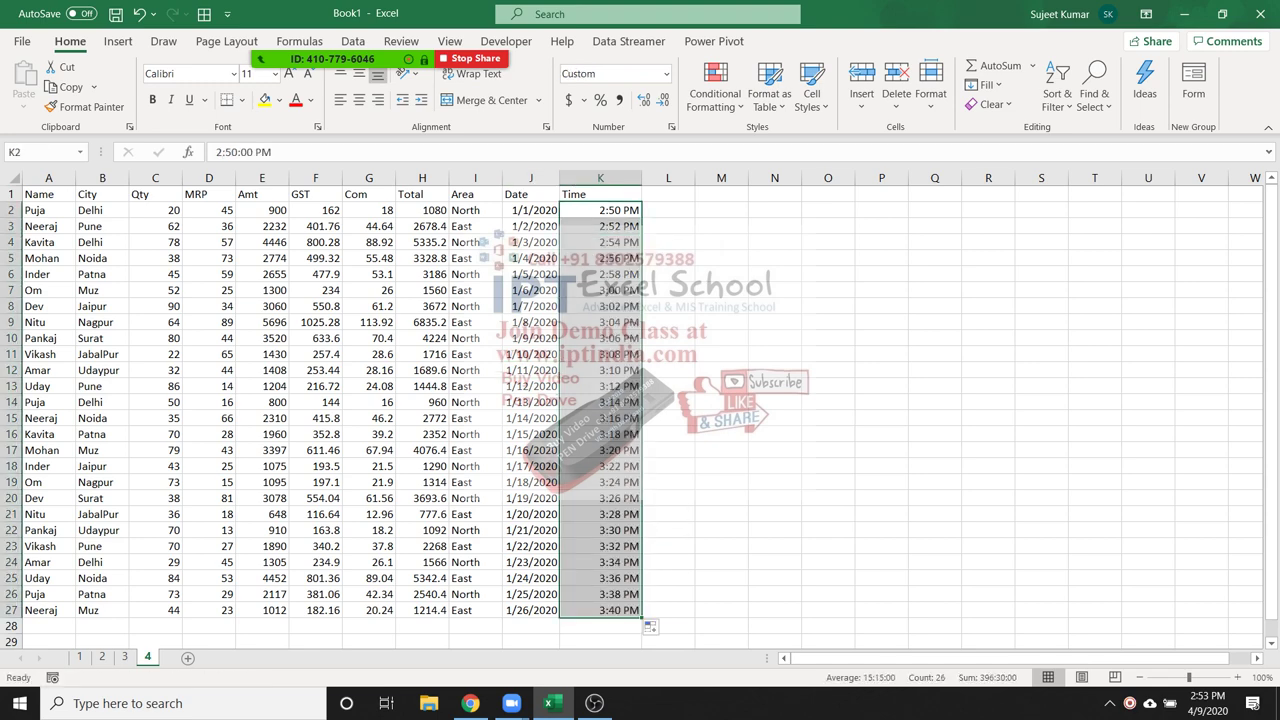
pyautogui.click(600, 370)
pyautogui.click(600, 290)
pyautogui.click(600, 226)
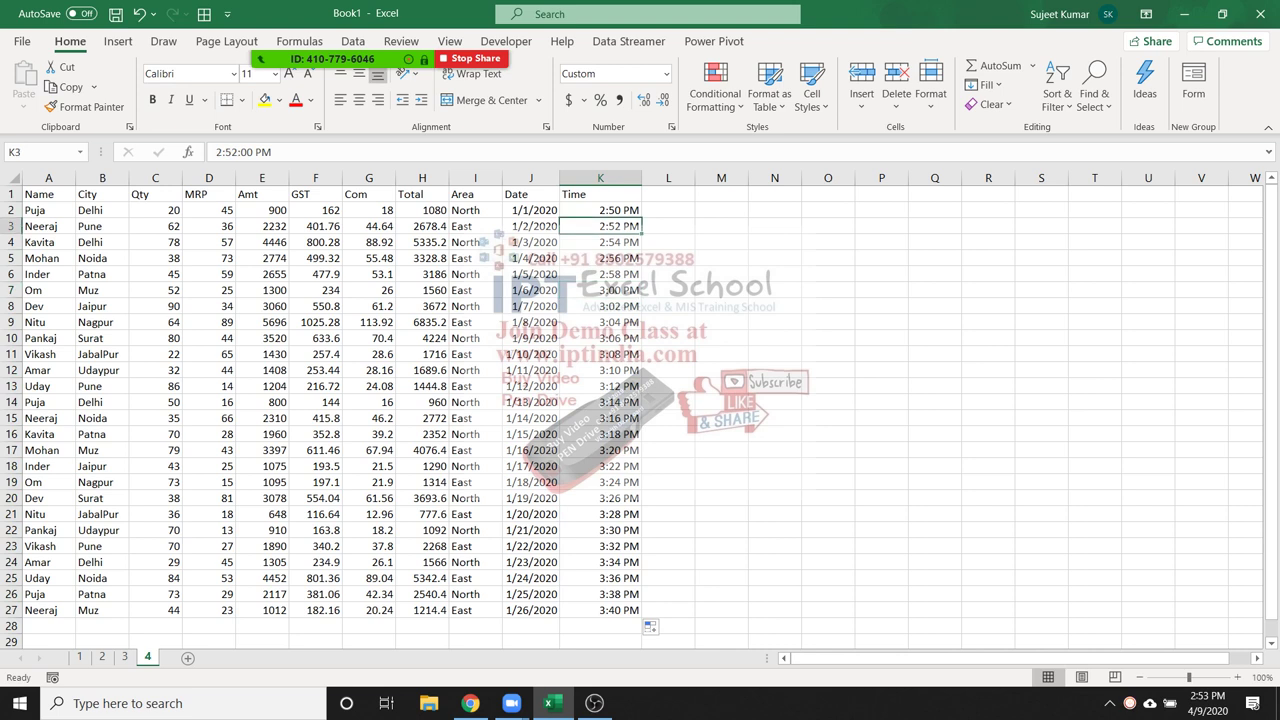
pyautogui.click(881, 258)
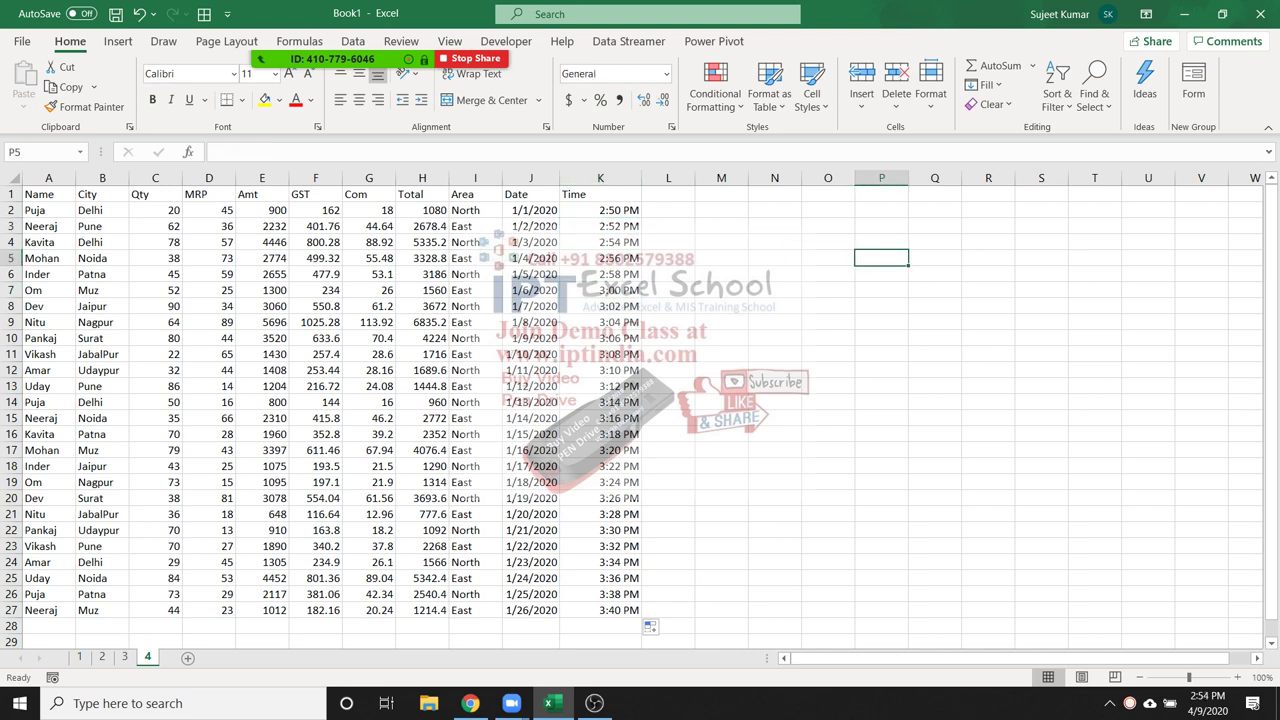
pyautogui.moveTo(262, 210); pyautogui.dragTo(262, 626)
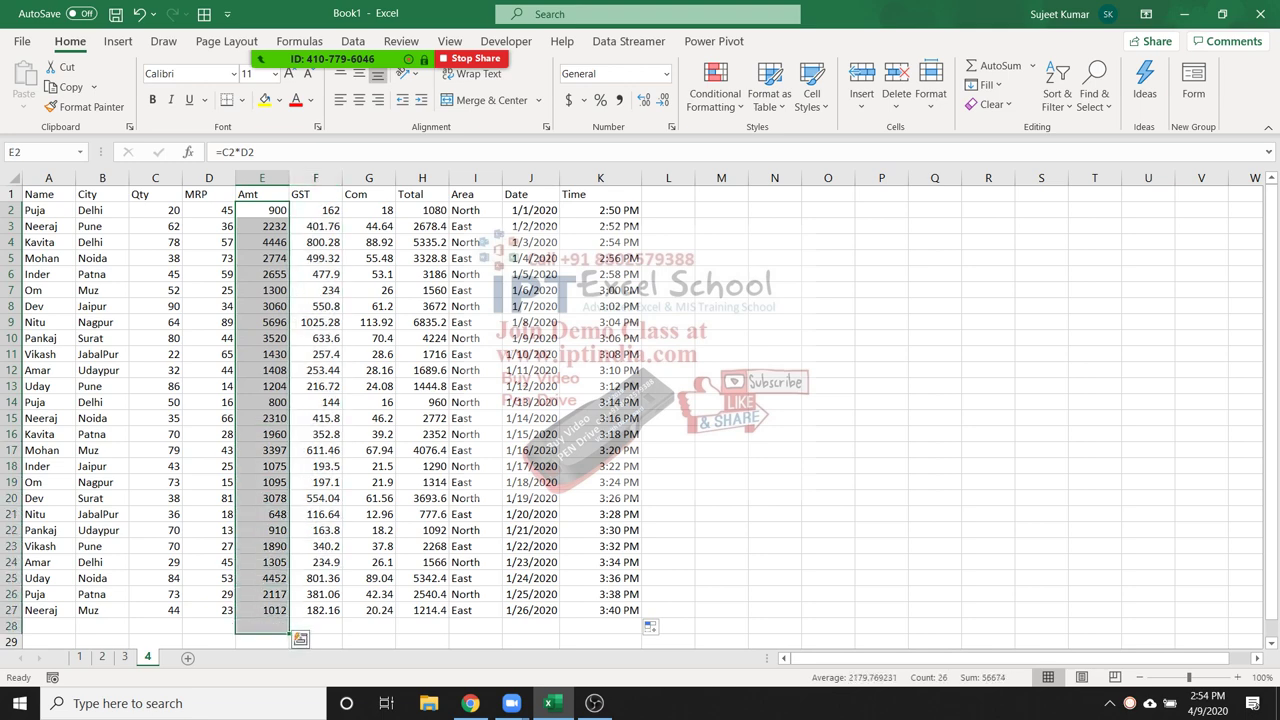
pyautogui.click(208, 626)
pyautogui.scroll(-1, 208, 626)
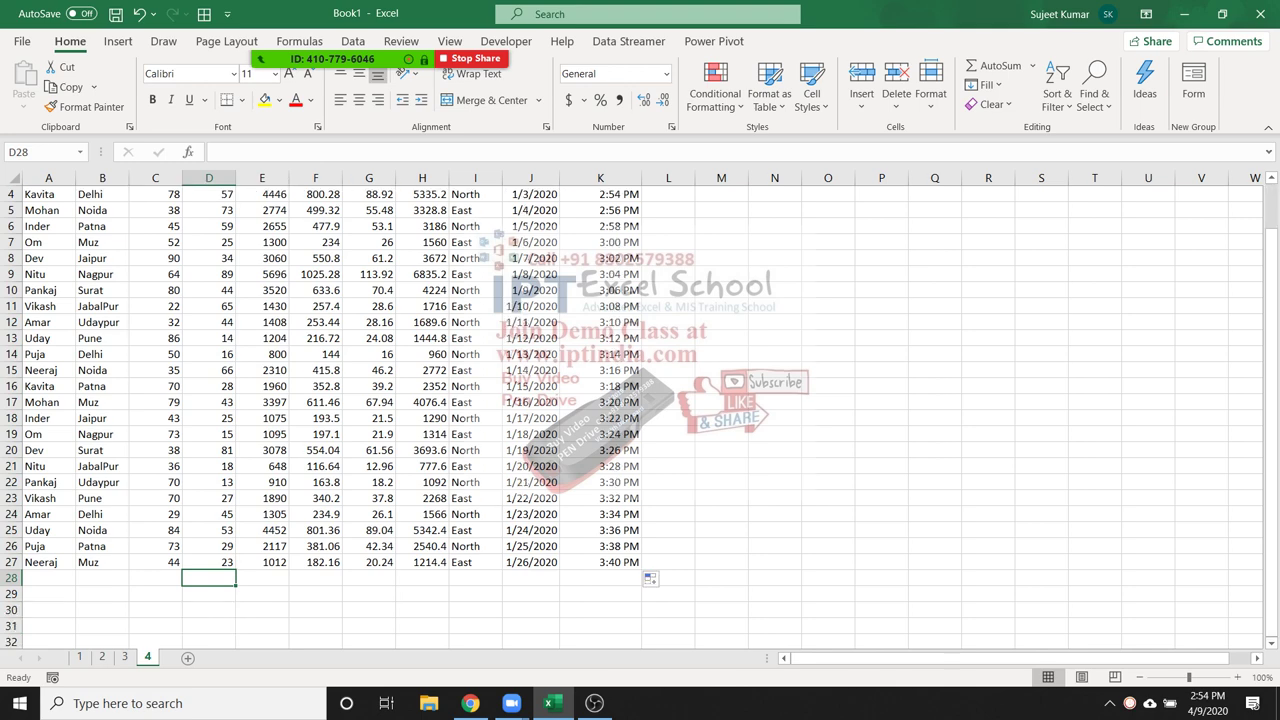
pyautogui.scroll(-9, 640, 410)
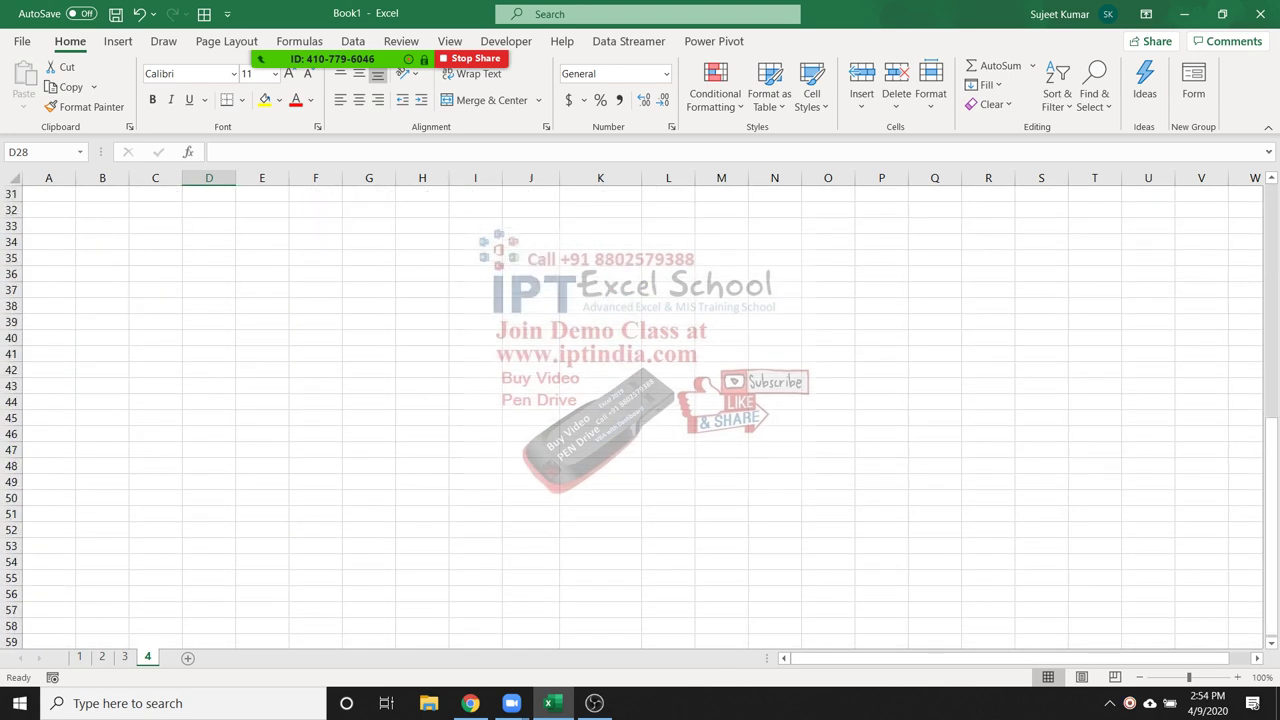
pyautogui.press('Up')
pyautogui.press('Up')
pyautogui.press('Up')
pyautogui.press('Up')
pyautogui.press('Up')
pyautogui.press('Up')
pyautogui.press('Up')
pyautogui.press('Up')
pyautogui.press('Up')
pyautogui.press('Up')
pyautogui.press('Up')
pyautogui.press('Up')
pyautogui.press('Up')
pyautogui.press('Up')
pyautogui.press('Up')
pyautogui.press('Up')
pyautogui.press('Up')
pyautogui.press('Up')
pyautogui.press('Up')
pyautogui.press('Up')
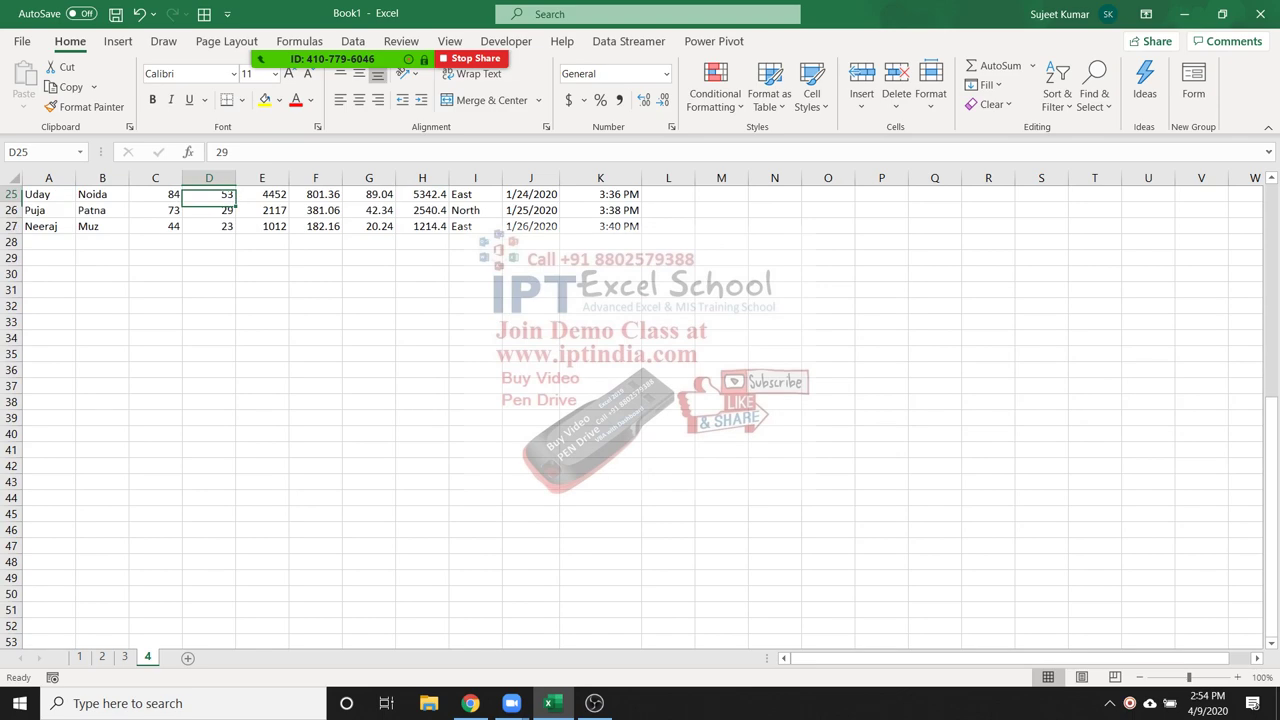
pyautogui.press('Up')
pyautogui.press('Down')
pyautogui.press('Down')
pyautogui.press('Down')
pyautogui.press('Down')
pyautogui.press('Down')
pyautogui.press('Down')
pyautogui.press('Down')
pyautogui.press('Down')
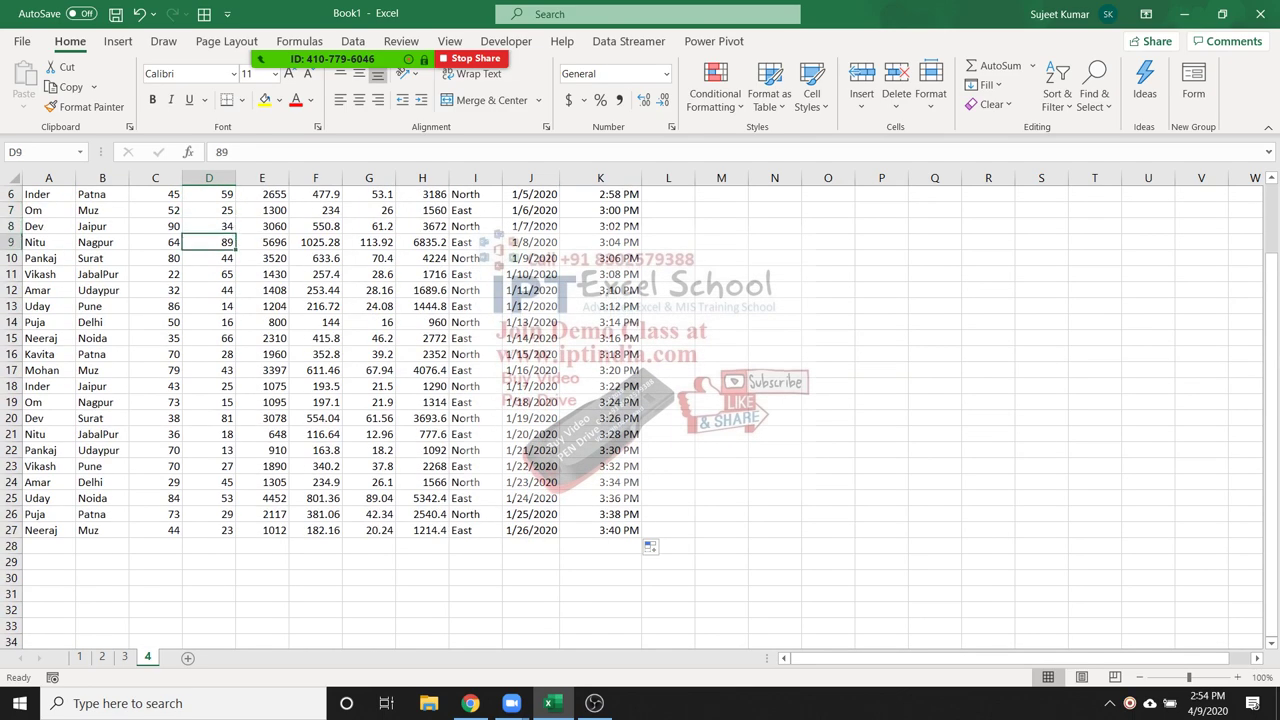
pyautogui.press('Down')
pyautogui.press('Down')
pyautogui.press('Down')
pyautogui.press('Down')
pyautogui.press('Down')
pyautogui.press('Down')
pyautogui.press('Down')
pyautogui.press('Down')
pyautogui.press('Down')
pyautogui.press('Down')
pyautogui.press('Down')
pyautogui.press('Down')
pyautogui.press('Down')
pyautogui.press('Down')
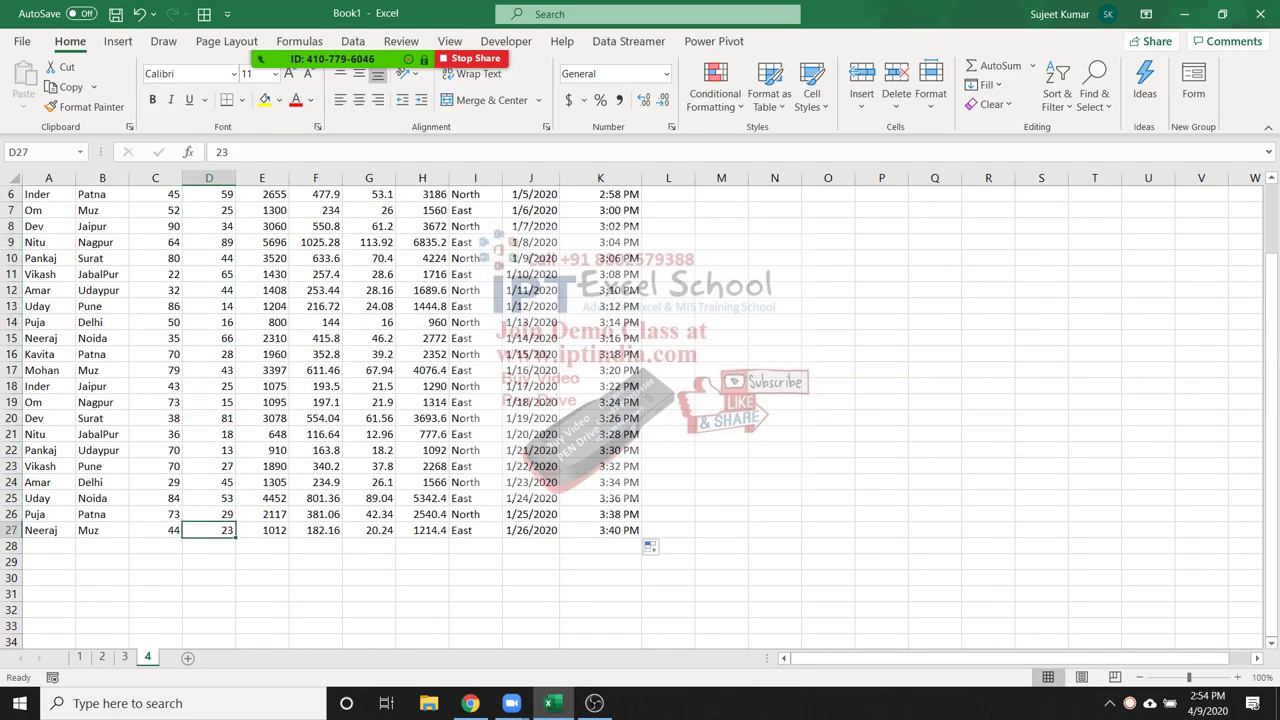
pyautogui.press('Up')
pyautogui.press('Down')
pyautogui.press('Left')
pyautogui.press('Left')
pyautogui.press('Left')
pyautogui.press('Down')
pyautogui.write('to')
pyautogui.press('BackSpace')
pyautogui.press('BackSpace')
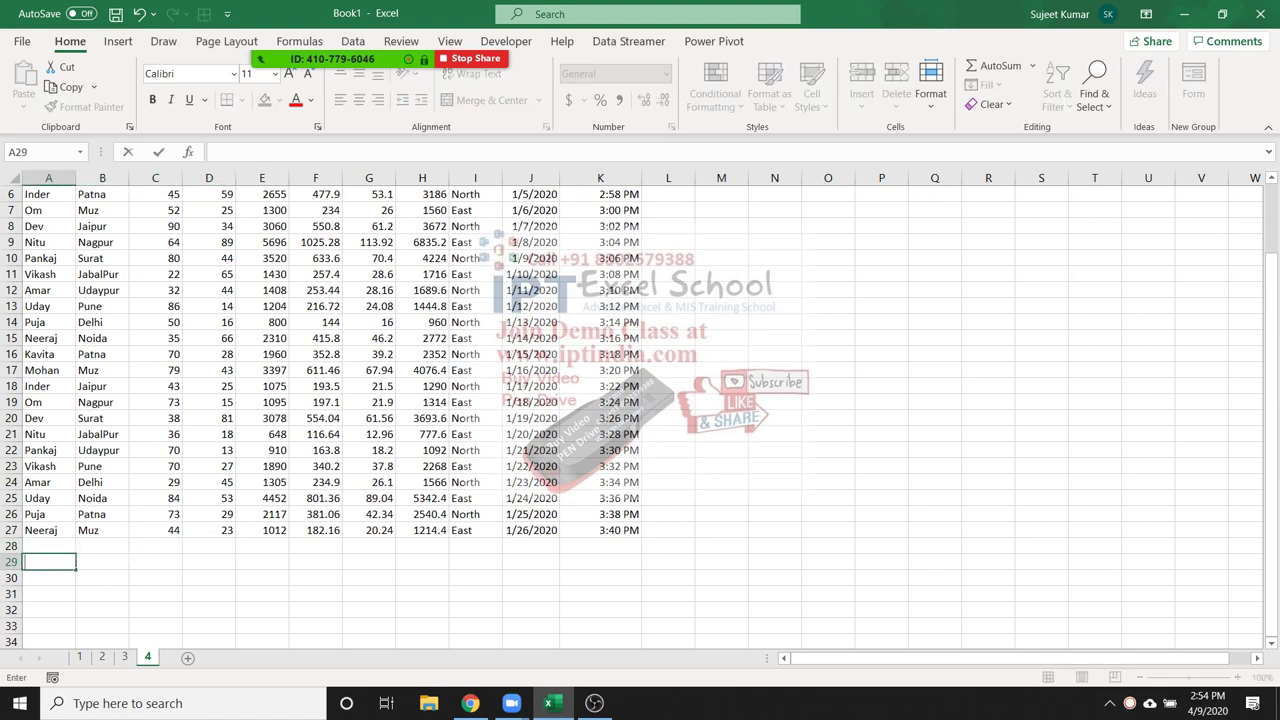
# Label A29 Total and enter =SUM(C2:C27) in C29 for a Qty total of 1463
pyautogui.write('Total')
pyautogui.press('Tab')
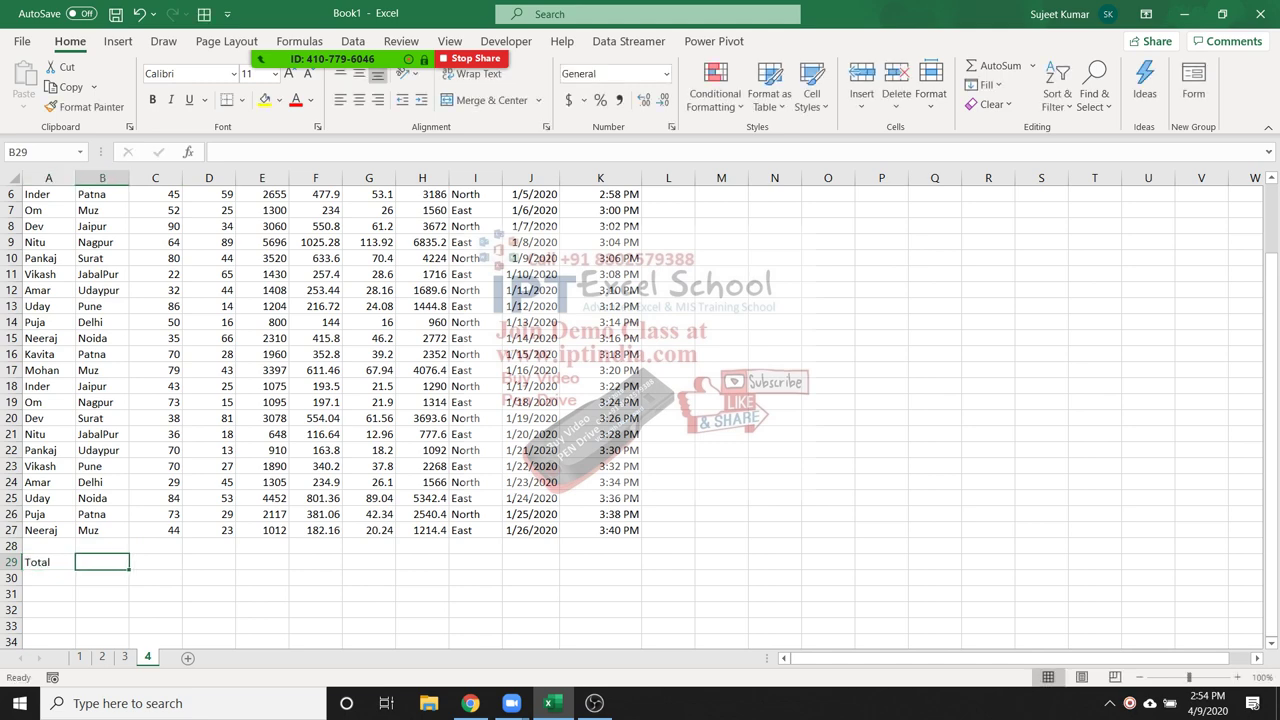
pyautogui.click(155, 562)
pyautogui.write('sum')
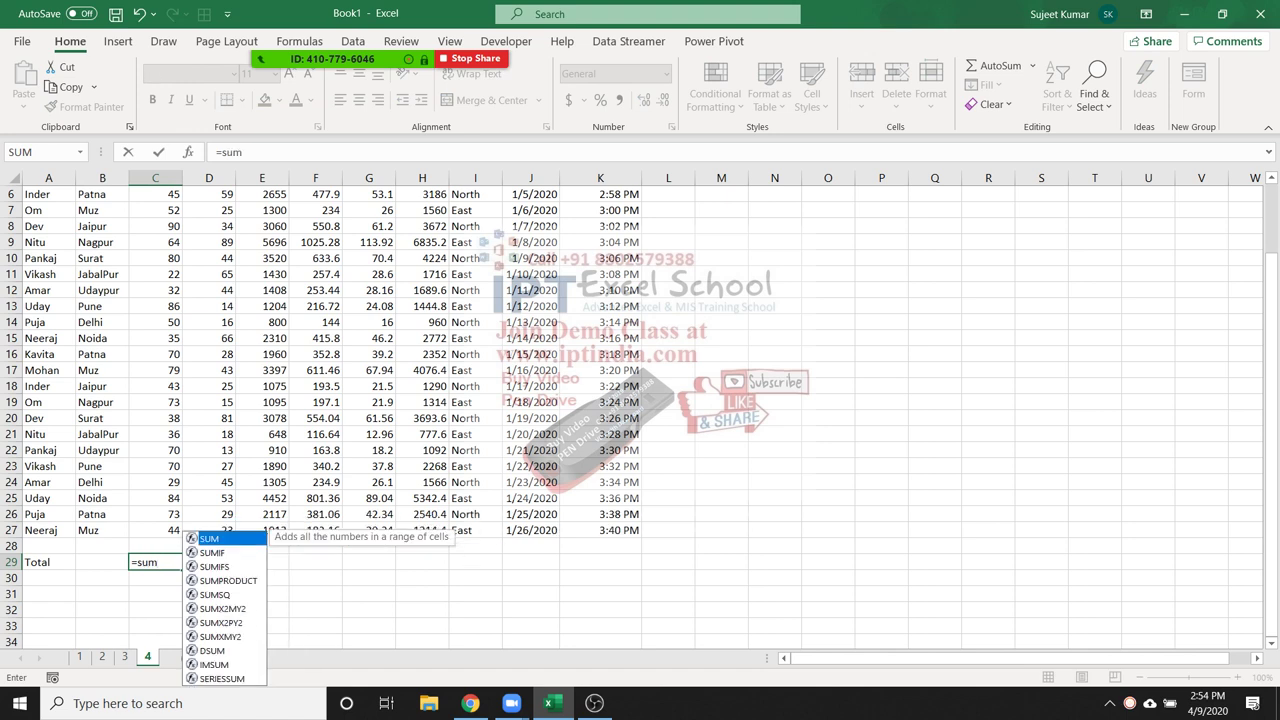
pyautogui.press('Tab')
pyautogui.press('Up')
pyautogui.press('Up')
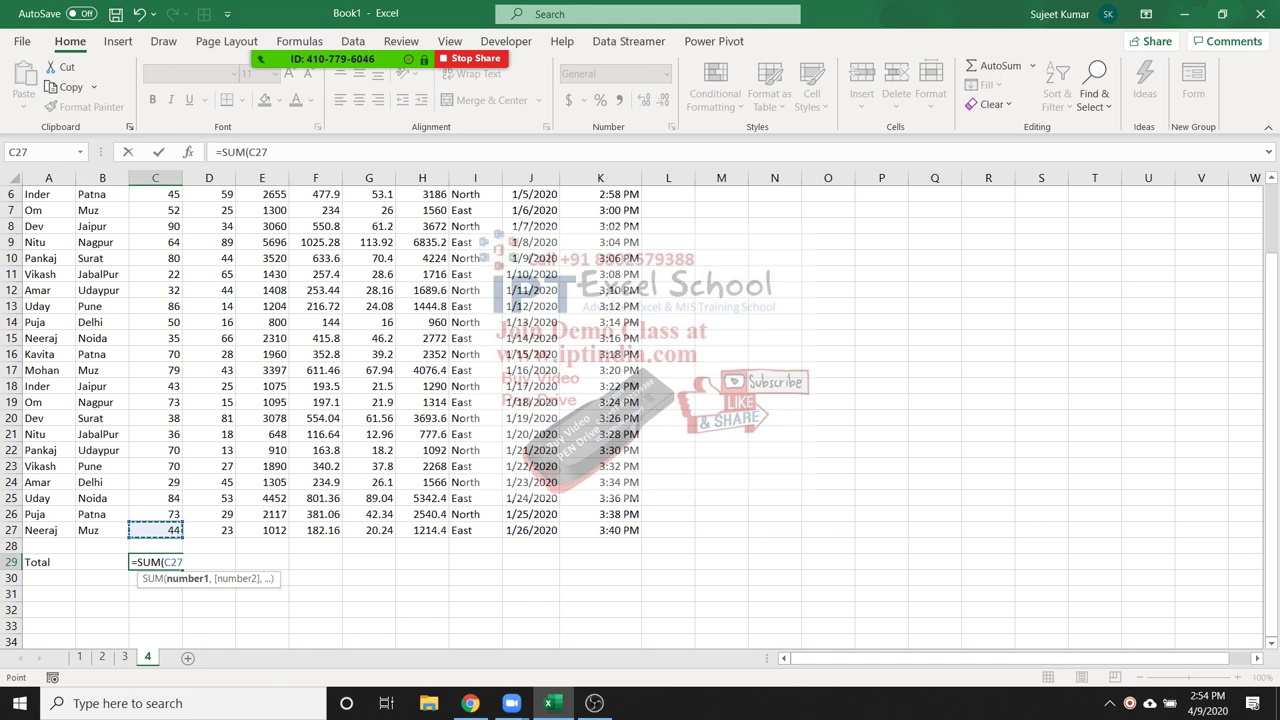
pyautogui.hotkey('ctrl', 'shift', 'Up')
pyautogui.hotkey('shift', 'Down')
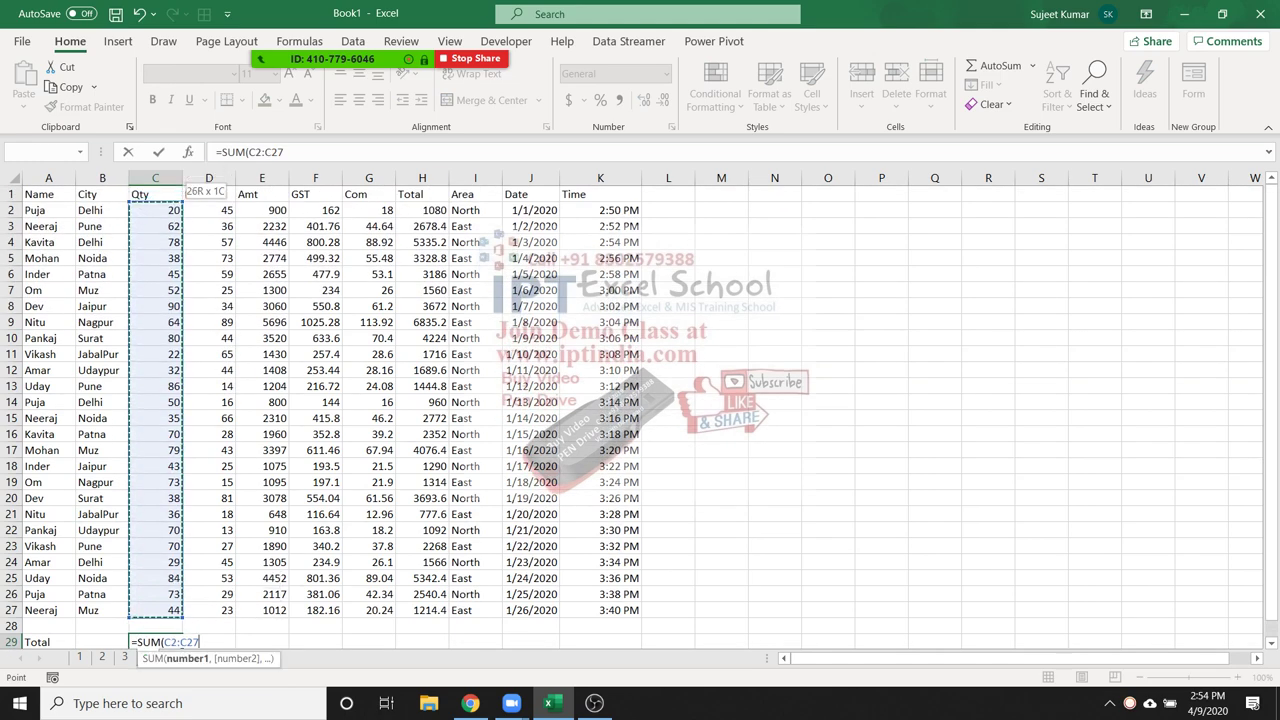
pyautogui.write(')')
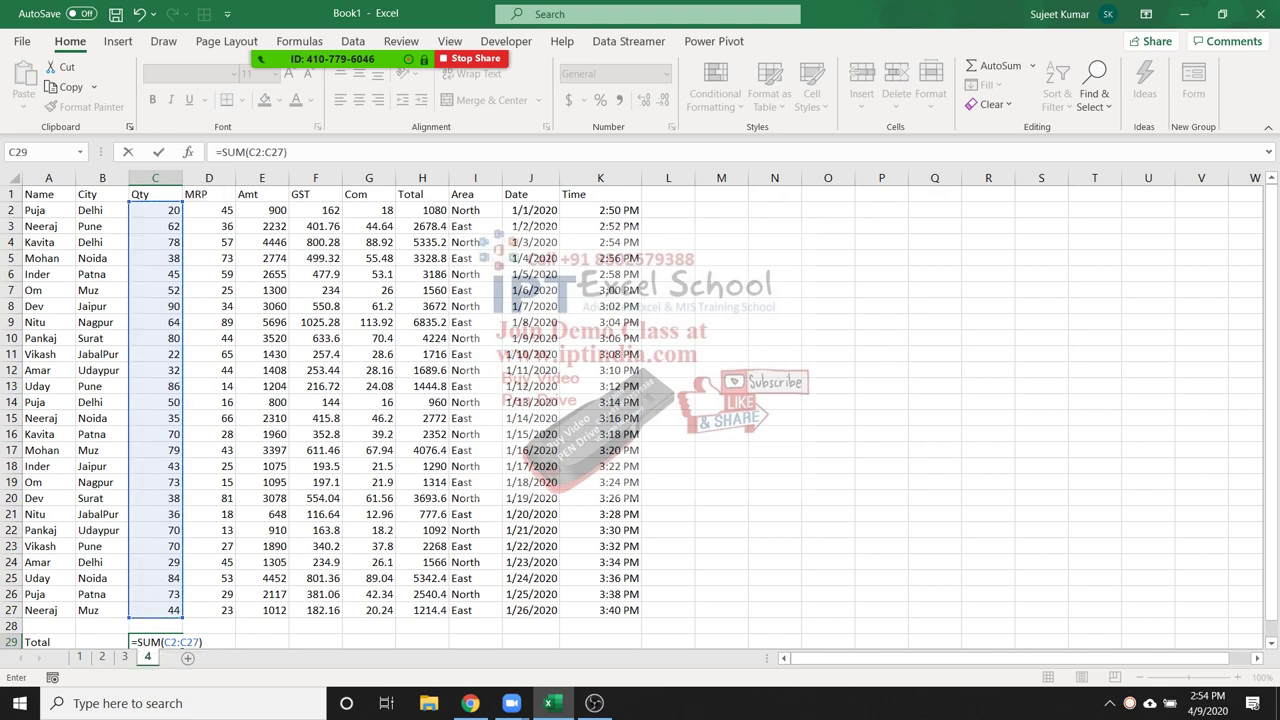
pyautogui.press('Return')
# Enter =AVERAGE(D2:D27) in D29 to show the MRP average 41.03846, leaving E29 empty
pyautogui.press('Up')
pyautogui.press('Right')
pyautogui.press('Right')
pyautogui.press('Right')
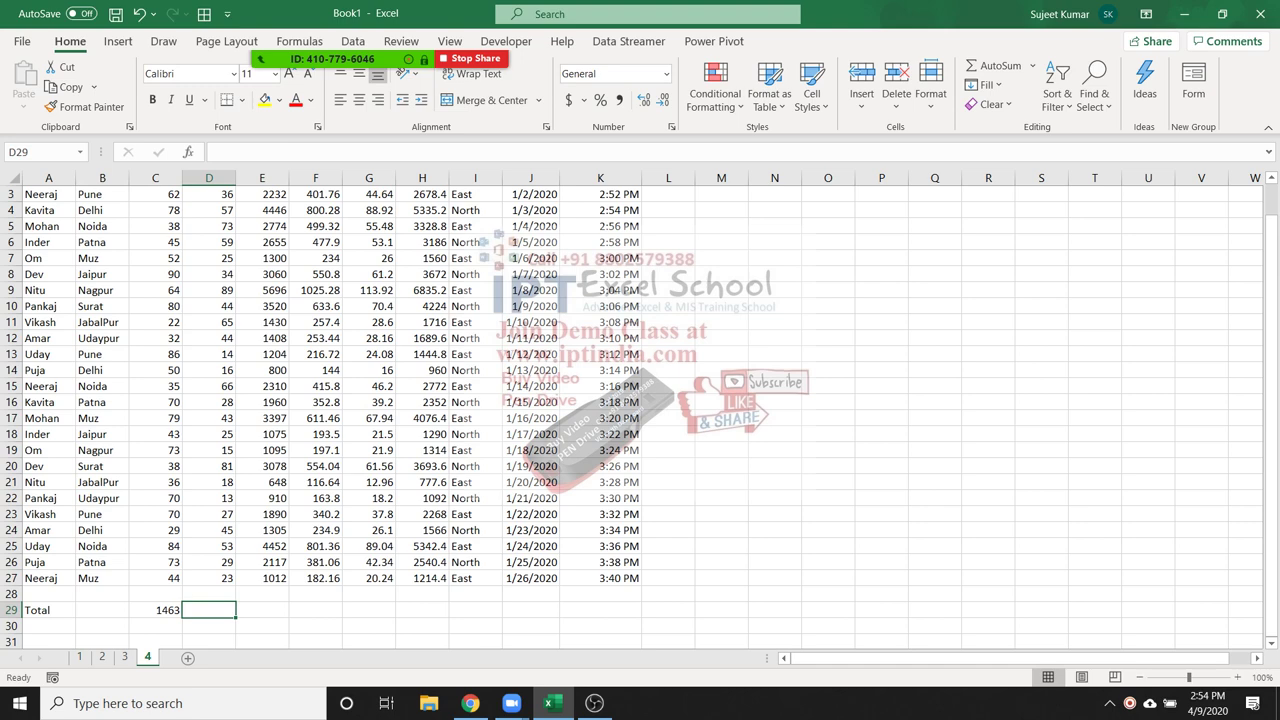
pyautogui.write('=av')
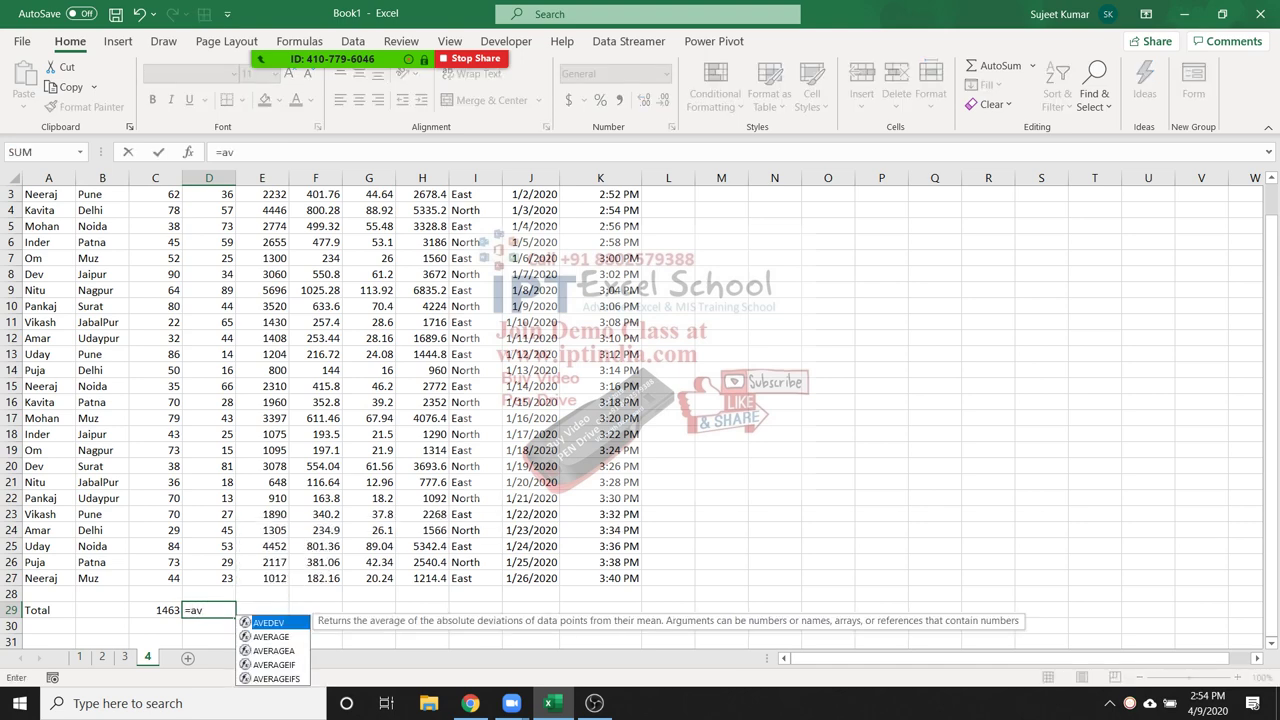
pyautogui.press('Down')
pyautogui.press('Down')
pyautogui.press('Up')
pyautogui.press('Down')
pyautogui.press('Up')
pyautogui.press('Tab')
pyautogui.press('Up')
pyautogui.press('Up')
pyautogui.hotkey('ctrl', 'shift', 'Up')
pyautogui.hotkey('shift', 'Down')
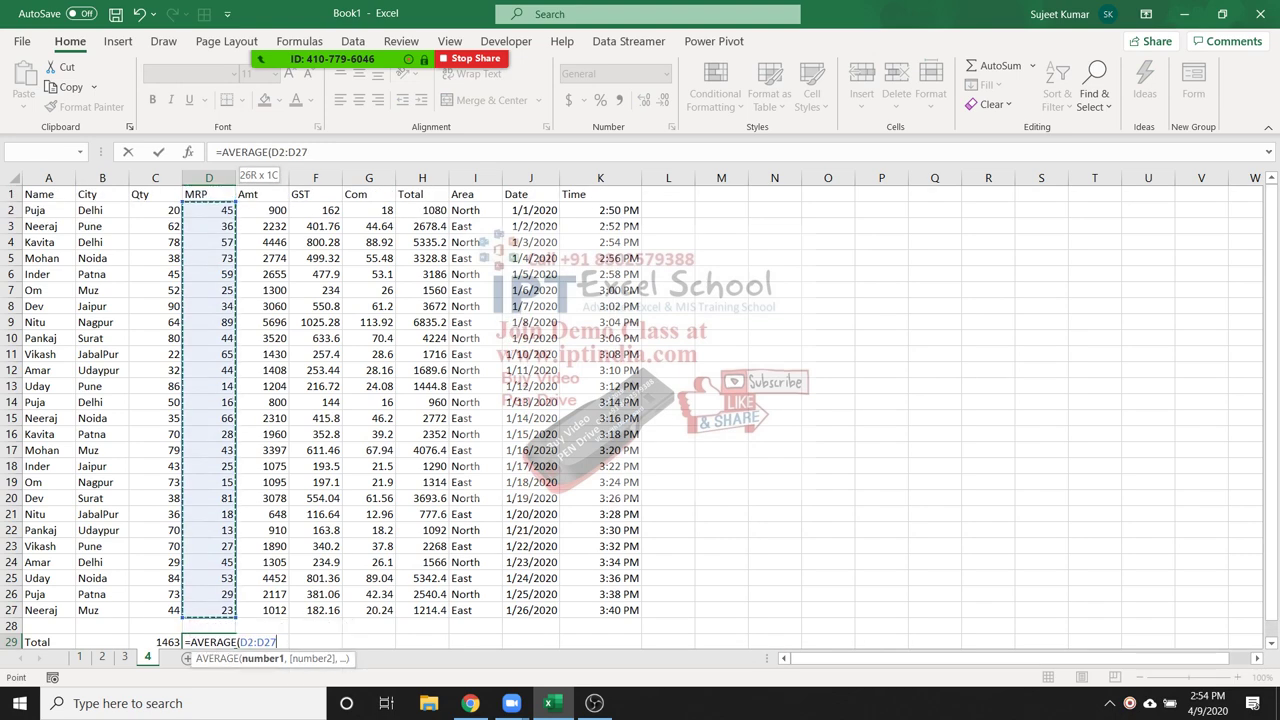
pyautogui.press('Return')
pyautogui.press('Up')
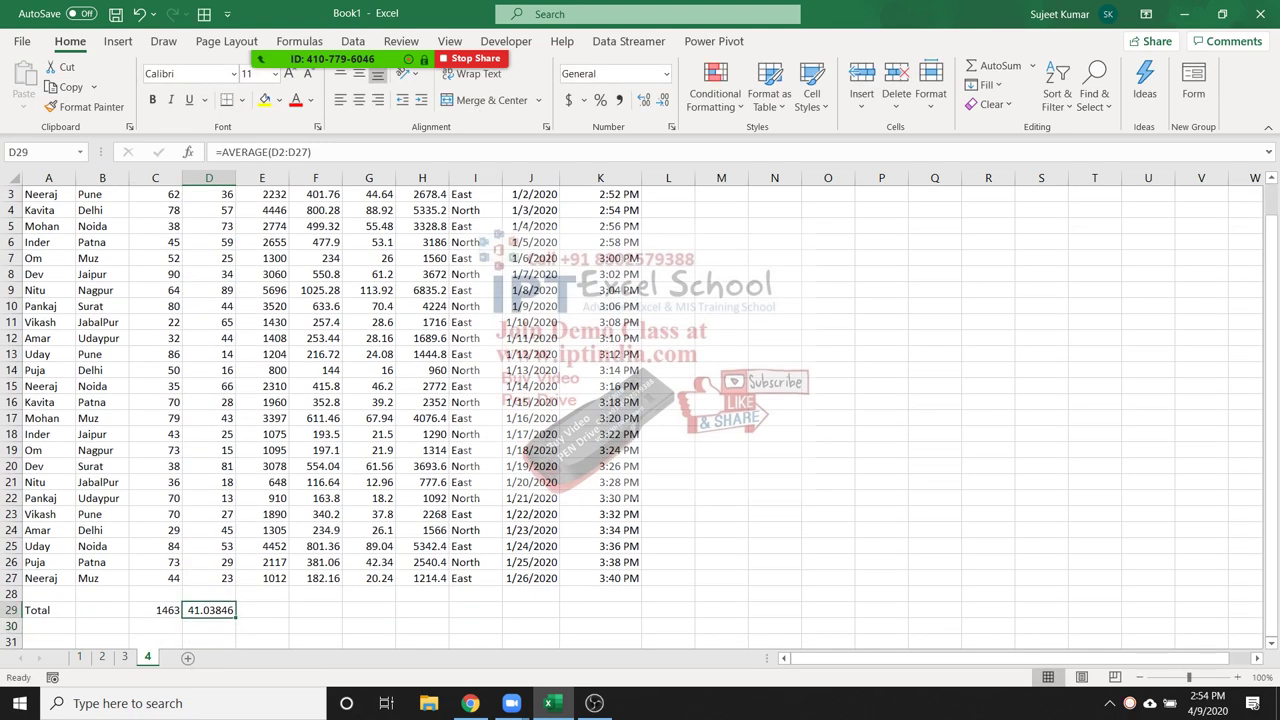
pyautogui.press('Right')
pyautogui.write('=')
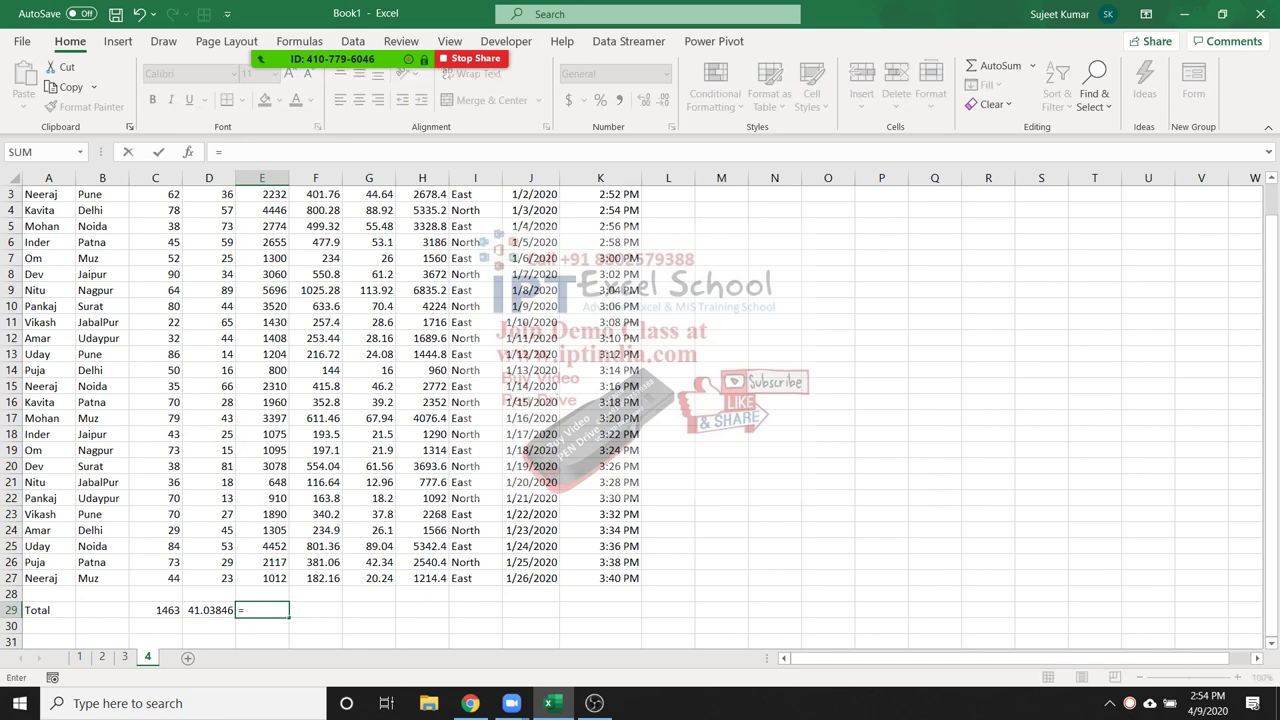
pyautogui.press('Escape')
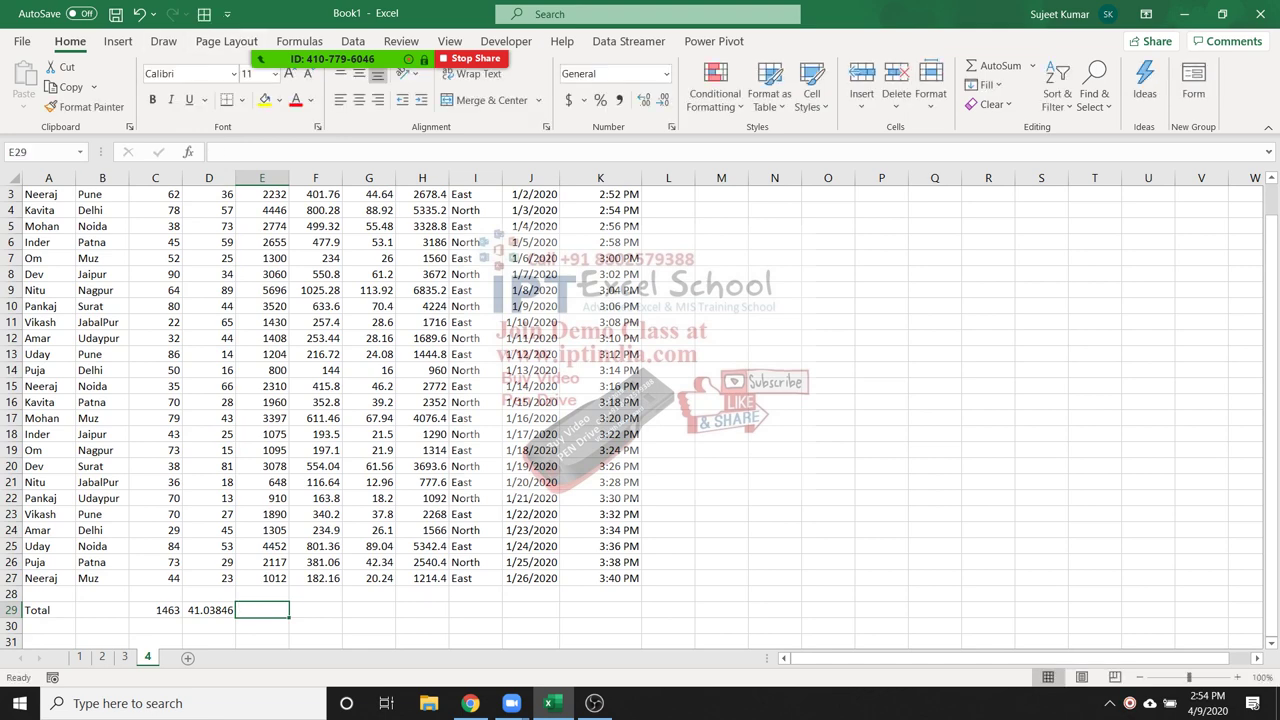
pyautogui.scroll(-6, 640, 400)
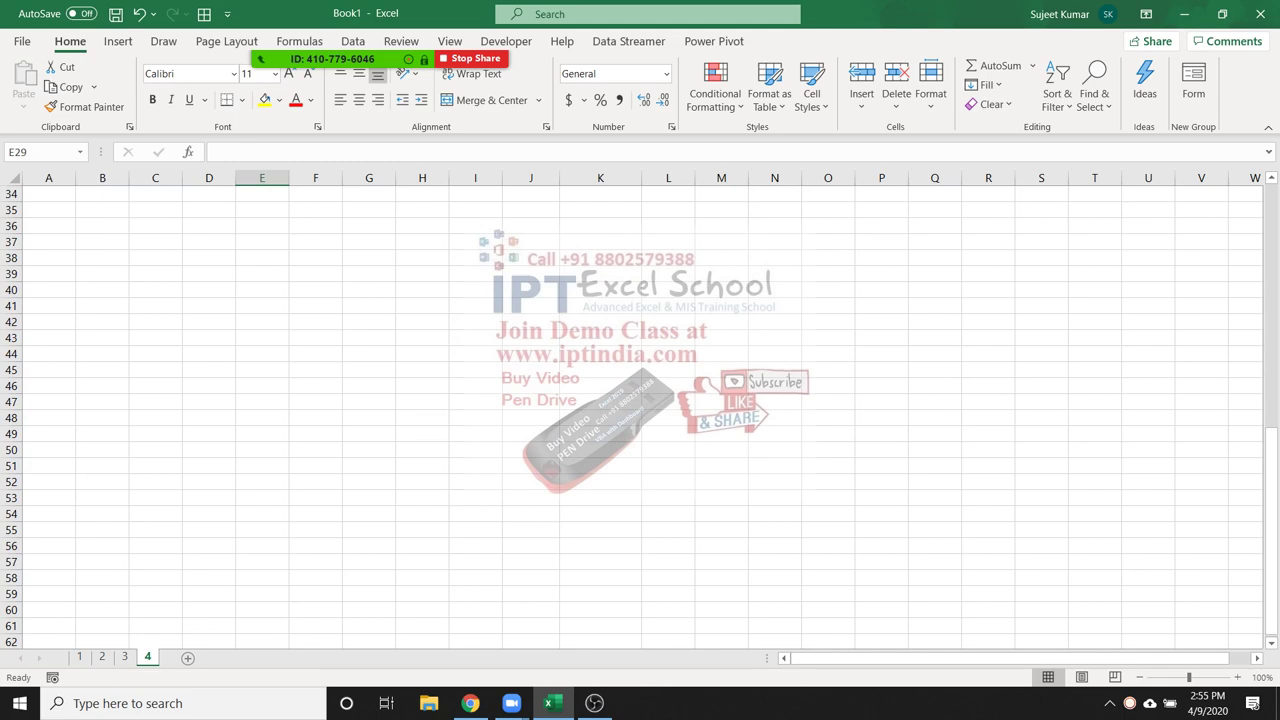
# Return to the top of the sheet and select row 2
pyautogui.scroll(5, 640, 400)
pyautogui.scroll(-7, 640, 400)
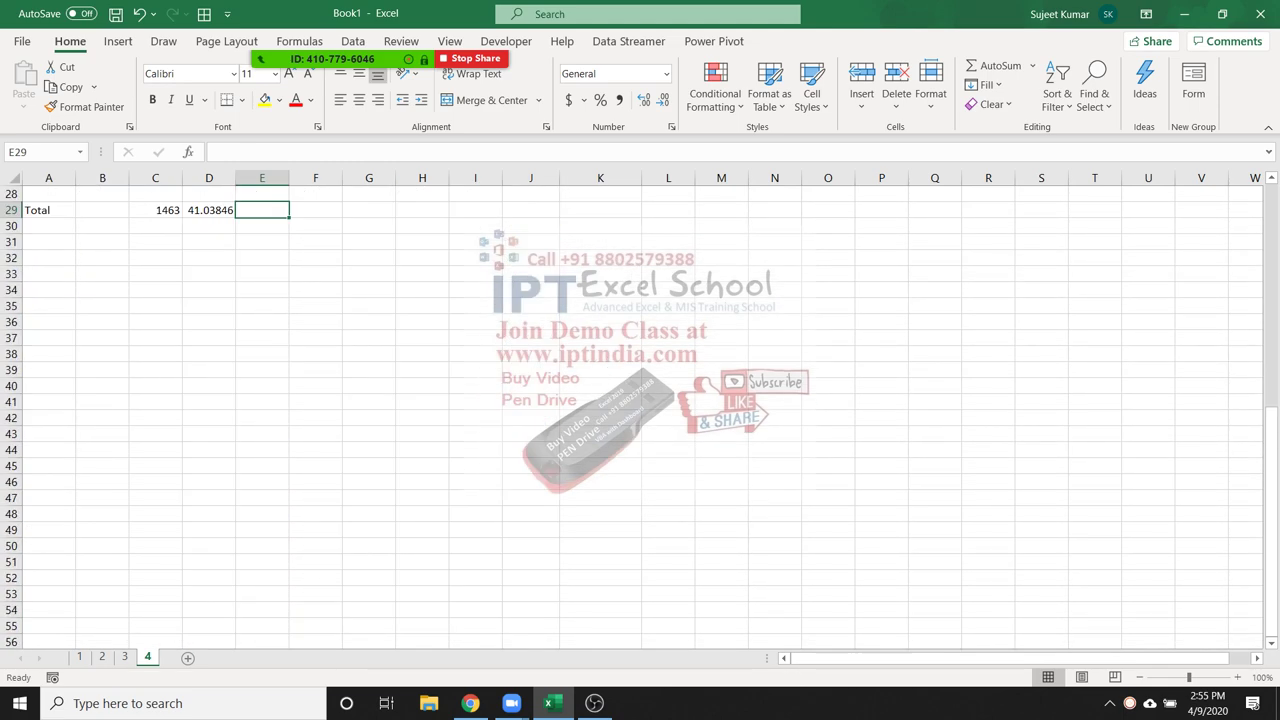
pyautogui.scroll(9, 640, 400)
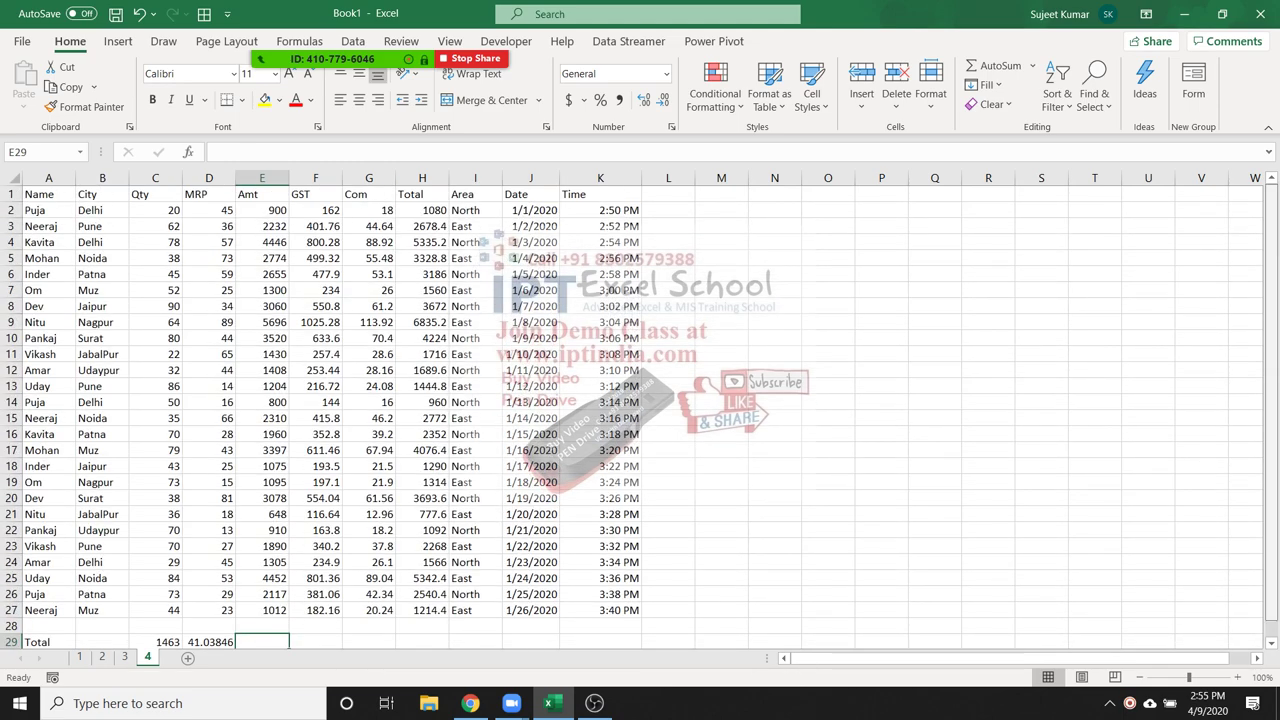
pyautogui.scroll(-2, 640, 400)
pyautogui.click(828, 274)
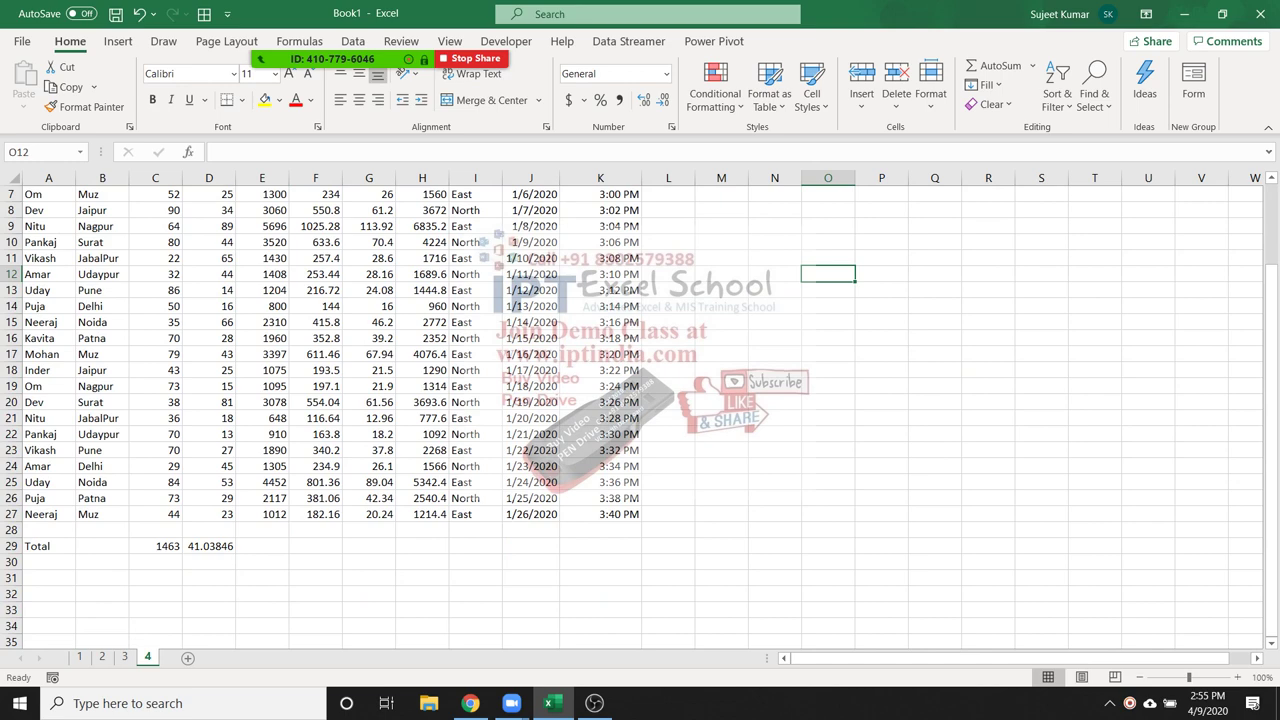
pyautogui.hotkey('ctrl', 'Up')
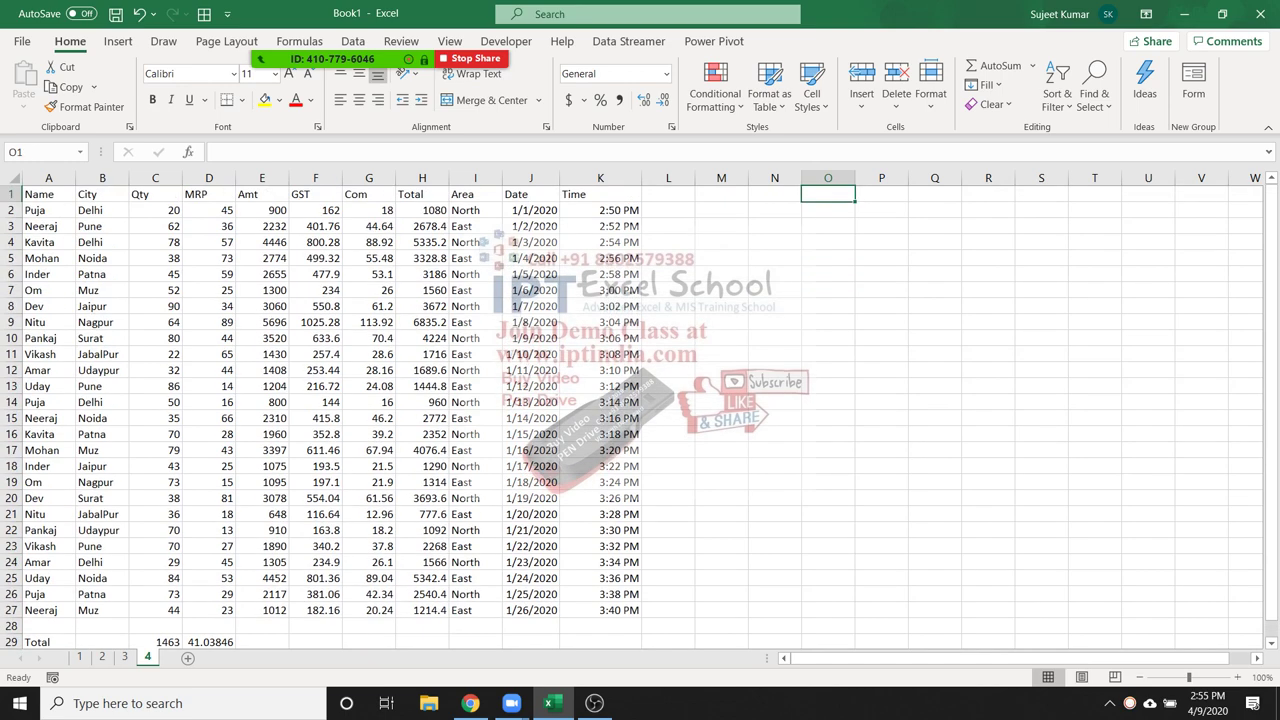
pyautogui.click(48, 210)
pyautogui.hotkey('shift', 'space')
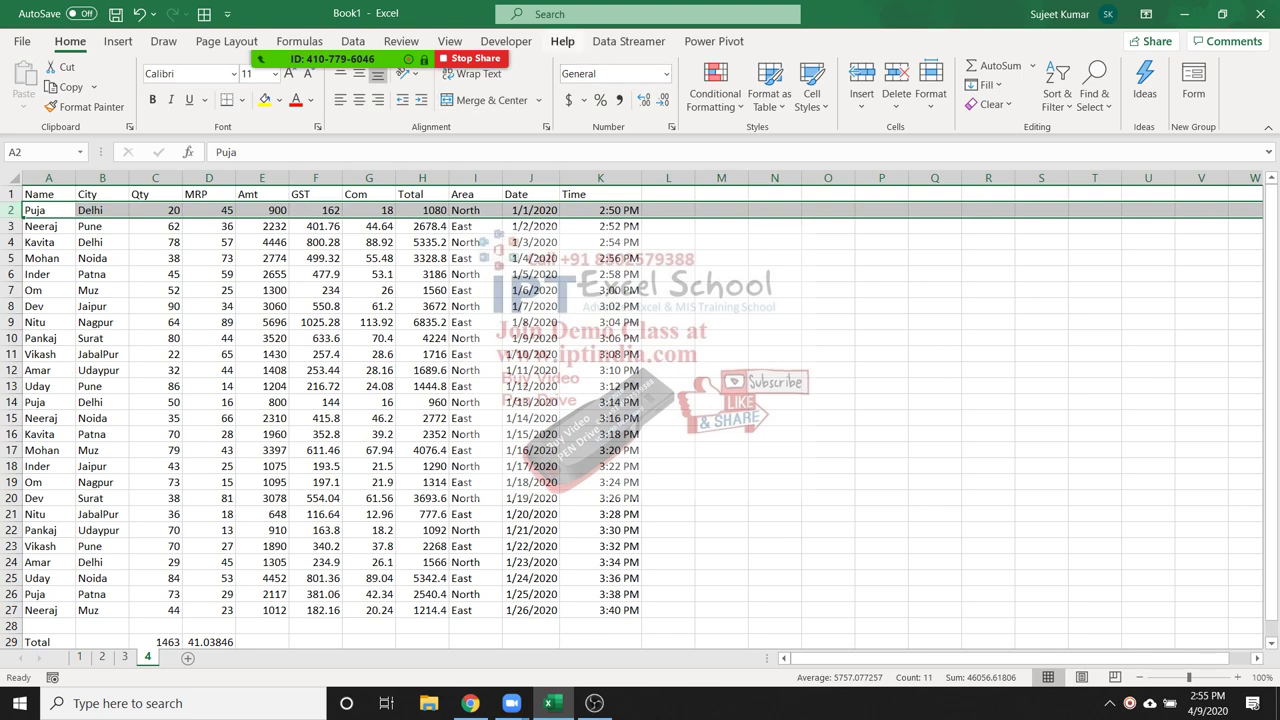
# Apply View > Freeze Panes > Freeze Top Row, then scroll down to check D29's average
pyautogui.click(450, 41)
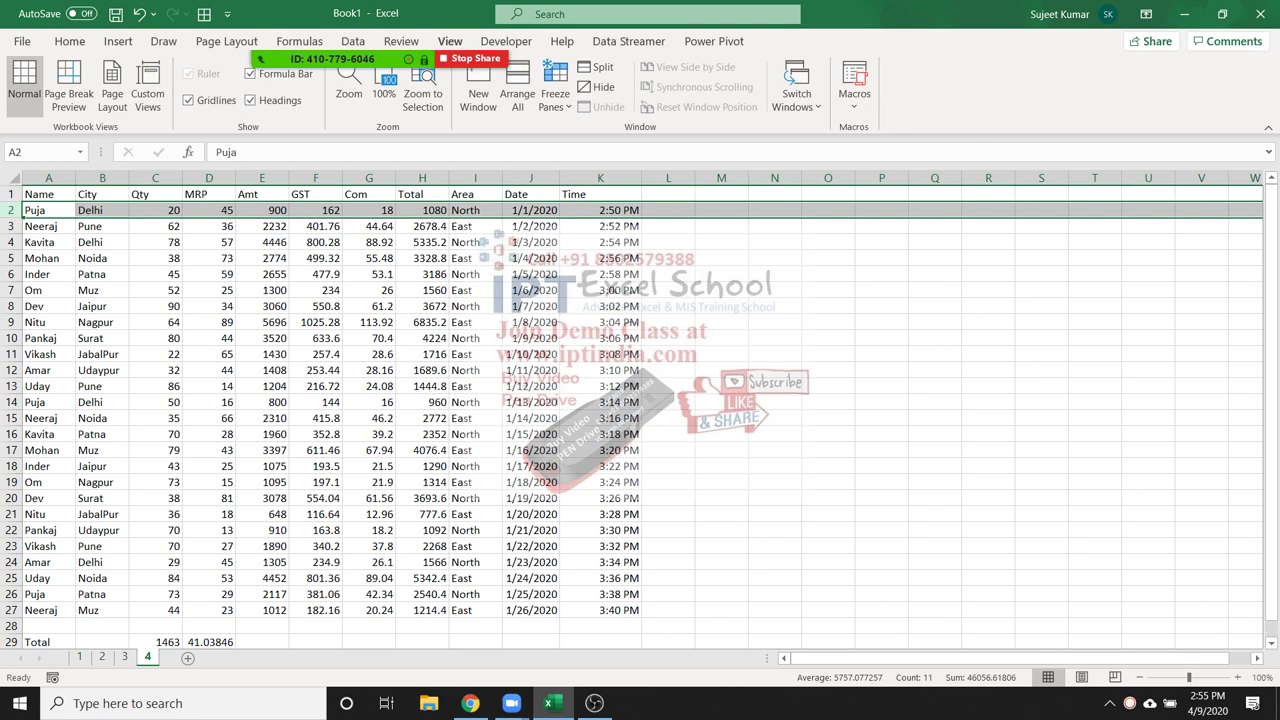
pyautogui.click(555, 95)
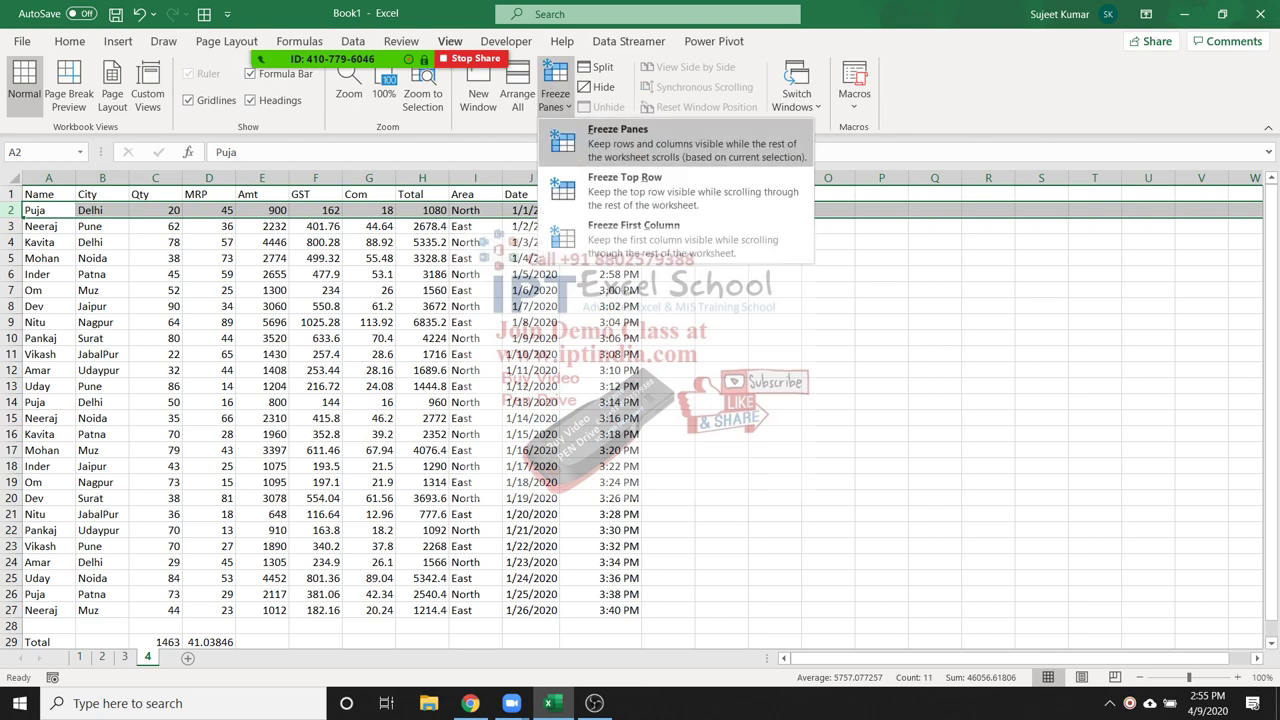
pyautogui.click(618, 140)
pyautogui.click(531, 290)
pyautogui.scroll(-2, 531, 290)
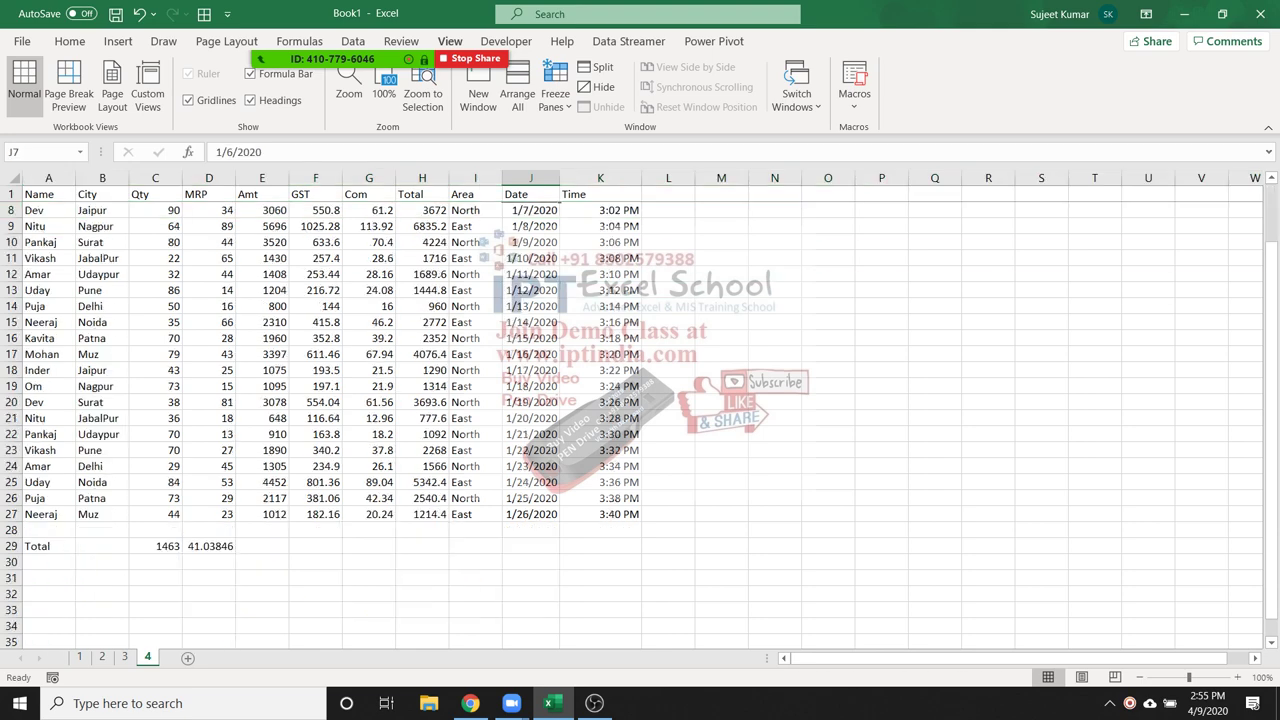
pyautogui.scroll(-1, 531, 290)
pyautogui.click(209, 498)
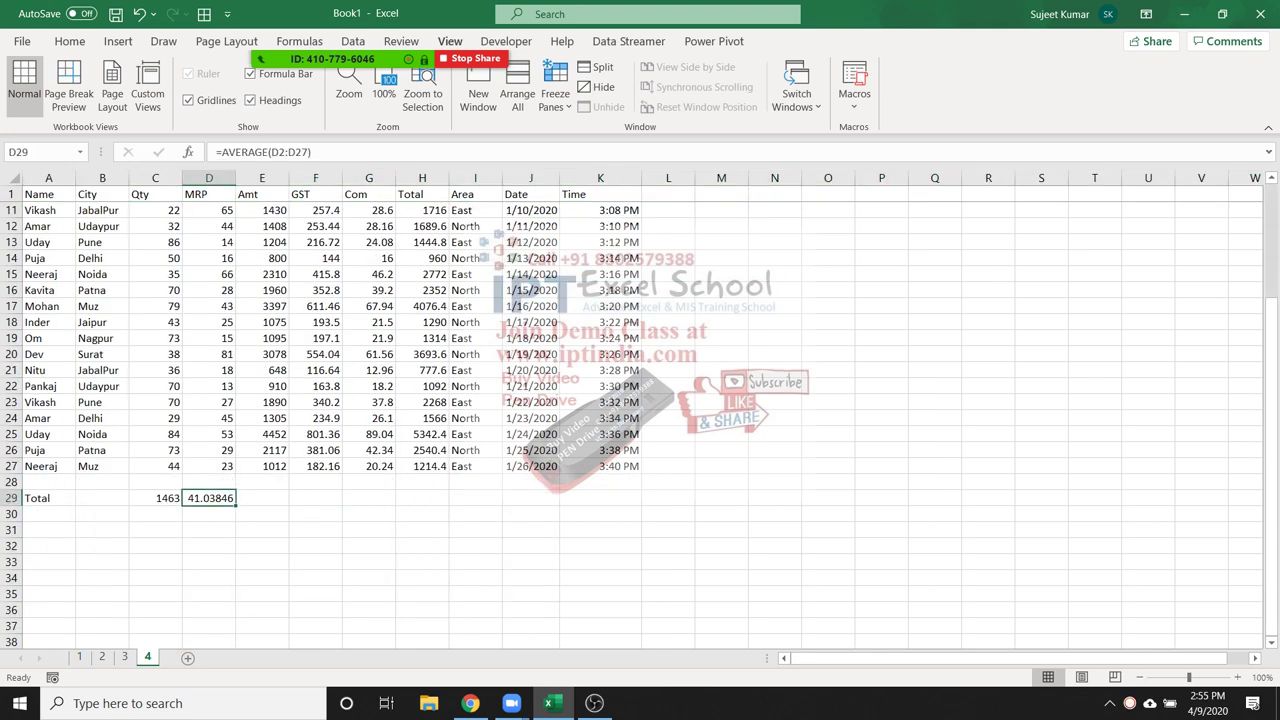
# Add SUM totals in row 29 for Amt (E2:E27, 56674) and GST (F2:F27, 10201.32)
pyautogui.click(262, 498)
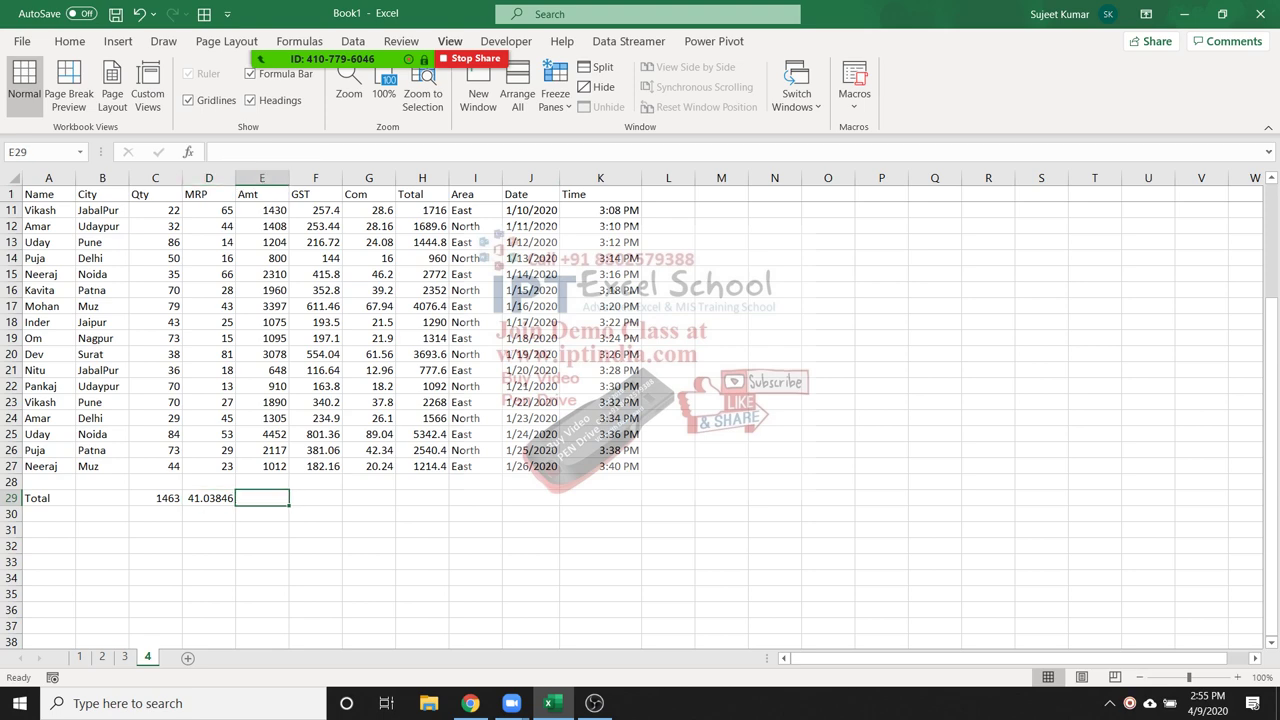
pyautogui.write('=sum')
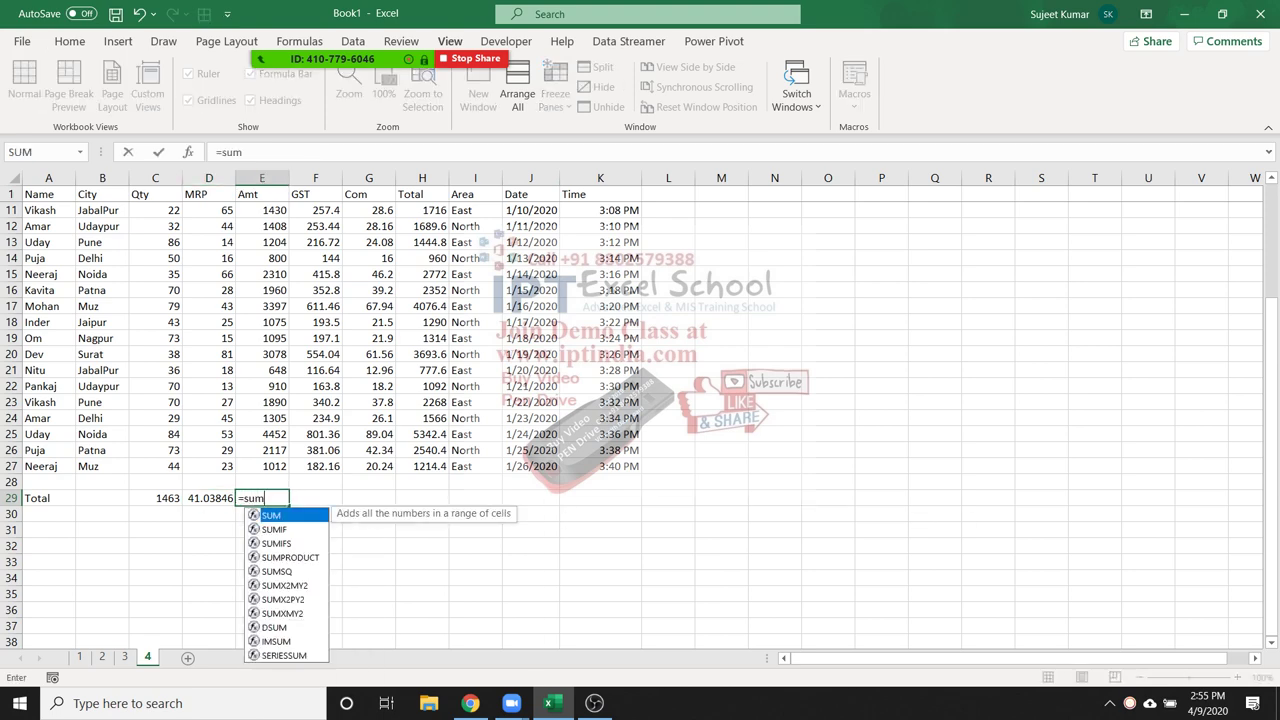
pyautogui.press('Tab')
pyautogui.moveTo(262, 466); pyautogui.dragTo(265, 188)
pyautogui.press('Tab')
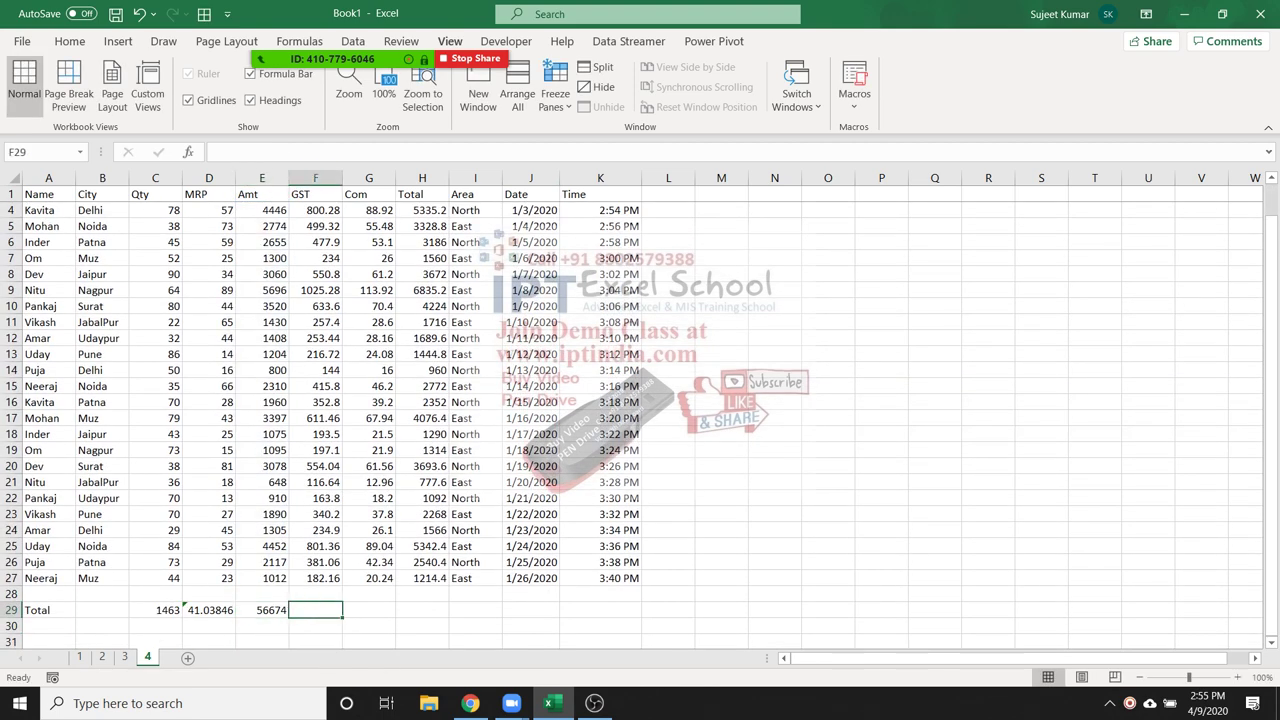
pyautogui.write('=')
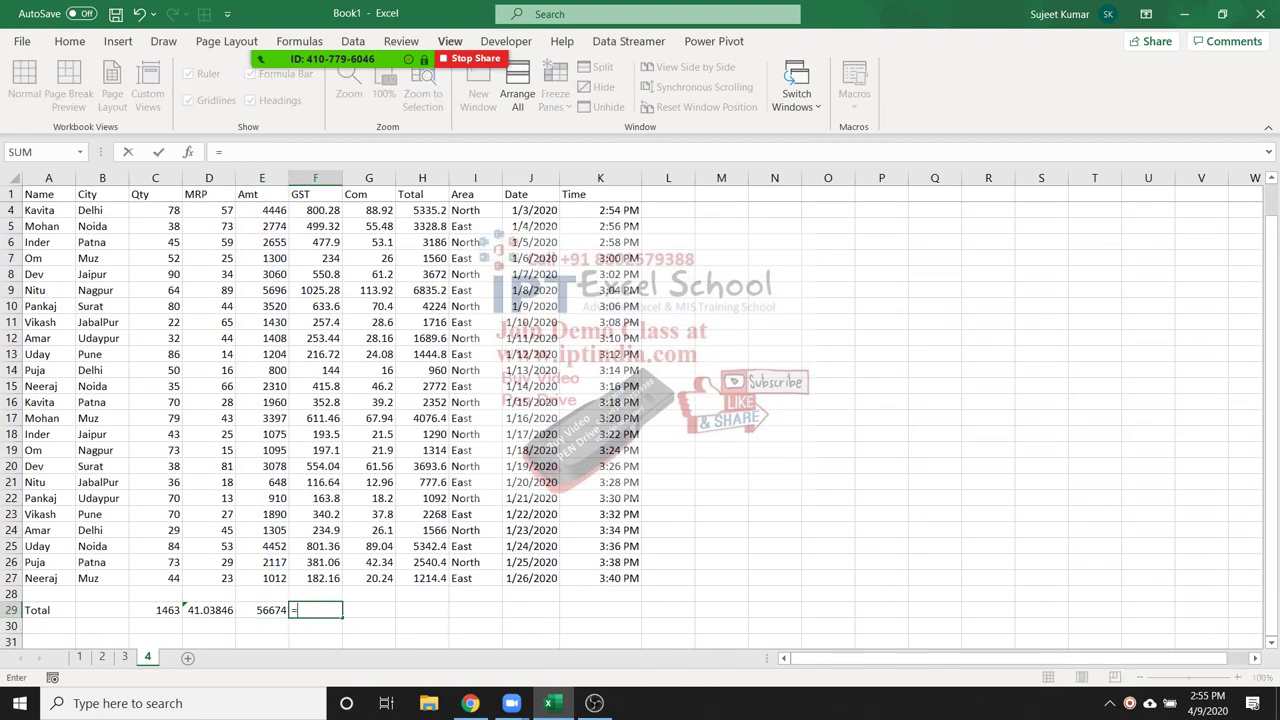
pyautogui.write('sum')
pyautogui.press('Tab')
pyautogui.press('Up')
pyautogui.press('Up')
pyautogui.hotkey('ctrl', 'shift', 'Up')
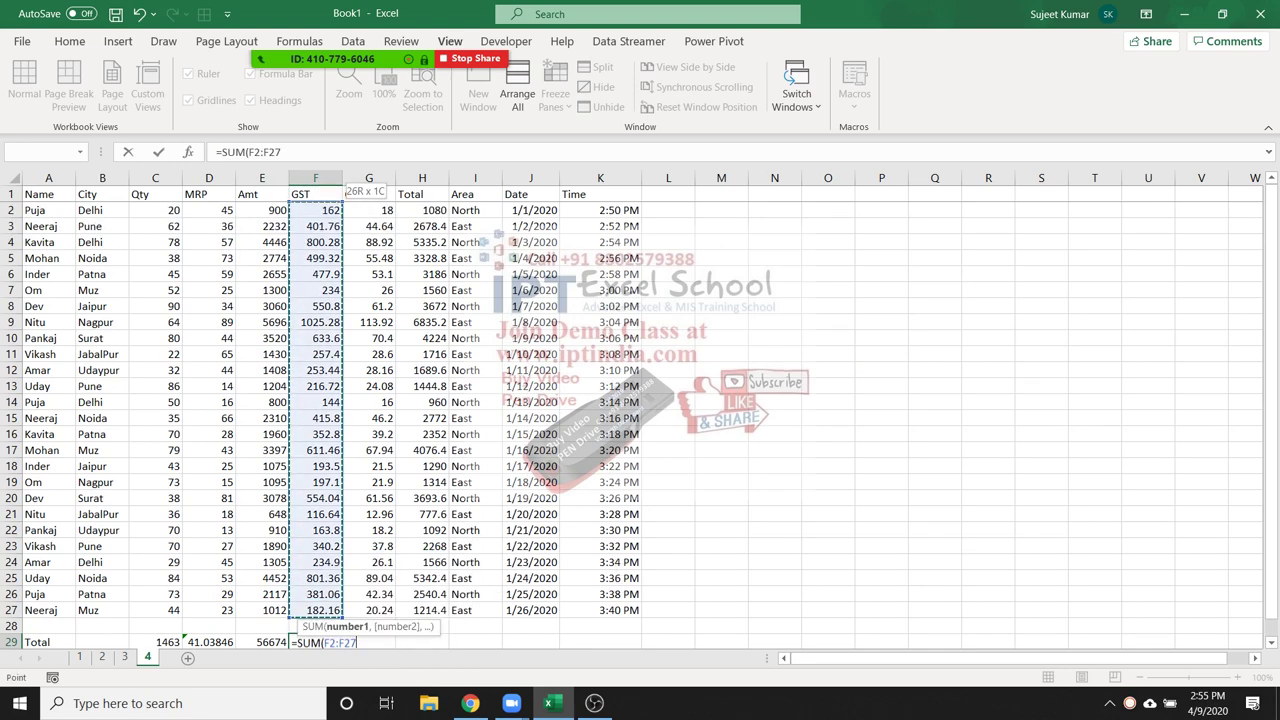
pyautogui.press('Return')
# Add the Com total =SUM(G2:G27) in G29, giving 1133.48
pyautogui.press('Up')
pyautogui.press('Right')
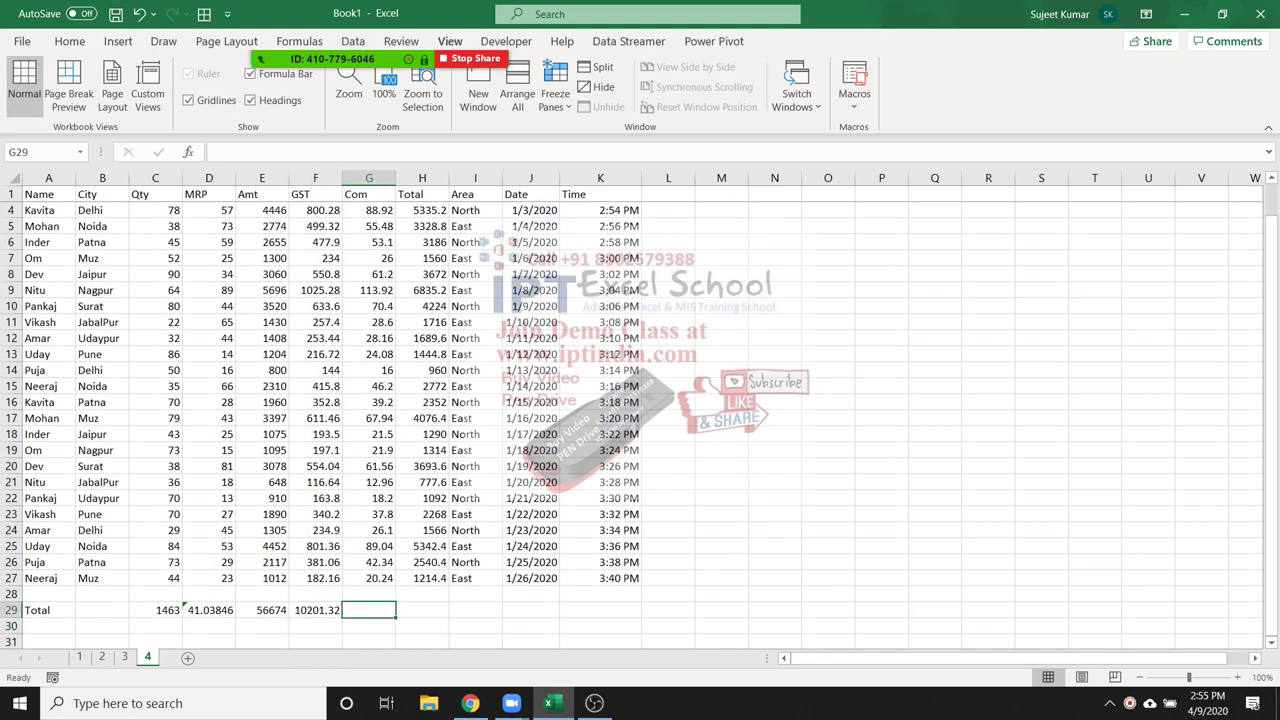
pyautogui.write('=si')
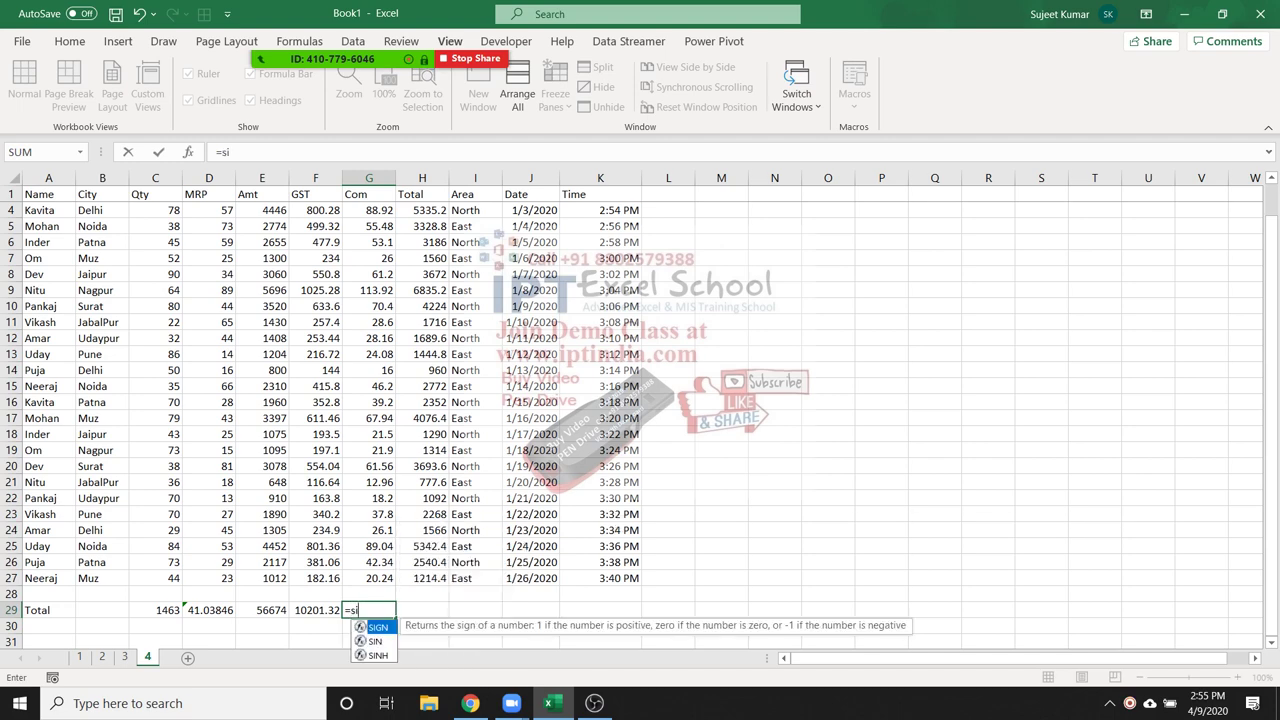
pyautogui.press('BackSpace')
pyautogui.write('um')
pyautogui.press('Tab')
pyautogui.press('Up')
pyautogui.press('Up')
pyautogui.hotkey('ctrl', 'shift', 'Up')
pyautogui.hotkey('shift', 'Down')
pyautogui.press('Return')
pyautogui.press('Up')
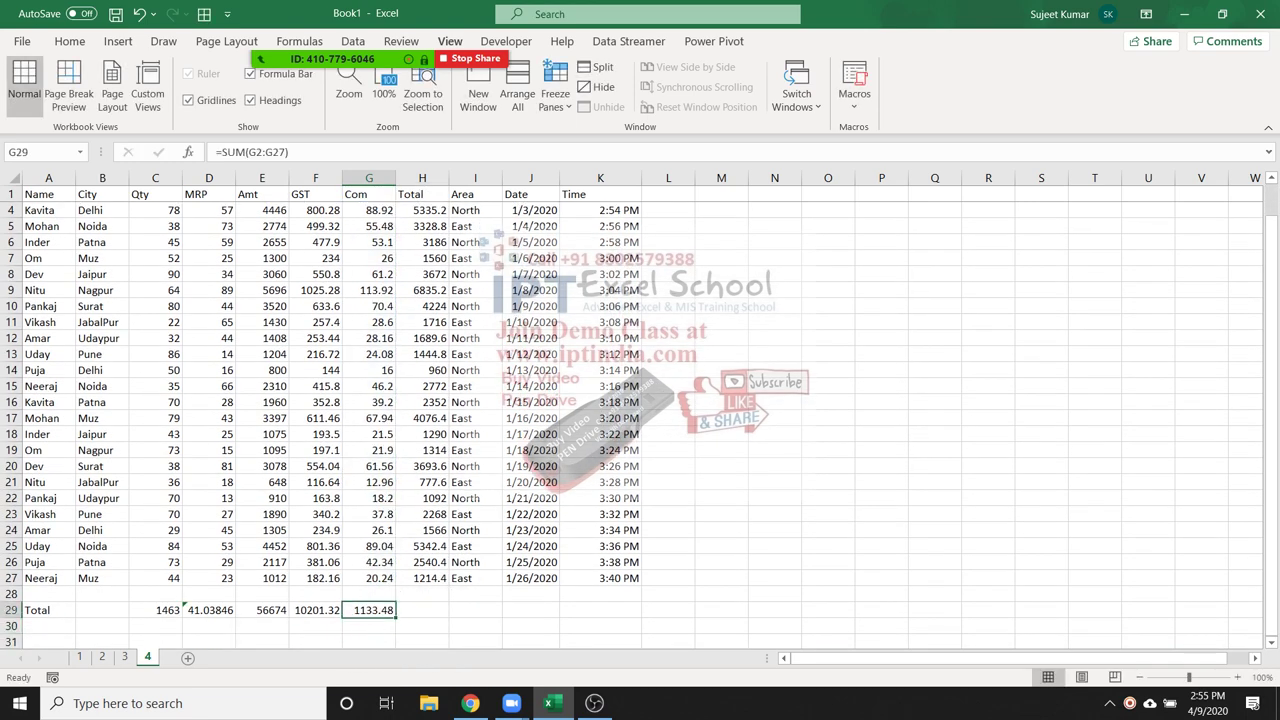
# Add the Total column sum =SUM(H2:H27) in H29, giving 68008.8
pyautogui.press('Right')
pyautogui.write('=s')
pyautogui.press('BackSpace')
pyautogui.press('BackSpace')
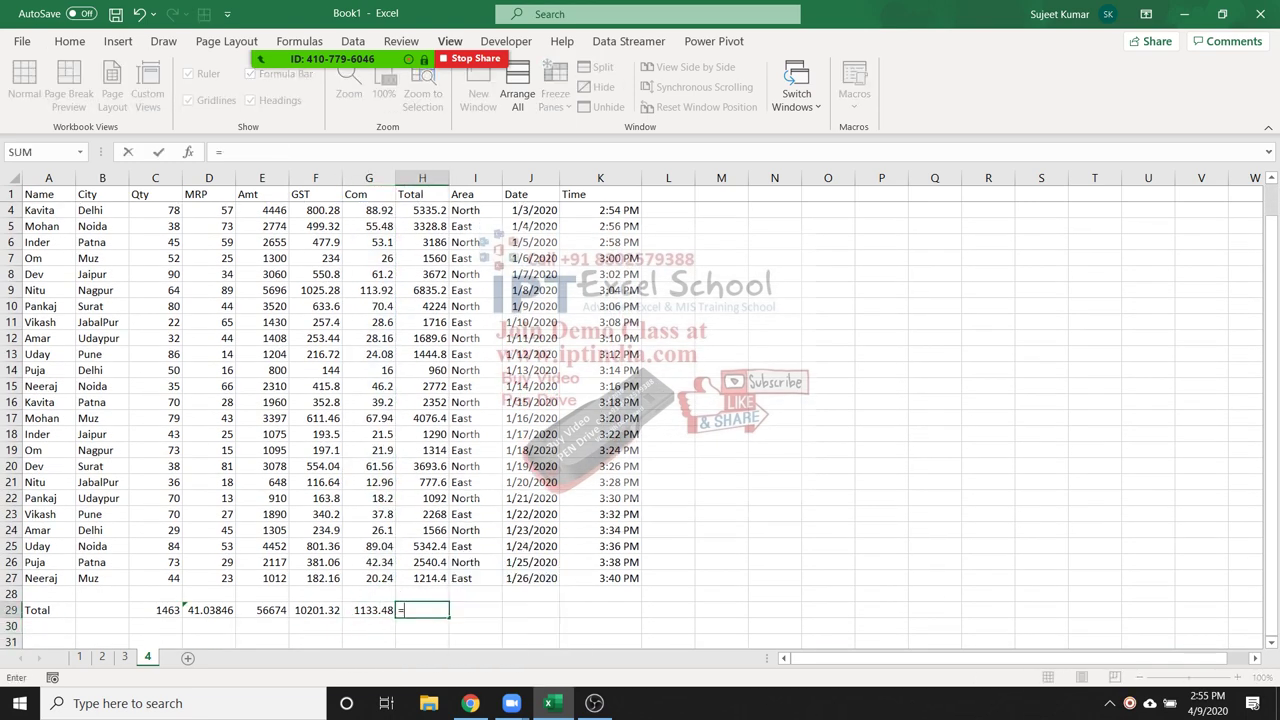
pyautogui.write('=sum')
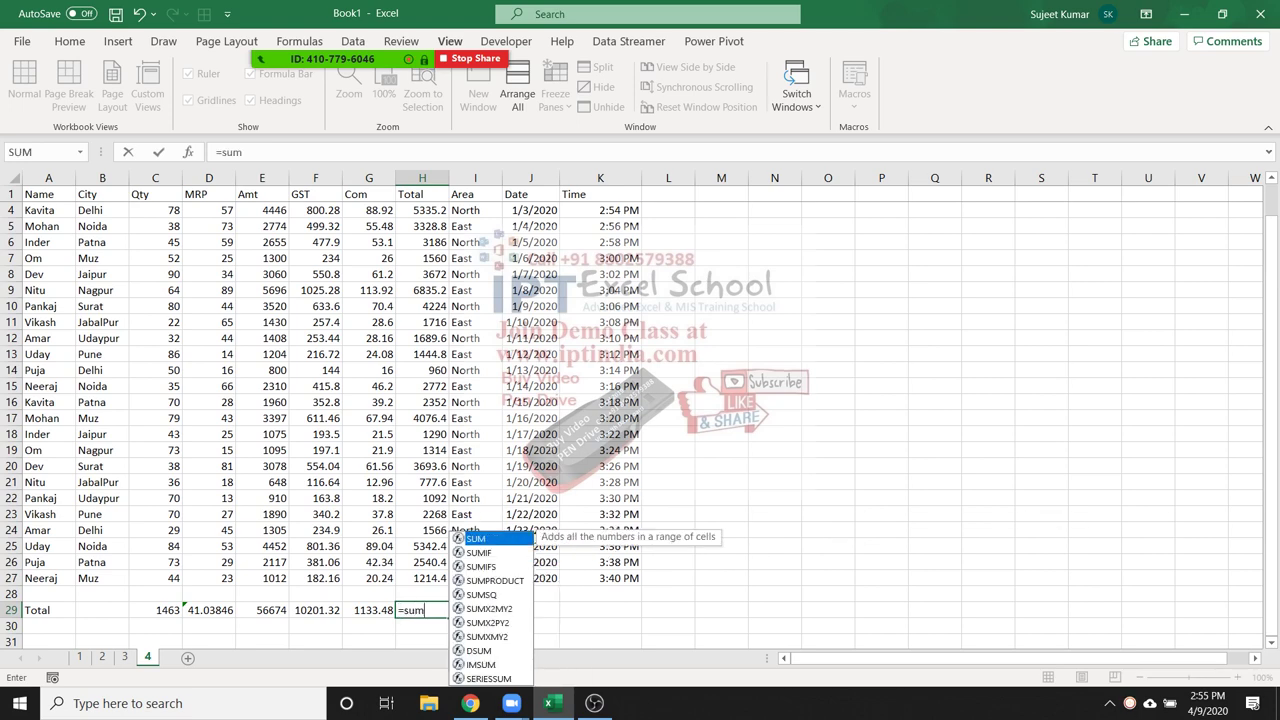
pyautogui.press('Tab')
pyautogui.press('Up')
pyautogui.press('Up')
pyautogui.hotkey('ctrl', 'shift', 'Up')
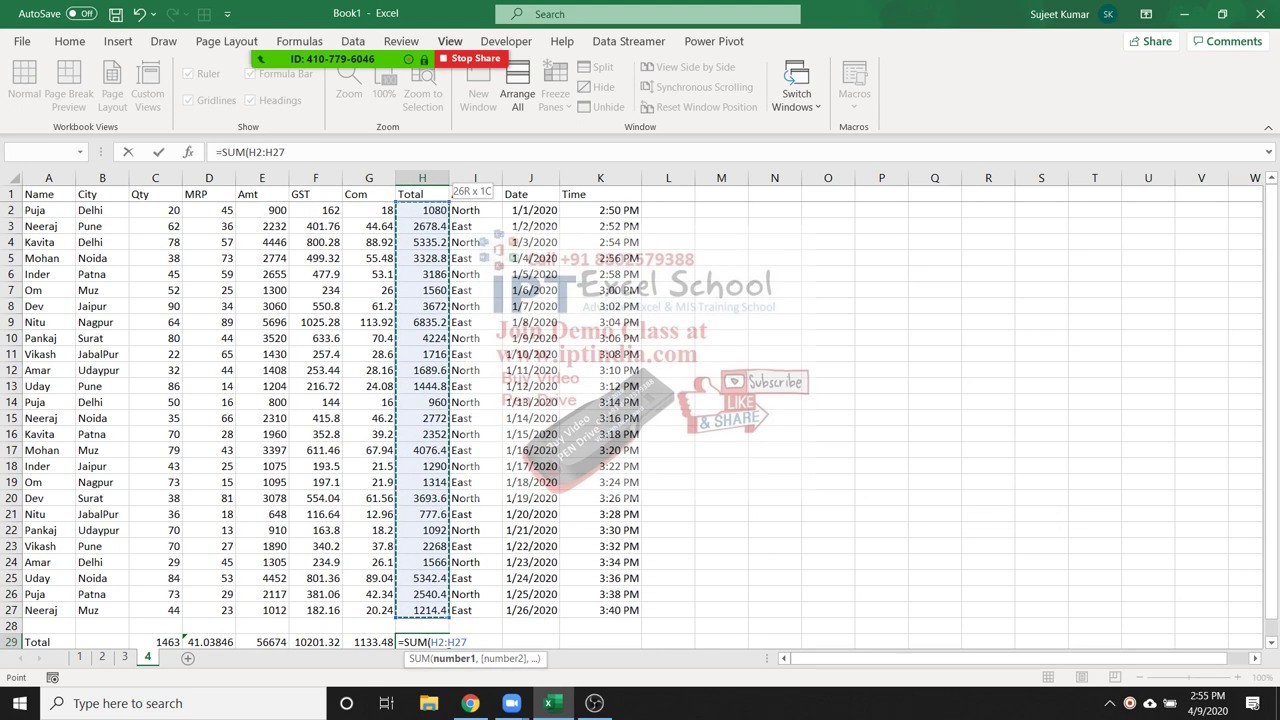
pyautogui.press('Return')
pyautogui.press('Up')
pyautogui.click(422, 482)
pyautogui.press('Up')
pyautogui.press('Up')
pyautogui.press('Up')
pyautogui.press('Up')
pyautogui.press('Up')
pyautogui.press('Up')
pyautogui.press('Up')
pyautogui.press('Up')
pyautogui.press('Up')
pyautogui.press('Up')
pyautogui.press('Up')
pyautogui.press('Up')
pyautogui.press('Up')
pyautogui.press('Up')
pyautogui.press('Up')
pyautogui.press('Up')
pyautogui.press('Up')
pyautogui.press('Up')
pyautogui.press('Up')
pyautogui.press('Up')
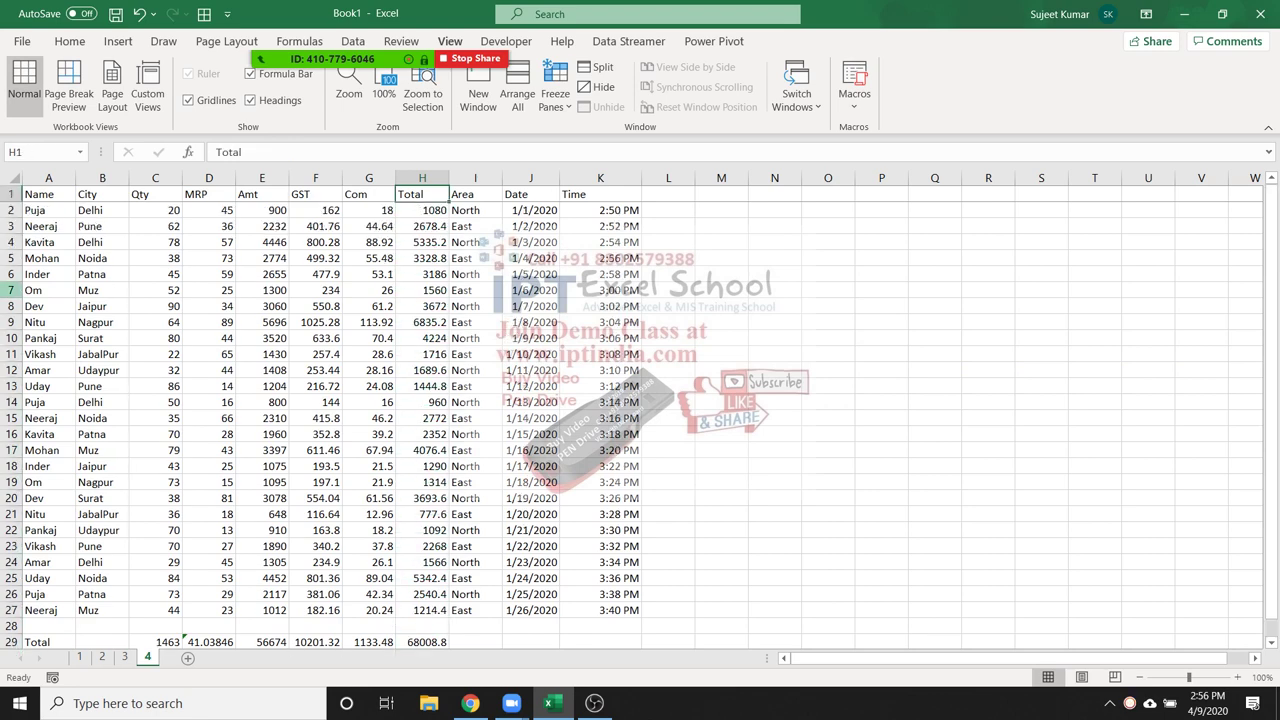
pyautogui.hotkey('ctrl', 'Home')
pyautogui.hotkey('ctrl', 'shift', 'l')
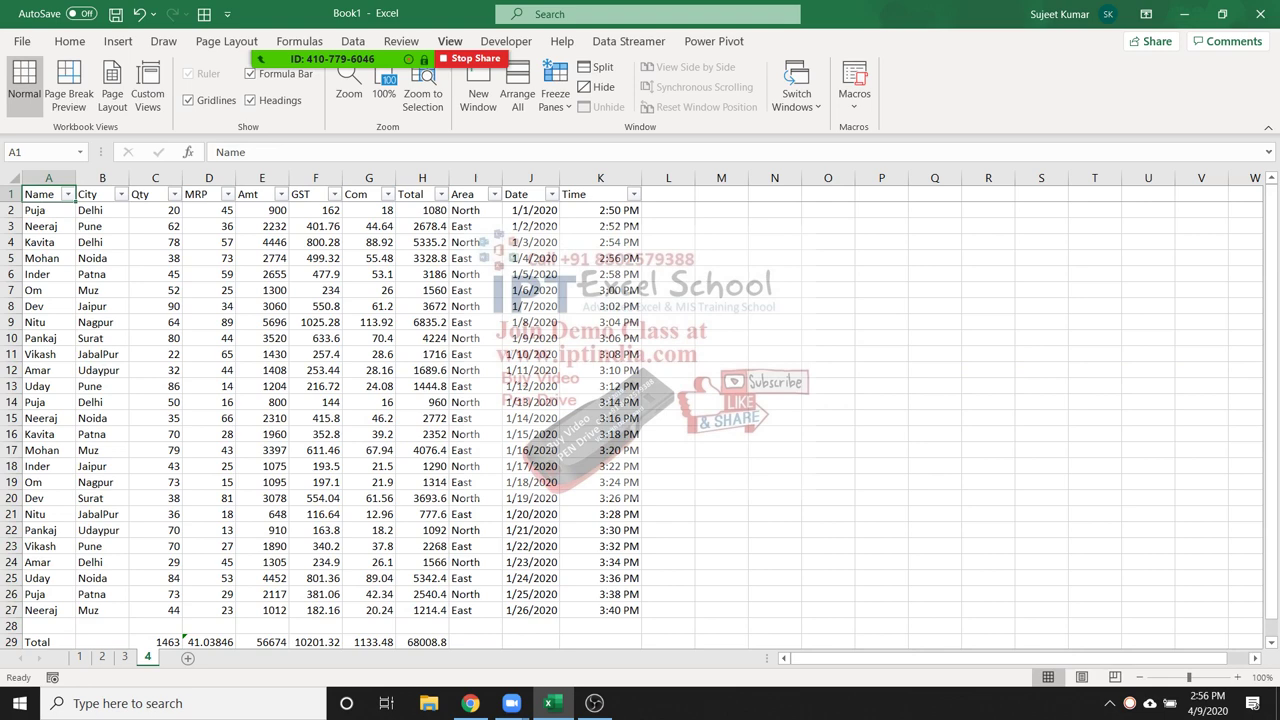
pyautogui.click(102, 210)
pyautogui.click(102, 226)
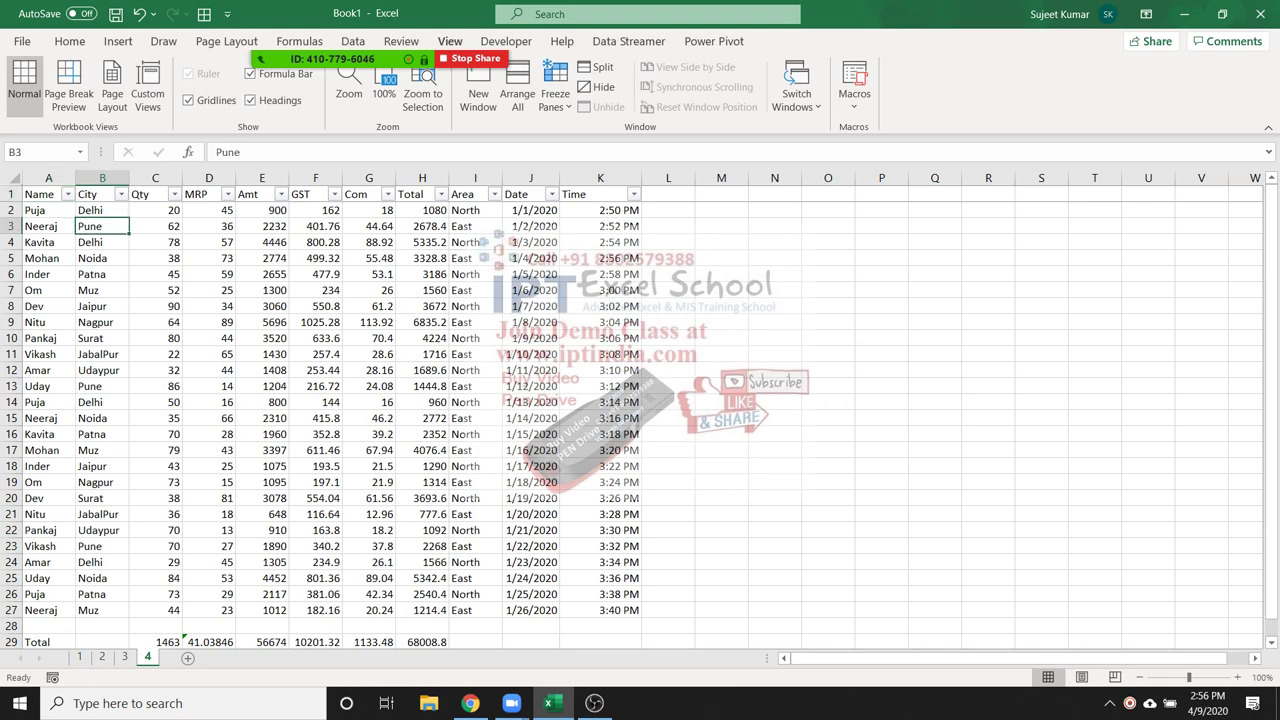
pyautogui.click(68, 194)
pyautogui.click(44, 368)
pyautogui.click(44, 397)
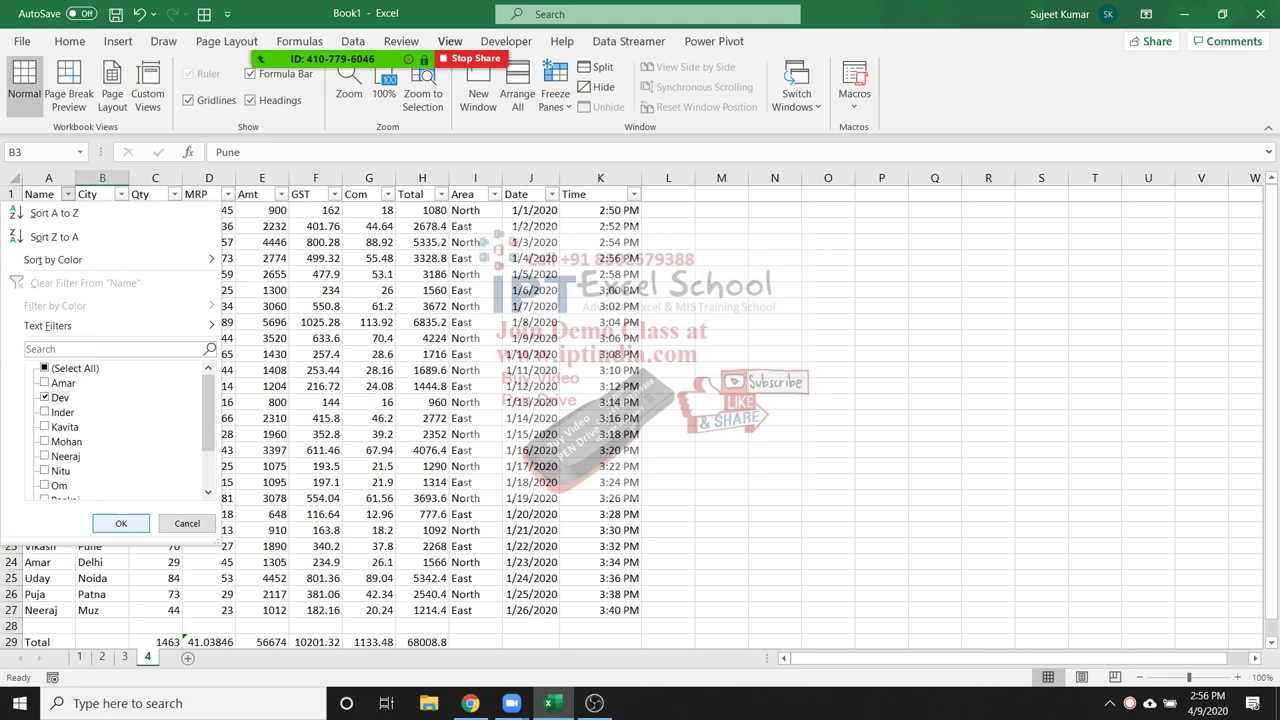
pyautogui.press('Return')
pyautogui.moveTo(34, 210); pyautogui.dragTo(600, 226)
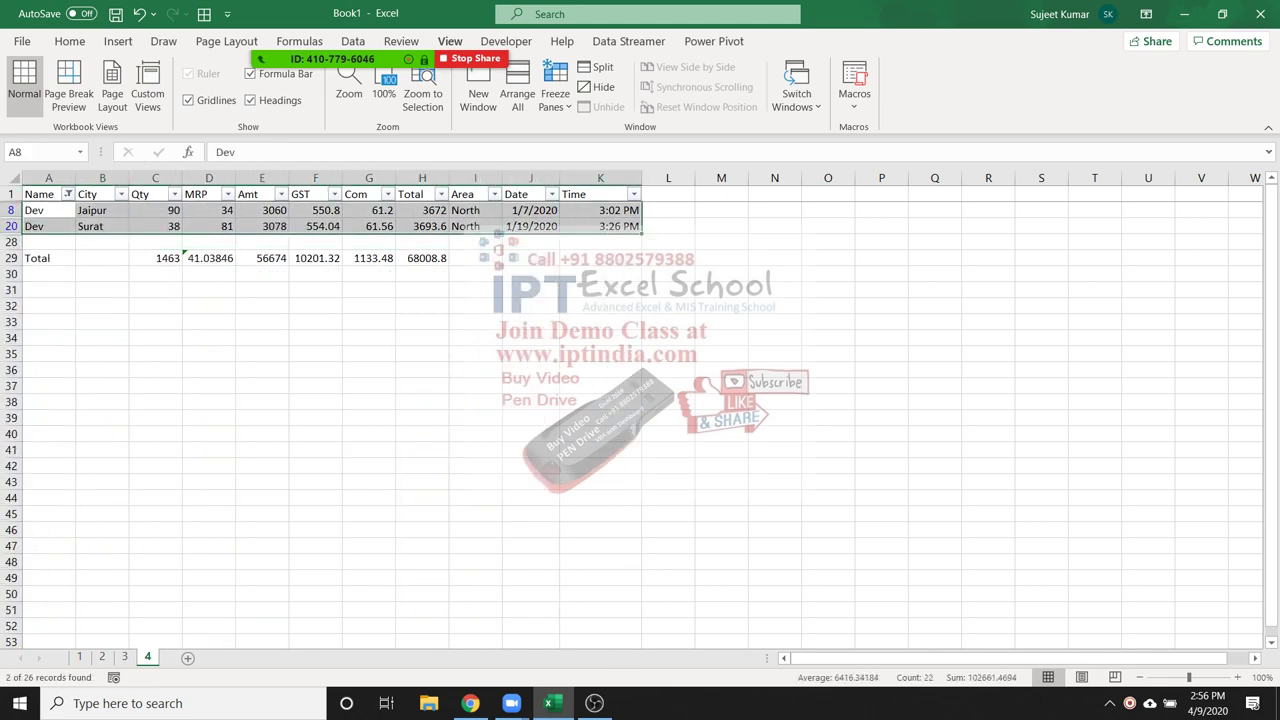
pyautogui.moveTo(155, 258); pyautogui.dragTo(422, 258)
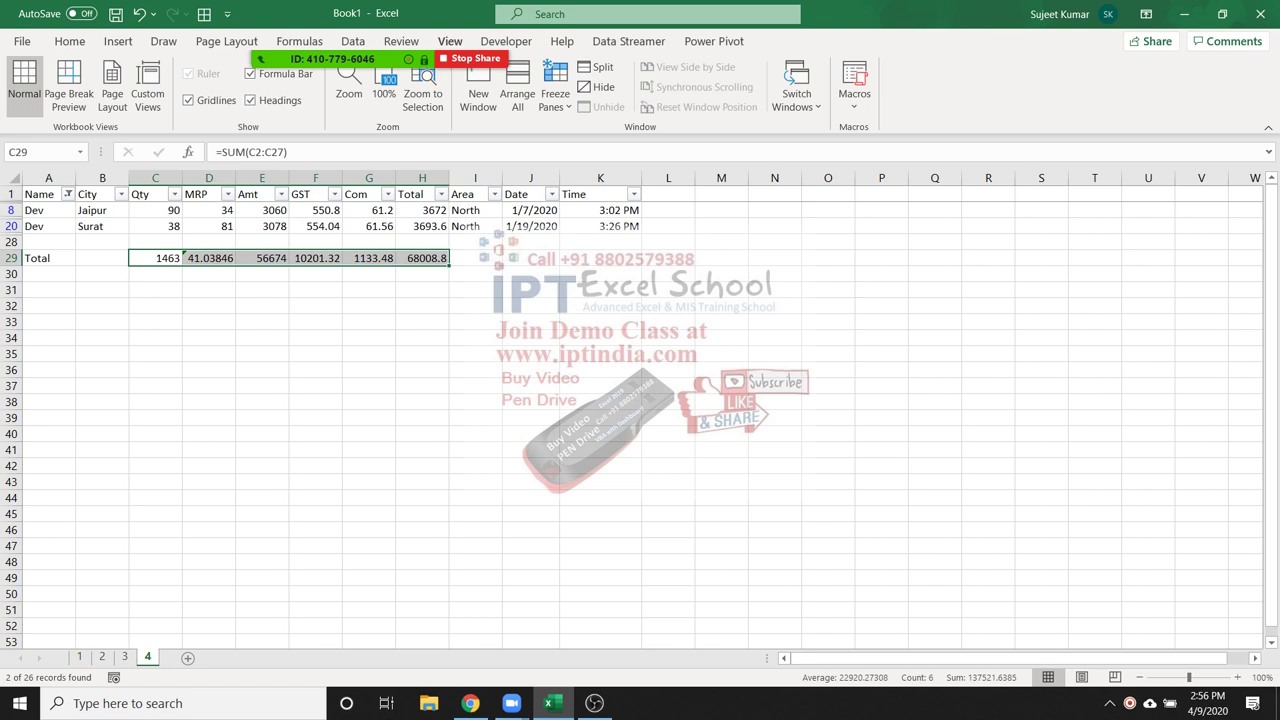
pyautogui.click(262, 226)
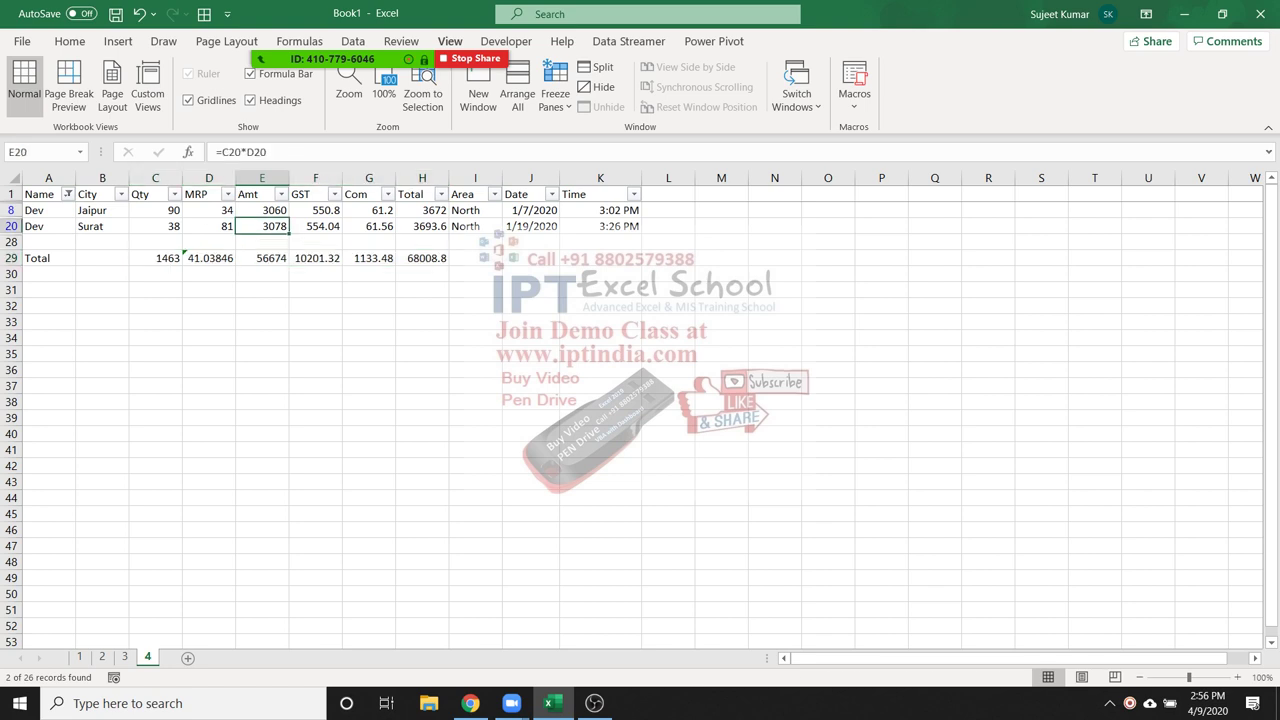
pyautogui.hotkey('ctrl', 'shift', 'l')
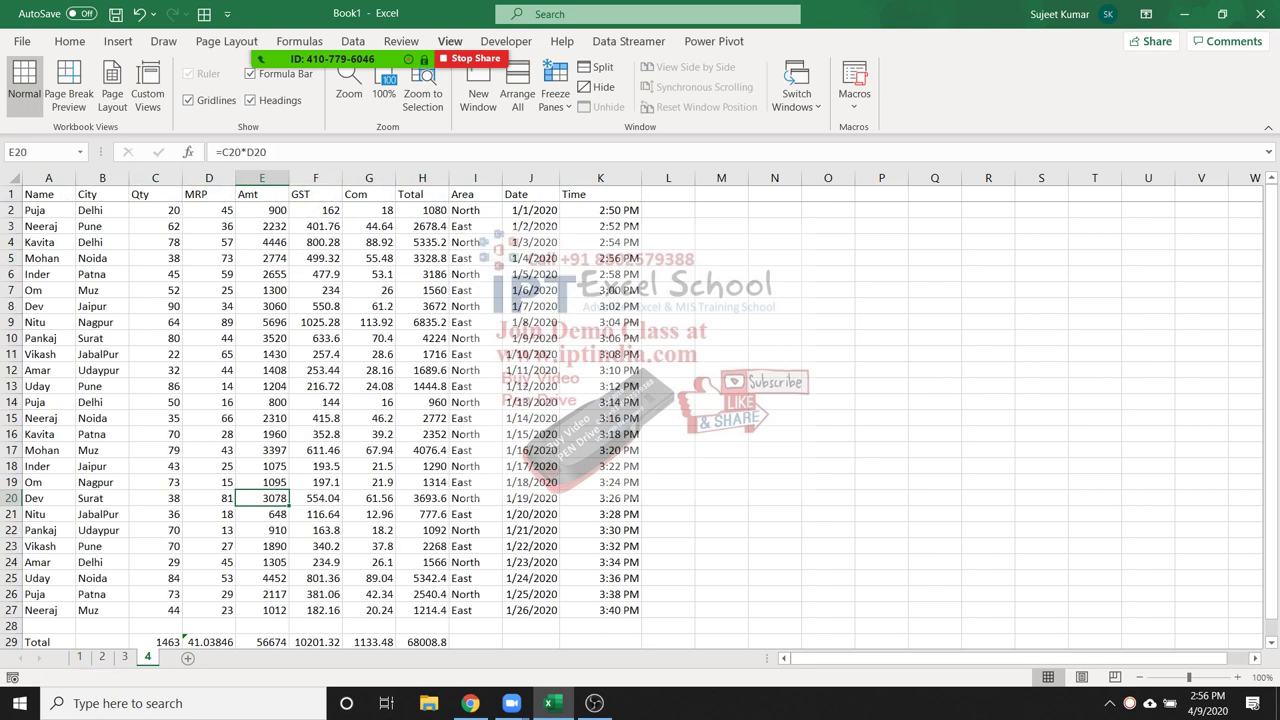
# Clear the old SUM totals row and select the sales data A1:K27
pyautogui.click(12, 626)
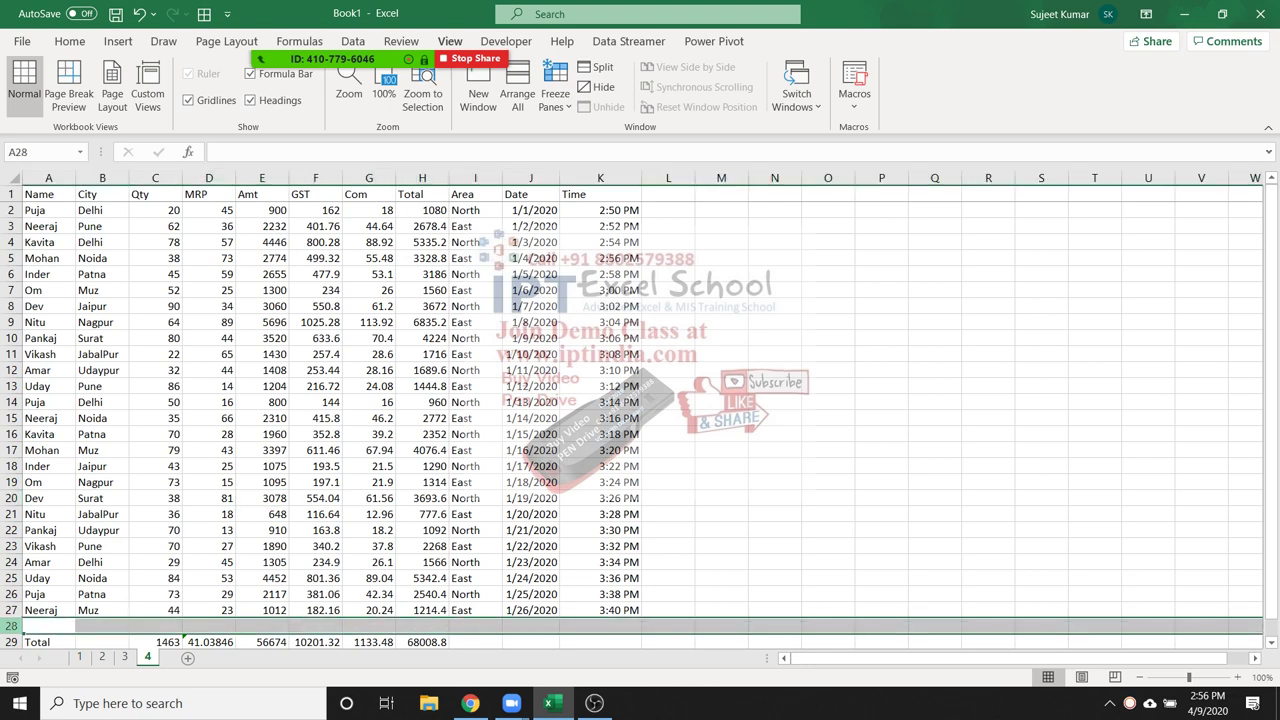
pyautogui.hotkey('shift', 'Down')
pyautogui.press('Delete')
pyautogui.click(30, 609)
pyautogui.hotkey('ctrl', 'Home')
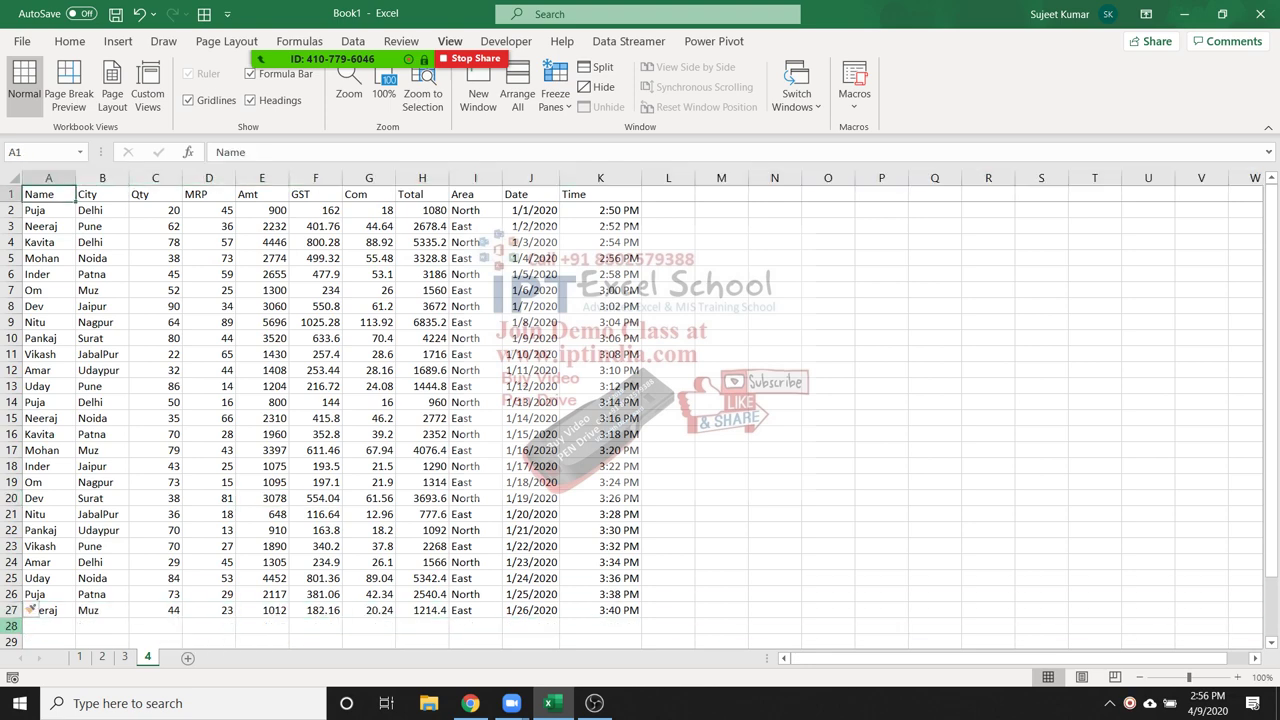
pyautogui.hotkey('ctrl', 'shift', 'Right')
pyautogui.hotkey('ctrl', 'shift', 'Down')
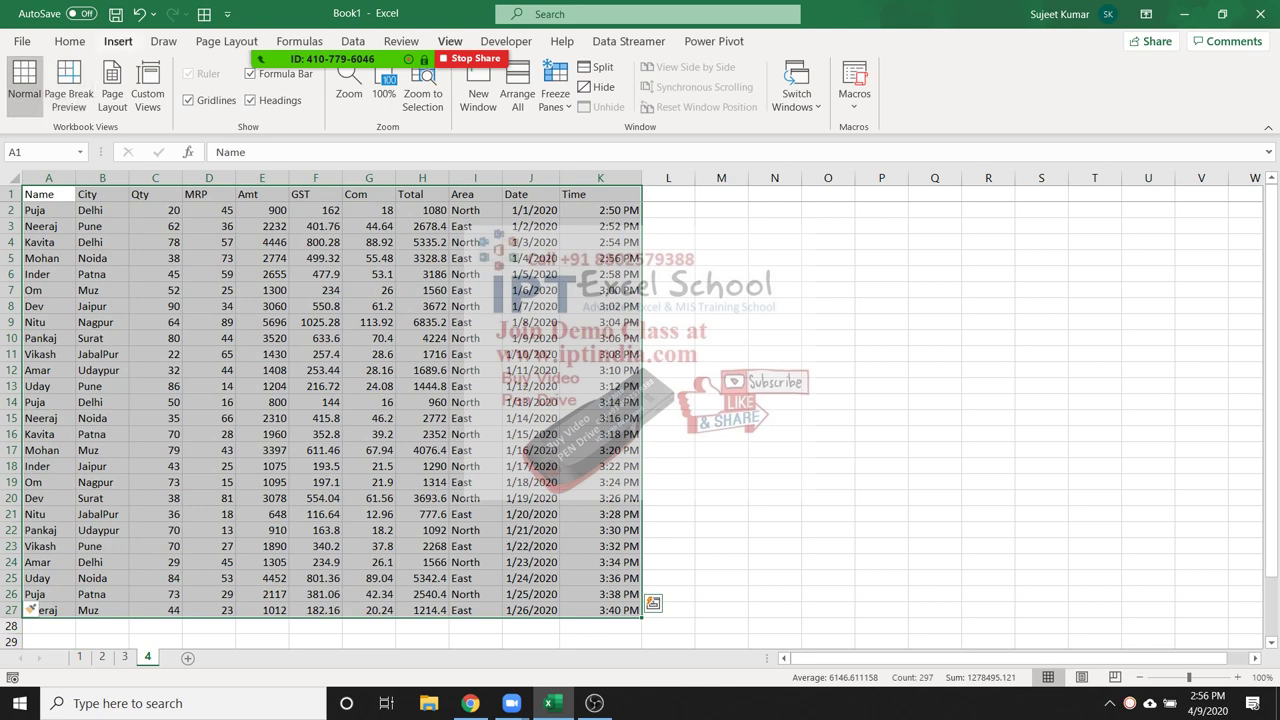
# Convert A1:K27 into a table with headers and turn on its Total Row
pyautogui.click(118, 41)
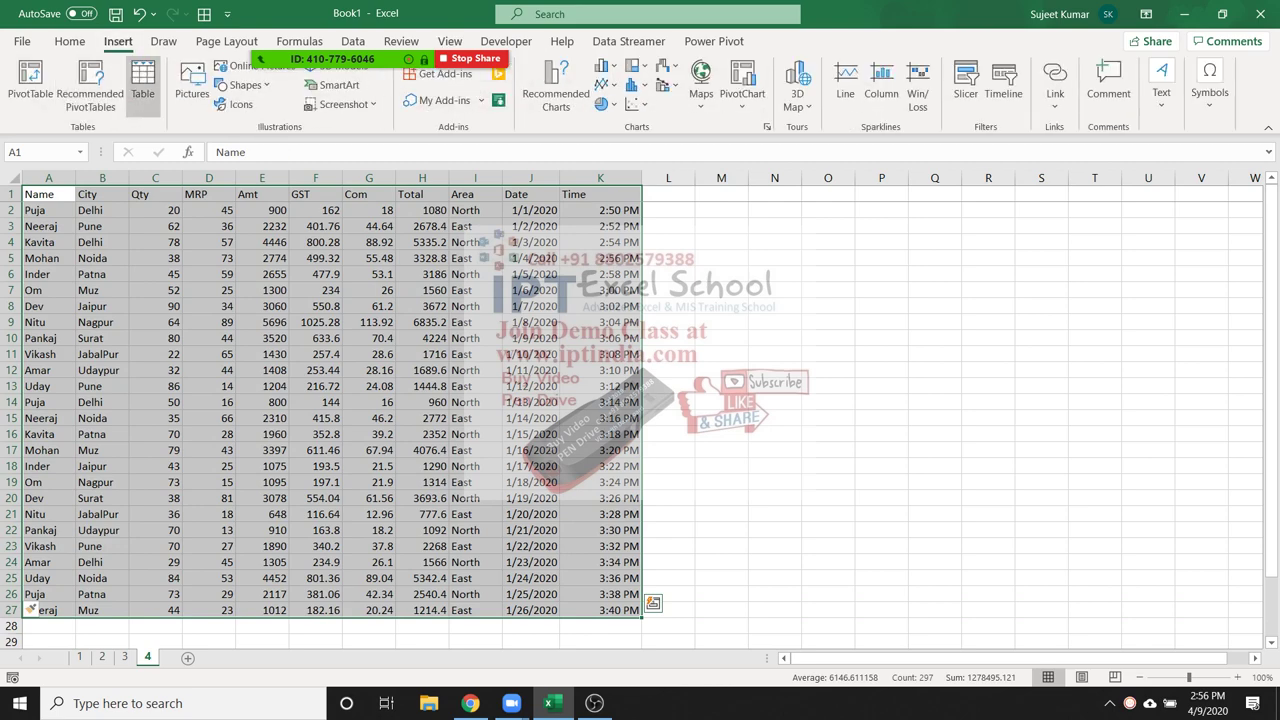
pyautogui.click(143, 85)
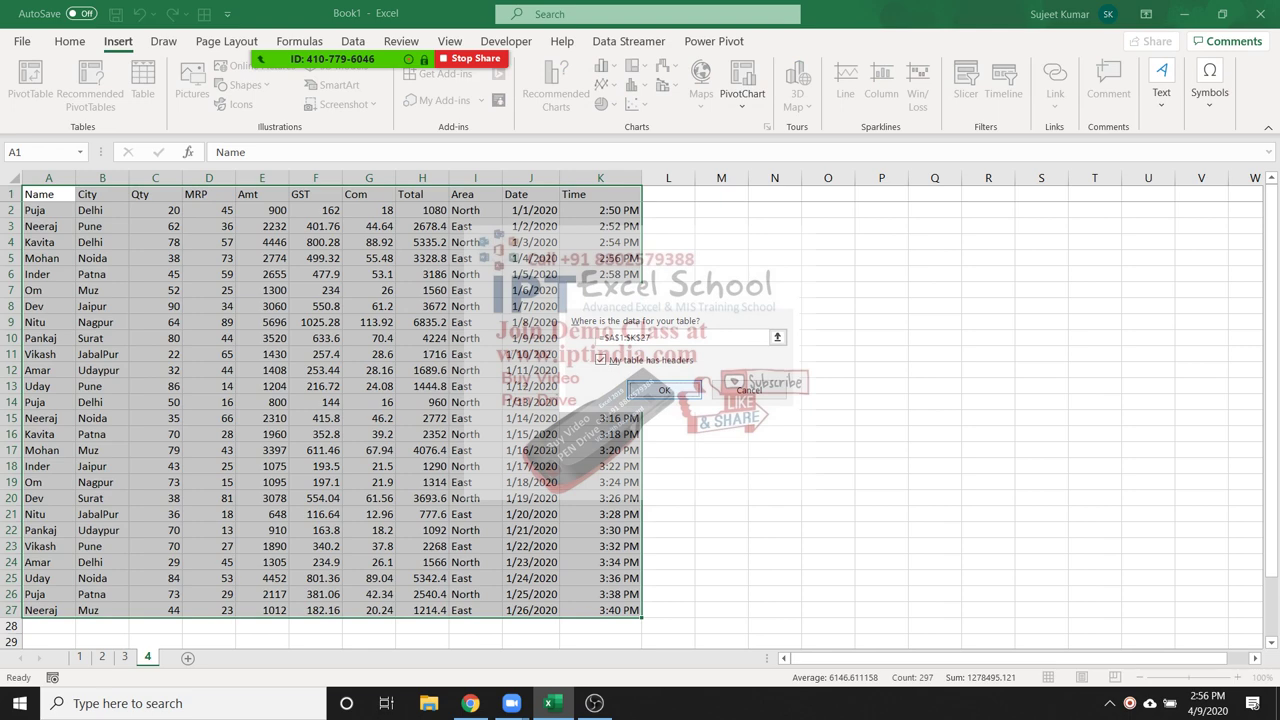
pyautogui.click(666, 390)
pyautogui.click(600, 402)
pyautogui.scroll(-5, 640, 417)
pyautogui.scroll(3, 320, 400)
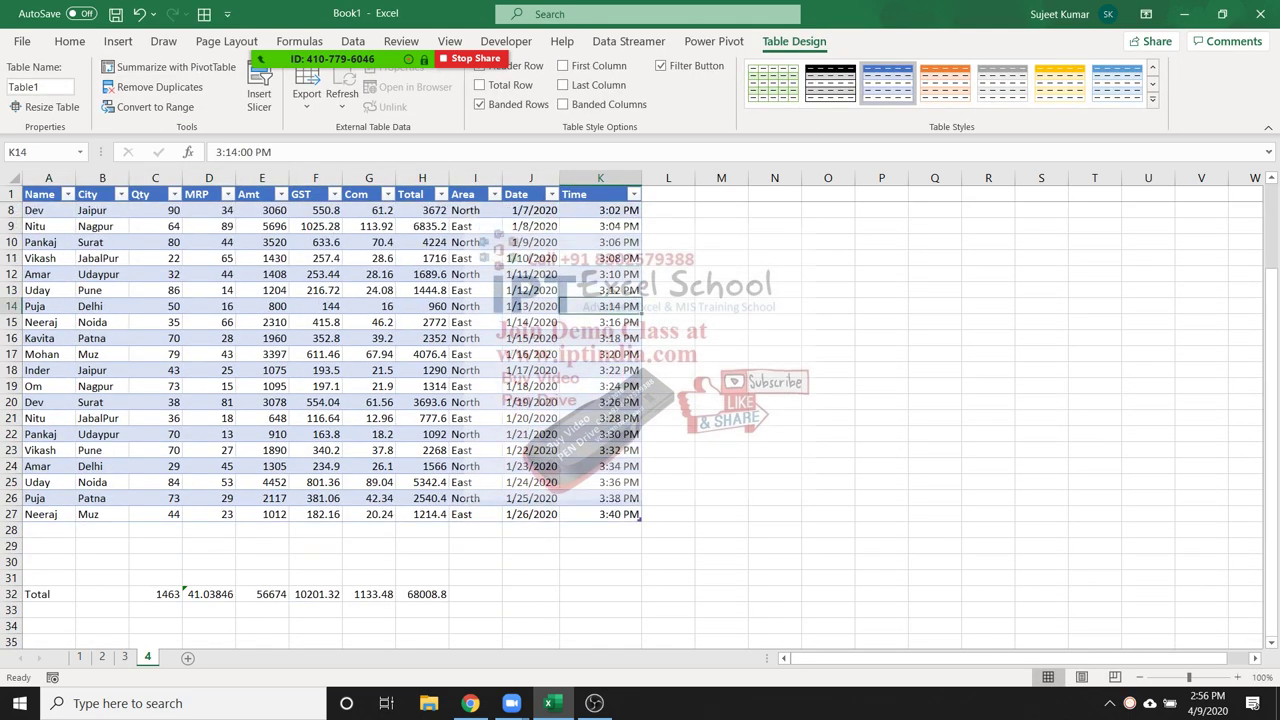
pyautogui.click(155, 274)
pyautogui.scroll(2, 320, 400)
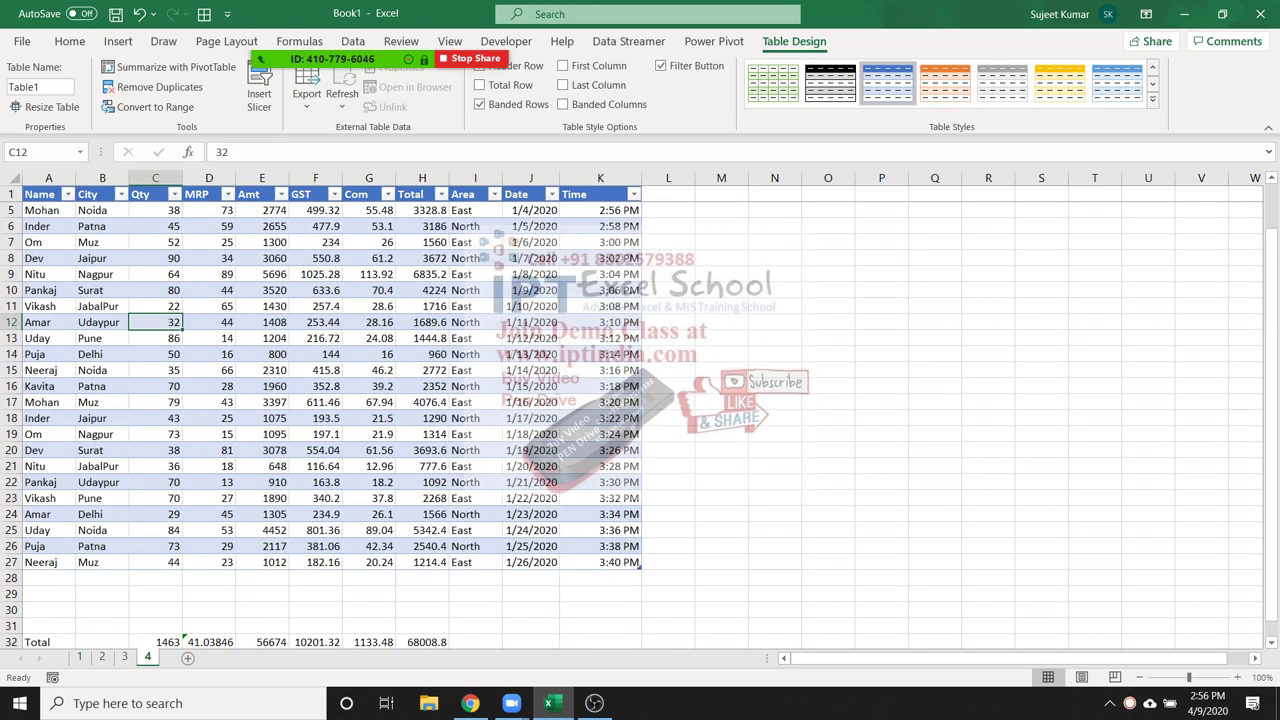
pyautogui.click(369, 290)
pyautogui.click(479, 85)
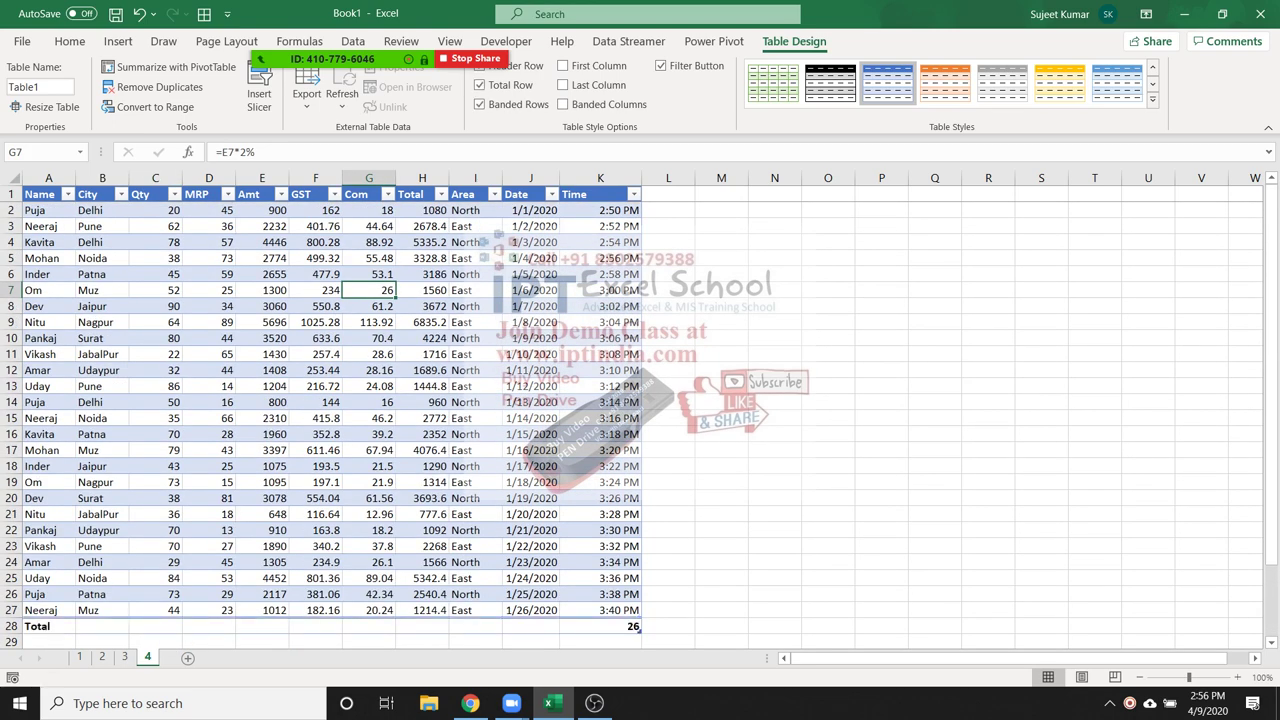
# Set the Total row's Qty cell to Sum, giving 1463
pyautogui.scroll(-1, 320, 400)
pyautogui.click(157, 623)
pyautogui.scroll(1, 320, 400)
pyautogui.click(155, 578)
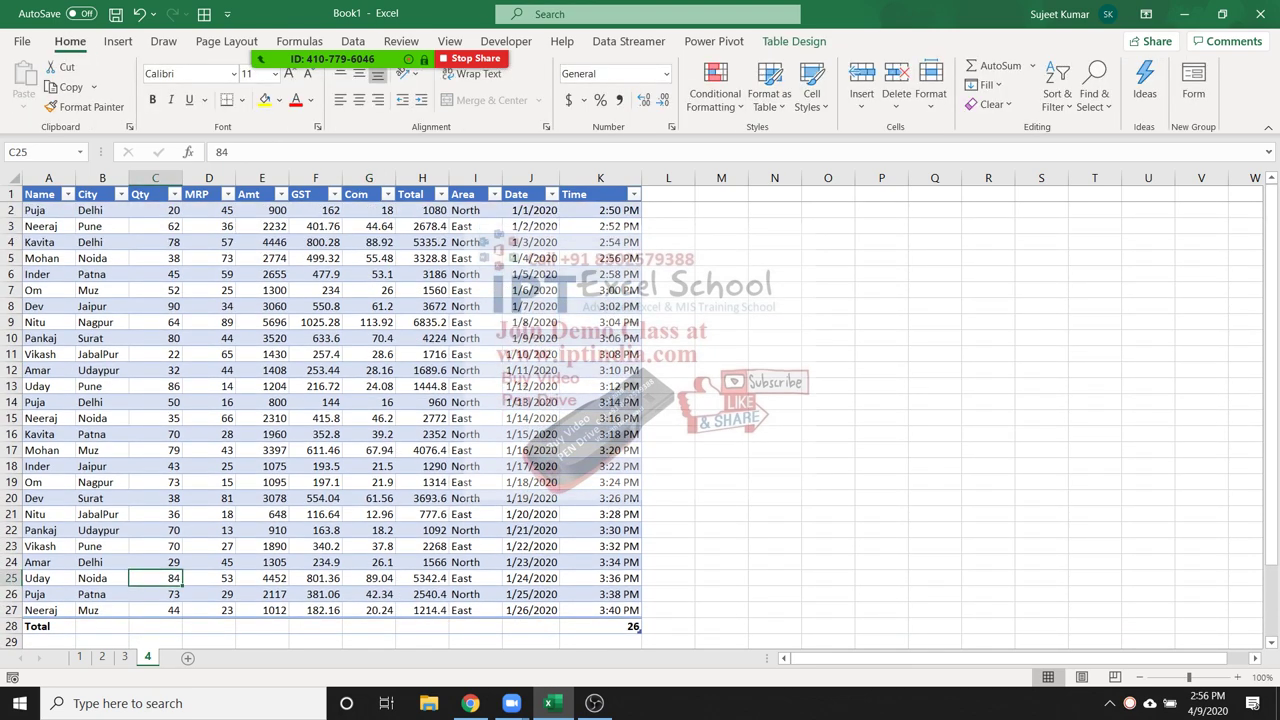
pyautogui.scroll(-1, 320, 400)
pyautogui.click(155, 578)
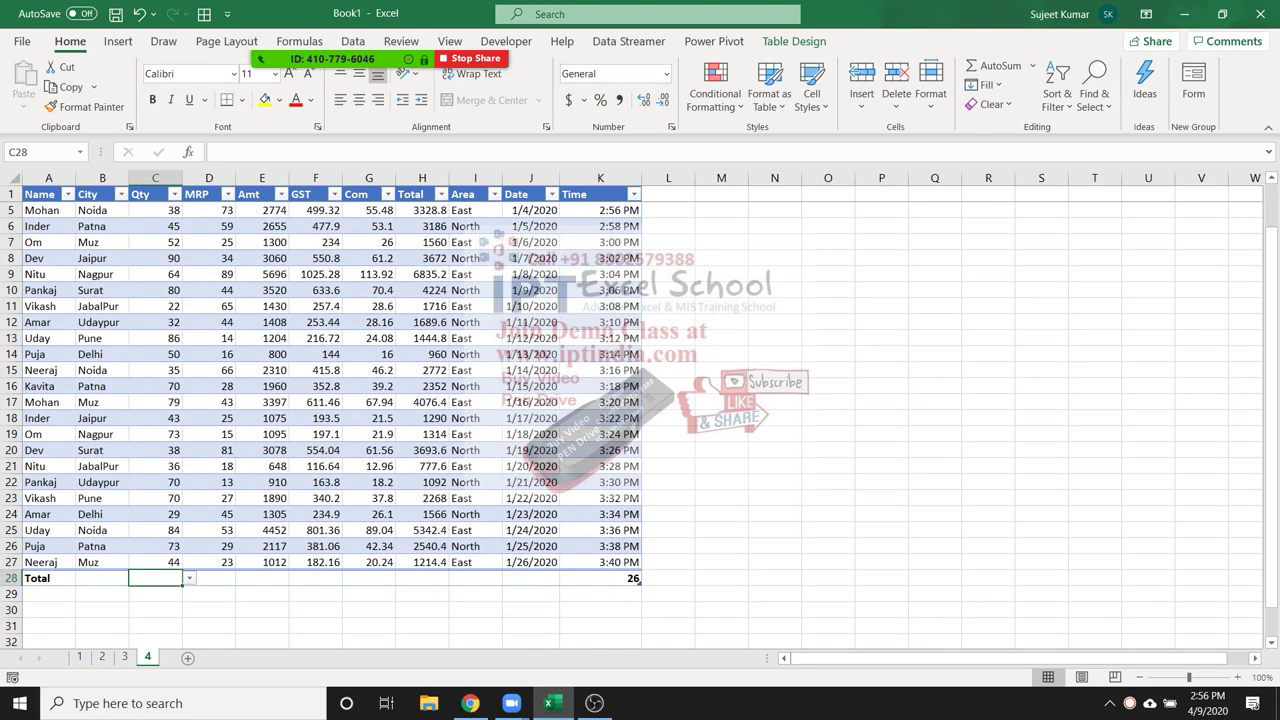
pyautogui.click(189, 578)
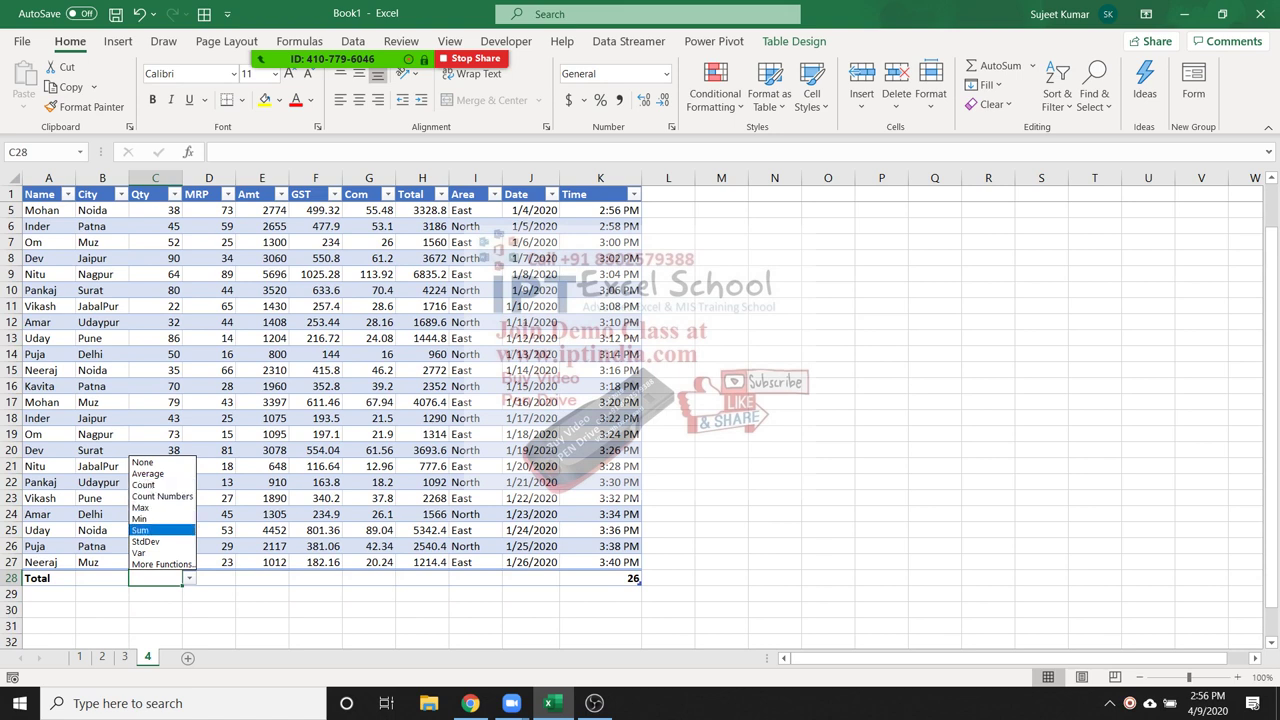
pyautogui.click(141, 530)
# Set the MRP total to Average, giving 41.03846
pyautogui.click(208, 578)
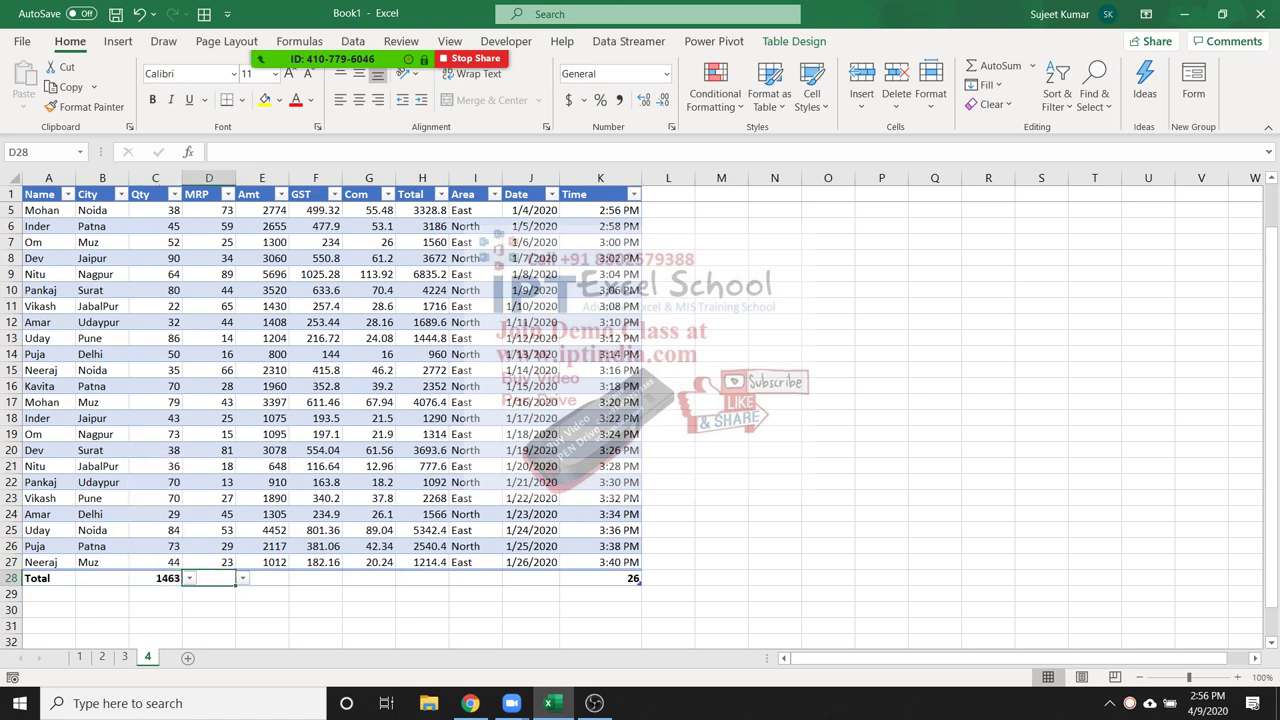
pyautogui.click(242, 578)
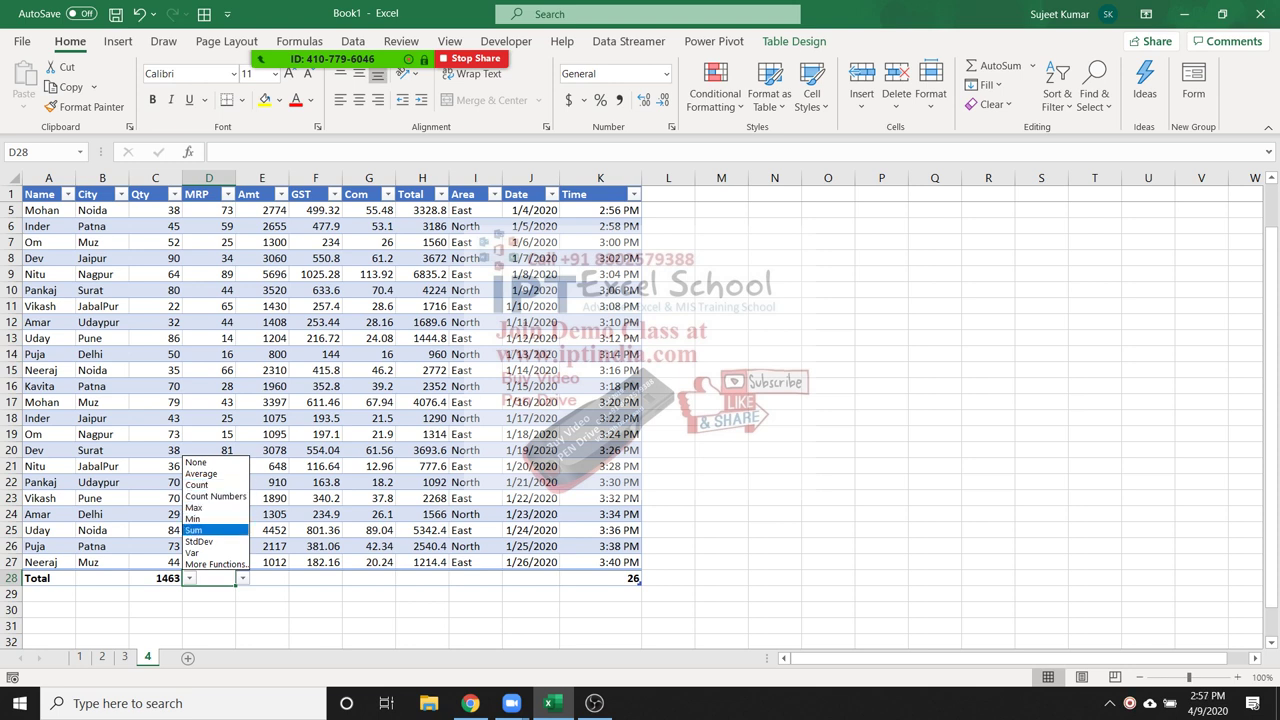
pyautogui.click(200, 530)
pyautogui.click(262, 578)
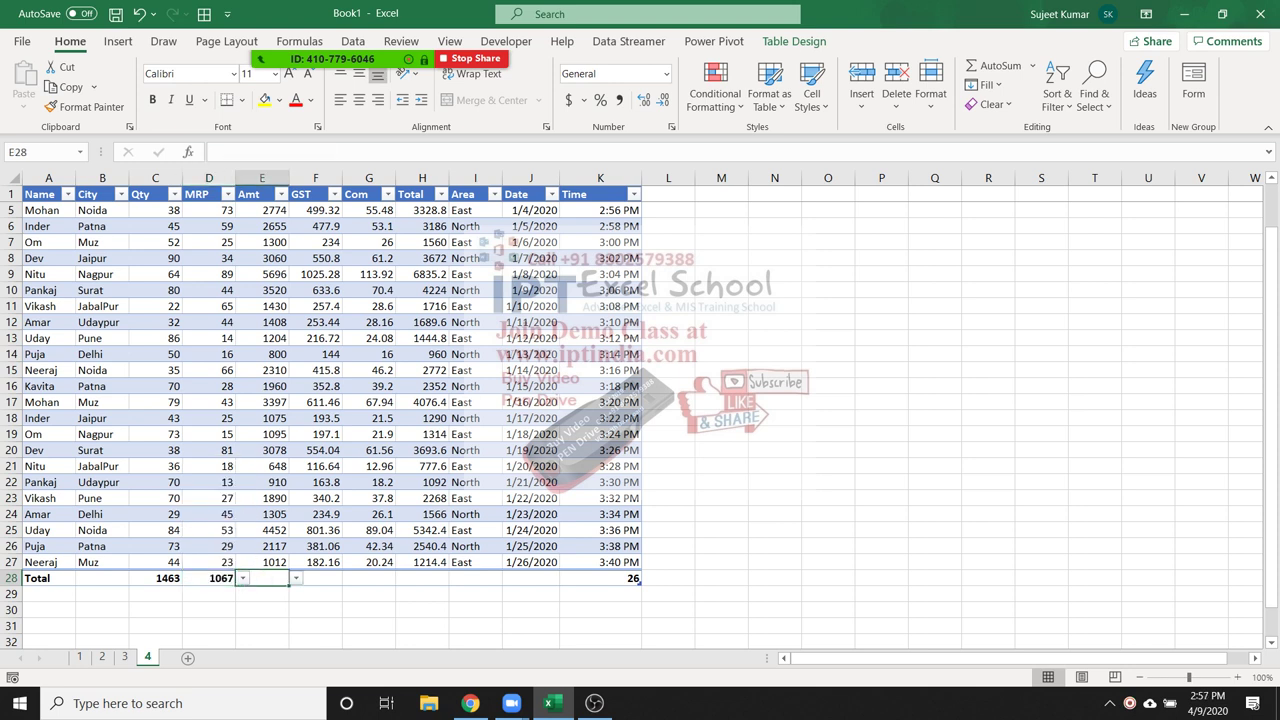
pyautogui.click(215, 578)
pyautogui.click(242, 578)
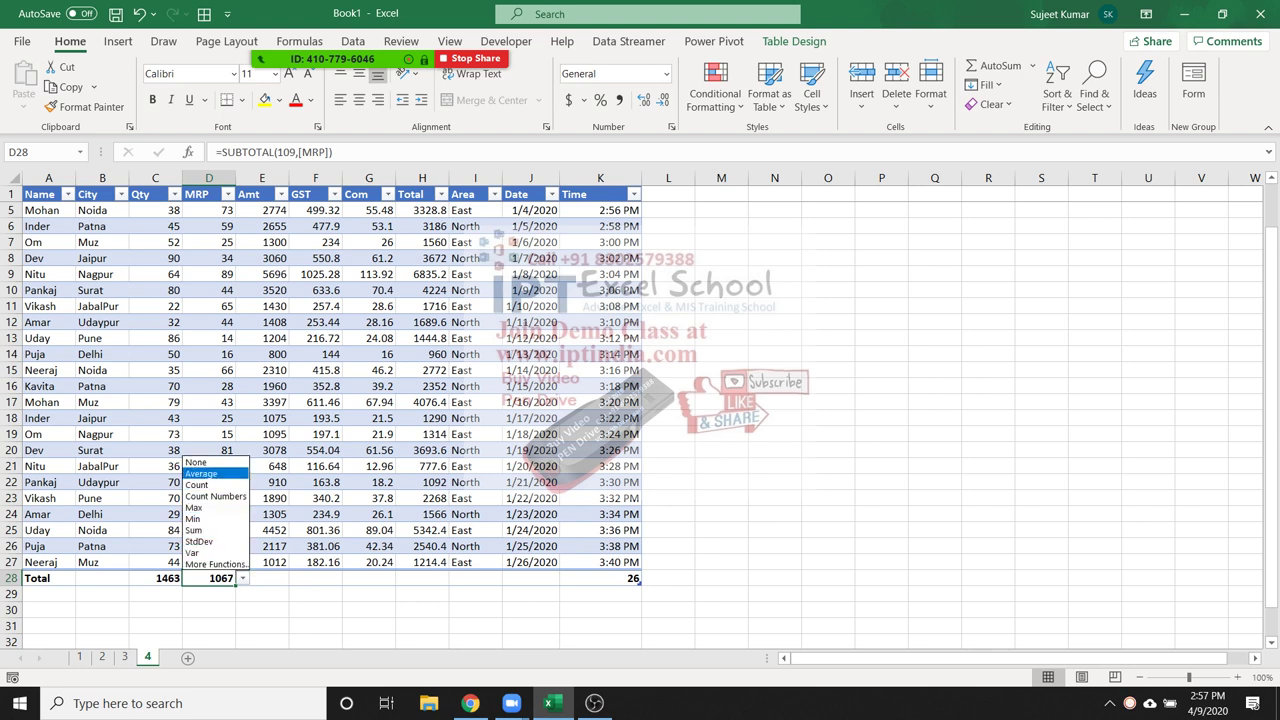
pyautogui.click(200, 473)
# Set Sum totals for Amt, GST and Com: 56674, 10201.32 and 1133.48
pyautogui.click(262, 578)
pyautogui.click(296, 578)
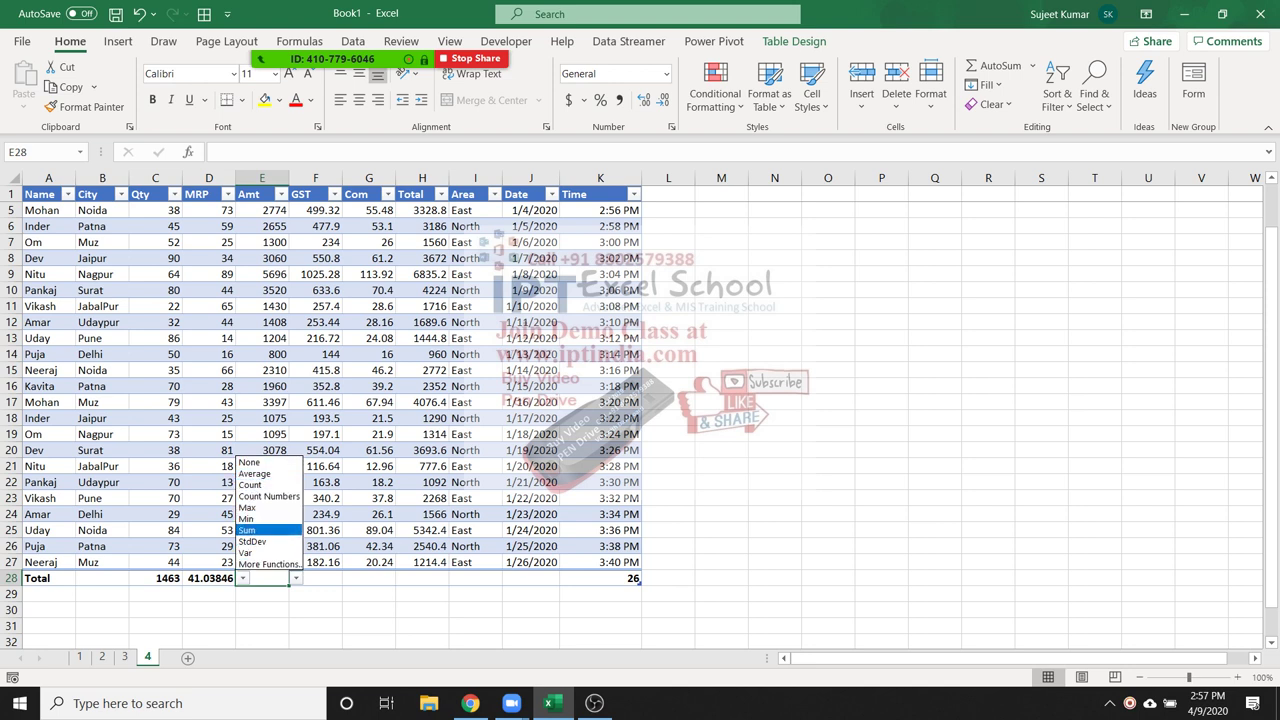
pyautogui.click(246, 530)
pyautogui.click(315, 578)
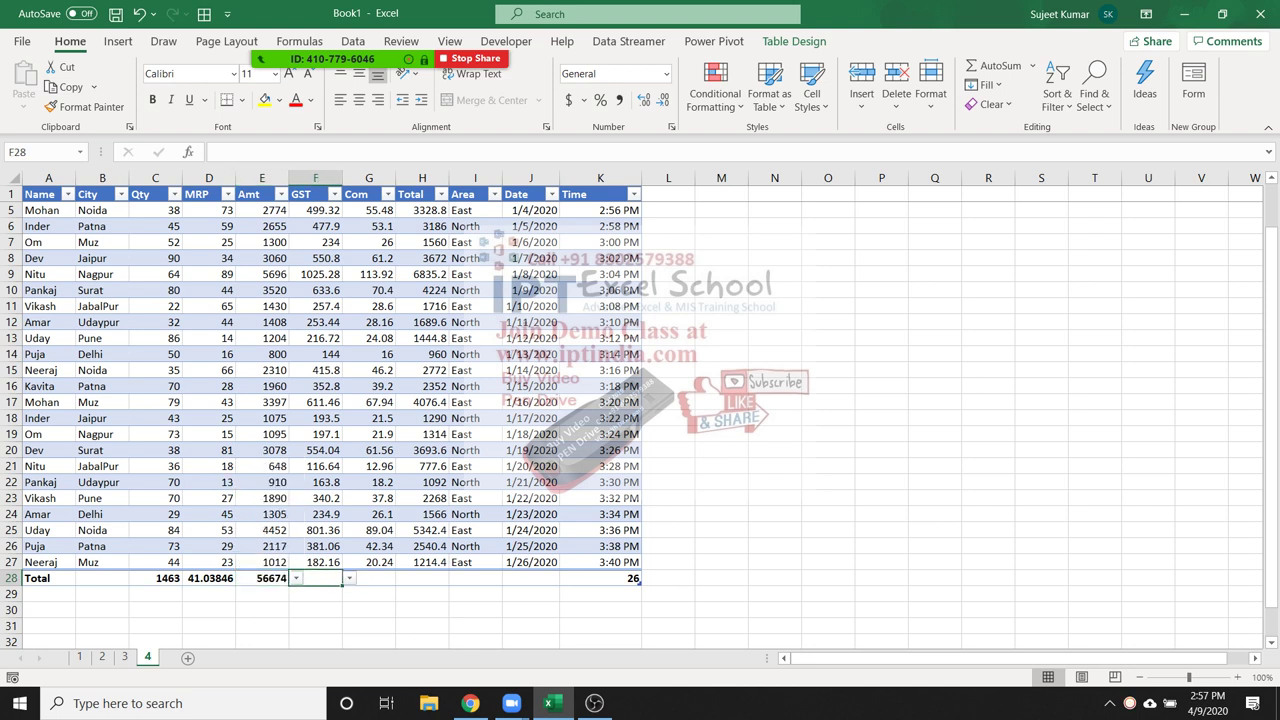
pyautogui.click(349, 578)
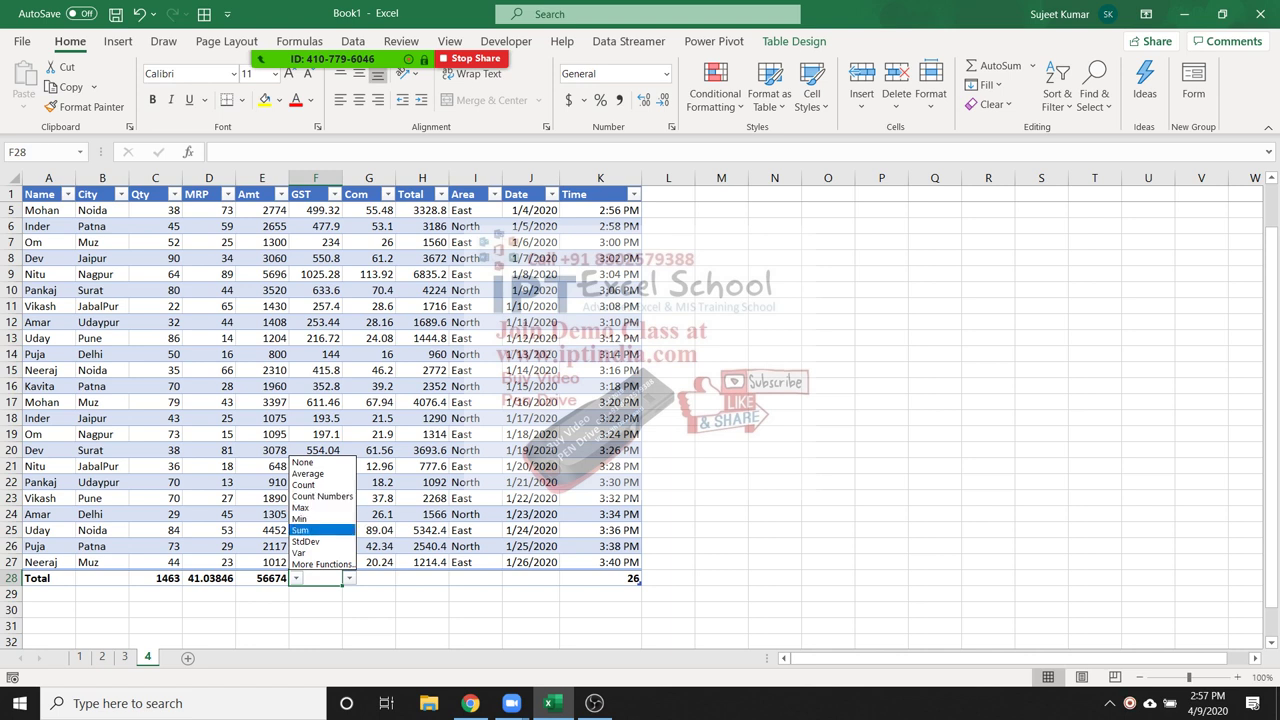
pyautogui.click(308, 530)
pyautogui.click(369, 578)
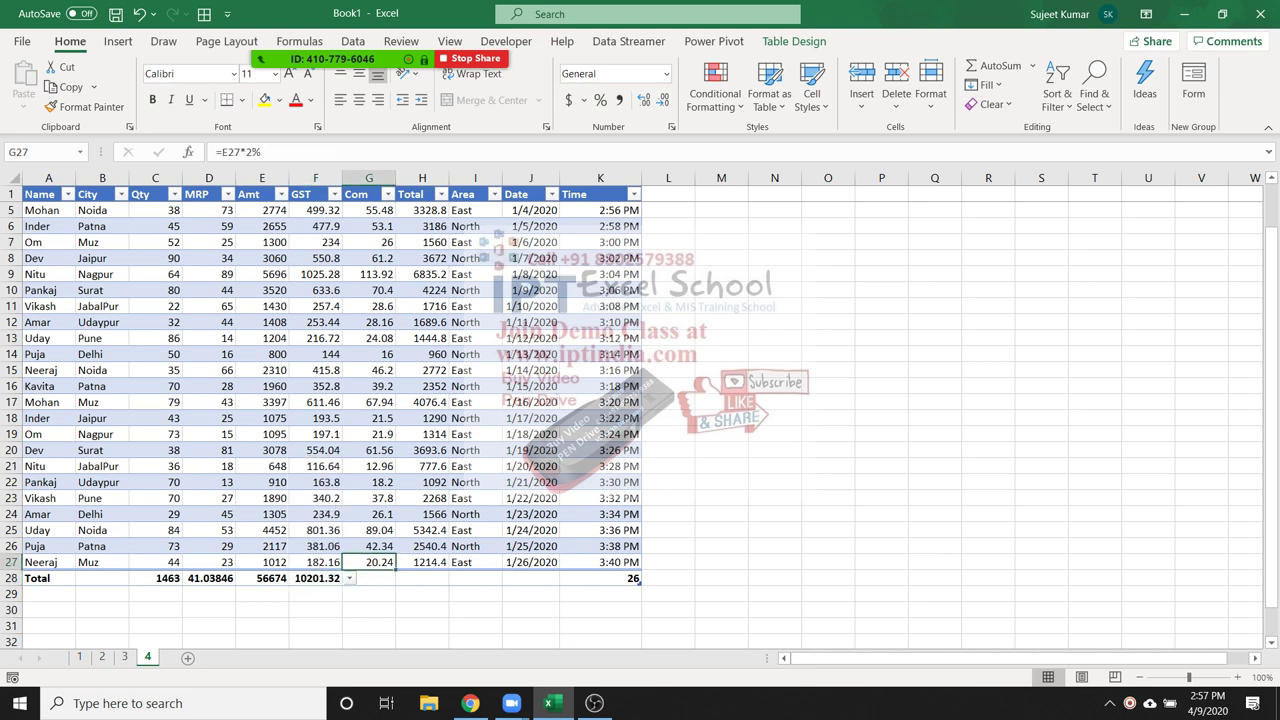
pyautogui.click(402, 578)
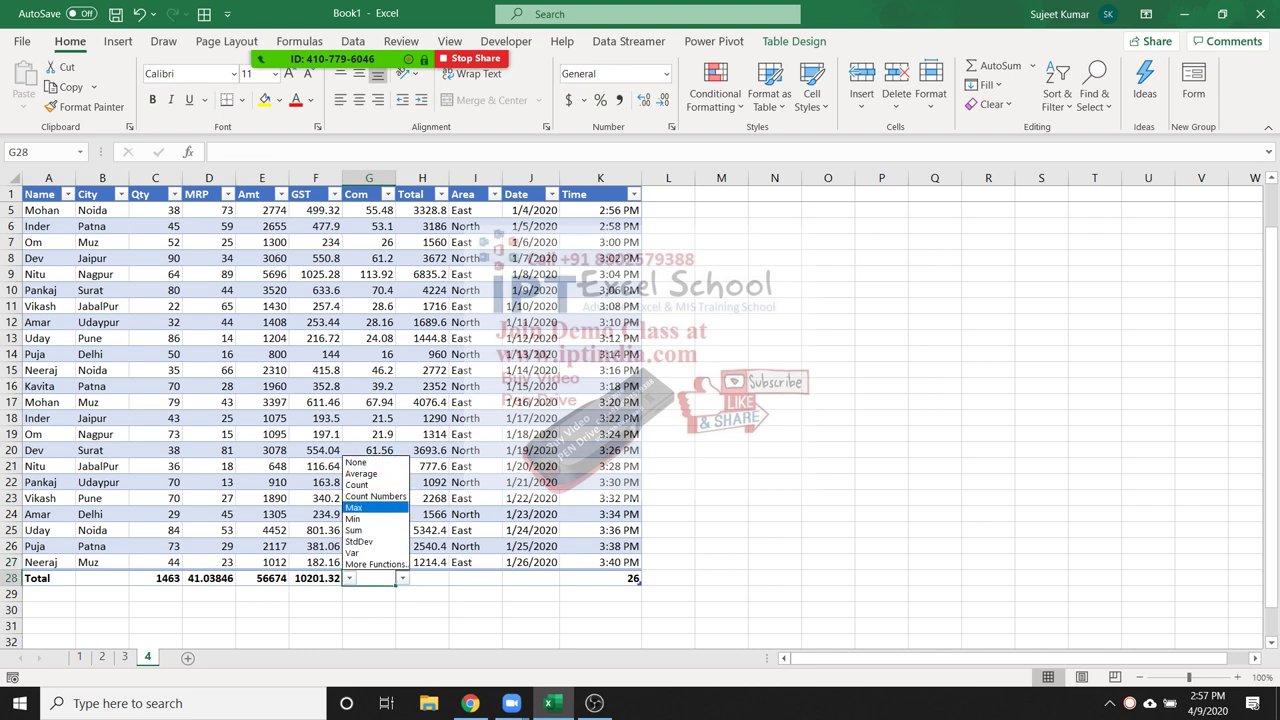
pyautogui.click(360, 530)
# In the Name column filter, untick all names and tick only Dev
pyautogui.click(209, 418)
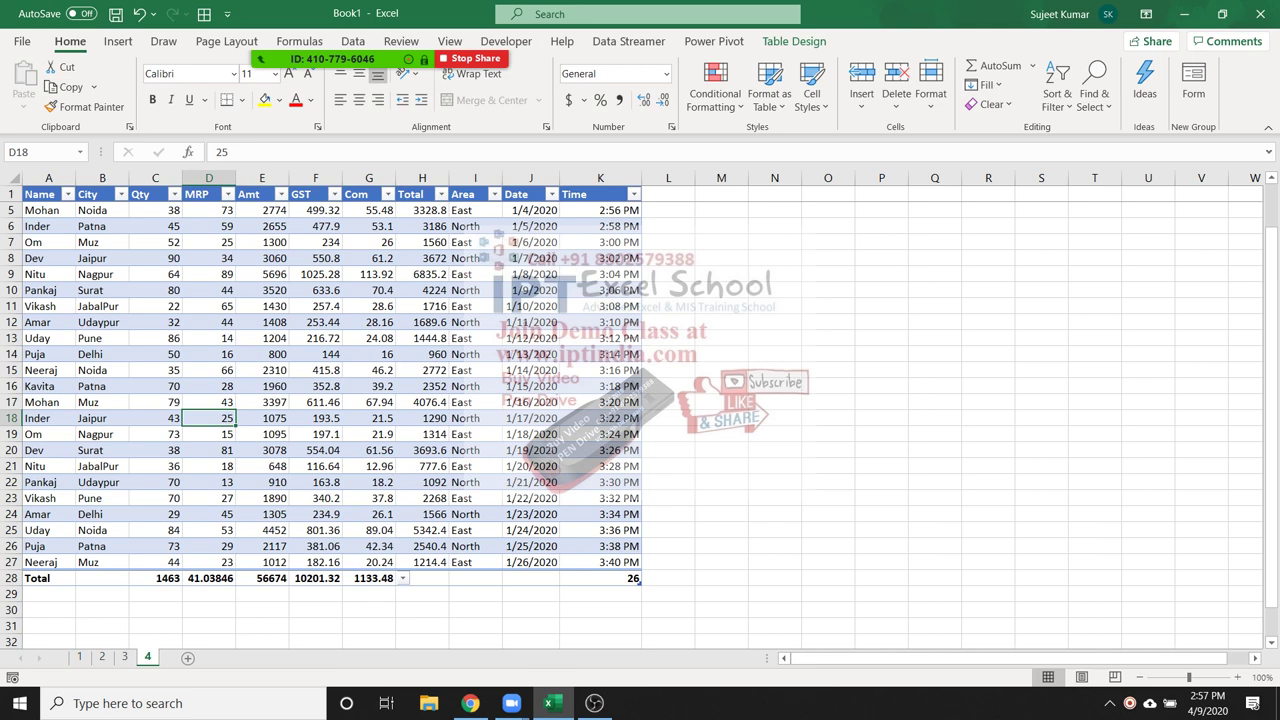
pyautogui.click(67, 194)
pyautogui.click(70, 368)
pyautogui.click(44, 397)
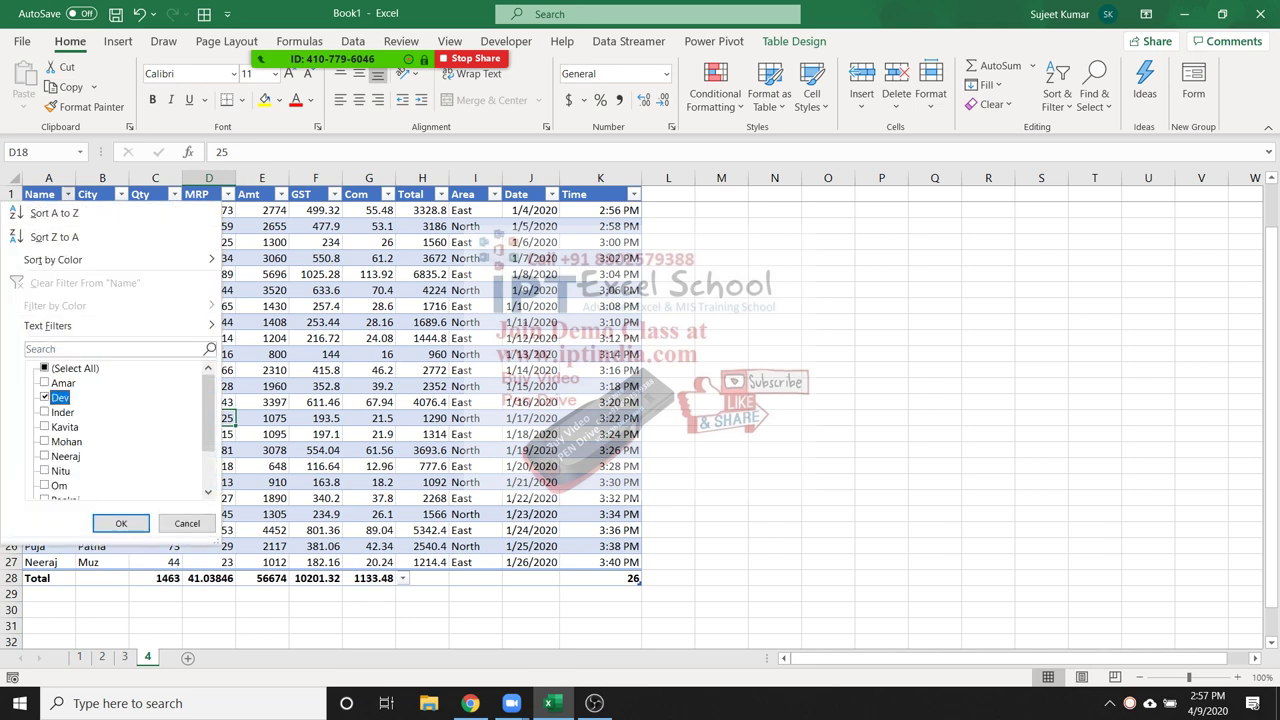
# Filter the table to Dev, inspect the filtered Qty–Com totals, then clear the Name filter
pyautogui.click(121, 523)
pyautogui.moveTo(155, 242); pyautogui.dragTo(369, 242)
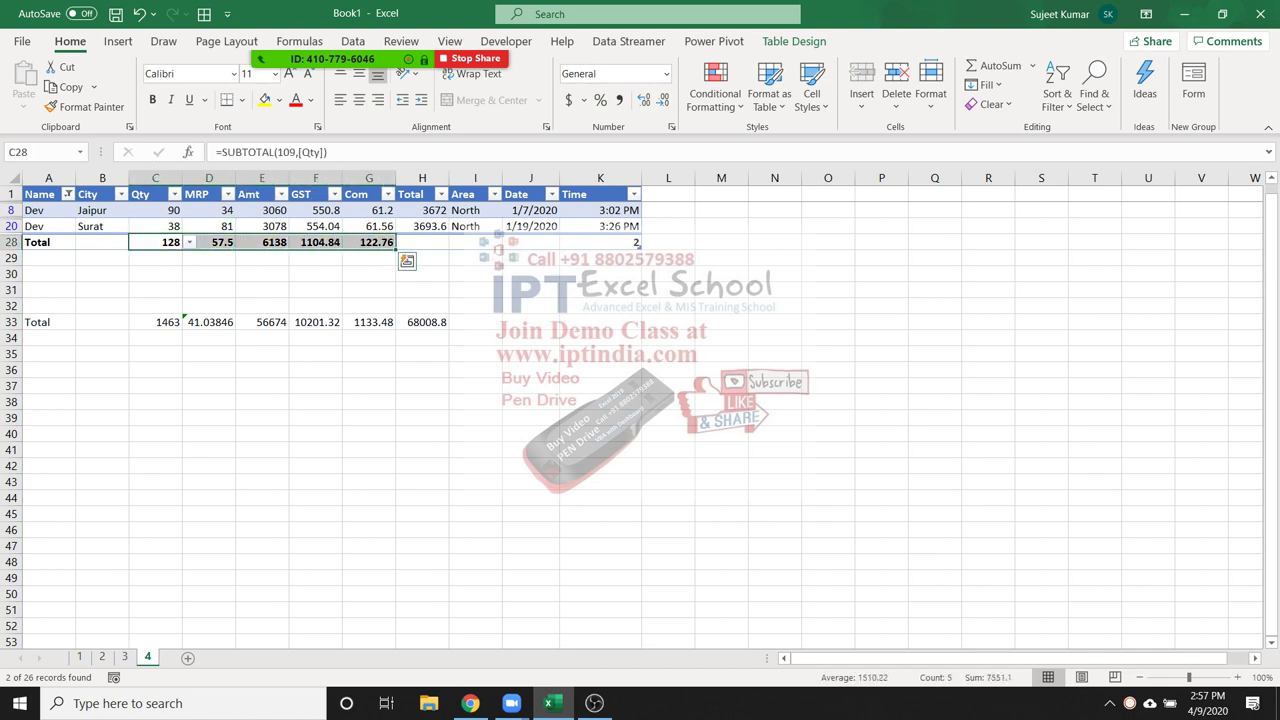
pyautogui.click(316, 226)
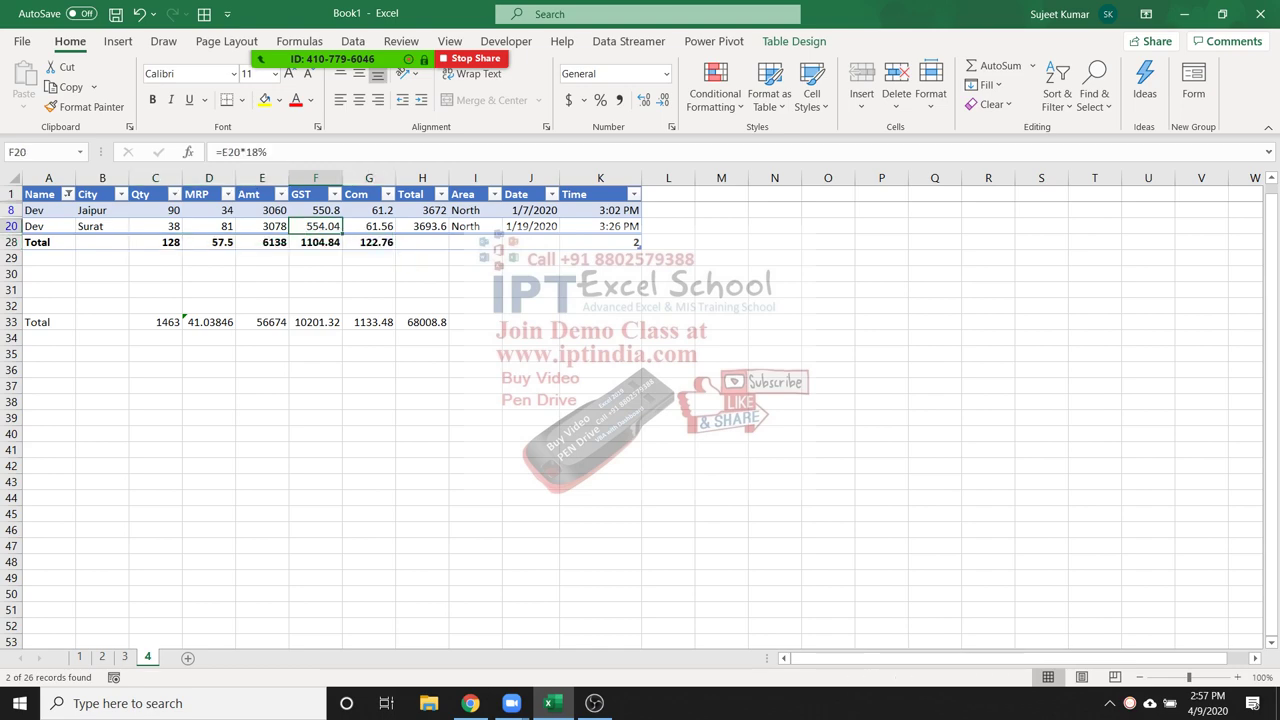
pyautogui.click(67, 194)
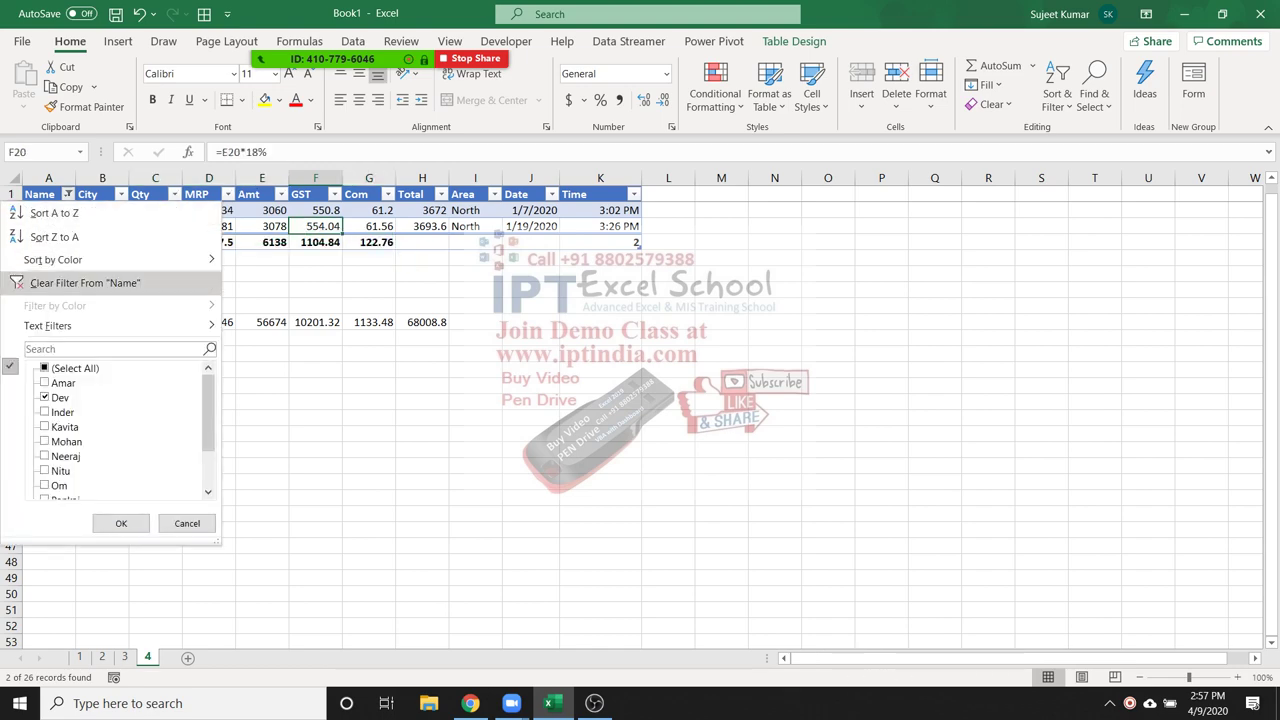
pyautogui.click(121, 523)
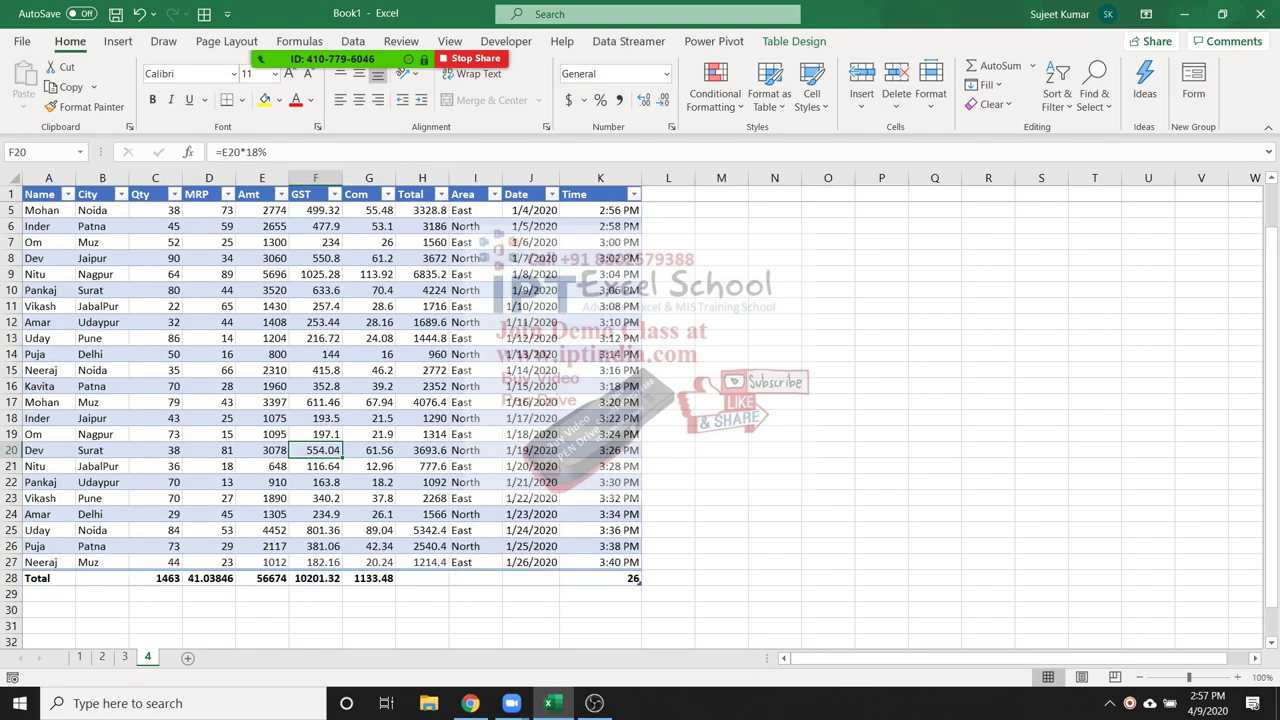
# Undo four times to remove the Total row functions and the table formatting
pyautogui.hotkey('ctrl', 'z')
pyautogui.hotkey('ctrl', 'z')
pyautogui.hotkey('ctrl', 'z')
pyautogui.hotkey('ctrl', 'z')
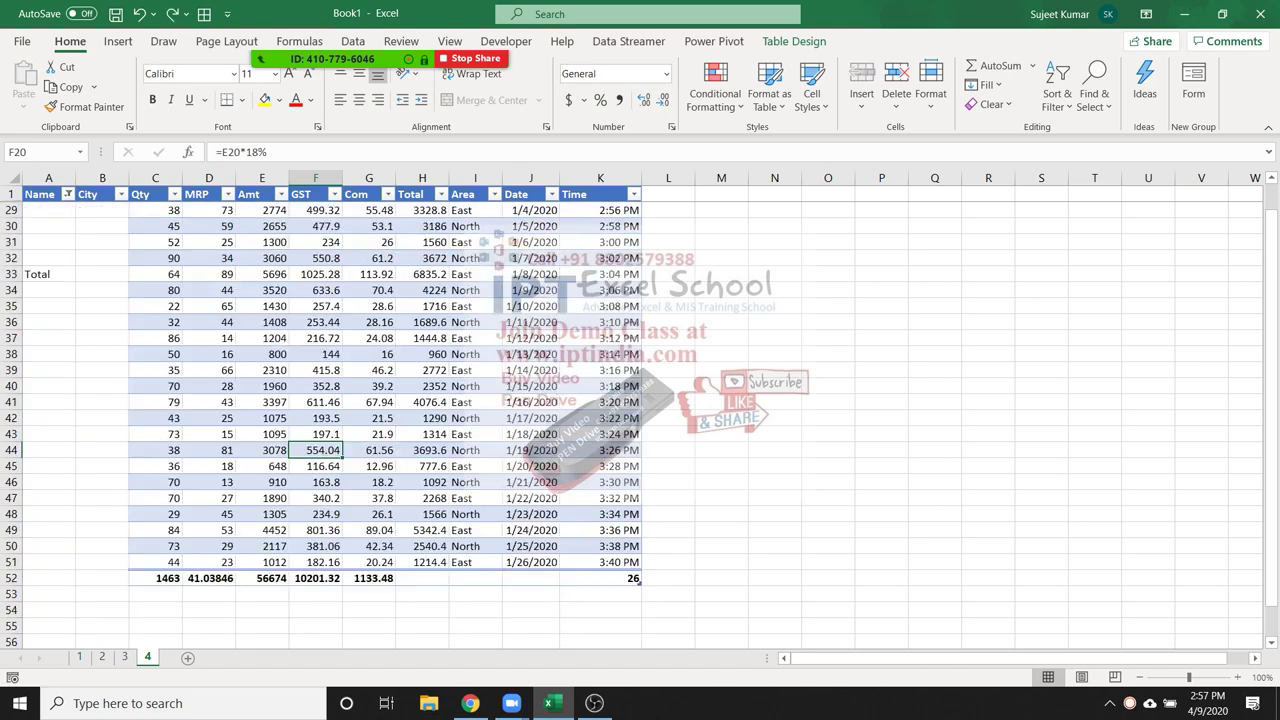
pyautogui.hotkey('ctrl', 'z')
pyautogui.hotkey('ctrl', 'z')
pyautogui.hotkey('ctrl', 'z')
pyautogui.hotkey('ctrl', 'z')
pyautogui.hotkey('ctrl', 'z')
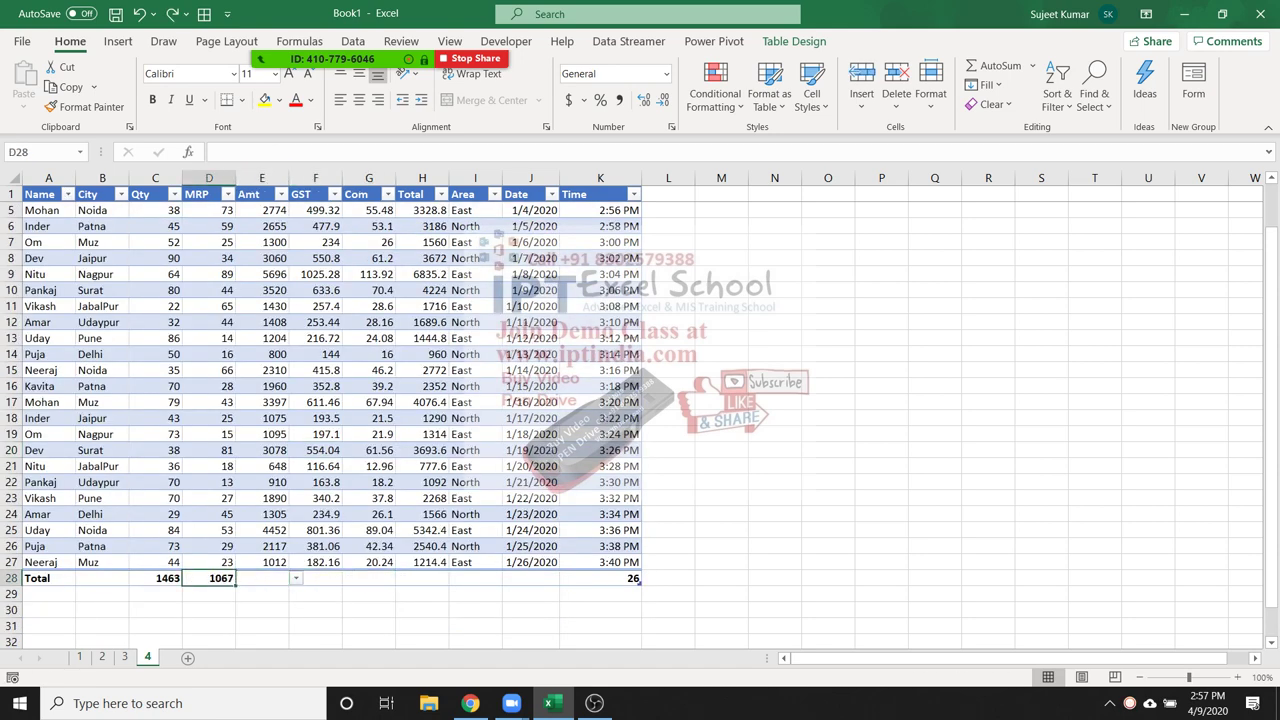
pyautogui.hotkey('ctrl', 'z')
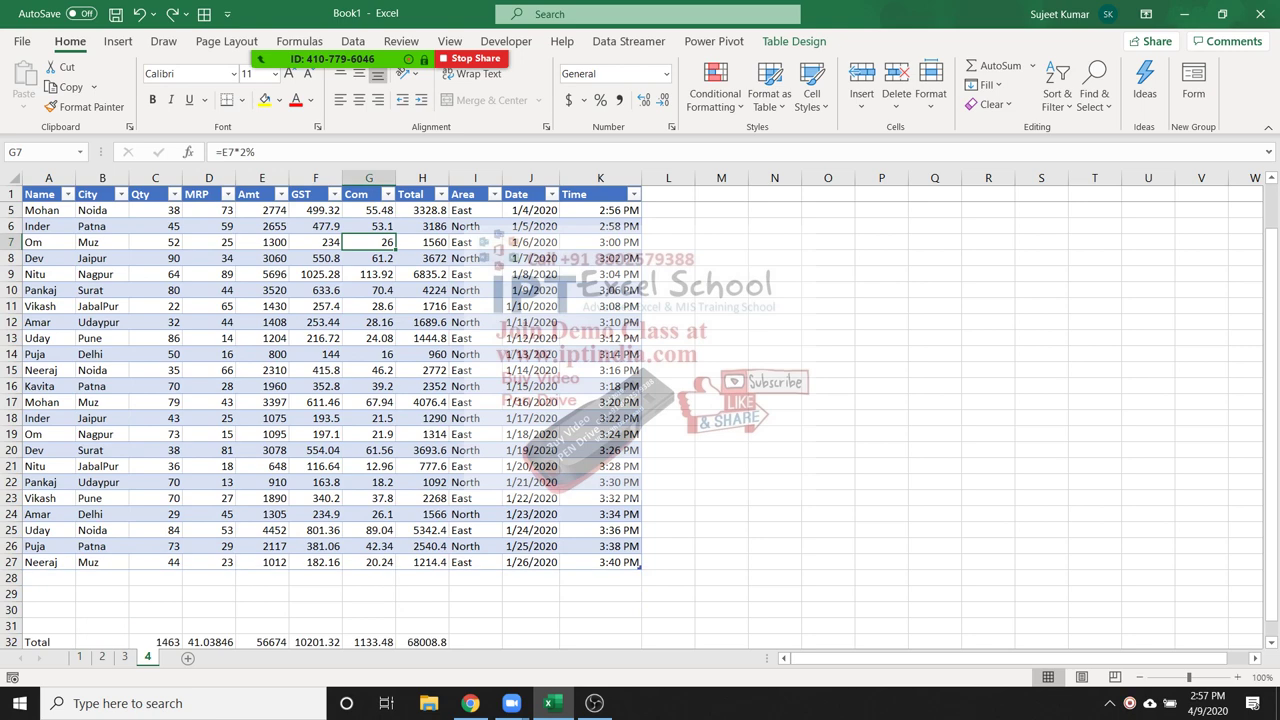
pyautogui.hotkey('ctrl', 'z')
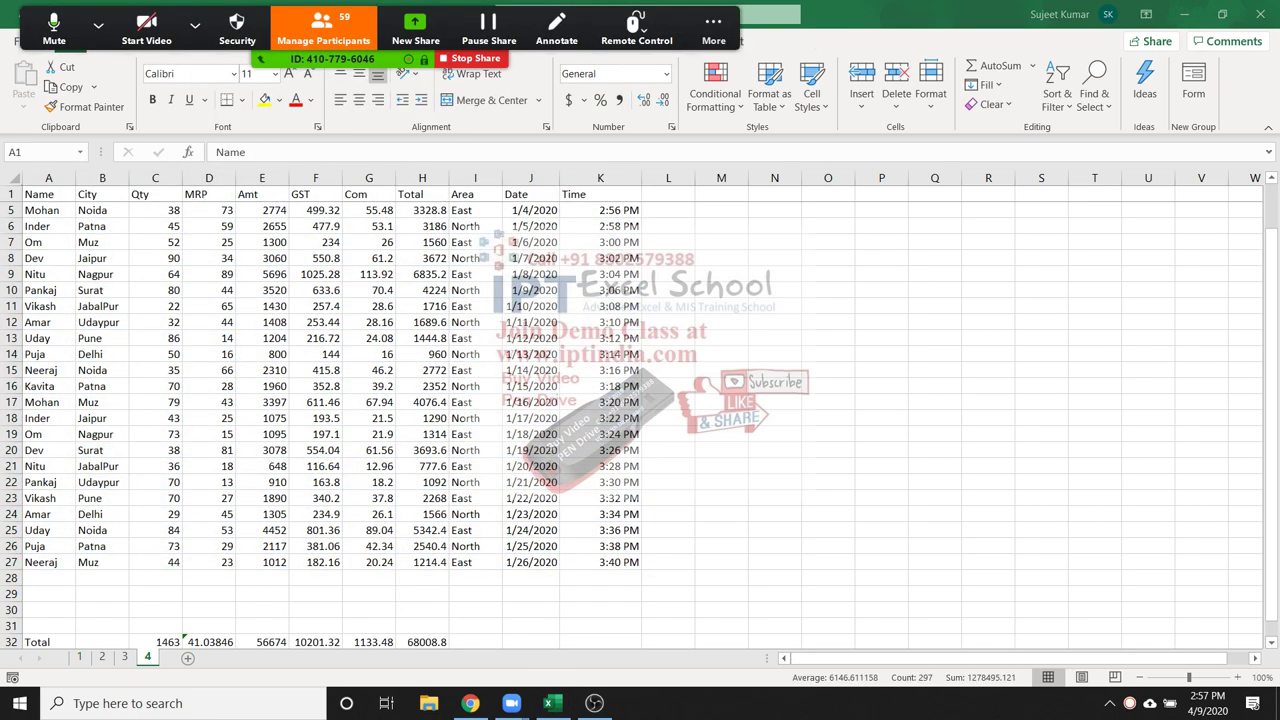
# Close Zoom's Participants window, check the Qty SUM formula, and select cell A29
pyautogui.click(325, 28)
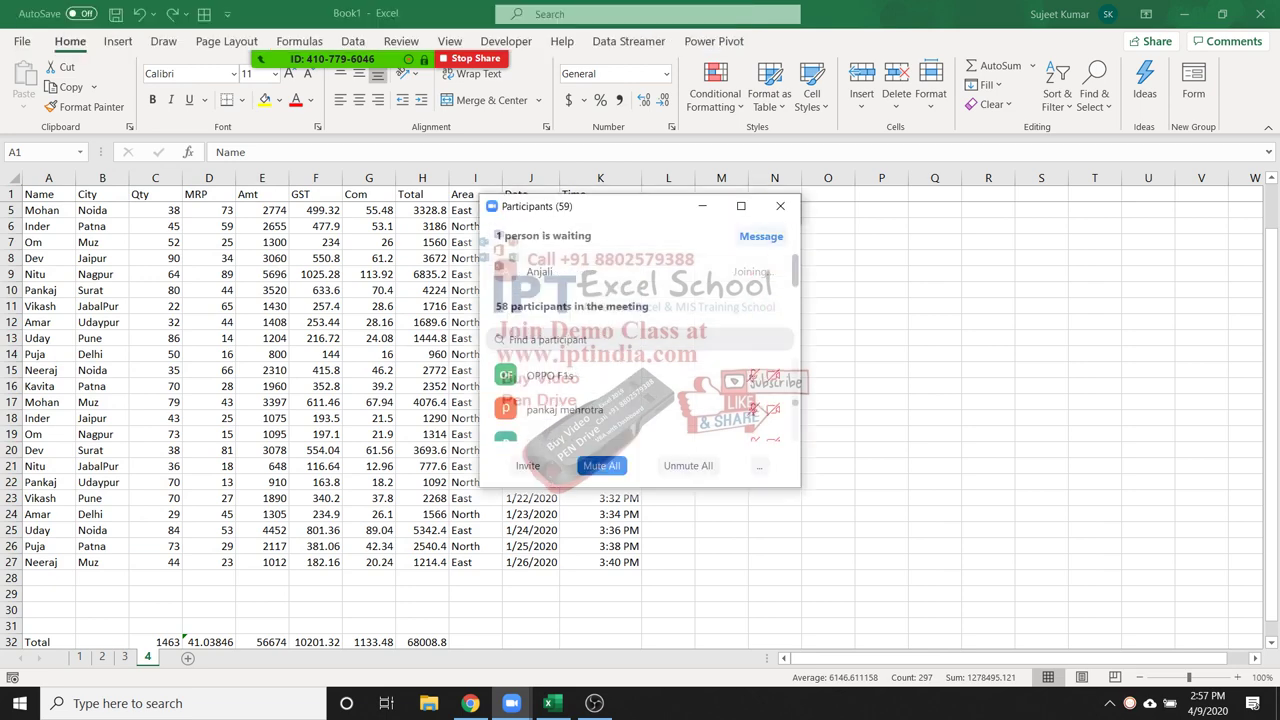
pyautogui.click(780, 206)
pyautogui.click(369, 290)
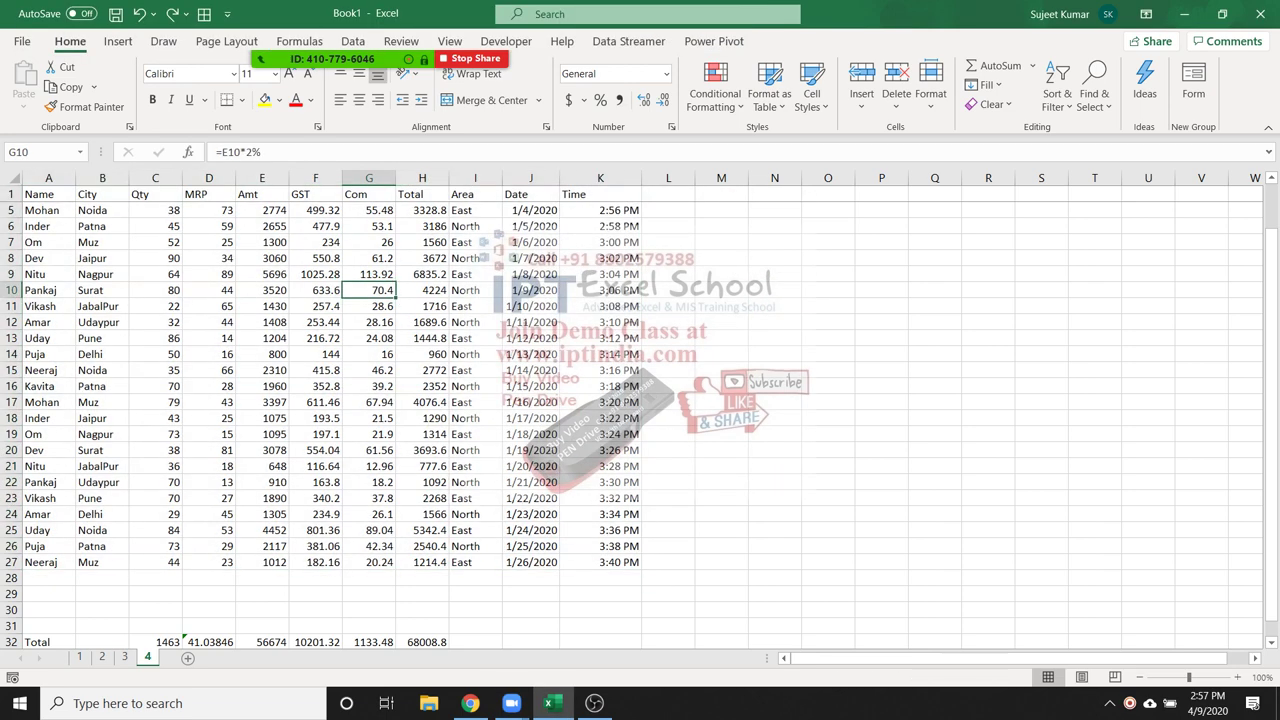
pyautogui.click(155, 642)
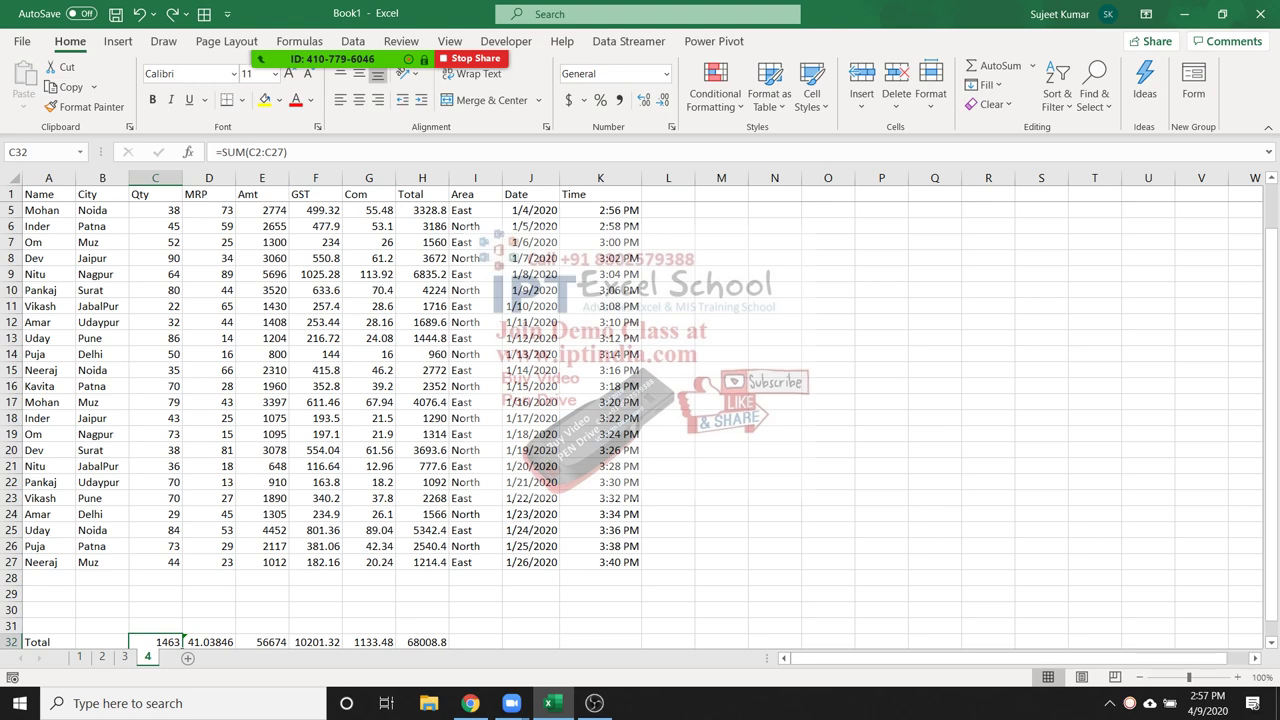
pyautogui.click(48, 578)
pyautogui.click(48, 594)
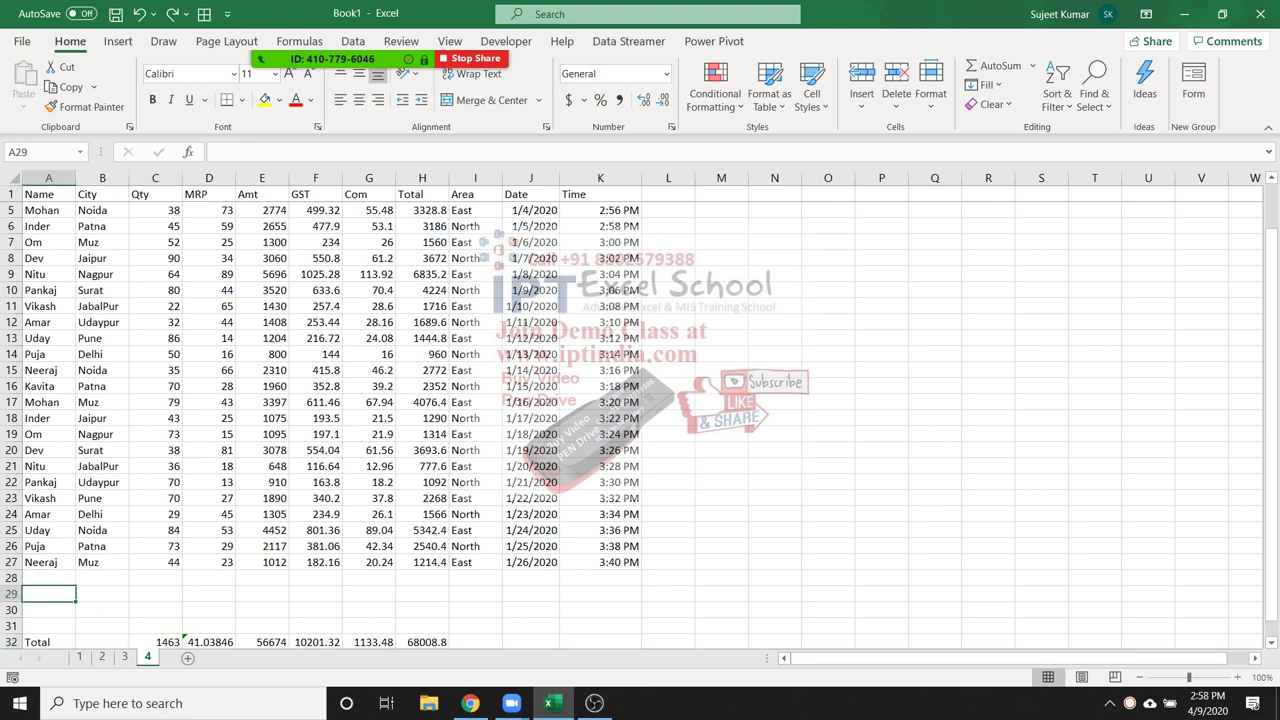
# Label A29 'Total' and start a SUBTOTAL formula in C29
pyautogui.write('Total')
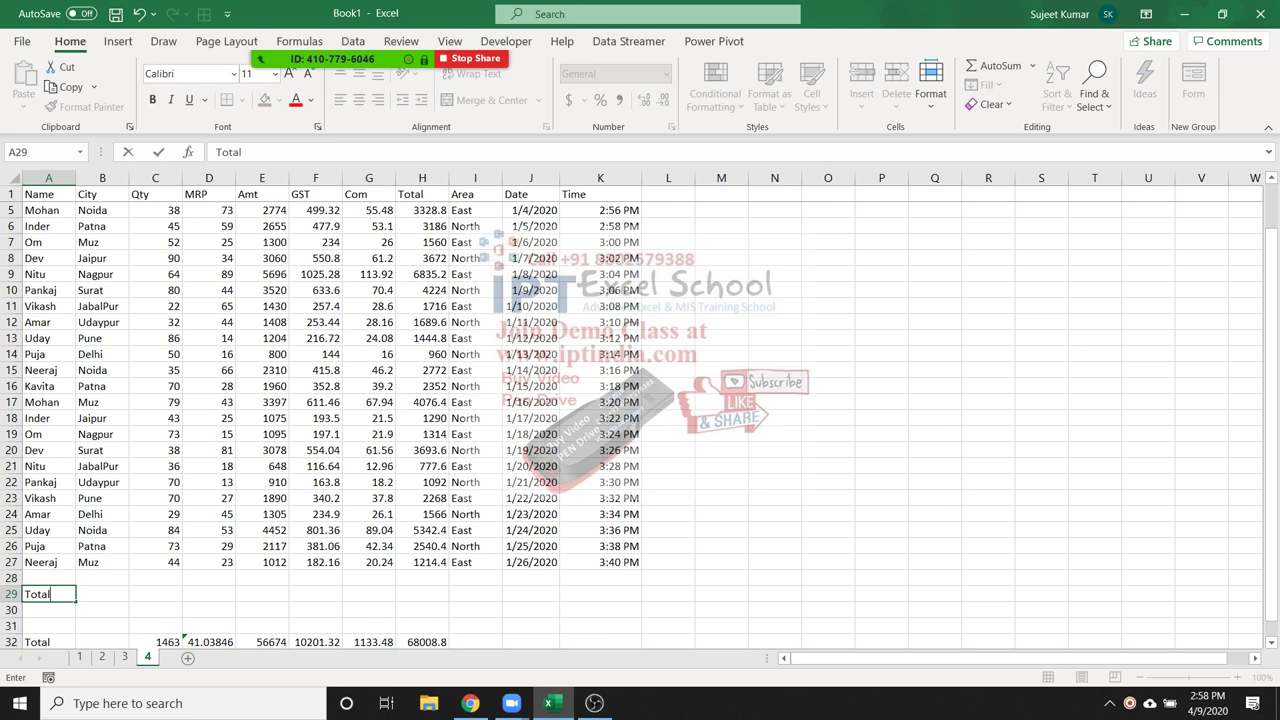
pyautogui.press('Tab')
pyautogui.press('Tab')
pyautogui.write('=sub')
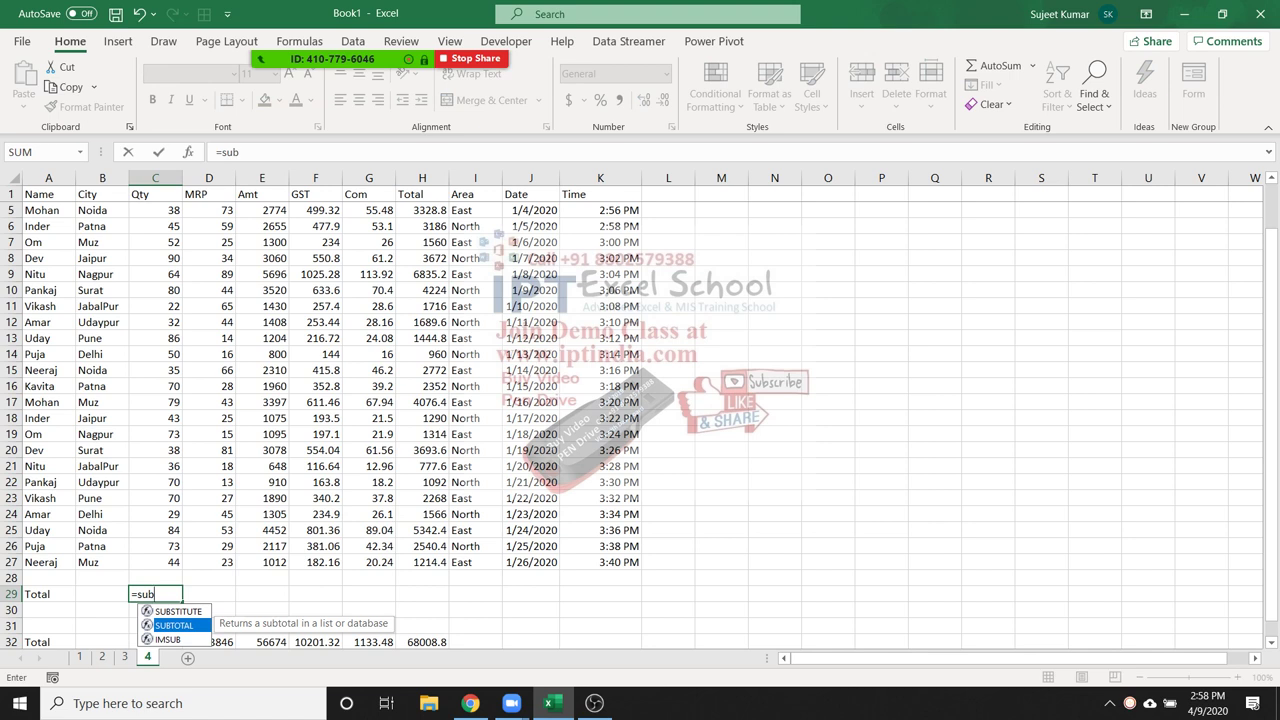
pyautogui.press('Tab')
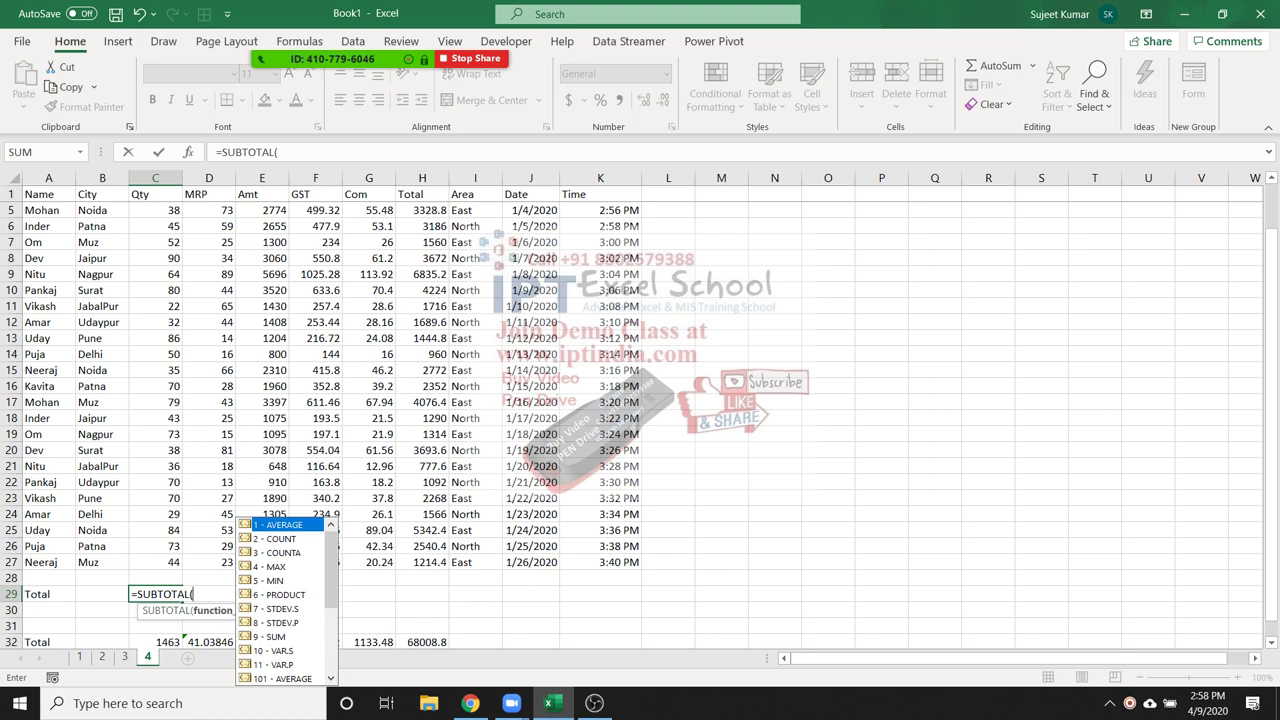
# Complete the Qty subtotal in C29 as =SUBTOTAL(9,C2:C27), giving 1463
pyautogui.write('9')
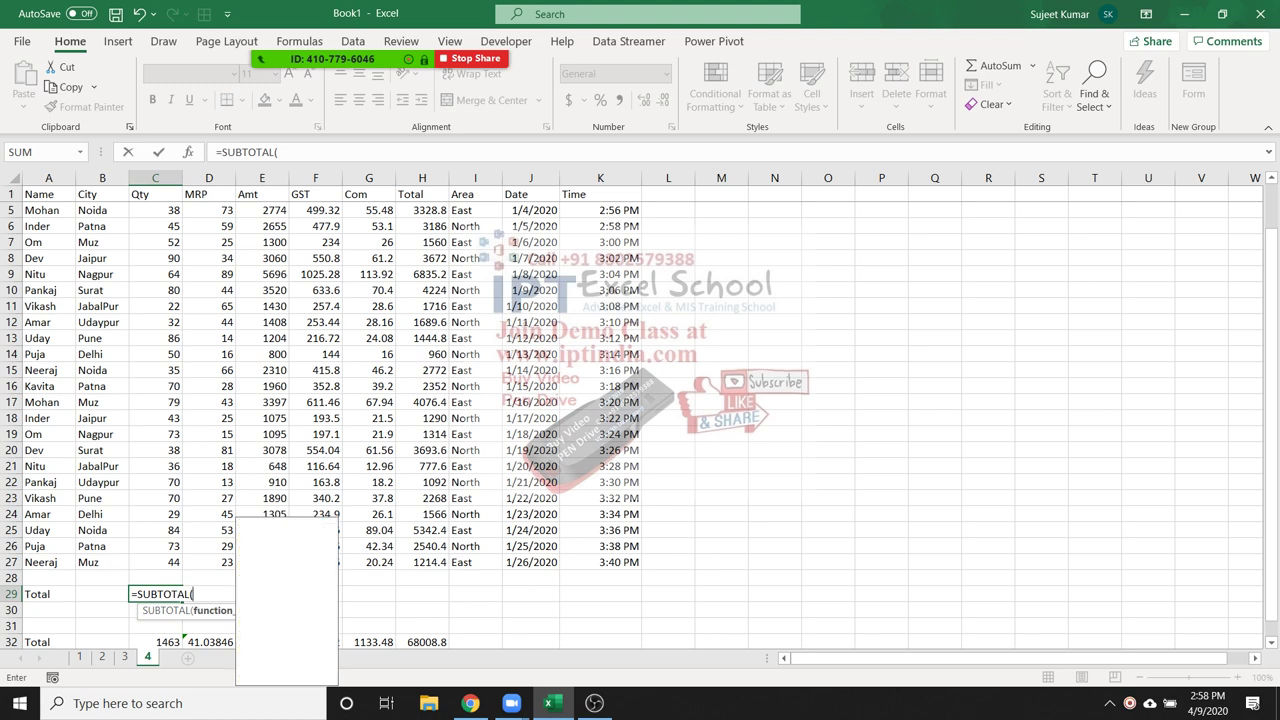
pyautogui.write(',')
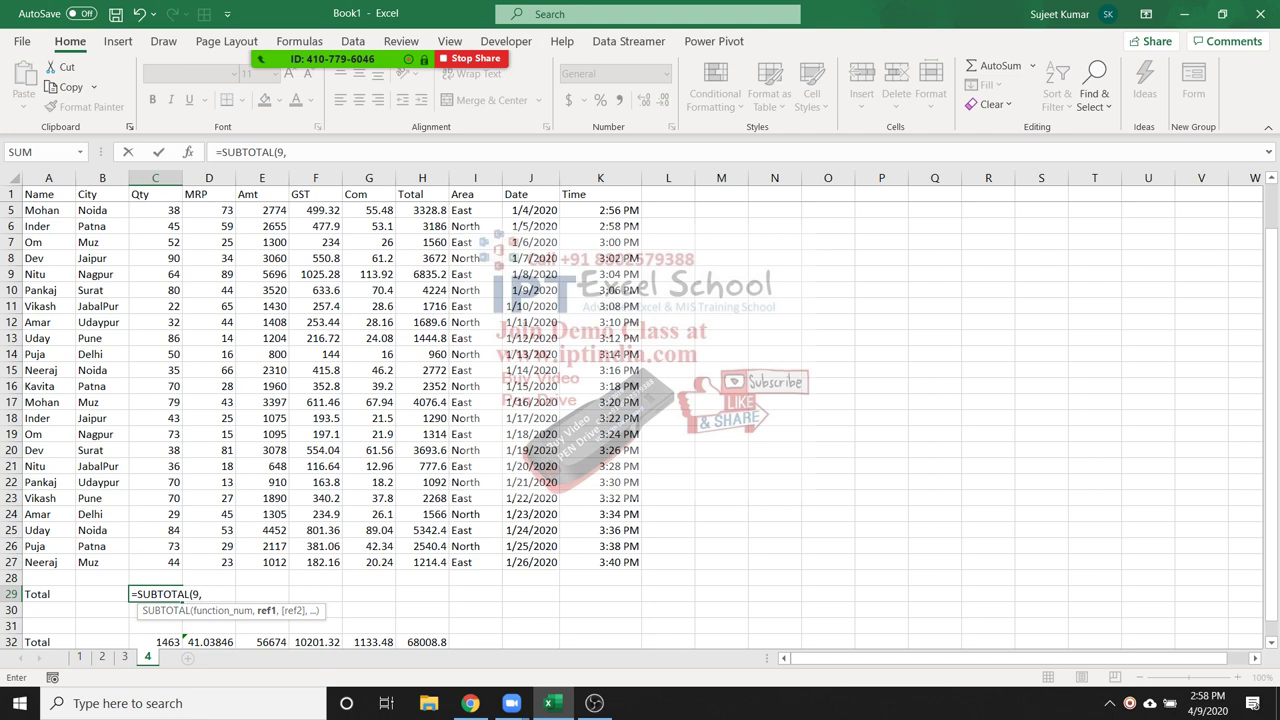
pyautogui.moveTo(155, 562); pyautogui.dragTo(160, 188)
pyautogui.press('Return')
# Enter =SUBTOTAL(1,D2:D27) in D29 to average the MRP values, giving 41.03846
pyautogui.click(38, 610)
pyautogui.click(93, 610)
pyautogui.click(209, 610)
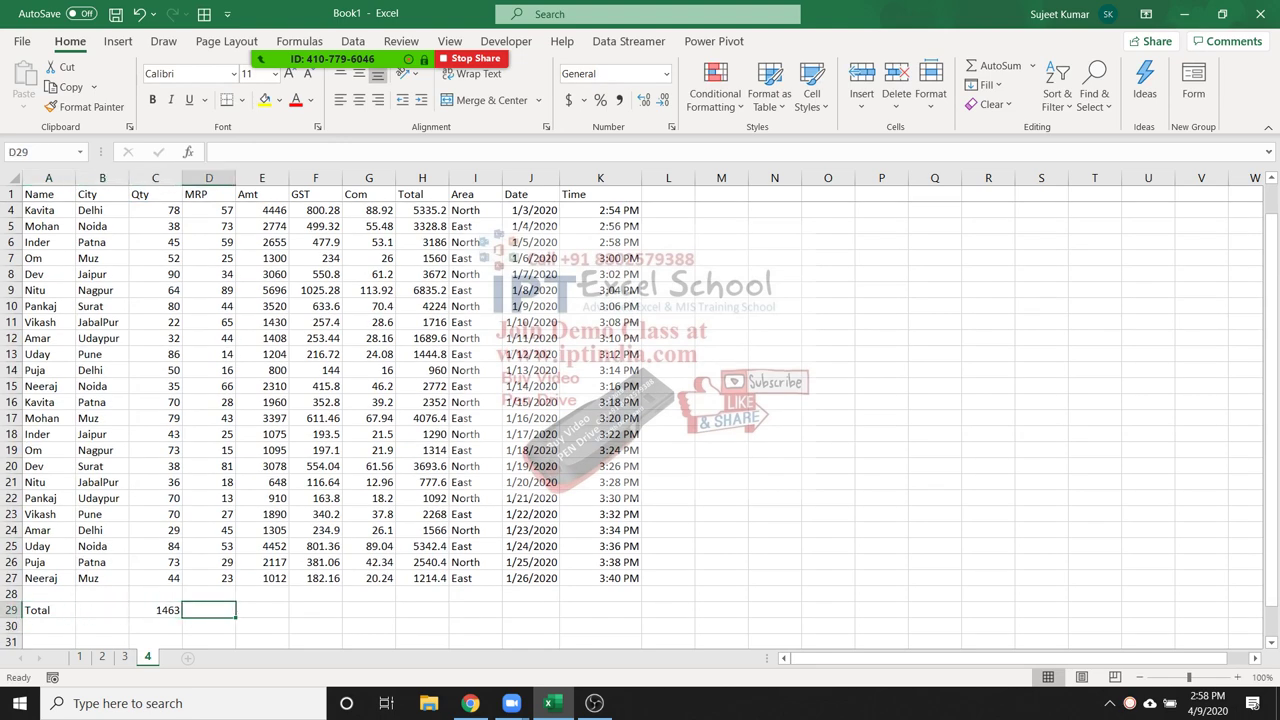
pyautogui.write('=su')
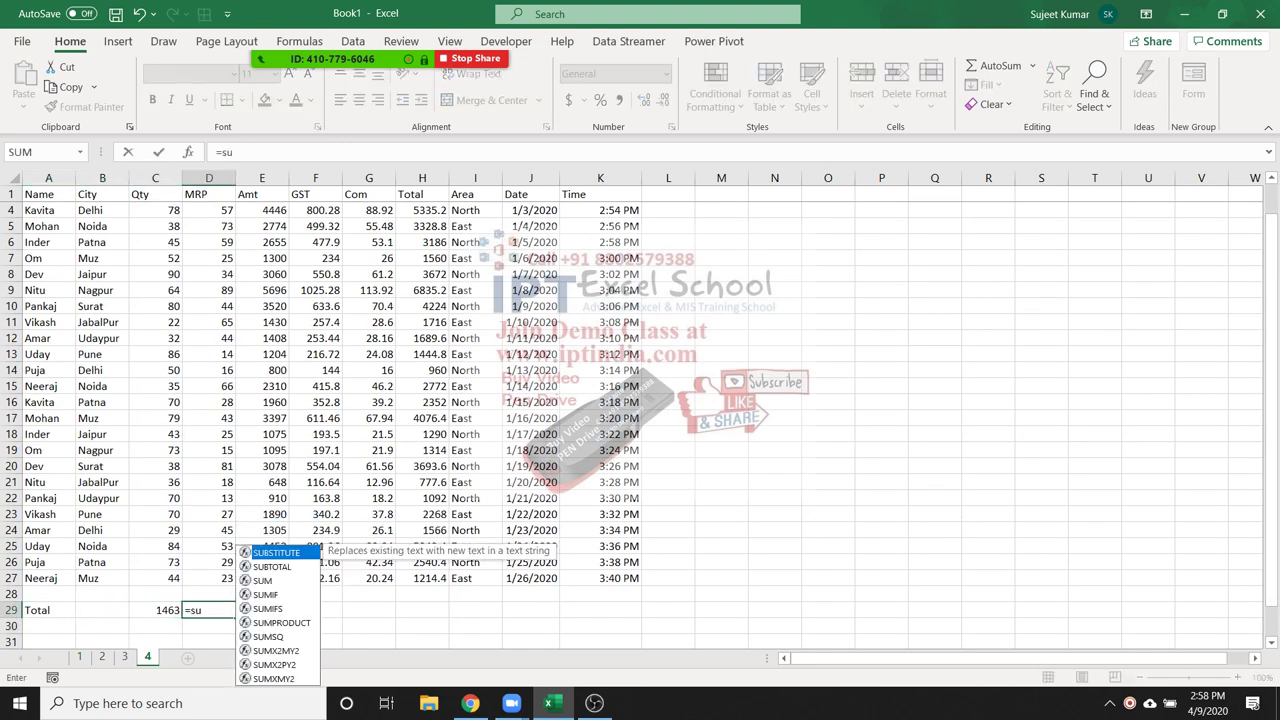
pyautogui.write('b')
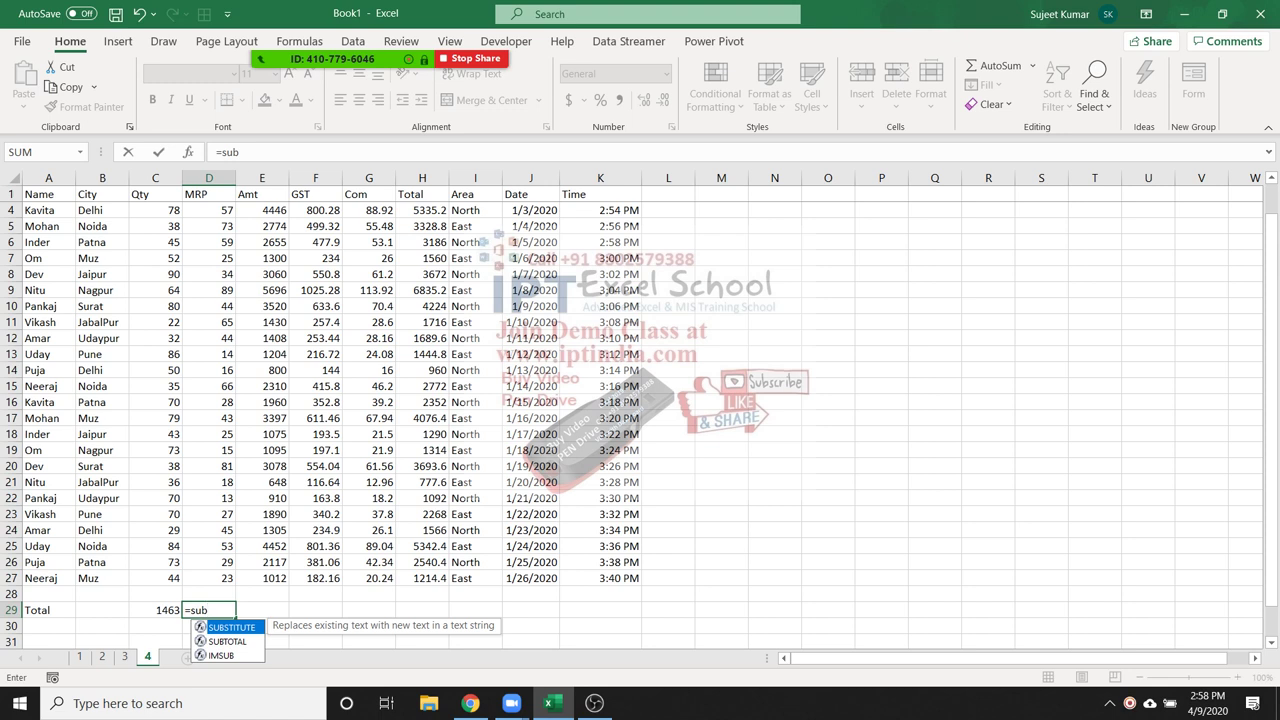
pyautogui.press('Down')
pyautogui.press('Tab')
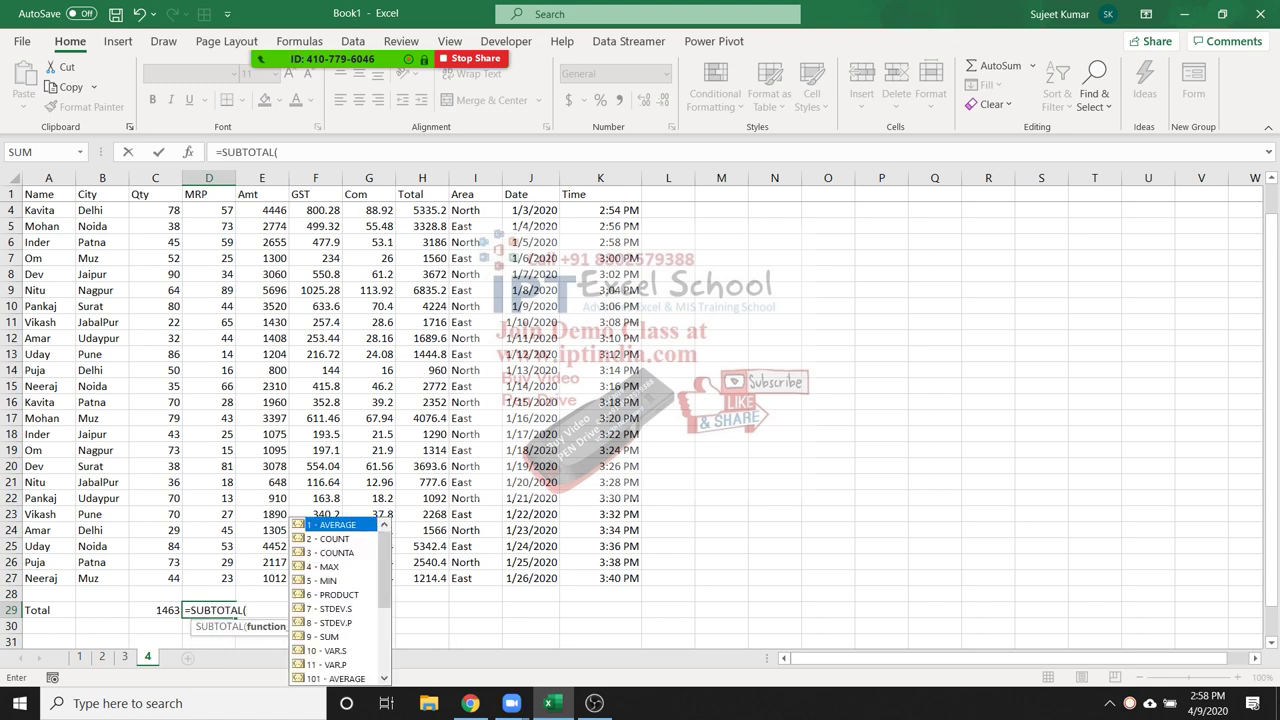
pyautogui.write('1,')
pyautogui.press('Up')
pyautogui.press('Up')
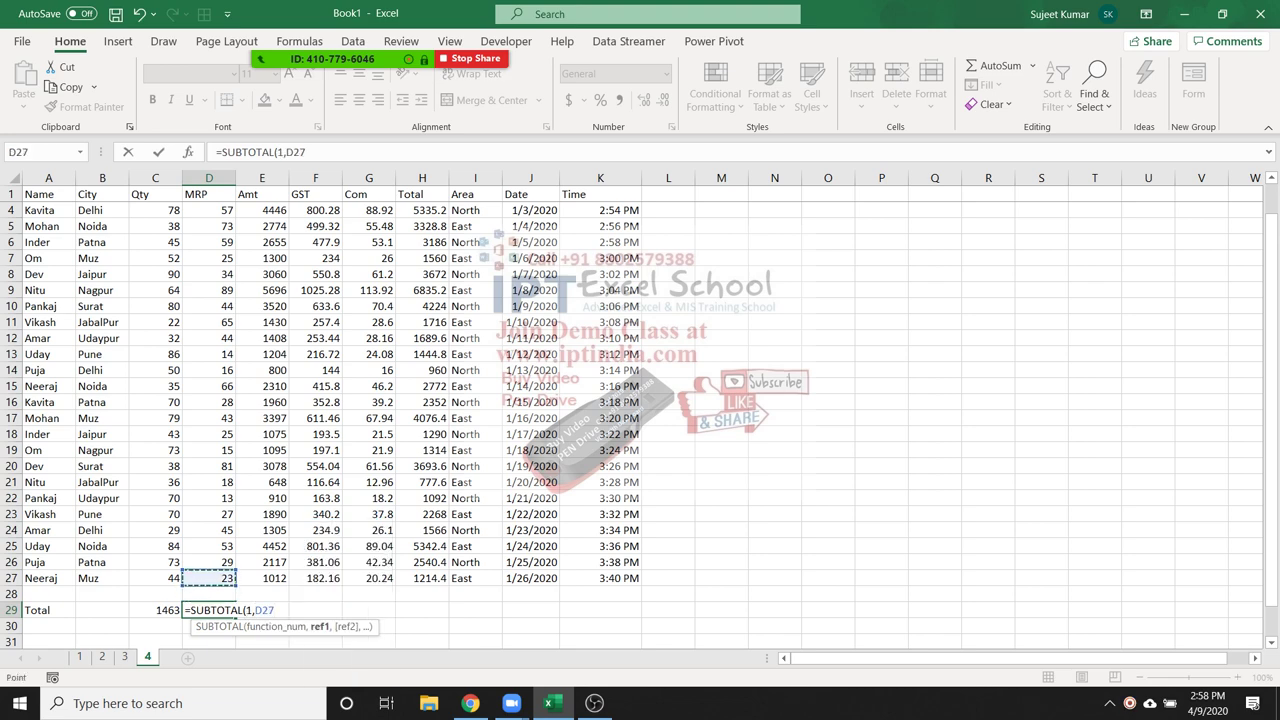
pyautogui.hotkey('ctrl', 'shift', 'Up')
pyautogui.press('Return')
pyautogui.press('Up')
pyautogui.press('Up')
pyautogui.press('Up')
pyautogui.press('Up')
pyautogui.press('Up')
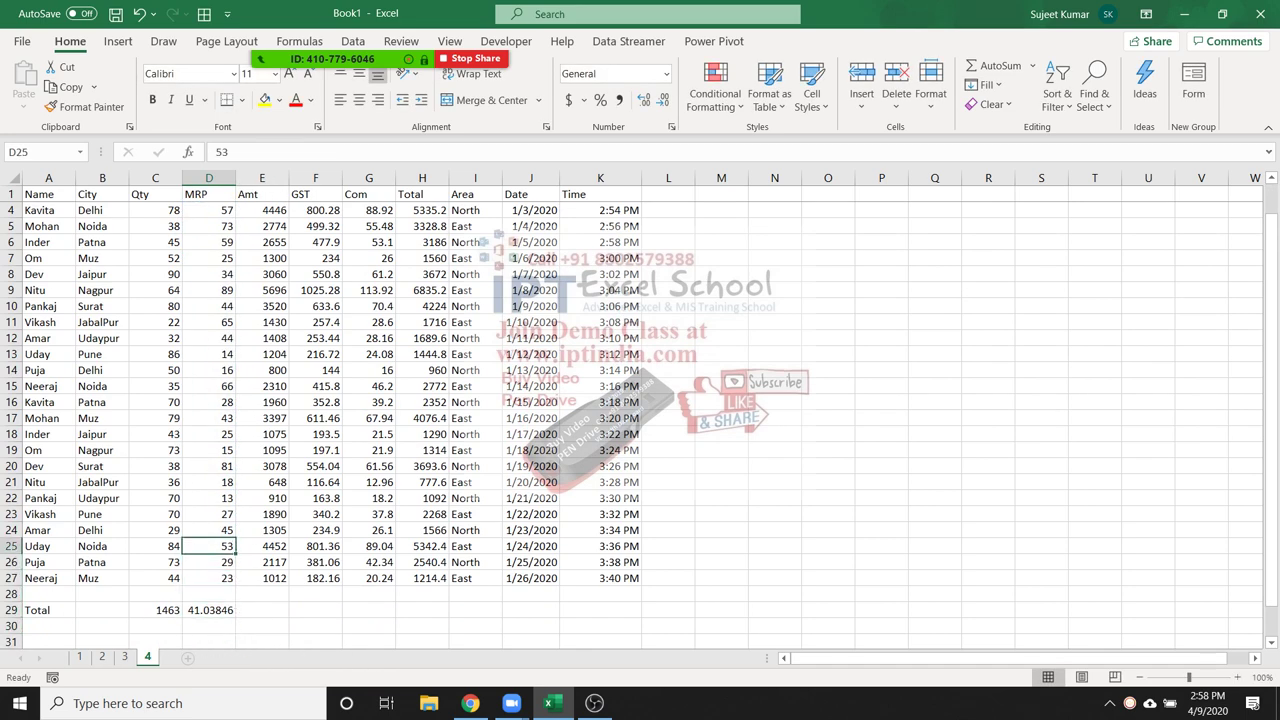
# Turn D25 into a divide-by-zero error with =C25/0
pyautogui.write('=')
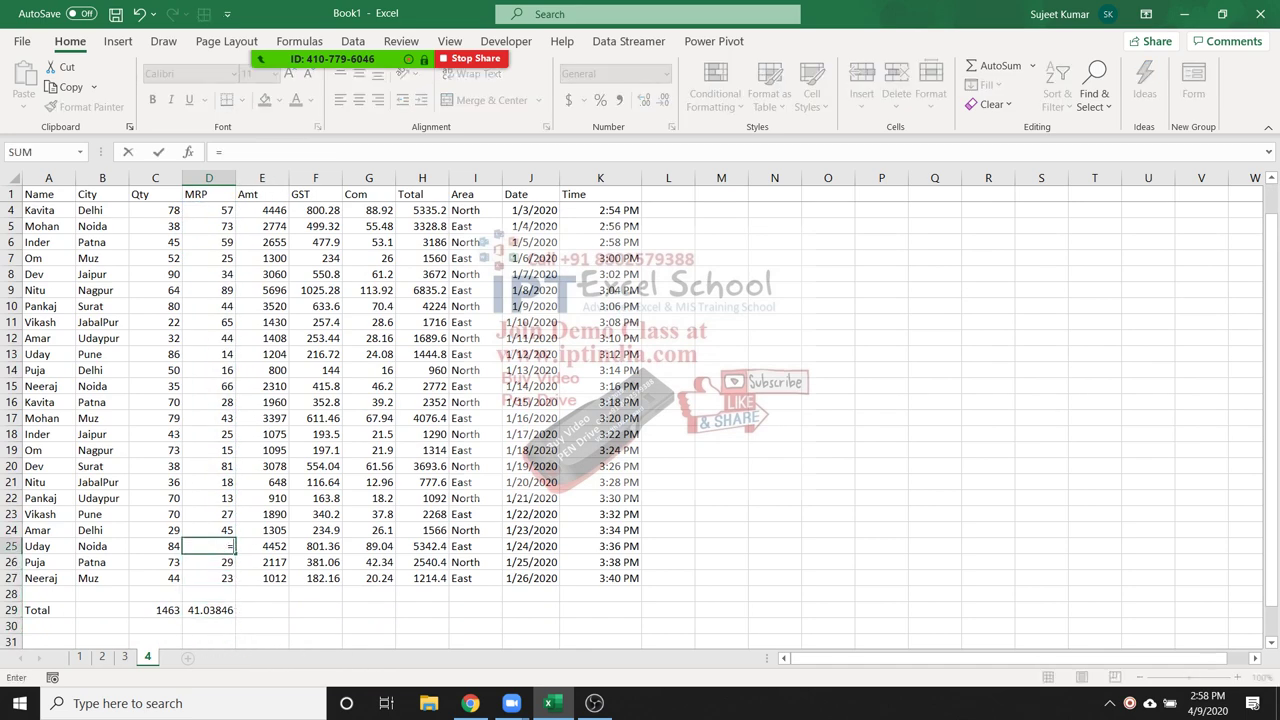
pyautogui.press('Left')
pyautogui.write('*0')
pyautogui.press('Return')
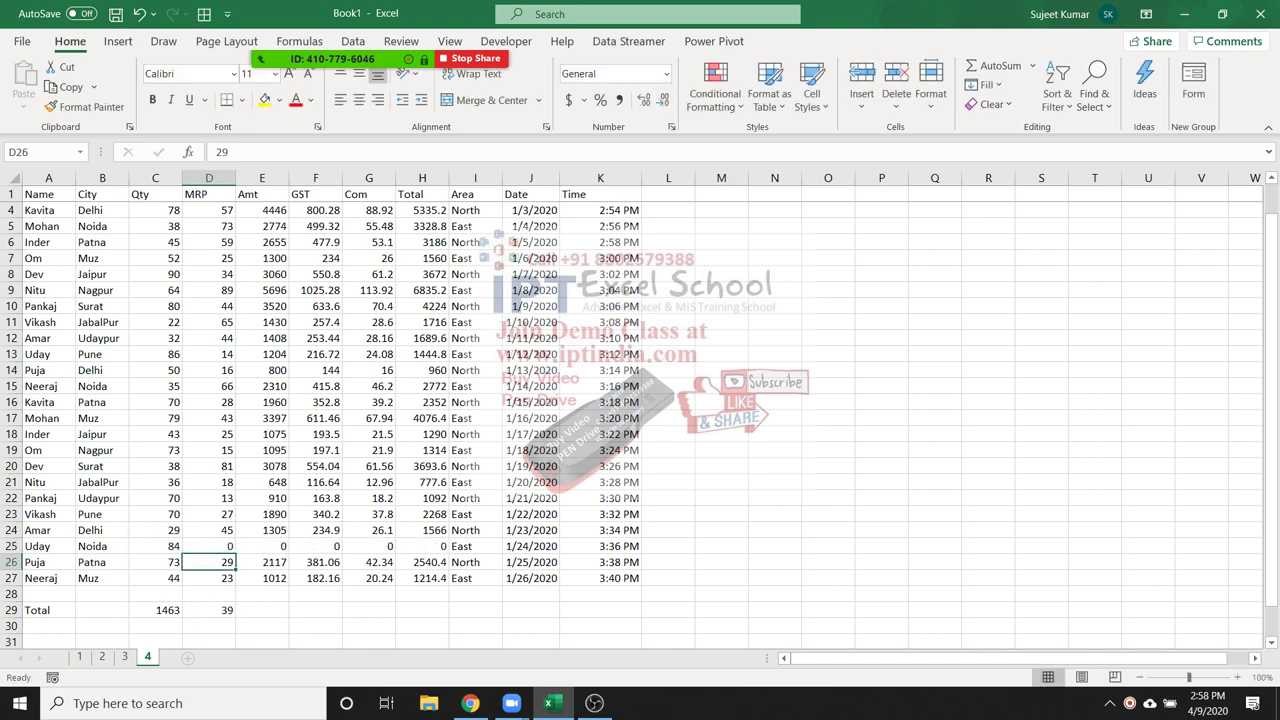
pyautogui.press('Up')
pyautogui.write('=')
pyautogui.press('Left')
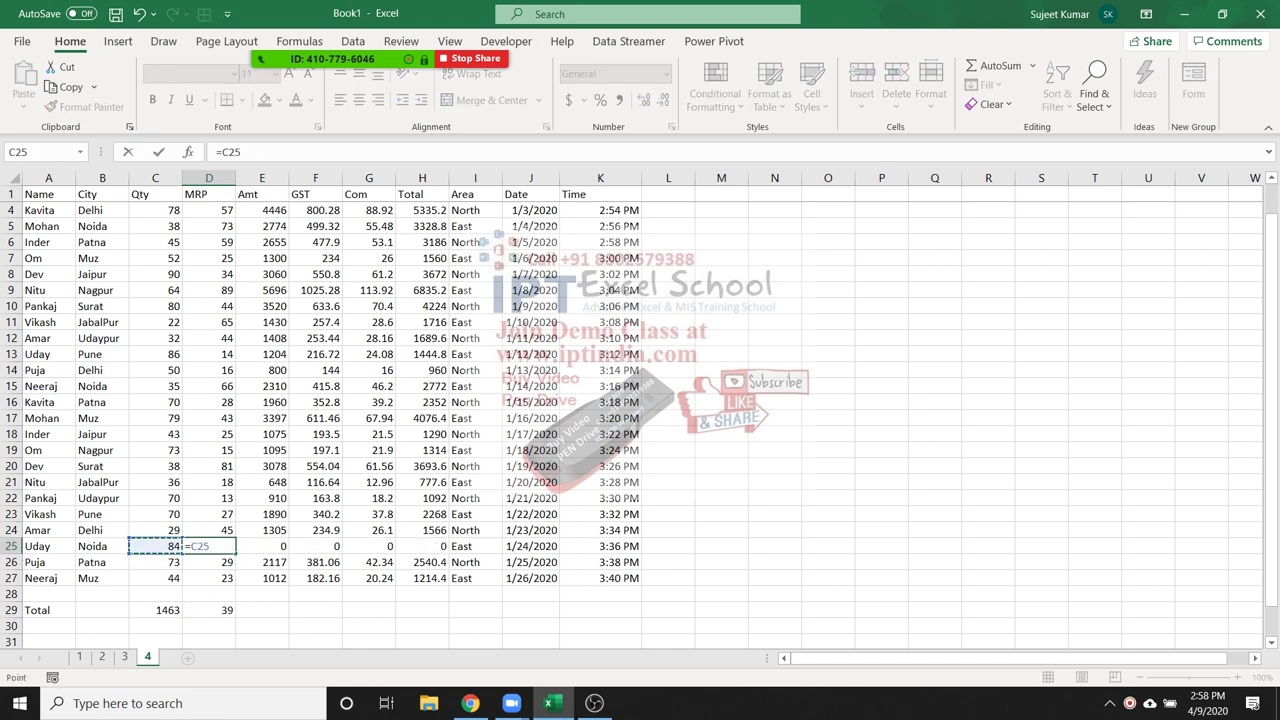
pyautogui.write('/0')
pyautogui.press('Return')
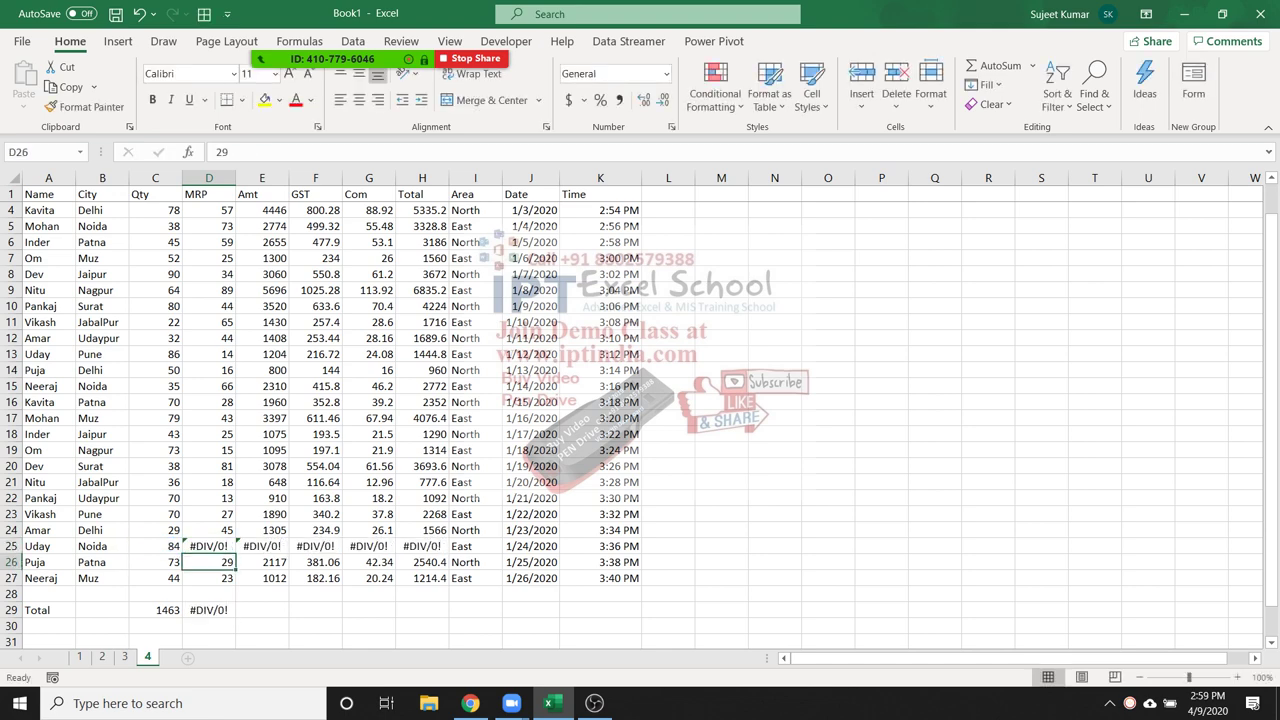
# Enter =NA() in D22 so that cell shows #N/A
pyautogui.press('Up')
pyautogui.press('Up')
pyautogui.press('Up')
pyautogui.press('Up')
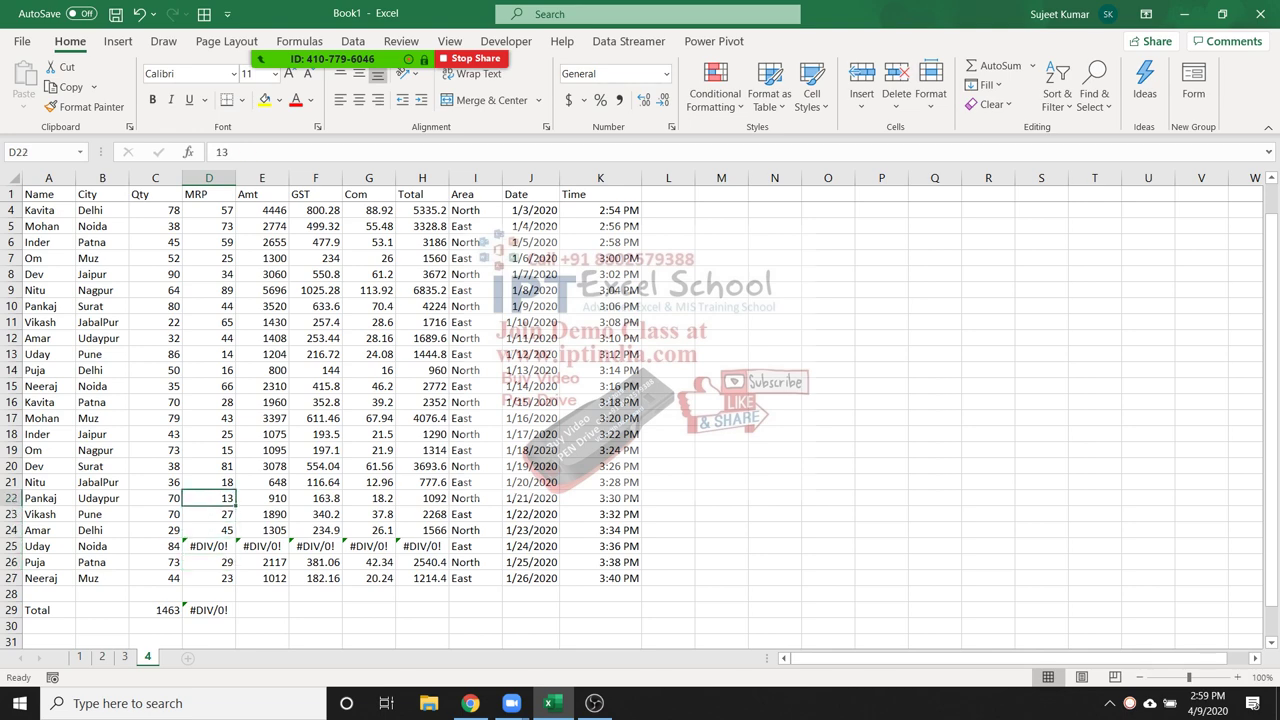
pyautogui.write('=n')
pyautogui.press('Down')
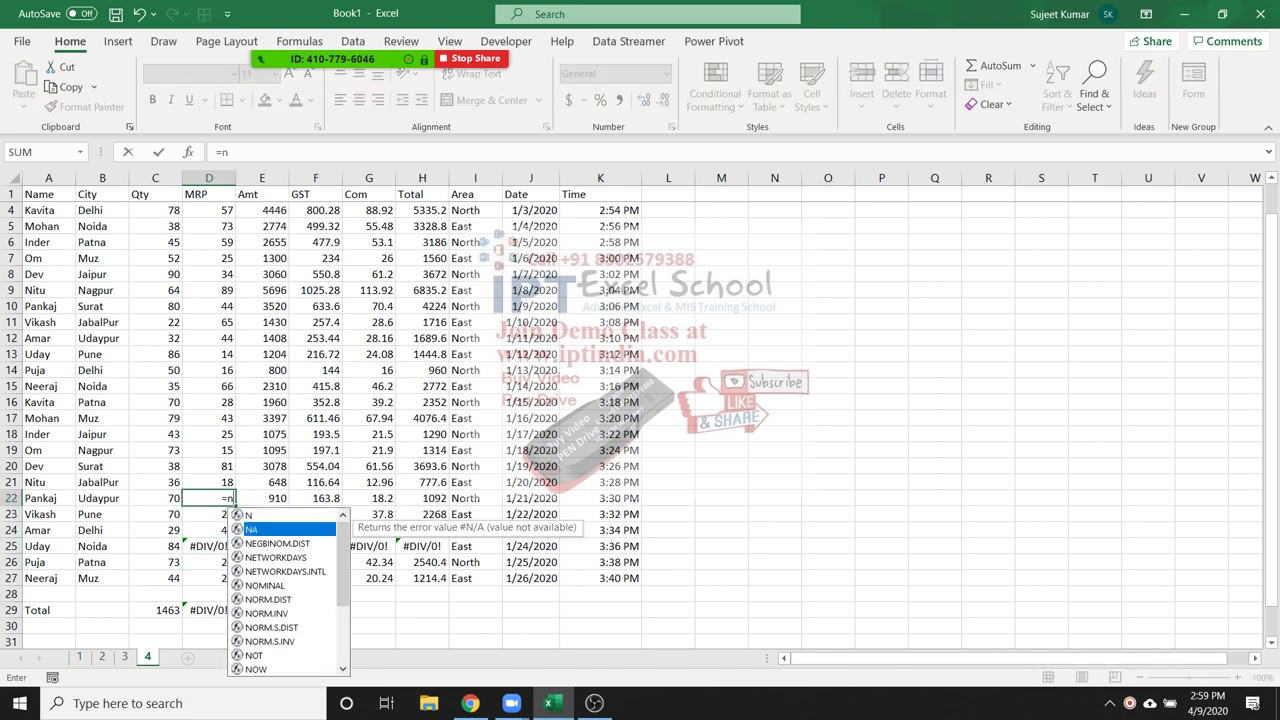
pyautogui.press('Tab')
pyautogui.press('Return')
# Recalculate the D29 MRP subtotal, which now returns #N/A
pyautogui.press('Down')
pyautogui.press('Down')
pyautogui.press('Down')
pyautogui.press('Down')
pyautogui.press('Down')
pyautogui.press('Down')
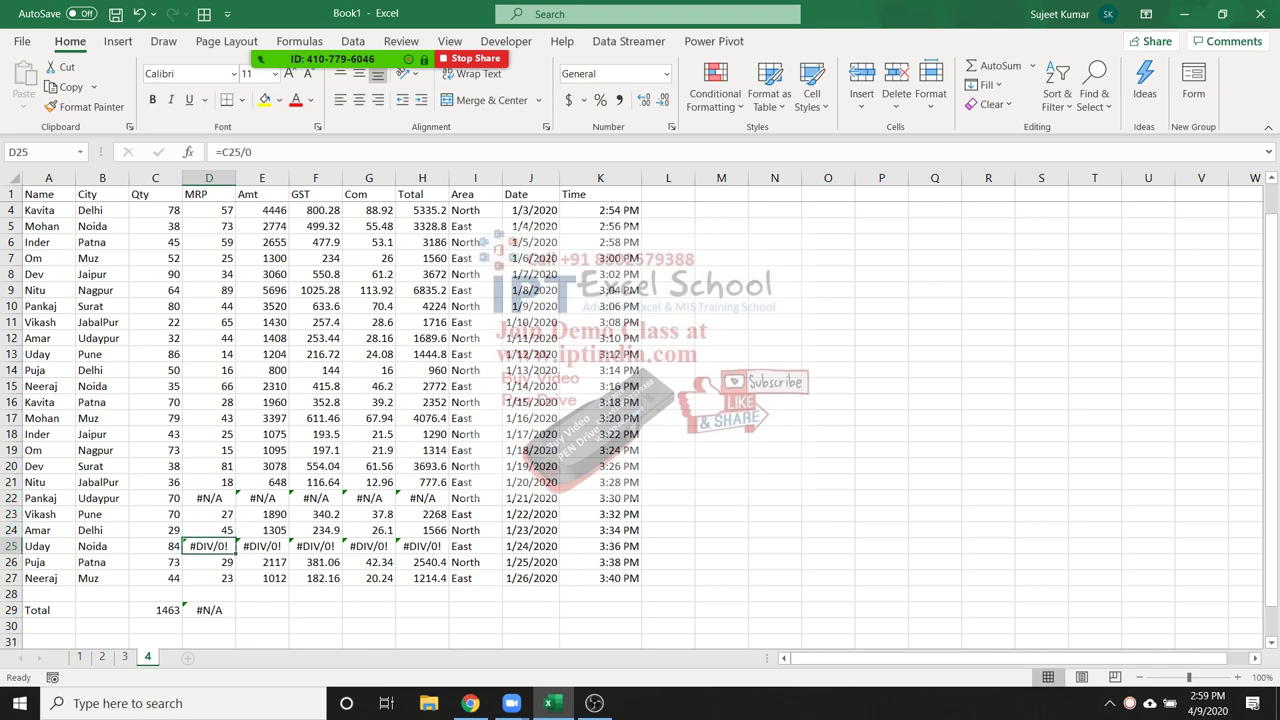
pyautogui.press('F2')
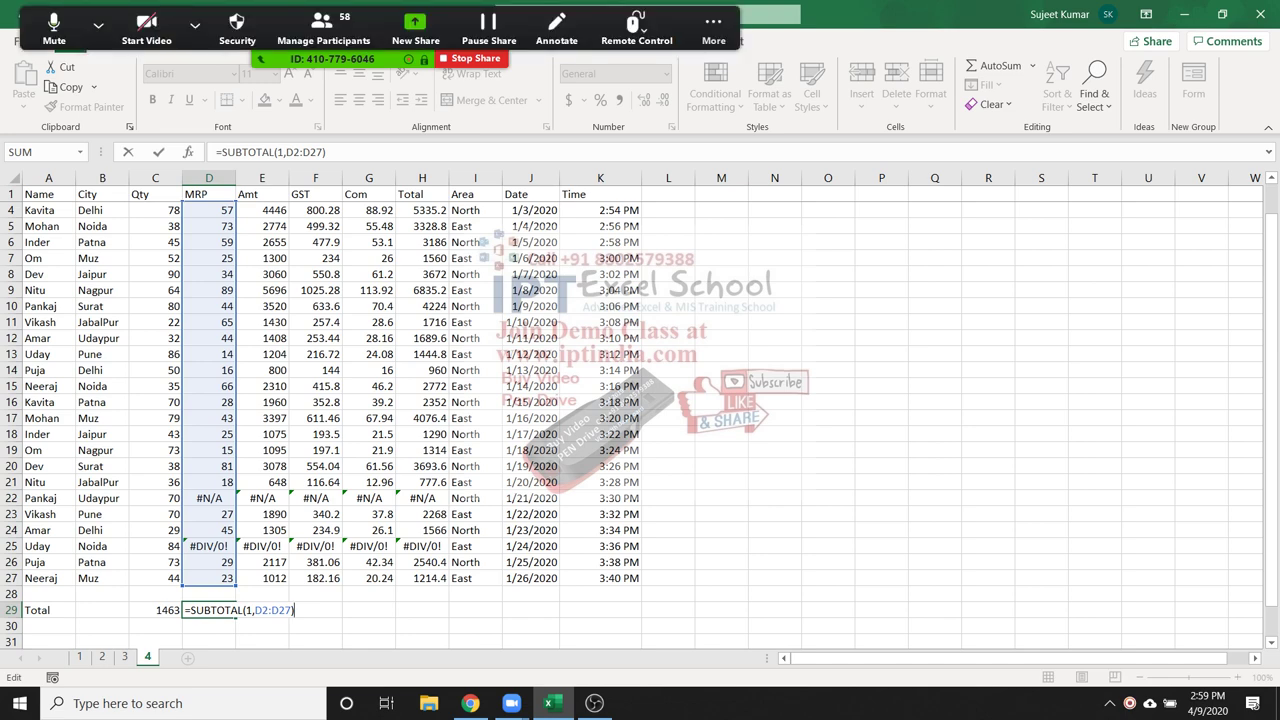
pyautogui.click(713, 28)
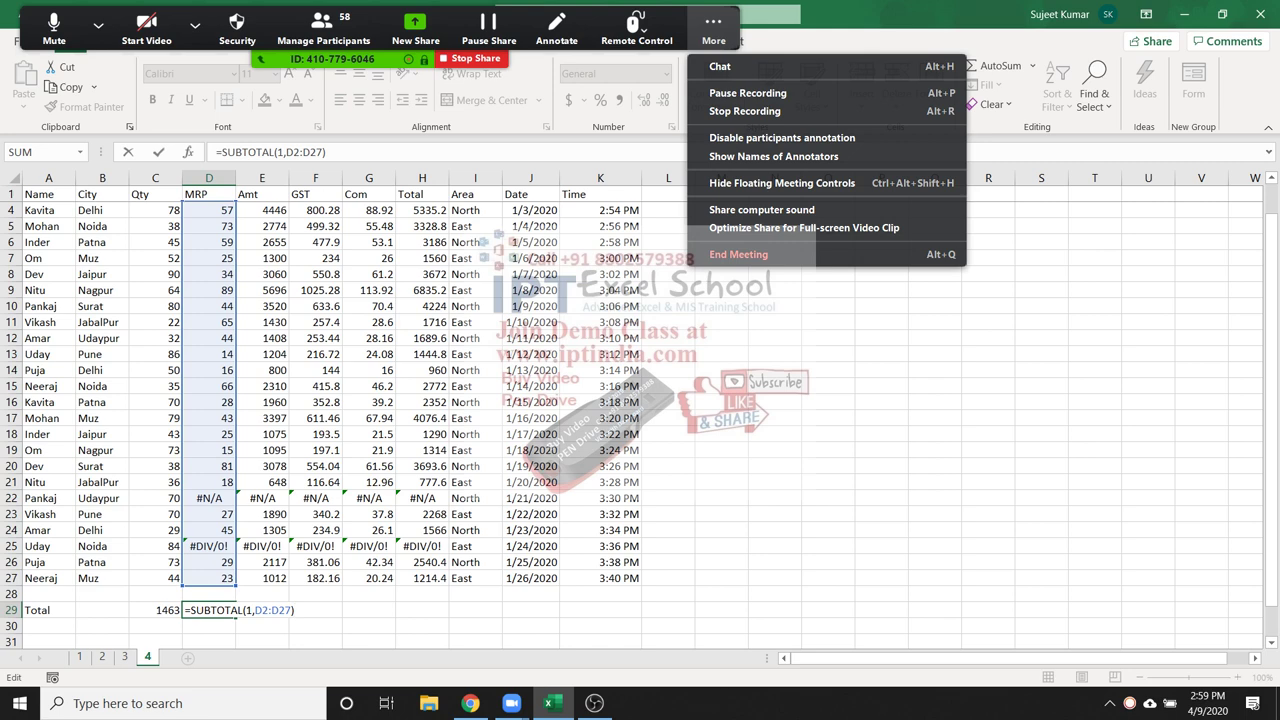
pyautogui.press('Return')
pyautogui.click(209, 610)
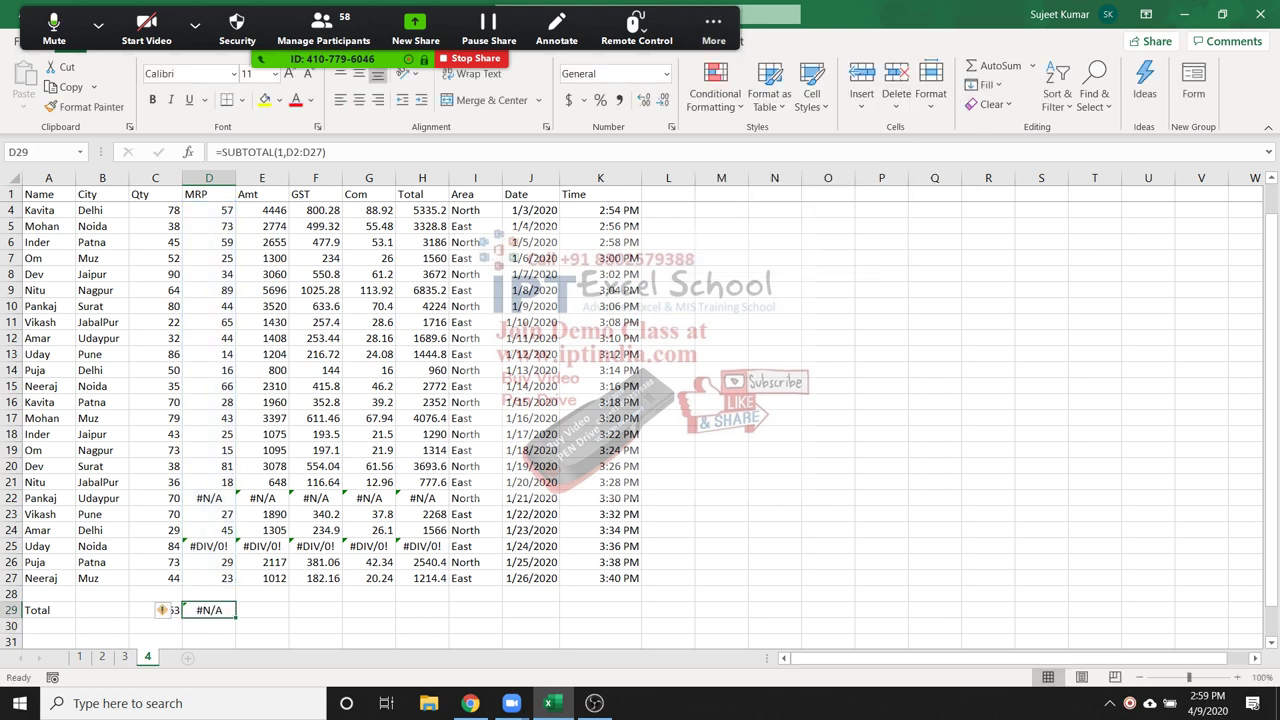
pyautogui.click(209, 626)
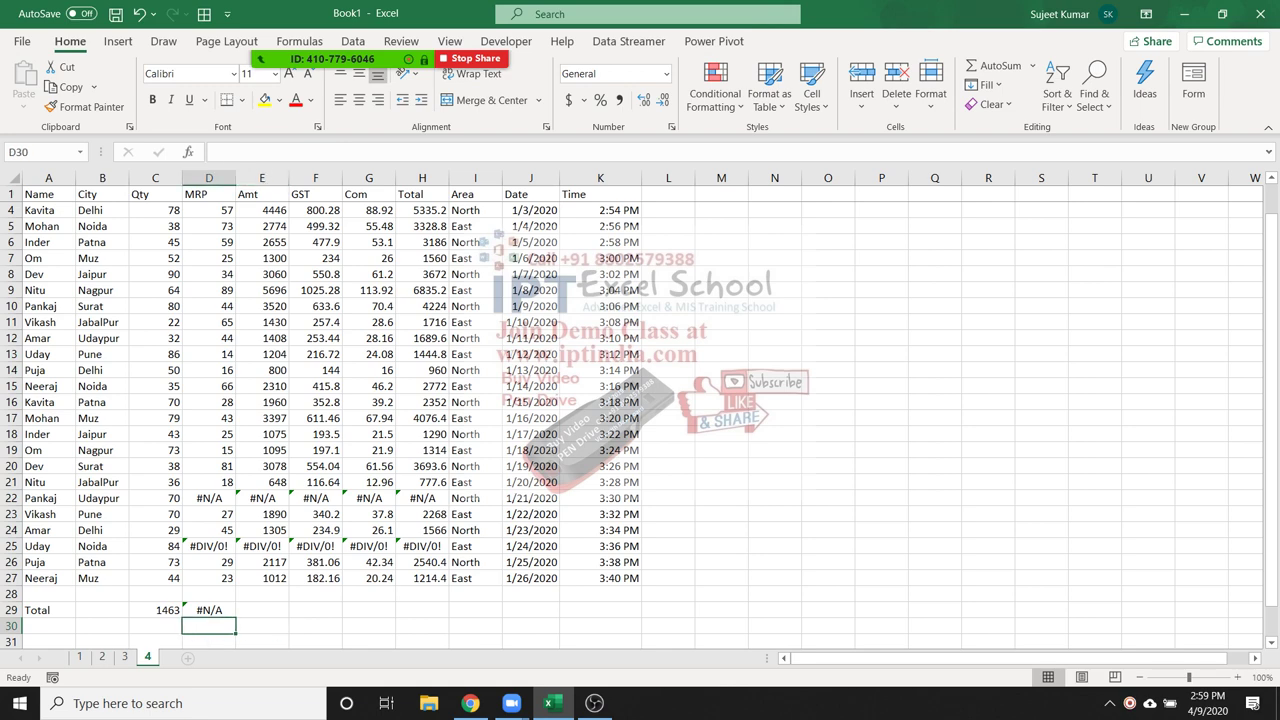
# Enter =AGGREGATE(1,7,D2:D27) in D30, averaging MRP while ignoring errors, giving 41.70833
pyautogui.write('=')
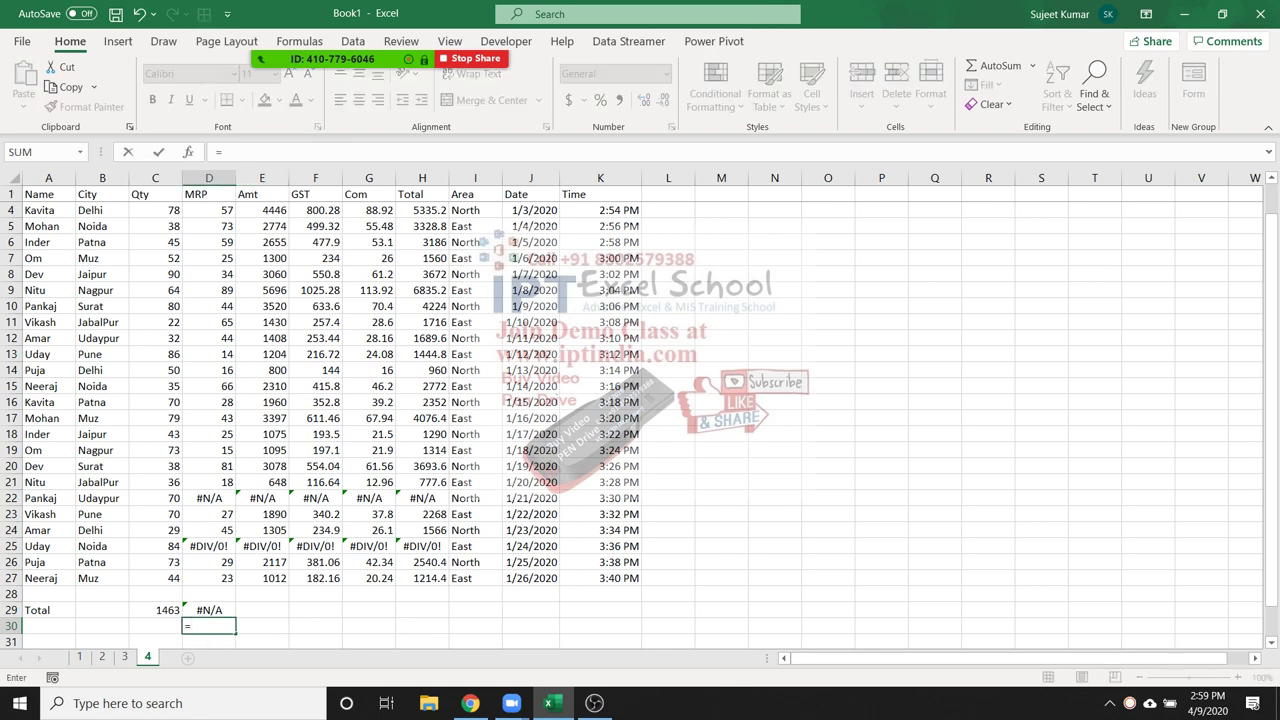
pyautogui.write('ag')
pyautogui.press('Tab')
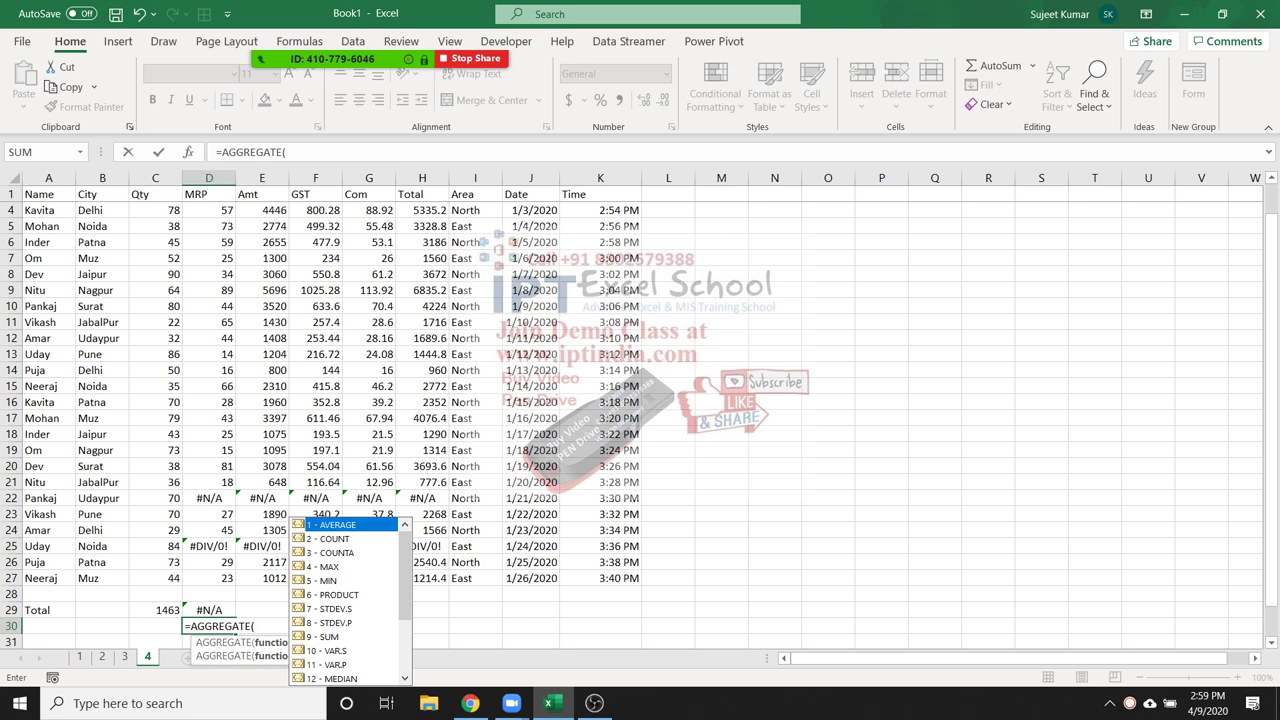
pyautogui.press('Down')
pyautogui.press('Down')
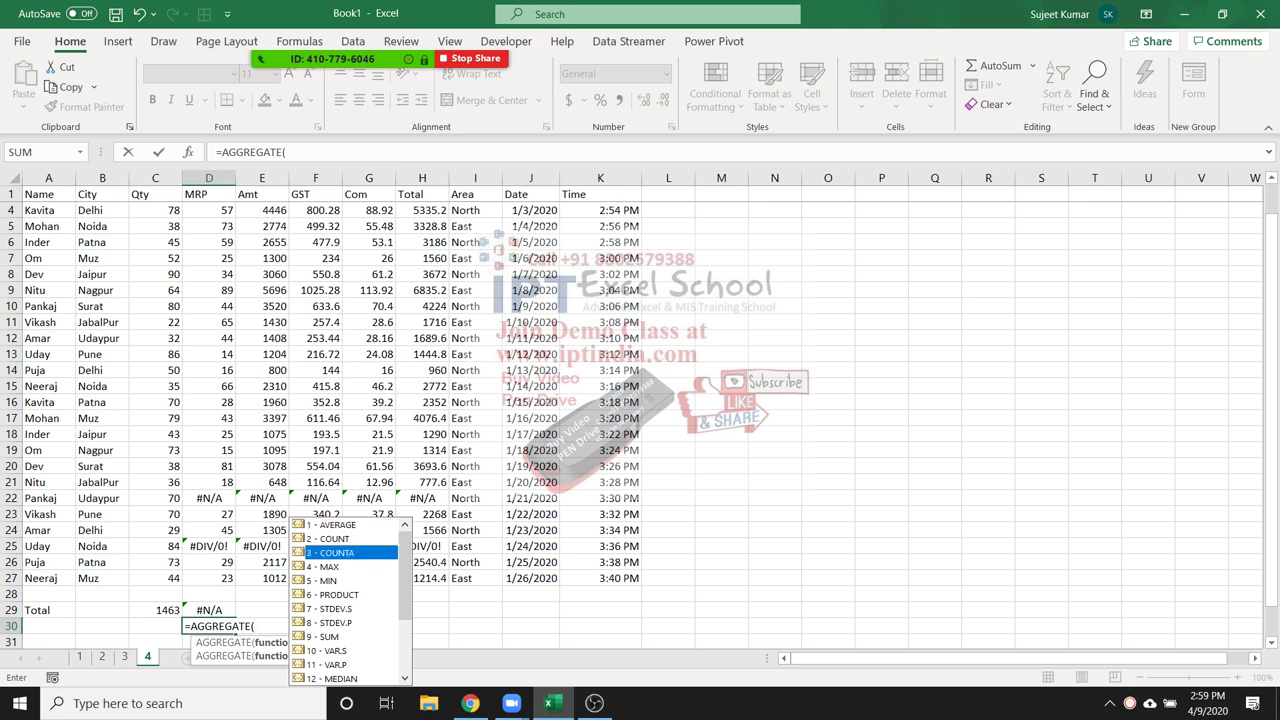
pyautogui.press('Up')
pyautogui.press('Up')
pyautogui.press('Tab')
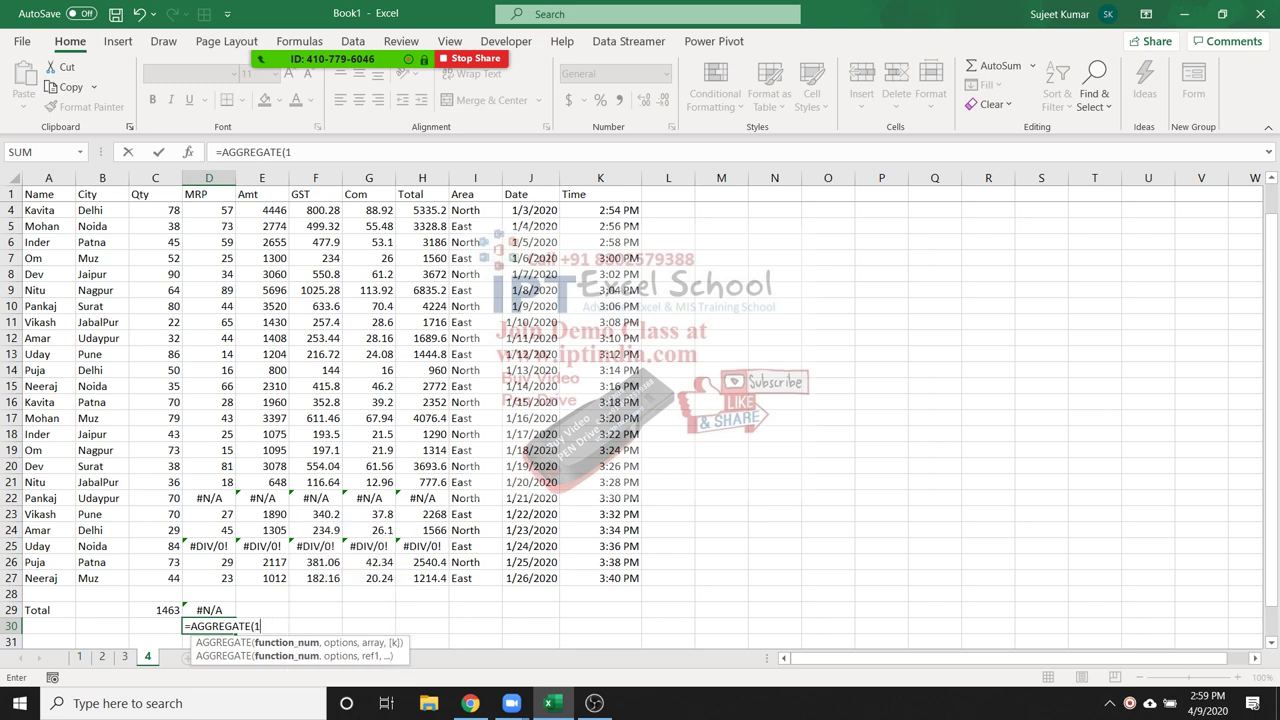
pyautogui.write(',')
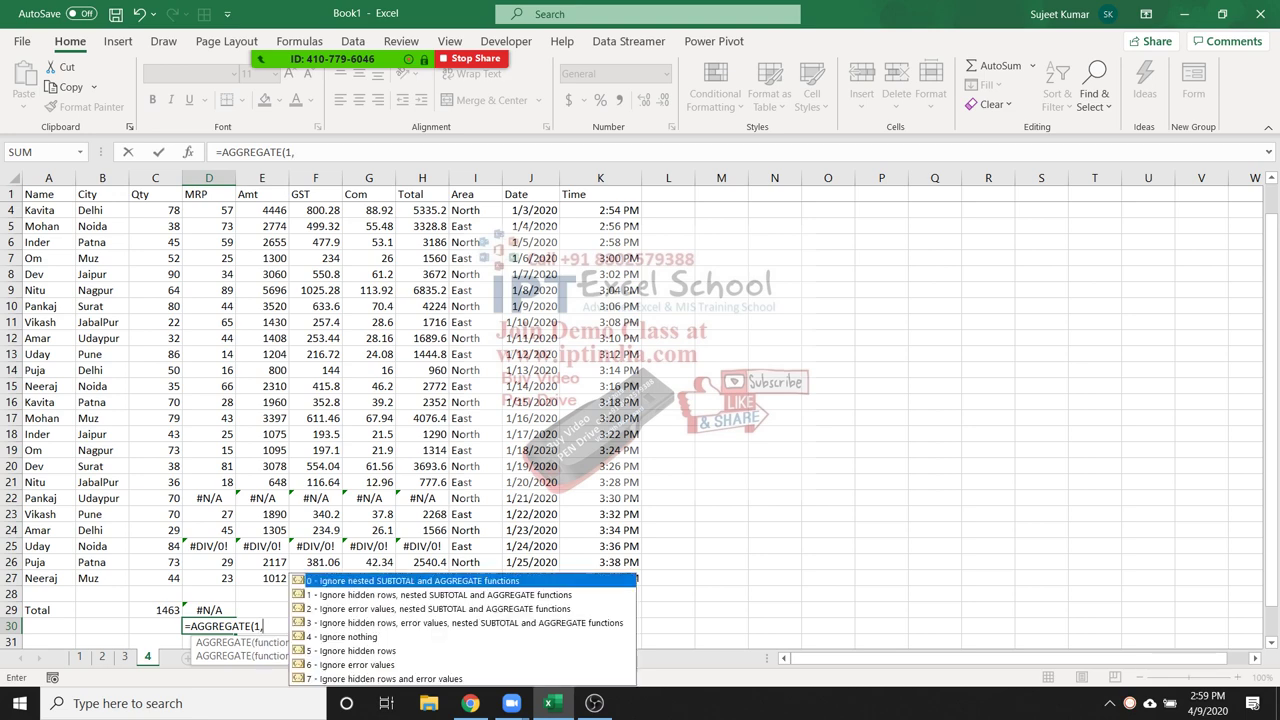
pyautogui.press('Down')
pyautogui.press('Down')
pyautogui.press('Down')
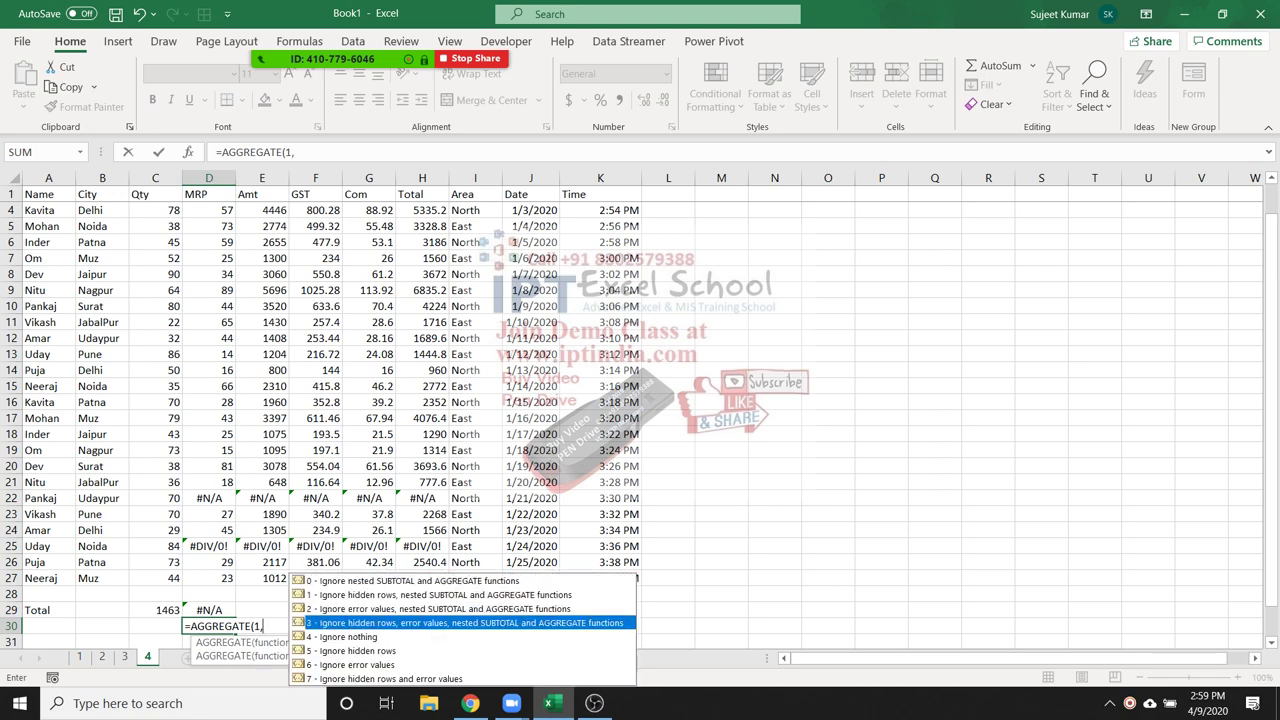
pyautogui.press('Down')
pyautogui.press('Down')
pyautogui.press('Down')
pyautogui.press('Down')
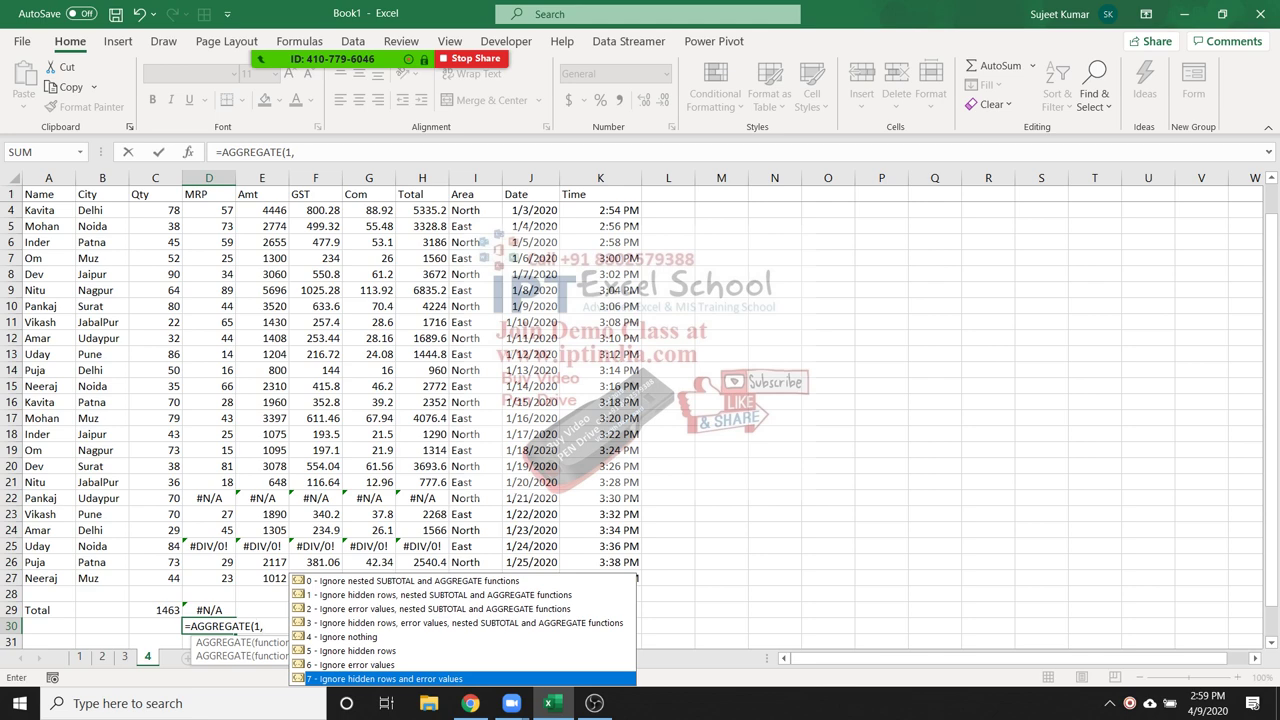
pyautogui.write('7,')
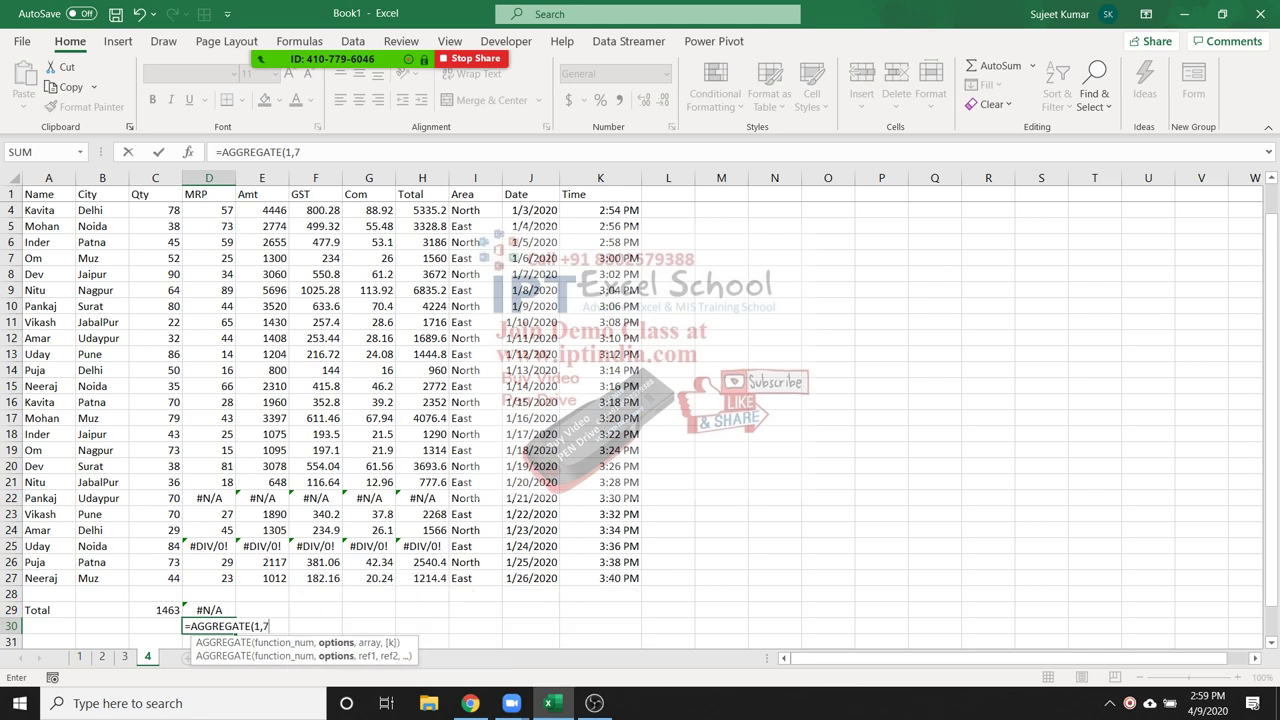
pyautogui.moveTo(209, 578); pyautogui.dragTo(209, 190)
pyautogui.press('Return')
pyautogui.click(209, 610)
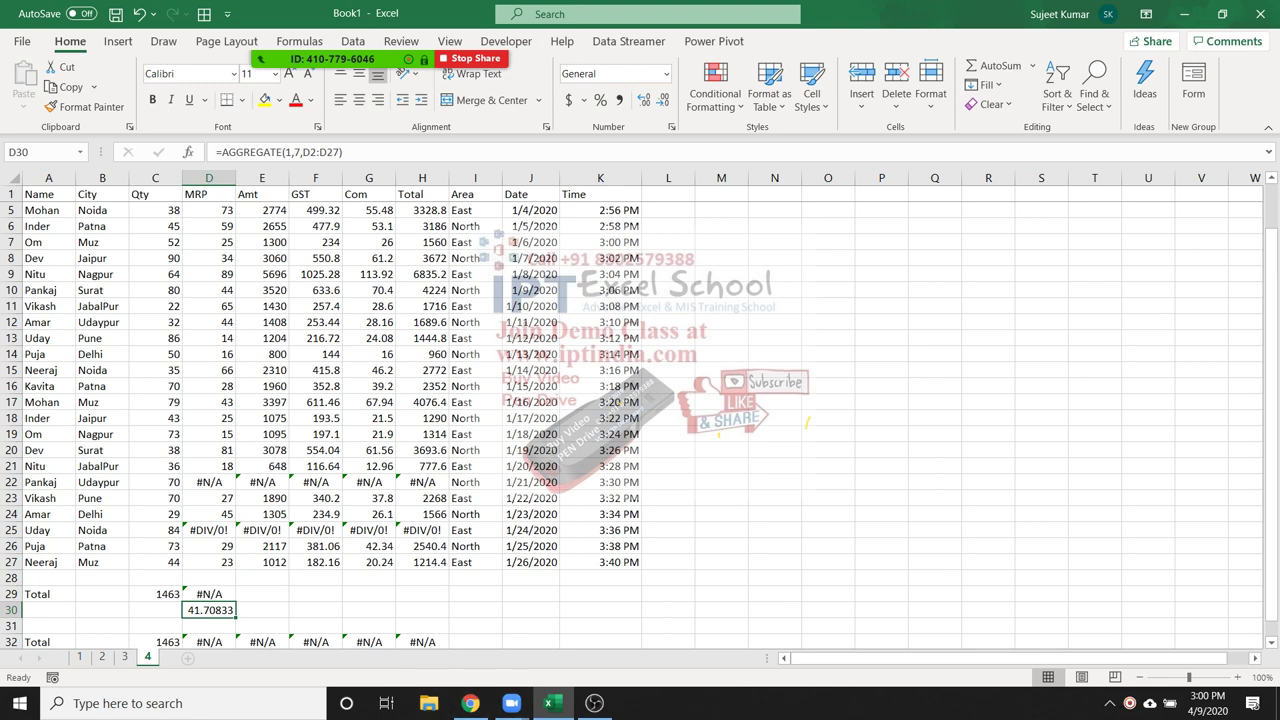
# Enter the test values 85, 85, 36, 63 and 265 in O8:O12
pyautogui.click(828, 258)
pyautogui.write('85')
pyautogui.press('Tab')
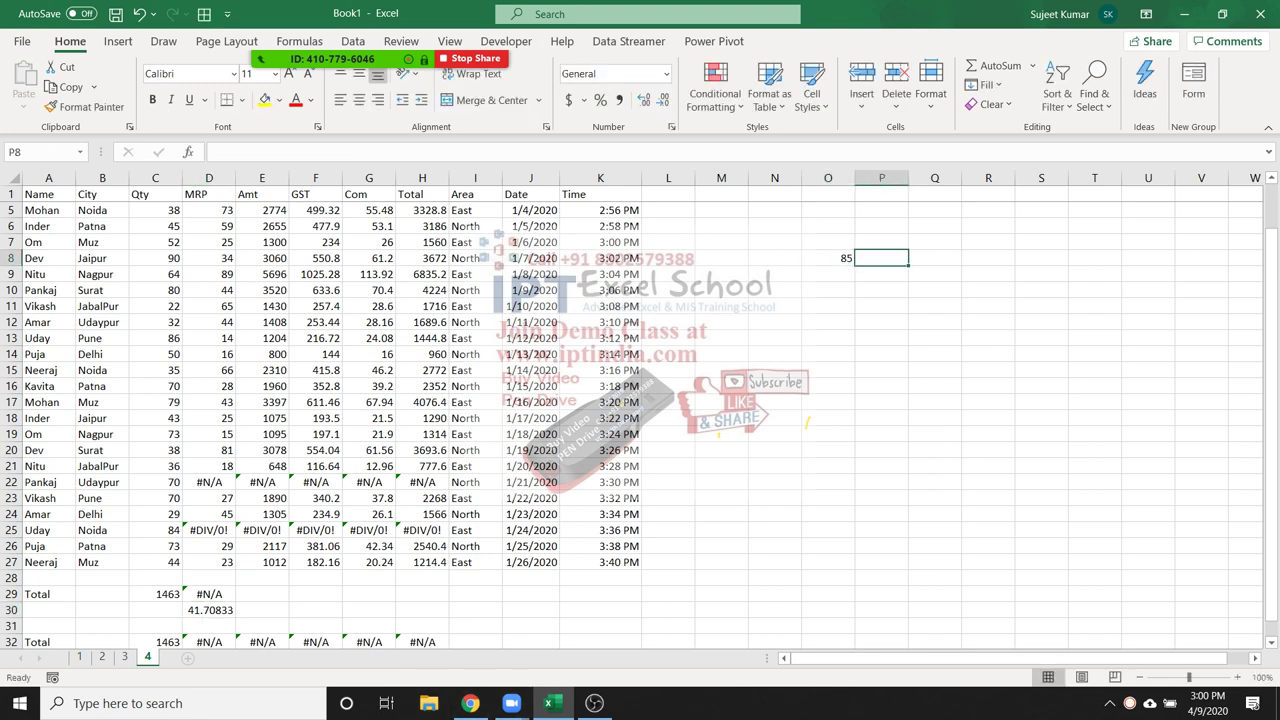
pyautogui.hotkey('shift', 'Tab')
pyautogui.press('Return')
pyautogui.write('85')
pyautogui.press('Return')
pyautogui.write('36')
pyautogui.press('Return')
pyautogui.write('63')
pyautogui.press('Return')
pyautogui.write('265')
pyautogui.press('Return')
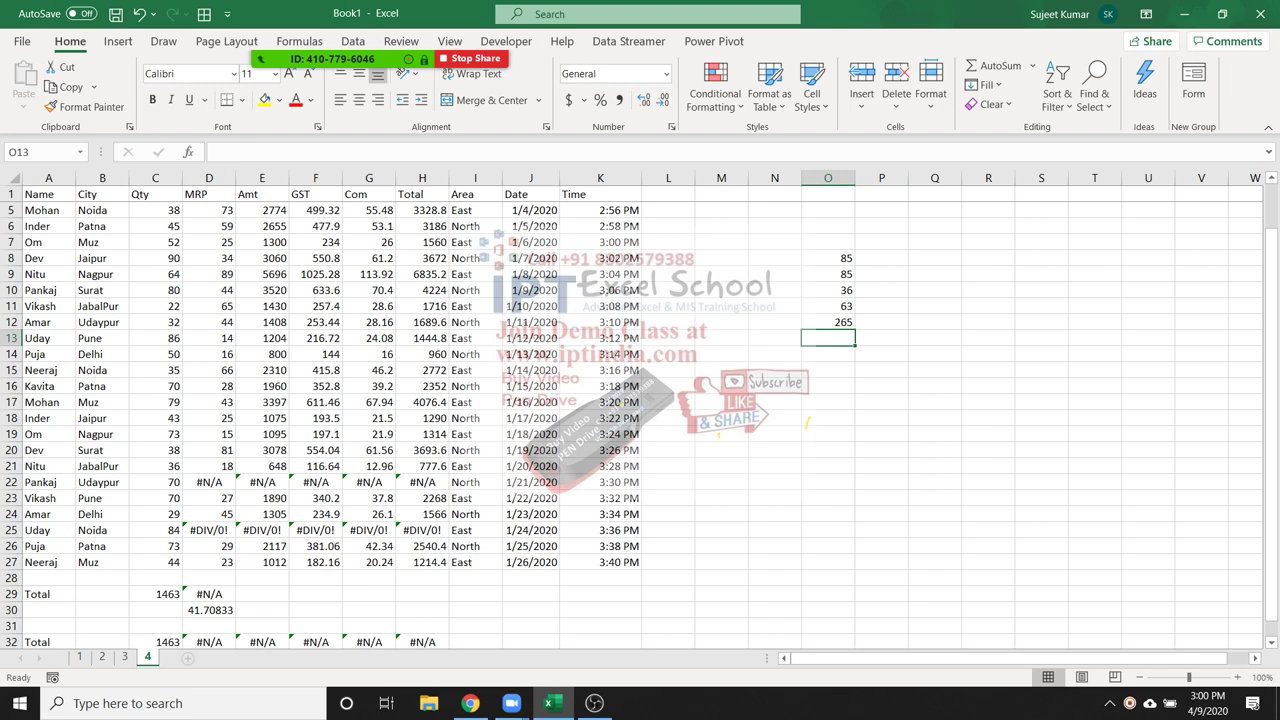
# Total O8:O12 in O13 with =SUM(O8:O12)
pyautogui.write('=')
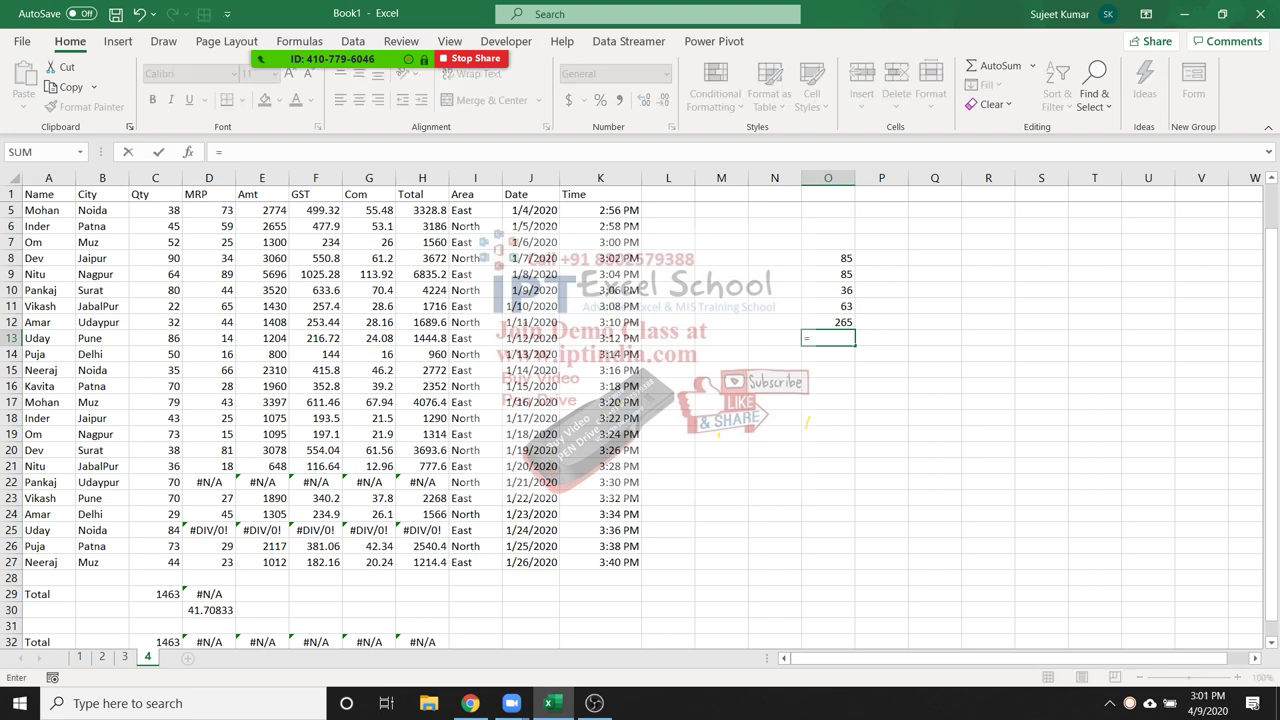
pyautogui.write('sum')
pyautogui.press('Tab')
pyautogui.press('Up')
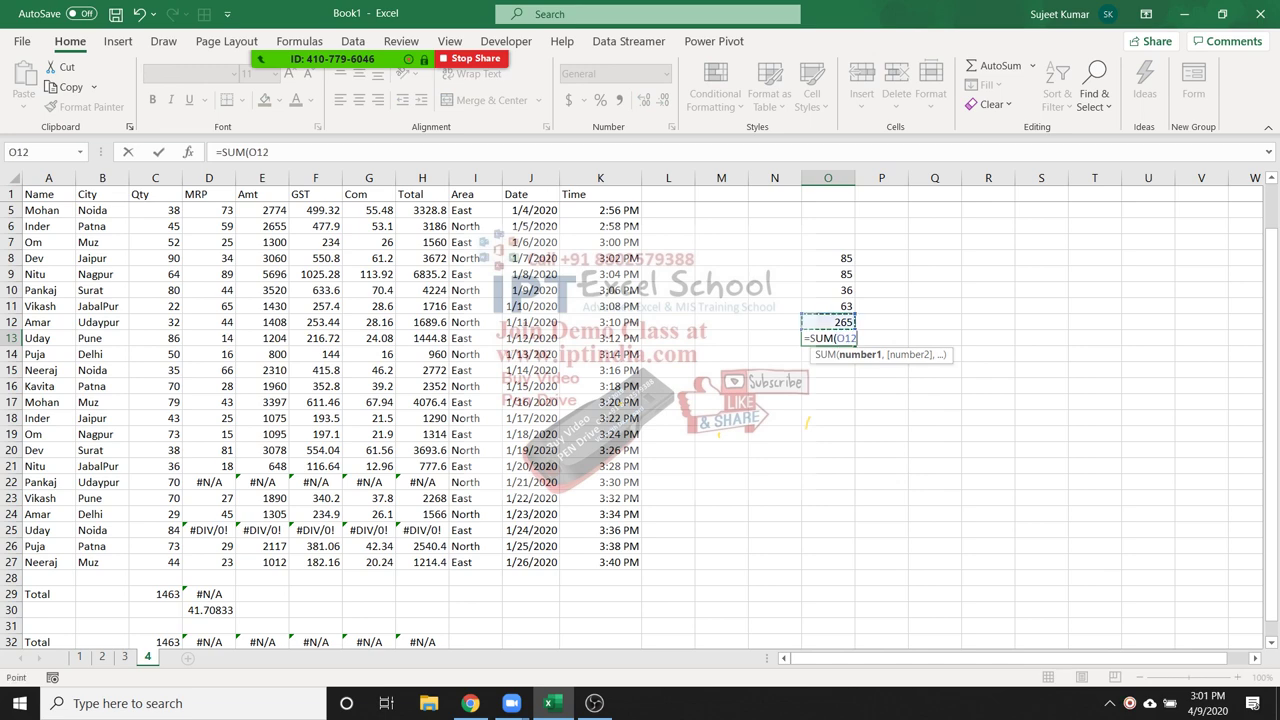
pyautogui.hotkey('shift', 'Up')
pyautogui.hotkey('shift', 'Up')
pyautogui.hotkey('shift', 'Up')
pyautogui.hotkey('shift', 'Up')
pyautogui.press('Return')
pyautogui.press('Up')
pyautogui.press('Up')
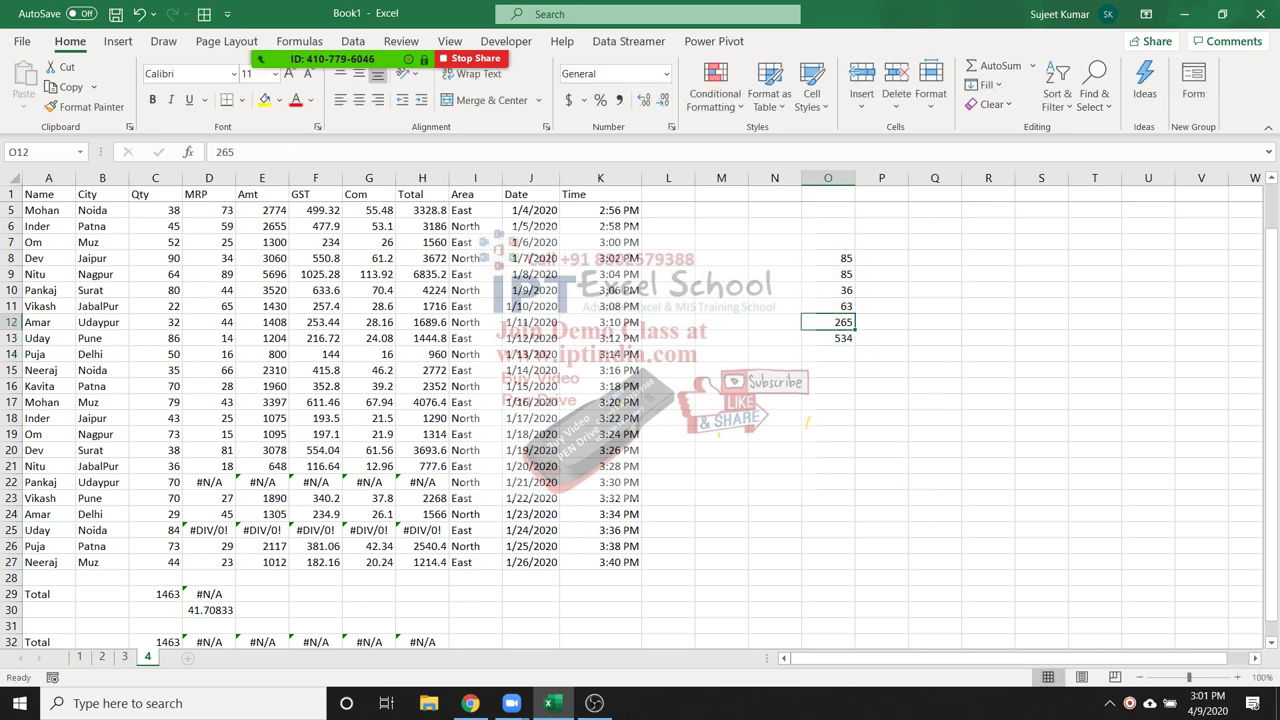
# Replace O10 with =NA() and check that the O13 total becomes #N/A
pyautogui.press('Up')
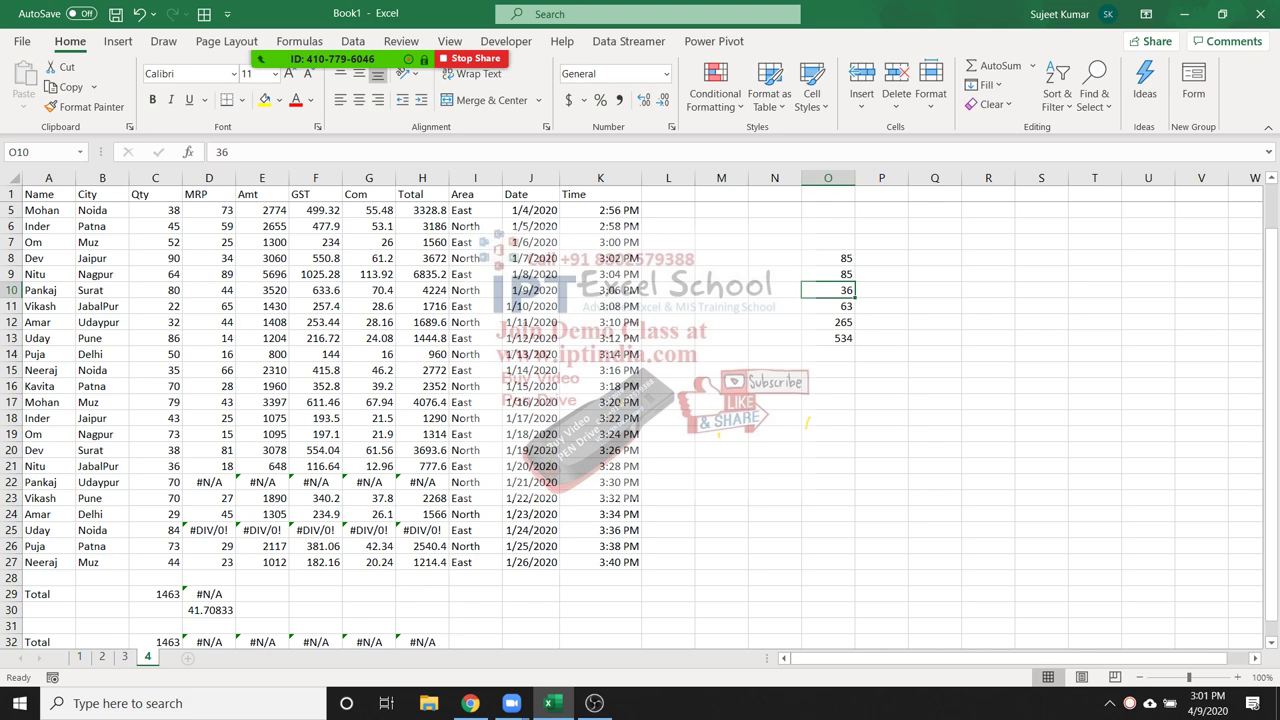
pyautogui.write('\\')
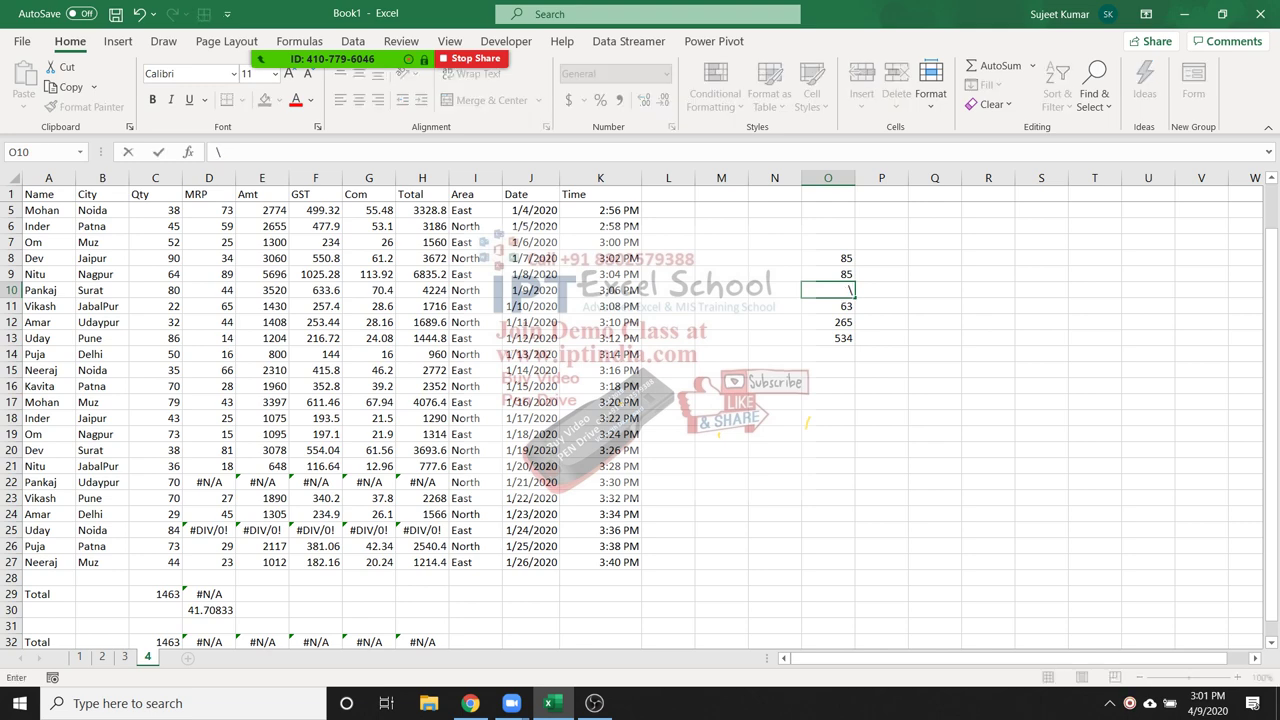
pyautogui.write('=')
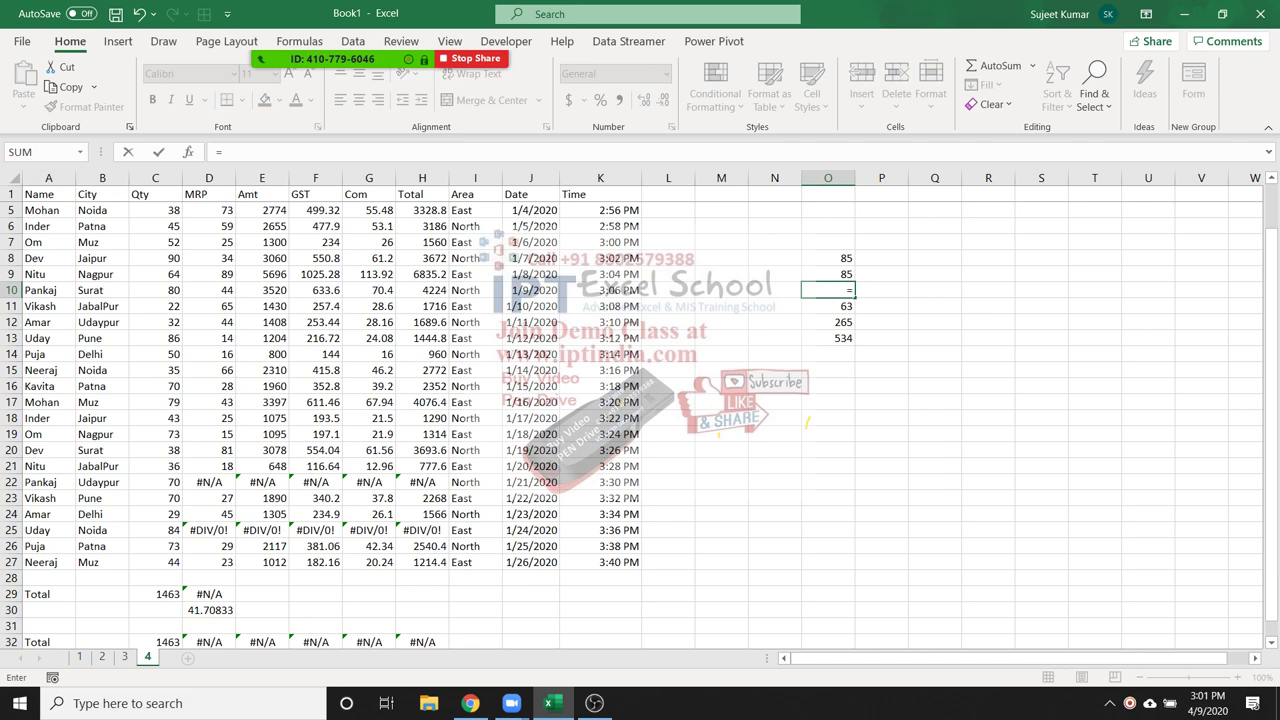
pyautogui.write('n')
pyautogui.press('Down')
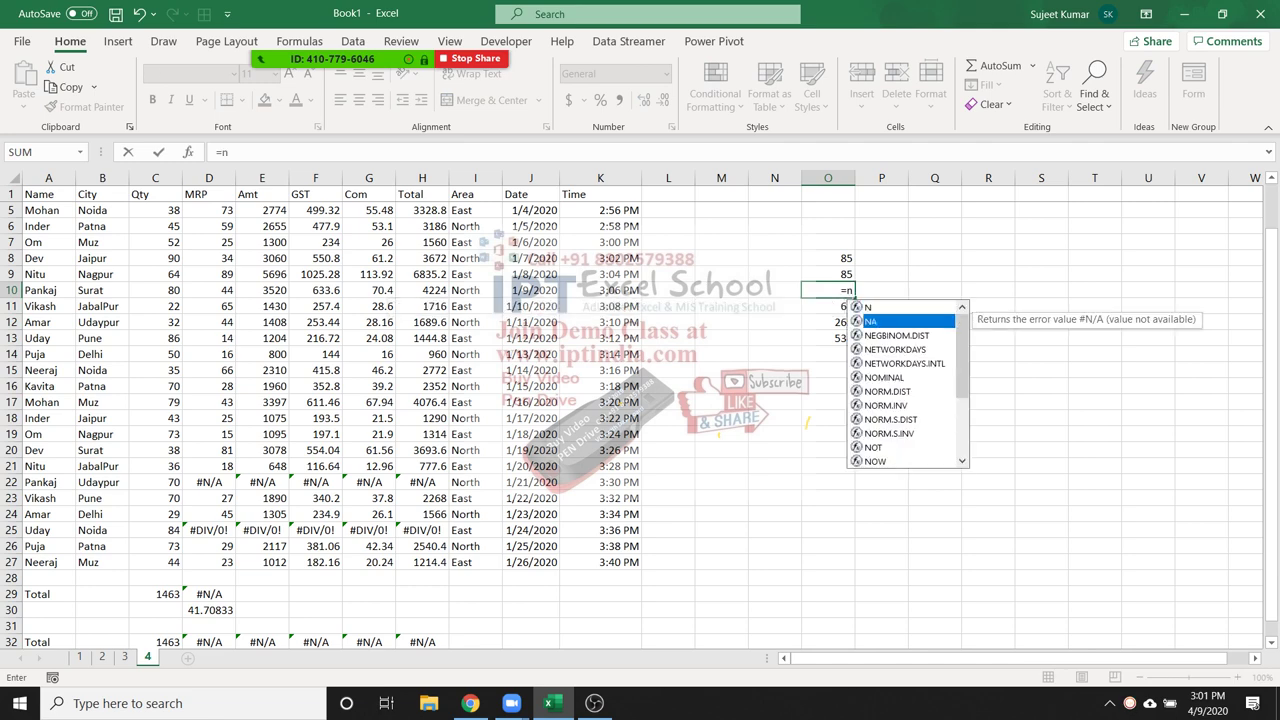
pyautogui.press('Tab')
pyautogui.write(')')
pyautogui.press('Return')
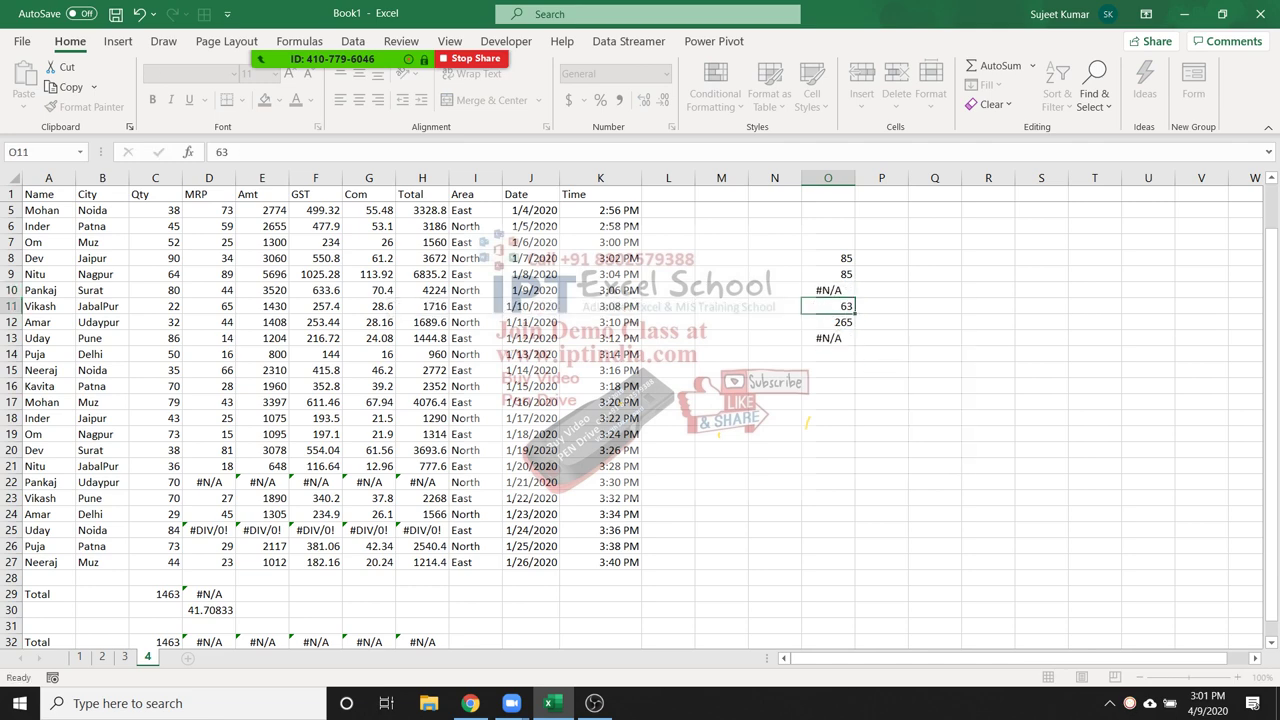
pyautogui.press('Down')
pyautogui.click(828, 338)
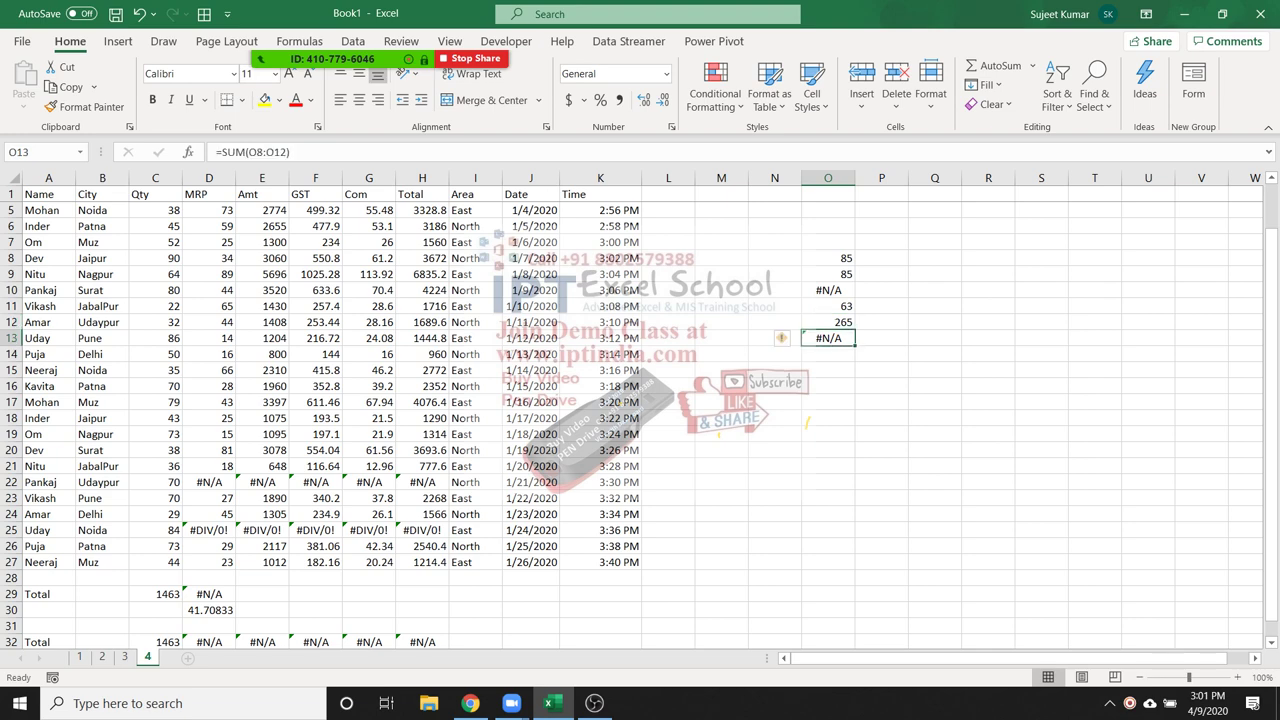
pyautogui.press('F2')
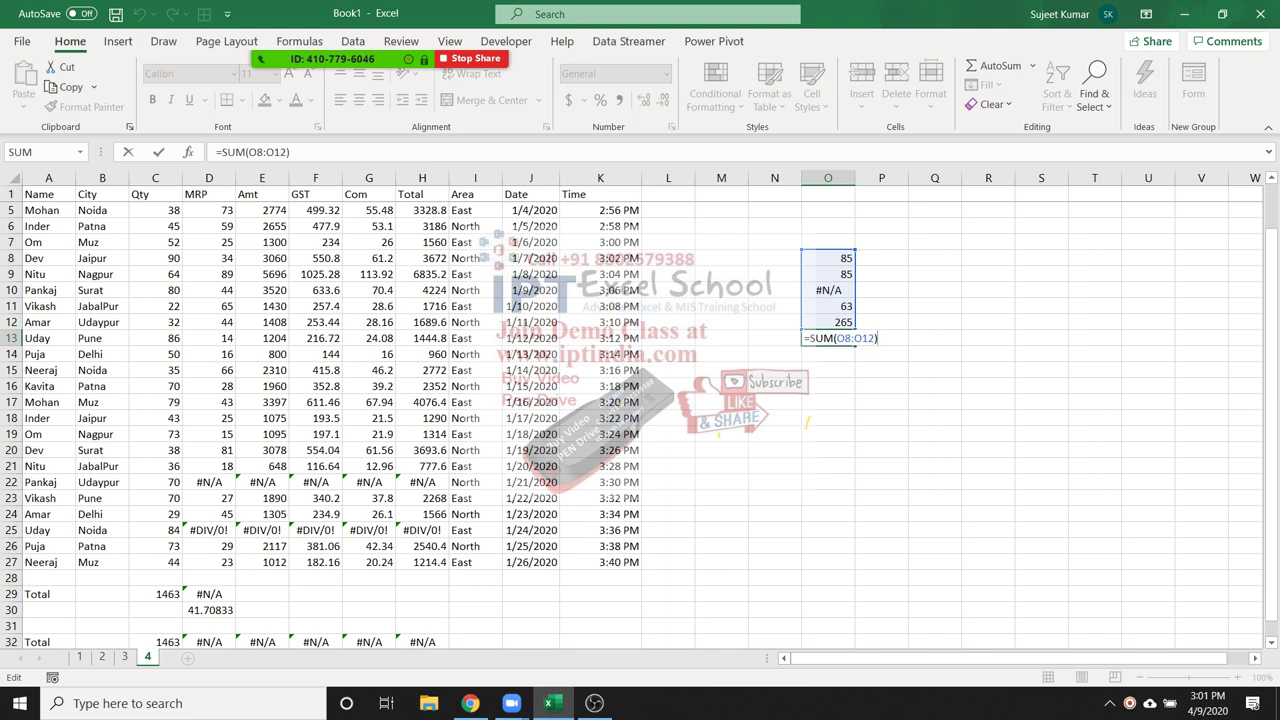
pyautogui.press('Return')
# Clear O13 and start an AGGREGATE formula using function 9 (SUM)
pyautogui.press('Up')
pyautogui.press('Delete')
pyautogui.write('=')
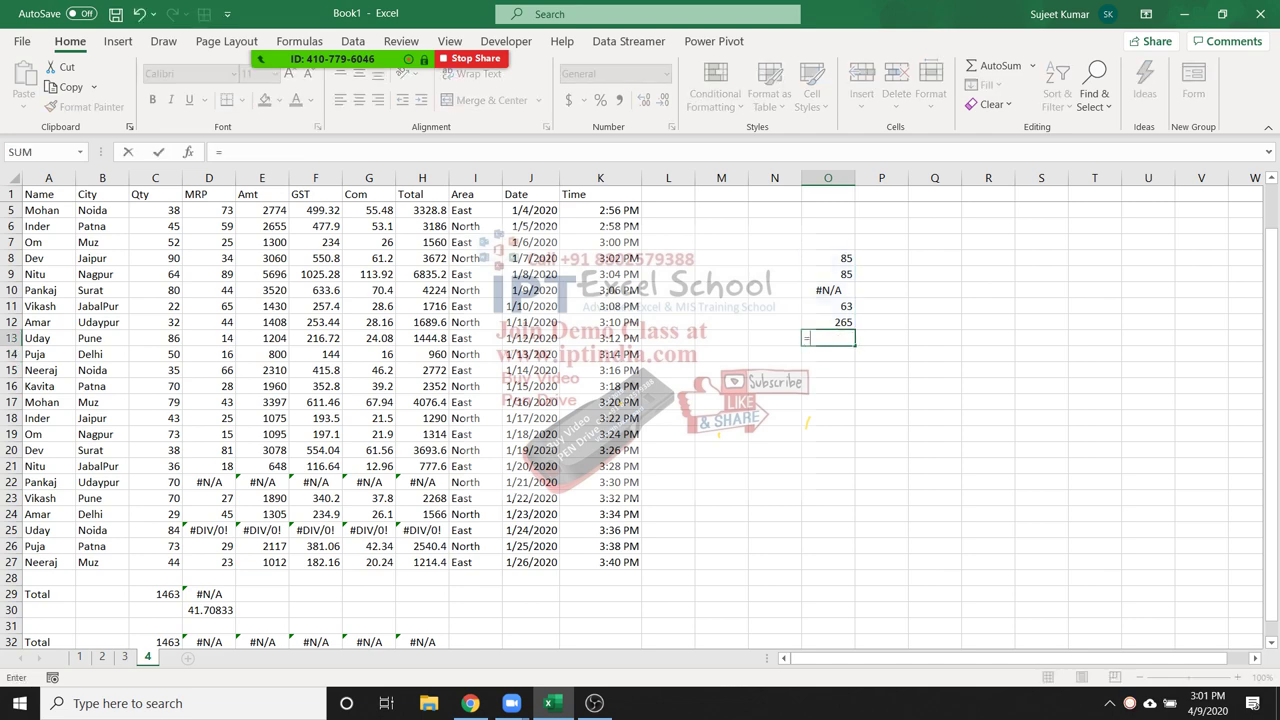
pyautogui.write('agg')
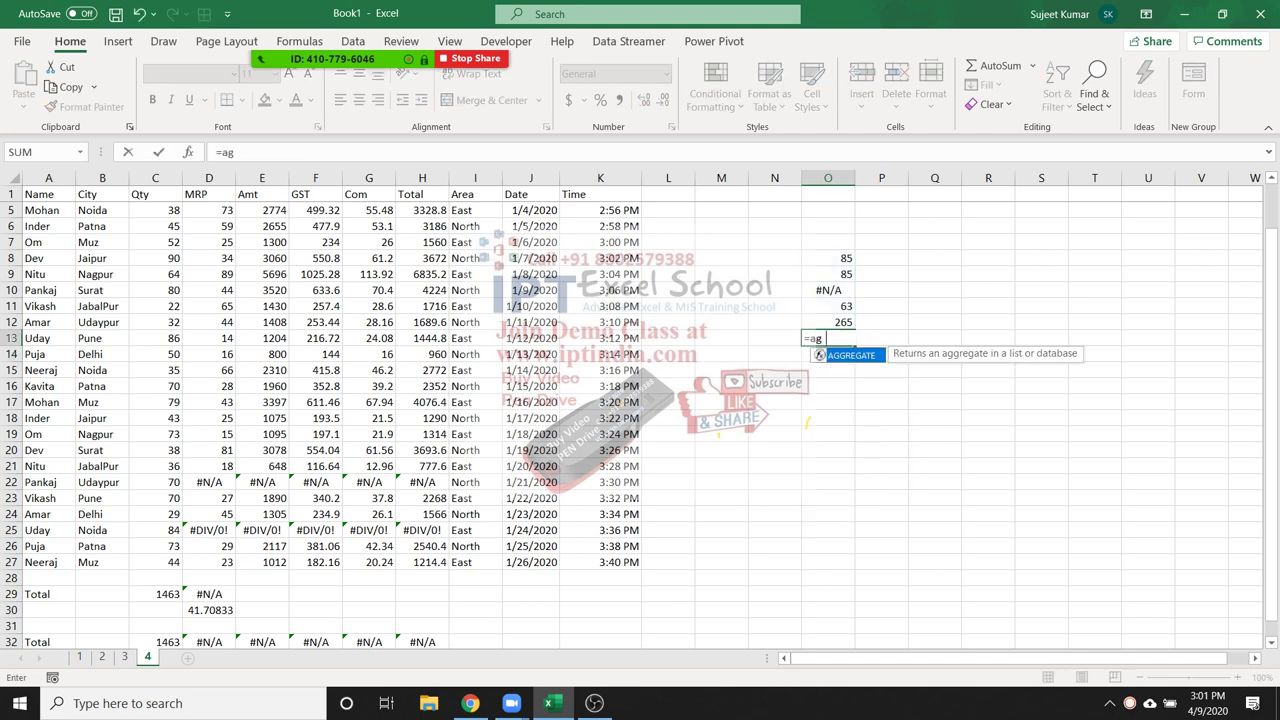
pyautogui.press('Tab')
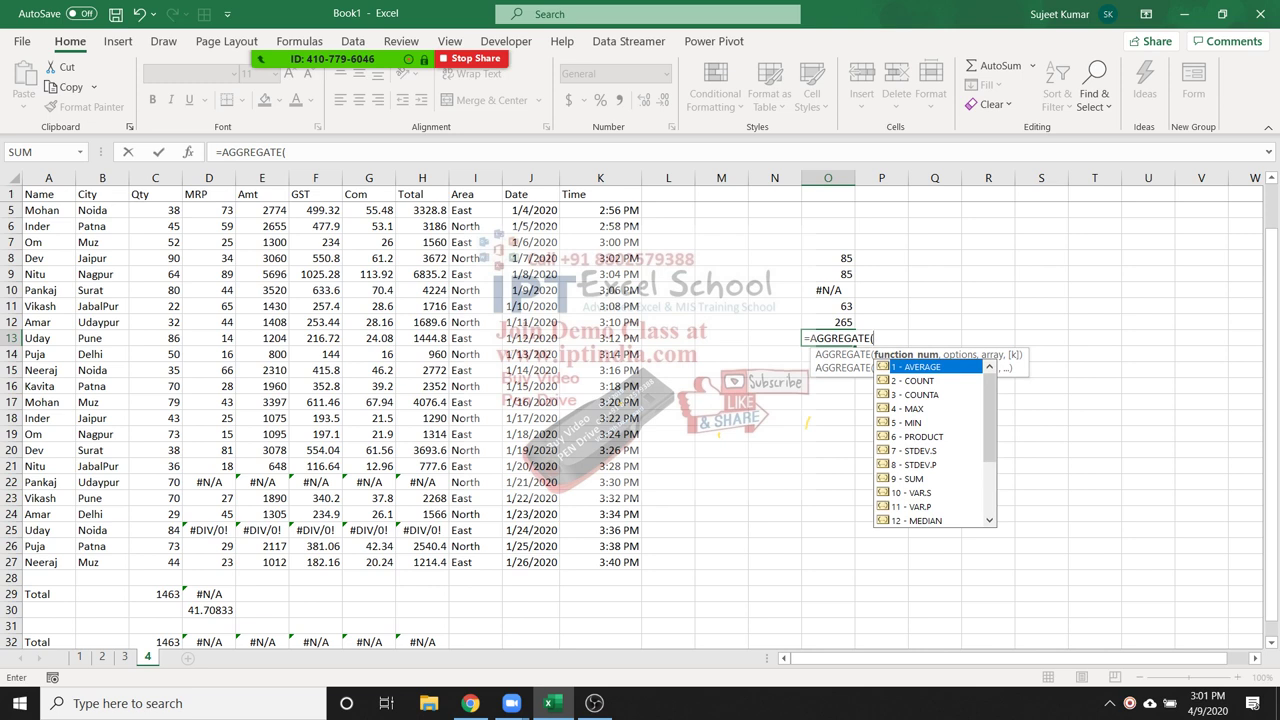
pyautogui.press('Down')
pyautogui.press('Down')
pyautogui.press('Down')
pyautogui.press('Down')
pyautogui.press('Down')
pyautogui.press('Down')
pyautogui.press('Down')
pyautogui.press('Down')
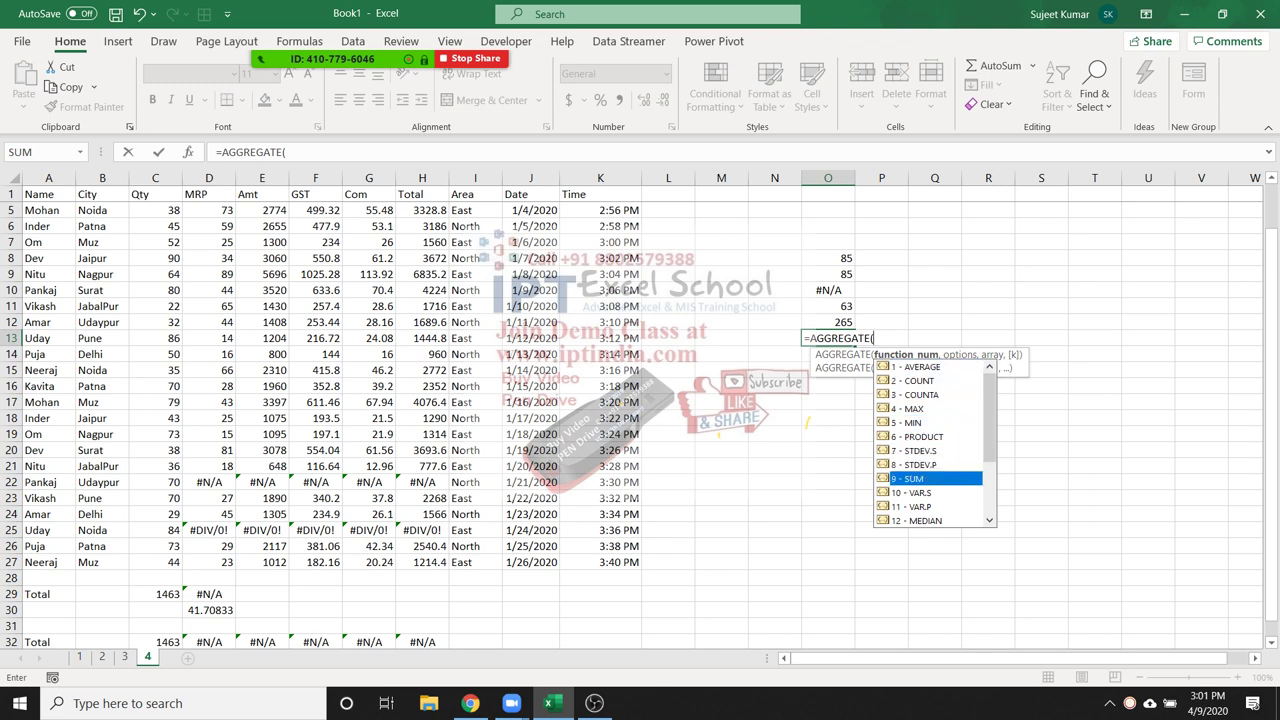
pyautogui.press('Up')
pyautogui.press('Down')
pyautogui.press('Tab')
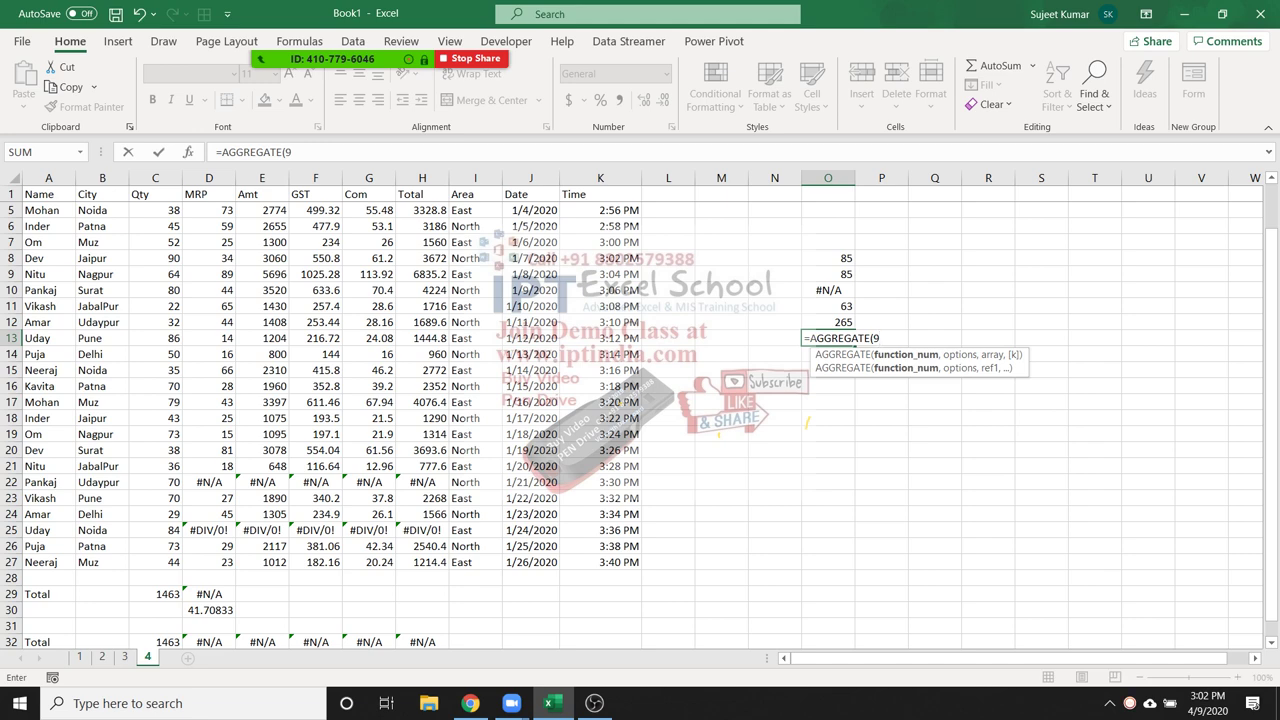
# Finish it as =AGGREGATE(9,7,O8:O12), ignoring errors, so O13 shows 498
pyautogui.write(',')
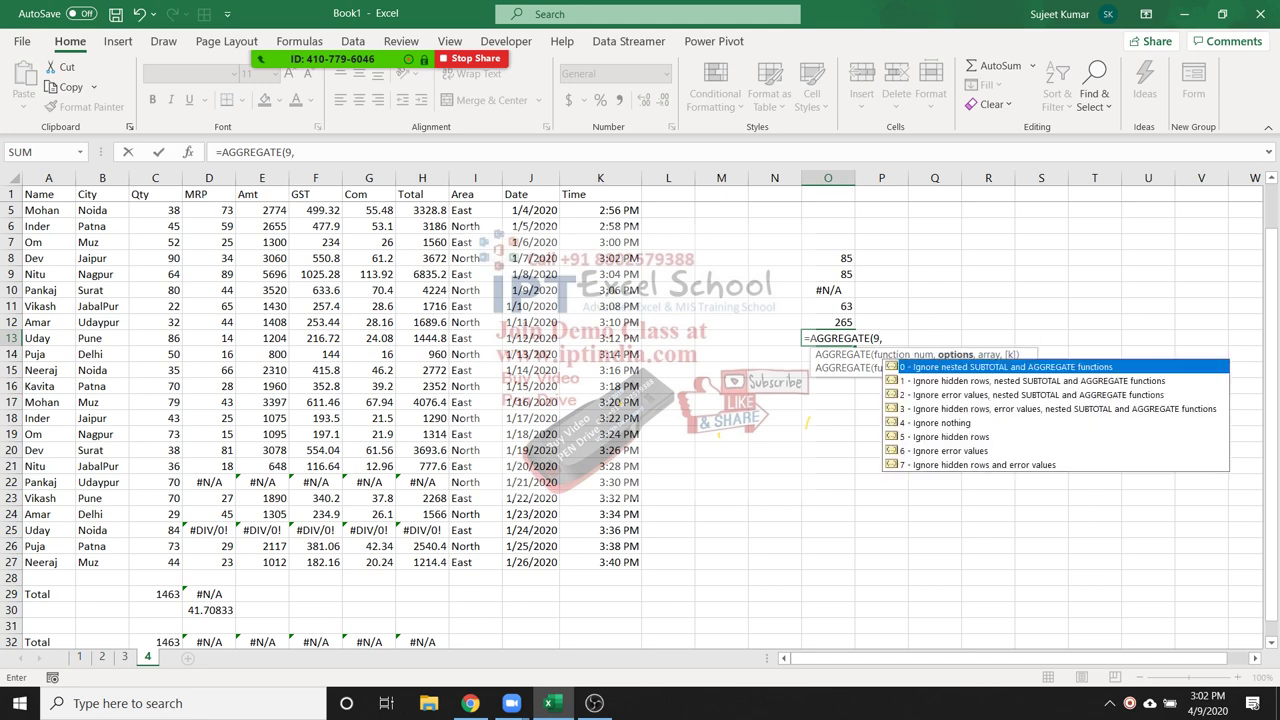
pyautogui.press('Down')
pyautogui.press('Down')
pyautogui.press('Down')
pyautogui.press('Up')
pyautogui.press('Up')
pyautogui.press('Up')
pyautogui.press('Down')
pyautogui.press('Down')
pyautogui.press('Down')
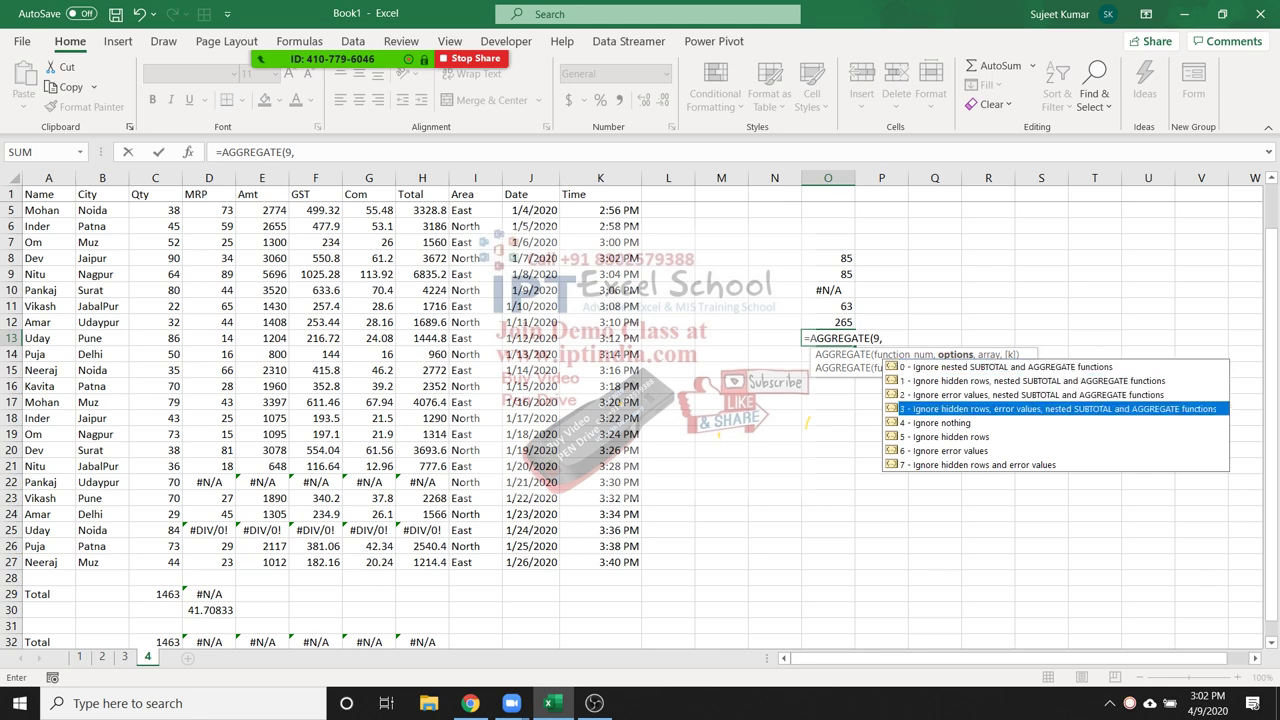
pyautogui.press('Down')
pyautogui.press('Down')
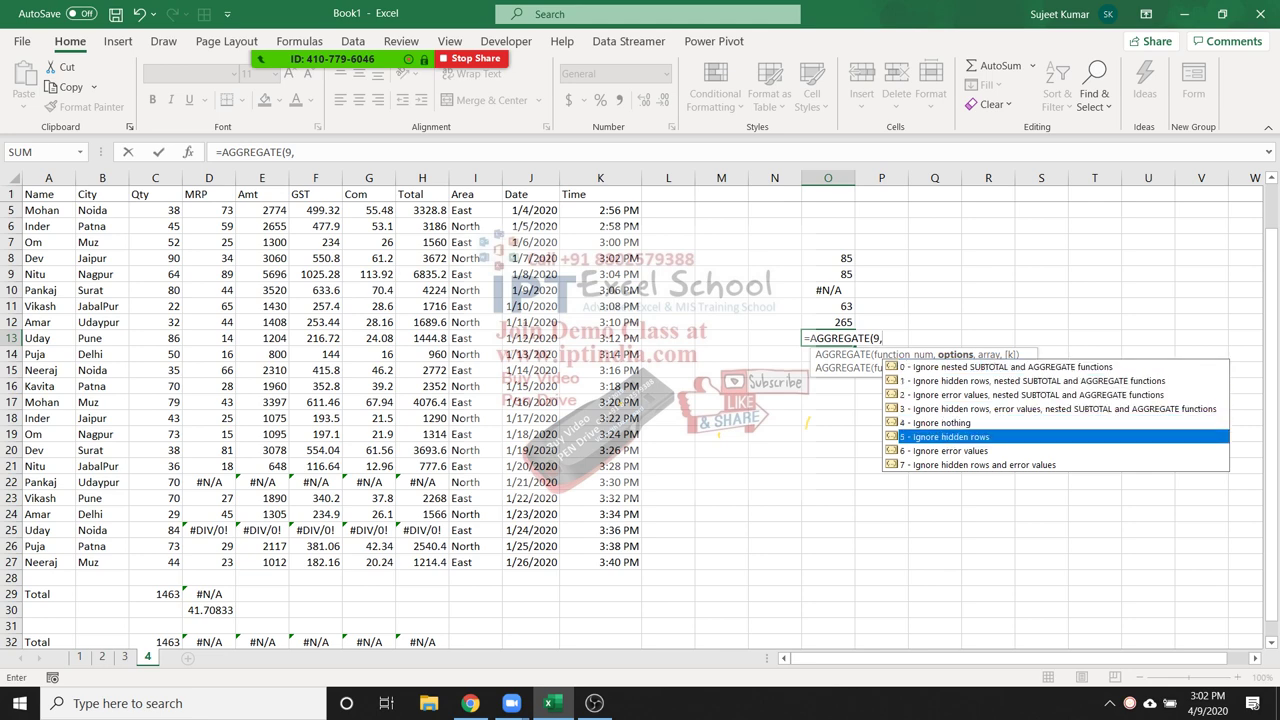
pyautogui.press('Down')
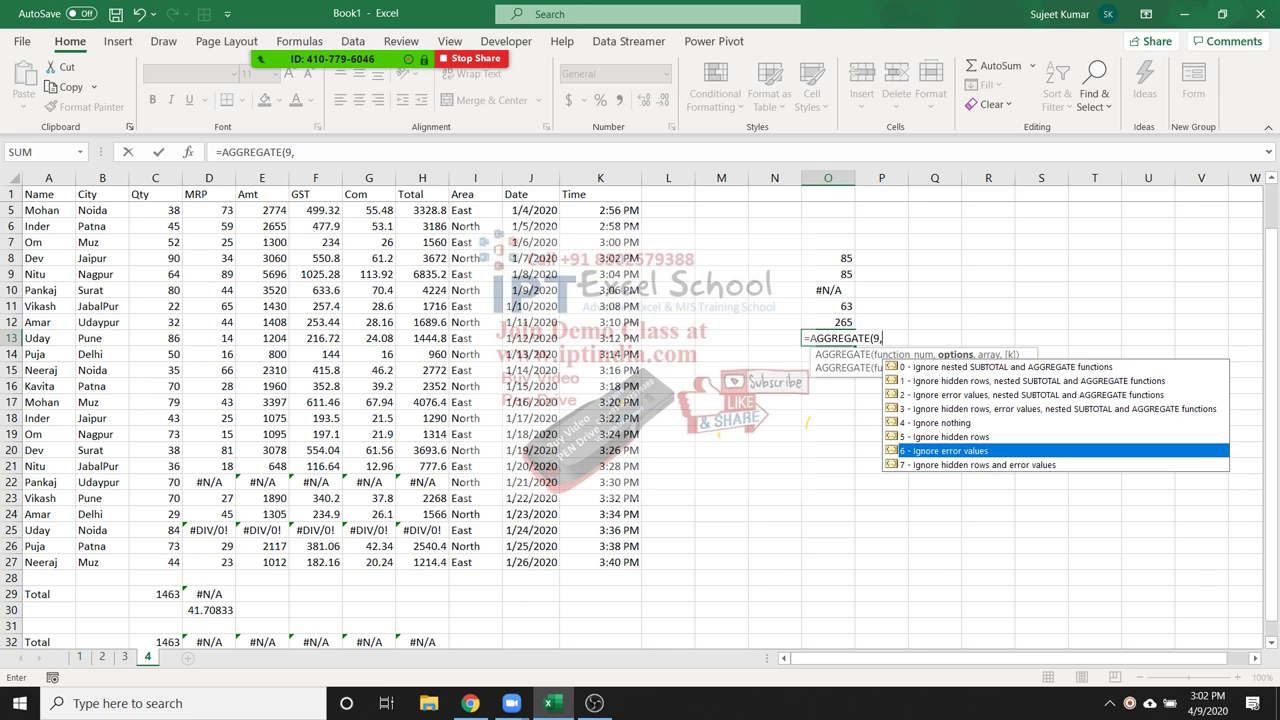
pyautogui.press('Down')
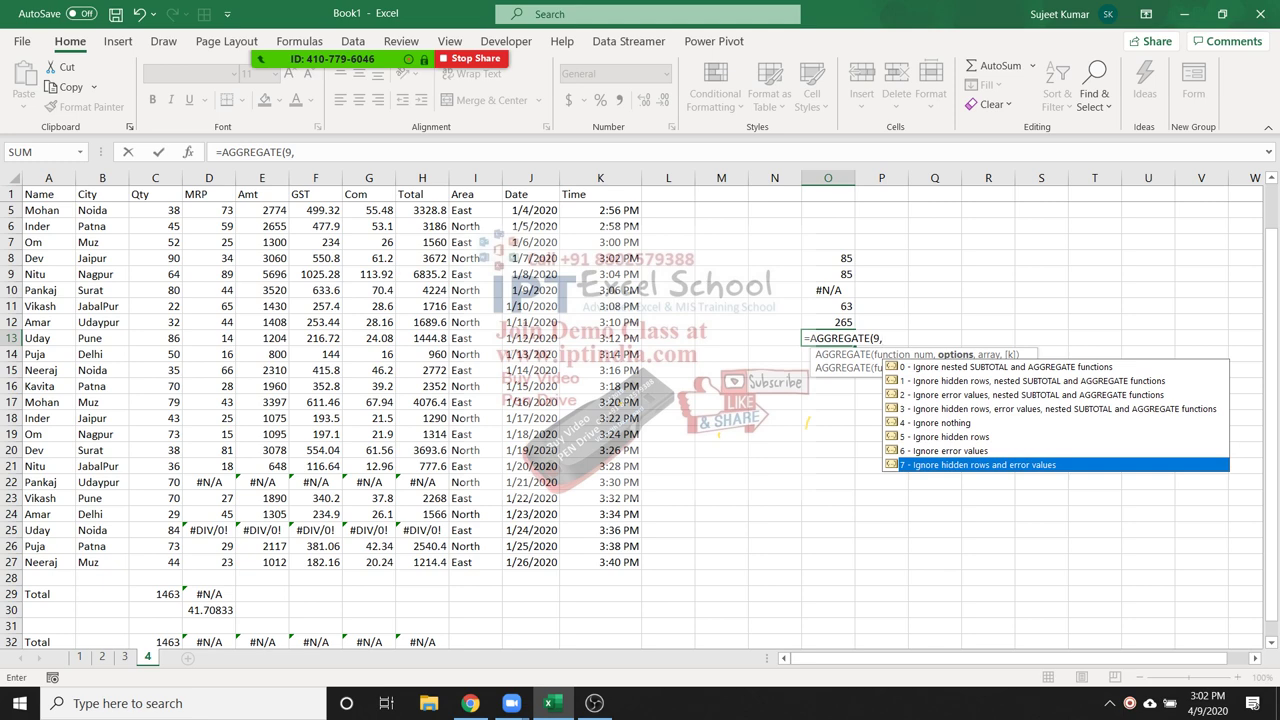
pyautogui.press('Tab')
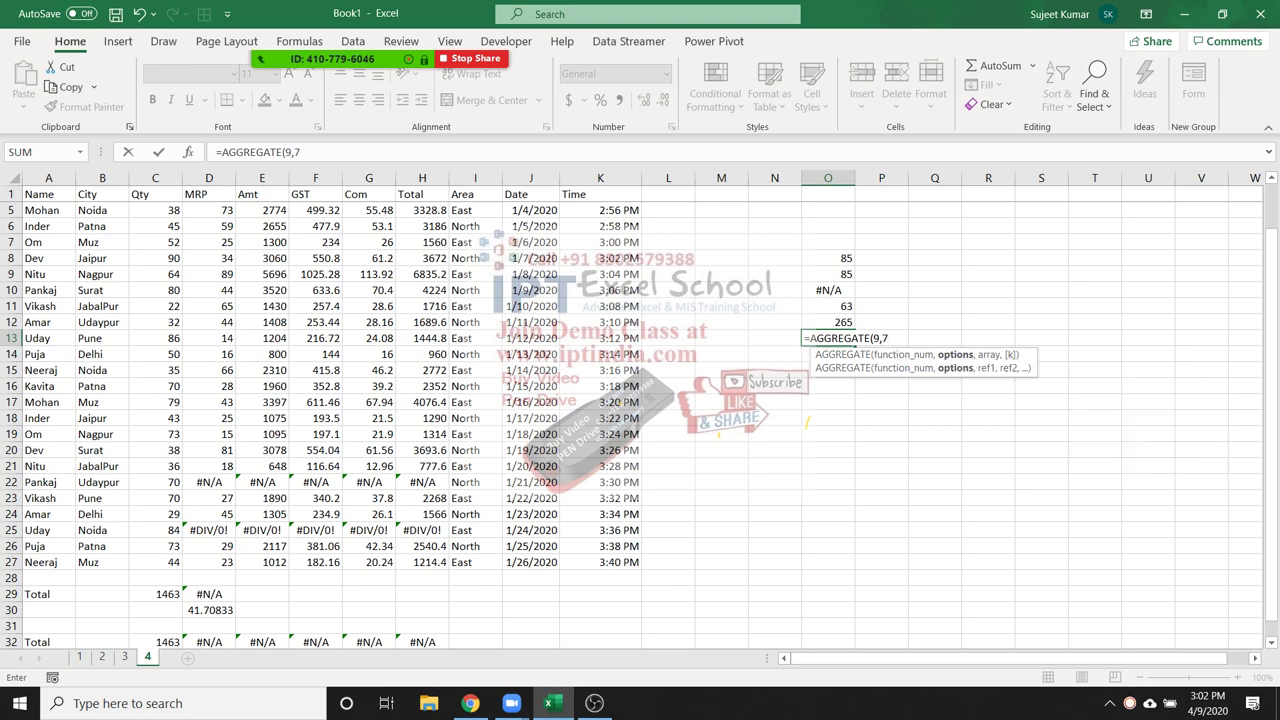
pyautogui.write(',')
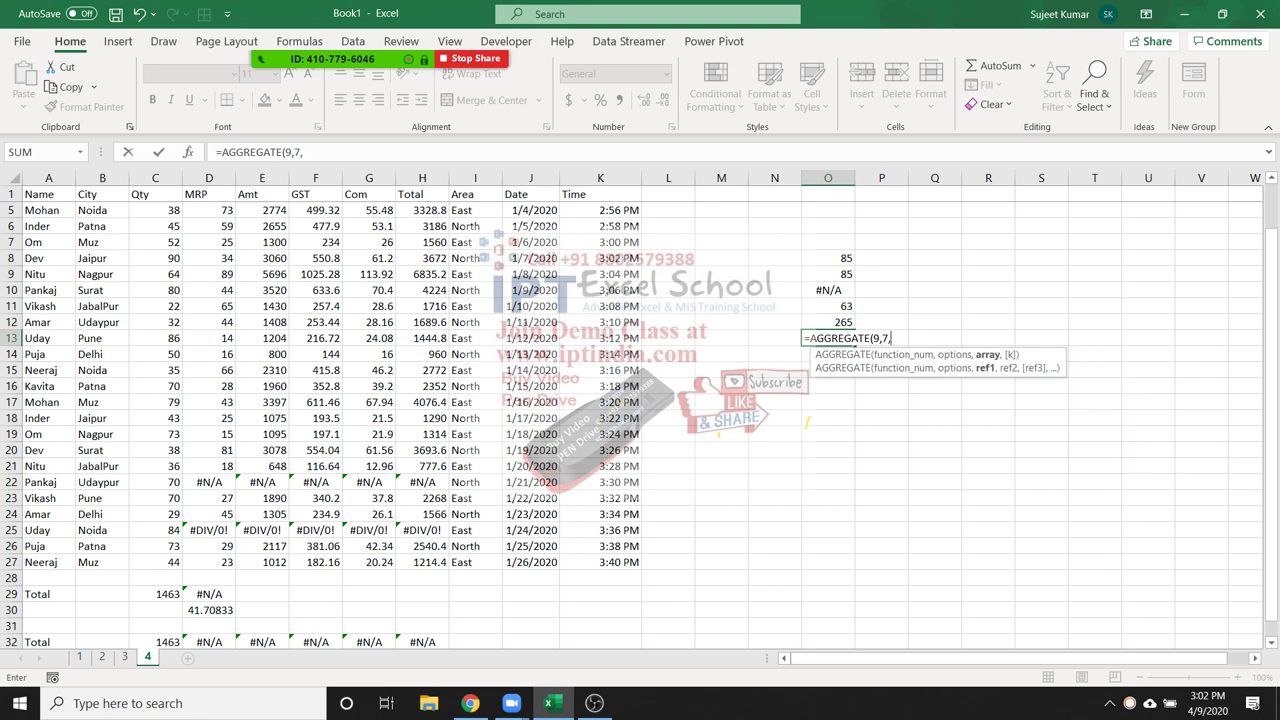
pyautogui.moveTo(828, 322); pyautogui.dragTo(830, 258)
pyautogui.write(')')
pyautogui.hotkey('ctrl', 'Return')
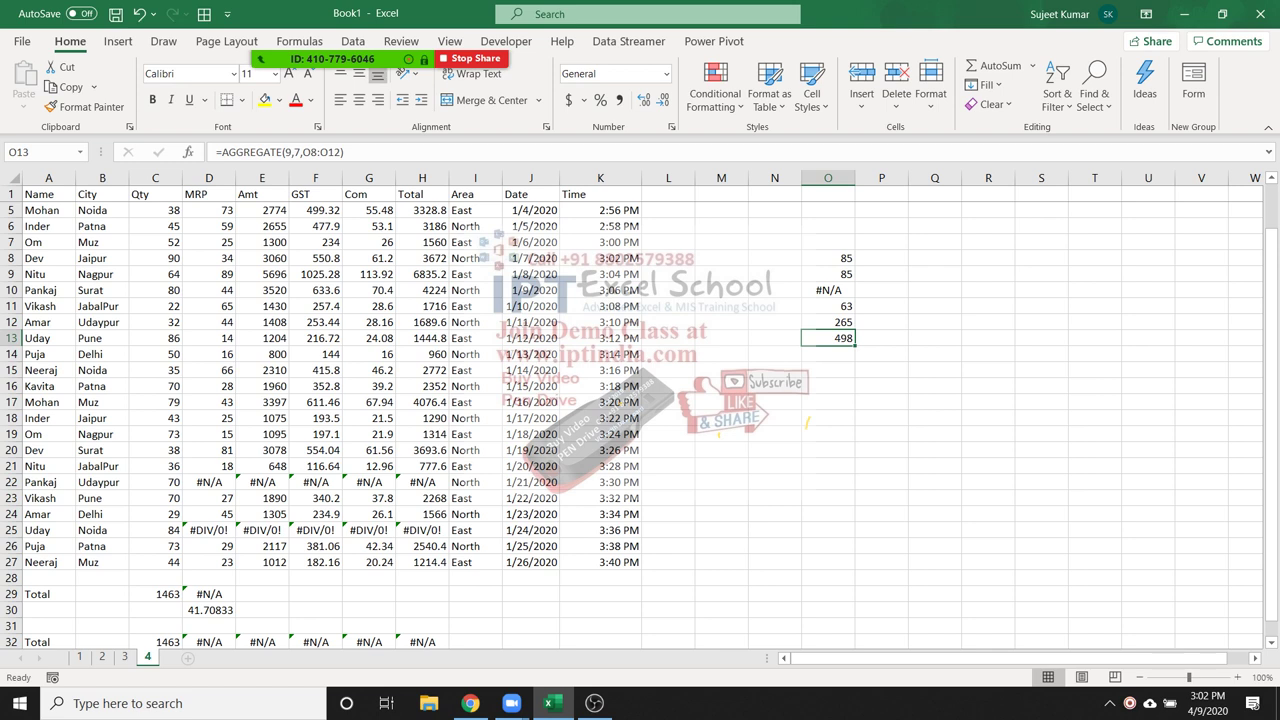
pyautogui.press('Up')
pyautogui.press('Up')
pyautogui.press('Up')
pyautogui.press('Up')
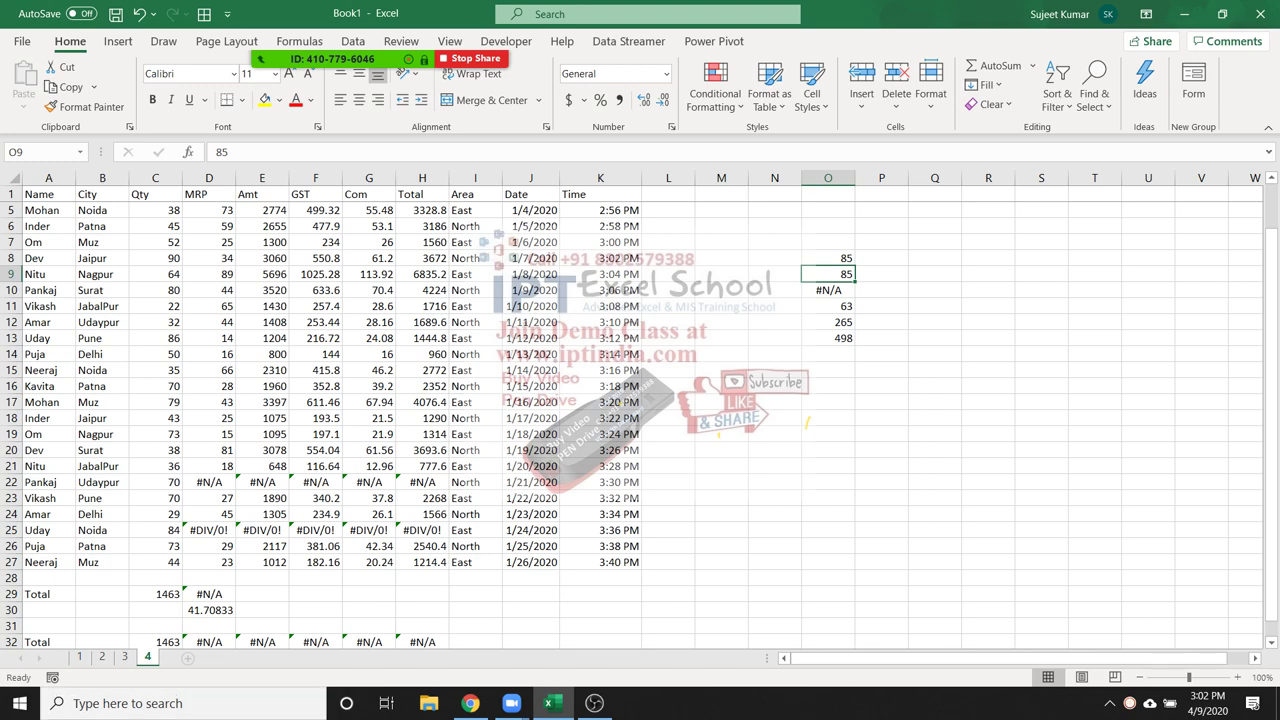
# Look at the example IFERROR formula in column T on sheet 3
pyautogui.hotkey('ctrl', 'pageup')
pyautogui.click(1049, 354)
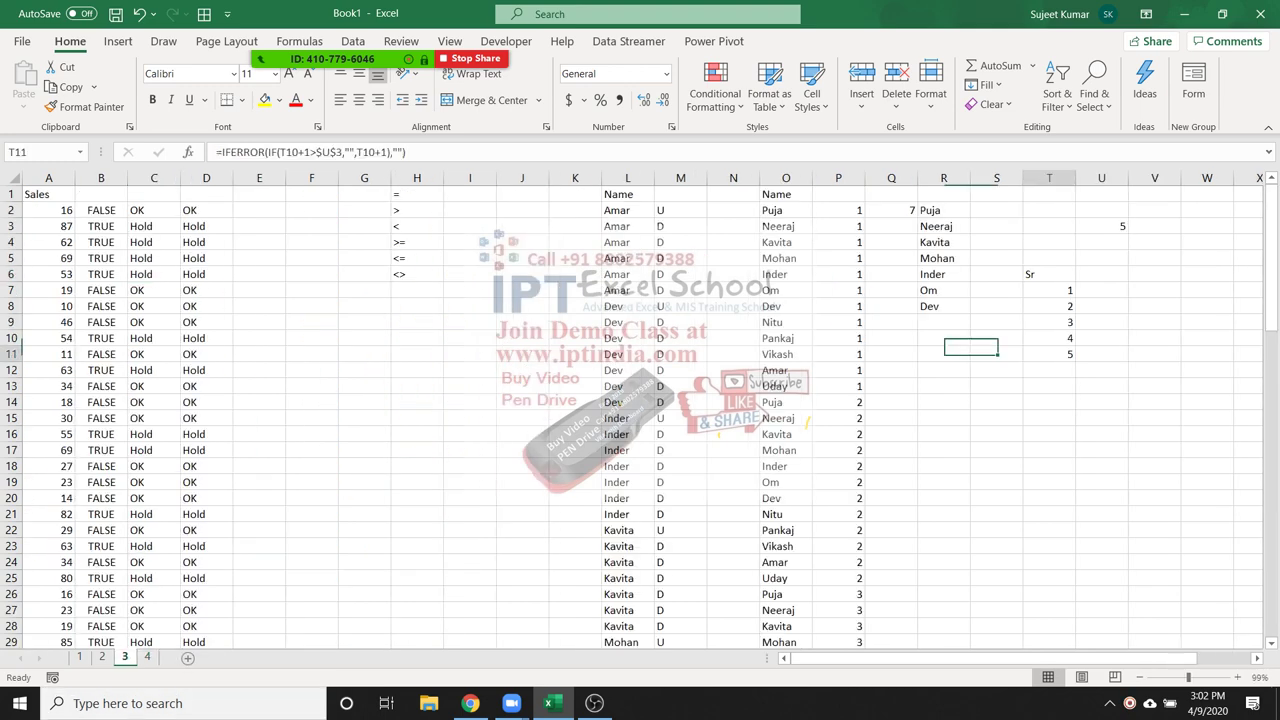
pyautogui.press('Down')
pyautogui.press('Down')
pyautogui.press('Down')
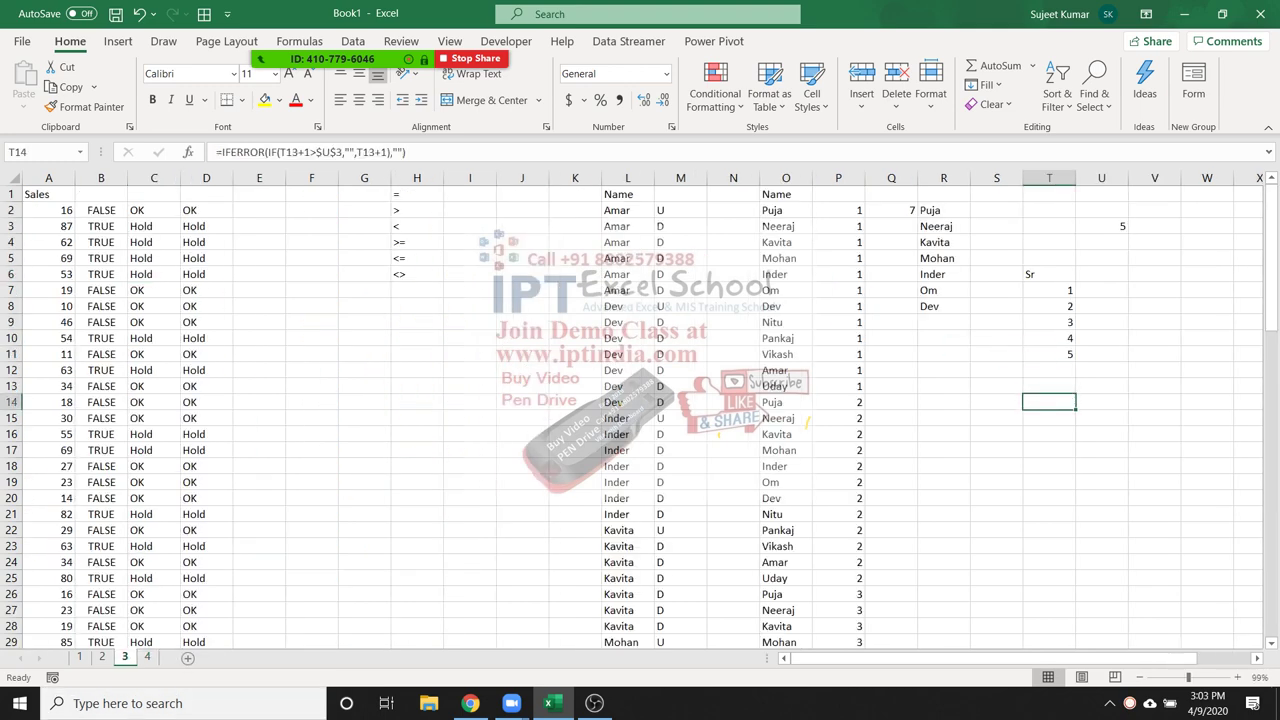
pyautogui.hotkey('ctrl', 'pagedown')
# Enter an IFERROR formula on O8 in P8 and fill it down to P12
pyautogui.click(881, 258)
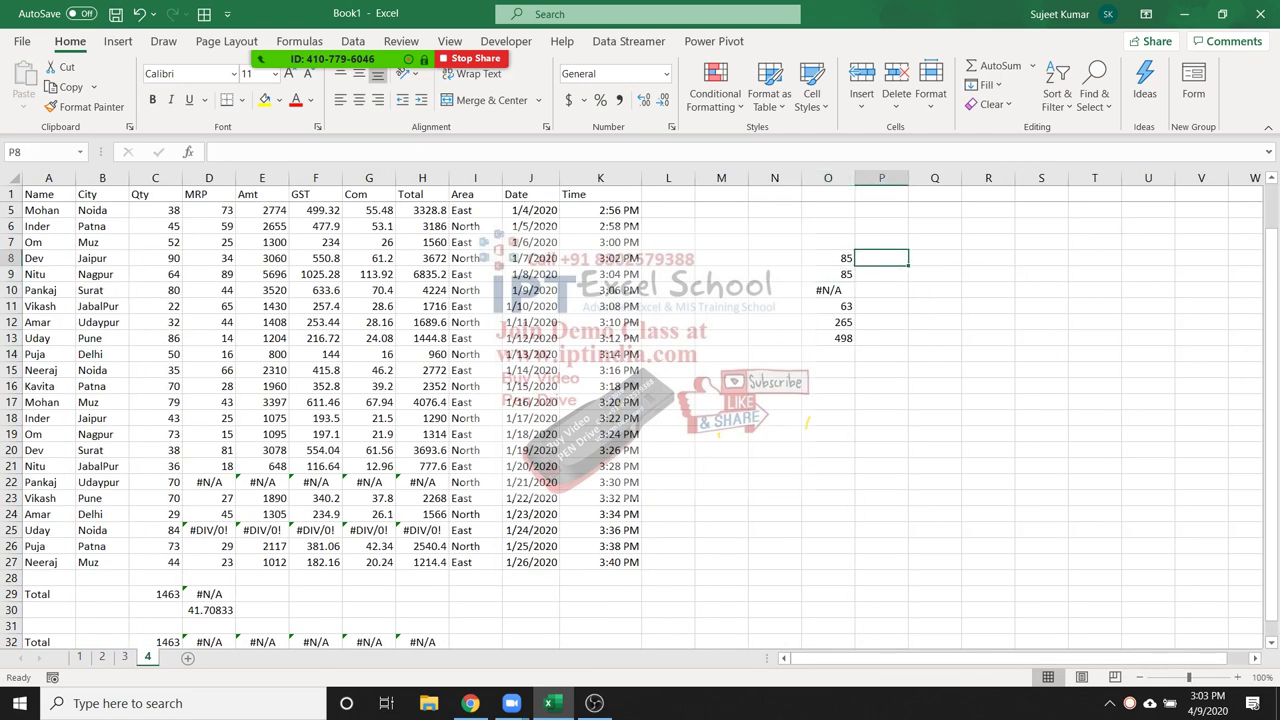
pyautogui.write('=if')
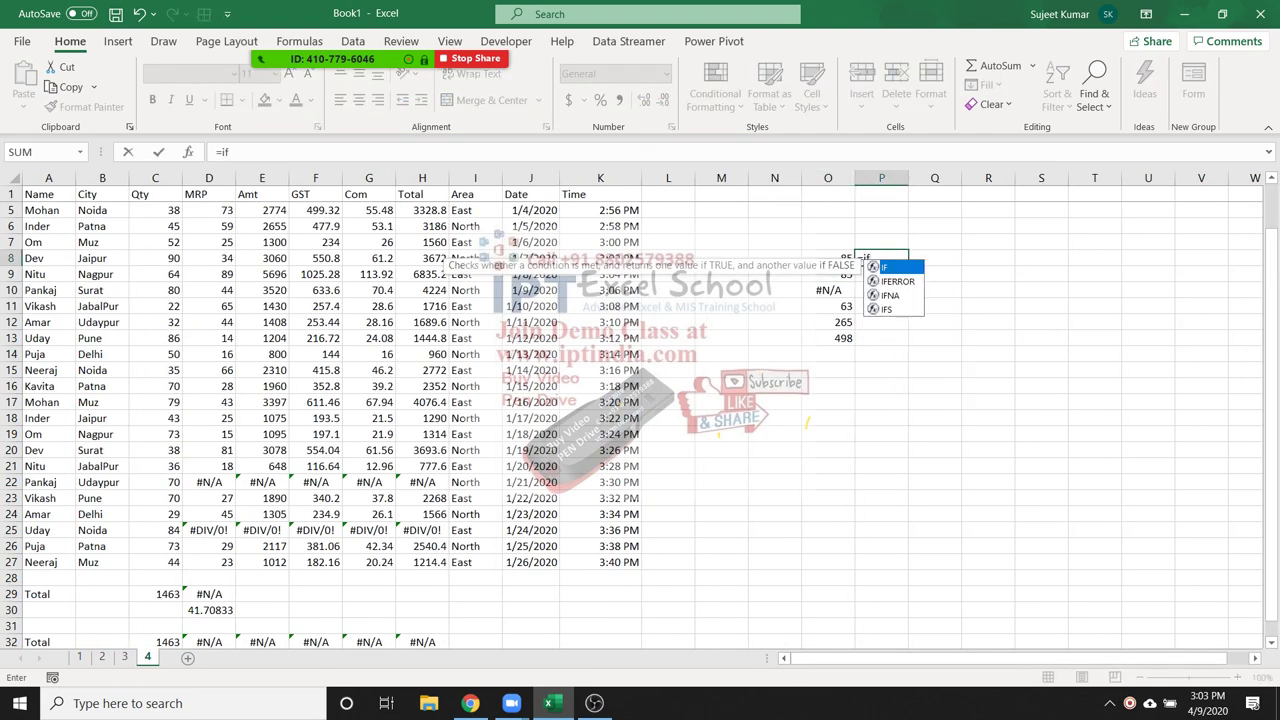
pyautogui.write('(')
pyautogui.press('BackSpace')
pyautogui.press('Down')
pyautogui.press('Tab')
pyautogui.press('Left')
pyautogui.write(',')
pyautogui.write('"")')
pyautogui.press('Return')
pyautogui.moveTo(881, 258); pyautogui.dragTo(881, 322)
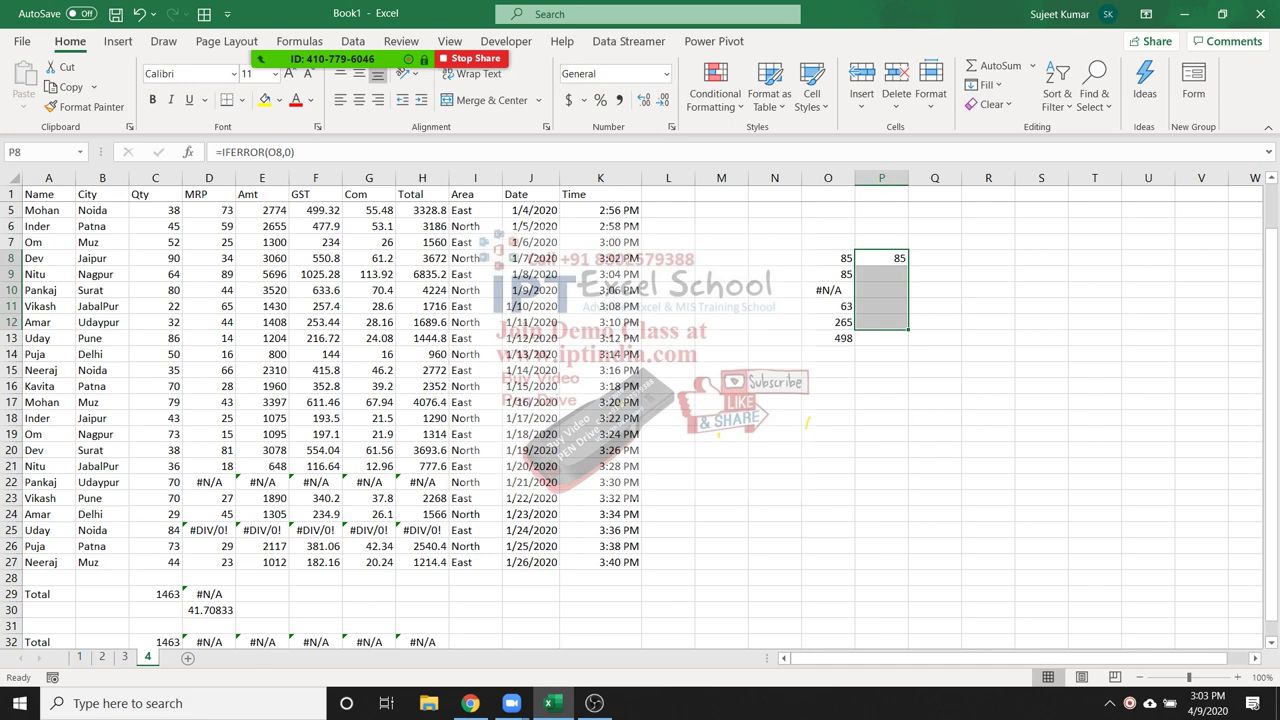
pyautogui.hotkey('ctrl', 'd')
# Total P8:P12 in P13 to get 498 and compare it with O13's AGGREGATE total
pyautogui.press('Down')
pyautogui.press('Down')
pyautogui.press('Down')
pyautogui.press('Down')
pyautogui.press('Down')
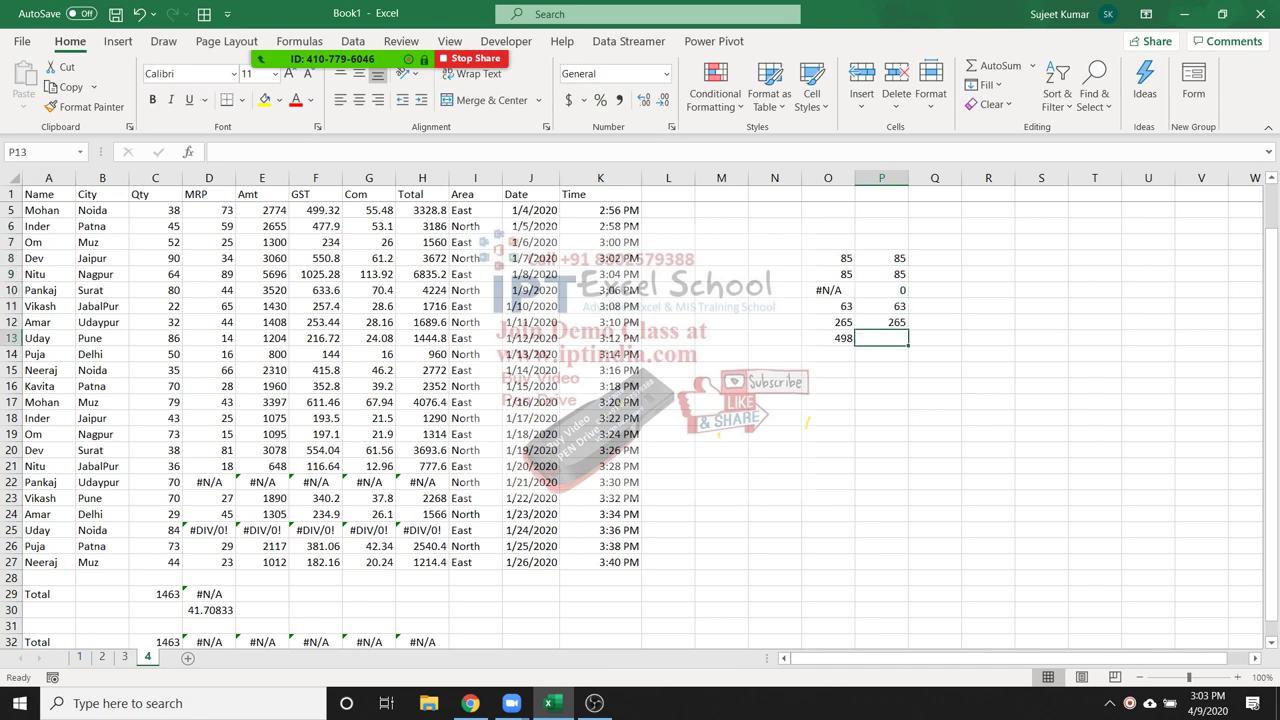
pyautogui.write('=sum')
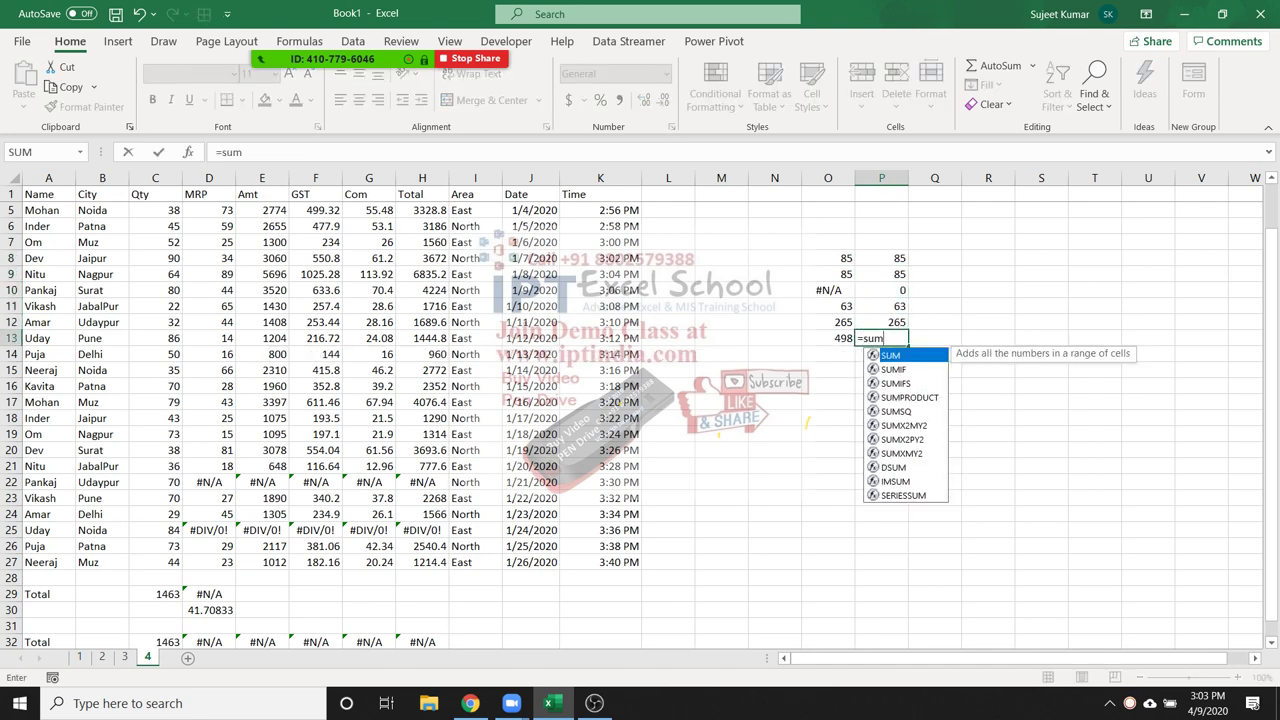
pyautogui.press('Tab')
pyautogui.press('Up')
pyautogui.hotkey('shift', 'Up')
pyautogui.hotkey('shift', 'Up')
pyautogui.hotkey('shift', 'Up')
pyautogui.hotkey('shift', 'Up')
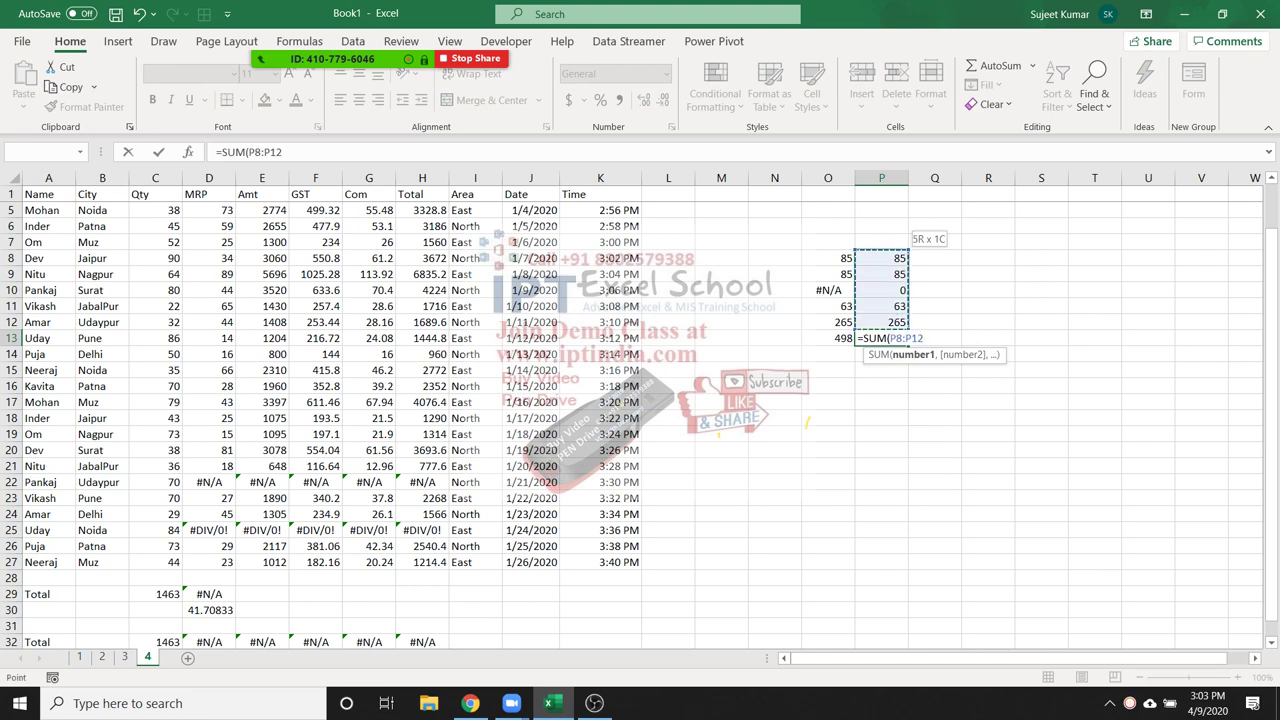
pyautogui.hotkey('ctrl', 'Return')
pyautogui.click(828, 338)
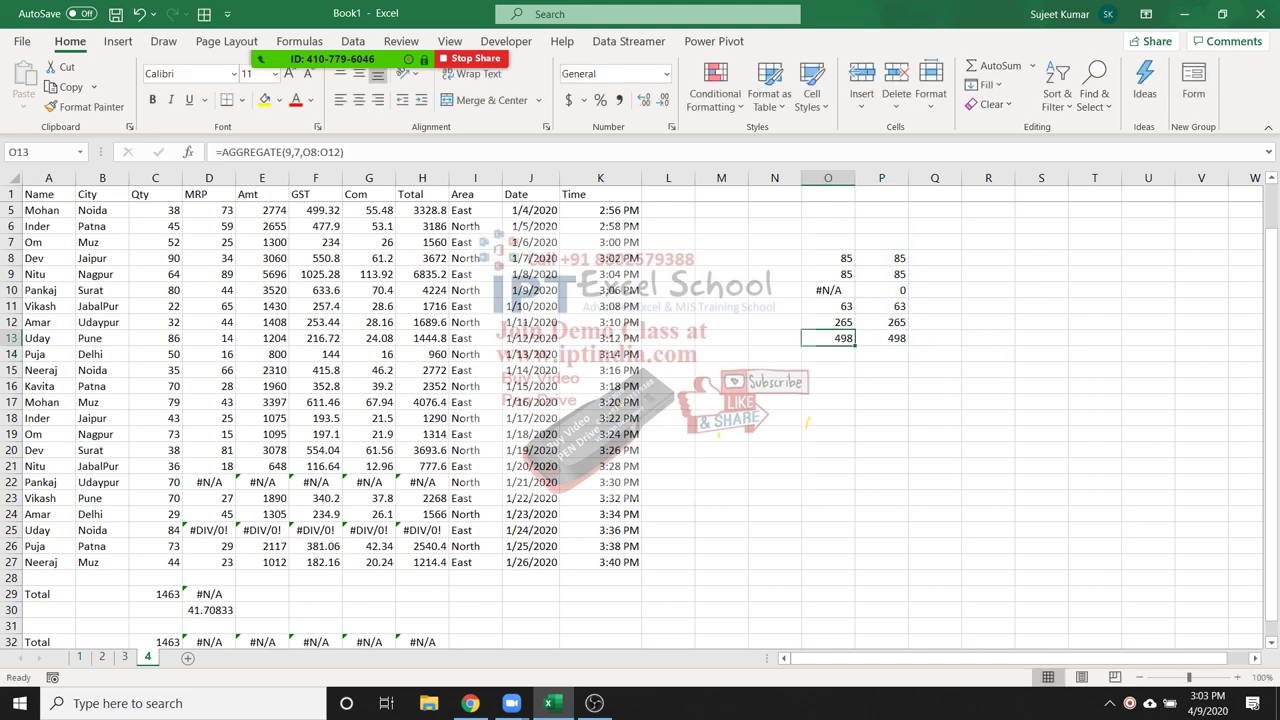
pyautogui.press('F2')
pyautogui.hotkey('ctrl', 'Return')
pyautogui.click(321, 30)
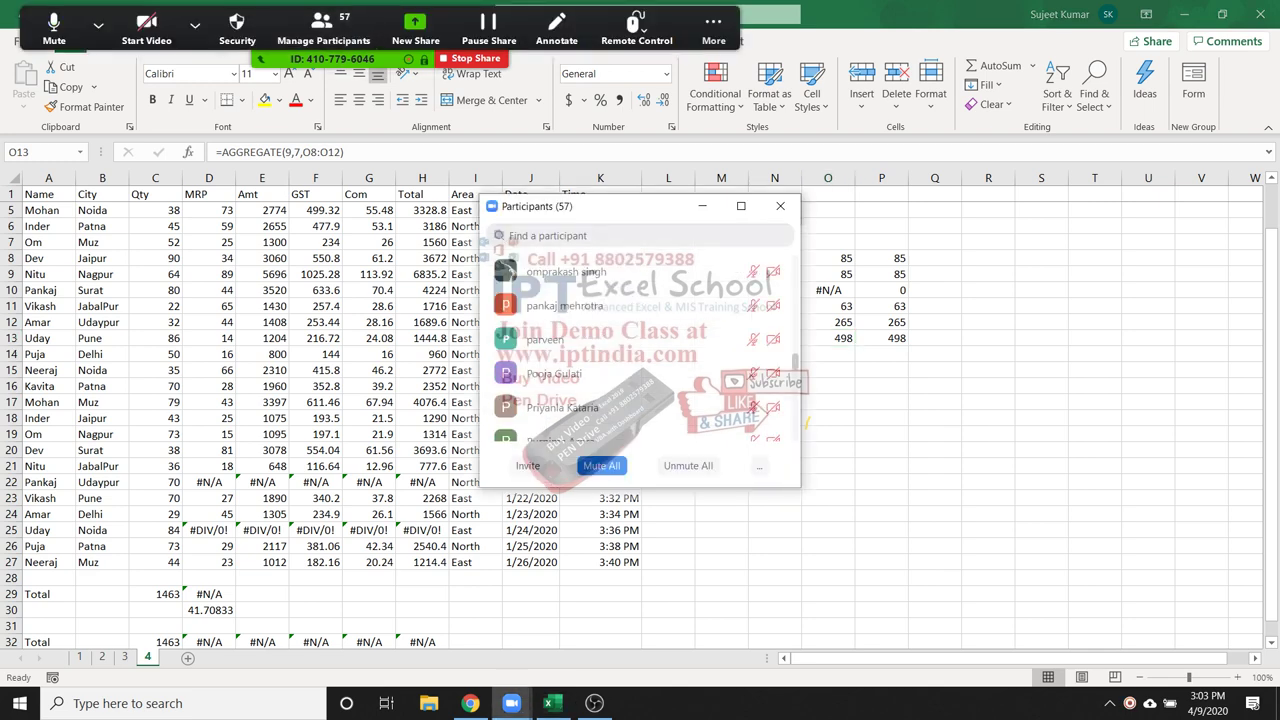
pyautogui.scroll(10, 640, 350)
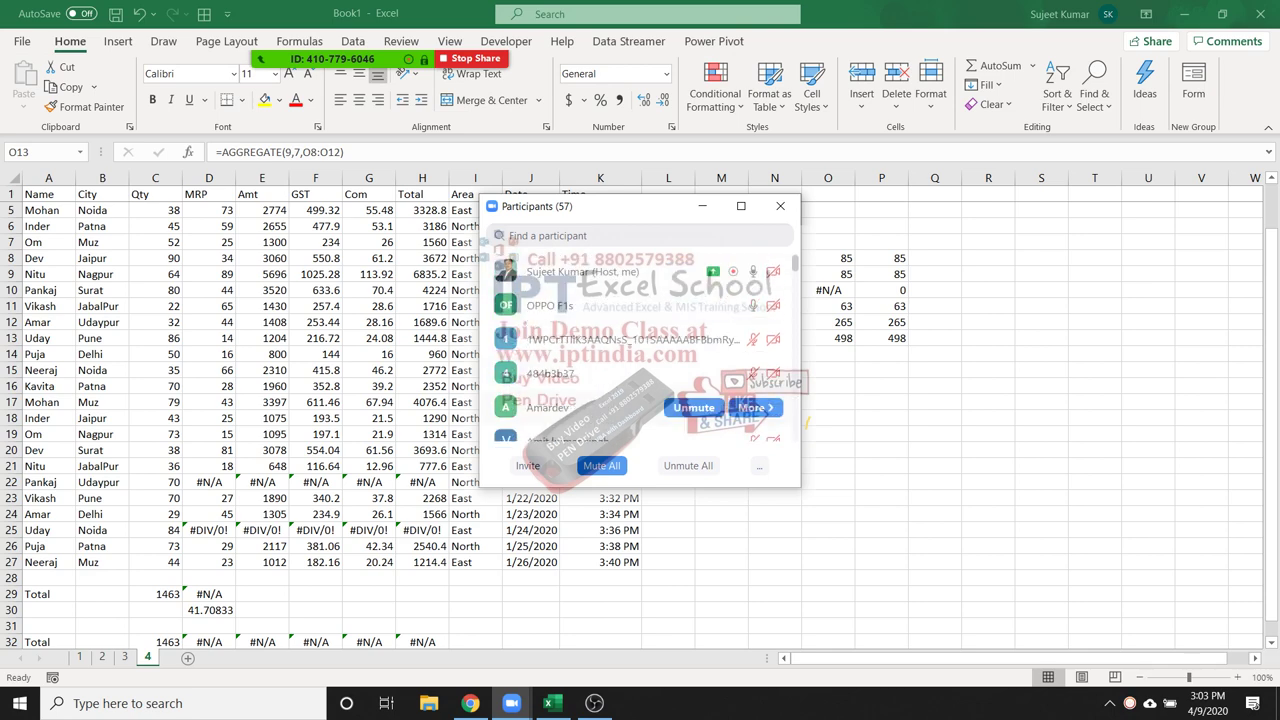
pyautogui.moveTo(640, 305)
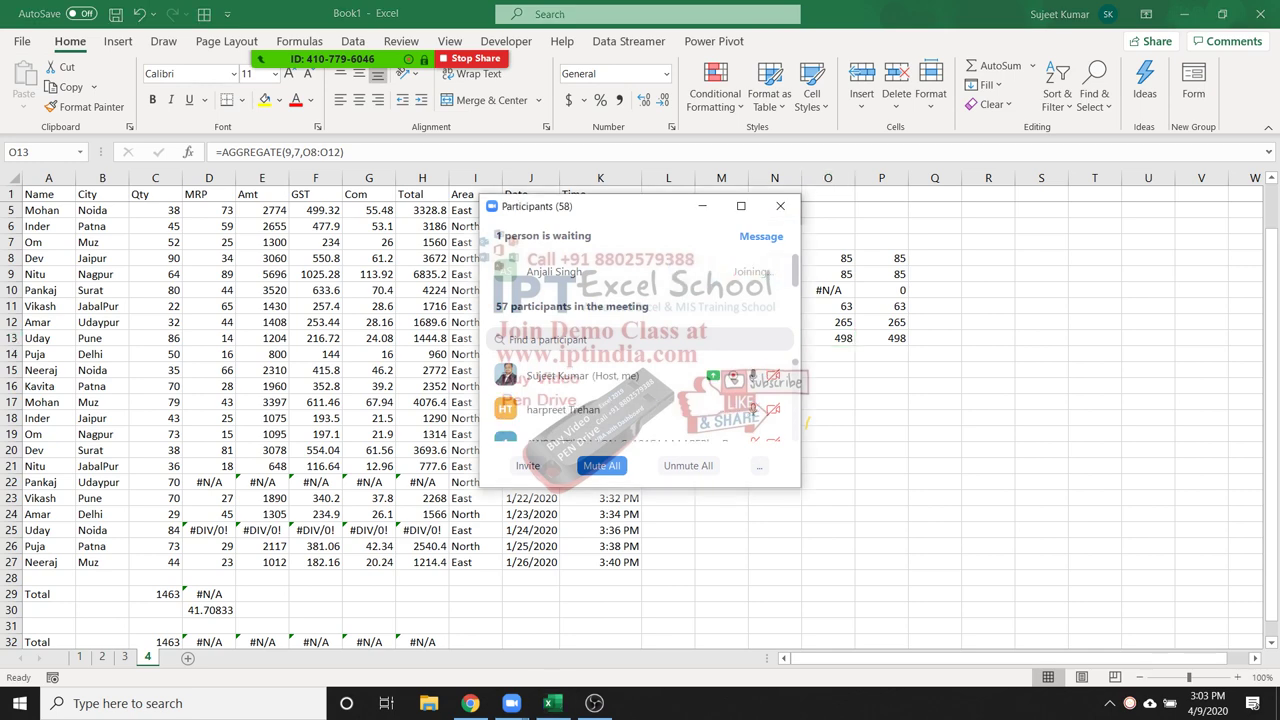
pyautogui.click(780, 206)
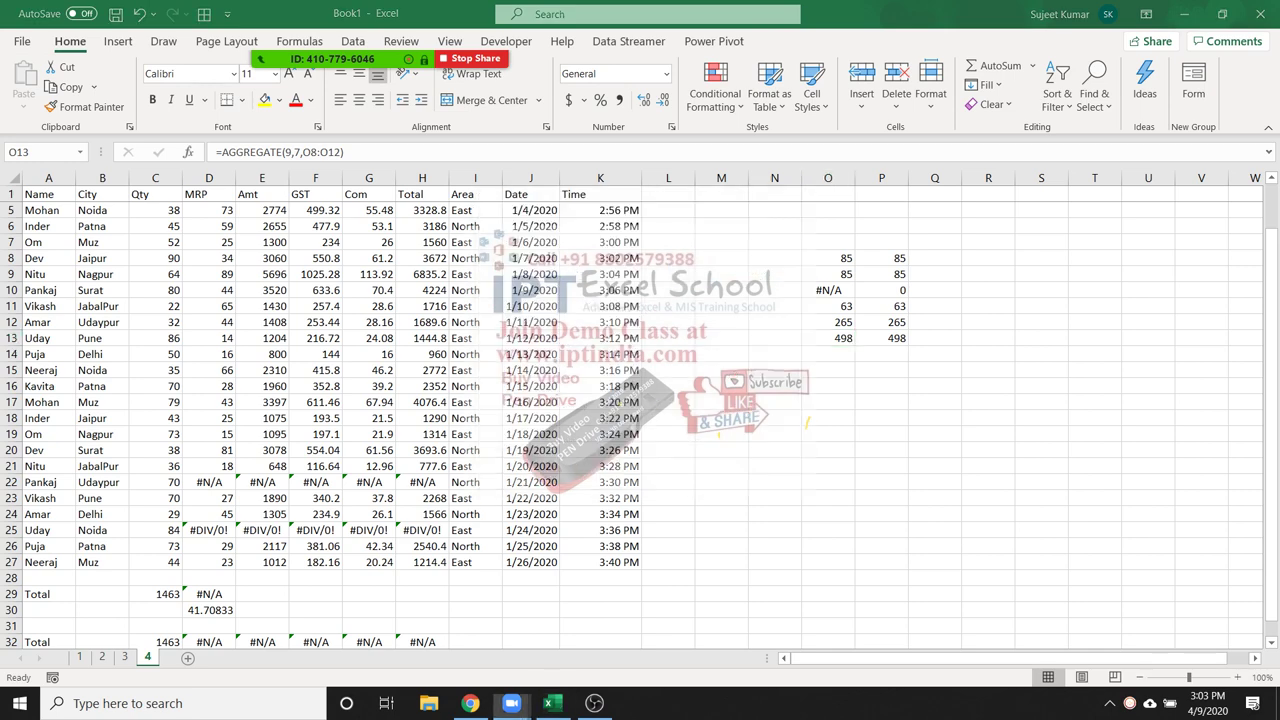
pyautogui.click(721, 210)
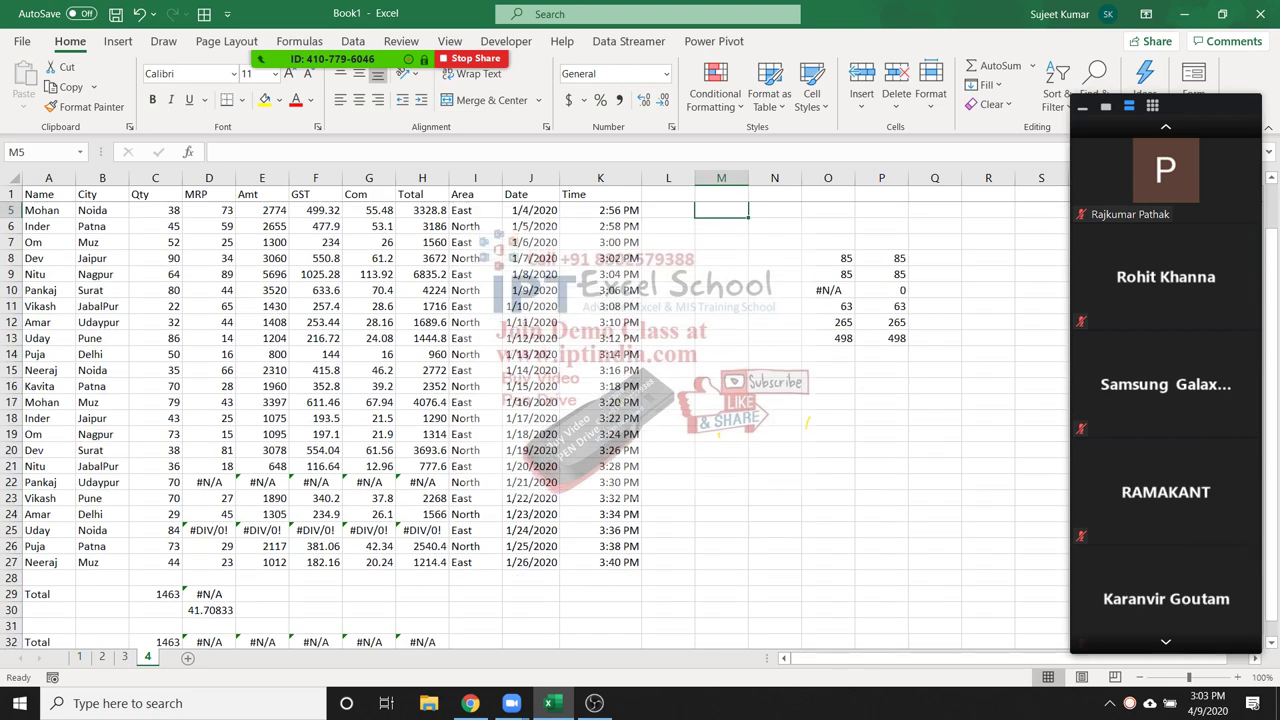
pyautogui.click(1148, 642)
pyautogui.click(668, 354)
pyautogui.scroll(-1, 640, 420)
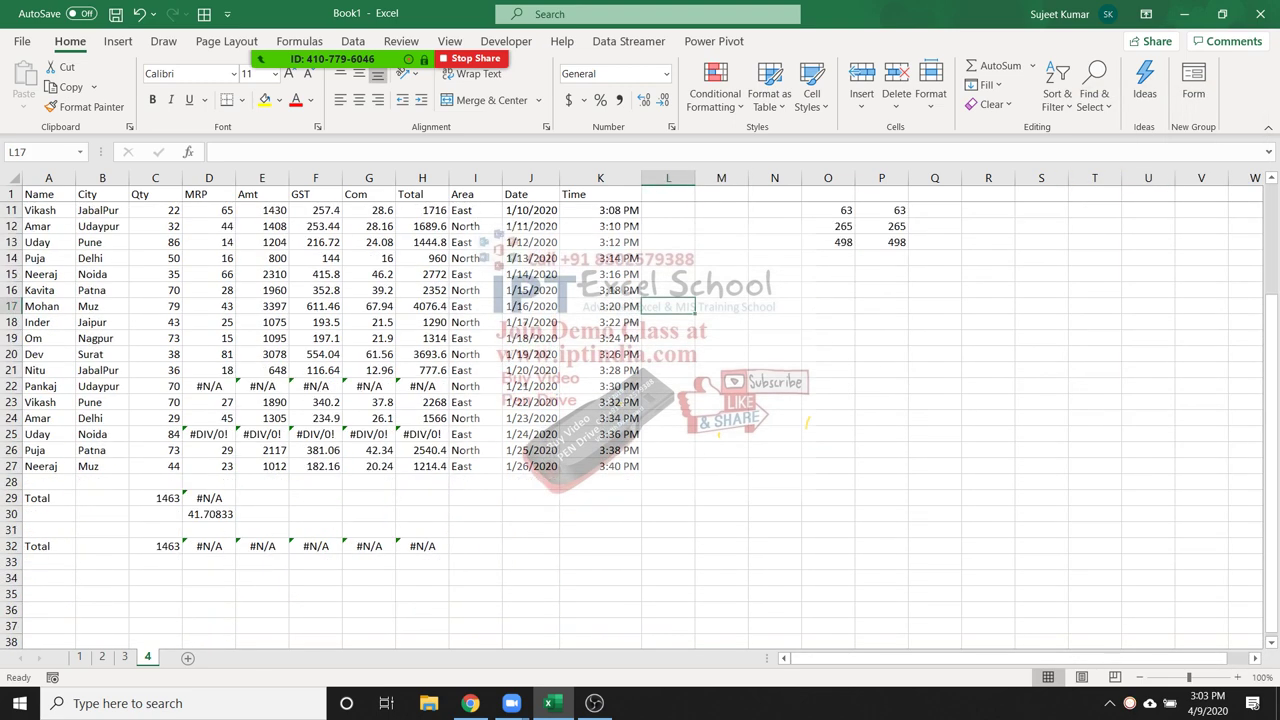
# Enter =COUNT(G2:G15) in M2, giving 14
pyautogui.scroll(3, 640, 420)
pyautogui.click(721, 210)
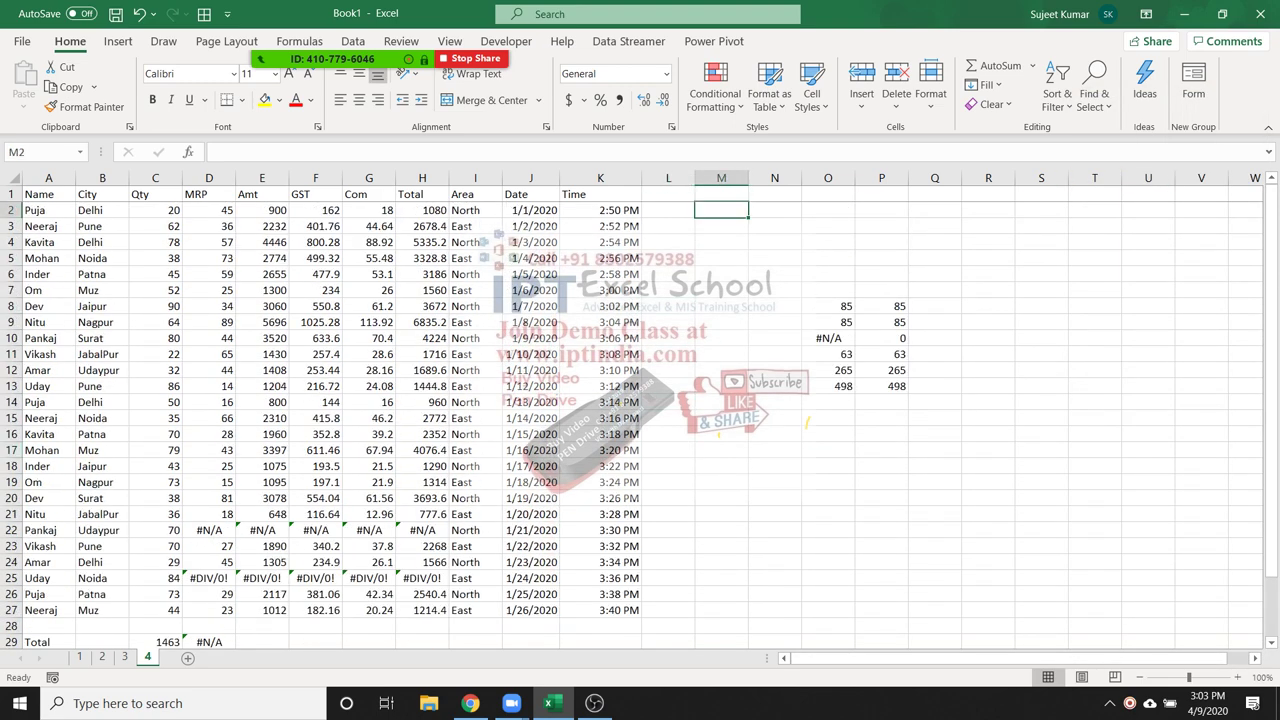
pyautogui.write('=cou')
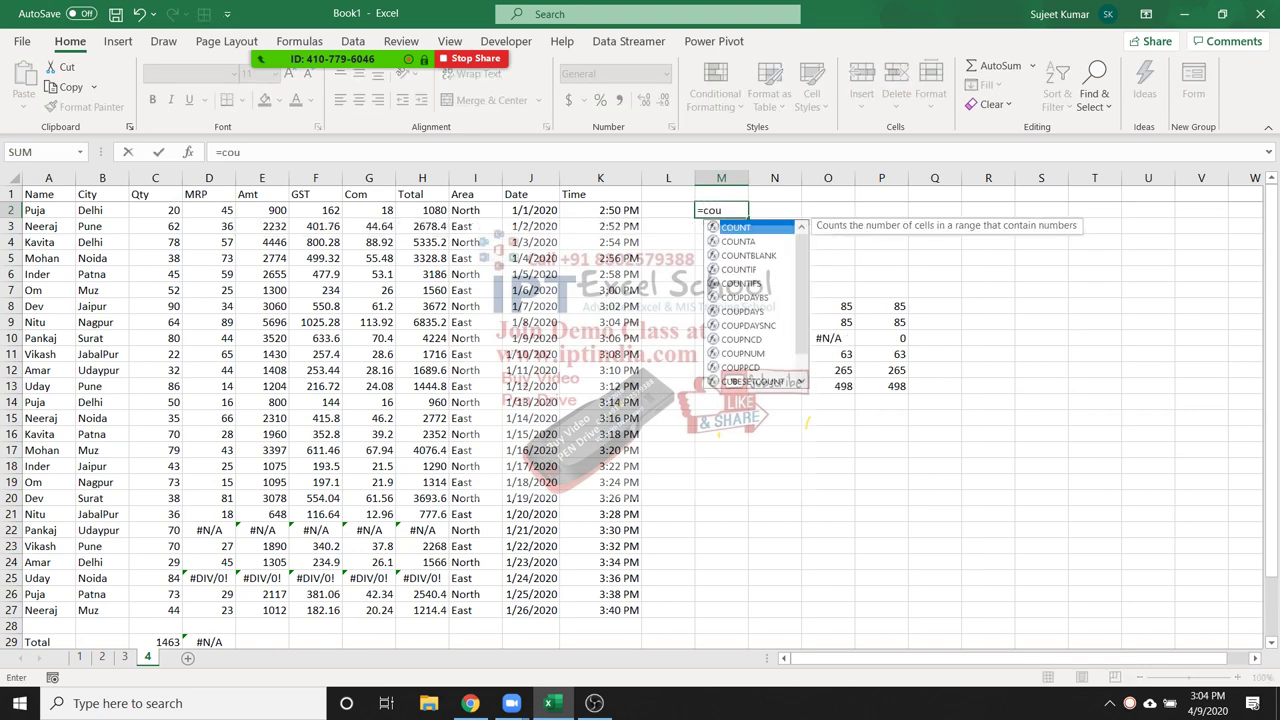
pyautogui.press('Tab')
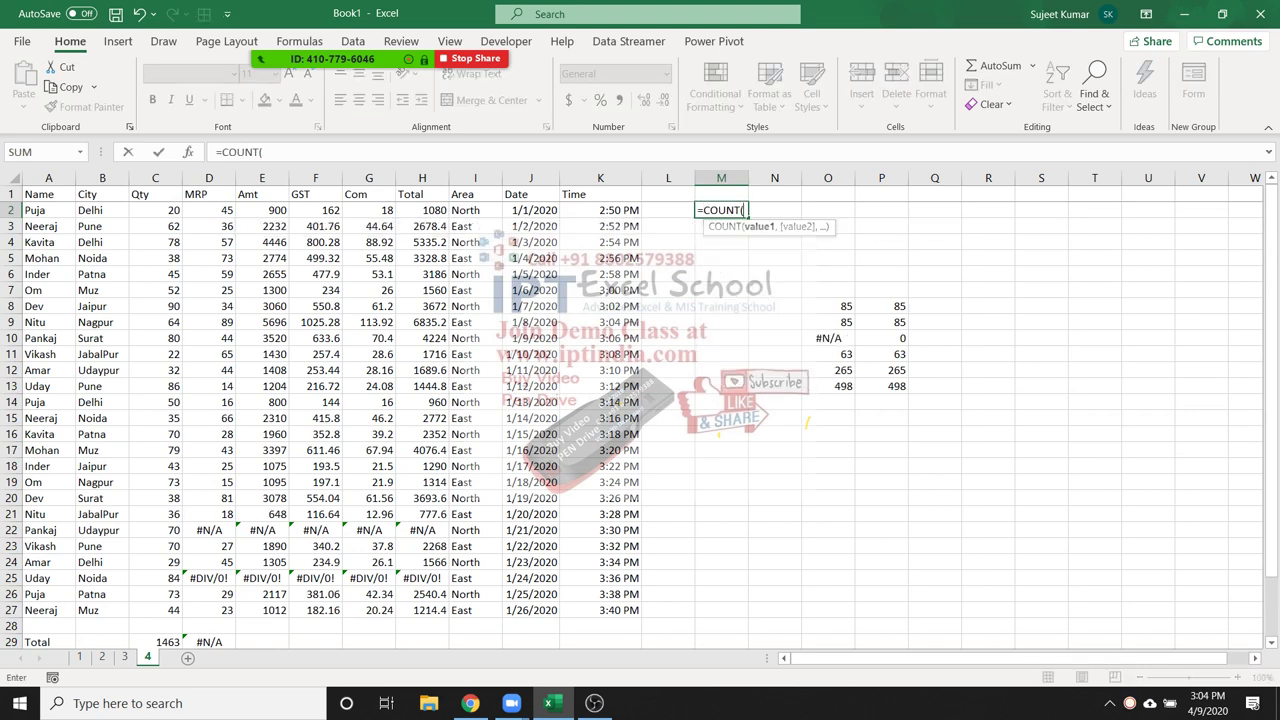
pyautogui.moveTo(372, 211); pyautogui.dragTo(392, 421)
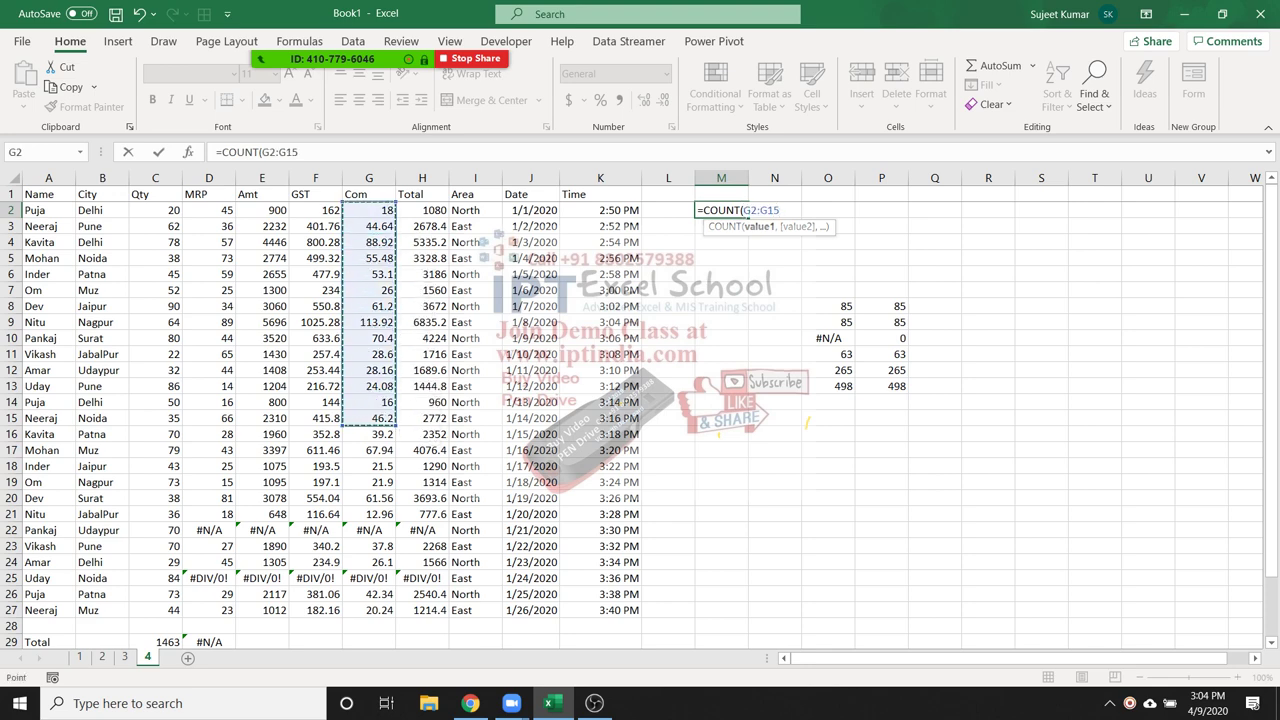
pyautogui.press('Return')
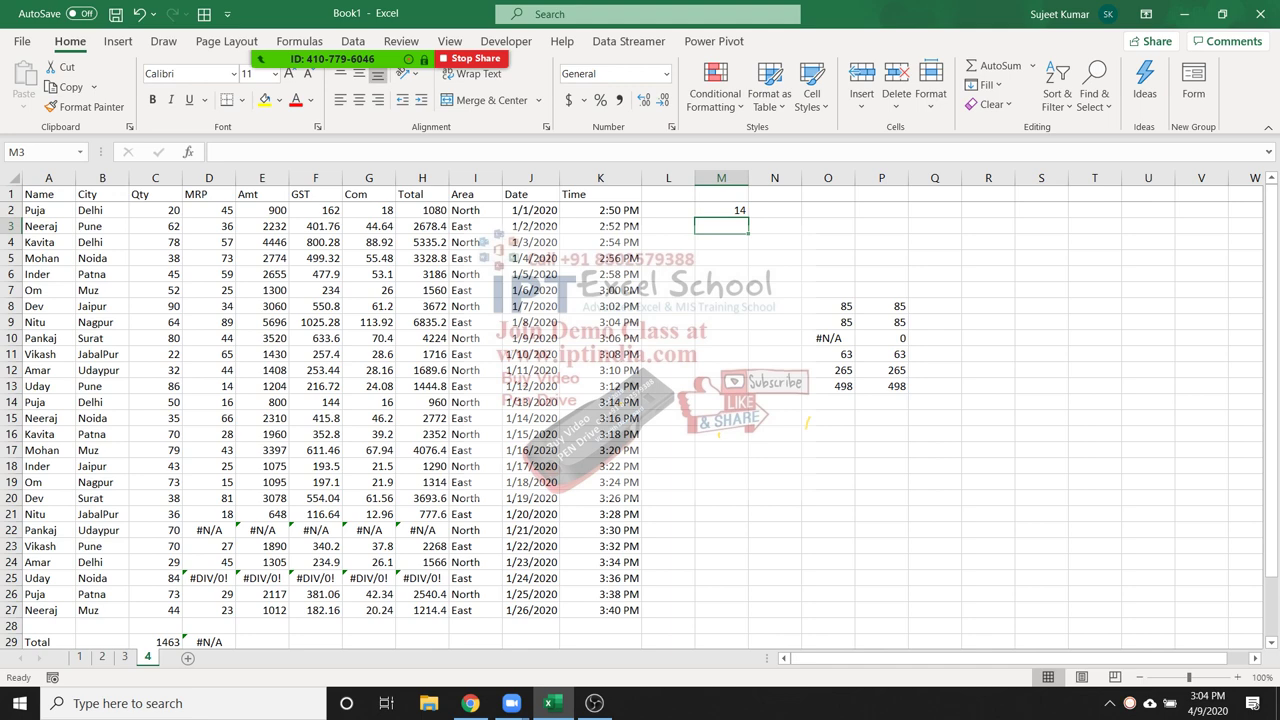
# Test the count by typing 'dasd' into G6, then undo the change
pyautogui.click(369, 274)
pyautogui.write('dasd')
pyautogui.press('Return')
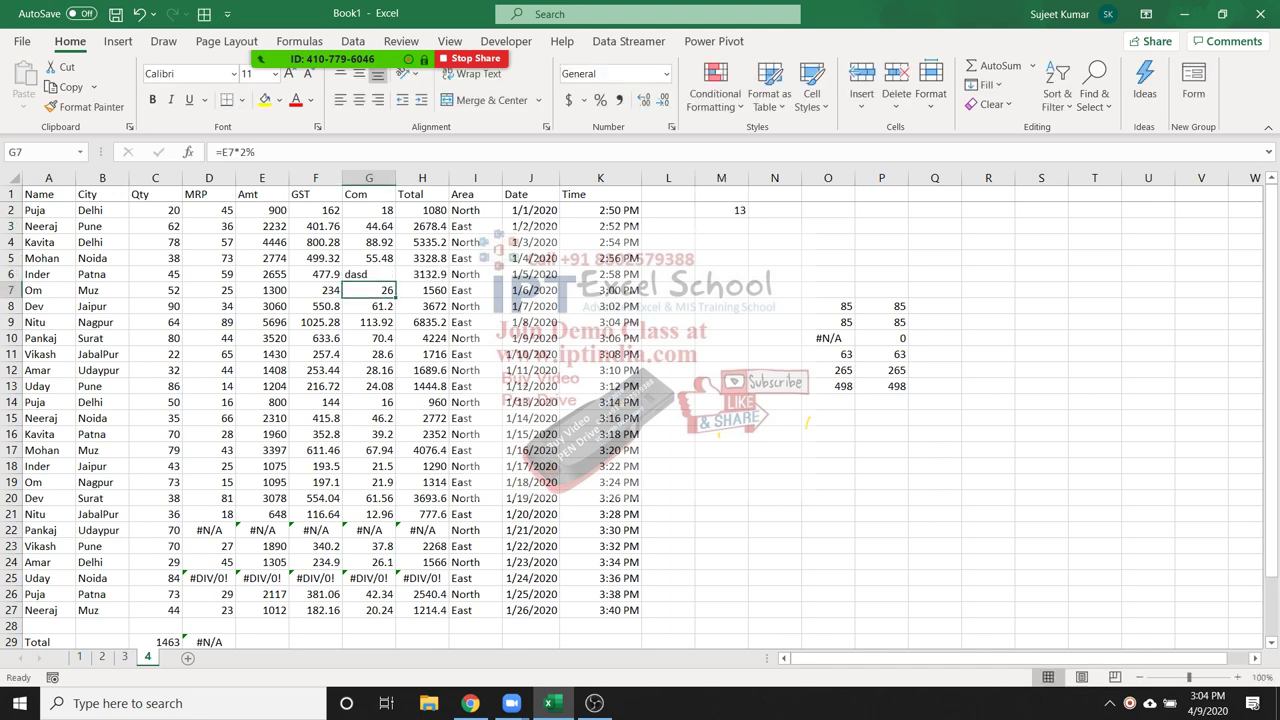
pyautogui.click(721, 210)
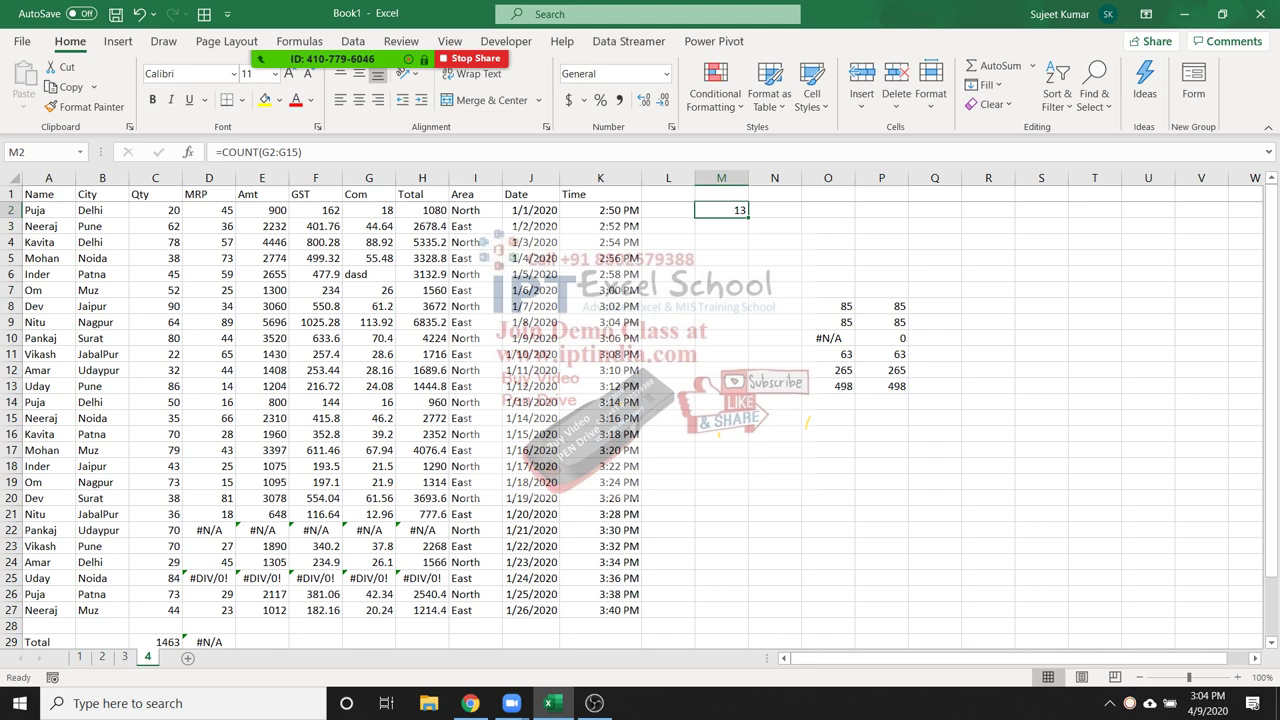
pyautogui.hotkey('ctrl', 'z')
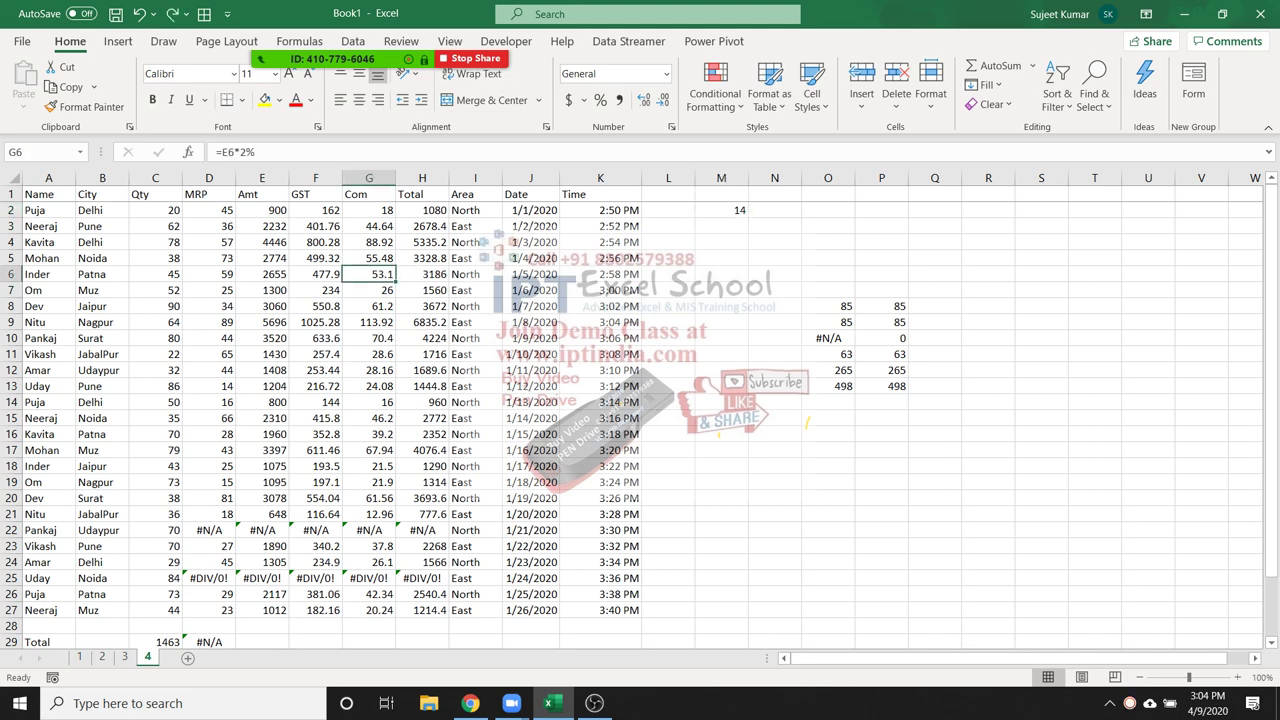
pyautogui.click(721, 210)
pyautogui.press('Return')
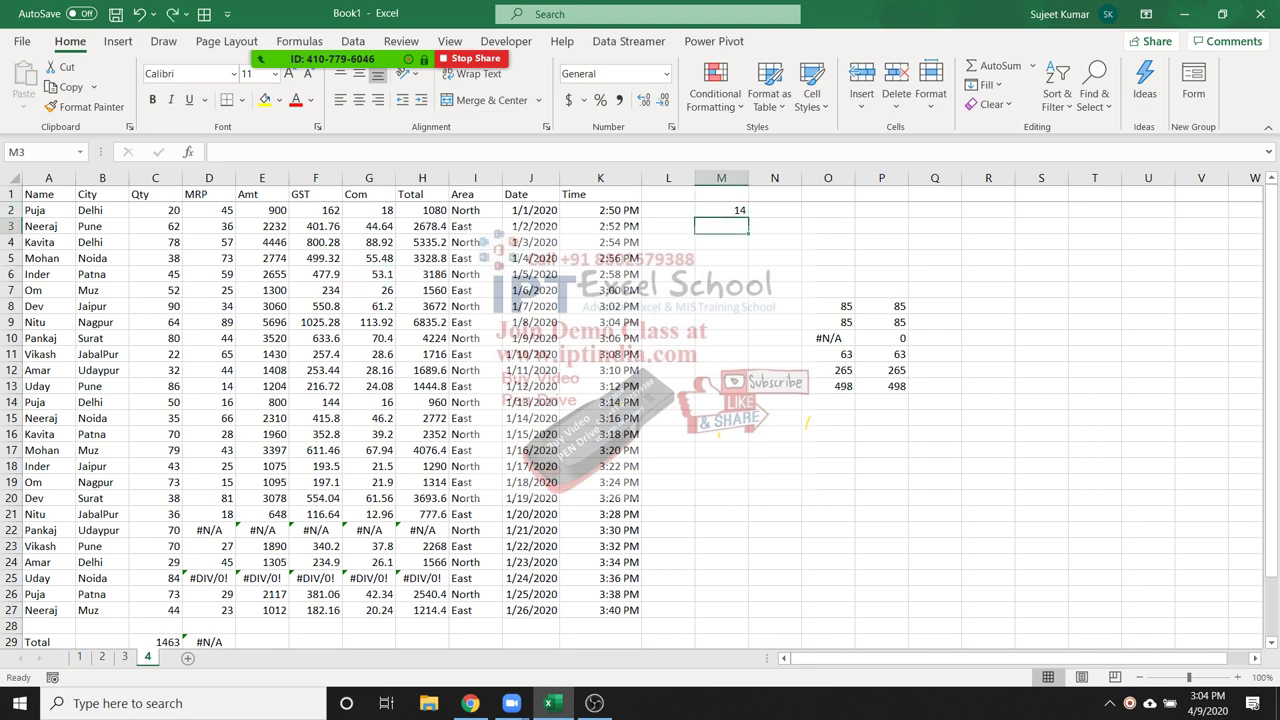
pyautogui.write('=co')
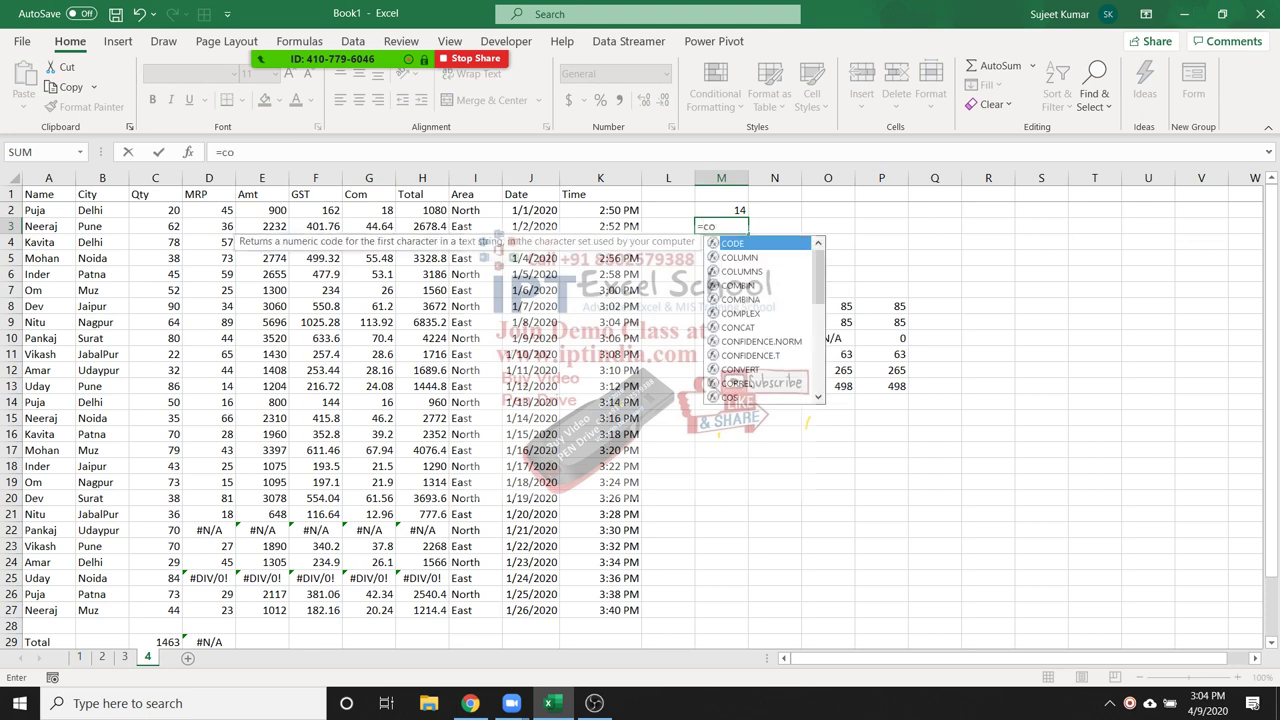
pyautogui.write('u')
# Enter =COUNTA(A1:A27) in M3 (27), then test it by clearing and restoring A7
pyautogui.press('Down')
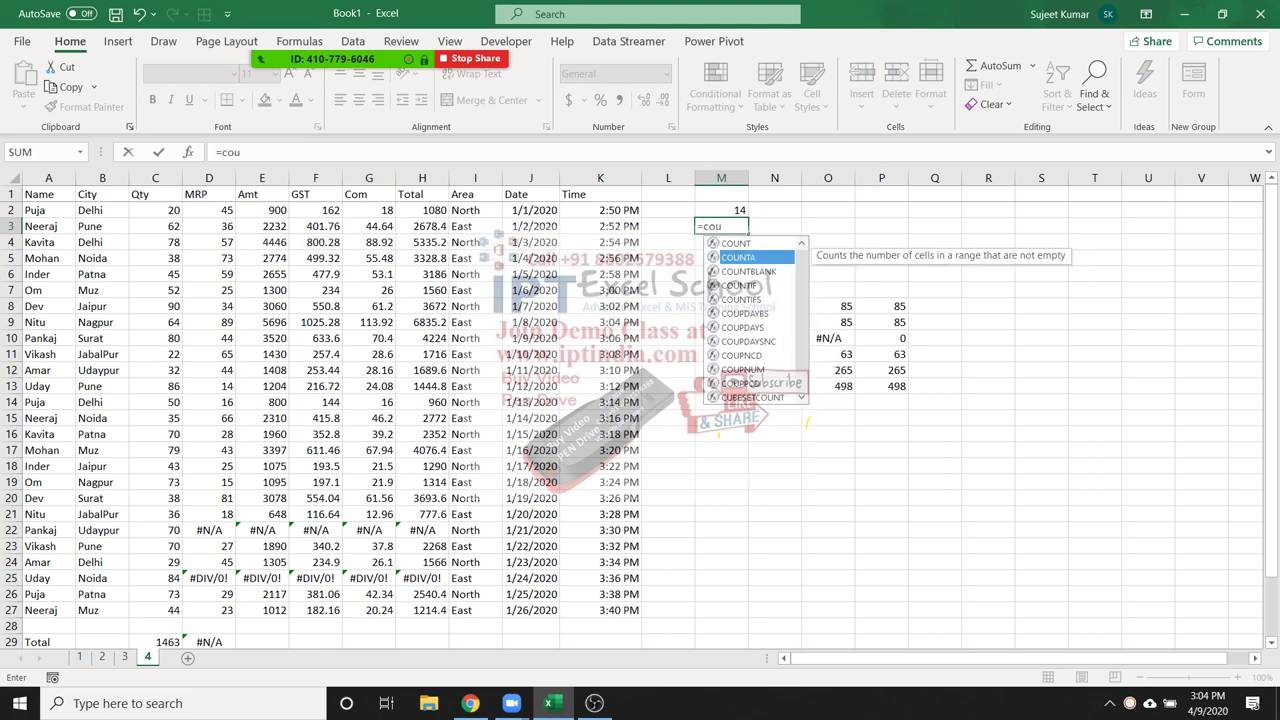
pyautogui.press('Tab')
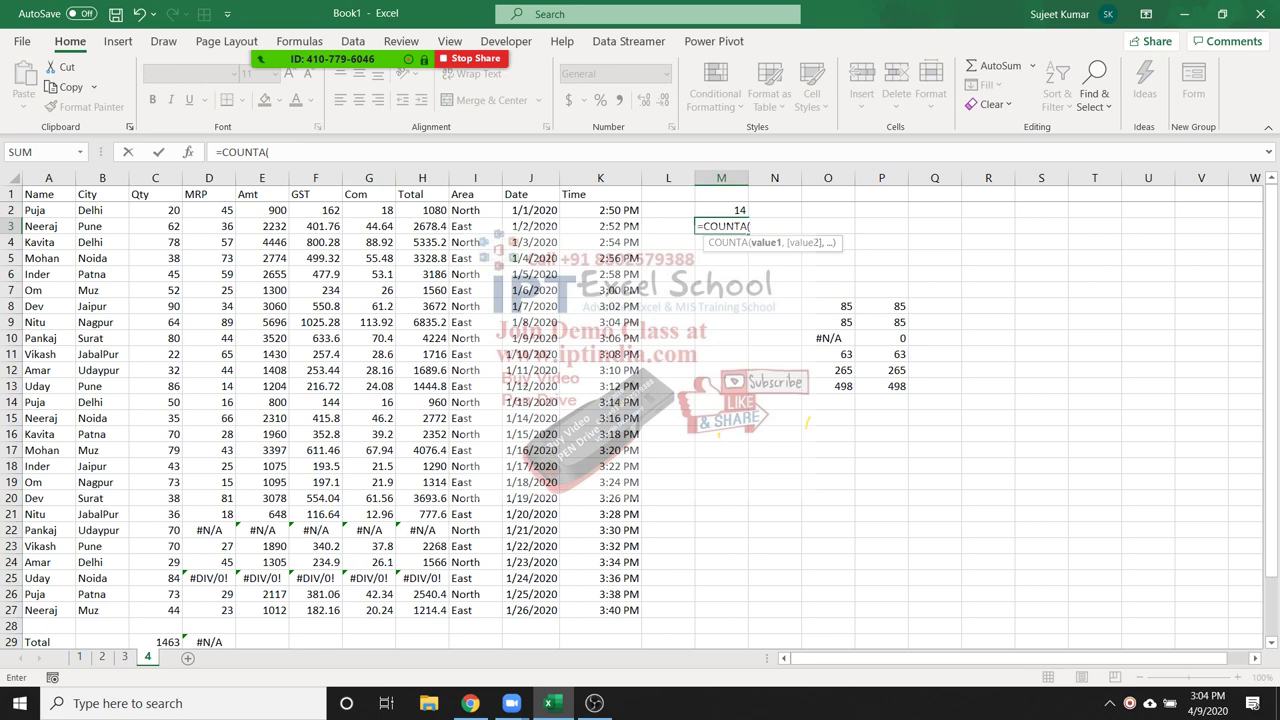
pyautogui.moveTo(48, 194); pyautogui.dragTo(60, 610)
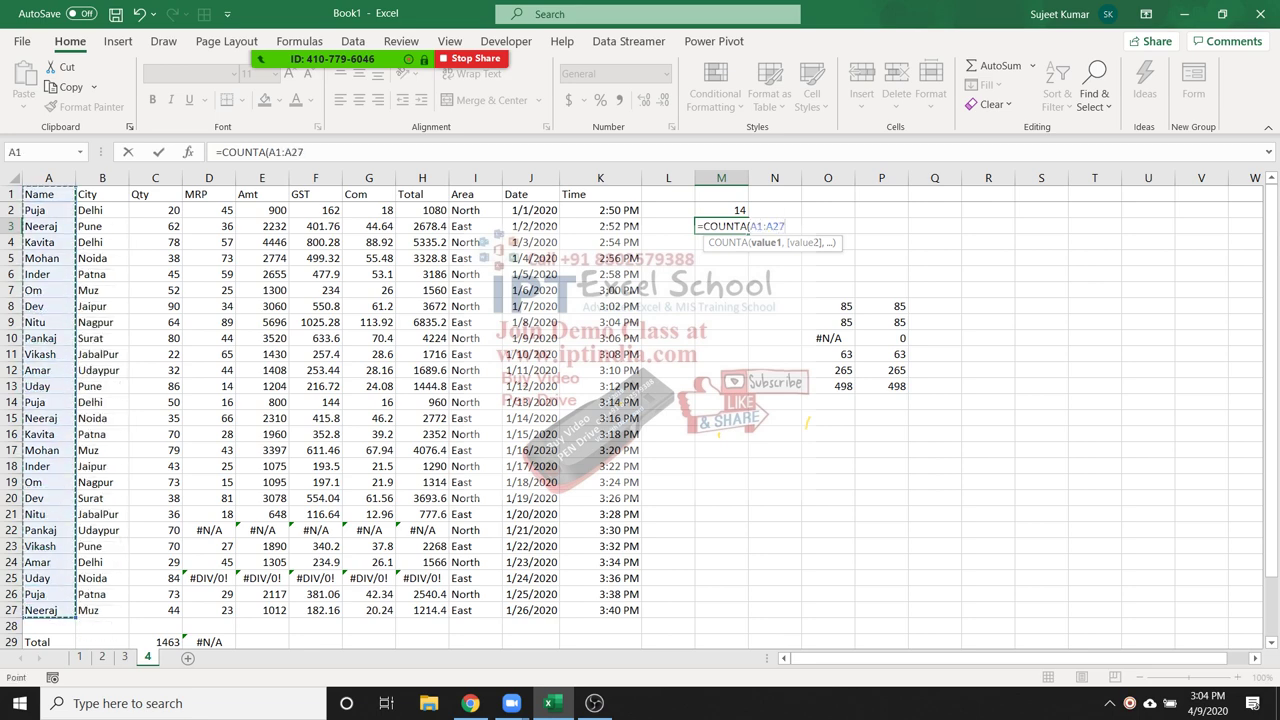
pyautogui.hotkey('ctrl', 'Return')
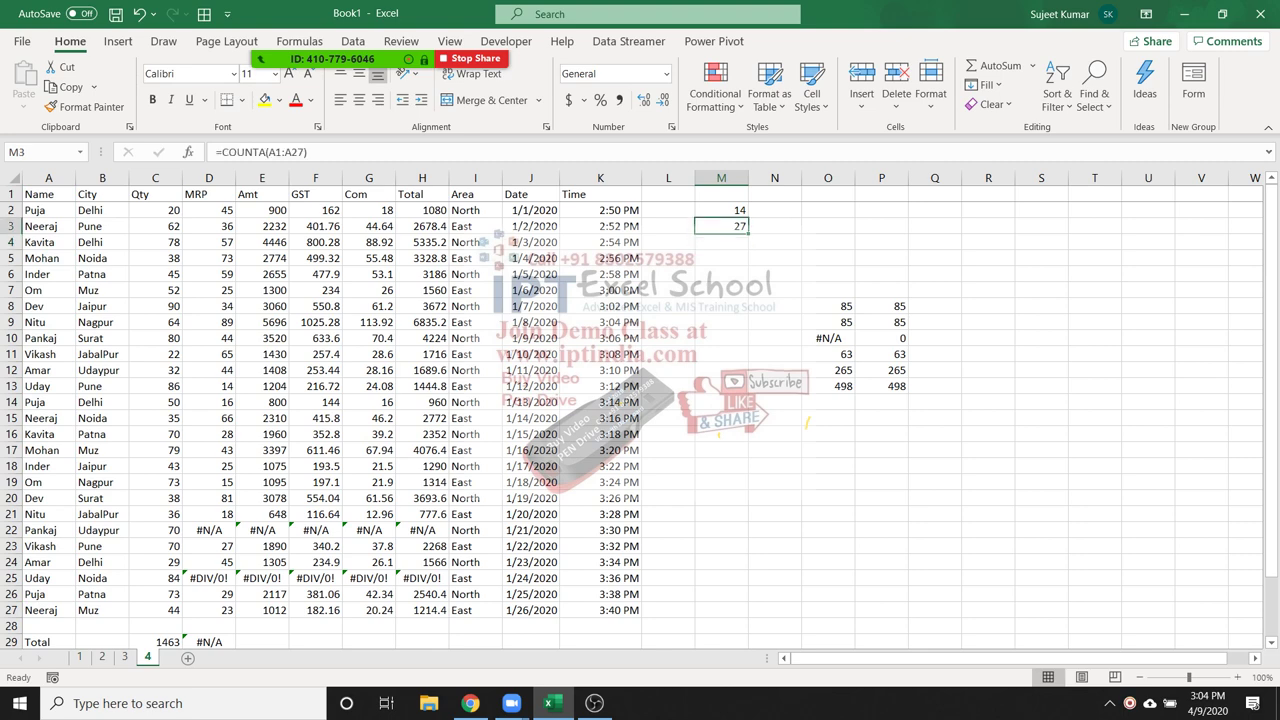
pyautogui.click(48, 290)
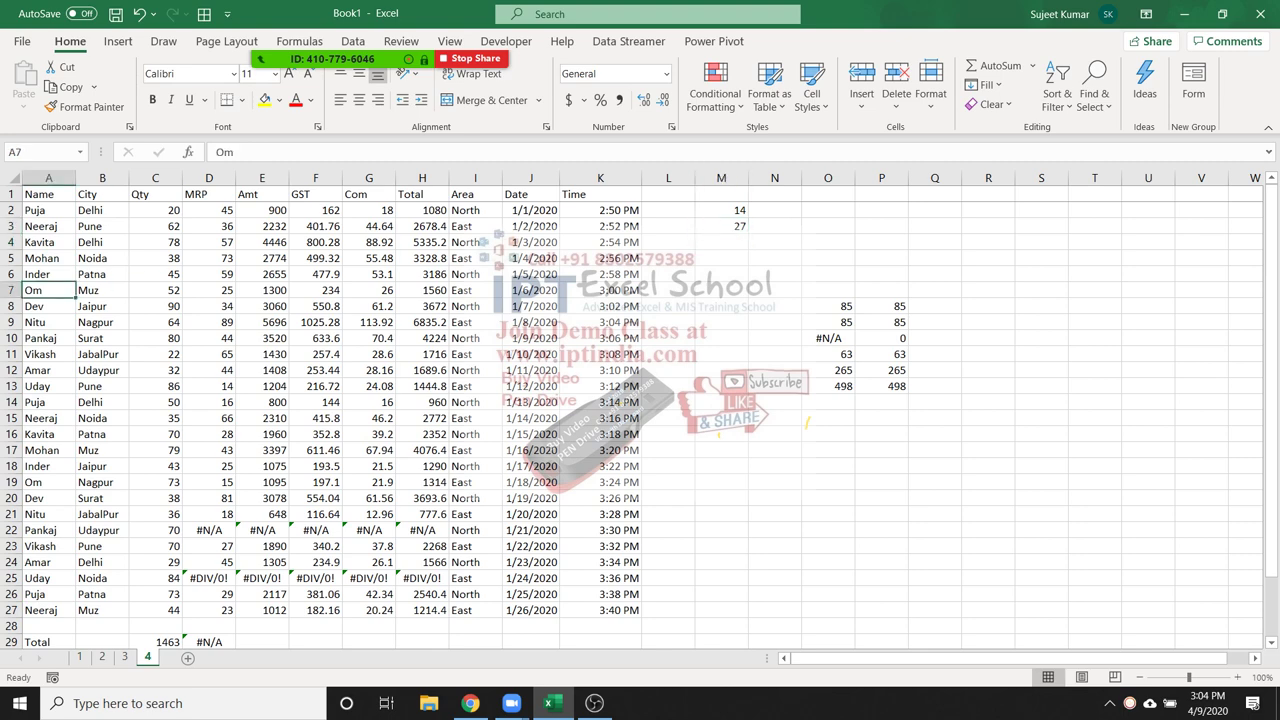
pyautogui.press('Delete')
pyautogui.hotkey('ctrl', 'z')
# Count the blank cells in I1:L8 with =COUNTBLANK(I1:L8) in M4
pyautogui.click(721, 242)
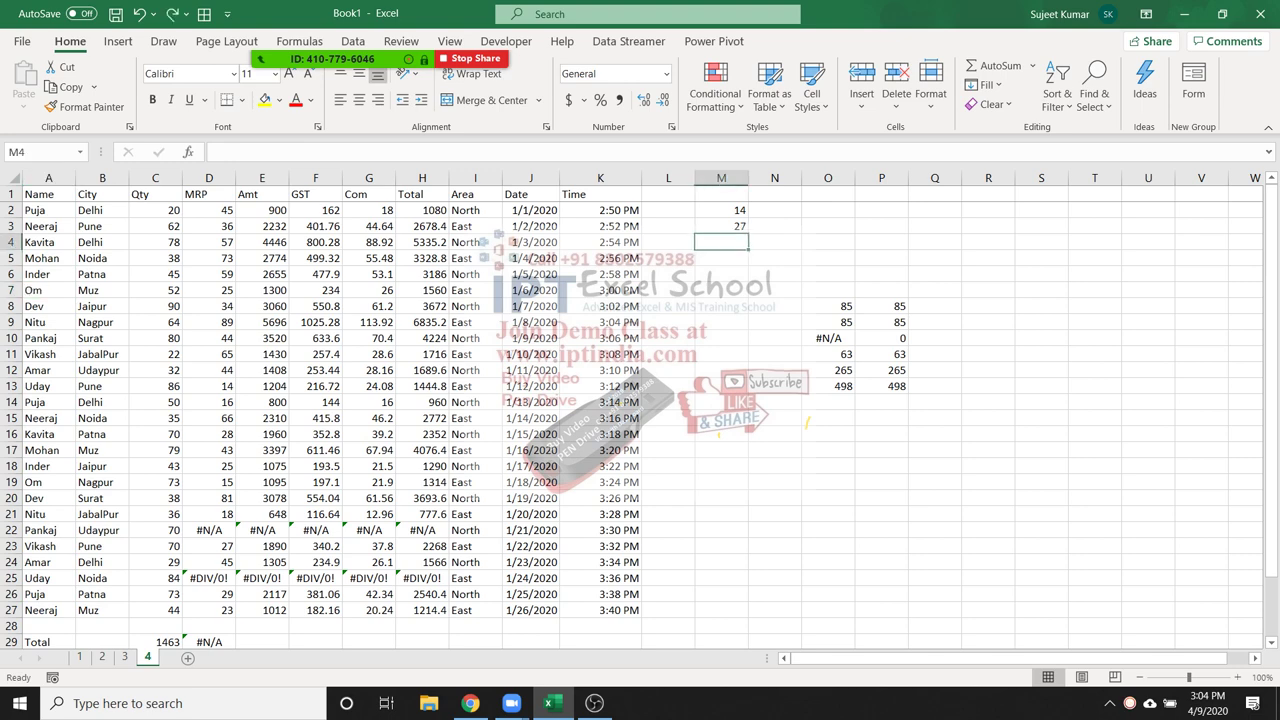
pyautogui.write('=cou')
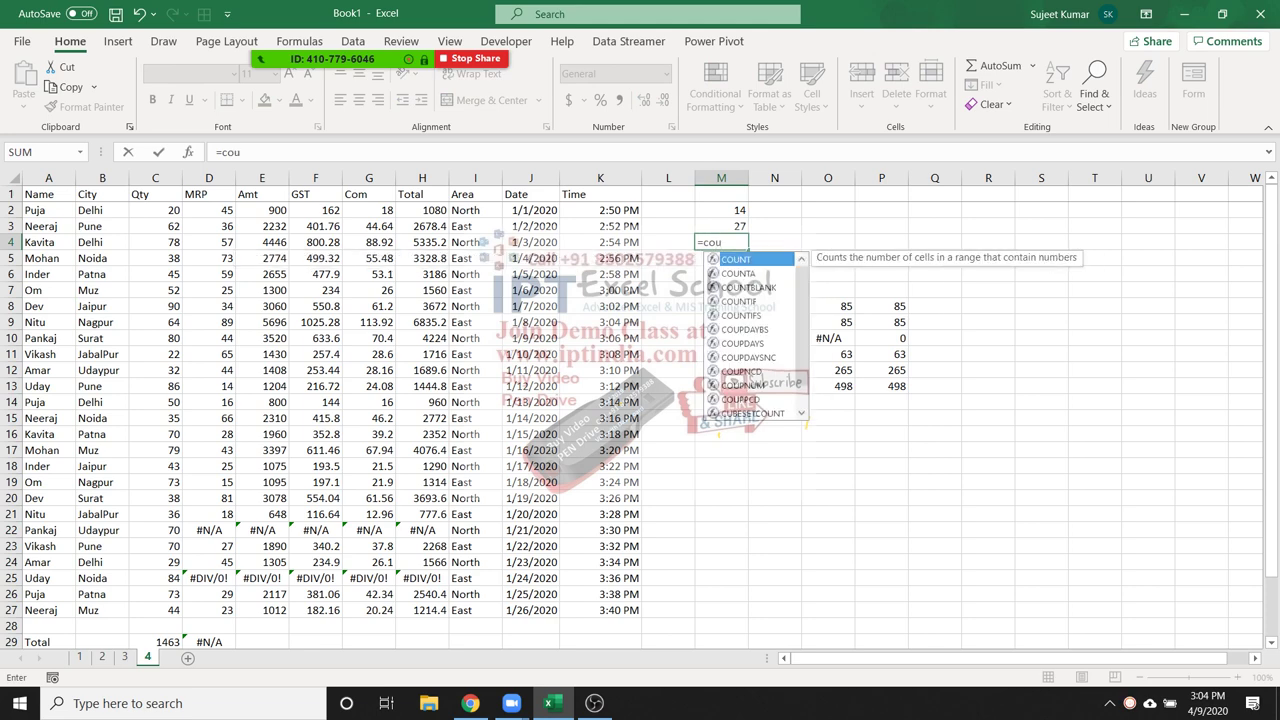
pyautogui.press('Down')
pyautogui.press('Down')
pyautogui.press('Tab')
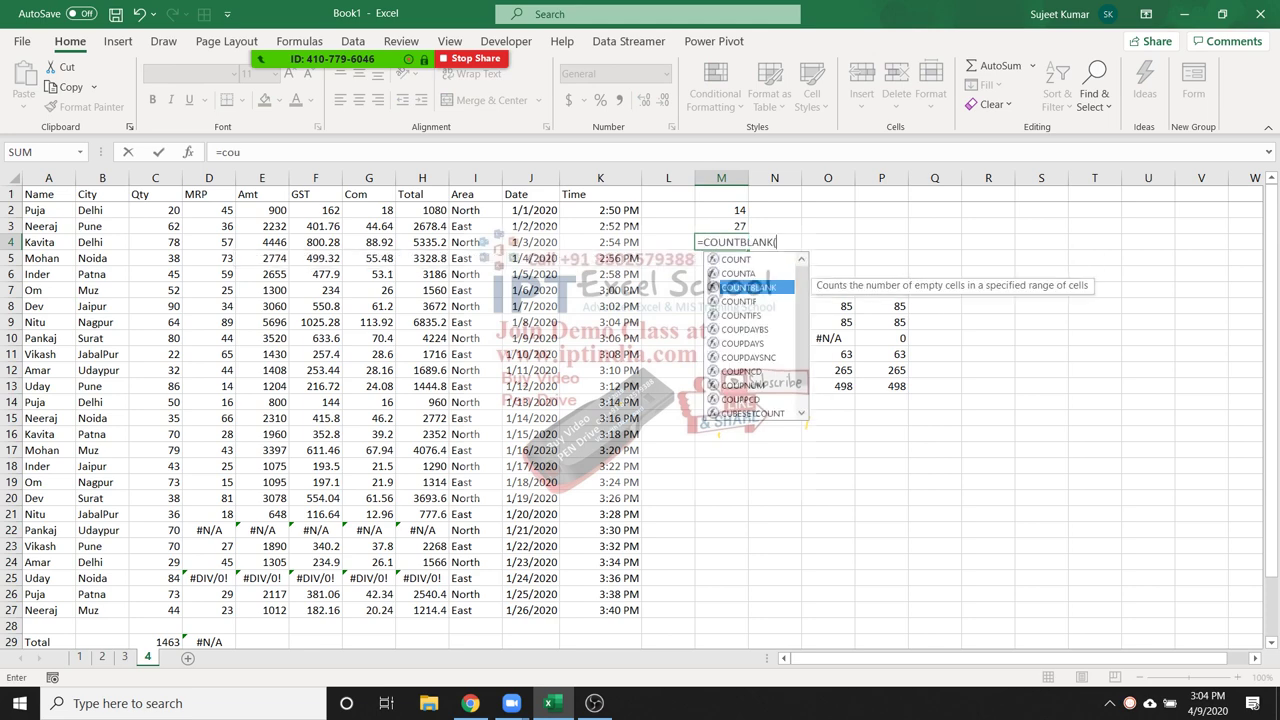
pyautogui.moveTo(475, 196); pyautogui.dragTo(690, 306)
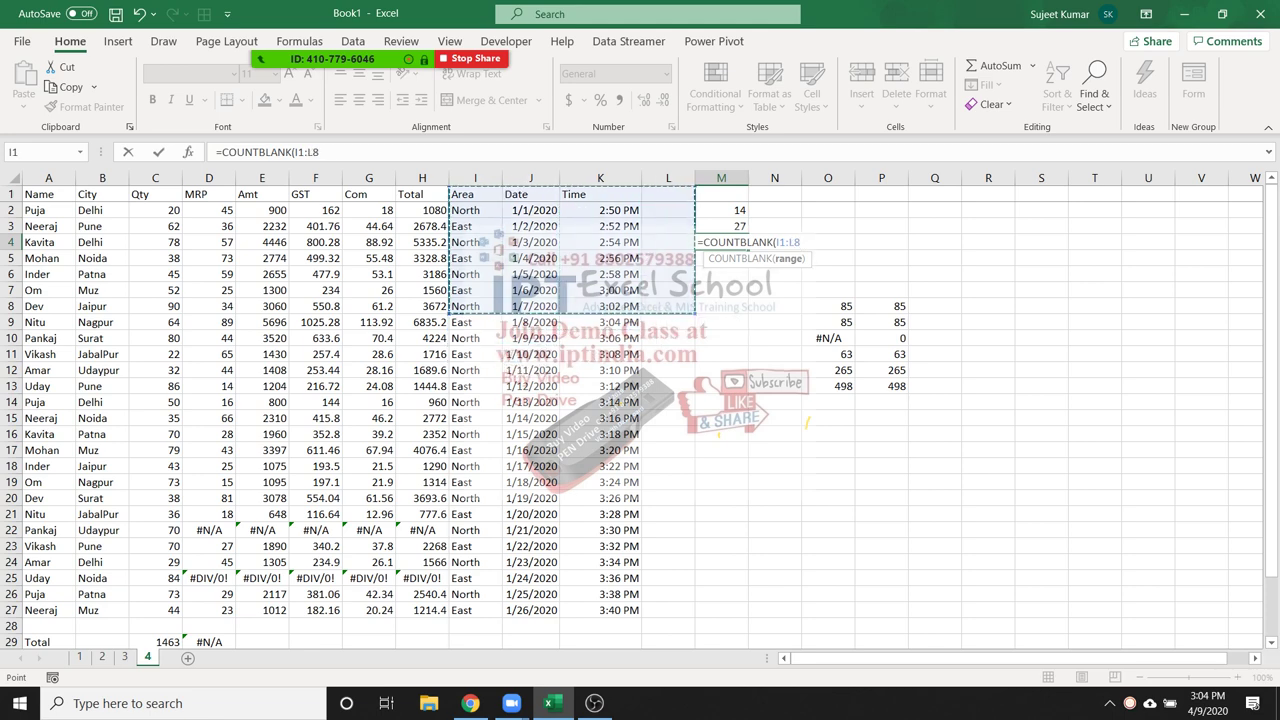
pyautogui.hotkey('ctrl', 'Return')
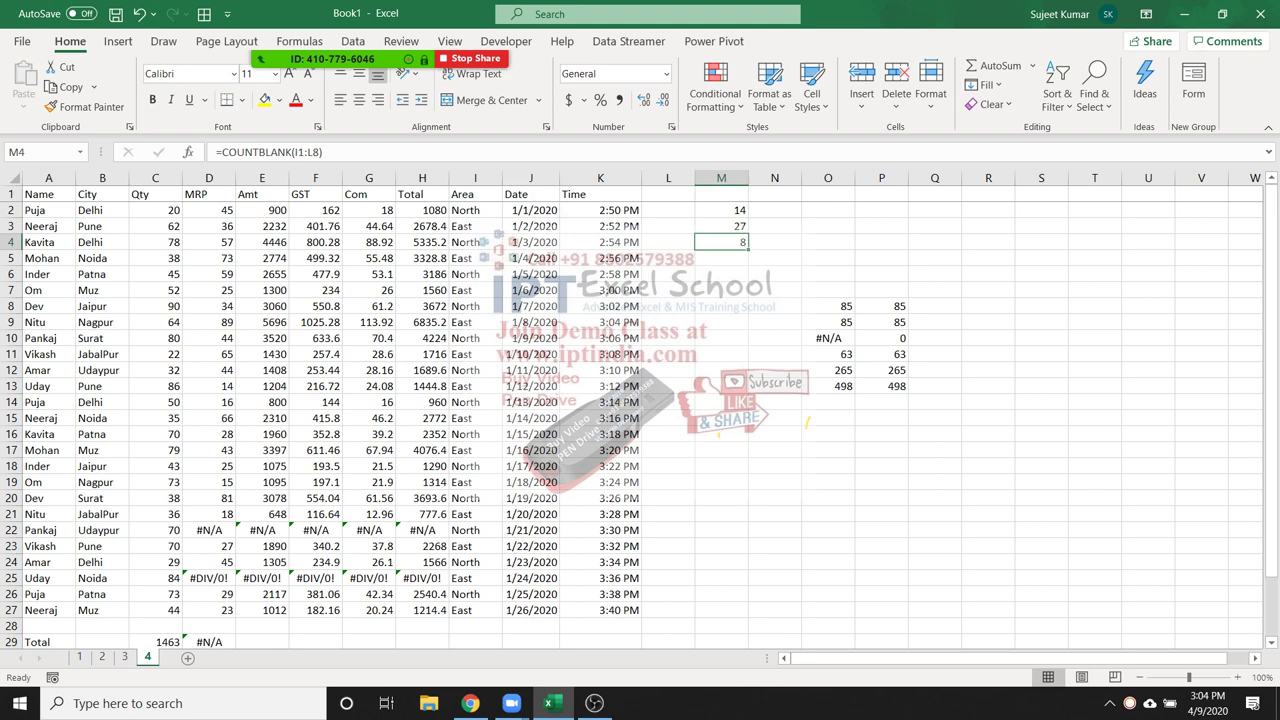
# Type 'sd' into L4 so the blank count drops to 7
pyautogui.click(668, 242)
pyautogui.write('sd')
pyautogui.press('Return')
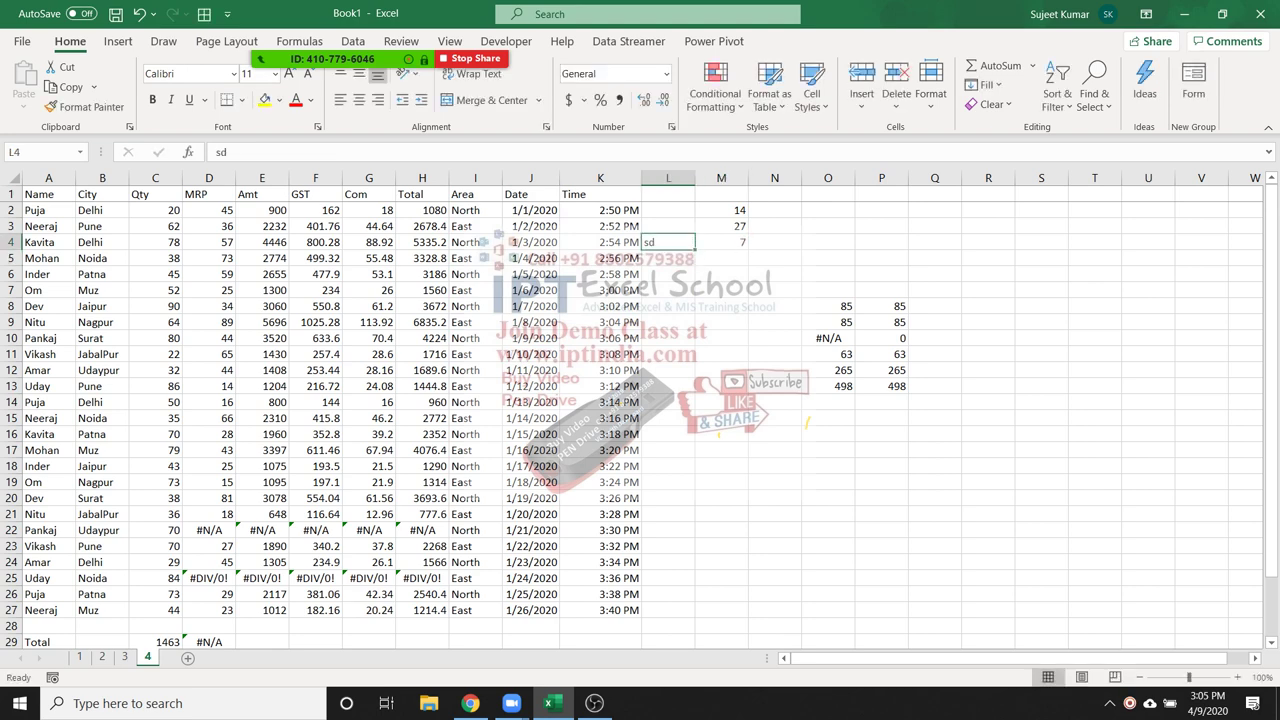
pyautogui.click(721, 258)
# Enter =COUNTIF(A1:A27,"Puja") in M5 to count Puja's rows, returning 3
pyautogui.write('=cou')
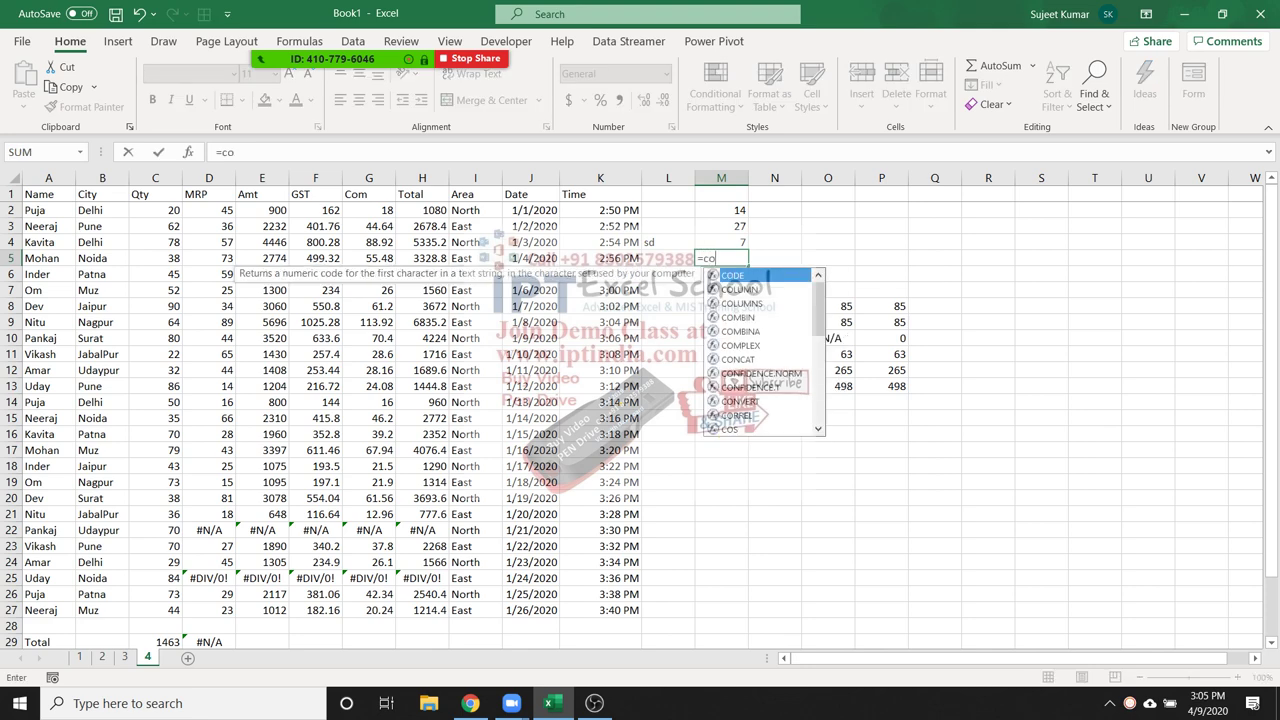
pyautogui.press('Down')
pyautogui.press('Down')
pyautogui.press('Down')
pyautogui.press('Tab')
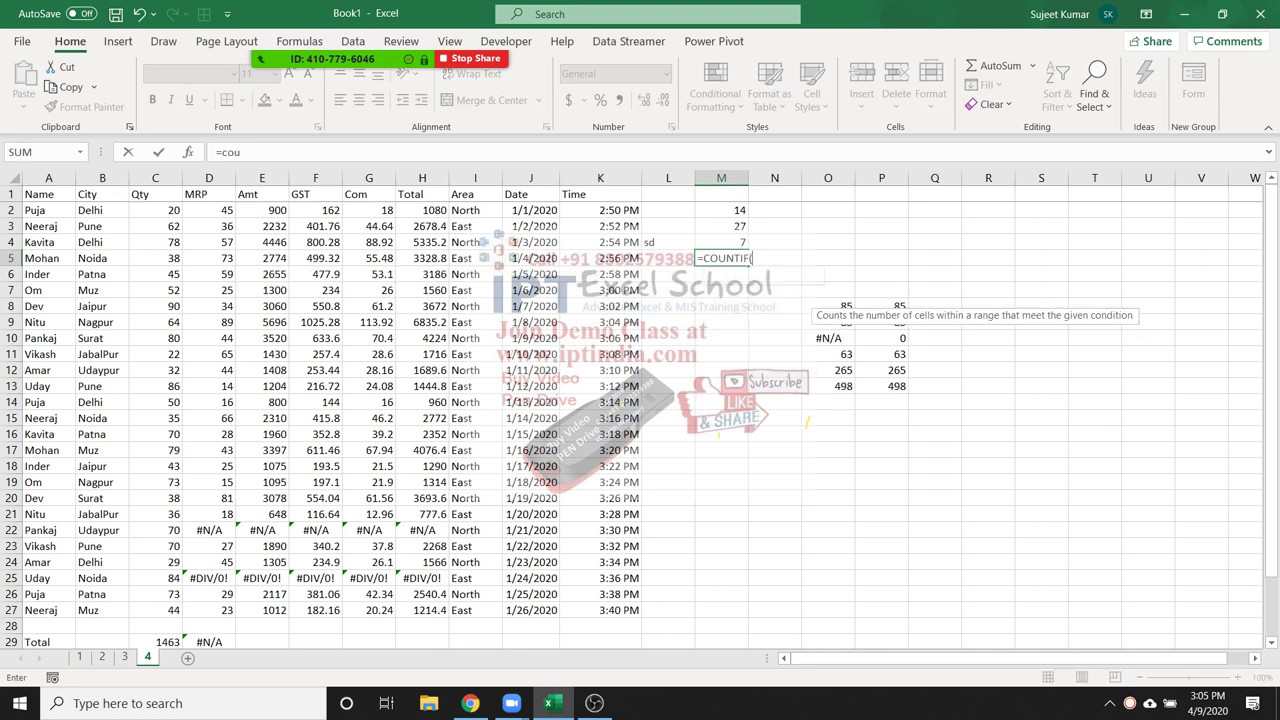
pyautogui.moveTo(48, 194); pyautogui.dragTo(60, 612)
pyautogui.write(',')
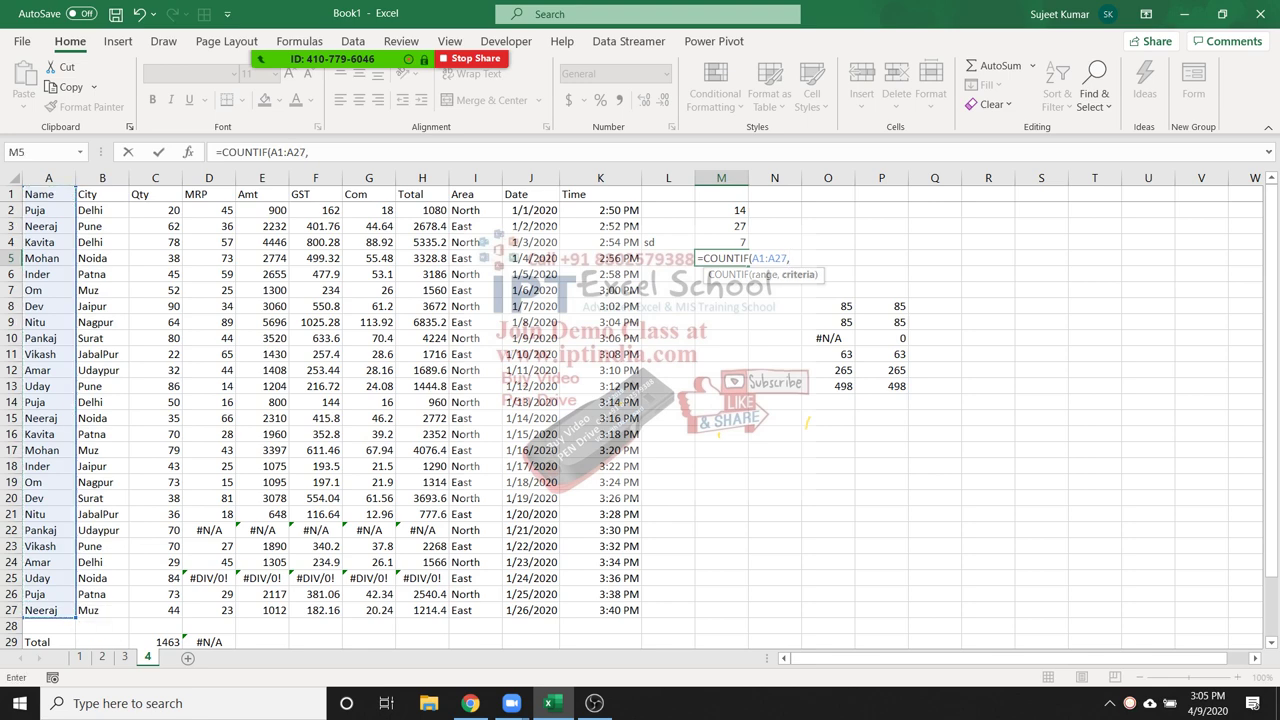
pyautogui.write('"Puja")')
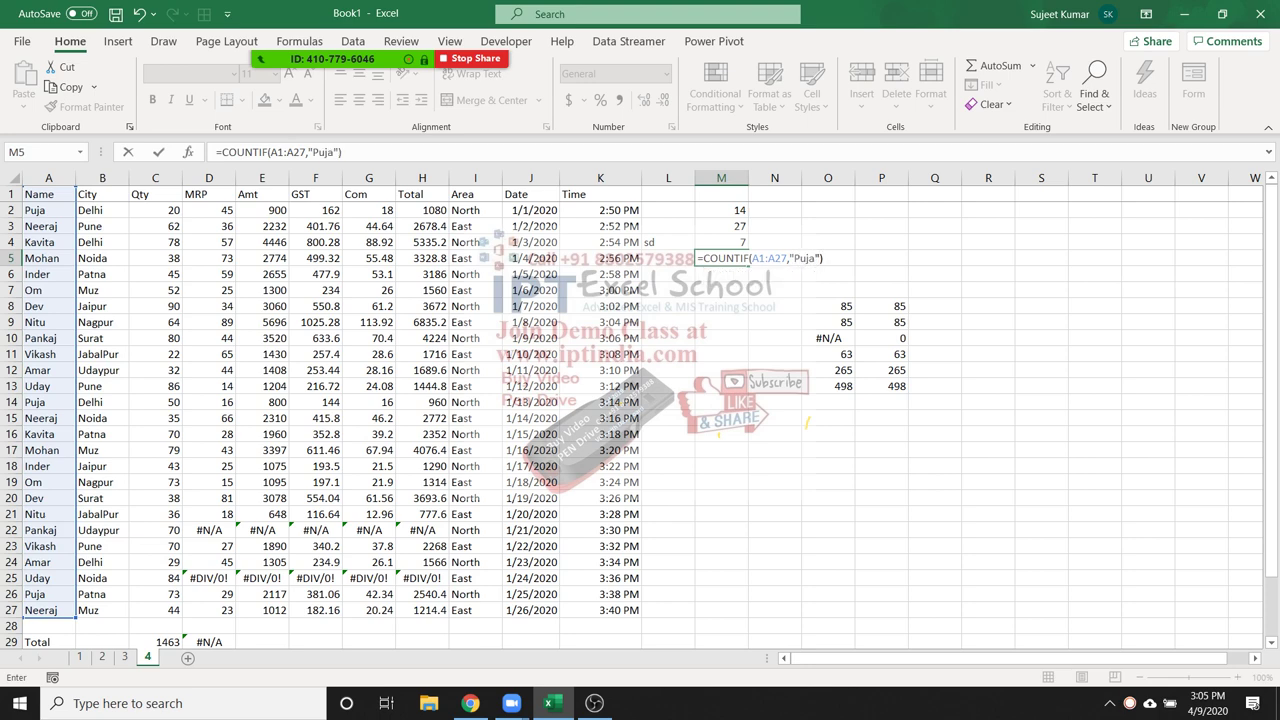
pyautogui.hotkey('ctrl', 'Return')
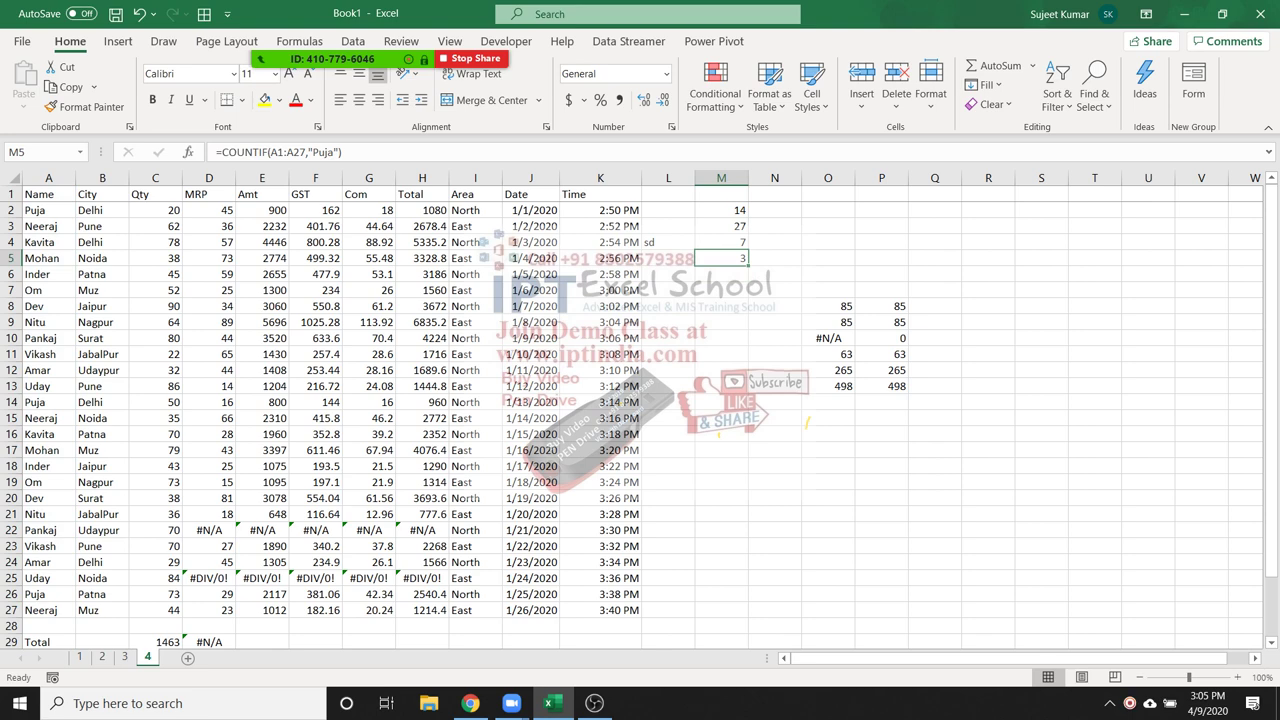
pyautogui.press('Up')
pyautogui.press('Up')
pyautogui.press('Up')
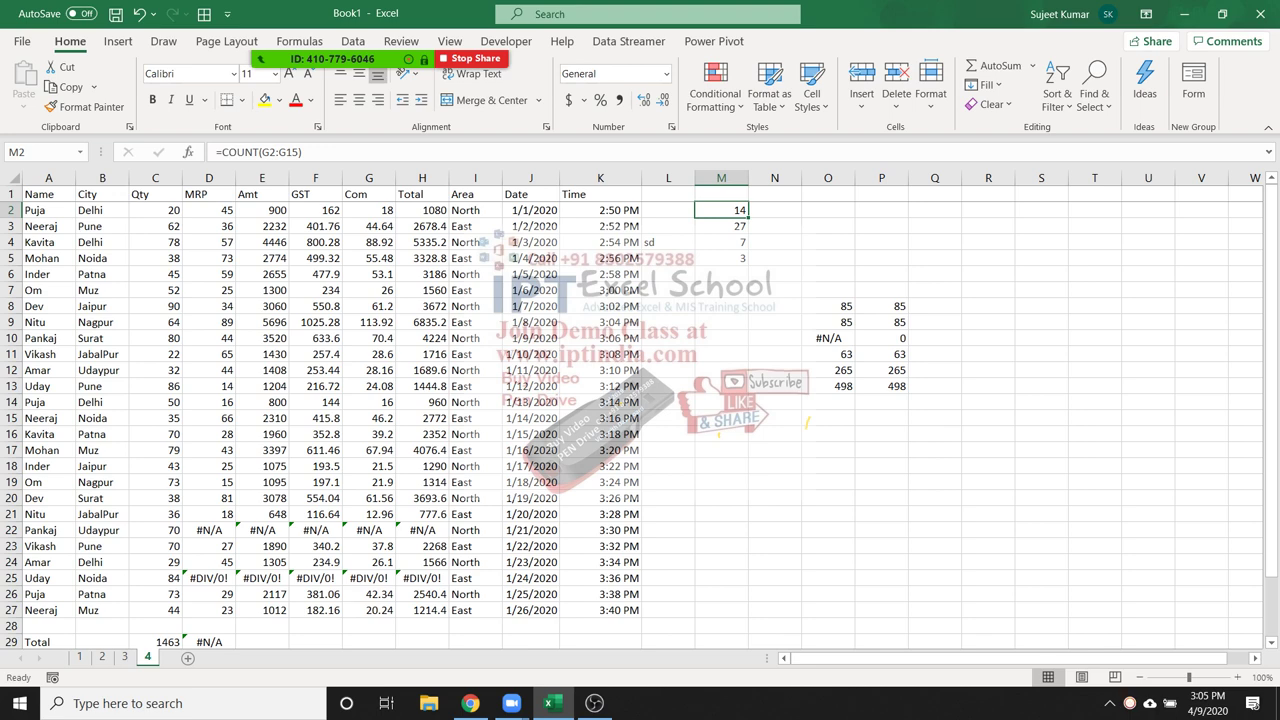
pyautogui.click(774, 210)
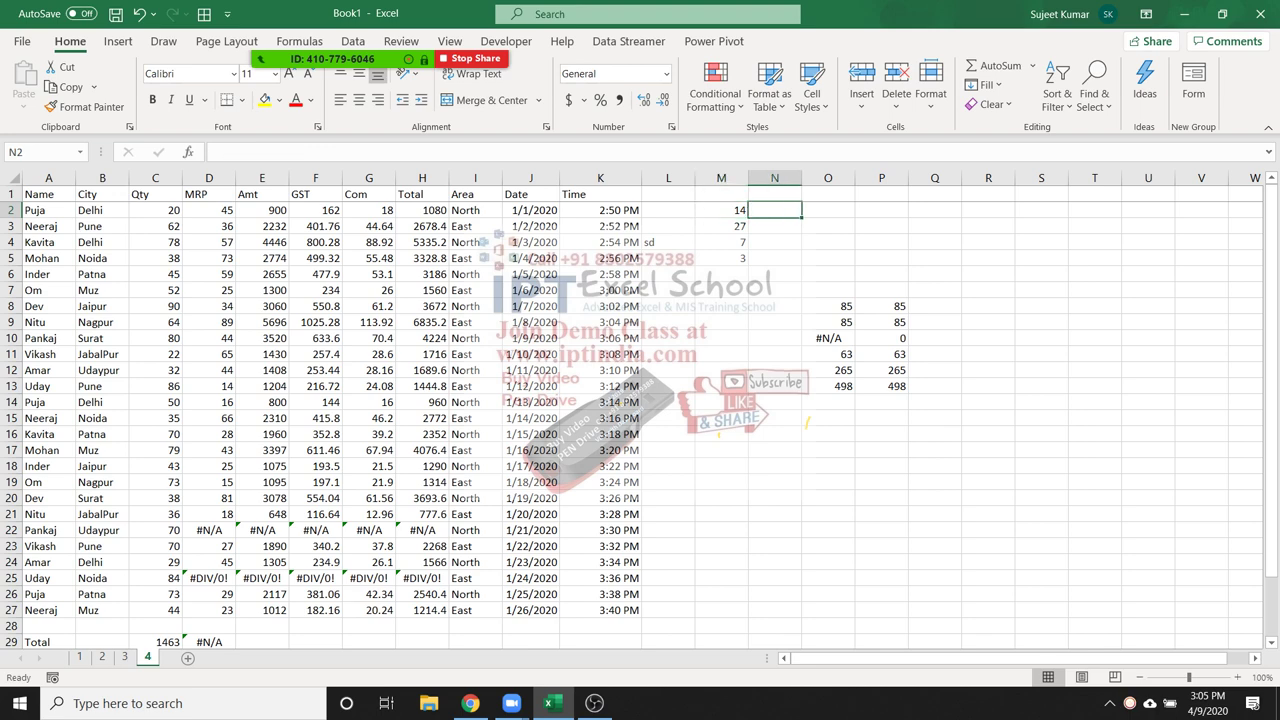
# Enter the name criterion Puja in O3
pyautogui.click(828, 226)
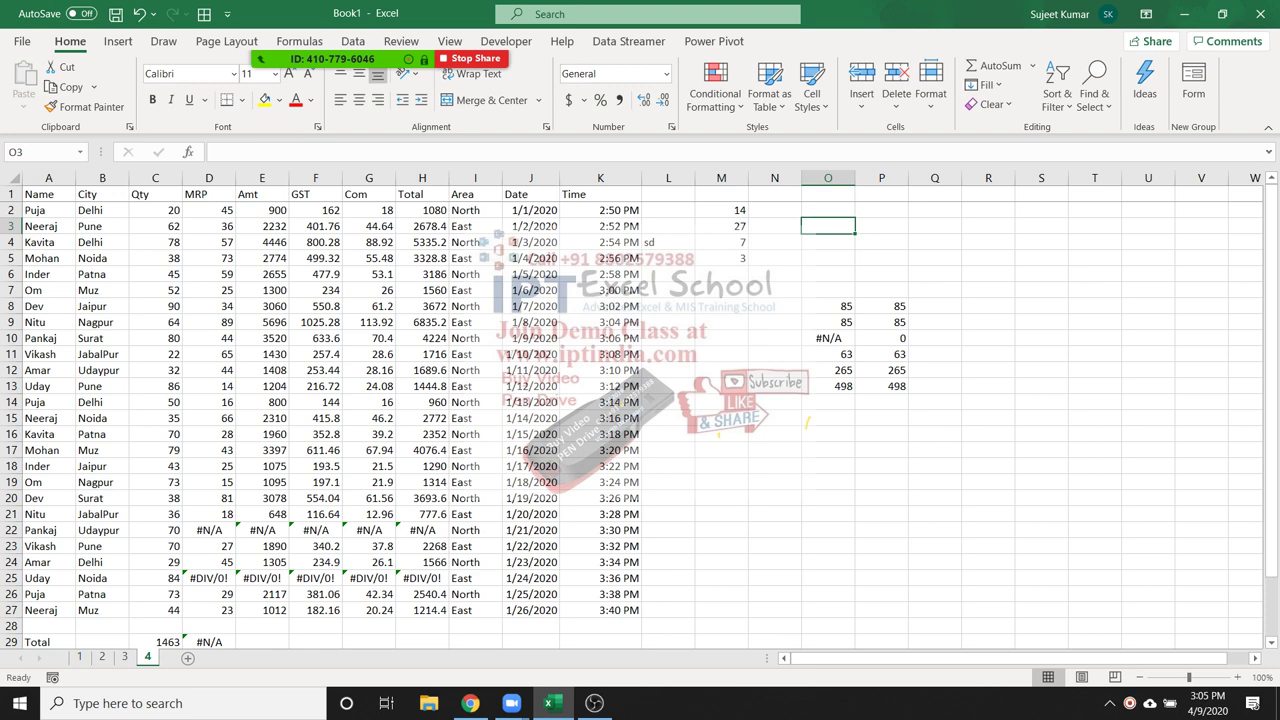
pyautogui.write('Puja')
pyautogui.press('Return')
pyautogui.click(828, 226)
# Add the headings Qty in P2 and MRP in Q2
pyautogui.click(881, 210)
pyautogui.write('Qt')
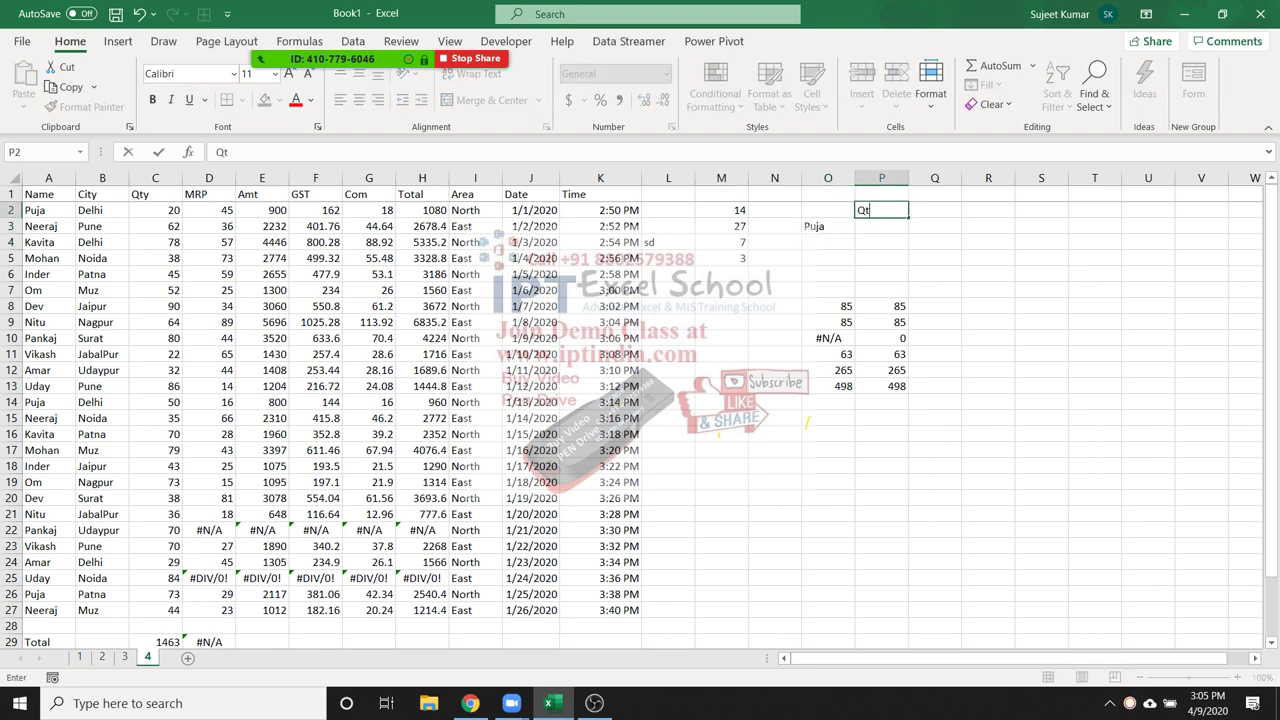
pyautogui.write('y')
pyautogui.press('Tab')
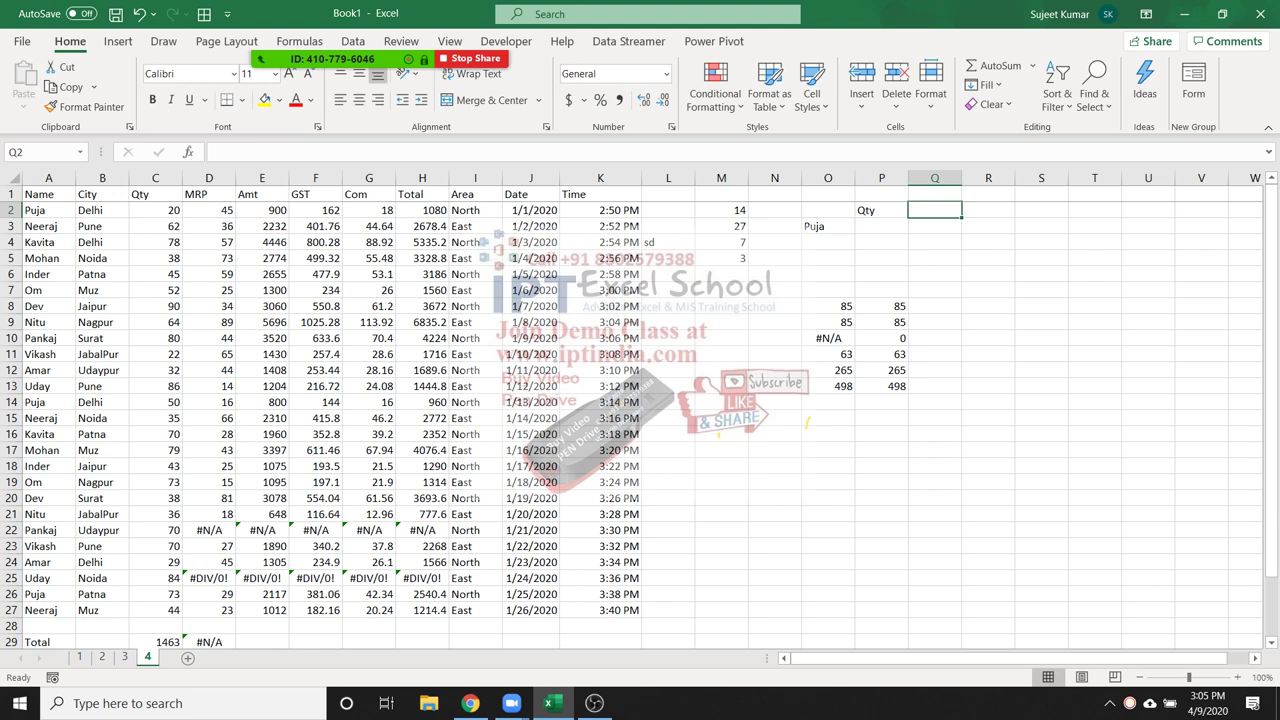
pyautogui.write('MRP')
pyautogui.press('Return')
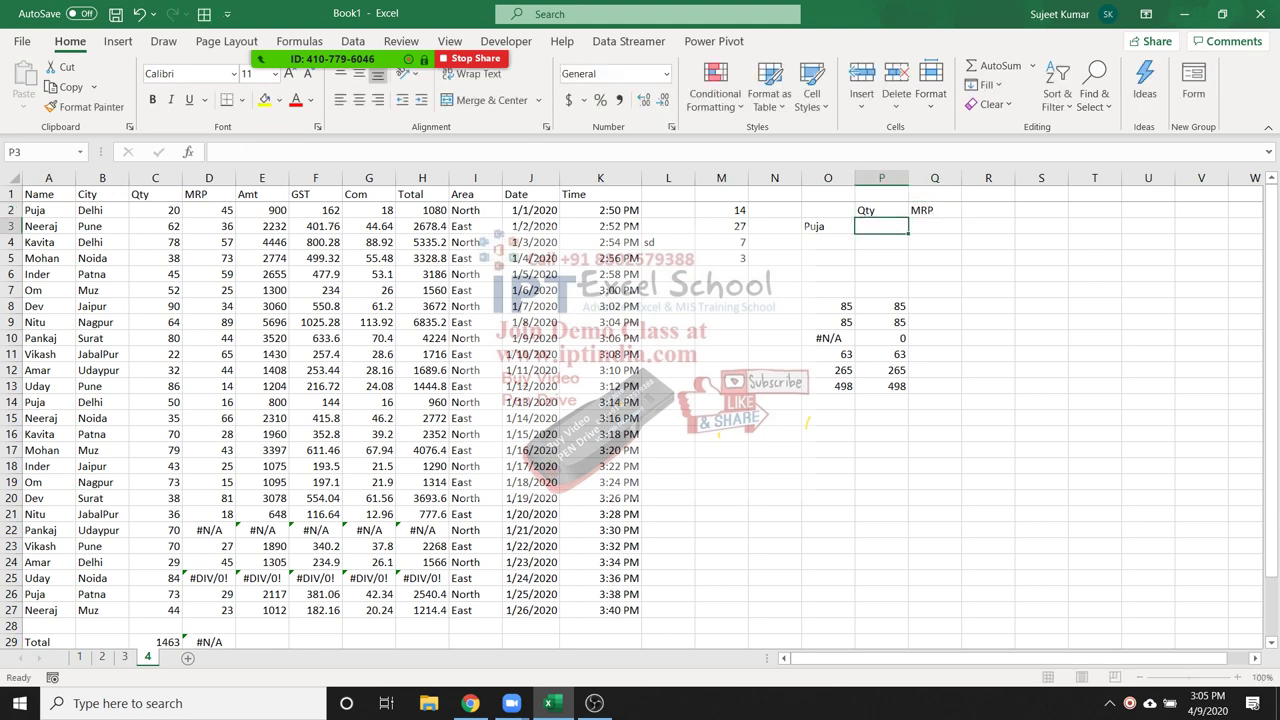
pyautogui.click(934, 226)
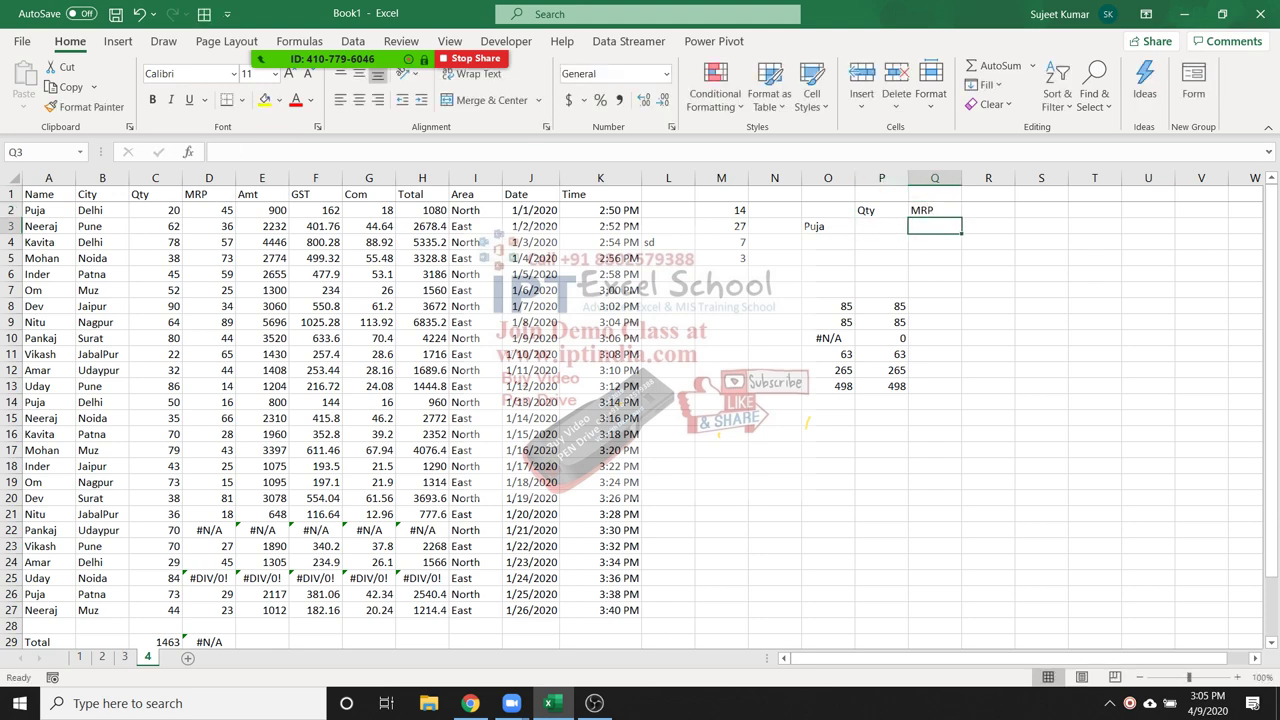
pyautogui.click(881, 226)
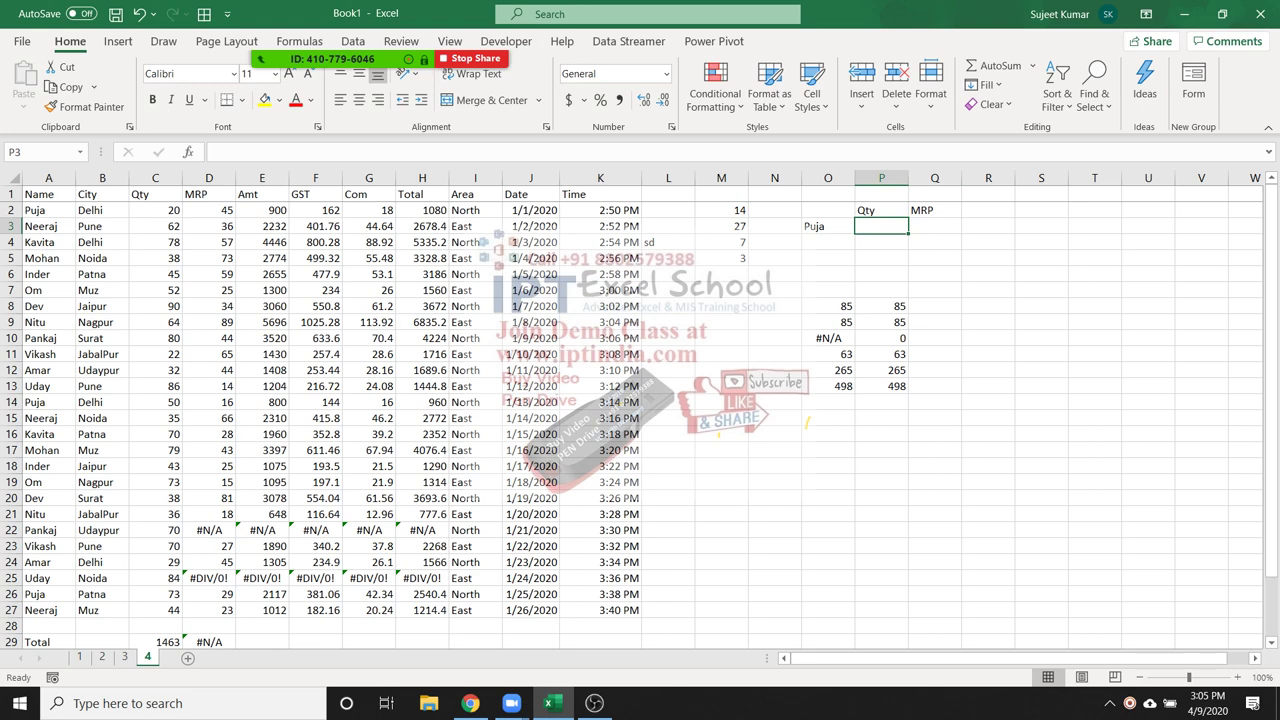
pyautogui.click(934, 226)
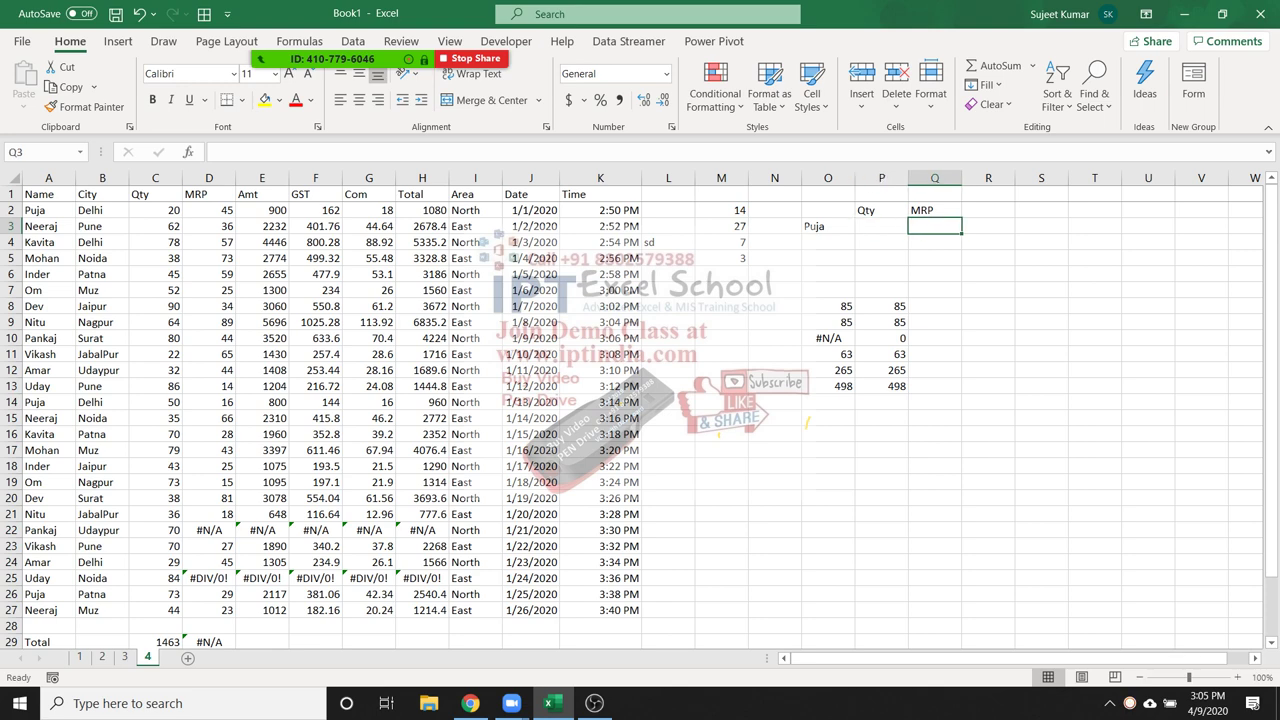
pyautogui.hotkey('ctrl', 'Home')
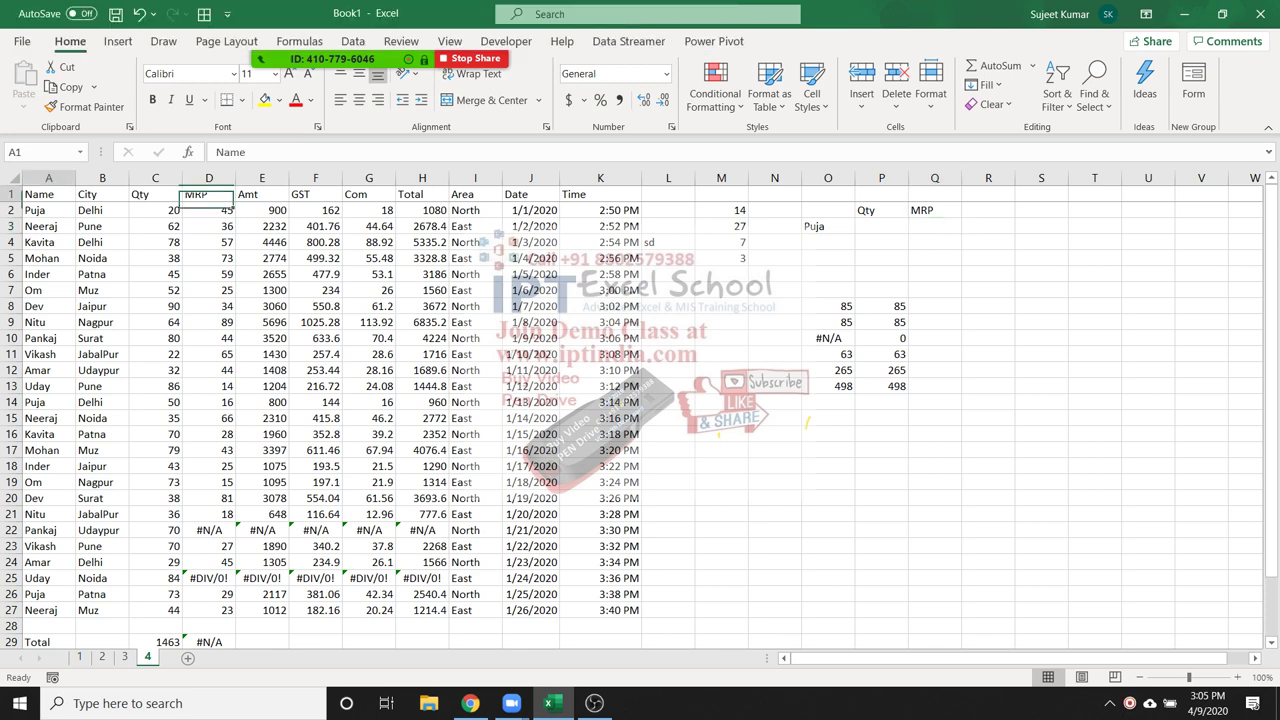
pyautogui.hotkey('ctrl', 'shift', 'l')
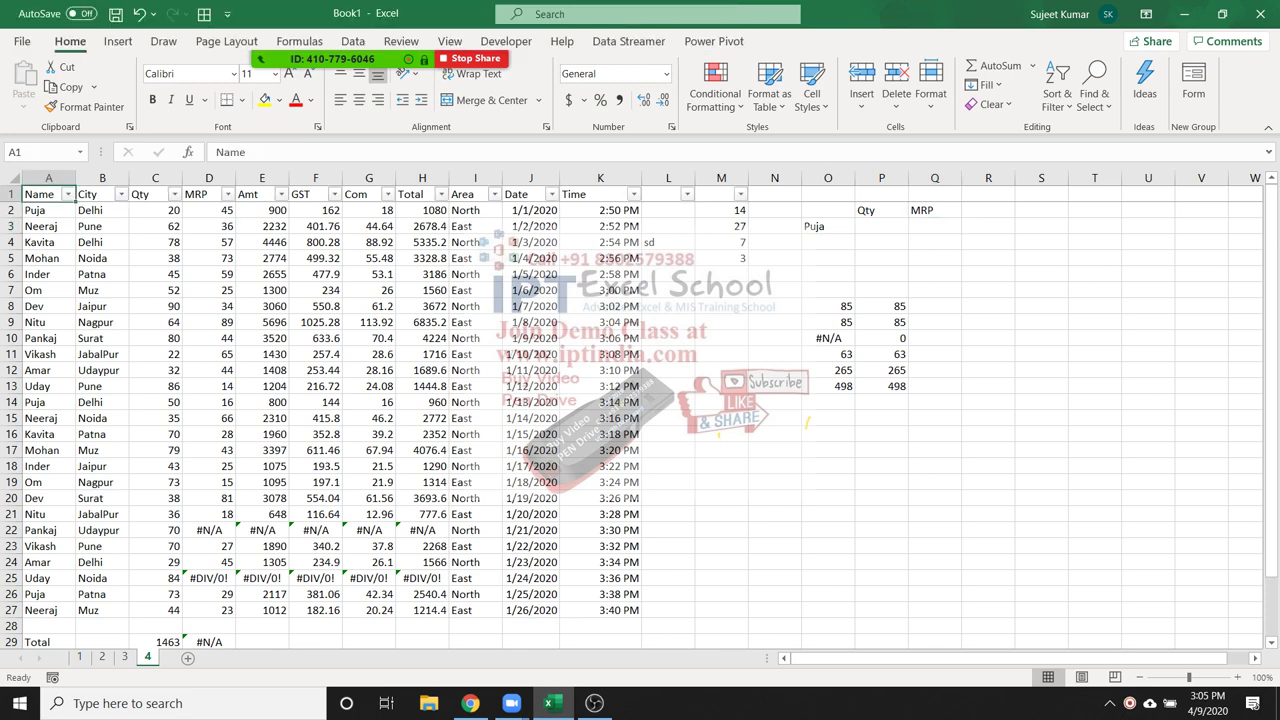
pyautogui.hotkey('alt', 'Down')
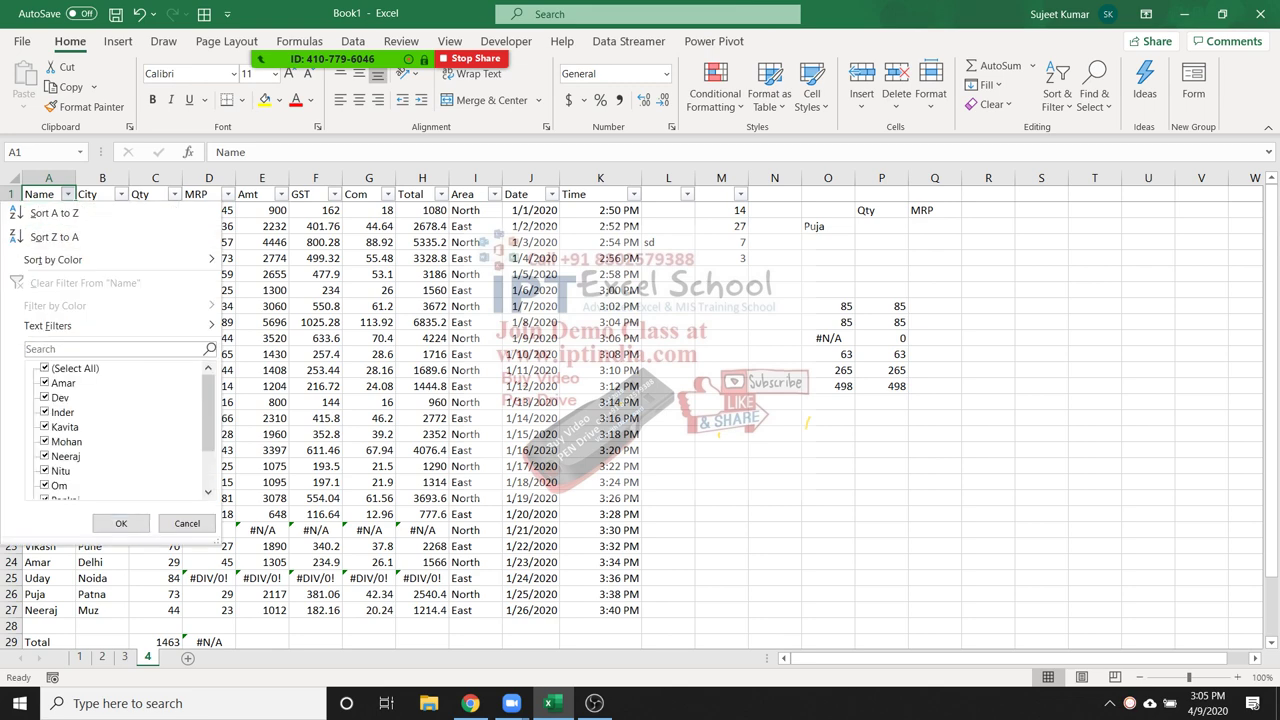
pyautogui.press('Tab')
pyautogui.press('space')
pyautogui.press('End')
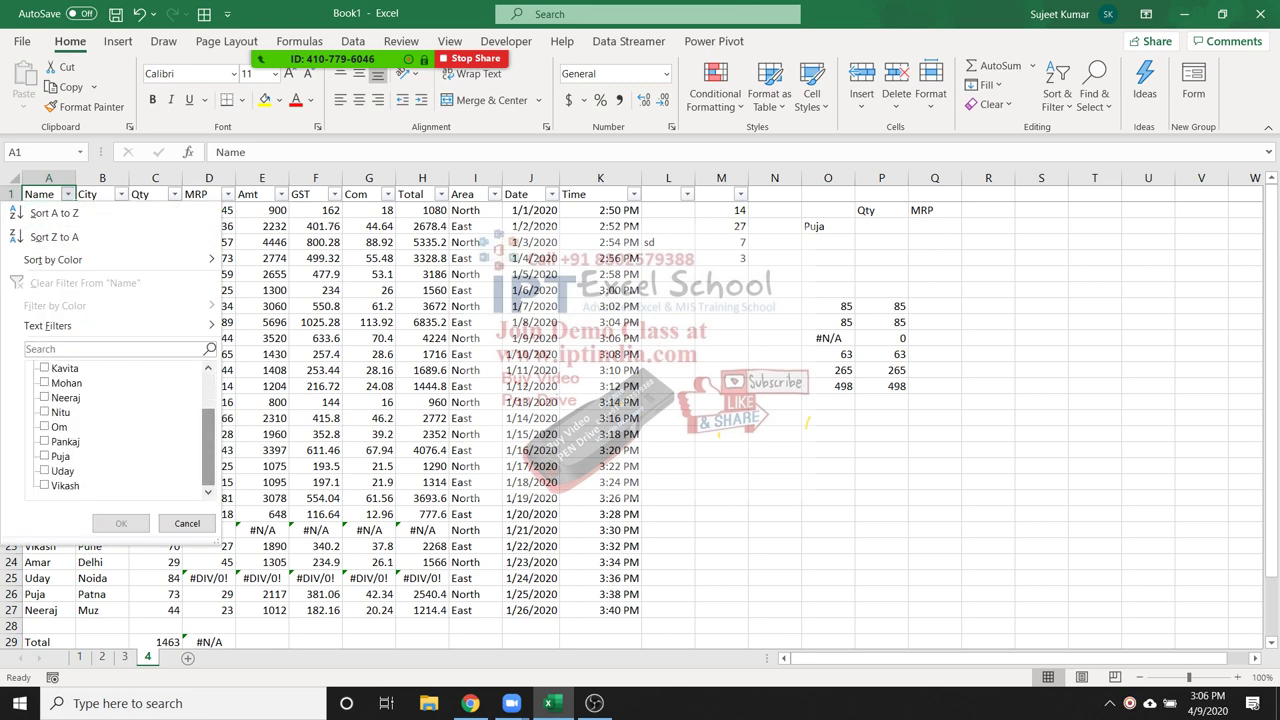
pyautogui.click(52, 456)
pyautogui.press('Return')
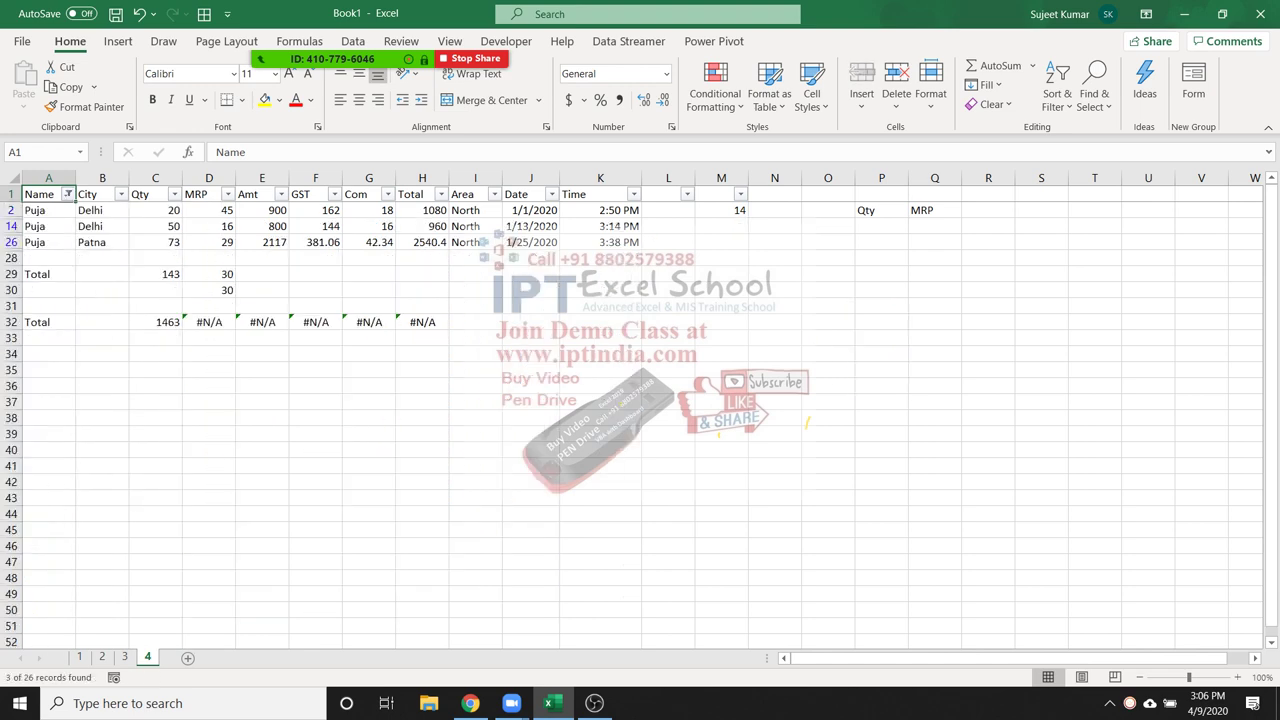
pyautogui.moveTo(155, 210); pyautogui.dragTo(155, 242)
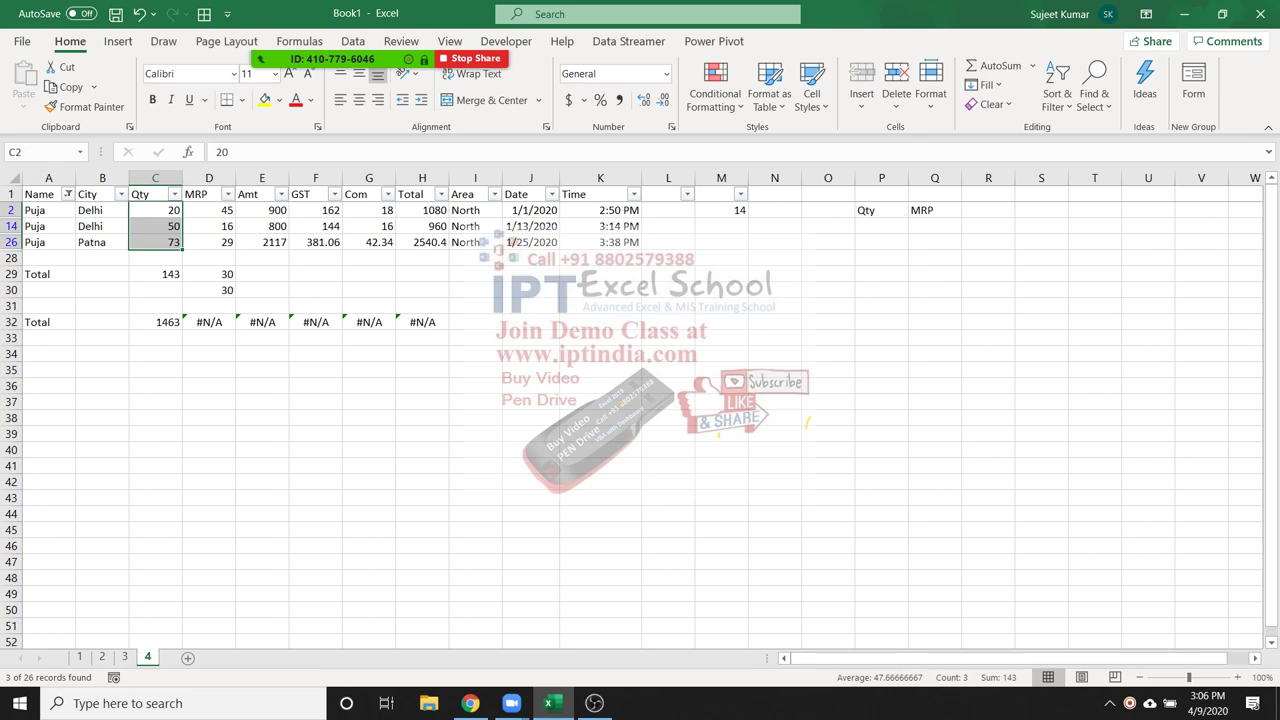
pyautogui.hotkey('ctrl', 'shift', 'l')
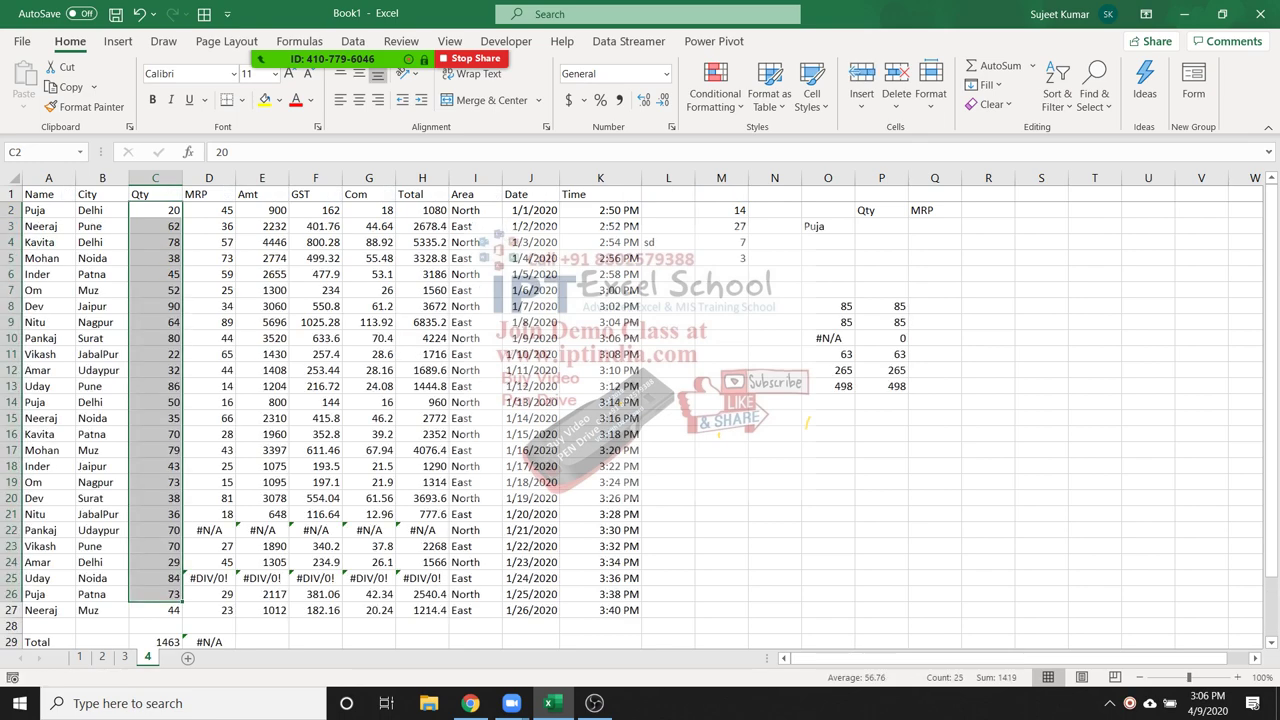
pyautogui.click(881, 226)
# Enter =SUMIF(A:A,O3,C:C) in P3 to total Puja's Qty, giving 143
pyautogui.write('=sum')
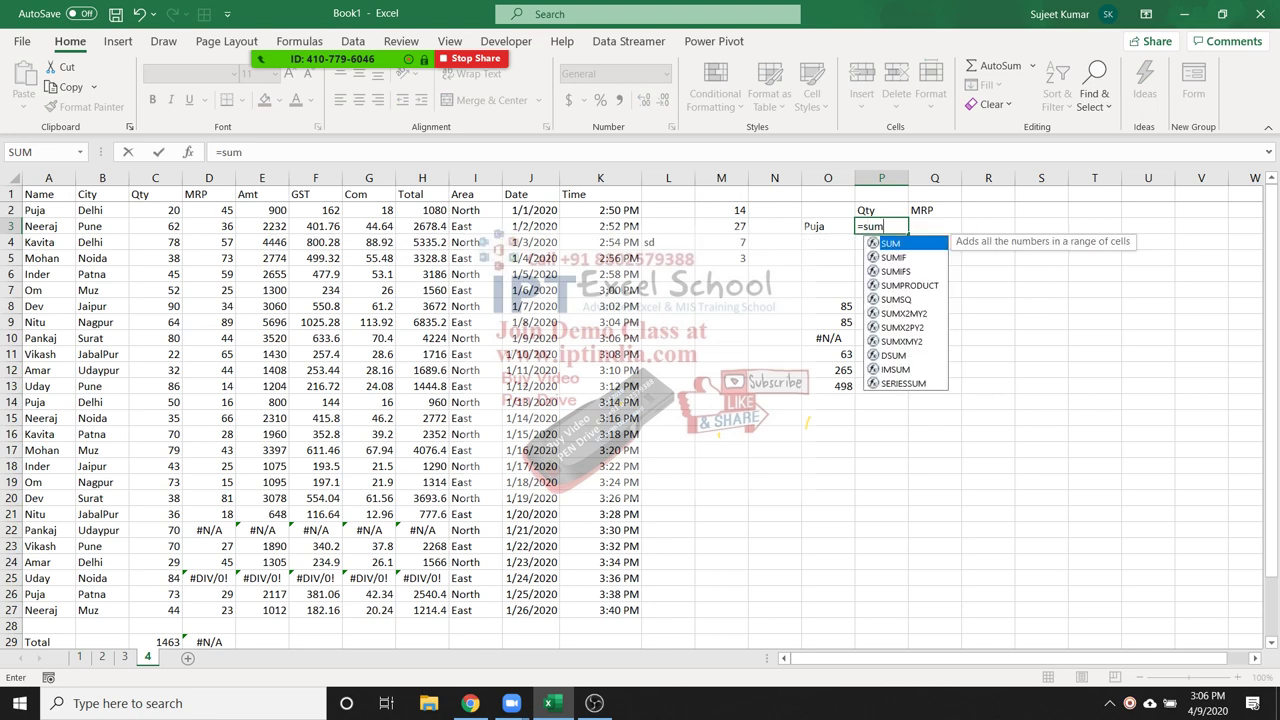
pyautogui.press('Down')
pyautogui.press('Tab')
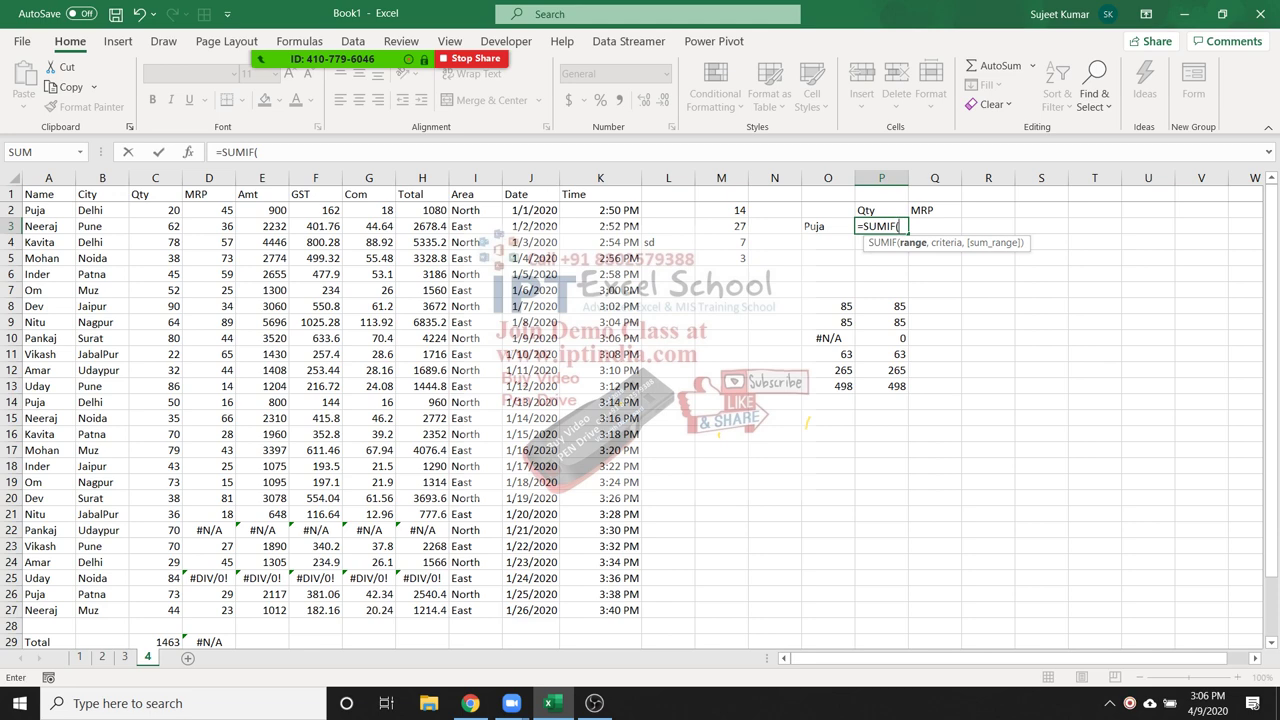
pyautogui.click(48, 178)
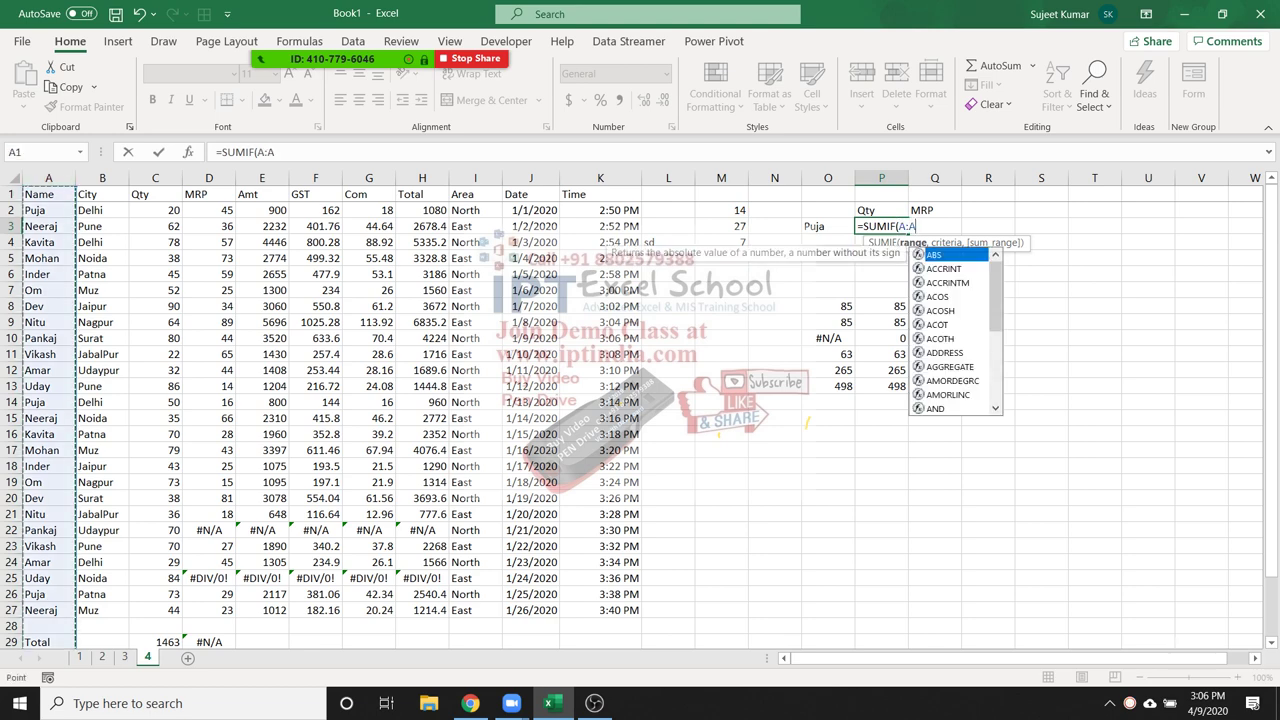
pyautogui.press('BackSpace')
pyautogui.press('BackSpace')
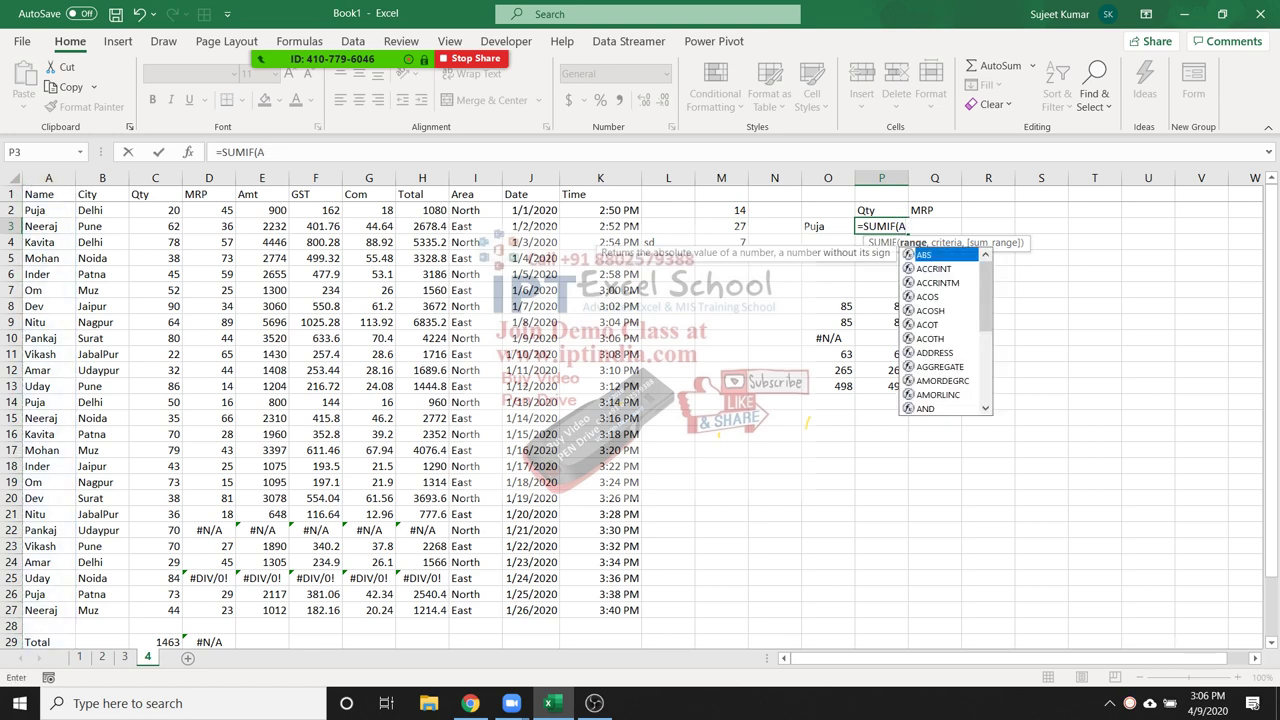
pyautogui.press('BackSpace')
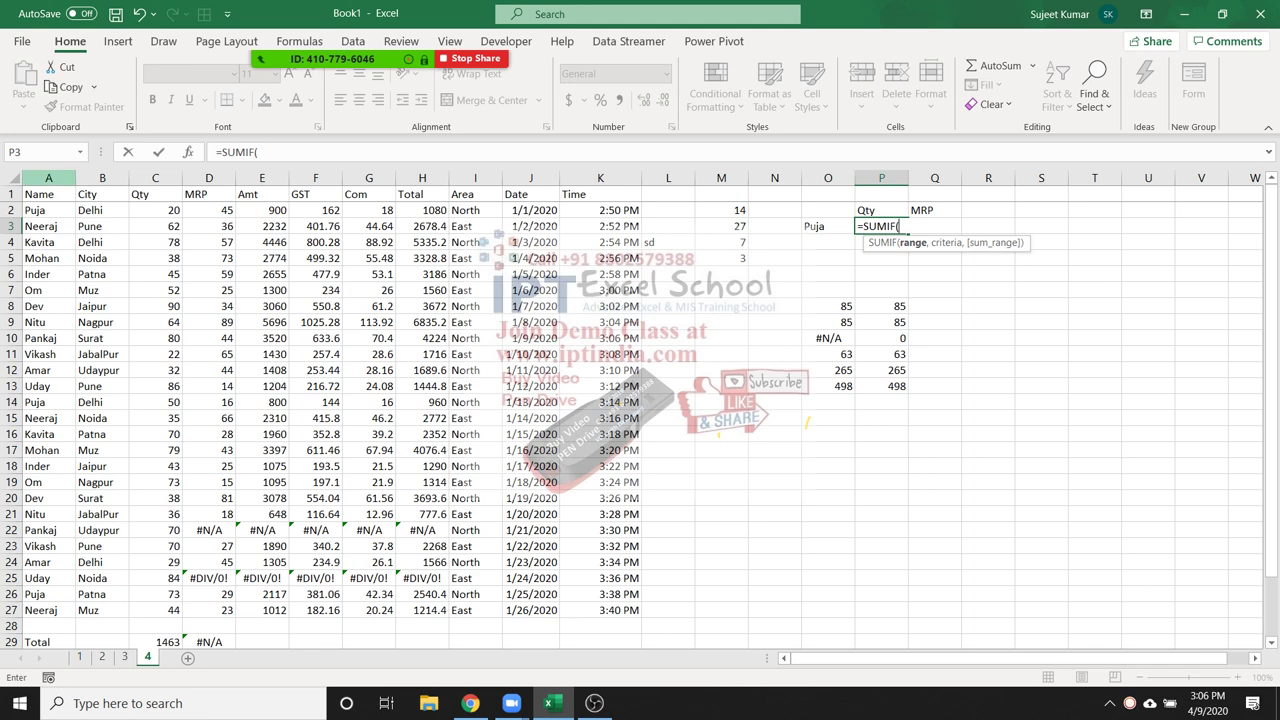
pyautogui.click(48, 178)
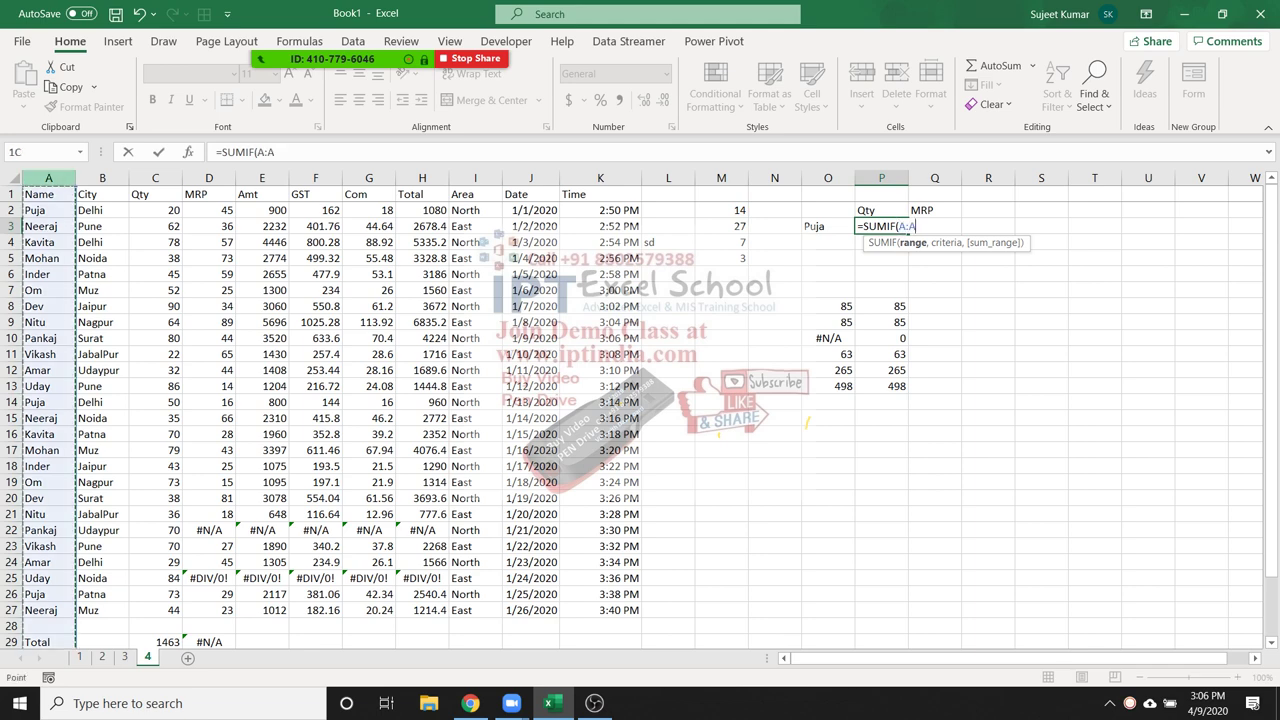
pyautogui.write(',')
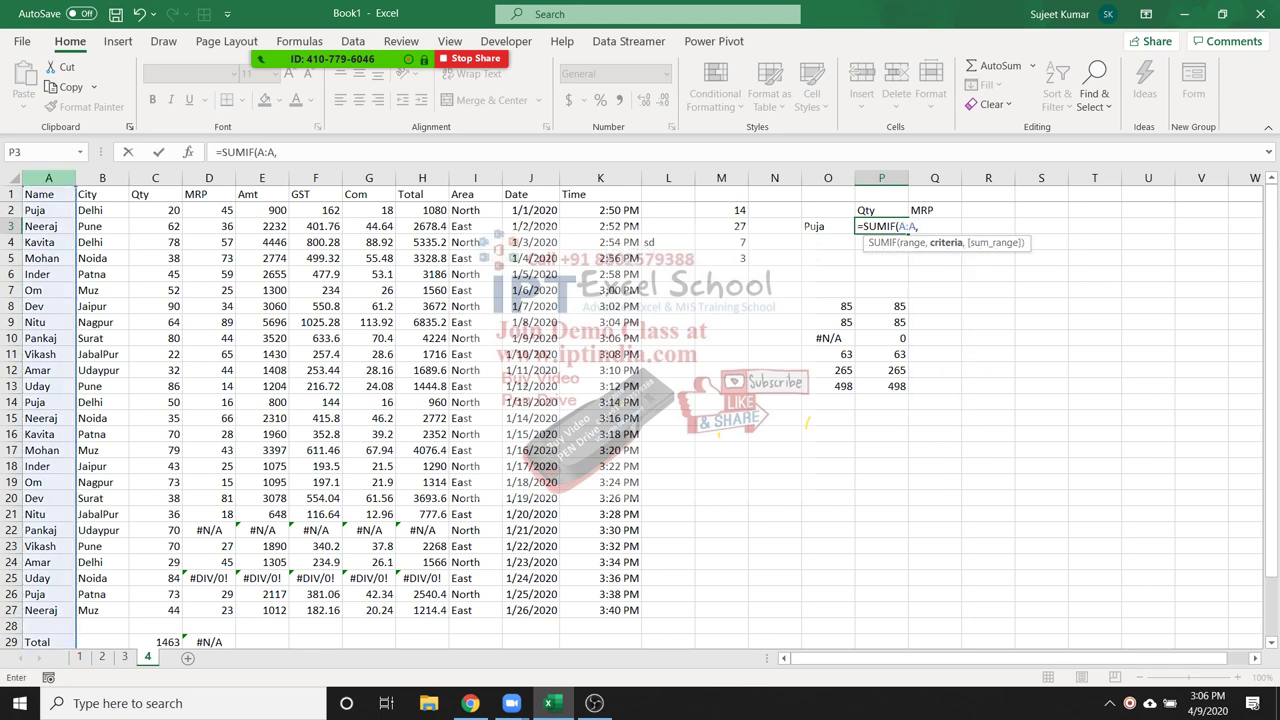
pyautogui.click(828, 226)
pyautogui.write(',')
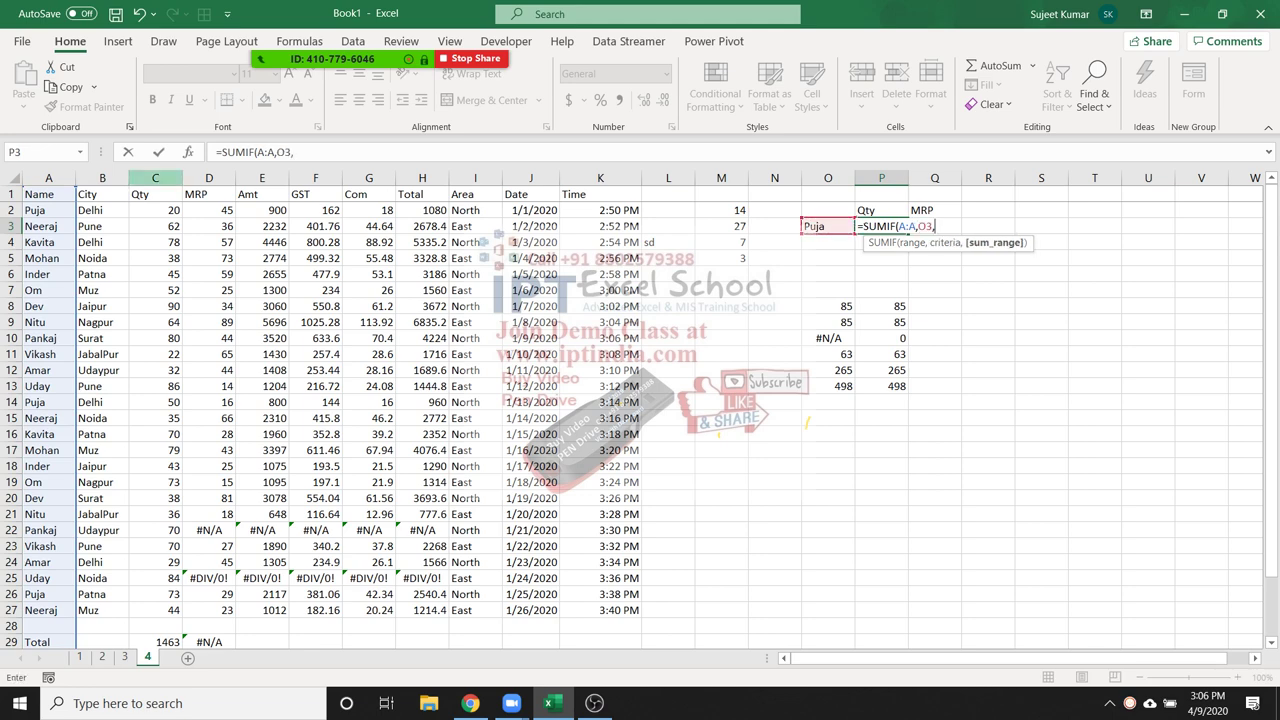
pyautogui.click(155, 178)
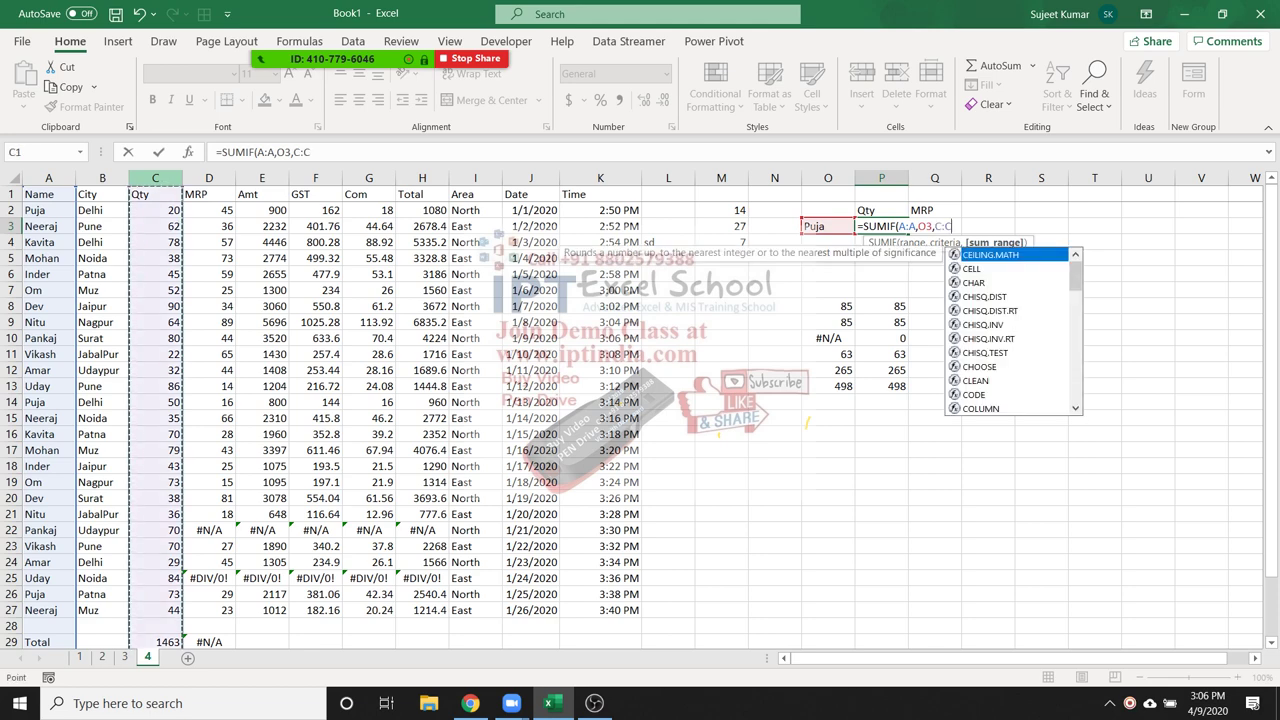
pyautogui.hotkey('ctrl', 'Return')
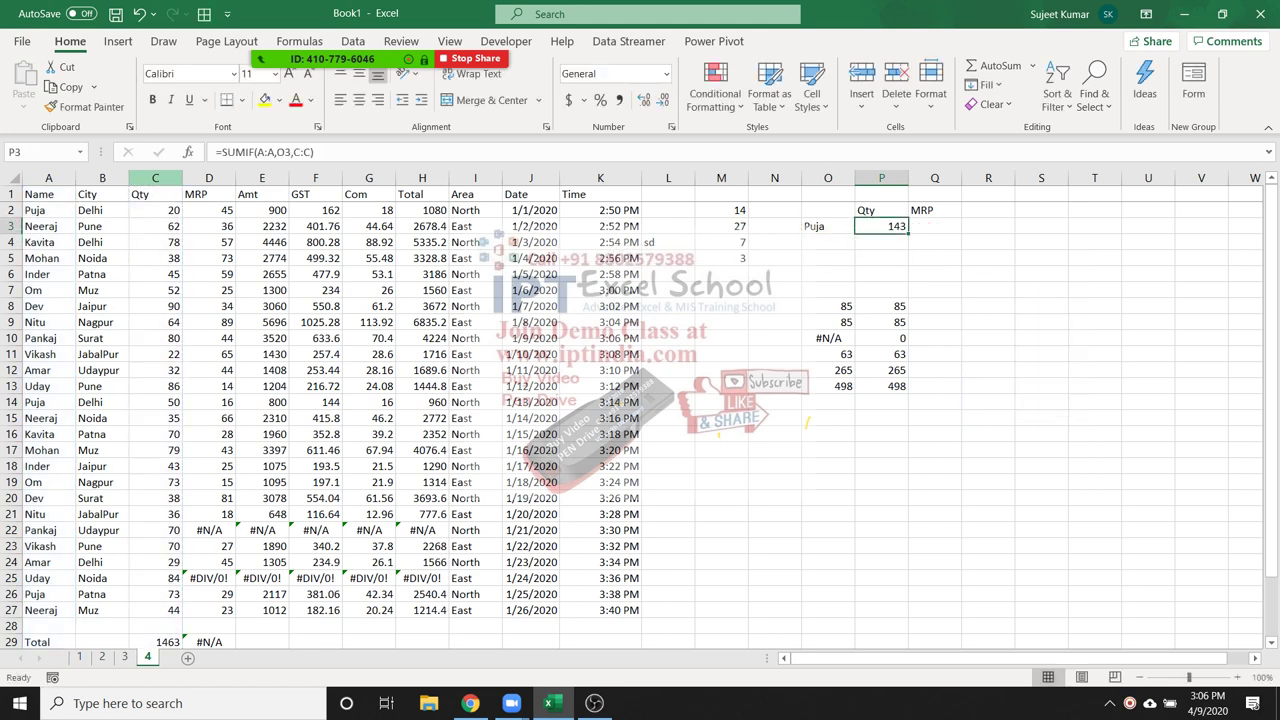
pyautogui.click(48, 210)
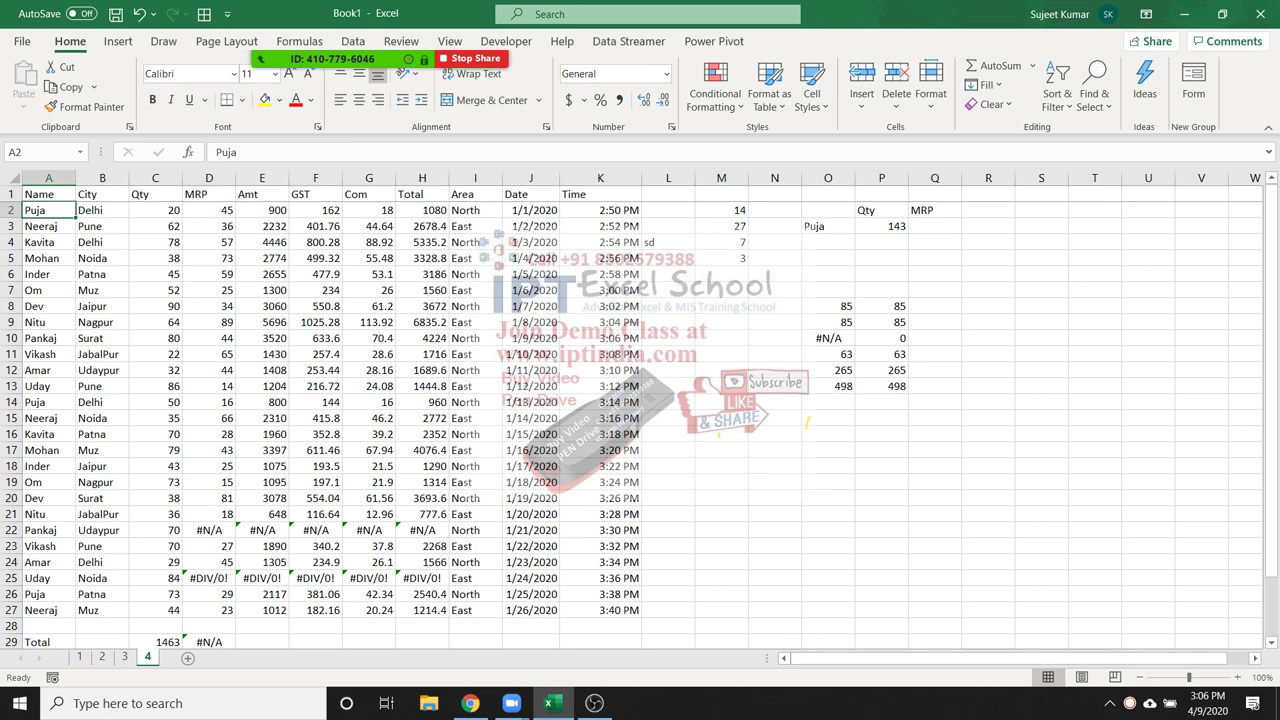
# Check Puja's Qty values and clear the SUMIF in P3 to rebuild it
pyautogui.click(155, 210)
pyautogui.press('Down')
pyautogui.press('Down')
pyautogui.press('Down')
pyautogui.press('Down')
pyautogui.press('Down')
pyautogui.press('Down')
pyautogui.press('Down')
pyautogui.press('Down')
pyautogui.press('Down')
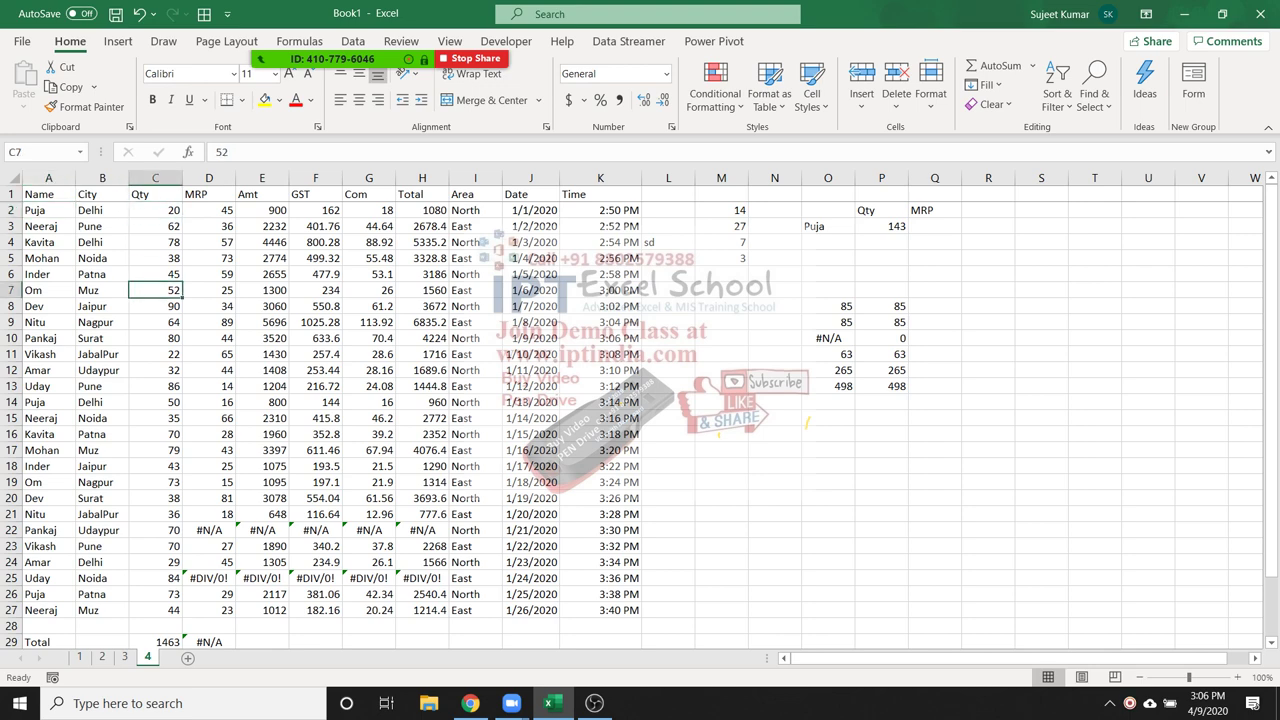
pyautogui.click(881, 226)
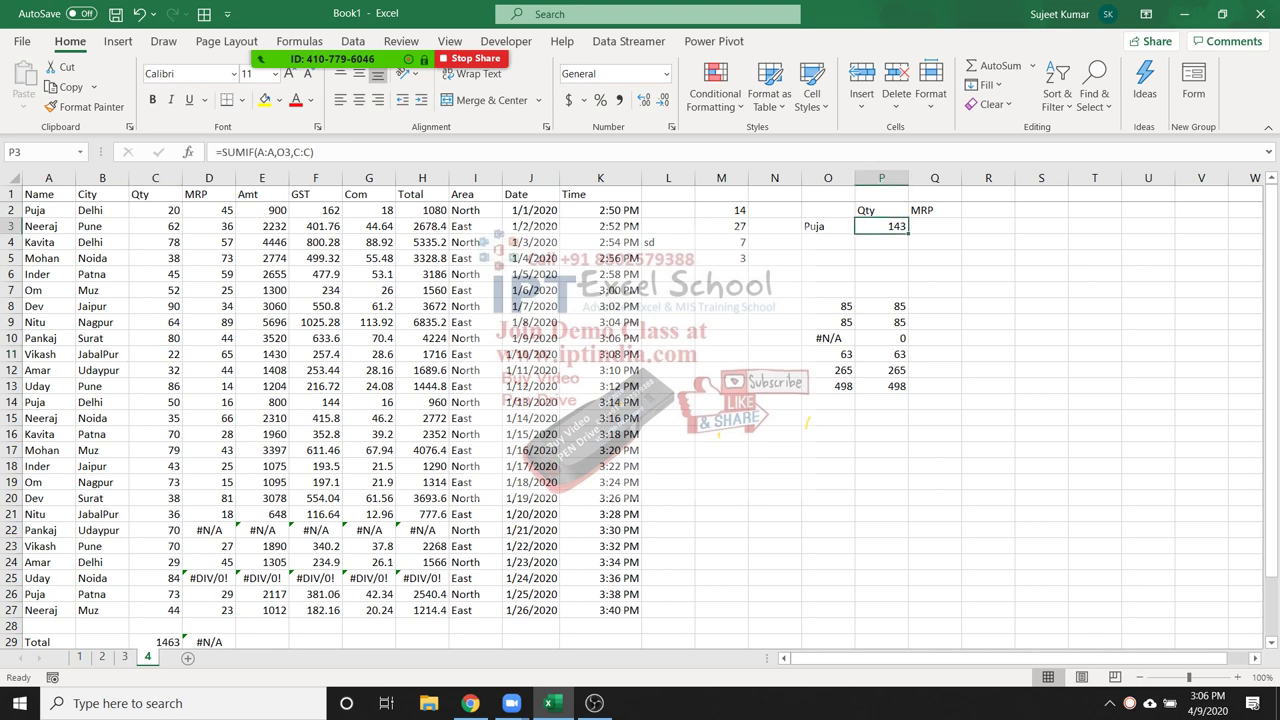
pyautogui.press('Delete')
# Re-enter =SUMIF(A:A,O3,C:C) in P3, returning 143
pyautogui.write('=sum')
pyautogui.press('Down')
pyautogui.press('Tab')
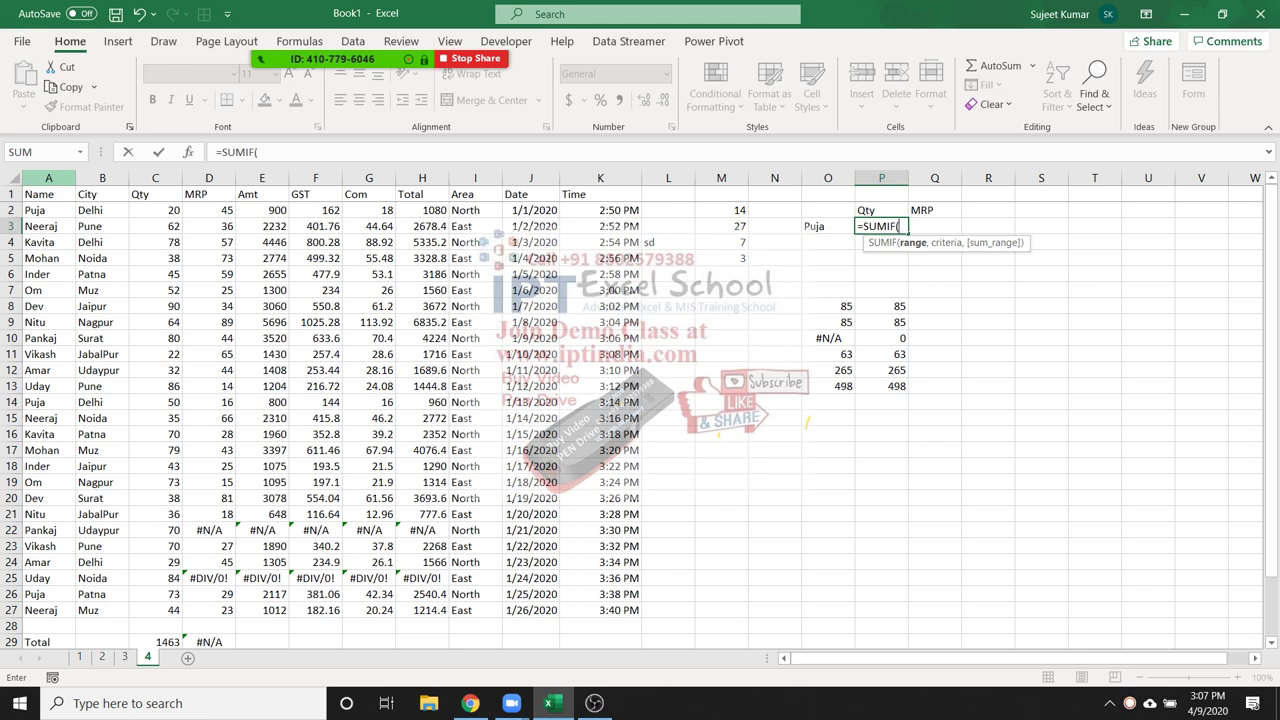
pyautogui.click(48, 178)
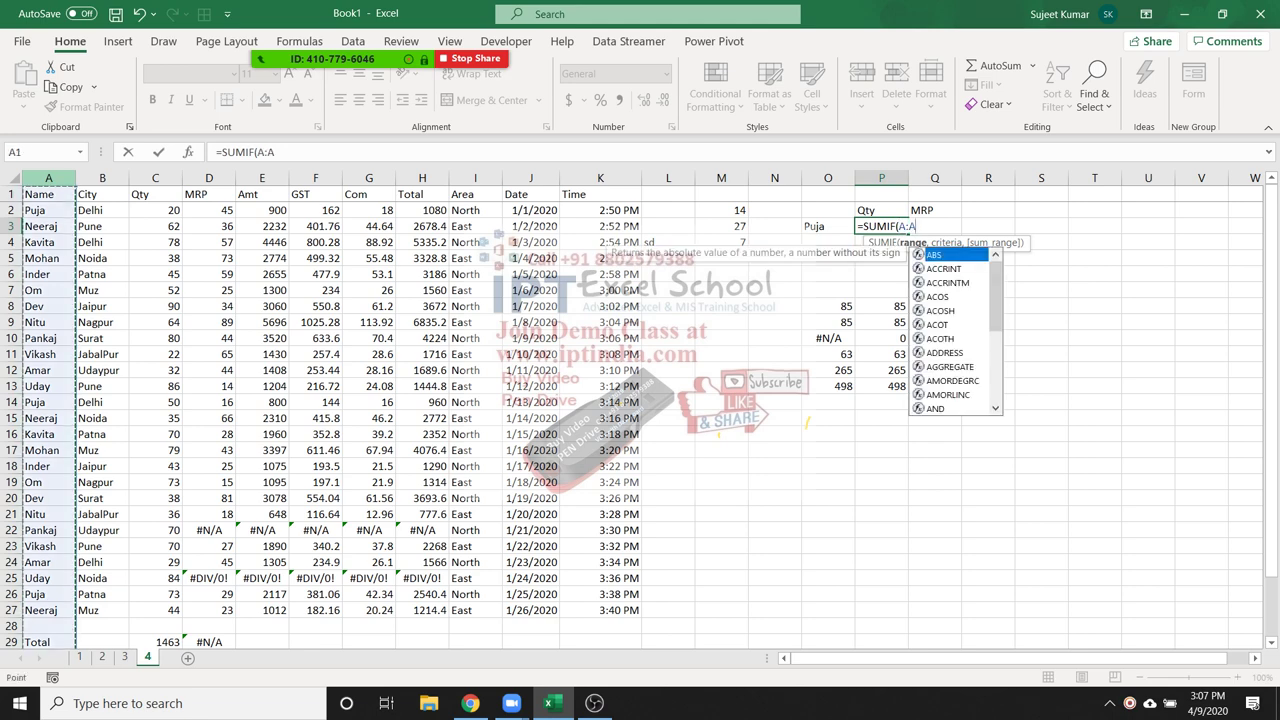
pyautogui.write(',')
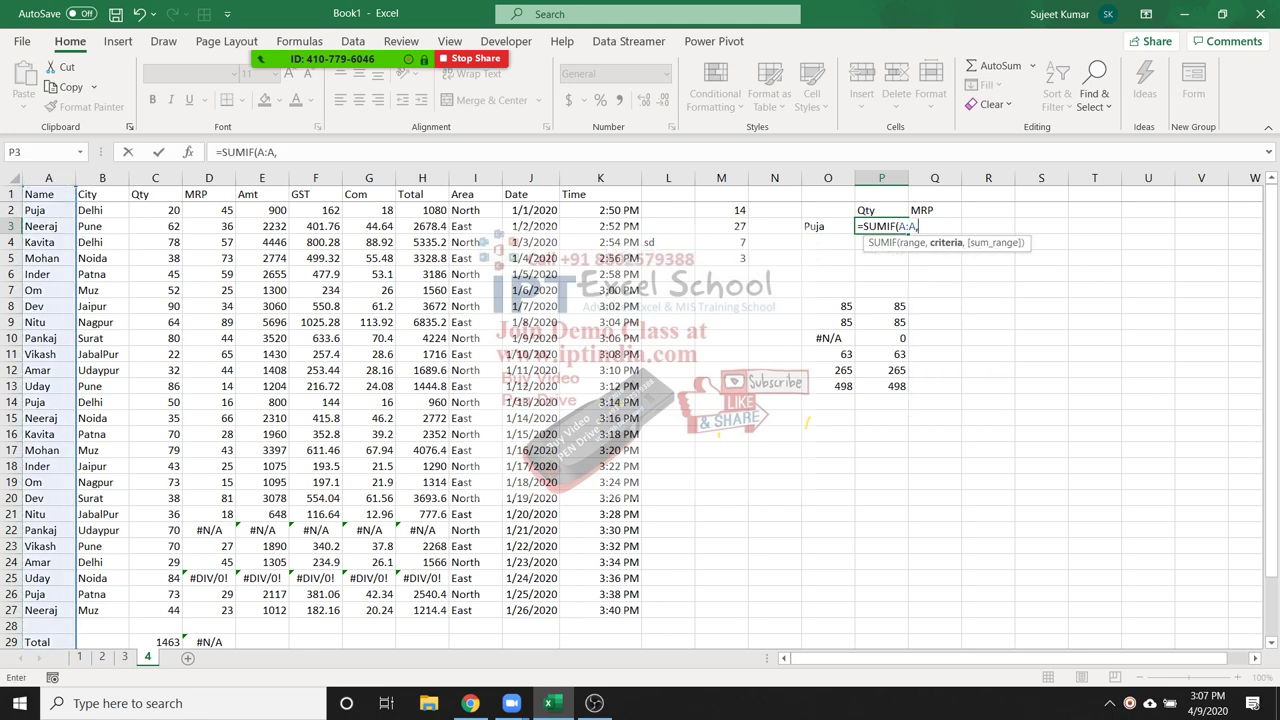
pyautogui.click(805, 226)
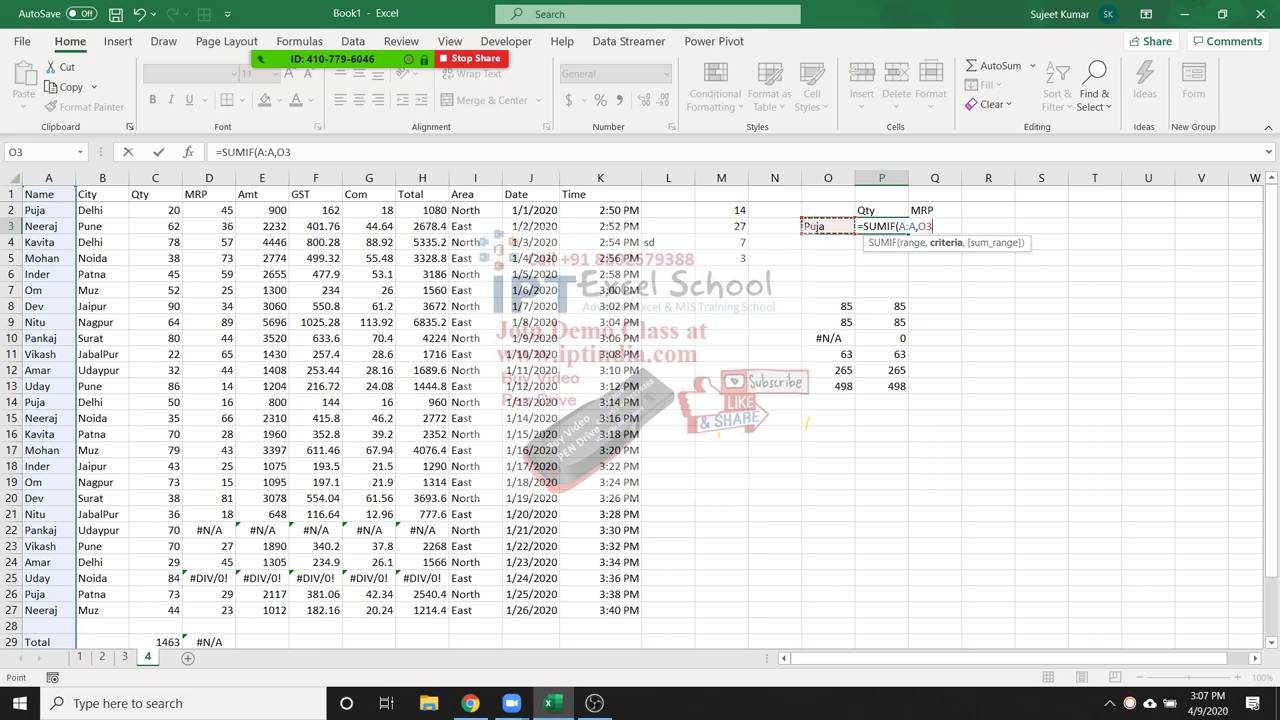
pyautogui.write(',')
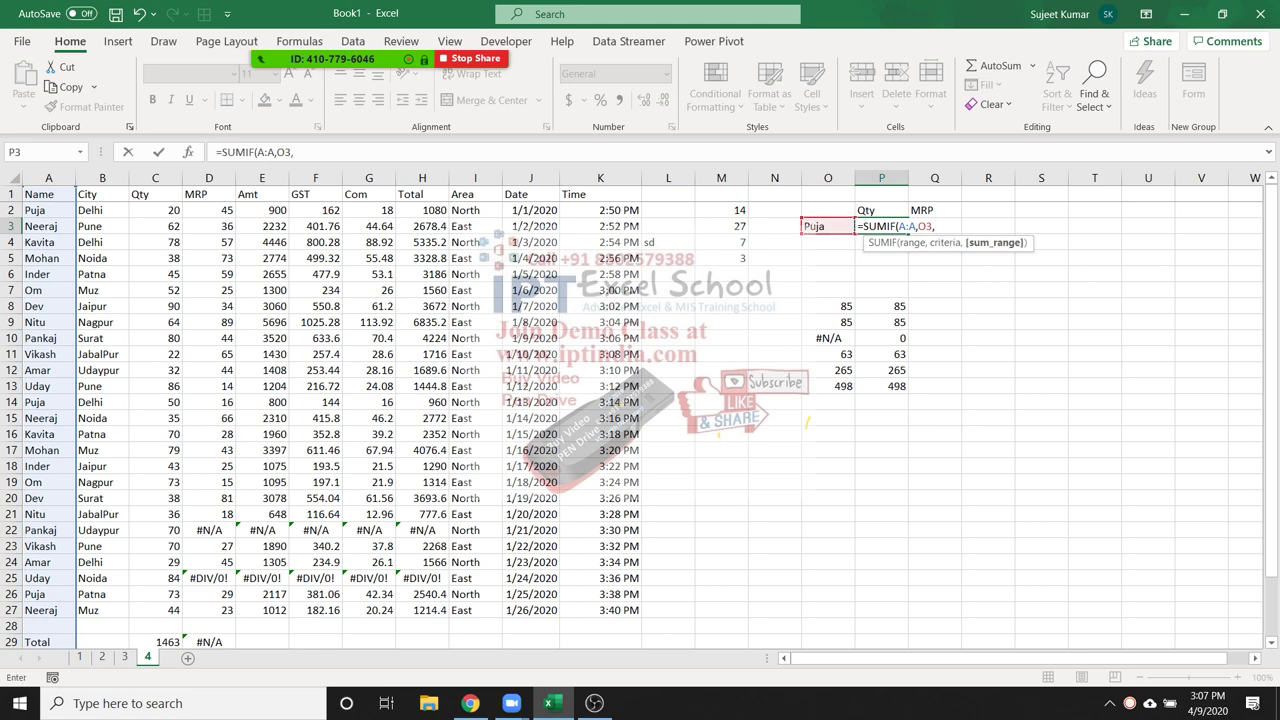
pyautogui.click(155, 178)
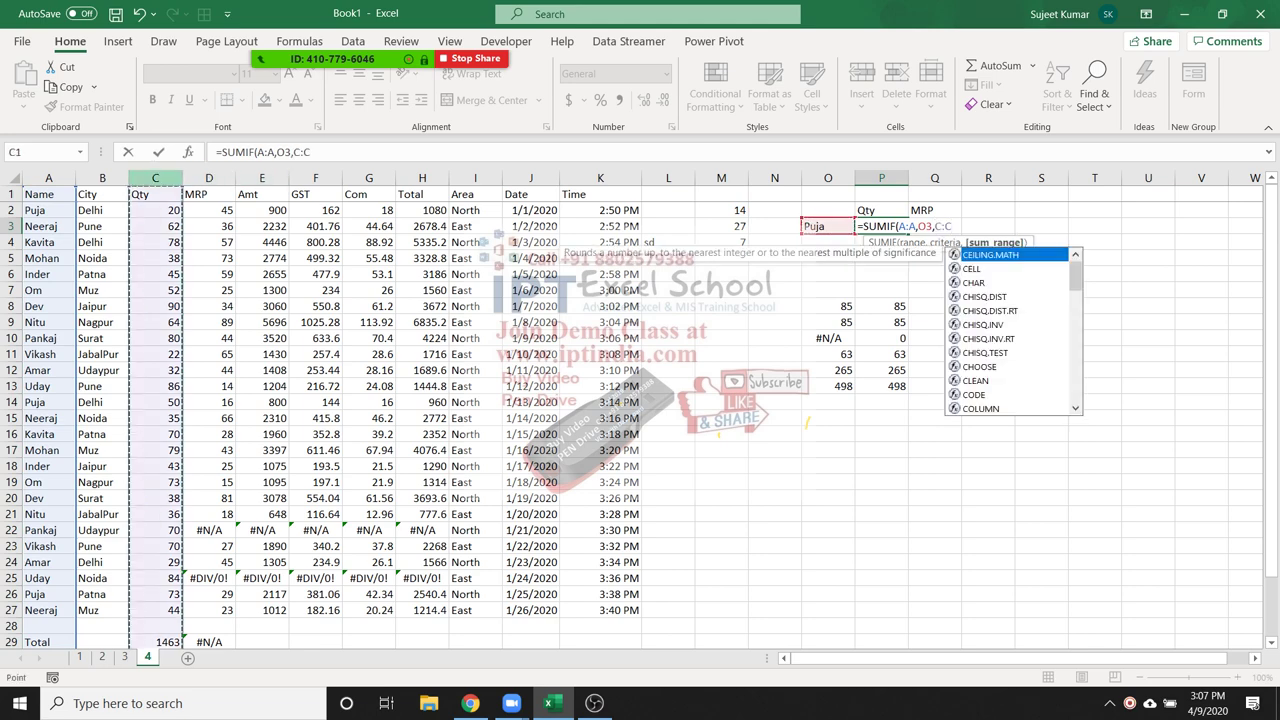
pyautogui.press('Return')
pyautogui.click(881, 226)
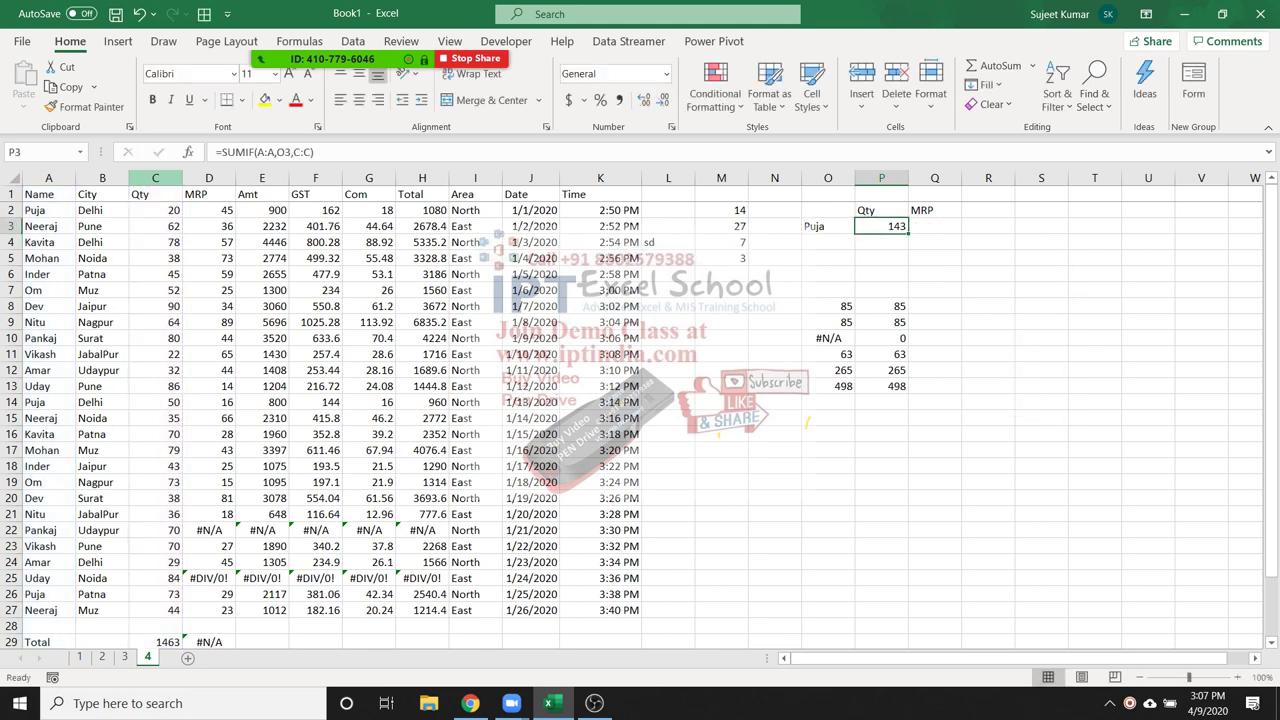
pyautogui.press('Right')
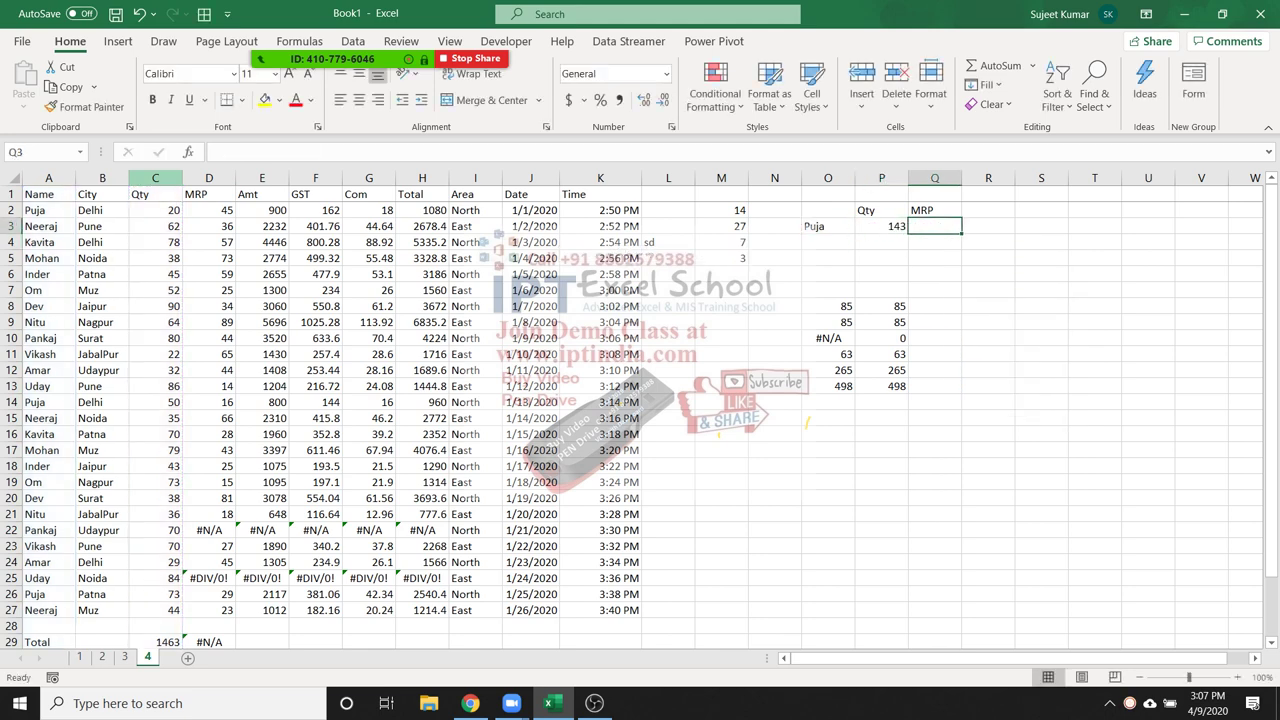
# Cancel the entry in Q3 and inspect the MRP values and the average formula in D32
pyautogui.write('=')
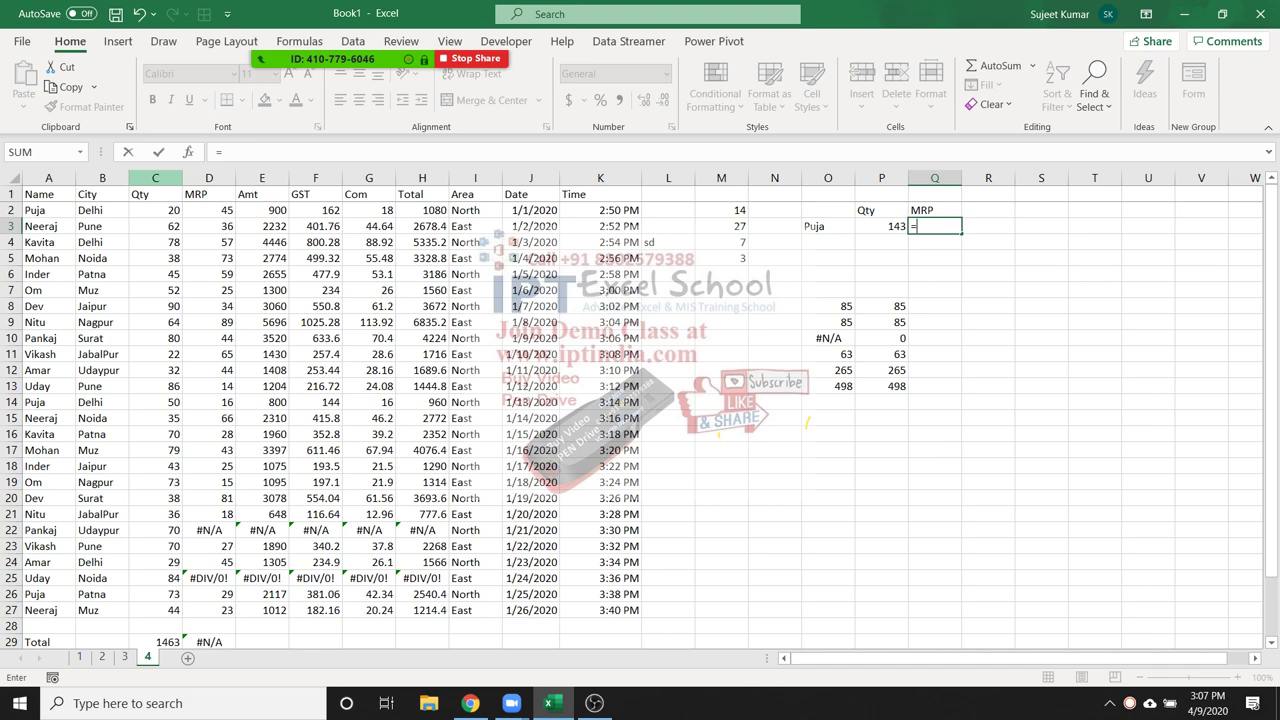
pyautogui.press('Escape')
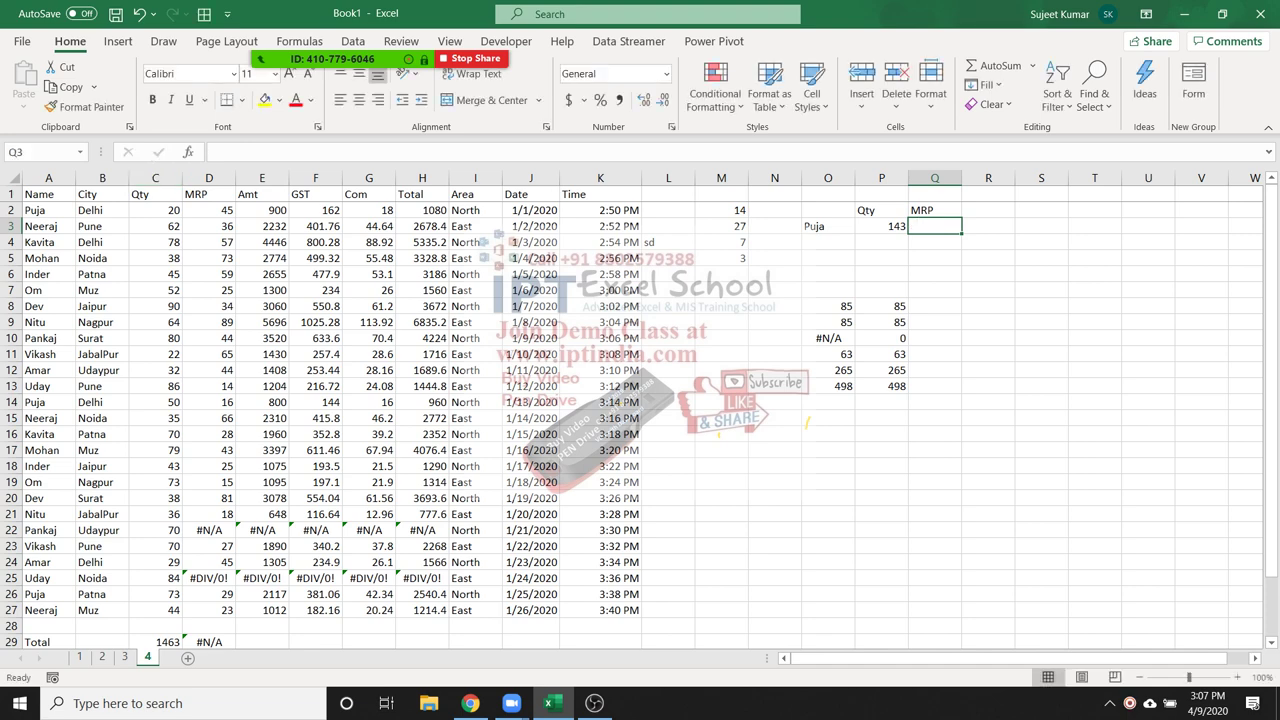
pyautogui.click(209, 610)
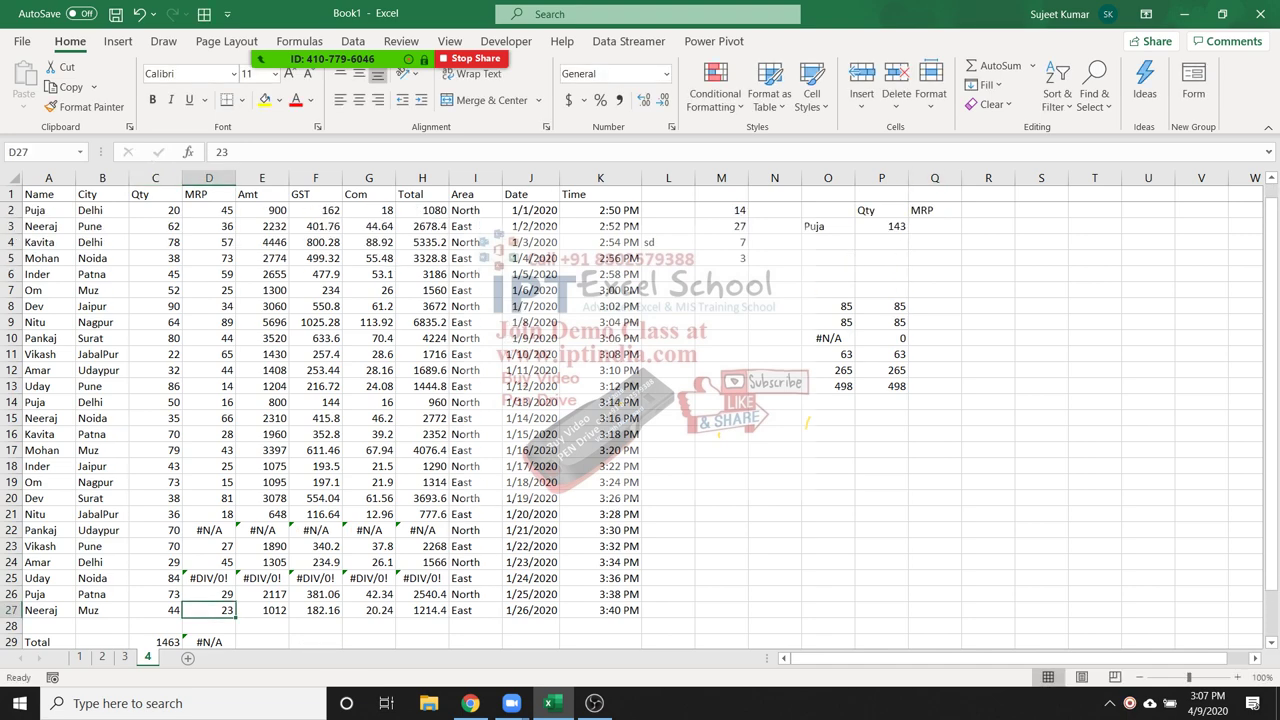
pyautogui.scroll(-2, 640, 420)
pyautogui.click(209, 594)
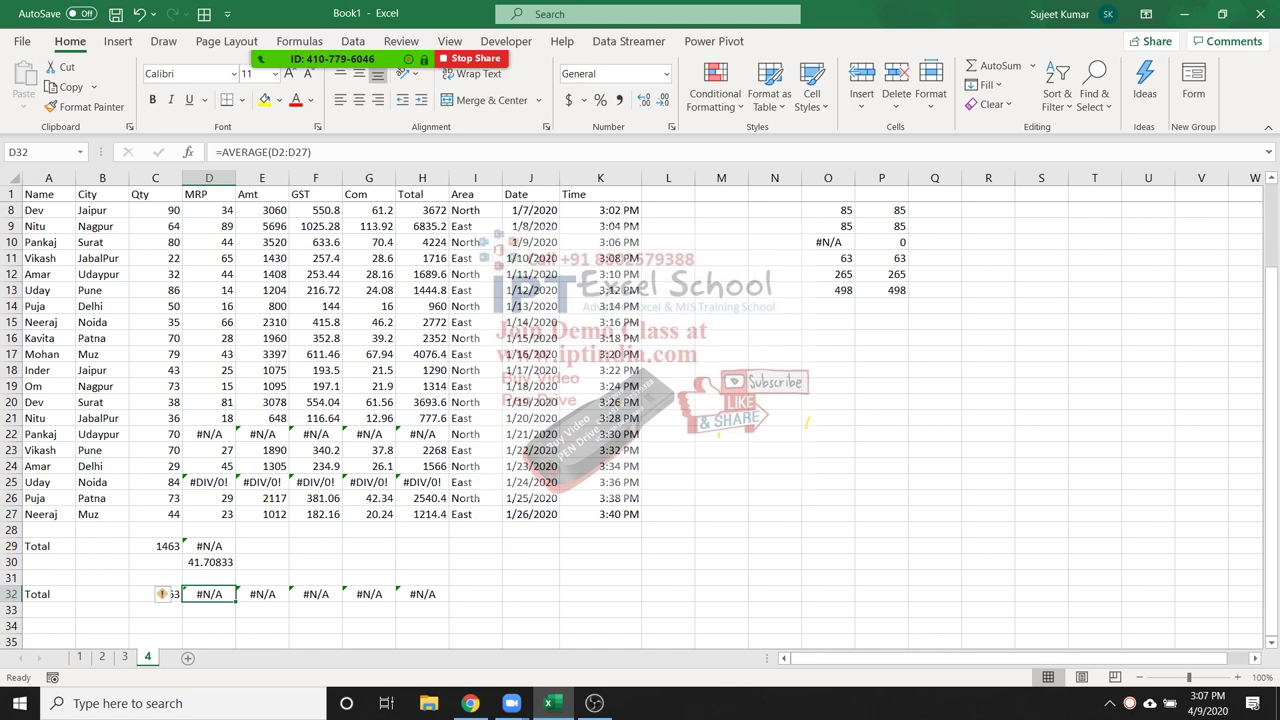
# Replace the error MRP values with 85 in D25 and 65 in D22, then review D8:D26
pyautogui.click(209, 482)
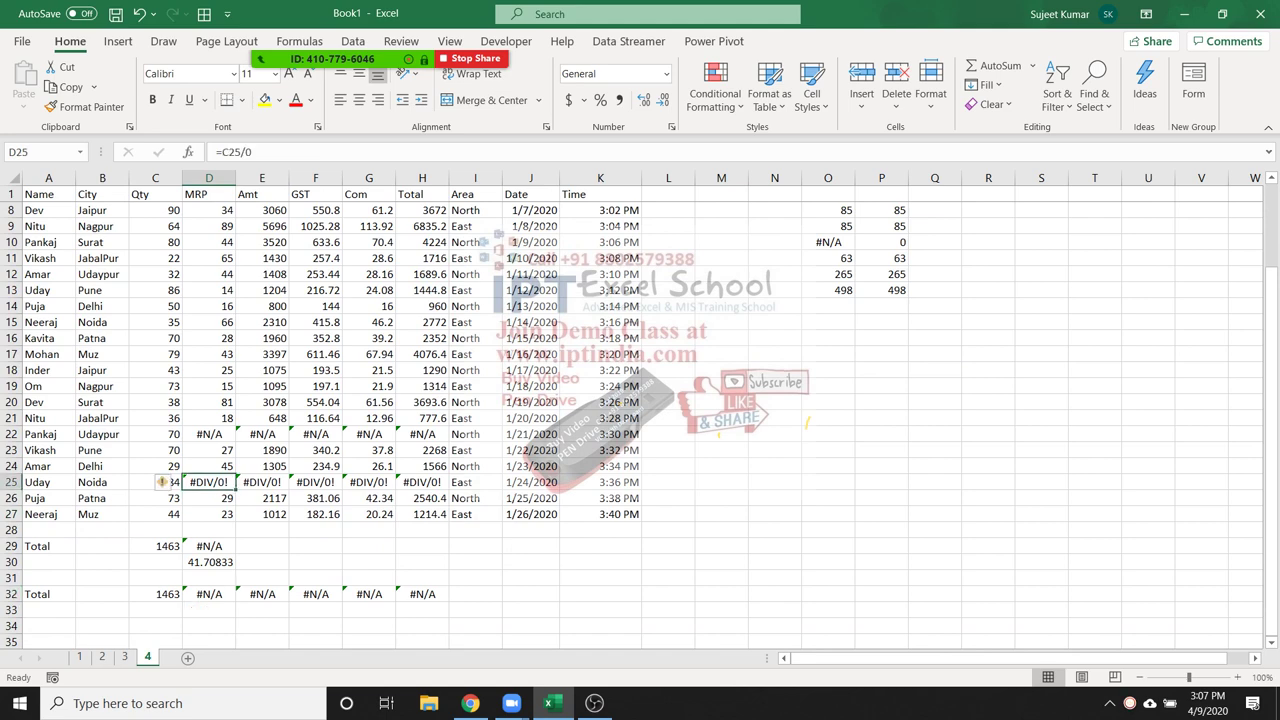
pyautogui.write('85')
pyautogui.press('Return')
pyautogui.click(209, 434)
pyautogui.write('65')
pyautogui.press('Return')
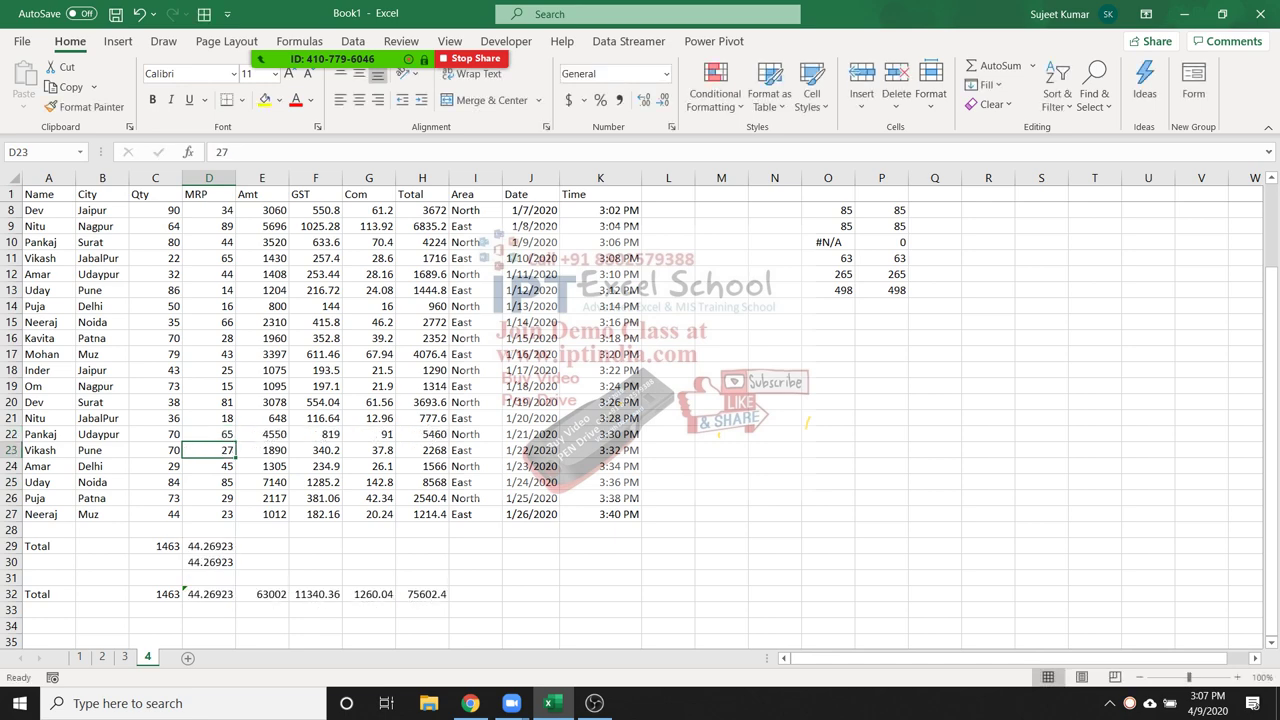
pyautogui.moveTo(209, 498); pyautogui.dragTo(209, 210)
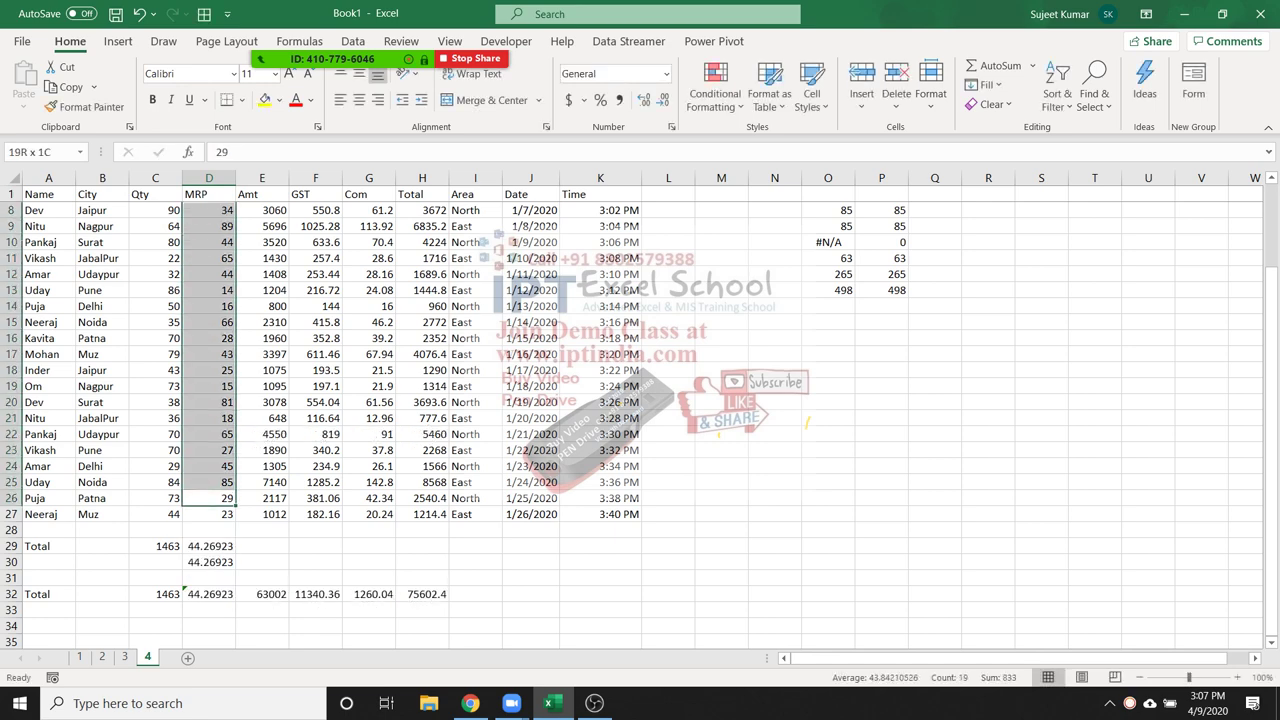
pyautogui.scroll(-10, 640, 410)
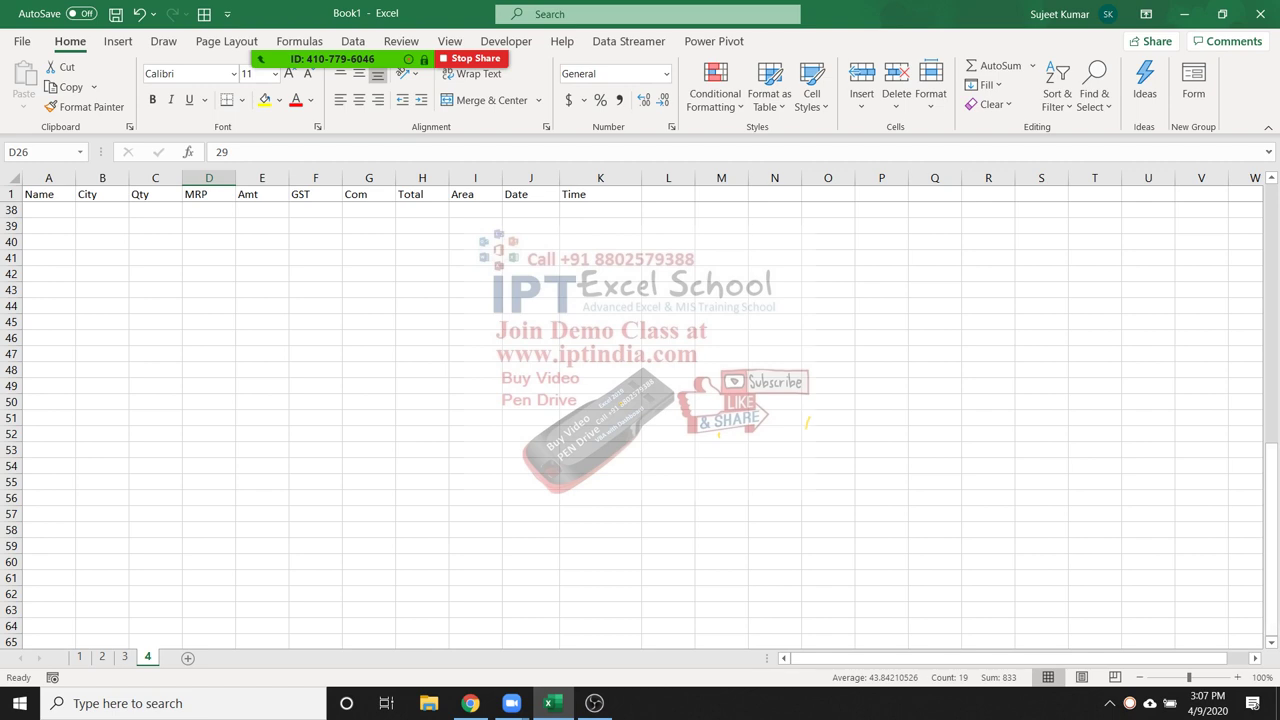
pyautogui.moveTo(1272, 560); pyautogui.dragTo(1272, 200)
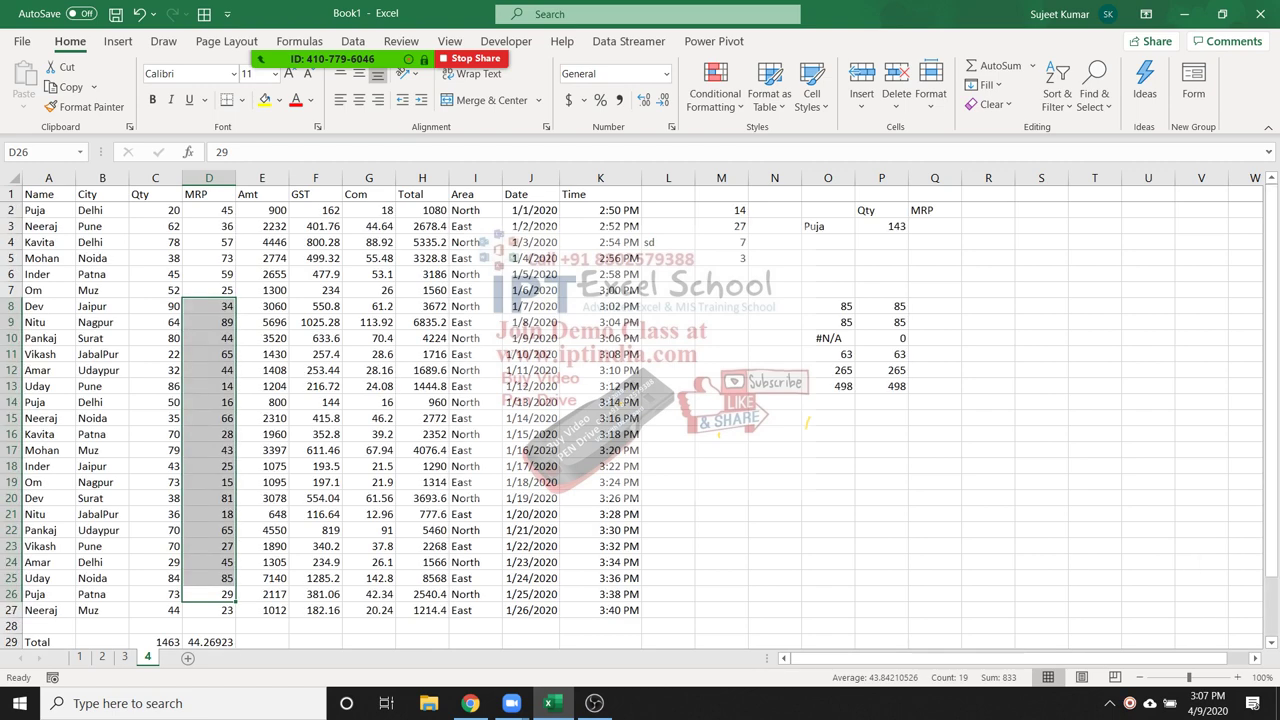
pyautogui.click(828, 226)
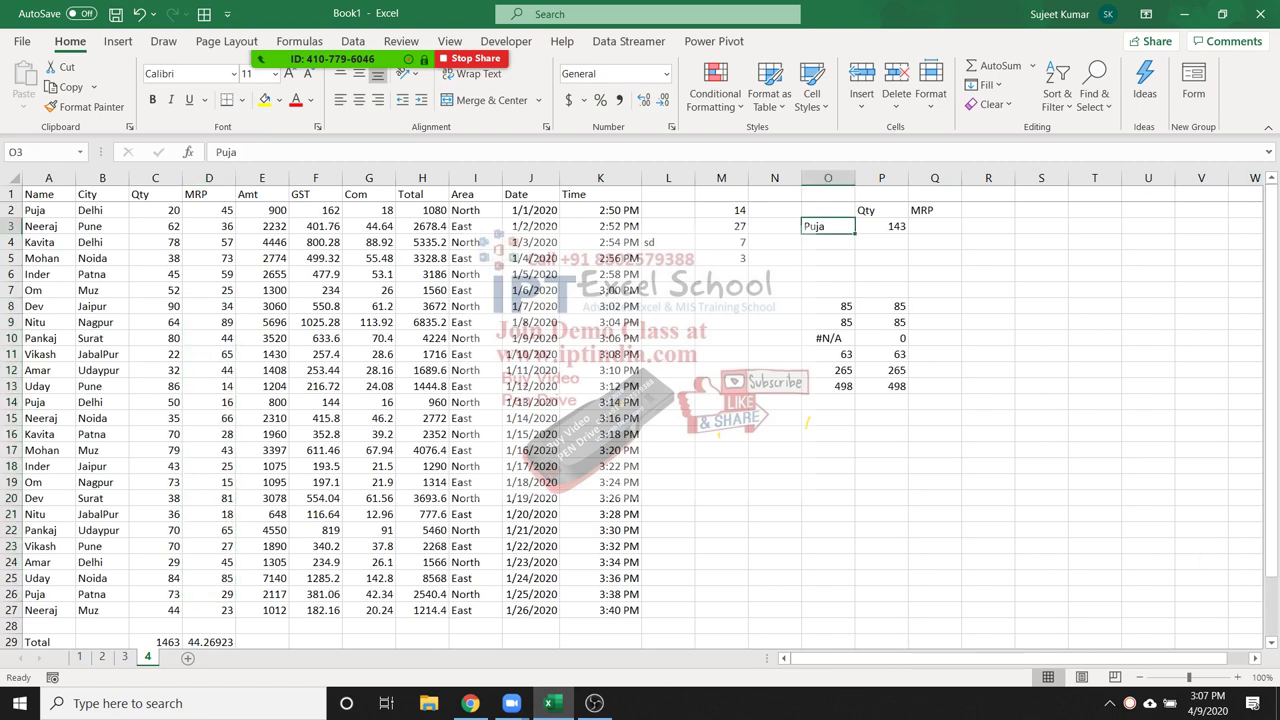
# Enter =AVERAGEIF(A:A,O3,D:D) in Q3, giving Puja's average MRP of 30
pyautogui.click(935, 226)
pyautogui.write('=')
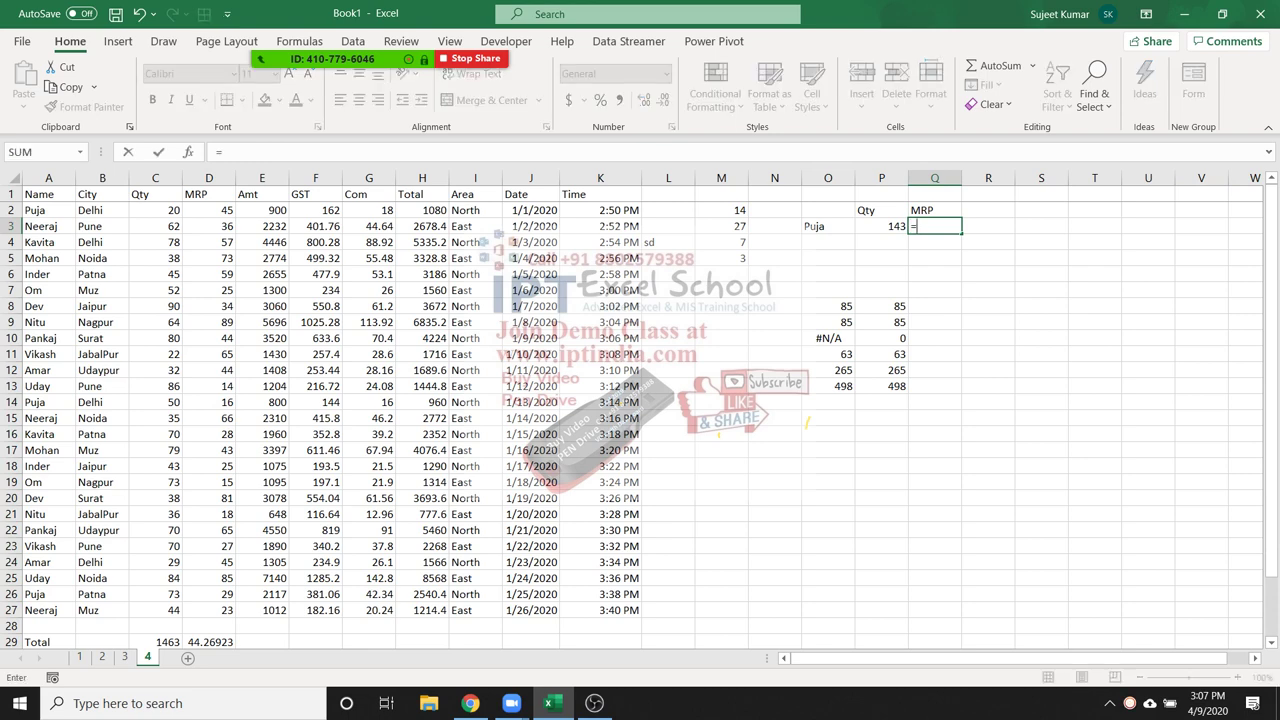
pyautogui.write('av')
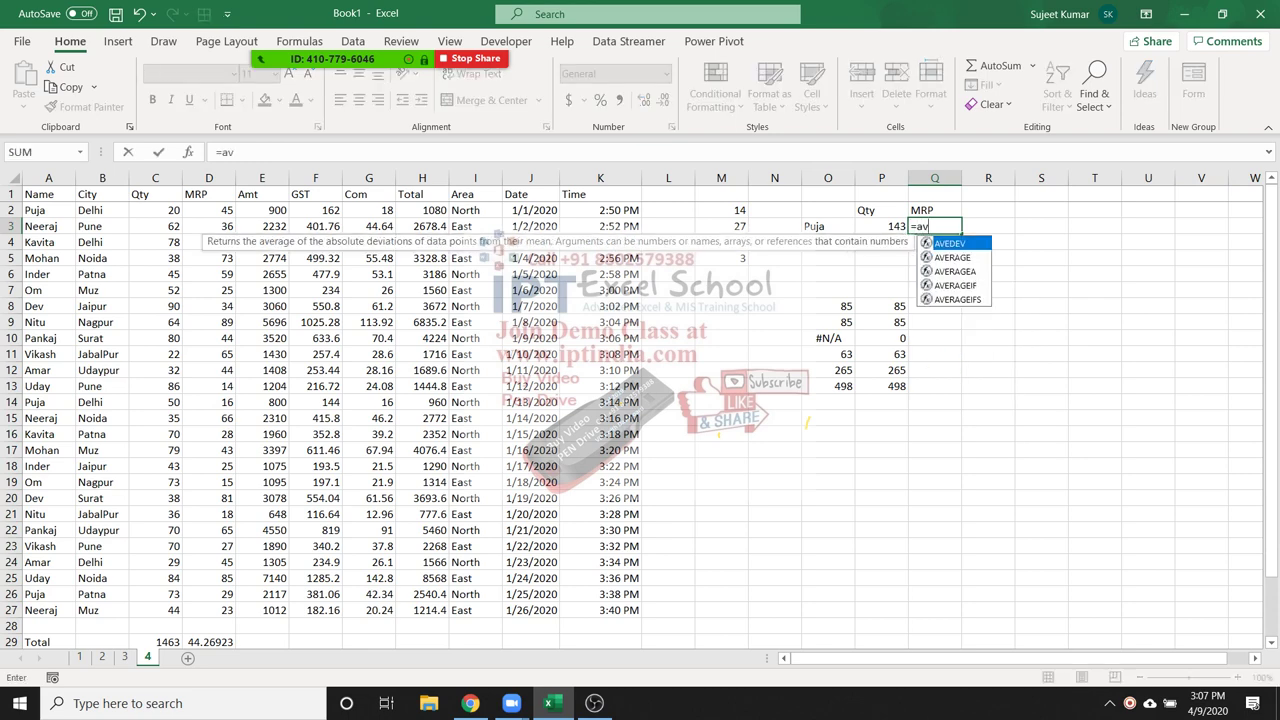
pyautogui.press('Down')
pyautogui.press('Down')
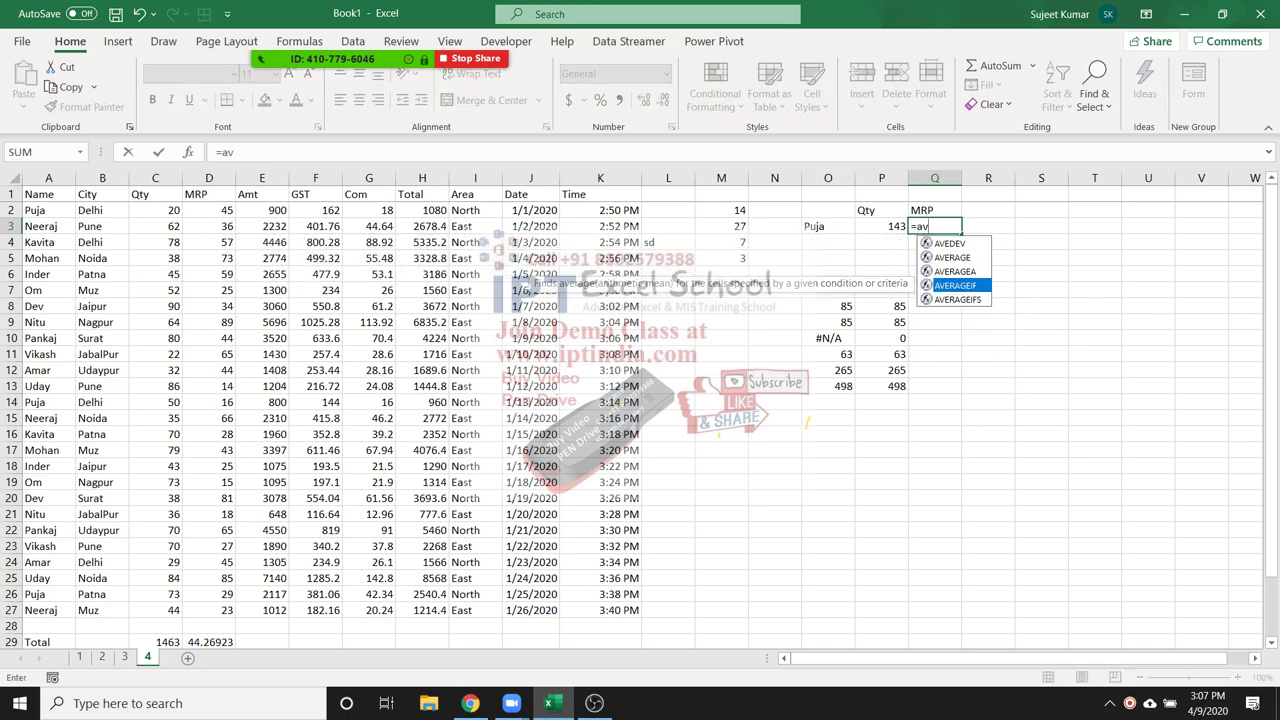
pyautogui.press('Tab')
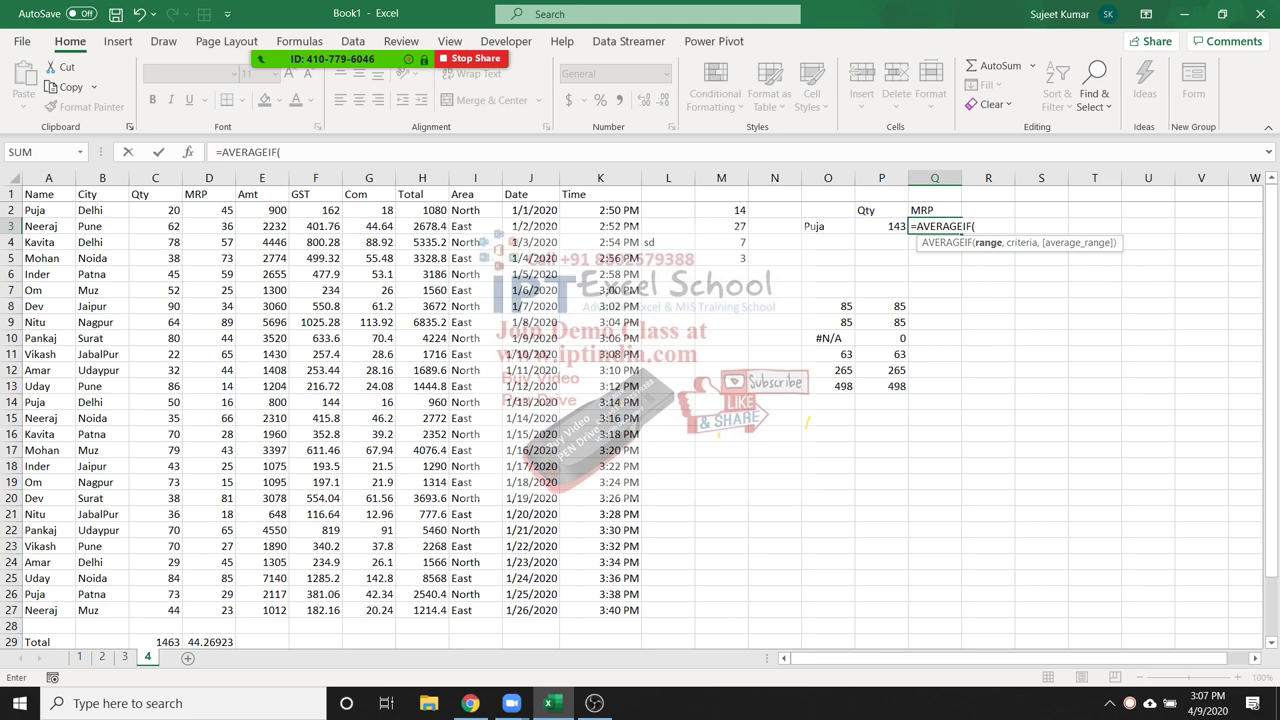
pyautogui.click(48, 178)
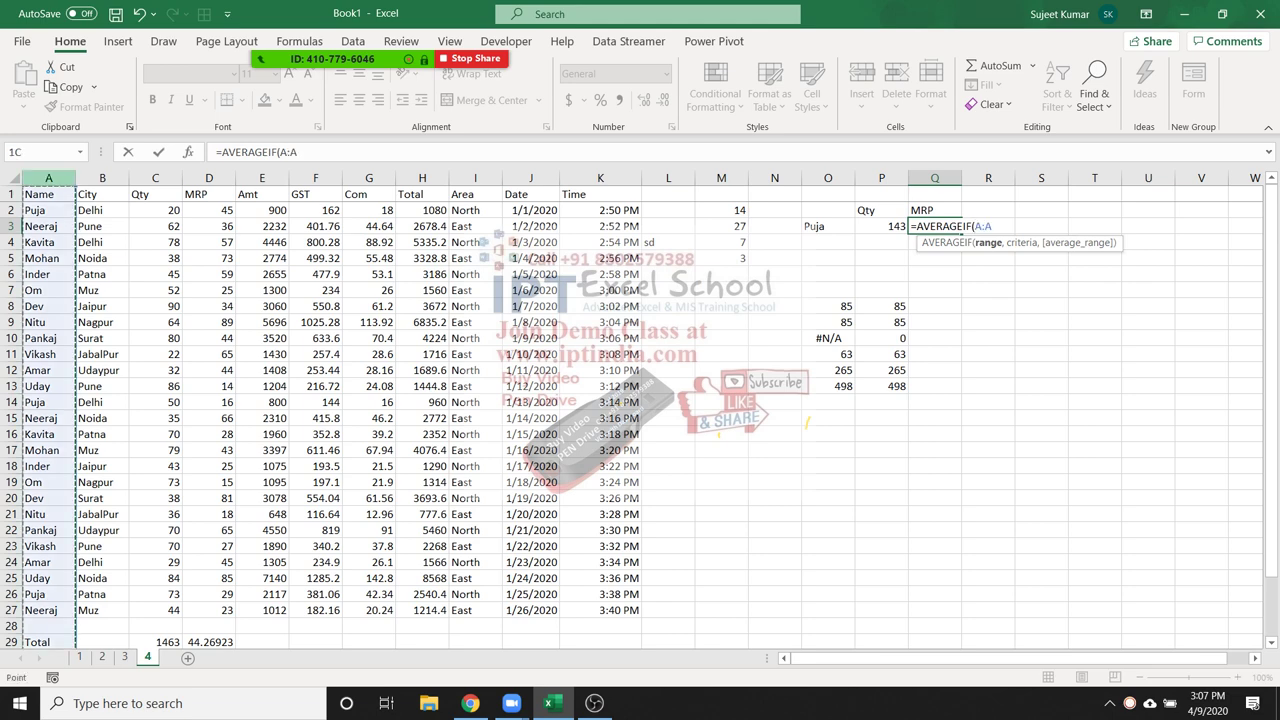
pyautogui.write(',')
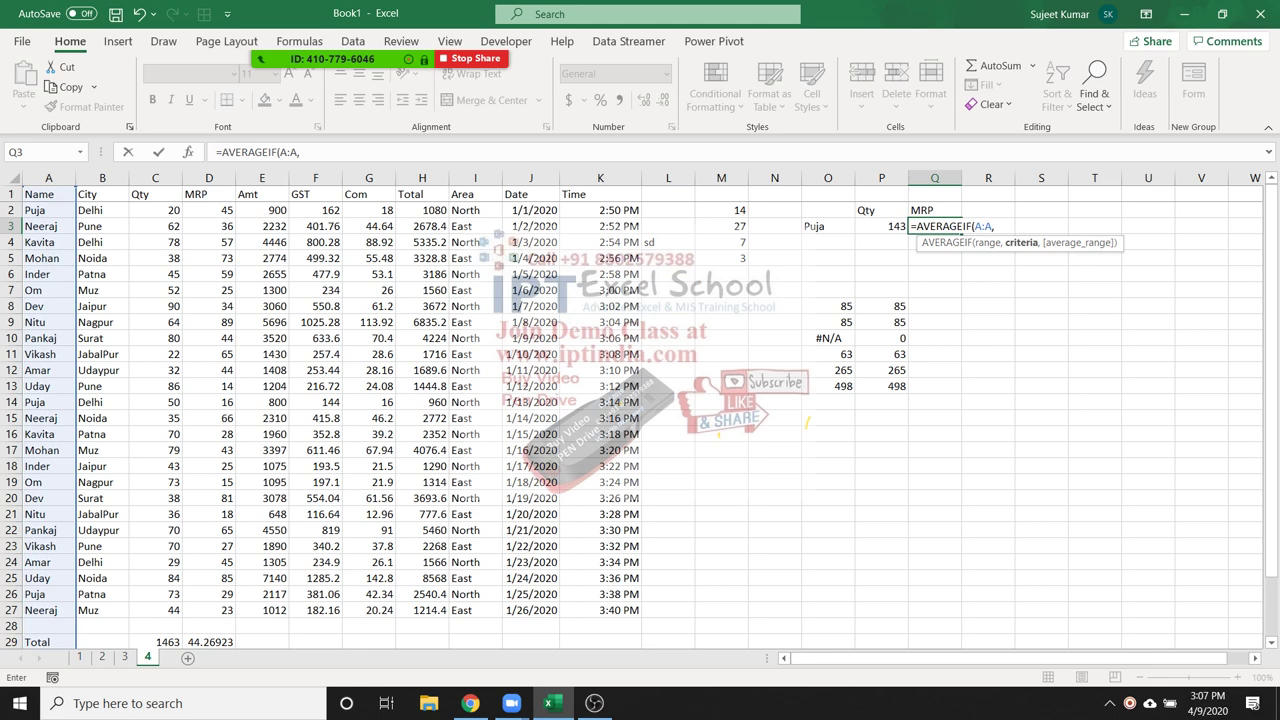
pyautogui.click(827, 226)
pyautogui.write(',')
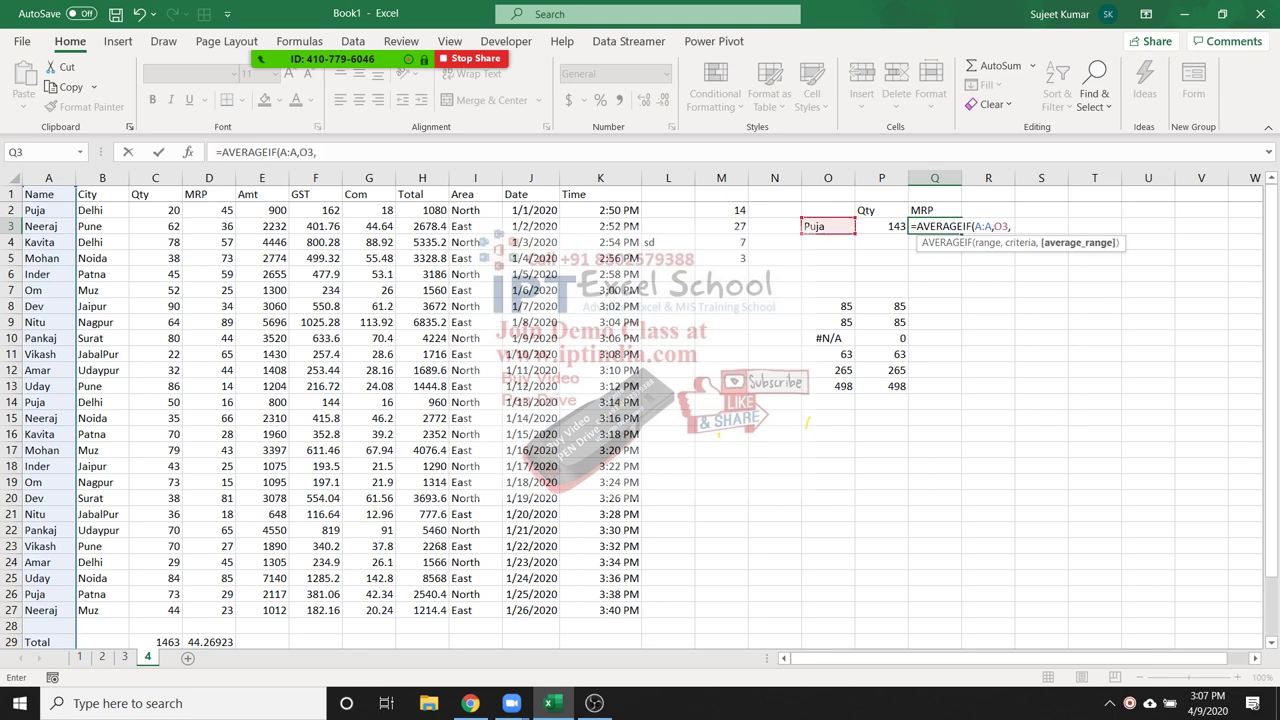
pyautogui.click(209, 178)
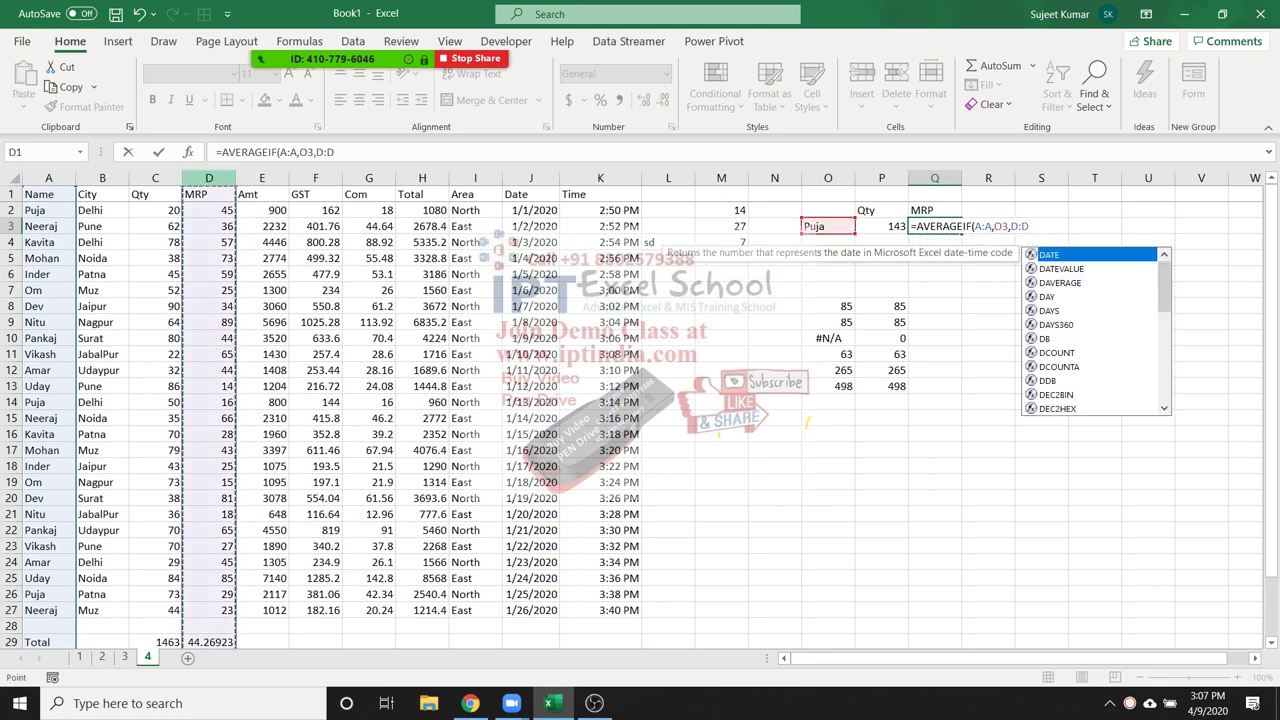
pyautogui.press('Return')
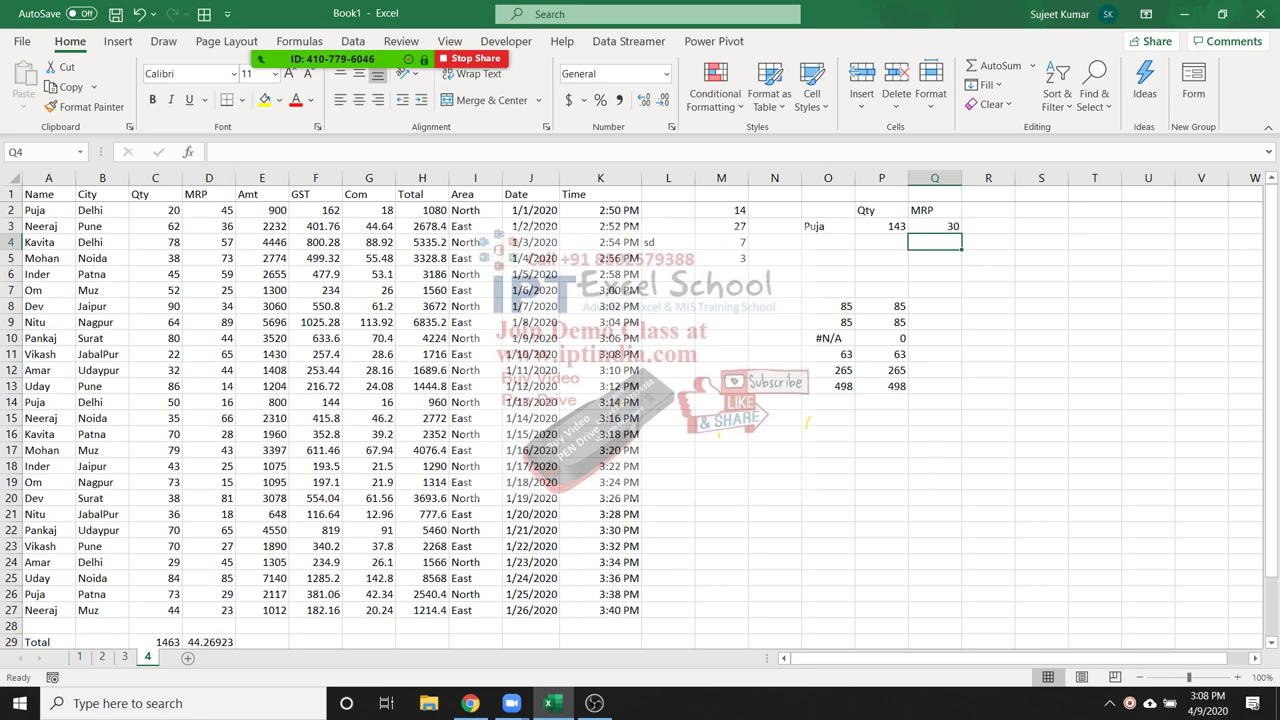
pyautogui.click(48, 290)
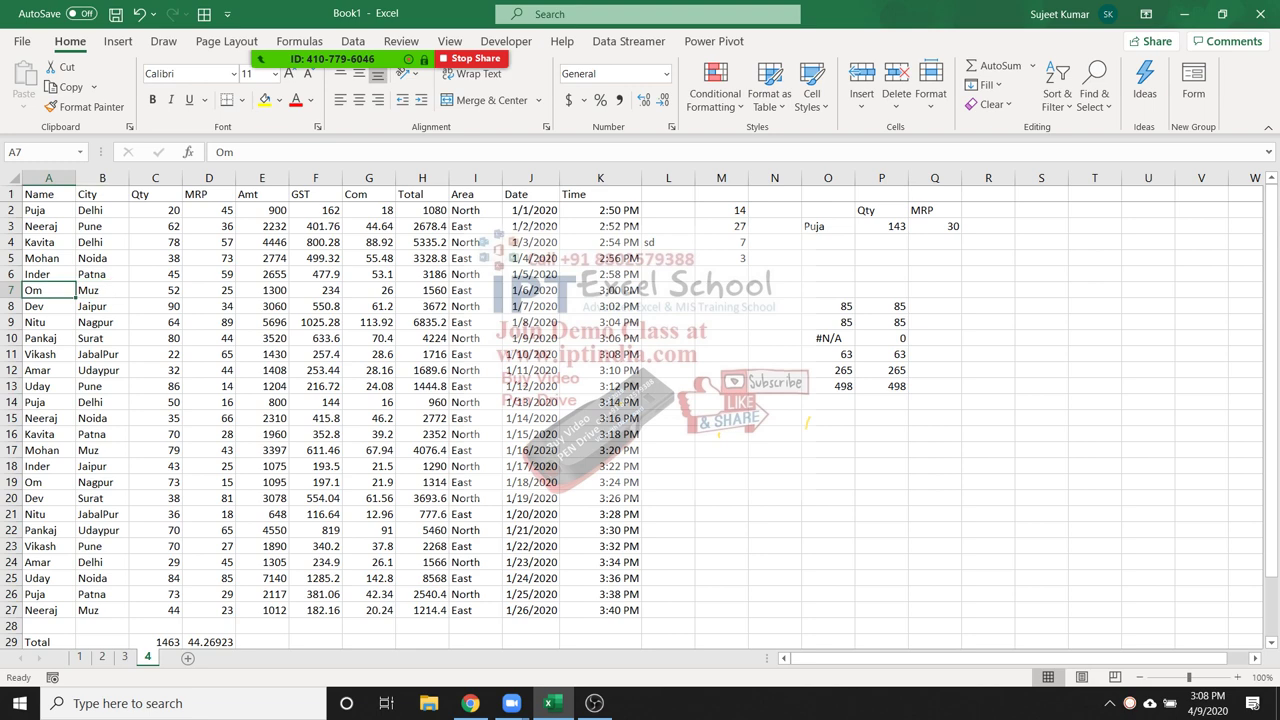
pyautogui.hotkey('shift', 'F4')
pyautogui.press('F2')
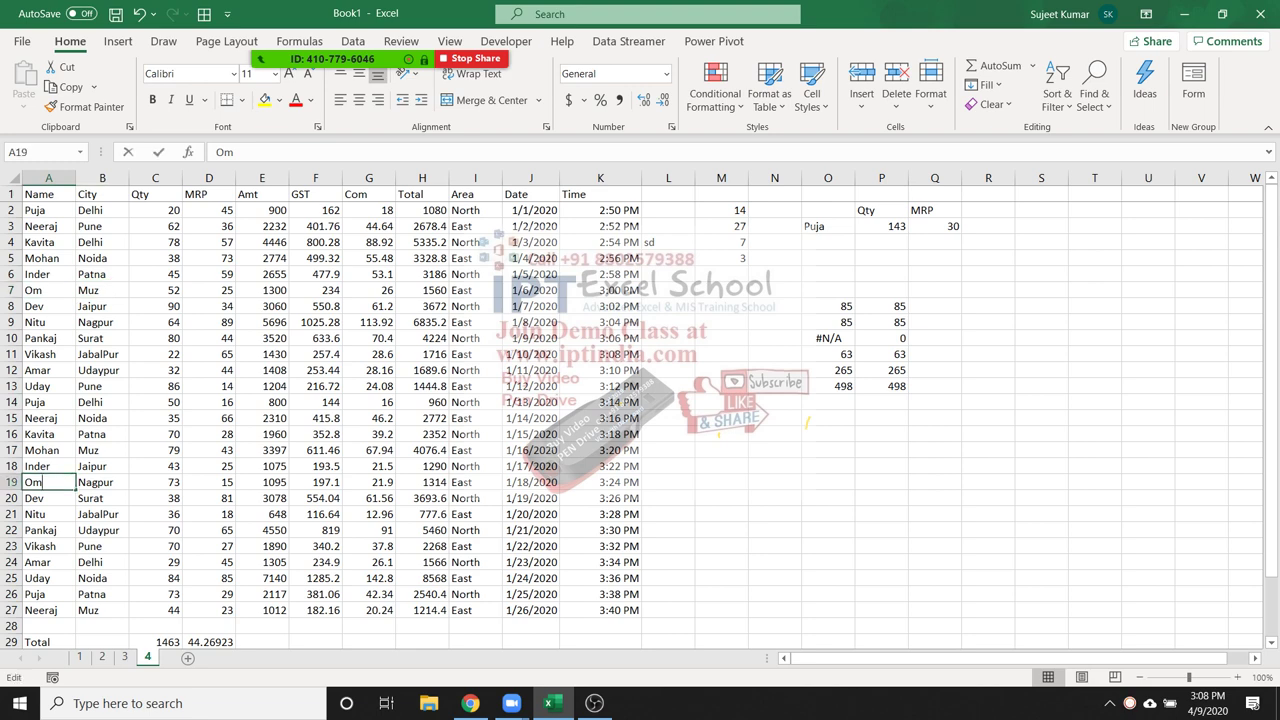
pyautogui.write('Singh')
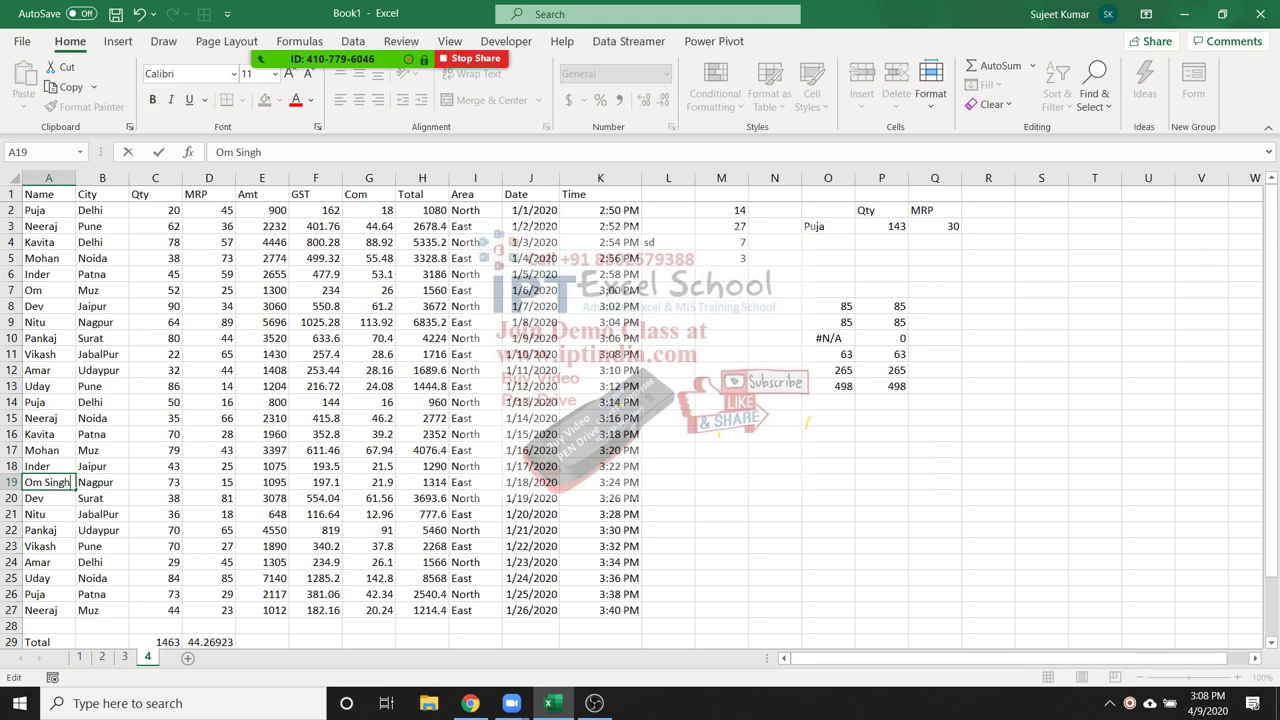
pyautogui.press('Return')
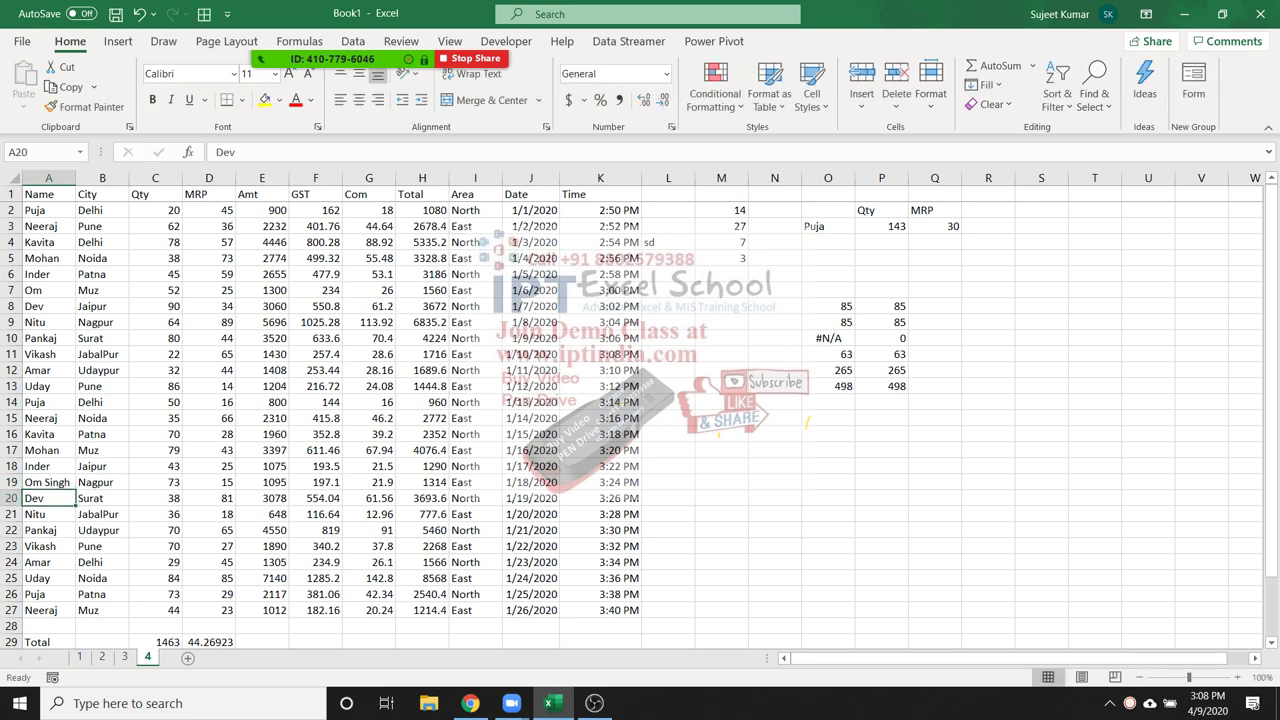
pyautogui.click(47, 482)
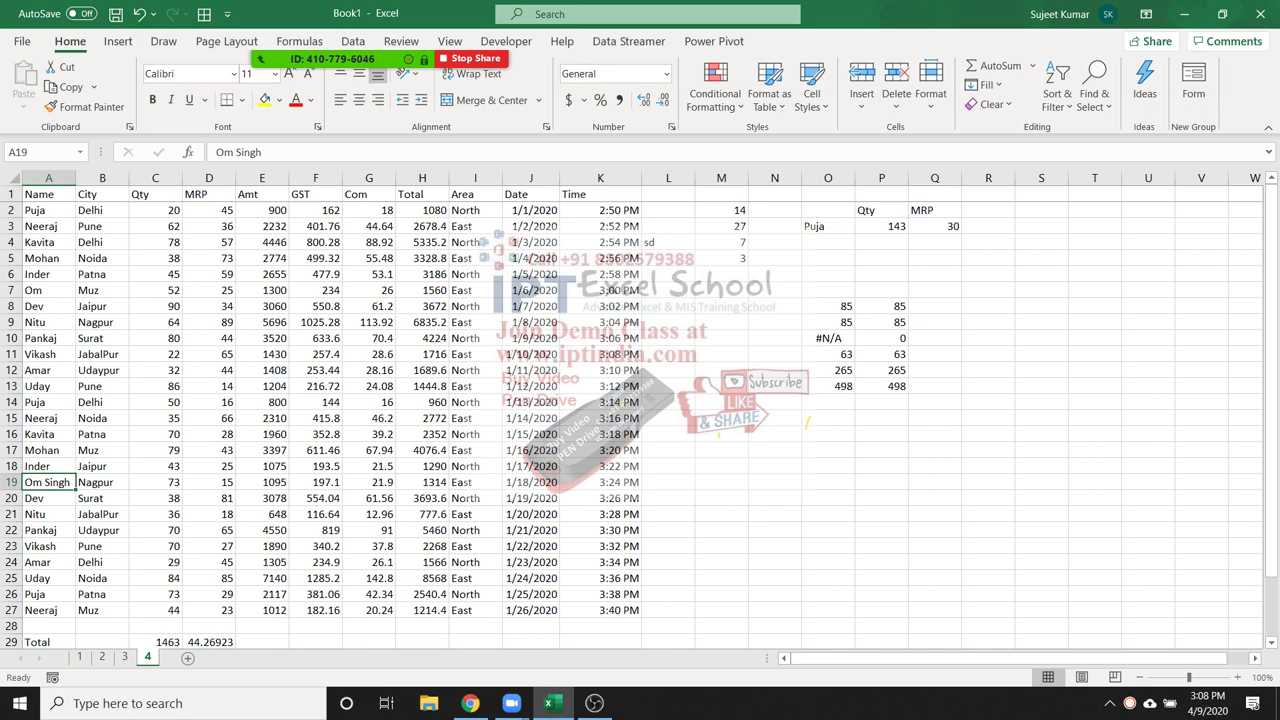
pyautogui.click(827, 226)
# Change the criterion in O3 to the wildcard *Om*
pyautogui.write('Om')
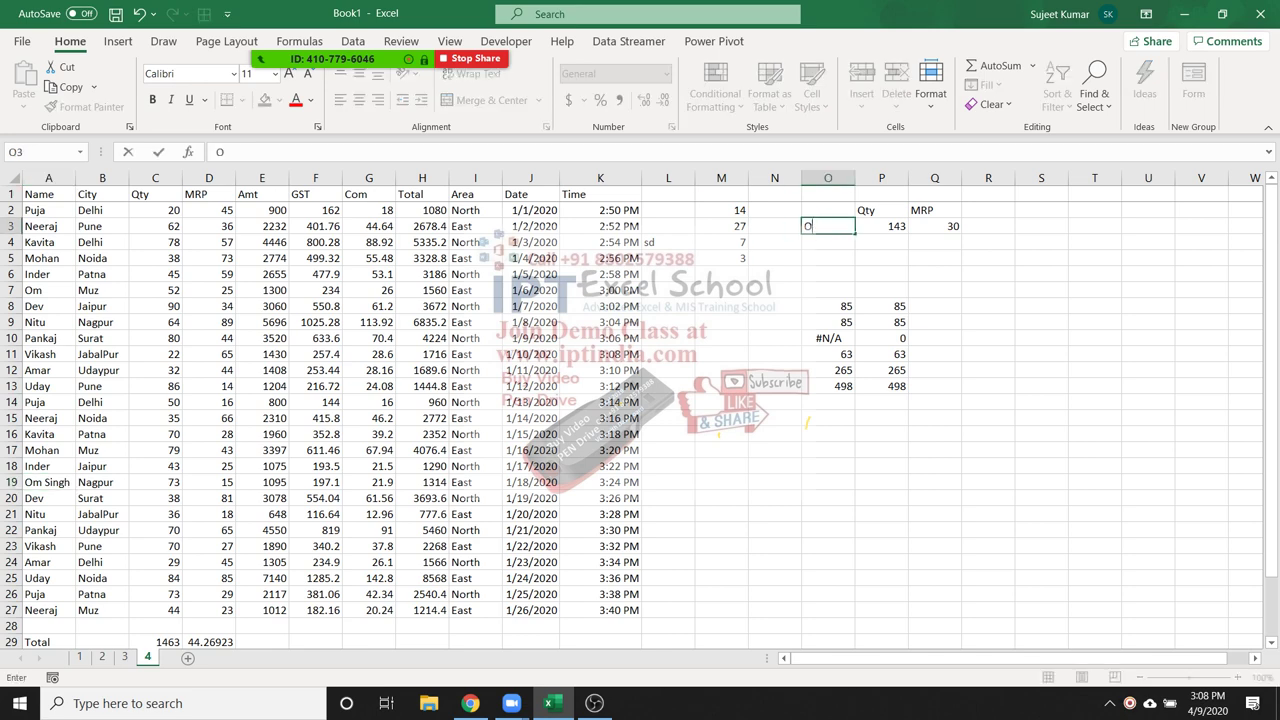
pyautogui.press('Return')
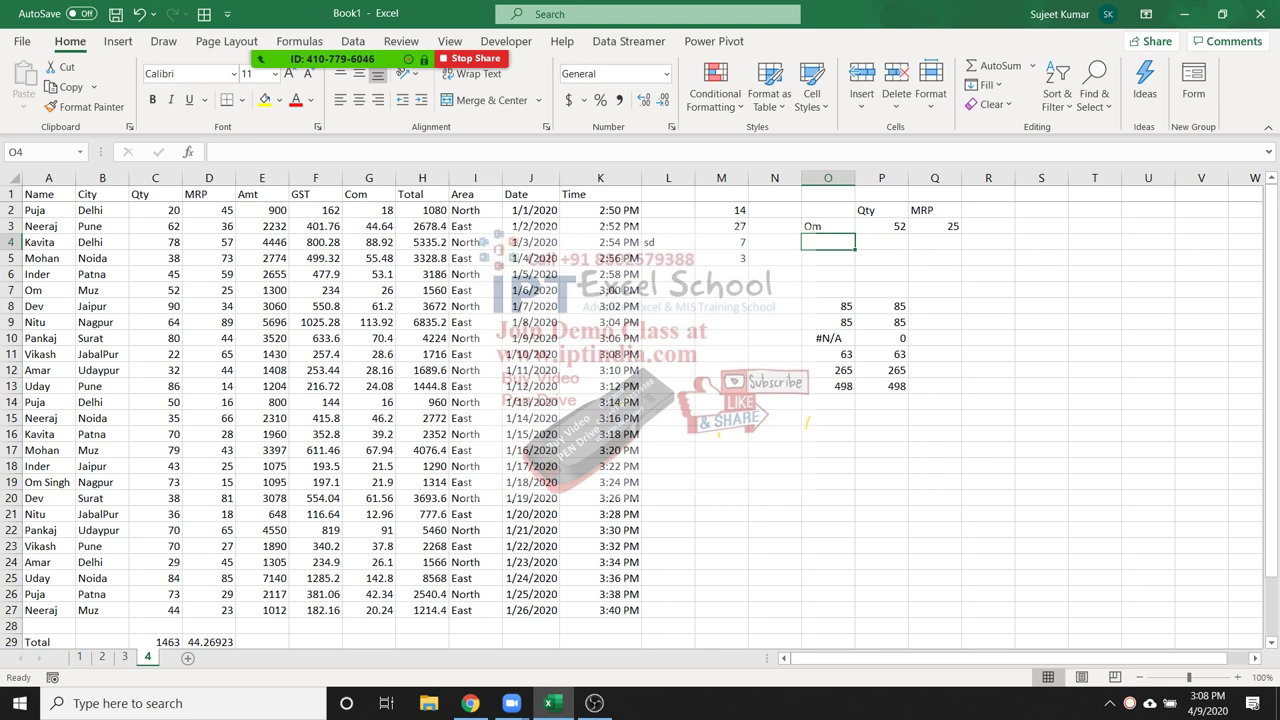
pyautogui.press('Up')
pyautogui.press('F2')
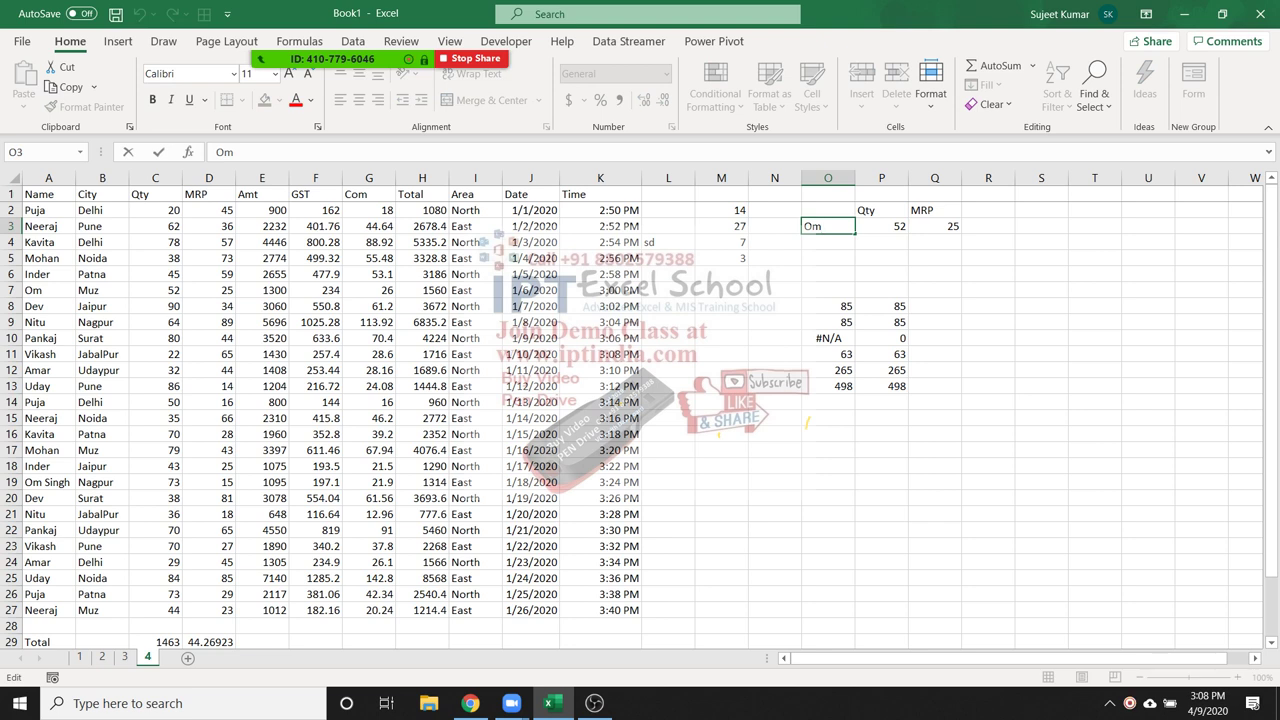
pyautogui.press('Home')
pyautogui.write('*')
pyautogui.press('End')
pyautogui.write('*')
pyautogui.press('Return')
# Review the SUMIF total 125 in P3 and the AVERAGEIF result 20 in Q3
pyautogui.click(827, 226)
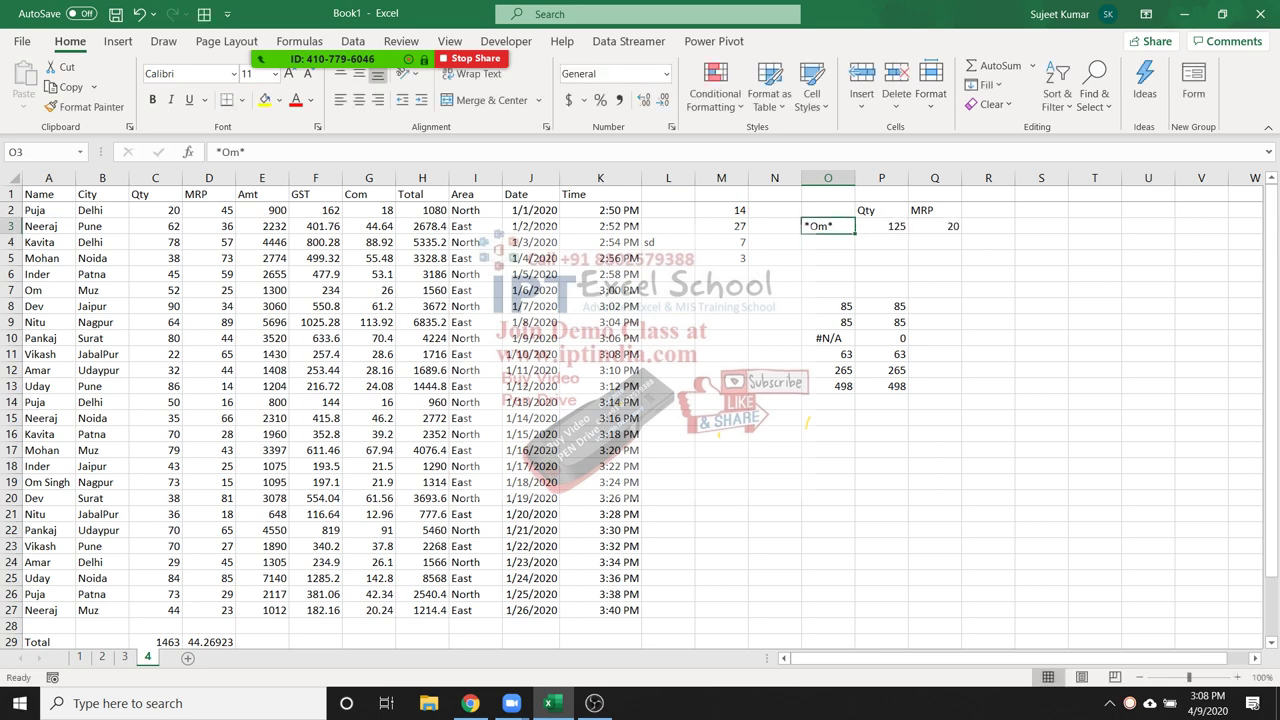
pyautogui.click(881, 226)
pyautogui.click(934, 226)
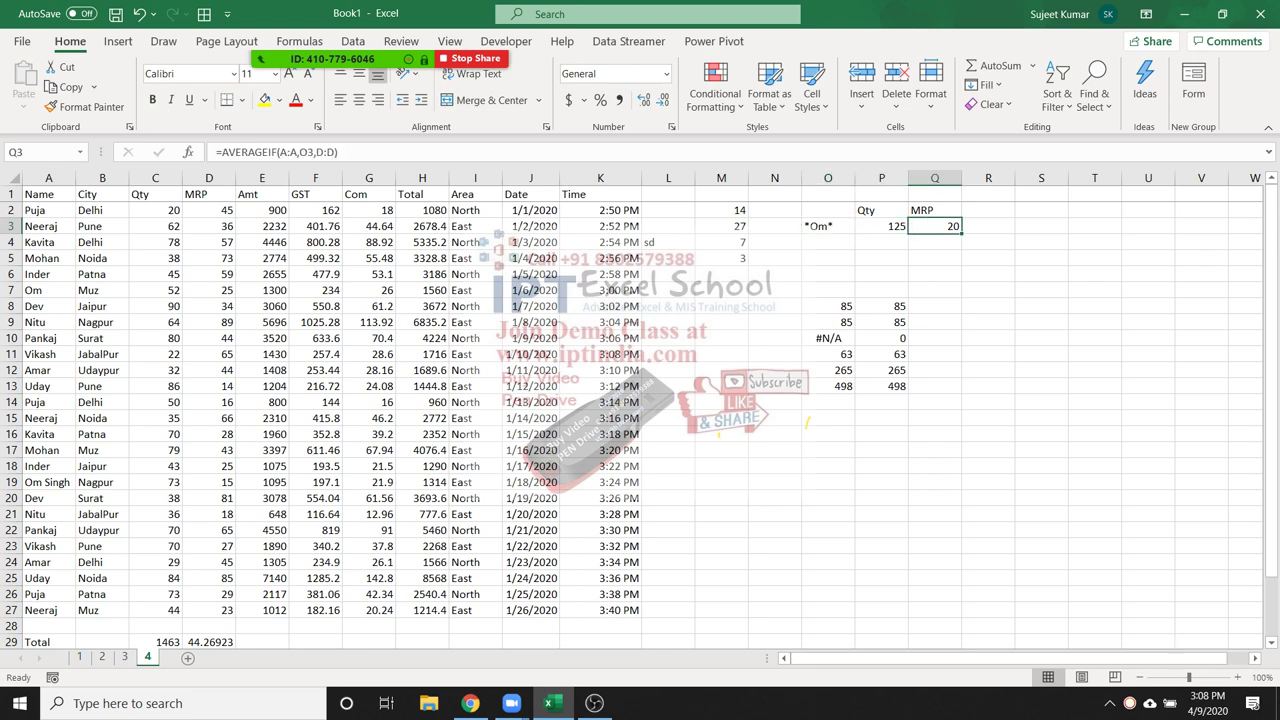
pyautogui.click(881, 226)
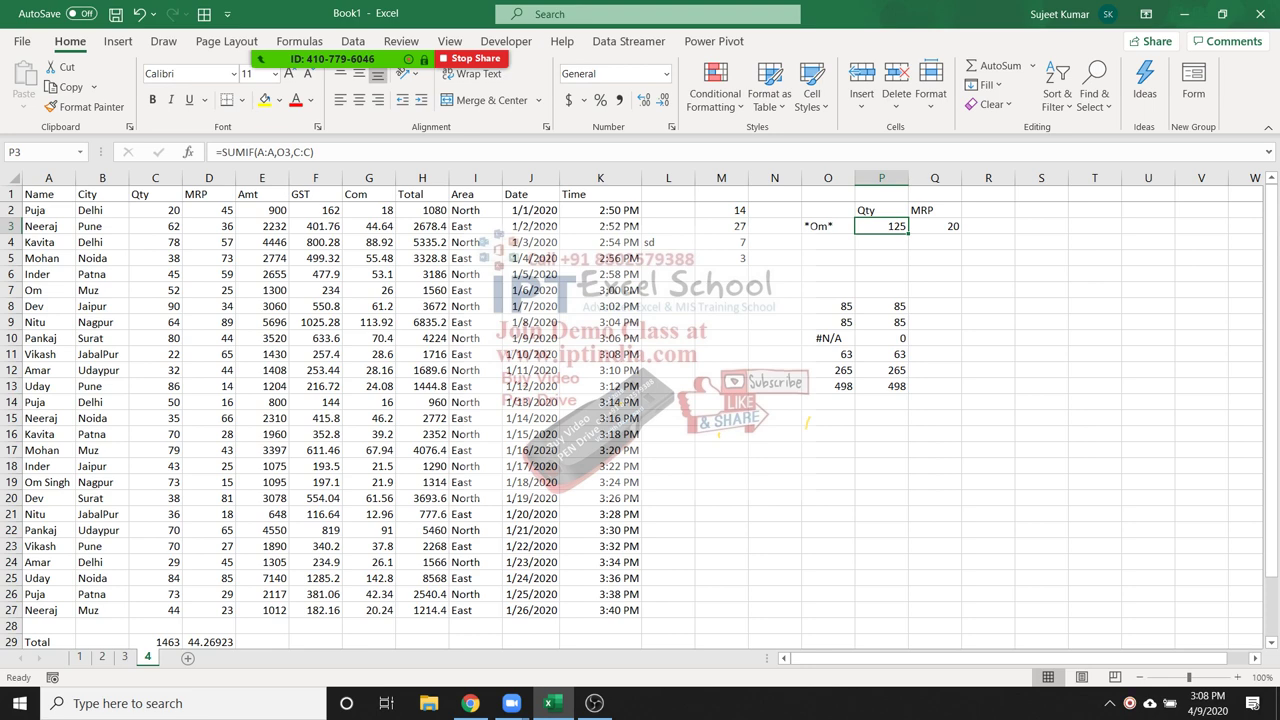
pyautogui.click(881, 242)
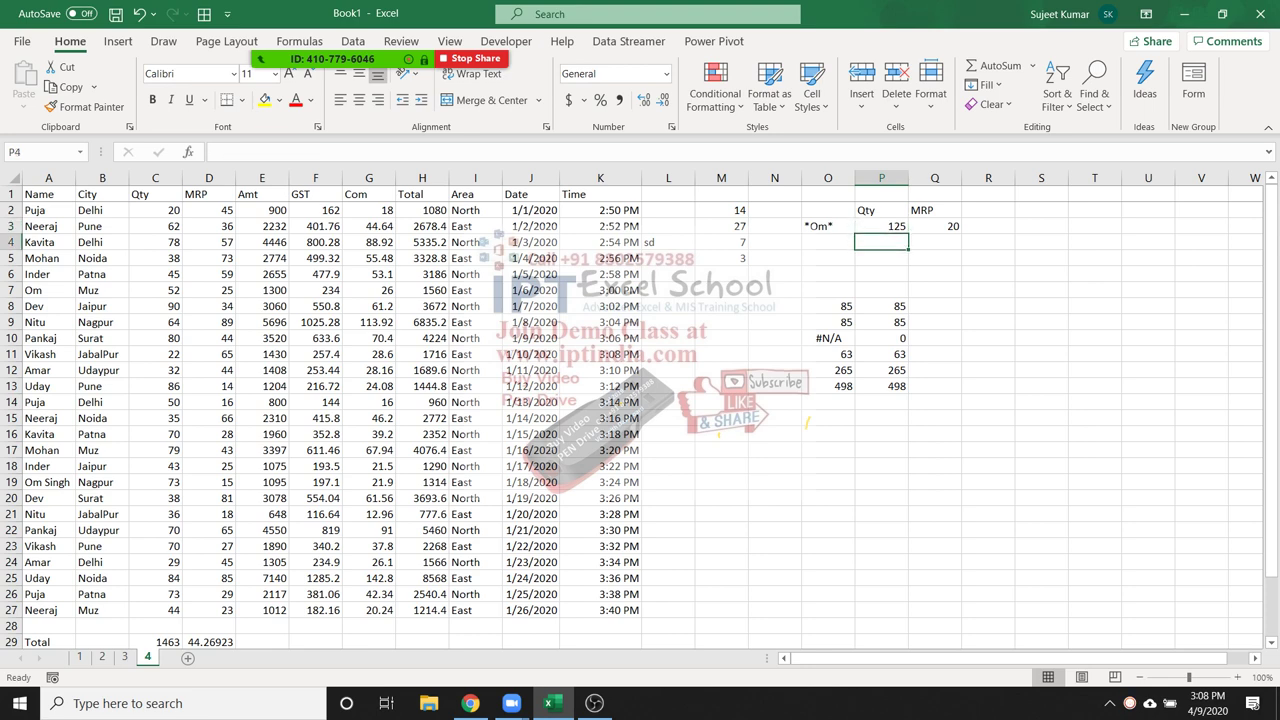
# Enter Puja in O5 and Delhi in P5, then clear the old results in N7:P13
pyautogui.click(48, 210)
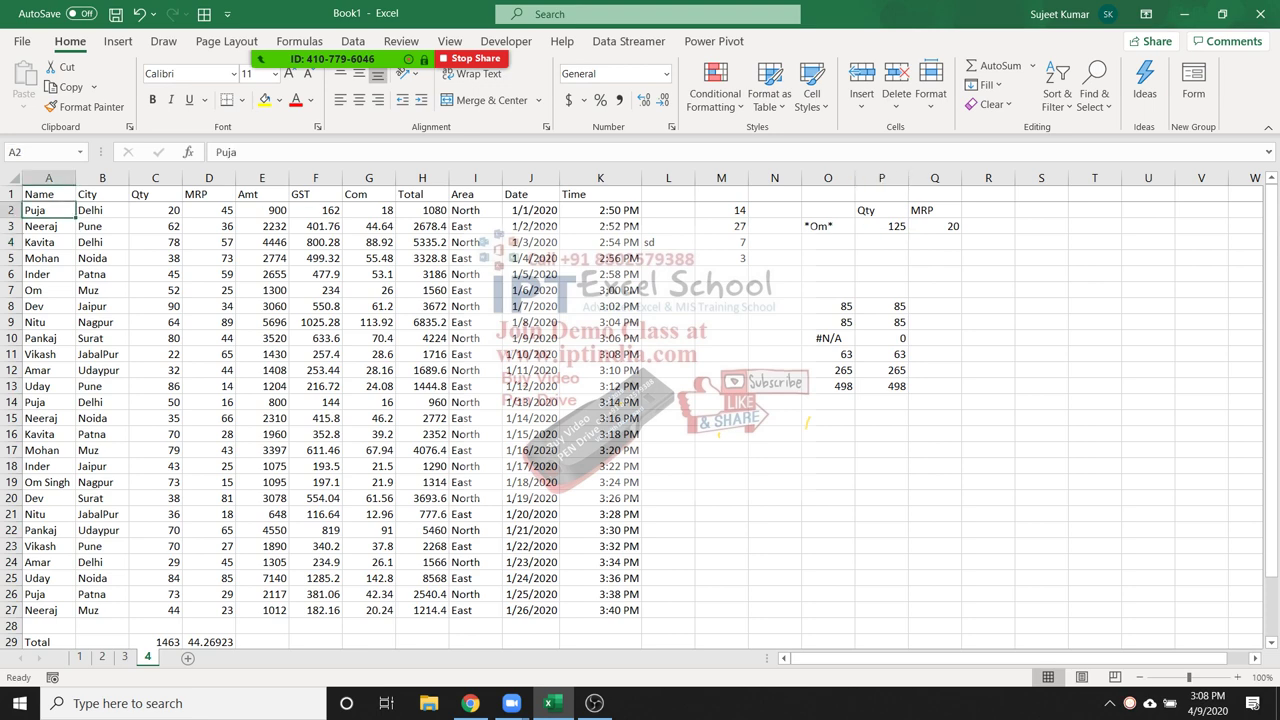
pyautogui.click(828, 242)
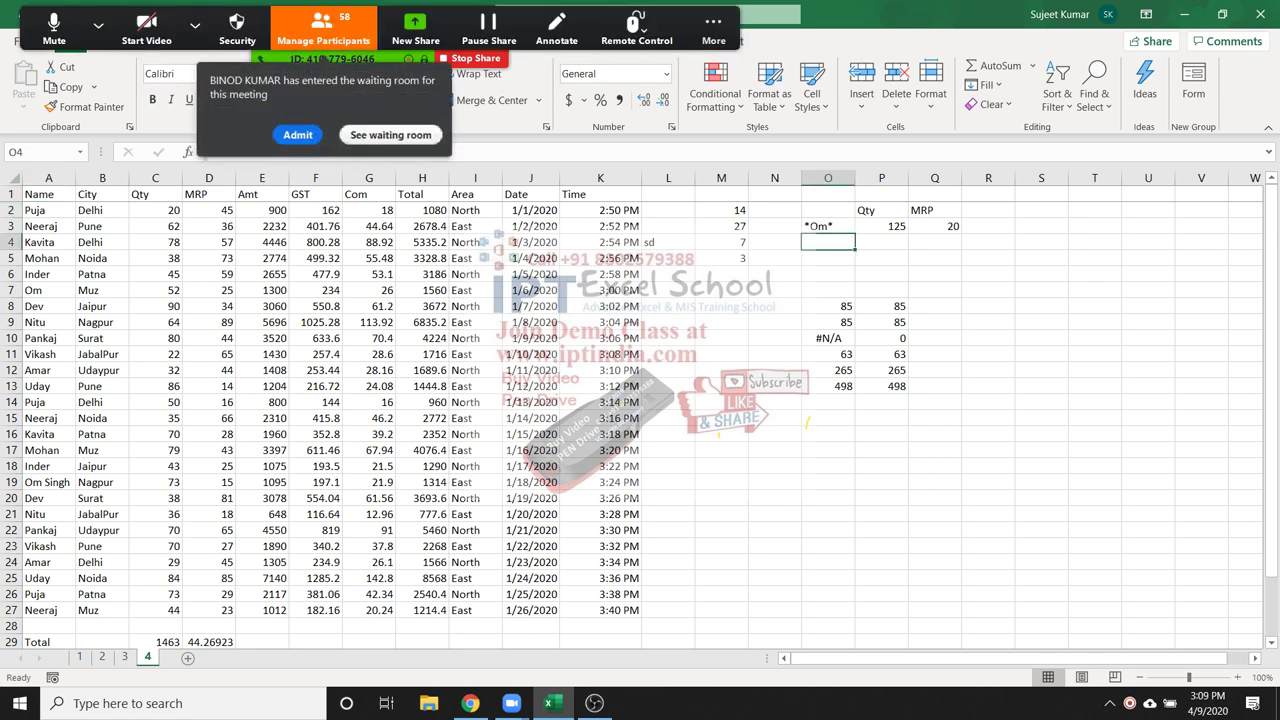
pyautogui.click(297, 134)
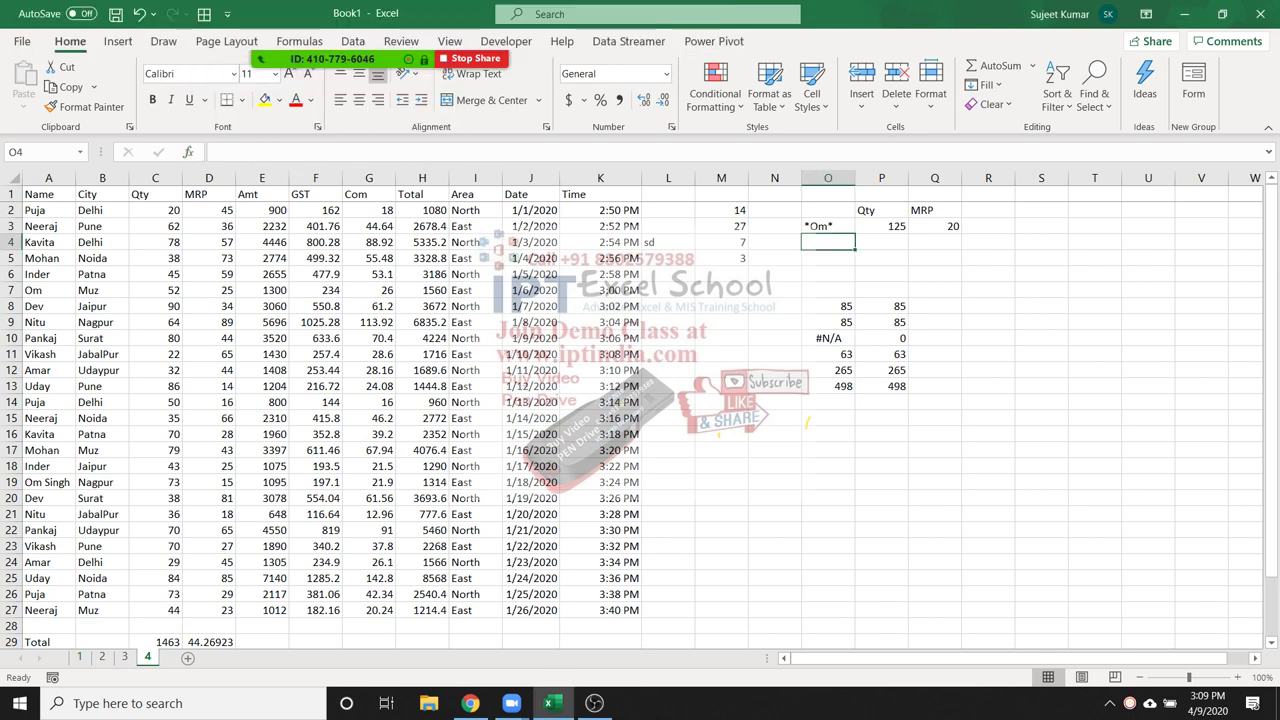
pyautogui.click(828, 258)
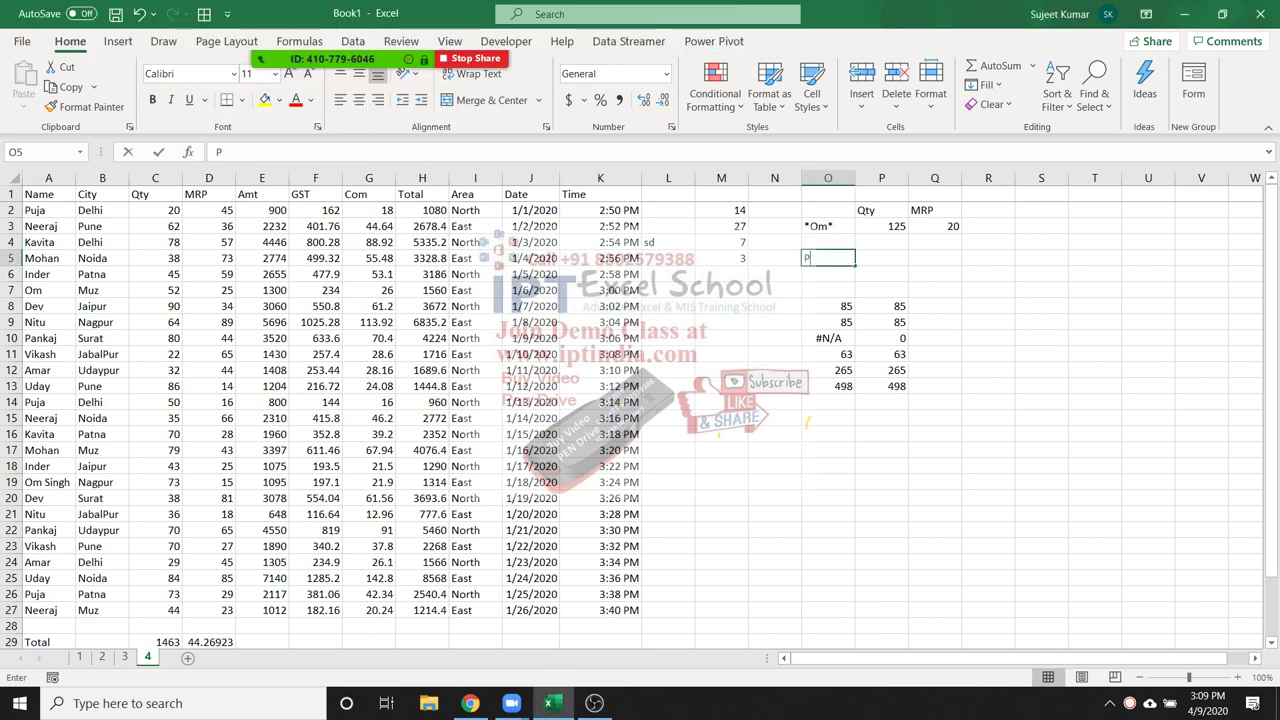
pyautogui.write('Puja')
pyautogui.press('Tab')
pyautogui.write('D')
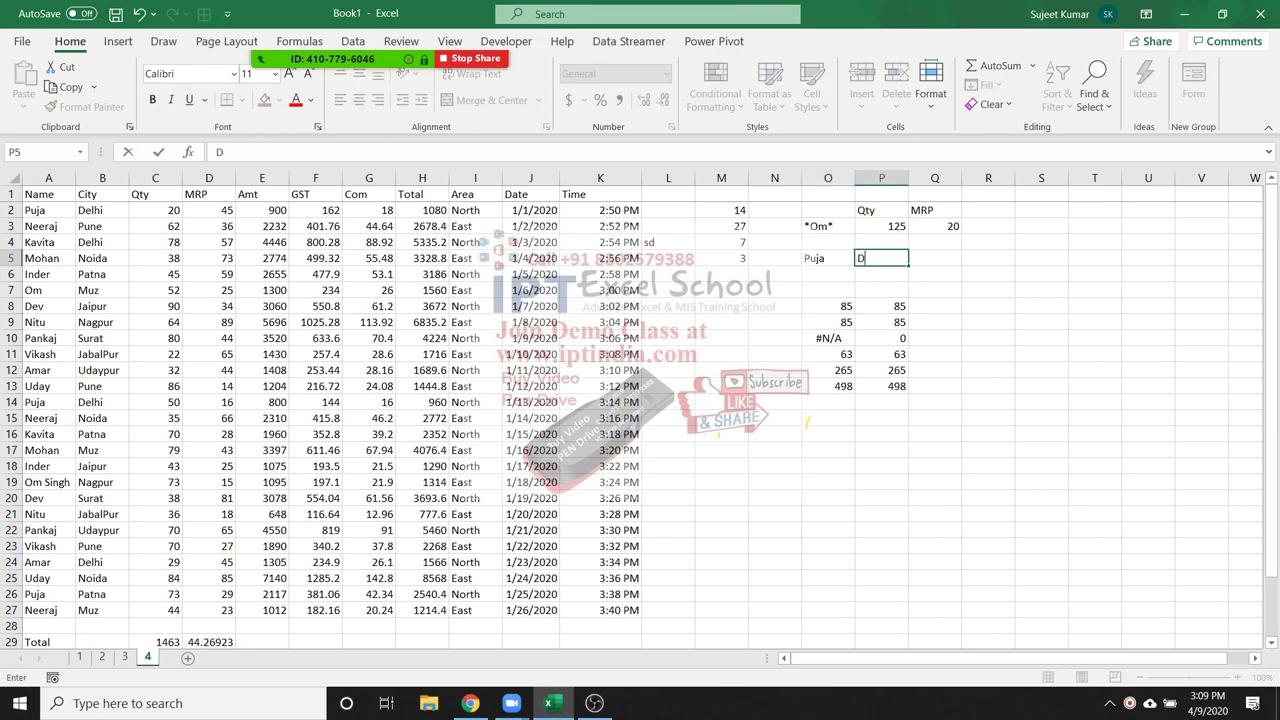
pyautogui.write('elhi]')
pyautogui.press('BackSpace')
pyautogui.press('Return')
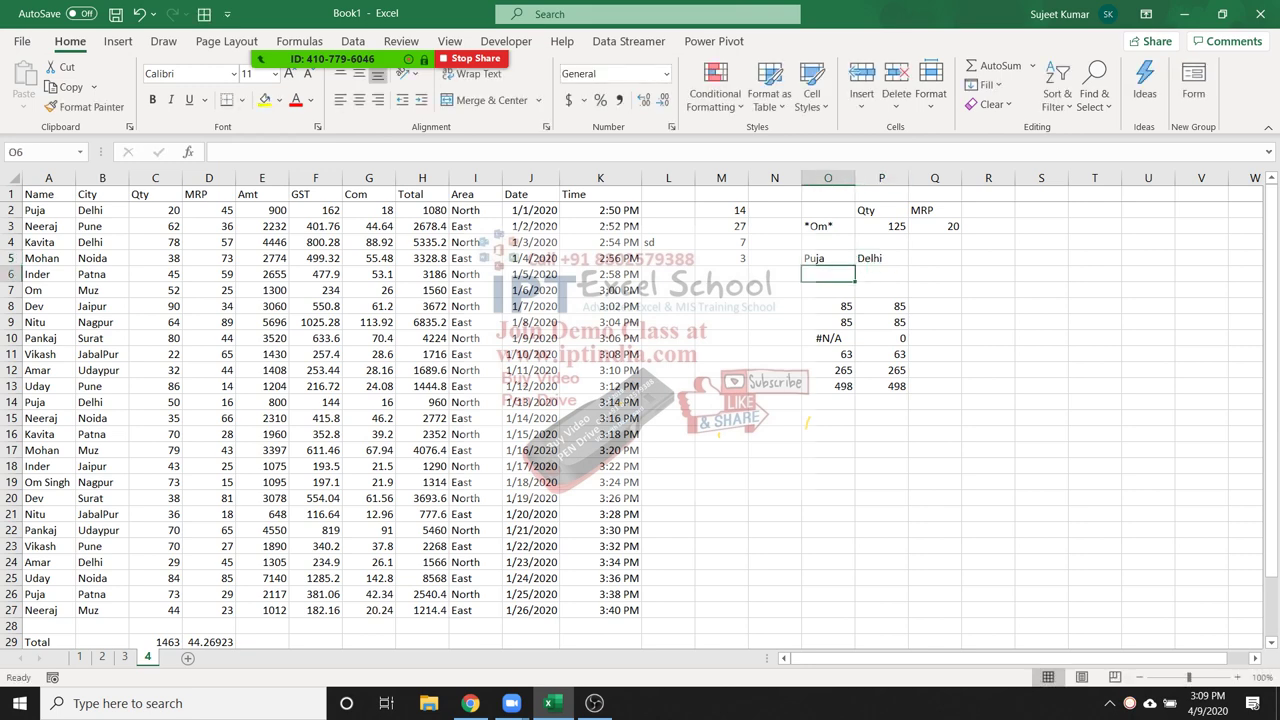
pyautogui.moveTo(775, 290); pyautogui.dragTo(900, 405)
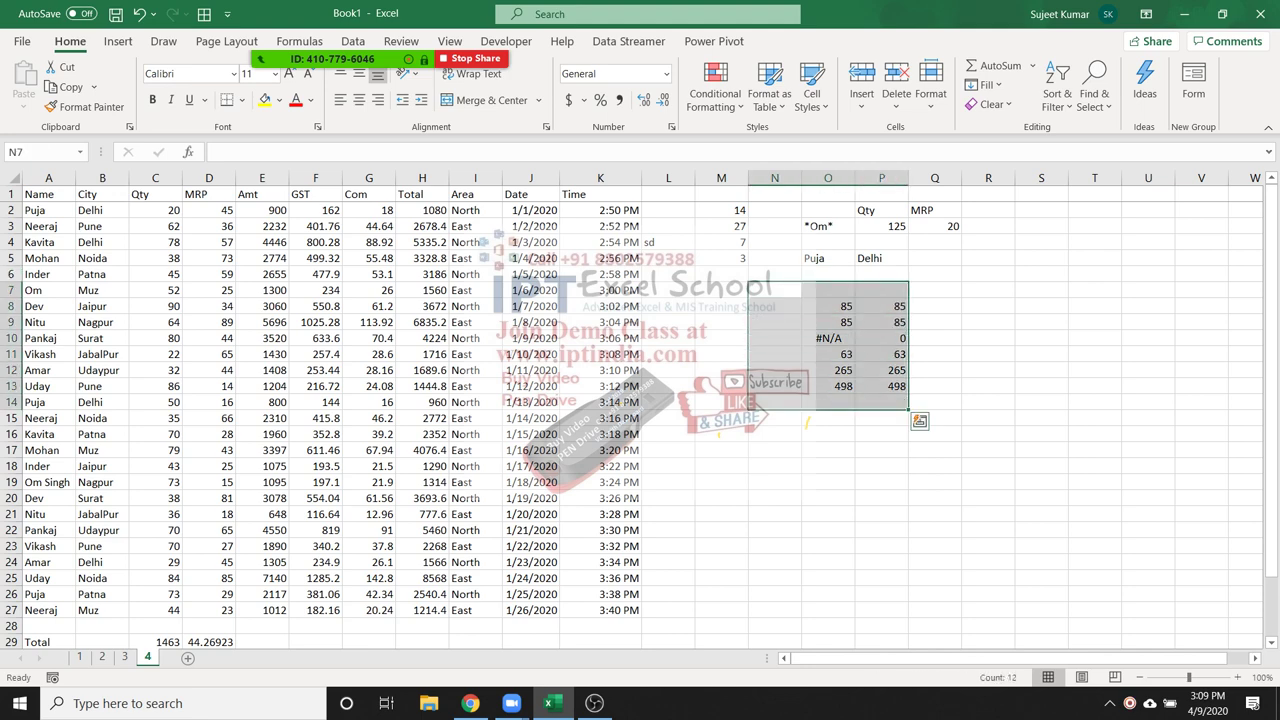
pyautogui.press('Delete')
# Start a SUMIFS formula in Q5 from the =sum suggestions
pyautogui.click(934, 258)
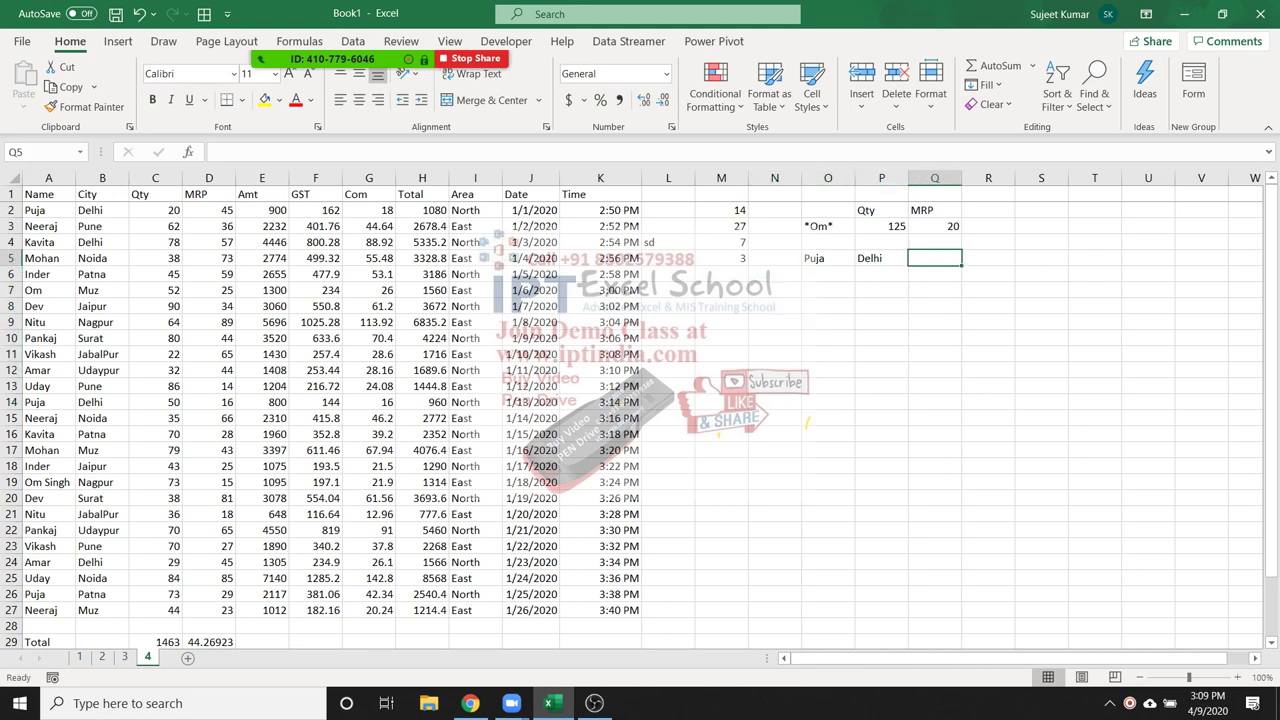
pyautogui.write('=sum')
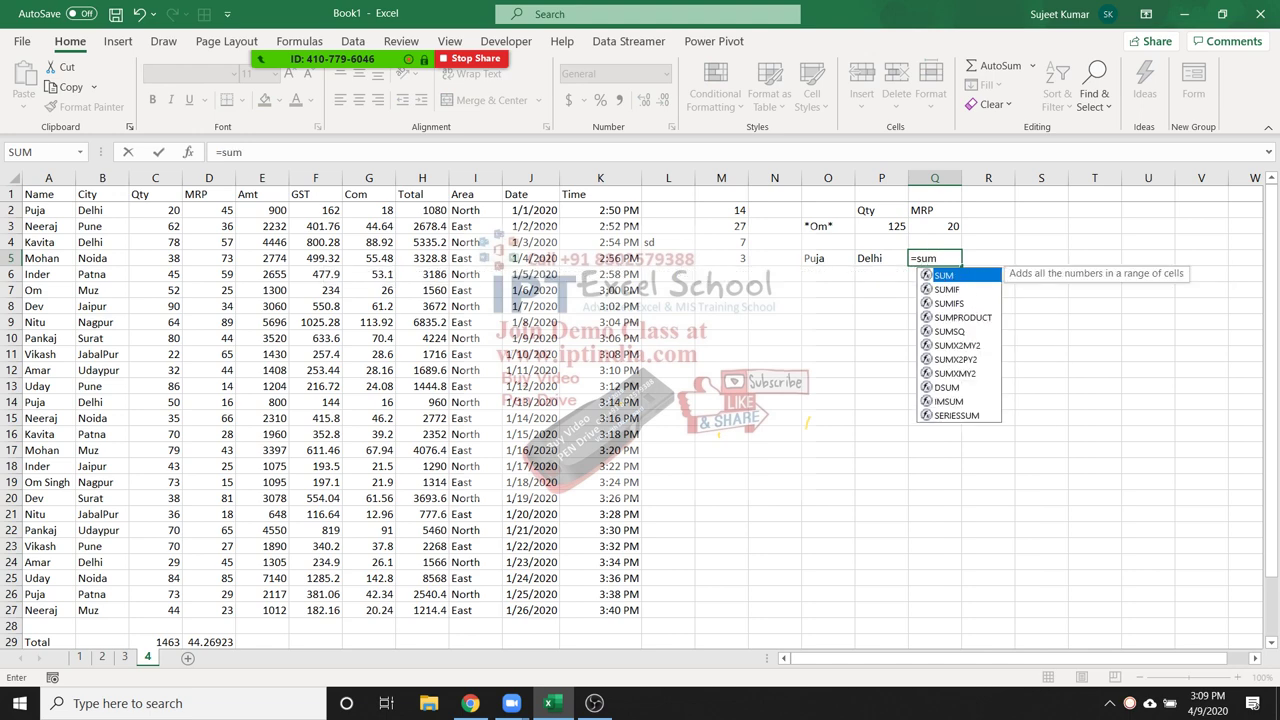
pyautogui.press('Down')
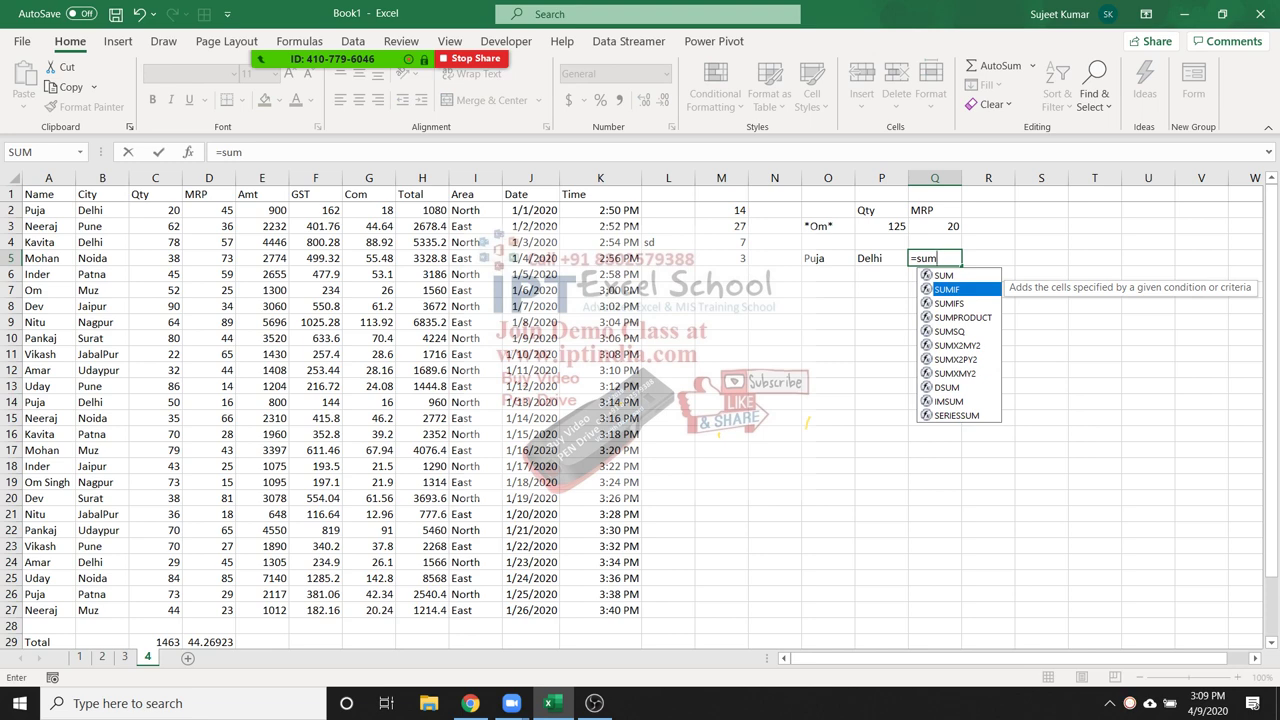
pyautogui.press('Down')
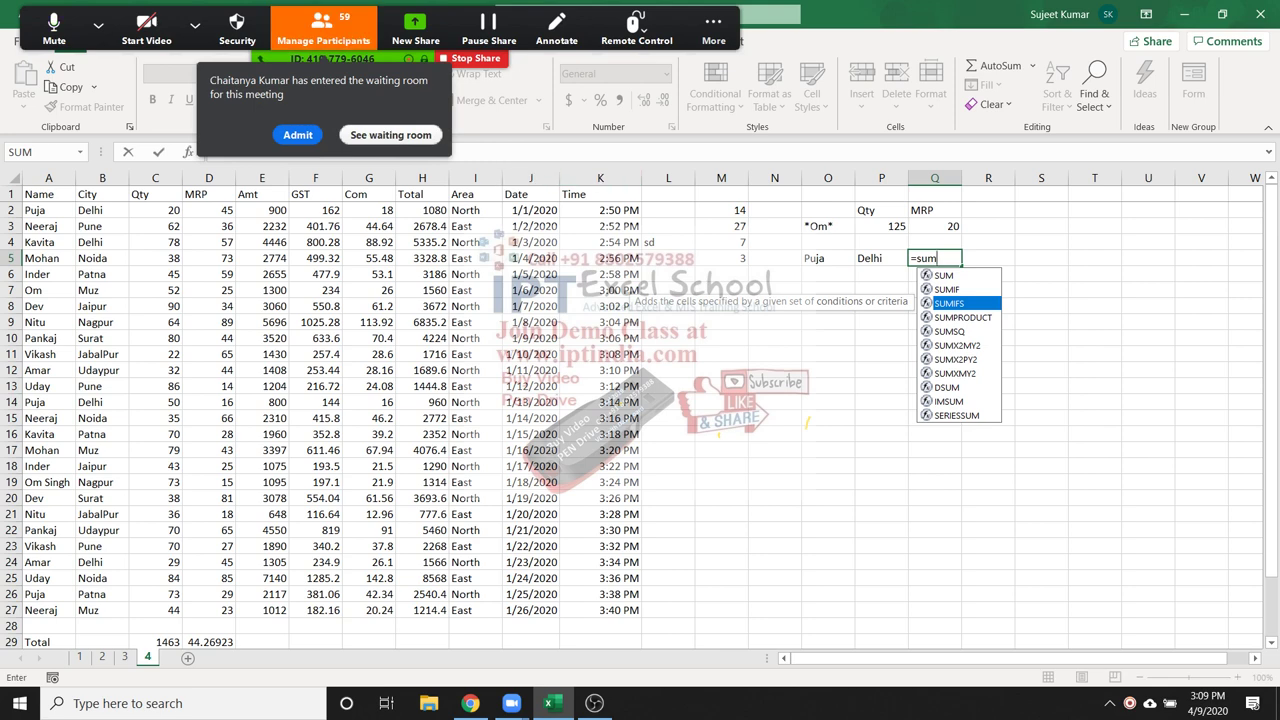
pyautogui.press('Escape')
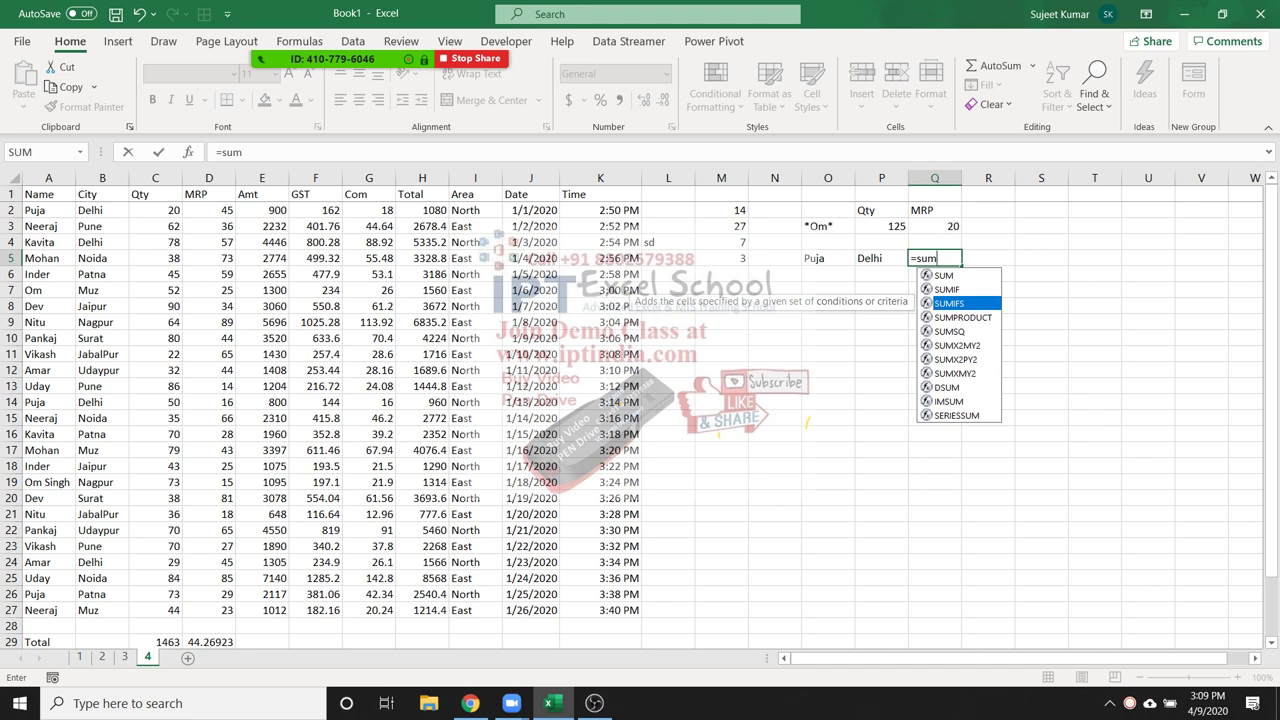
pyautogui.press('Tab')
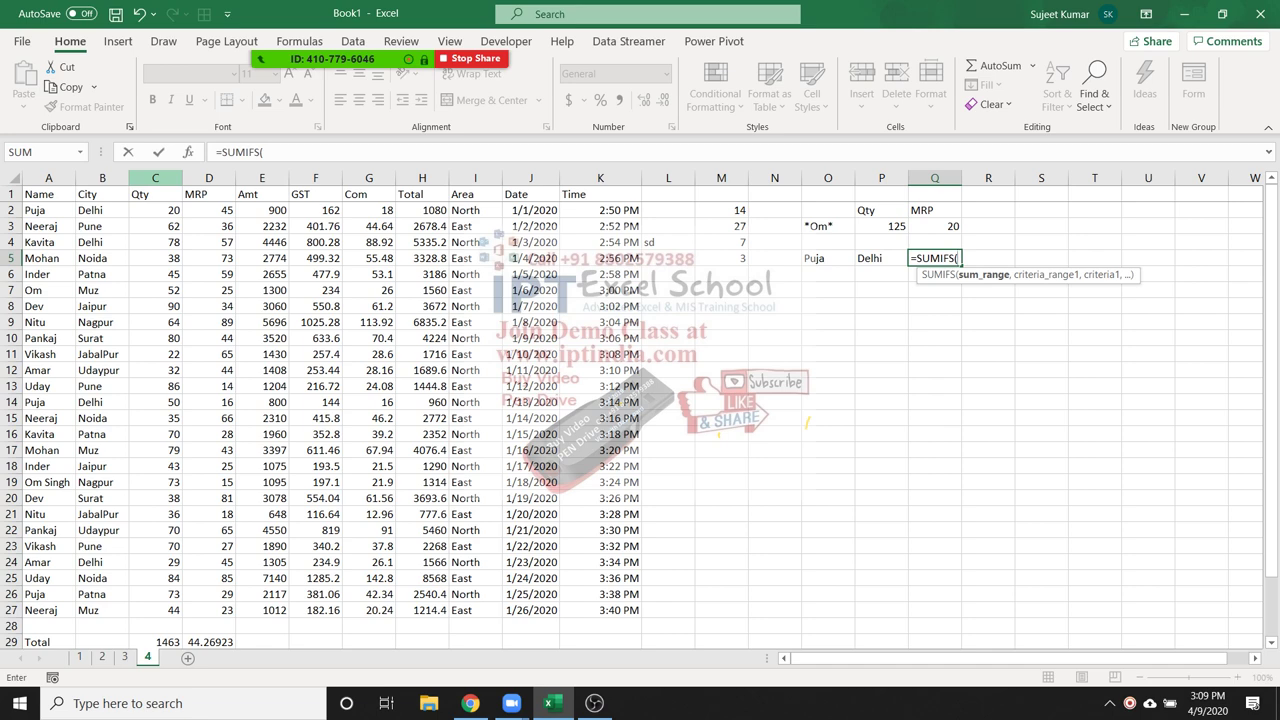
# Complete =SUMIFS(C:C,A:A,O5,B:B,P5) in Q5 so it returns 70
pyautogui.click(155, 178)
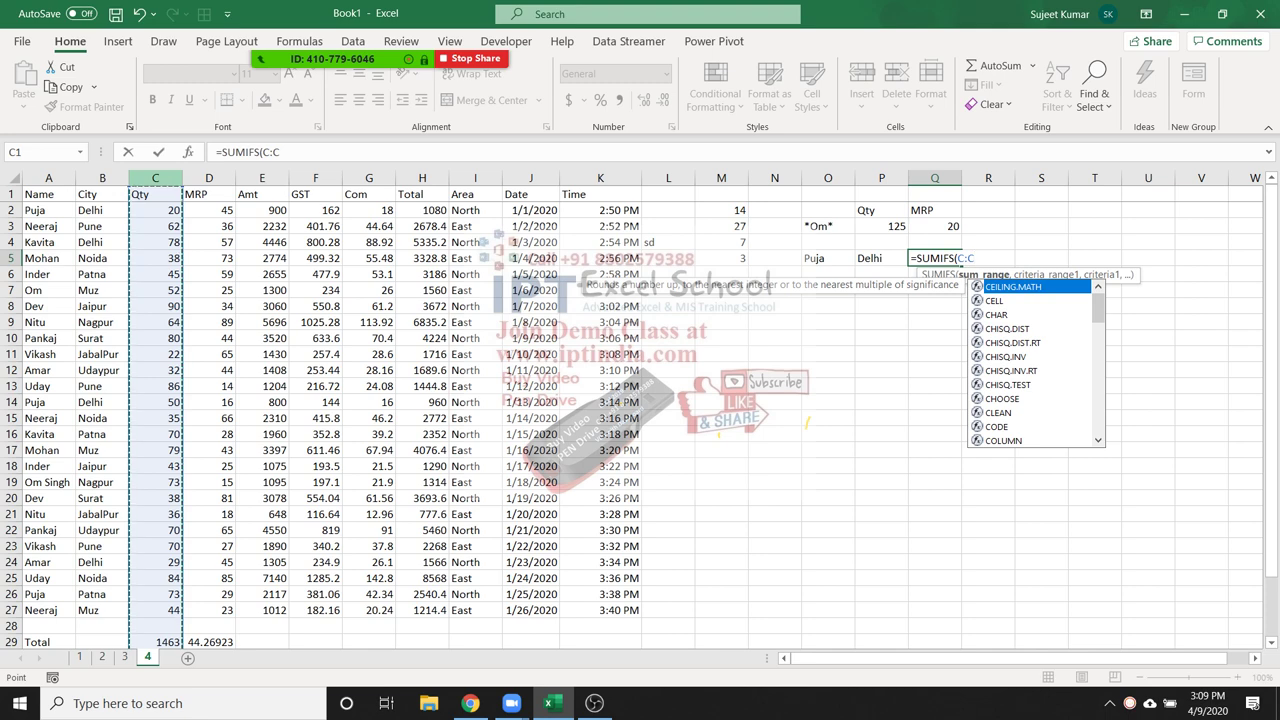
pyautogui.write(',')
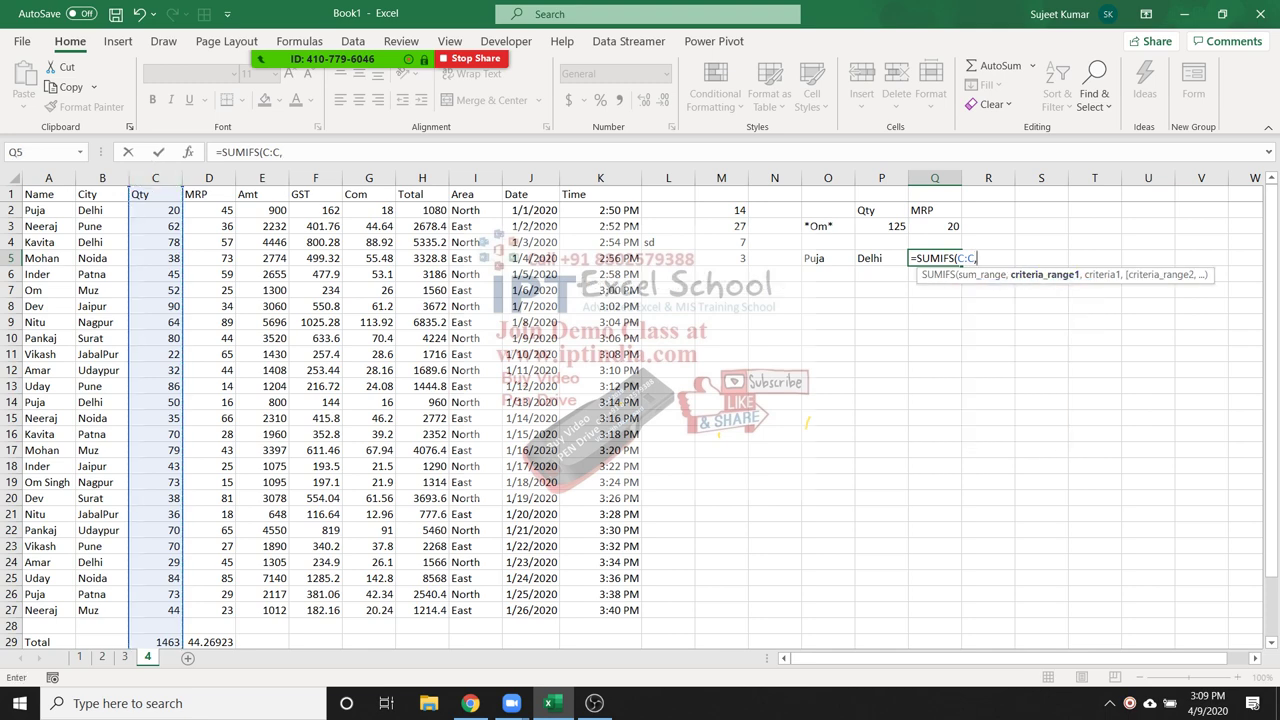
pyautogui.write('A:A,')
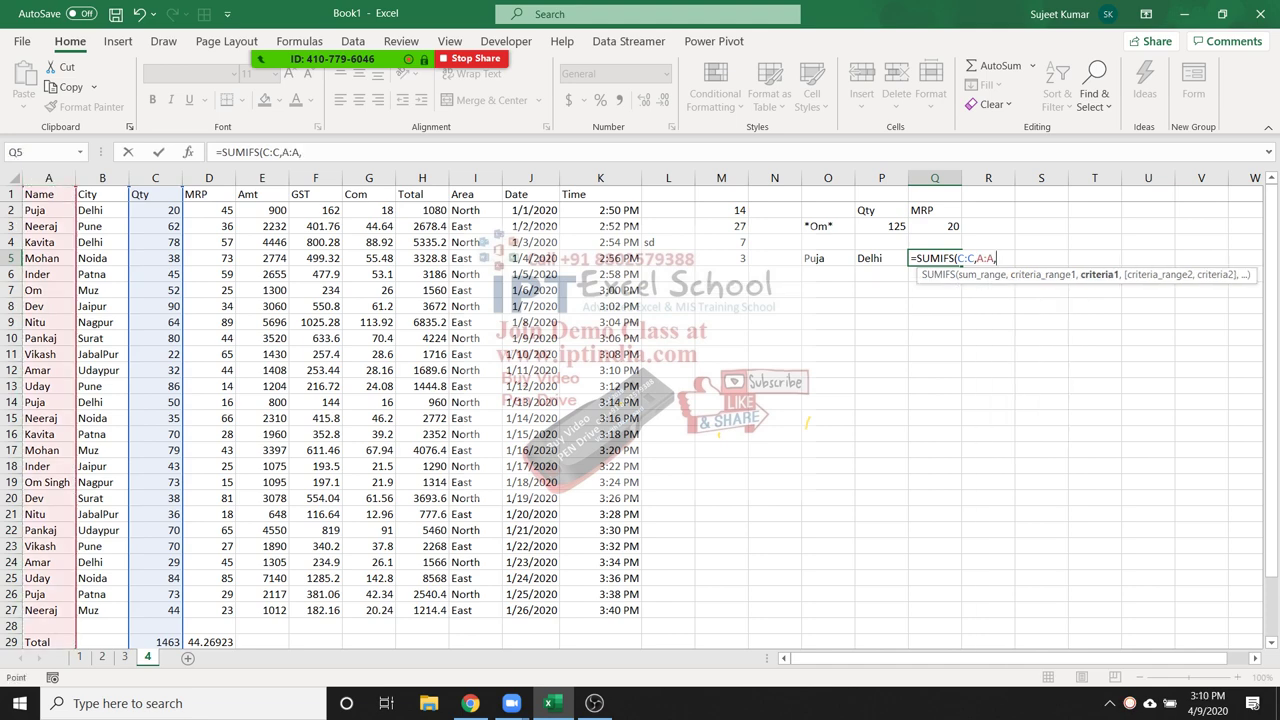
pyautogui.click(828, 258)
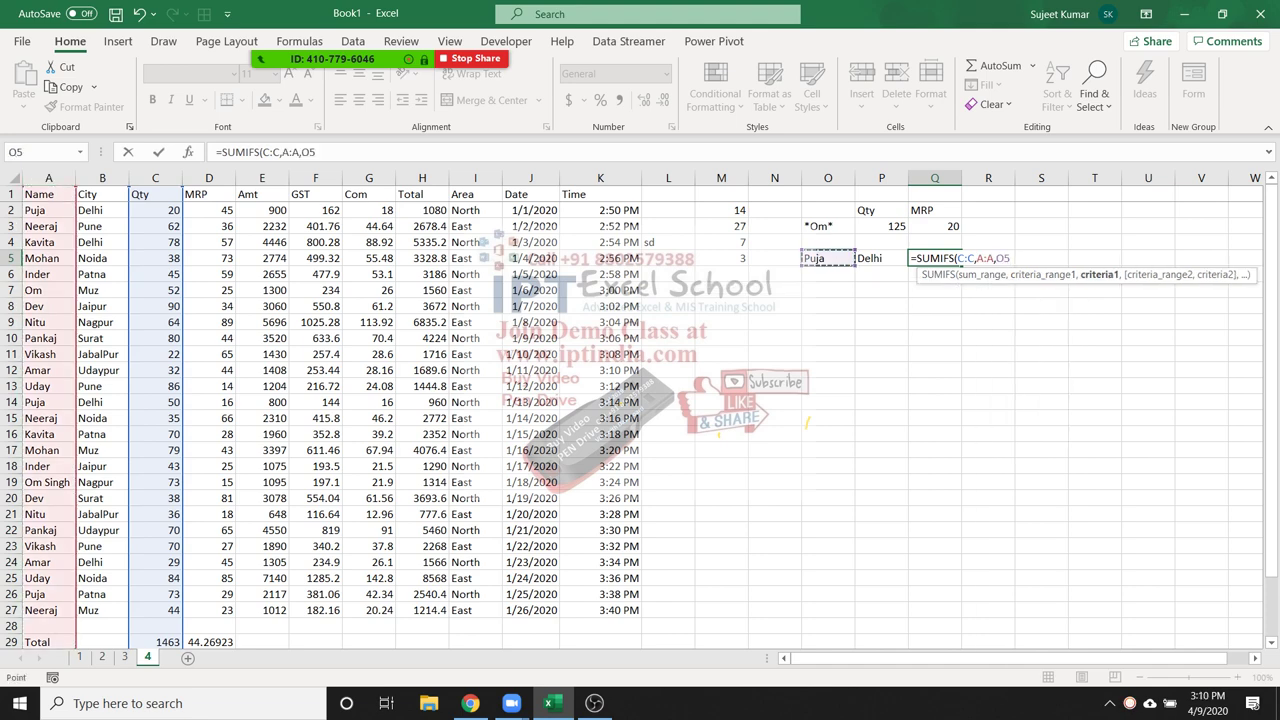
pyautogui.write(',')
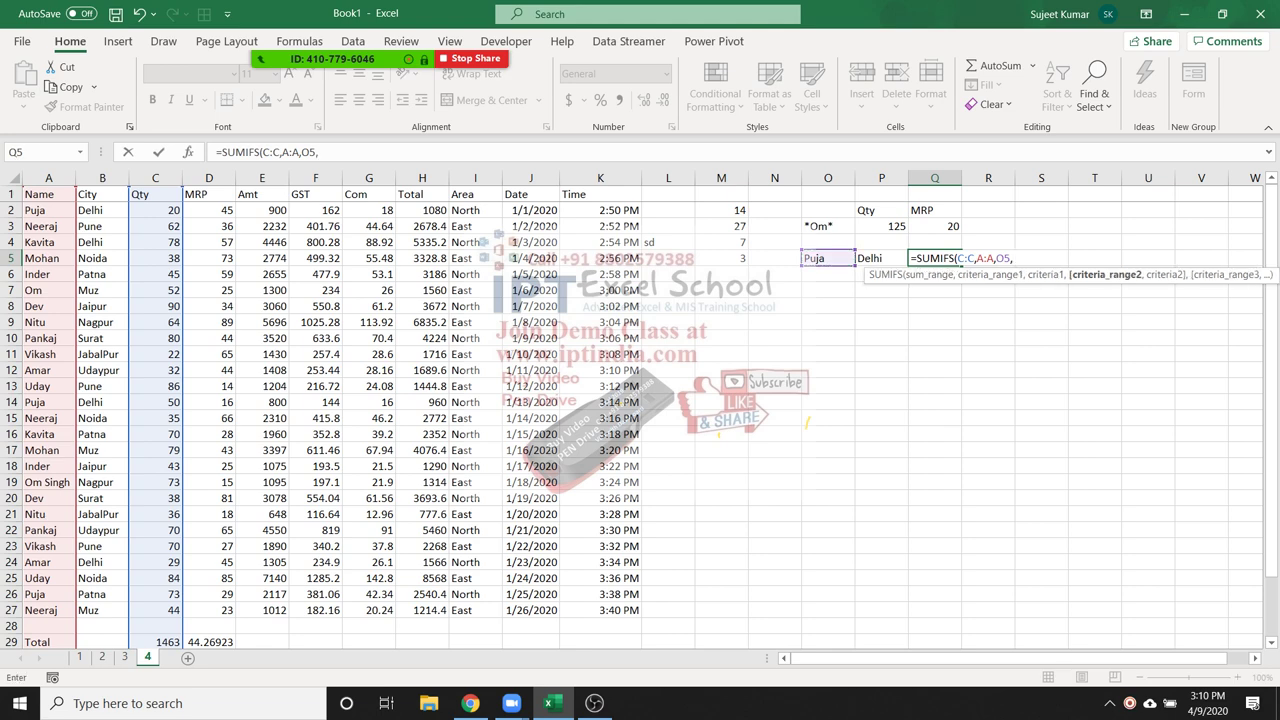
pyautogui.click(102, 178)
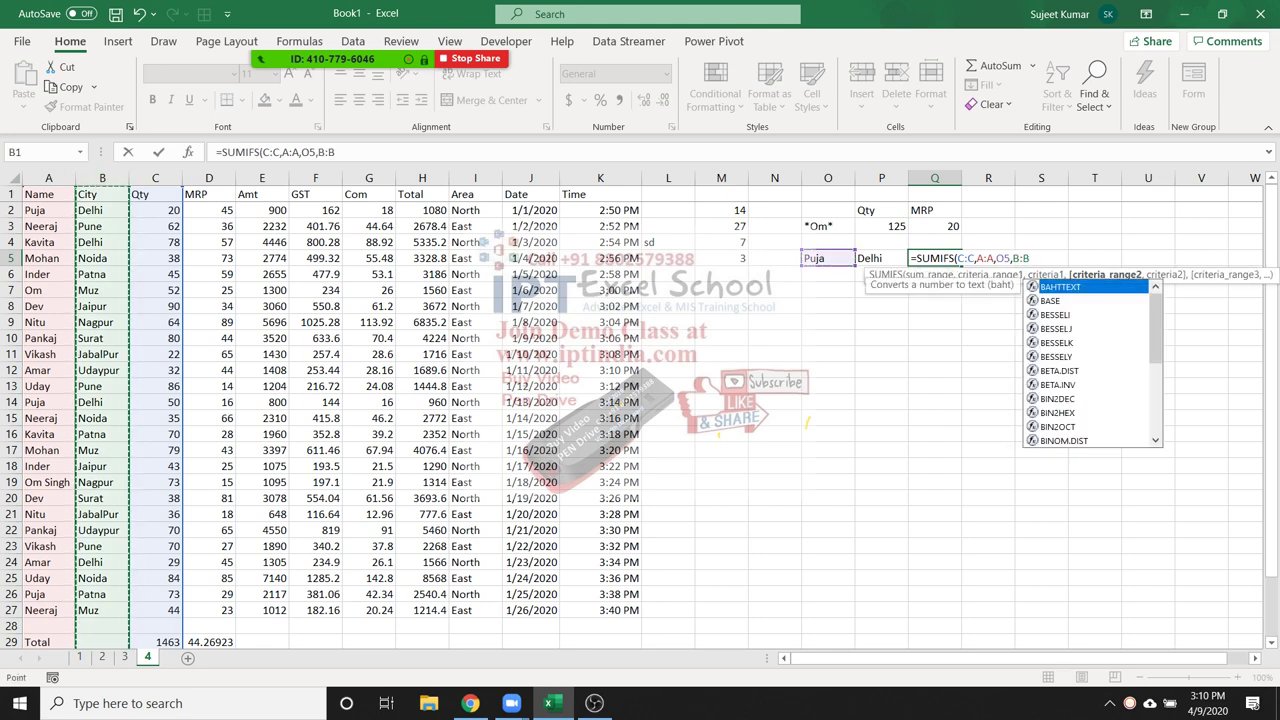
pyautogui.write(',')
pyautogui.click(881, 258)
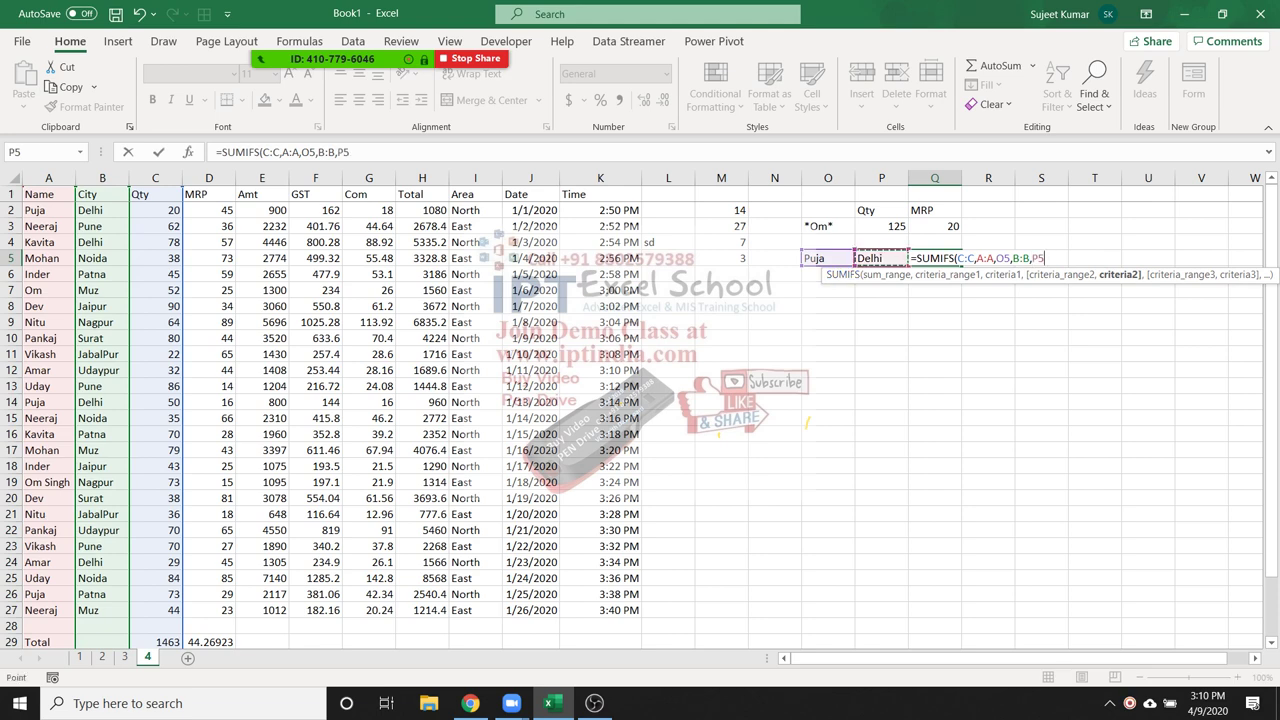
pyautogui.hotkey('ctrl', 'Return')
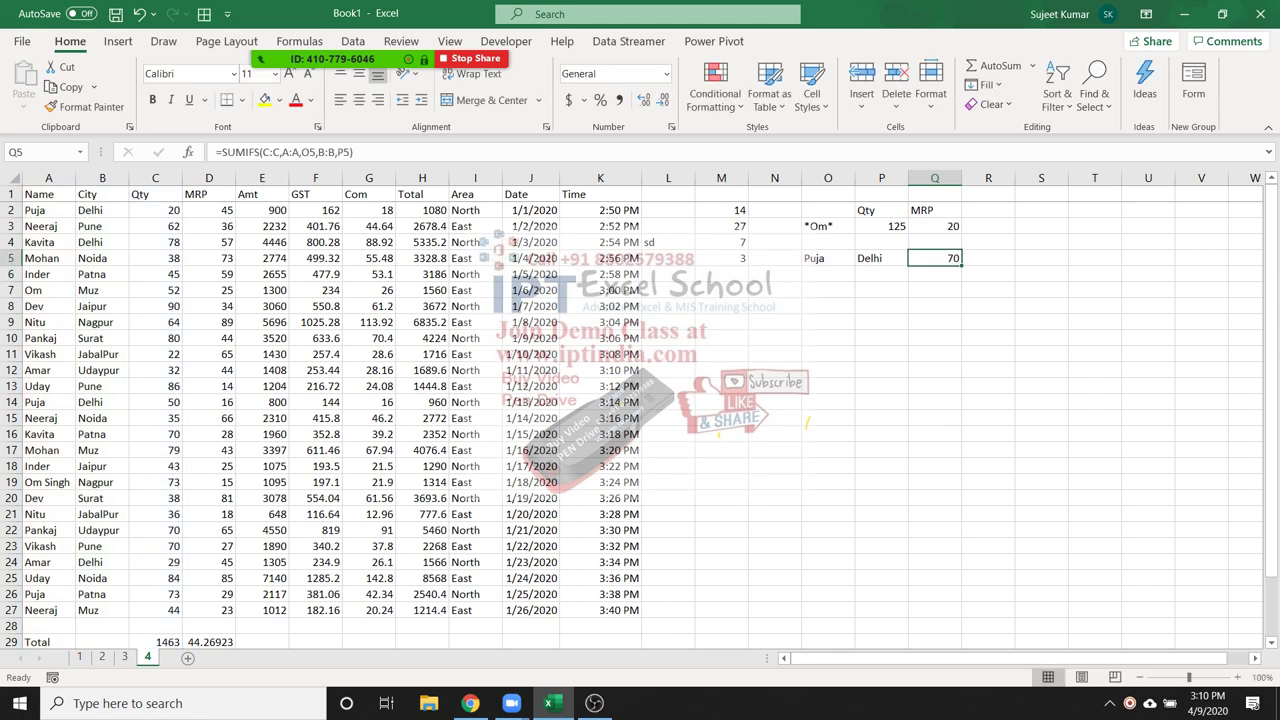
# Double-check the Qty value in C2 and the SUMIFS formula in Q5
pyautogui.click(155, 210)
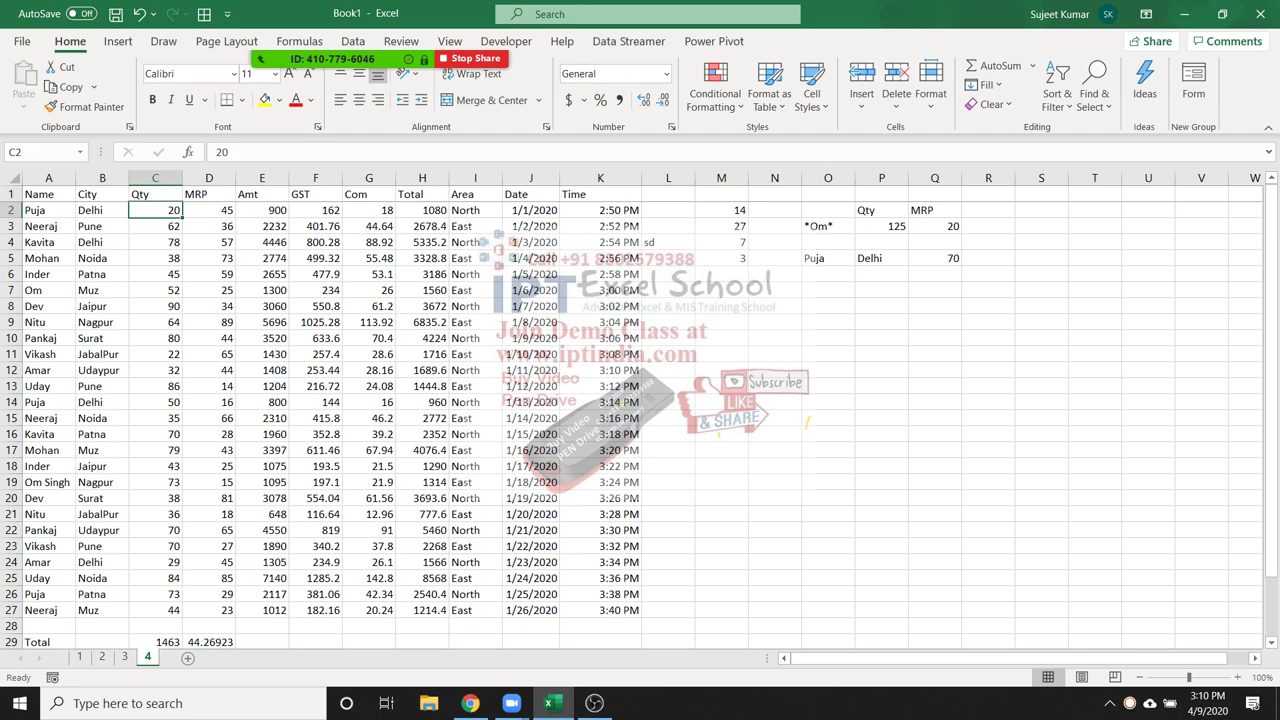
pyautogui.click(935, 258)
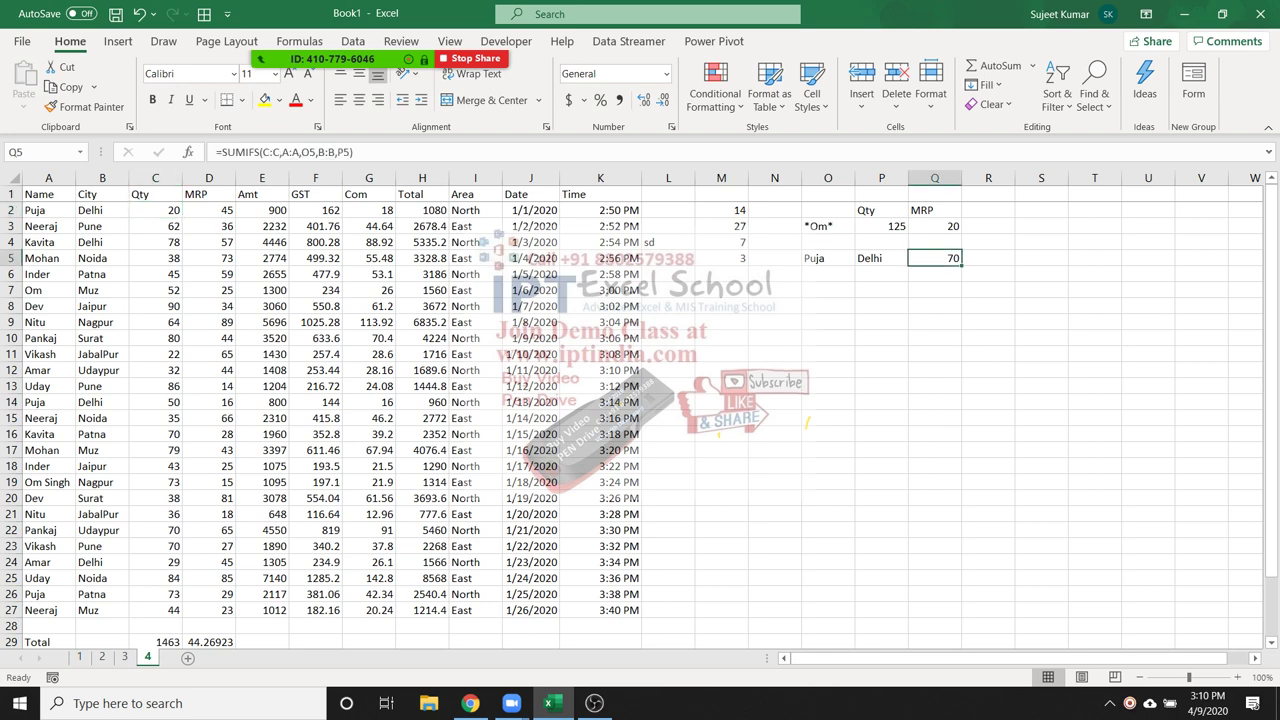
pyautogui.click(988, 258)
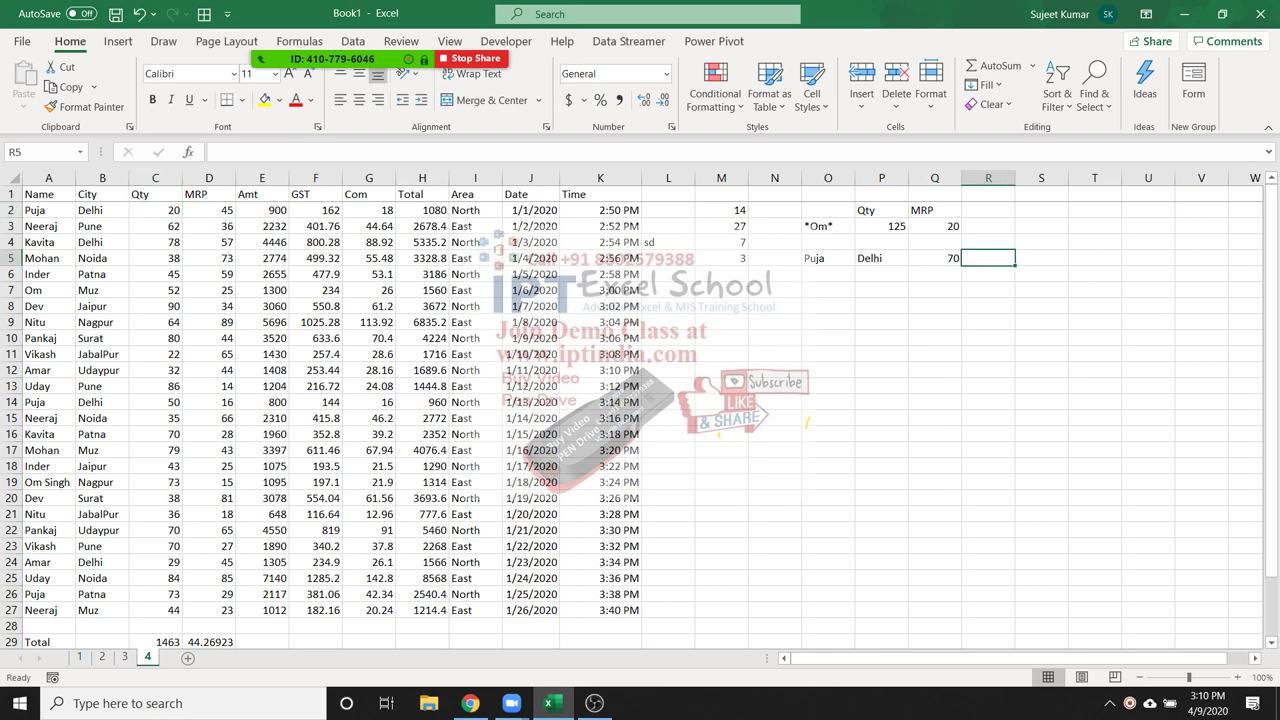
# Start =AVERAGEIFS in R5, averaging MRP column D with names in column A
pyautogui.write('=av')
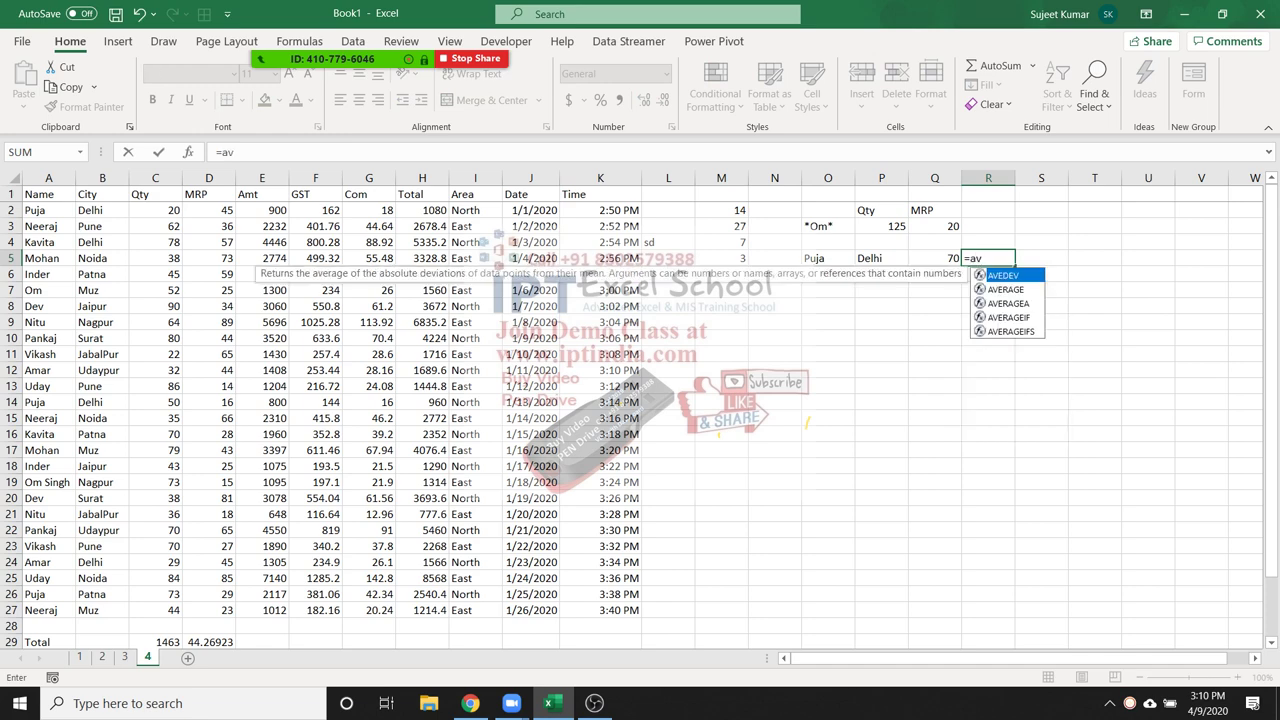
pyautogui.press('Down')
pyautogui.press('Down')
pyautogui.press('Down')
pyautogui.press('Down')
pyautogui.press('Tab')
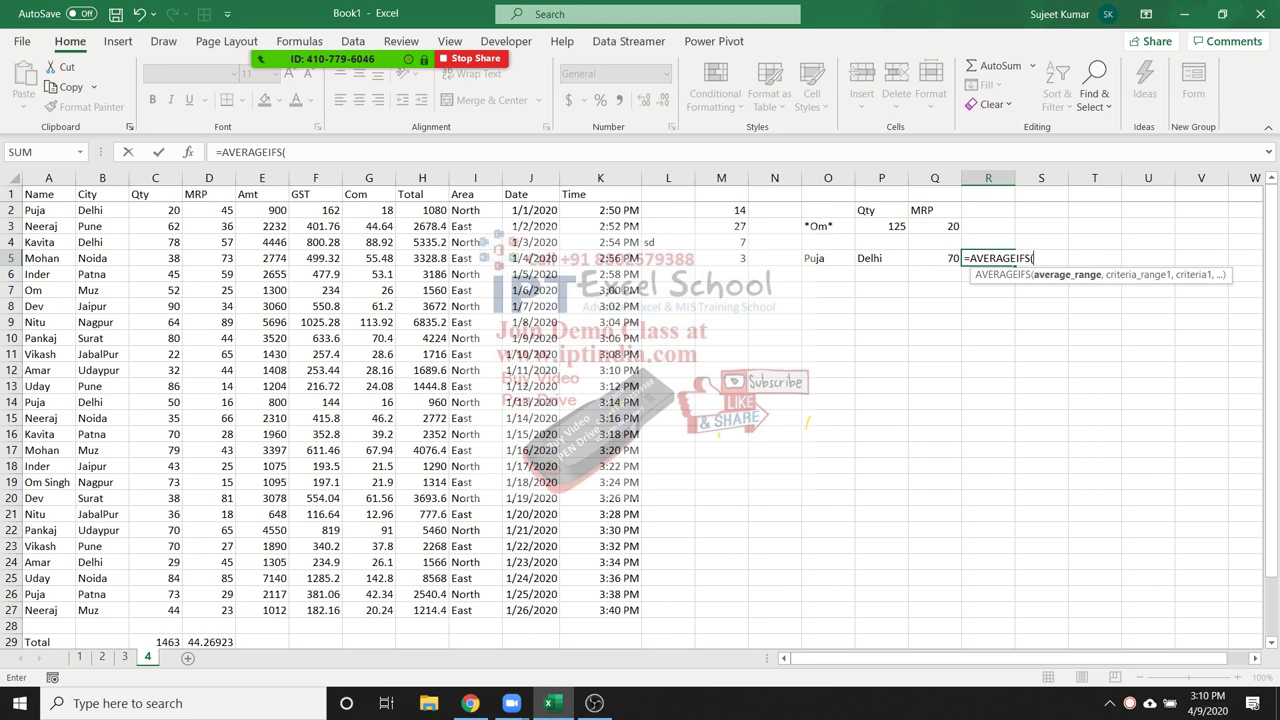
pyautogui.click(208, 179)
pyautogui.write(',')
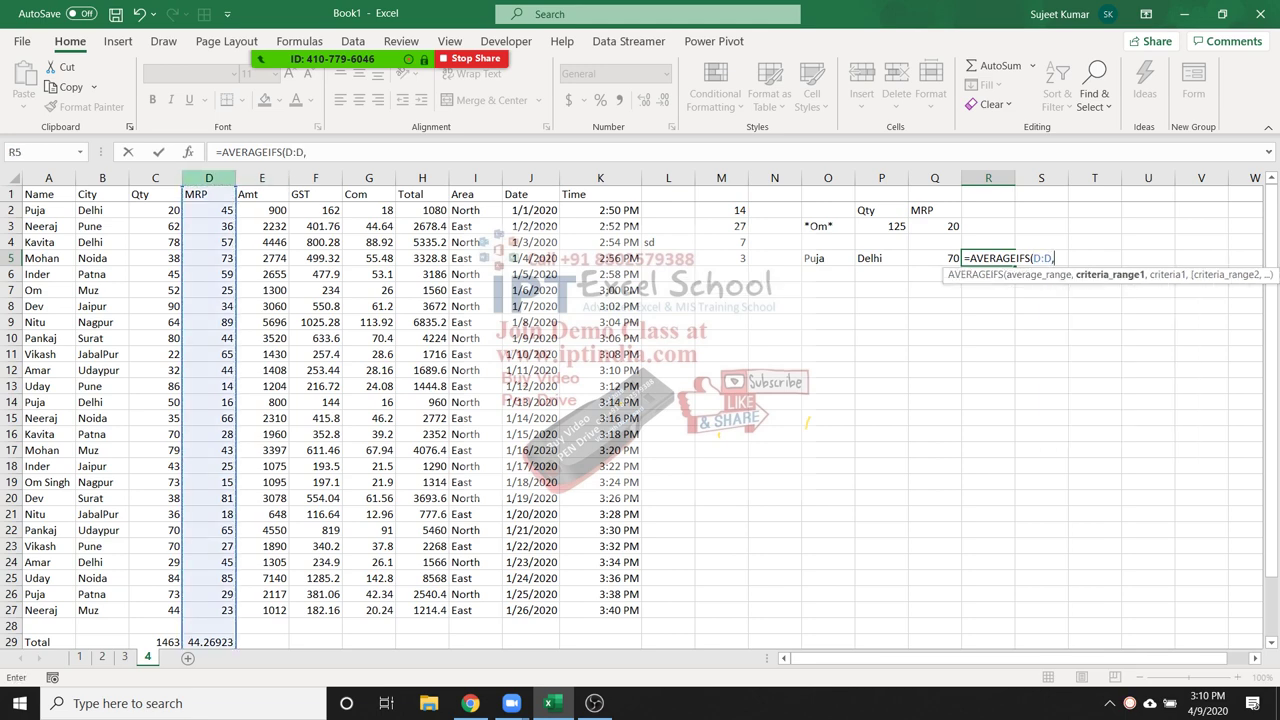
pyautogui.write('A:A,')
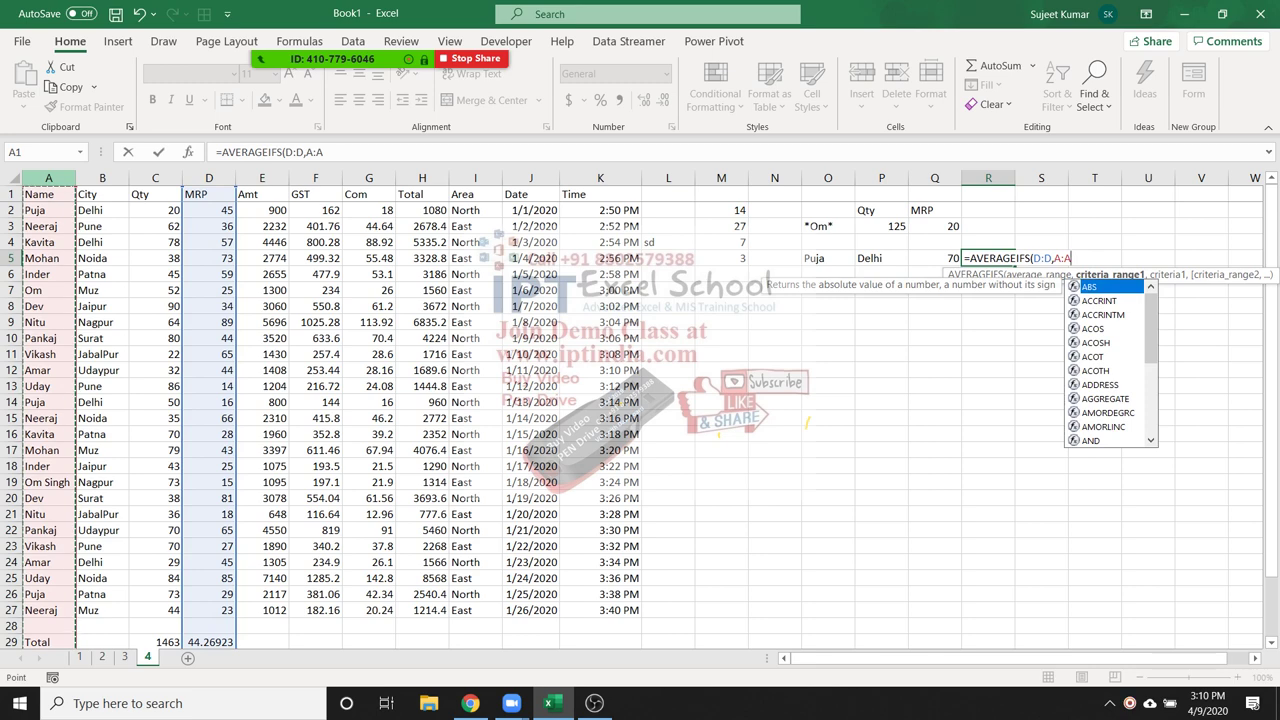
# Add criteria O5, column B and P5 to give 30.5, then review R5 and M5
pyautogui.click(828, 258)
pyautogui.write(',')
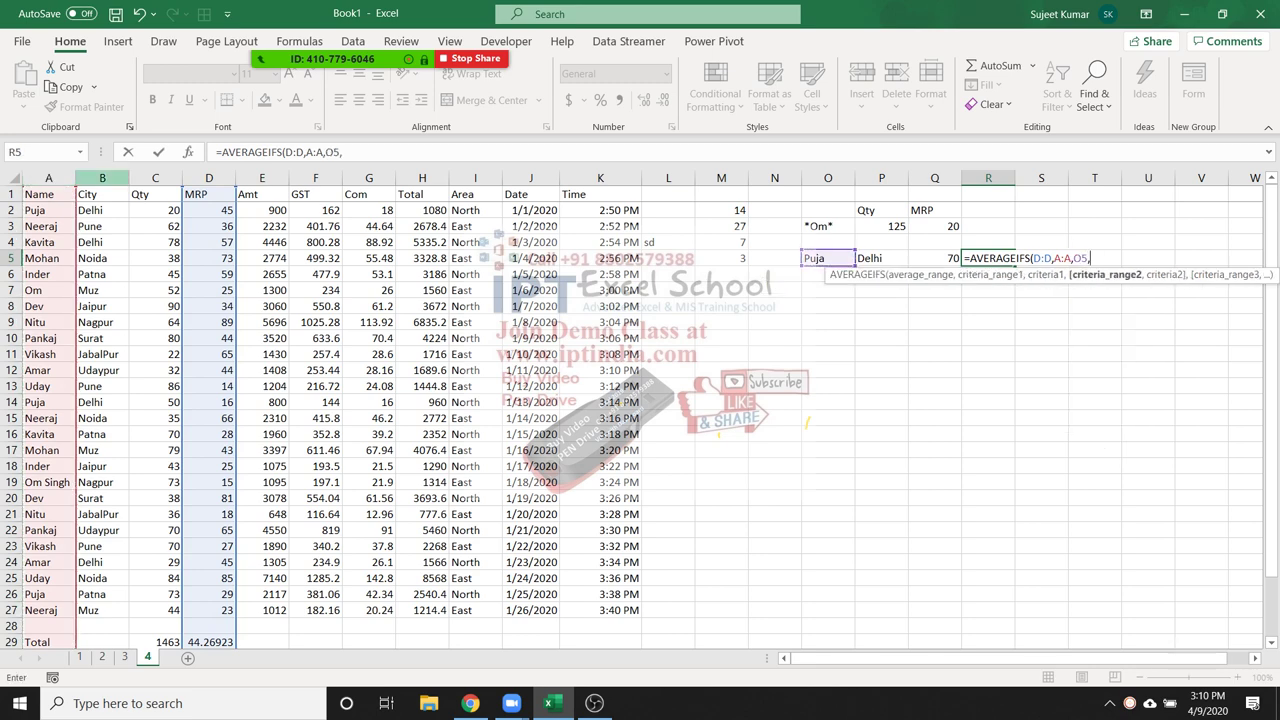
pyautogui.click(102, 178)
pyautogui.write(',')
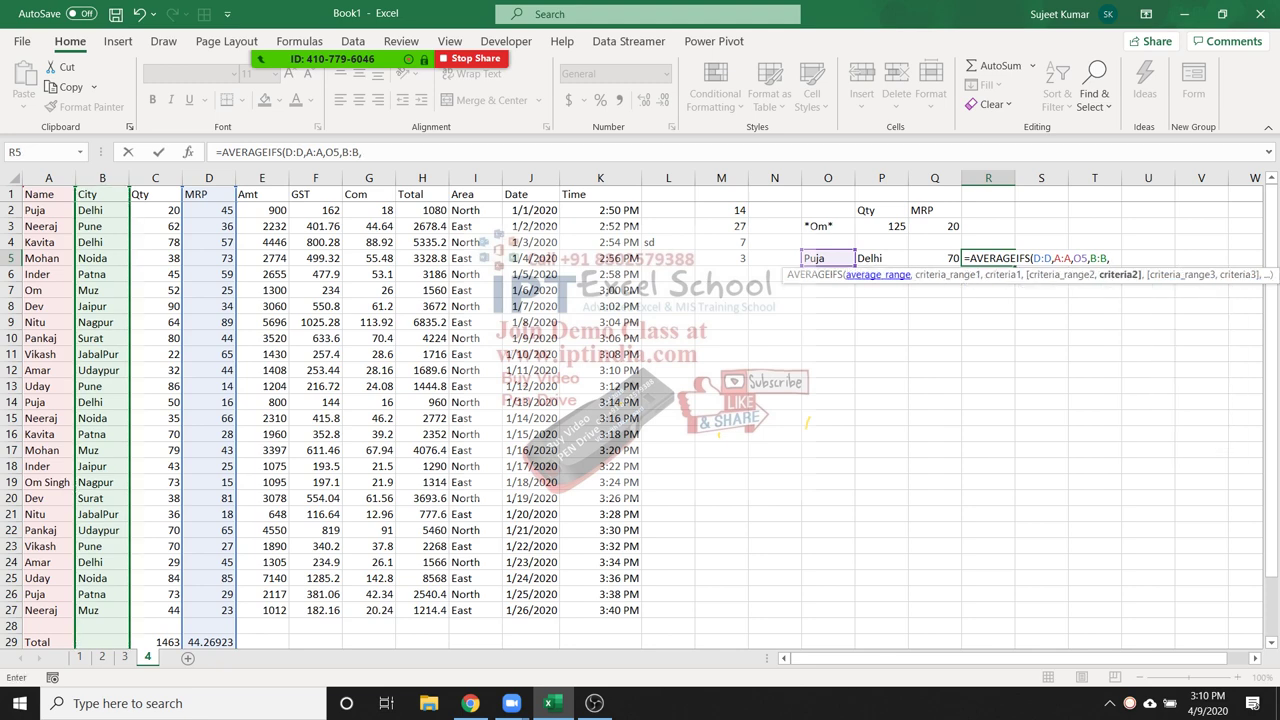
pyautogui.click(881, 258)
pyautogui.press('Return')
pyautogui.click(988, 258)
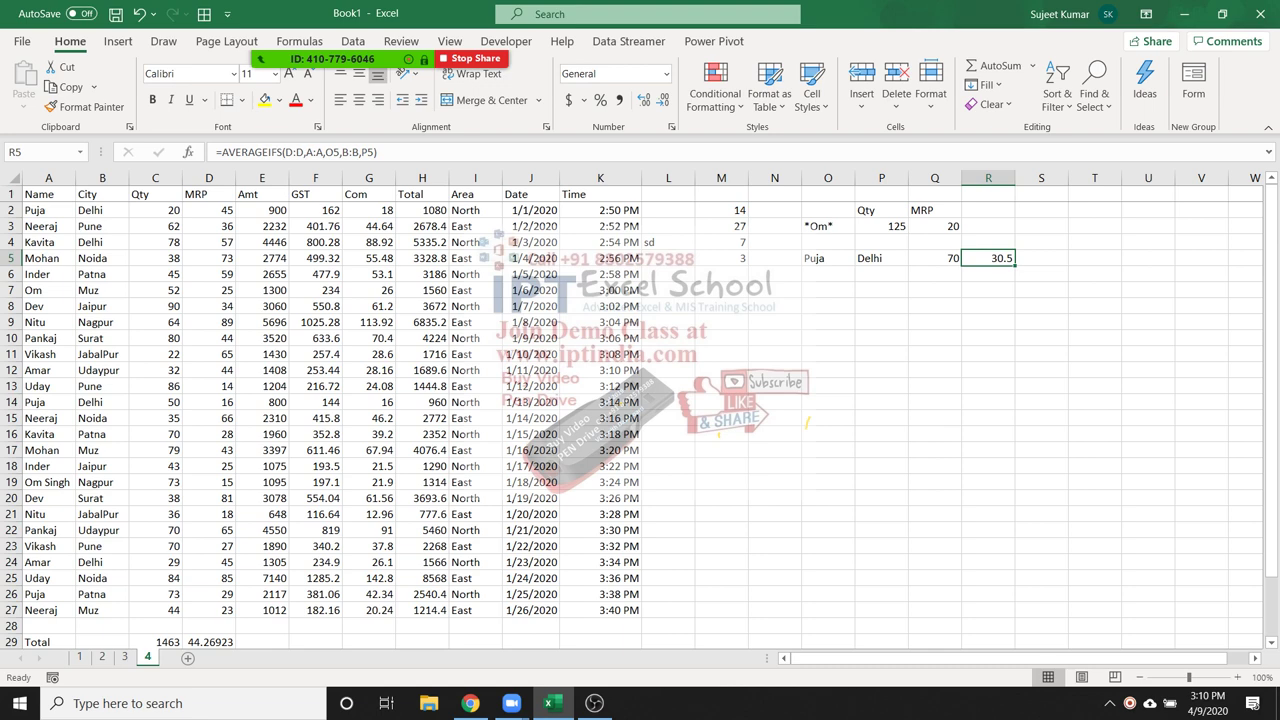
pyautogui.click(721, 258)
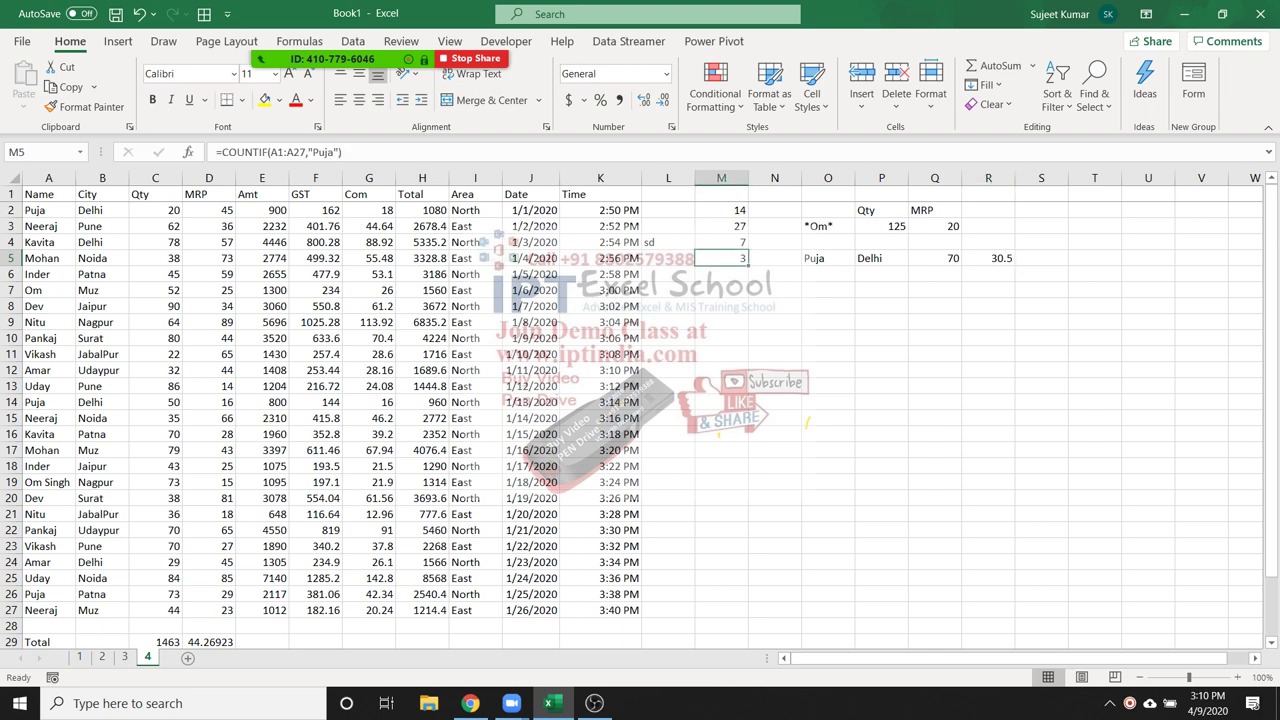
# Enter Puja in M6 and Delhi in N6 as criteria
pyautogui.click(721, 274)
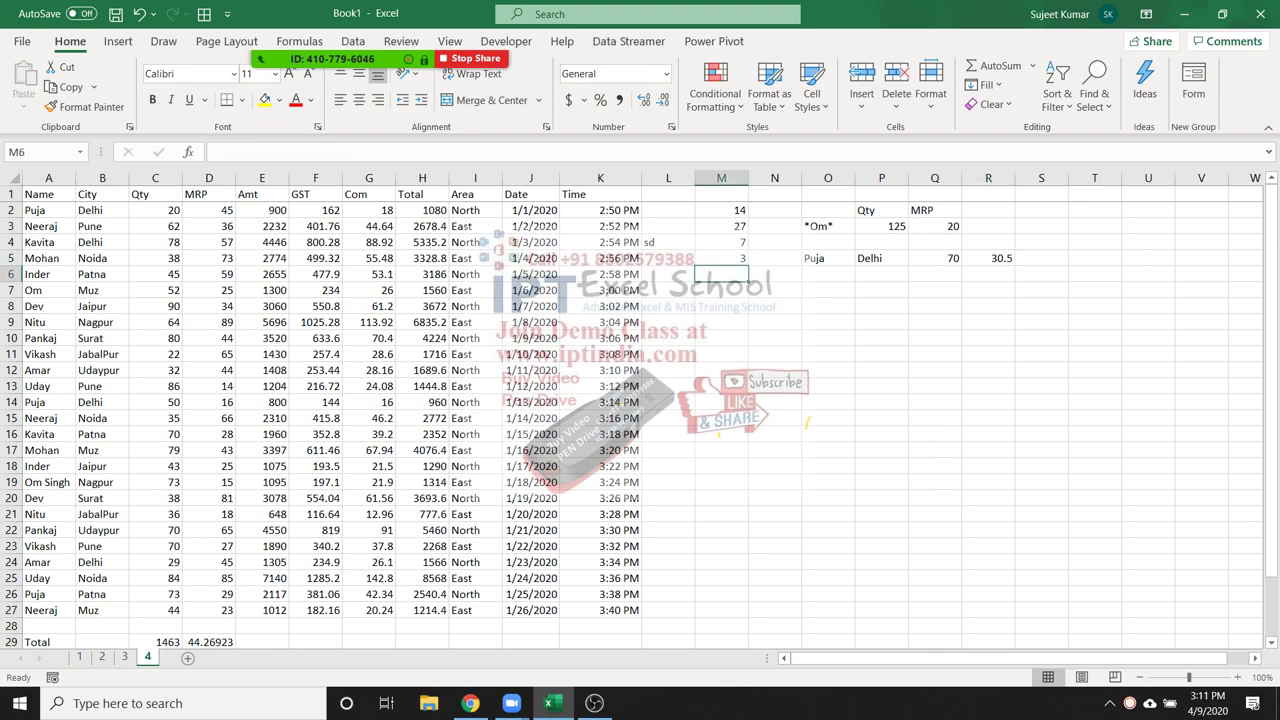
pyautogui.write('Puja')
pyautogui.press('Tab')
pyautogui.write('Delhi')
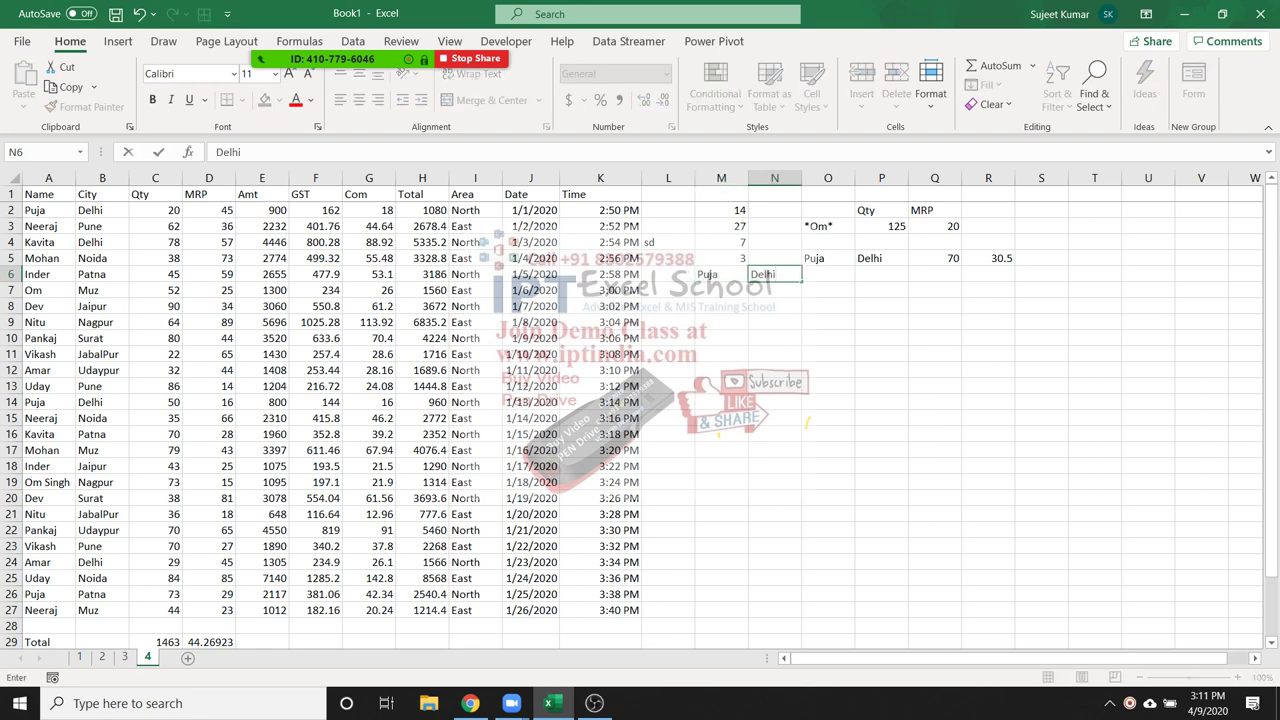
pyautogui.press('Tab')
# Enter =COUNTIFS(A:A,M6,B:B,N6) in O6, returning 2
pyautogui.write('=')
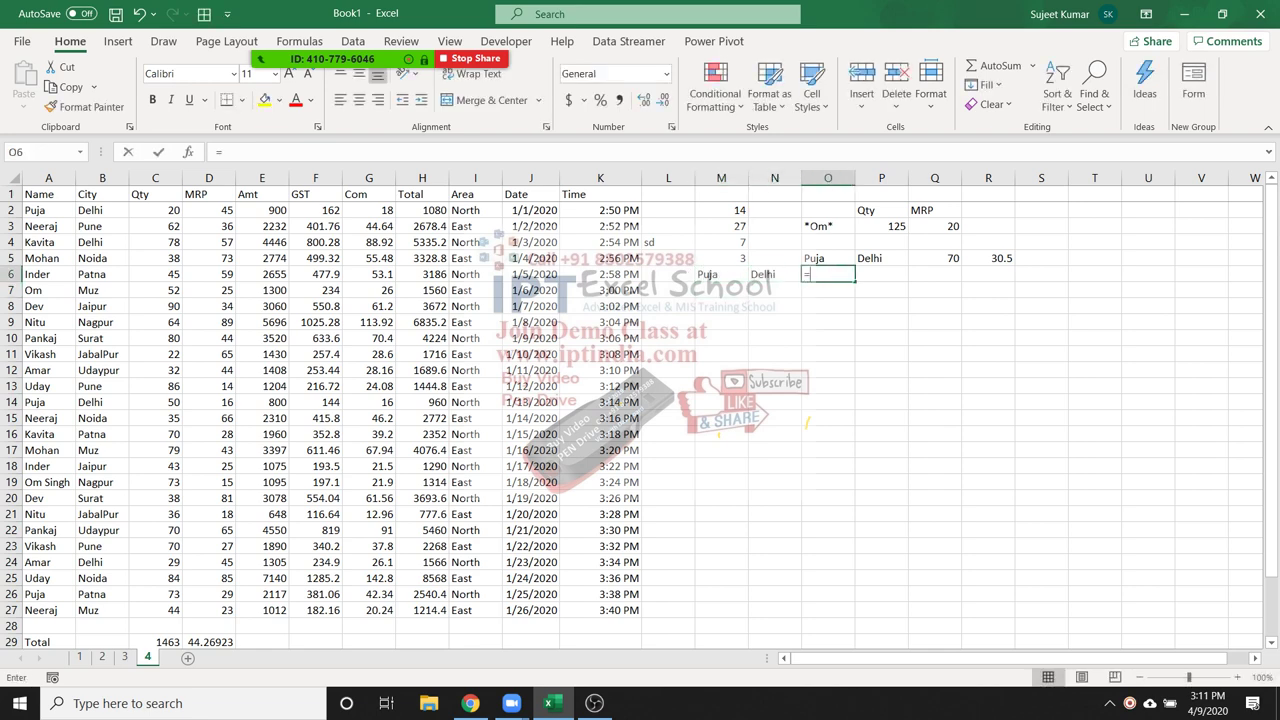
pyautogui.write('cou')
pyautogui.press('Down')
pyautogui.press('Down')
pyautogui.press('Down')
pyautogui.press('Down')
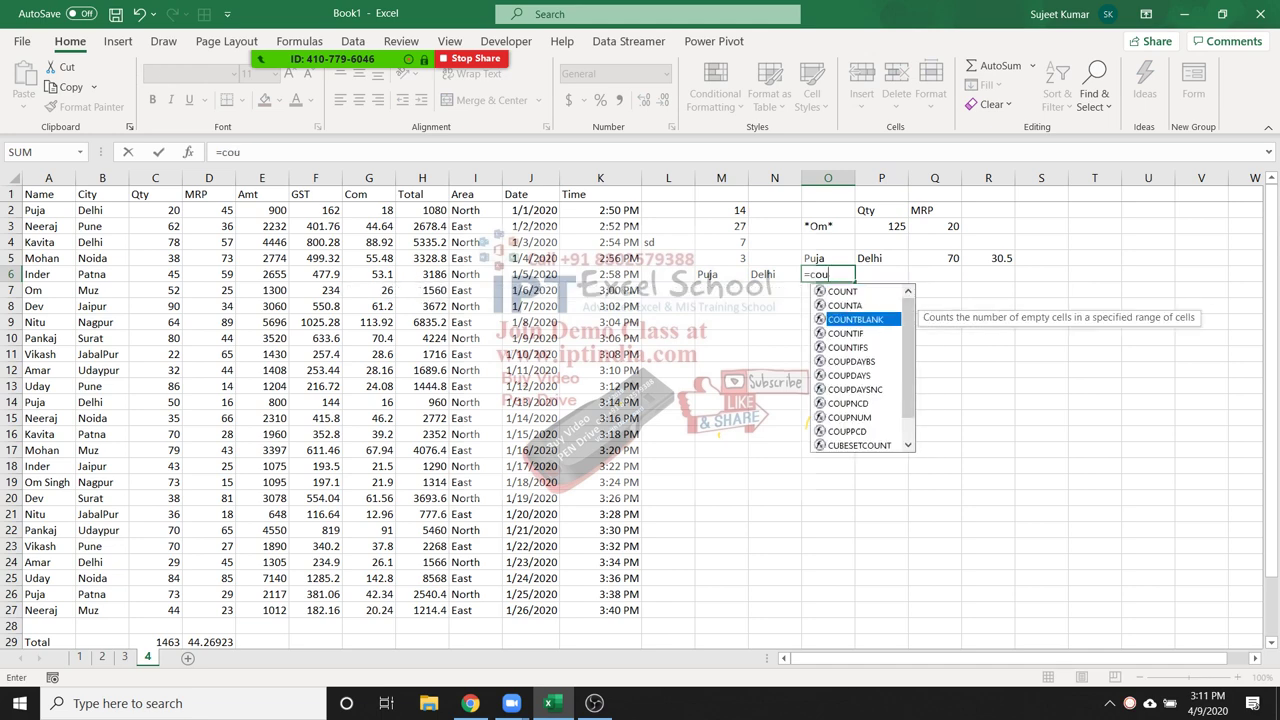
pyautogui.press('Tab')
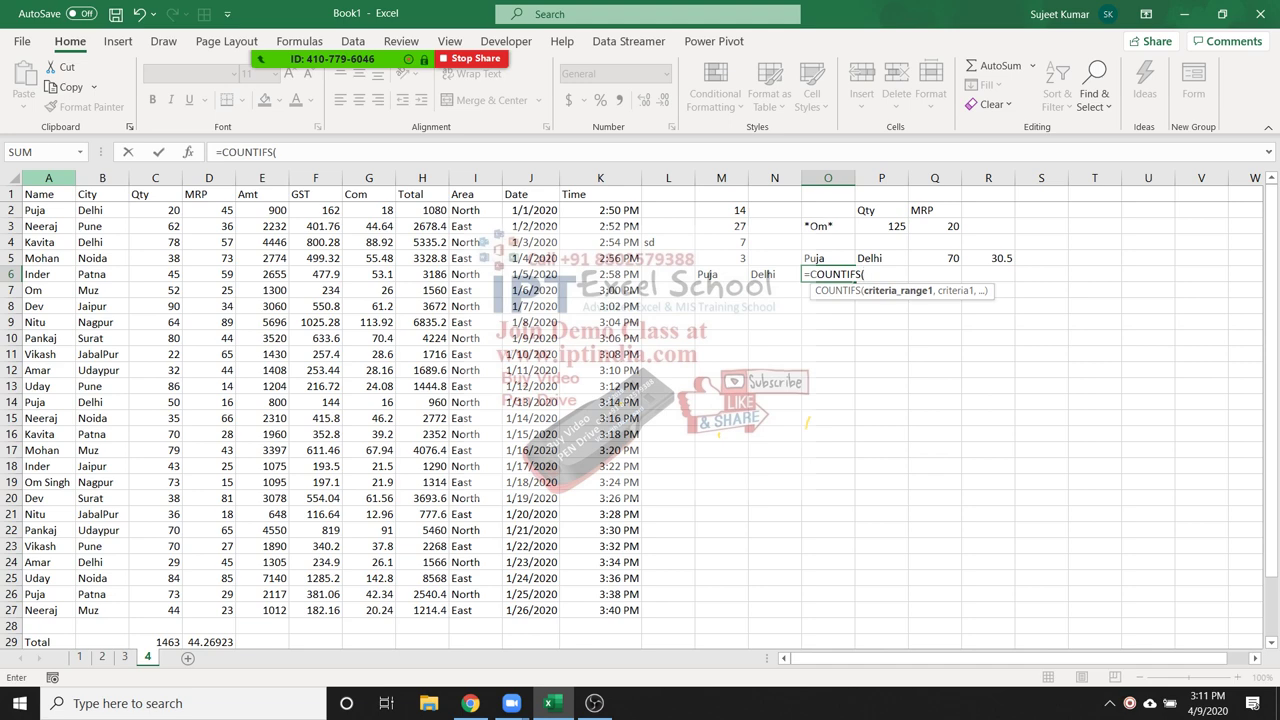
pyautogui.click(48, 178)
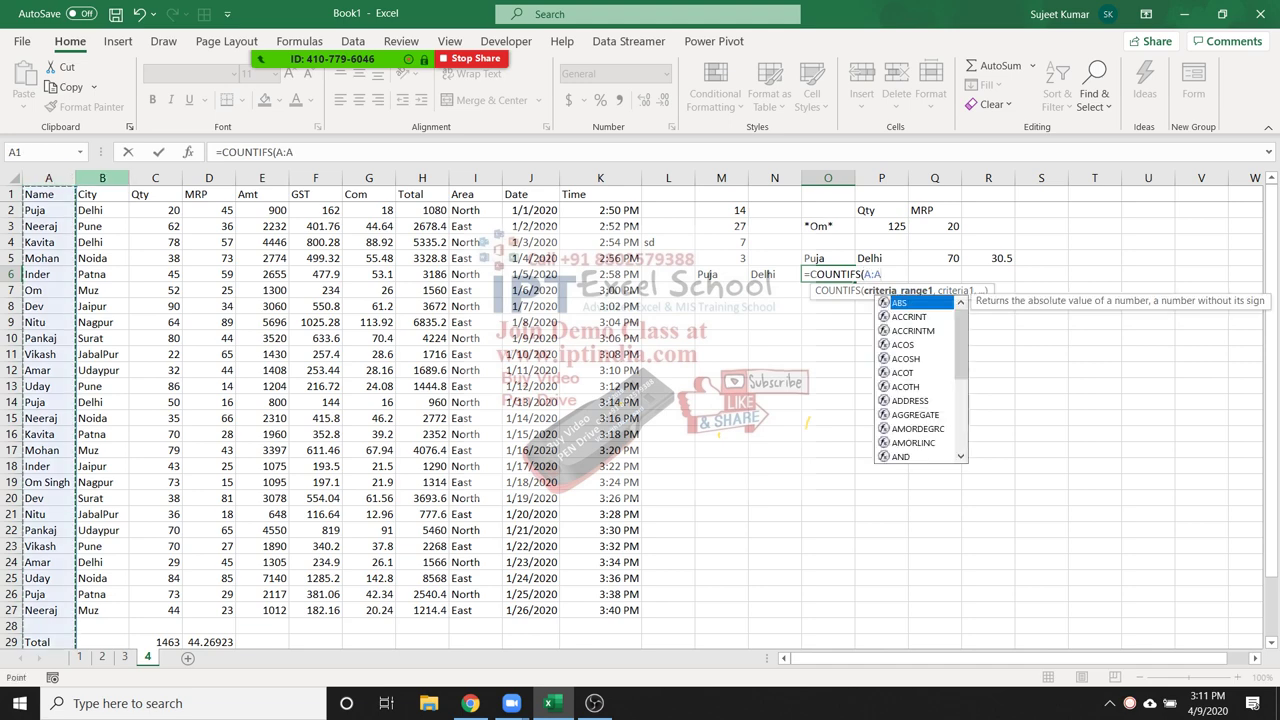
pyautogui.write(',')
pyautogui.click(721, 274)
pyautogui.write(',')
pyautogui.click(102, 178)
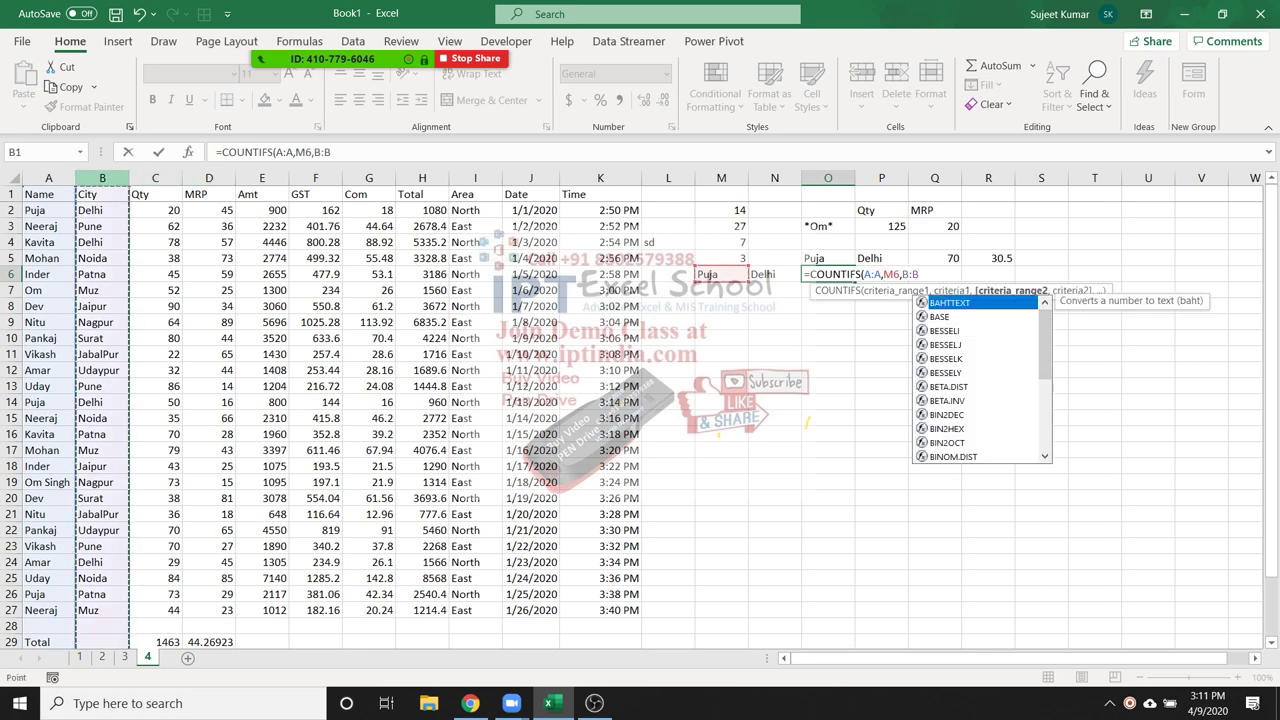
pyautogui.write(',')
pyautogui.click(774, 274)
pyautogui.hotkey('ctrl', 'Return')
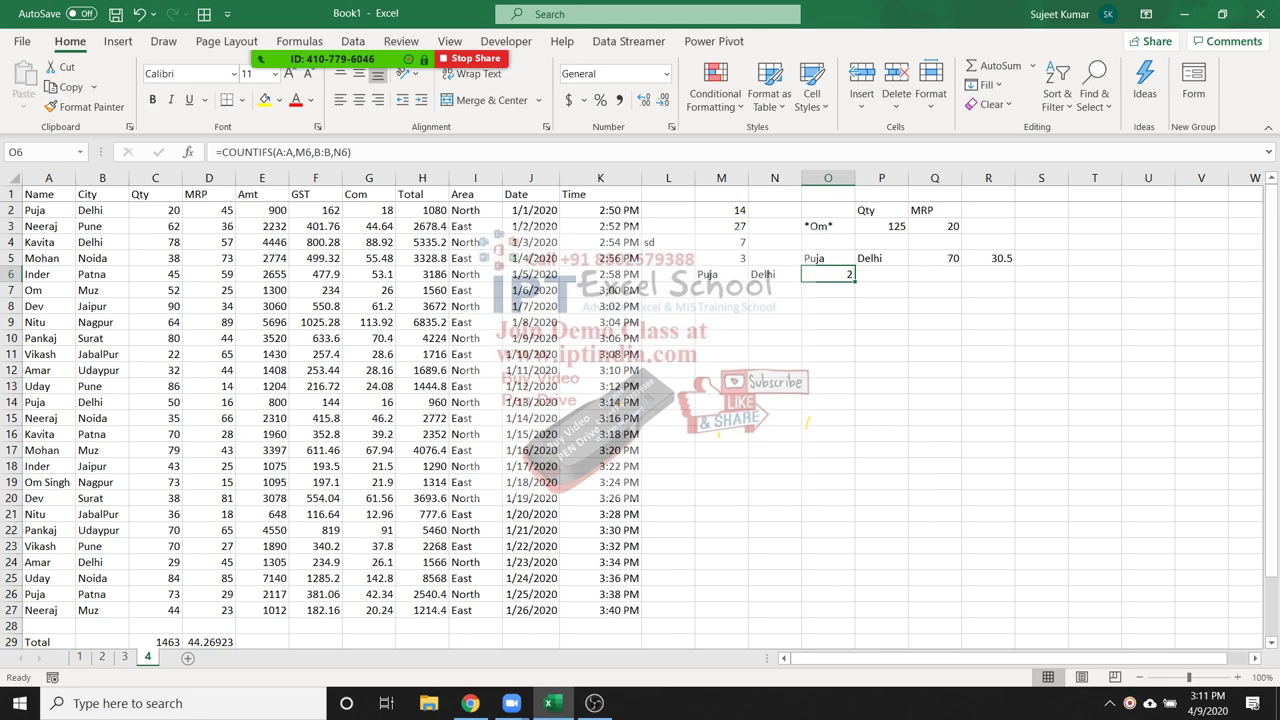
pyautogui.press('Down')
pyautogui.press('Down')
pyautogui.press('Left')
# Cancel the entry in N8 and select the Qty values C2:C27 to see their sum
pyautogui.write('=')
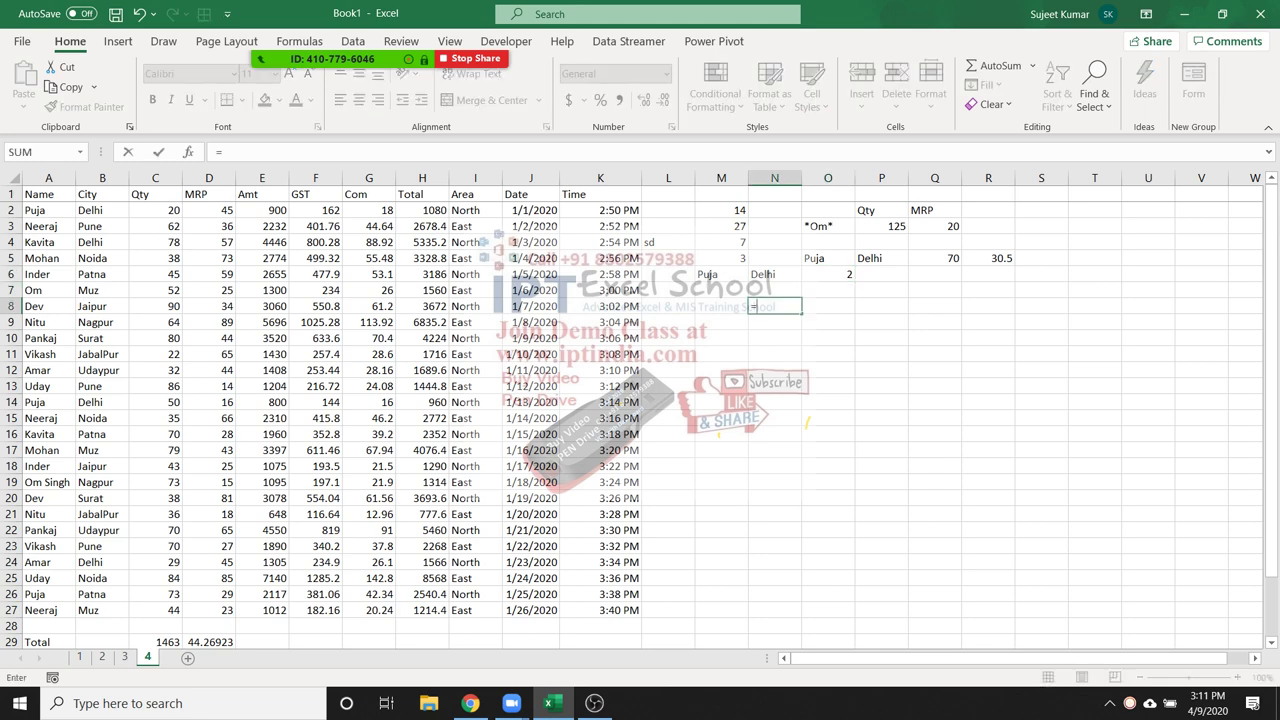
pyautogui.press('Escape')
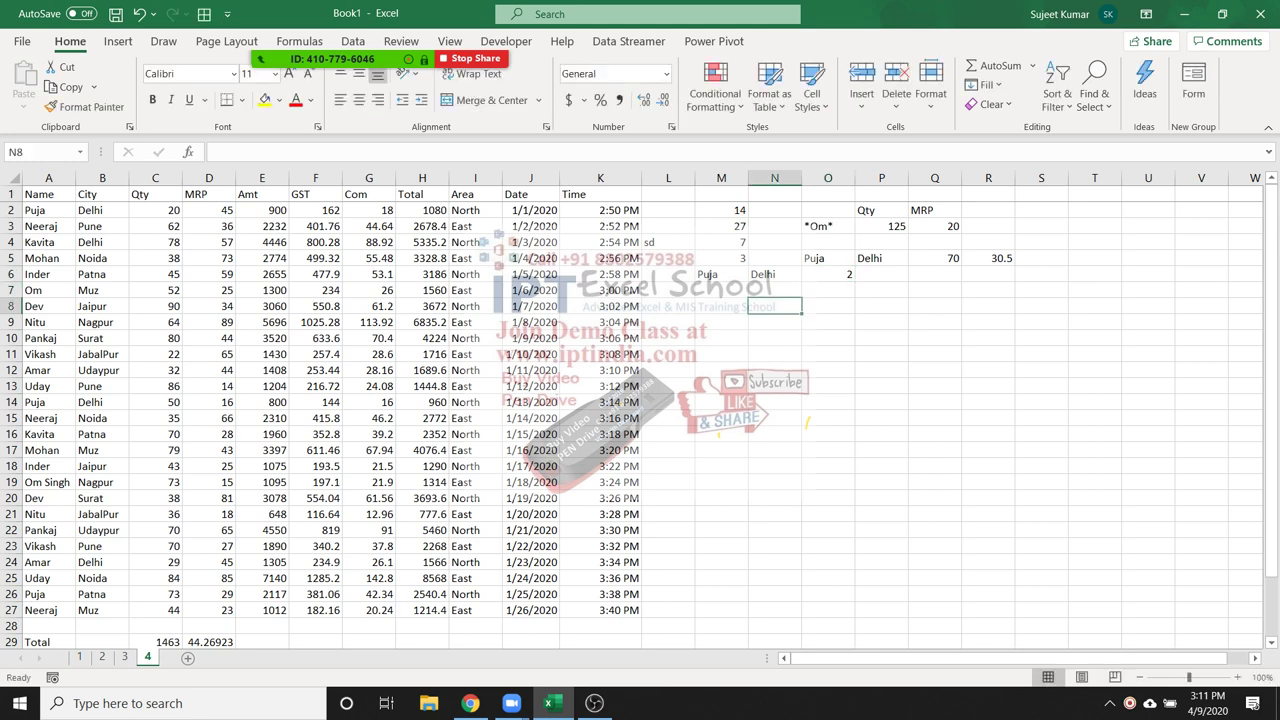
pyautogui.moveTo(155, 210); pyautogui.dragTo(155, 610)
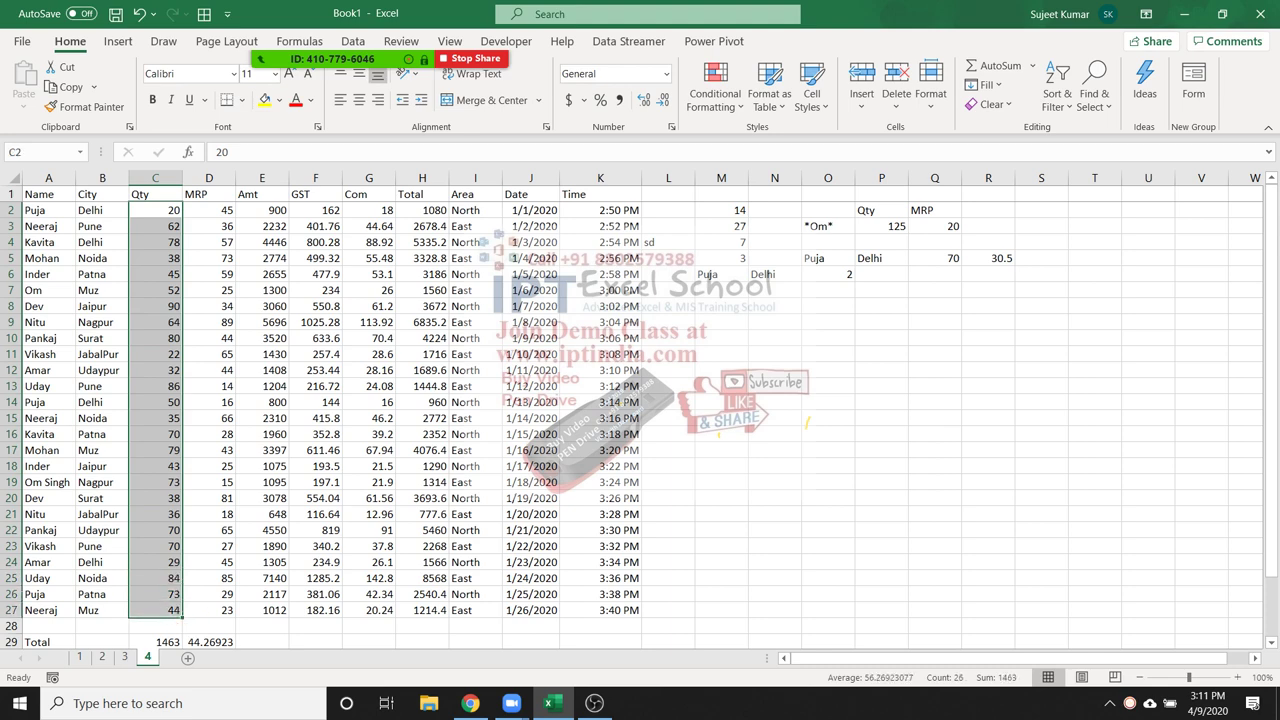
# Enter =MAX(C1:C27) in N9, returning 90
pyautogui.click(774, 322)
pyautogui.write('=m')
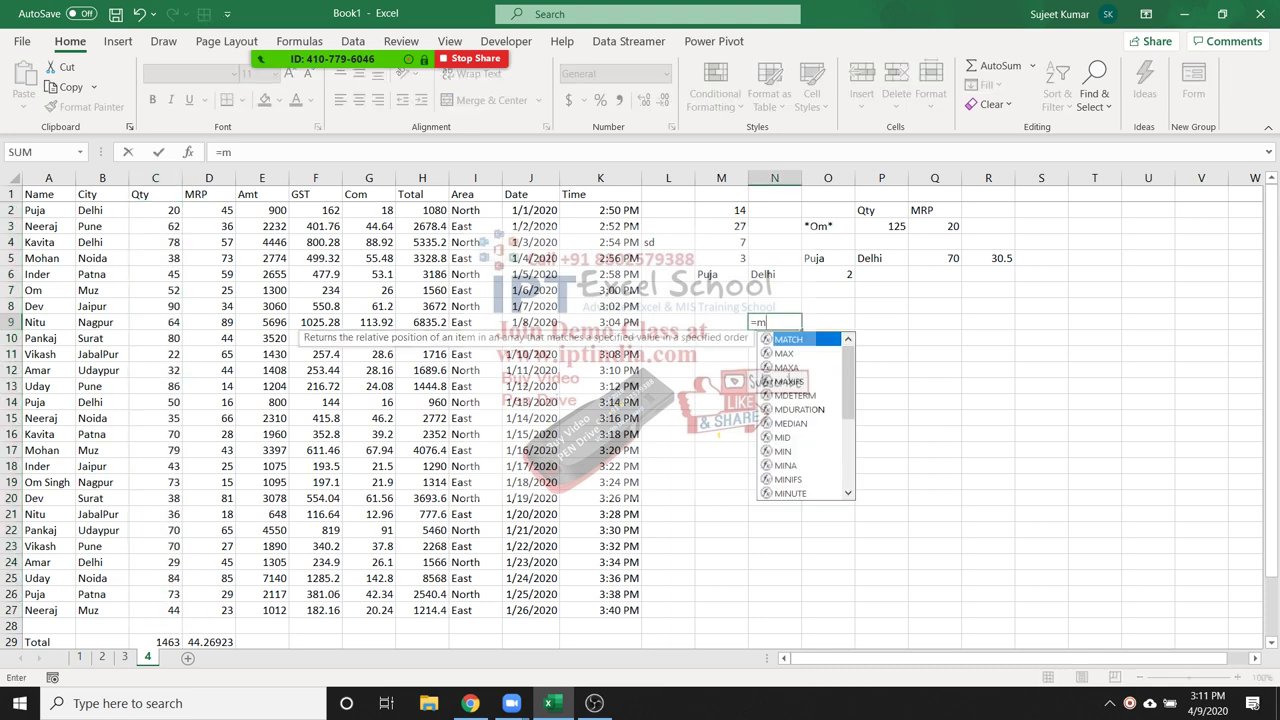
pyautogui.write('a')
pyautogui.press('Down')
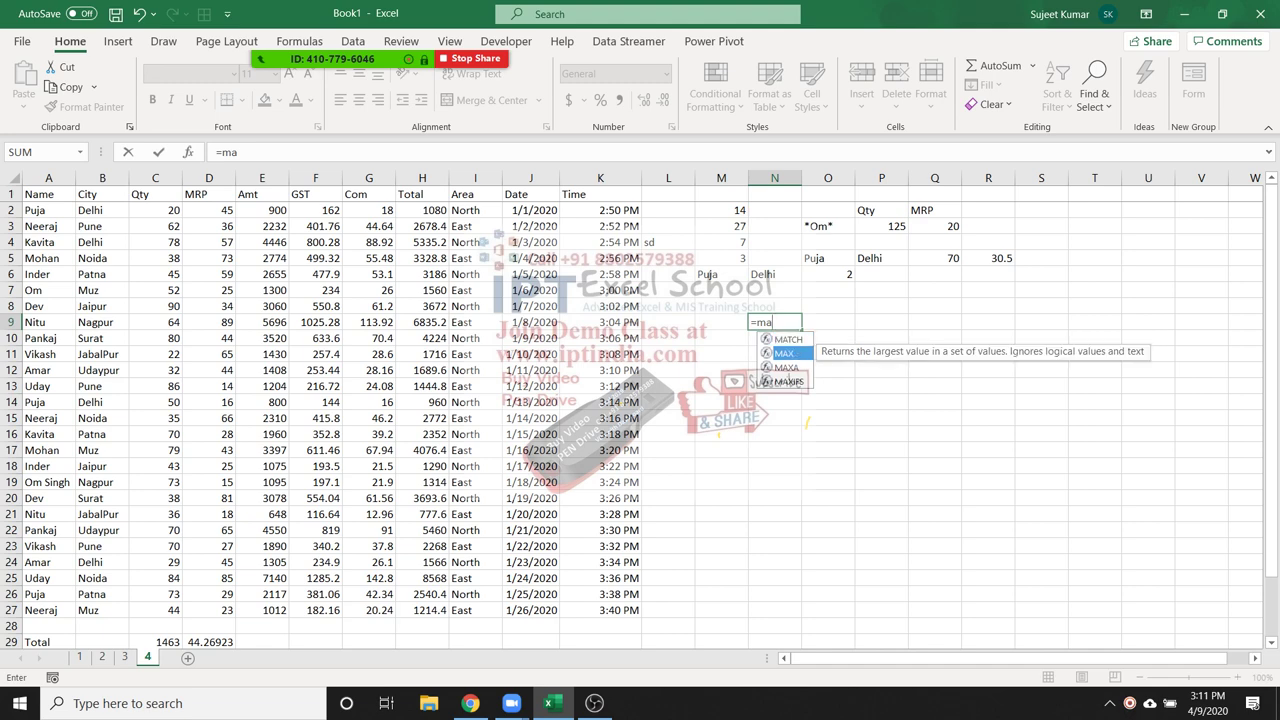
pyautogui.press('Tab')
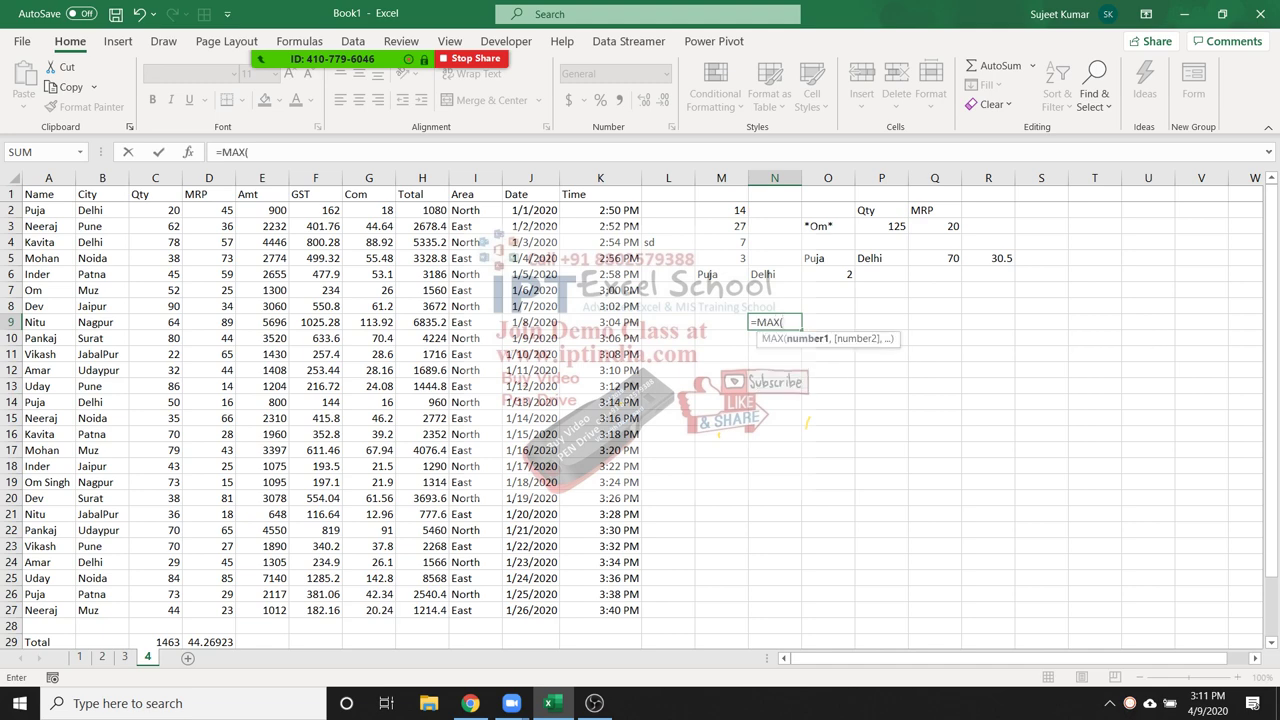
pyautogui.moveTo(155, 610); pyautogui.dragTo(155, 194)
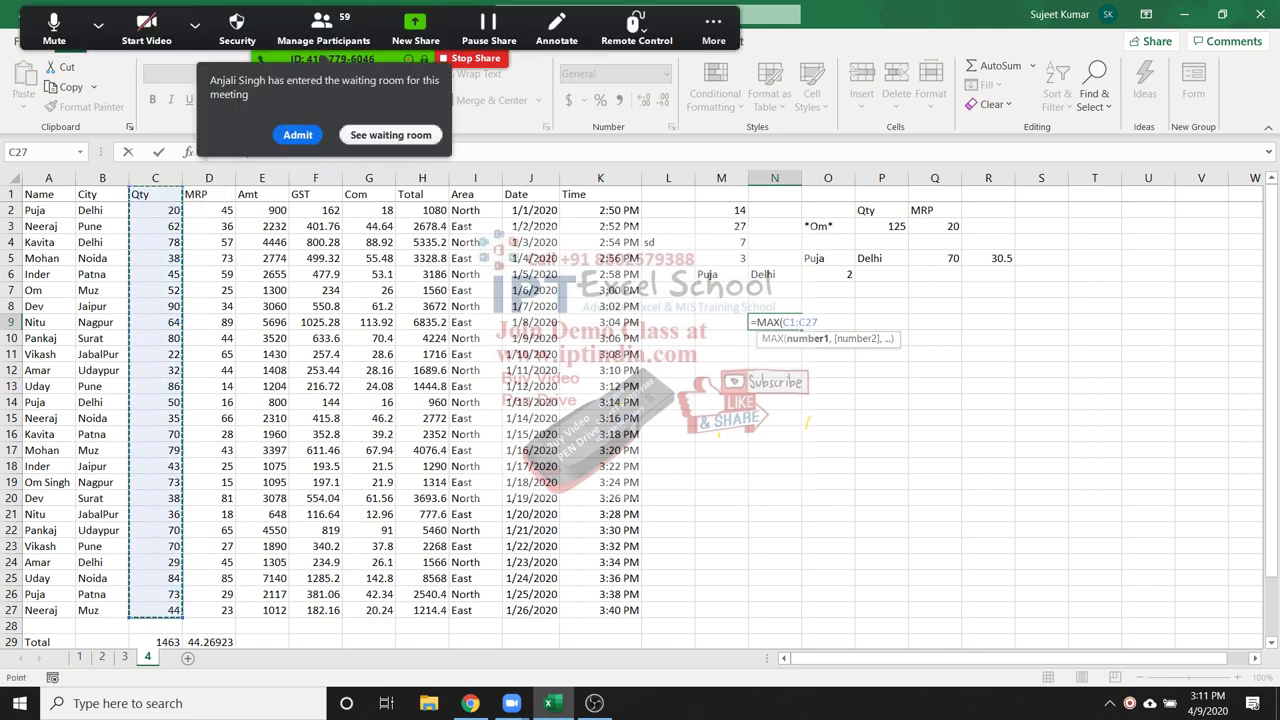
pyautogui.hotkey('ctrl', 'Return')
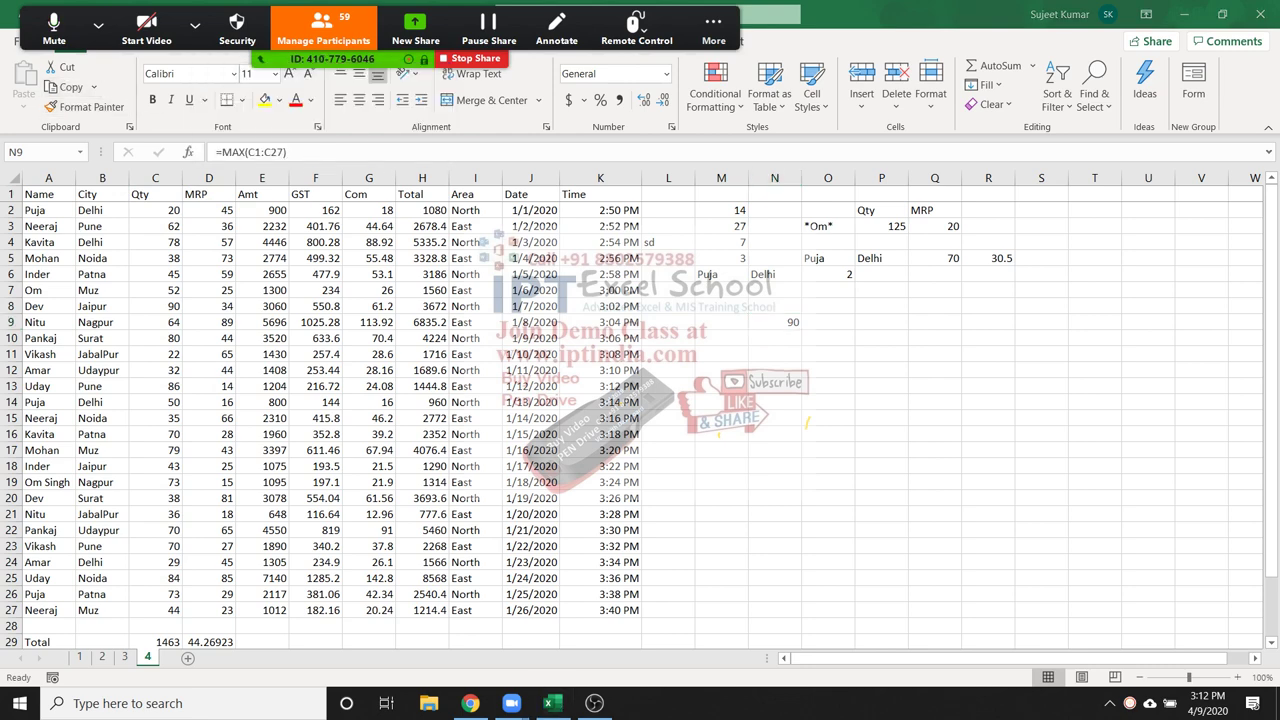
pyautogui.click(827, 321)
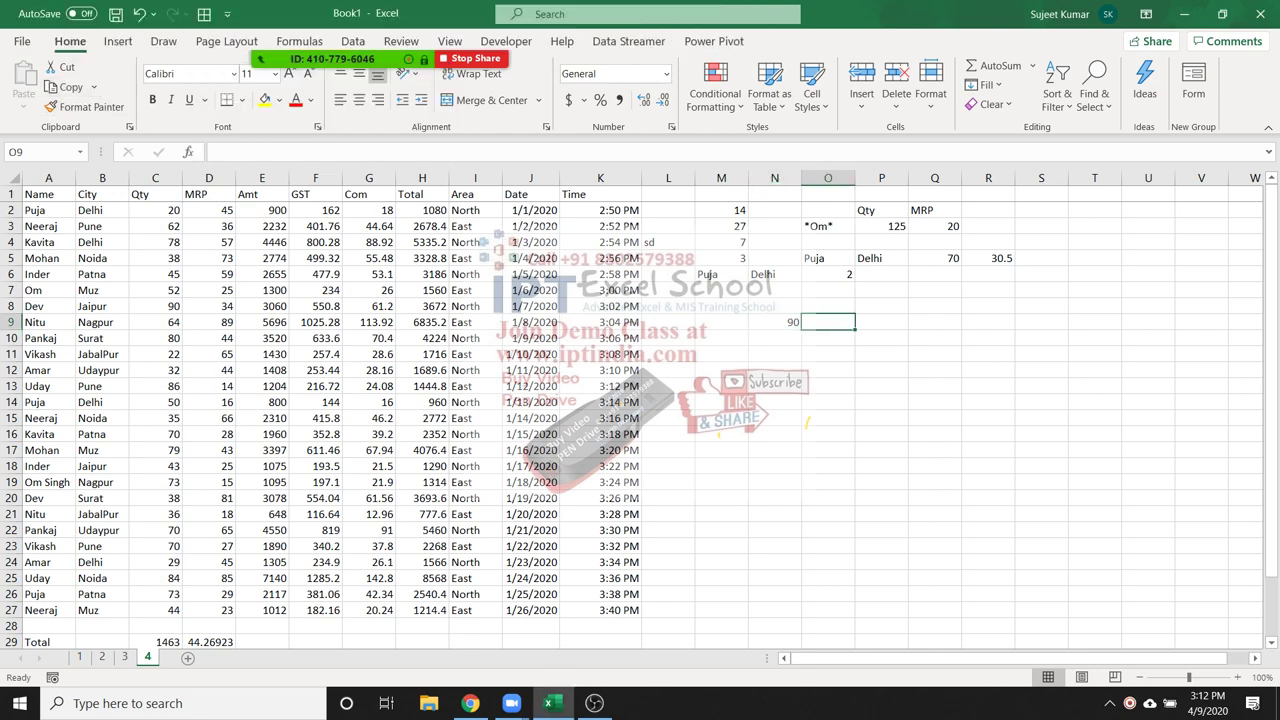
# Enter =MIN(C2:C27) in O9, returning 20
pyautogui.write('=mi')
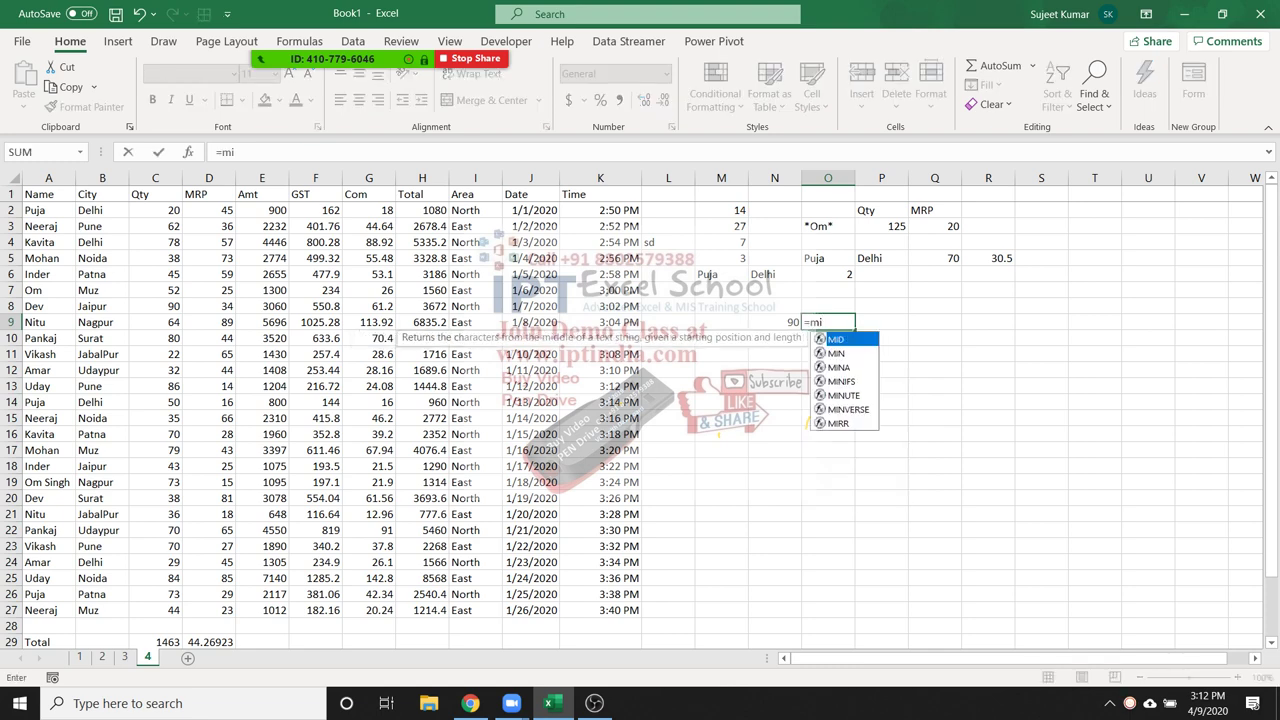
pyautogui.write('n')
pyautogui.press('Tab')
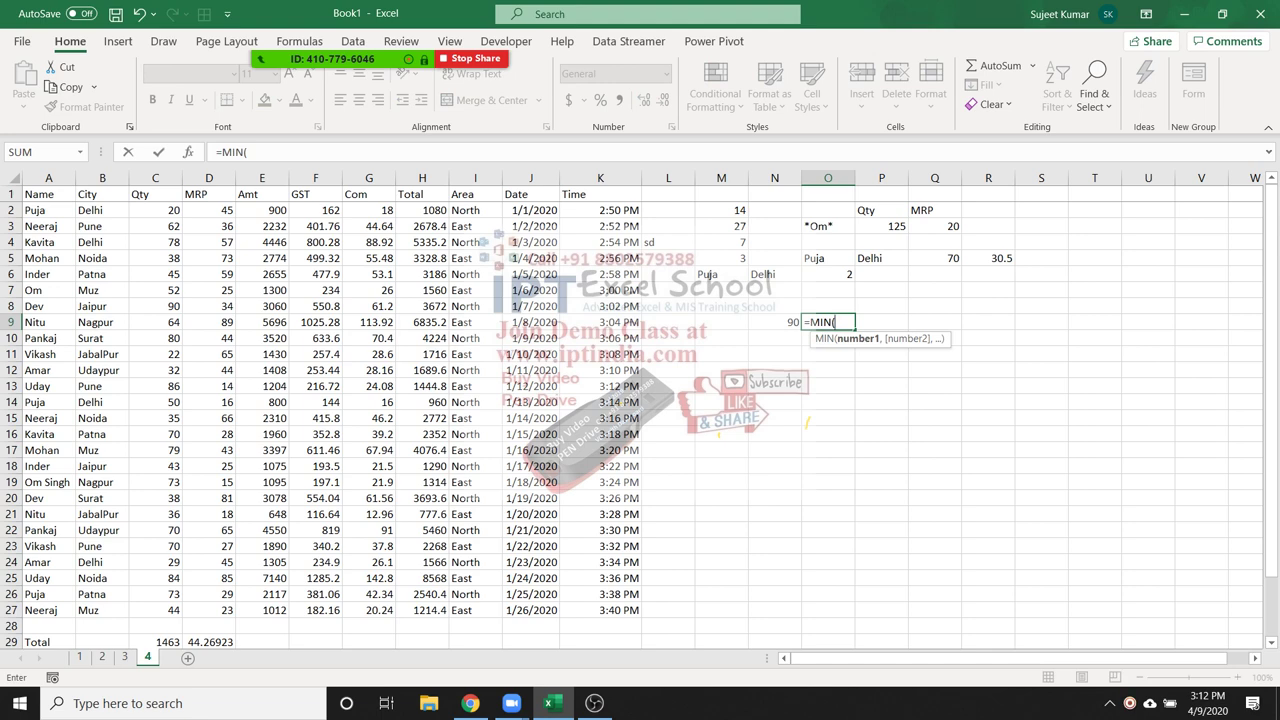
pyautogui.moveTo(155, 212); pyautogui.dragTo(155, 610)
pyautogui.write(')')
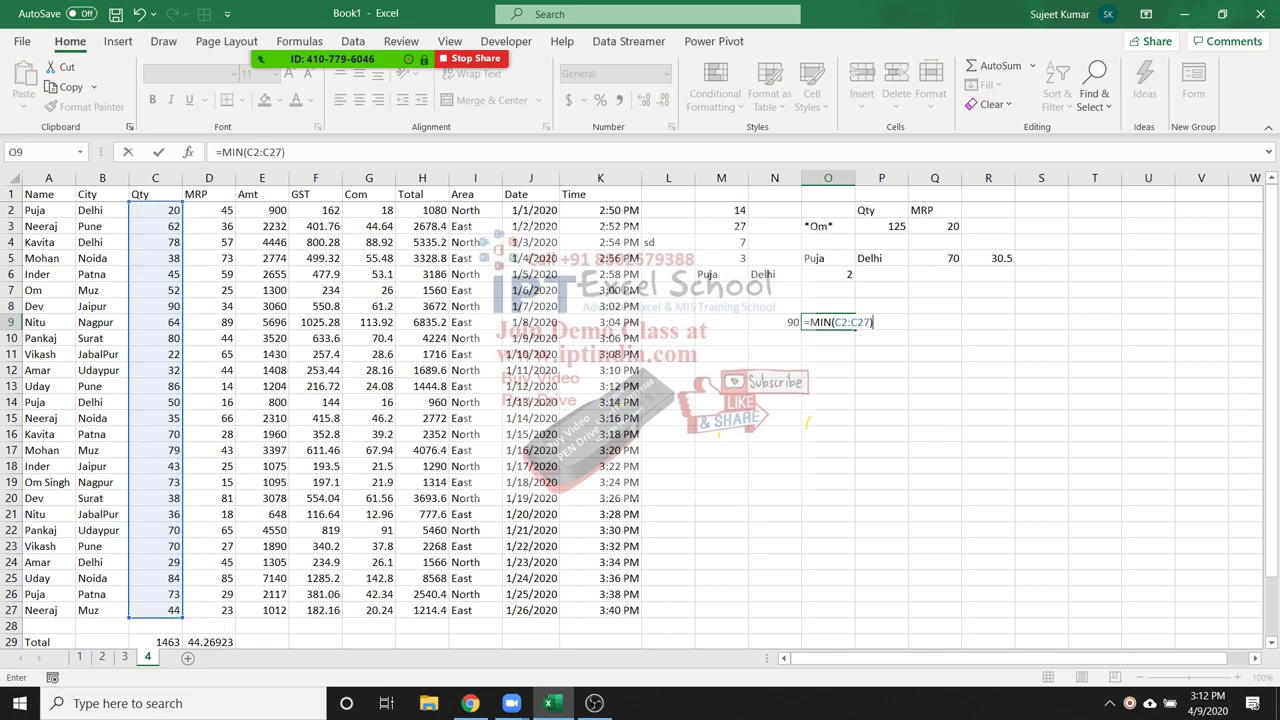
pyautogui.press('Return')
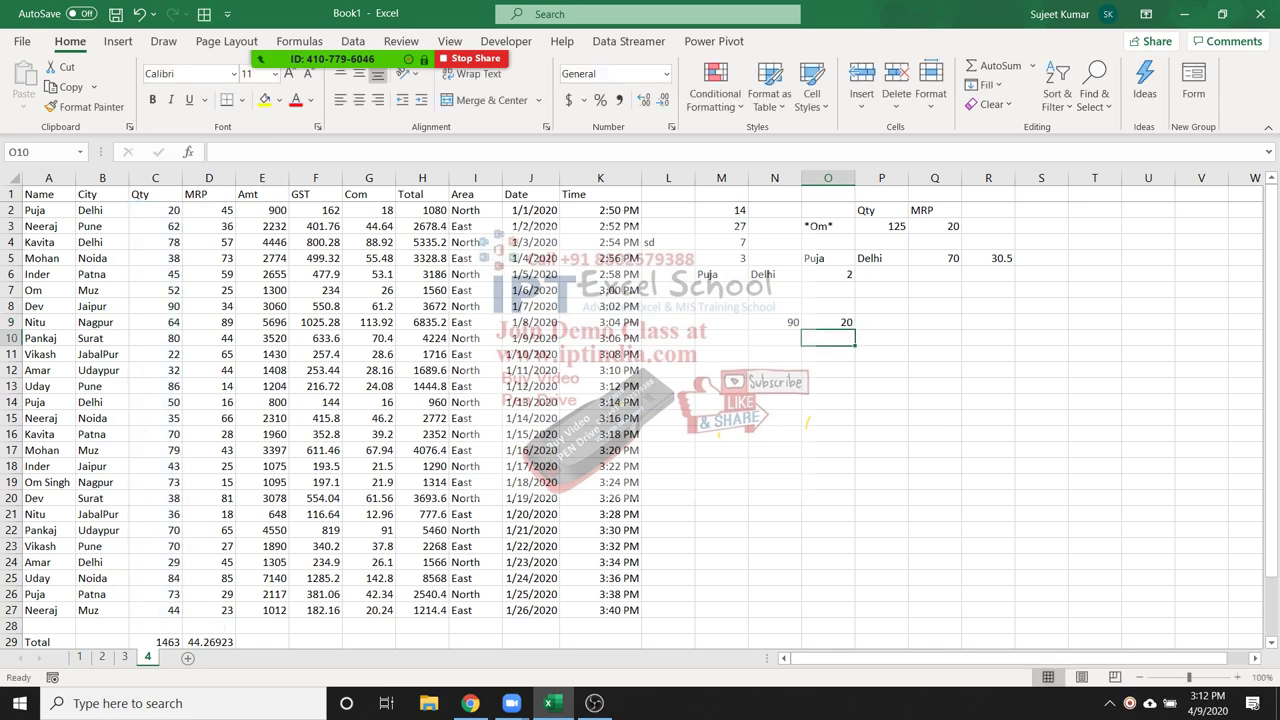
pyautogui.click(828, 322)
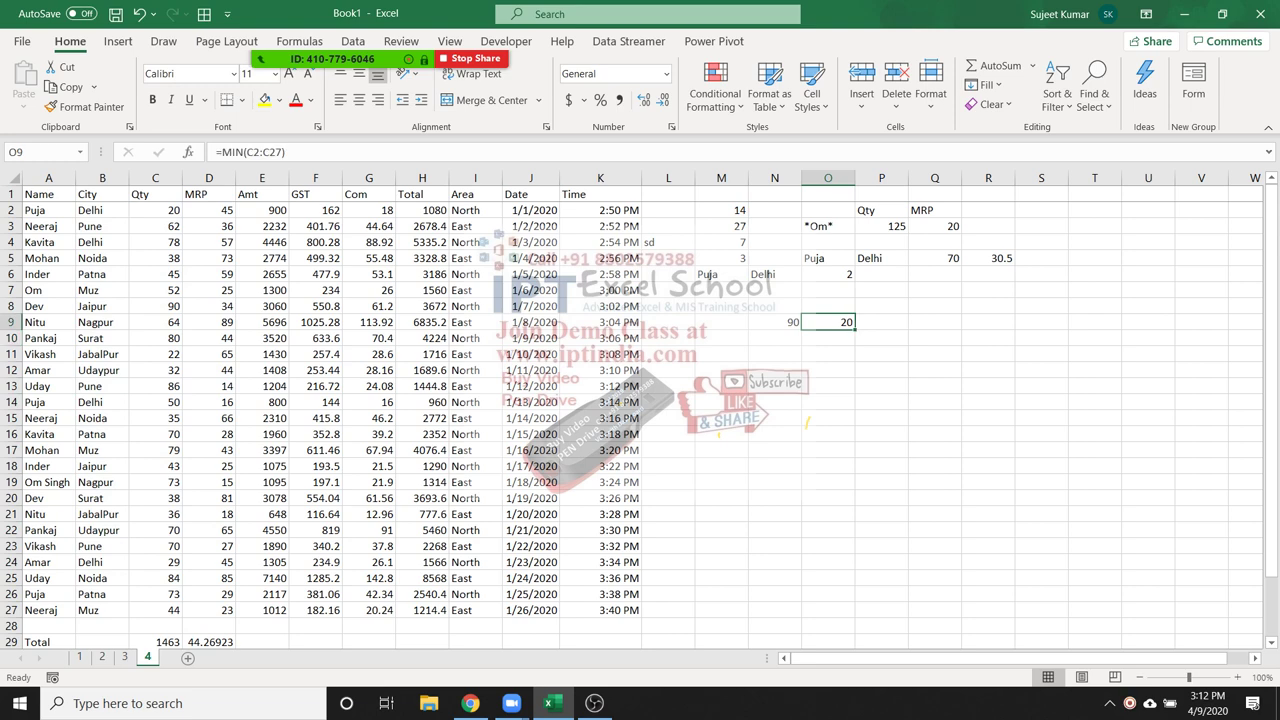
# Begin a new =max formula in N10, highlighting MAXIFS
pyautogui.press('Down')
pyautogui.press('Left')
pyautogui.write('=')
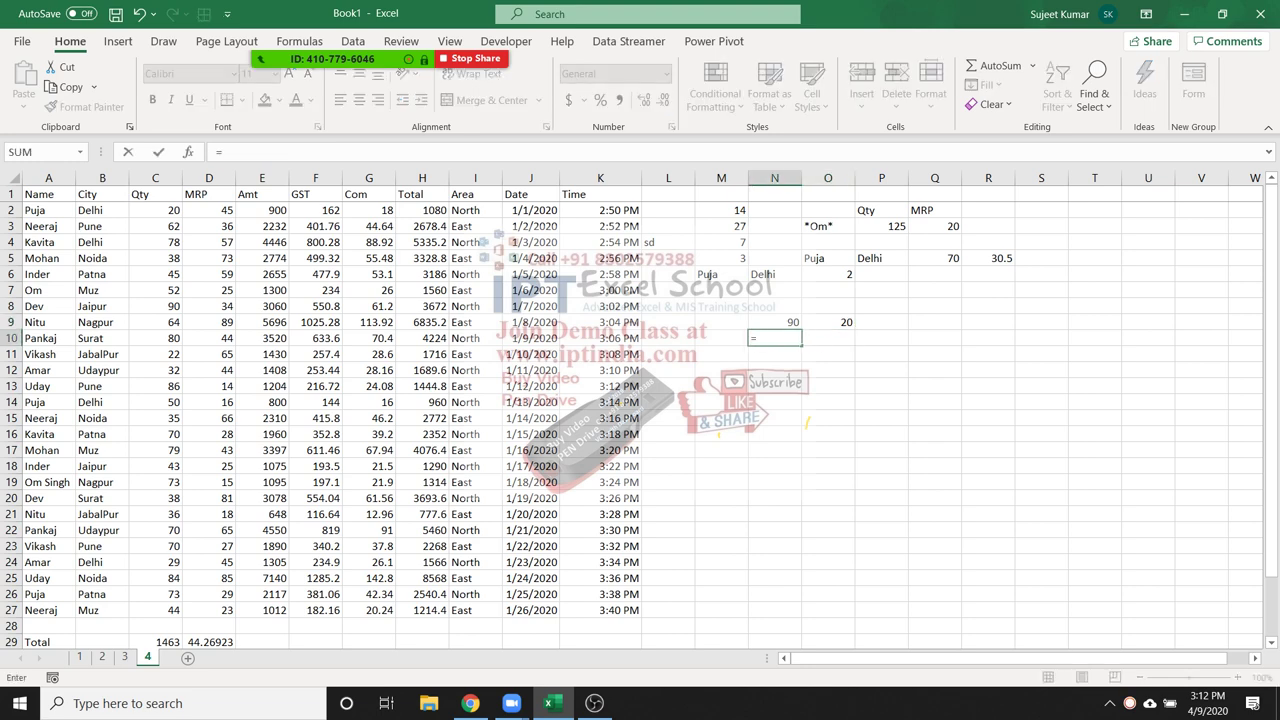
pyautogui.write('max')
pyautogui.press('Down')
pyautogui.press('Down')
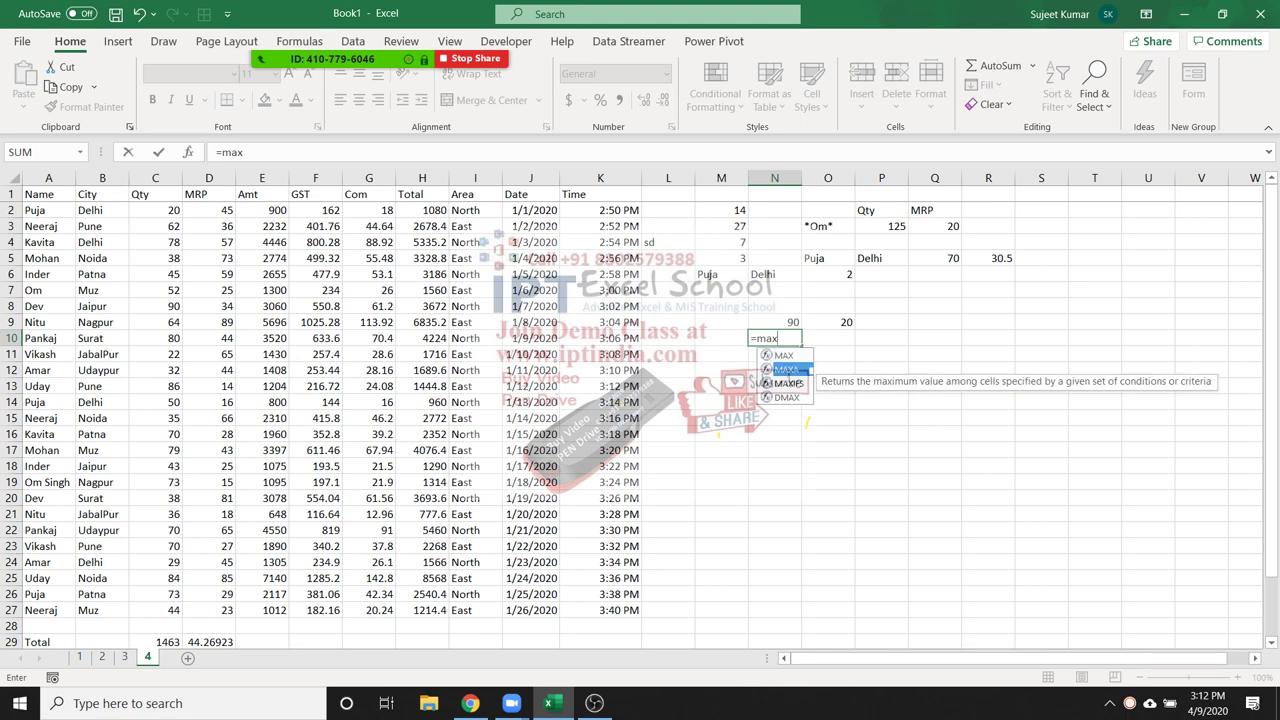
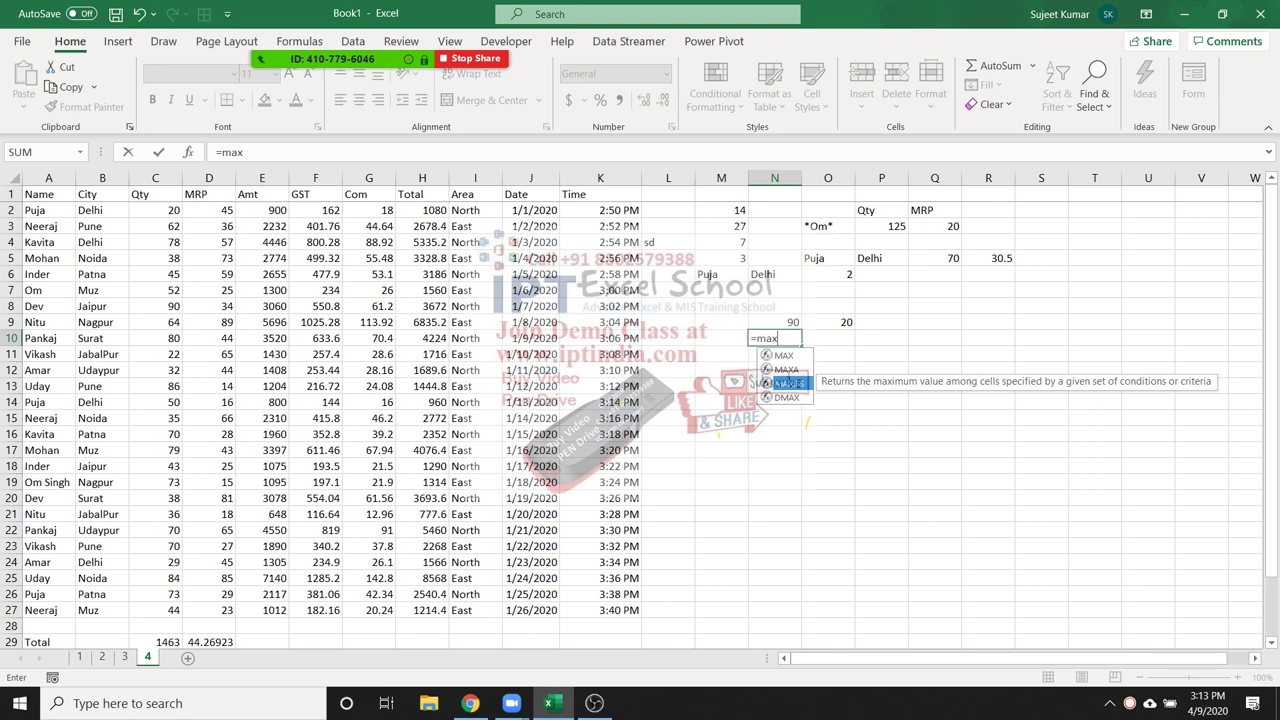
# Cancel the unfinished formula in N10 and leave the cell
pyautogui.press('Tab')
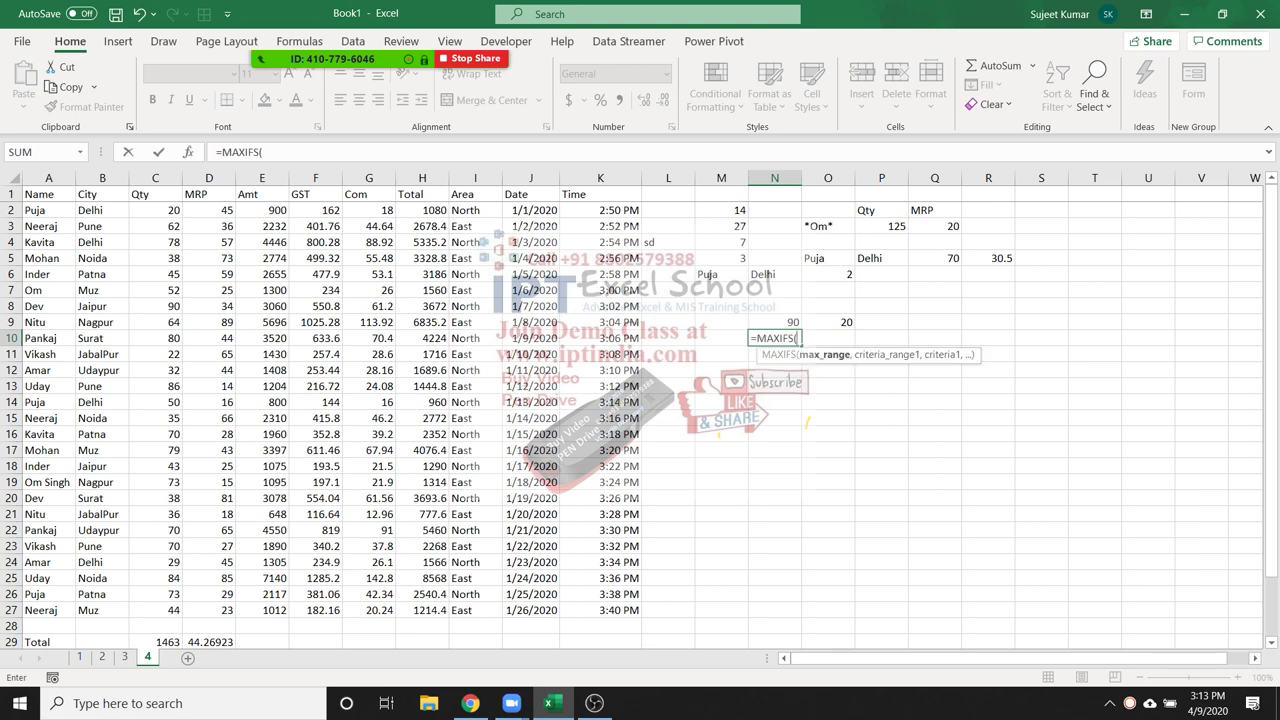
pyautogui.press('Escape')
pyautogui.click(721, 338)
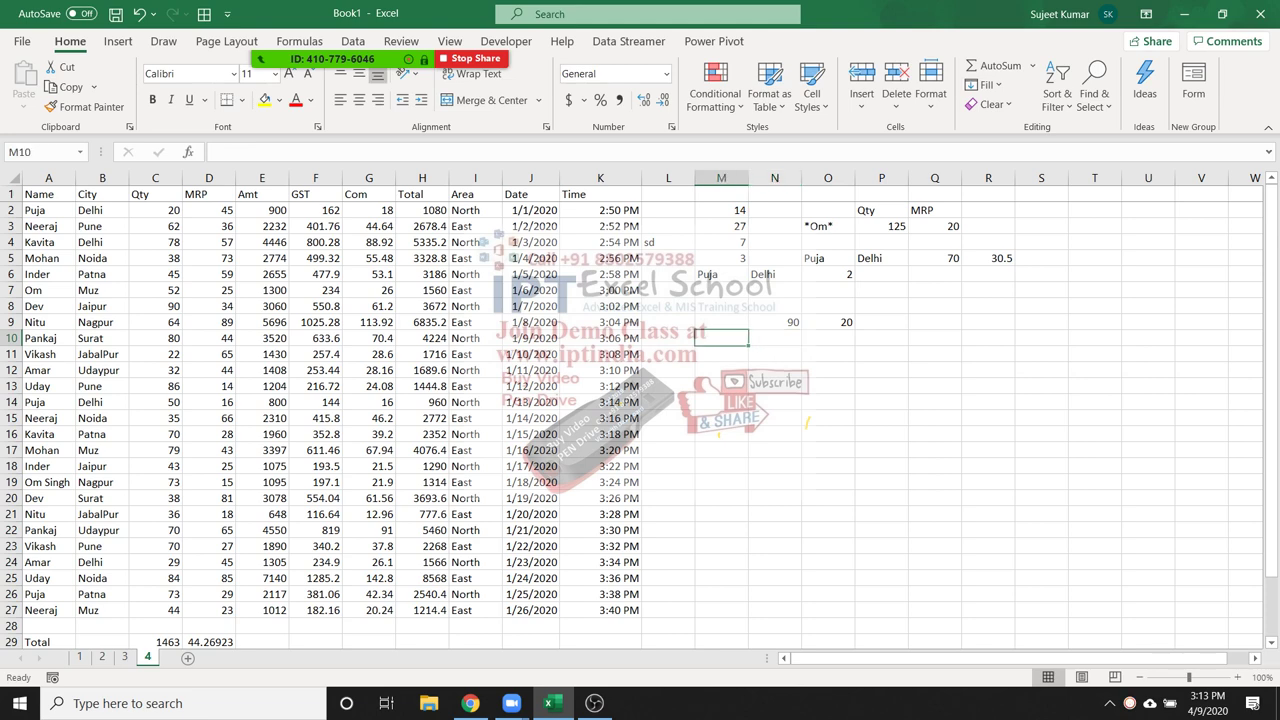
pyautogui.click(721, 354)
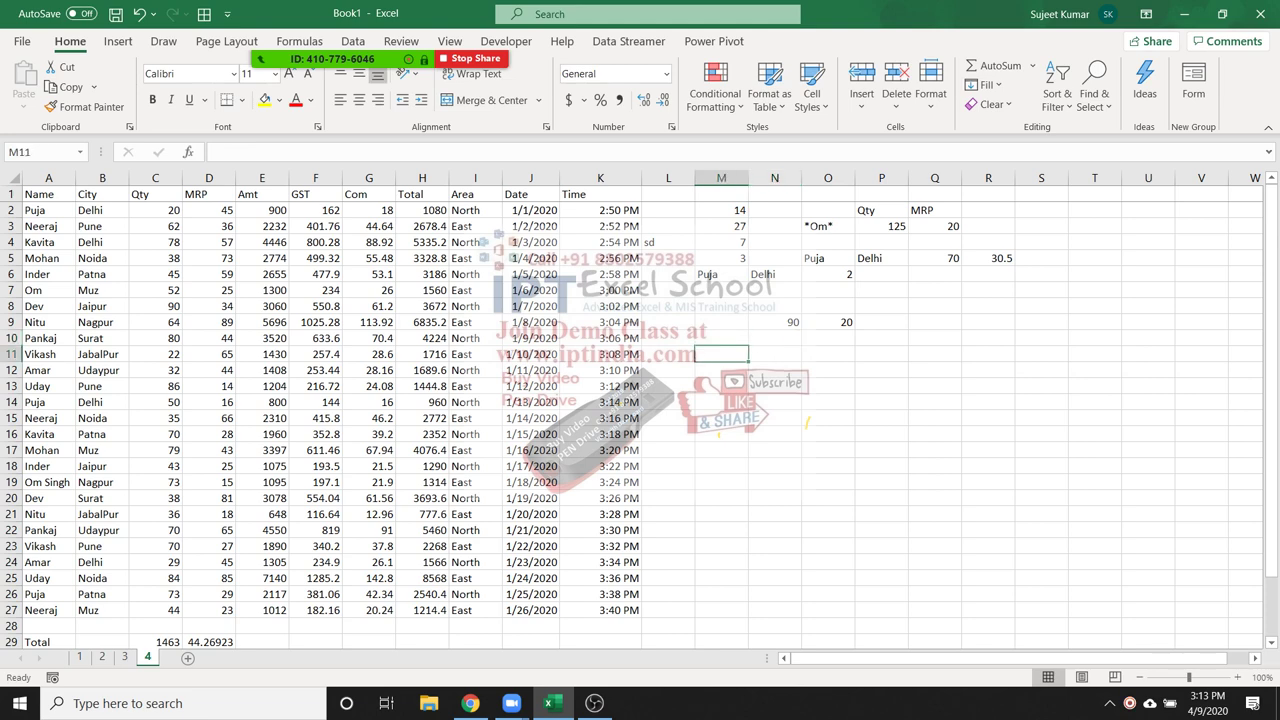
# In P6 enter =MAXIFS(C1:C27,A1:A27,M6), returning 73, and confirm it against C26
pyautogui.click(881, 274)
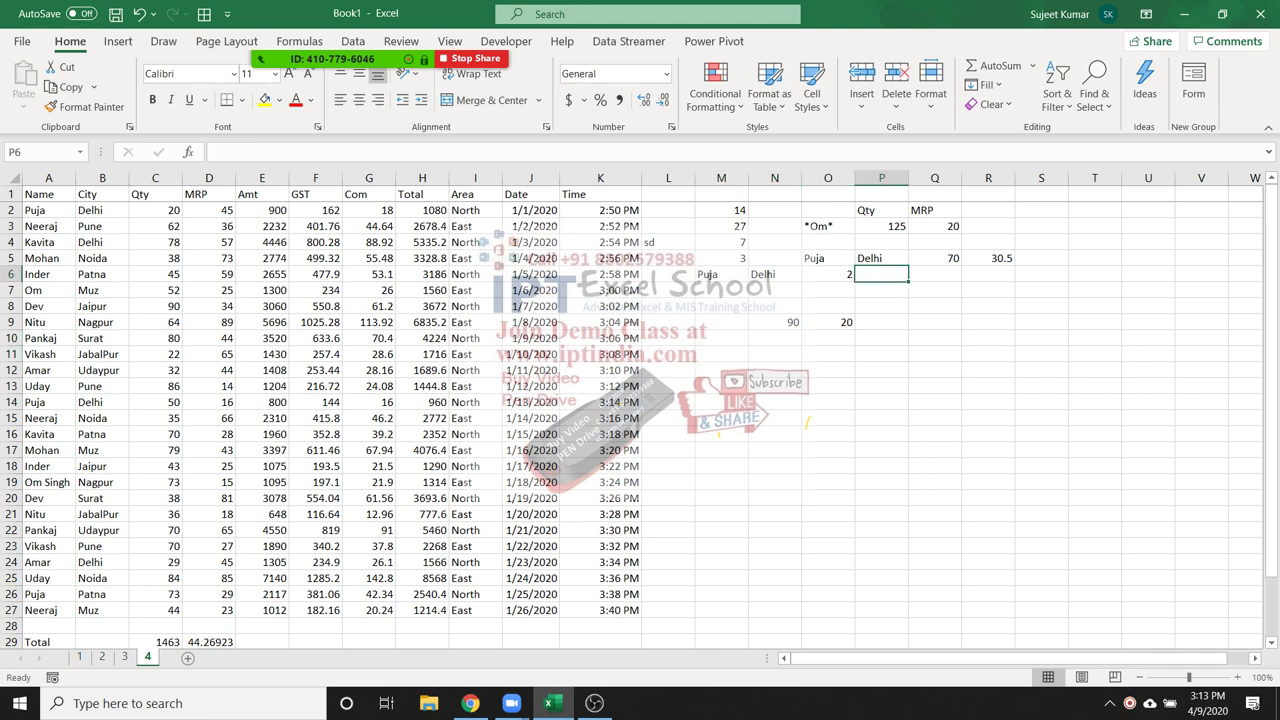
pyautogui.write('=max')
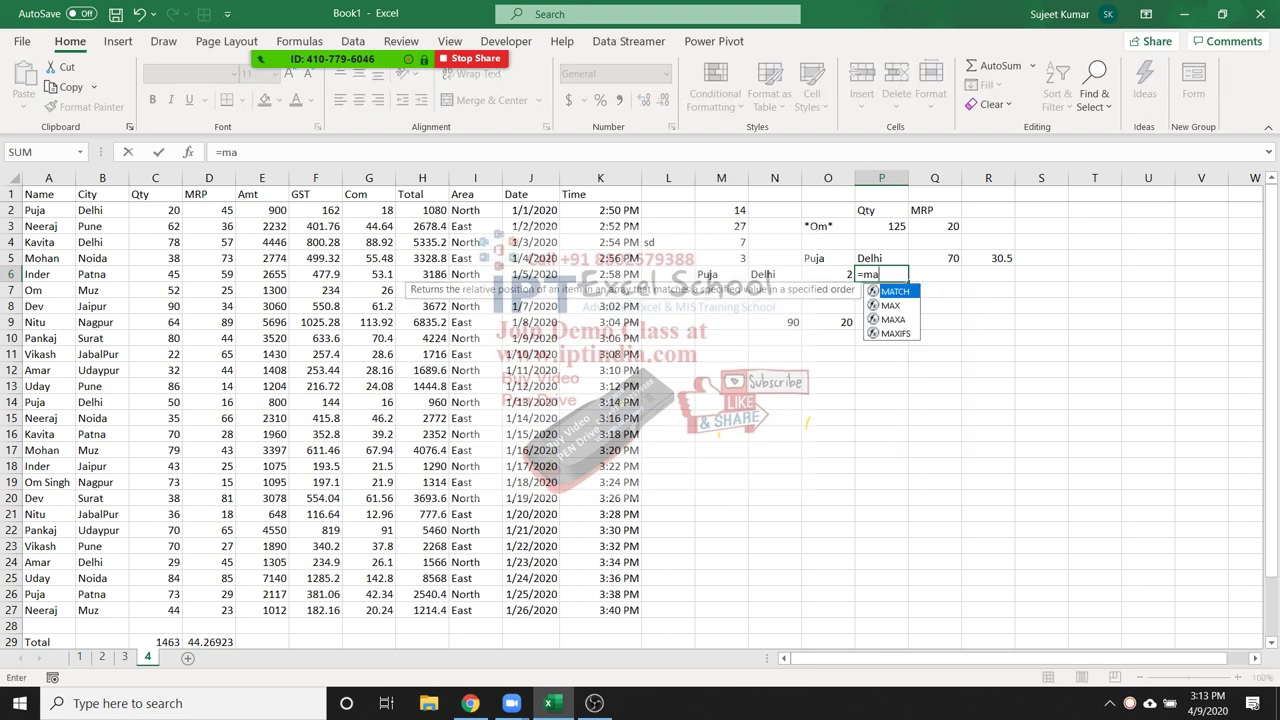
pyautogui.press('Down')
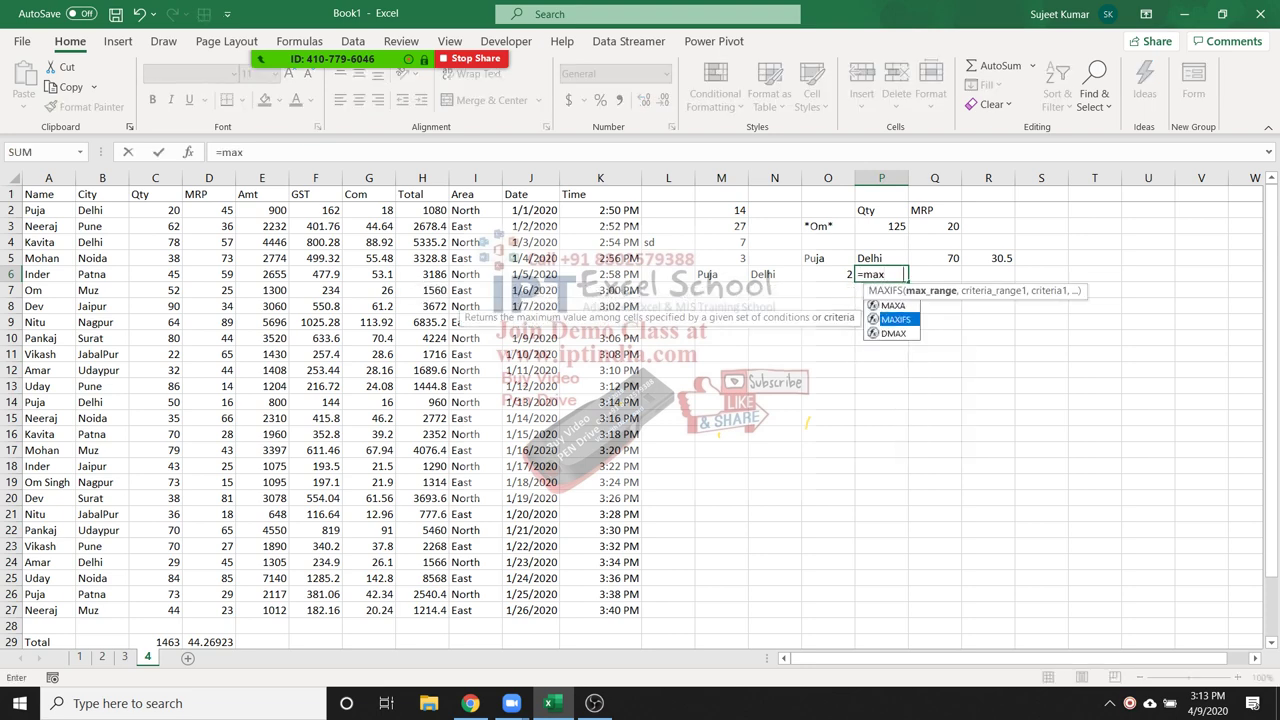
pyautogui.press('Tab')
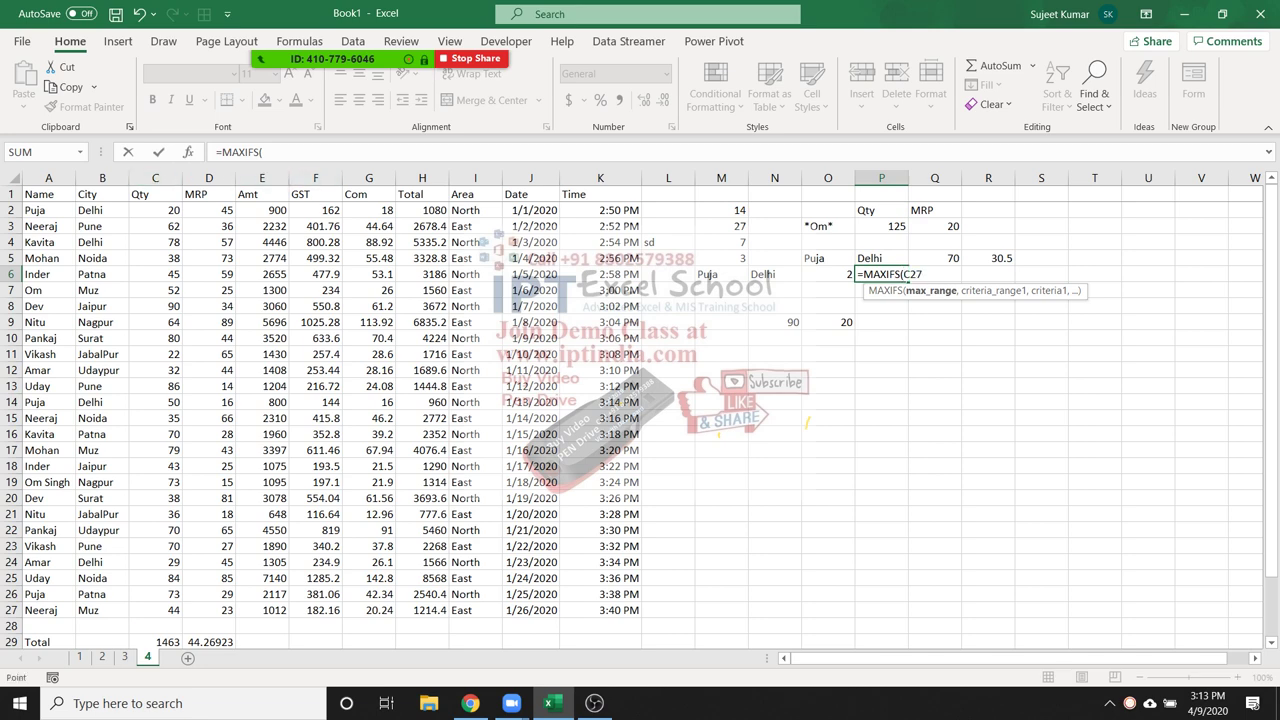
pyautogui.moveTo(155, 610); pyautogui.dragTo(155, 194)
pyautogui.write(',')
pyautogui.moveTo(48, 194); pyautogui.dragTo(50, 612)
pyautogui.write(',')
pyautogui.click(721, 274)
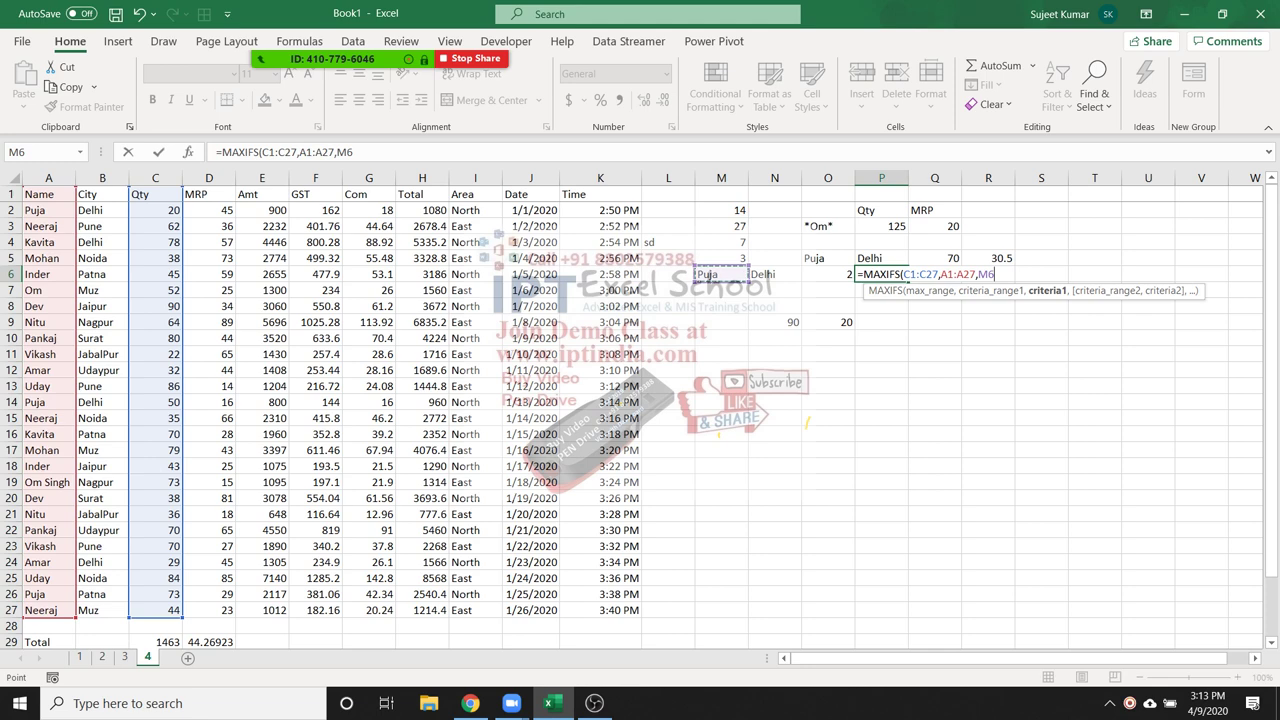
pyautogui.hotkey('ctrl', 'Return')
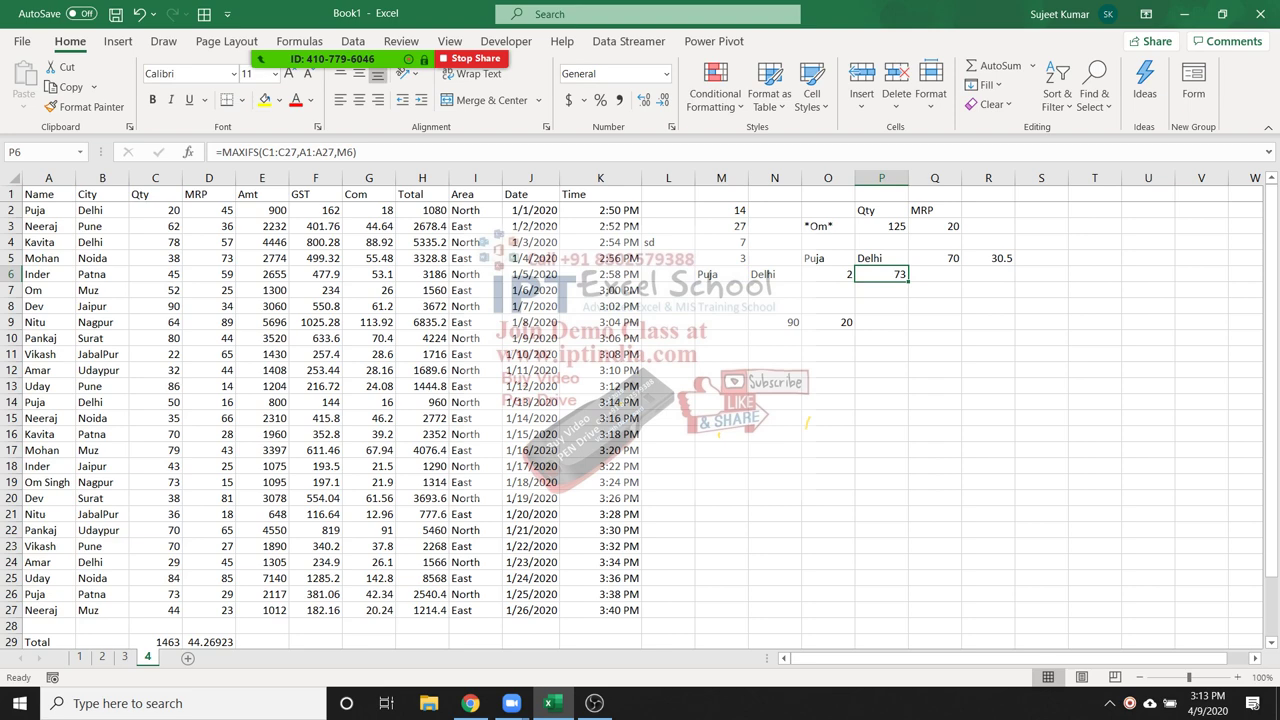
pyautogui.click(155, 594)
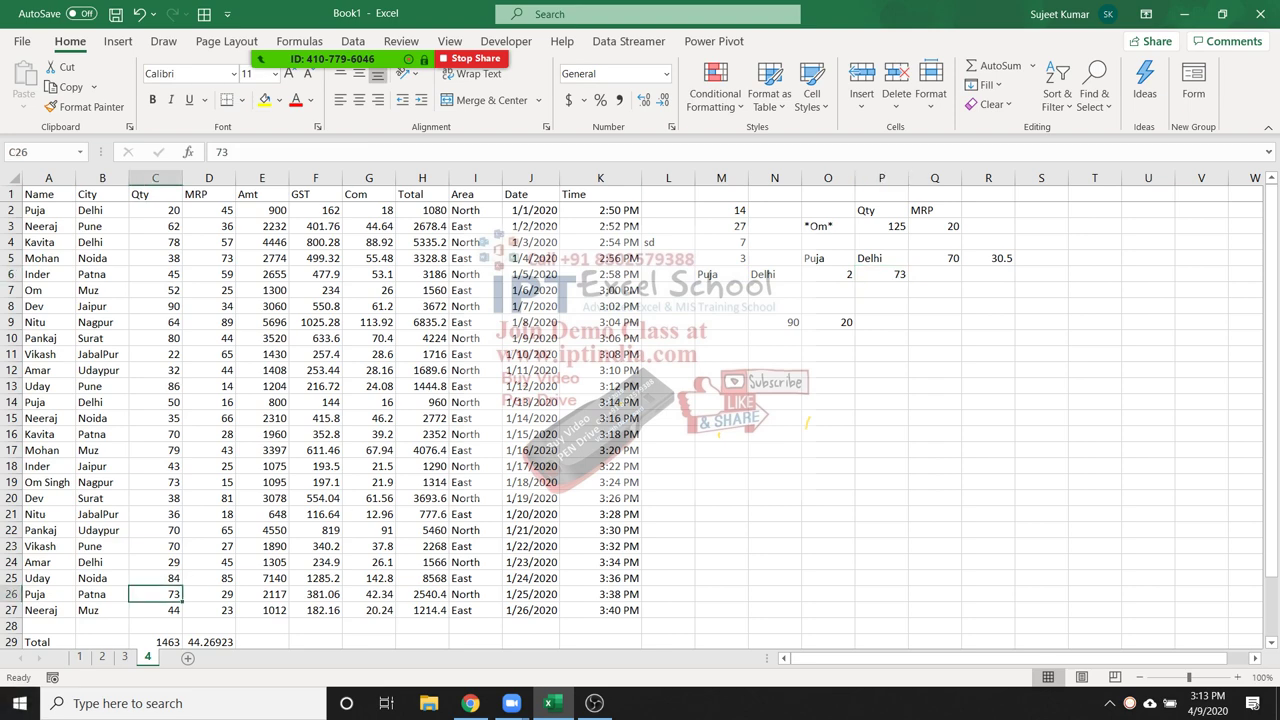
pyautogui.click(881, 274)
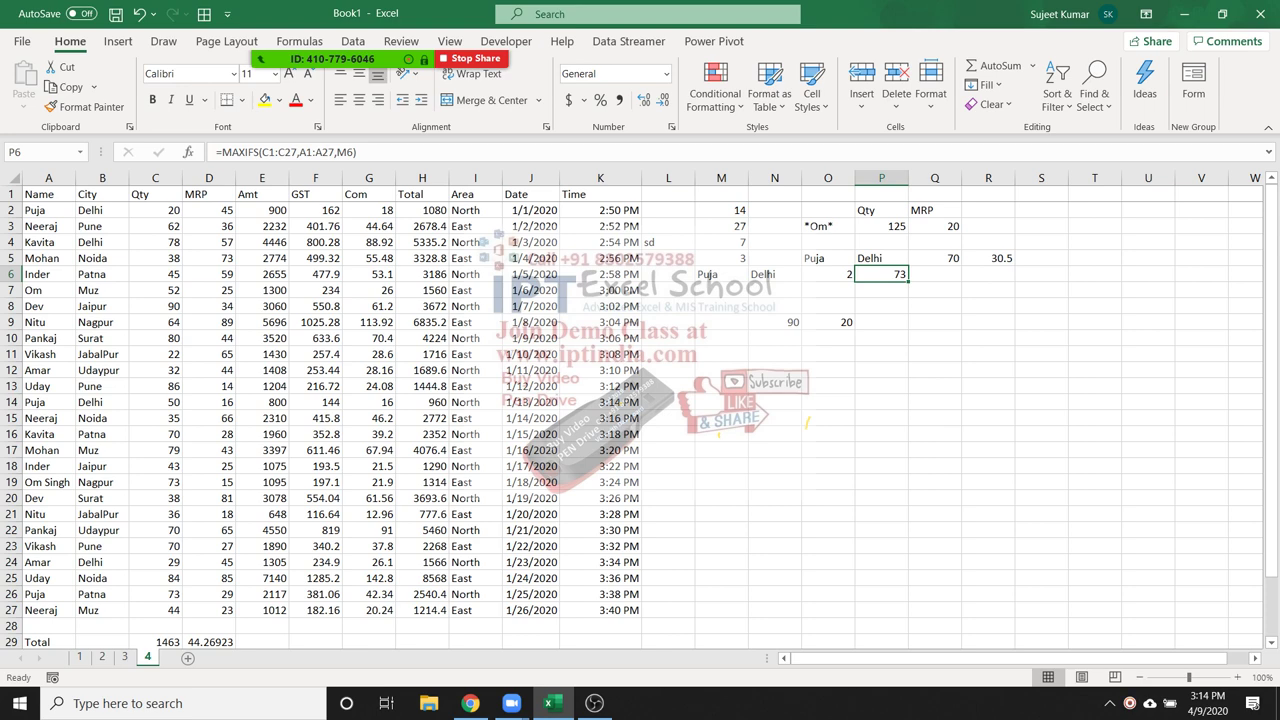
pyautogui.click(774, 322)
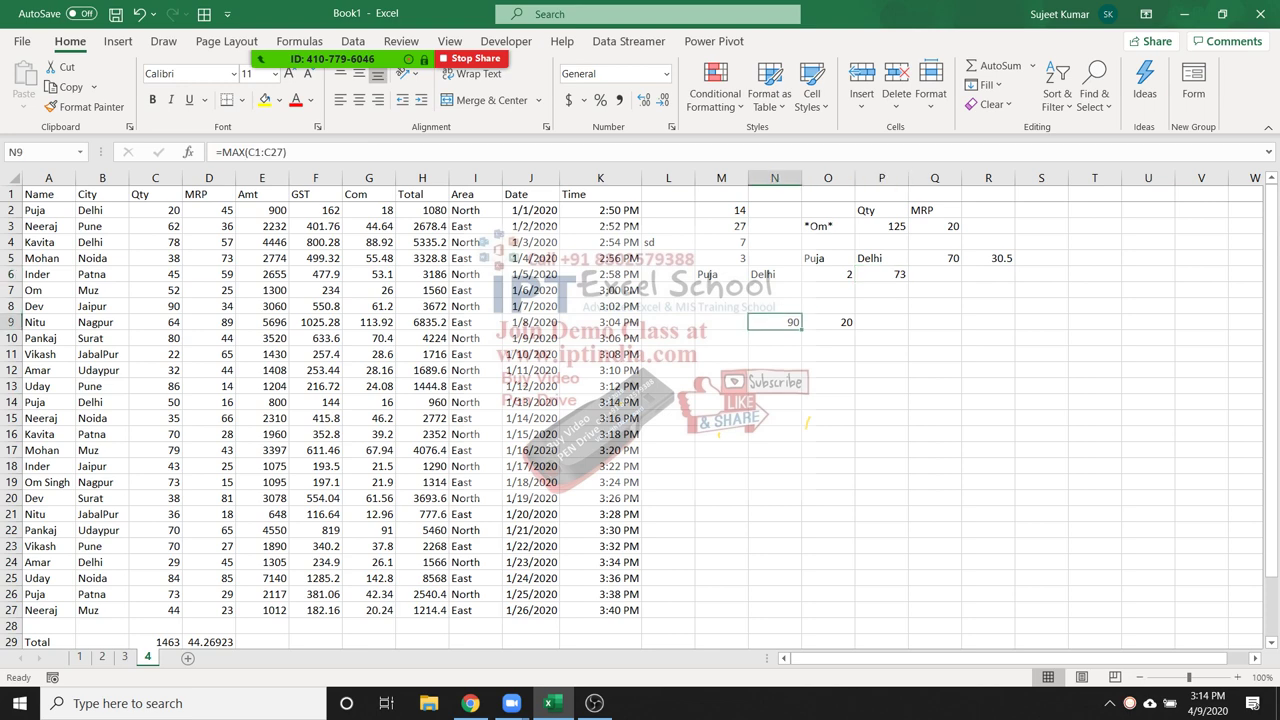
pyautogui.write('=MAX(C1:C27)')
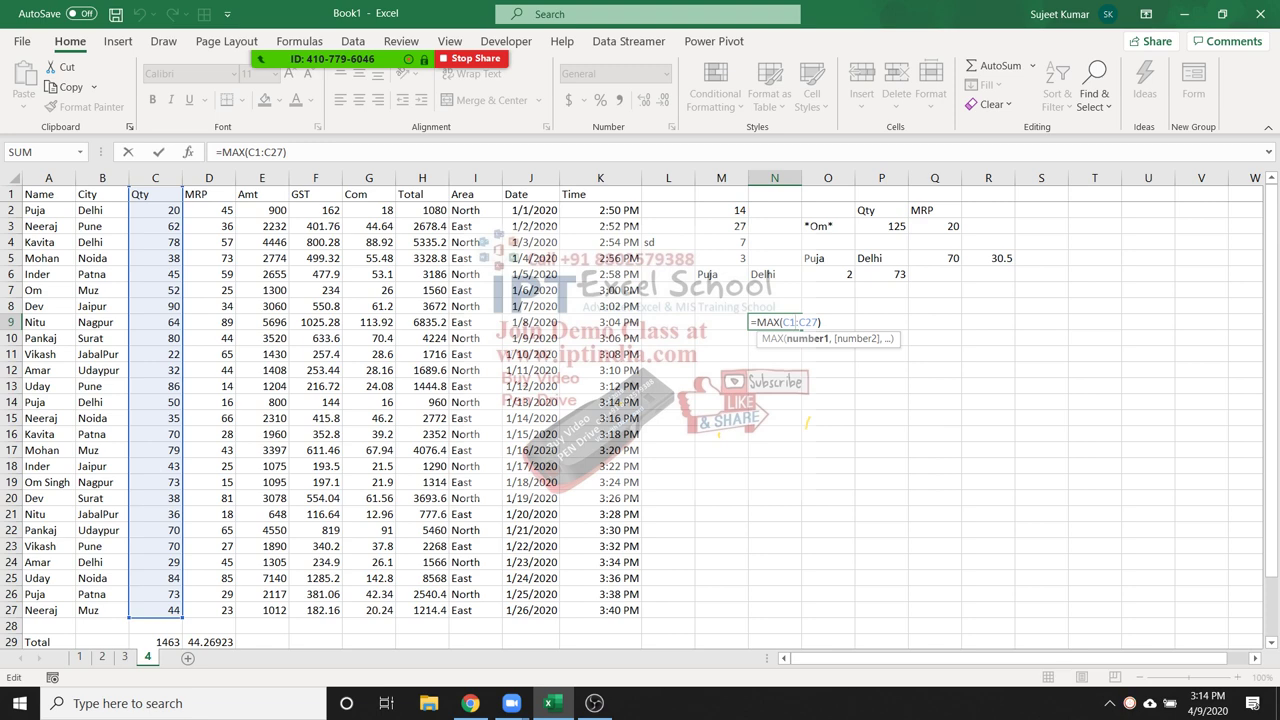
pyautogui.press('Return')
pyautogui.press('Up')
pyautogui.press('Right')
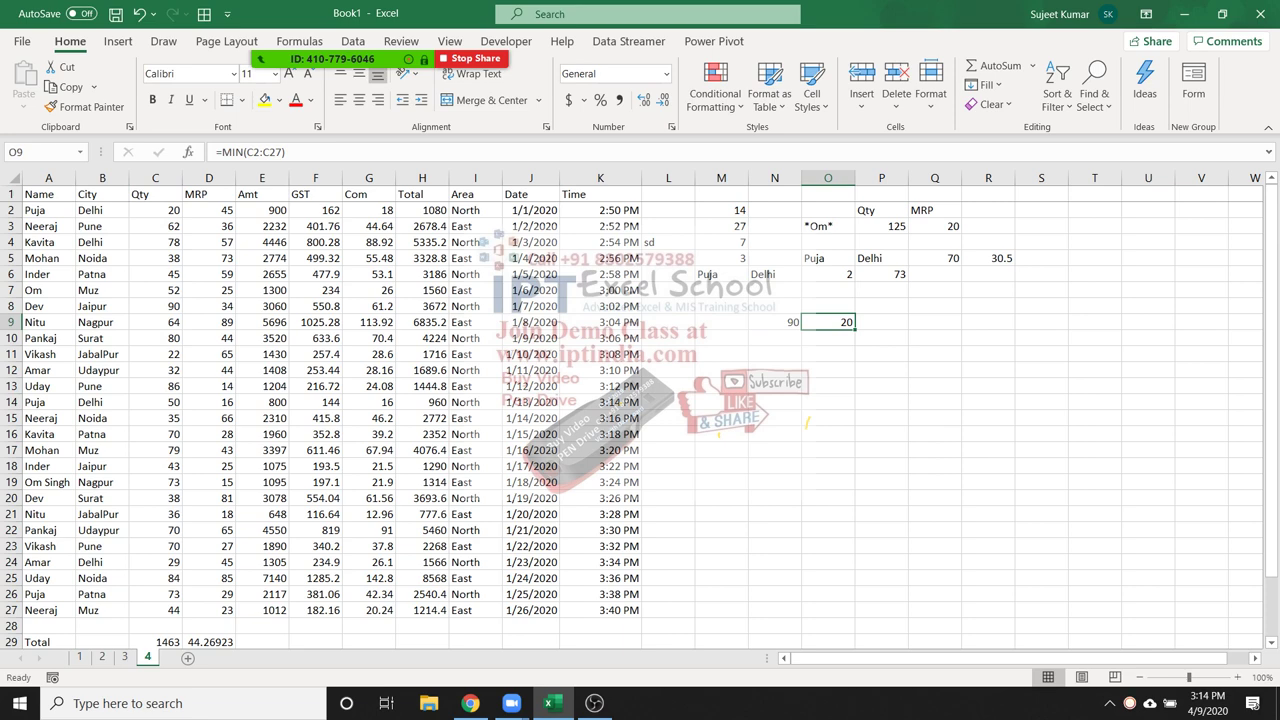
pyautogui.press('Down')
pyautogui.press('Left')
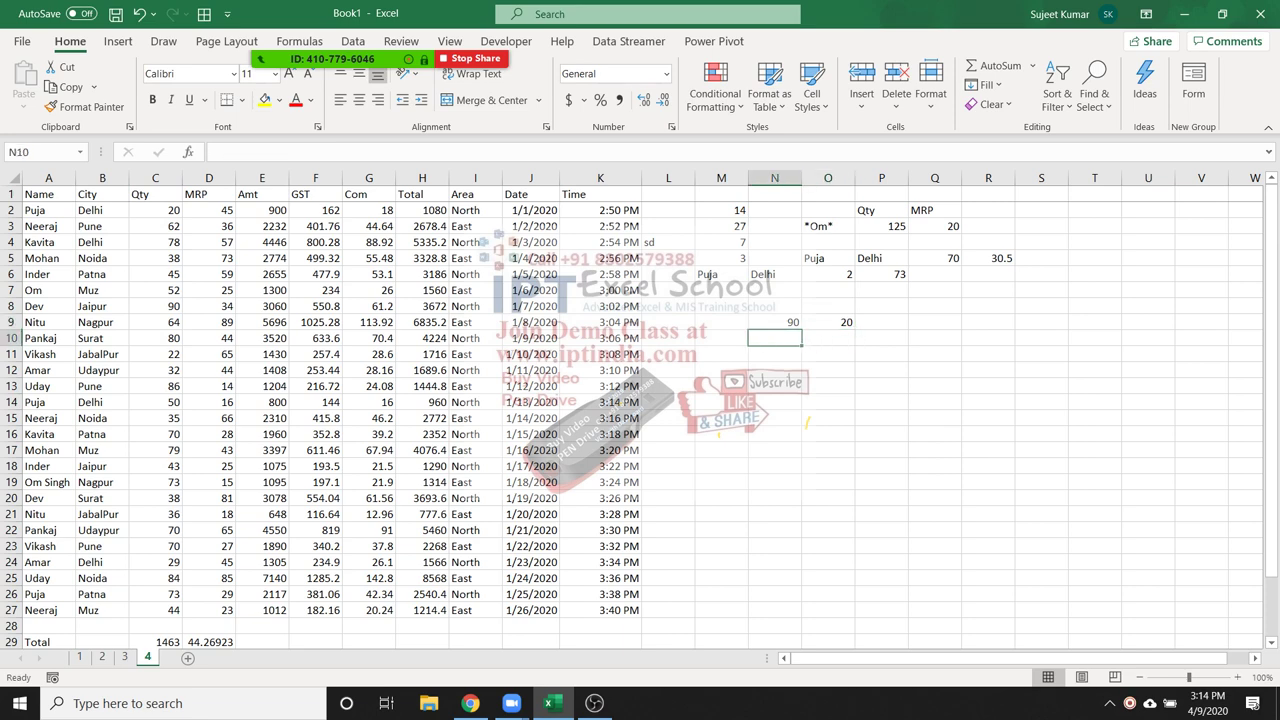
pyautogui.moveTo(48, 194); pyautogui.dragTo(530, 194)
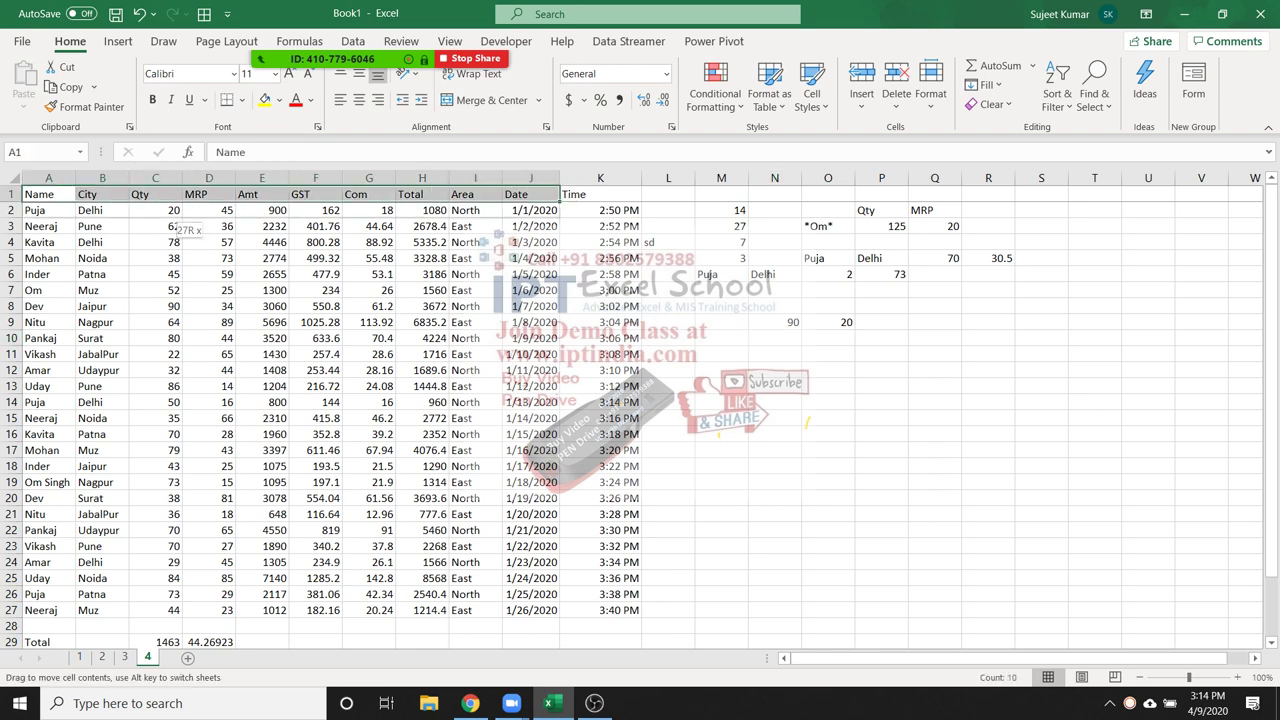
pyautogui.click(155, 258)
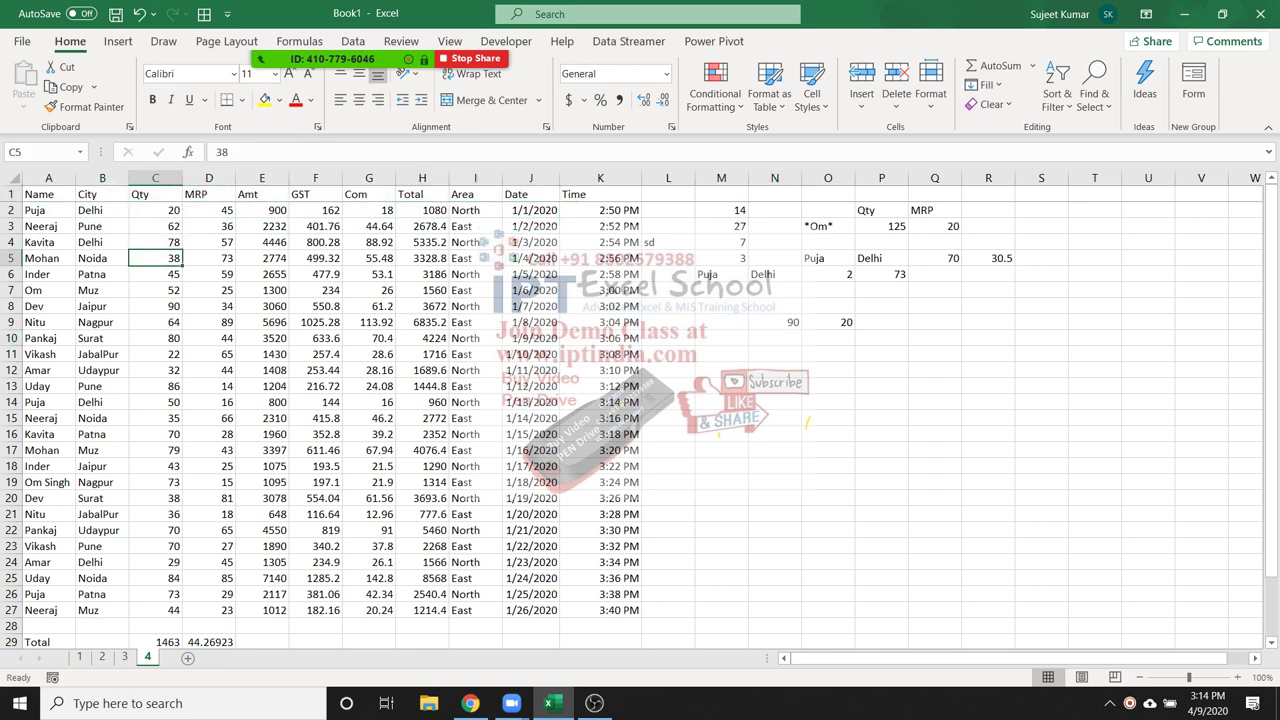
pyautogui.hotkey('shift', 'Left')
pyautogui.hotkey('shift', 'Left')
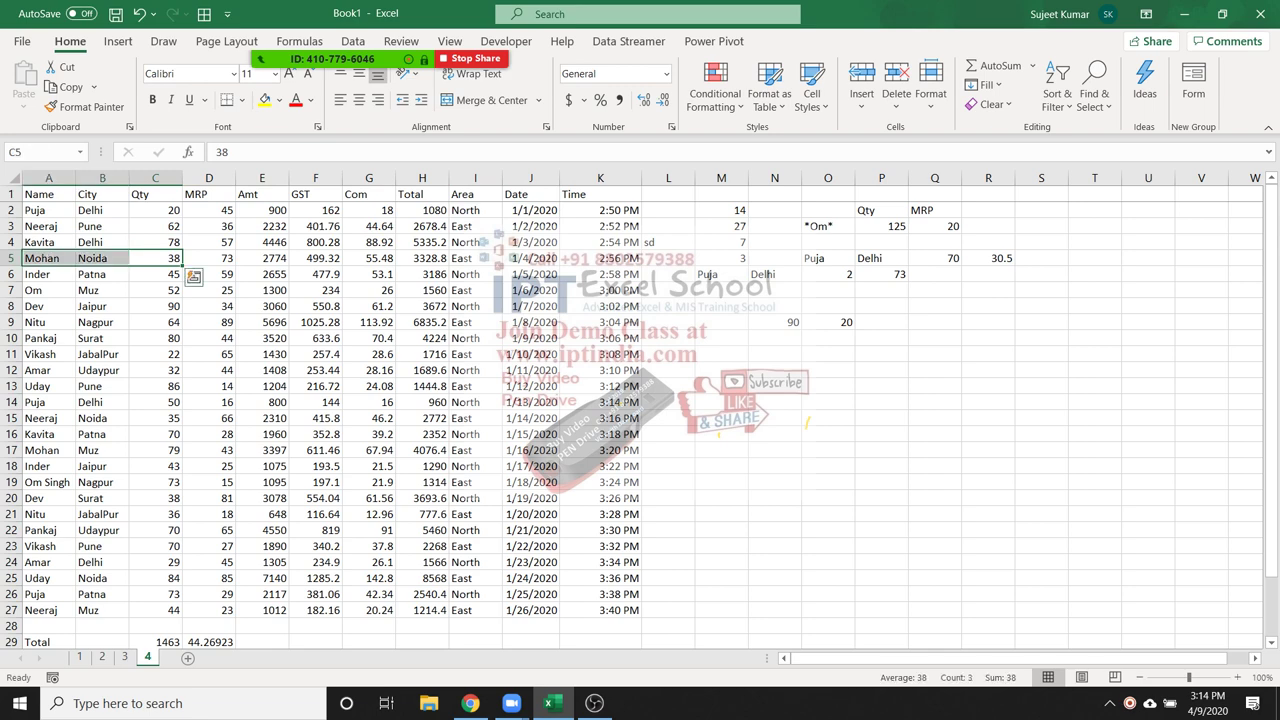
pyautogui.click(774, 322)
pyautogui.click(774, 338)
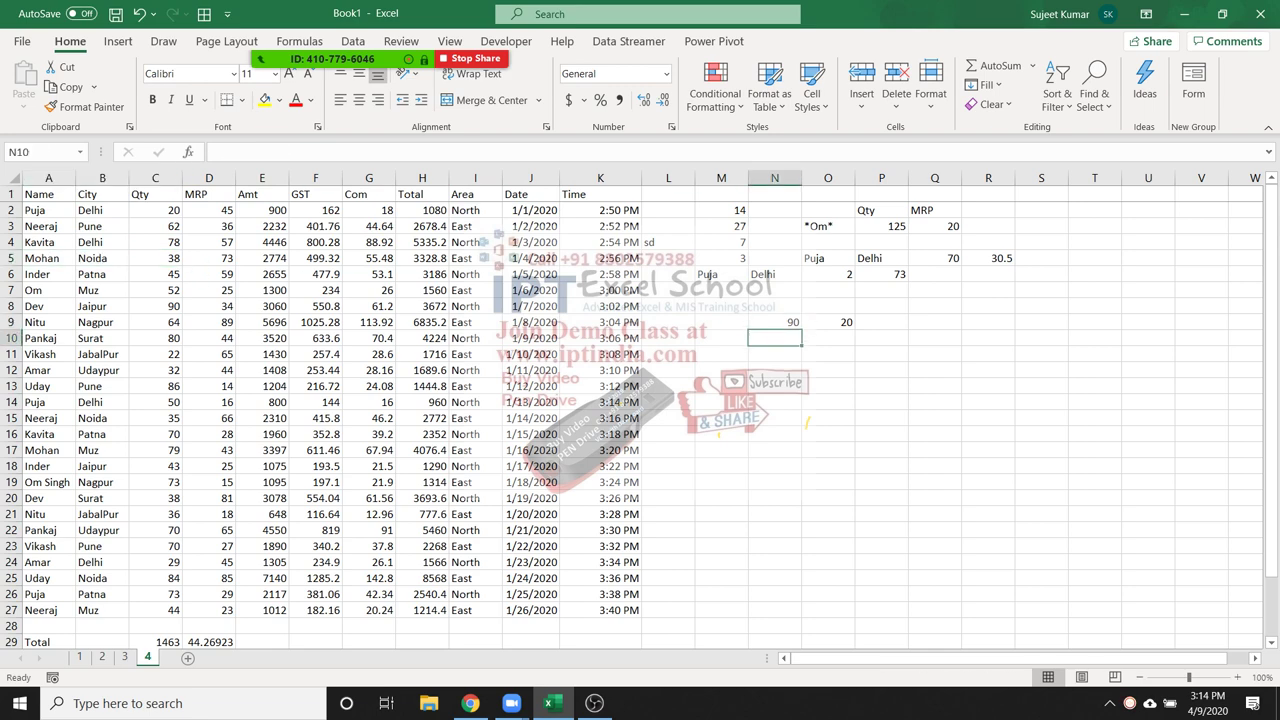
pyautogui.write('=MATCH(')
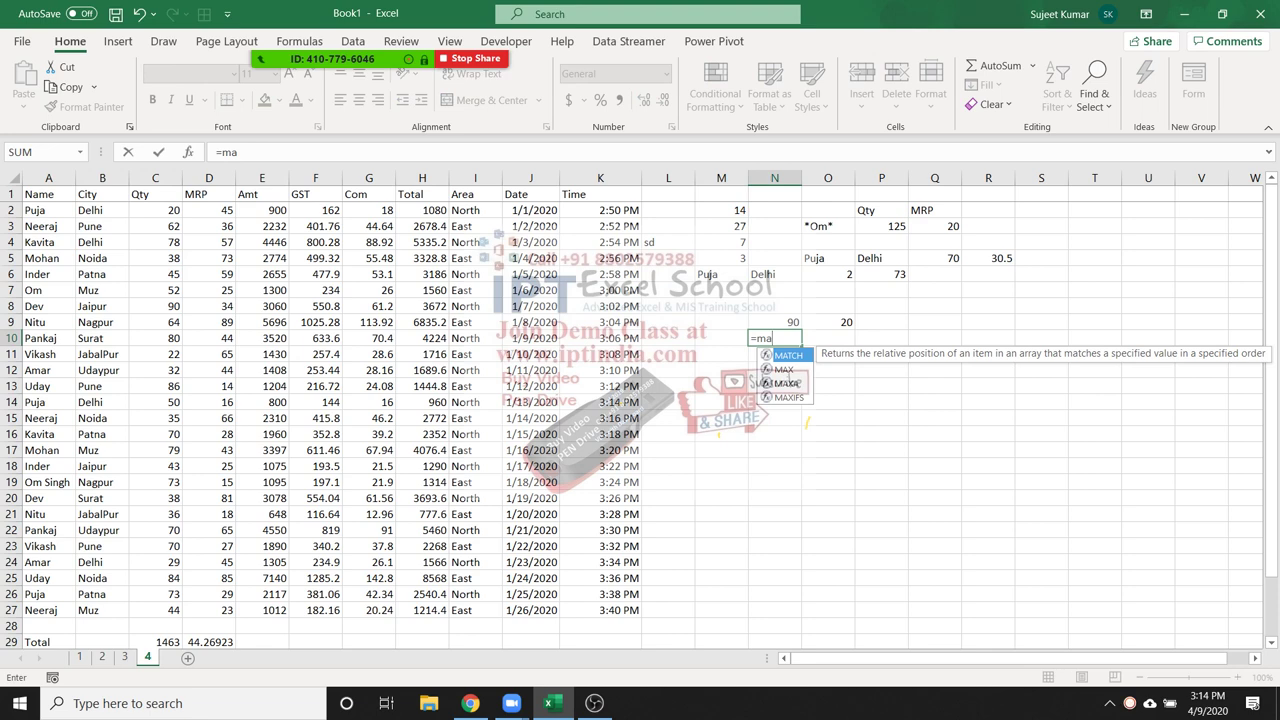
# Complete N10 as =MATCH(N9,C1:C27,0), returning 8, and verify that 90 sits in C8
pyautogui.press('Up')
pyautogui.write(',')
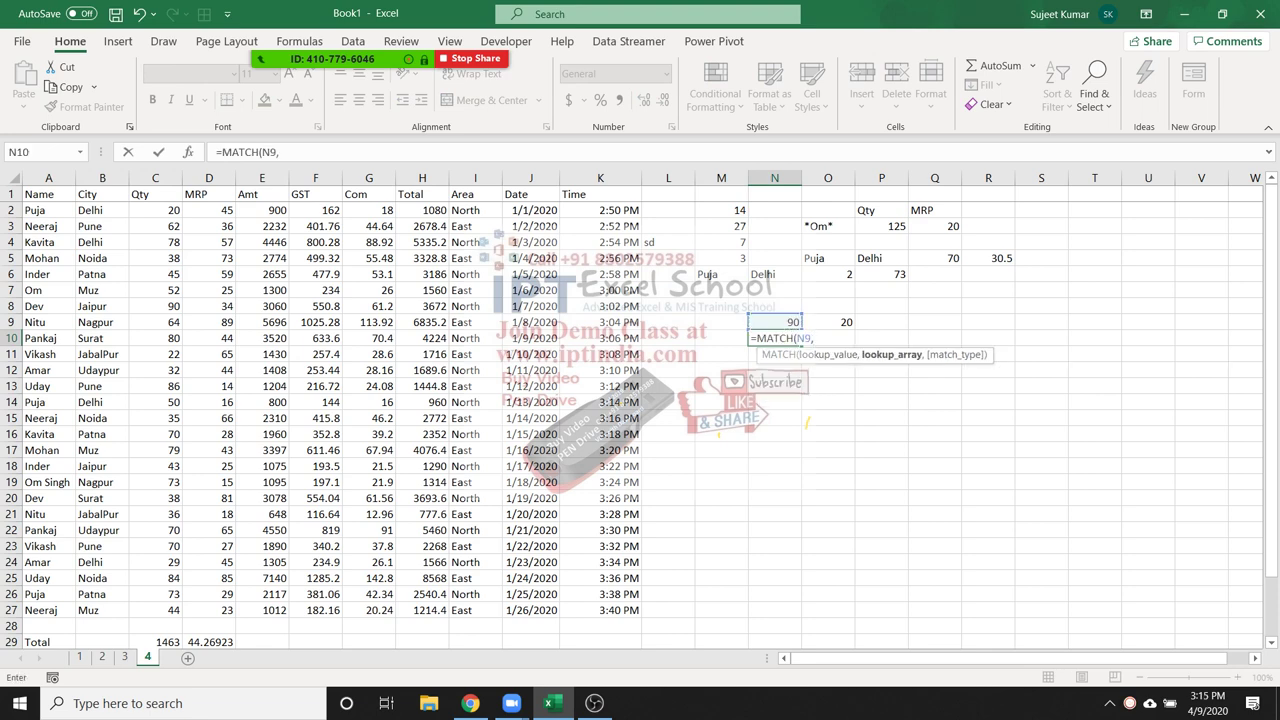
pyautogui.moveTo(155, 194); pyautogui.dragTo(155, 610)
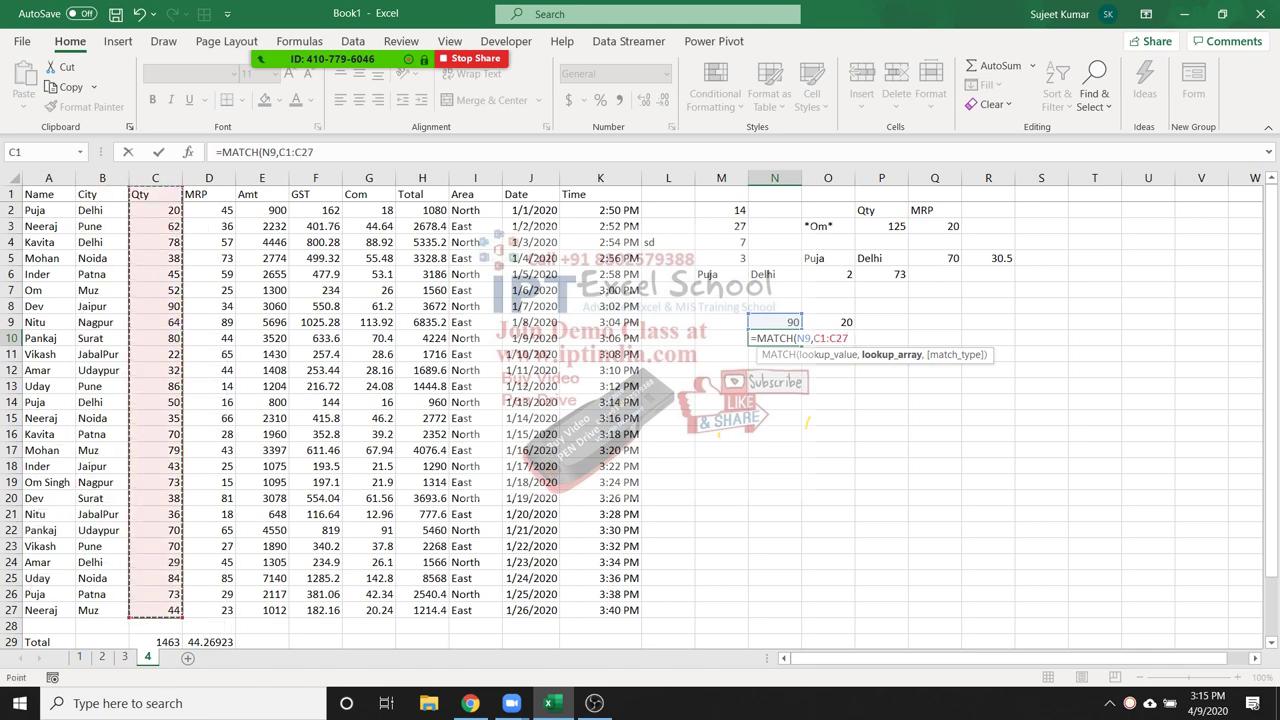
pyautogui.write(',')
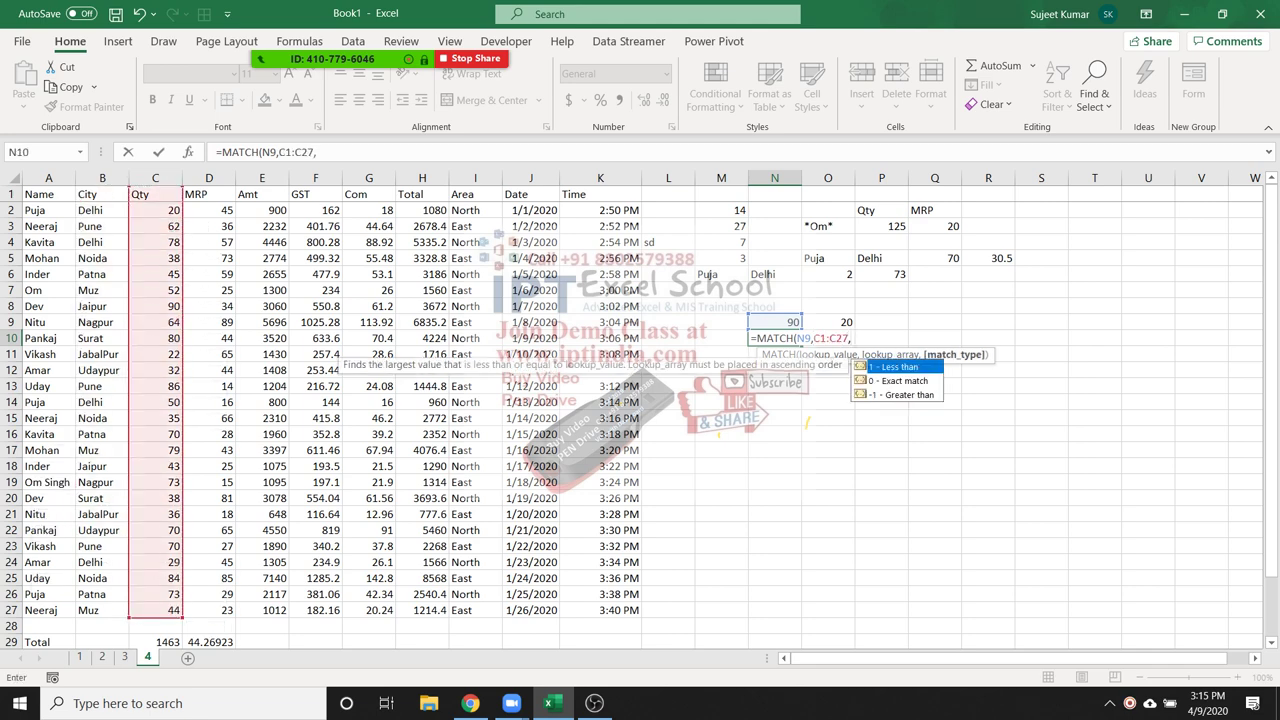
pyautogui.write('0)')
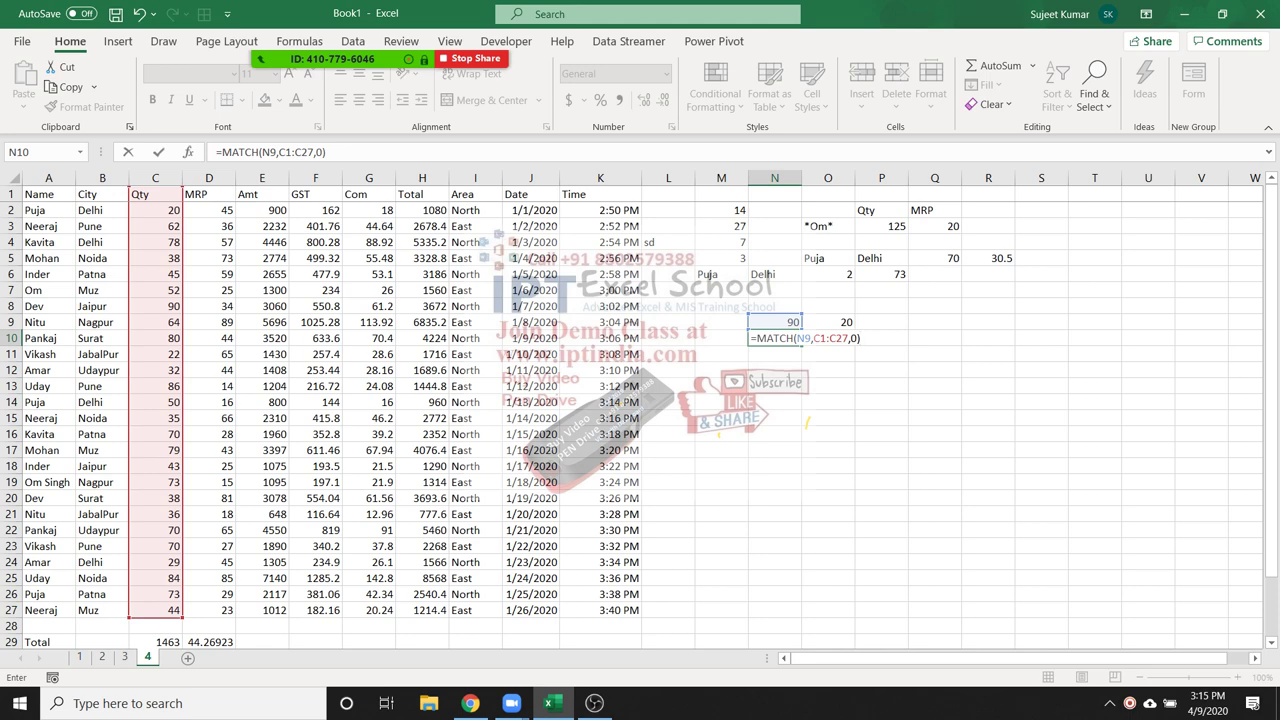
pyautogui.click(796, 338)
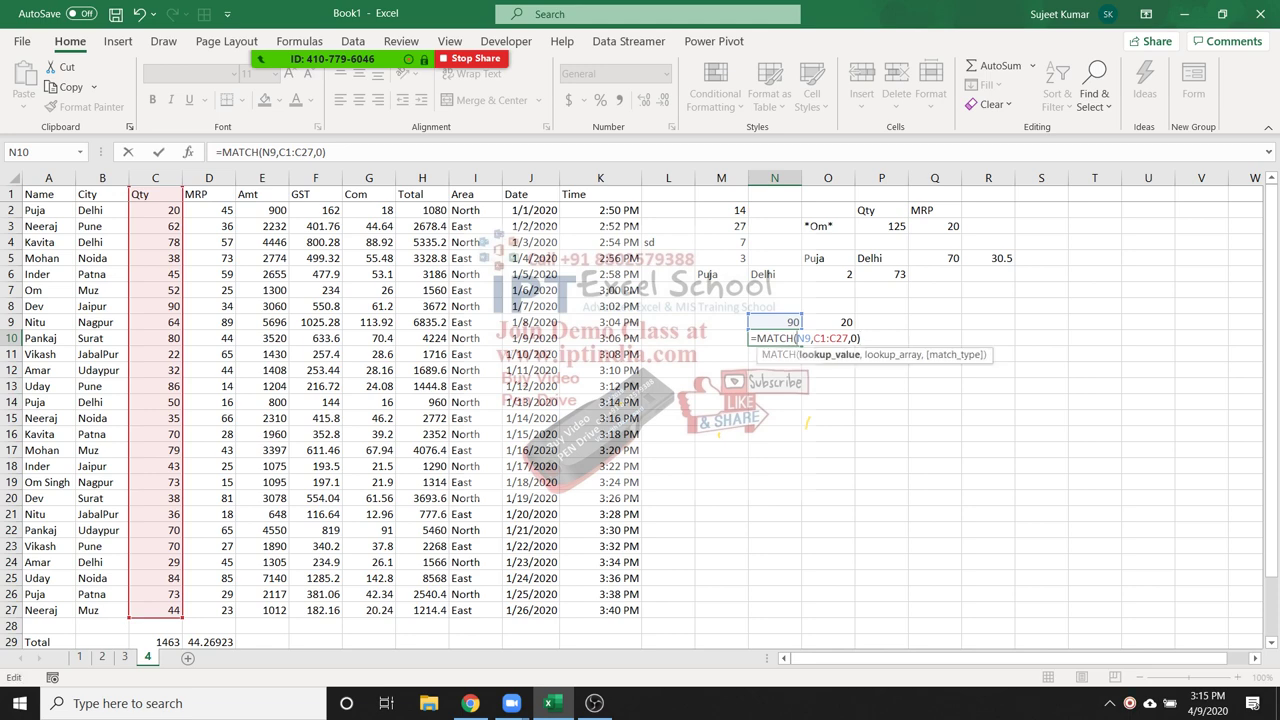
pyautogui.click(816, 338)
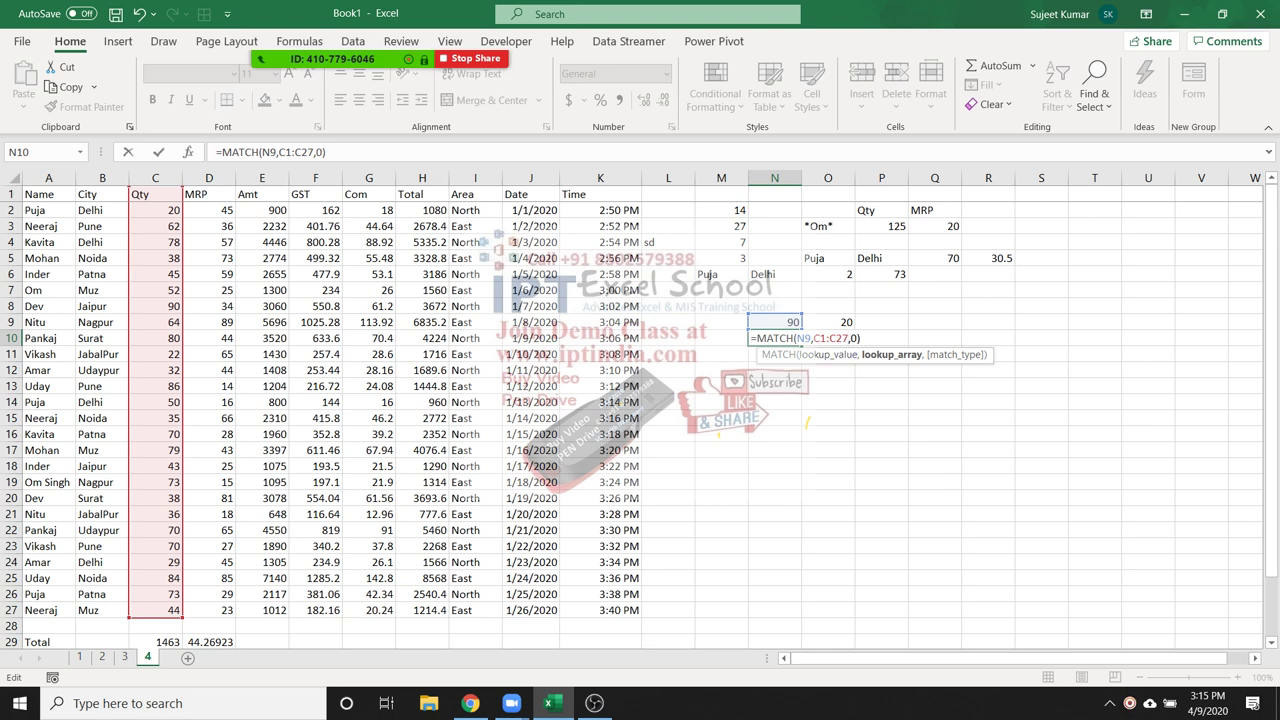
pyautogui.hotkey('ctrl', 'Return')
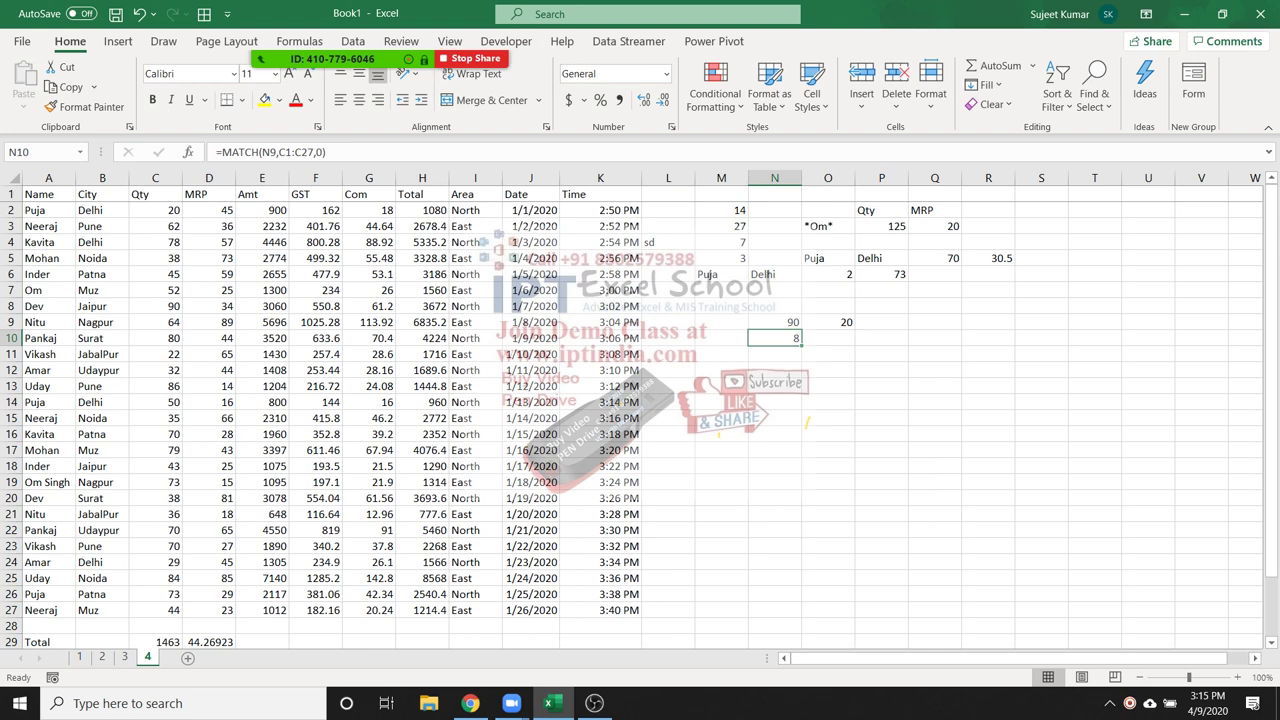
pyautogui.click(155, 306)
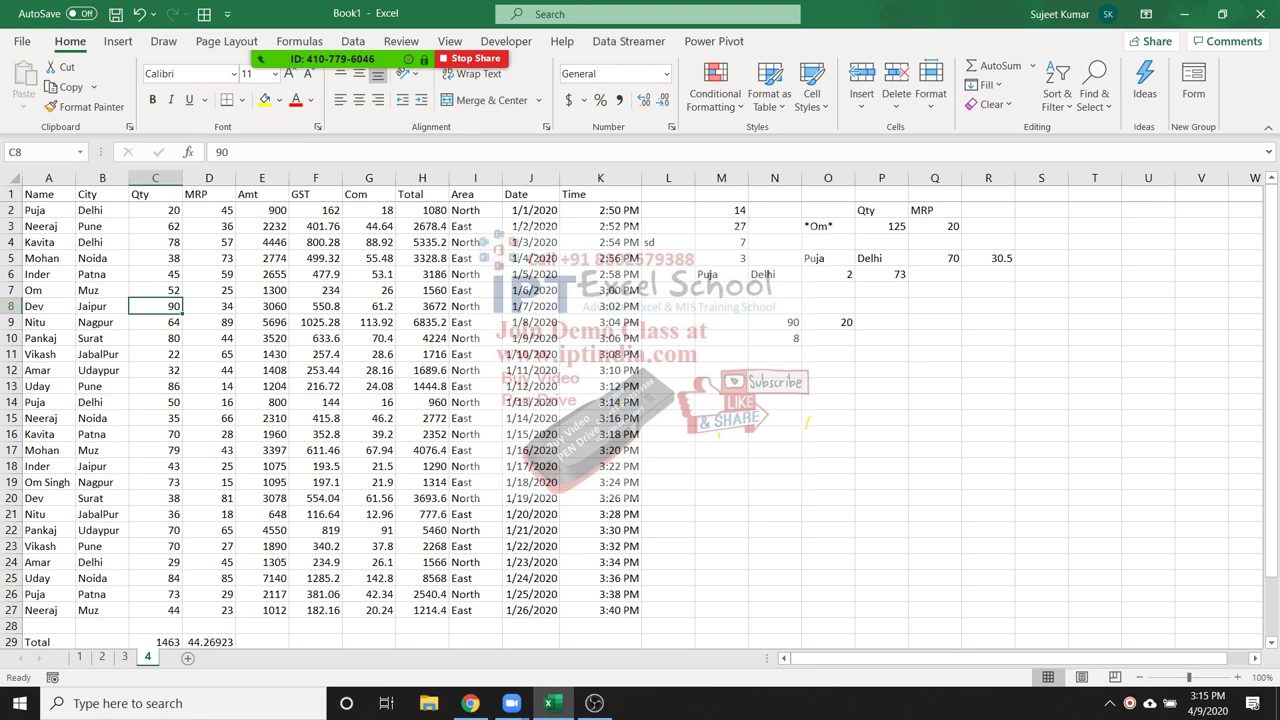
pyautogui.hotkey('ctrl', 'Up')
pyautogui.press('Down')
pyautogui.press('Down')
pyautogui.press('Down')
pyautogui.press('Down')
pyautogui.press('Down')
pyautogui.press('Down')
pyautogui.press('Down')
# Replace an INDIRECT attempt in O10 with =INDEX(A1:K27,8,1)
pyautogui.click(828, 338)
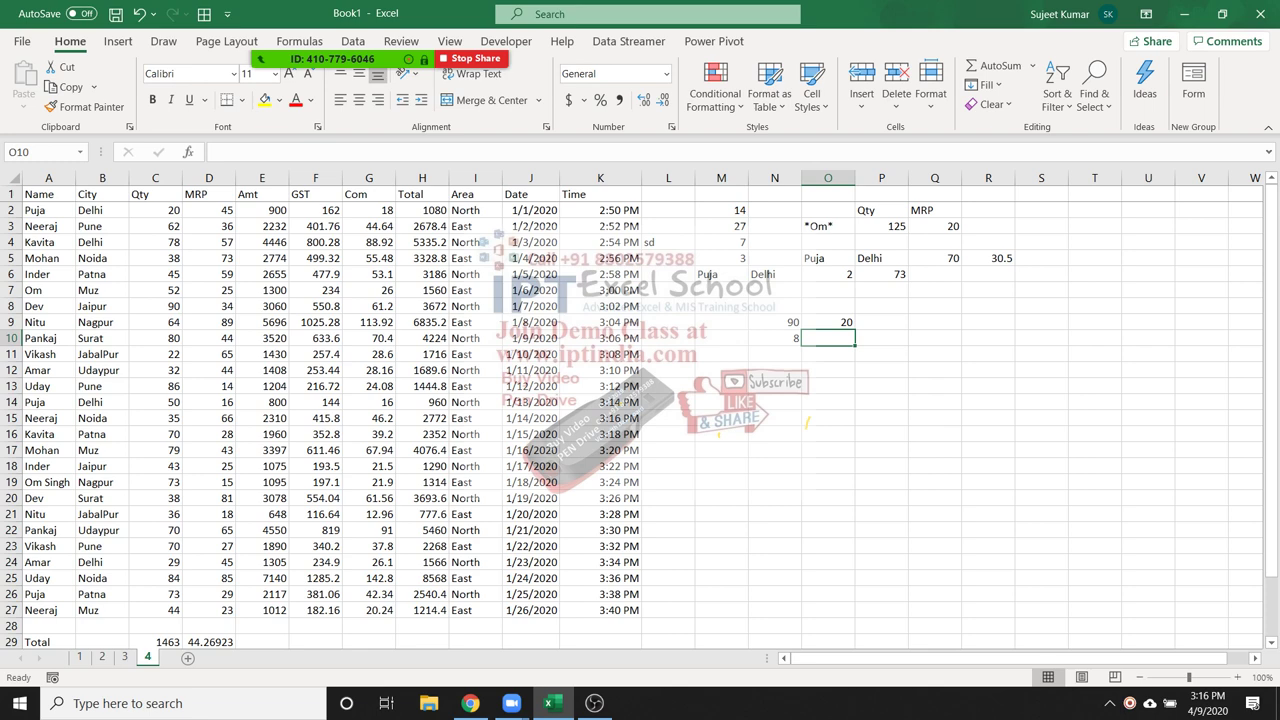
pyautogui.write('=in')
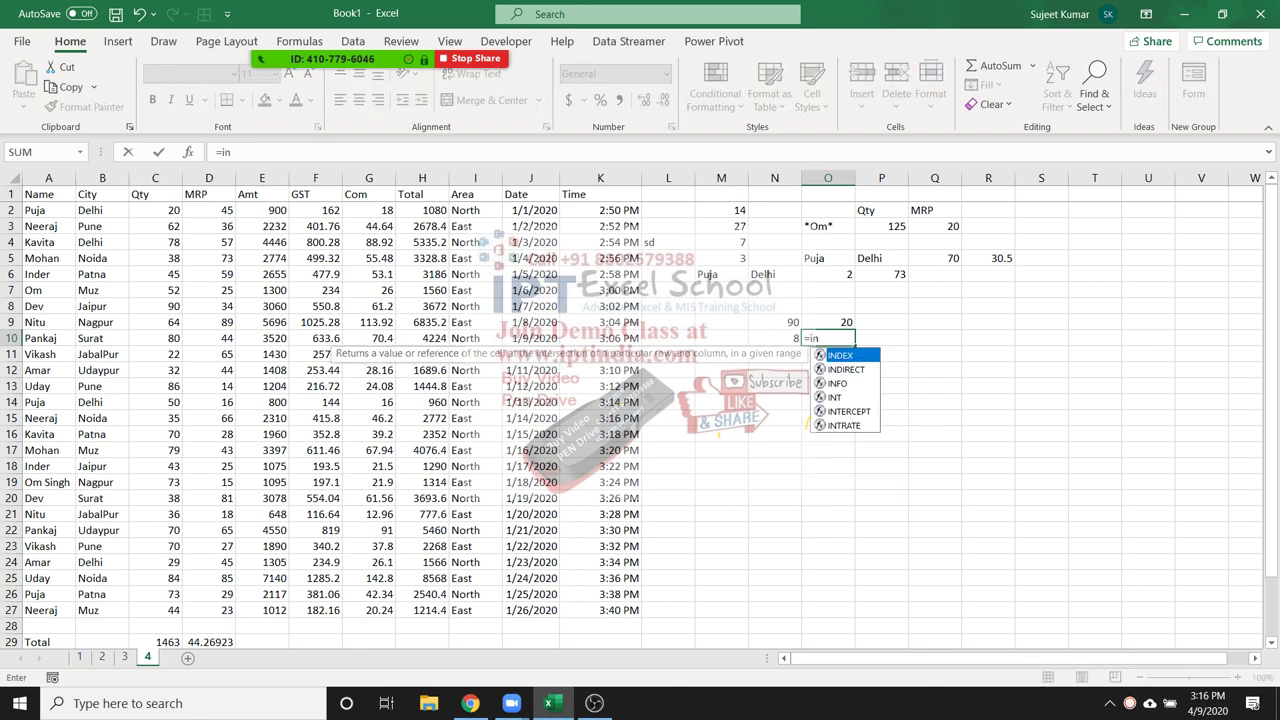
pyautogui.press('Down')
pyautogui.press('Tab')
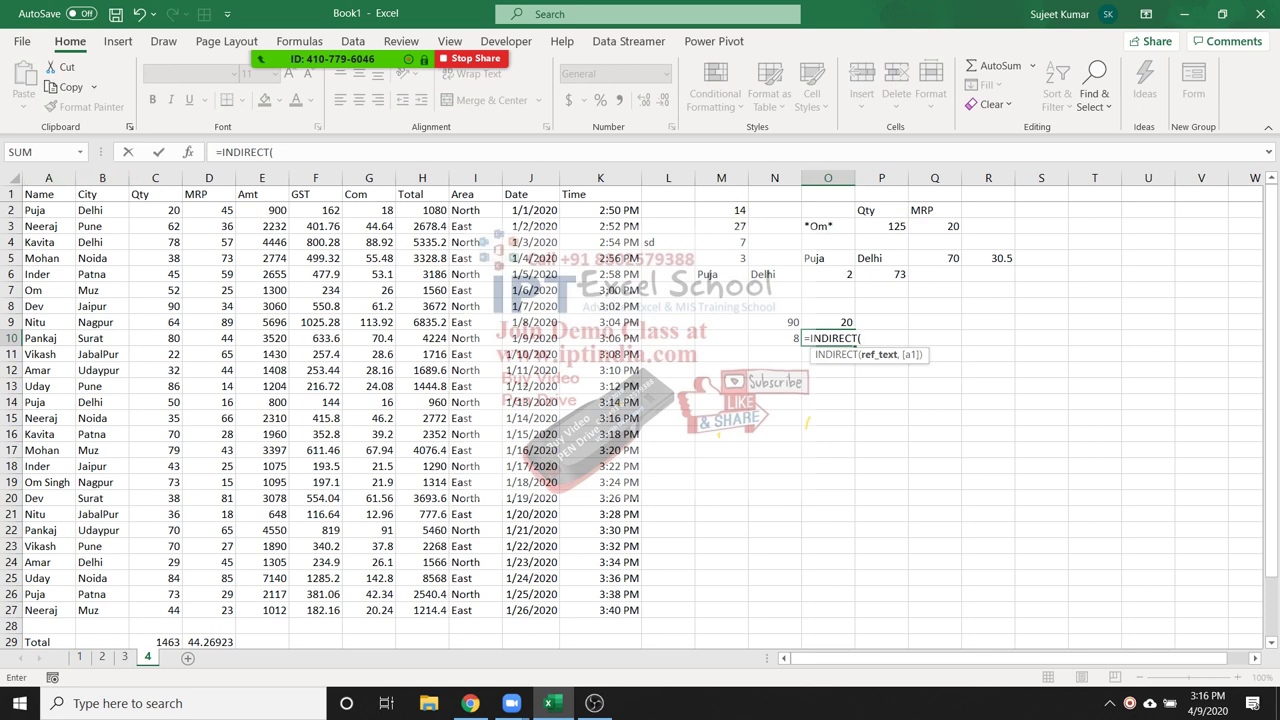
pyautogui.moveTo(45, 194); pyautogui.dragTo(641, 612)
pyautogui.write(',')
pyautogui.press('BackSpace')
pyautogui.press('BackSpace')
pyautogui.press('BackSpace')
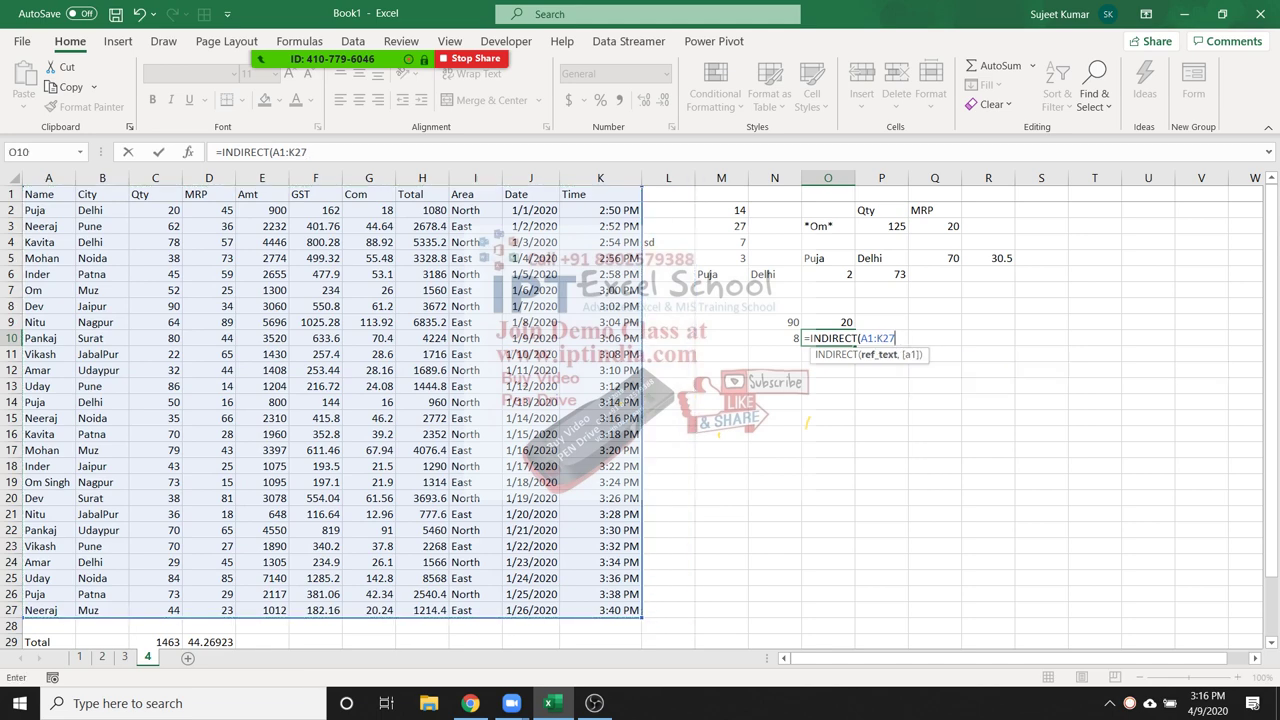
pyautogui.press('BackSpace')
pyautogui.press('BackSpace')
pyautogui.press('BackSpace')
pyautogui.press('BackSpace')
pyautogui.press('BackSpace')
pyautogui.press('BackSpace')
pyautogui.press('BackSpace')
pyautogui.press('BackSpace')
pyautogui.press('BackSpace')
pyautogui.press('BackSpace')
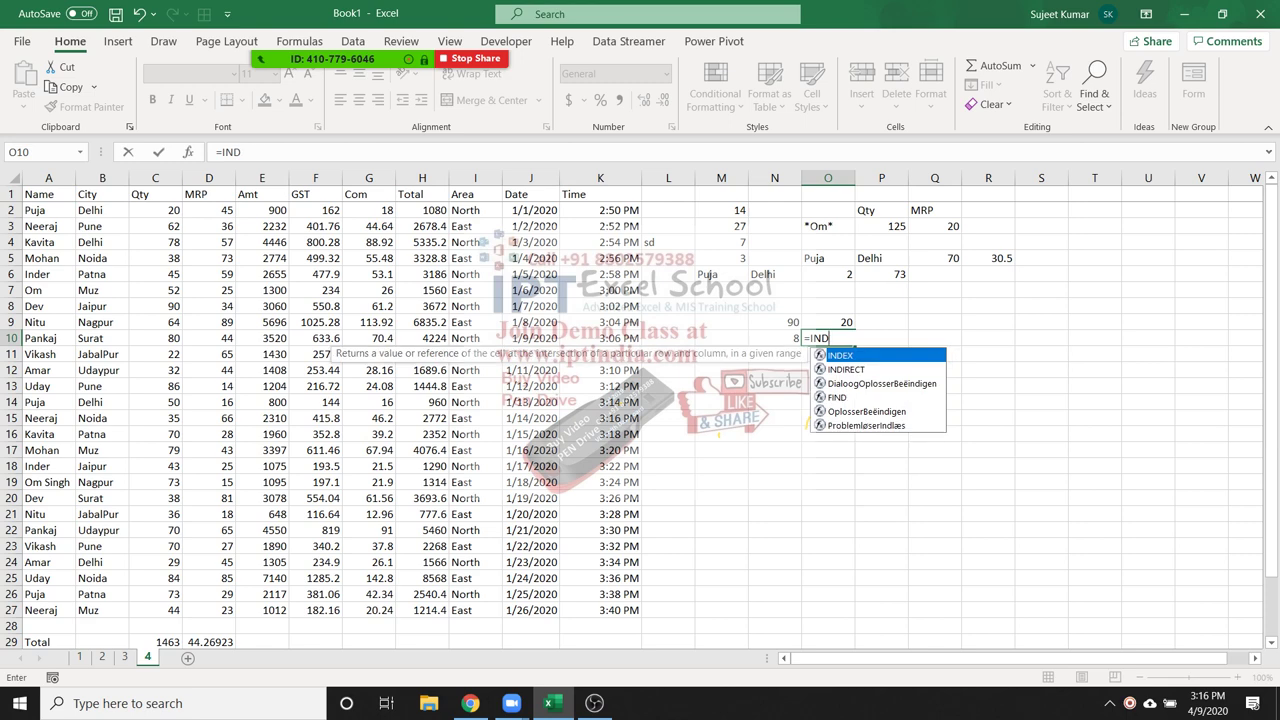
pyautogui.press('Tab')
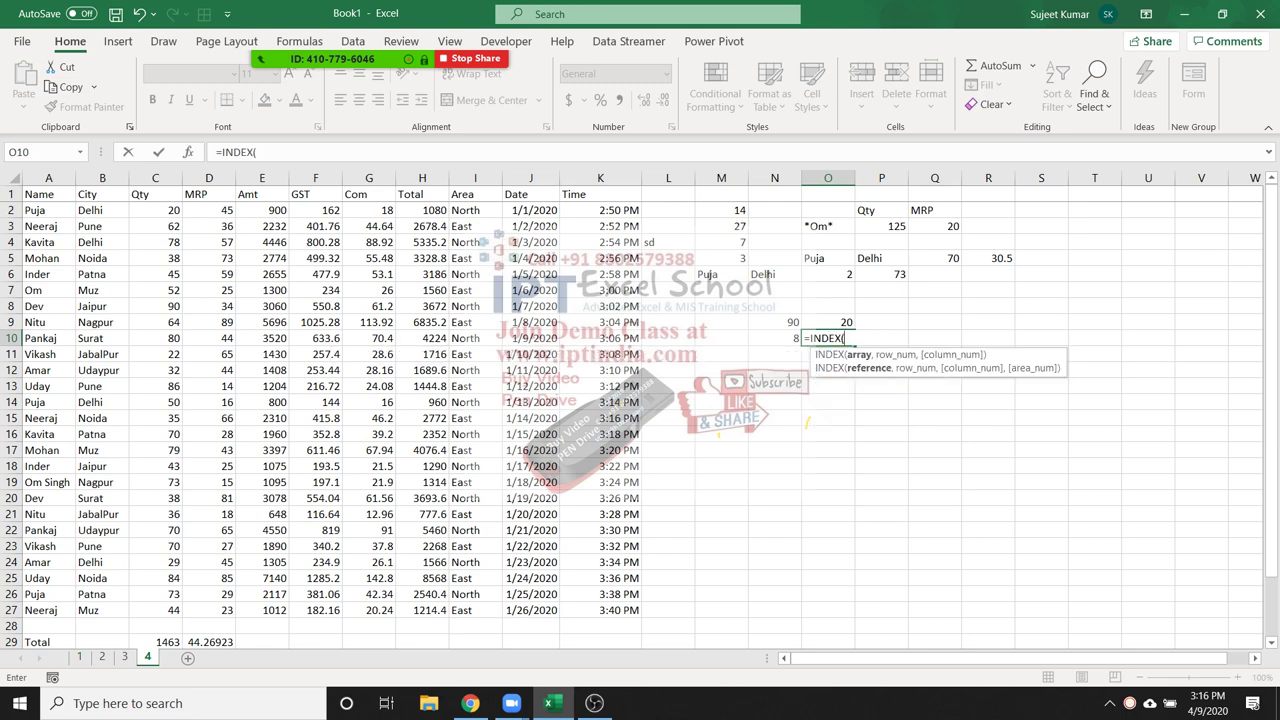
pyautogui.moveTo(45, 194); pyautogui.dragTo(642, 618)
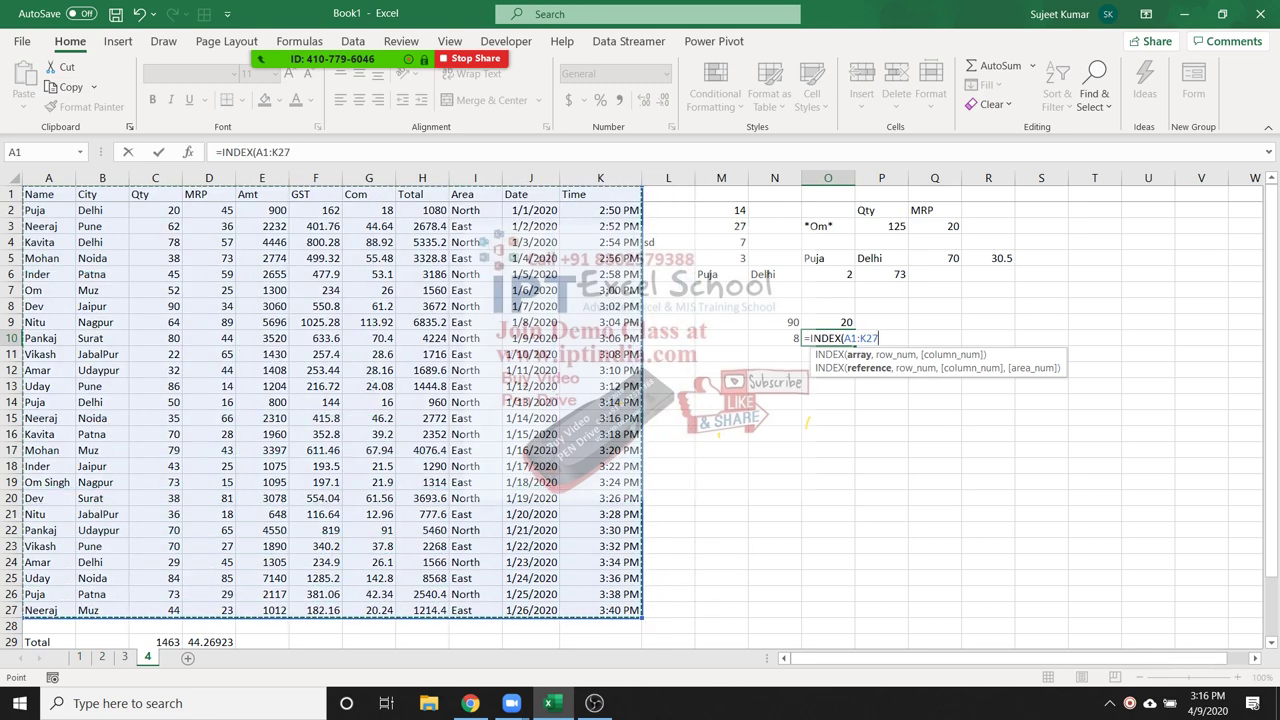
pyautogui.write(',')
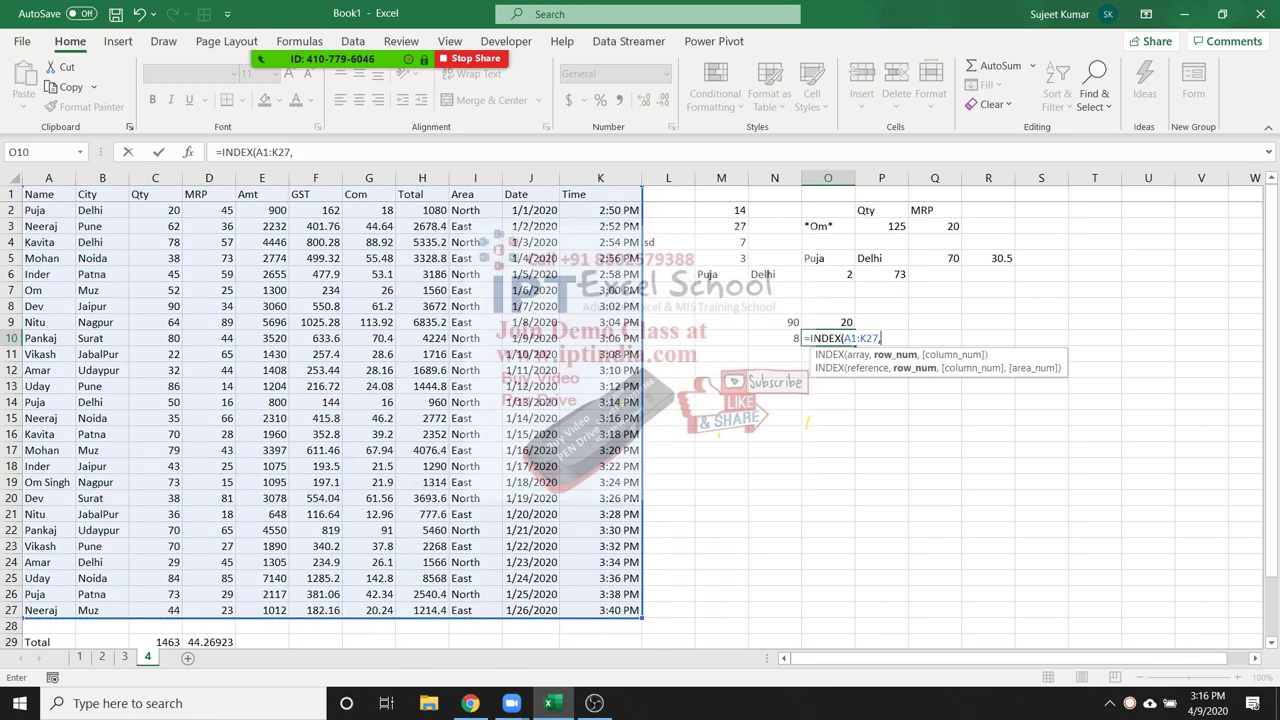
pyautogui.write('8,1')
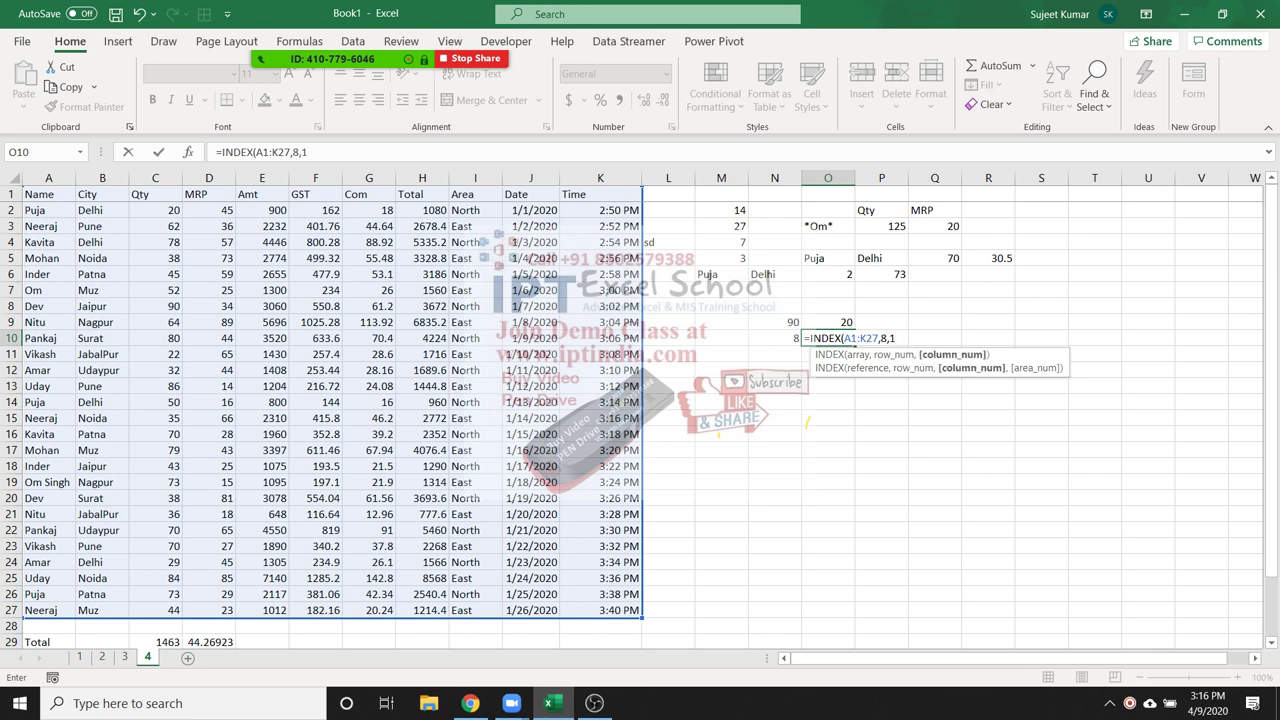
pyautogui.hotkey('ctrl', 'Return')
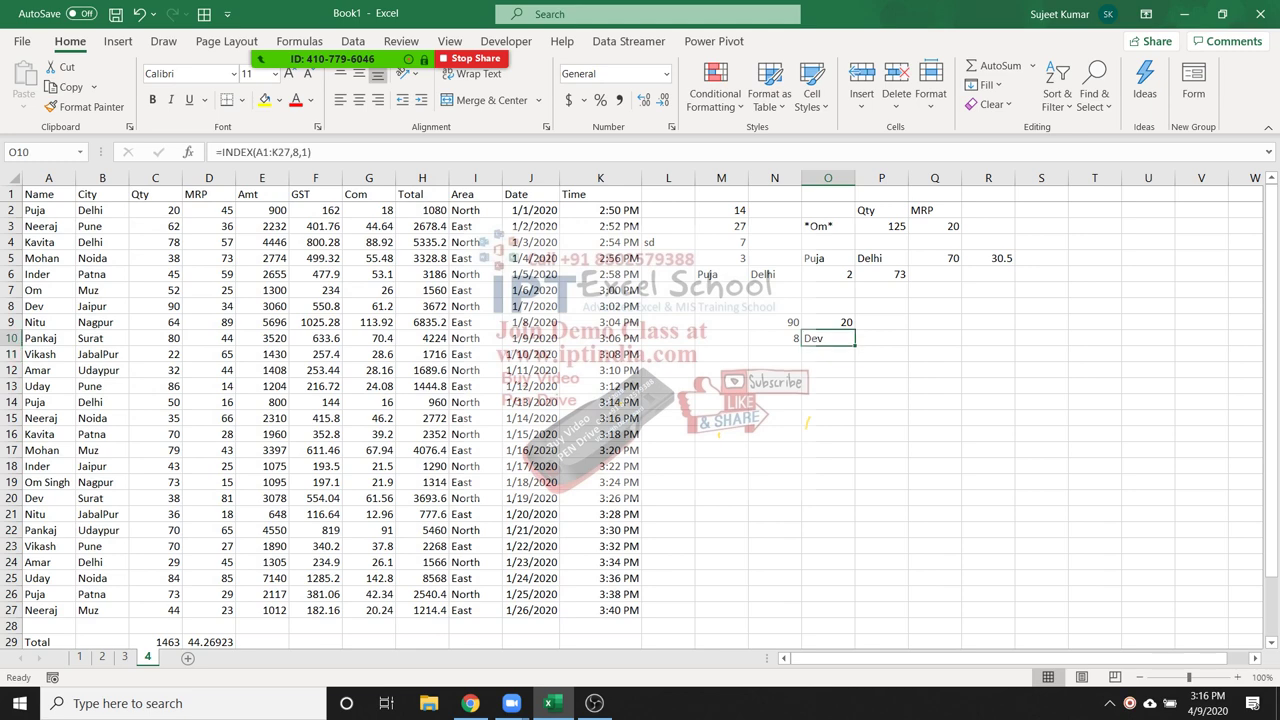
# Swap the hard-coded 8 for N10, making O10 =INDEX(A1:K27,N10,1)
pyautogui.press('F2')
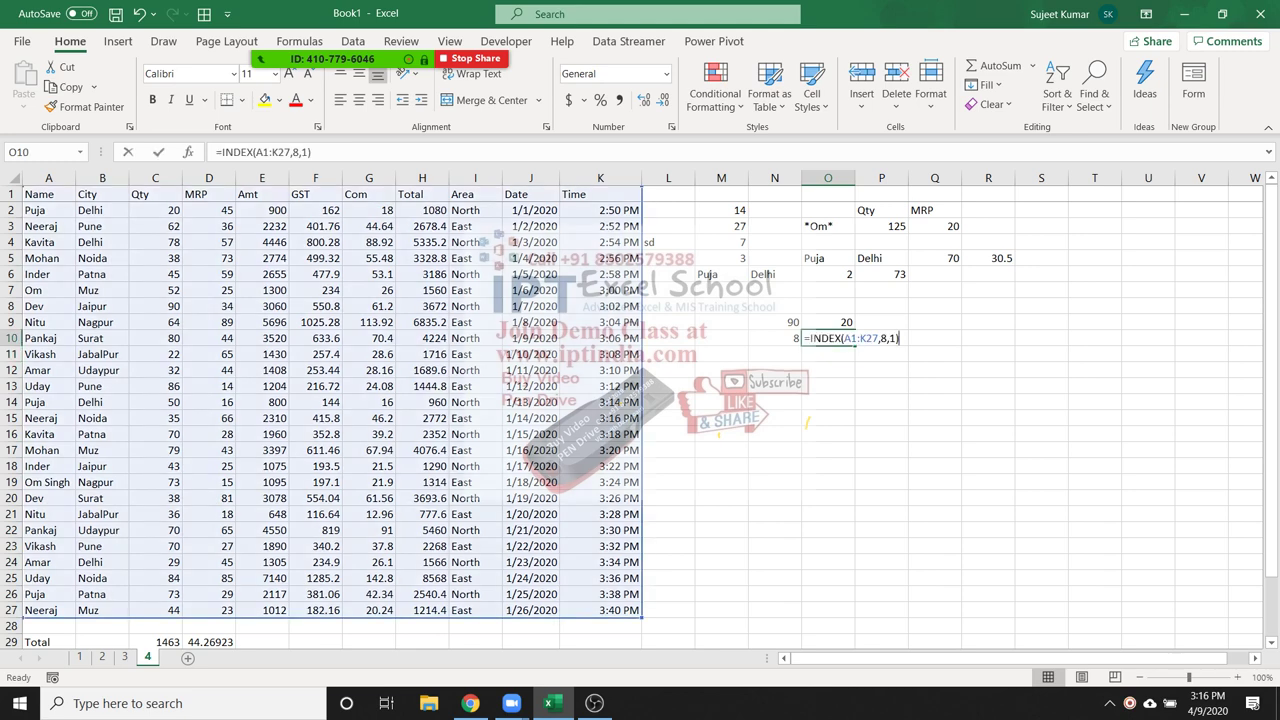
pyautogui.click(880, 338)
pyautogui.press('Delete')
pyautogui.click(774, 338)
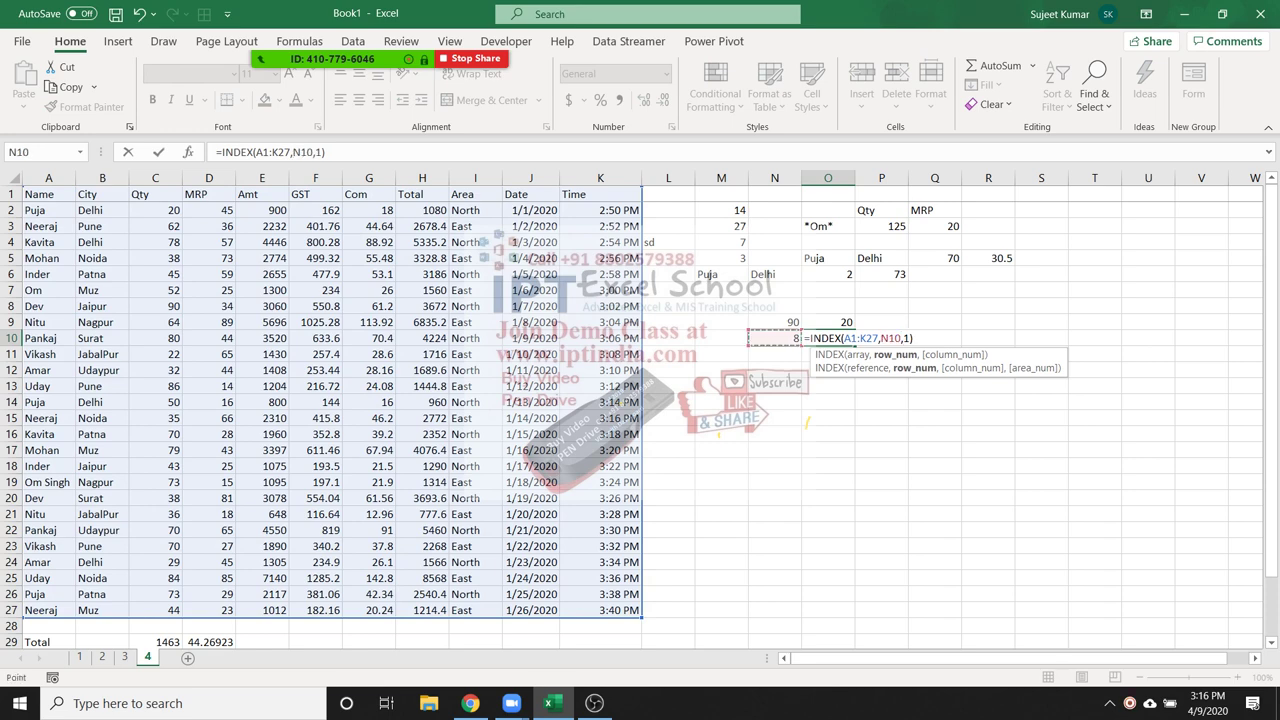
pyautogui.press('Return')
pyautogui.press('Up')
pyautogui.press('Up')
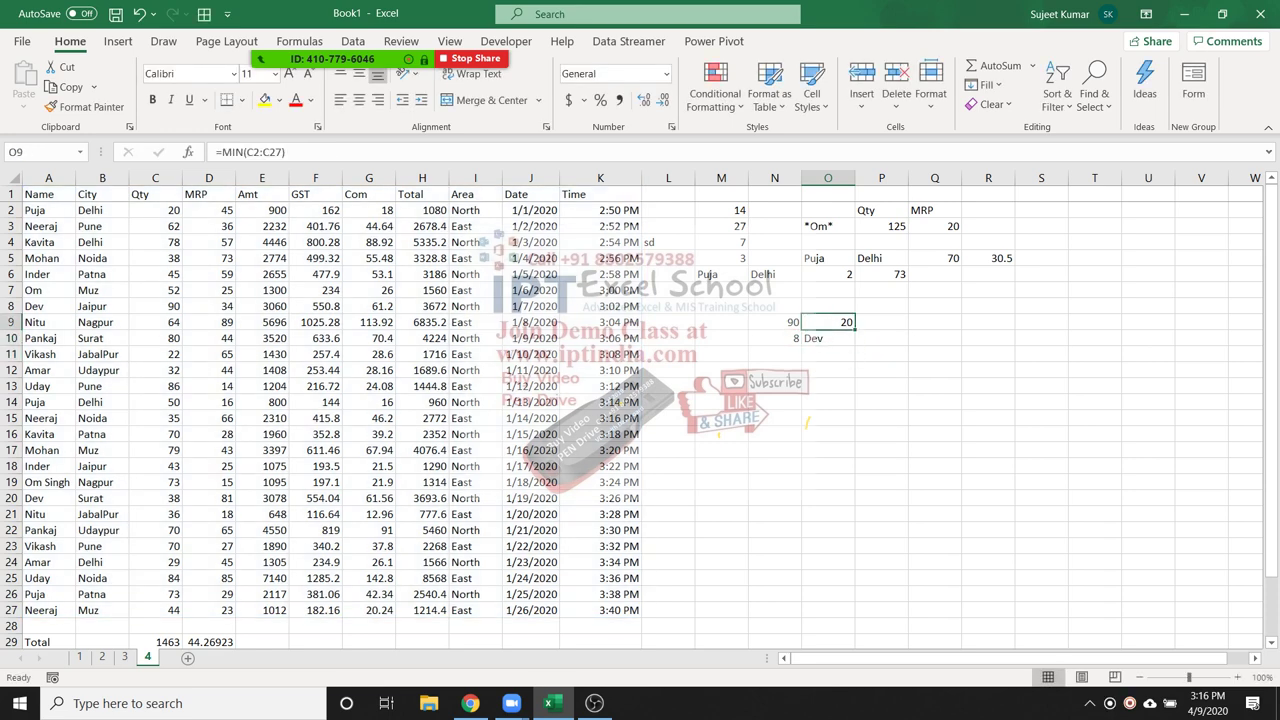
pyautogui.click(774, 322)
pyautogui.press('Down')
# Add the headings Name in M11 and Max in N11
pyautogui.press('Right')
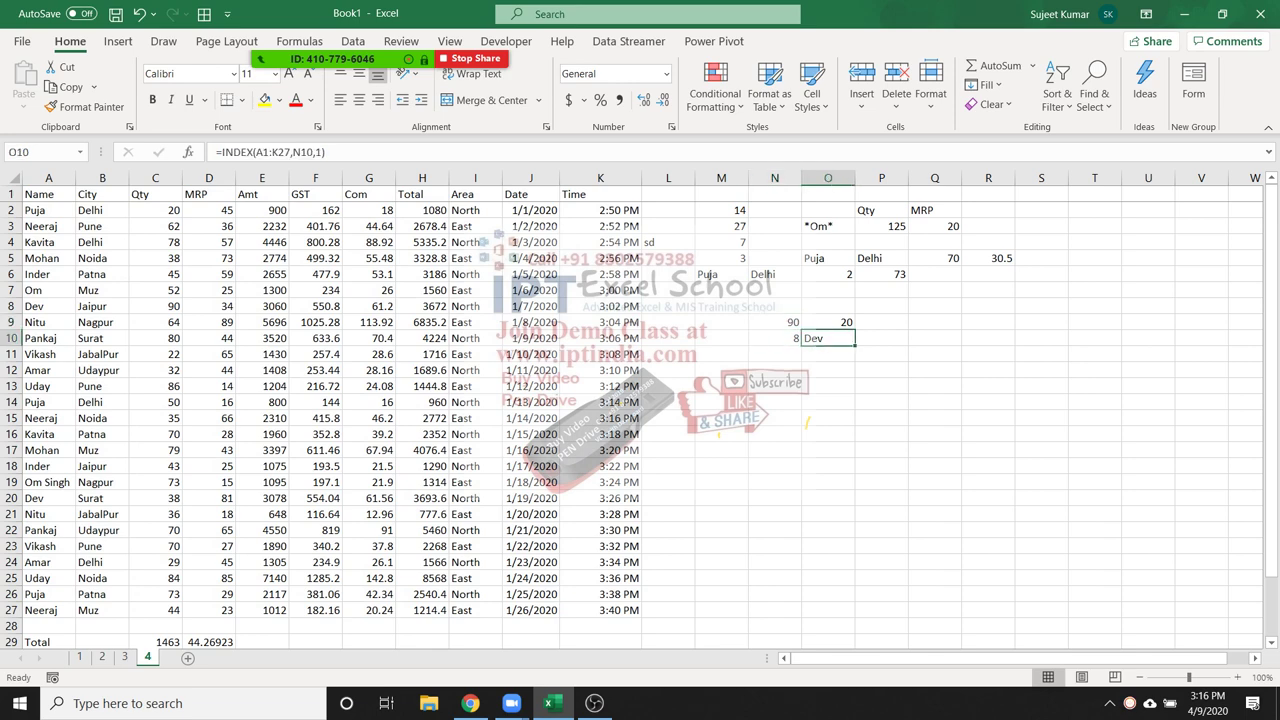
pyautogui.press('Down')
pyautogui.press('Left')
pyautogui.press('Down')
pyautogui.press('Left')
pyautogui.press('Up')
pyautogui.click(721, 338)
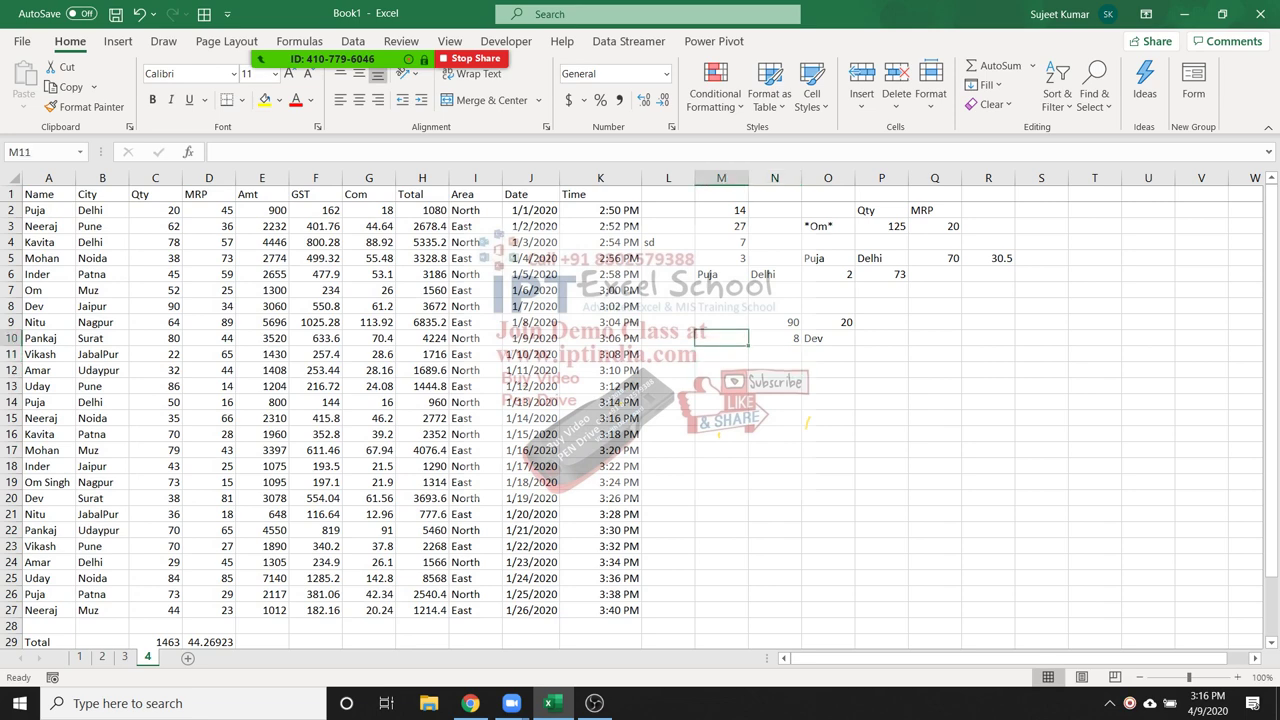
pyautogui.press('Down')
pyautogui.write('Name')
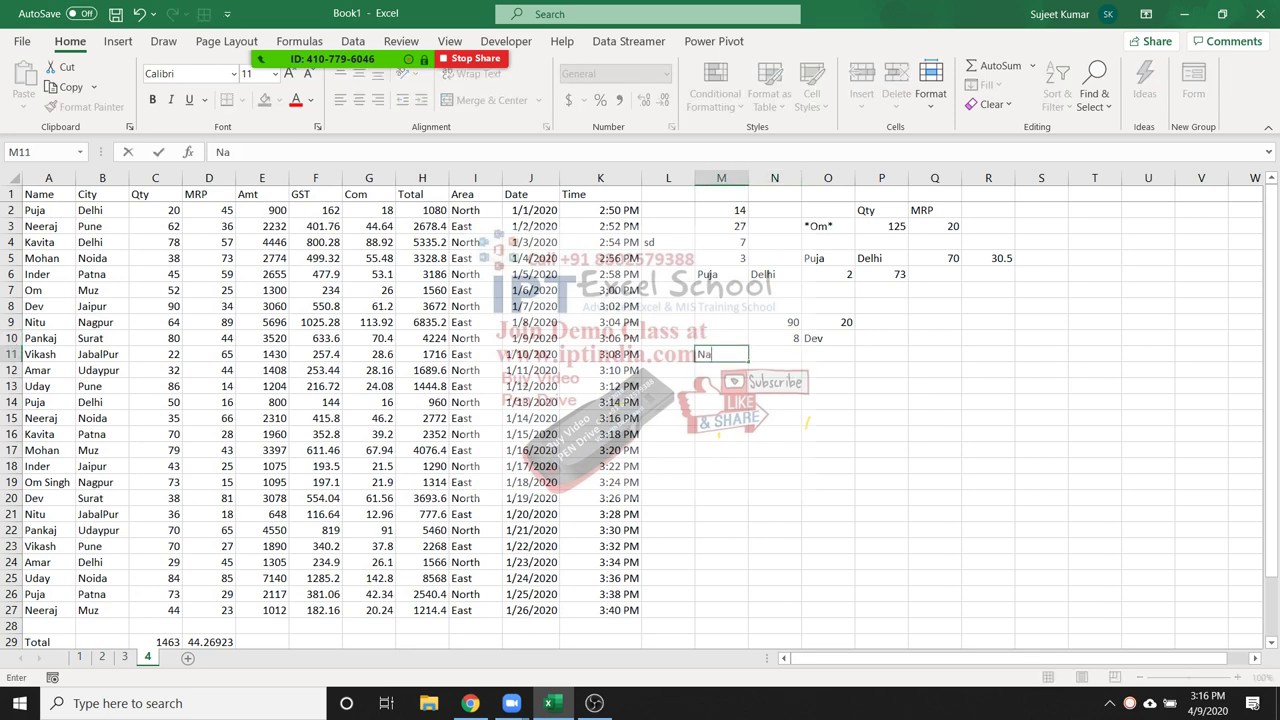
pyautogui.press('Tab')
pyautogui.write('Max')
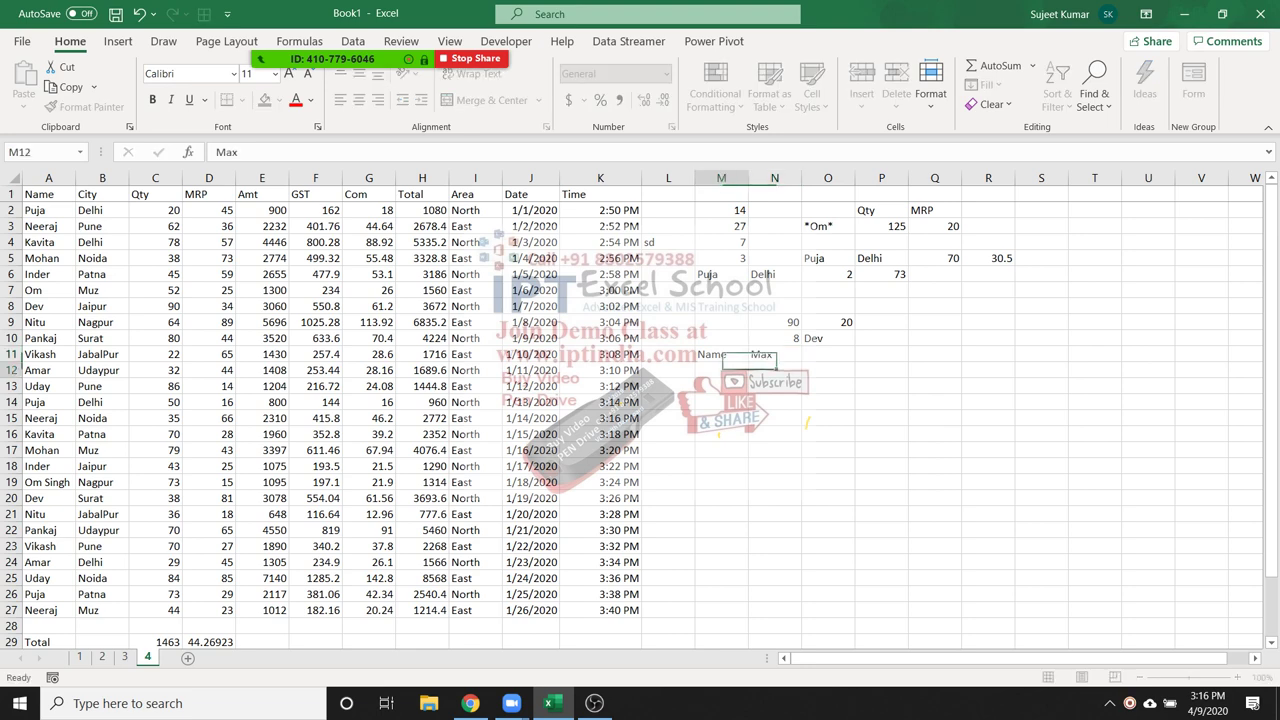
pyautogui.press('Return')
# Enter =MAX(C1:C27) in N12, giving 90
pyautogui.click(774, 370)
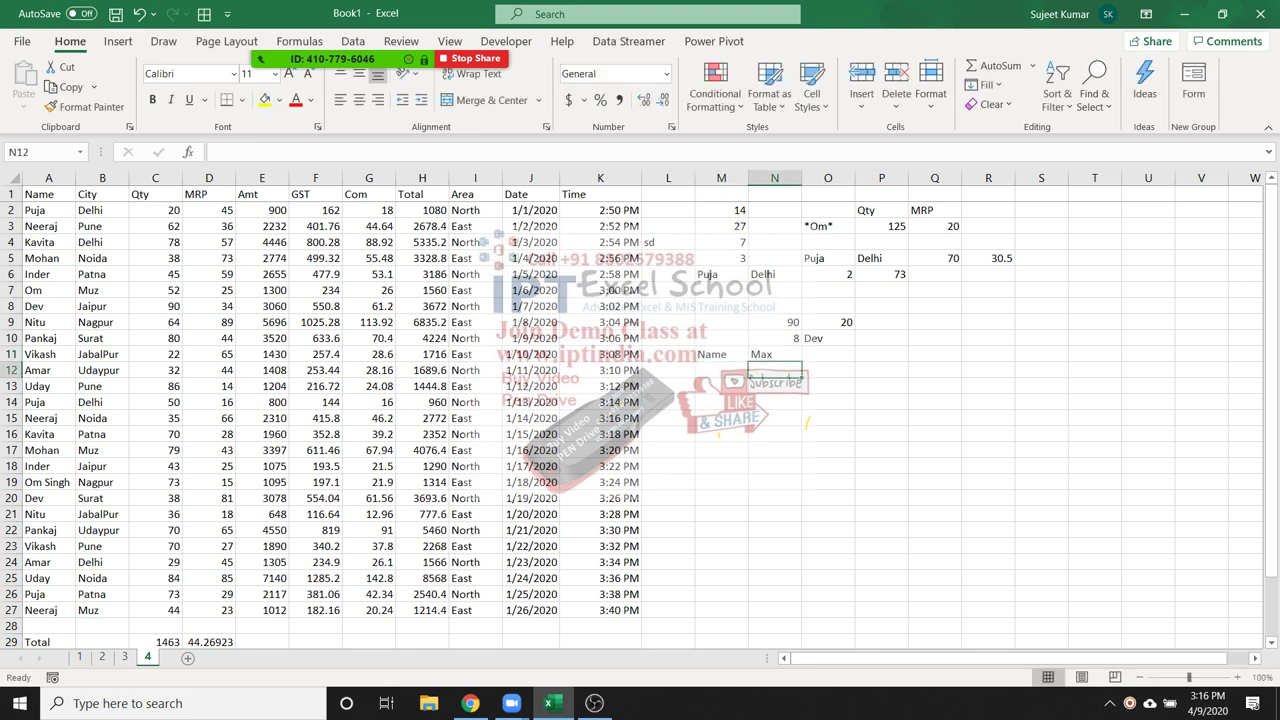
pyautogui.write('=max')
pyautogui.press('Tab')
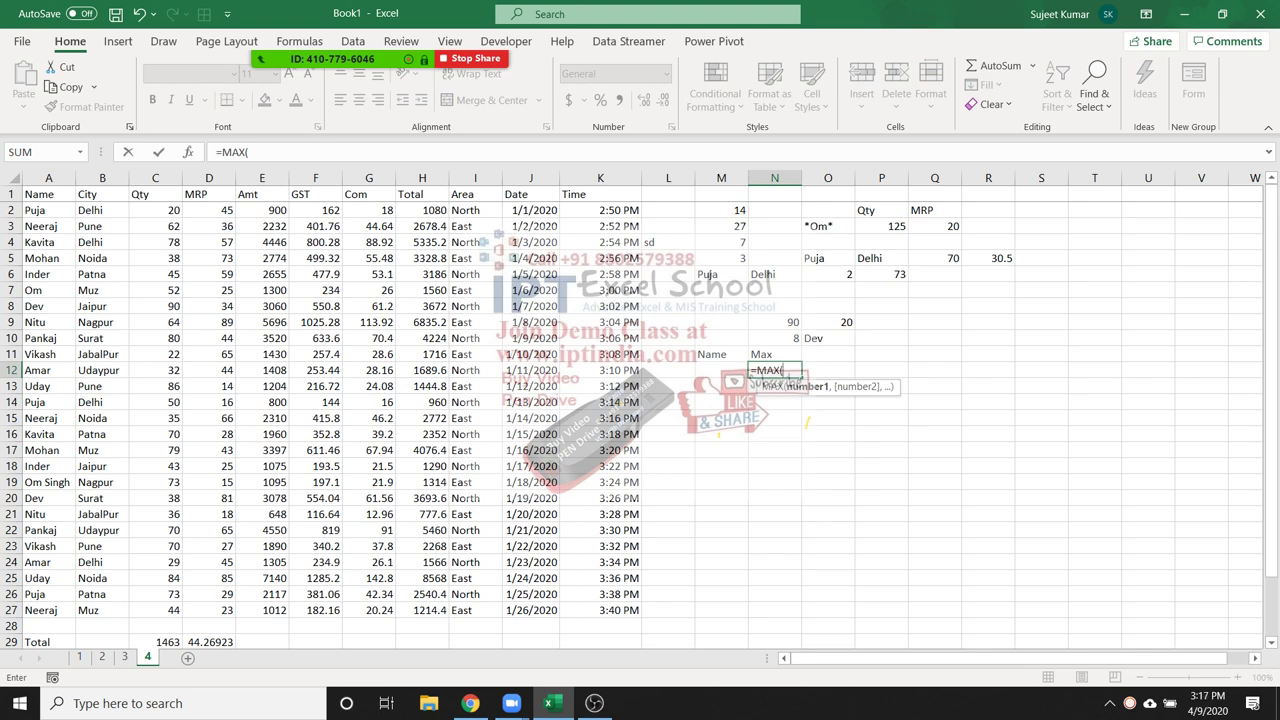
pyautogui.moveTo(155, 610); pyautogui.dragTo(155, 210)
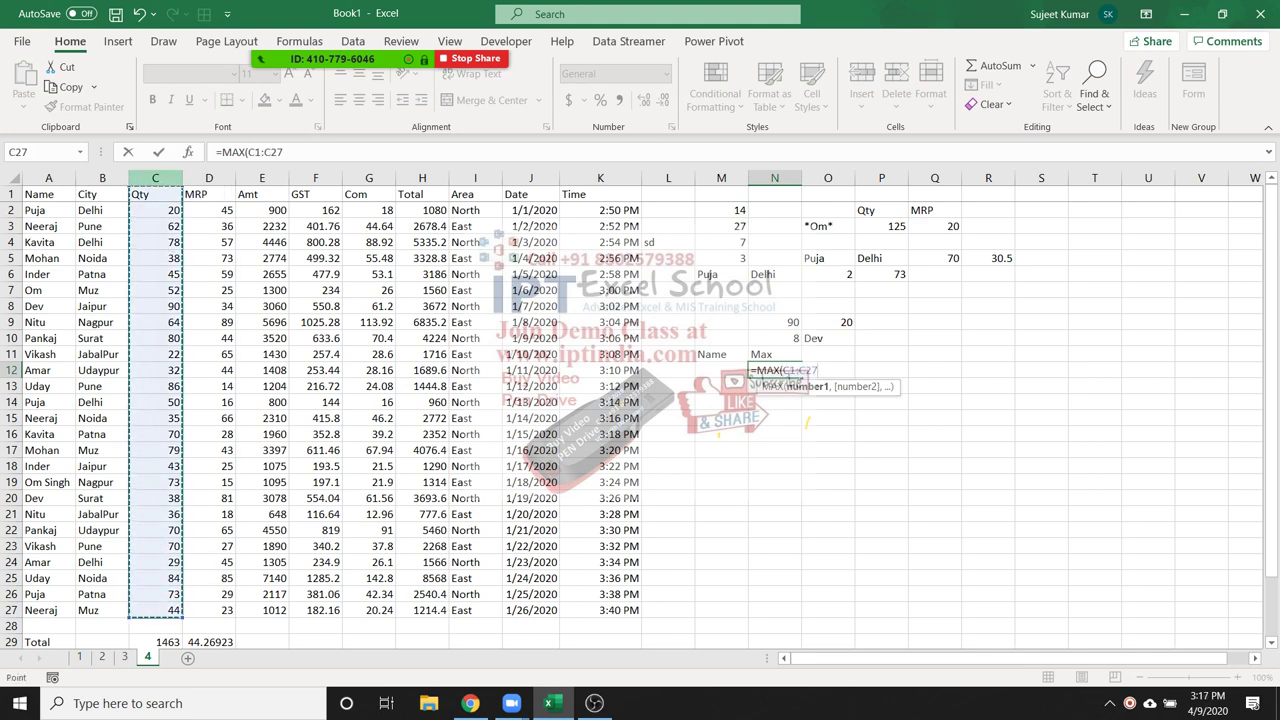
pyautogui.press('Return')
pyautogui.click(774, 370)
pyautogui.click(721, 370)
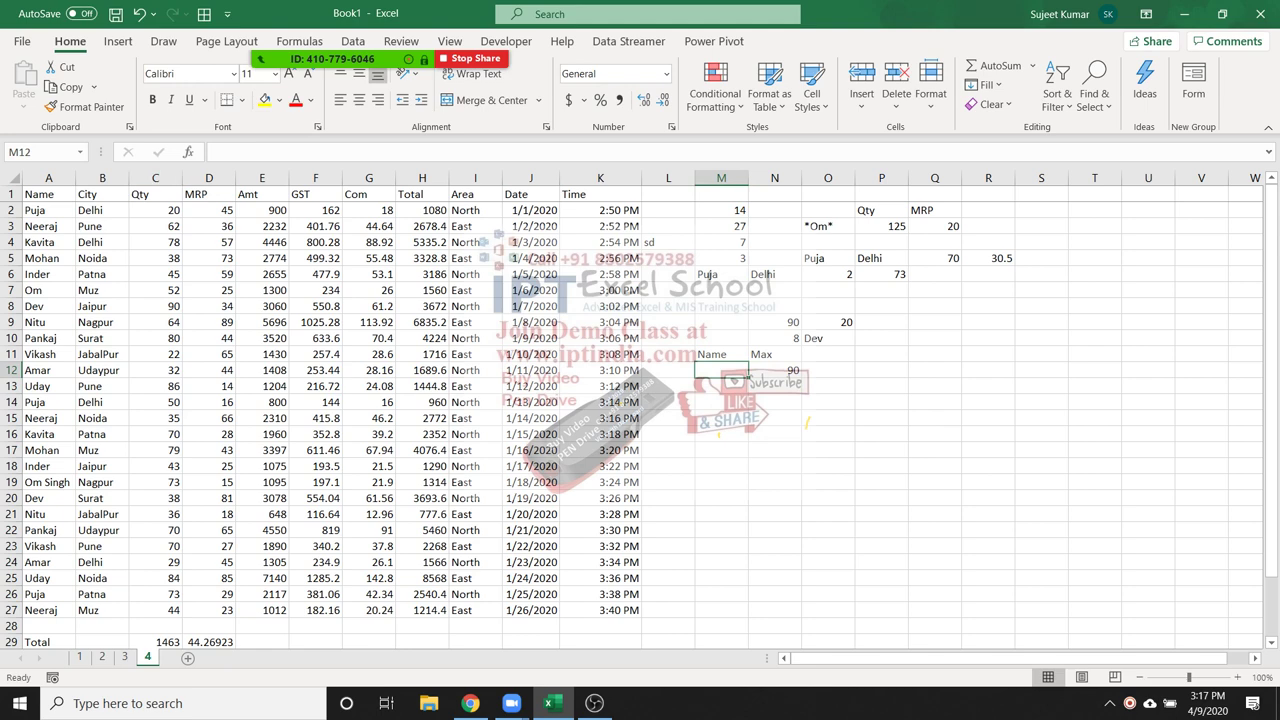
# Enter =MATCH(N12,C1:C27,0) in M13, giving 8
pyautogui.click(721, 386)
pyautogui.write('=mat')
pyautogui.press('Tab')
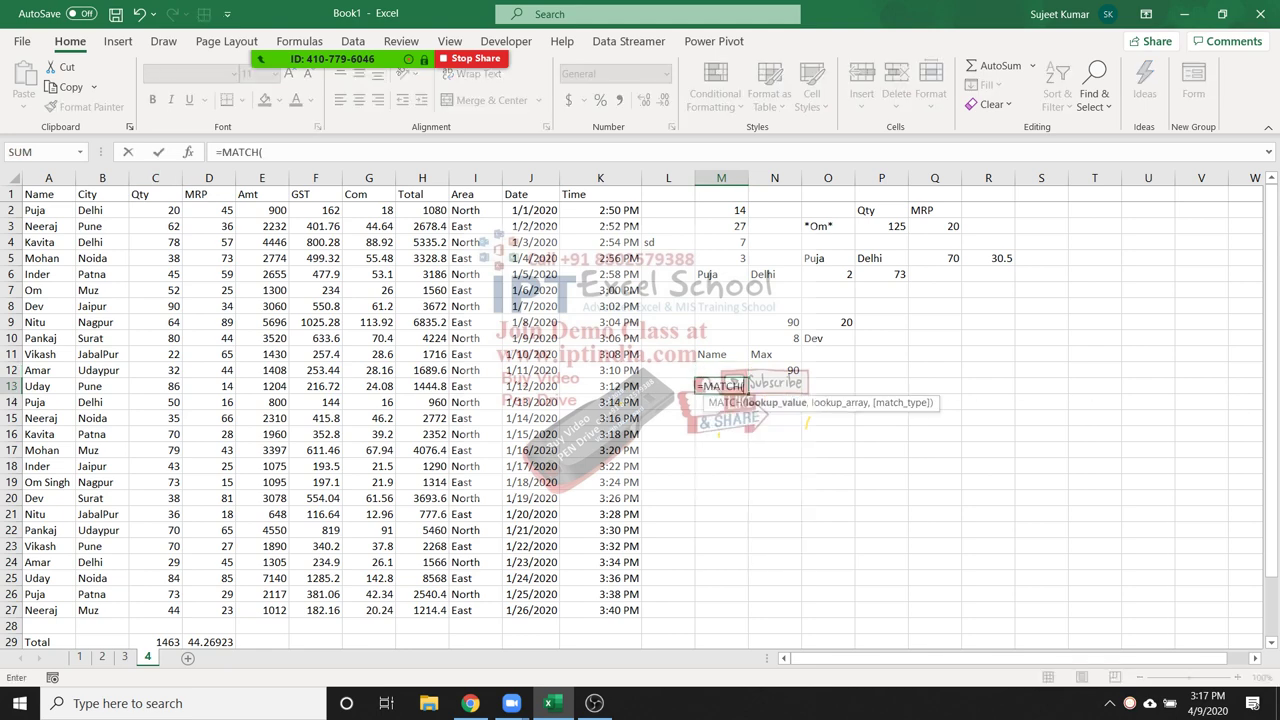
pyautogui.click(775, 370)
pyautogui.write(',')
pyautogui.moveTo(155, 610); pyautogui.dragTo(155, 194)
pyautogui.write(',')
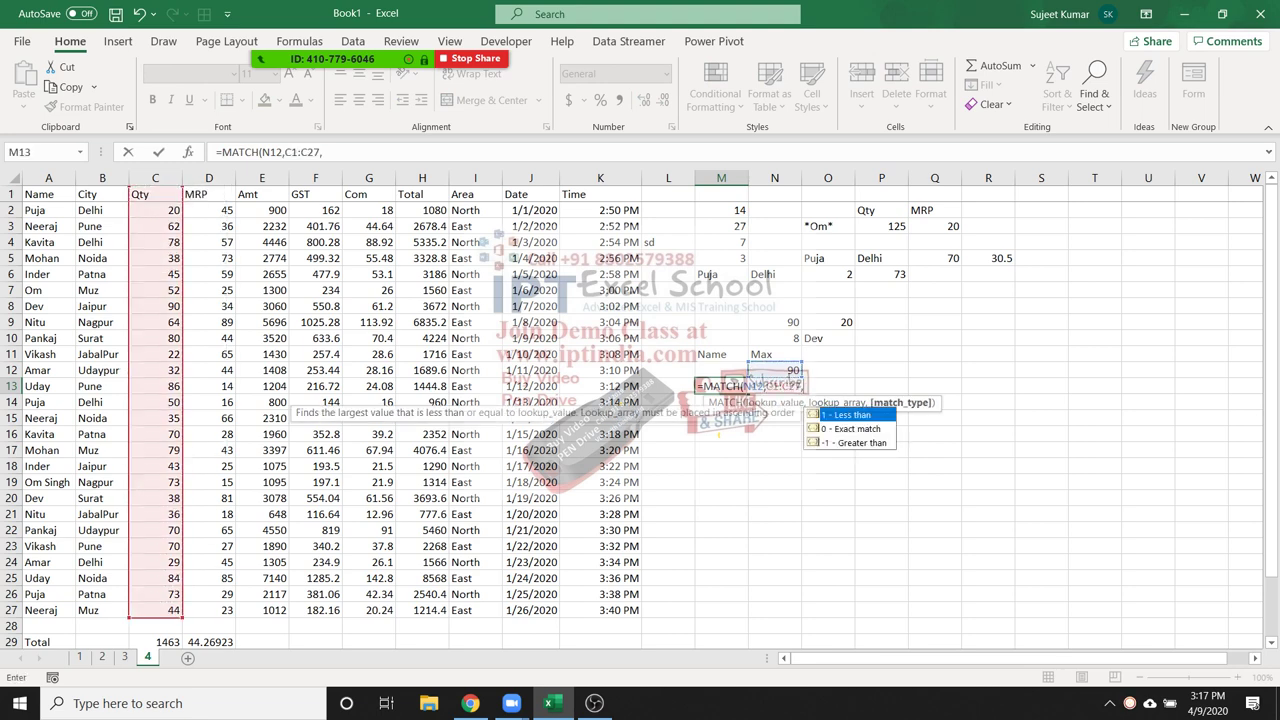
pyautogui.write('0)')
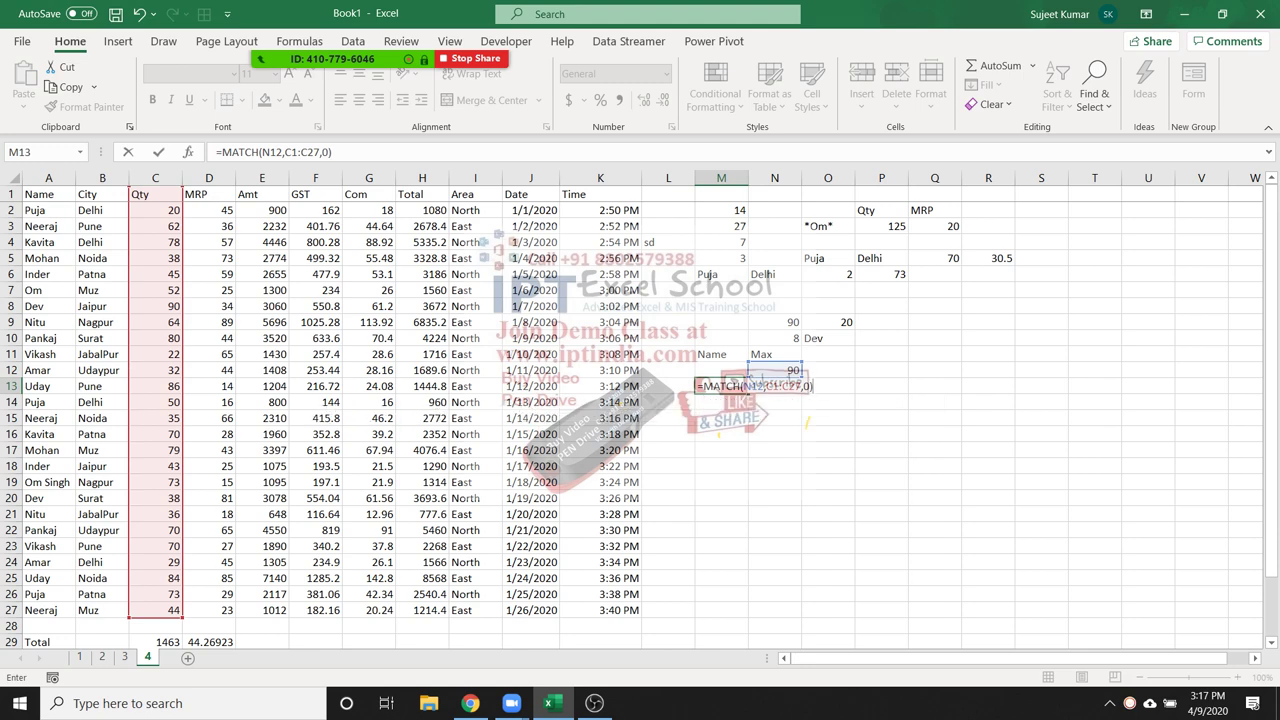
pyautogui.press('Return')
# Begin typing =INDEX(A1:K27,8,1) in M12
pyautogui.click(721, 370)
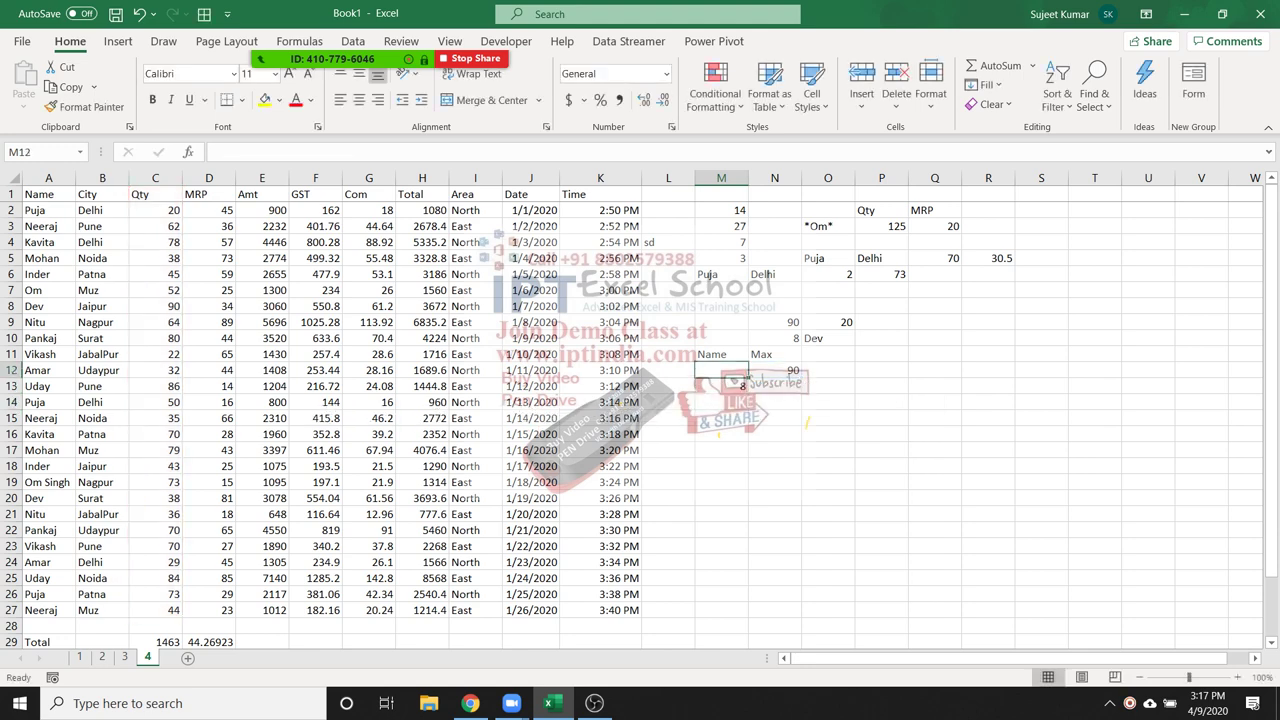
pyautogui.write('=ind')
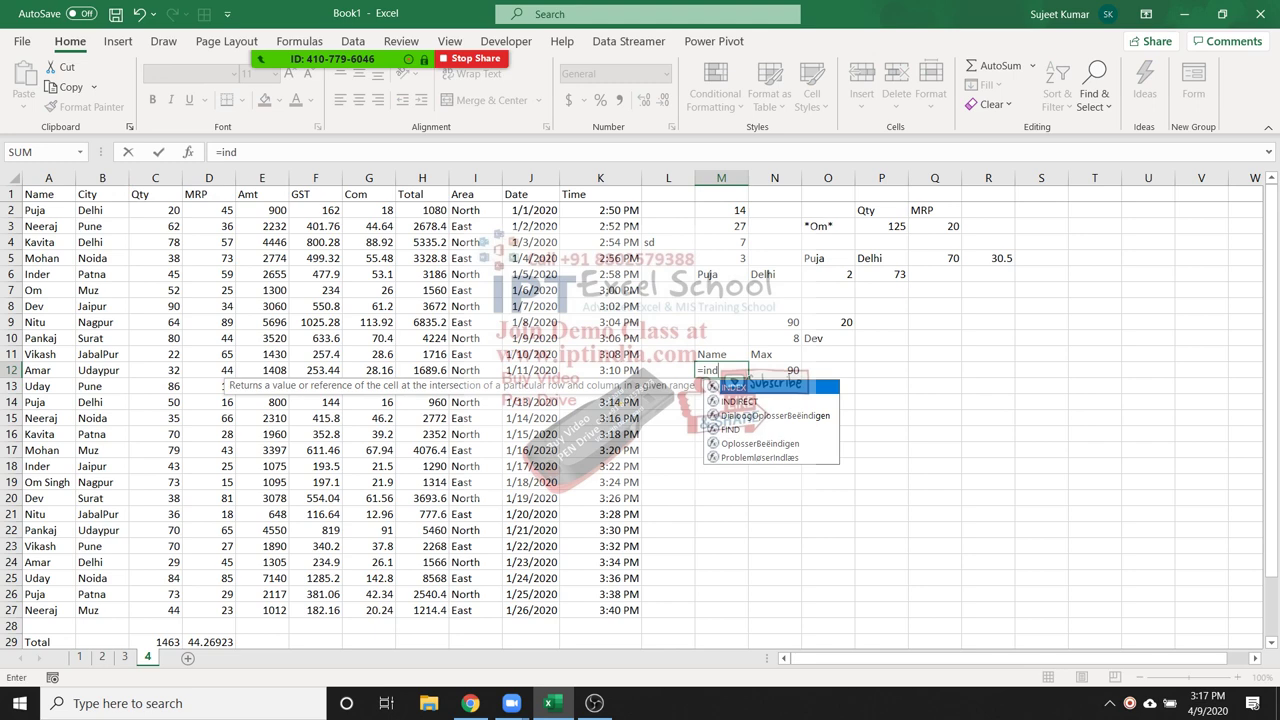
pyautogui.press('Tab')
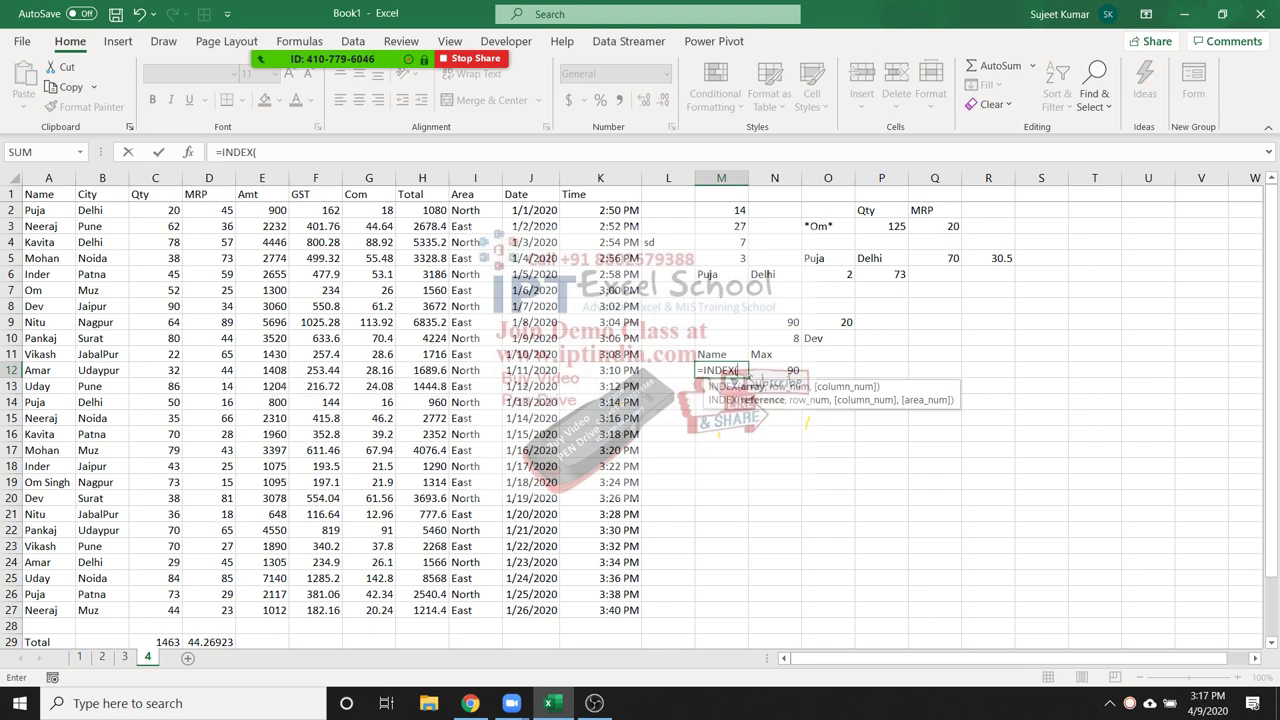
pyautogui.moveTo(40, 194); pyautogui.dragTo(640, 612)
pyautogui.write(',')
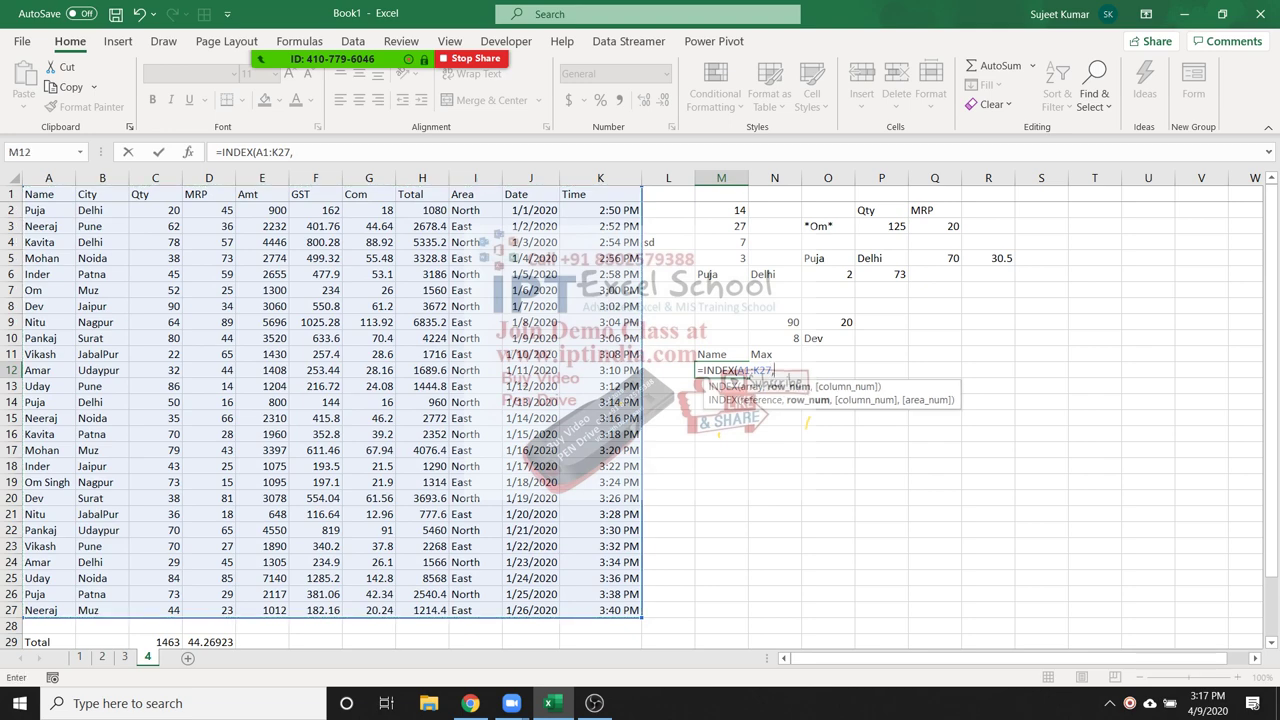
pyautogui.write('8,')
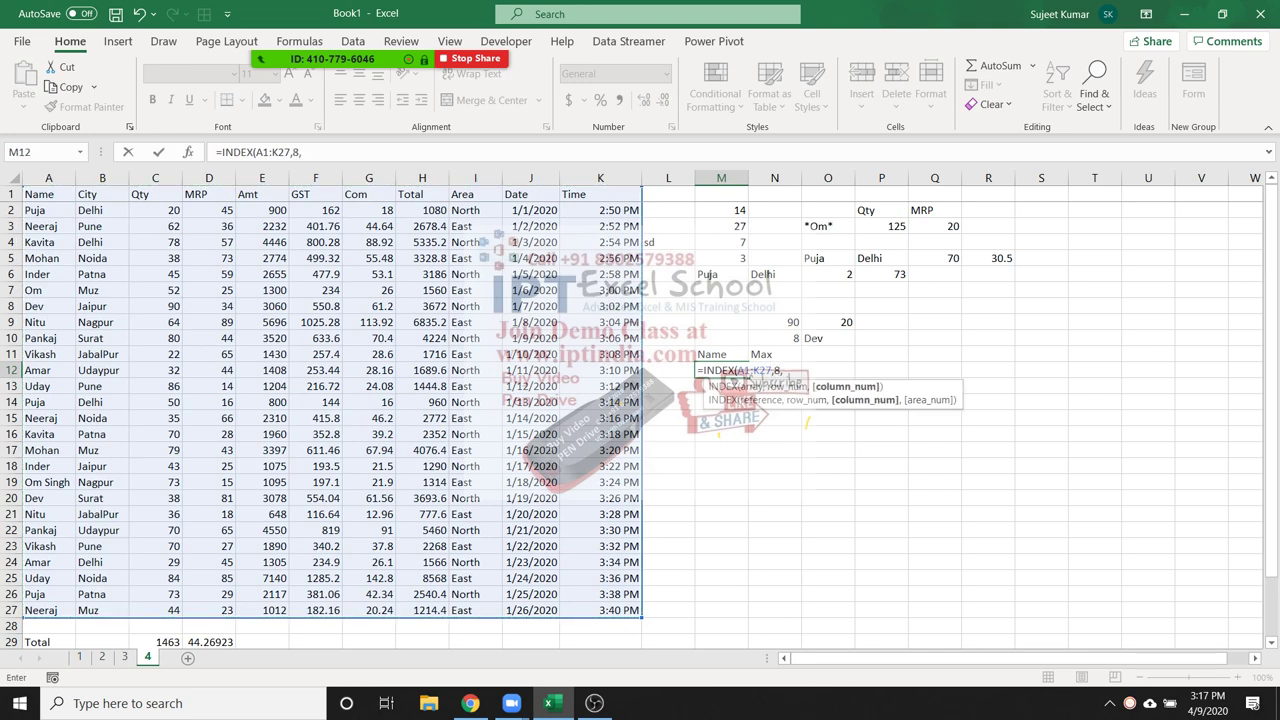
pyautogui.write('1')
# Commit M12's INDEX formula showing Dev, then replace its hard-coded row 8 with M13
pyautogui.press('Return')
pyautogui.click(744, 375)
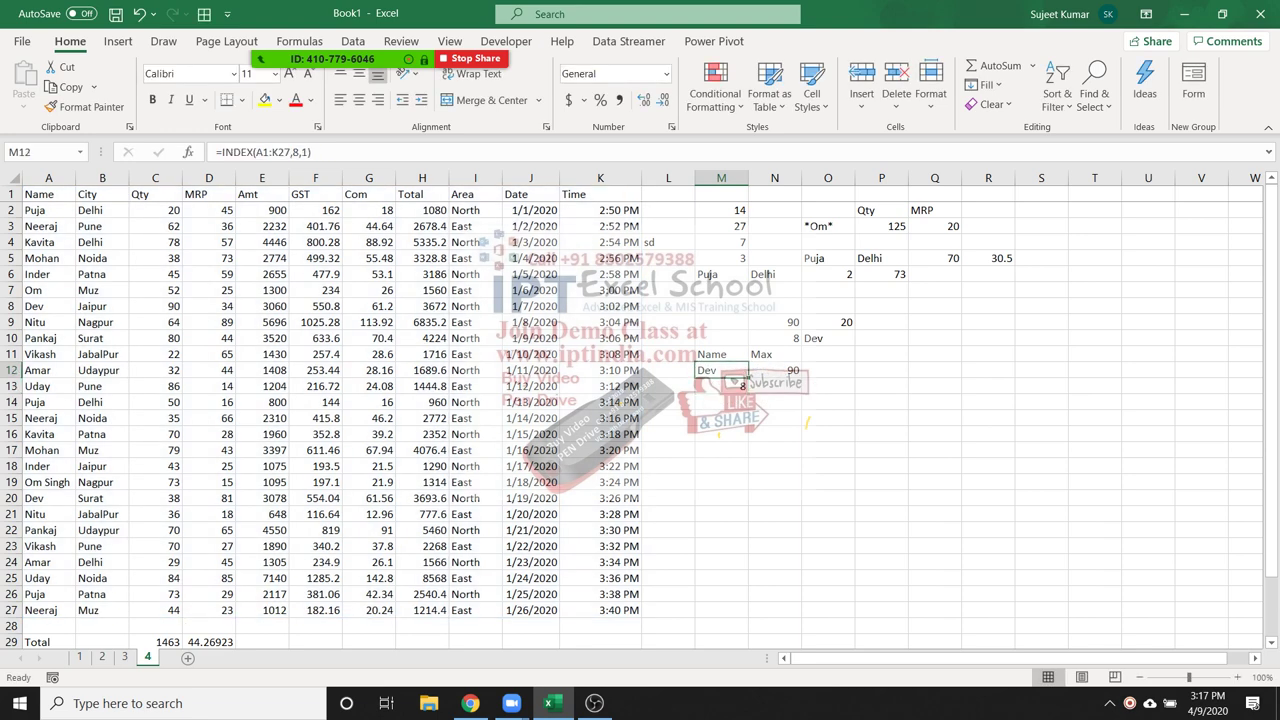
pyautogui.doubleClick(740, 375)
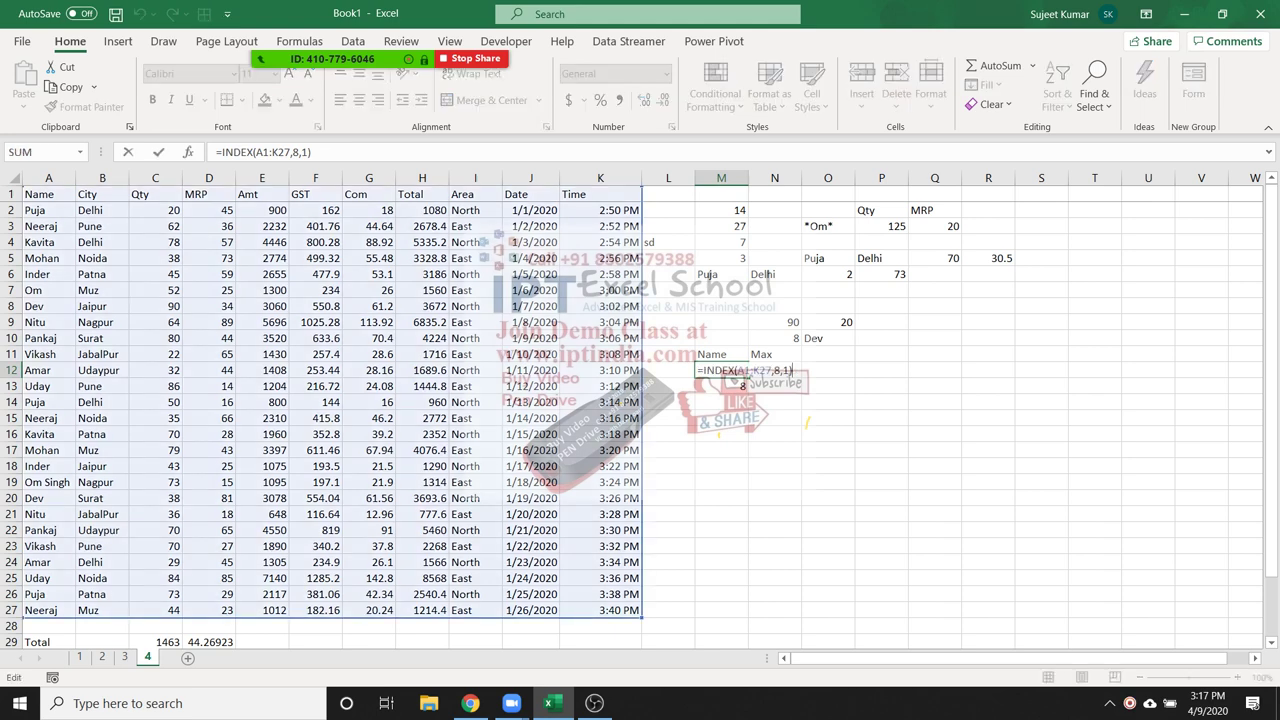
pyautogui.click(779, 371)
pyautogui.press('BackSpace')
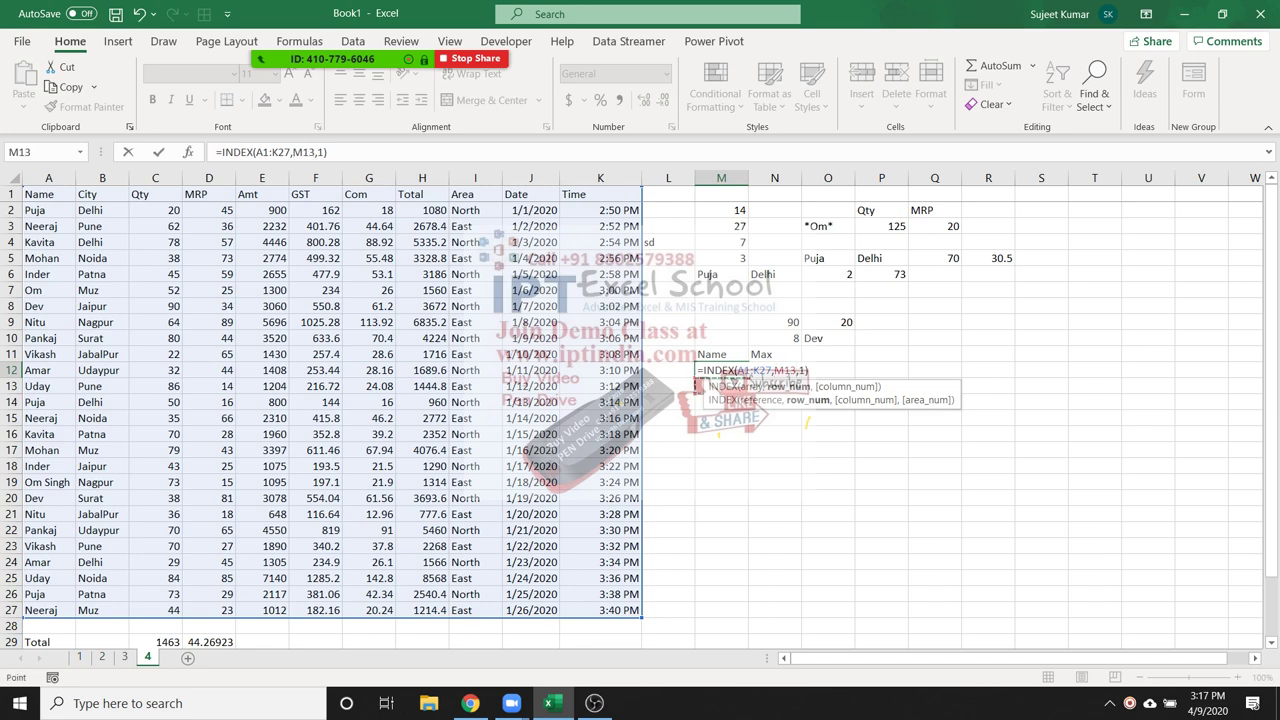
pyautogui.hotkey('ctrl', 'Return')
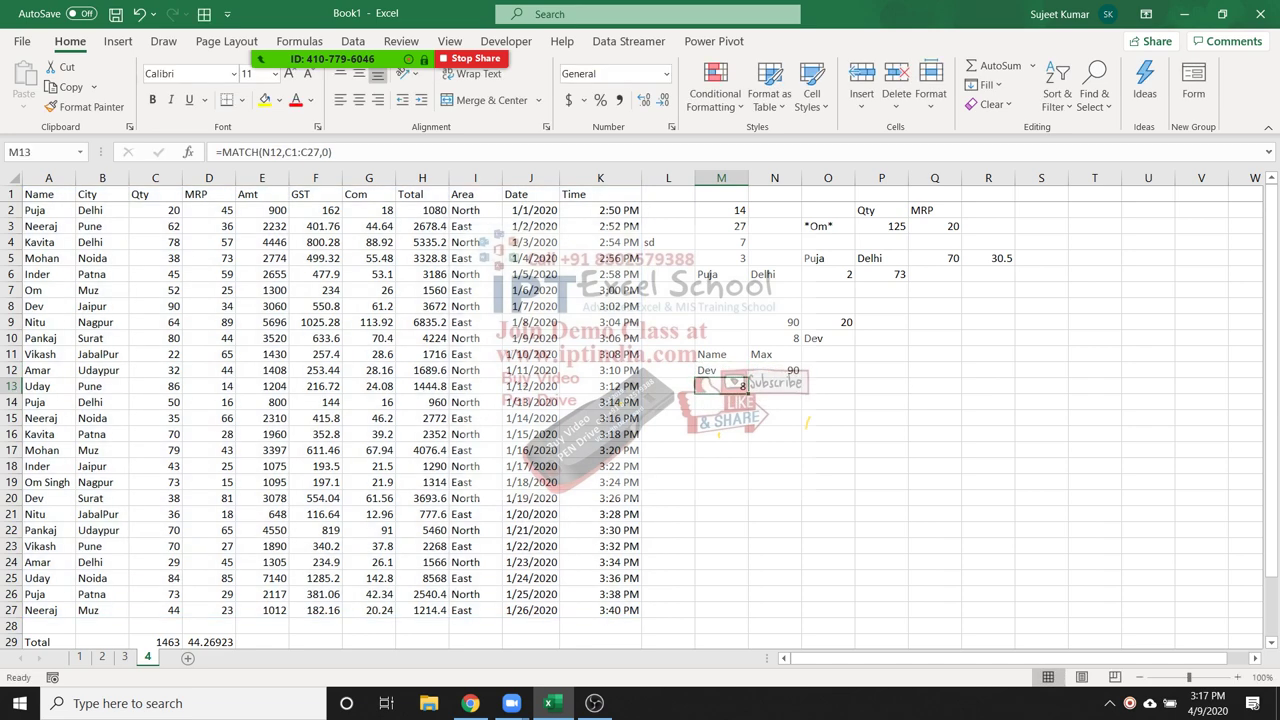
pyautogui.press('F2')
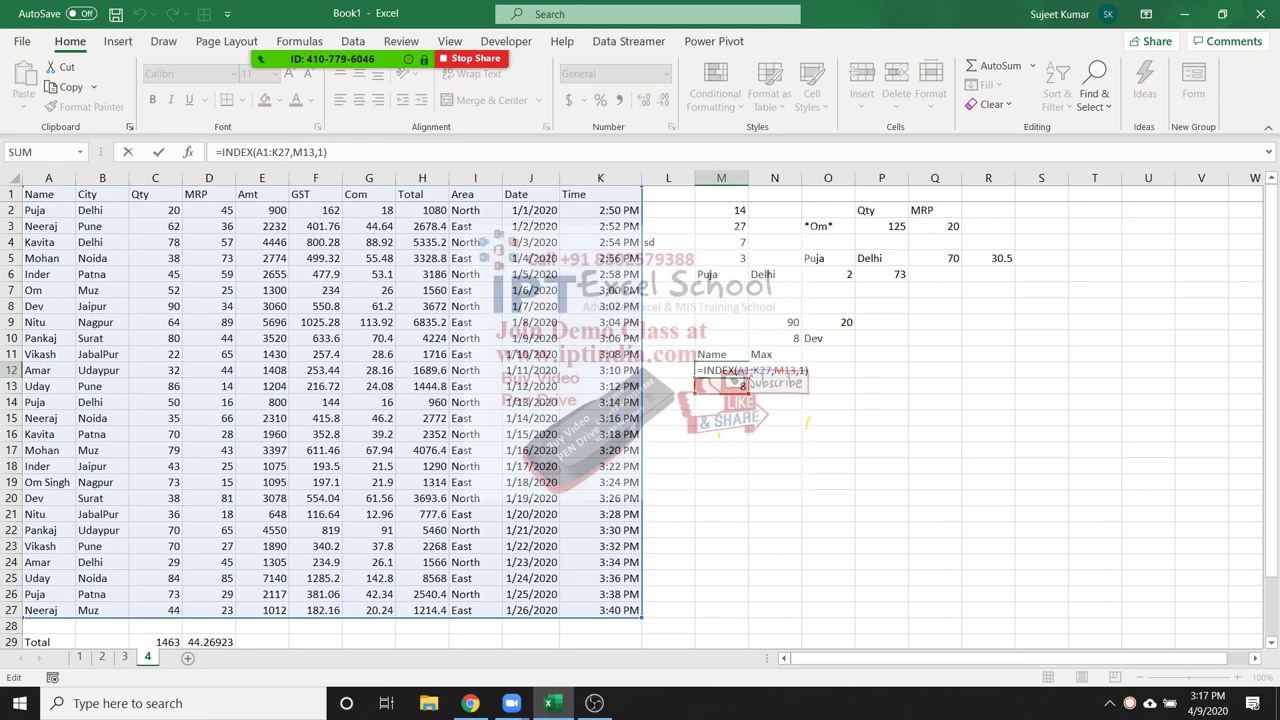
pyautogui.press('Return')
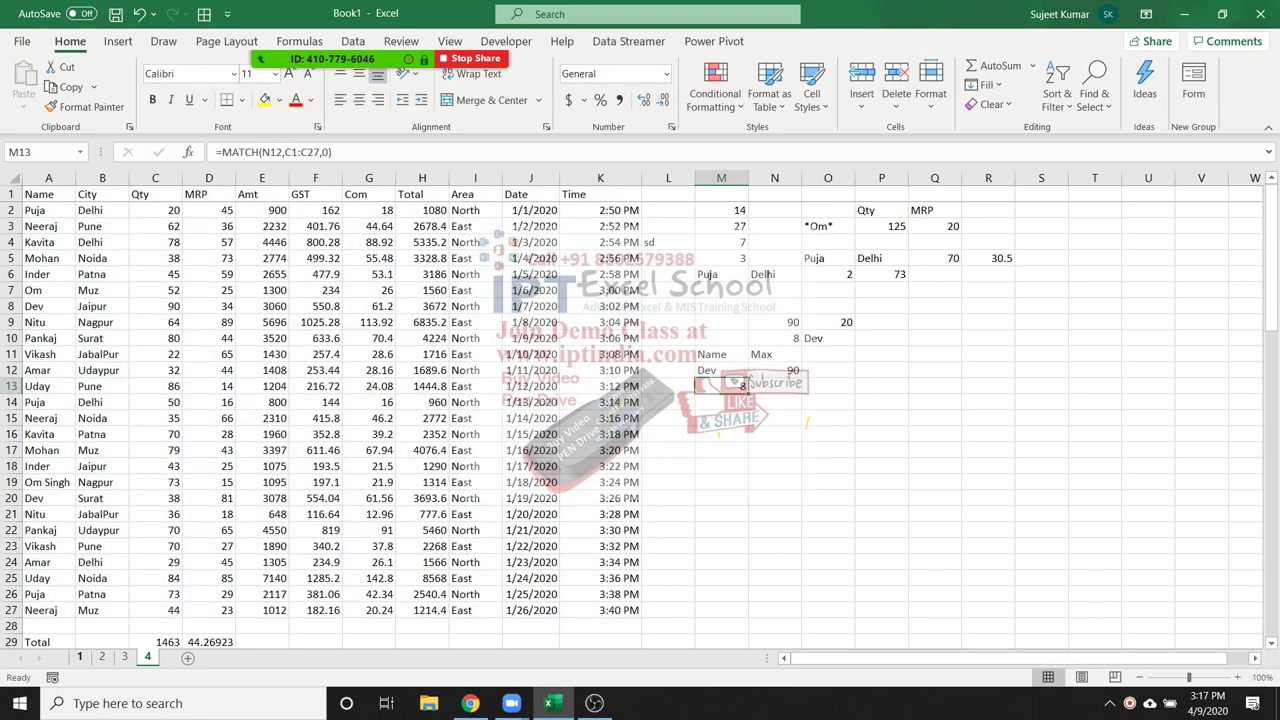
# Paste MATCH(N12,C1:C27,0) over the M13 argument, making =INDEX(A1:K27,MATCH(N12,C1:C27,0),1)
pyautogui.hotkey('ctrl', 'pageup')
pyautogui.hotkey('ctrl', 'pageup')
pyautogui.hotkey('ctrl', 'pageup')
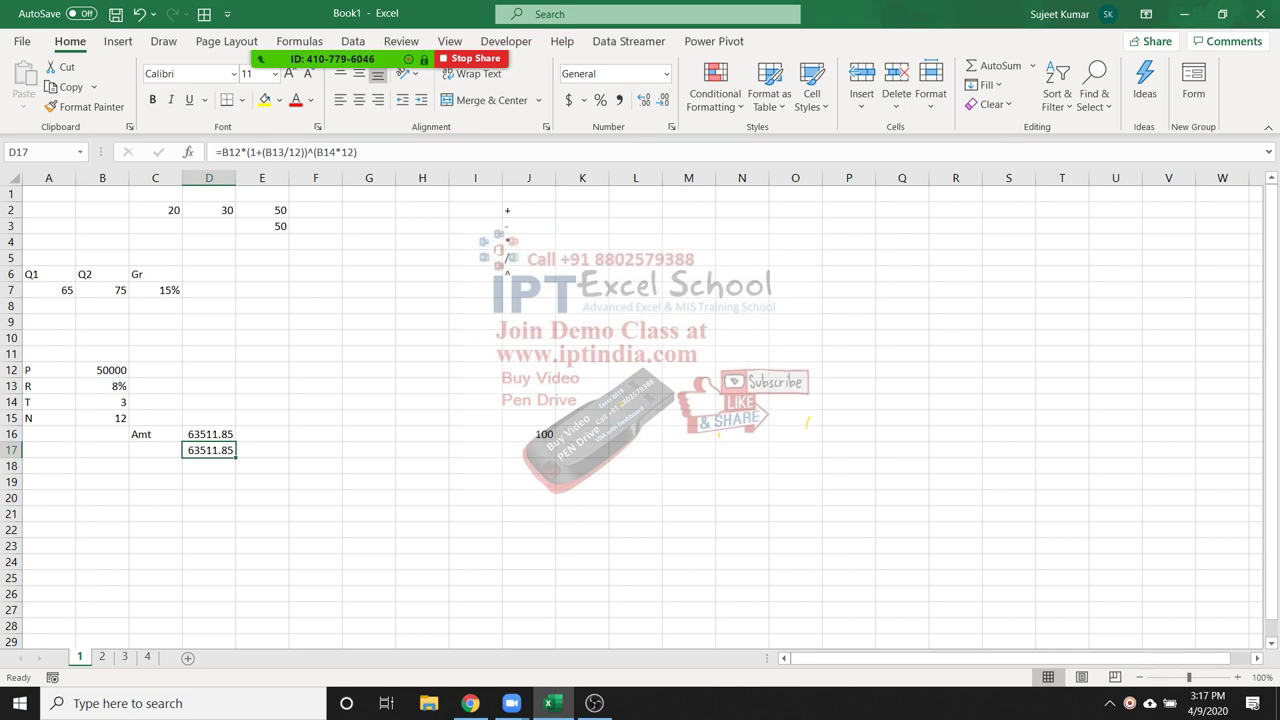
pyautogui.hotkey('ctrl', 'pagedown')
pyautogui.hotkey('ctrl', 'pagedown')
pyautogui.hotkey('ctrl', 'pagedown')
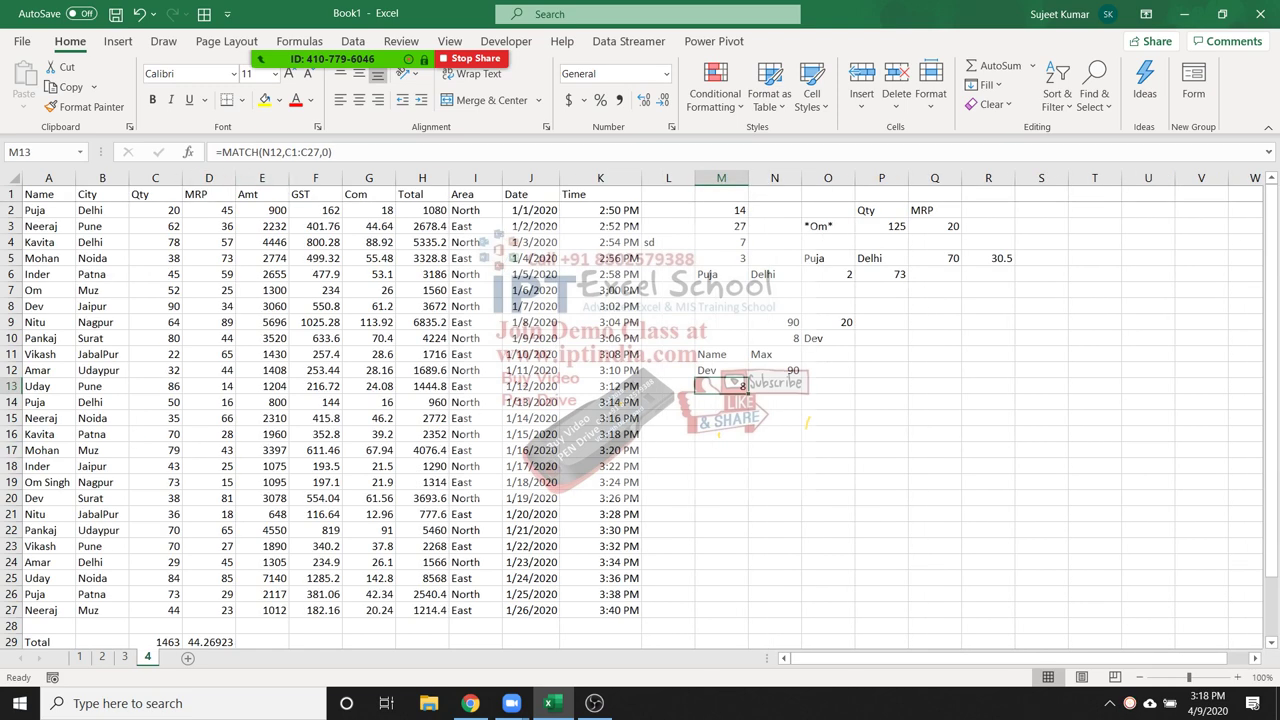
pyautogui.moveTo(222, 152); pyautogui.dragTo(333, 152)
pyautogui.hotkey('ctrl', 'c')
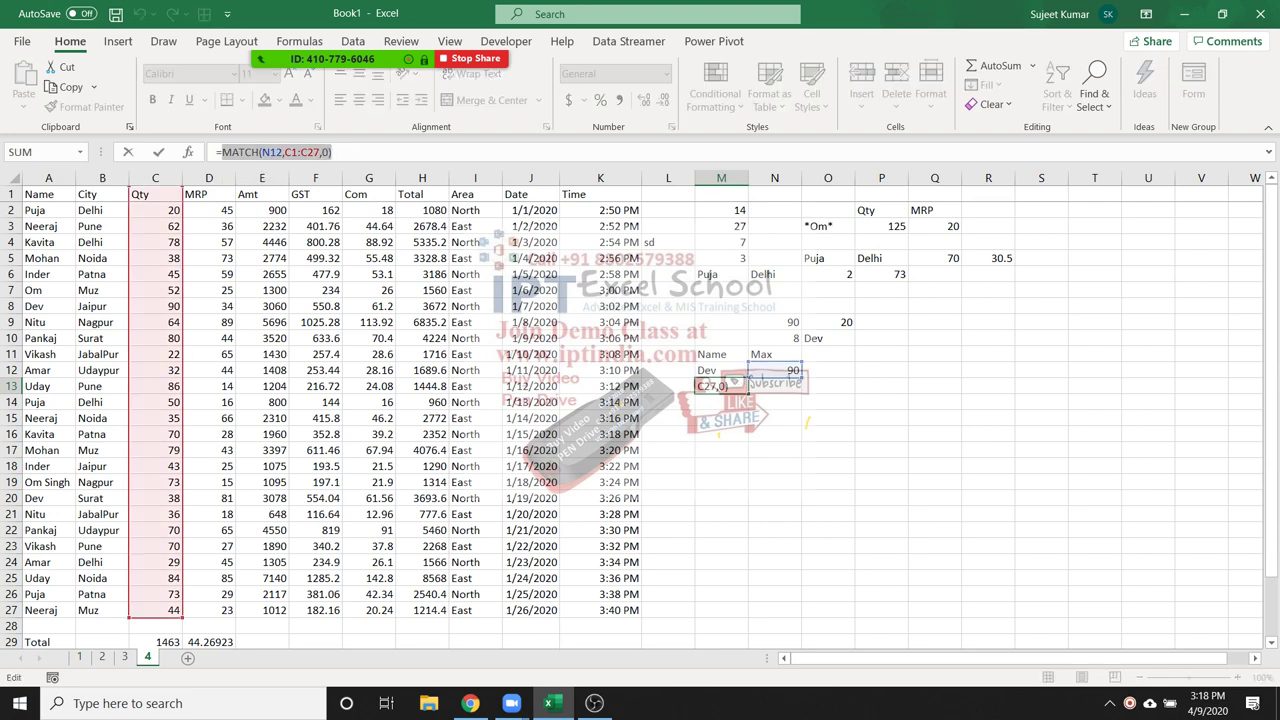
pyautogui.press('Escape')
pyautogui.press('Up')
pyautogui.press('F2')
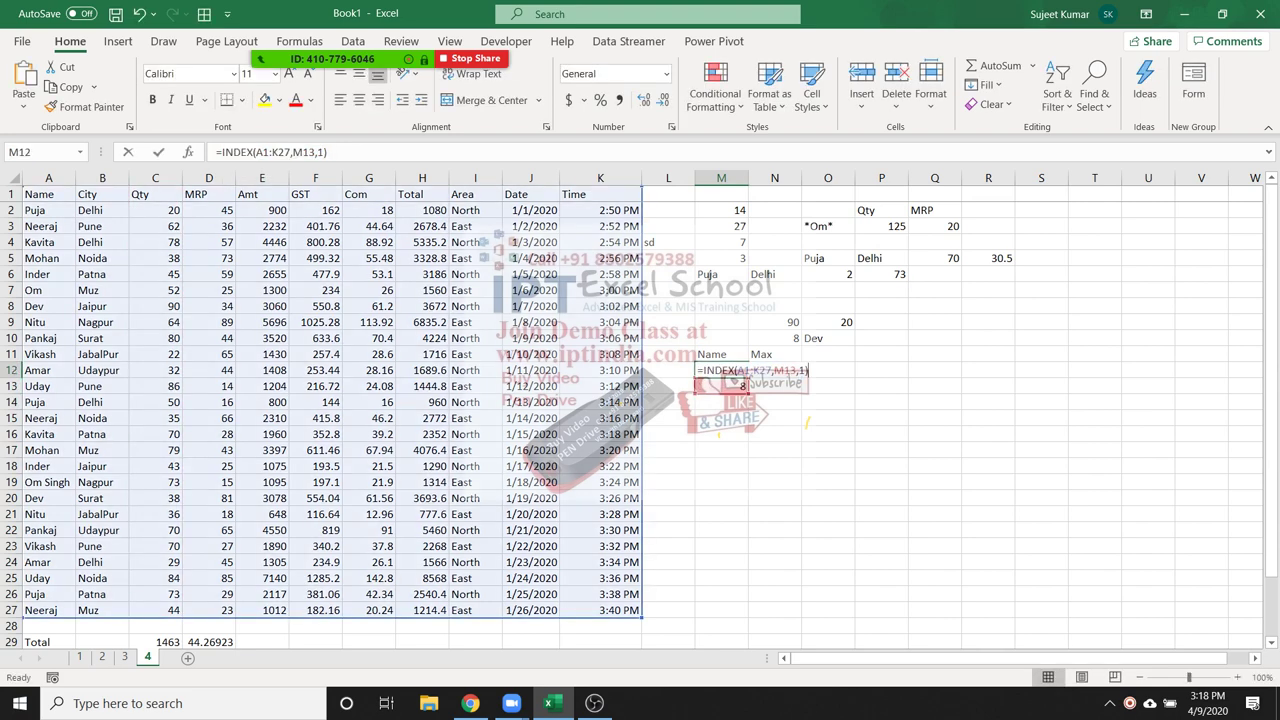
pyautogui.click(795, 370)
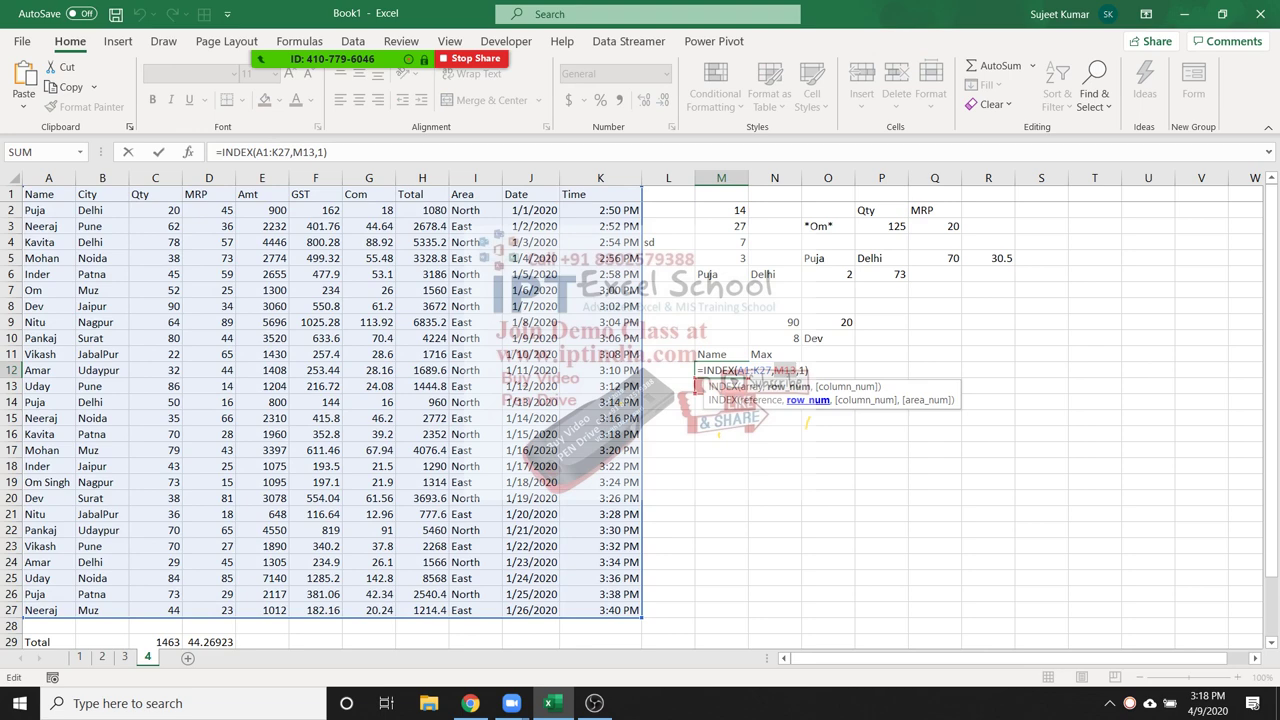
pyautogui.hotkey('ctrl', 'v')
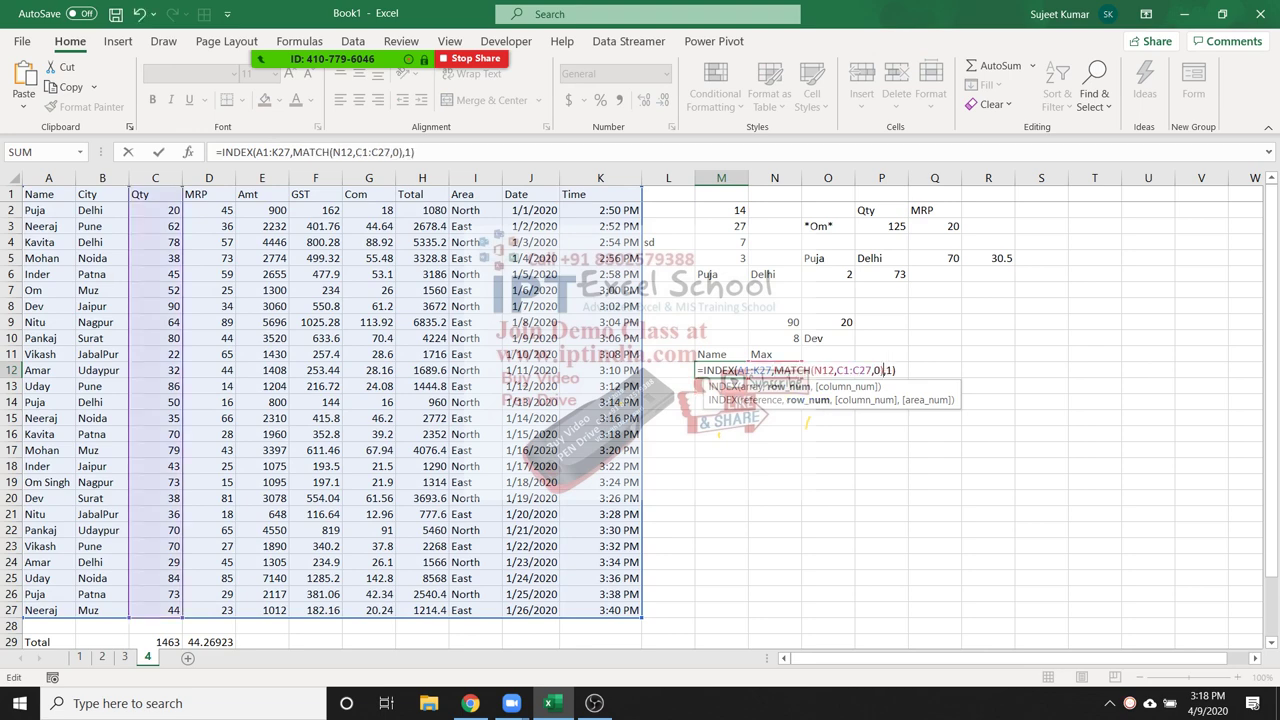
pyautogui.press('Return')
pyautogui.press('Up')
pyautogui.press('Right')
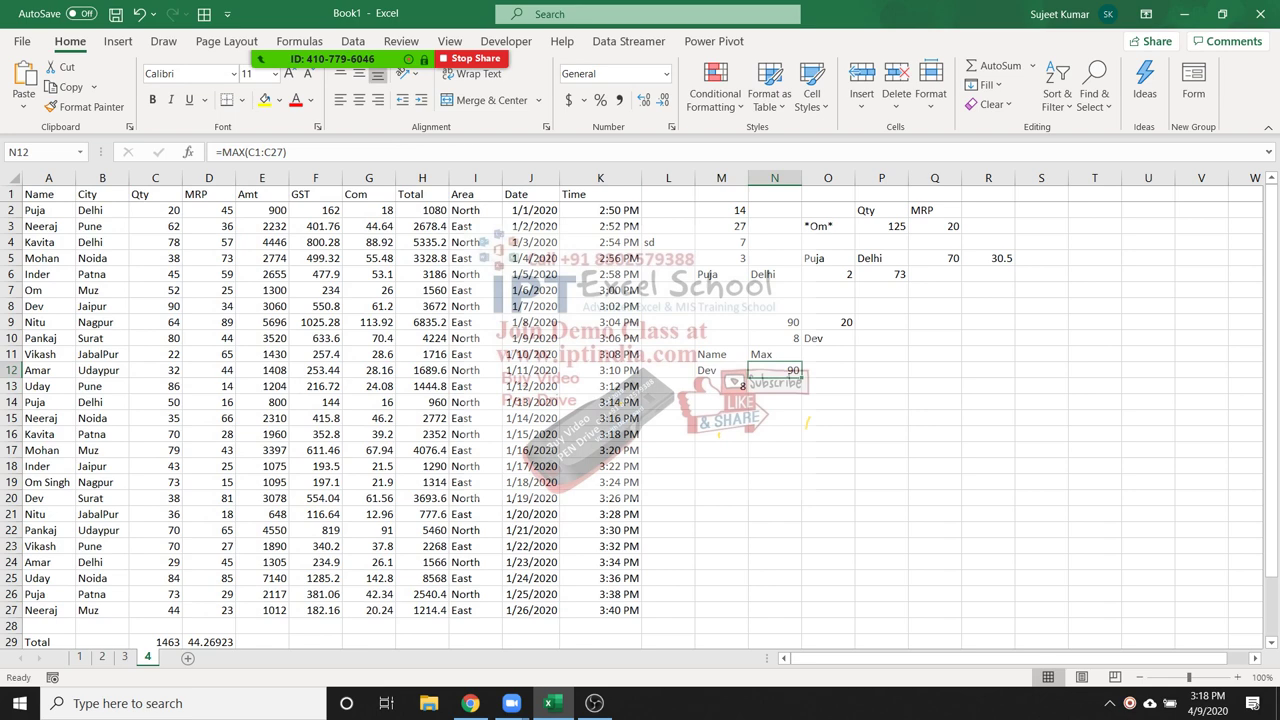
pyautogui.click(775, 354)
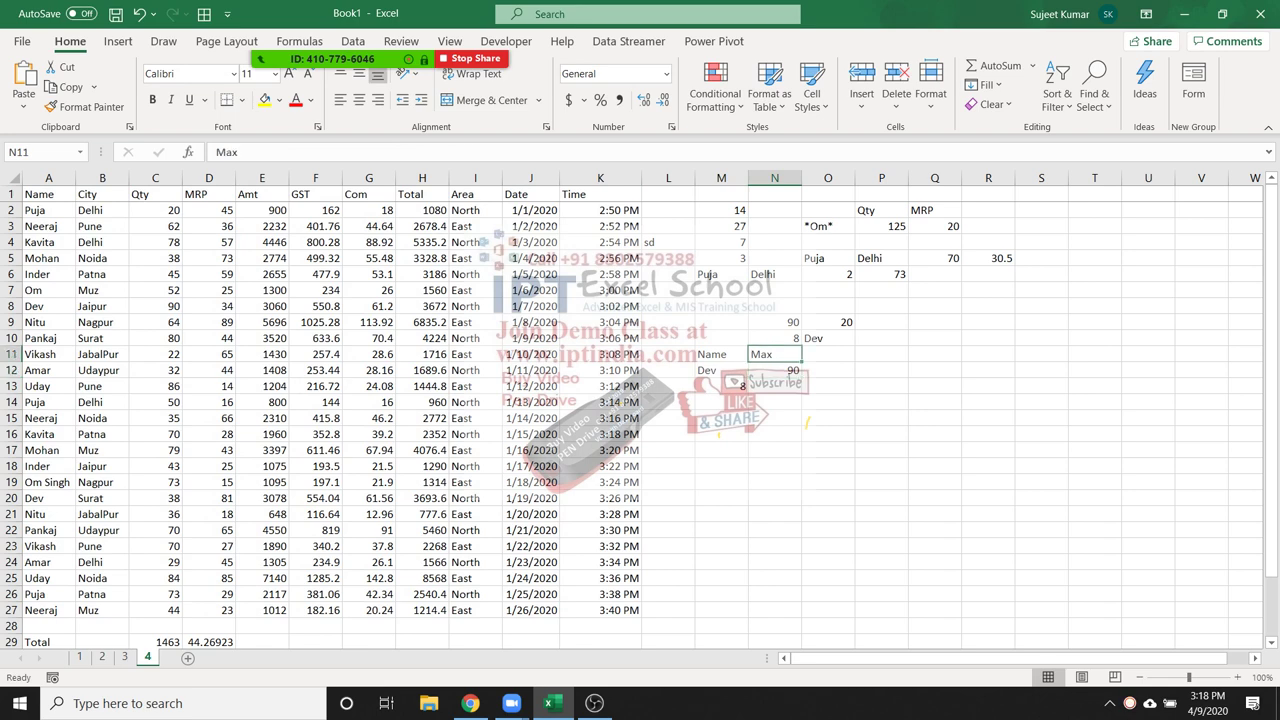
# Change the N11 heading to Min and enter =MIN(C2:C27) in N12
pyautogui.write('Min')
pyautogui.press('Return')
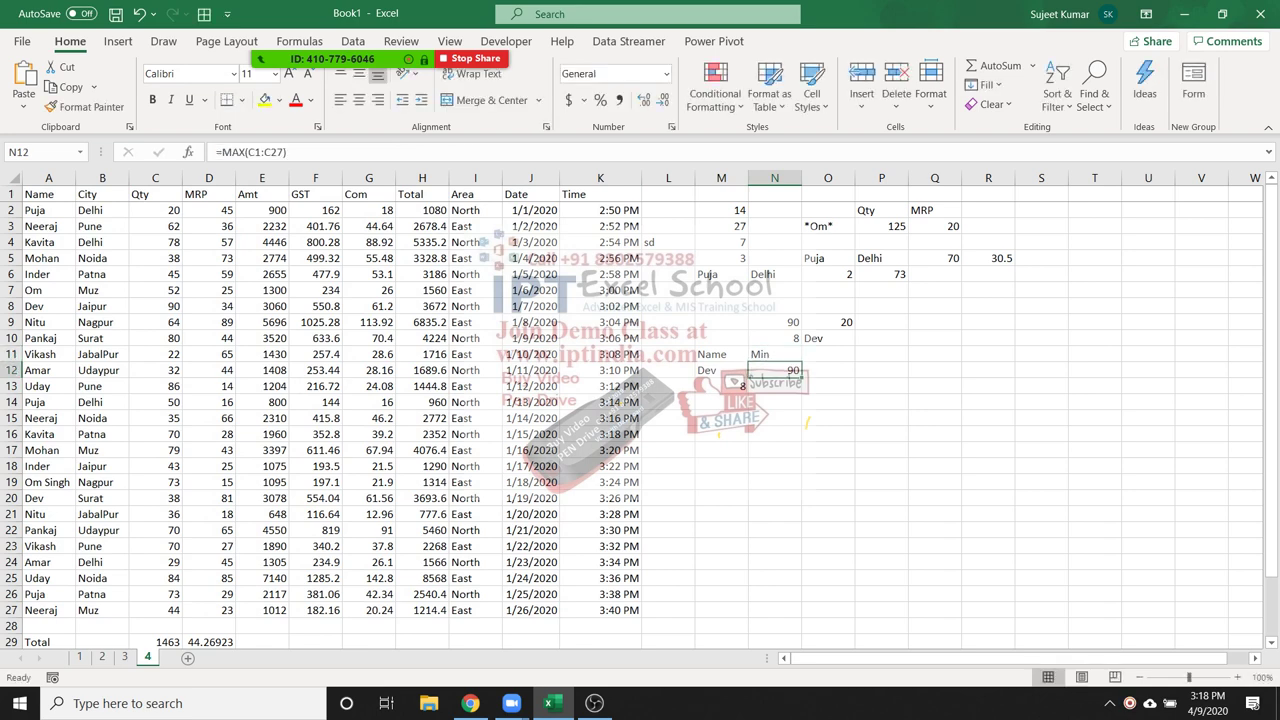
pyautogui.write('=min')
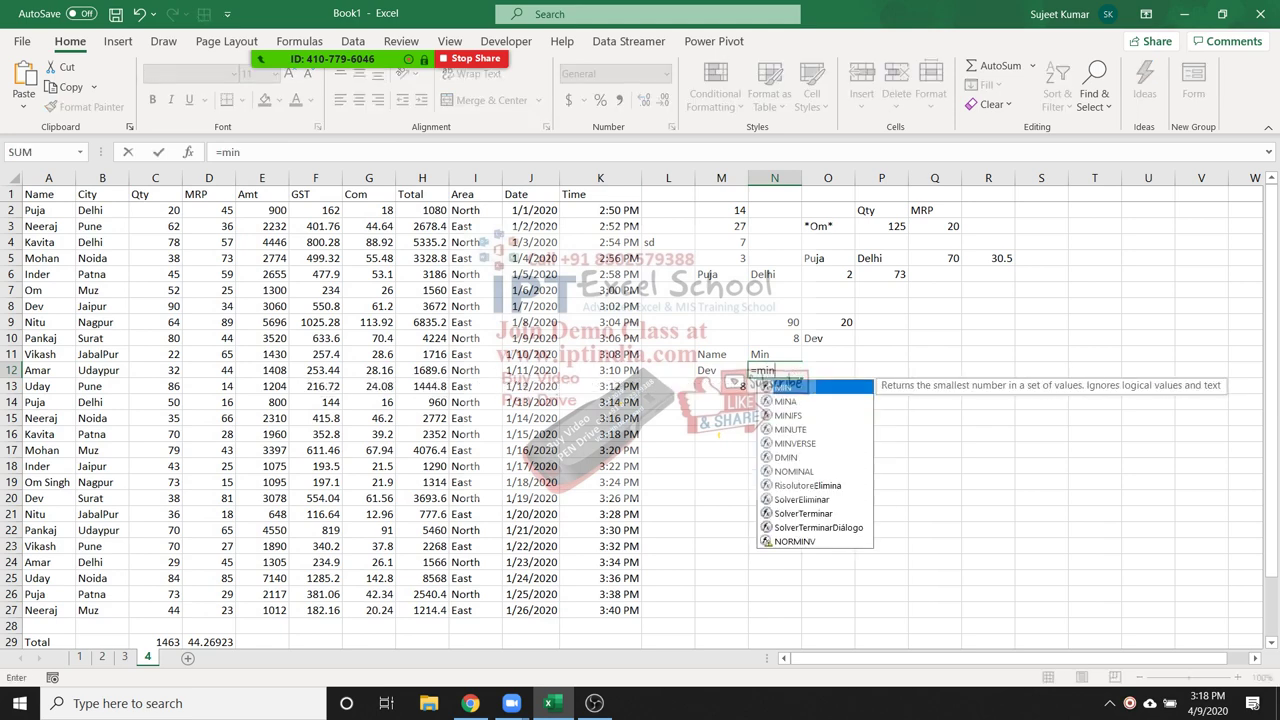
pyautogui.press('Tab')
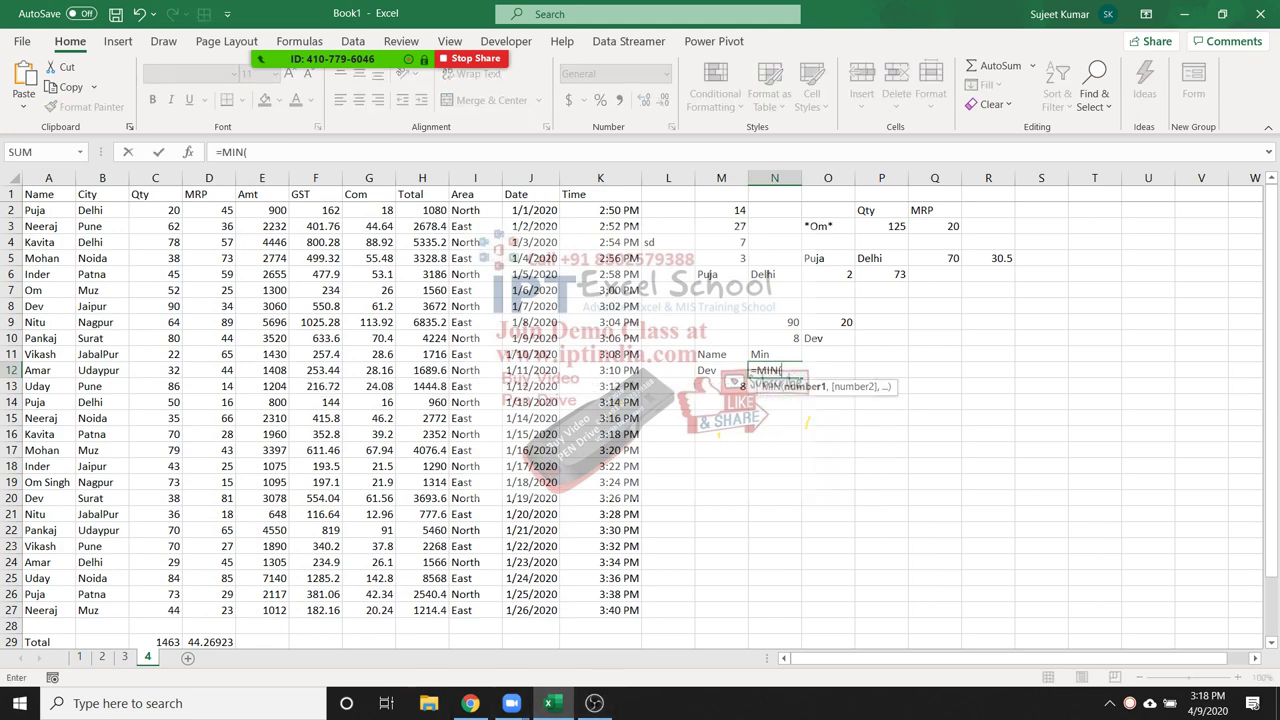
pyautogui.moveTo(155, 610); pyautogui.dragTo(158, 210)
pyautogui.write(')')
pyautogui.press('Return')
# Review O10's INDEX formula, which still returns Dev
pyautogui.press('Up')
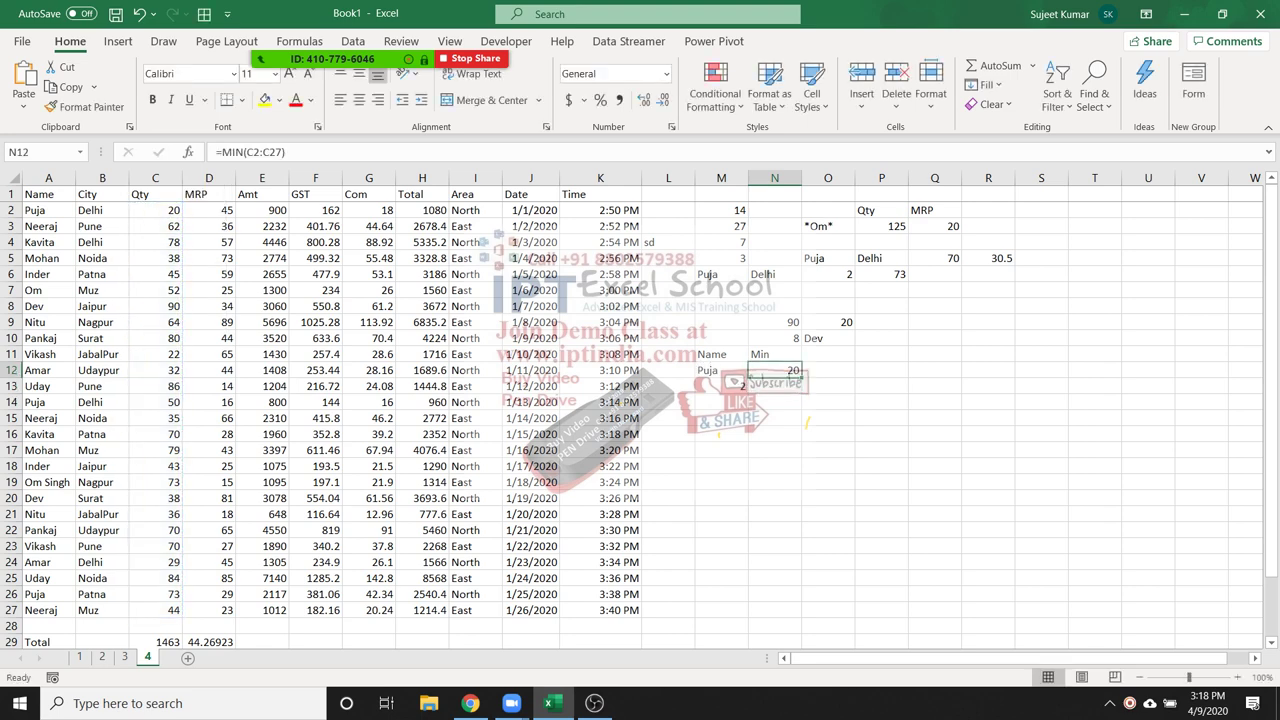
pyautogui.press('Left')
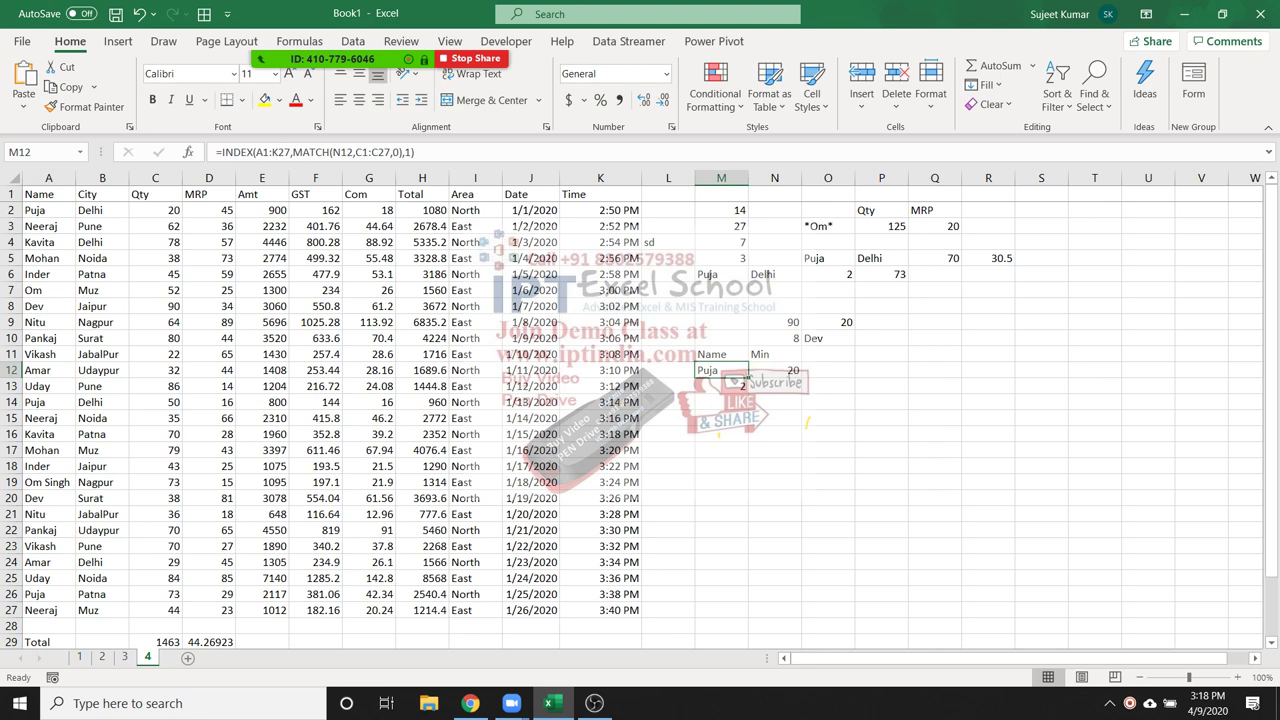
pyautogui.press('Right')
pyautogui.press('Right')
pyautogui.press('Up')
pyautogui.press('Up')
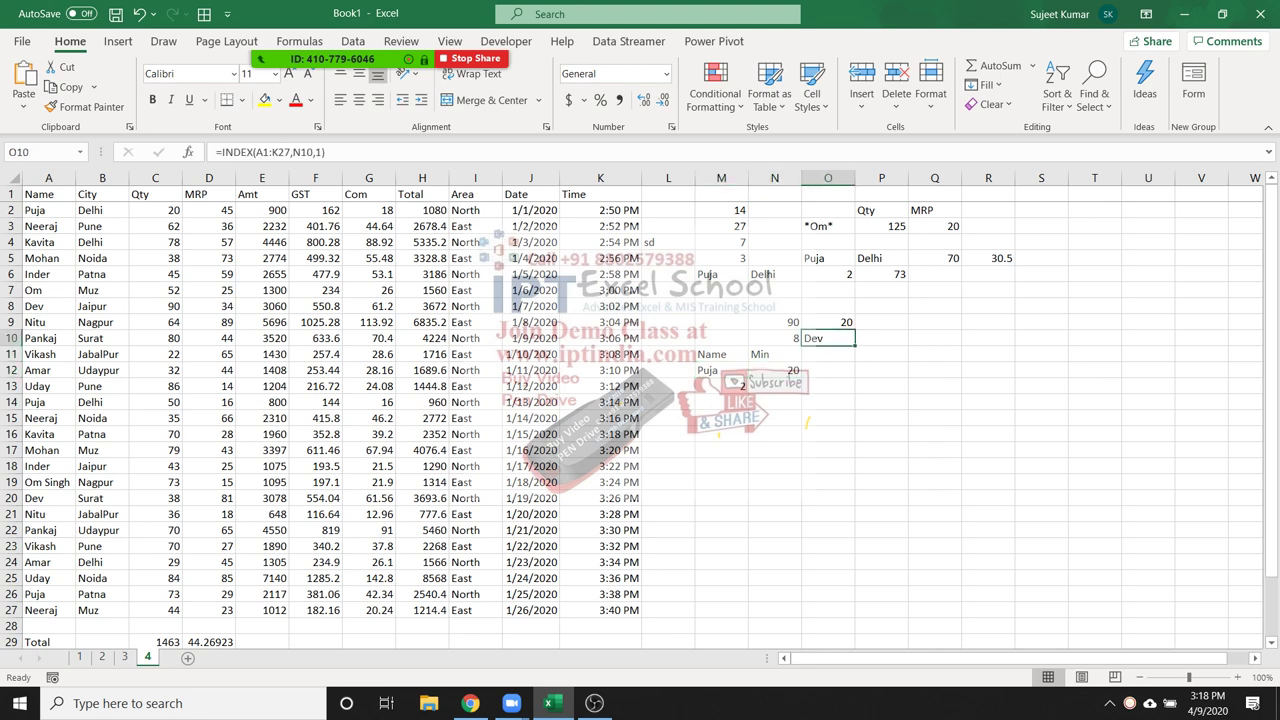
pyautogui.press('F2')
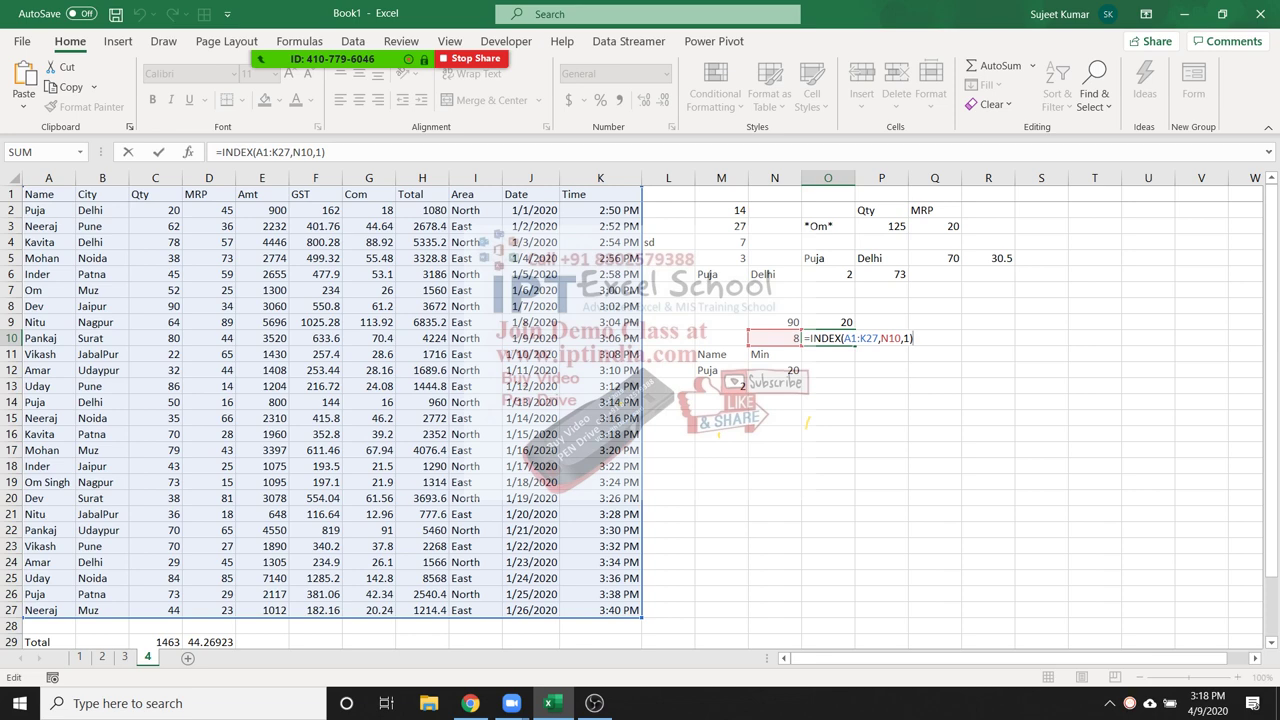
pyautogui.press('Return')
# Enter =OFFSET(A1,7,0) in O11
pyautogui.press('Up')
pyautogui.press('Right')
pyautogui.press('Down')
pyautogui.press('Left')
pyautogui.write('=of')
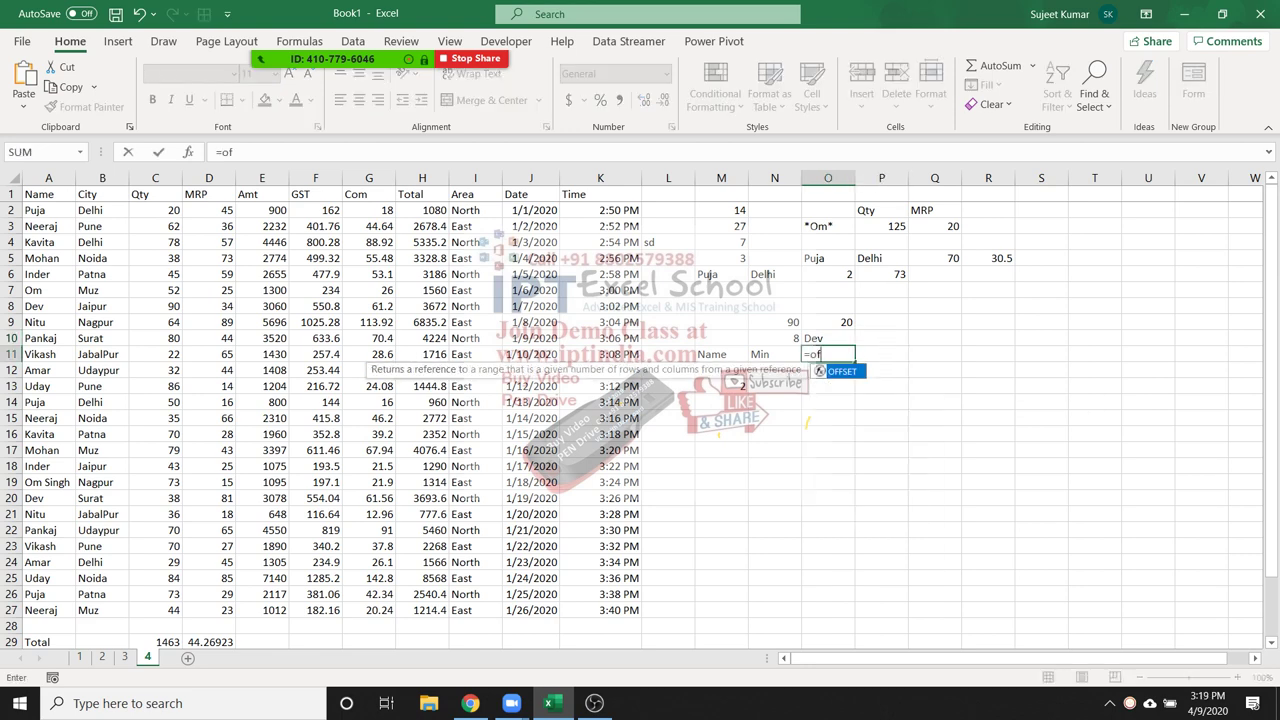
pyautogui.press('Tab')
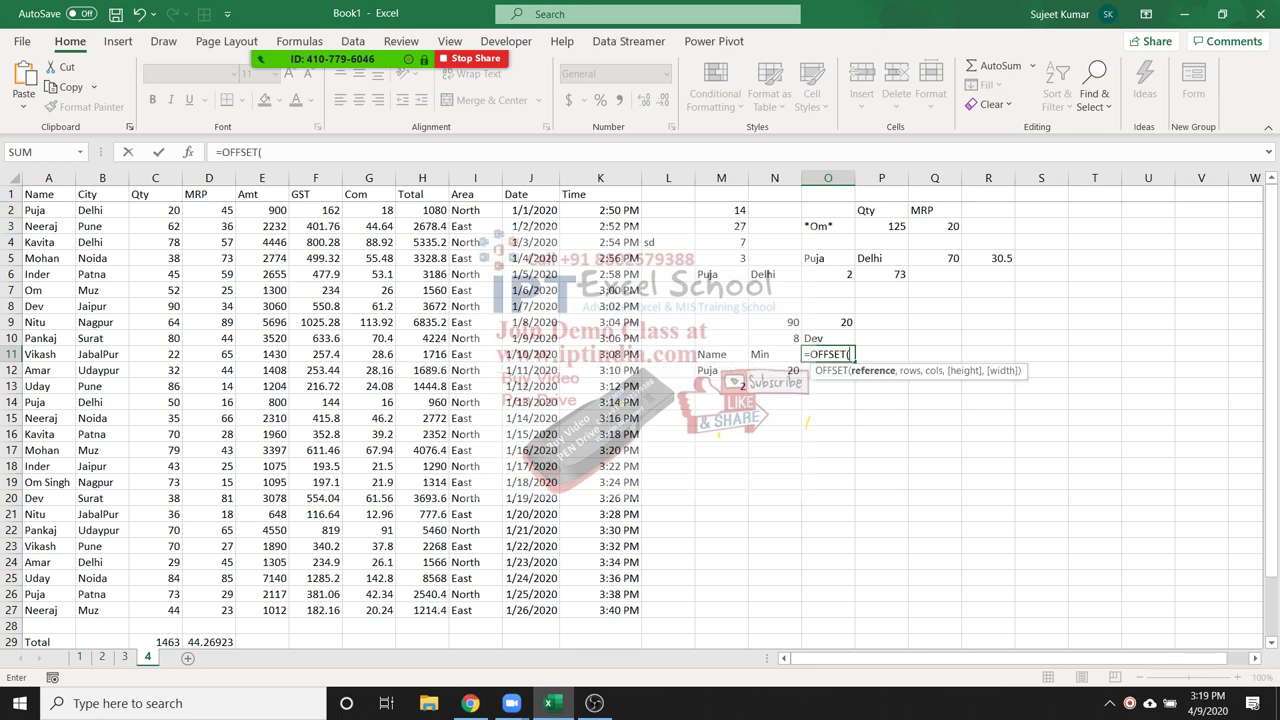
pyautogui.click(48, 194)
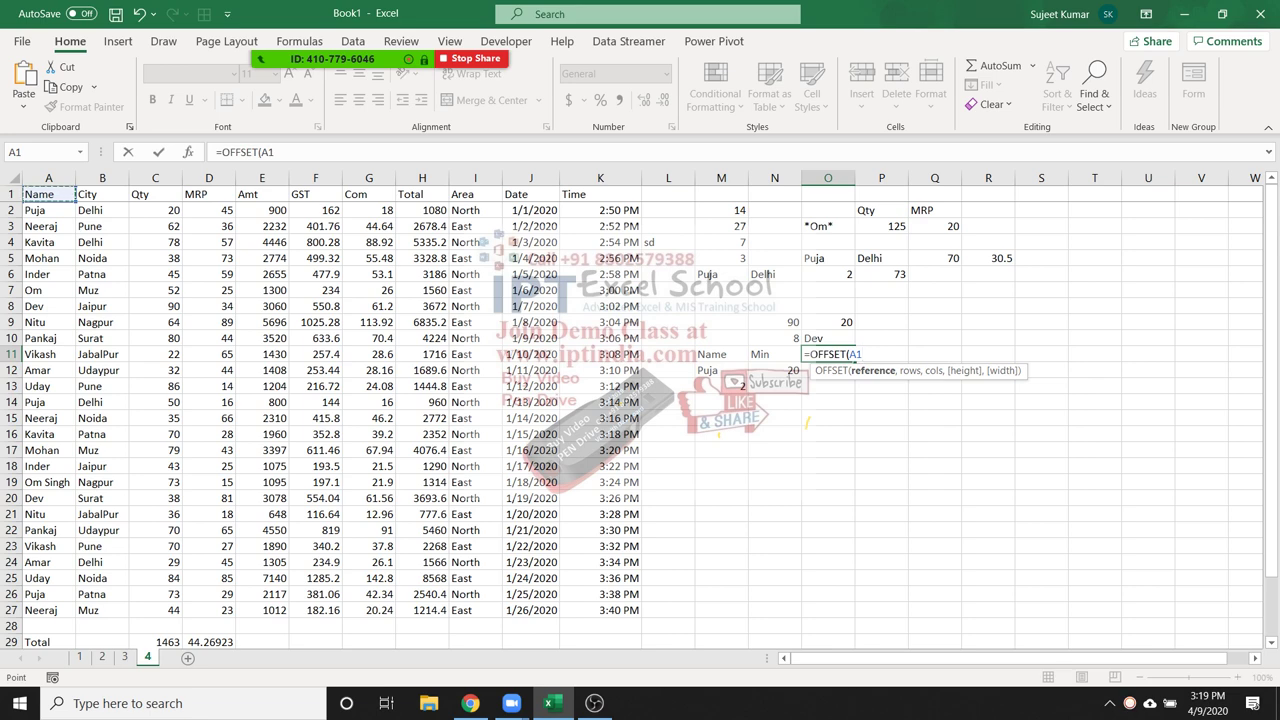
pyautogui.write(',')
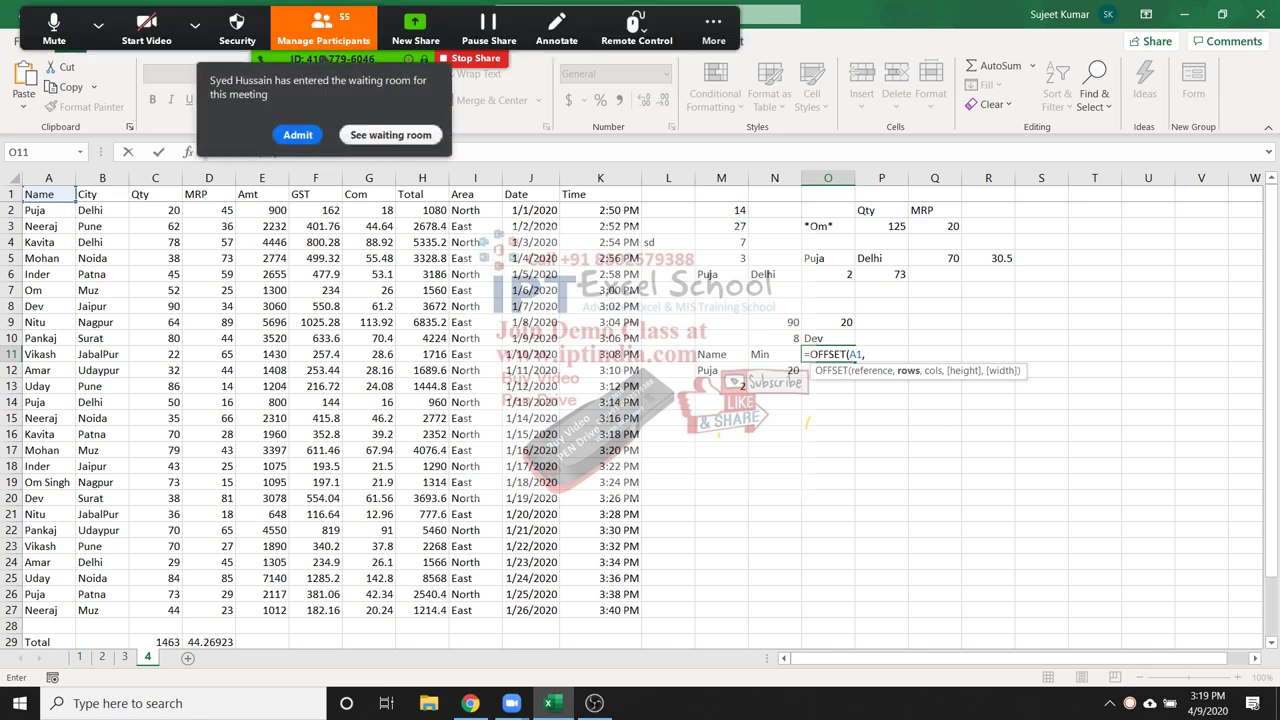
pyautogui.write('7,0')
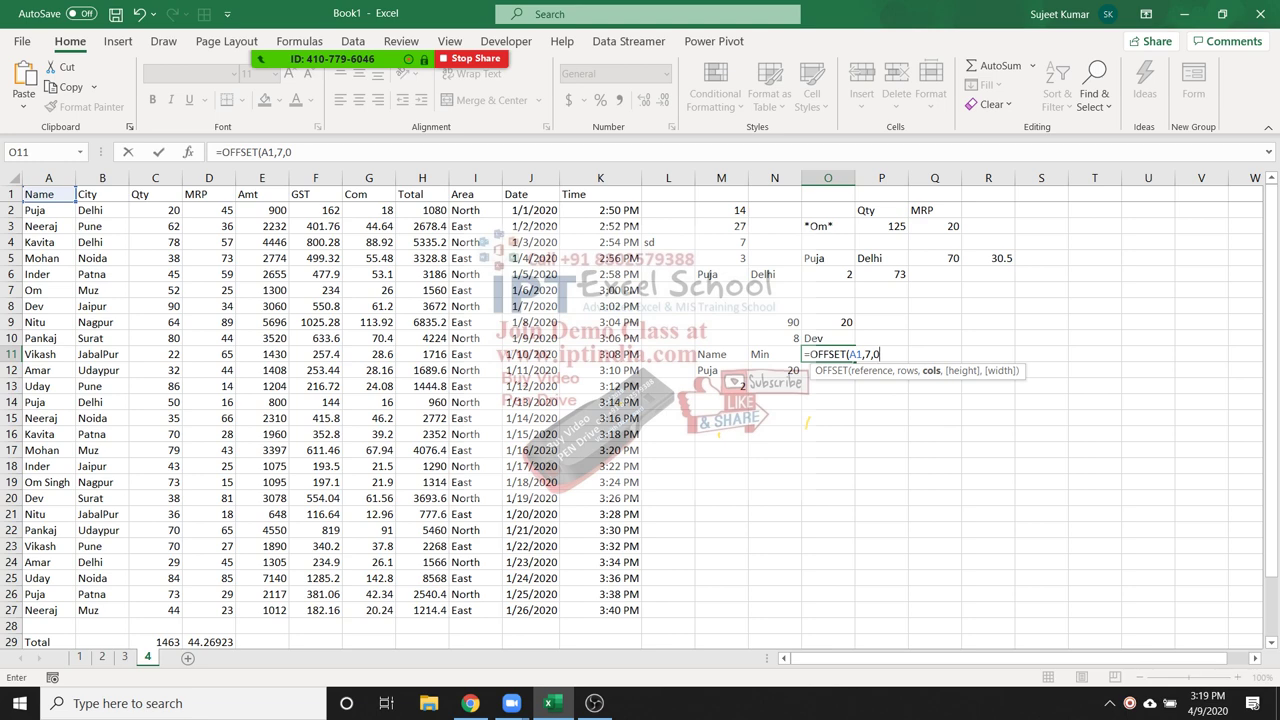
pyautogui.press('Return')
# Replace the 7 with MATCH(N9,C1:C27,0) copied from N10, so O11 returns Nitu
pyautogui.click(828, 354)
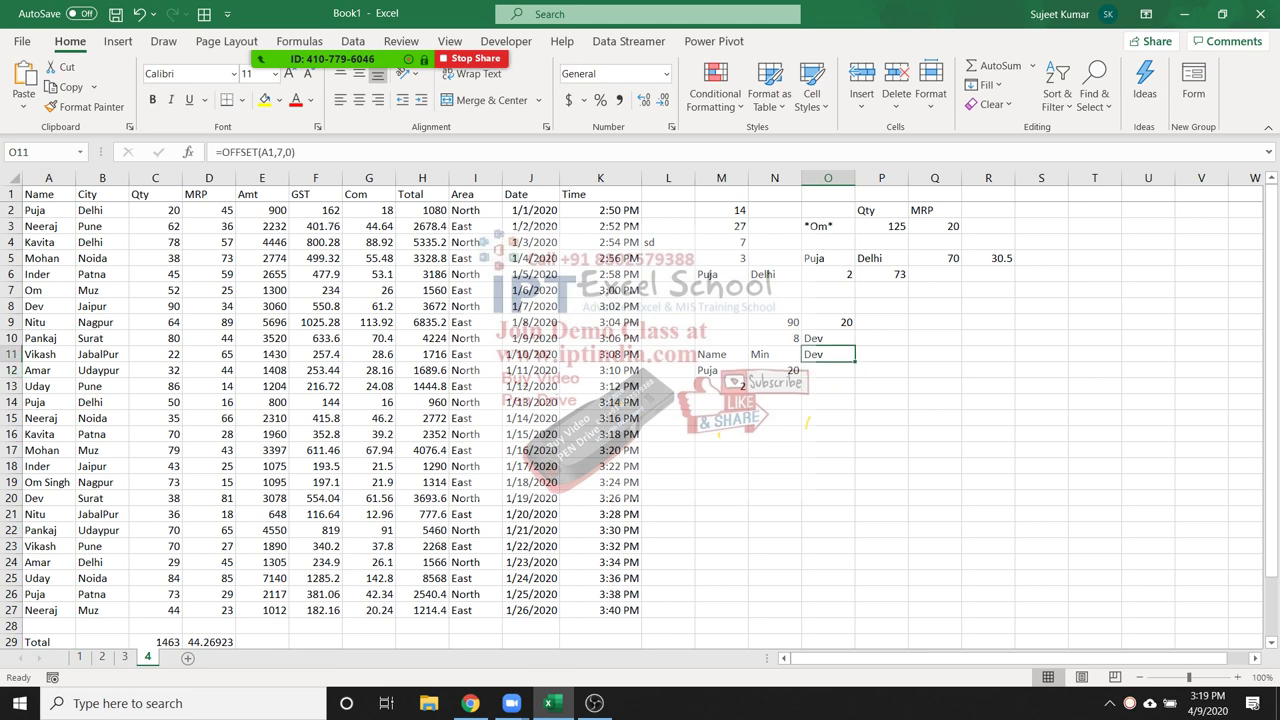
pyautogui.press('F2')
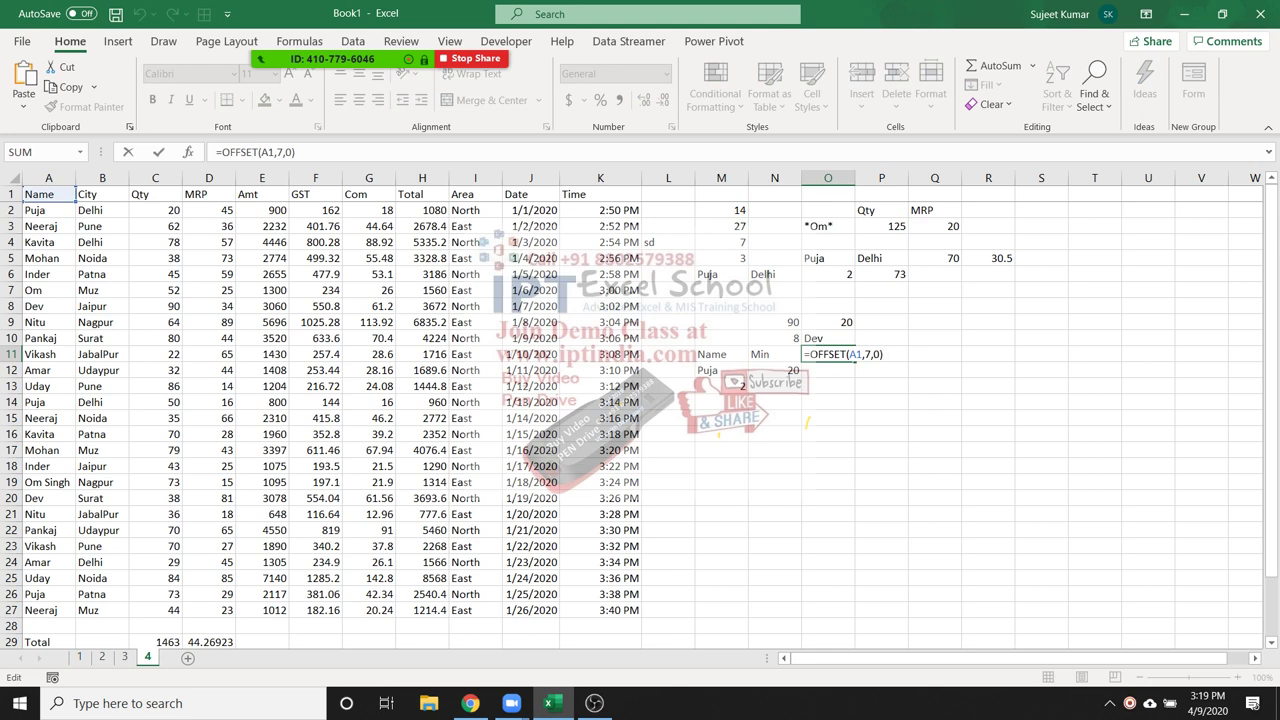
pyautogui.press('Escape')
pyautogui.click(774, 338)
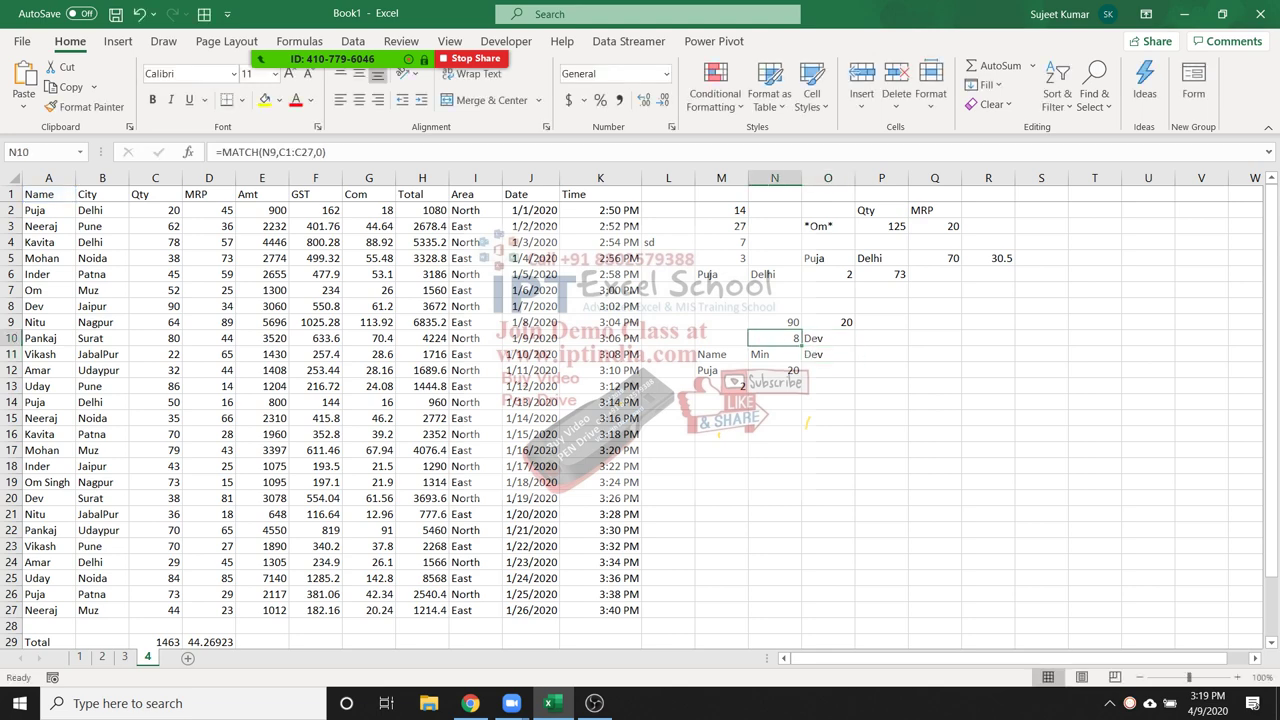
pyautogui.moveTo(220, 152); pyautogui.dragTo(326, 152)
pyautogui.hotkey('ctrl', 'c')
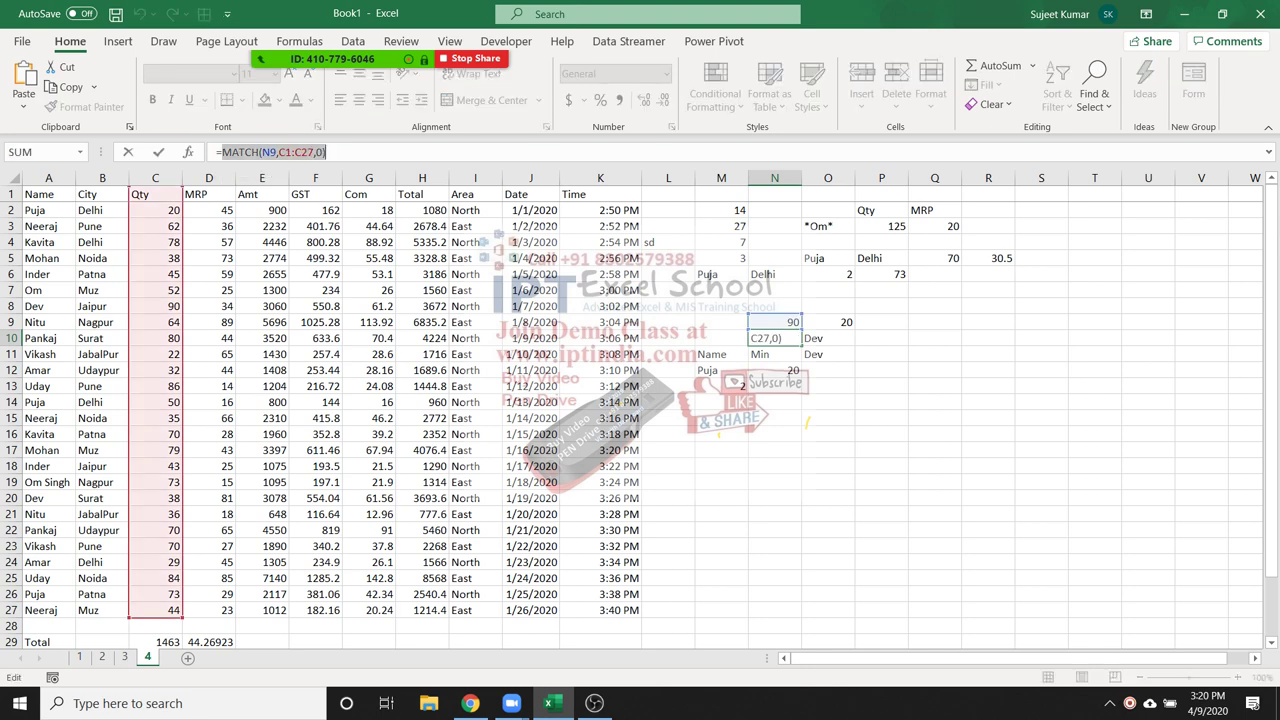
pyautogui.press('Escape')
pyautogui.doubleClick(867, 354)
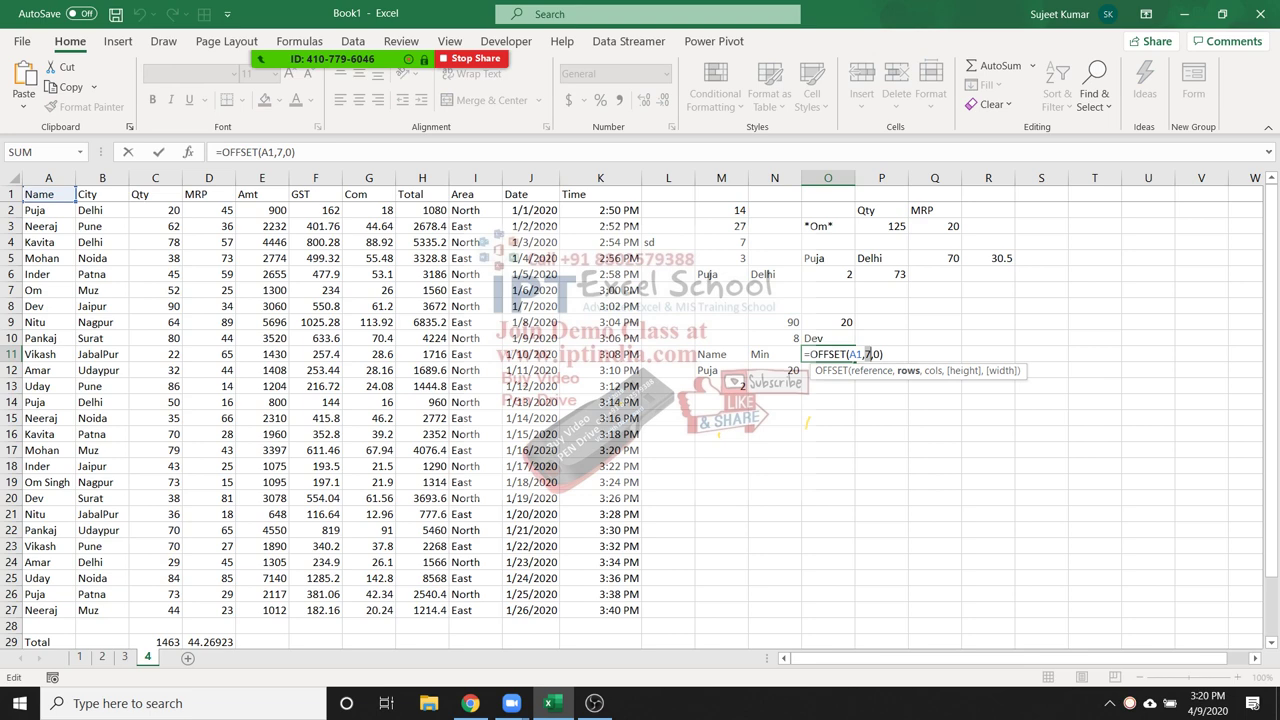
pyautogui.hotkey('ctrl', 'v')
pyautogui.press('Return')
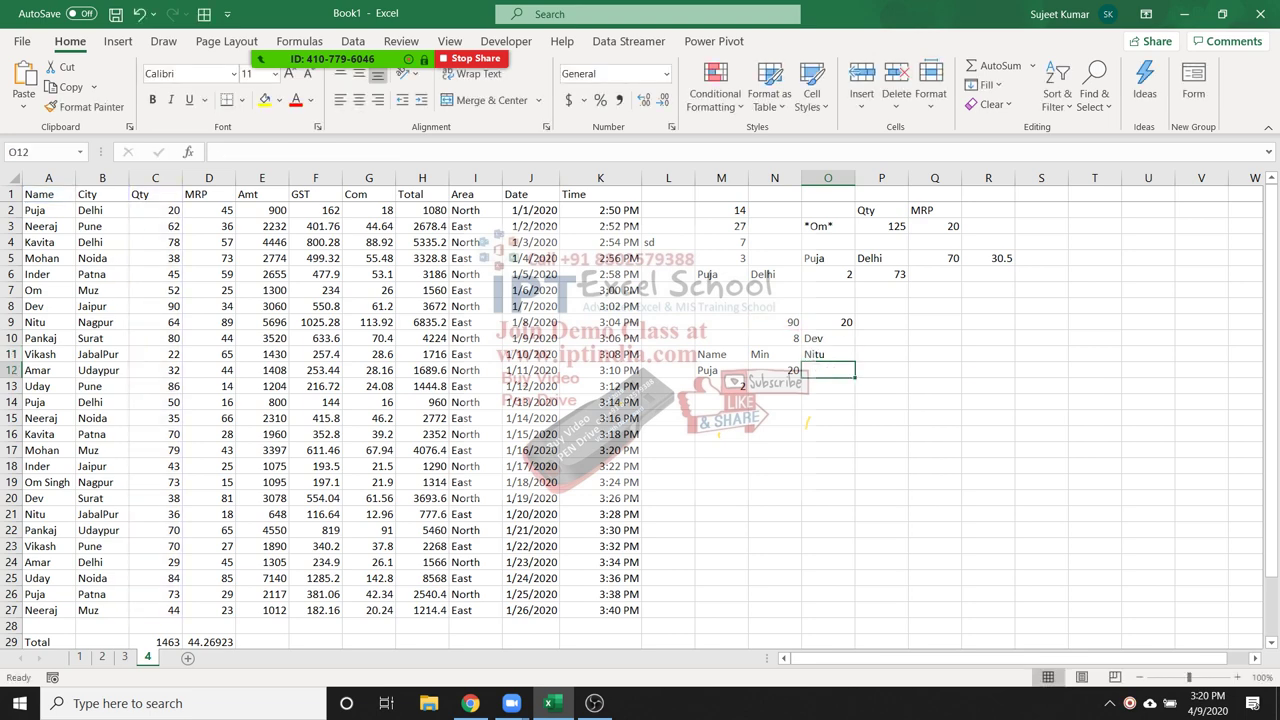
pyautogui.click(828, 354)
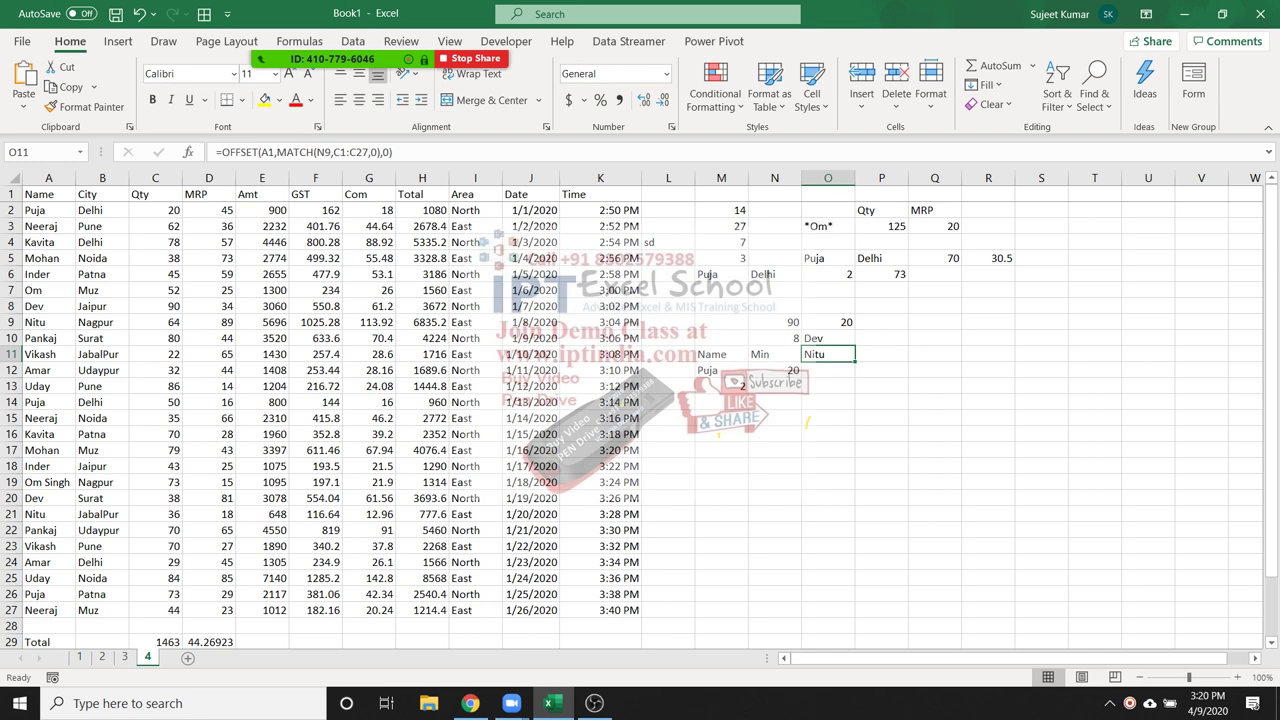
pyautogui.click(323, 28)
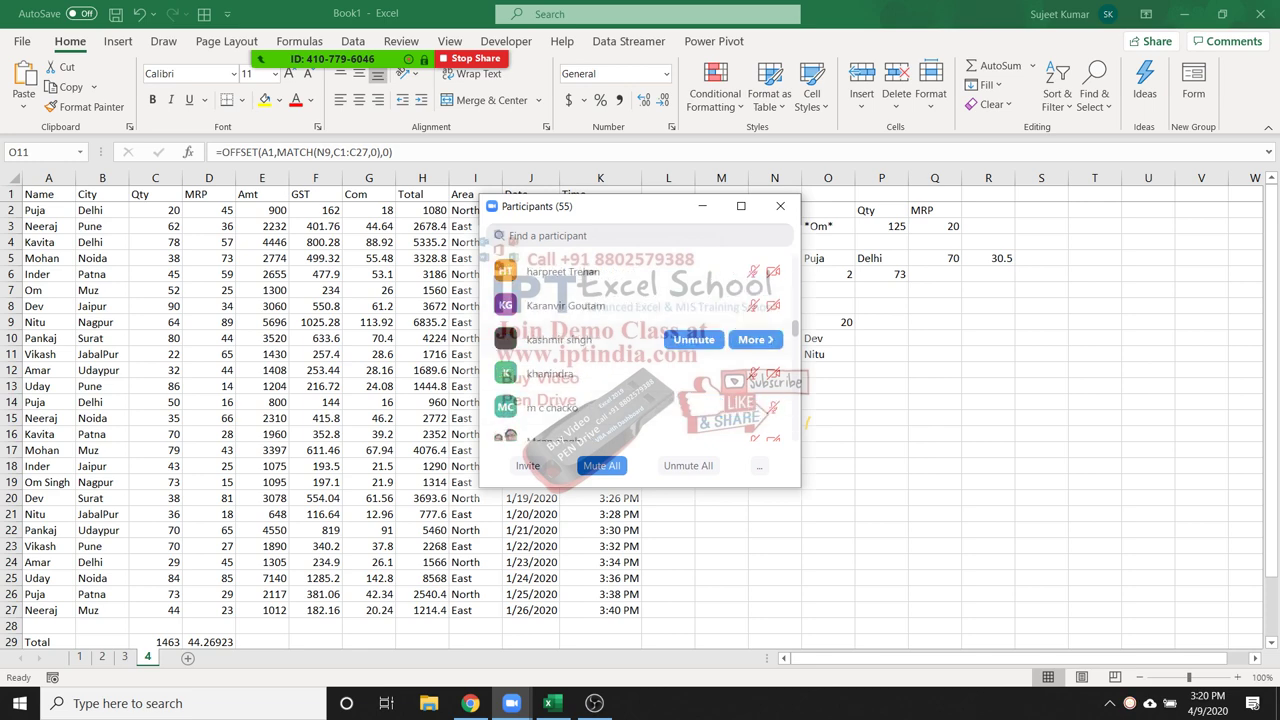
pyautogui.scroll(-10, 700, 420)
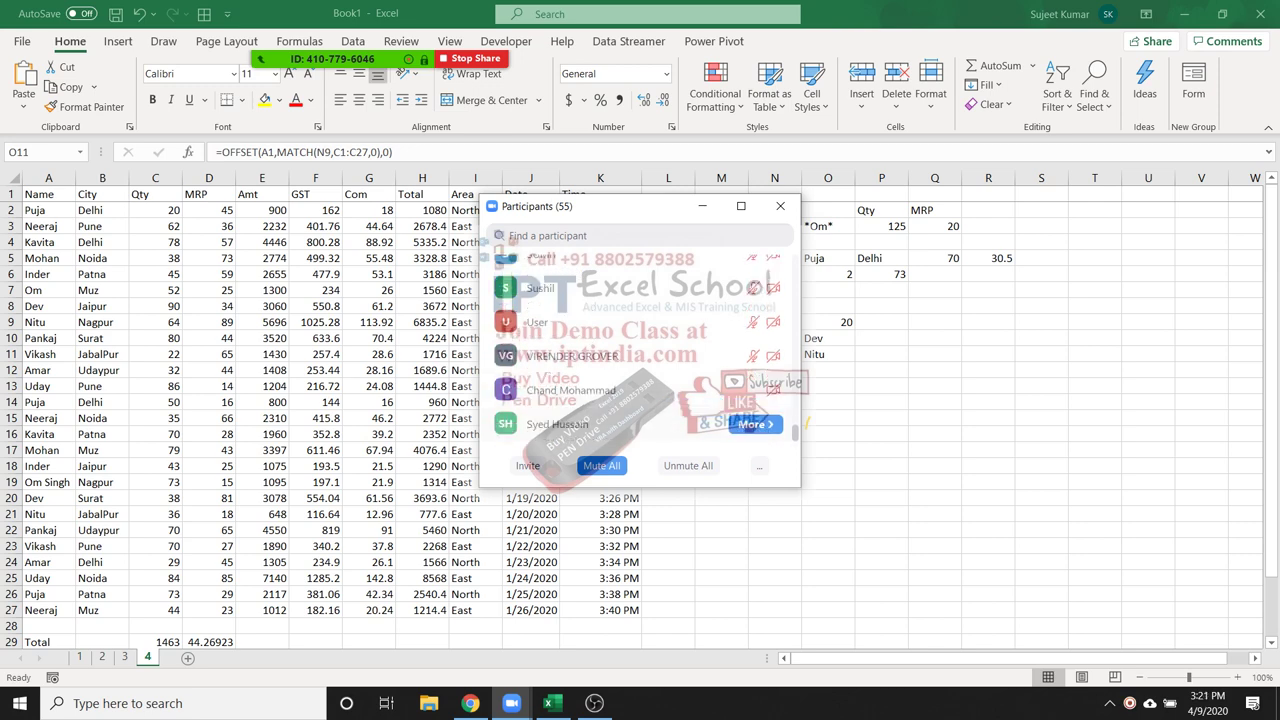
pyautogui.scroll(1, 640, 350)
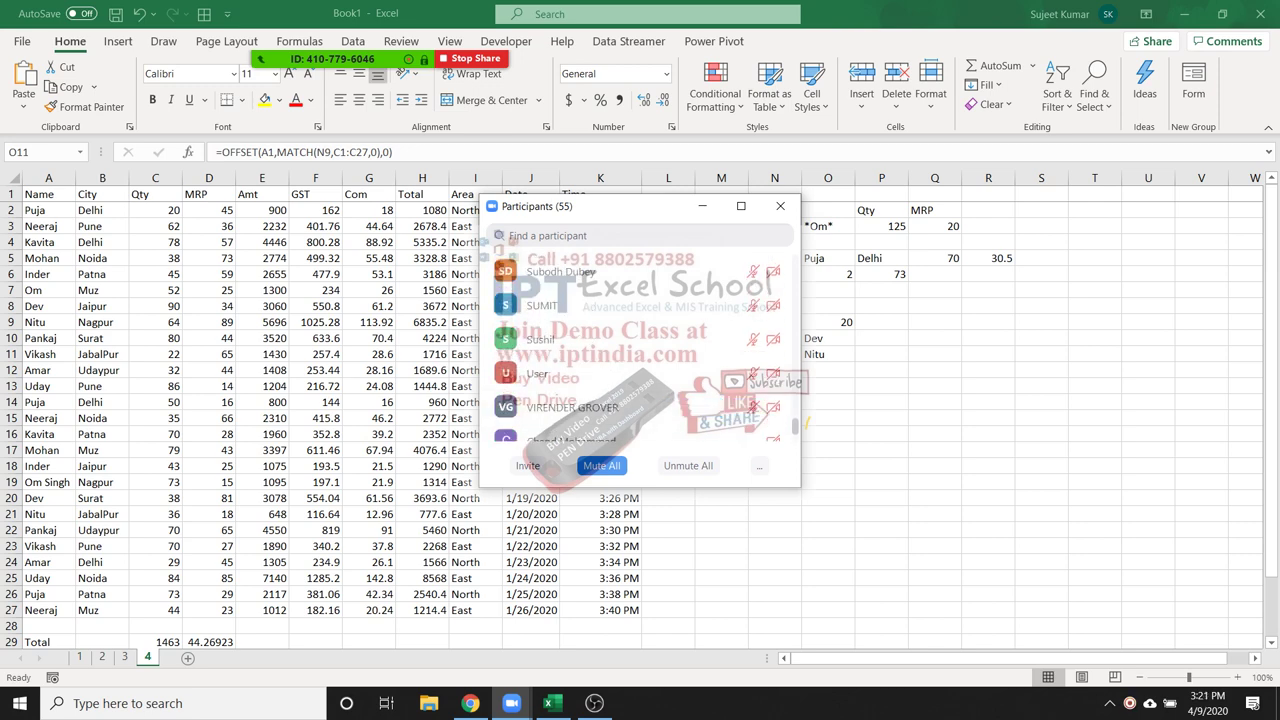
pyautogui.scroll(-1, 640, 350)
pyautogui.scroll(3, 640, 340)
pyautogui.scroll(2, 640, 340)
pyautogui.scroll(3, 640, 340)
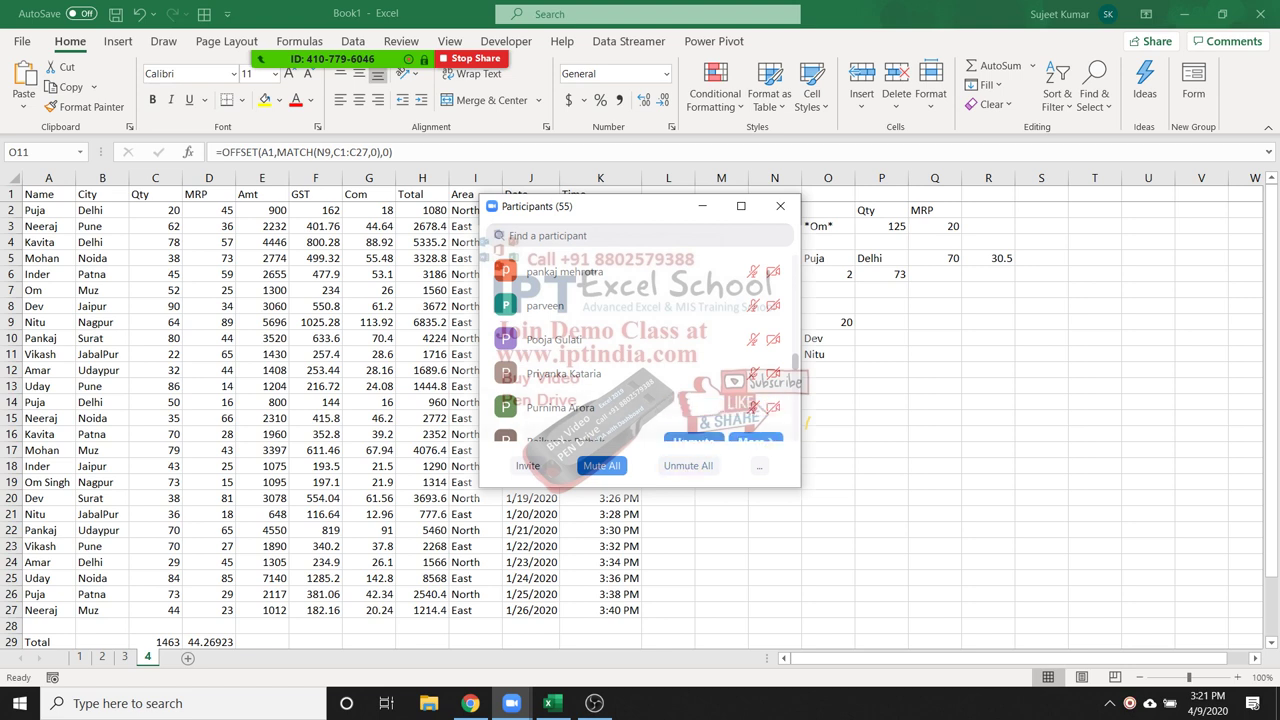
pyautogui.scroll(1, 640, 340)
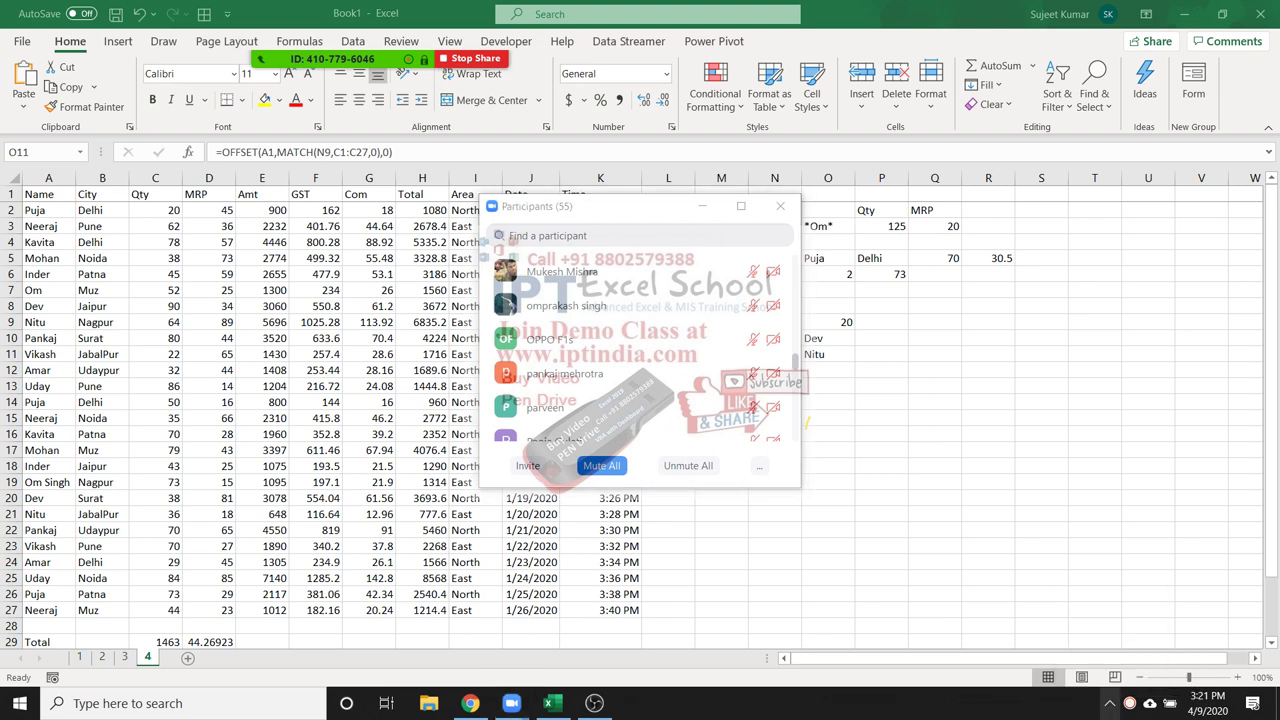
pyautogui.scroll(-1, 640, 340)
pyautogui.click(1108, 703)
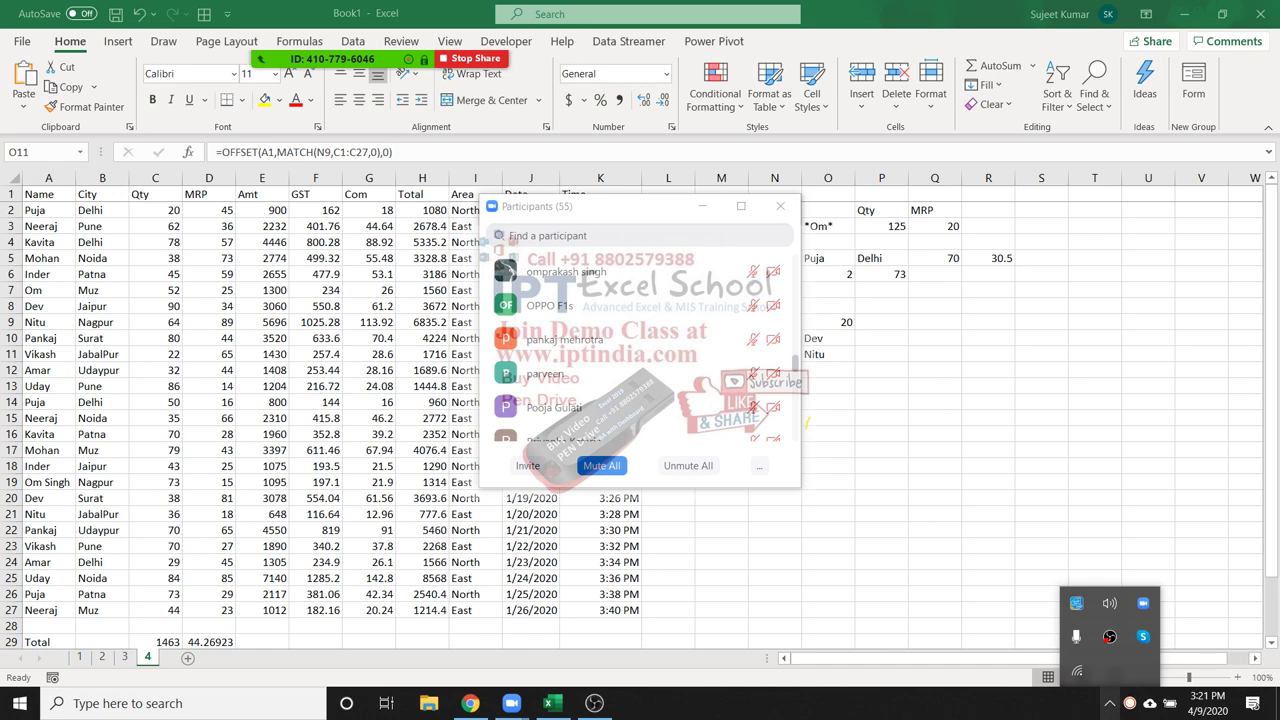
pyautogui.click(1076, 603)
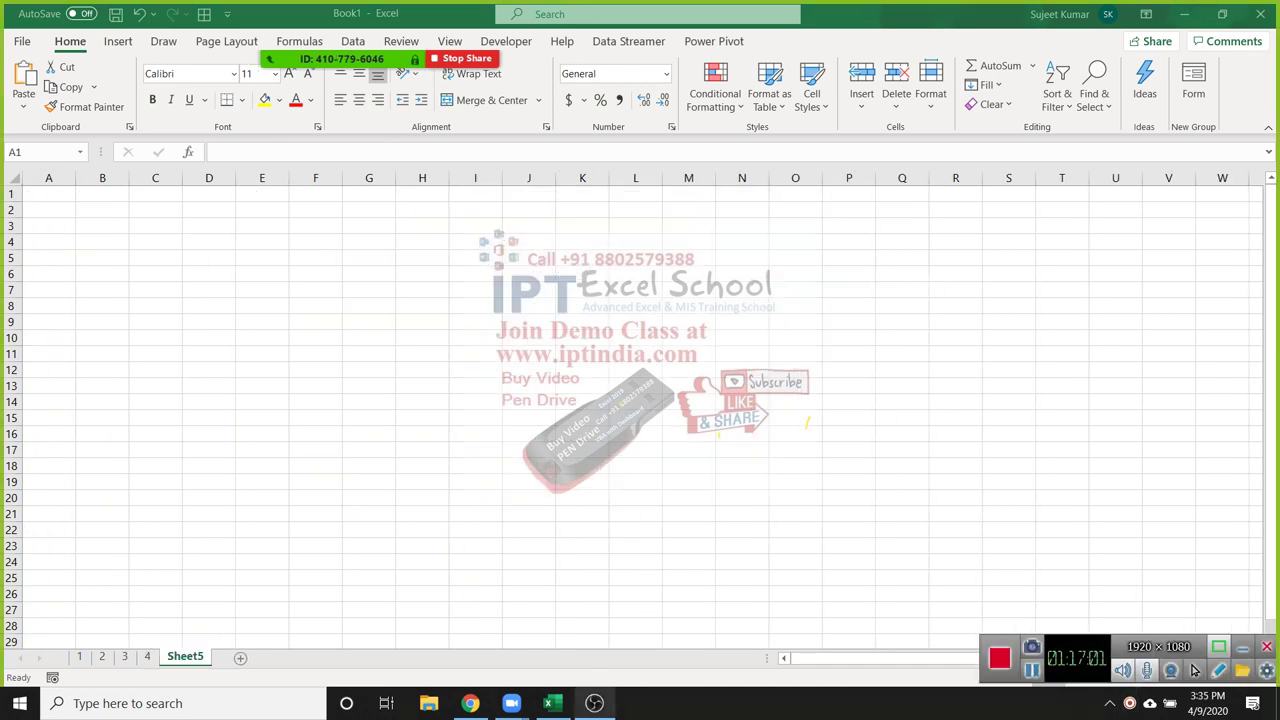
pyautogui.click(1193, 670)
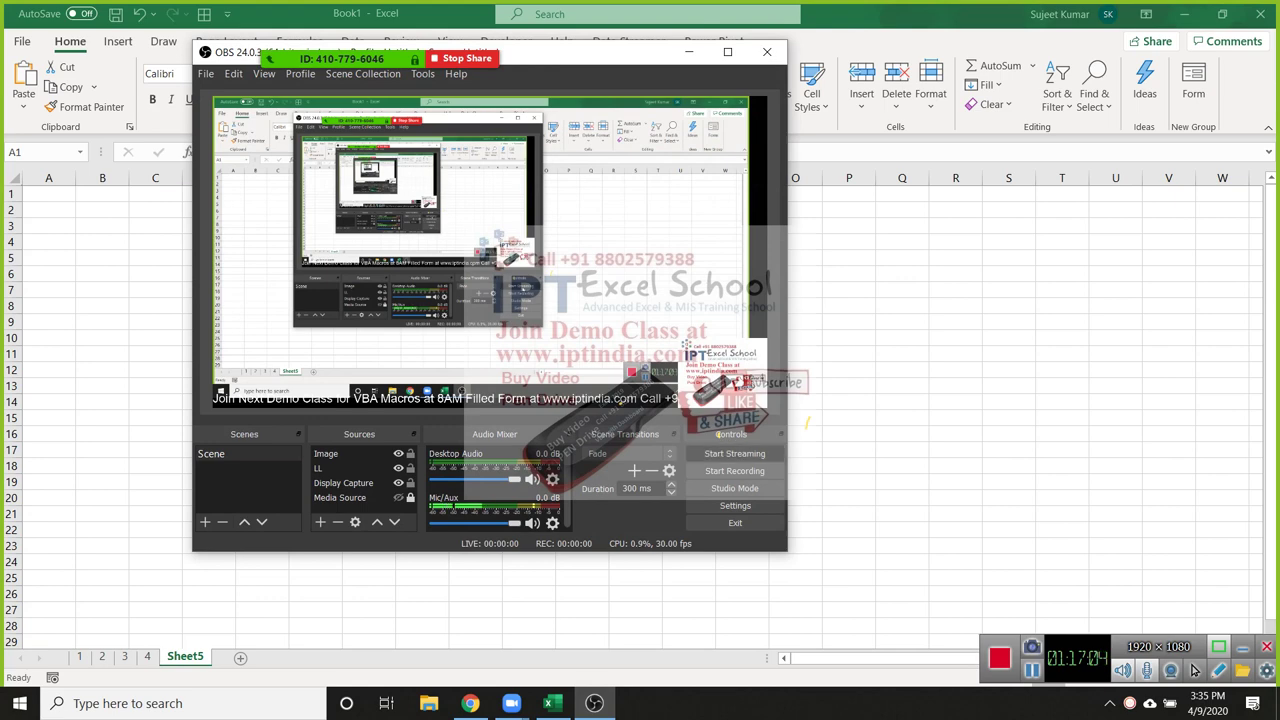
# Hide the recorder and close the meeting menu, then select A1 on the empty Sheet5
pyautogui.click(1193, 670)
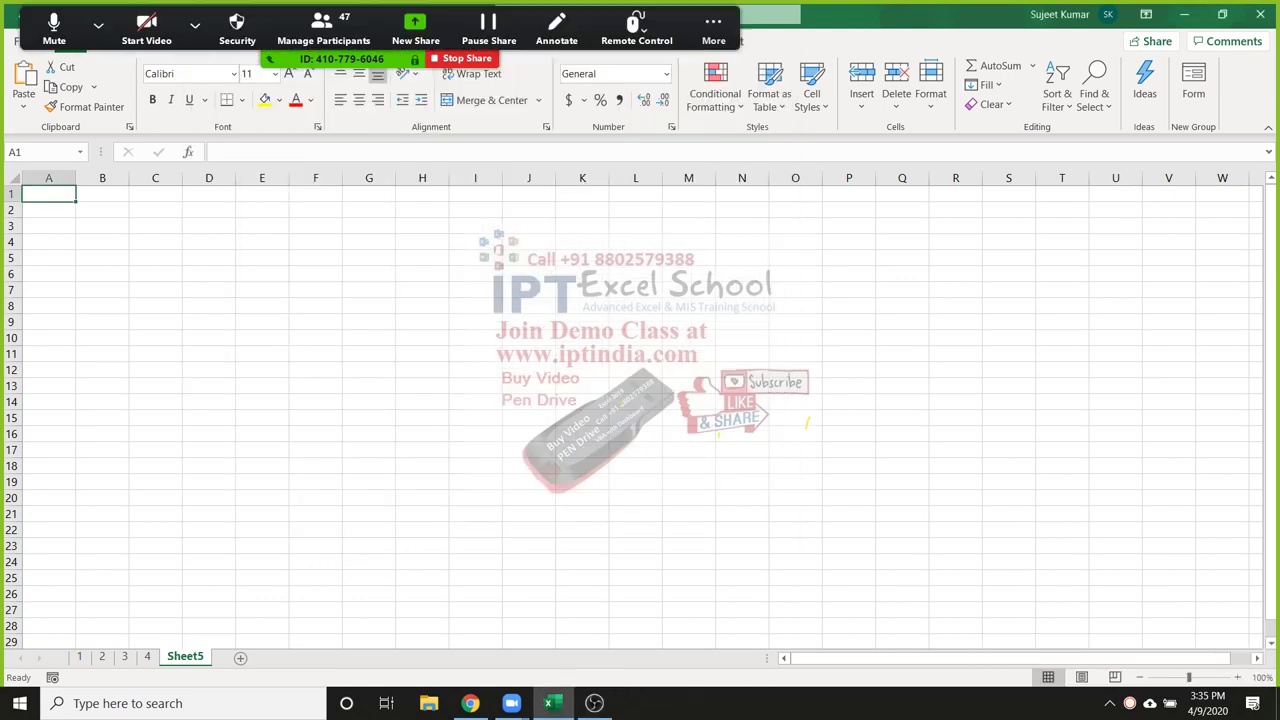
pyautogui.click(713, 28)
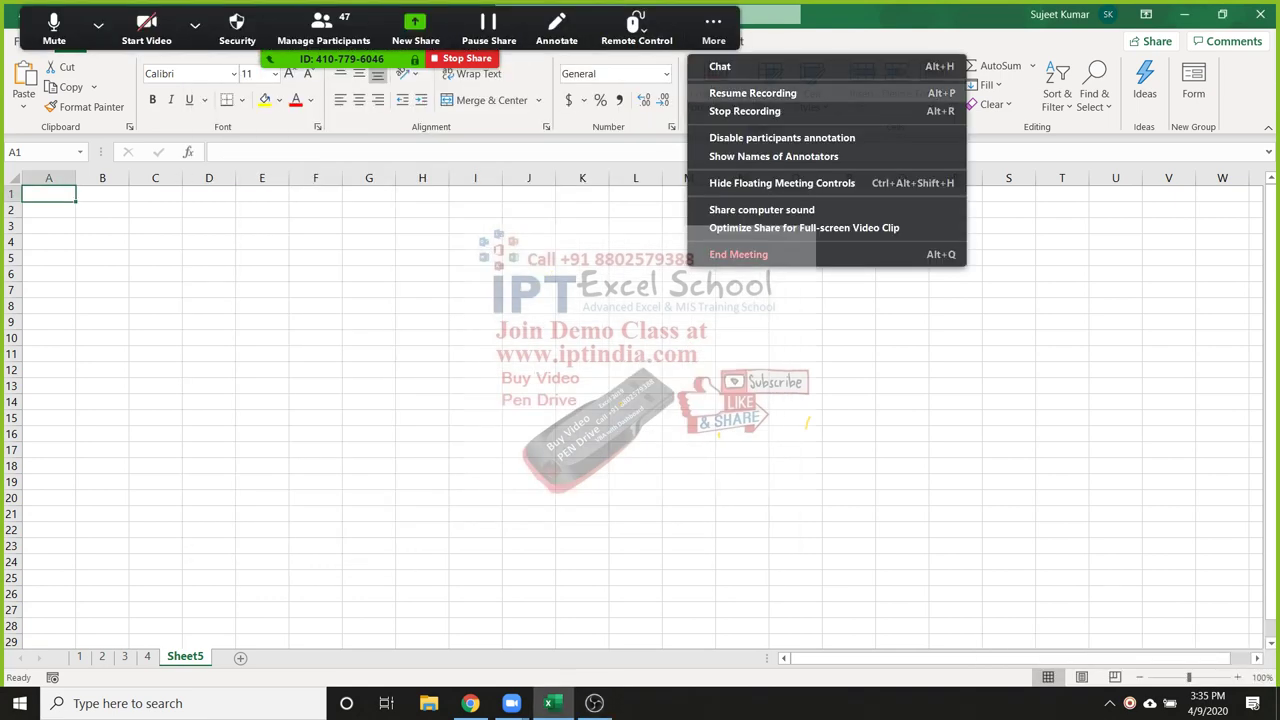
pyautogui.click(475, 258)
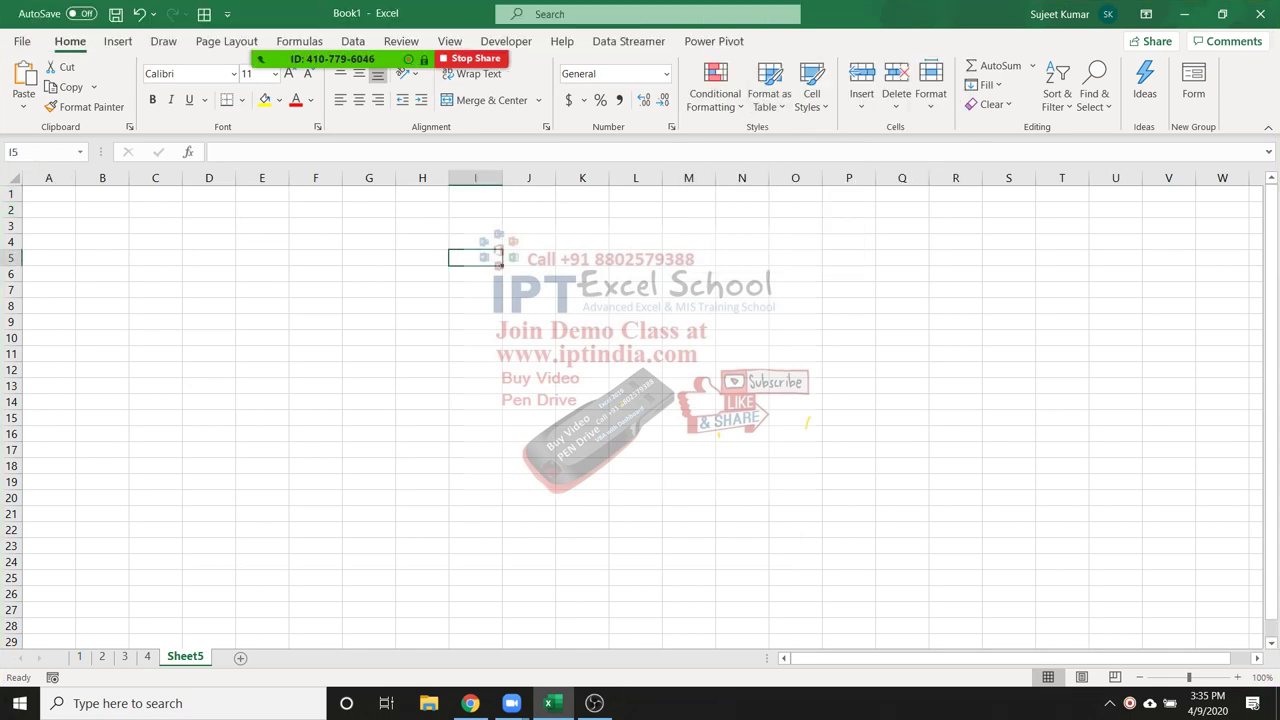
pyautogui.click(48, 194)
pyautogui.click(118, 41)
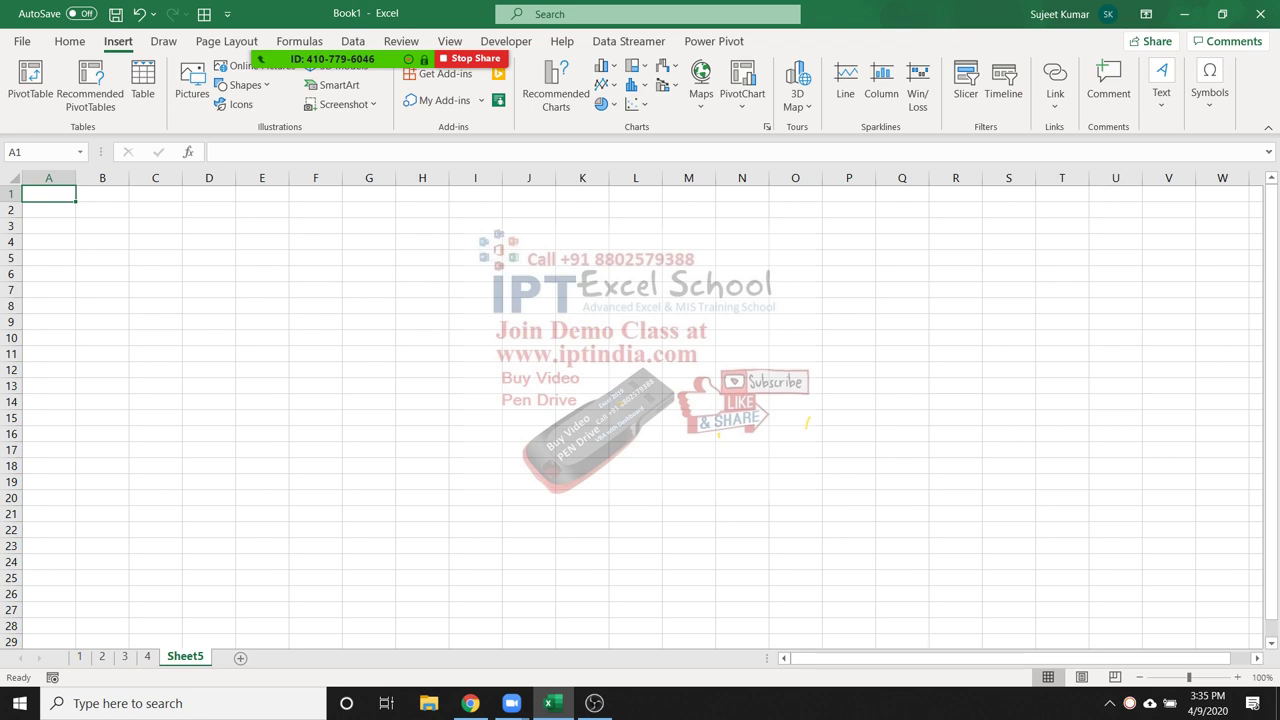
# Enter 1264@SBI in A1 and fill it down through A21
pyautogui.write('1264')
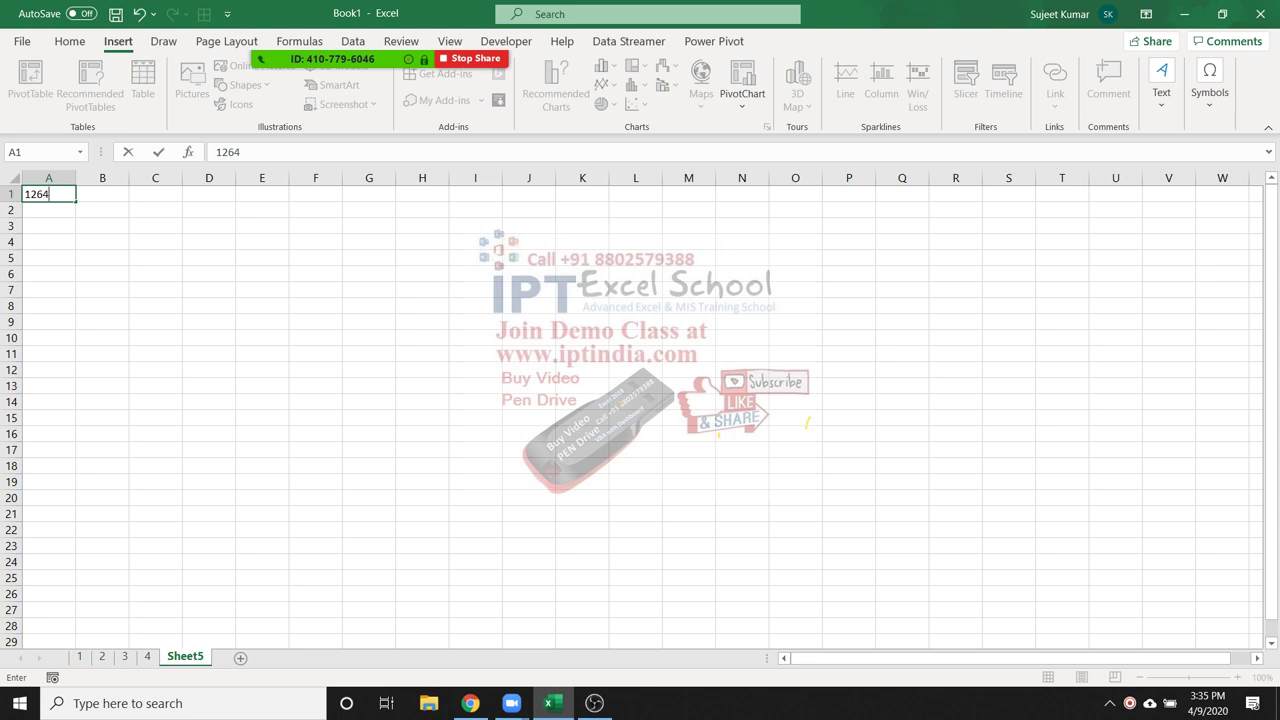
pyautogui.write('@SBI')
pyautogui.press('Return')
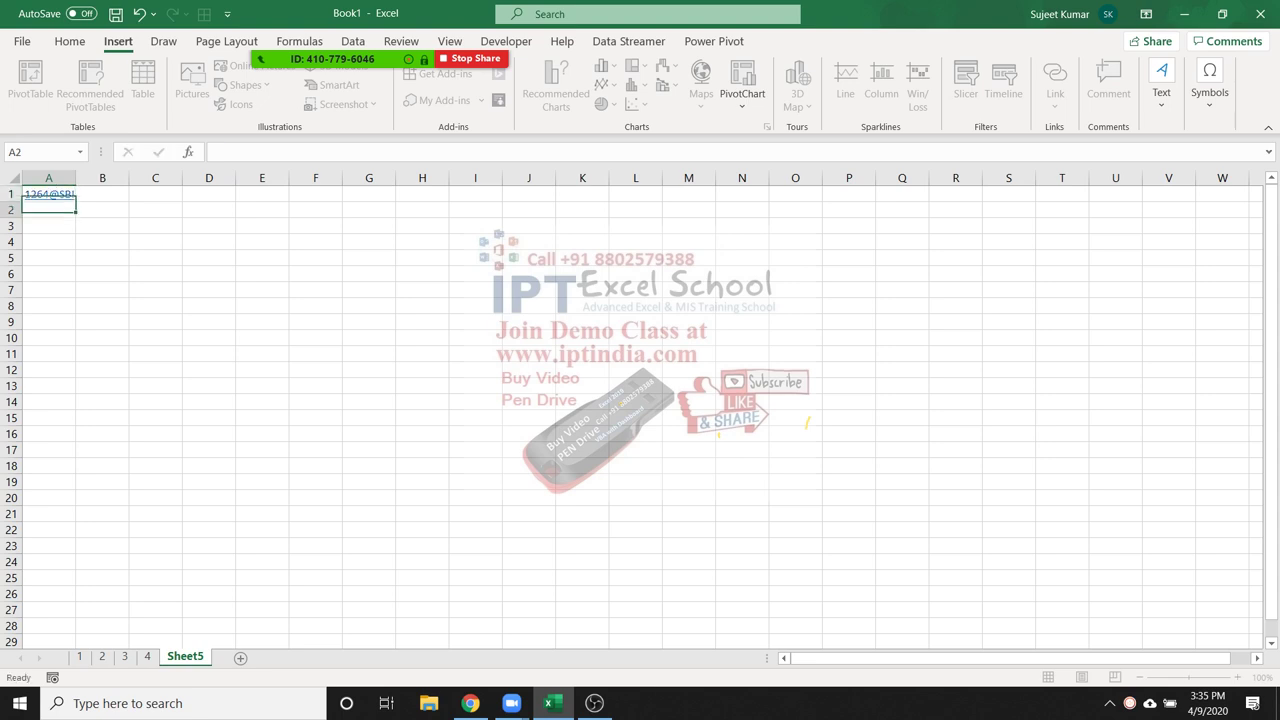
pyautogui.press('Up')
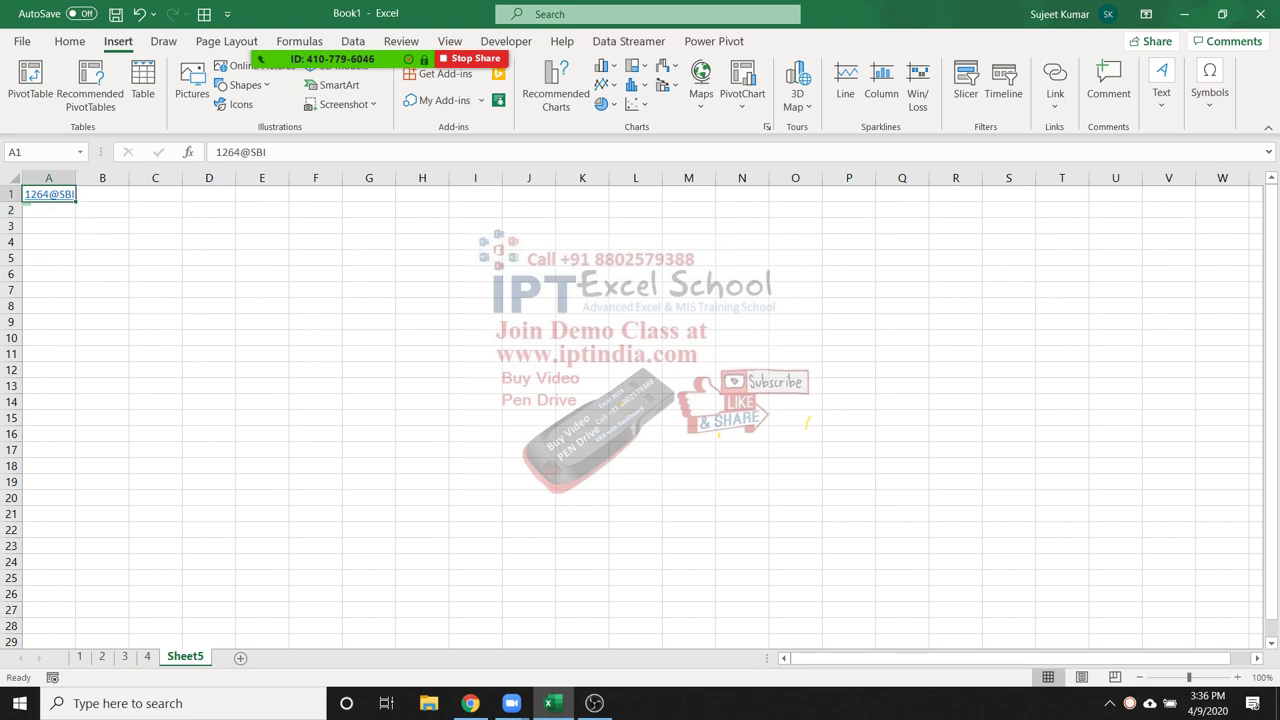
pyautogui.hotkey('shift', 'Down')
pyautogui.hotkey('shift', 'Down')
pyautogui.hotkey('shift', 'Down')
pyautogui.hotkey('shift', 'Down')
pyautogui.hotkey('shift', 'Down')
pyautogui.hotkey('shift', 'Down')
pyautogui.hotkey('shift', 'Down')
pyautogui.hotkey('shift', 'Down')
pyautogui.hotkey('shift', 'Down')
pyautogui.hotkey('shift', 'Down')
pyautogui.hotkey('shift', 'Down')
pyautogui.hotkey('shift', 'Down')
pyautogui.hotkey('shift', 'Down')
pyautogui.hotkey('shift', 'Down')
pyautogui.hotkey('shift', 'Down')
pyautogui.hotkey('shift', 'Down')
pyautogui.hotkey('shift', 'Down')
pyautogui.hotkey('shift', 'Down')
pyautogui.hotkey('shift', 'Down')
pyautogui.hotkey('shift', 'Down')
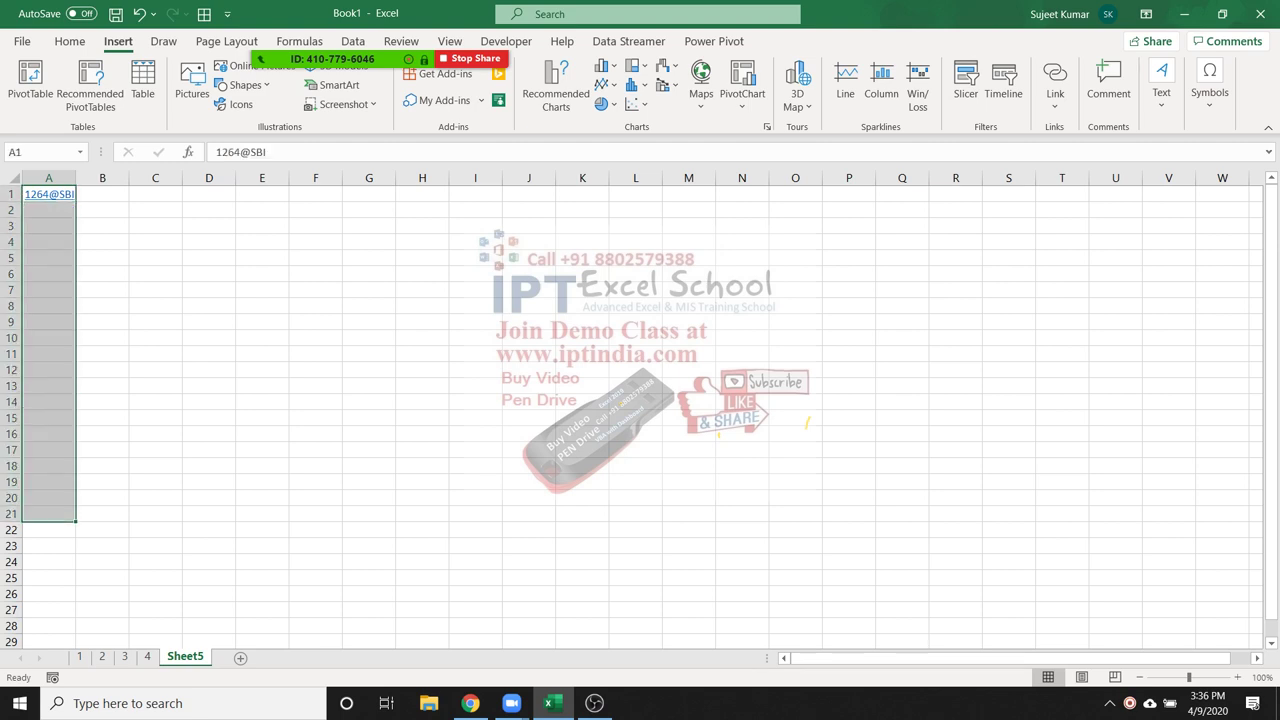
pyautogui.hotkey('ctrl', 'd')
# Select cell B1 and bring up the meeting participants list
pyautogui.click(102, 290)
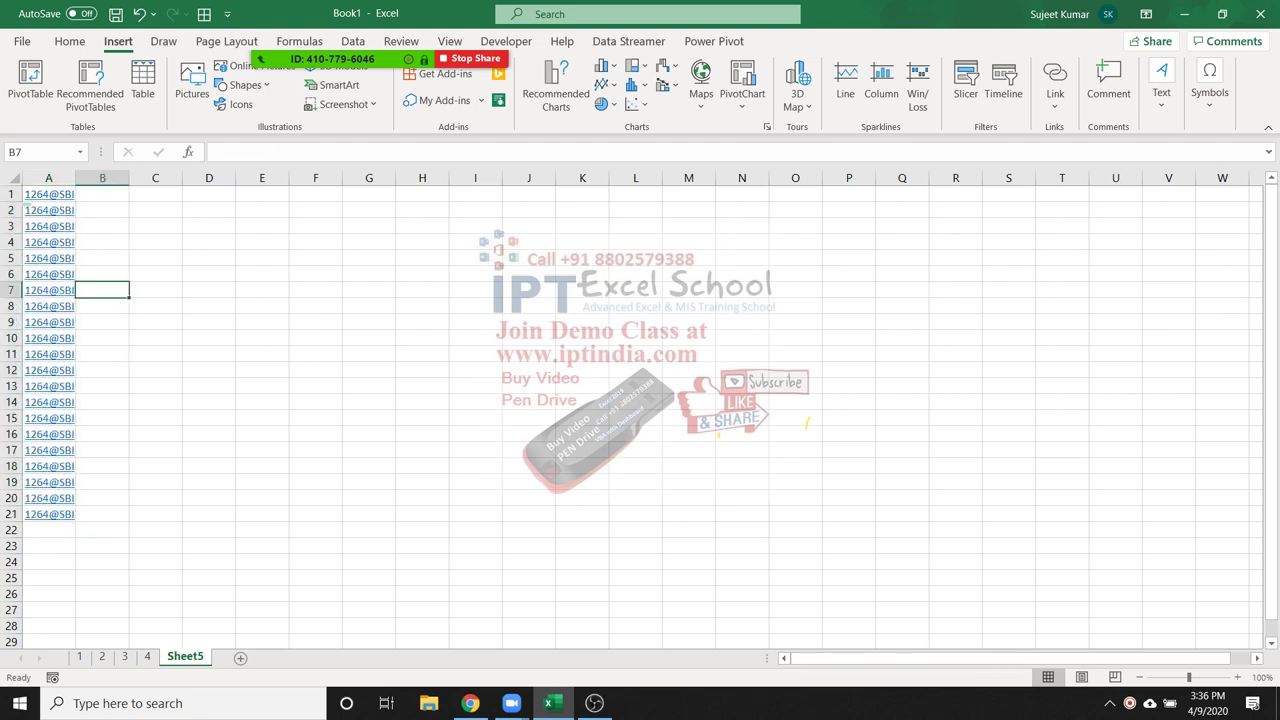
pyautogui.click(104, 194)
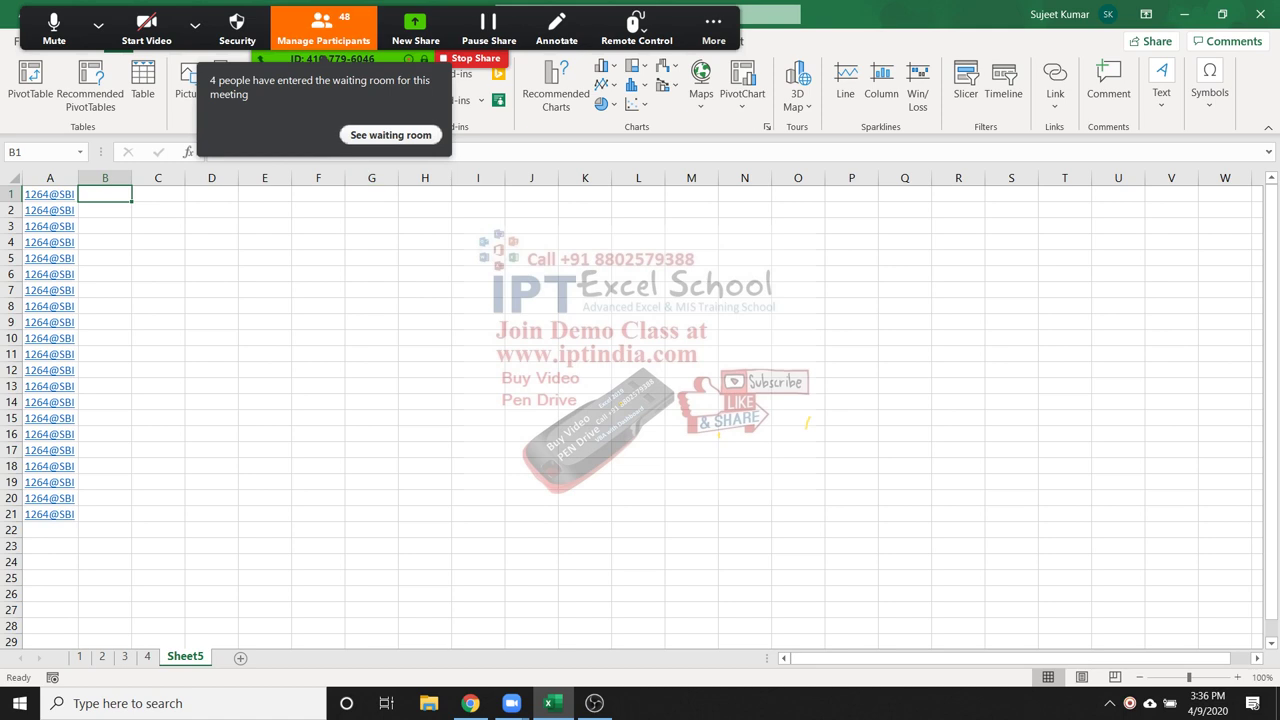
pyautogui.hotkey('alt', 'u')
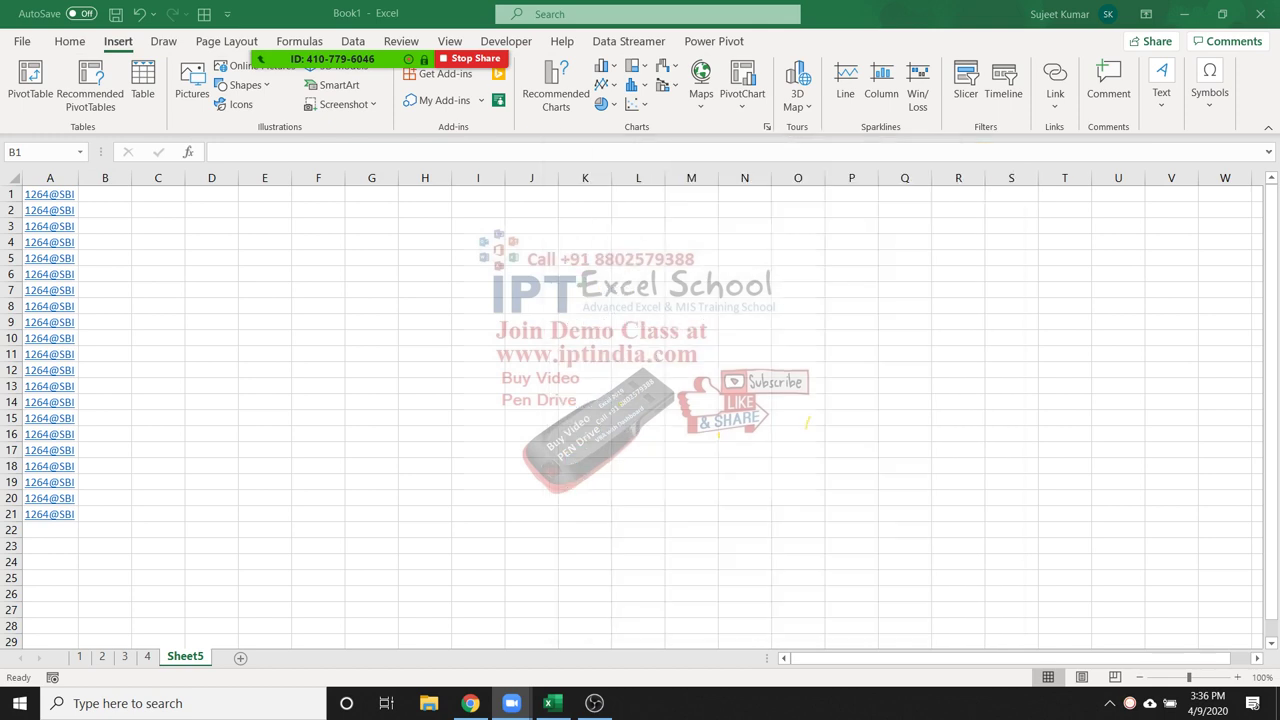
# Start a LEFT formula in B1 and admit three waiting participants to the meeting
pyautogui.click(992, 154)
pyautogui.write('=LEFT(')
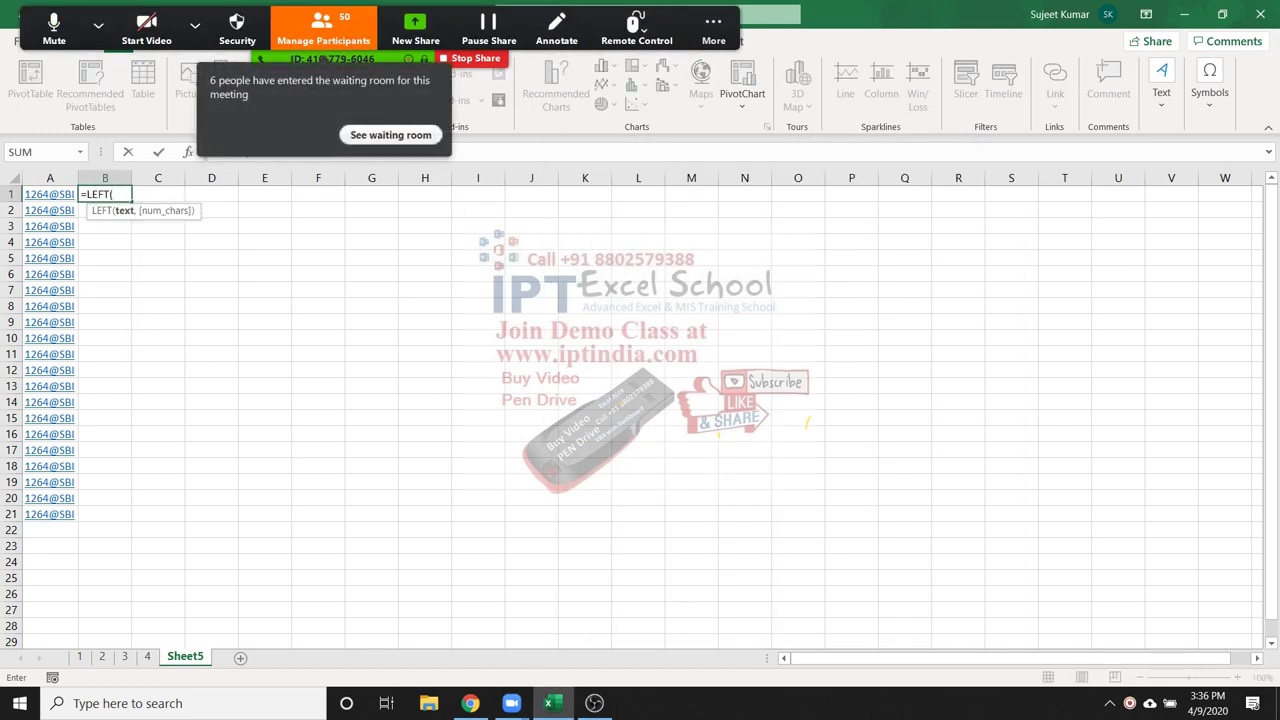
pyautogui.click(323, 28)
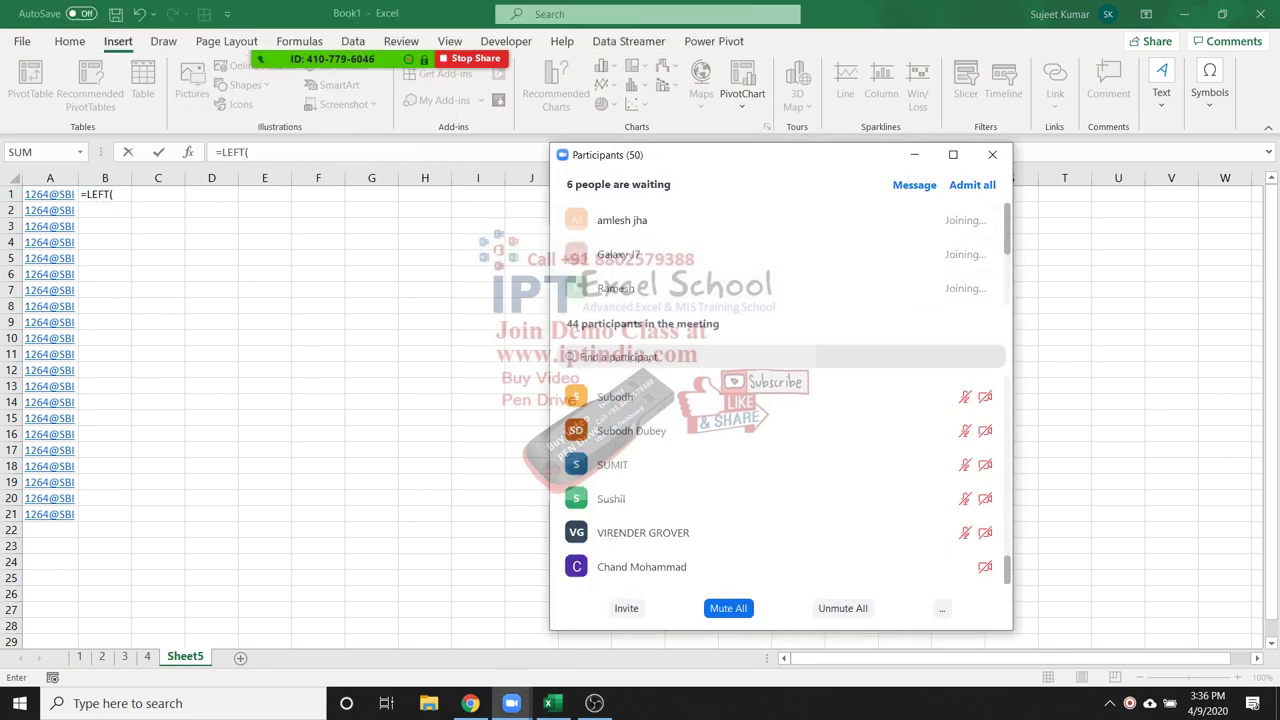
pyautogui.scroll(-2, 780, 250)
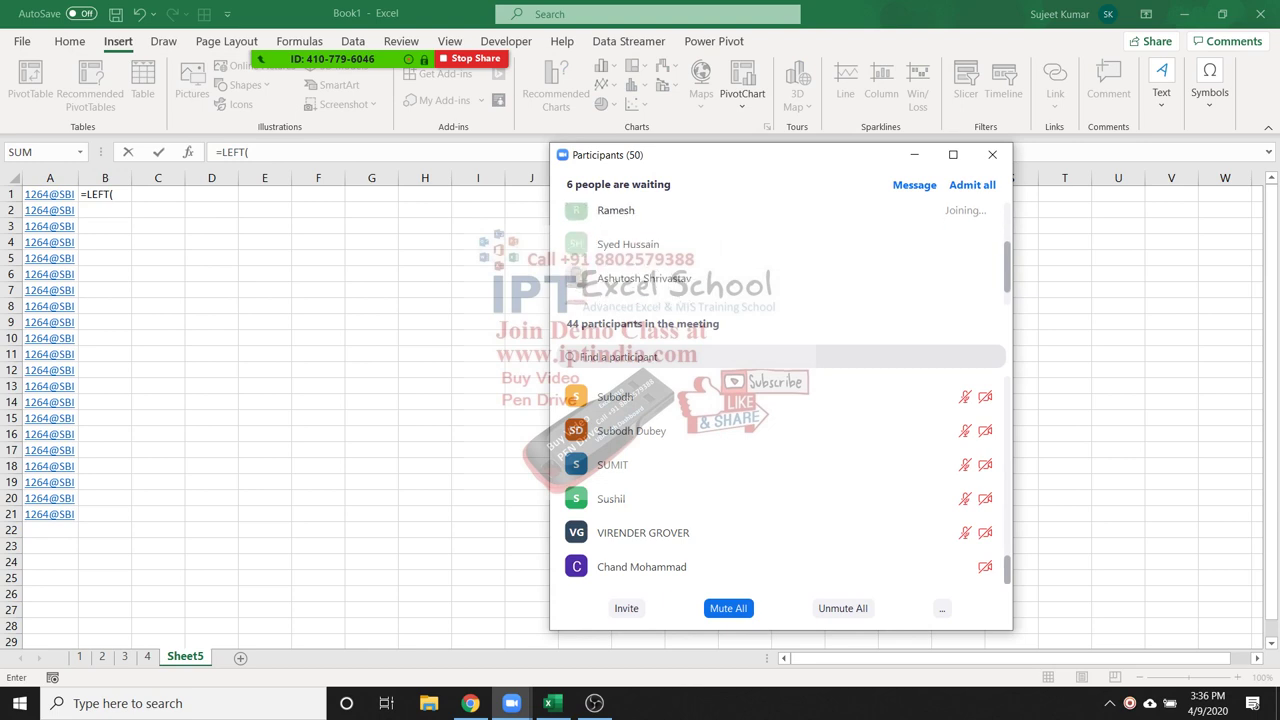
pyautogui.click(904, 244)
pyautogui.click(904, 278)
pyautogui.click(904, 288)
pyautogui.click(992, 154)
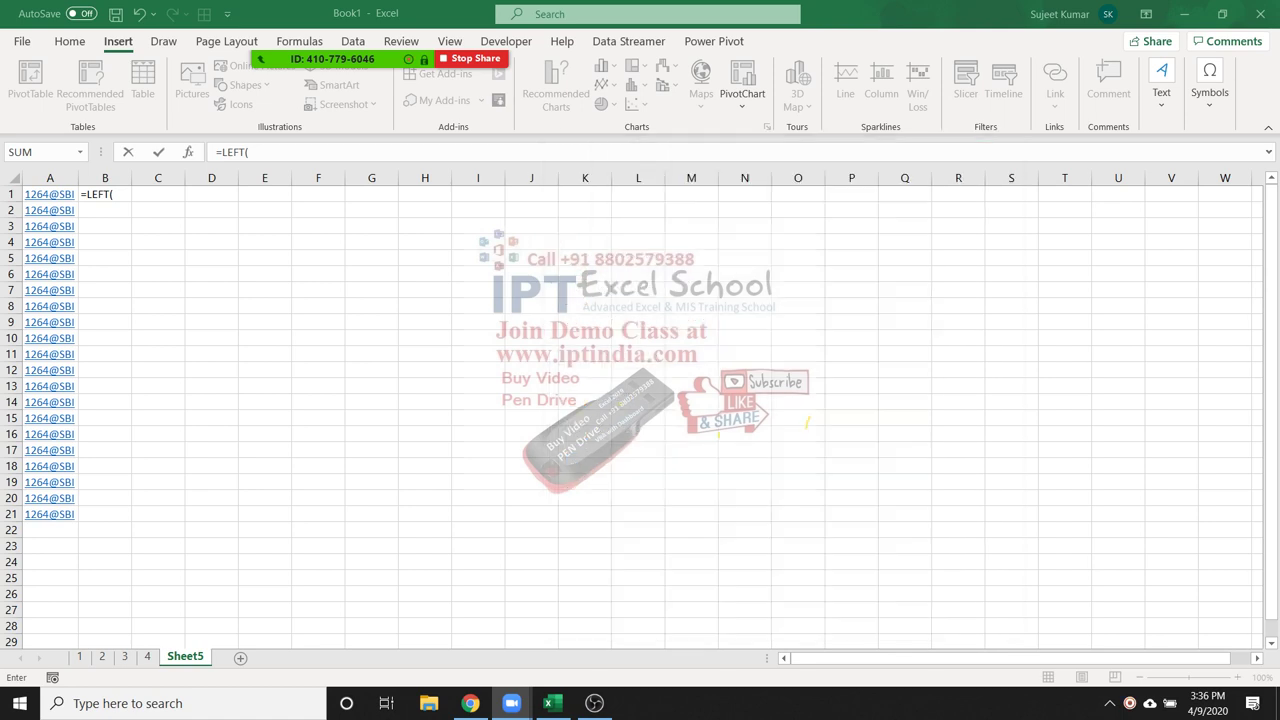
# Complete =LEFT(A1,4) in B1 and fill it down through B21
pyautogui.click(45, 196)
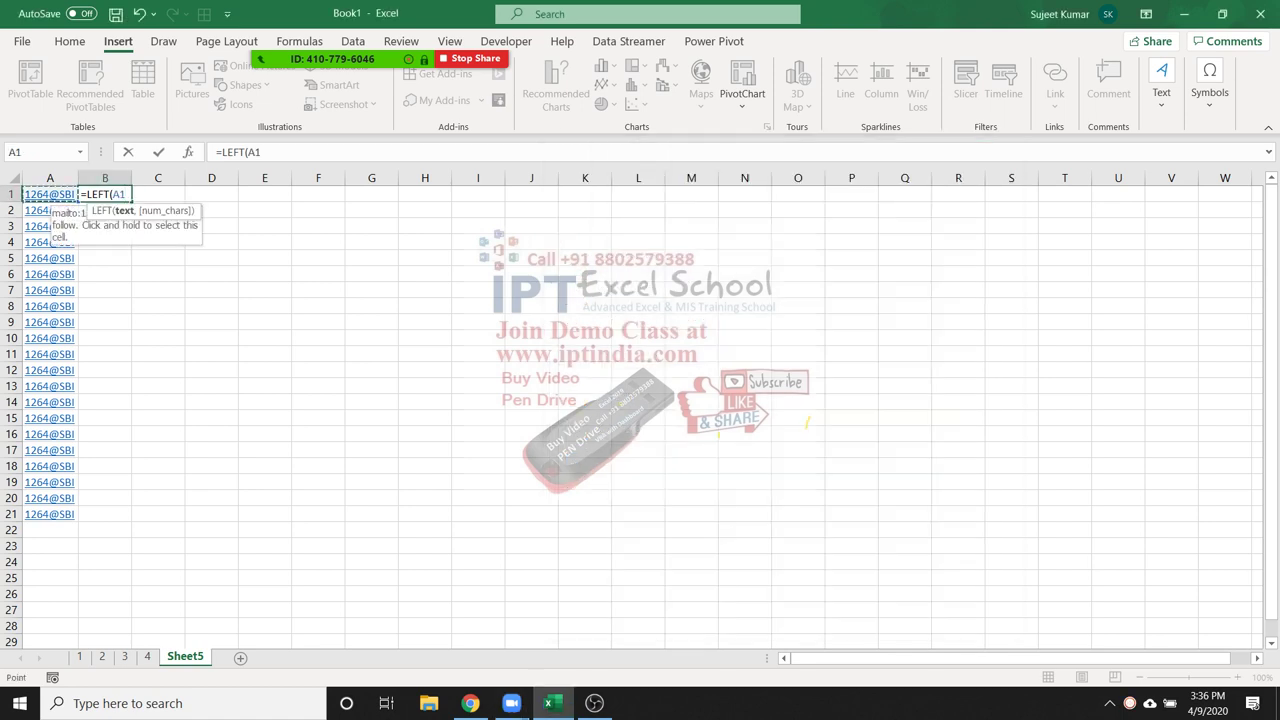
pyautogui.write(',')
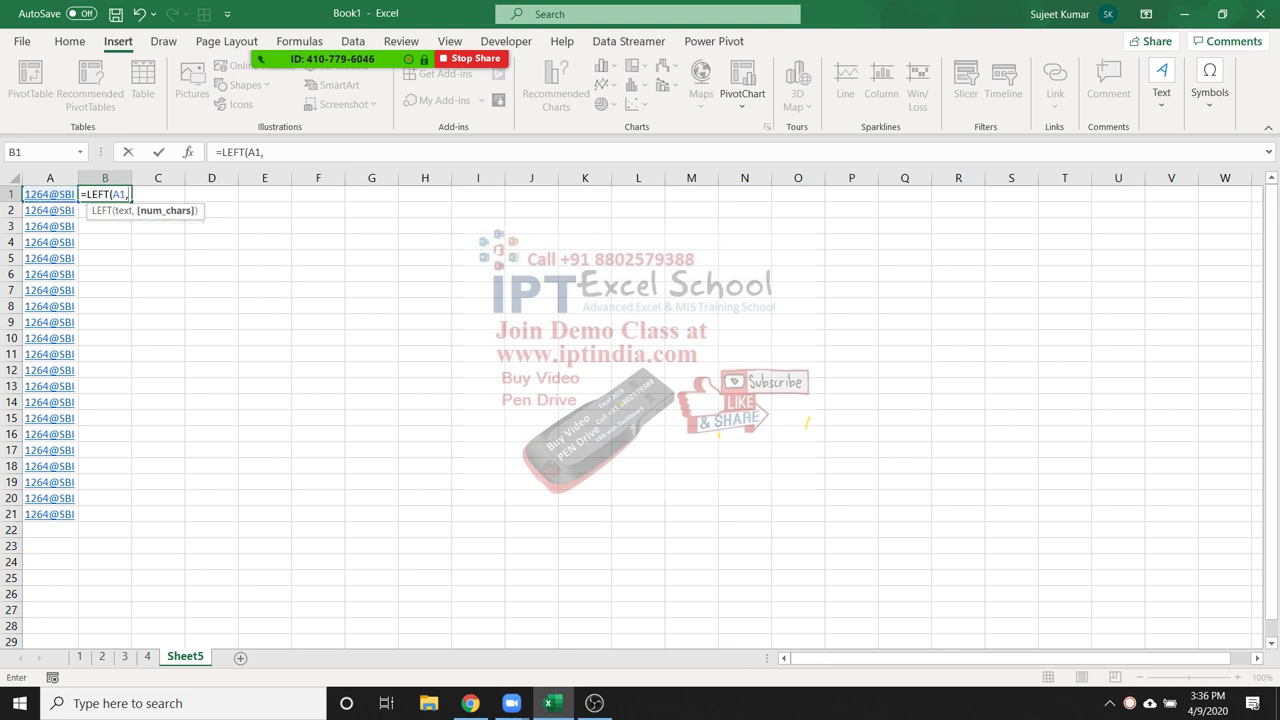
pyautogui.write('4')
pyautogui.press('Return')
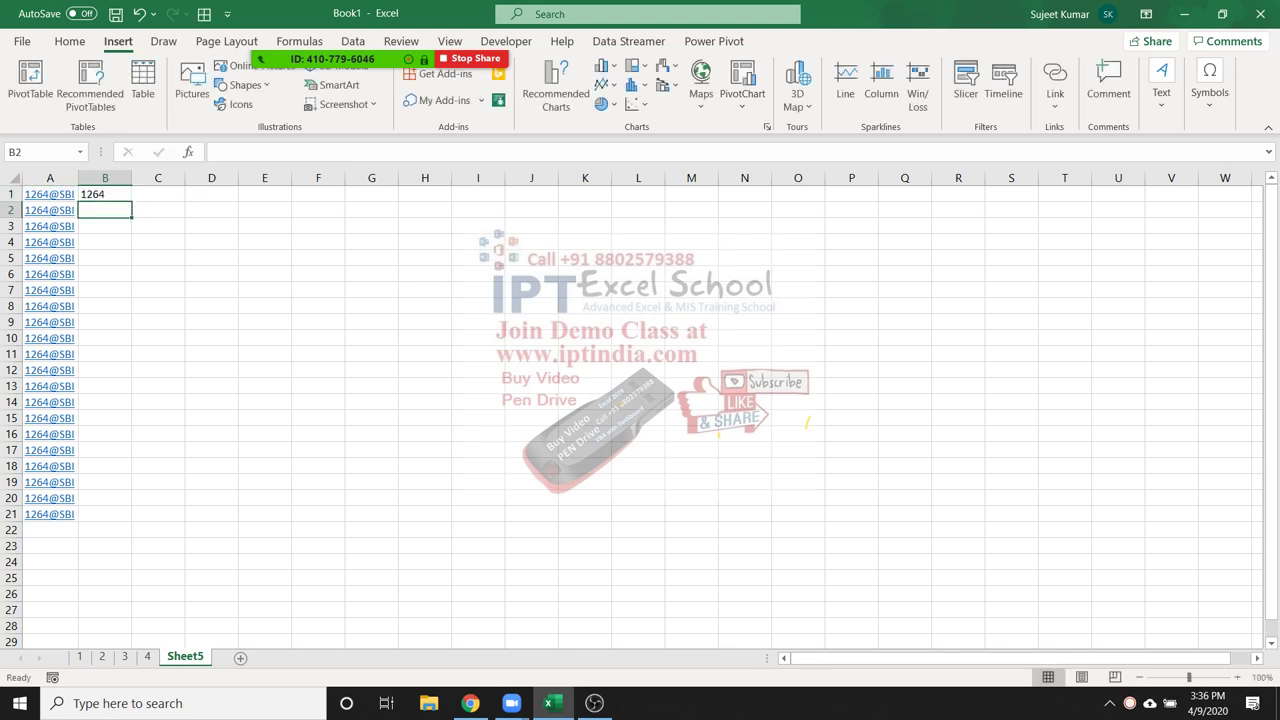
pyautogui.click(104, 194)
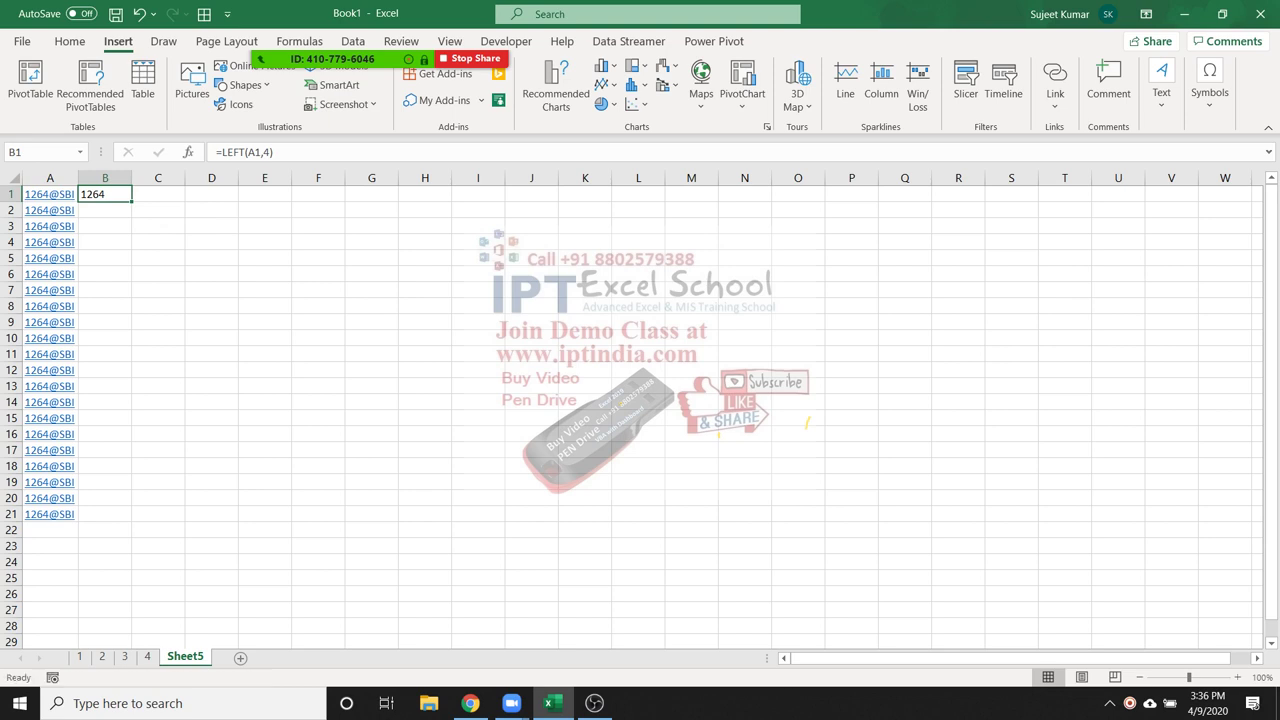
pyautogui.doubleClick(131, 201)
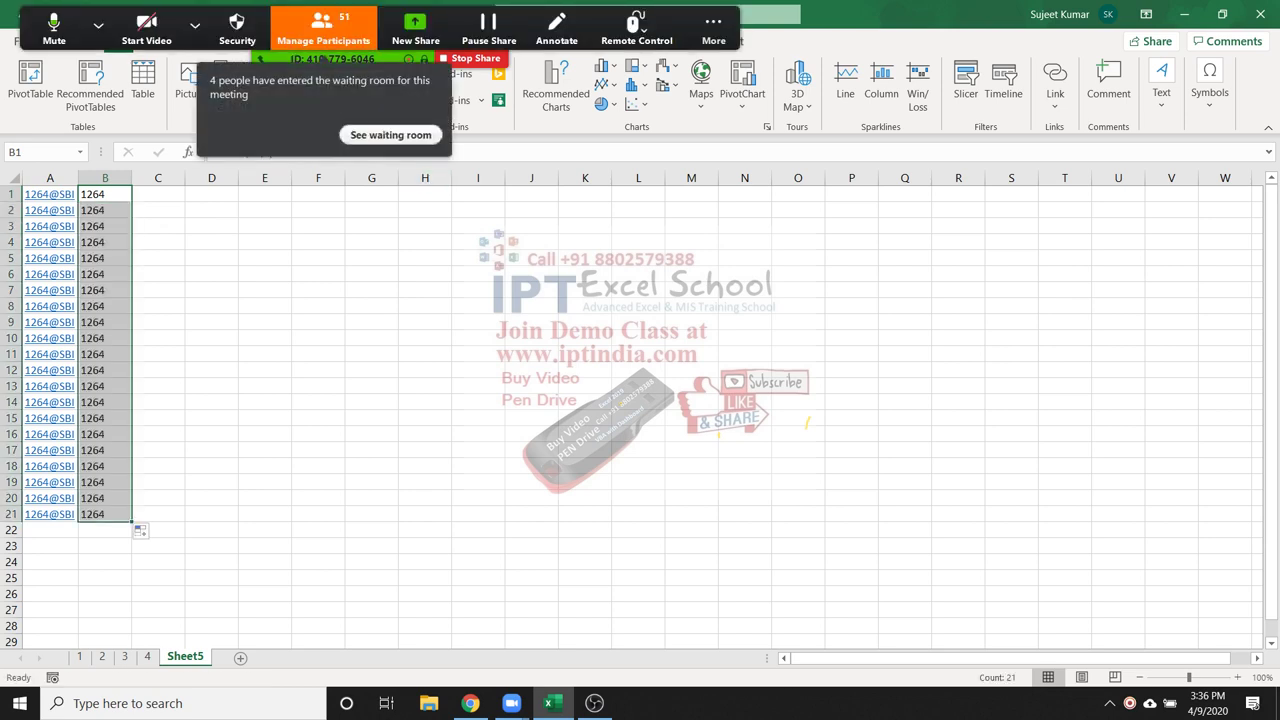
pyautogui.hotkey('alt', 'u')
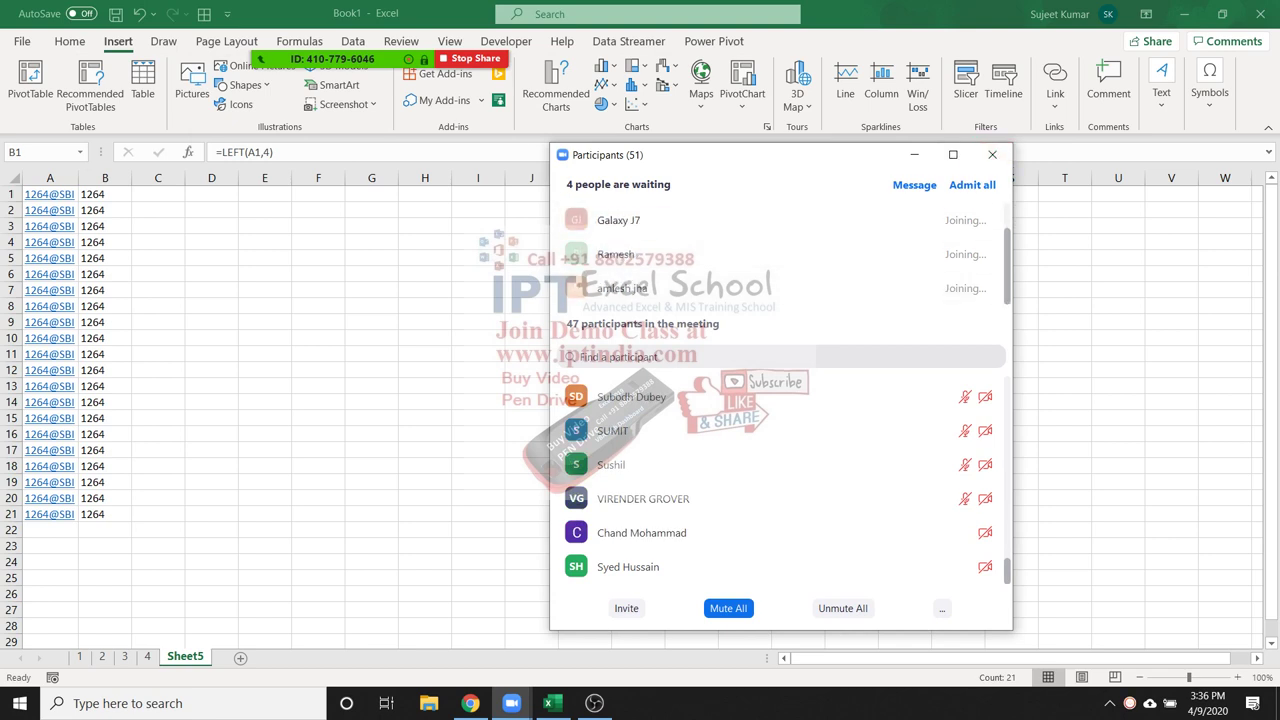
pyautogui.click(992, 154)
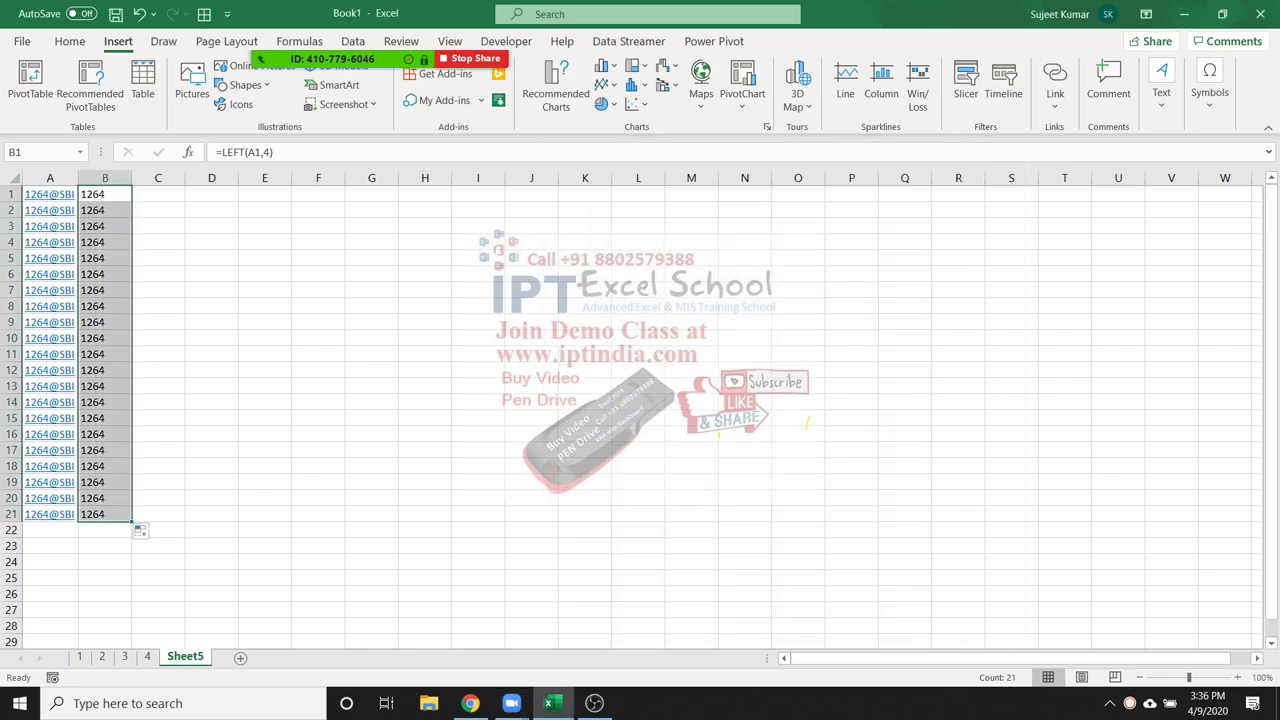
pyautogui.click(158, 194)
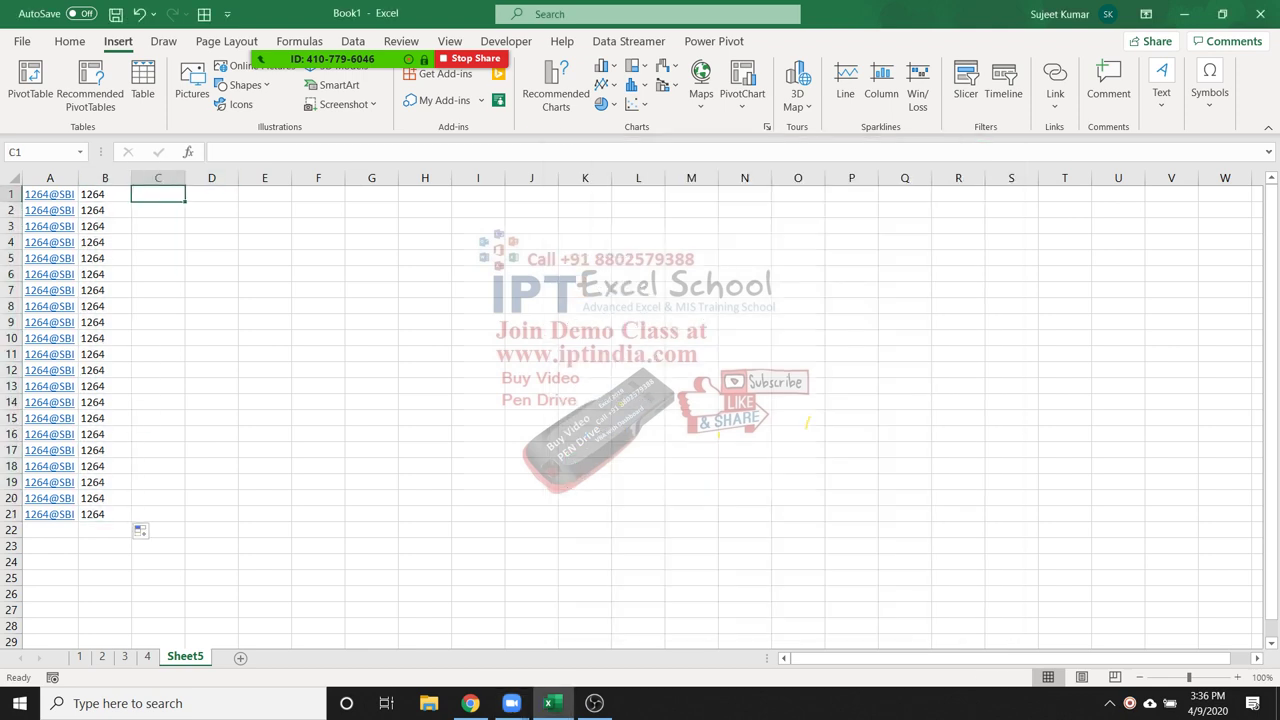
# Enter =RIGHT(A1,3) in C1 and fill it down to row 21
pyautogui.write('=RIGHT(')
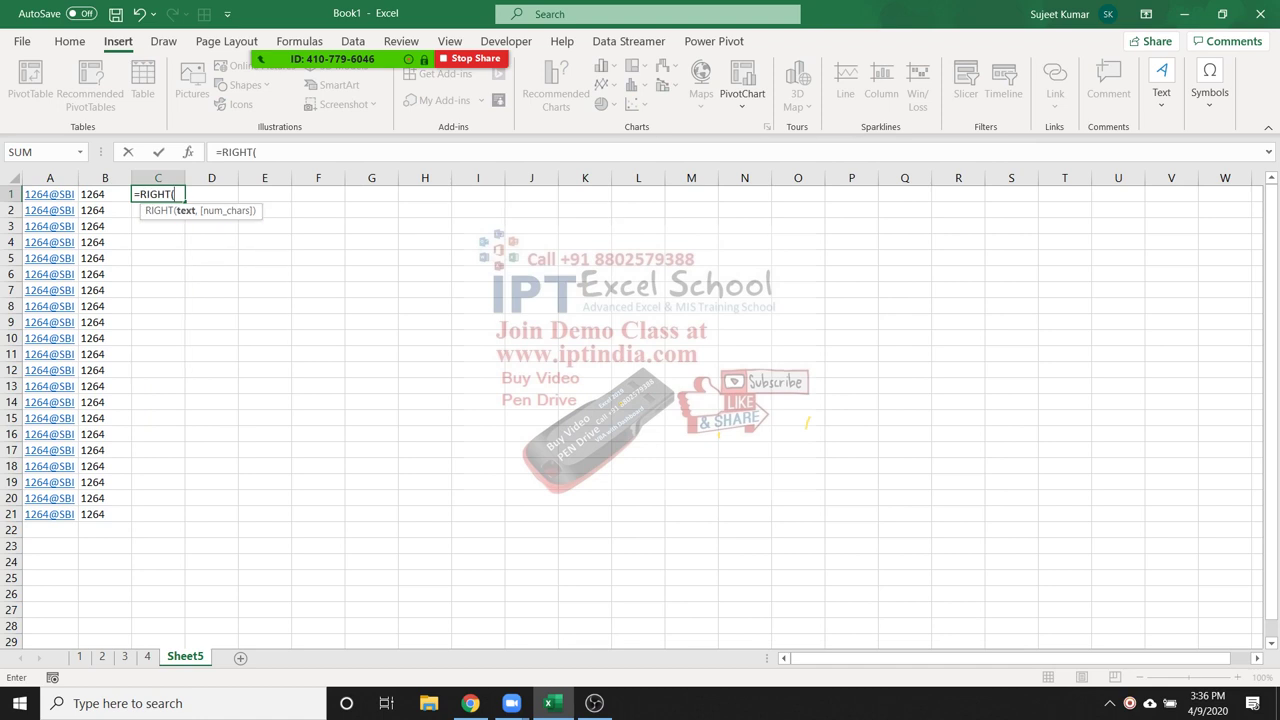
pyautogui.click(50, 194)
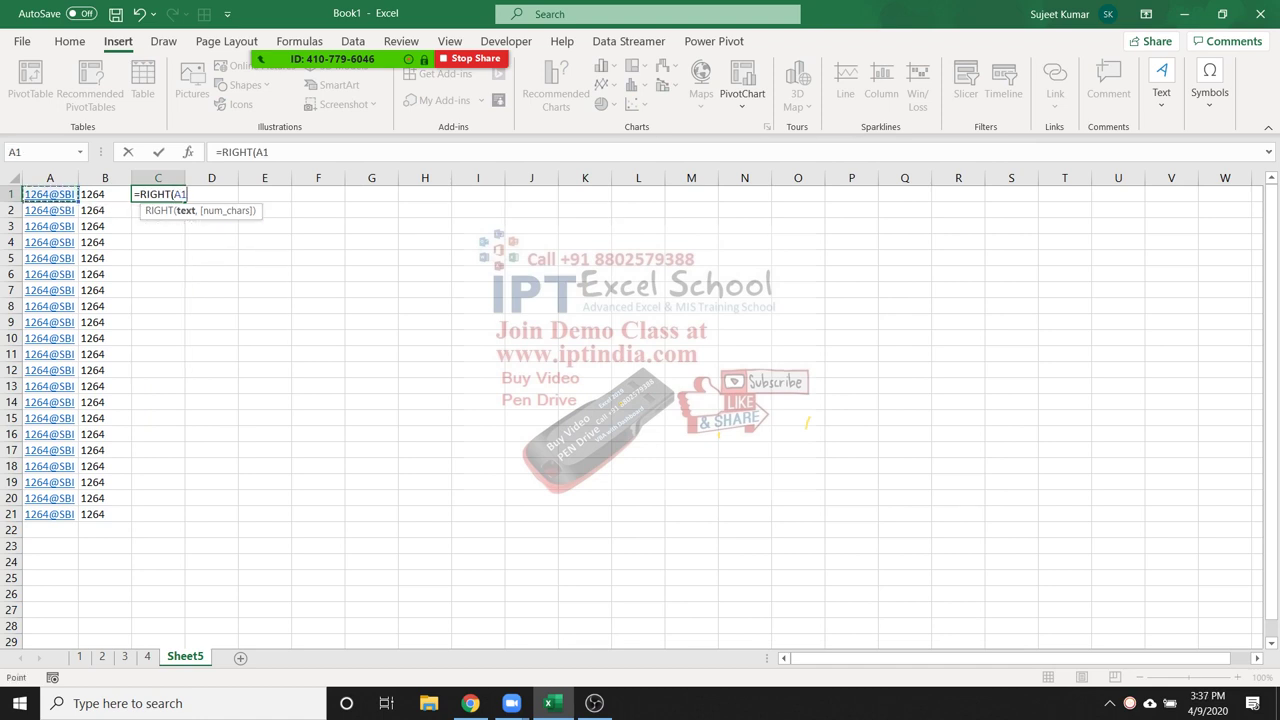
pyautogui.write(',3')
pyautogui.press('Return')
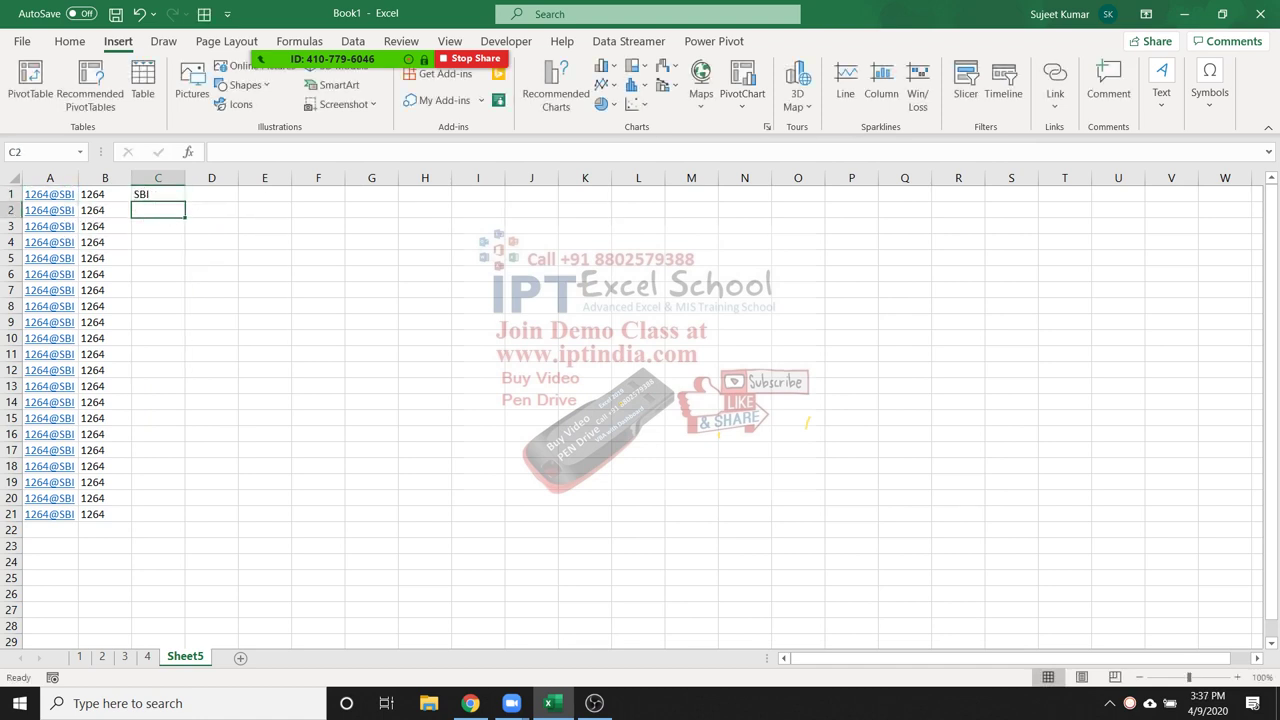
pyautogui.click(157, 178)
pyautogui.click(157, 194)
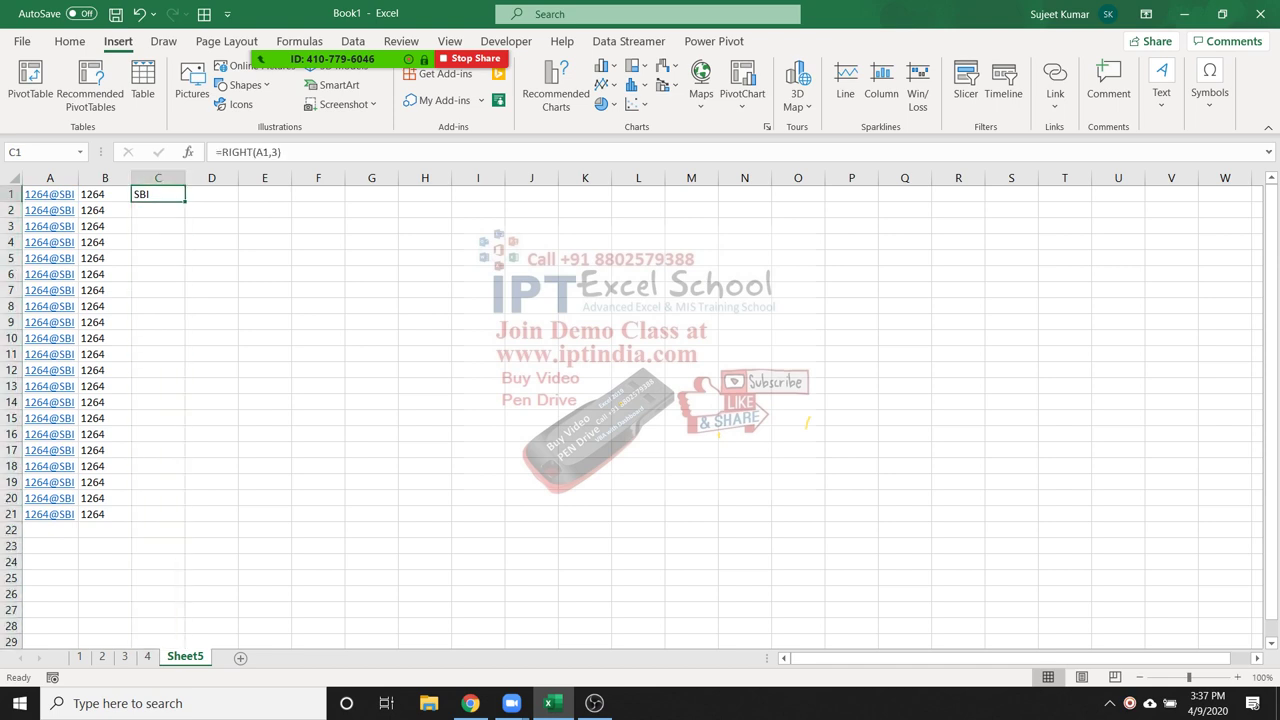
pyautogui.doubleClick(185, 202)
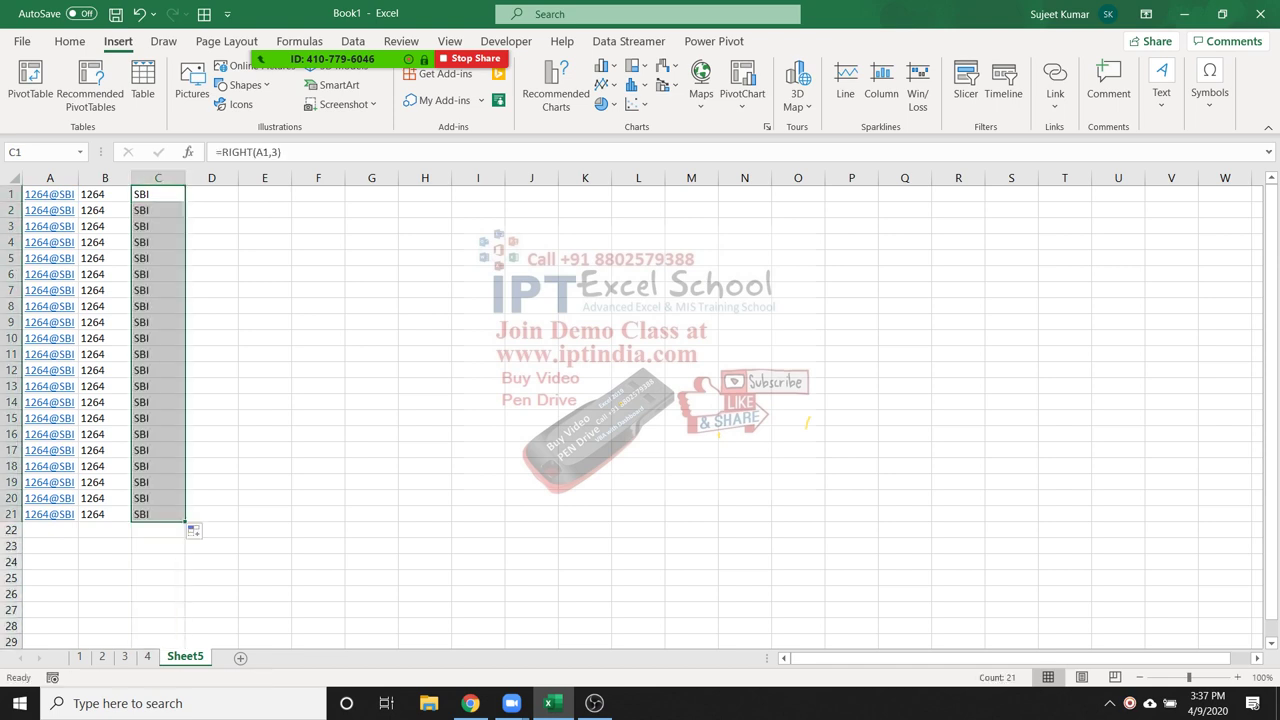
# Review the copied RIGHT formula in C2 and the B1 and C1 formulas
pyautogui.click(157, 210)
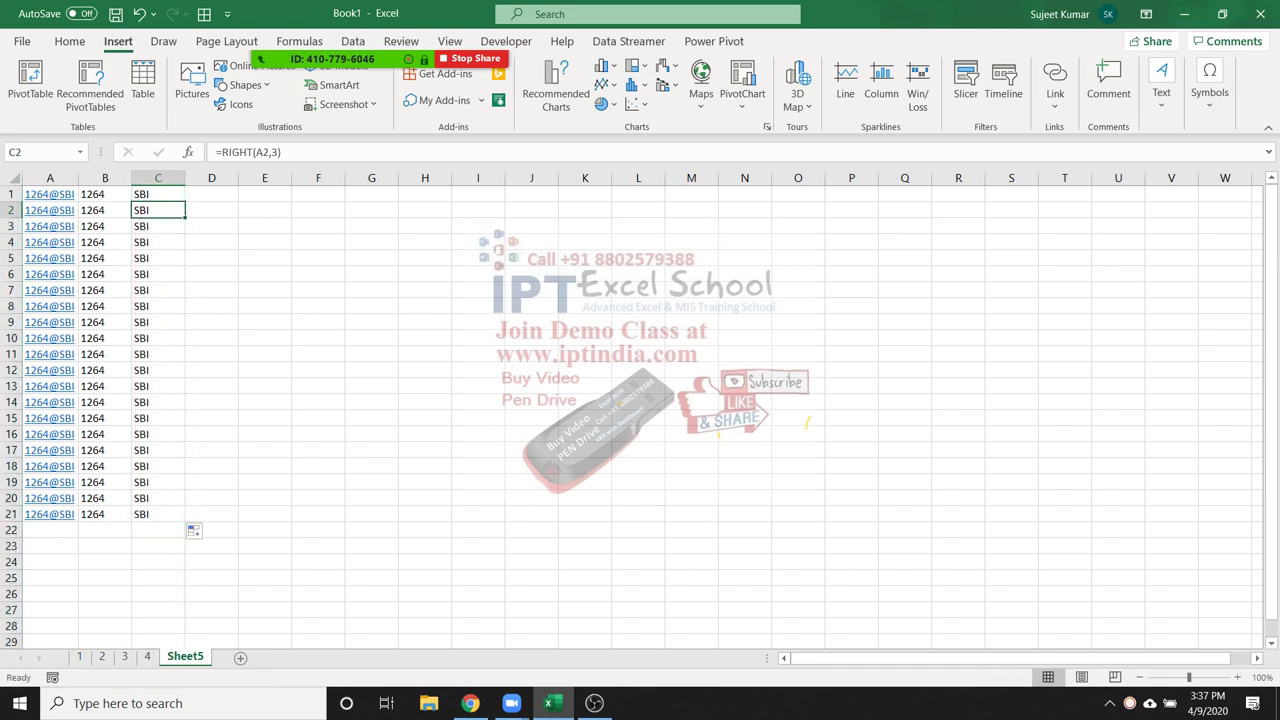
pyautogui.click(105, 194)
pyautogui.click(157, 194)
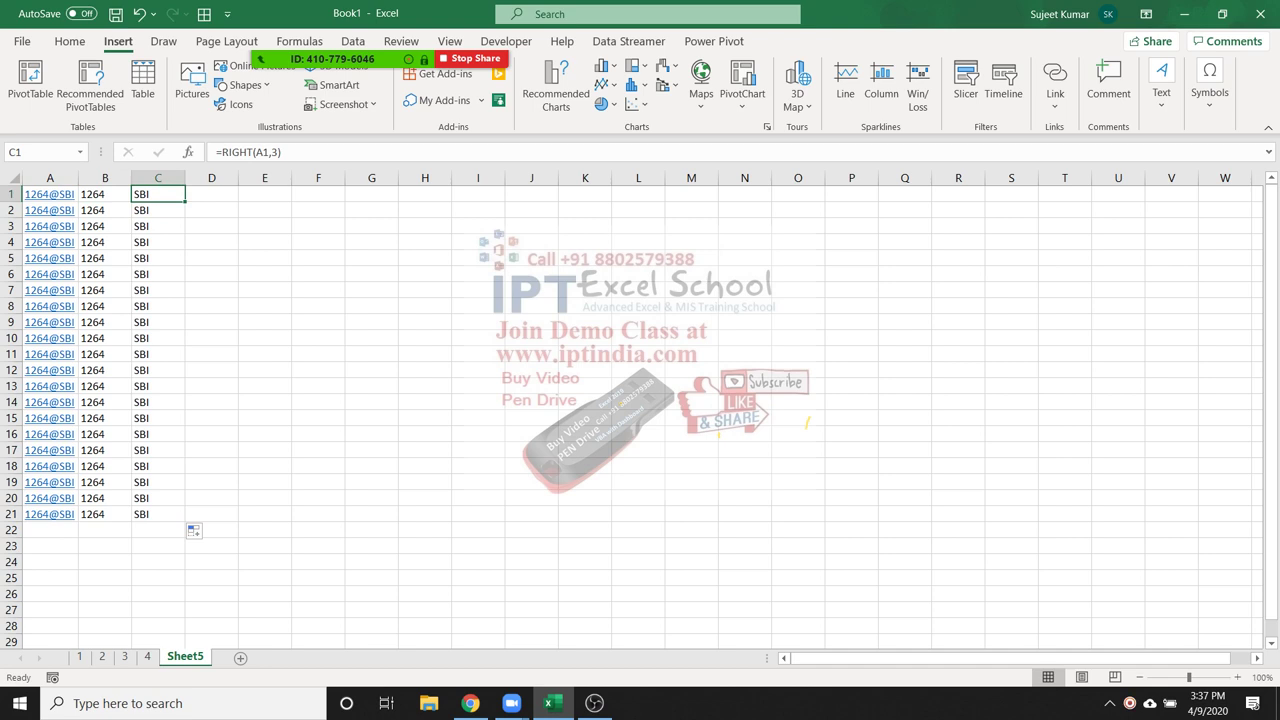
pyautogui.click(211, 210)
# Type =FIND("@",A1,1) into cell D2
pyautogui.write('=')
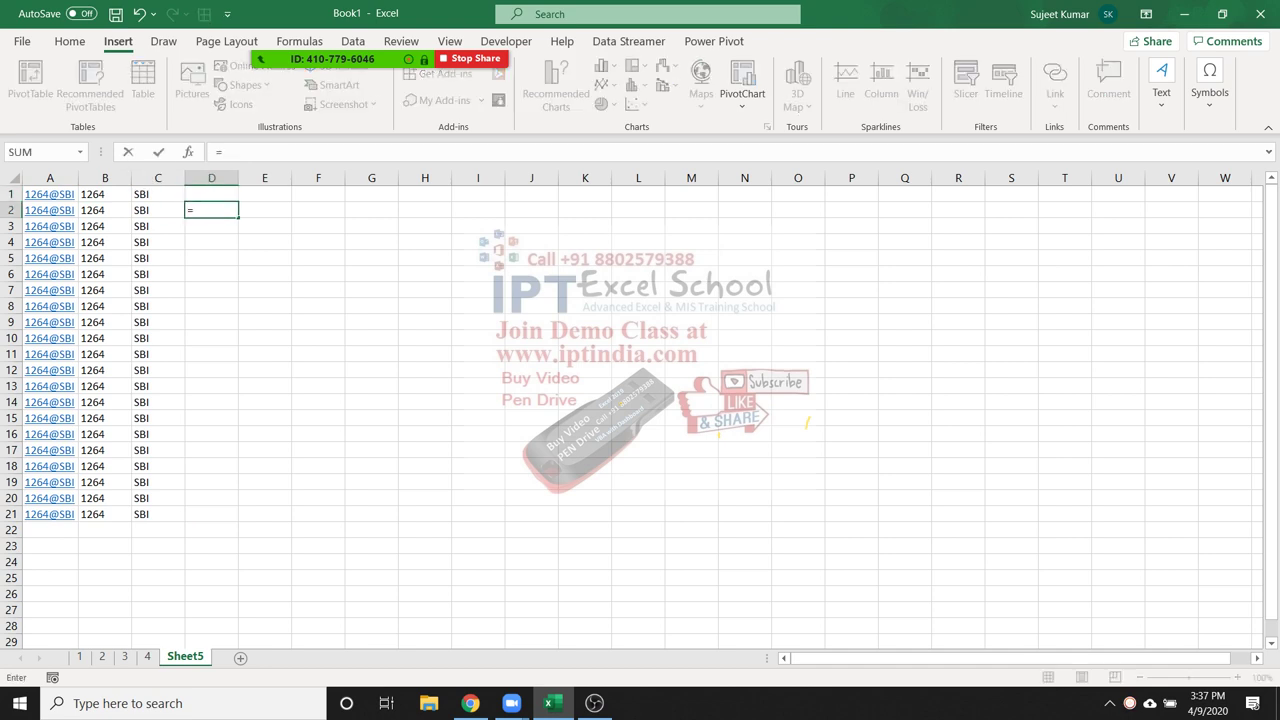
pyautogui.write('find')
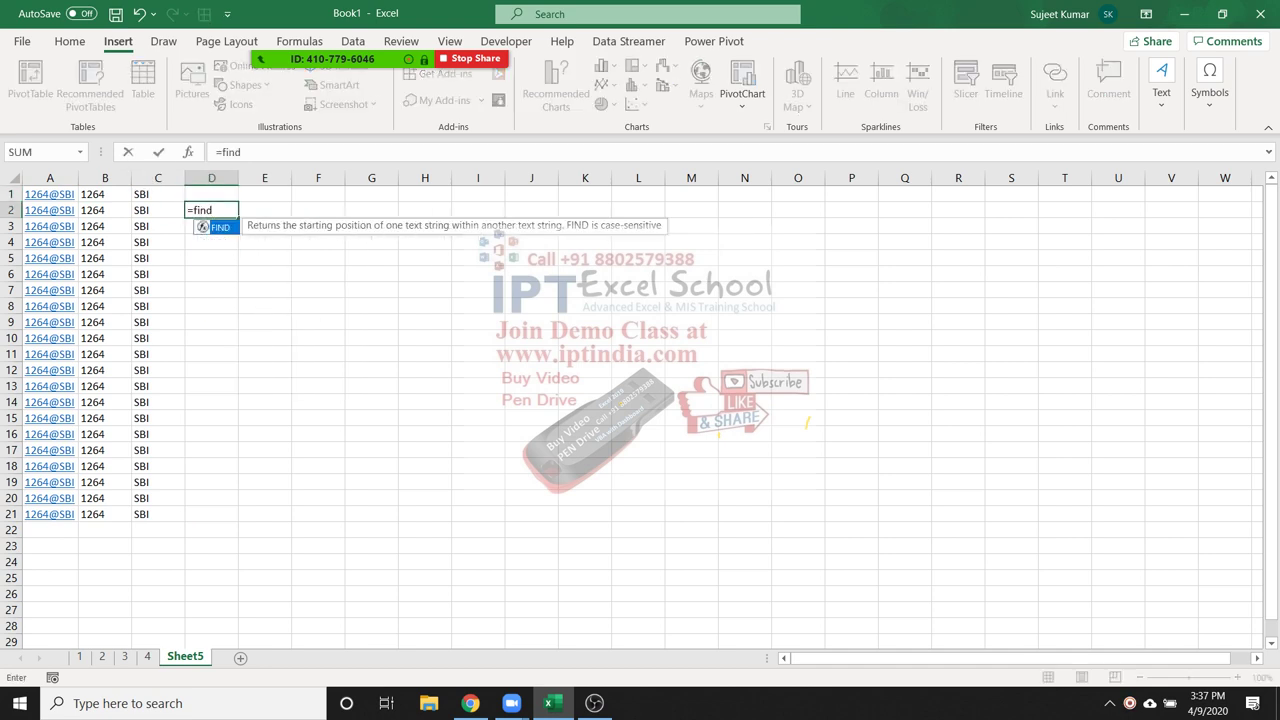
pyautogui.press('Tab')
pyautogui.write('"@"')
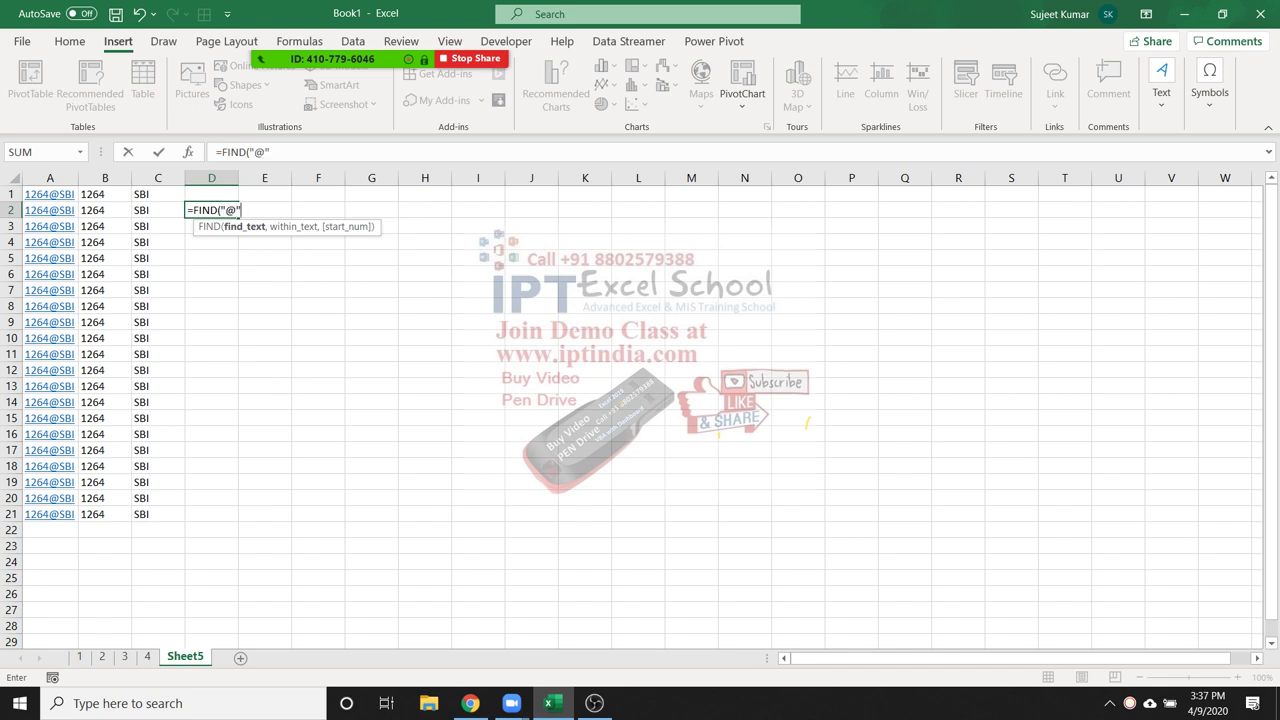
pyautogui.write(',')
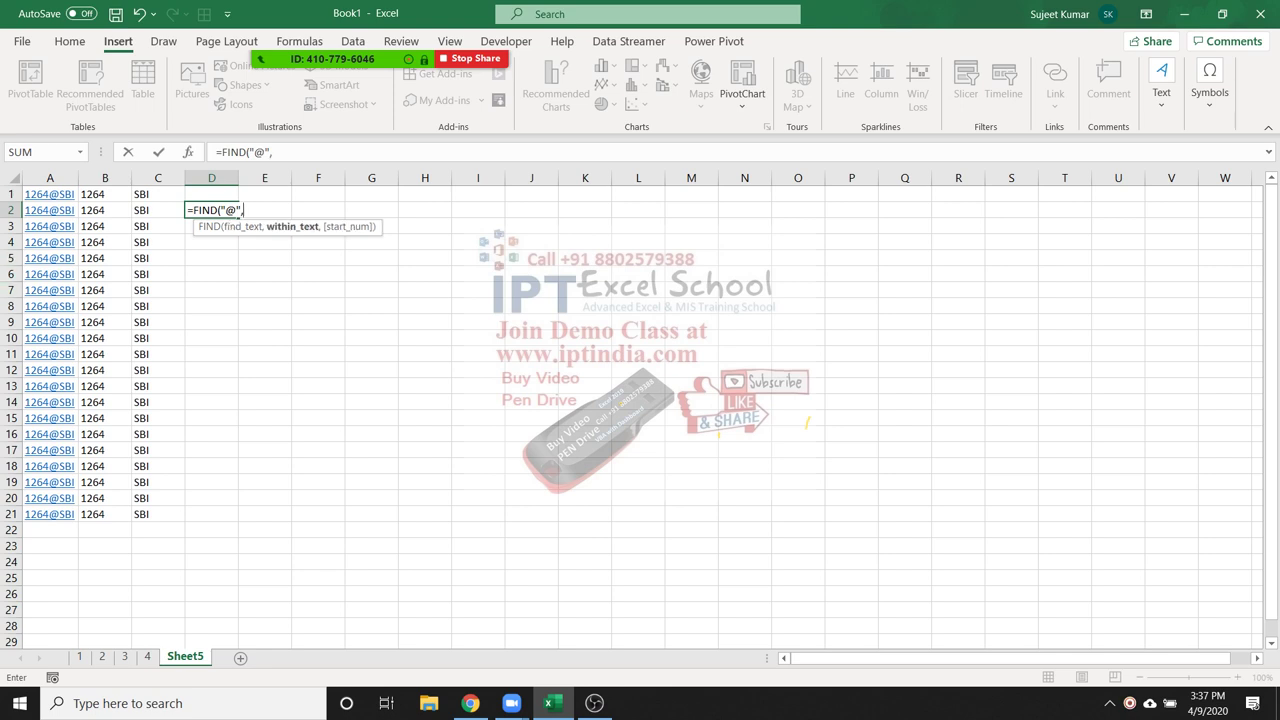
pyautogui.click(48, 196)
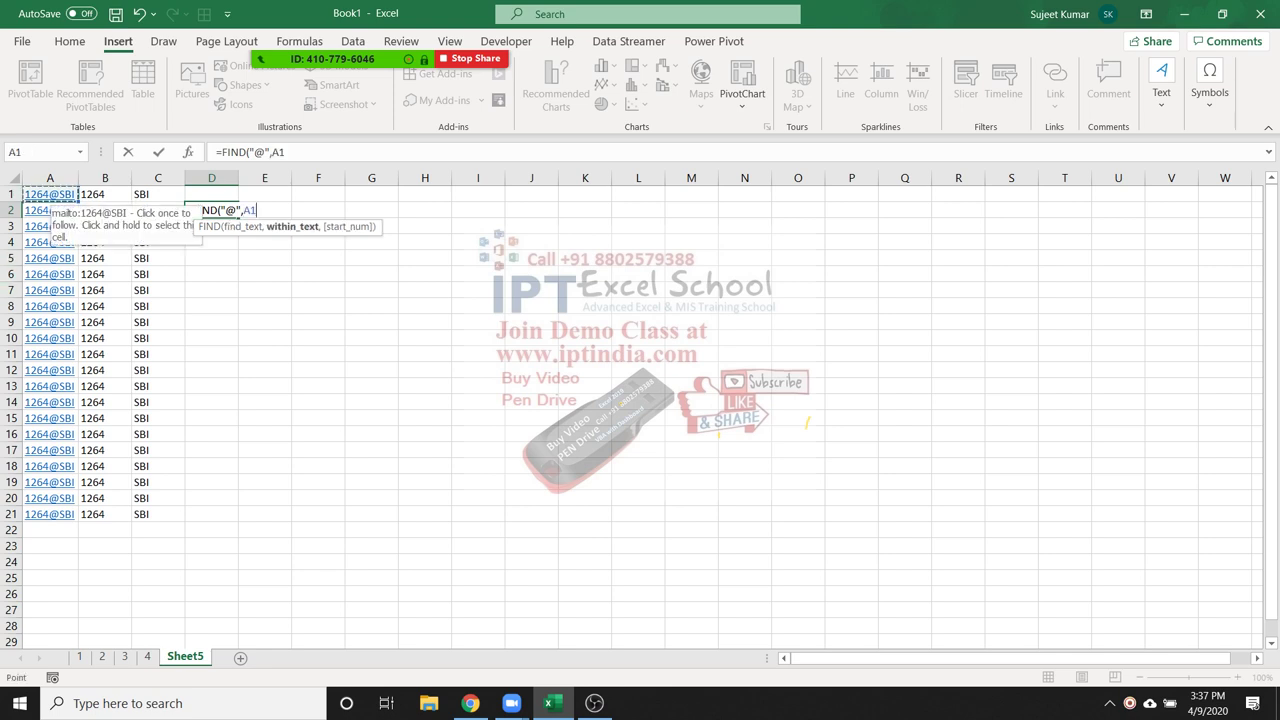
pyautogui.write(',')
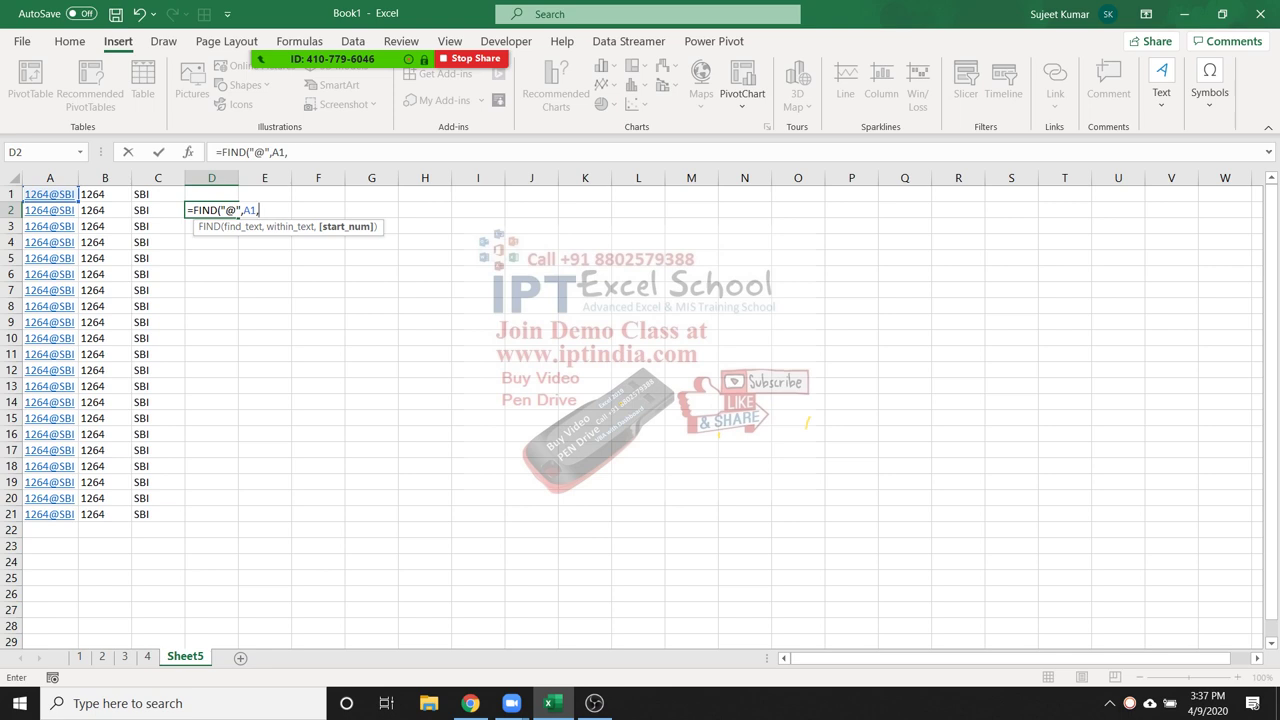
pyautogui.write('1)')
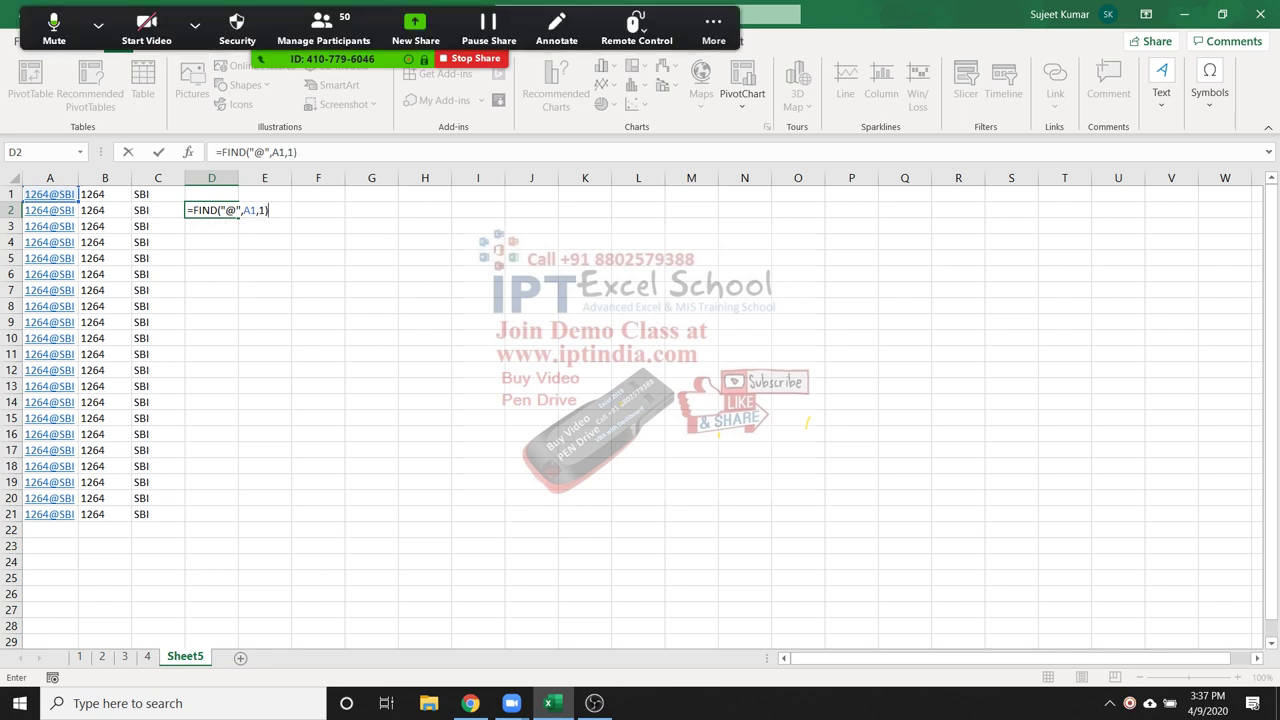
# Mute all meeting participants, then commit the FIND formula so D2 shows 5
pyautogui.click(323, 28)
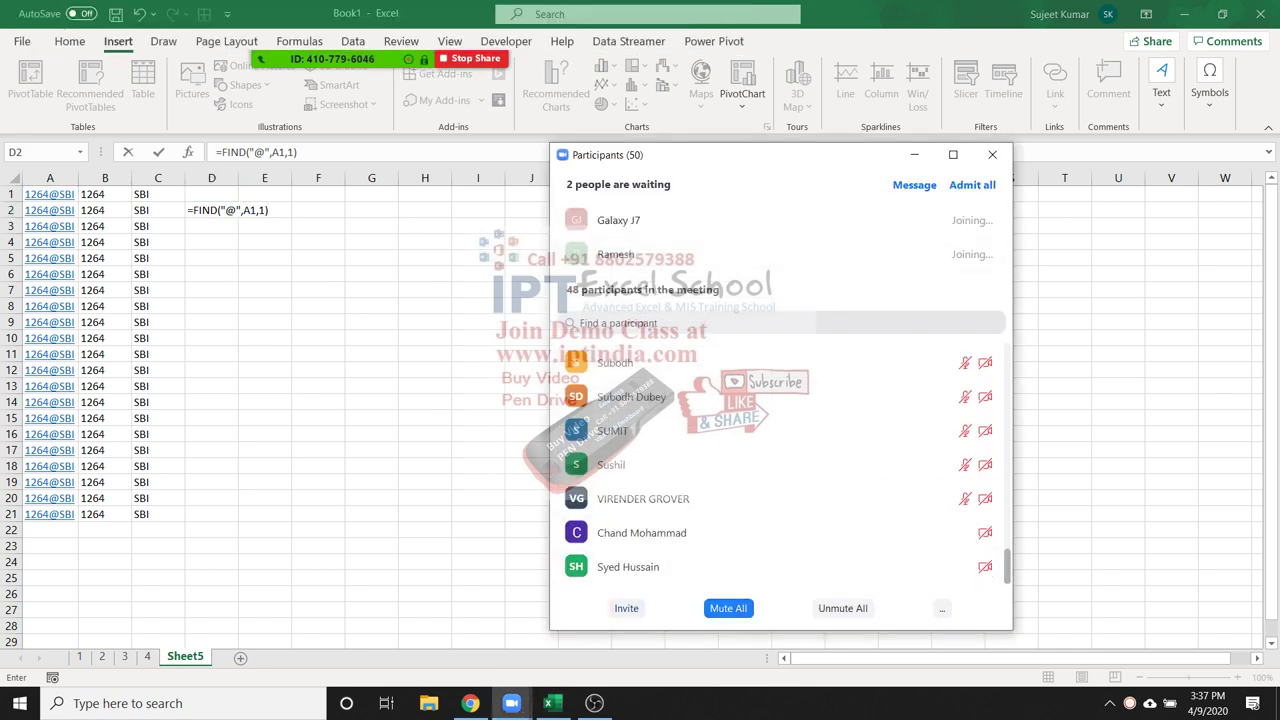
pyautogui.click(728, 608)
pyautogui.click(695, 397)
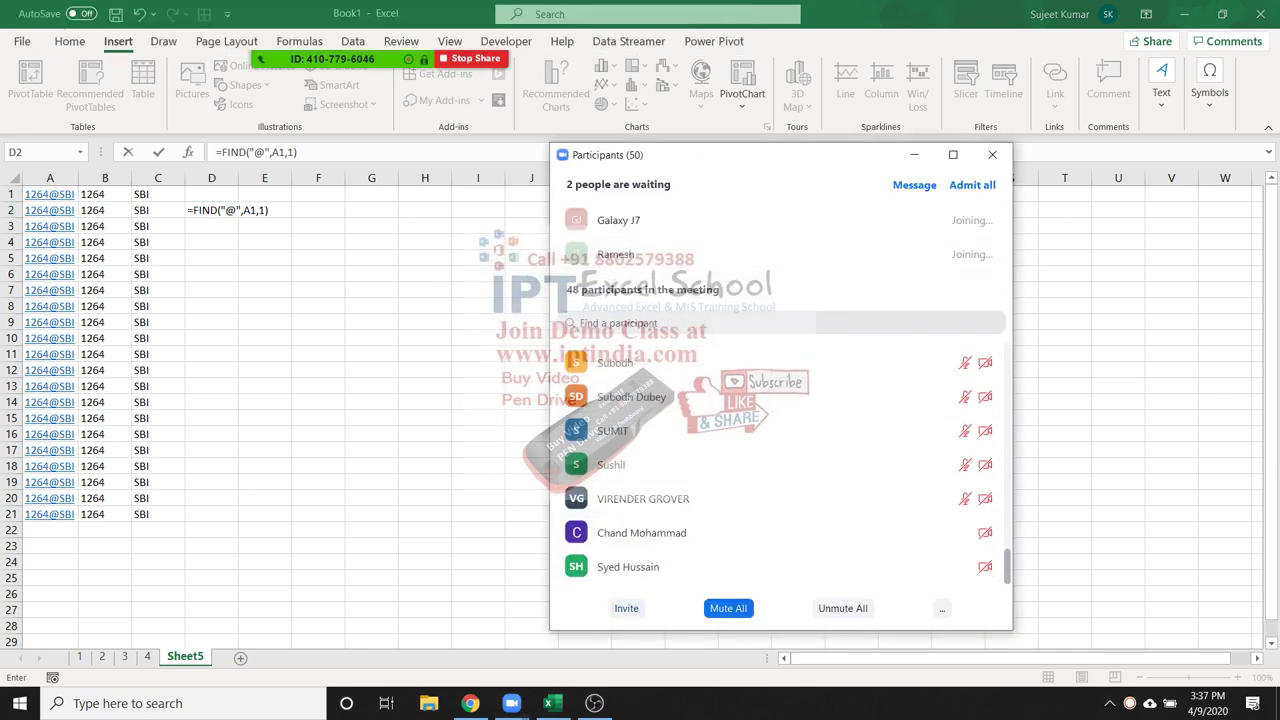
pyautogui.click(992, 154)
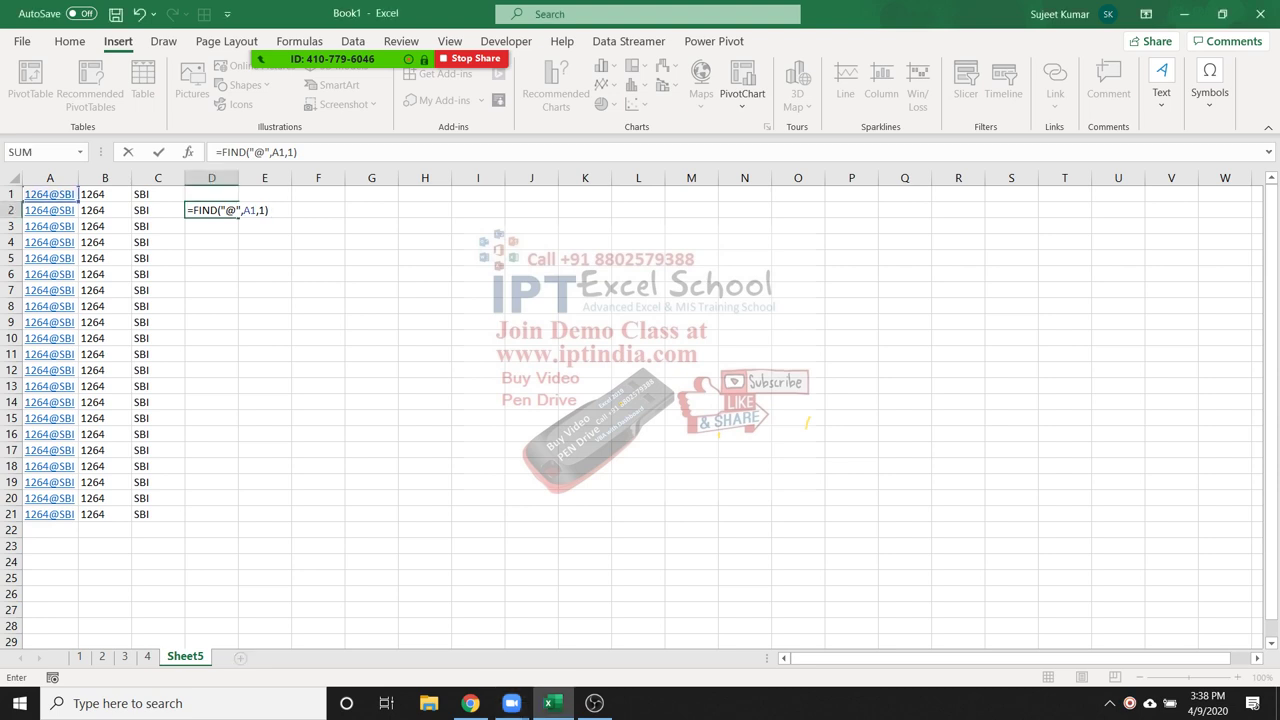
pyautogui.hotkey('ctrl', 'Return')
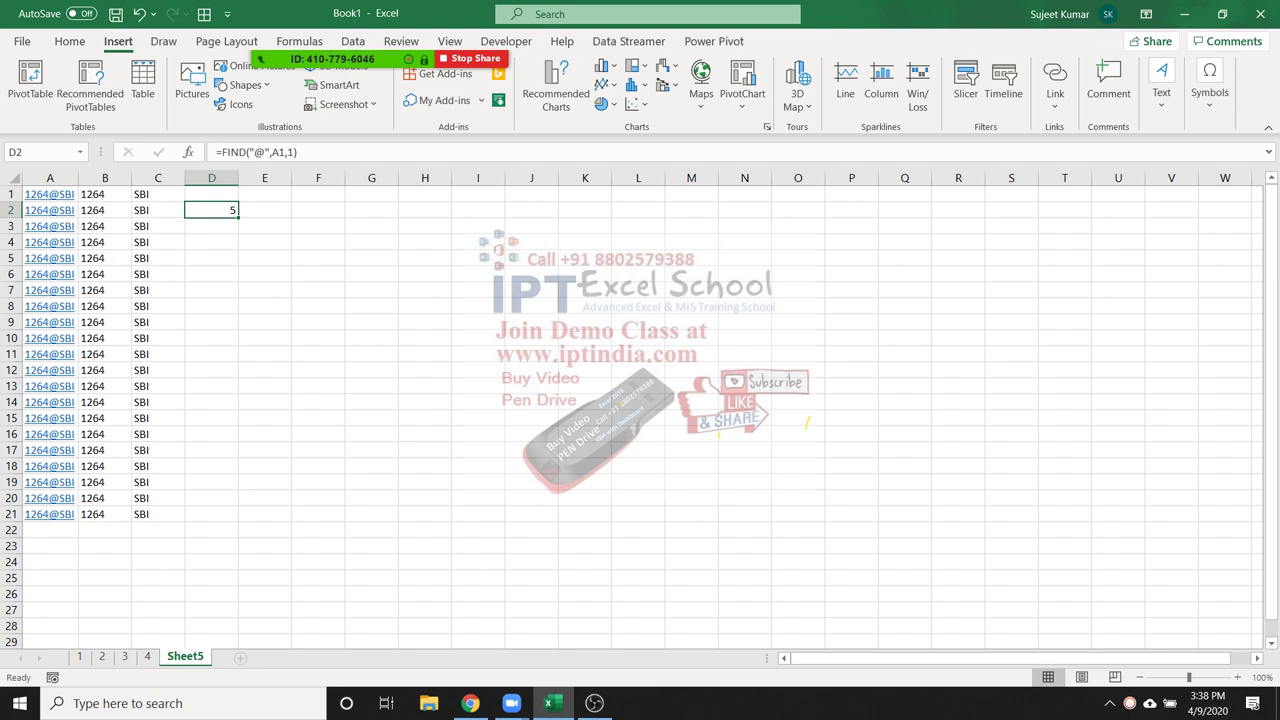
pyautogui.click(211, 194)
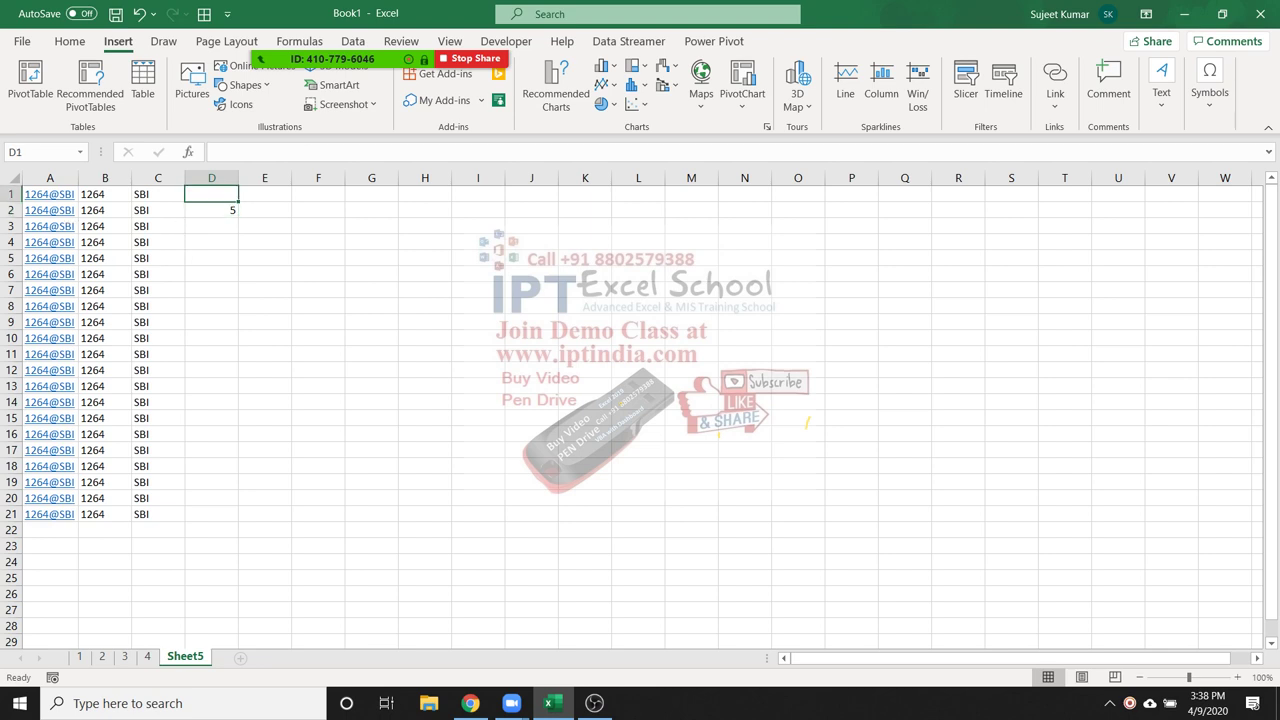
# Enter =LEFT(A1,D2-1) in D1 to return 1264, admitting a waiting participant midway
pyautogui.write('=lef')
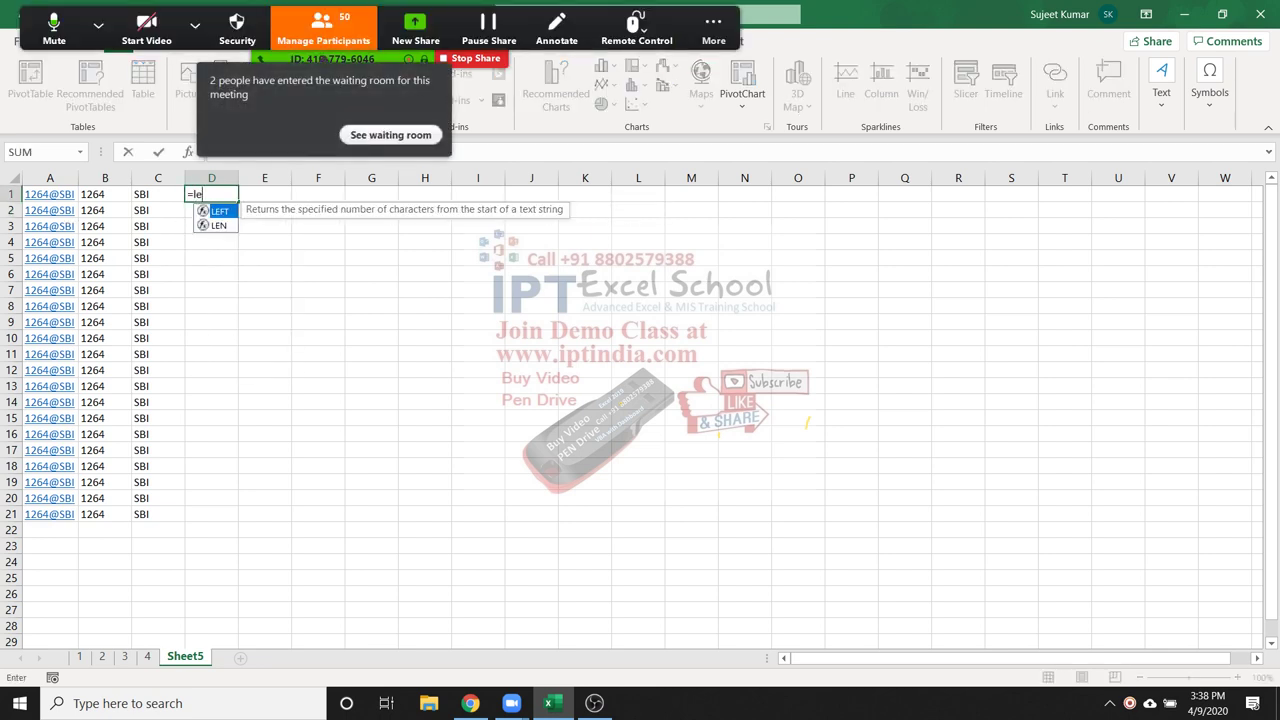
pyautogui.press('Tab')
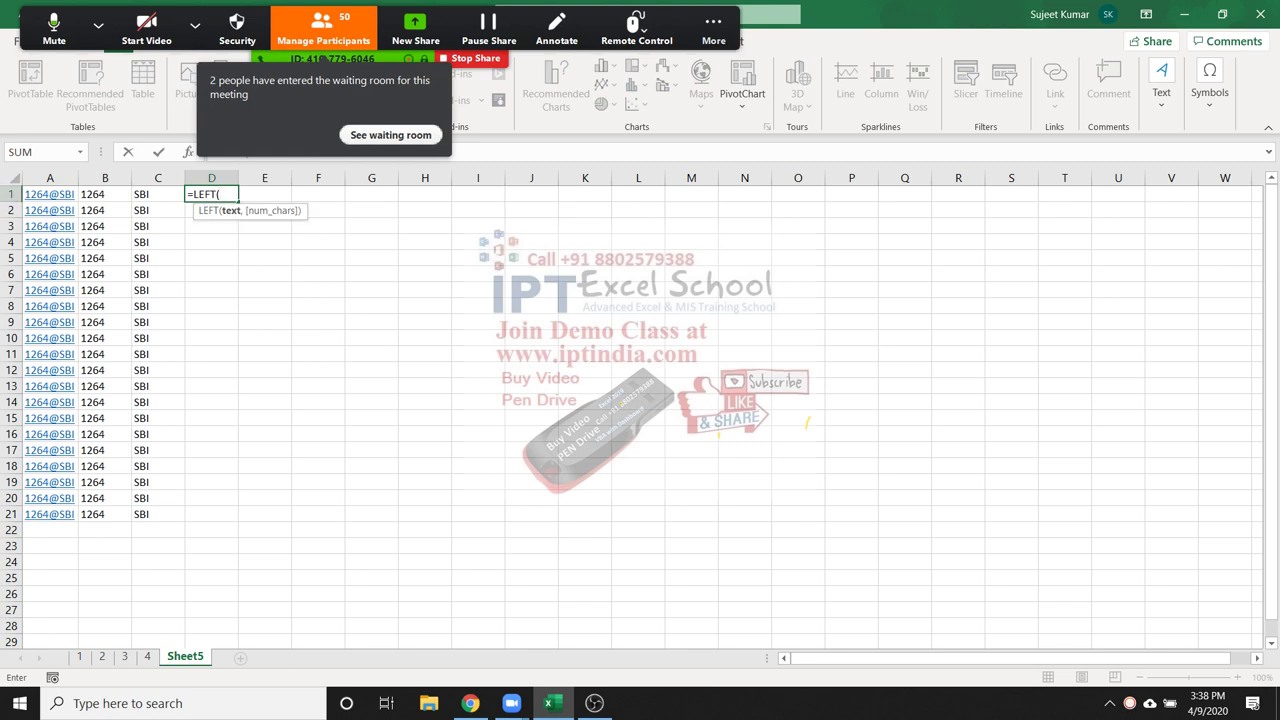
pyautogui.click(45, 196)
pyautogui.write(',')
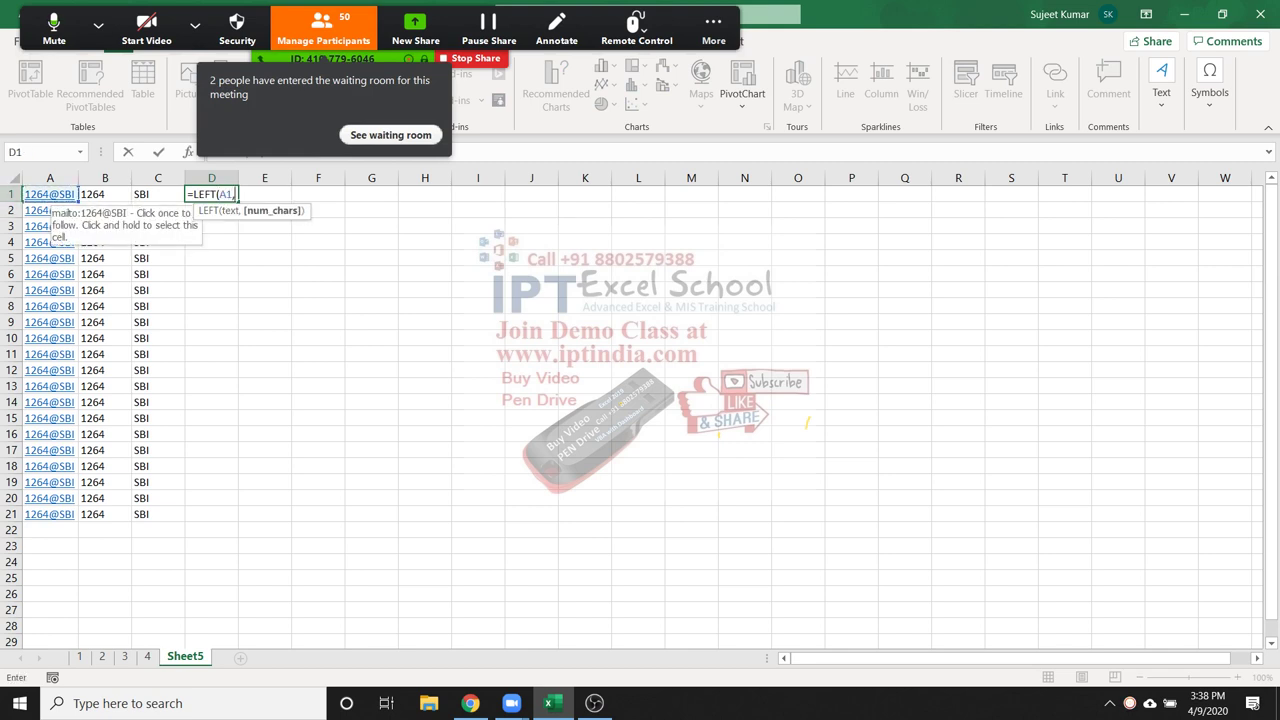
pyautogui.write('D2-1')
pyautogui.hotkey('alt', 'u')
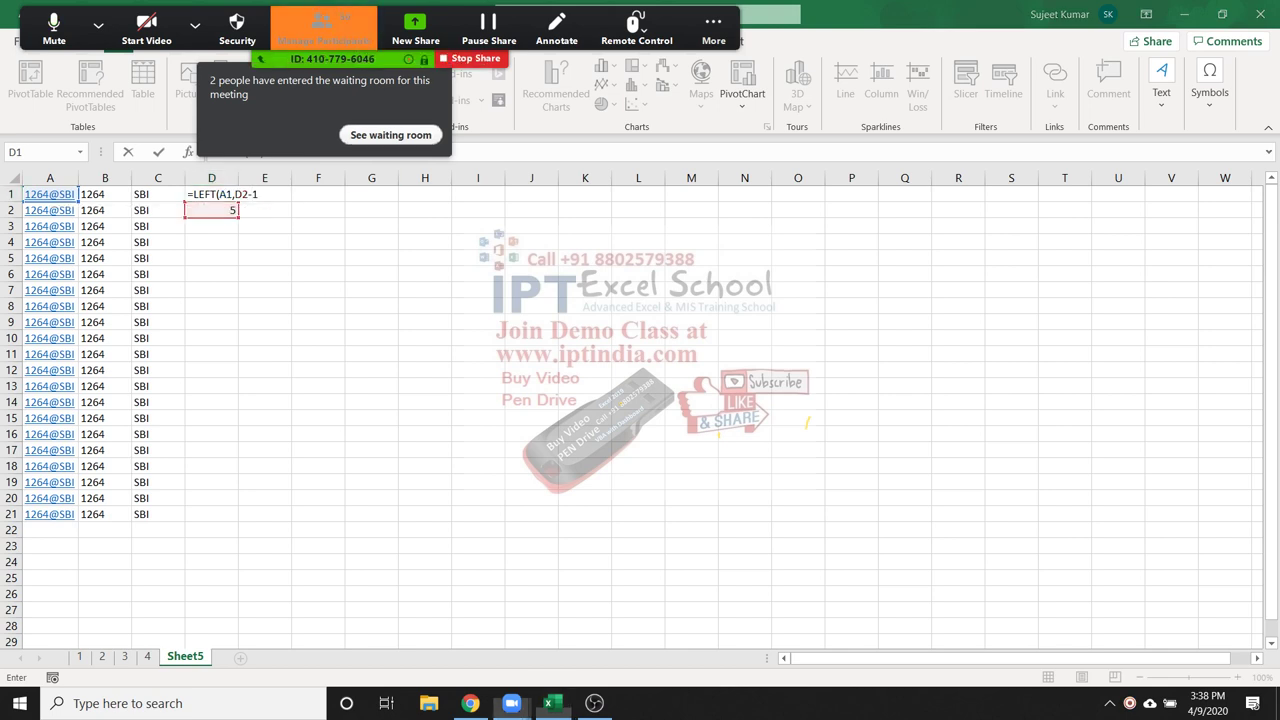
pyautogui.click(912, 254)
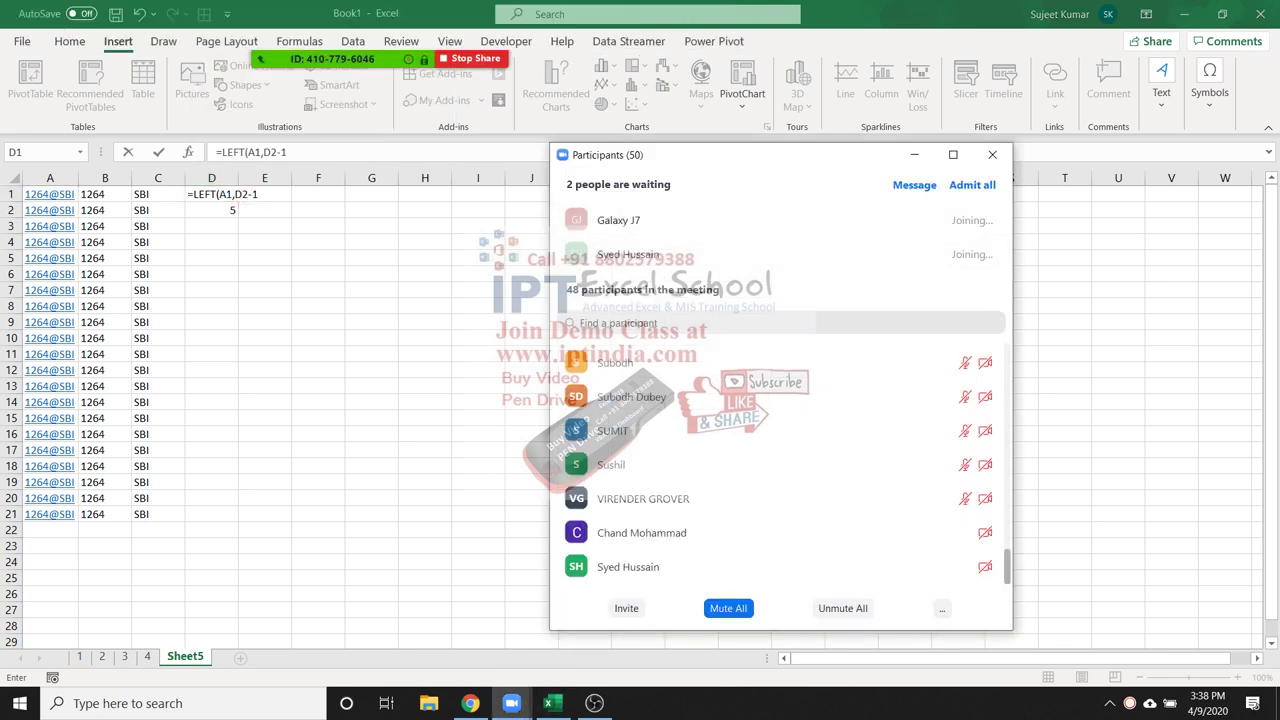
pyautogui.click(992, 154)
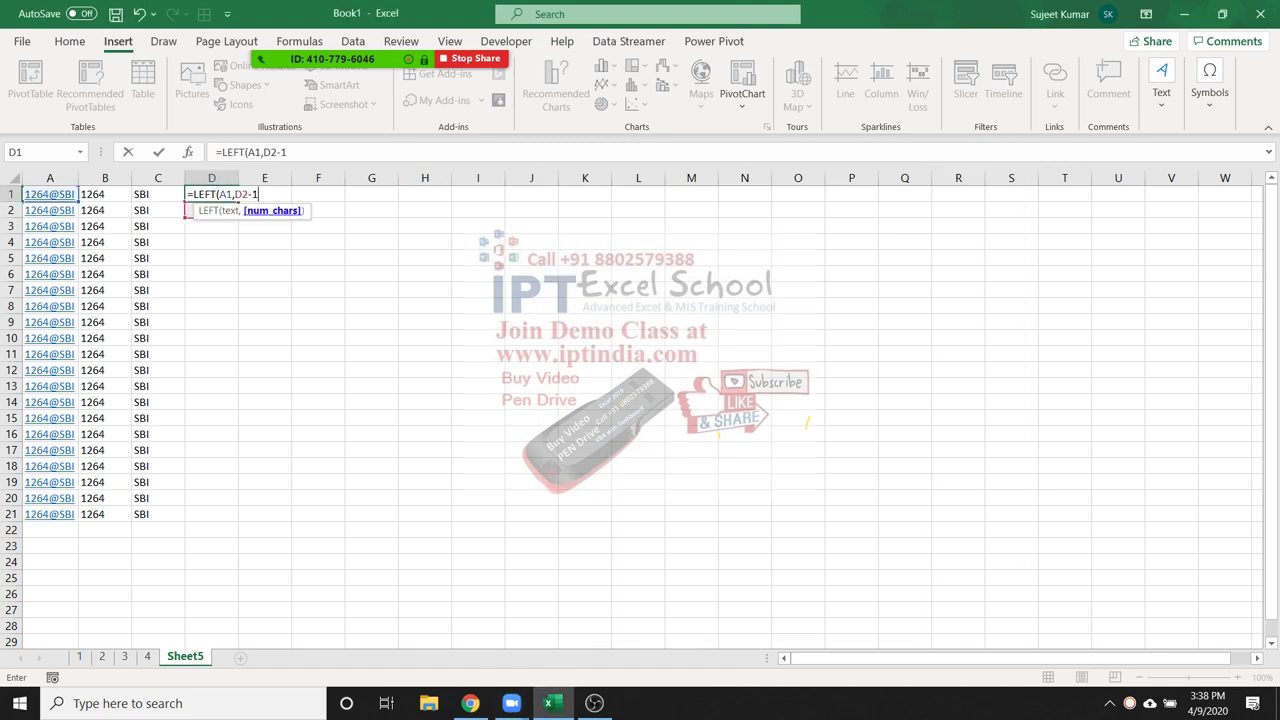
pyautogui.write(')')
pyautogui.hotkey('ctrl', 'Return')
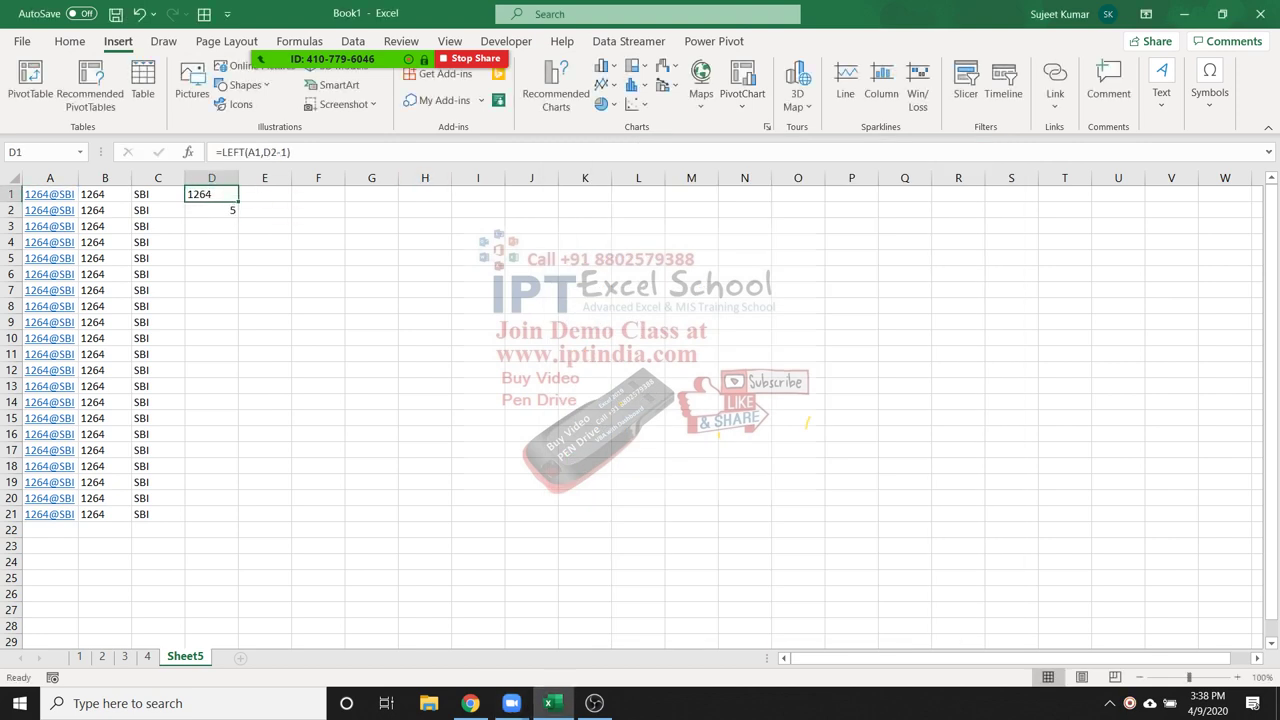
pyautogui.press('Left')
pyautogui.press('Left')
pyautogui.press('Left')
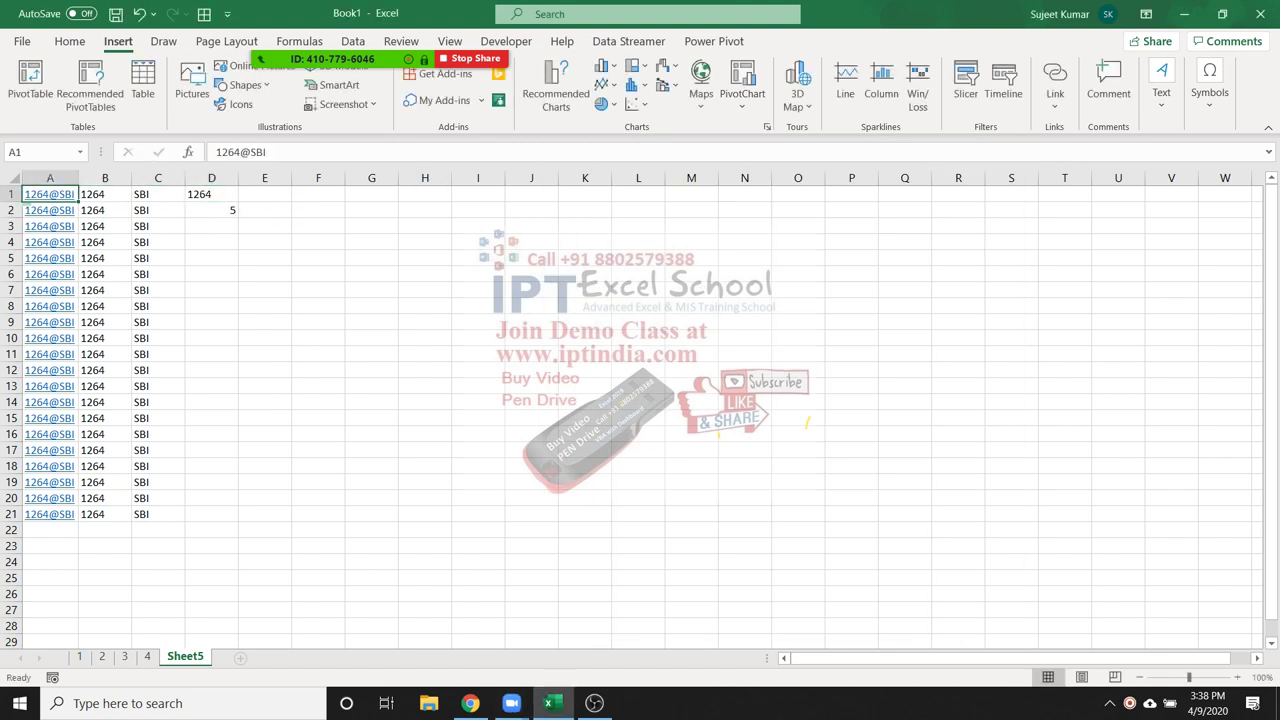
pyautogui.click(234, 152)
# Change A1 to 1266564@SBI, widen column A, and recalculate D2 (8) and D1 (1266564)
pyautogui.write('656')
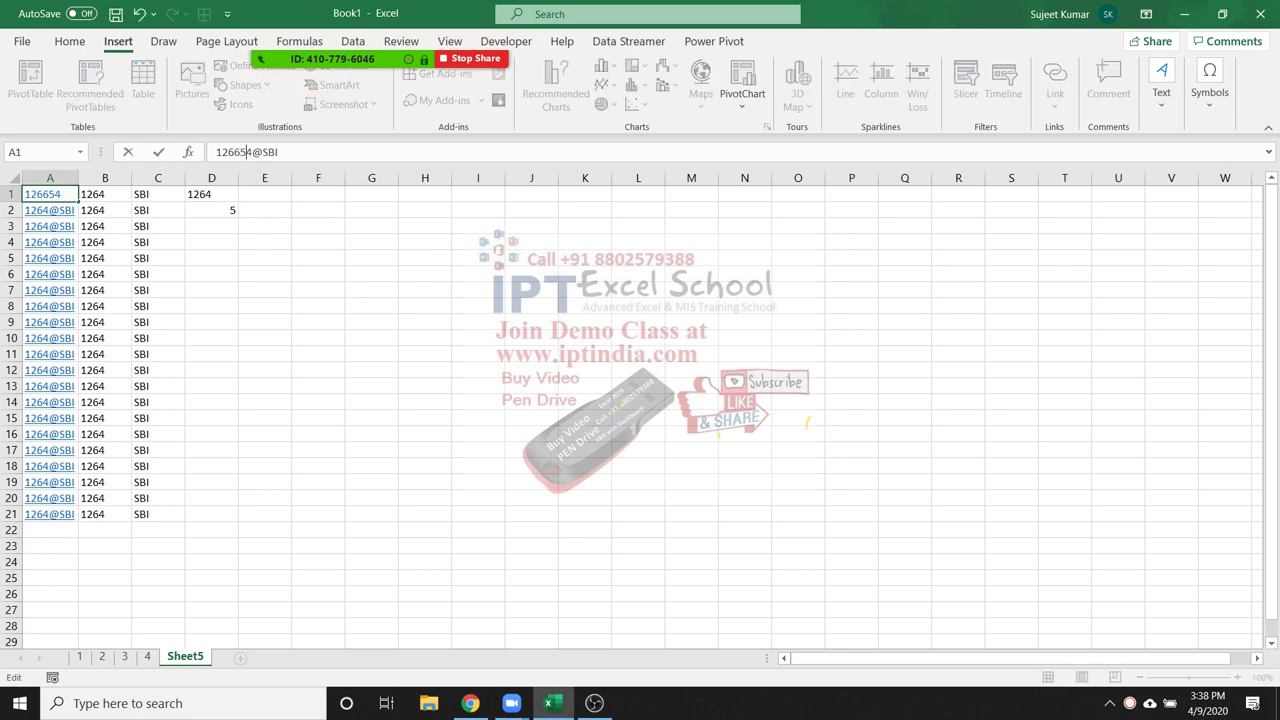
pyautogui.press('Return')
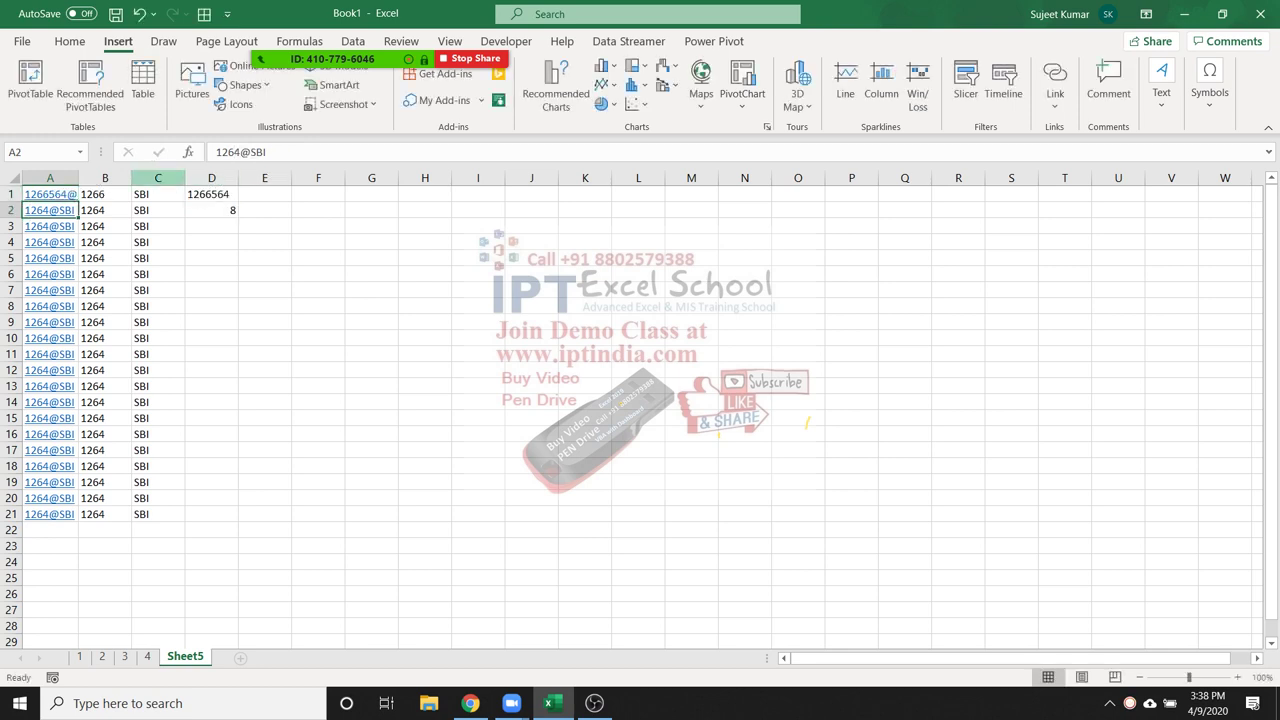
pyautogui.doubleClick(79, 178)
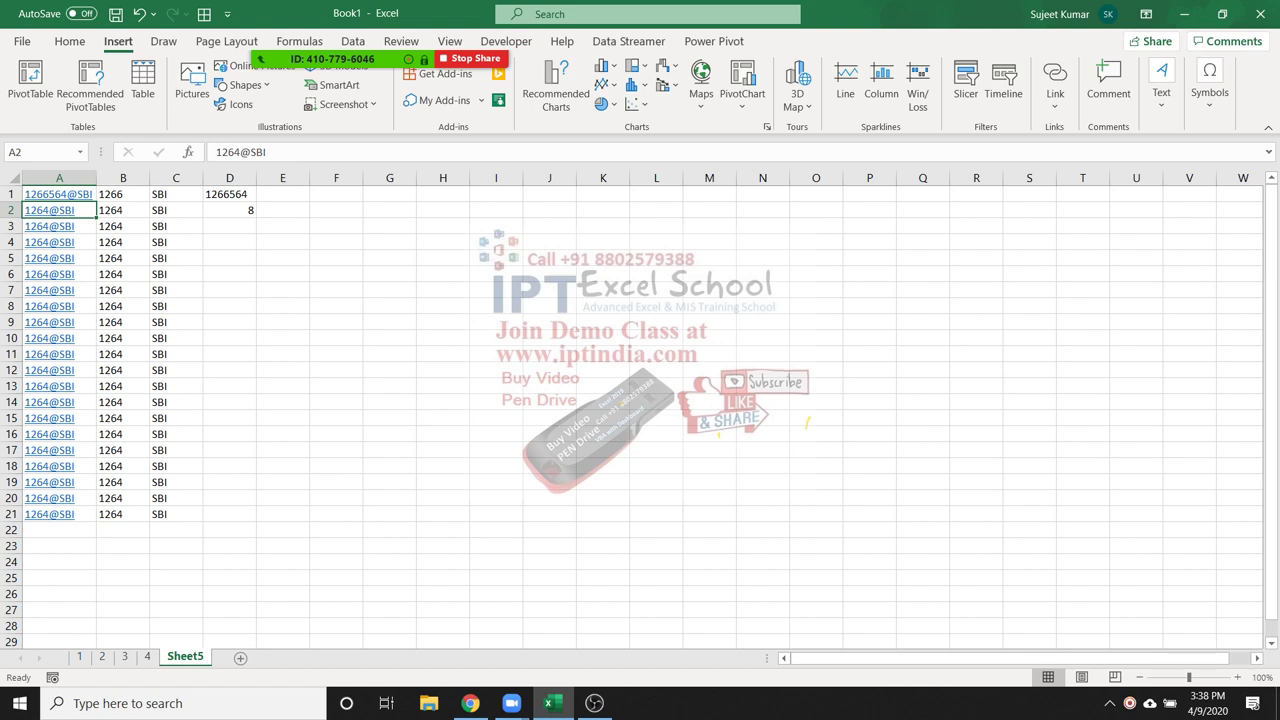
pyautogui.doubleClick(251, 210)
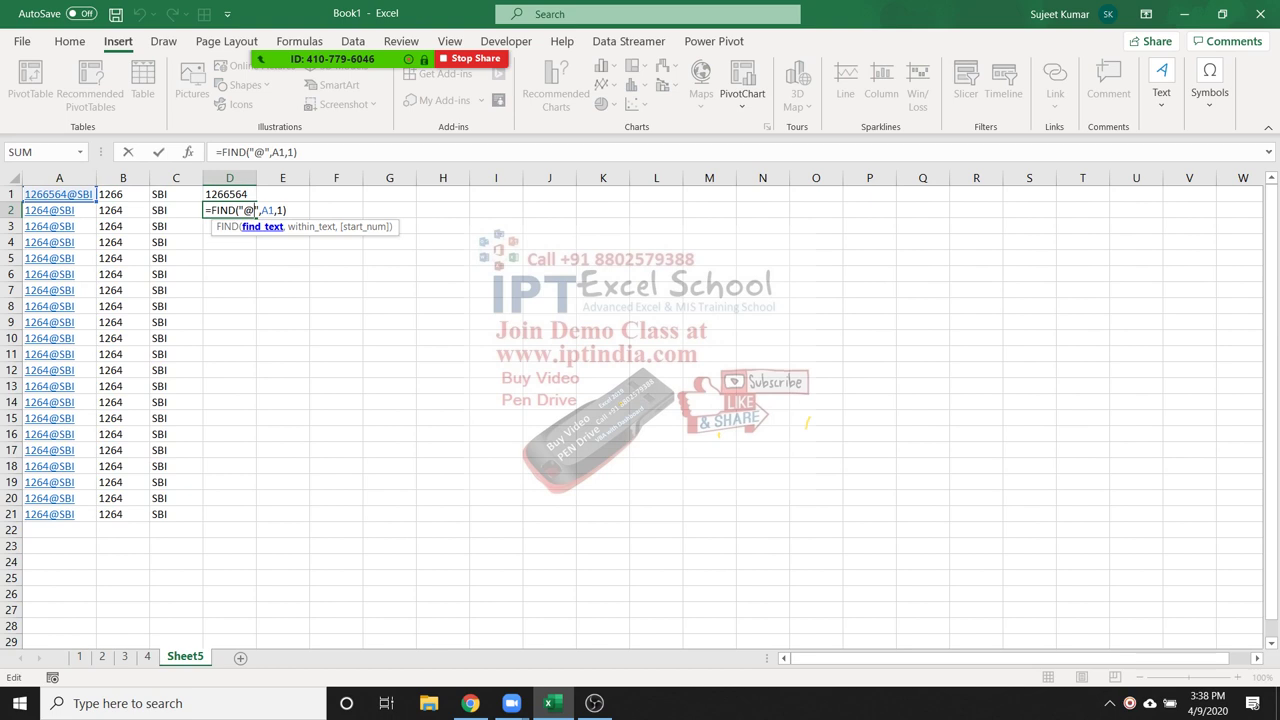
pyautogui.press('Return')
pyautogui.press('Up')
pyautogui.press('Up')
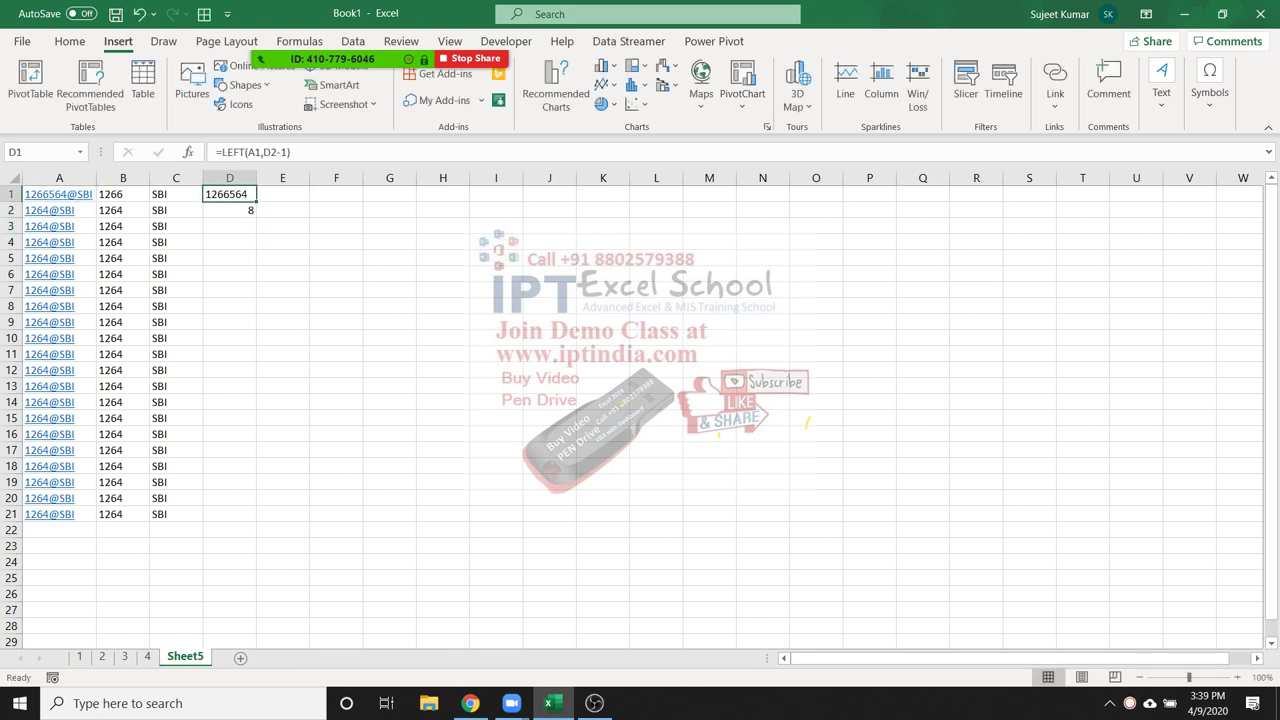
pyautogui.press('F2')
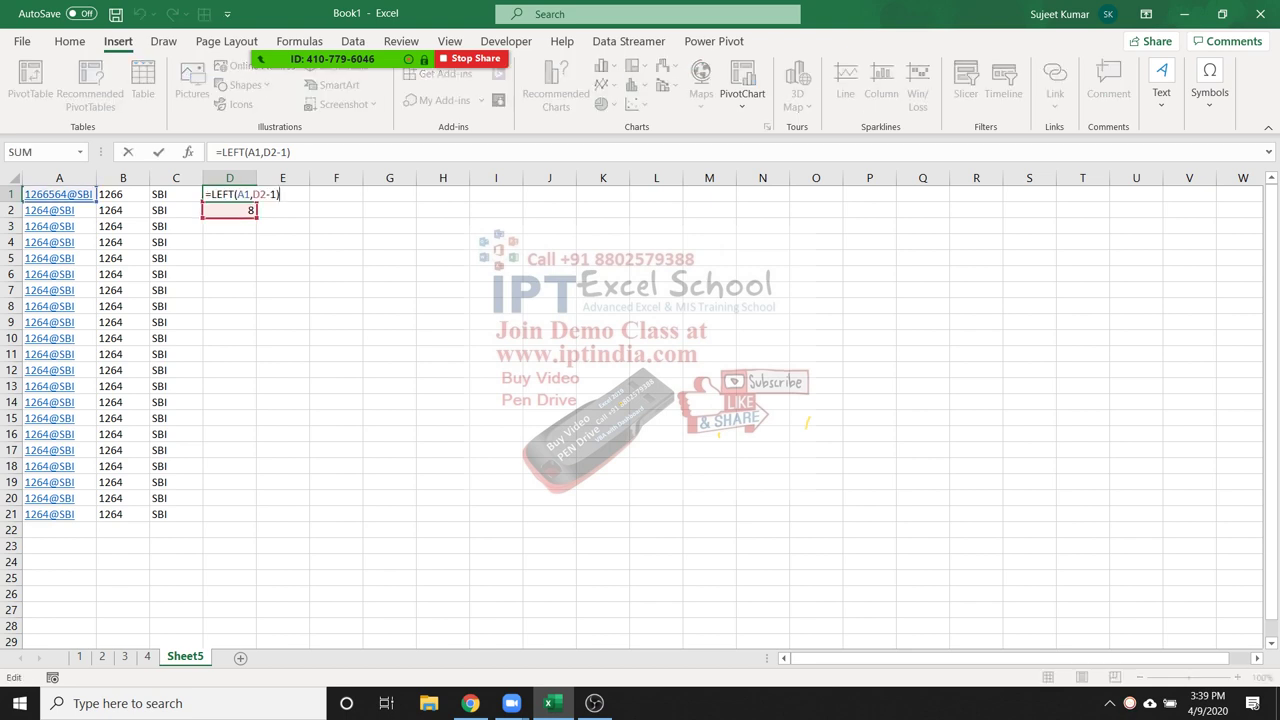
pyautogui.hotkey('ctrl', 'Return')
# Enter =LEN(A6) in D5, giving 8, and briefly check the participants list
pyautogui.press('Down')
pyautogui.press('Down')
pyautogui.press('Down')
pyautogui.press('Down')
pyautogui.write('=LEN(')
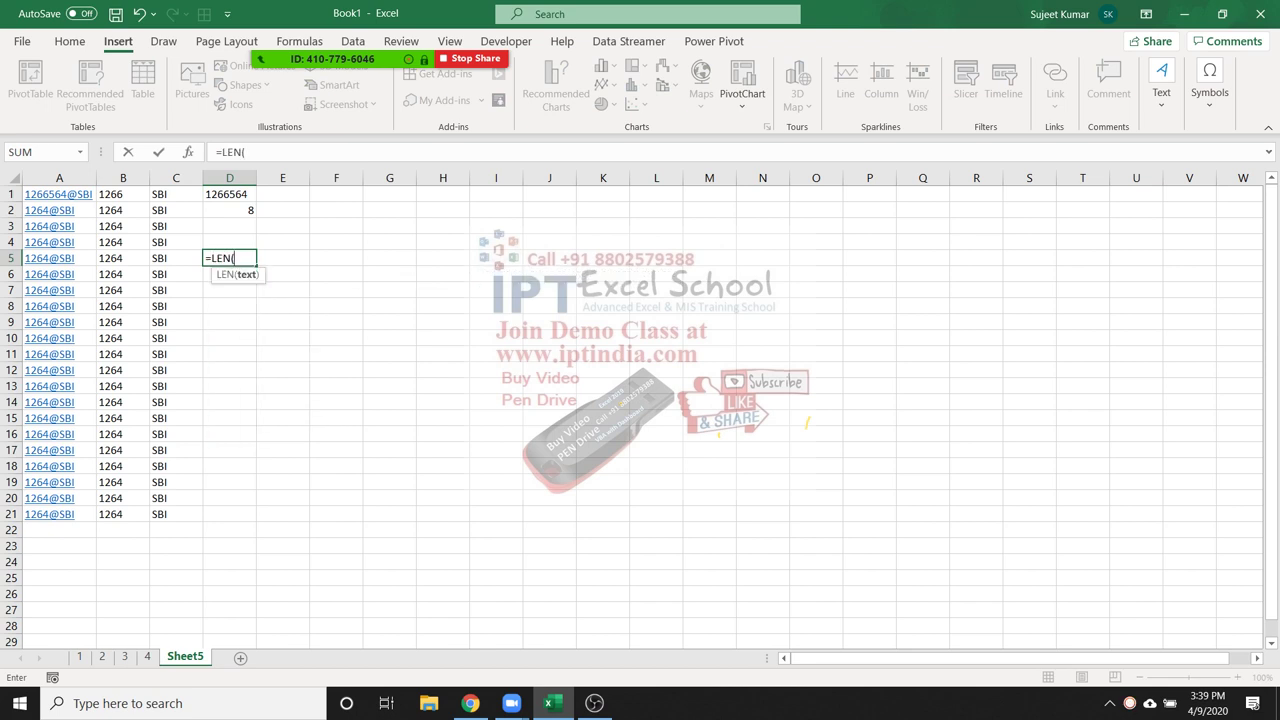
pyautogui.write('A6')
pyautogui.press('Return')
pyautogui.press('Up')
pyautogui.press('Up')
pyautogui.press('Up')
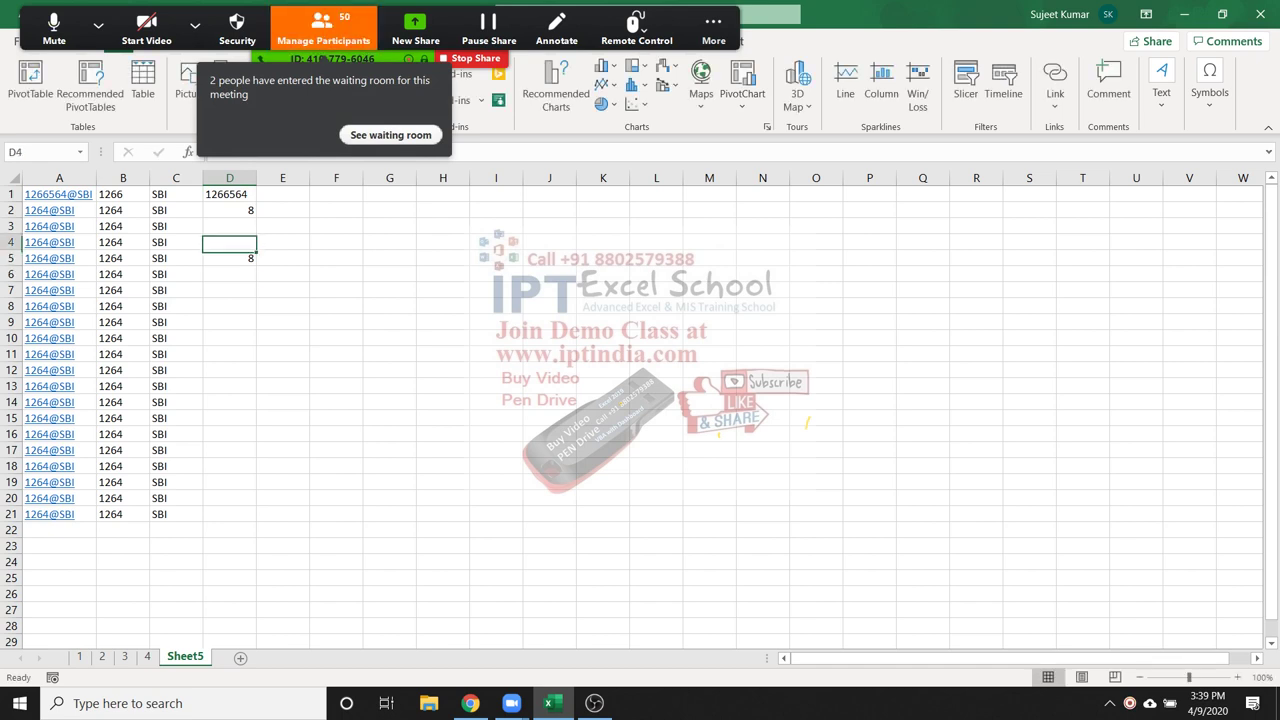
pyautogui.click(322, 28)
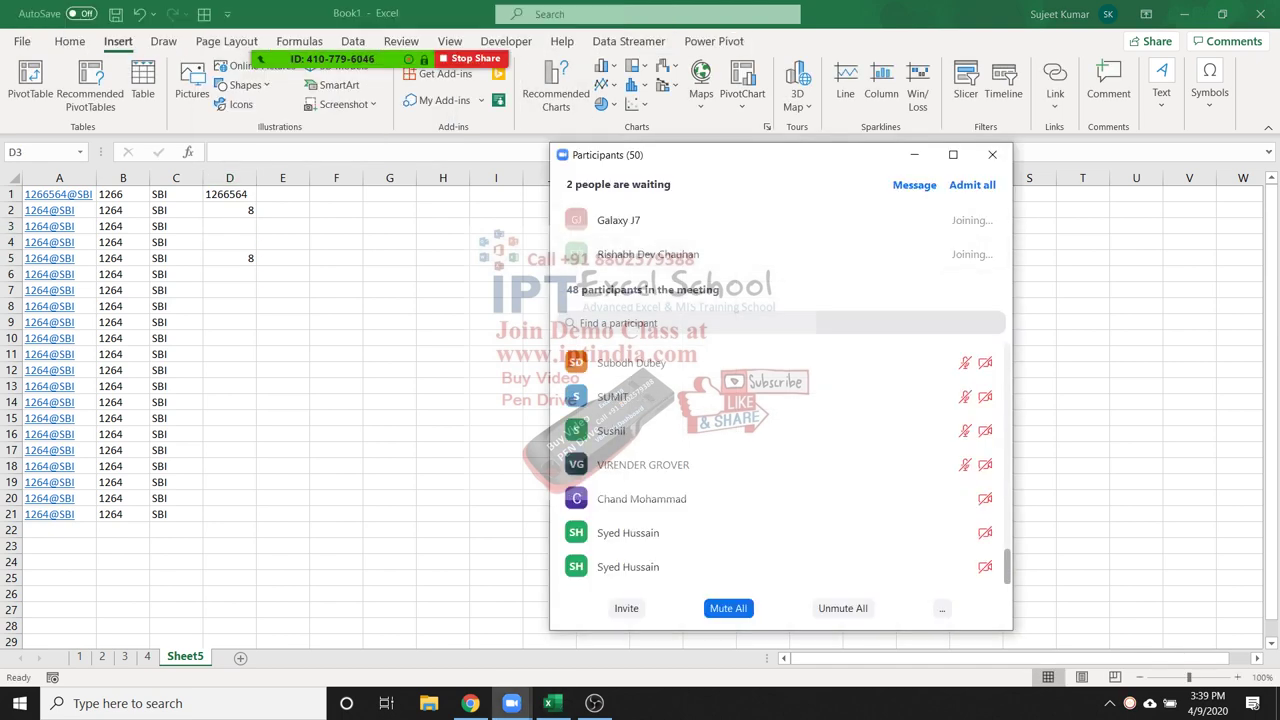
pyautogui.click(992, 154)
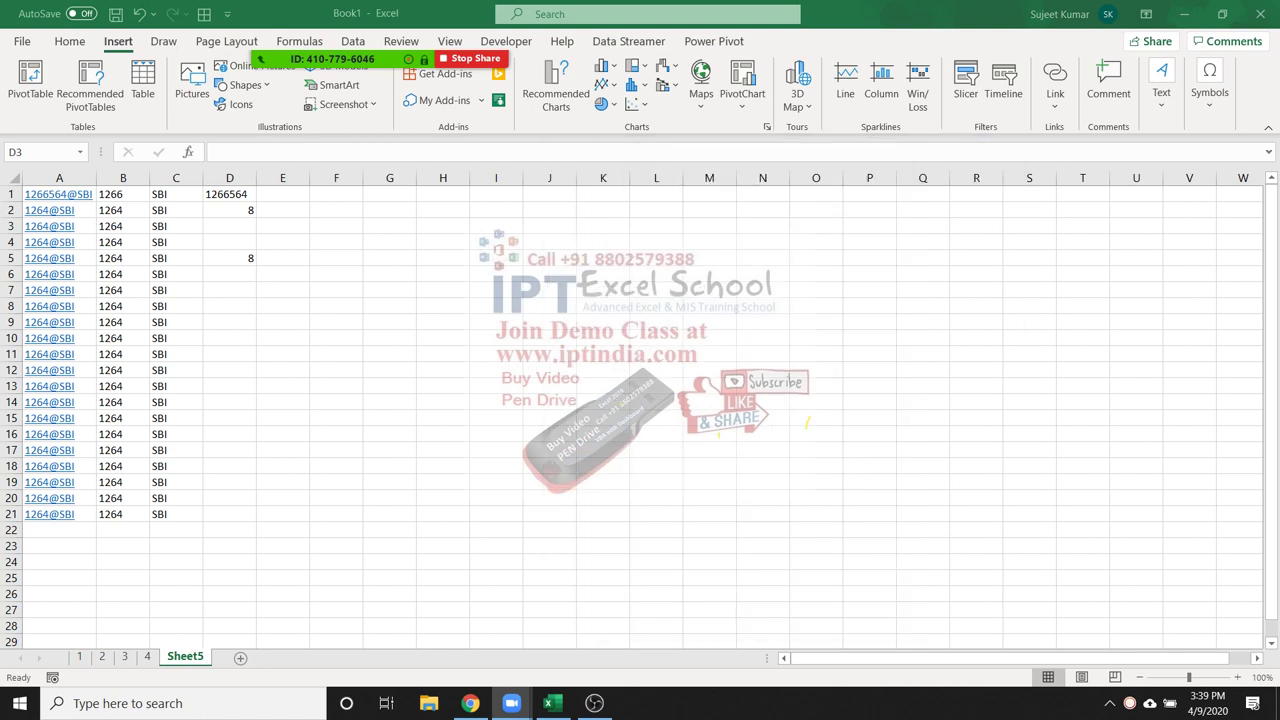
pyautogui.click(282, 210)
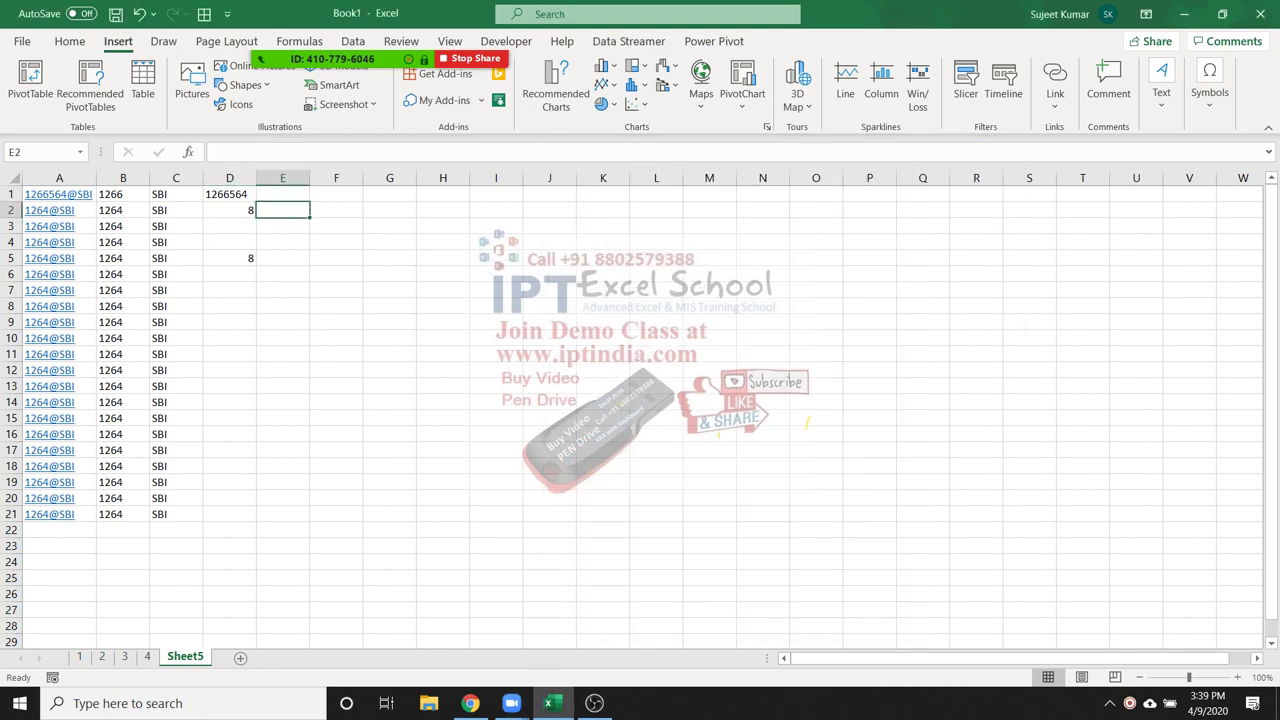
# Enter =RIGHT(A2,LEN(A2)-D2) in E2 and accept Excel's suggested correction
pyautogui.write('=')
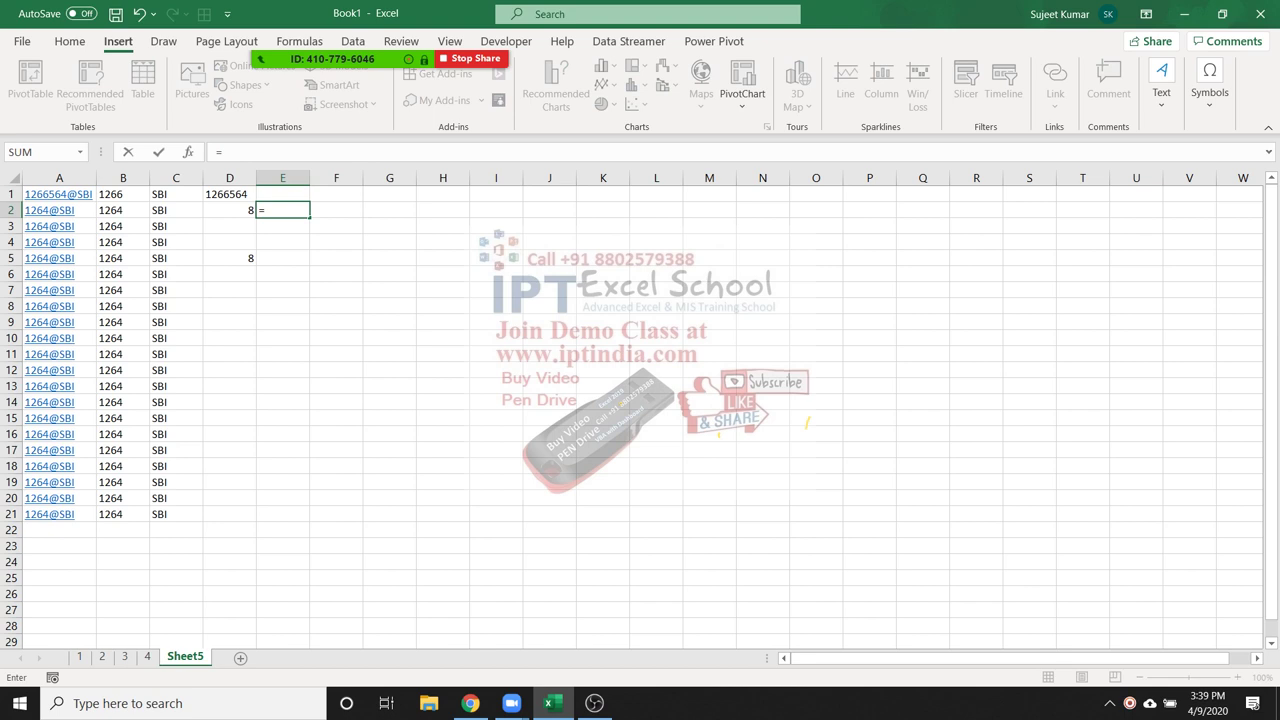
pyautogui.write('ro')
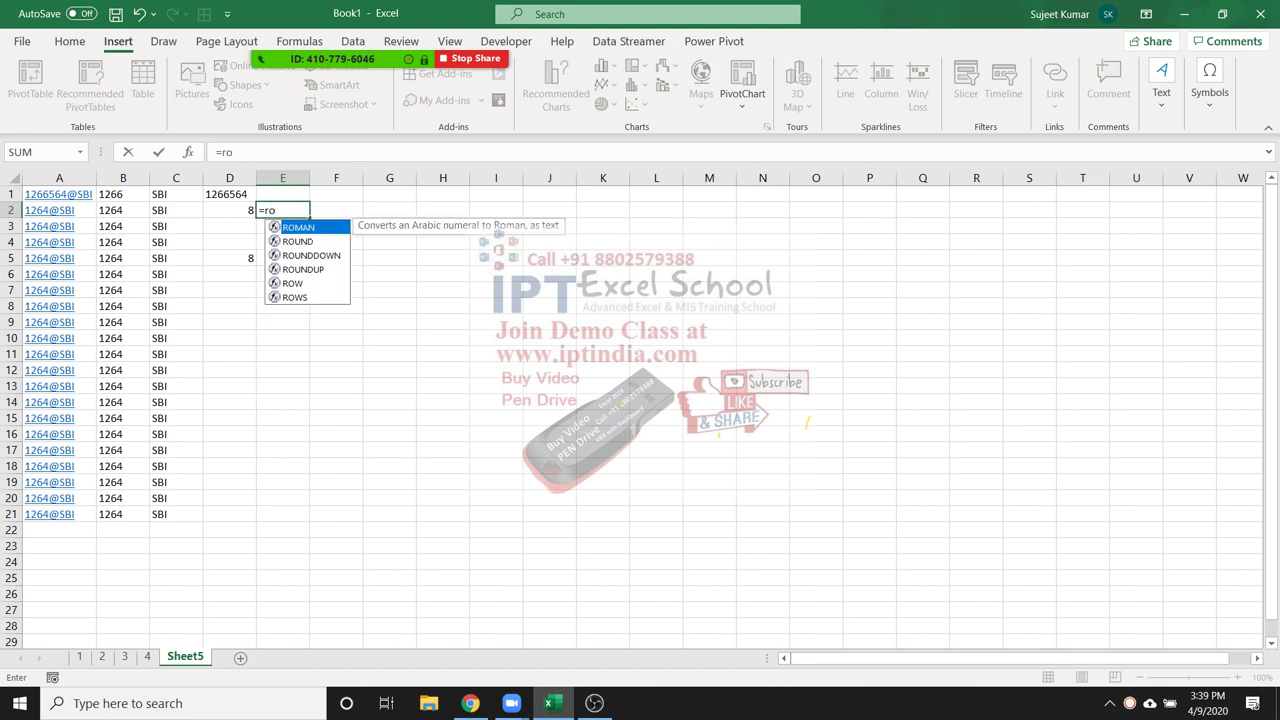
pyautogui.press('BackSpace')
pyautogui.write('i')
pyautogui.press('Tab')
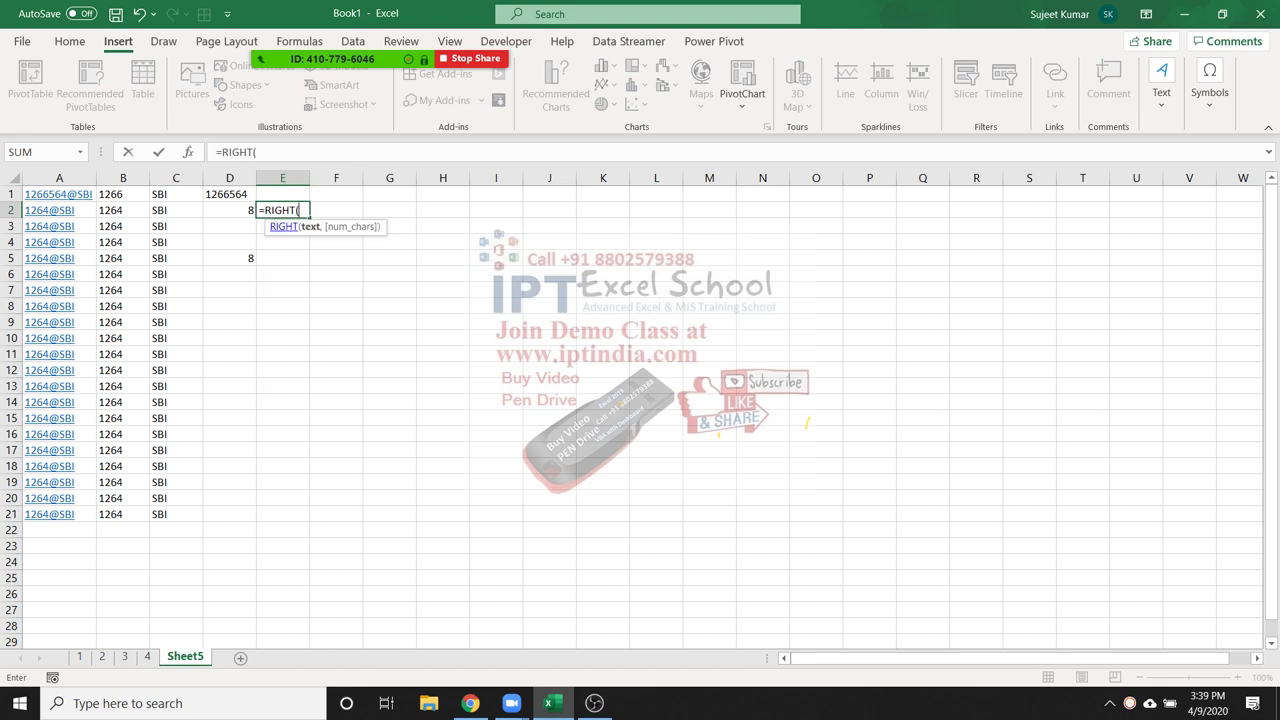
pyautogui.click(59, 210)
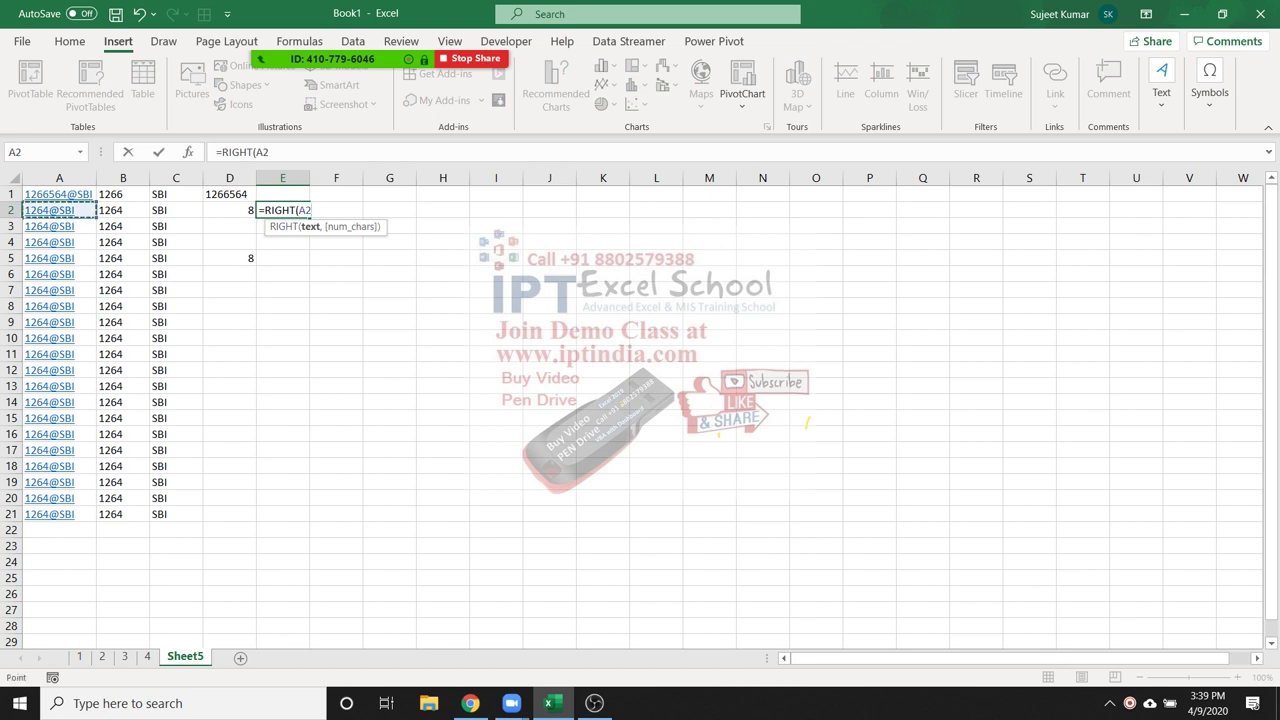
pyautogui.write(',len')
pyautogui.press('Tab')
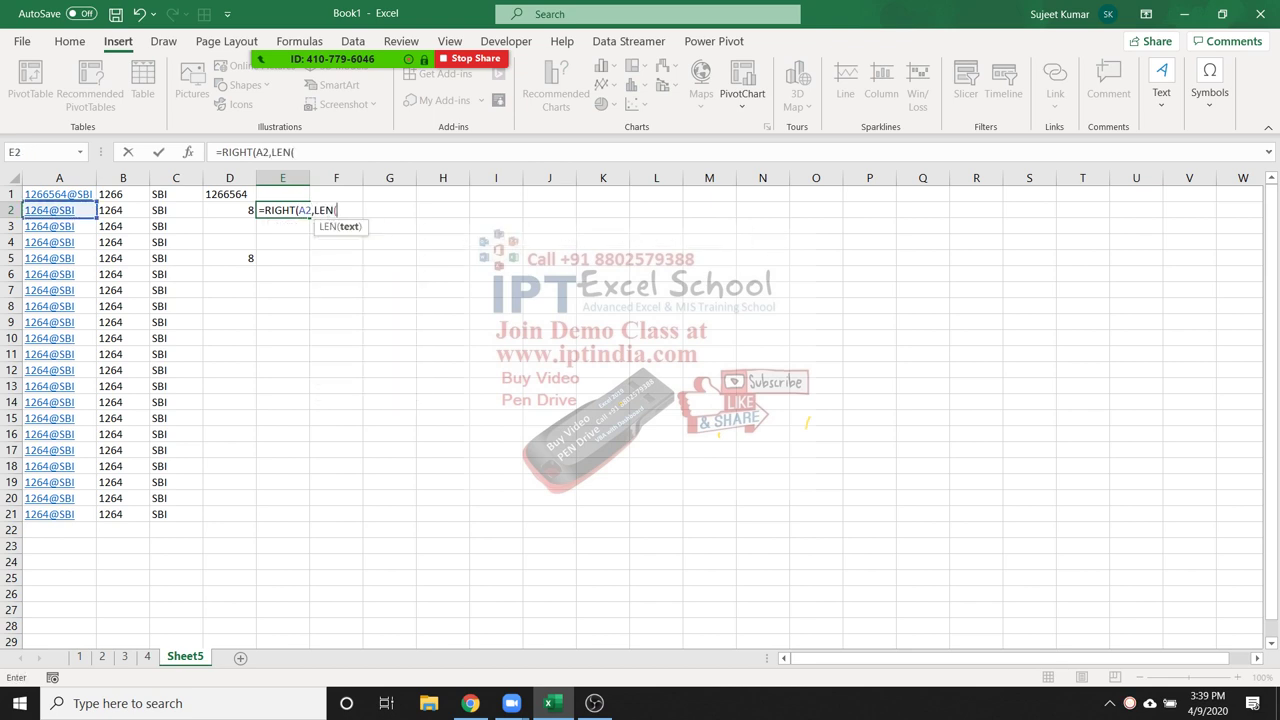
pyautogui.click(59, 210)
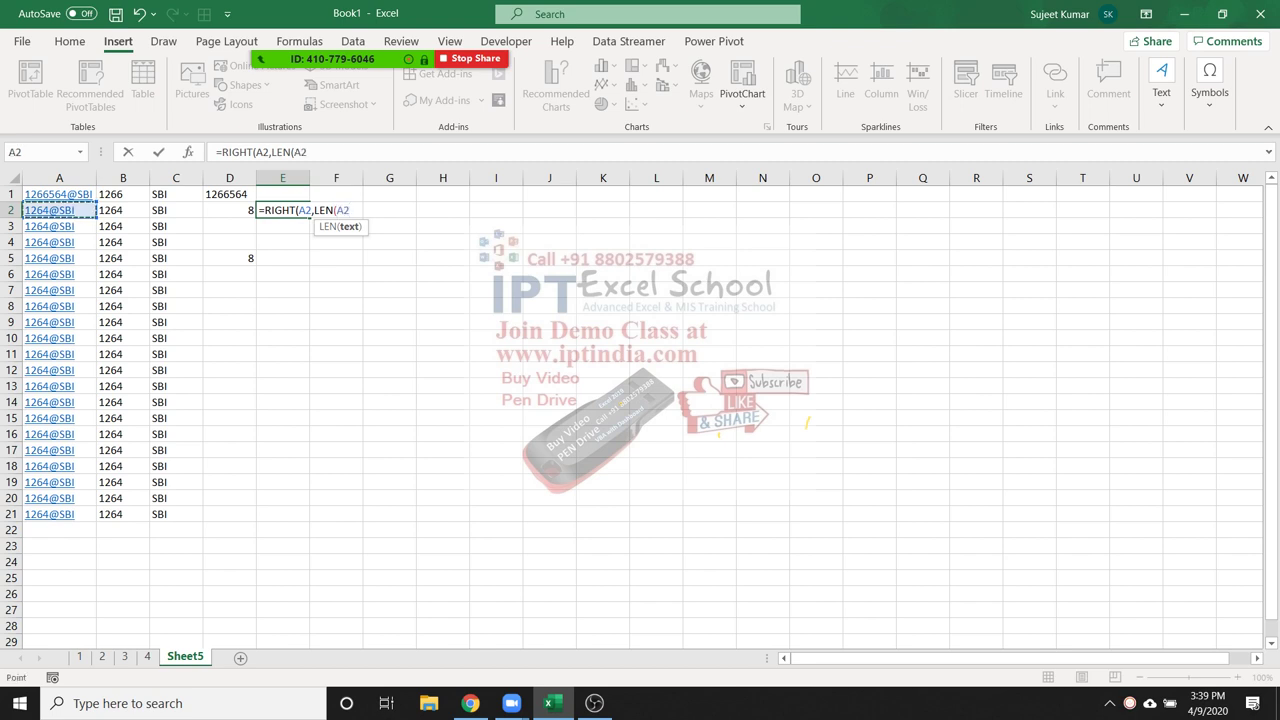
pyautogui.write(')-')
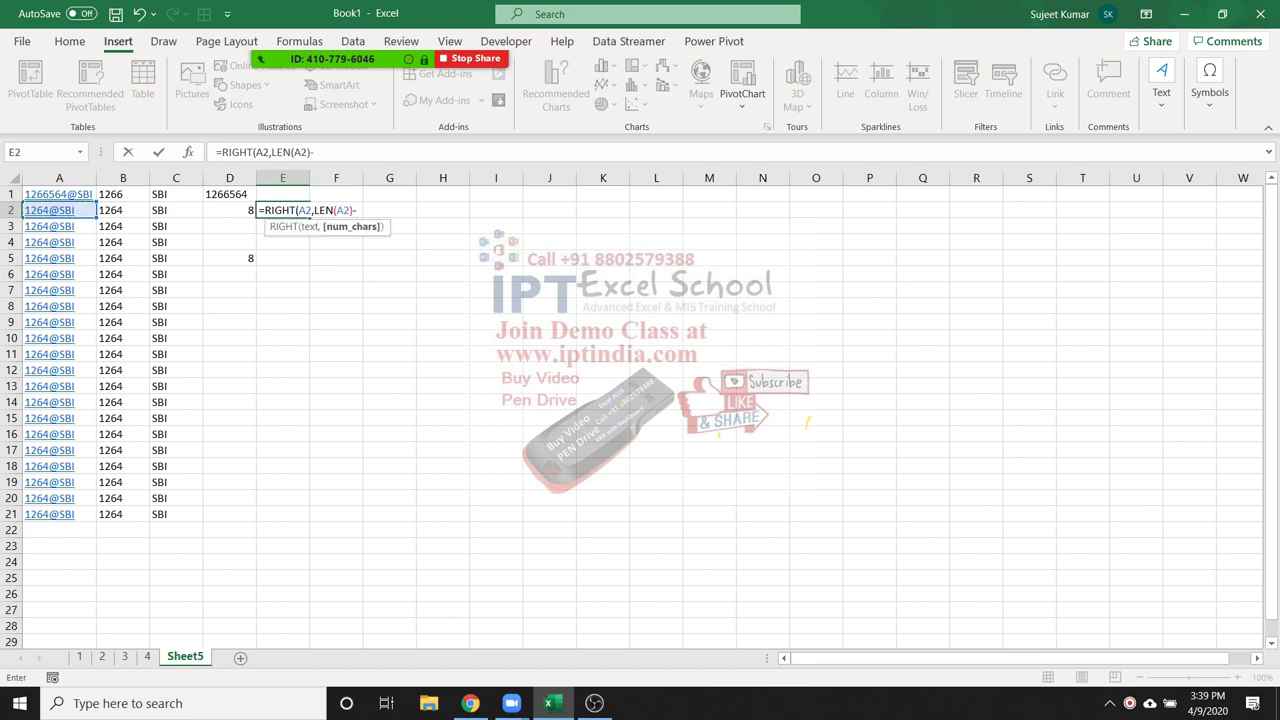
pyautogui.click(254, 210)
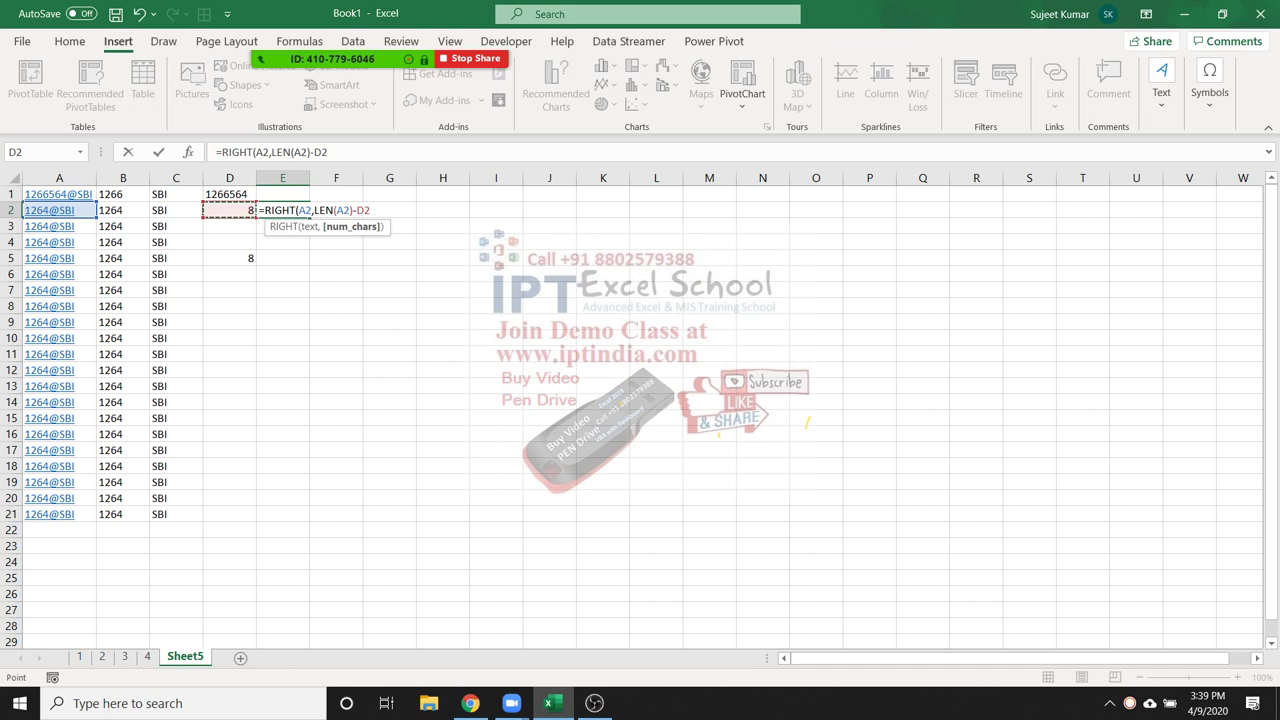
pyautogui.press('Return')
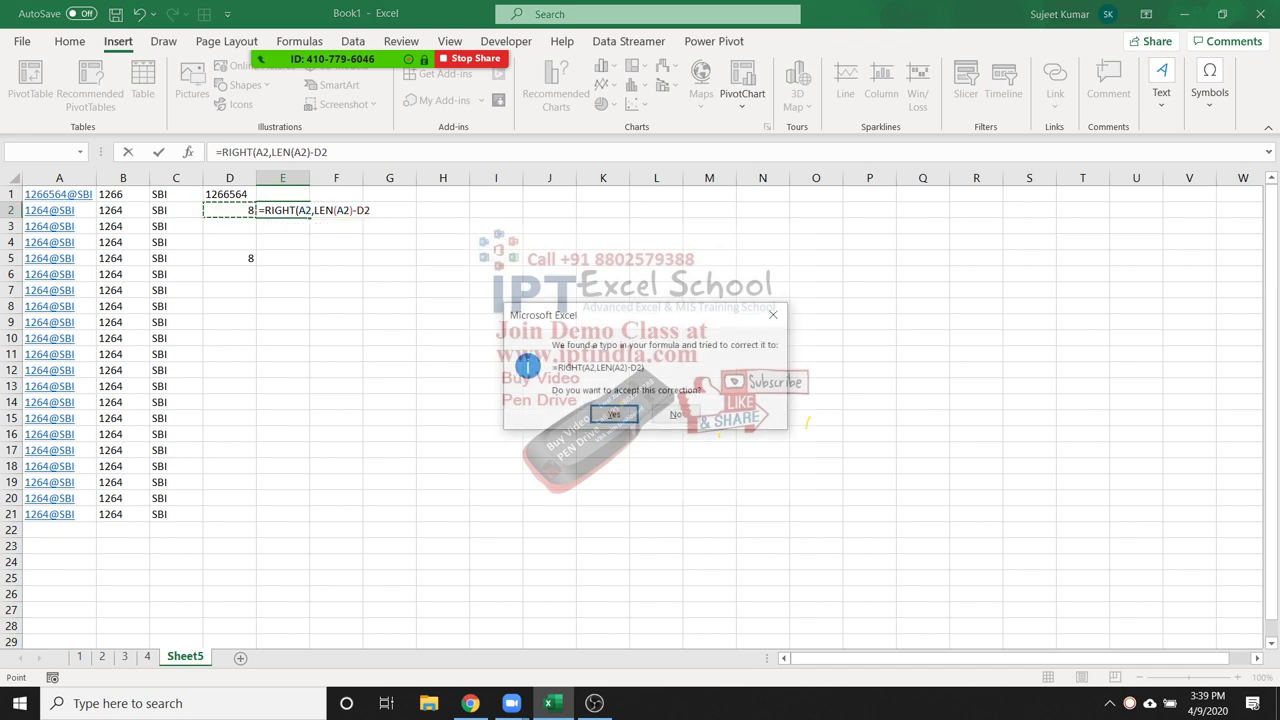
pyautogui.press('Return')
# Repoint both references in E2's formula to A1 so it returns SBI
pyautogui.click(282, 210)
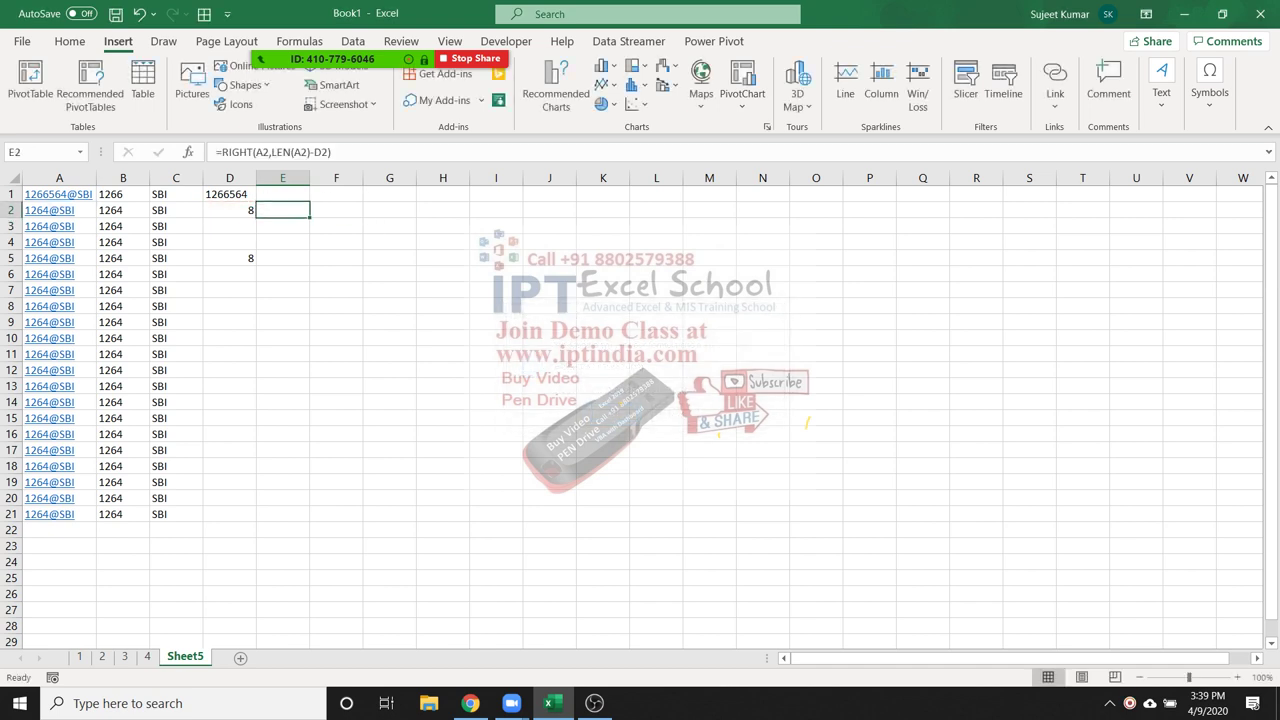
pyautogui.doubleClick(272, 210)
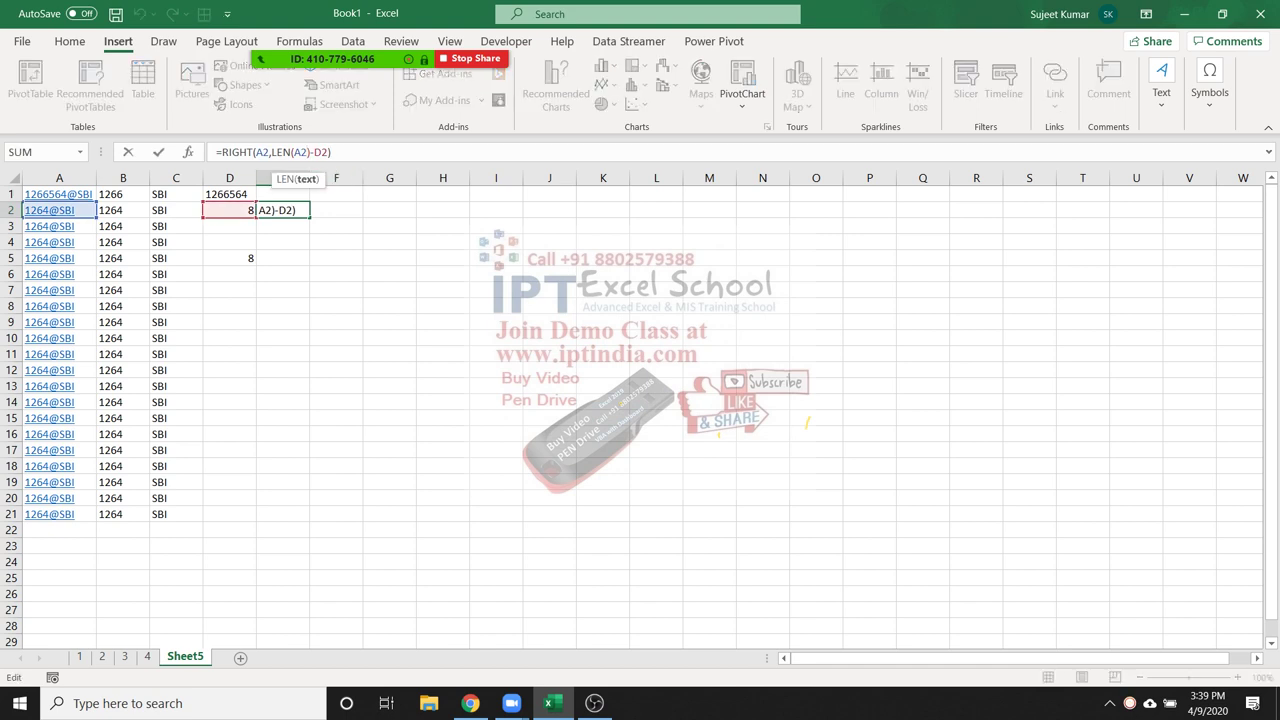
pyautogui.click(58, 194)
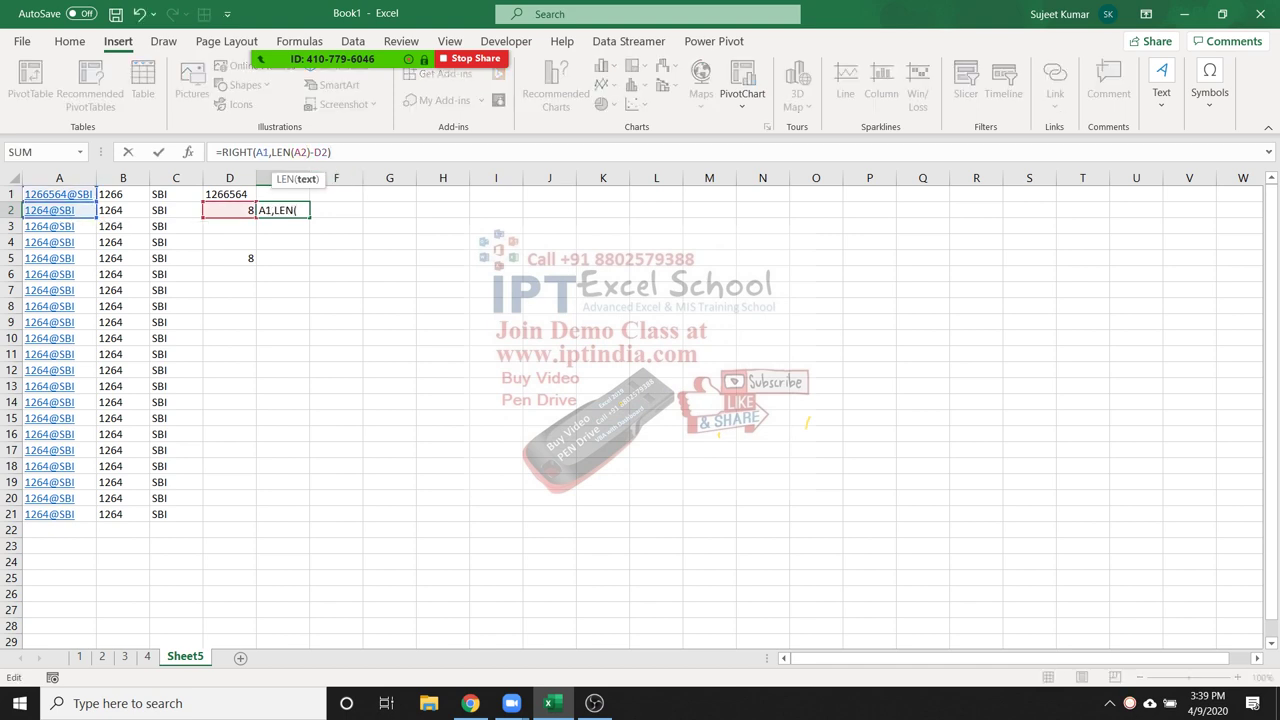
pyautogui.click(58, 194)
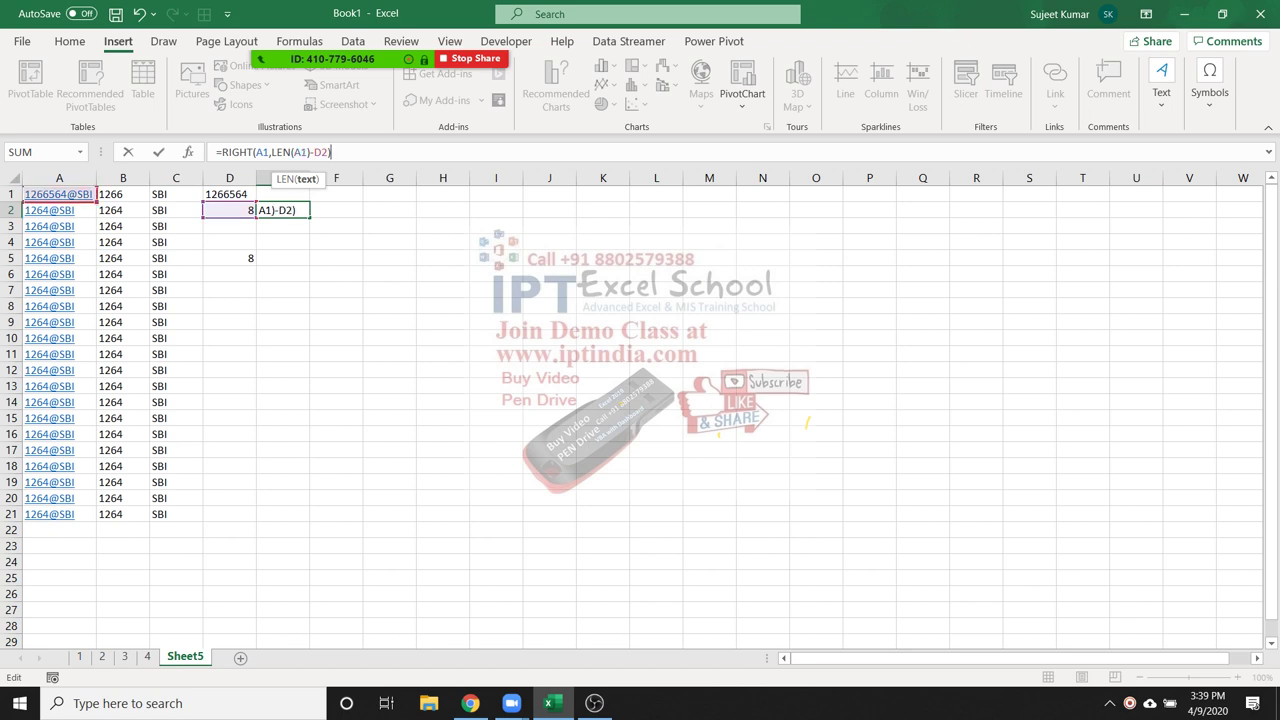
pyautogui.press('Return')
pyautogui.click(282, 210)
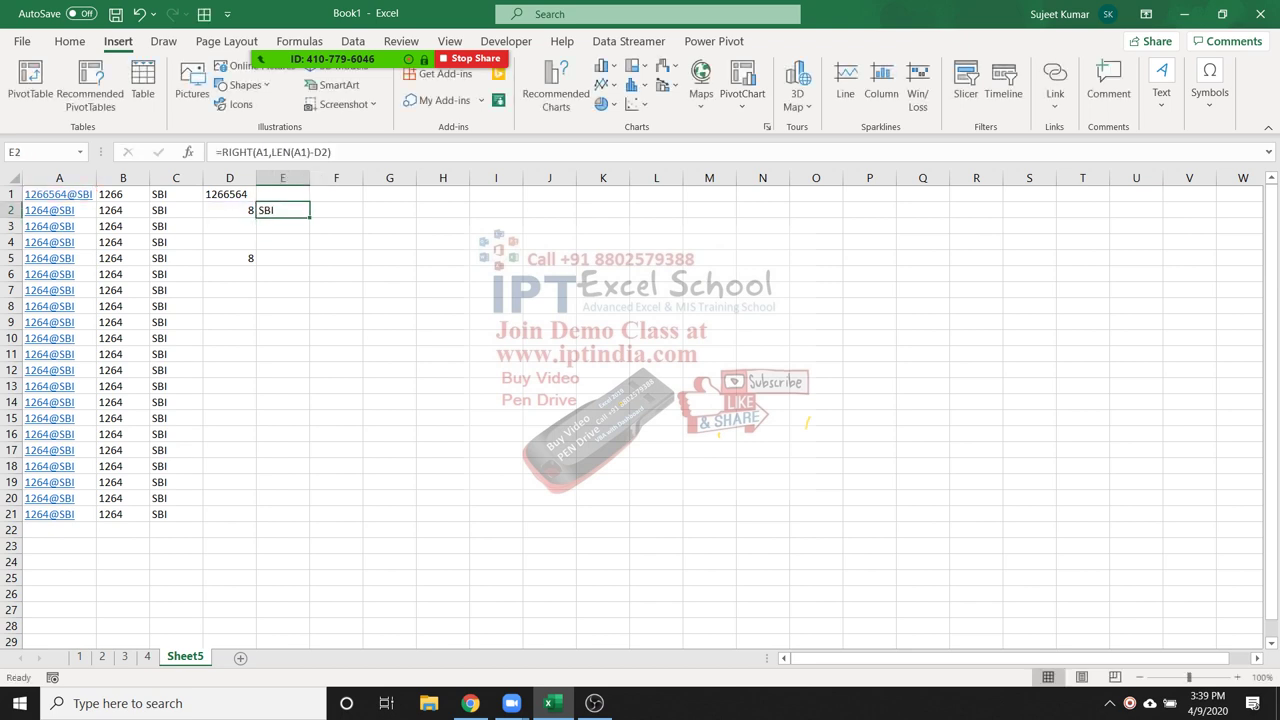
pyautogui.click(229, 210)
pyautogui.press('F2')
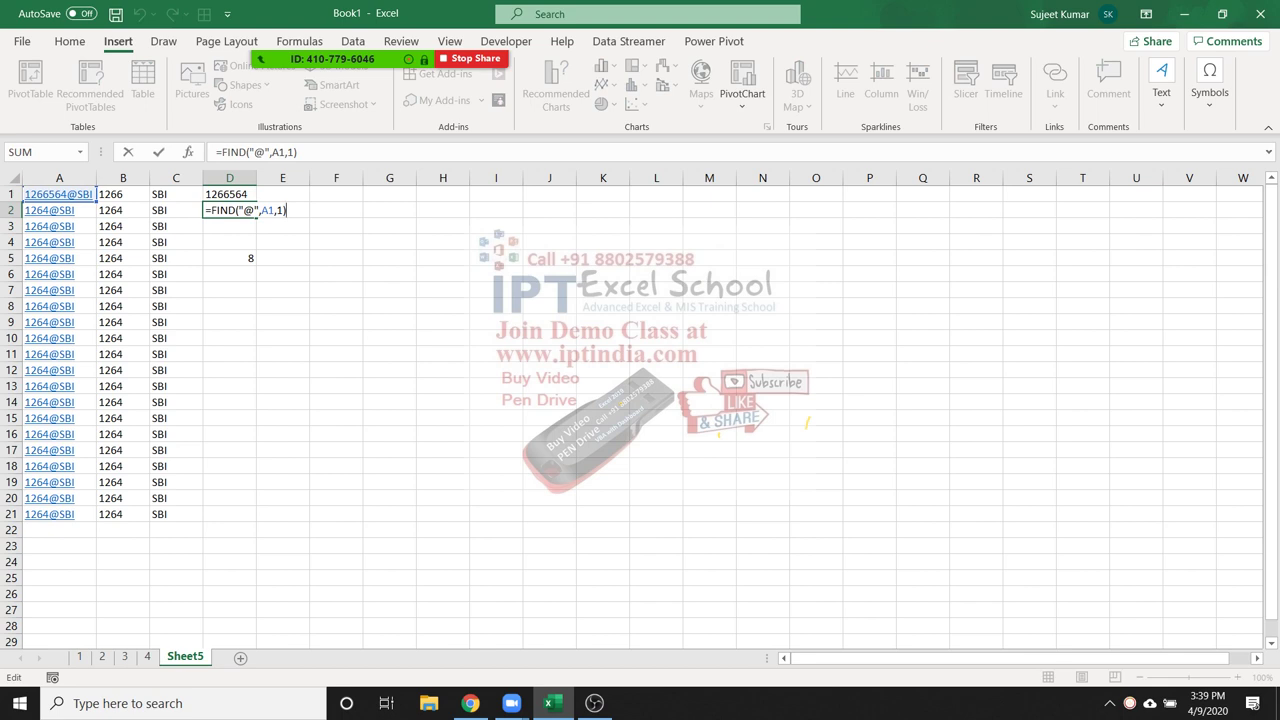
# Leave D2's FIND formula unchanged and admit a waiting attendee to the meeting
pyautogui.press('Escape')
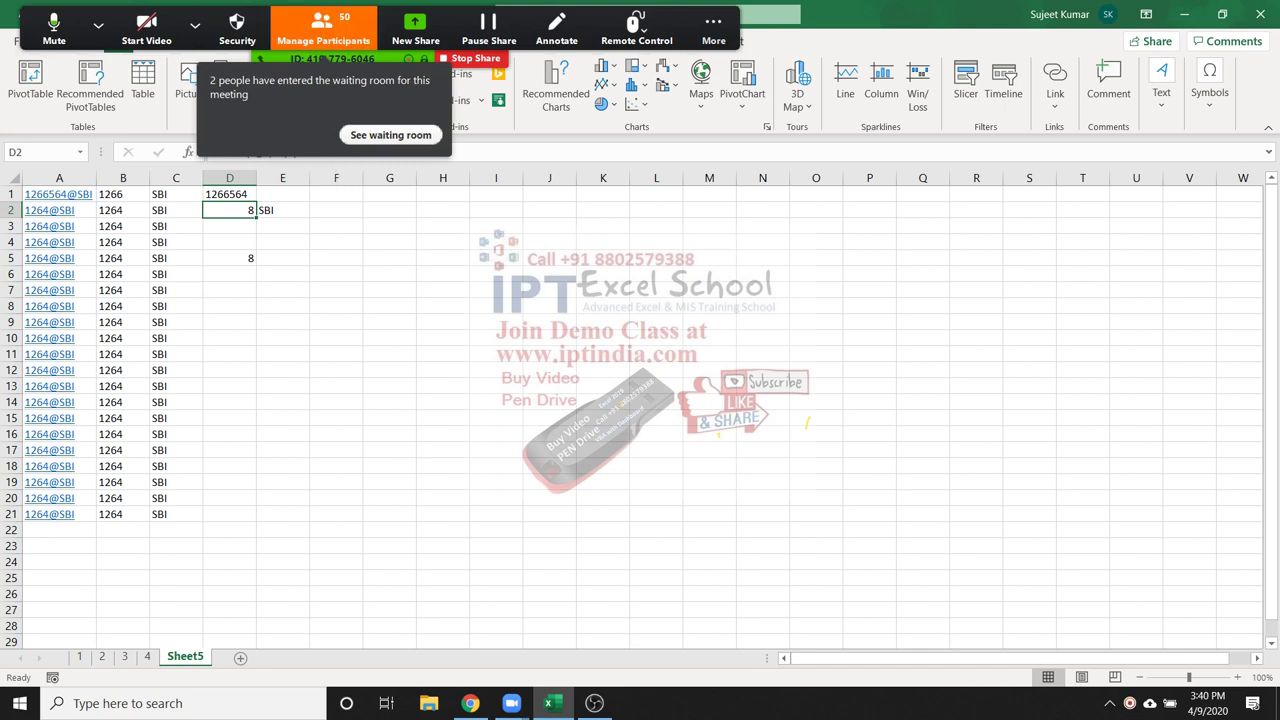
pyautogui.hotkey('alt', 'u')
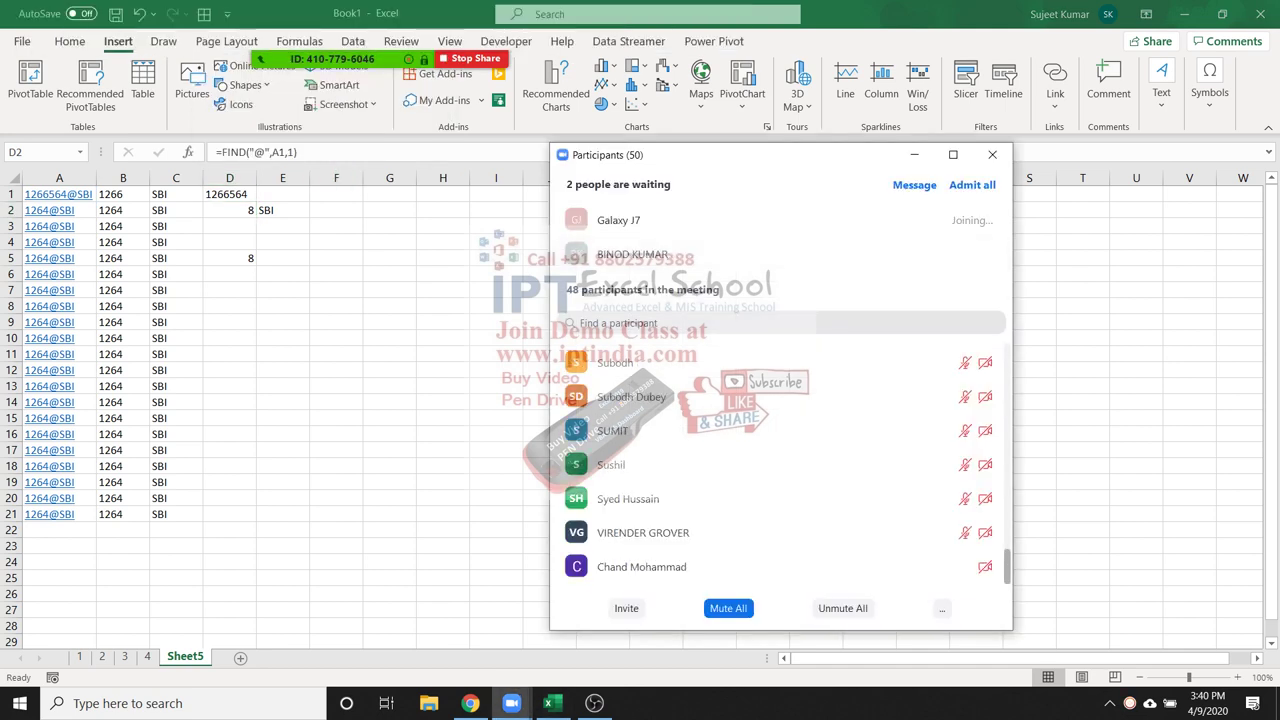
pyautogui.click(914, 254)
pyautogui.click(992, 154)
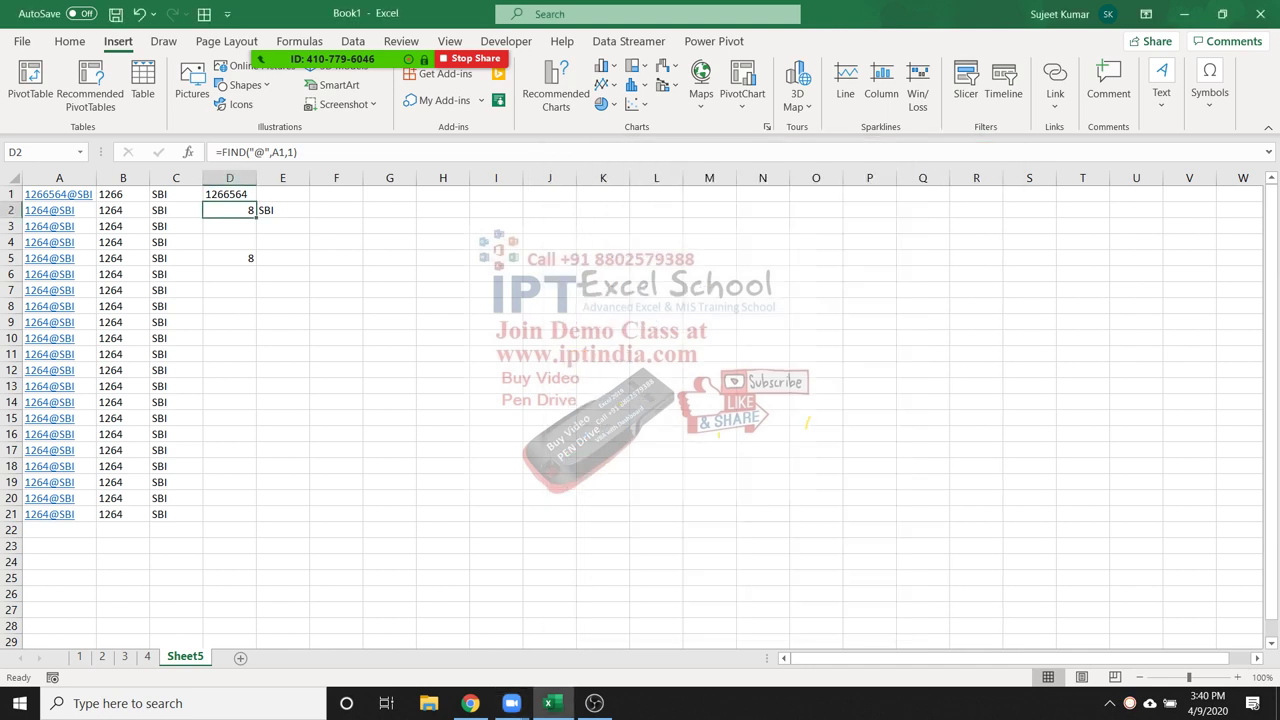
# Inspect the LEFT formula in B3 and the RIGHT formula in C3 without changes
pyautogui.click(123, 226)
pyautogui.press('F2')
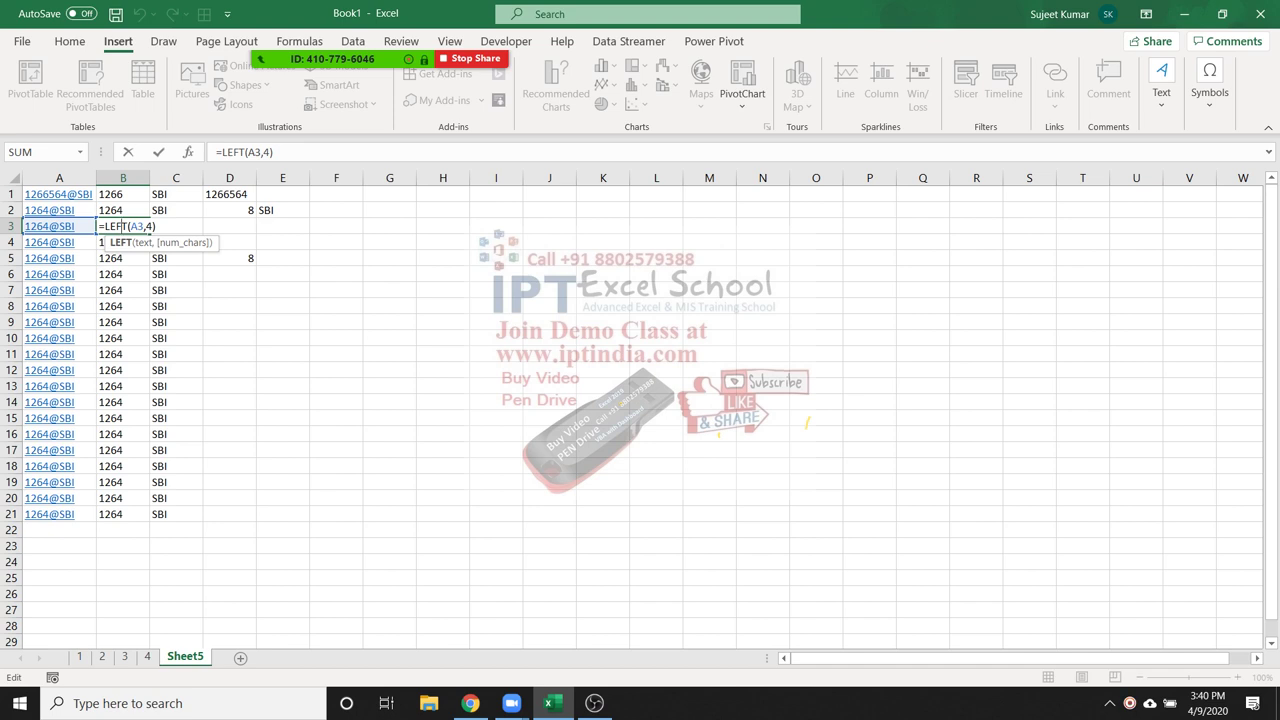
pyautogui.press('Return')
pyautogui.click(123, 226)
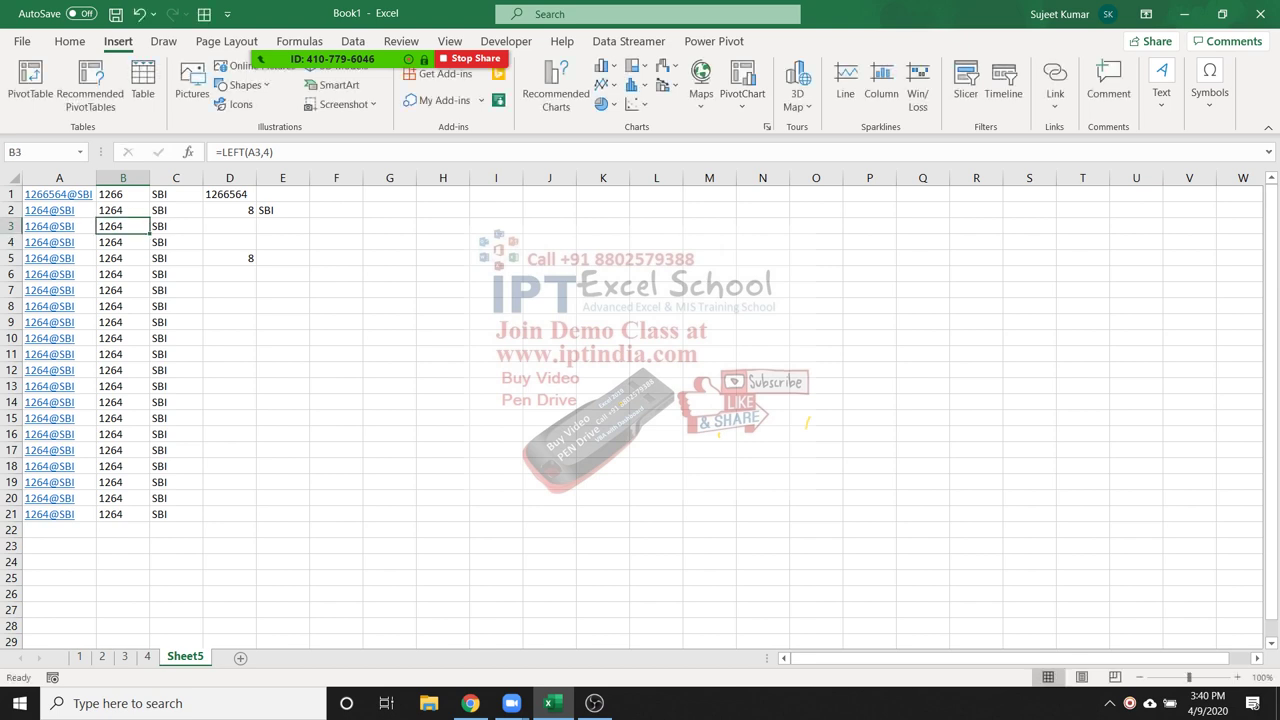
pyautogui.click(176, 226)
pyautogui.press('F2')
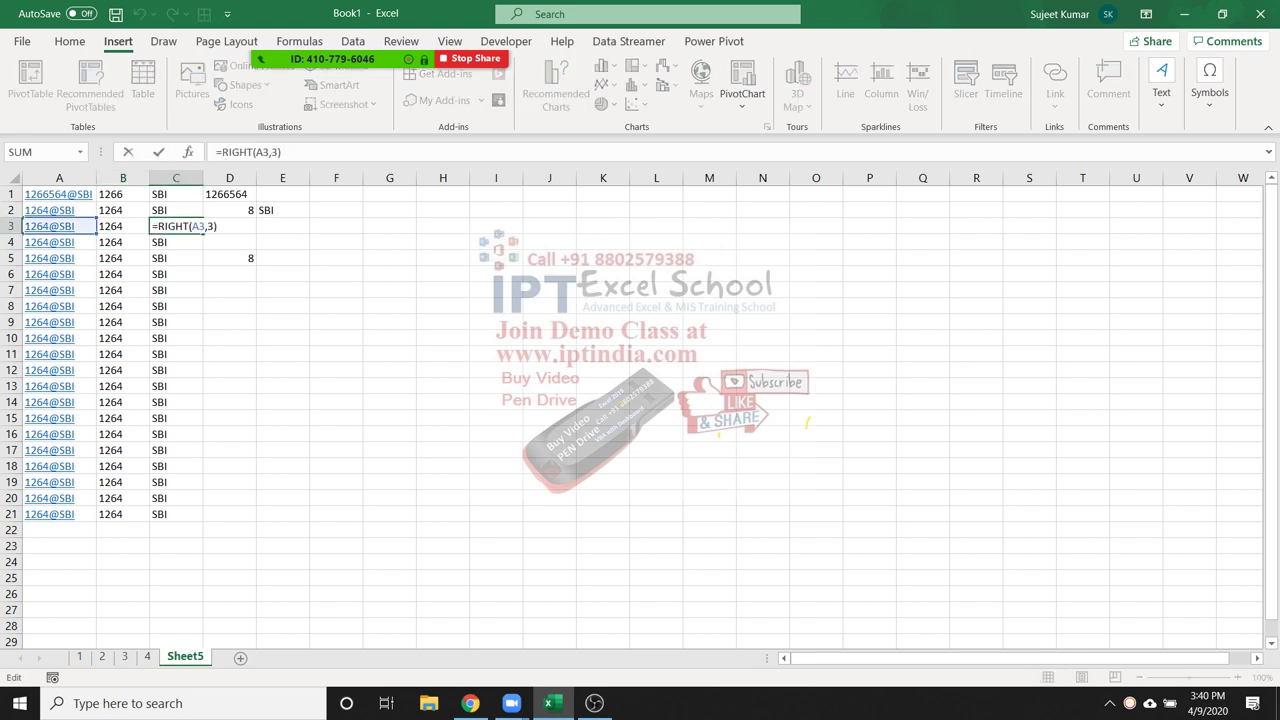
pyautogui.press('Escape')
pyautogui.click(123, 226)
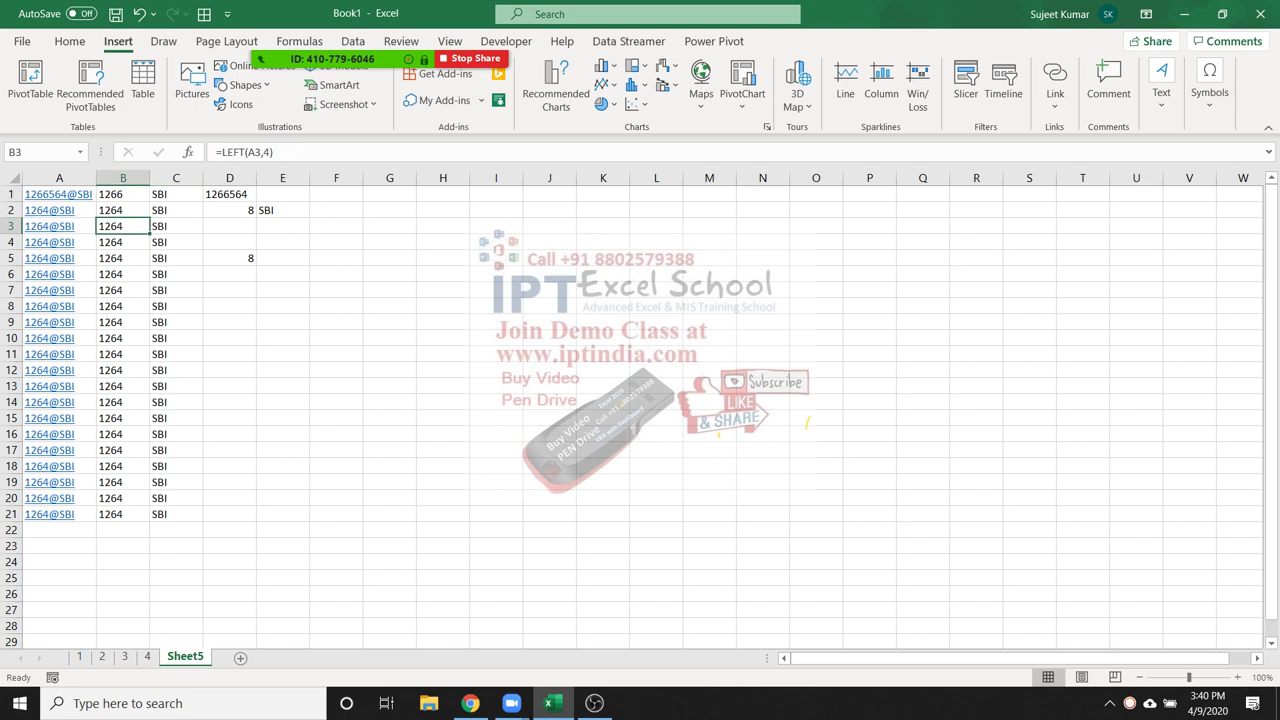
pyautogui.press('Up')
pyautogui.press('Up')
pyautogui.press('Left')
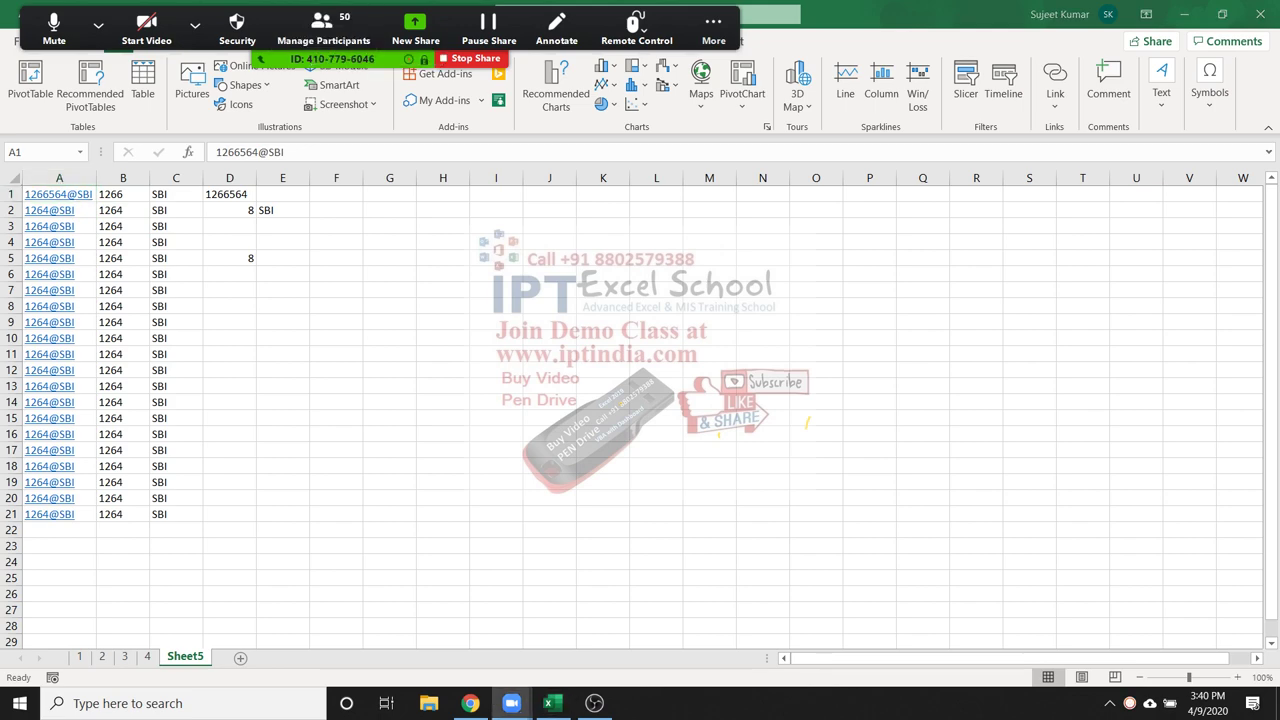
# Mute all participants, admit another attendee, and select the LEN formula in D5
pyautogui.hotkey('alt', 'u')
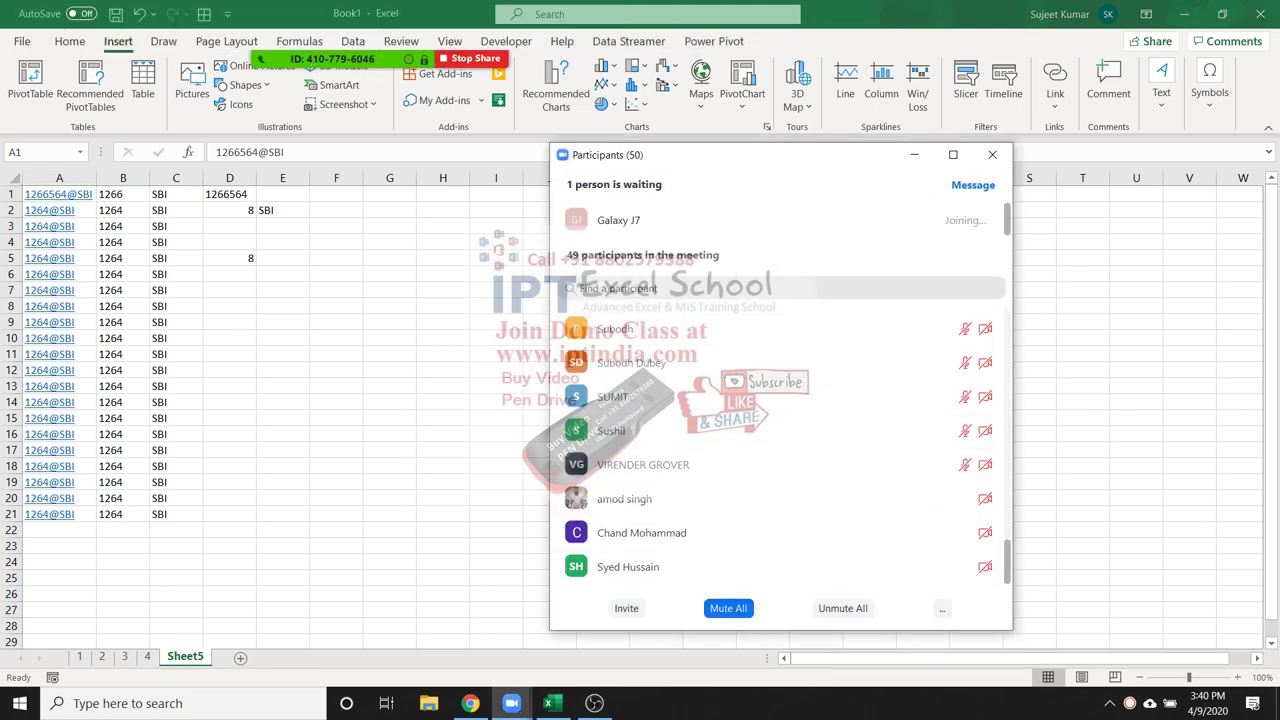
pyautogui.hotkey('alt', 'm')
pyautogui.press('Return')
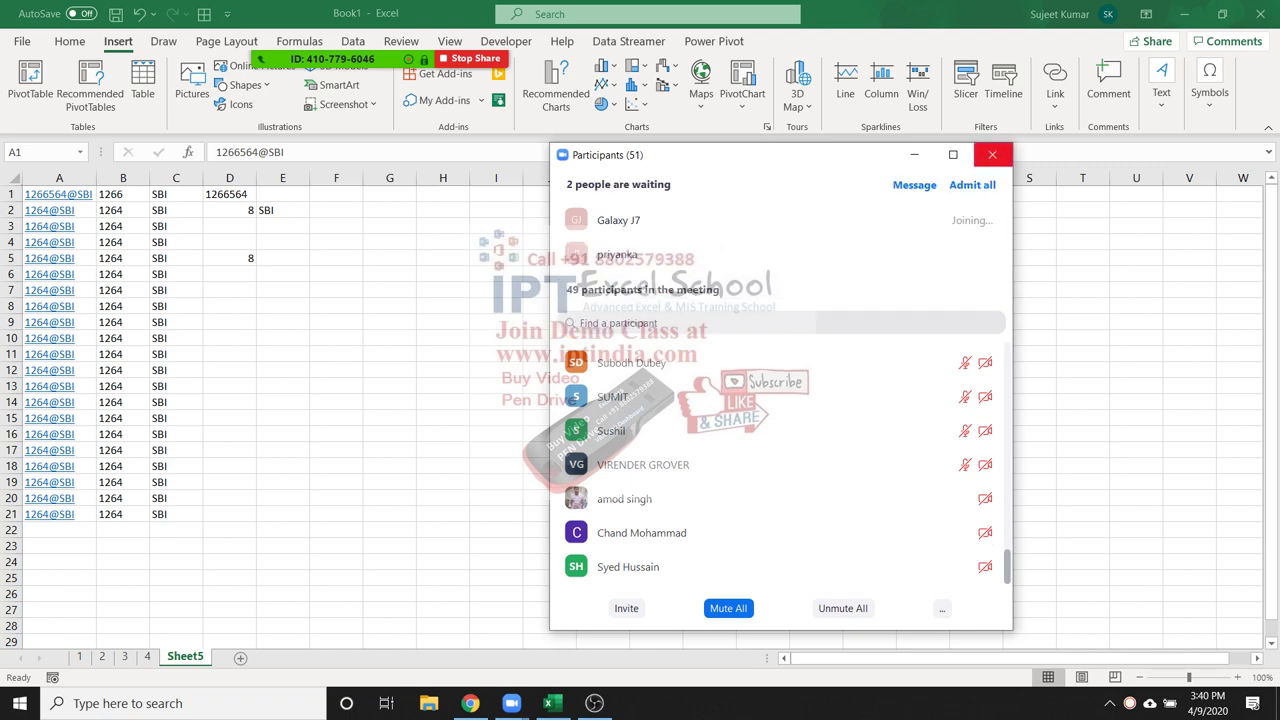
pyautogui.click(910, 254)
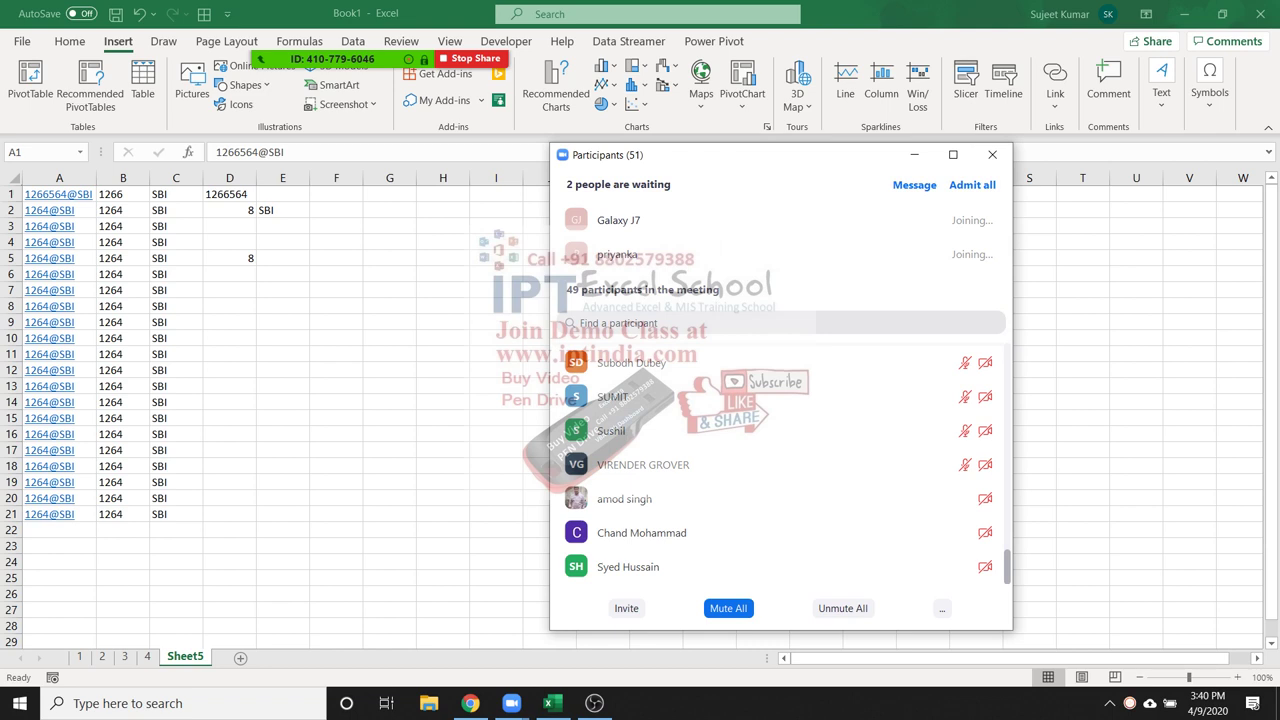
pyautogui.click(992, 154)
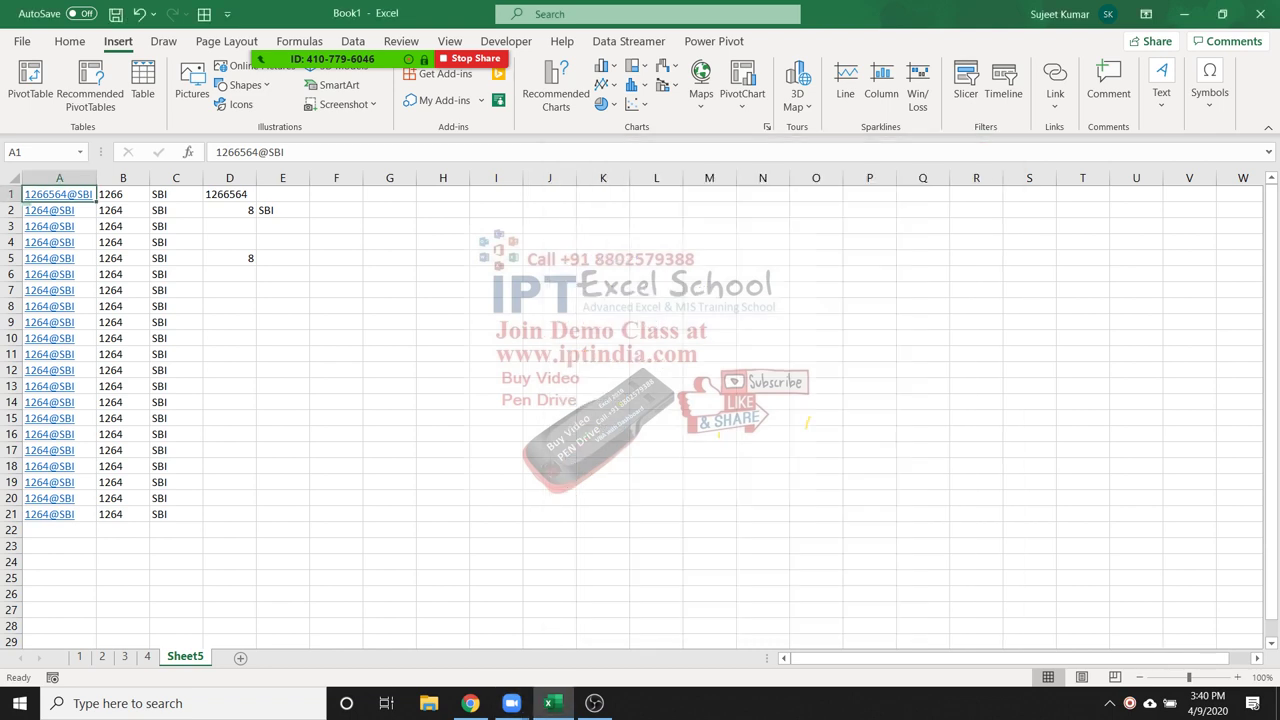
pyautogui.click(229, 258)
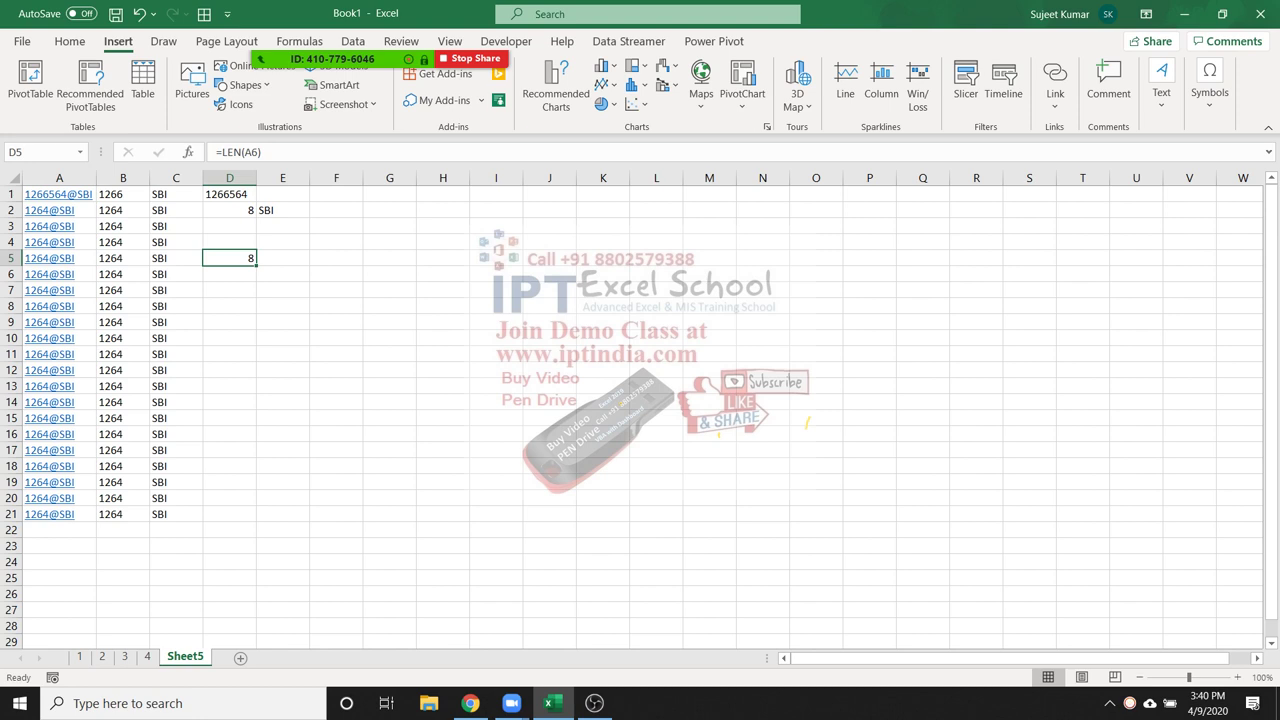
pyautogui.click(229, 210)
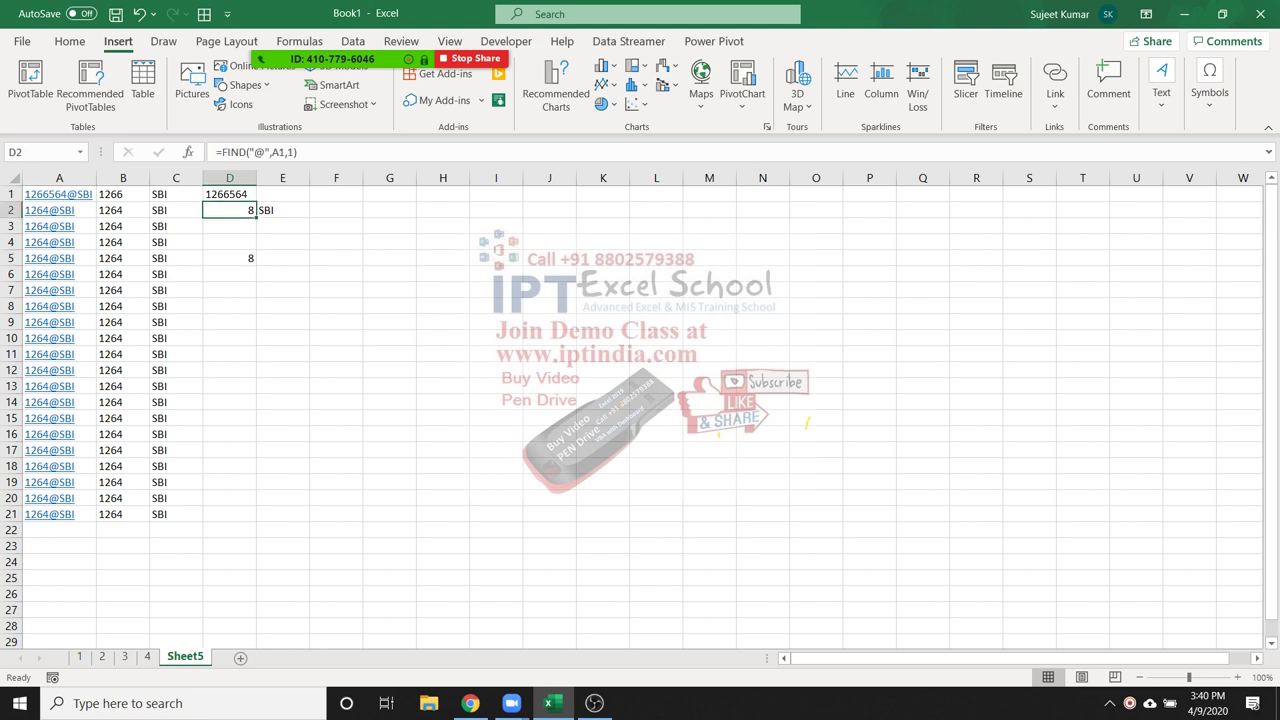
pyautogui.doubleClick(236, 210)
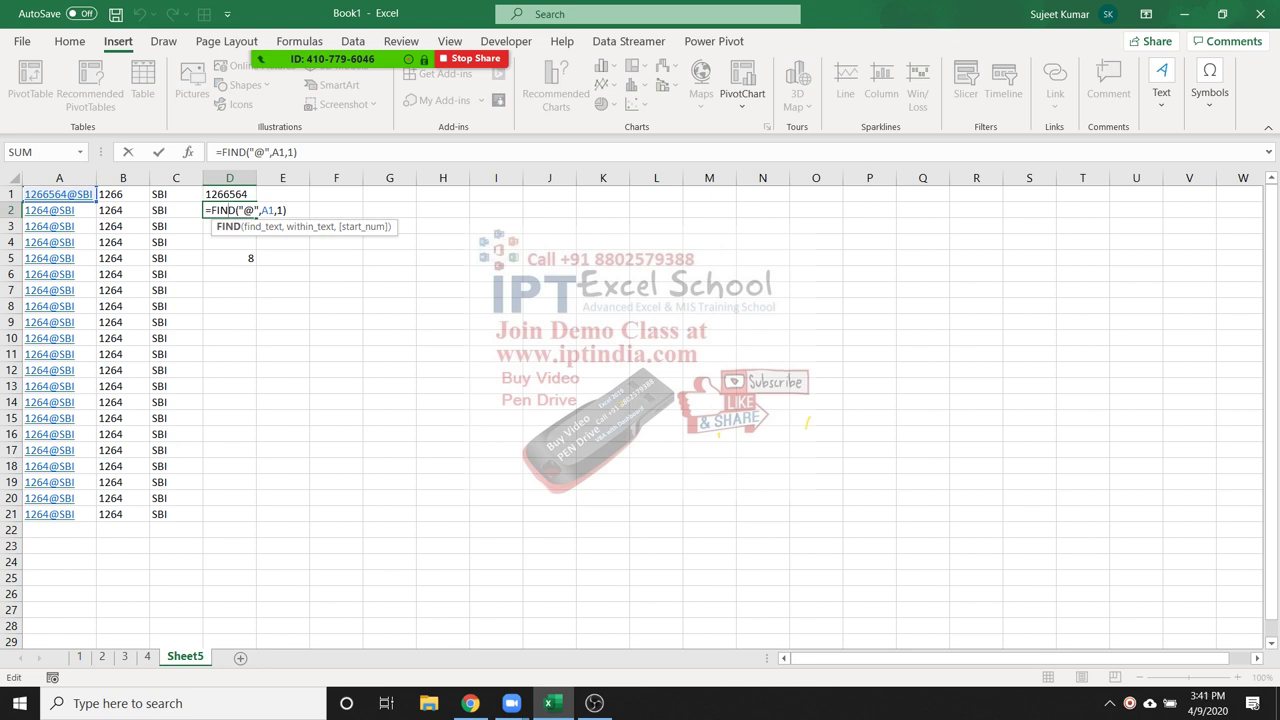
pyautogui.click(262, 226)
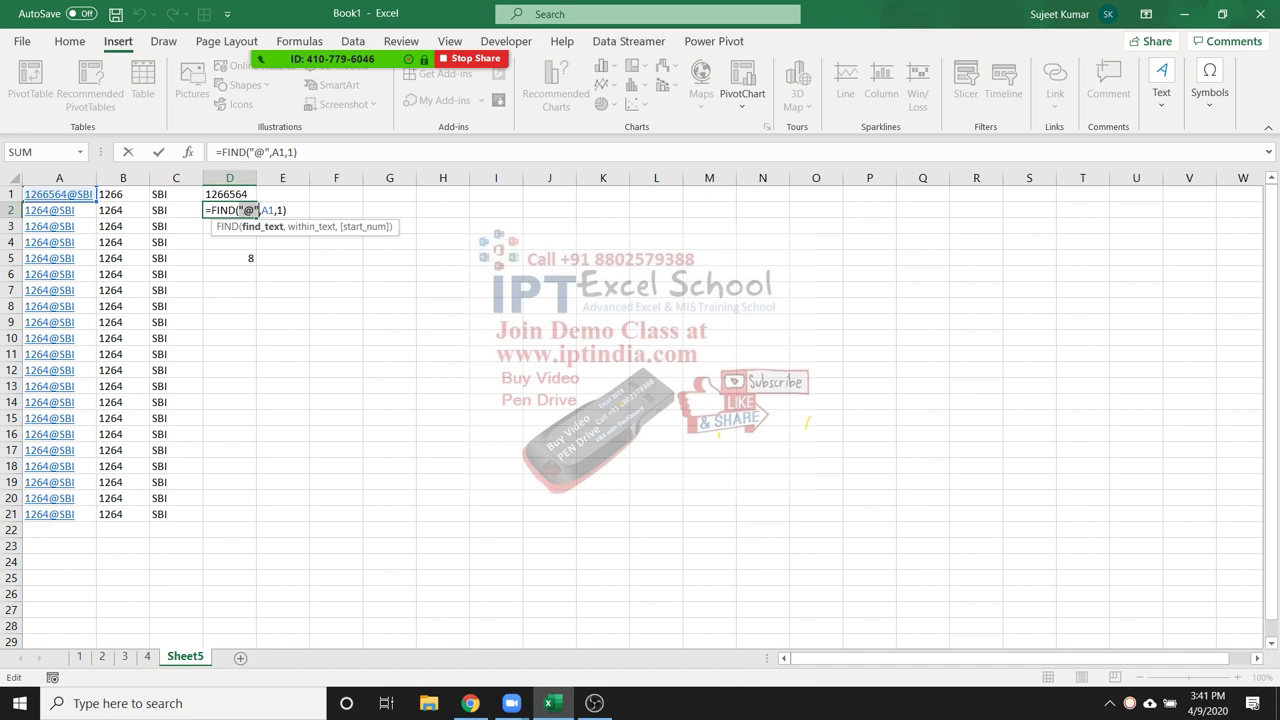
pyautogui.click(310, 226)
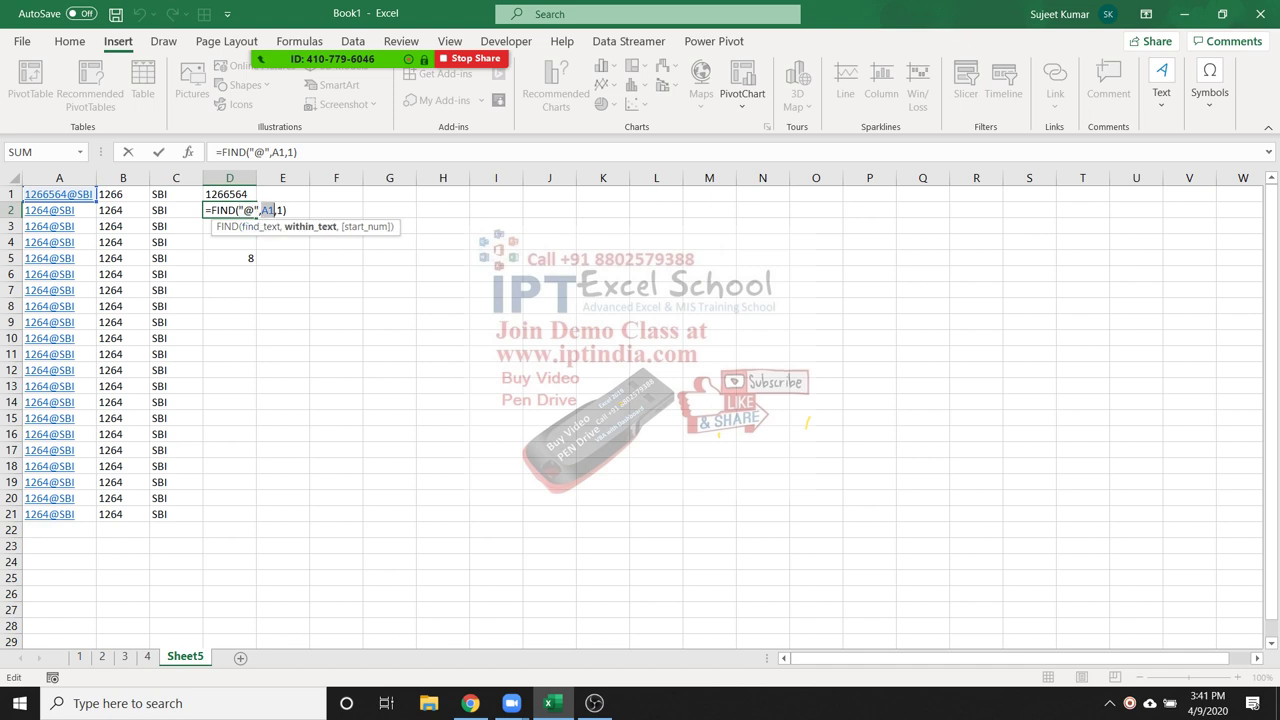
pyautogui.click(282, 210)
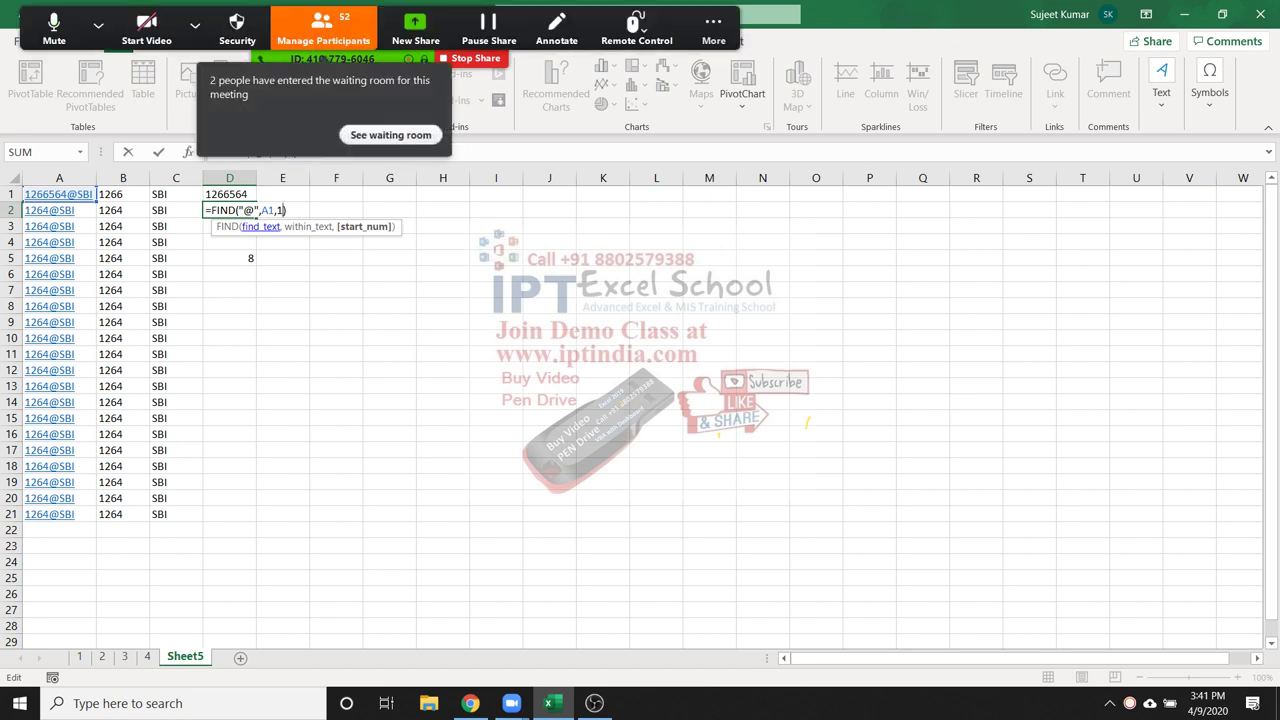
pyautogui.hotkey('alt', 'u')
pyautogui.moveTo(760, 254)
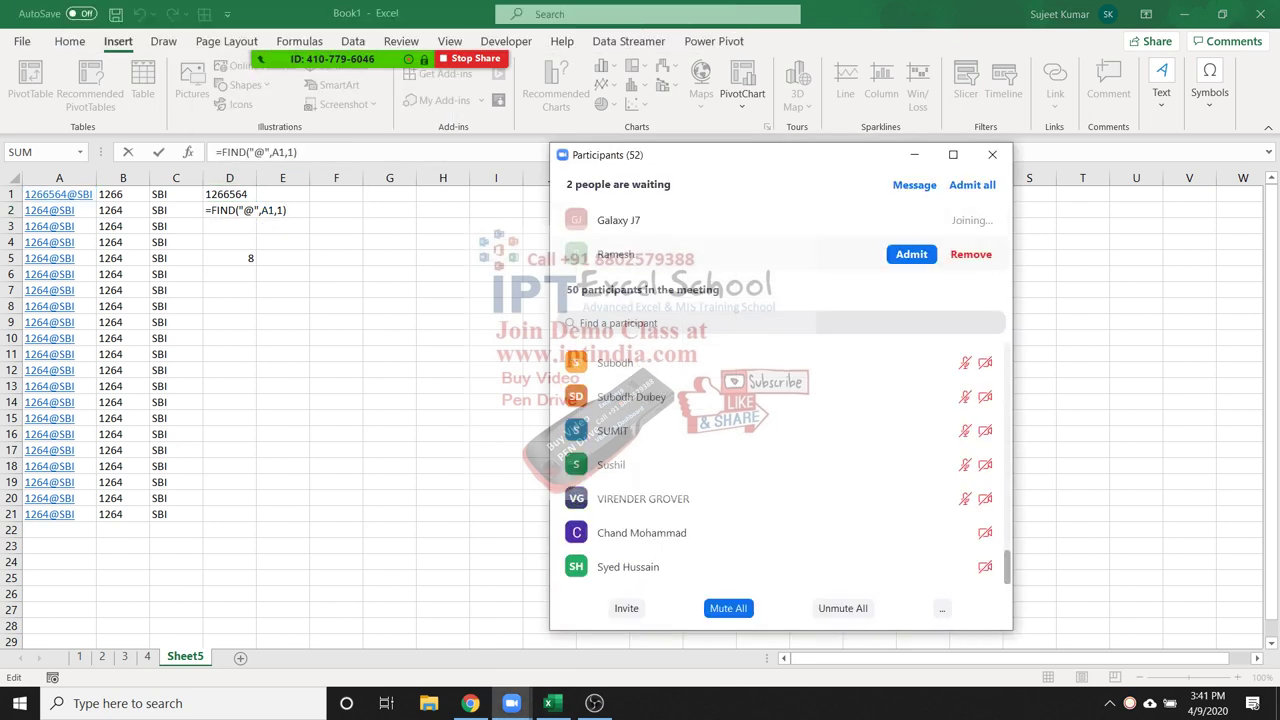
pyautogui.click(911, 254)
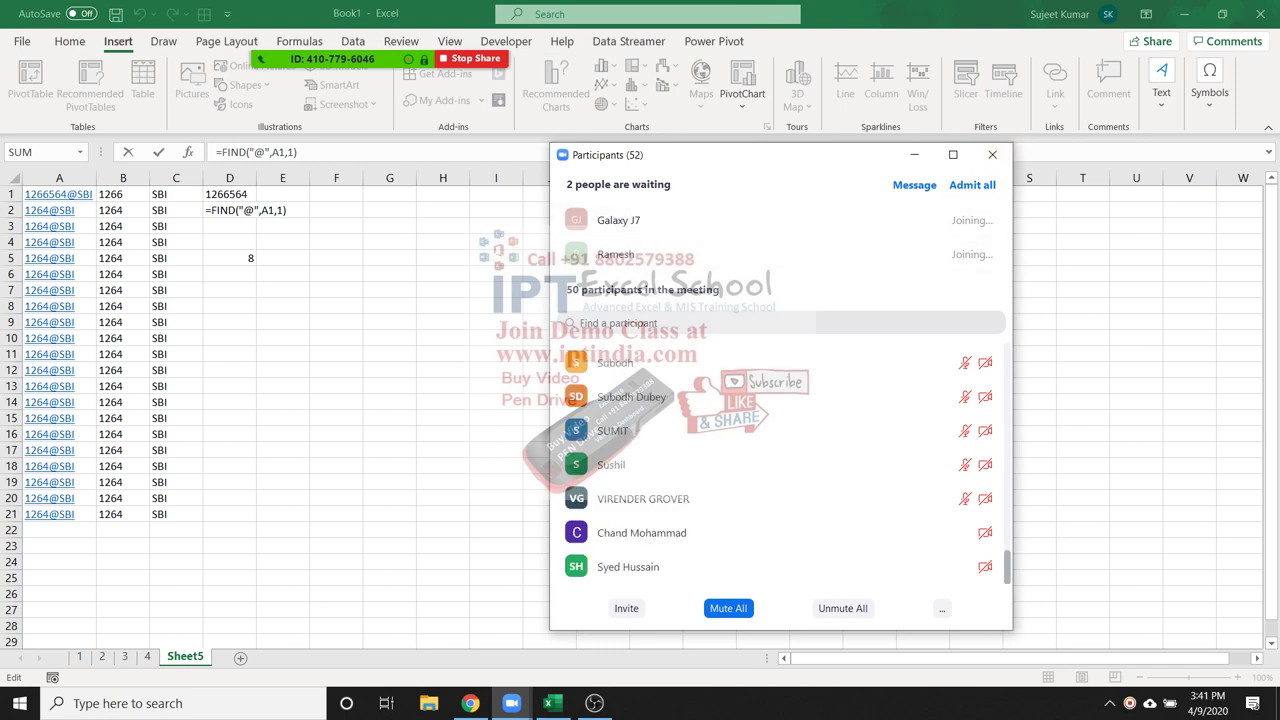
pyautogui.click(991, 154)
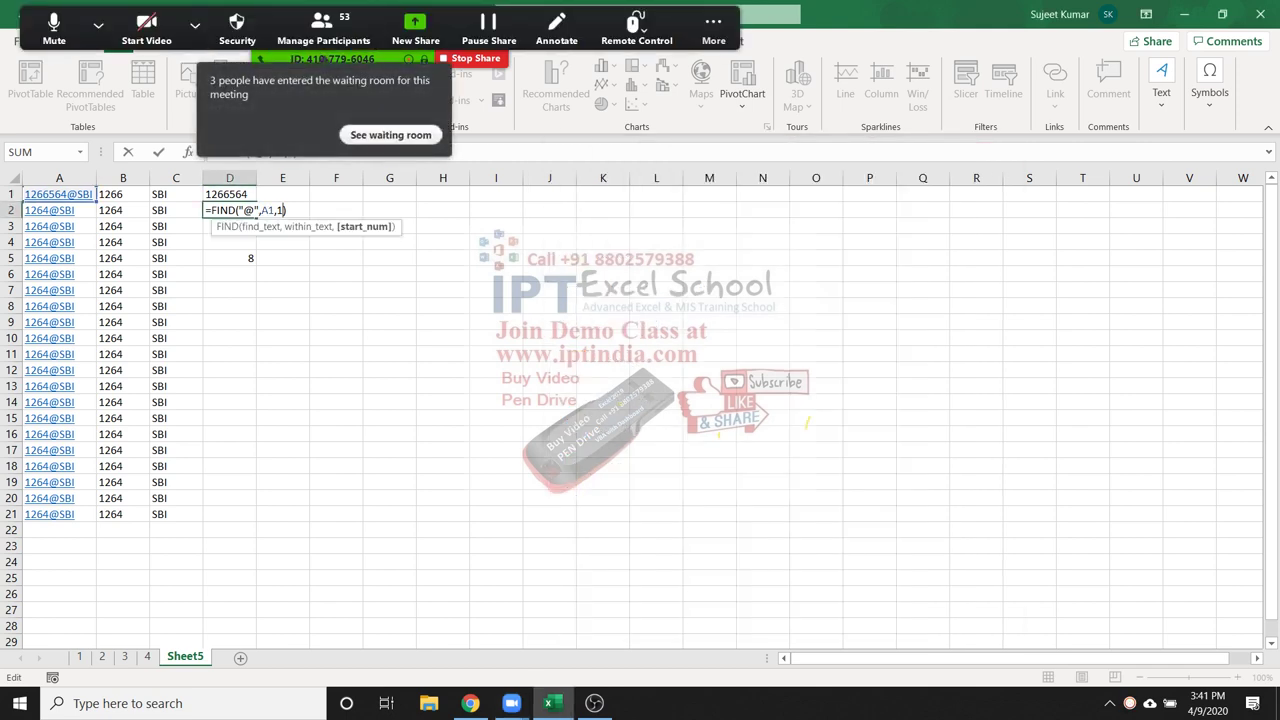
pyautogui.click(322, 28)
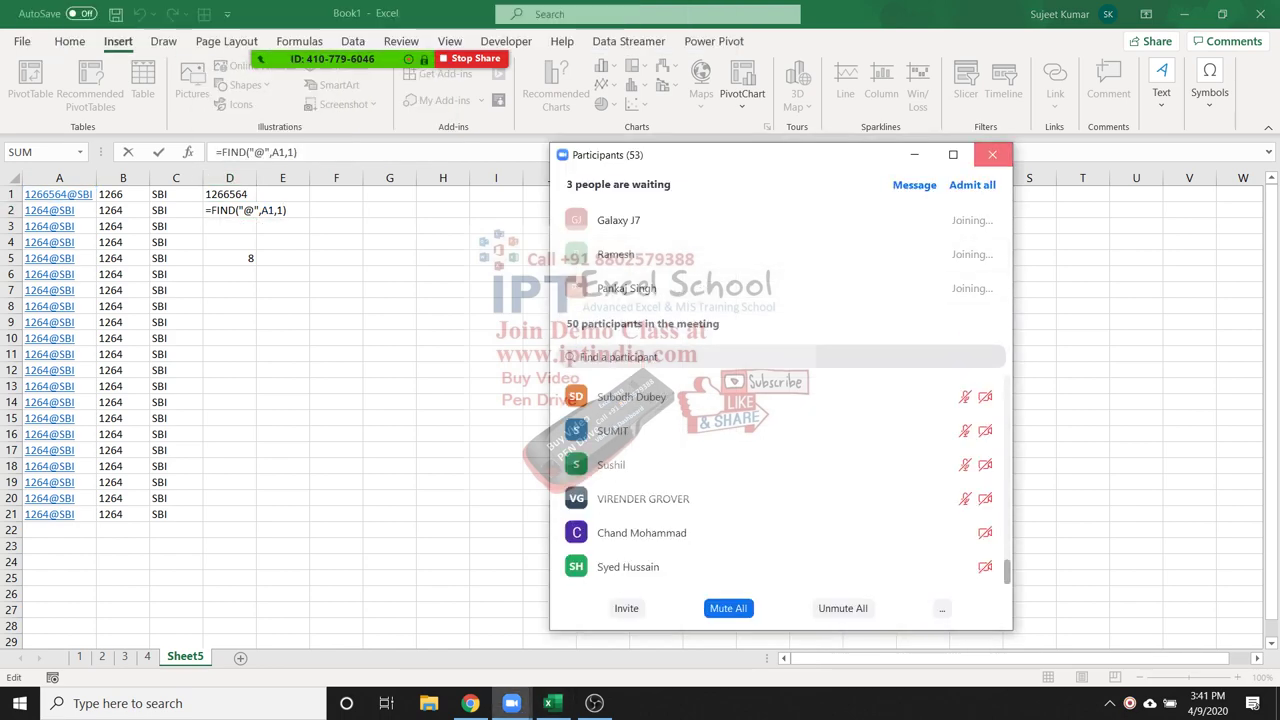
pyautogui.click(991, 154)
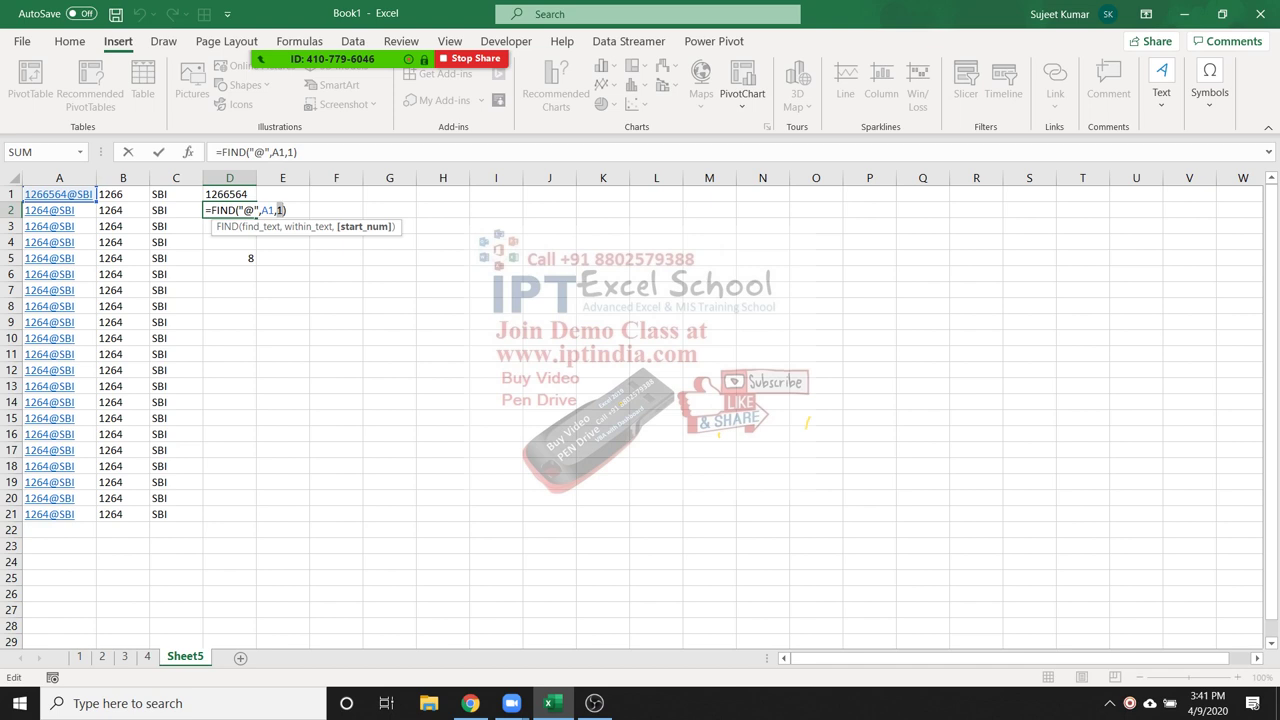
pyautogui.press('Return')
pyautogui.click(229, 210)
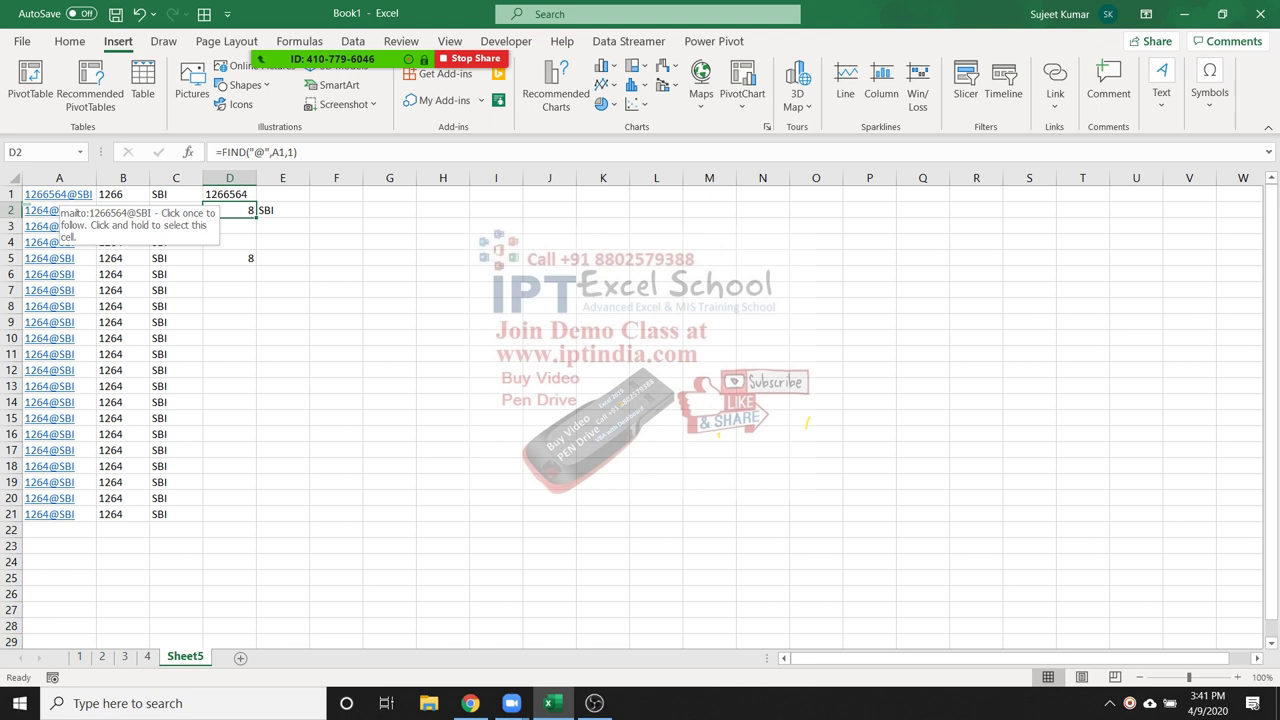
pyautogui.doubleClick(229, 194)
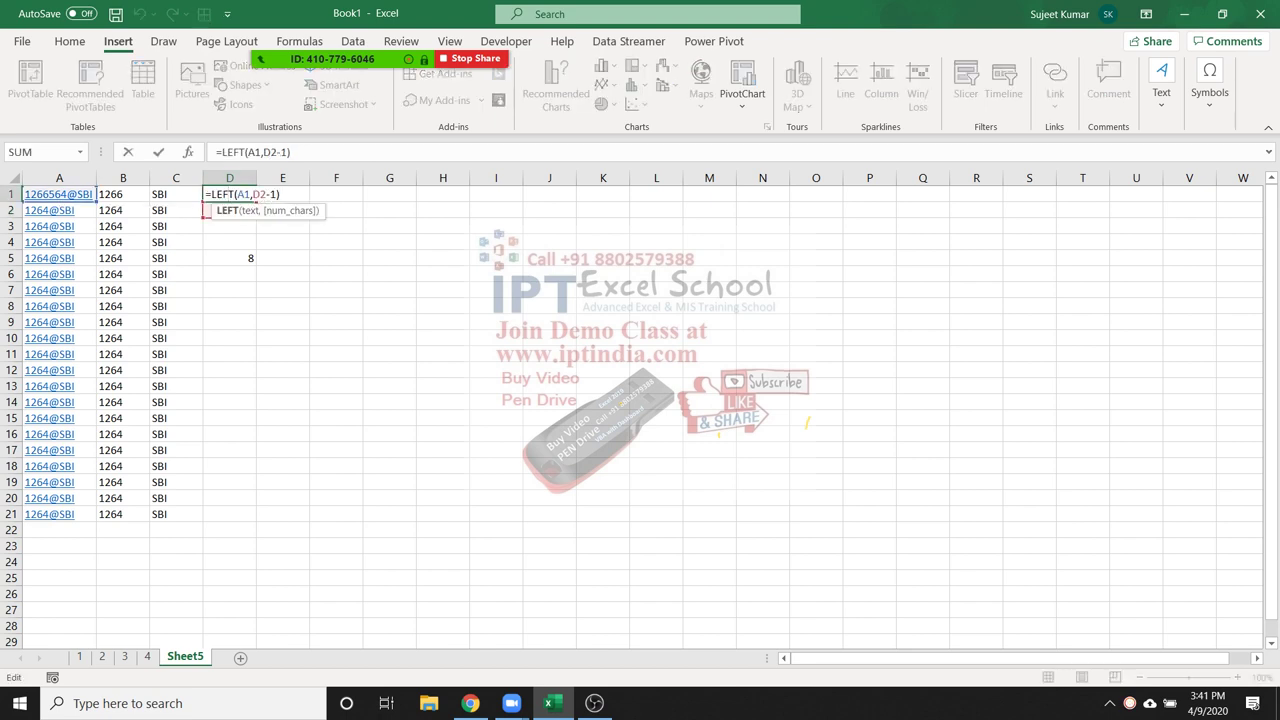
# Review D1's LEFT formula and E2's RIGHT formula, leaving E2 still showing SBI
pyautogui.click(254, 194)
pyautogui.press('Escape')
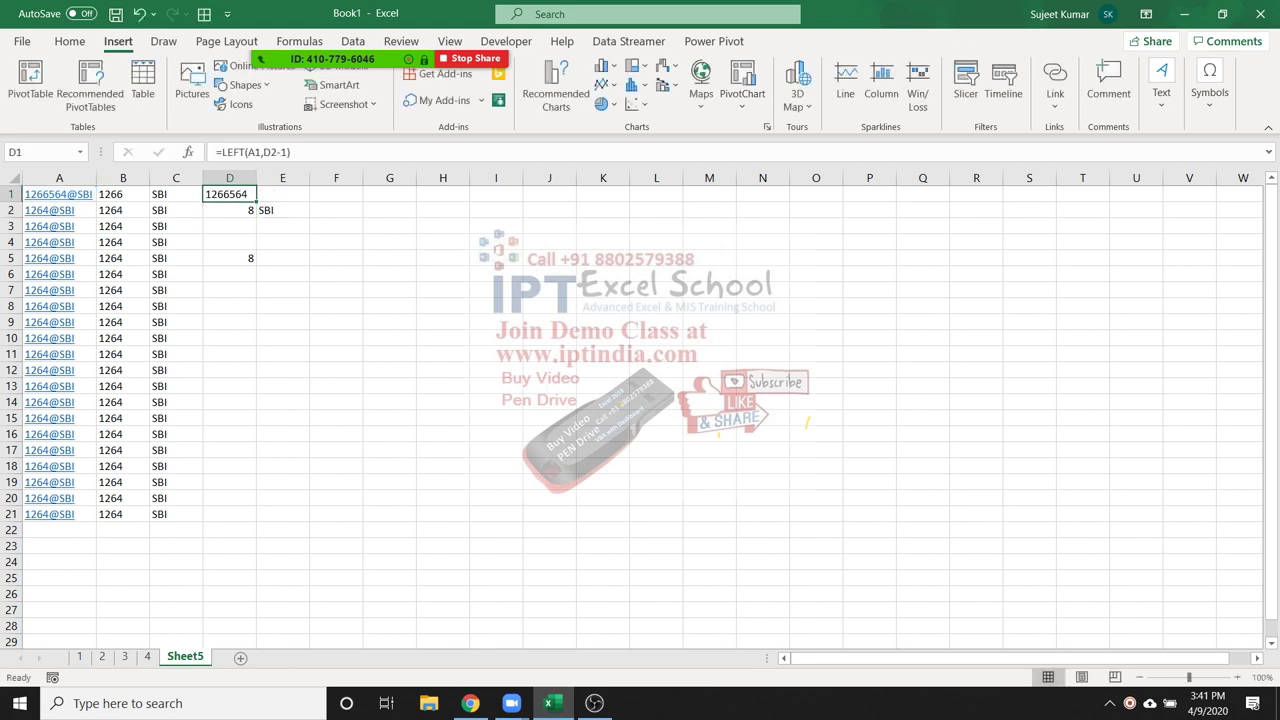
pyautogui.press('Right')
pyautogui.press('Down')
pyautogui.press('F2')
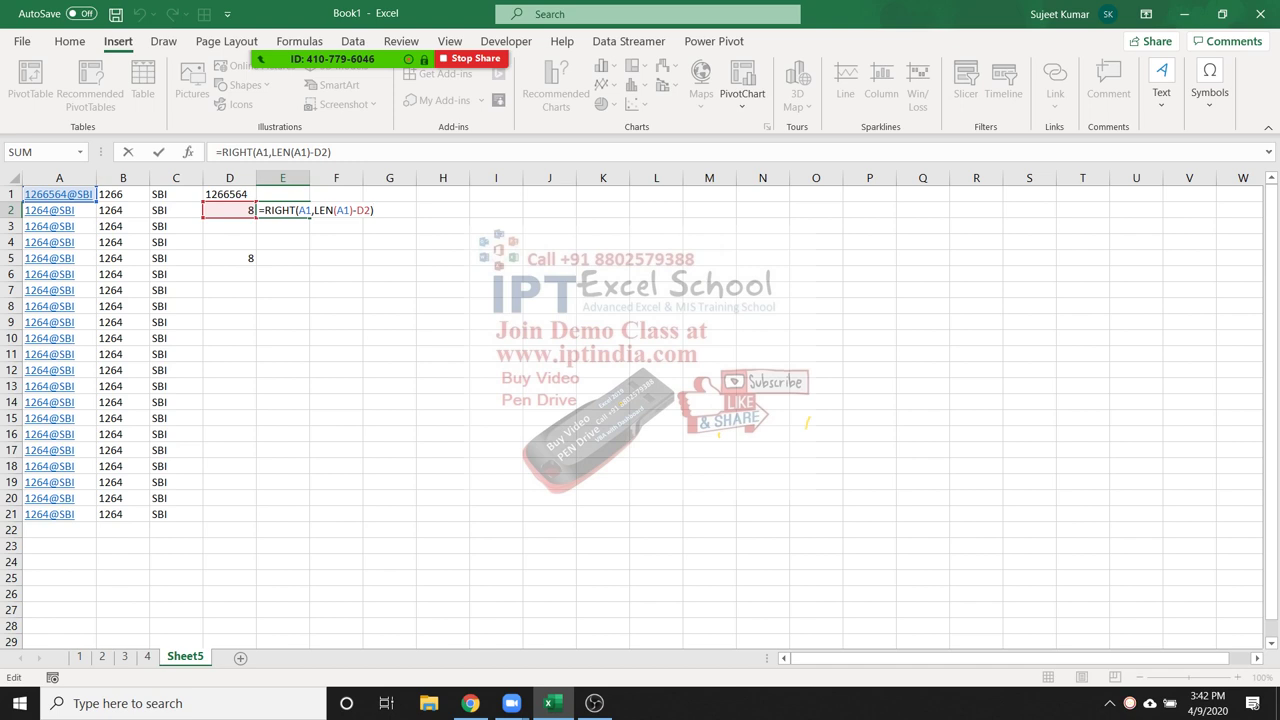
pyautogui.press('Return')
# Inspect D2's FIND formula and re-confirm D1's LEFT formula, still giving 1266564
pyautogui.click(282, 210)
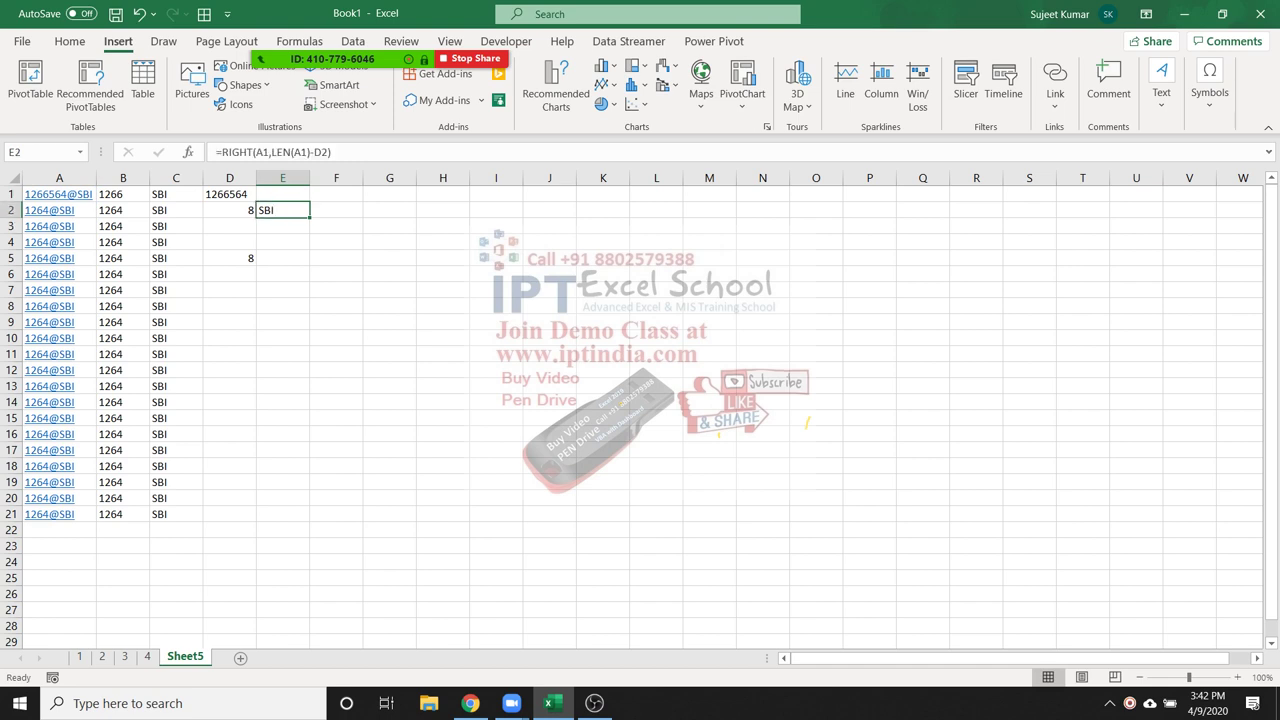
pyautogui.click(229, 210)
pyautogui.click(229, 194)
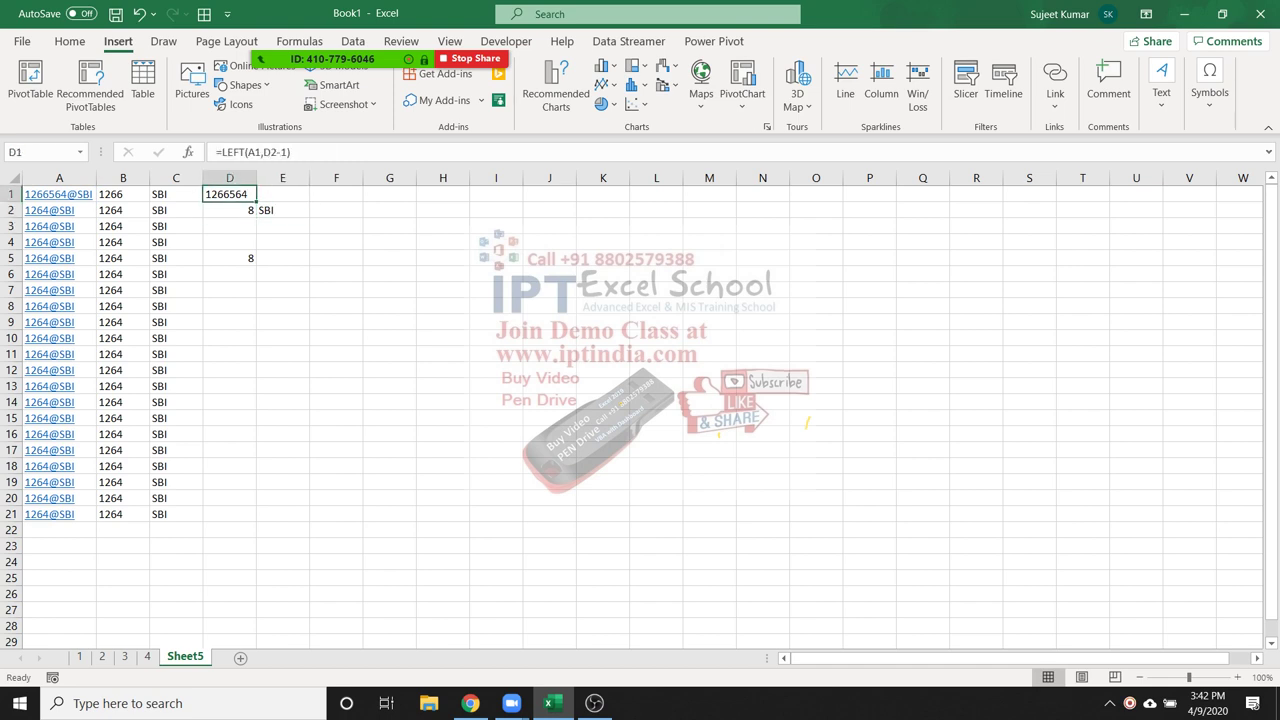
pyautogui.click(229, 210)
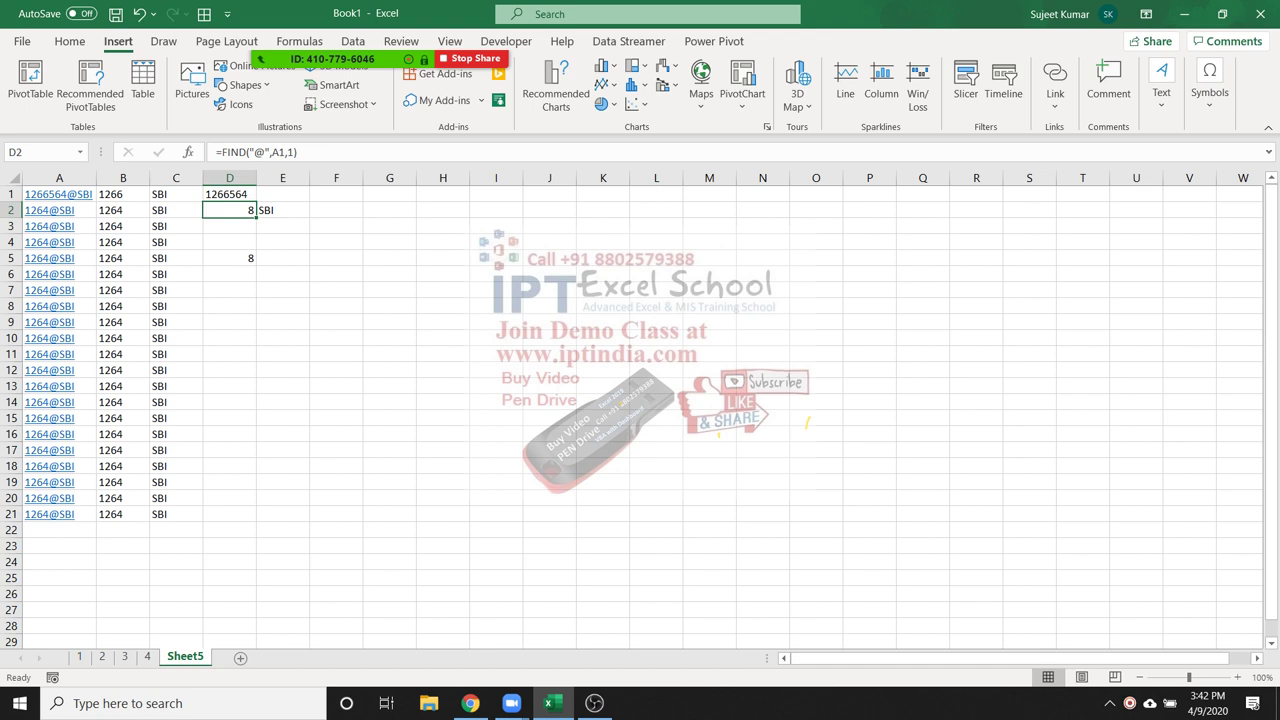
pyautogui.click(226, 152)
pyautogui.press('Escape')
pyautogui.press('Up')
pyautogui.press('F2')
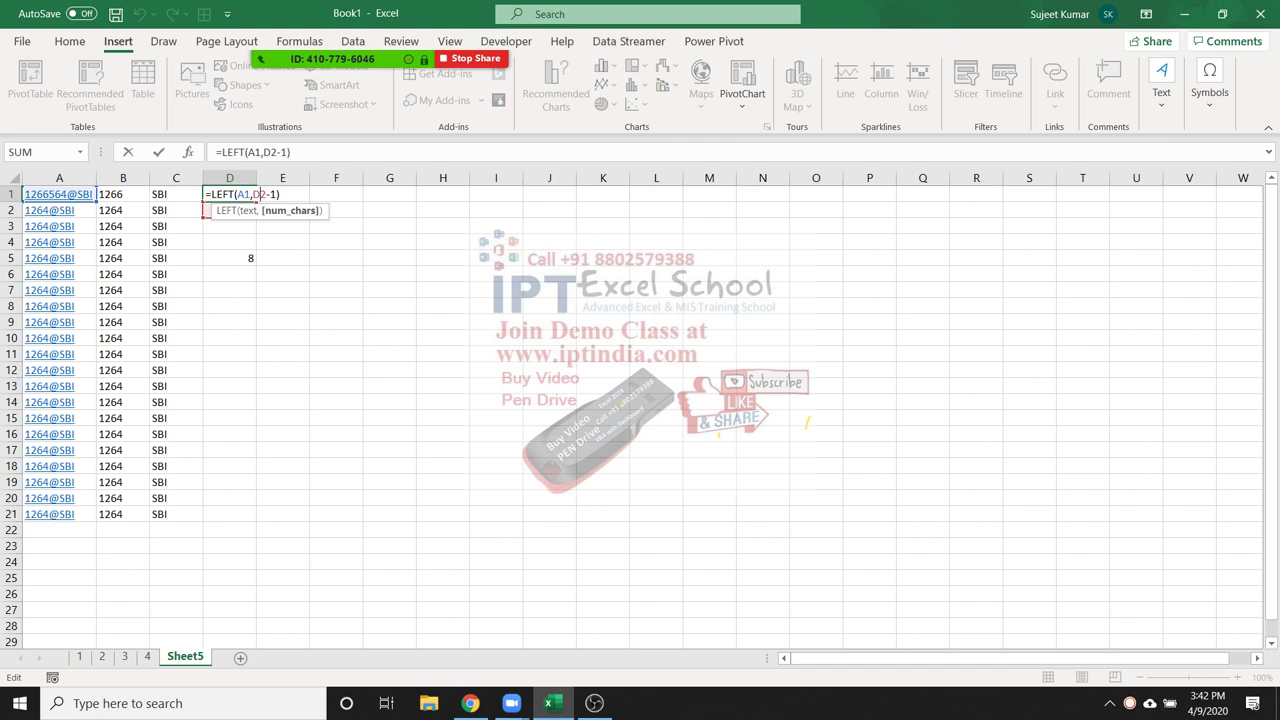
pyautogui.click(253, 194)
pyautogui.hotkey('ctrl', 'Return')
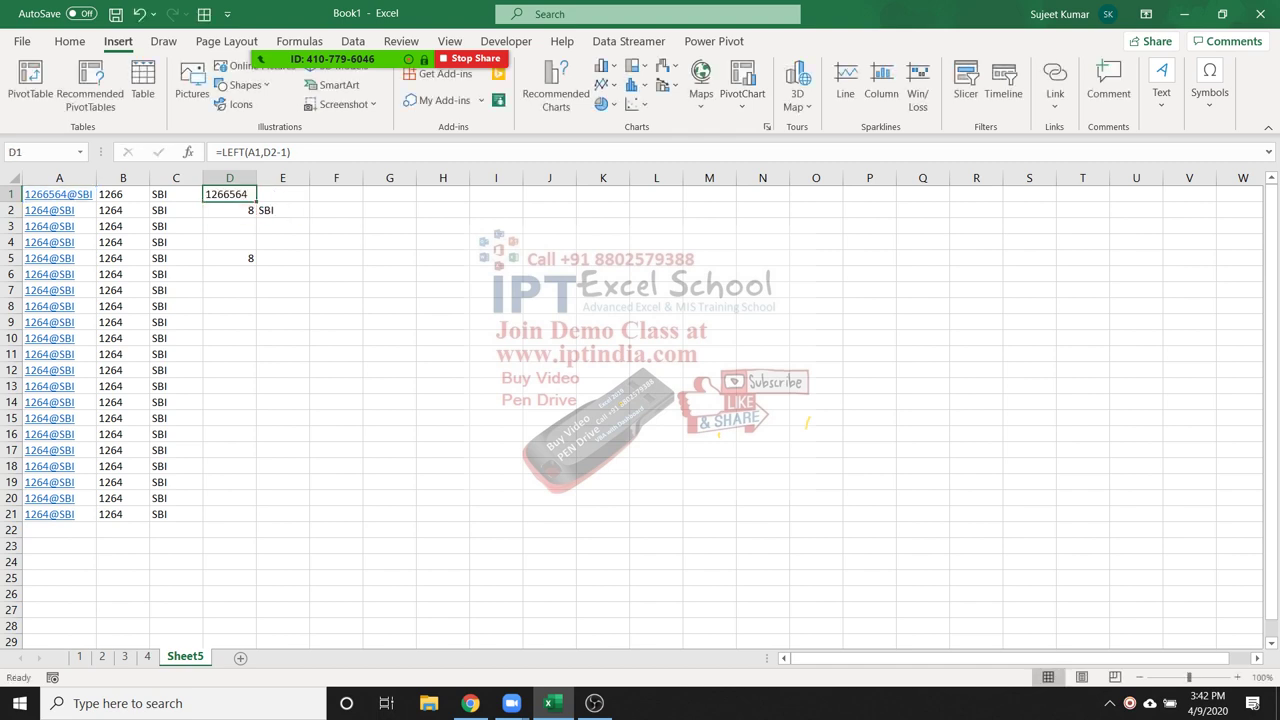
# Replace the D2 reference in D1's LEFT formula with FIND("@",A1,1) copied from D2
pyautogui.click(229, 210)
pyautogui.moveTo(222, 152); pyautogui.dragTo(297, 152)
pyautogui.hotkey('ctrl', 'c')
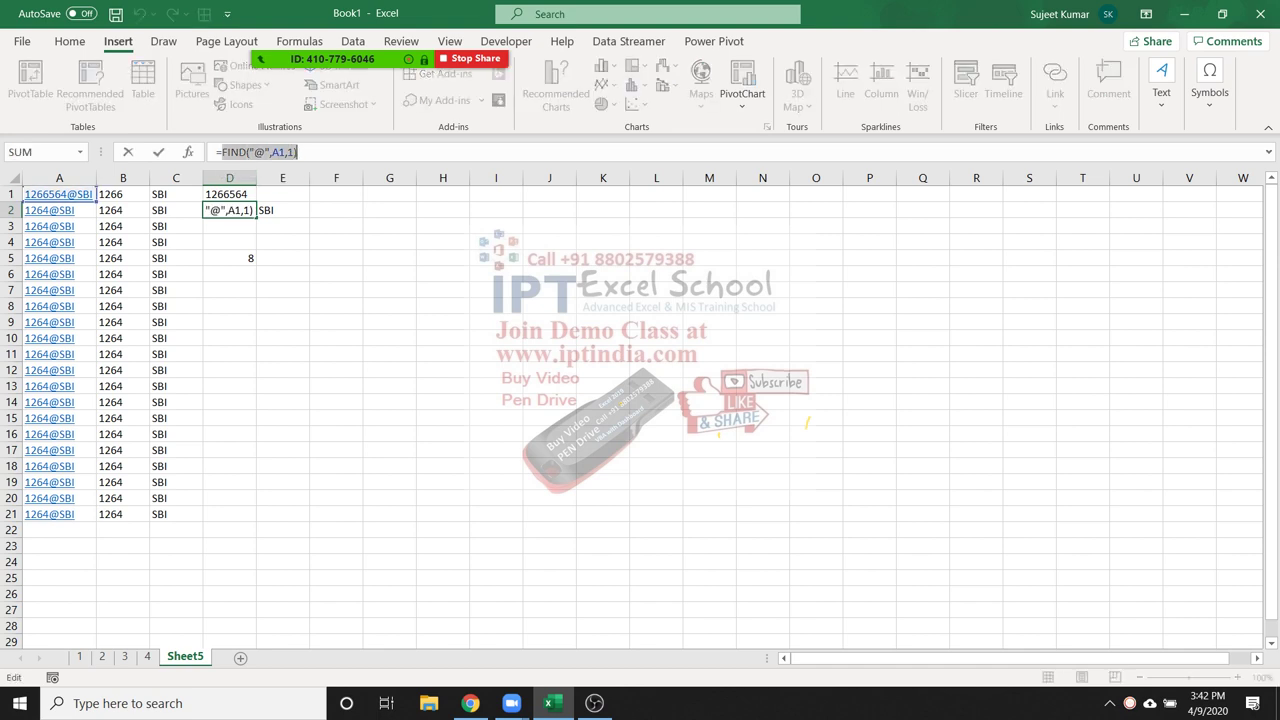
pyautogui.press('Escape')
pyautogui.click(243, 194)
pyautogui.doubleClick(243, 194)
pyautogui.doubleClick(259, 194)
pyautogui.hotkey('ctrl', 'v')
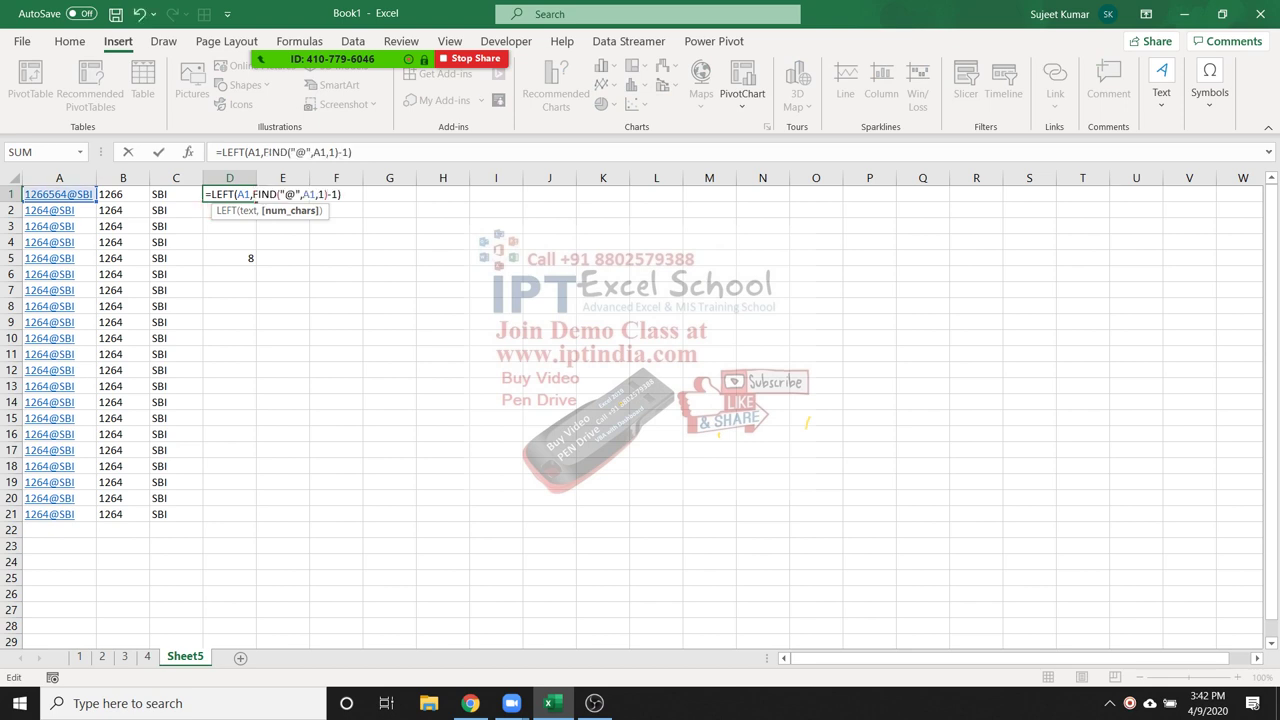
pyautogui.press('Return')
# Delete the helper FIND in D2, the RIGHT formula in E2, and D5's leftover value
pyautogui.press('Delete')
pyautogui.click(283, 210)
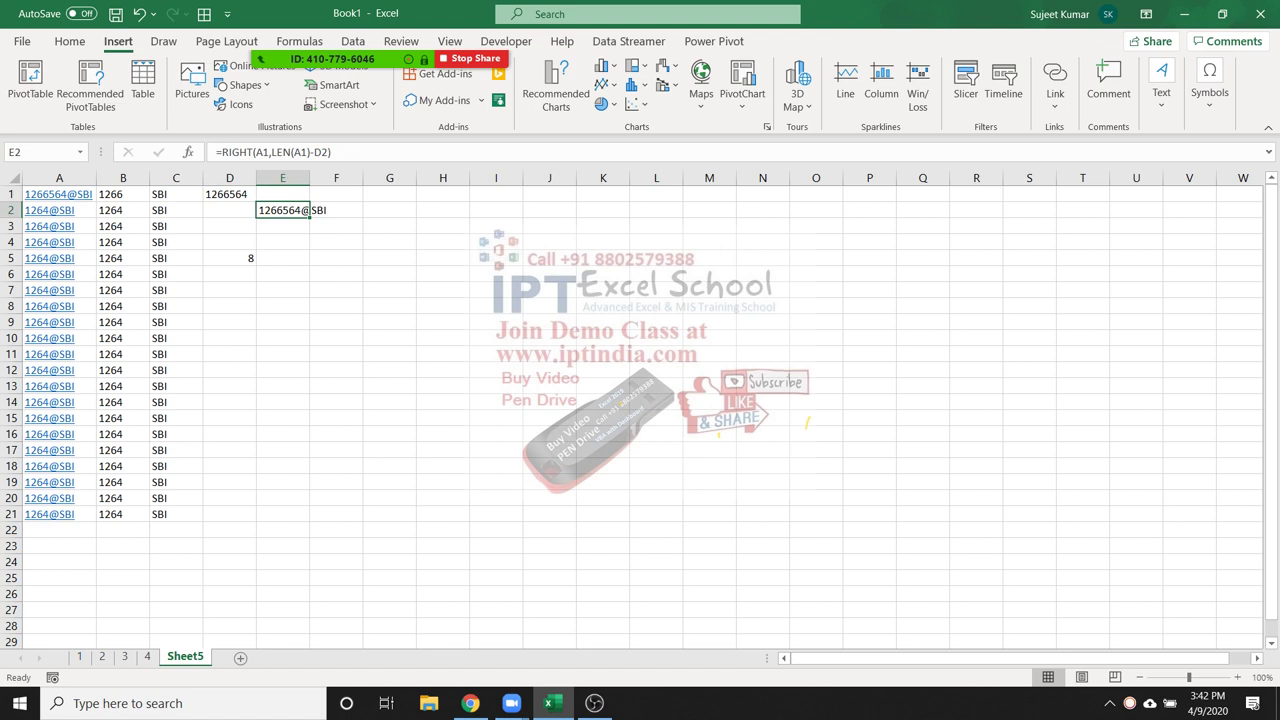
pyautogui.press('Delete')
pyautogui.click(229, 258)
pyautogui.press('Delete')
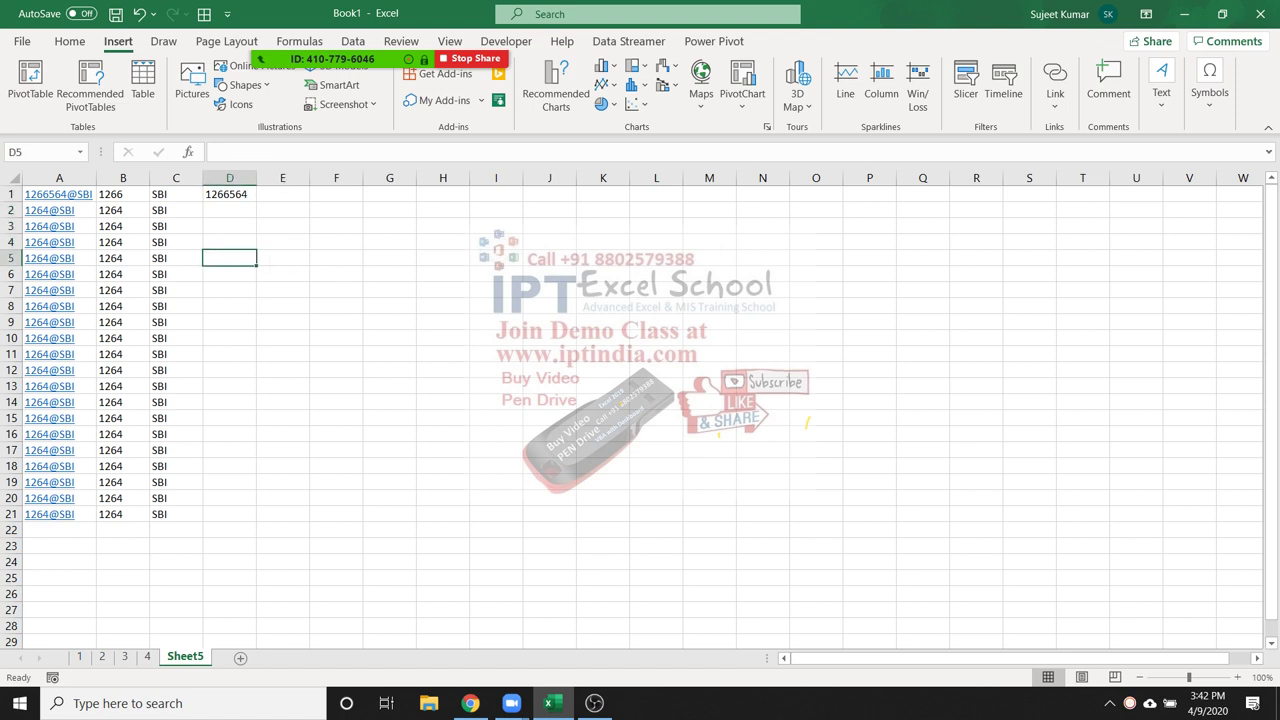
# Fill D1's combined LEFT/FIND formula down through D21
pyautogui.click(229, 194)
pyautogui.moveTo(256, 201); pyautogui.dragTo(256, 519)
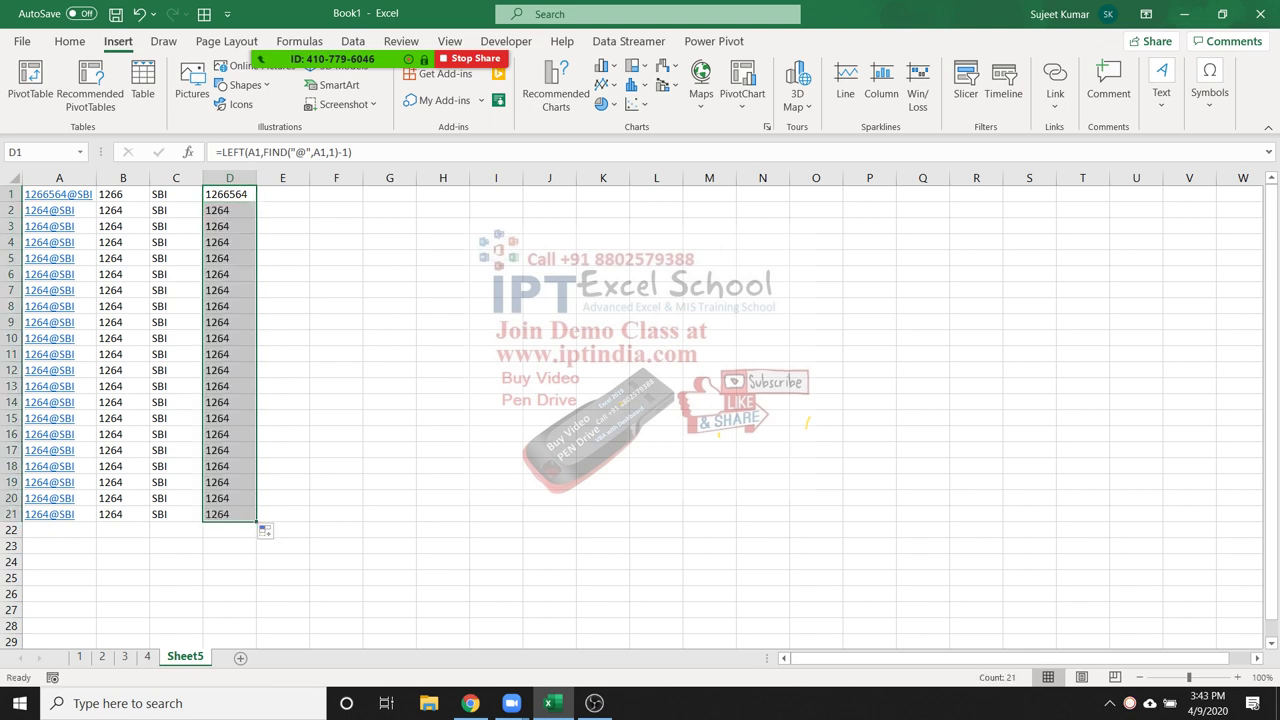
pyautogui.click(123, 258)
# Change A5's code to 151264@SBI and confirm D5 now shows 151264
pyautogui.press('Left')
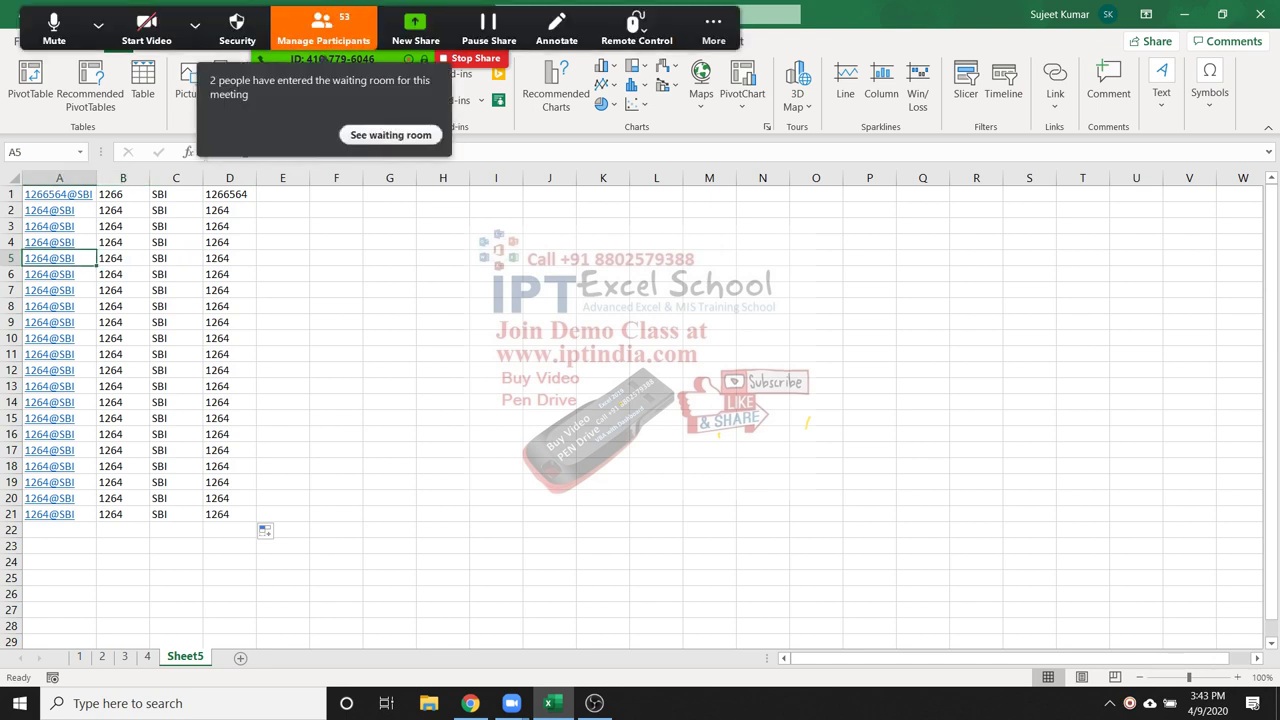
pyautogui.press('F2')
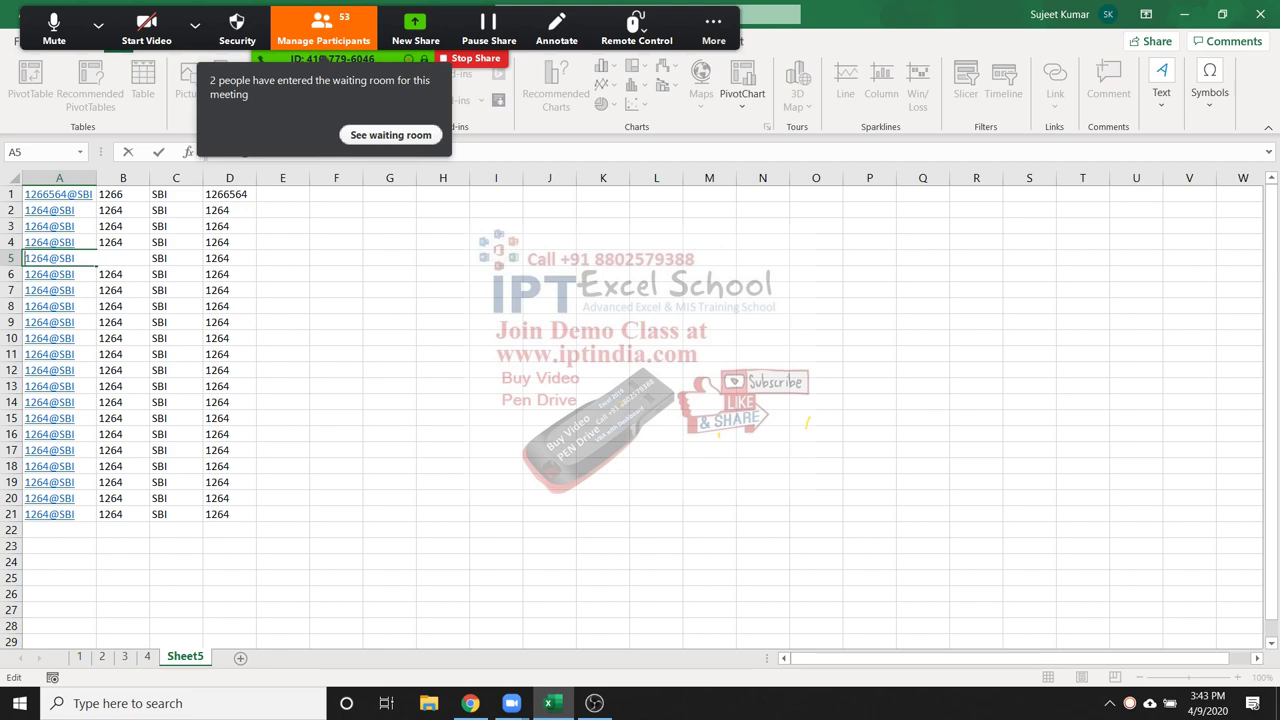
pyautogui.write('15')
pyautogui.press('Return')
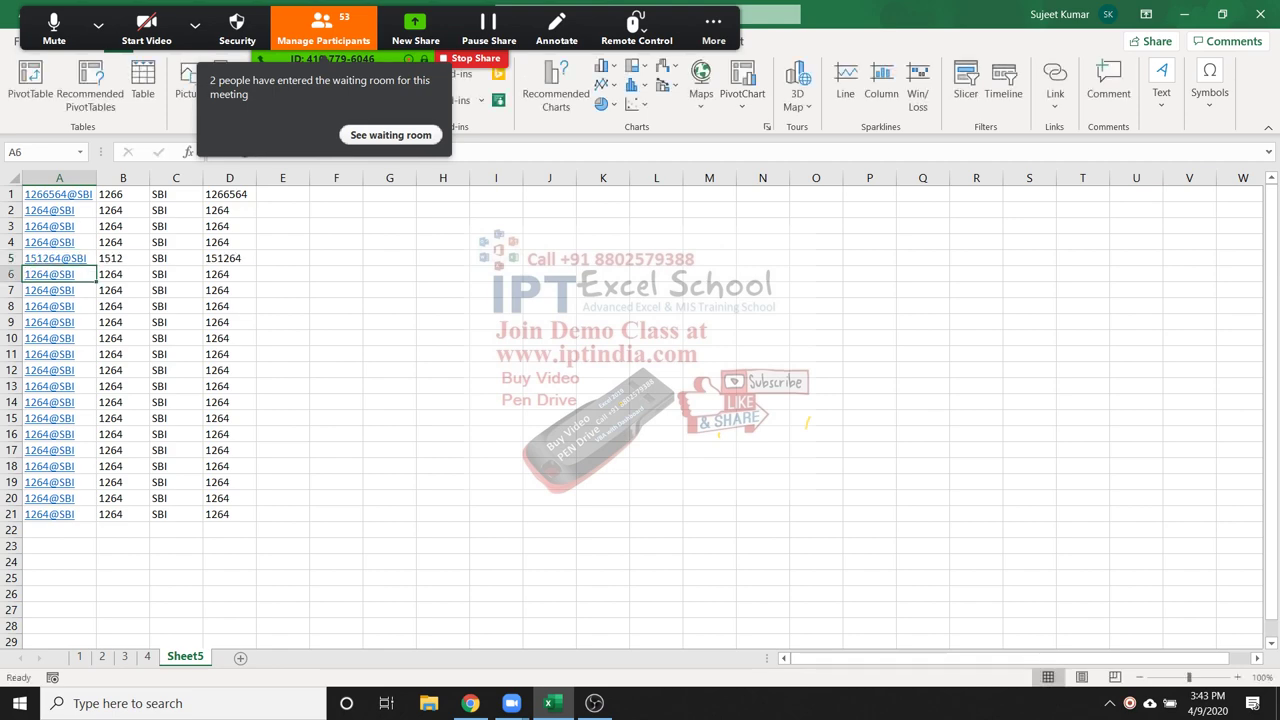
pyautogui.click(229, 258)
pyautogui.click(229, 194)
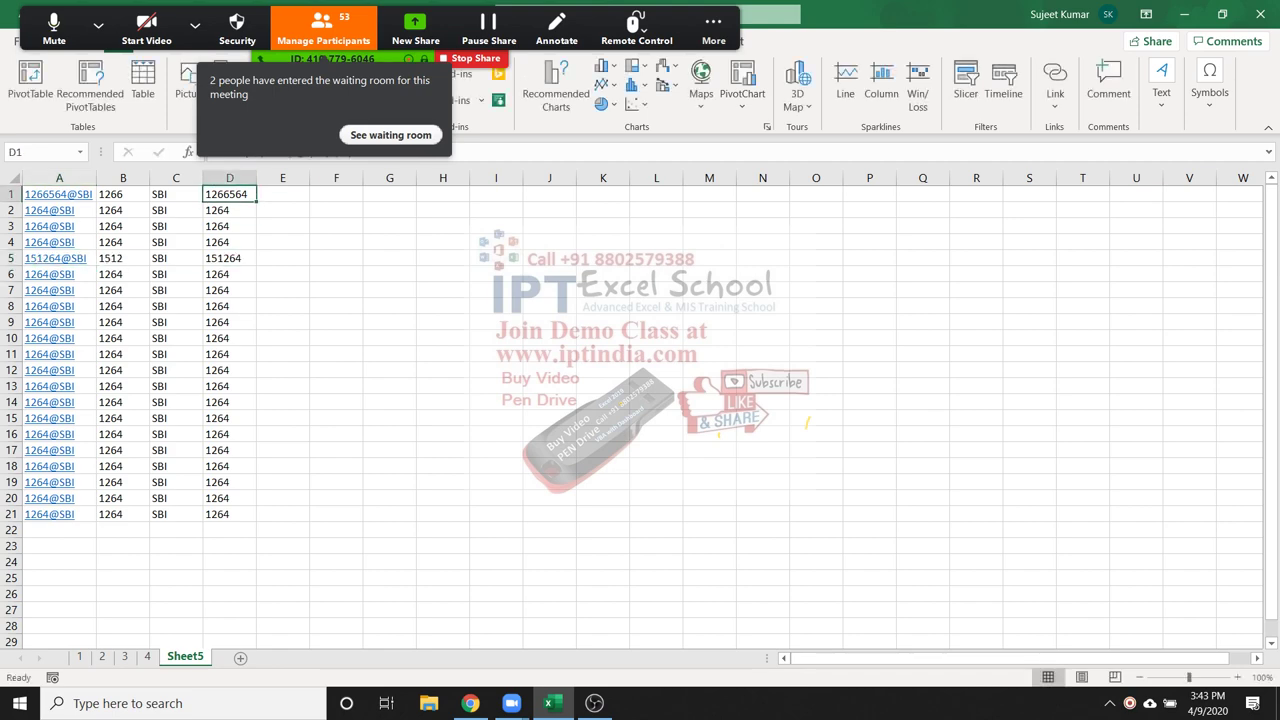
pyautogui.hotkey('alt', 'u')
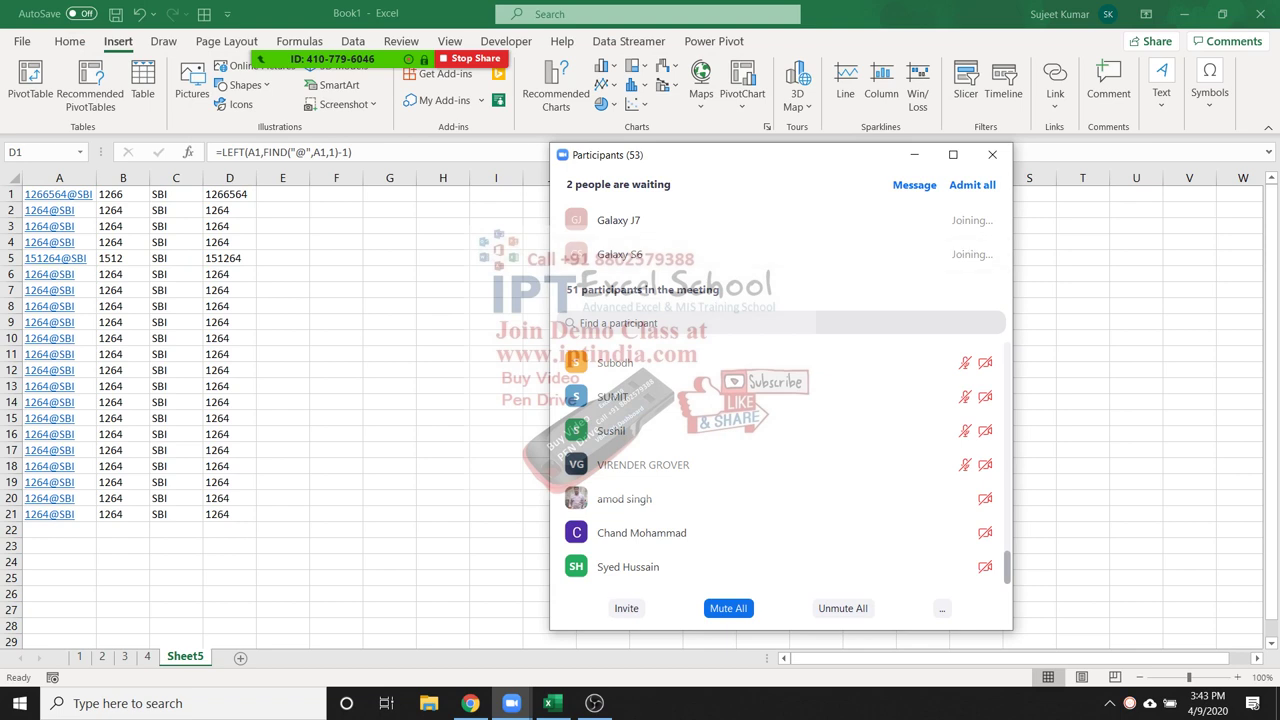
pyautogui.click(992, 154)
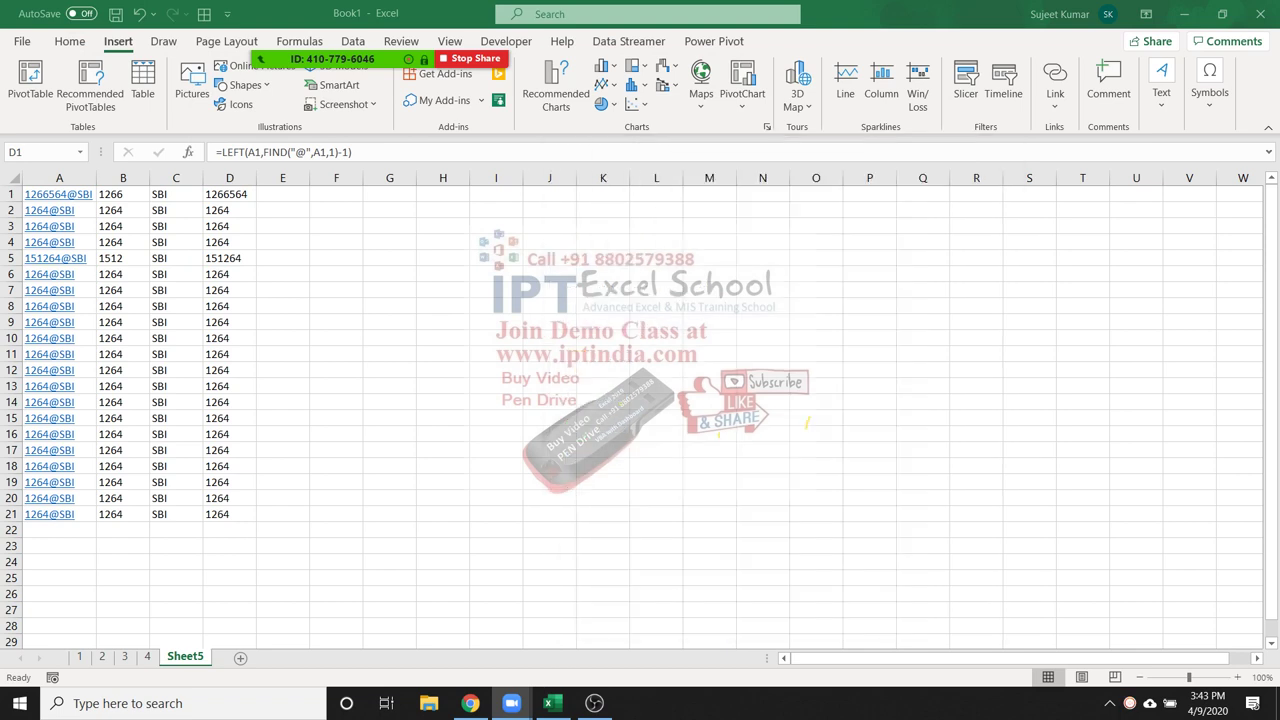
pyautogui.press('F2')
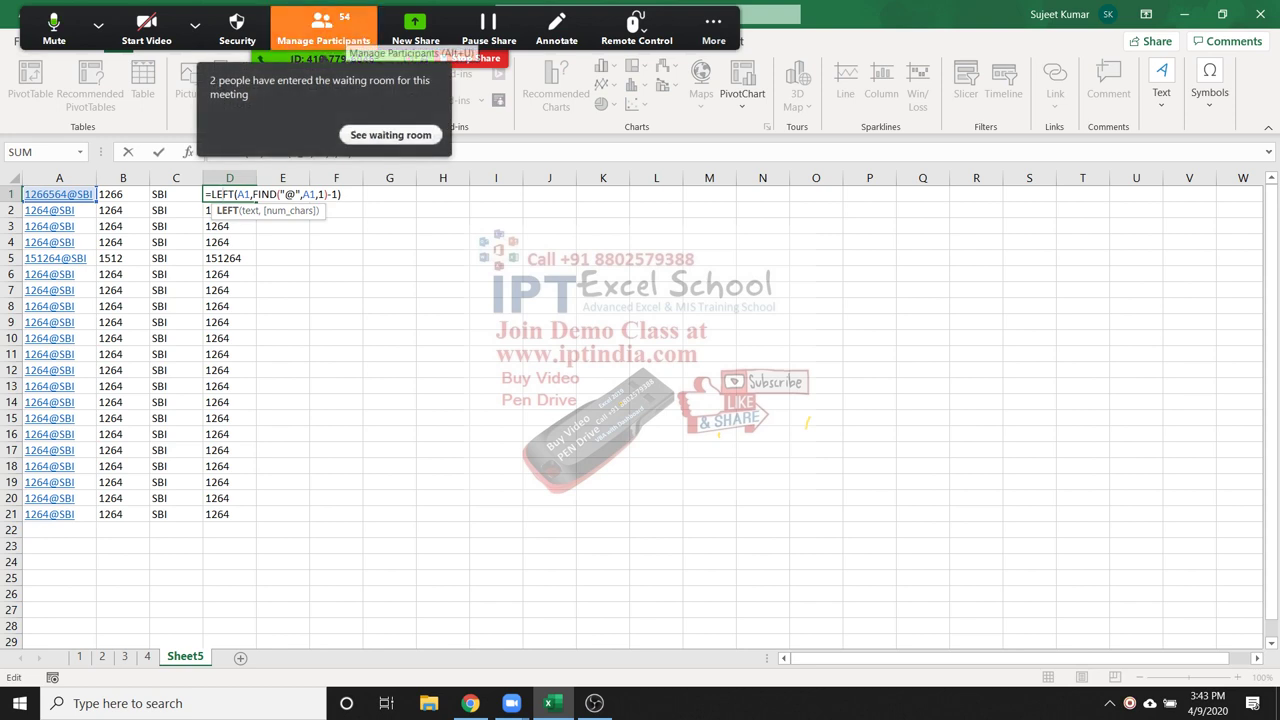
pyautogui.hotkey('alt', 'u')
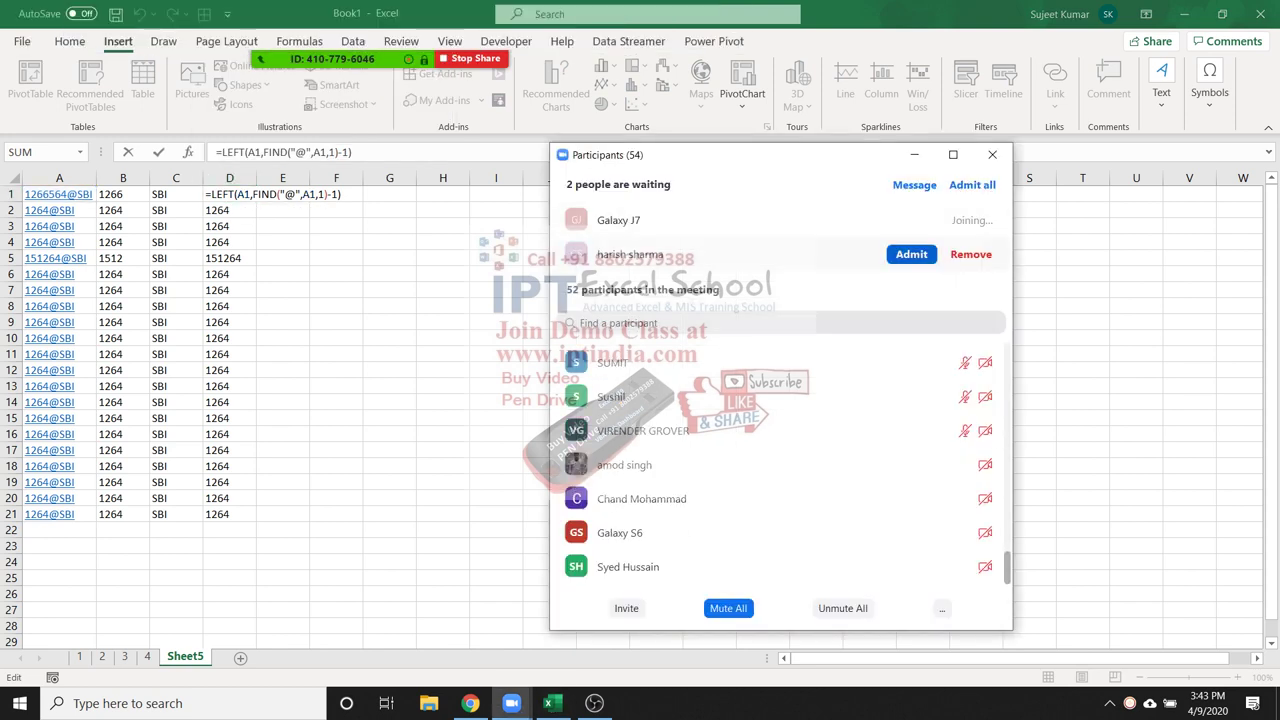
pyautogui.click(911, 255)
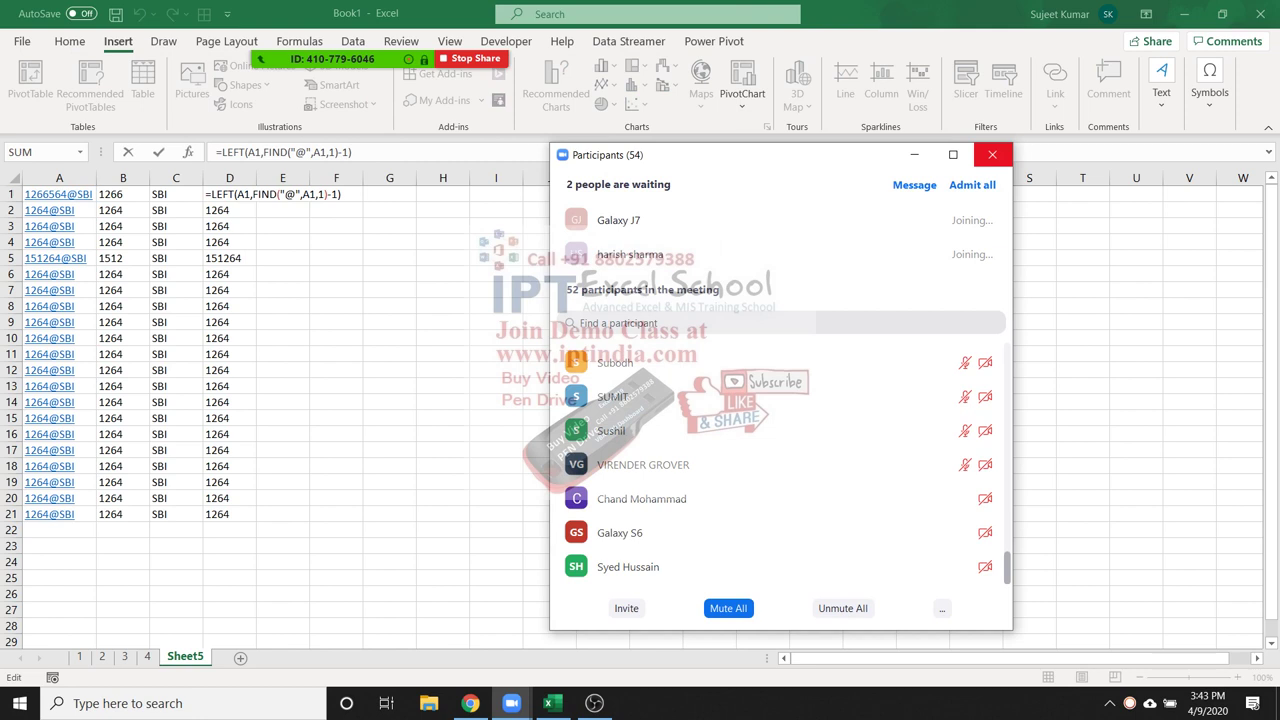
pyautogui.click(992, 154)
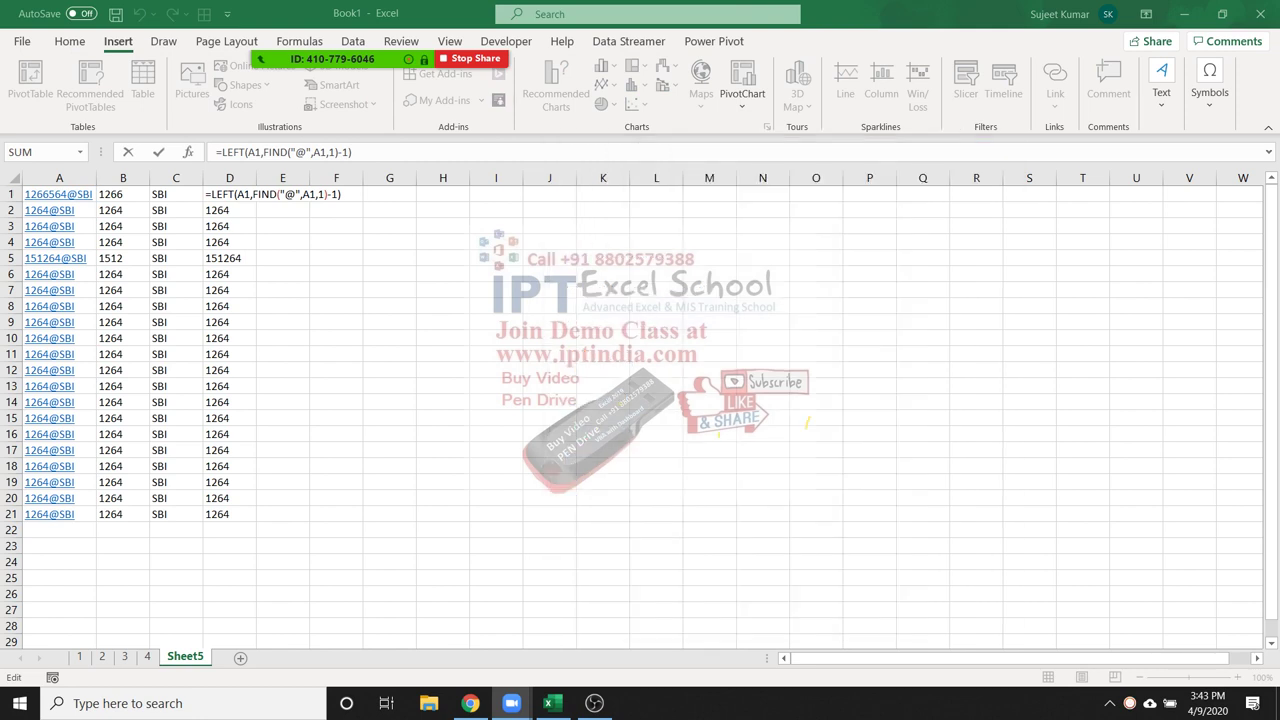
pyautogui.click(230, 194)
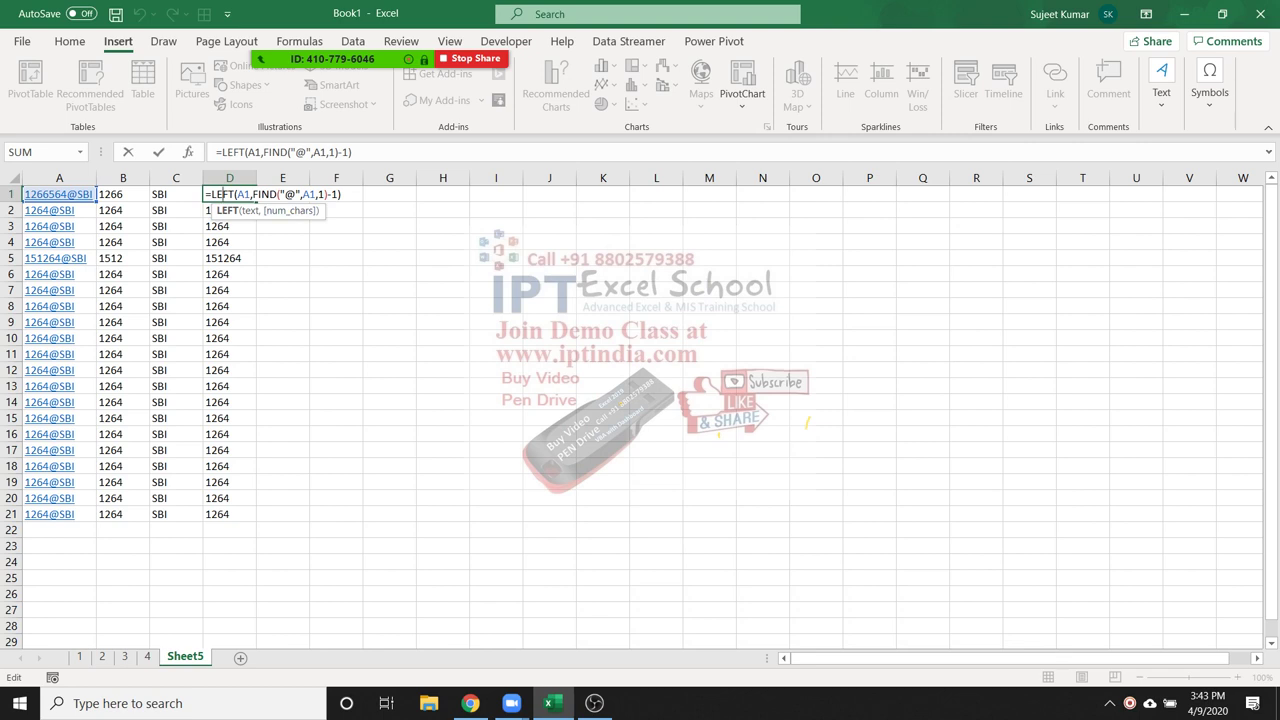
pyautogui.moveTo(253, 194); pyautogui.dragTo(320, 194)
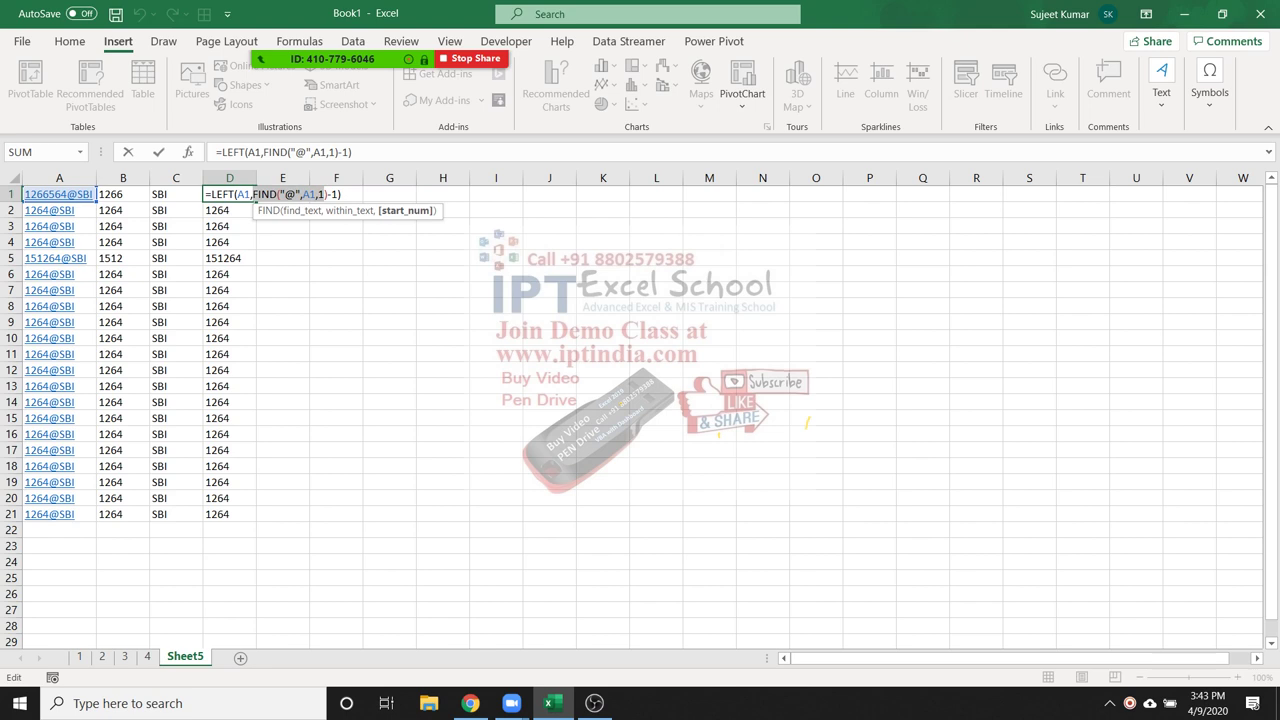
pyautogui.press('Return')
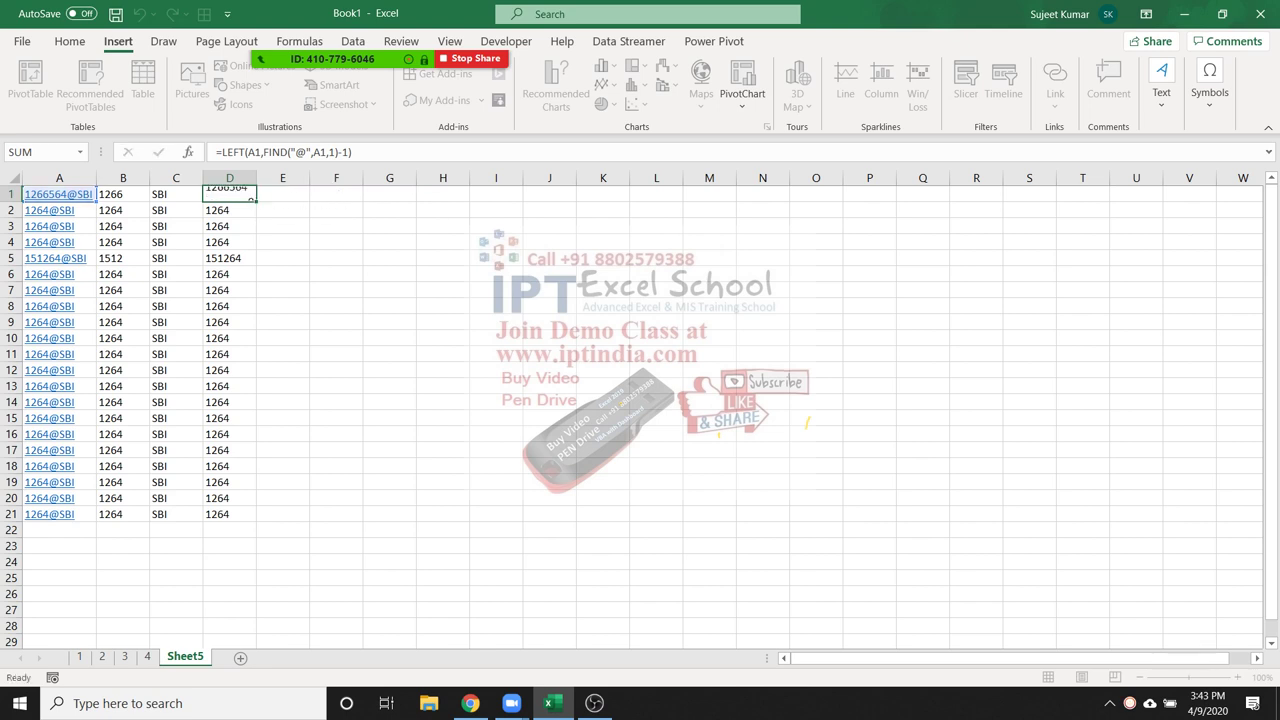
pyautogui.click(229, 194)
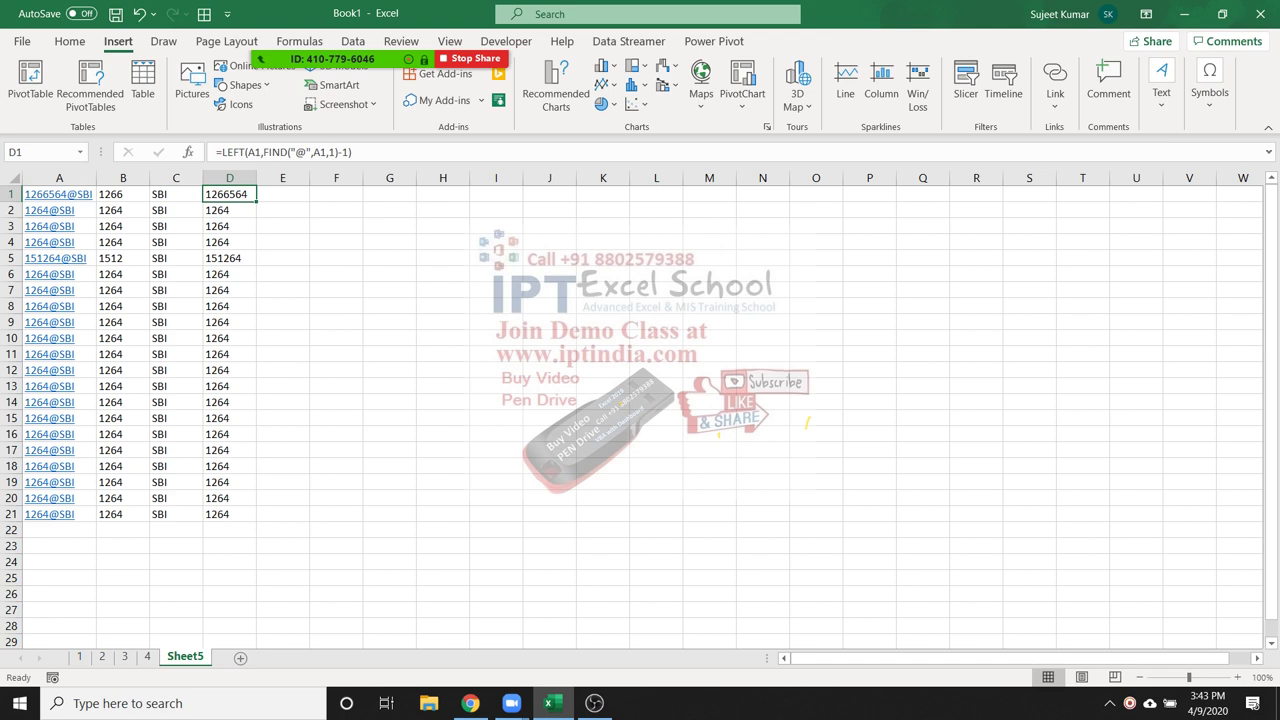
pyautogui.doubleClick(185, 657)
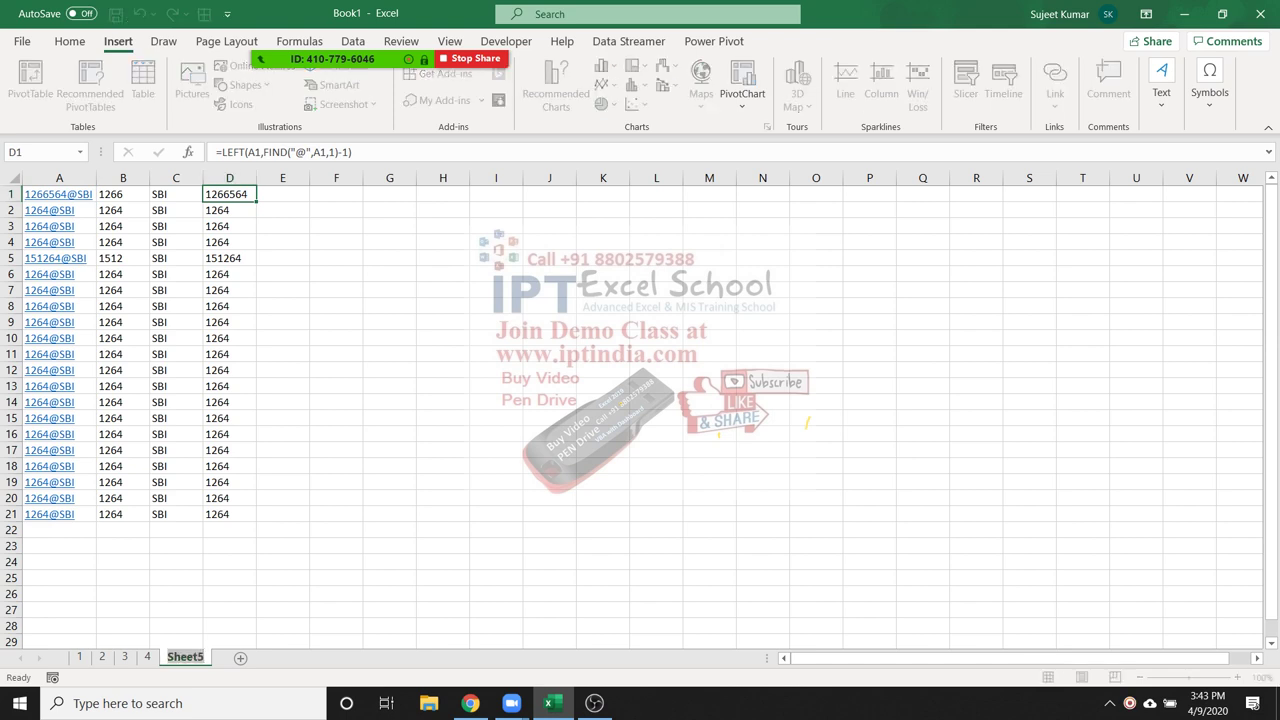
# Add a new worksheet, Sheet6
pyautogui.write('9')
pyautogui.press('Escape')
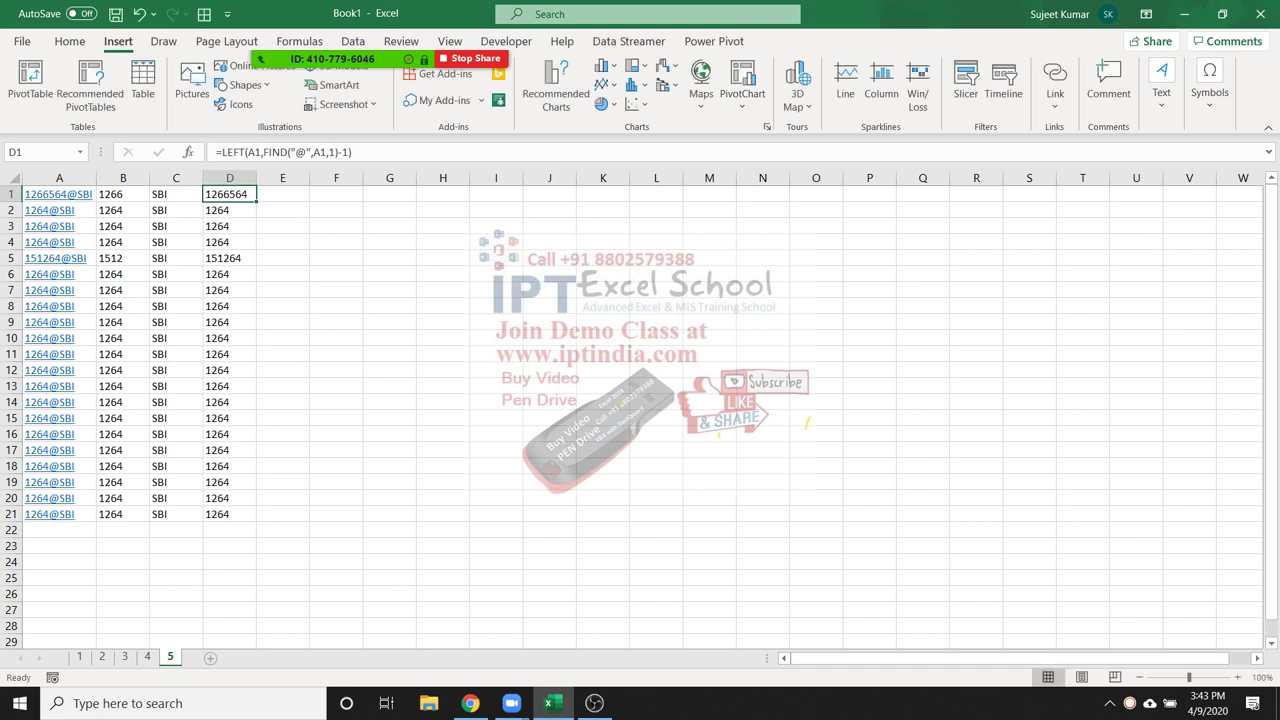
pyautogui.click(210, 657)
pyautogui.doubleClick(208, 657)
# Enter the headings mm/dd/yy in D7 and dd/mm/yy in F7
pyautogui.click(208, 289)
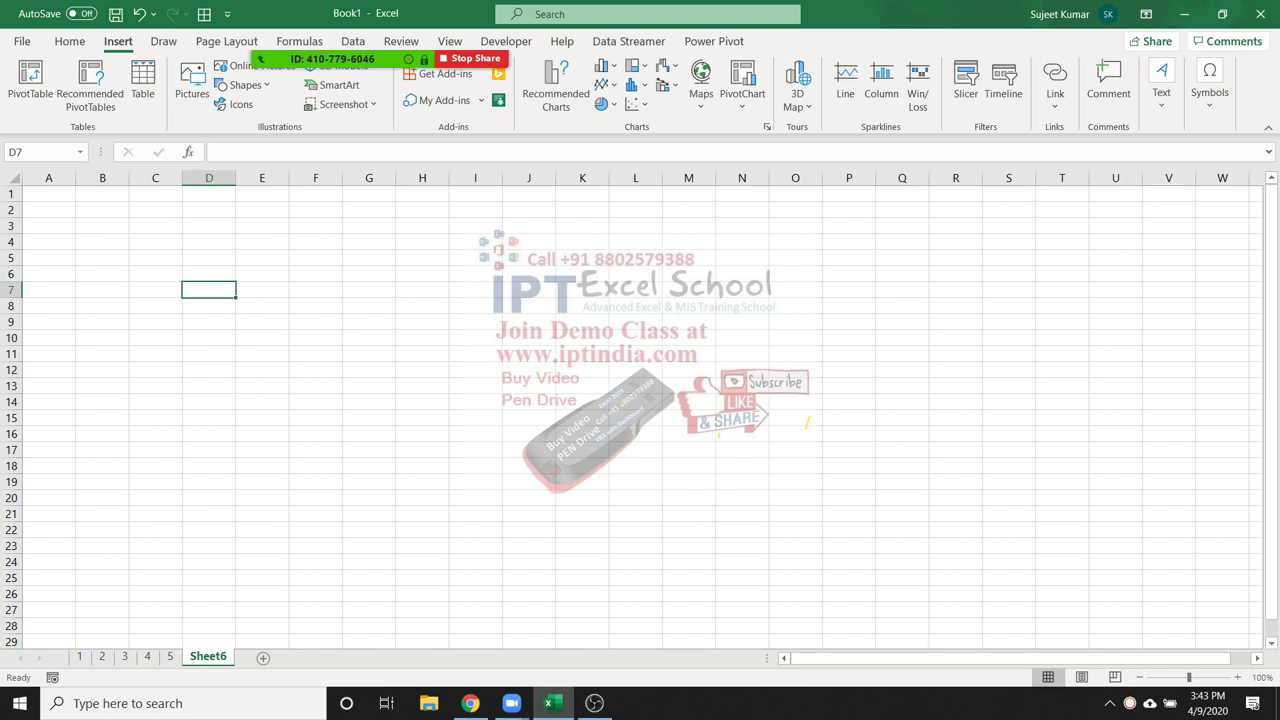
pyautogui.write('mm/dd/yy')
pyautogui.press('Return')
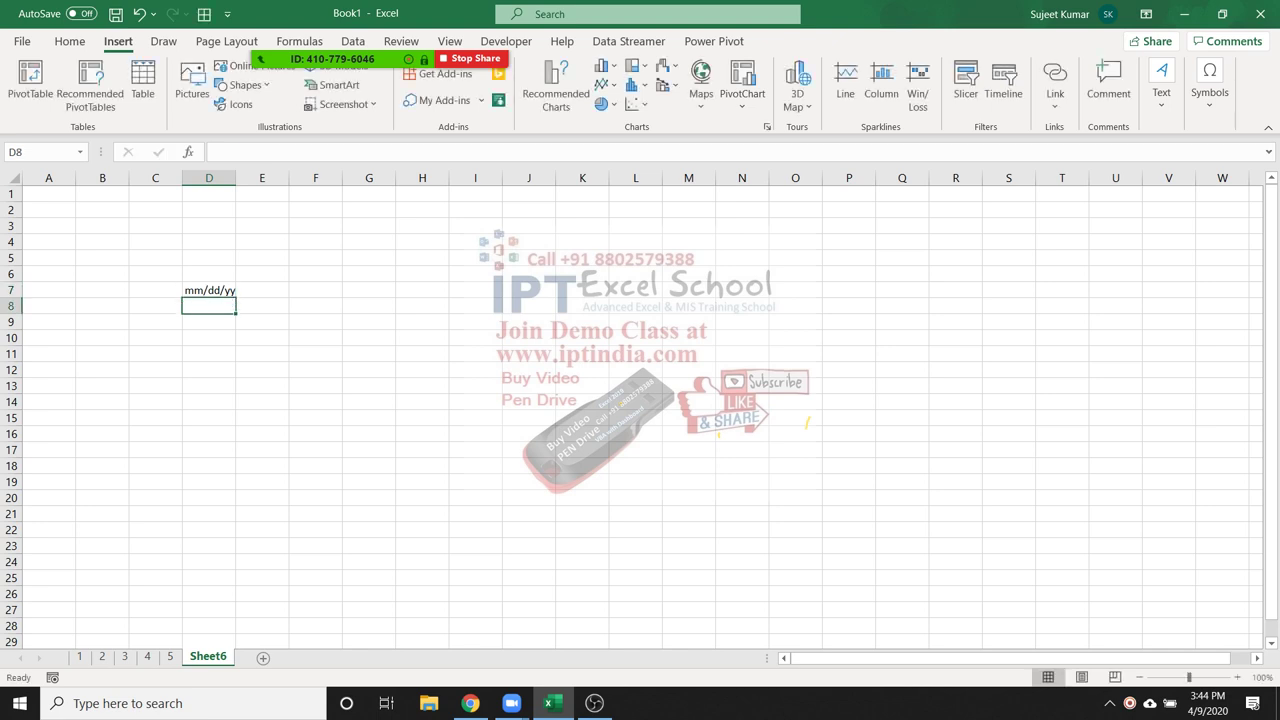
pyautogui.click(315, 289)
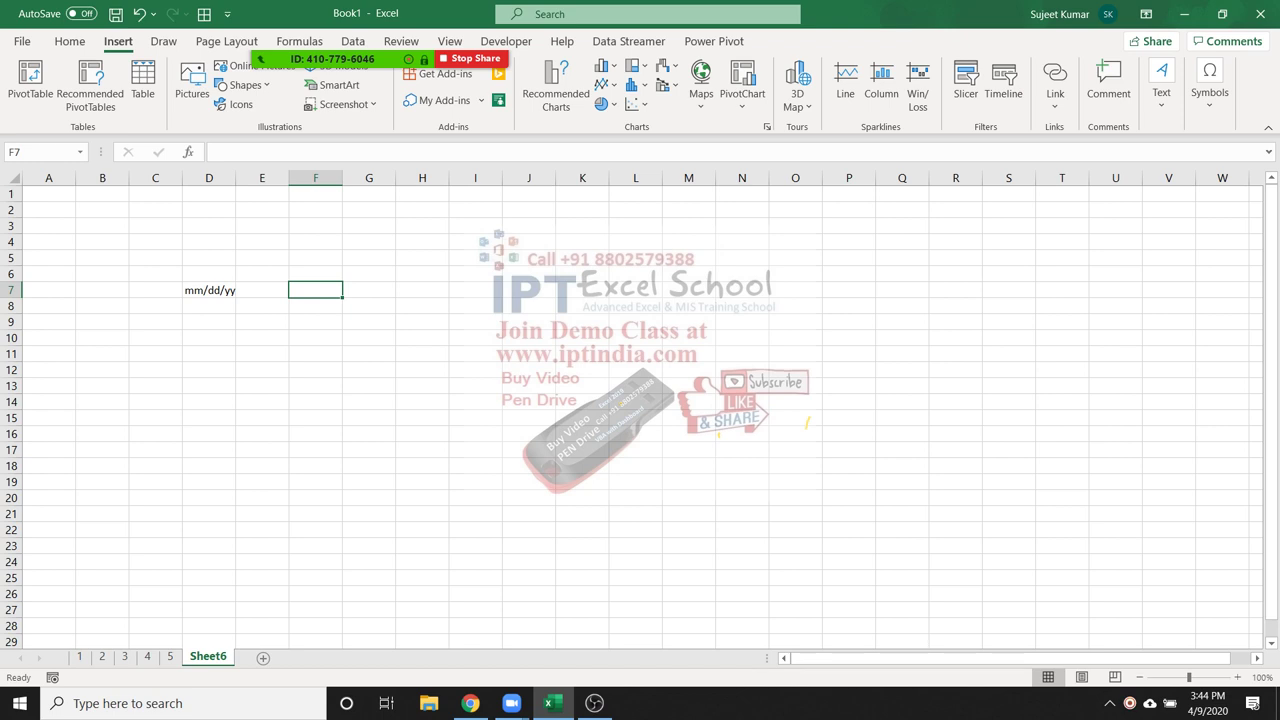
pyautogui.write('dd')
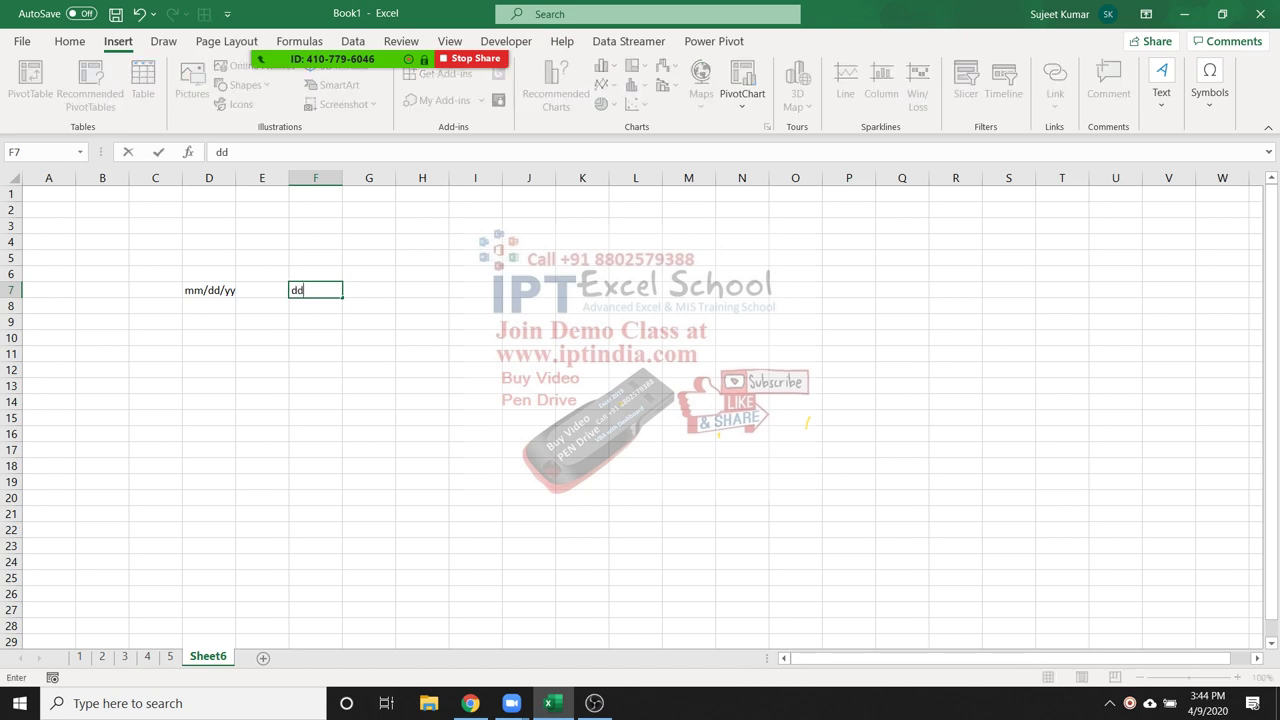
pyautogui.write('/mm/yy')
pyautogui.press('Return')
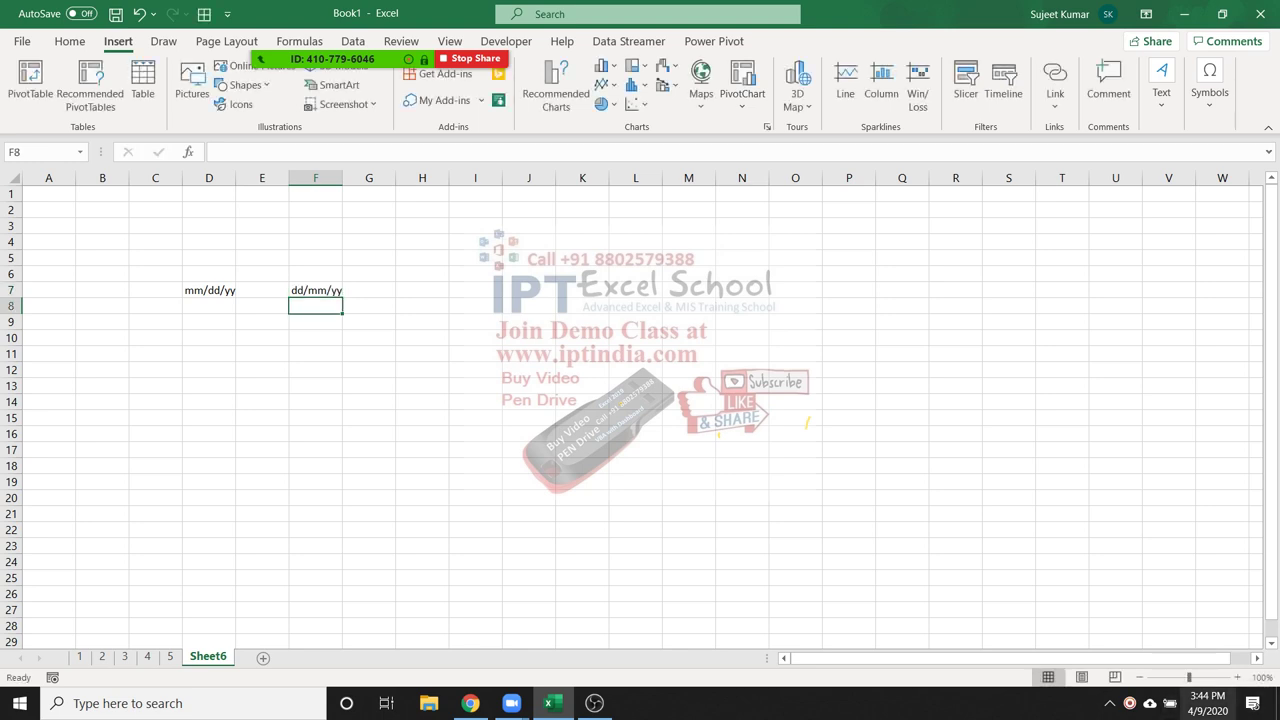
# Insert today's date, 4/9/2020, into D9 with Ctrl+;
pyautogui.press('Left')
pyautogui.press('Left')
pyautogui.press('Down')
pyautogui.hotkey('ctrl', ';')
pyautogui.press('Return')
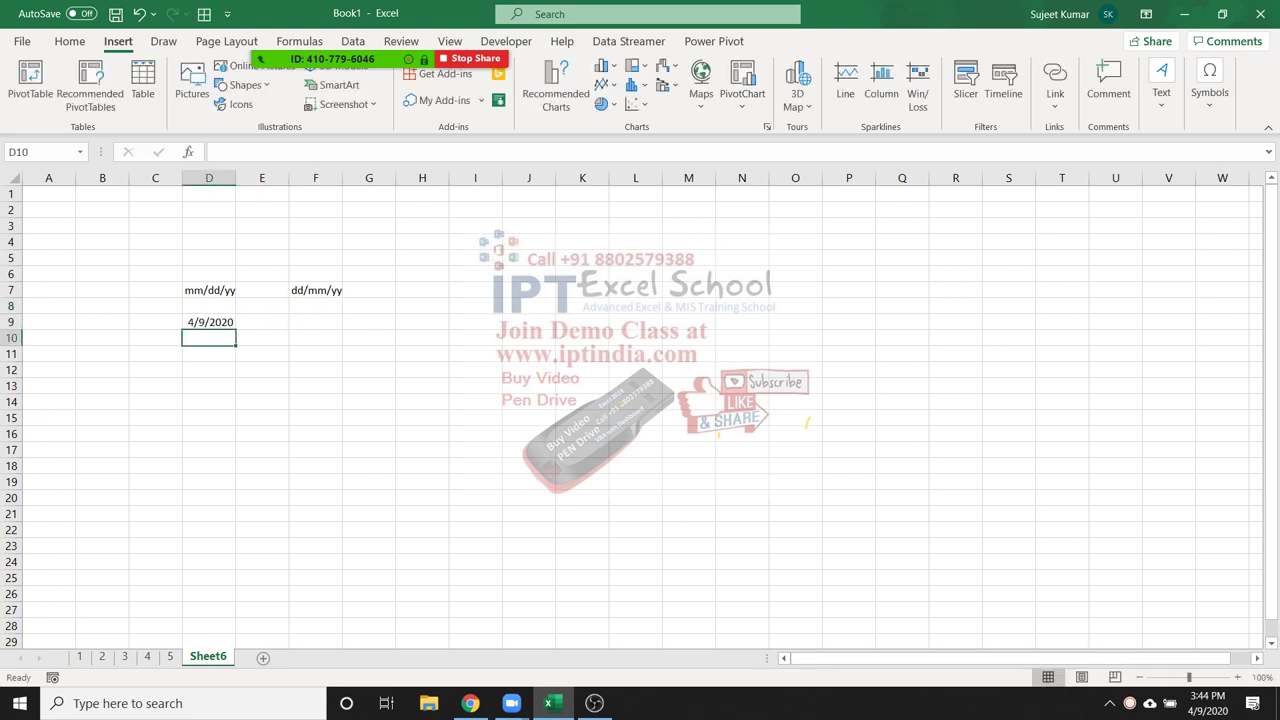
pyautogui.click(315, 290)
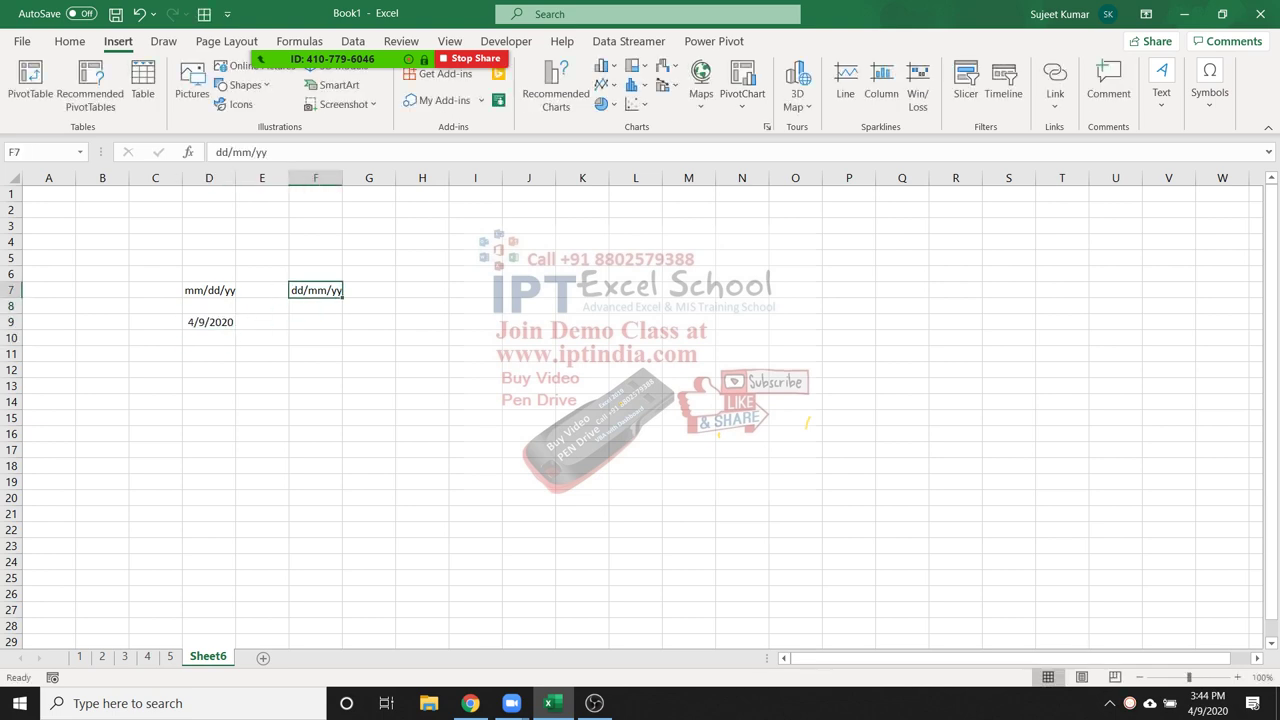
pyautogui.click(315, 321)
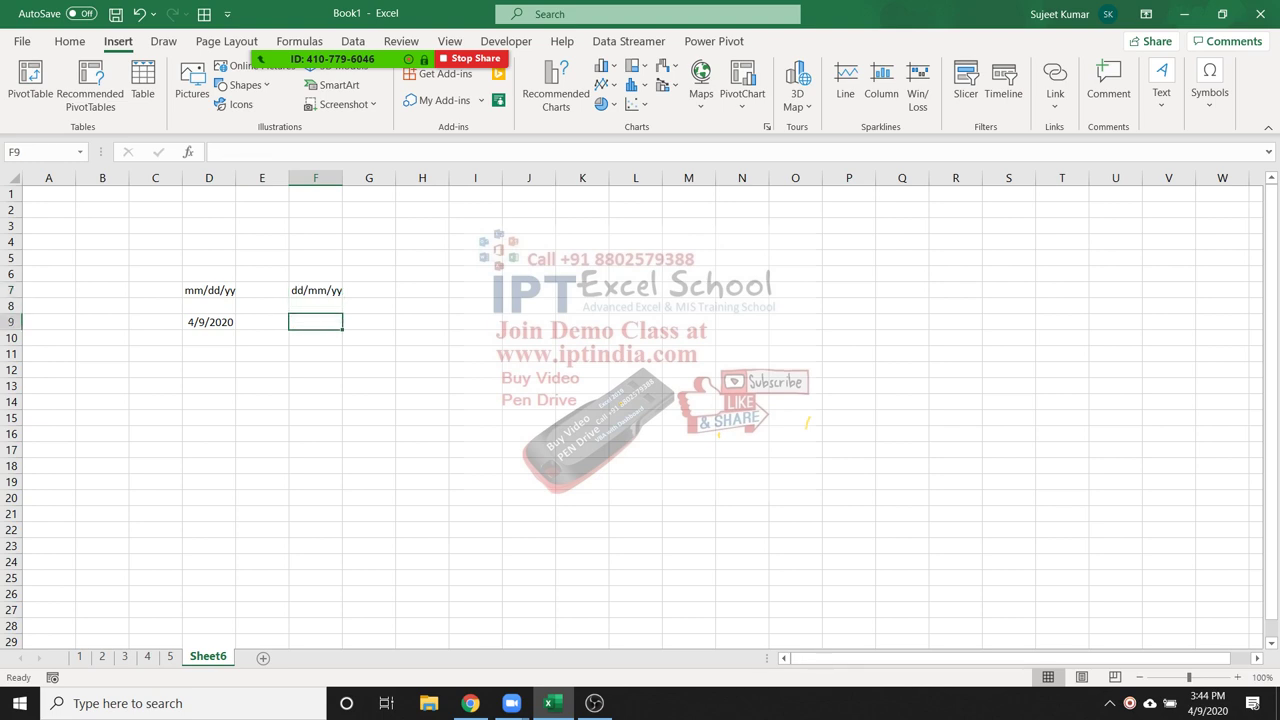
# Enter 9/4/2020 in F9 beneath the dd/mm/yy heading
pyautogui.write('9/4')
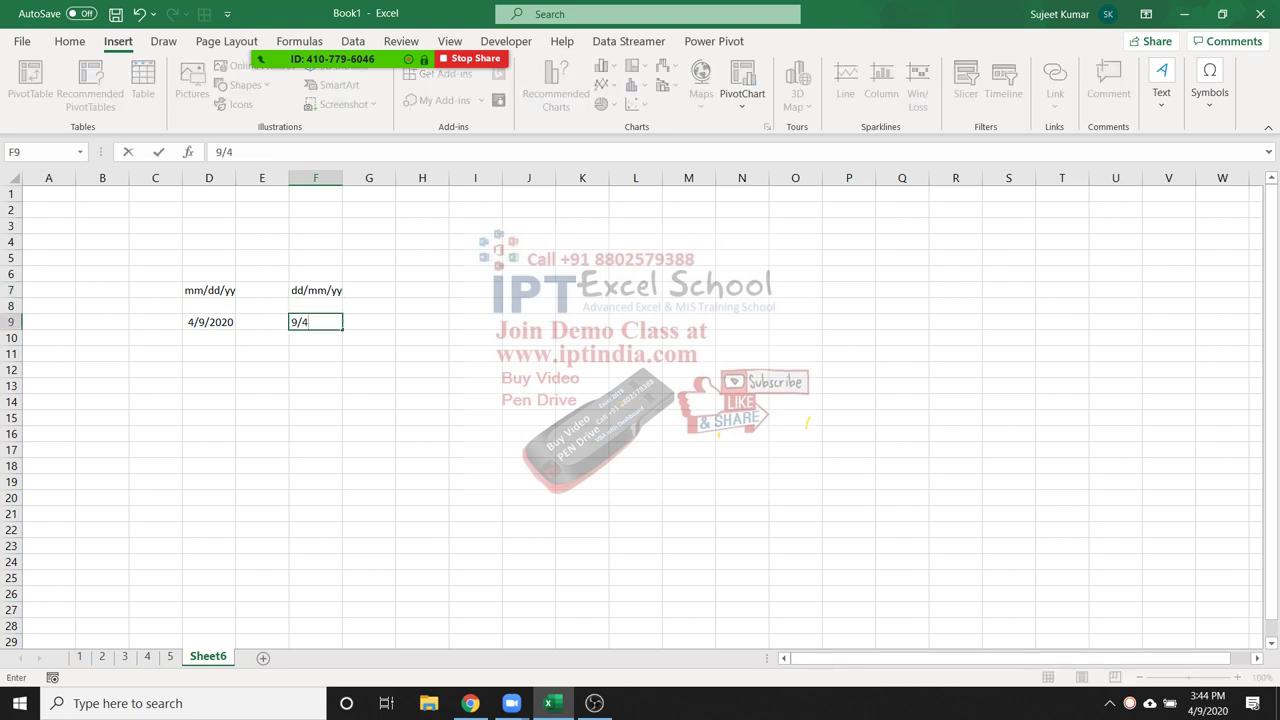
pyautogui.write('/2020')
pyautogui.press('Return')
pyautogui.click(315, 321)
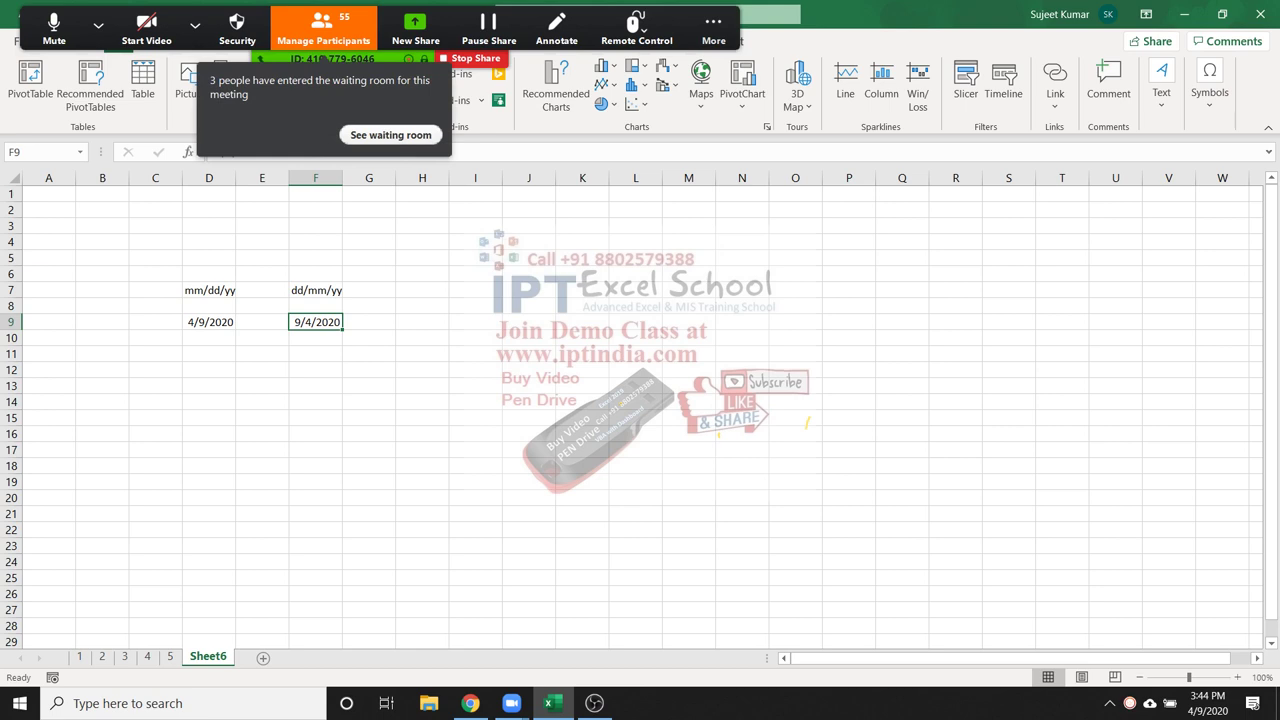
pyautogui.hotkey('alt', 'u')
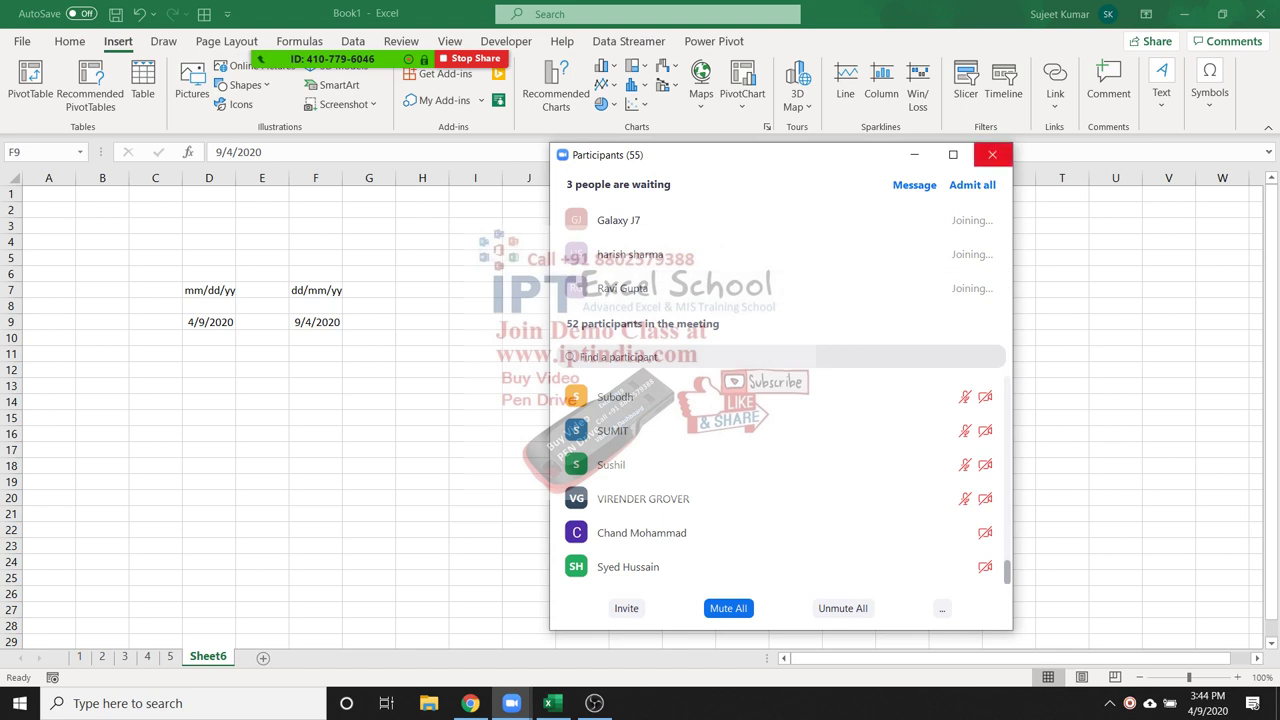
pyautogui.click(992, 154)
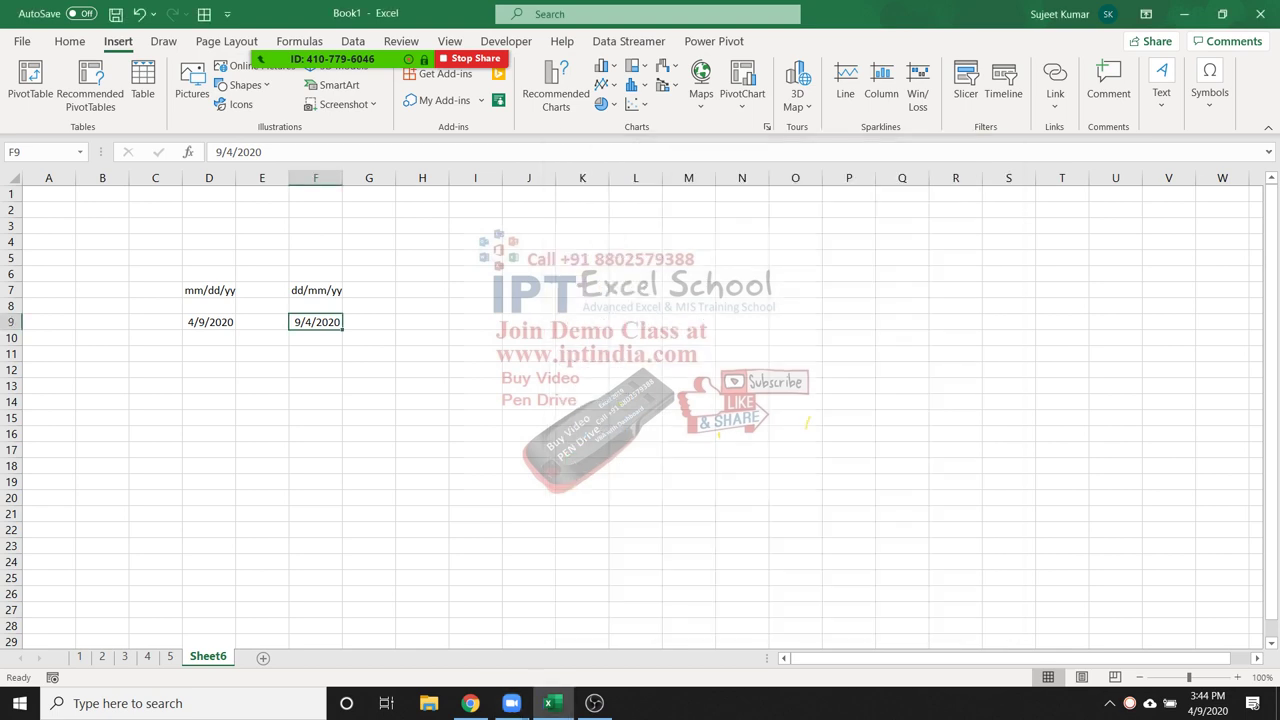
# Begin a DATE formula in A2 by typing =date
pyautogui.click(48, 209)
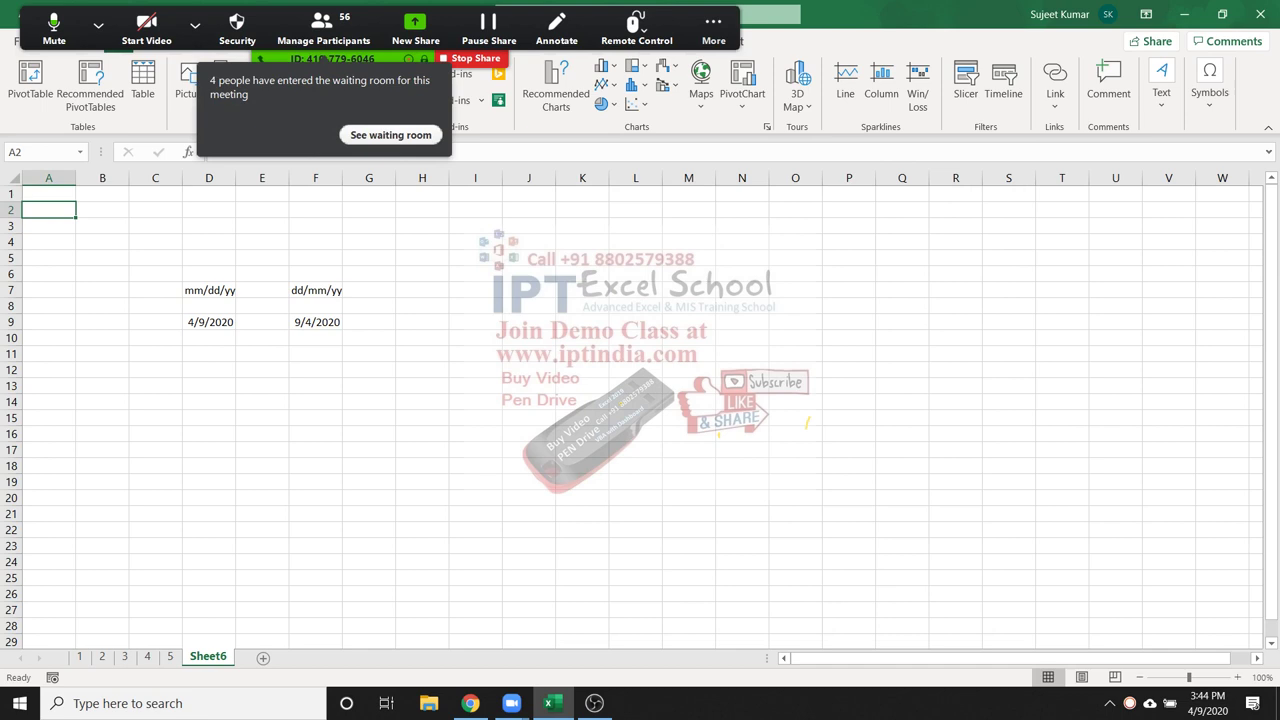
pyautogui.hotkey('alt', 'u')
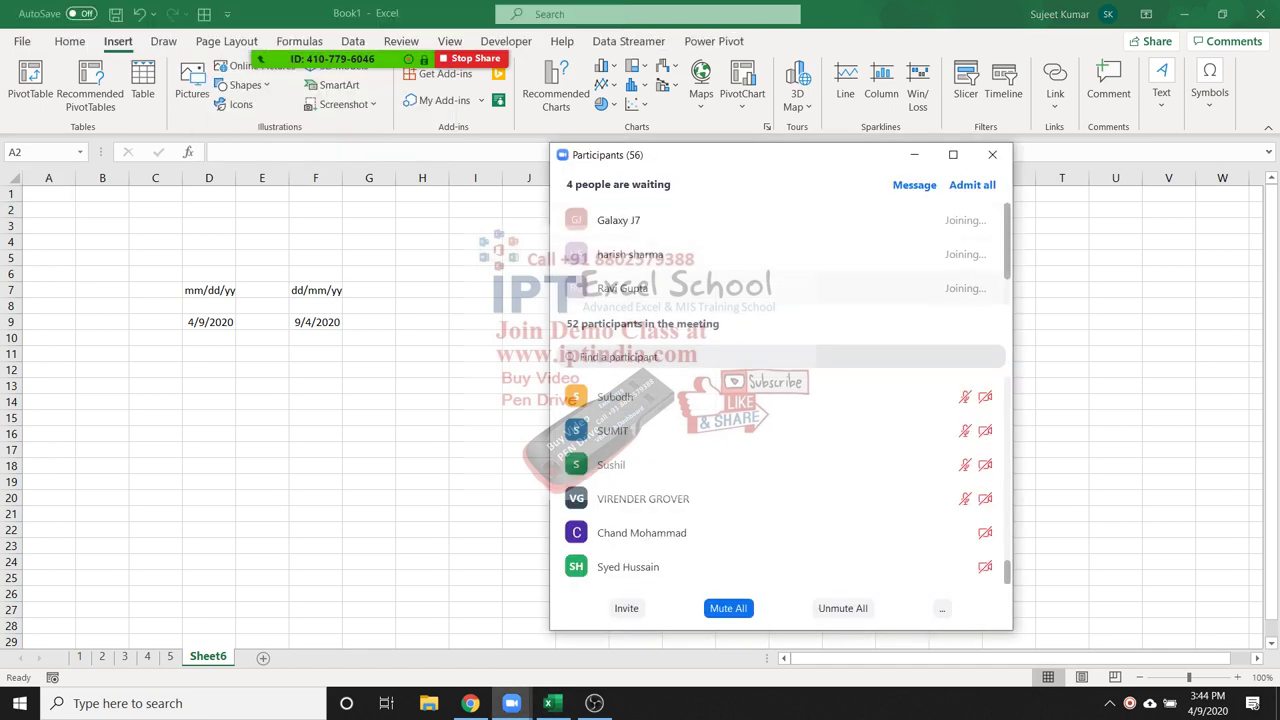
pyautogui.scroll(-1, 780, 254)
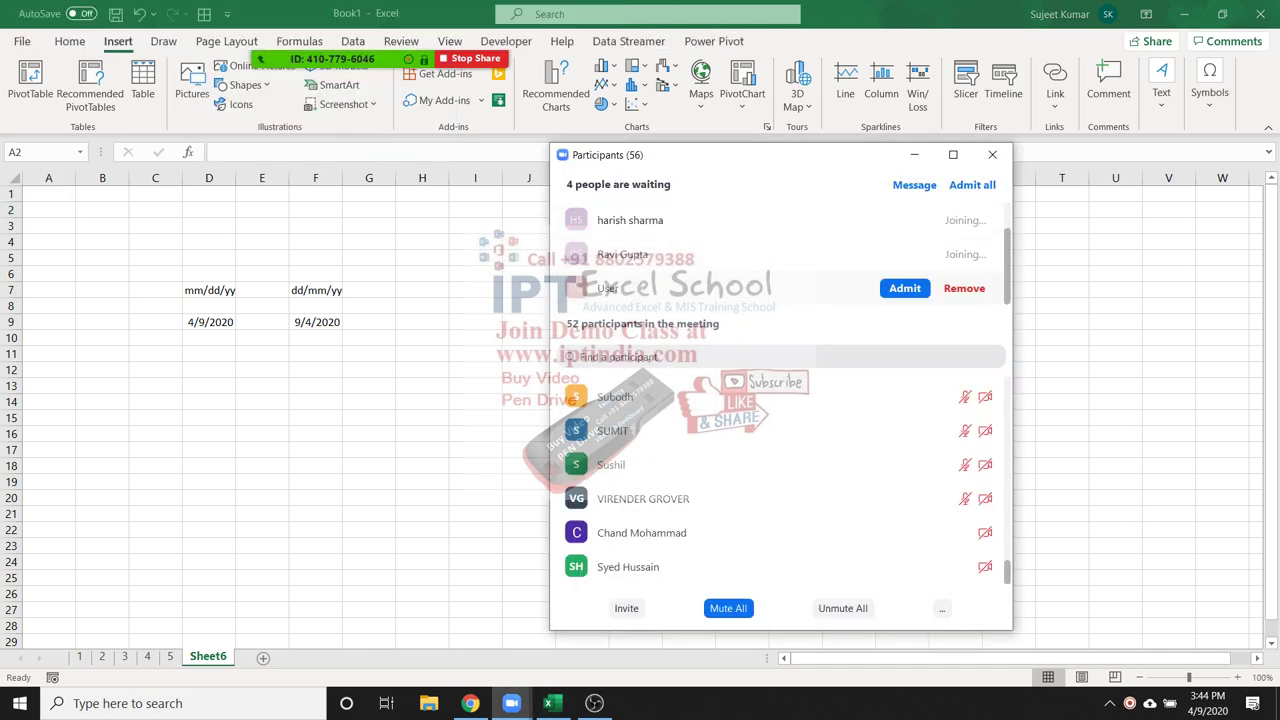
pyautogui.click(992, 154)
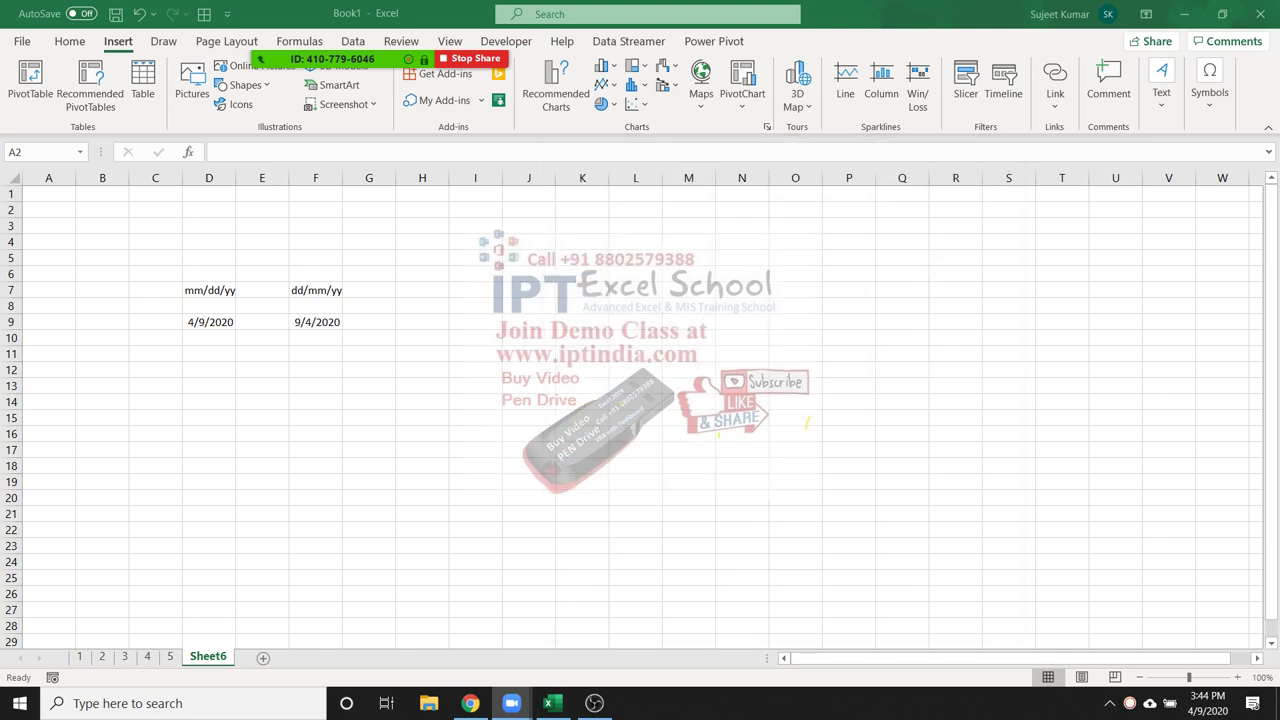
pyautogui.write('=')
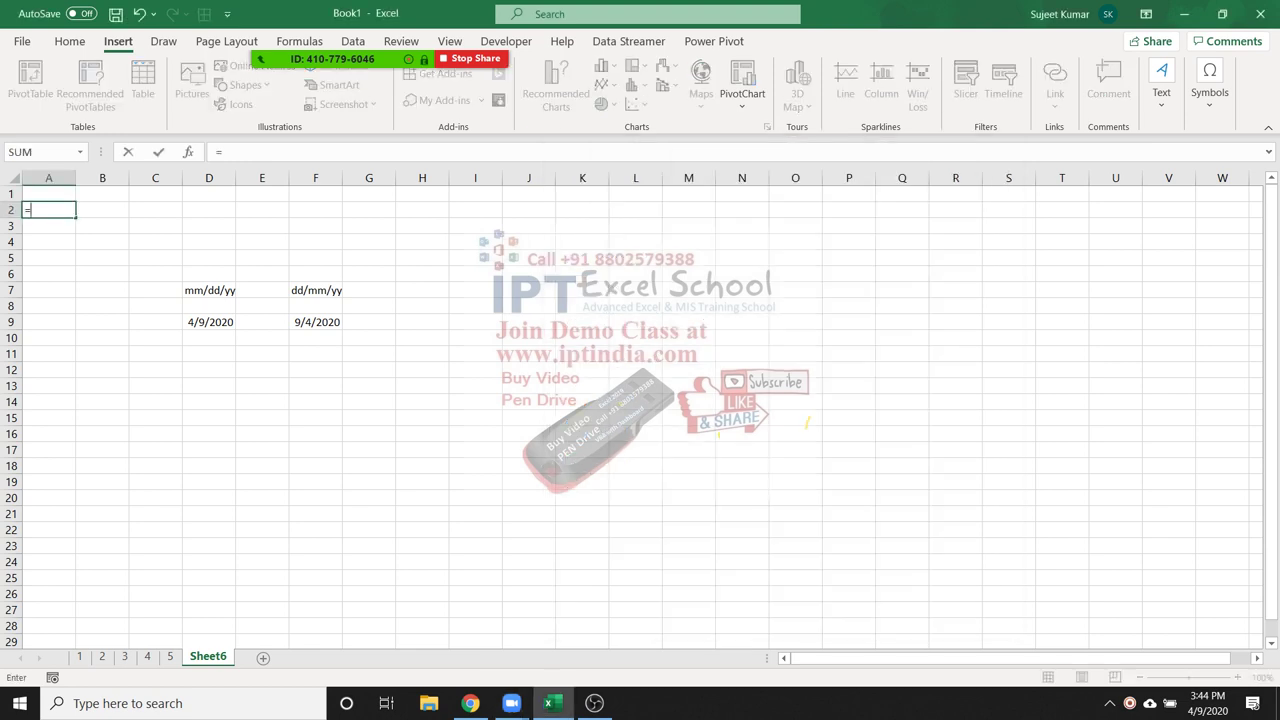
pyautogui.write('date')
# Complete A2 as =DATE(2020,4,9), correcting the mistyped 2019, so it shows 4/9/2020
pyautogui.press('Tab')
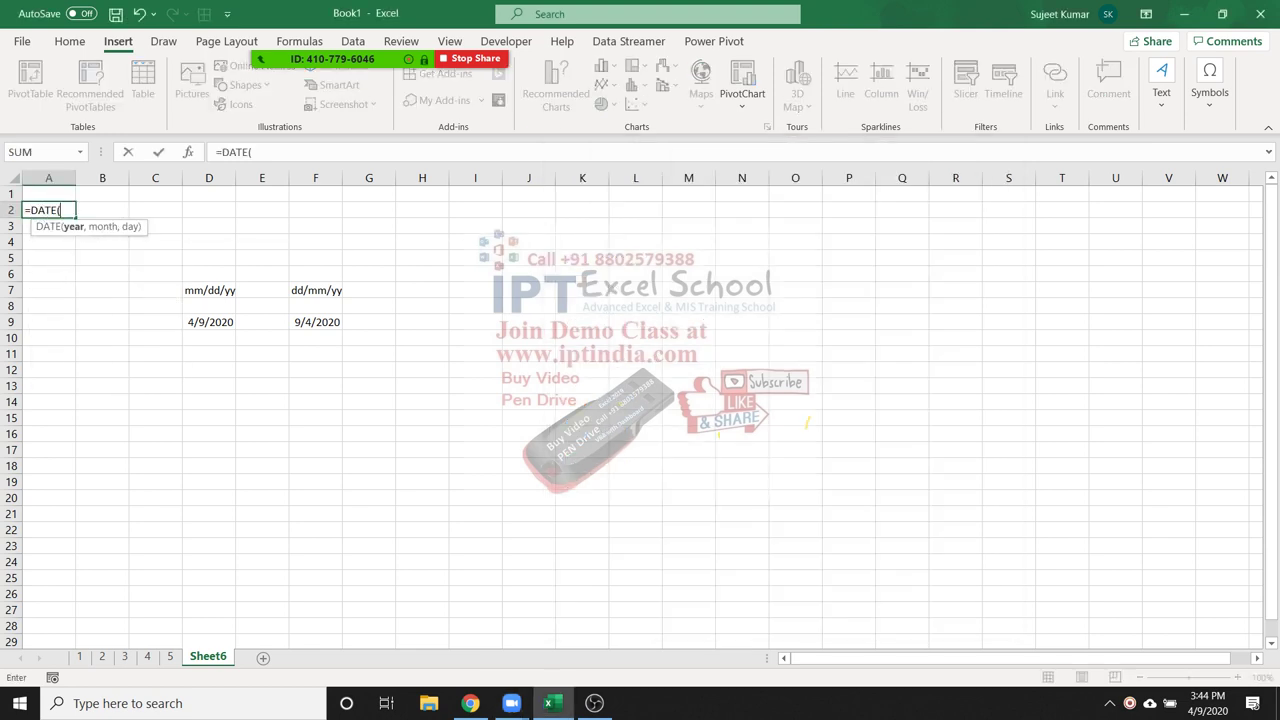
pyautogui.write('2019')
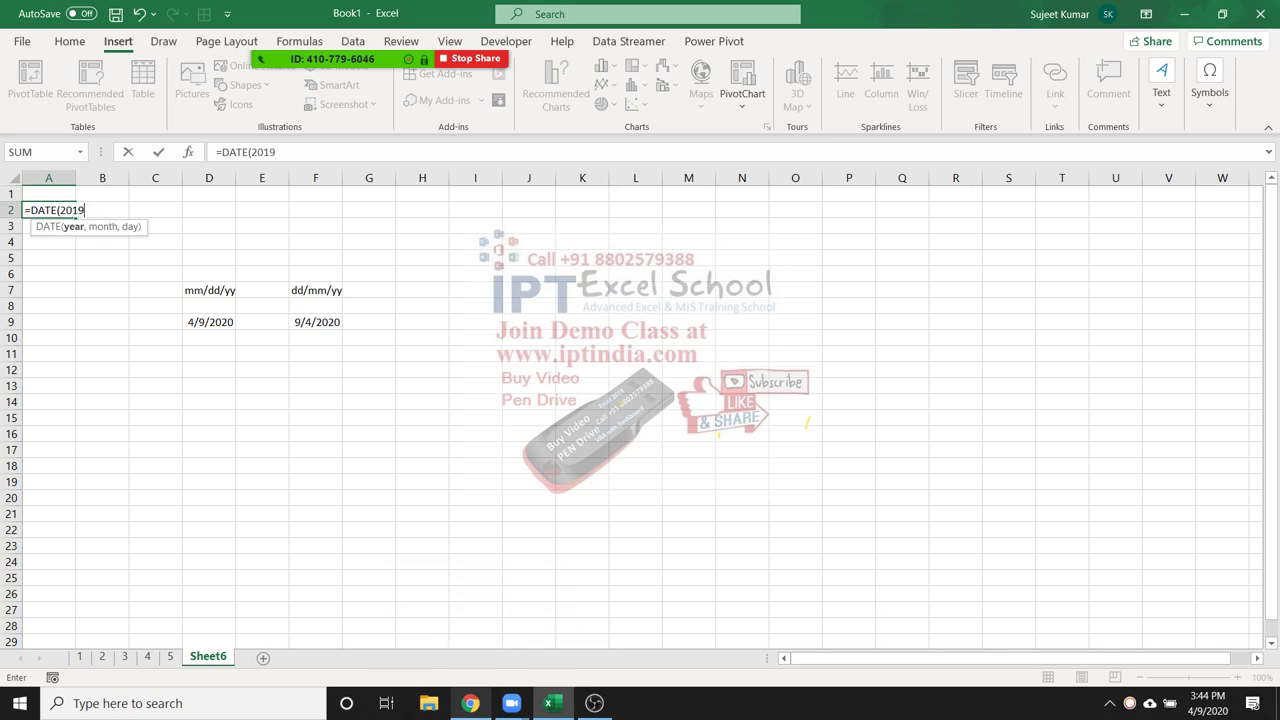
pyautogui.write(',')
pyautogui.press('BackSpace')
pyautogui.press('BackSpace')
pyautogui.press('BackSpace')
pyautogui.write('20,4,')
pyautogui.press('Return')
pyautogui.click(48, 210)
pyautogui.moveTo(470, 703)
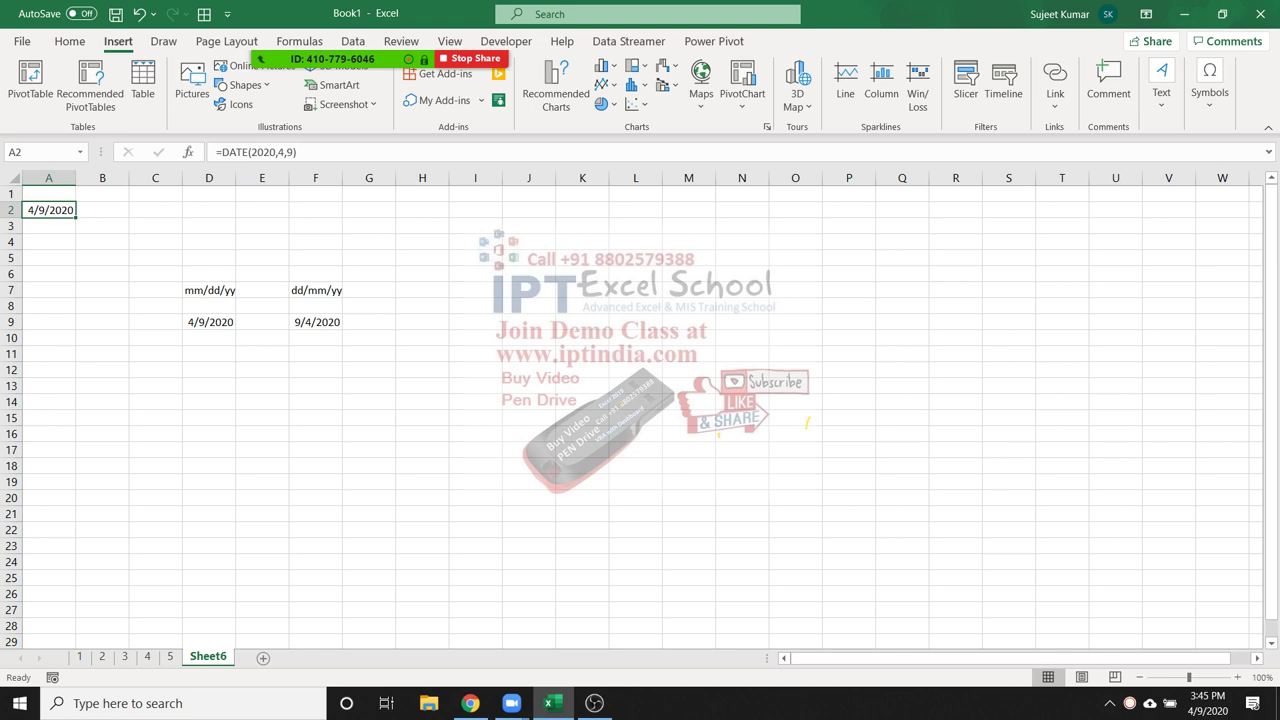
# Apply the d-mmm-yy date format to A2, D9 and F9, giving 9-Apr-20 and 4-Sep-20
pyautogui.hotkey('ctrl', 'shift', '3')
pyautogui.click(208, 306)
pyautogui.press('Down')
pyautogui.hotkey('ctrl', 'shift', '3')
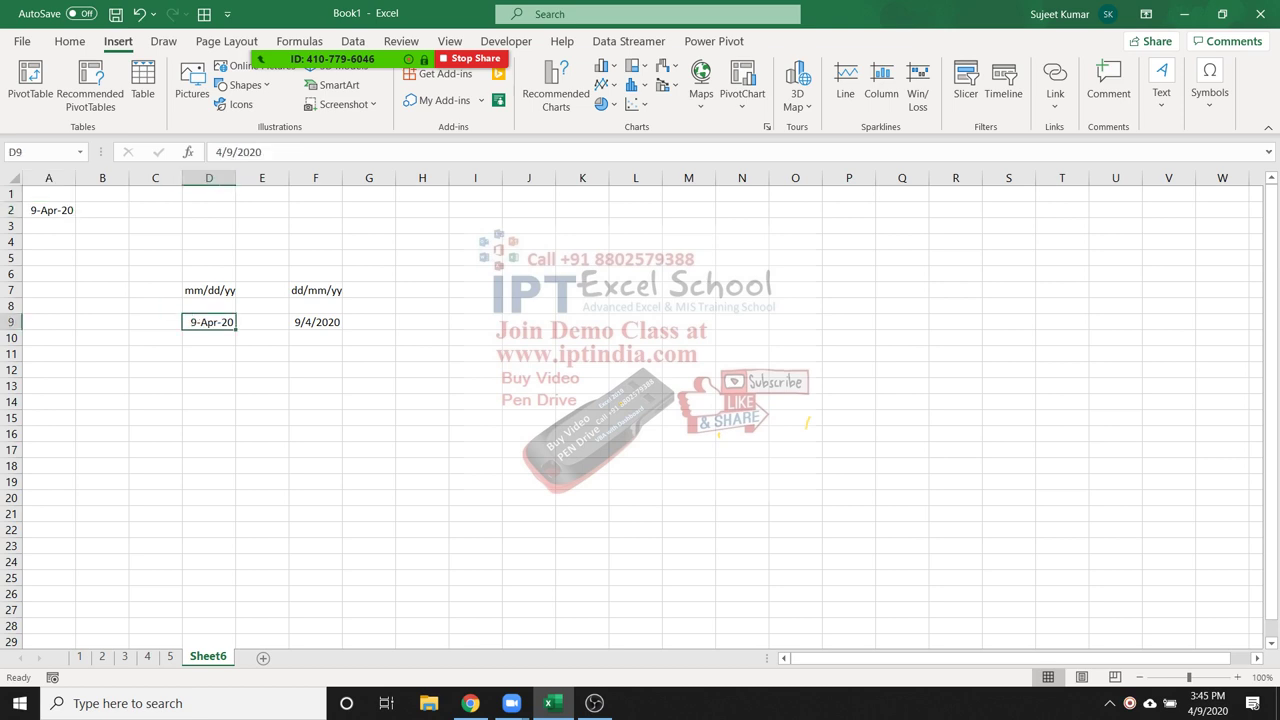
pyautogui.click(315, 322)
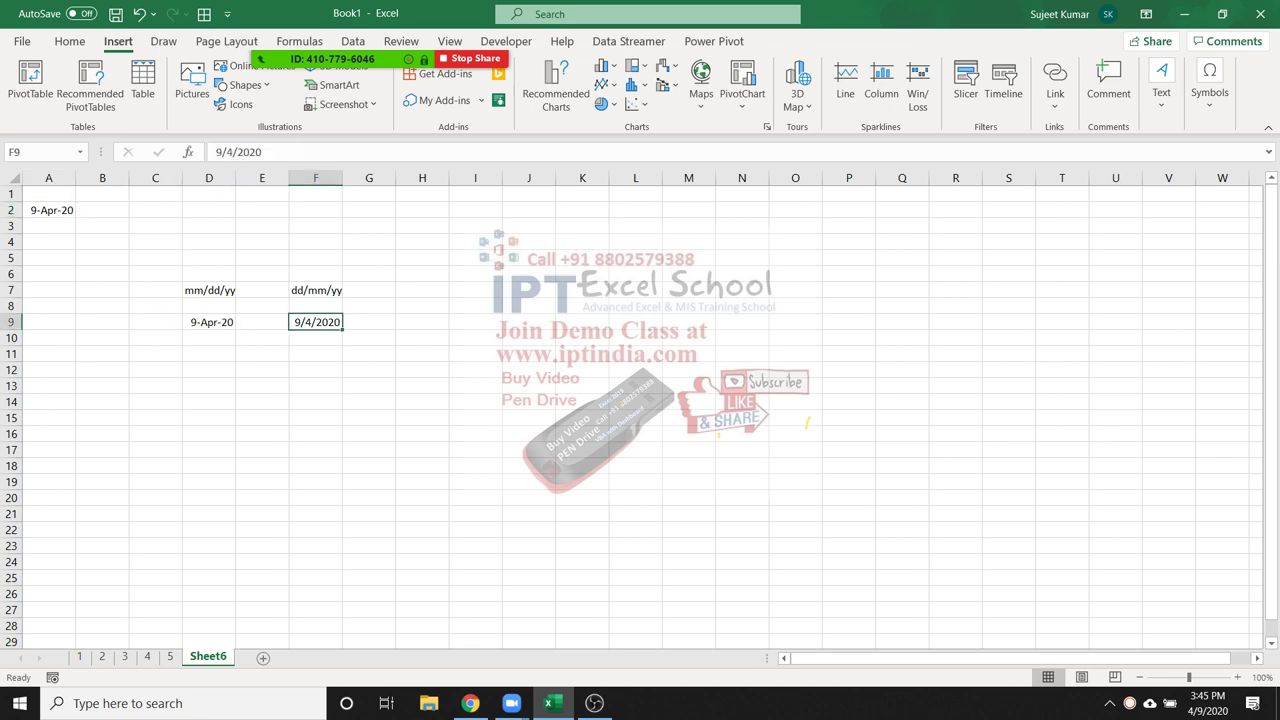
pyautogui.hotkey('ctrl', 'shift', '3')
pyautogui.click(48, 210)
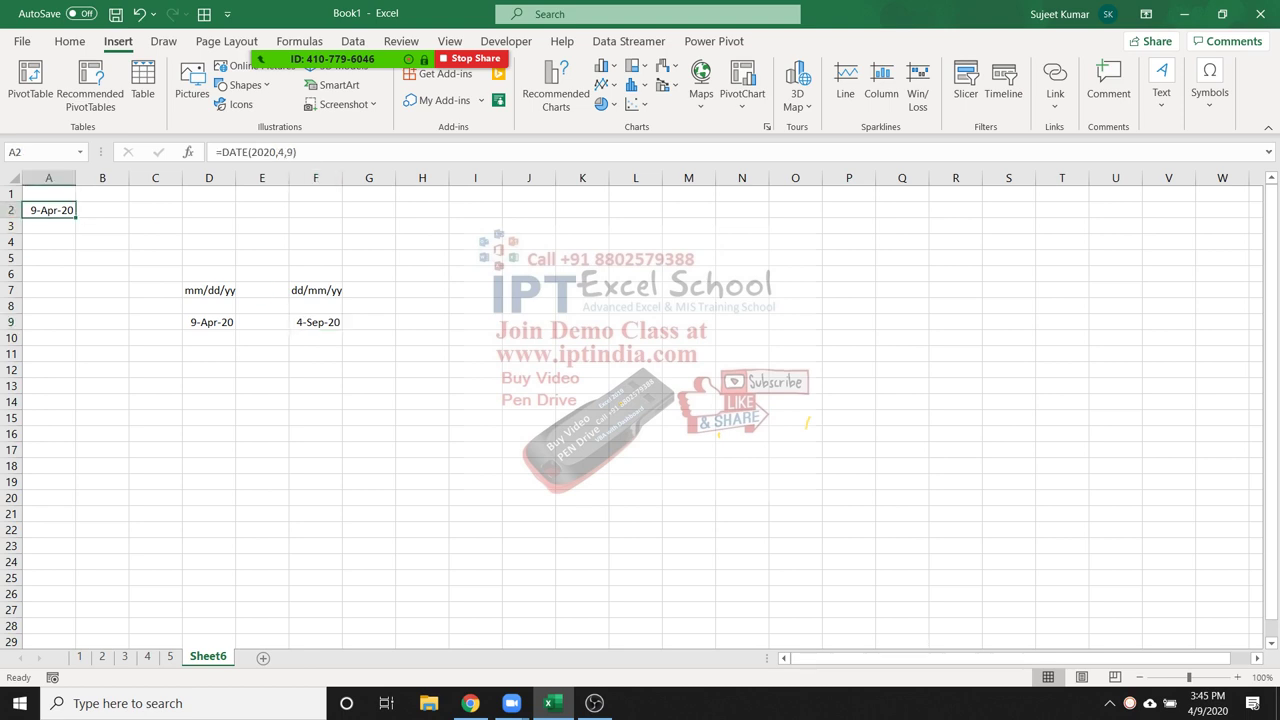
pyautogui.click(102, 353)
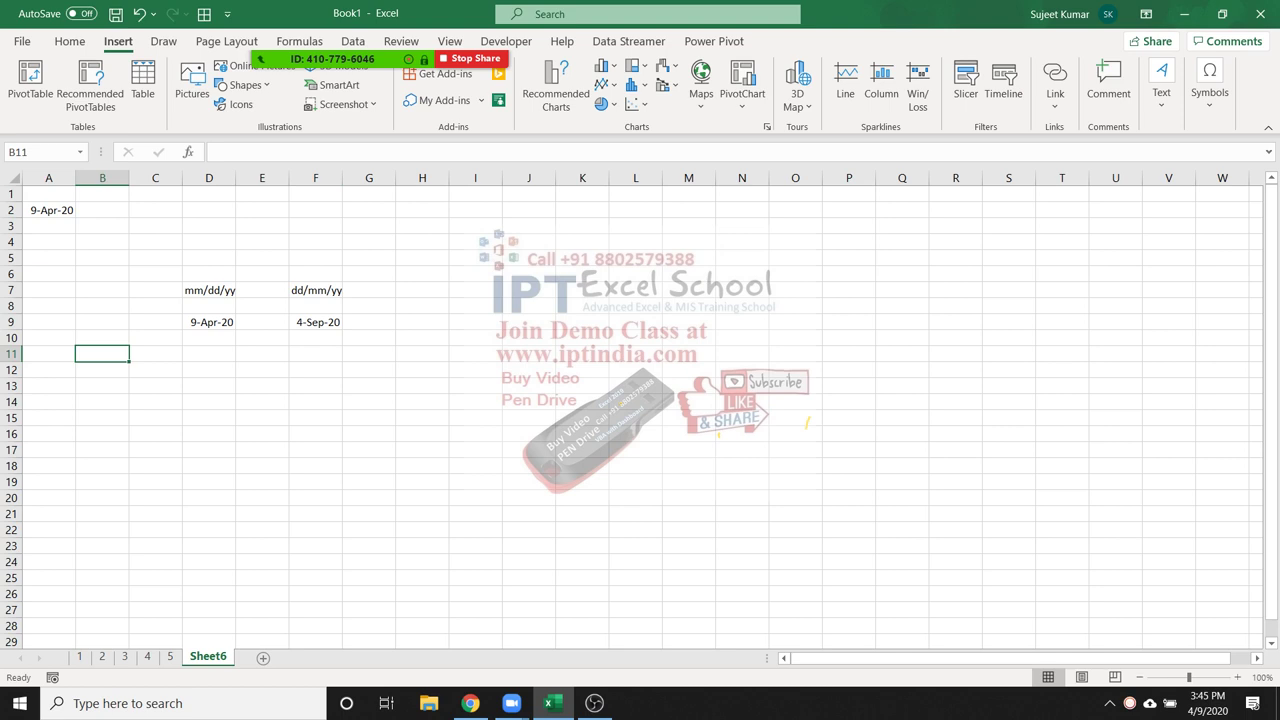
# Enter =TODAY() in B11 to show today's date
pyautogui.write('=tod')
pyautogui.press('Tab')
pyautogui.press('Return')
pyautogui.write('now')
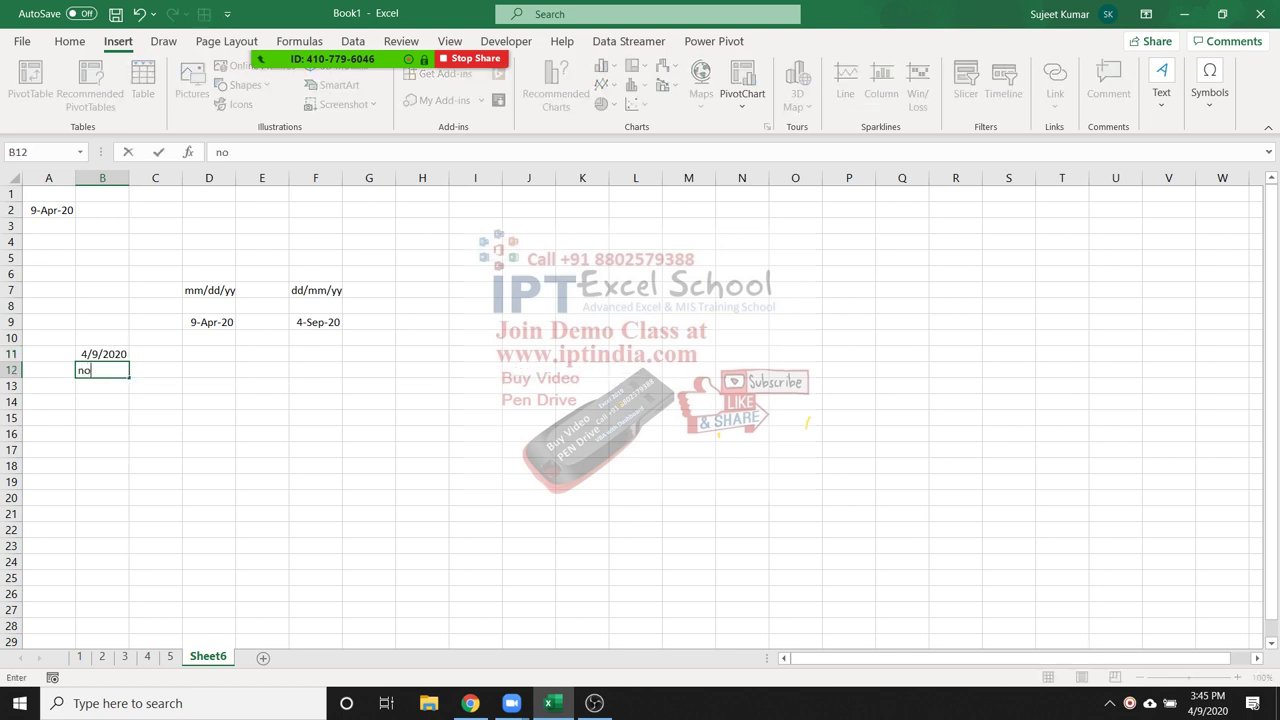
pyautogui.press('Escape')
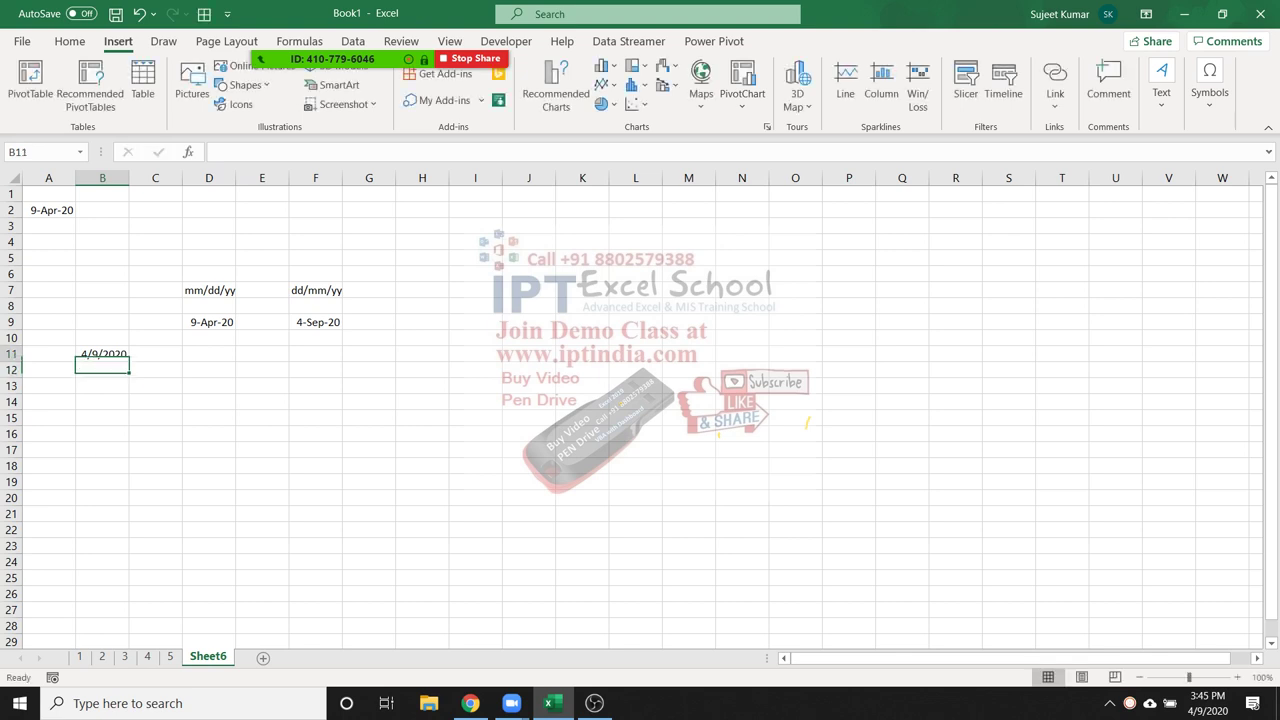
# Enter =NOW() in H11 for the current date and time
pyautogui.press('Up')
pyautogui.press('Right')
pyautogui.press('Right')
pyautogui.press('Right')
pyautogui.press('Right')
pyautogui.press('Right')
pyautogui.press('Right')
pyautogui.write('=now')
pyautogui.press('Tab')
pyautogui.write(')')
pyautogui.press('Return')
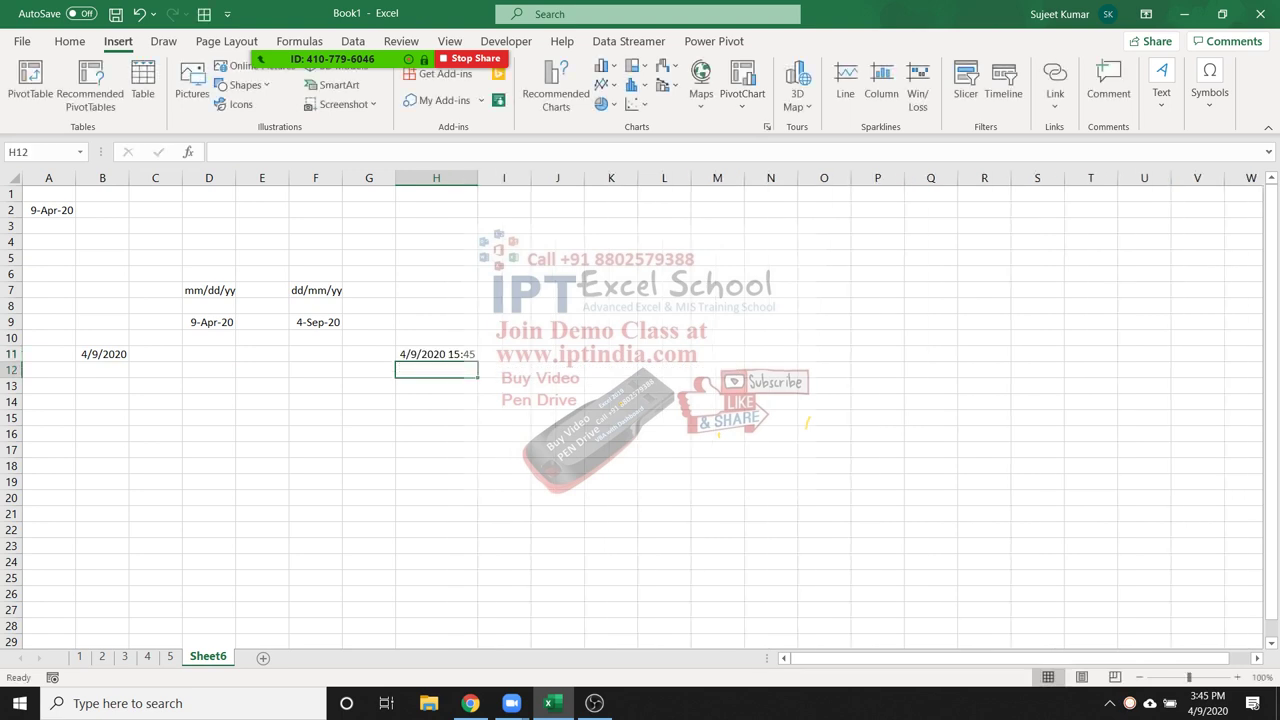
# Type 20 as the number of days in C11
pyautogui.click(155, 354)
pyautogui.write('20')
pyautogui.press('Return')
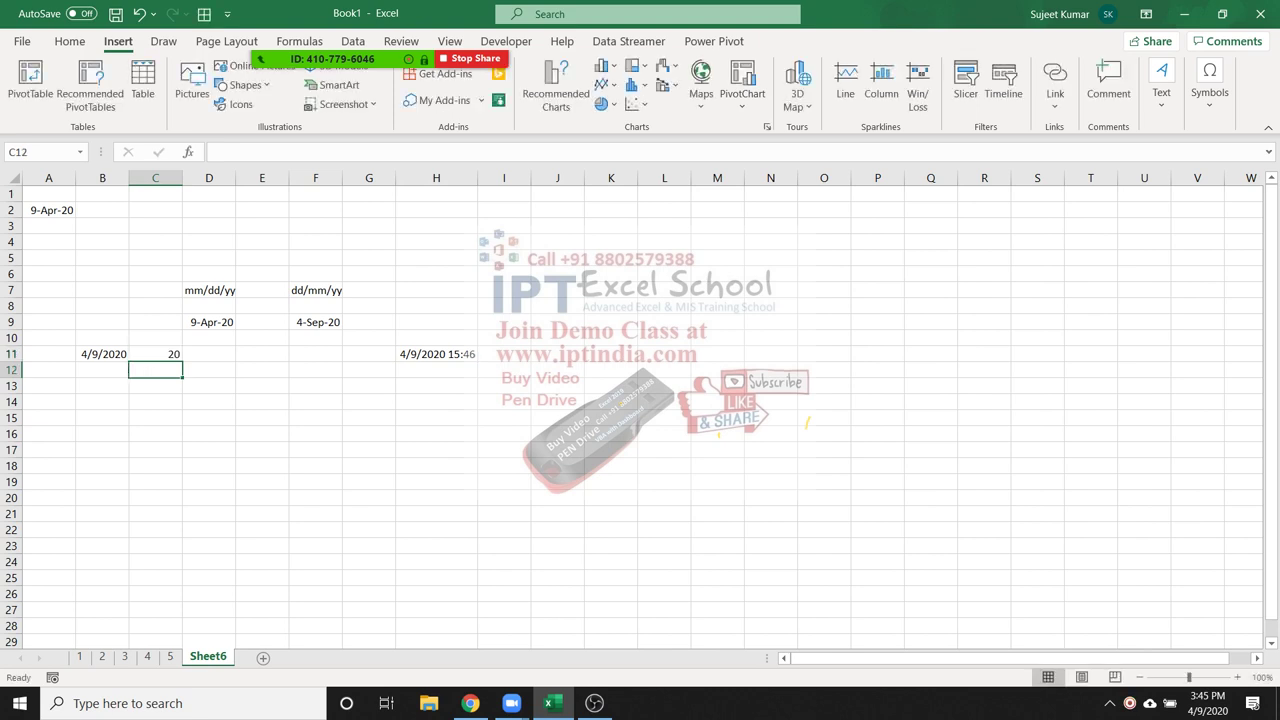
pyautogui.click(209, 354)
# Enter =B11+C11 in D11 to add 20 days, giving 4/29/2020
pyautogui.write('=')
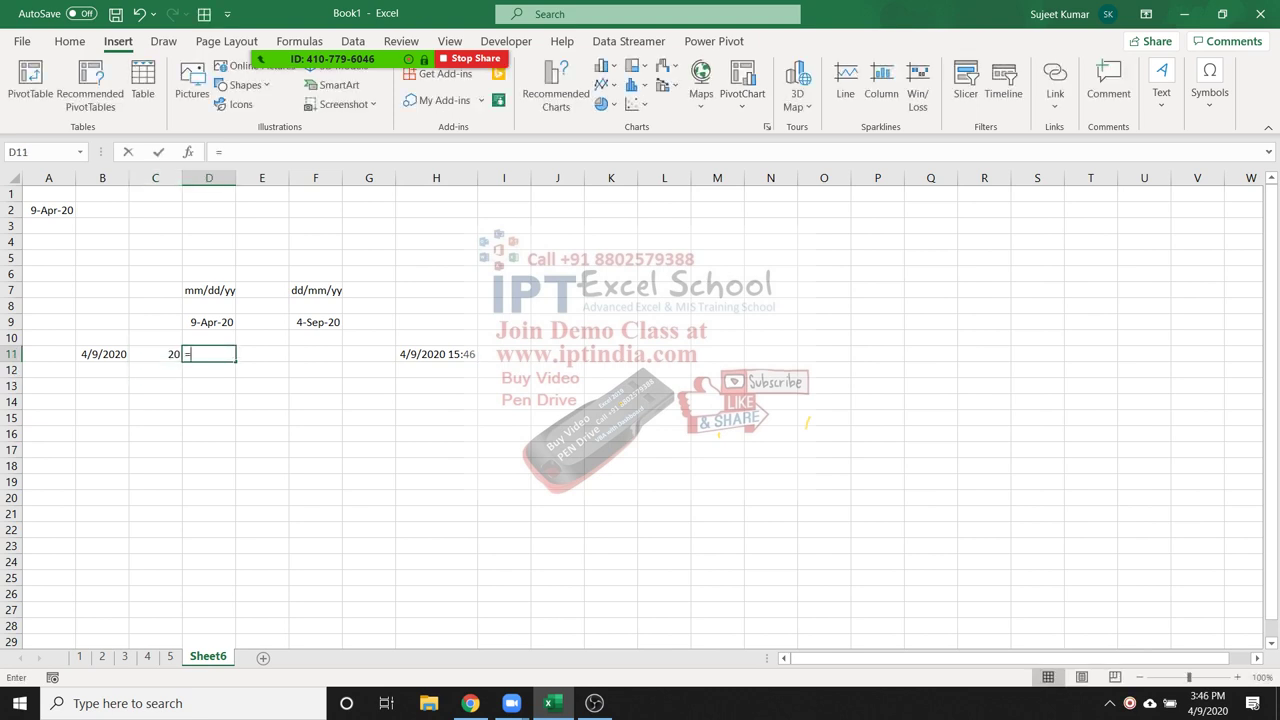
pyautogui.click(102, 354)
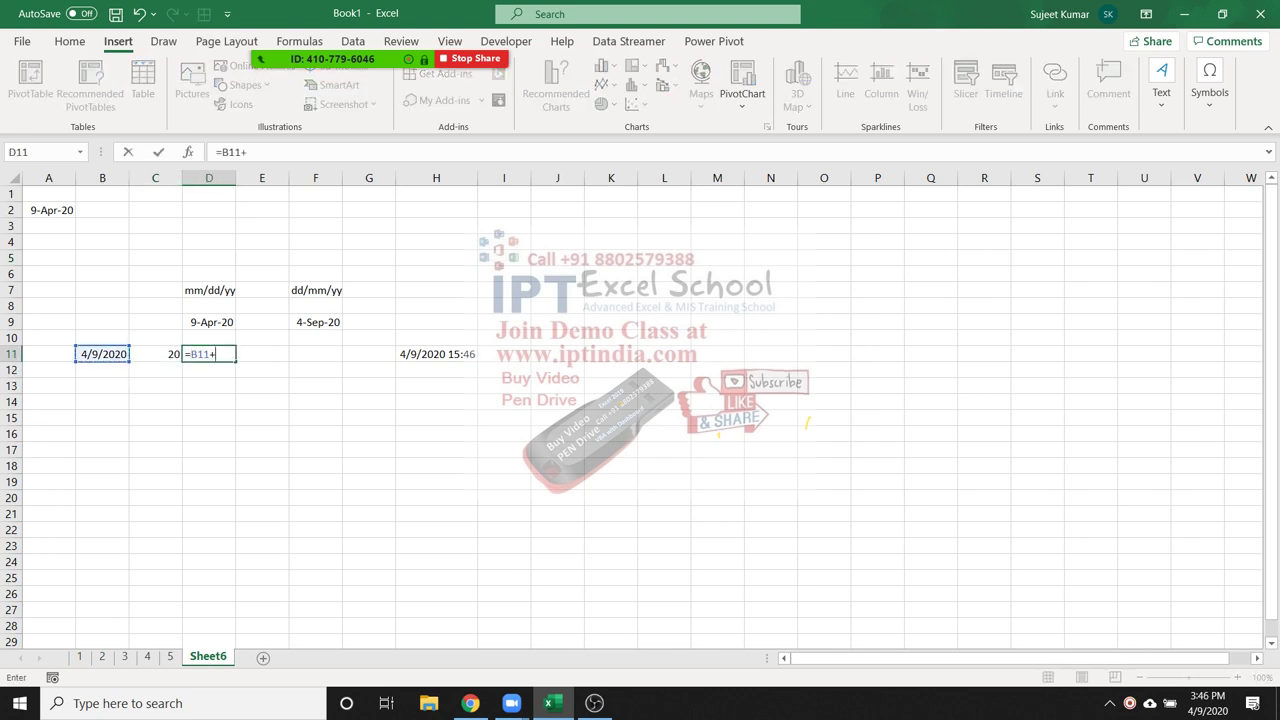
pyautogui.write('+')
pyautogui.press('Left')
pyautogui.press('Return')
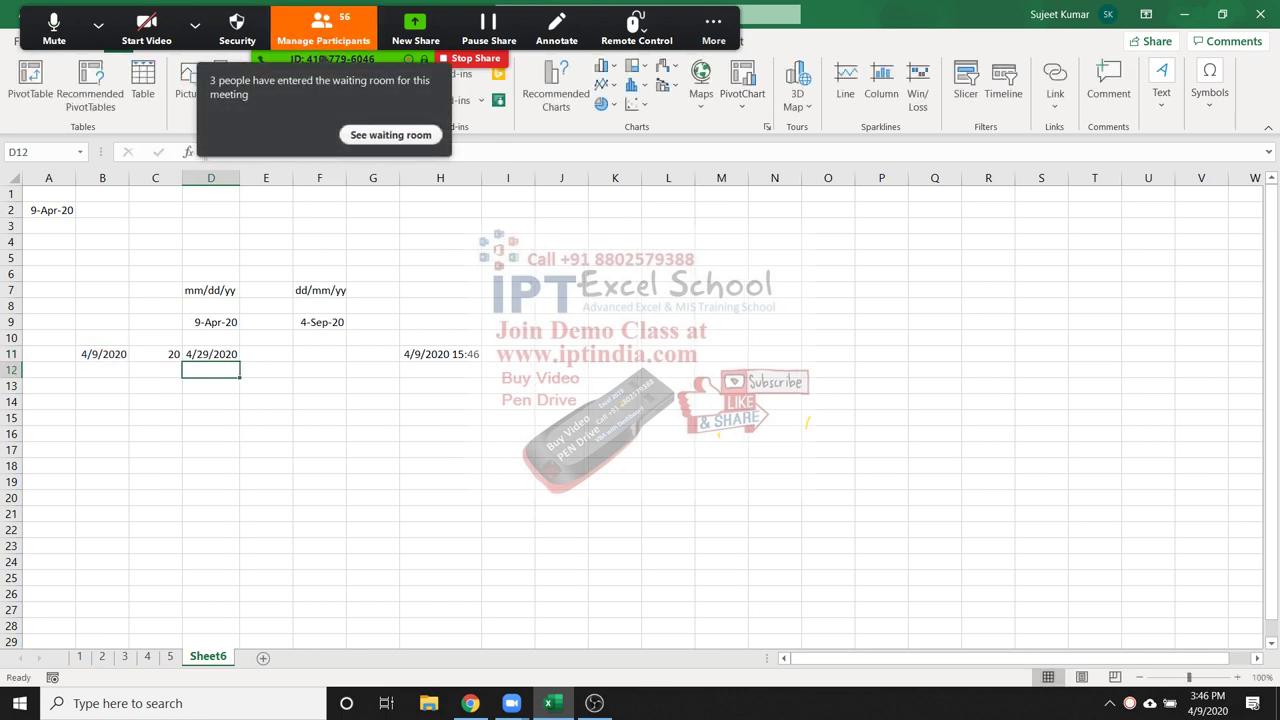
pyautogui.click(323, 28)
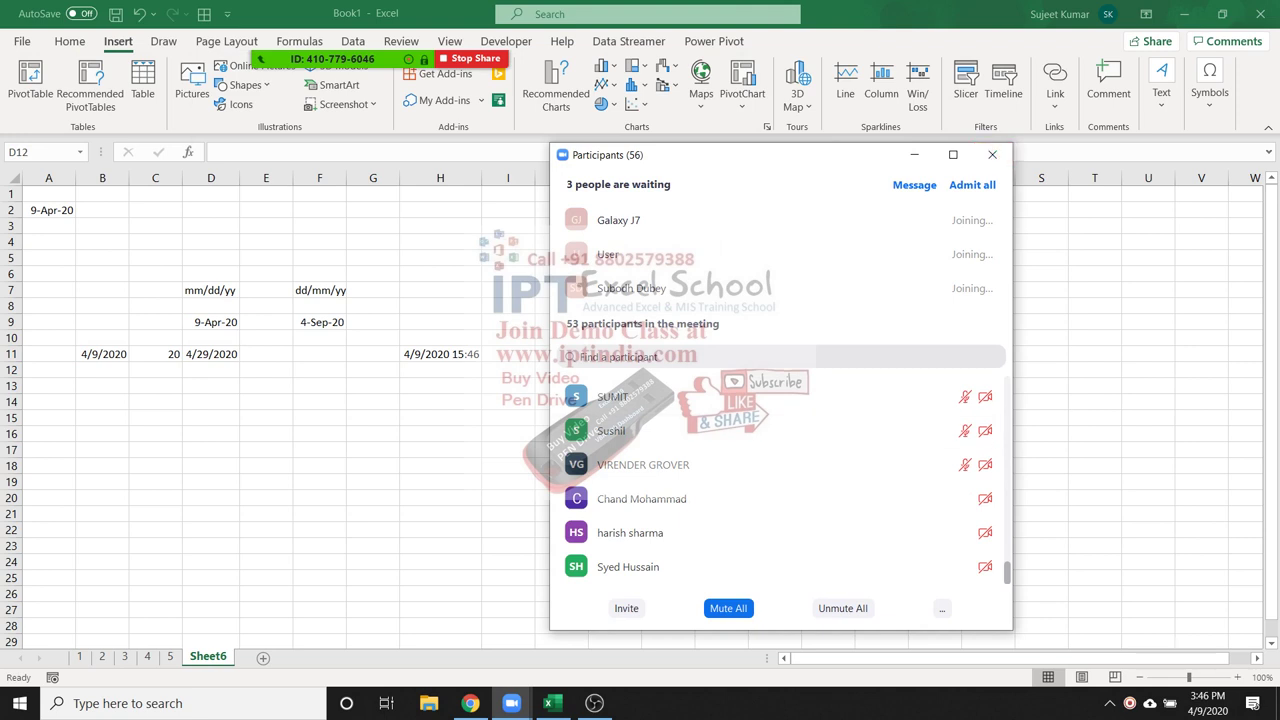
pyautogui.click(992, 154)
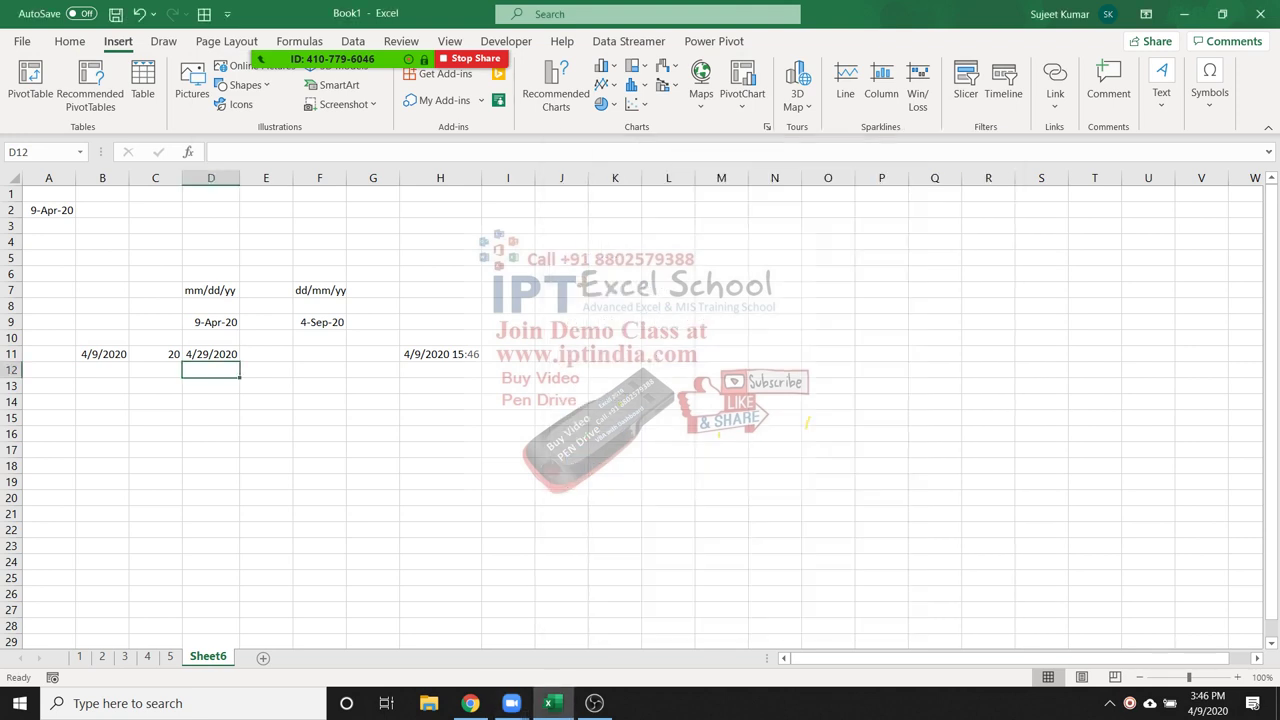
pyautogui.click(210, 354)
pyautogui.doubleClick(215, 354)
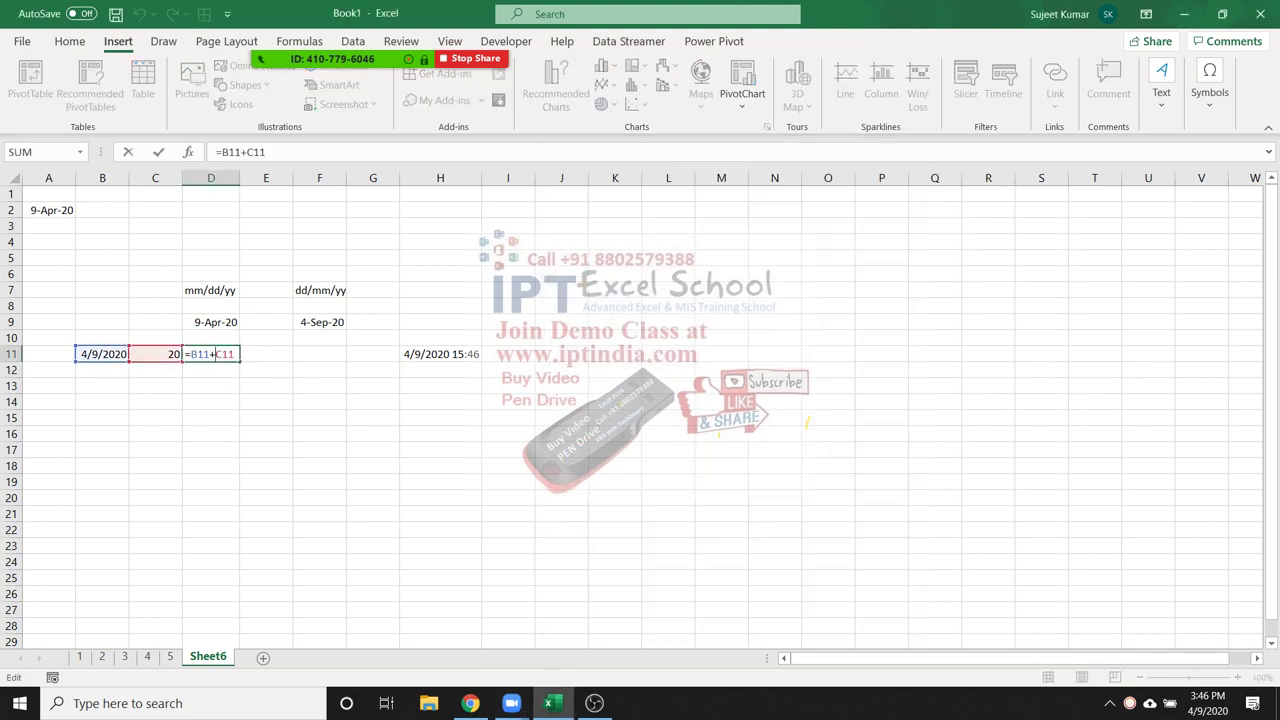
pyautogui.hotkey('ctrl', 'Return')
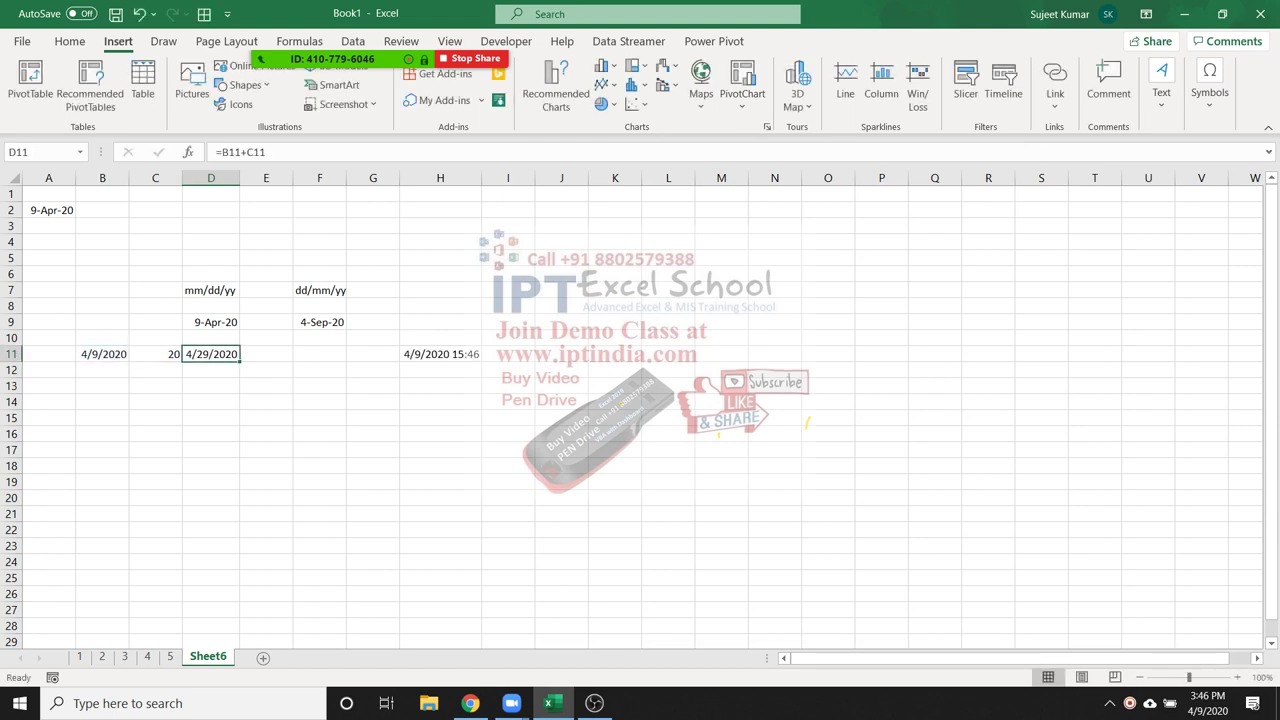
# Insert today's date 4/9/2020 into B12 with Ctrl+;
pyautogui.press('Left')
pyautogui.press('Left')
pyautogui.press('Down')
pyautogui.hotkey('ctrl', ';')
pyautogui.press('Tab')
# Enter 3 months in C12 and =EDATE(B12,C12) in D12
pyautogui.write('3')
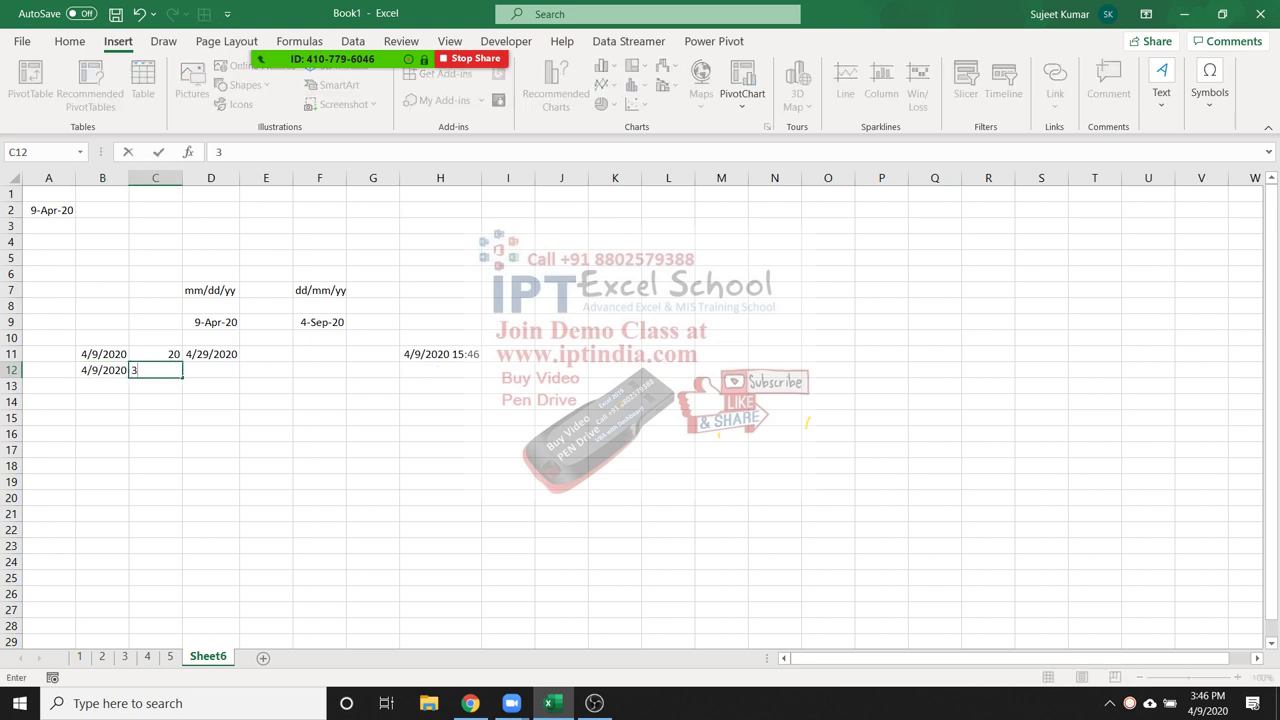
pyautogui.press('Tab')
pyautogui.write('=')
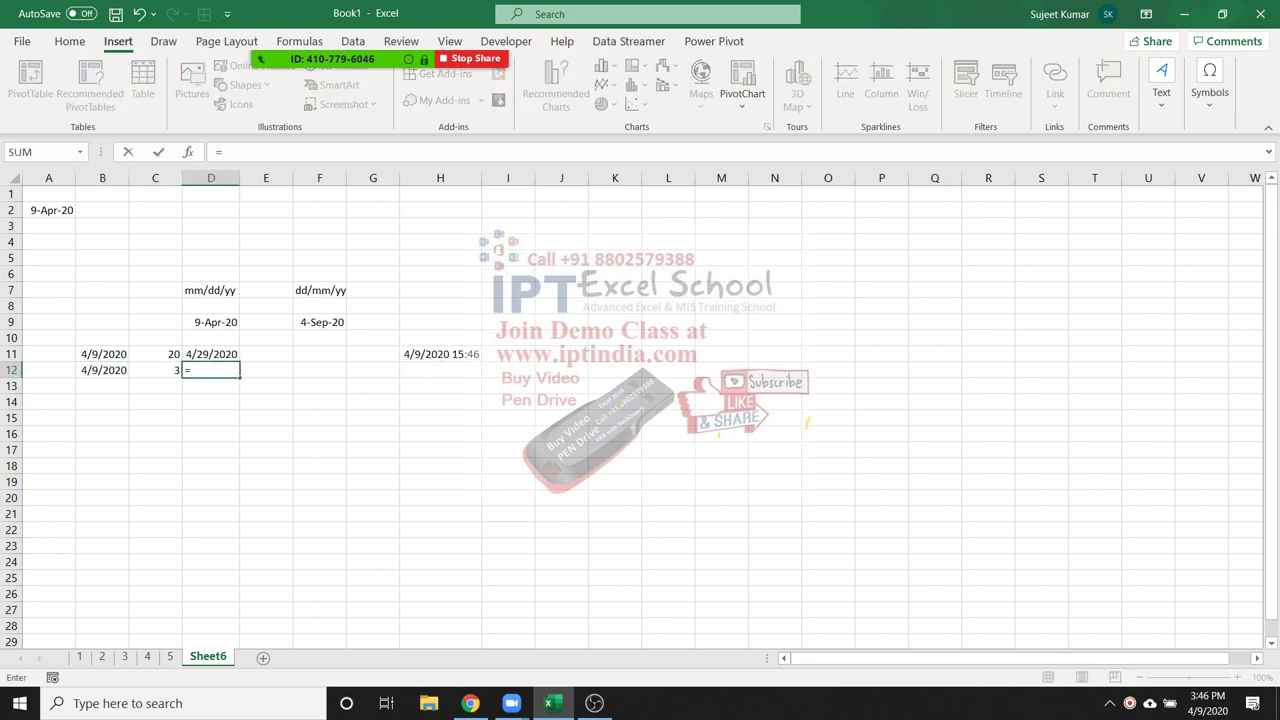
pyautogui.write('e')
pyautogui.press('Tab')
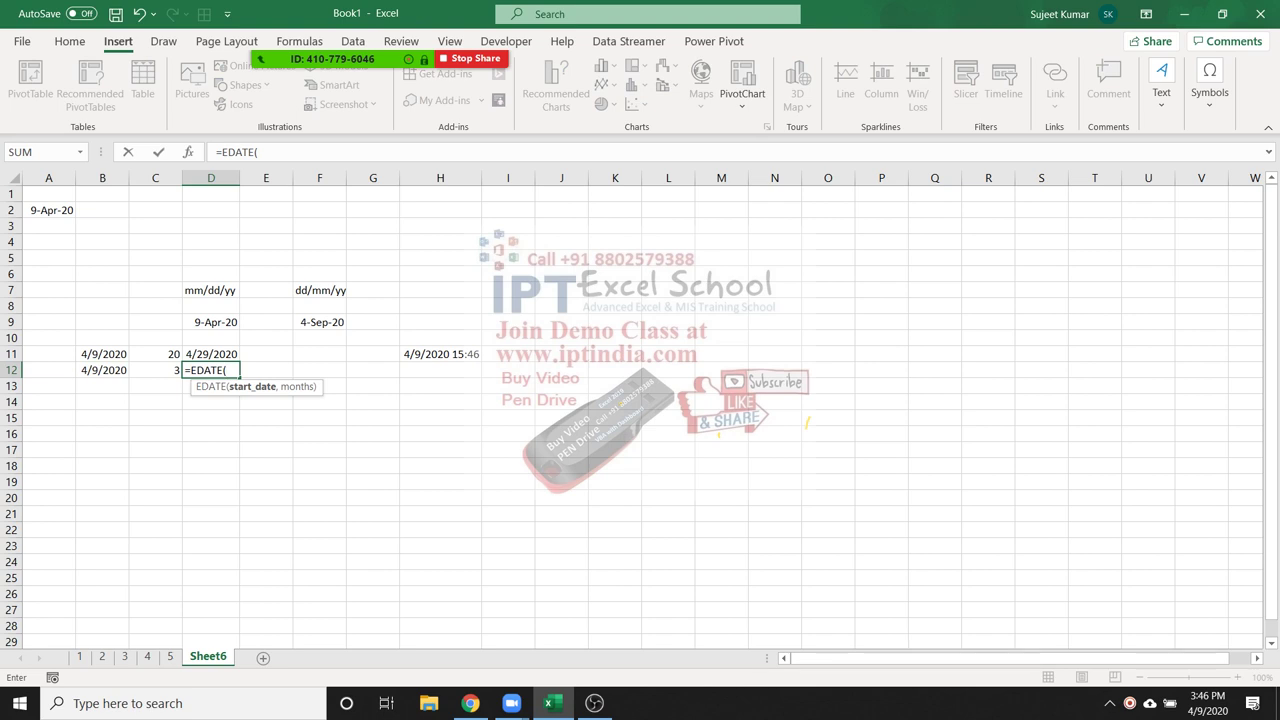
pyautogui.click(102, 370)
pyautogui.write(',')
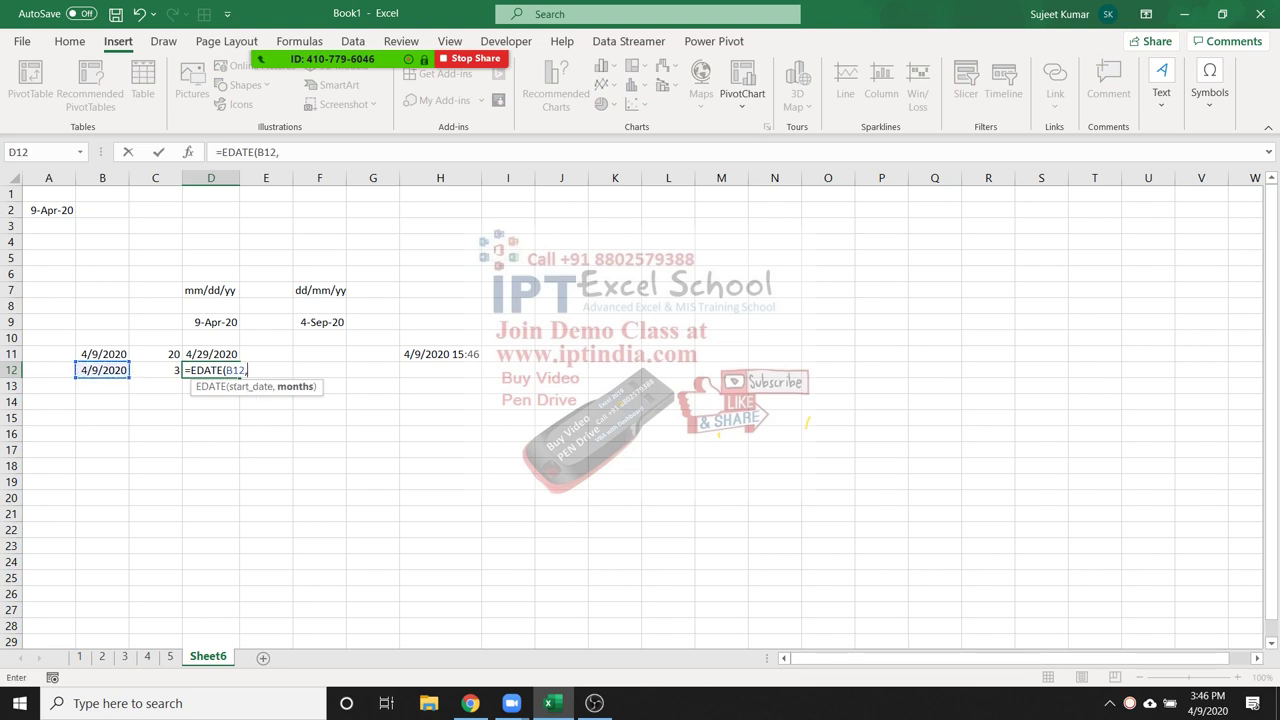
pyautogui.press('Left')
pyautogui.press('Return')
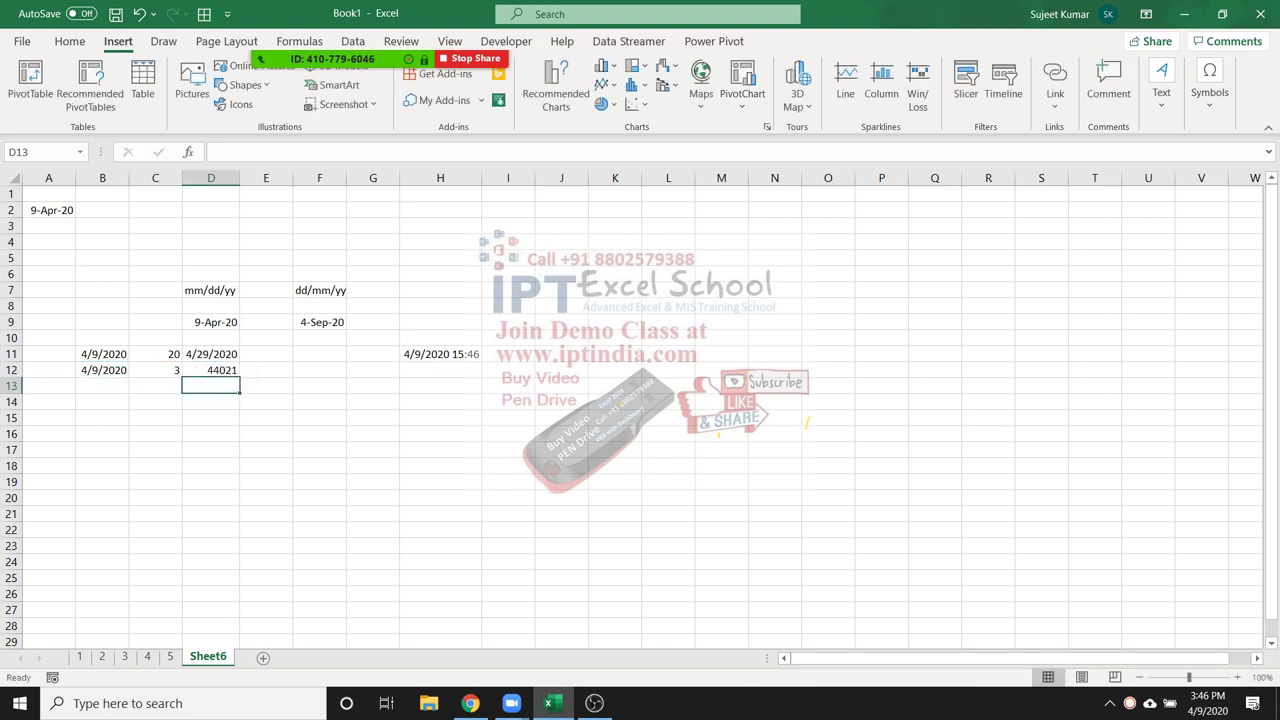
# Format D12's EDATE result as a d-mmm-yy date
pyautogui.click(210, 370)
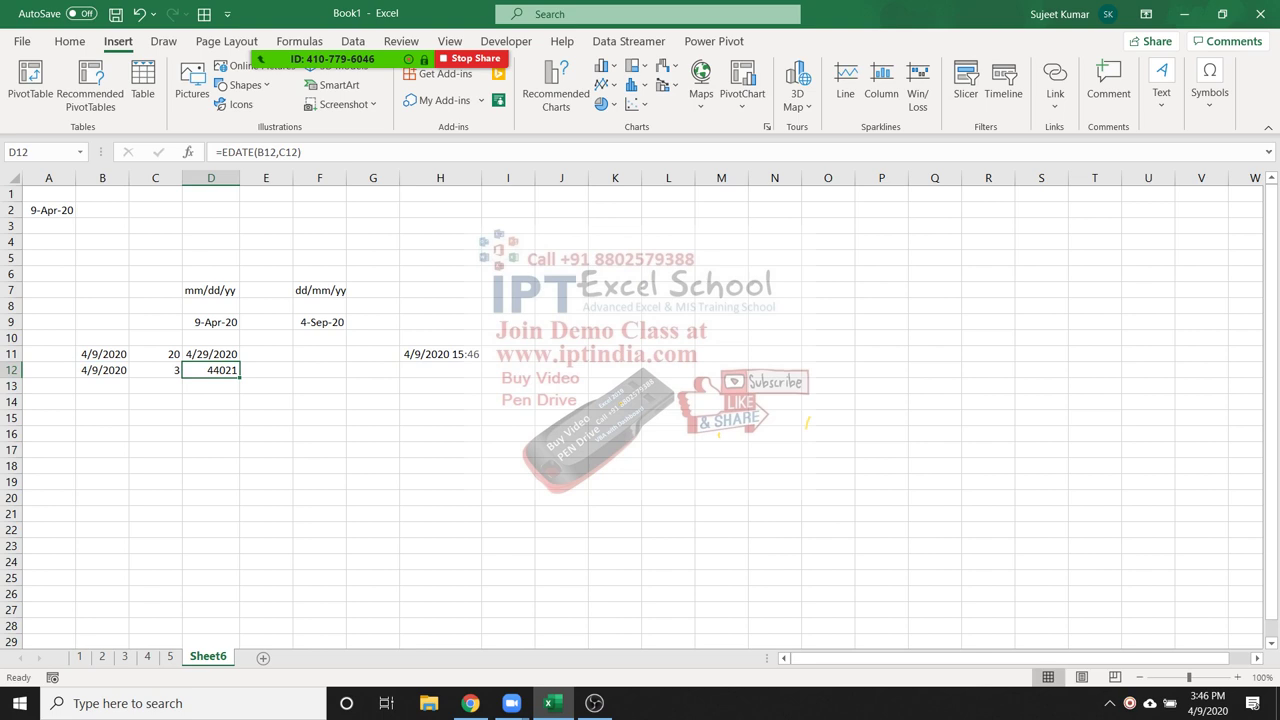
pyautogui.hotkey('ctrl', 'shift', '3')
pyautogui.click(70, 41)
pyautogui.click(665, 73)
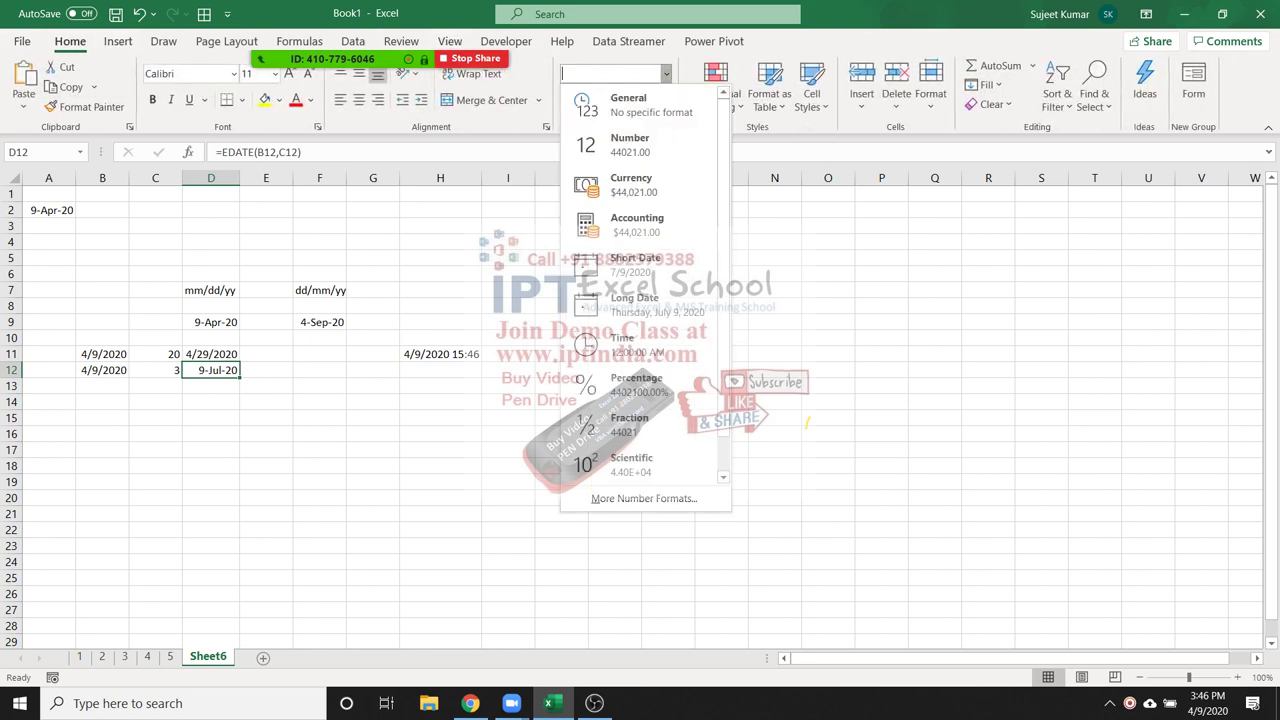
pyautogui.press('Escape')
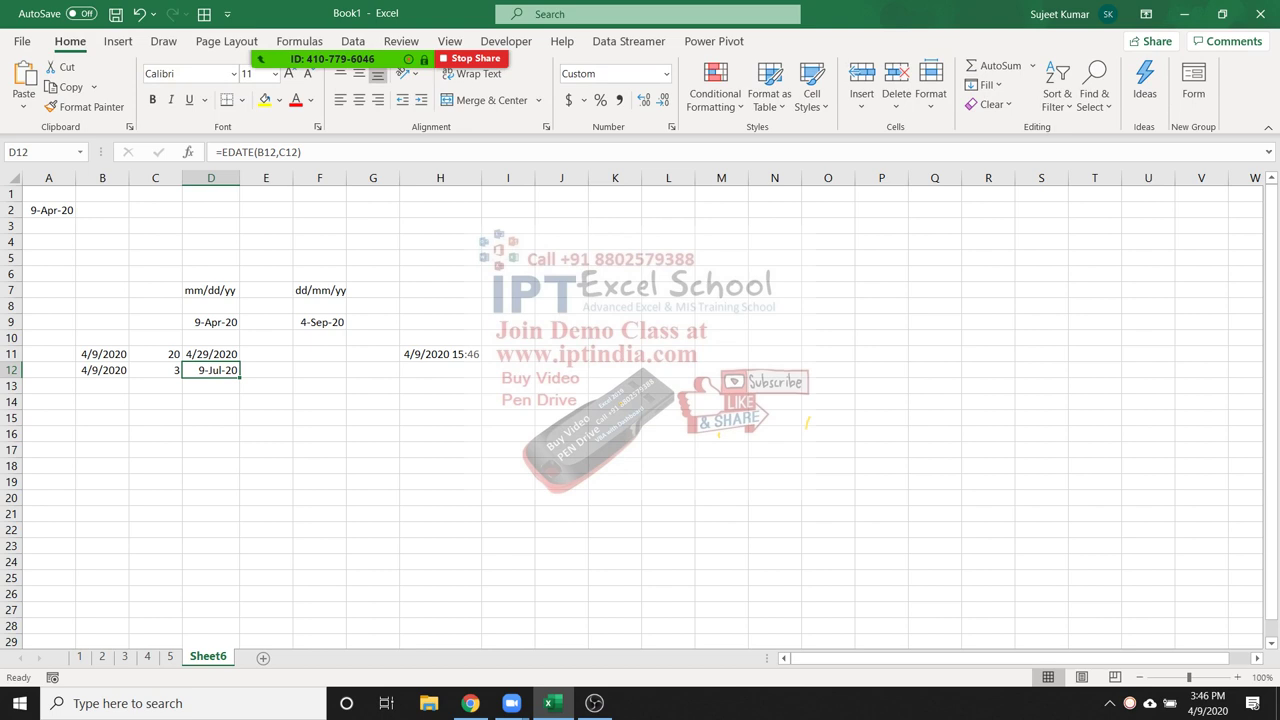
# Change C12 to -3 so D12 shows 9-Jan-20
pyautogui.click(155, 370)
pyautogui.write('-3')
pyautogui.press('Return')
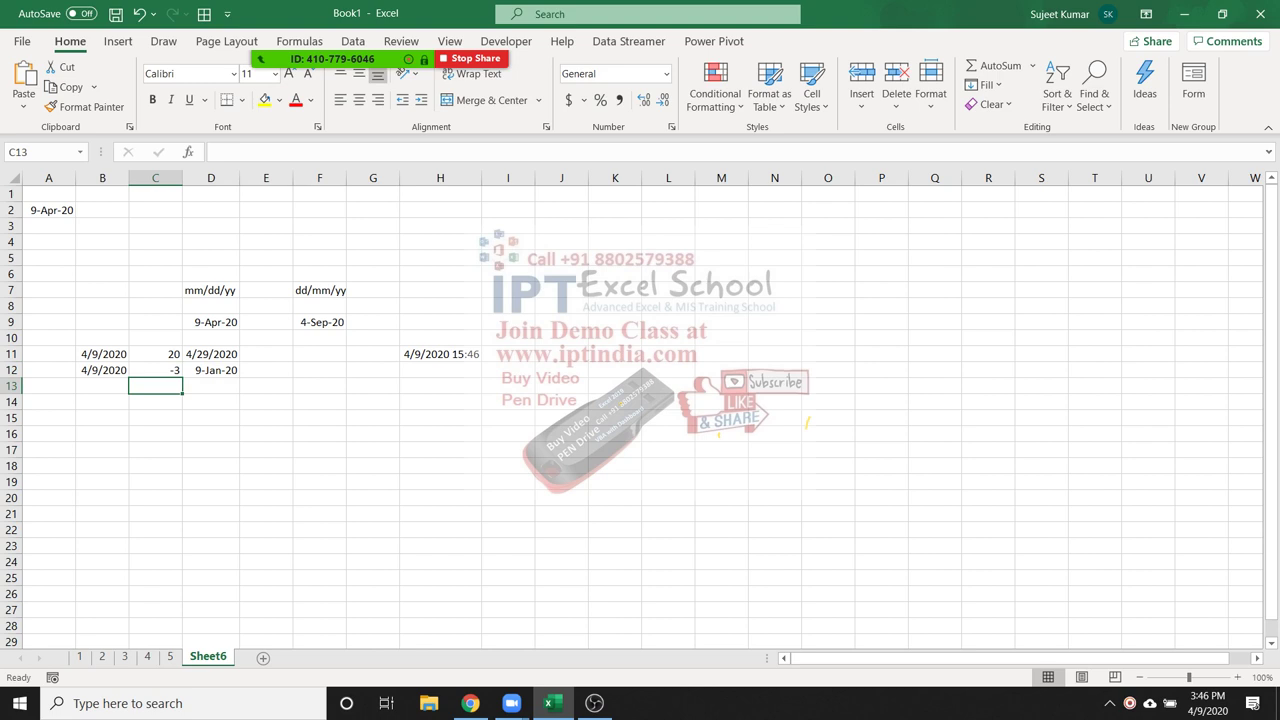
pyautogui.click(615, 194)
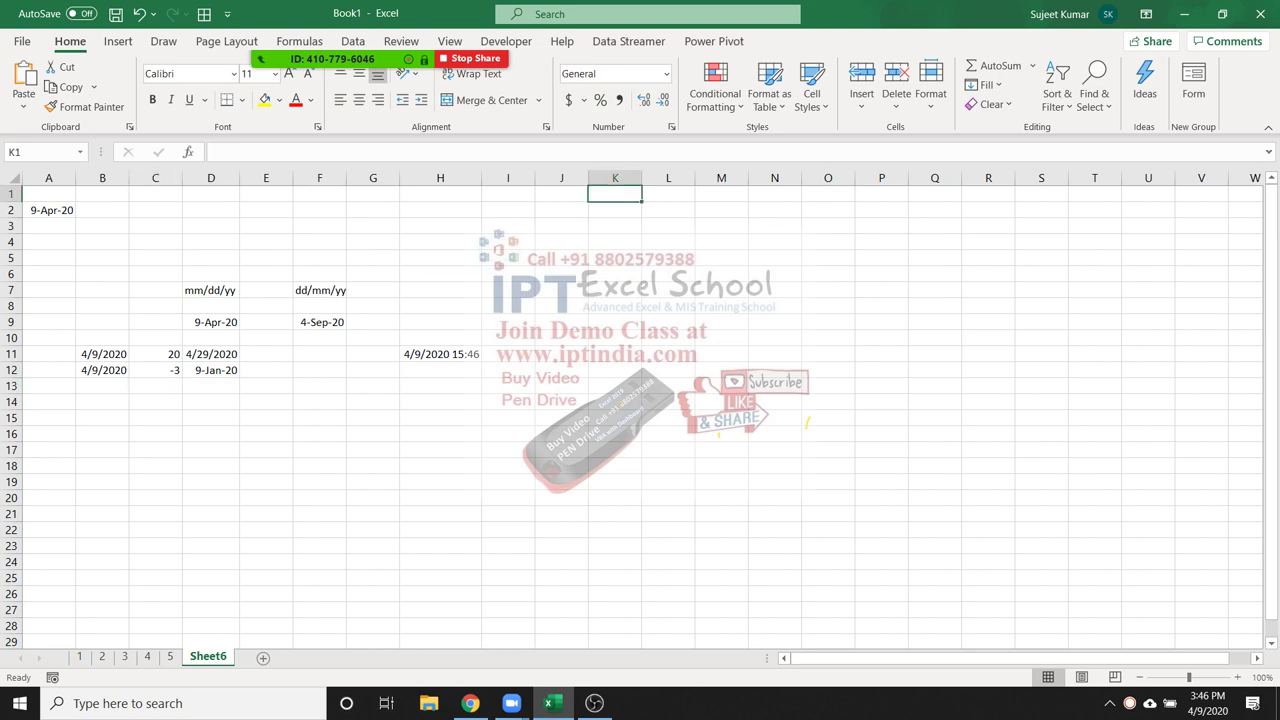
# Enter 1/10 in K1 and =EDATE(K1,1) in K2
pyautogui.write('1/10')
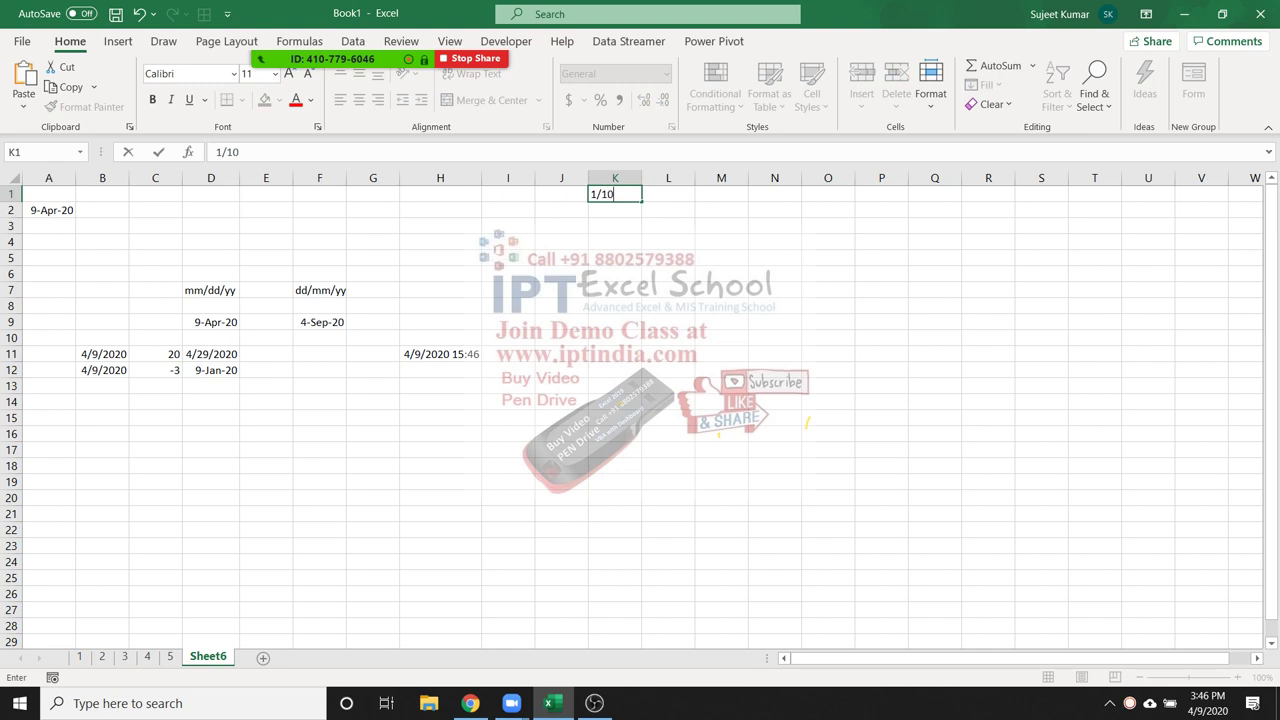
pyautogui.press('Return')
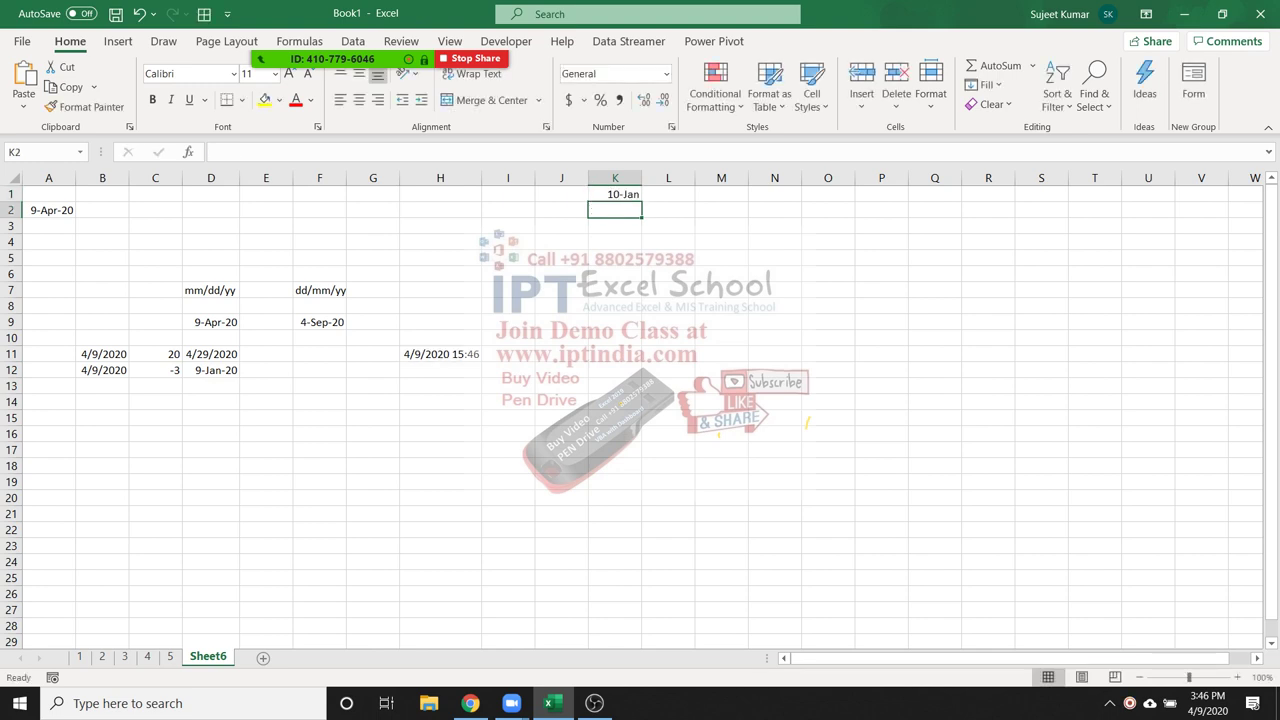
pyautogui.write('=')
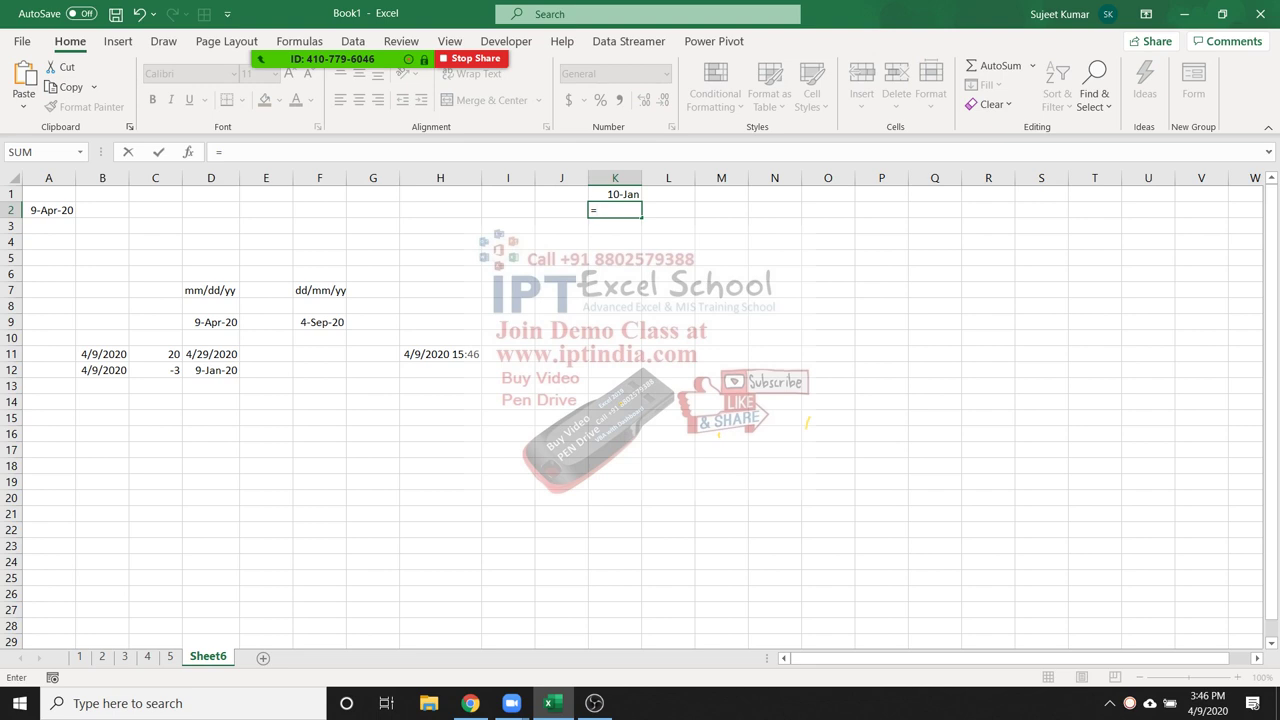
pyautogui.write('e')
pyautogui.press('Tab')
pyautogui.click(615, 194)
pyautogui.write(',1')
pyautogui.hotkey('ctrl', 'Return')
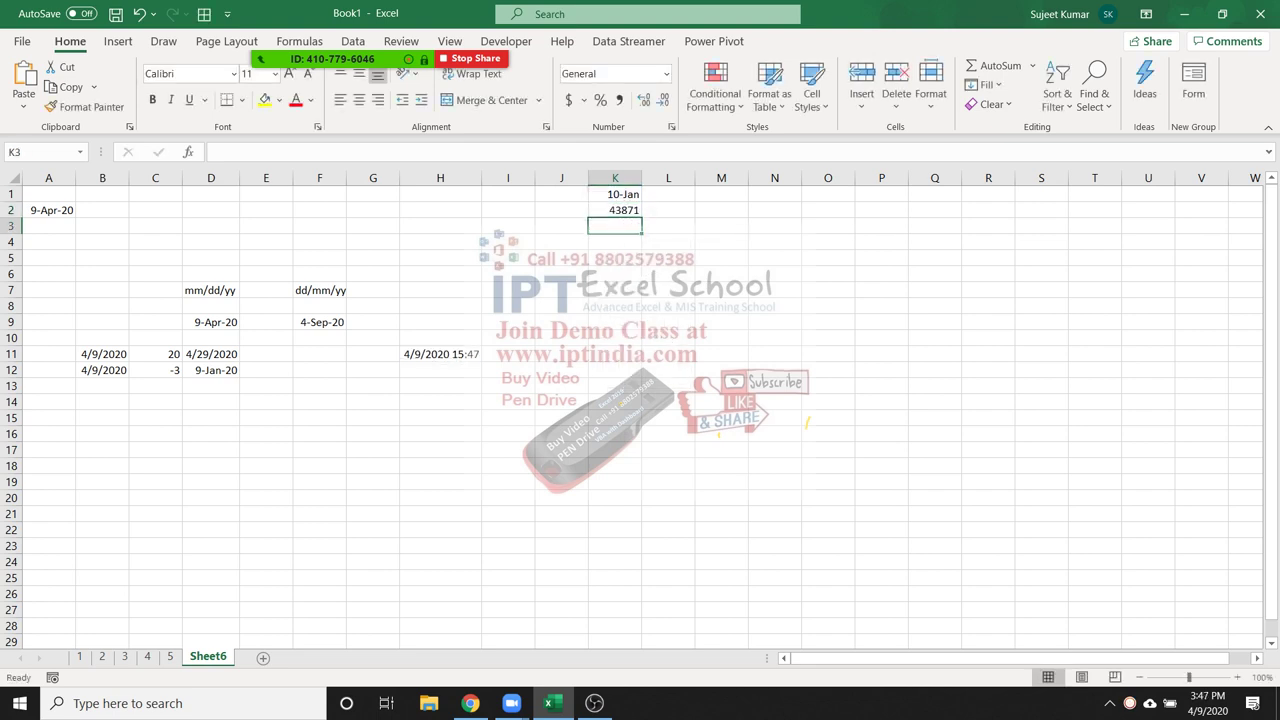
# Fill the EDATE formula down to K17 and format K1:K17 as d-mmm-yy dates
pyautogui.hotkey('shift', 'Down')
pyautogui.hotkey('shift', 'Down')
pyautogui.hotkey('shift', 'Down')
pyautogui.hotkey('shift', 'Down')
pyautogui.hotkey('shift', 'Down')
pyautogui.hotkey('shift', 'Down')
pyautogui.hotkey('shift', 'Down')
pyautogui.hotkey('shift', 'Down')
pyautogui.hotkey('shift', 'Down')
pyautogui.hotkey('shift', 'Down')
pyautogui.hotkey('shift', 'Down')
pyautogui.hotkey('shift', 'Down')
pyautogui.hotkey('shift', 'Down')
pyautogui.hotkey('shift', 'Down')
pyautogui.hotkey('shift', 'Down')
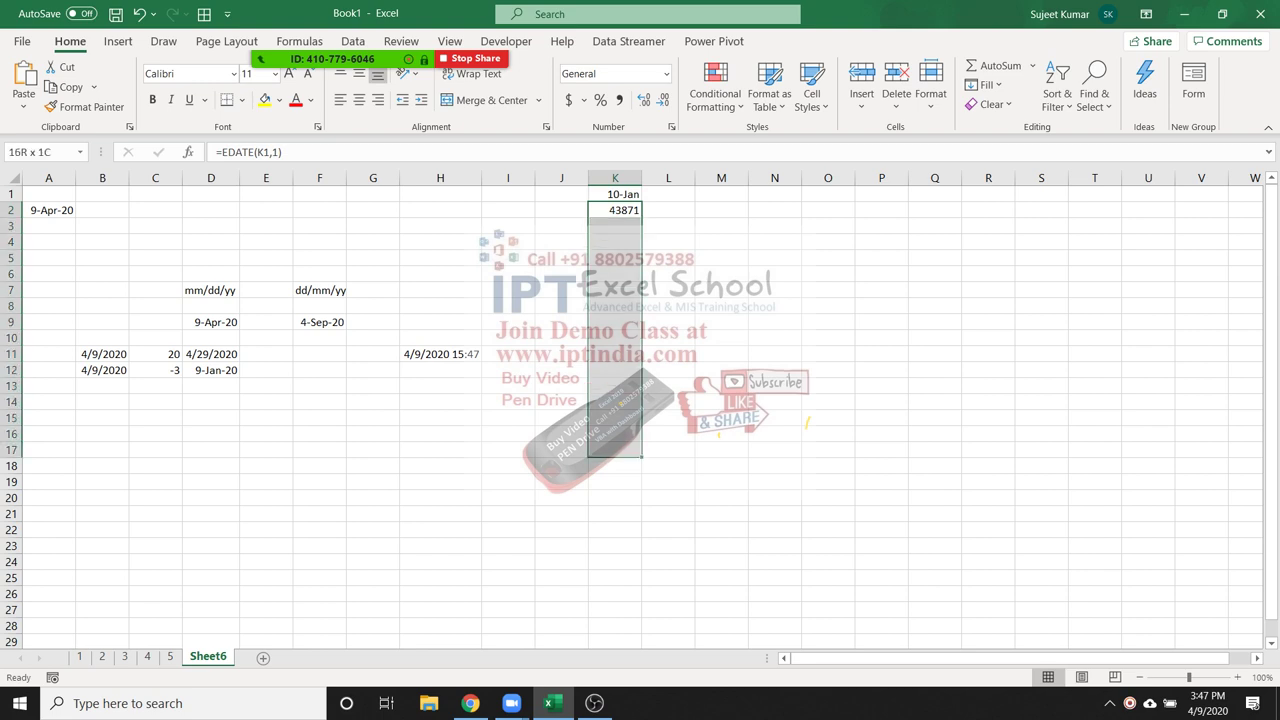
pyautogui.hotkey('ctrl', 'd')
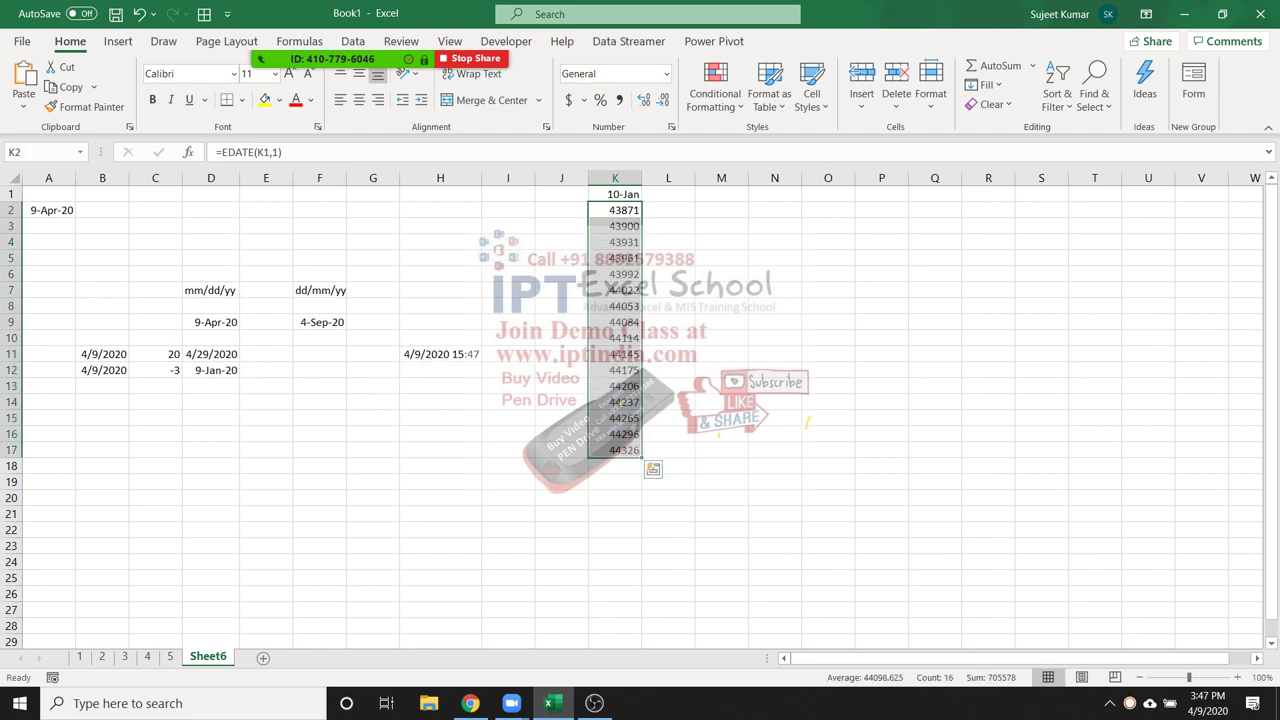
pyautogui.hotkey('ctrl', 'shift', '3')
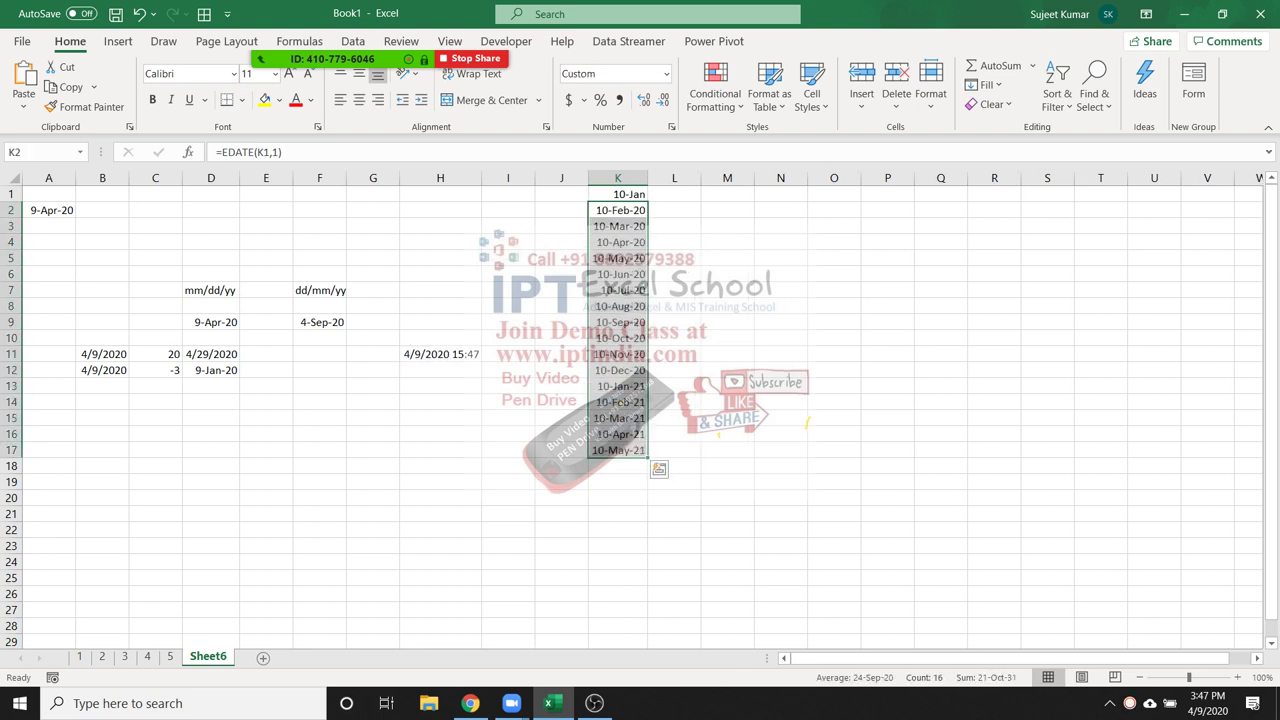
pyautogui.click(618, 194)
pyautogui.hotkey('ctrl', 'shift', '3')
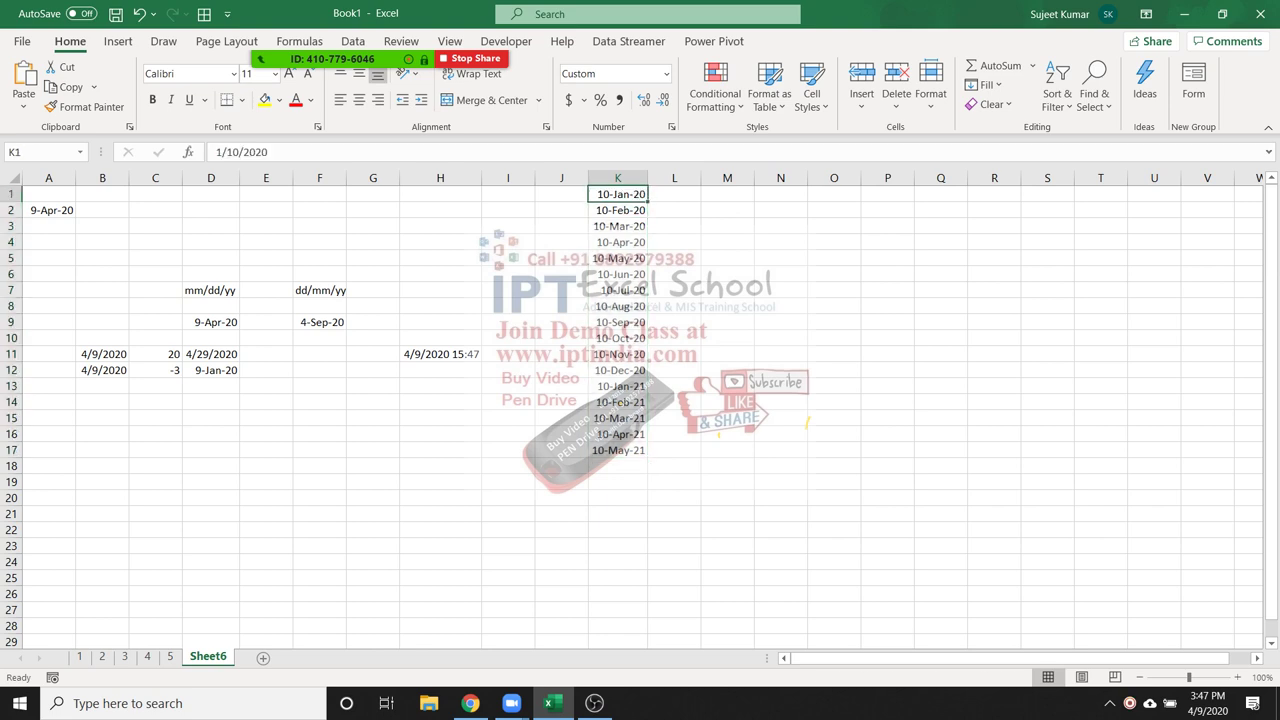
pyautogui.click(224, 370)
pyautogui.doubleClick(224, 370)
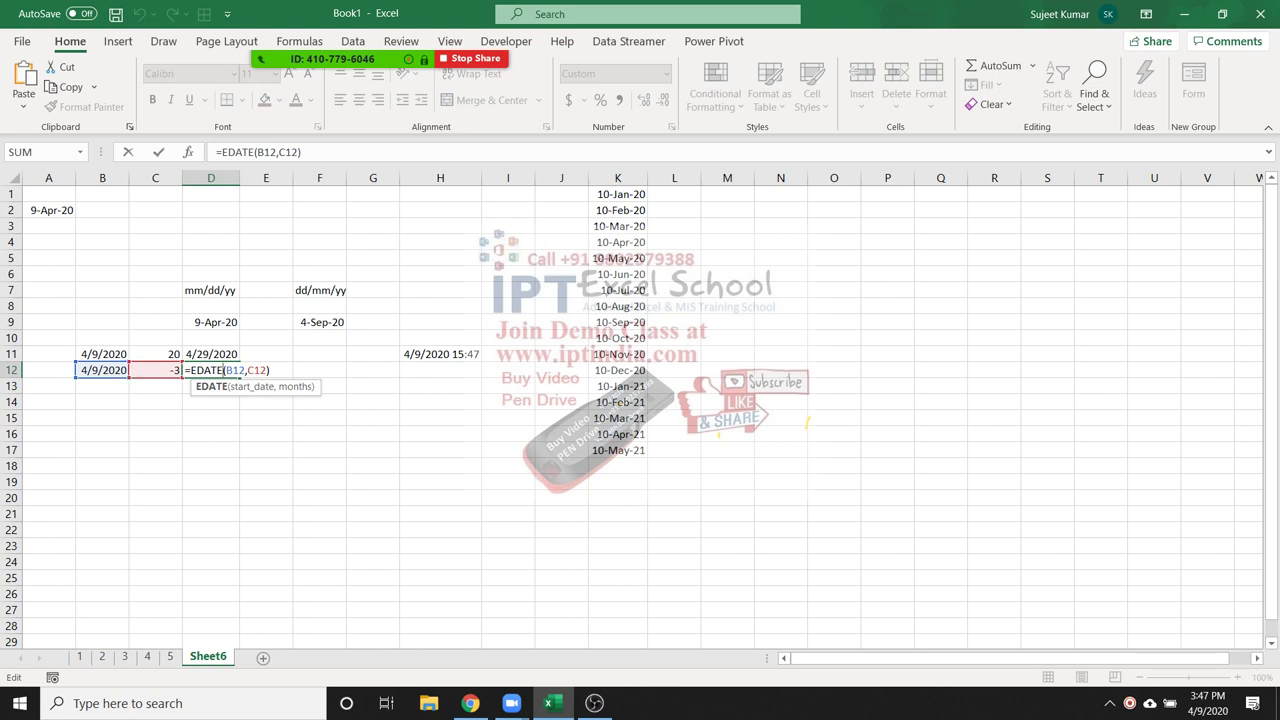
# Review the EDATE formulas in D12, K2 and K3 without changing them
pyautogui.press('Return')
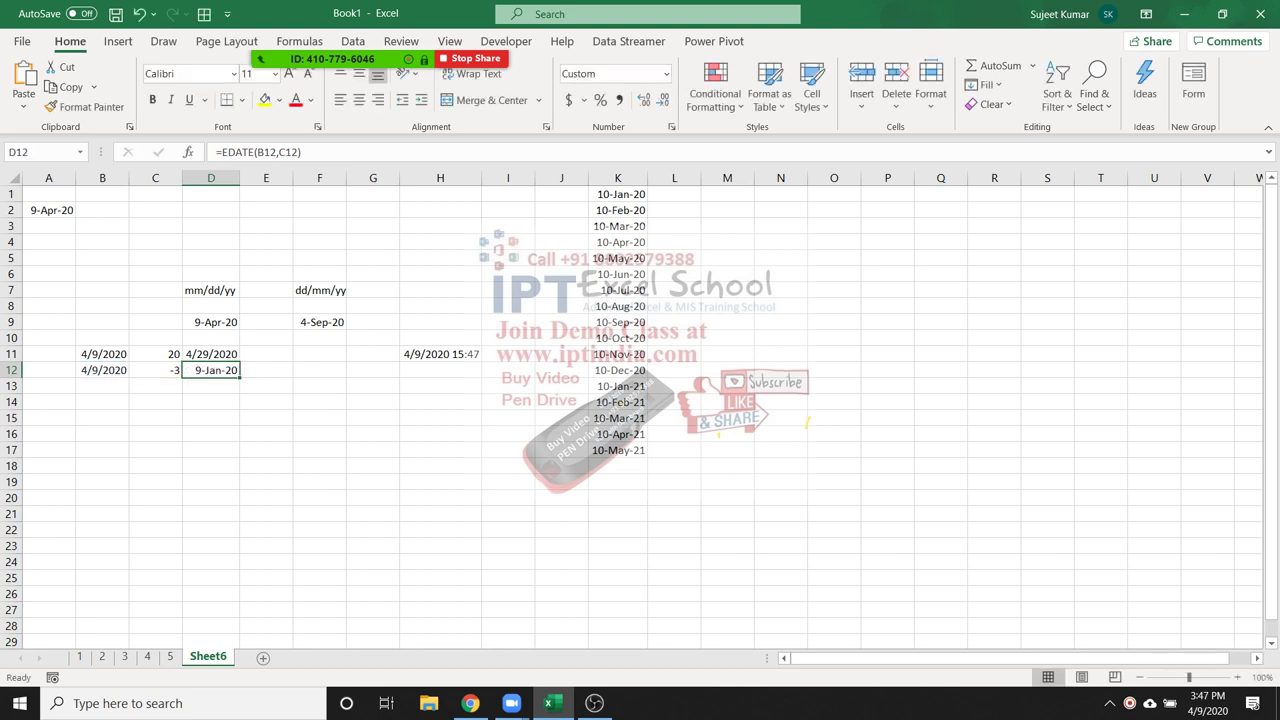
pyautogui.click(626, 210)
pyautogui.doubleClick(626, 210)
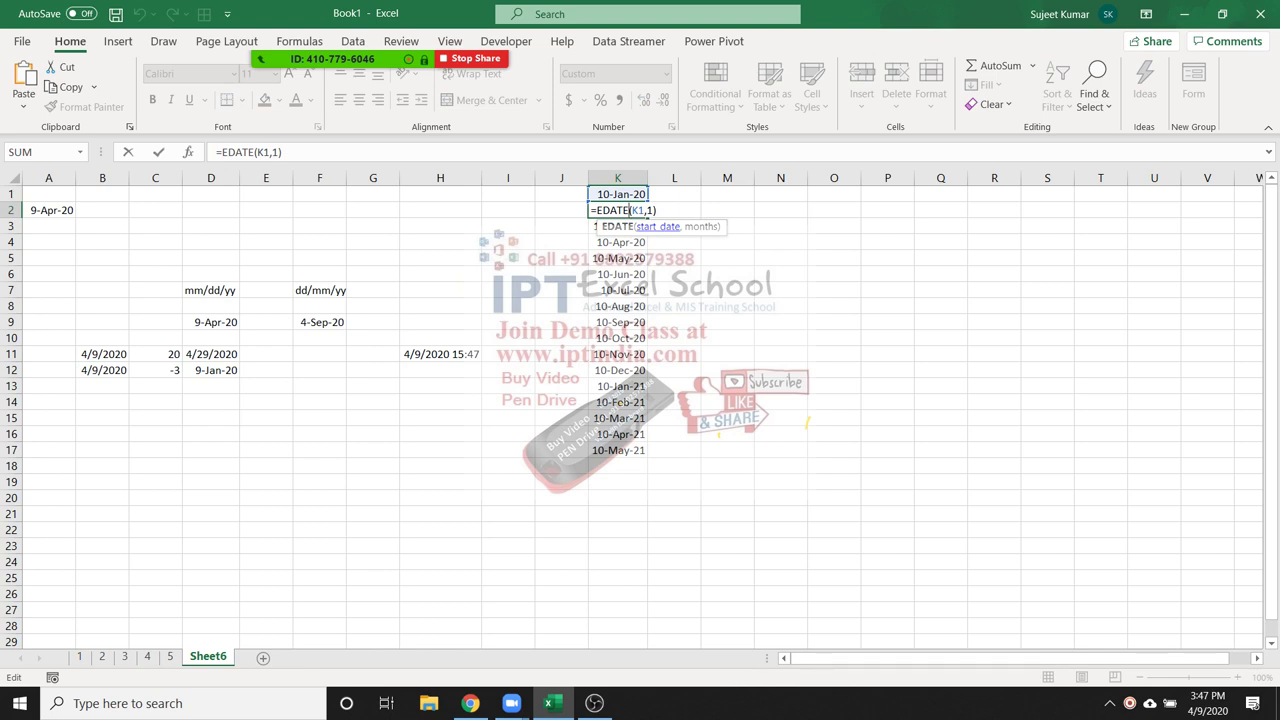
pyautogui.press('Escape')
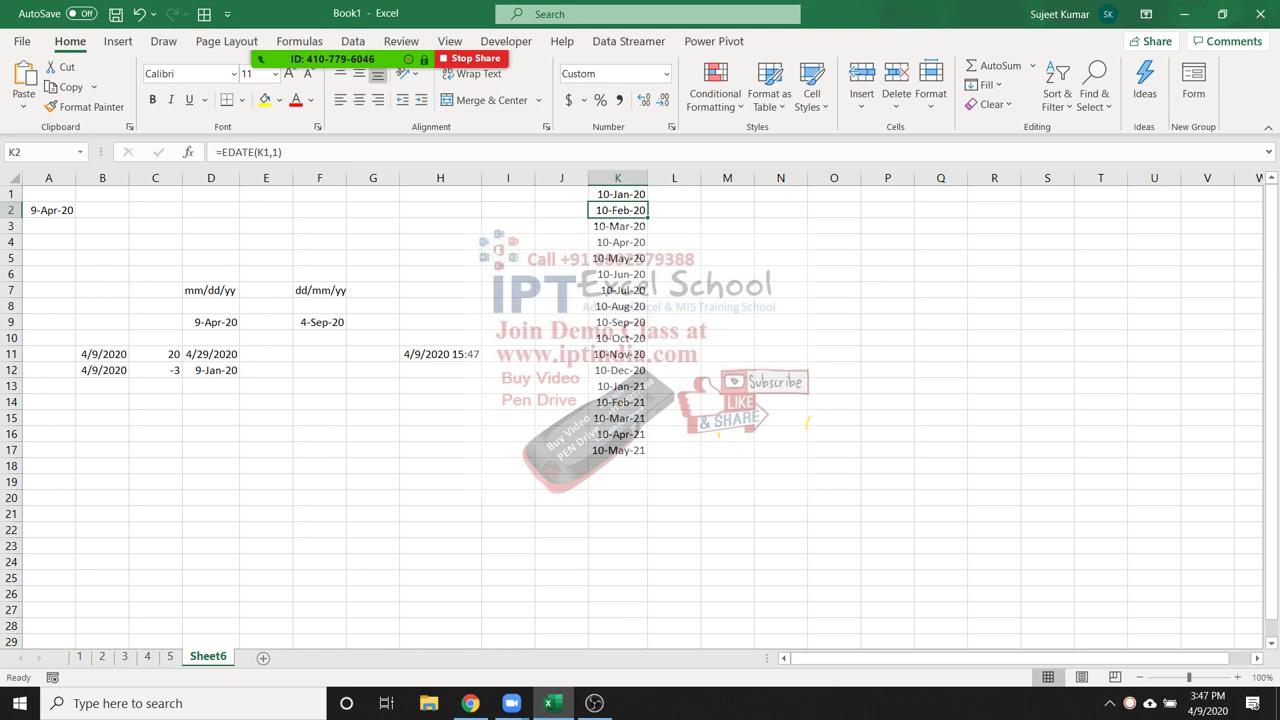
pyautogui.click(618, 226)
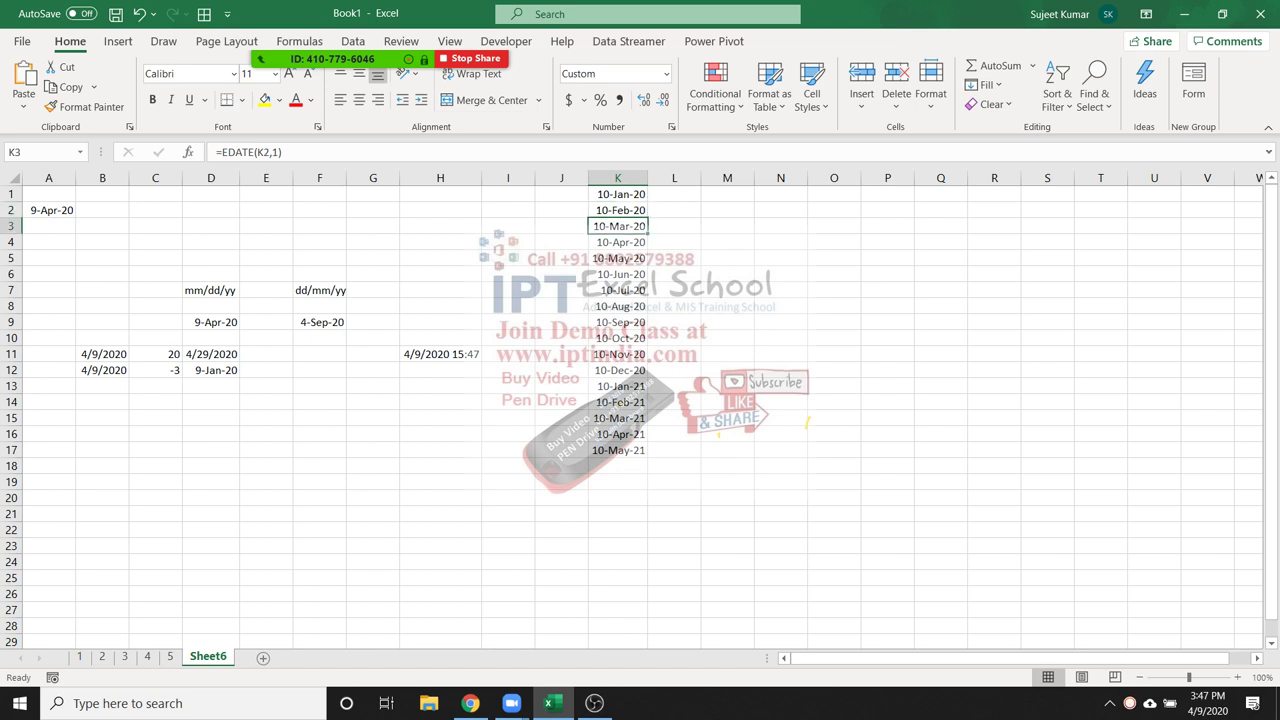
# Set C12 to 3 months so D12 updates to 9-Jul-20
pyautogui.click(155, 370)
pyautogui.write('3')
pyautogui.press('Return')
pyautogui.click(211, 370)
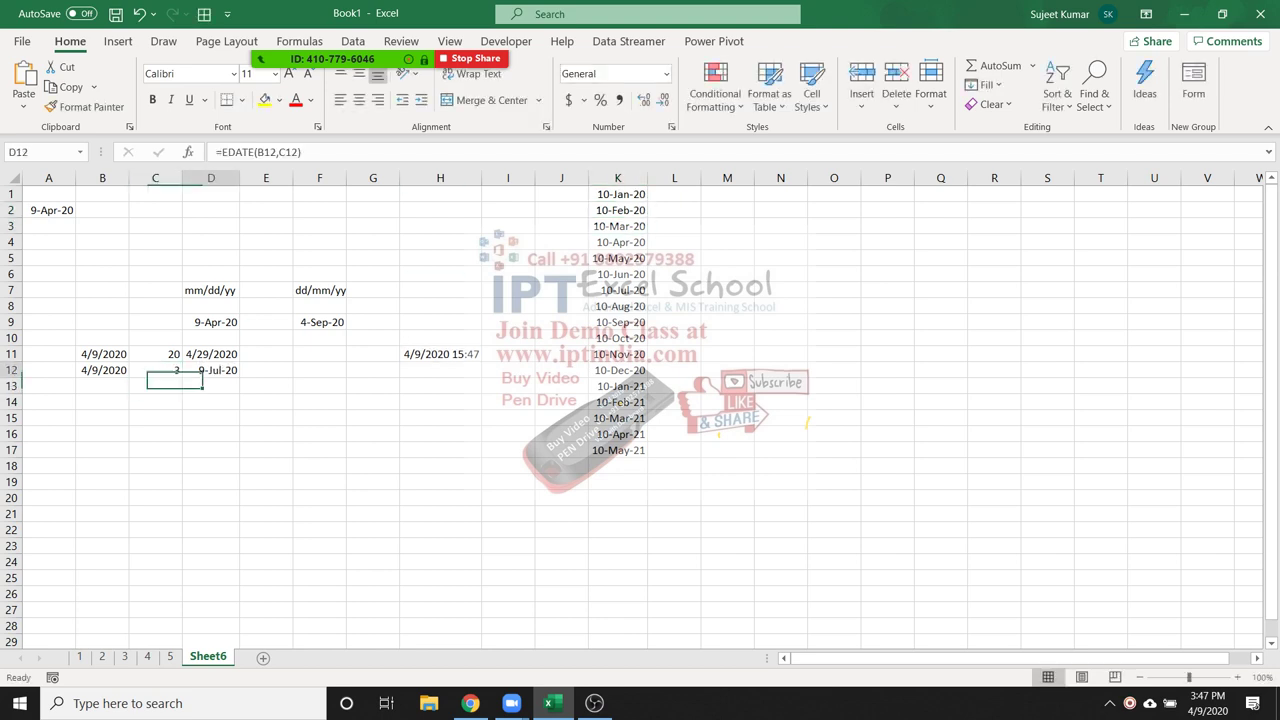
pyautogui.press('F2')
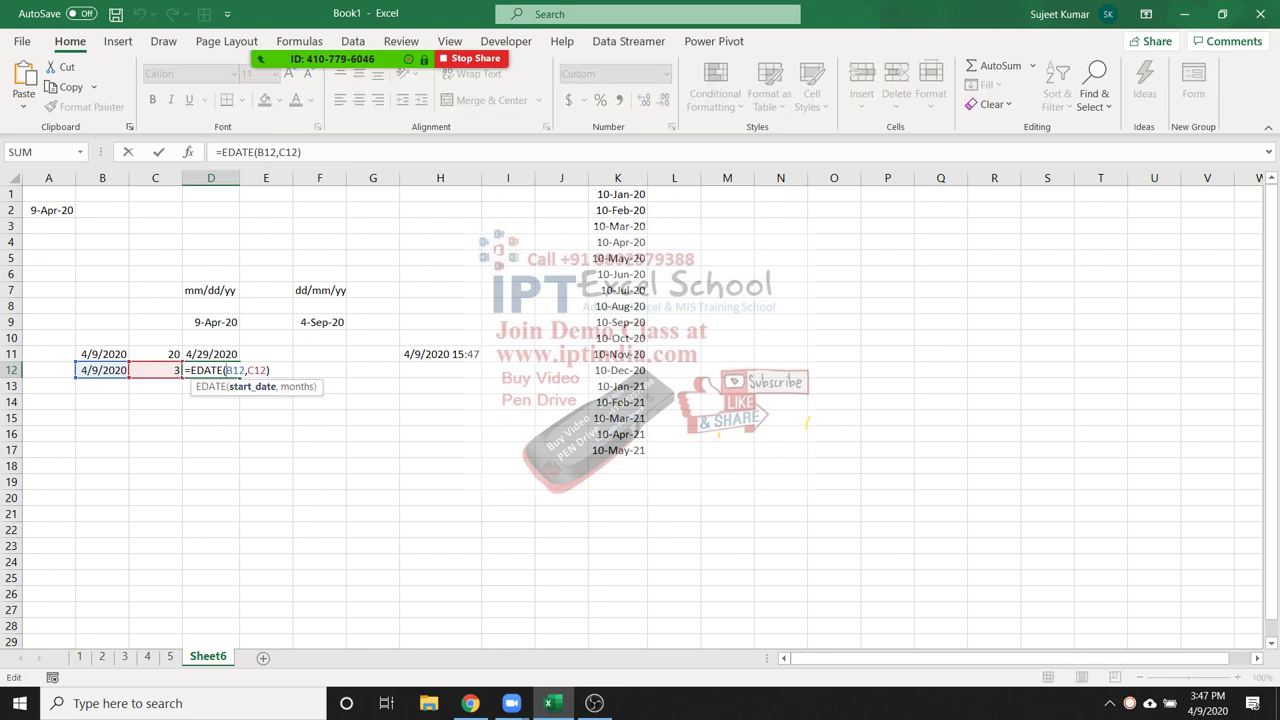
pyautogui.press('Return')
pyautogui.click(211, 370)
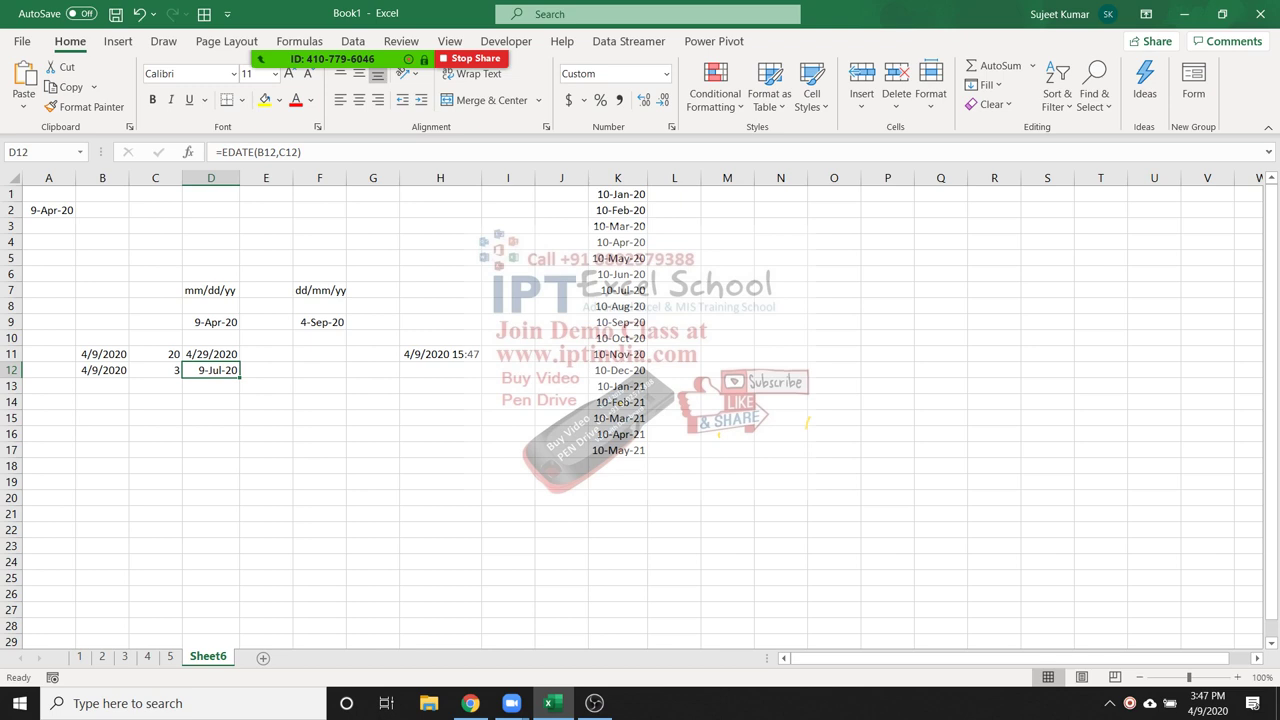
pyautogui.click(618, 450)
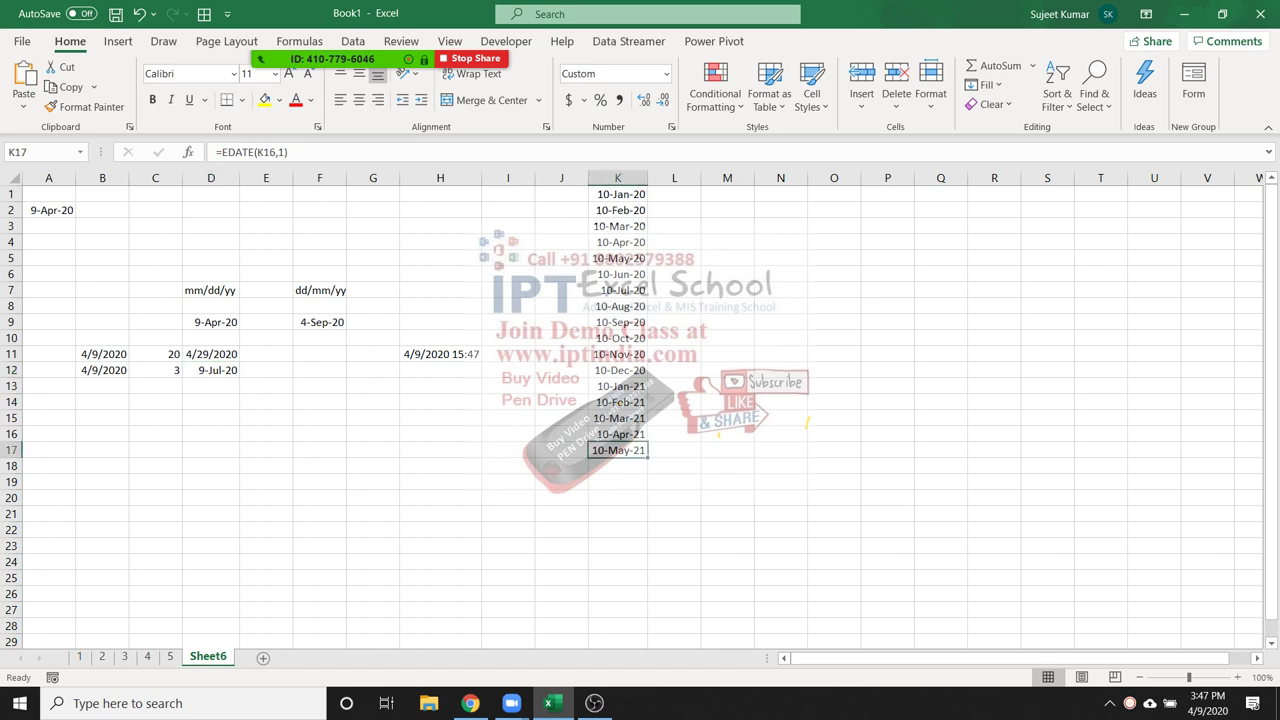
pyautogui.click(211, 386)
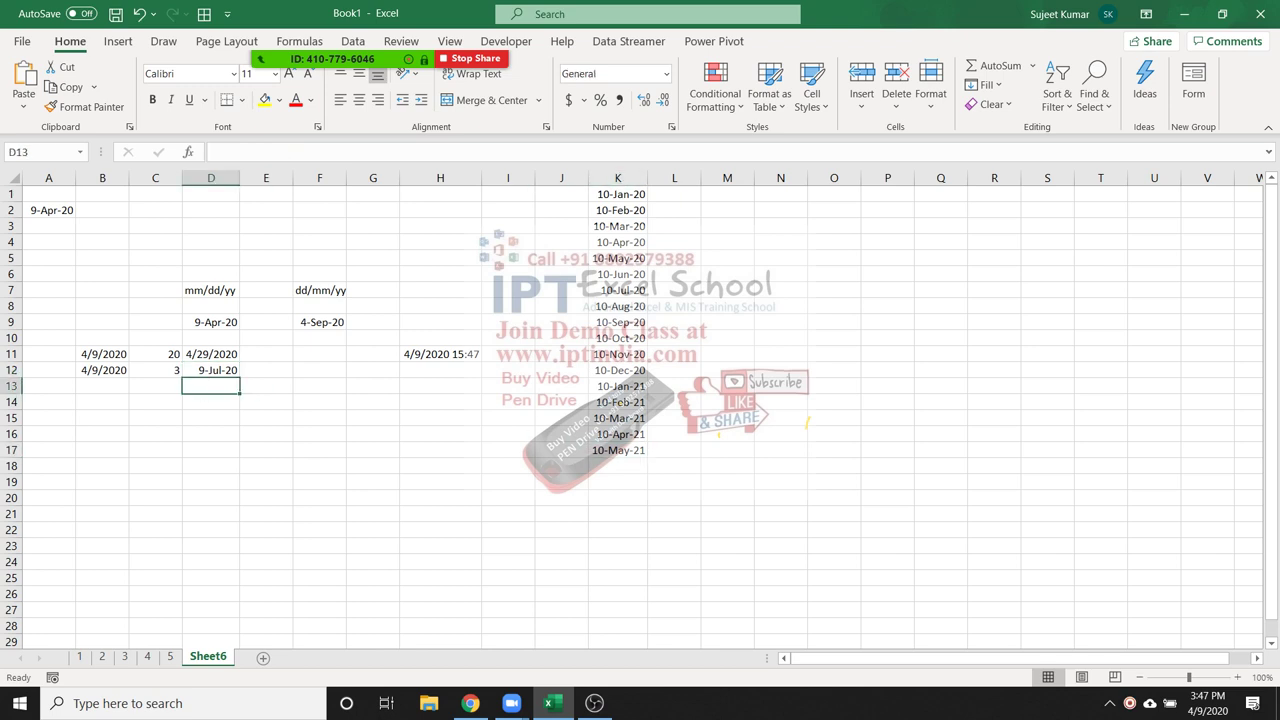
pyautogui.click(102, 418)
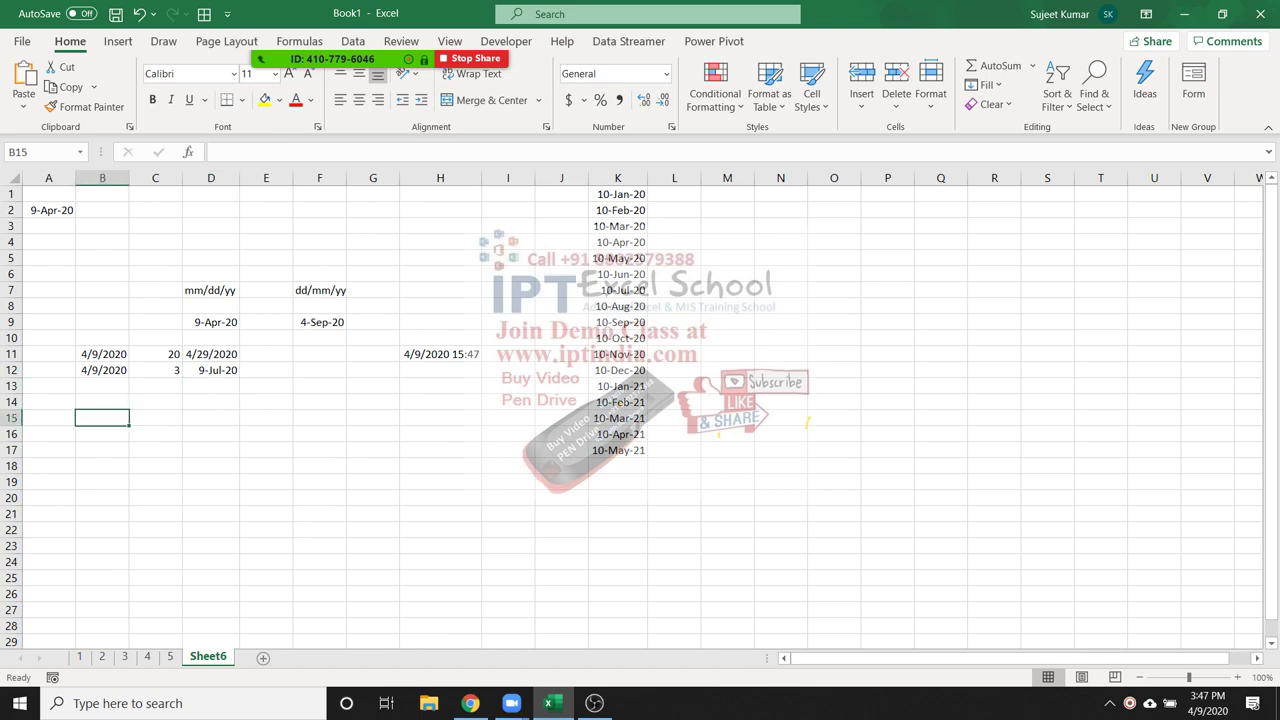
# Insert today's date in B15 and enter 2, 4 and 36 in C15:E15
pyautogui.hotkey('ctrl', ';')
pyautogui.press('Tab')
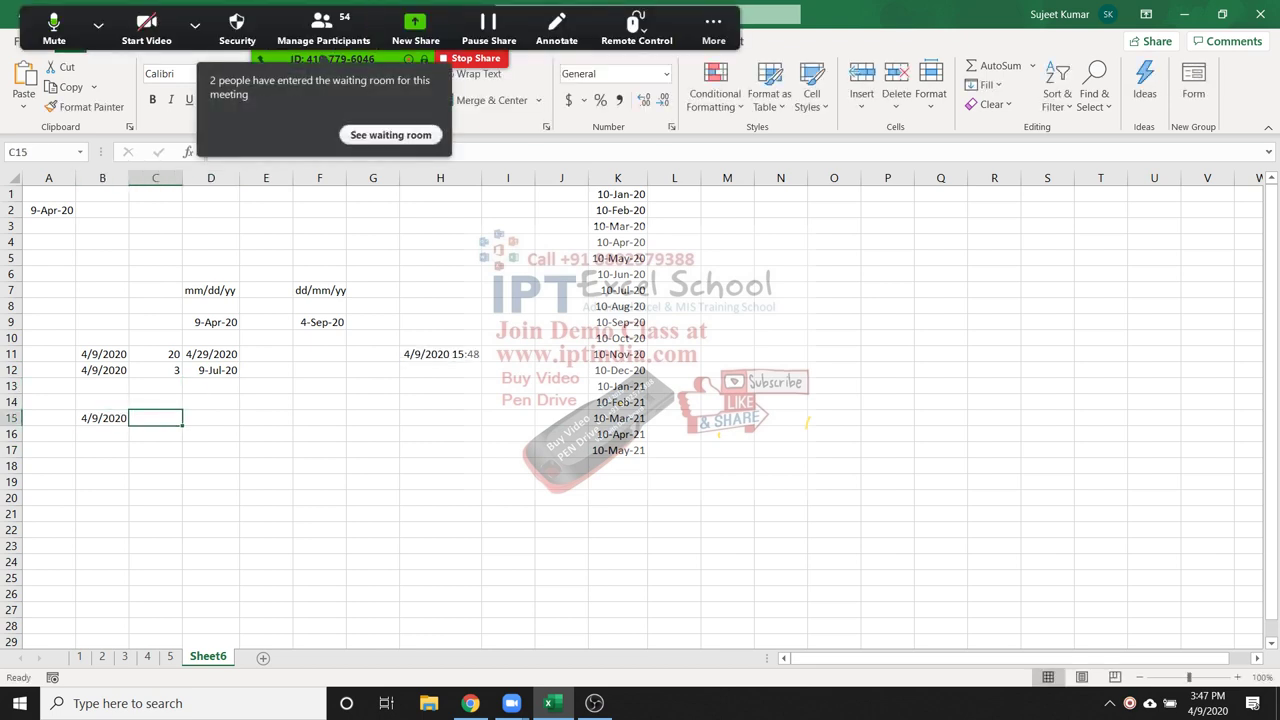
pyautogui.hotkey('alt', 'u')
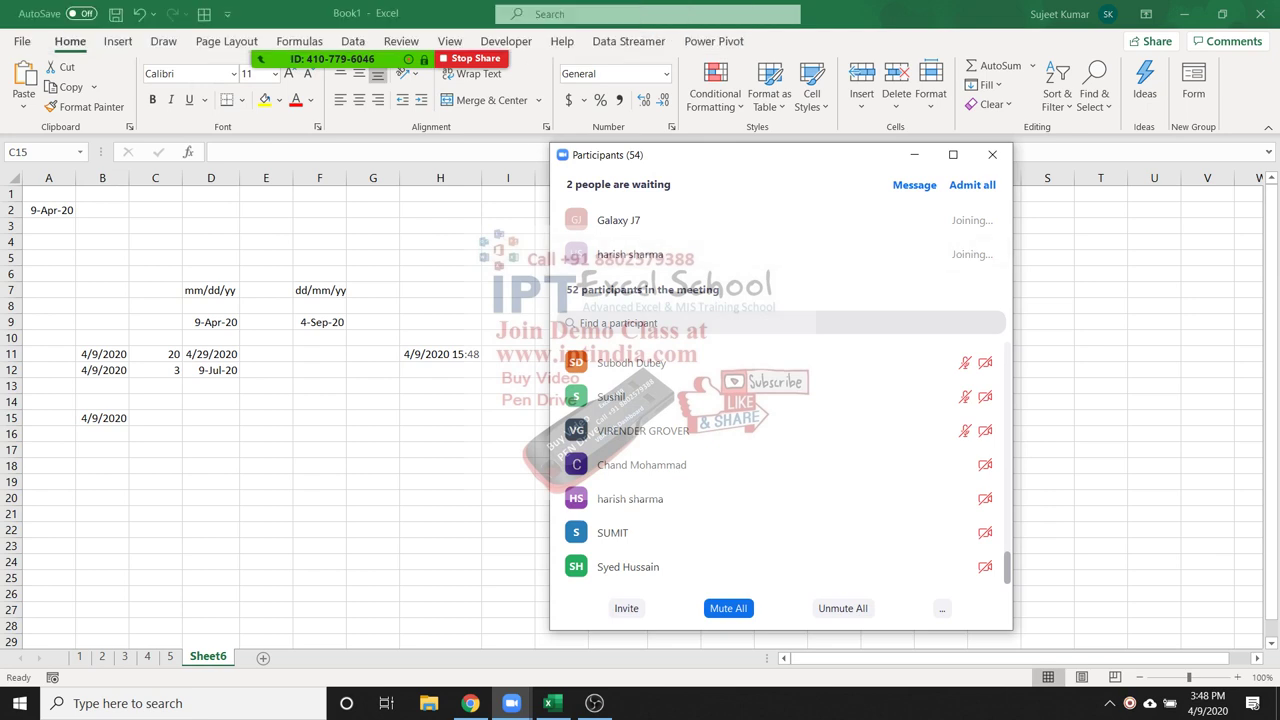
pyautogui.click(992, 154)
pyautogui.write('2')
pyautogui.press('Tab')
pyautogui.write('4')
pyautogui.press('Tab')
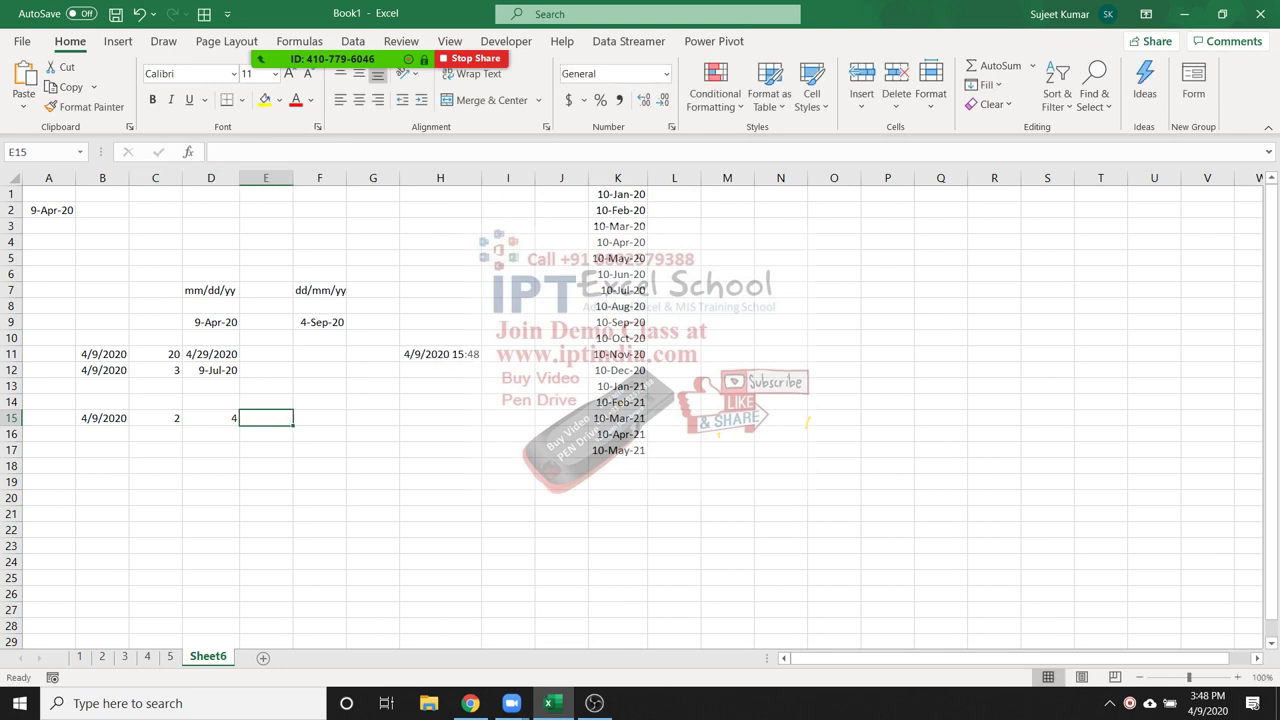
pyautogui.write('36')
pyautogui.press('Return')
pyautogui.click(319, 418)
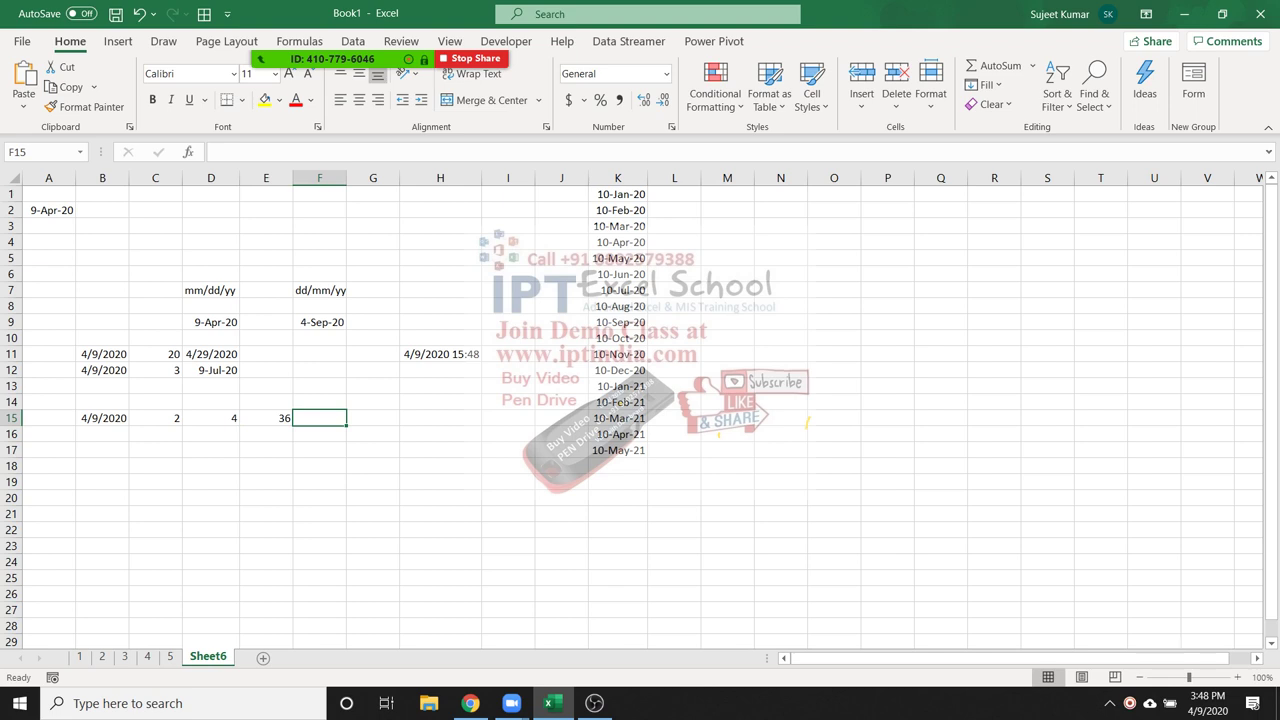
# Enter =YEAR(B15) in C16 to extract 2020
pyautogui.click(155, 449)
pyautogui.click(155, 433)
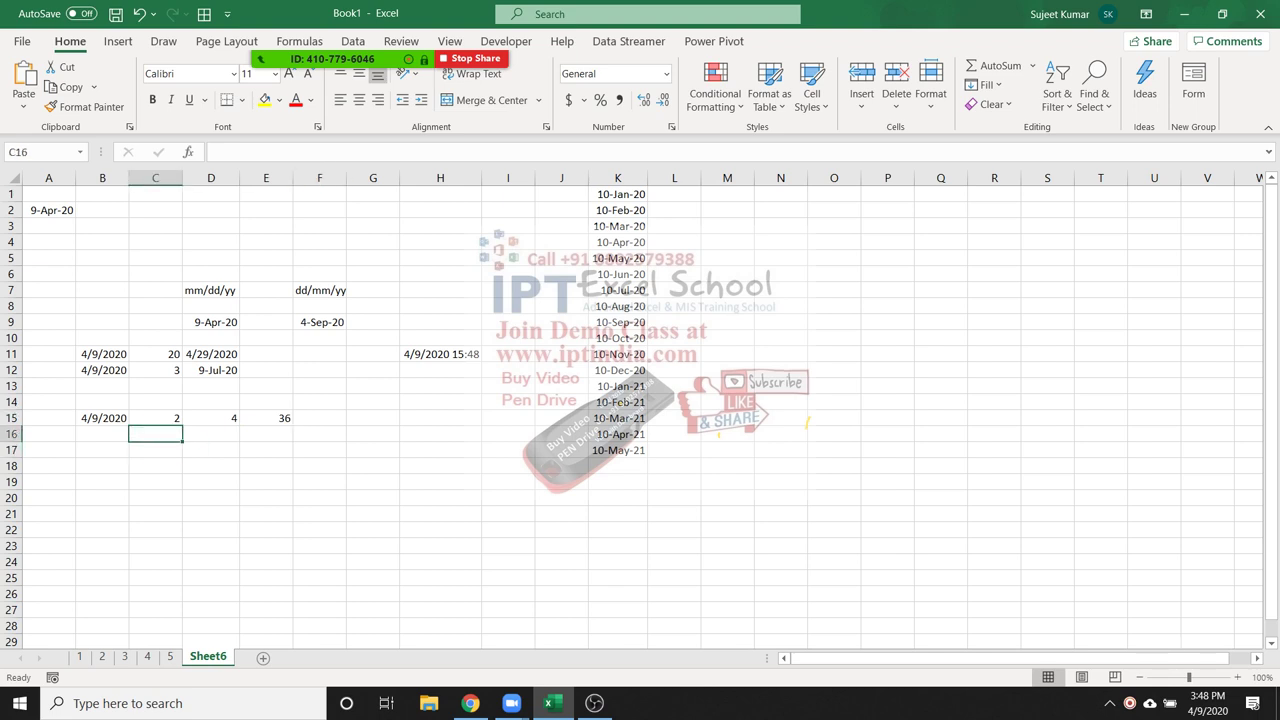
pyautogui.write('=yea')
pyautogui.press('Tab')
pyautogui.write('b15')
pyautogui.press('Return')
pyautogui.press('Up')
pyautogui.press('Right')
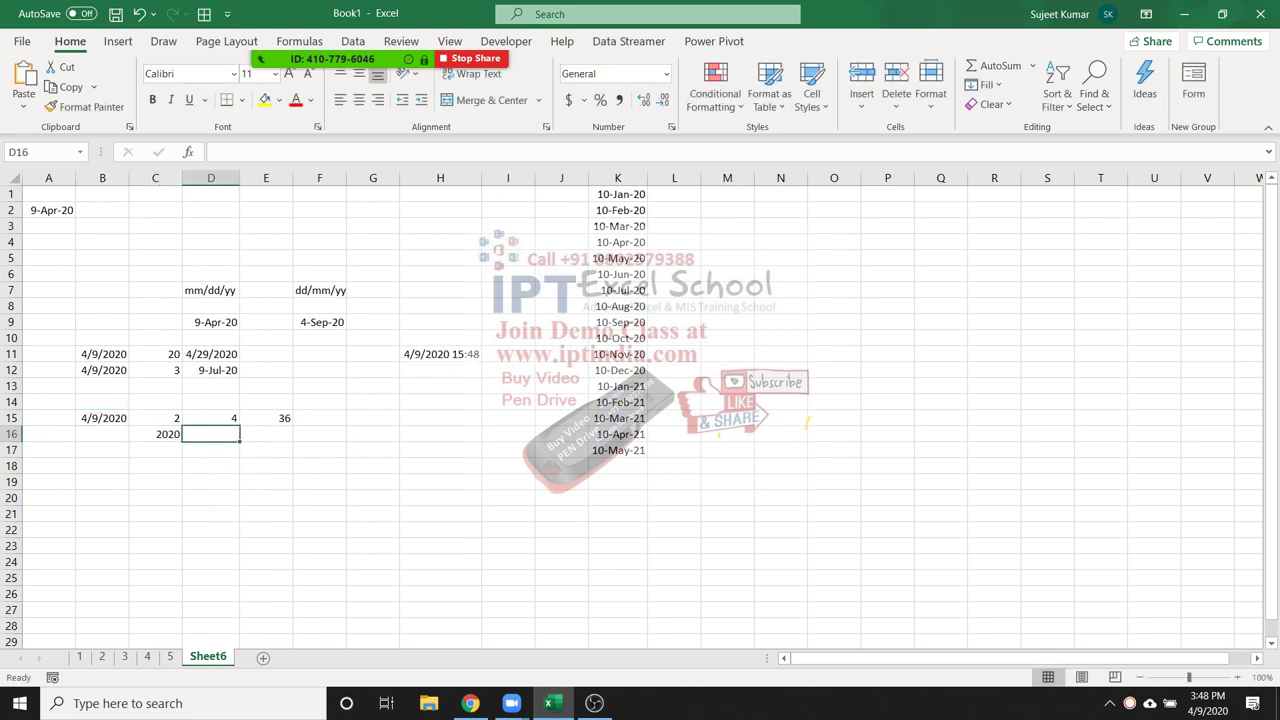
# Enter =MONTH(B15) in D16 to extract the month 4
pyautogui.write('=month')
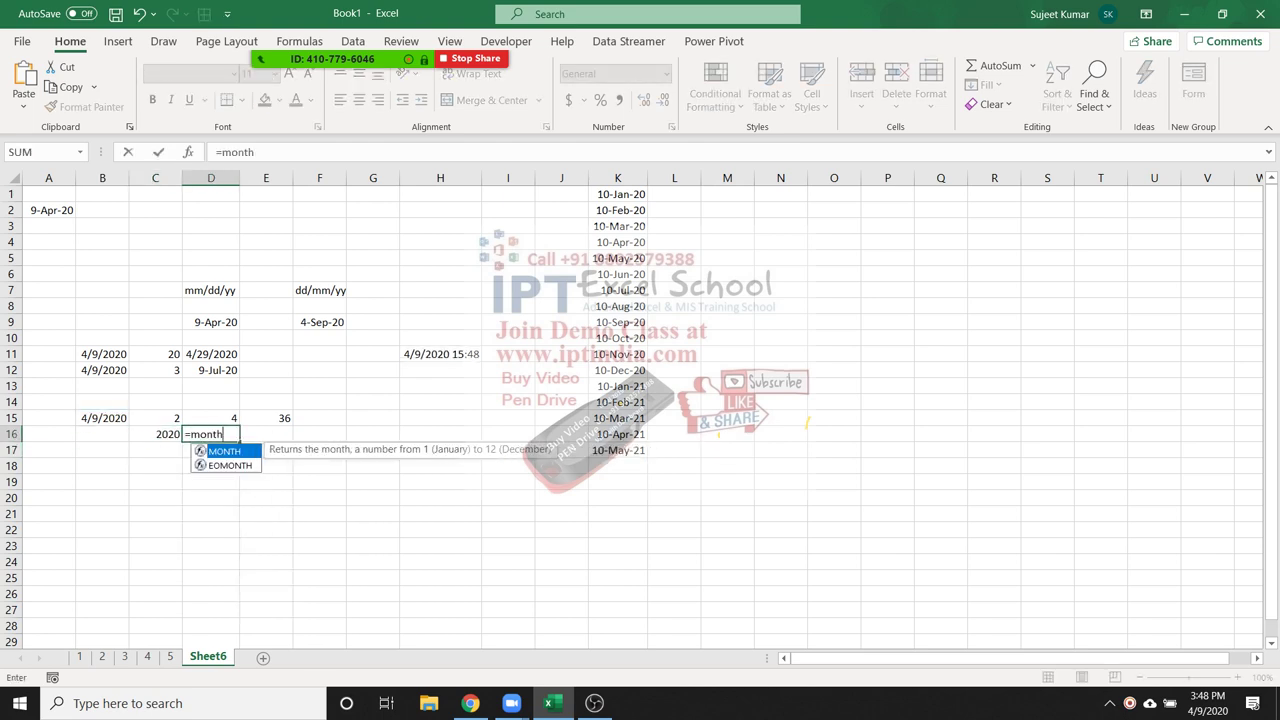
pyautogui.press('Tab')
pyautogui.press('Left')
pyautogui.press('Left')
pyautogui.press('Up')
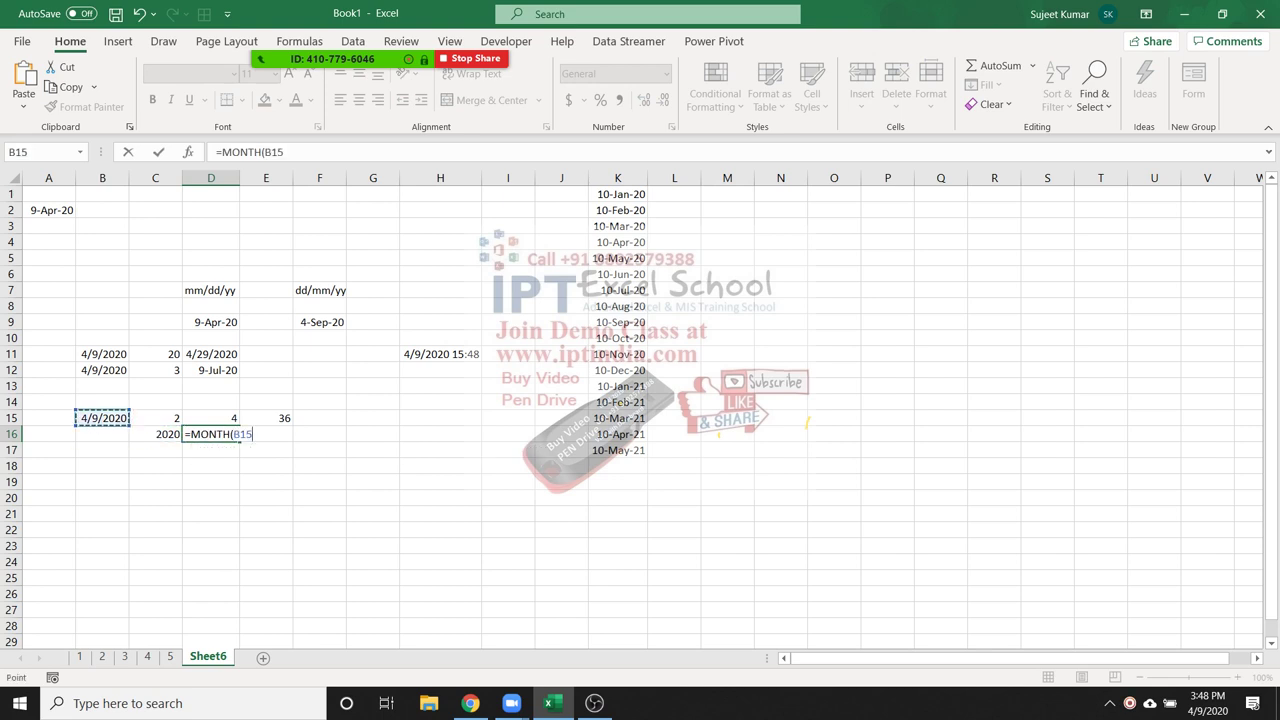
pyautogui.press('Return')
pyautogui.press('Up')
pyautogui.press('Right')
# Enter =DAY(B15) in E16 to extract the day 9
pyautogui.write('day')
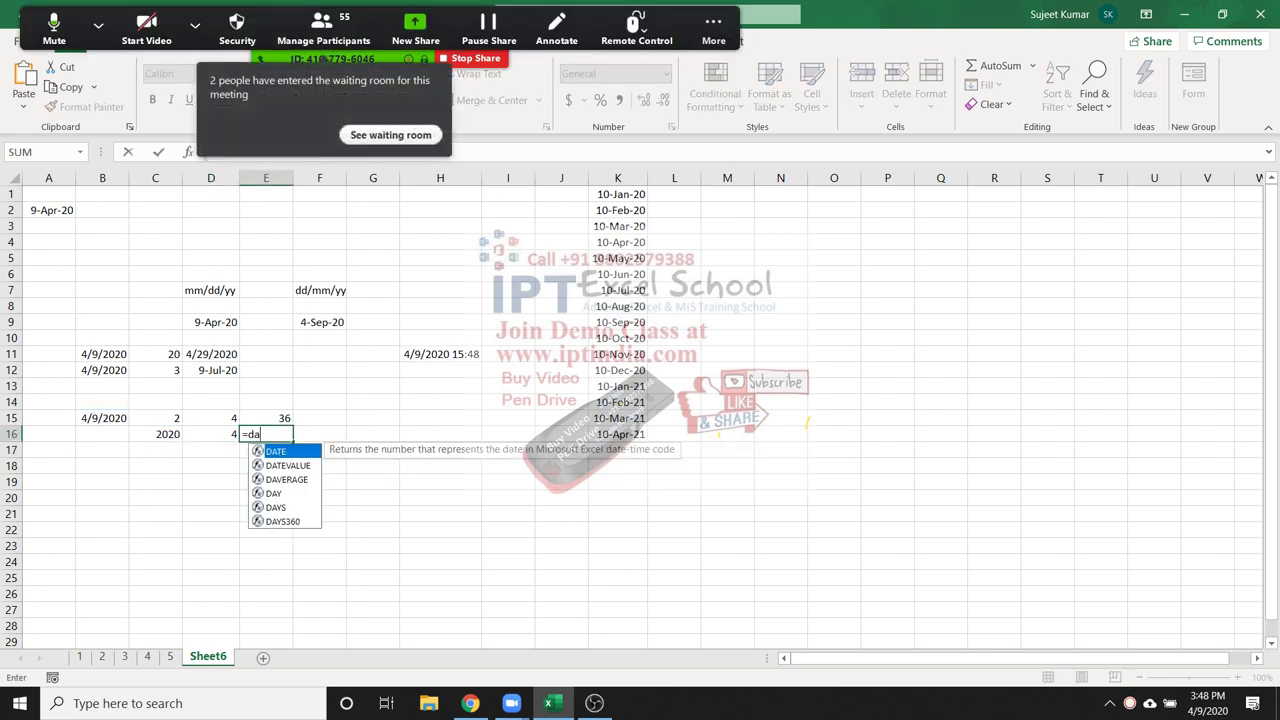
pyautogui.press('Tab')
pyautogui.press('Left')
pyautogui.press('Left')
pyautogui.press('Left')
pyautogui.press('Up')
pyautogui.press('Return')
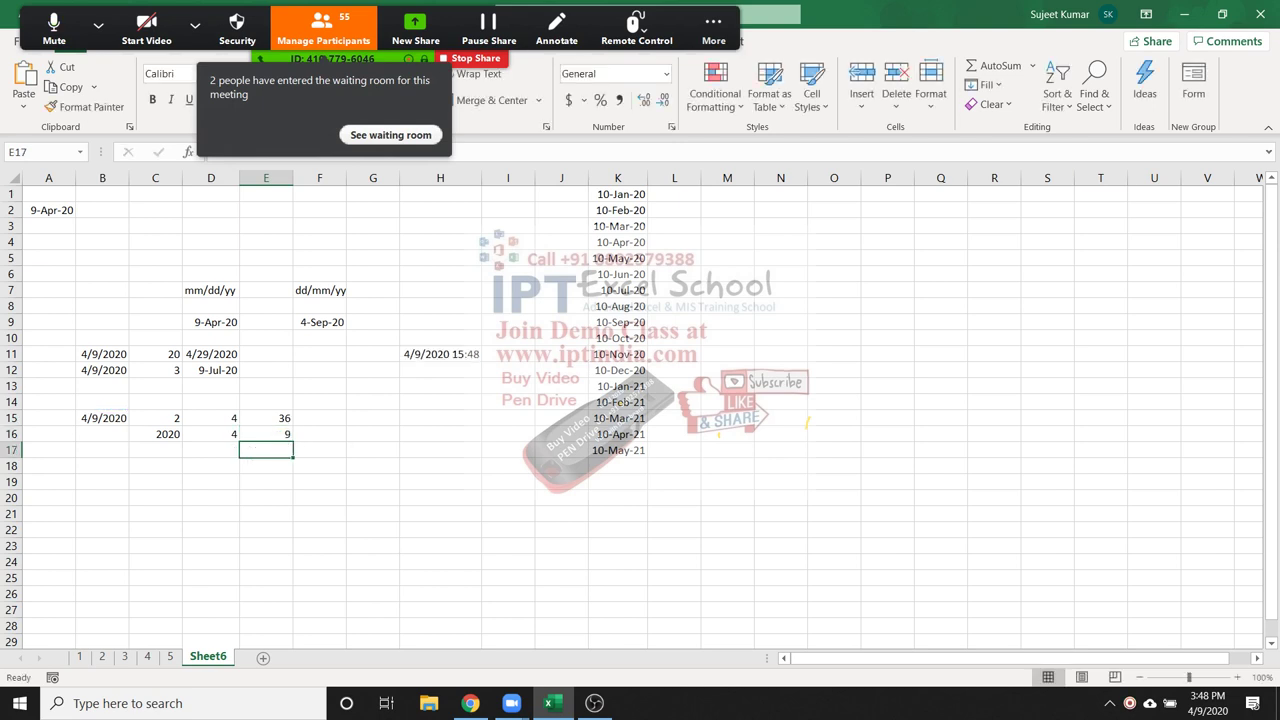
pyautogui.click(323, 28)
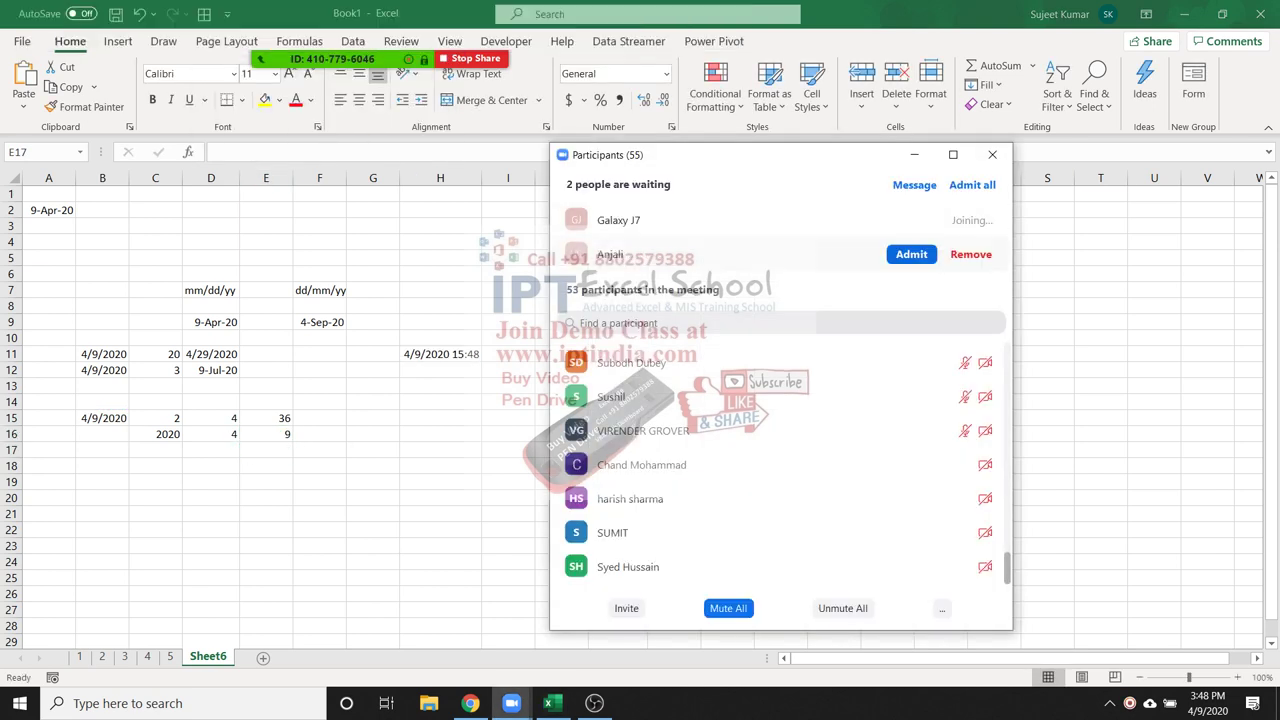
pyautogui.click(911, 254)
pyautogui.click(992, 154)
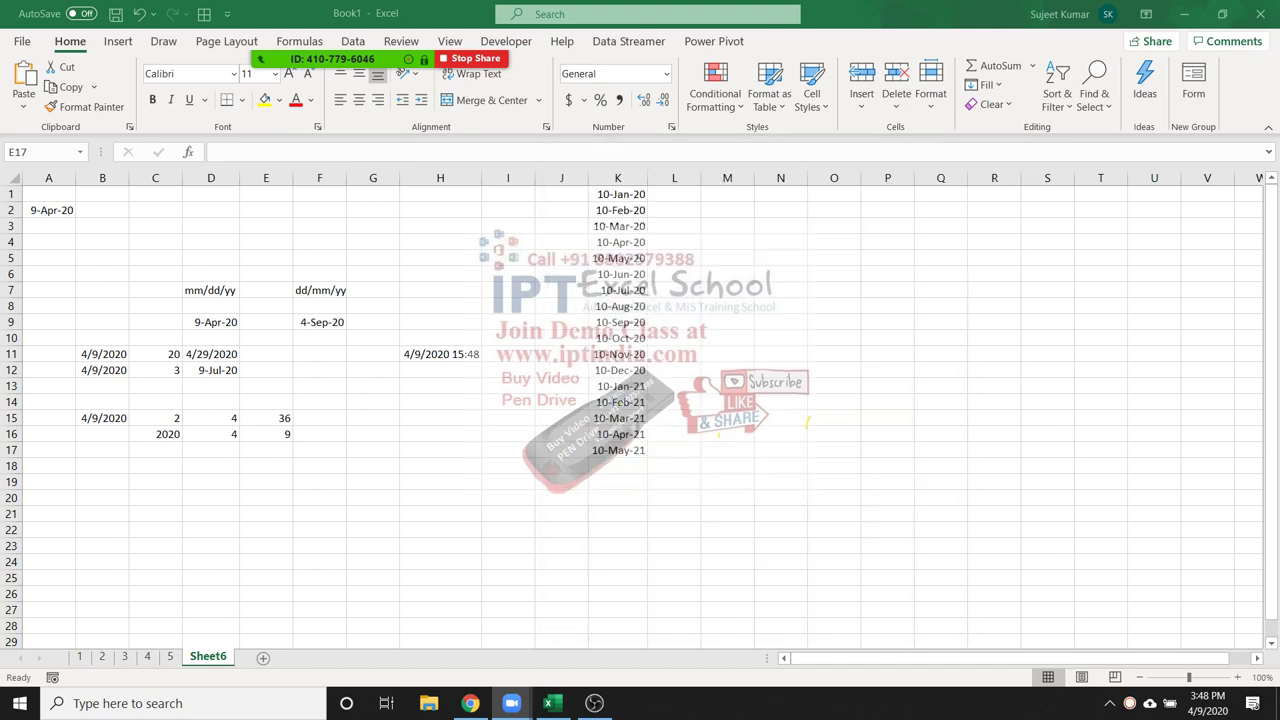
pyautogui.click(319, 434)
# Enter =DATE(C16,D16,E16) in F16 to rebuild the date
pyautogui.write('=dat')
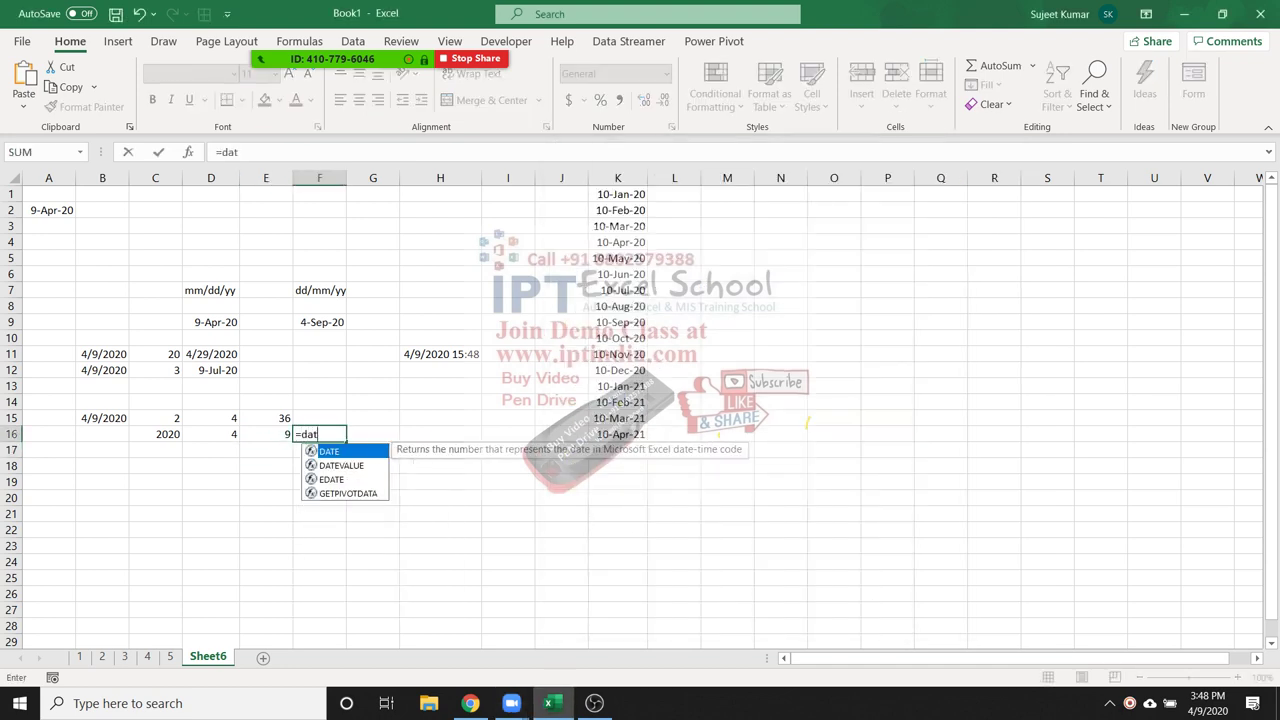
pyautogui.press('Tab')
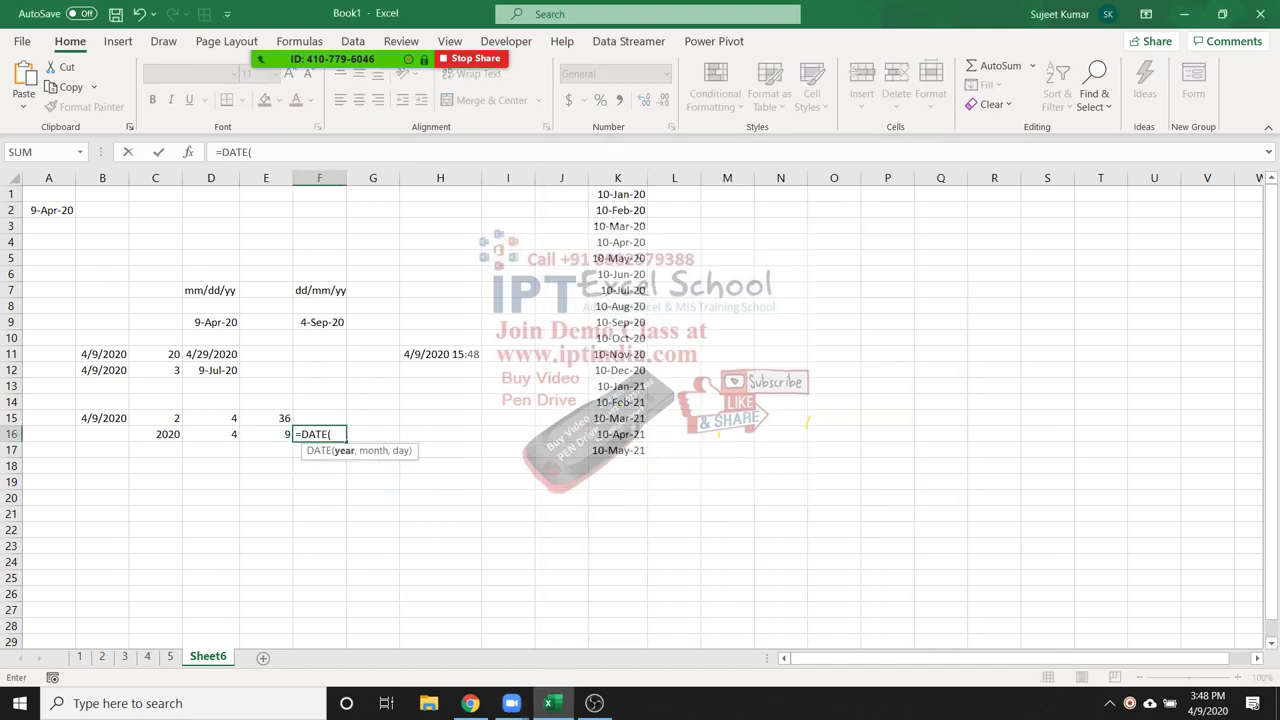
pyautogui.click(160, 434)
pyautogui.write(',')
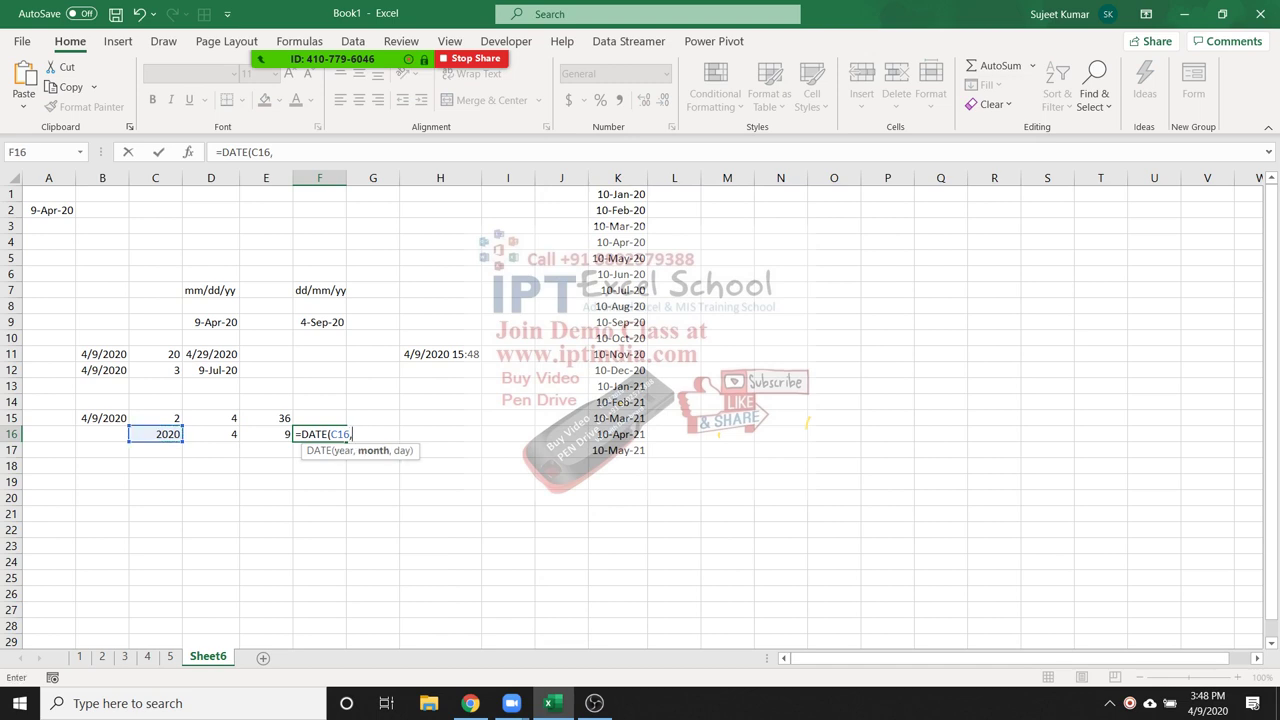
pyautogui.click(214, 434)
pyautogui.write(',')
pyautogui.click(266, 434)
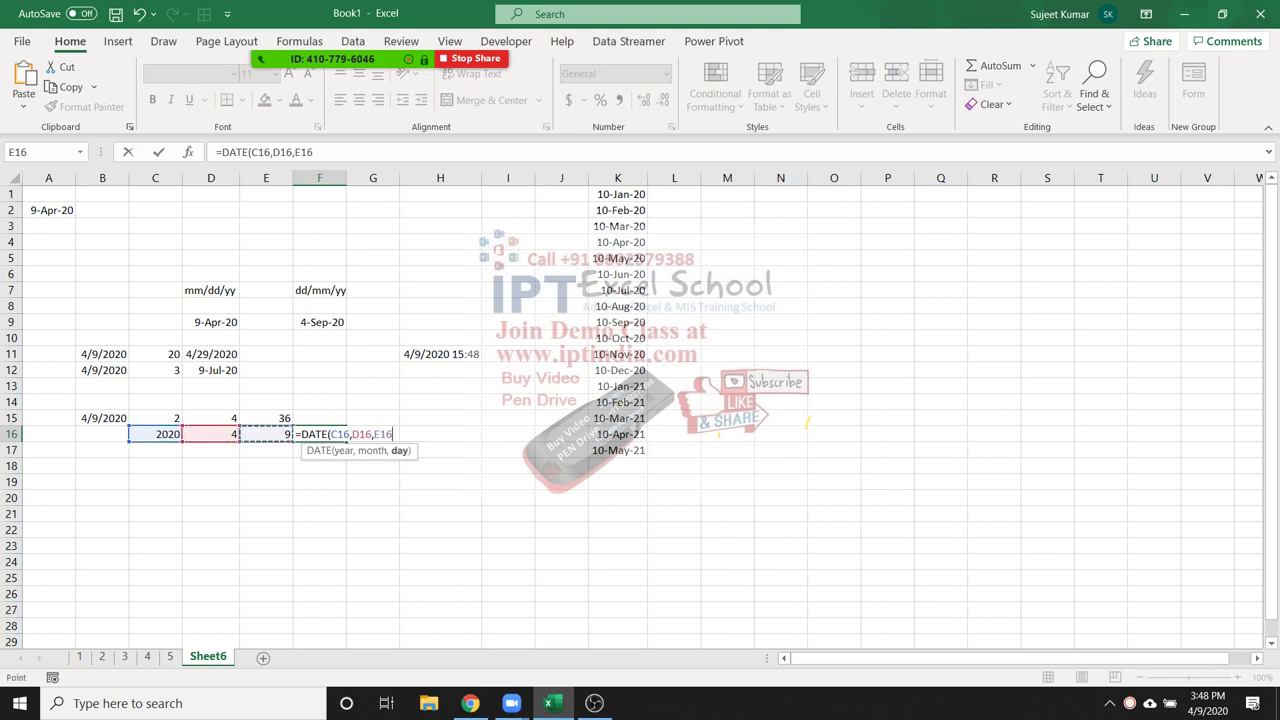
pyautogui.press('Return')
pyautogui.click(319, 434)
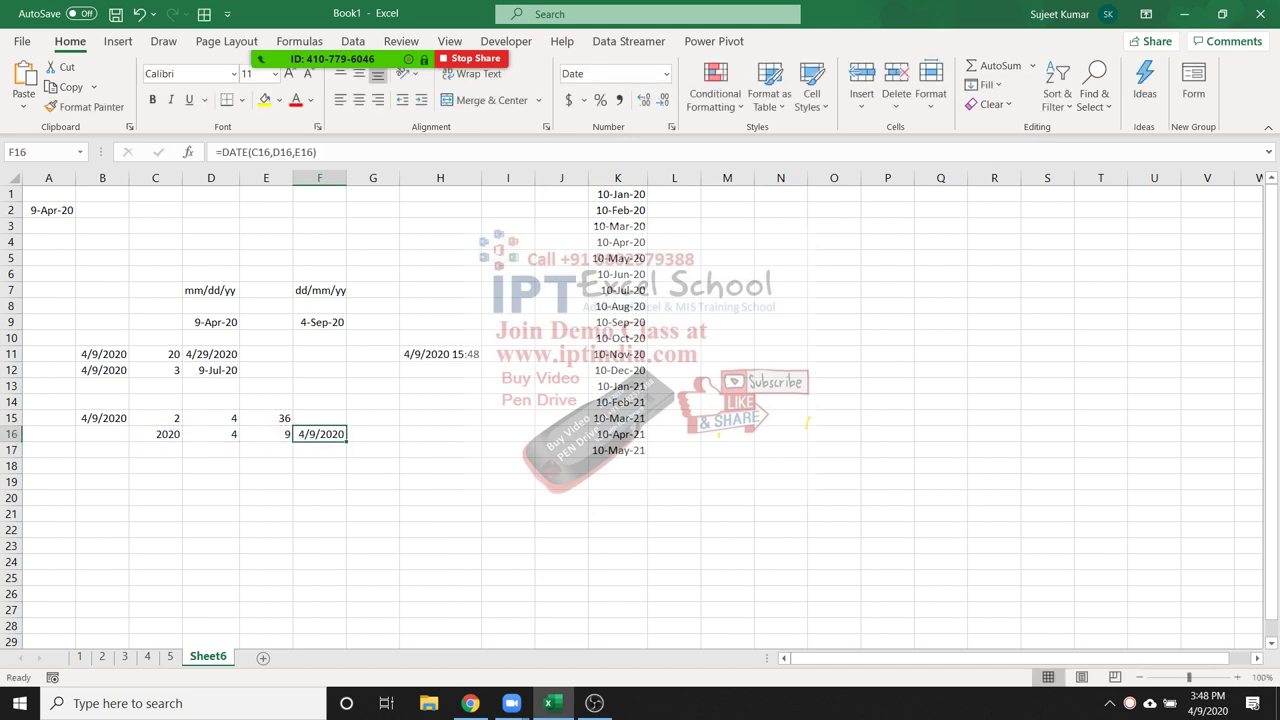
# Delete the contents of C16:F16 and select F15
pyautogui.moveTo(319, 434); pyautogui.dragTo(155, 434)
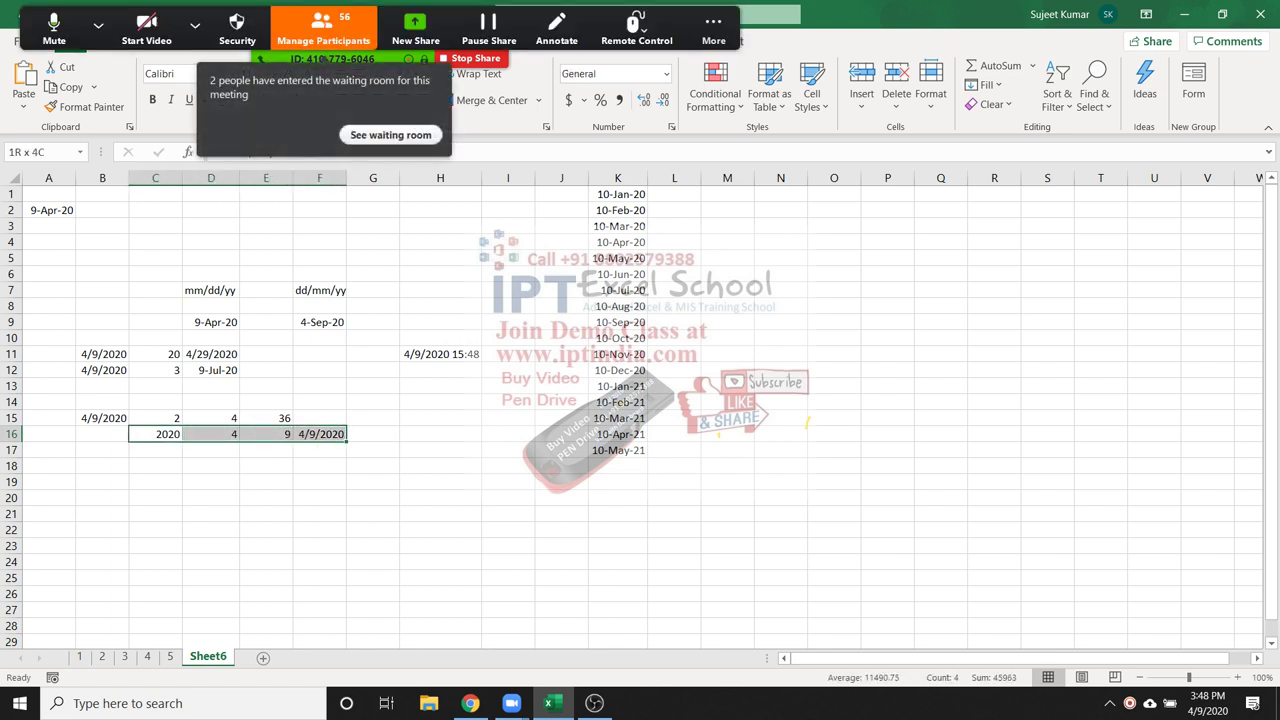
pyautogui.press('Delete')
pyautogui.click(155, 418)
pyautogui.click(266, 418)
pyautogui.click(319, 418)
pyautogui.click(390, 134)
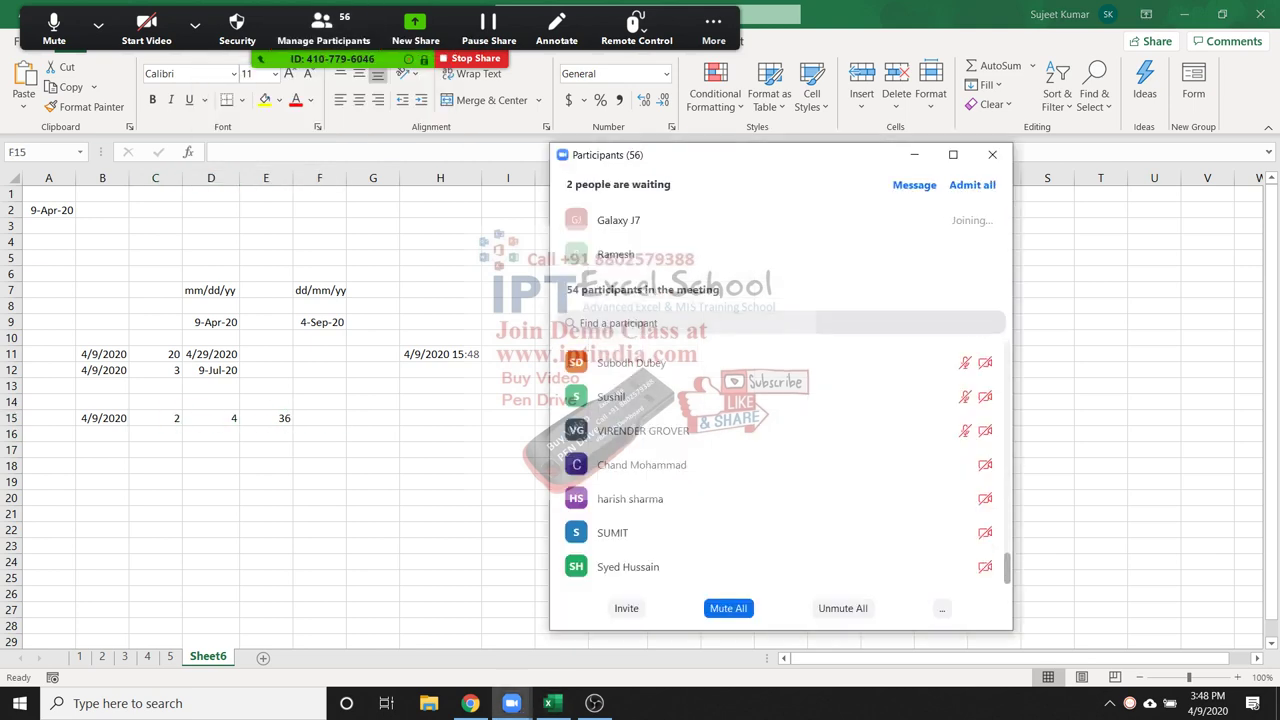
pyautogui.click(911, 254)
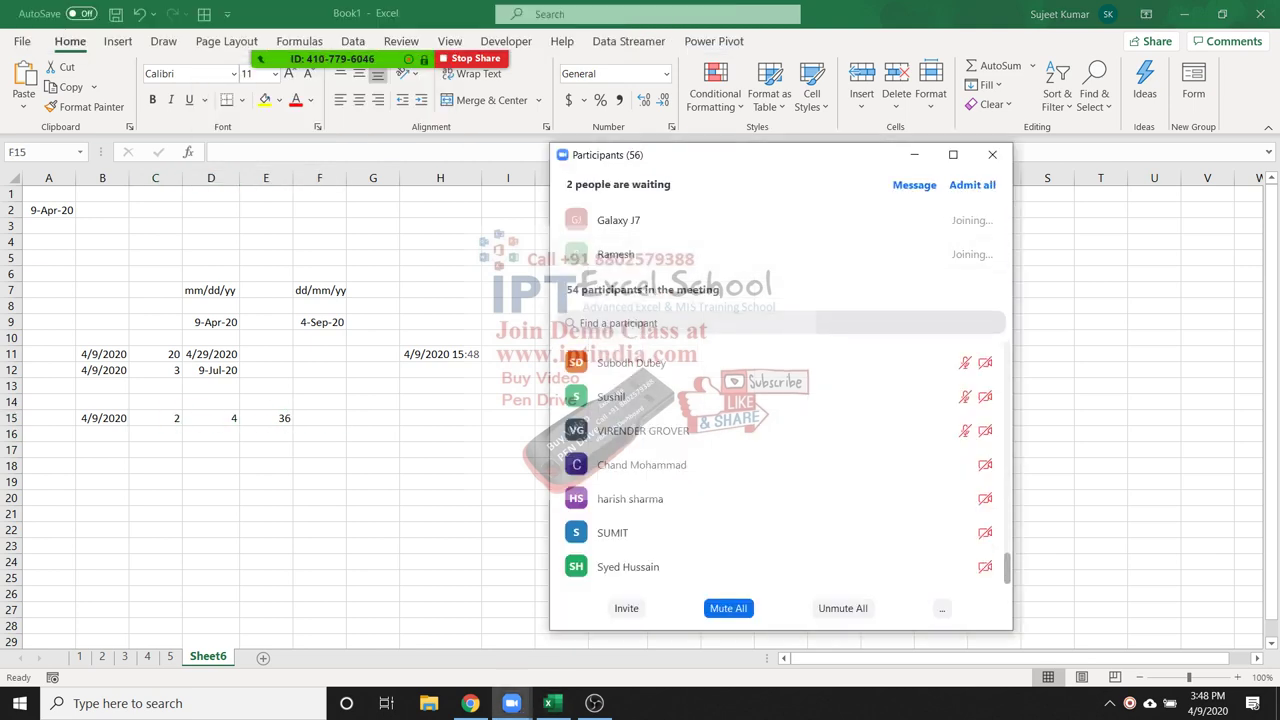
pyautogui.click(992, 154)
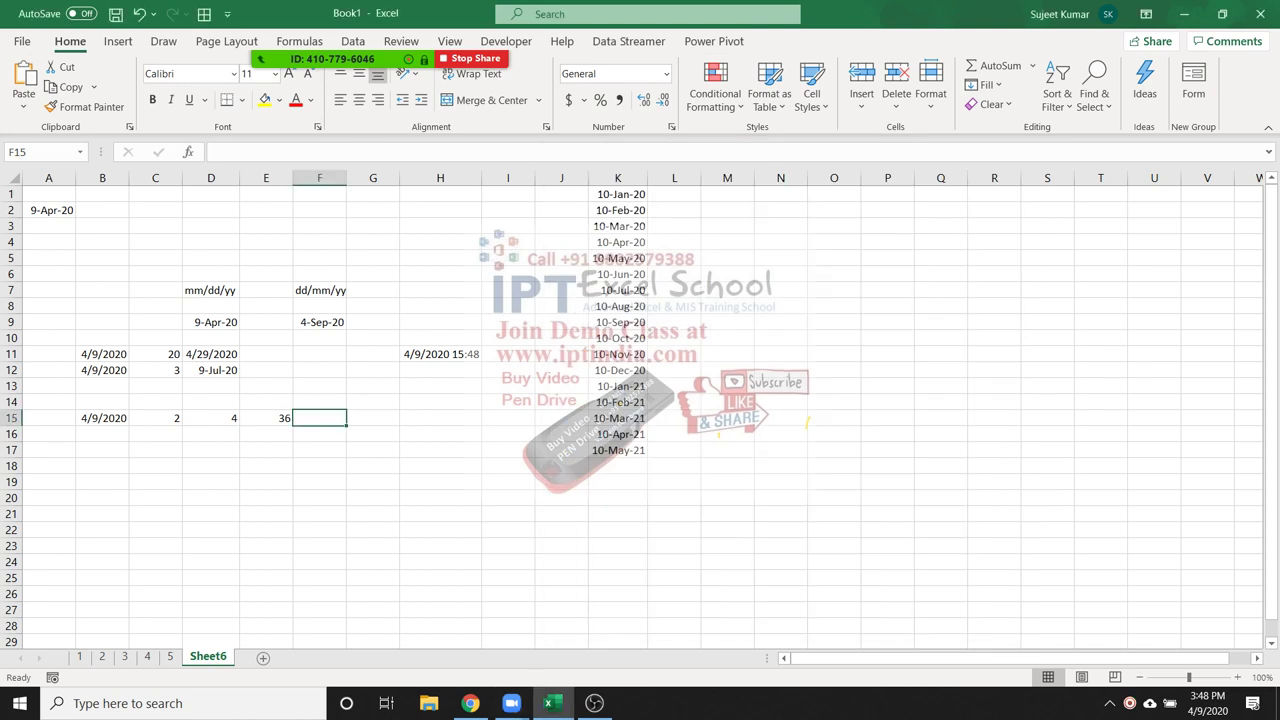
# Enter =DATE(YEAR(B15)+2,MONTH(B15)+4,DAY(B15)+36) in F15, returning 9/14/2022
pyautogui.write('=date')
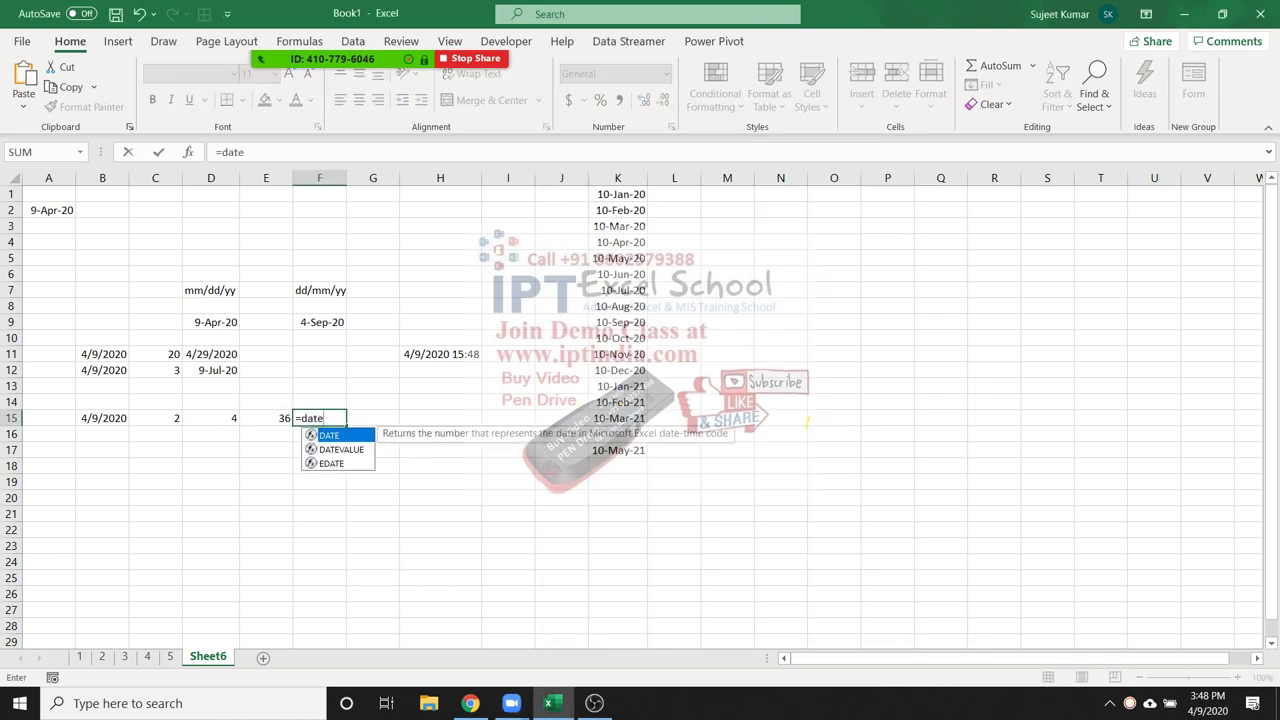
pyautogui.press('Tab')
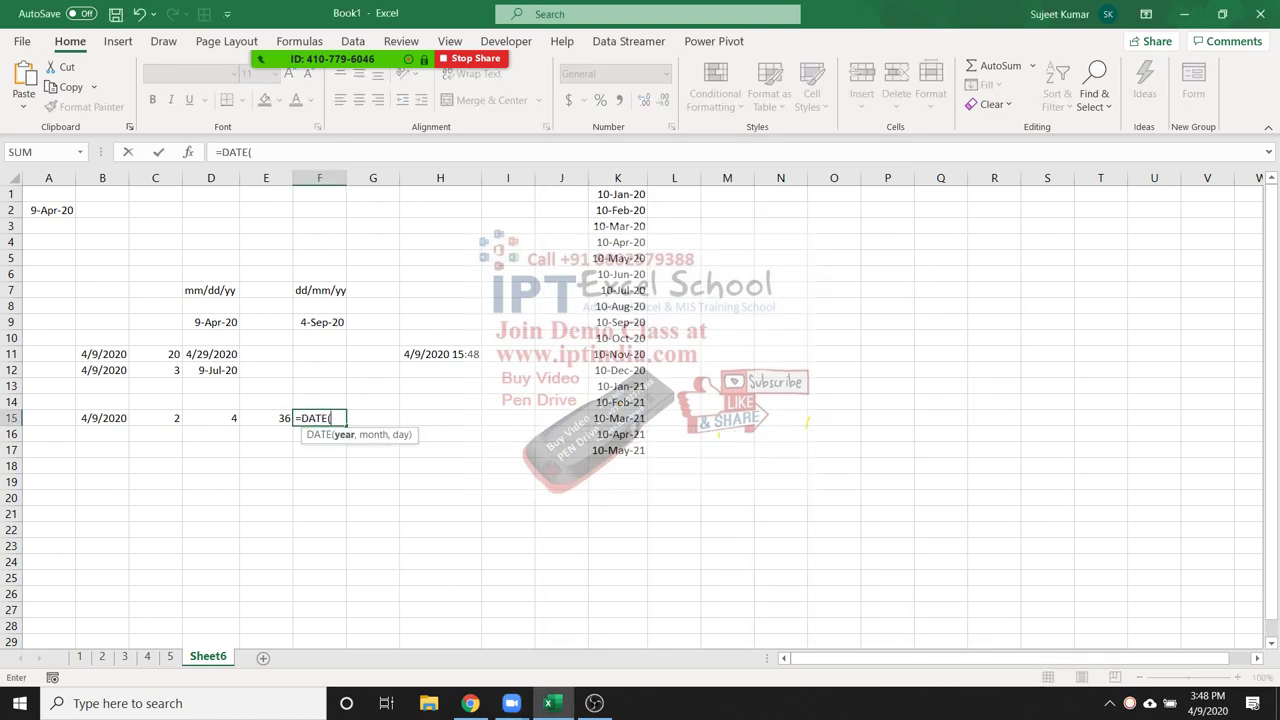
pyautogui.write('yea')
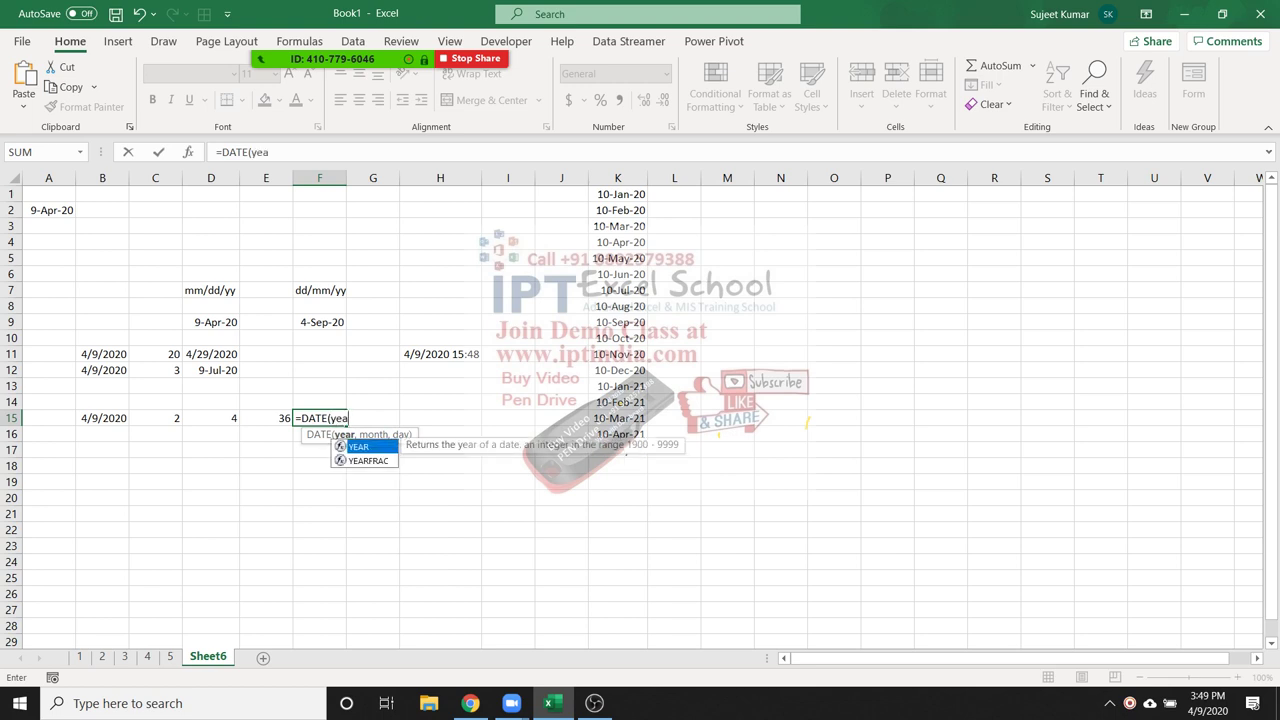
pyautogui.press('Tab')
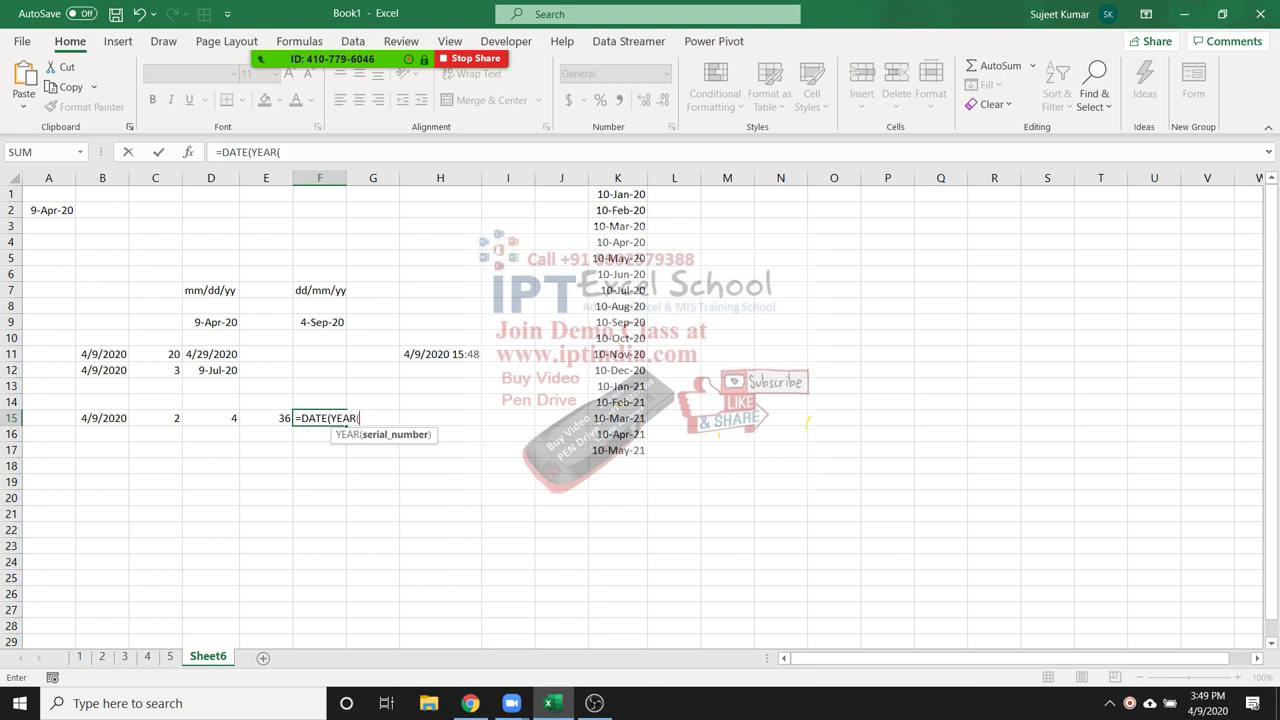
pyautogui.click(102, 418)
pyautogui.write(')')
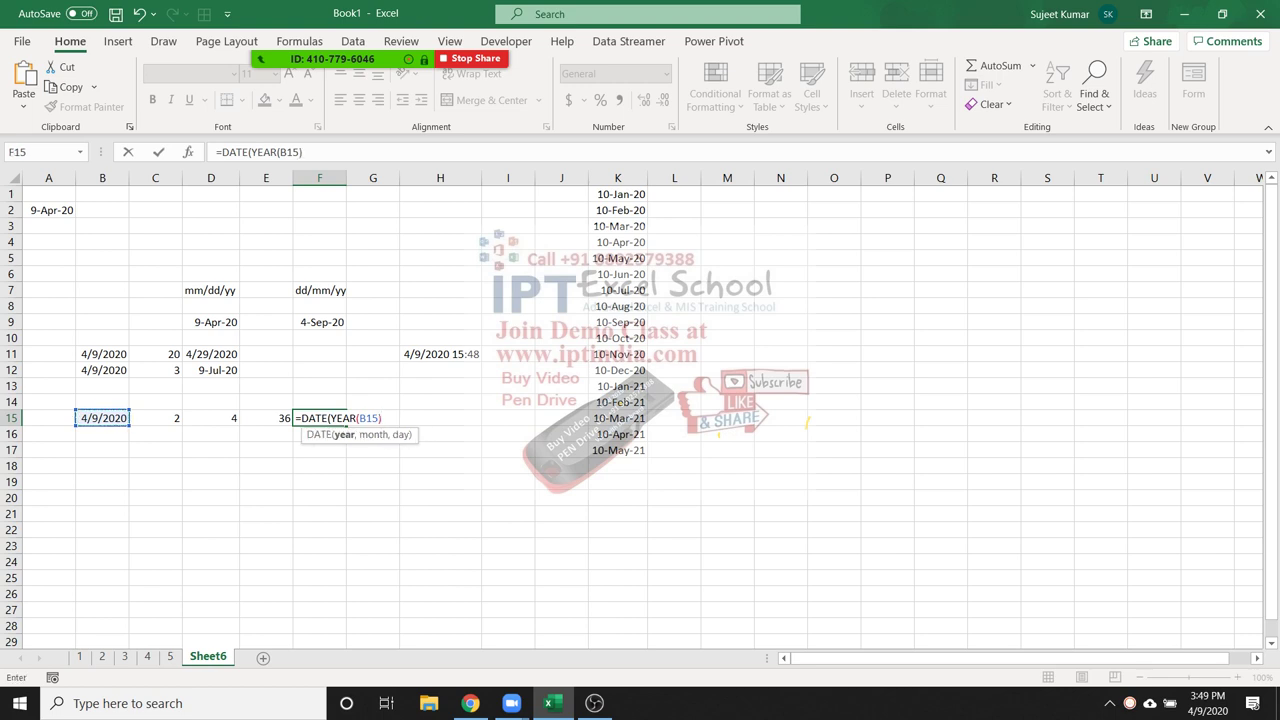
pyautogui.write('+2,MONTH(')
pyautogui.click(102, 418)
pyautogui.write(')+4,DAY(')
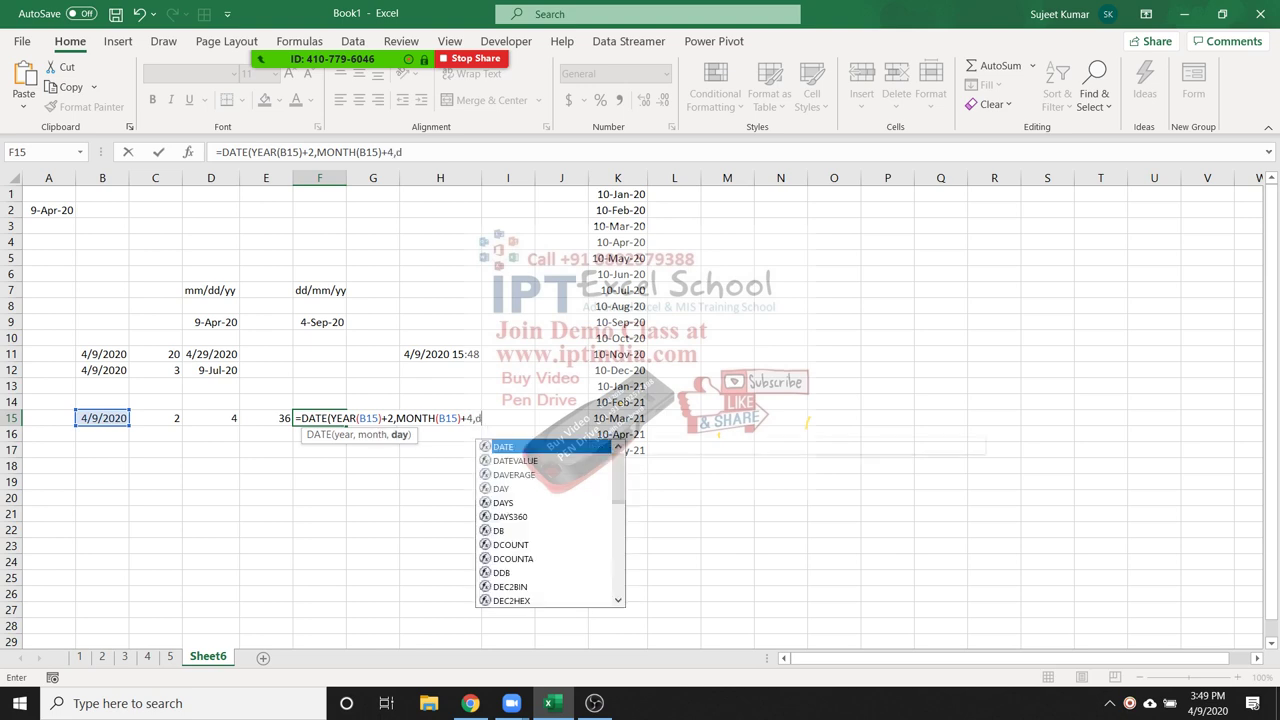
pyautogui.click(102, 418)
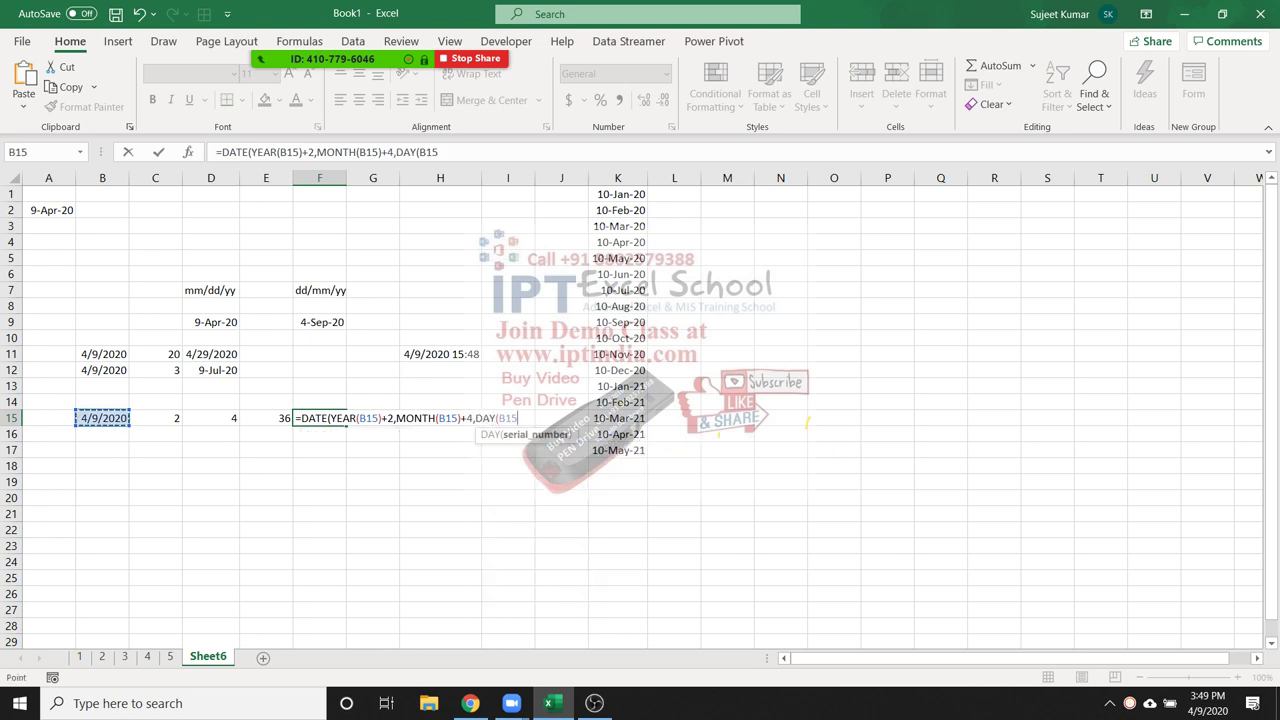
pyautogui.write(')+')
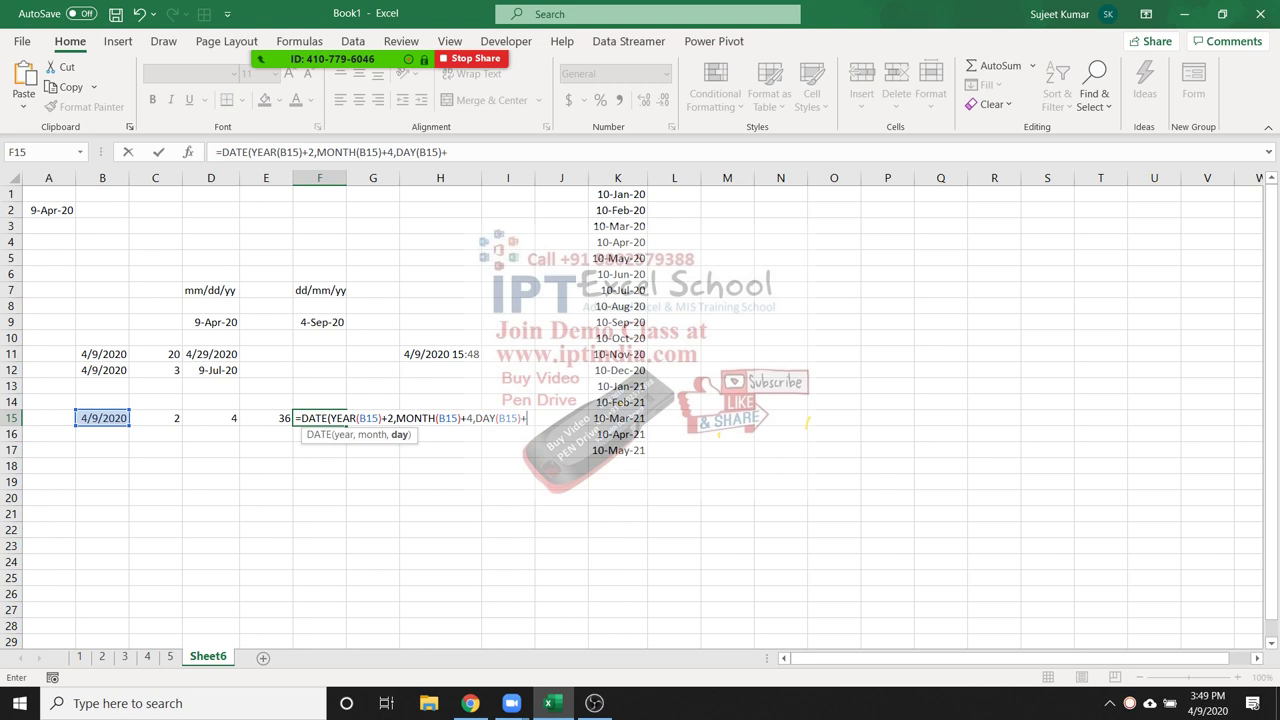
pyautogui.write('36)')
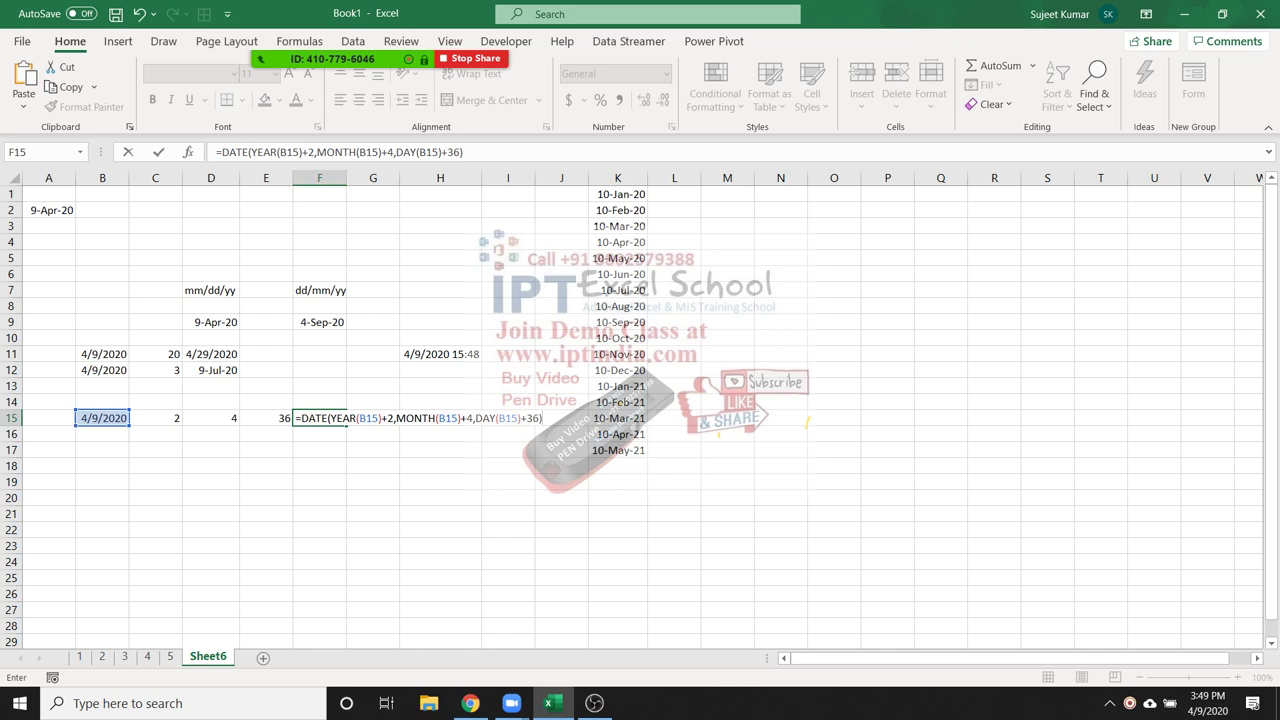
pyautogui.press('Return')
pyautogui.click(321, 418)
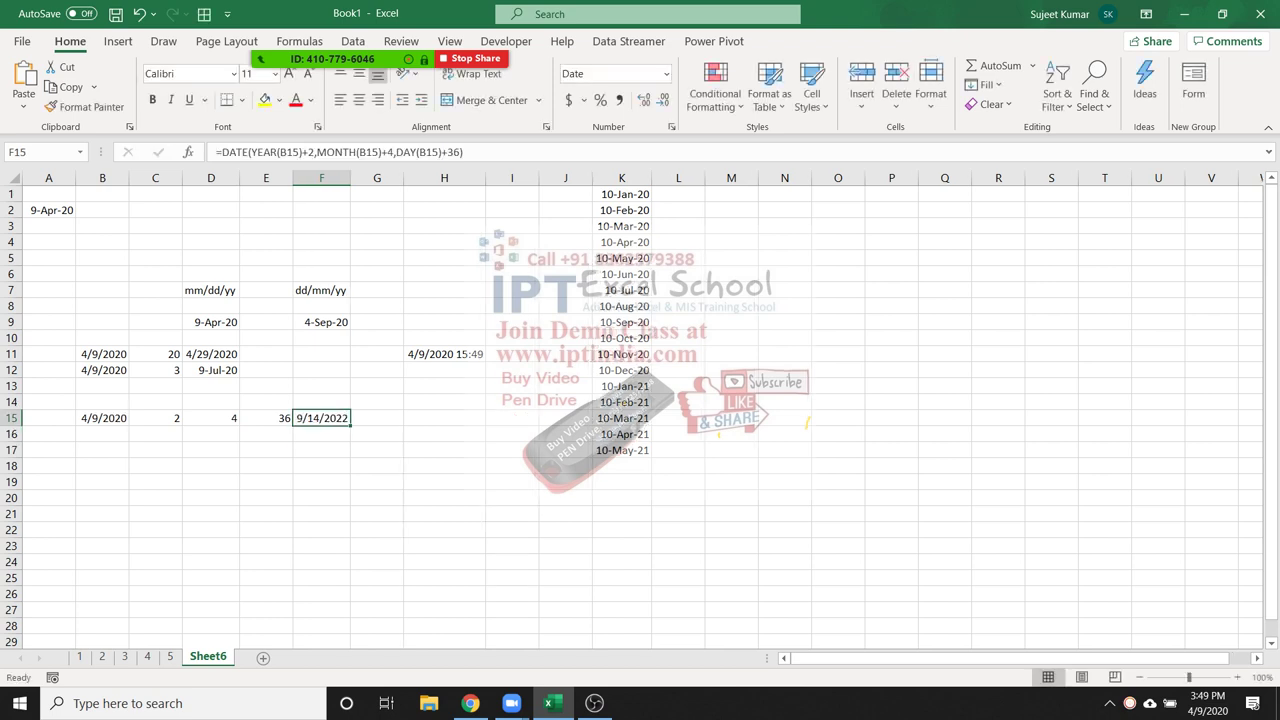
pyautogui.press('F2')
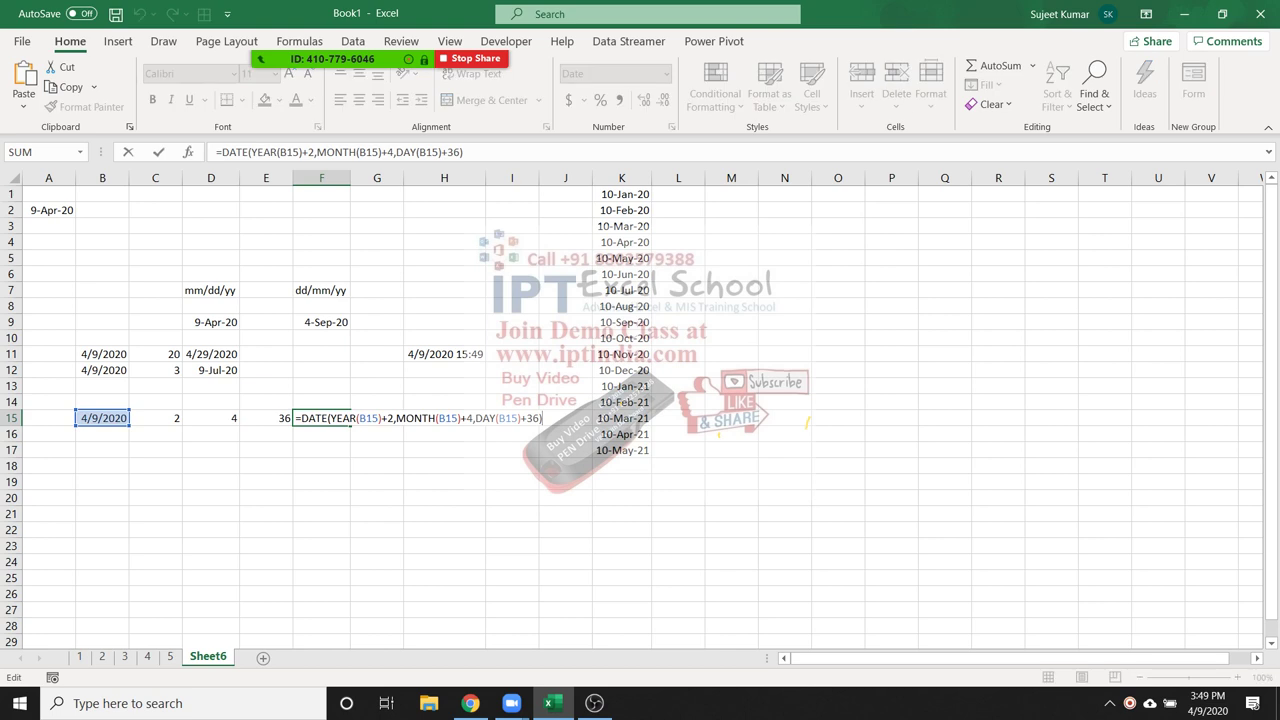
pyautogui.hotkey('shift', 'Left')
pyautogui.hotkey('shift', 'Left')
pyautogui.hotkey('shift', 'Left')
pyautogui.press('Right')
pyautogui.press('Right')
pyautogui.press('Right')
pyautogui.press('Right')
pyautogui.hotkey('shift', 'Right')
pyautogui.hotkey('shift', 'Right')
pyautogui.hotkey('shift', 'Right')
pyautogui.hotkey('shift', 'Right')
pyautogui.hotkey('shift', 'Right')
pyautogui.hotkey('shift', 'Right')
pyautogui.hotkey('shift', 'Right')
pyautogui.hotkey('shift', 'Right')
pyautogui.hotkey('shift', 'Right')
pyautogui.hotkey('shift', 'Right')
pyautogui.hotkey('shift', 'Right')
pyautogui.hotkey('shift', 'Right')
pyautogui.hotkey('shift', 'Right')
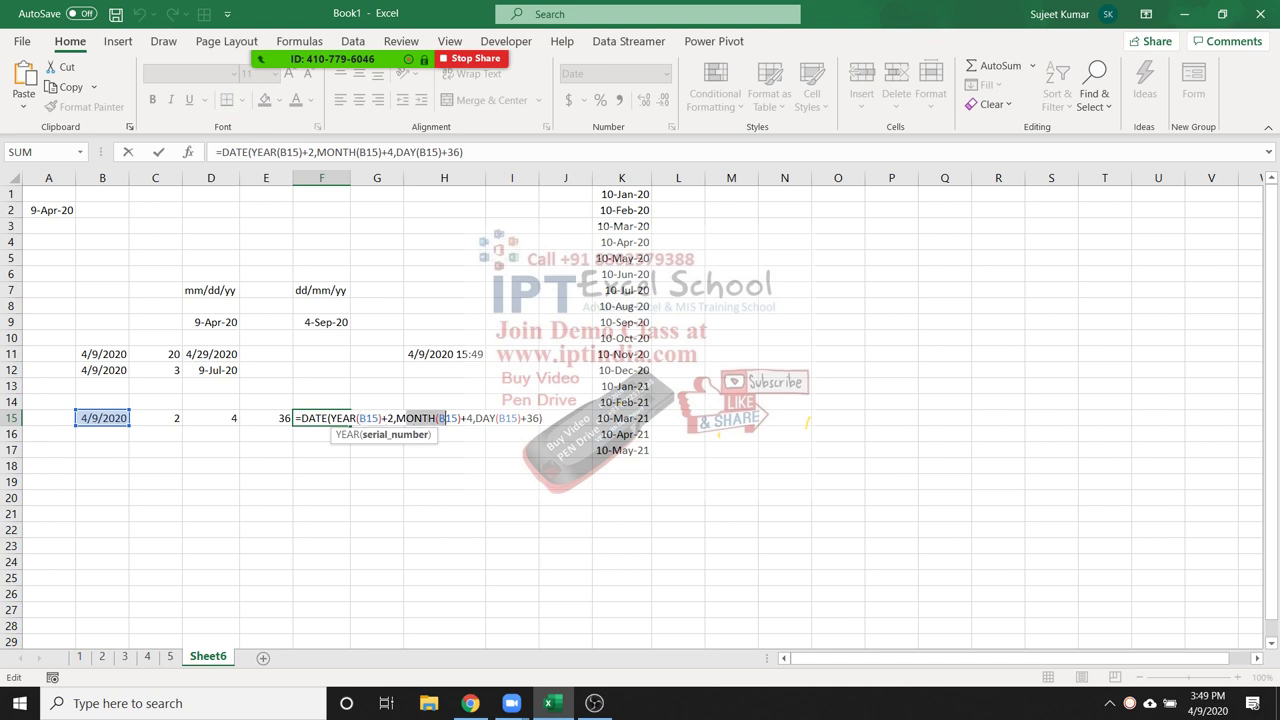
pyautogui.hotkey('shift', 'Left')
pyautogui.hotkey('shift', 'Right')
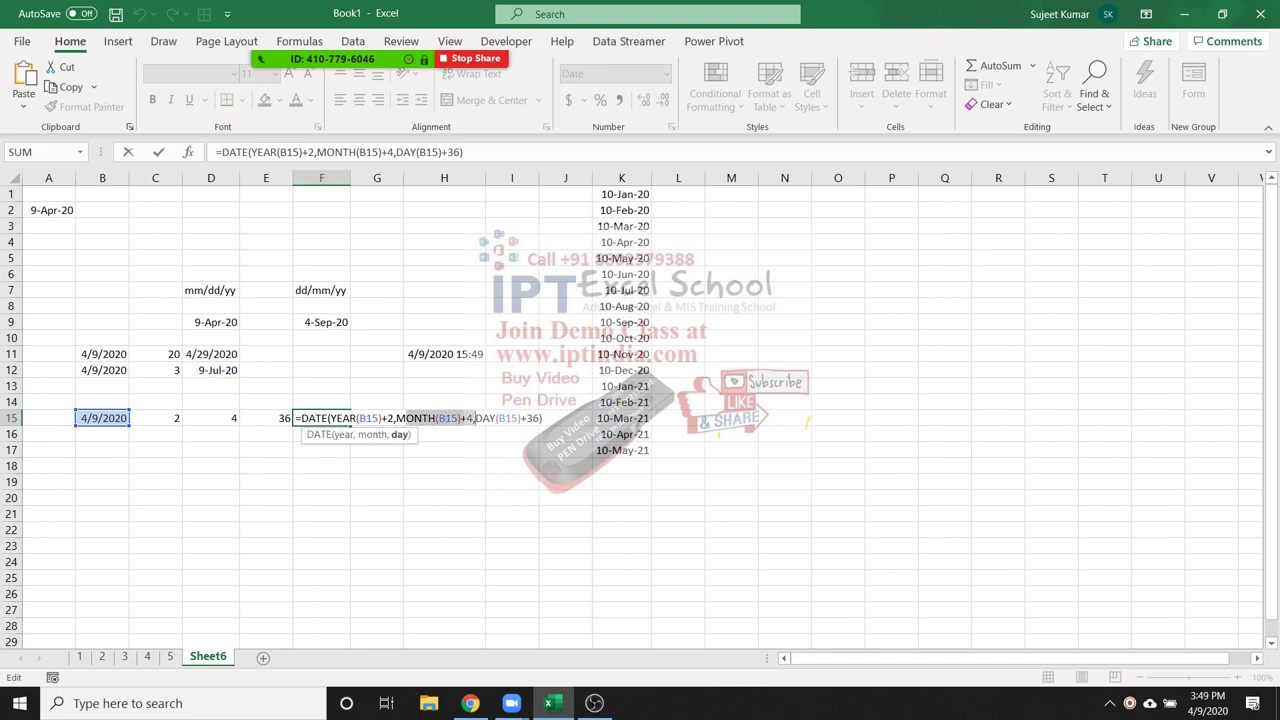
pyautogui.press('Right')
pyautogui.press('Right')
pyautogui.press('Right')
pyautogui.press('Right')
pyautogui.press('Right')
pyautogui.hotkey('shift', 'Right')
pyautogui.hotkey('shift', 'Right')
pyautogui.hotkey('shift', 'Right')
pyautogui.hotkey('shift', 'Right')
pyautogui.hotkey('shift', 'Right')
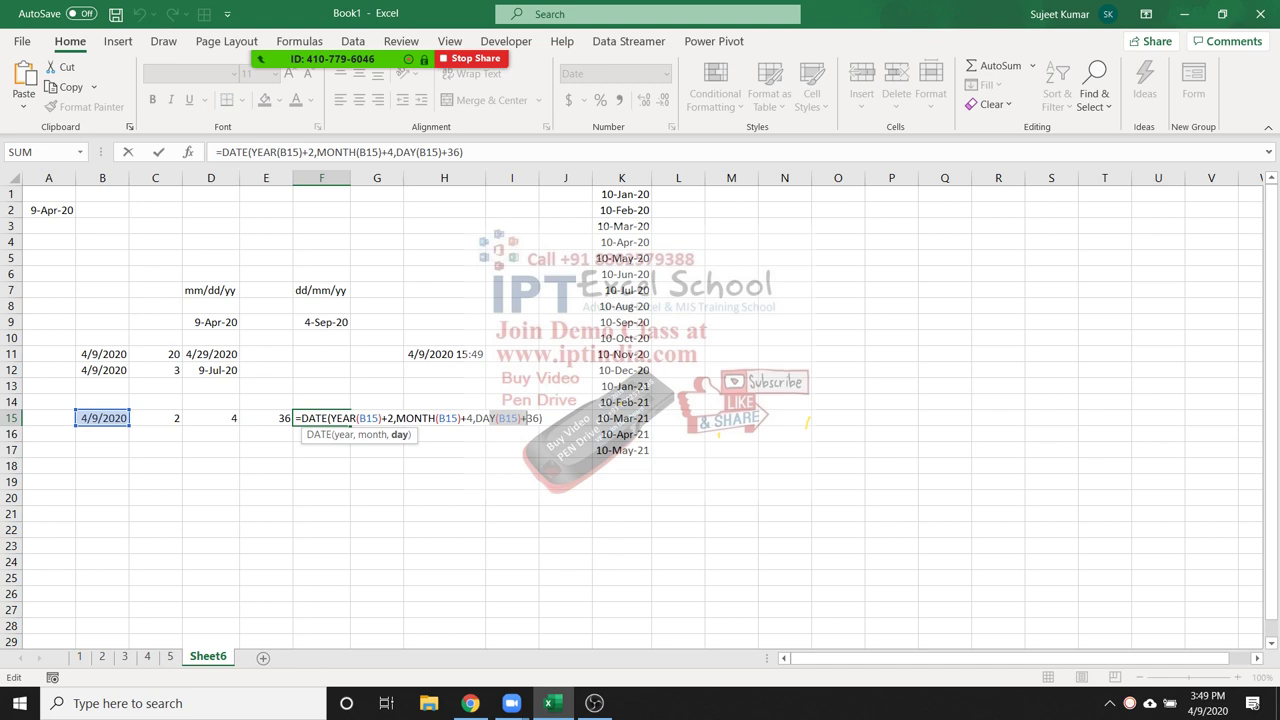
pyautogui.hotkey('ctrl', 'Return')
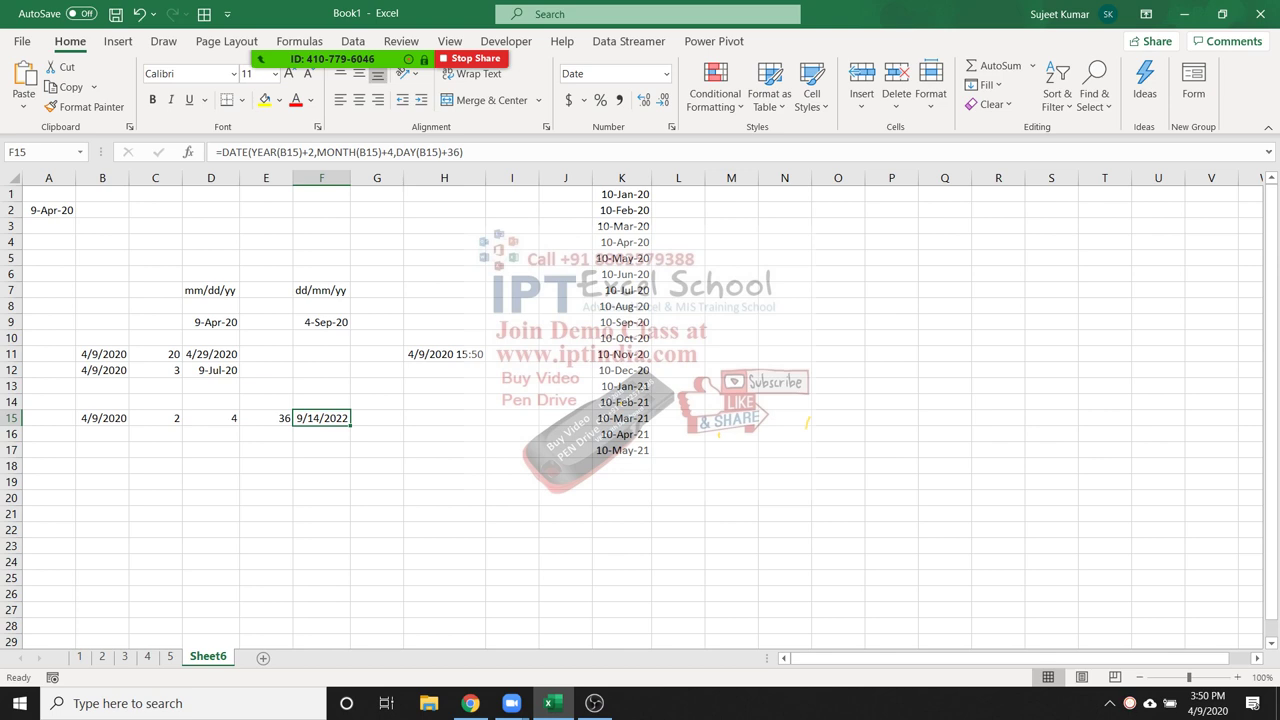
pyautogui.doubleClick(327, 418)
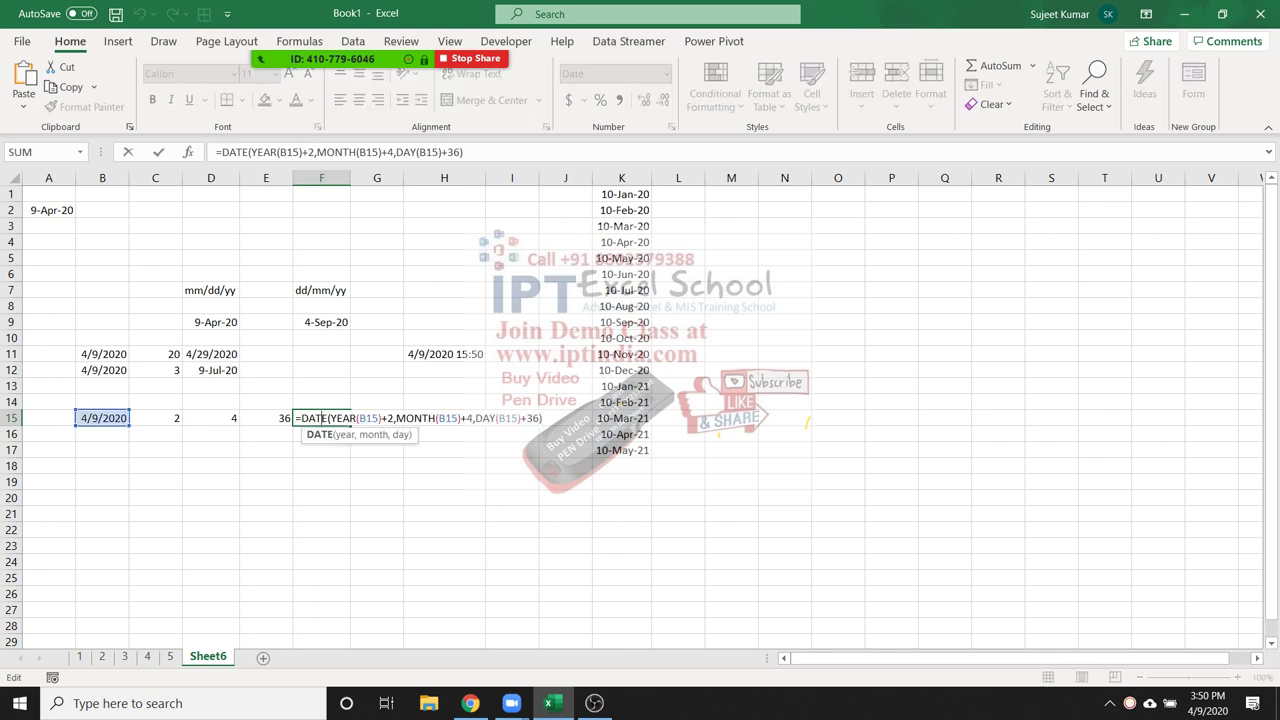
pyautogui.press('Escape')
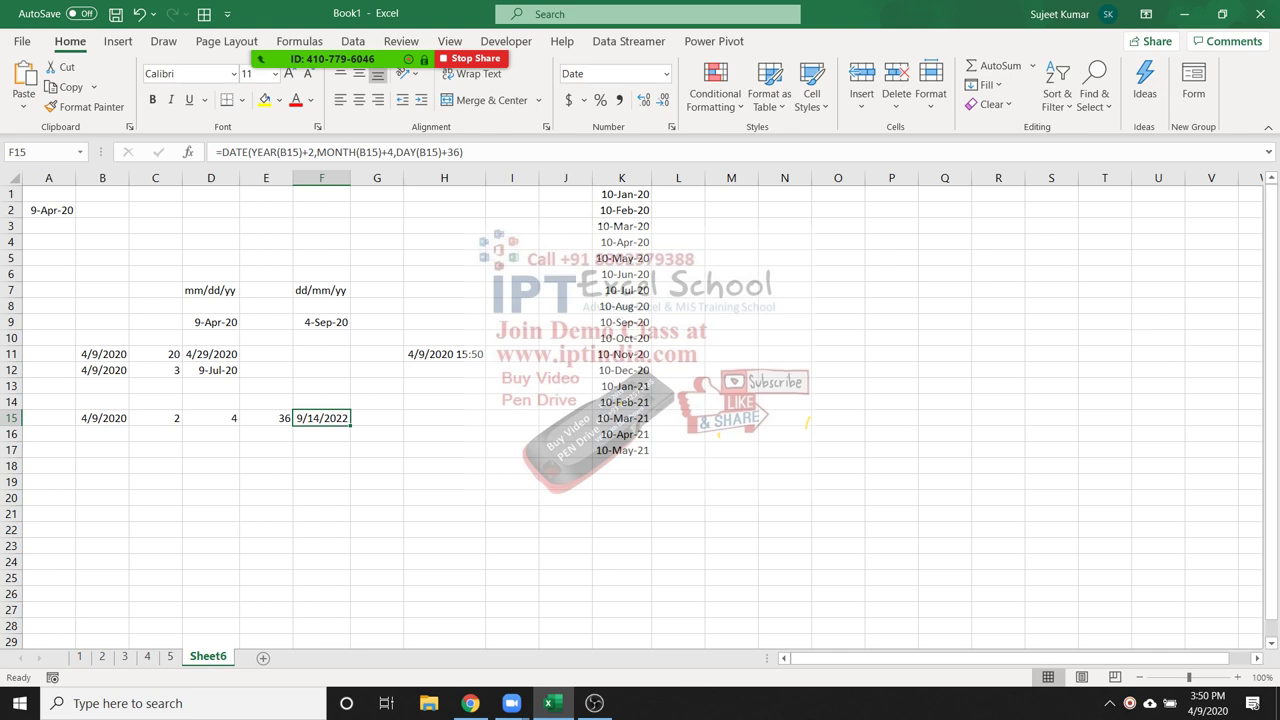
# Enter the start date 1/8 in B18 and today's date in C18
pyautogui.click(102, 466)
pyautogui.write('1/8')
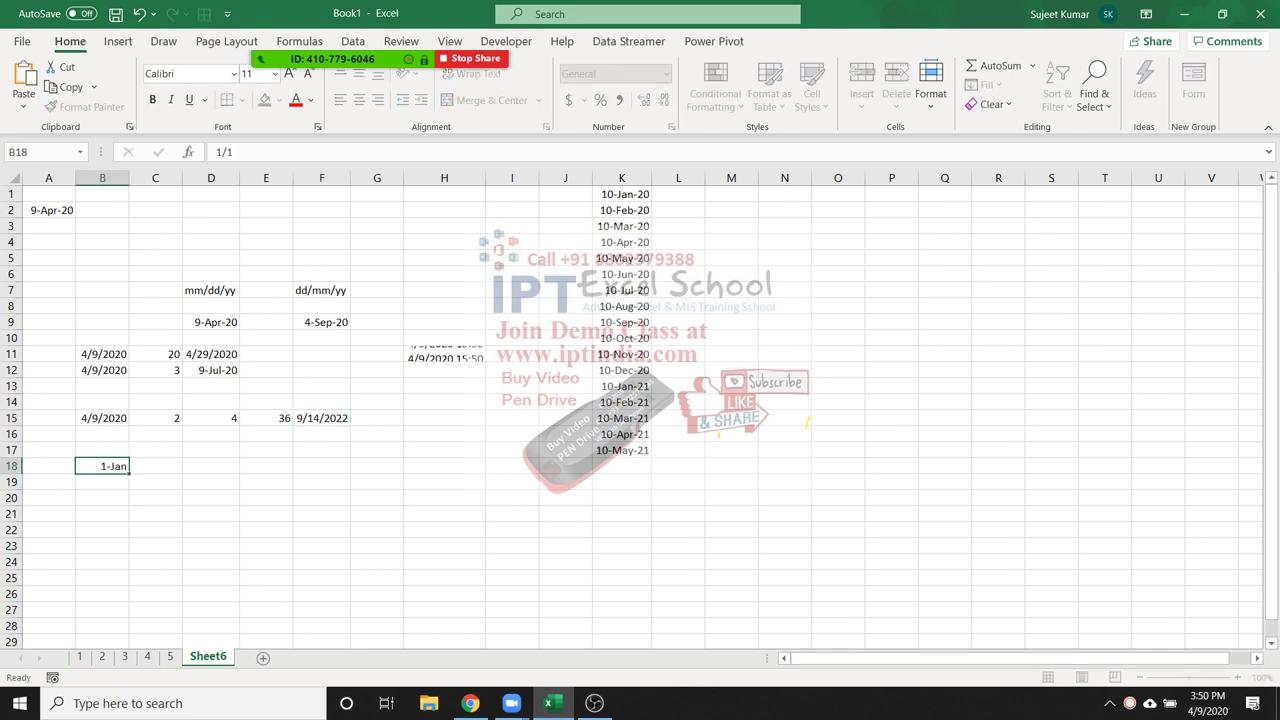
pyautogui.press('Tab')
pyautogui.hotkey('ctrl', ';')
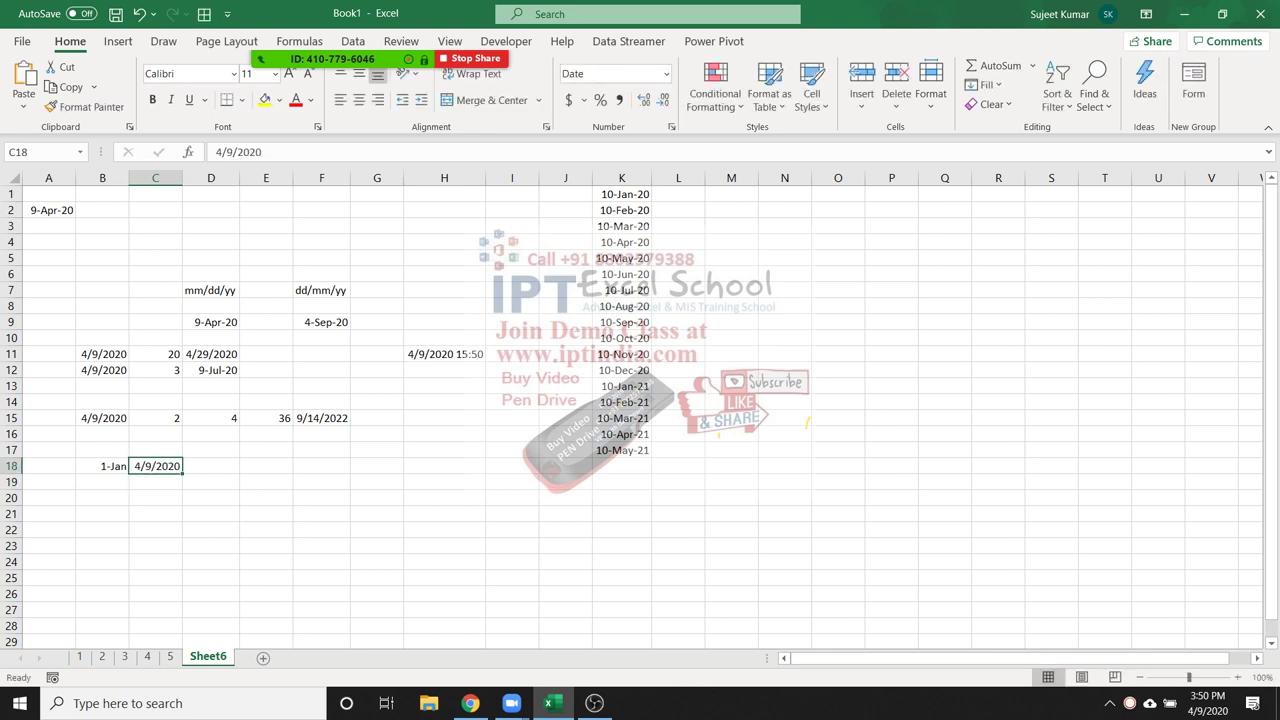
pyautogui.press('Tab')
# Calculate the day difference in D18 with =C18-B18
pyautogui.write('=')
pyautogui.press('Left')
pyautogui.press('Left')
pyautogui.press('Right')
pyautogui.press('Left')
pyautogui.press('Right')
pyautogui.write('-')
pyautogui.press('Left')
pyautogui.press('Left')
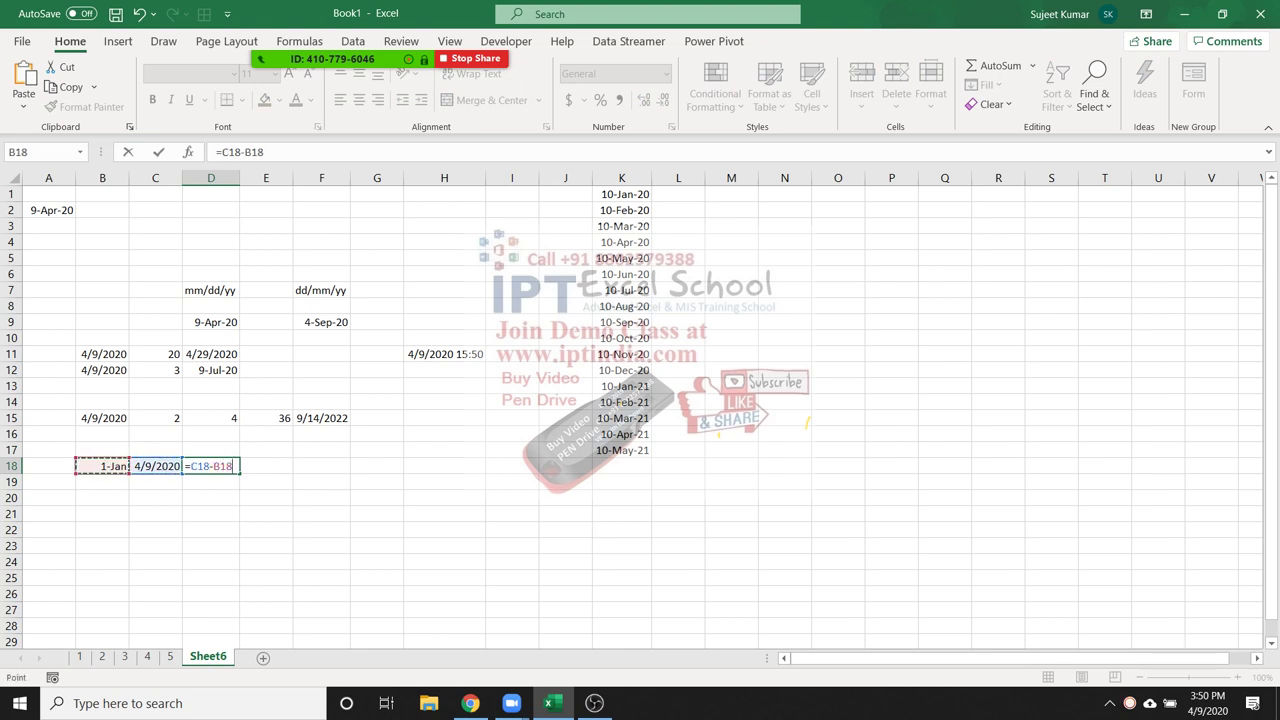
pyautogui.hotkey('ctrl', 'Return')
# Enter =NETWORKDAYS(B18,C18,K1:K17) in E18, returning 69 working days
pyautogui.press('Right')
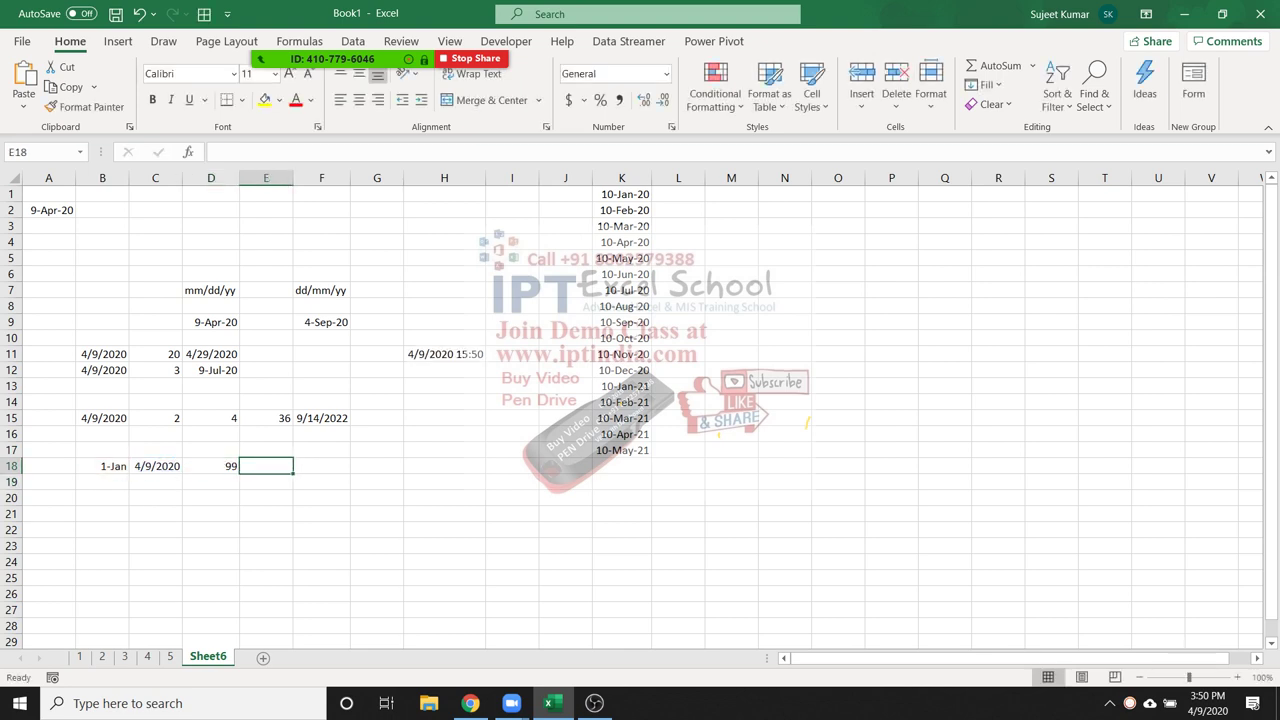
pyautogui.write('=e')
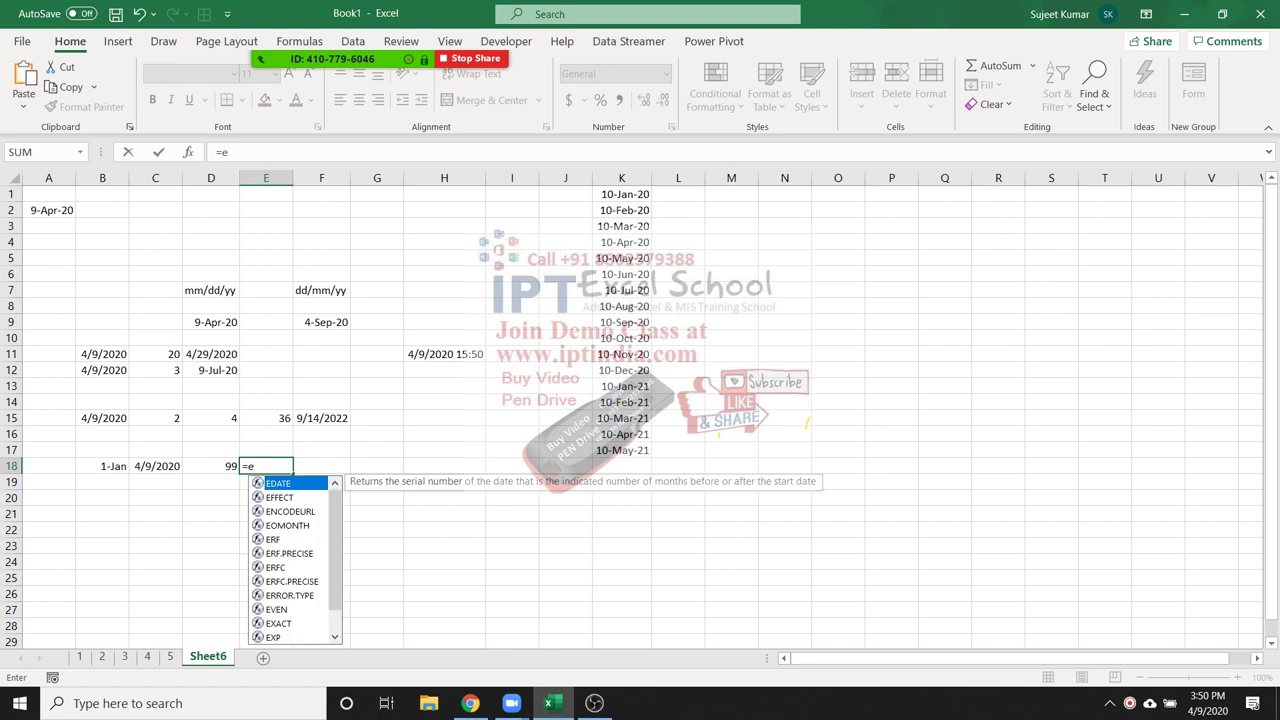
pyautogui.press('BackSpace')
pyautogui.write('net')
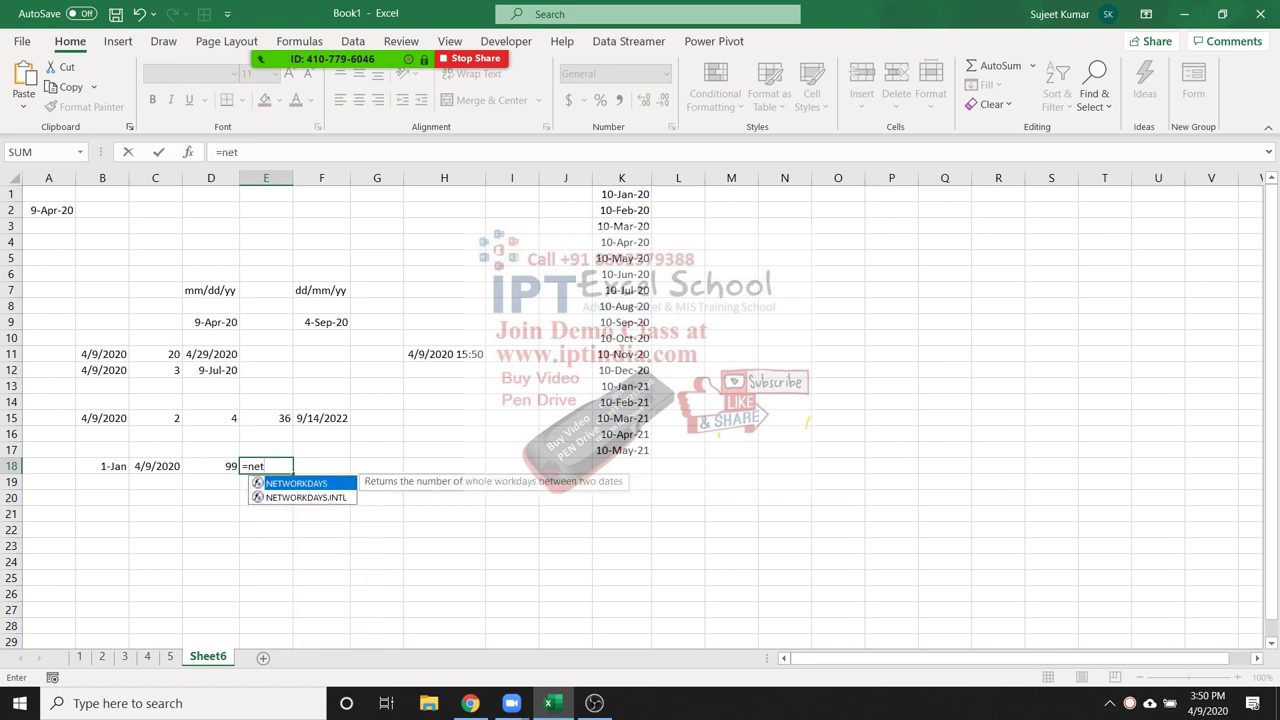
pyautogui.press('Tab')
pyautogui.press('Left')
pyautogui.press('Left')
pyautogui.press('Left')
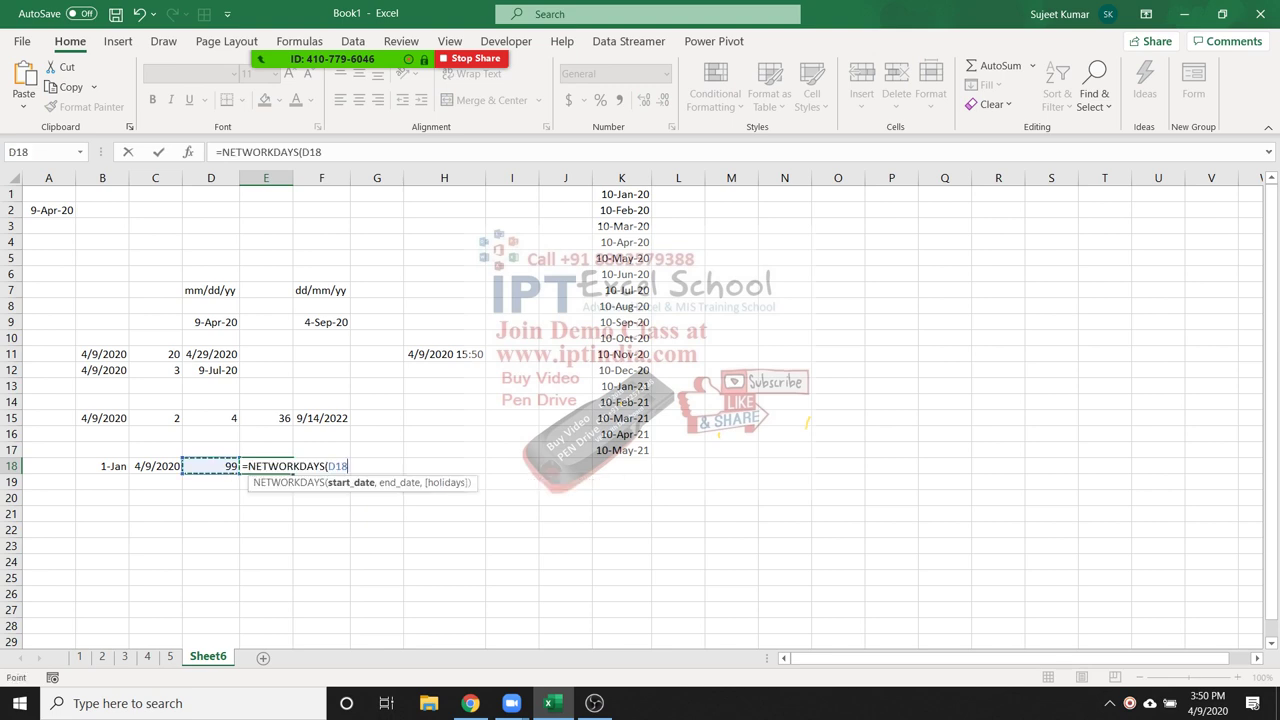
pyautogui.write(',')
pyautogui.press('Left')
pyautogui.press('Left')
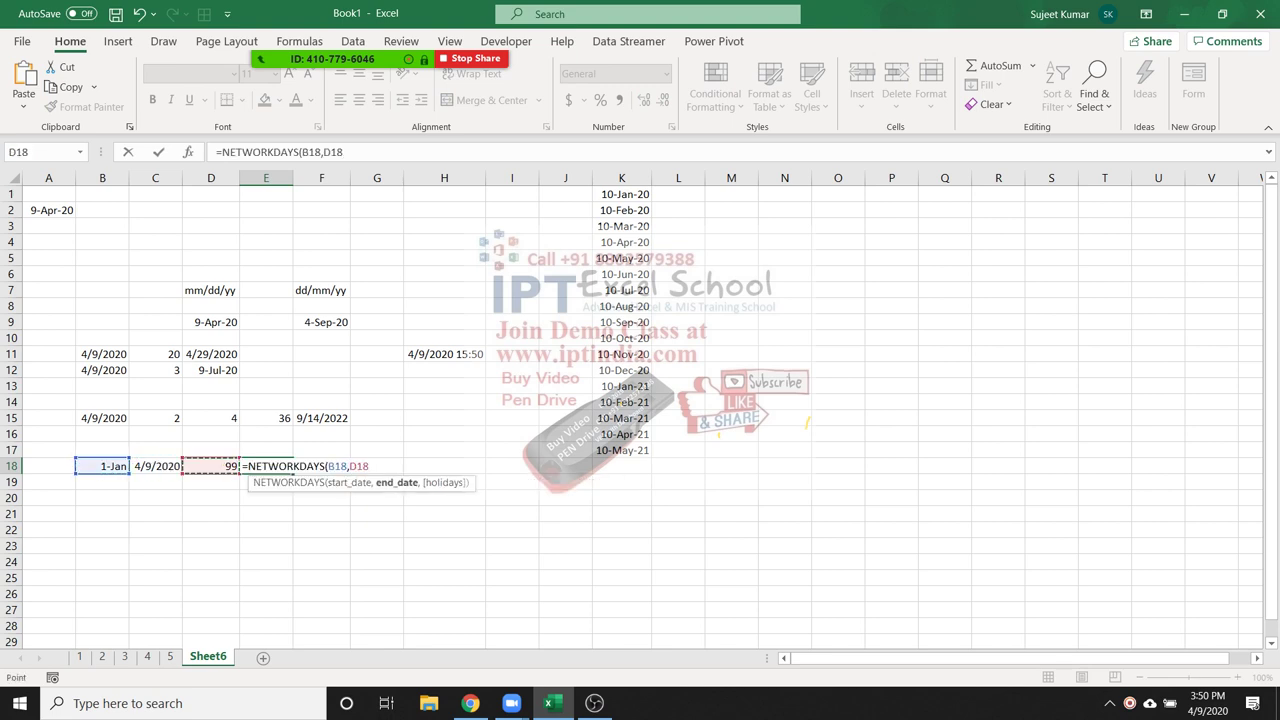
pyautogui.write(',')
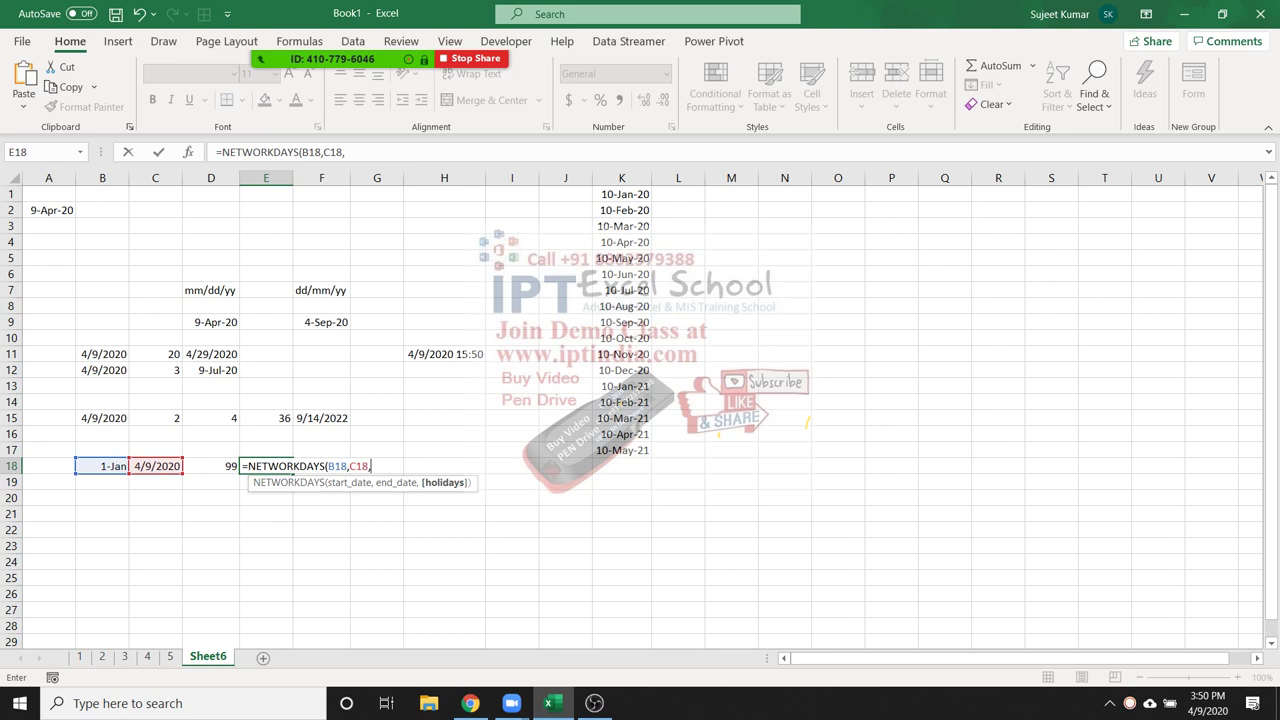
pyautogui.moveTo(645, 195); pyautogui.dragTo(648, 418)
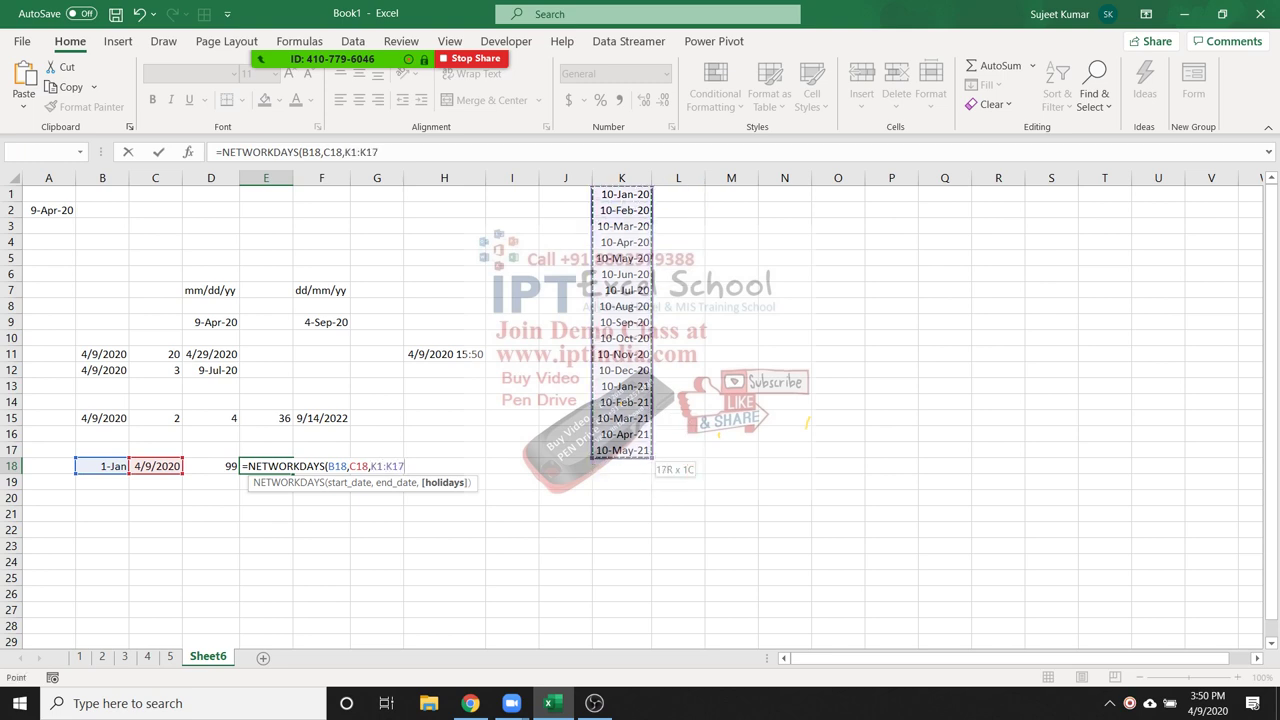
pyautogui.press('Return')
# Review E18's formula and begin a NETWORKDAYS formula in F18
pyautogui.click(265, 466)
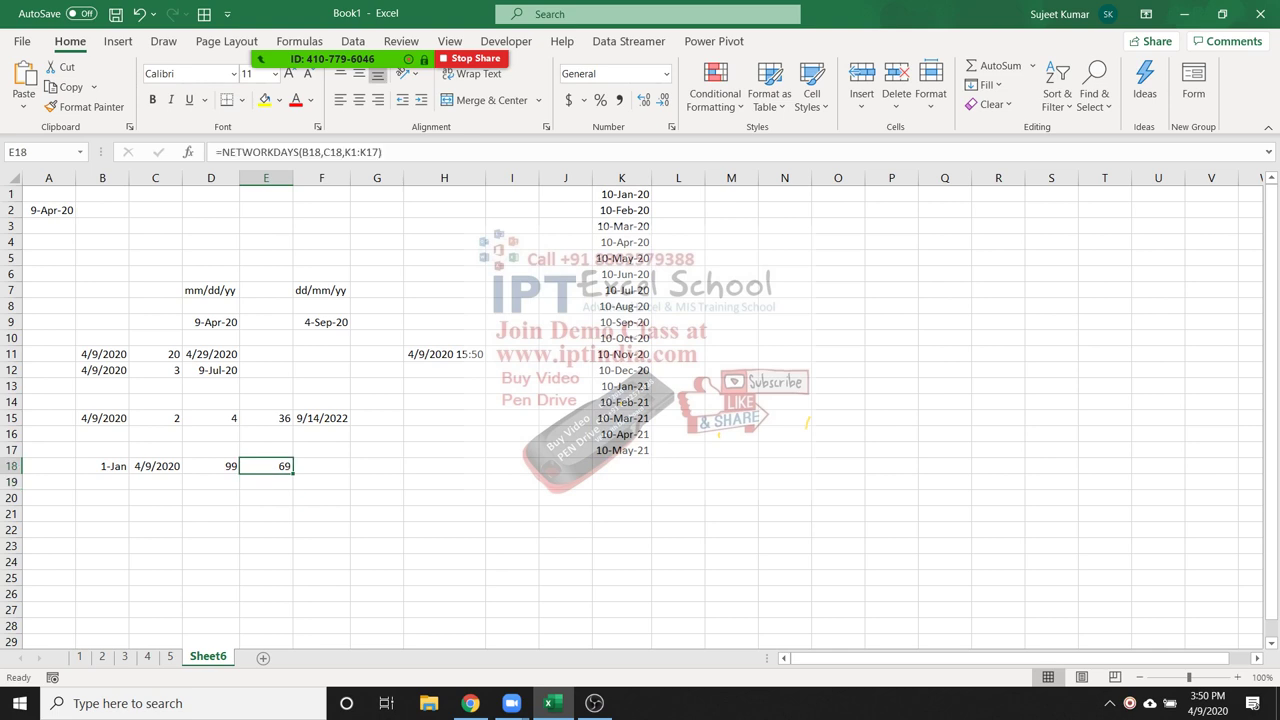
pyautogui.click(321, 466)
pyautogui.write('=net')
# Enter =NETWORKDAYS.INTL(B18,C18,11,K1:K17) in F18 with a Sunday-only weekend, returning 83
pyautogui.press('Down')
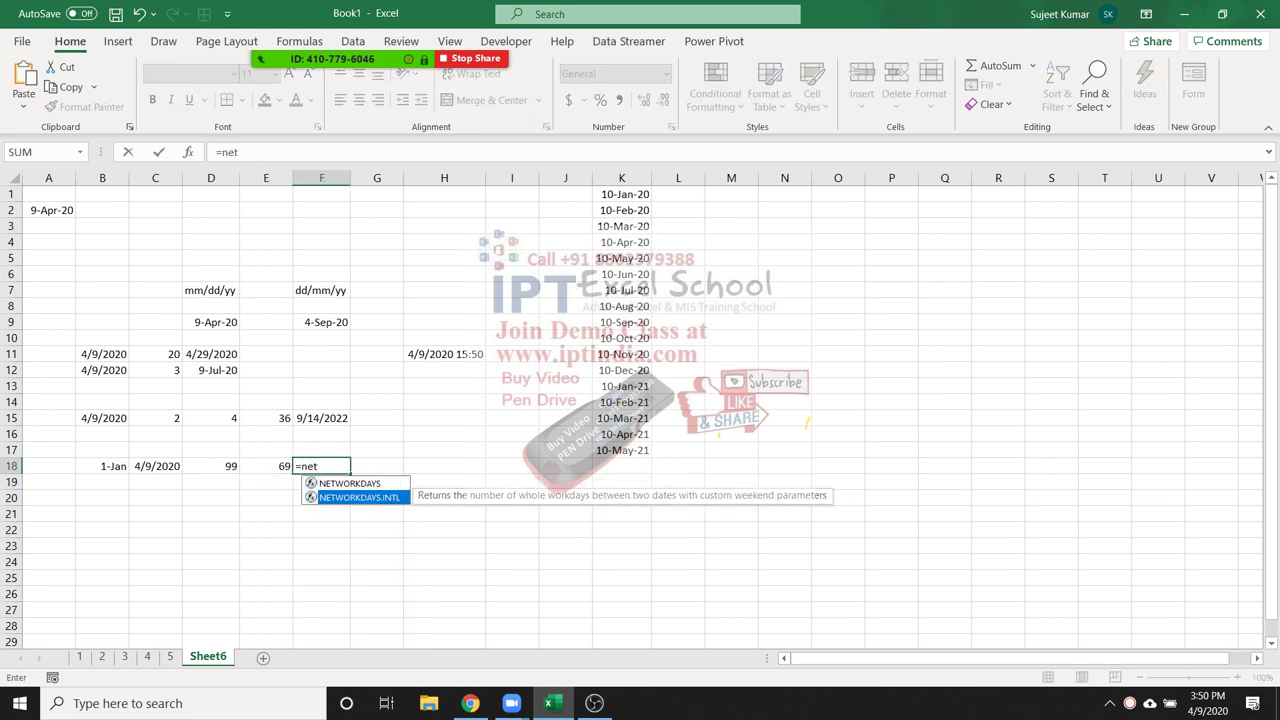
pyautogui.press('Tab')
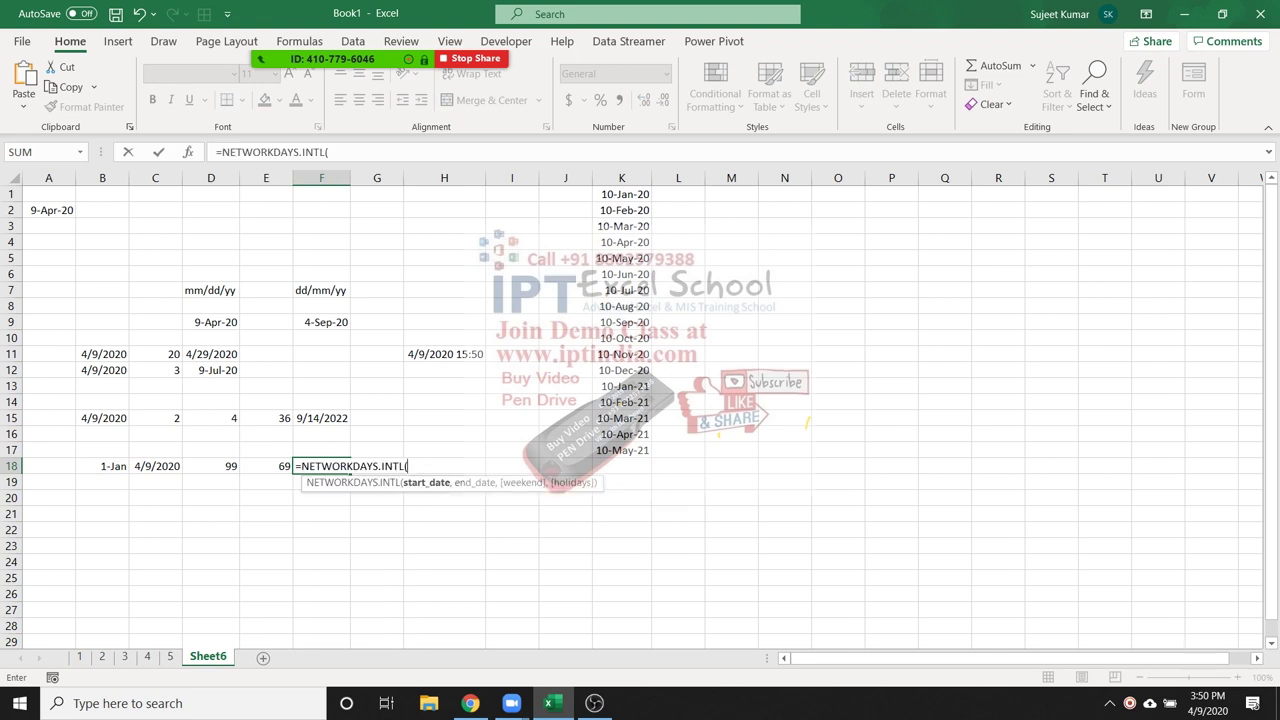
pyautogui.click(102, 466)
pyautogui.write(',')
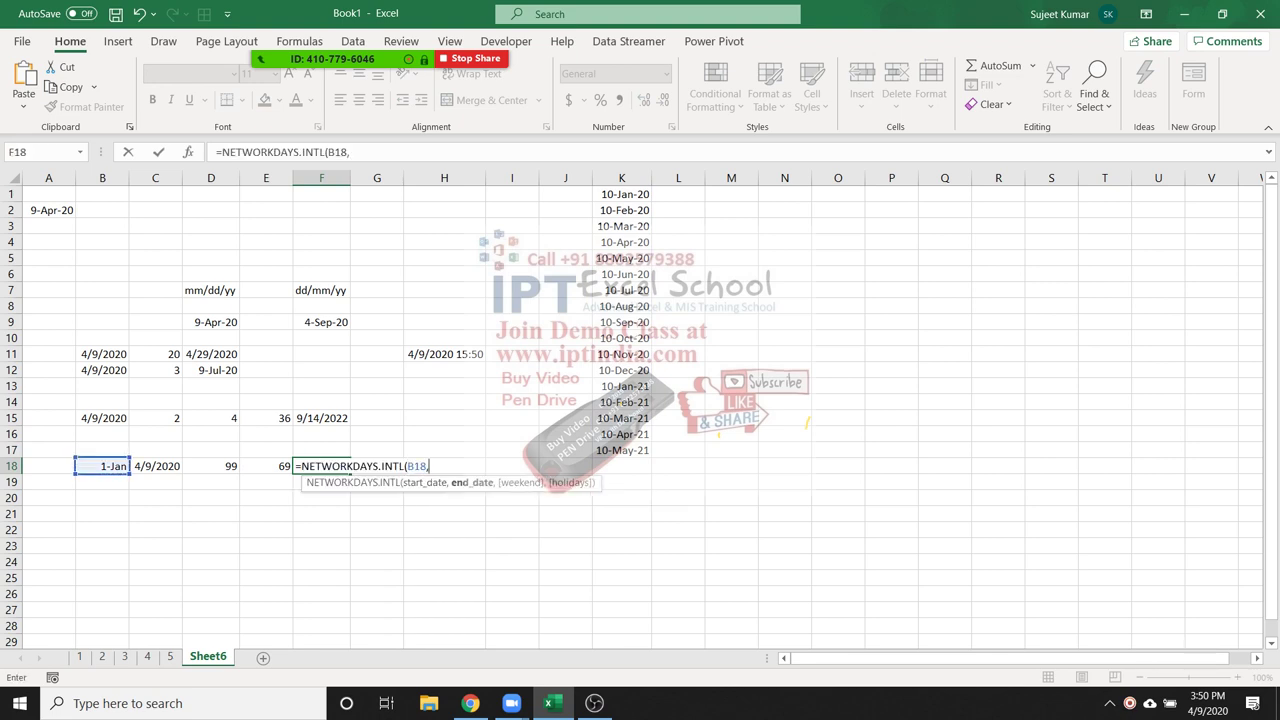
pyautogui.click(155, 466)
pyautogui.write(',')
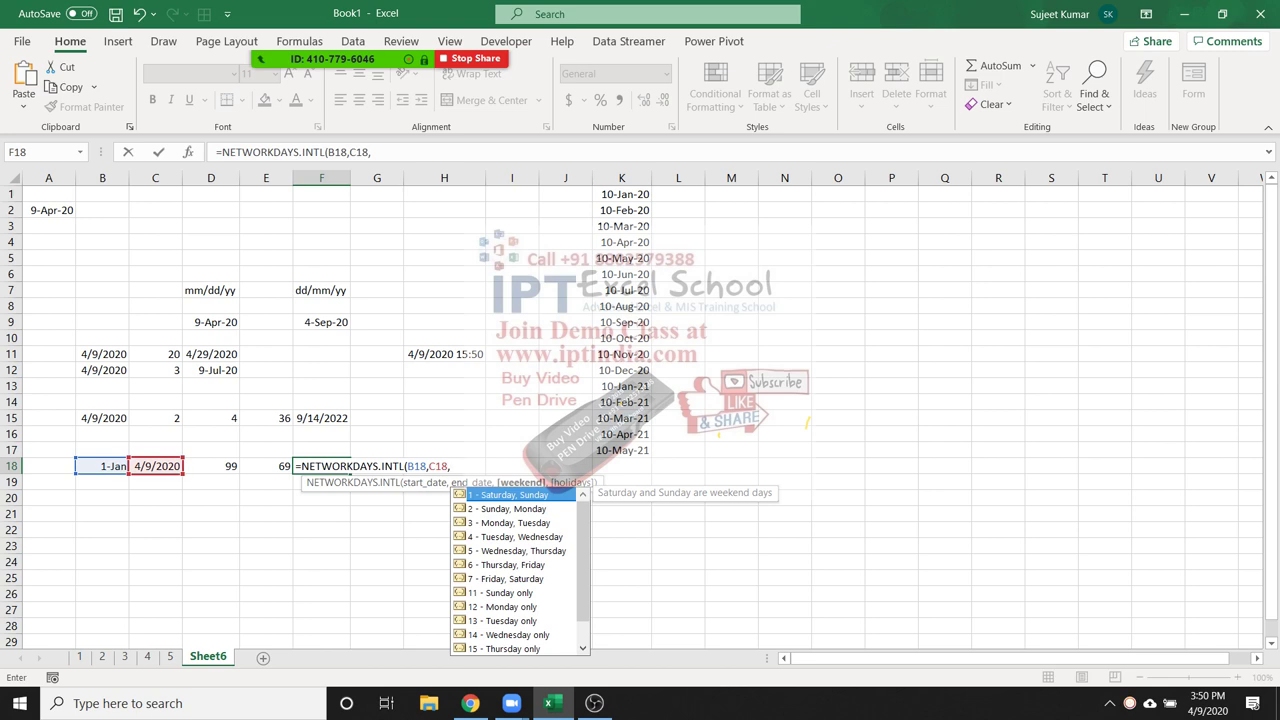
pyautogui.press('Down')
pyautogui.press('Down')
pyautogui.press('Down')
pyautogui.press('Down')
pyautogui.press('Down')
pyautogui.press('Down')
pyautogui.press('Down')
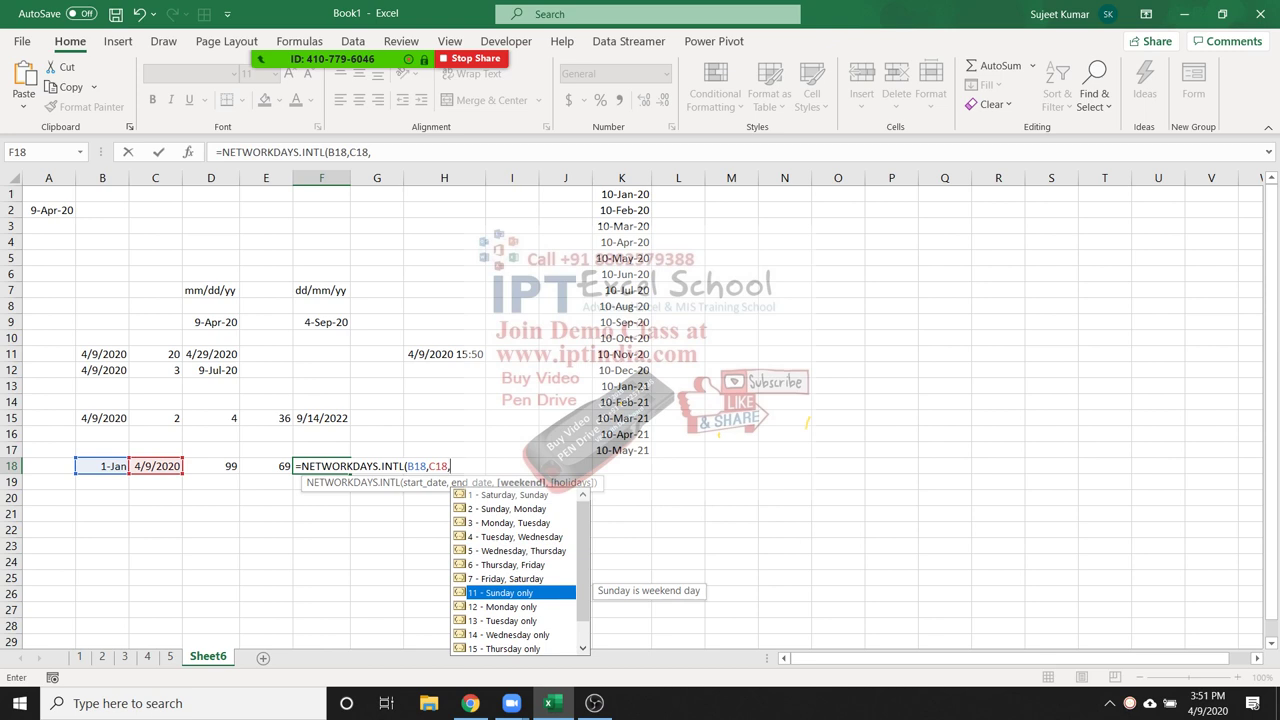
pyautogui.press('Tab')
pyautogui.write(',')
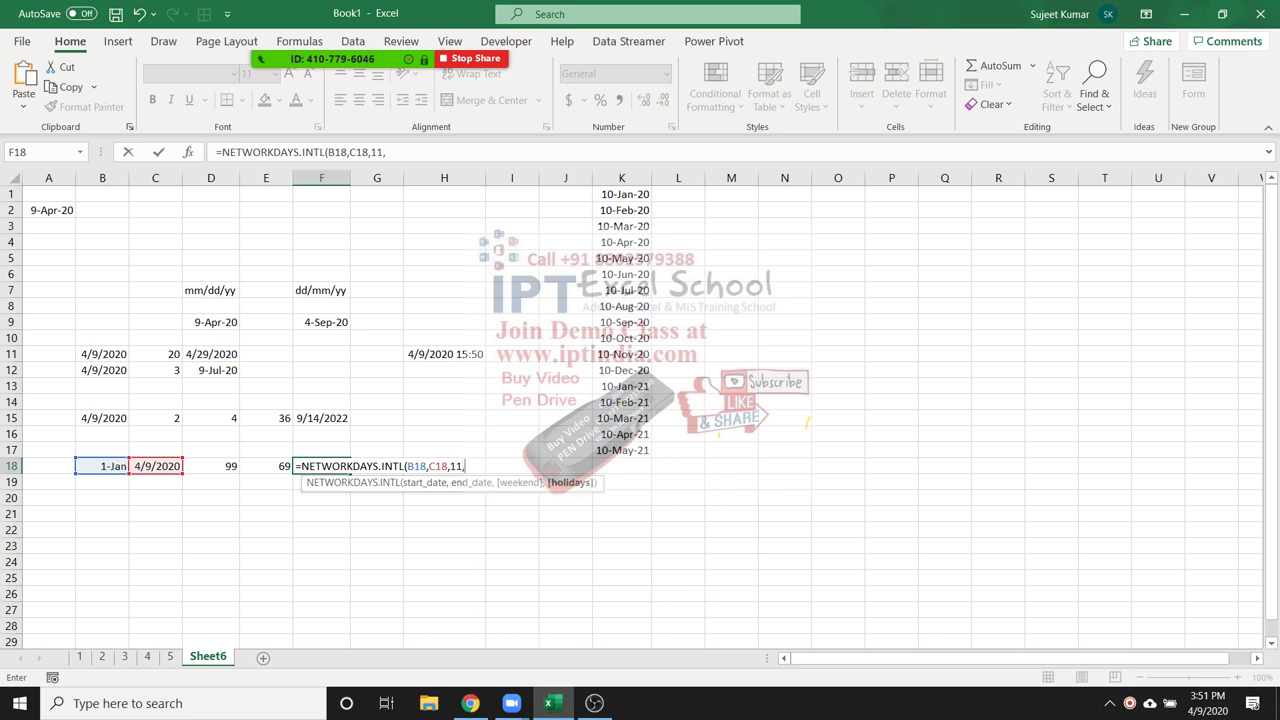
pyautogui.moveTo(622, 194); pyautogui.dragTo(622, 450)
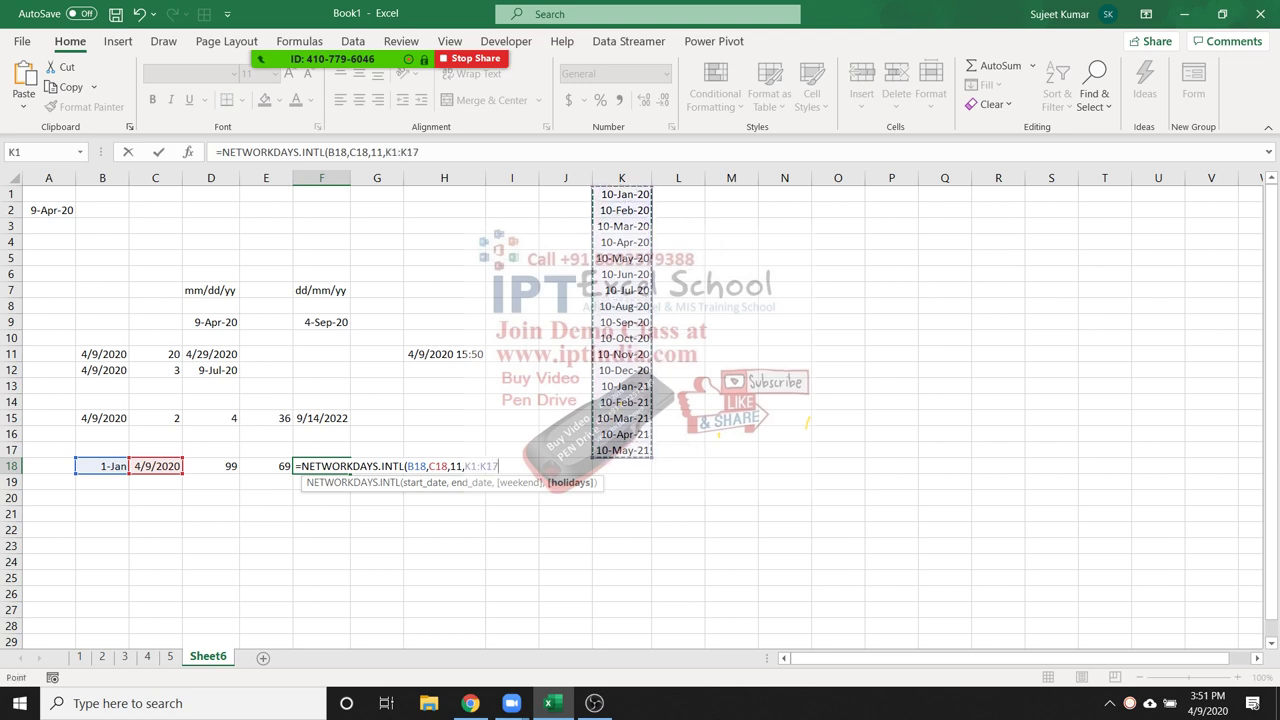
pyautogui.hotkey('ctrl', 'Return')
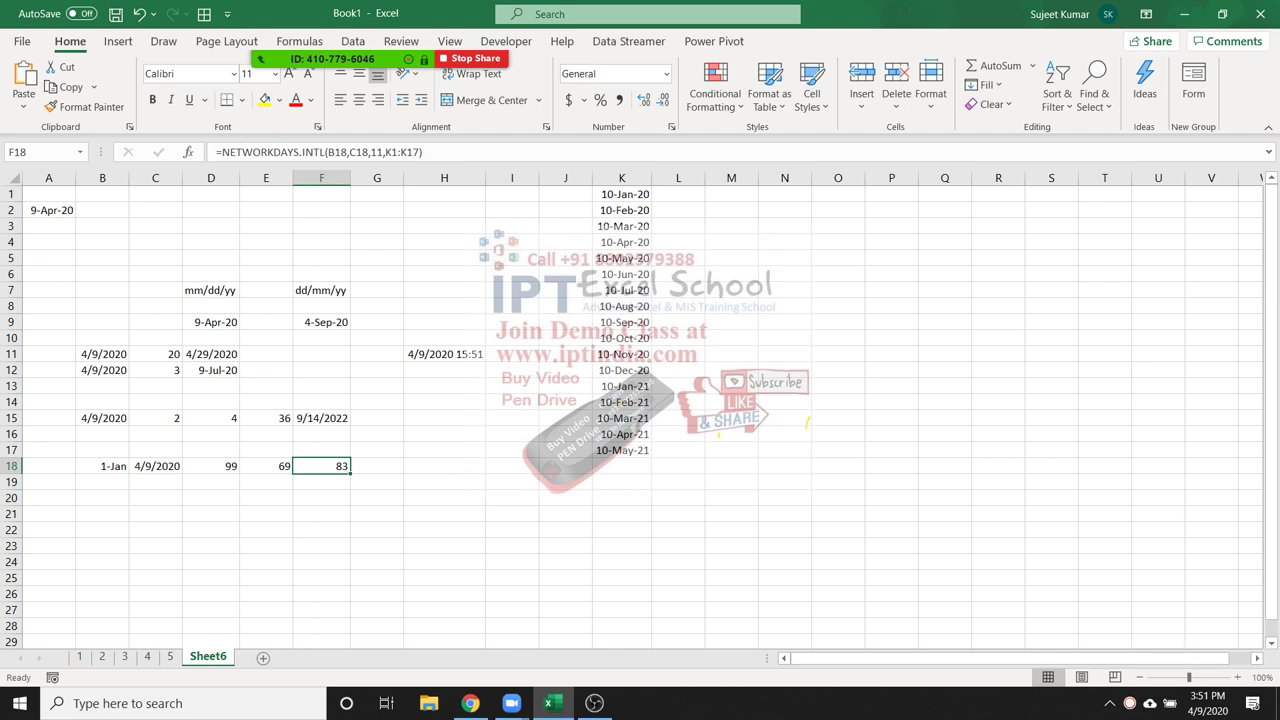
pyautogui.press('Left')
pyautogui.press('Left')
pyautogui.press('Left')
pyautogui.press('Down')
pyautogui.press('Down')
pyautogui.press('Down')
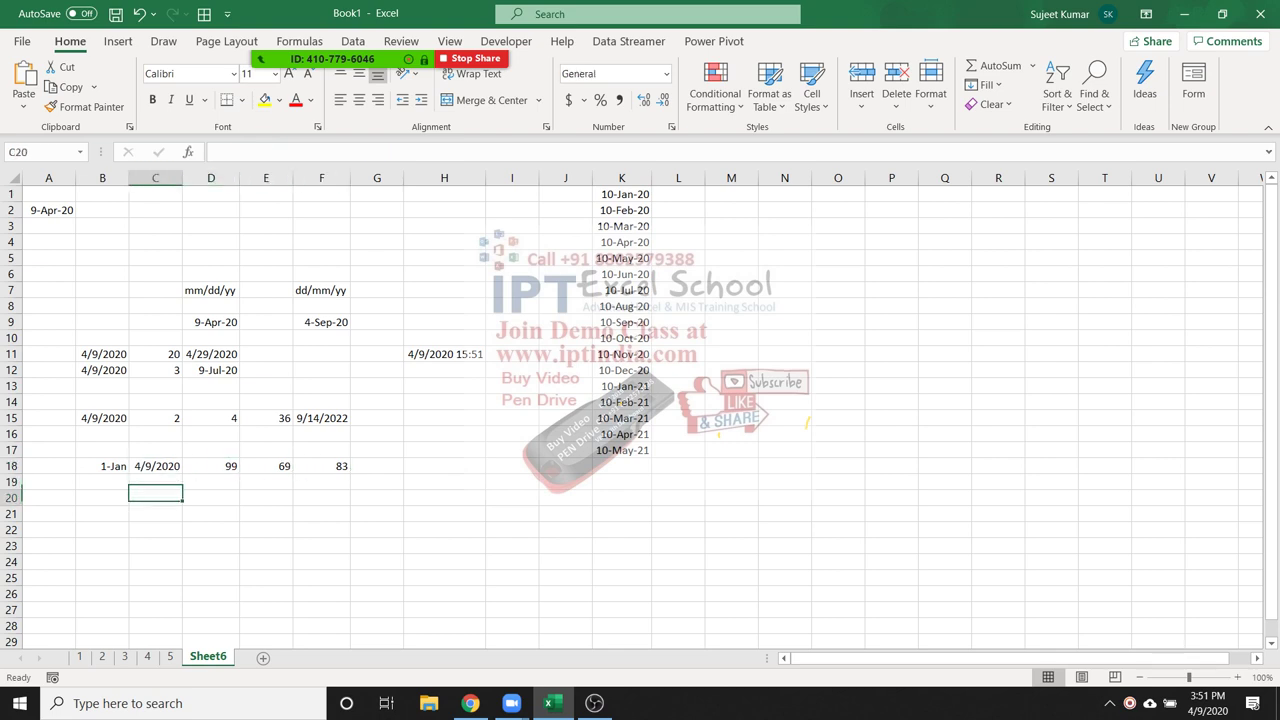
# Enter 10/7/1987 in B21 and =TODAY() in C21
pyautogui.press('Left')
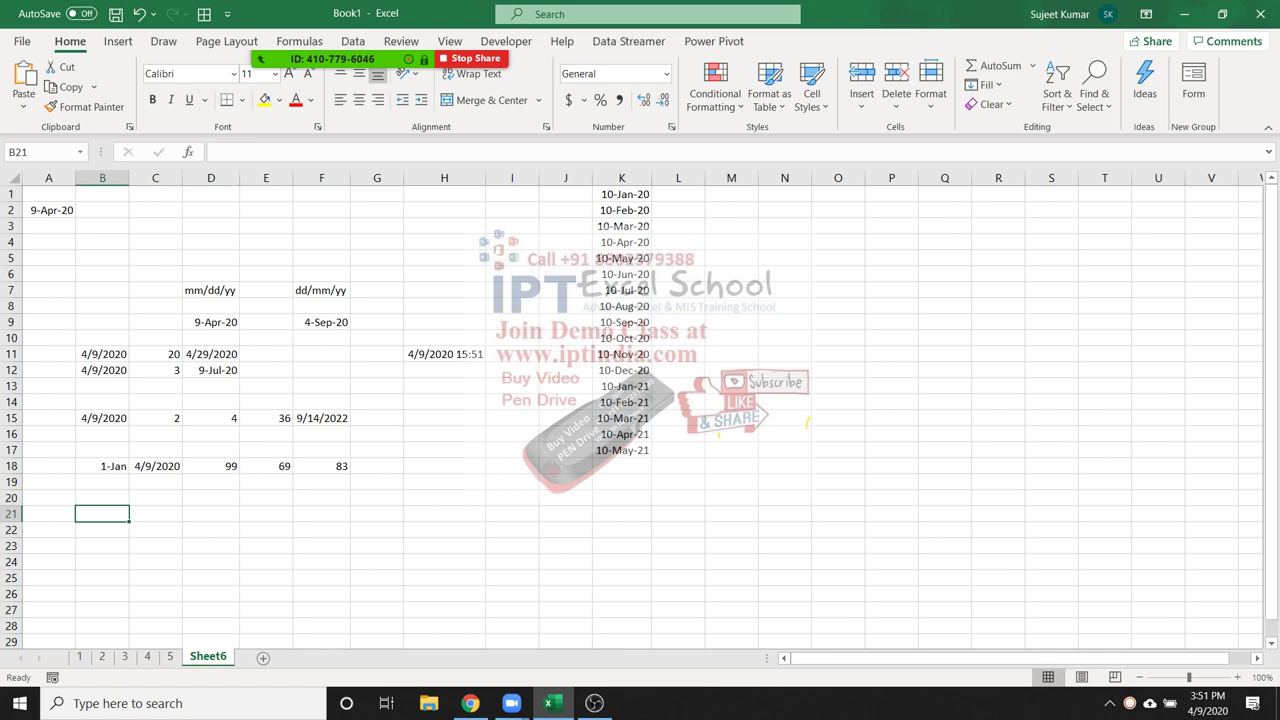
pyautogui.write('10/')
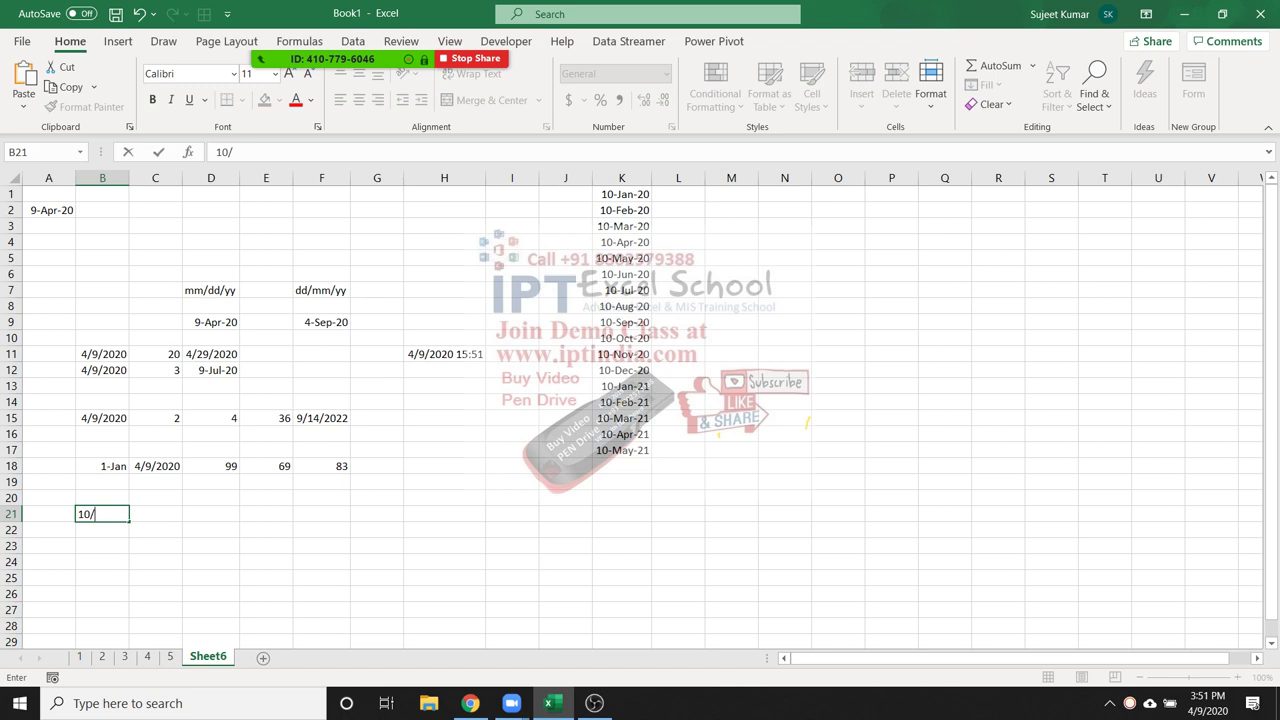
pyautogui.write('7/1987')
pyautogui.press('Return')
pyautogui.press('Up')
pyautogui.press('Right')
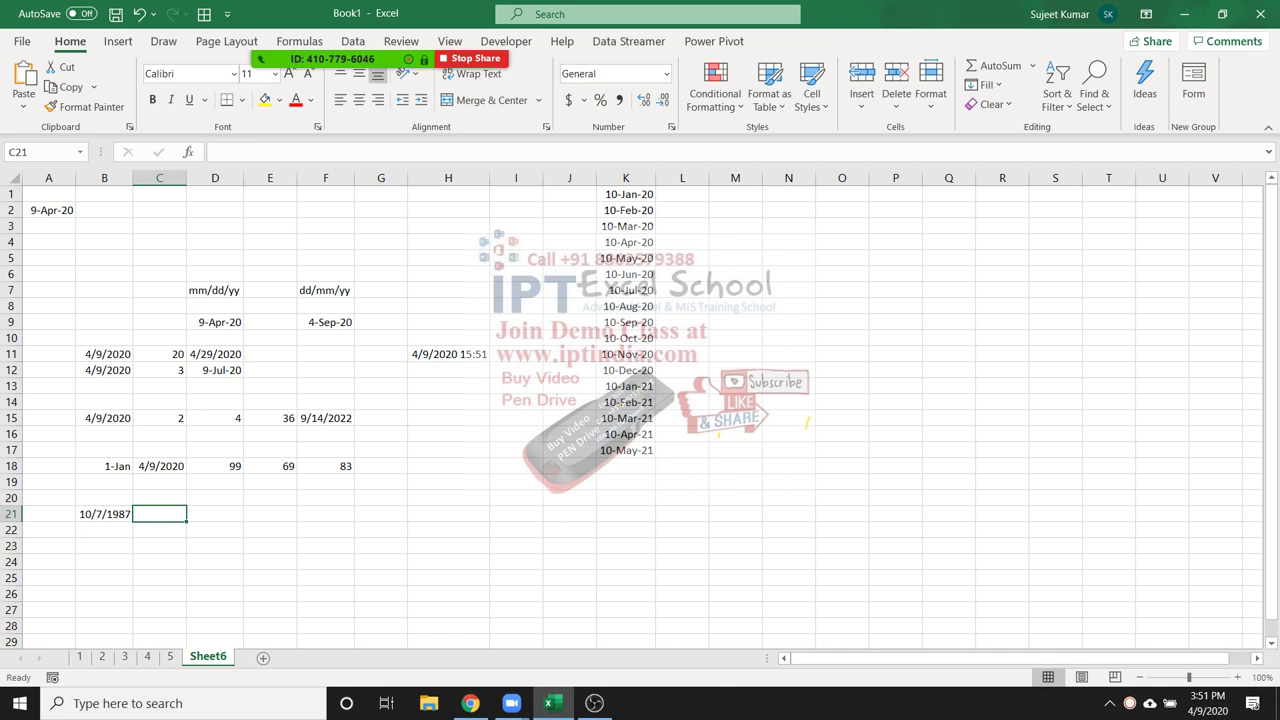
pyautogui.write('=today')
pyautogui.press('Tab')
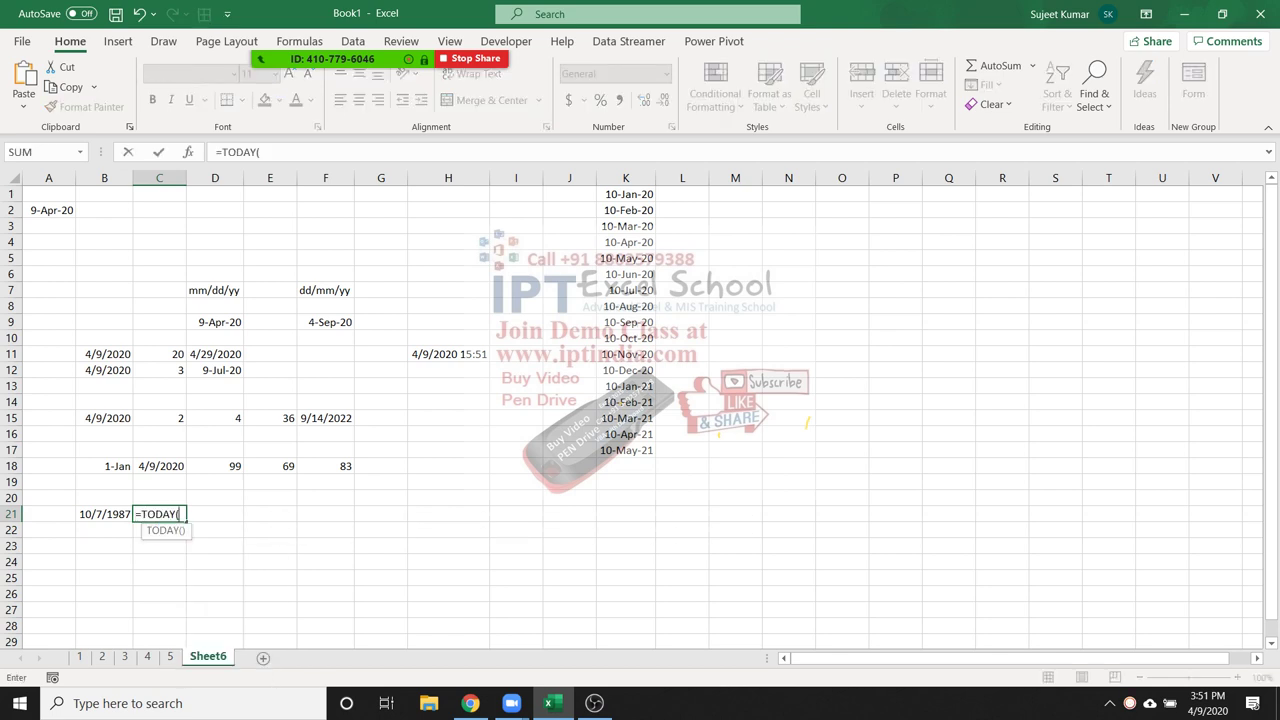
pyautogui.write(')')
pyautogui.press('Return')
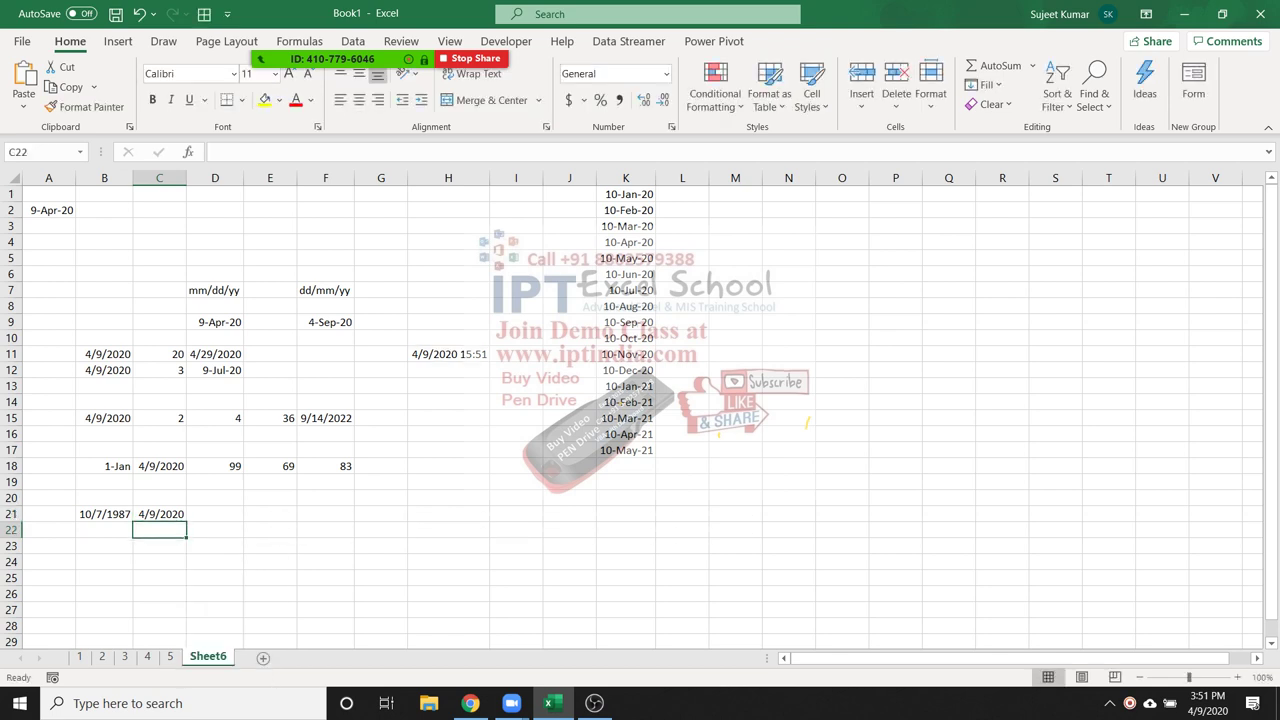
# Enter =DATEDIF(B21,C21,"m") in D21 to get the months between the dates
pyautogui.press('Up')
pyautogui.press('Right')
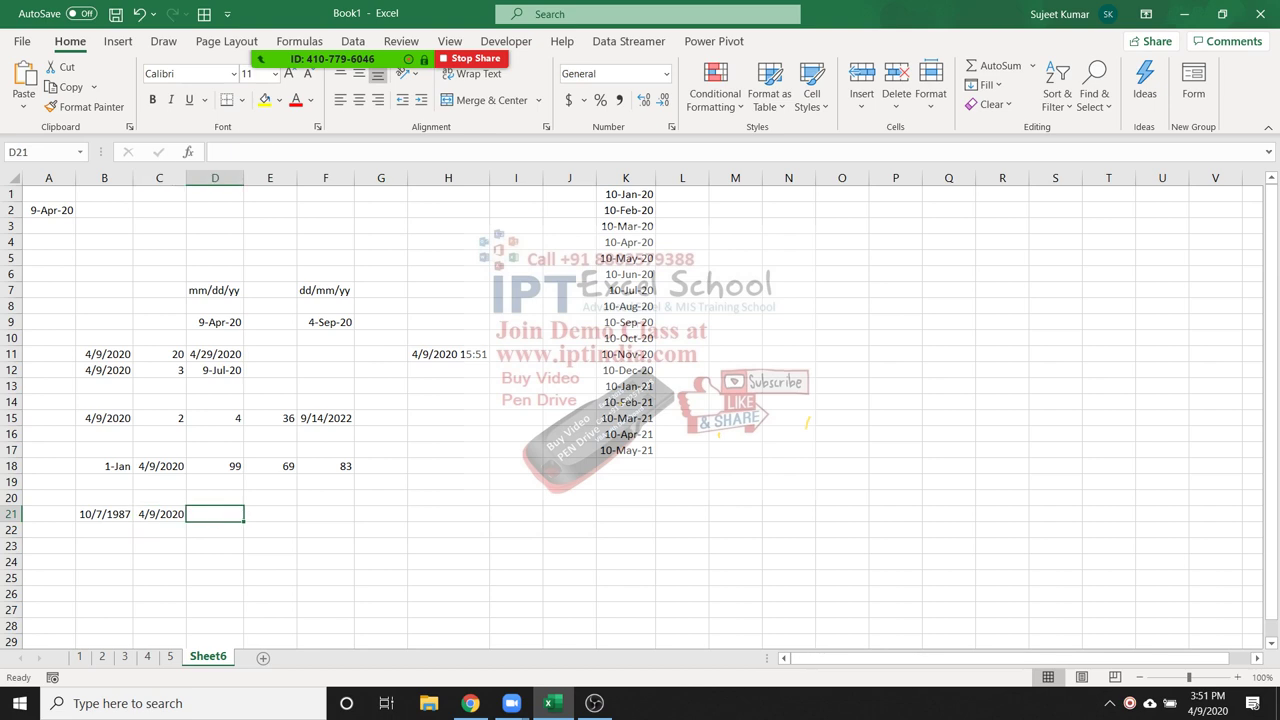
pyautogui.write('=')
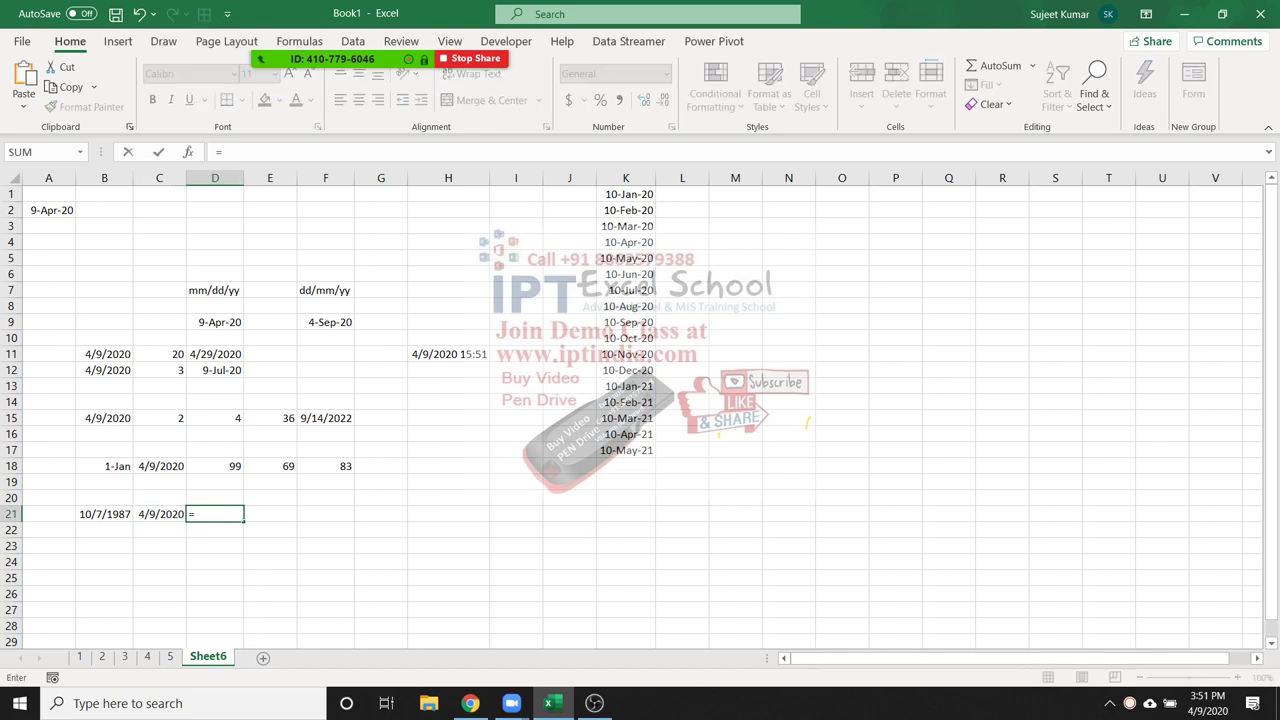
pyautogui.write('dated')
pyautogui.write('if(')
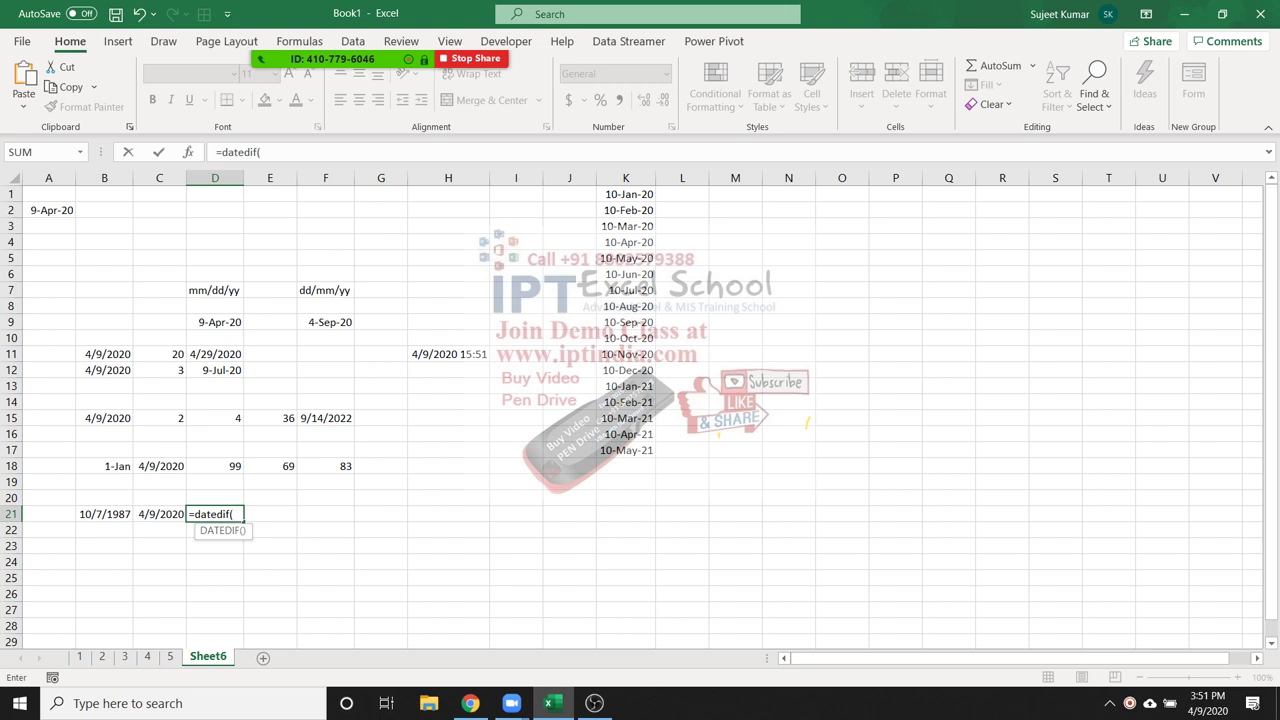
pyautogui.click(104, 514)
pyautogui.write(',')
pyautogui.click(159, 514)
pyautogui.write(',')
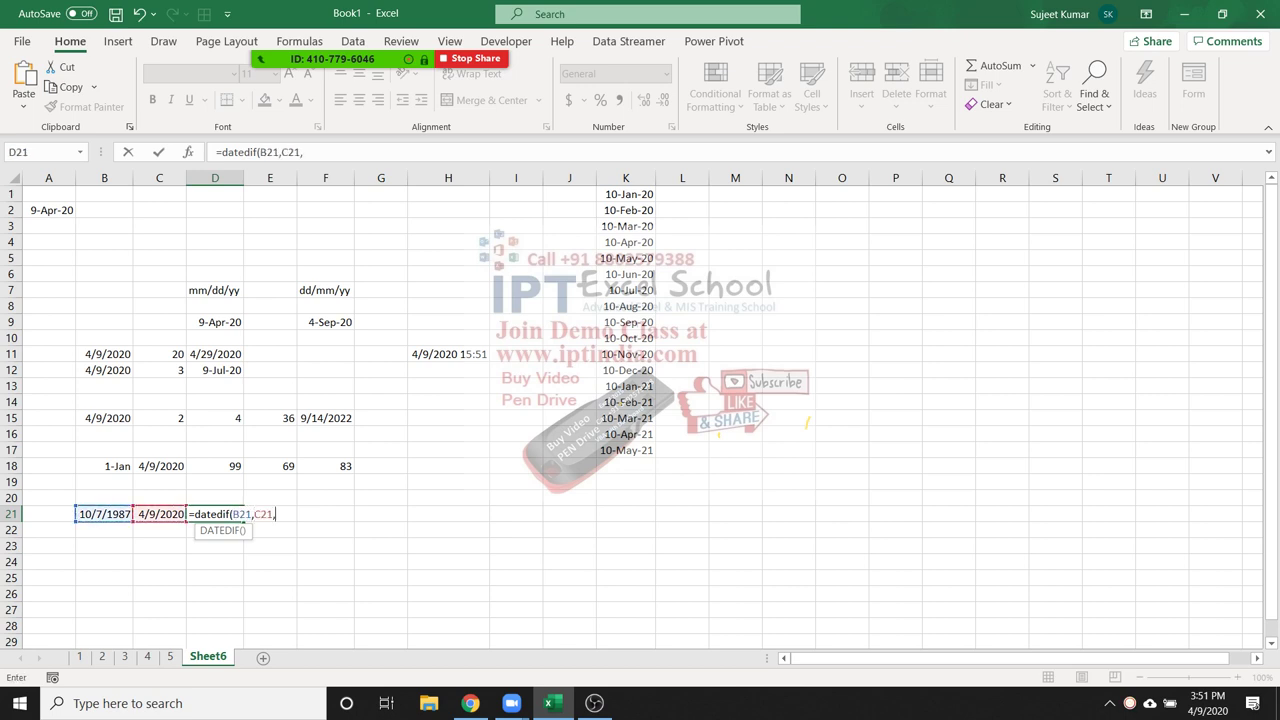
pyautogui.write('"m")')
pyautogui.press('Return')
# Switch D21's DATEDIF unit to "y", then to "d", to compare results
pyautogui.click(214, 514)
pyautogui.press('F2')
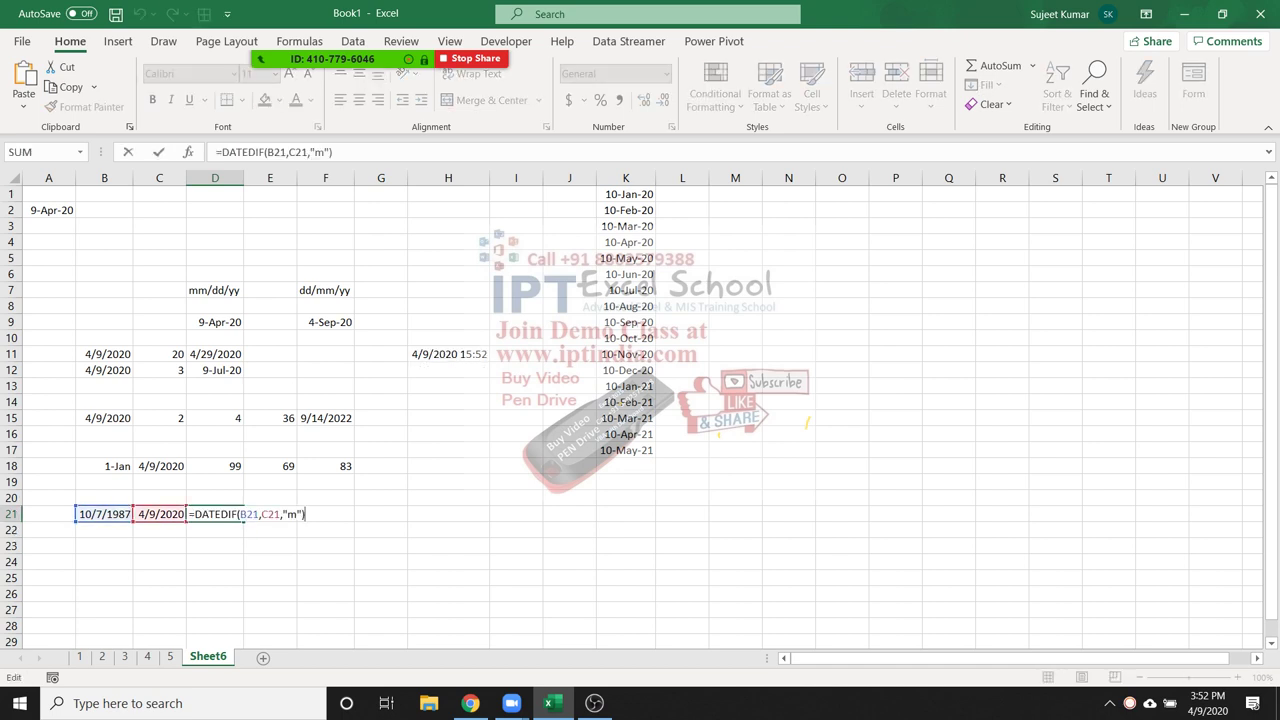
pyautogui.click(287, 514)
pyautogui.press('BackSpace')
pyautogui.write('y')
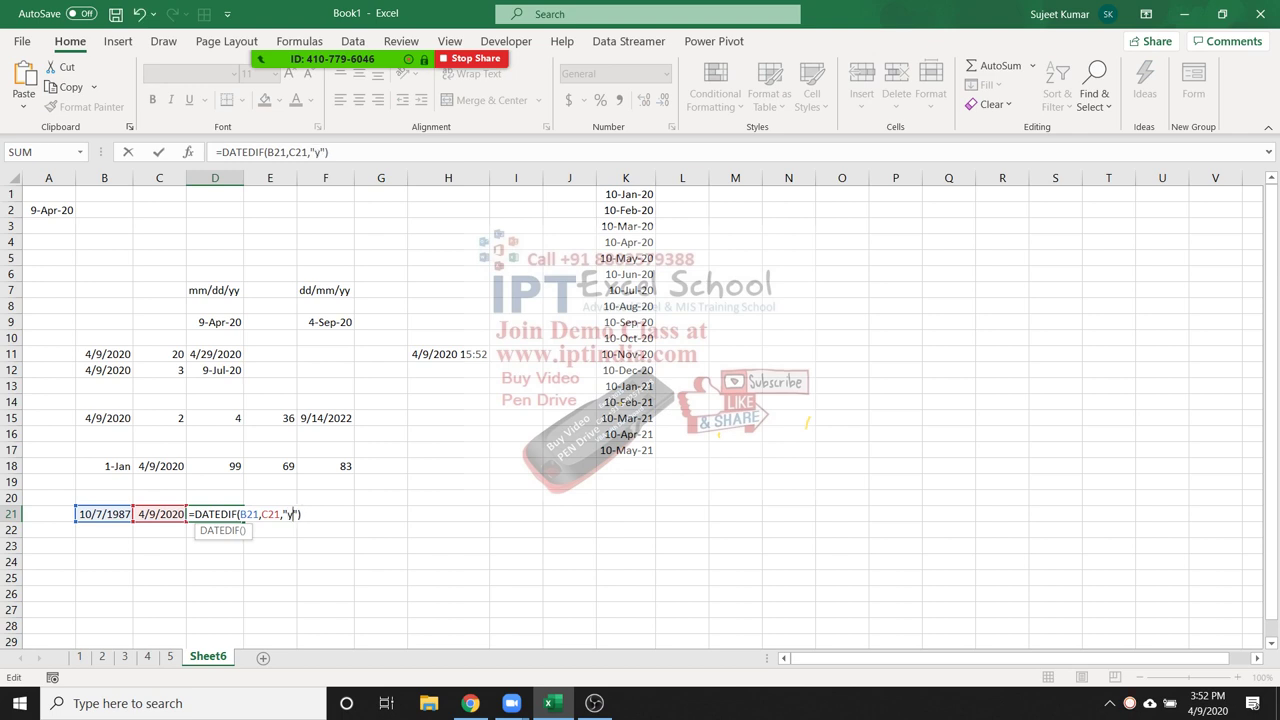
pyautogui.press('Return')
pyautogui.click(214, 514)
pyautogui.press('F2')
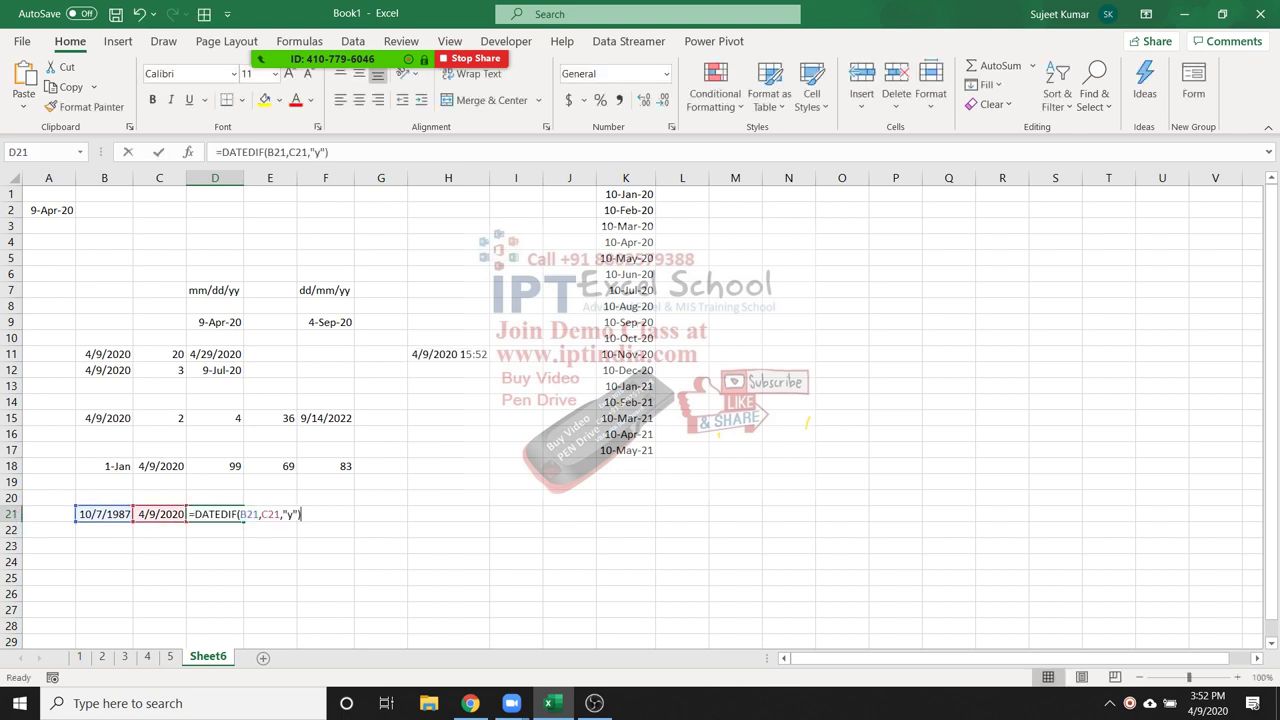
pyautogui.click(290, 514)
pyautogui.press('BackSpace')
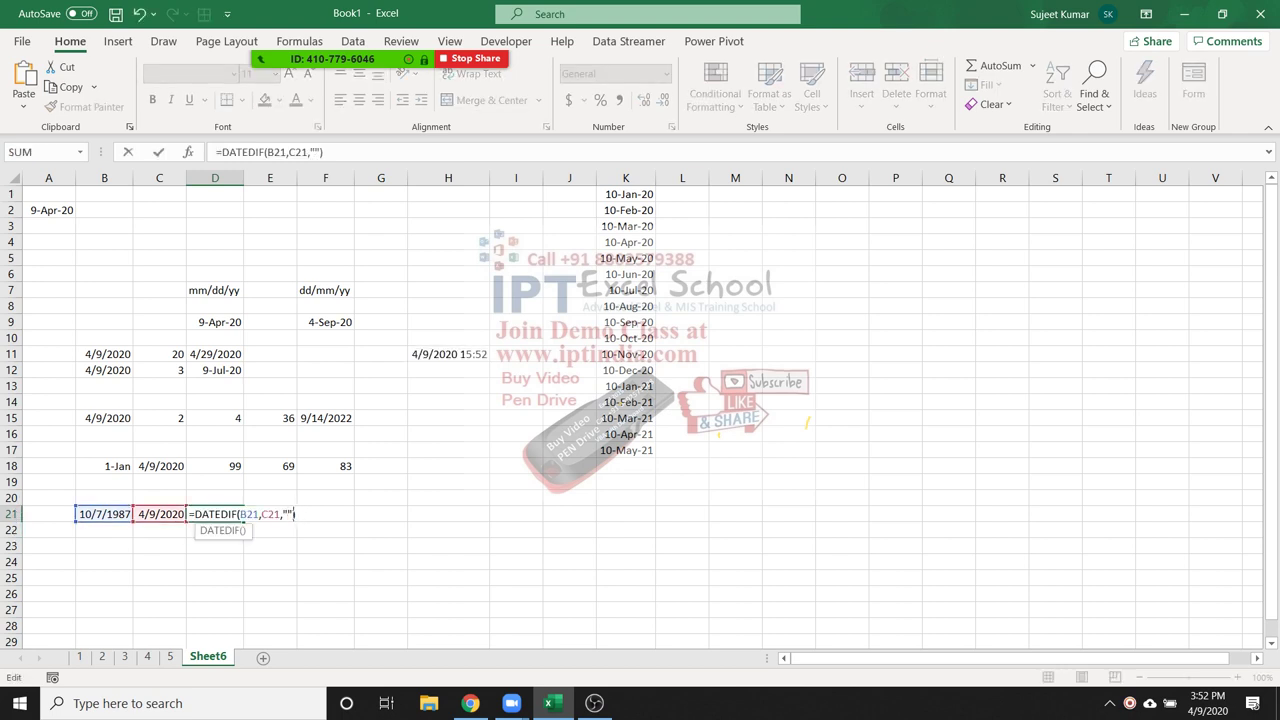
pyautogui.write('d')
pyautogui.press('Return')
# Set D21's DATEDIF unit back to "y", giving 32 full years
pyautogui.click(214, 514)
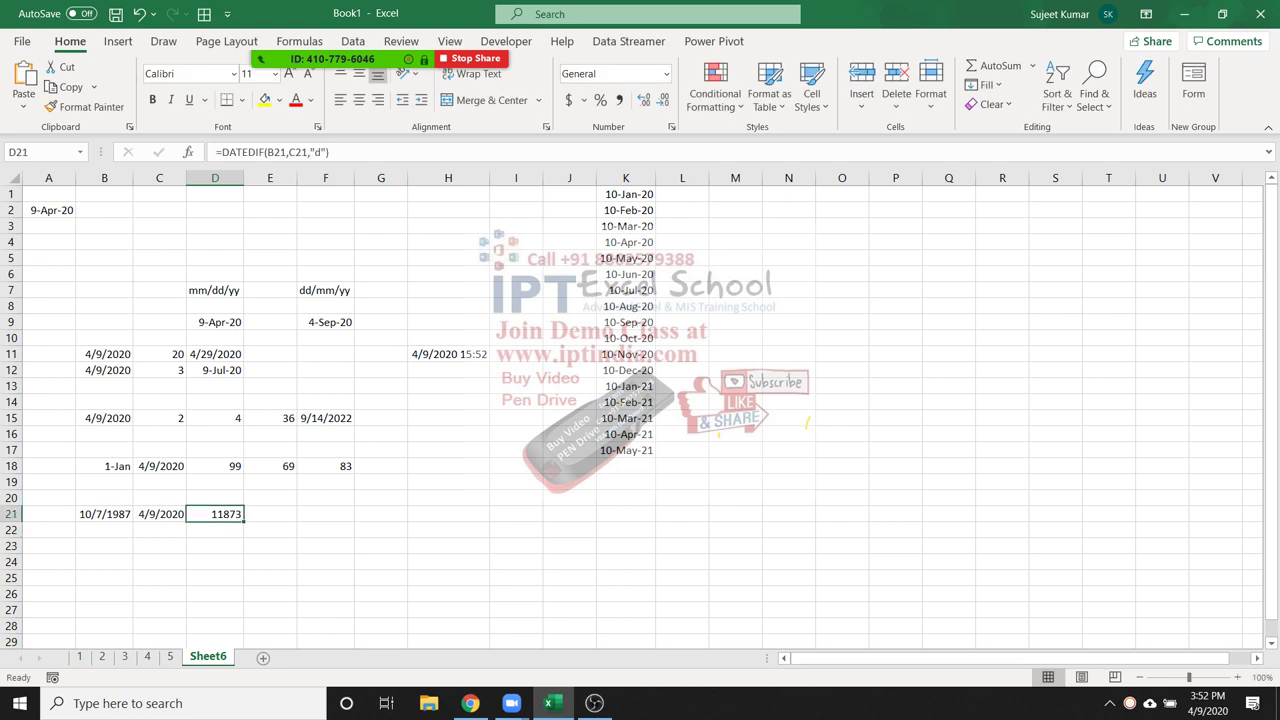
pyautogui.press('F2')
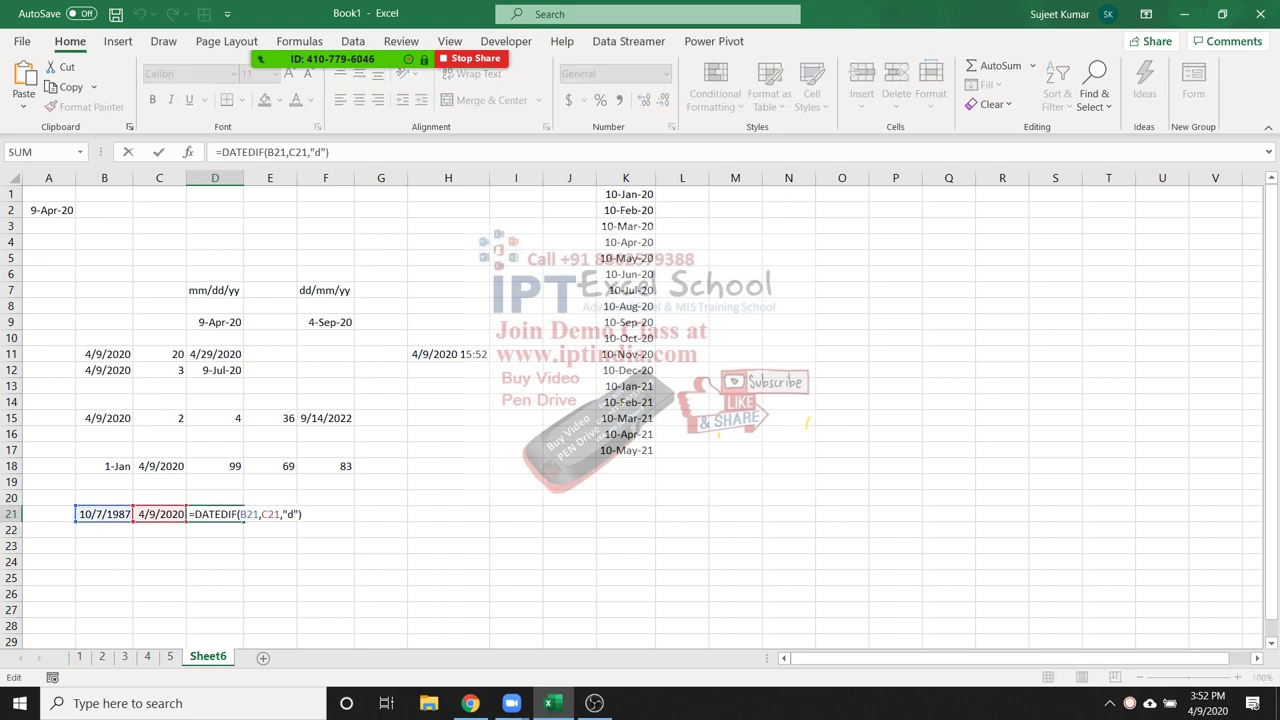
pyautogui.press('BackSpace')
pyautogui.write('y')
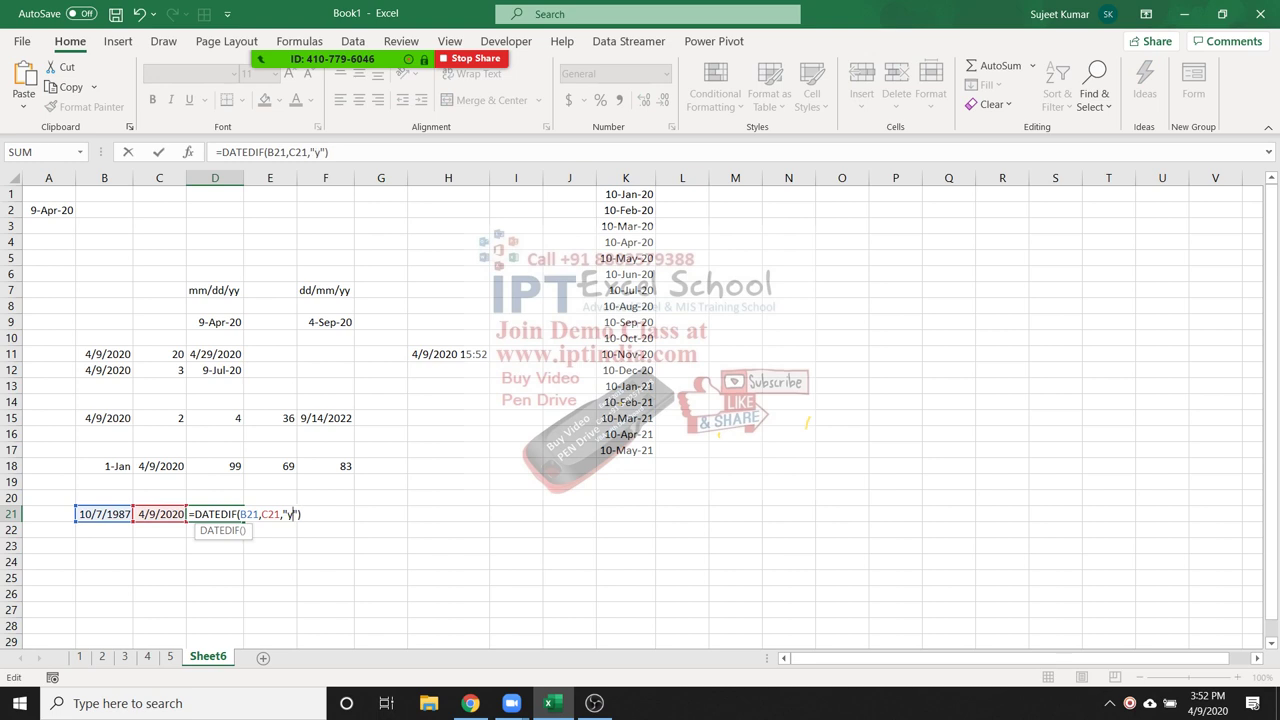
pyautogui.press('Return')
pyautogui.click(214, 514)
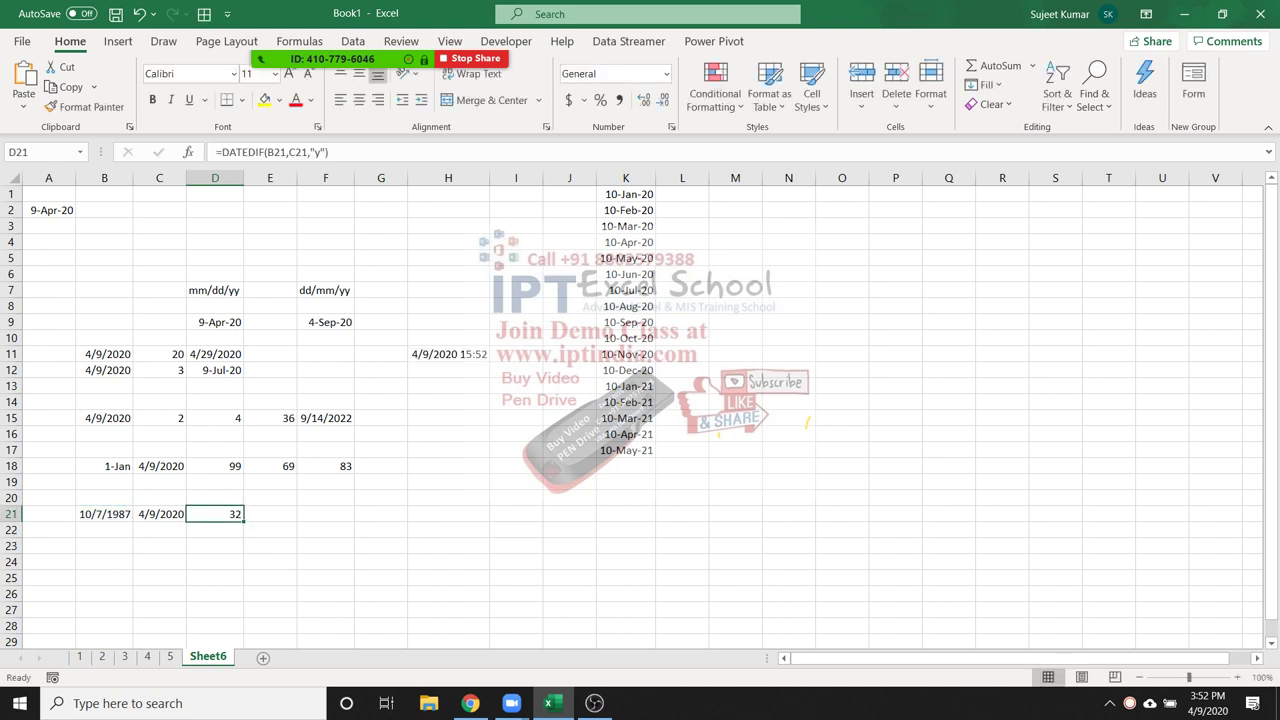
pyautogui.click(270, 514)
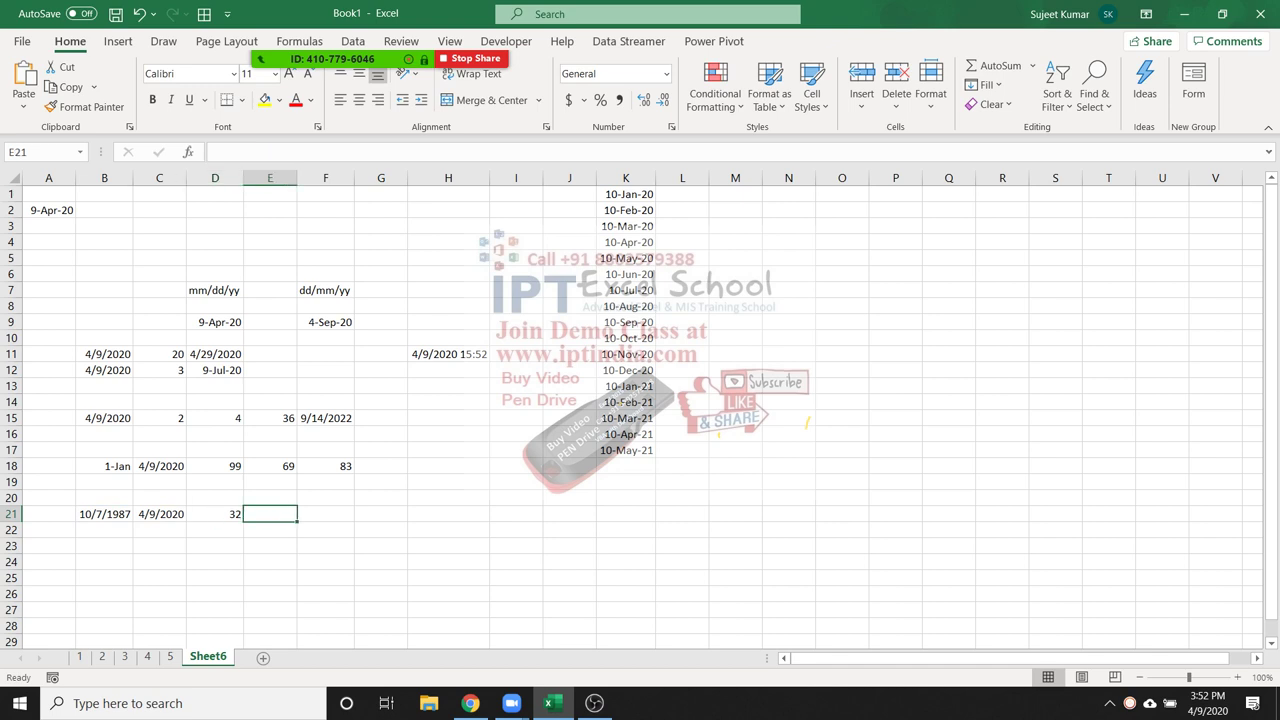
# Enter =DATEDIF(B21,C21,"ym") in E21, returning 6 leftover months
pyautogui.write('=dat')
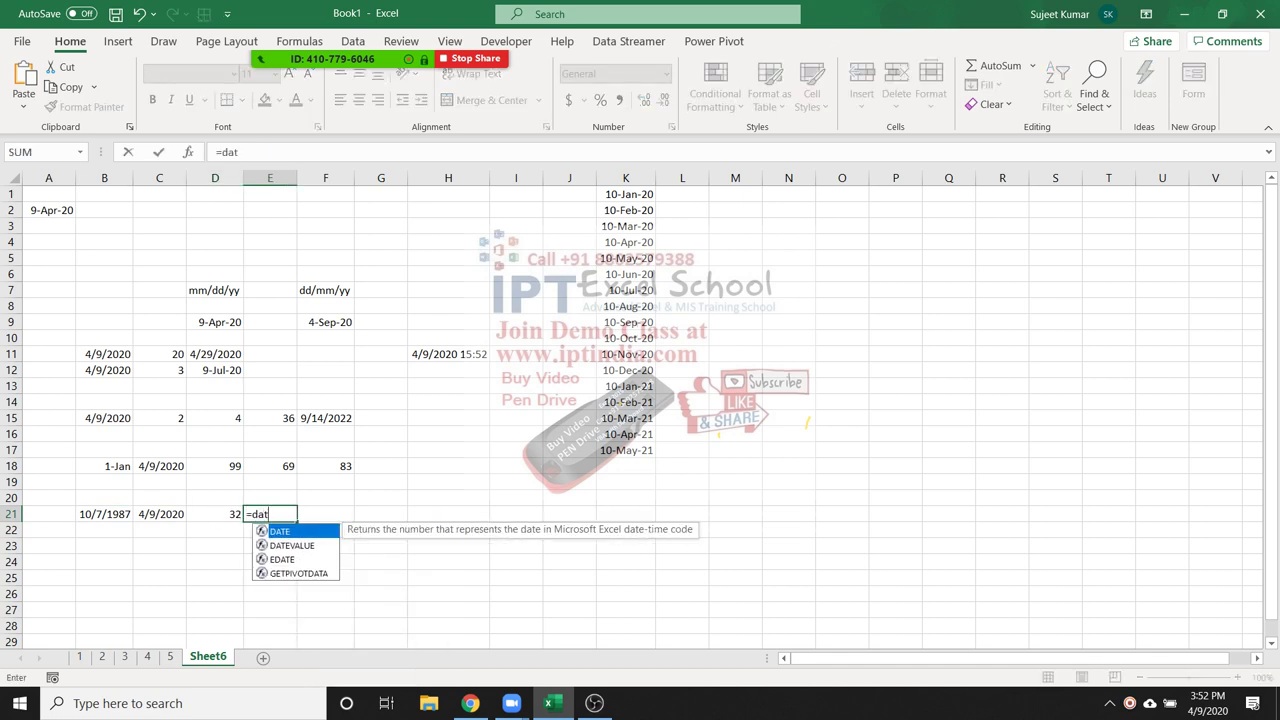
pyautogui.write('edif(')
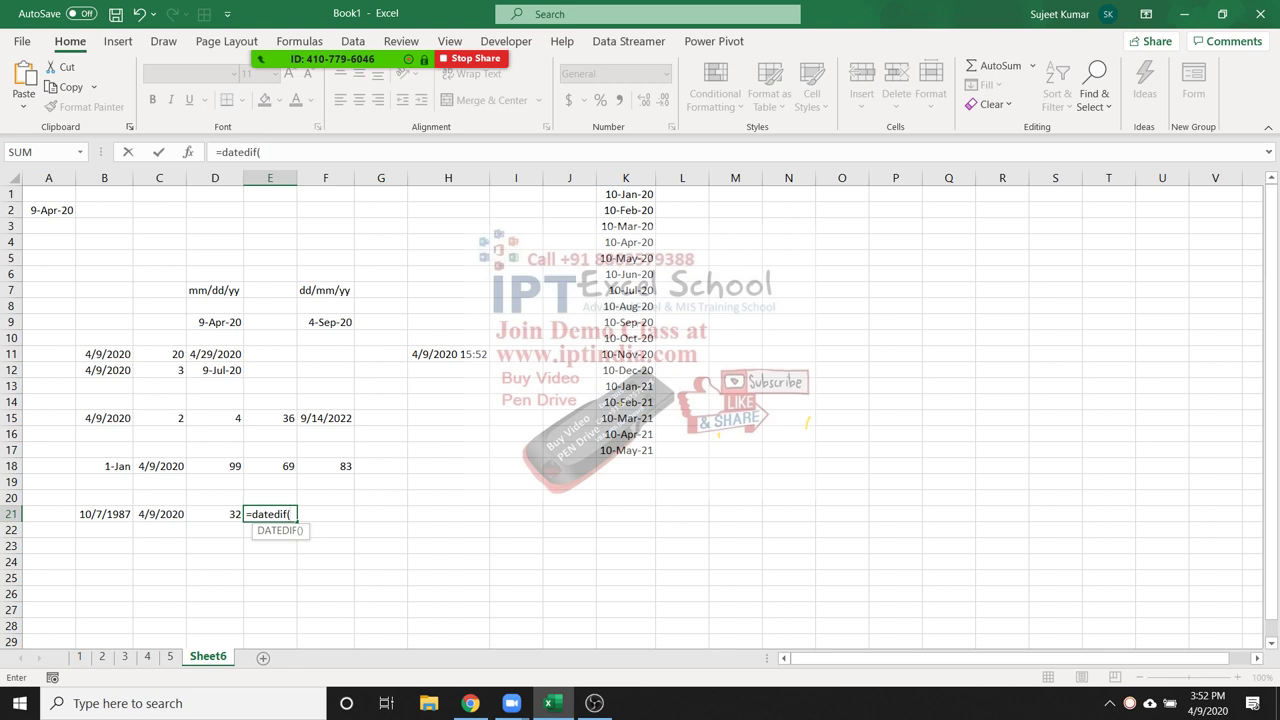
pyautogui.click(104, 514)
pyautogui.write(',')
pyautogui.click(159, 514)
pyautogui.write(',"')
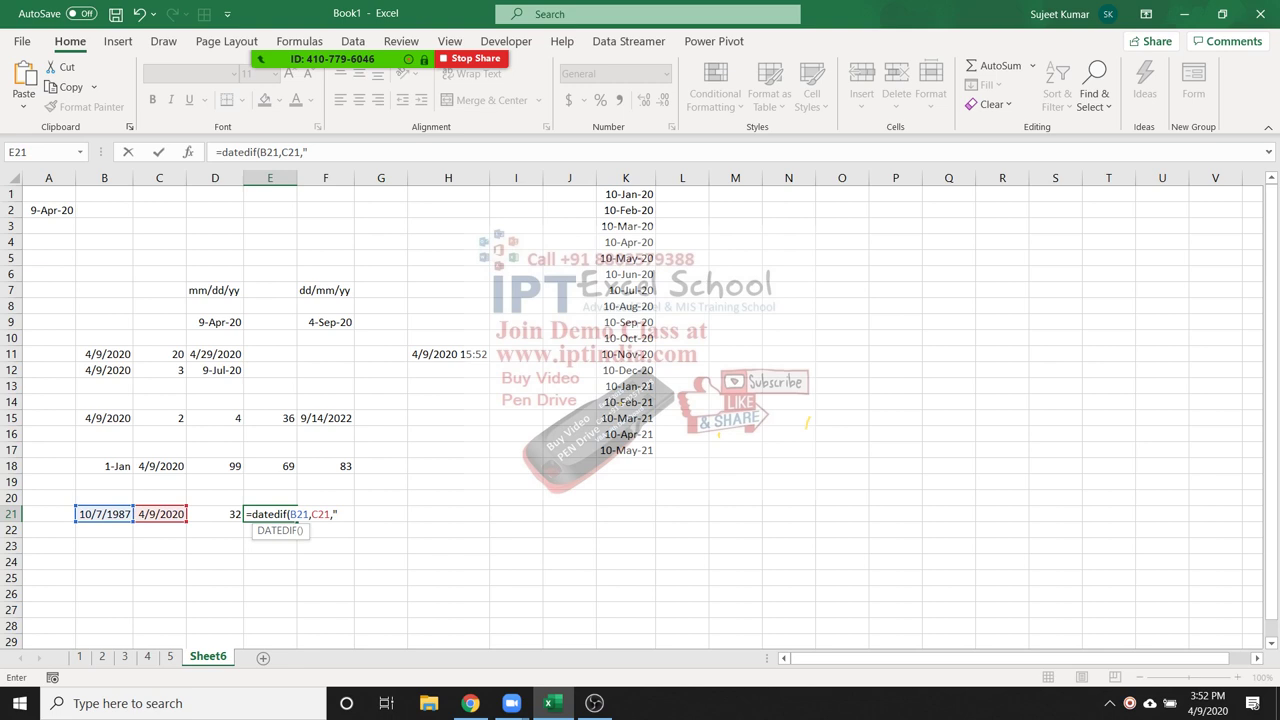
pyautogui.write('m"')
pyautogui.click(339, 514)
pyautogui.write('y')
pyautogui.hotkey('ctrl', 'Return')
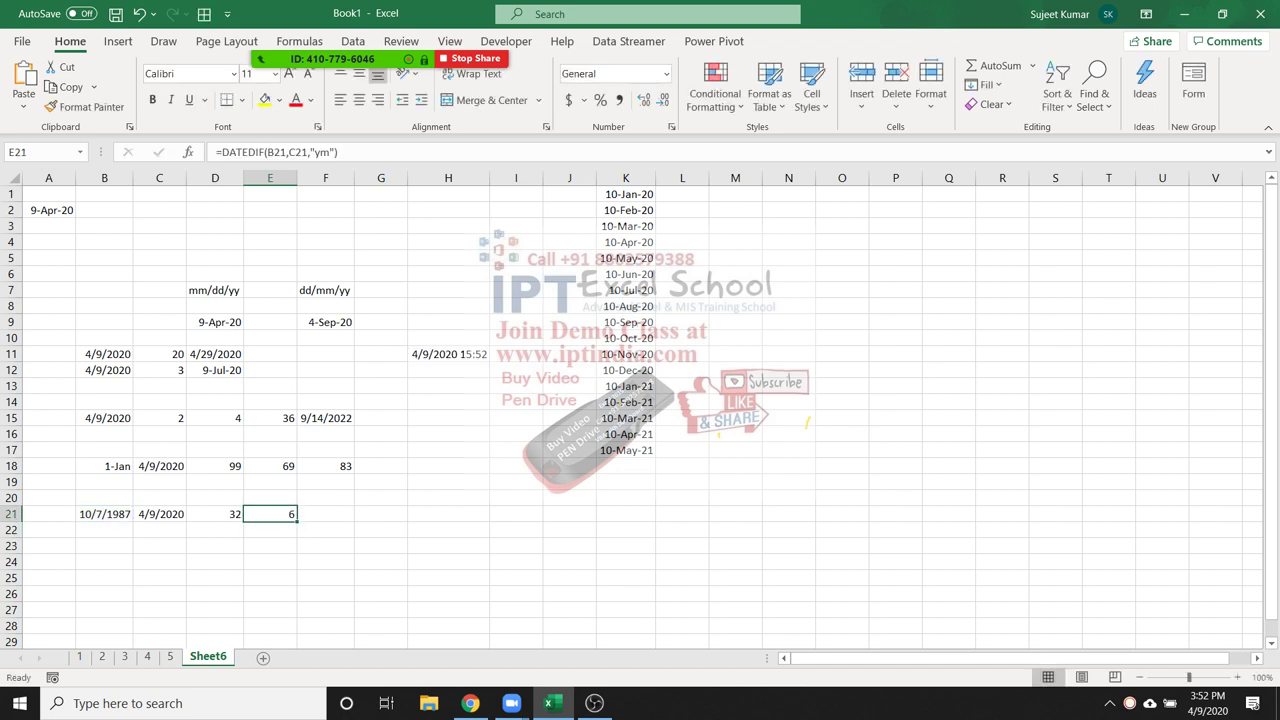
pyautogui.click(325, 514)
pyautogui.write('=date')
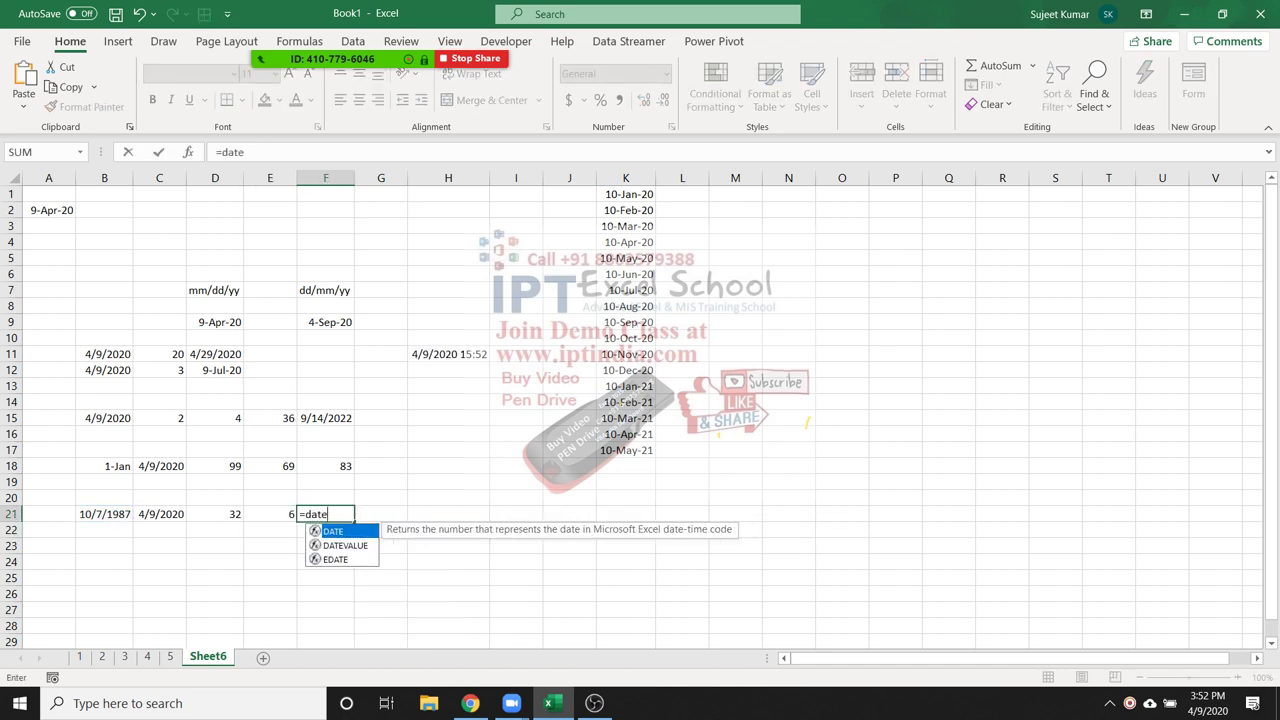
pyautogui.write('dif(')
# Complete =DATEDIF(B21,C21,"md") in F21, returning 2 leftover days
pyautogui.click(104, 514)
pyautogui.write(',')
pyautogui.click(160, 514)
pyautogui.write(',')
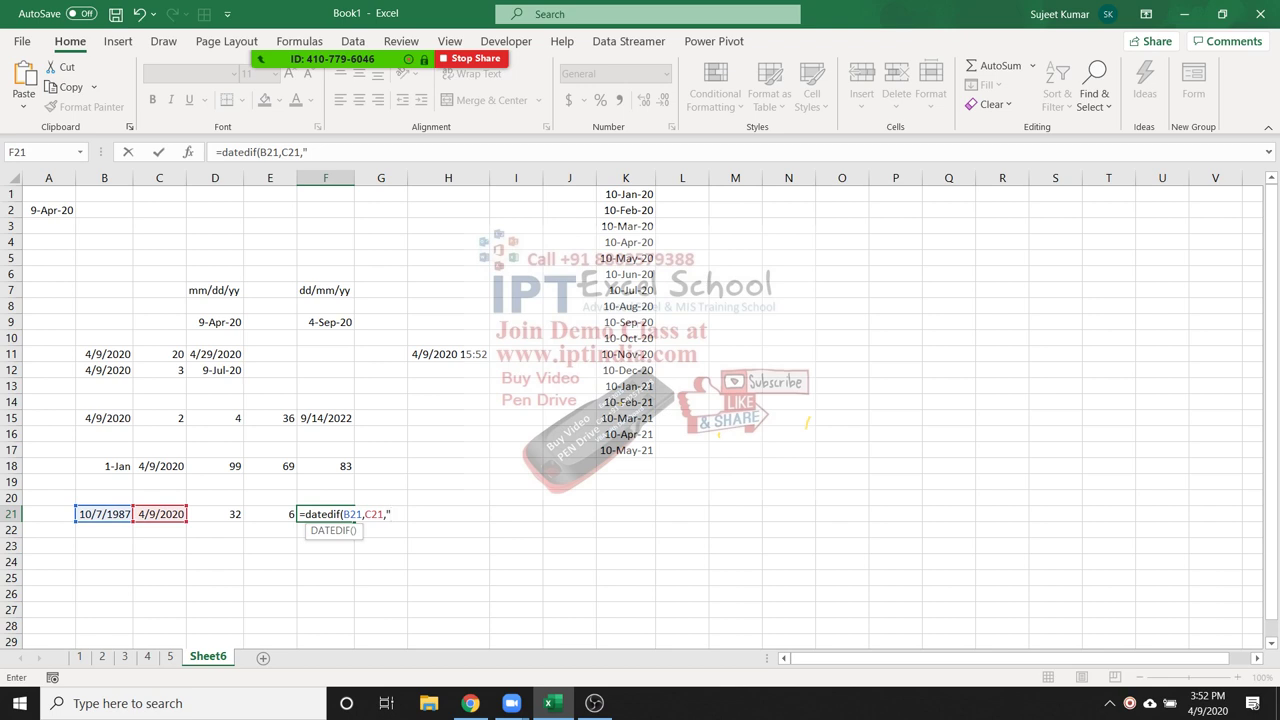
pyautogui.write('"md")')
pyautogui.press('Return')
pyautogui.click(325, 514)
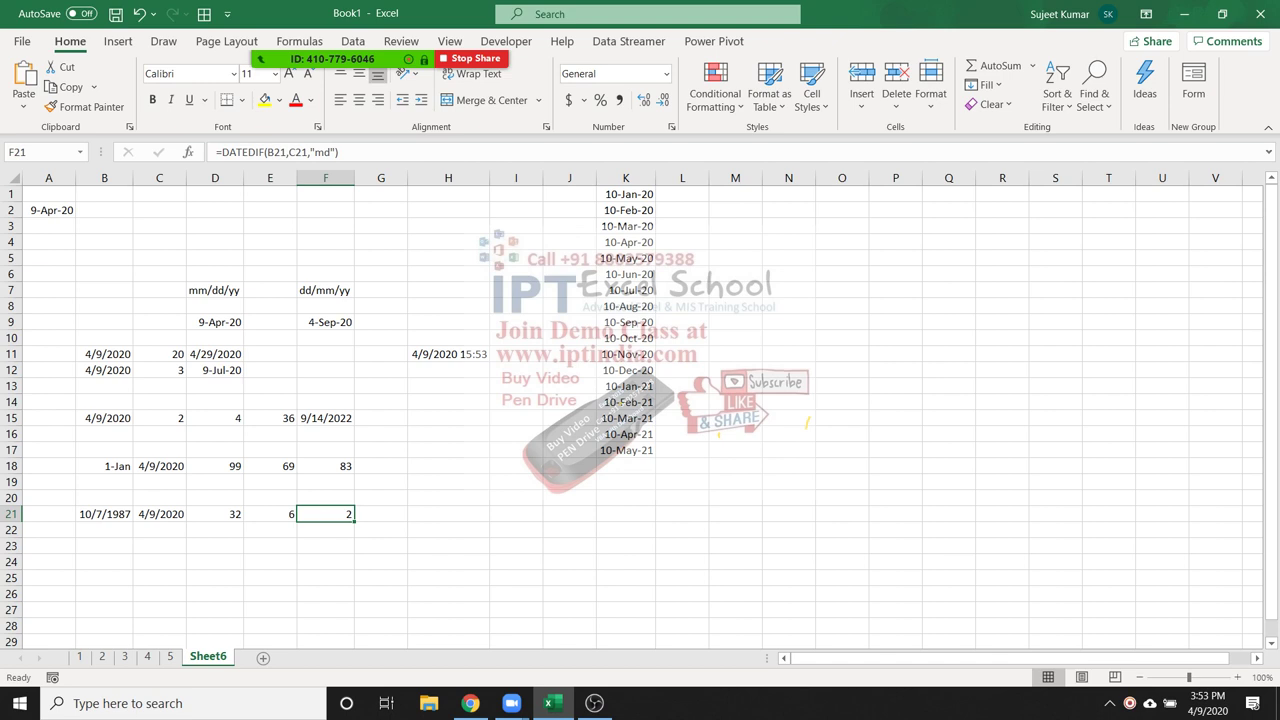
# Review the months and years formulas in E21 and D21, leaving D21 unchanged
pyautogui.click(270, 513)
pyautogui.click(214, 513)
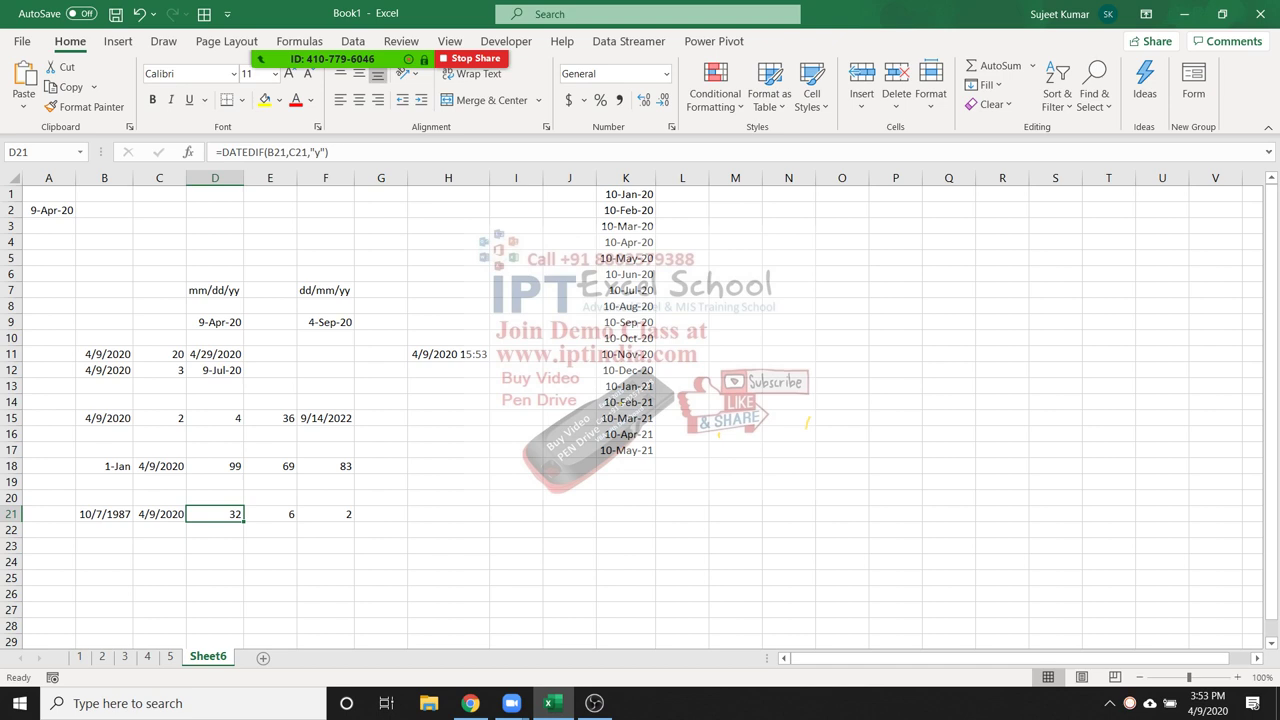
pyautogui.press('F2')
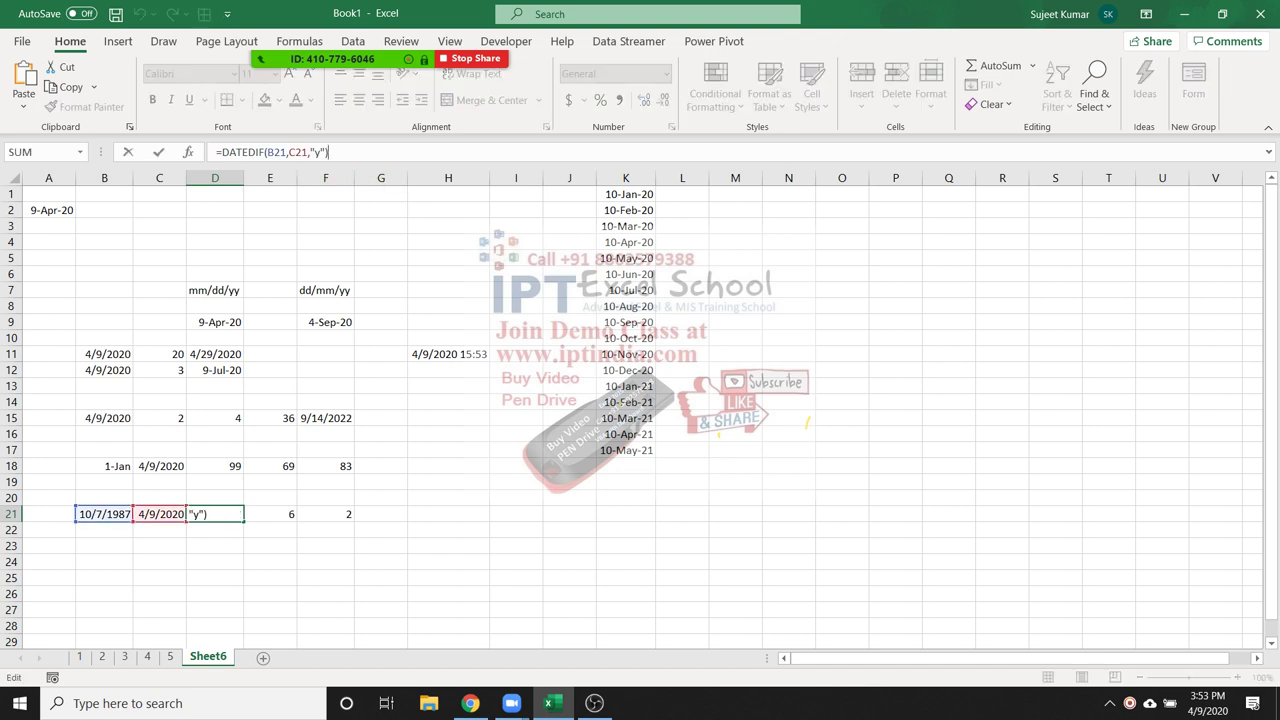
pyautogui.hotkey('ctrl', 'Return')
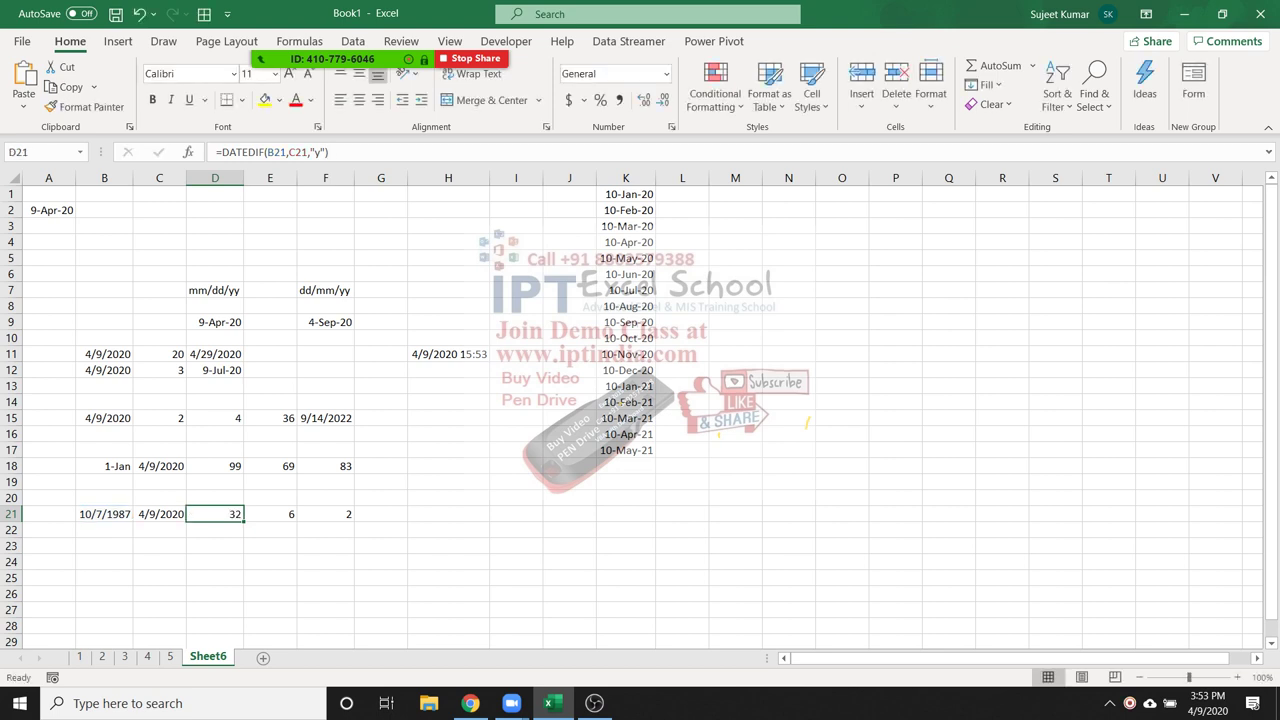
pyautogui.click(842, 226)
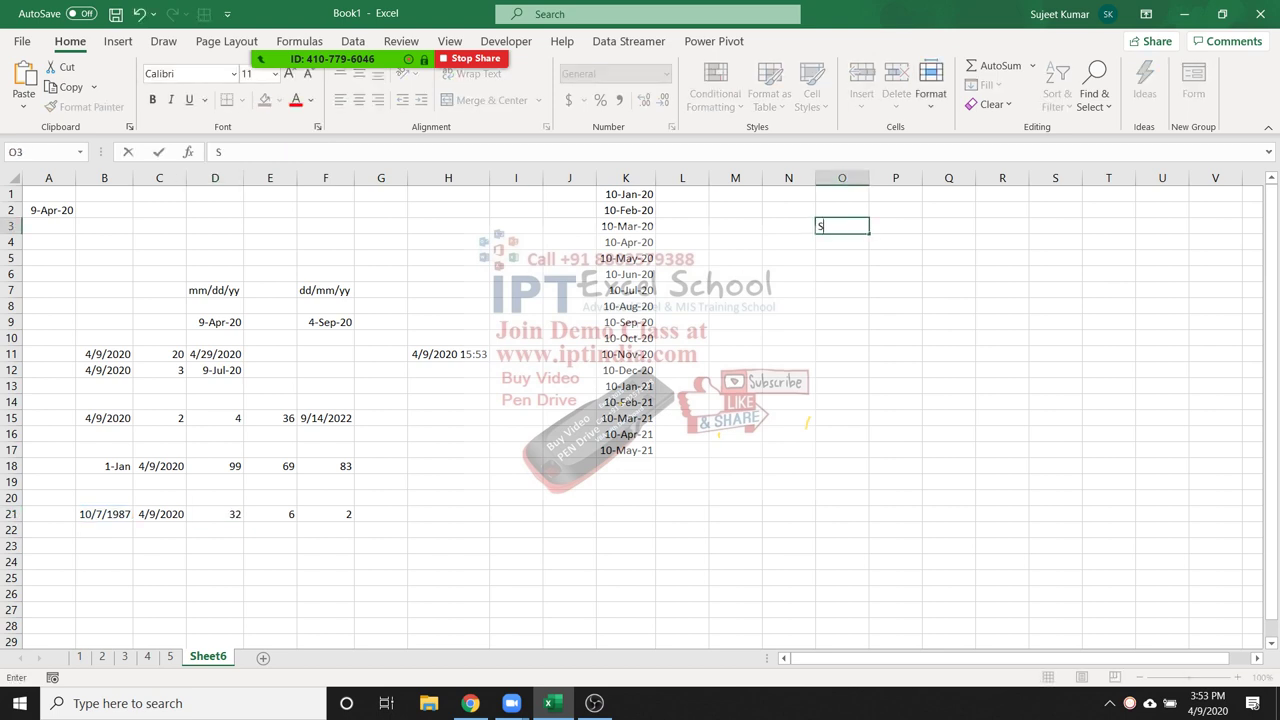
# Enter a first name in O3 and a last name in P3, and join them in Q3 with =O3&P3
pyautogui.press('Tab')
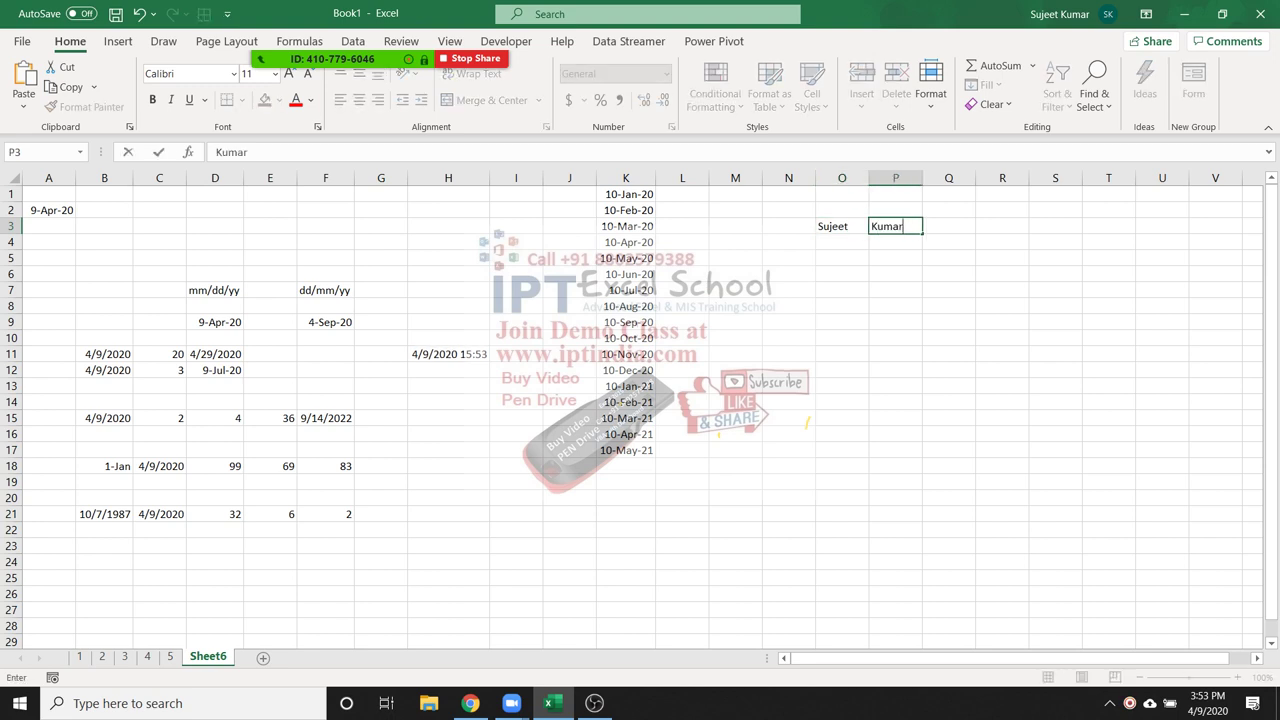
pyautogui.press('Tab')
pyautogui.write('=')
pyautogui.click(842, 226)
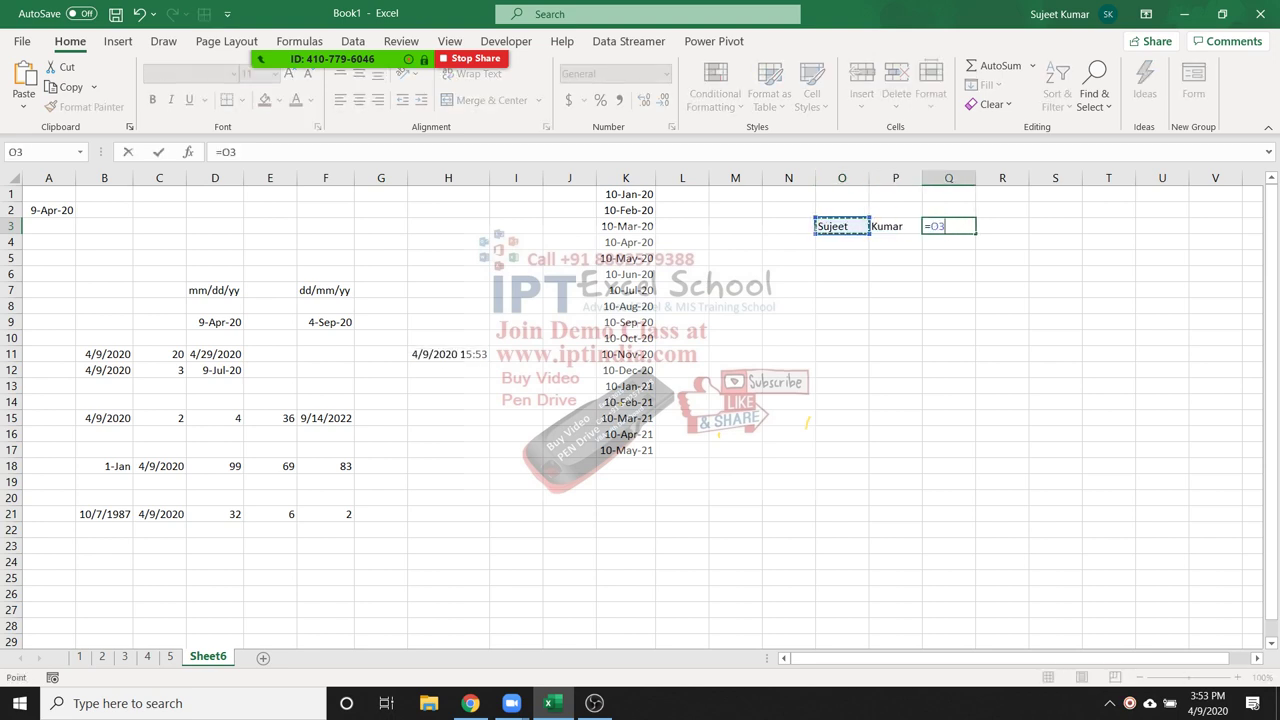
pyautogui.write('&')
pyautogui.press('Left')
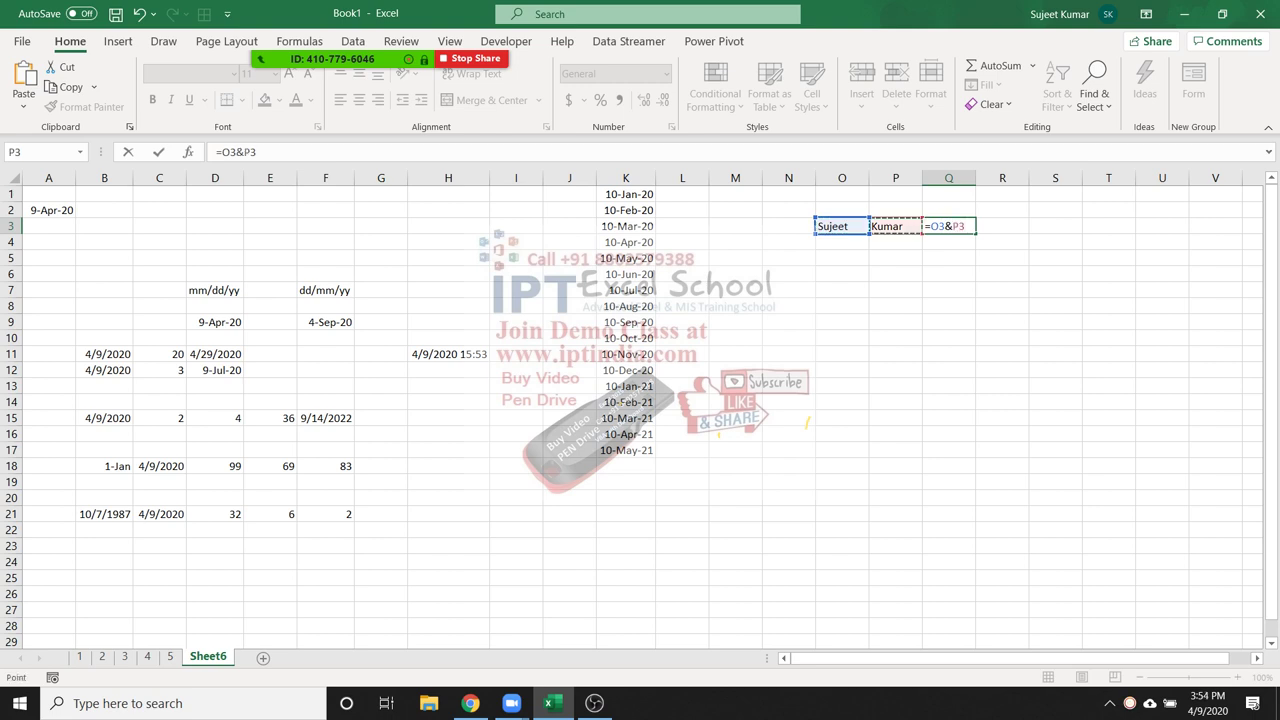
pyautogui.press('Return')
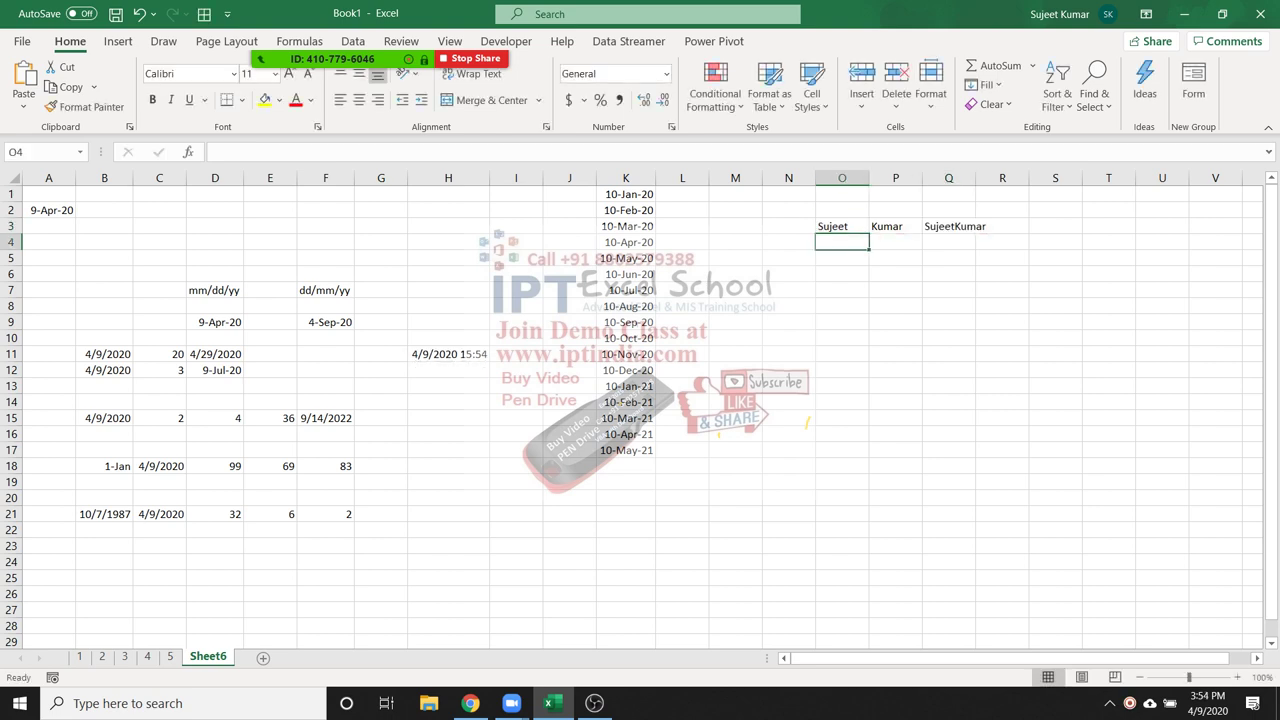
# Add a space between the names, making Q3's formula =O3&" "&P3
pyautogui.click(842, 226)
pyautogui.click(895, 226)
pyautogui.click(948, 226)
pyautogui.press('F2')
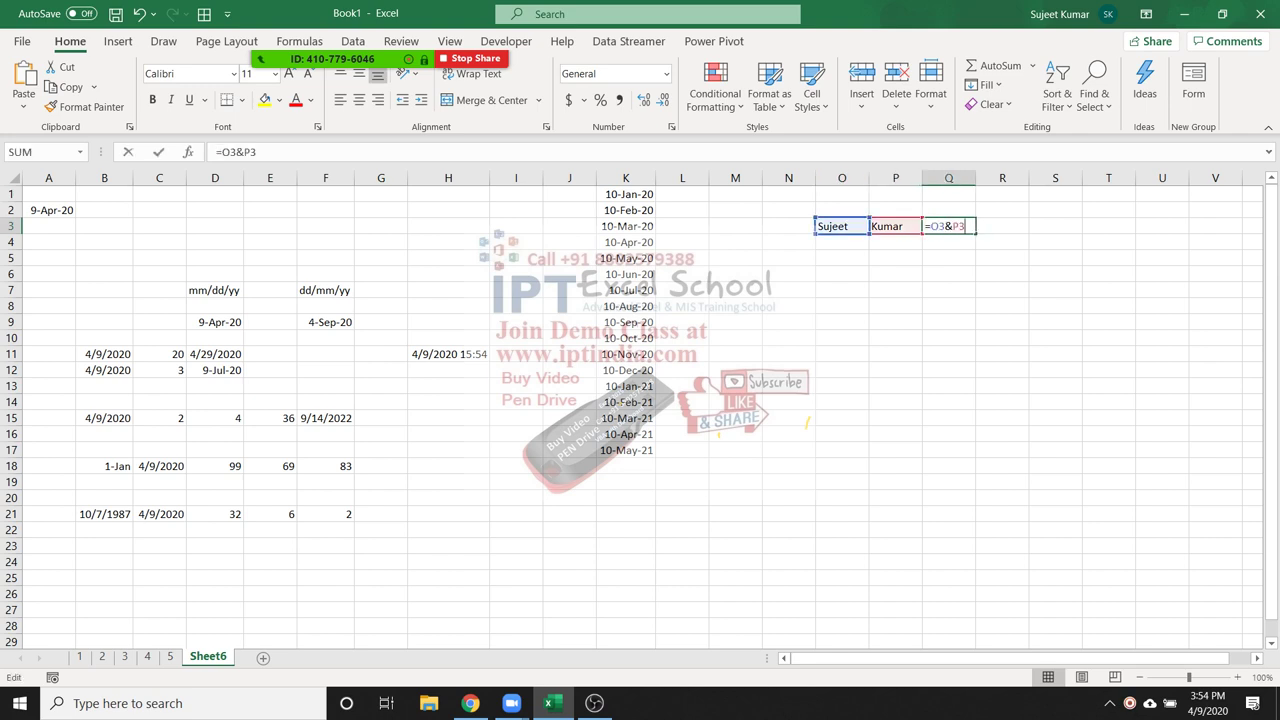
pyautogui.press('Left')
pyautogui.press('Left')
pyautogui.write('" "&')
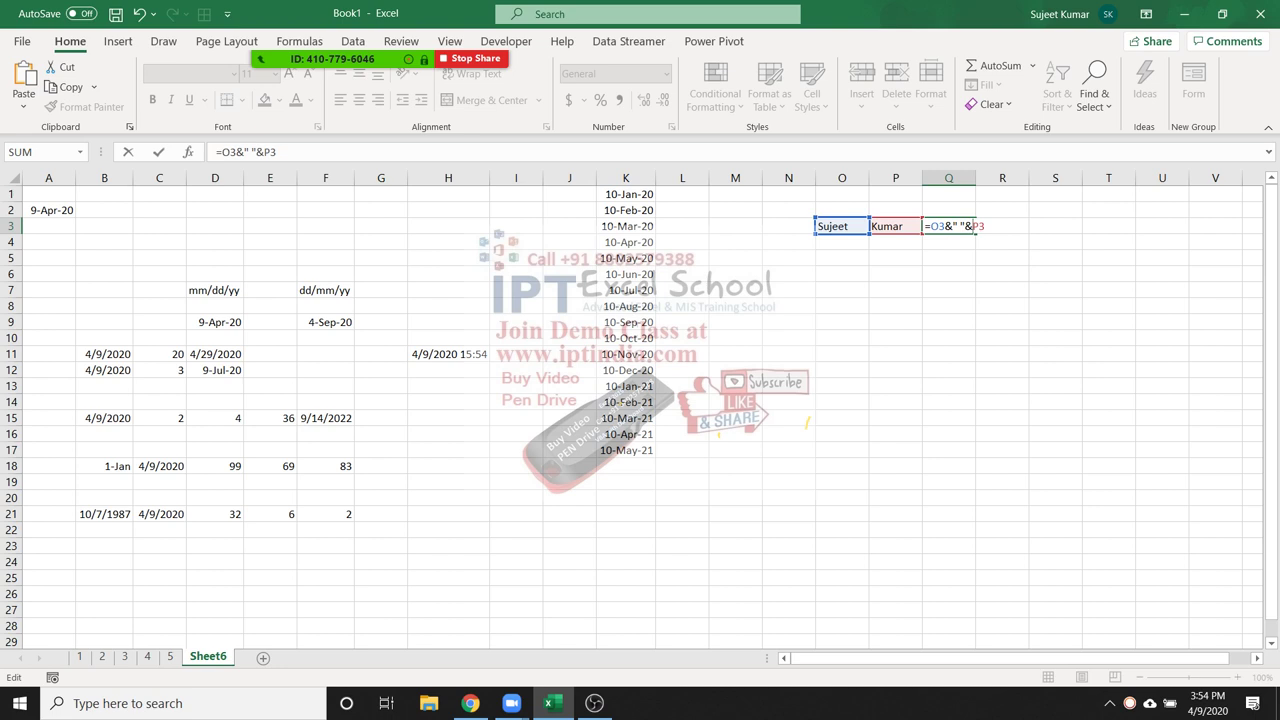
pyautogui.press('Return')
# Check Q3's formula and highlight E21's DATEDIF formula in the formula bar
pyautogui.click(957, 227)
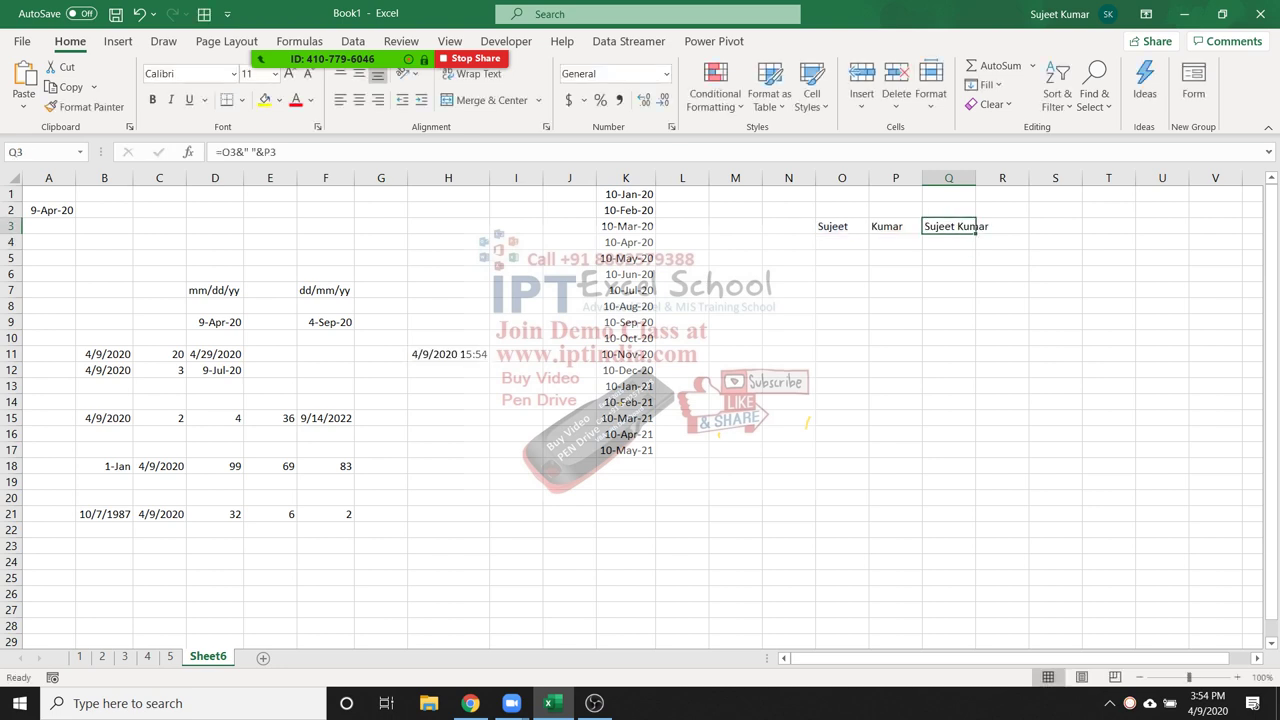
pyautogui.click(270, 514)
pyautogui.moveTo(222, 152); pyautogui.dragTo(338, 152)
pyautogui.hotkey('ctrl', 'c')
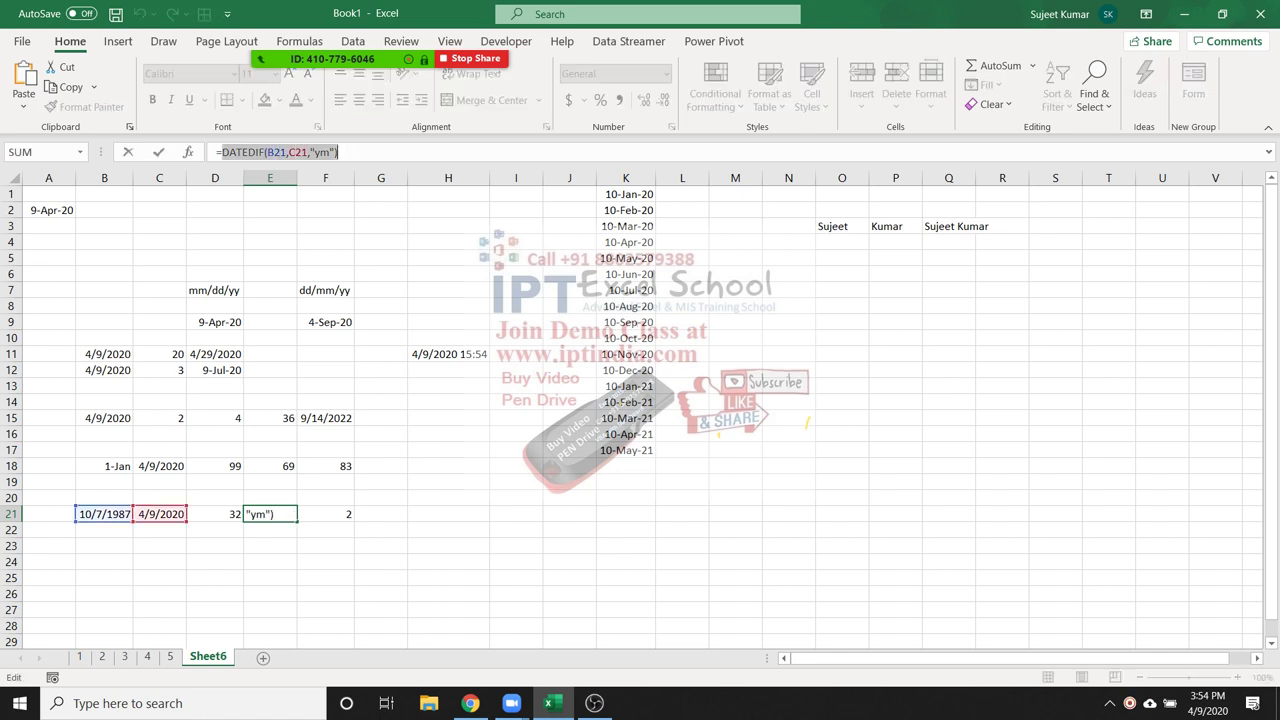
# Join D21's years and months DATEDIF results with ' Years ' and ' Months ' labels, then AutoFit column D
pyautogui.press('Escape')
pyautogui.click(215, 514)
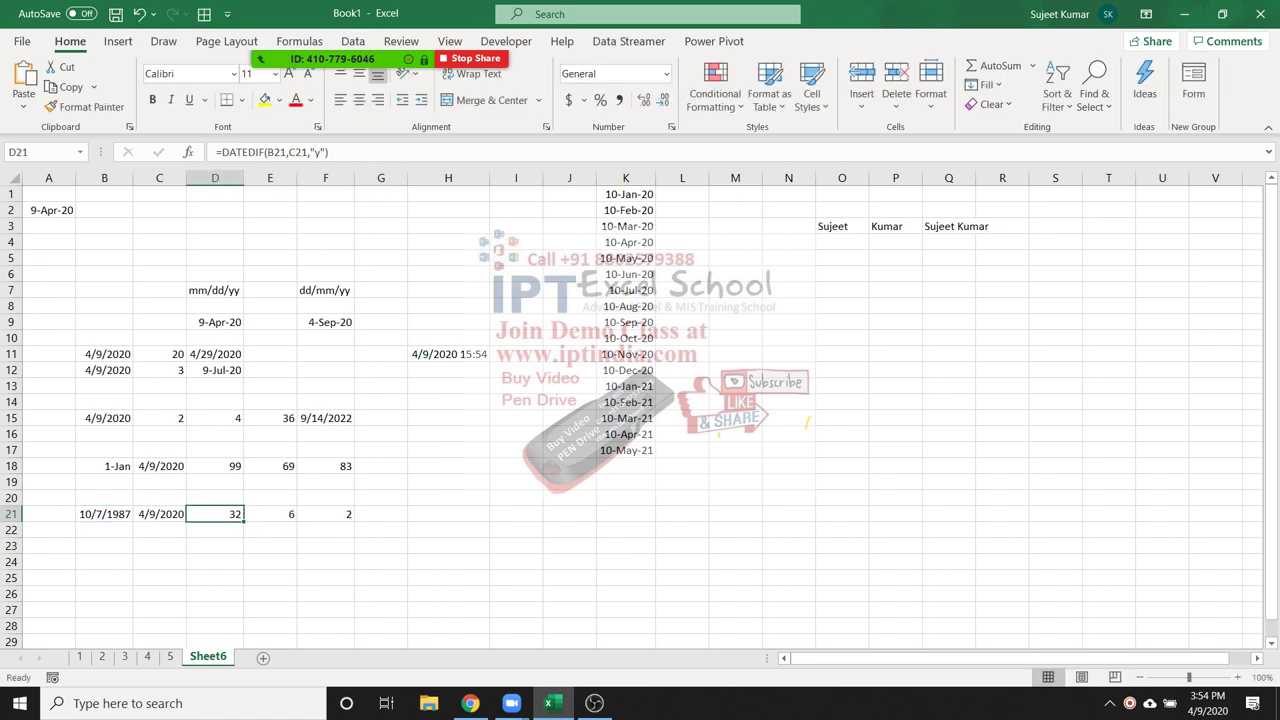
pyautogui.press('F2')
pyautogui.write('&')
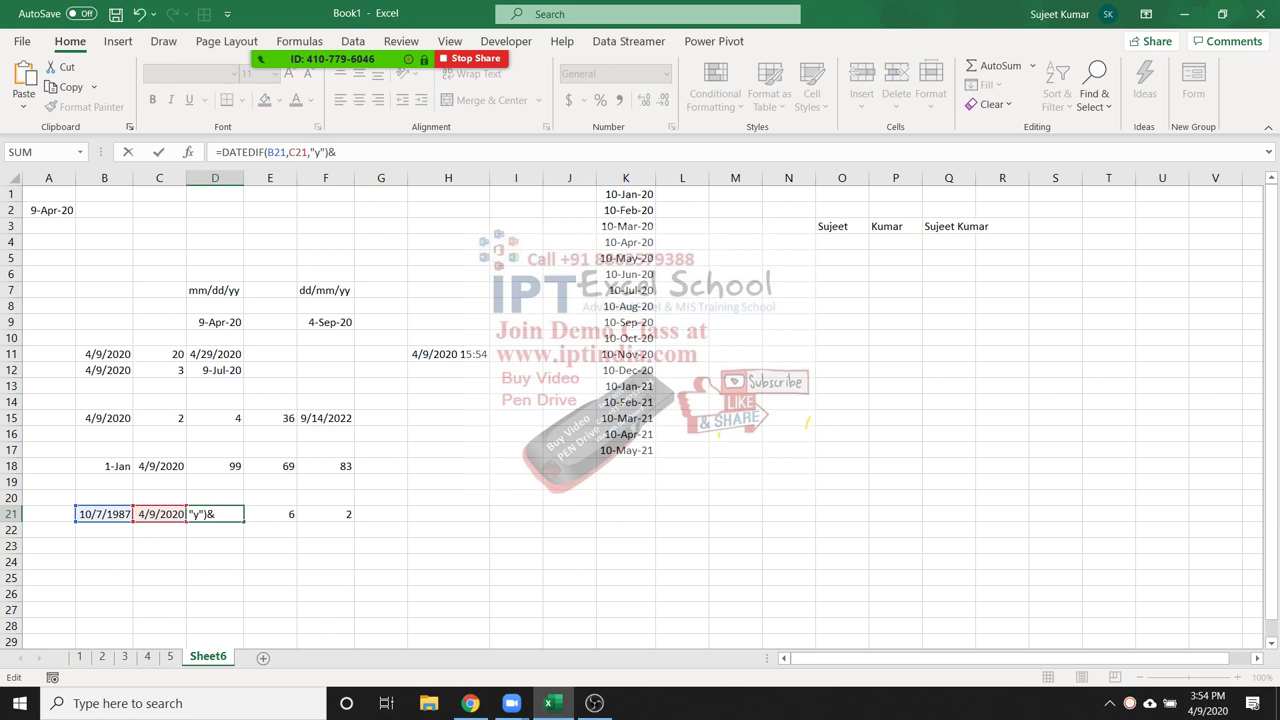
pyautogui.write('" Years" &')
pyautogui.press('BackSpace')
pyautogui.press('BackSpace')
pyautogui.press('Left')
pyautogui.press('Right')
pyautogui.write('&')
pyautogui.hotkey('ctrl', 'v')
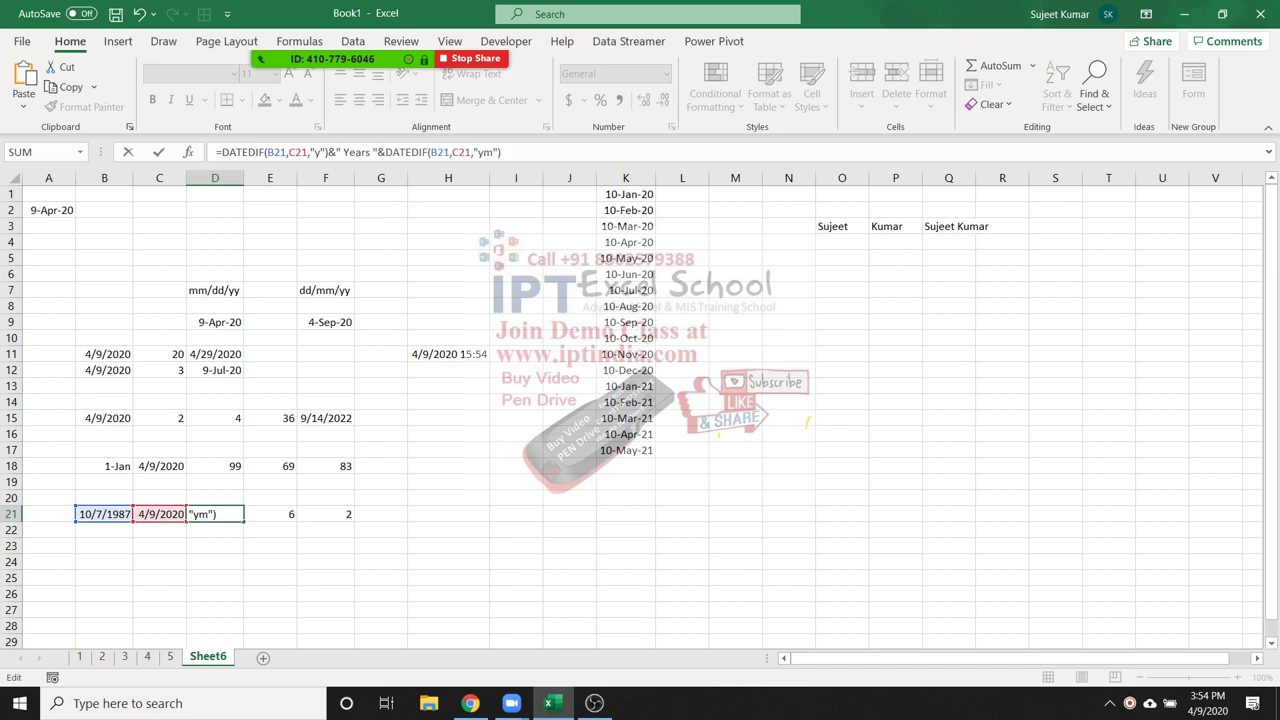
pyautogui.write('&" Months"')
pyautogui.press('Return')
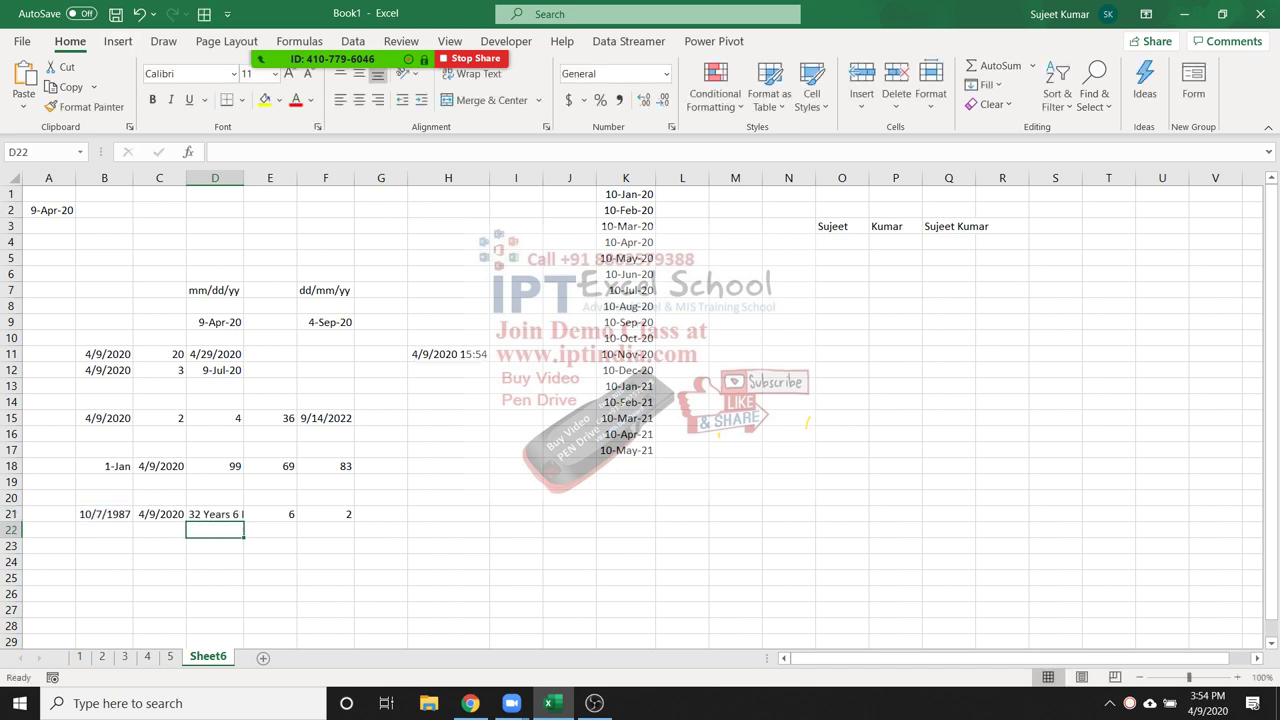
pyautogui.hotkey('alt', 'h')
pyautogui.press('o')
pyautogui.press('i')
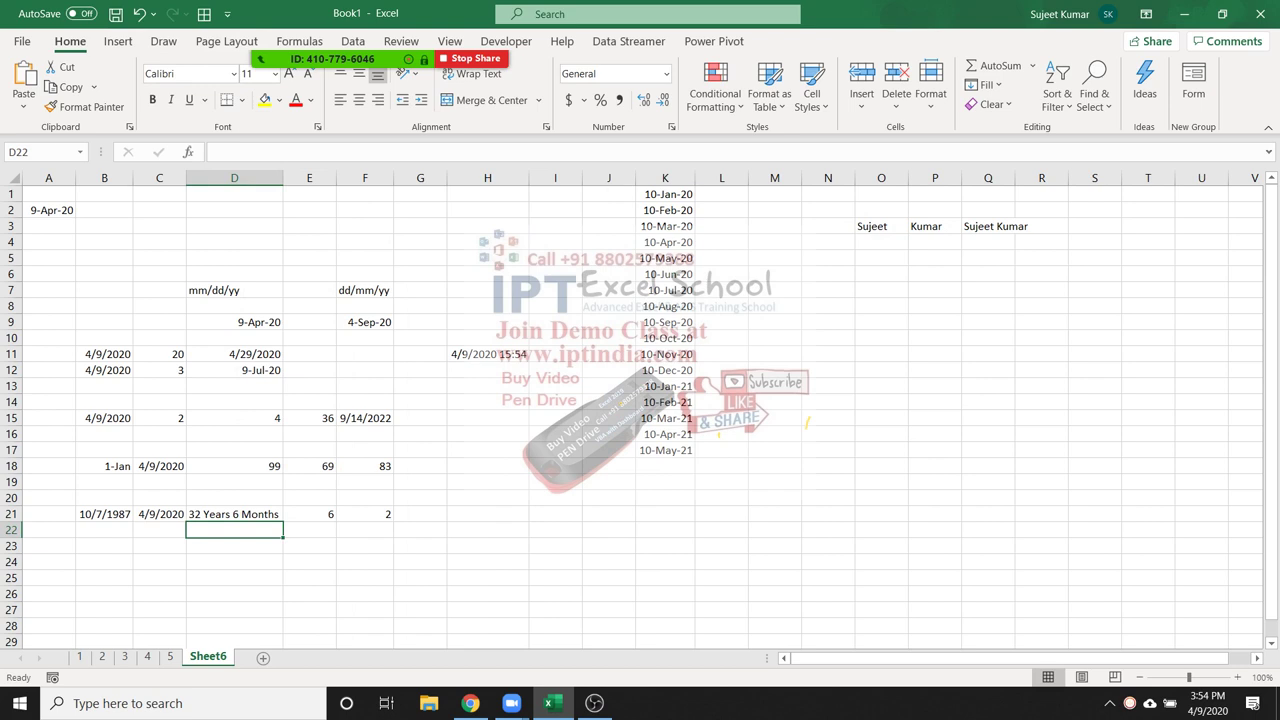
# Append DATEDIF(B21,C21,"md")&" Days" to D21's formula to add the days part
pyautogui.click(364, 514)
pyautogui.press('F2')
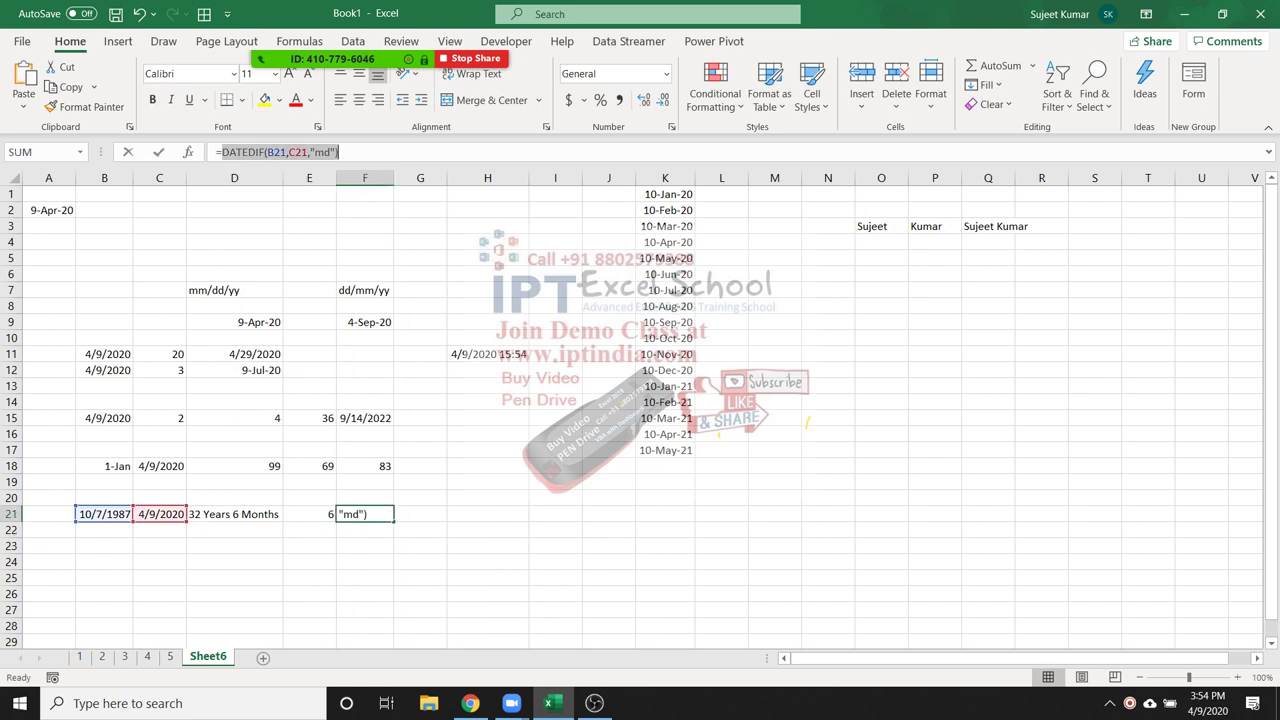
pyautogui.press('Escape')
pyautogui.click(234, 514)
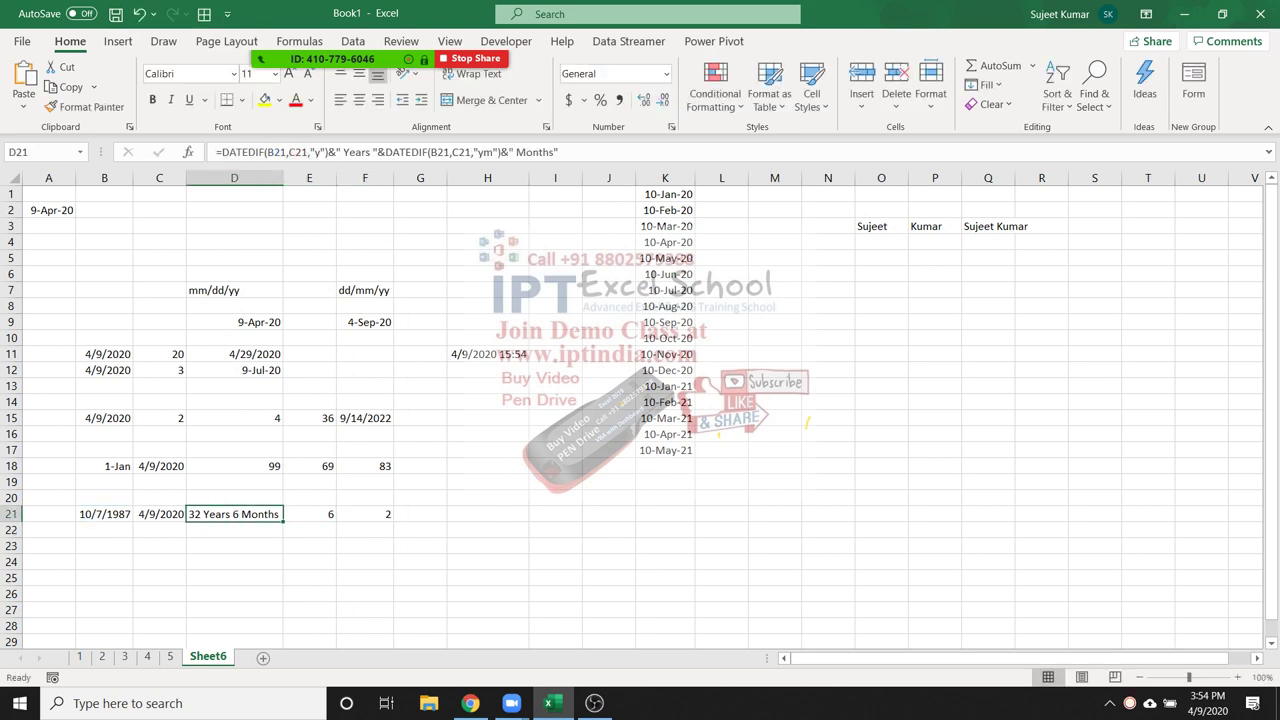
pyautogui.press('F2')
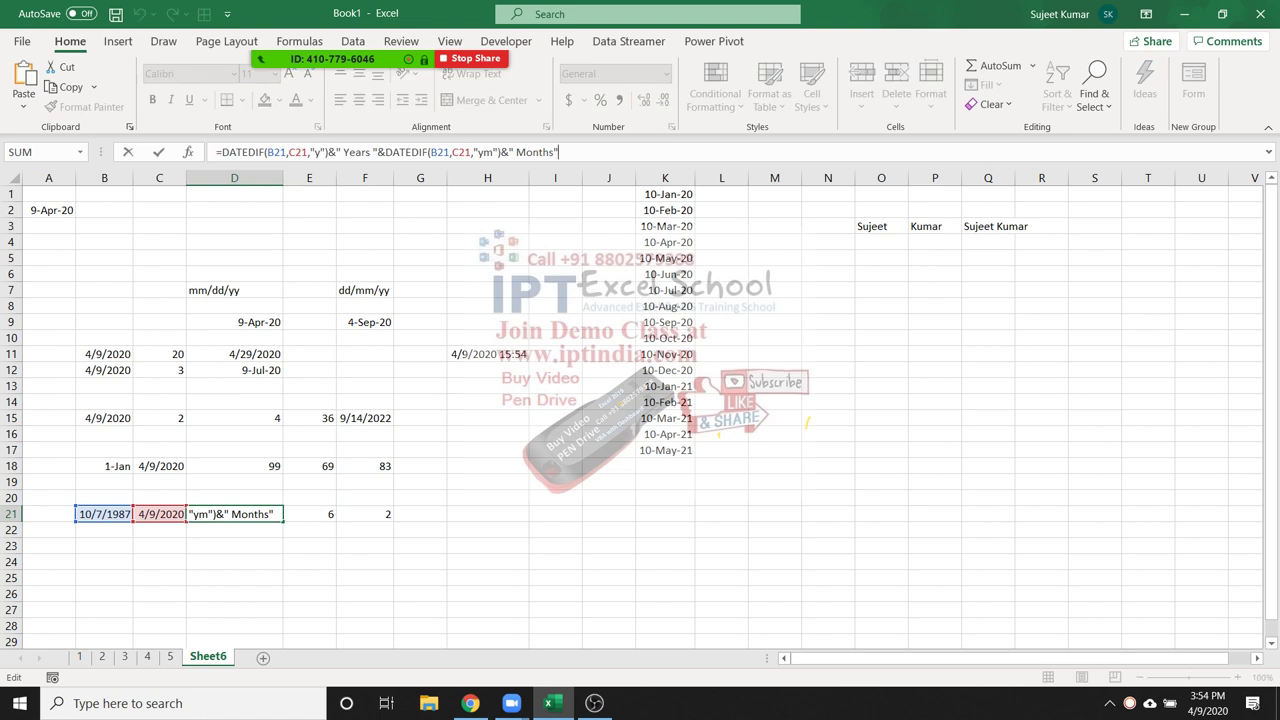
pyautogui.press('Left')
pyautogui.write('"')
pyautogui.write('&"')
pyautogui.press('BackSpace')
pyautogui.write('DATEDIF(B21,C21,"md")&" Days')
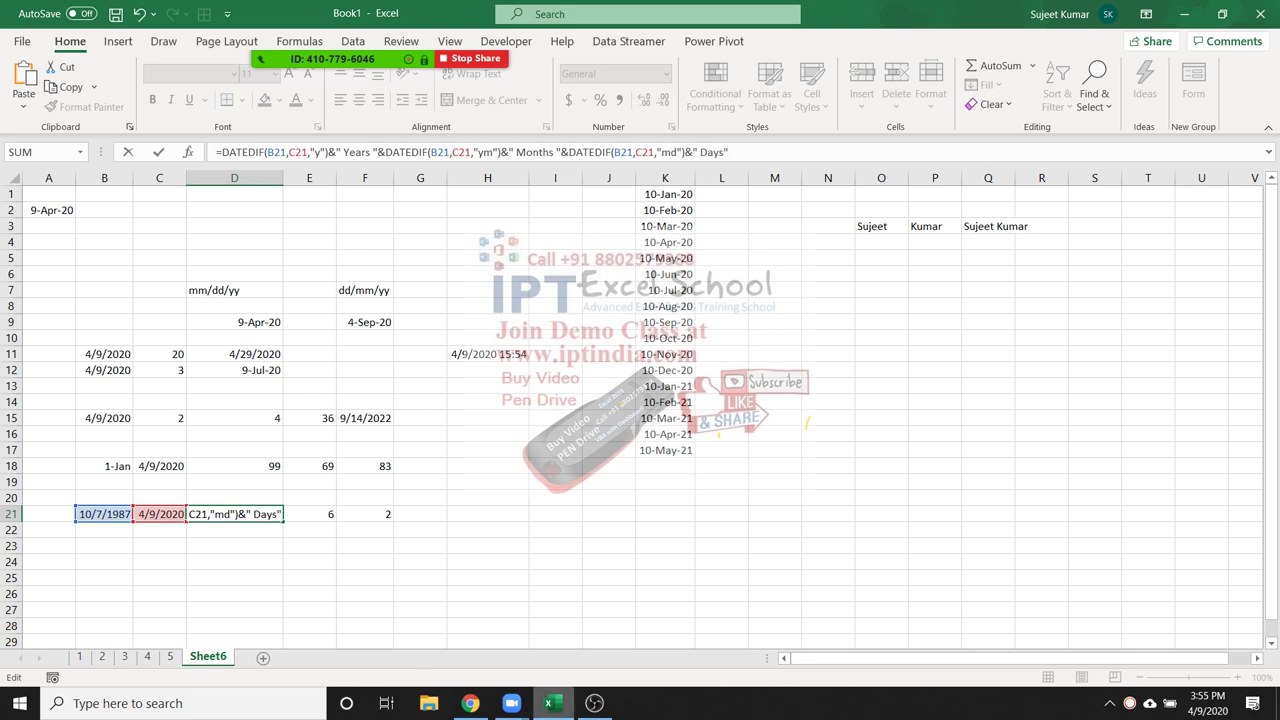
pyautogui.press('Return')
# Widen column D so D21 fully shows '32 Years 6 Months 2 Days'
pyautogui.moveTo(549, 703)
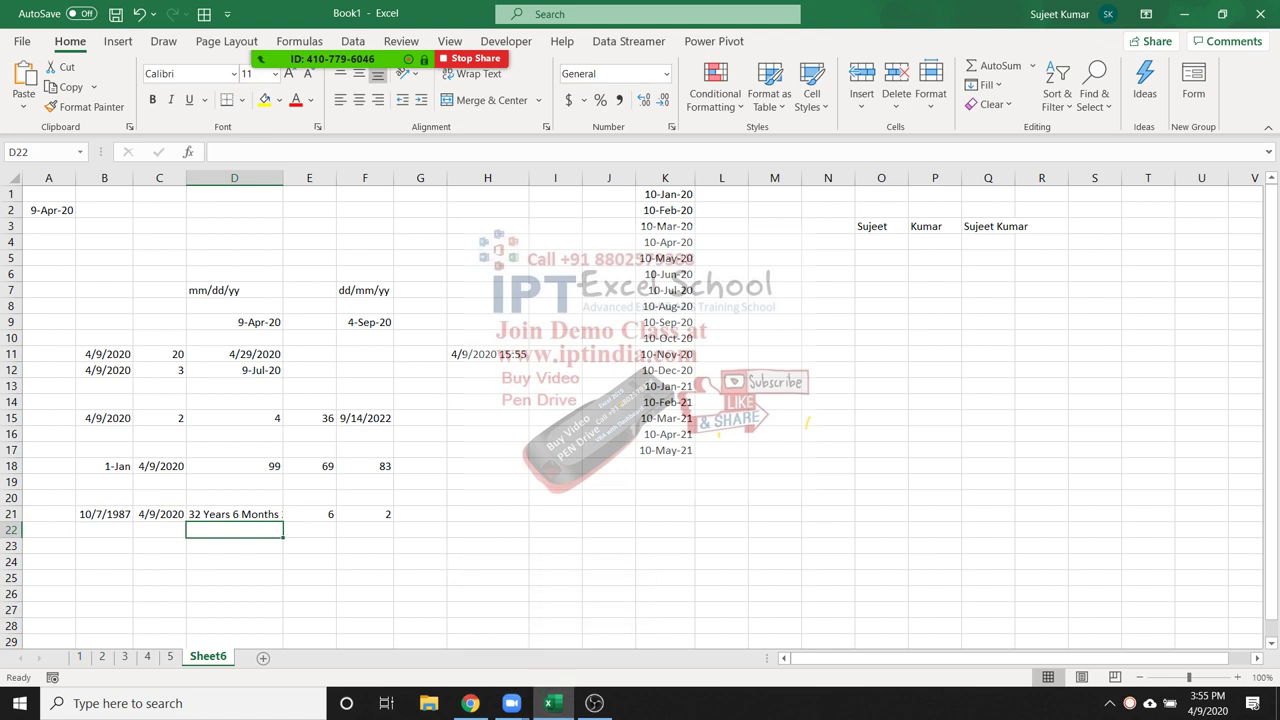
pyautogui.click(714, 29)
pyautogui.click(714, 29)
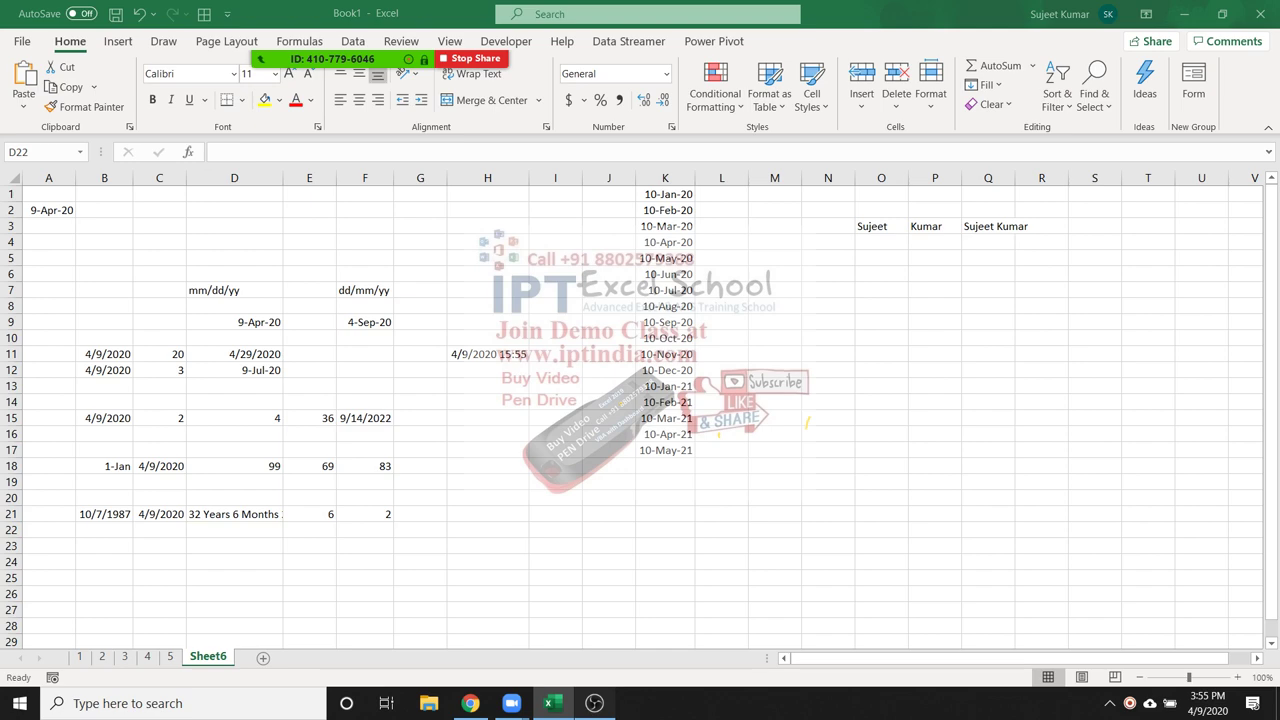
pyautogui.click(594, 703)
pyautogui.click(594, 703)
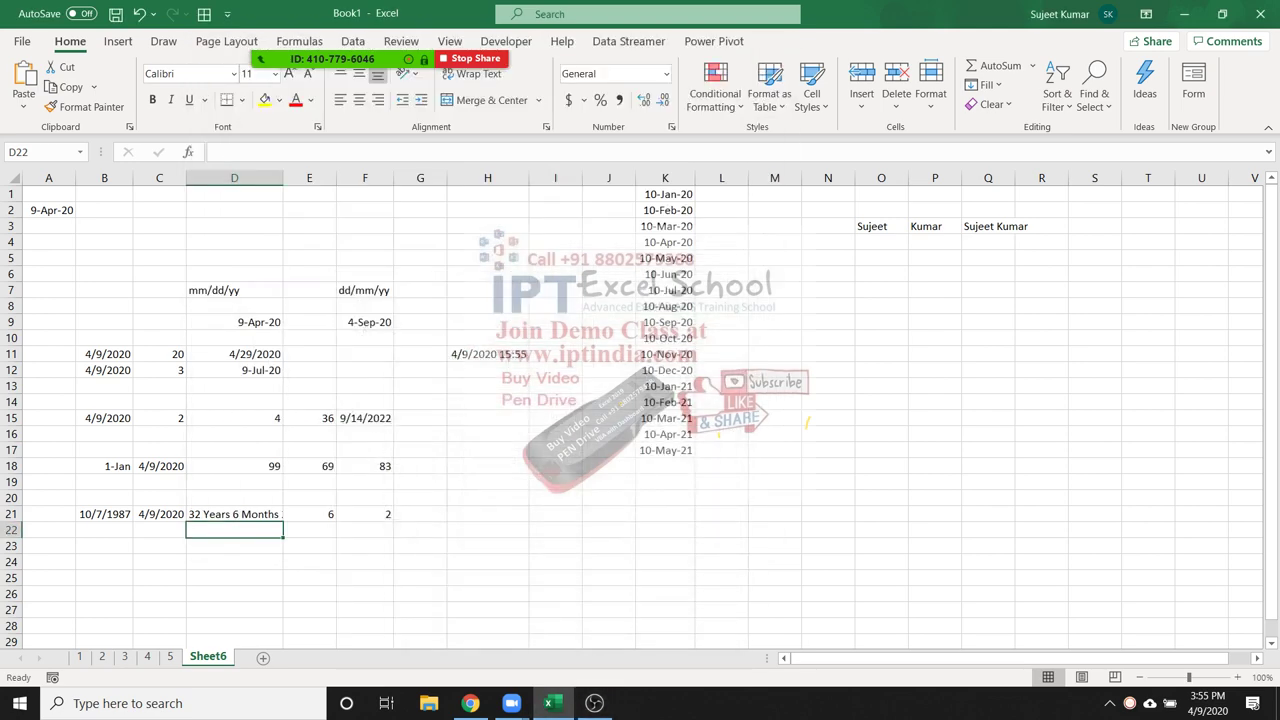
pyautogui.click(721, 513)
pyautogui.click(234, 529)
pyautogui.doubleClick(283, 178)
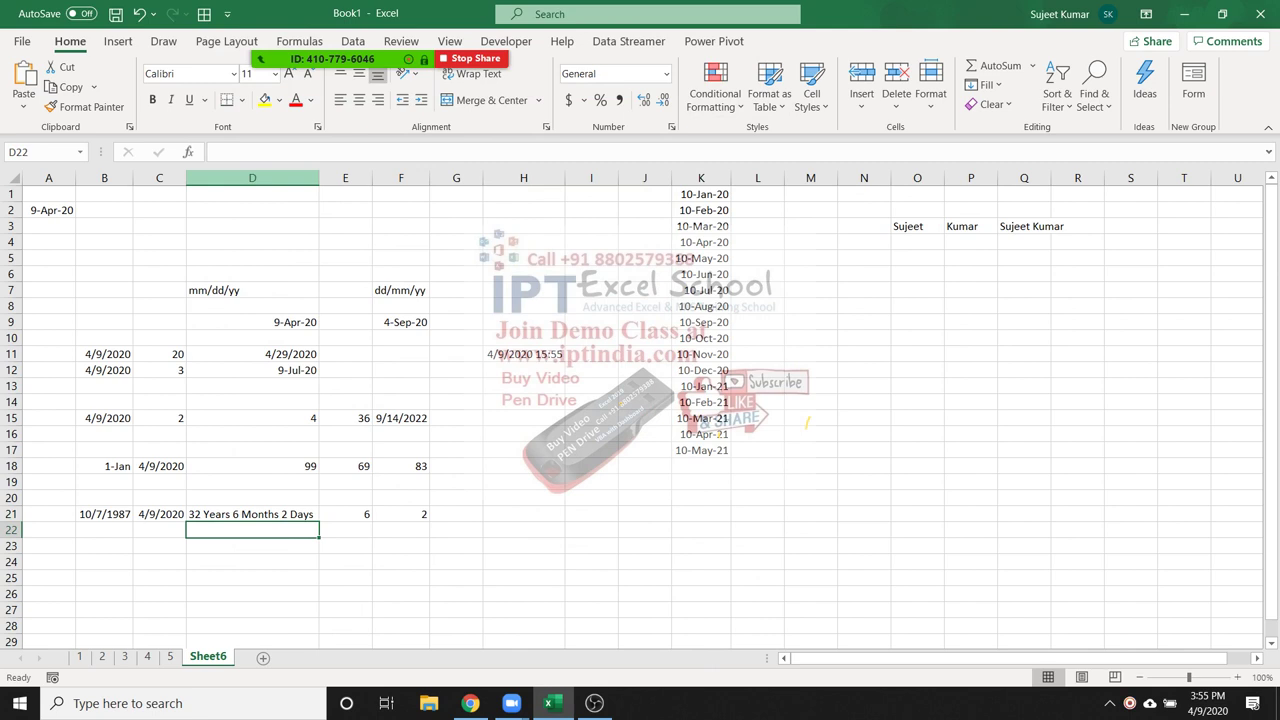
pyautogui.click(252, 513)
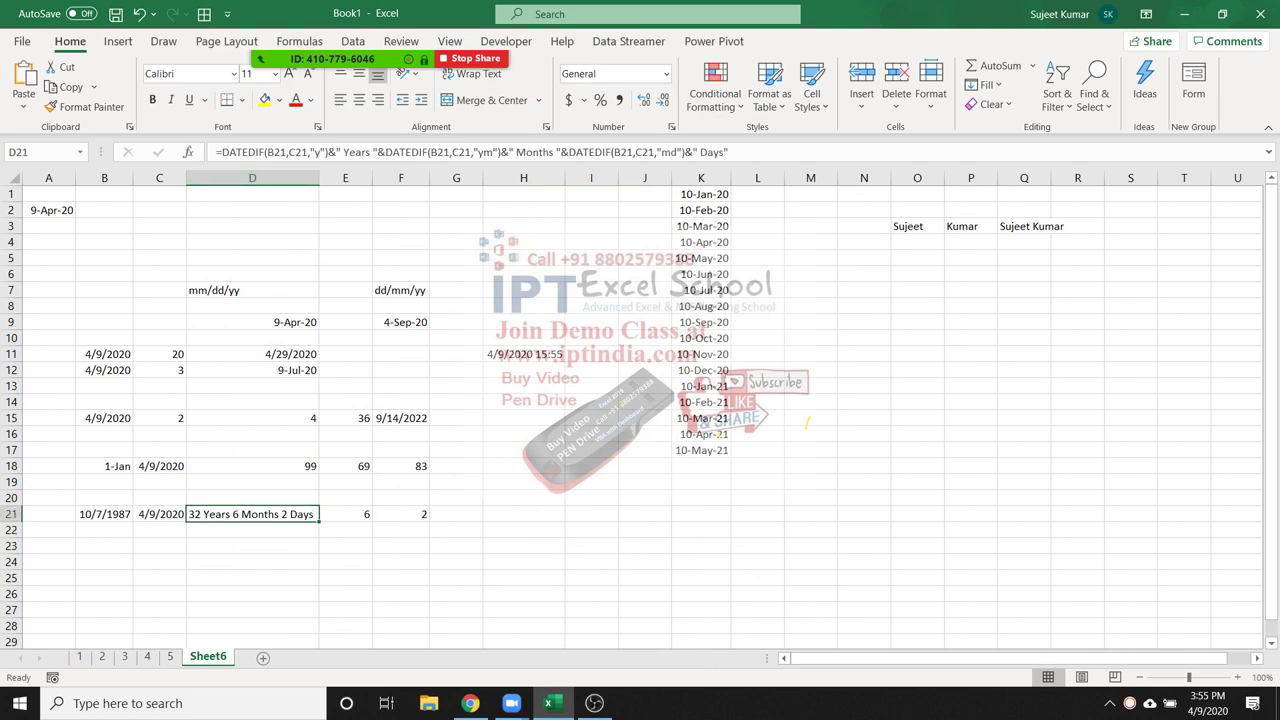
pyautogui.scroll(-5, 640, 410)
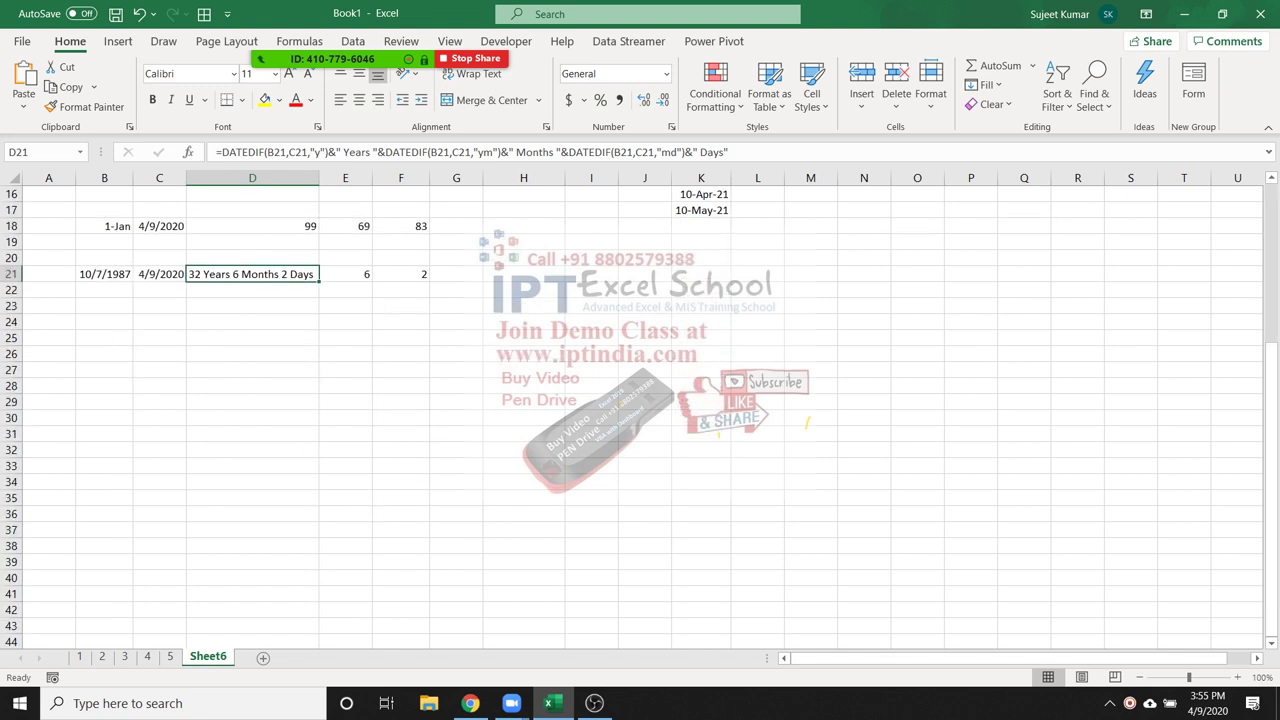
# Enter 10:10 in B25 and 0:20 in C25, and sum them with =B25+C25 in D25
pyautogui.click(104, 337)
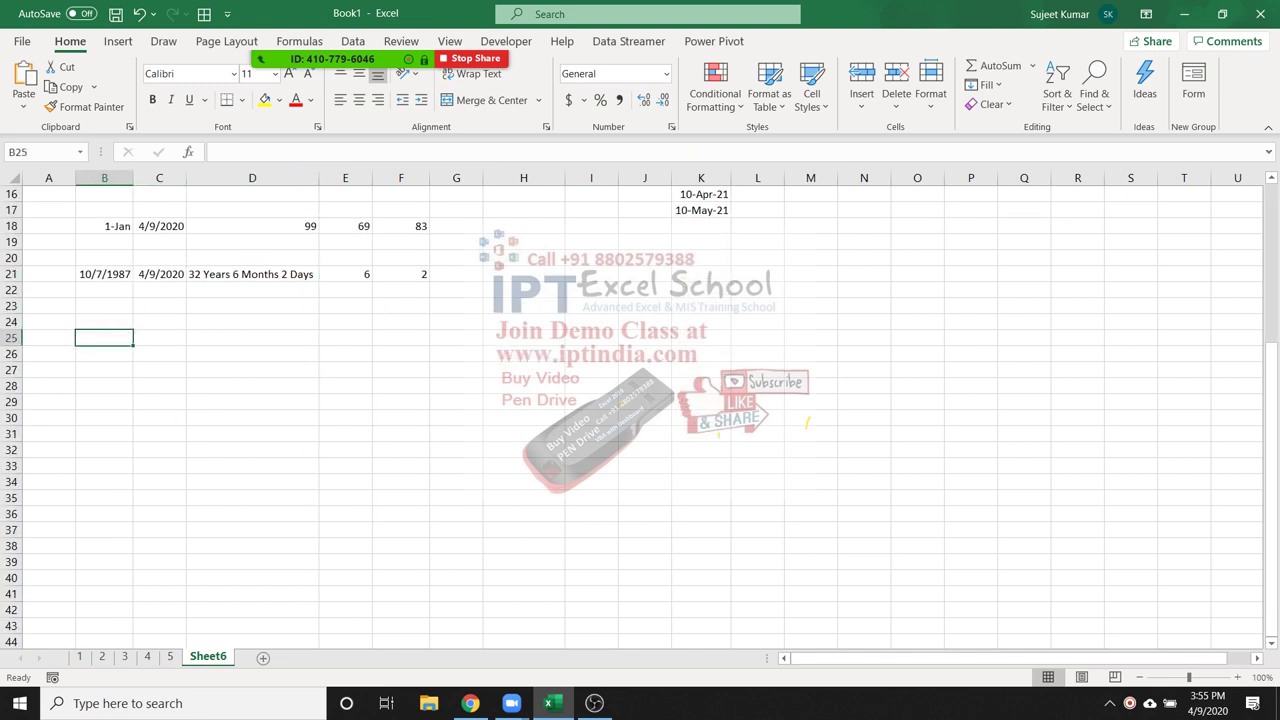
pyautogui.write('10:10')
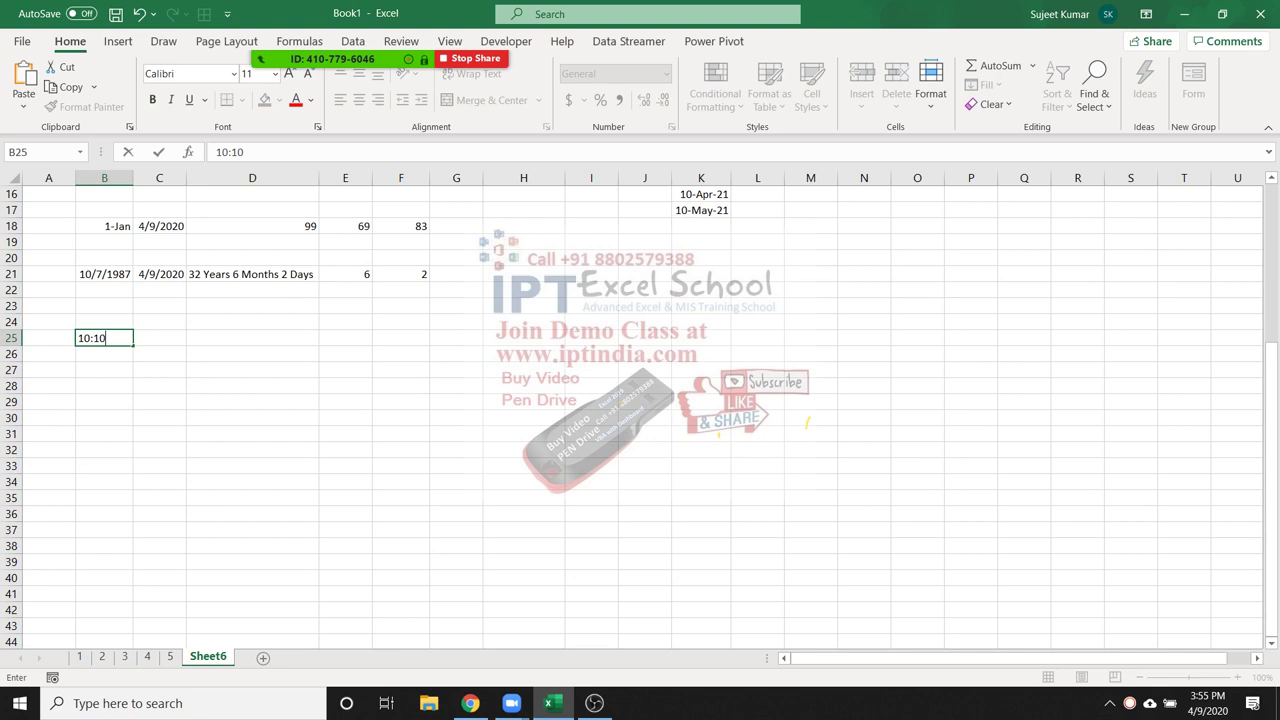
pyautogui.press('Tab')
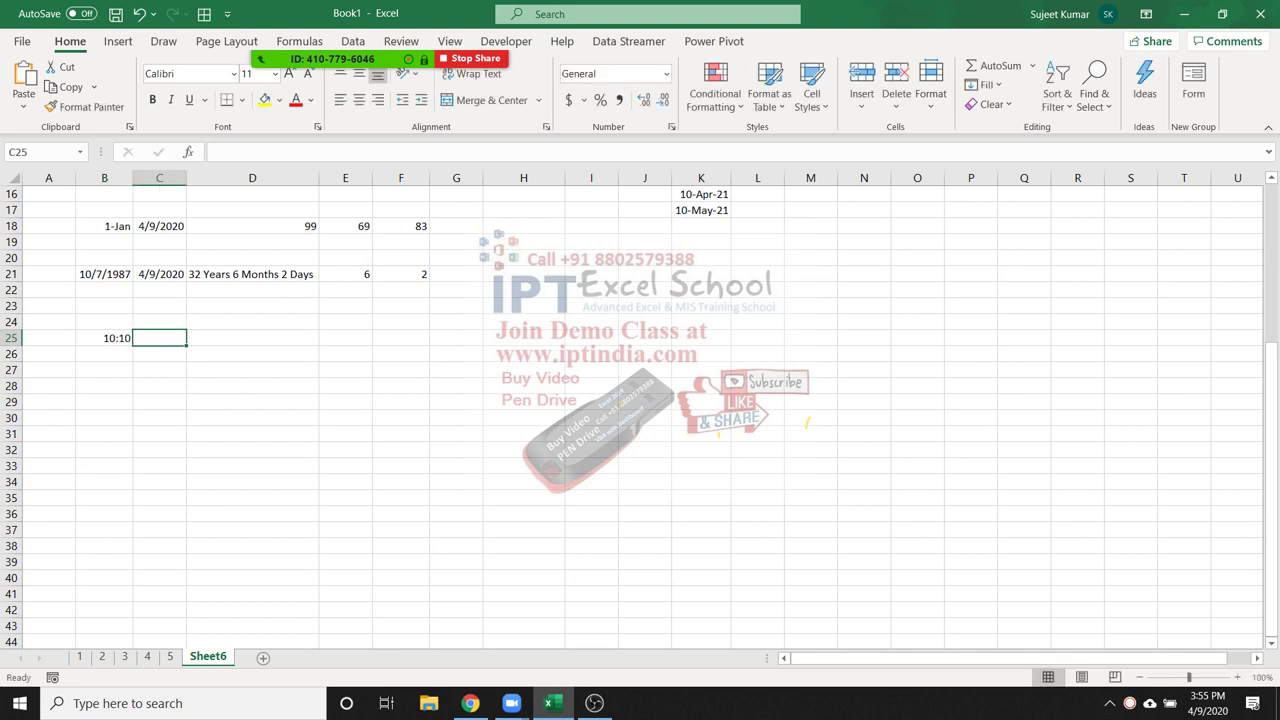
pyautogui.write('0:20')
pyautogui.press('Tab')
pyautogui.write('=')
pyautogui.press('Left')
pyautogui.press('Left')
pyautogui.write('+')
pyautogui.press('Left')
pyautogui.press('Return')
# Copy 10:10 into B26, put 20 in C26, and add a '1=24h' note in C28
pyautogui.press('Left')
pyautogui.press('Left')
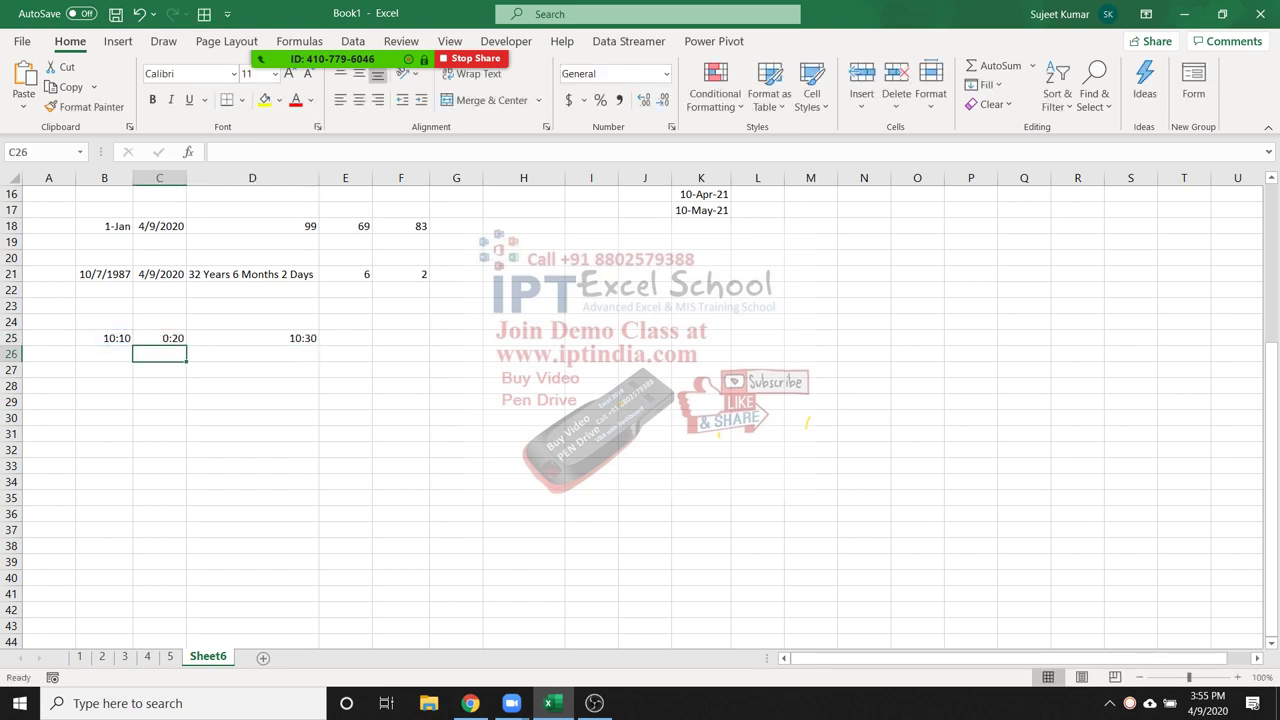
pyautogui.hotkey('ctrl', 'd')
pyautogui.press('Right')
pyautogui.write('20')
pyautogui.press('Return')
pyautogui.press('Down')
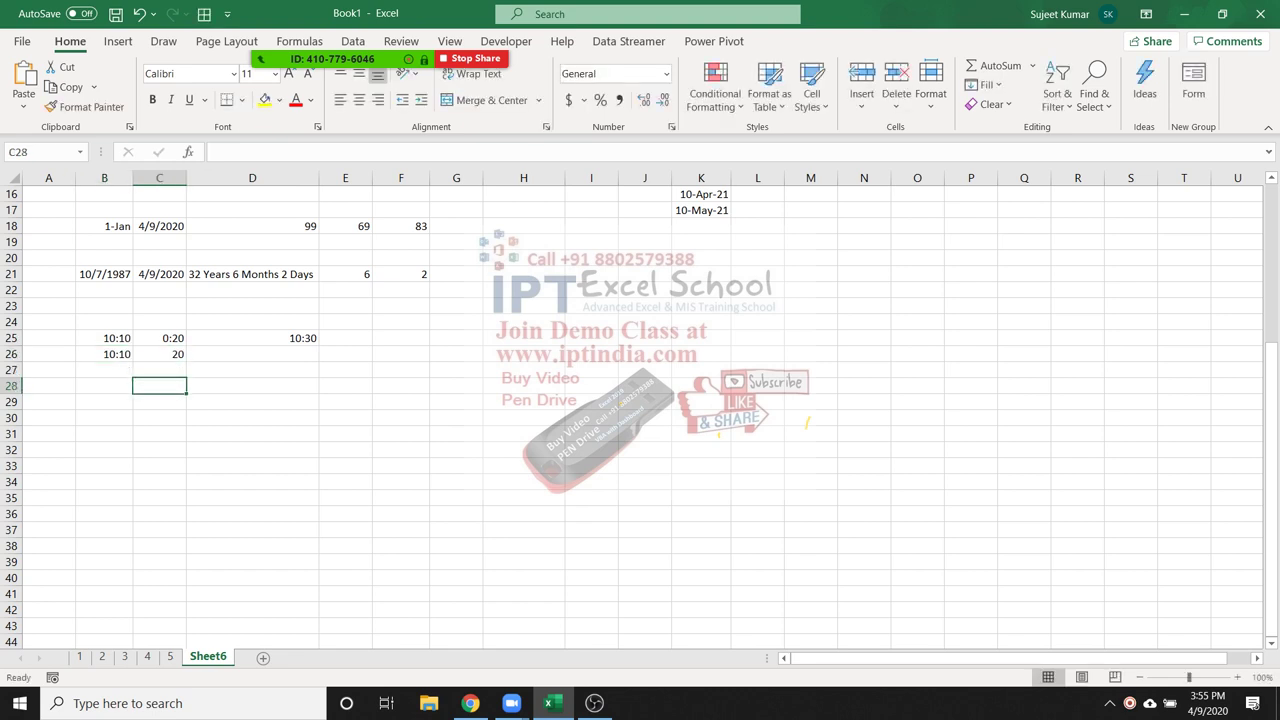
pyautogui.write('1=')
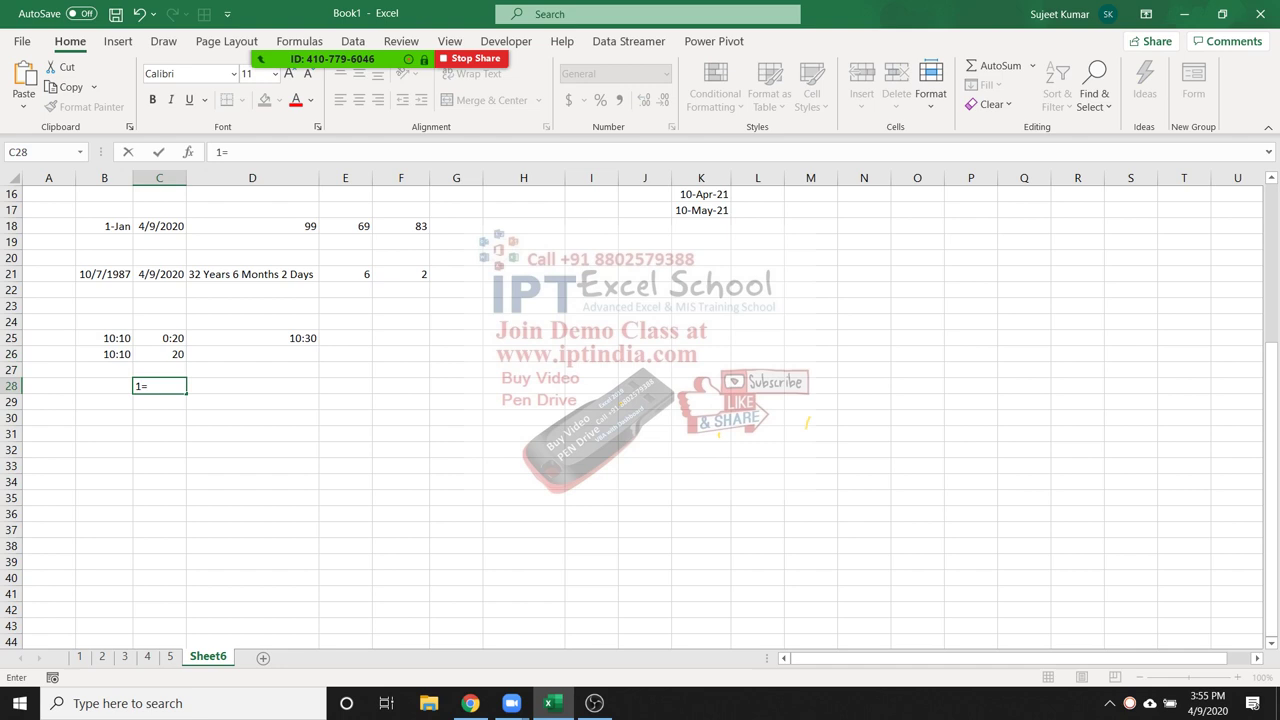
pyautogui.write('24h')
pyautogui.press('Return')
# Enter =B26+TIME(0,20,0) in D26 to get 10:30
pyautogui.press('Up')
pyautogui.press('Up')
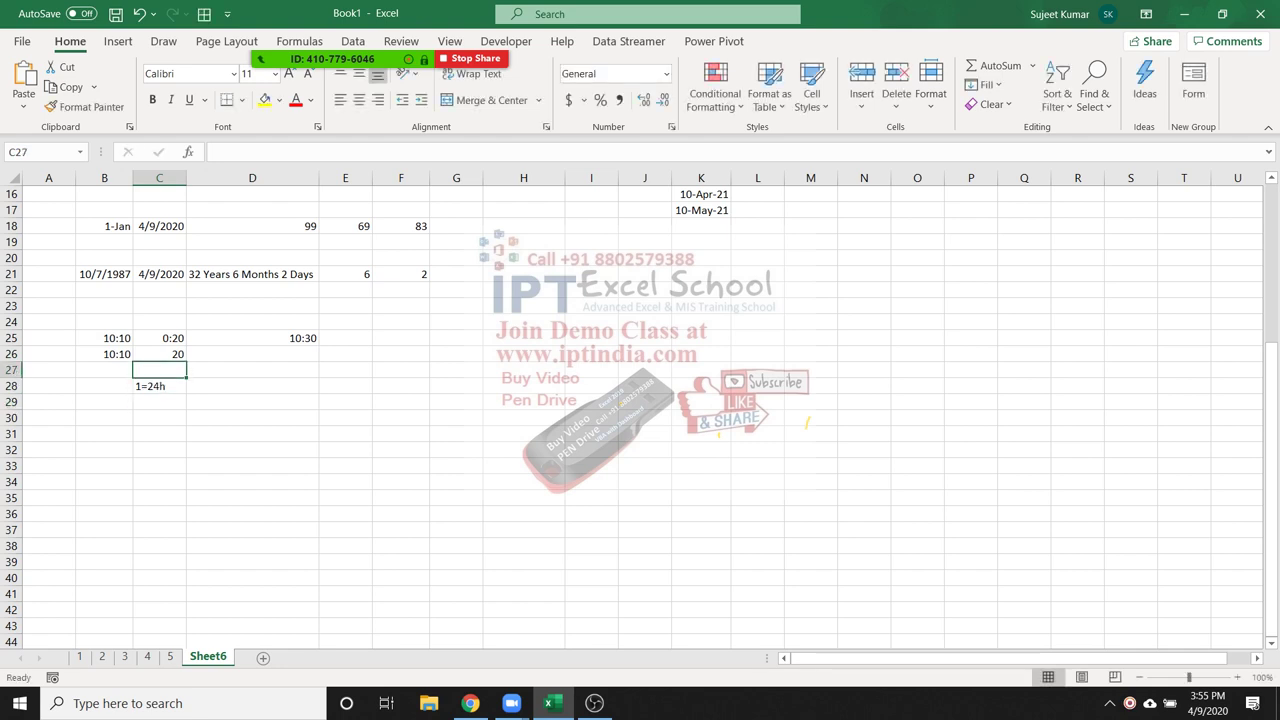
pyautogui.press('Up')
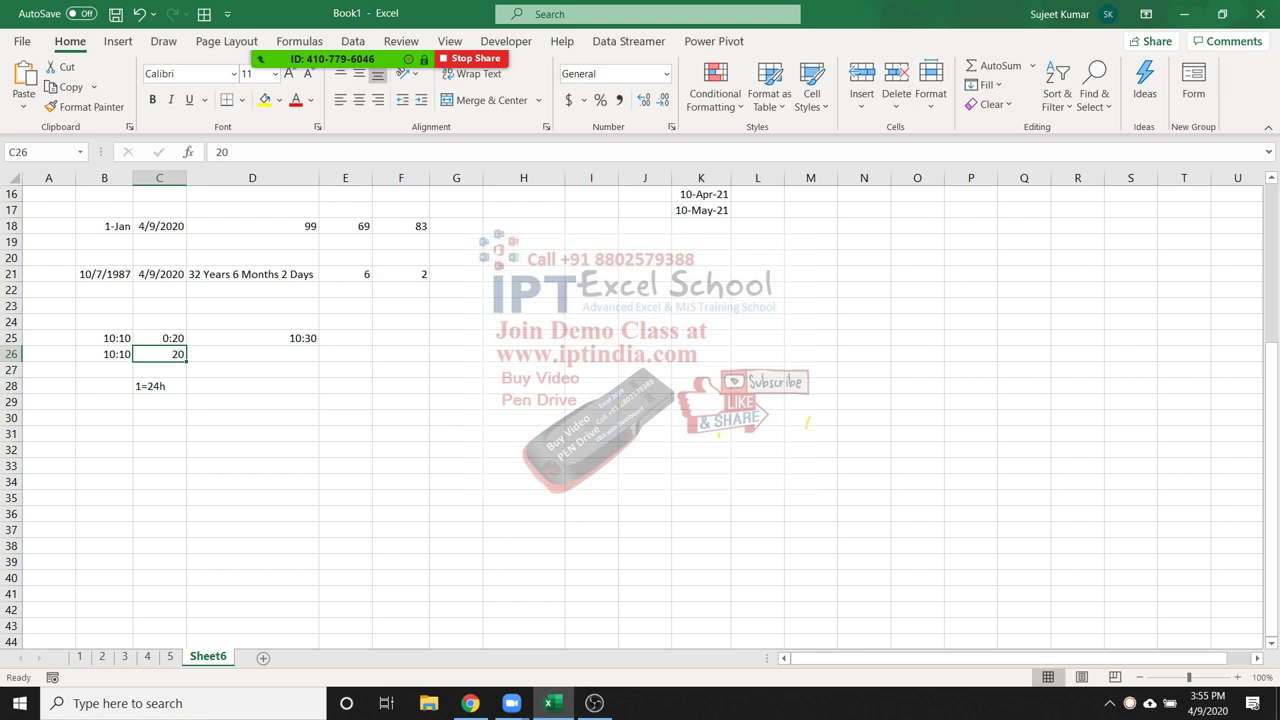
pyautogui.press('Right')
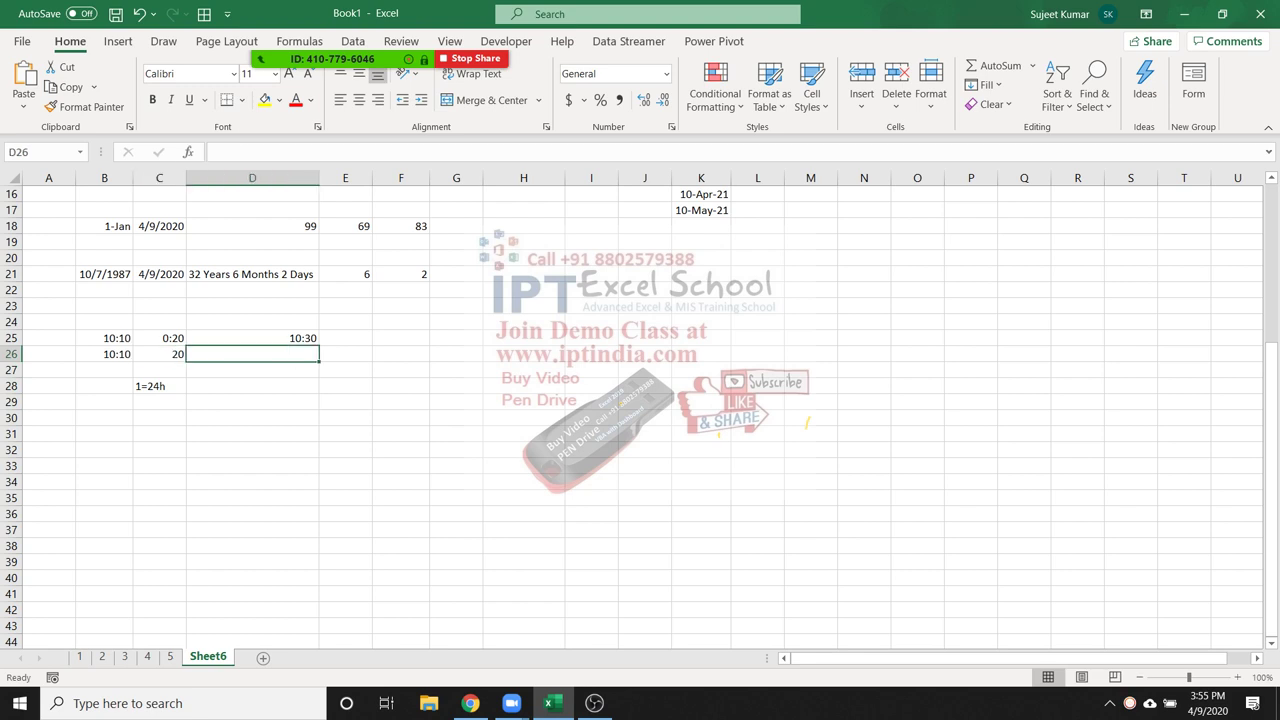
pyautogui.write('=')
pyautogui.press('Left')
pyautogui.press('Left')
pyautogui.write('+')
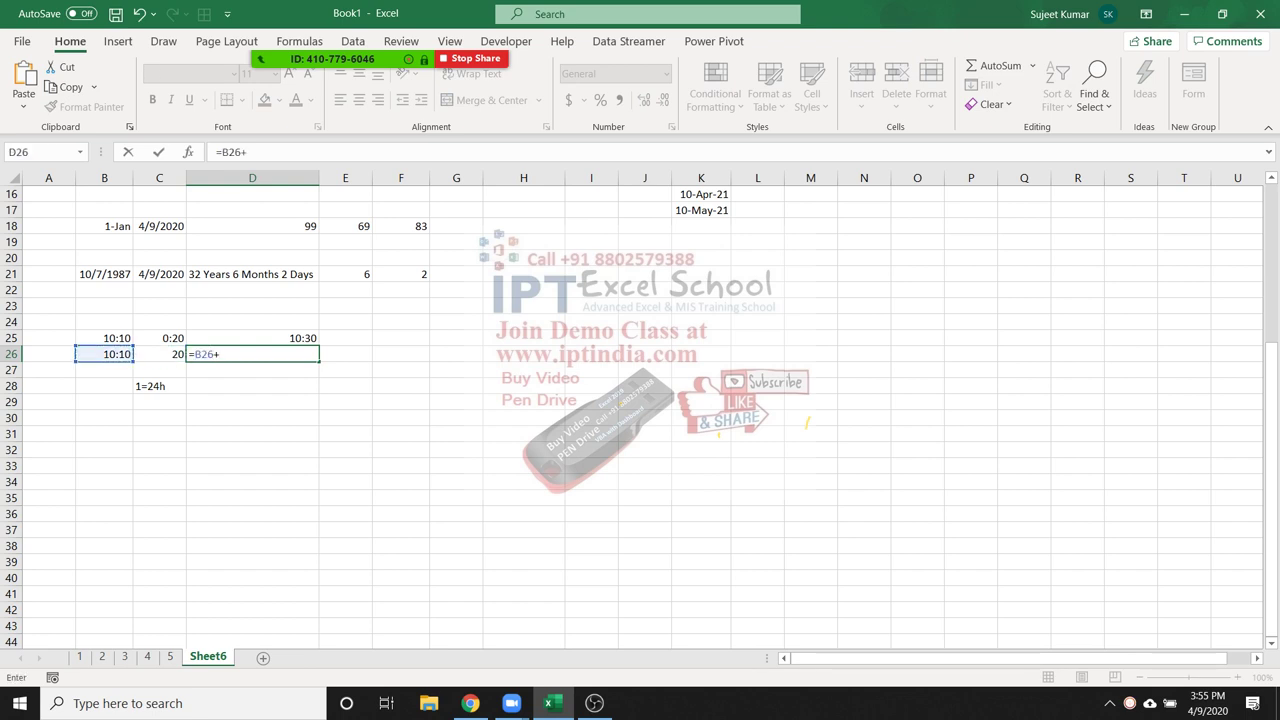
pyautogui.write('time')
pyautogui.press('Tab')
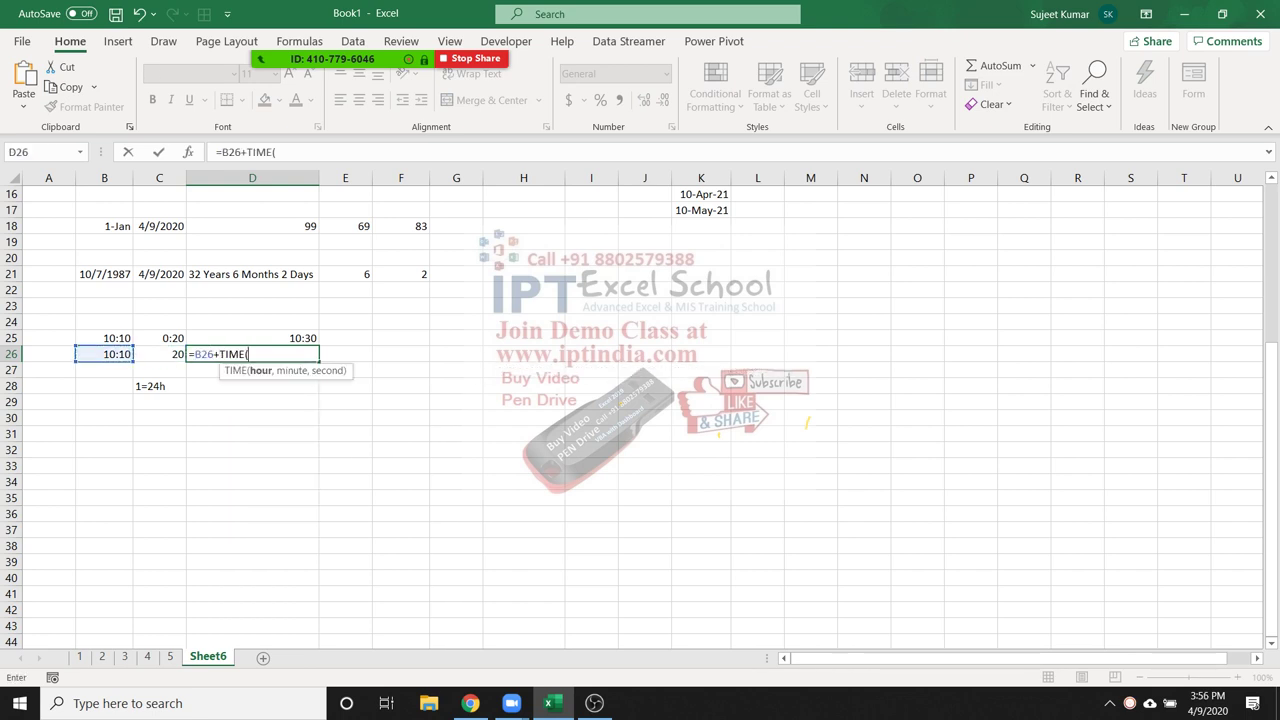
pyautogui.write('0,20,00)')
pyautogui.press('Return')
pyautogui.click(252, 354)
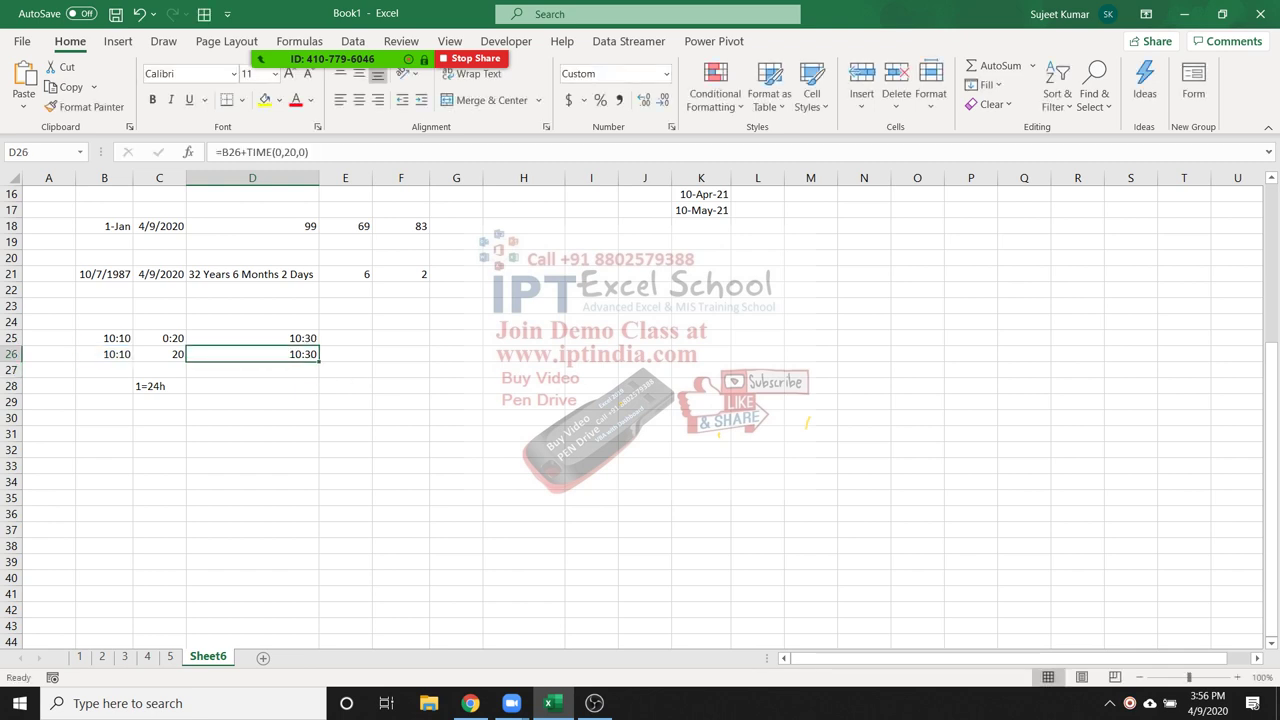
pyautogui.press('Down')
pyautogui.press('Down')
pyautogui.press('Down')
pyautogui.press('Down')
pyautogui.press('Down')
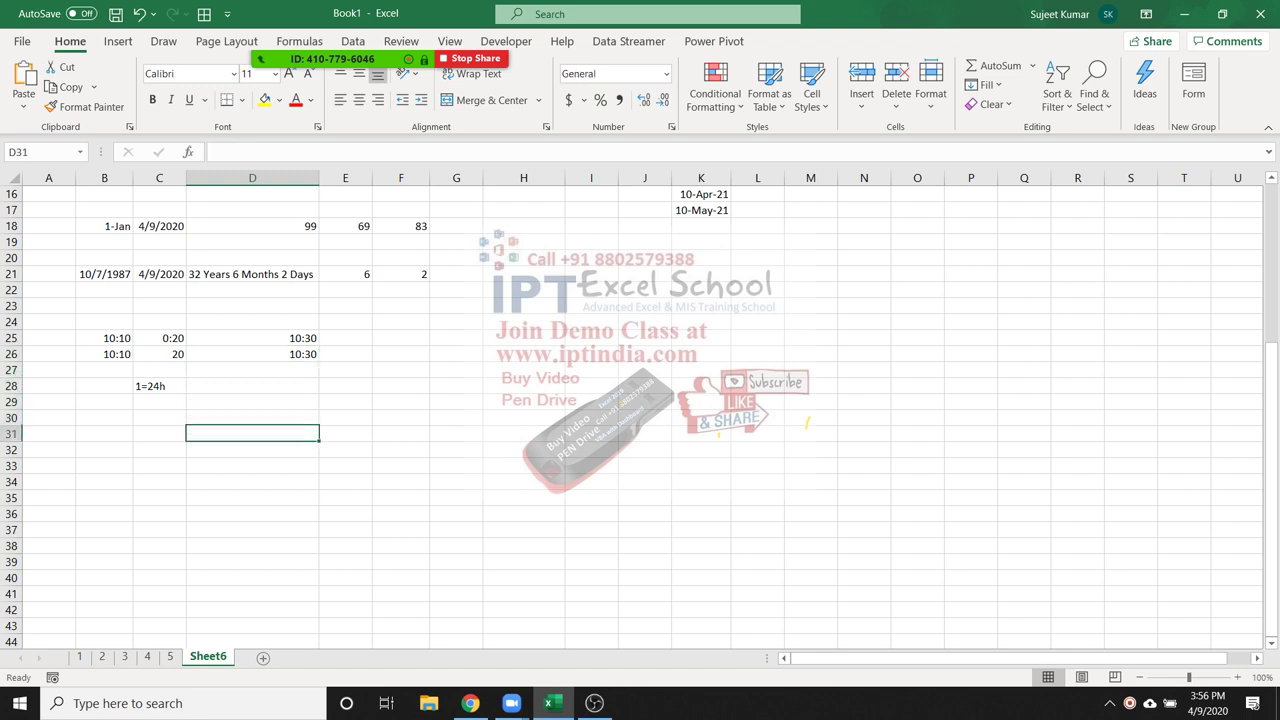
# Enter 10:00 as the start time in B31 and 18:00 as the end time in C31
pyautogui.press('Left')
pyautogui.press('Left')
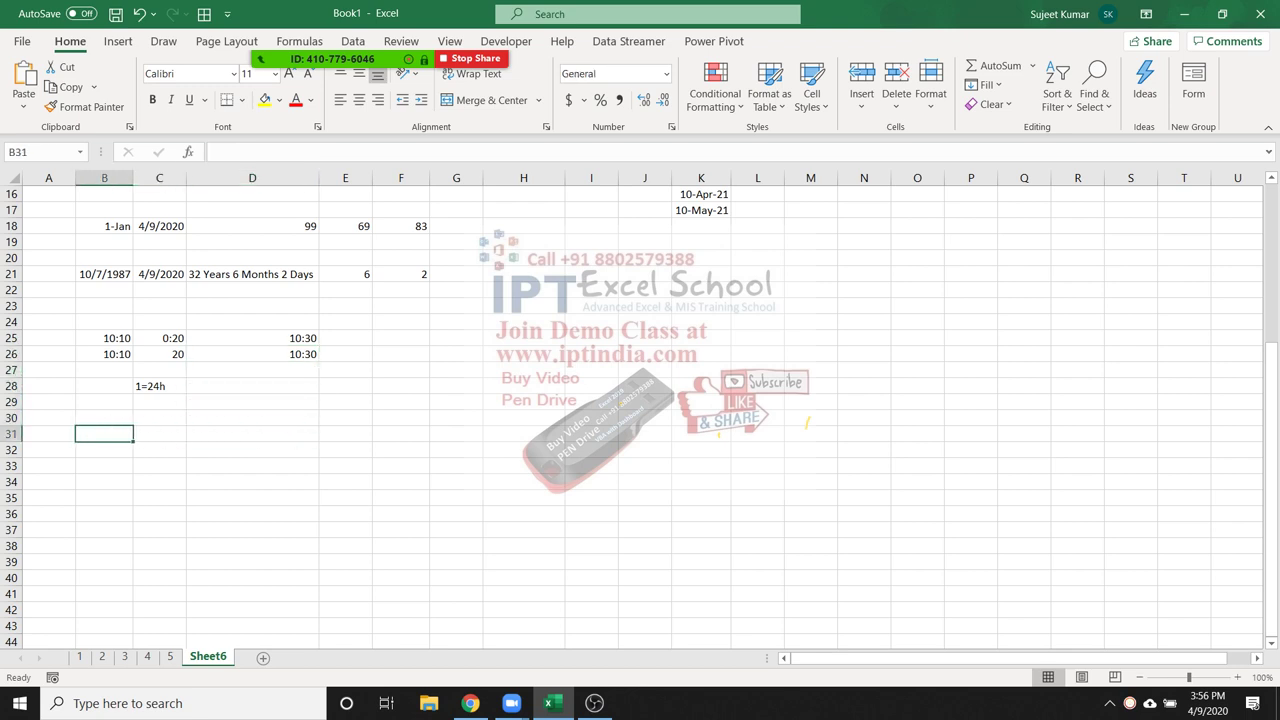
pyautogui.write('10')
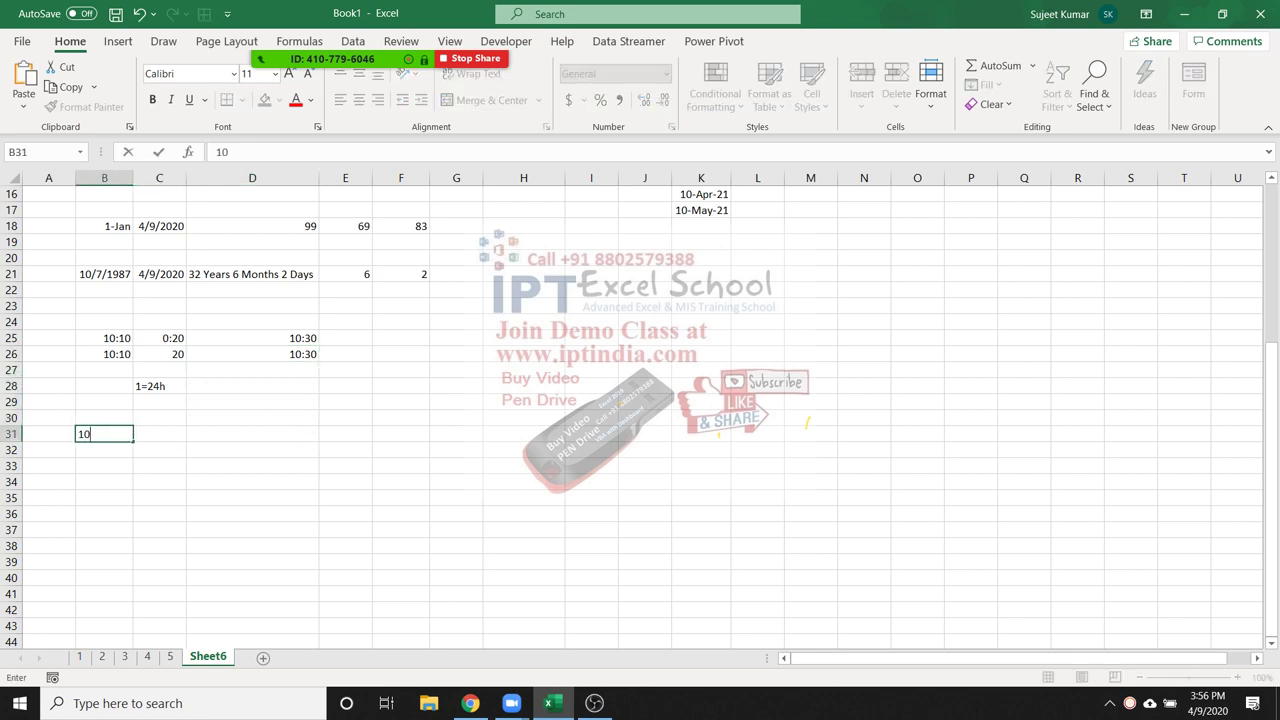
pyautogui.write(':00')
pyautogui.press('Tab')
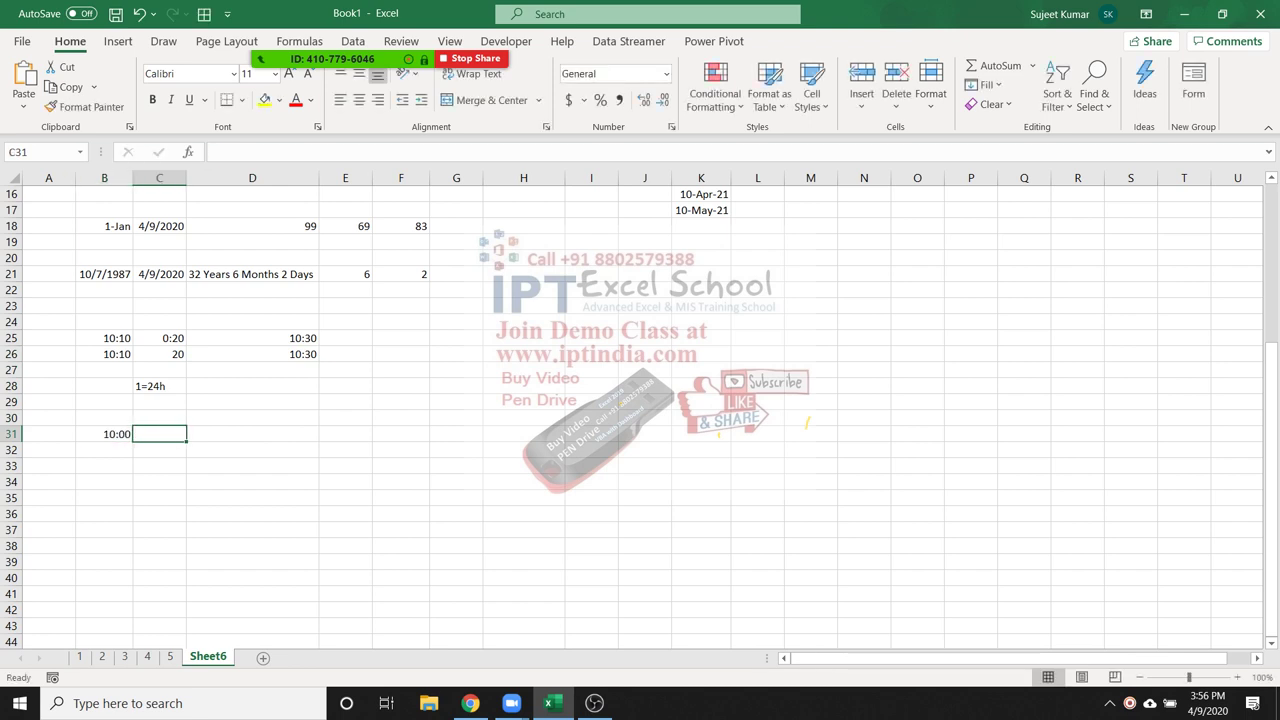
pyautogui.write('118')
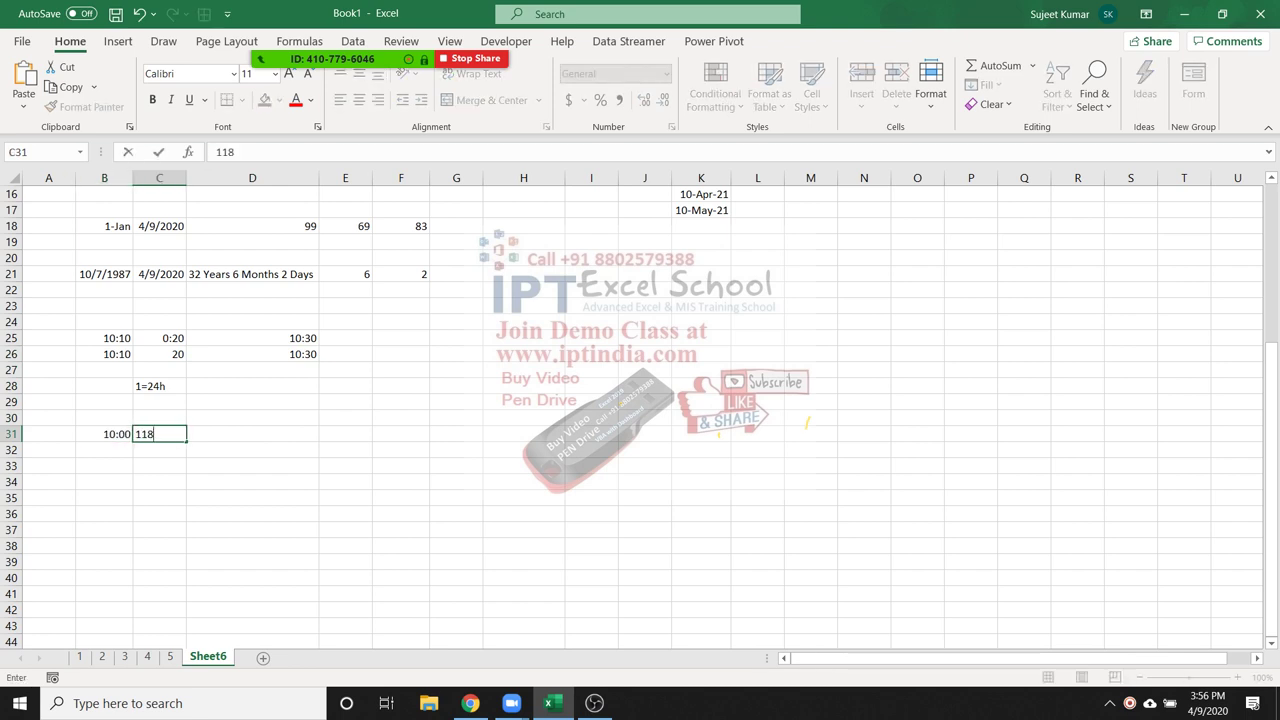
pyautogui.press('BackSpace')
pyautogui.press('BackSpace')
pyautogui.write('8:00')
pyautogui.press('Return')
# Try 6:00pm in C31, then undo it to restore 18:00
pyautogui.press('Up')
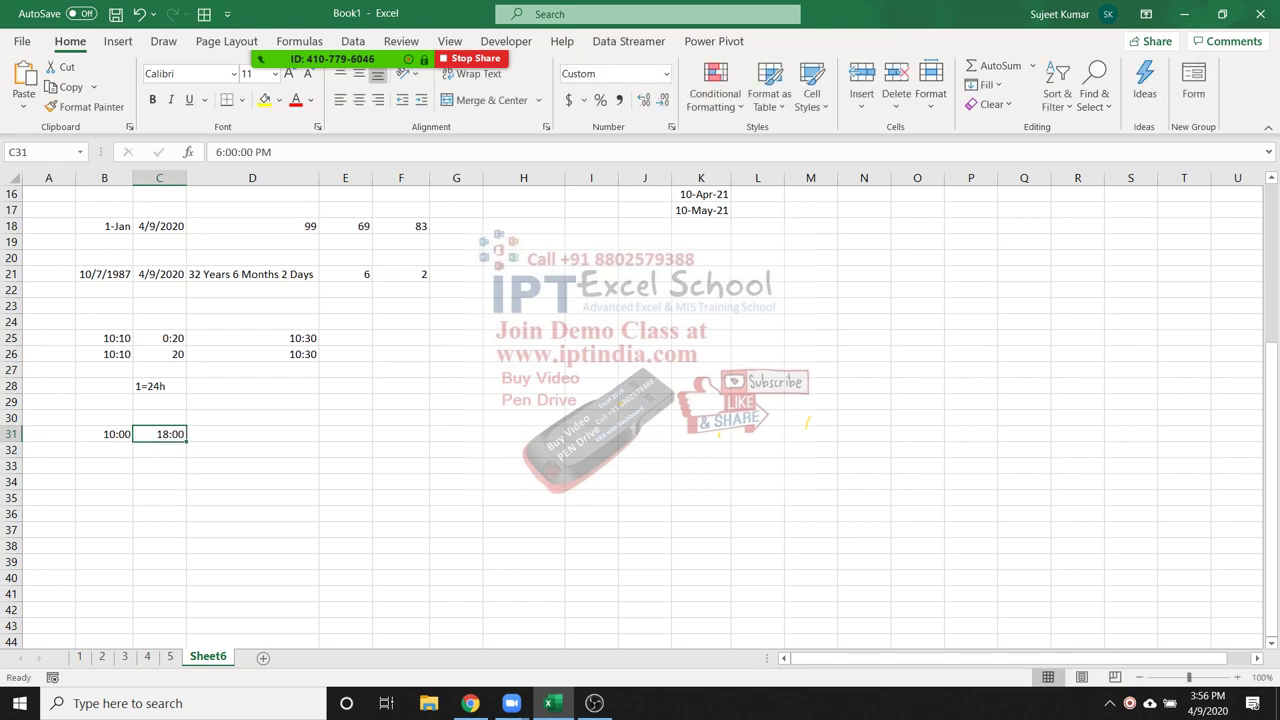
pyautogui.write('6:00')
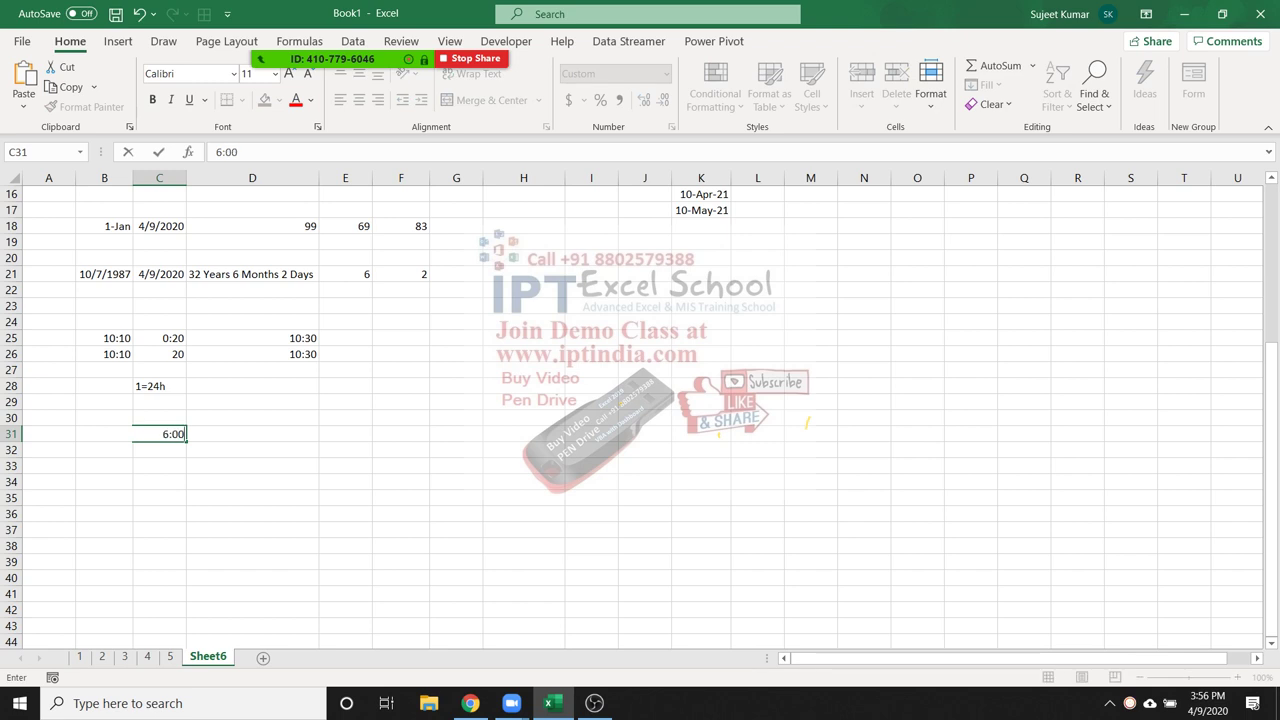
pyautogui.write('pm')
pyautogui.press('Return')
pyautogui.press('Up')
pyautogui.hotkey('ctrl', 'z')
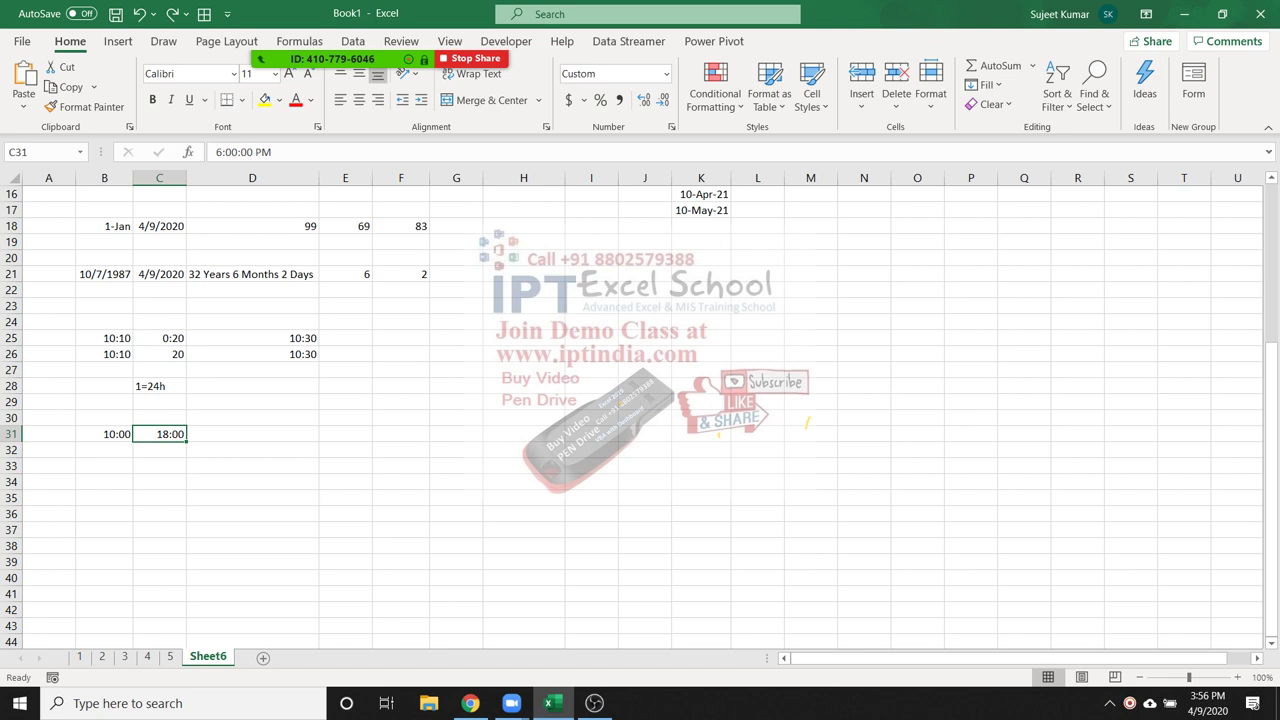
pyautogui.click(252, 434)
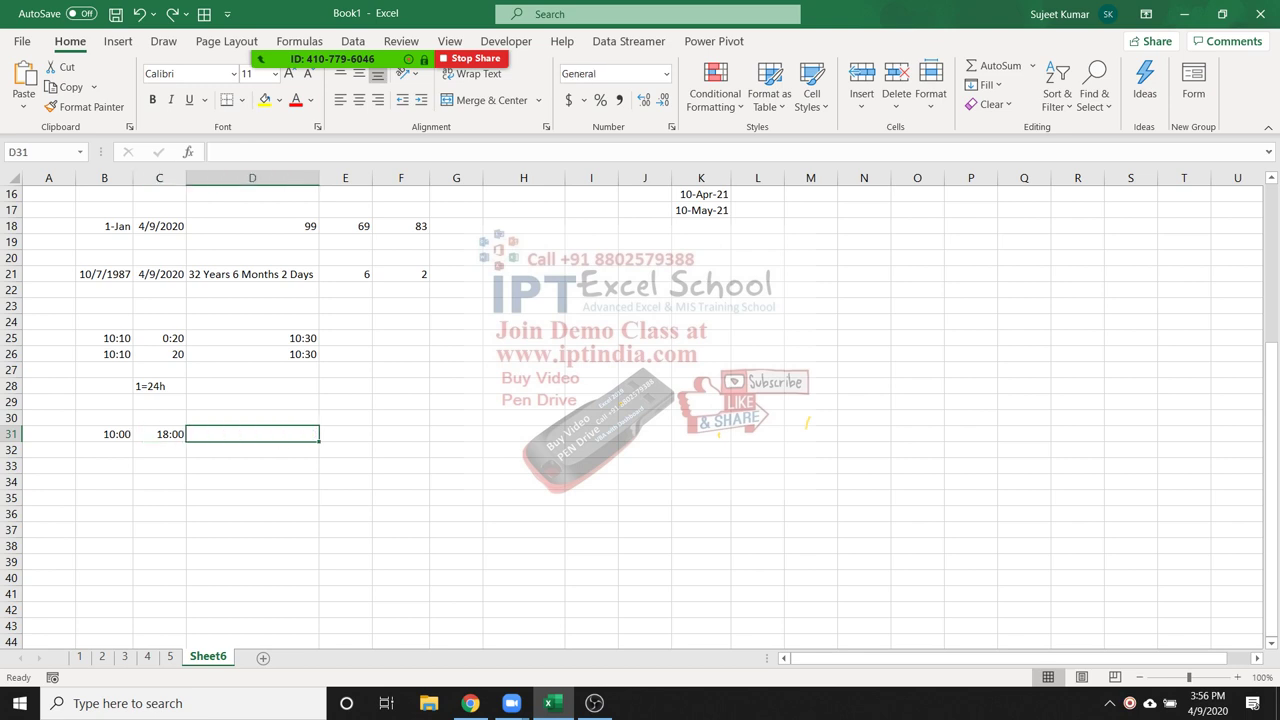
# Enter =C31-B31 in D31 to get the 8:00 duration
pyautogui.write('=C31-')
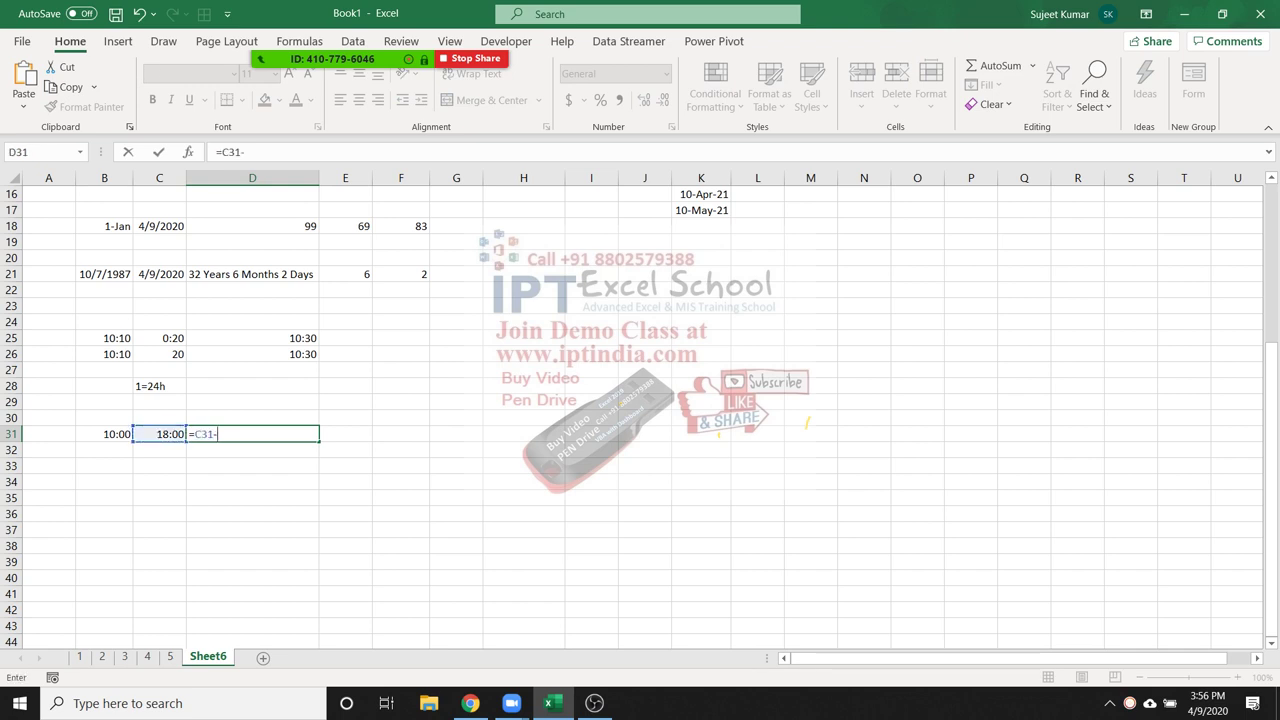
pyautogui.press('Left')
pyautogui.press('Left')
pyautogui.press('Return')
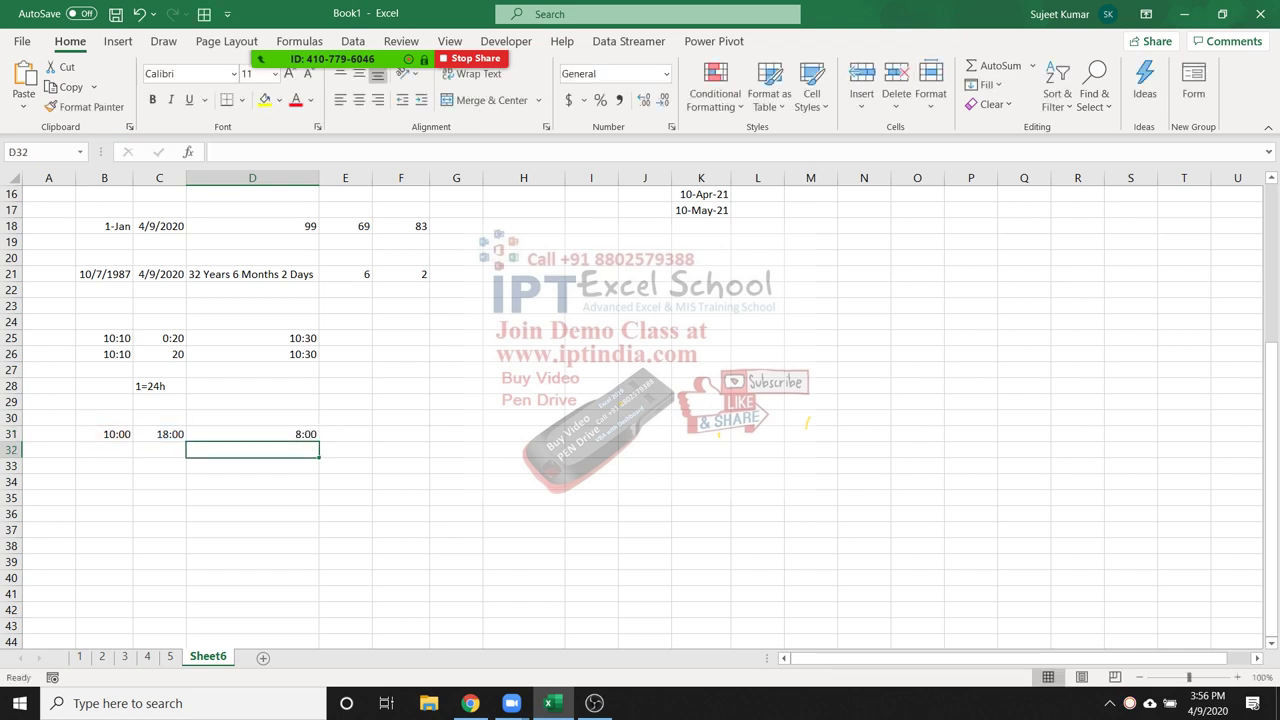
pyautogui.click(252, 434)
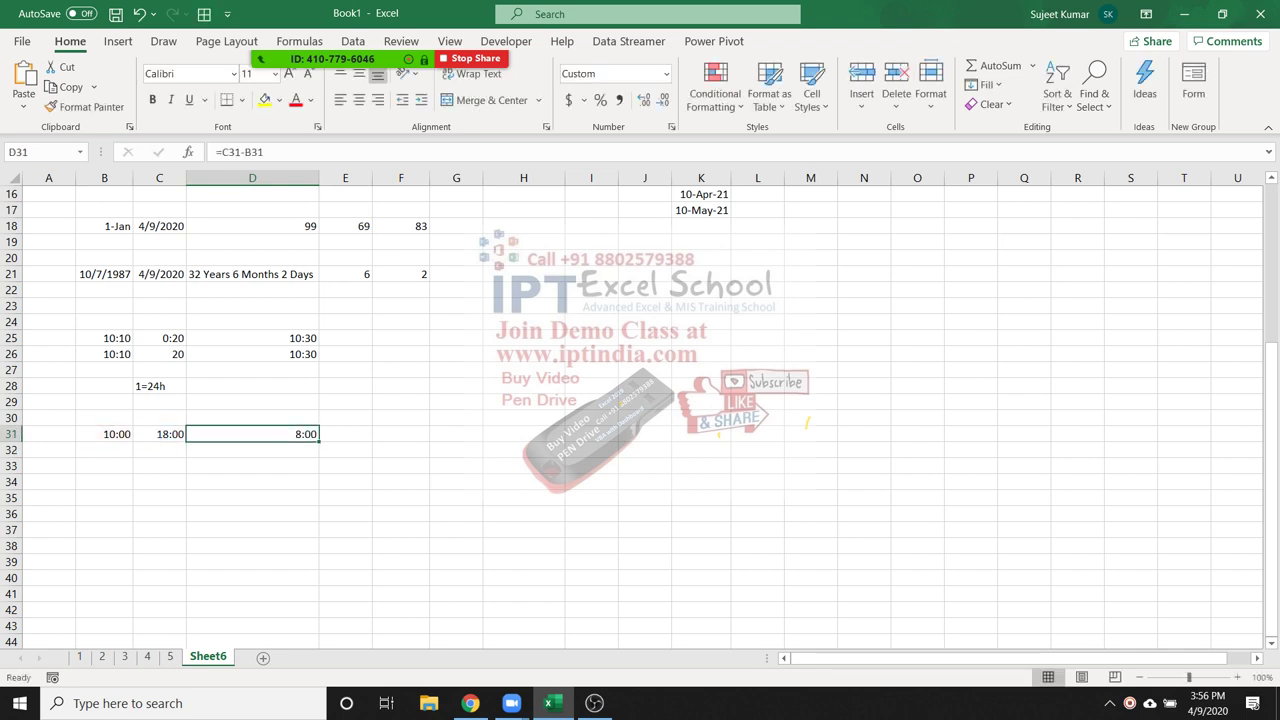
pyautogui.click(252, 450)
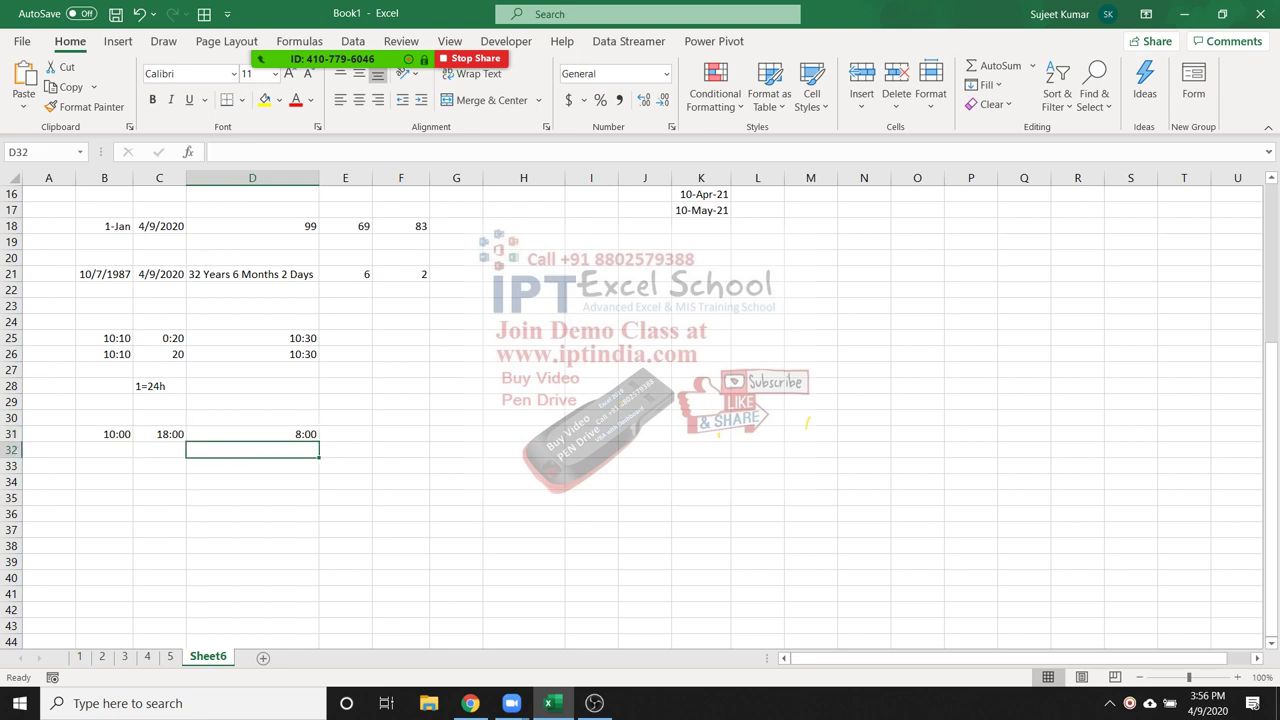
# Enter 14:00 in B33 and 3:00 in C33
pyautogui.press('Down')
pyautogui.press('Left')
pyautogui.press('Left')
pyautogui.write('14:00')
pyautogui.press('Return')
pyautogui.press('Up')
pyautogui.press('Right')
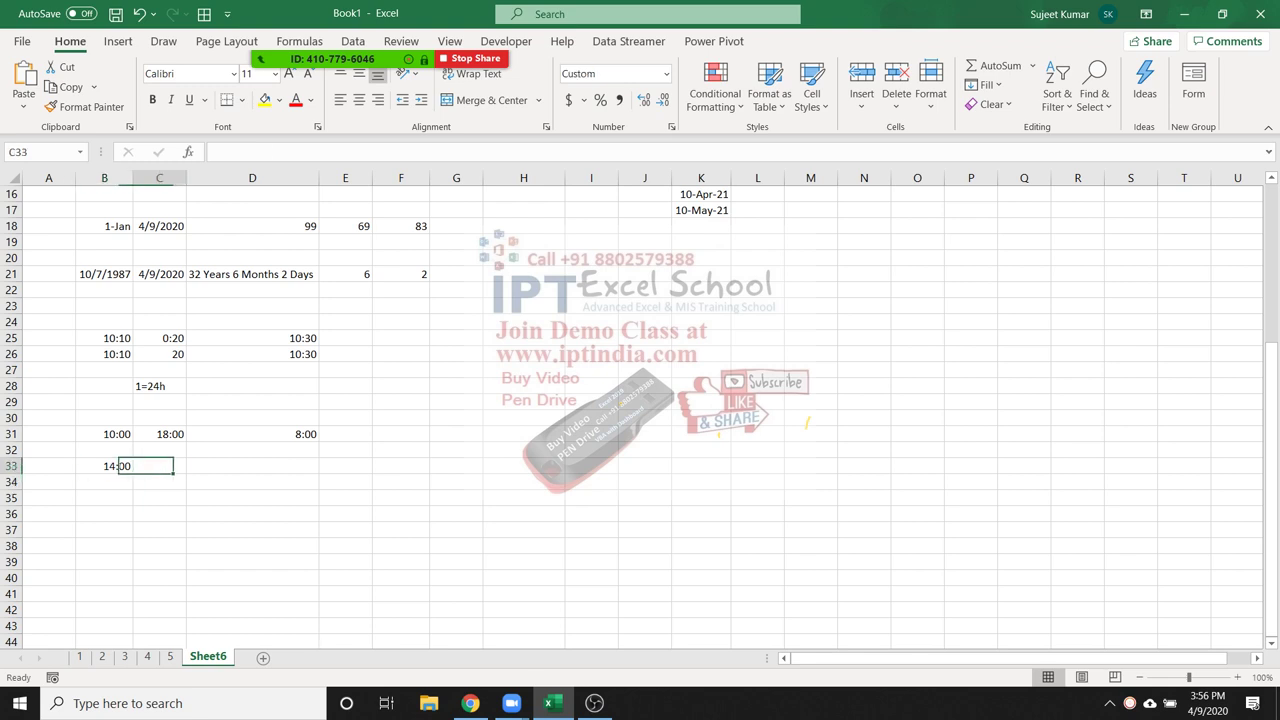
pyautogui.write('3:00')
pyautogui.press('Right')
# Re-enter D31's =C31-B31 formula to recheck its result
pyautogui.press('Up')
pyautogui.press('Up')
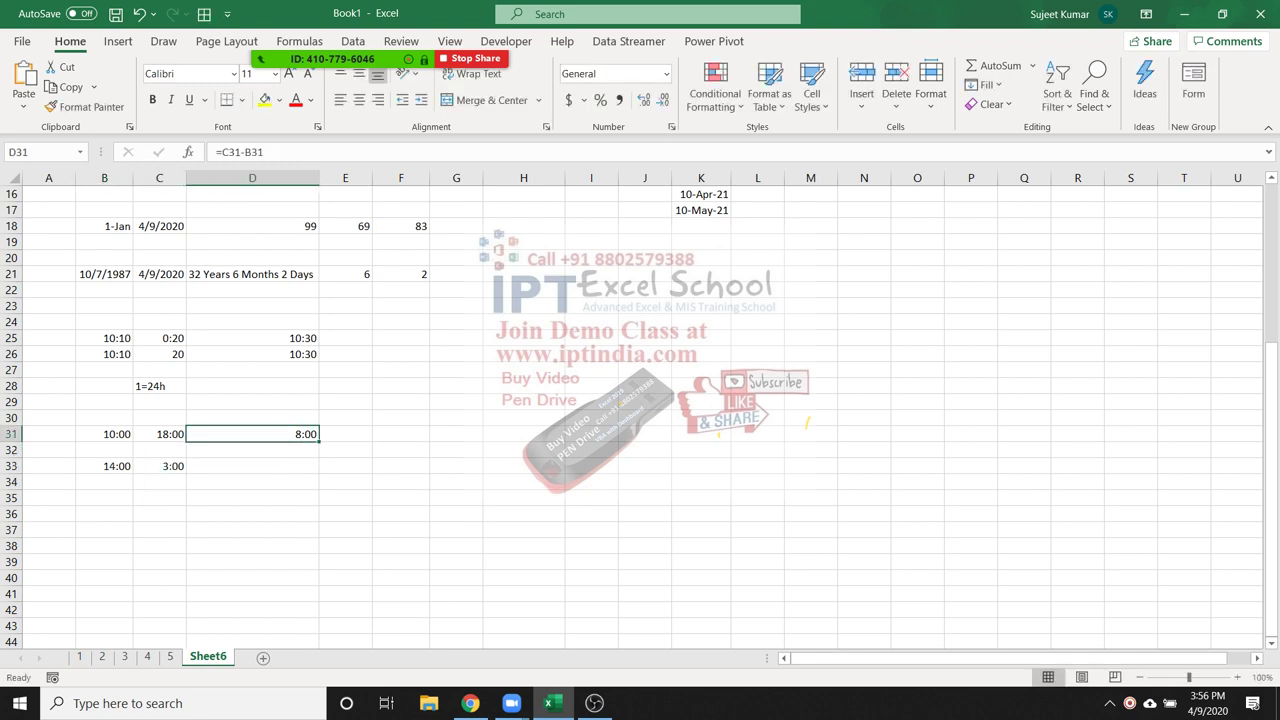
pyautogui.press('F2')
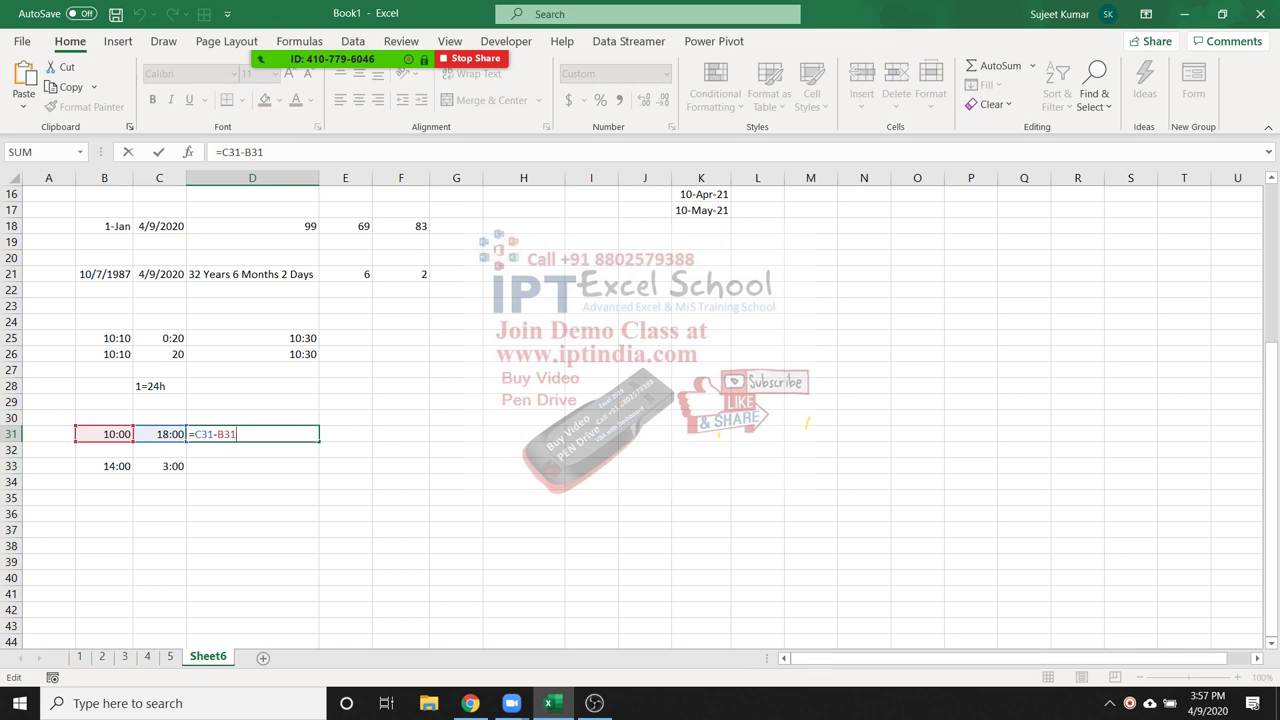
pyautogui.press('Return')
pyautogui.press('Down')
pyautogui.press('Down')
pyautogui.press('Left')
pyautogui.press('Left')
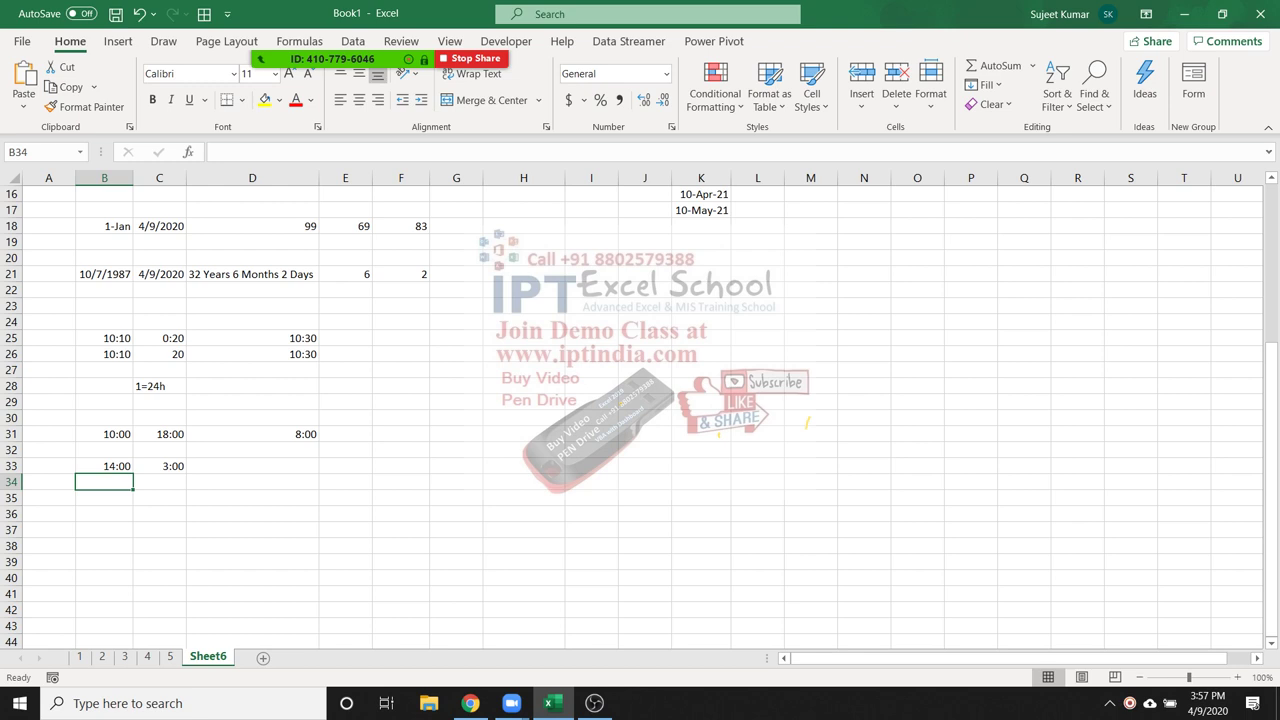
# Enter 4/9/2020 14:00 in B34 and 4/10/2020 3:00 in C34
pyautogui.write('4/9')
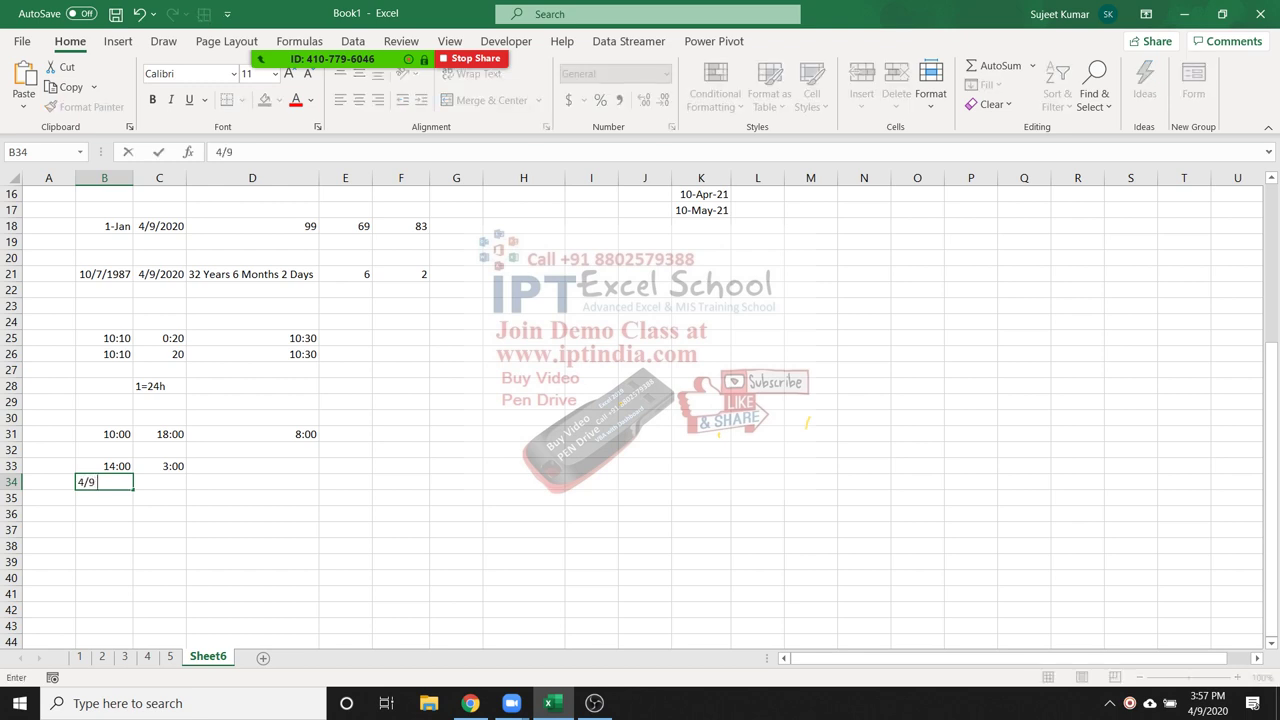
pyautogui.write('/2020 14:00')
pyautogui.press('Return')
pyautogui.press('Up')
pyautogui.press('Right')
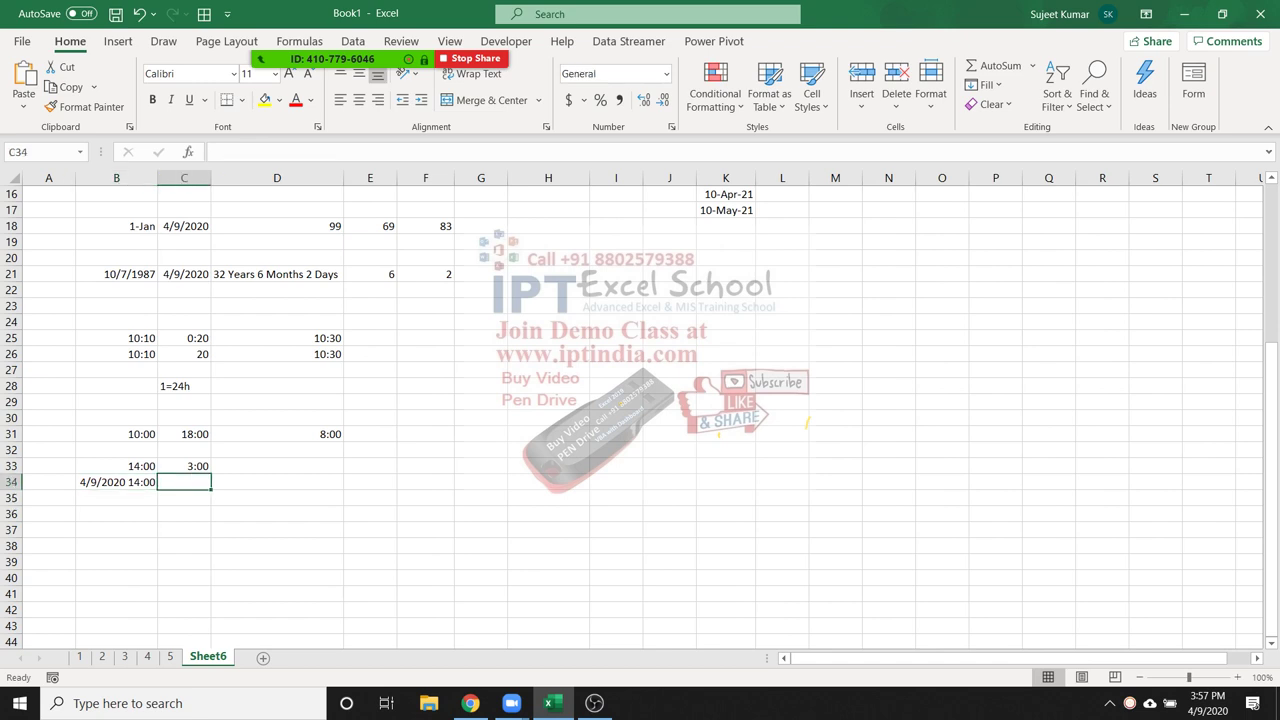
pyautogui.write('4/10/2020 3:00')
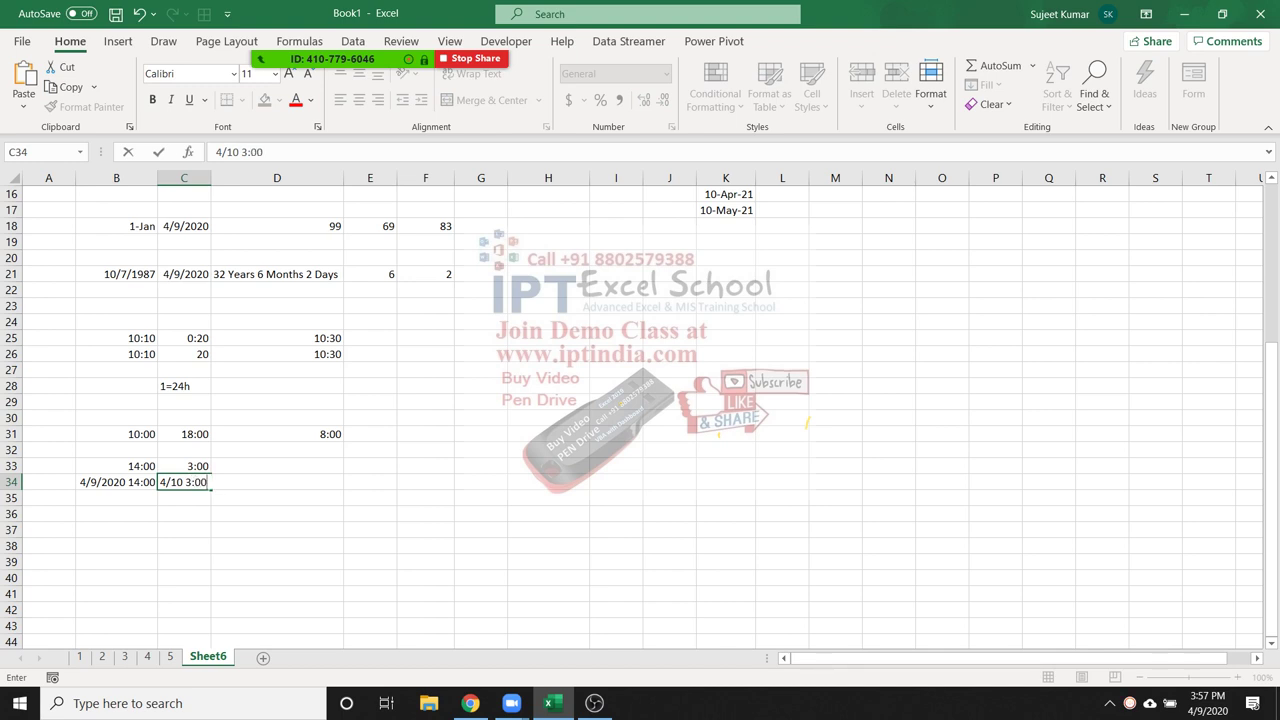
pyautogui.press('Return')
# Enter =C34-B34 in D34 for the elapsed time
pyautogui.click(198, 482)
pyautogui.click(305, 482)
pyautogui.write('=')
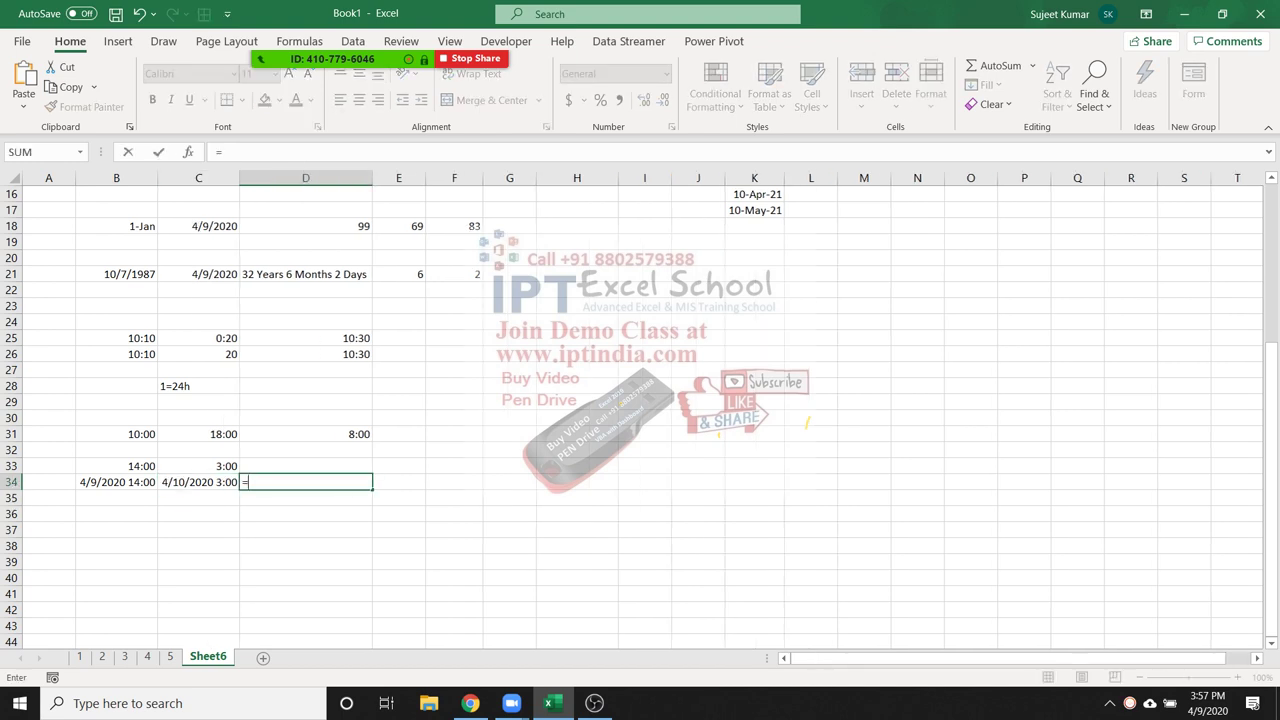
pyautogui.click(198, 482)
pyautogui.write('-')
pyautogui.click(116, 482)
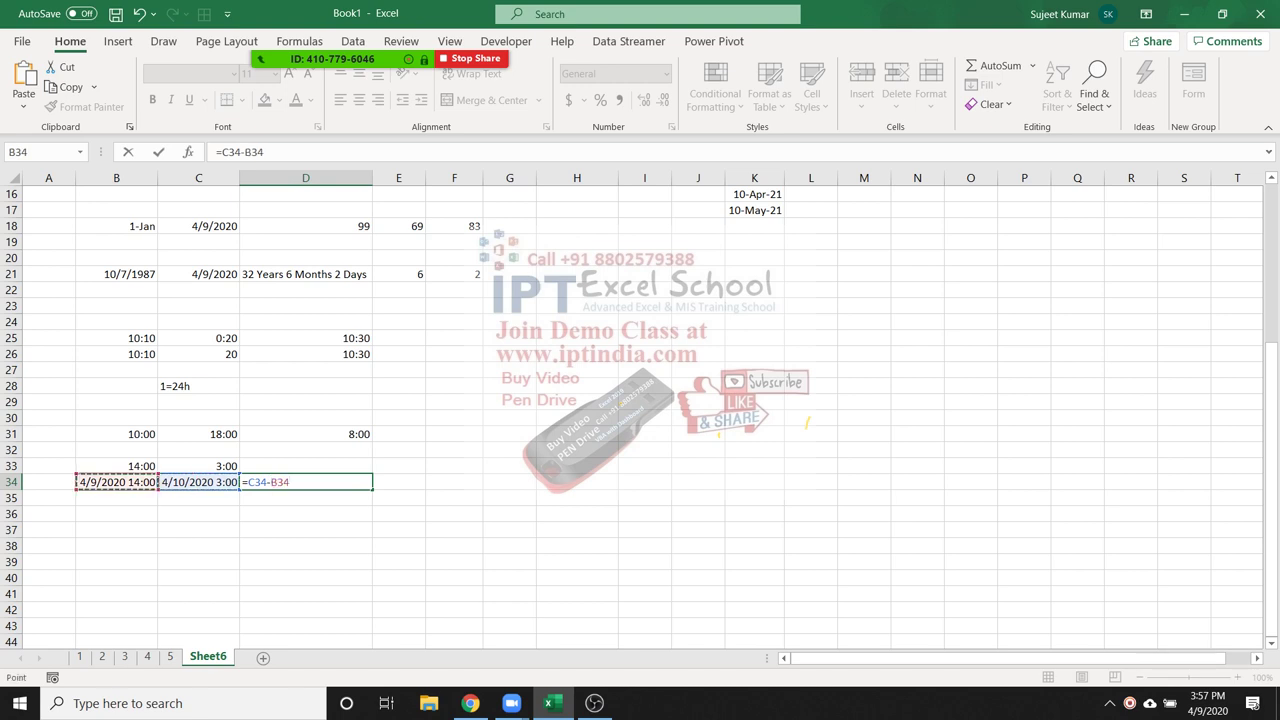
pyautogui.press('Return')
# Format D34 with the 37:30:55 time format so it shows 13:00:00
pyautogui.click(305, 482)
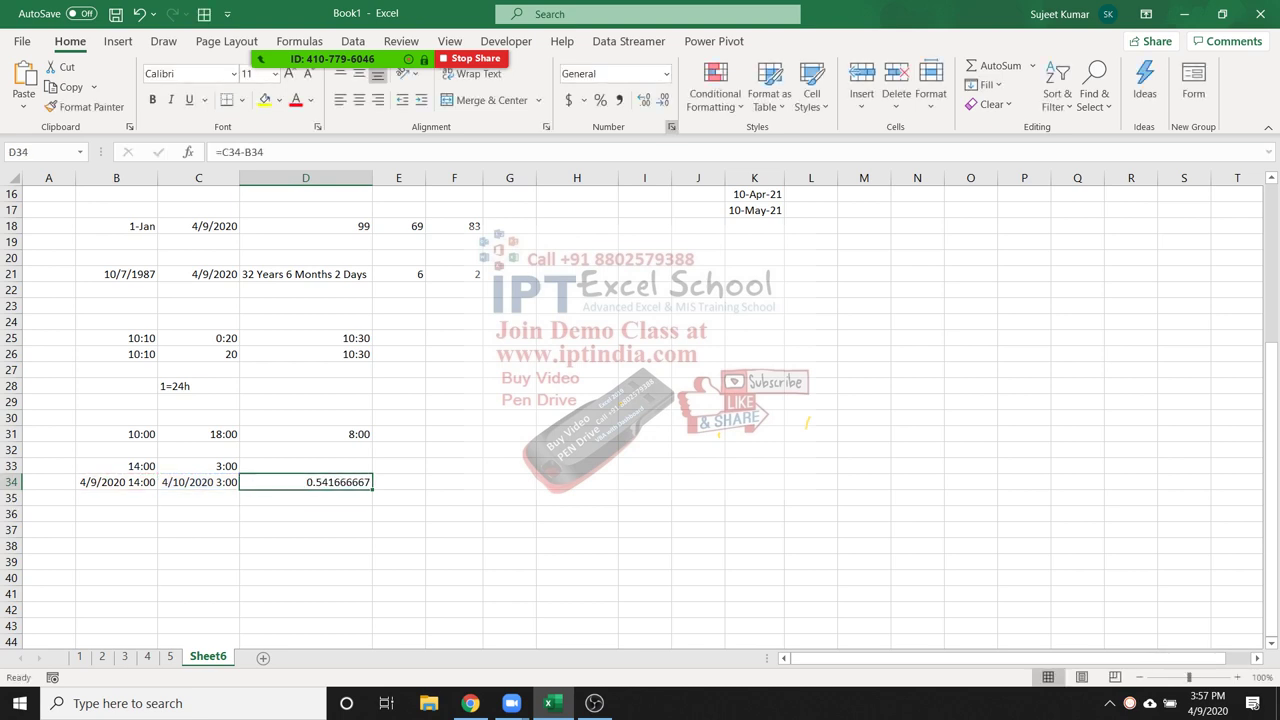
pyautogui.click(671, 127)
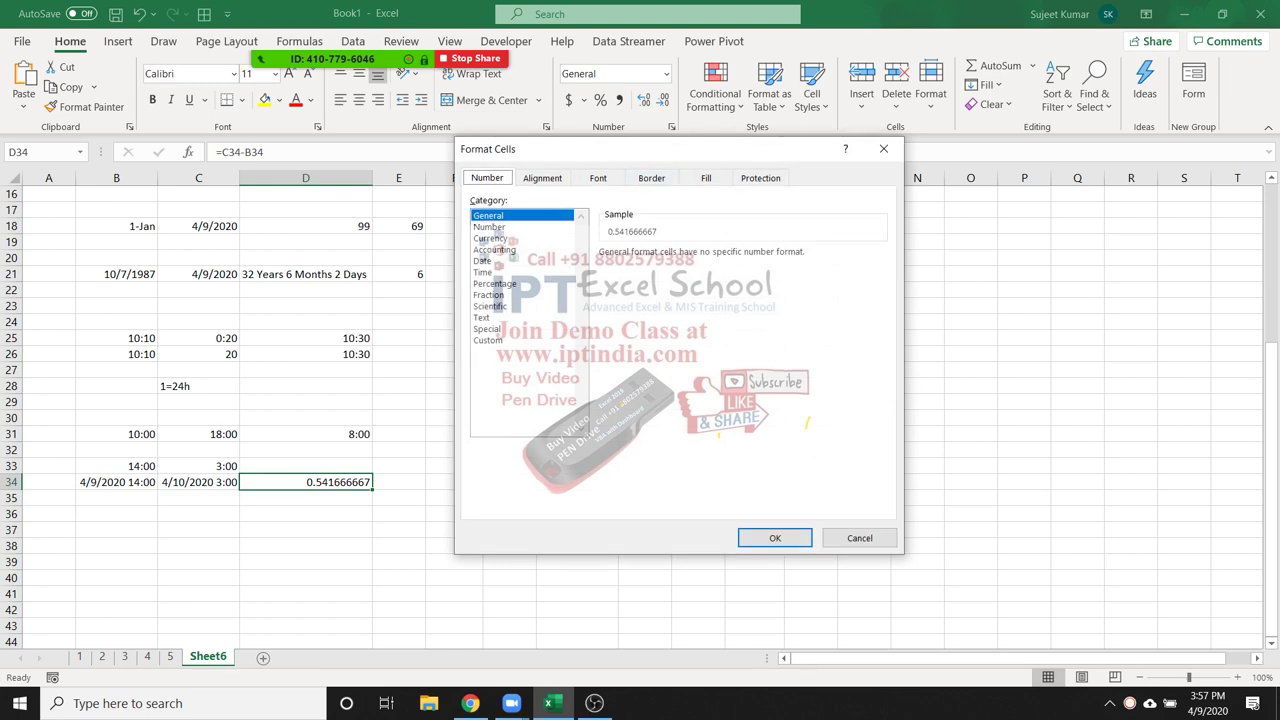
pyautogui.click(483, 272)
pyautogui.click(640, 334)
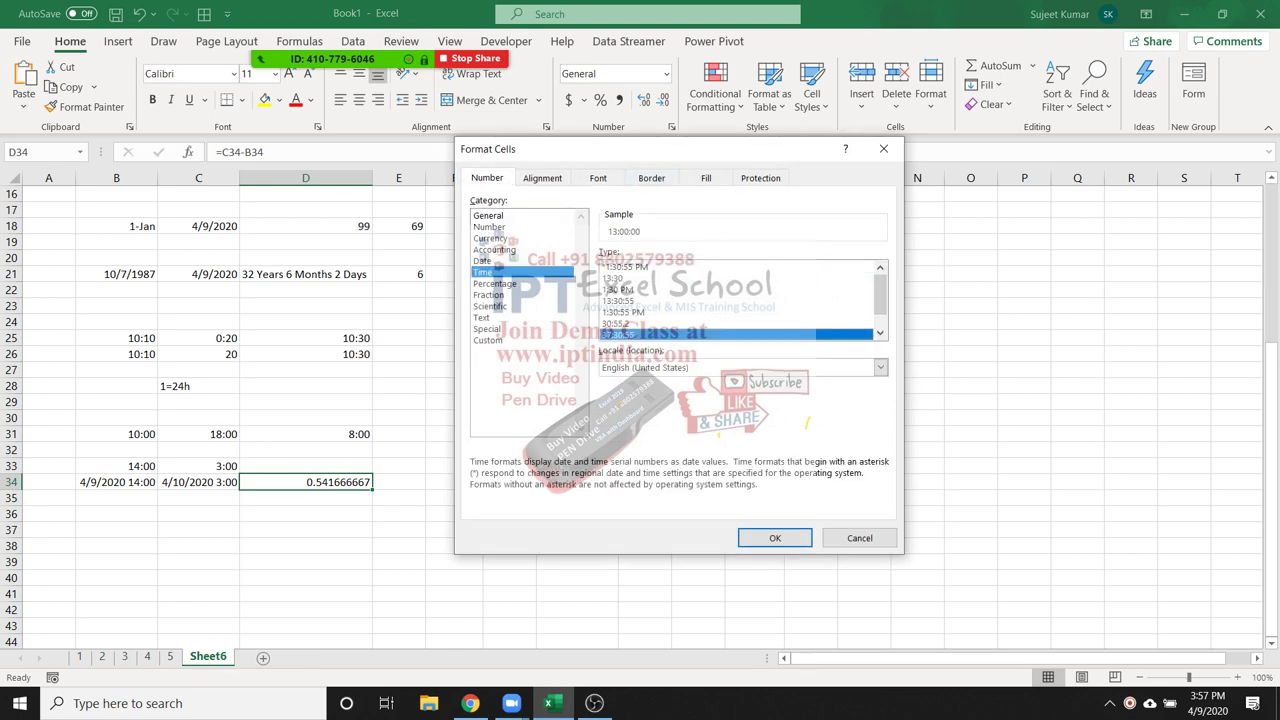
pyautogui.press('Return')
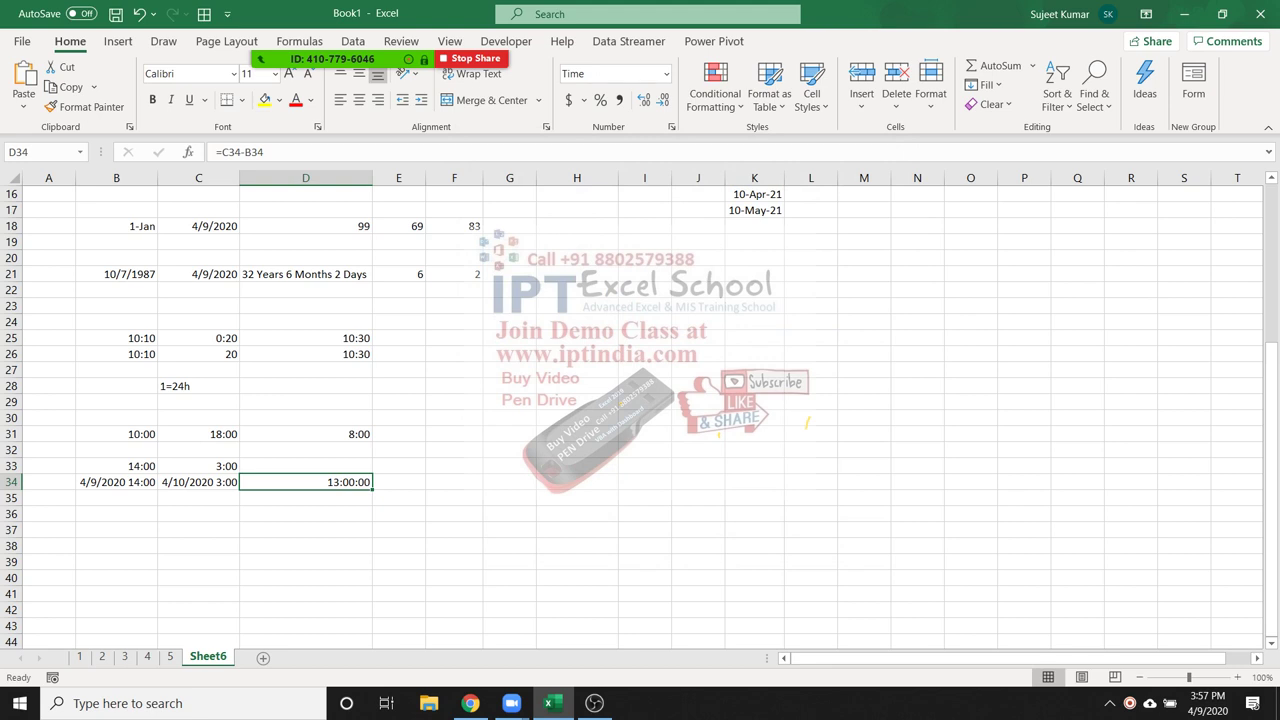
pyautogui.click(399, 434)
# Enter =TEXT(D31,"[m]") in E31 to convert the duration to minutes
pyautogui.write('=tex')
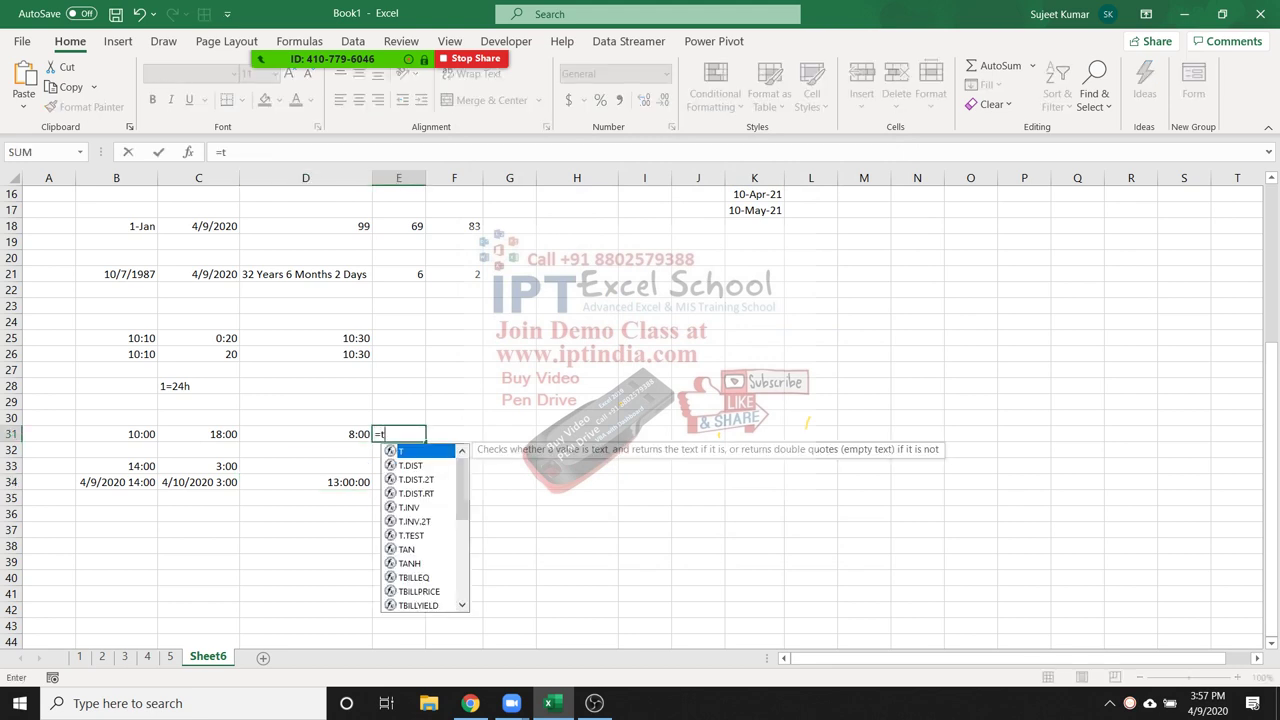
pyautogui.press('Tab')
pyautogui.click(305, 434)
pyautogui.write(',"[m')
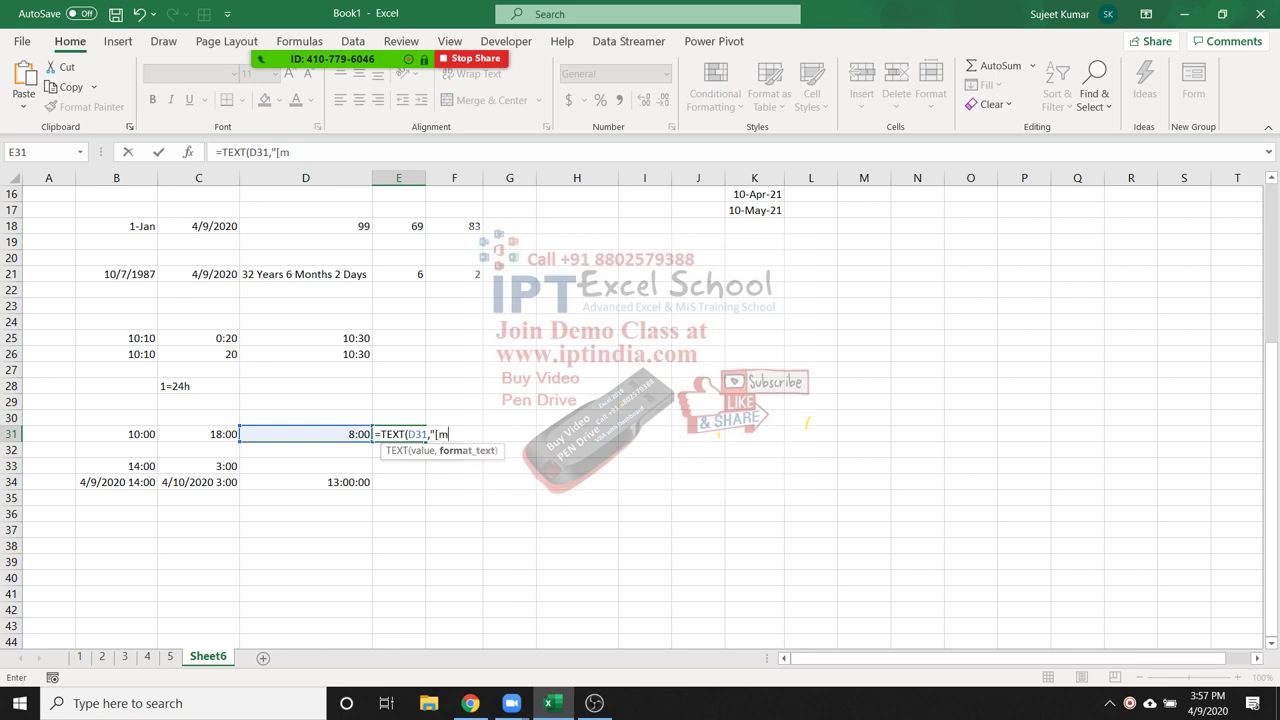
pyautogui.write(']")')
pyautogui.press('Return')
# Change E31's format code to "[s]" to show the duration in seconds
pyautogui.click(398, 434)
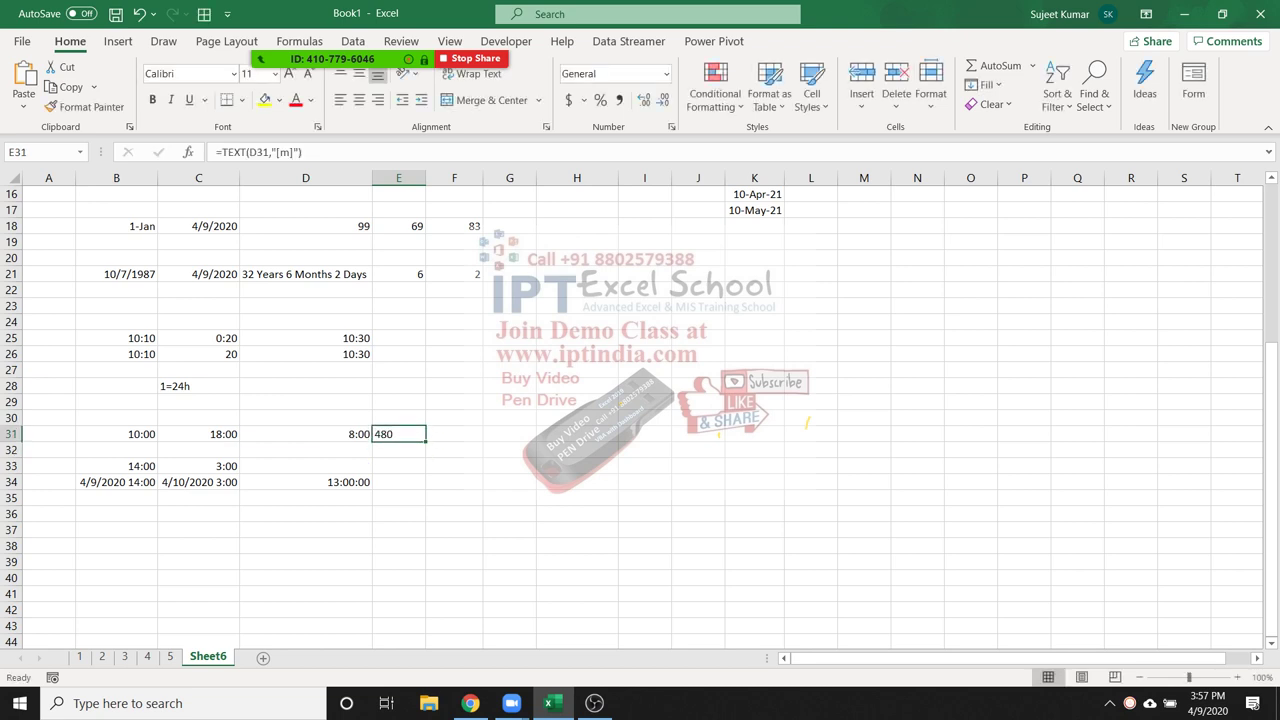
pyautogui.press('F2')
pyautogui.press('Left')
pyautogui.press('Left')
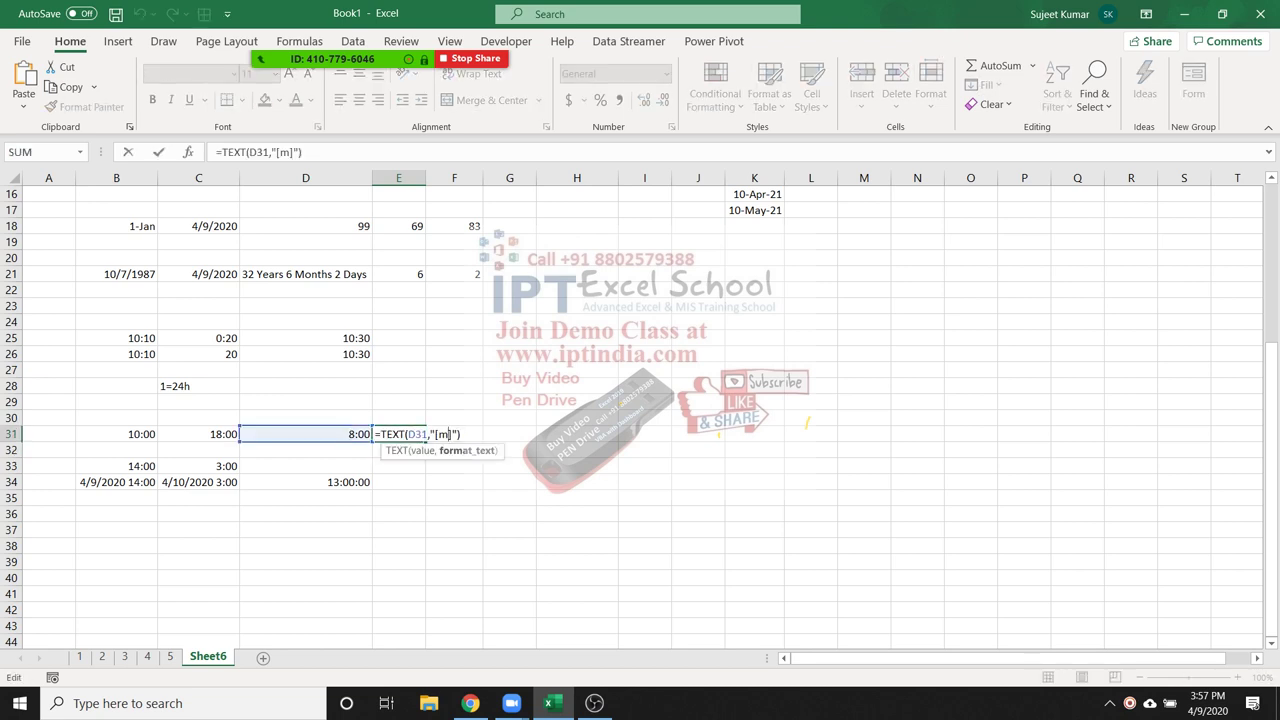
pyautogui.press('BackSpace')
pyautogui.write('s')
pyautogui.press('Return')
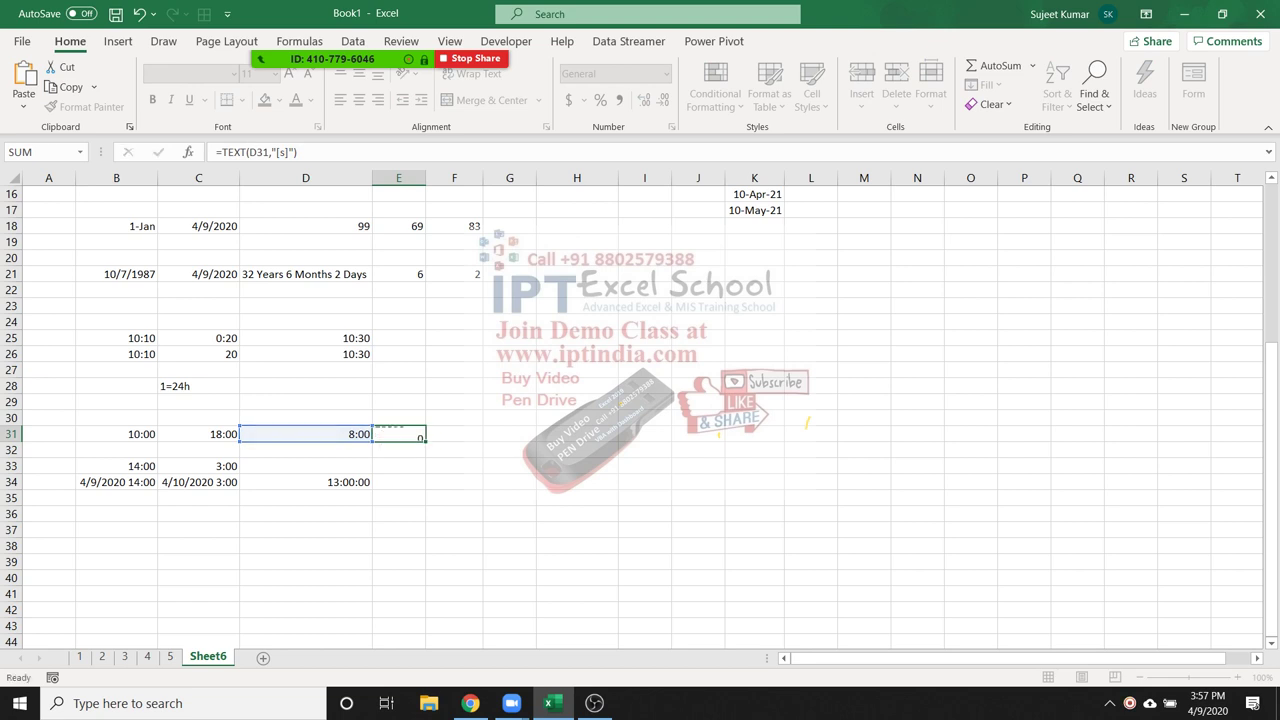
# Switch E31's format code back to "[m]" so it shows 480 minutes
pyautogui.press('Up')
pyautogui.press('F2')
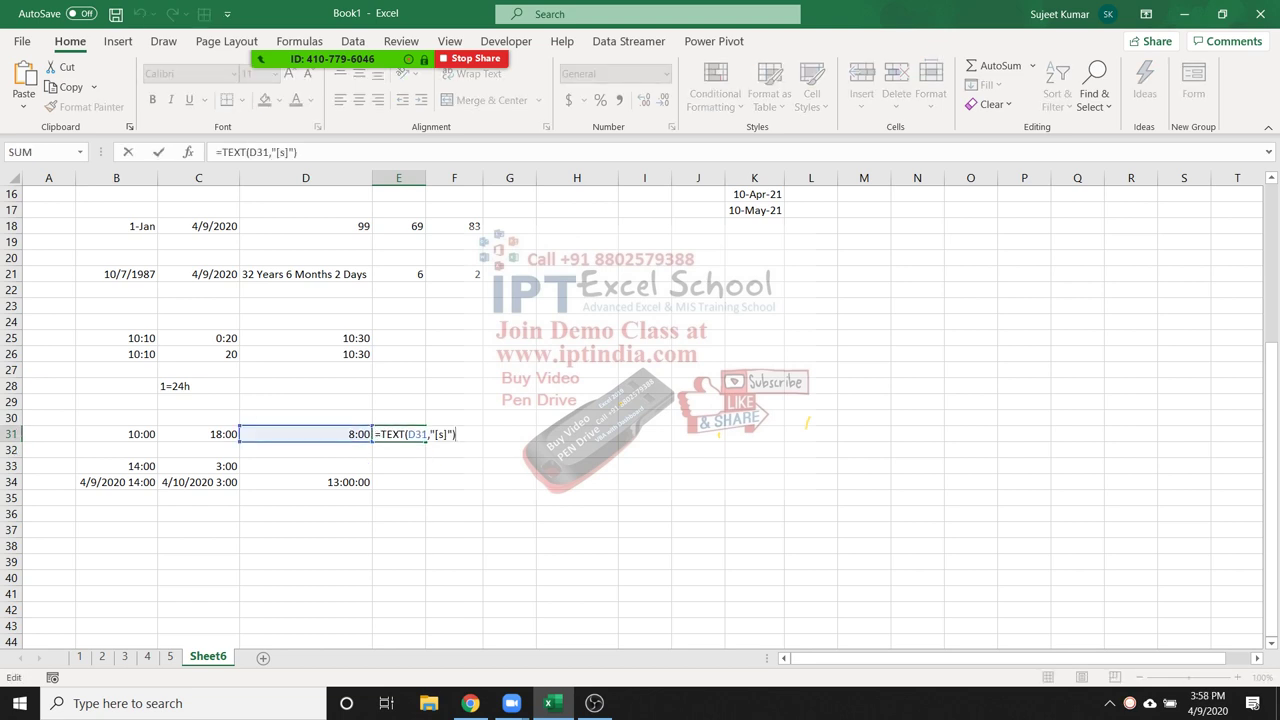
pyautogui.press('Left')
pyautogui.press('Left')
pyautogui.press('Left')
pyautogui.press('BackSpace')
pyautogui.write('m')
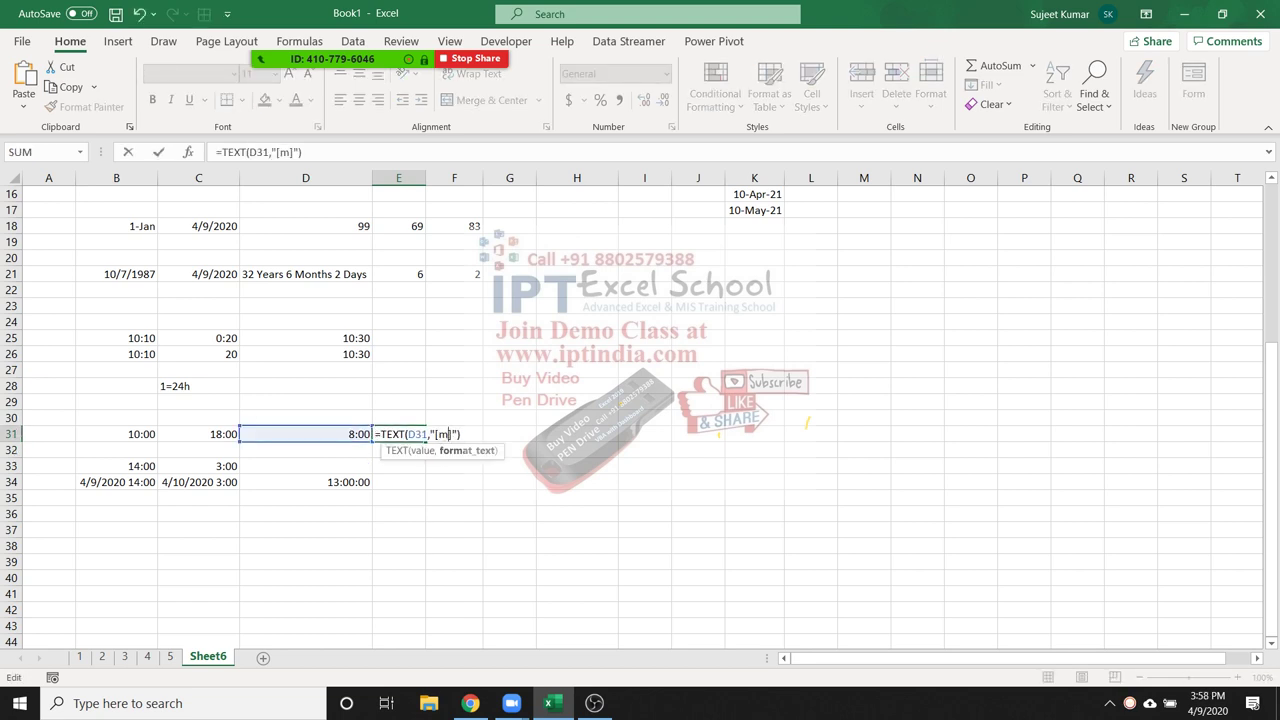
pyautogui.press('Return')
pyautogui.press('Up')
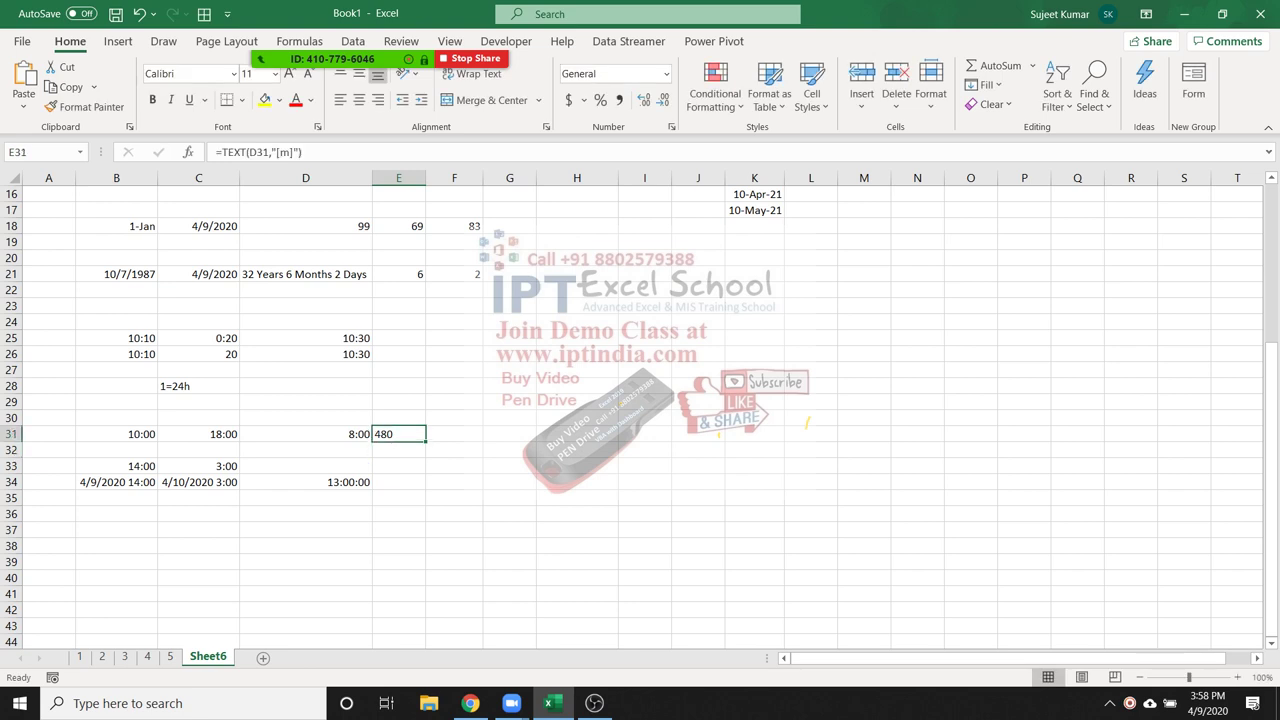
pyautogui.hotkey('ctrl', '1')
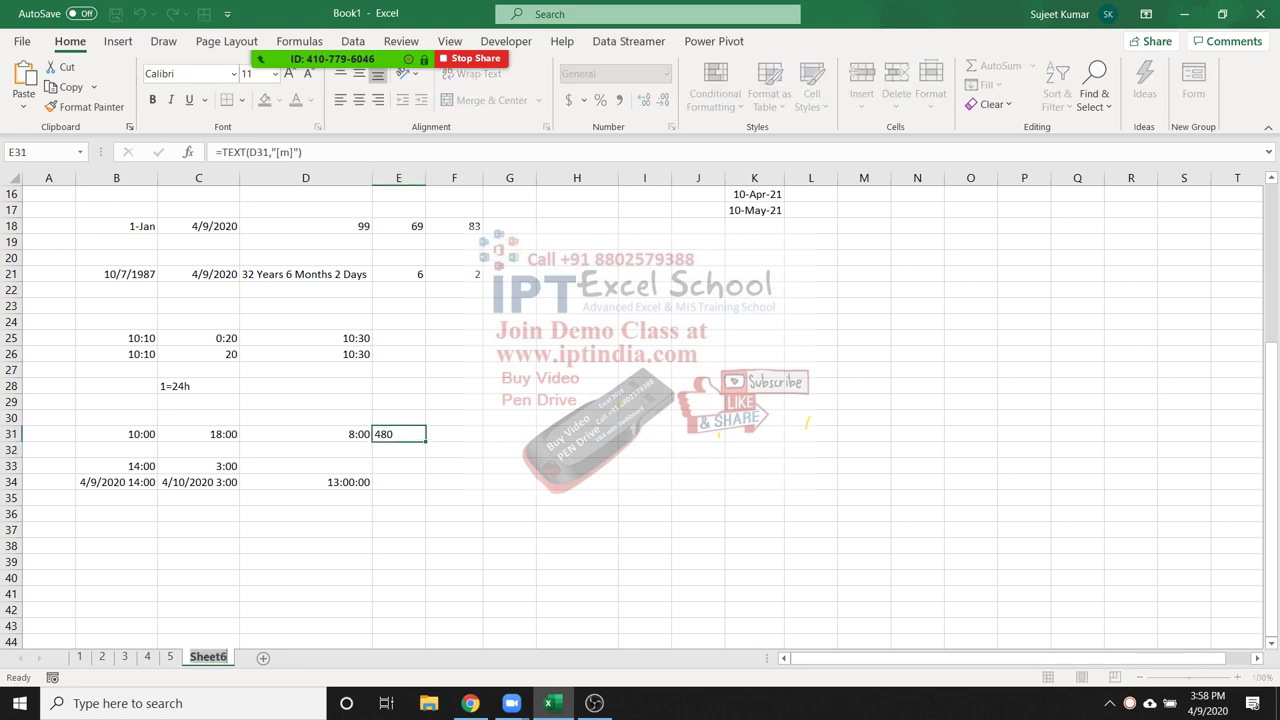
# Rename the Sheet6 tab to 6
pyautogui.write('6')
pyautogui.press('Return')
pyautogui.click(644, 402)
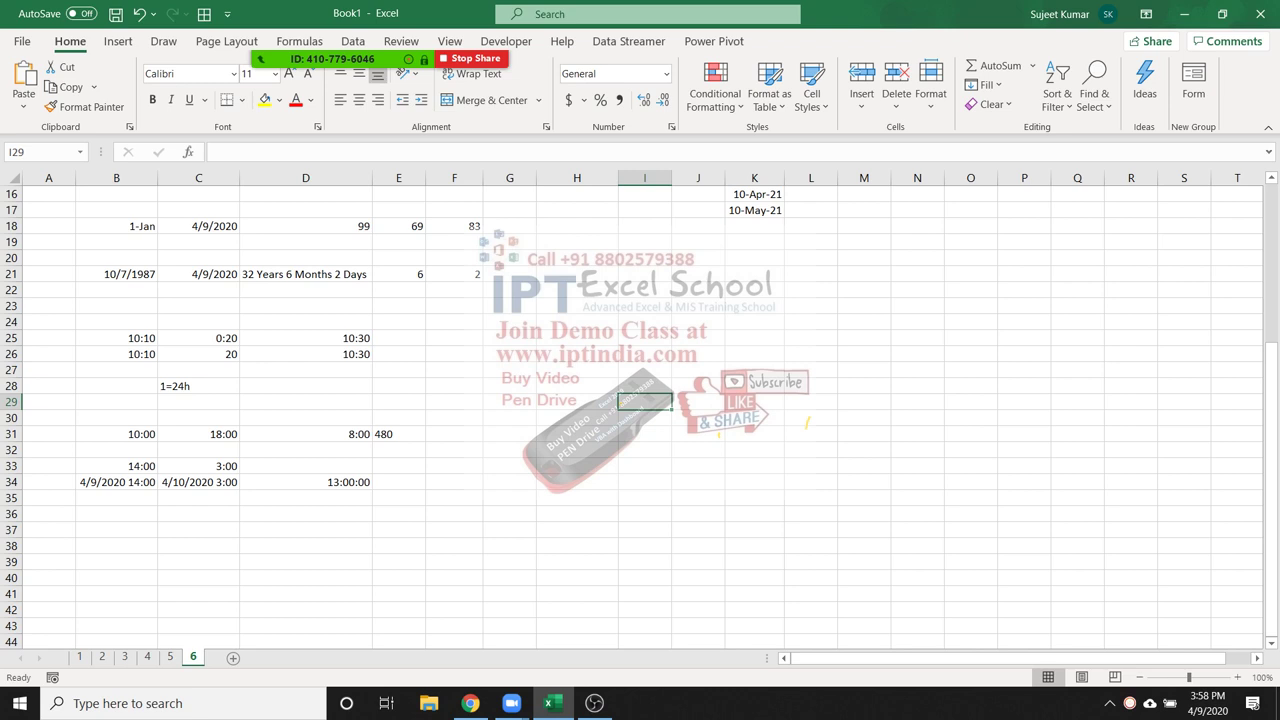
# Check the stored value behind 18:00 in C31, then enter the test time 6 am in G31
pyautogui.click(198, 434)
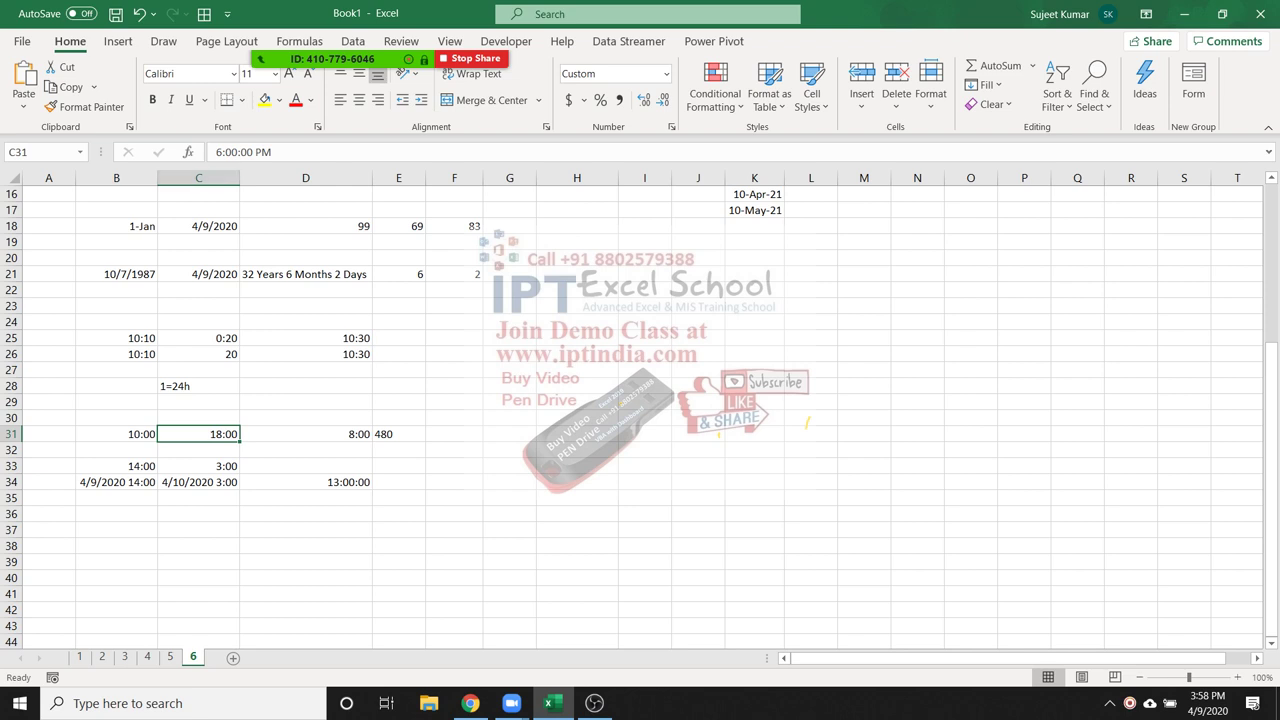
pyautogui.click(509, 433)
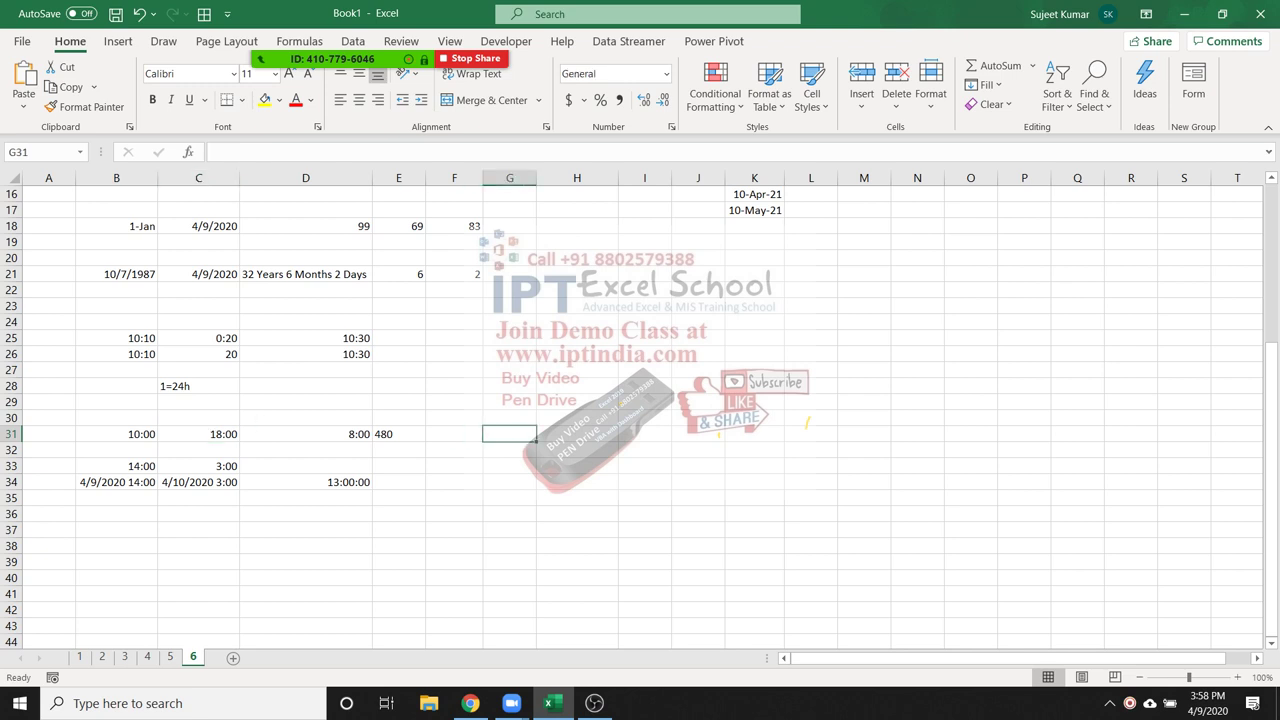
pyautogui.write('6 am')
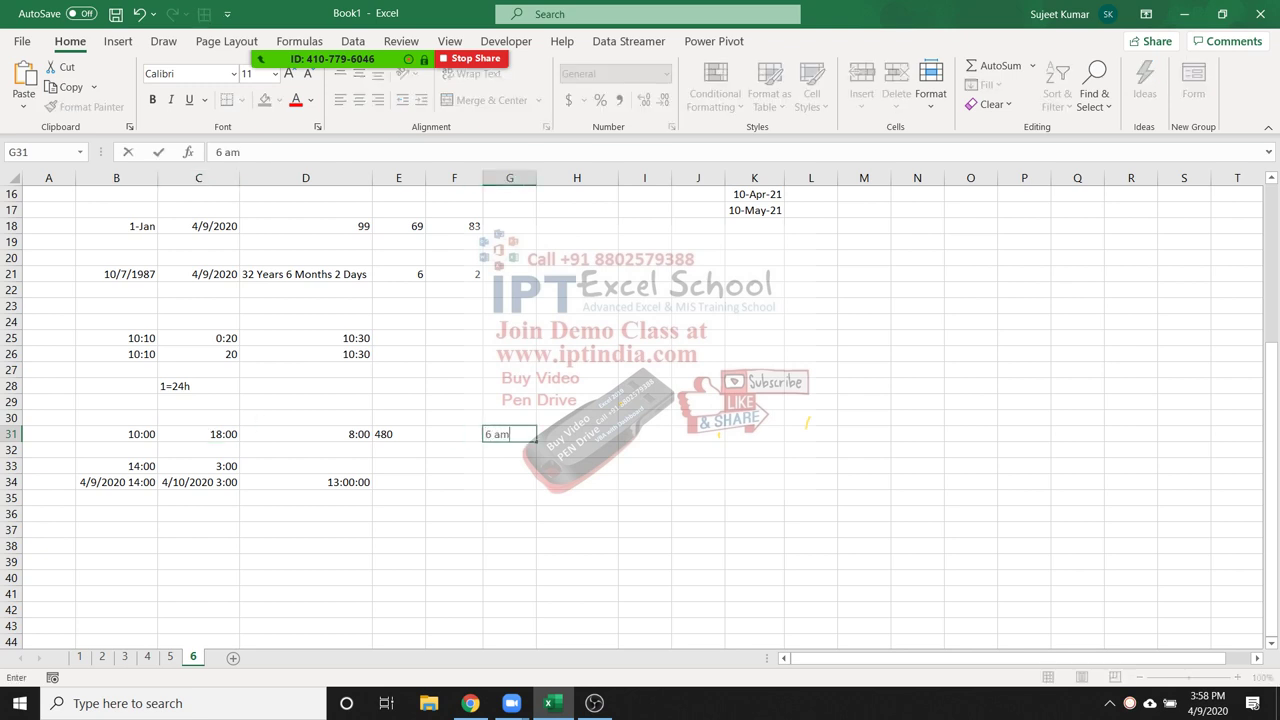
pyautogui.press('Return')
pyautogui.click(509, 433)
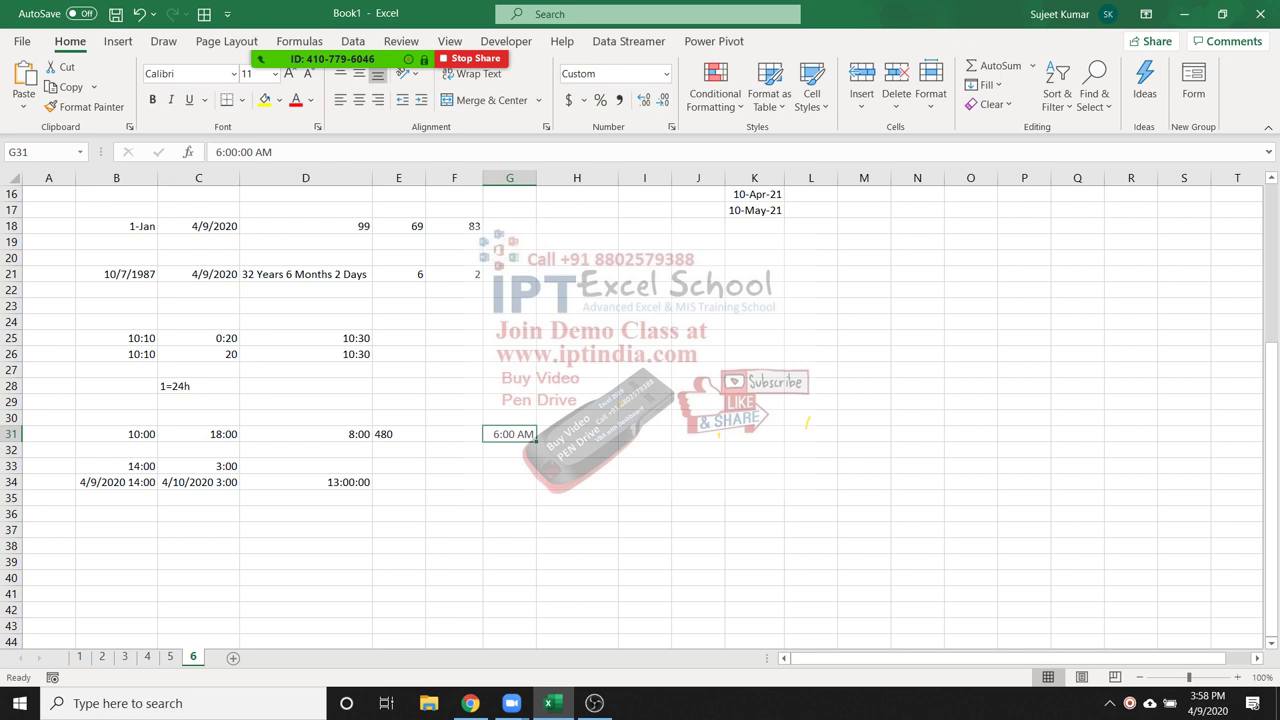
# Enter 8 am in G28, then clear the test times from G28:G31
pyautogui.press('Up')
pyautogui.press('Up')
pyautogui.press('Up')
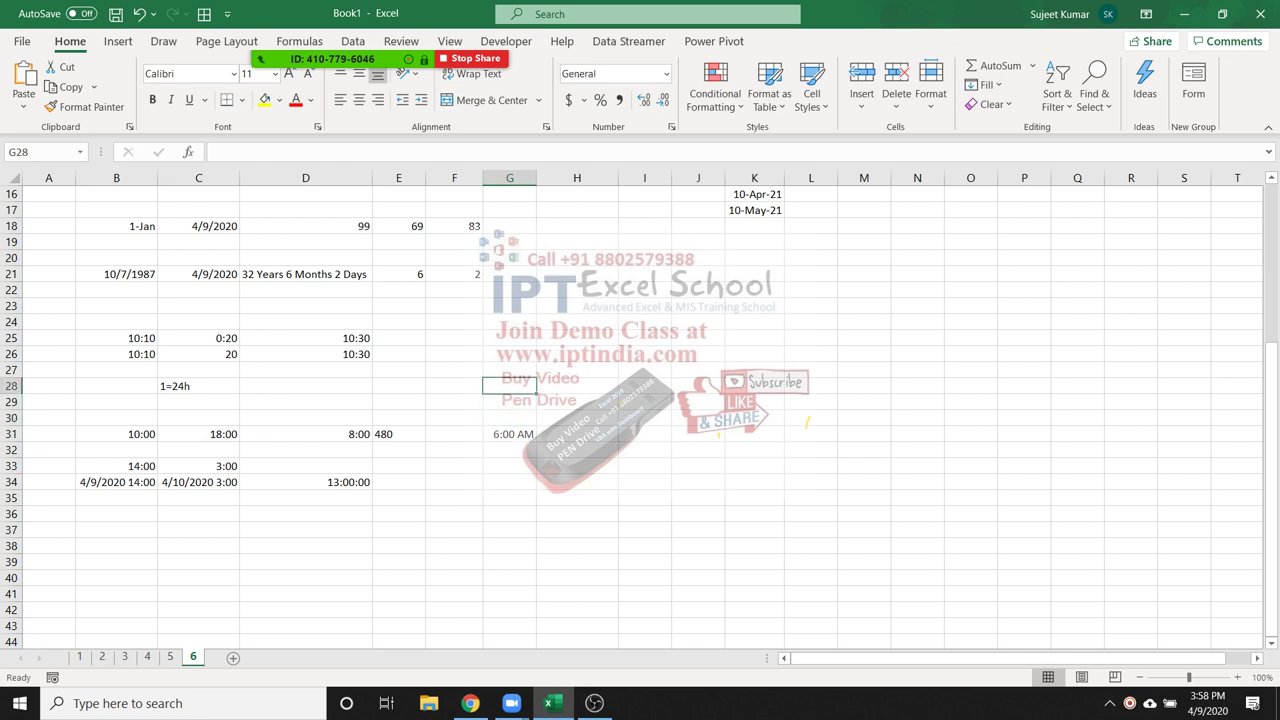
pyautogui.write('8')
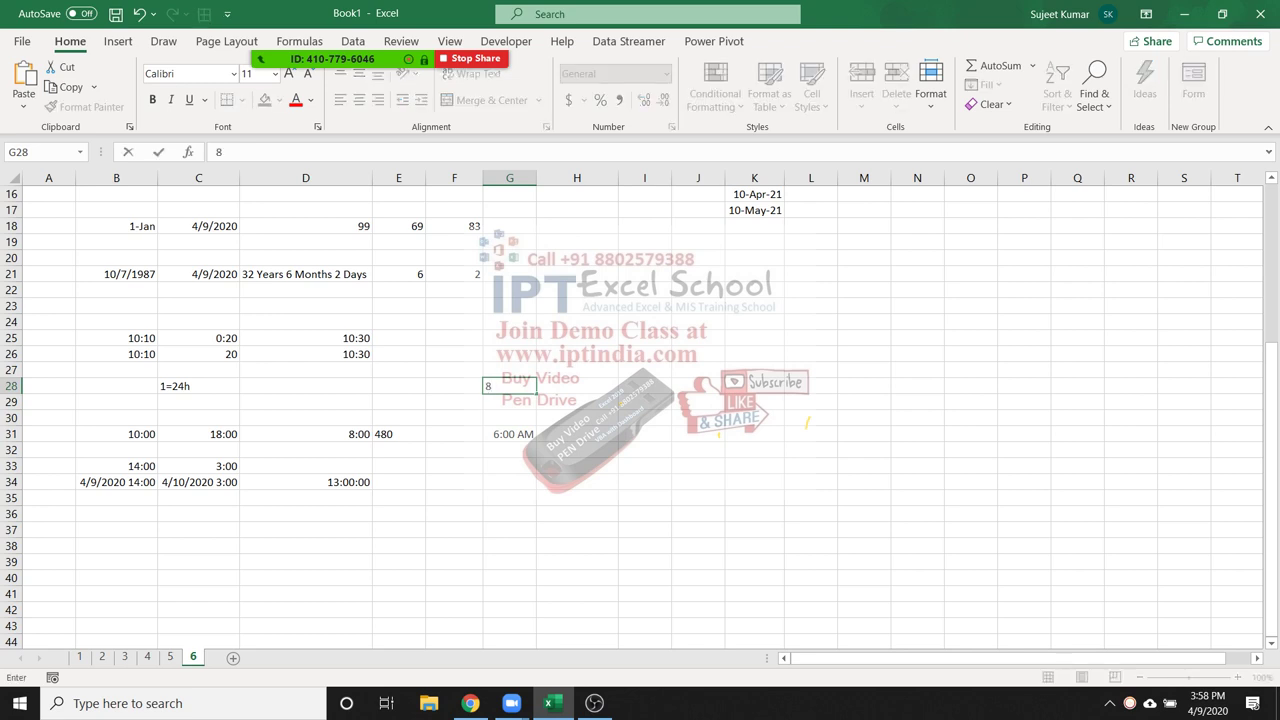
pyautogui.write('am')
pyautogui.hotkey('ctrl', 'Return')
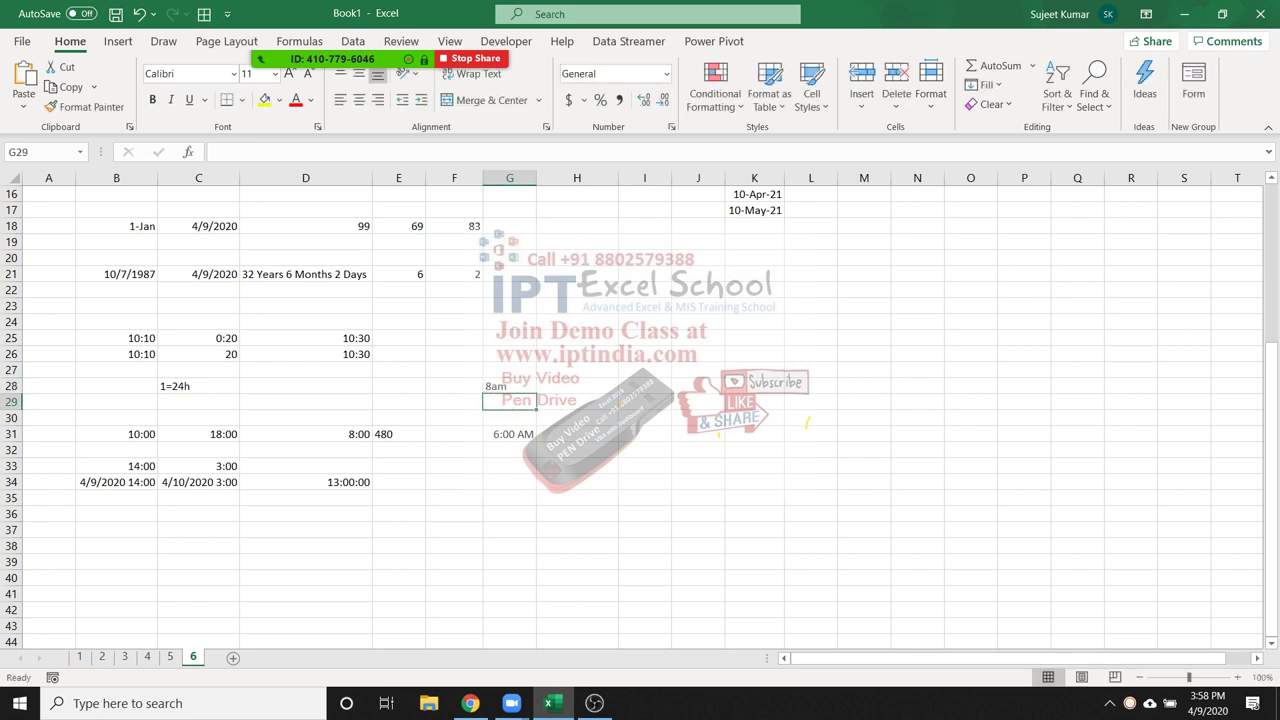
pyautogui.press('F2')
pyautogui.press('Left')
pyautogui.press('Left')
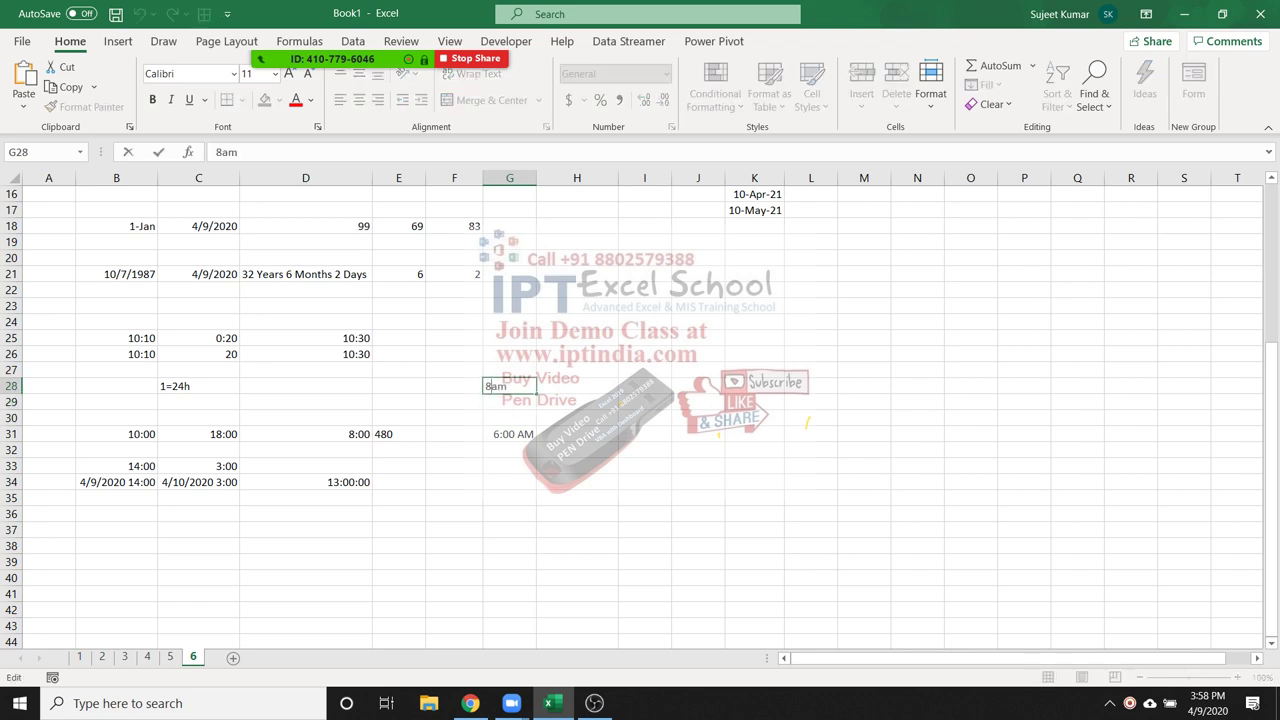
pyautogui.hotkey('ctrl', 'Return')
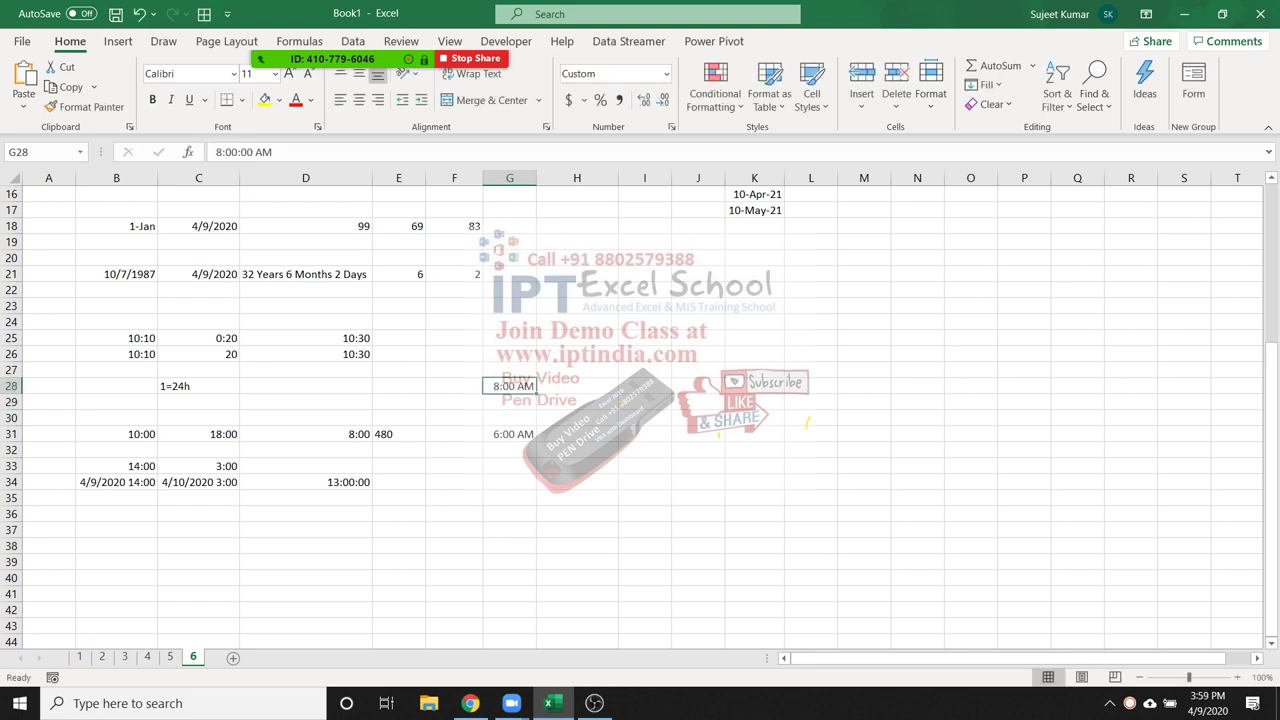
pyautogui.hotkey('shift', 'Down')
pyautogui.hotkey('shift', 'Down')
pyautogui.hotkey('shift', 'Down')
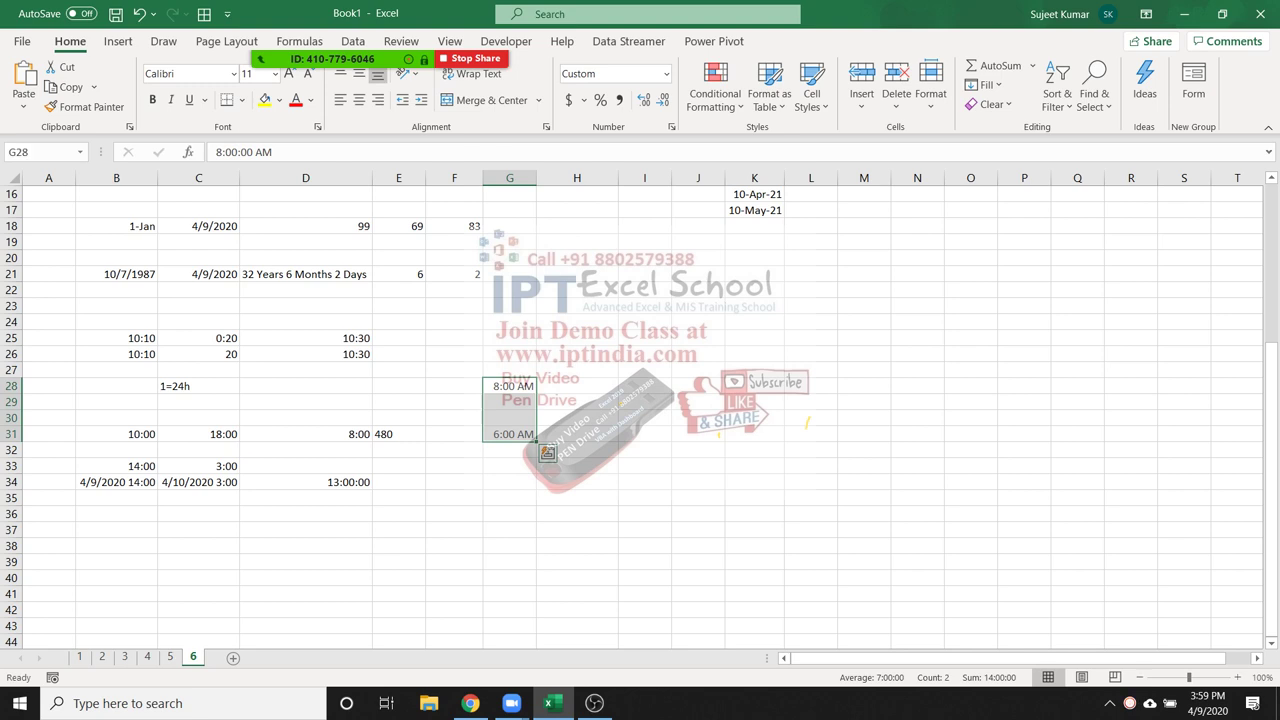
pyautogui.press('Delete')
pyautogui.press('Left')
pyautogui.press('Left')
pyautogui.press('Left')
pyautogui.press('Left')
pyautogui.press('Left')
pyautogui.press('Left')
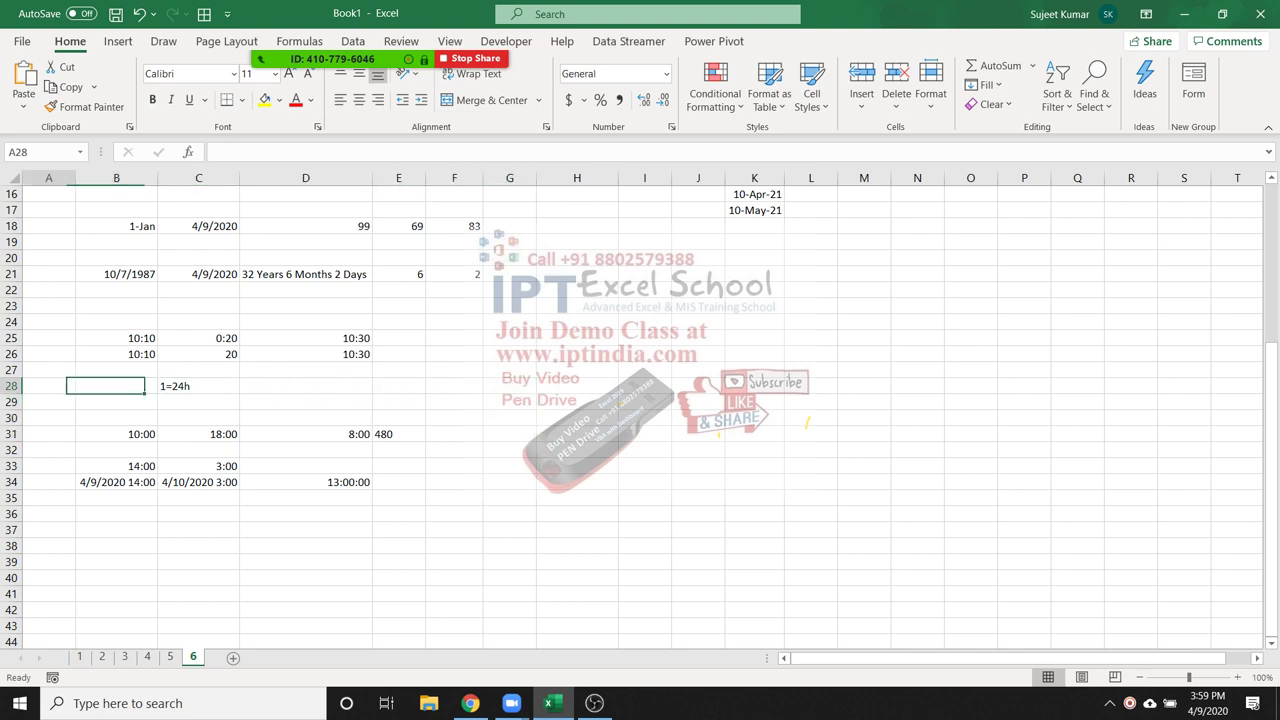
pyautogui.press('Down')
pyautogui.press('Down')
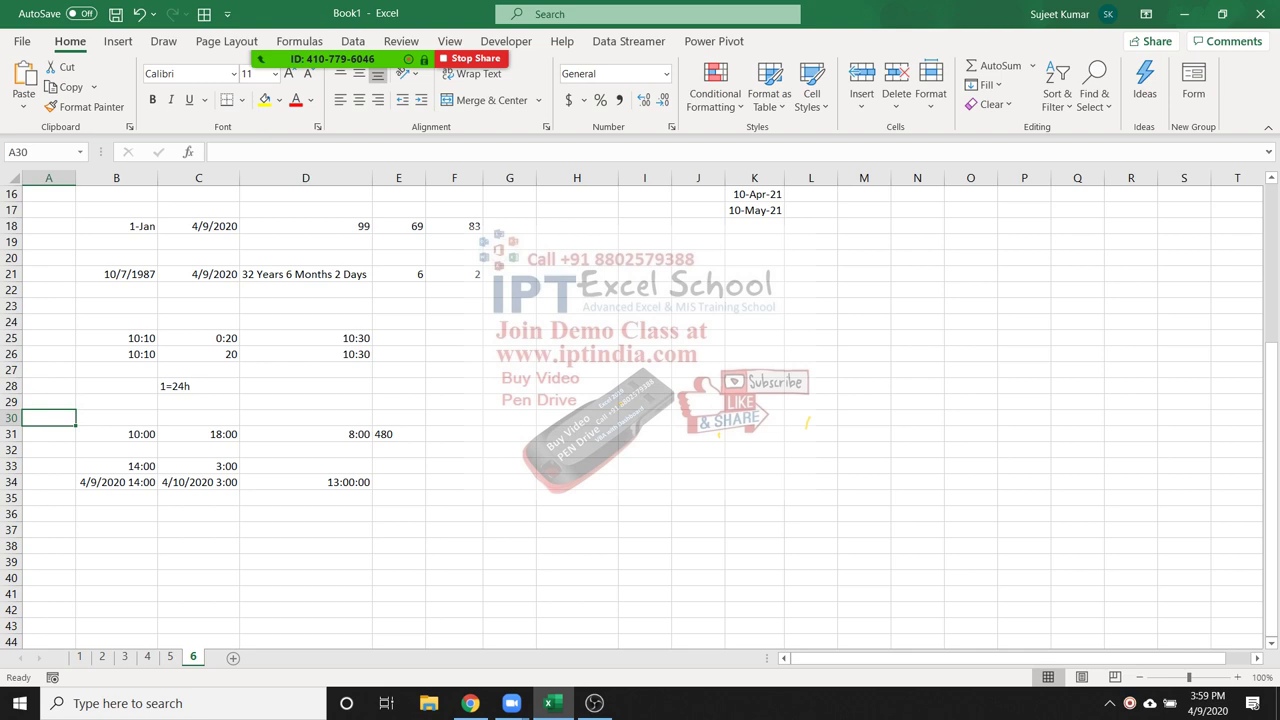
pyautogui.press('Right')
pyautogui.press('Right')
pyautogui.press('Right')
pyautogui.press('Down')
pyautogui.press('Left')
pyautogui.write('6:00')
pyautogui.press('Return')
pyautogui.press('Up')
pyautogui.press('Right')
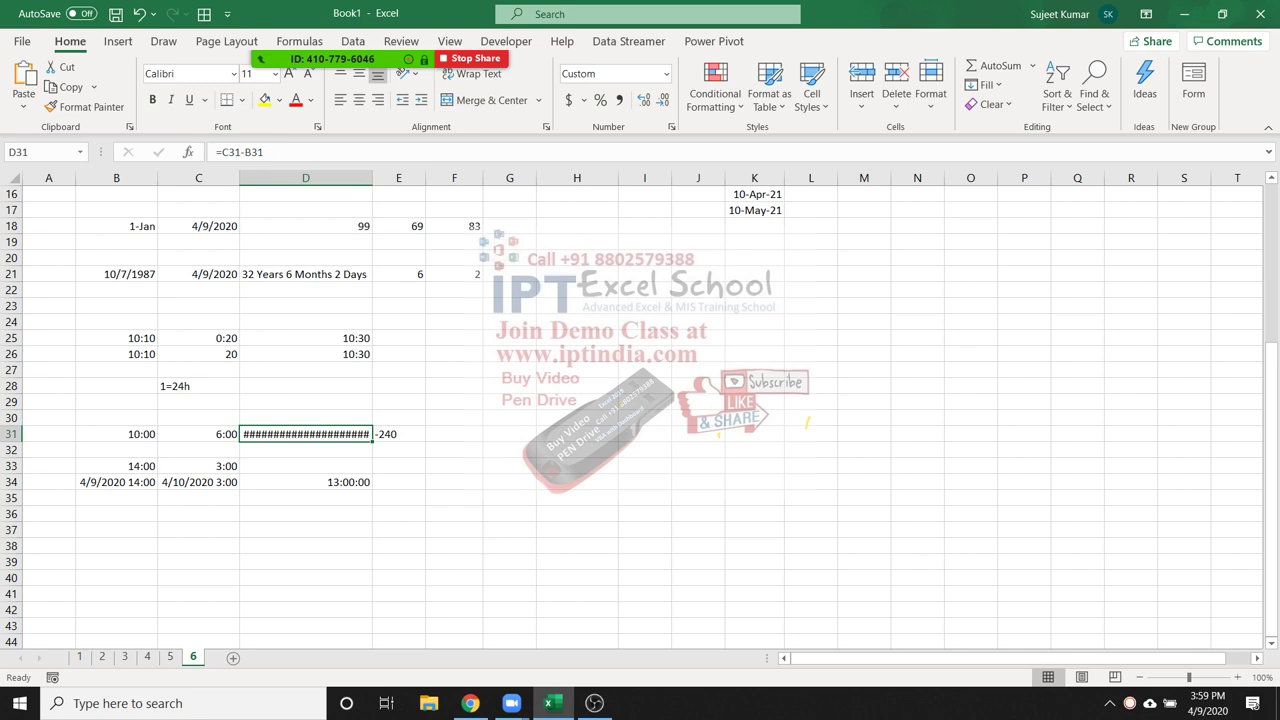
pyautogui.press('Down')
pyautogui.press('Down')
pyautogui.press('Left')
pyautogui.press('Down')
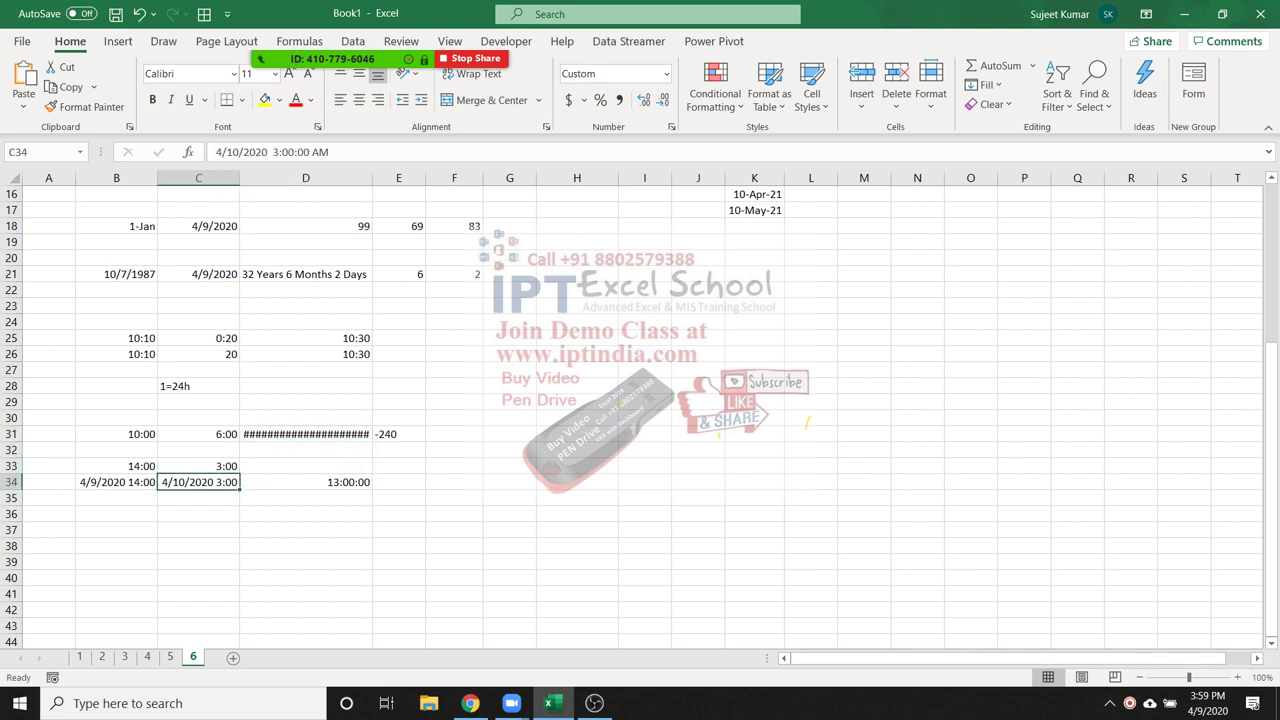
pyautogui.press('Up')
pyautogui.press('Up')
pyautogui.press('Up')
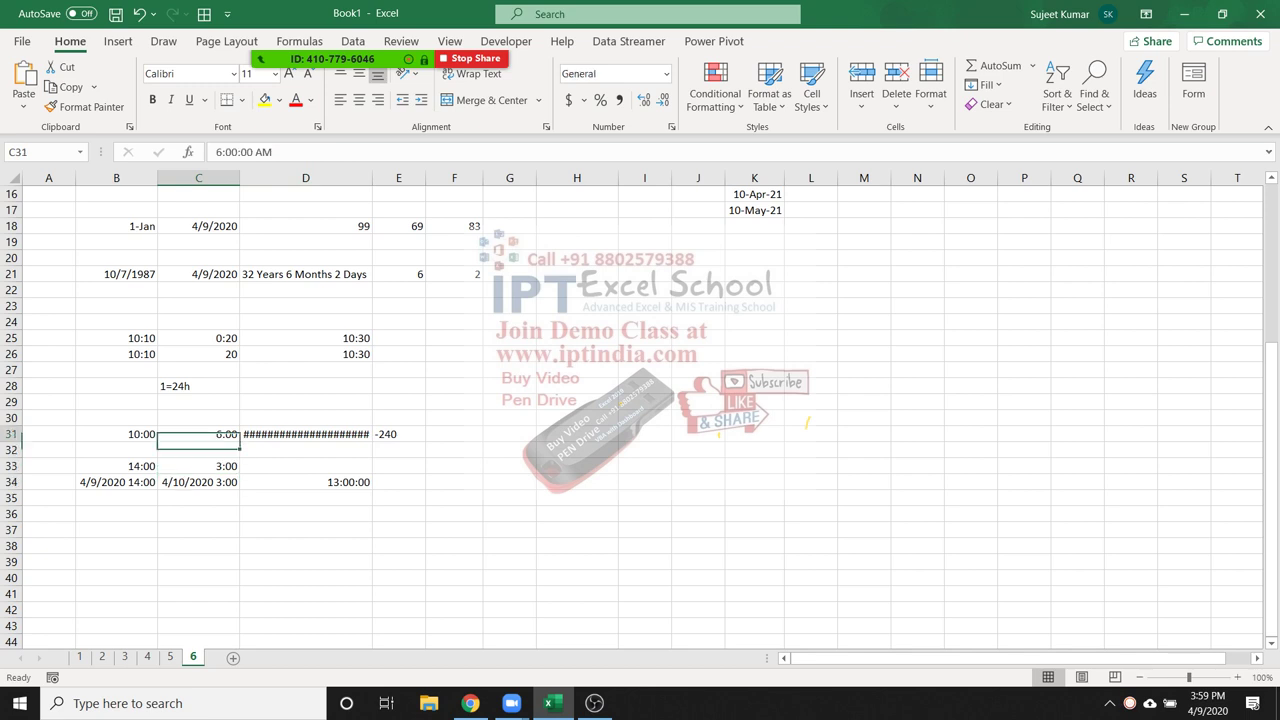
pyautogui.press('Down')
pyautogui.press('Left')
pyautogui.press('Down')
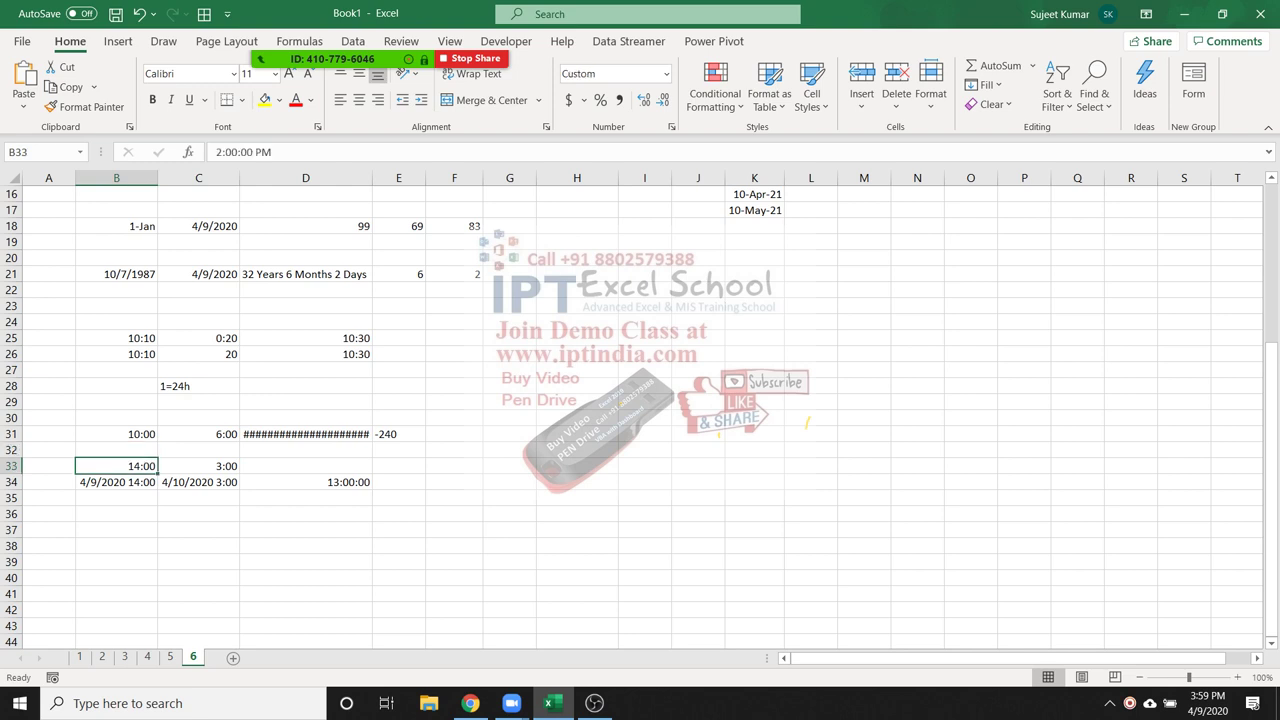
pyautogui.press('Down')
pyautogui.press('Right')
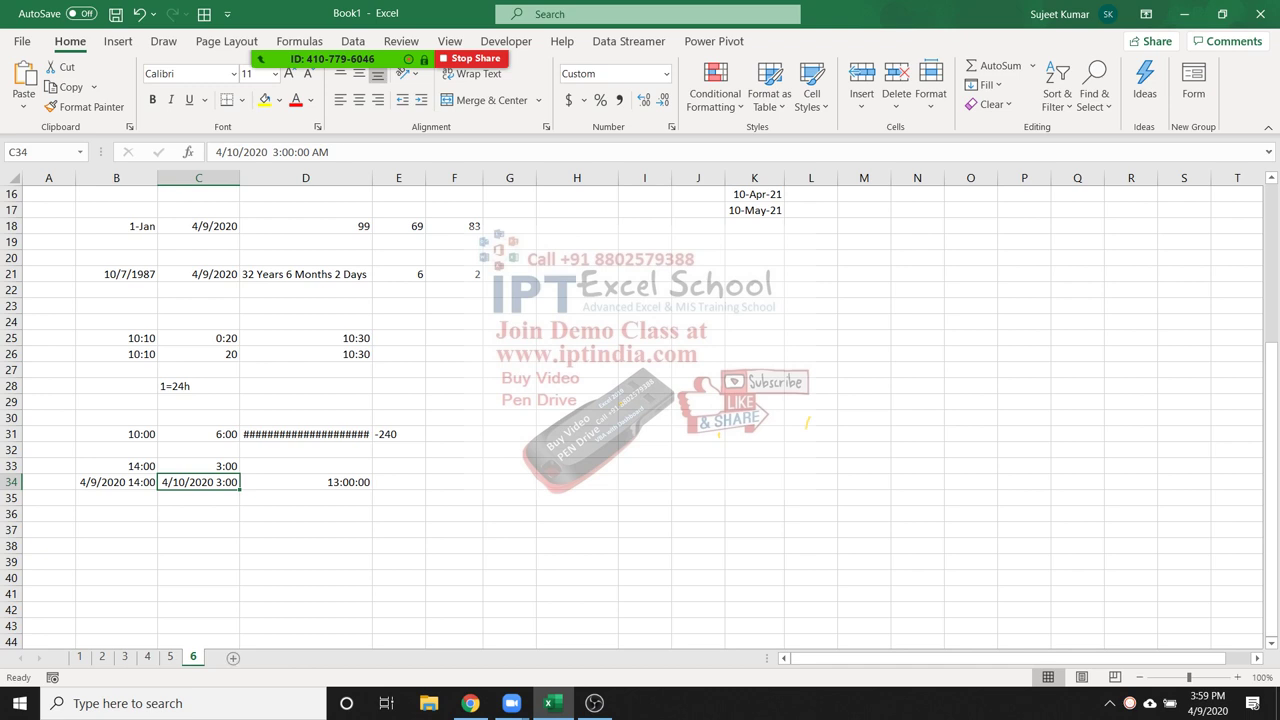
# Add a new worksheet and name it 7
pyautogui.click(233, 657)
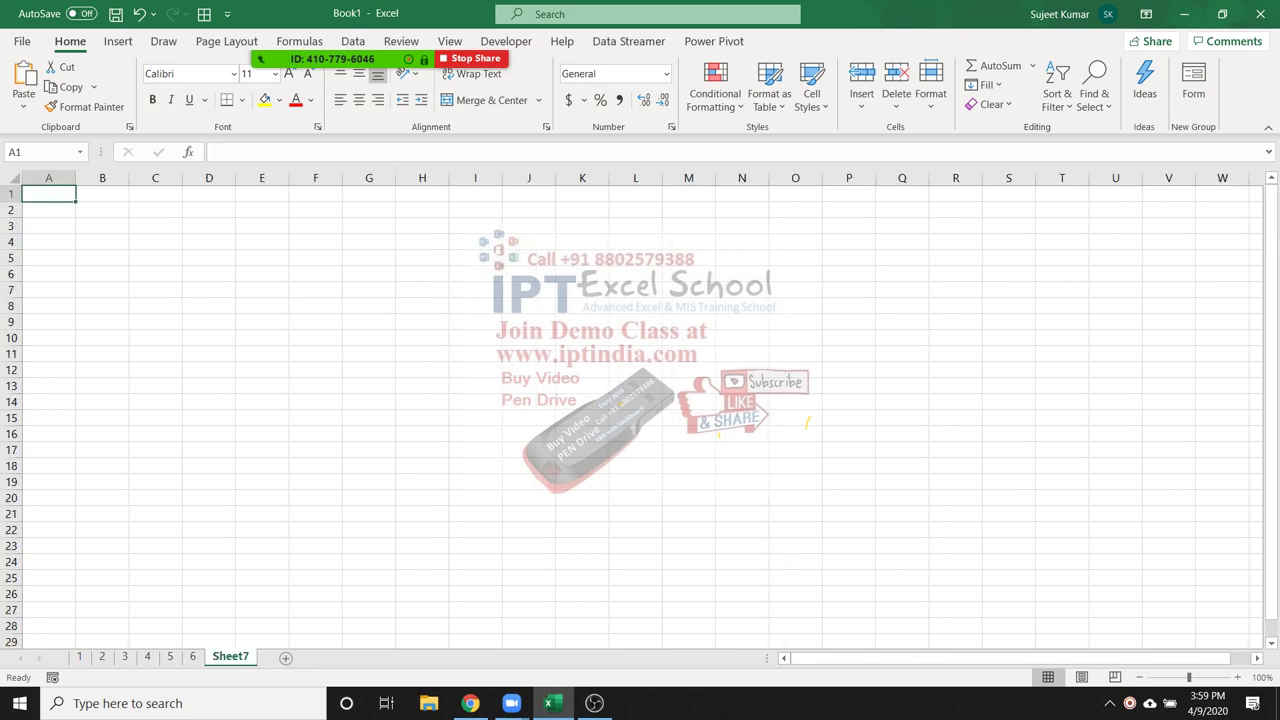
pyautogui.doubleClick(230, 657)
pyautogui.write('7')
pyautogui.press('Return')
# Copy sheet 4's sales table A1:K27 to the clipboard
pyautogui.click(79, 657)
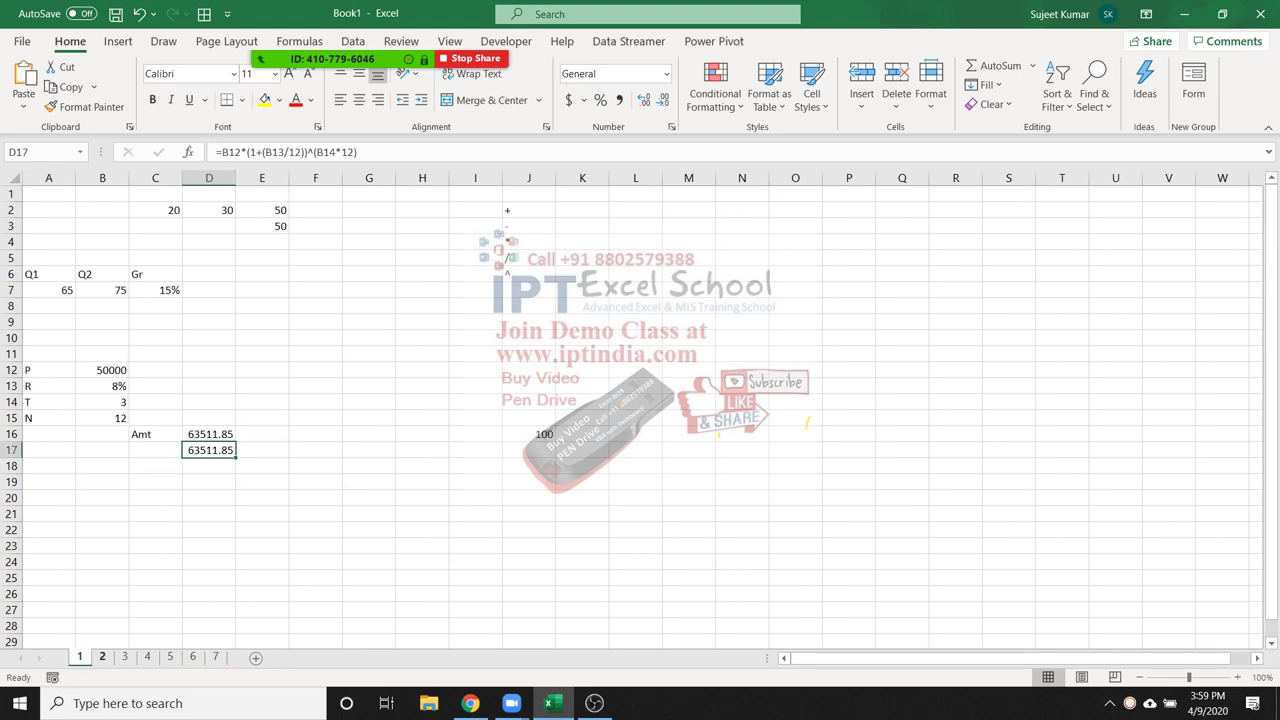
pyautogui.hotkey('ctrl', 'pagedown')
pyautogui.hotkey('ctrl', 'pagedown')
pyautogui.hotkey('ctrl', 'pagedown')
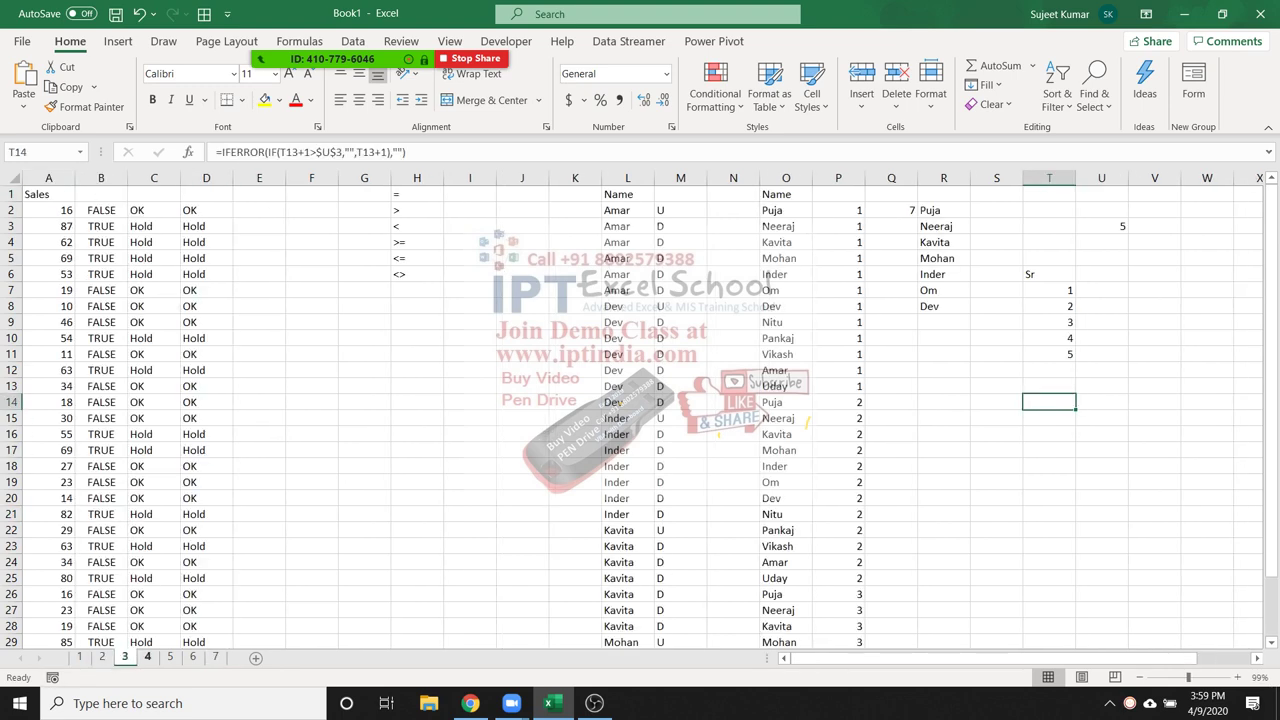
pyautogui.scroll(-2, 640, 420)
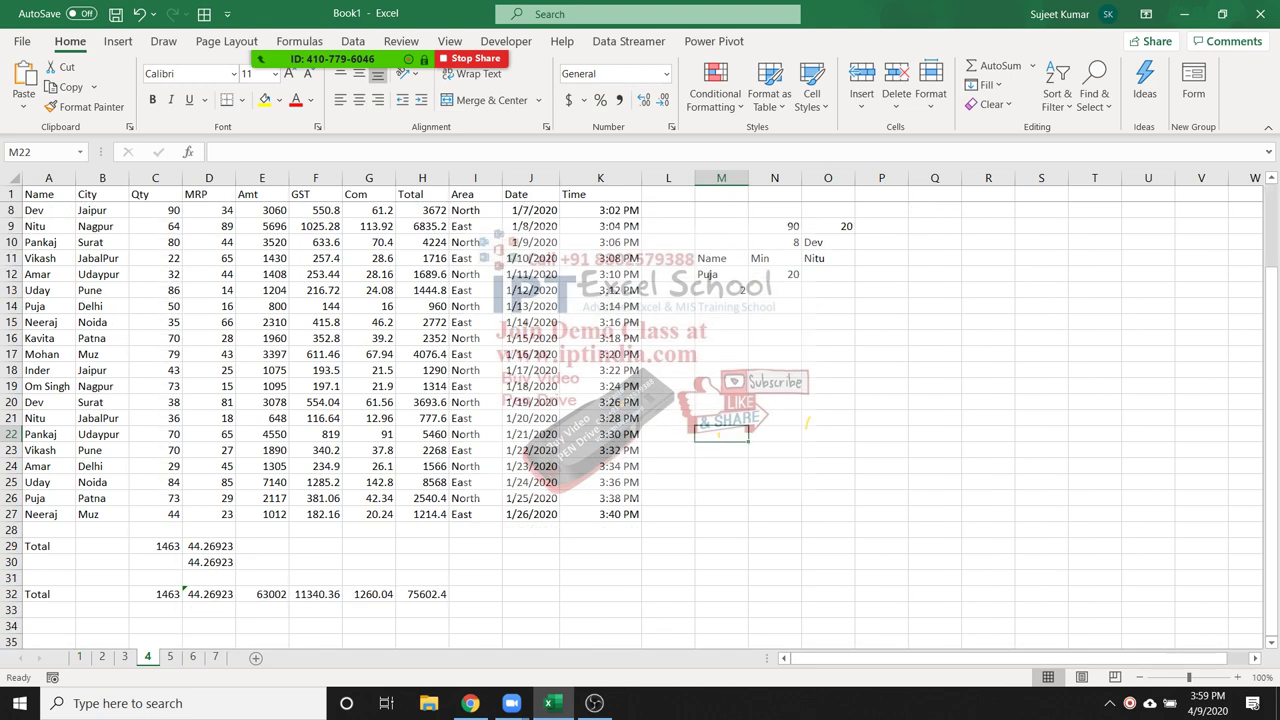
pyautogui.scroll(1, 640, 420)
pyautogui.click(48, 194)
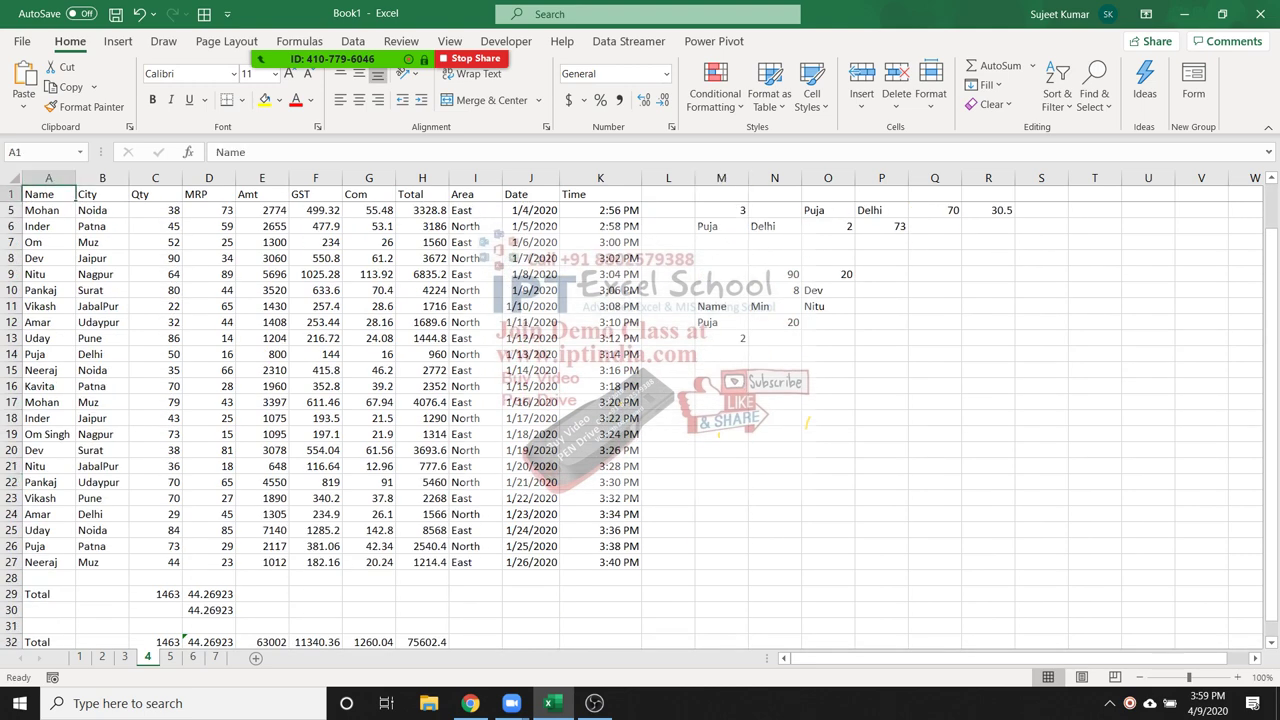
pyautogui.hotkey('ctrl', 'a')
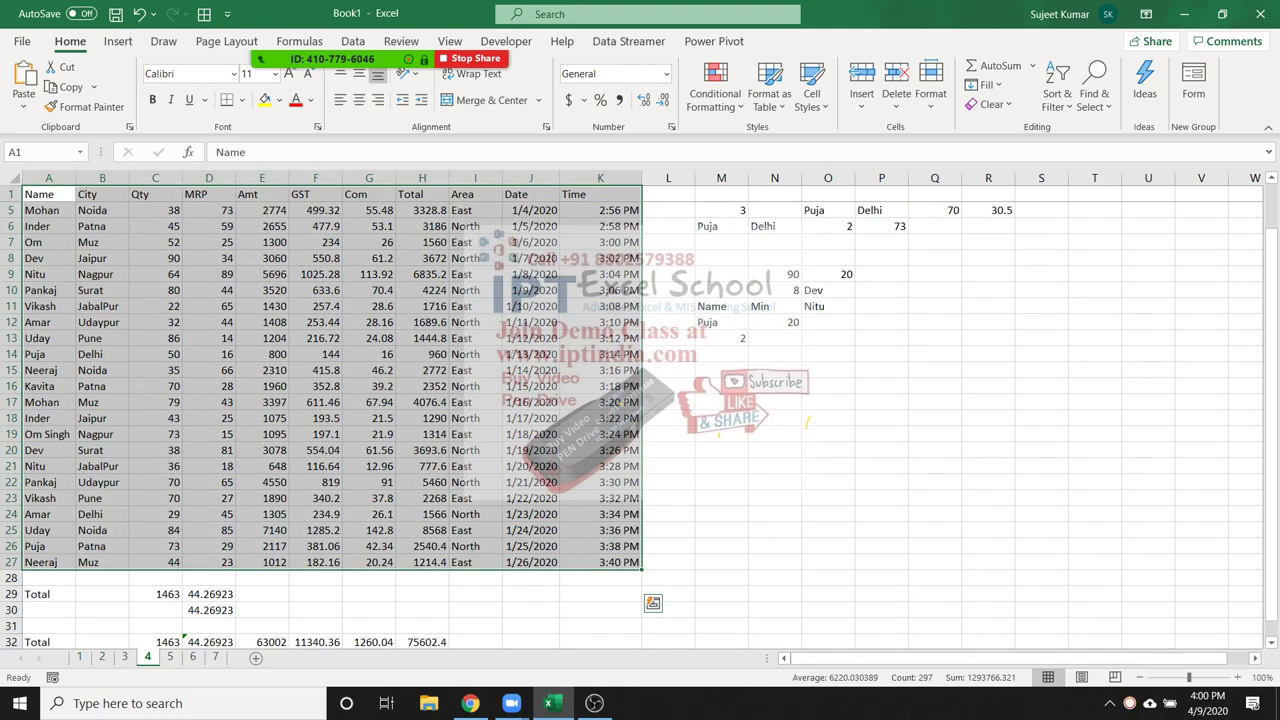
pyautogui.scroll(1, 640, 420)
pyautogui.hotkey('ctrl', 'c')
pyautogui.hotkey('ctrl', 'pagedown')
pyautogui.hotkey('ctrl', 'pagedown')
pyautogui.hotkey('ctrl', 'pagedown')
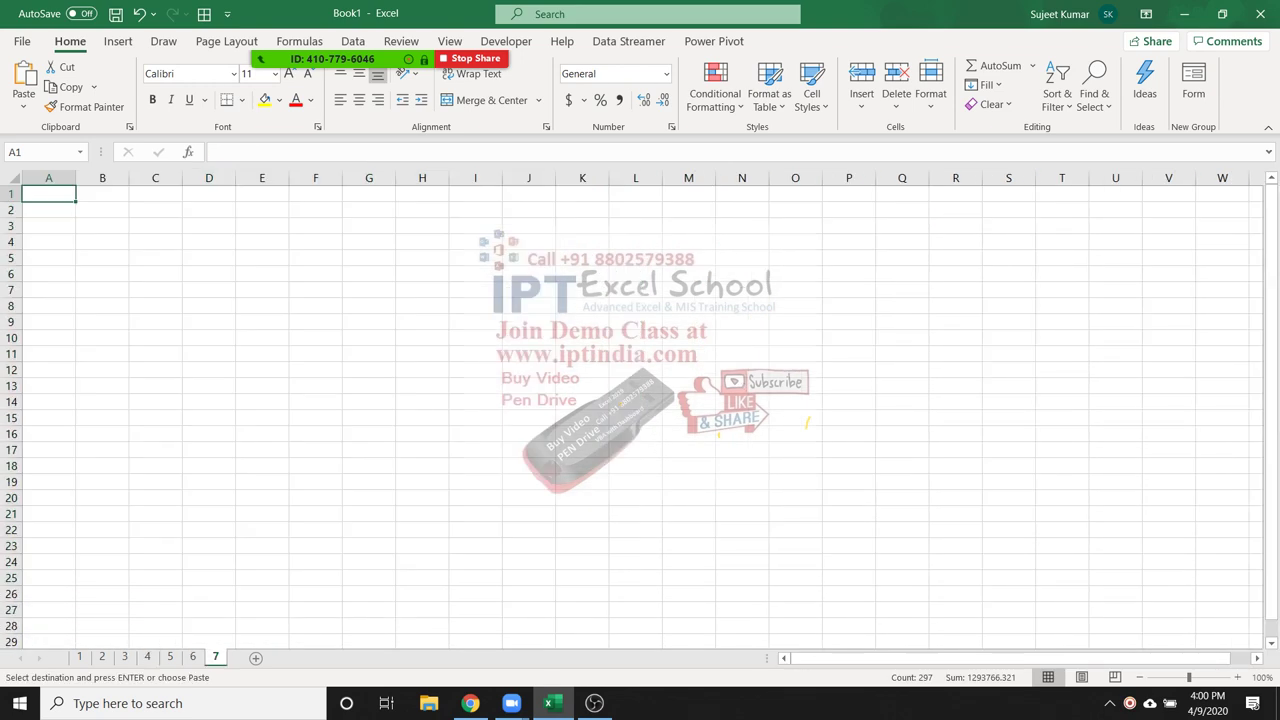
# Paste the sales table into sheet 7 and AutoFit the Date column J
pyautogui.hotkey('ctrl', 'v')
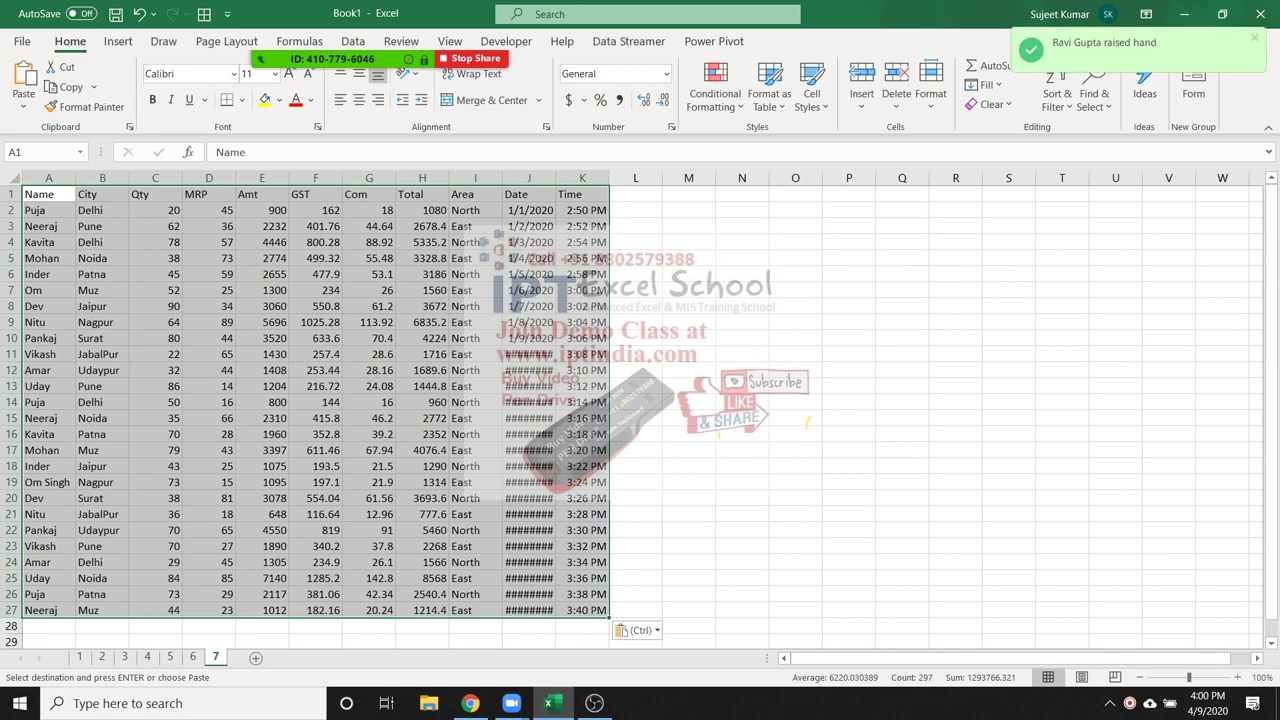
pyautogui.click(529, 354)
pyautogui.hotkey('alt', 'h')
pyautogui.press('o')
pyautogui.press('i')
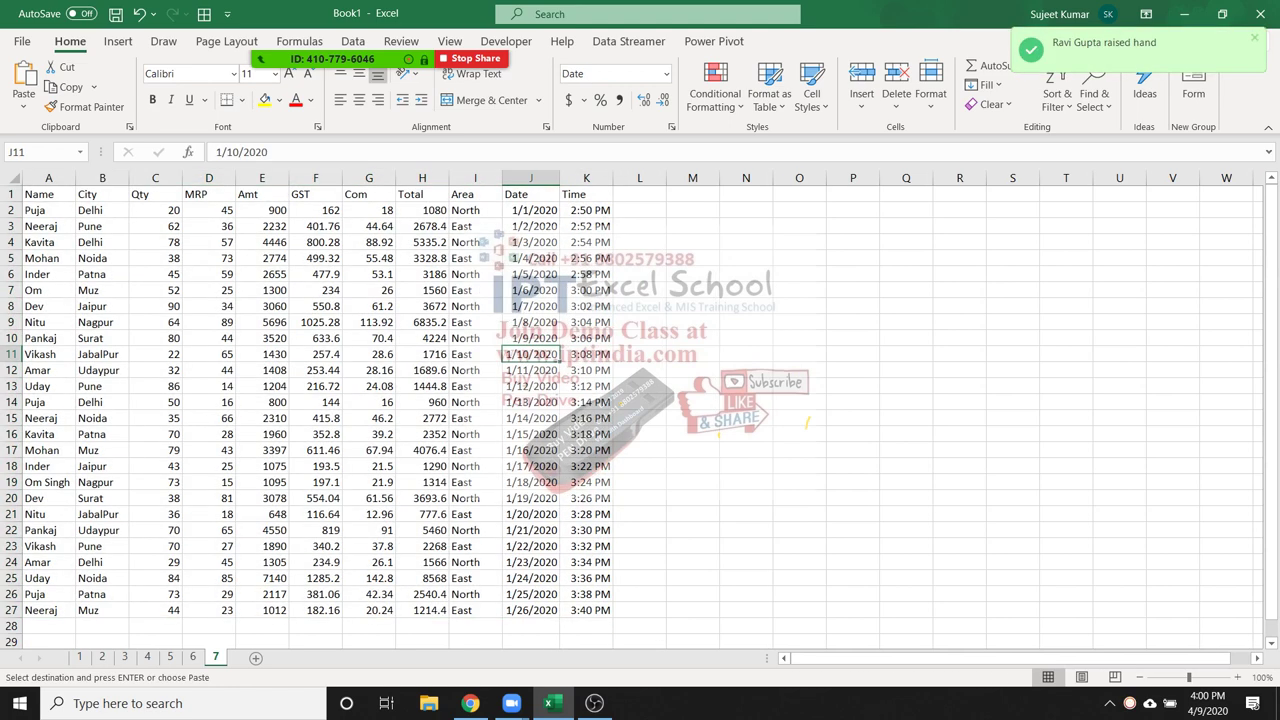
# Rename sheet 7 to Data
pyautogui.hotkey('alt', 'h')
pyautogui.press('o')
pyautogui.press('r')
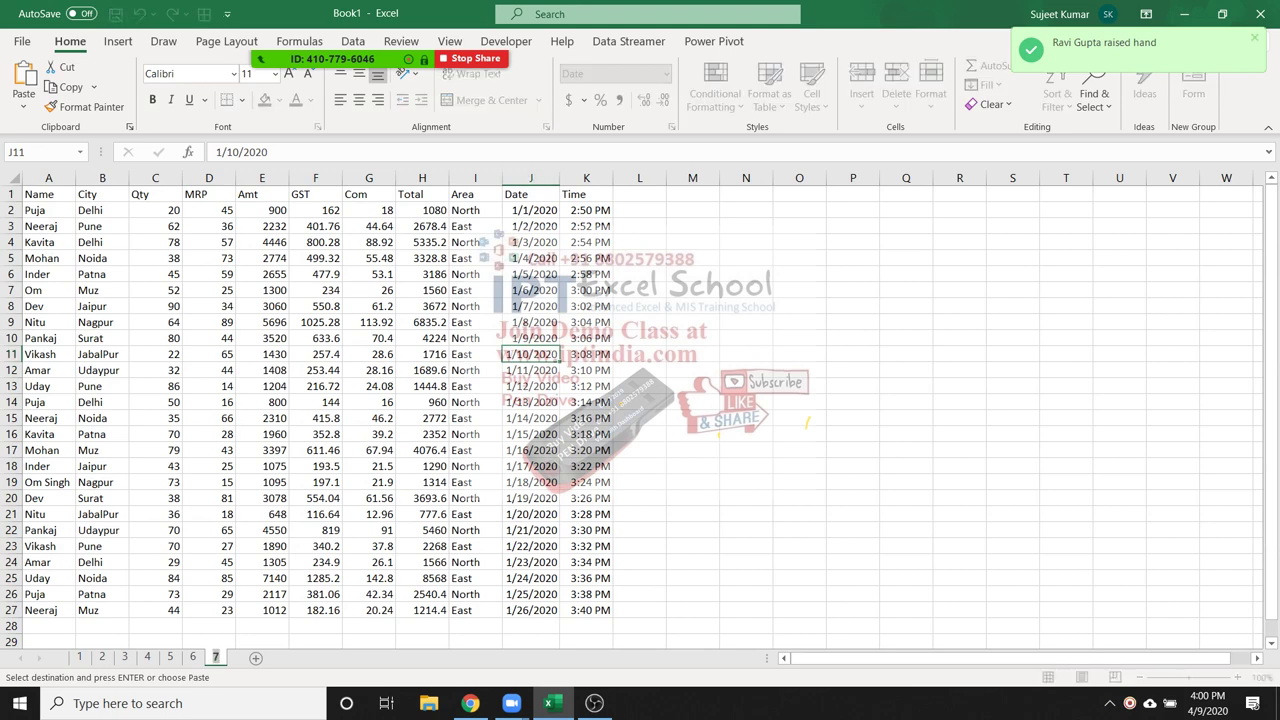
pyautogui.write('Data')
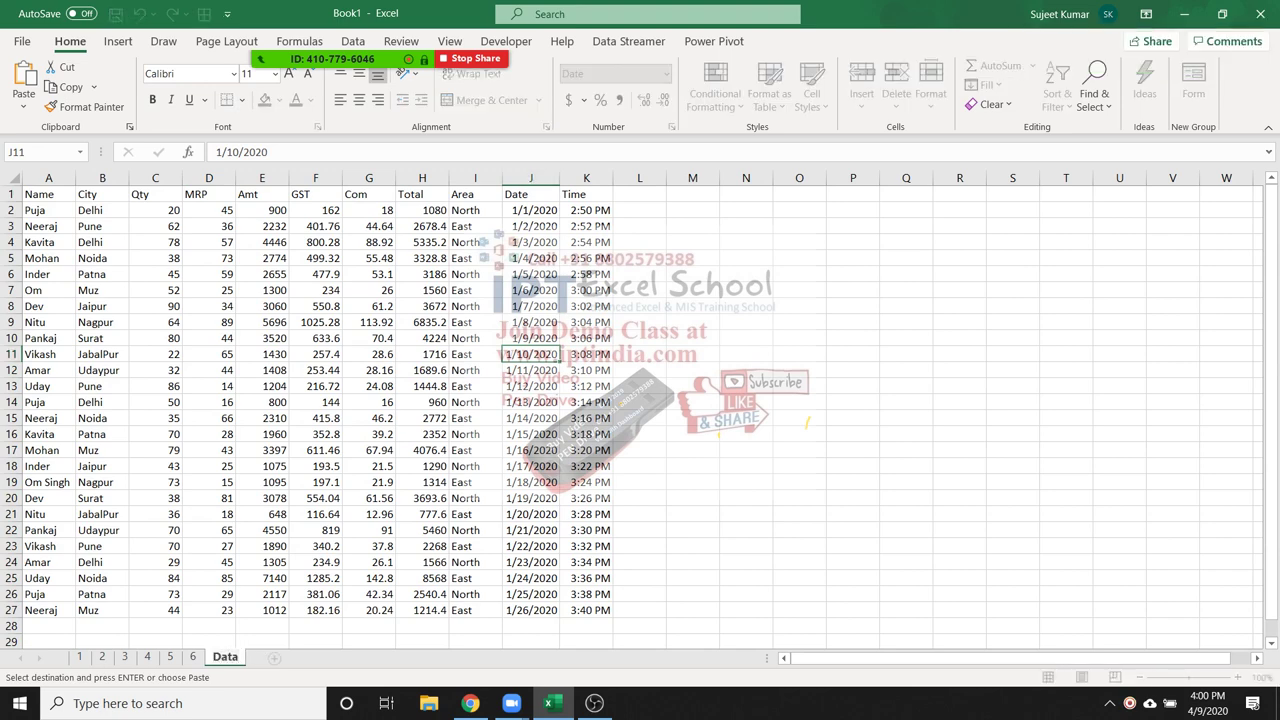
pyautogui.click(209, 514)
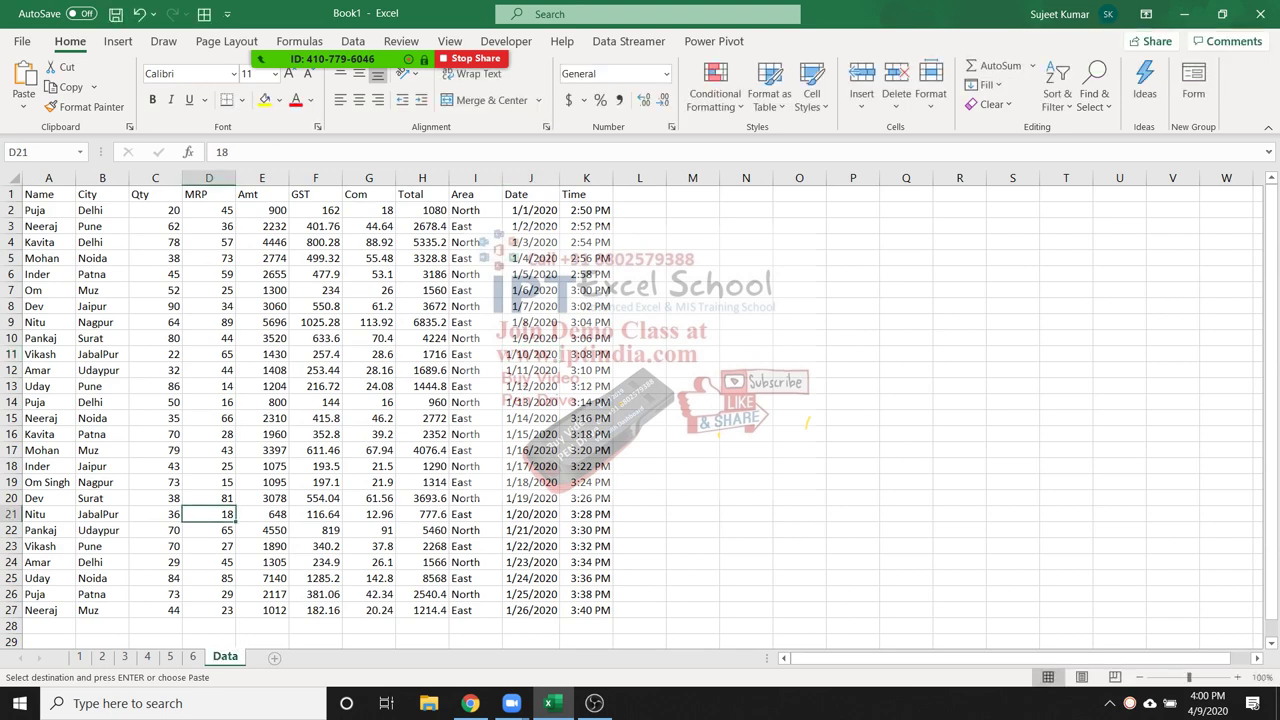
# Add Sheet8, then insert a blank column A on the Data sheet
pyautogui.click(274, 657)
pyautogui.hotkey('ctrl', 'pageup')
pyautogui.click(48, 178)
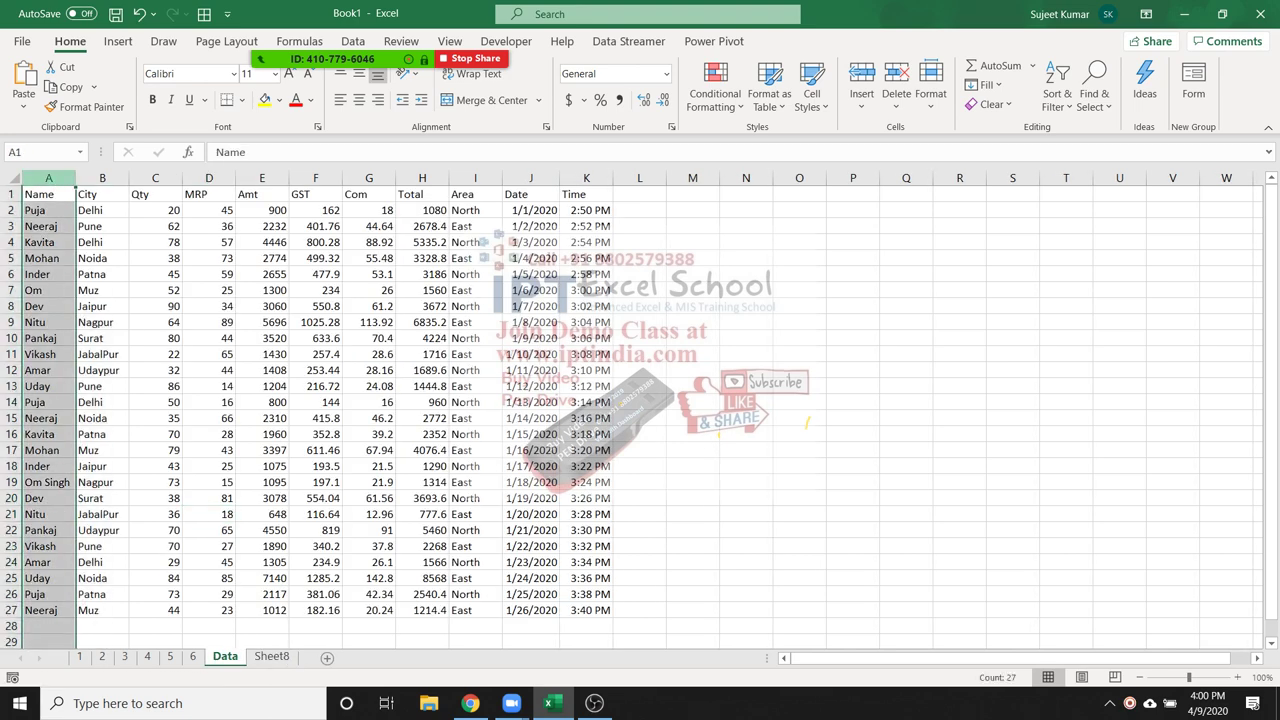
pyautogui.hotkey('ctrl', 'shift', '=')
pyautogui.click(48, 194)
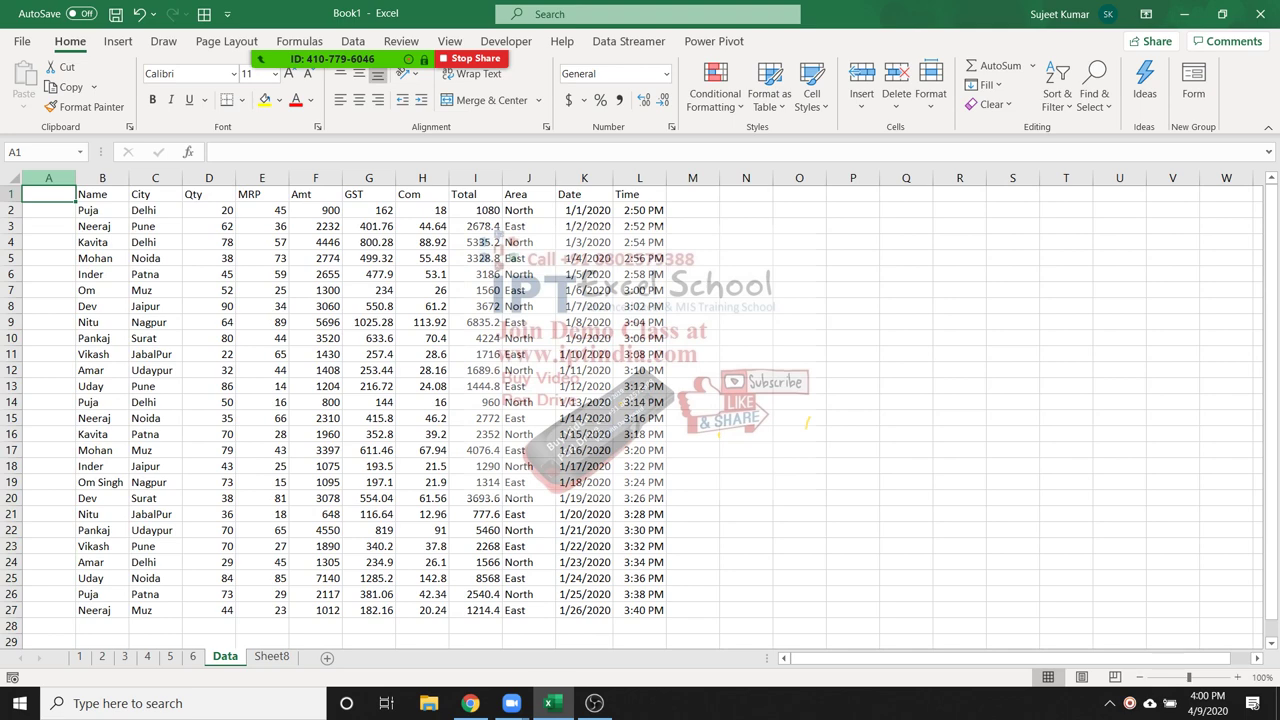
# Head column A with Sr and fill serial numbers 1101 through 1126 down the records
pyautogui.write('Si')
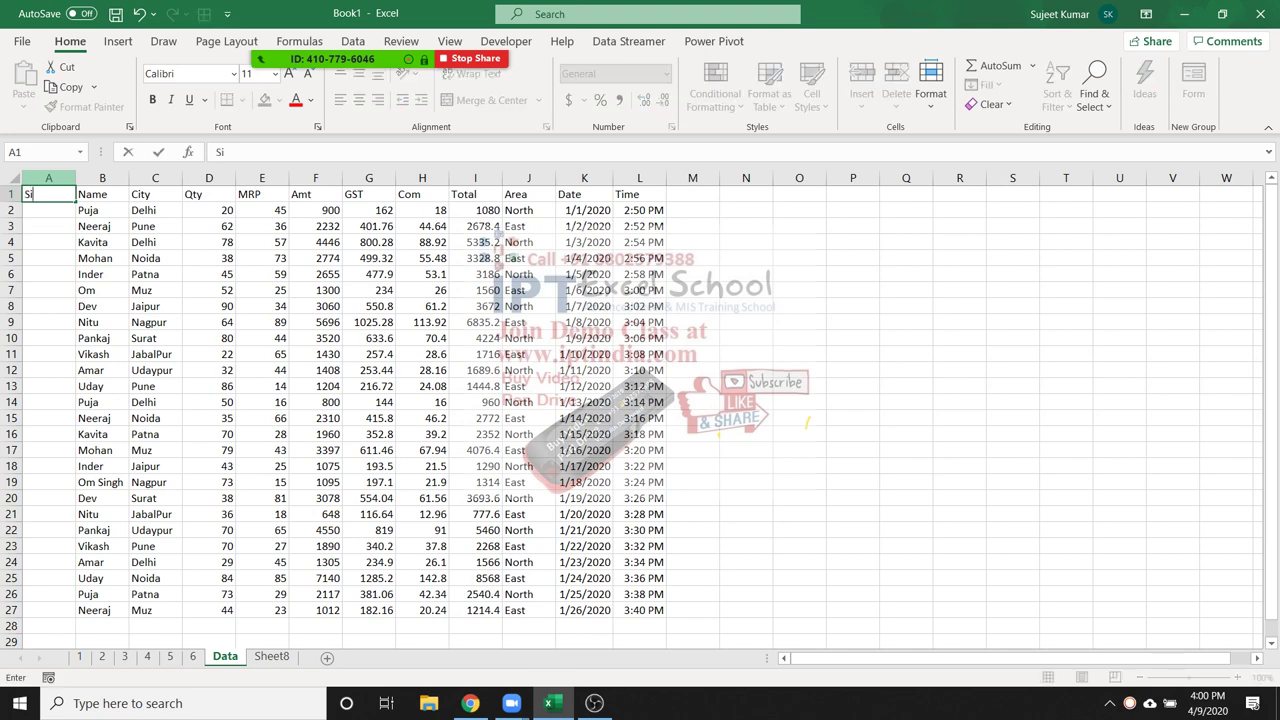
pyautogui.press('BackSpace')
pyautogui.write('r')
pyautogui.press('Return')
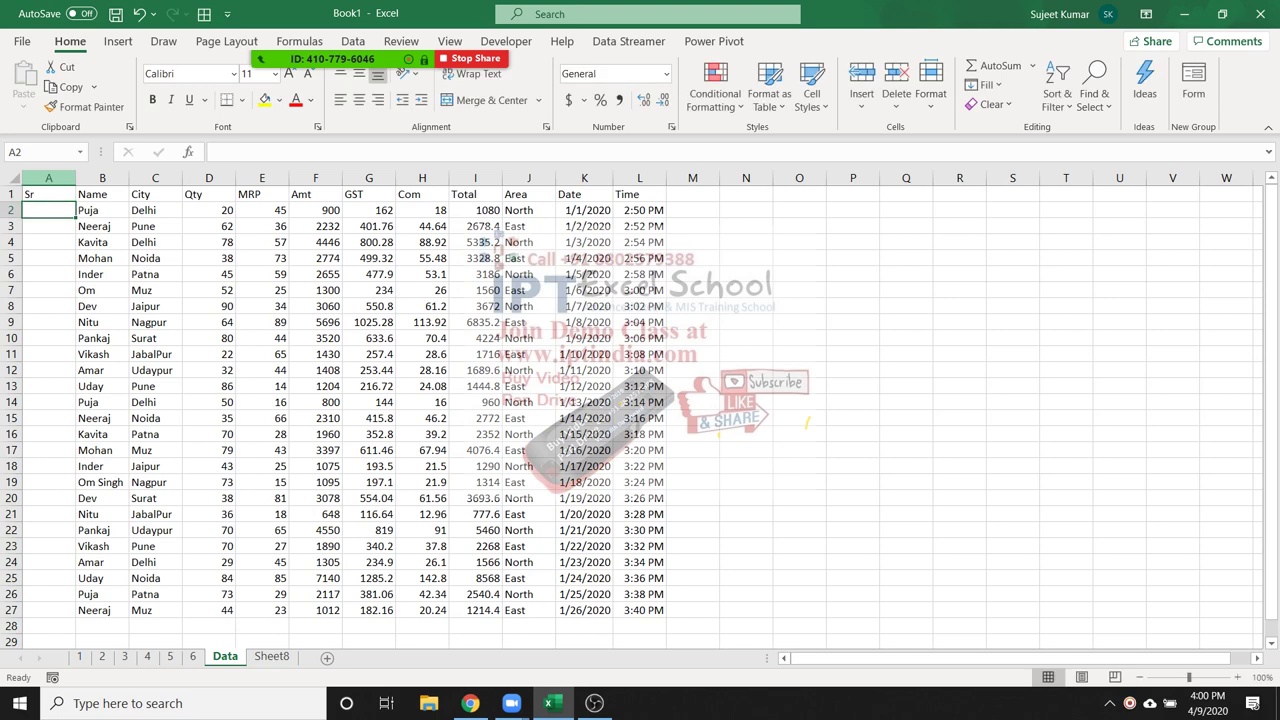
pyautogui.write('1101')
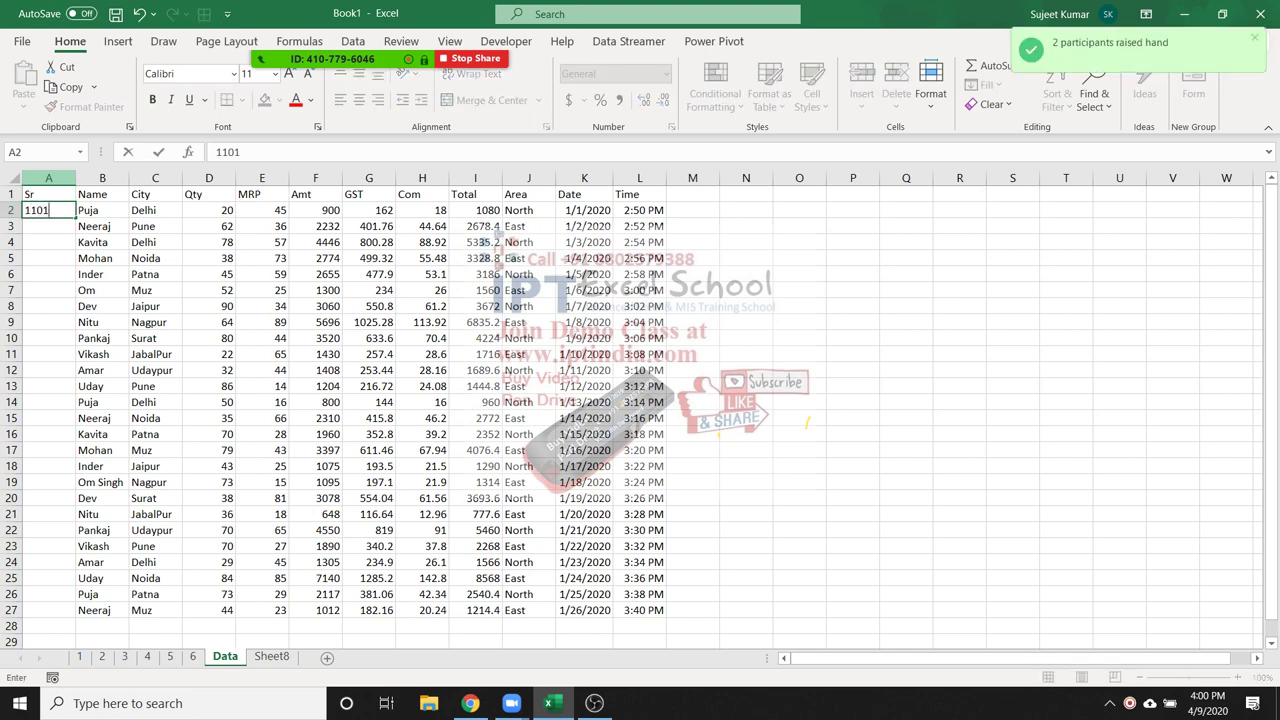
pyautogui.hotkey('ctrl', 'Return')
pyautogui.click(48, 226)
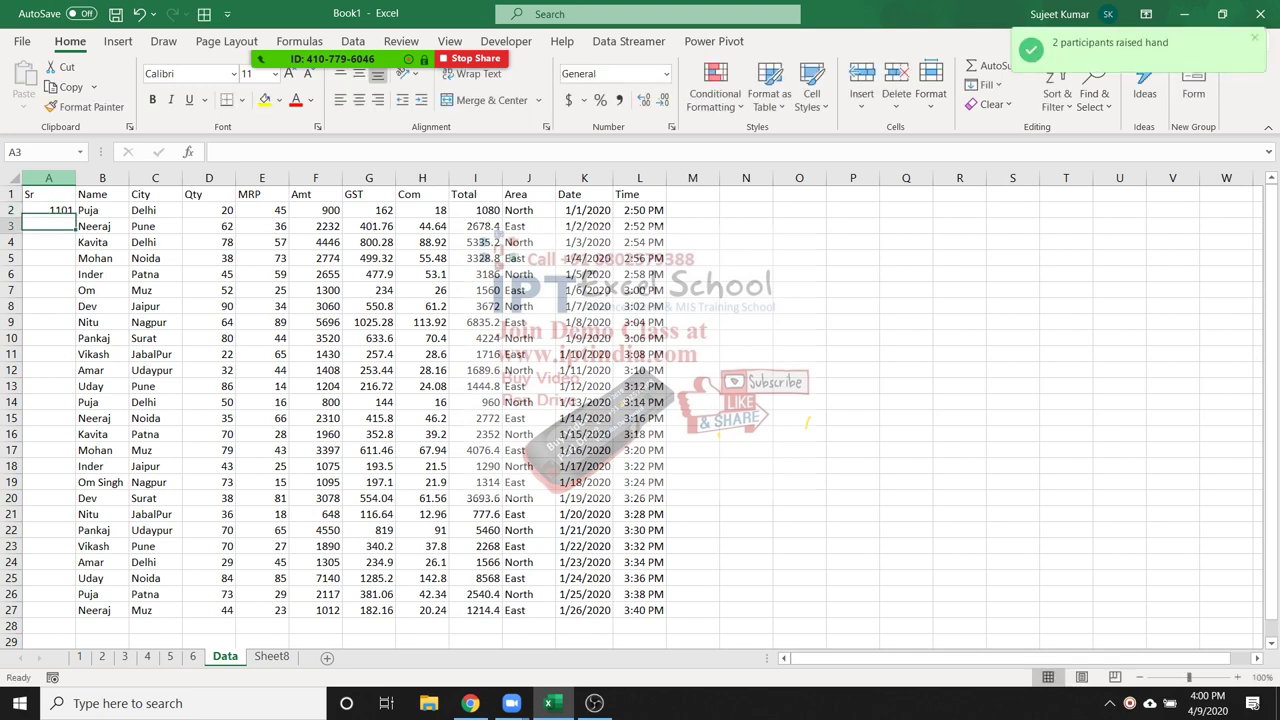
pyautogui.write('1102')
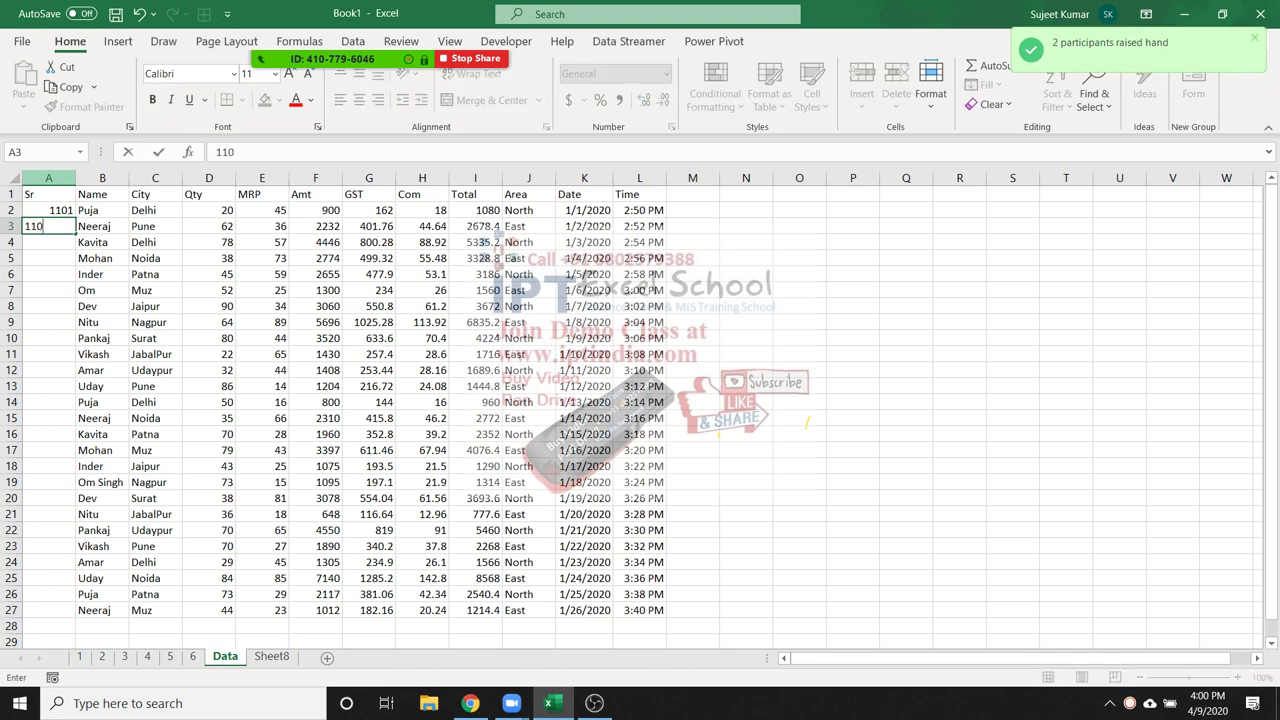
pyautogui.hotkey('ctrl', 'Return')
pyautogui.moveTo(48, 210); pyautogui.dragTo(48, 226)
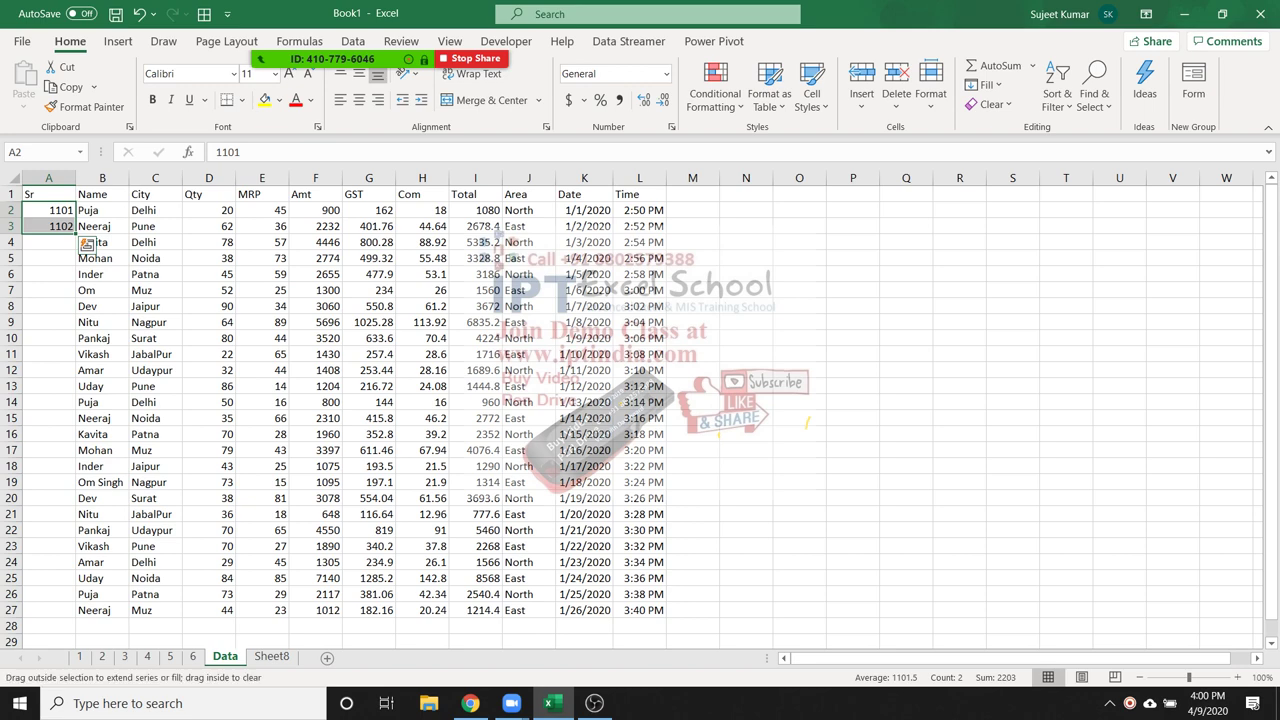
pyautogui.doubleClick(75, 234)
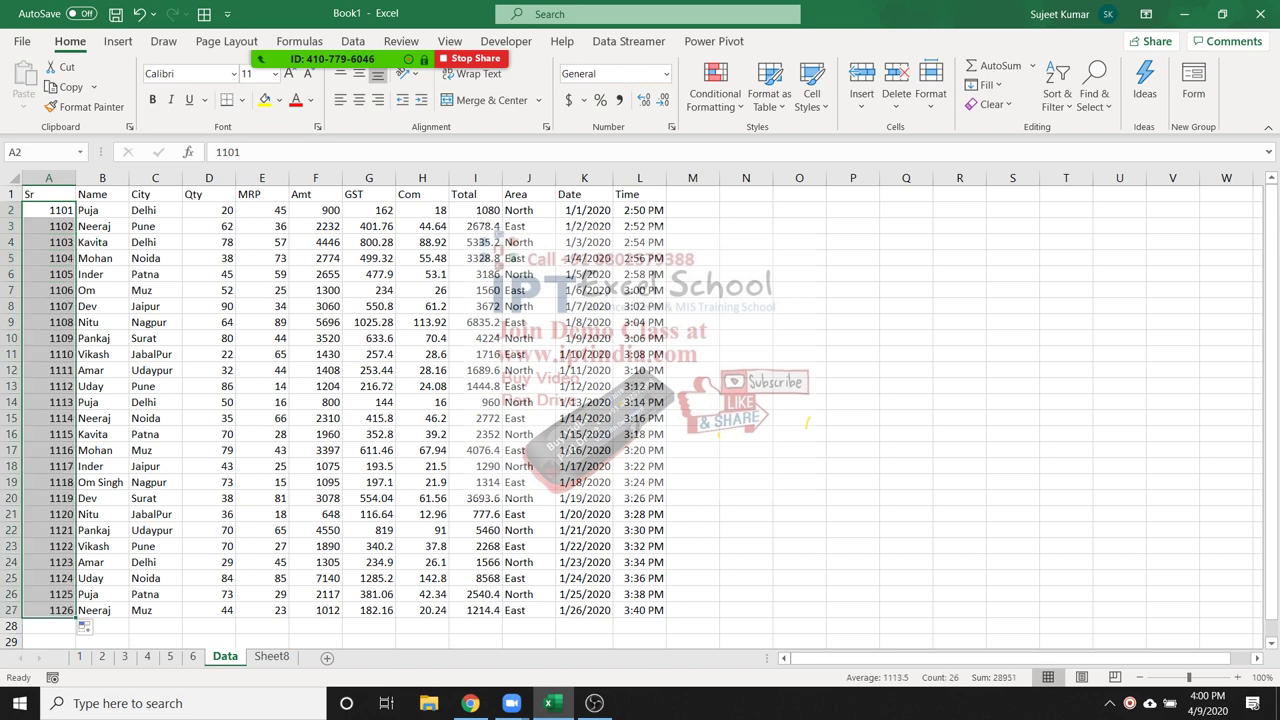
# Copy the Data sheet's header row A1:L1
pyautogui.click(48, 194)
pyautogui.hotkey('ctrl', 'shift', 'Right')
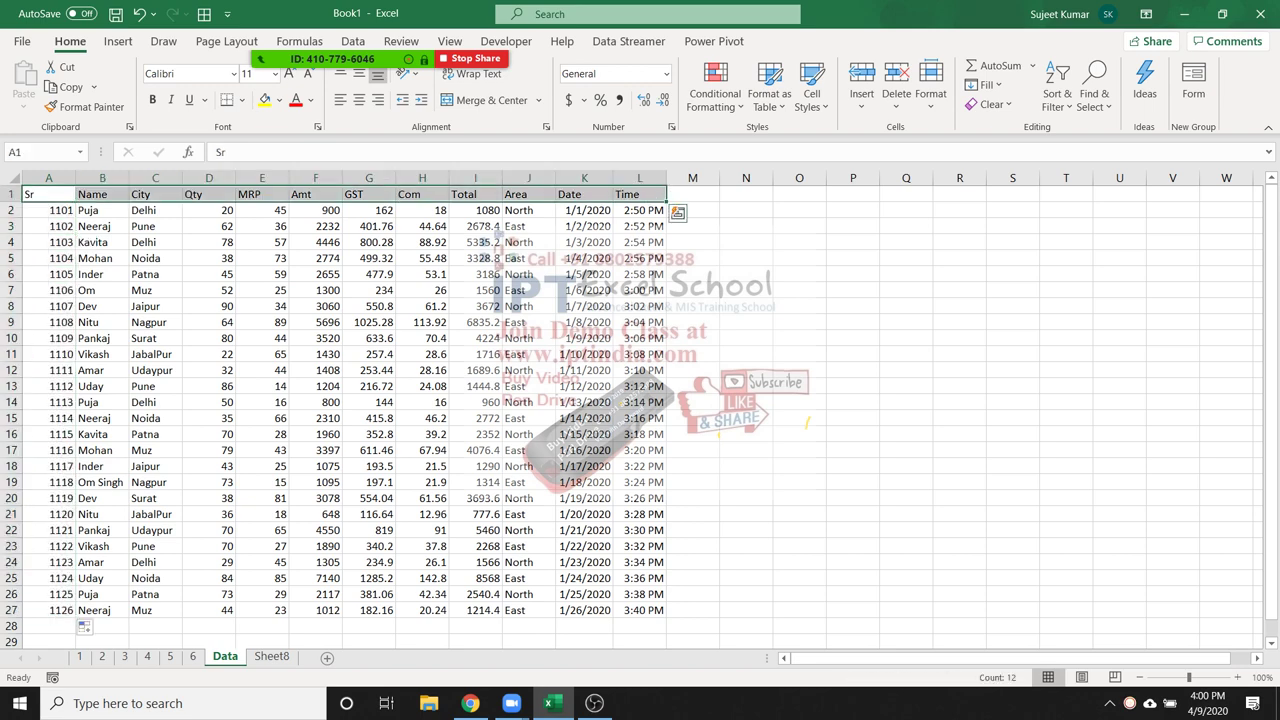
pyautogui.hotkey('ctrl', 'c')
pyautogui.hotkey('ctrl', 'pagedown')
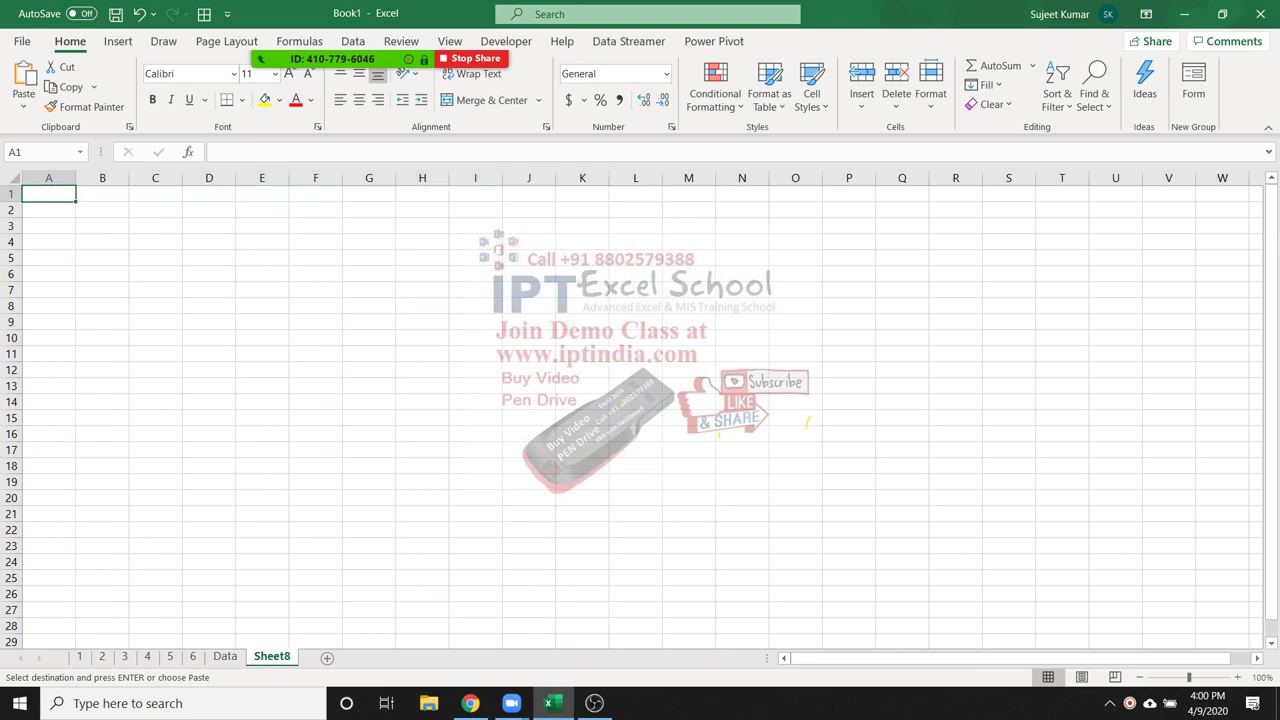
# Paste the Sr-through-Time header row into A1:L1 of Sheet8
pyautogui.hotkey('ctrl', 'v')
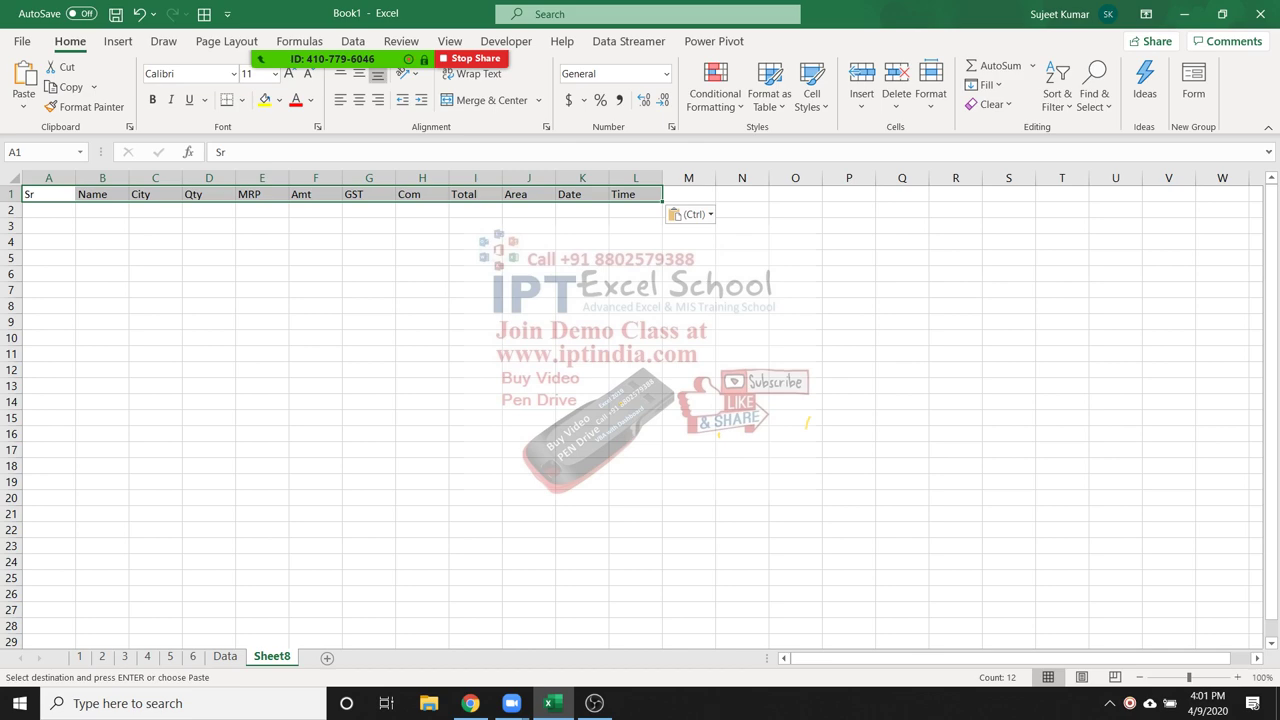
# Select and copy codes 1118, 1112, 1108 and 1105 on the Data sheet
pyautogui.hotkey('ctrl', 'pageup')
pyautogui.press('Escape')
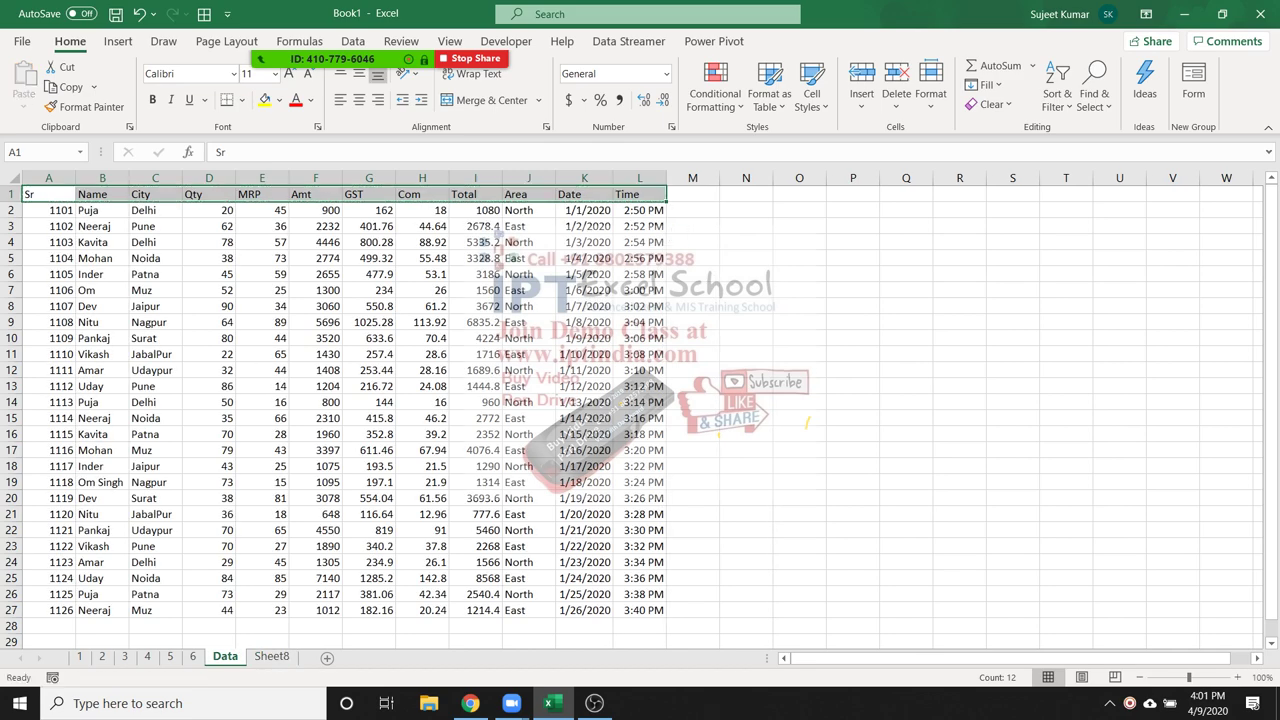
pyautogui.scroll(-8, 640, 400)
pyautogui.scroll(5, 640, 400)
pyautogui.click(48, 338)
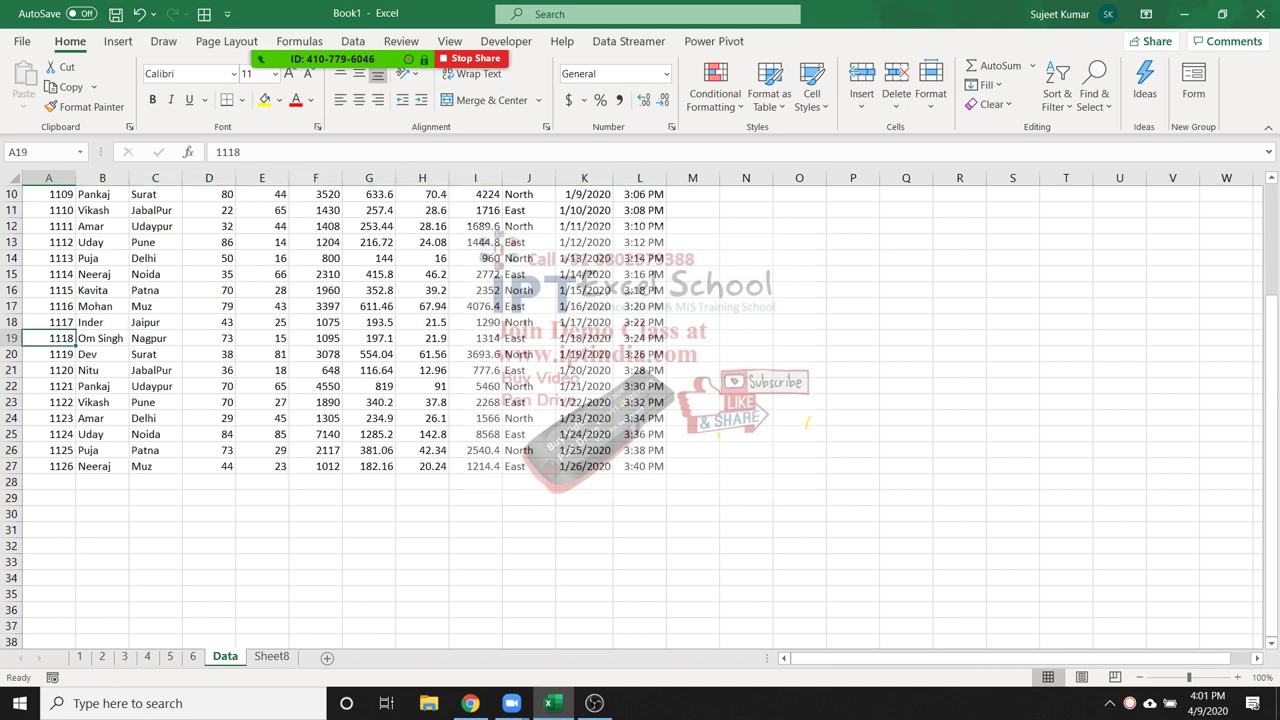
pyautogui.scroll(2, 640, 400)
pyautogui.keyDown('ctrl'); pyautogui.click(48, 338); pyautogui.keyUp('ctrl')
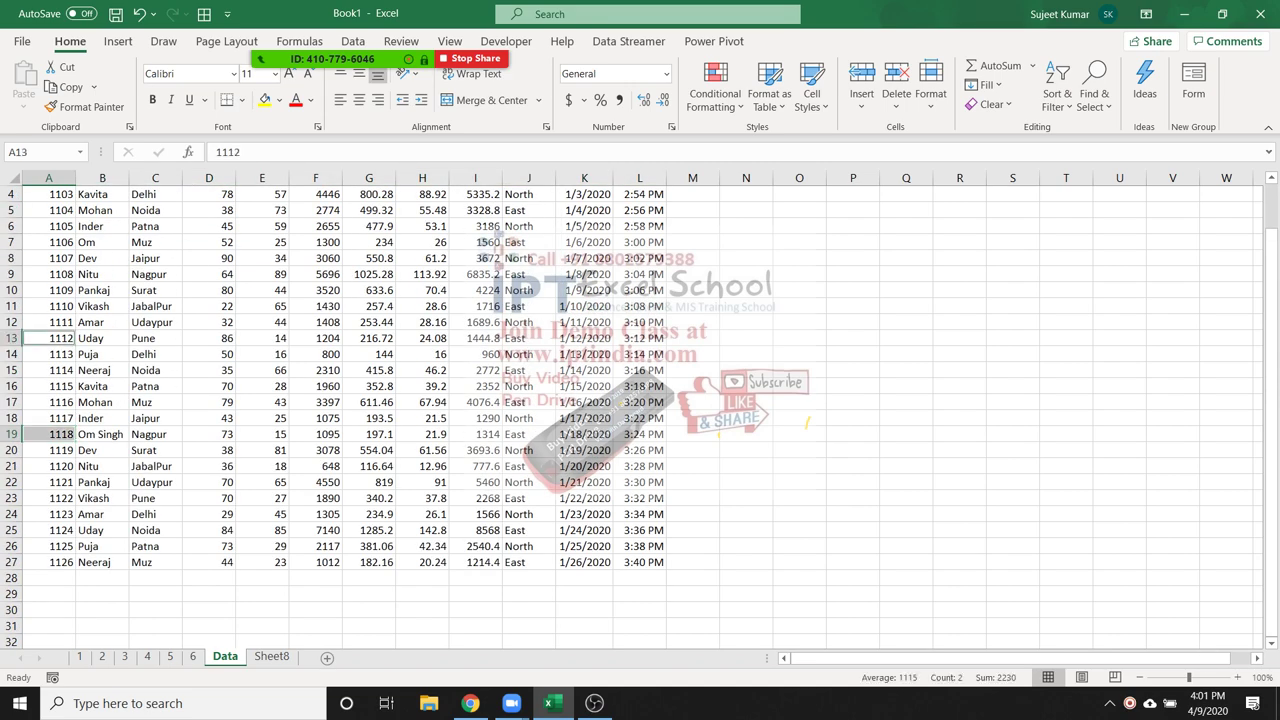
pyautogui.keyDown('ctrl'); pyautogui.click(48, 274); pyautogui.keyUp('ctrl')
pyautogui.keyDown('ctrl'); pyautogui.click(48, 226); pyautogui.keyUp('ctrl')
pyautogui.hotkey('ctrl', 'c')
# Paste the four codes into Sheet8 starting at A2
pyautogui.scroll(-4, 400, 400)
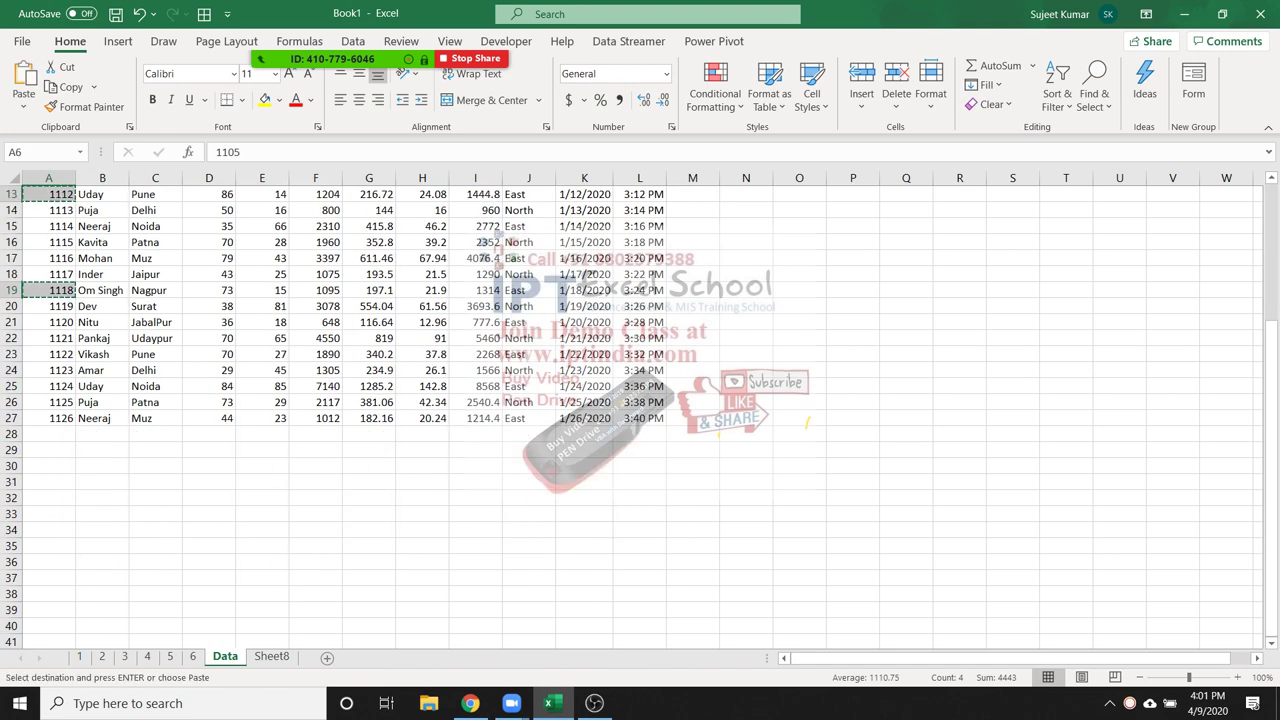
pyautogui.click(271, 656)
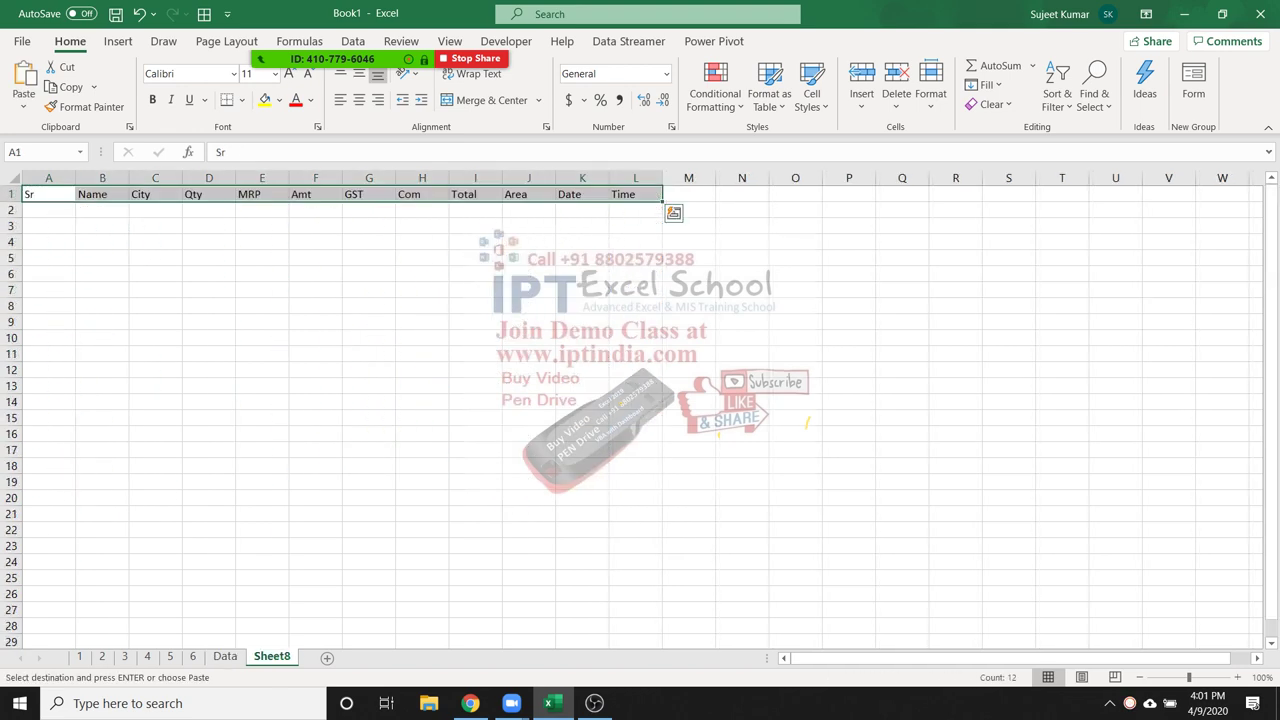
pyautogui.click(102, 209)
pyautogui.click(48, 209)
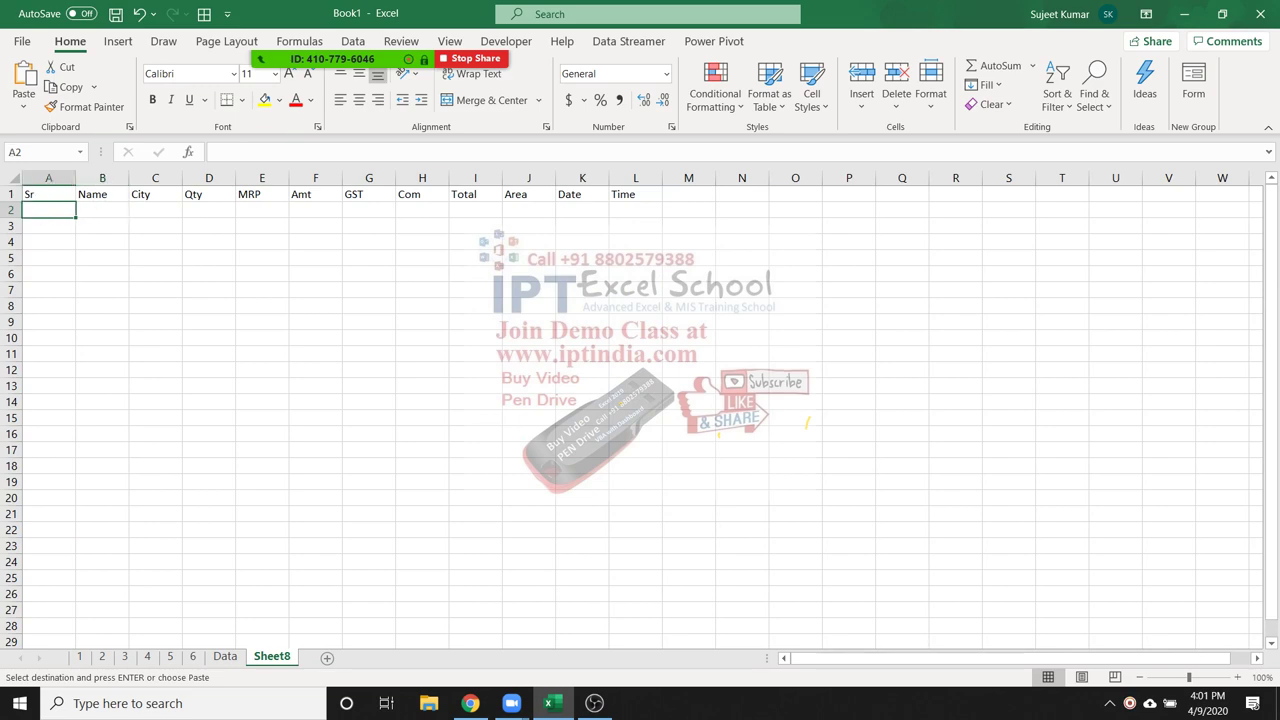
pyautogui.hotkey('ctrl', 'v')
# Rename the Data sheet's first header in A1 to Scode
pyautogui.hotkey('ctrl', 'pageup')
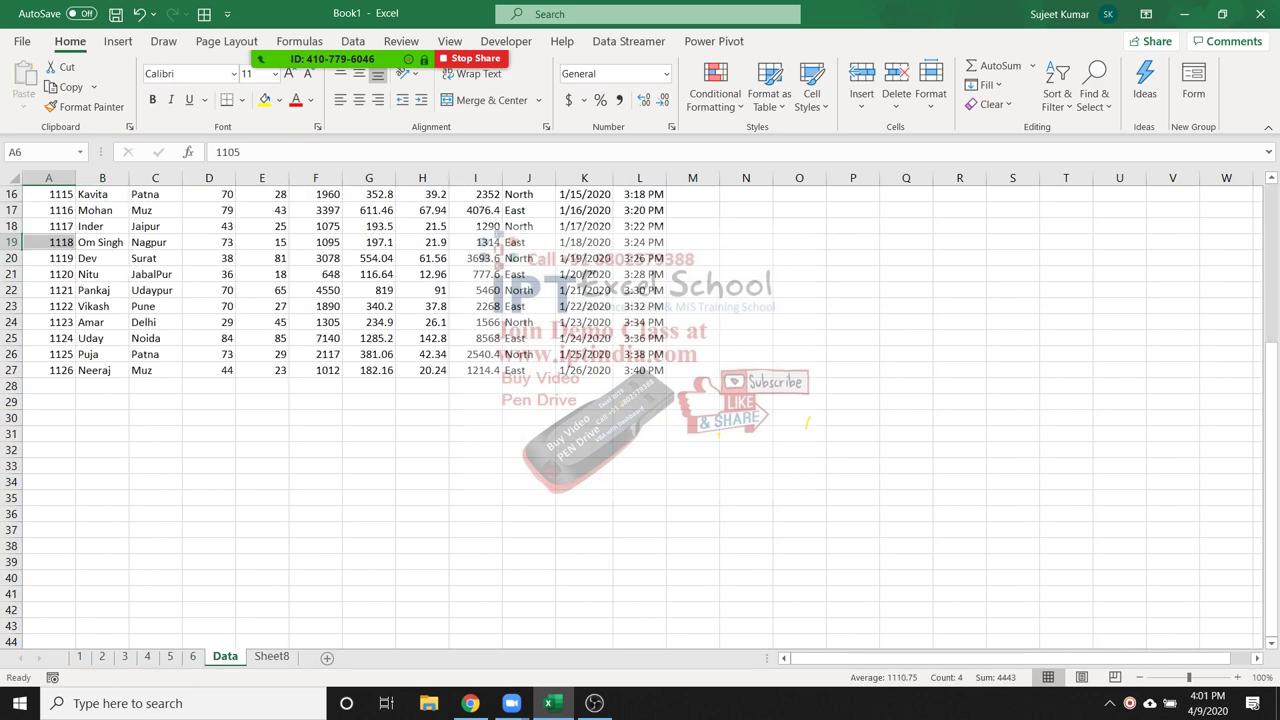
pyautogui.click(48, 193)
pyautogui.hotkey('ctrl', 'Home')
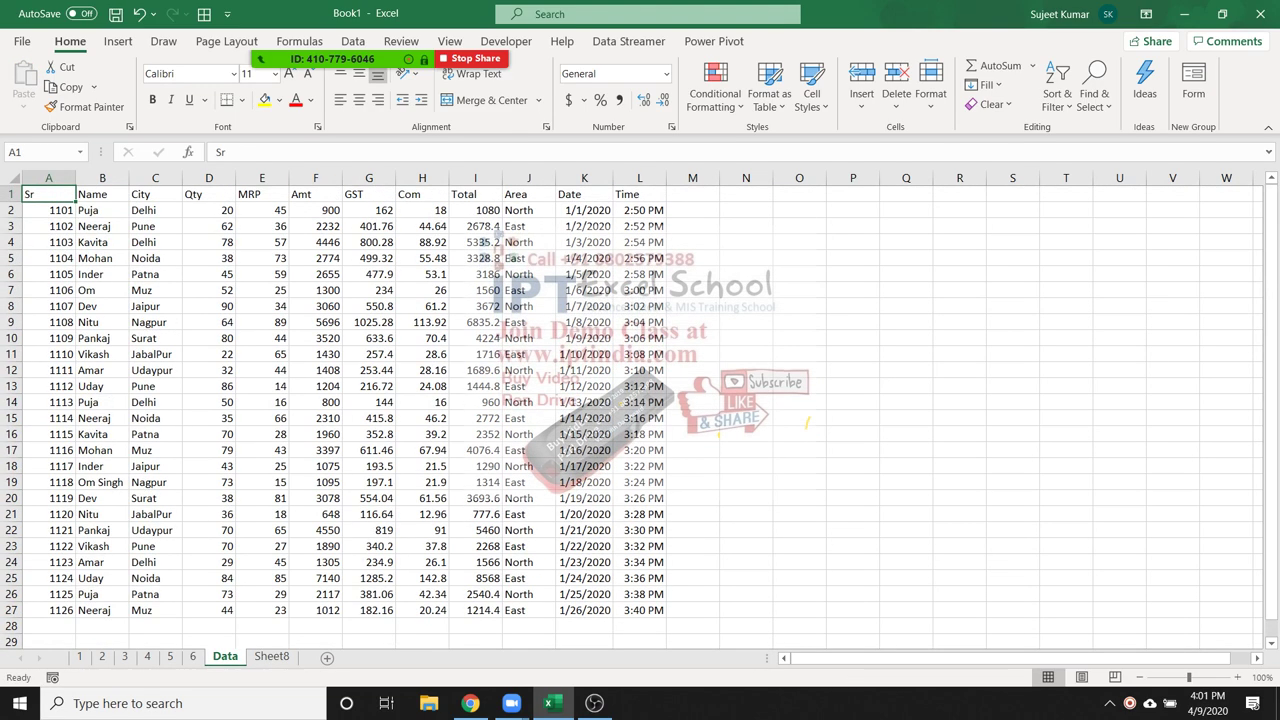
pyautogui.write('Scode')
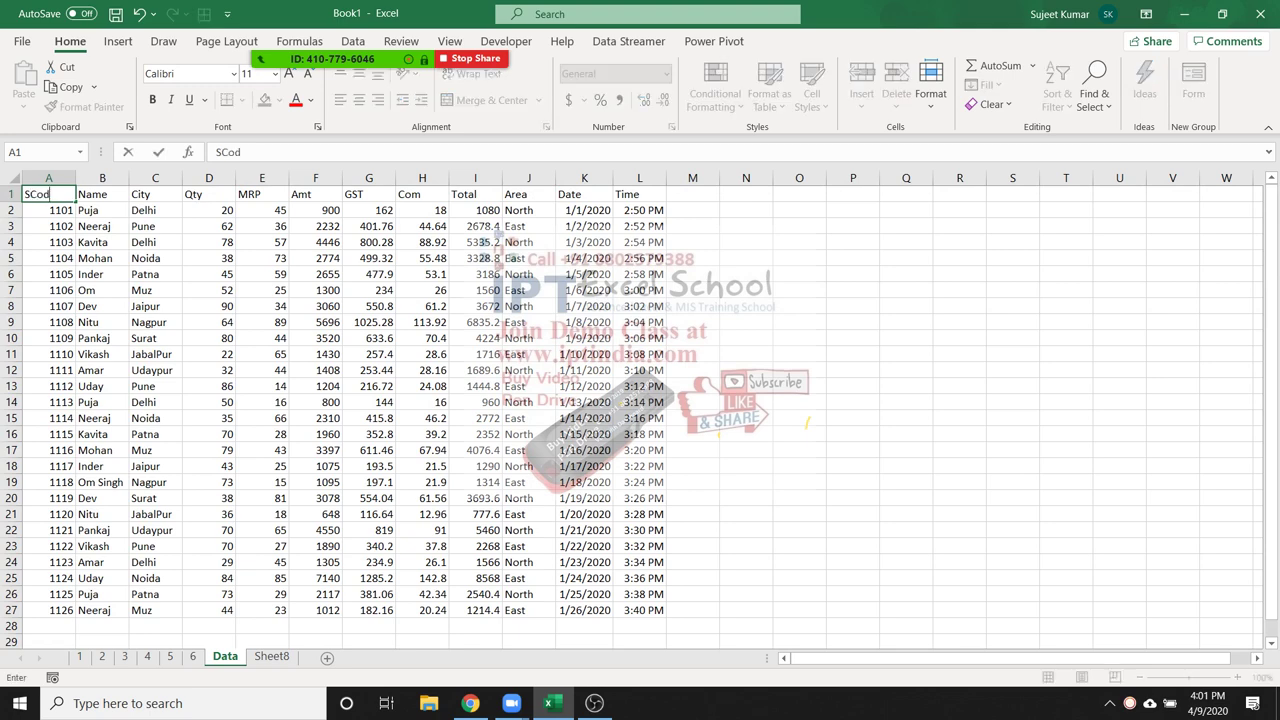
pyautogui.press('Return')
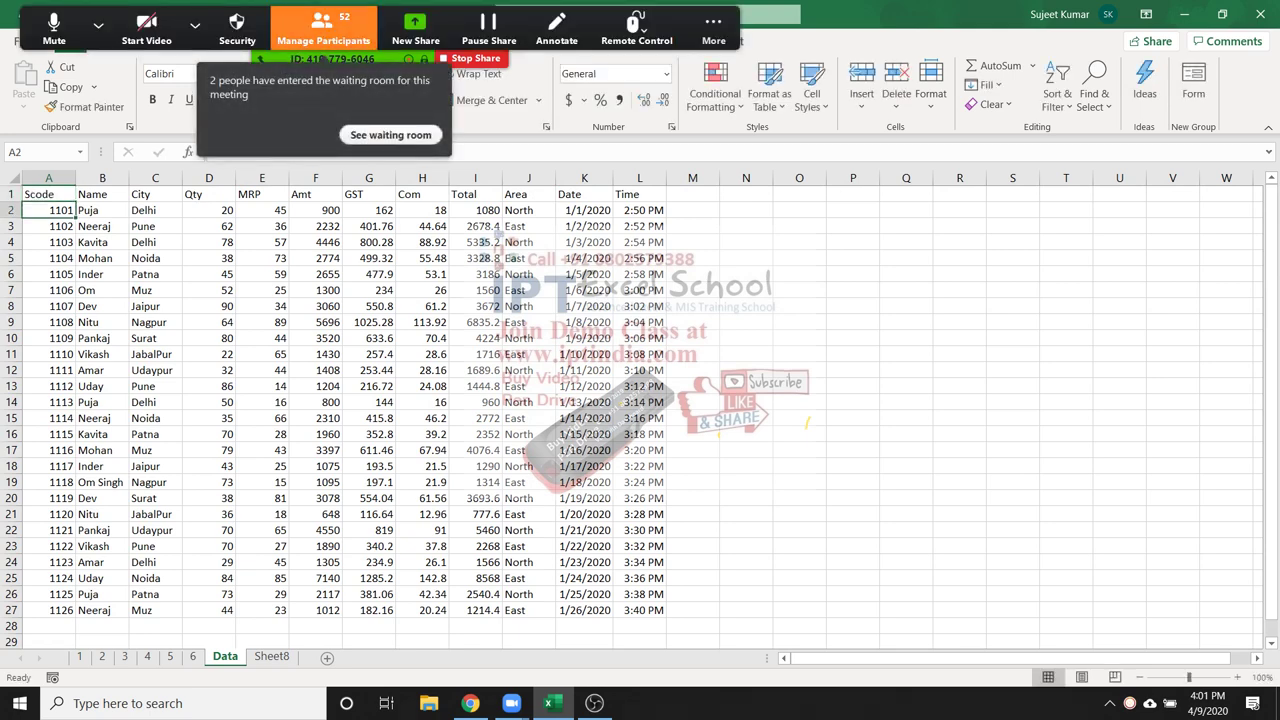
# Admit a waiting participant from the Zoom participants list
pyautogui.hotkey('alt', 'u')
pyautogui.click(915, 254)
pyautogui.hotkey('alt', 'u')
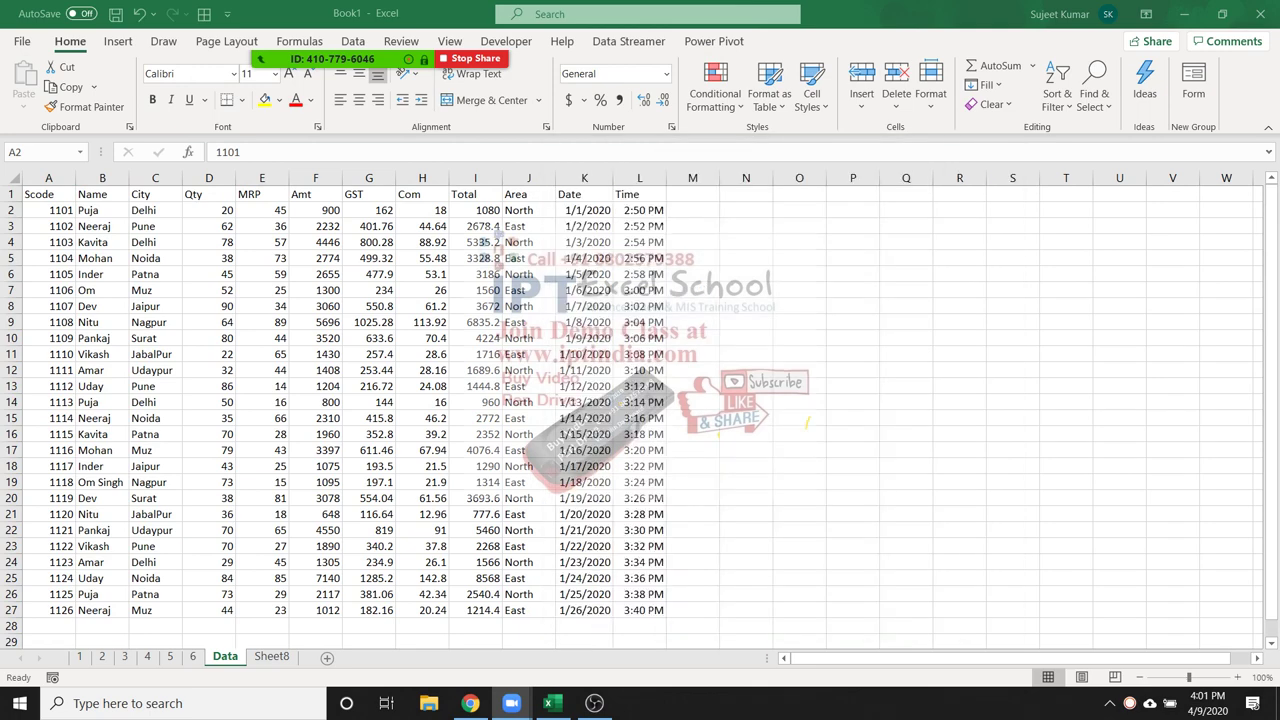
# Copy Data's row 7 record B7:L7 into Sheet8 B2, then undo the paste
pyautogui.hotkey('ctrl', 'pagedown')
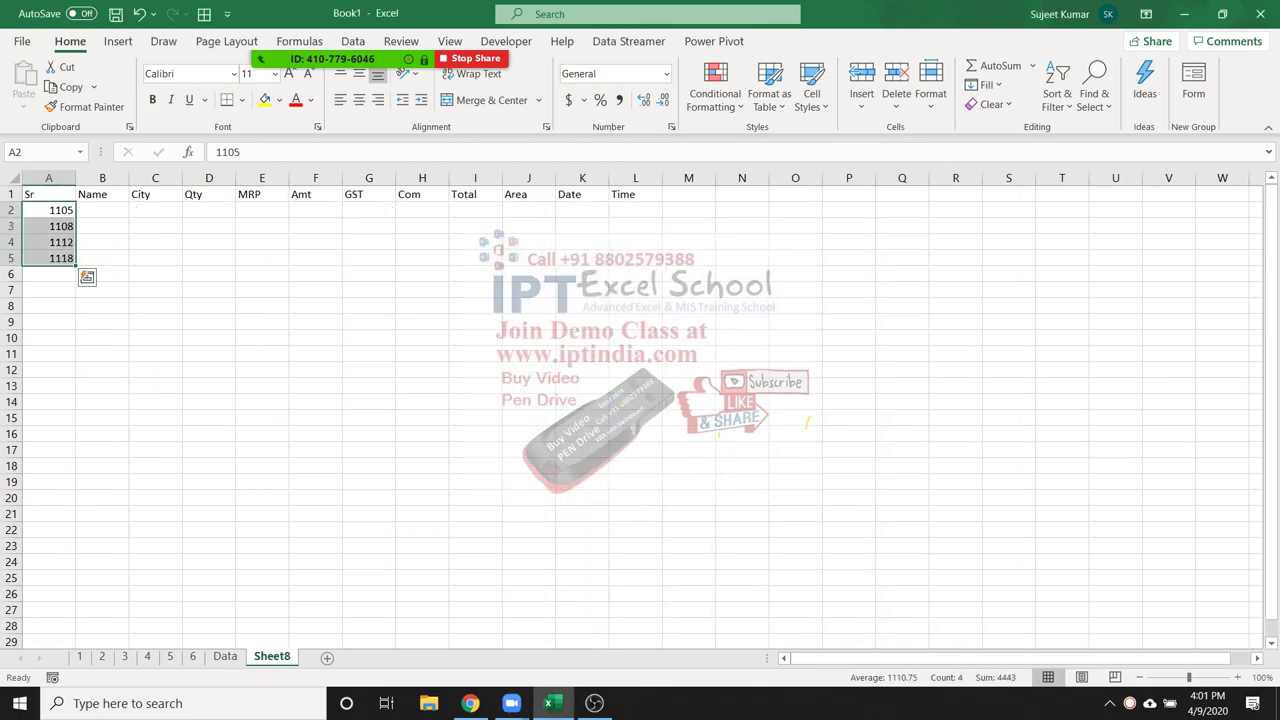
pyautogui.click(155, 289)
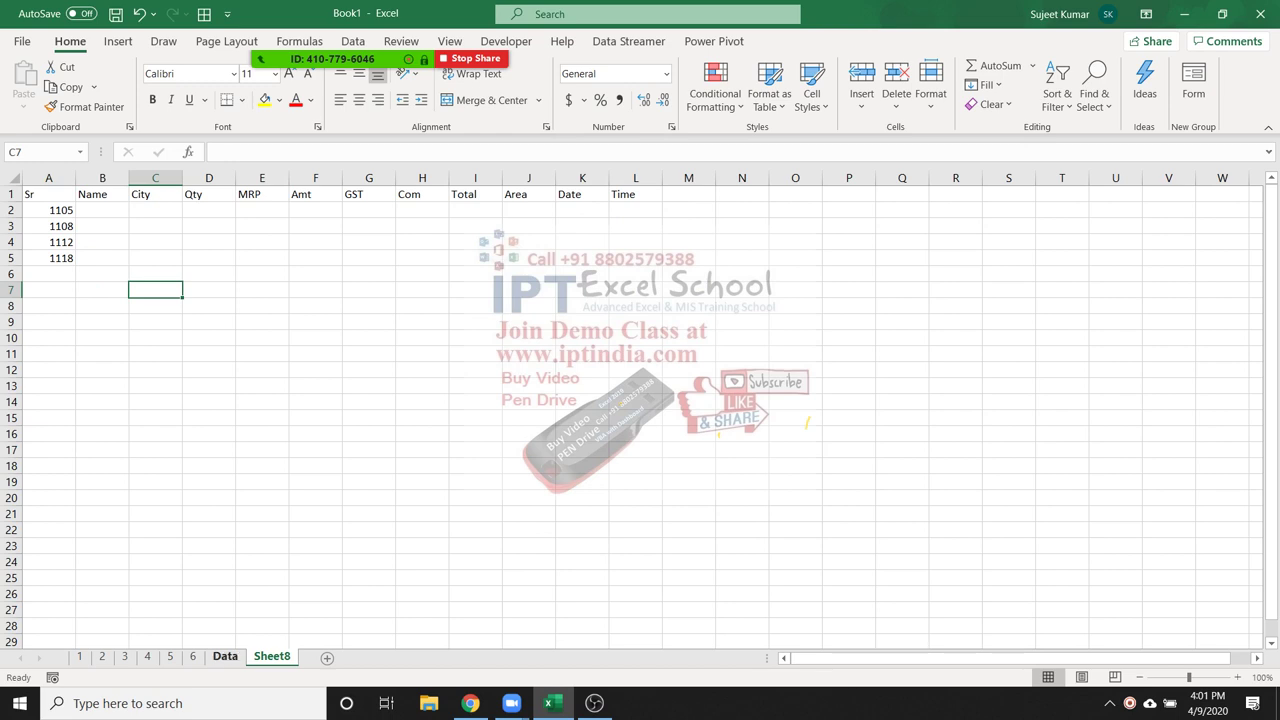
pyautogui.hotkey('ctrl', 'pageup')
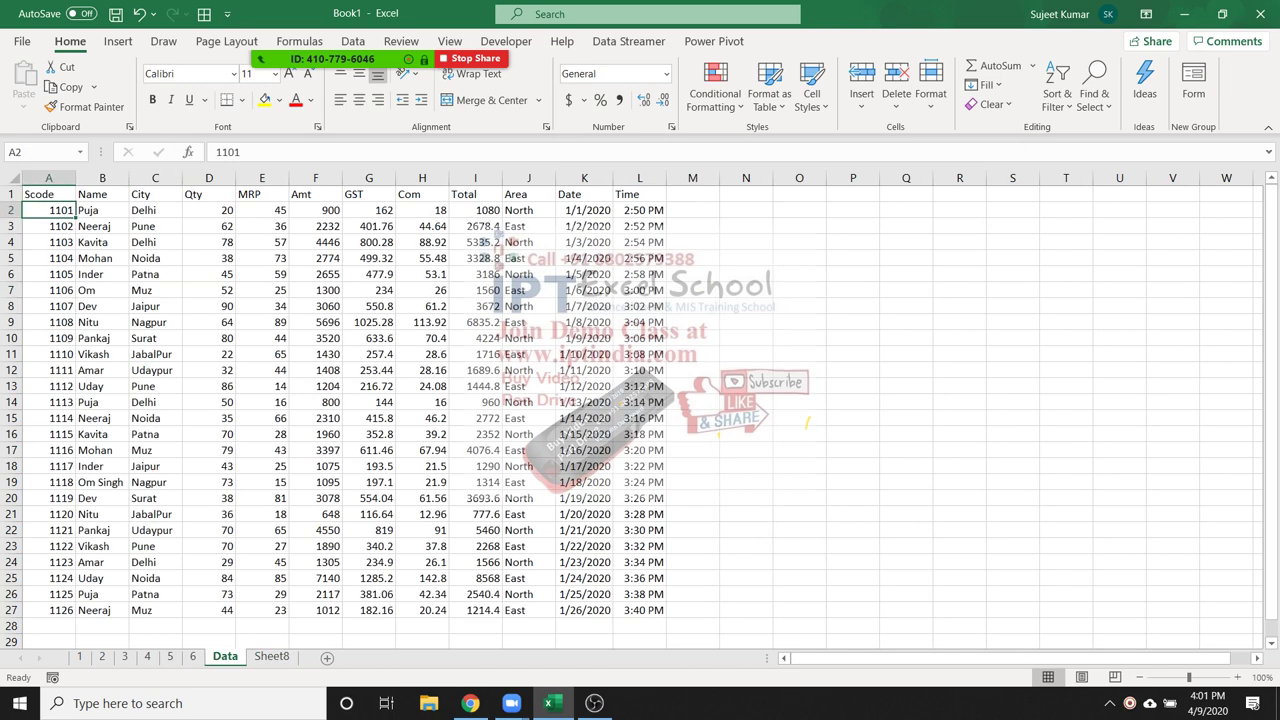
pyautogui.click(101, 289)
pyautogui.hotkey('shift', 'Right')
pyautogui.hotkey('shift', 'Right')
pyautogui.hotkey('shift', 'Right')
pyautogui.hotkey('shift', 'Right')
pyautogui.hotkey('shift', 'Right')
pyautogui.hotkey('shift', 'Right')
pyautogui.hotkey('shift', 'Right')
pyautogui.hotkey('shift', 'Right')
pyautogui.hotkey('shift', 'Right')
pyautogui.hotkey('shift', 'Right')
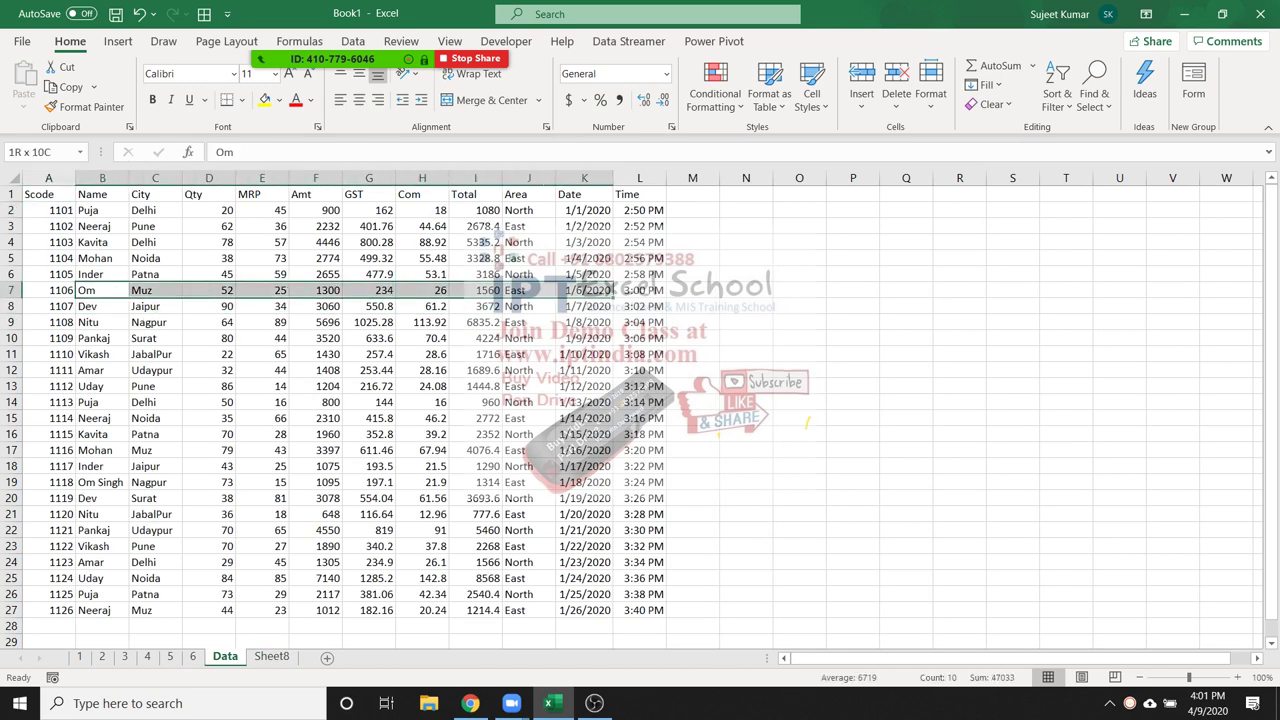
pyautogui.hotkey('ctrl', 'c')
pyautogui.hotkey('ctrl', 'pagedown')
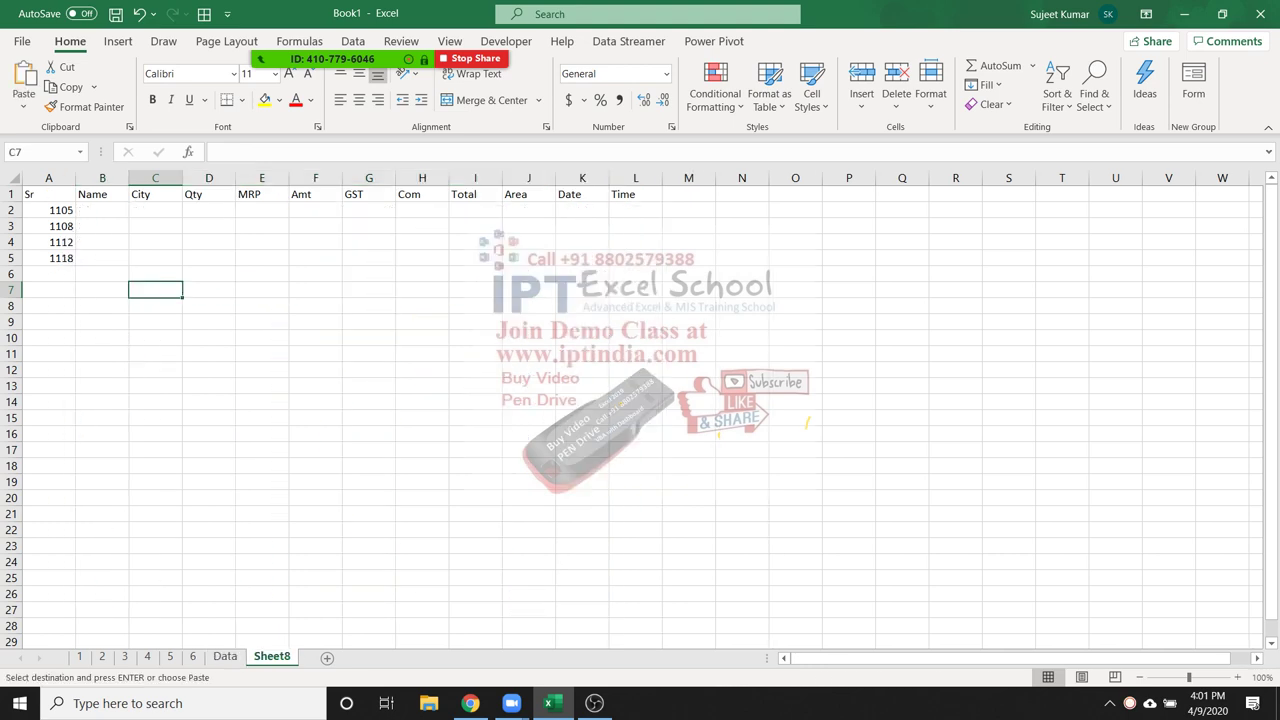
pyautogui.click(101, 210)
pyautogui.hotkey('ctrl', 'v')
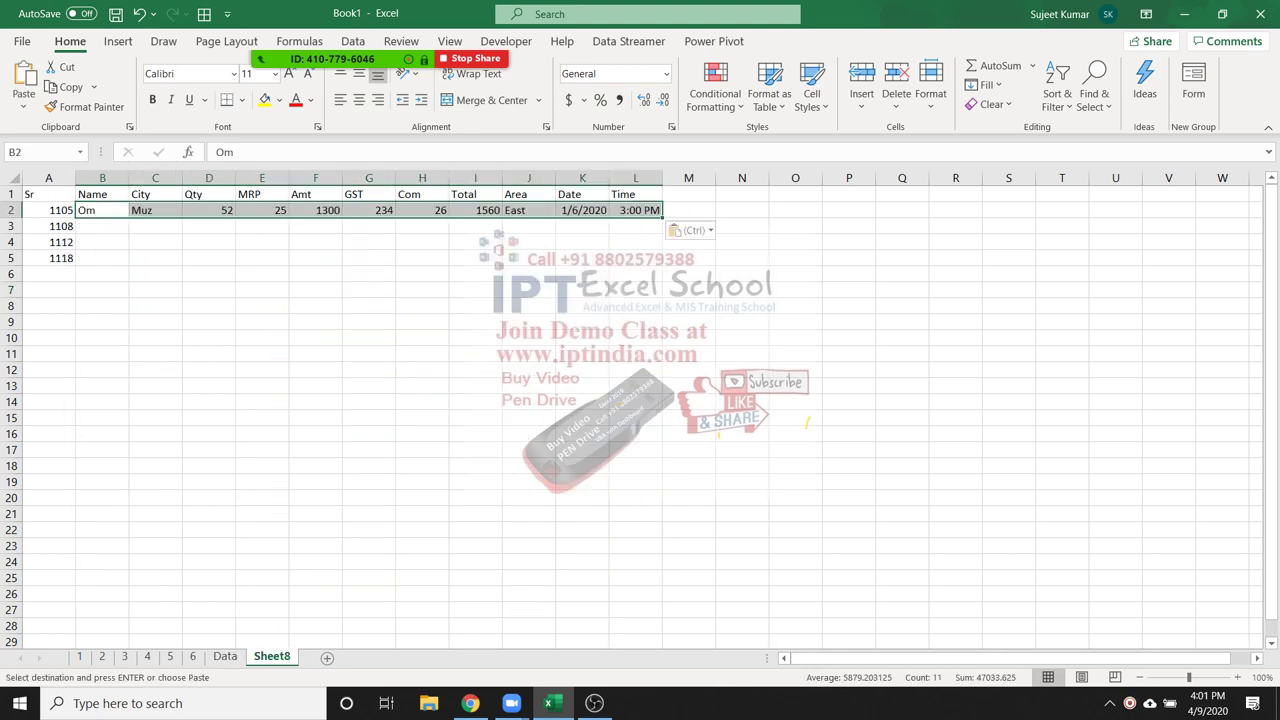
pyautogui.hotkey('ctrl', 'z')
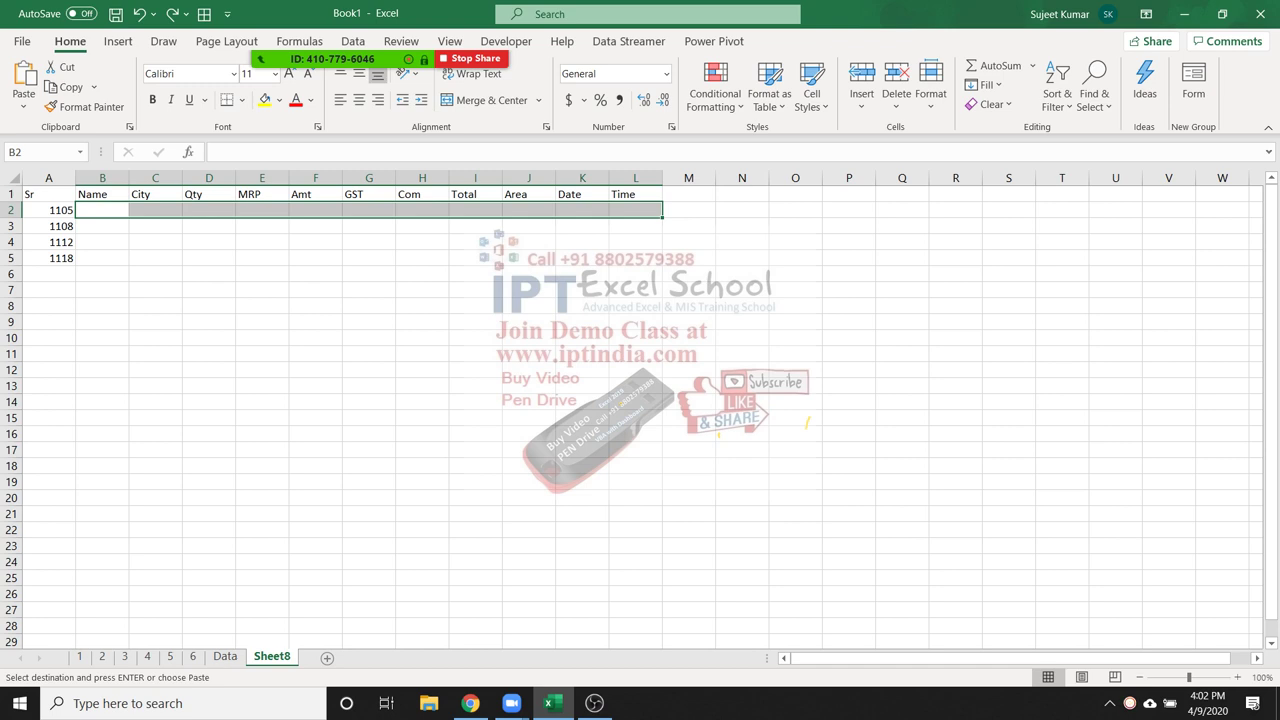
# Rename Sheet8's A1 header from Sr to SCode
pyautogui.click(48, 210)
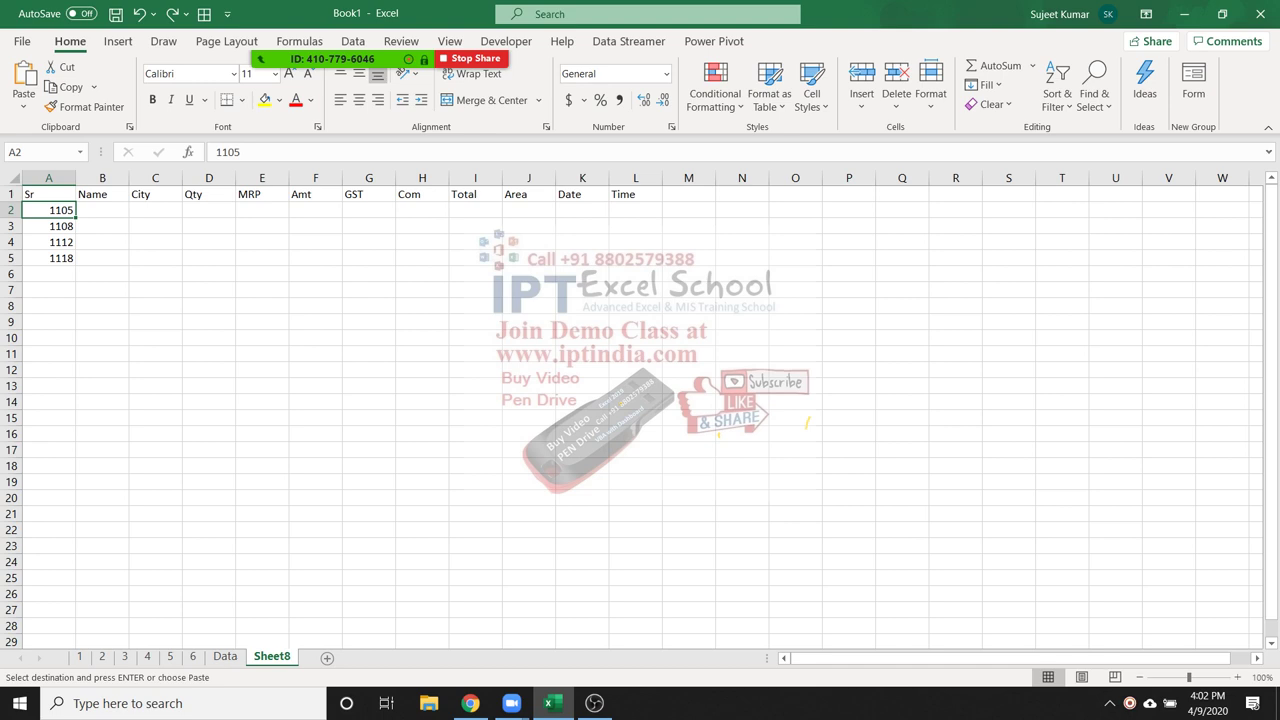
pyautogui.click(48, 194)
pyautogui.write('SCo')
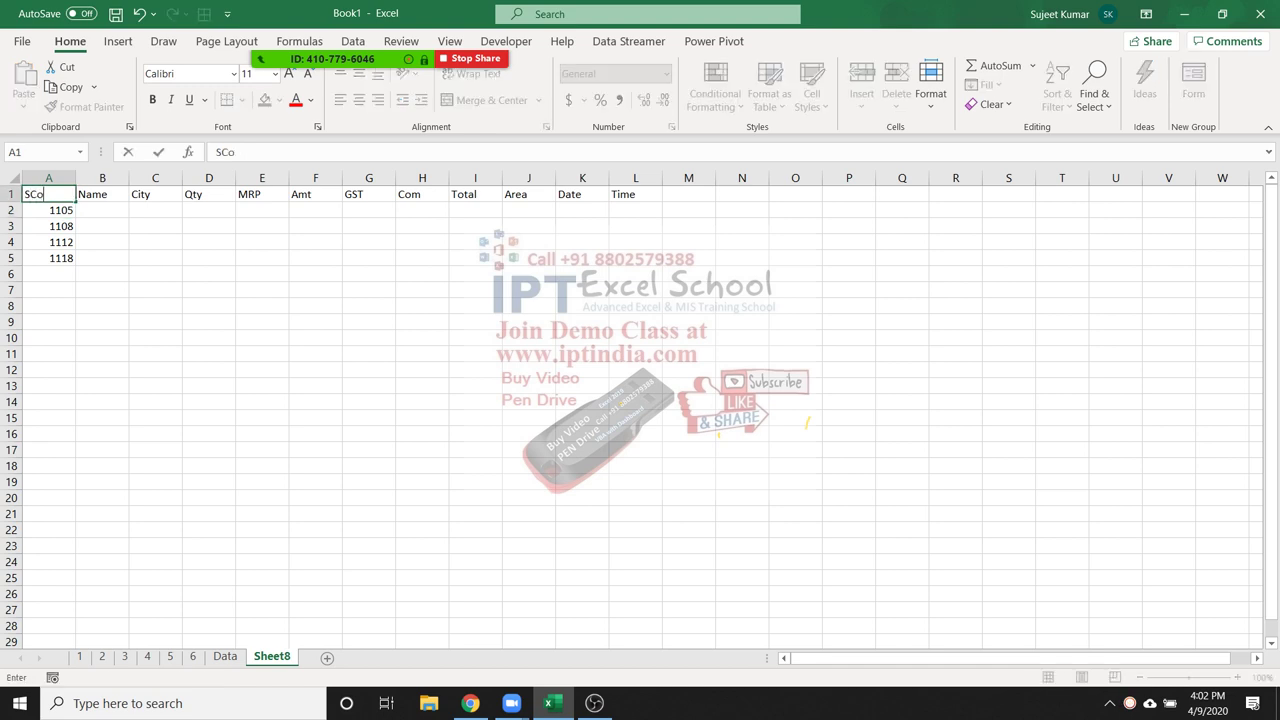
pyautogui.write('de')
pyautogui.press('Return')
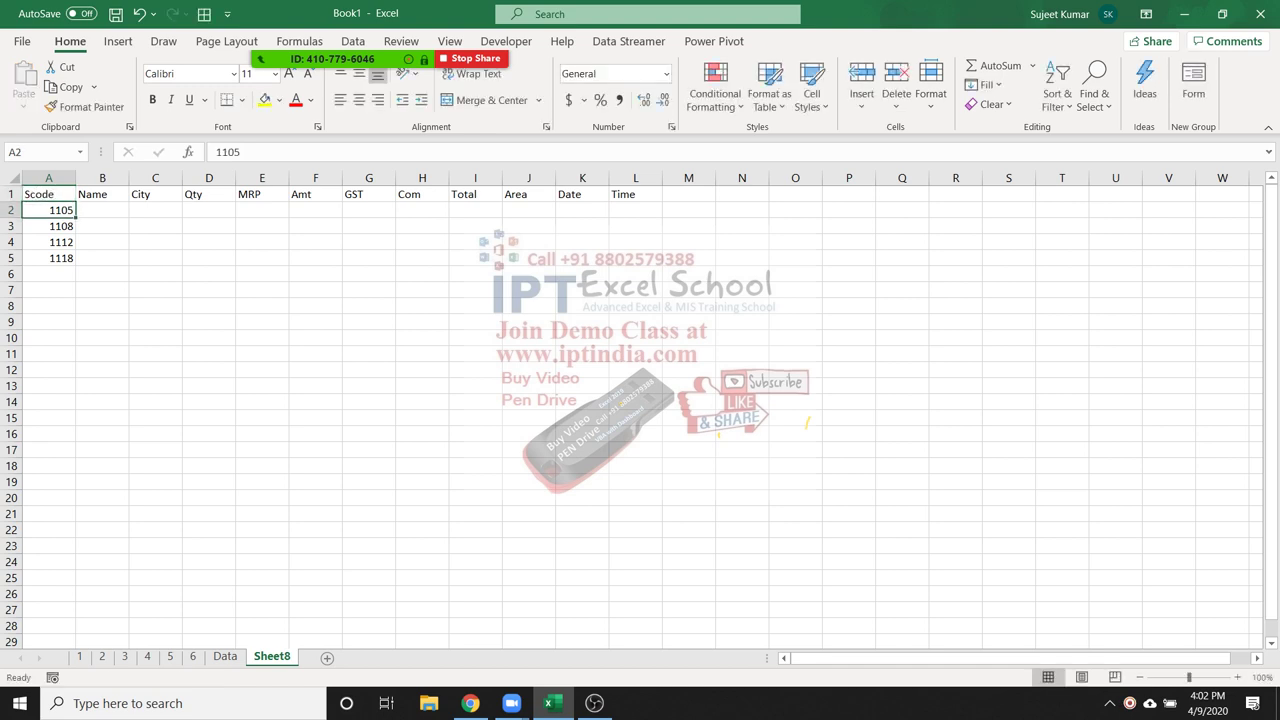
# Select the Data sheet's codes A2:A27 and neighbouring columns, then return to Sheet8
pyautogui.click(225, 656)
pyautogui.moveTo(101, 226); pyautogui.dragTo(440, 324)
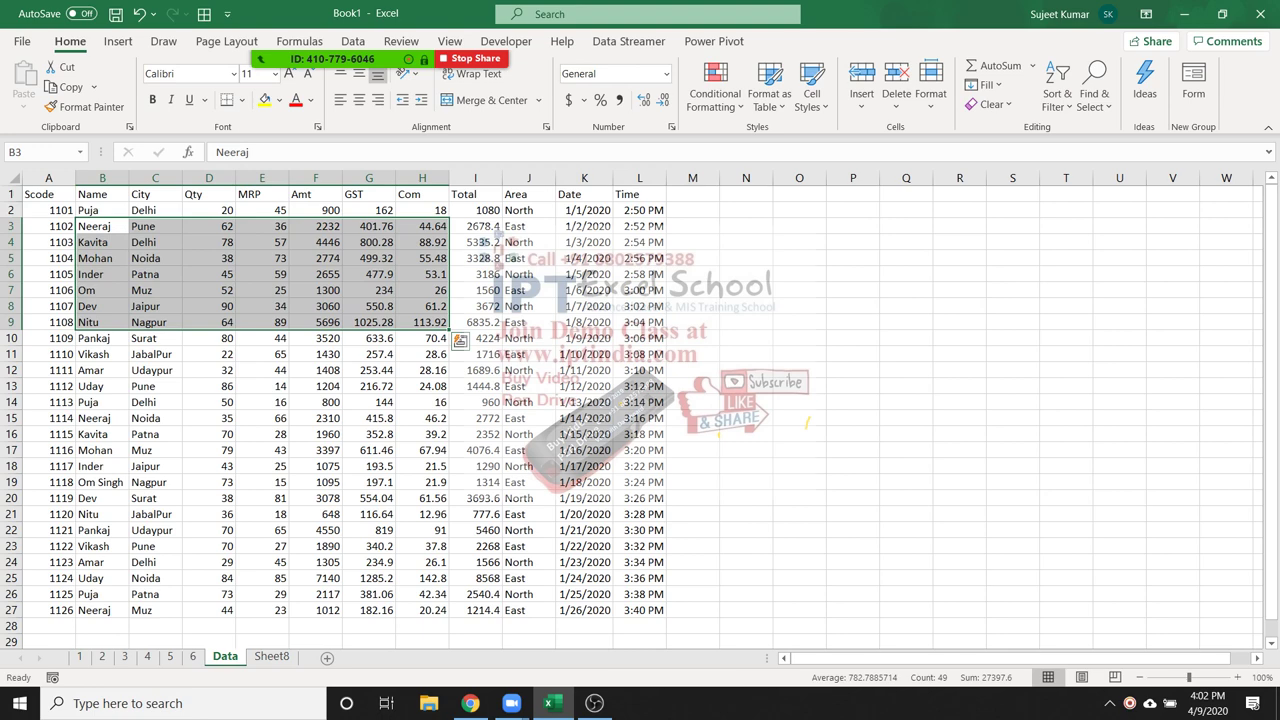
pyautogui.click(48, 226)
pyautogui.hotkey('ctrl', 'space')
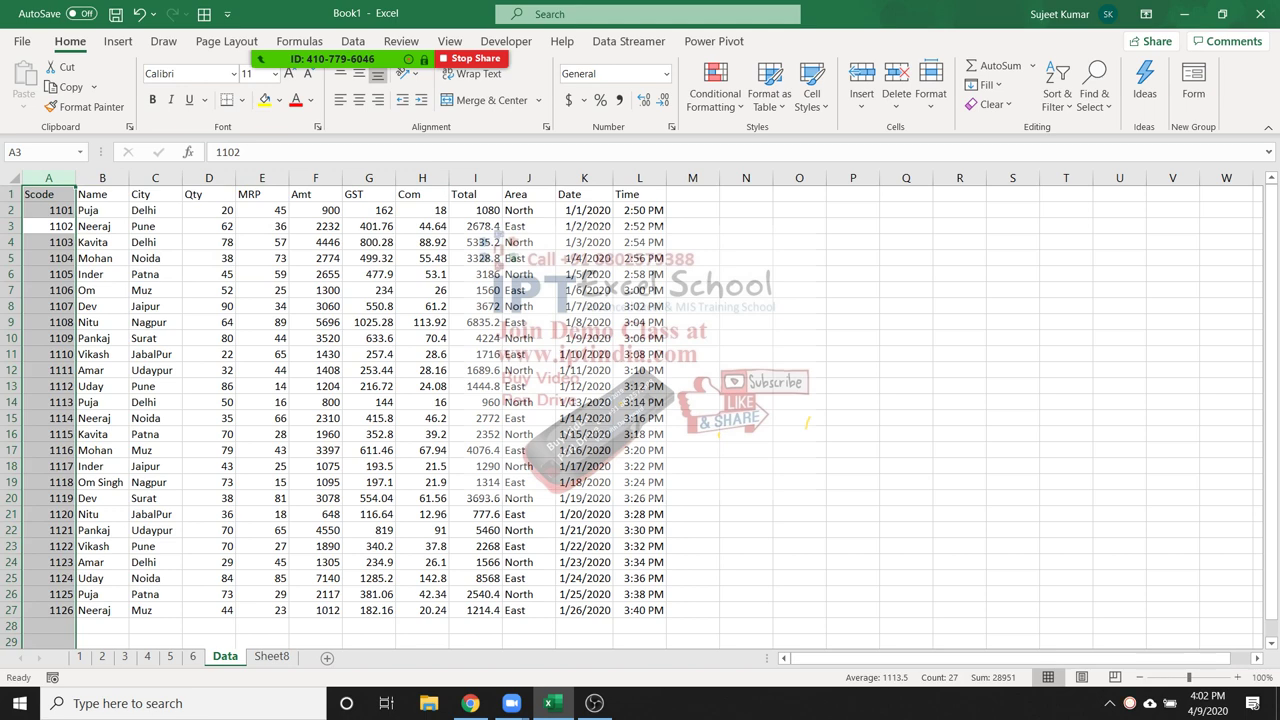
pyautogui.click(48, 242)
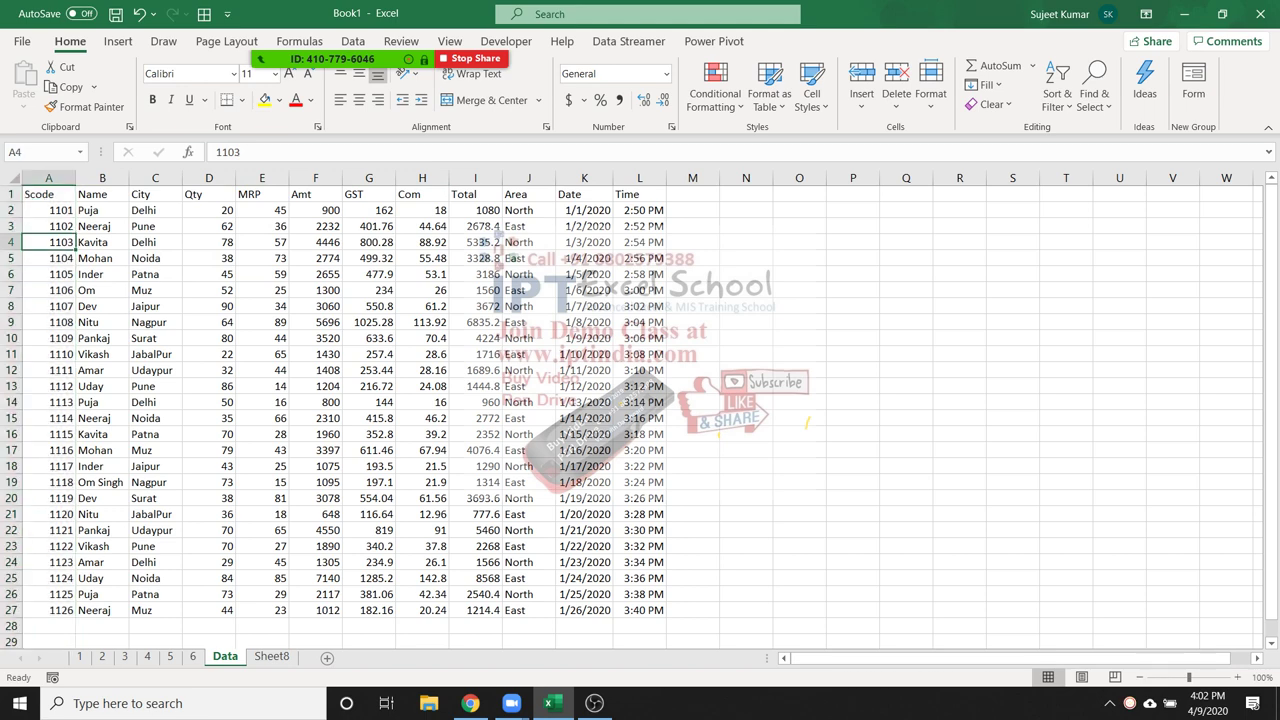
pyautogui.press('Up')
pyautogui.press('Up')
pyautogui.hotkey('ctrl', 'shift', 'Down')
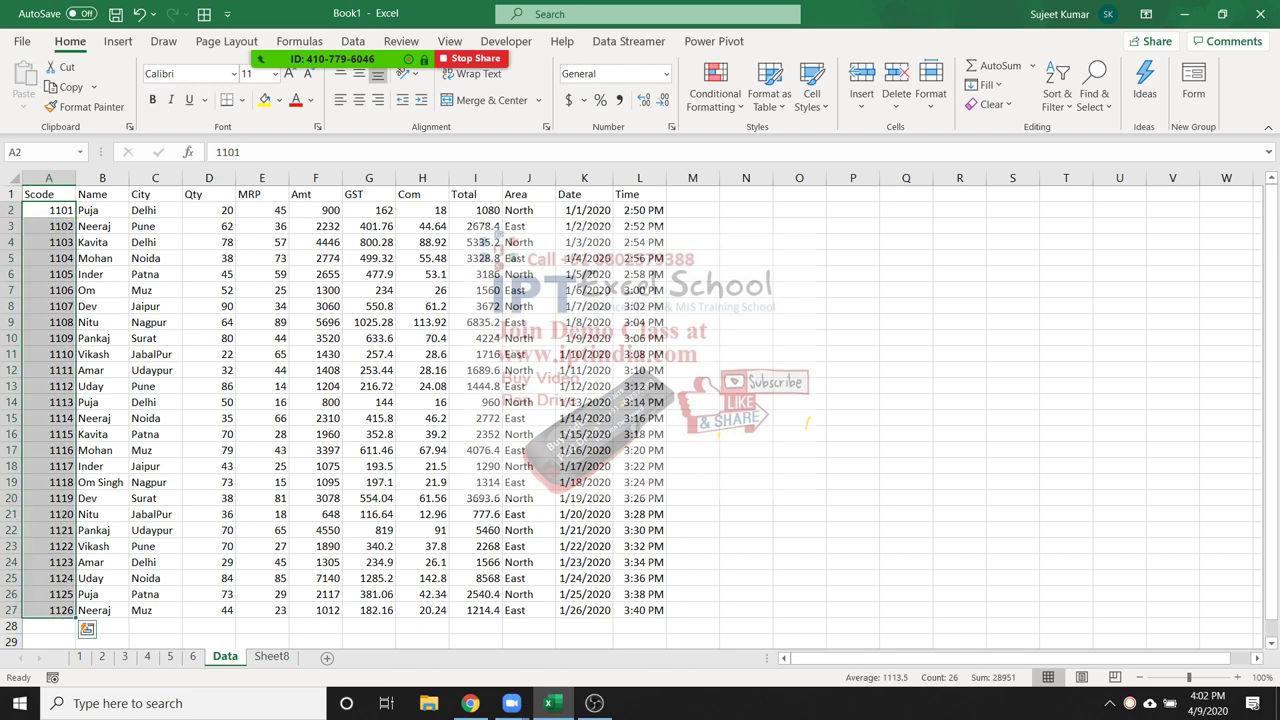
pyautogui.hotkey('shift', 'Right')
pyautogui.hotkey('shift', 'Right')
pyautogui.hotkey('shift', 'Right')
pyautogui.hotkey('shift', 'Right')
pyautogui.hotkey('shift', 'Right')
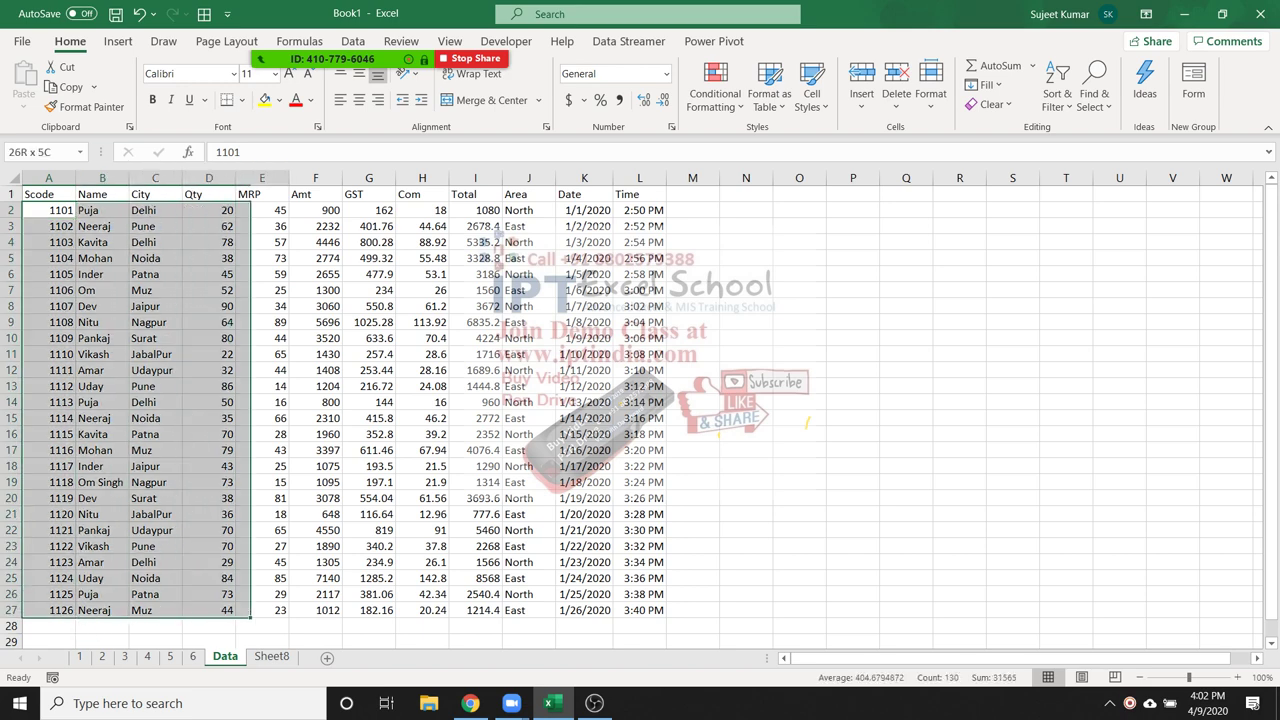
pyautogui.click(271, 656)
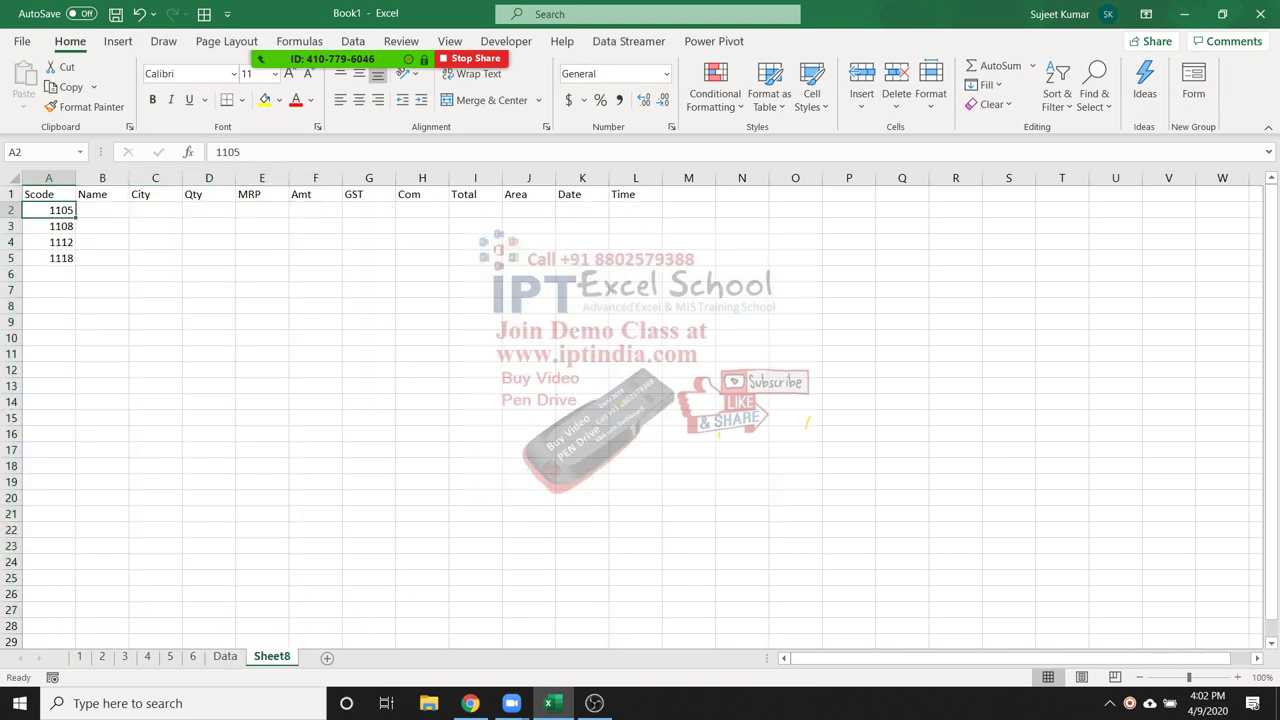
# Start a VLOOKUP in B2 using code A2 as the lookup value
pyautogui.click(102, 210)
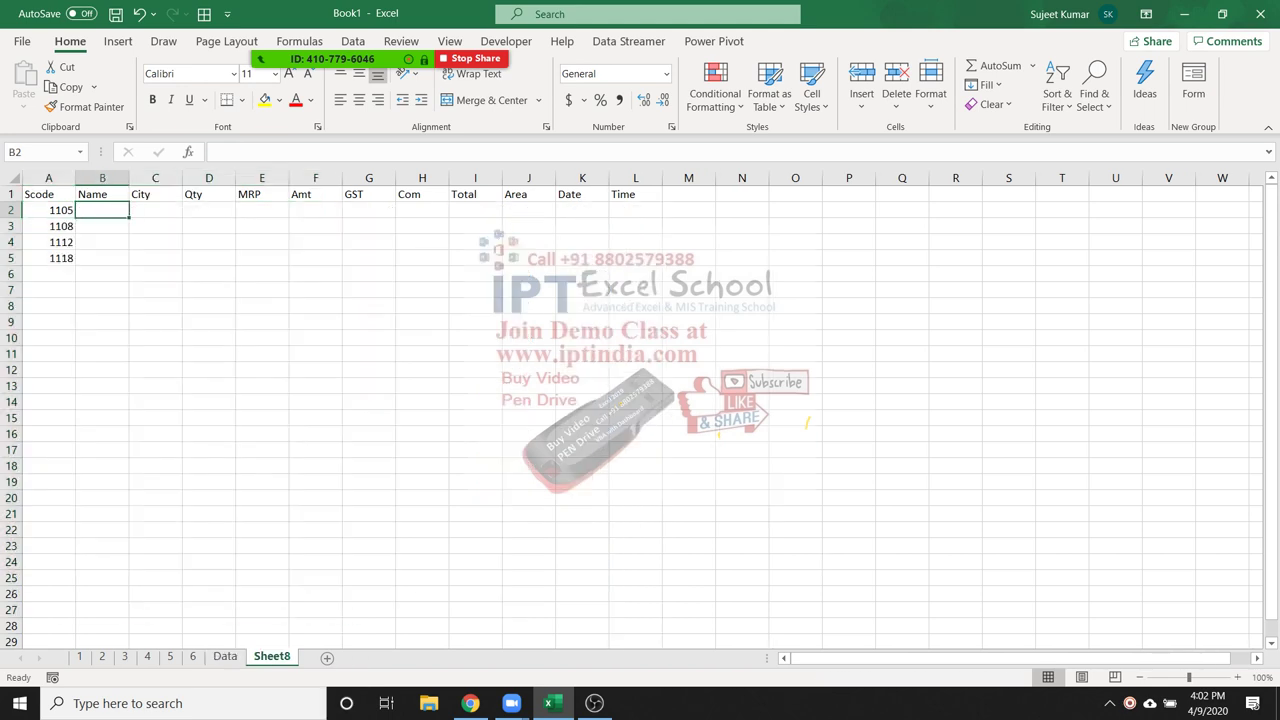
pyautogui.write('=vl')
pyautogui.press('Tab')
pyautogui.press('Left')
pyautogui.write(',')
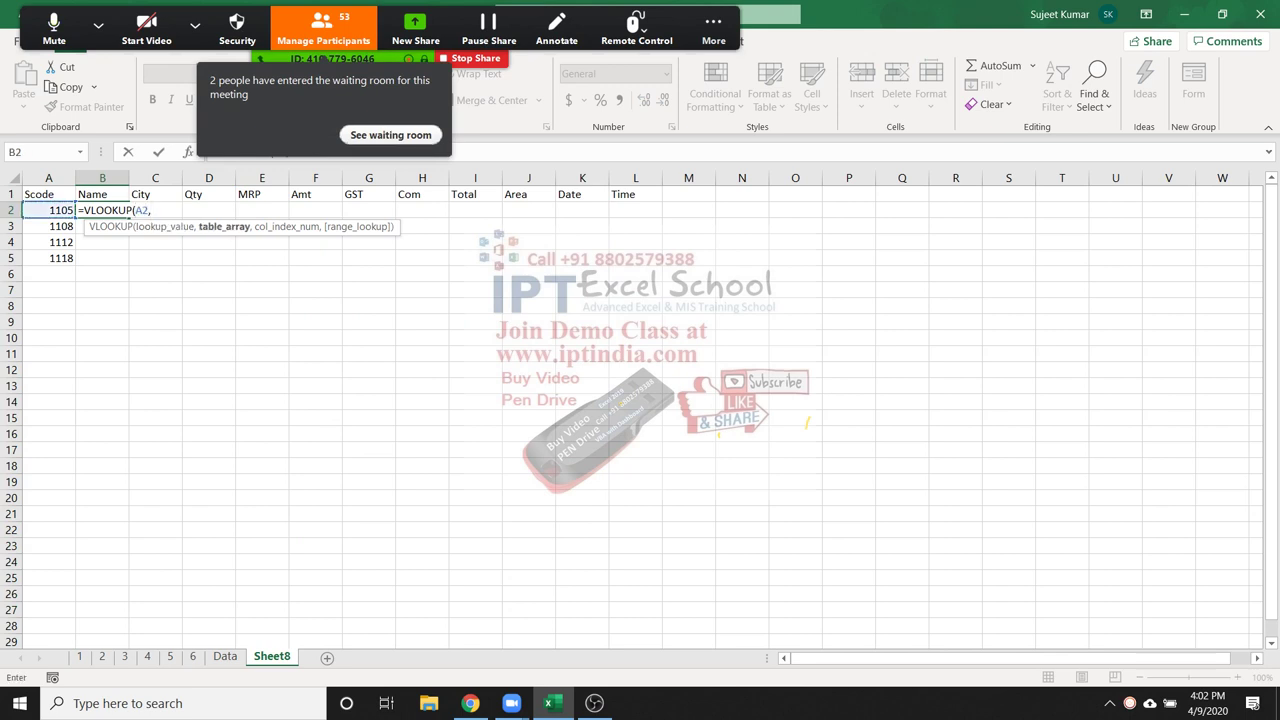
# Admit the waiting participant in Zoom and close the participants list
pyautogui.click(390, 134)
pyautogui.click(911, 254)
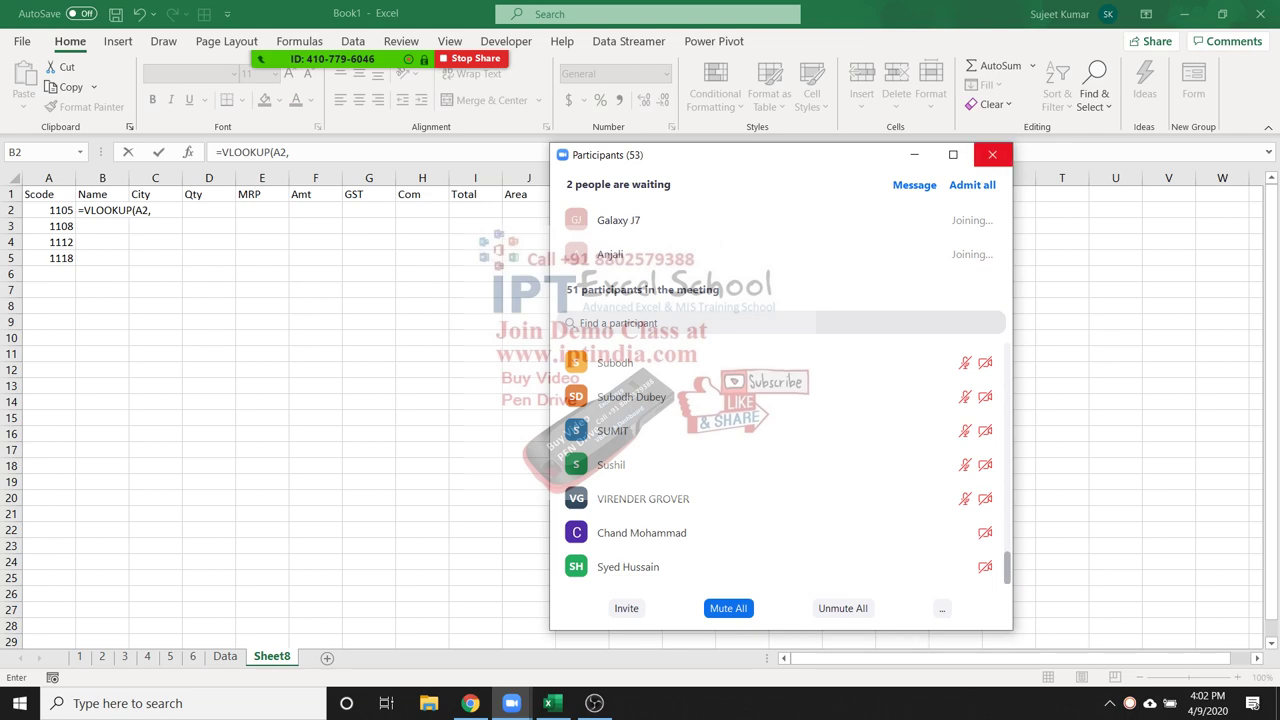
pyautogui.click(992, 154)
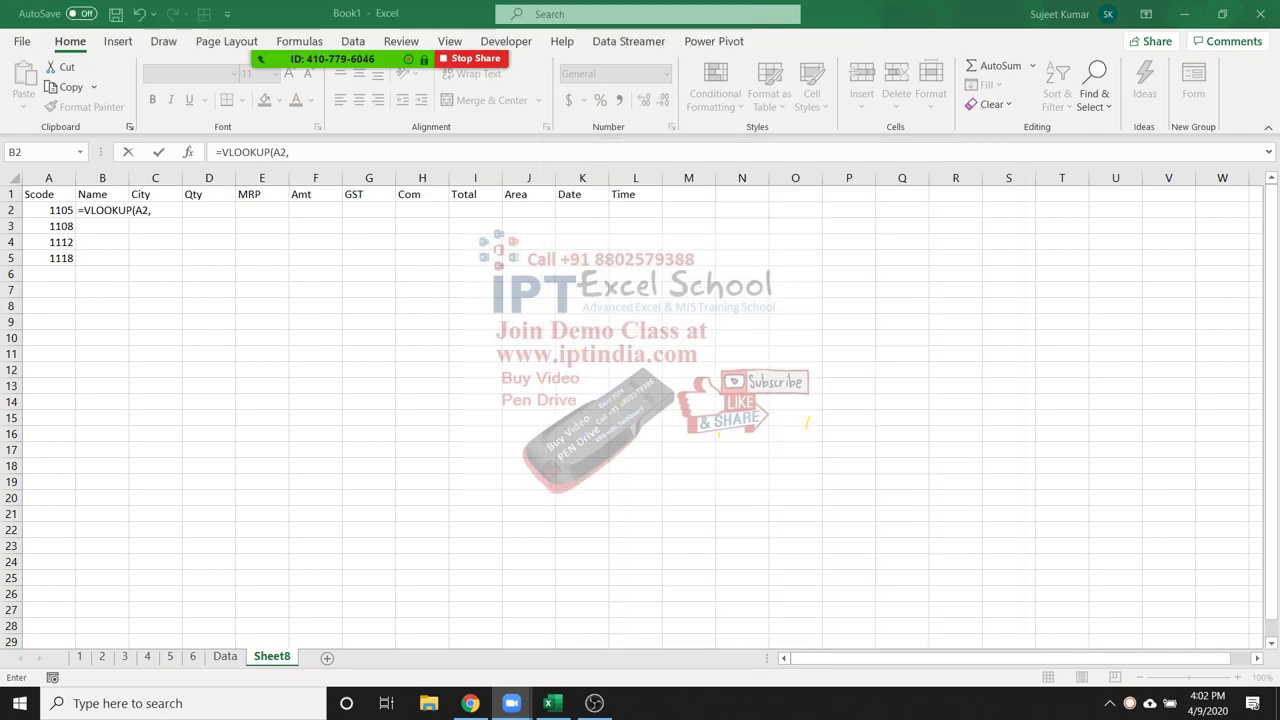
# Use the Data sheet's columns A:L as the lookup table
pyautogui.click(224, 656)
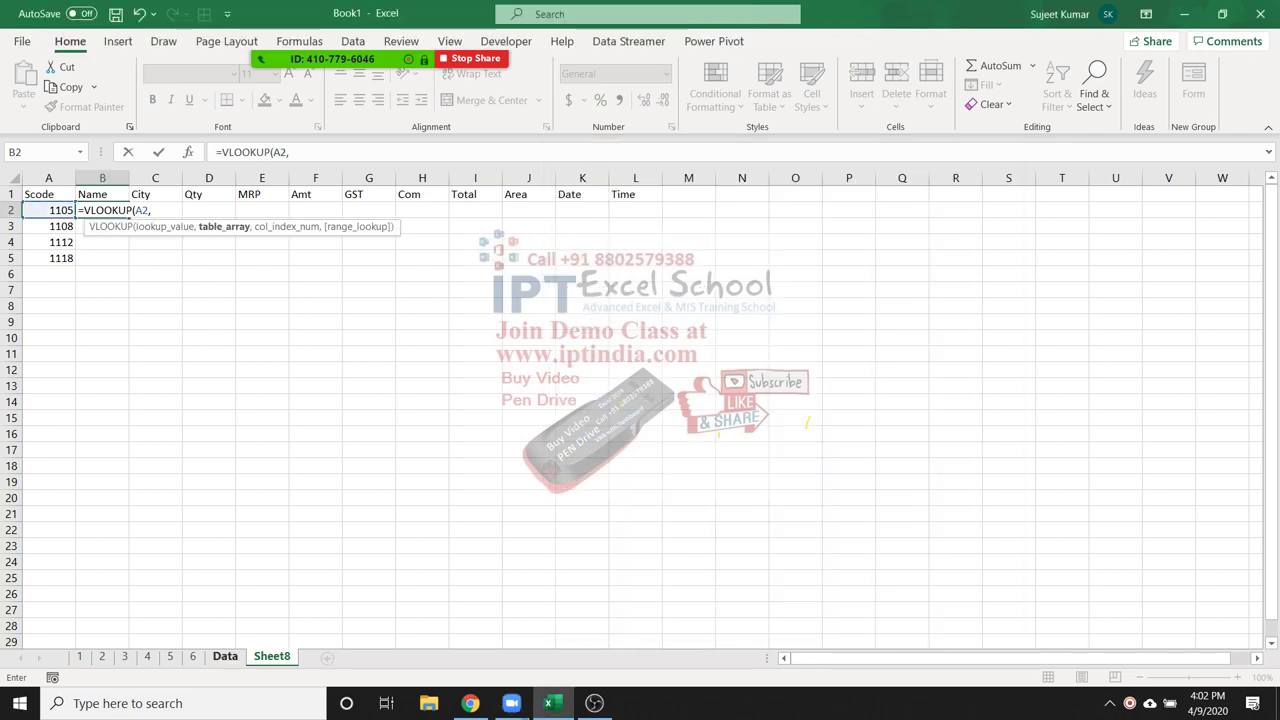
pyautogui.moveTo(48, 178); pyautogui.dragTo(655, 178)
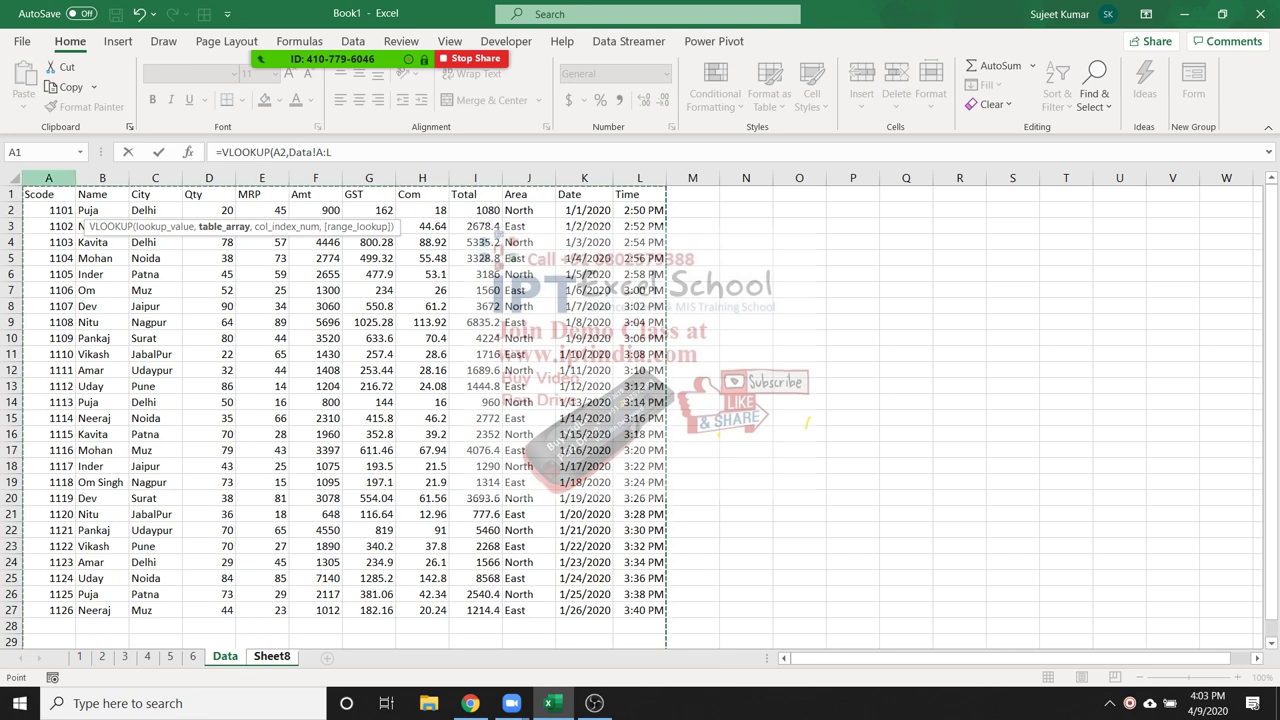
pyautogui.write(',')
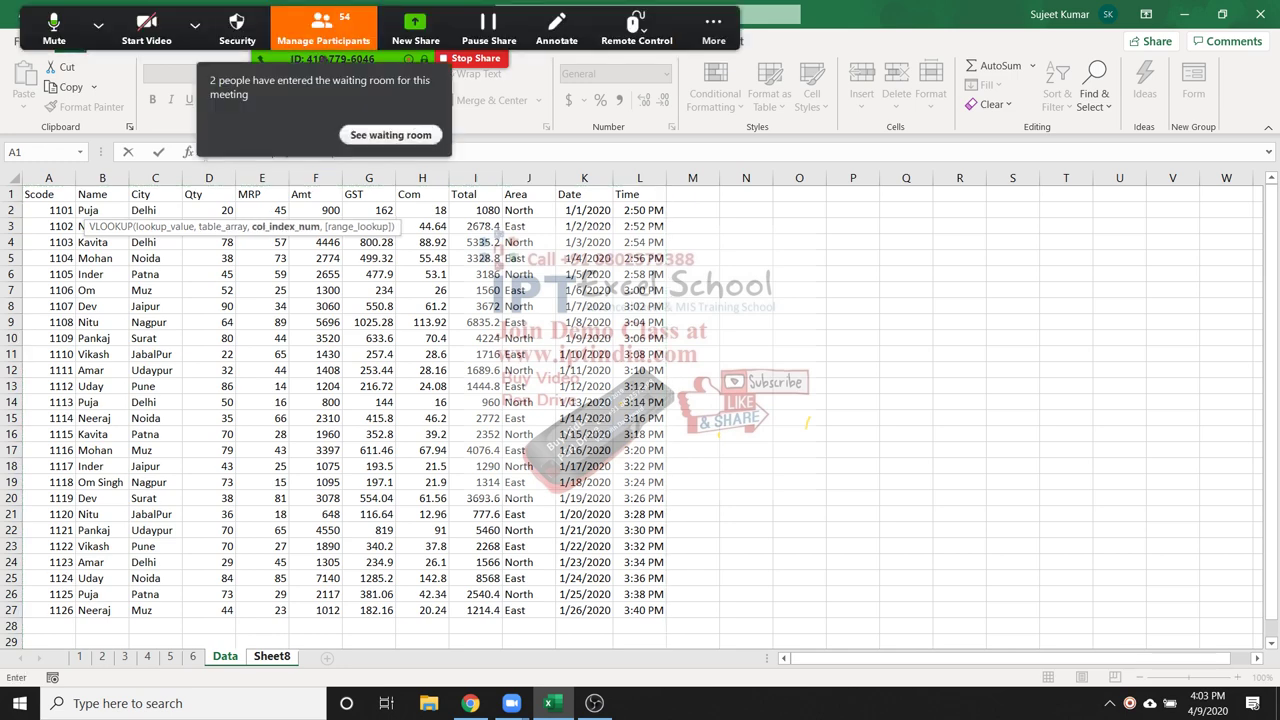
# Let another waiting person into the Zoom meeting
pyautogui.click(323, 28)
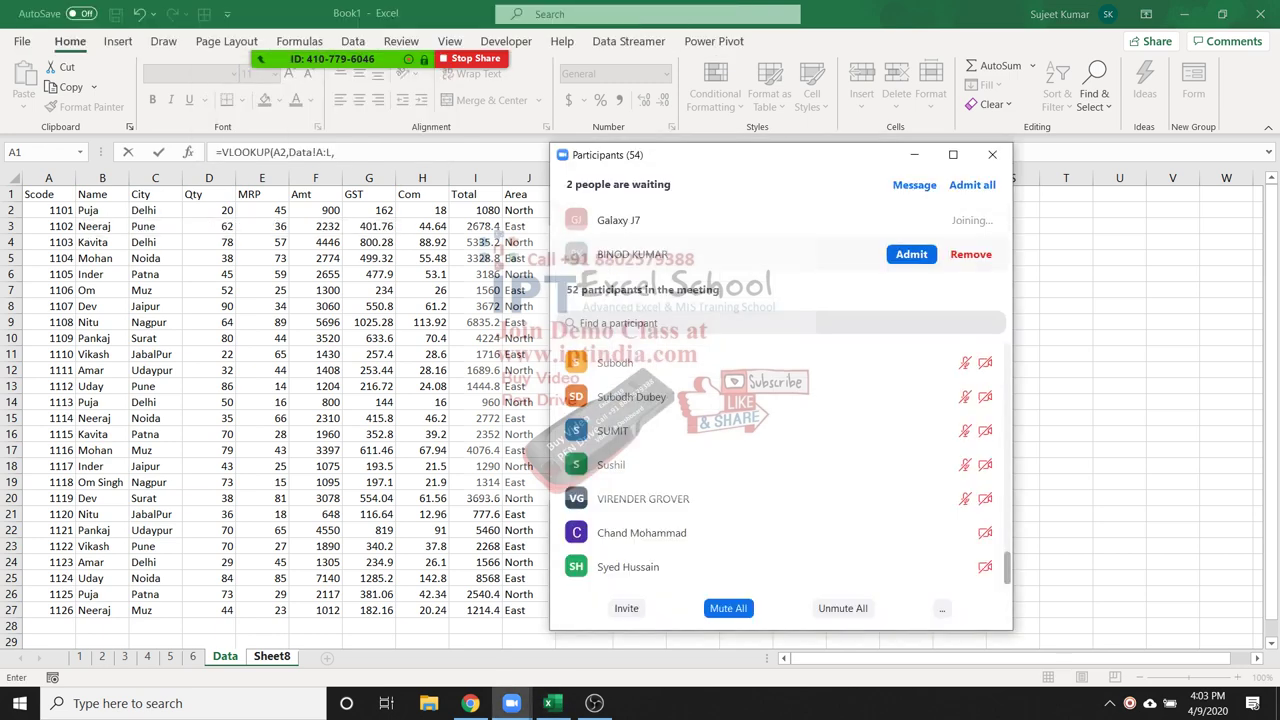
pyautogui.click(911, 254)
pyautogui.click(992, 154)
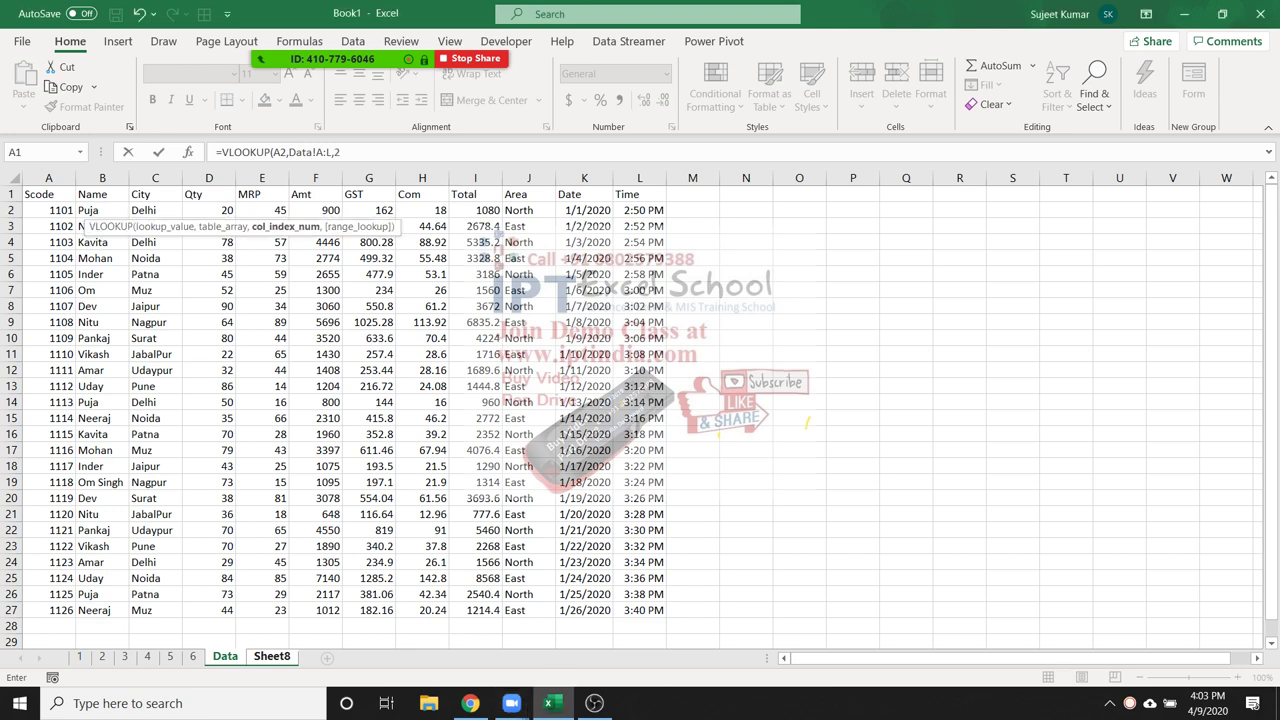
# Finish =VLOOKUP(A2,Data!A:L,2,0) with exact match so B2 shows Inder
pyautogui.write(',0')
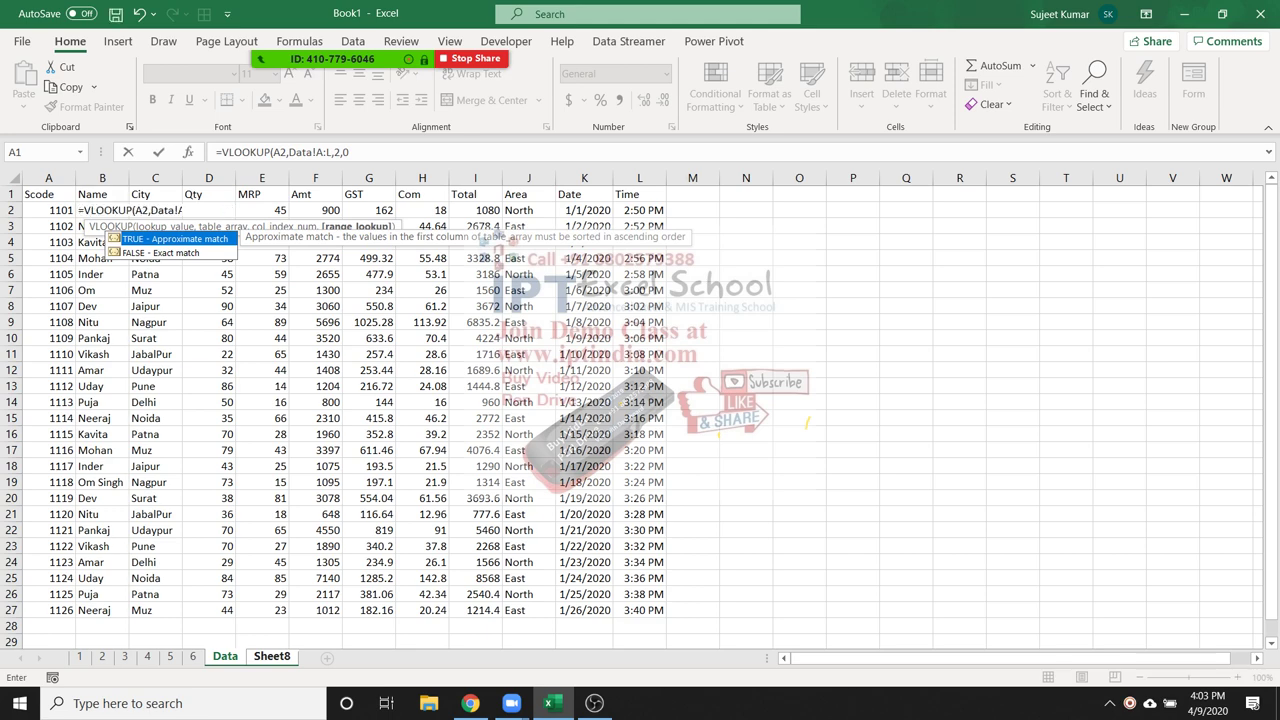
pyautogui.press('Return')
pyautogui.press('Up')
pyautogui.press('Right')
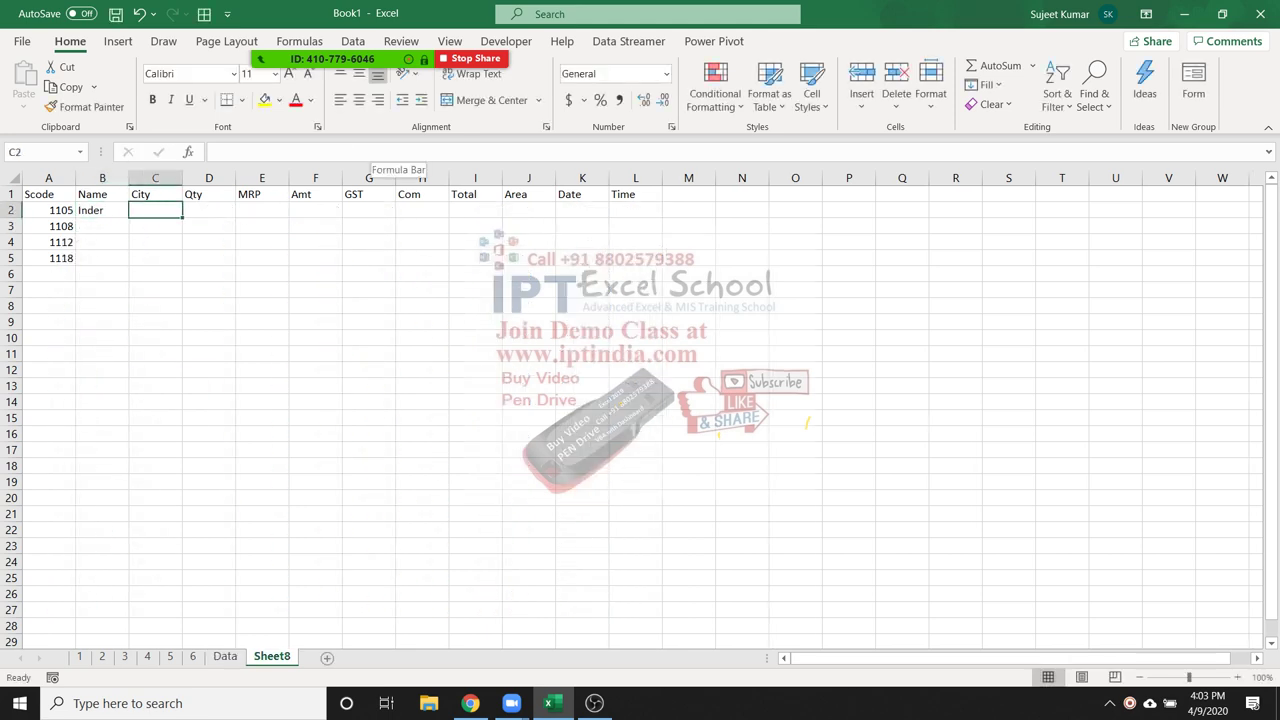
# Begin a City VLOOKUP in C2, then cancel the unfinished formula
pyautogui.write('=vl')
pyautogui.press('Tab')
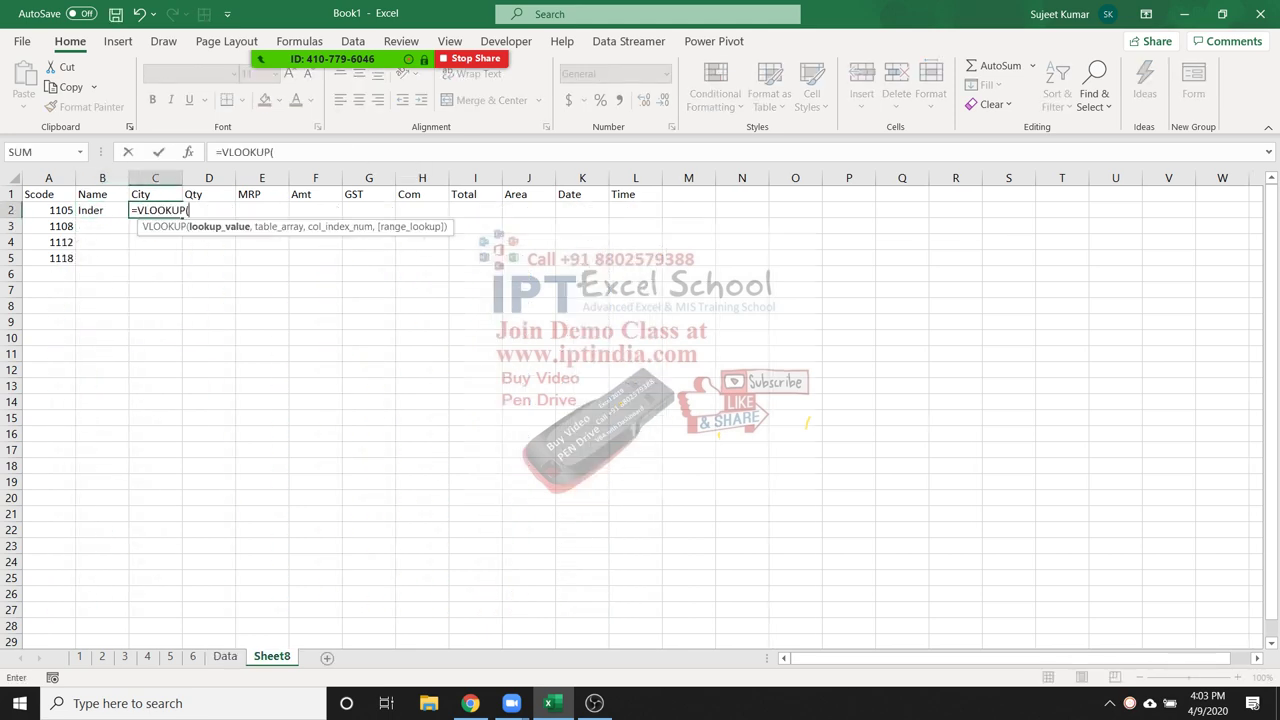
pyautogui.click(225, 656)
pyautogui.moveTo(48, 178); pyautogui.dragTo(660, 178)
pyautogui.write(',')
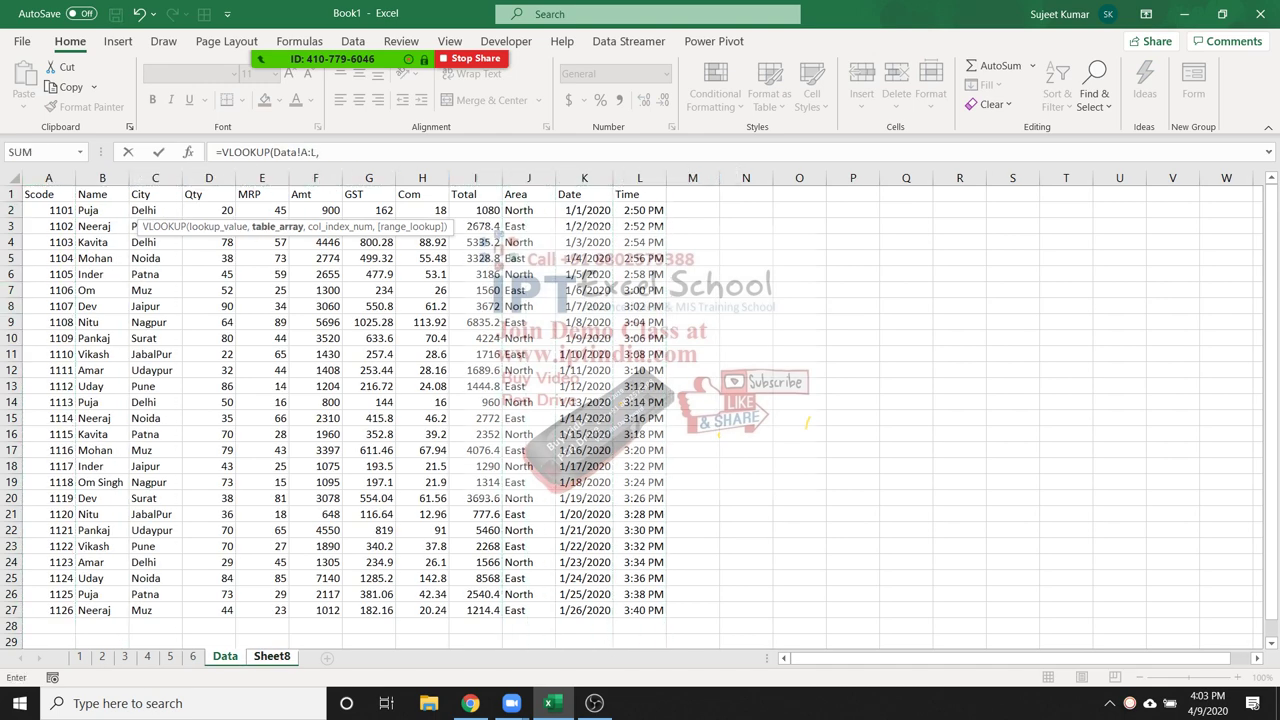
pyautogui.press('Escape')
# Enter =VLOOKUP(A2,Data!A:L,3,0) in C2, returning Patna
pyautogui.write('=vl')
pyautogui.press('Tab')
pyautogui.click(49, 210)
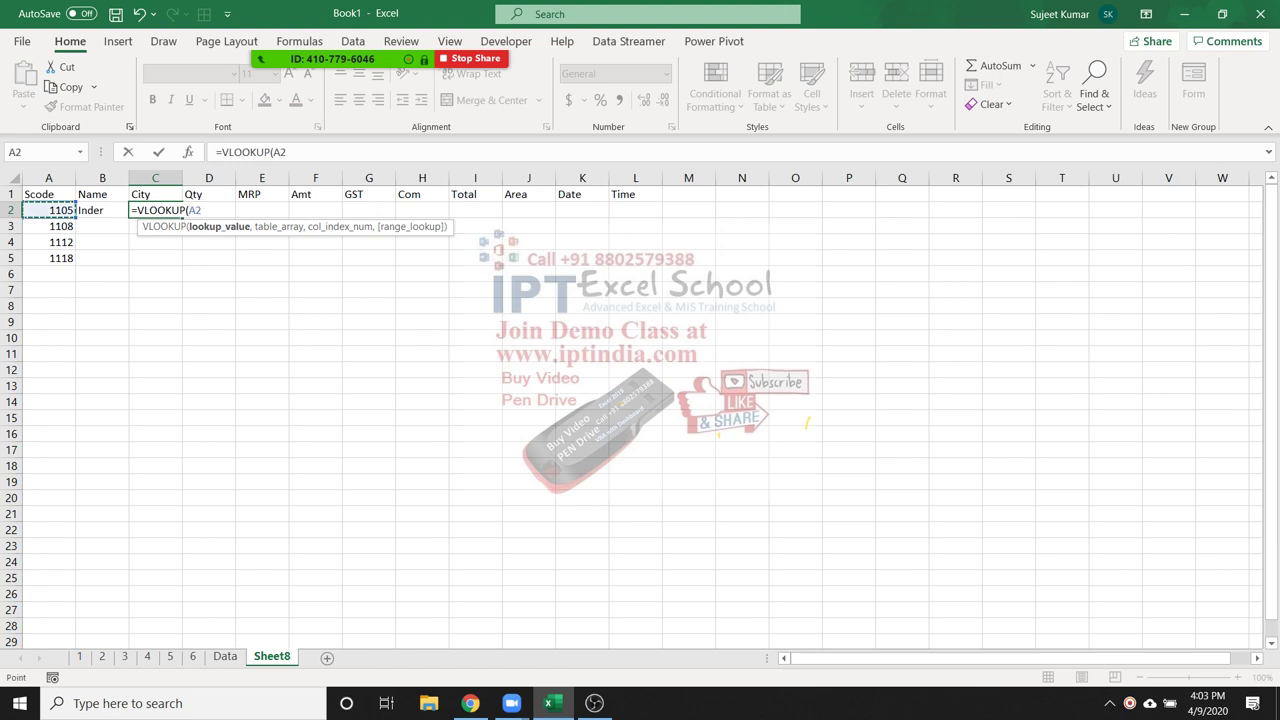
pyautogui.write(',')
pyautogui.click(225, 656)
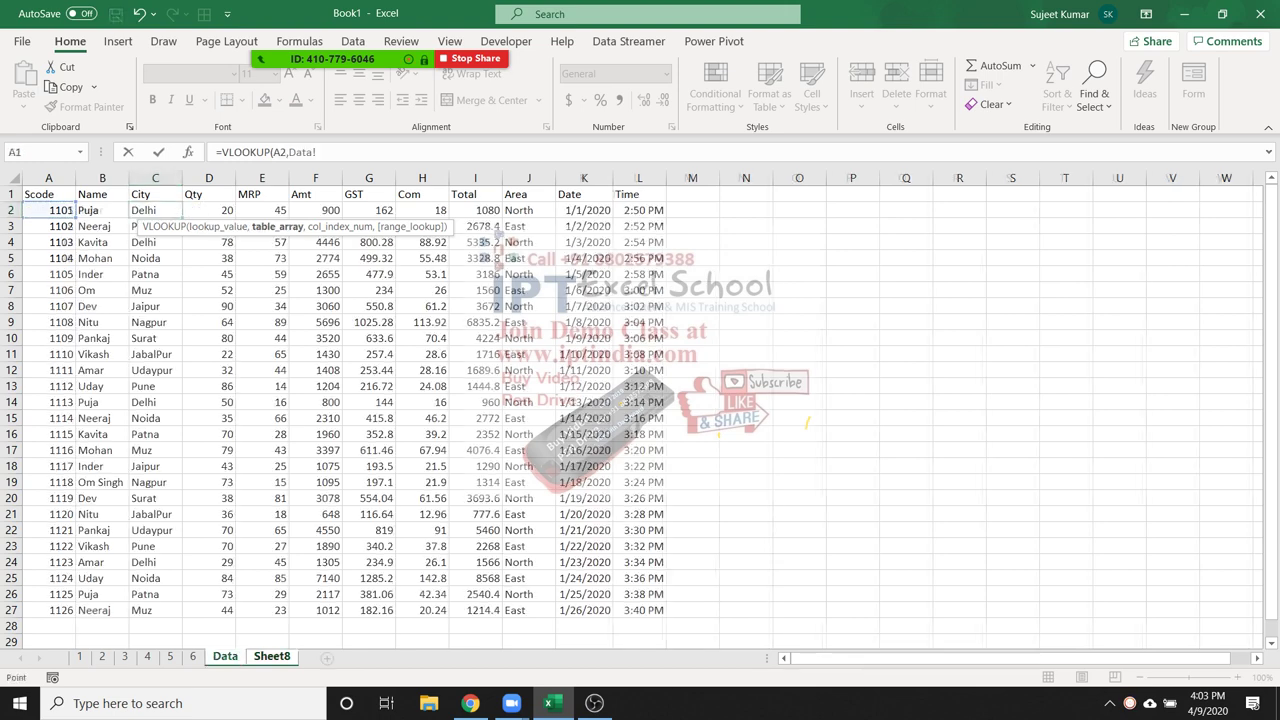
pyautogui.moveTo(48, 178); pyautogui.dragTo(665, 178)
pyautogui.write(',3')
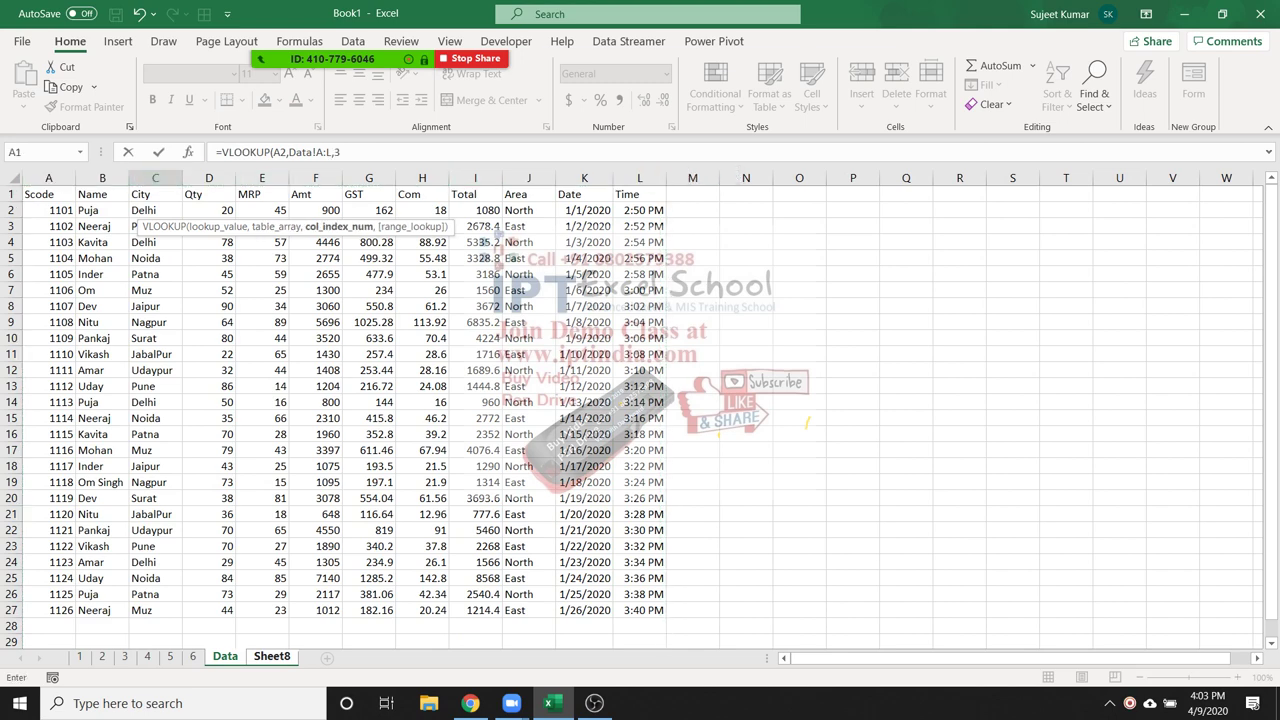
pyautogui.write(',0')
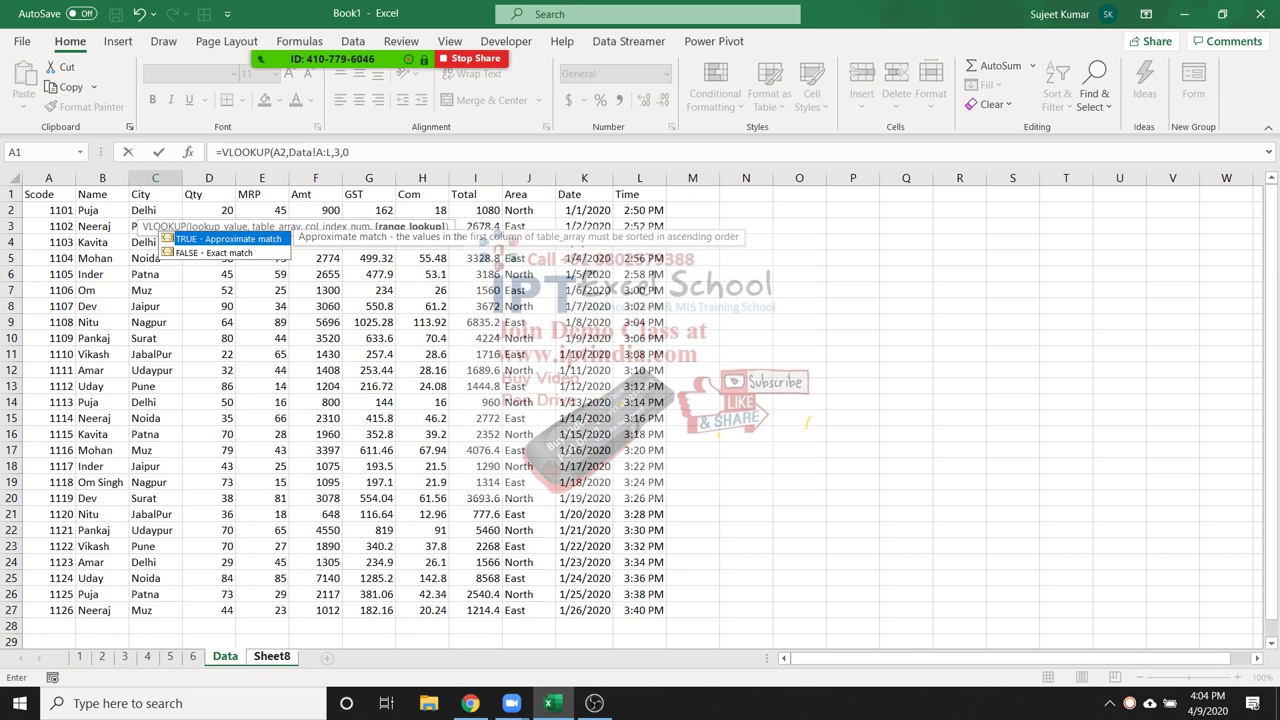
pyautogui.write(')')
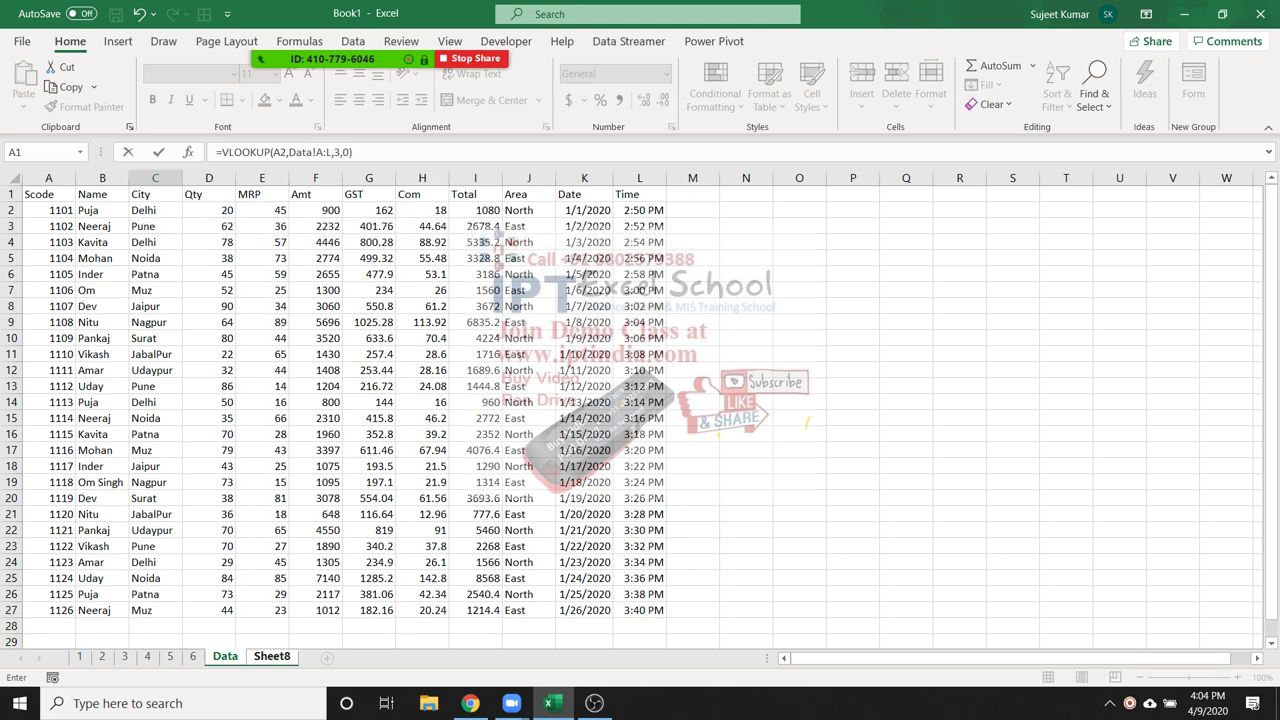
pyautogui.press('Return')
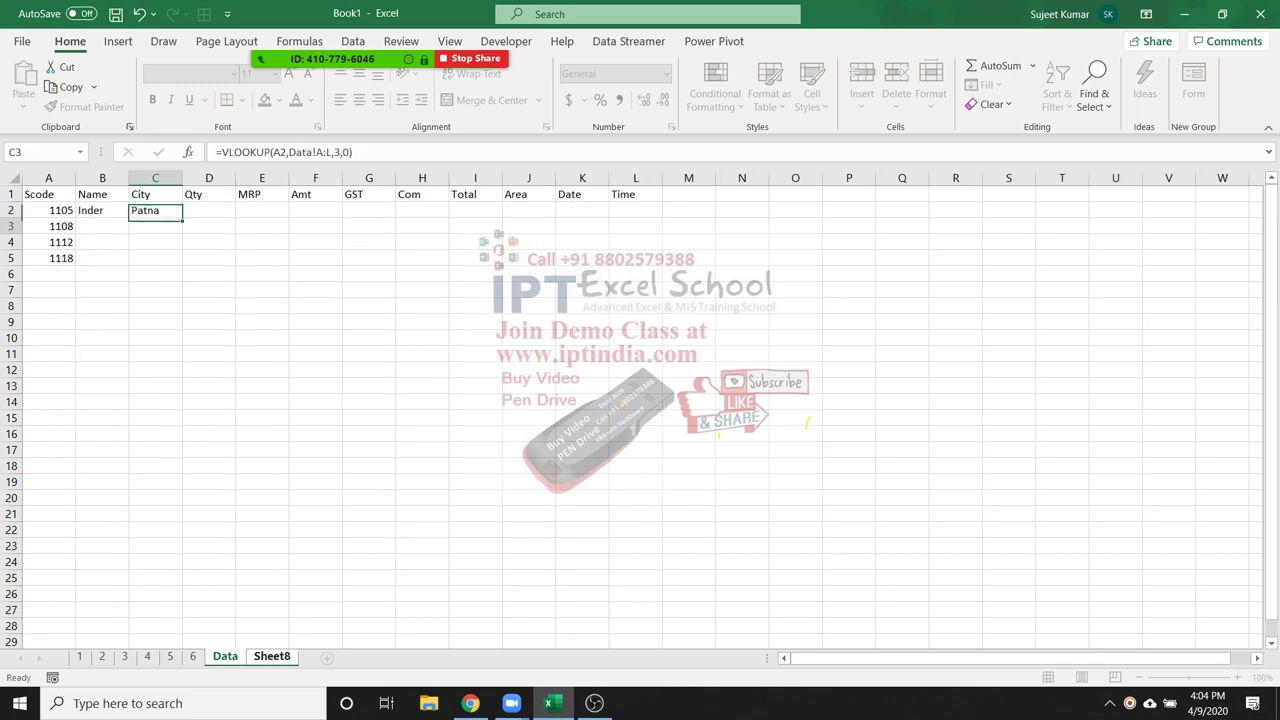
pyautogui.press('Up')
# Enter =VLOOKUP(A2,Data!A:L,4,0) in D2, returning Qty 45
pyautogui.press('Right')
pyautogui.write('=vl')
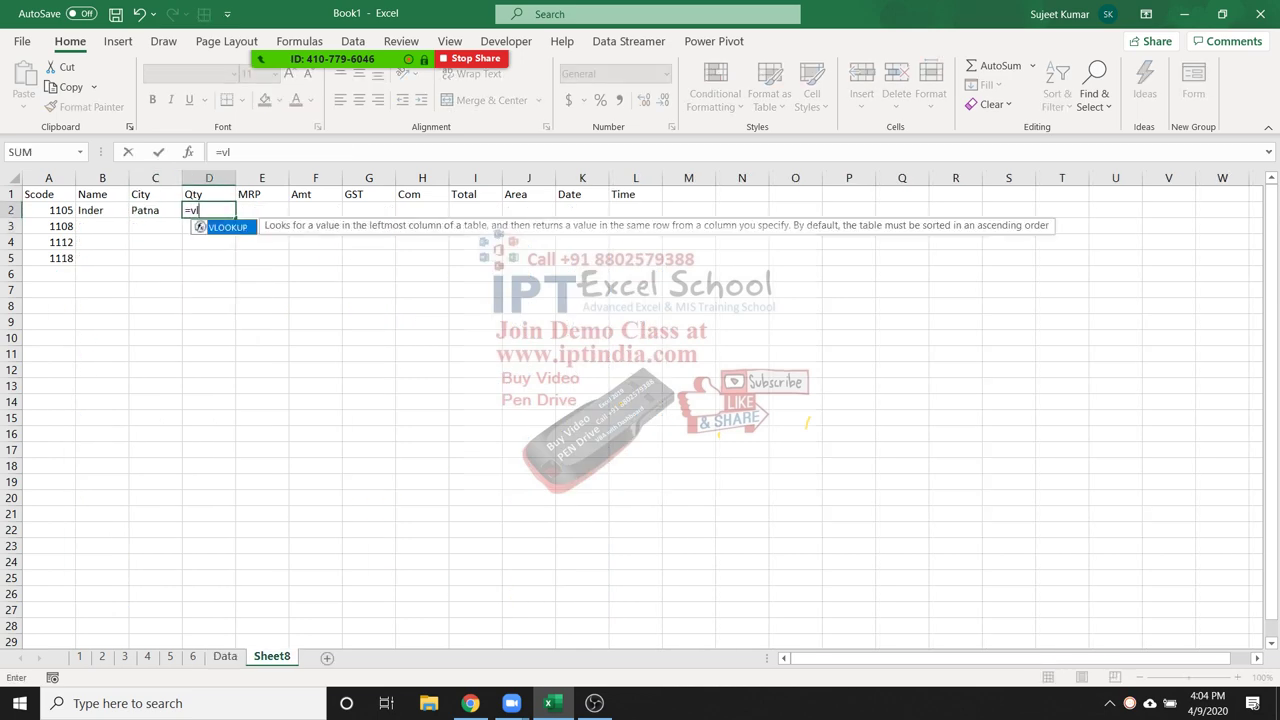
pyautogui.press('Tab')
pyautogui.click(48, 210)
pyautogui.write(',')
pyautogui.click(225, 656)
pyautogui.moveTo(48, 178); pyautogui.dragTo(640, 178)
pyautogui.write(',')
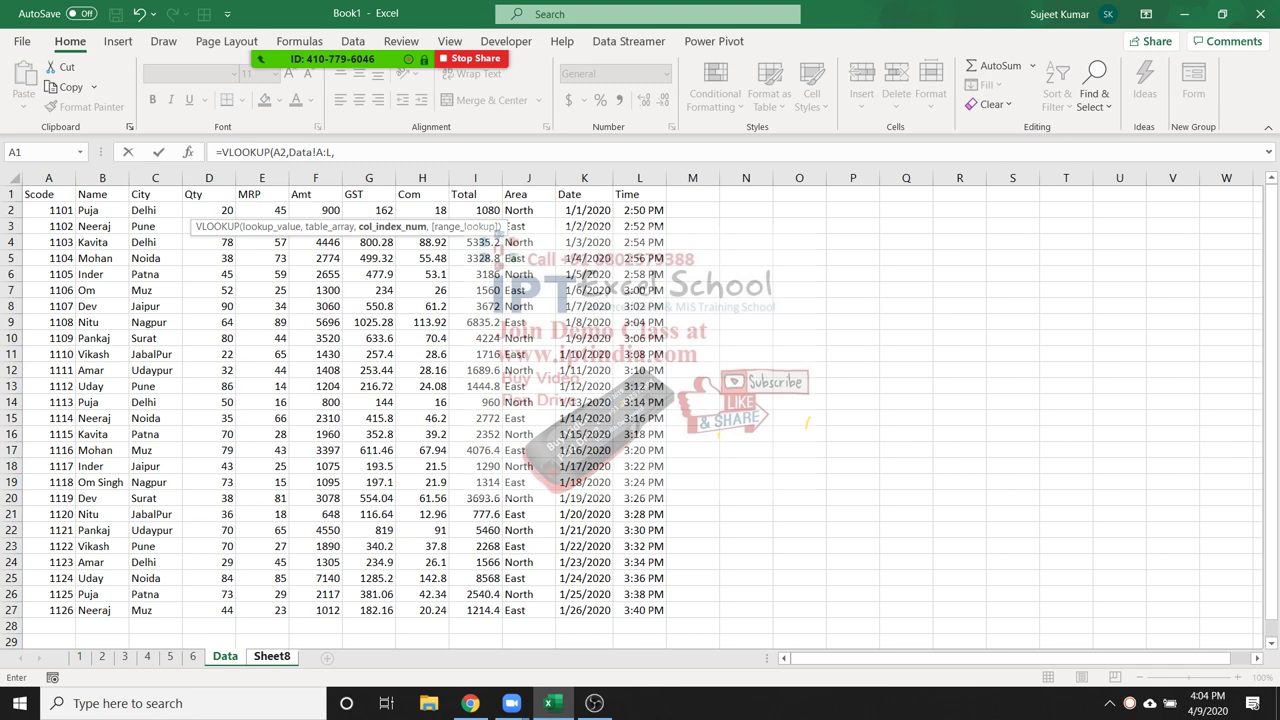
pyautogui.write('4,0')
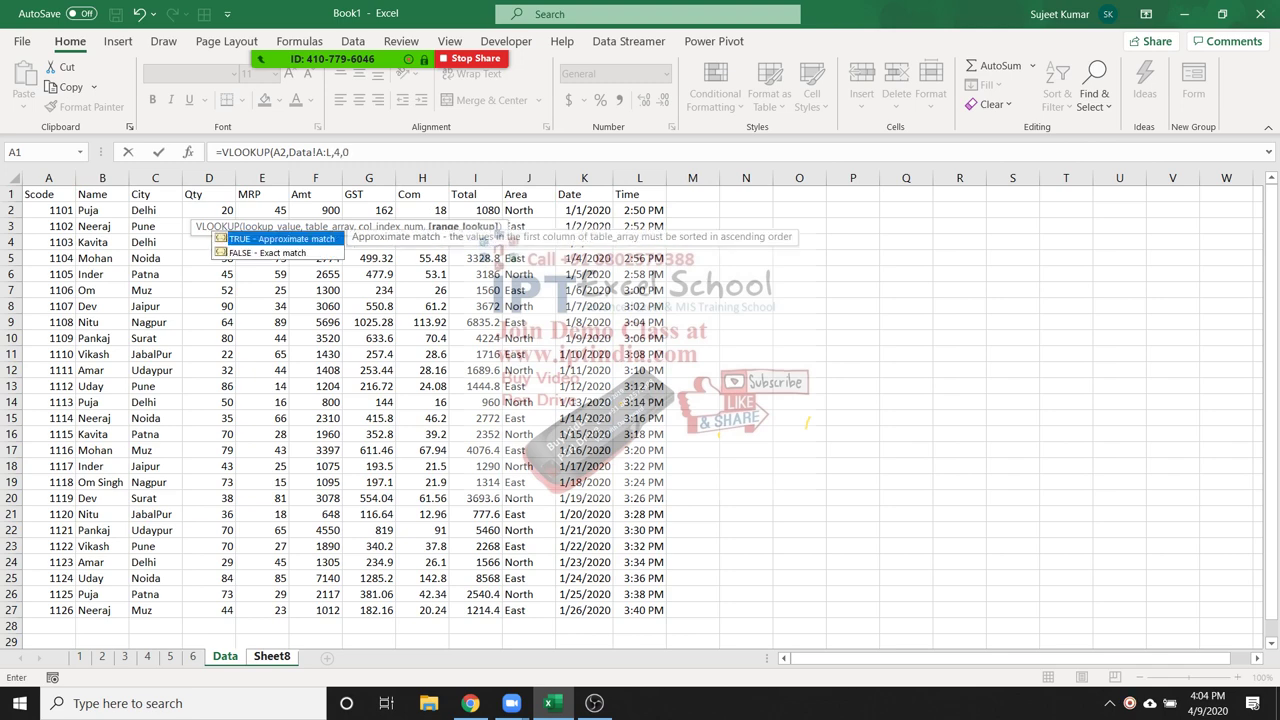
pyautogui.press('Return')
pyautogui.click(209, 210)
# Enter =VLOOKUP(A2,Data!A:L,5,0) in E2, returning MRP 59
pyautogui.click(262, 210)
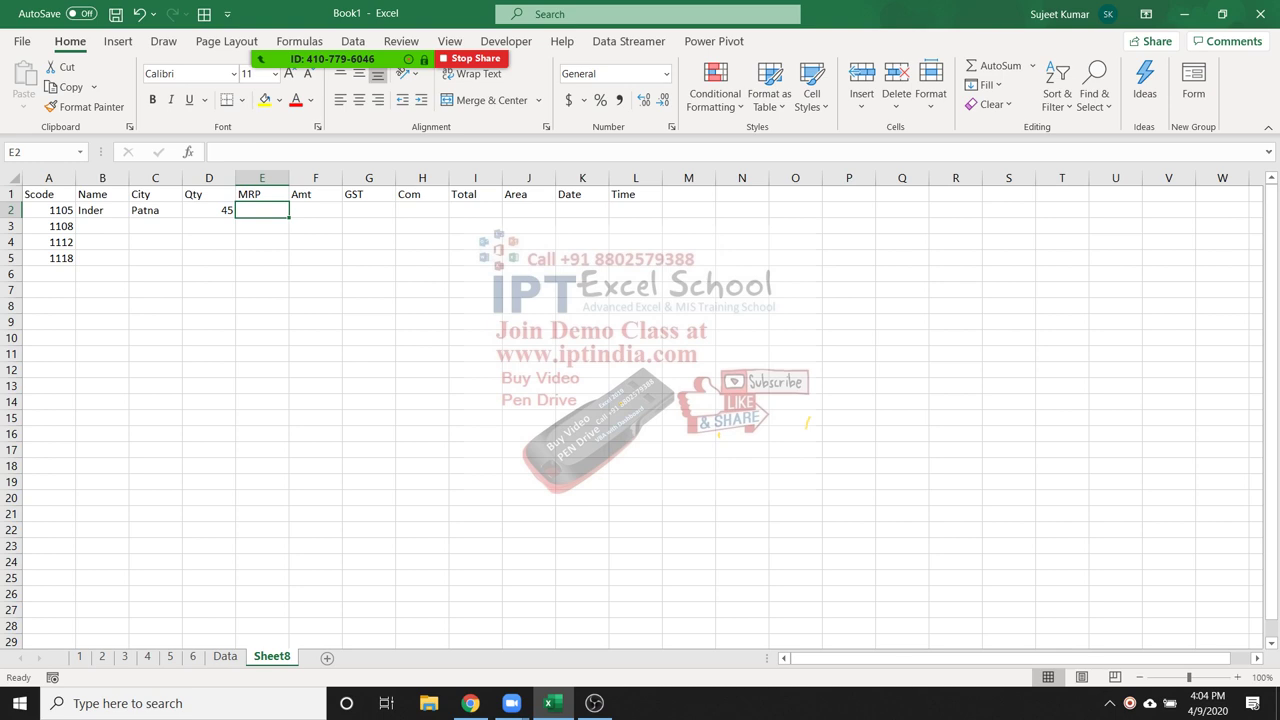
pyautogui.write('=vl')
pyautogui.press('Tab')
pyautogui.press('Left')
pyautogui.press('Left')
pyautogui.press('Left')
pyautogui.press('Left')
pyautogui.write(',')
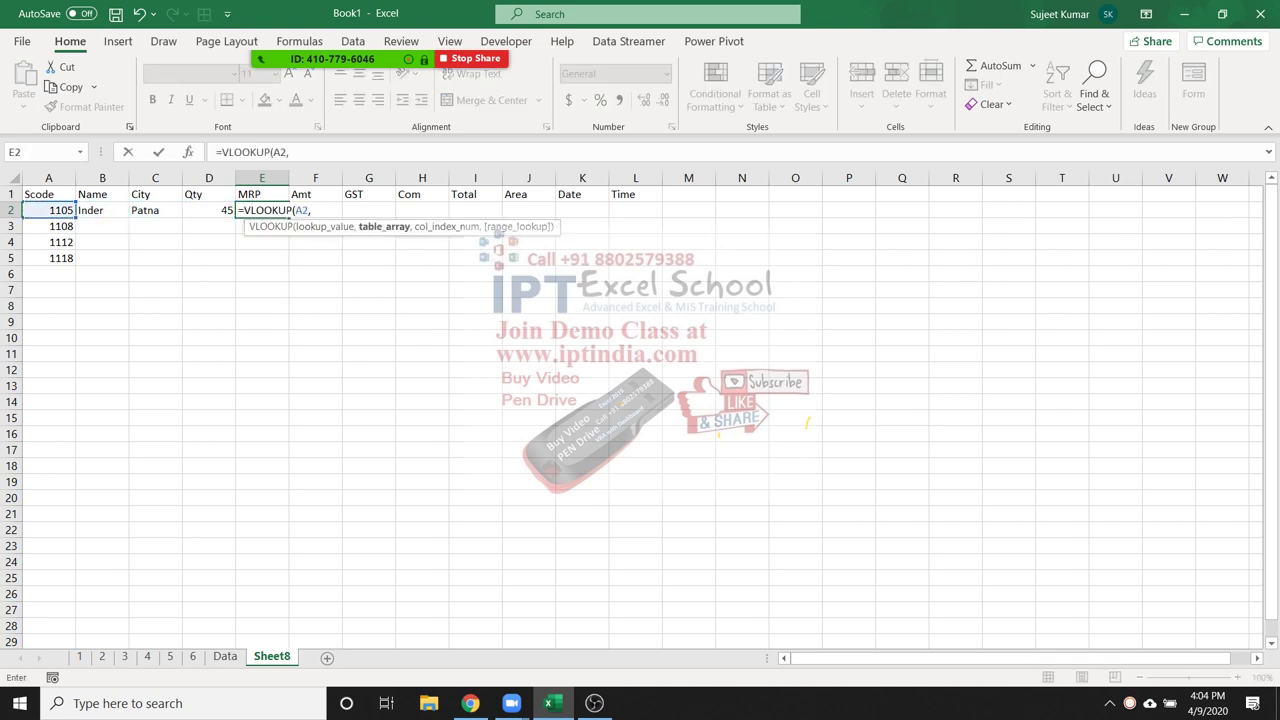
pyautogui.hotkey('ctrl', 'pageup')
pyautogui.moveTo(48, 178); pyautogui.dragTo(665, 178)
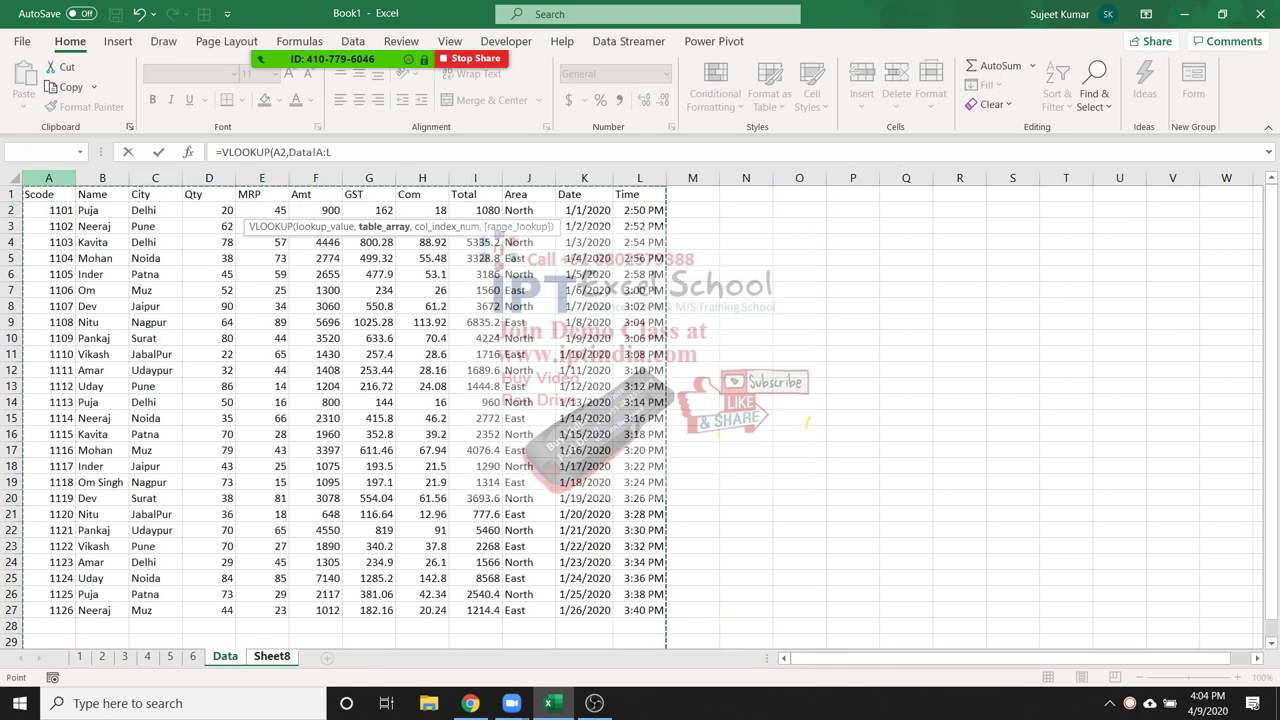
pyautogui.write(',')
pyautogui.write('5,0')
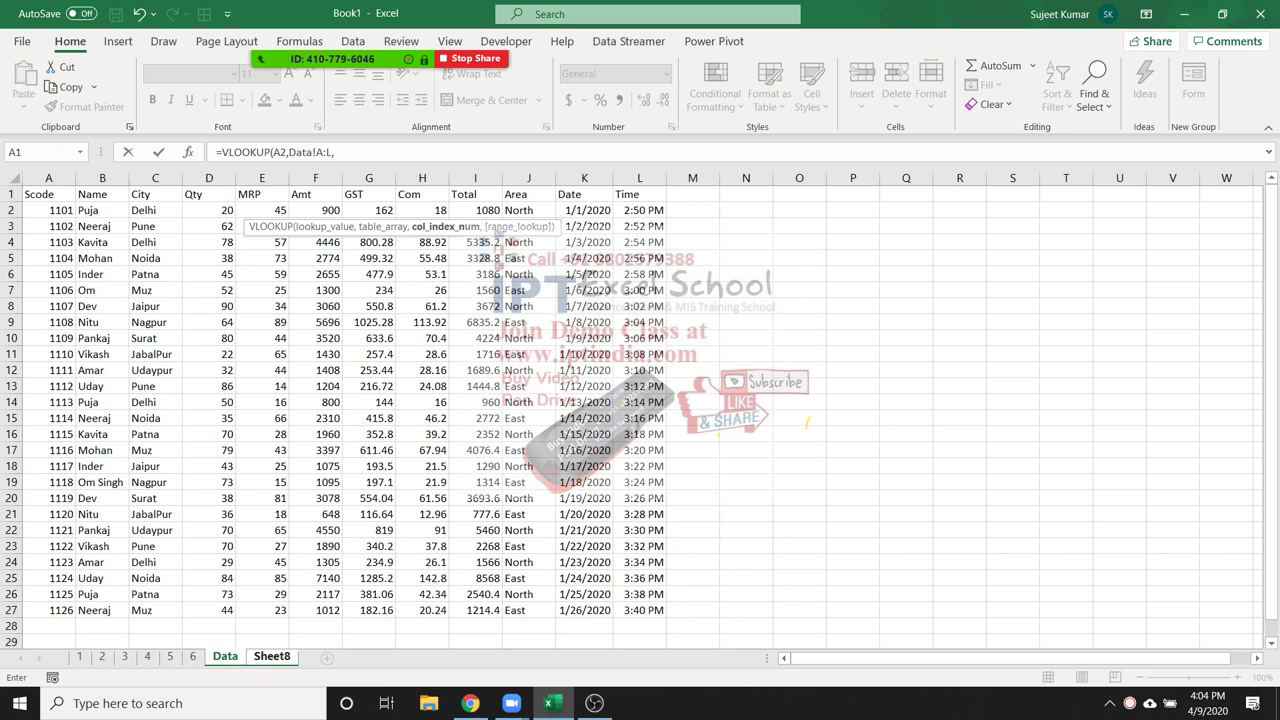
pyautogui.press('Return')
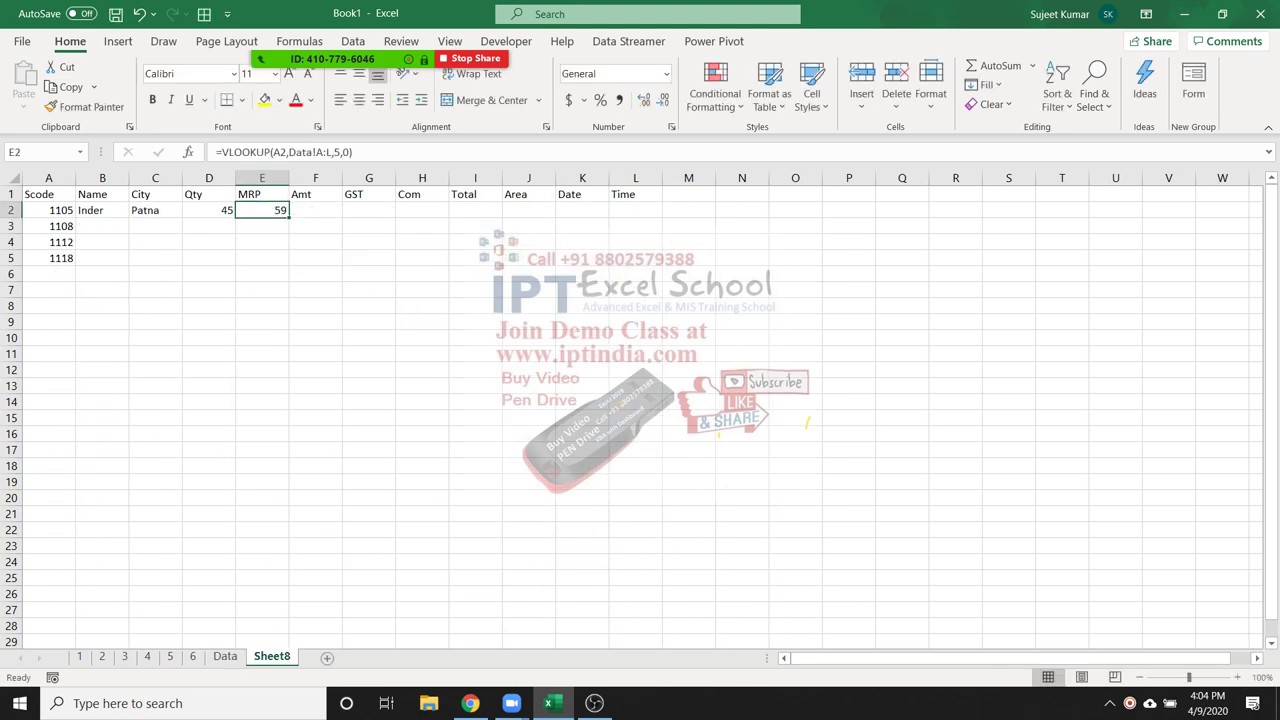
pyautogui.press('Left')
pyautogui.press('Left')
pyautogui.press('Left')
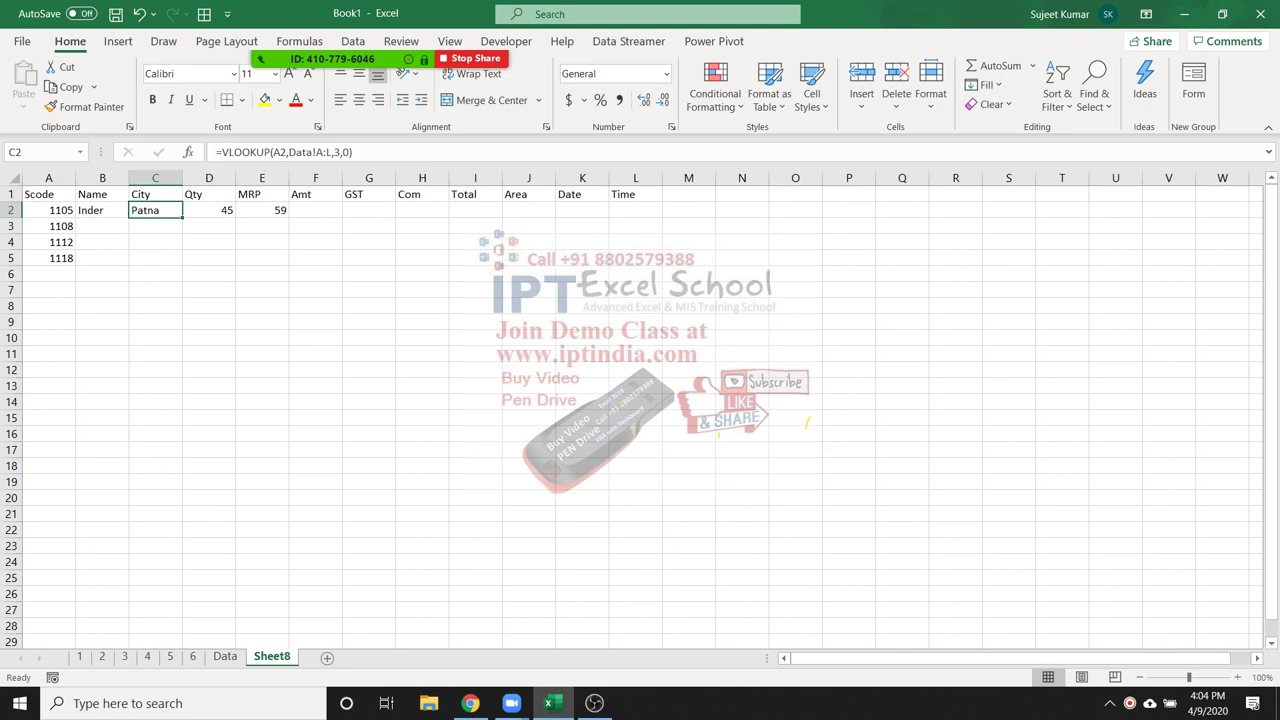
pyautogui.press('Right')
pyautogui.press('Right')
pyautogui.press('Right')
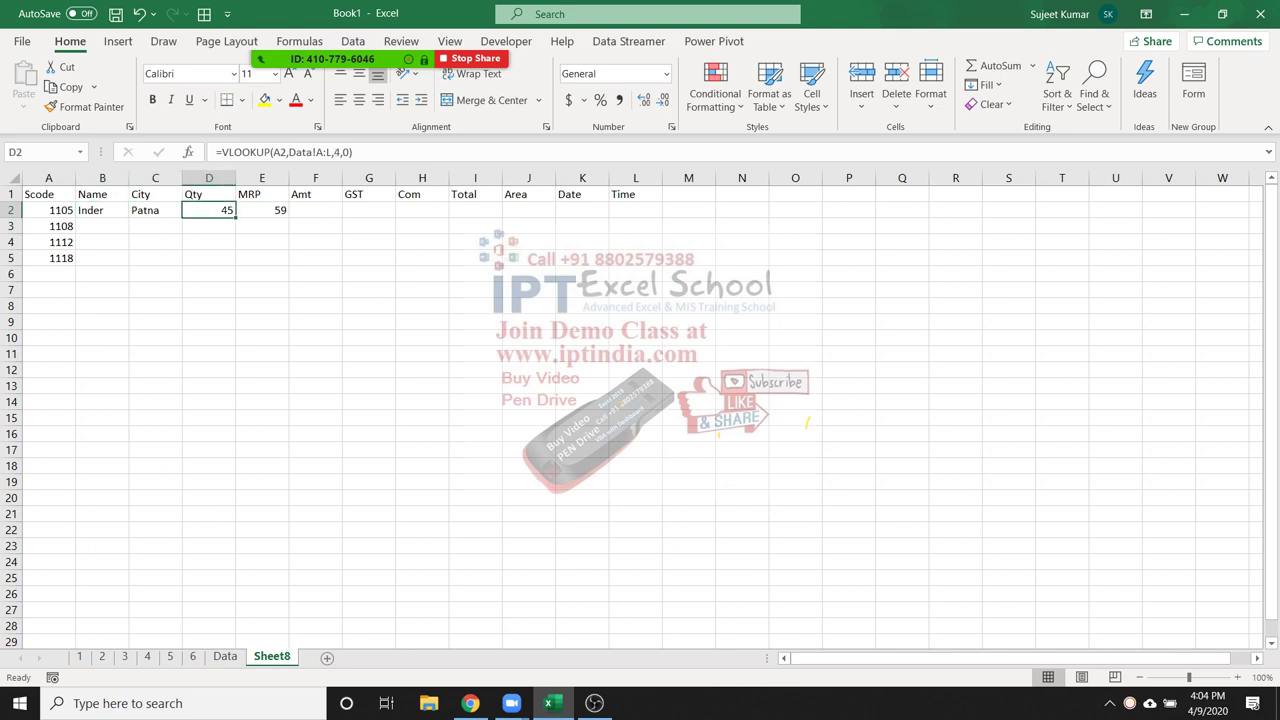
pyautogui.press('Left')
pyautogui.press('Left')
pyautogui.press('Left')
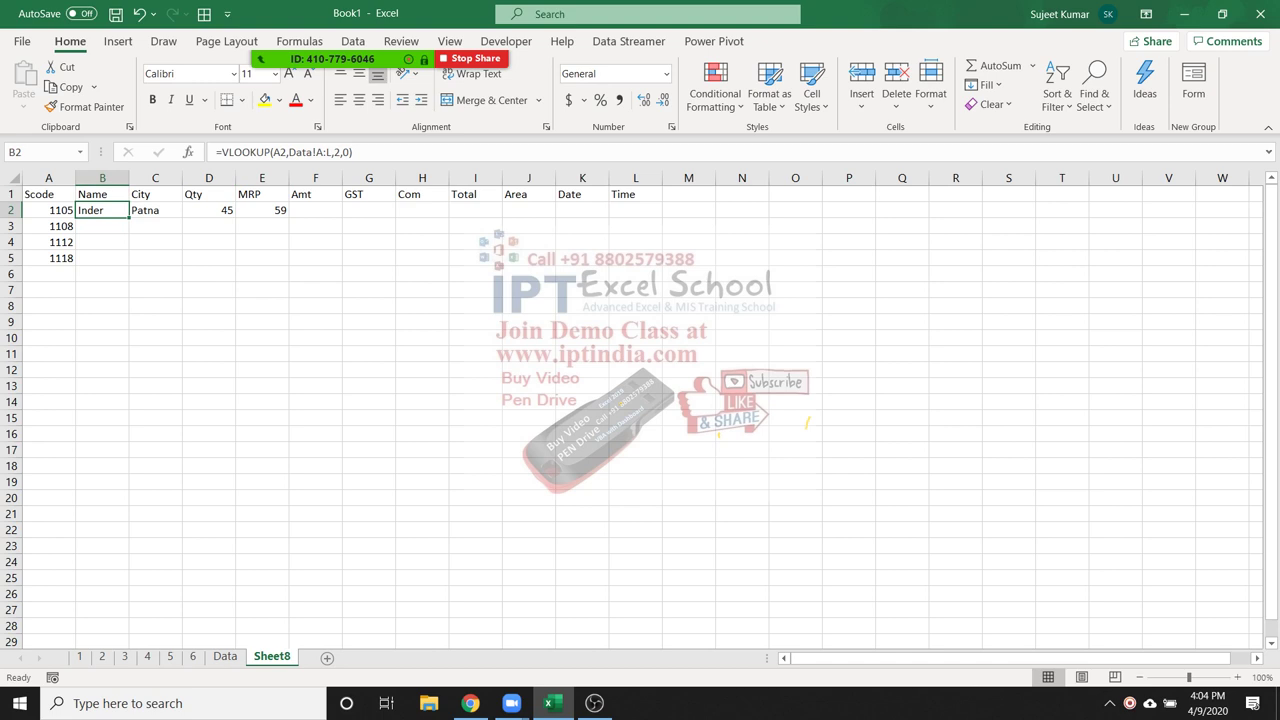
pyautogui.press('Down')
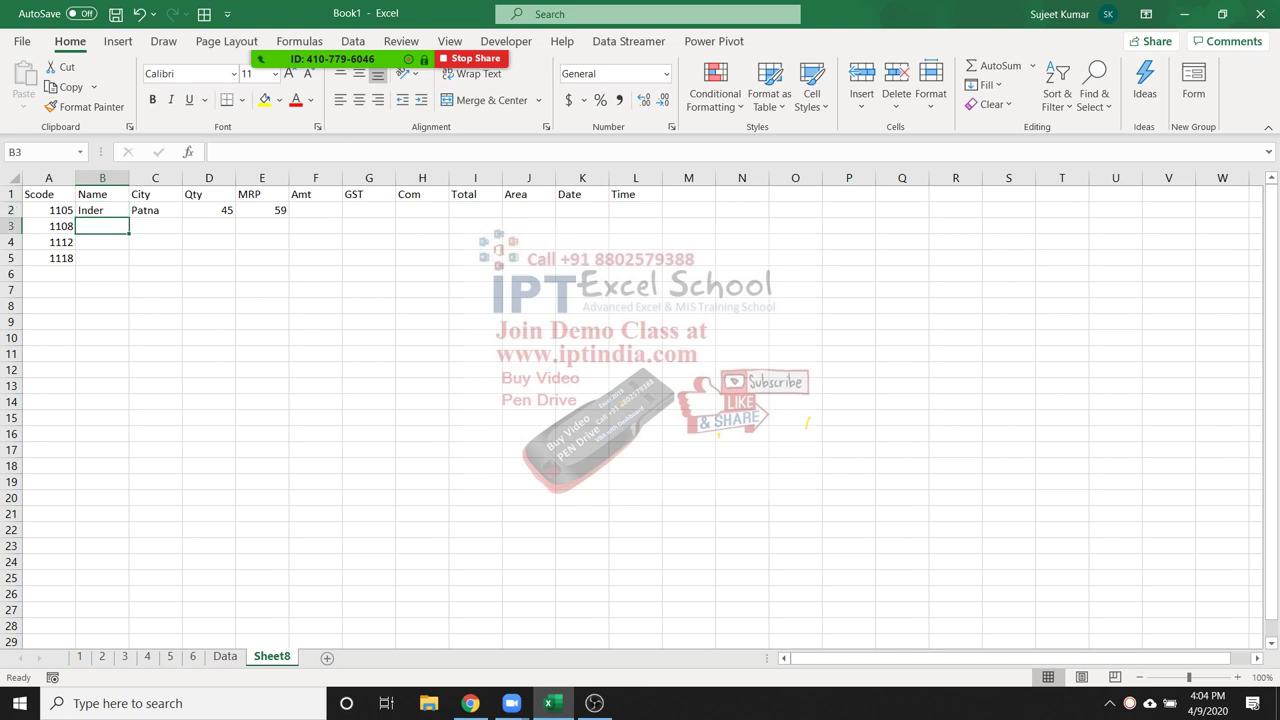
pyautogui.moveTo(100, 194); pyautogui.dragTo(590, 195)
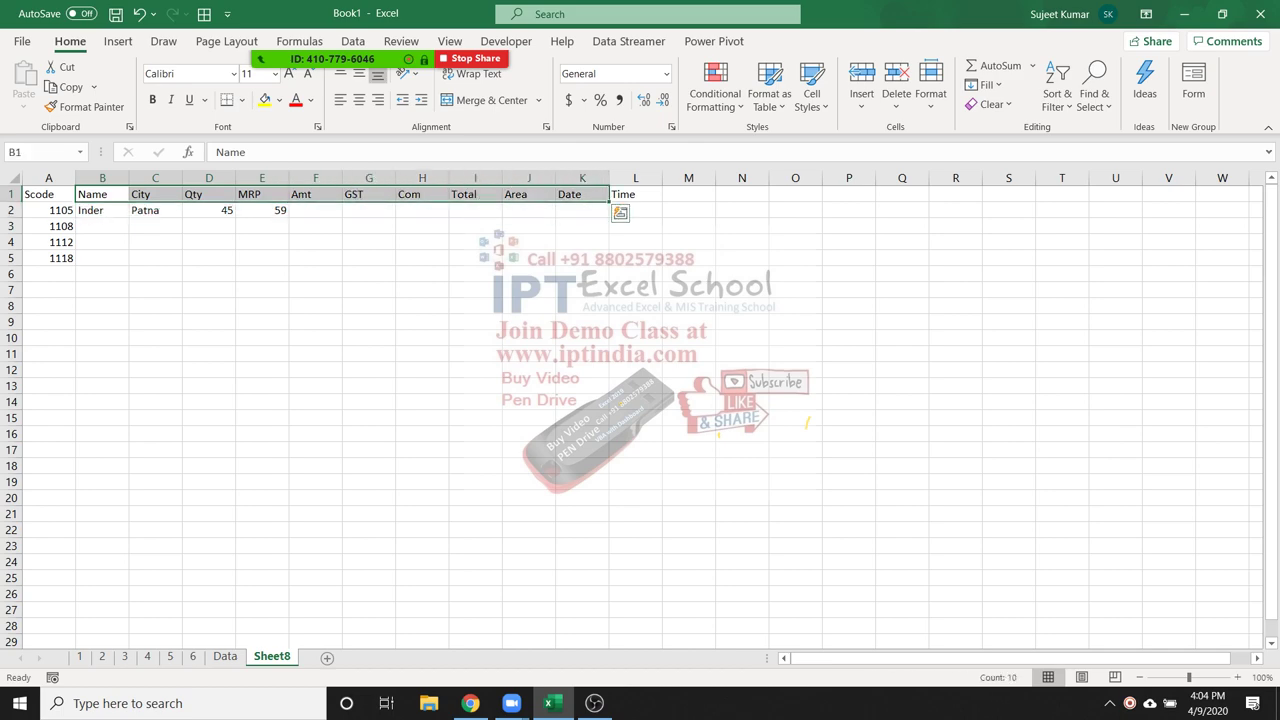
pyautogui.click(225, 656)
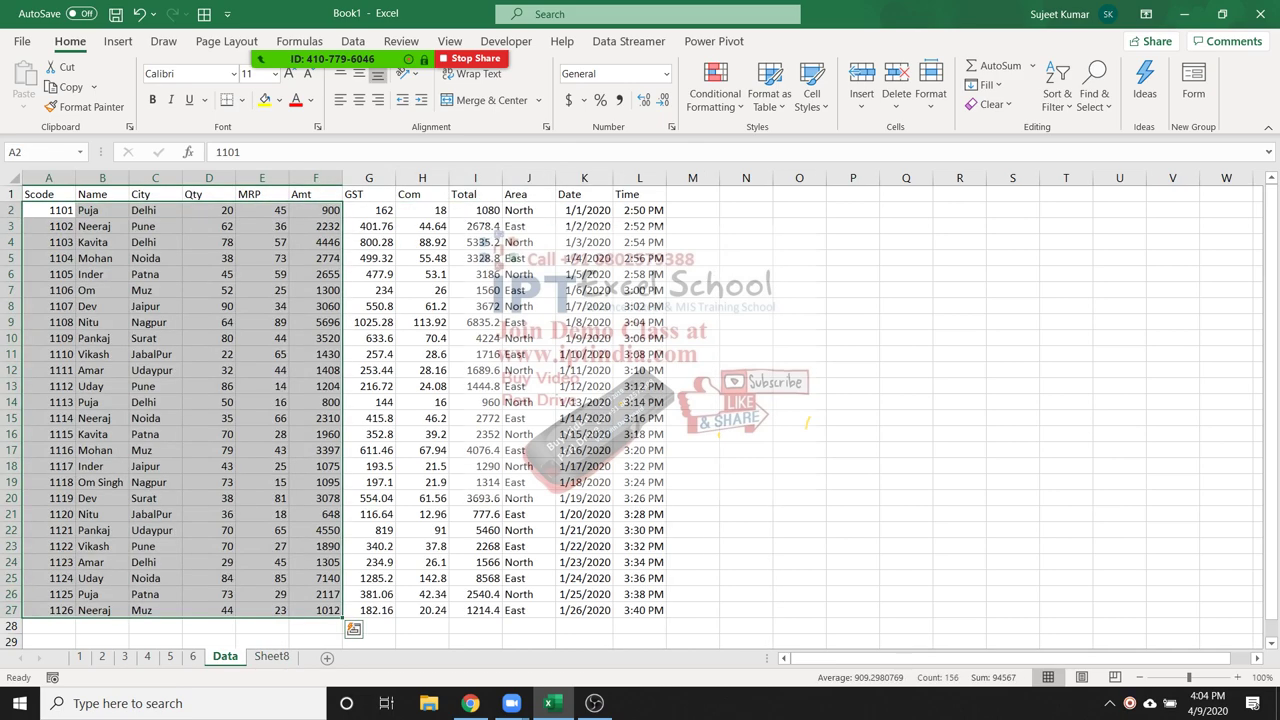
pyautogui.click(271, 656)
pyautogui.moveTo(100, 226); pyautogui.dragTo(635, 226)
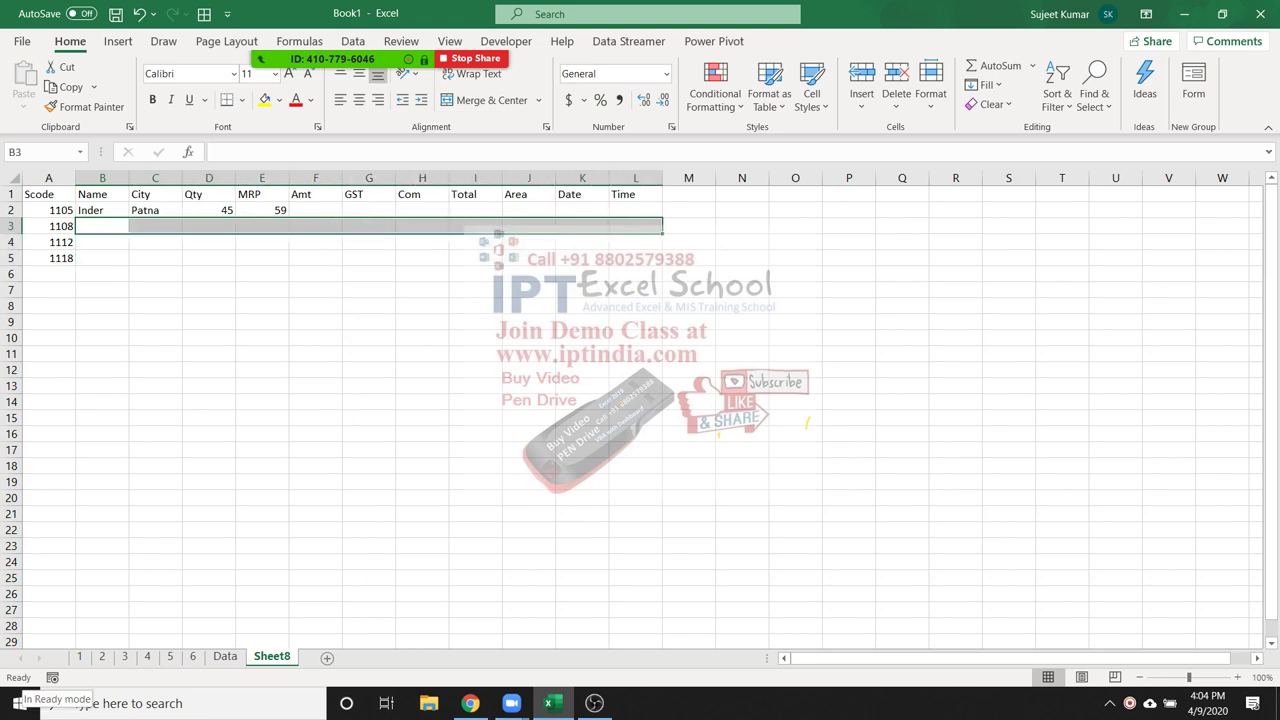
pyautogui.write('=vl')
# Build =VLOOKUP(A3,Data!A:L,{2,3,...,12},0) in B3 for code 1108's full record
pyautogui.press('Tab')
pyautogui.press('Left')
pyautogui.write(',')
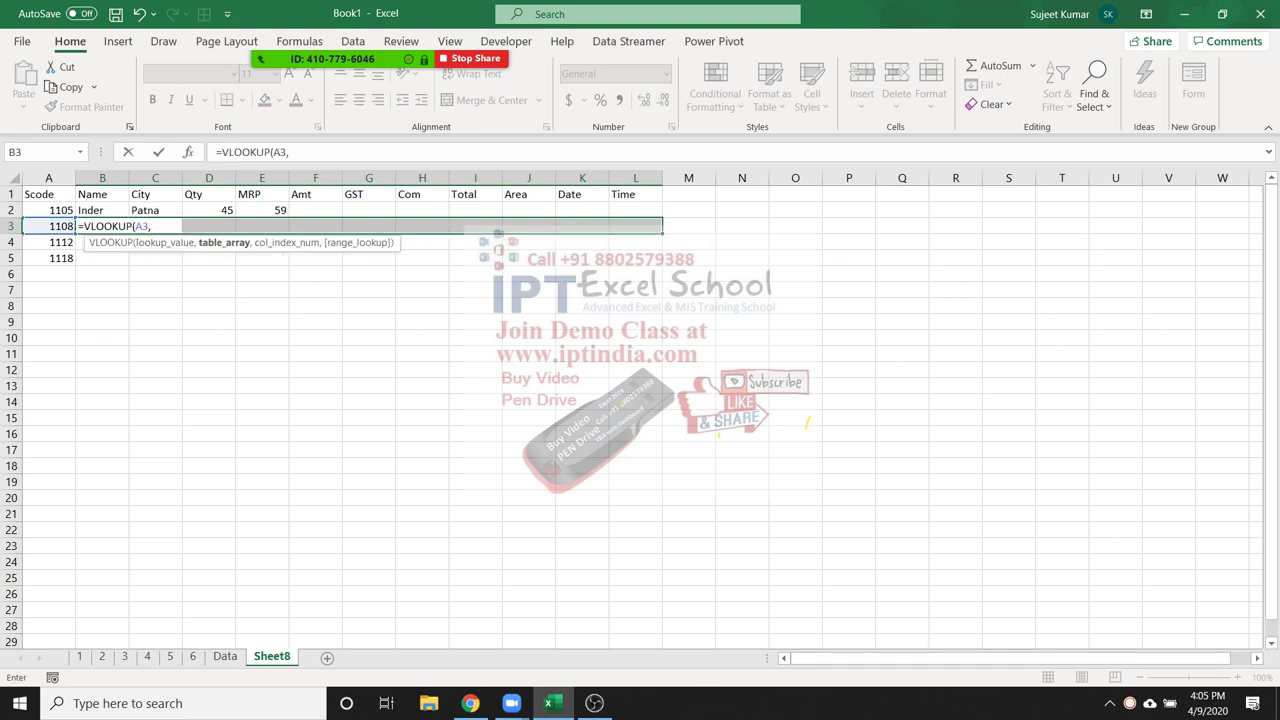
pyautogui.moveTo(48, 178); pyautogui.dragTo(640, 178)
pyautogui.write(',{2,3')
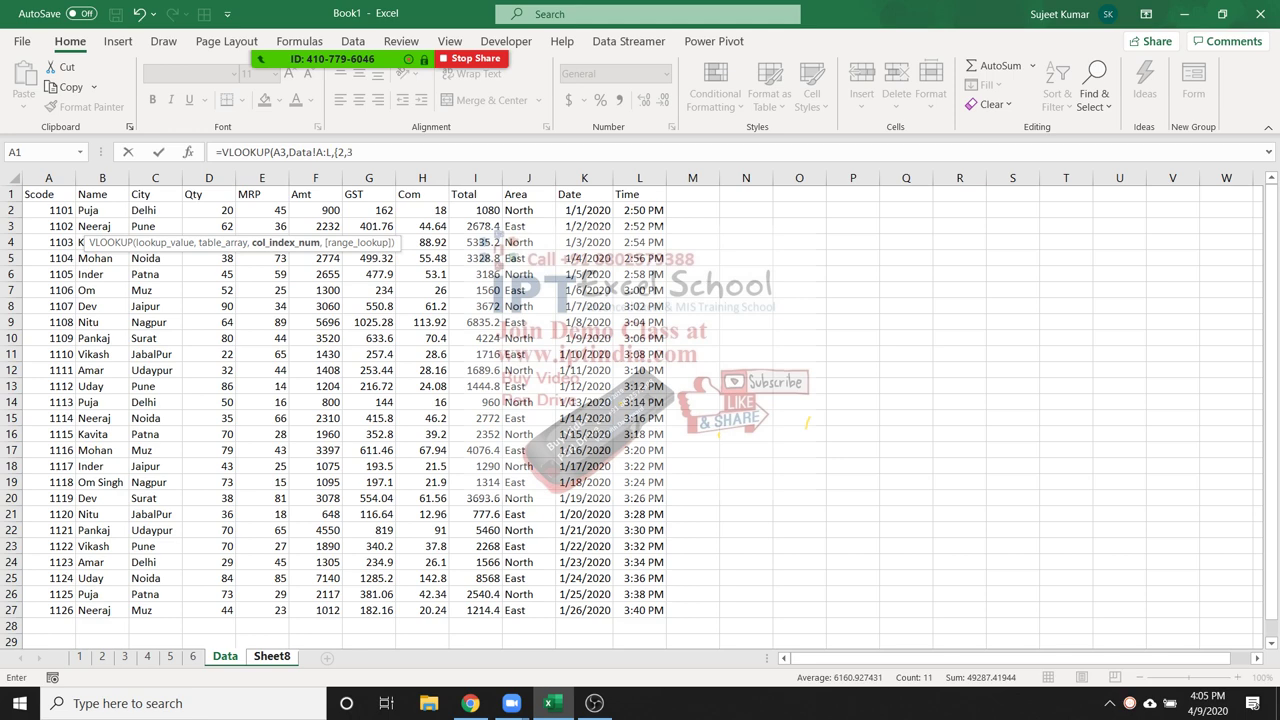
pyautogui.write(',4,5,6,7,8,9,10')
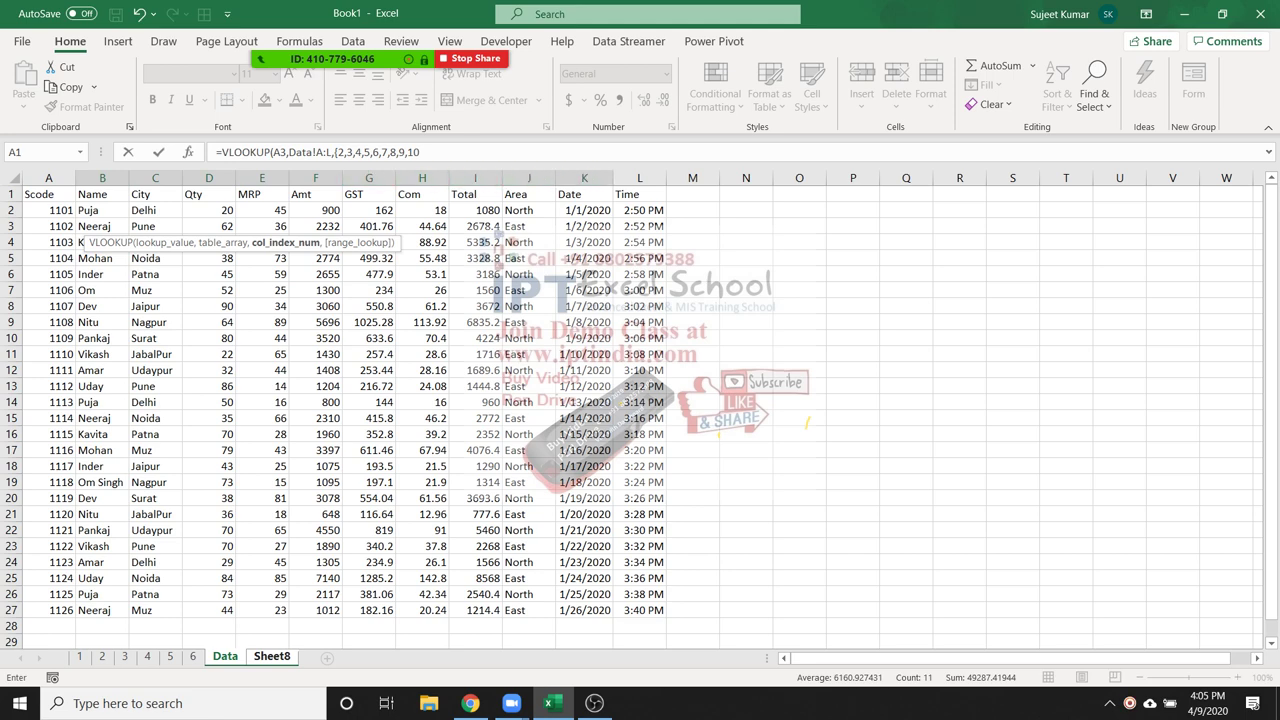
pyautogui.write(',11,12},0')
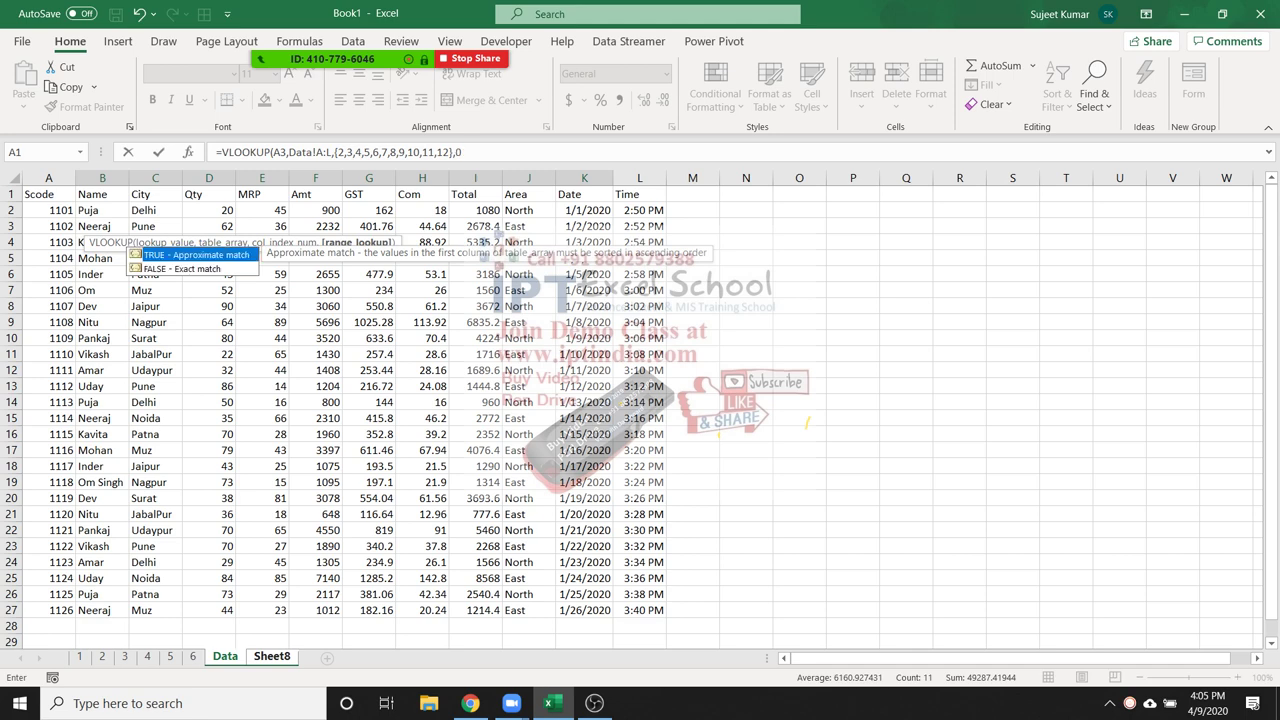
pyautogui.write(')')
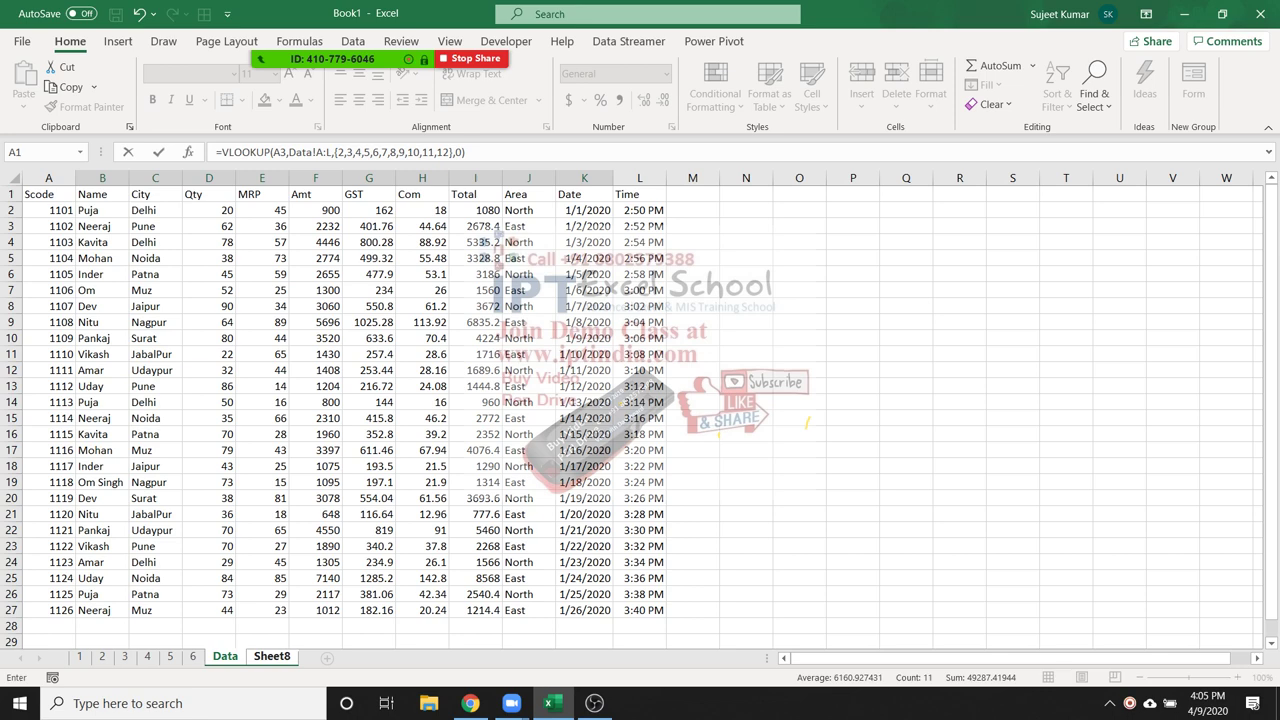
pyautogui.press('Return')
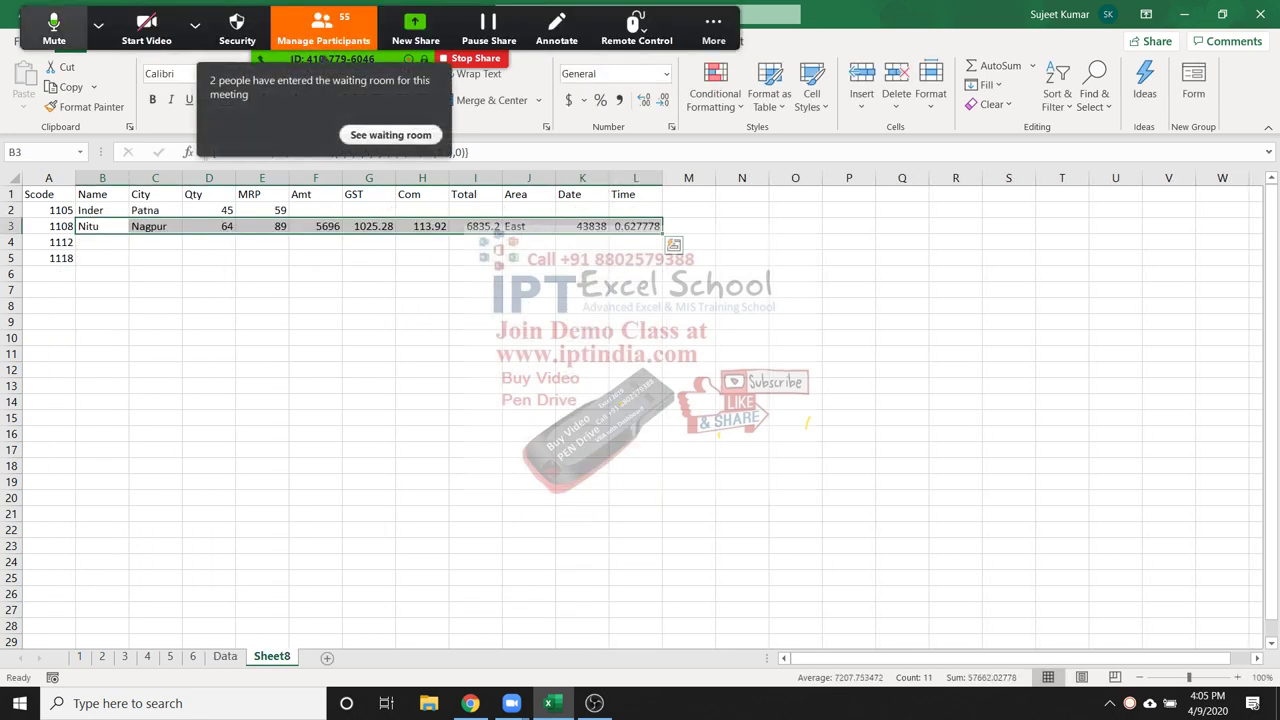
# Admit the waiting person in Zoom, then select the row 3 results B3:L3
pyautogui.click(195, 25)
pyautogui.click(323, 28)
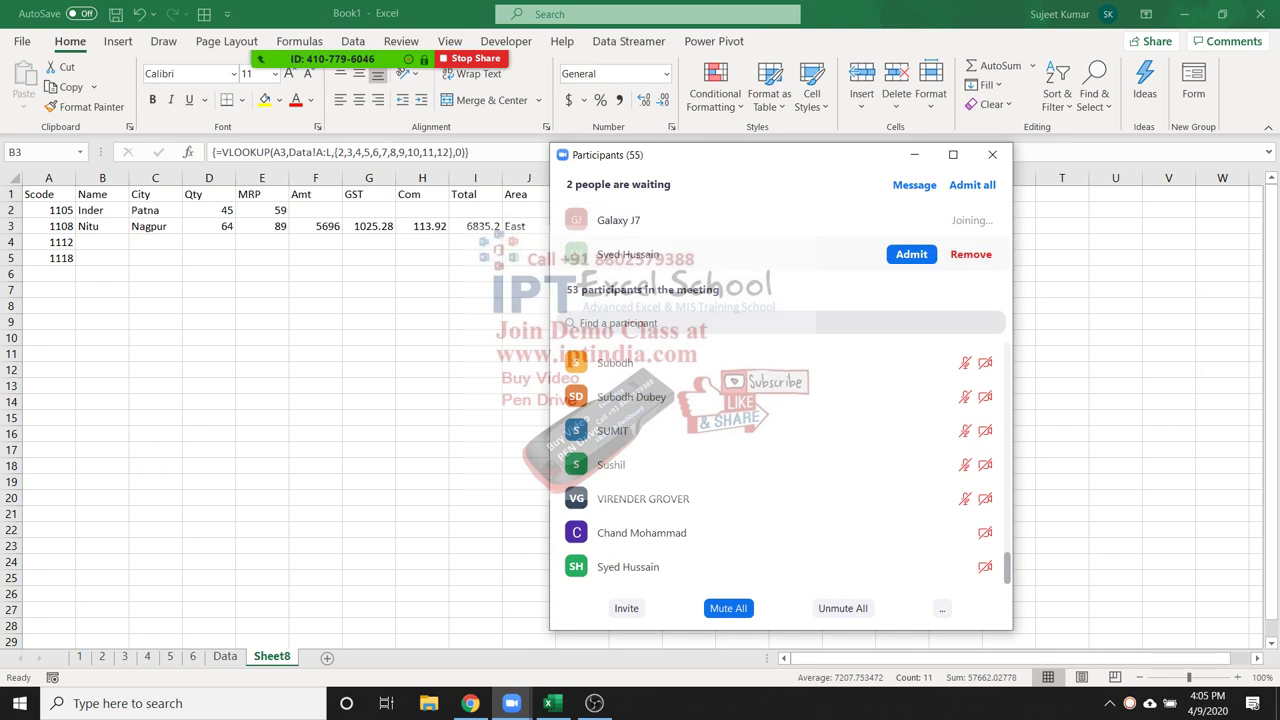
pyautogui.click(911, 254)
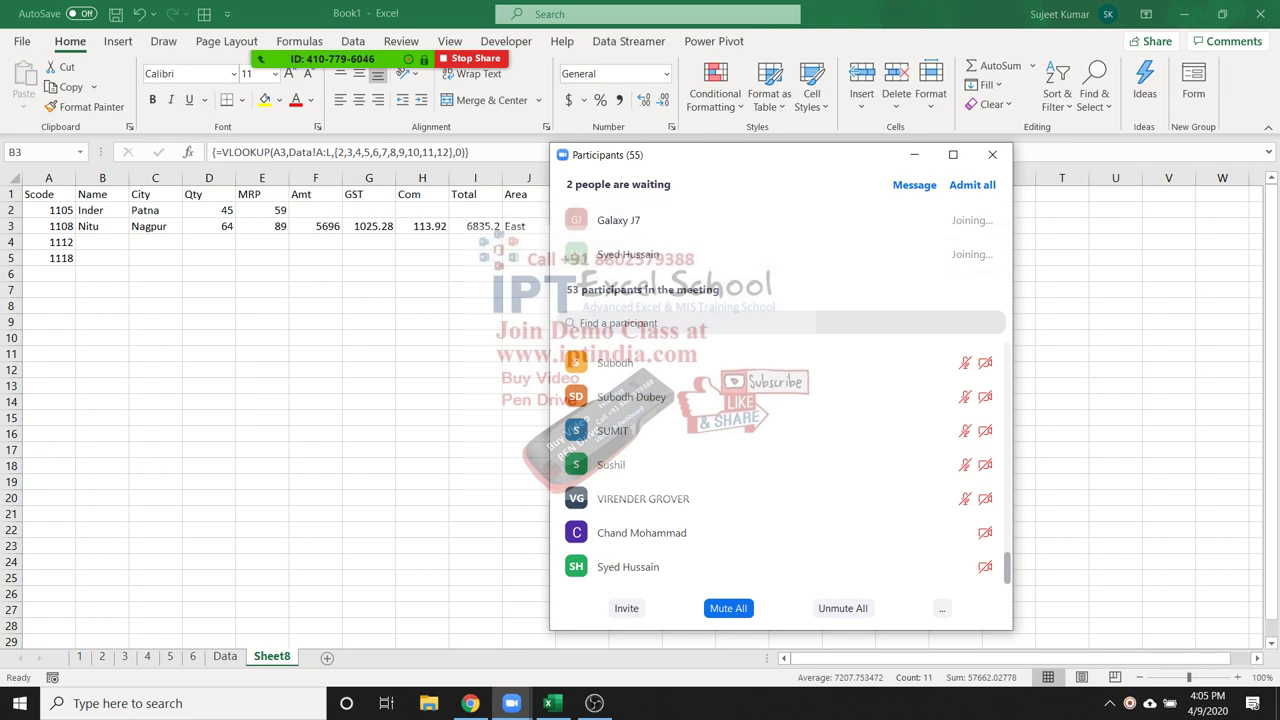
pyautogui.click(992, 154)
pyautogui.hotkey('ctrl', 'shift', 'Right')
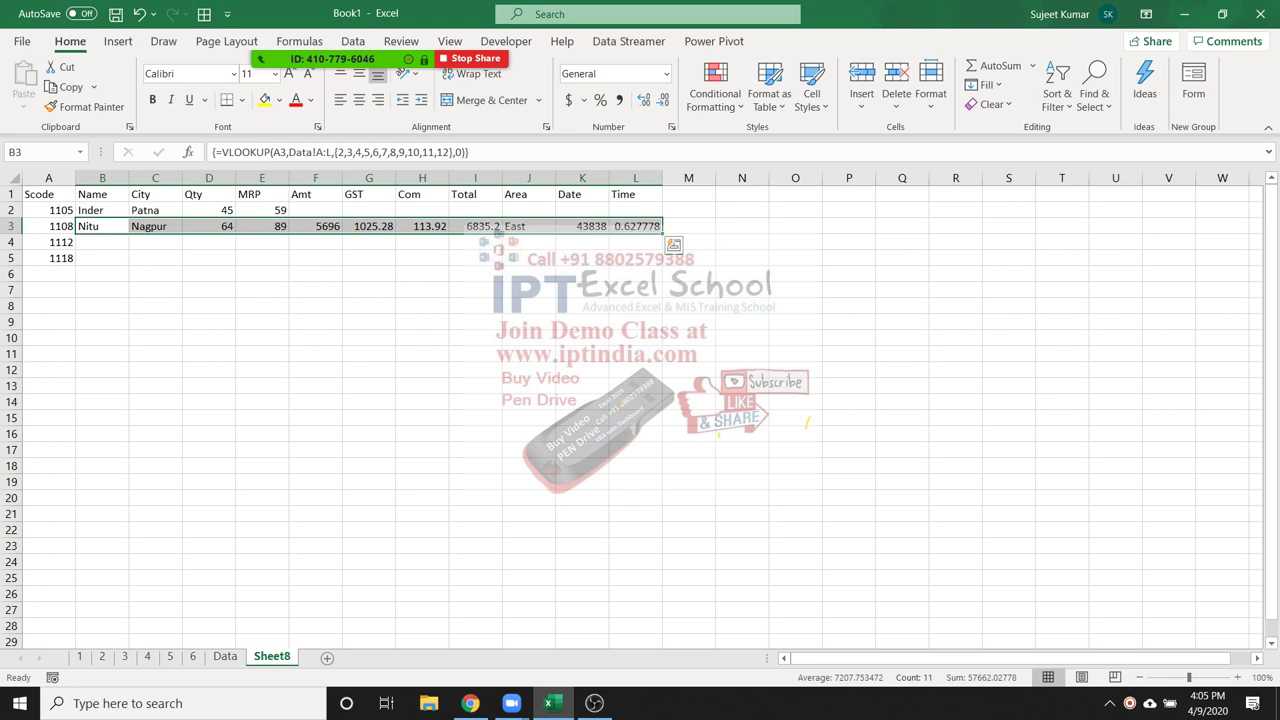
# Format K3 as a date (8-Jan-20) and L3 as a time (3:04 PM)
pyautogui.click(582, 226)
pyautogui.hotkey('ctrl', 'shift', '3')
pyautogui.click(635, 226)
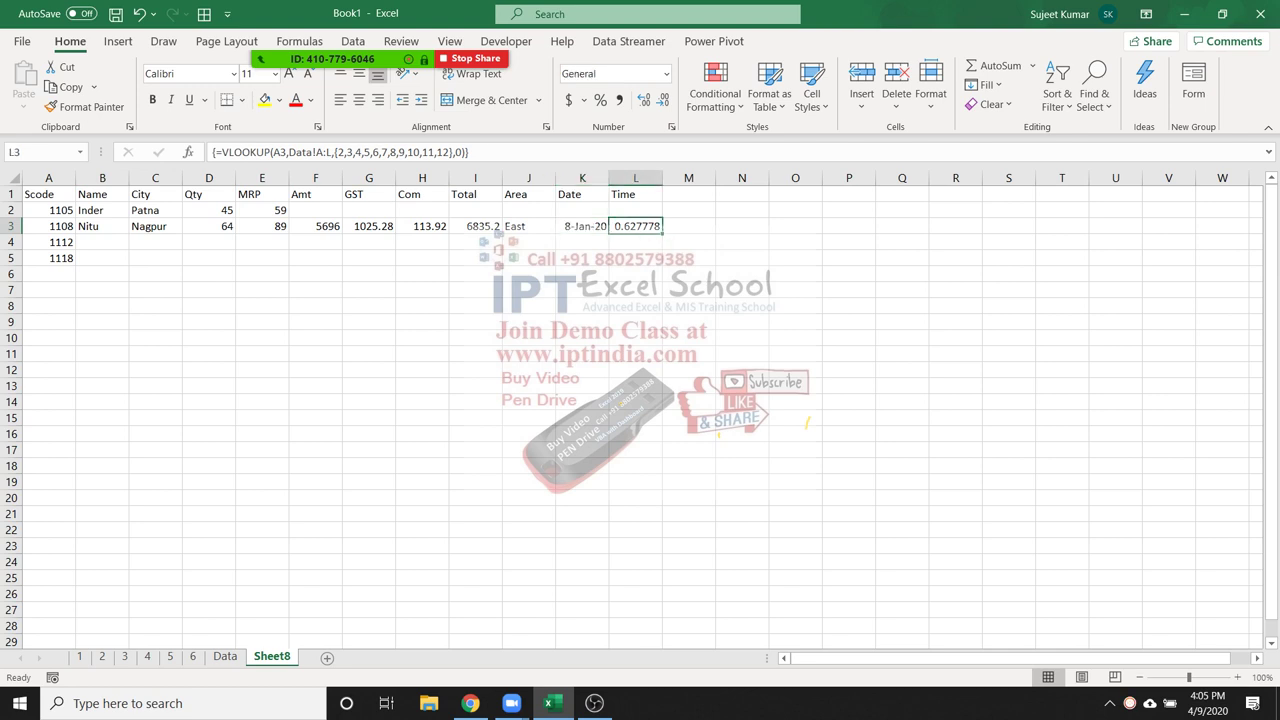
pyautogui.hotkey('ctrl', 'shift', '2')
# Review the Date, City and Name results in row 3, then select B4:L4
pyautogui.click(582, 226)
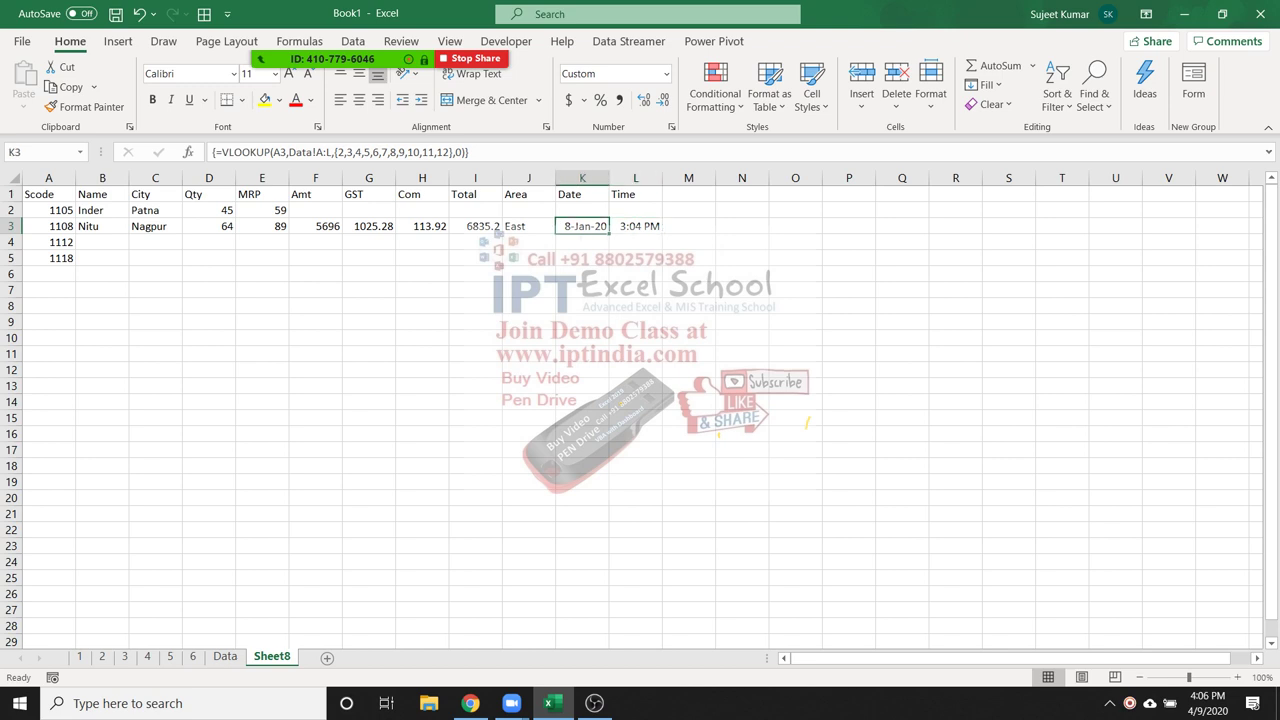
pyautogui.click(155, 226)
pyautogui.click(102, 226)
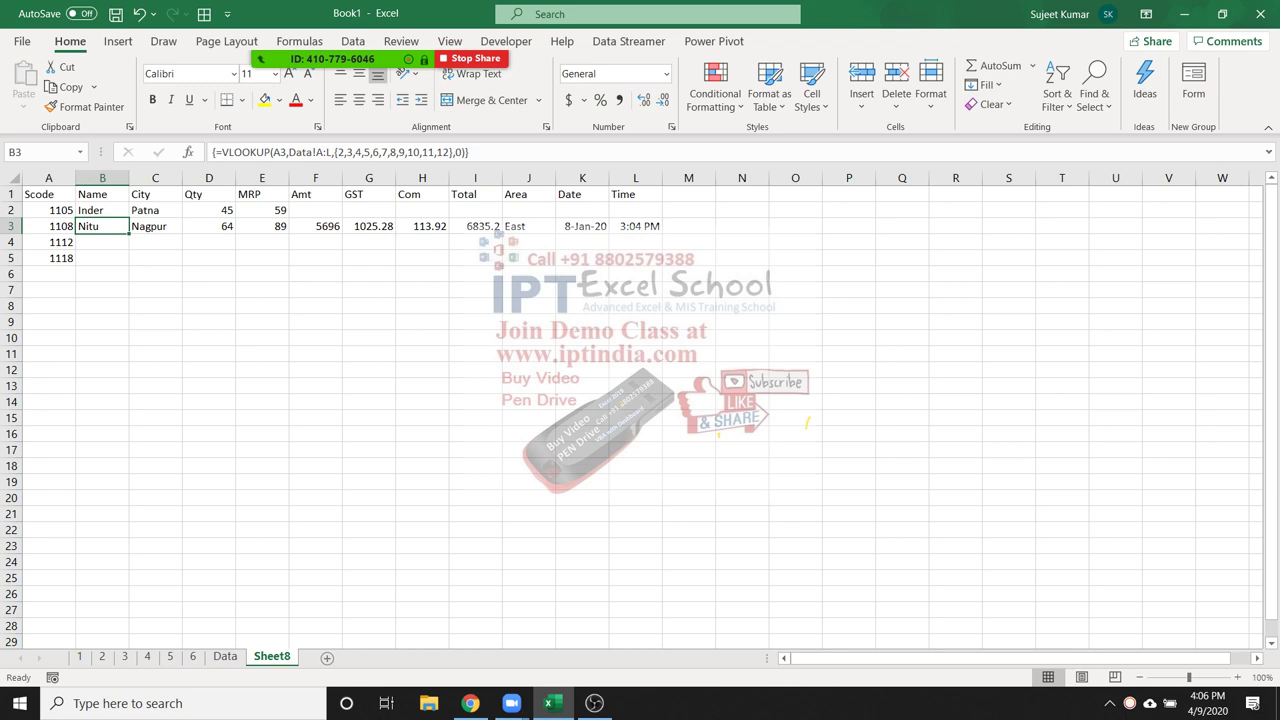
pyautogui.moveTo(102, 242); pyautogui.dragTo(640, 242)
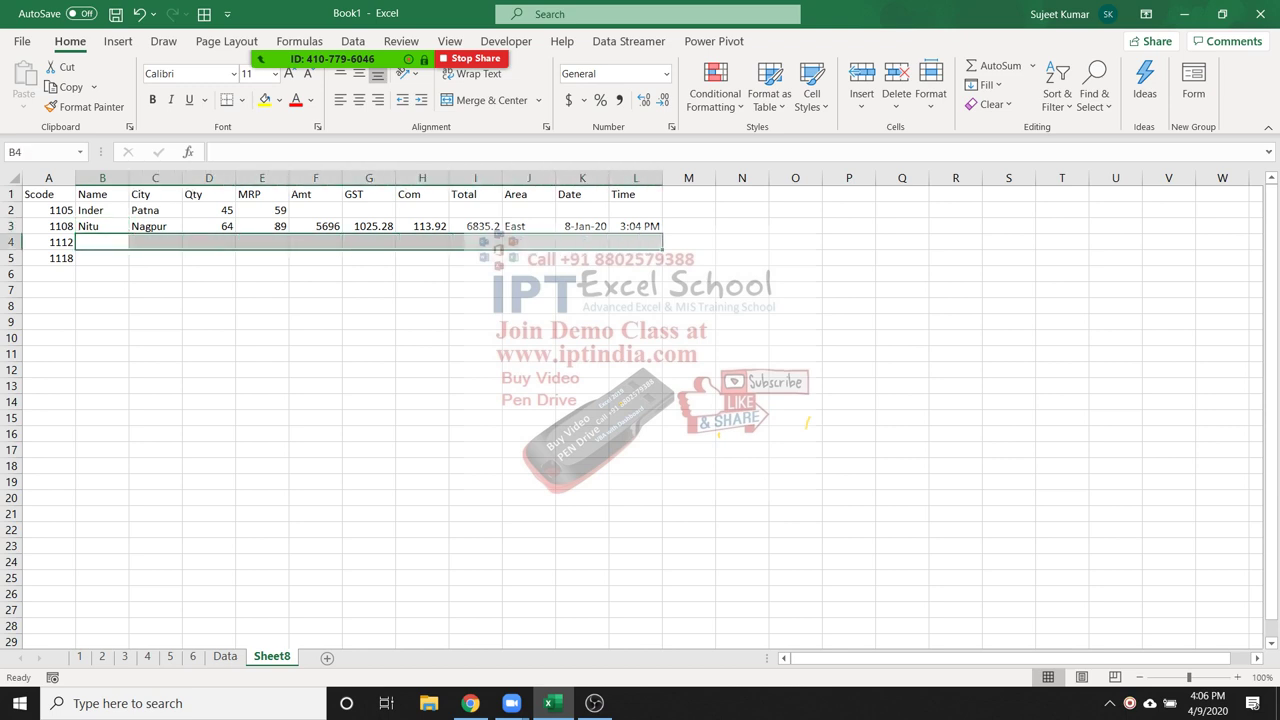
# Array-enter =VLOOKUP(A4,Data!A:L,{2,...,12},0) across B4:L4 for code 1112, then view Data
pyautogui.write('=')
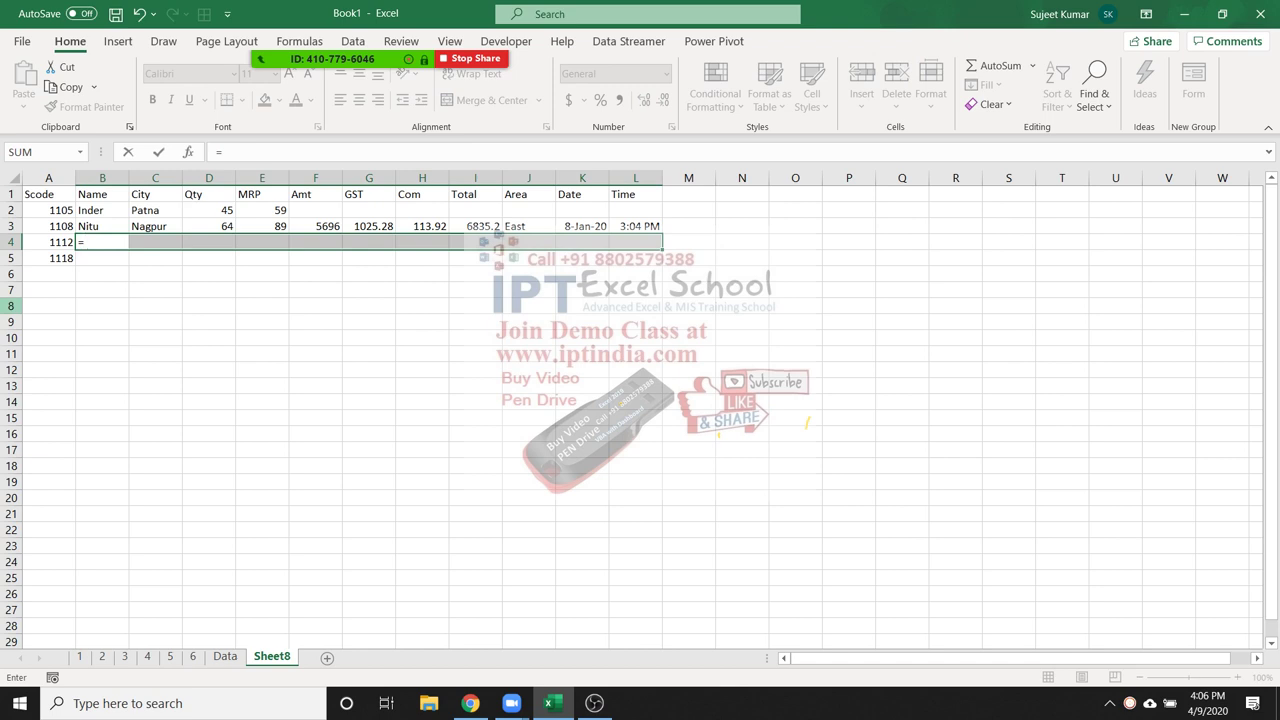
pyautogui.write('vl')
pyautogui.press('Tab')
pyautogui.press('Left')
pyautogui.write(',')
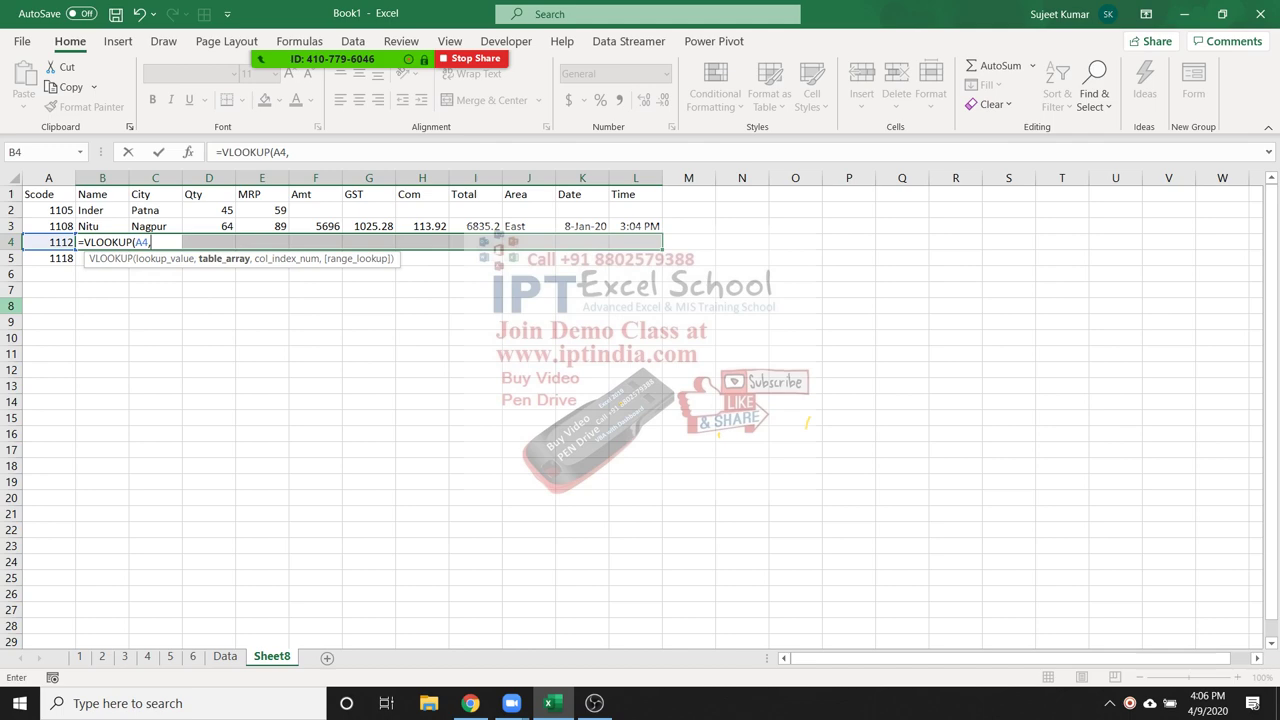
pyautogui.click(225, 656)
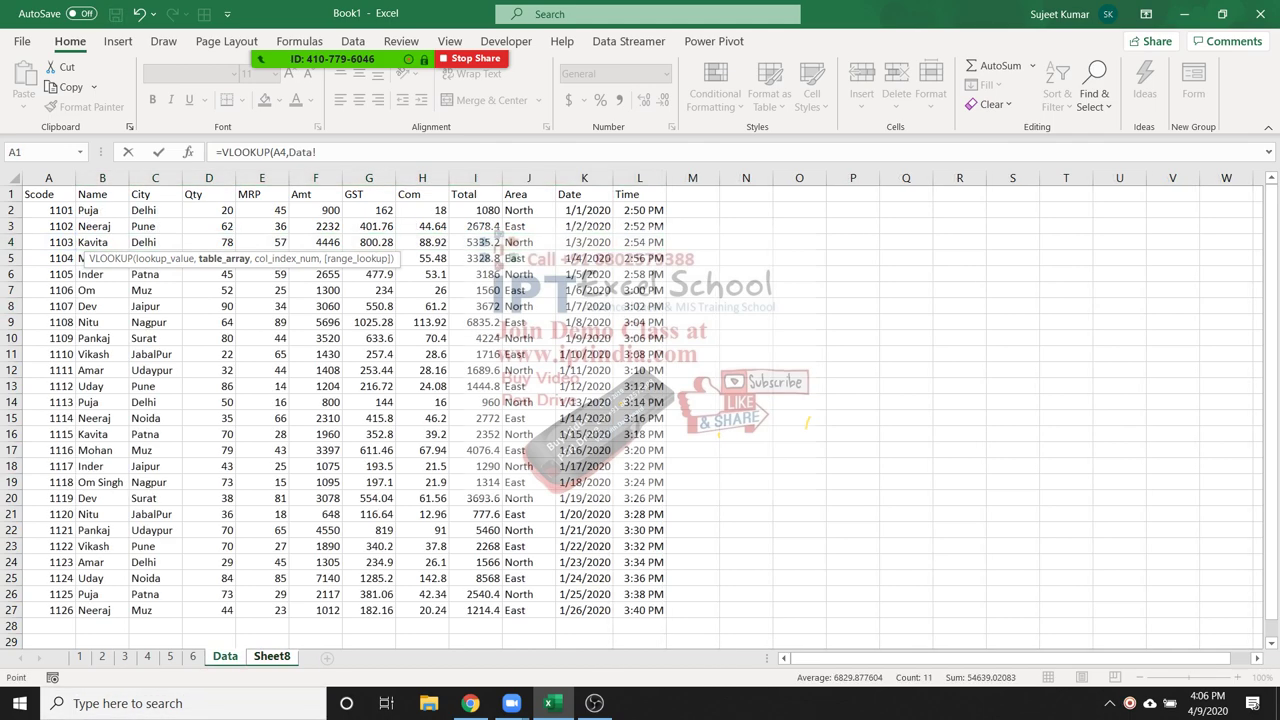
pyautogui.moveTo(48, 178); pyautogui.dragTo(655, 178)
pyautogui.write(',{2,3,4,')
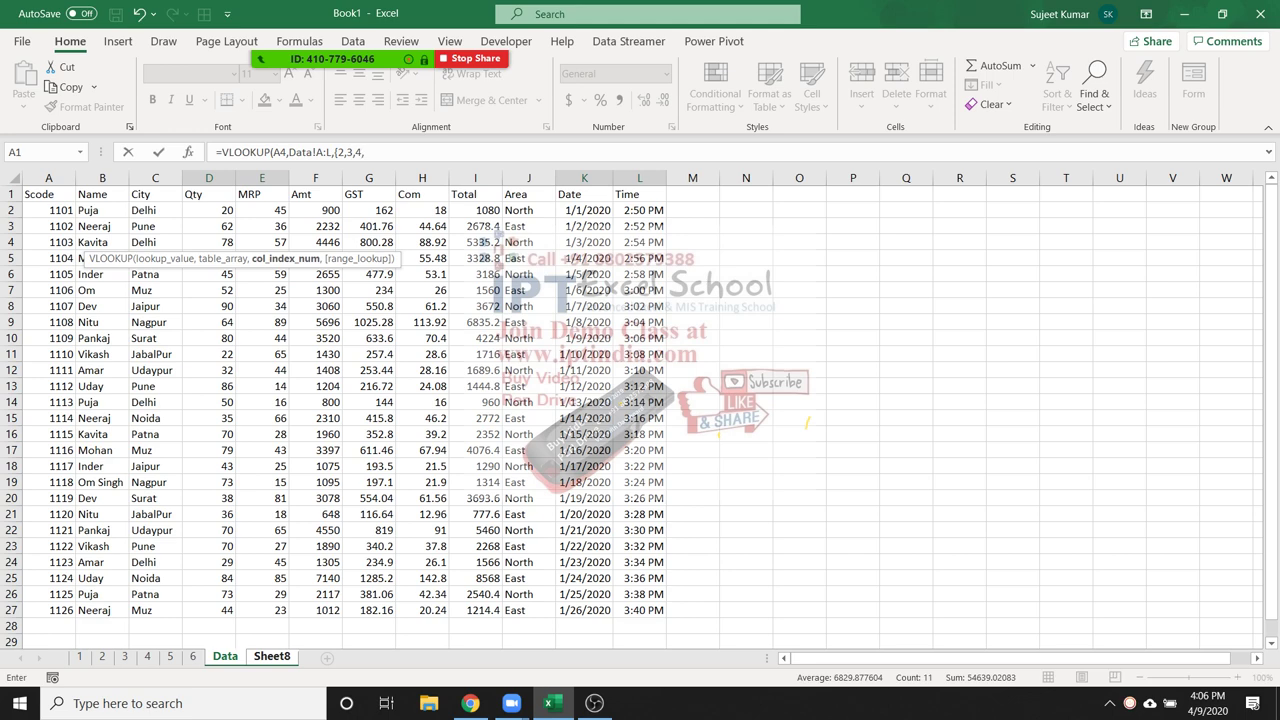
pyautogui.write('6,7,8,9,10,11,12},0)')
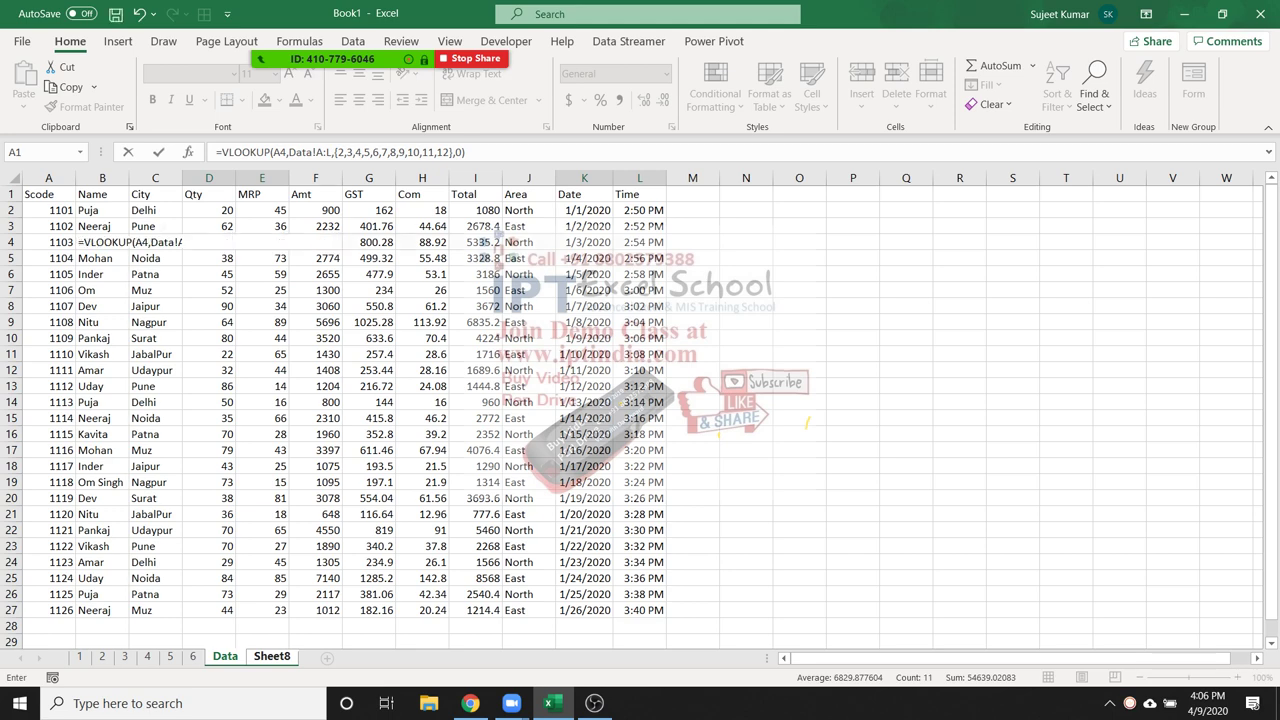
pyautogui.hotkey('ctrl', 'shift', 'Return')
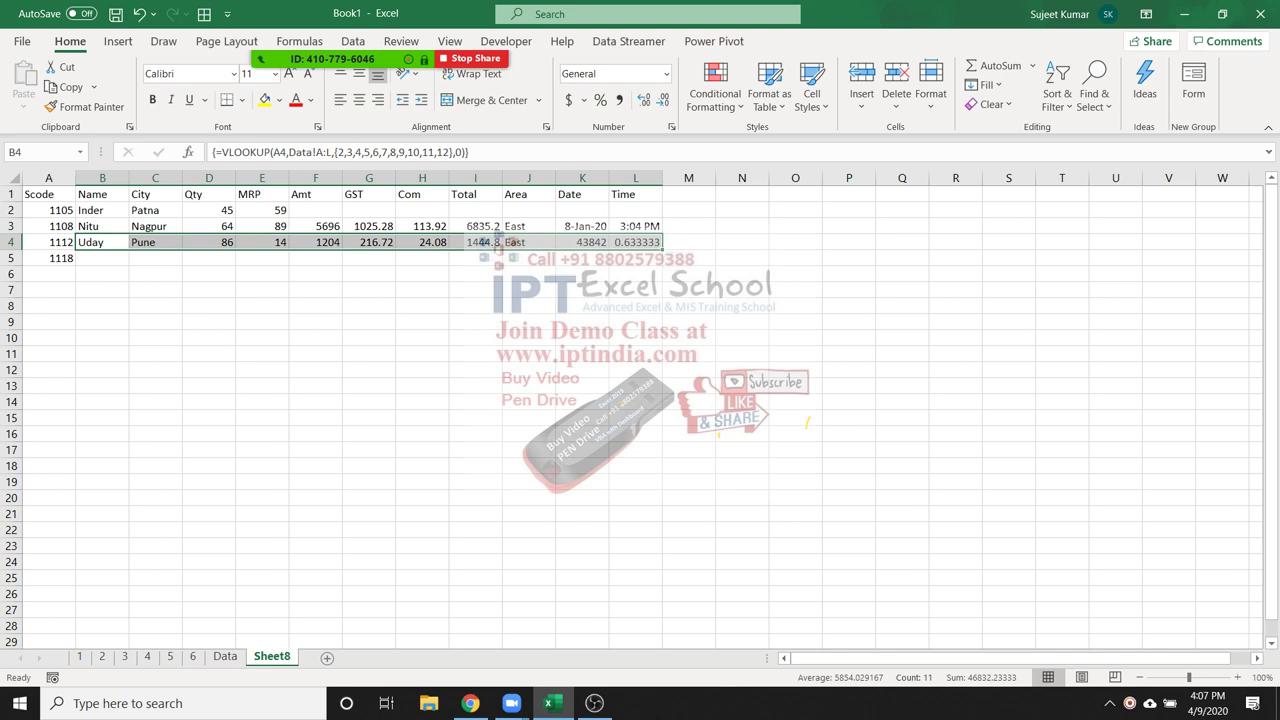
pyautogui.click(225, 656)
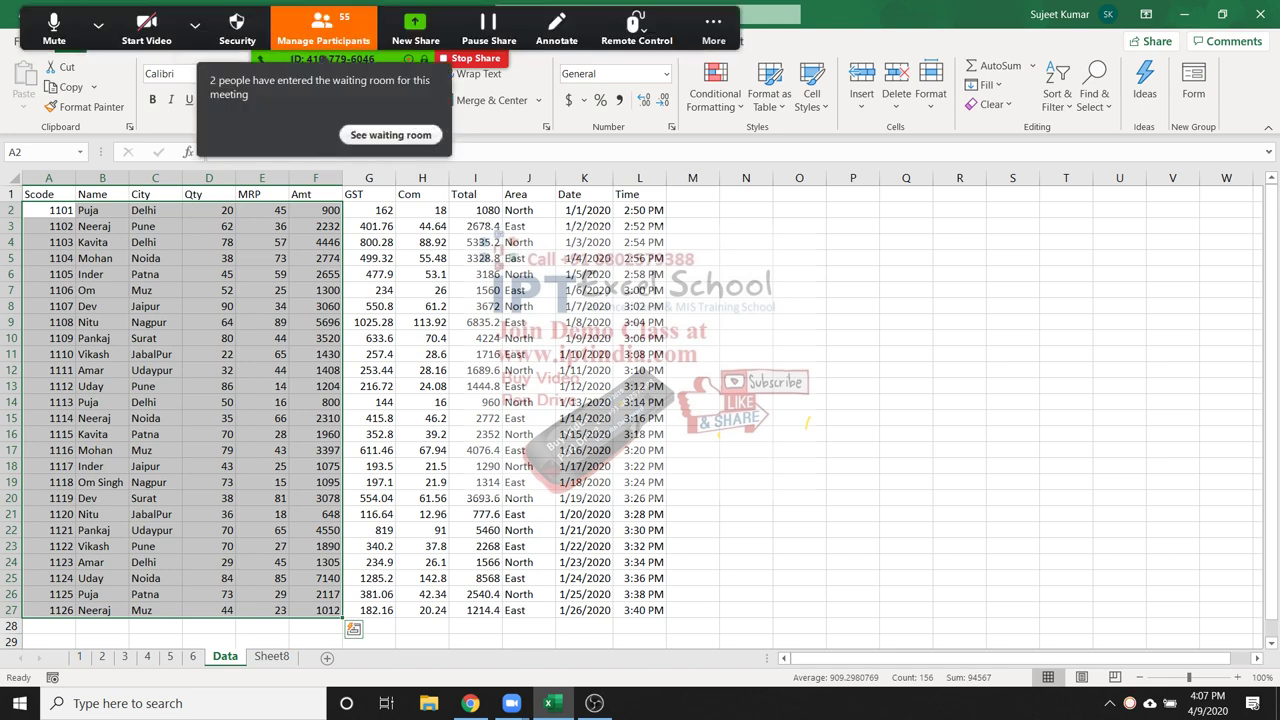
# Look over the Zoom participants list and close it
pyautogui.click(323, 28)
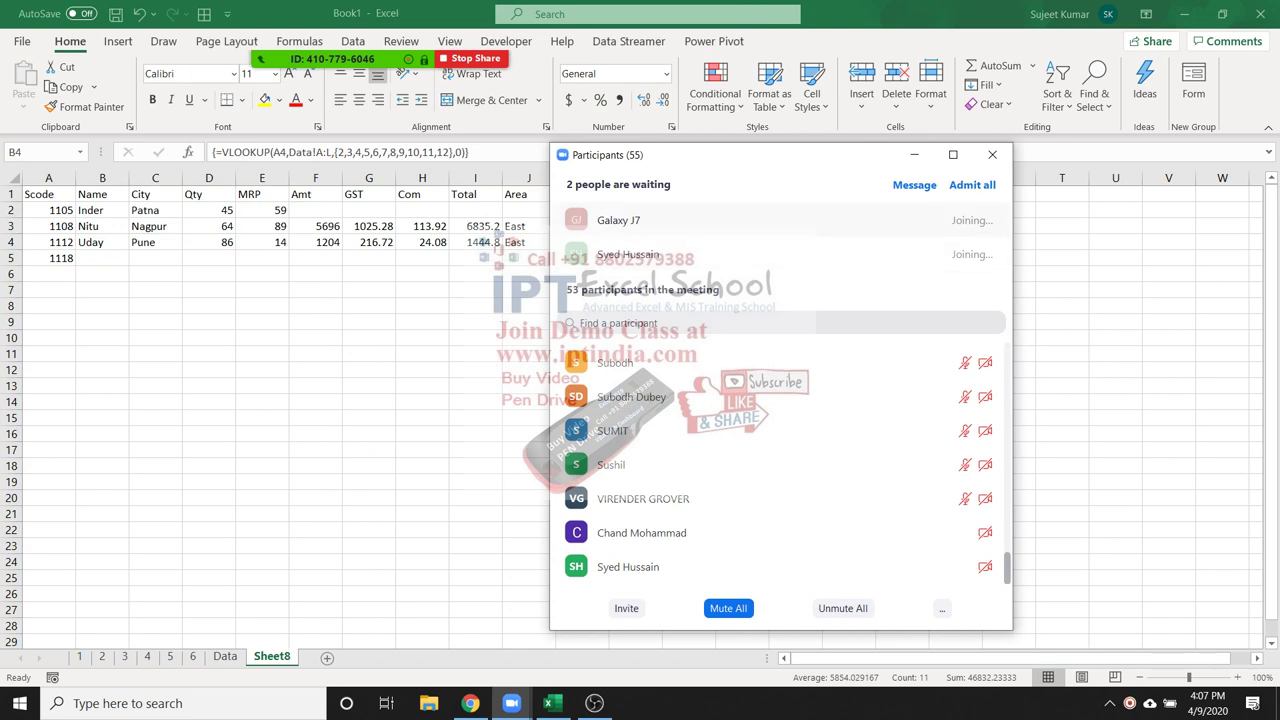
pyautogui.click(992, 154)
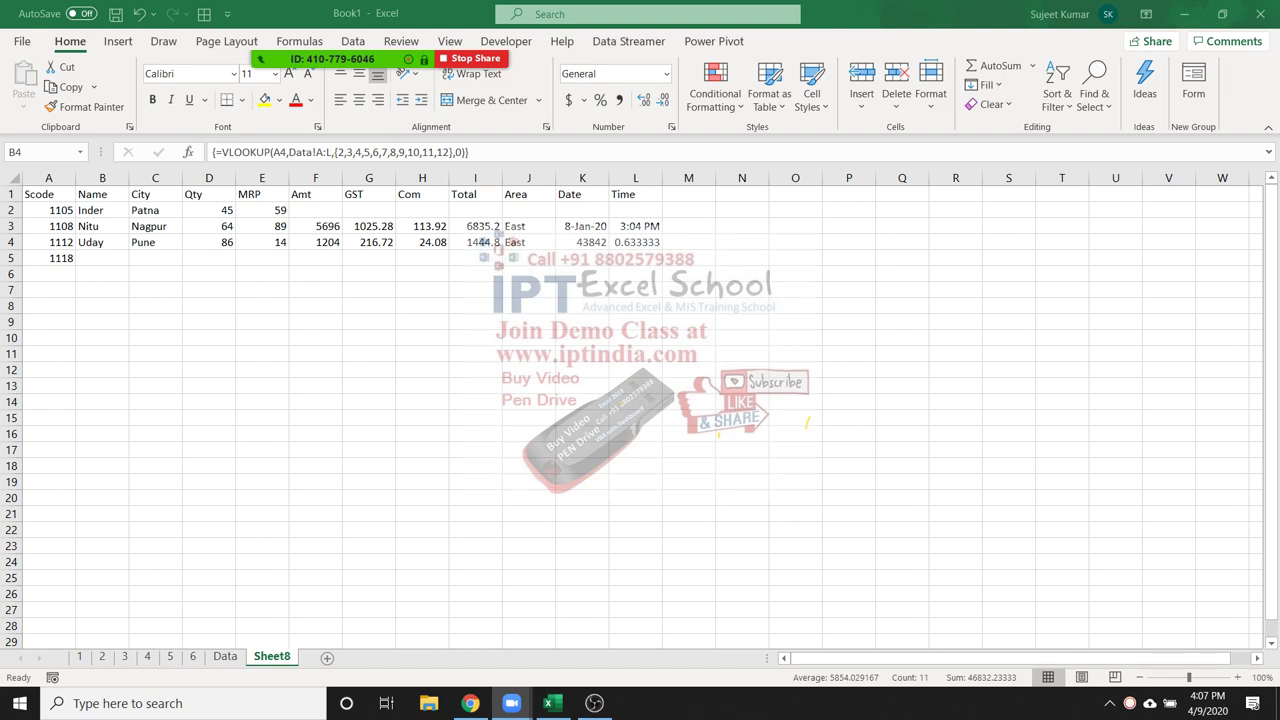
pyautogui.hotkey('ctrl', 'shift', 'Right')
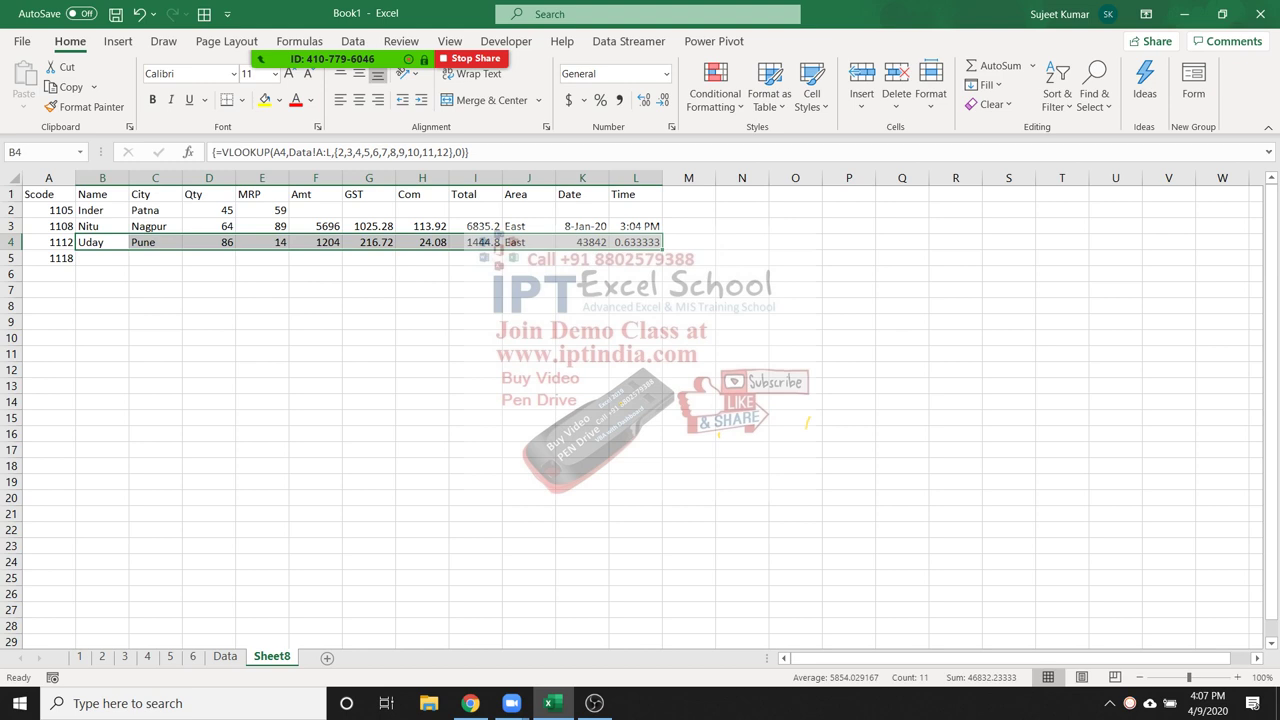
pyautogui.hotkey('ctrl', 'Home')
pyautogui.hotkey('ctrl', 'shift', 'l')
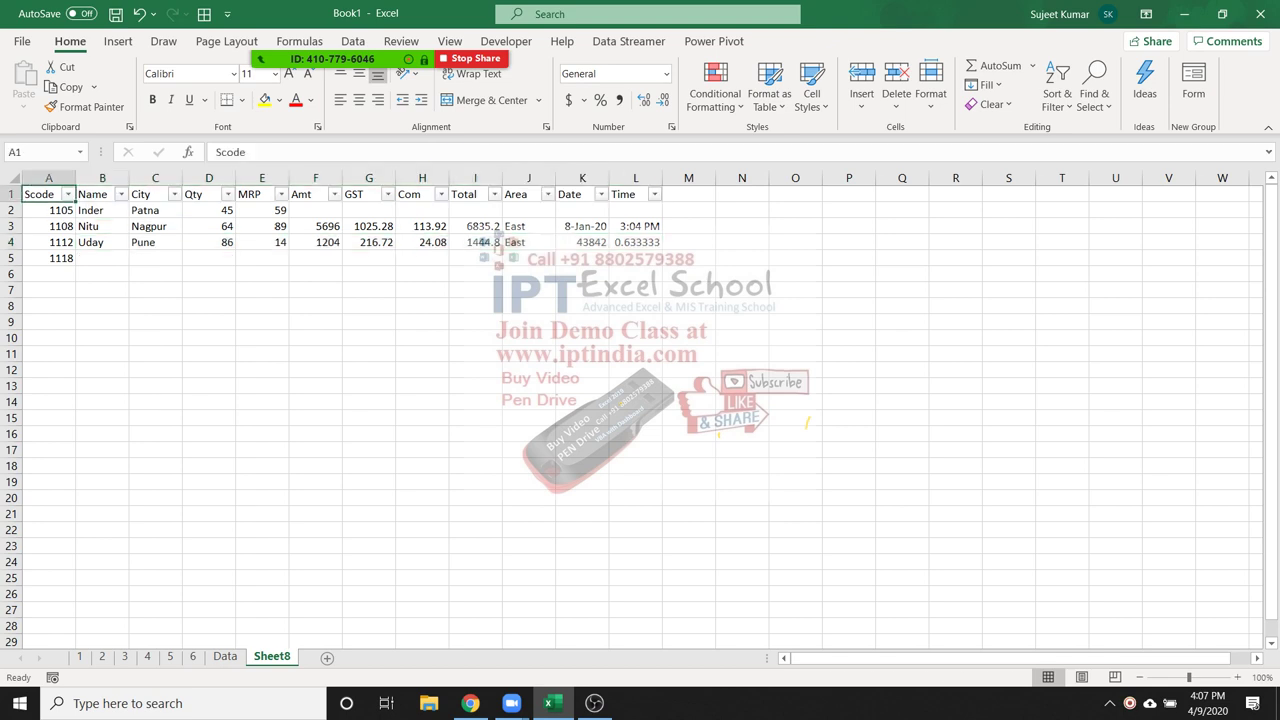
pyautogui.hotkey('ctrl', 'shift', 'l')
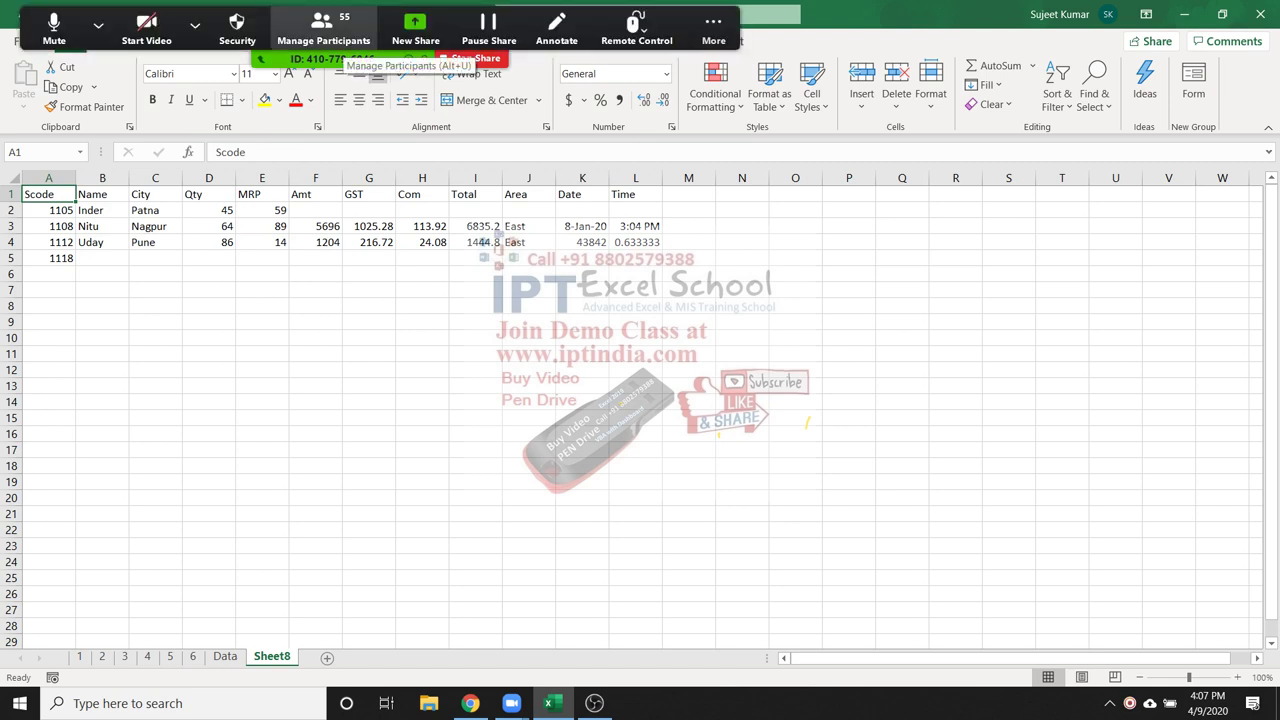
pyautogui.click(262, 242)
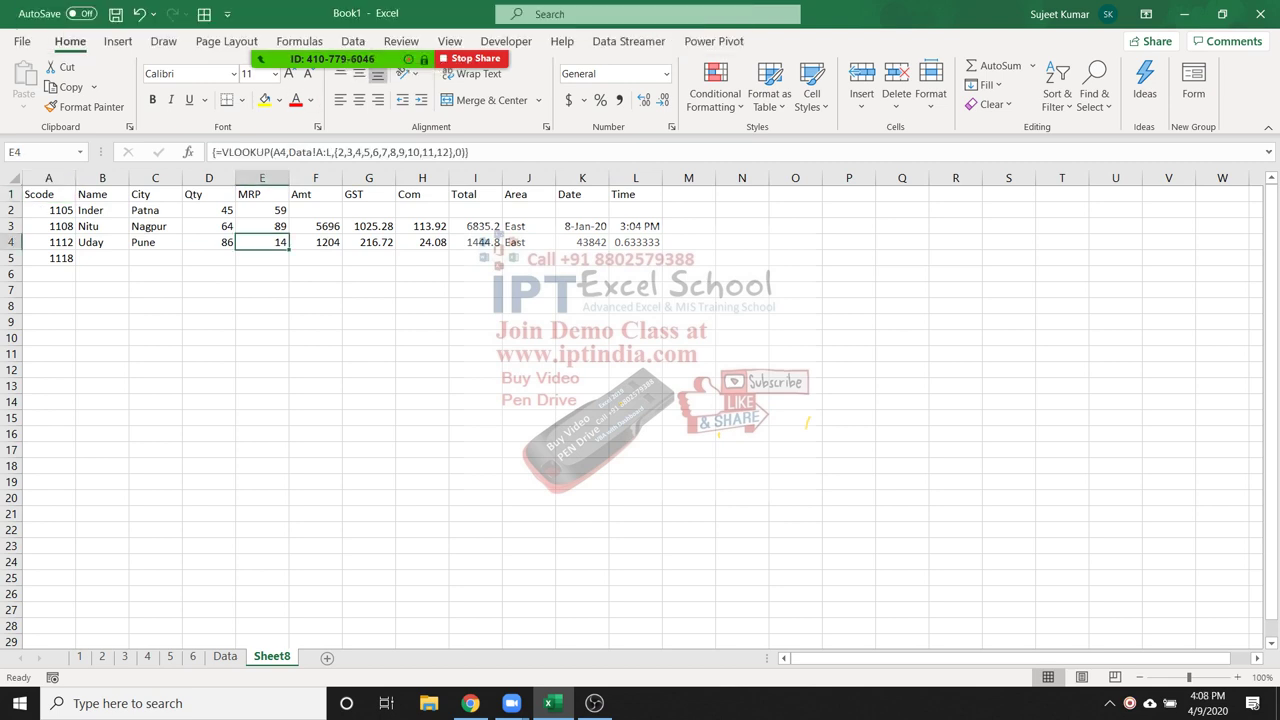
pyautogui.click(209, 242)
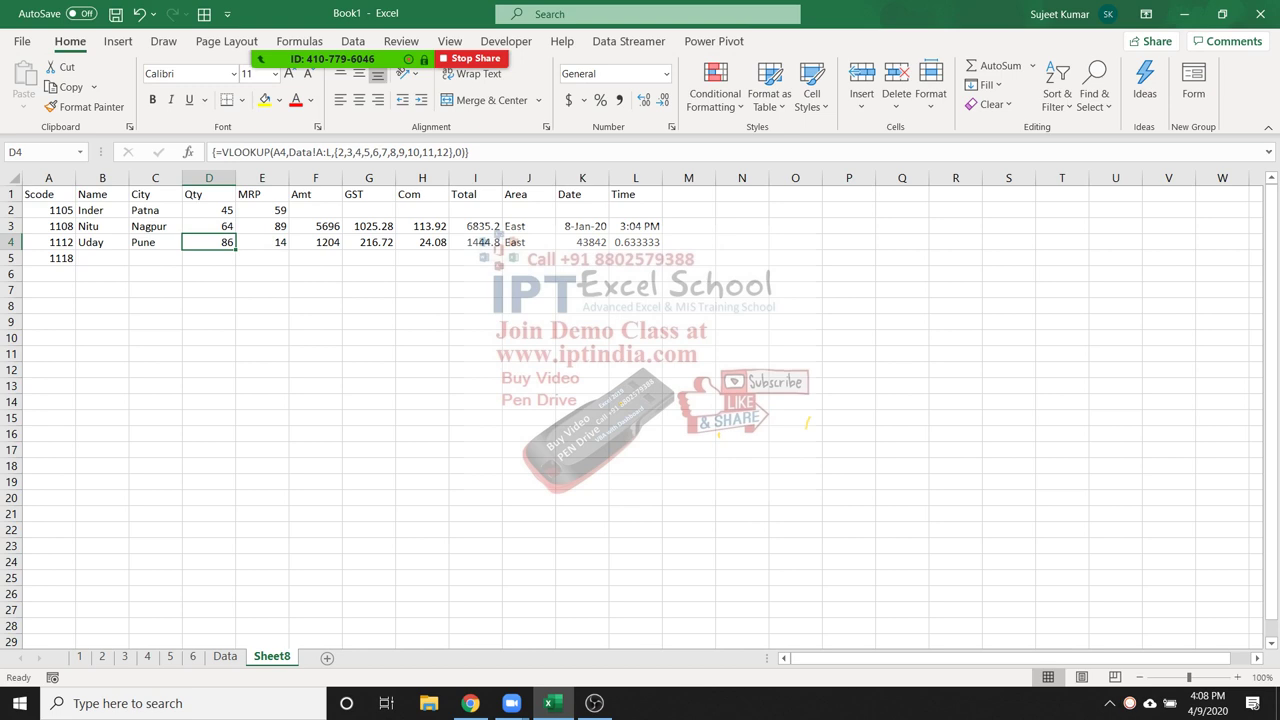
pyautogui.click(102, 242)
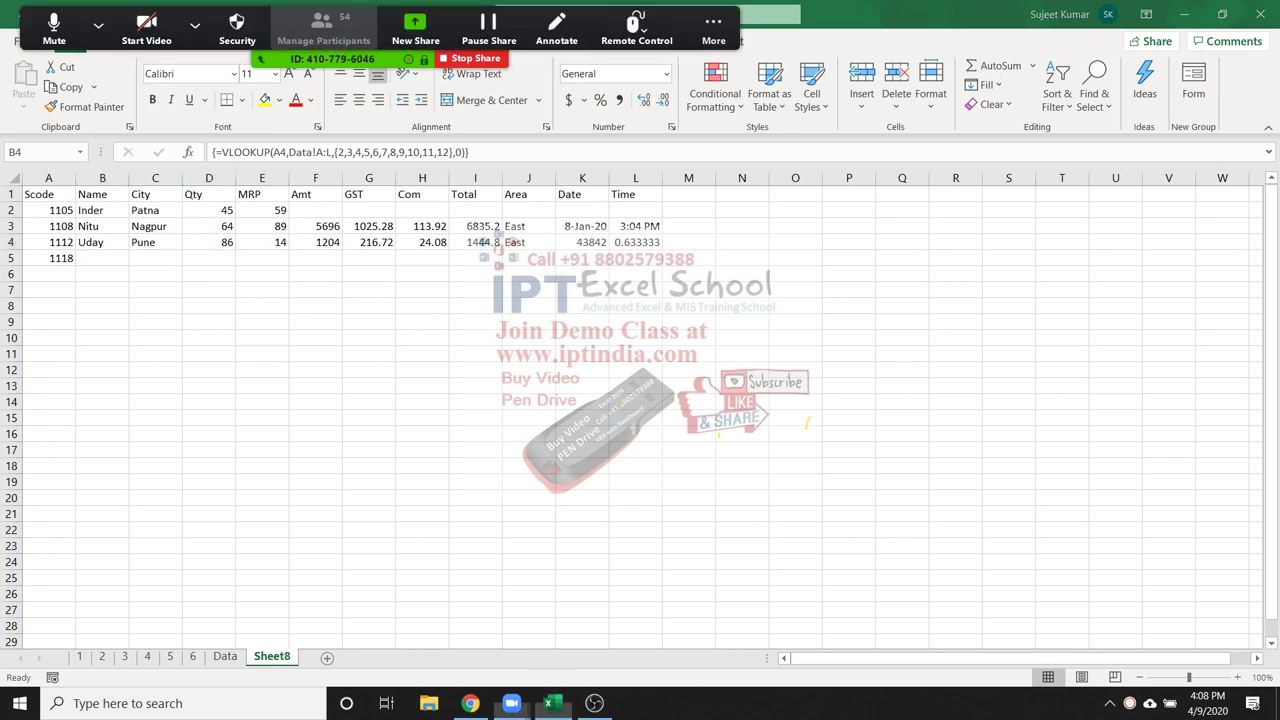
pyautogui.click(321, 28)
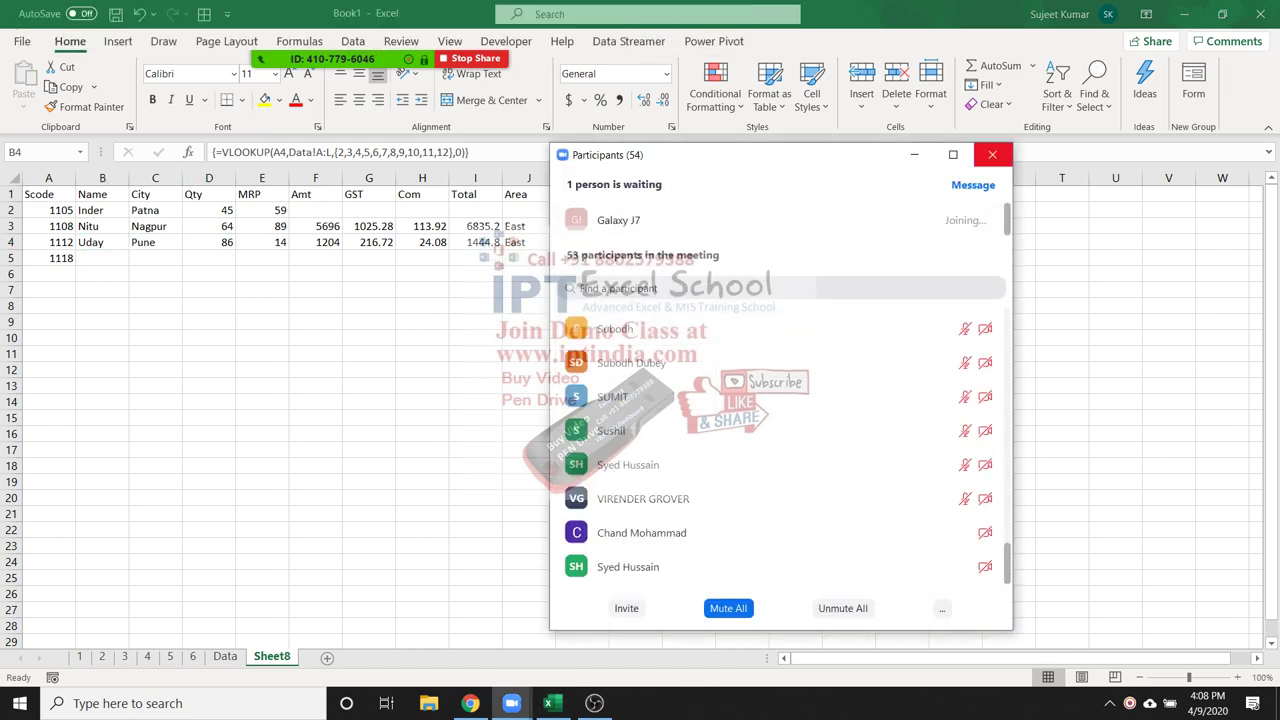
pyautogui.click(992, 154)
pyautogui.hotkey('ctrl', 'Right')
pyautogui.press('Left')
pyautogui.press('Left')
pyautogui.press('Left')
pyautogui.press('Left')
pyautogui.click(155, 258)
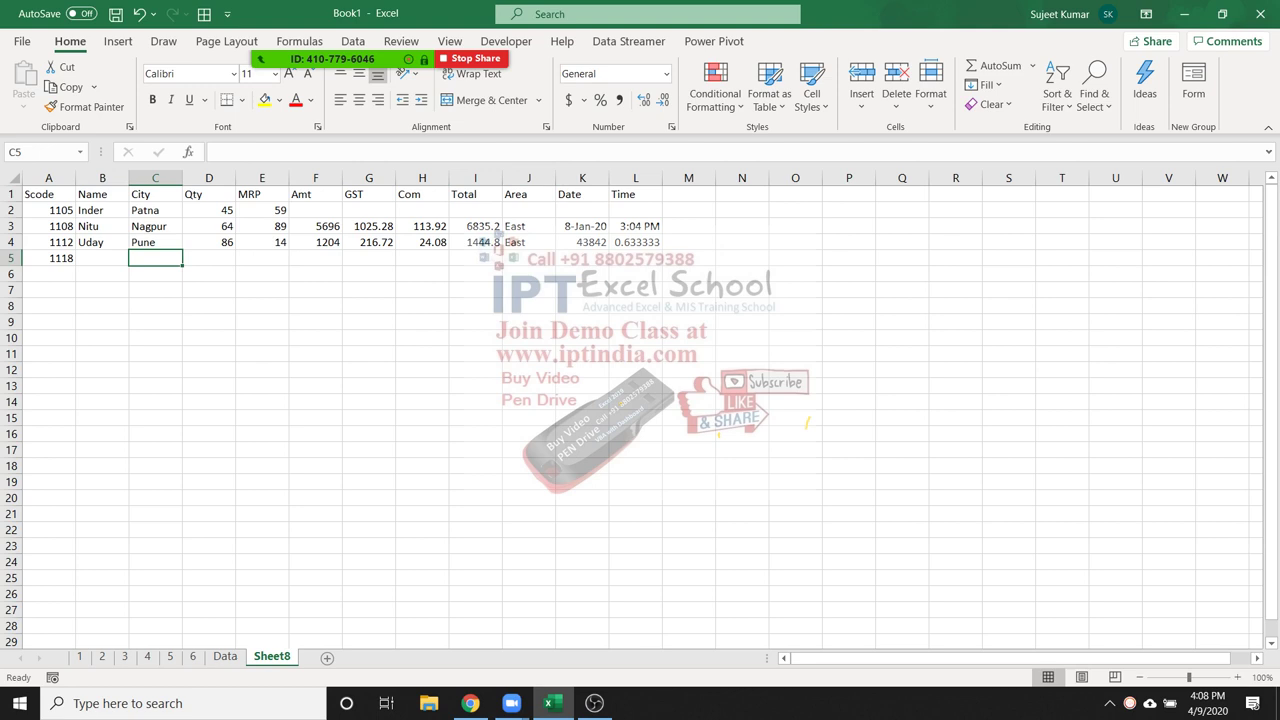
pyautogui.press('Up')
pyautogui.press('Up')
pyautogui.press('Up')
pyautogui.press('Up')
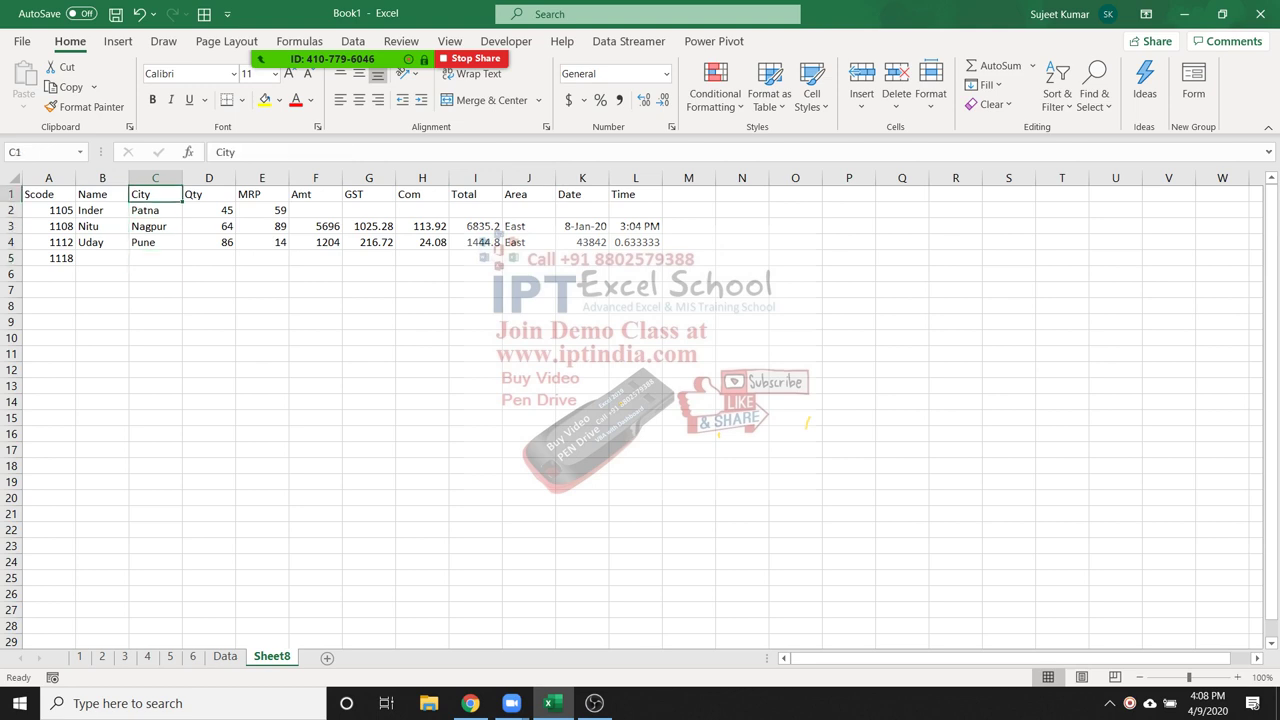
pyautogui.press('Left')
pyautogui.press('Left')
pyautogui.hotkey('ctrl', 'shift', 'Right')
pyautogui.hotkey('ctrl', 'c')
pyautogui.click(102, 338)
# Paste the copied headers into row 10, then review sheet 5's MIN and MATCH formulas
pyautogui.click(48, 338)
pyautogui.hotkey('ctrl', 'v')
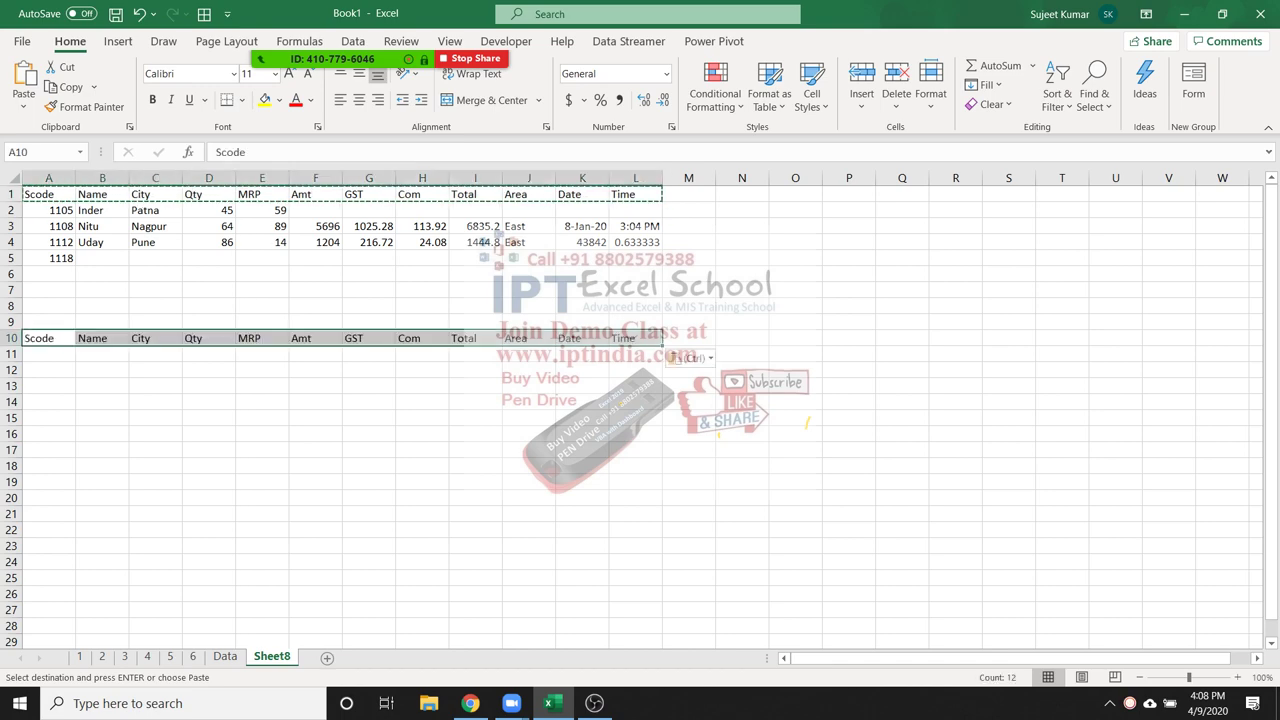
pyautogui.press('Escape')
pyautogui.hotkey('ctrl', 'pageup')
pyautogui.hotkey('ctrl', 'pageup')
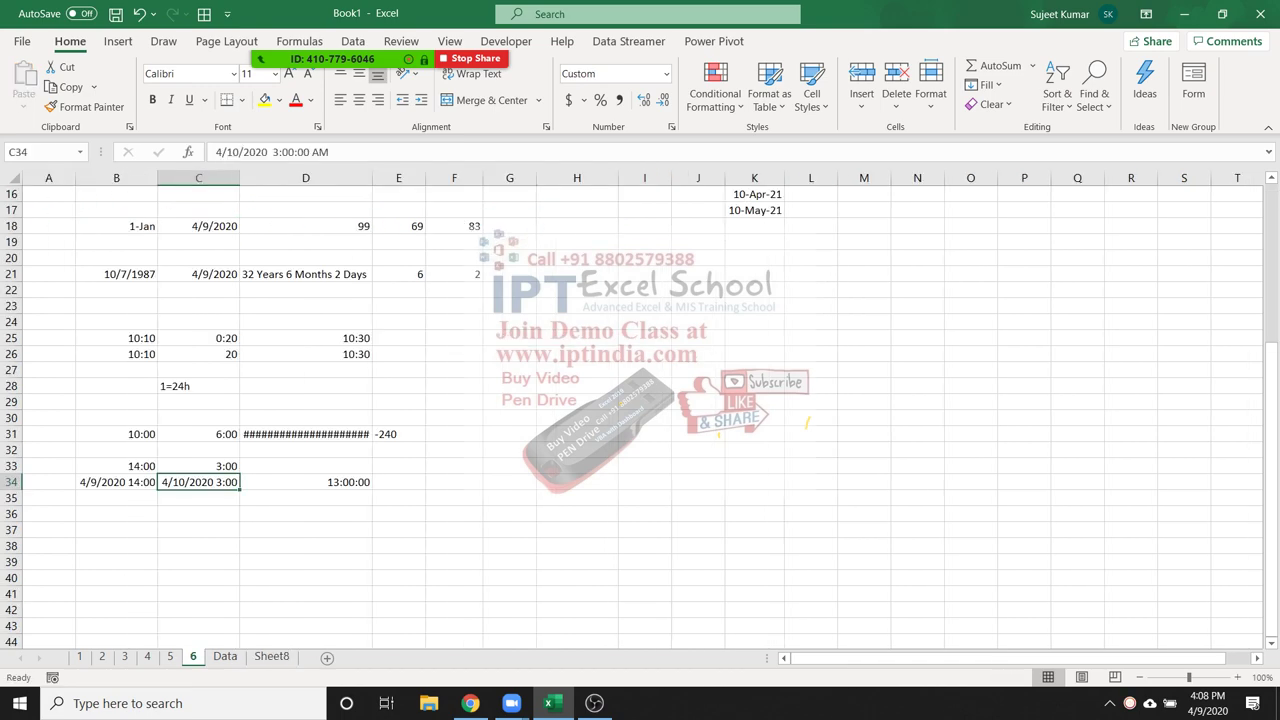
pyautogui.hotkey('ctrl', 'pageup')
pyautogui.hotkey('ctrl', 'pageup')
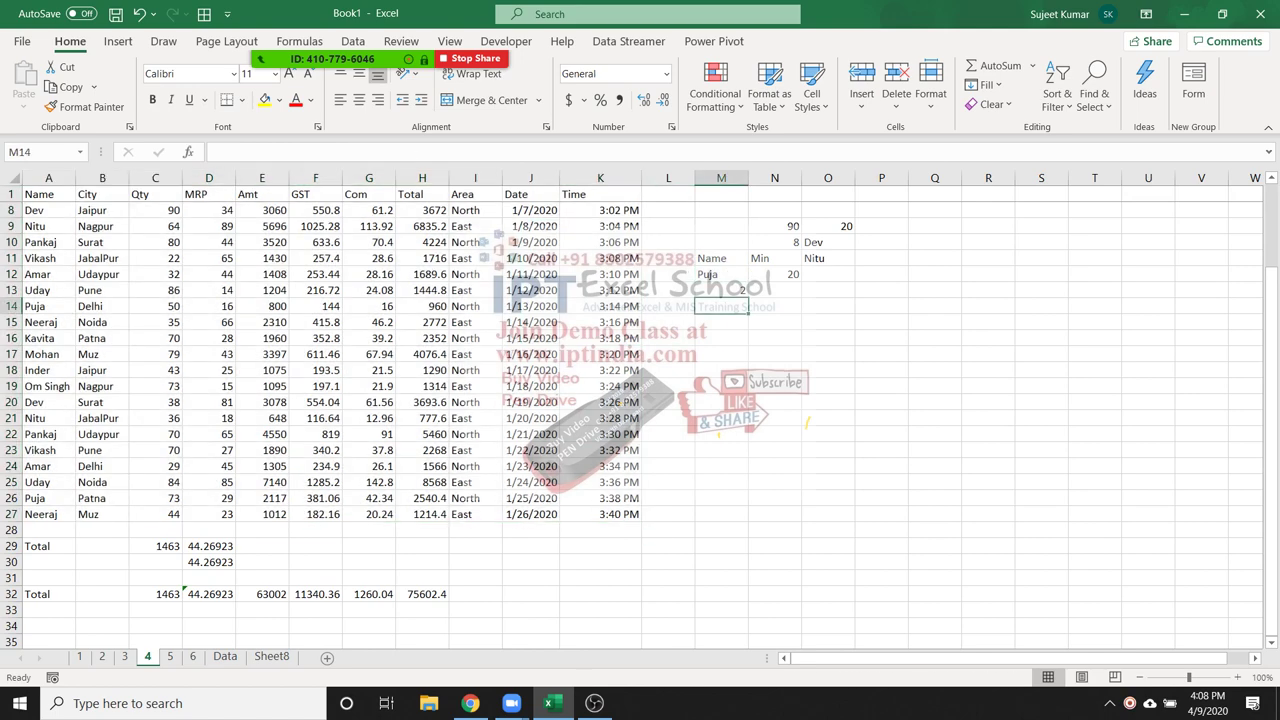
pyautogui.click(774, 274)
pyautogui.scroll(2, 640, 400)
pyautogui.click(720, 385)
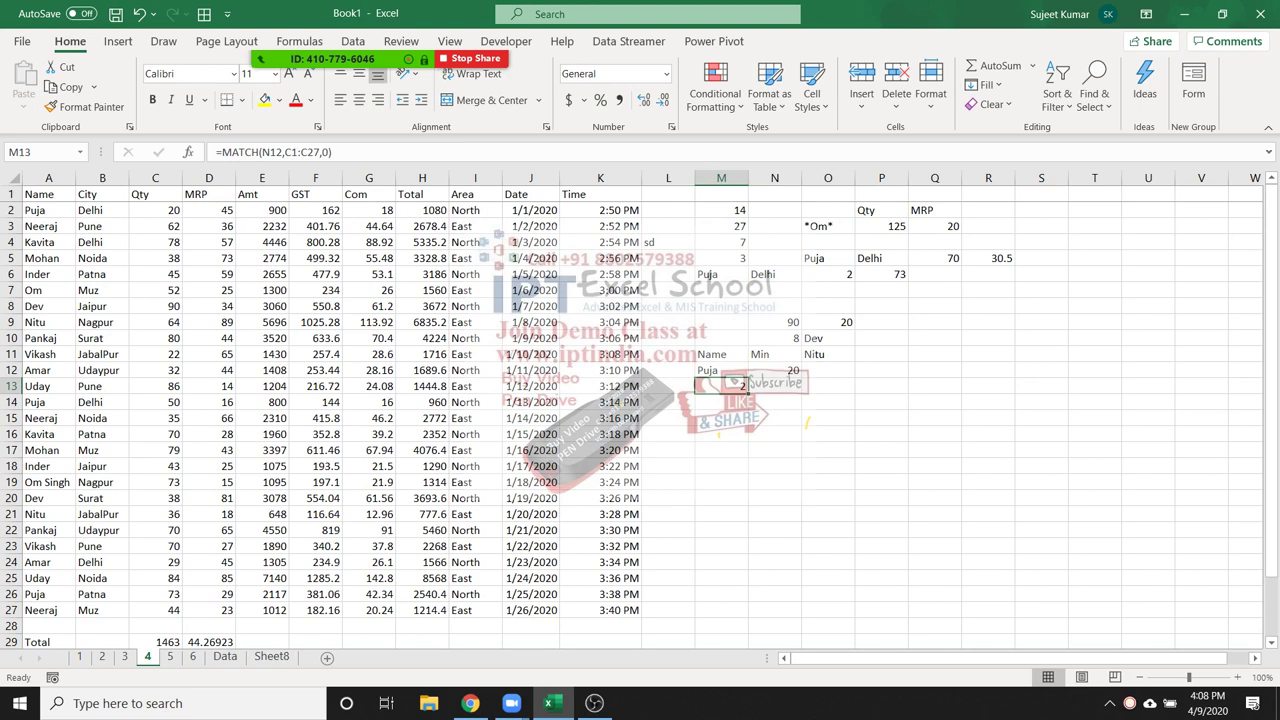
# Return to Sheet8 and move to cell B8 above the second header row
pyautogui.click(271, 656)
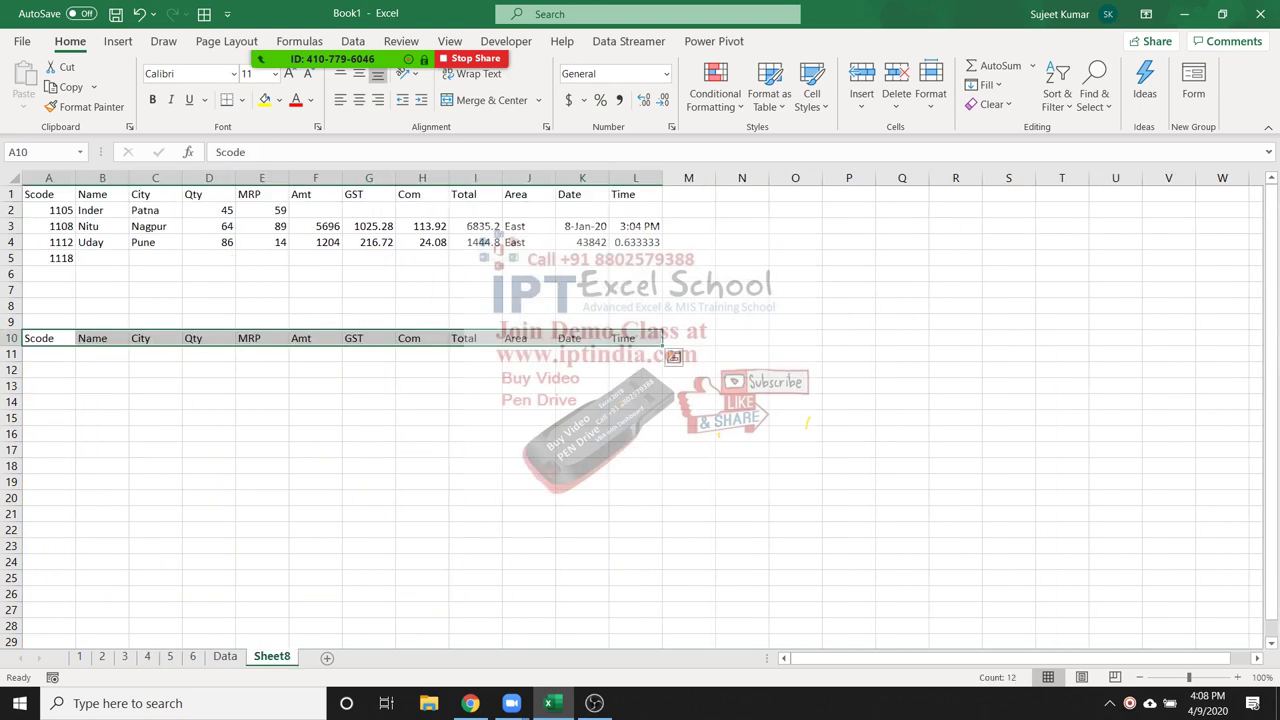
pyautogui.scroll(-9, 640, 410)
pyautogui.scroll(8, 640, 410)
pyautogui.click(102, 394)
pyautogui.scroll(1, 640, 410)
pyautogui.press('Up')
pyautogui.press('Up')
pyautogui.press('Up')
pyautogui.press('Up')
pyautogui.press('Up')
pyautogui.press('Up')
pyautogui.press('Up')
pyautogui.press('Up')
pyautogui.press('Up')
pyautogui.press('Up')
pyautogui.press('Up')
pyautogui.press('Up')
pyautogui.press('Down')
pyautogui.press('Down')
pyautogui.press('Down')
pyautogui.press('Down')
pyautogui.press('Down')
pyautogui.press('super+d')
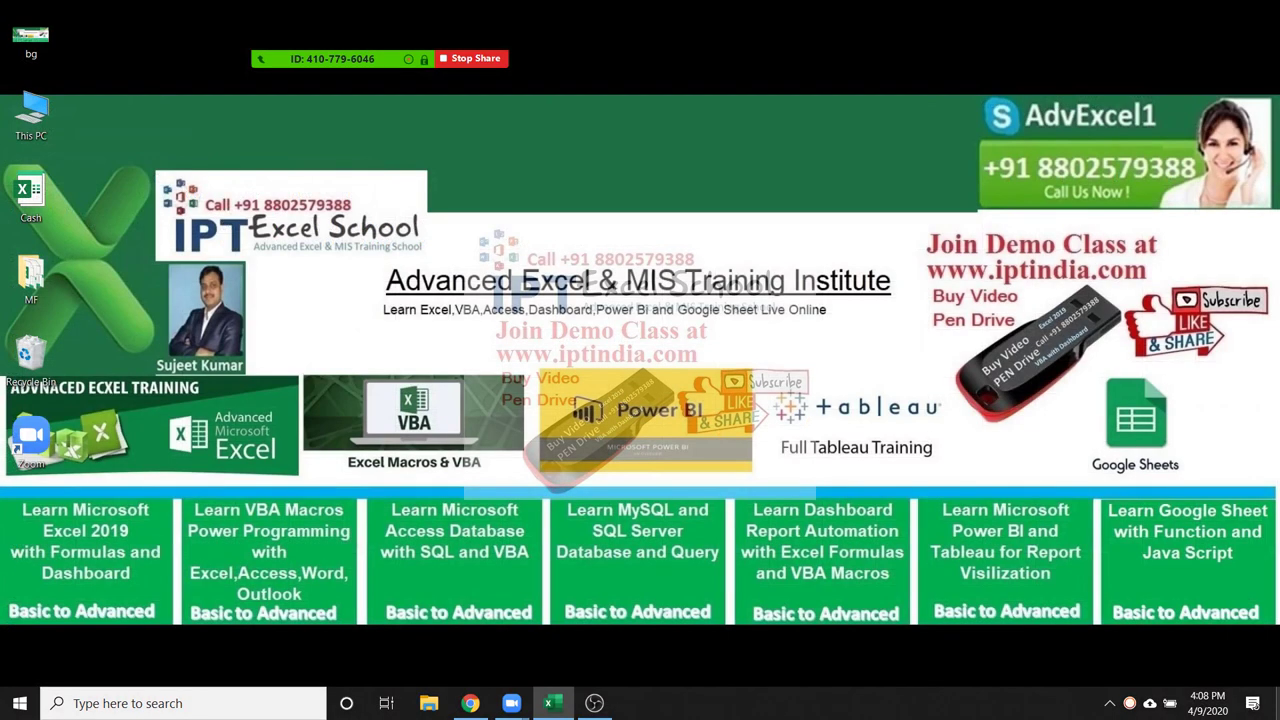
pyautogui.press('super+d')
pyautogui.press('Up')
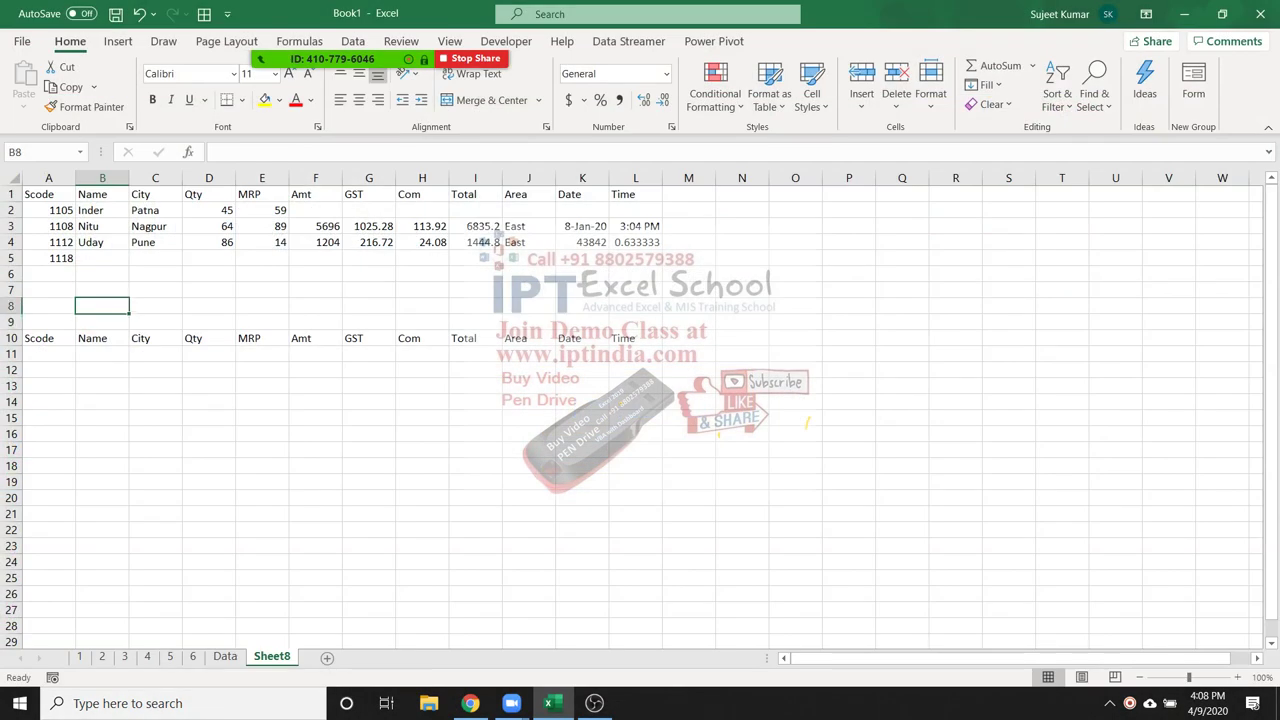
# Enter =MATCH(B10,Data!1:1,0) in B8 to locate the Name header (2)
pyautogui.write('=mat')
pyautogui.press('Tab')
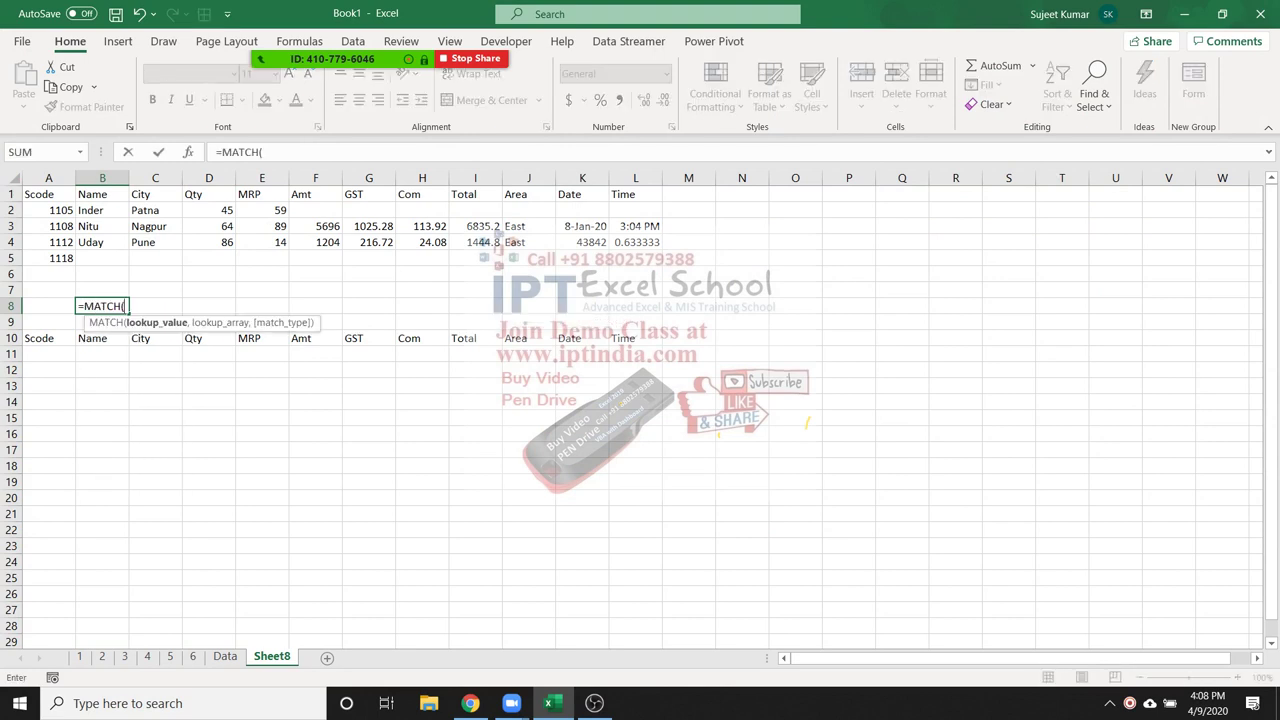
pyautogui.click(102, 338)
pyautogui.write(',')
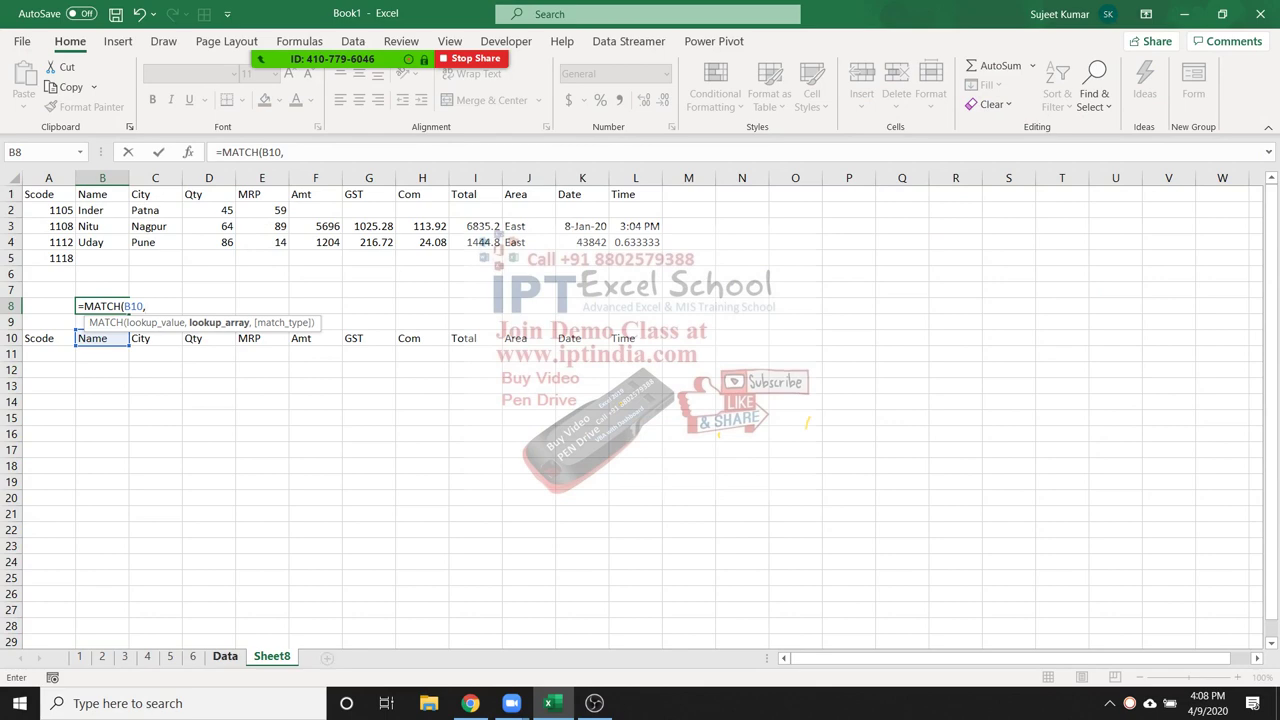
pyautogui.hotkey('ctrl', 'pageup')
pyautogui.click(11, 194)
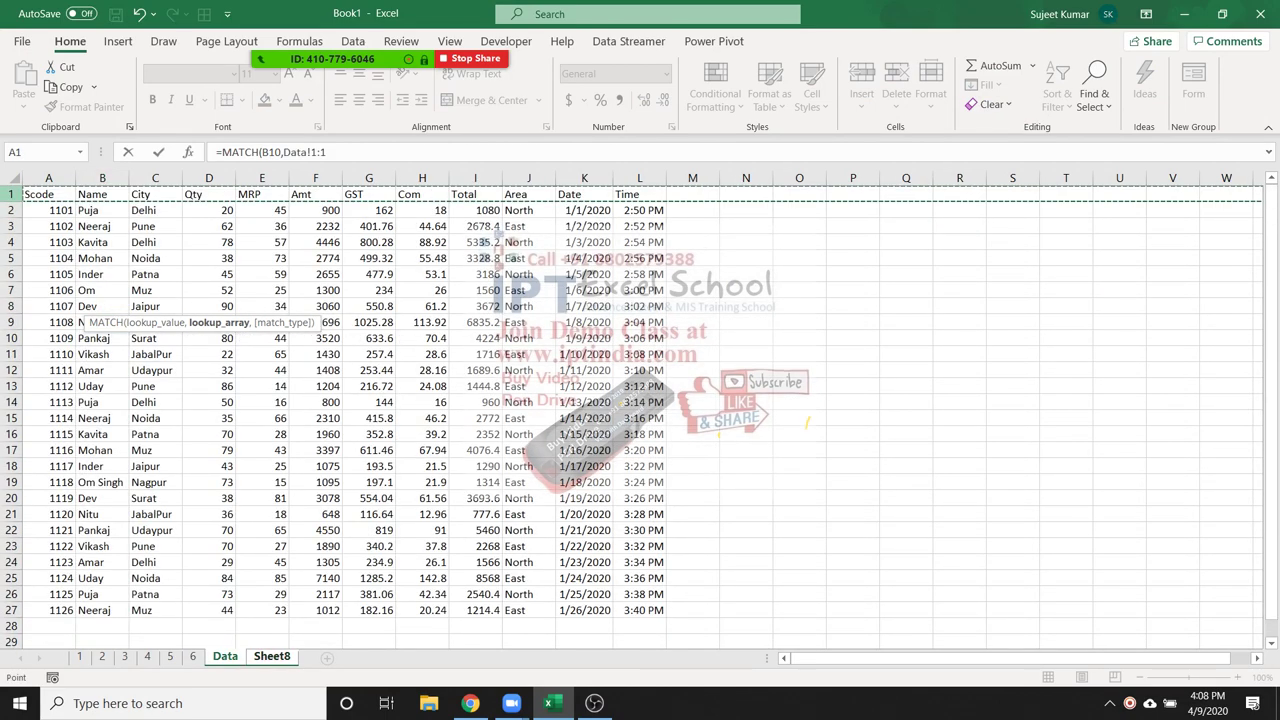
pyautogui.write(',0')
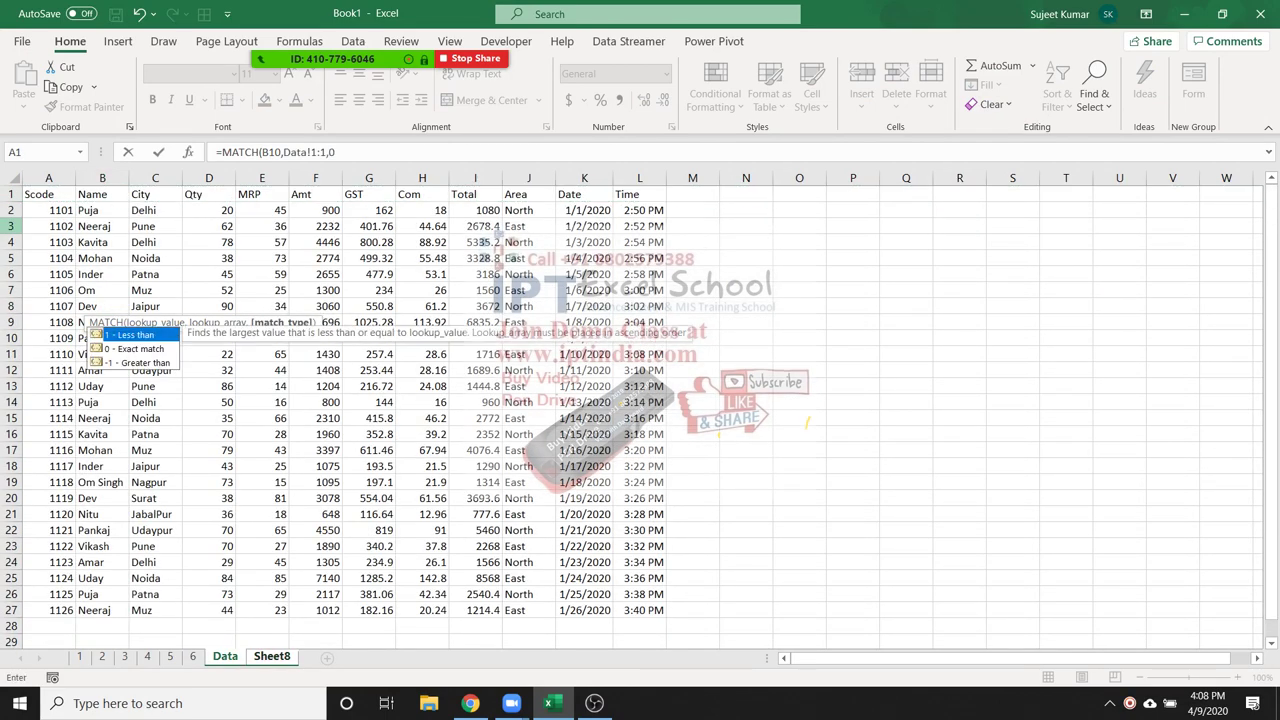
pyautogui.write(')')
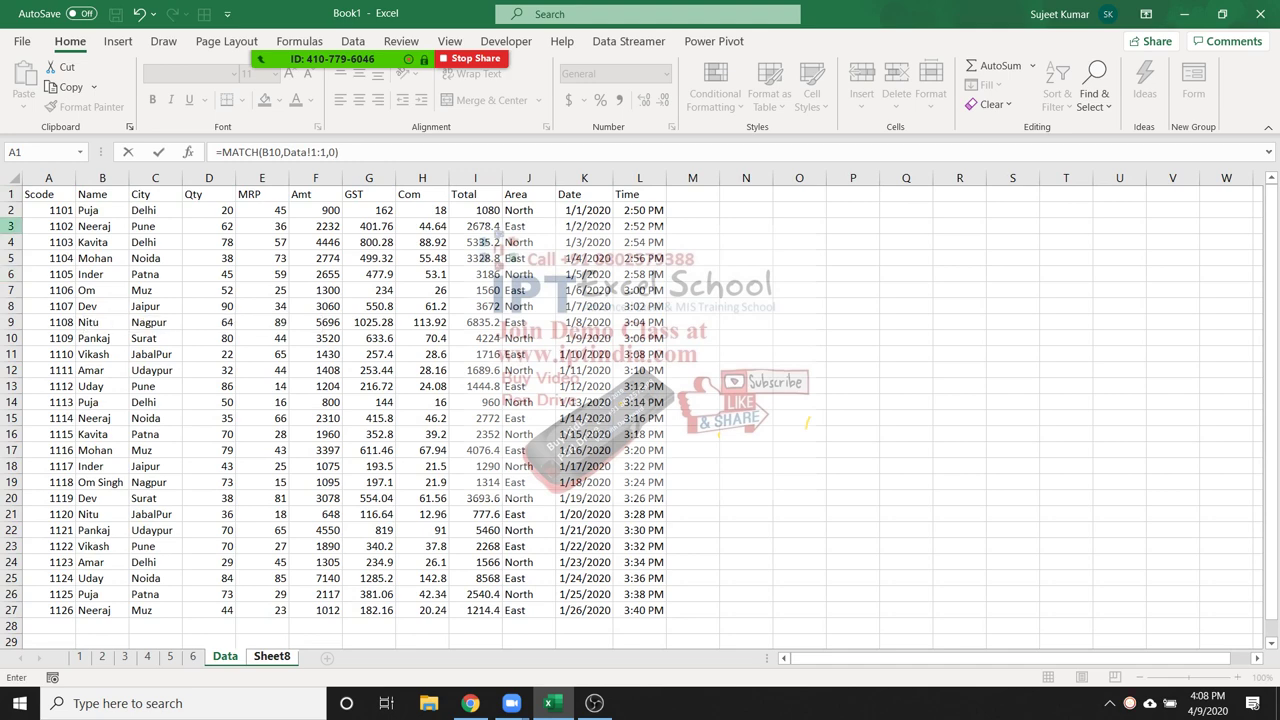
pyautogui.press('Return')
# Enter =MATCH(C10,Data!1:1,0) in C8 to locate the City header (3)
pyautogui.click(155, 258)
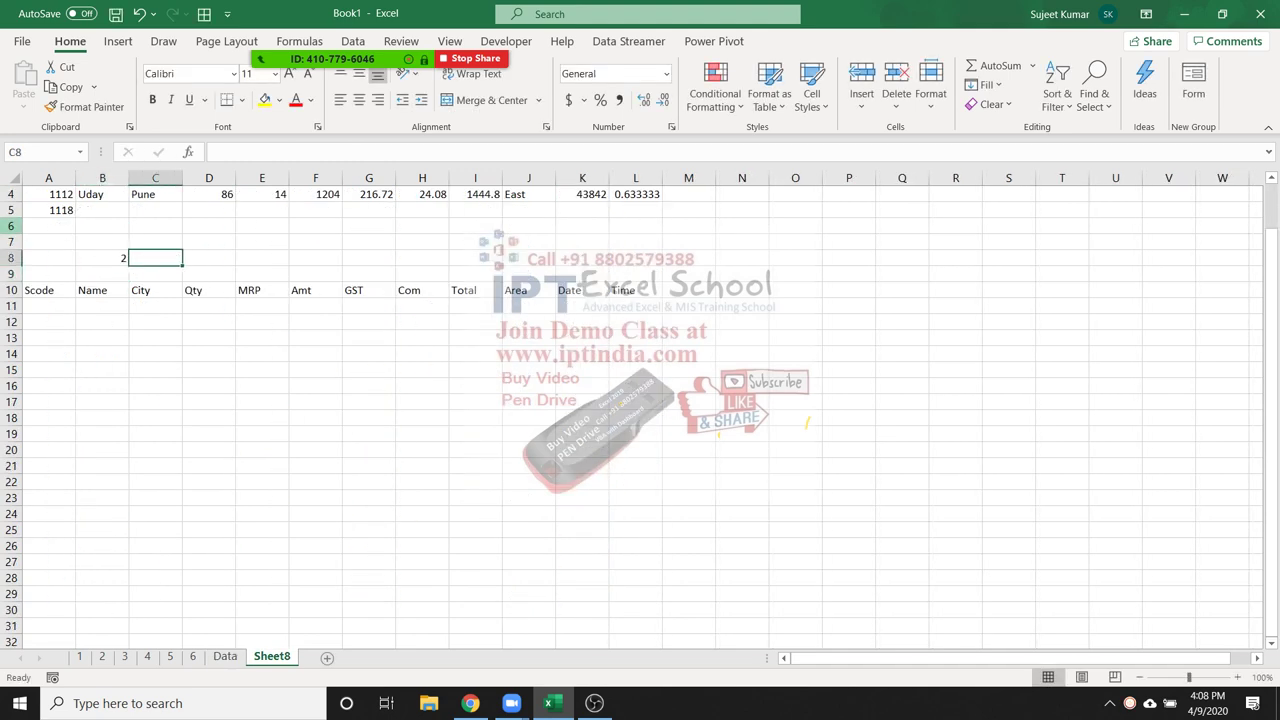
pyautogui.write('=ma')
pyautogui.press('Tab')
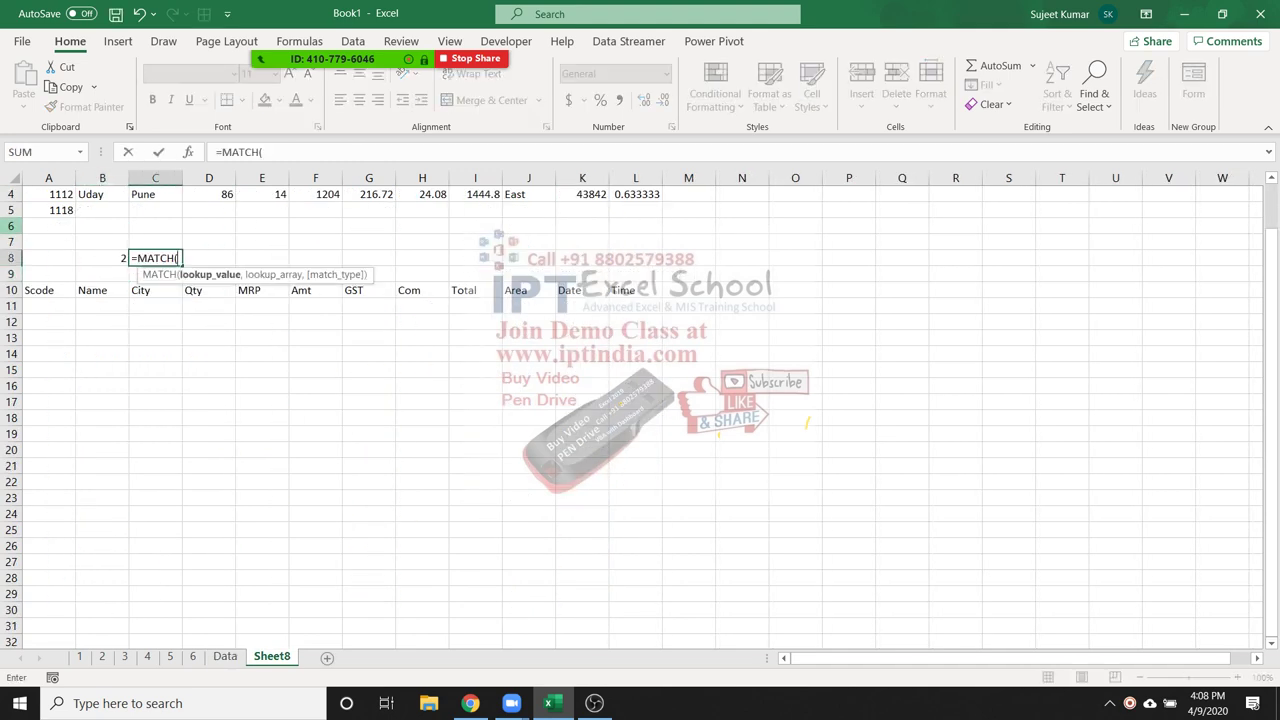
pyautogui.press('Down')
pyautogui.press('Down')
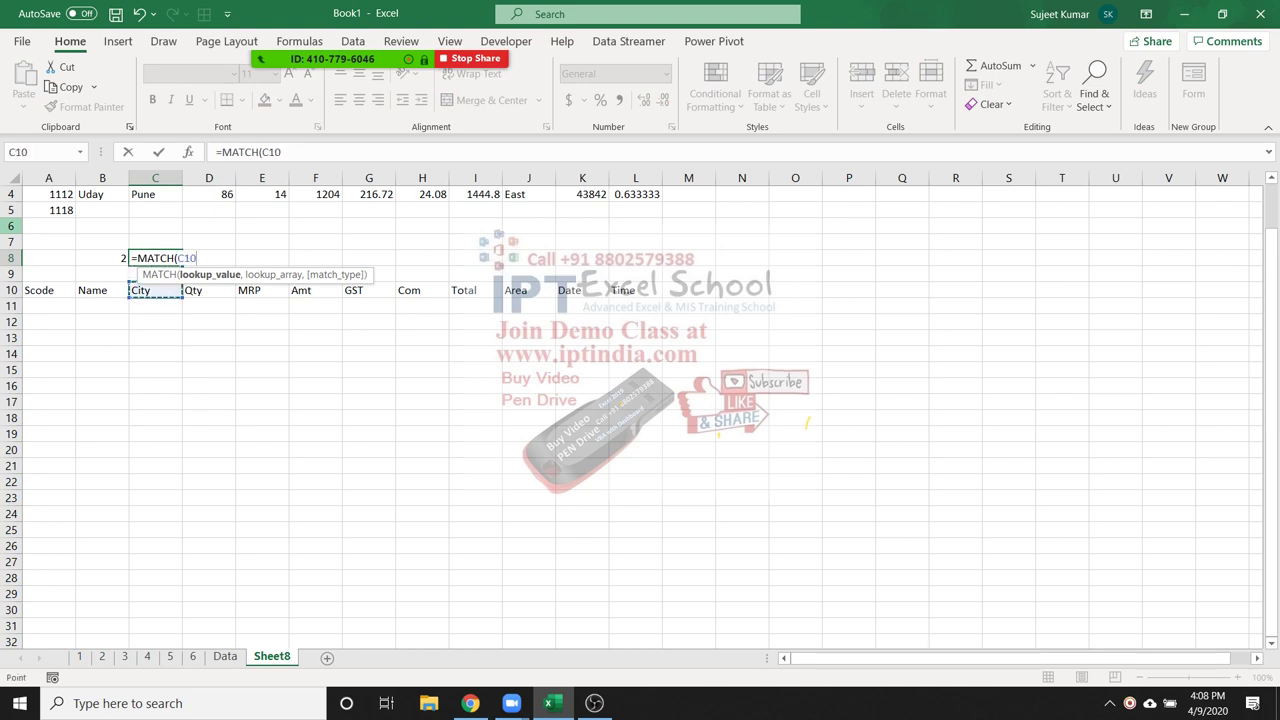
pyautogui.write(',')
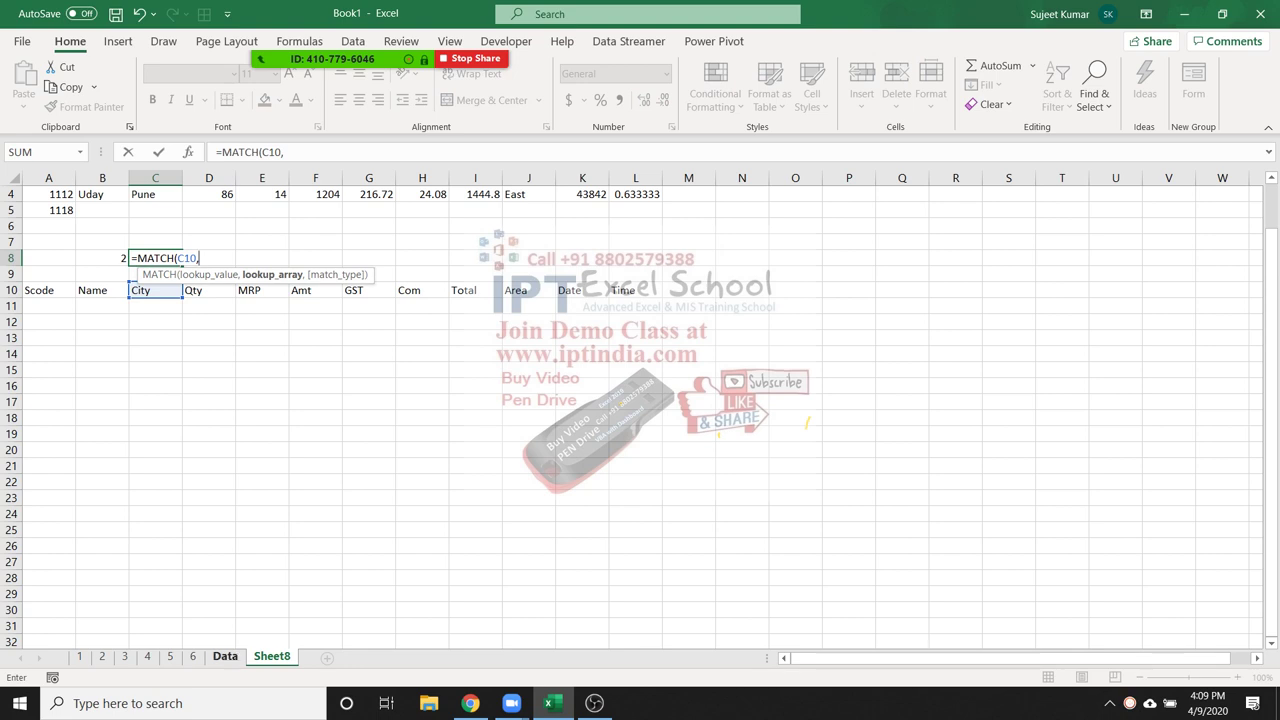
pyautogui.hotkey('ctrl', 'pageup')
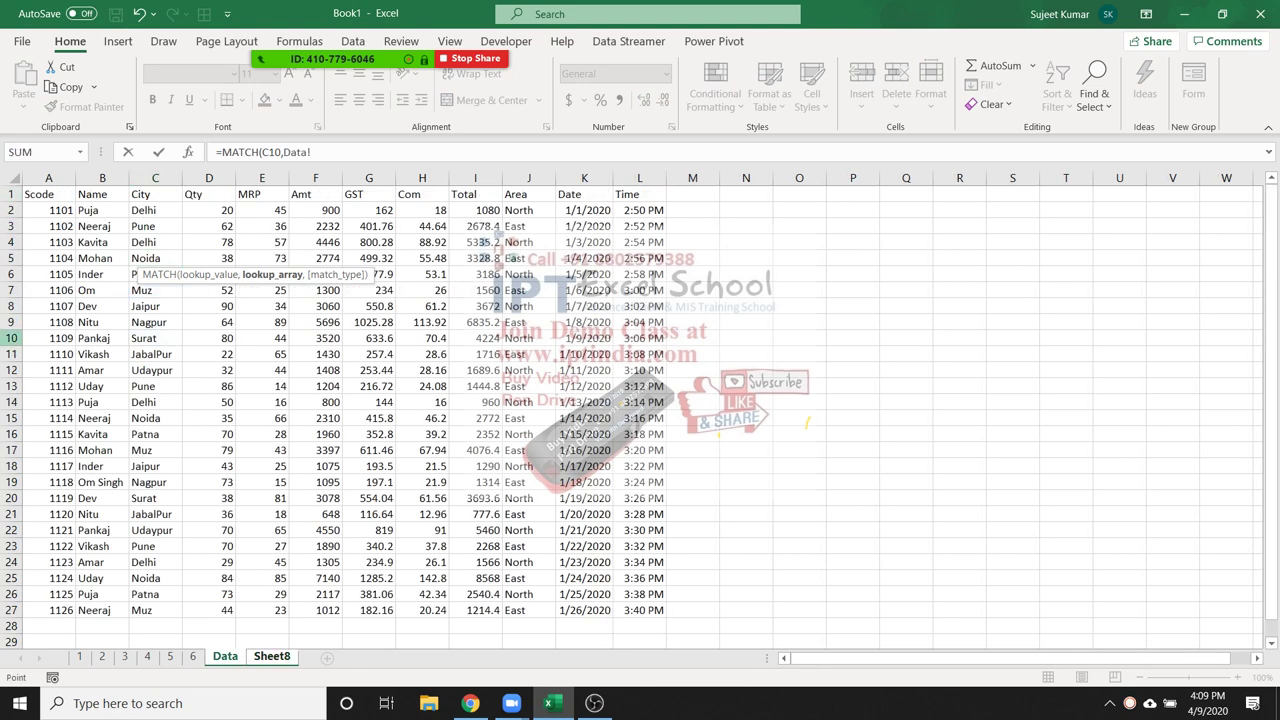
pyautogui.click(11, 194)
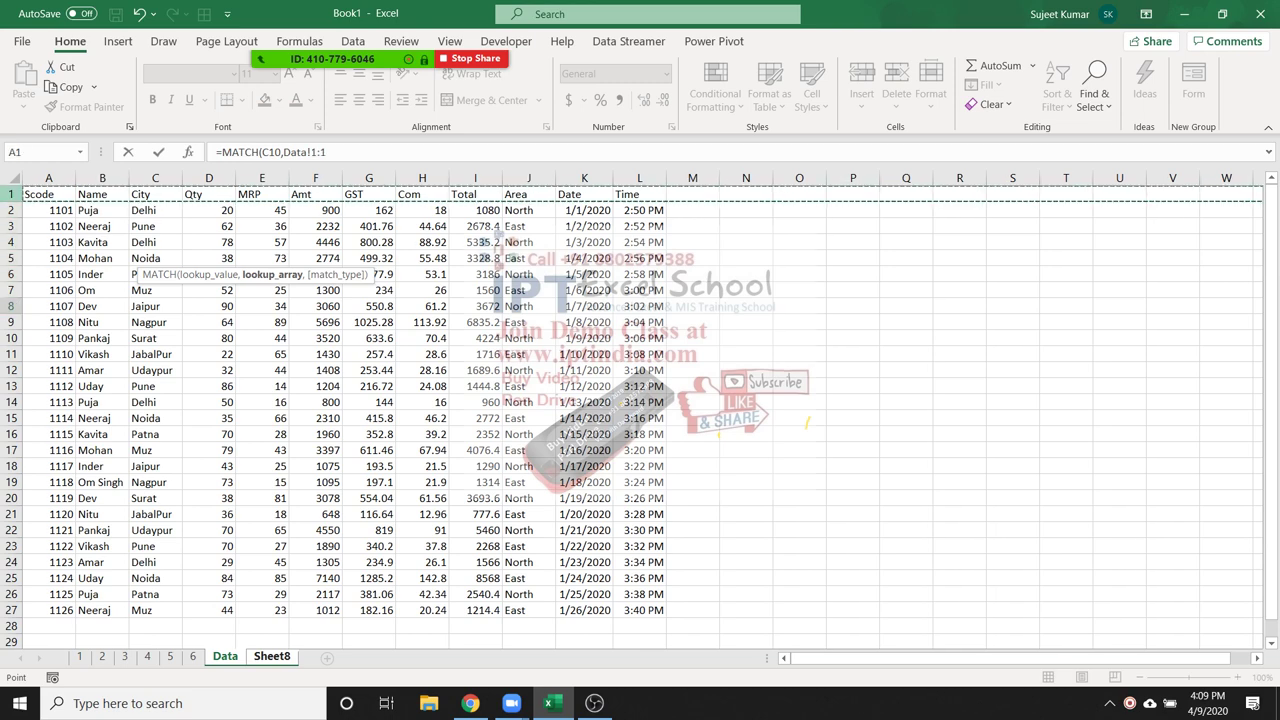
pyautogui.write(',0')
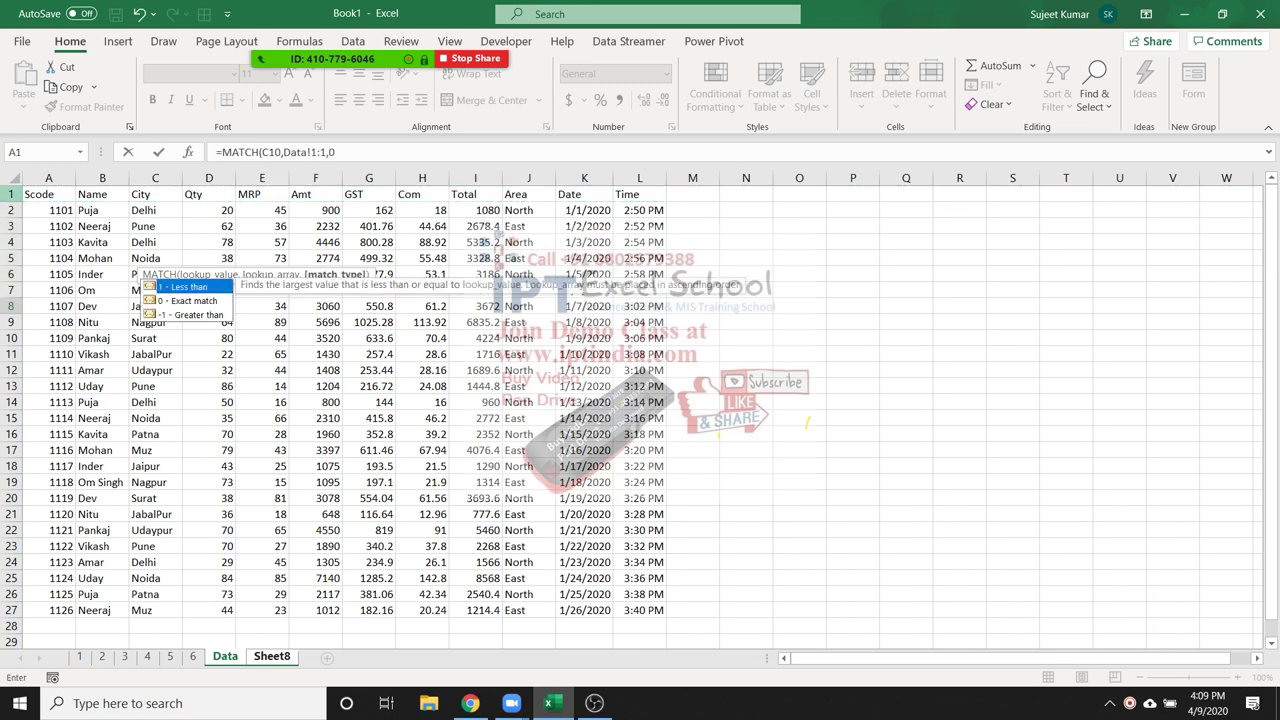
pyautogui.write(')')
pyautogui.press('Return')
pyautogui.click(155, 258)
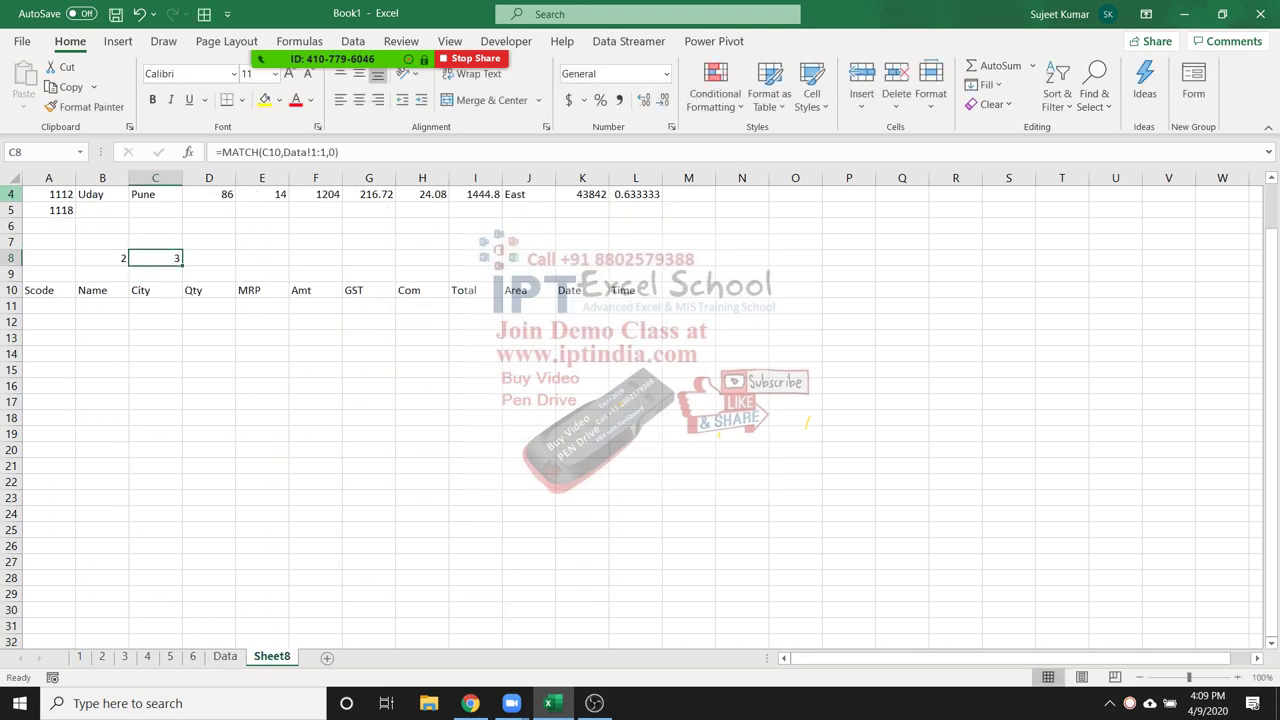
pyautogui.press('Down')
pyautogui.press('Down')
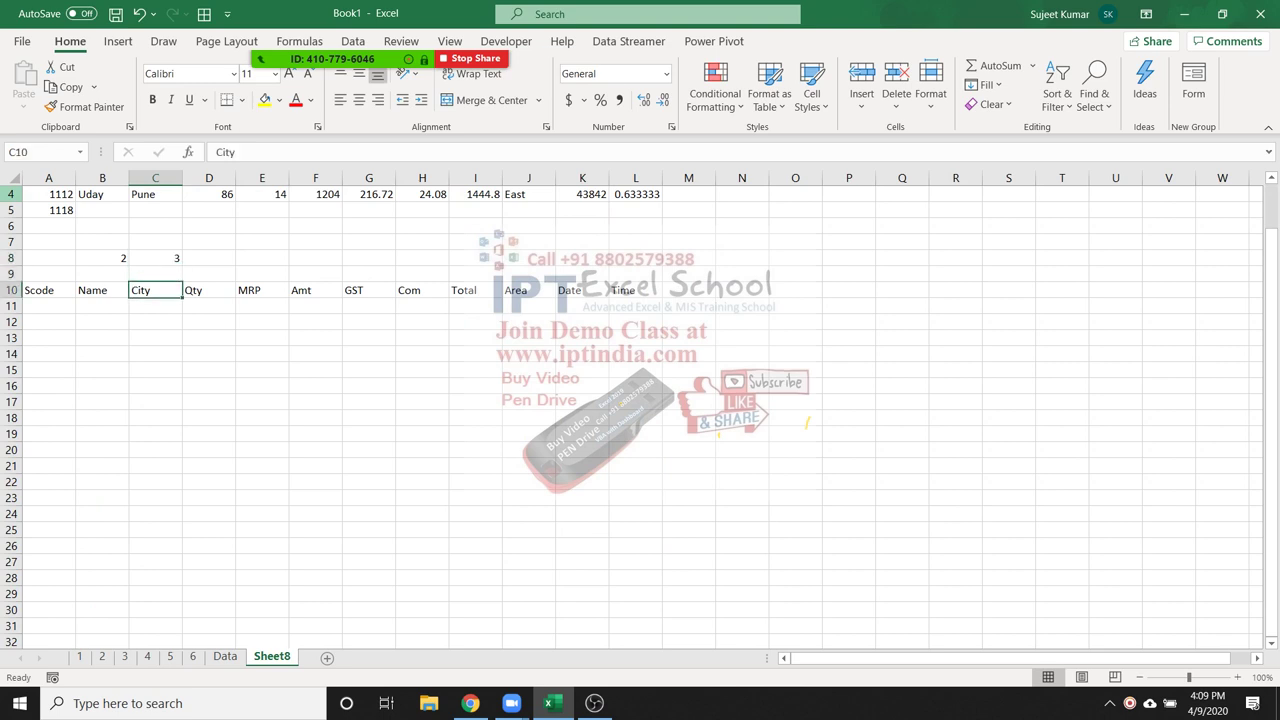
# Enter Scode 1118 in cell A11
pyautogui.press('Left')
pyautogui.press('Left')
pyautogui.press('Delete')
pyautogui.write('1118')
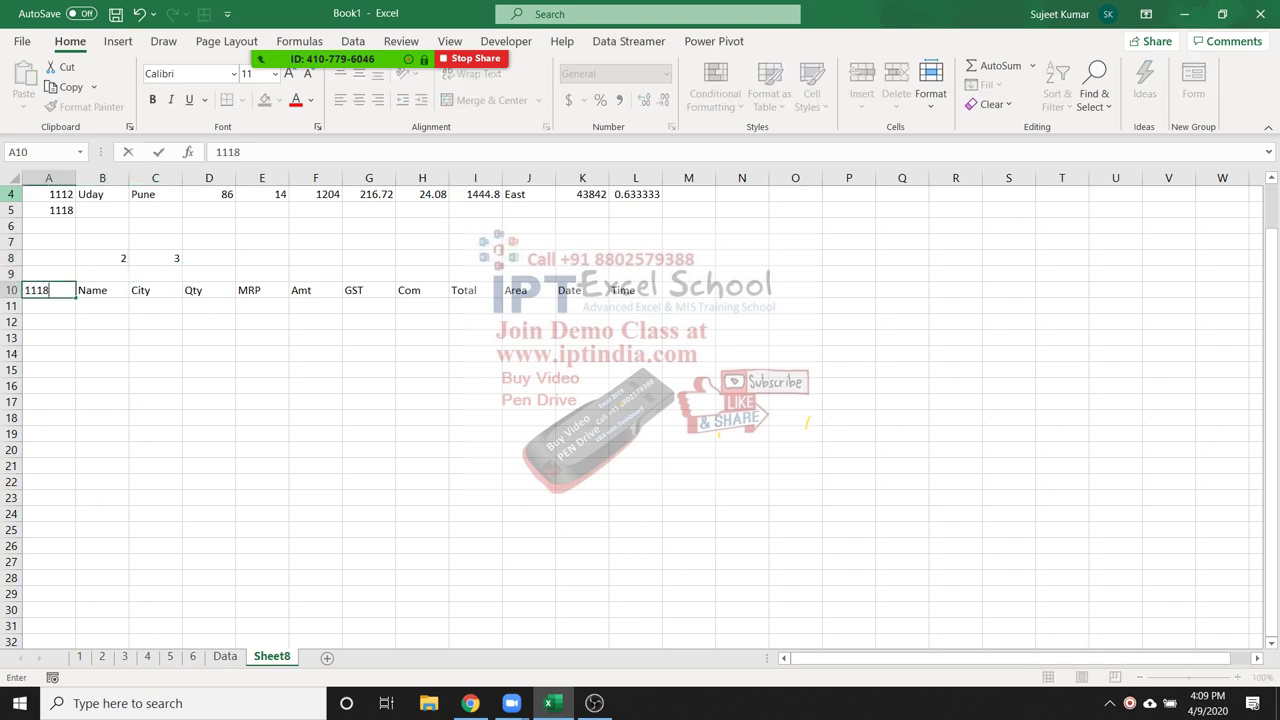
pyautogui.press('Escape')
pyautogui.press('Down')
pyautogui.write('111/')
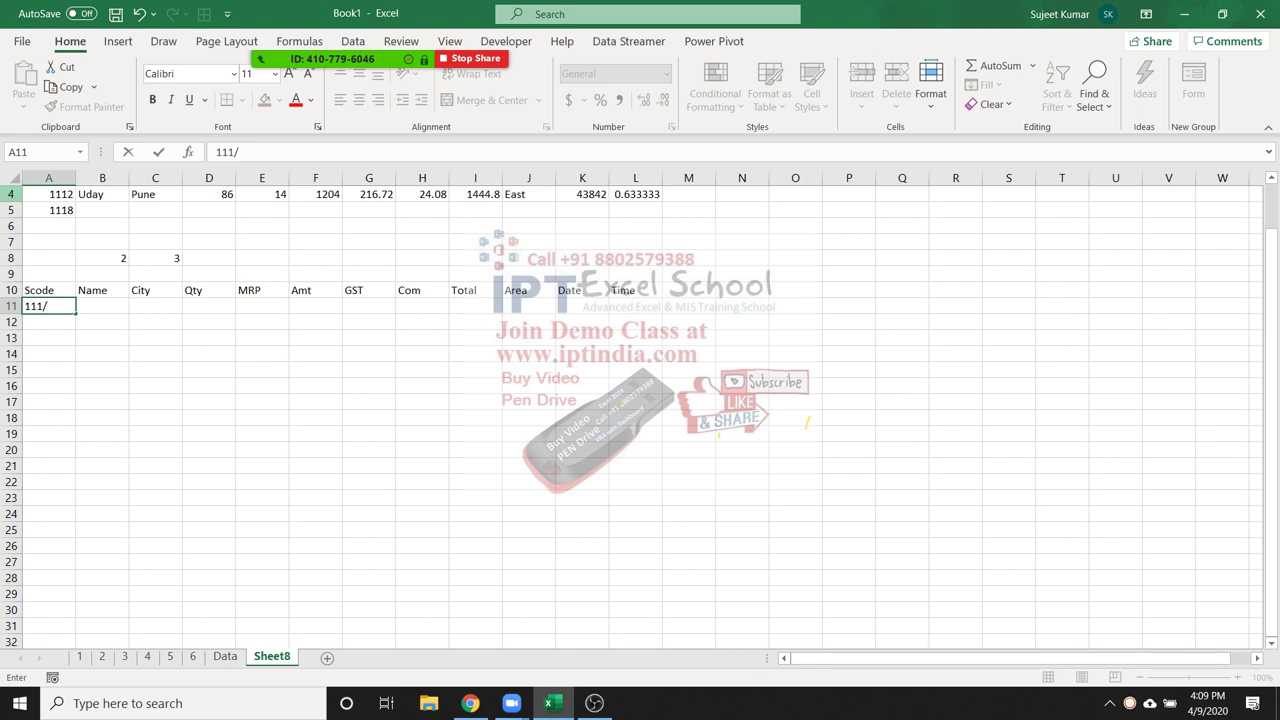
pyautogui.press('BackSpace')
pyautogui.write('8')
pyautogui.press('Tab')
# Enter =VLOOKUP(A11,Data!A:L,2,0) in B11
pyautogui.write('=VLOOKUP(')
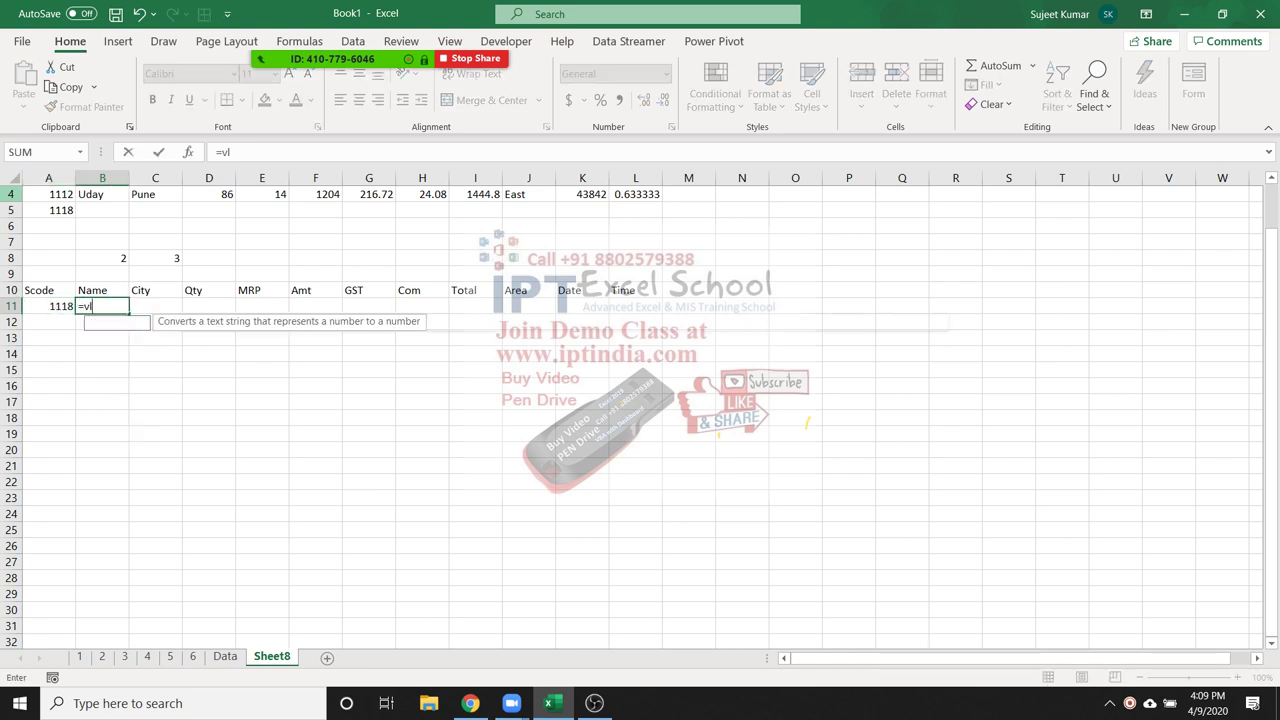
pyautogui.press('Left')
pyautogui.write(',')
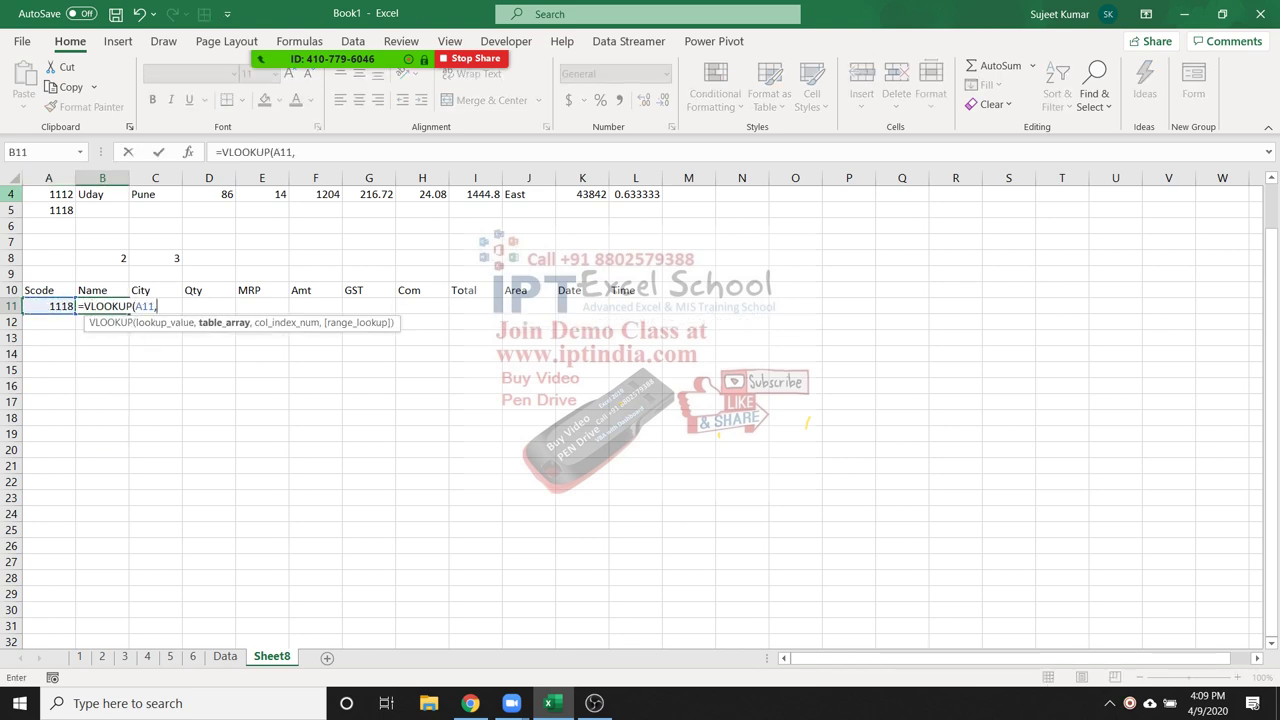
pyautogui.click(225, 656)
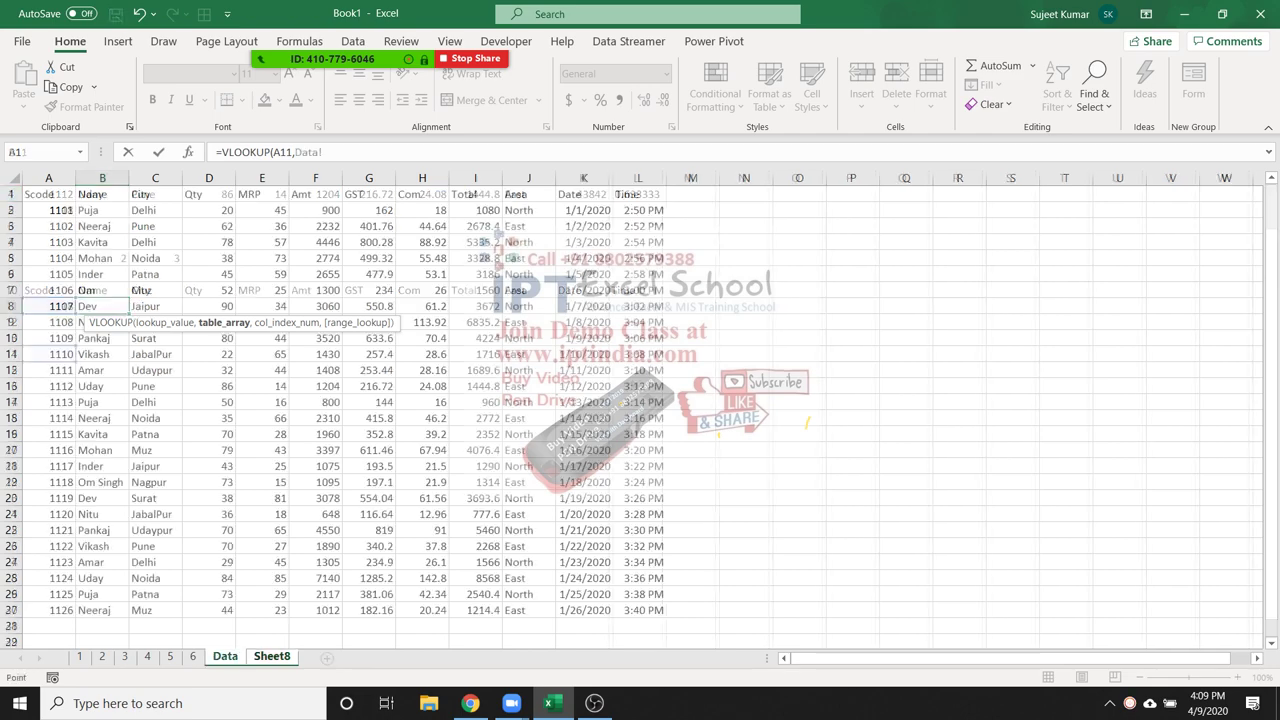
pyautogui.moveTo(48, 177); pyautogui.dragTo(640, 177)
pyautogui.write(',2,0')
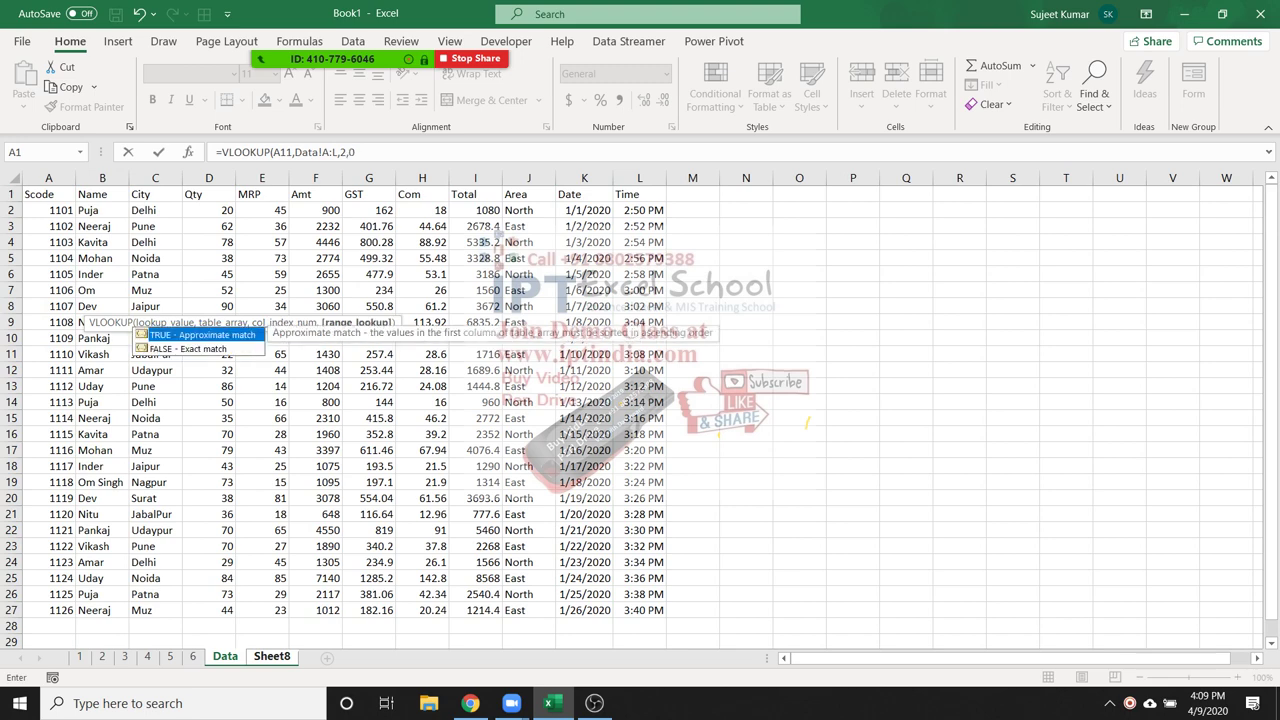
pyautogui.write(')')
pyautogui.press('Return')
# Replace the fixed column number 2 in B11's VLOOKUP with a reference to B8
pyautogui.click(102, 306)
pyautogui.press('F2')
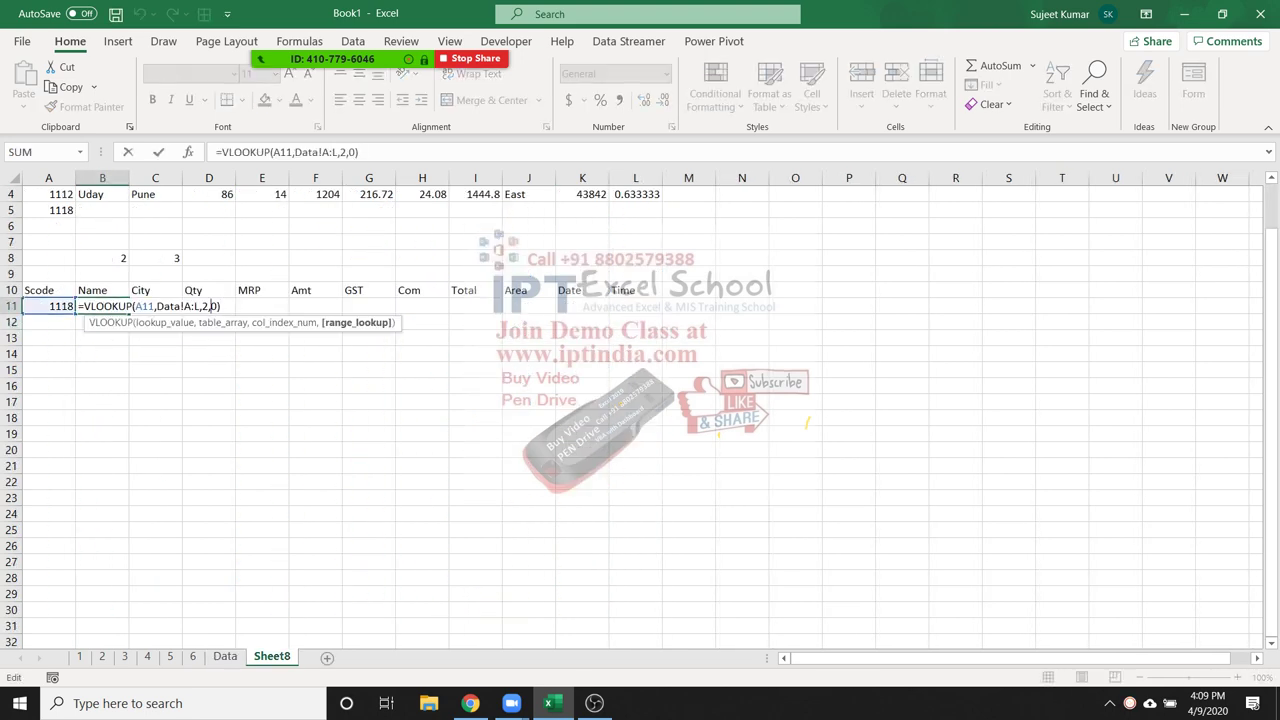
pyautogui.click(205, 306)
pyautogui.press('BackSpace')
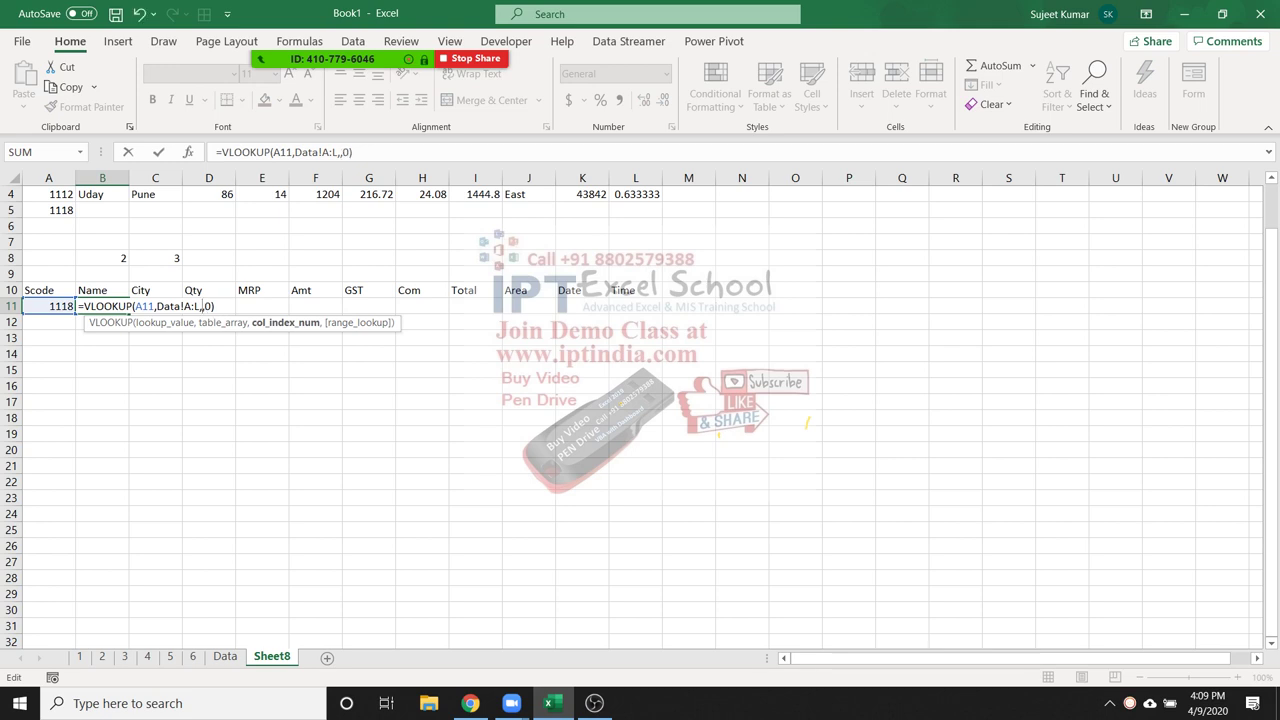
pyautogui.click(102, 258)
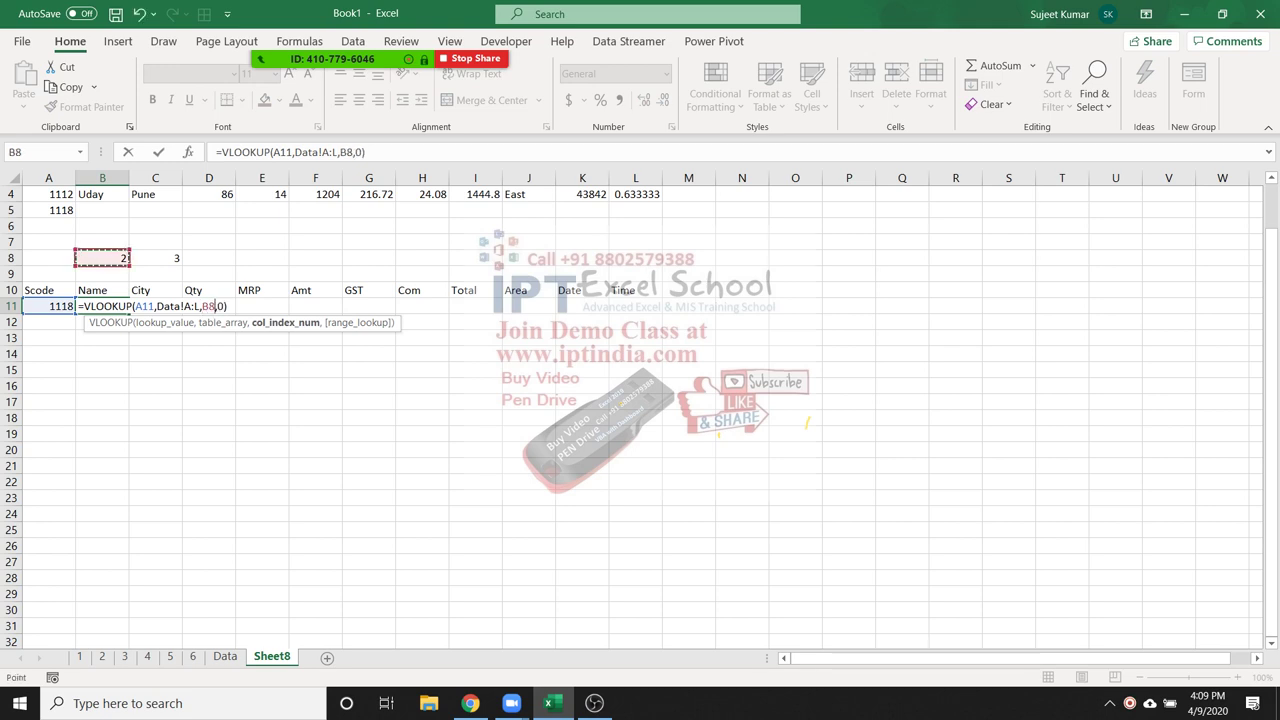
pyautogui.press('Return')
pyautogui.press('Up')
pyautogui.press('Up')
pyautogui.press('Up')
pyautogui.press('Up')
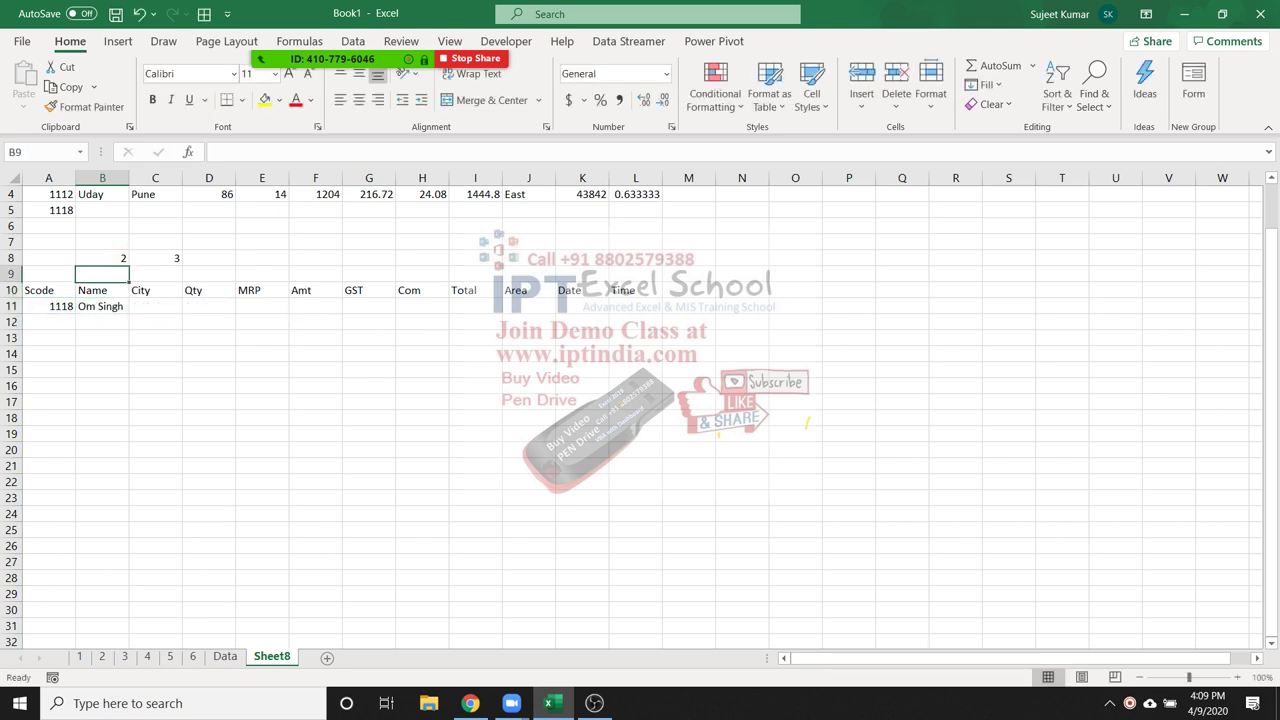
# Replace B8 in B11's VLOOKUP with B8's MATCH expression, nesting the MATCH inside
pyautogui.moveTo(222, 152); pyautogui.dragTo(339, 152)
pyautogui.hotkey('ctrl', 'c')
pyautogui.press('Escape')
pyautogui.press('Down')
pyautogui.press('Down')
pyautogui.press('Down')
pyautogui.press('F2')
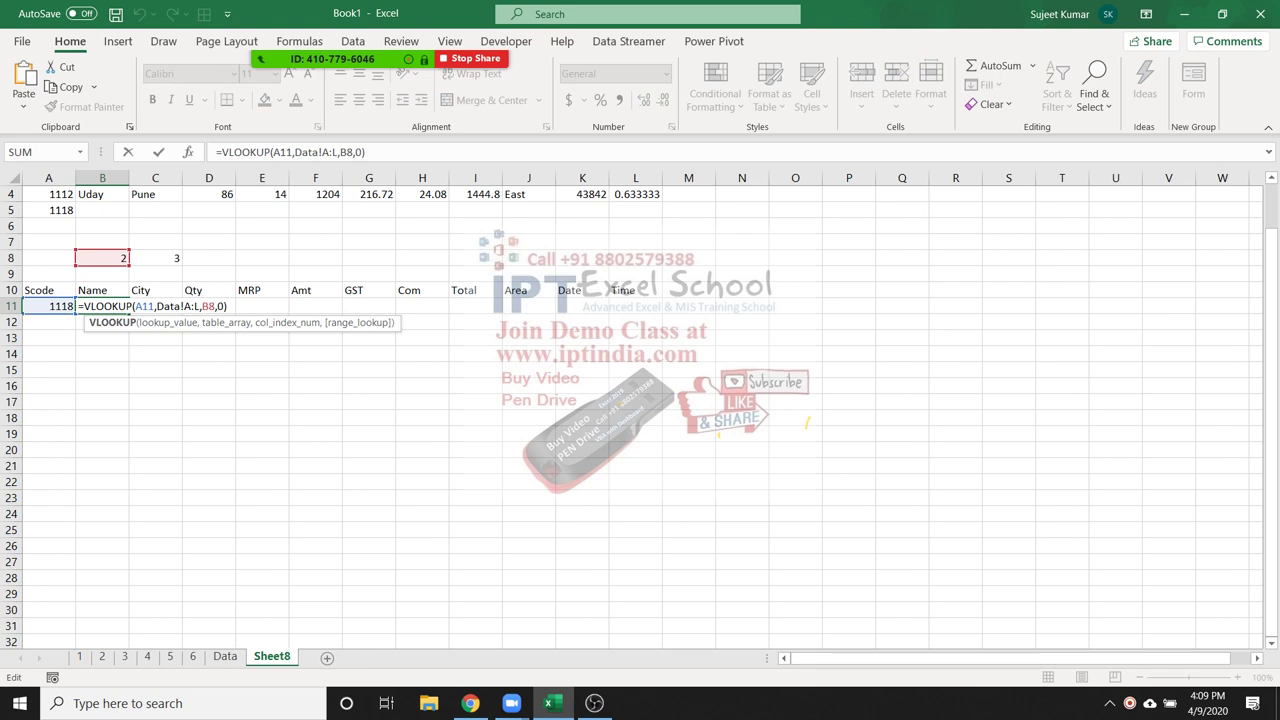
pyautogui.scroll(1, 640, 416)
pyautogui.press('Escape')
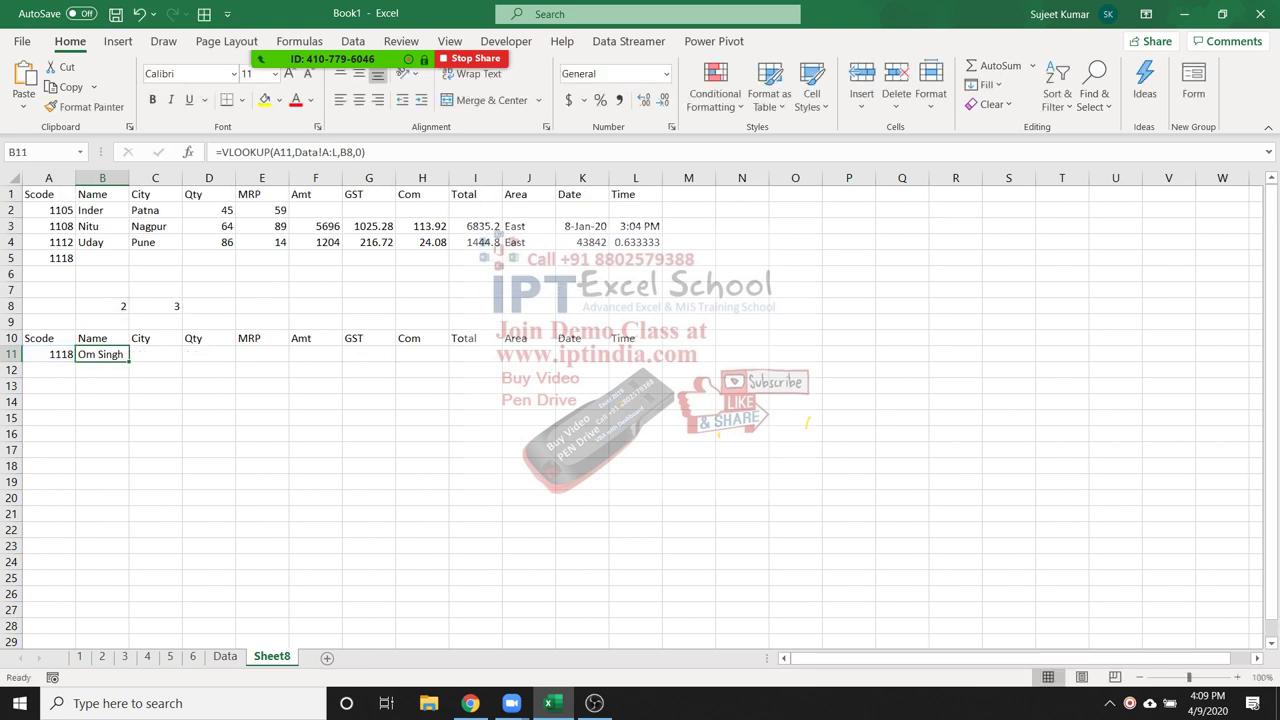
pyautogui.press('F2')
pyautogui.doubleClick(208, 354)
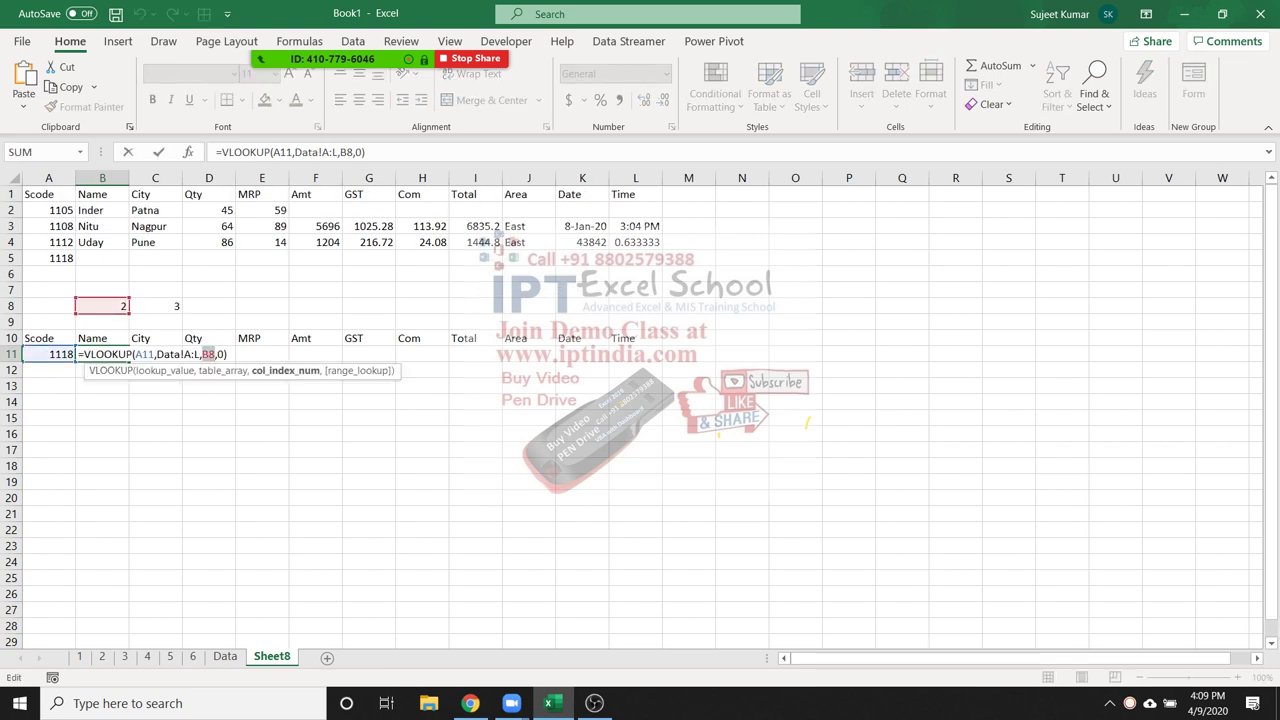
pyautogui.hotkey('ctrl', 'v')
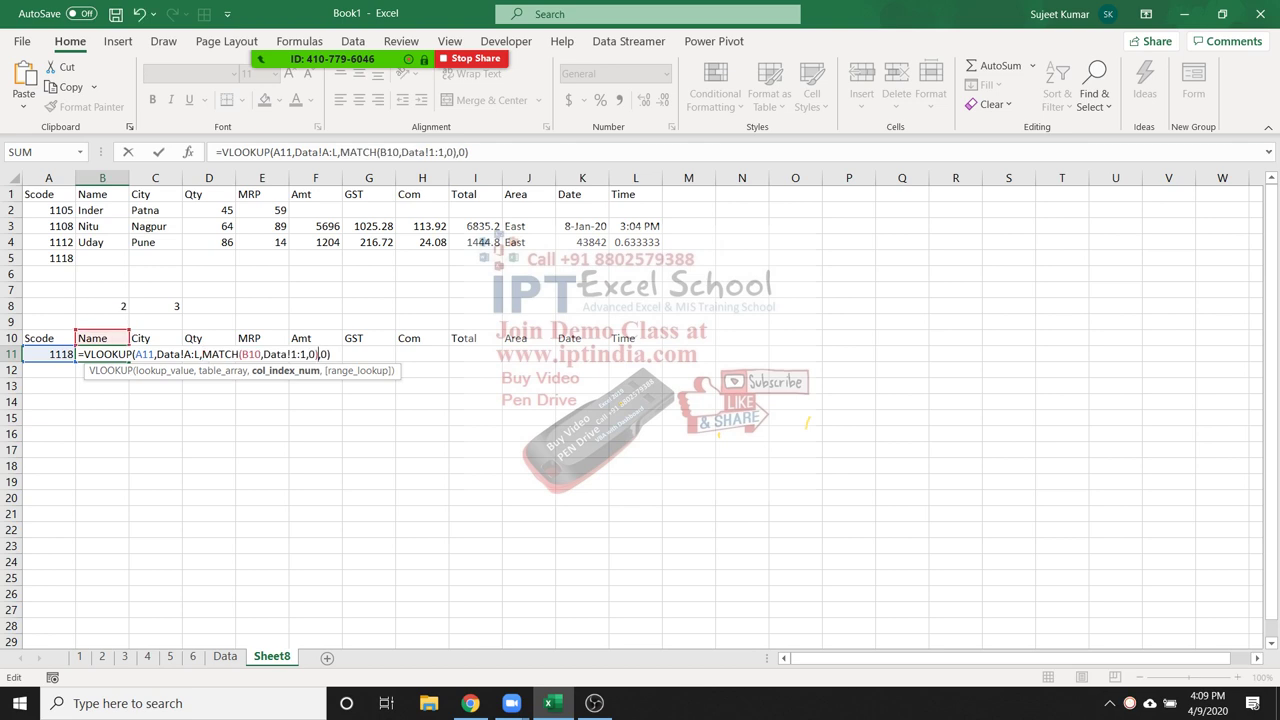
pyautogui.hotkey('ctrl', 'Return')
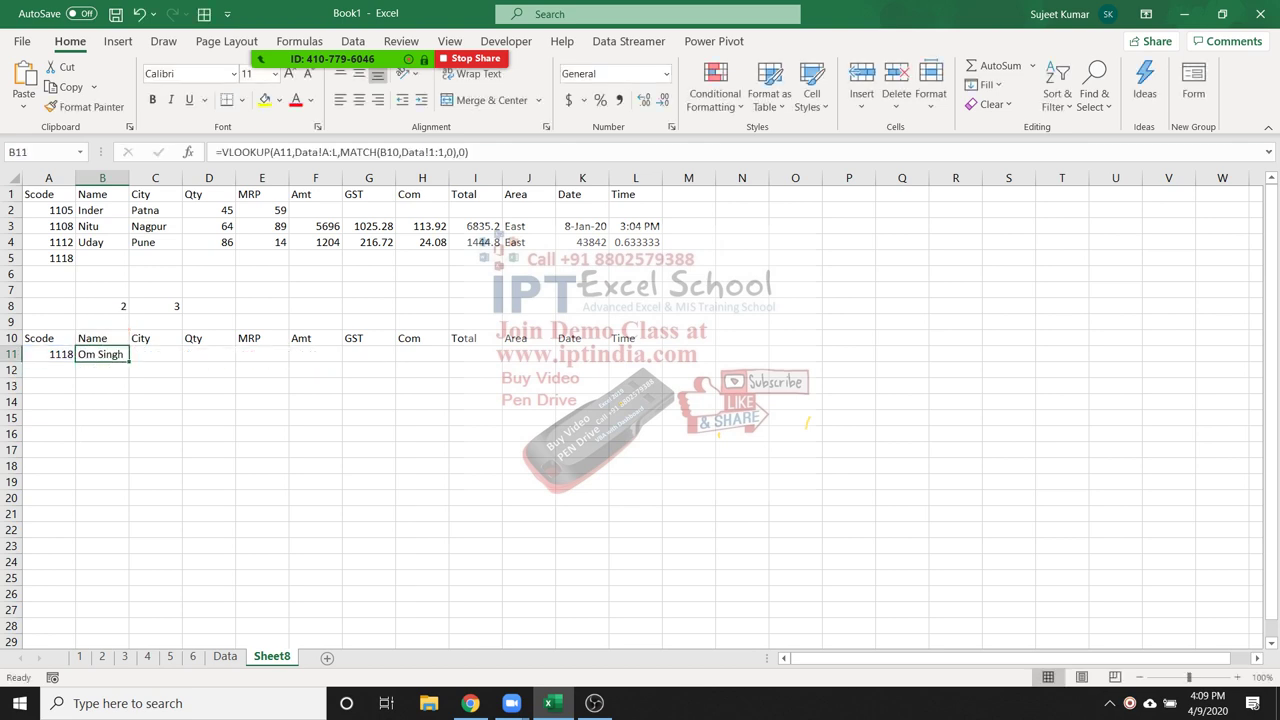
# Make A11, Data!A:L, B10 and the 1:1 header row absolute in B11's formula
pyautogui.press('F2')
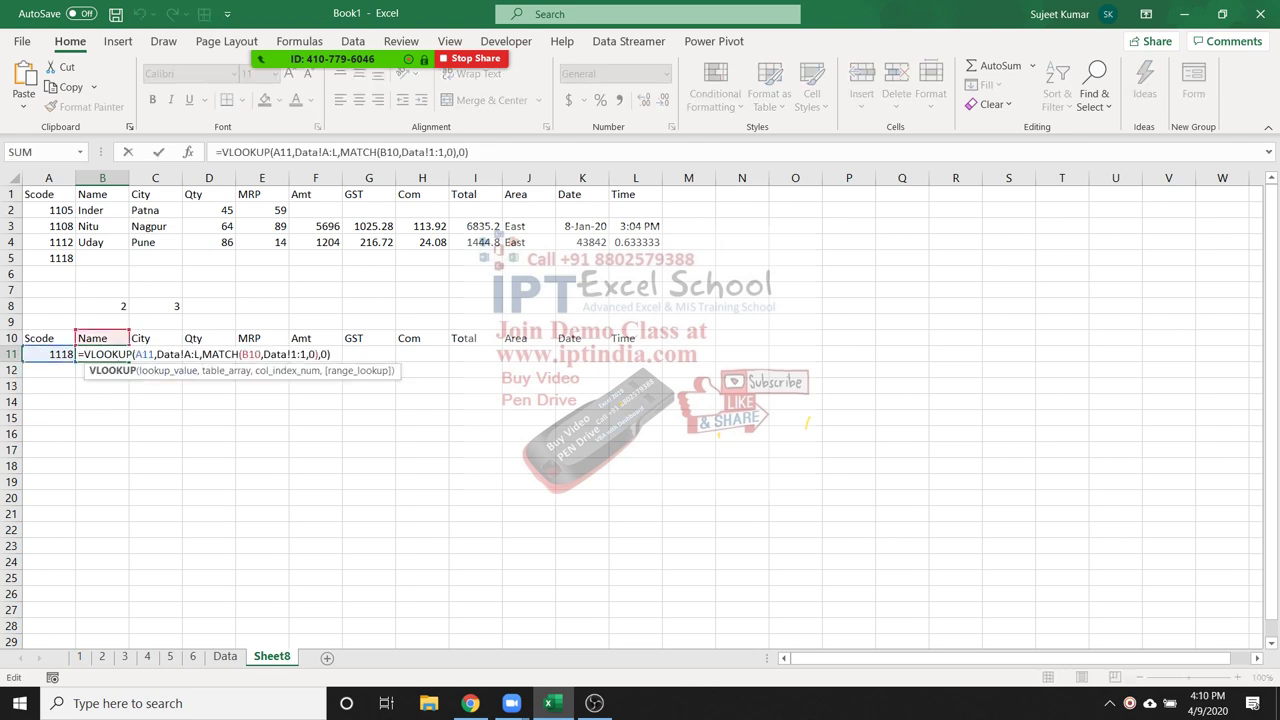
pyautogui.press('Right')
pyautogui.press('Right')
pyautogui.press('Right')
pyautogui.write('$')
pyautogui.press('Right')
pyautogui.press('Right')
pyautogui.press('Right')
pyautogui.press('Right')
pyautogui.press('Right')
pyautogui.press('Right')
pyautogui.press('Right')
pyautogui.press('Right')
pyautogui.press('Right')
pyautogui.press('Right')
pyautogui.press('F4')
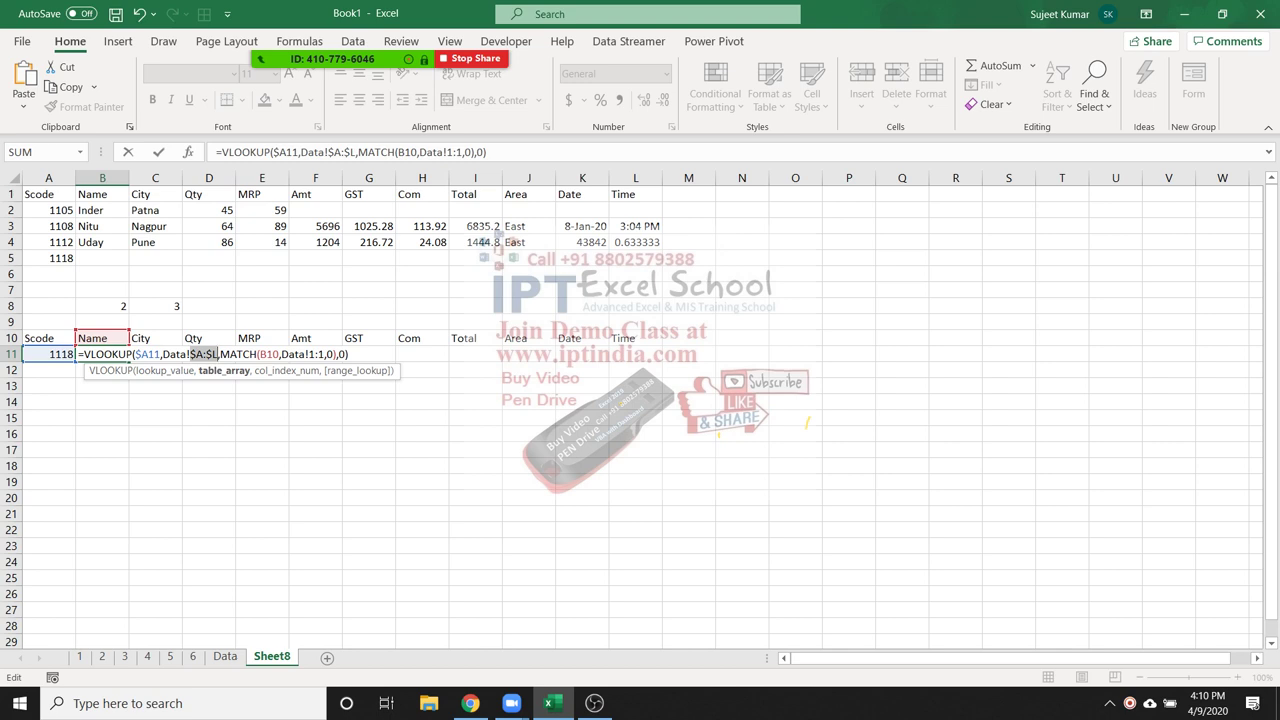
pyautogui.click(260, 354)
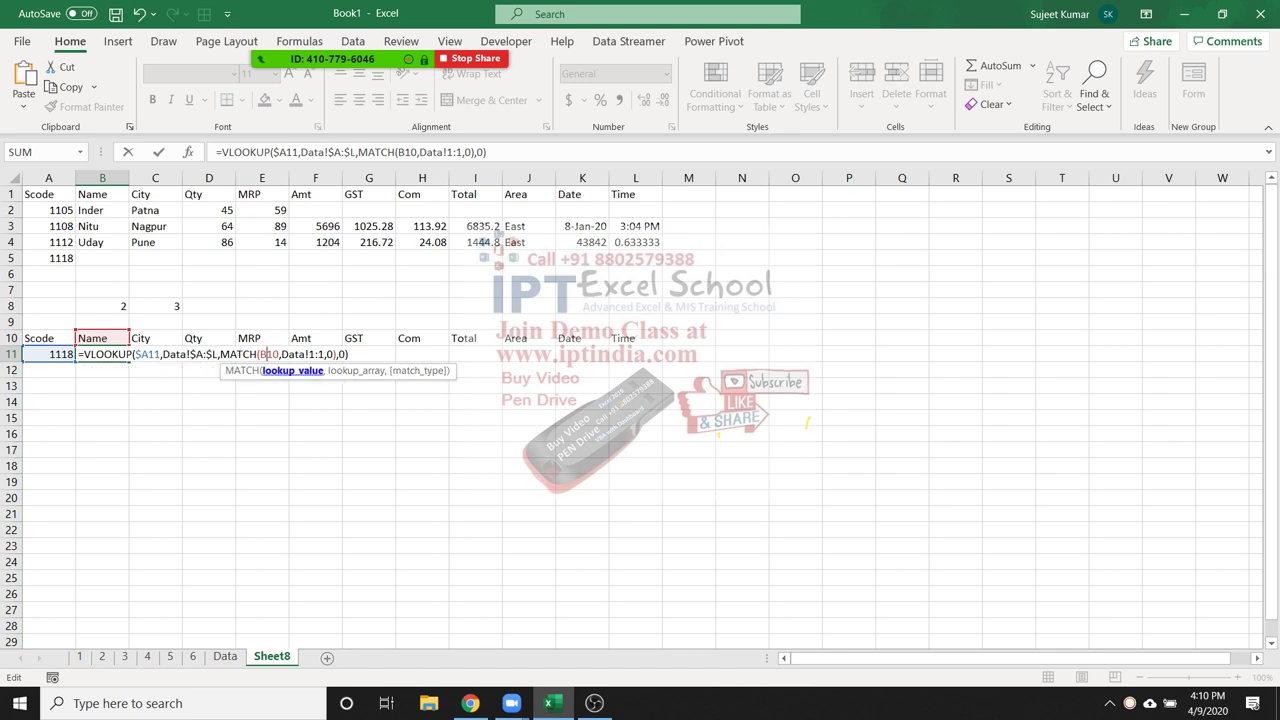
pyautogui.write('$')
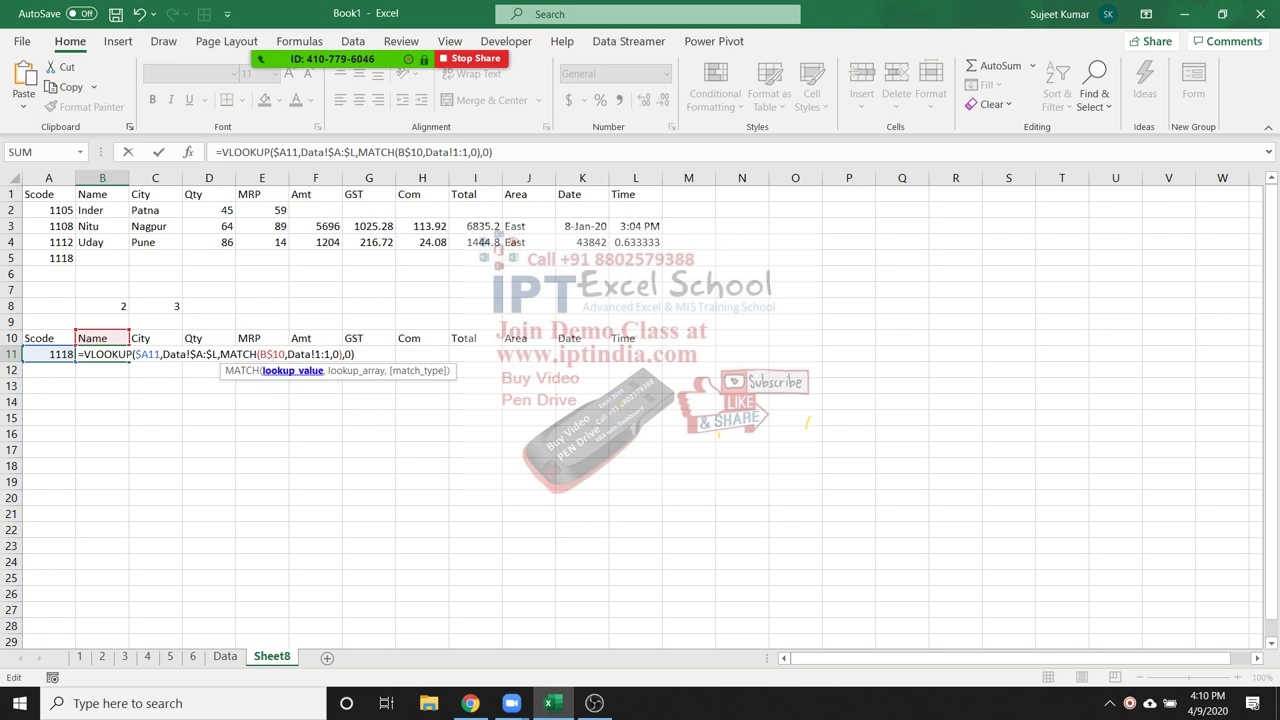
pyautogui.click(314, 354)
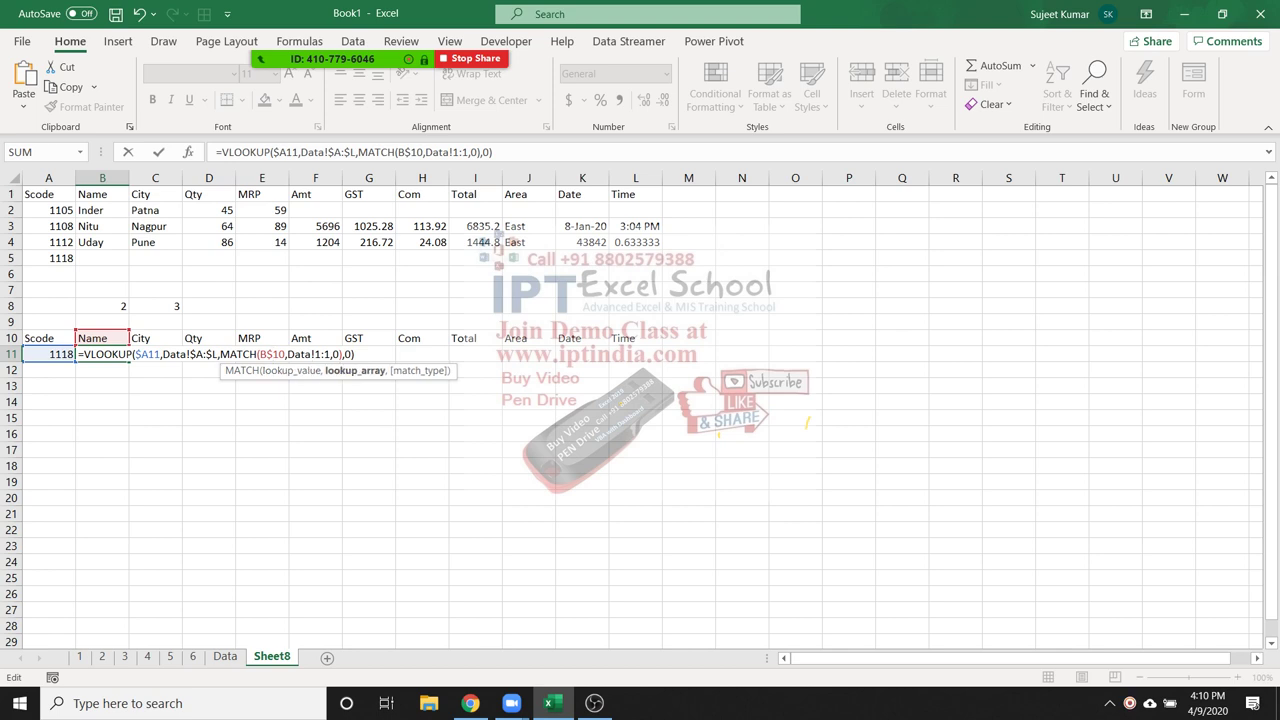
pyautogui.press('F2')
pyautogui.press('Right')
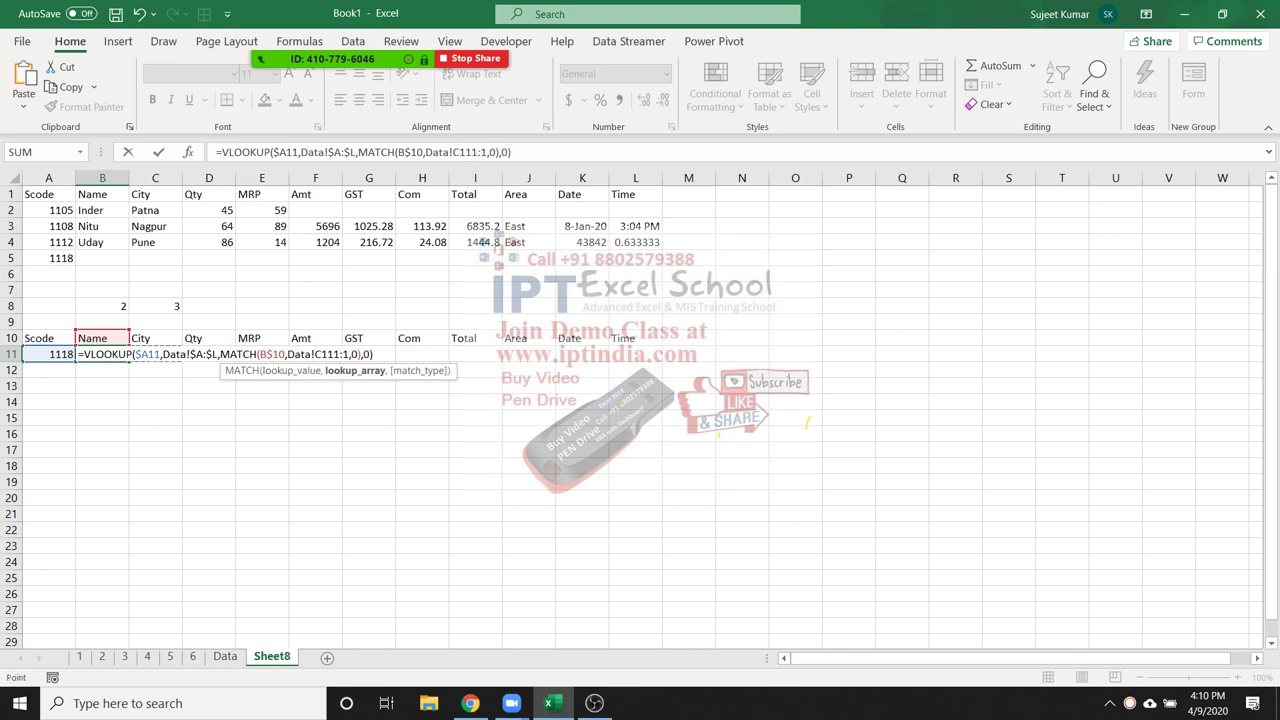
pyautogui.press('BackSpace')
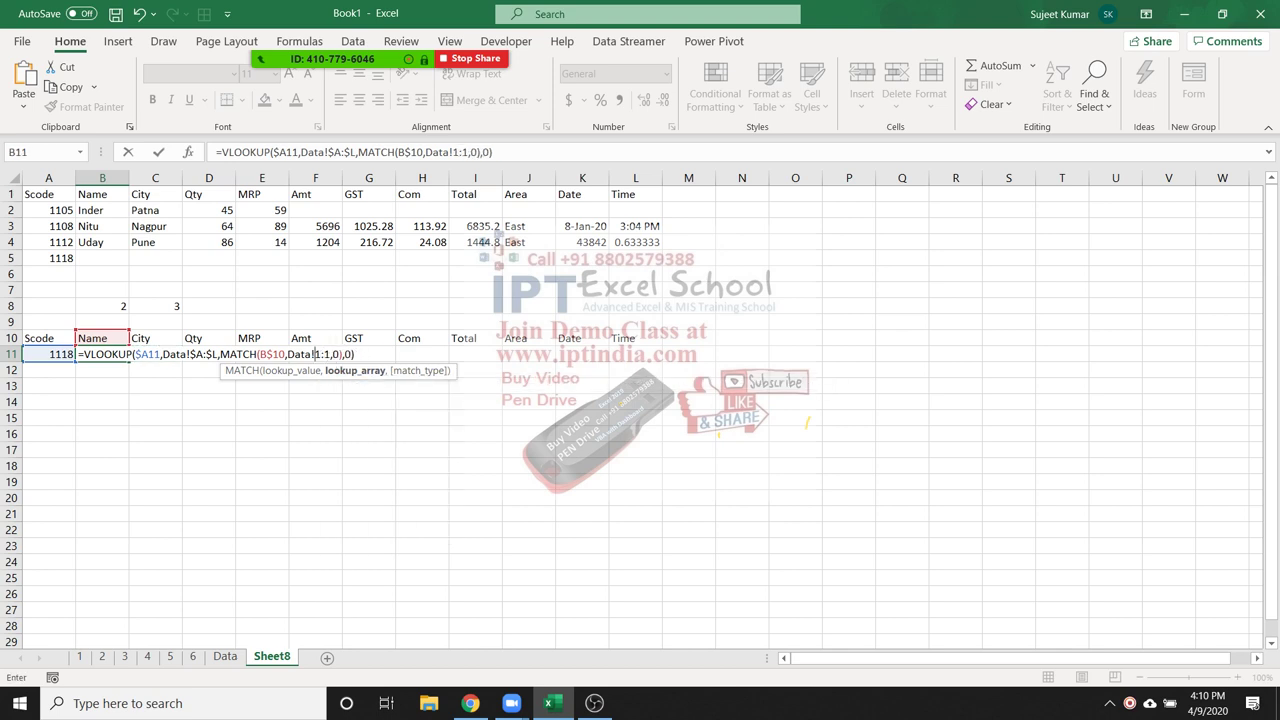
pyautogui.press('F4')
pyautogui.press('Return')
# Fill B11's formula across B11:L11 and check the copied formula in E11
pyautogui.moveTo(102, 354); pyautogui.dragTo(655, 356)
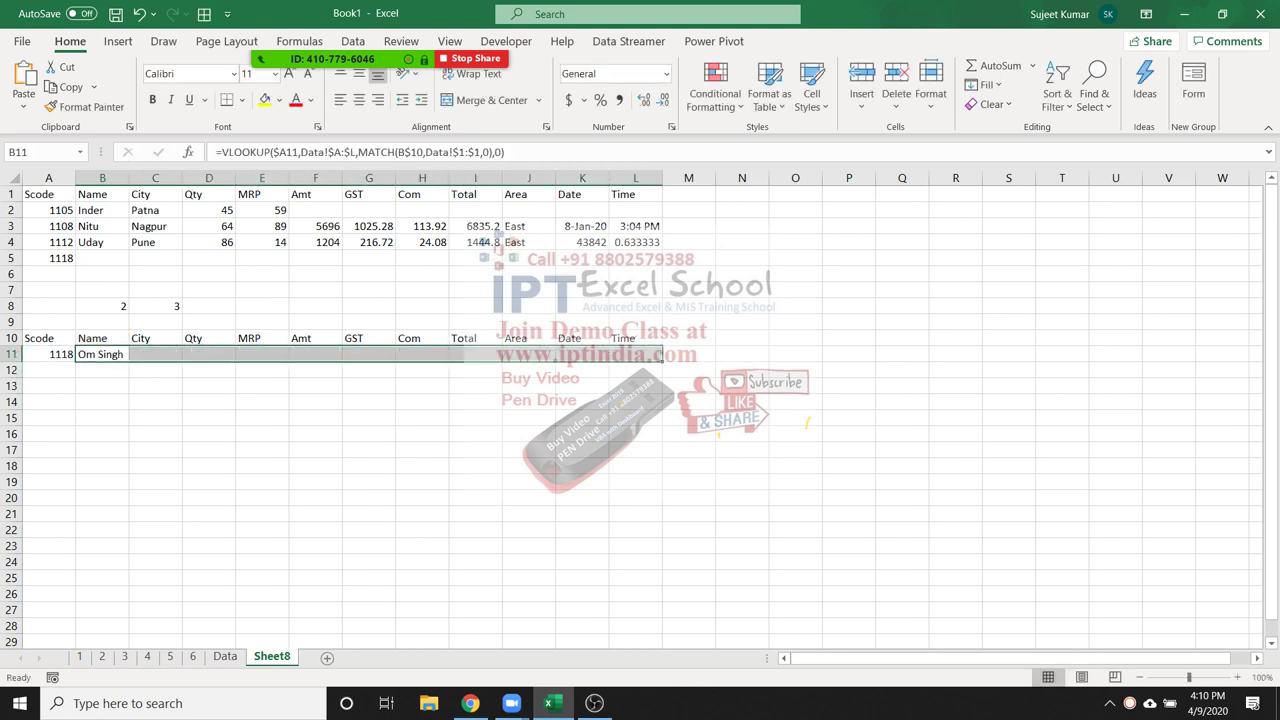
pyautogui.hotkey('ctrl', 'r')
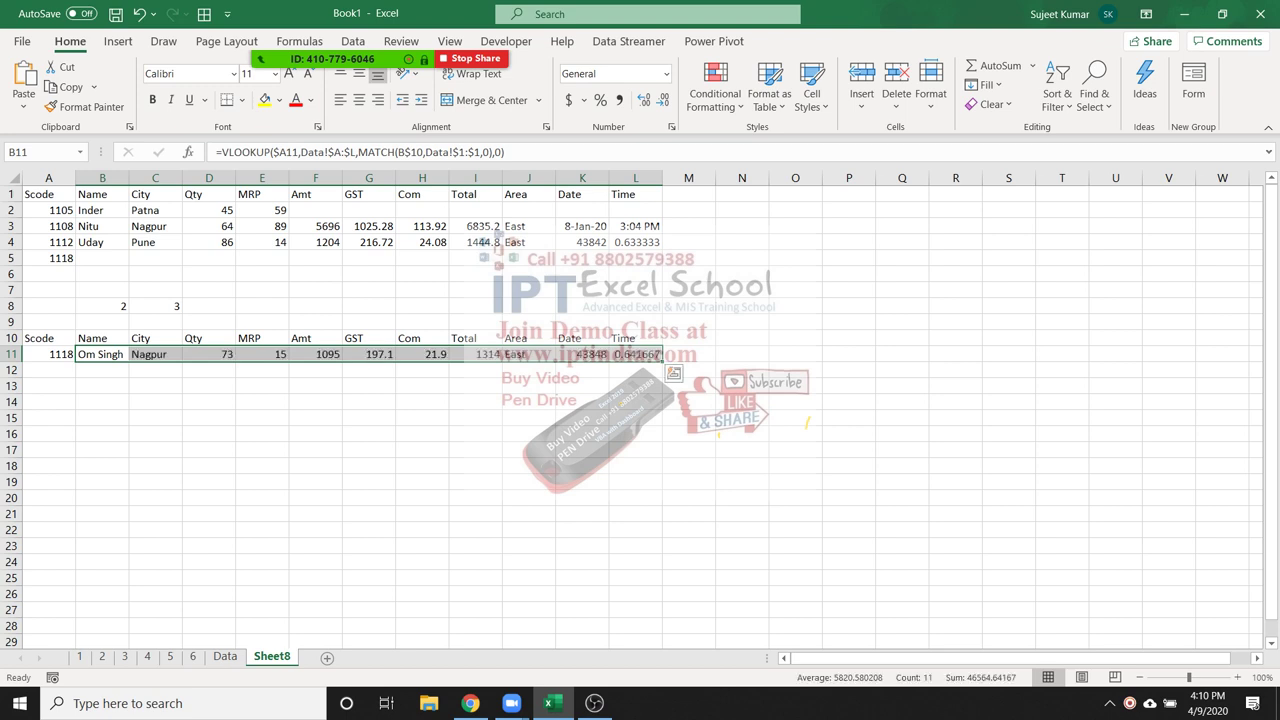
pyautogui.click(262, 354)
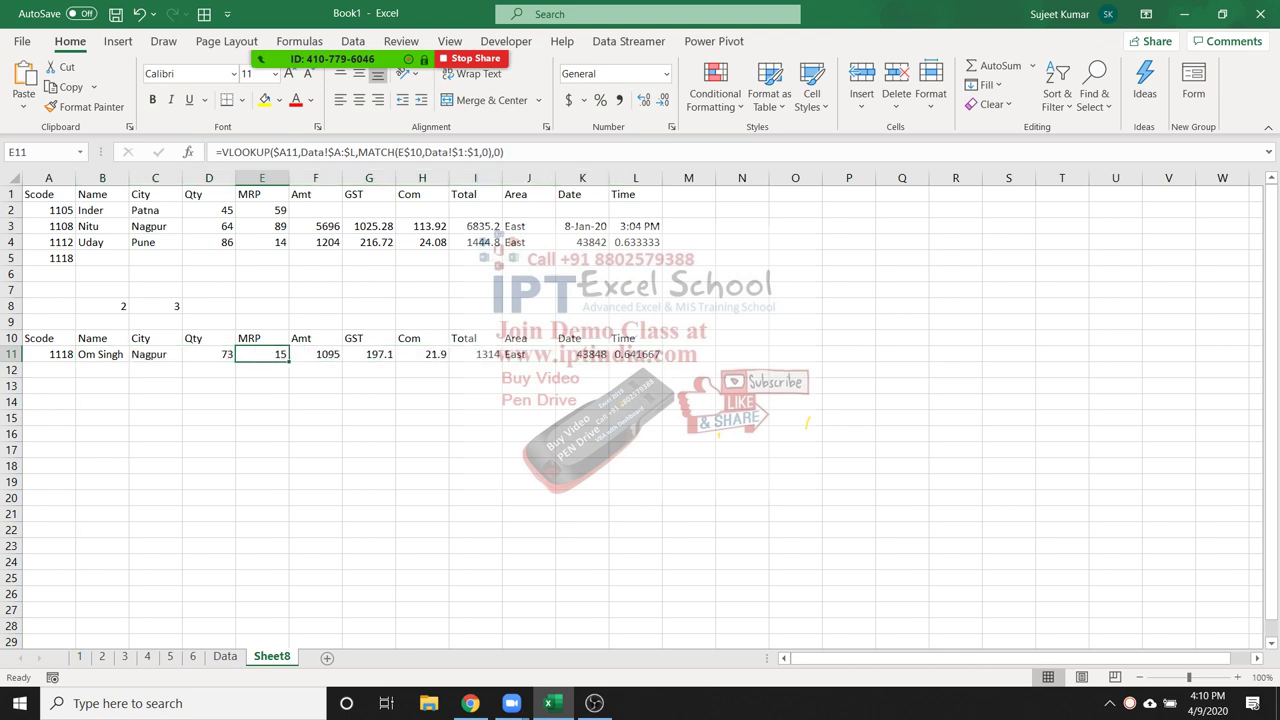
pyautogui.hotkey('ctrl', 'pageup')
pyautogui.click(48, 386)
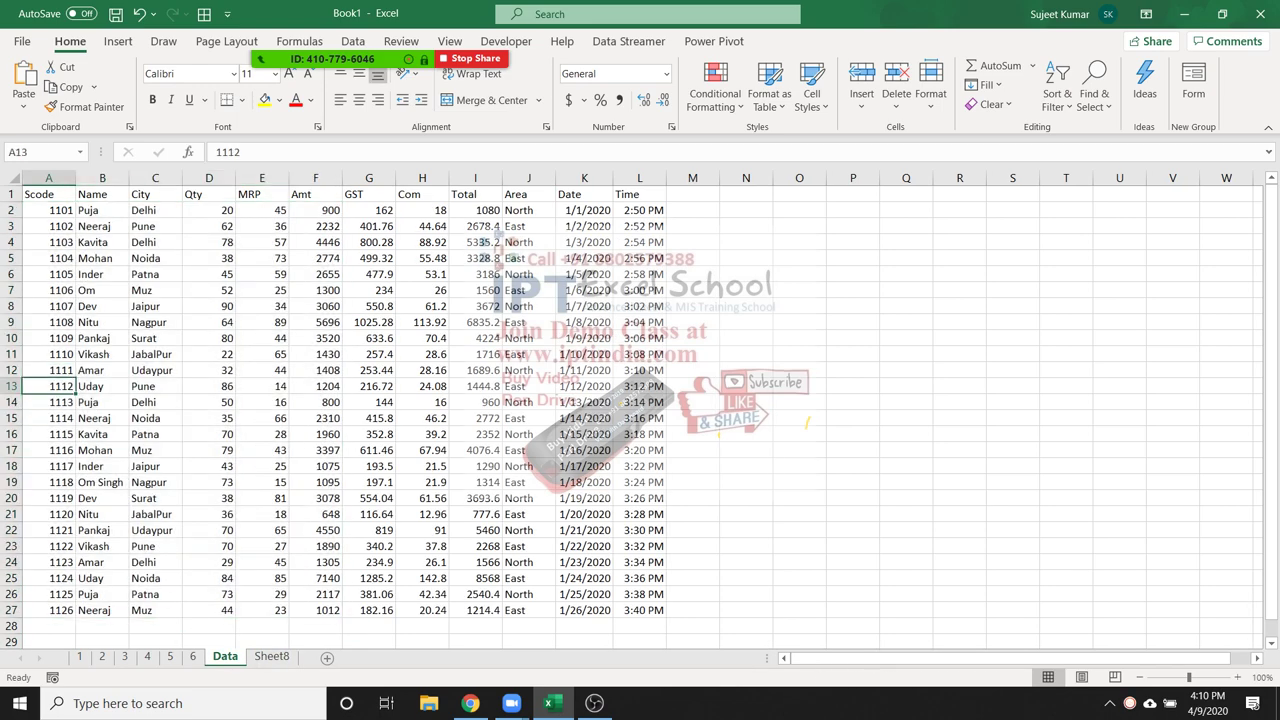
pyautogui.moveTo(48, 210); pyautogui.dragTo(220, 226)
pyautogui.click(209, 306)
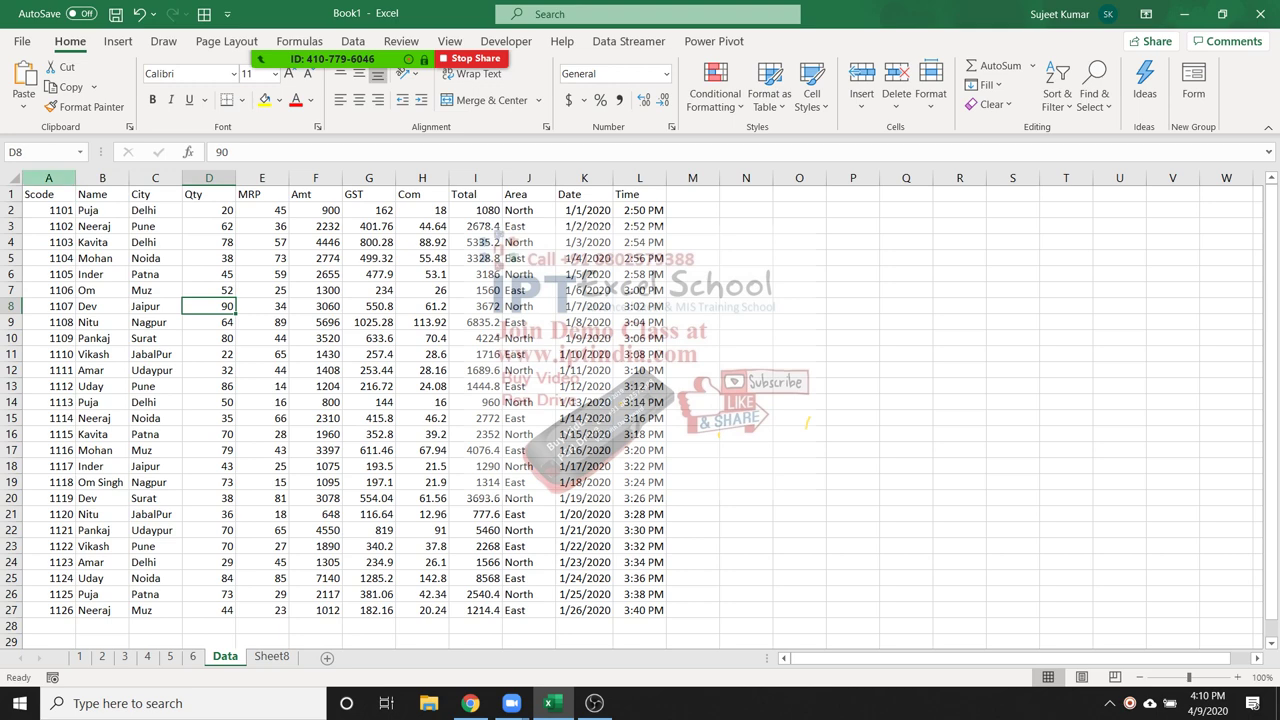
pyautogui.click(48, 178)
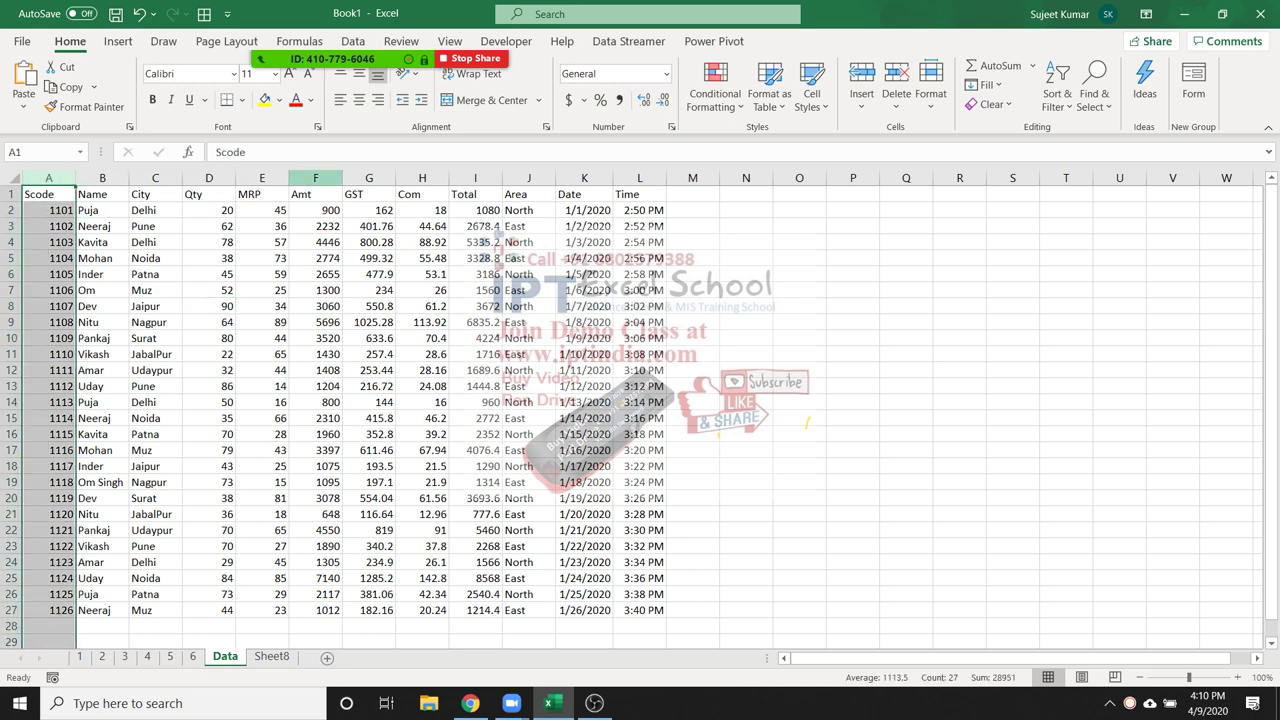
pyautogui.click(315, 178)
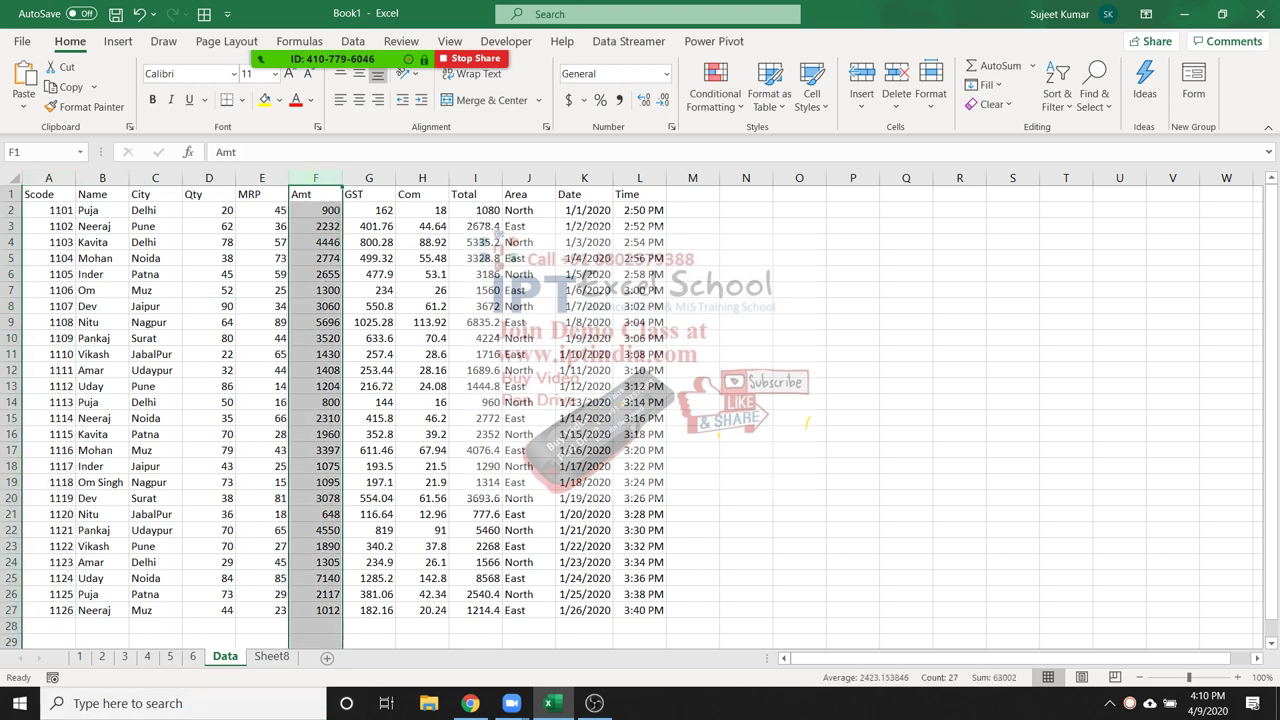
pyautogui.click(148, 657)
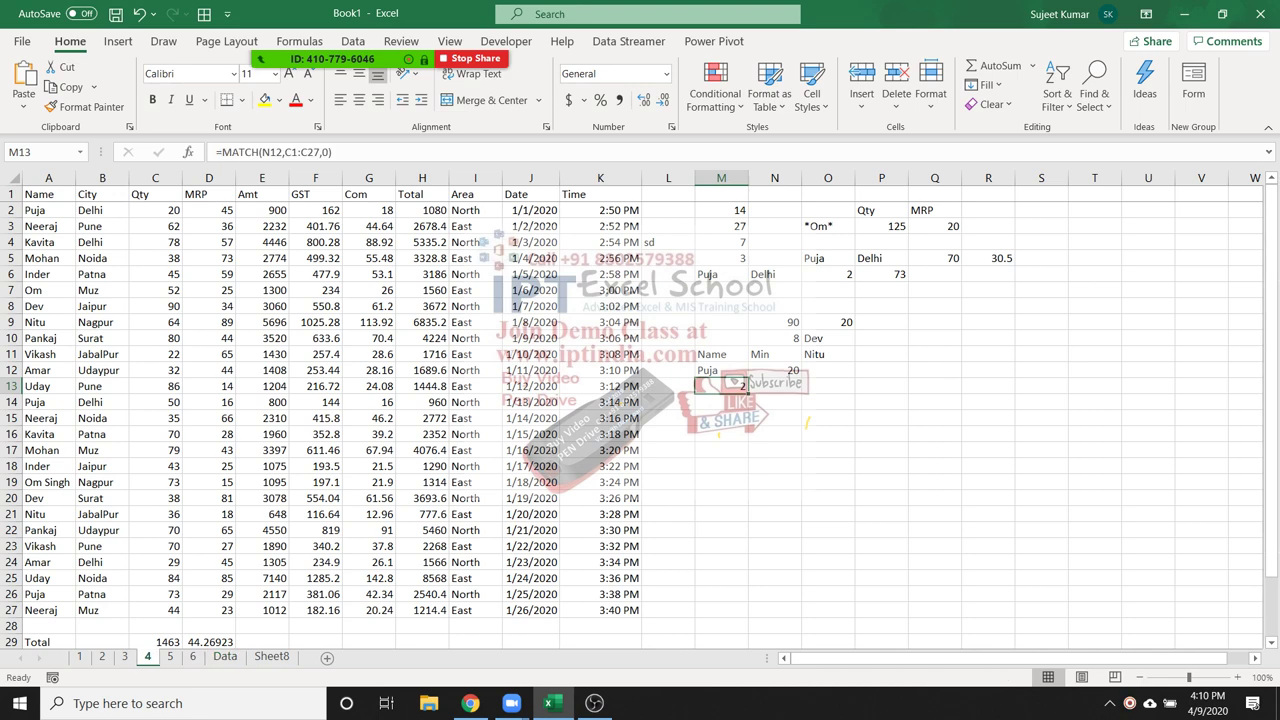
pyautogui.click(775, 370)
pyautogui.click(827, 338)
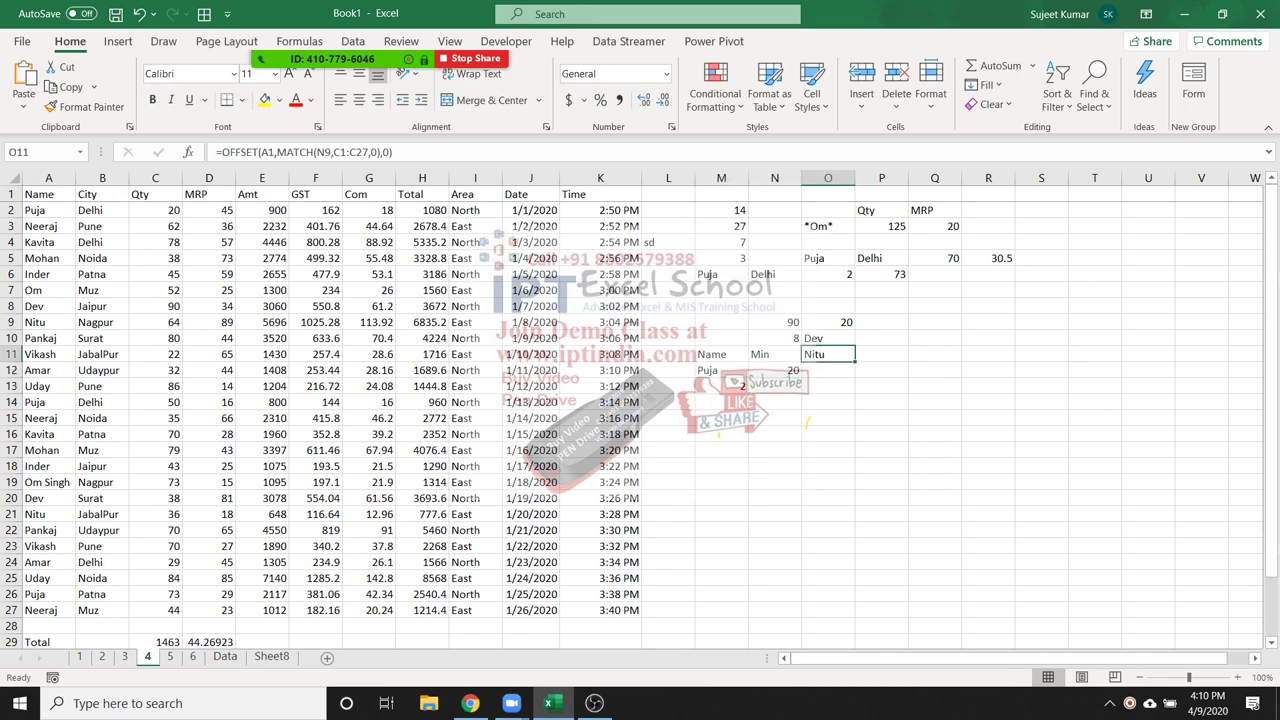
pyautogui.click(827, 354)
pyautogui.click(271, 656)
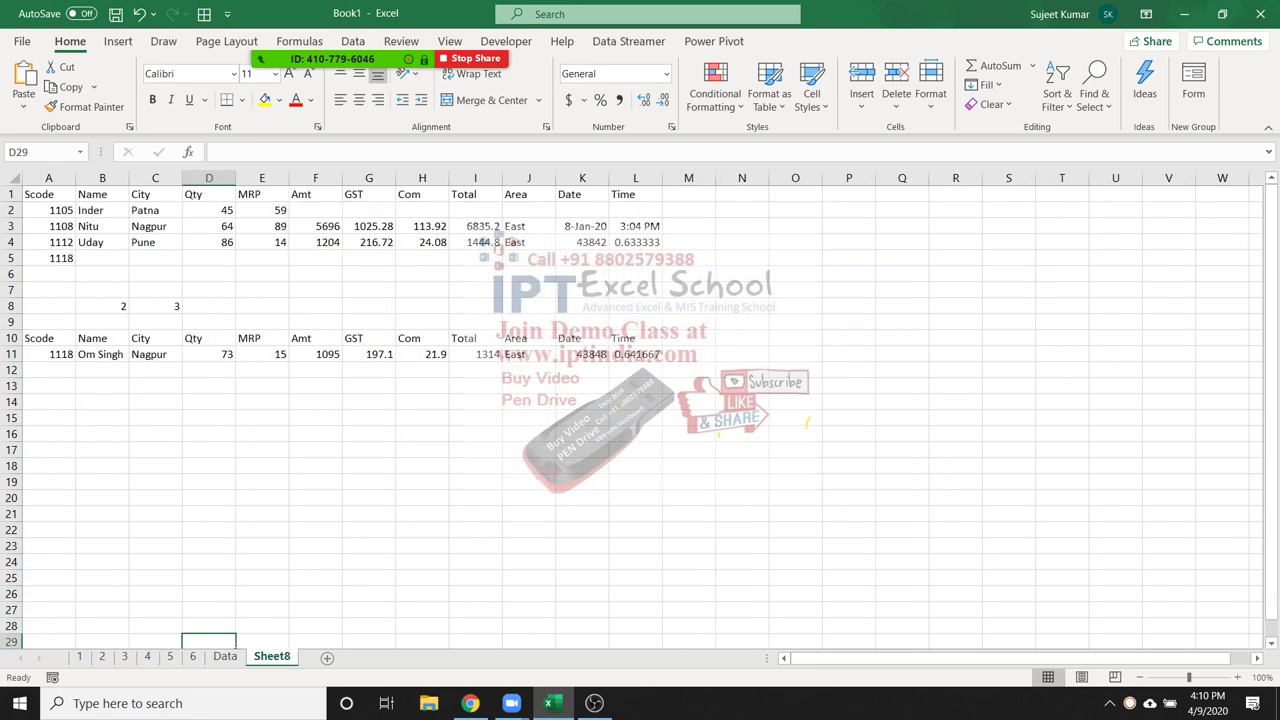
# Rename the Sheet8 tab to 7
pyautogui.doubleClick(271, 656)
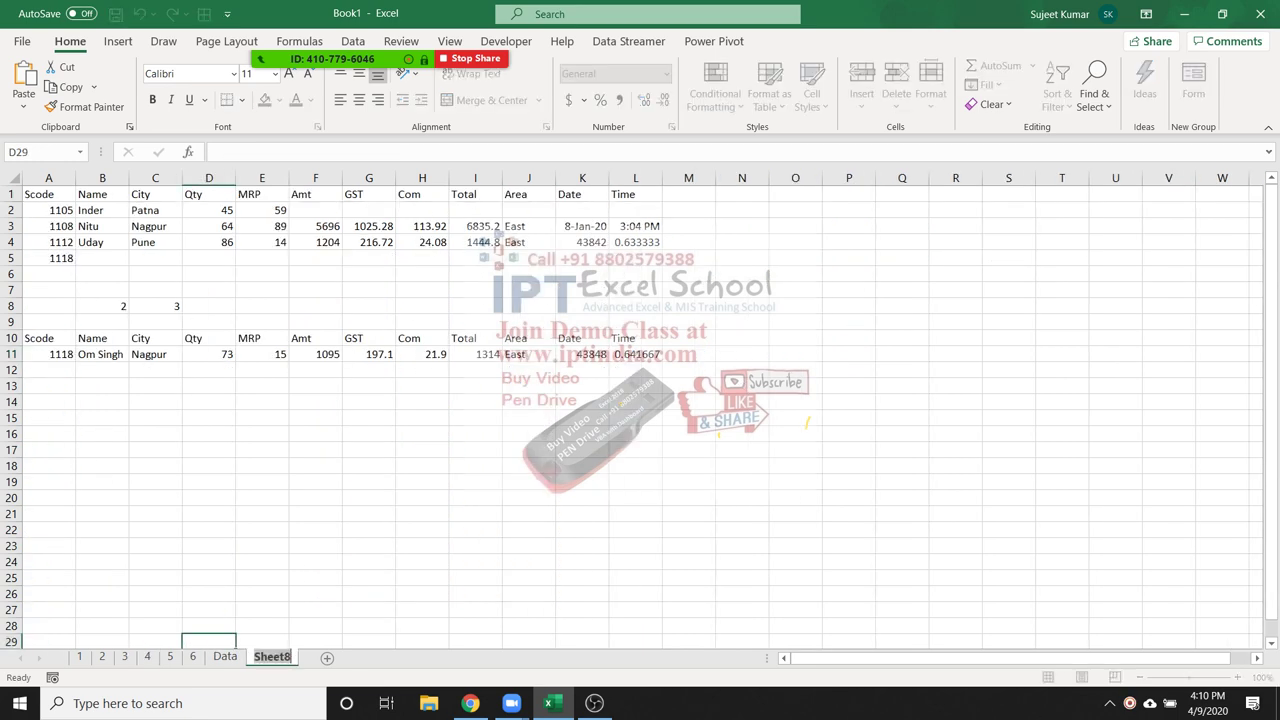
pyautogui.write('7')
pyautogui.press('Return')
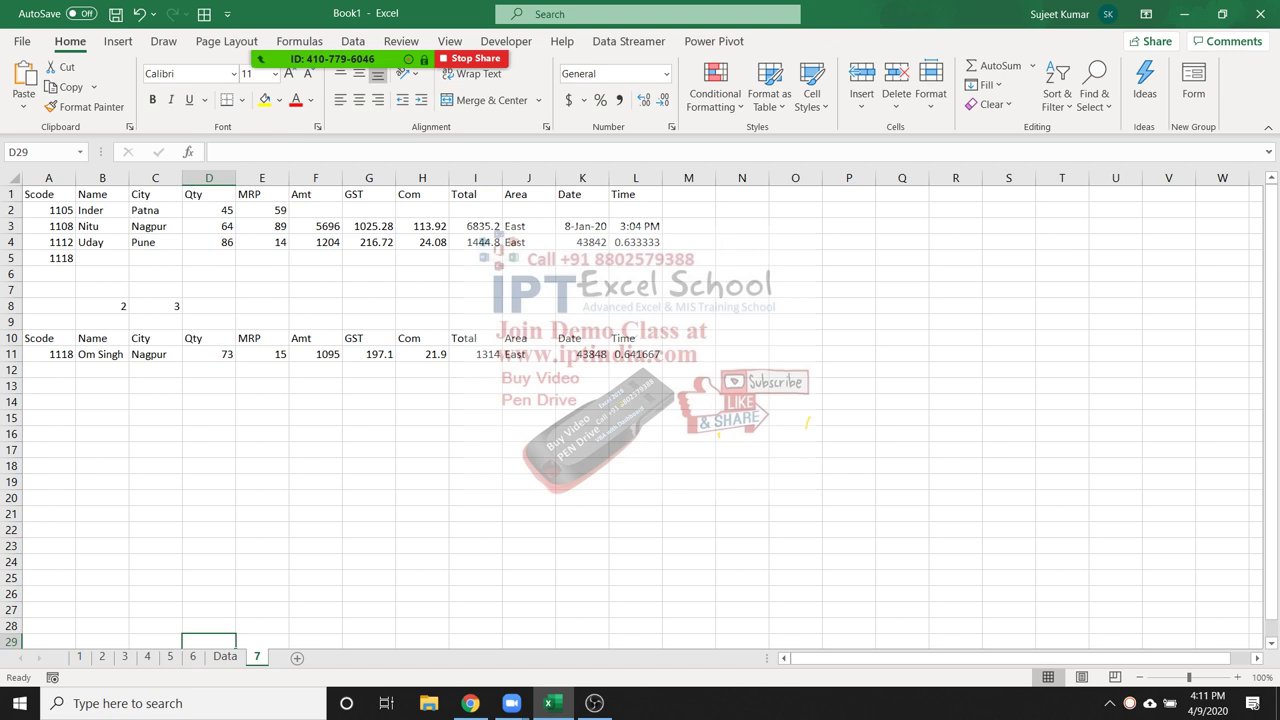
# Copy the A1:L1 header row into a new blank workbook
pyautogui.click(48, 210)
pyautogui.moveTo(48, 194); pyautogui.dragTo(636, 194)
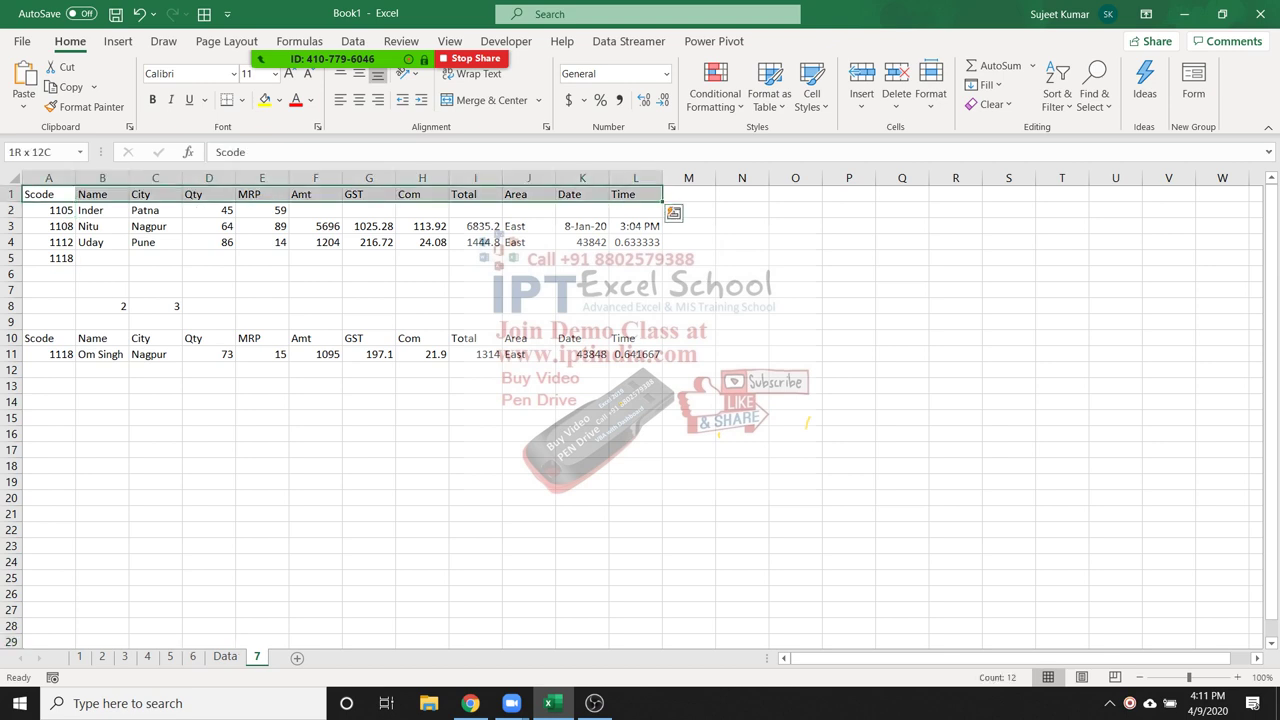
pyautogui.hotkey('ctrl', 'c')
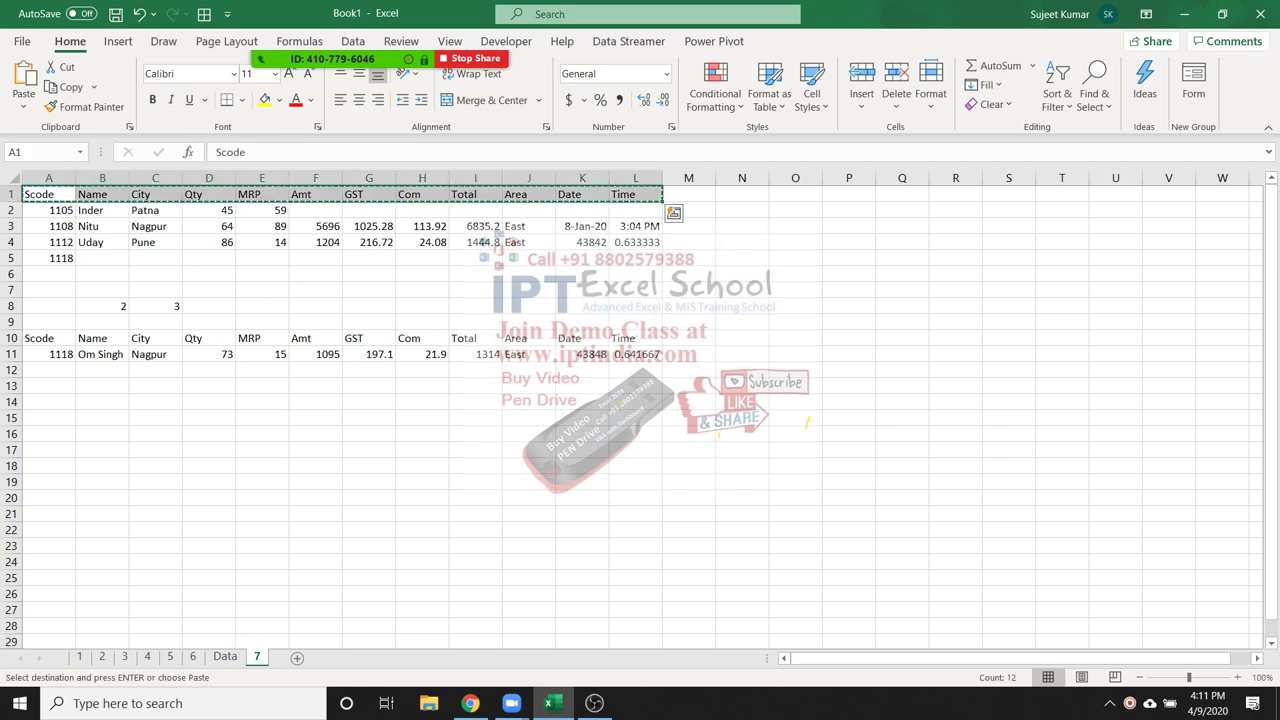
pyautogui.hotkey('ctrl', 'n')
pyautogui.hotkey('ctrl', 'v')
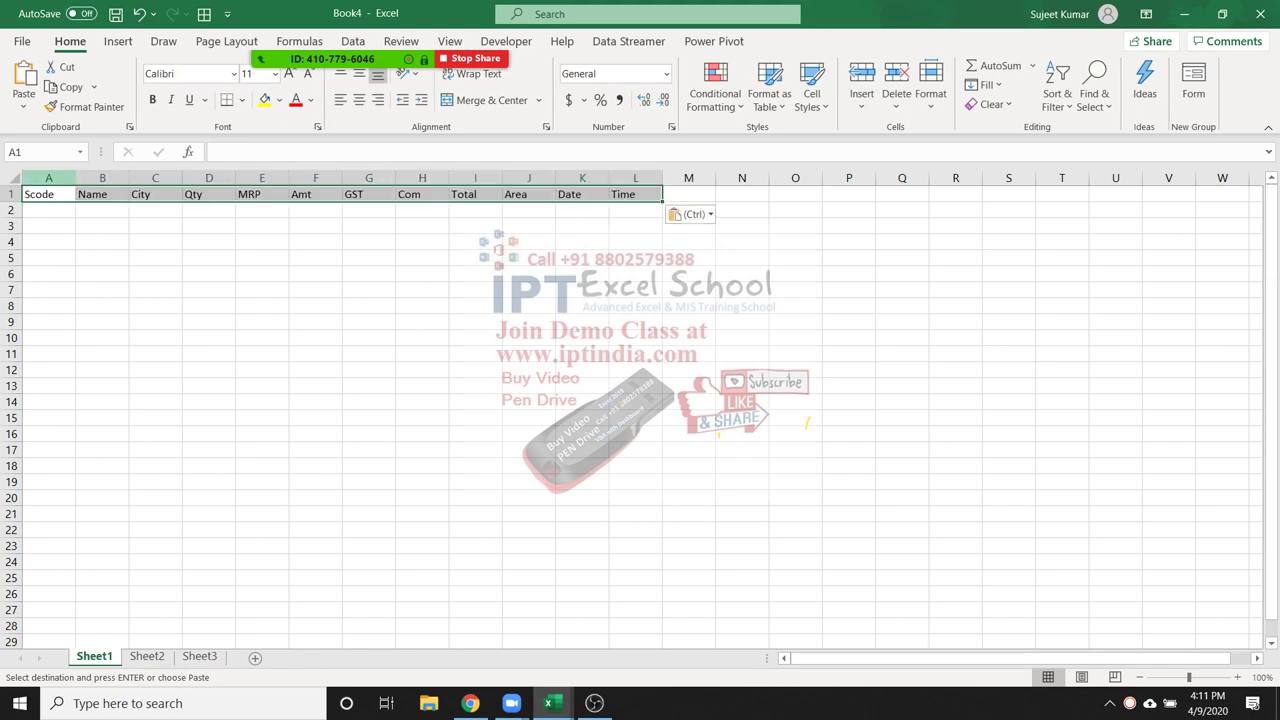
# Enter Scode 1111 in A2 and start =VLOOKUP(A2, in B2
pyautogui.click(48, 210)
pyautogui.write('11')
pyautogui.press('Tab')
pyautogui.click(48, 210)
pyautogui.write('1111')
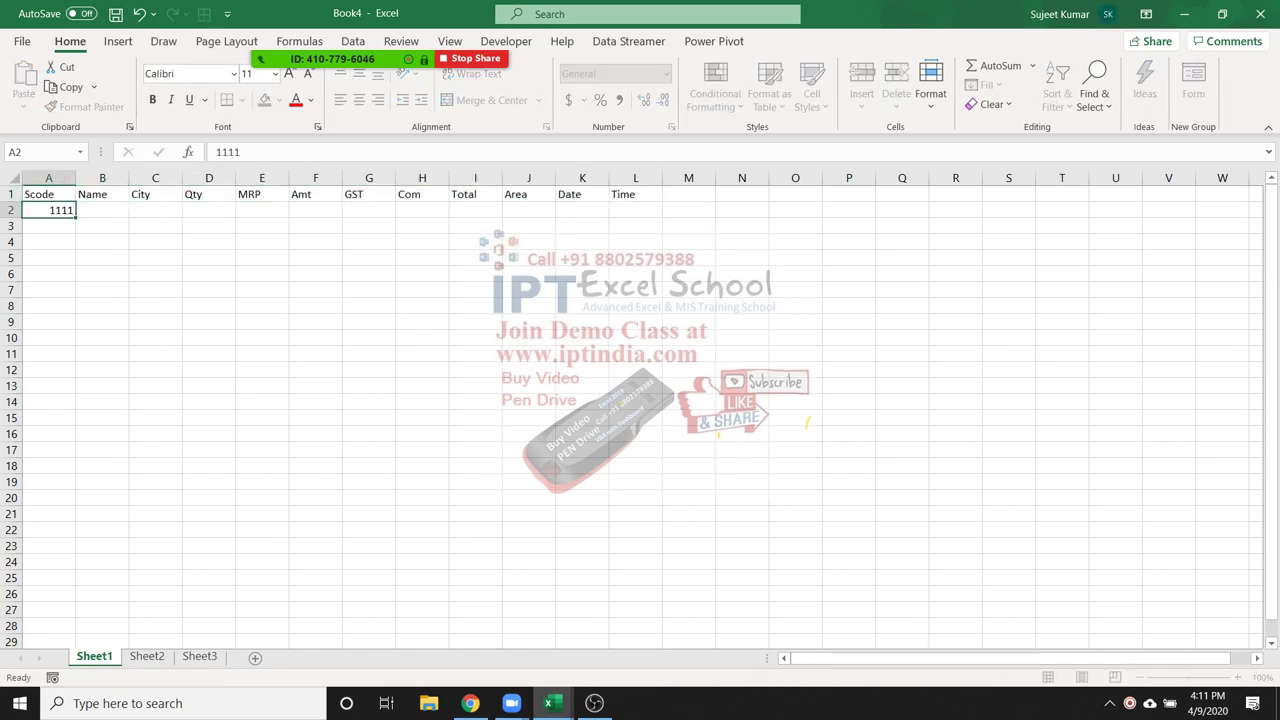
pyautogui.press('Tab')
pyautogui.write('=vl')
pyautogui.press('Tab')
pyautogui.press('Left')
pyautogui.write(',')
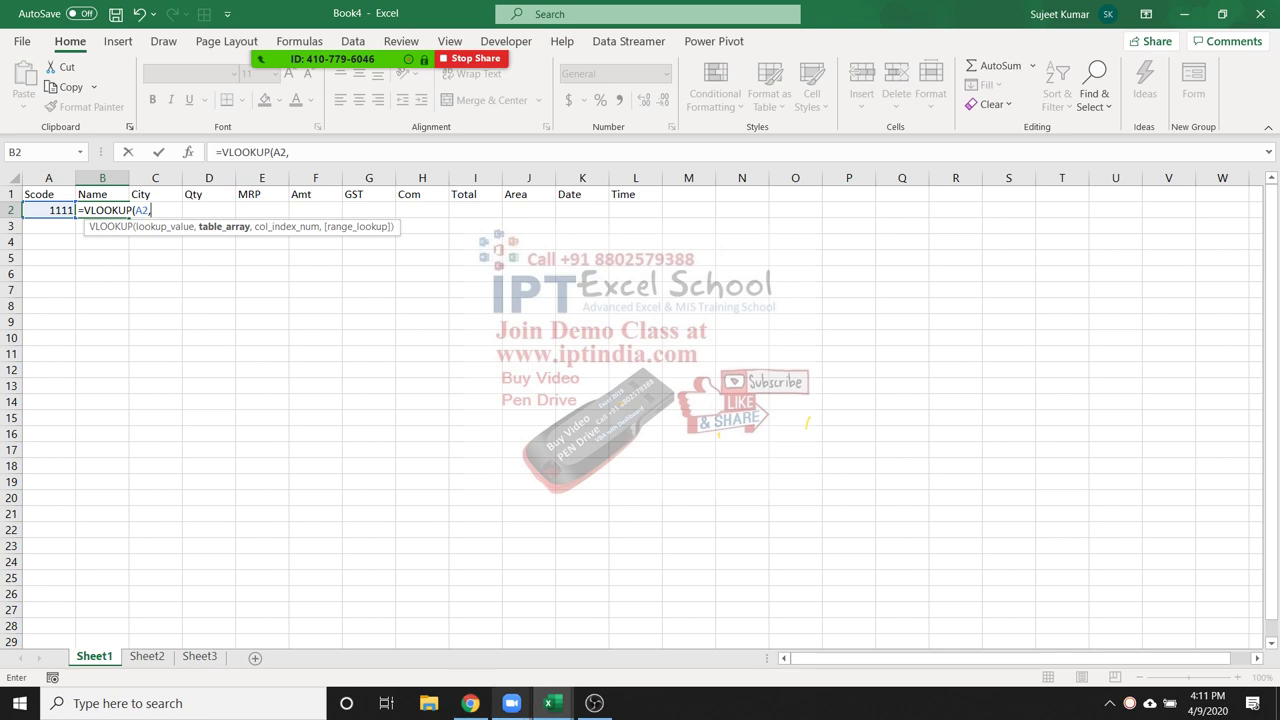
pyautogui.click(549, 703)
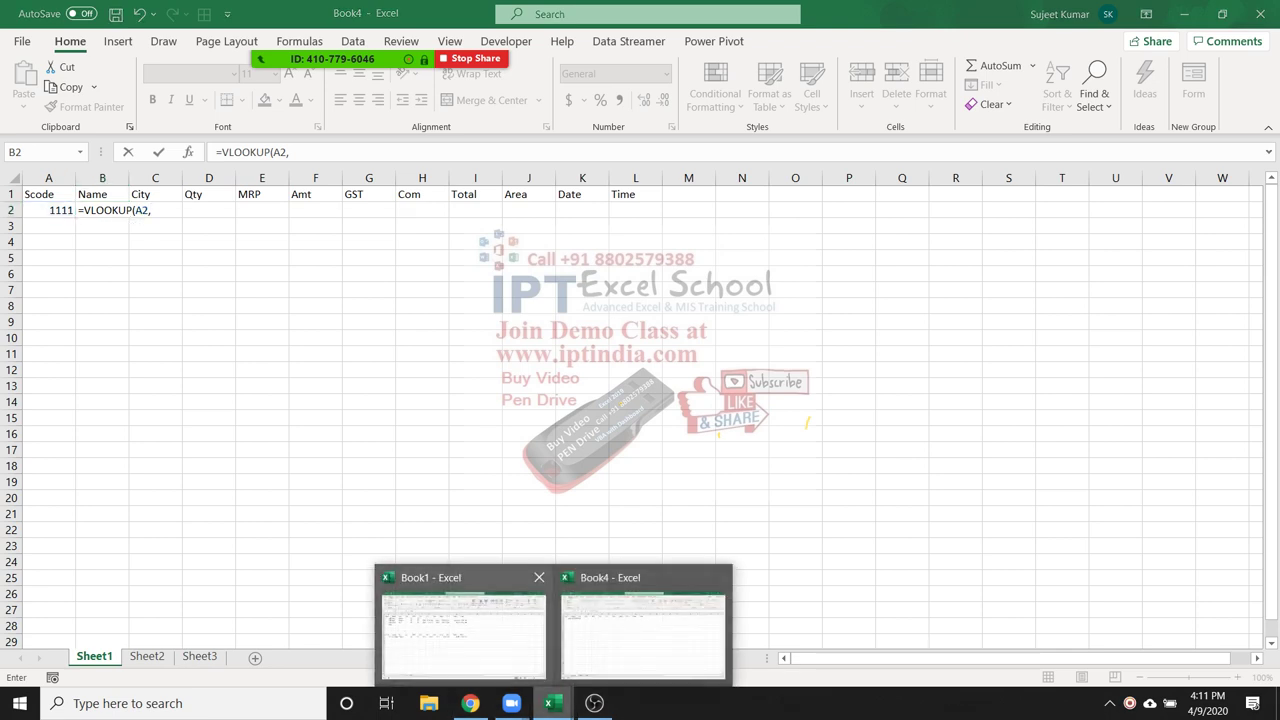
# Complete B2 as =VLOOKUP(A2,[Book1]Data!$A:$L,2,0), looking up Book1's Data columns A to L
pyautogui.moveTo(463, 630)
pyautogui.write('=VLOOKUP(A2,')
pyautogui.hotkey('ctrl', 'pageup')
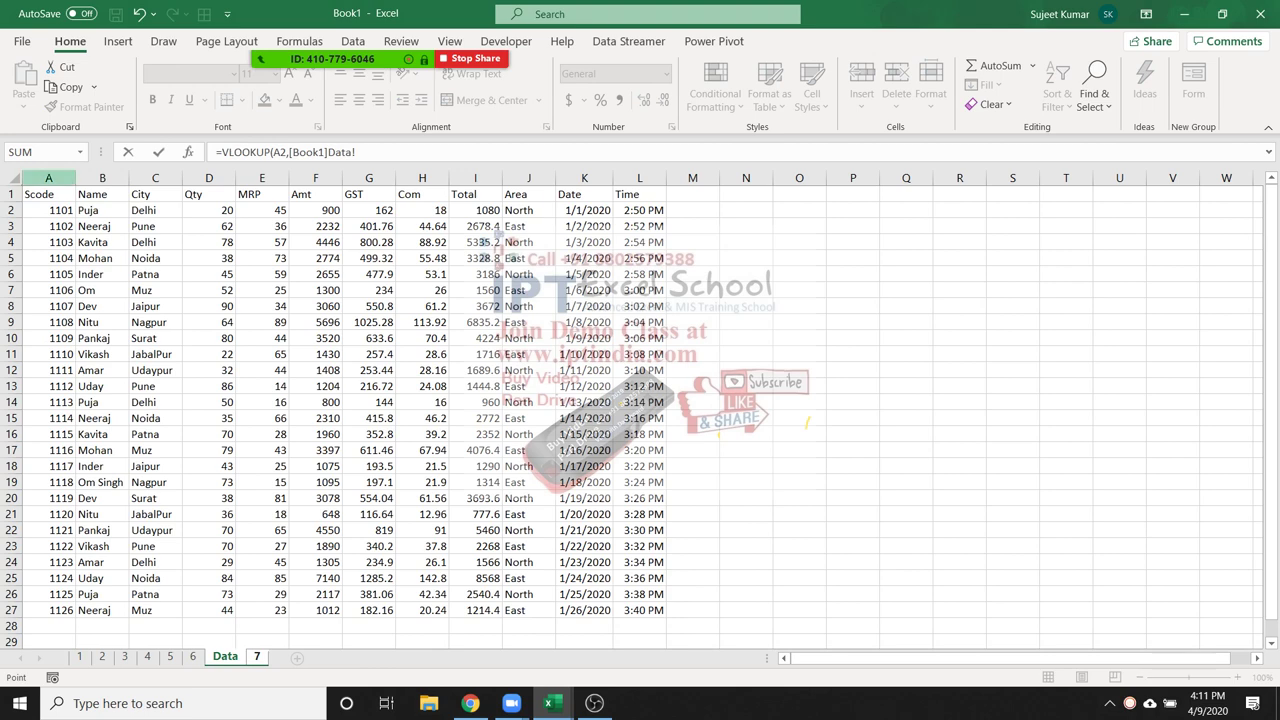
pyautogui.moveTo(48, 178); pyautogui.dragTo(640, 178)
pyautogui.write(',2,0')
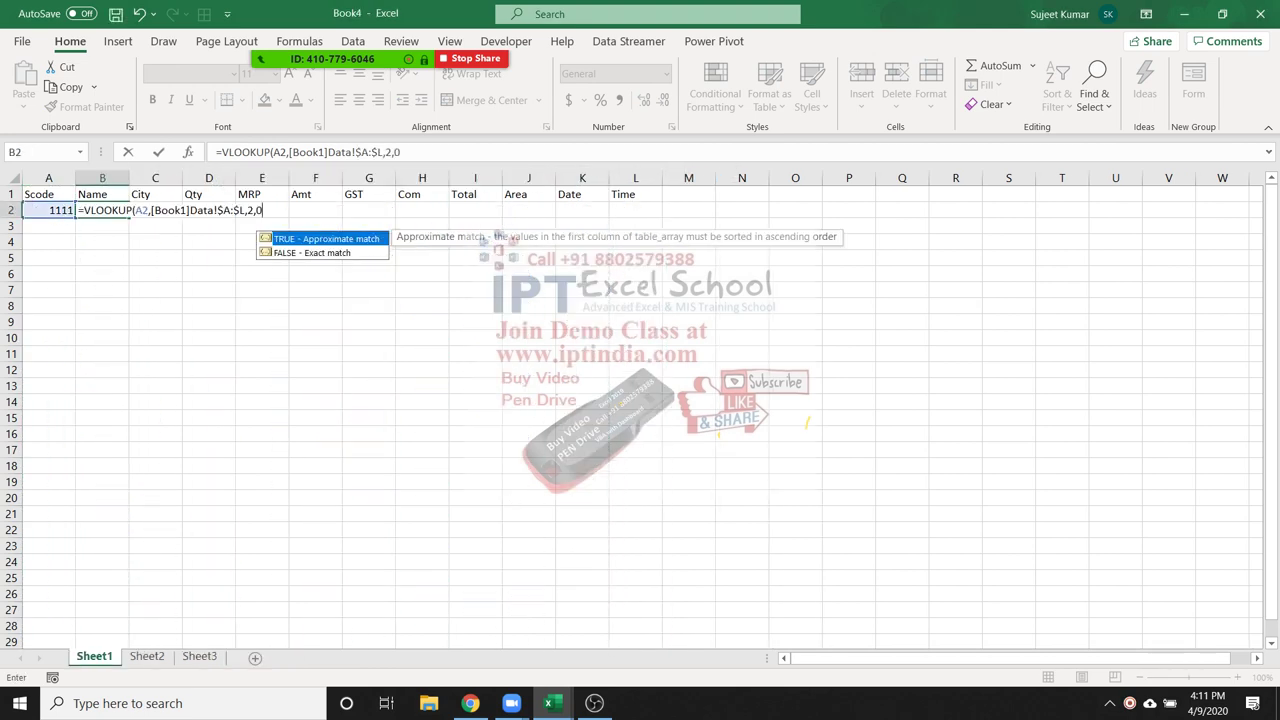
pyautogui.press('Return')
# Check B2's formula, switch to Book1 and back to Book4, then open its File page
pyautogui.press('Up')
pyautogui.press('F2')
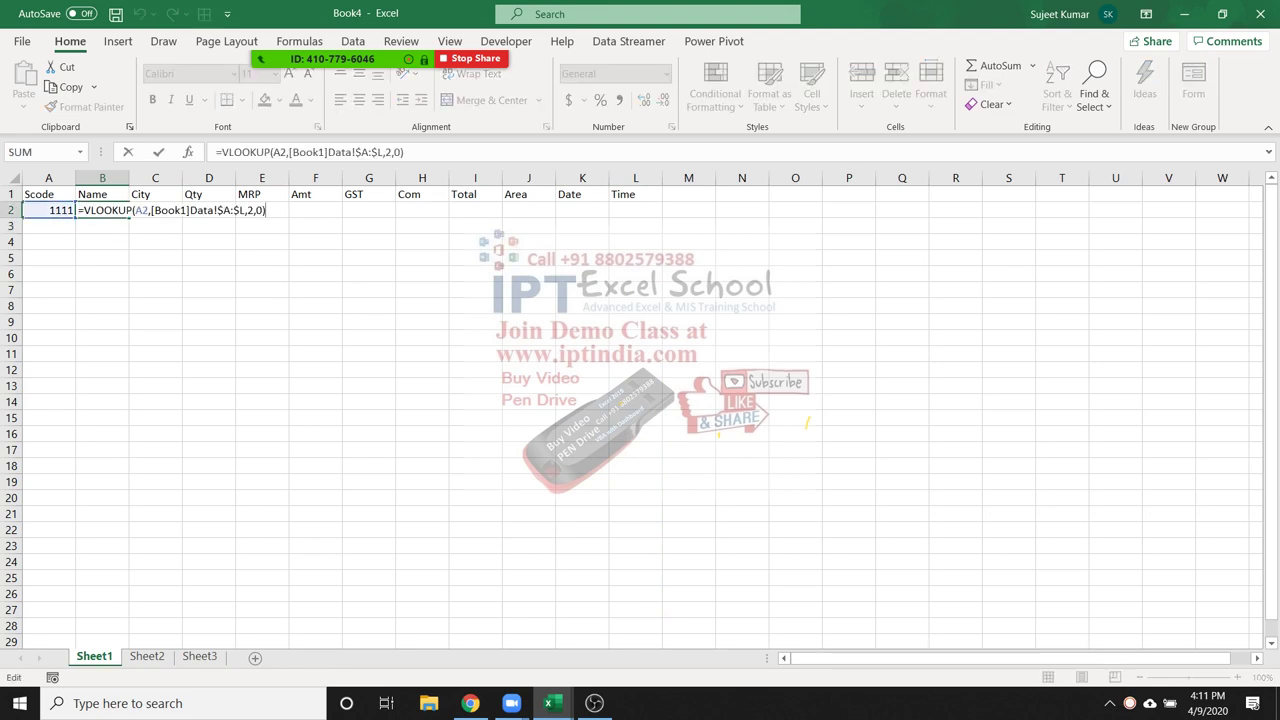
pyautogui.press('Escape')
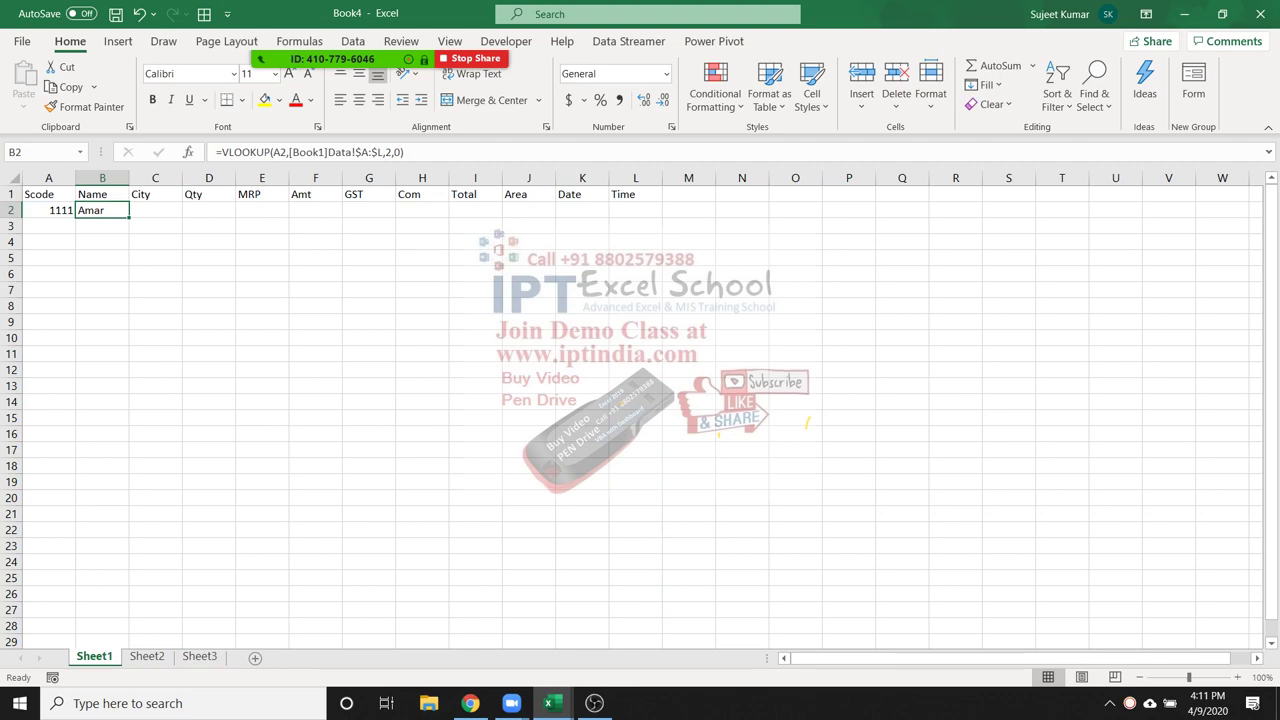
pyautogui.click(549, 703)
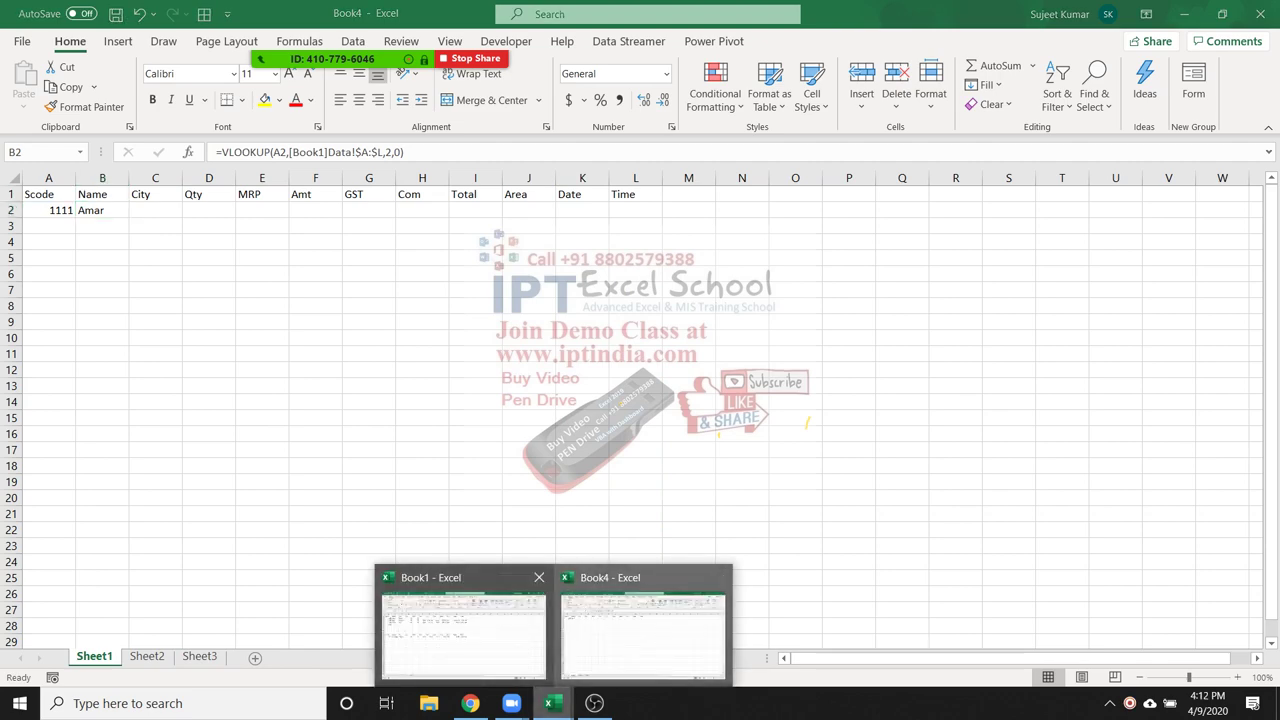
pyautogui.click(463, 620)
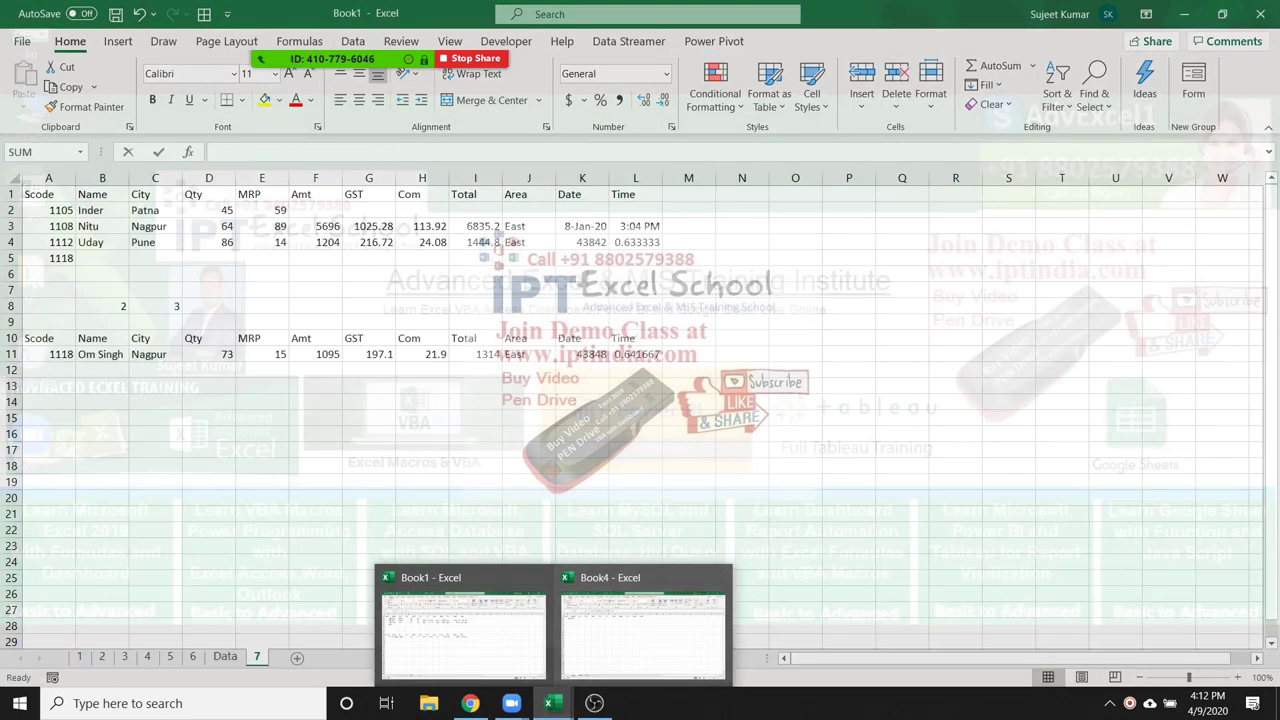
pyautogui.click(643, 635)
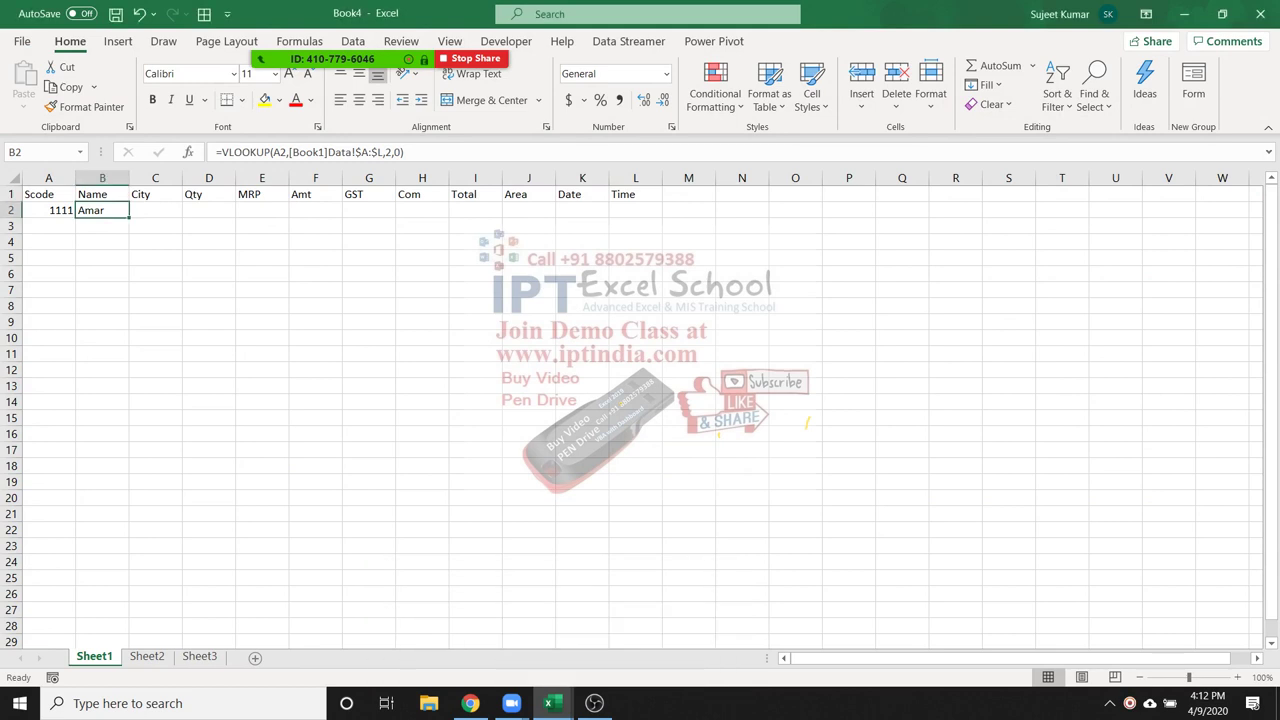
pyautogui.click(22, 41)
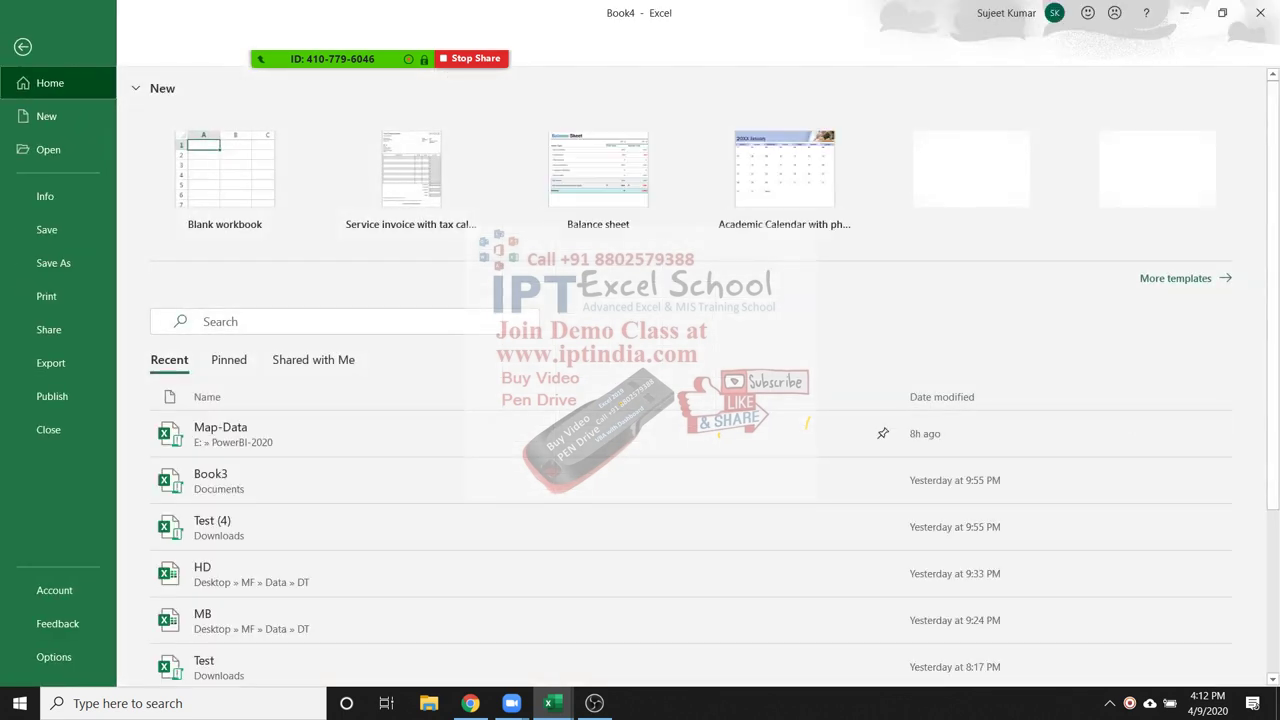
# View the Open page, then return to the Book4 worksheet
pyautogui.click(48, 149)
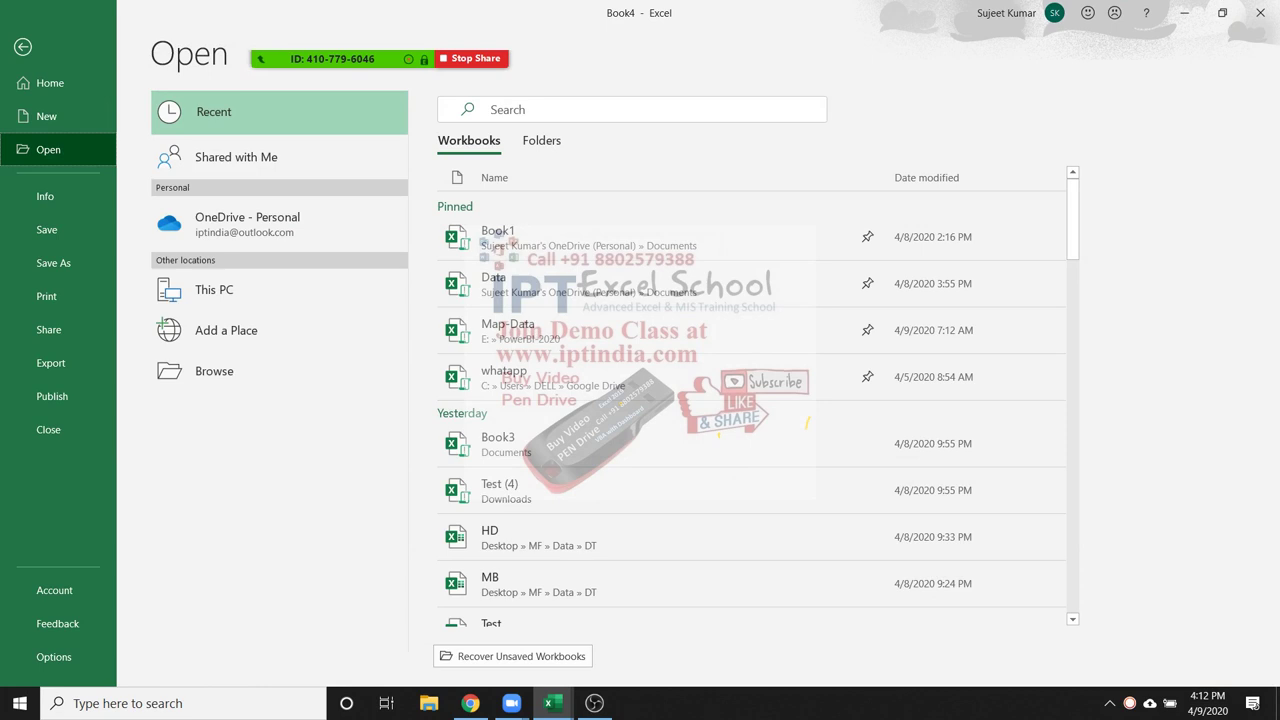
pyautogui.press('Escape')
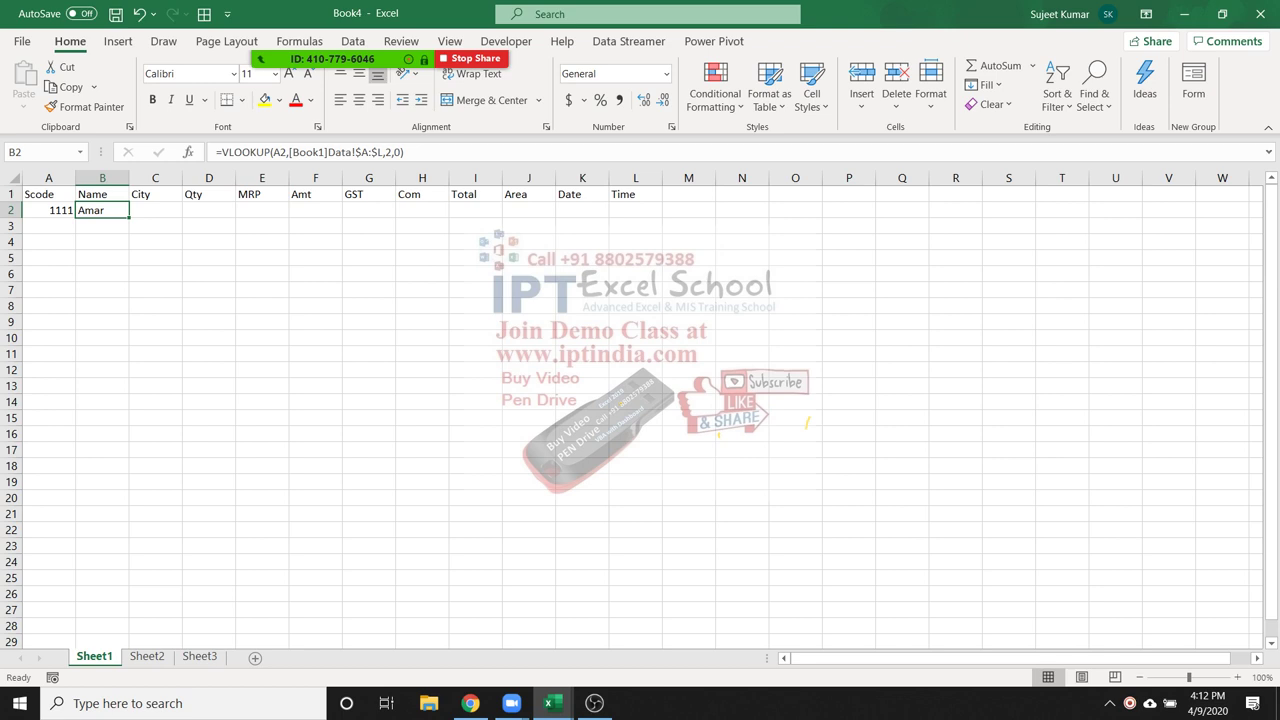
# Switch to Book1's sheet 6 and re-enter C21's =TODAY() formula, showing 4/9/2020
pyautogui.moveTo(549, 703)
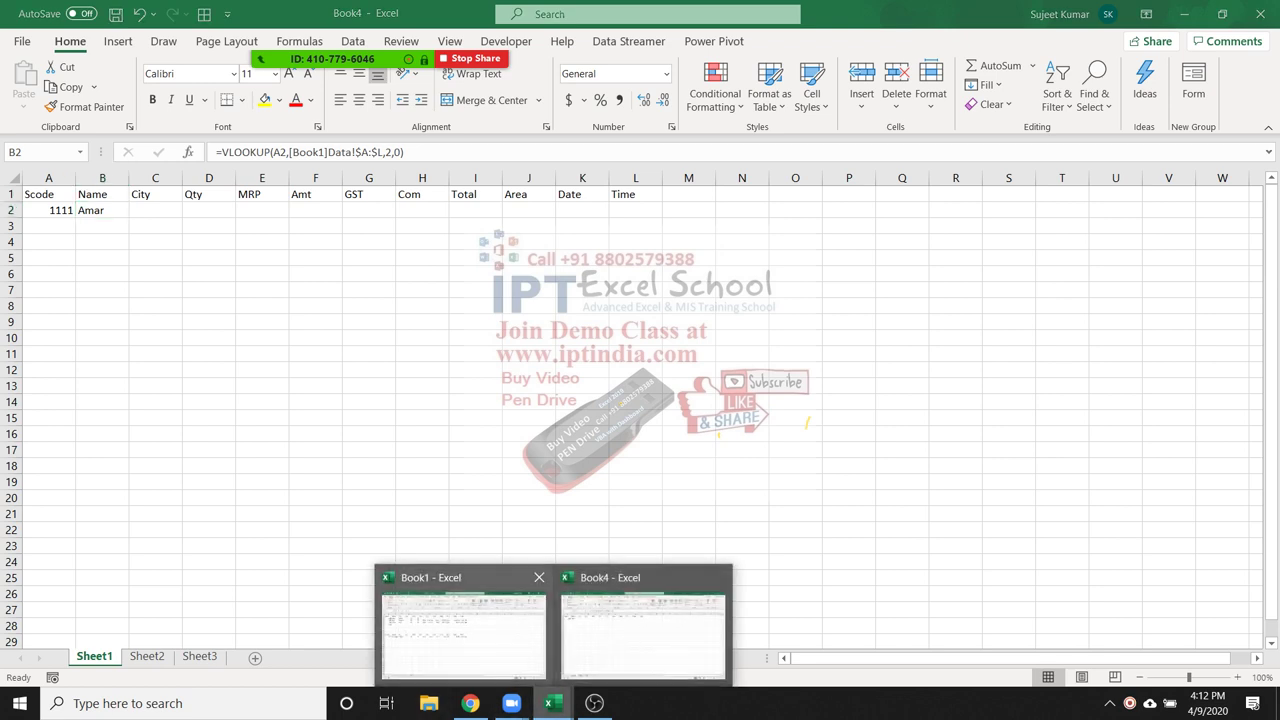
pyautogui.moveTo(463, 630)
pyautogui.click(463, 630)
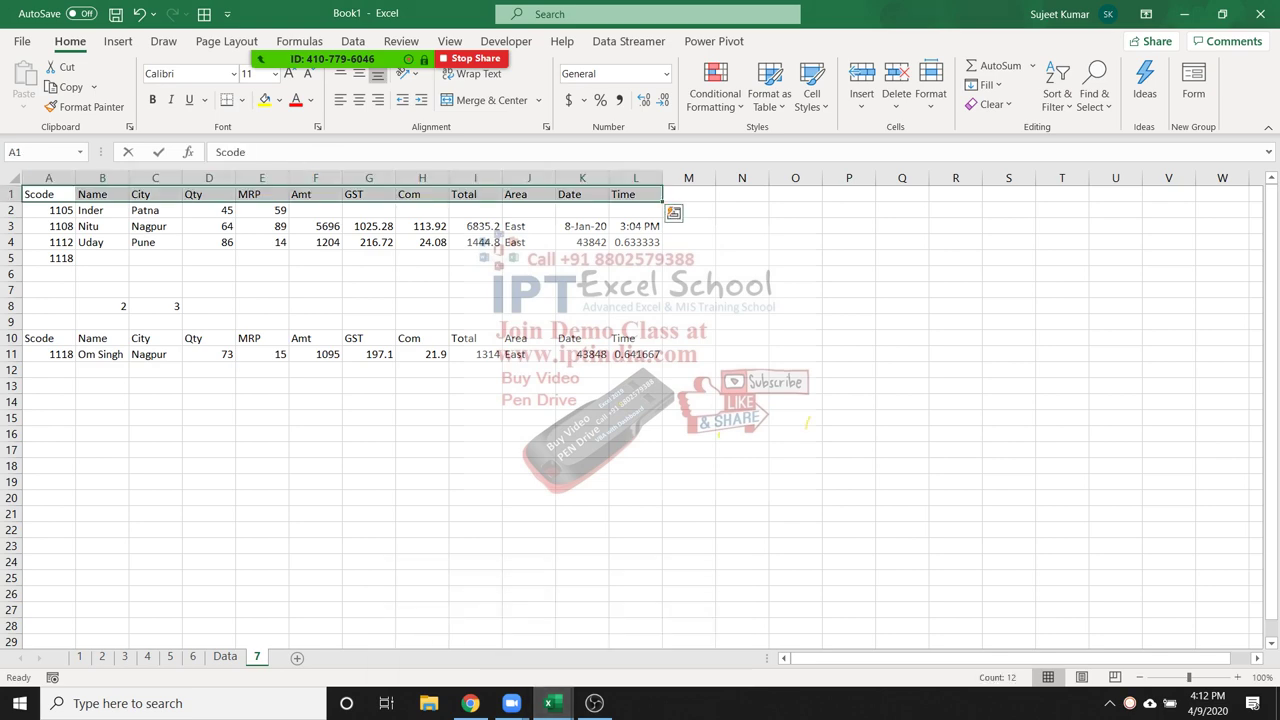
pyautogui.hotkey('ctrl', 'pageup')
pyautogui.hotkey('ctrl', 'pageup')
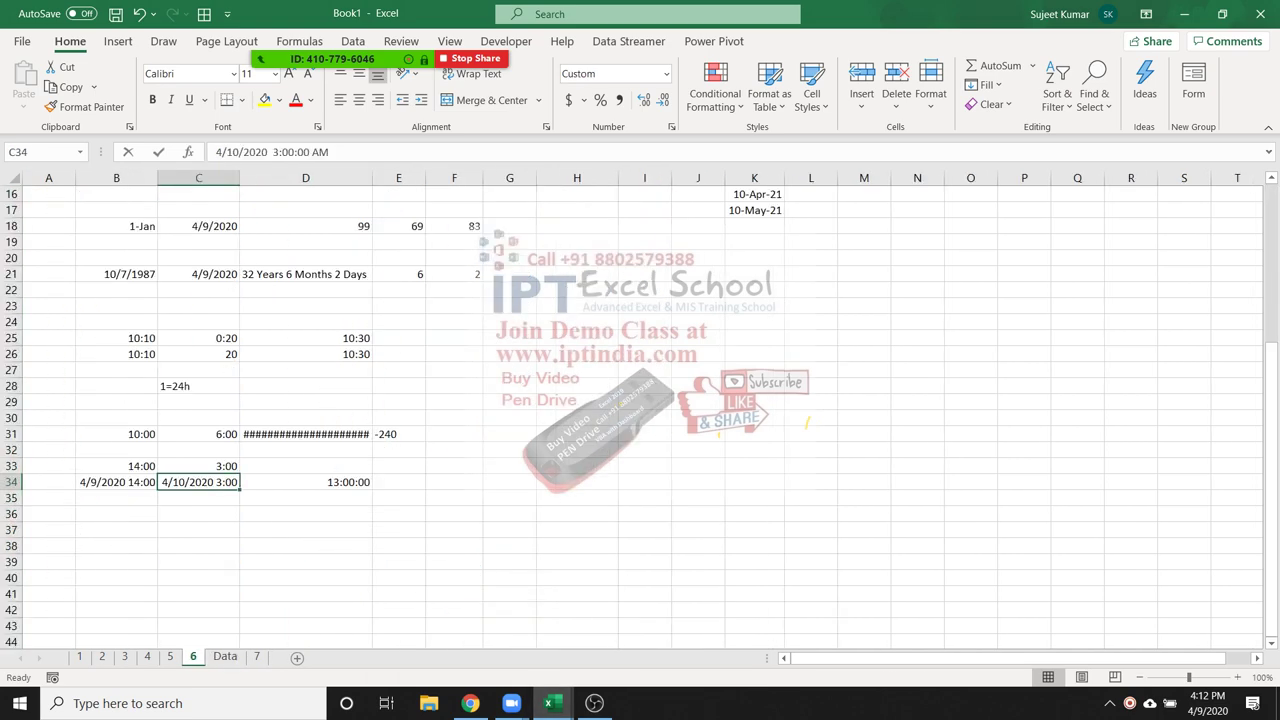
pyautogui.click(198, 274)
pyautogui.scroll(3, 198, 274)
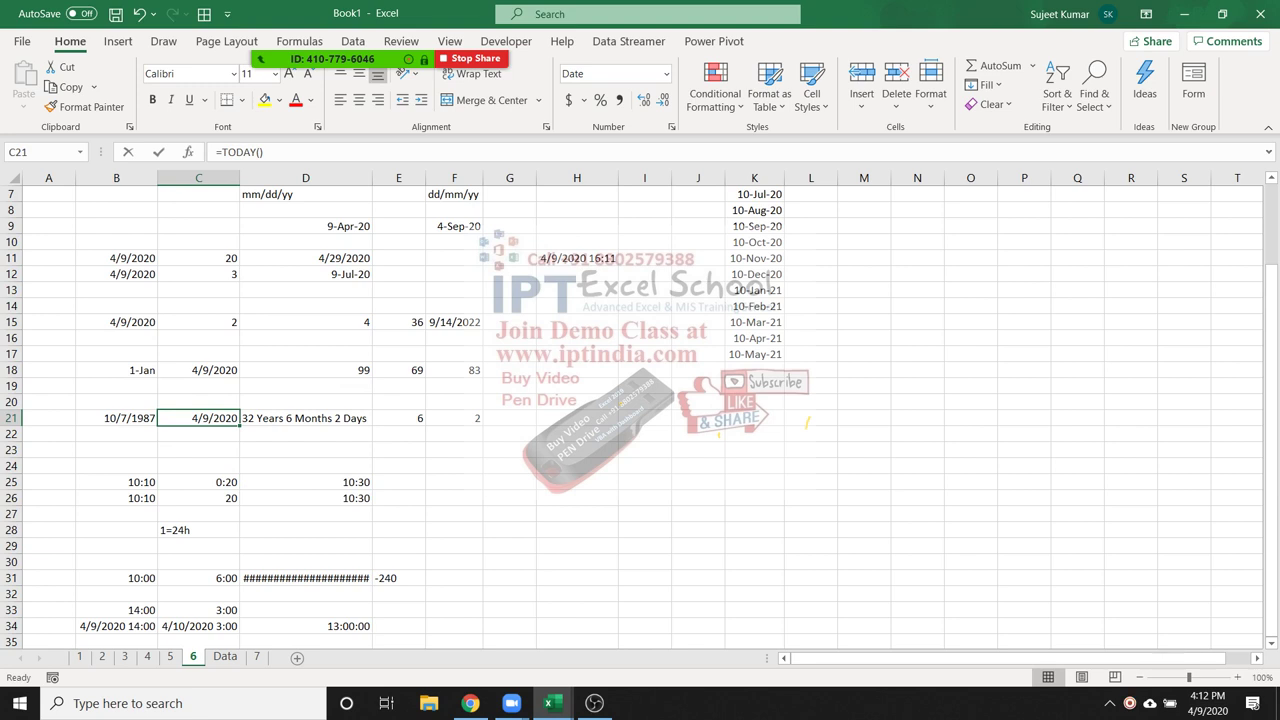
pyautogui.press('F2')
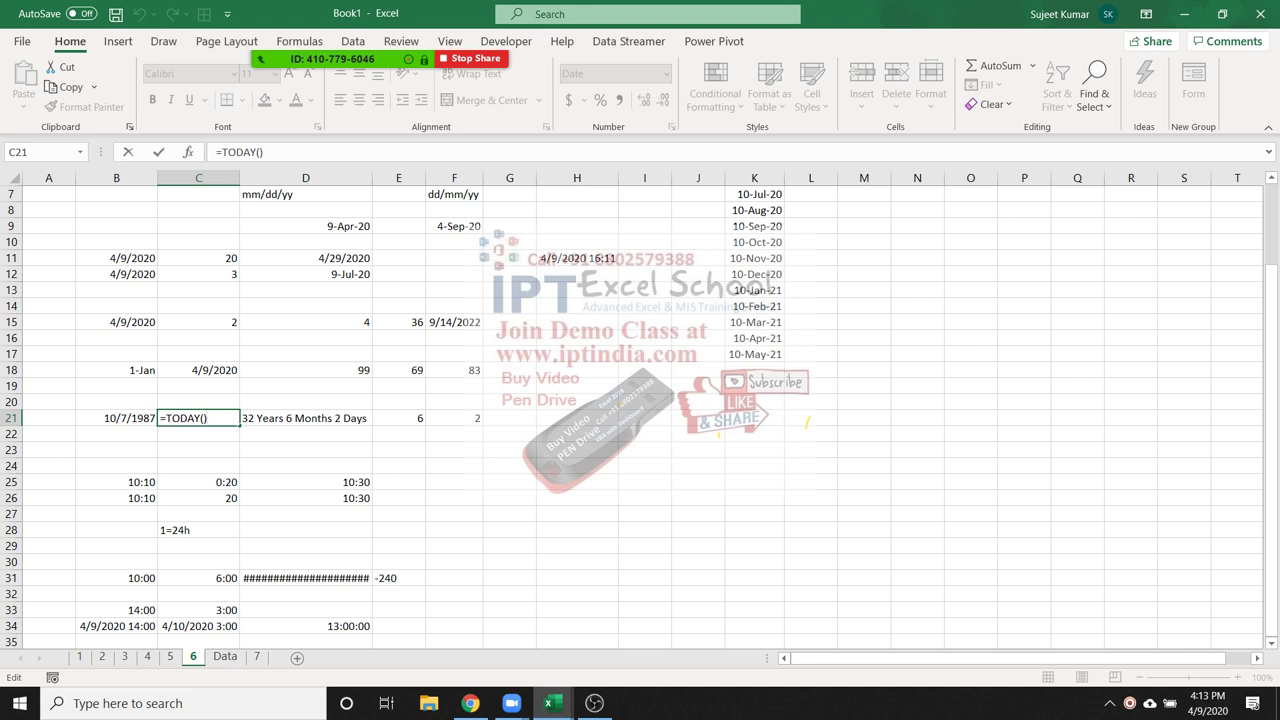
pyautogui.hotkey('ctrl', 'Return')
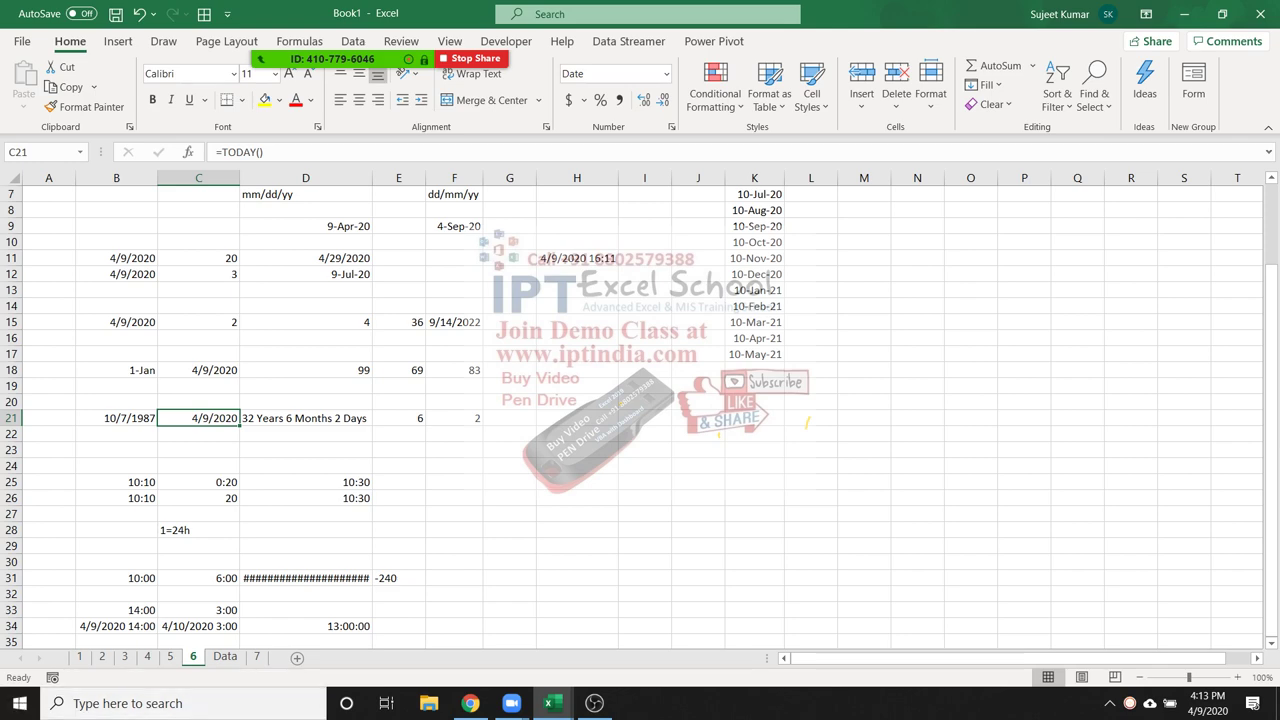
# Inspect the array VLOOKUP formula in D4 of sheet 7, then return to the Data sheet
pyautogui.click(225, 657)
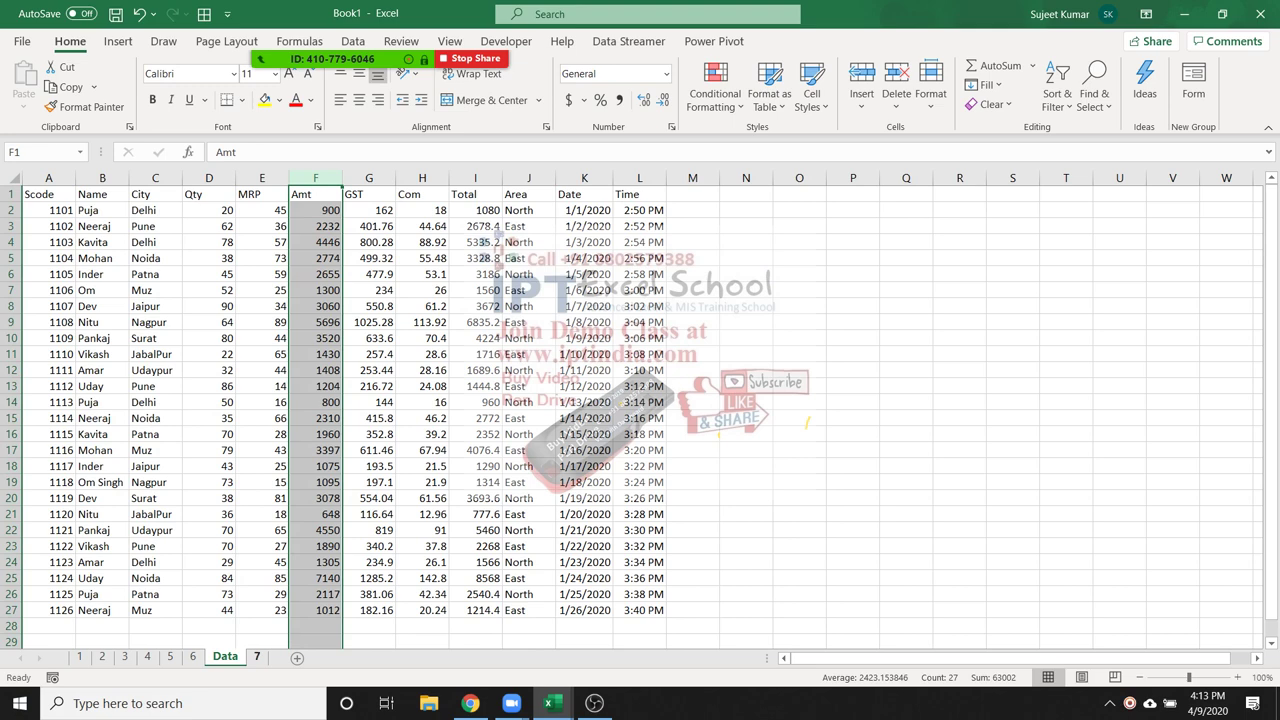
pyautogui.hotkey('ctrl', 'pagedown')
pyautogui.click(209, 242)
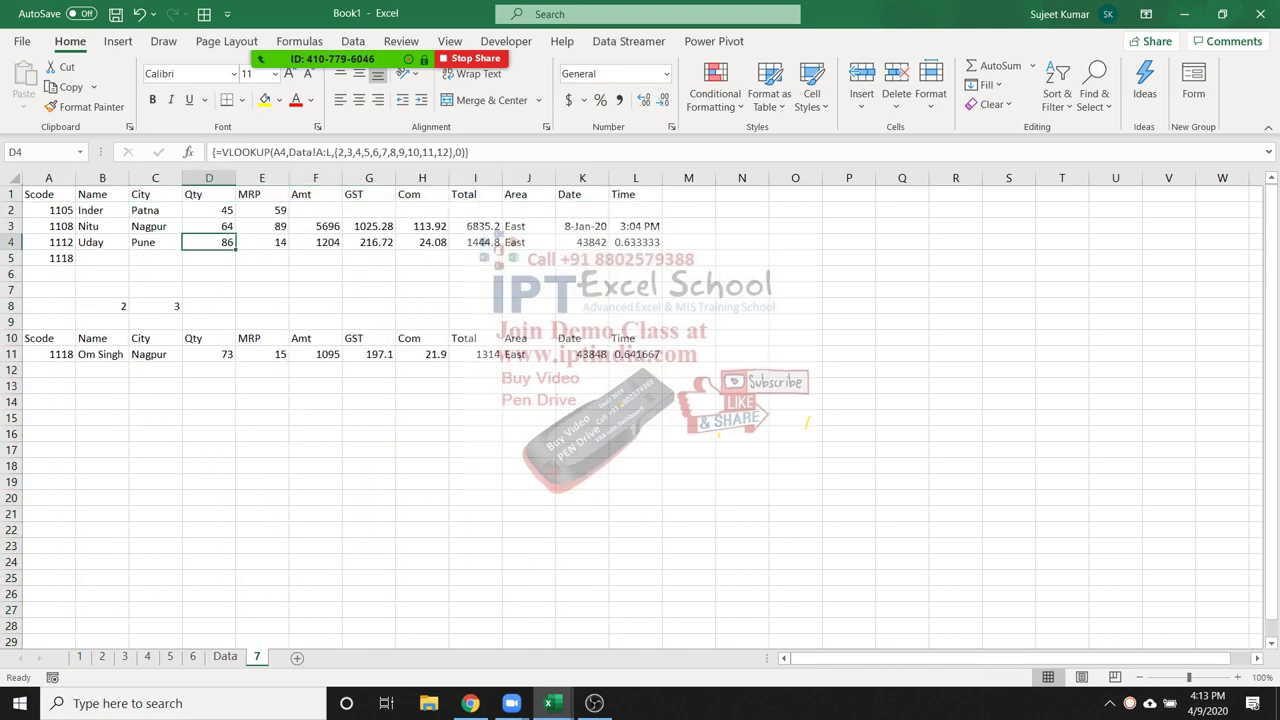
pyautogui.hotkey('ctrl', 'pageup')
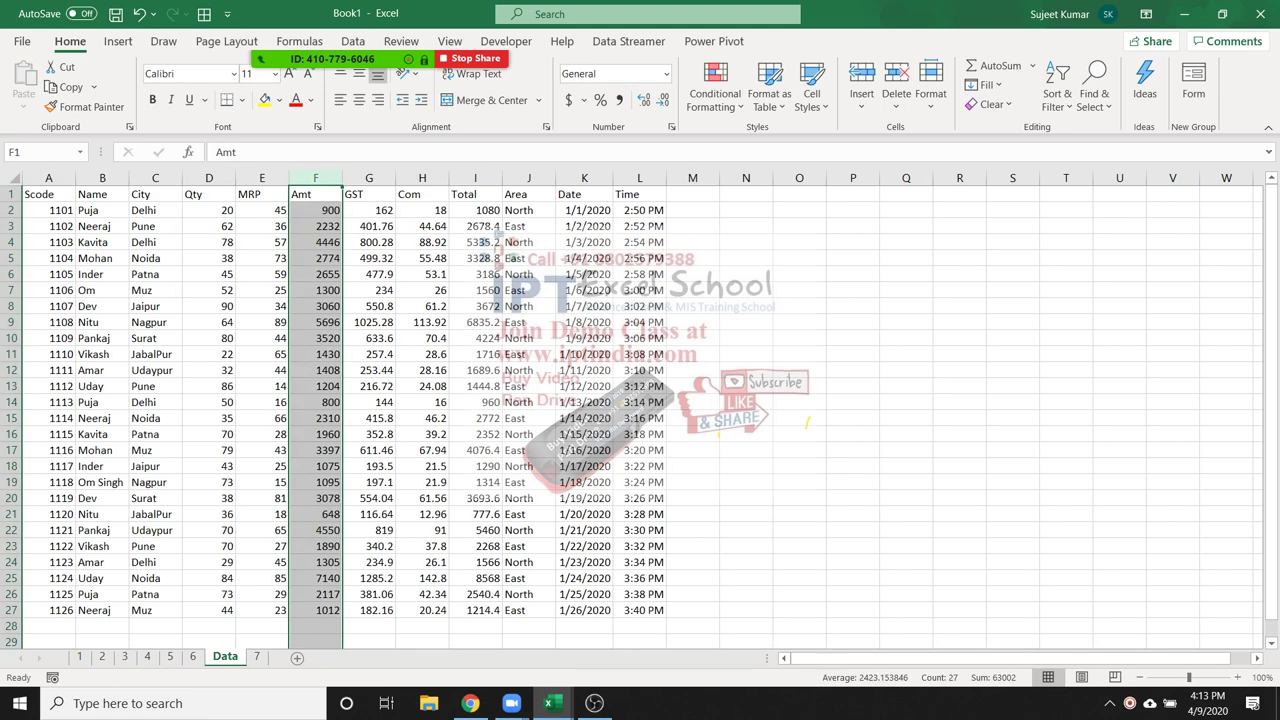
# Hide rows 4 to 10 on the Data sheet
pyautogui.moveTo(102, 210); pyautogui.dragTo(104, 424)
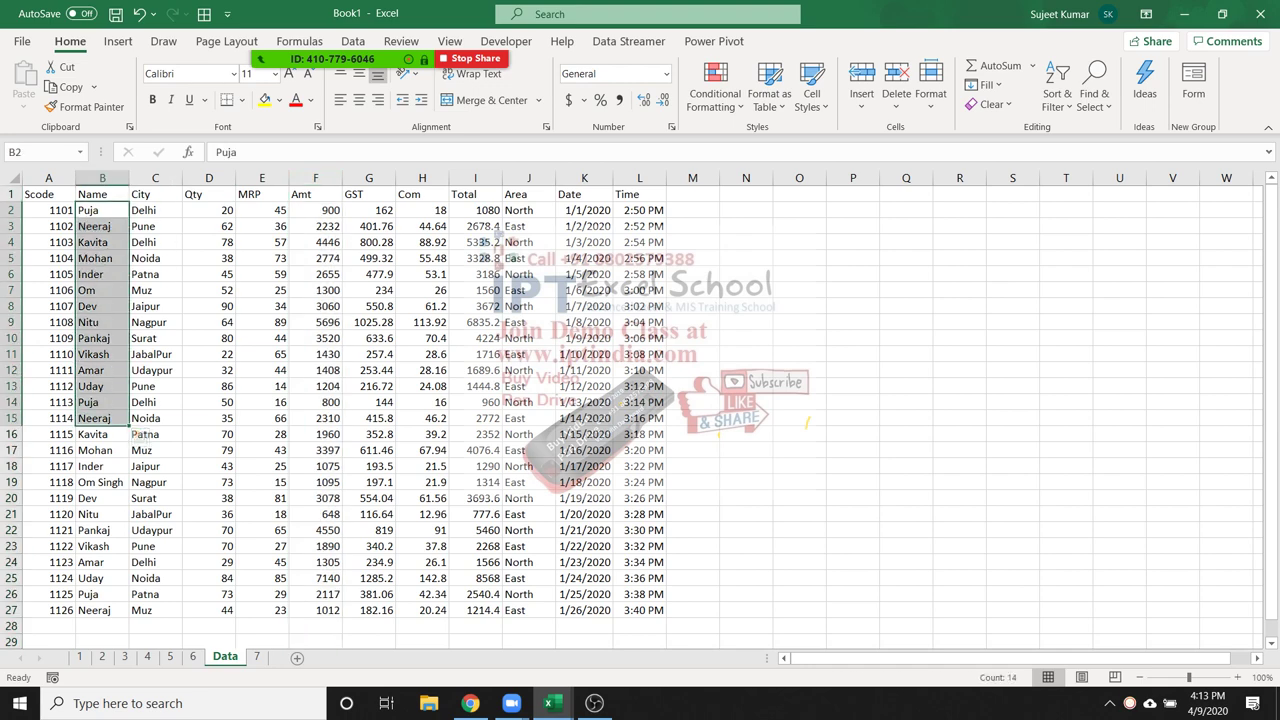
pyautogui.moveTo(48, 242); pyautogui.dragTo(48, 306)
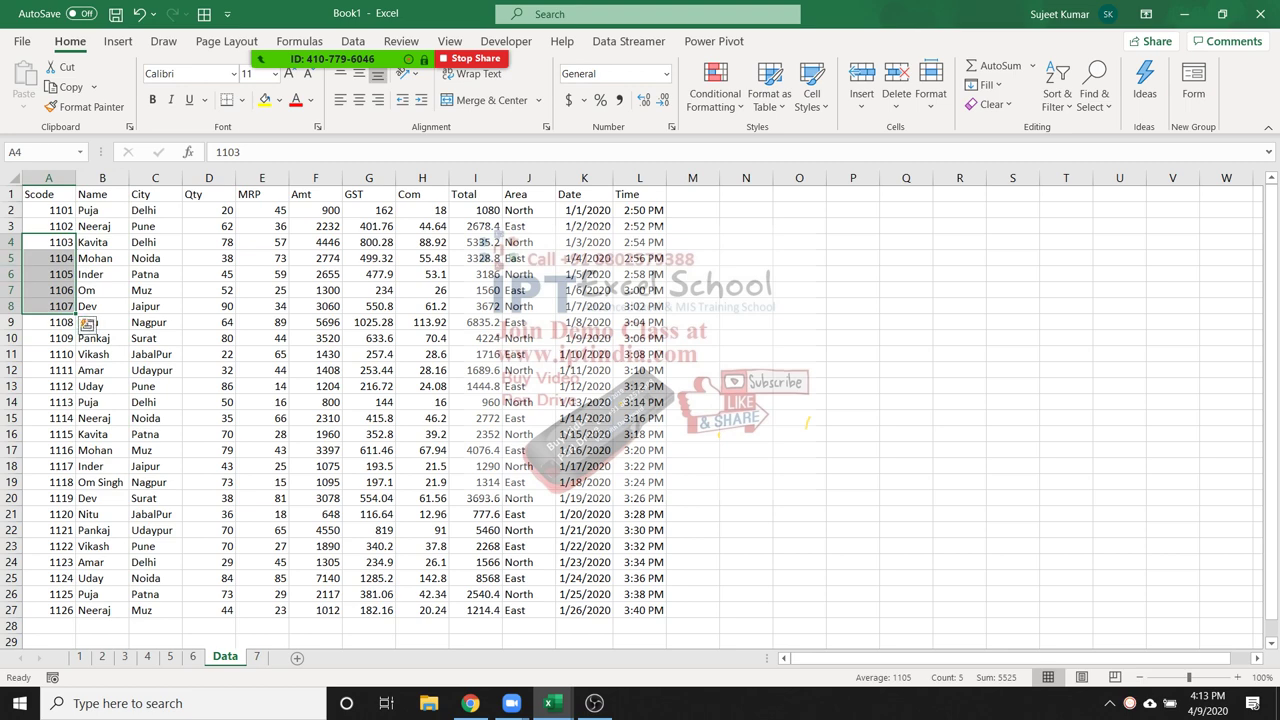
pyautogui.moveTo(12, 242); pyautogui.dragTo(12, 338)
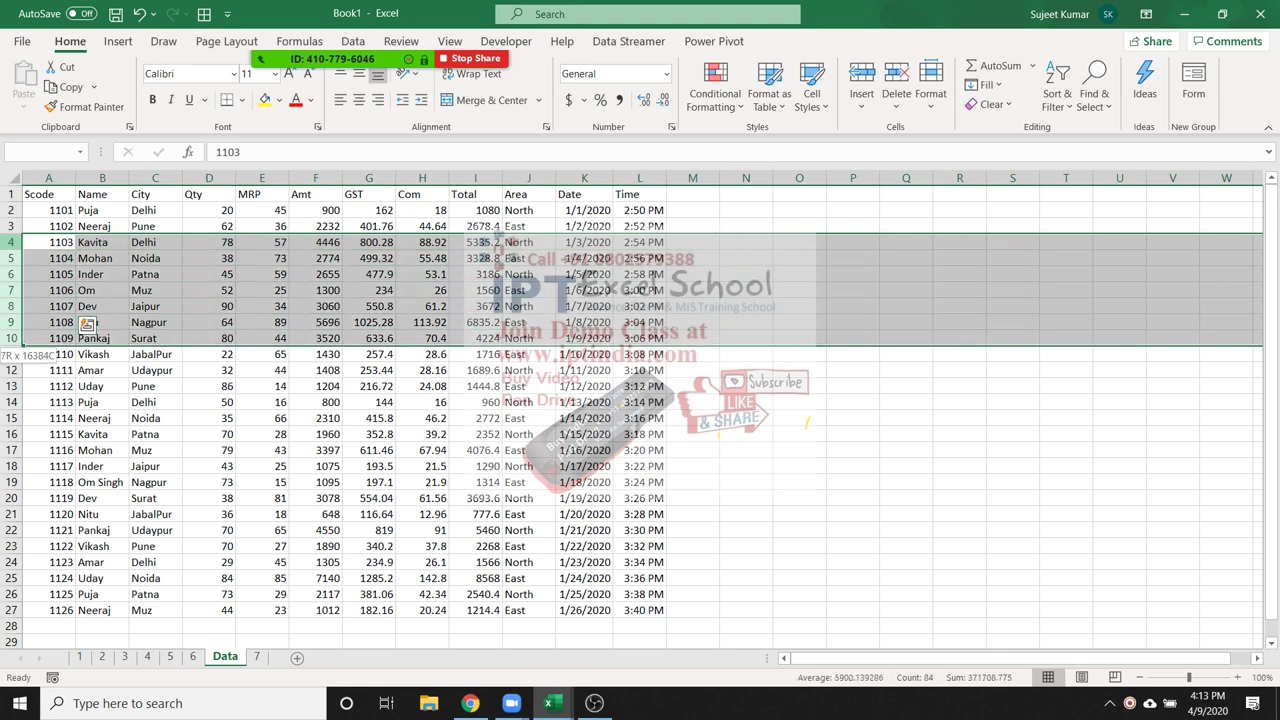
pyautogui.rightClick(16, 324)
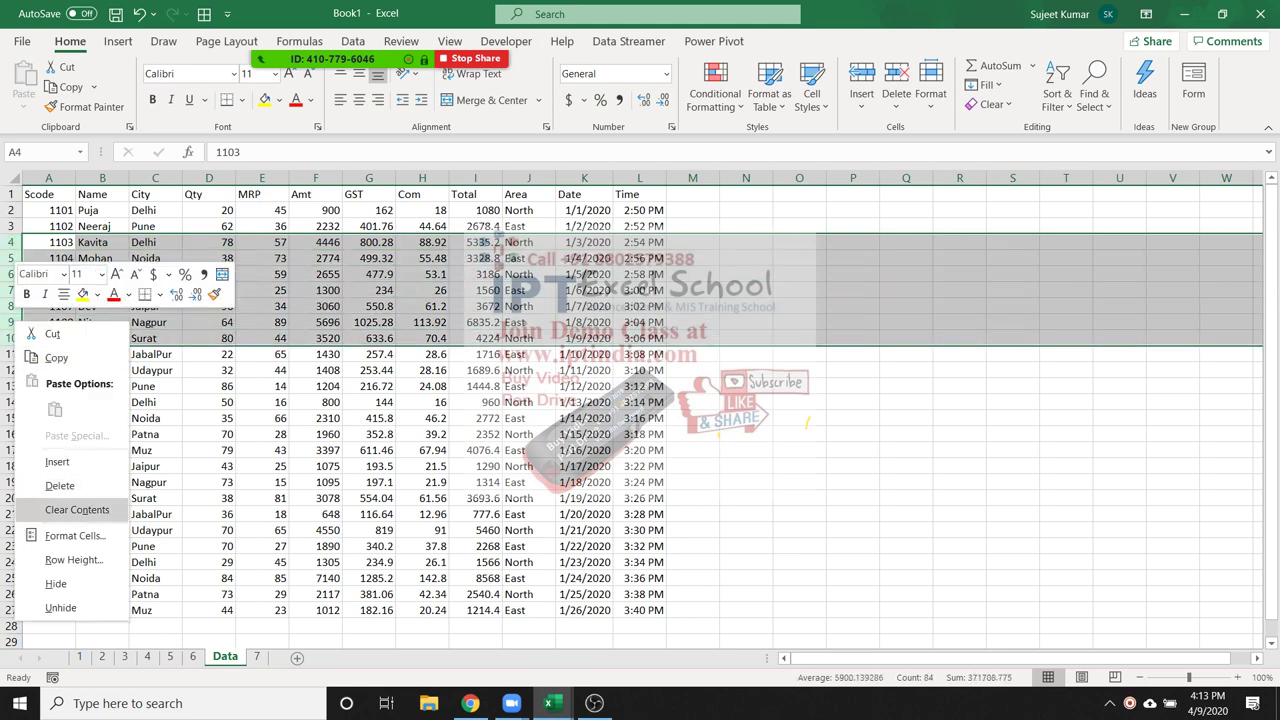
pyautogui.click(56, 583)
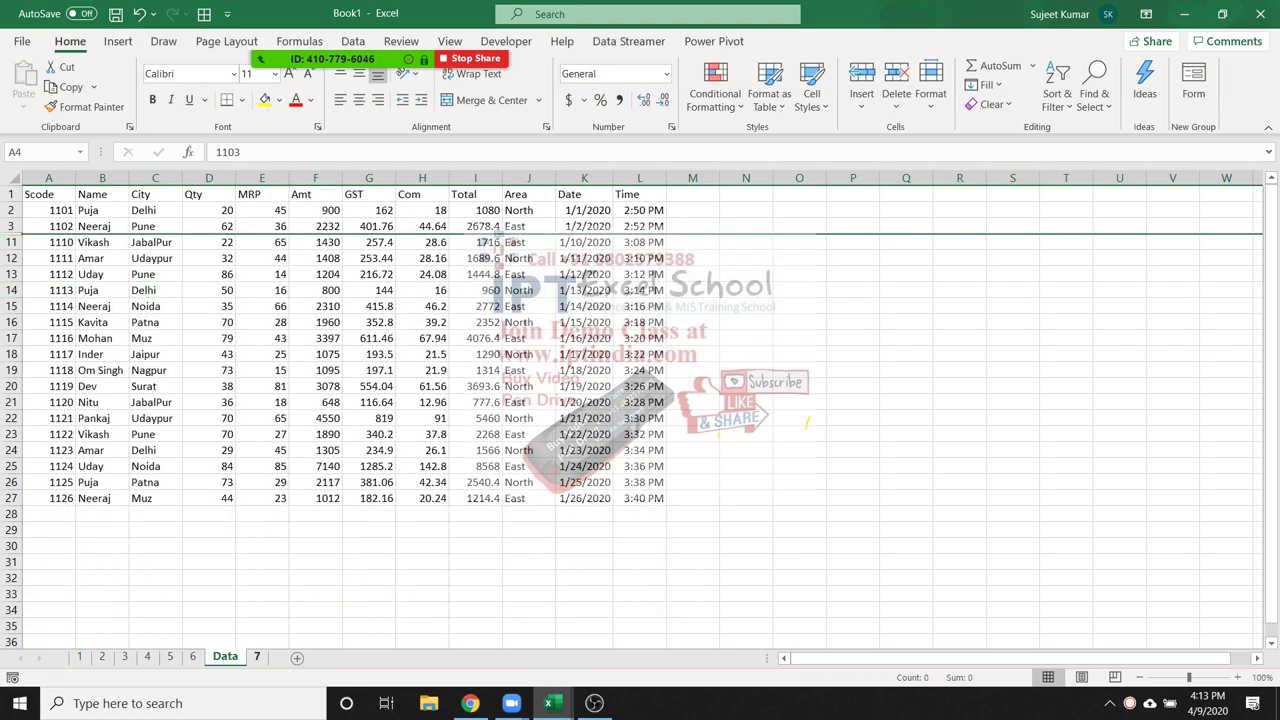
# Unhide rows 4 to 10 by selecting rows 3 to 12, then clear the selection
pyautogui.hotkey('ctrl', 'pagedown')
pyautogui.hotkey('ctrl', 'pageup')
pyautogui.moveTo(12, 226); pyautogui.dragTo(12, 258)
pyautogui.rightClick(12, 258)
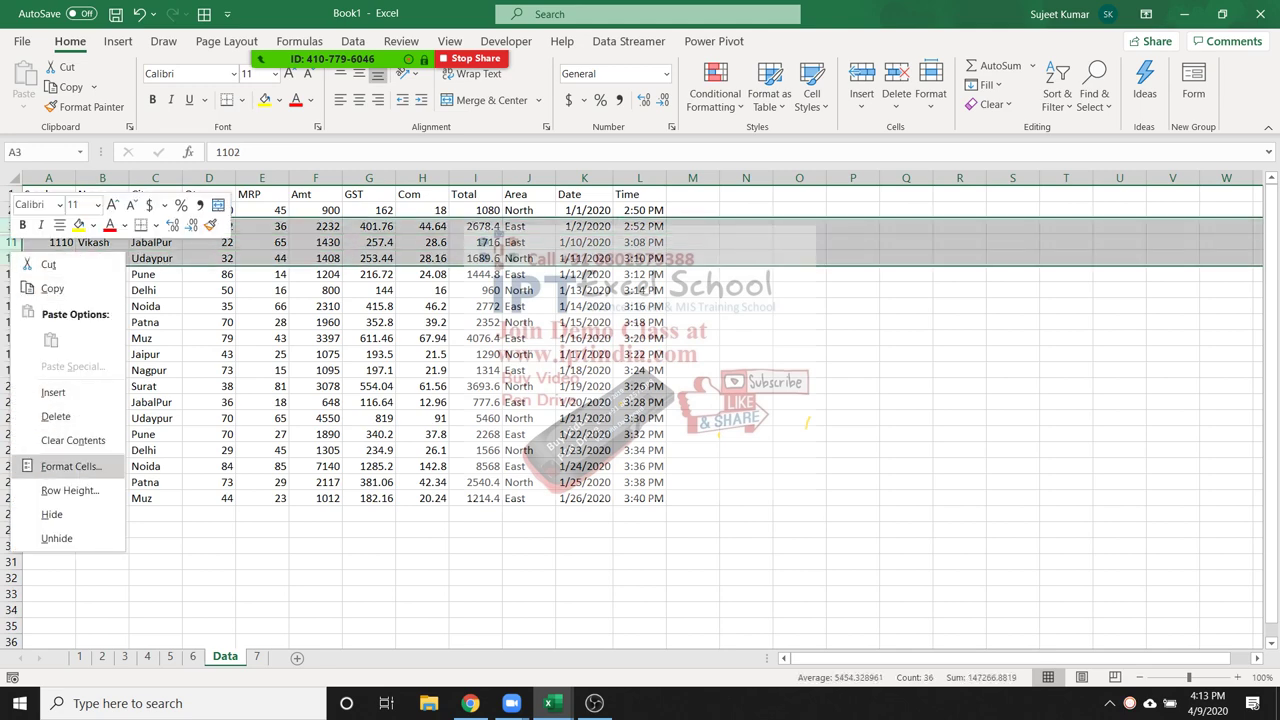
pyautogui.click(56, 538)
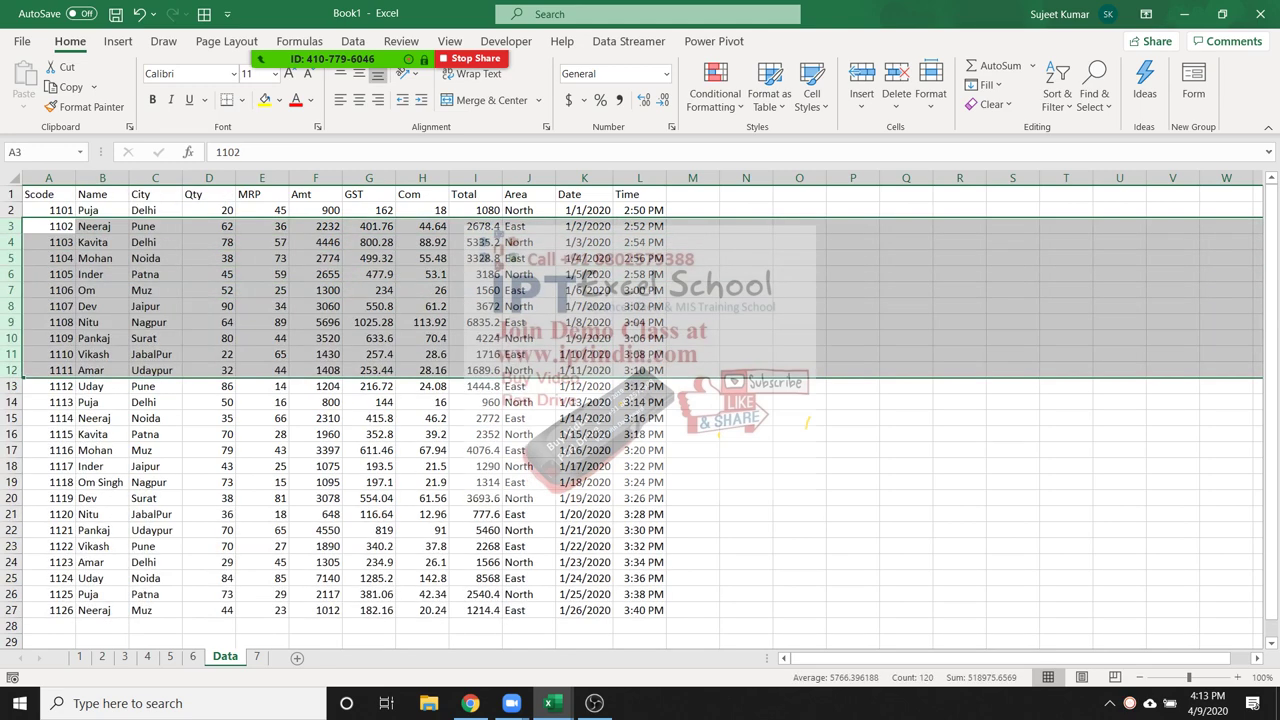
pyautogui.click(155, 322)
pyautogui.moveTo(102, 178); pyautogui.dragTo(495, 178)
pyautogui.click(48, 226)
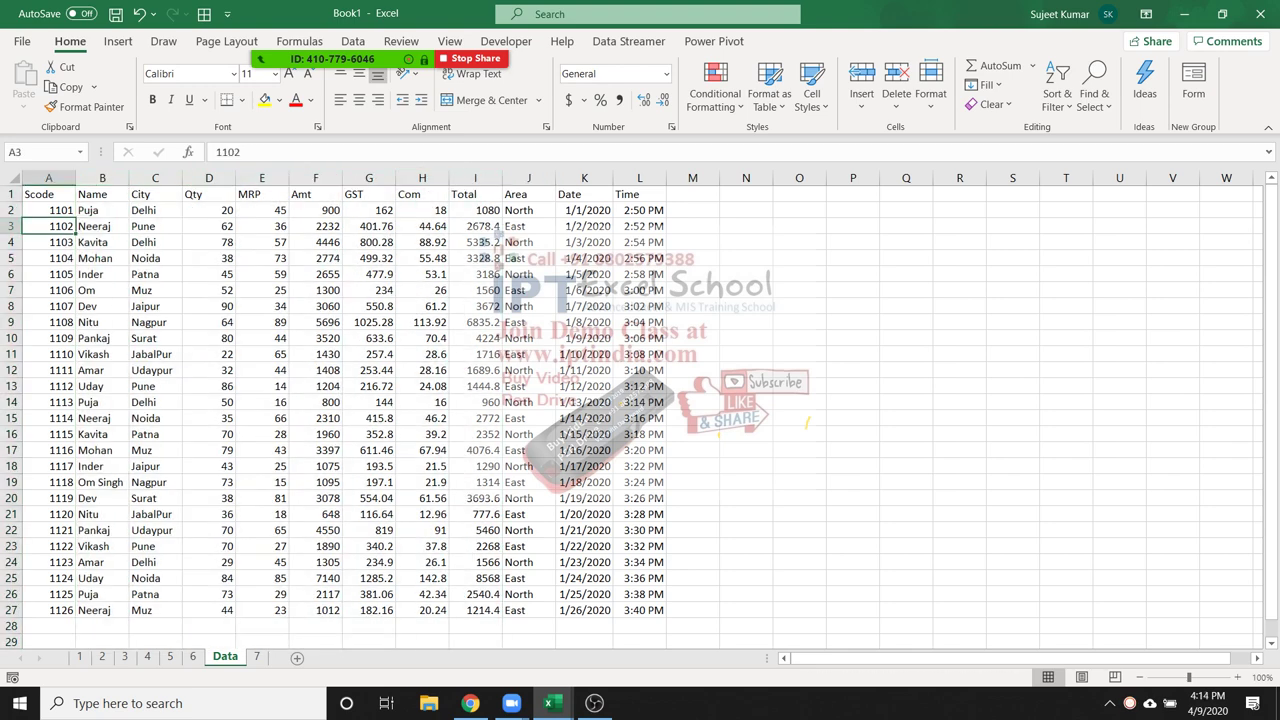
# Search the Data sheet for the value 1111 with Find
pyautogui.click(262, 354)
pyautogui.hotkey('ctrl', 'f')
pyautogui.write('1111')
pyautogui.press('Return')
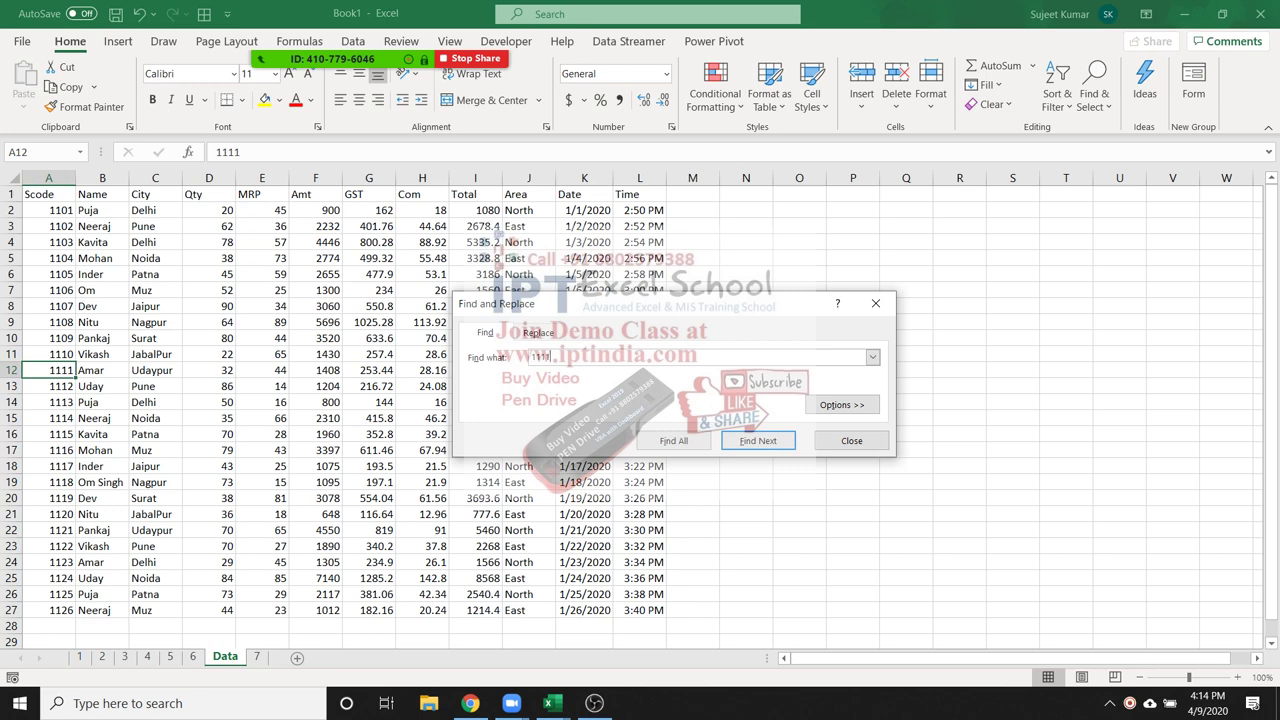
# Close the Find and Replace dialog and select the whole Name column
pyautogui.click(851, 440)
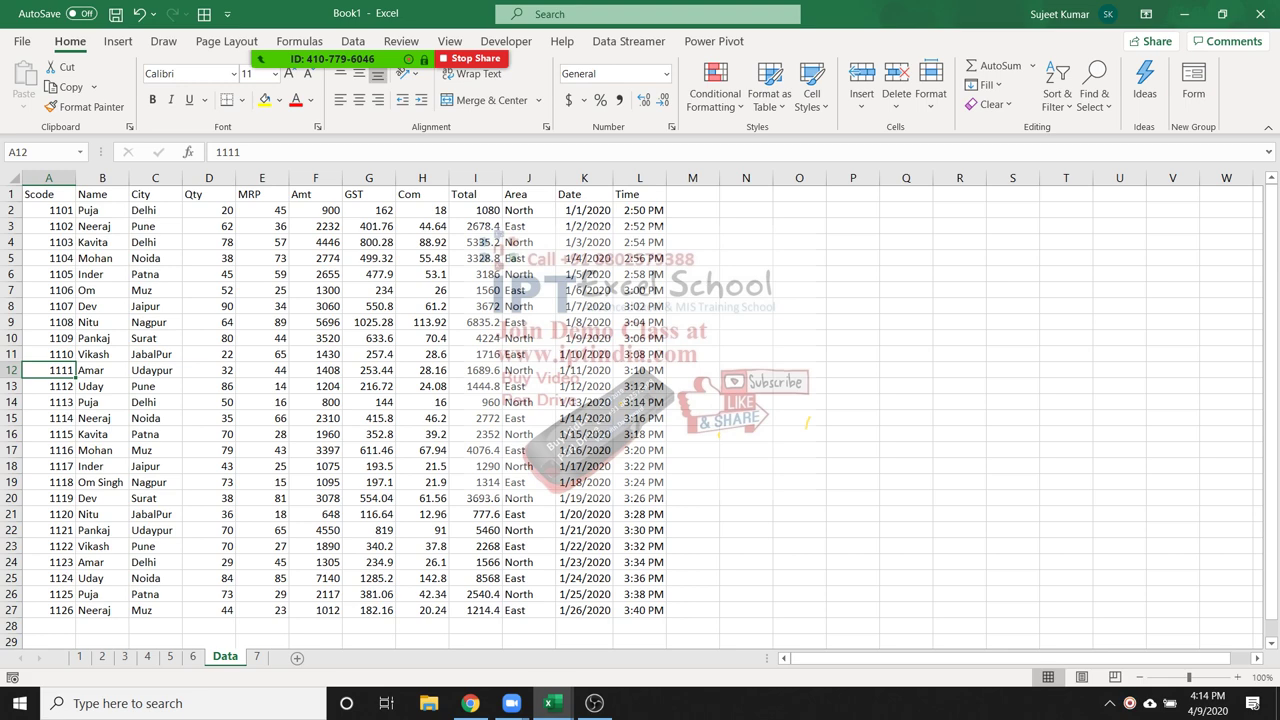
pyautogui.click(102, 178)
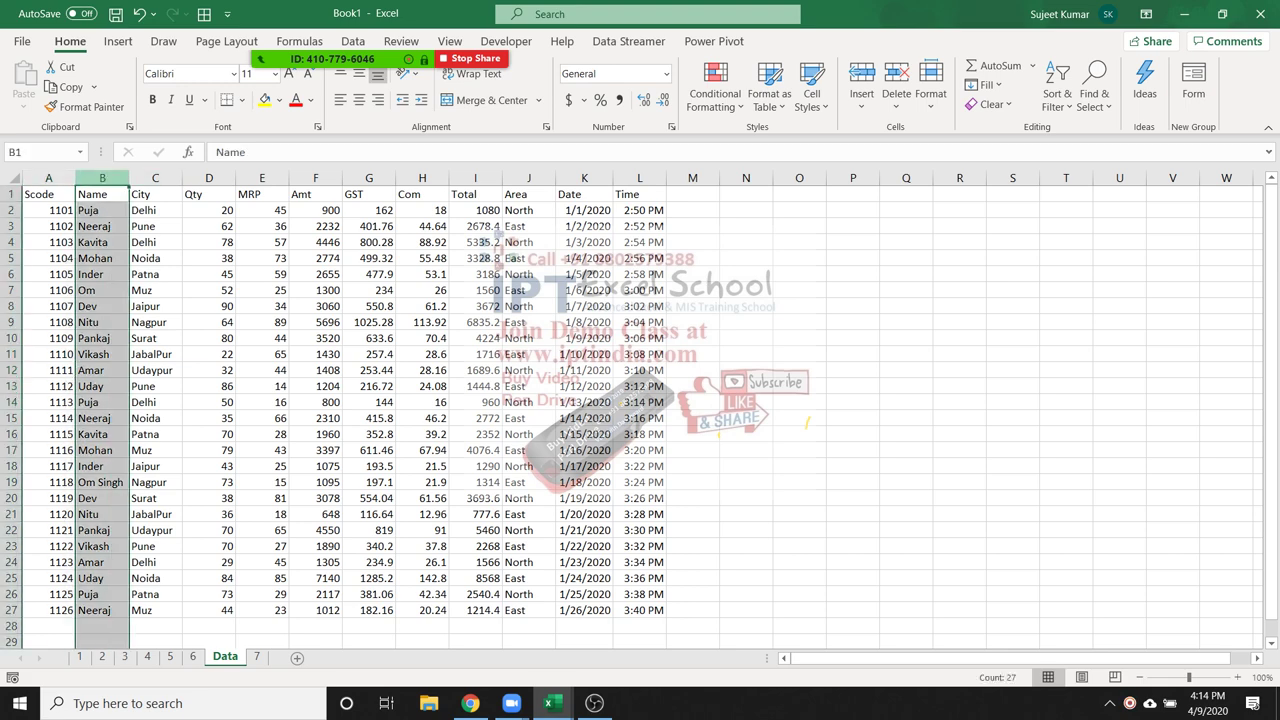
pyautogui.click(369, 178)
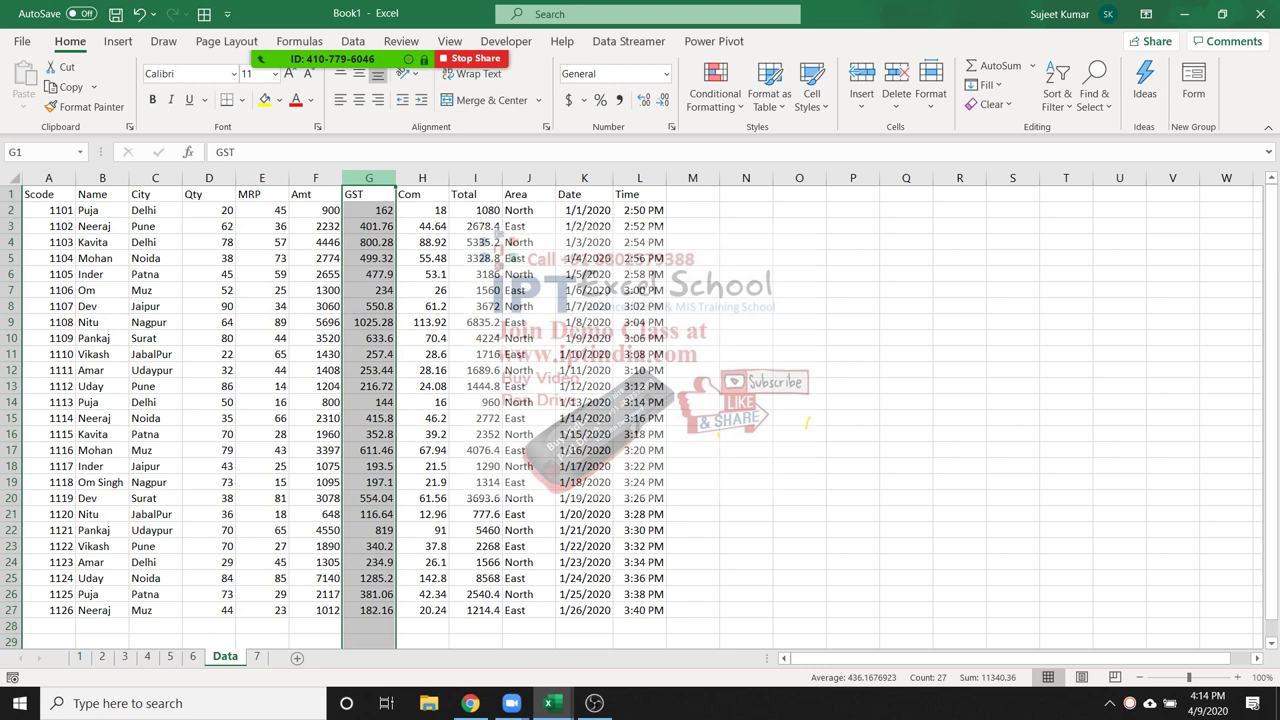
pyautogui.hotkey('ctrl', 'pagedown')
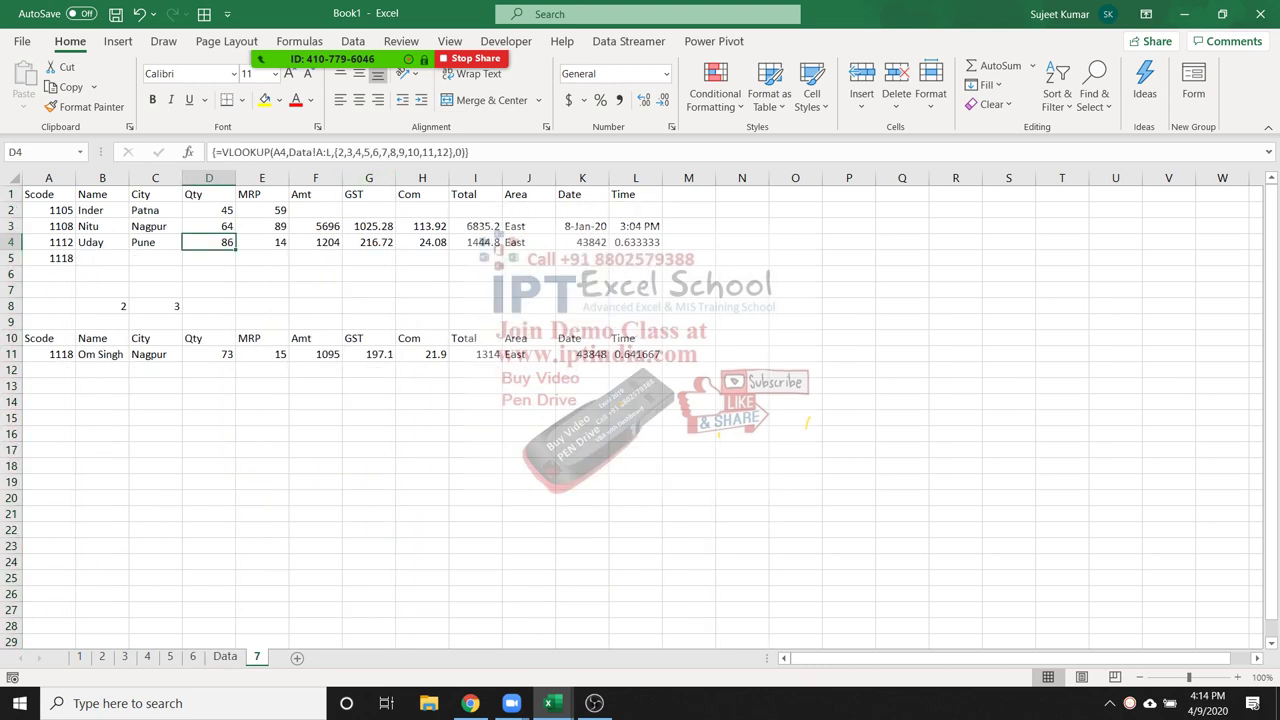
pyautogui.click(155, 226)
pyautogui.click(155, 210)
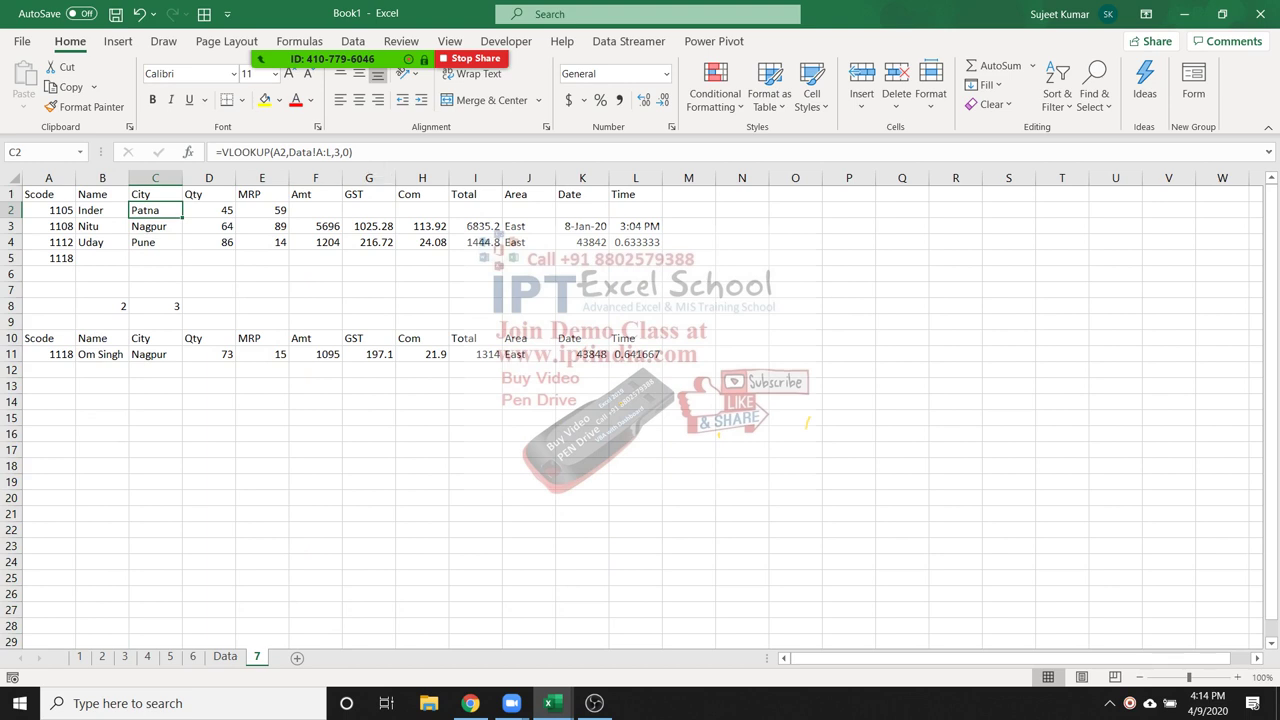
pyautogui.click(102, 354)
pyautogui.press('F2')
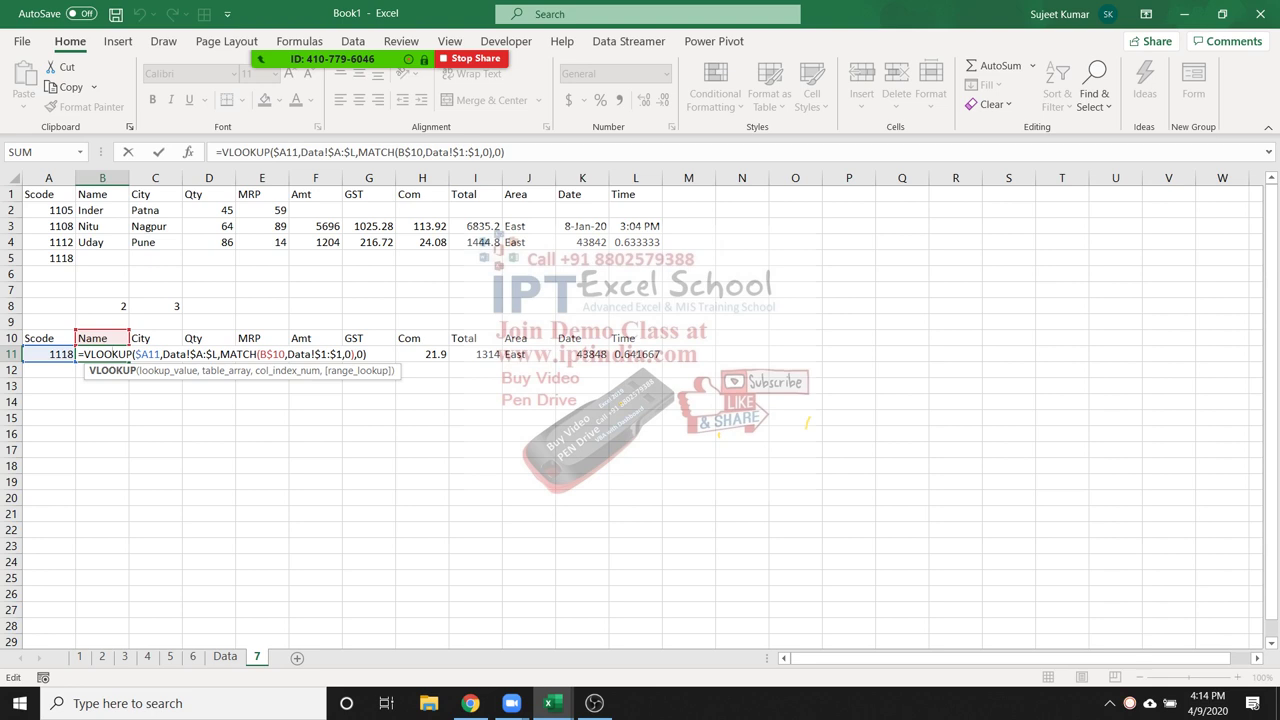
pyautogui.hotkey('ctrl', 'Return')
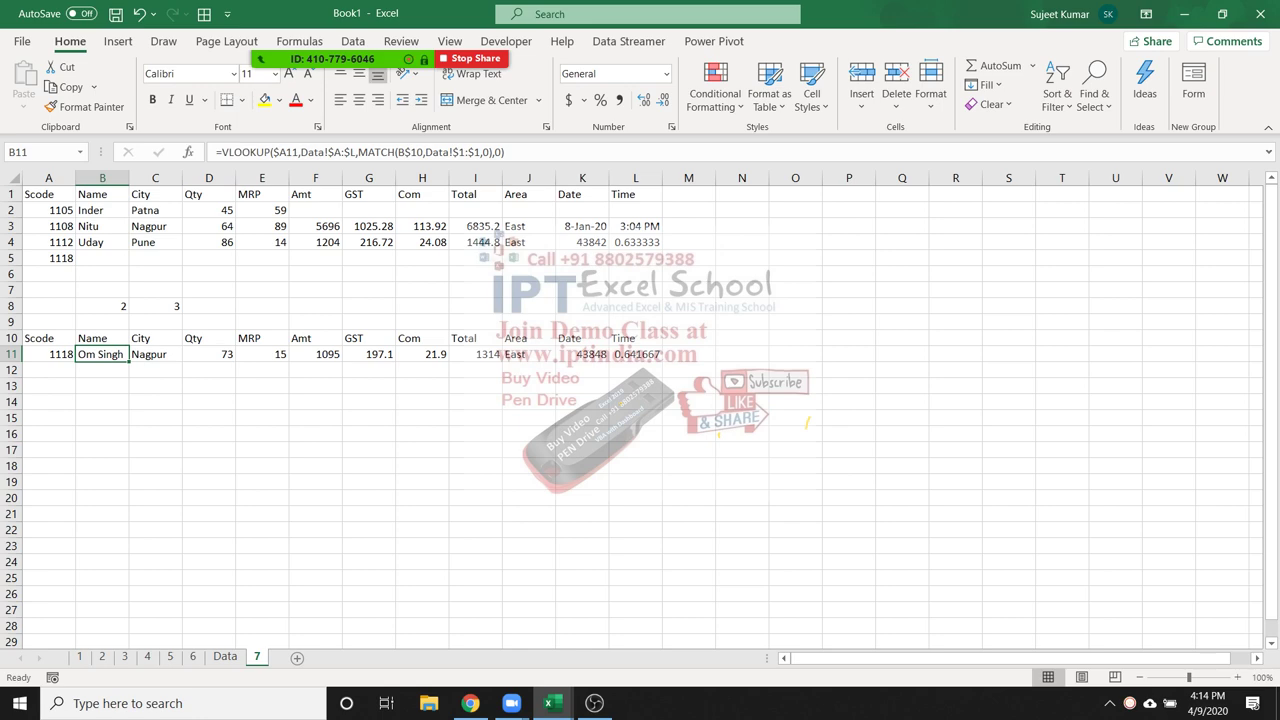
pyautogui.click(225, 657)
pyautogui.click(369, 178)
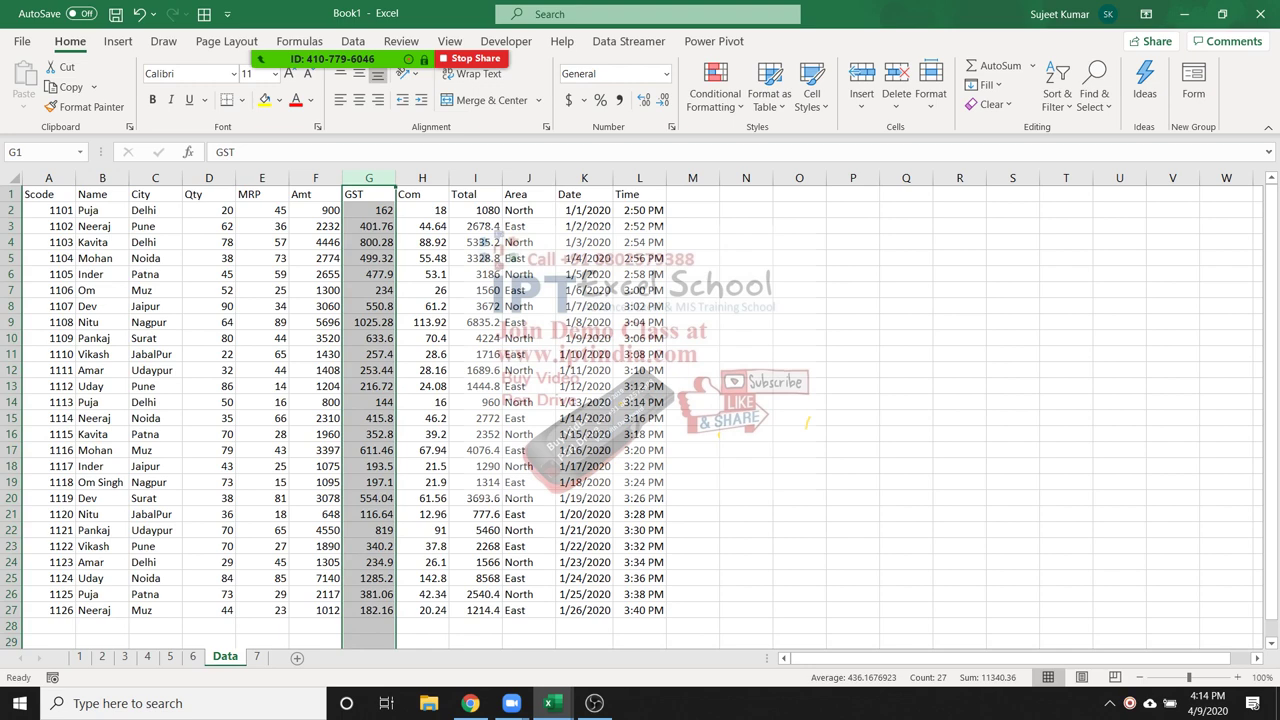
# Copy the data table A1:L27 and paste it as links onto a new Sheet9
pyautogui.moveTo(48, 194); pyautogui.dragTo(640, 610)
pyautogui.hotkey('ctrl', 'c')
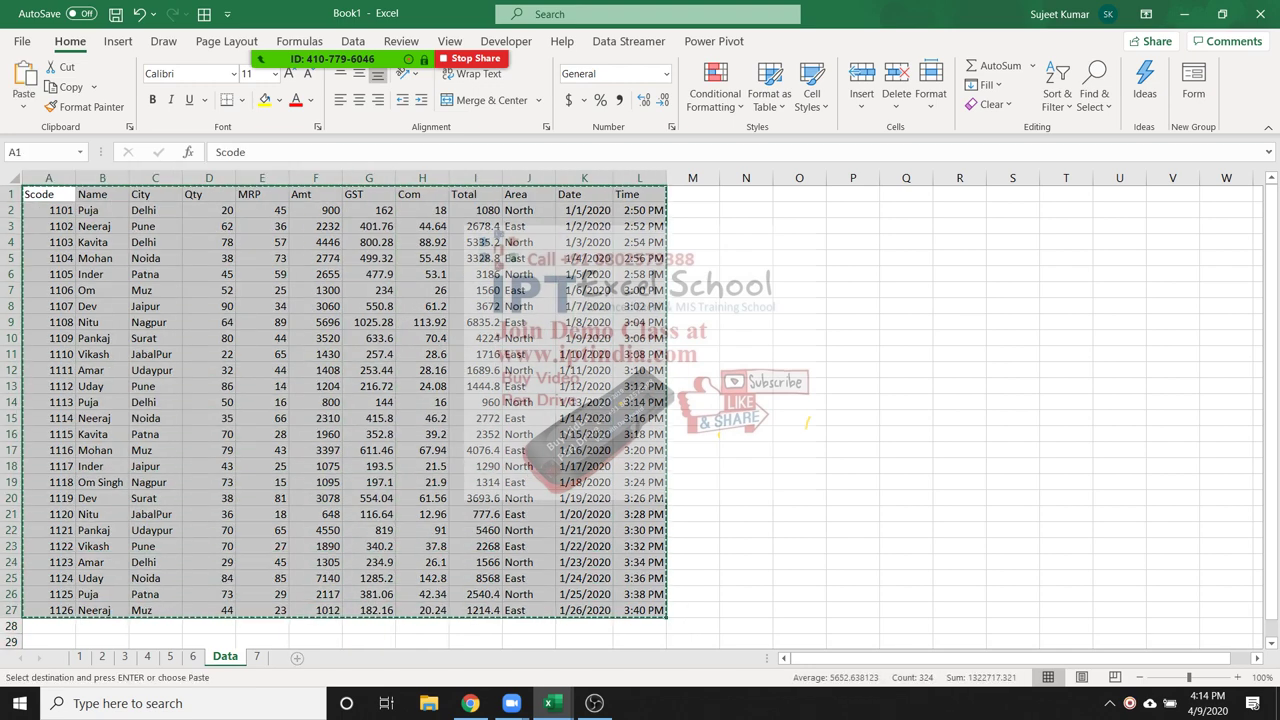
pyautogui.click(296, 657)
pyautogui.rightClick(64, 196)
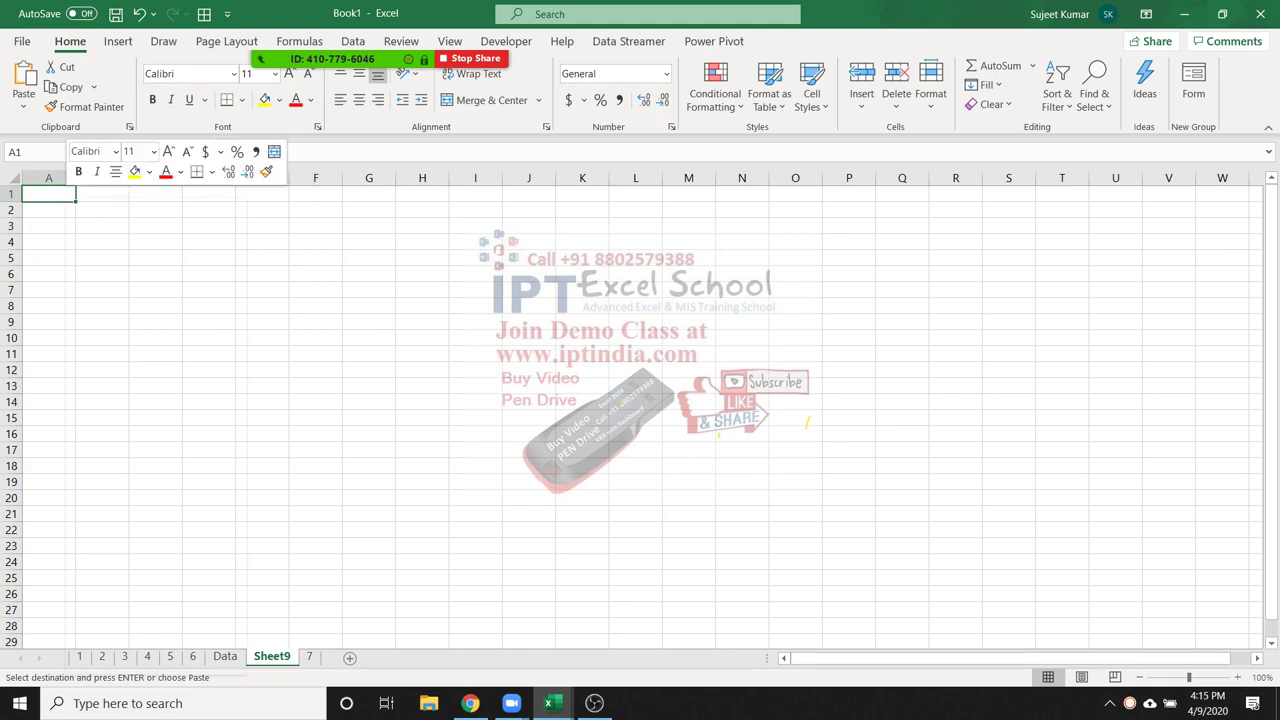
pyautogui.click(100, 312)
pyautogui.click(49, 421)
pyautogui.click(102, 306)
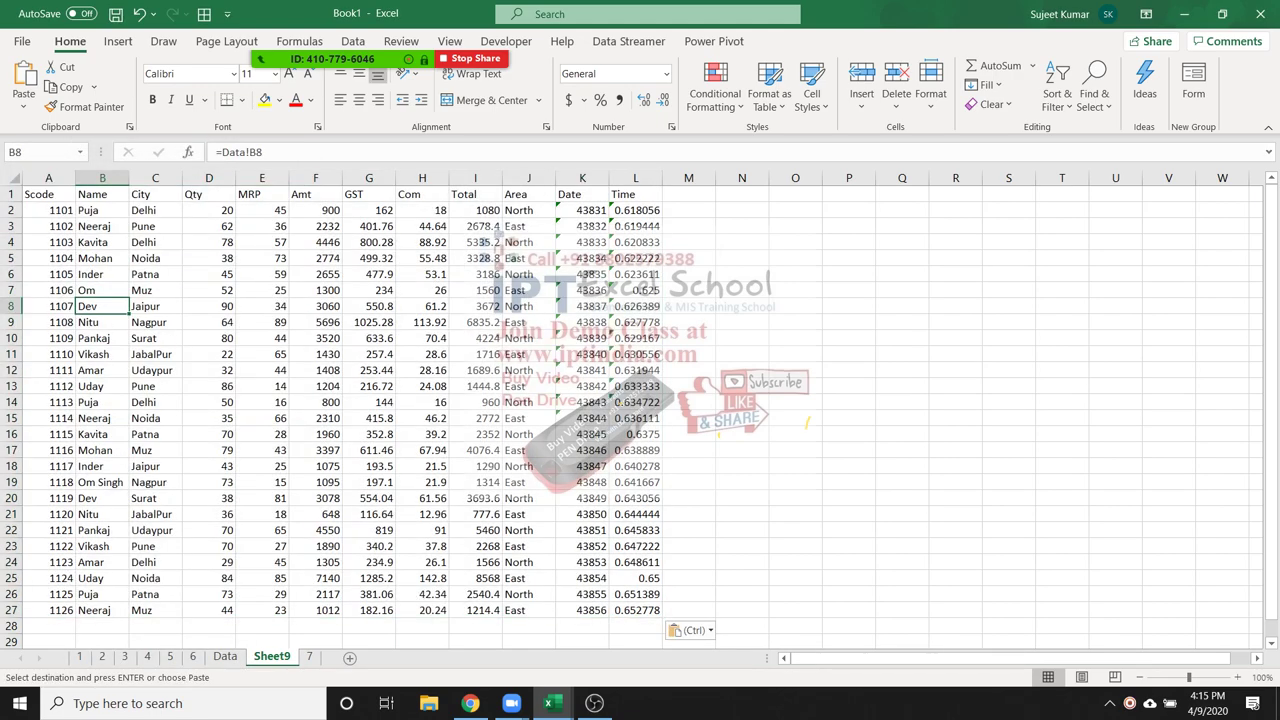
# Sort the Data table A to Z by Name, putting Amar first
pyautogui.hotkey('ctrl', 'pageup')
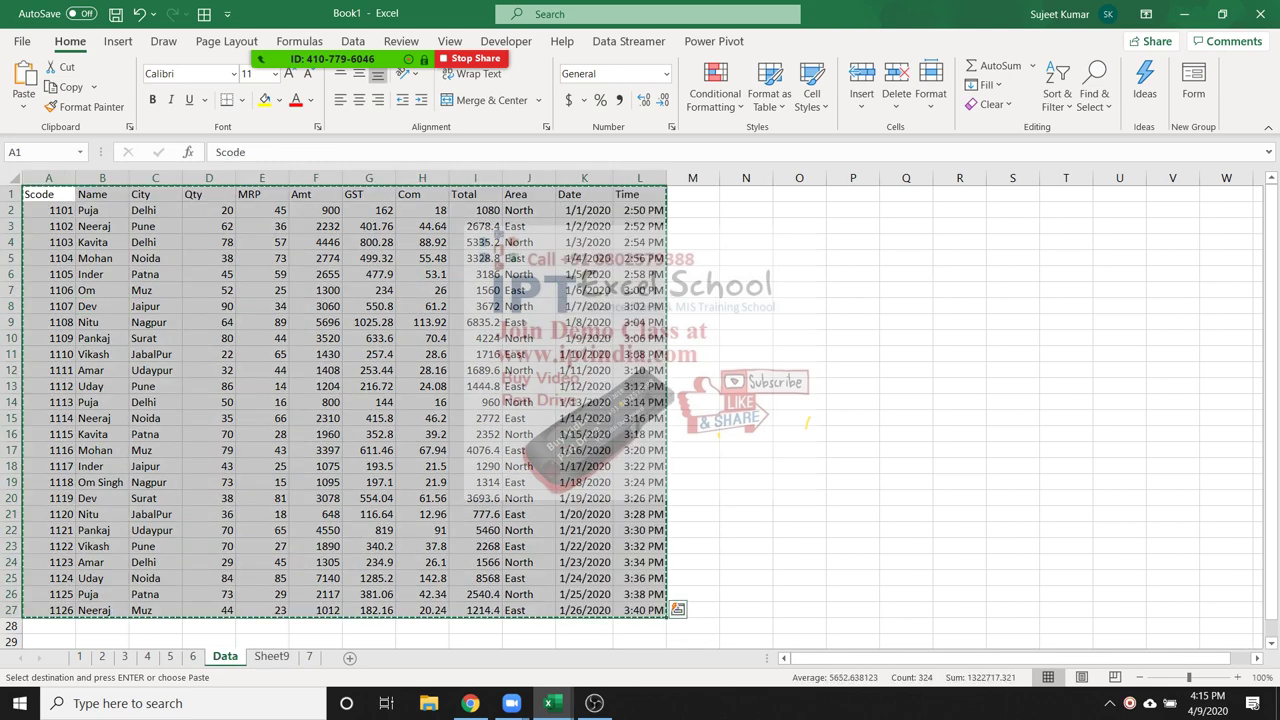
pyautogui.click(102, 194)
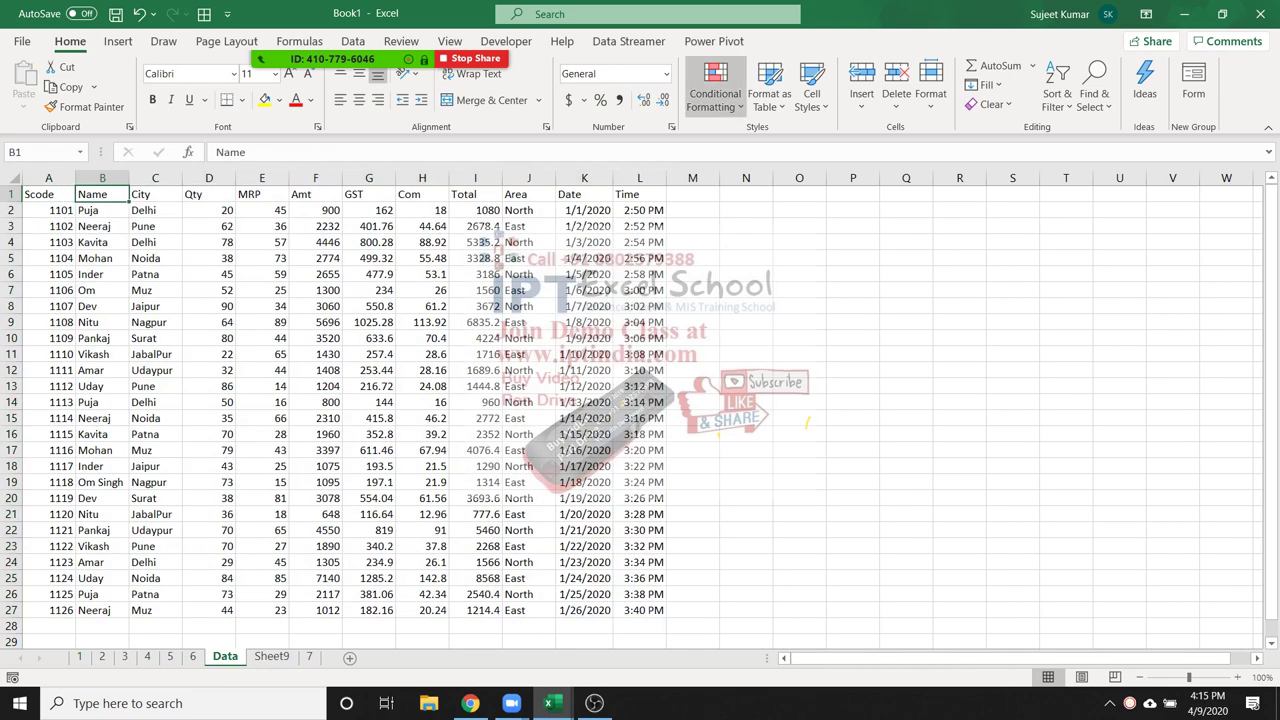
pyautogui.click(1057, 95)
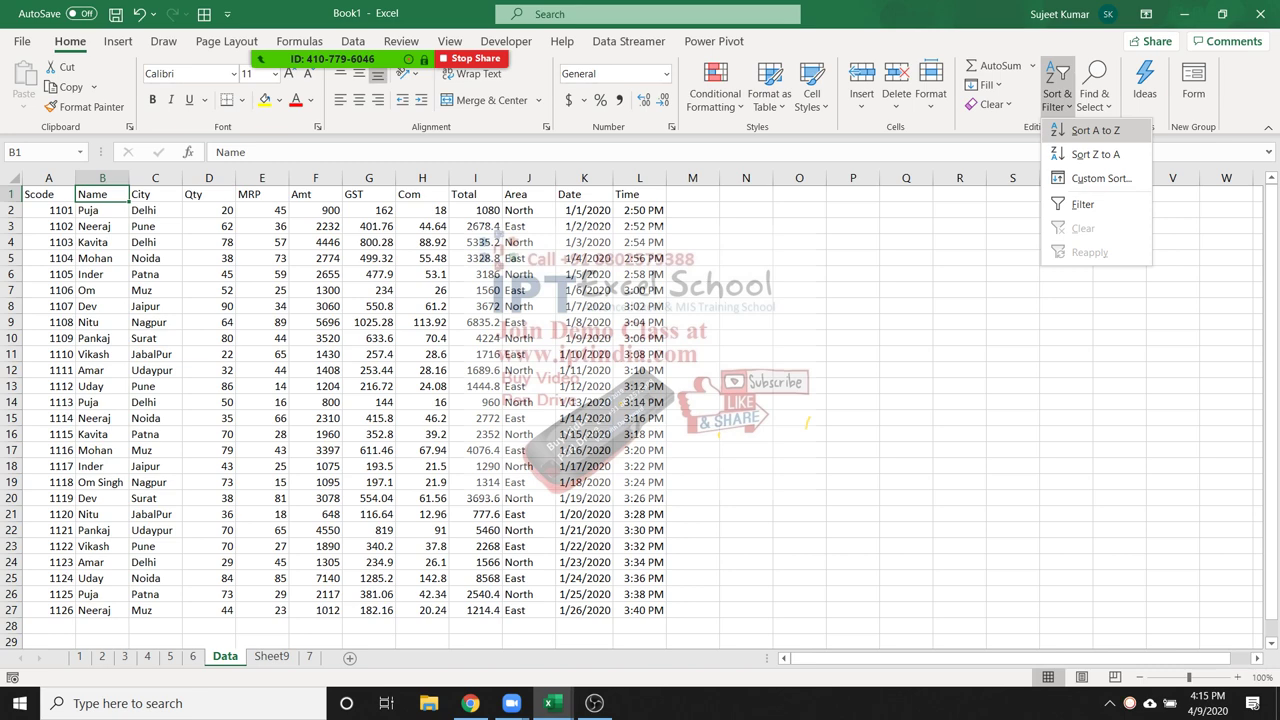
pyautogui.click(1095, 130)
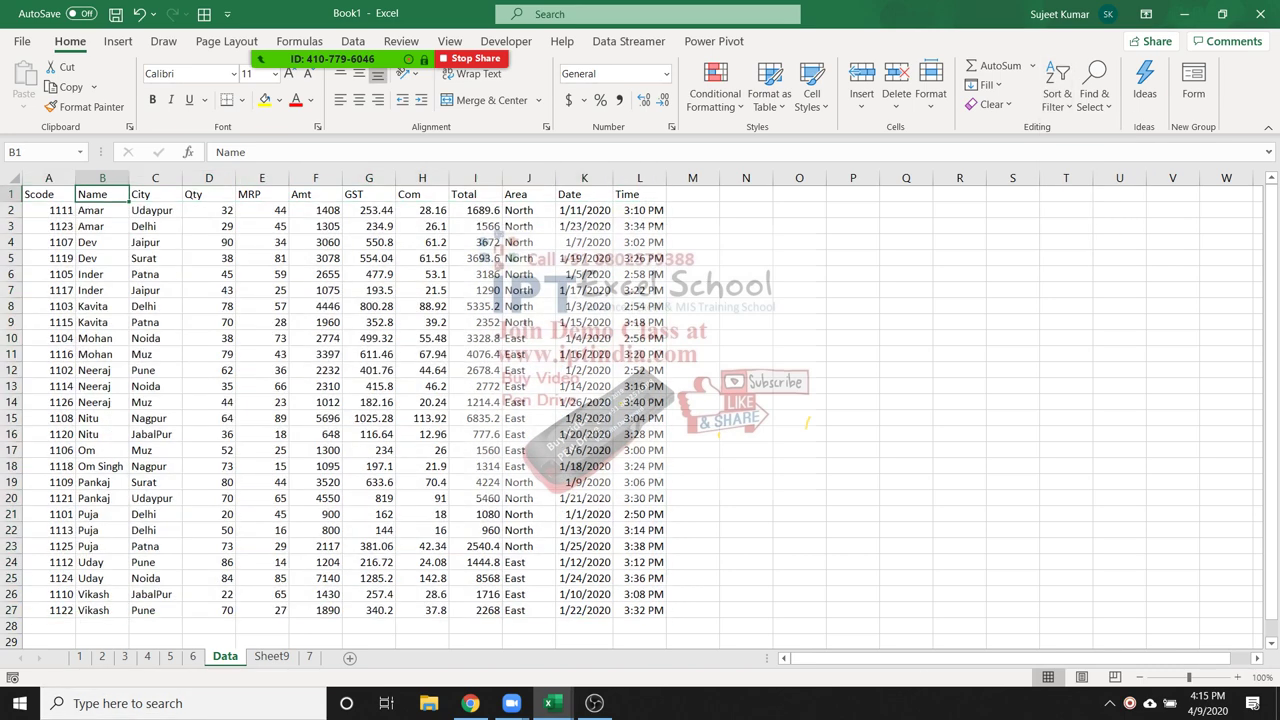
pyautogui.click(102, 210)
# Check that sheet 7 and the linked Sheet9 copy follow the new name order
pyautogui.hotkey('ctrl', 'pagedown')
pyautogui.hotkey('ctrl', 'pagedown')
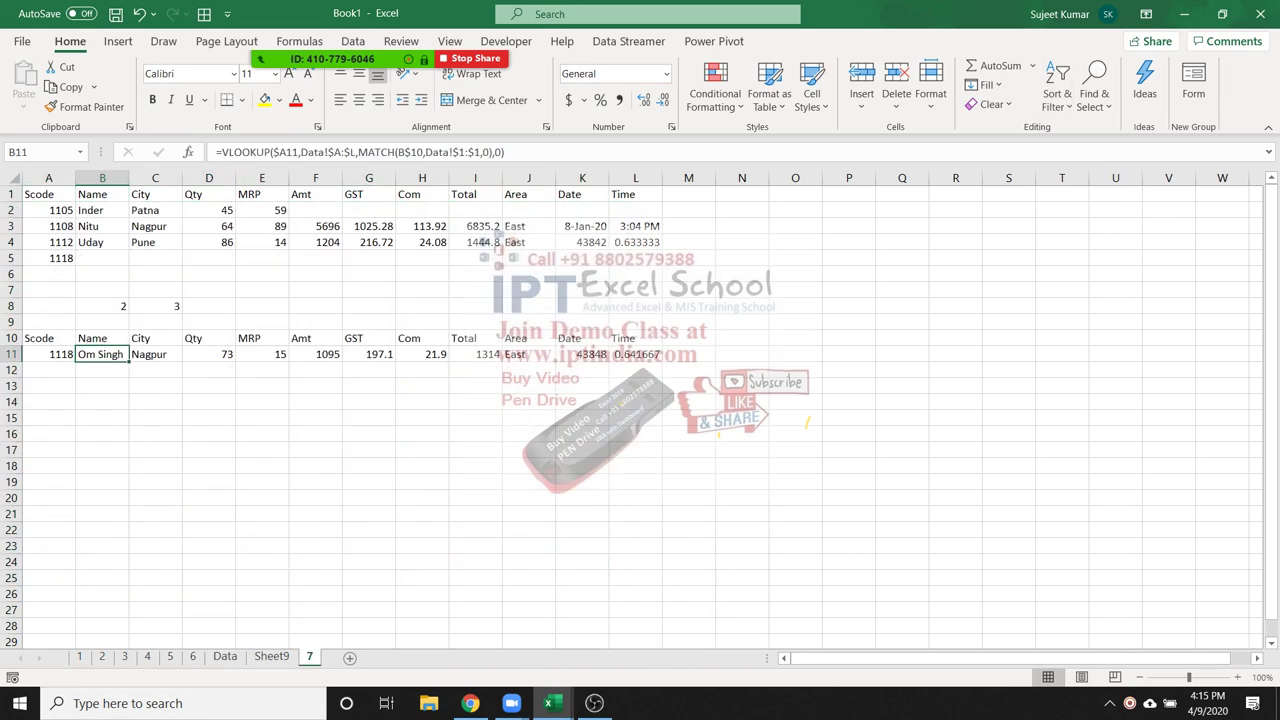
pyautogui.hotkey('ctrl', 'pageup')
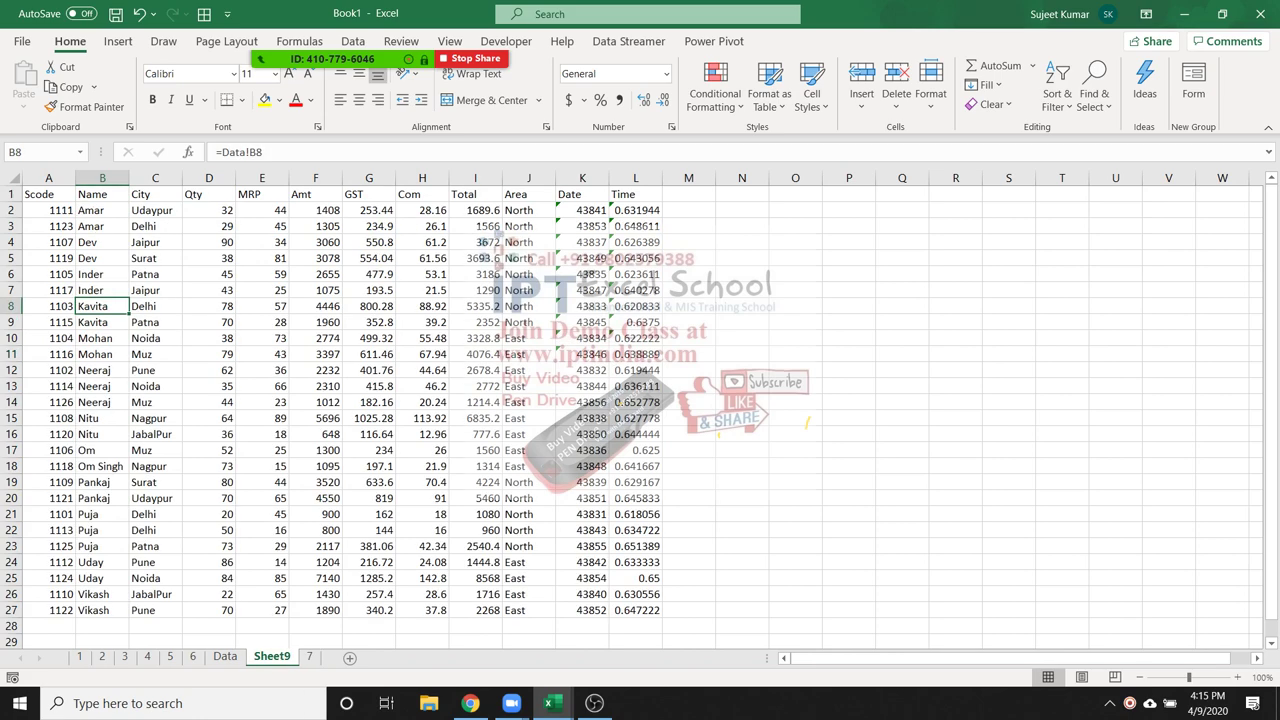
pyautogui.press('Up')
pyautogui.press('Up')
pyautogui.press('Up')
pyautogui.press('Up')
pyautogui.press('Up')
pyautogui.press('Up')
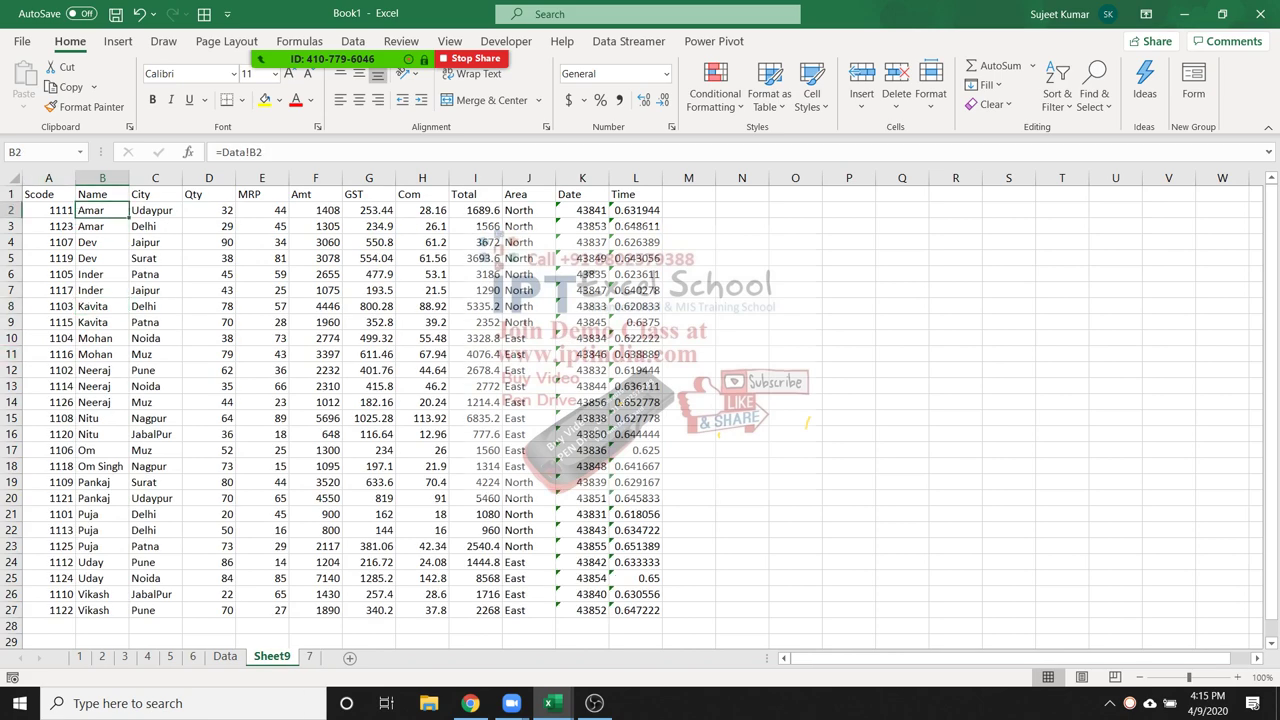
pyautogui.moveTo(48, 194); pyautogui.dragTo(640, 610)
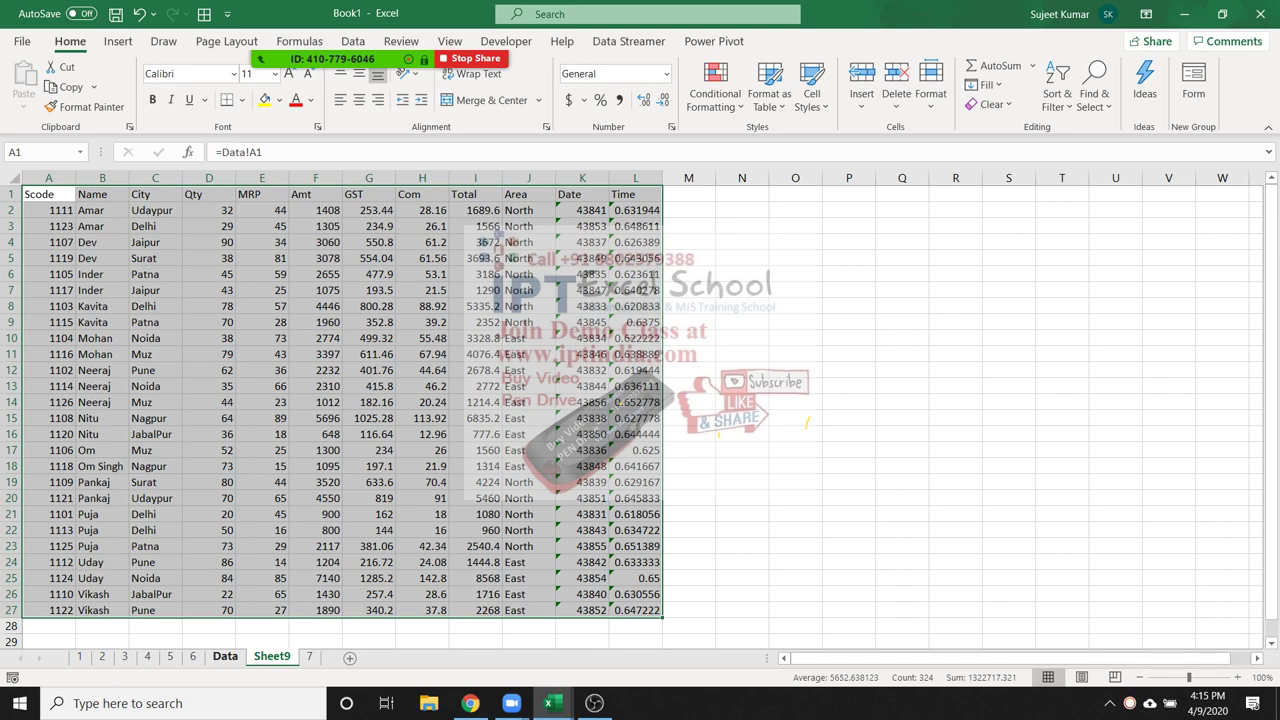
pyautogui.hotkey('ctrl', 'pageup')
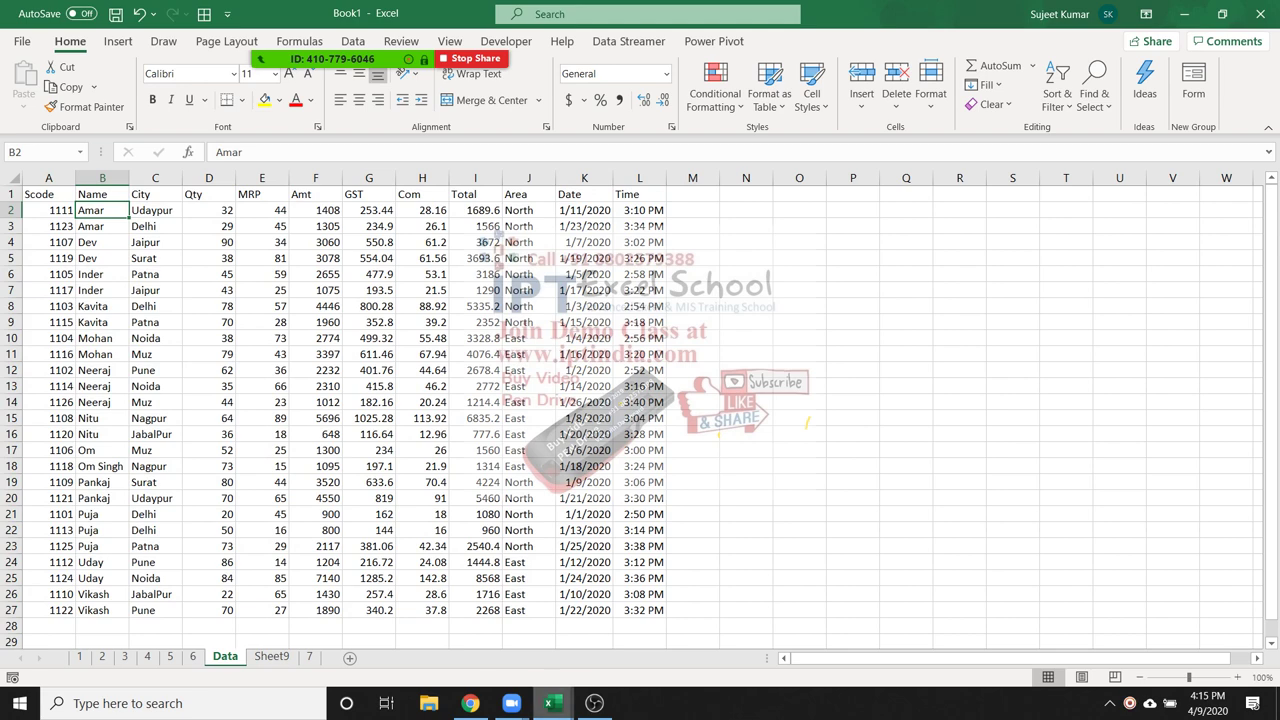
pyautogui.moveTo(549, 703)
pyautogui.click(643, 625)
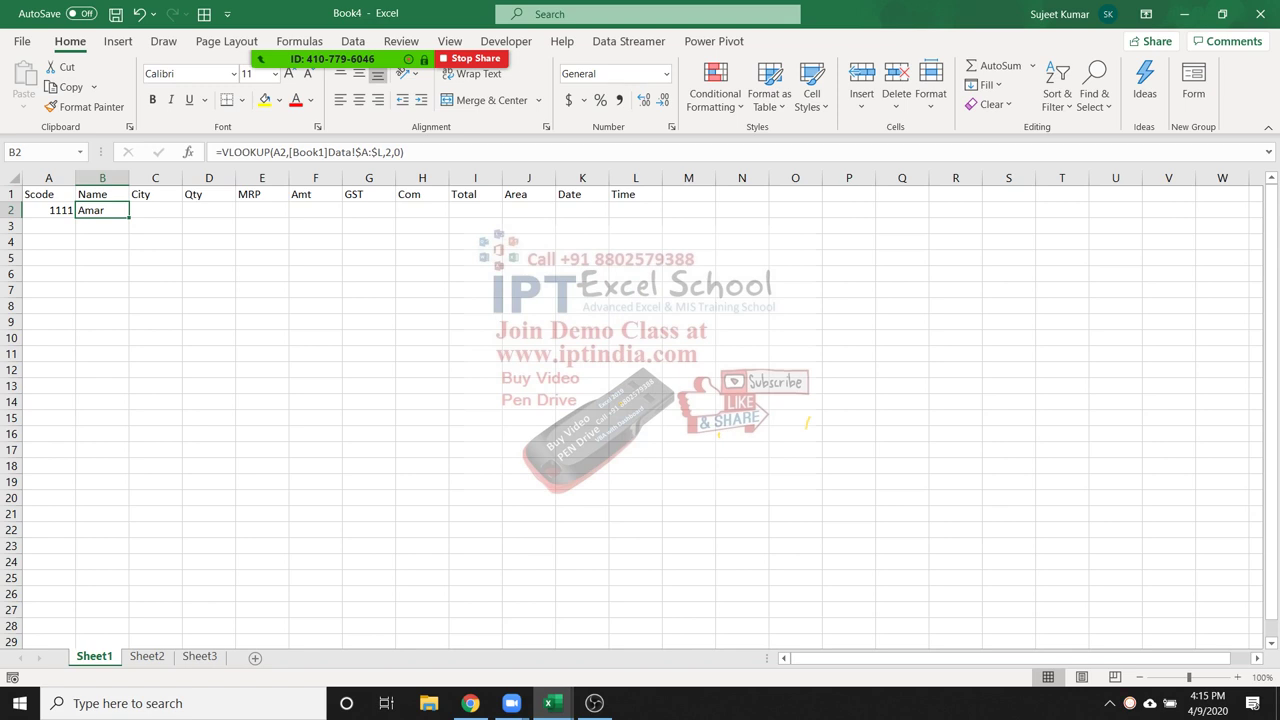
# Select A8 in Book4 and add two new sheets, Sheet4 and Sheet5
pyautogui.click(48, 305)
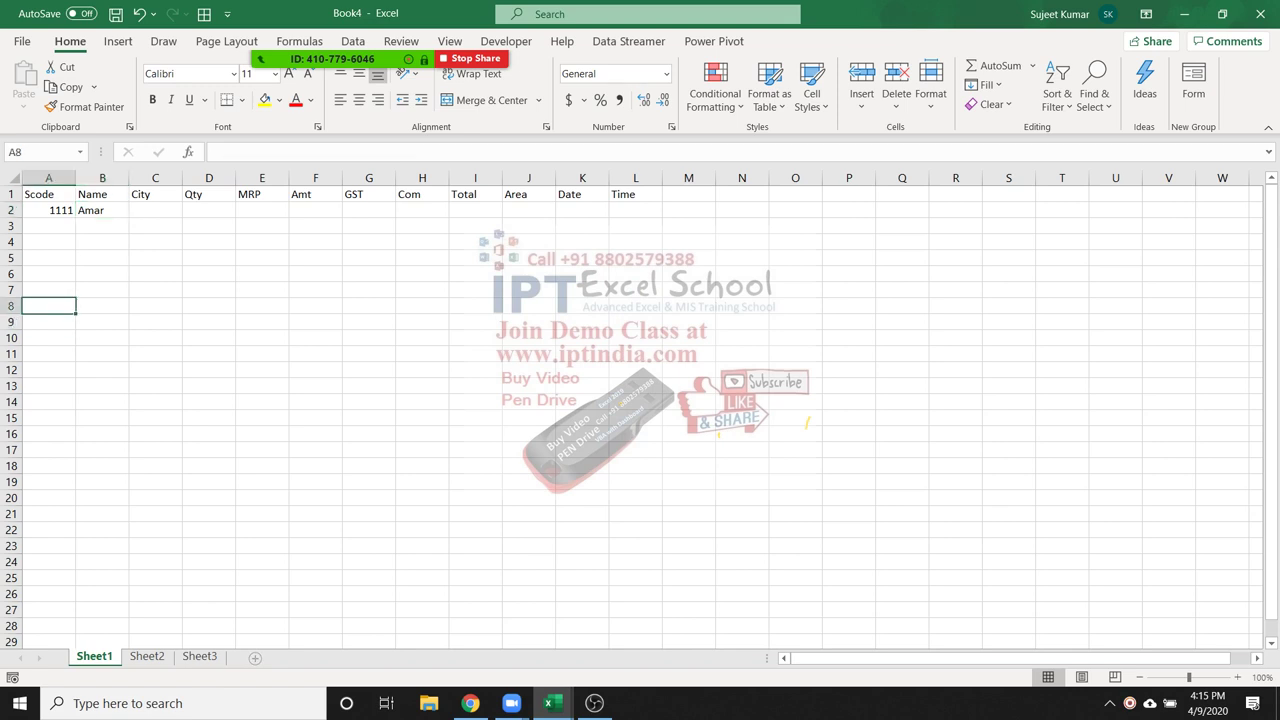
pyautogui.click(255, 658)
pyautogui.click(308, 658)
# Group the sheets and enter today's date (Ctrl+;) in A8 across all of them
pyautogui.hotkey('ctrl', 'pageup')
pyautogui.hotkey('ctrl', 'pageup')
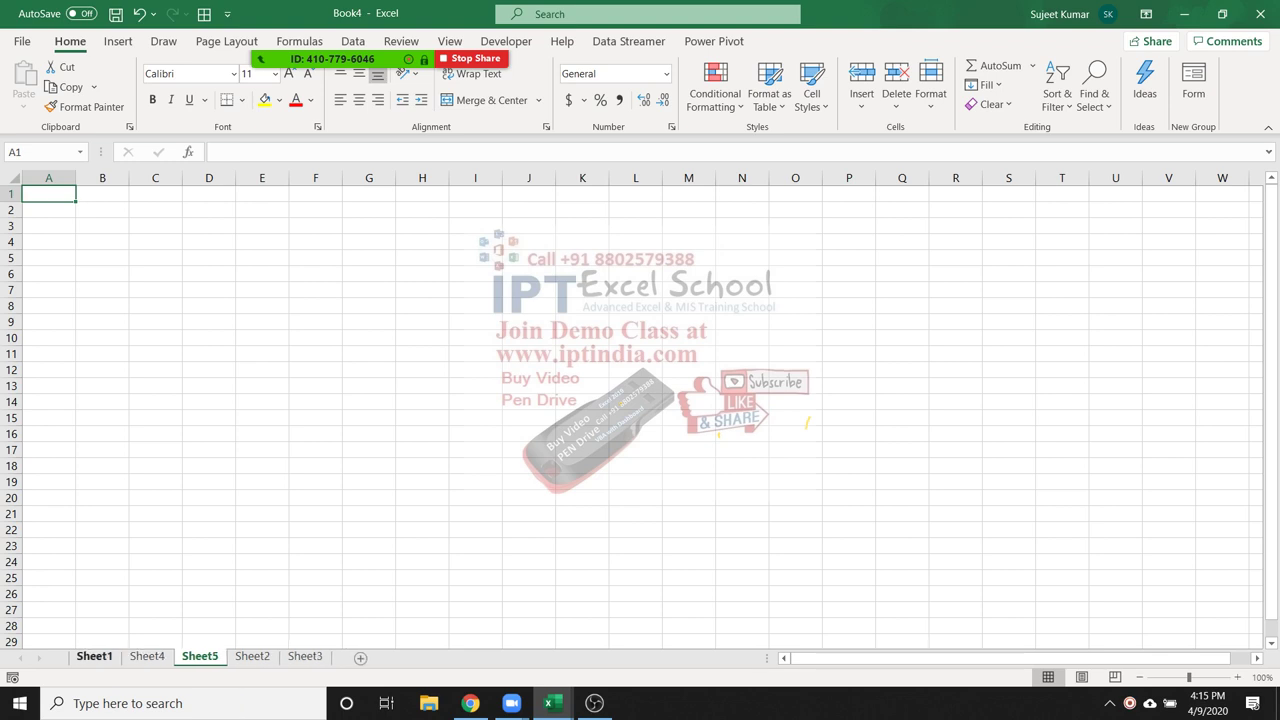
pyautogui.hotkey('ctrl', 'shift', 'pagedown')
pyautogui.hotkey('ctrl', 'shift', 'pagedown')
pyautogui.hotkey('ctrl', 'shift', 'pagedown')
pyautogui.hotkey('ctrl', 'shift', 'pagedown')
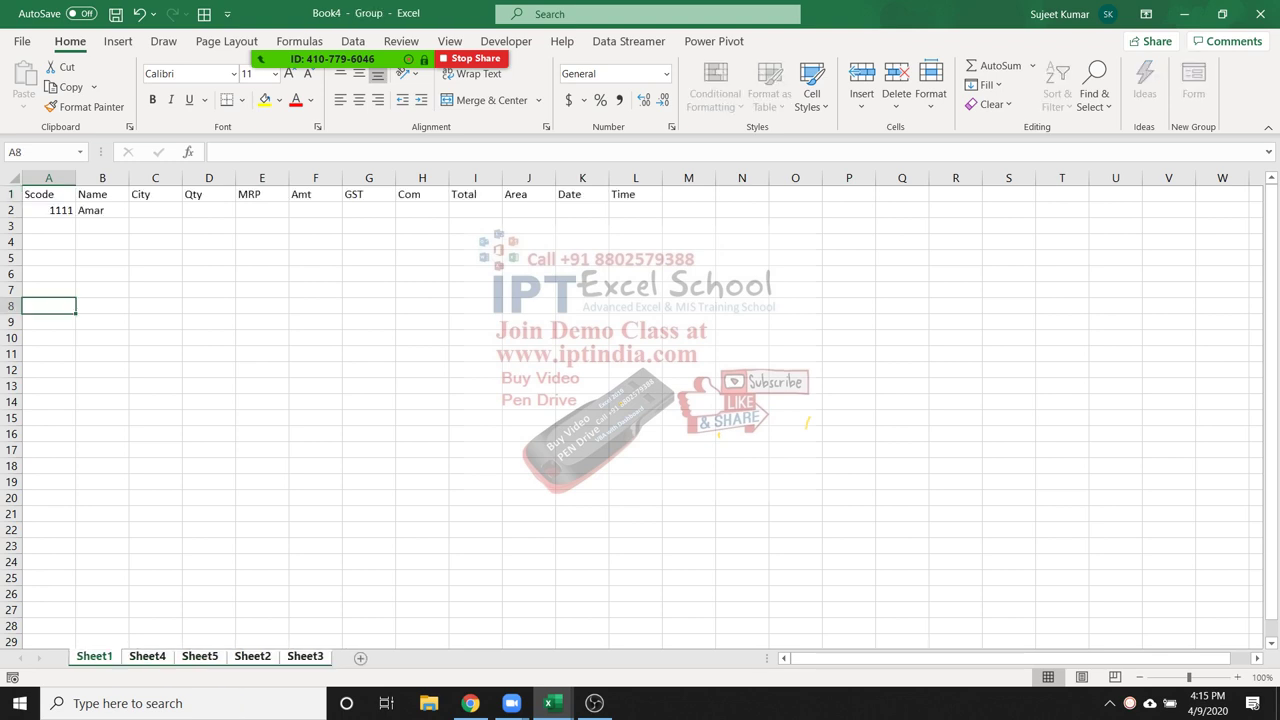
pyautogui.write('A')
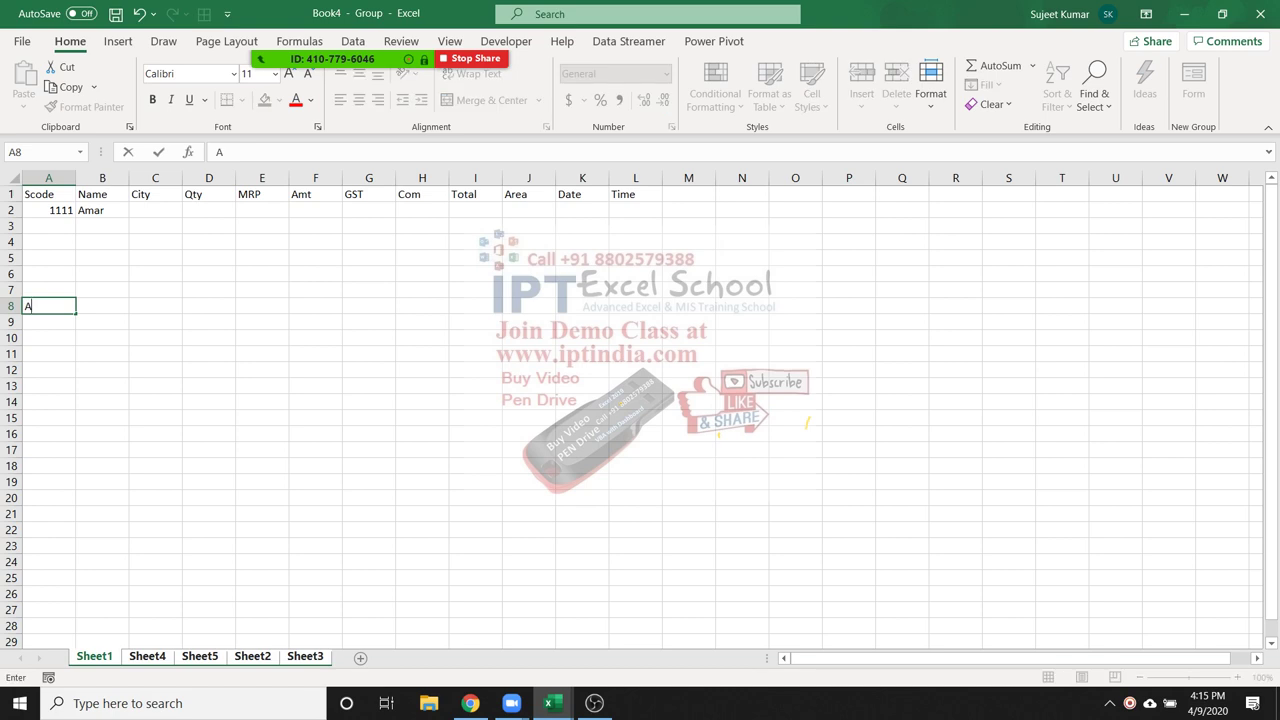
pyautogui.press('BackSpace')
pyautogui.hotkey('ctrl', ';')
pyautogui.press('Return')
pyautogui.hotkey('ctrl', 'pagedown')
pyautogui.hotkey('ctrl', 'pagedown')
pyautogui.hotkey('ctrl', 'pagedown')
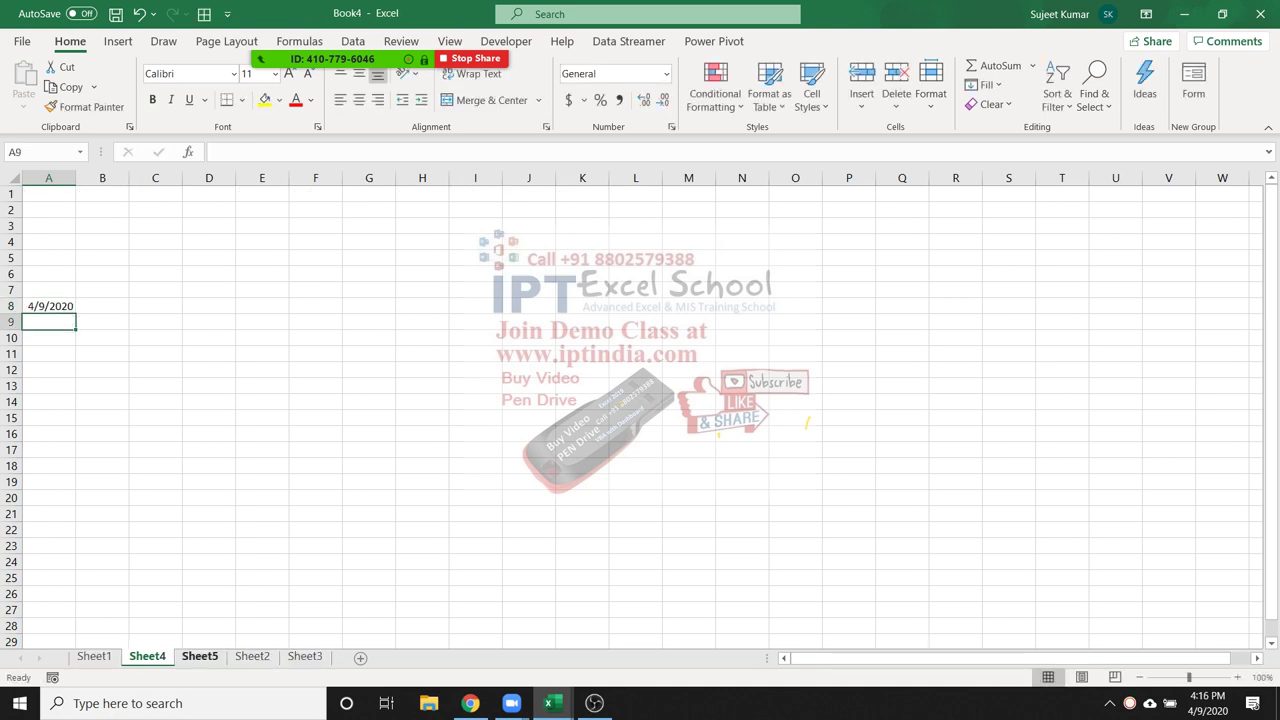
pyautogui.hotkey('ctrl', 'pagedown')
pyautogui.hotkey('ctrl', 'shift', 'pageup')
pyautogui.hotkey('ctrl', 'shift', 'pageup')
pyautogui.hotkey('ctrl', 'shift', 'pageup')
pyautogui.hotkey('ctrl', 'shift', 'pageup')
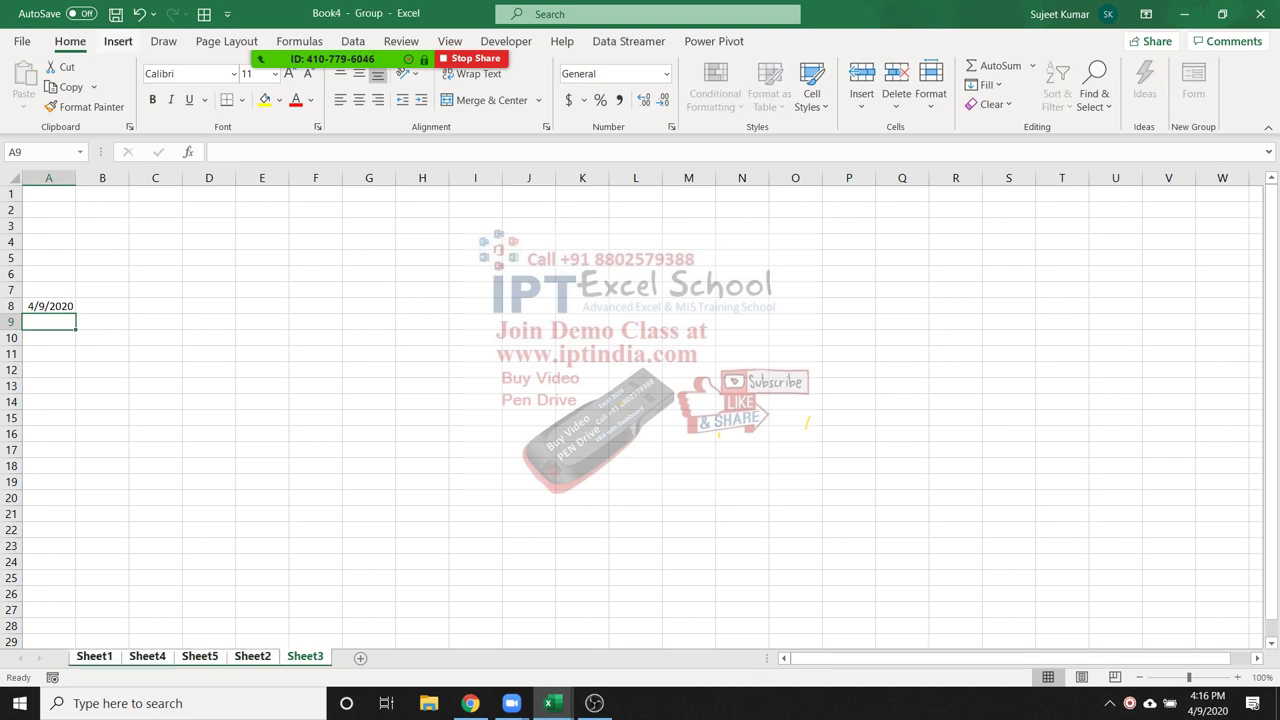
# Browse the Insert, Home, Draw and Formulas ribbon tabs with keyboard shortcuts
pyautogui.hotkey('alt', 'n')
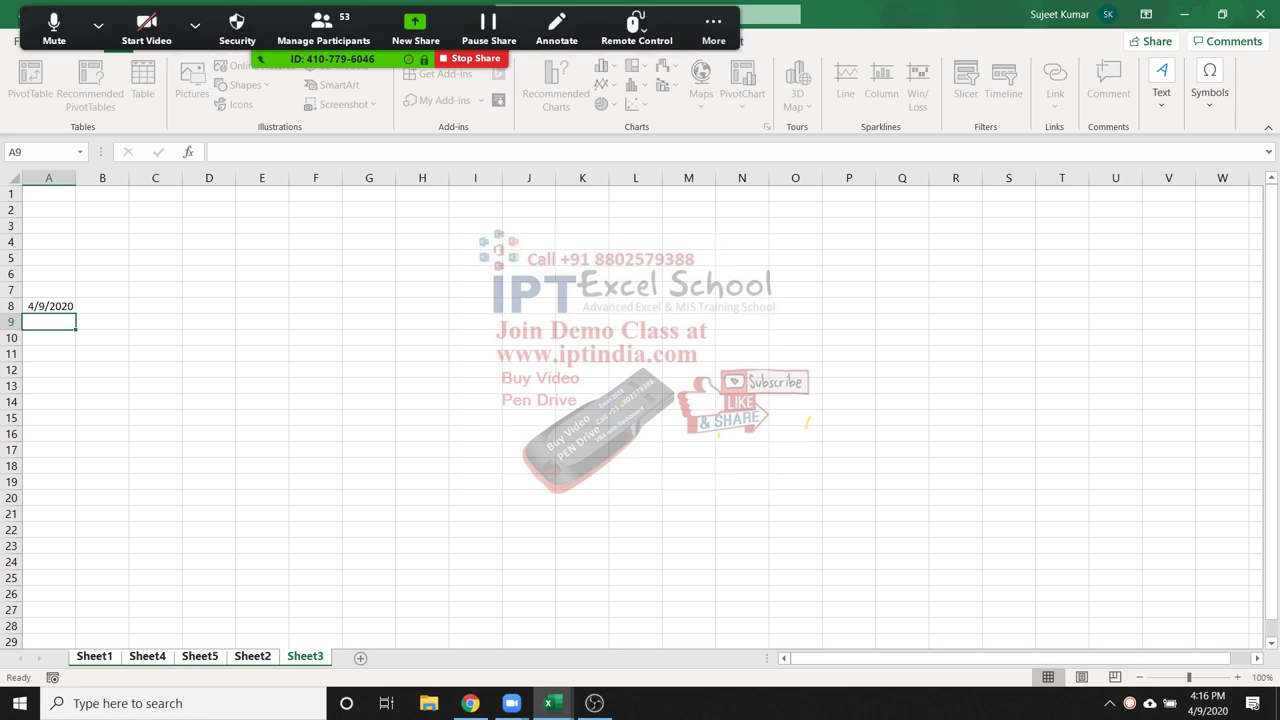
pyautogui.hotkey('alt', 'h')
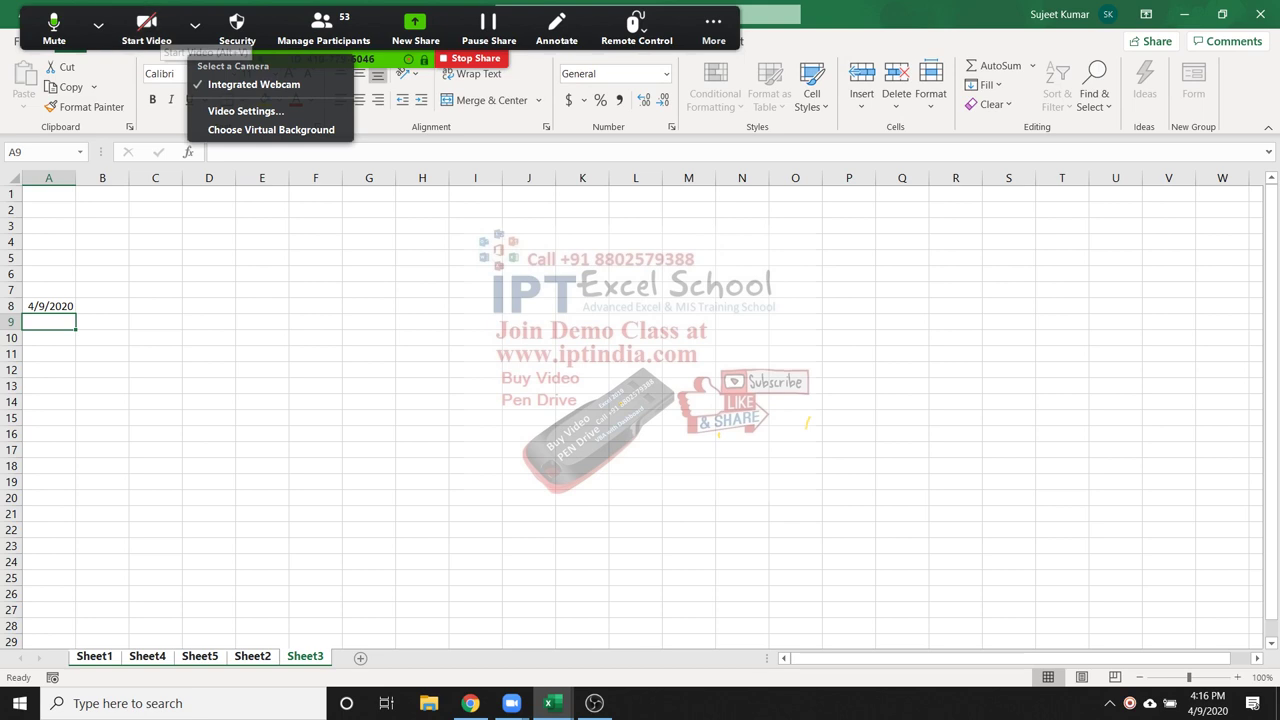
pyautogui.hotkey('alt', 'n')
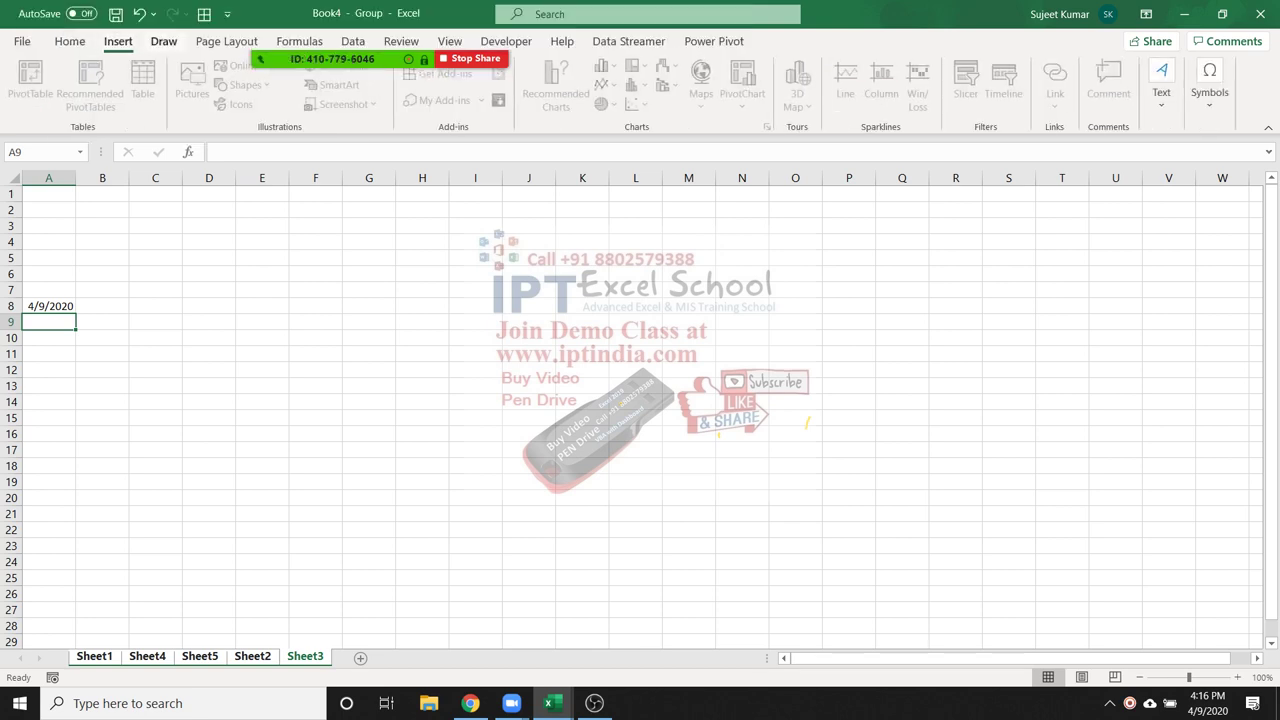
pyautogui.hotkey('alt', 'j')
pyautogui.press('i')
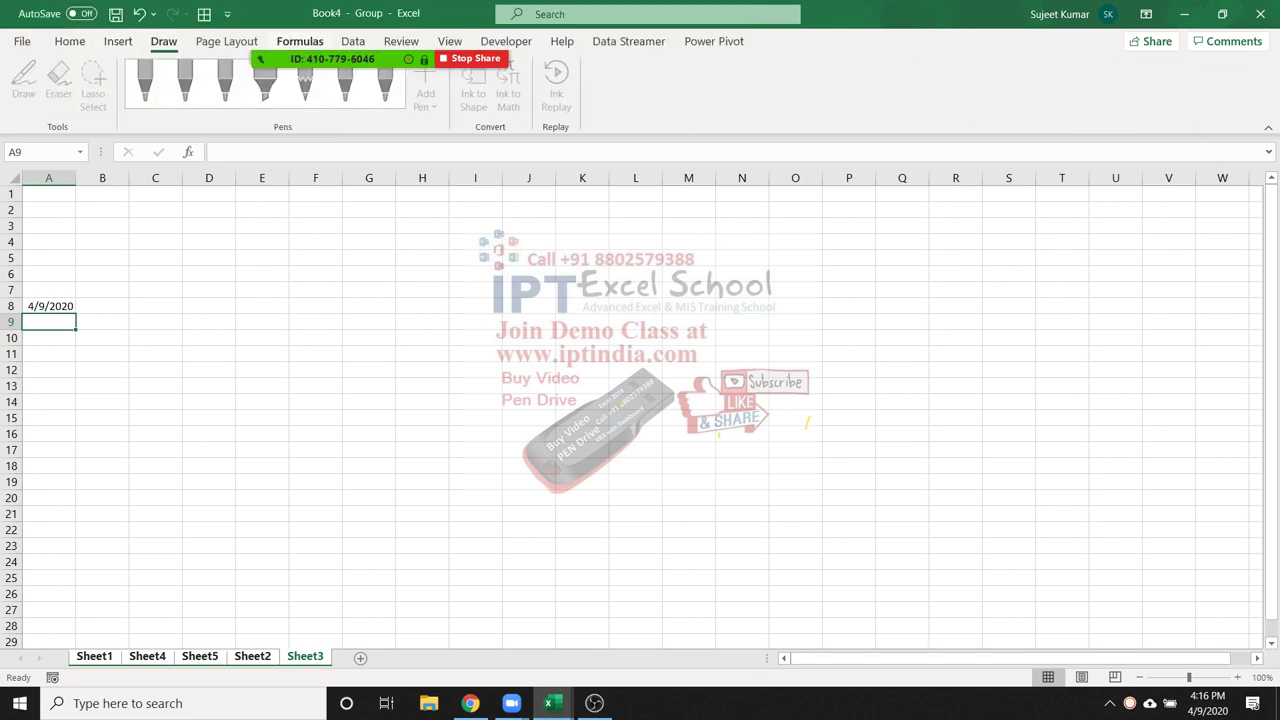
pyautogui.hotkey('alt', 'm')
# Check cells on Sheet4, then minimise Excel to show the desktop
pyautogui.click(155, 321)
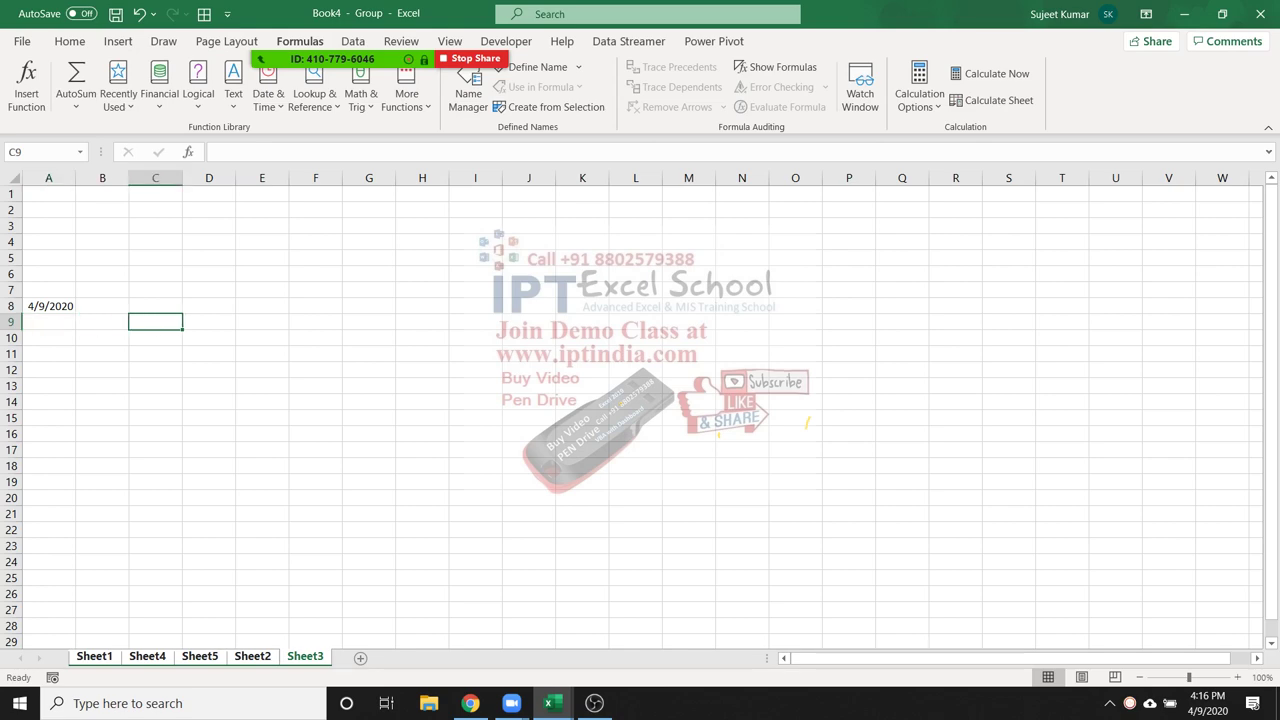
pyautogui.click(147, 656)
pyautogui.click(315, 385)
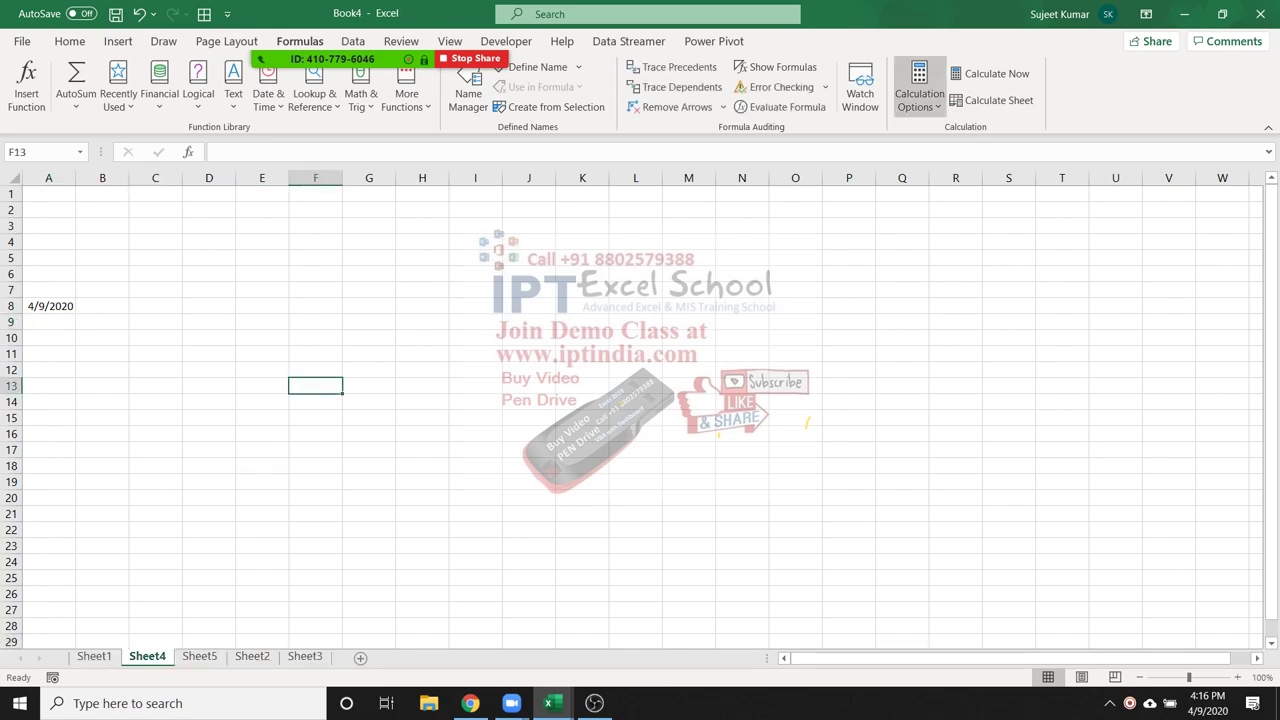
pyautogui.hotkey('alt', 'Tab')
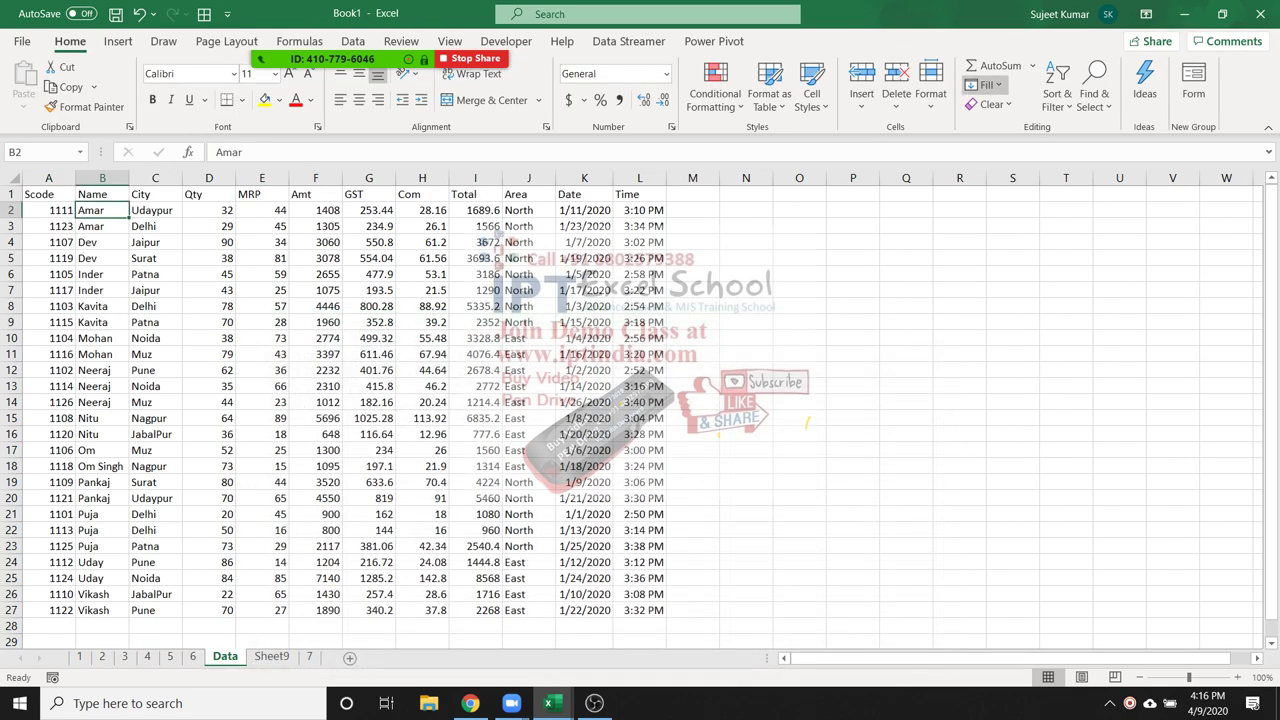
pyautogui.press('super+d')
pyautogui.moveTo(958, 144); pyautogui.dragTo(1200, 184)
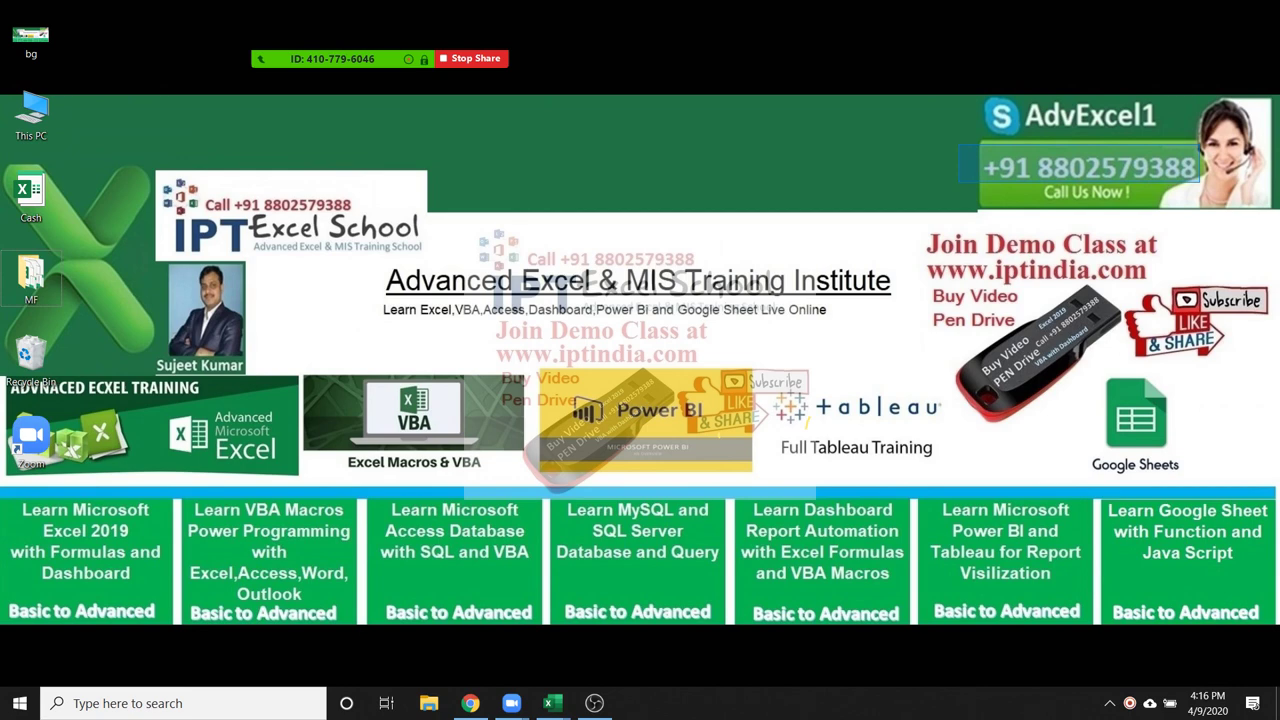
# Open the Zoom meeting's participants list showing 53 participants and one waiting
pyautogui.moveTo(1200, 184); pyautogui.dragTo(1198, 184)
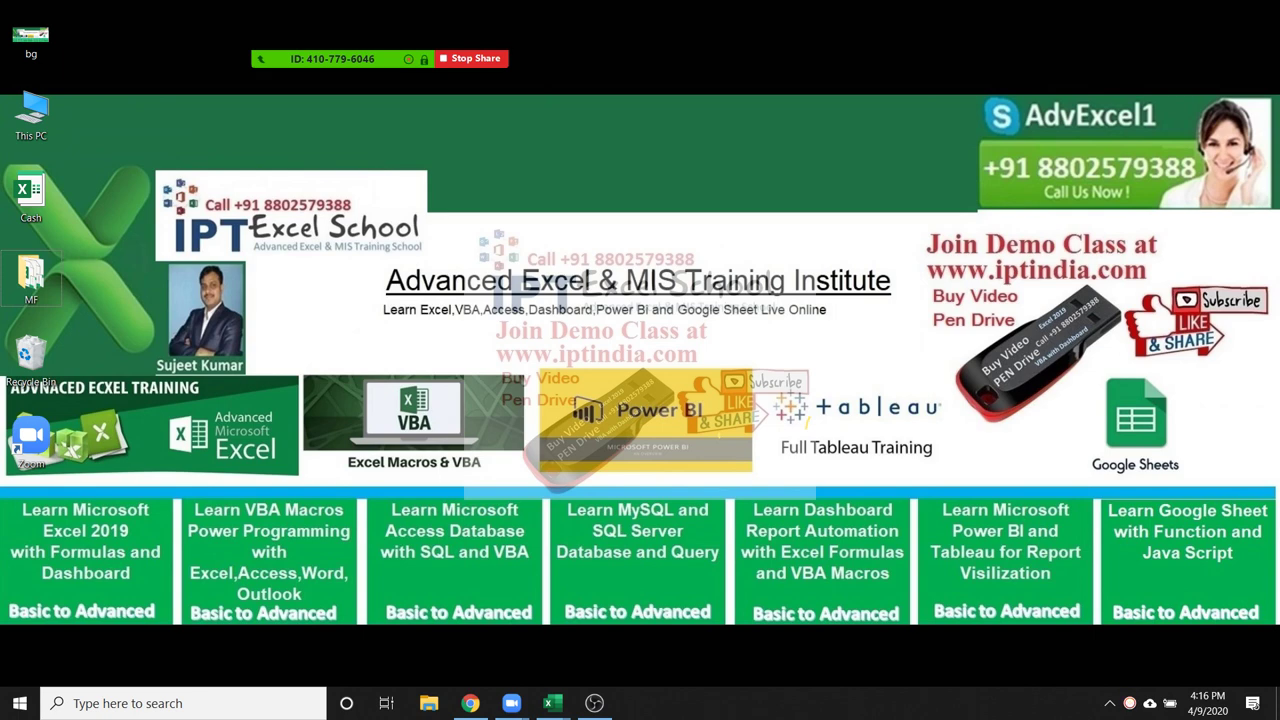
pyautogui.moveTo(994, 270); pyautogui.dragTo(1157, 272)
pyautogui.click(323, 30)
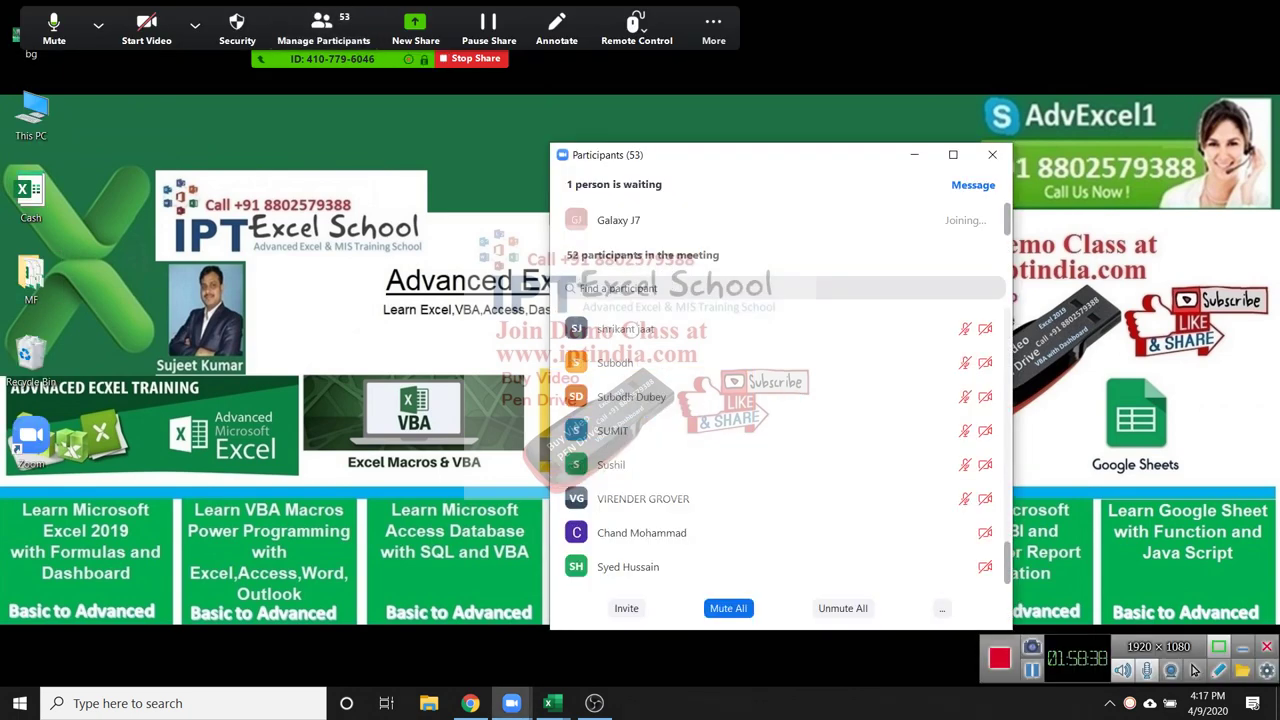
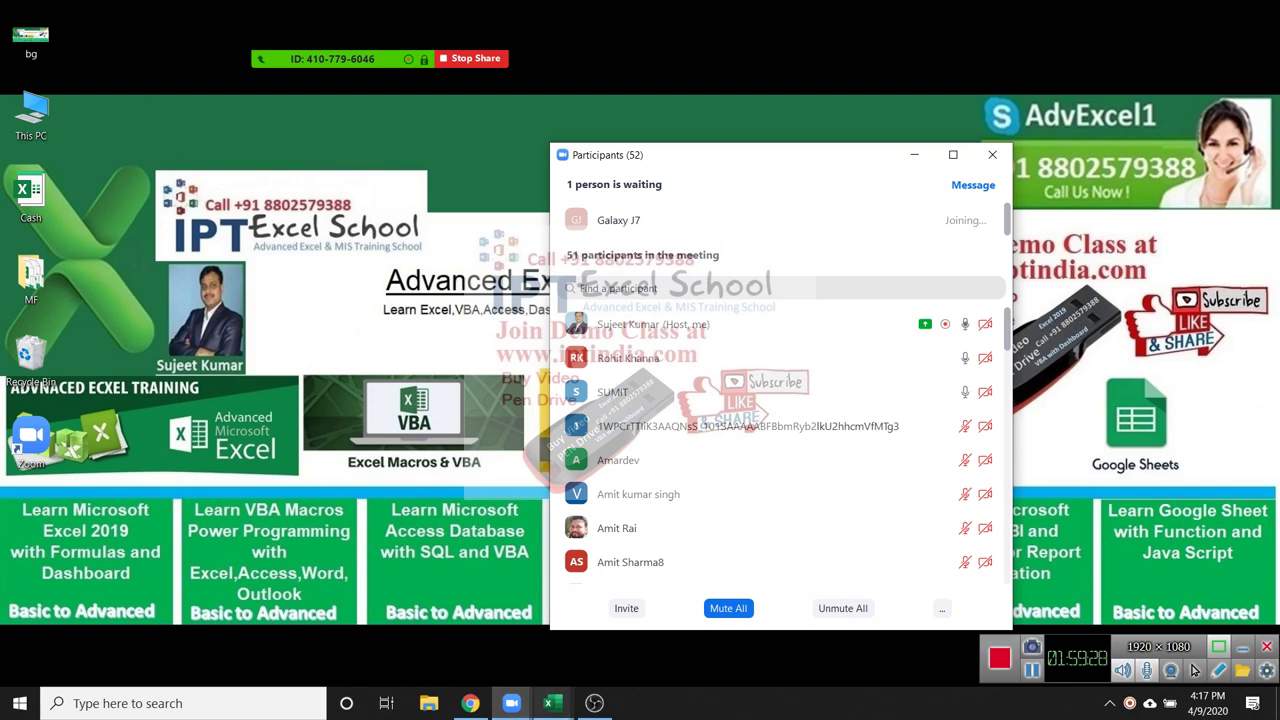
# Bring Book1's Data sheet forward and close the Zoom participants list covering it
pyautogui.moveTo(548, 703)
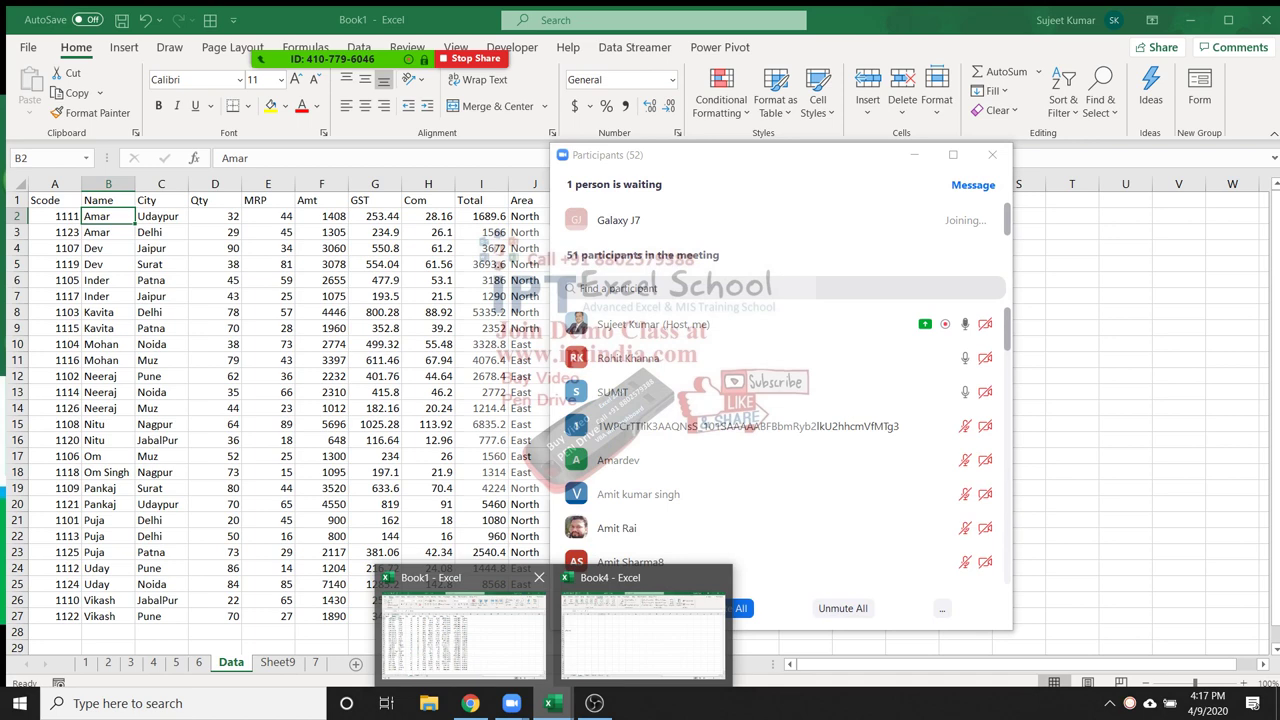
pyautogui.click(463, 630)
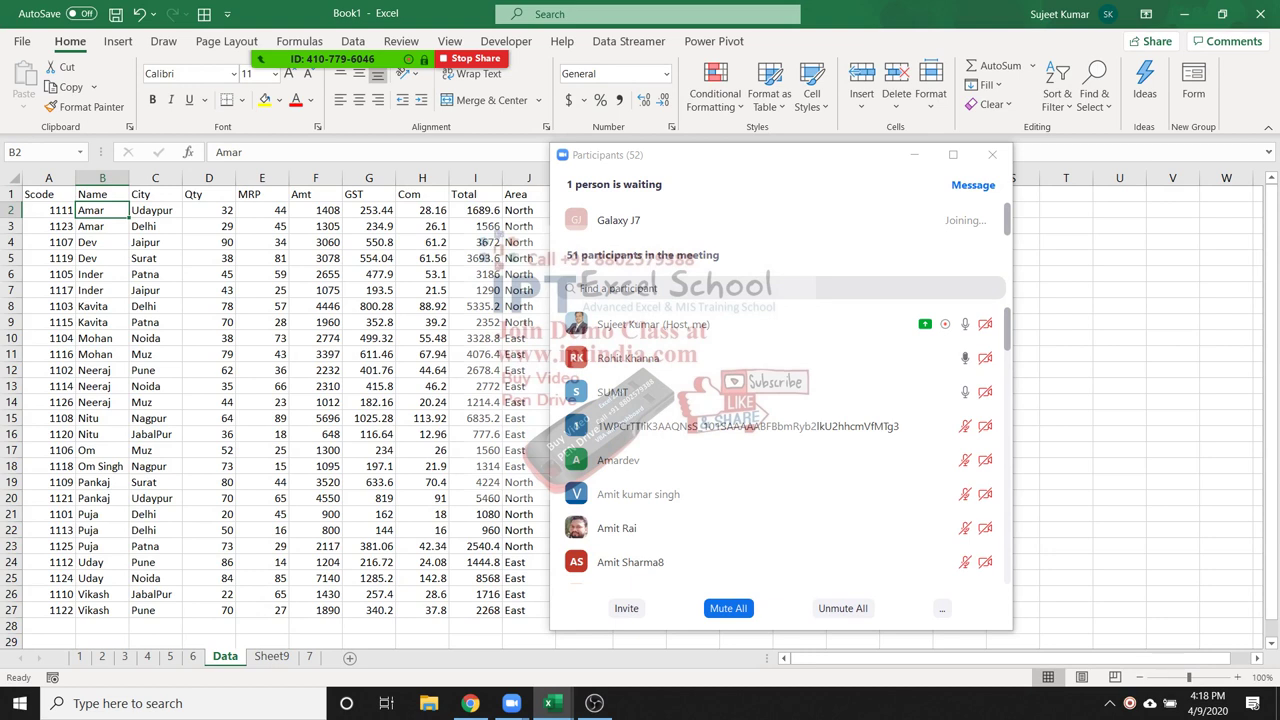
pyautogui.click(208, 258)
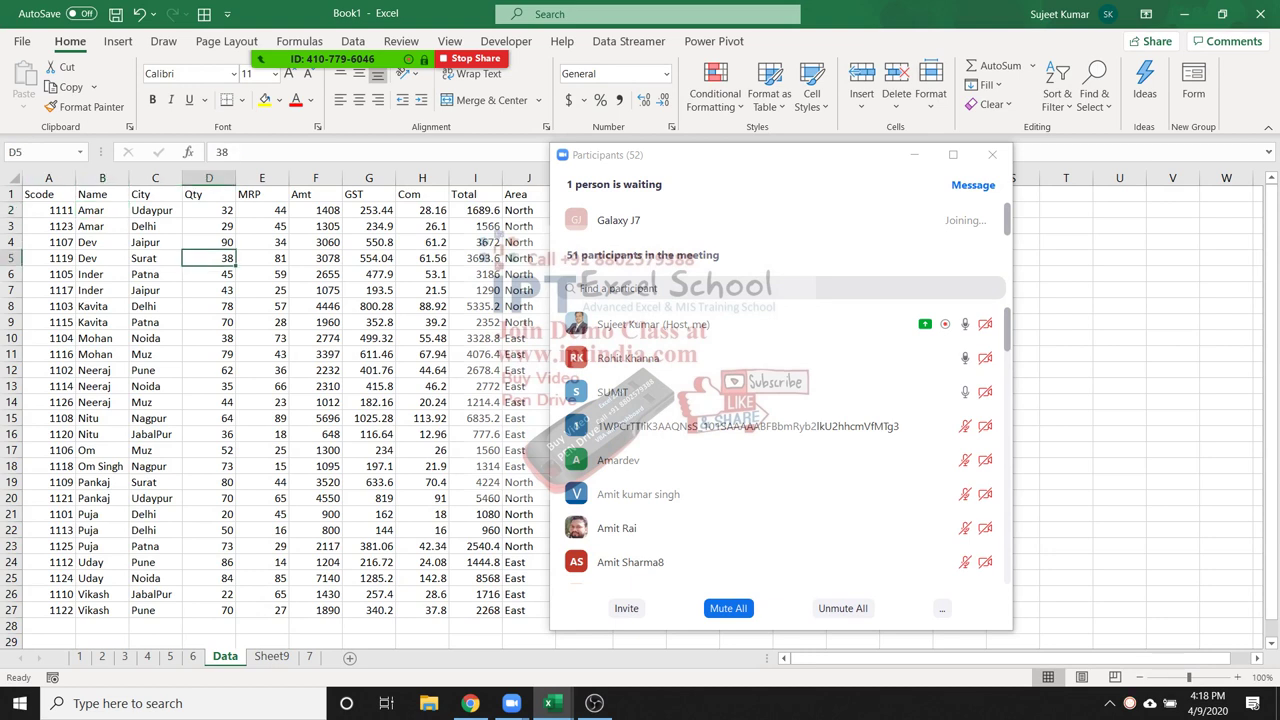
pyautogui.click(48, 194)
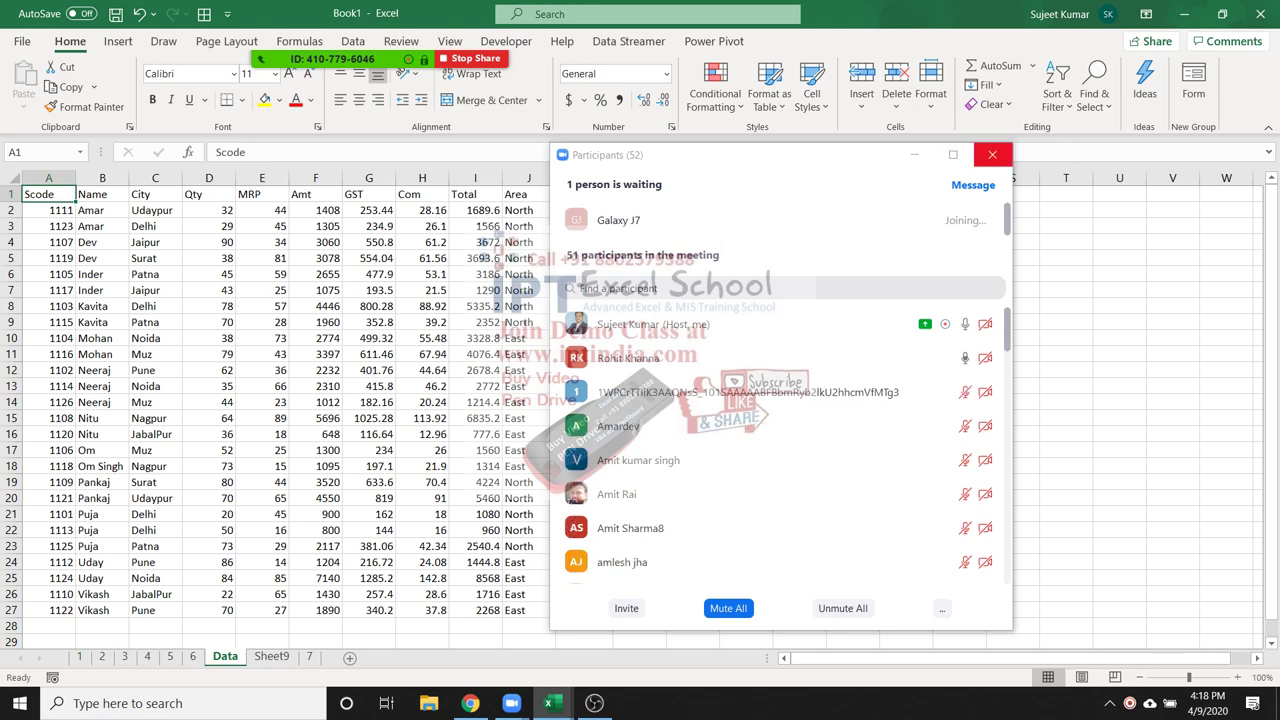
pyautogui.click(992, 154)
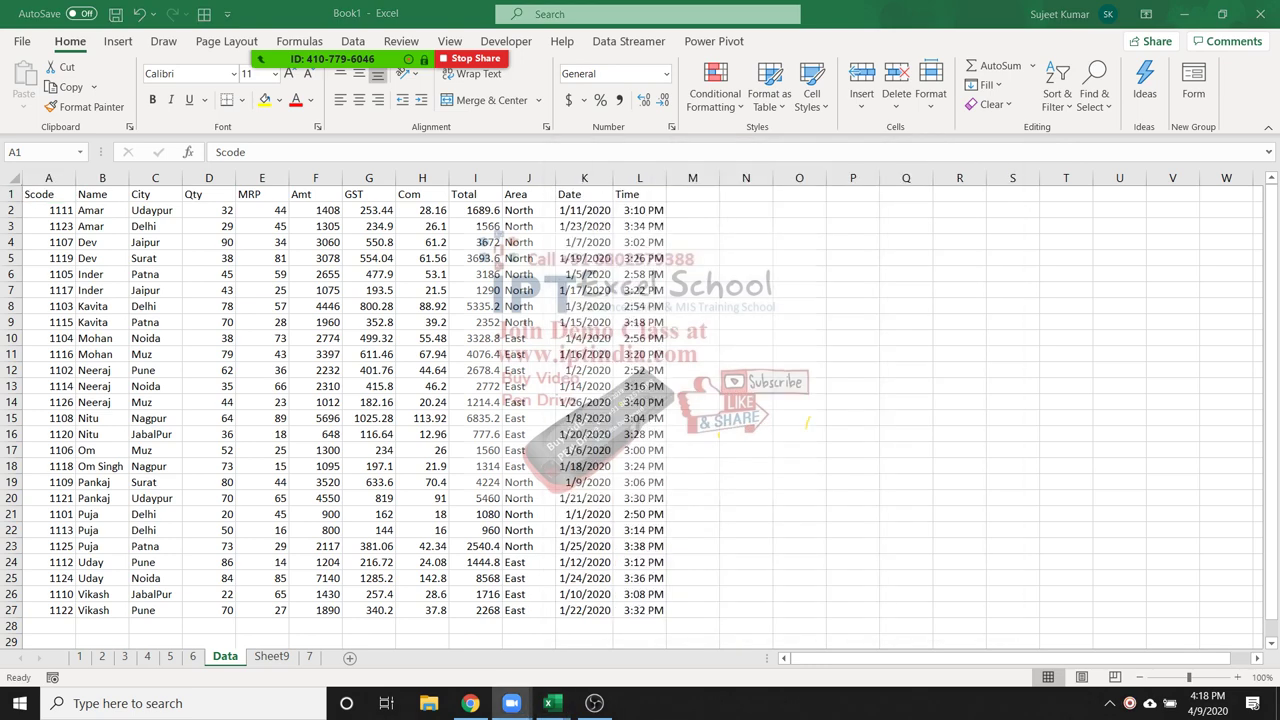
# Browse the Data sheet's Protect Sheet permissions, cancel without protecting, and switch to Insert
pyautogui.rightClick(225, 656)
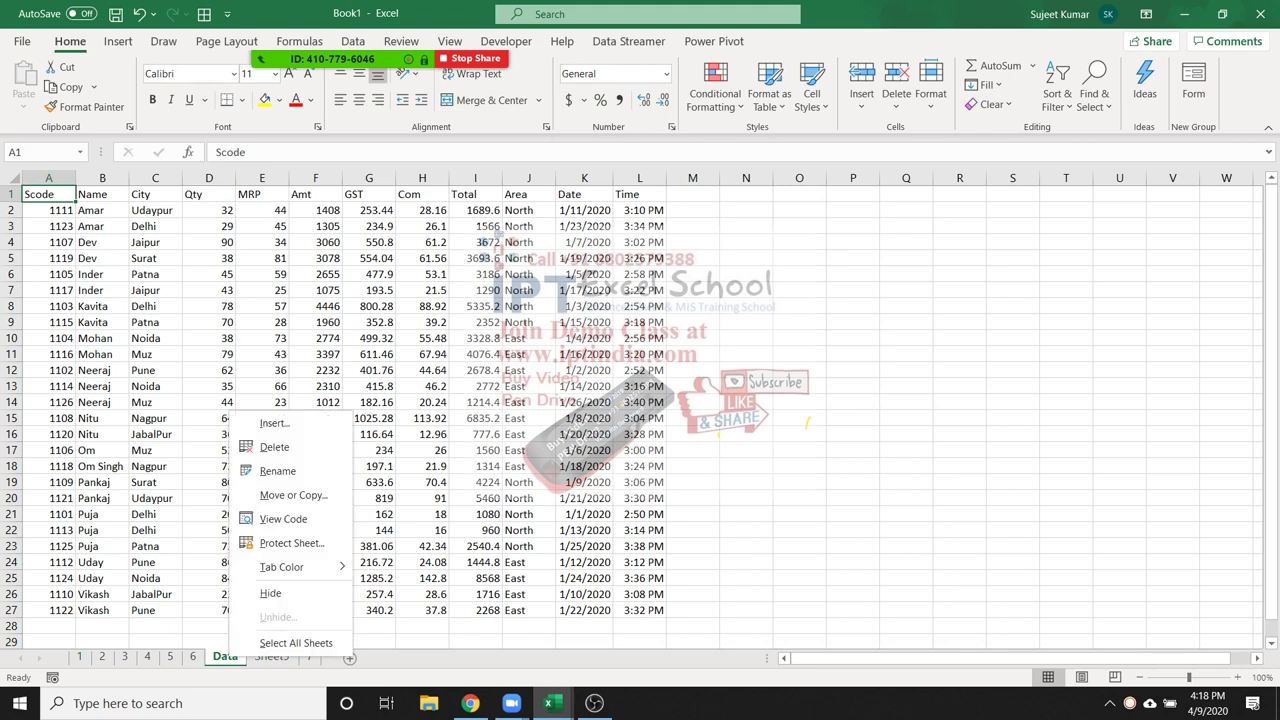
pyautogui.press('Escape')
pyautogui.moveTo(280, 405); pyautogui.dragTo(950, 175)
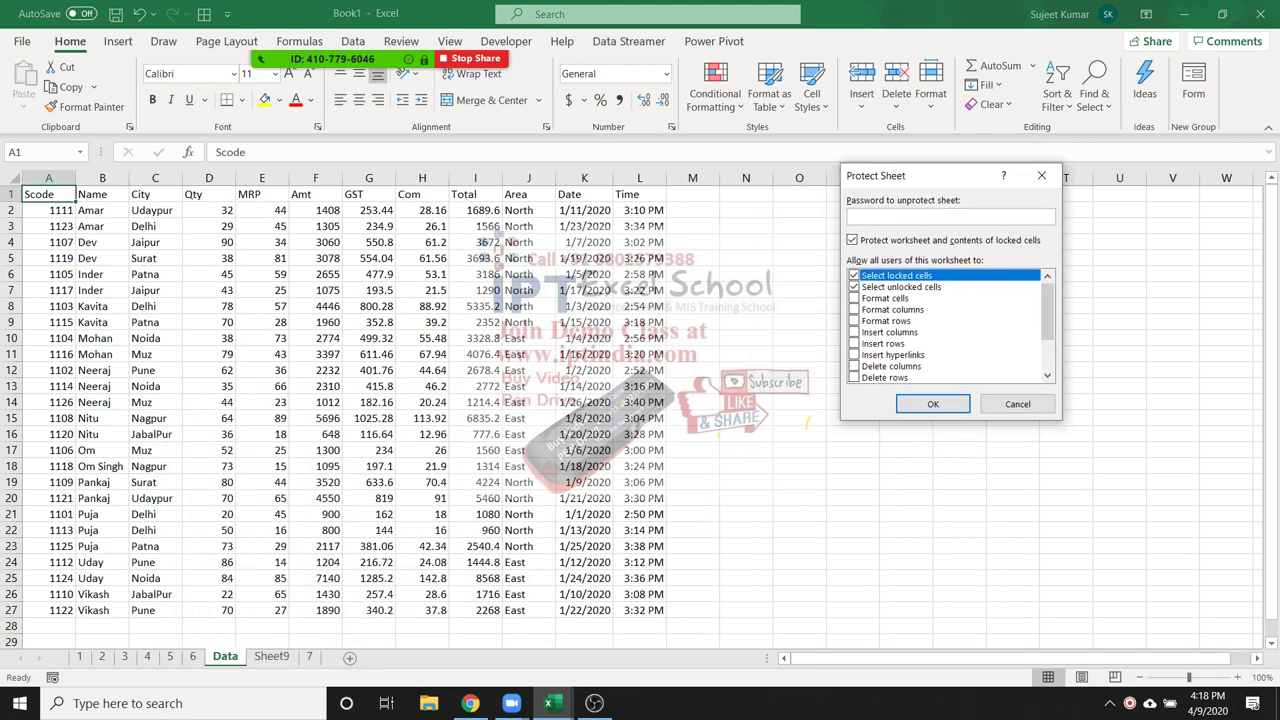
pyautogui.scroll(-3, 950, 325)
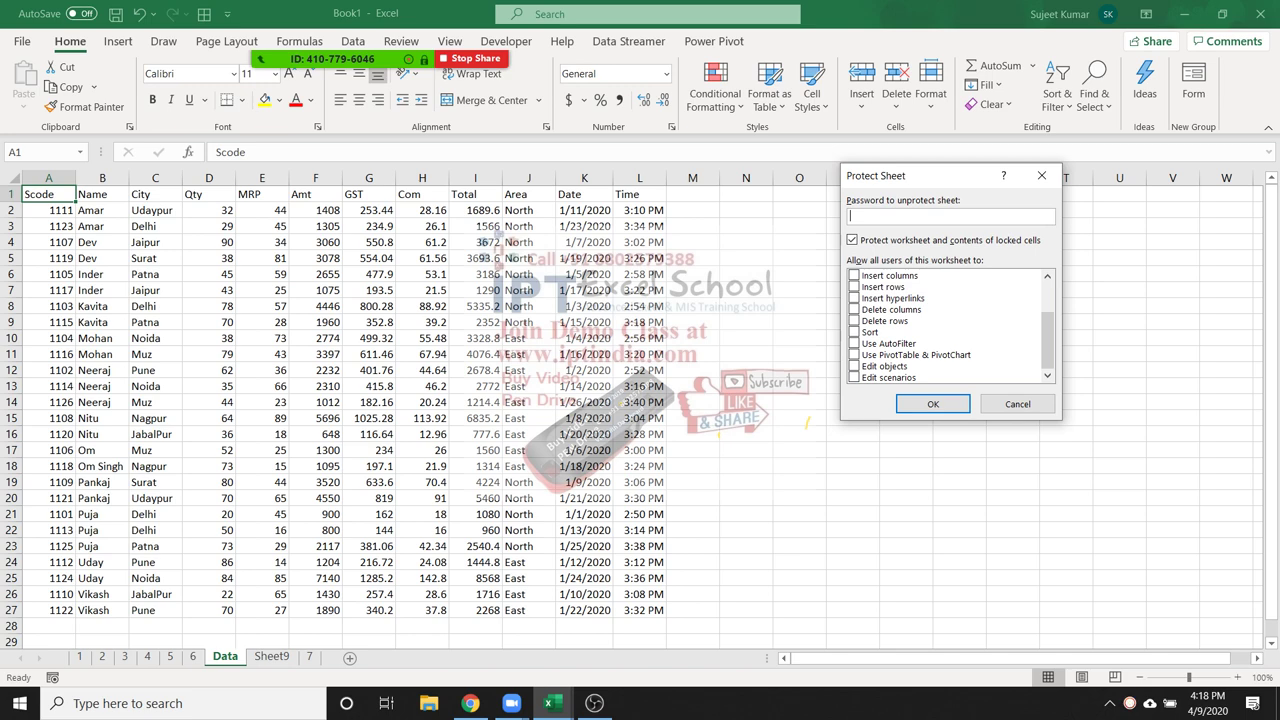
pyautogui.click(1017, 404)
pyautogui.click(118, 41)
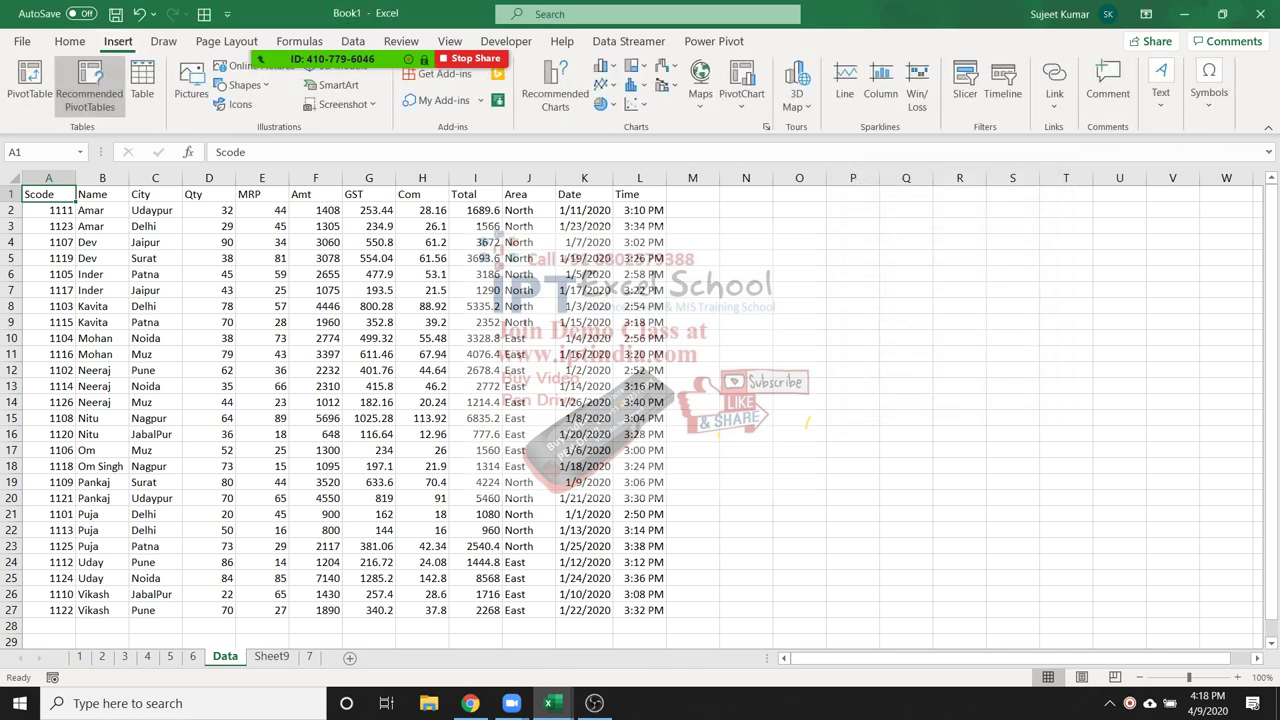
# Insert a PivotTable on a new sheet with City in Rows and Count of Name in Values
pyautogui.click(29, 85)
pyautogui.click(731, 474)
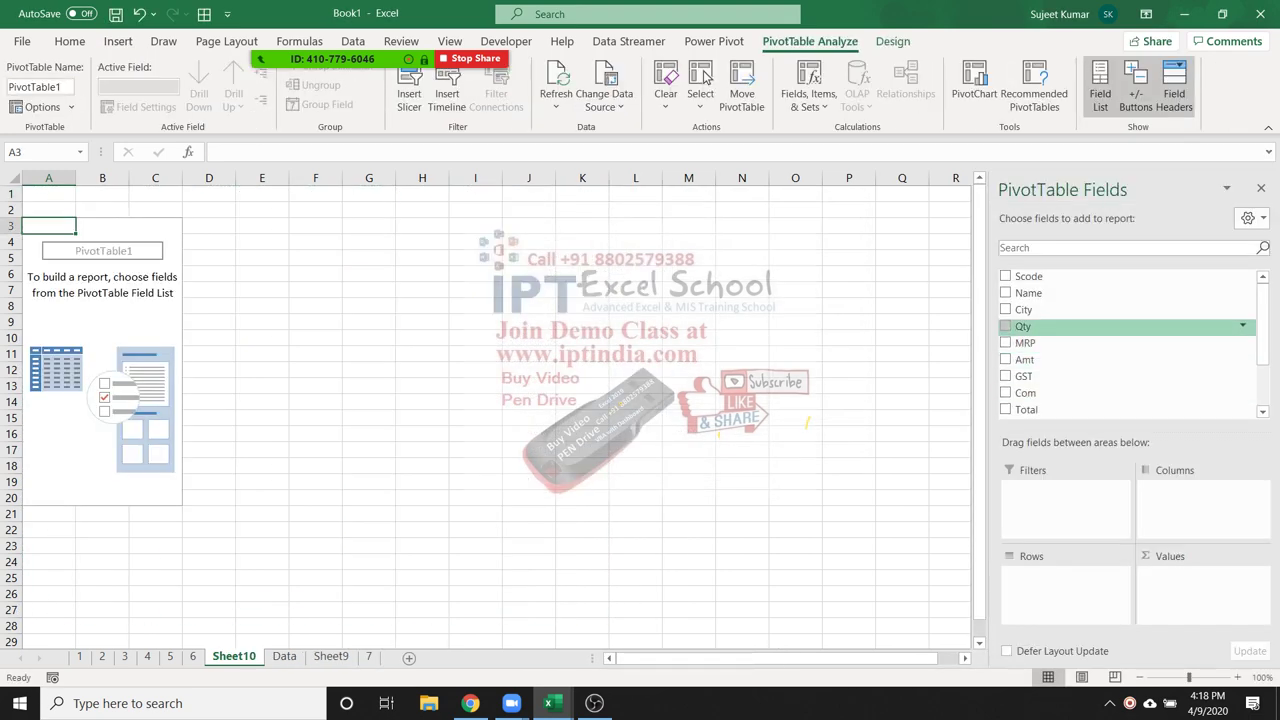
pyautogui.click(1006, 309)
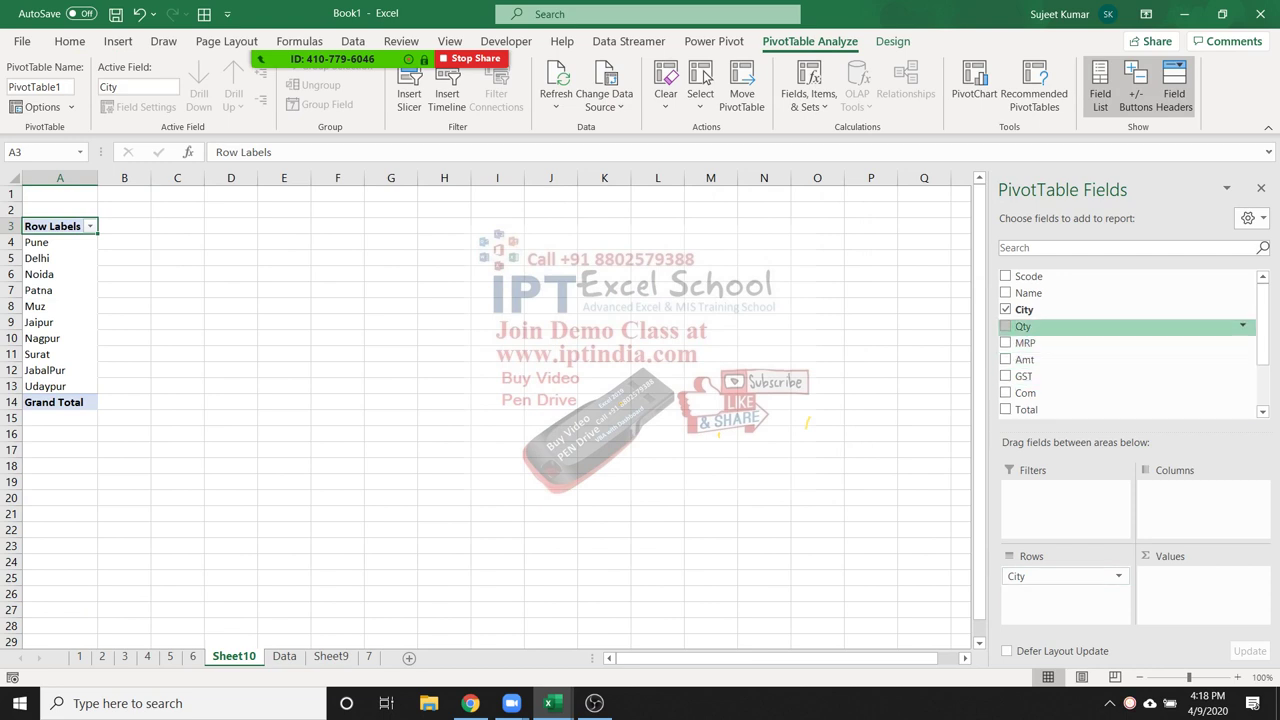
pyautogui.moveTo(1028, 292); pyautogui.dragTo(1200, 580)
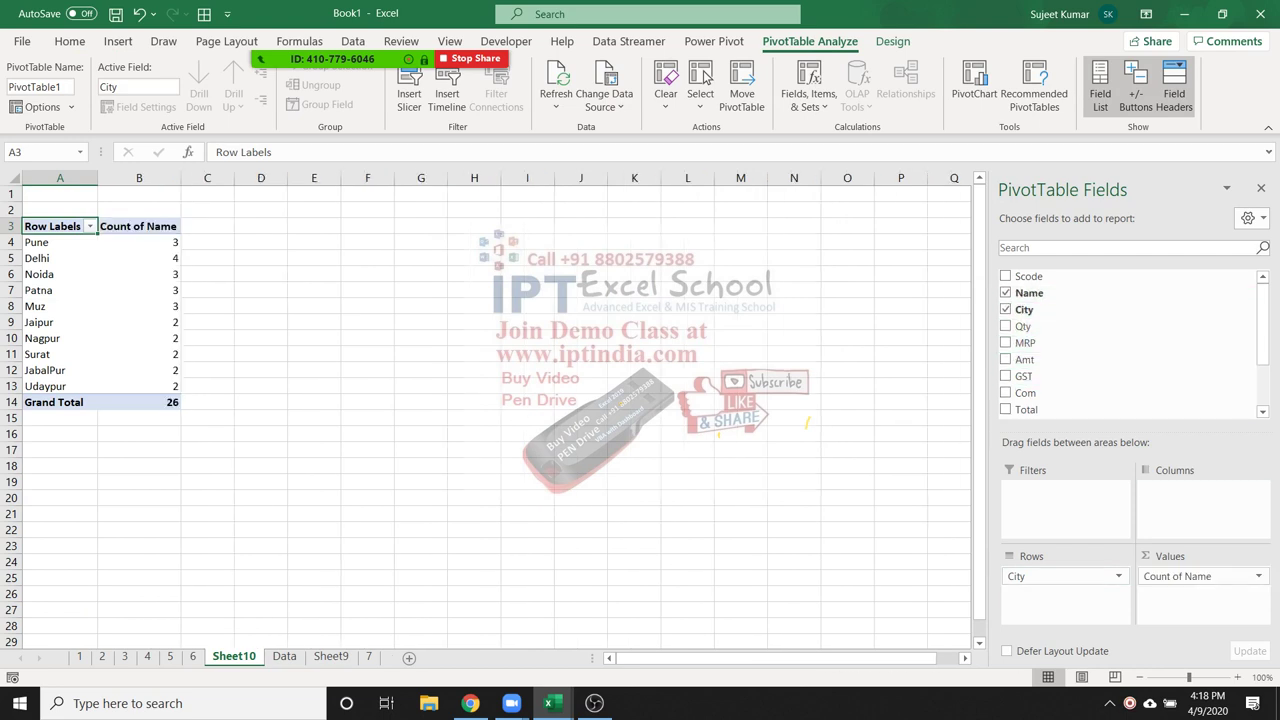
pyautogui.click(260, 402)
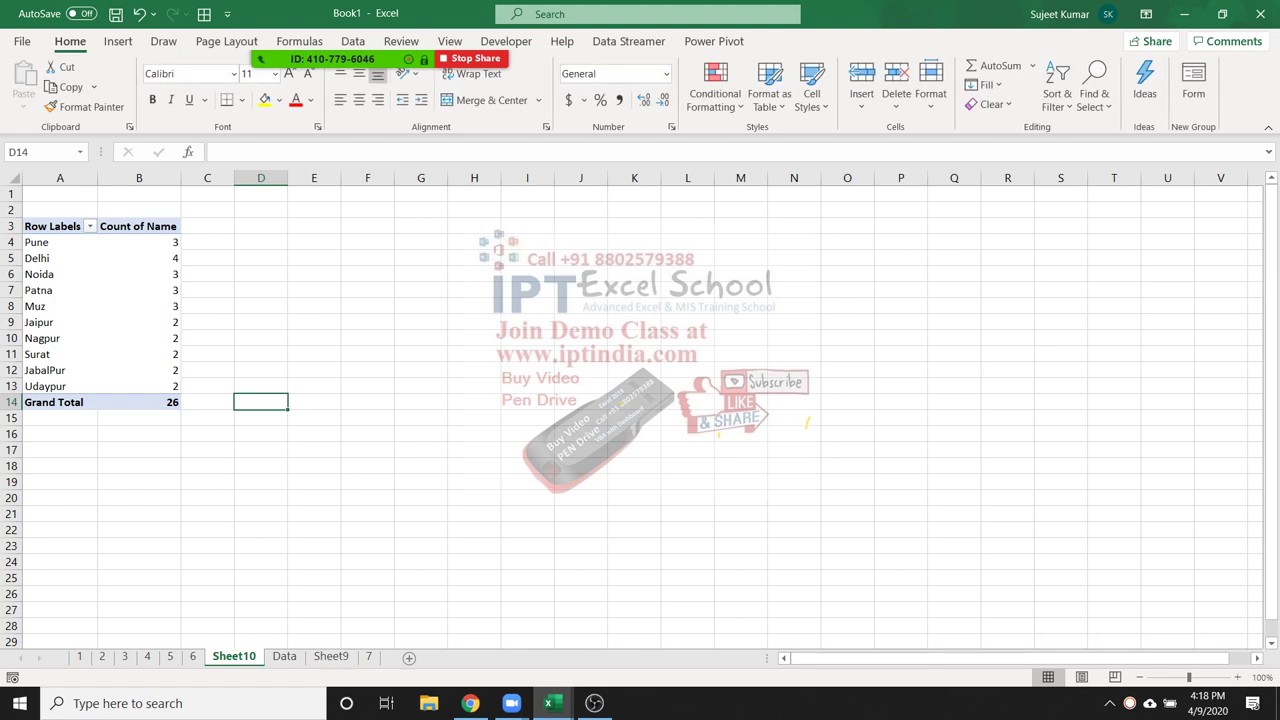
pyautogui.rightClick(234, 656)
# In Sheet10's Protect Sheet dialog, allow Sort and Use PivotTable & PivotChart
pyautogui.click(290, 541)
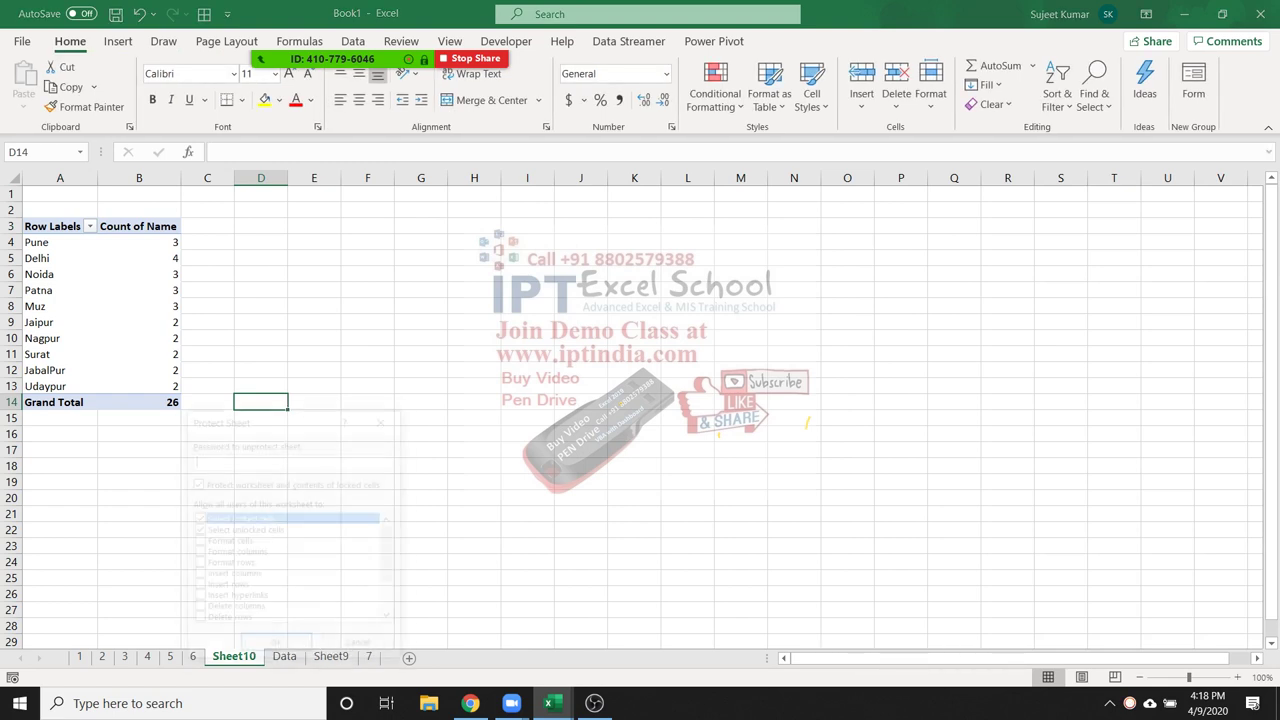
pyautogui.scroll(-2, 500, 450)
pyautogui.scroll(1, 500, 450)
pyautogui.scroll(-1, 500, 452)
pyautogui.click(425, 458)
pyautogui.scroll(1, 500, 452)
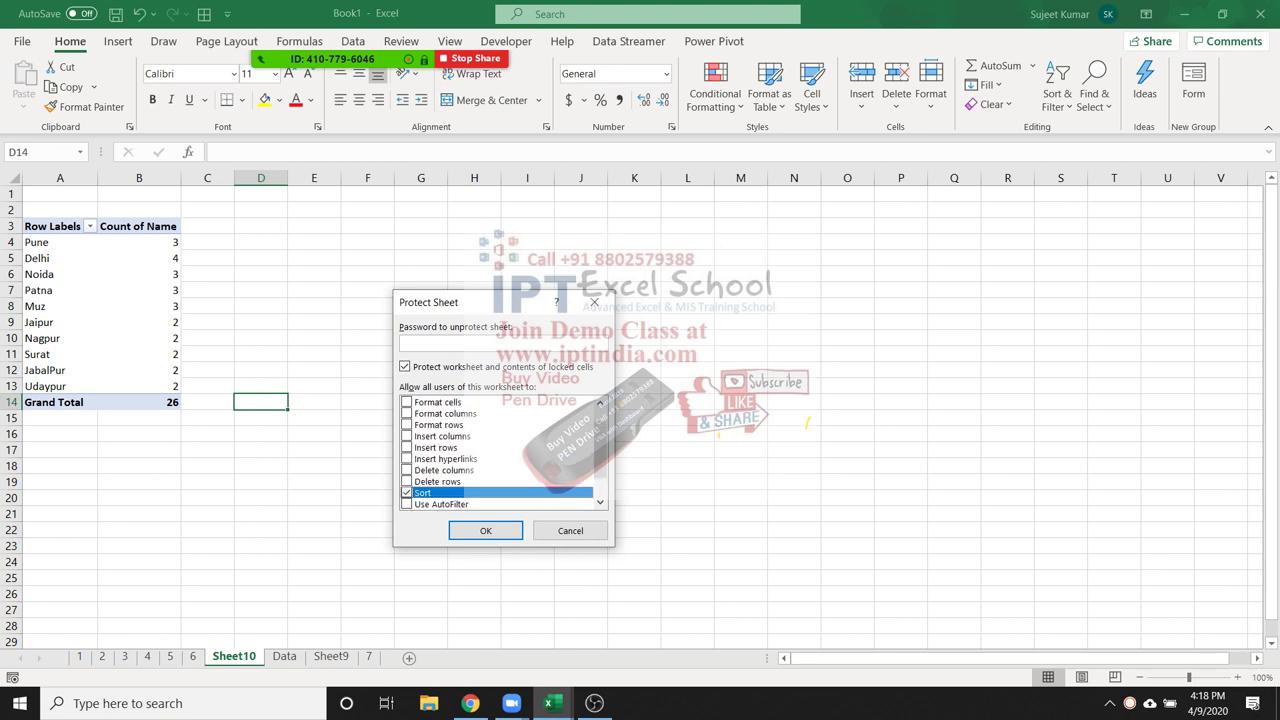
pyautogui.scroll(-1, 500, 452)
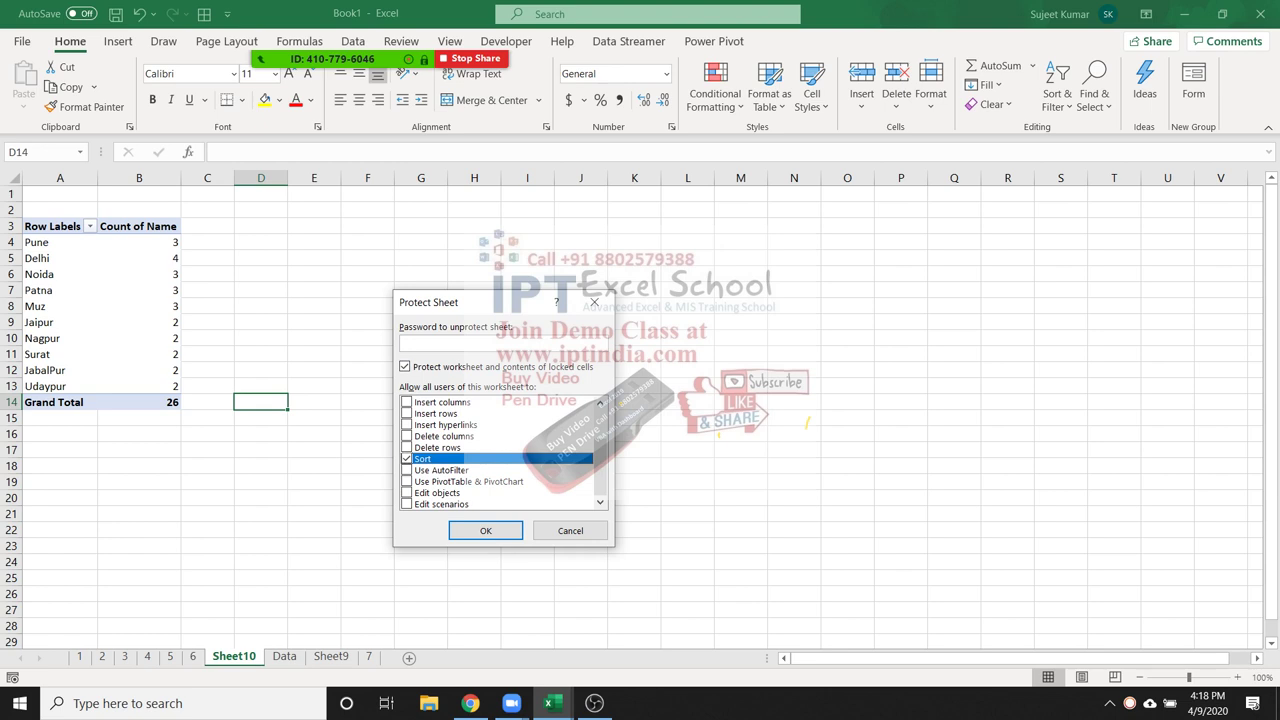
pyautogui.click(425, 481)
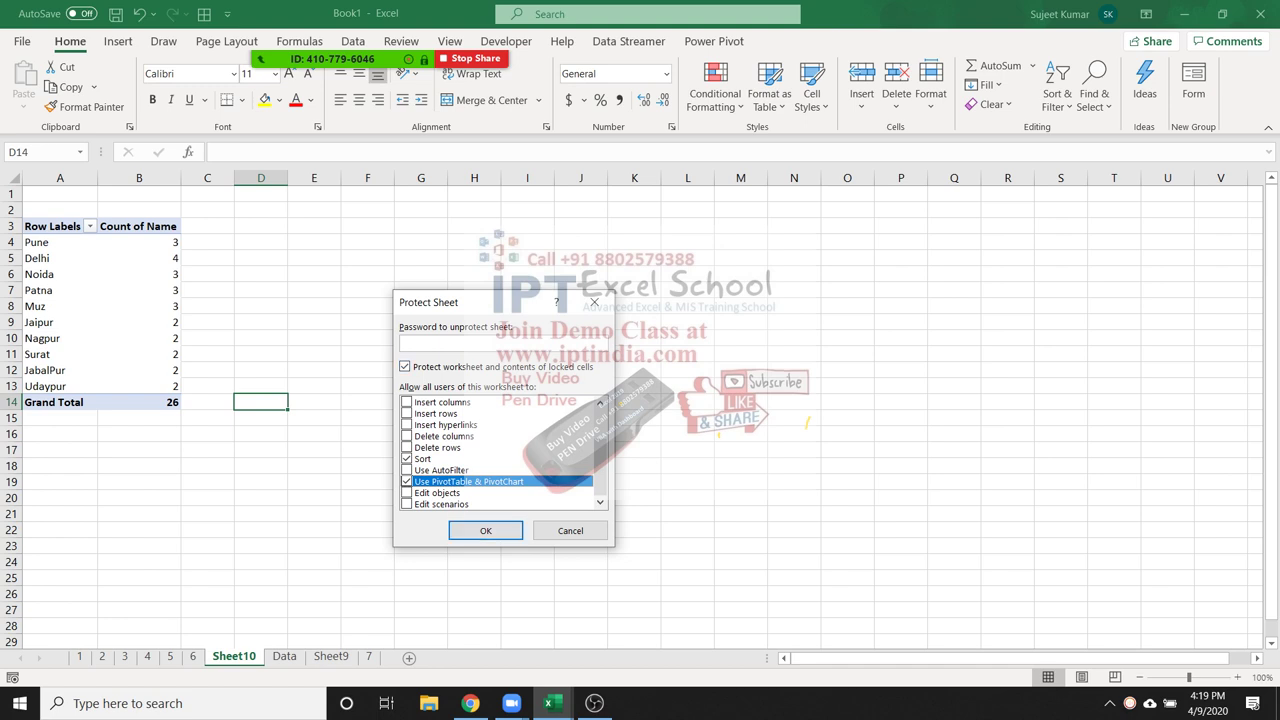
# Enter and confirm the sheet password to apply the protection
pyautogui.write('1')
pyautogui.press('Return')
pyautogui.write('1')
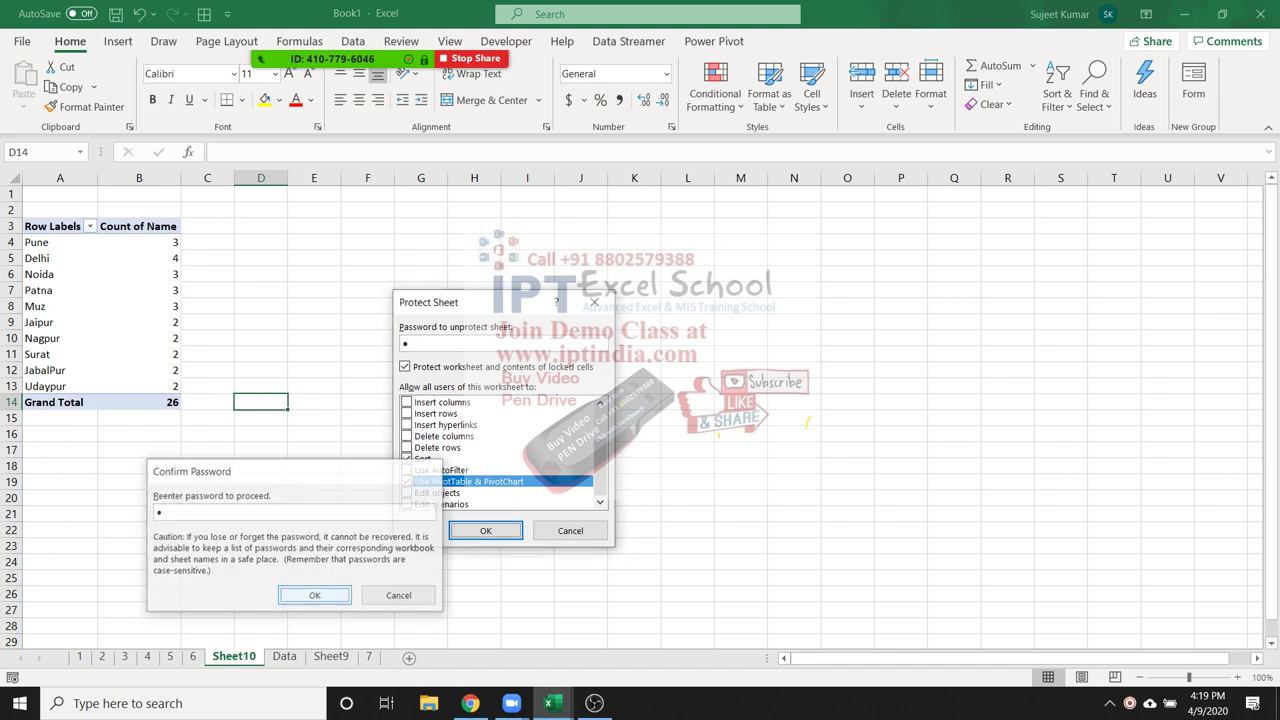
pyautogui.press('Return')
pyautogui.rightClick(170, 322)
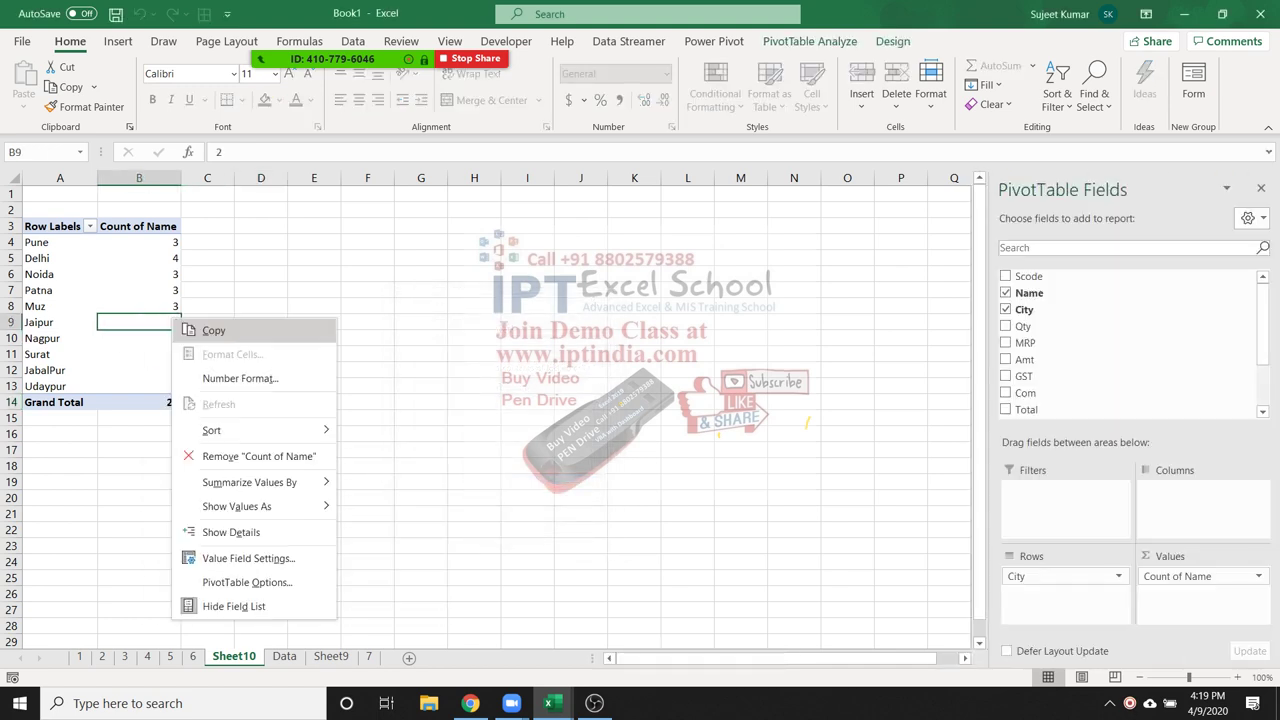
# Try sorting the city counts smallest to largest, then browse the city sort options
pyautogui.moveTo(250, 430)
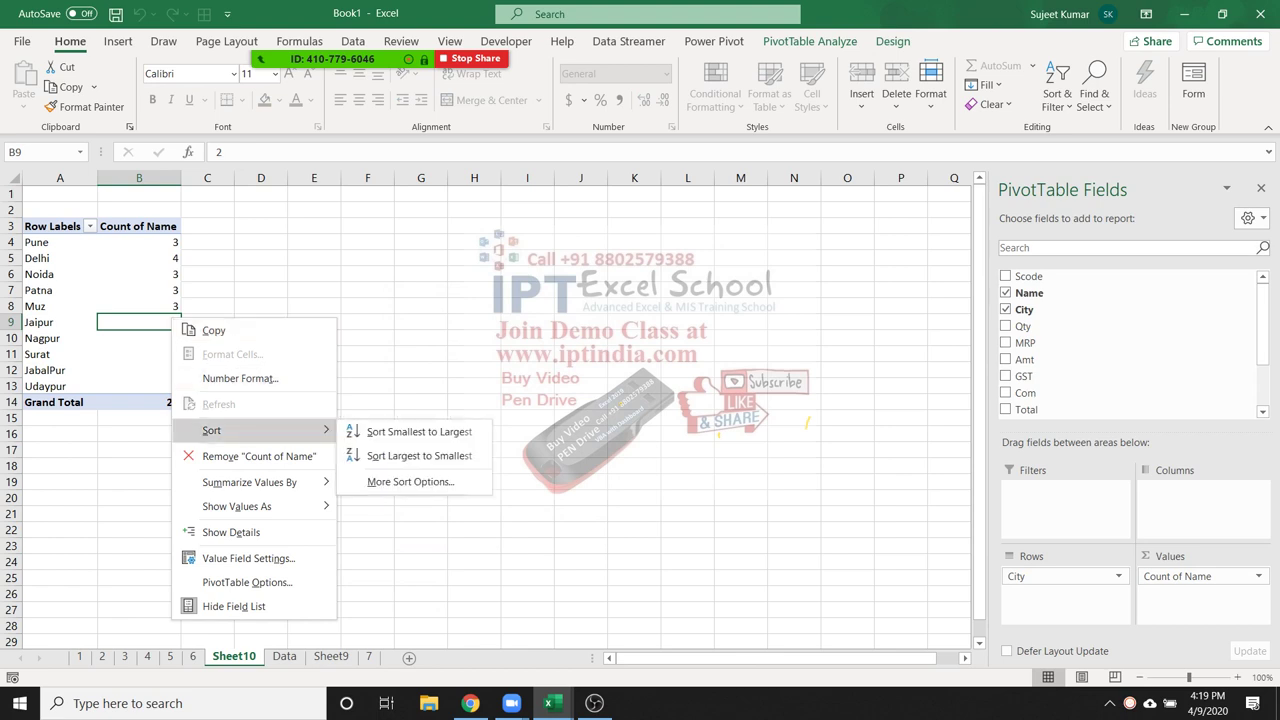
pyautogui.click(419, 431)
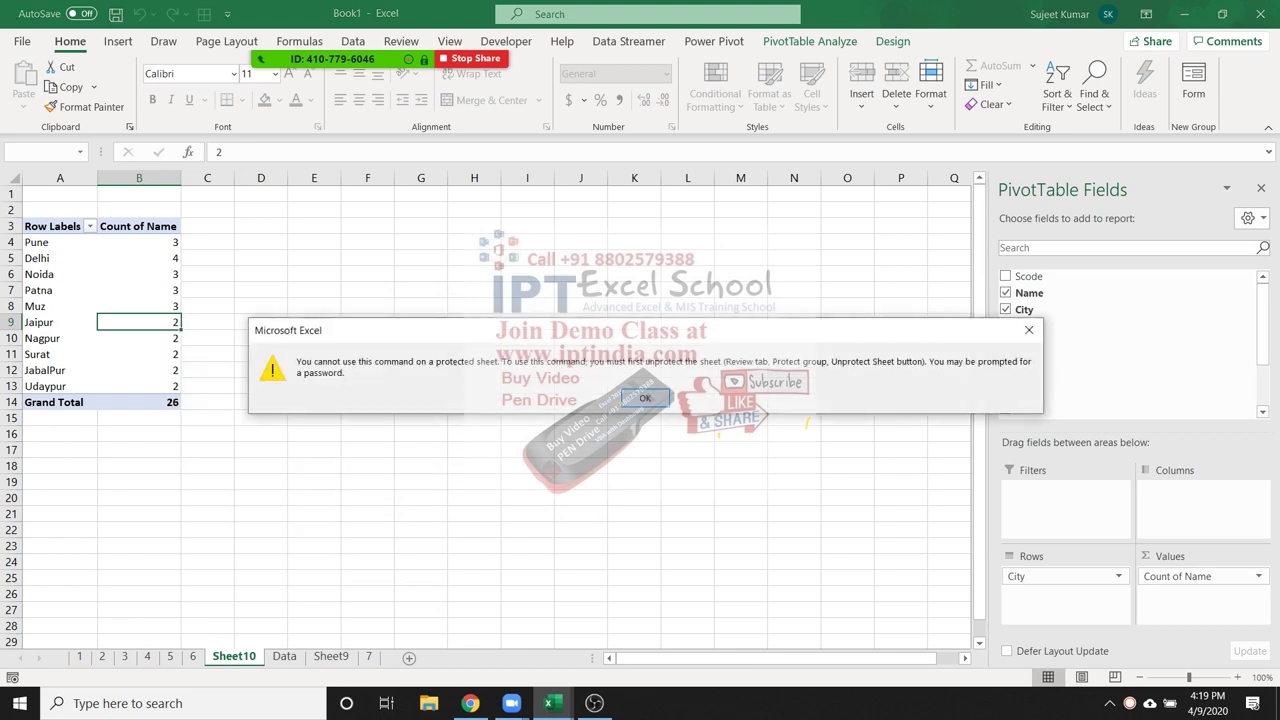
pyautogui.press('Return')
pyautogui.moveTo(60, 258); pyautogui.dragTo(139, 258)
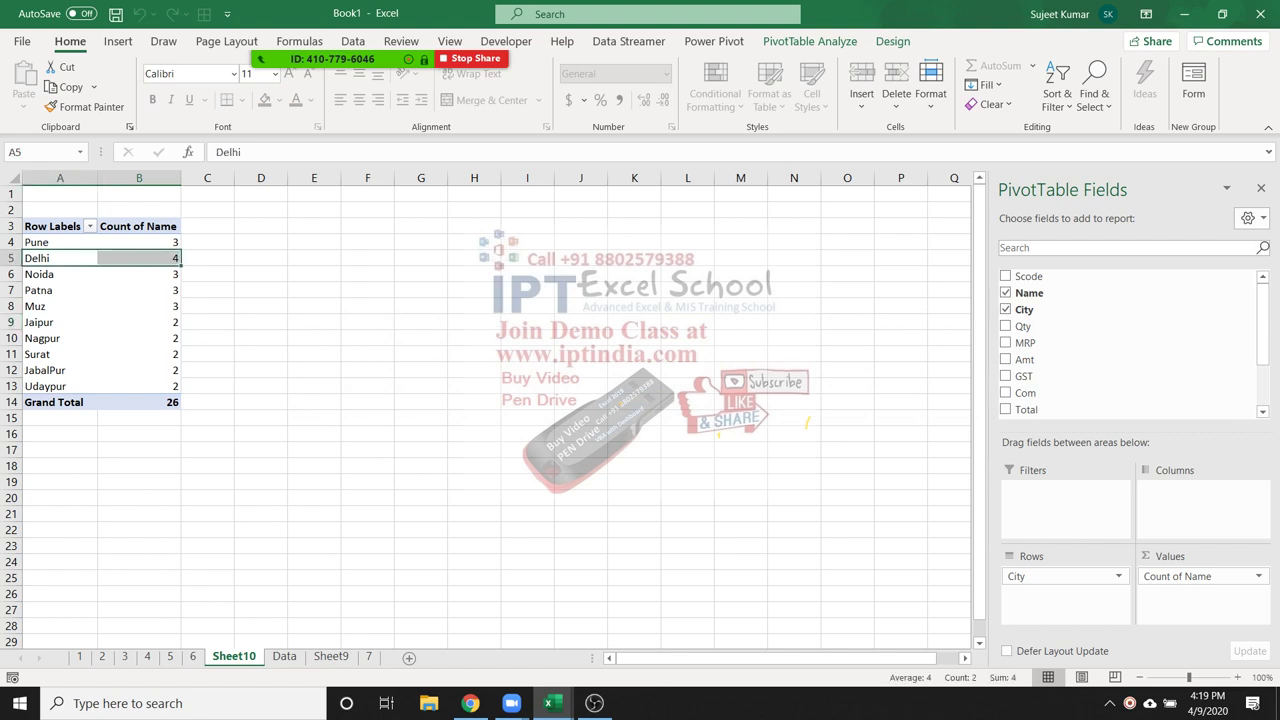
pyautogui.hotkey('alt', 'Down')
pyautogui.press('Down')
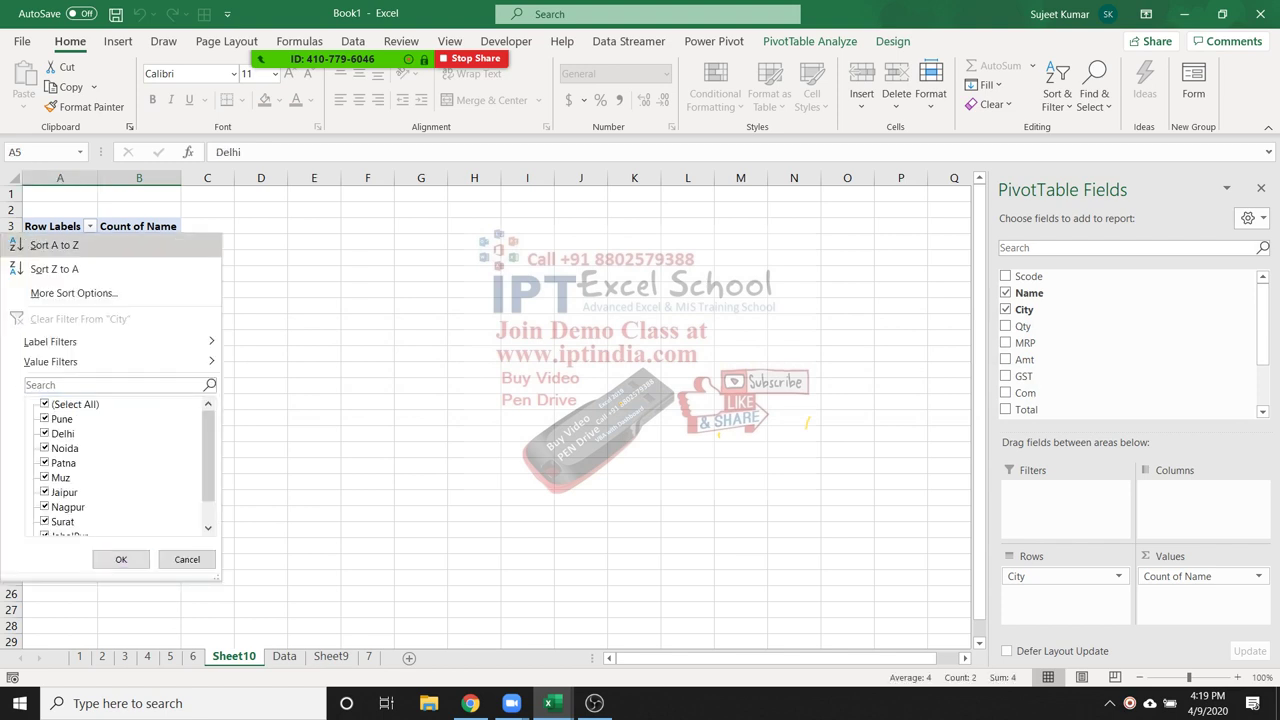
pyautogui.press('Escape')
pyautogui.hotkey('alt', 'Down')
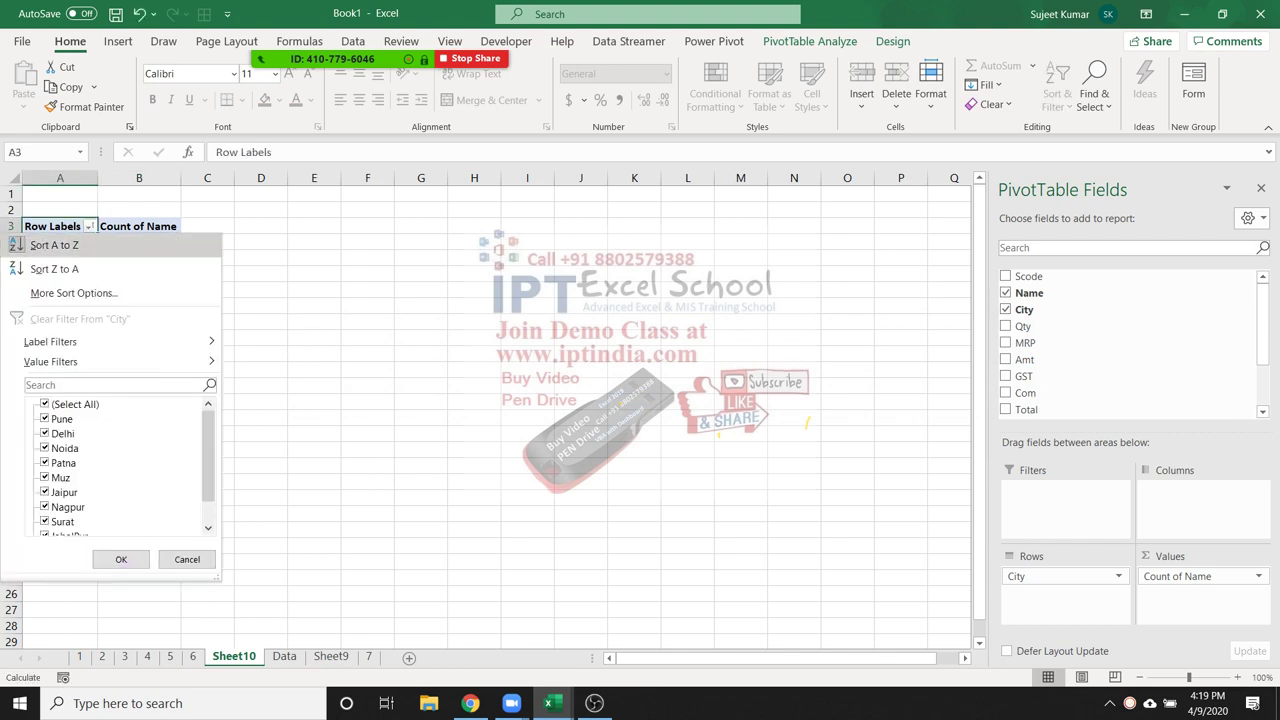
pyautogui.press('Escape')
# Sort the pivot's city rows from the filter dropdown, then reverse them Z to A
pyautogui.hotkey('alt', 'Down')
pyautogui.press('Down')
pyautogui.press('Return')
pyautogui.hotkey('alt', 'Down')
pyautogui.press('Down')
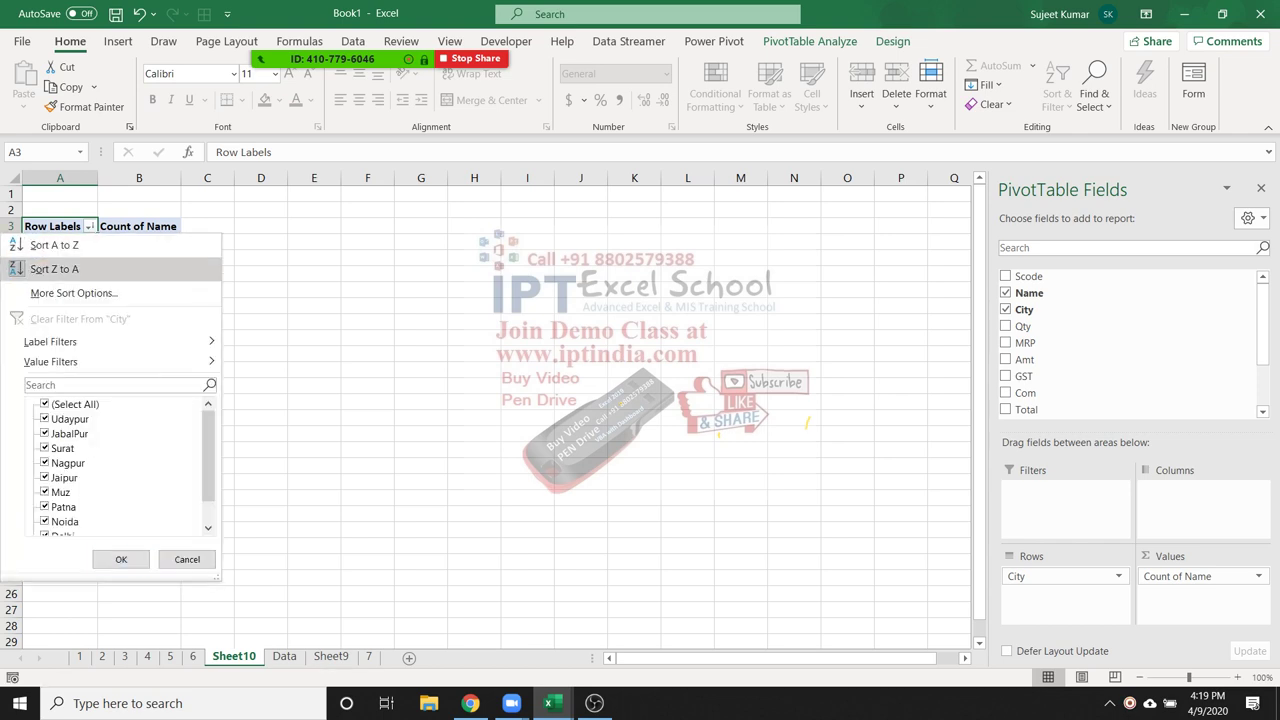
pyautogui.press('Return')
pyautogui.hotkey('alt', 'Down')
pyautogui.press('Down')
pyautogui.press('Return')
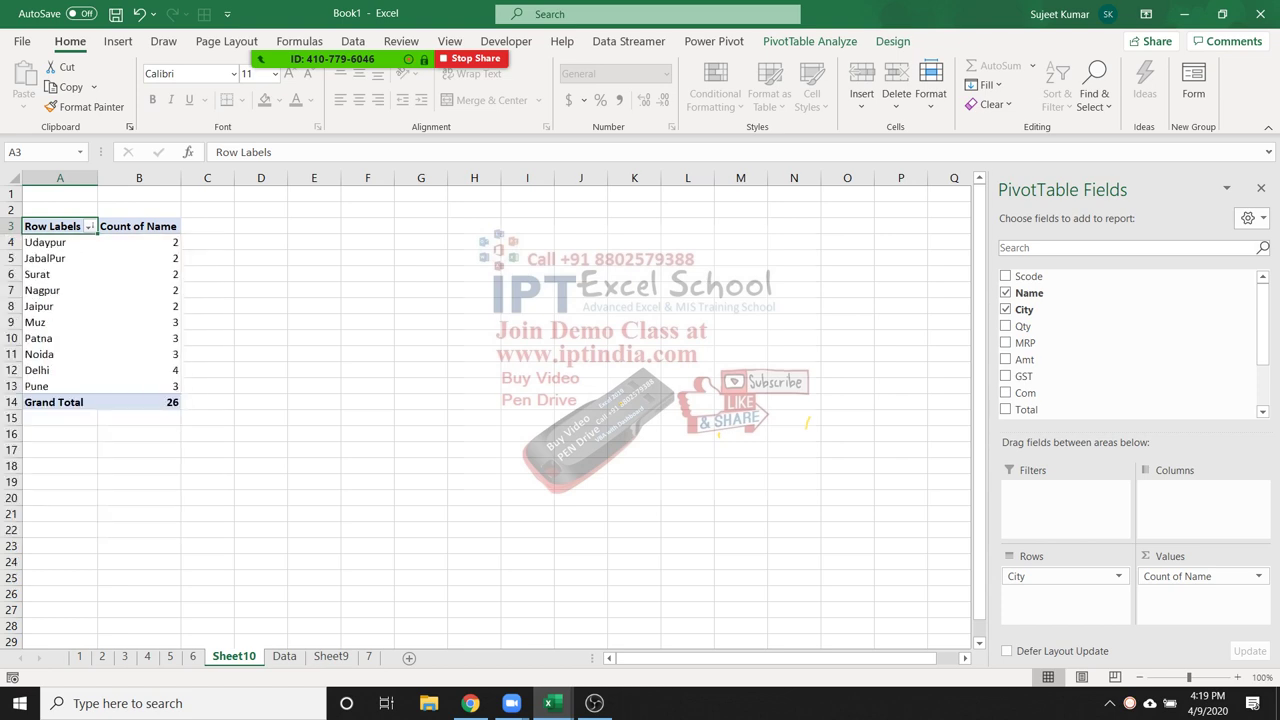
# Try deleting cells C17 and D7, dismissing the protected-sheet warnings
pyautogui.click(207, 449)
pyautogui.press('Delete')
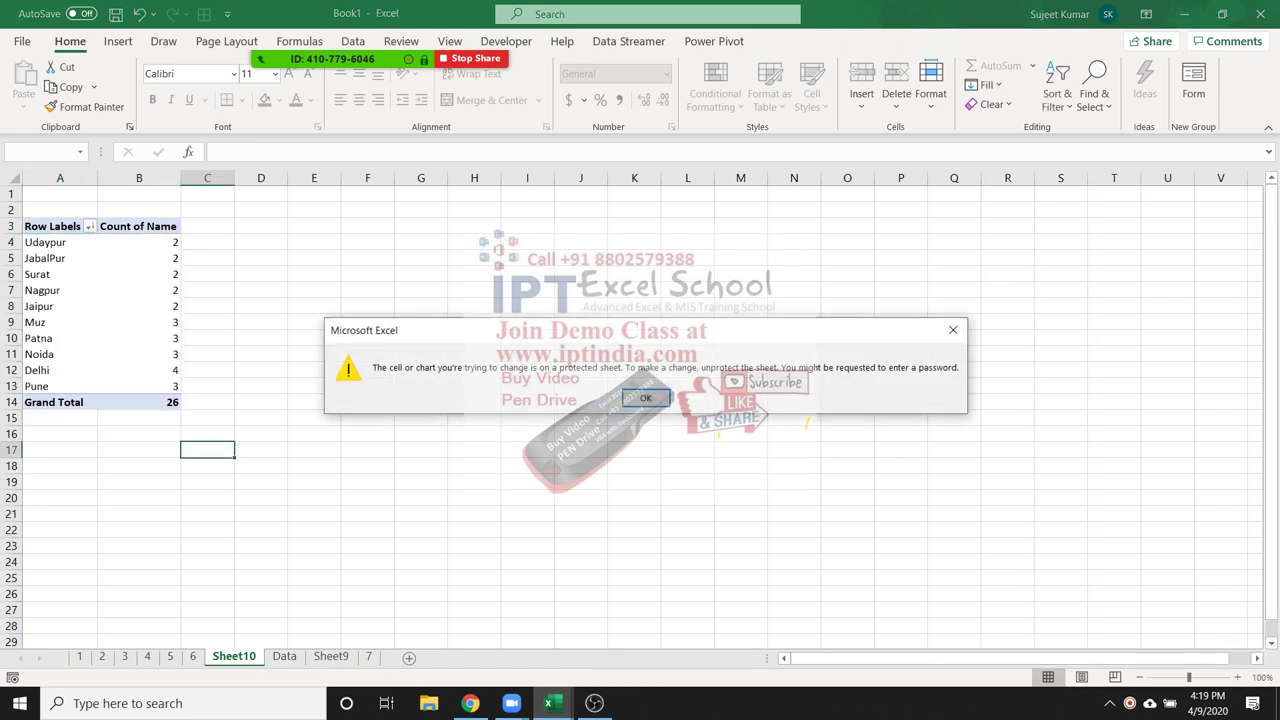
pyautogui.press('Return')
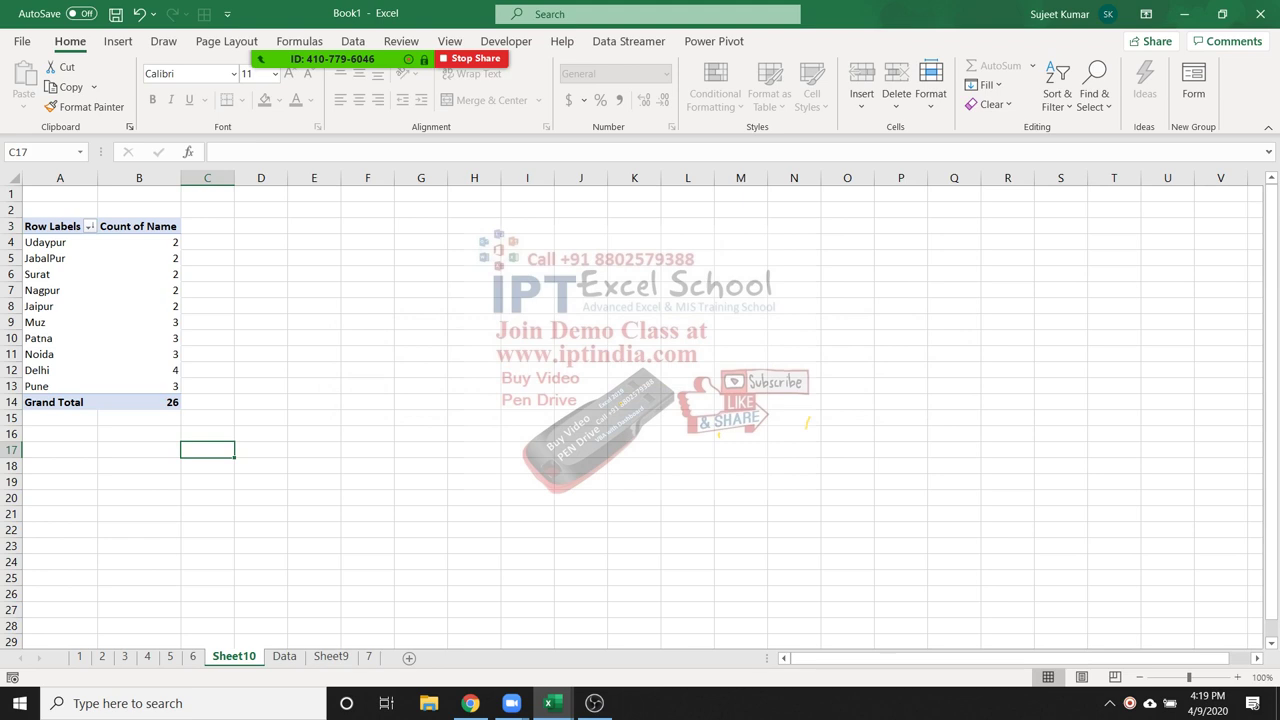
pyautogui.click(260, 290)
pyautogui.press('Delete')
pyautogui.press('Return')
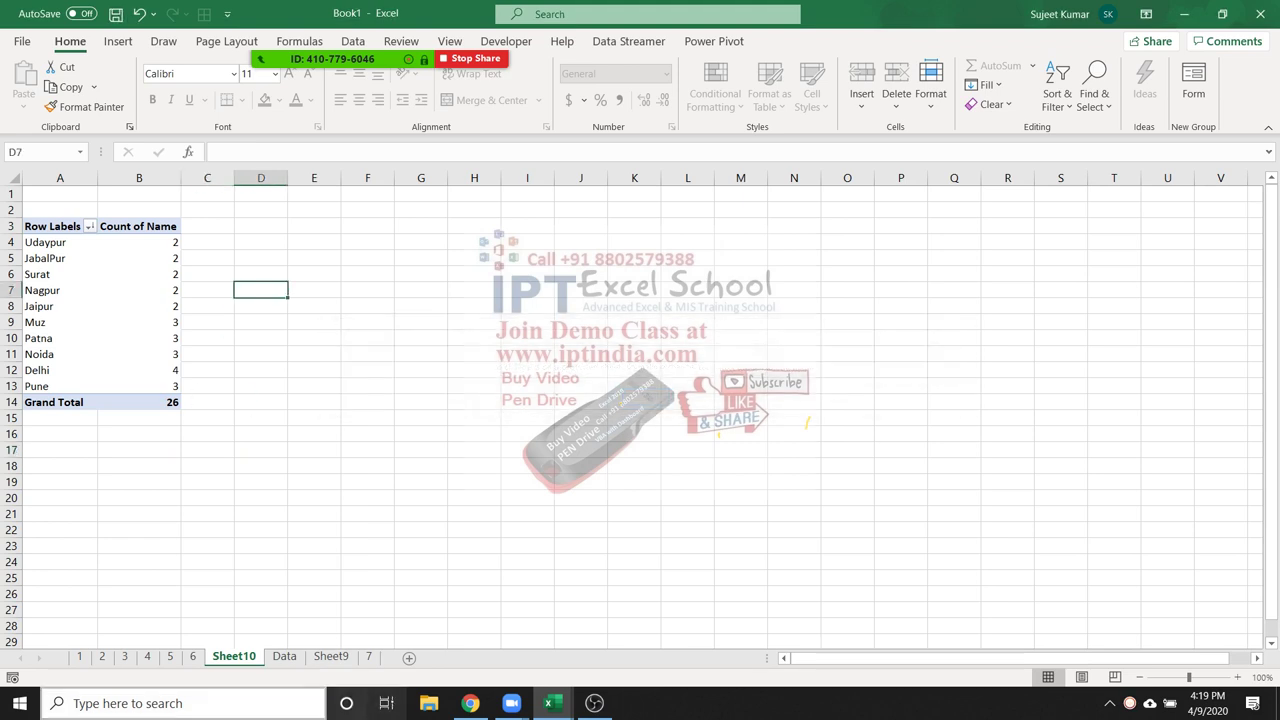
# Unprotect Sheet10 by entering its password
pyautogui.rightClick(243, 658)
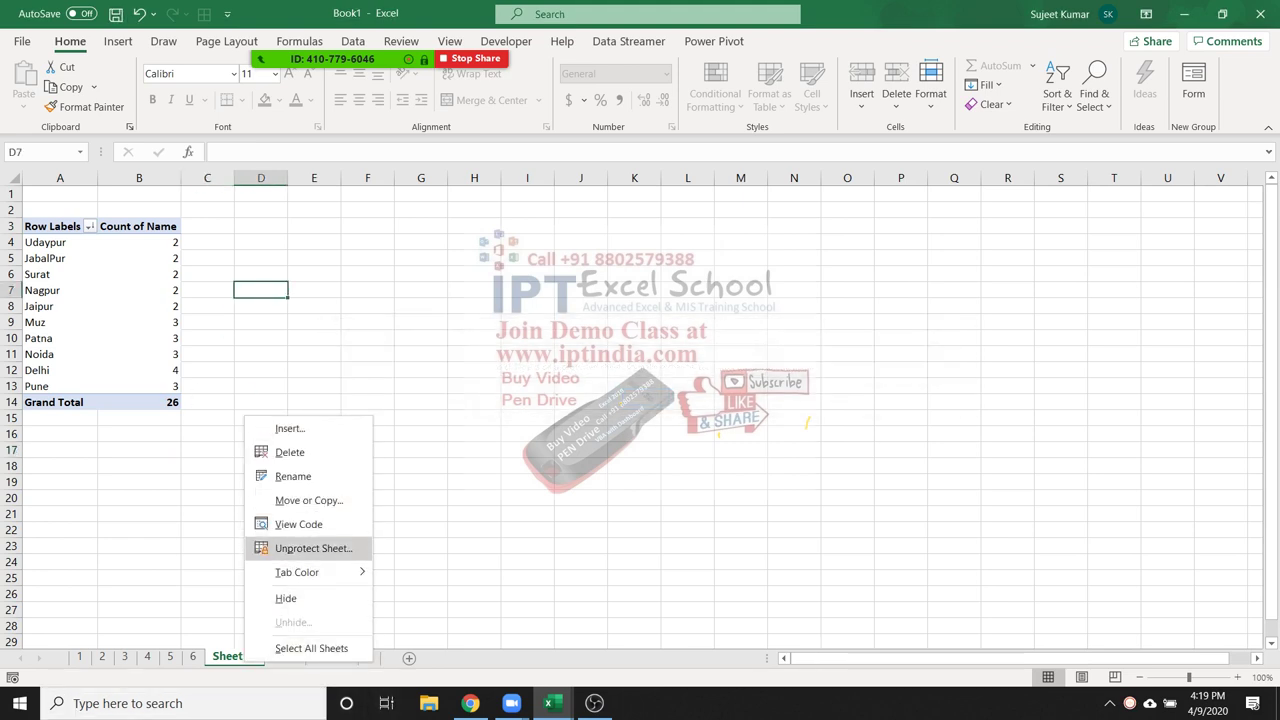
pyautogui.click(313, 548)
pyautogui.write('1')
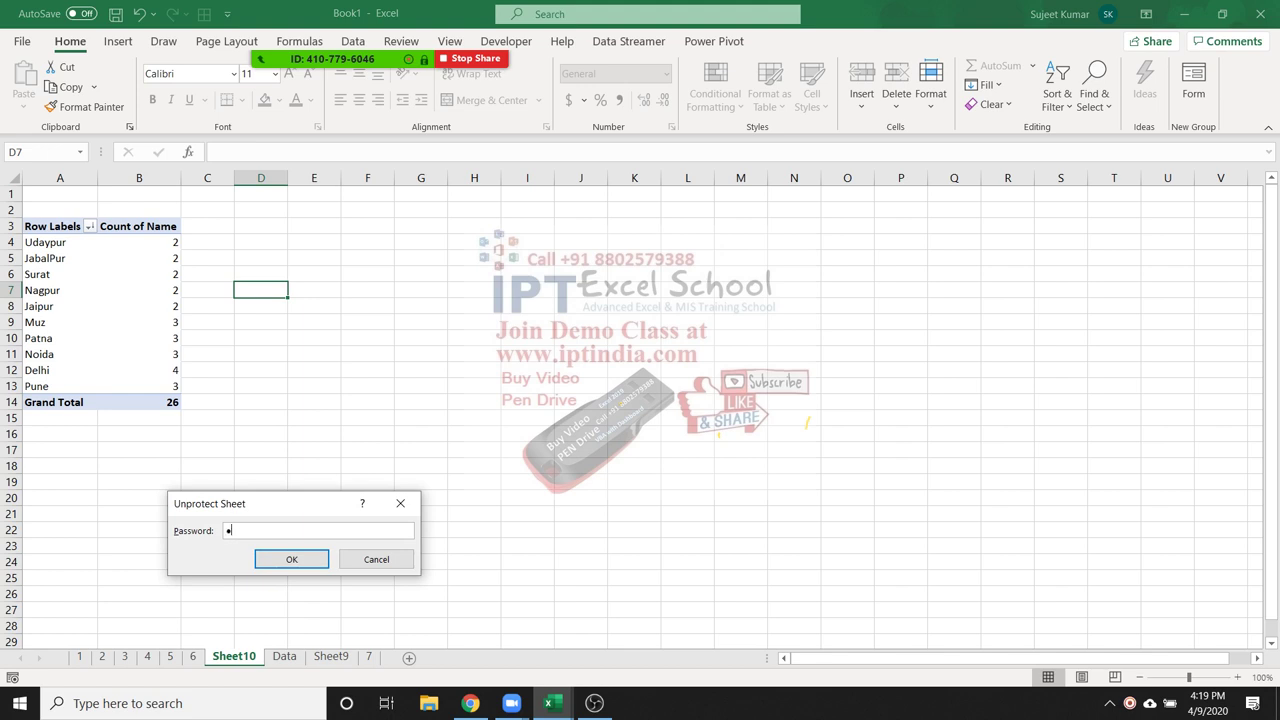
pyautogui.press('Return')
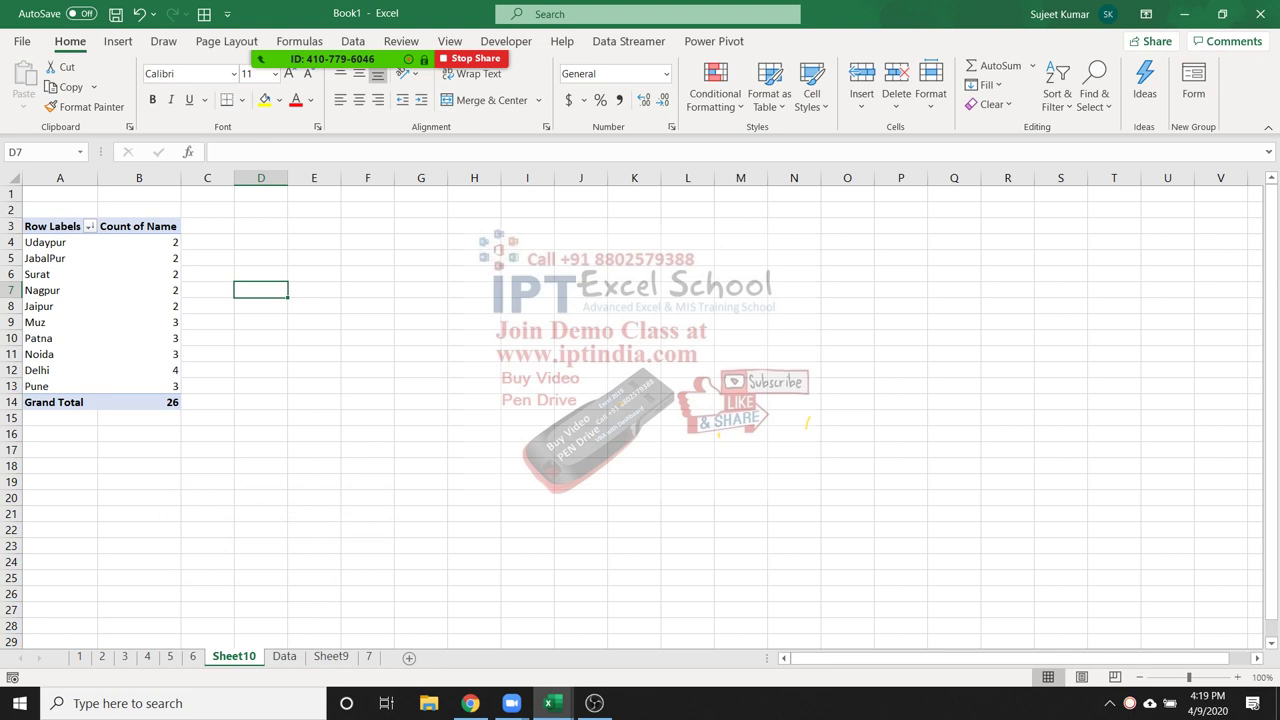
pyautogui.click(207, 242)
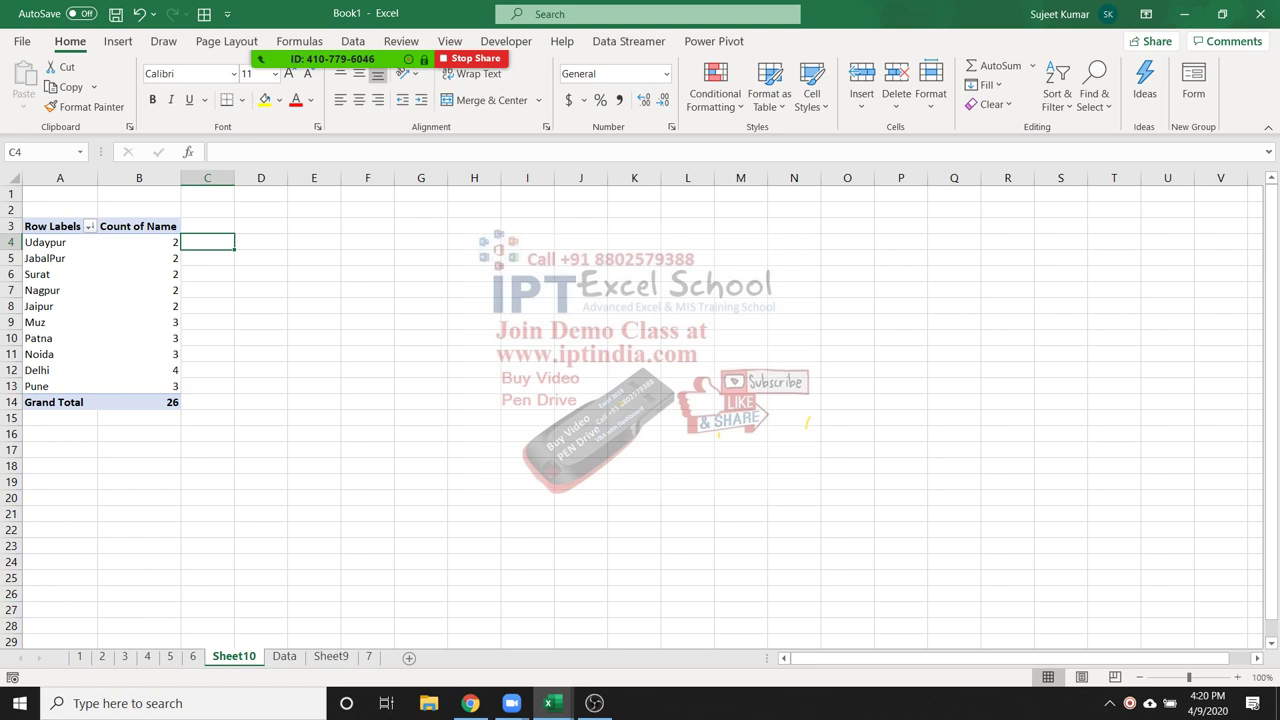
# Enter =B4 in C4 to reveal the GETPIVOTDATA formula's Name and City arguments, then cancel
pyautogui.write('=')
pyautogui.press('Left')
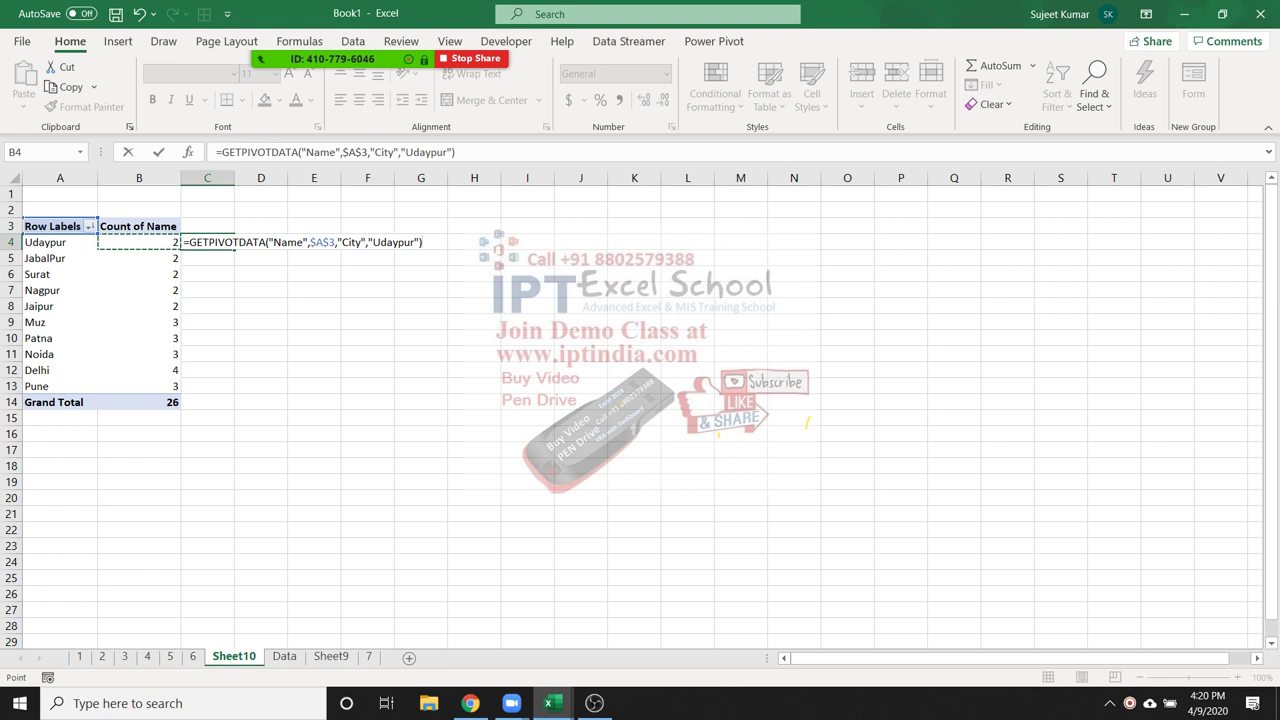
pyautogui.press('Escape')
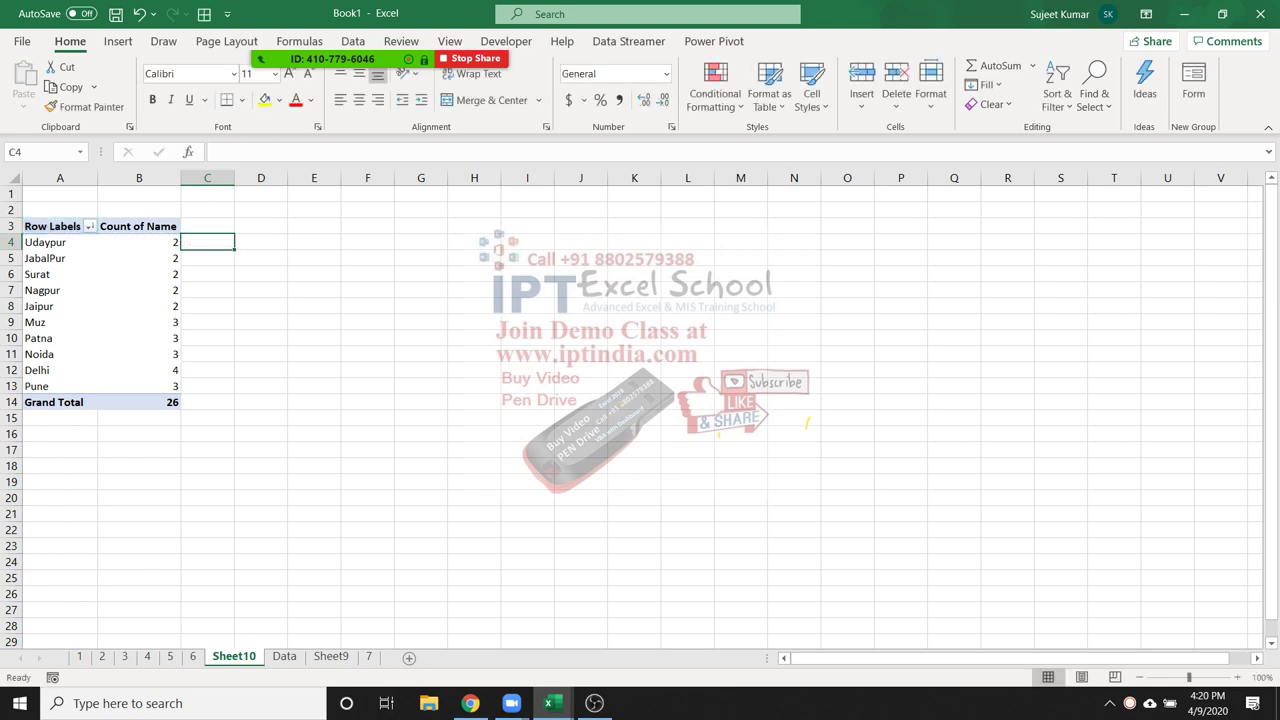
pyautogui.write('=')
pyautogui.press('Left')
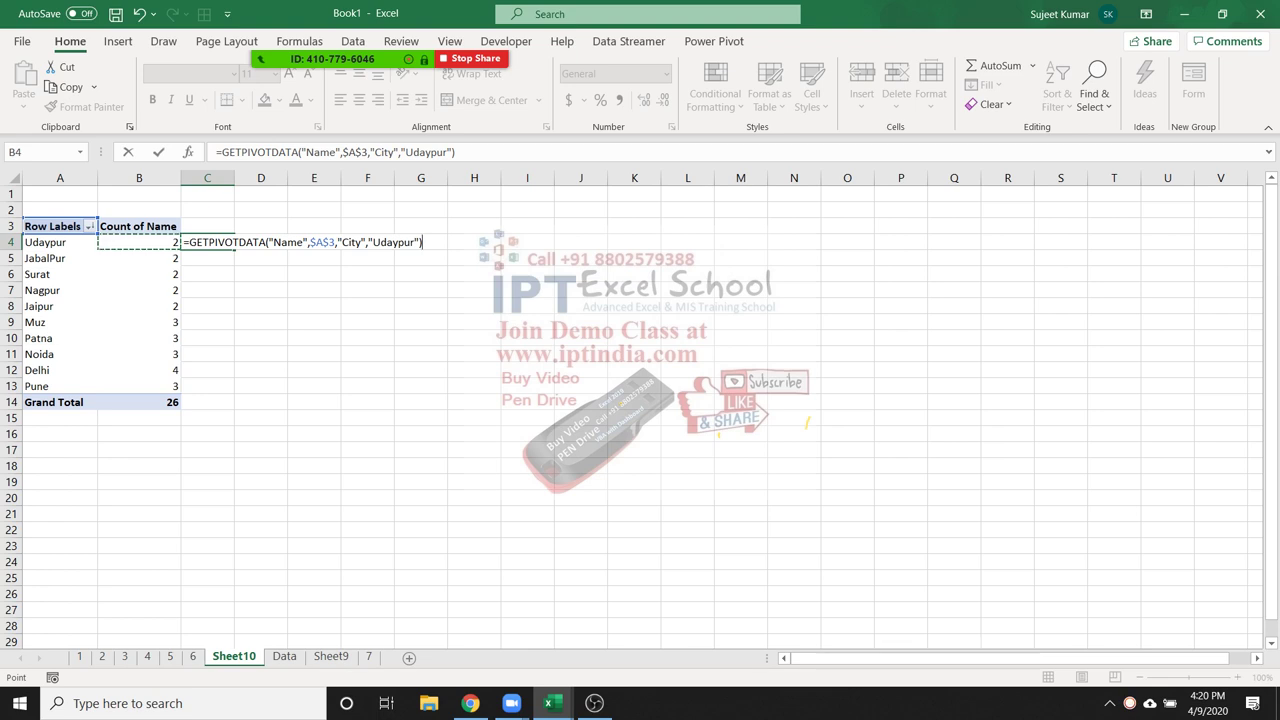
pyautogui.moveTo(281, 242); pyautogui.dragTo(369, 242)
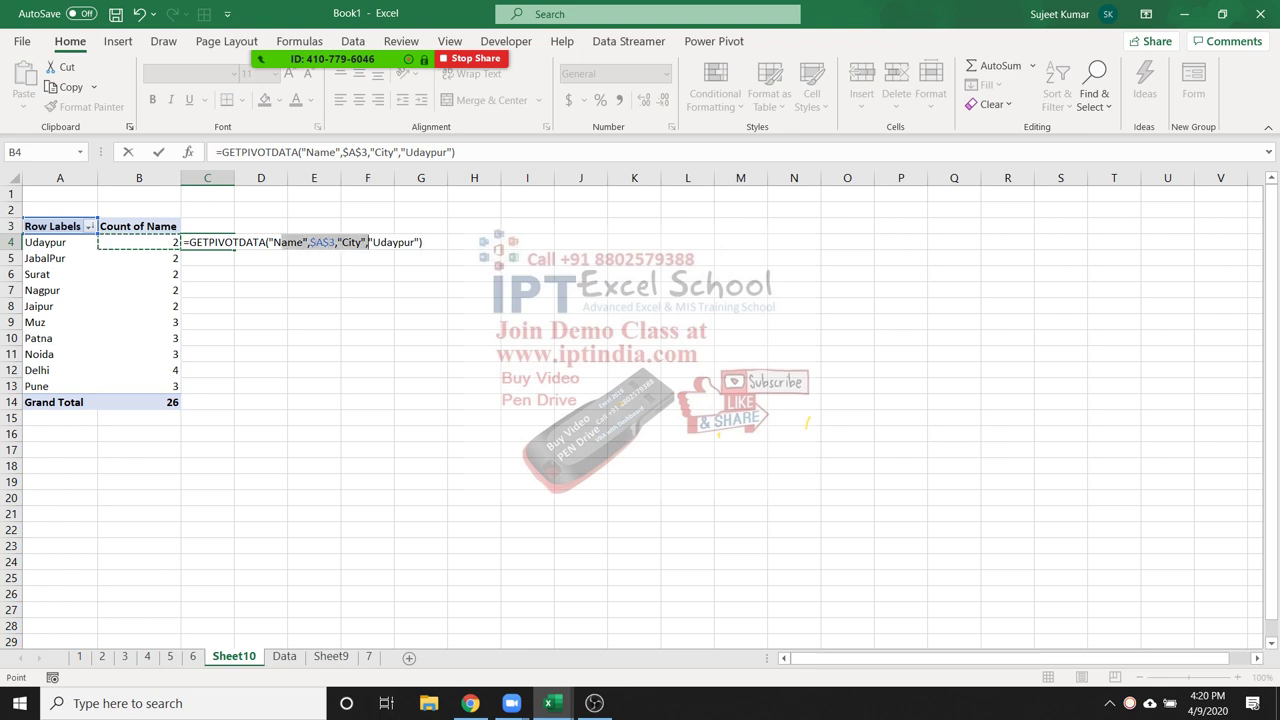
pyautogui.press('Escape')
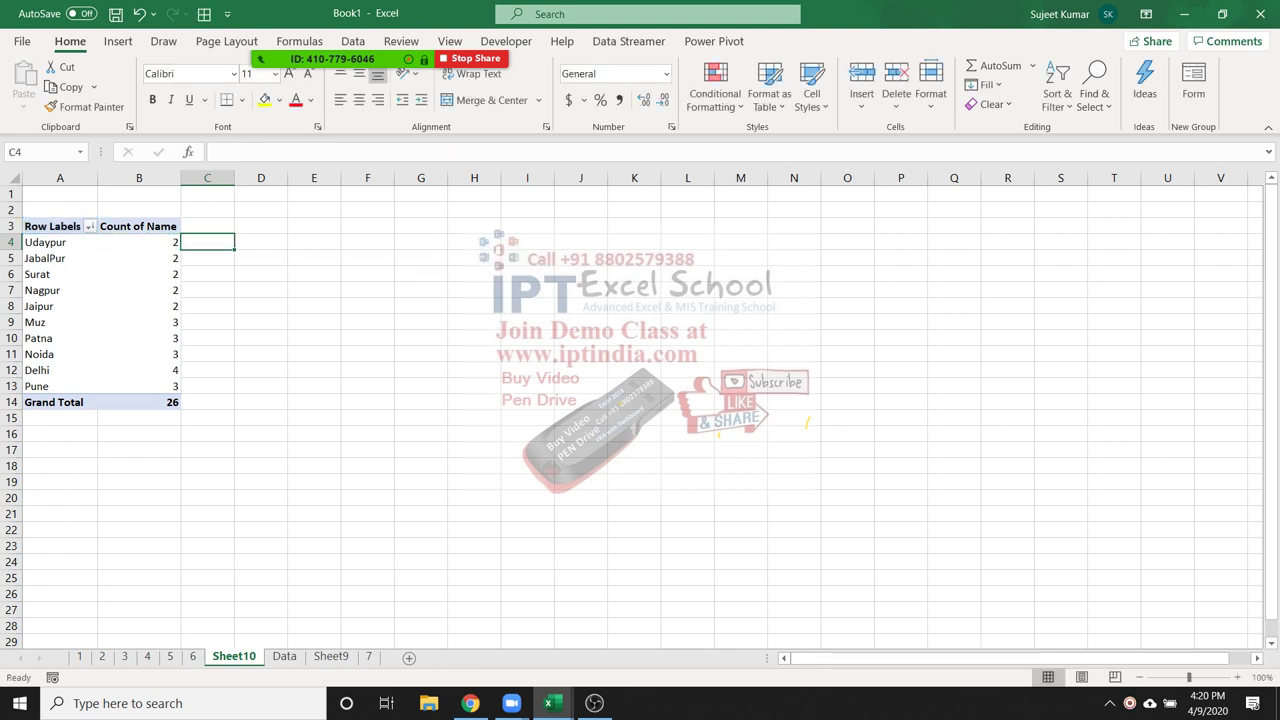
# Cancel another formula in C4 and select Nagpur's count to show the field list
pyautogui.write('=')
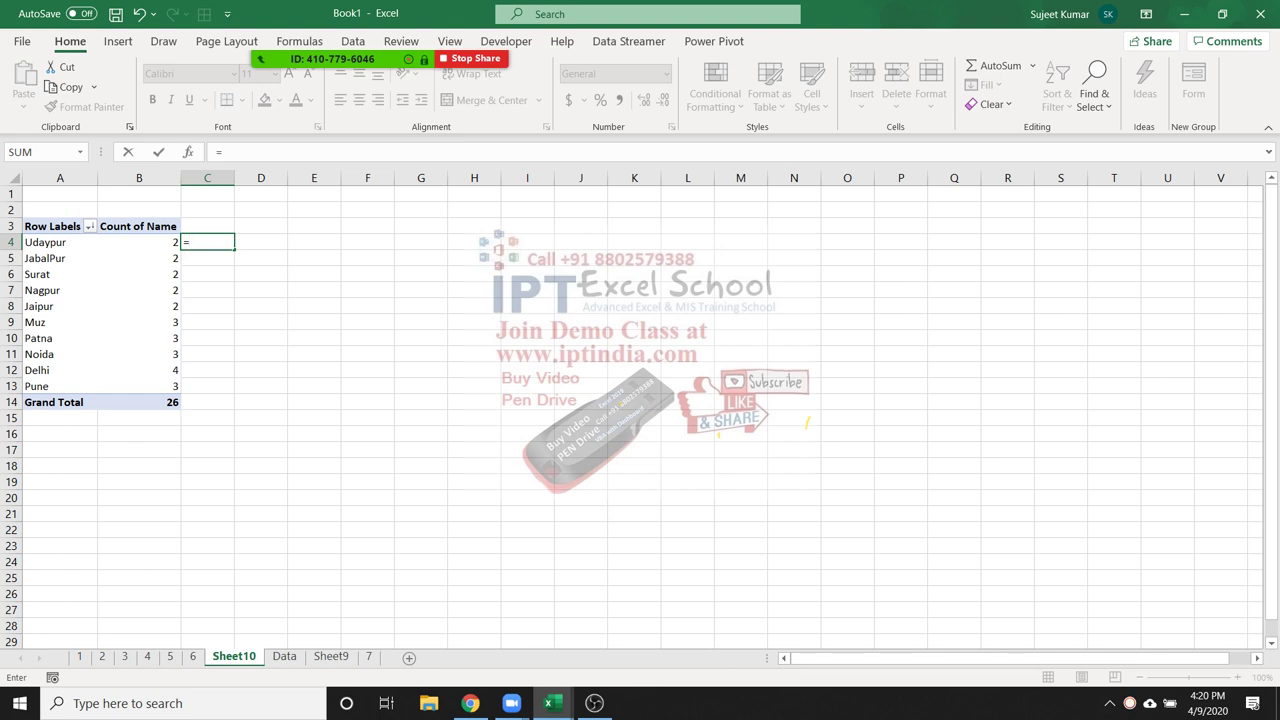
pyautogui.press('Escape')
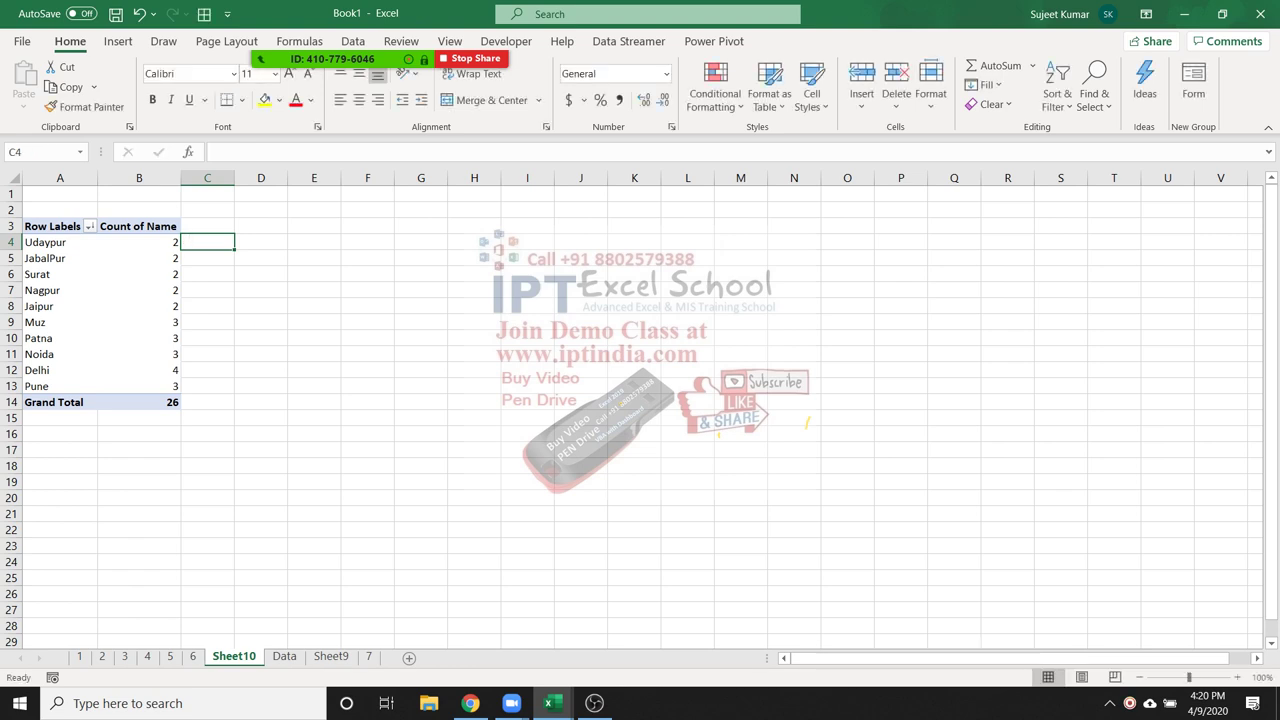
pyautogui.moveTo(170, 288)
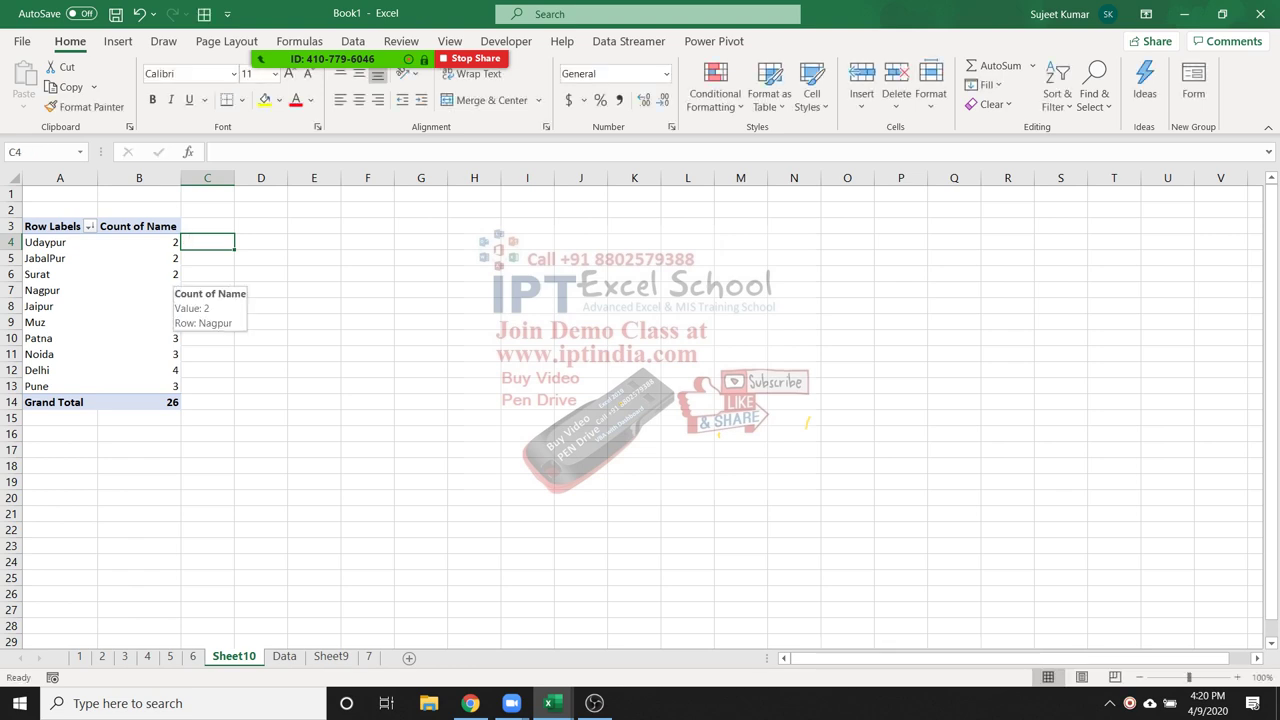
pyautogui.click(170, 288)
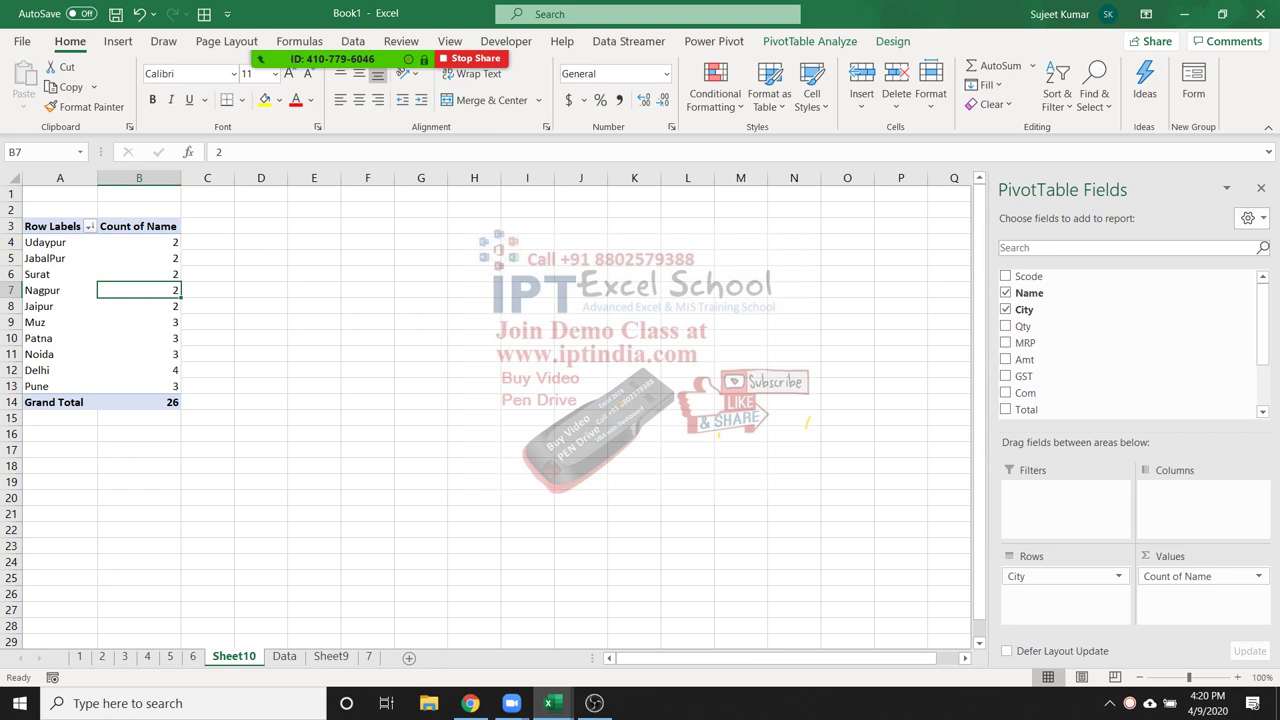
# Re-protect Sheet10 and inspect the city filter and the count values B4:D13
pyautogui.rightClick(234, 656)
pyautogui.click(300, 545)
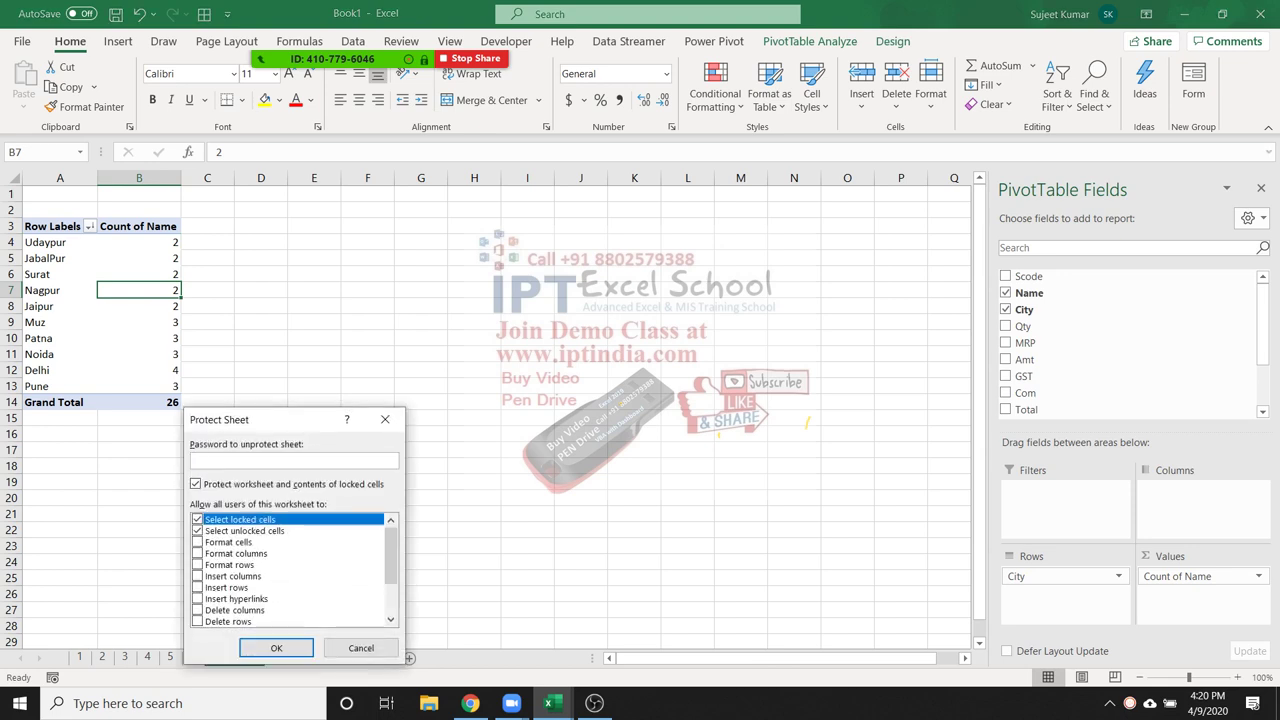
pyautogui.click(276, 648)
pyautogui.click(59, 274)
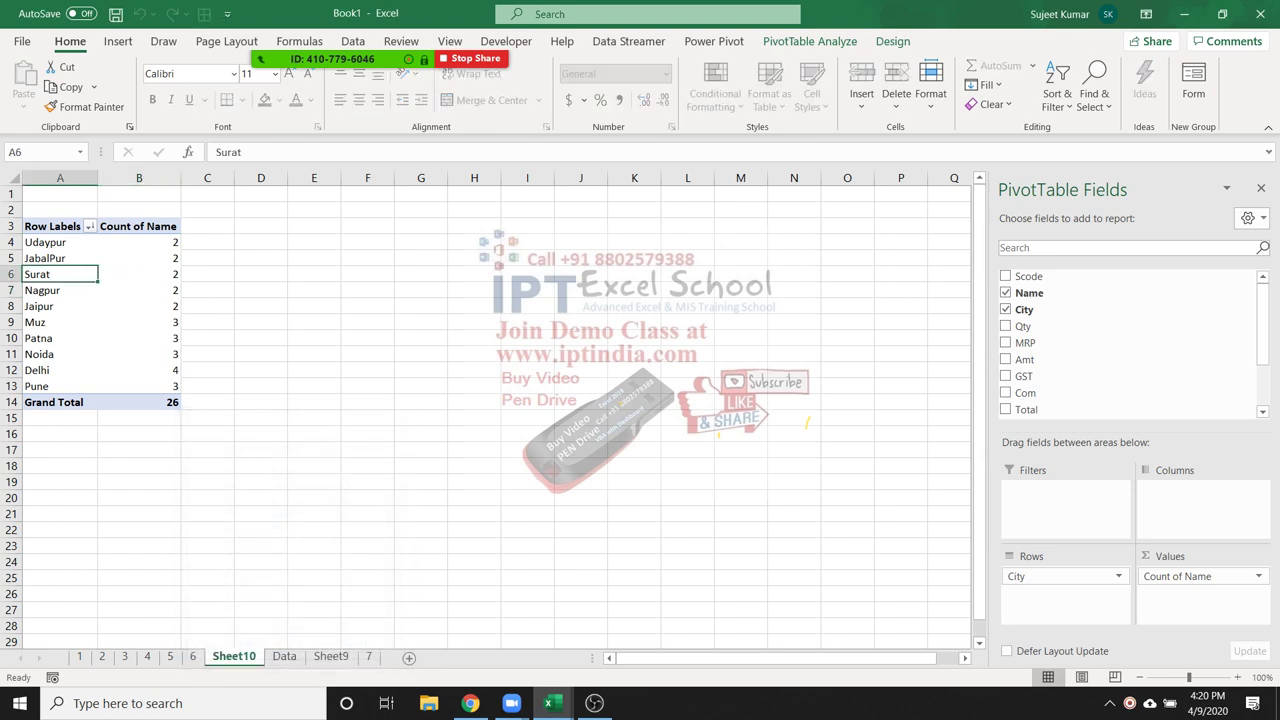
pyautogui.click(90, 226)
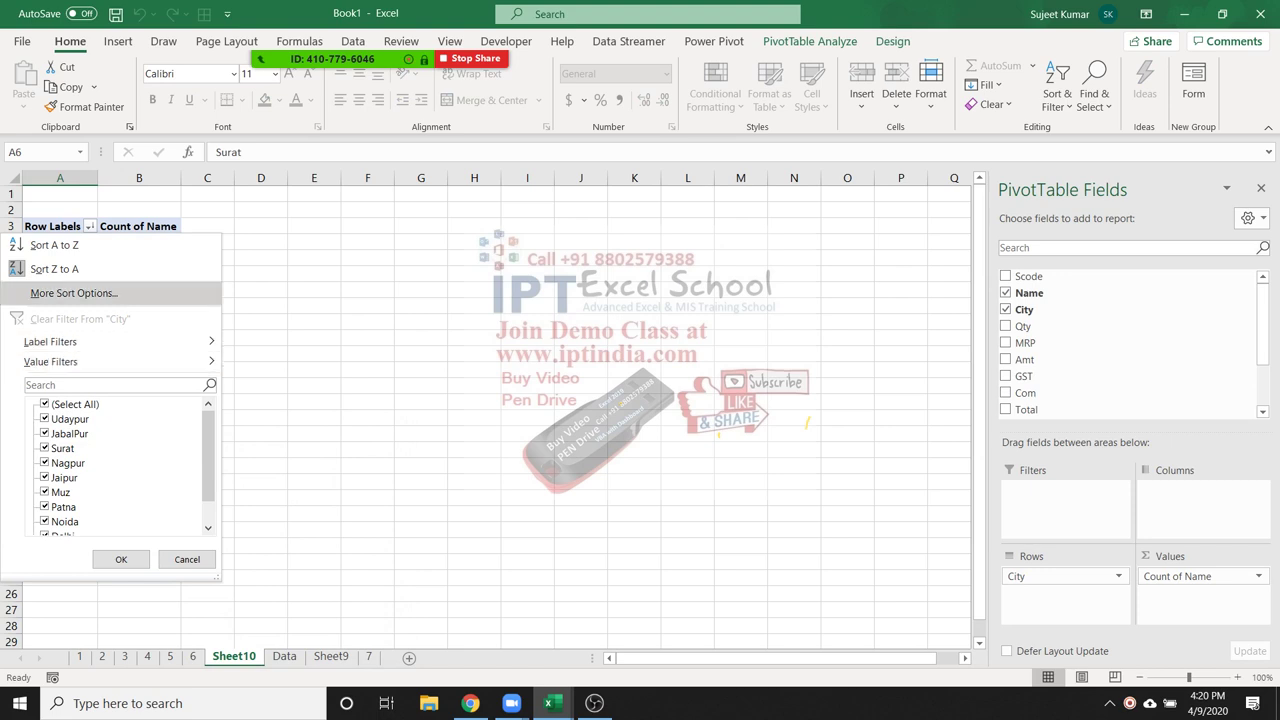
pyautogui.click(121, 559)
pyautogui.moveTo(139, 242); pyautogui.dragTo(261, 386)
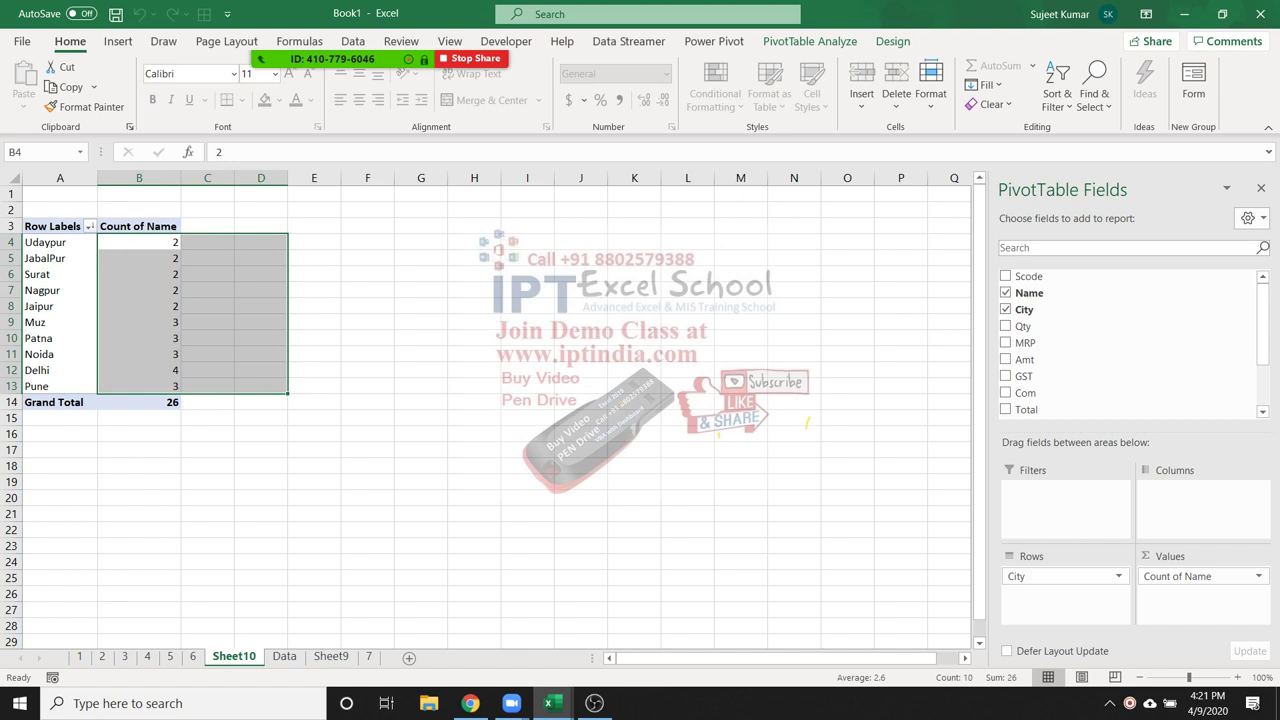
pyautogui.click(139, 290)
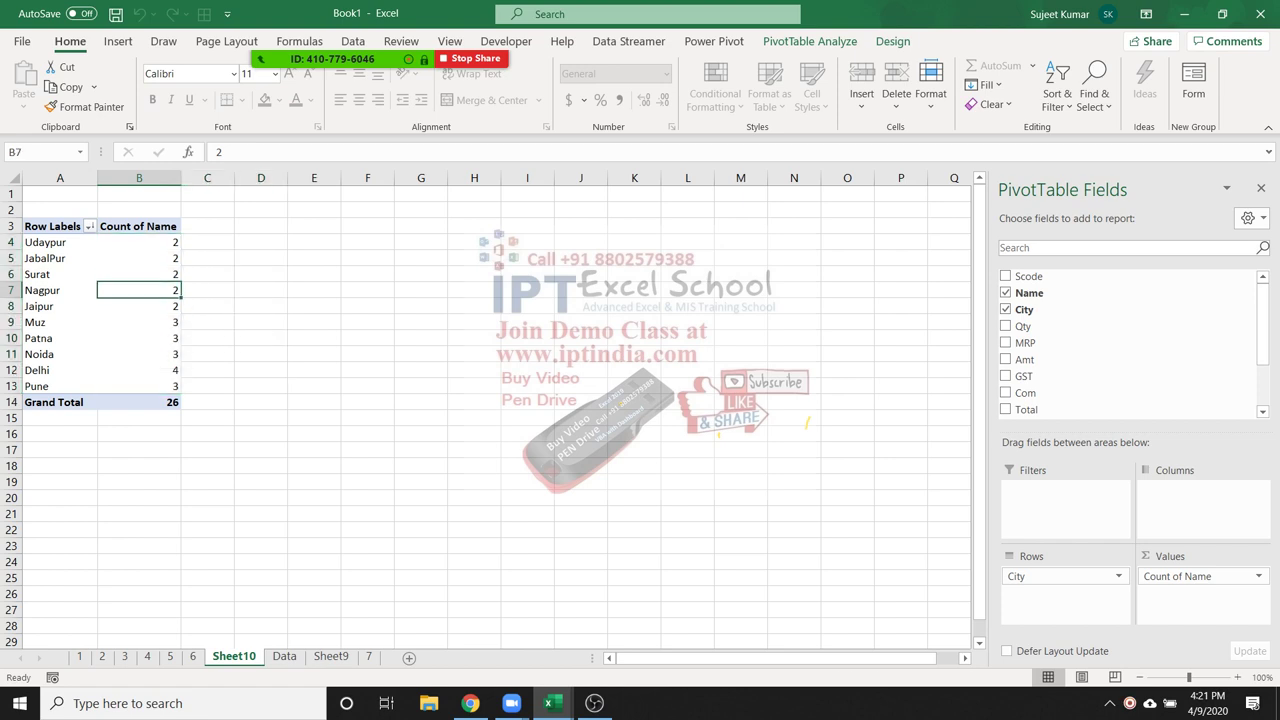
# Attempt Sort Largest to Smallest on the counts, blocked by the protected-sheet warning
pyautogui.rightClick(164, 293)
pyautogui.moveTo(230, 407)
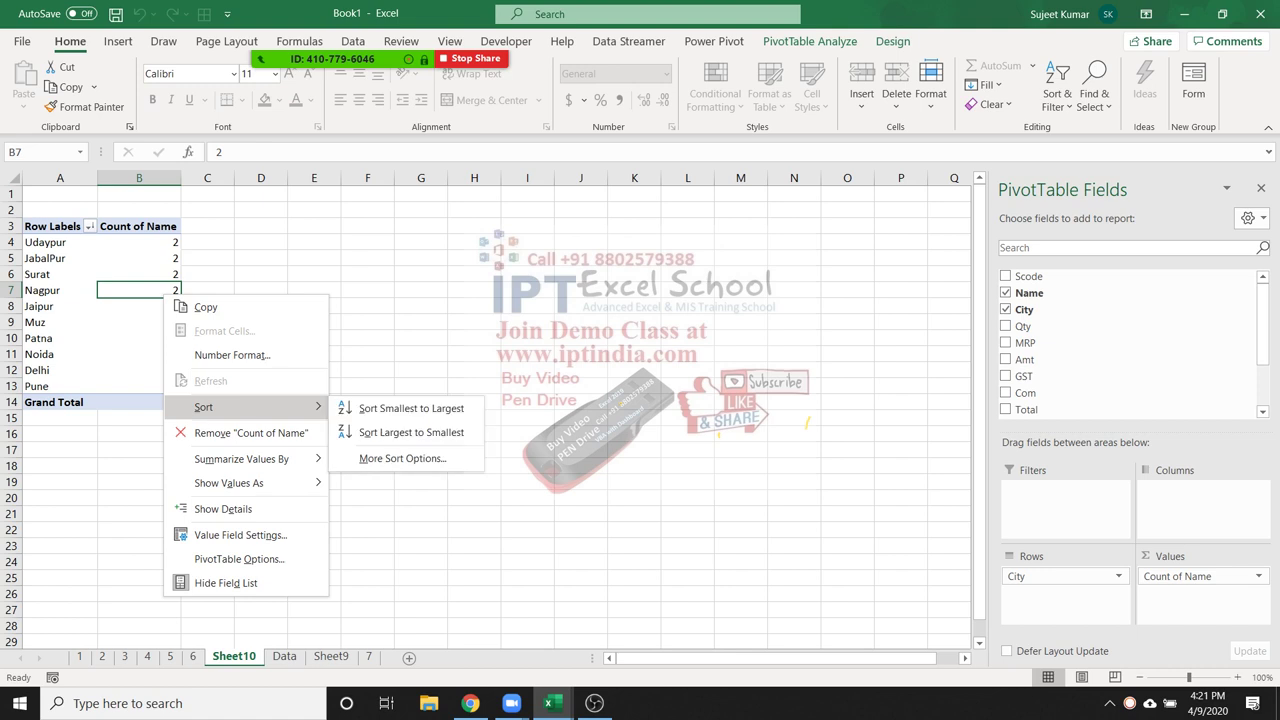
pyautogui.click(411, 408)
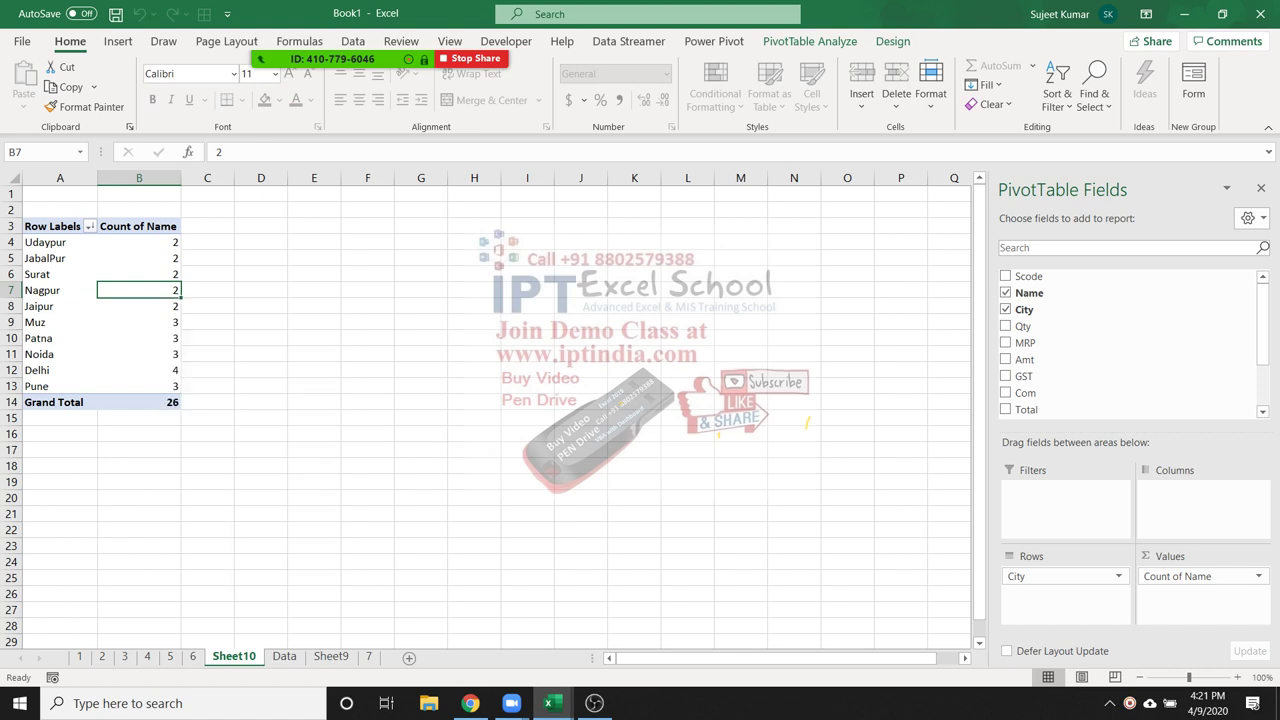
pyautogui.rightClick(173, 289)
pyautogui.moveTo(230, 400)
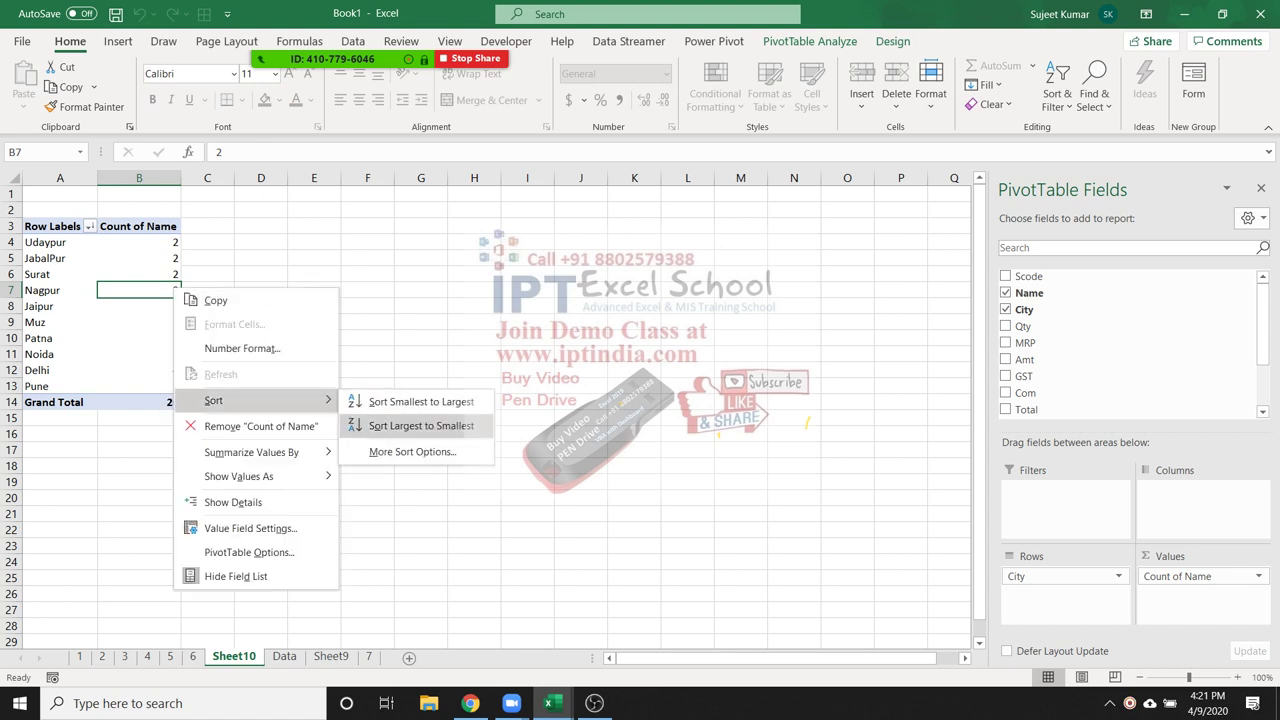
pyautogui.click(421, 425)
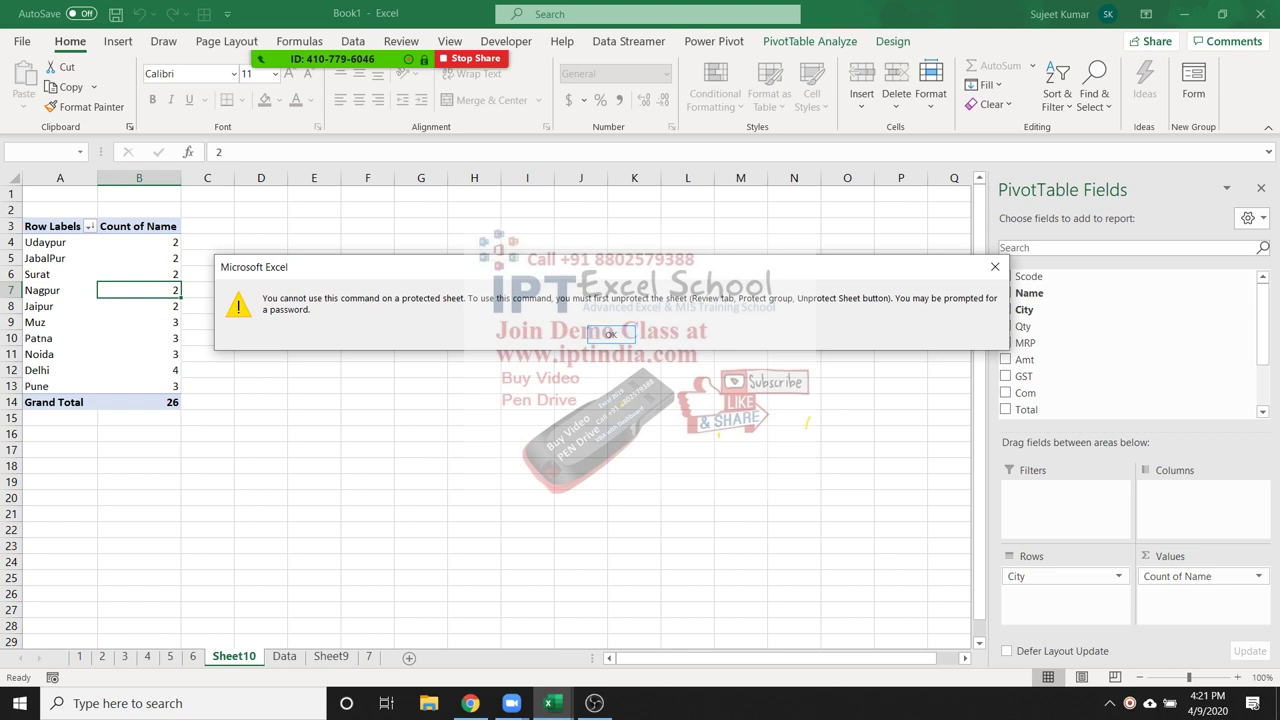
pyautogui.press('Return')
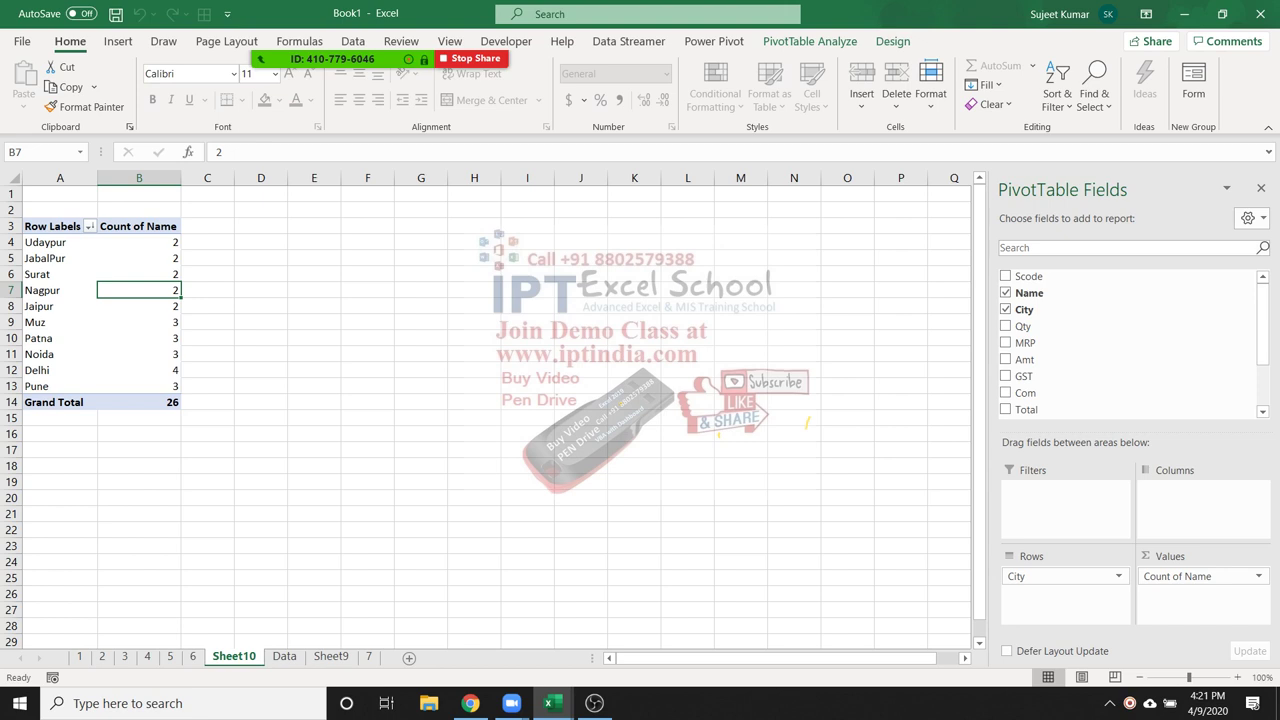
# Unprotect Sheet10 and sort counts largest to smallest, putting Delhi (4) first
pyautogui.rightClick(250, 656)
pyautogui.click(300, 540)
pyautogui.rightClick(165, 306)
pyautogui.moveTo(250, 420)
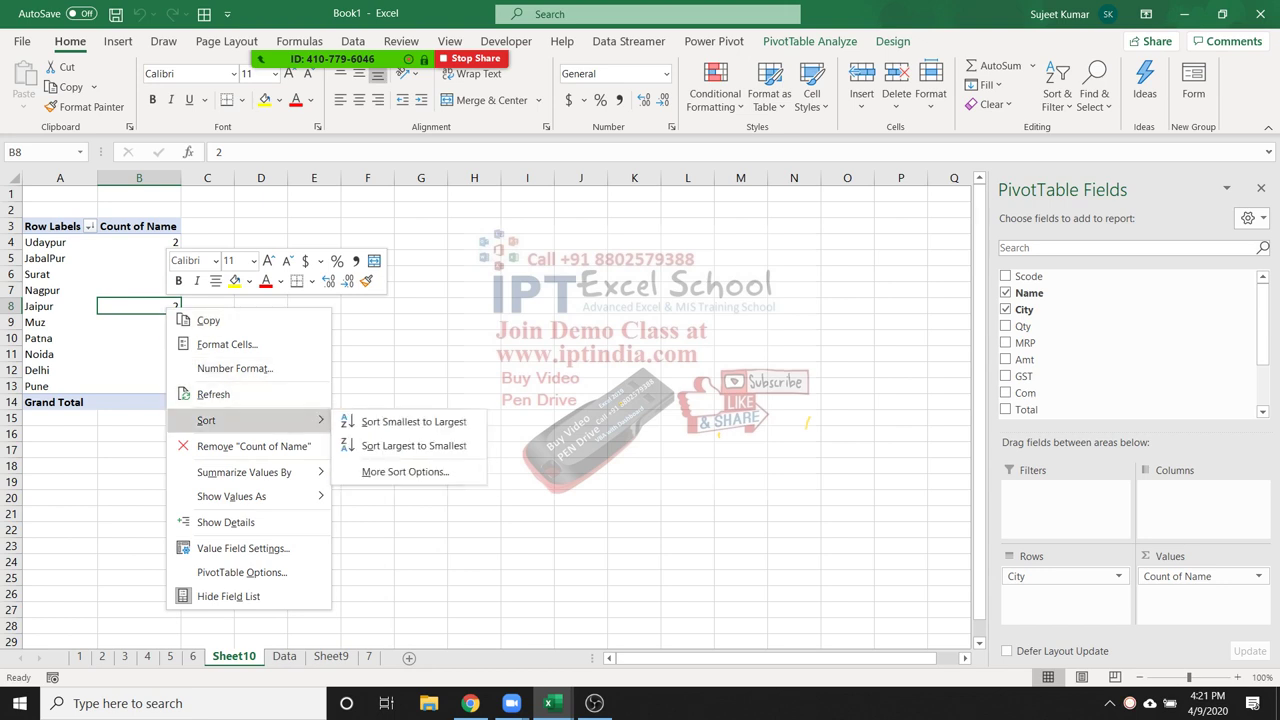
pyautogui.click(413, 445)
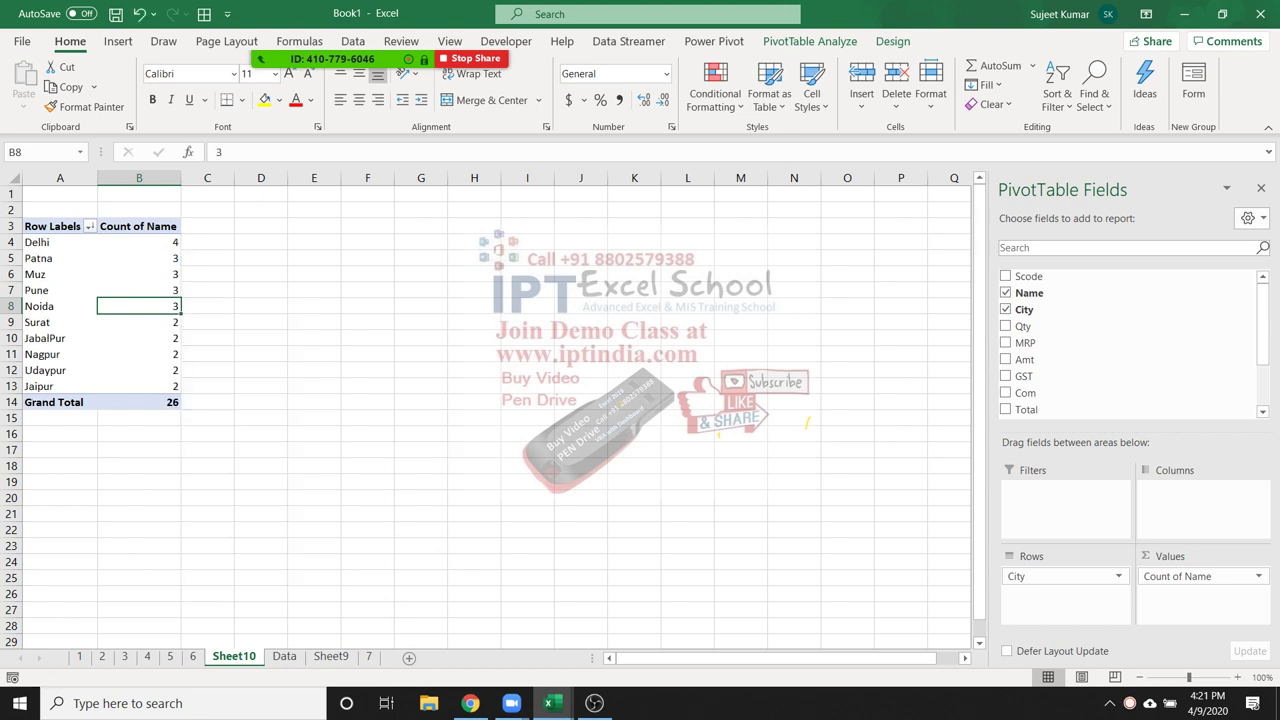
pyautogui.rightClick(247, 656)
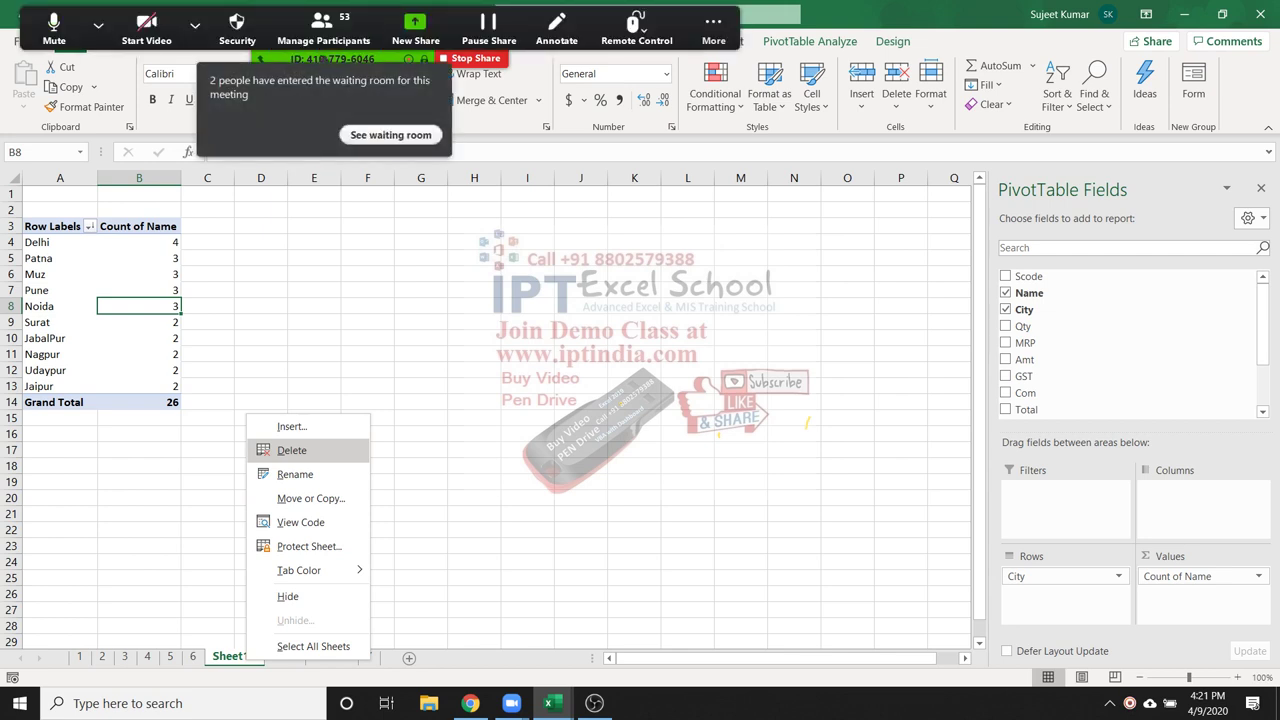
# Delete Sheet10 and close the Zoom participants window over the Data sheet
pyautogui.press('Escape')
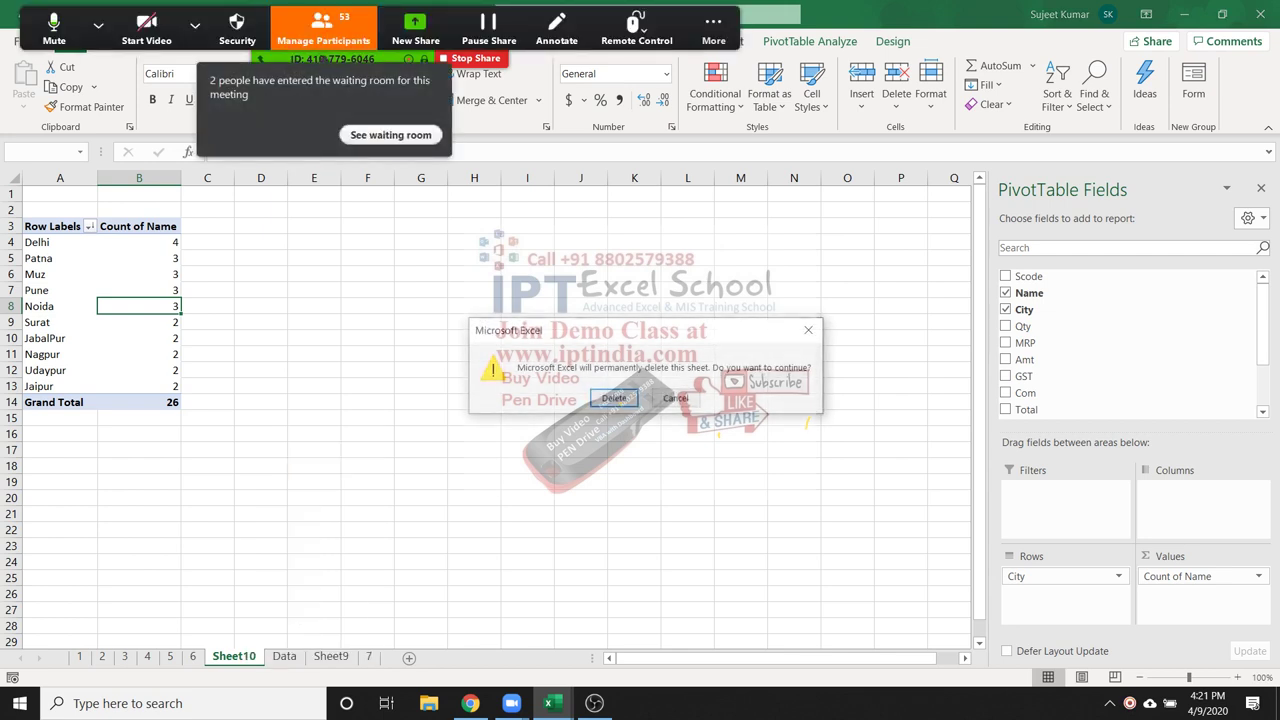
pyautogui.press('Return')
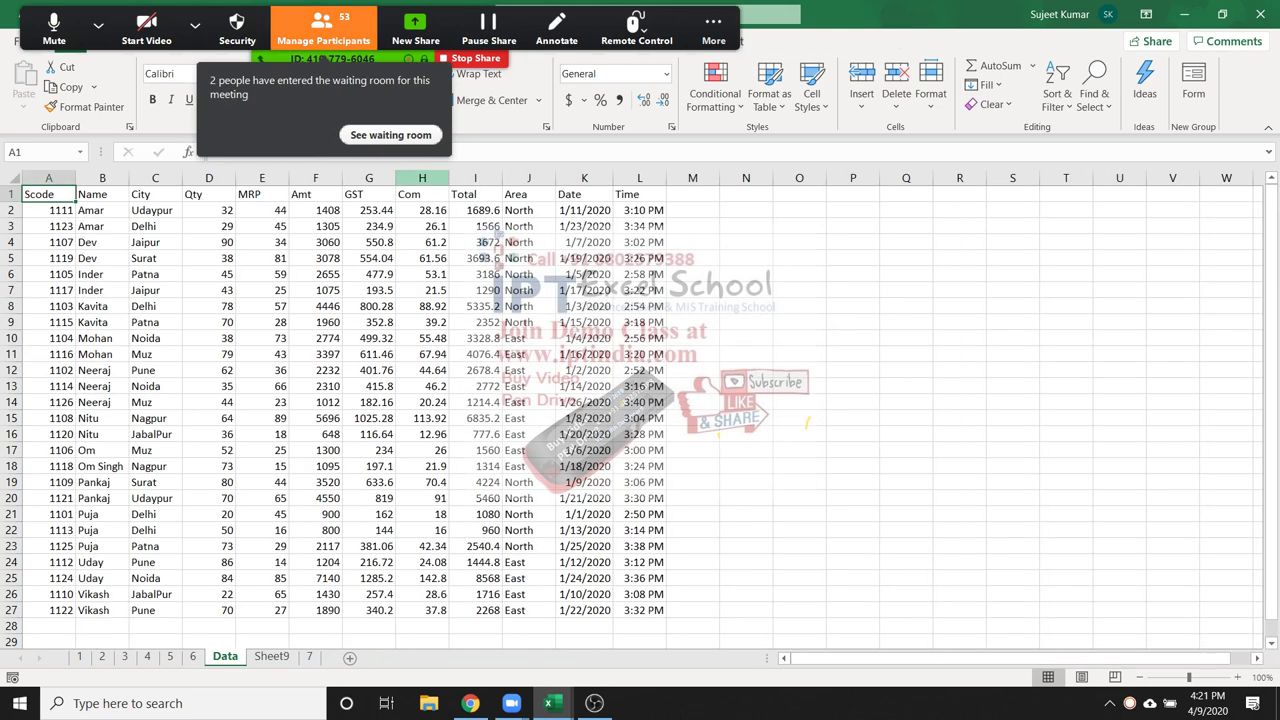
pyautogui.click(323, 28)
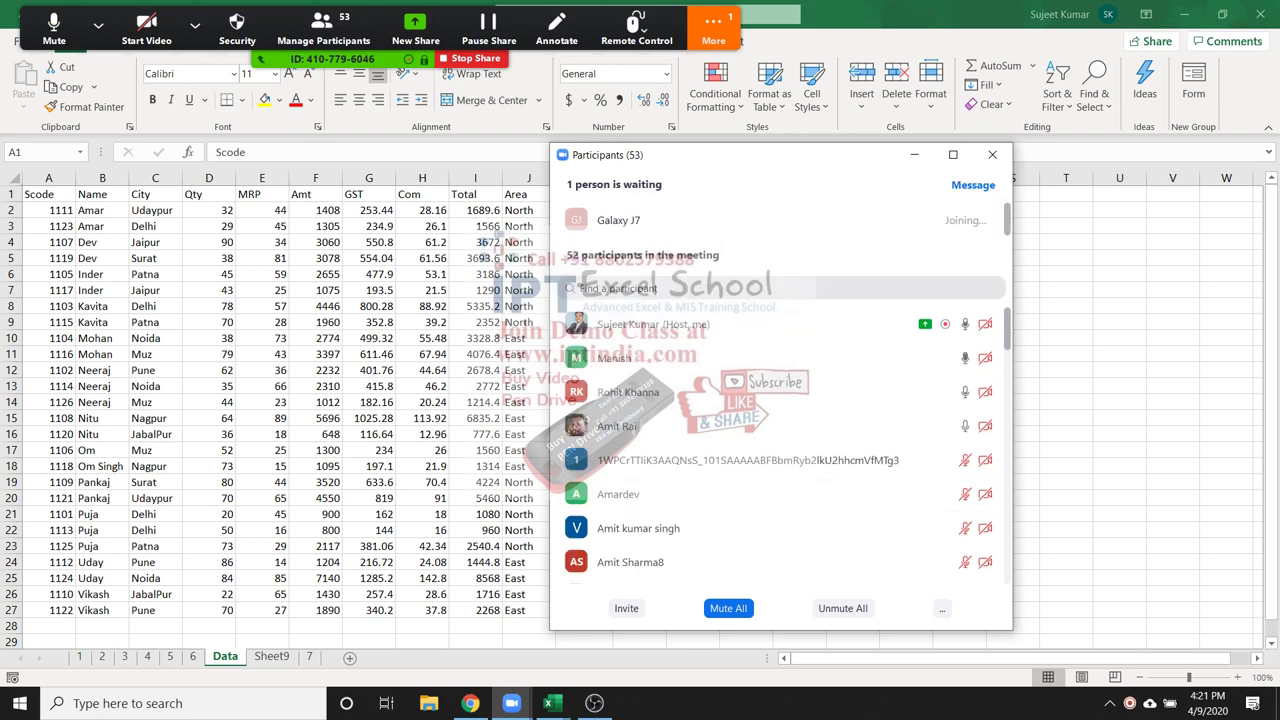
pyautogui.click(992, 154)
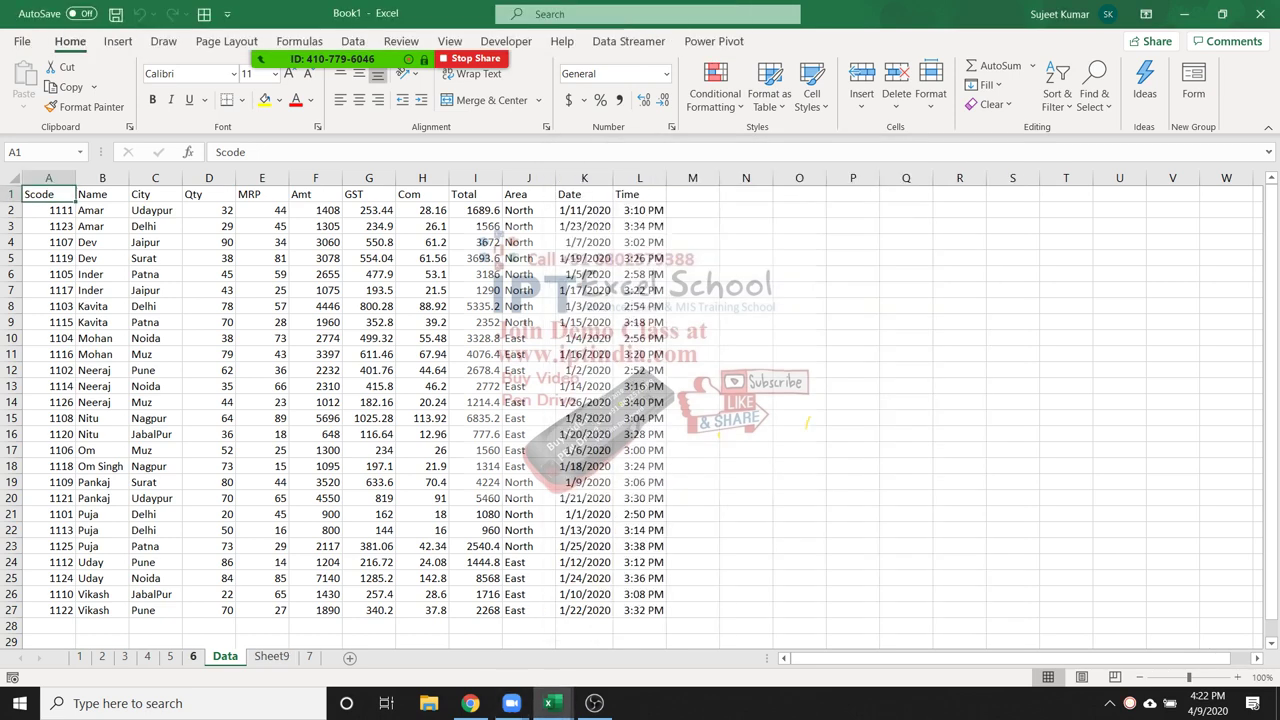
# View the OFFSET and INDEX formulas on Sheet5, then copy Sheet9's table A1:L27
pyautogui.click(194, 657)
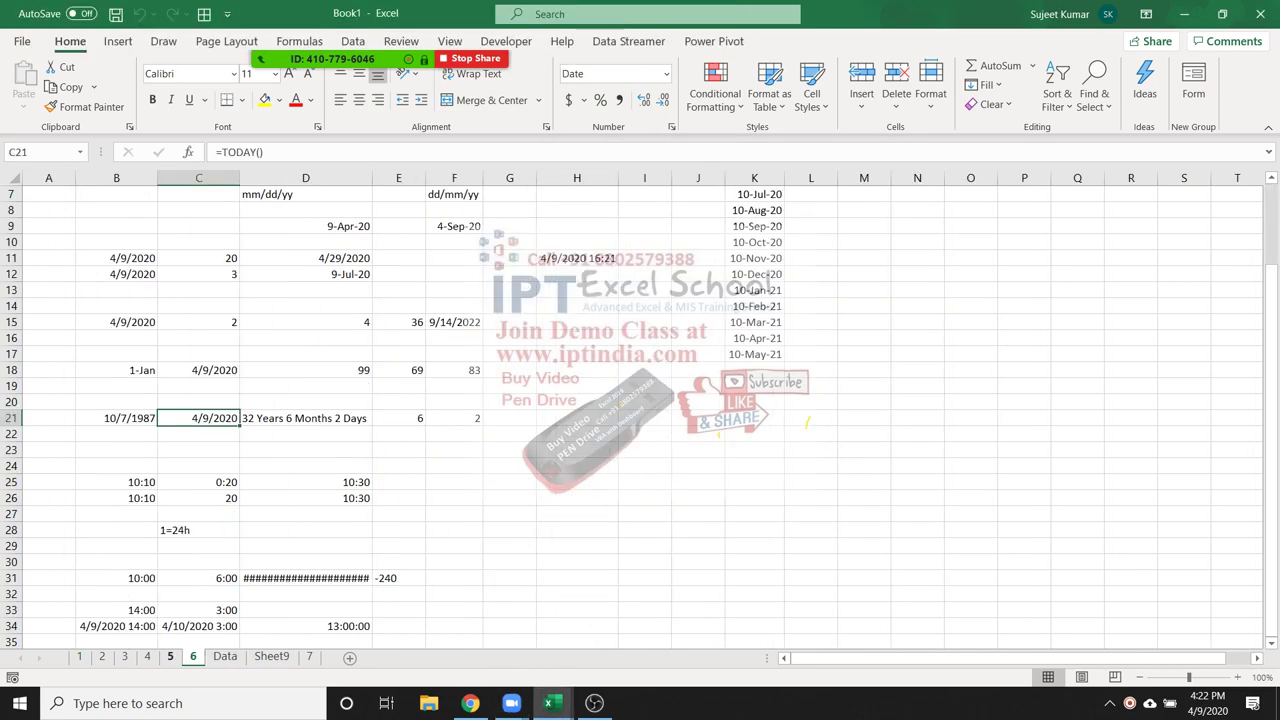
pyautogui.hotkey('ctrl', 'pageup')
pyautogui.hotkey('ctrl', 'pageup')
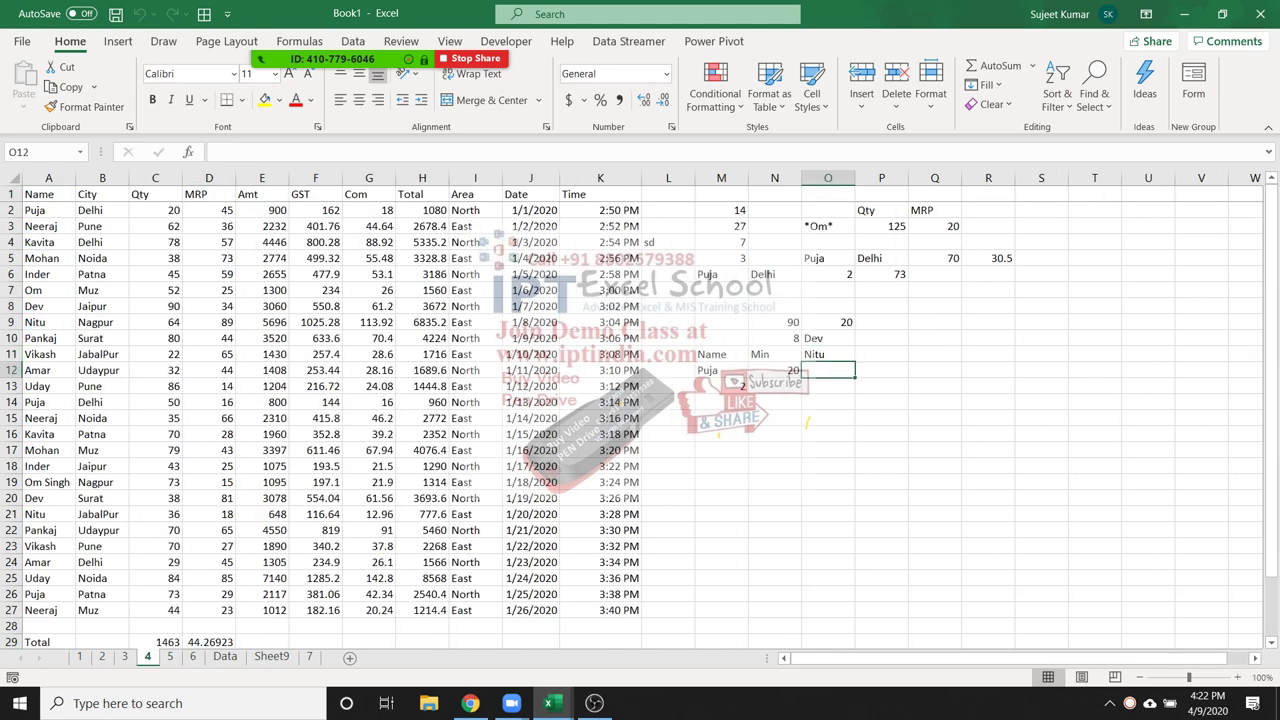
pyautogui.press('F2')
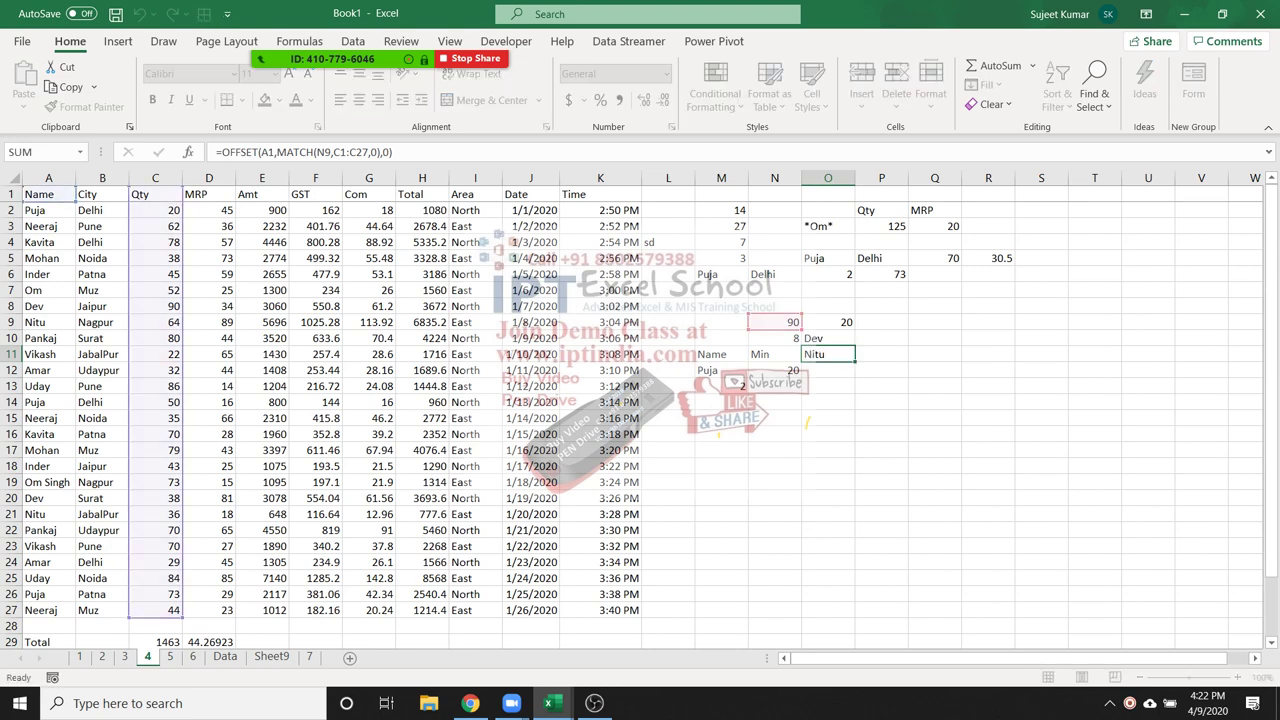
pyautogui.press('Escape')
pyautogui.press('Up')
pyautogui.press('F2')
pyautogui.press('Escape')
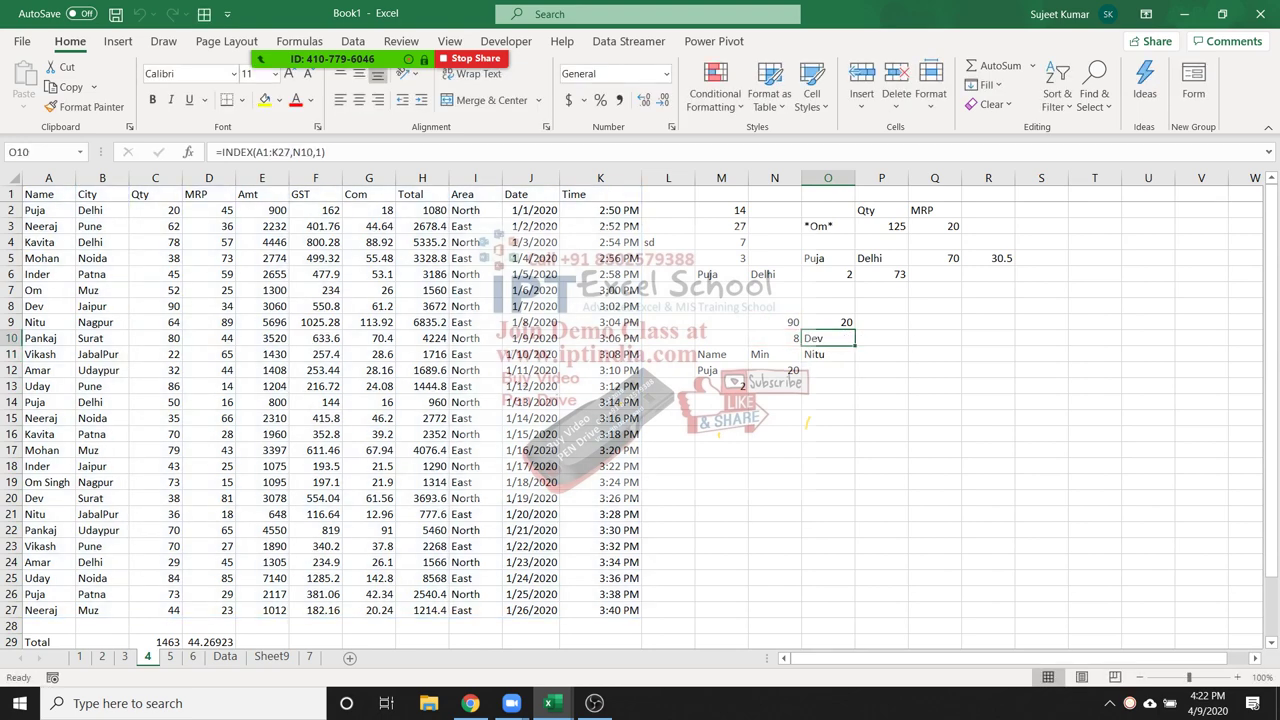
pyautogui.click(271, 656)
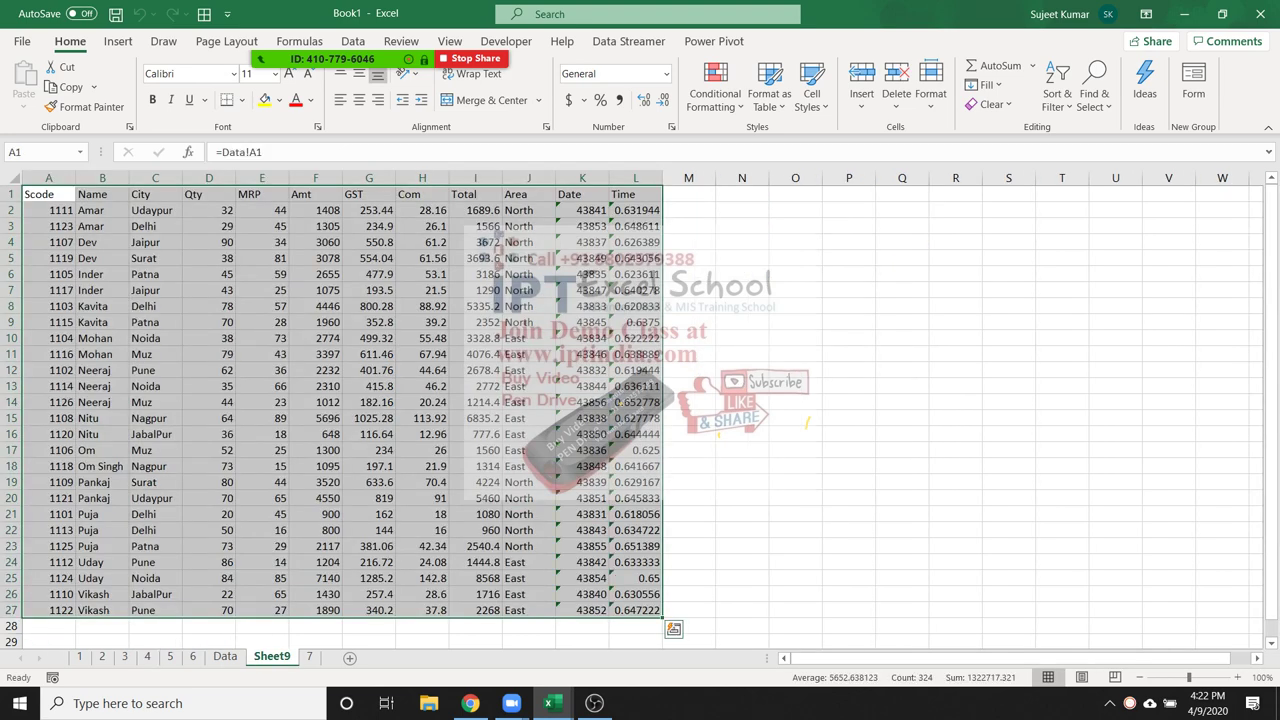
pyautogui.hotkey('ctrl', 'c')
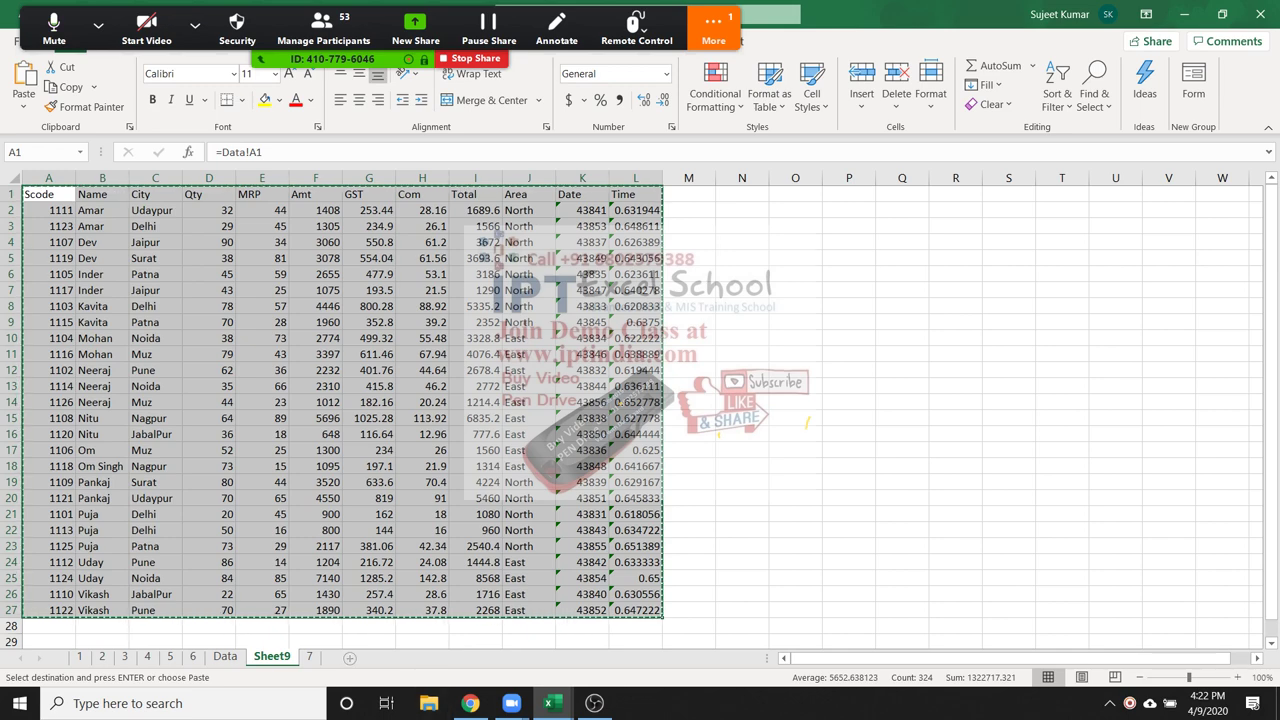
# Add a new sheet, paste the Sheet9 table transposed into A1, then undo it
pyautogui.click(349, 657)
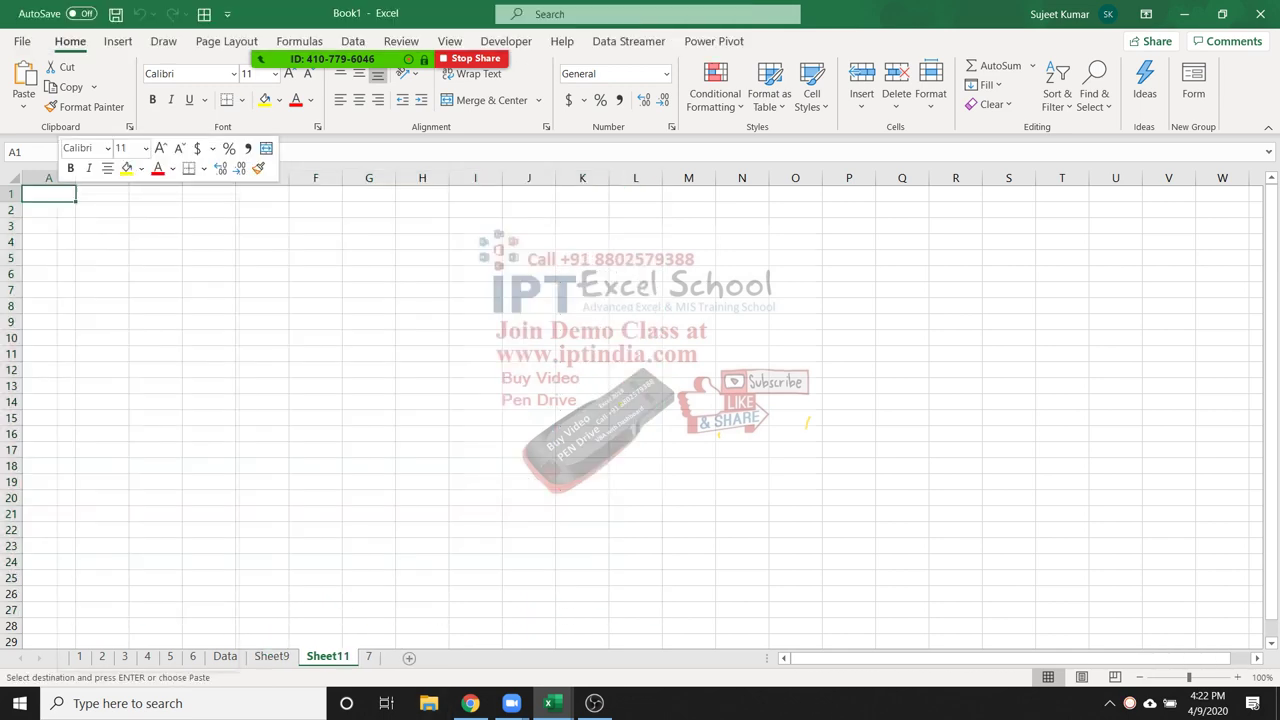
pyautogui.rightClick(58, 195)
pyautogui.click(120, 310)
pyautogui.click(176, 396)
pyautogui.press('Return')
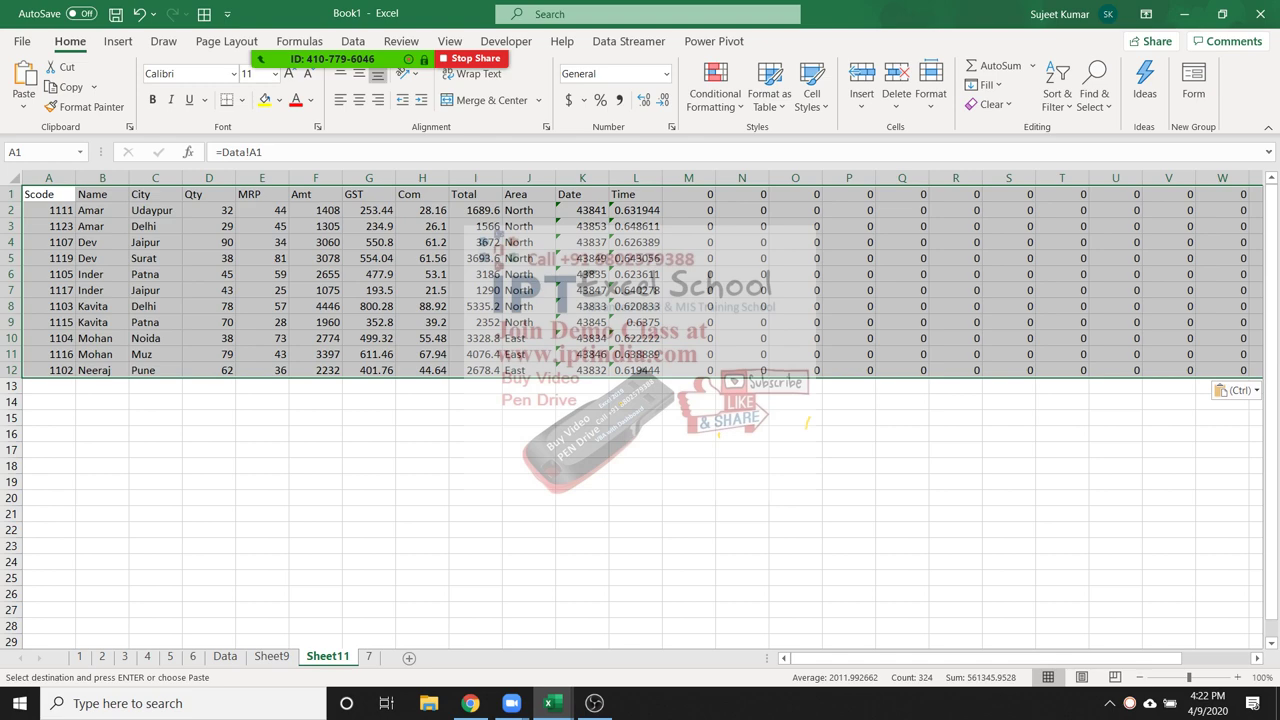
pyautogui.hotkey('ctrl', 'z')
pyautogui.click(316, 353)
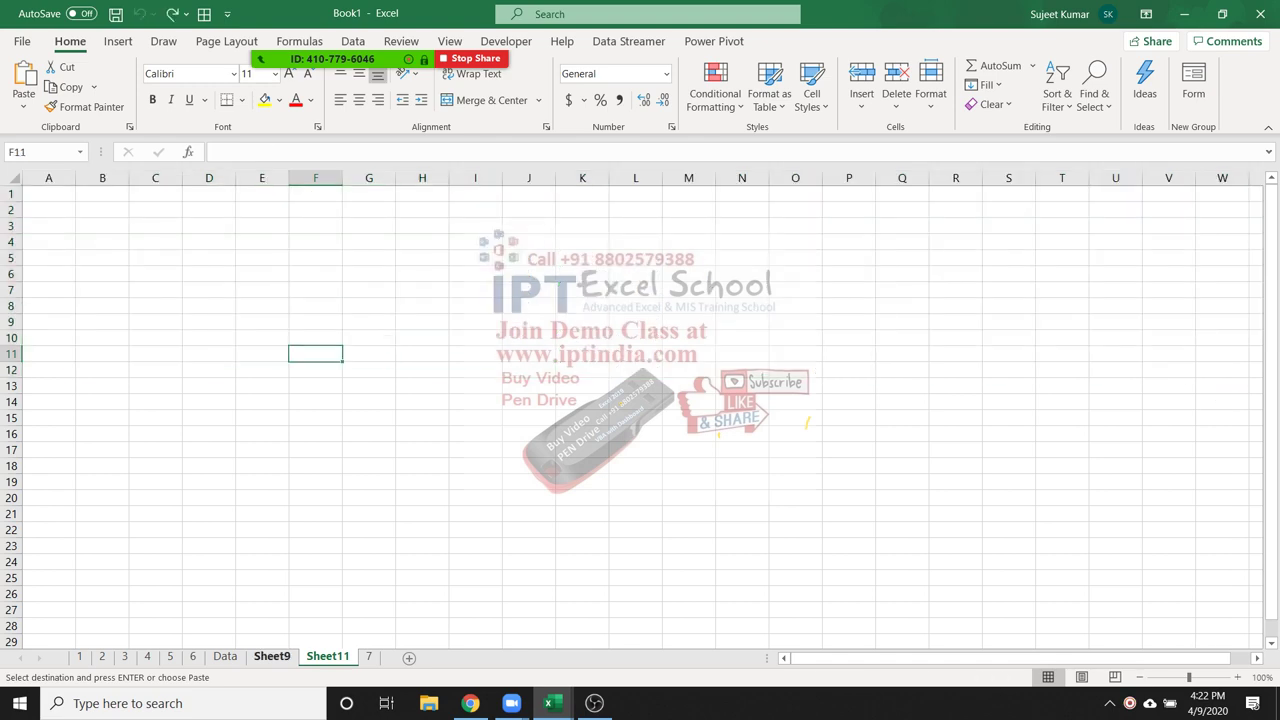
# Paste the Sheet9 table into Sheet11's A1 as transposed values only
pyautogui.click(271, 656)
pyautogui.hotkey('ctrl', 'pagedown')
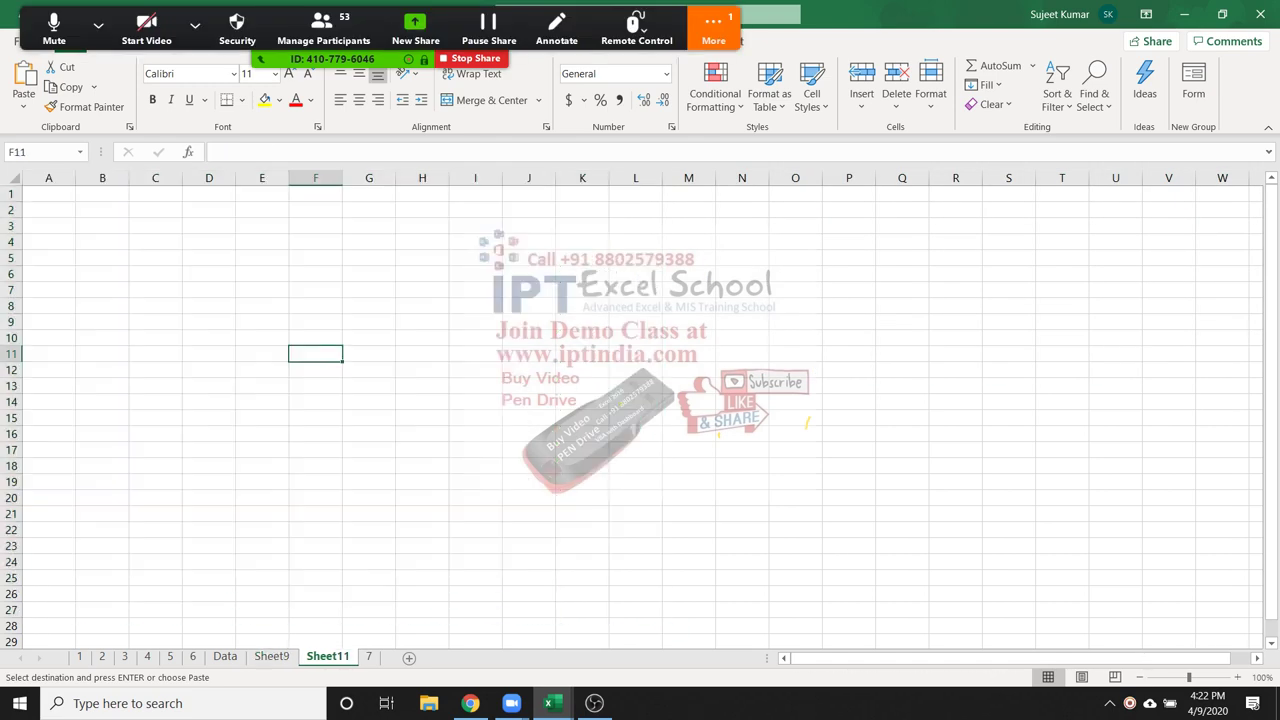
pyautogui.rightClick(62, 195)
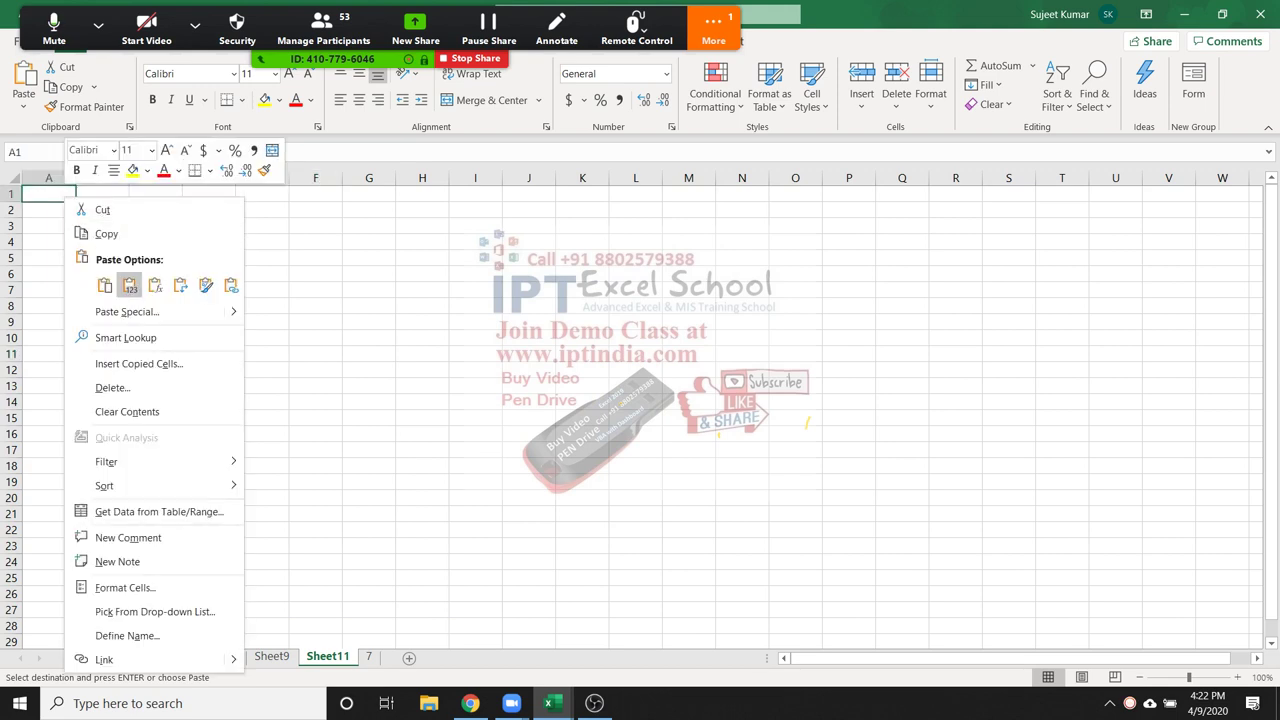
pyautogui.click(110, 312)
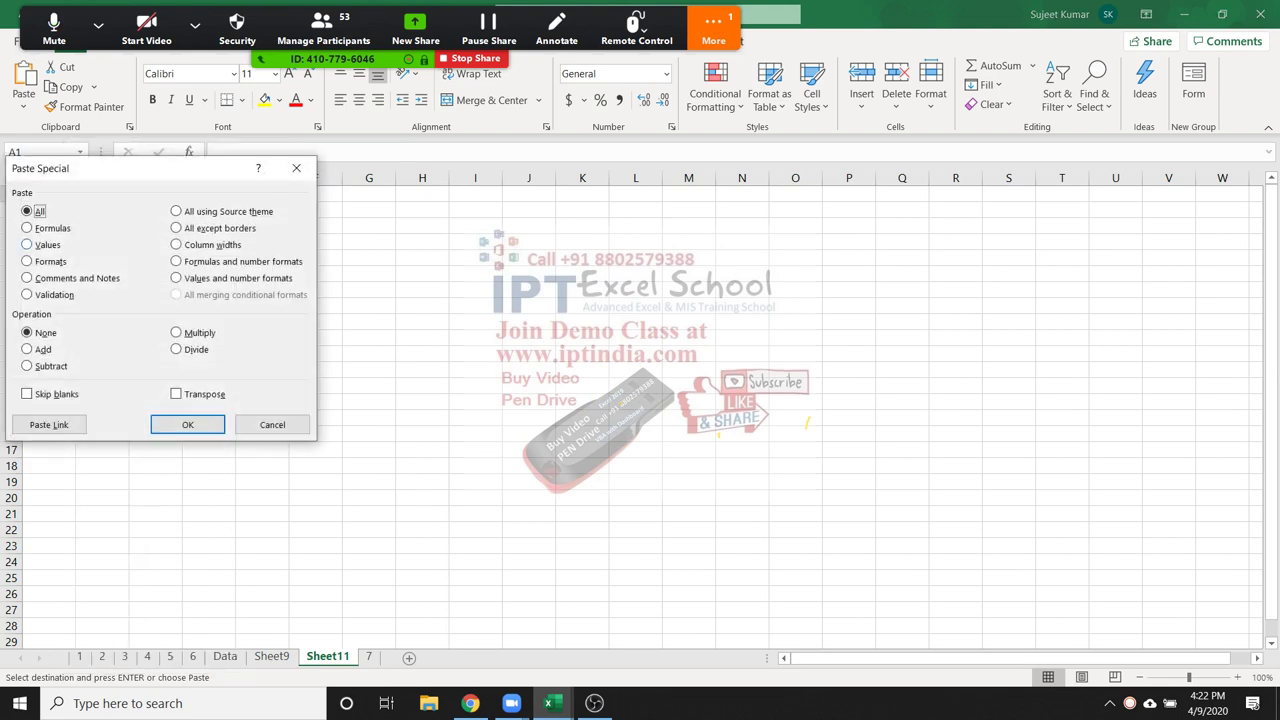
pyautogui.press('v')
pyautogui.press('e')
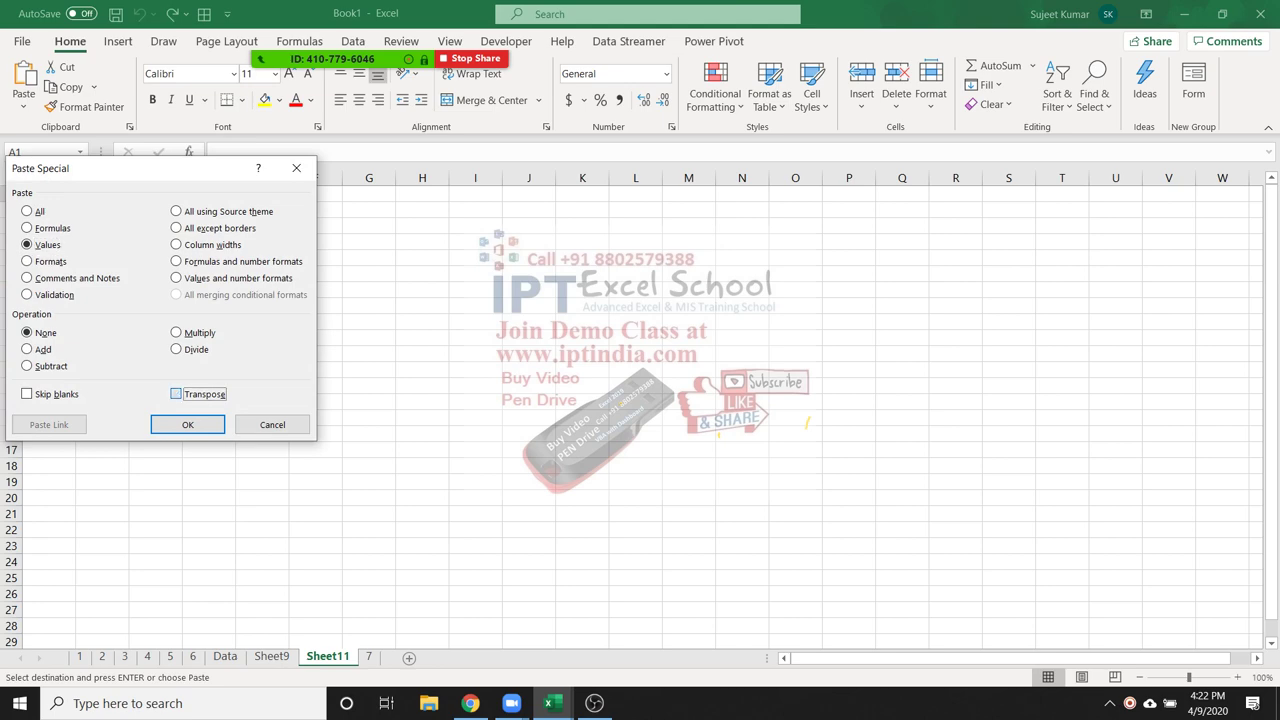
pyautogui.press('Return')
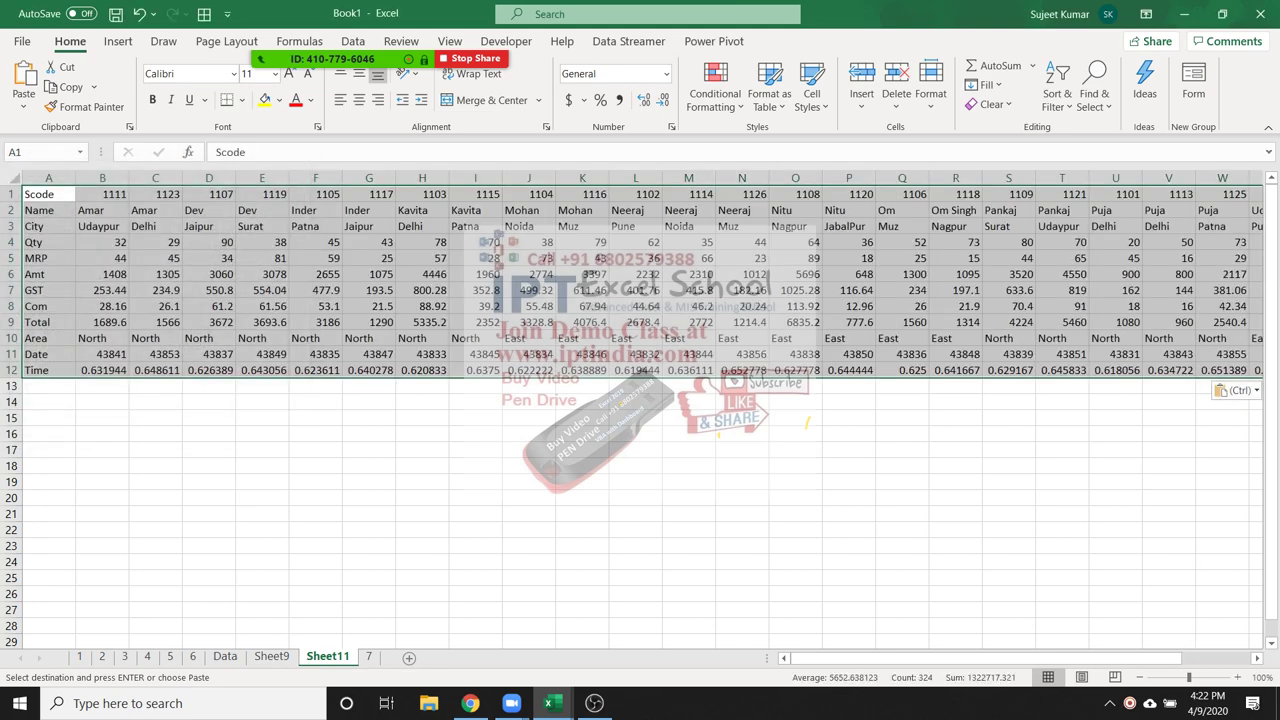
pyautogui.click(475, 290)
pyautogui.click(155, 465)
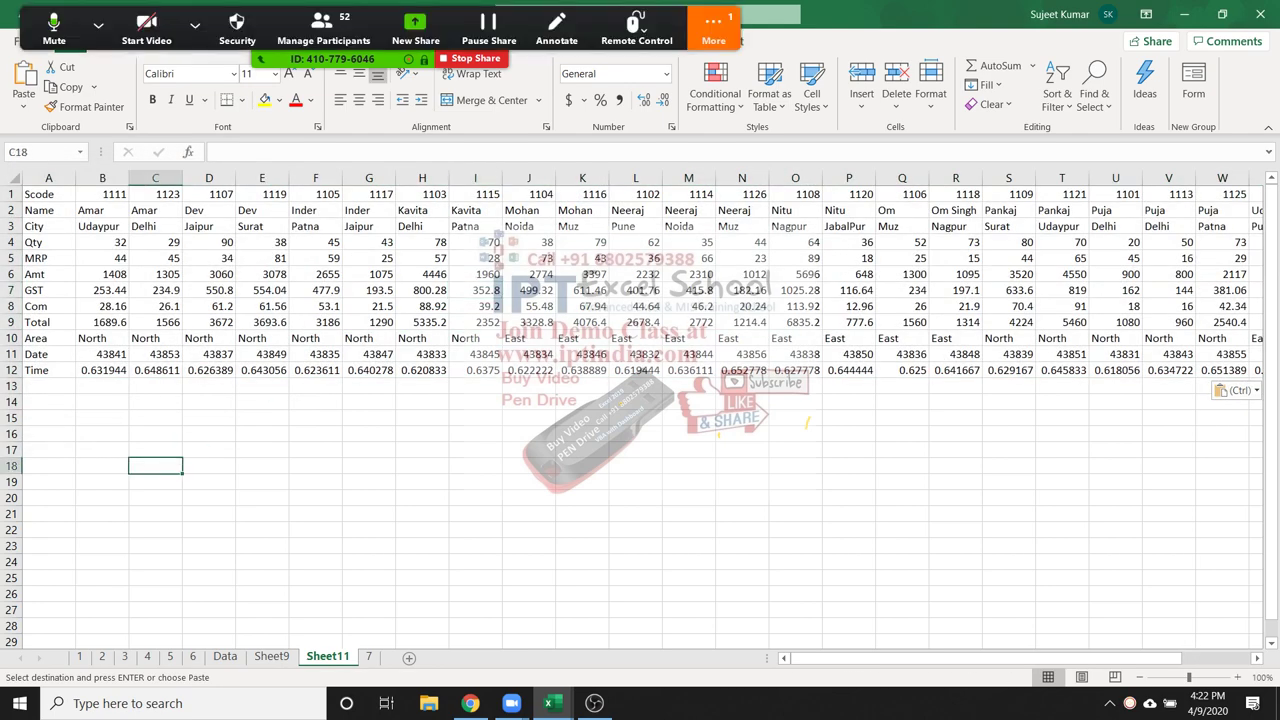
# Enter Scode 1115 in C18 and the heading Qty in D17
pyautogui.write('1115')
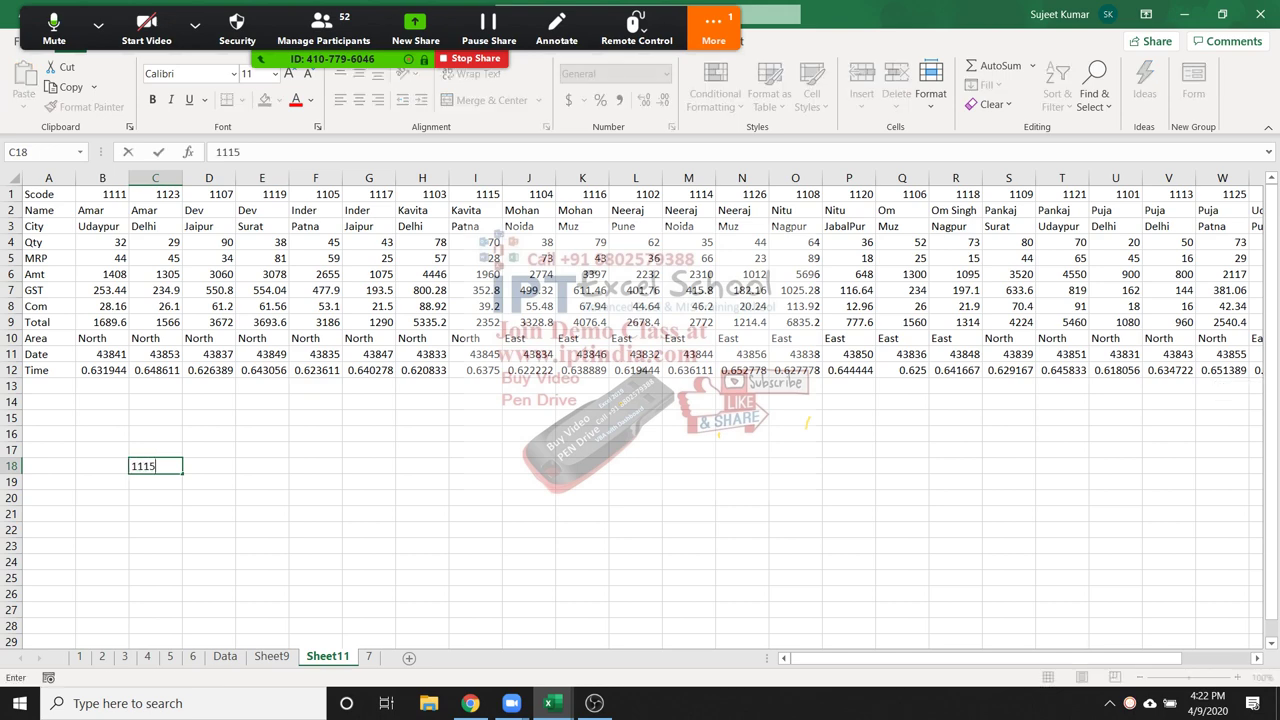
pyautogui.hotkey('ctrl', 'Return')
pyautogui.click(208, 450)
pyautogui.write('Qty')
pyautogui.press('Return')
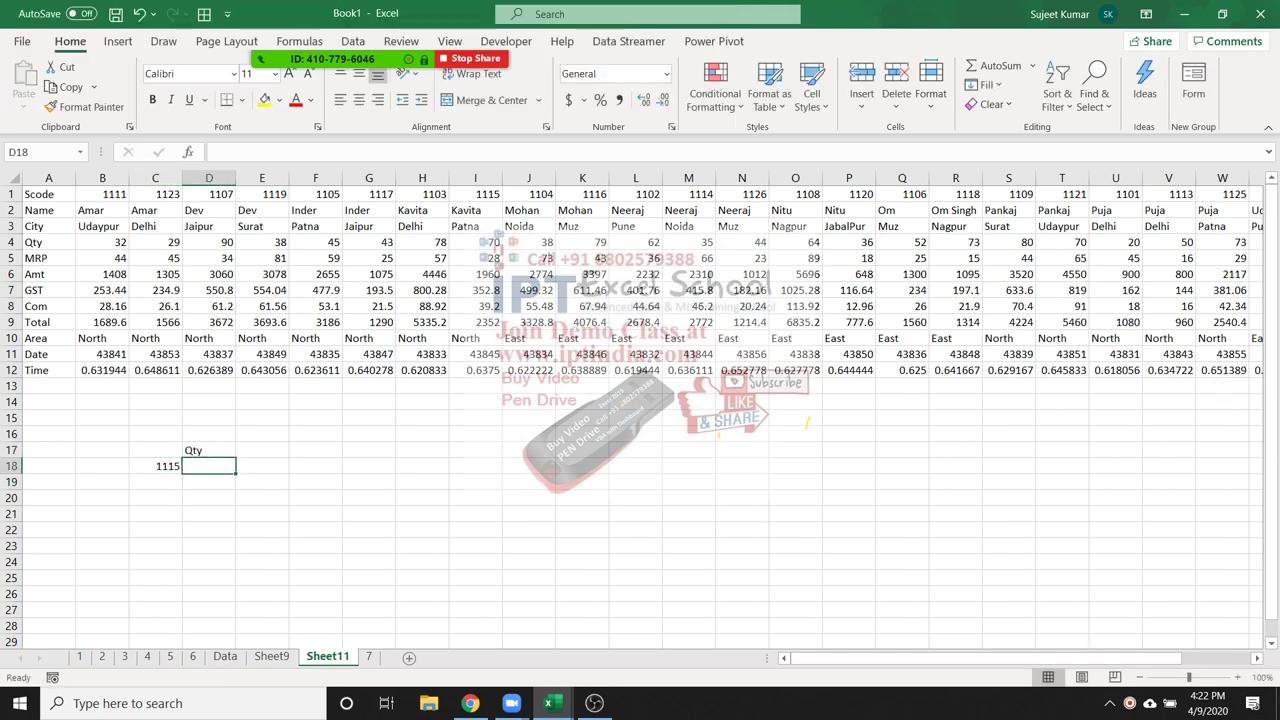
# Check the Zoom meeting group chat, then mute all participants
pyautogui.click(713, 30)
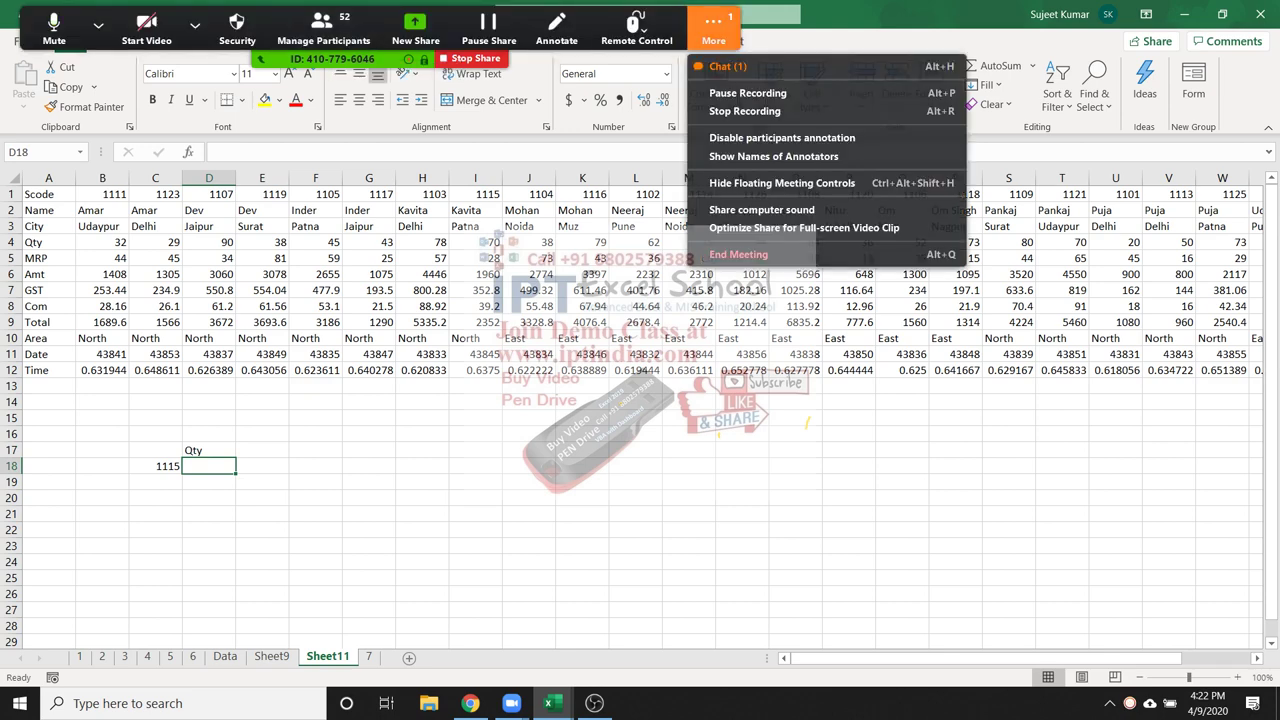
pyautogui.click(740, 22)
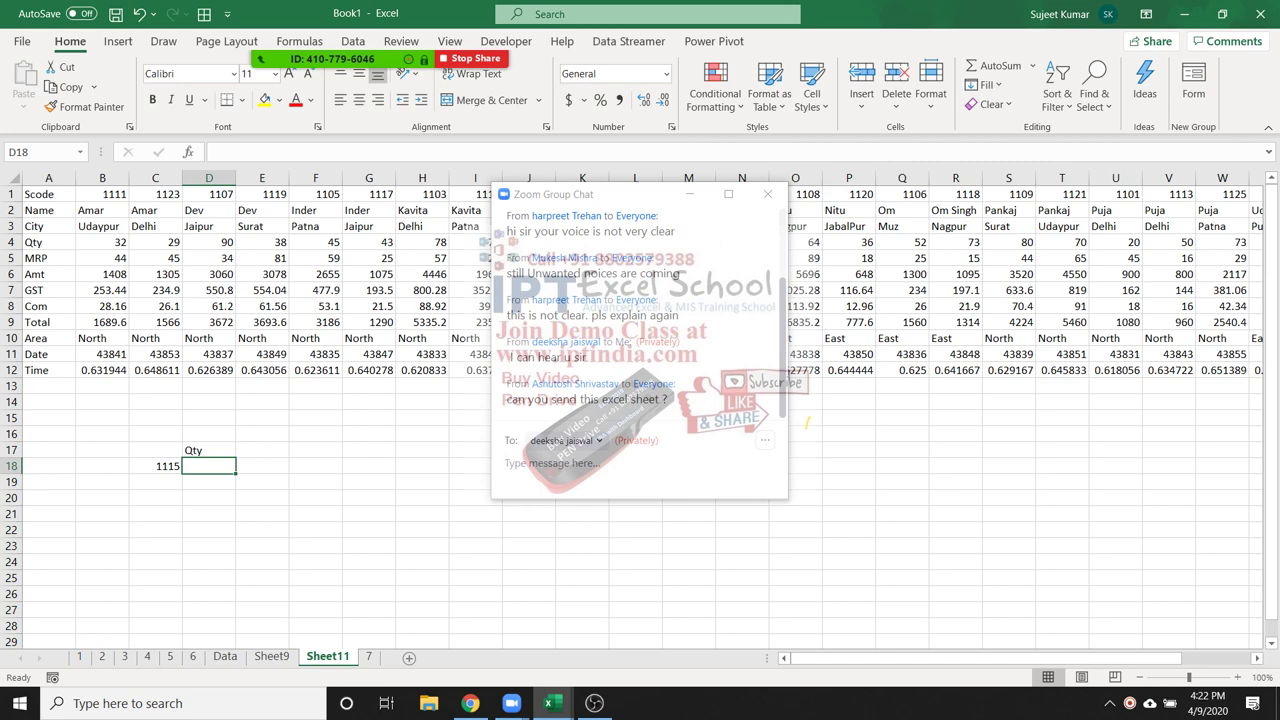
pyautogui.click(767, 194)
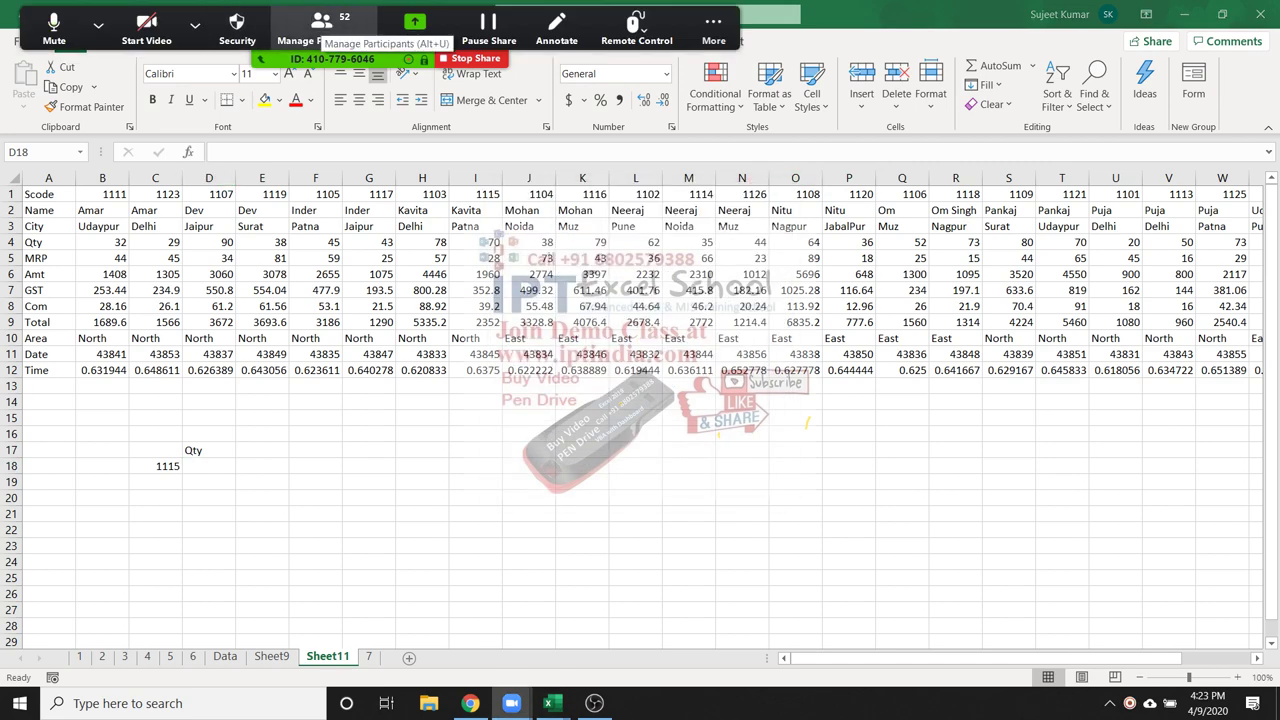
pyautogui.click(320, 30)
pyautogui.click(728, 608)
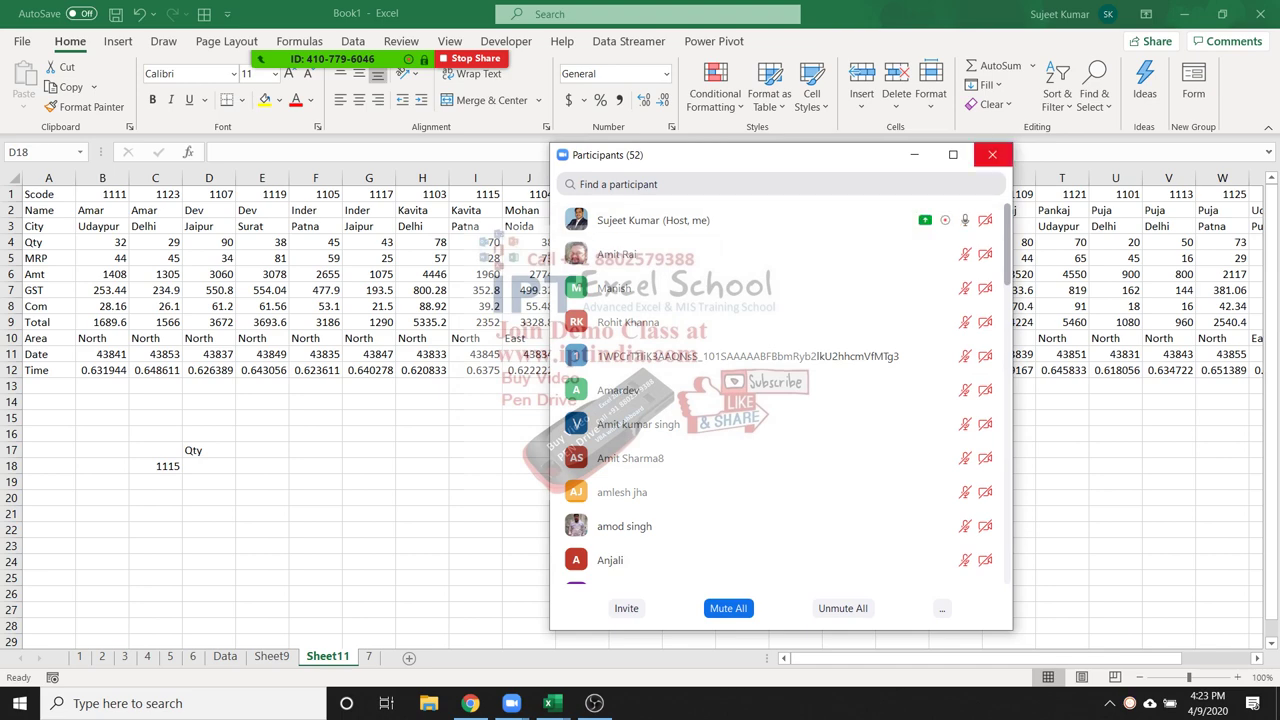
pyautogui.click(992, 154)
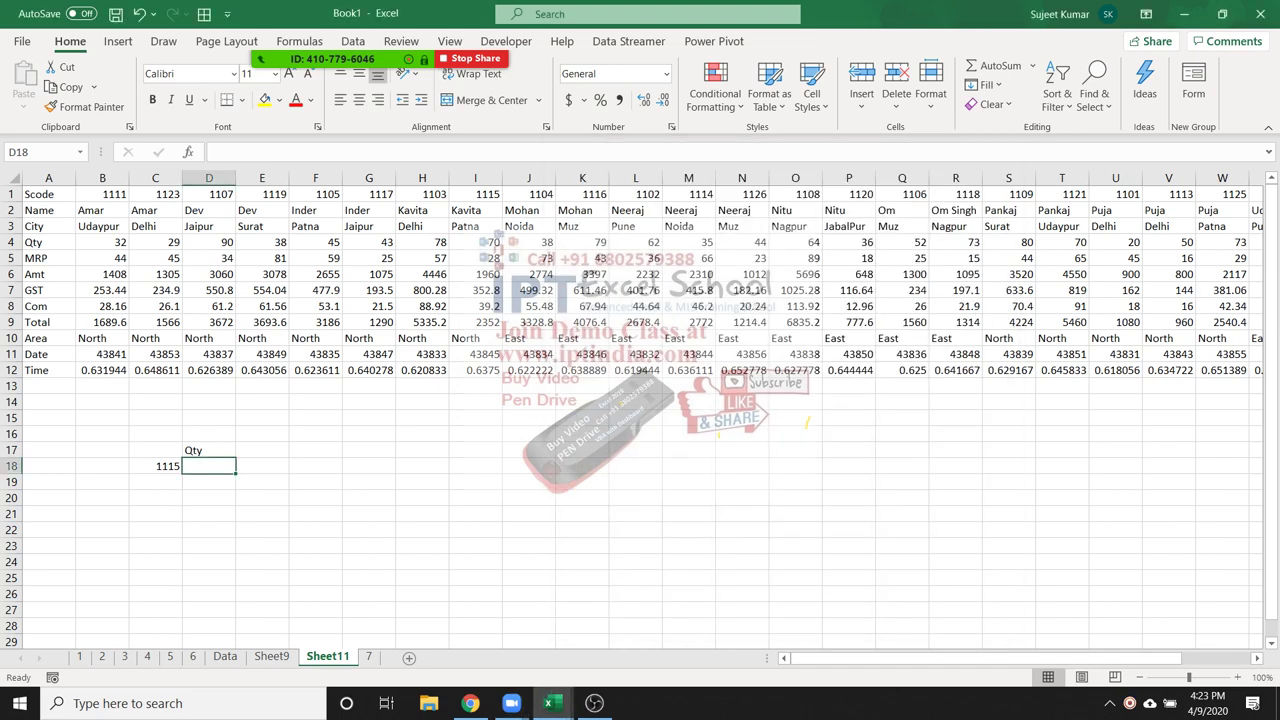
# Enter =HLOOKUP(C18,1:12,4,0) in D18 and review its referenced rows
pyautogui.write('=hl')
pyautogui.press('Tab')
pyautogui.press('Left')
pyautogui.write(',')
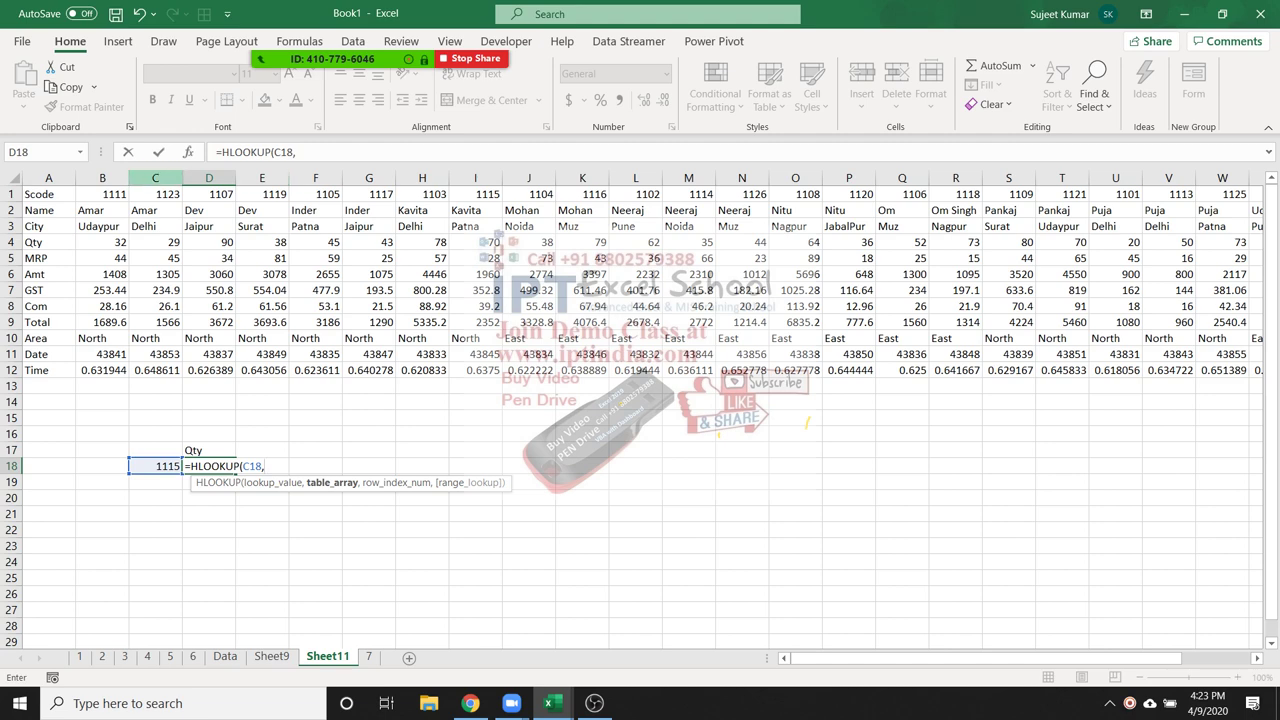
pyautogui.moveTo(15, 194); pyautogui.dragTo(15, 372)
pyautogui.write(',')
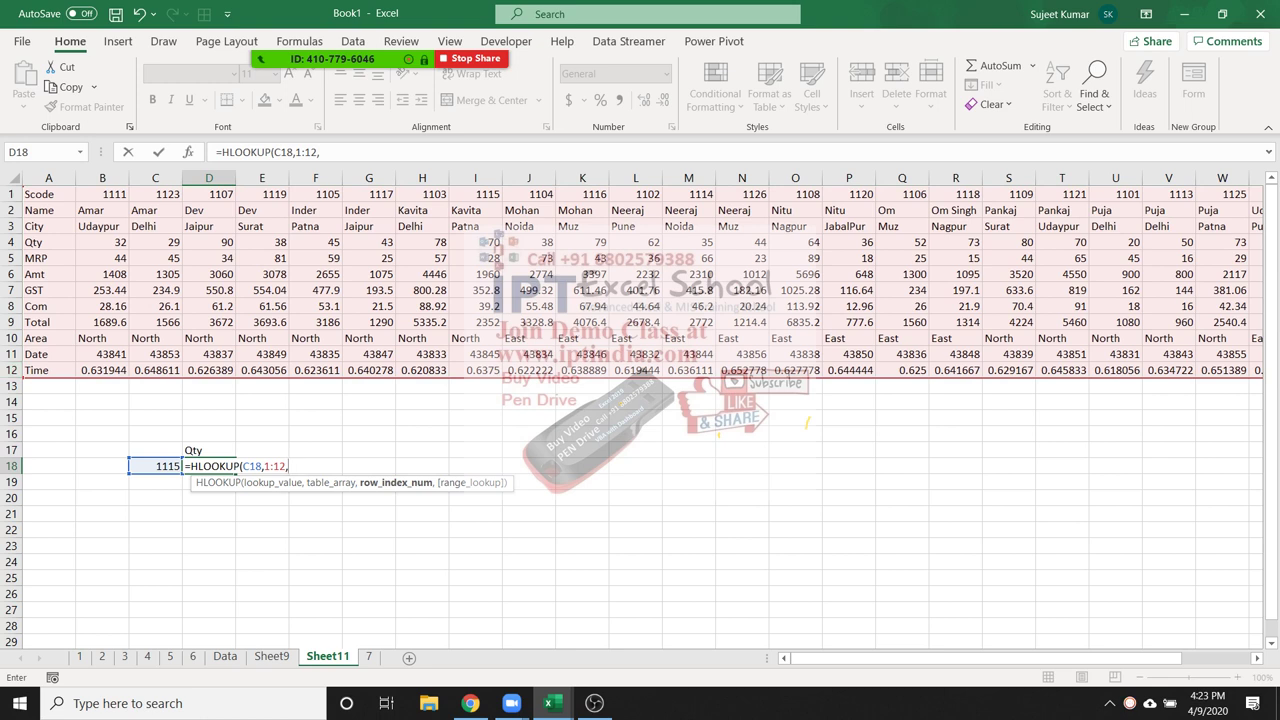
pyautogui.write('4,0')
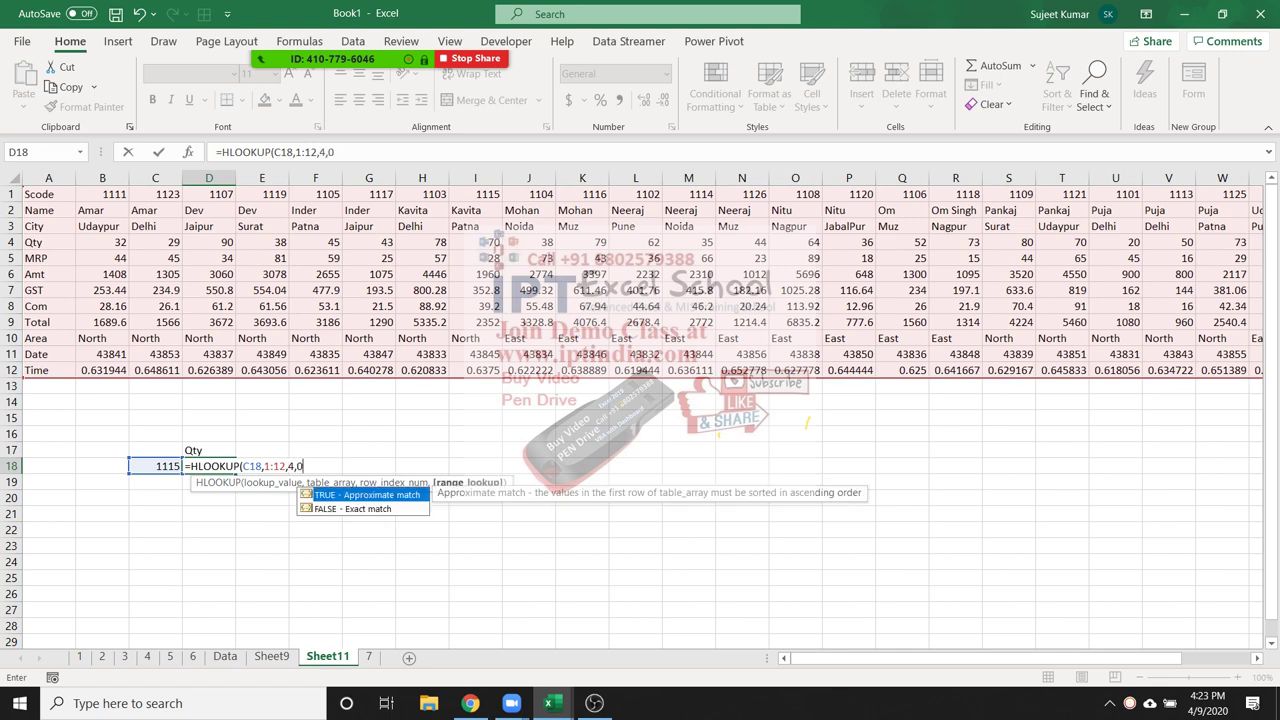
pyautogui.press('Return')
pyautogui.click(208, 466)
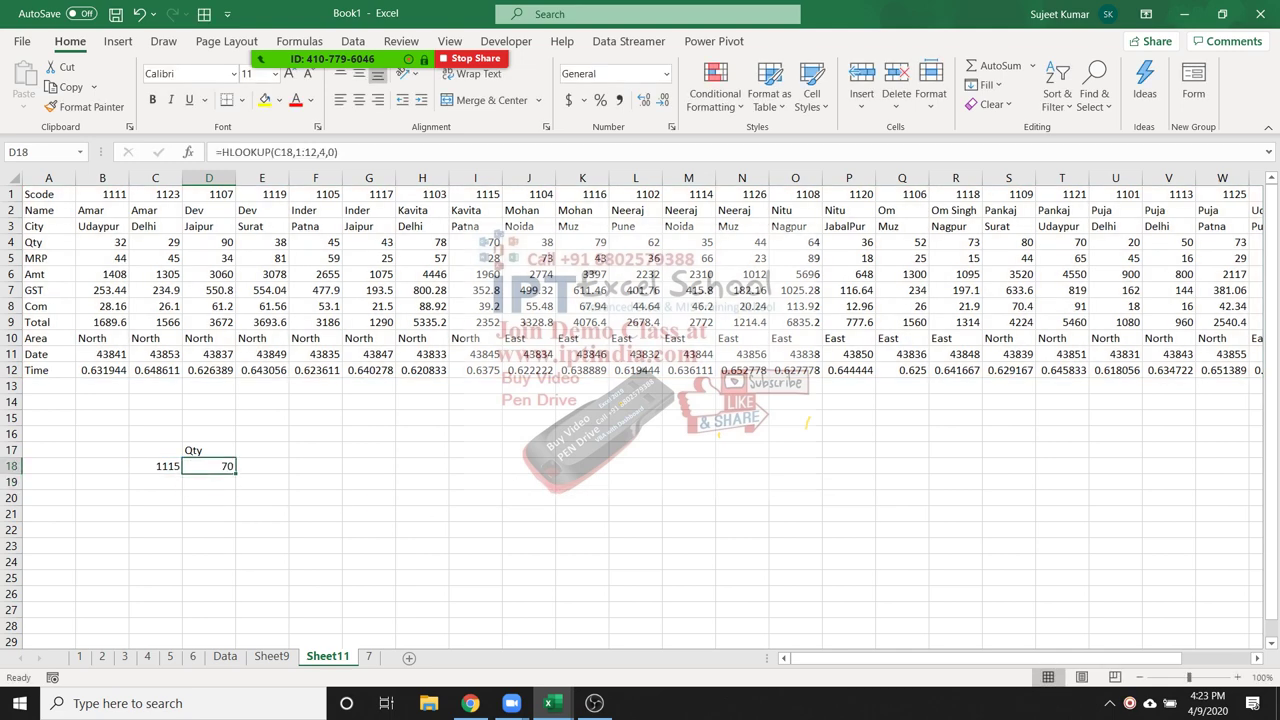
pyautogui.press('F2')
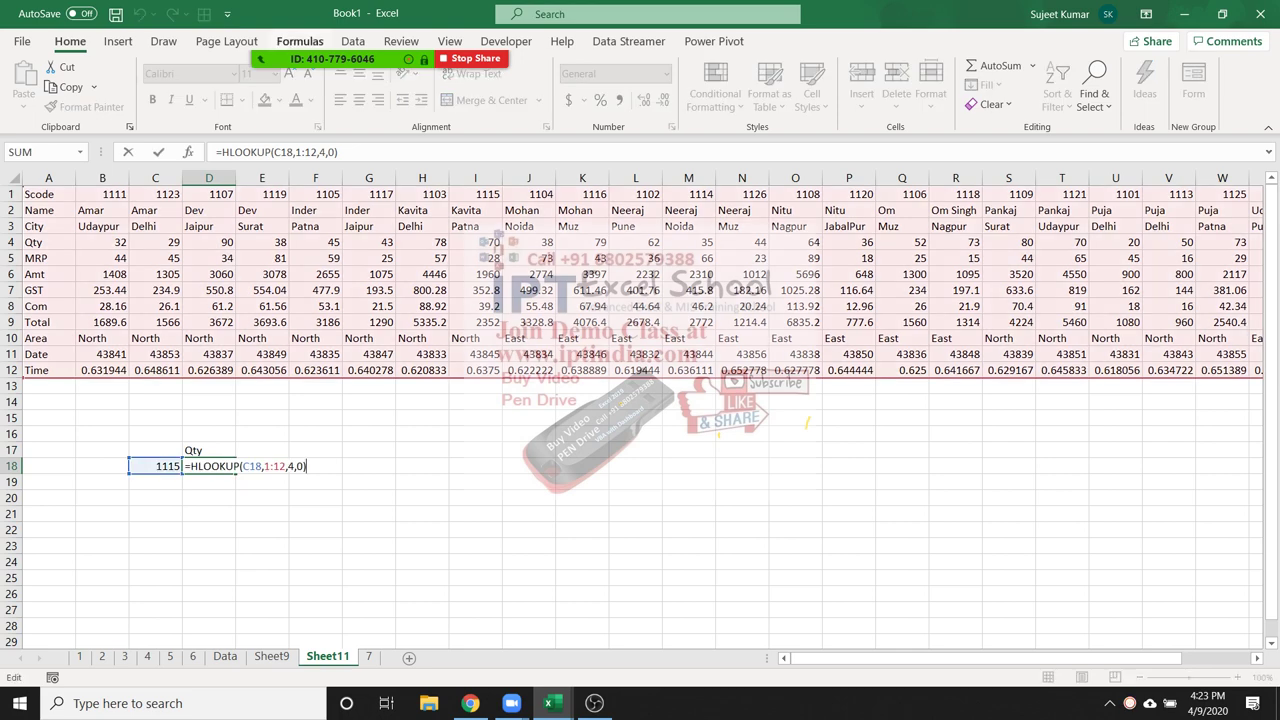
# Review the Zoom participants list and the meeting group chat, then close the chat
pyautogui.moveTo(330, 58)
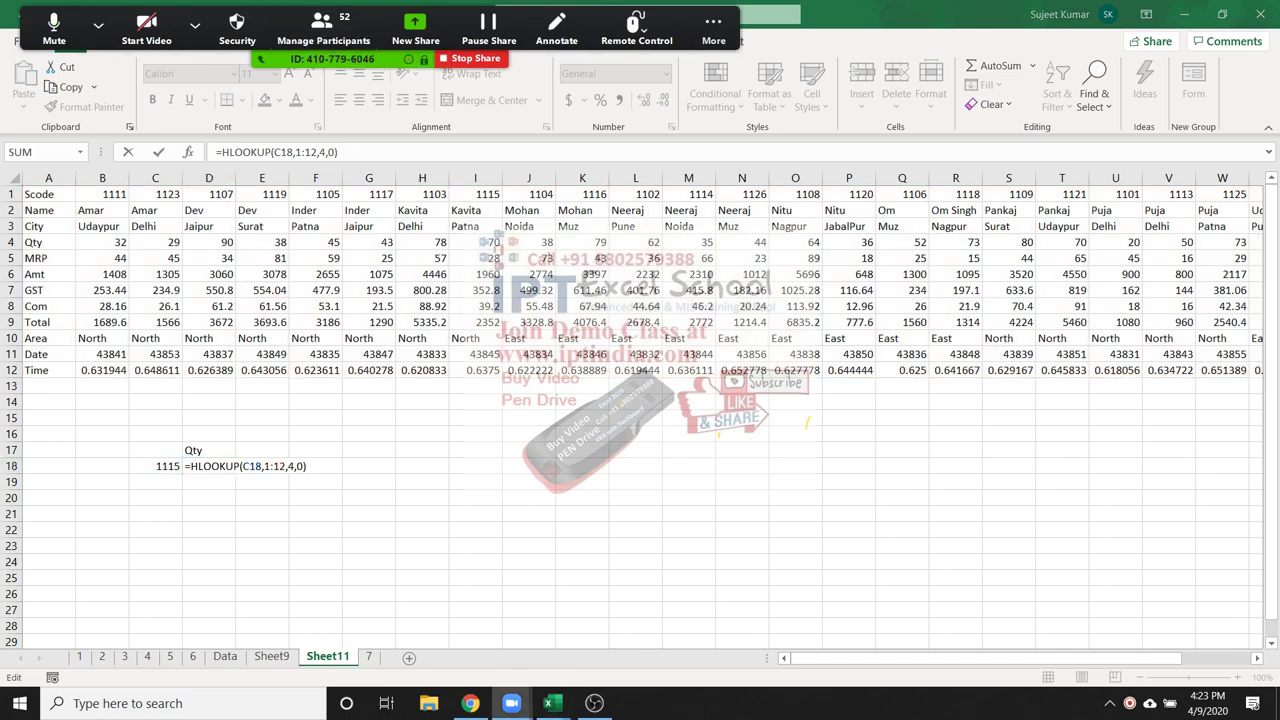
pyautogui.click(320, 23)
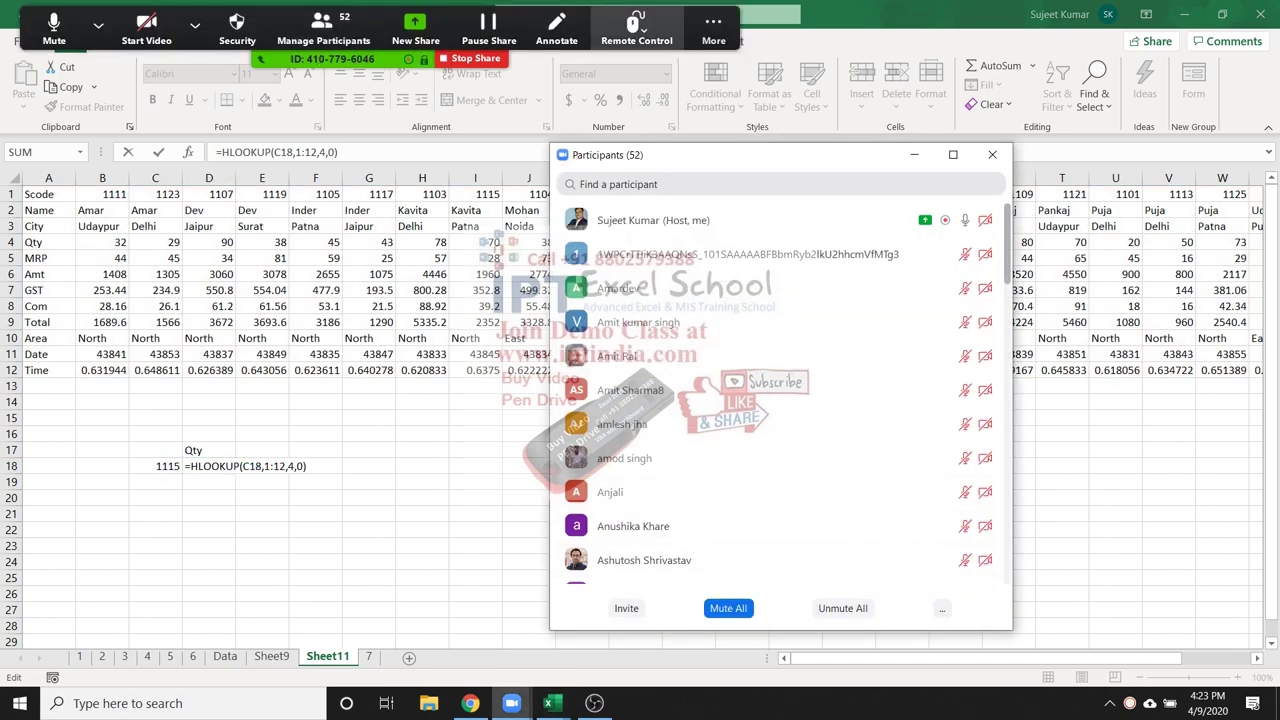
pyautogui.click(713, 30)
pyautogui.click(720, 66)
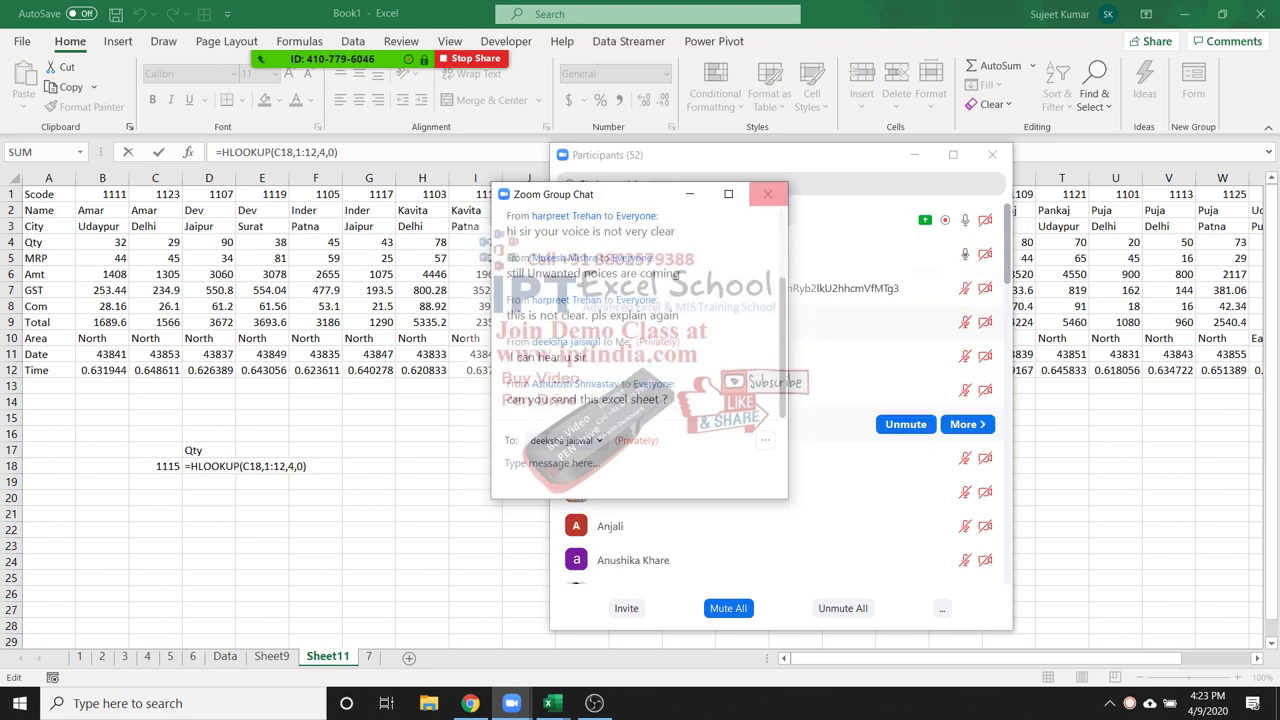
pyautogui.click(767, 193)
# Confirm D18's HLOOKUP showing 70, close participants, and switch to the Data sheet
pyautogui.click(1109, 703)
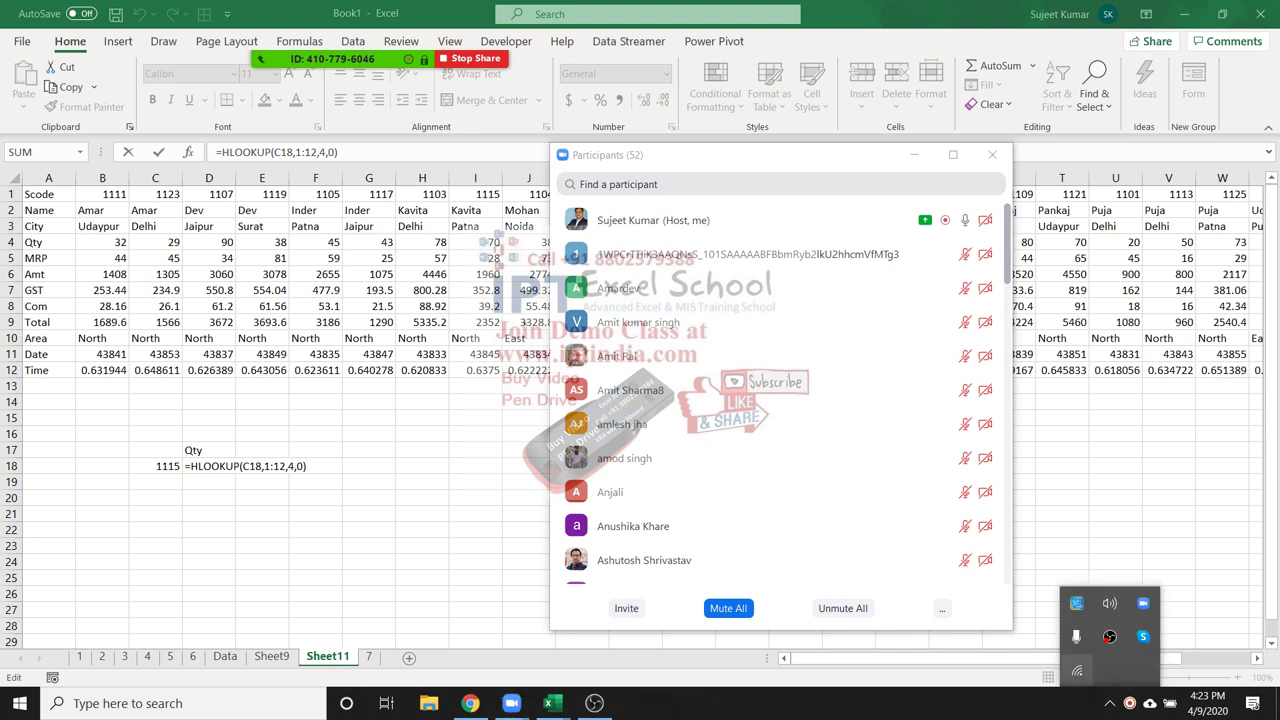
pyautogui.click(1109, 703)
pyautogui.click(1130, 703)
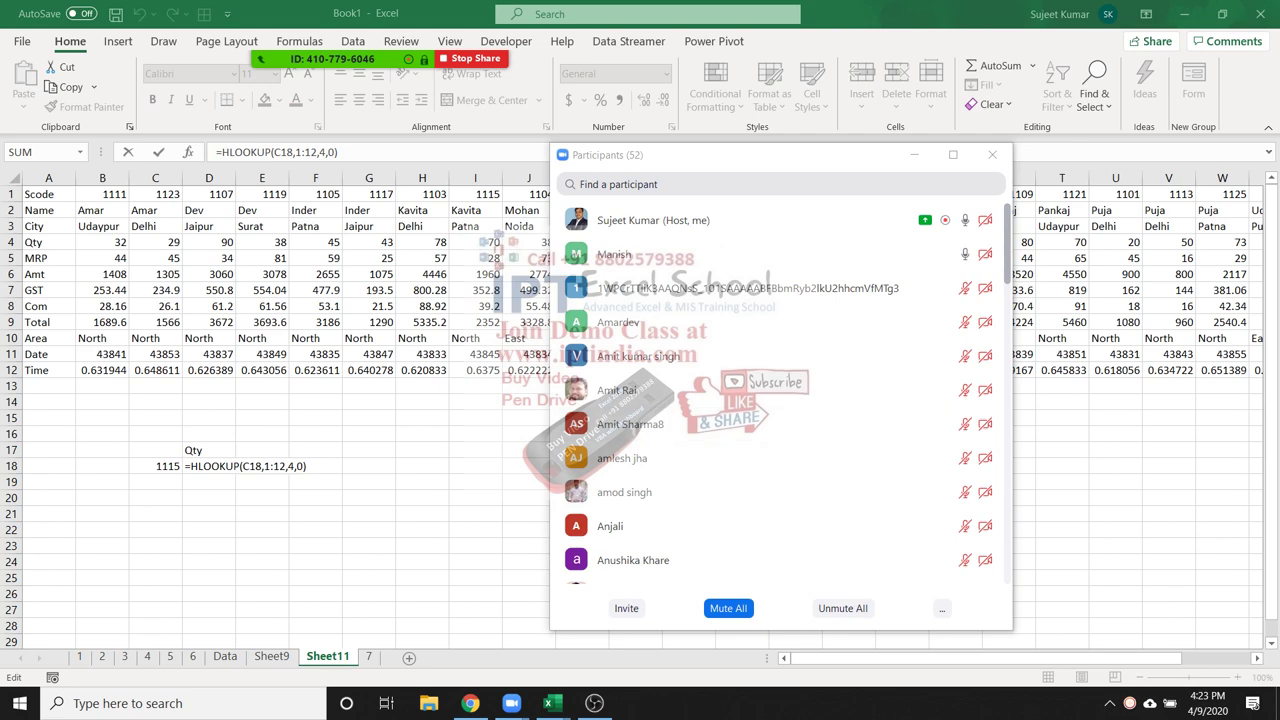
pyautogui.hotkey('ctrl', 'Return')
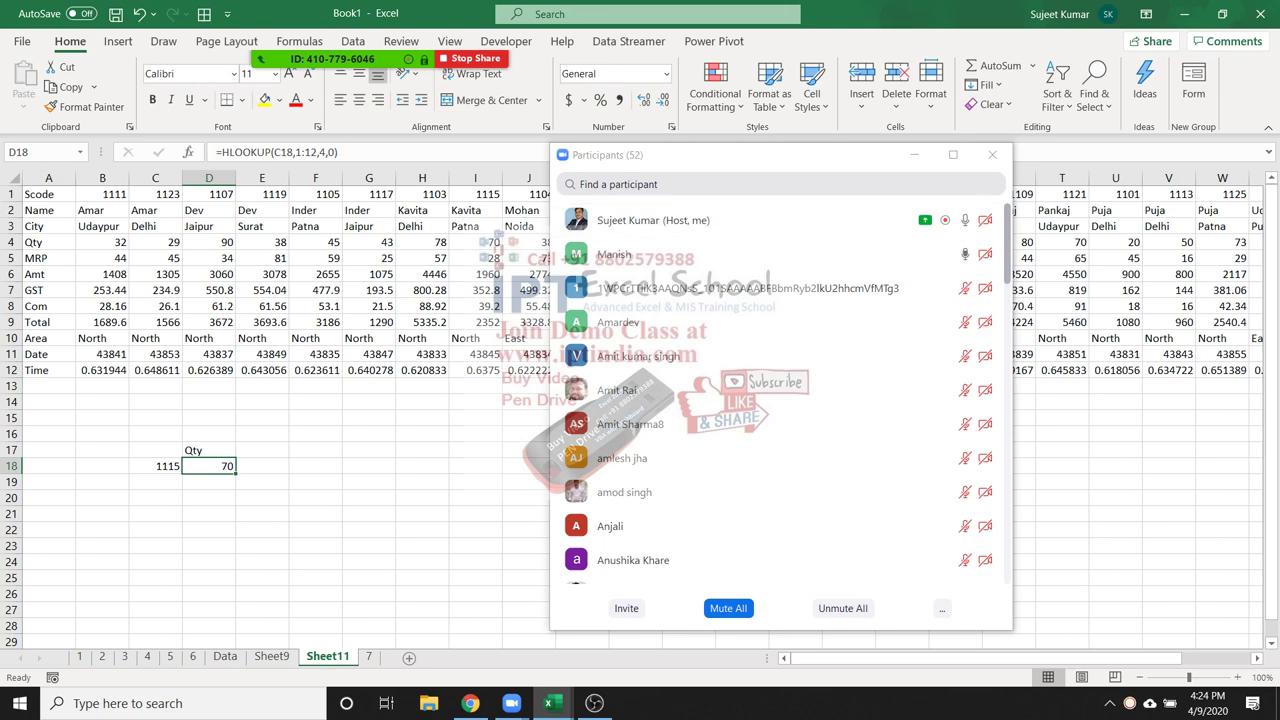
pyautogui.click(992, 154)
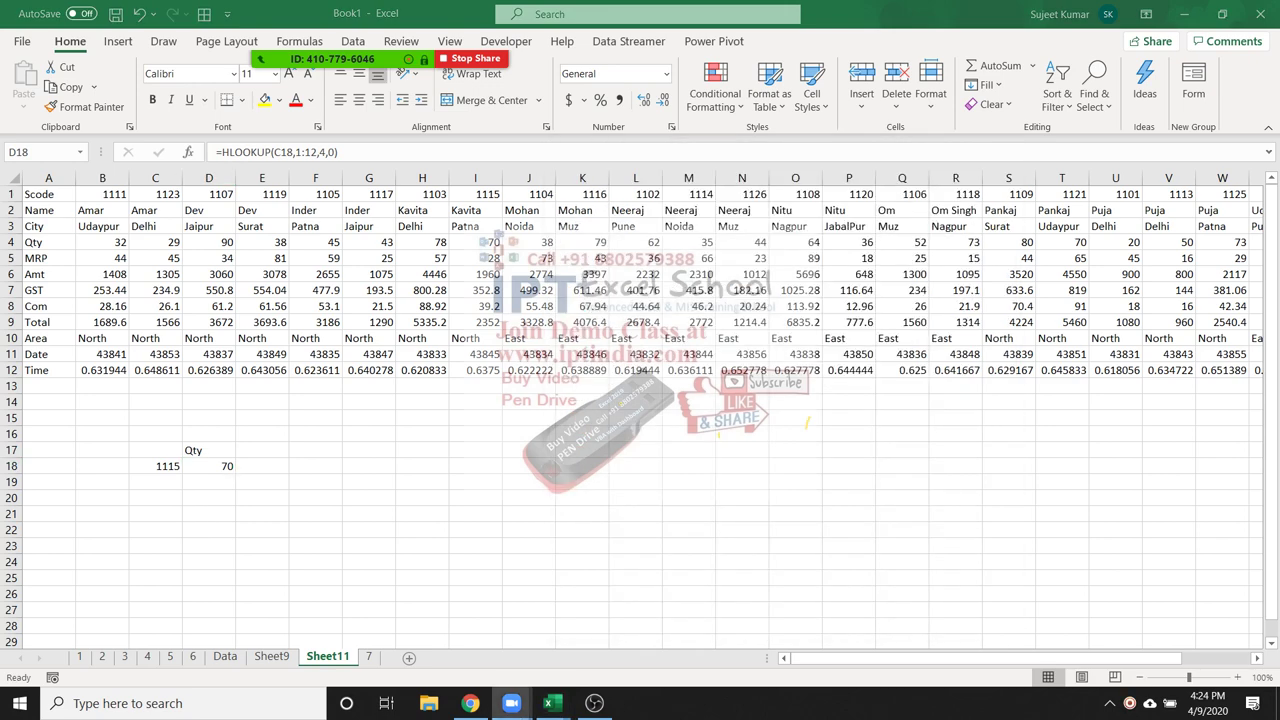
pyautogui.click(225, 656)
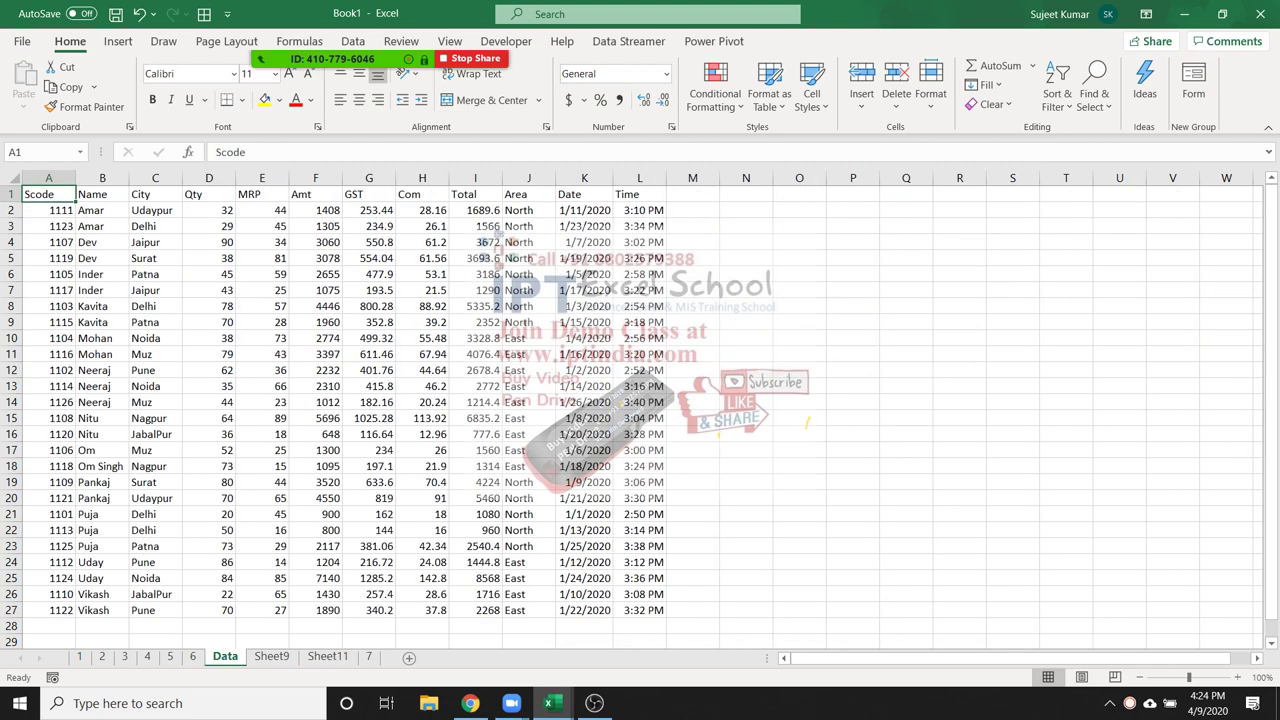
# Copy the Data sheet block A1:F13 and launch PowerPoint from Windows search
pyautogui.moveTo(48, 194); pyautogui.dragTo(316, 386)
pyautogui.hotkey('ctrl', 'c')
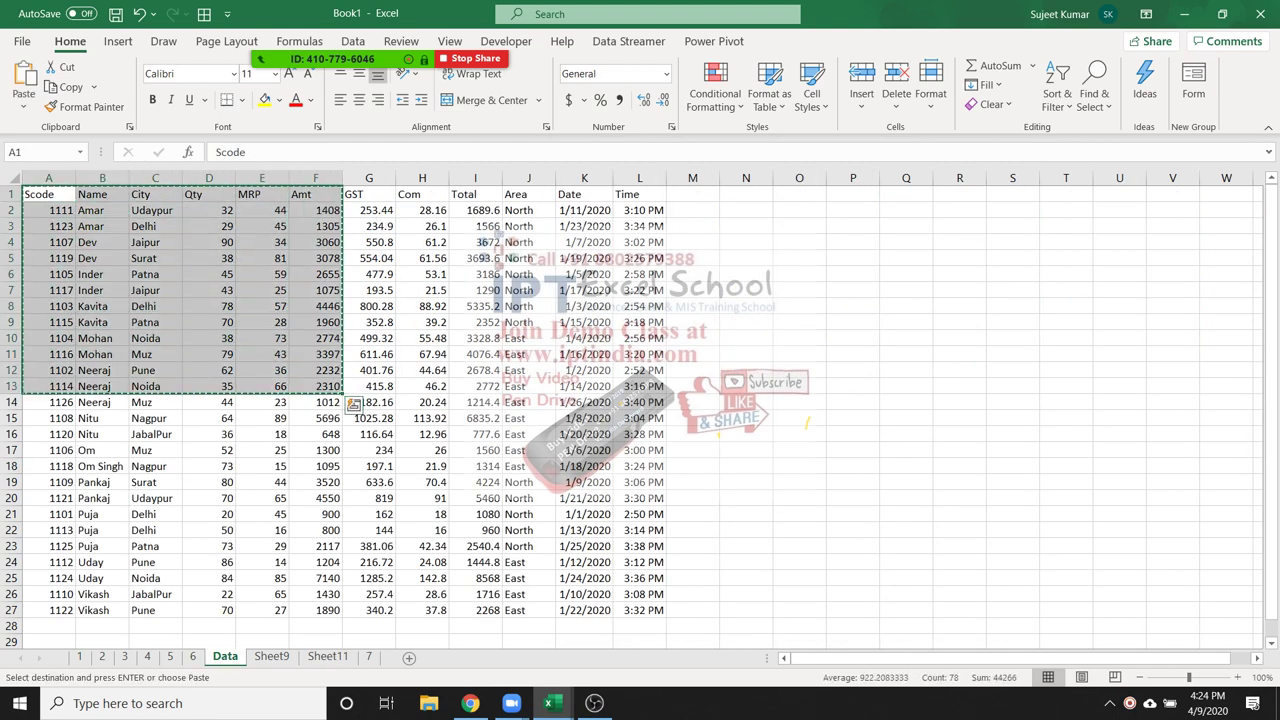
pyautogui.press('super')
pyautogui.write('powe')
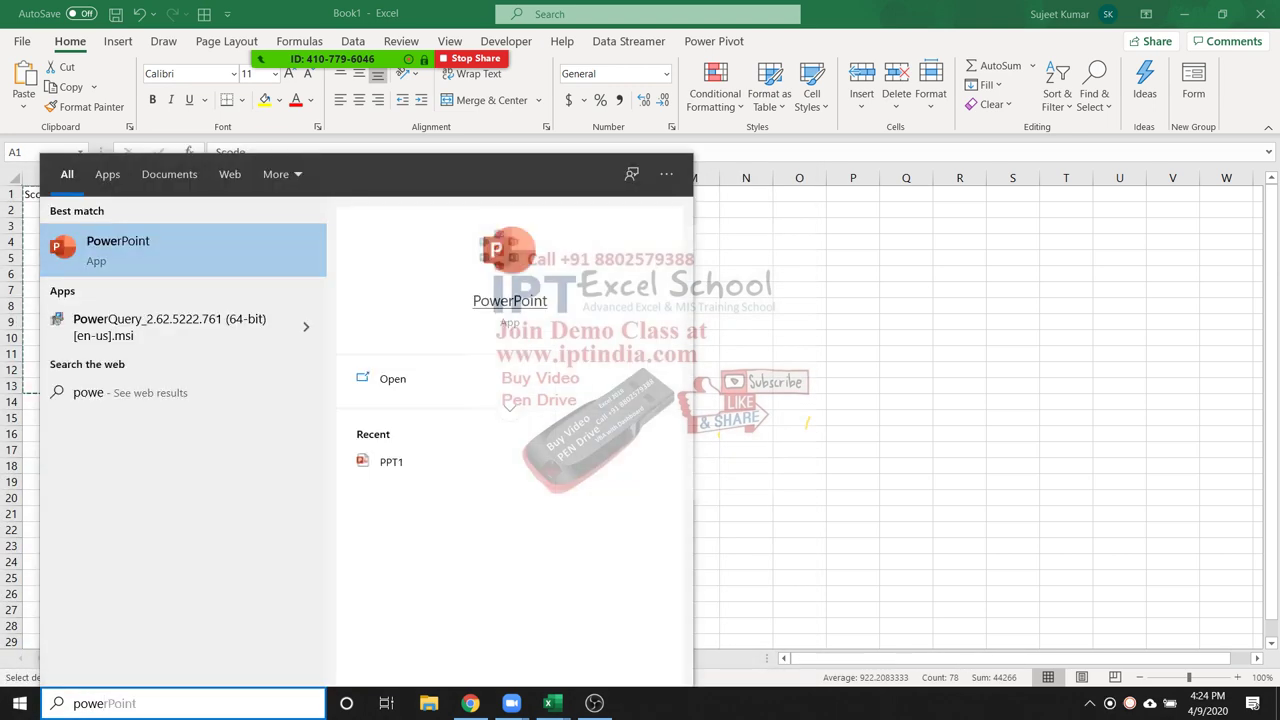
pyautogui.press('Escape')
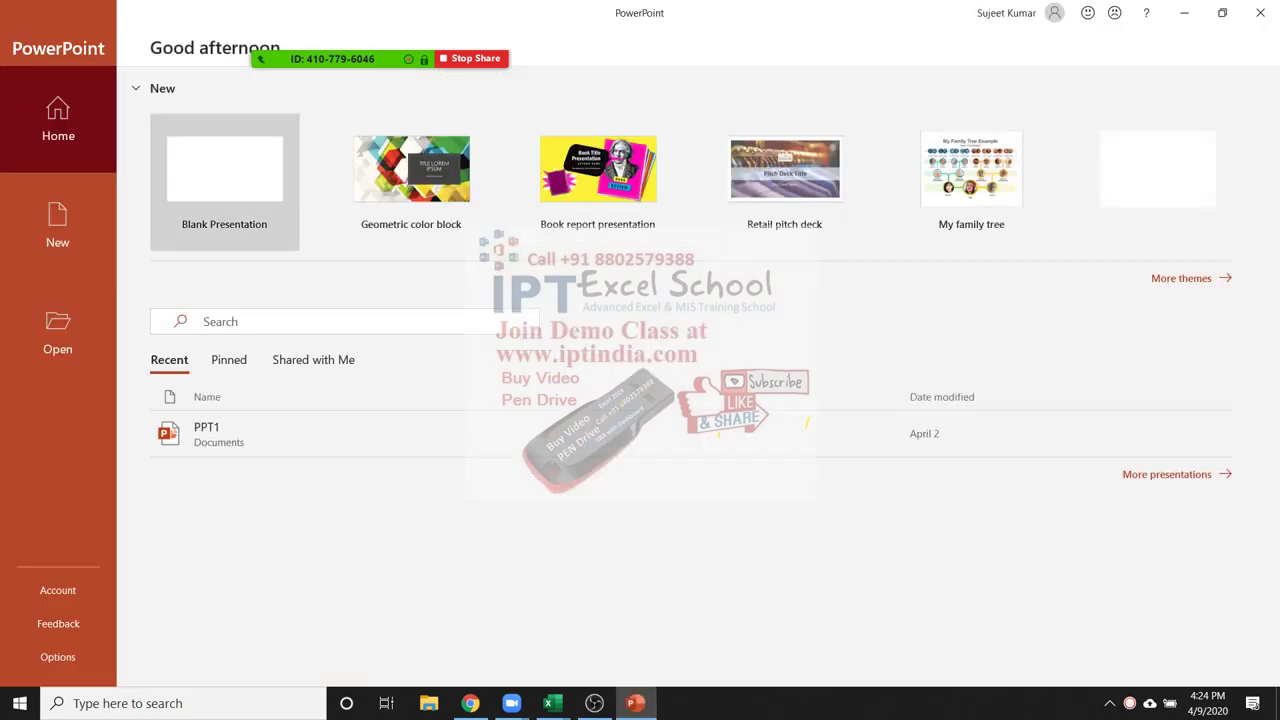
# In a new blank presentation, paste the copied Excel table as a link
pyautogui.press('Return')
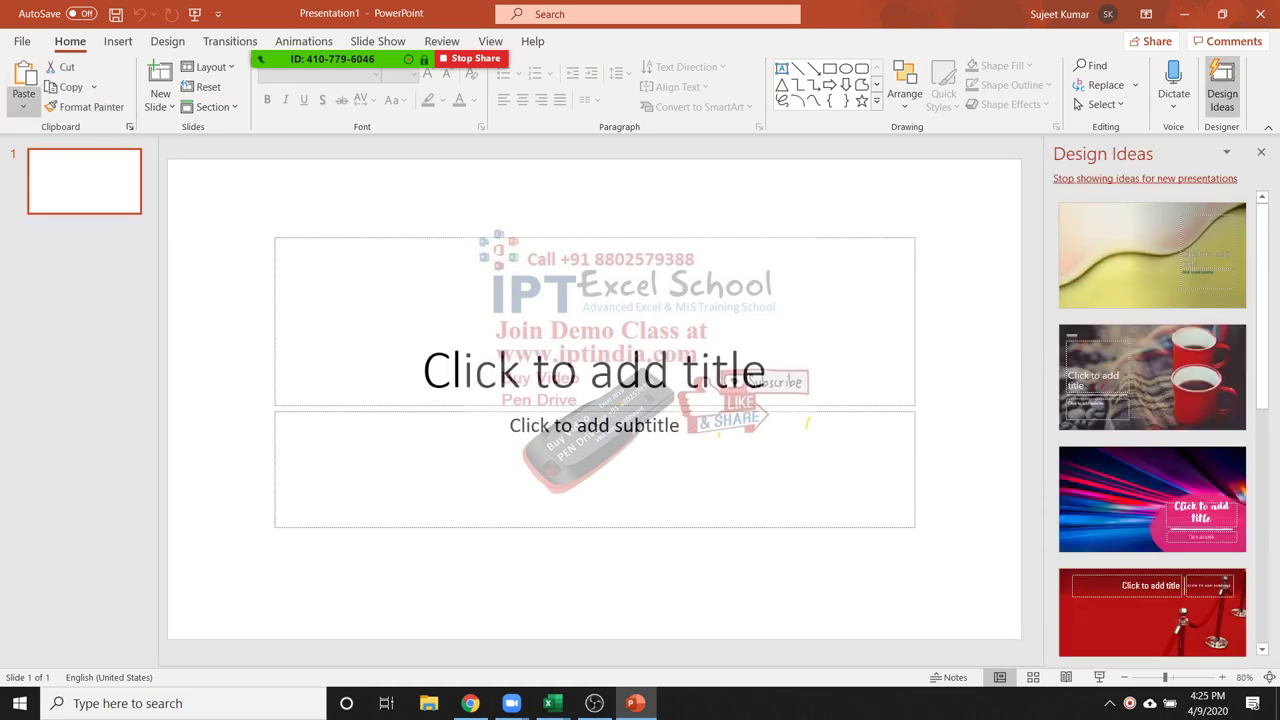
pyautogui.click(23, 102)
pyautogui.click(69, 181)
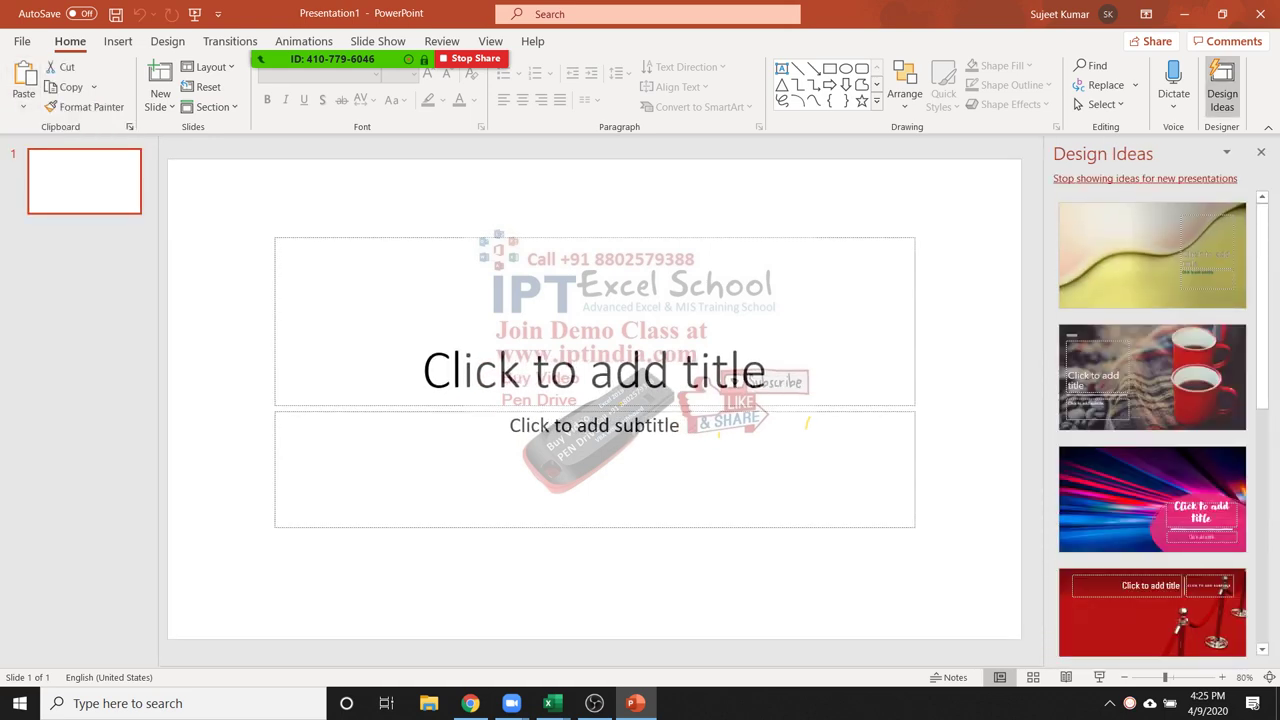
pyautogui.click(423, 309)
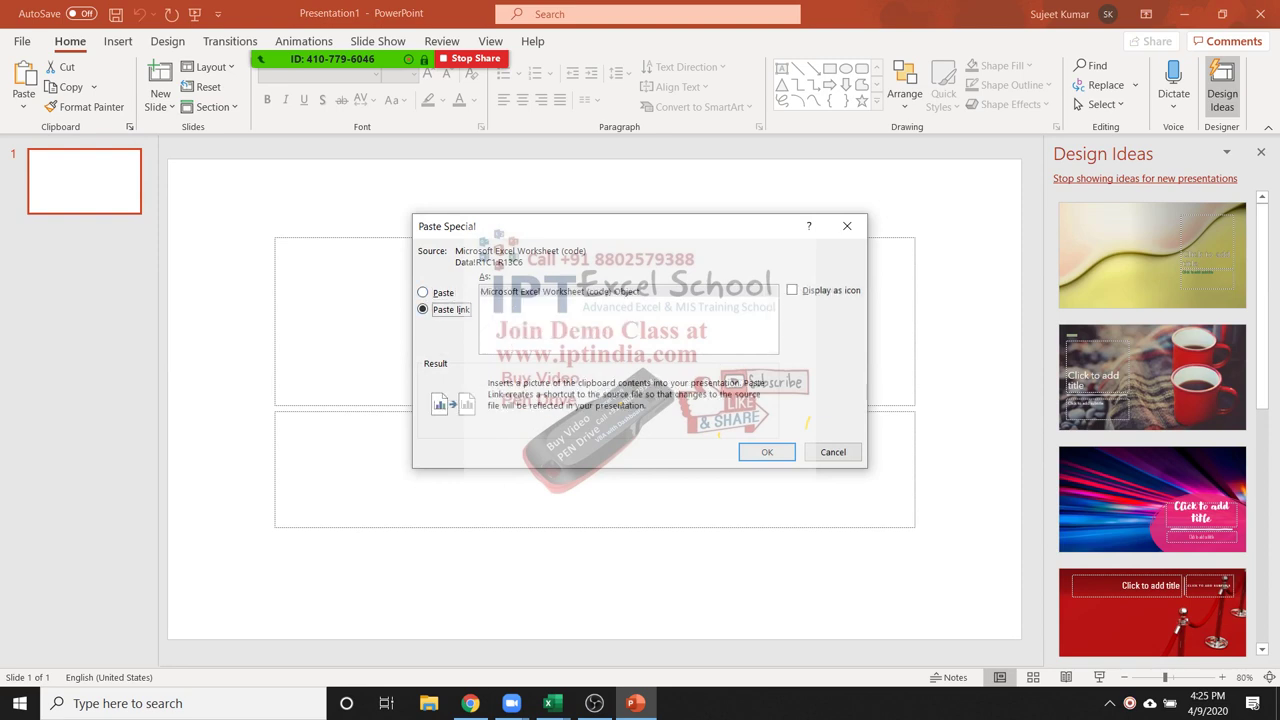
pyautogui.click(767, 452)
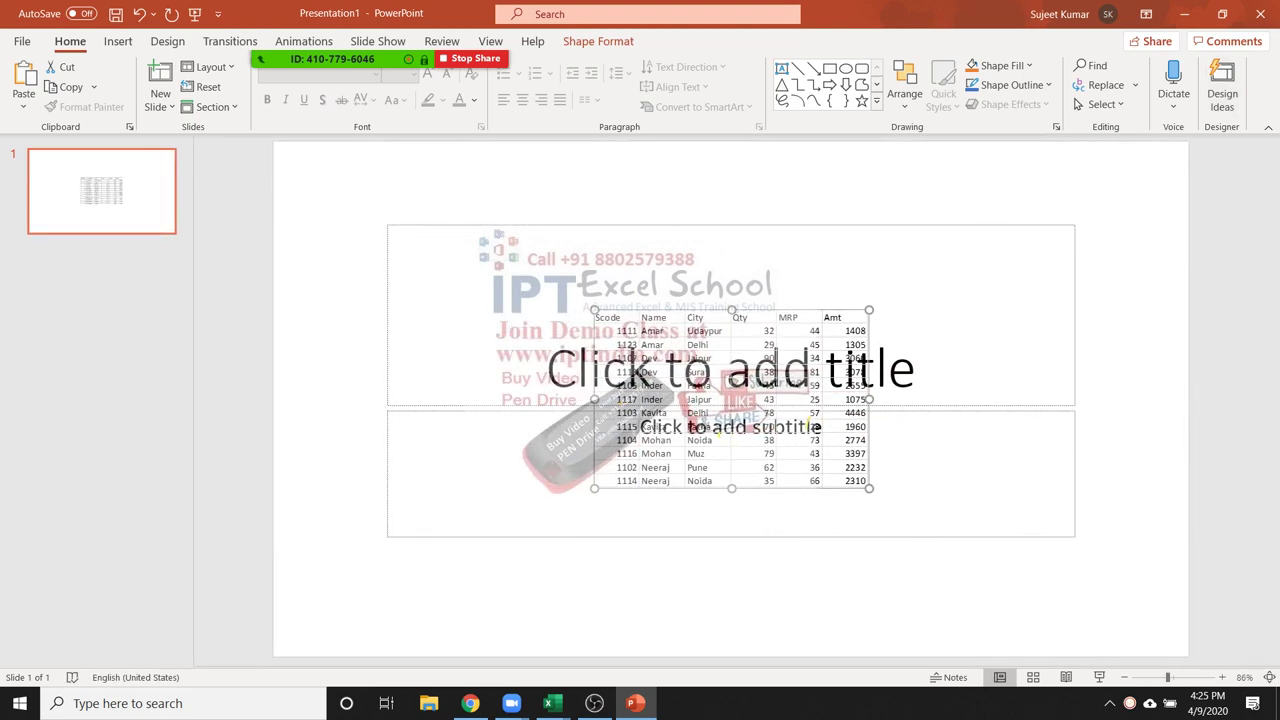
# Delete the slide's title and subtitle placeholders
pyautogui.press('Tab')
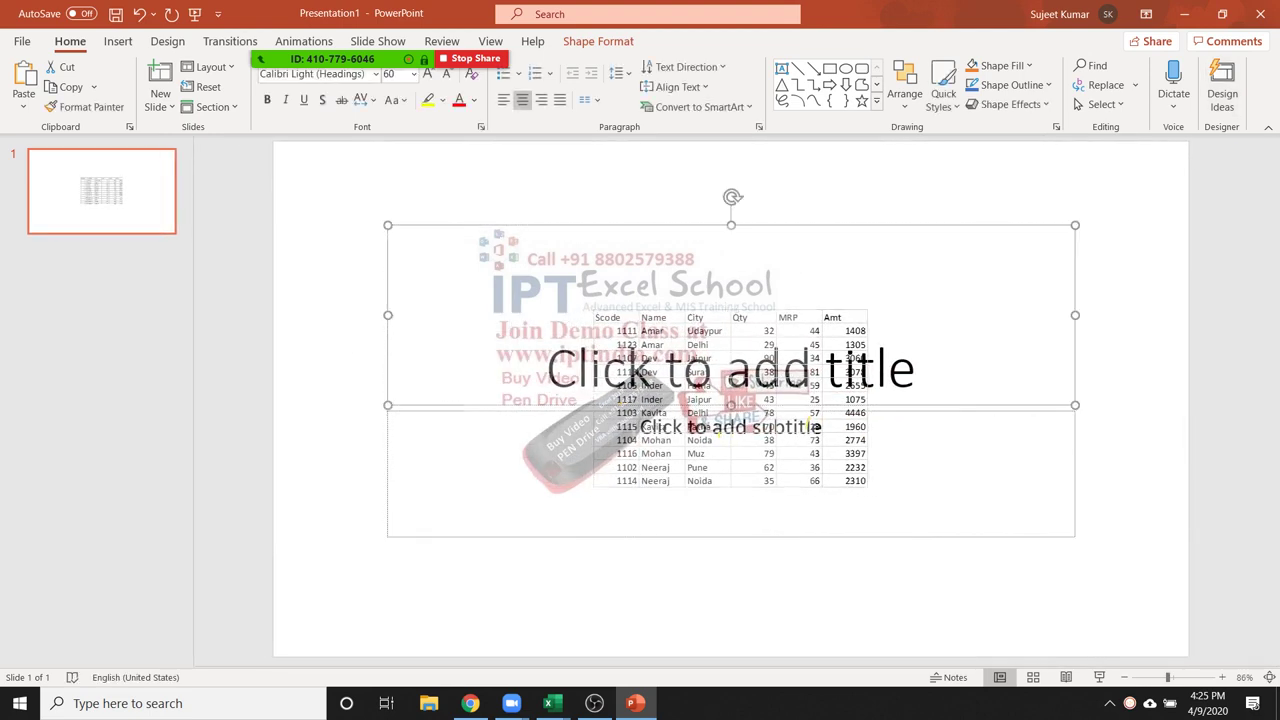
pyautogui.press('Delete')
pyautogui.click(730, 426)
pyautogui.press('Escape')
pyautogui.press('Delete')
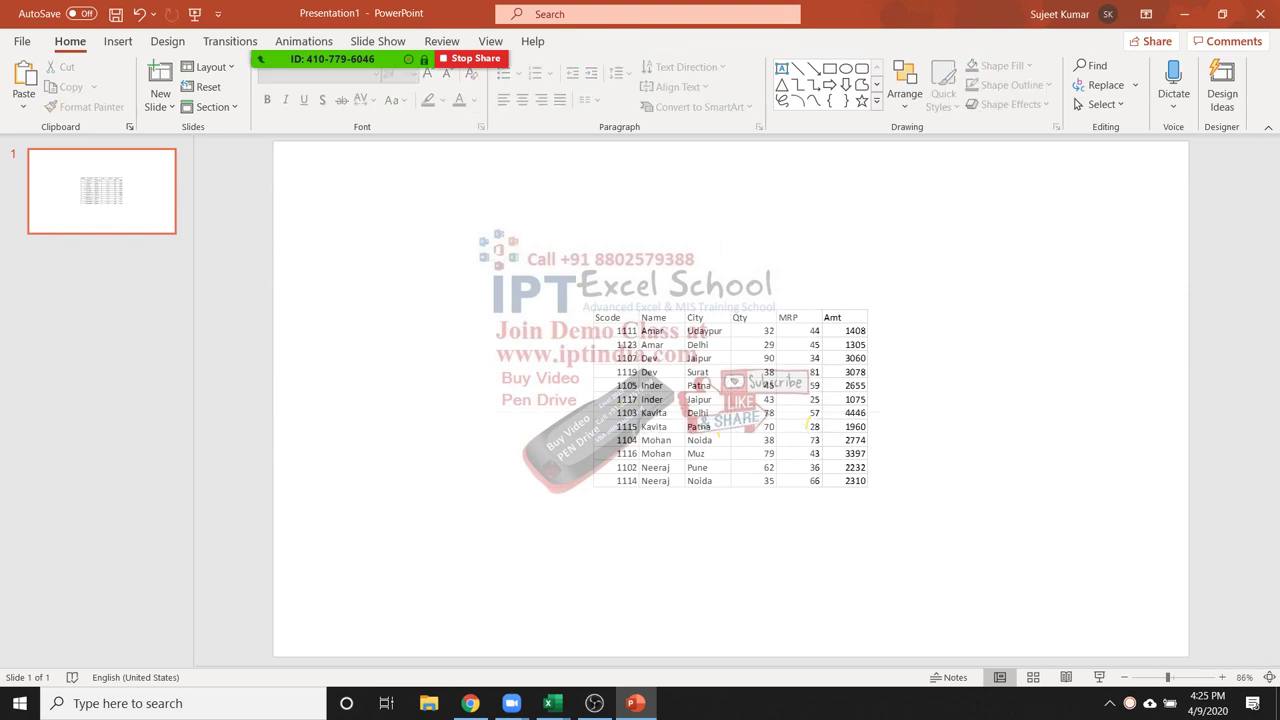
# Move and enlarge the linked table, then delete it and return to Excel
pyautogui.moveTo(730, 400); pyautogui.dragTo(458, 265)
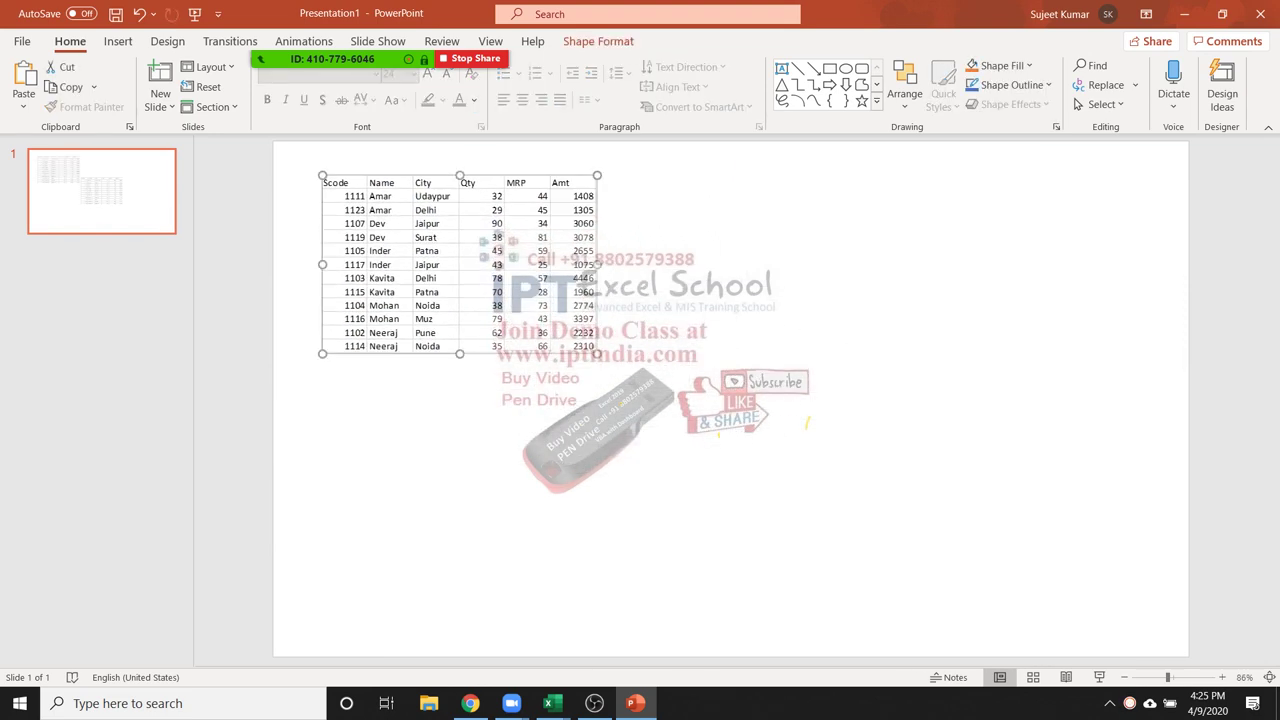
pyautogui.moveTo(597, 353); pyautogui.dragTo(884, 540)
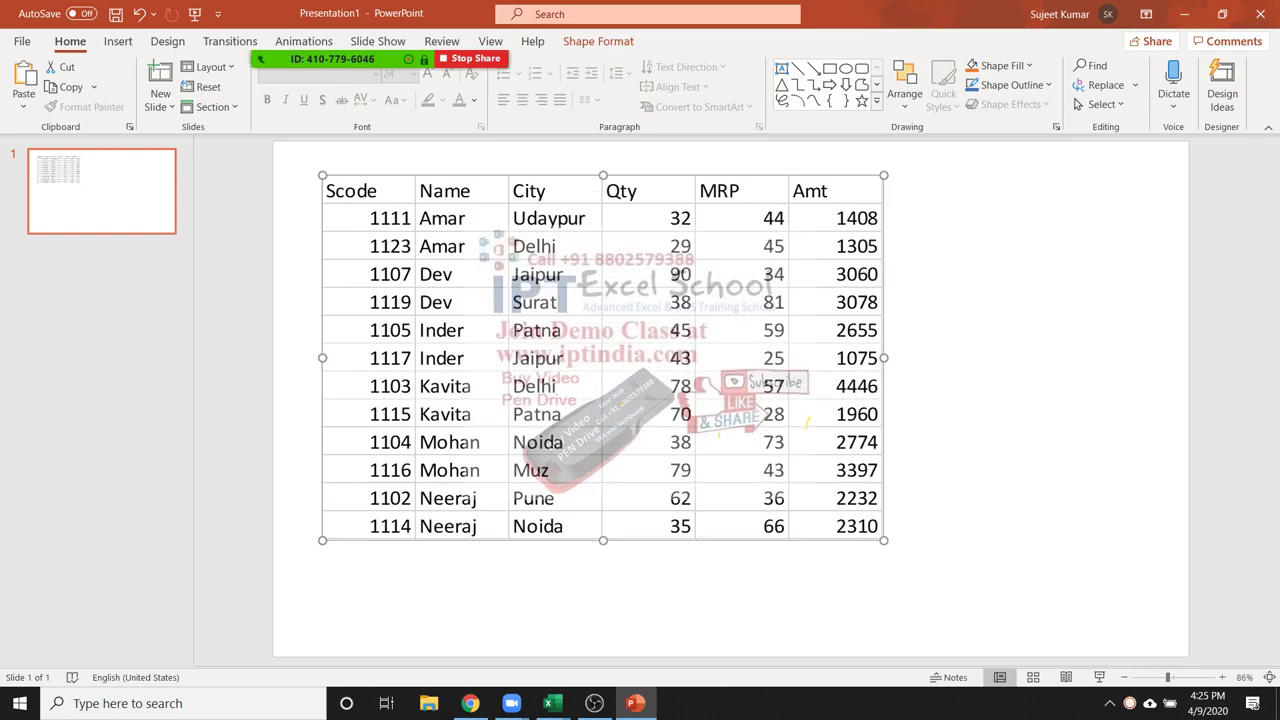
pyautogui.moveTo(886, 448); pyautogui.dragTo(934, 456)
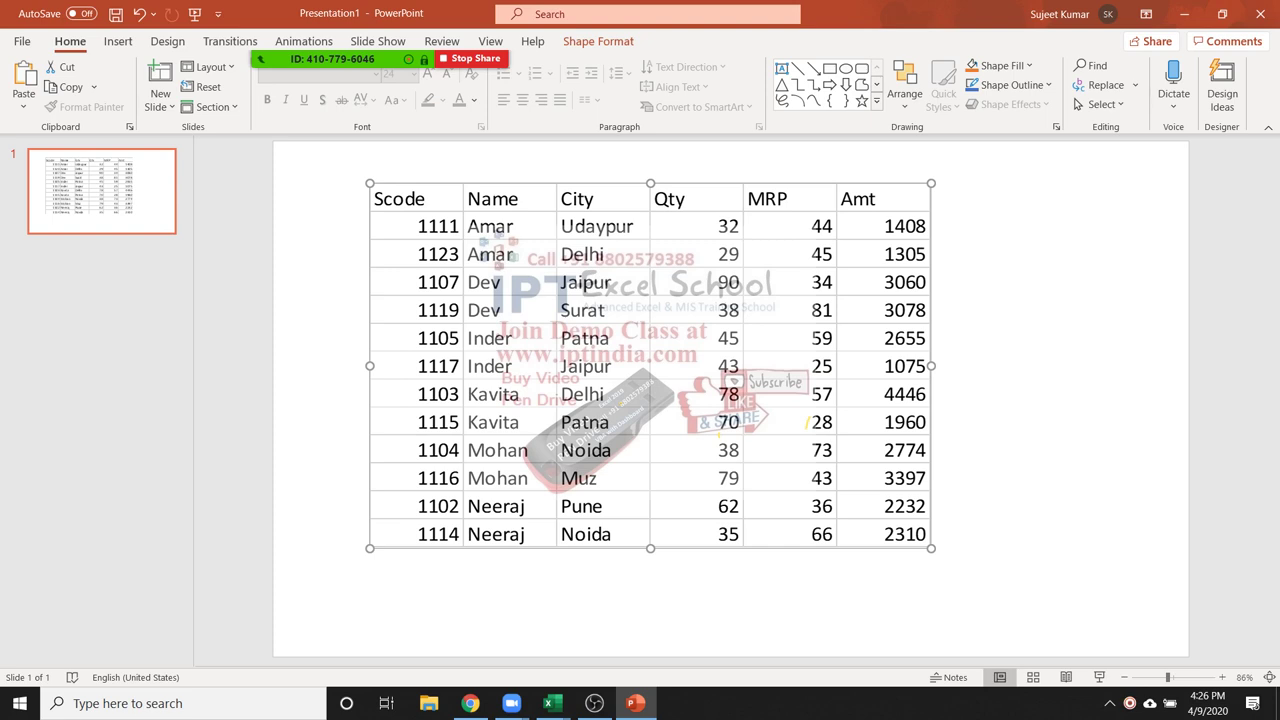
pyautogui.press('Delete')
pyautogui.hotkey('alt', 'Tab')
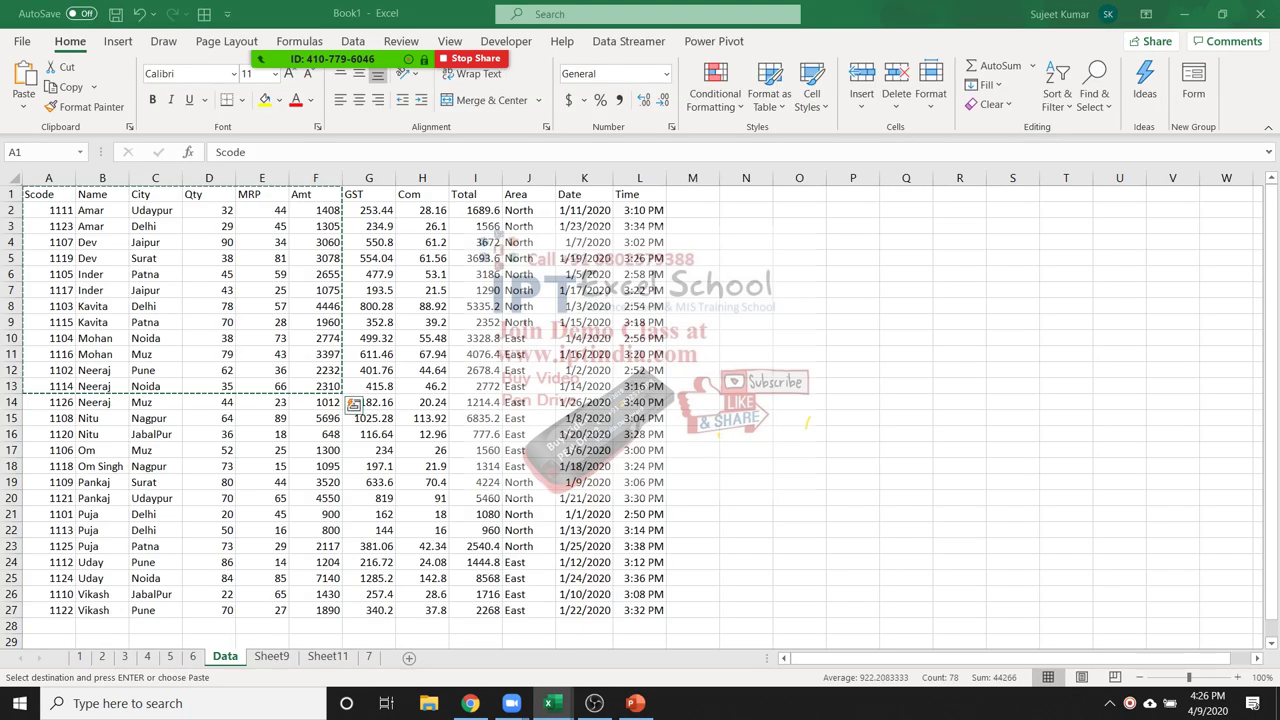
# Insert a 2-D pie chart of A1:F2, then switch to PowerPoint
pyautogui.press('Escape')
pyautogui.moveTo(48, 194); pyautogui.dragTo(315, 210)
pyautogui.click(118, 41)
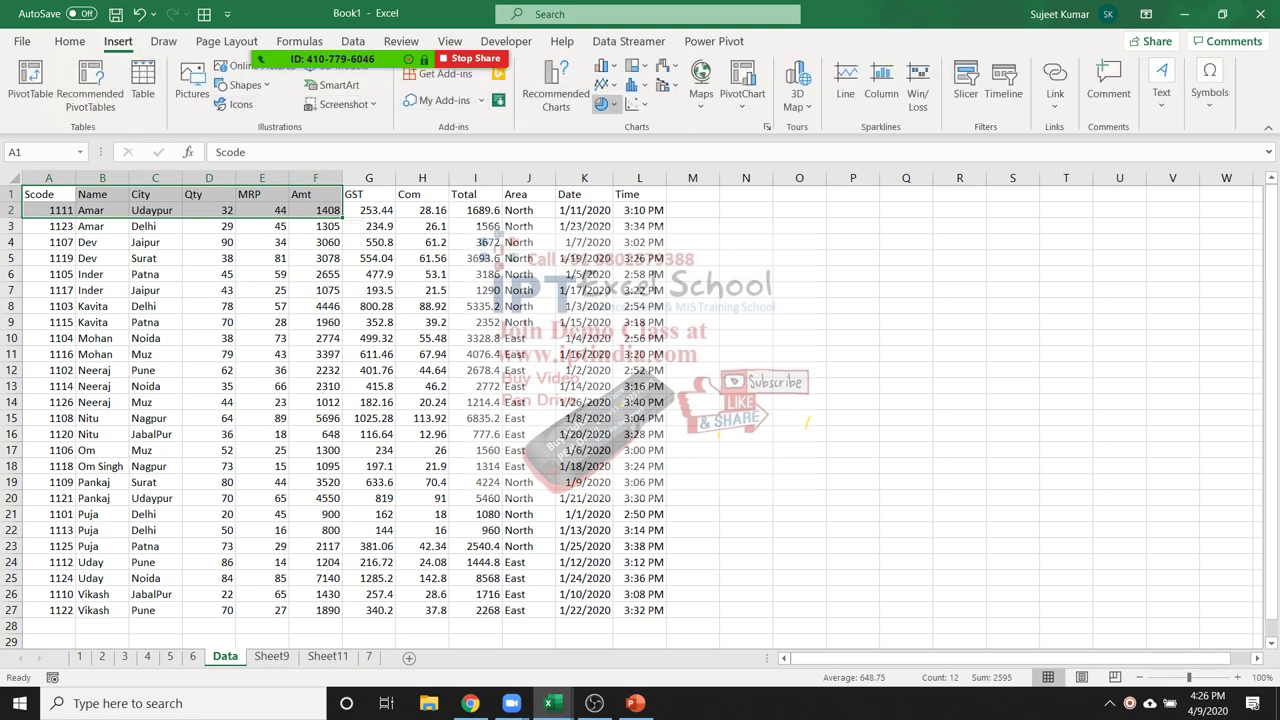
pyautogui.click(604, 104)
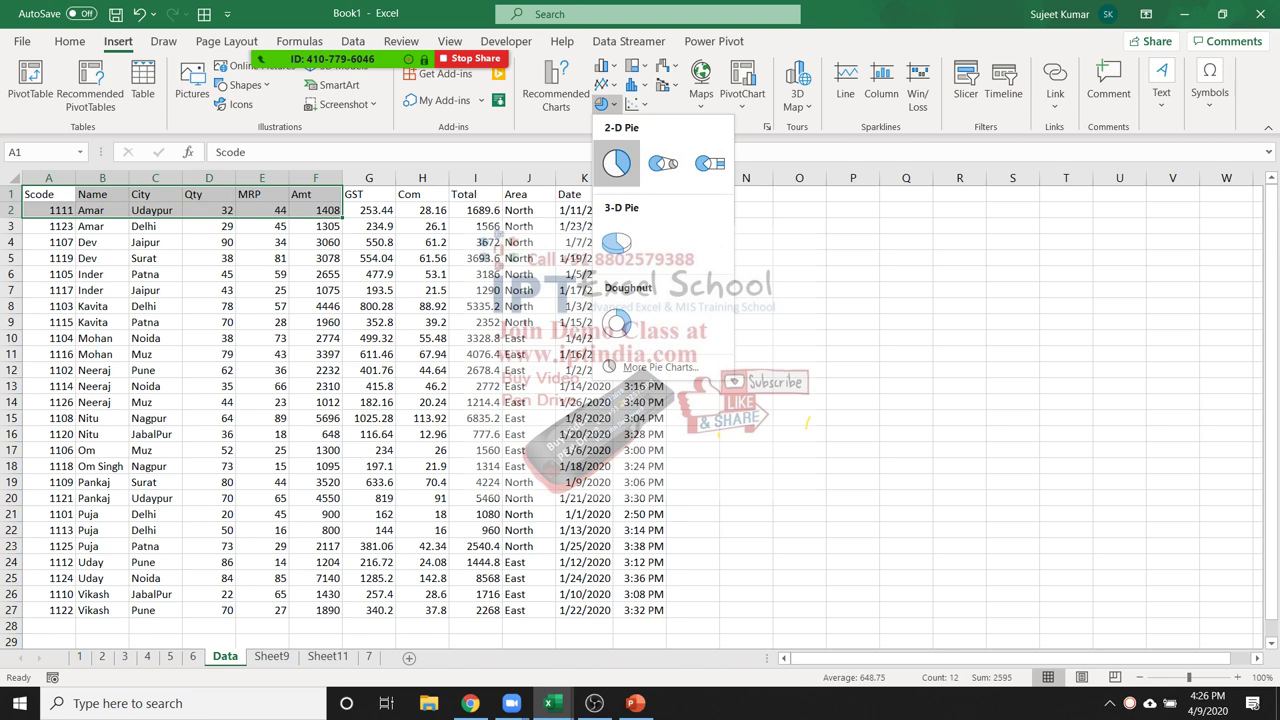
pyautogui.click(616, 162)
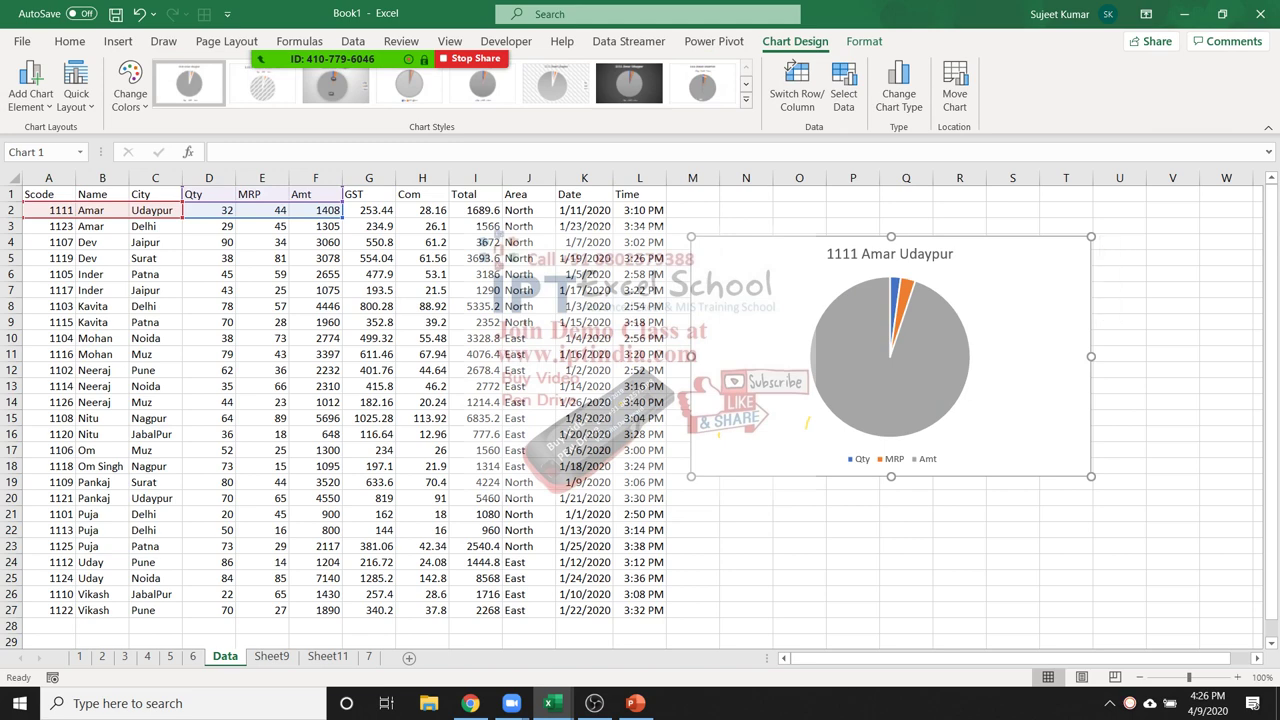
pyautogui.hotkey('alt', 'Tab')
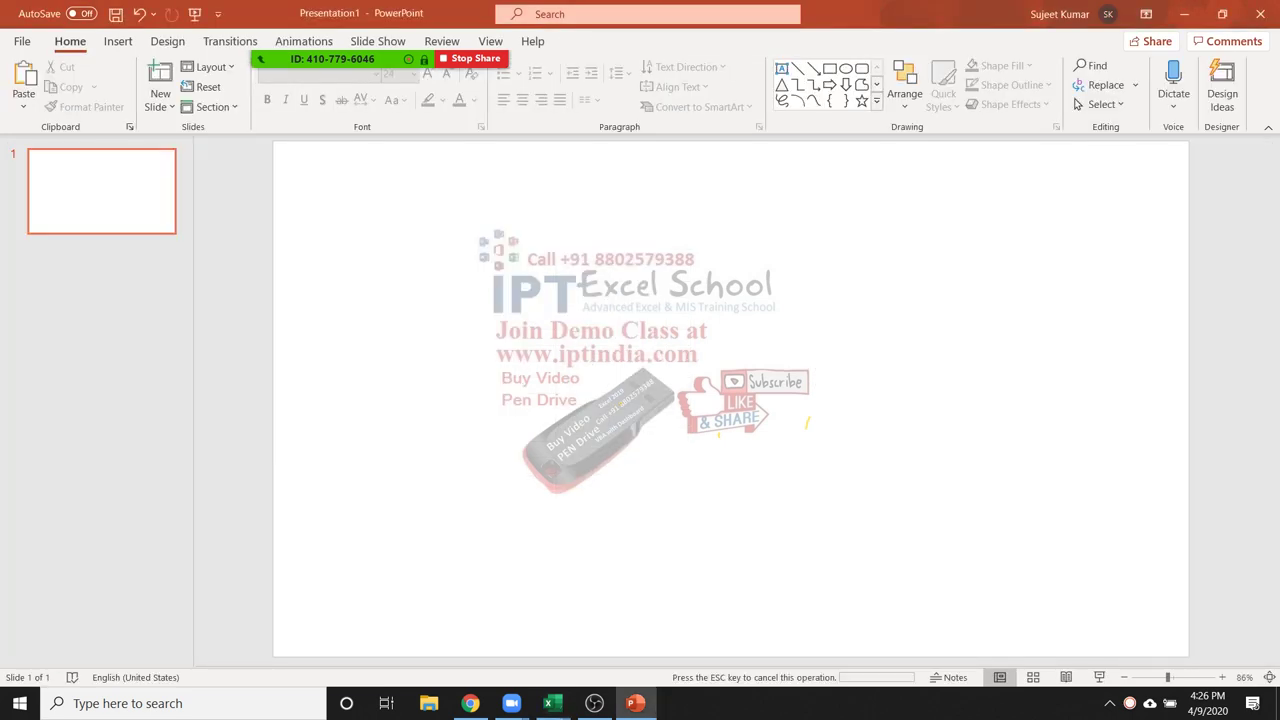
pyautogui.hotkey('ctrl', 'v')
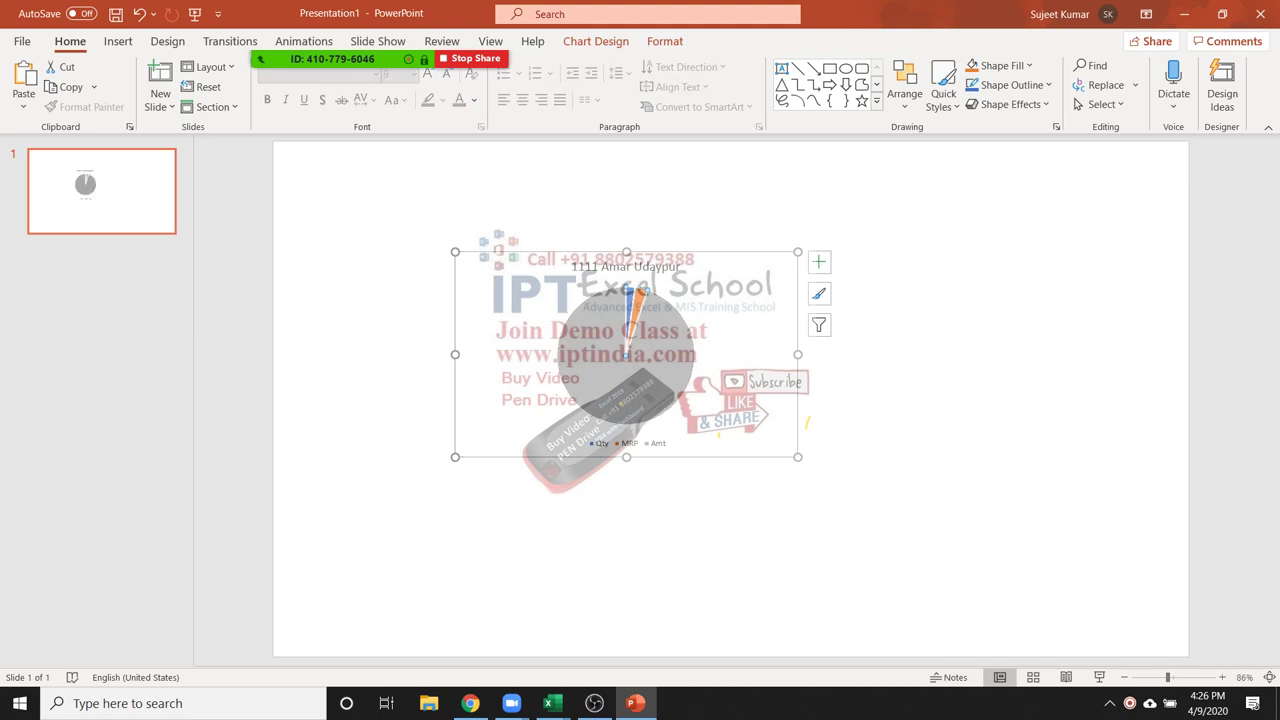
pyautogui.doubleClick(628, 300)
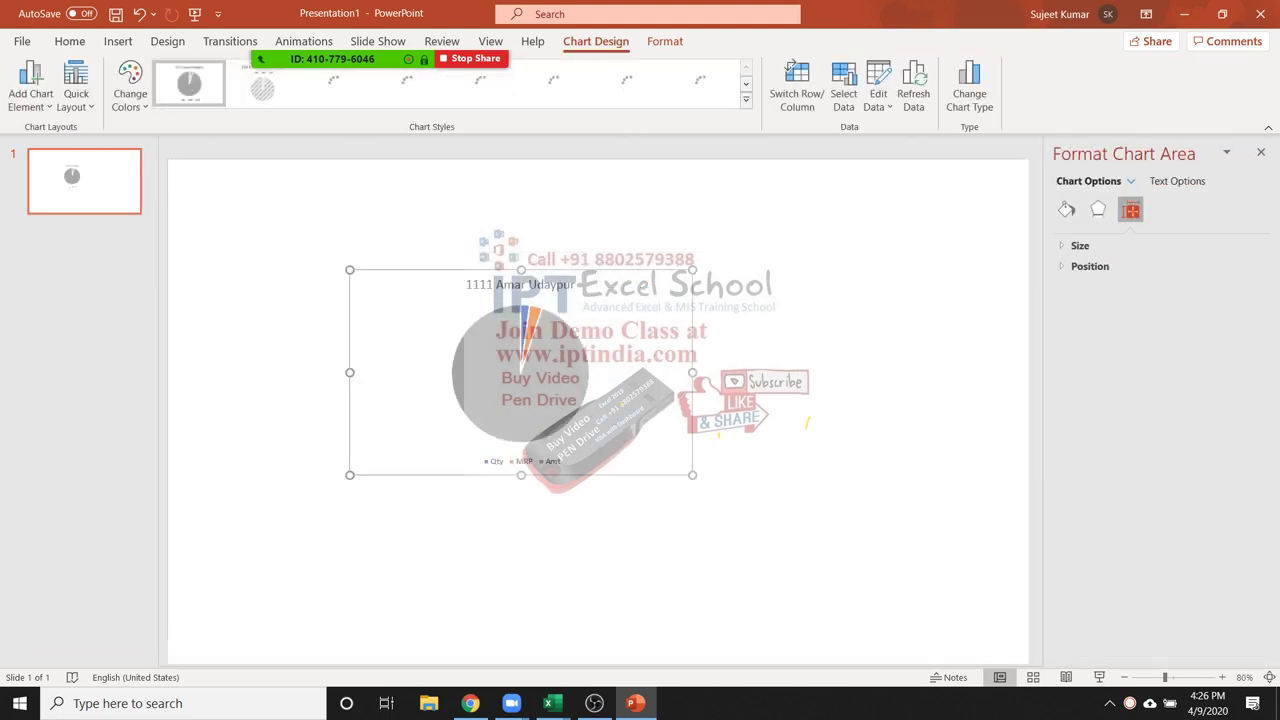
pyautogui.click(1260, 152)
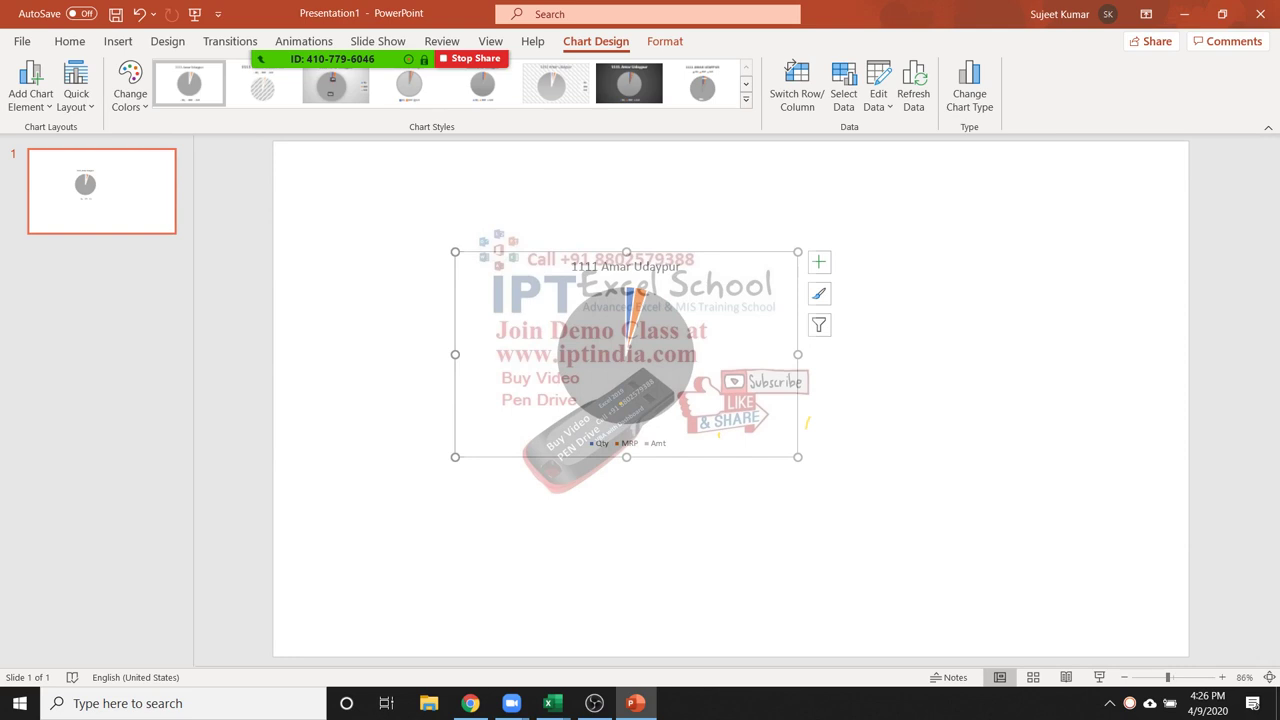
pyautogui.press('Delete')
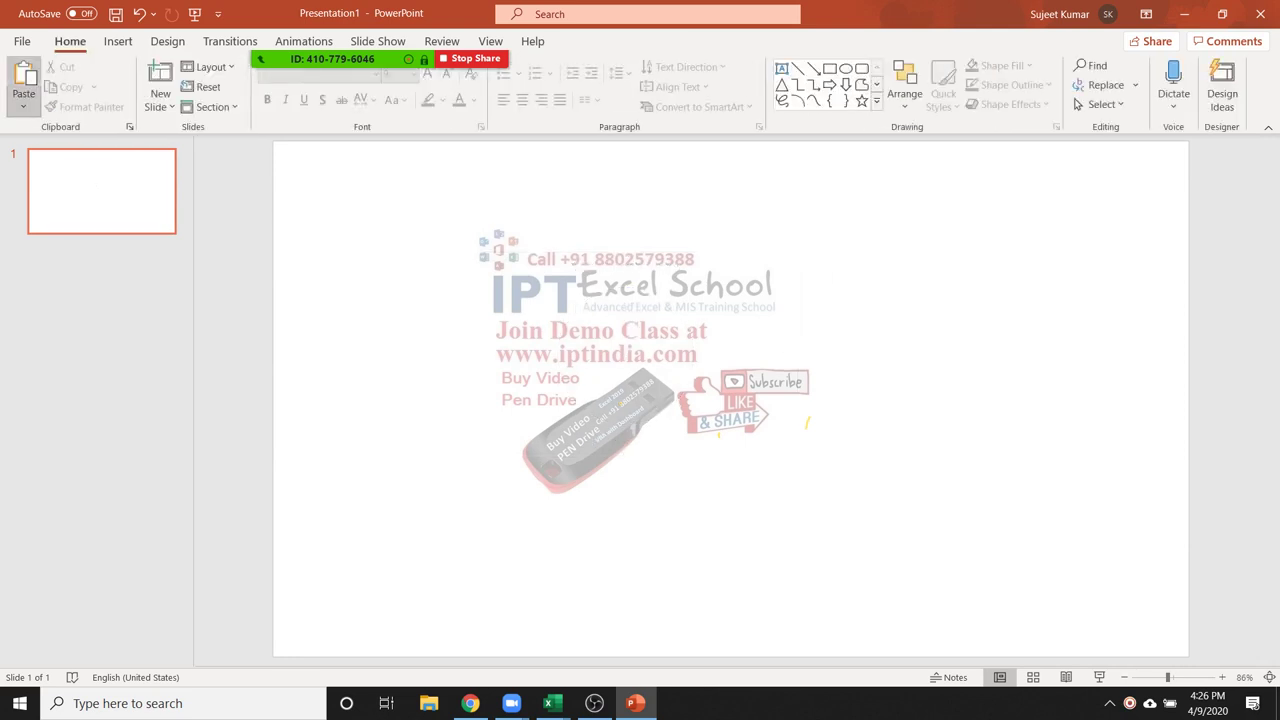
pyautogui.click(23, 106)
pyautogui.click(62, 182)
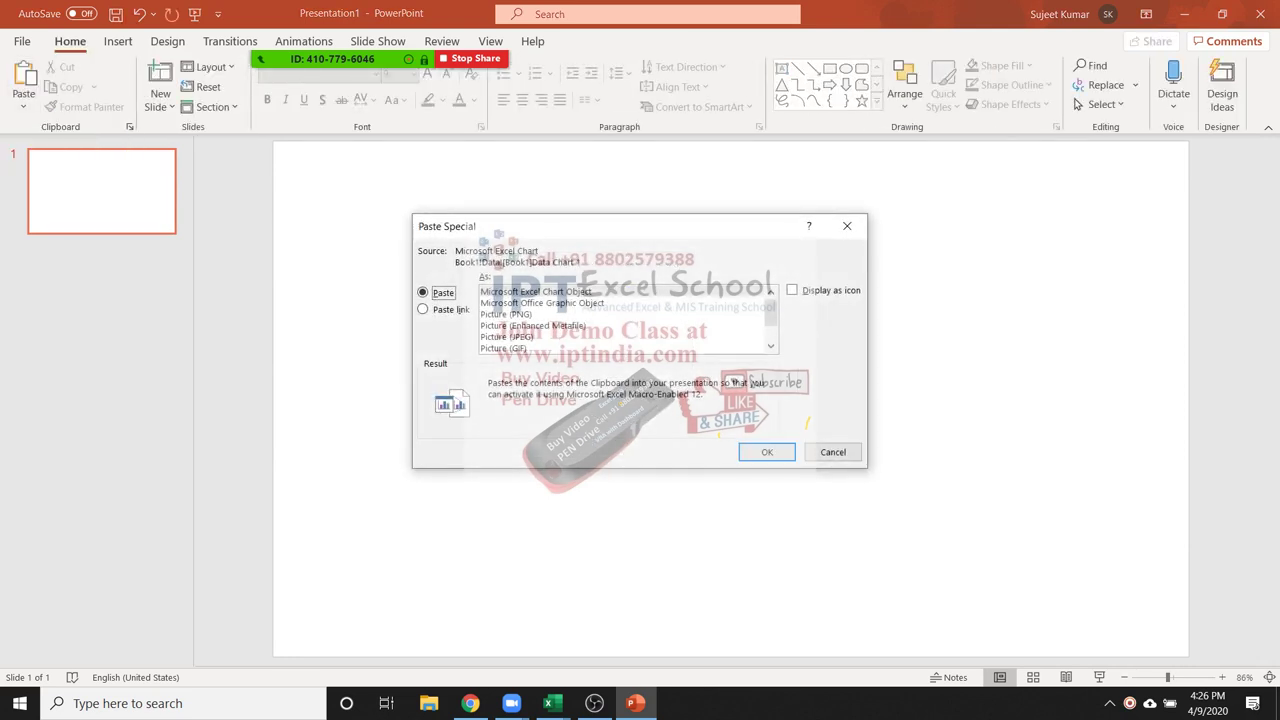
pyautogui.click(423, 309)
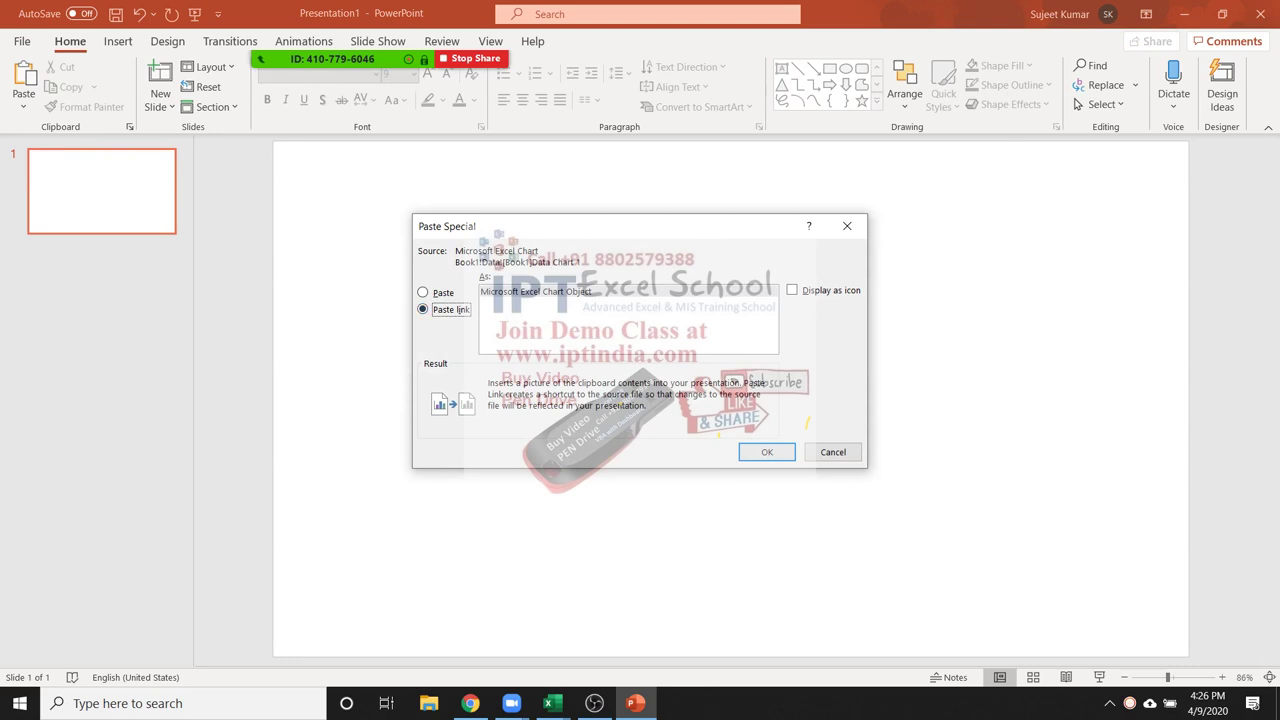
pyautogui.press('Return')
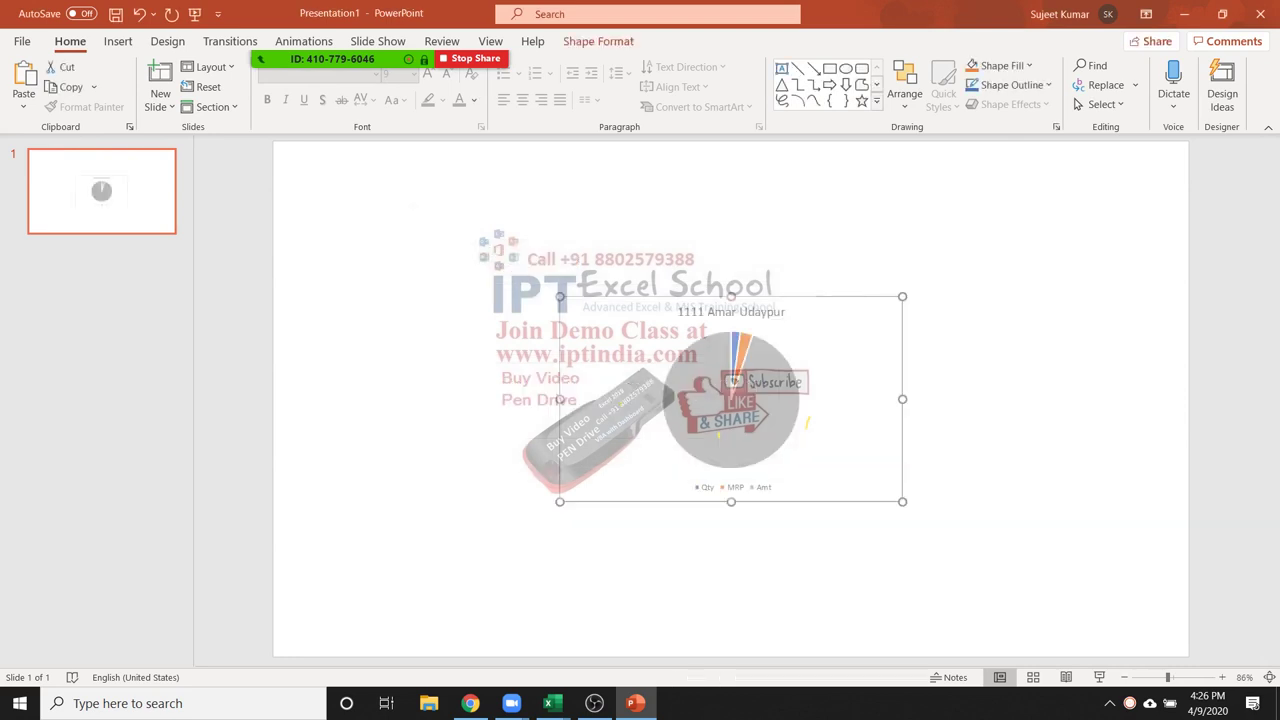
pyautogui.moveTo(731, 420); pyautogui.dragTo(576, 340)
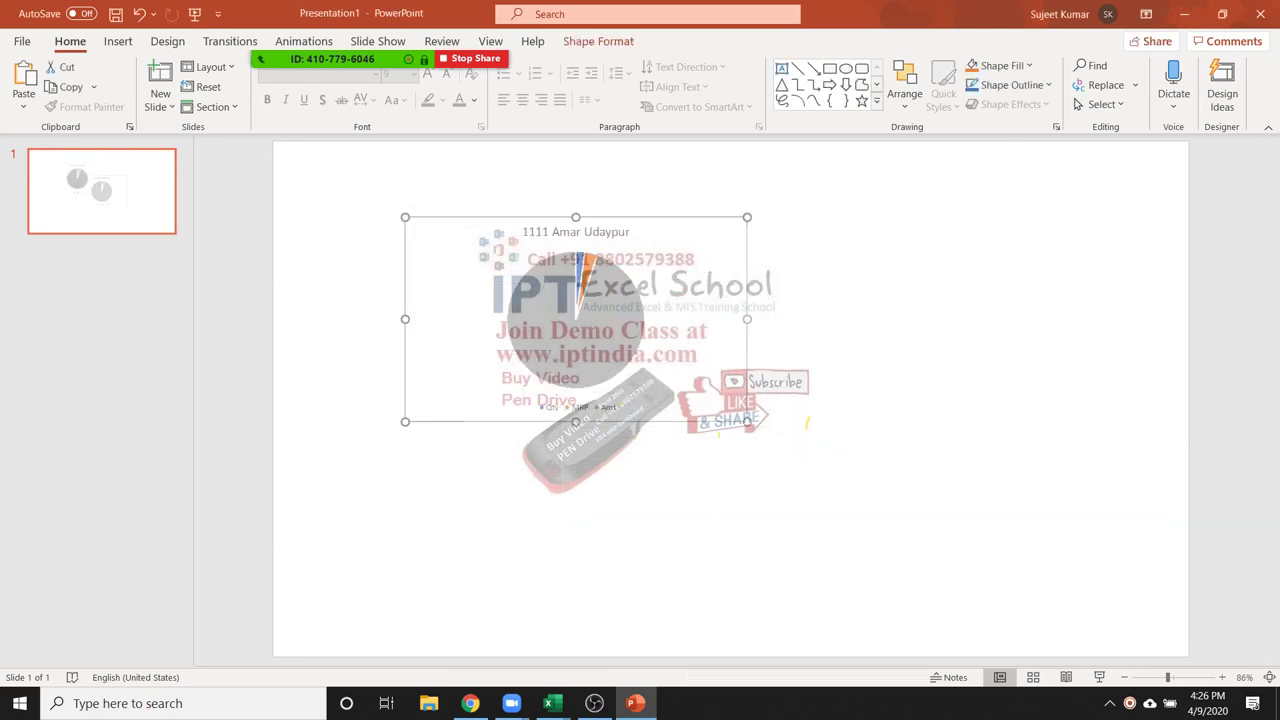
pyautogui.moveTo(747, 421); pyautogui.dragTo(905, 515)
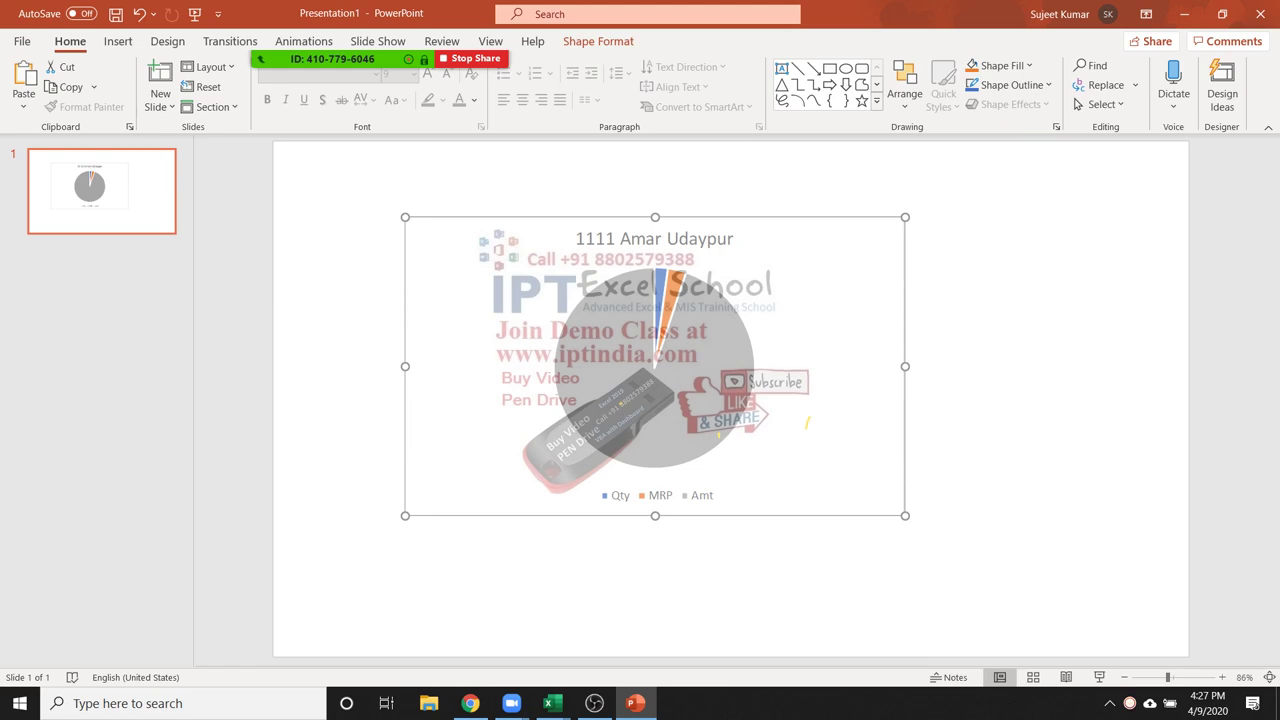
pyautogui.press('Delete')
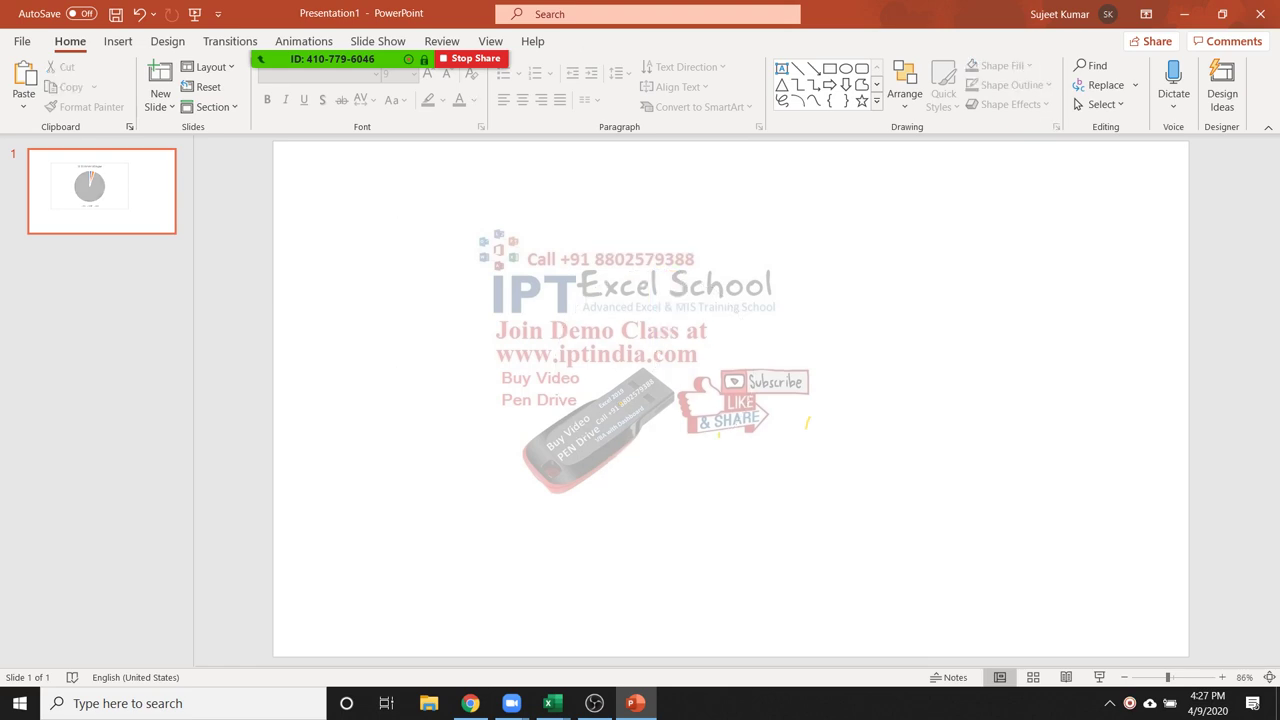
pyautogui.moveTo(549, 703)
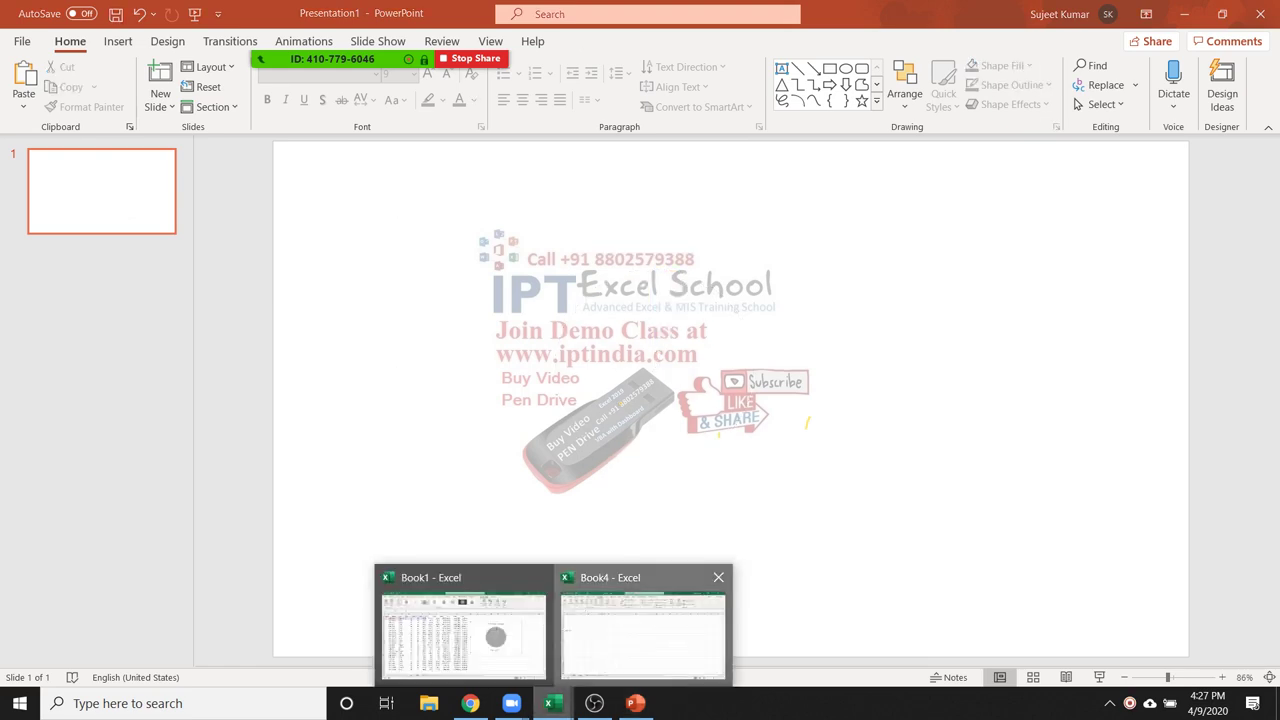
# Switch to Book4 and scroll through the Zoom participants list
pyautogui.click(643, 625)
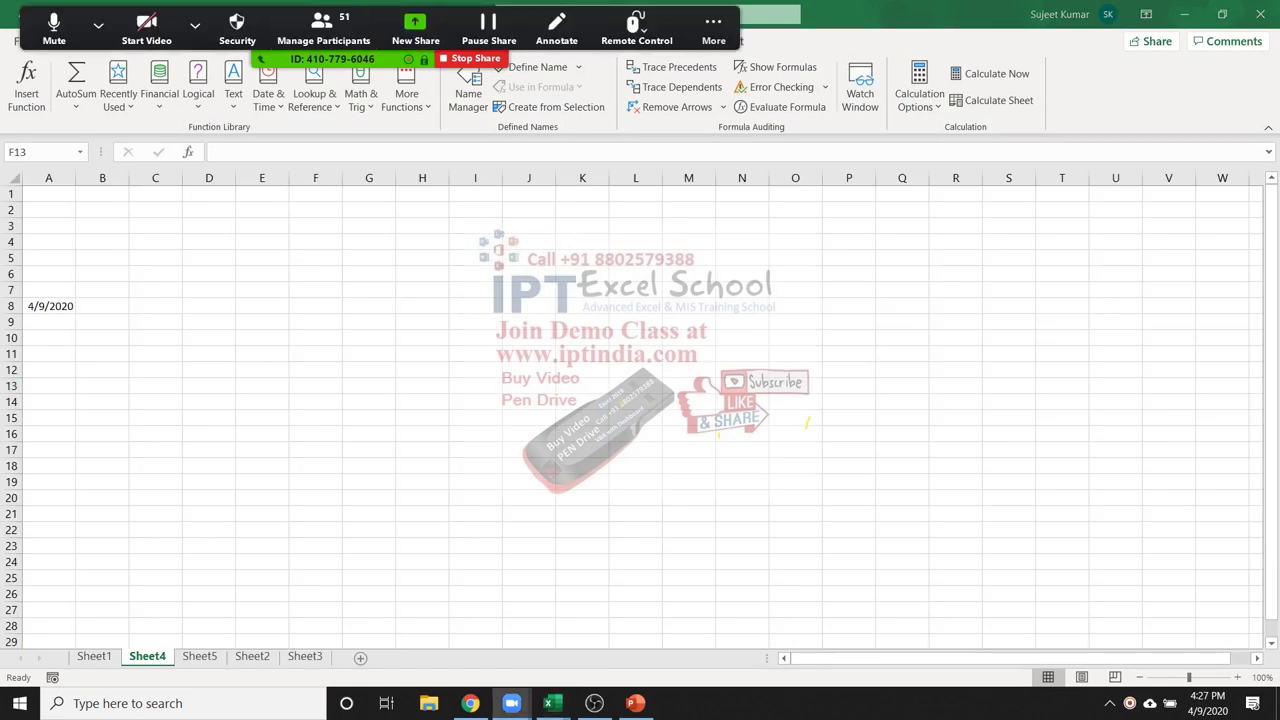
pyautogui.click(323, 28)
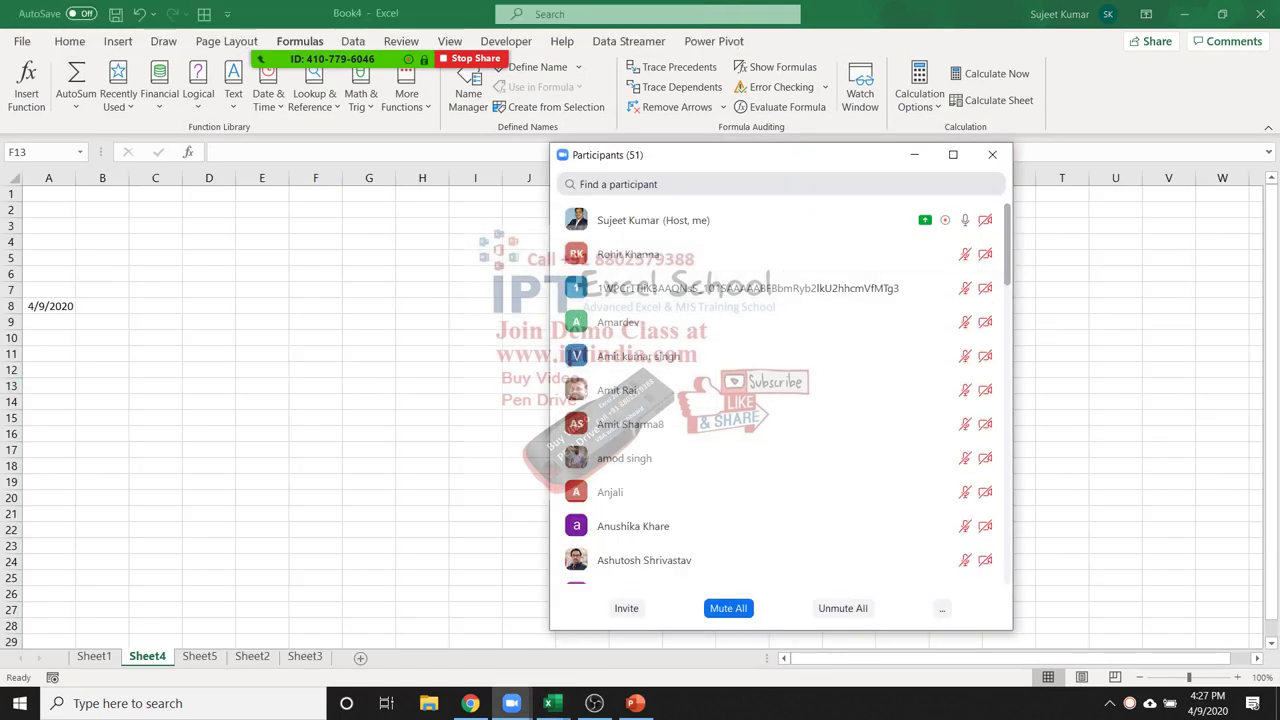
pyautogui.scroll(-5, 780, 390)
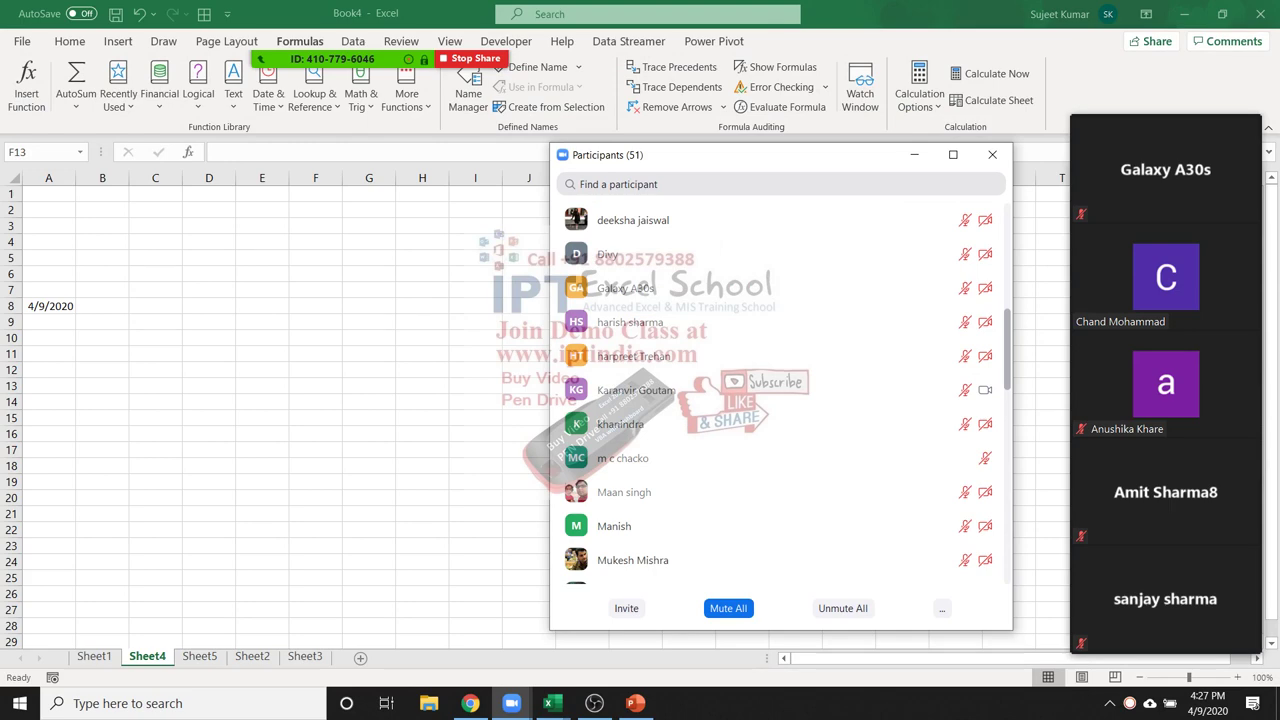
pyautogui.scroll(-3, 780, 390)
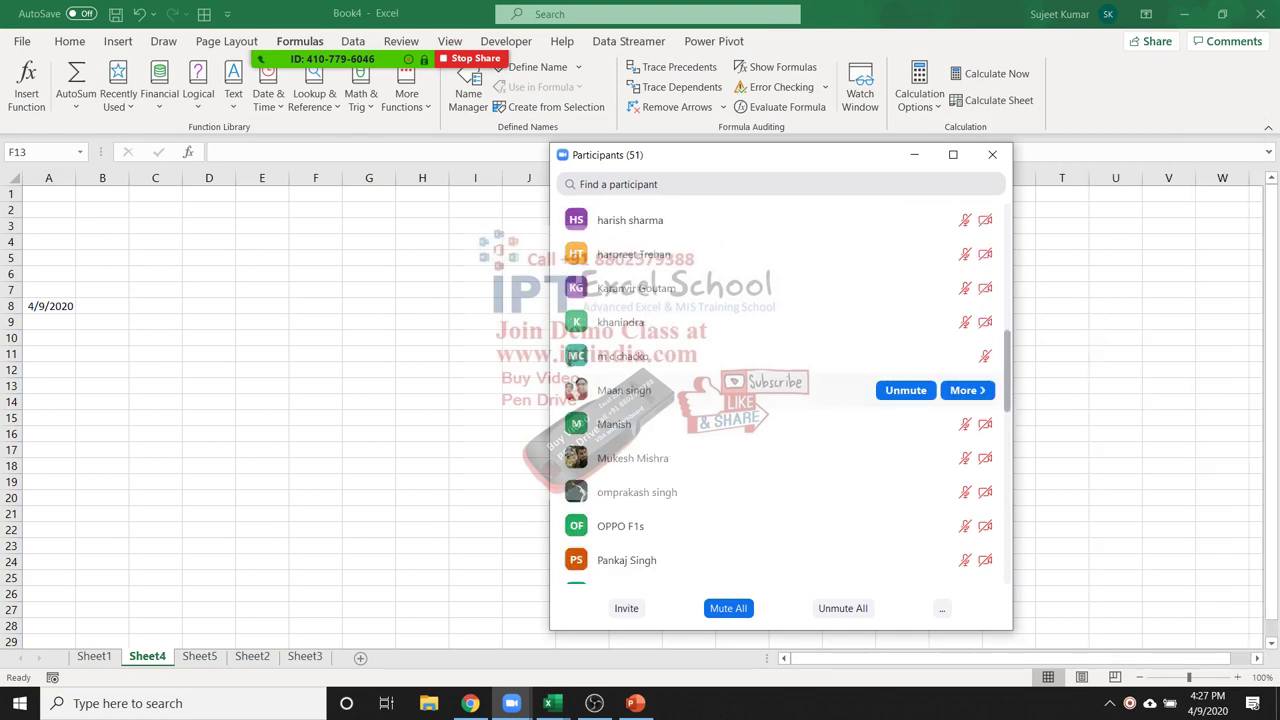
pyautogui.scroll(-1, 780, 390)
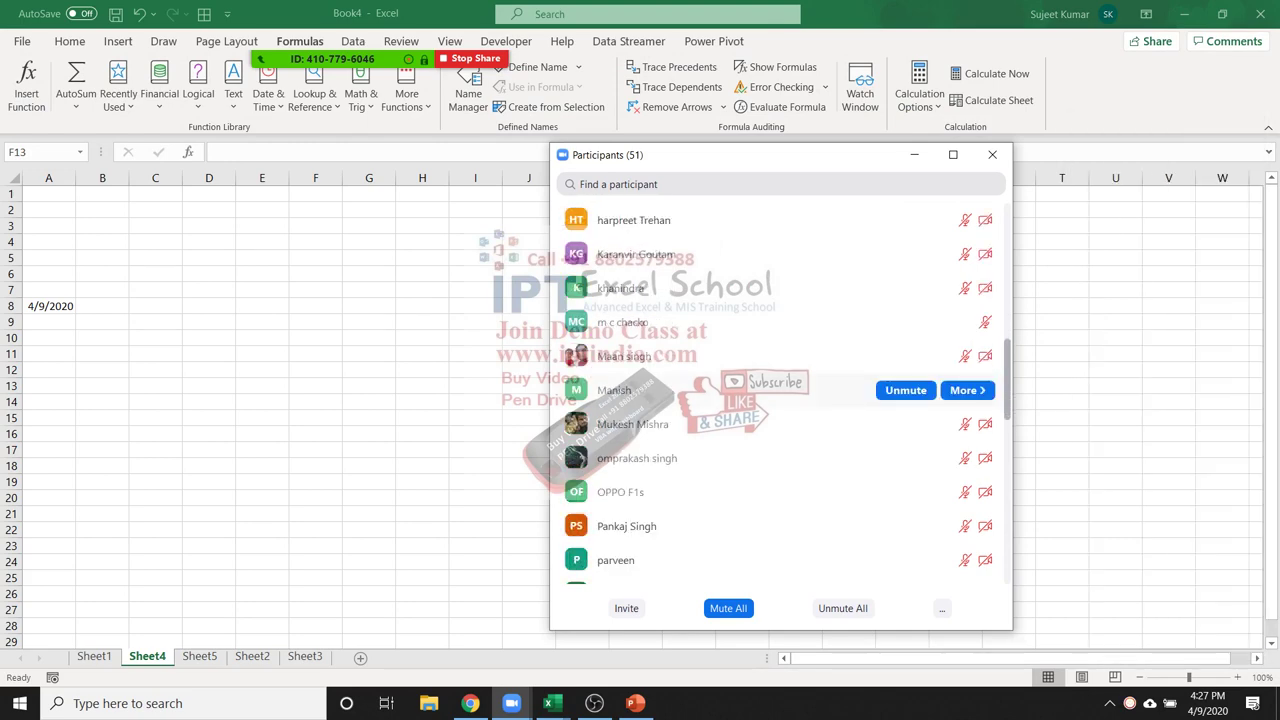
pyautogui.scroll(8, 780, 390)
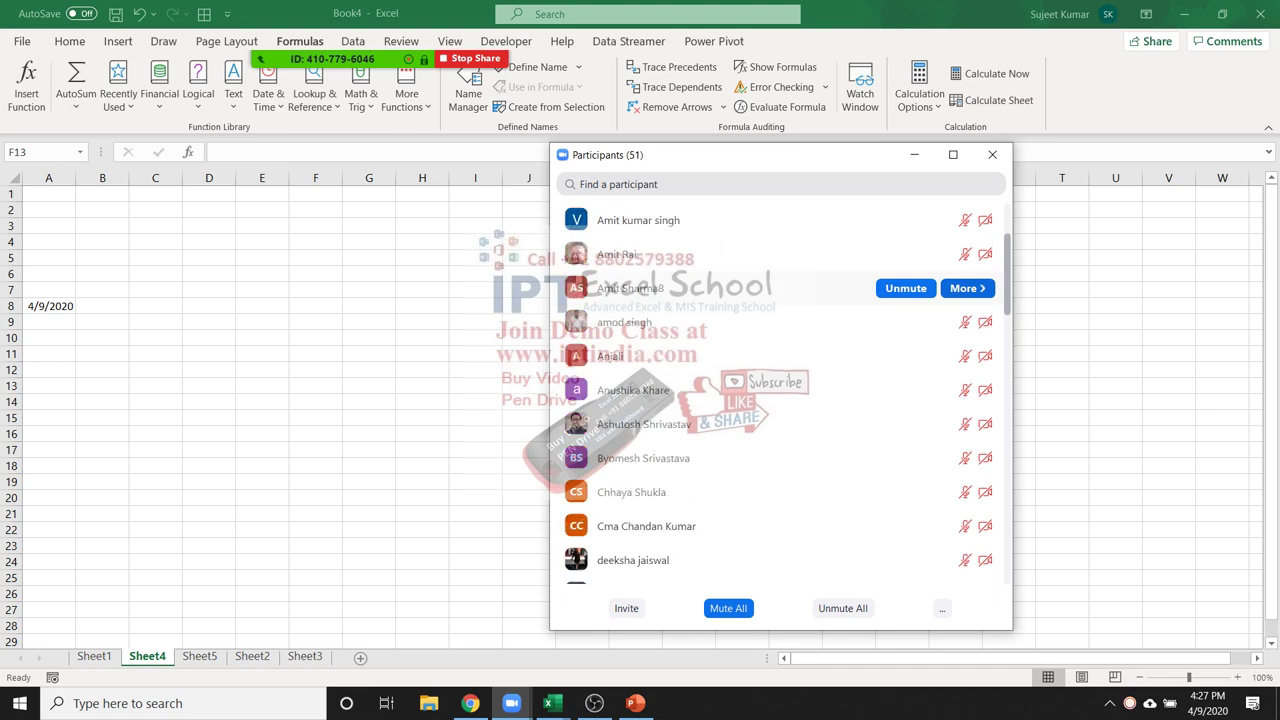
pyautogui.scroll(4, 780, 270)
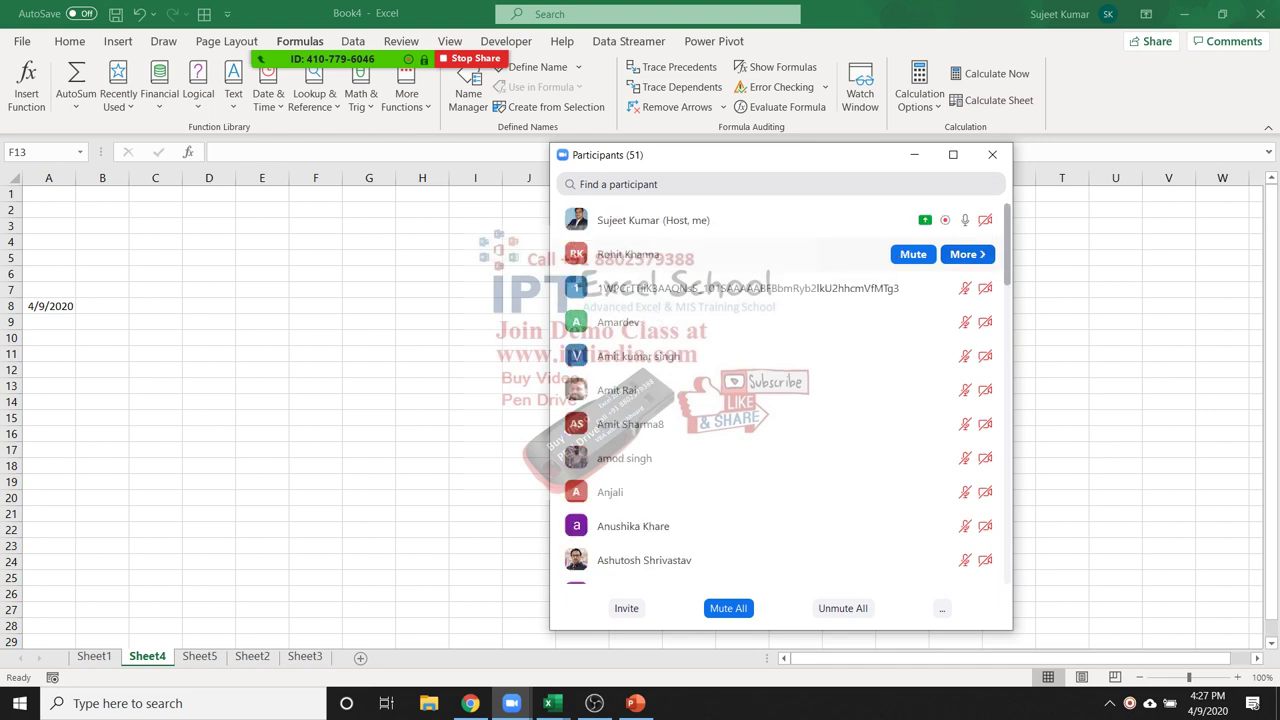
pyautogui.scroll(-4, 780, 260)
pyautogui.scroll(4, 780, 230)
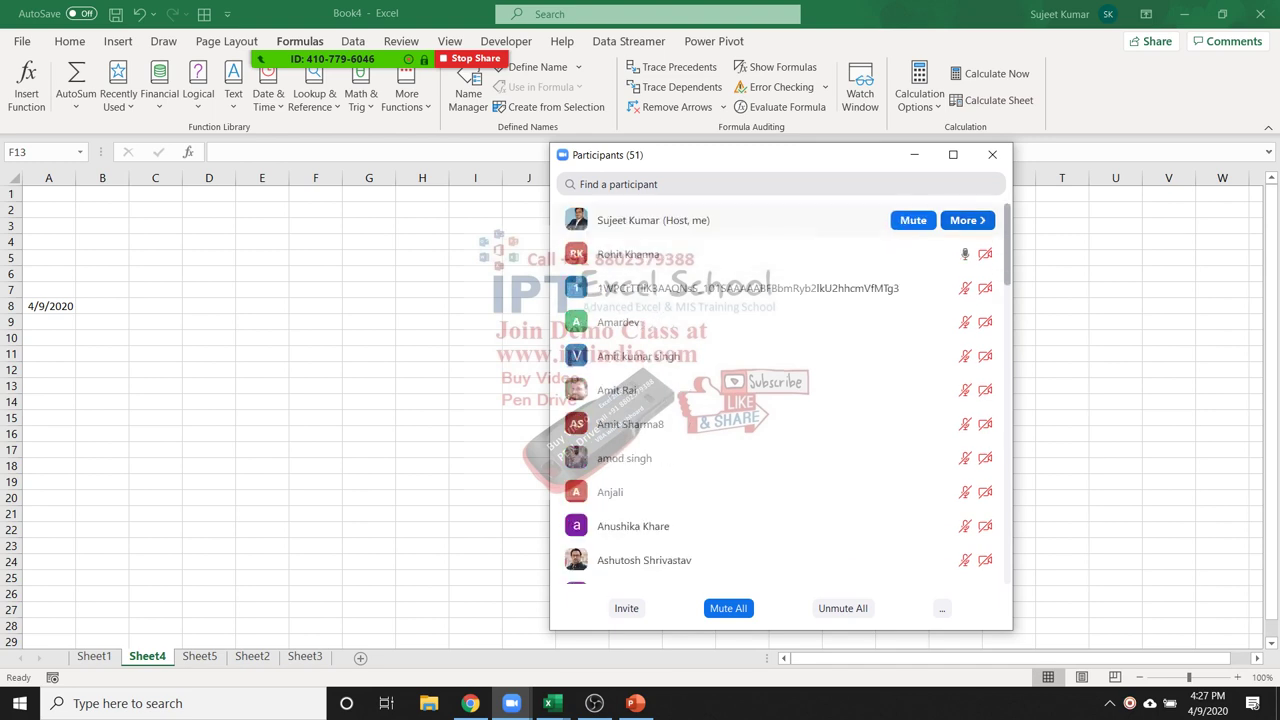
pyautogui.scroll(-4, 780, 270)
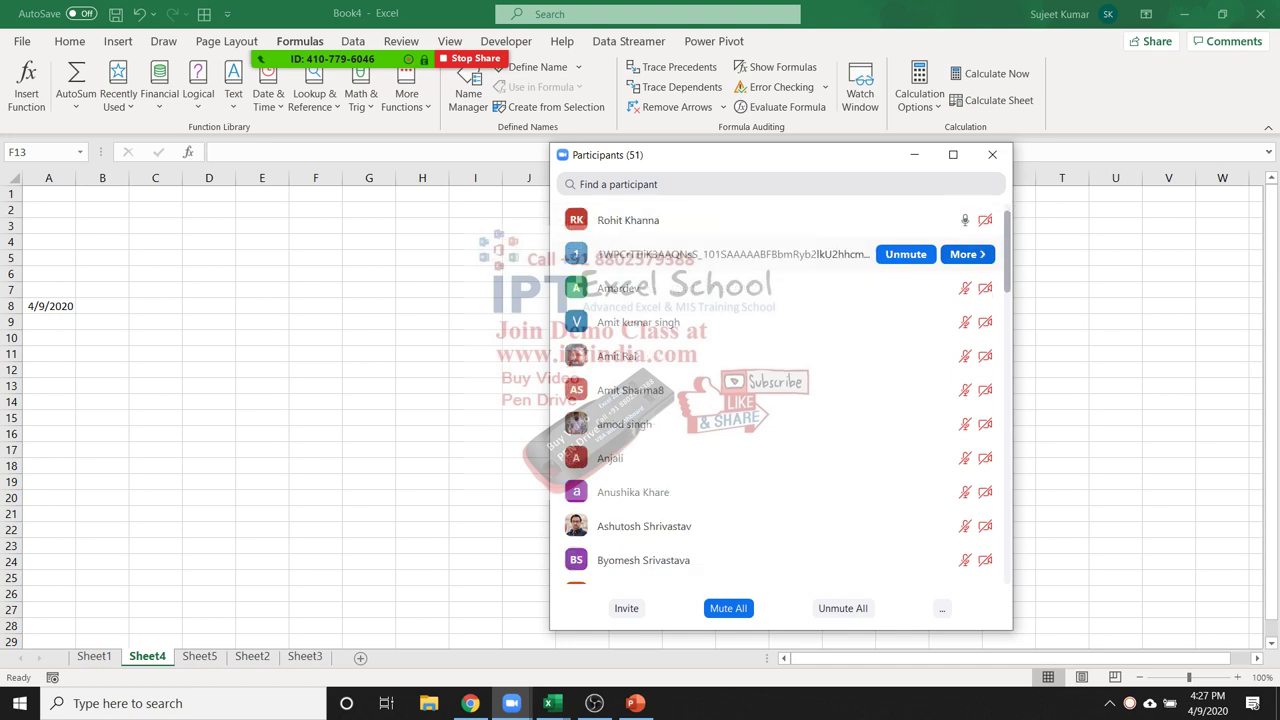
pyautogui.scroll(-5, 780, 300)
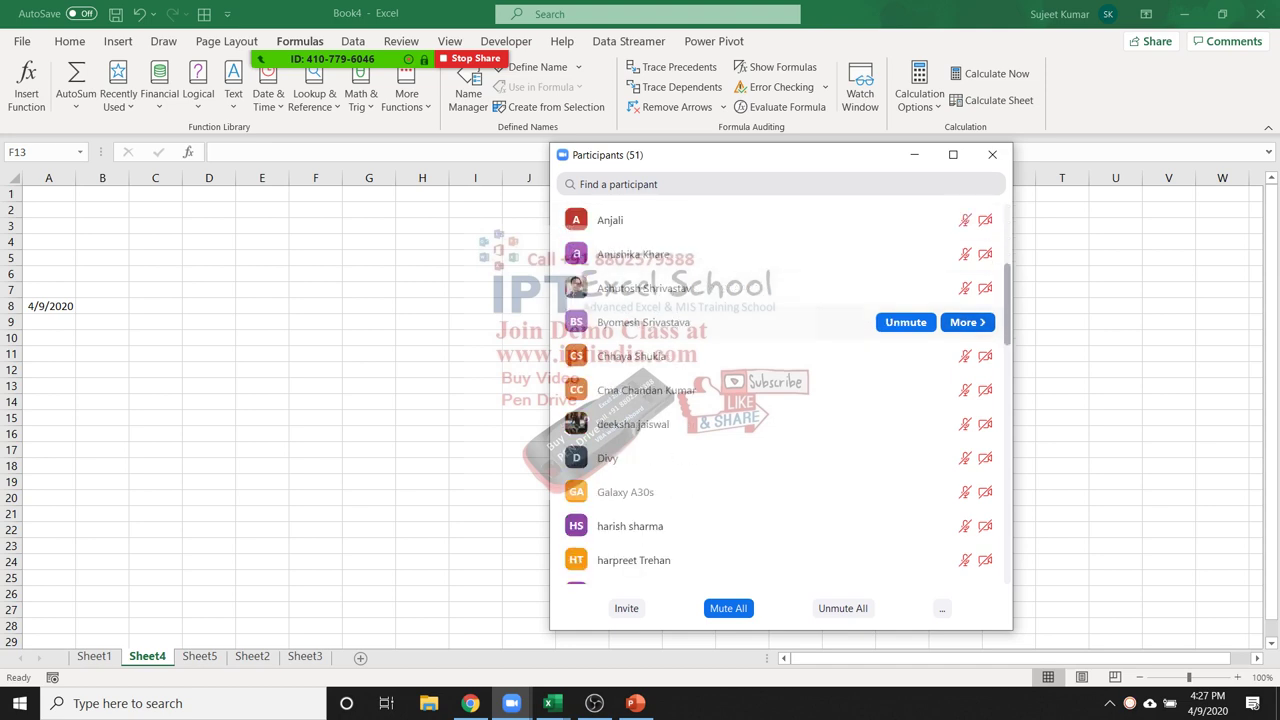
pyautogui.scroll(-1, 780, 322)
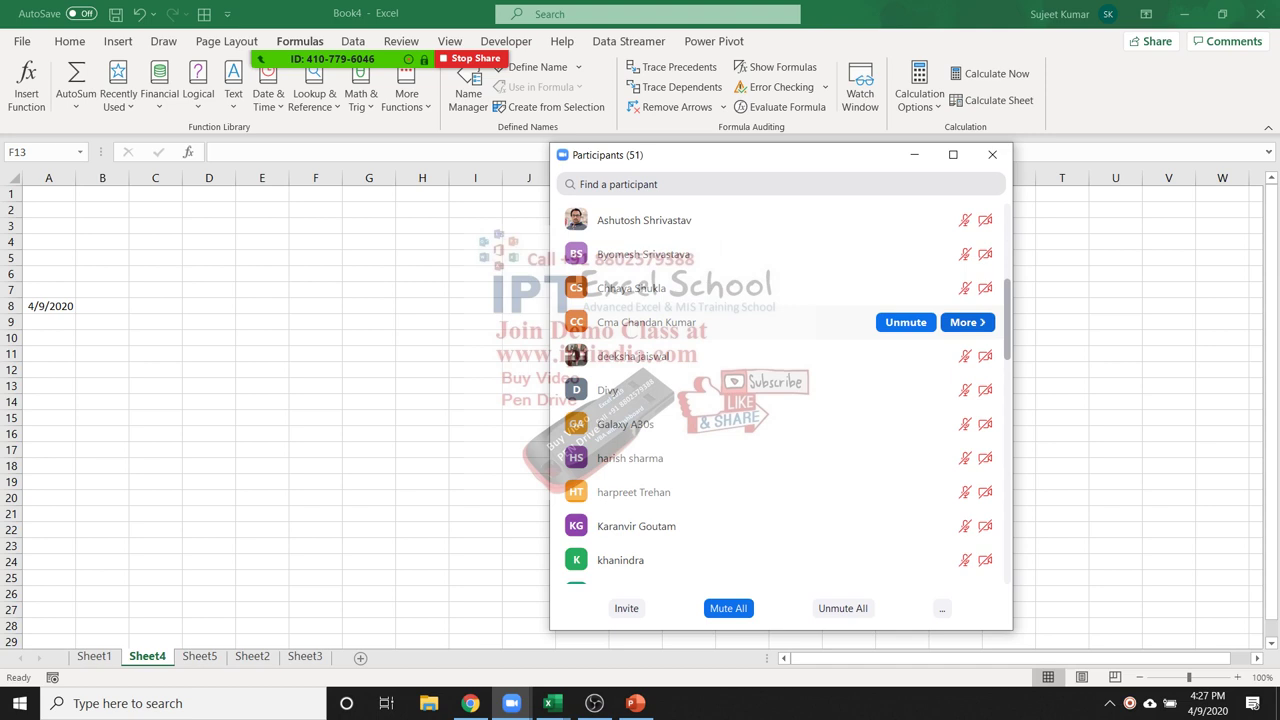
pyautogui.scroll(-15, 780, 322)
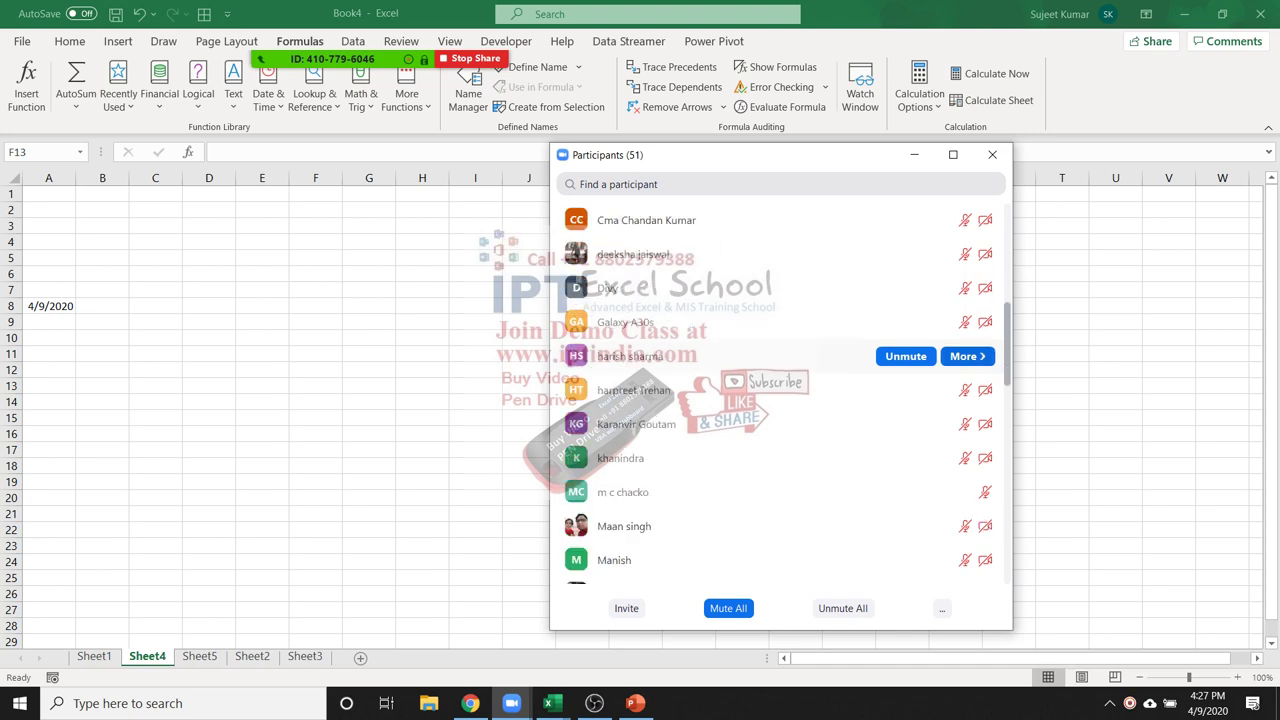
pyautogui.scroll(-10, 780, 390)
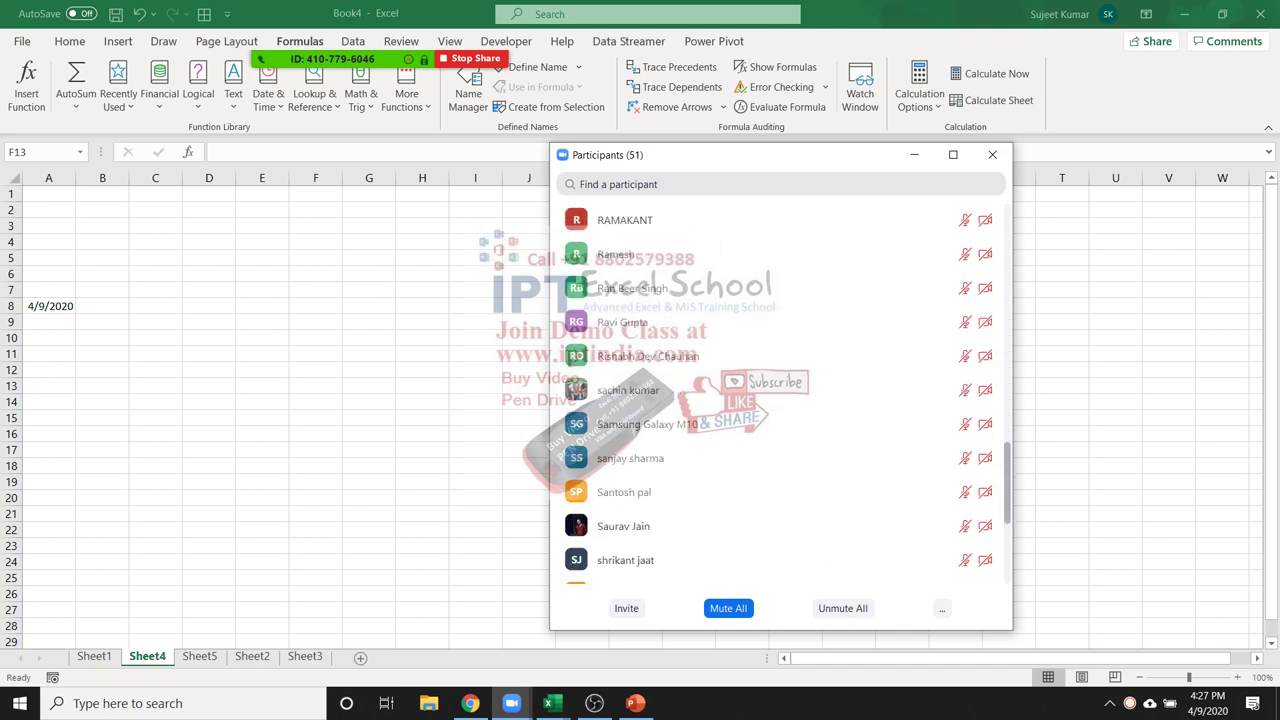
pyautogui.scroll(9, 780, 510)
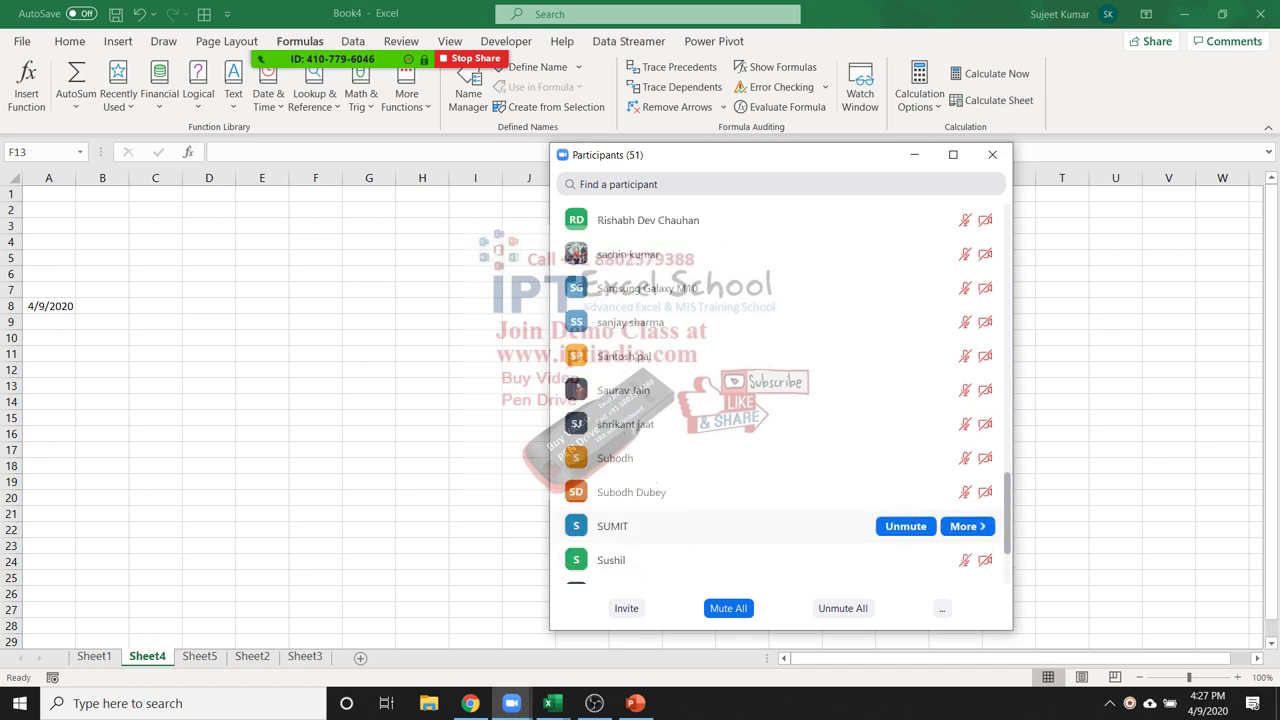
pyautogui.scroll(20, 780, 390)
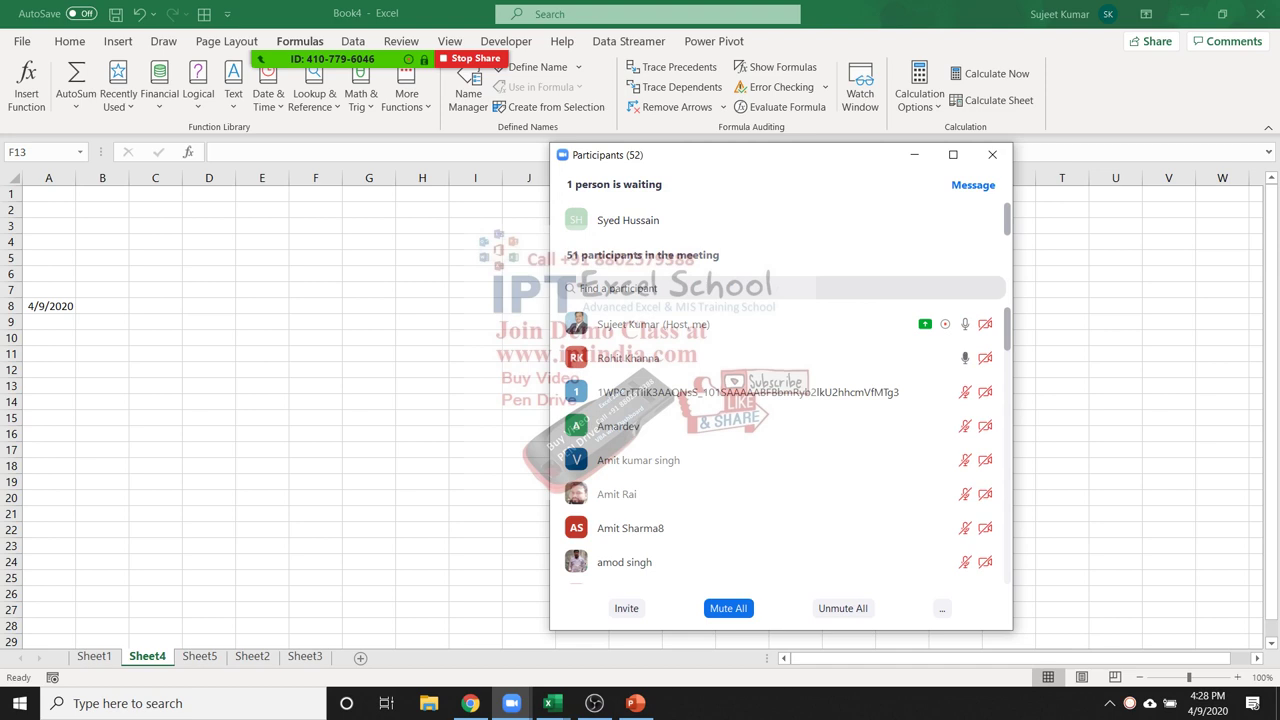
# Admit the waiting attendee, then stop one participant's video from their More menu
pyautogui.click(904, 219)
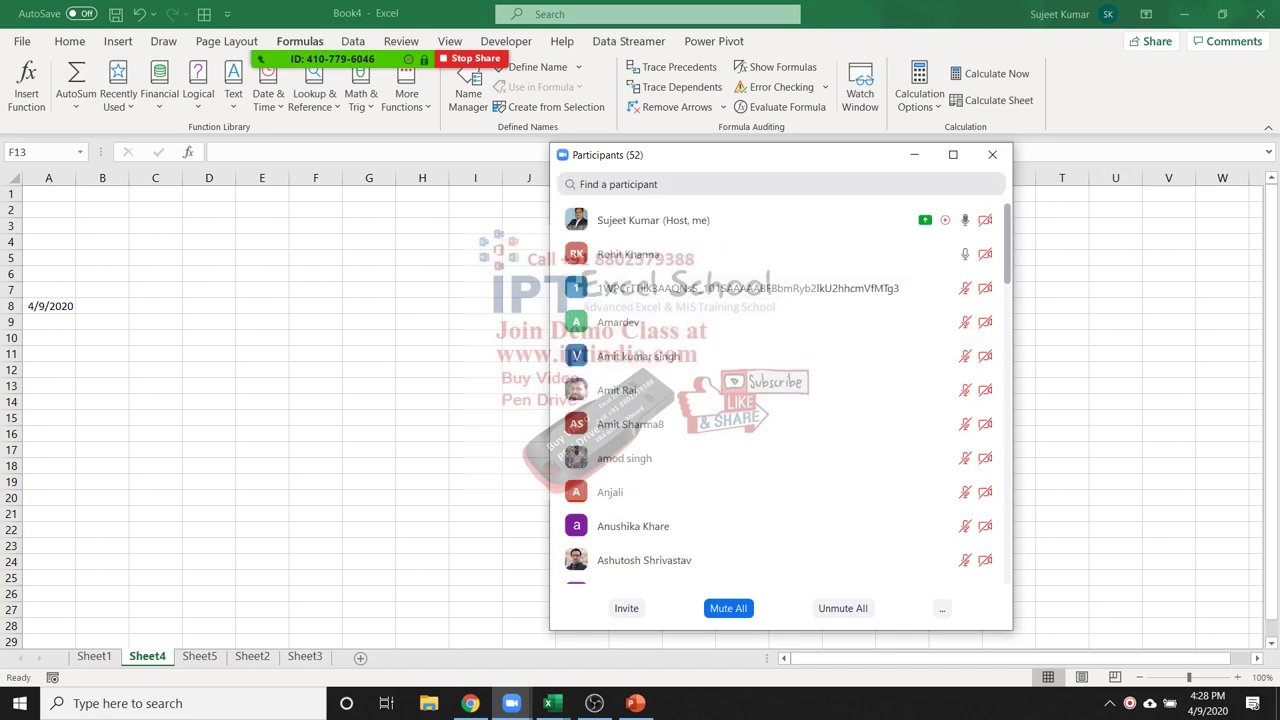
pyautogui.scroll(-3, 780, 400)
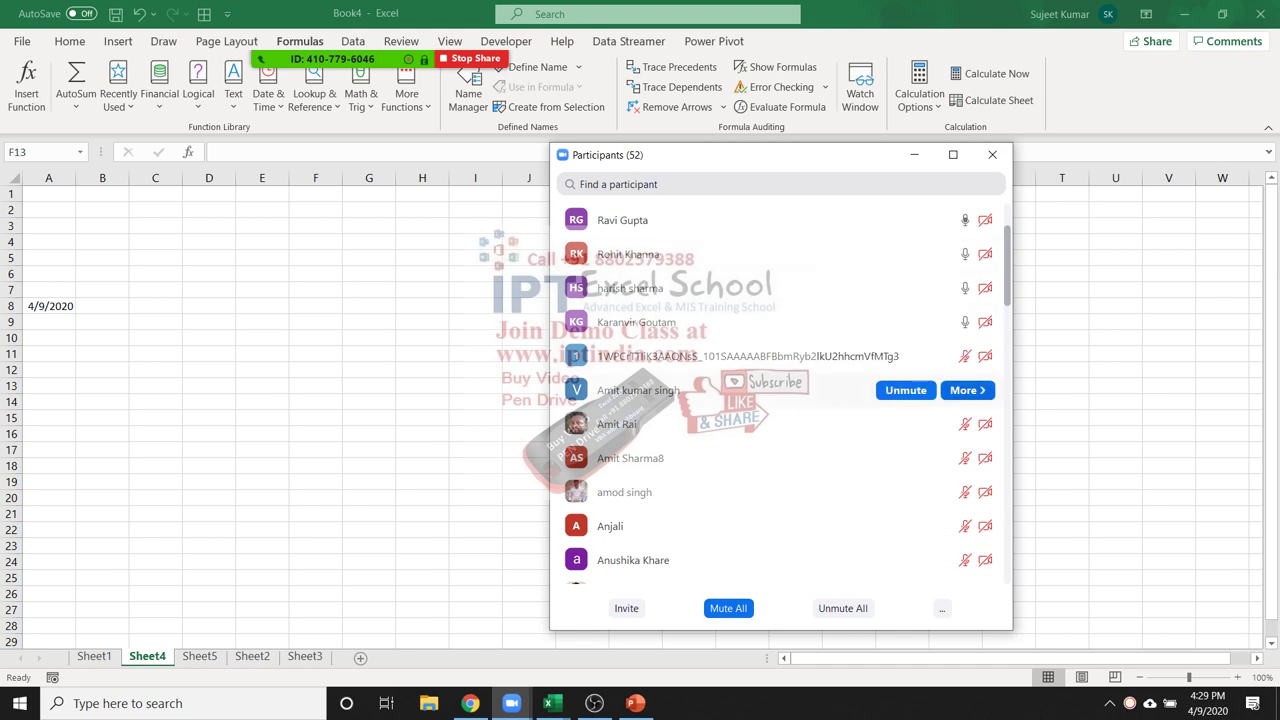
pyautogui.scroll(3, 780, 300)
pyautogui.scroll(-1, 780, 300)
pyautogui.scroll(-2, 780, 390)
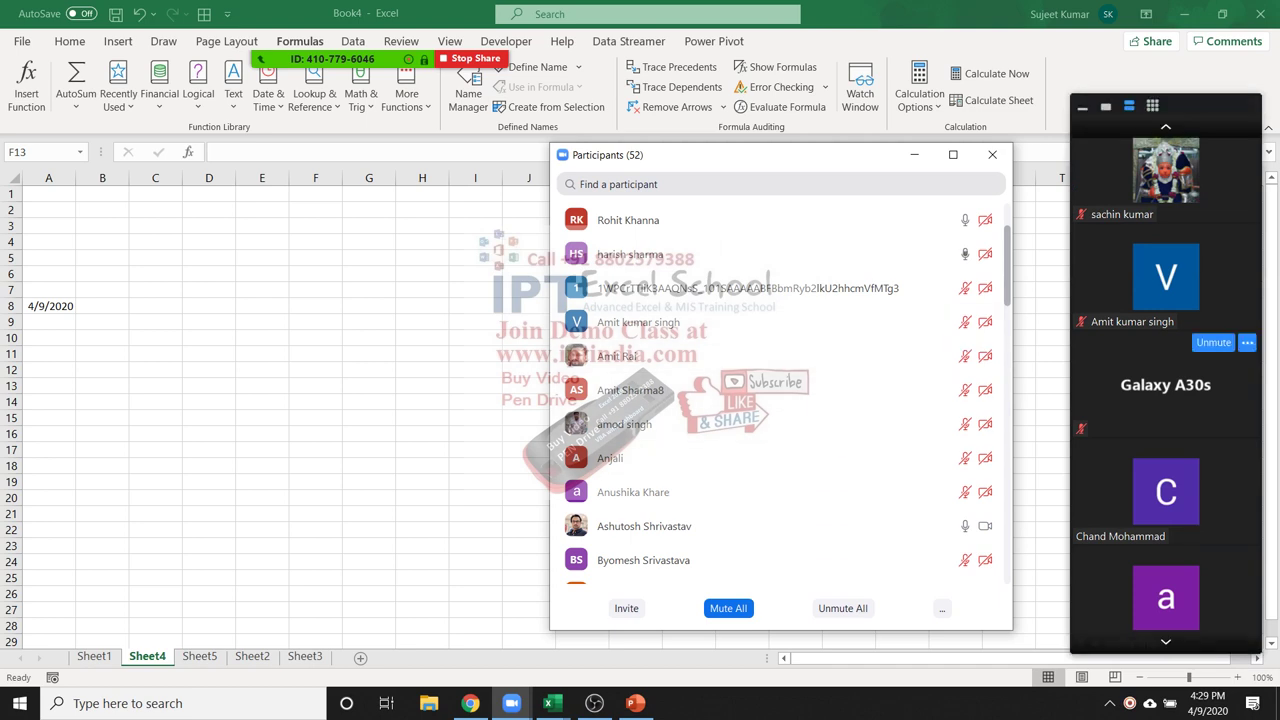
pyautogui.scroll(-3, 780, 390)
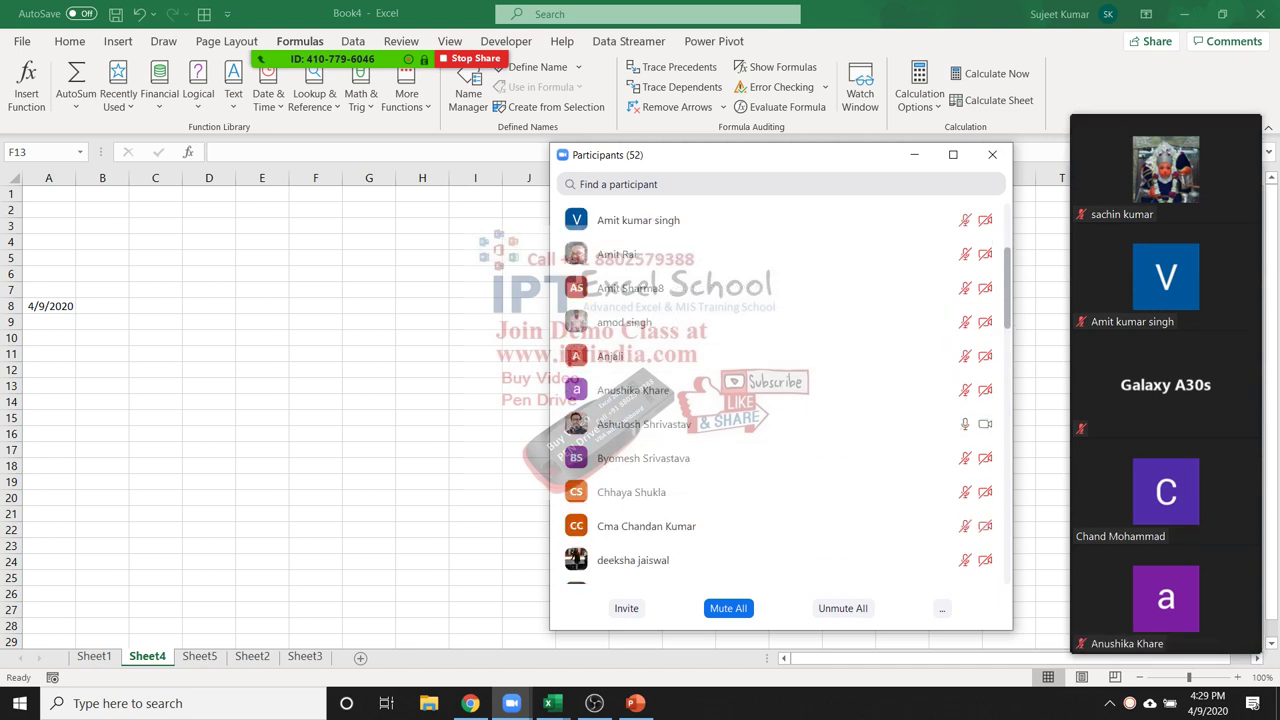
pyautogui.scroll(-3, 780, 390)
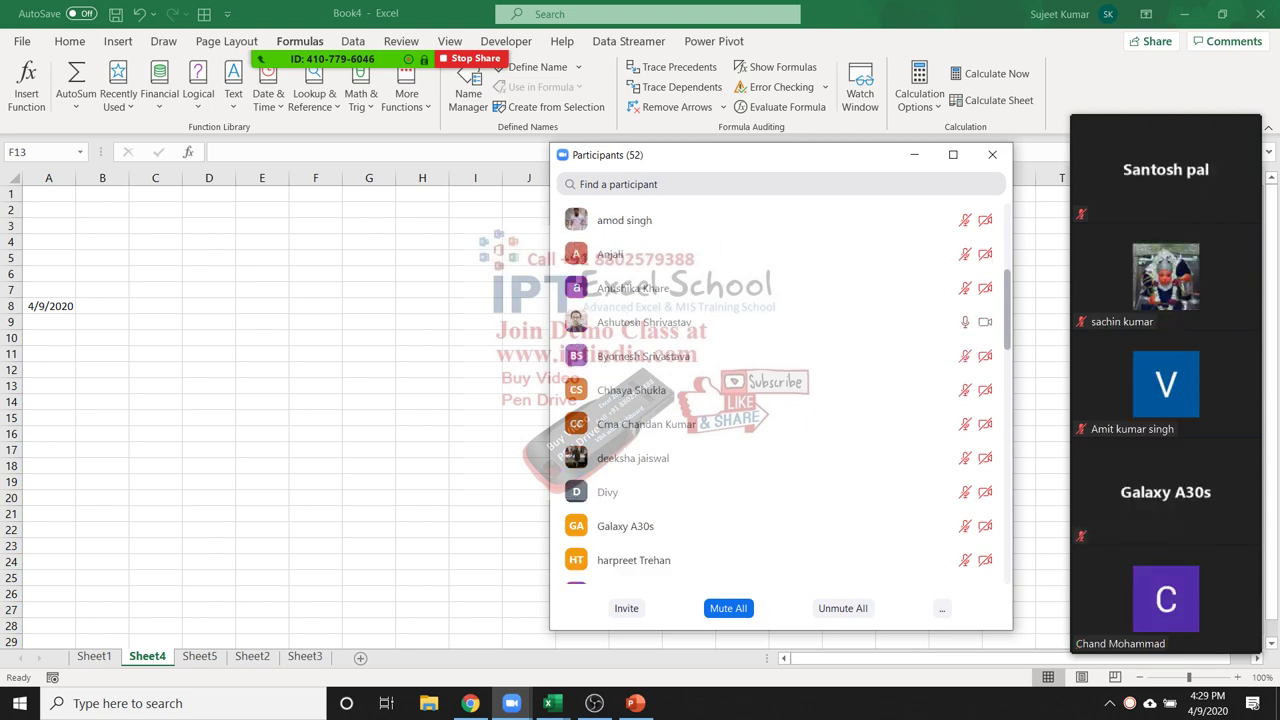
pyautogui.scroll(1, 780, 390)
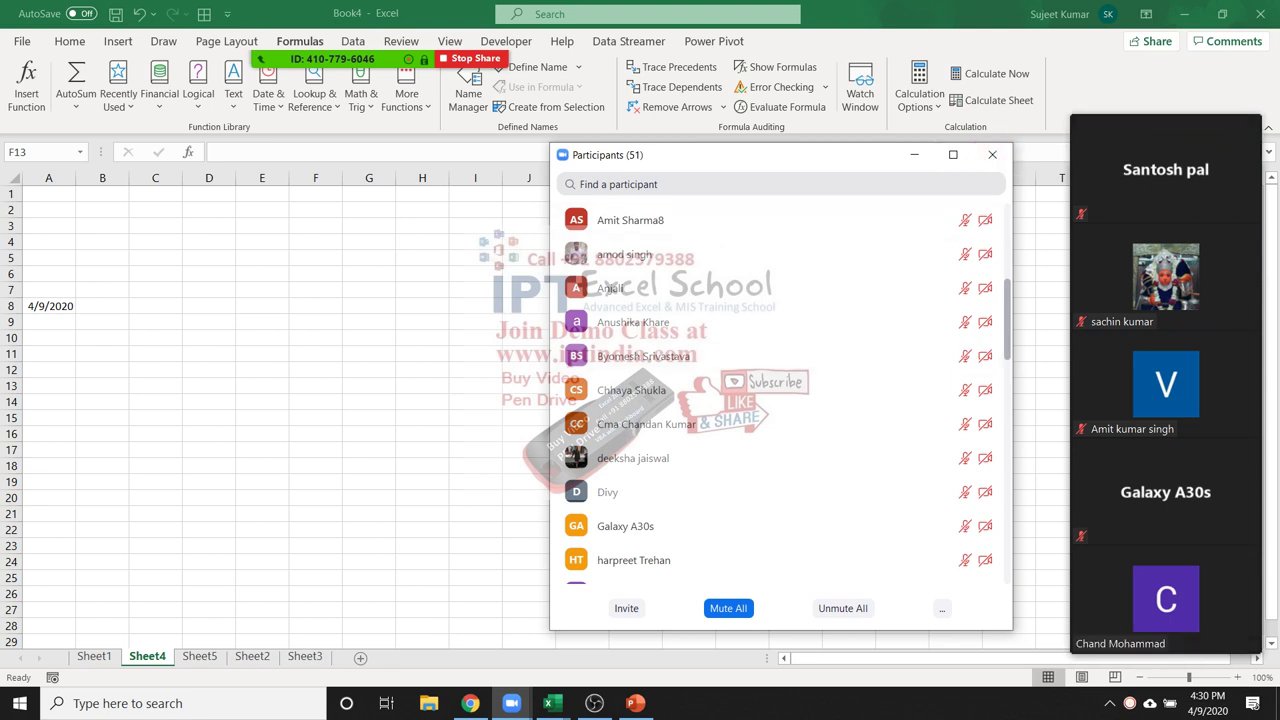
pyautogui.scroll(5, 760, 280)
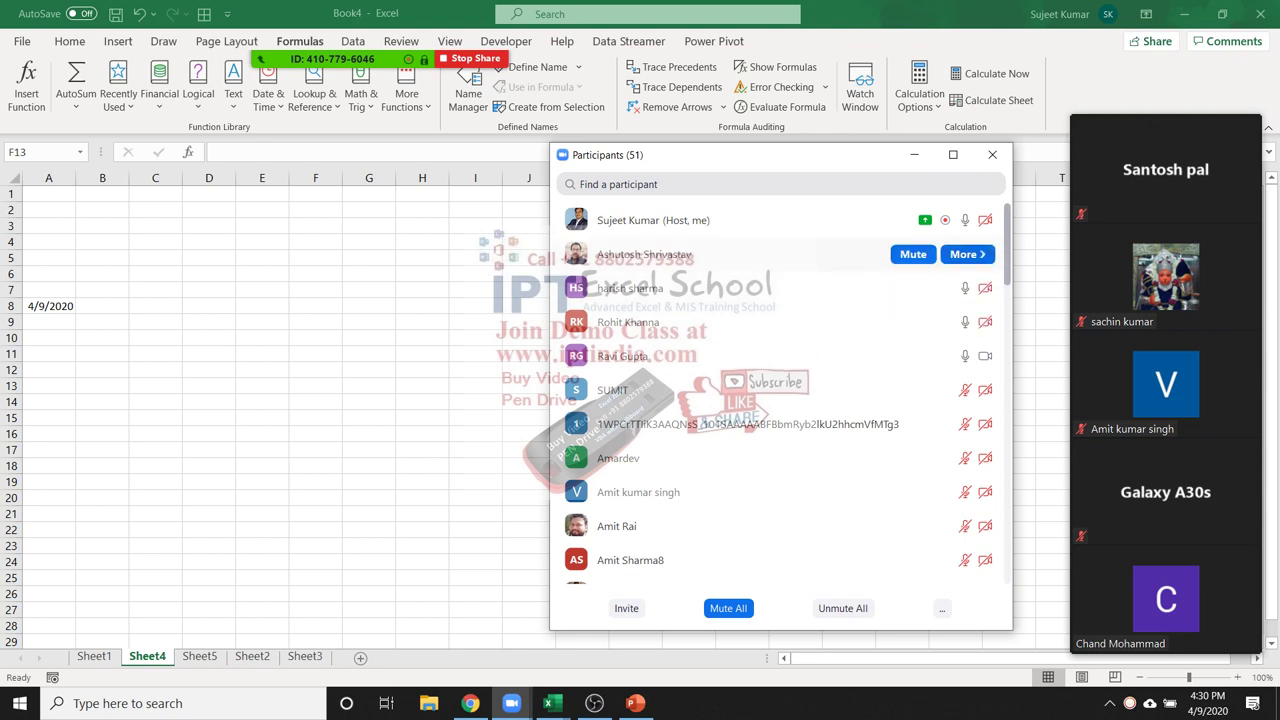
pyautogui.click(965, 254)
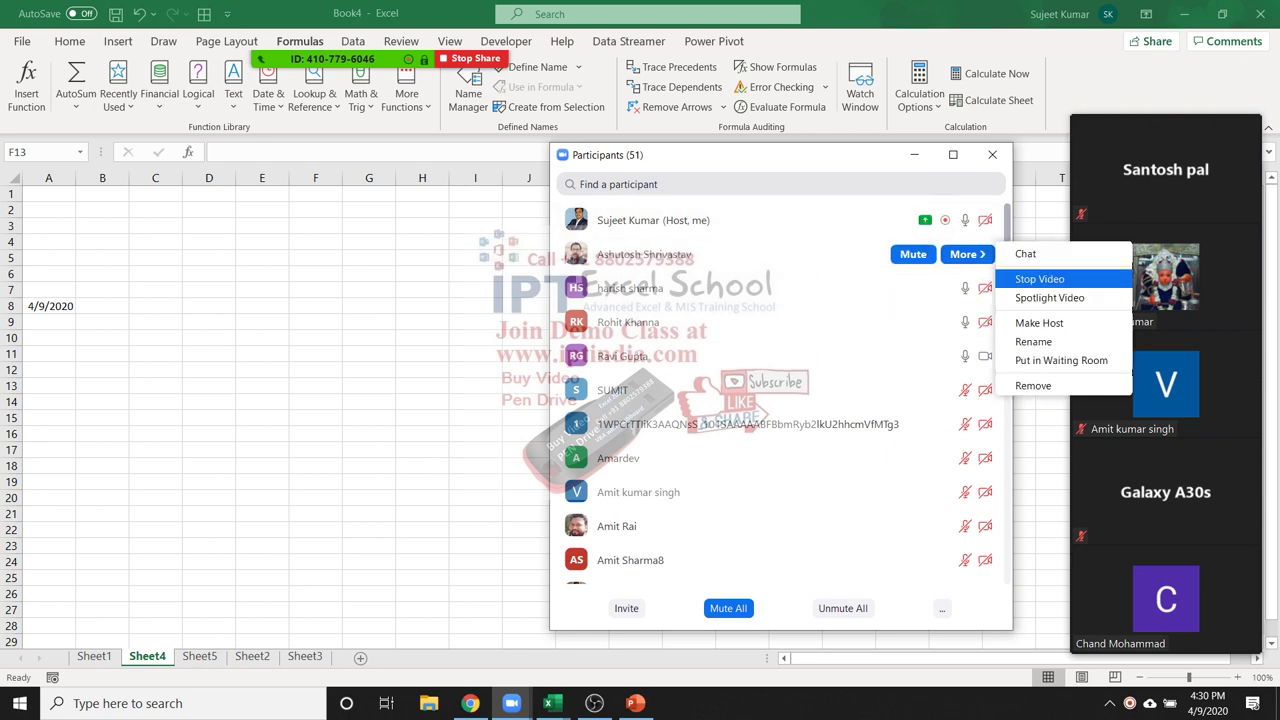
pyautogui.click(1040, 279)
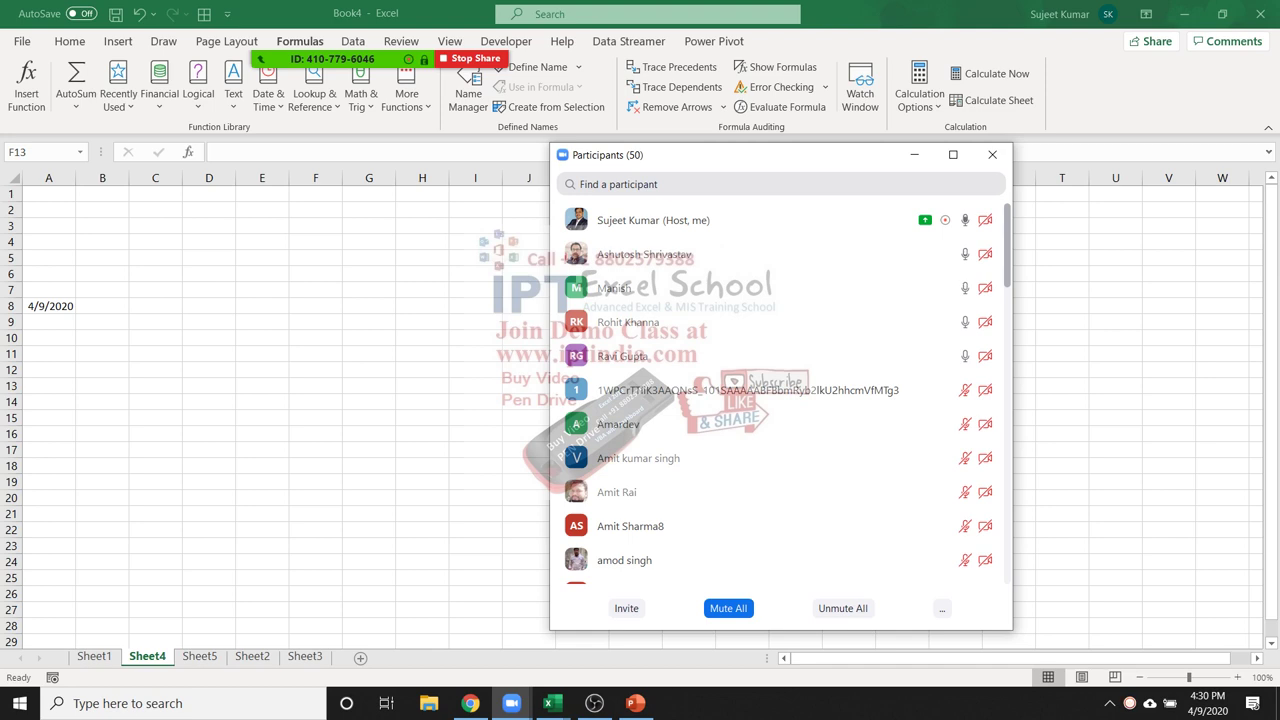
# Test-enter 101 in F6, discard the text in F7, then clear F6
pyautogui.hotkey('alt', 'Tab')
pyautogui.click(315, 273)
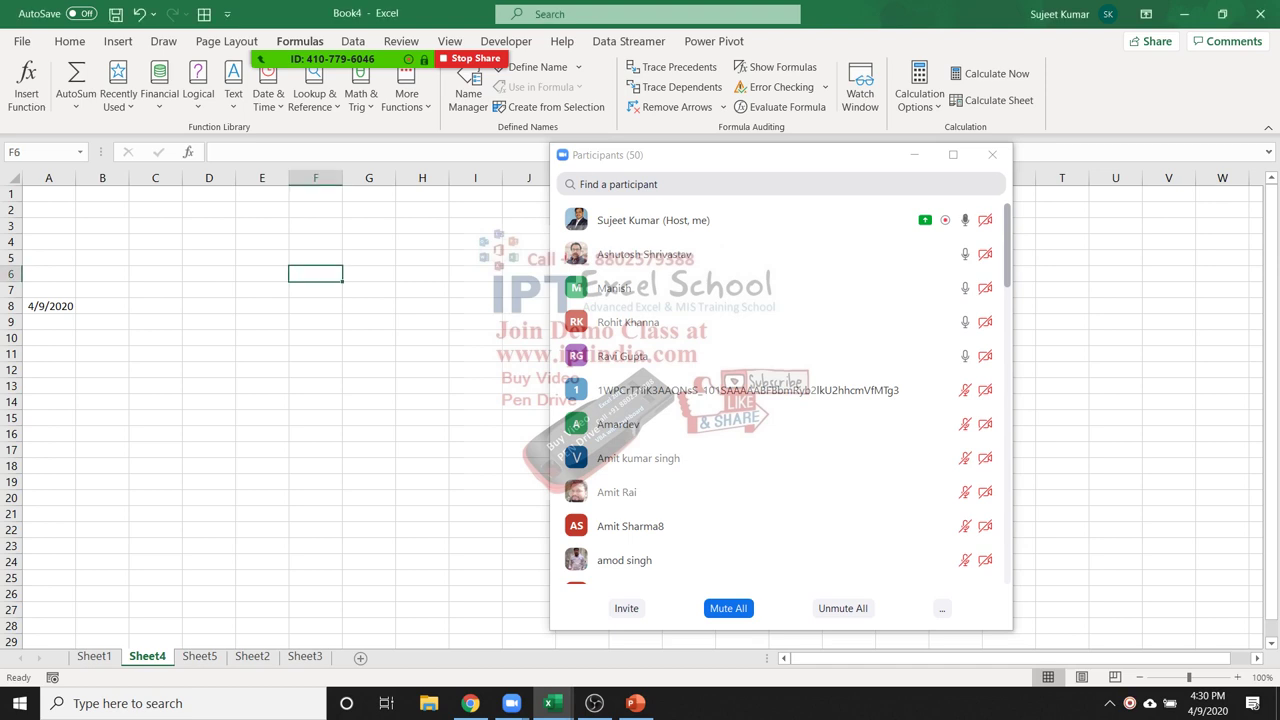
pyautogui.write('101')
pyautogui.press('Return')
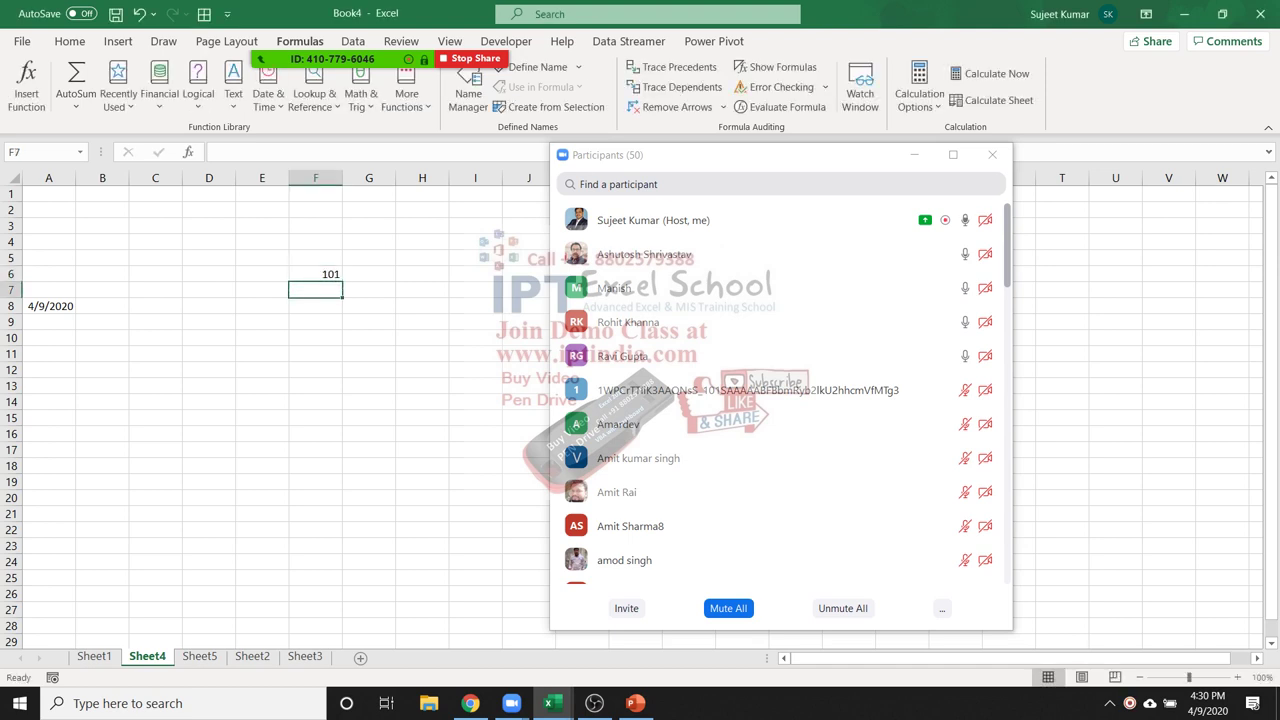
pyautogui.write('one hundre')
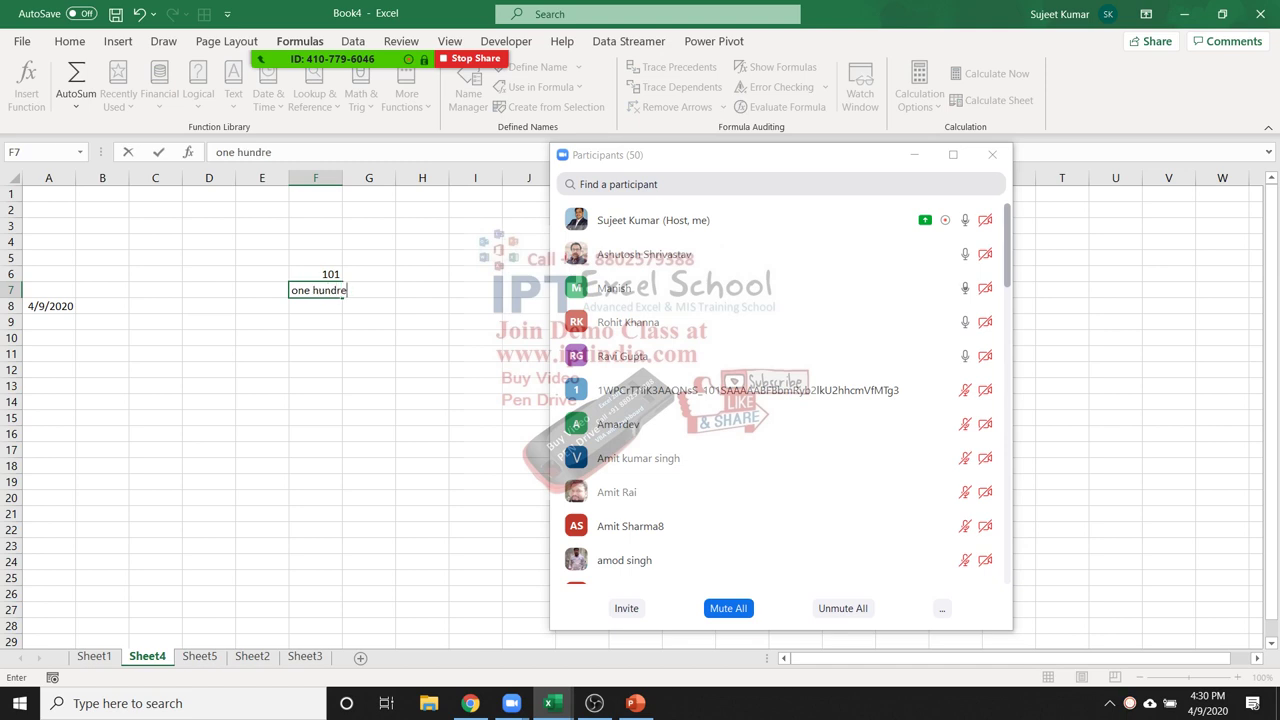
pyautogui.press('Escape')
pyautogui.click(315, 273)
pyautogui.press('Delete')
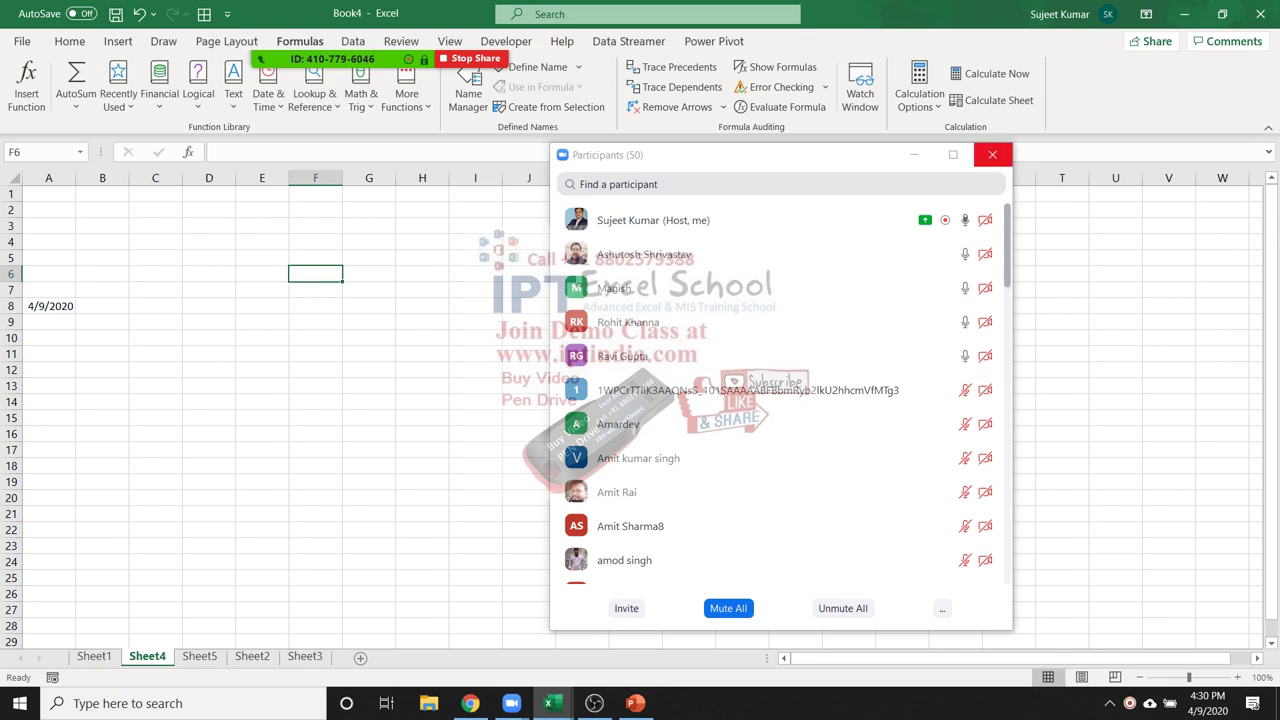
# Close Zoom participants and search Excel help for 'currecy to text'
pyautogui.click(992, 154)
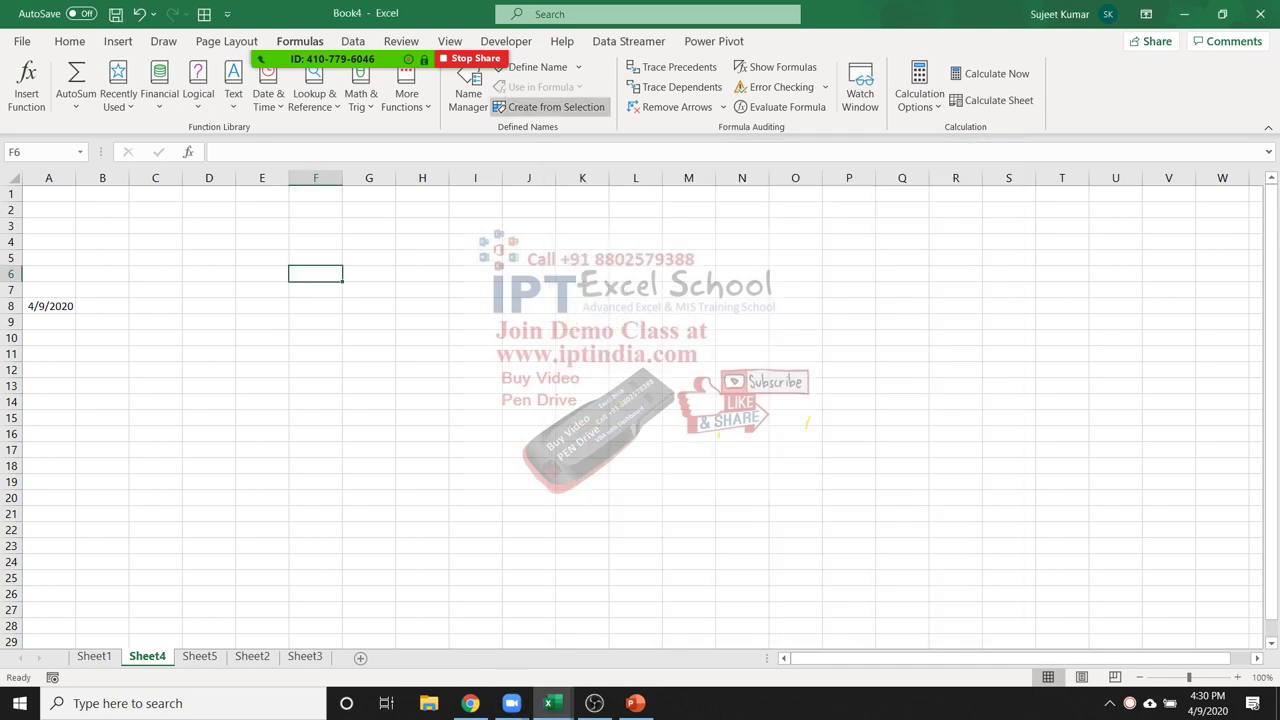
pyautogui.moveTo(332, 58)
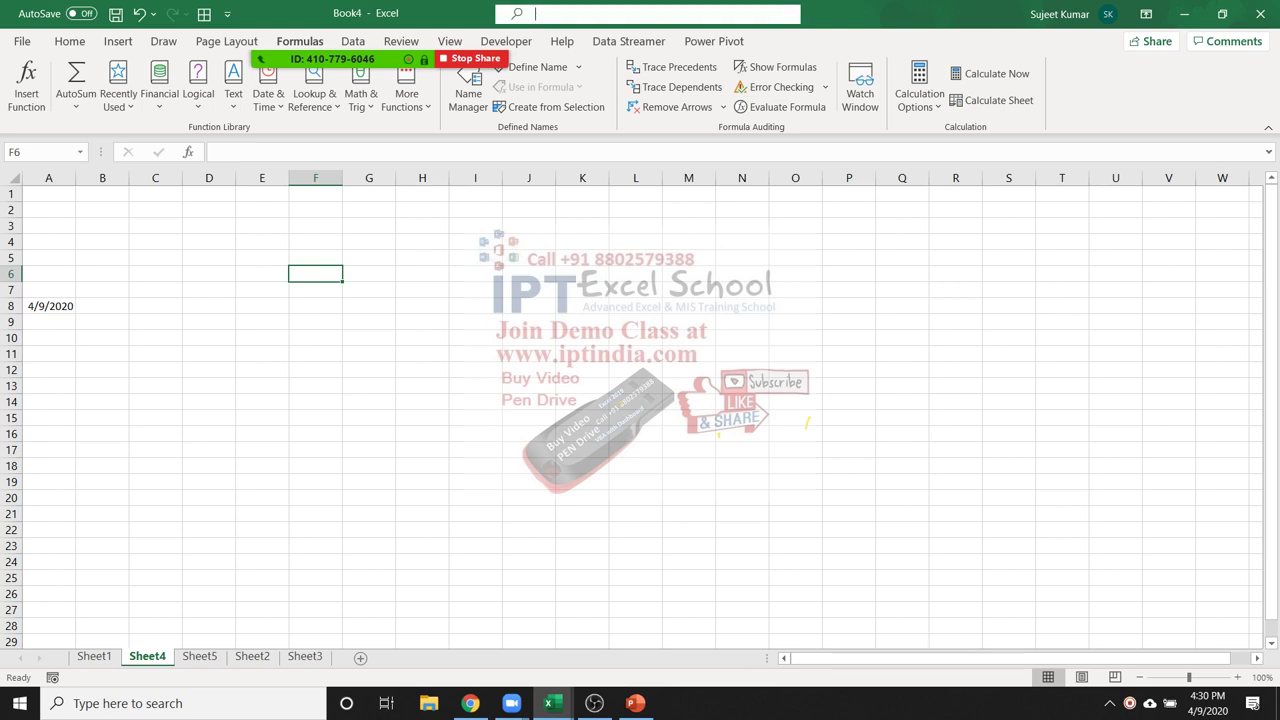
pyautogui.hotkey('alt', 'q')
pyautogui.write('currec')
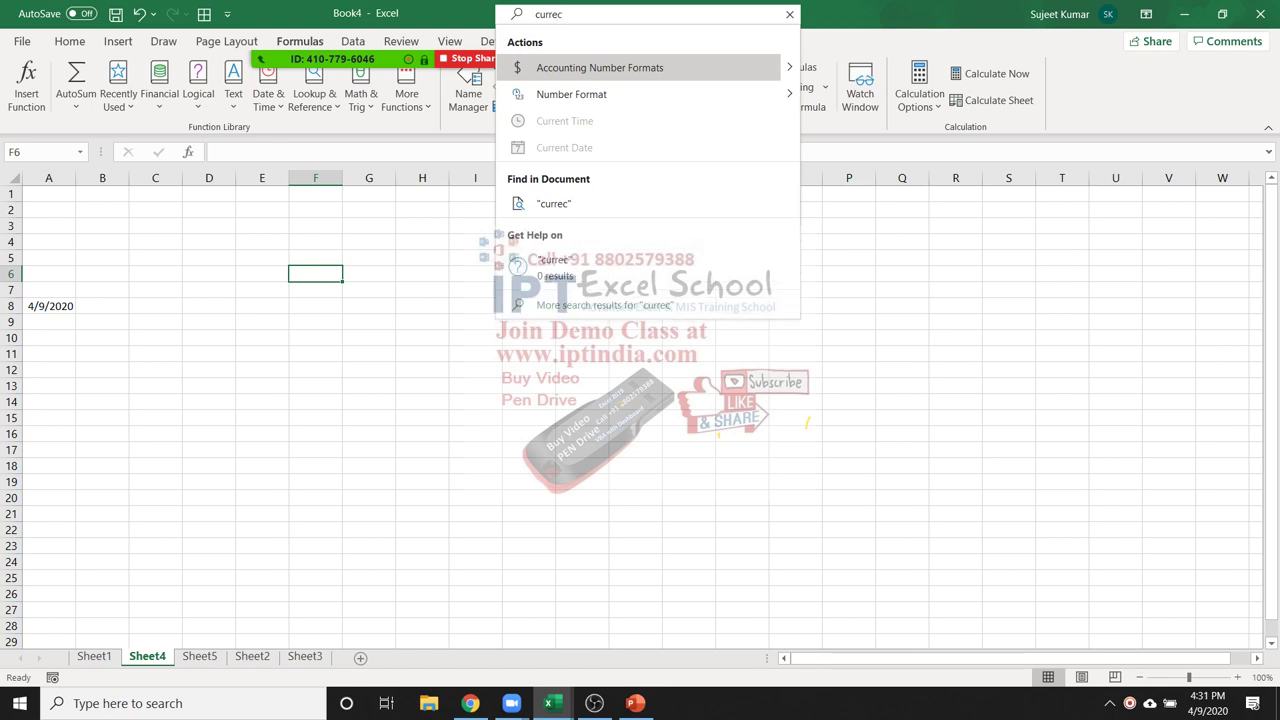
pyautogui.write('y tot')
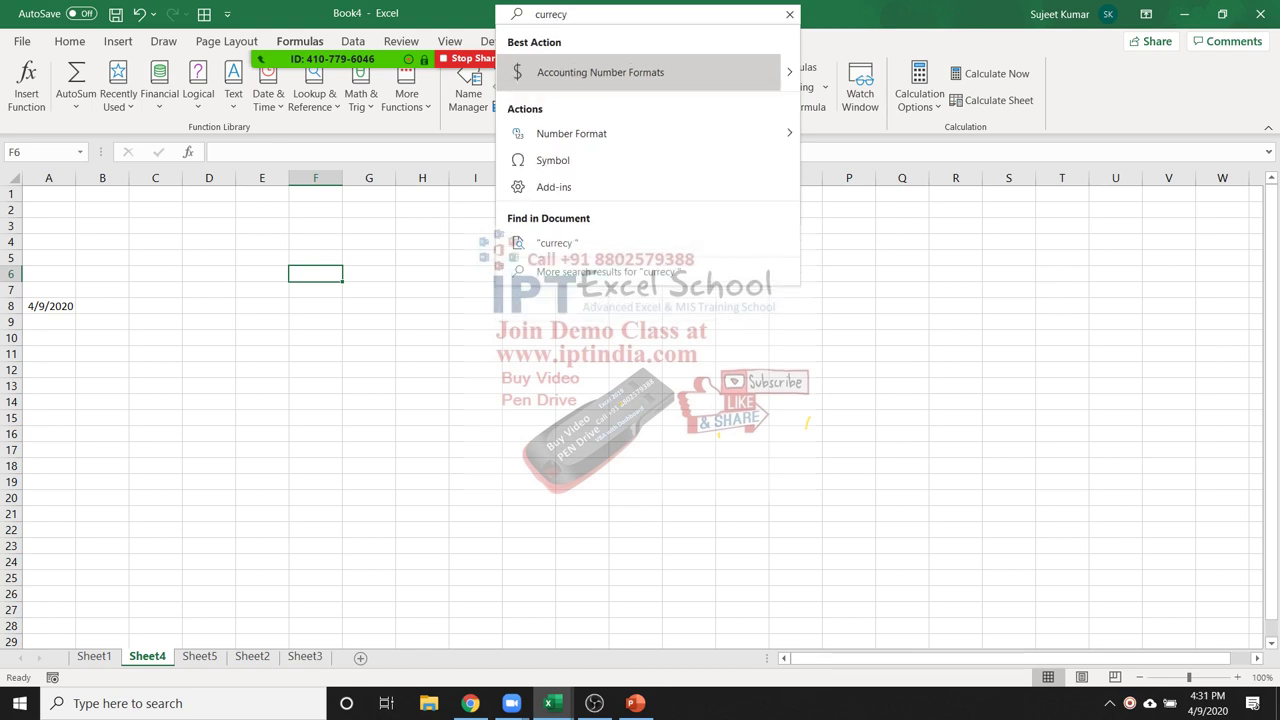
pyautogui.press('BackSpace')
pyautogui.write('text')
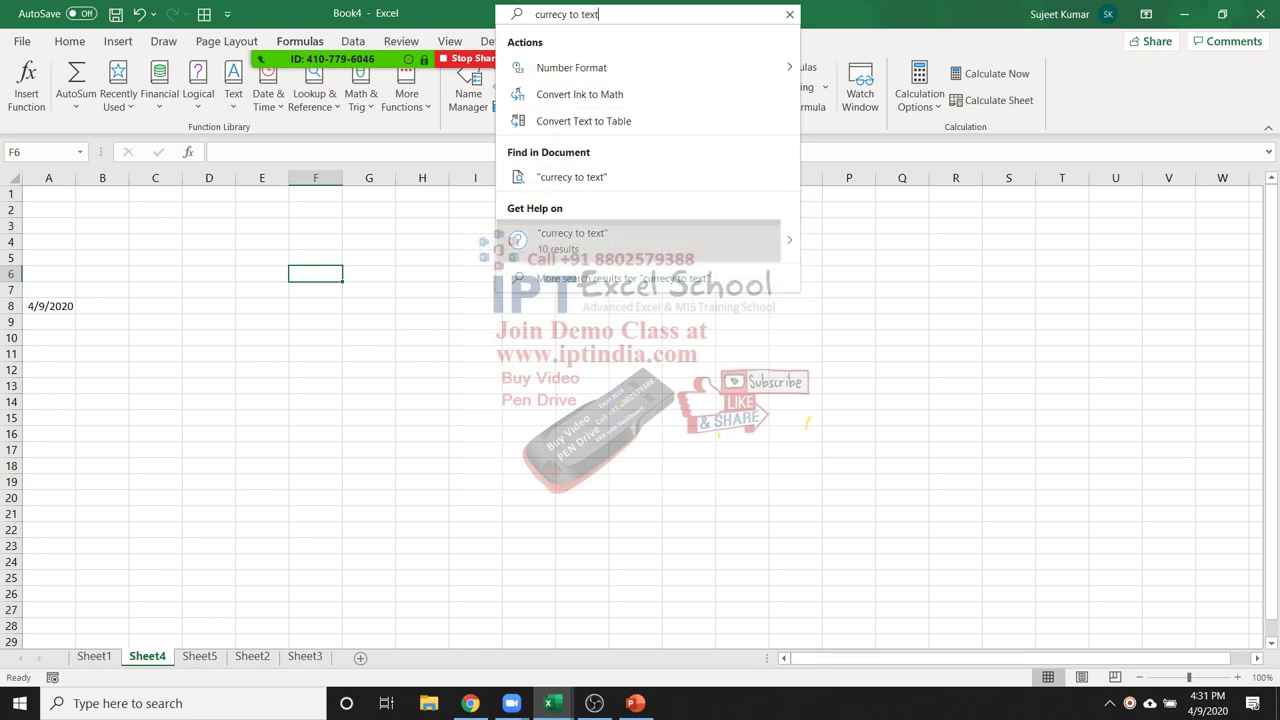
pyautogui.moveTo(745, 245)
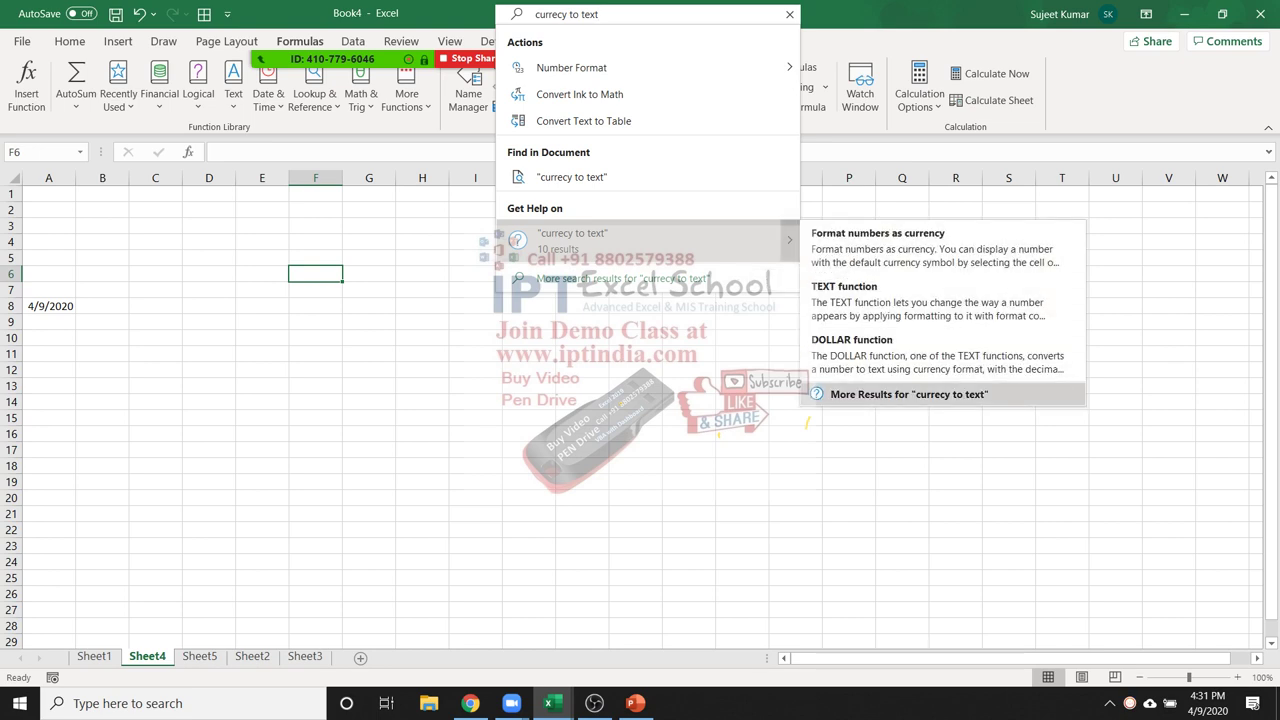
pyautogui.press('Escape')
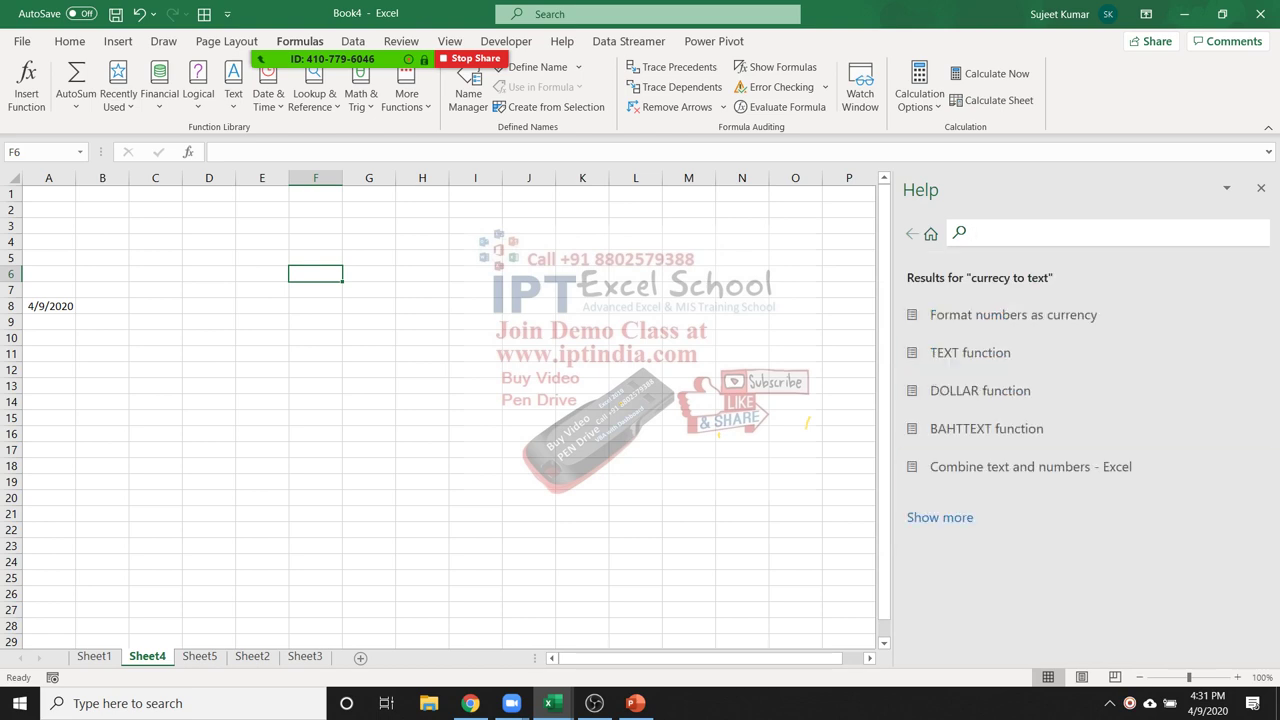
# Search help for 'convert number to word' using the suggested phrase
pyautogui.click(939, 517)
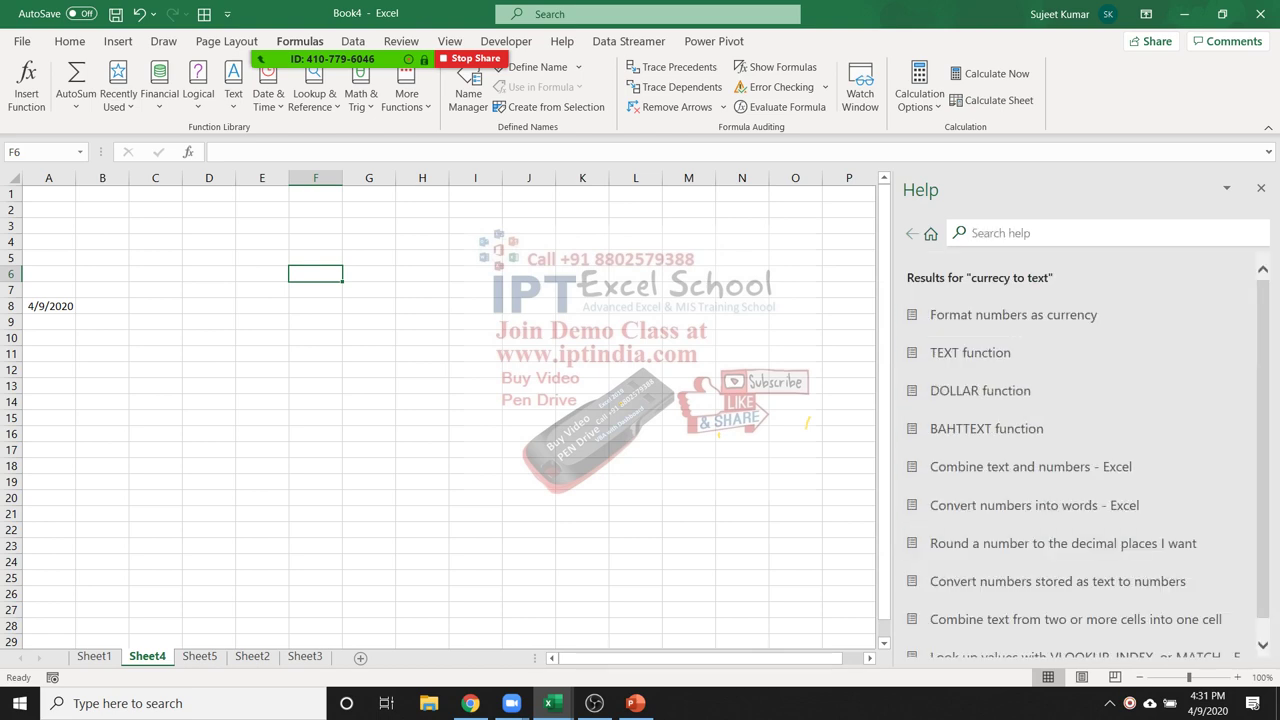
pyautogui.click(975, 232)
pyautogui.write('Number in word')
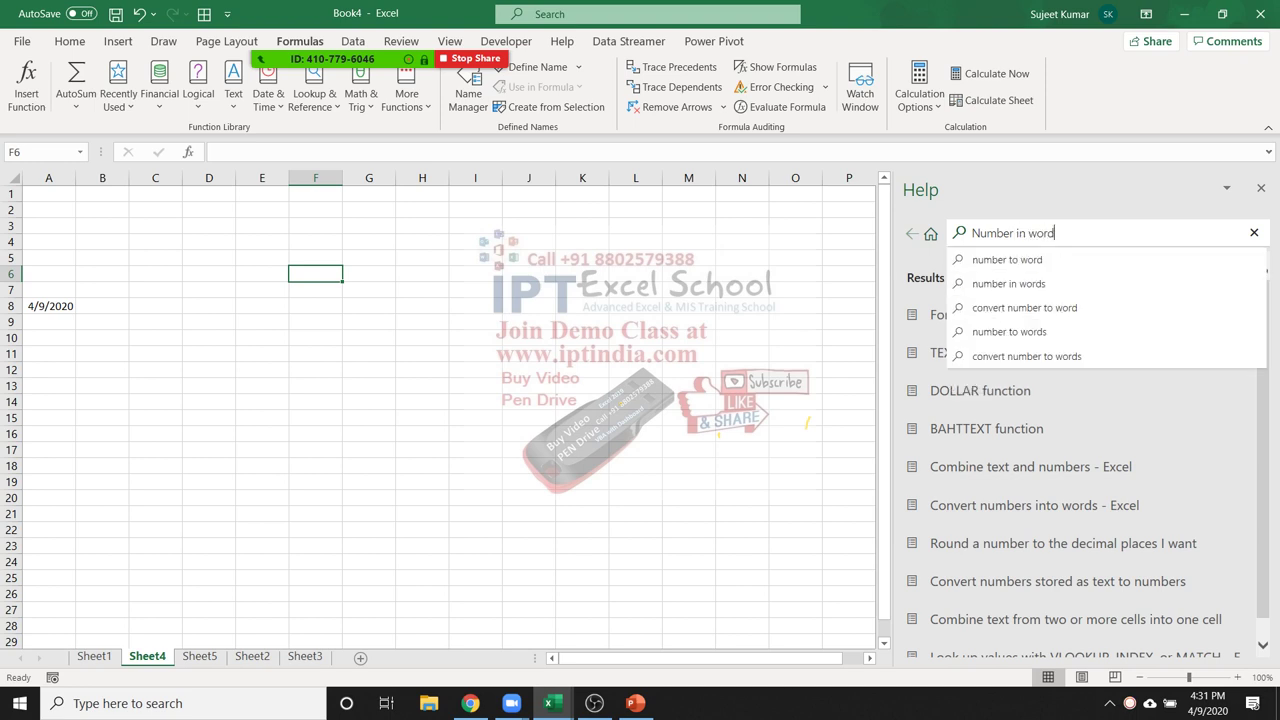
pyautogui.press('Down')
pyautogui.press('Down')
pyautogui.press('Up')
pyautogui.press('Down')
pyautogui.press('Down')
pyautogui.press('Down')
pyautogui.press('Up')
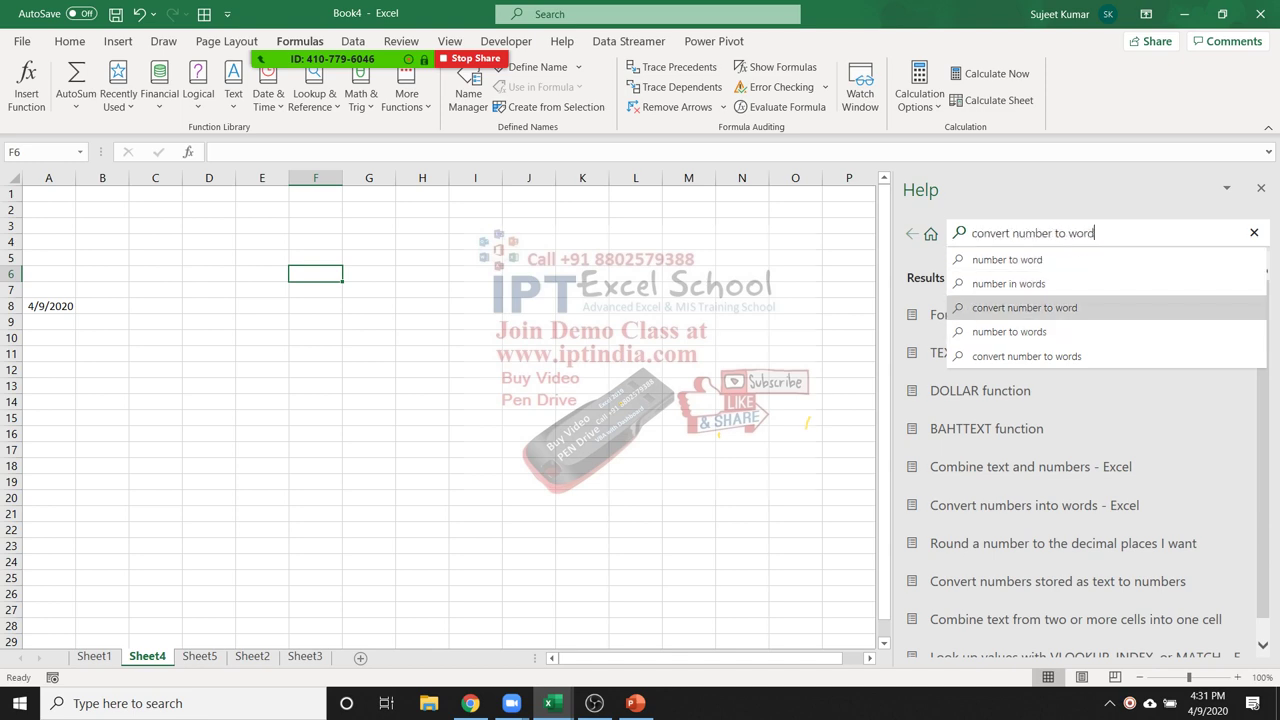
pyautogui.press('Return')
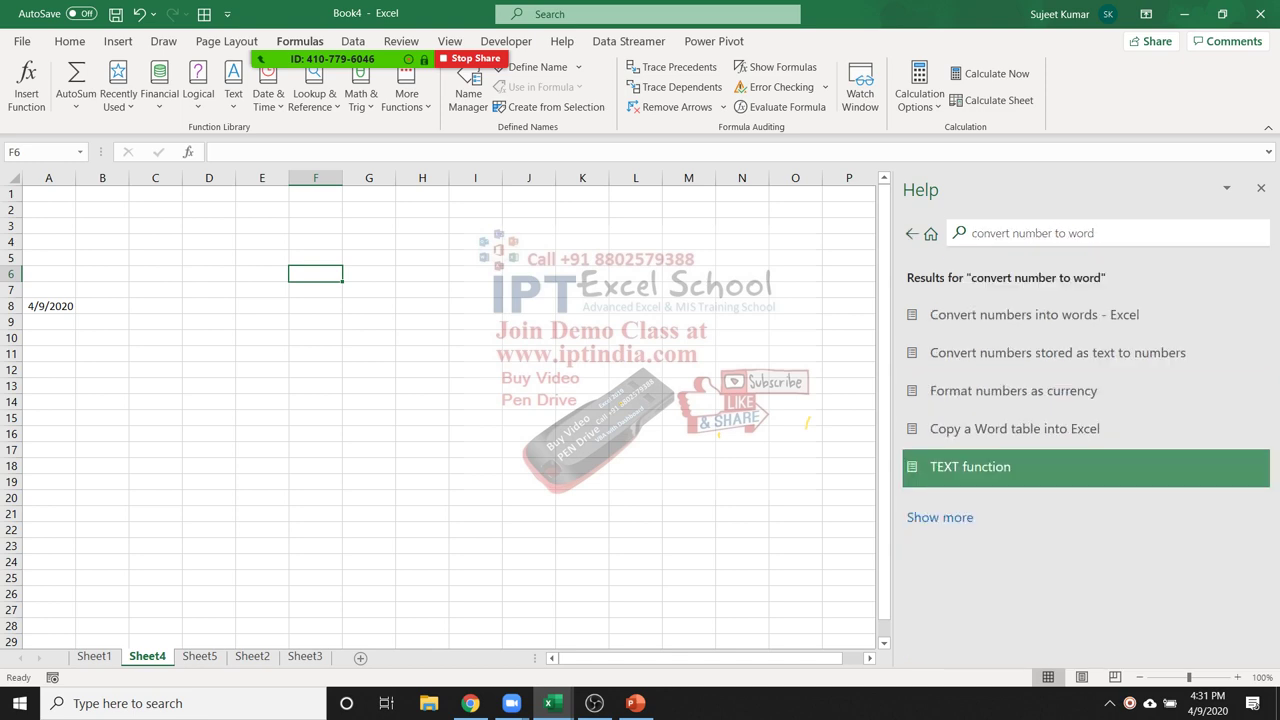
# Open the 'Convert numbers into words' help article
pyautogui.press('Up')
pyautogui.press('Up')
pyautogui.press('Up')
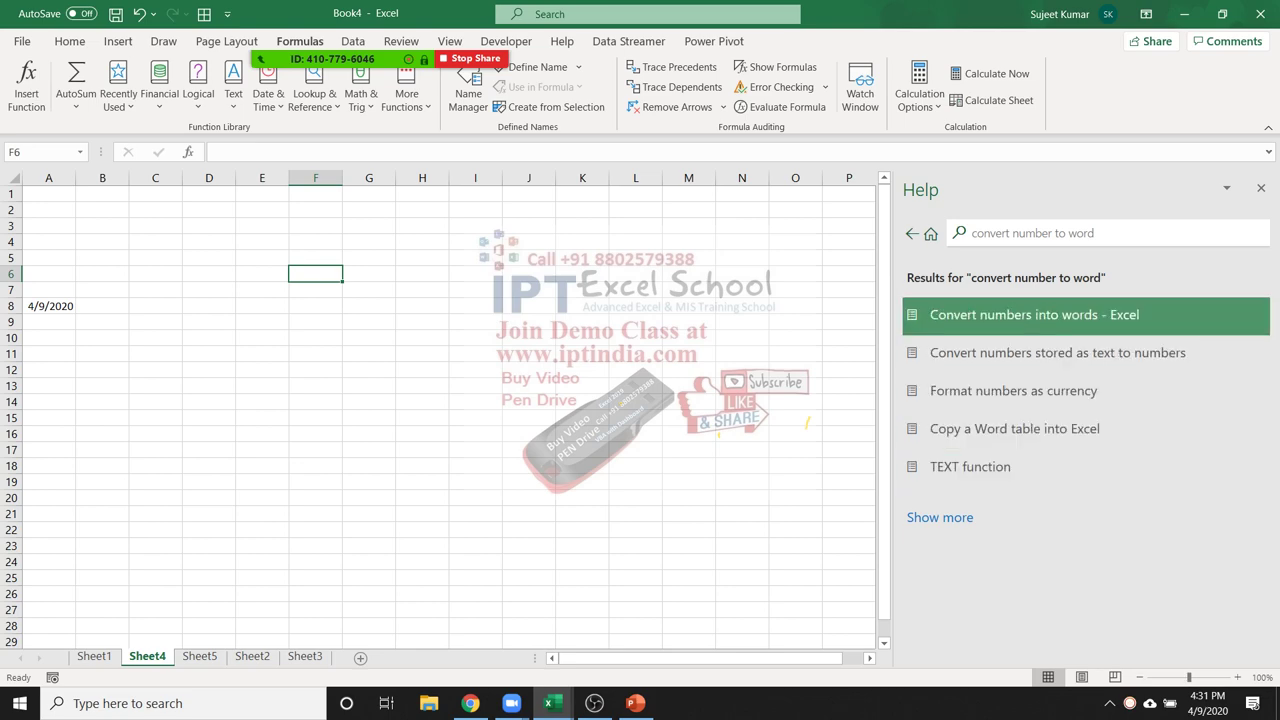
pyautogui.press('Return')
pyautogui.scroll(-10, 1080, 450)
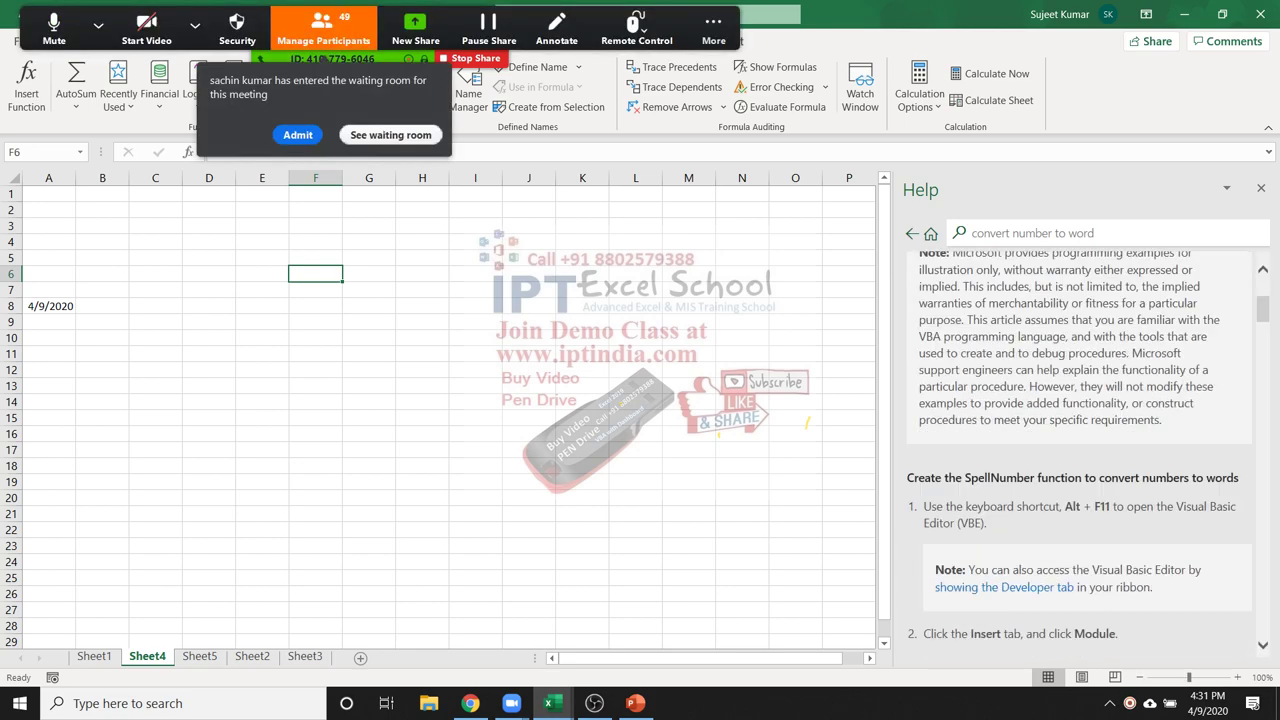
pyautogui.scroll(-10, 1089, 454)
pyautogui.scroll(3, 1090, 450)
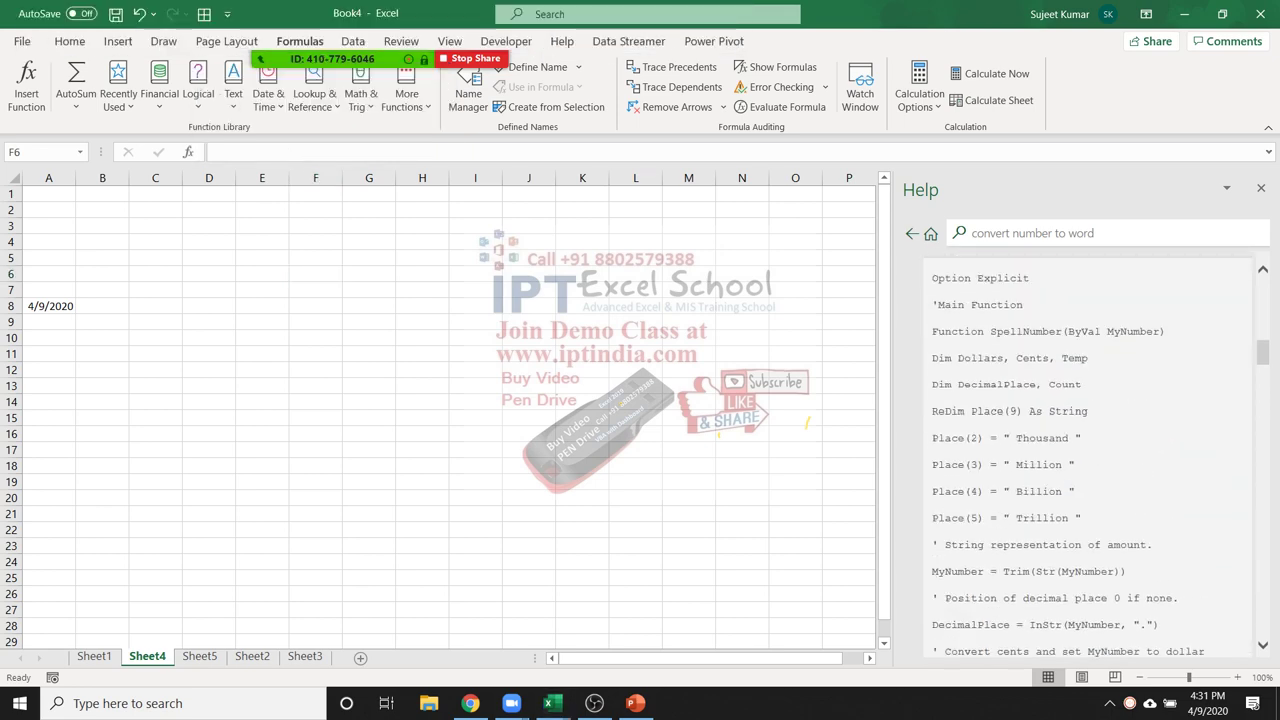
pyautogui.scroll(2, 1089, 450)
pyautogui.scroll(-7, 1089, 450)
pyautogui.scroll(7, 1090, 450)
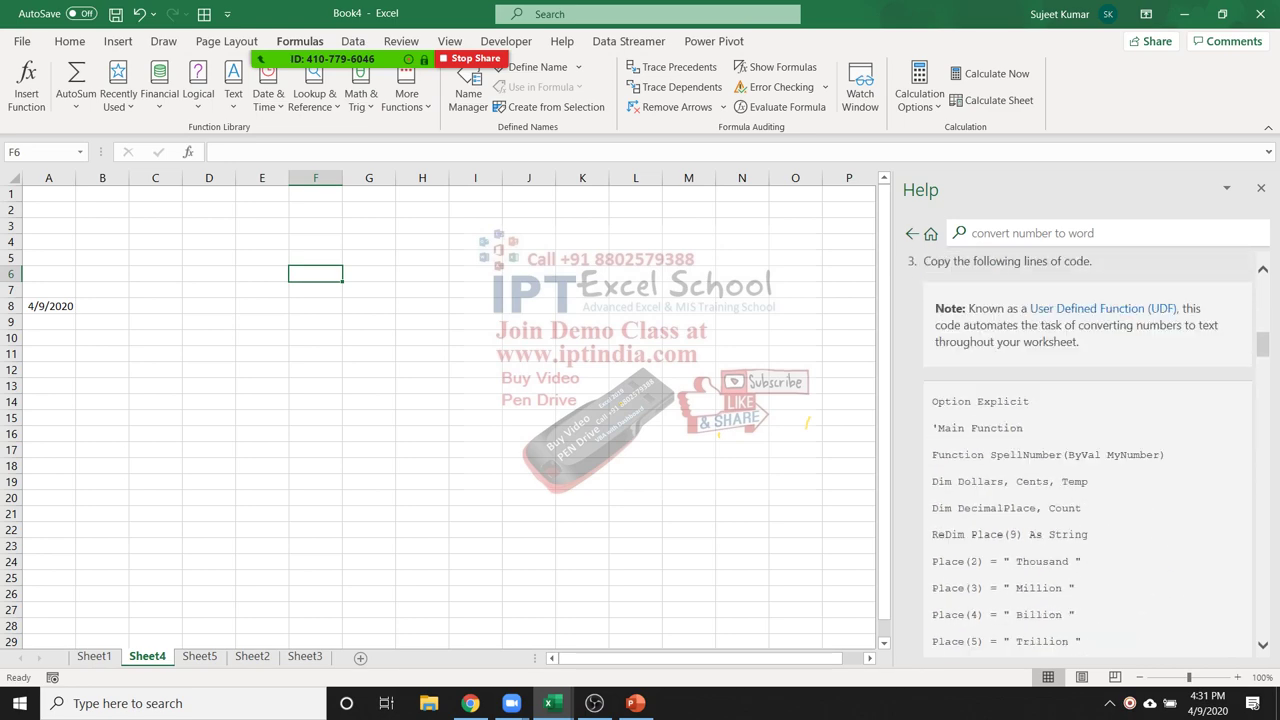
# Select the SpellNumber VBA code from Option Explicit down to End Function
pyautogui.moveTo(932, 401); pyautogui.dragTo(964, 341)
pyautogui.scroll(-20, 1079, 450)
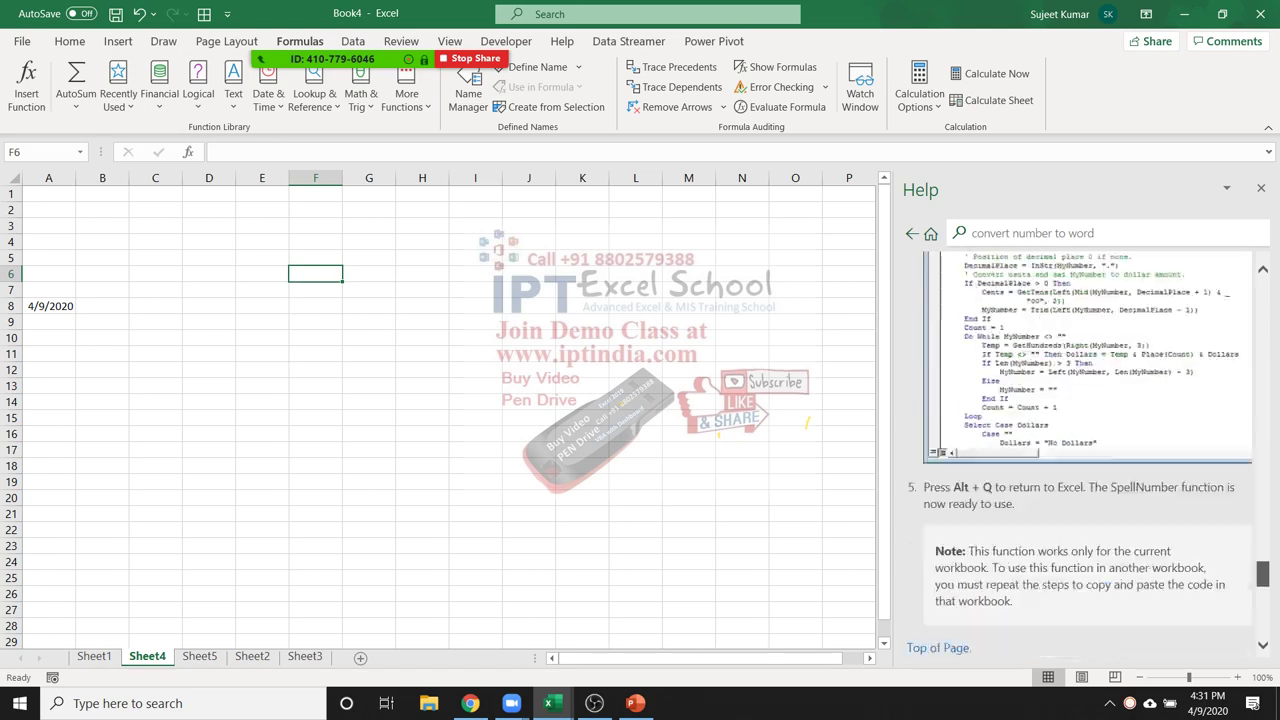
pyautogui.scroll(8, 1079, 450)
pyautogui.scroll(-3, 1090, 450)
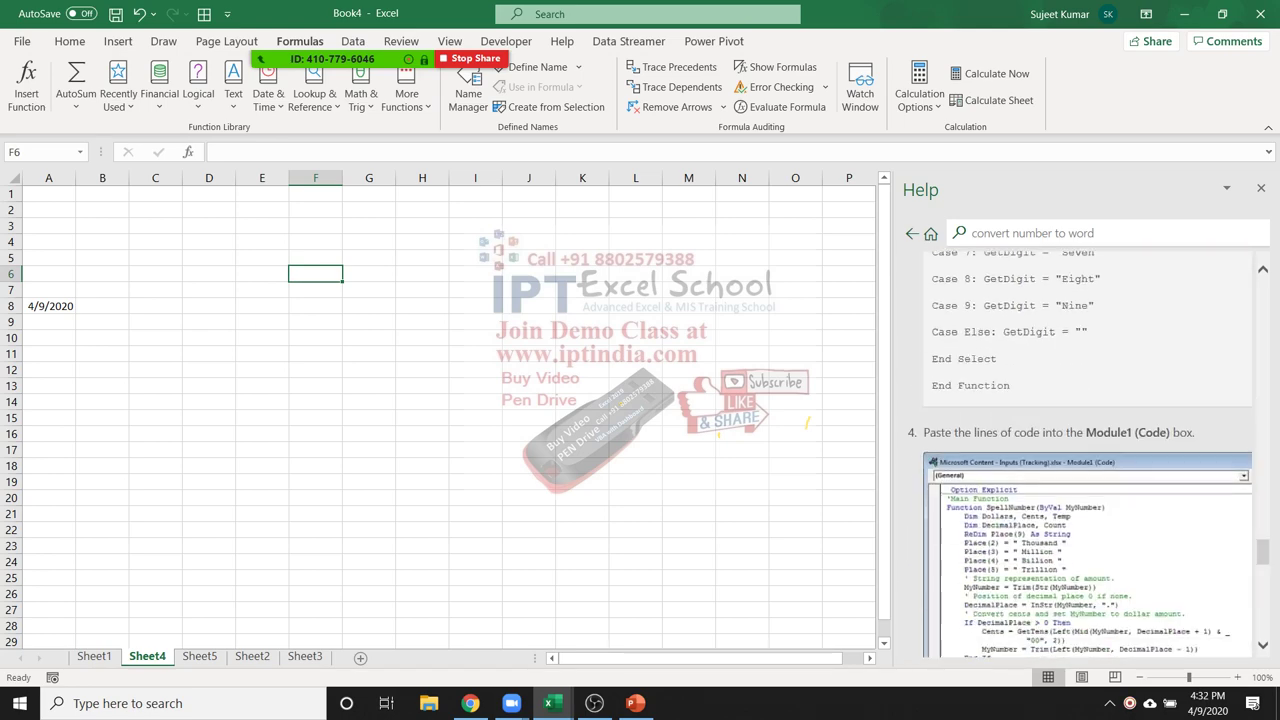
pyautogui.moveTo(931, 252); pyautogui.dragTo(1010, 385)
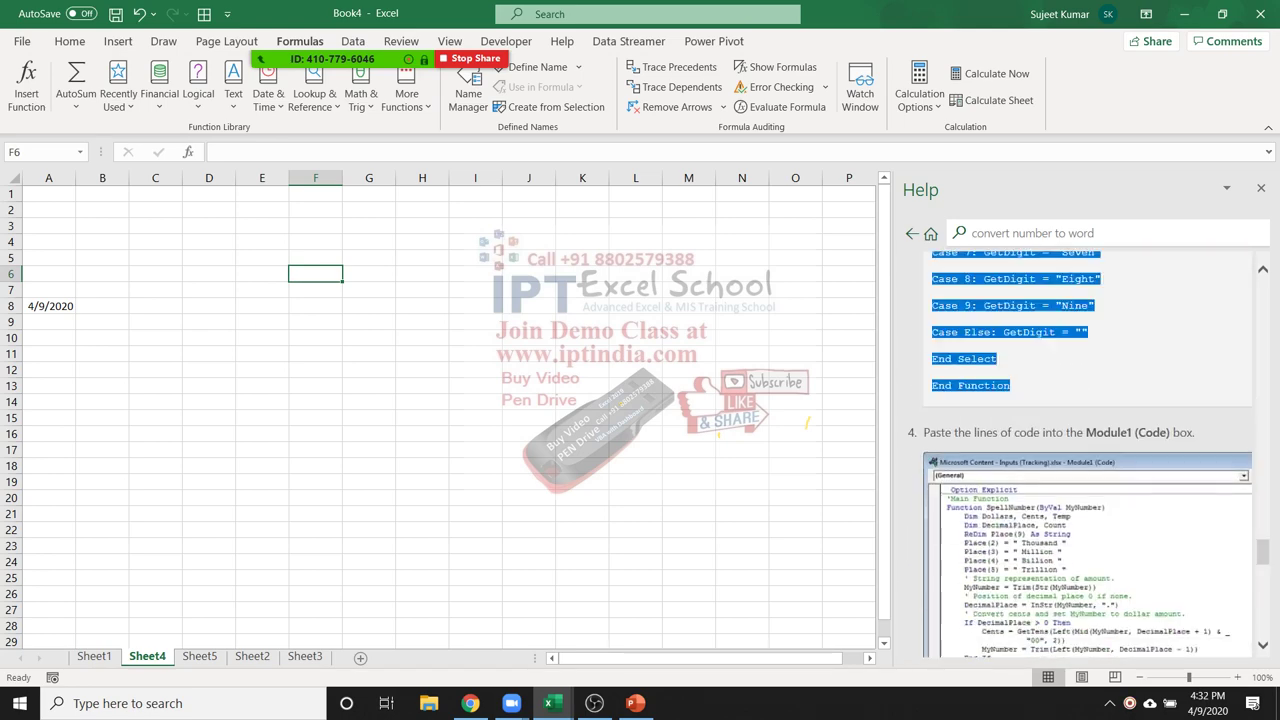
pyautogui.scroll(10, 1090, 450)
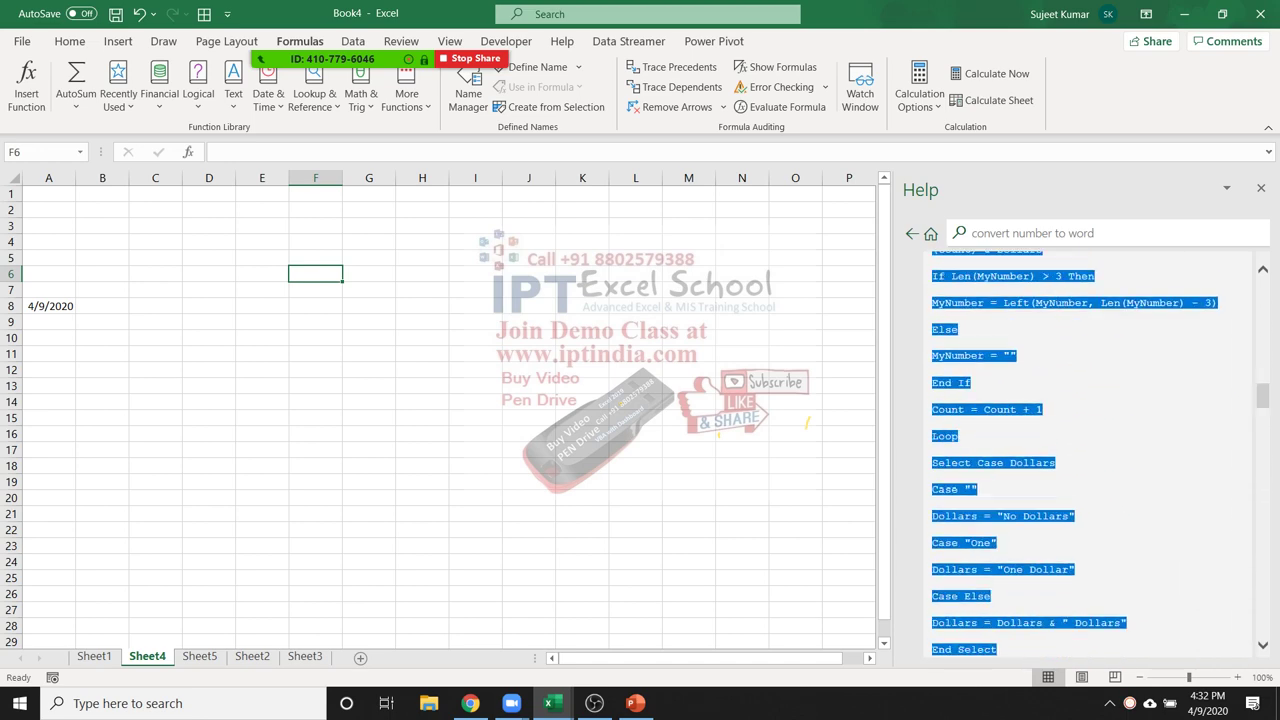
pyautogui.moveTo(742, 354); pyautogui.dragTo(742, 338)
pyautogui.click(628, 41)
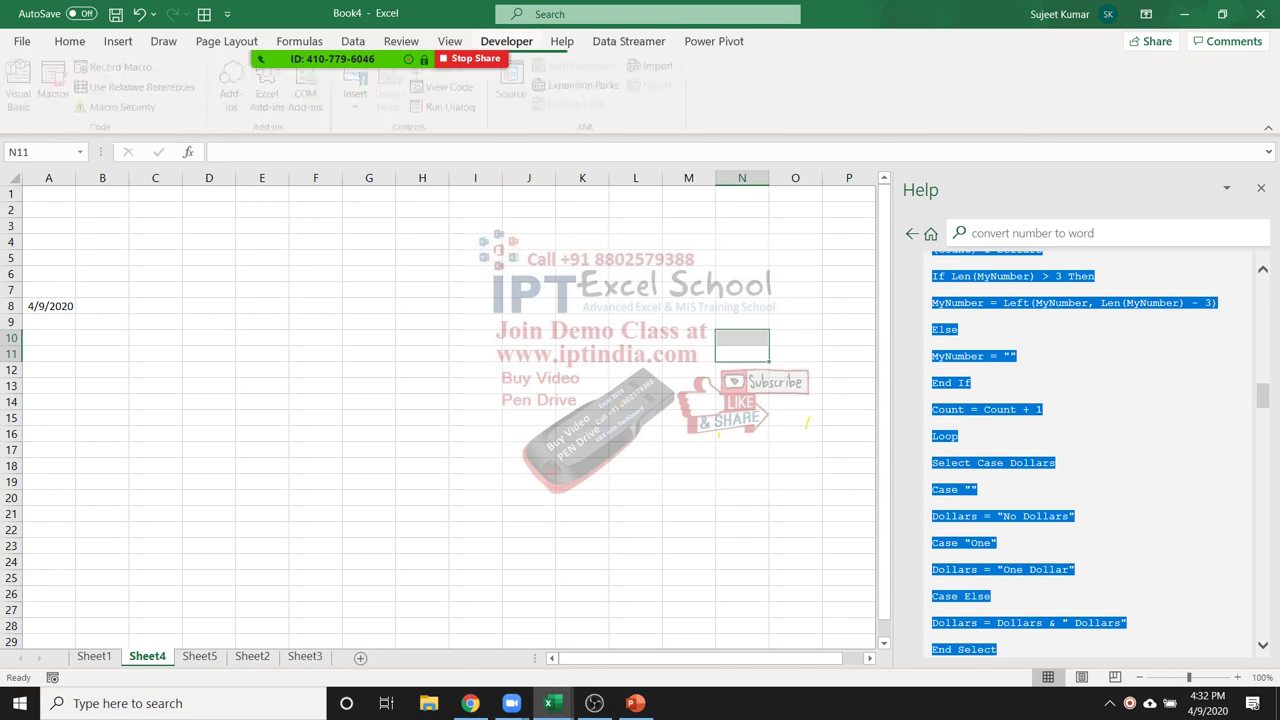
# Open the Visual Basic editor from the Developer tab and insert a new Module1
pyautogui.click(506, 41)
pyautogui.click(23, 85)
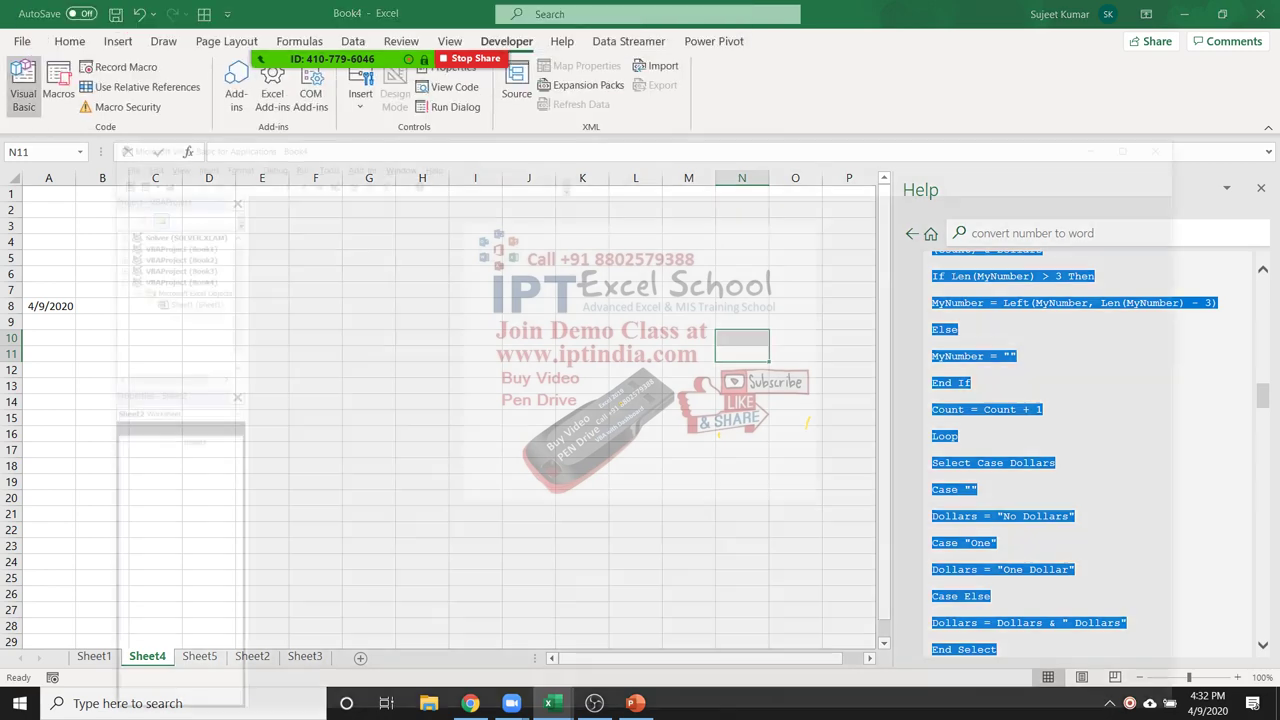
pyautogui.click(117, 36)
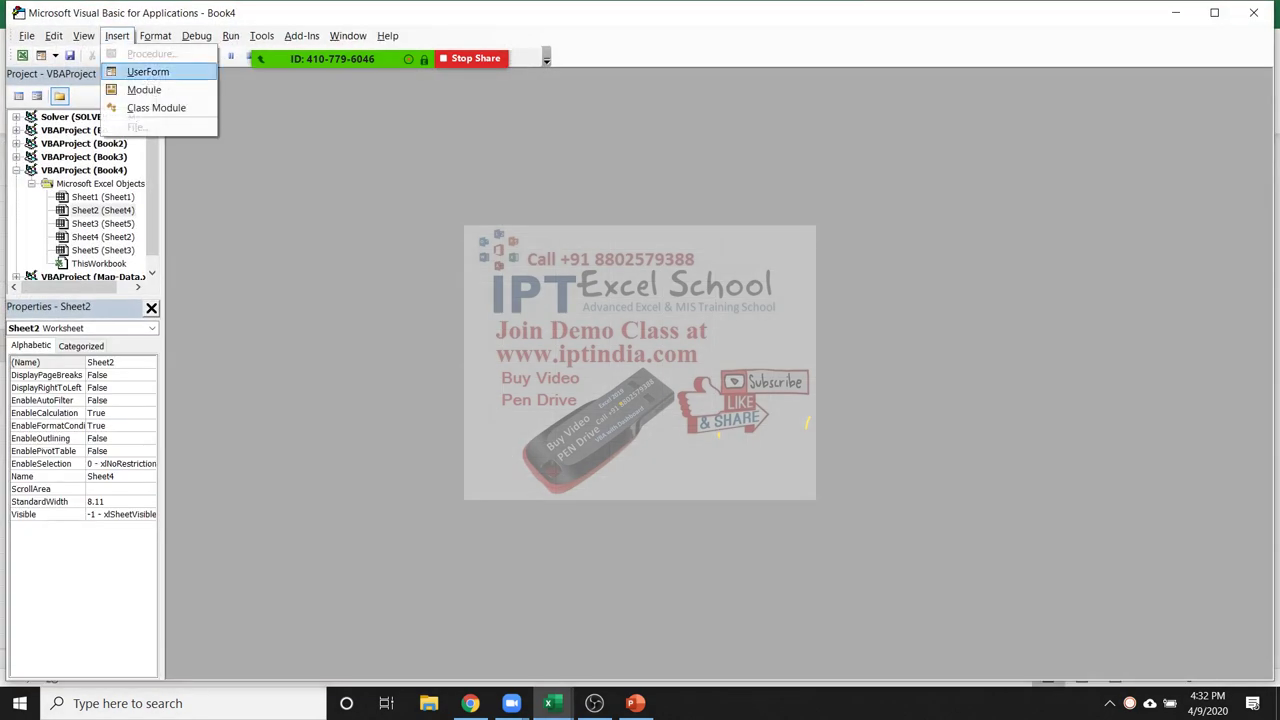
pyautogui.moveTo(155, 36)
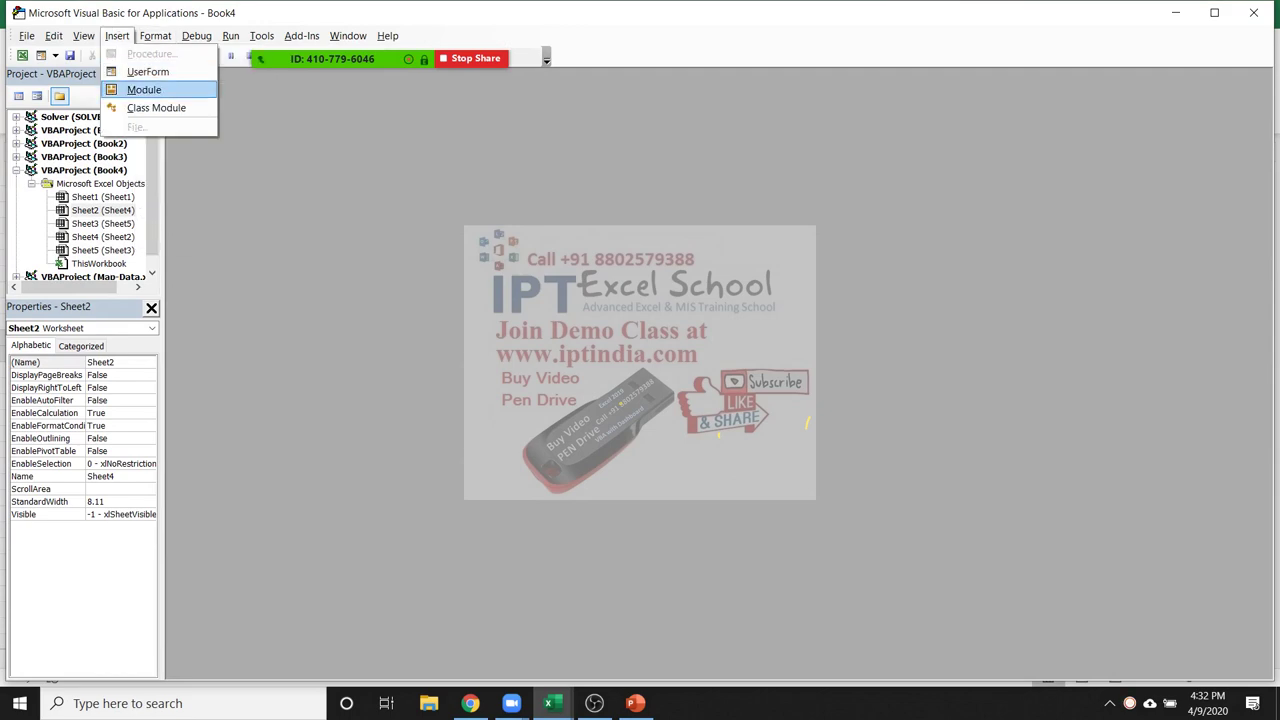
pyautogui.click(140, 89)
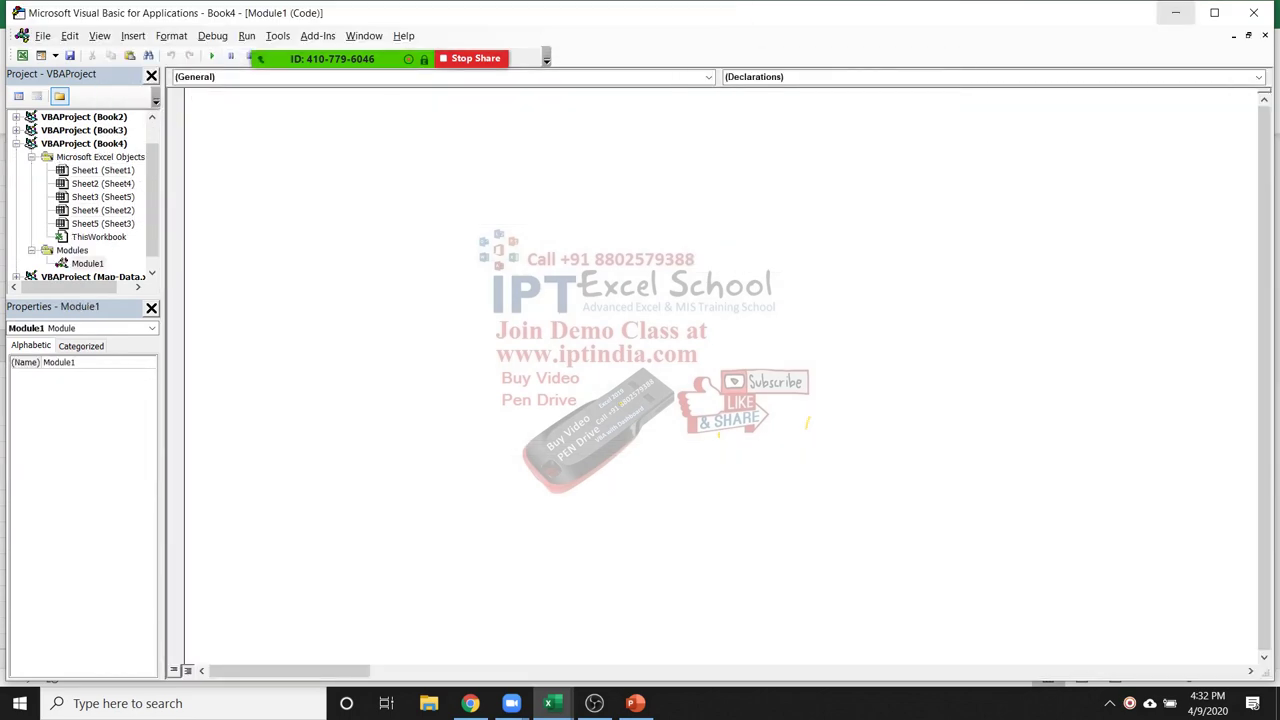
# Paste the SpellNumber, GetTens and GetDigit code into the empty Module1
pyautogui.hotkey('alt', 'F11')
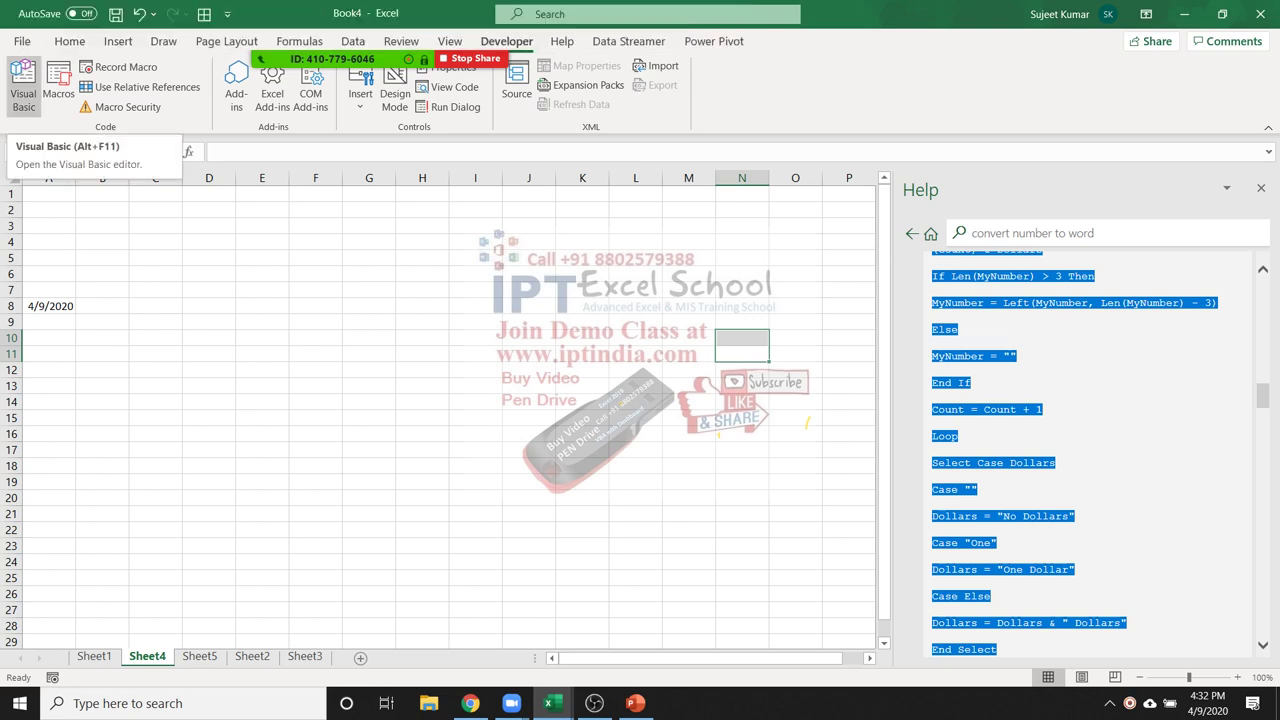
pyautogui.click(263, 226)
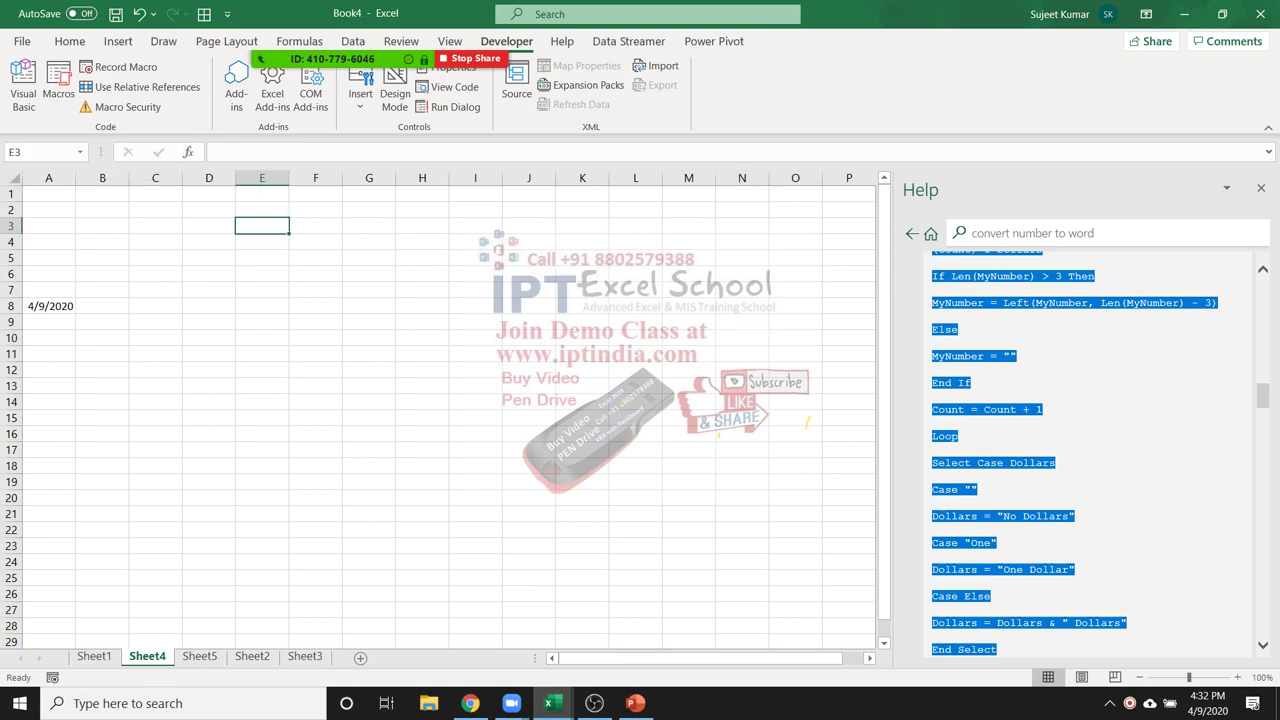
pyautogui.hotkey('alt', 'F11')
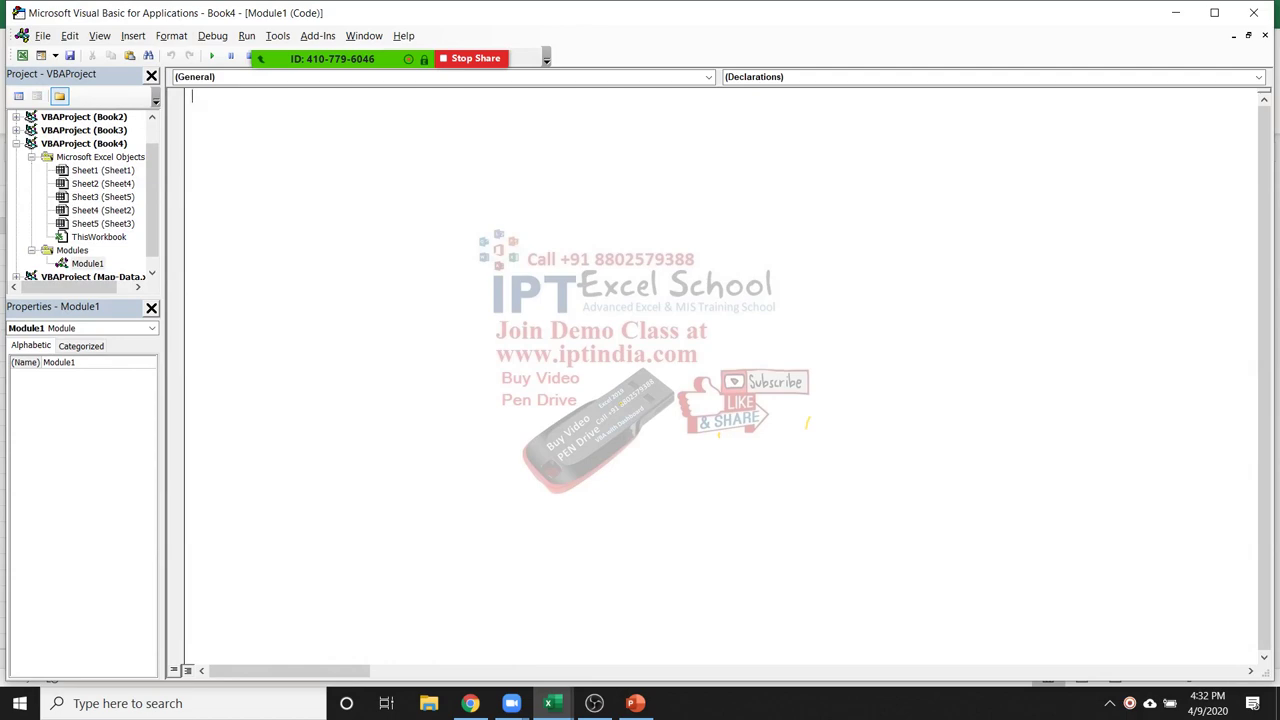
pyautogui.hotkey('ctrl', 'v')
pyautogui.scroll(5, 720, 380)
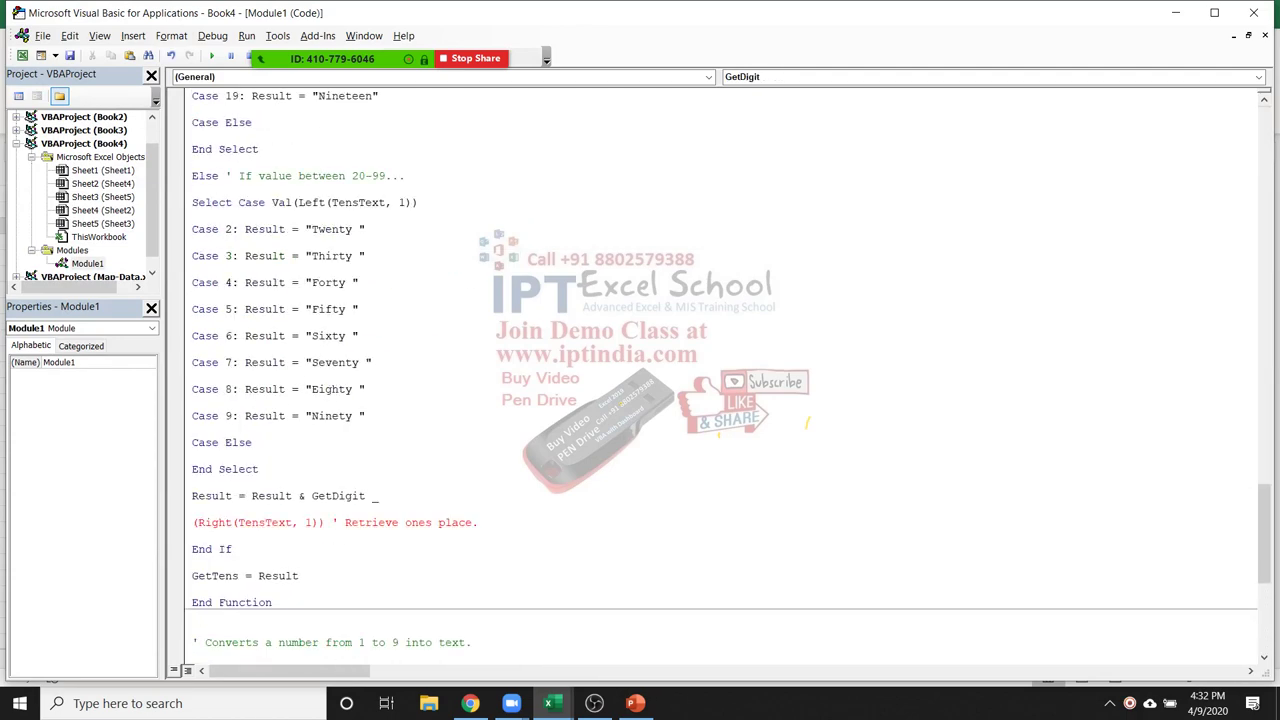
pyautogui.moveTo(1265, 534); pyautogui.dragTo(1265, 150)
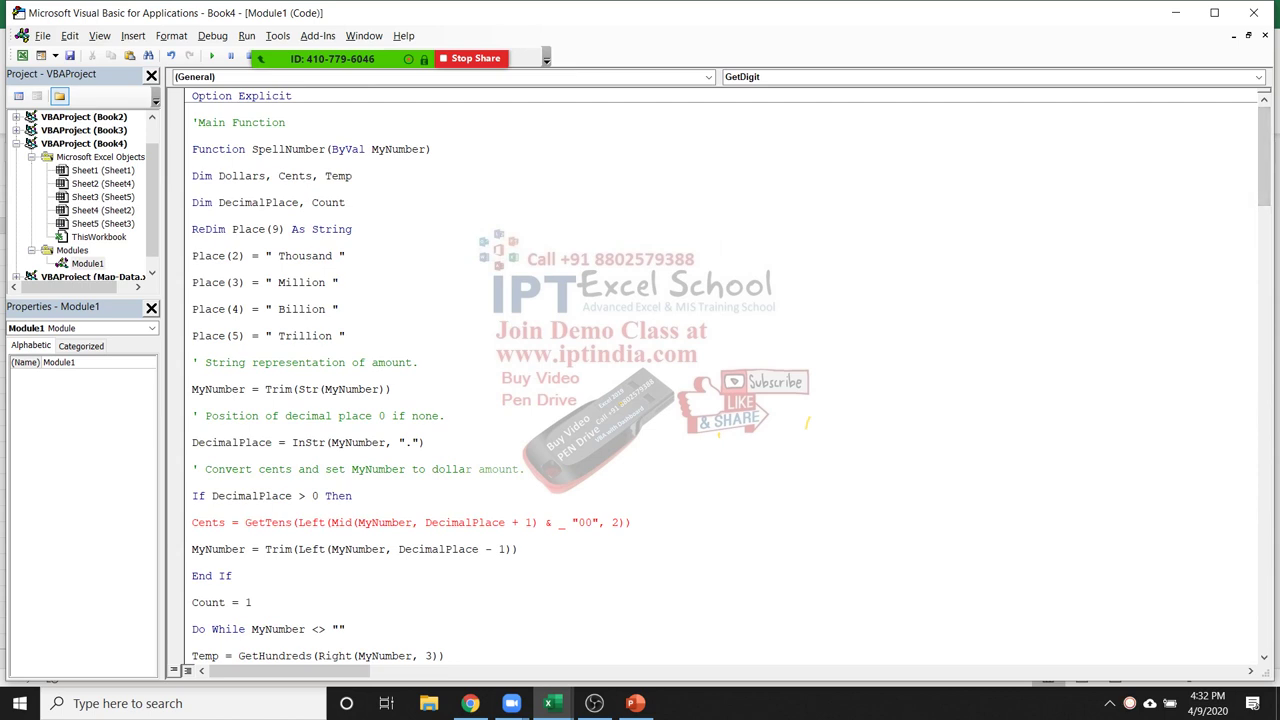
# Break the red Cents line after its '& _' continuation mark
pyautogui.click(560, 522)
pyautogui.press('Return')
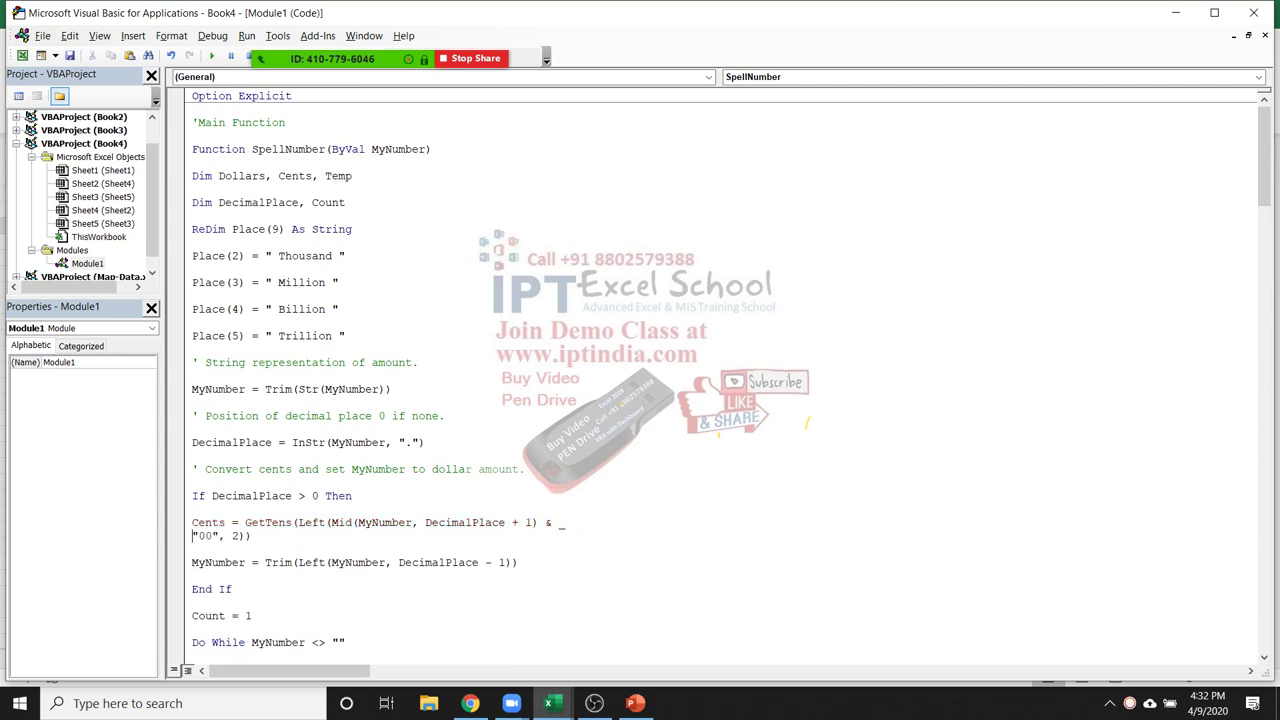
pyautogui.scroll(-2, 720, 370)
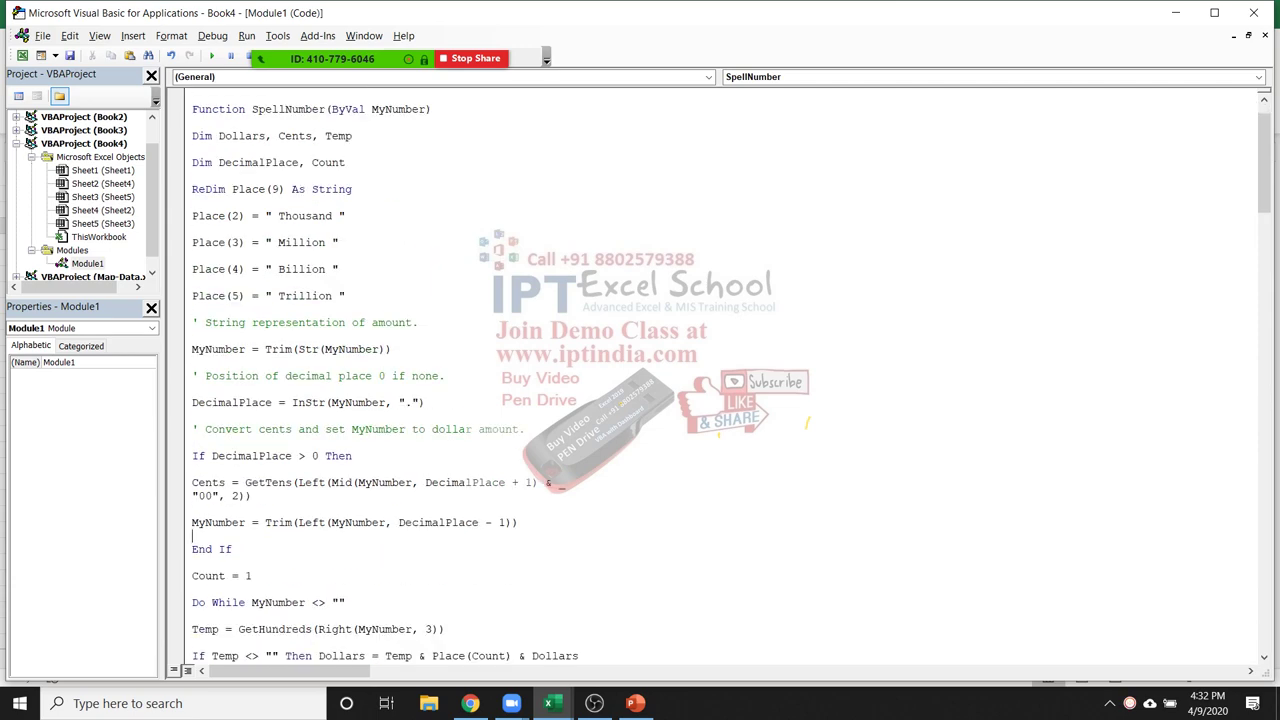
pyautogui.scroll(-1, 720, 370)
pyautogui.scroll(2, 720, 370)
pyautogui.scroll(-4, 720, 370)
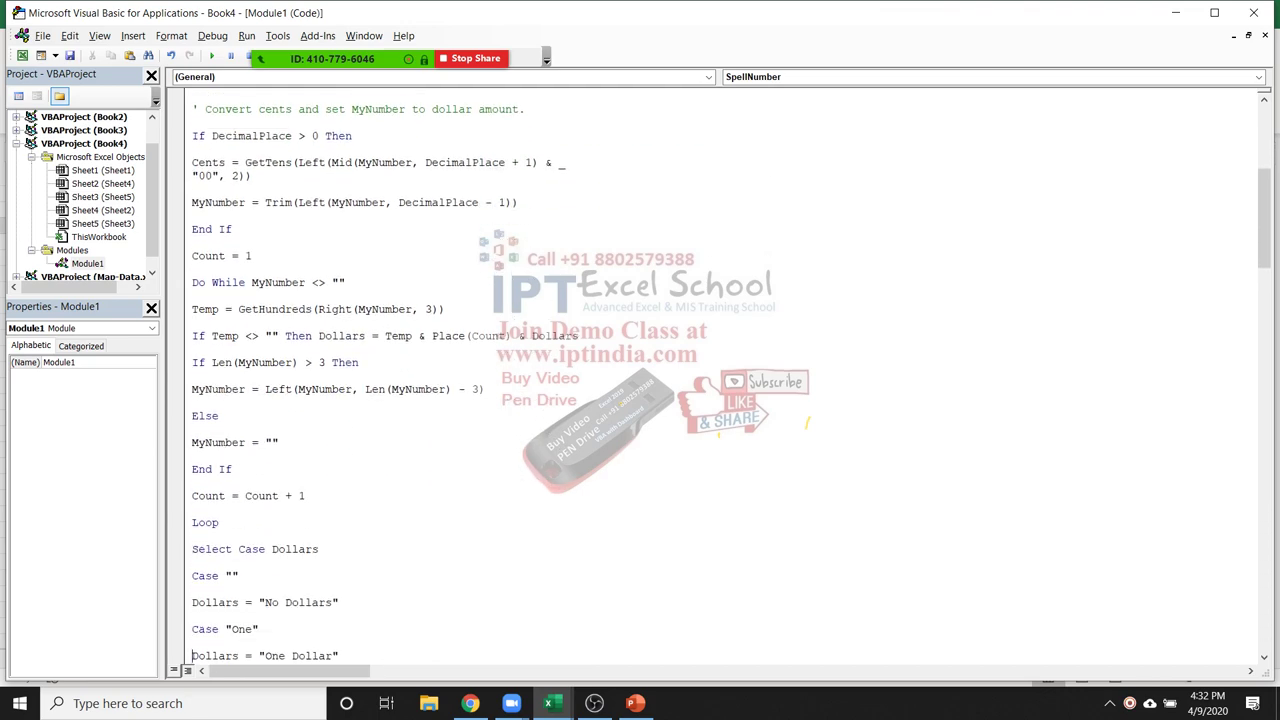
pyautogui.scroll(-11, 720, 370)
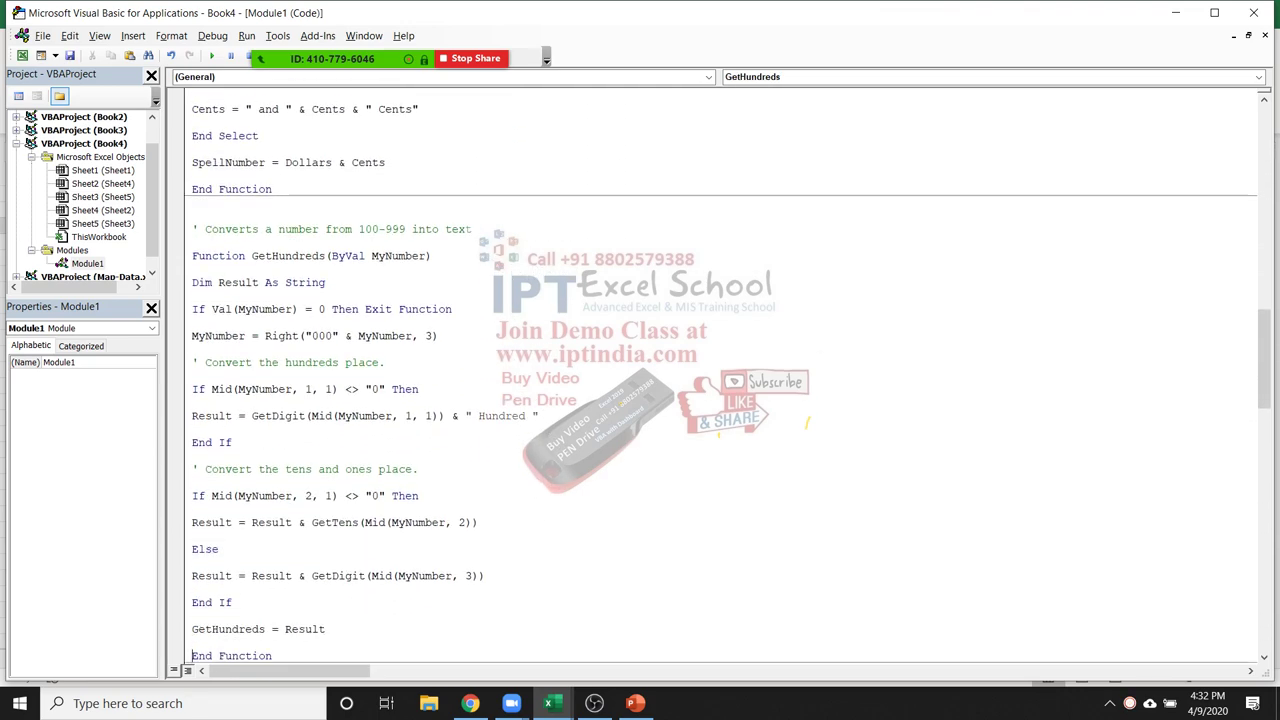
# Delete the stray blank line in GetTens and return to the Book4 workbook
pyautogui.press('Down')
pyautogui.press('Down')
pyautogui.press('Down')
pyautogui.press('Down')
pyautogui.press('Down')
pyautogui.press('Down')
pyautogui.press('Down')
pyautogui.press('Down')
pyautogui.press('Down')
pyautogui.press('Down')
pyautogui.press('Down')
pyautogui.press('Down')
pyautogui.press('Down')
pyautogui.press('Down')
pyautogui.press('Down')
pyautogui.press('Down')
pyautogui.press('Down')
pyautogui.press('Down')
pyautogui.press('Down')
pyautogui.press('Down')
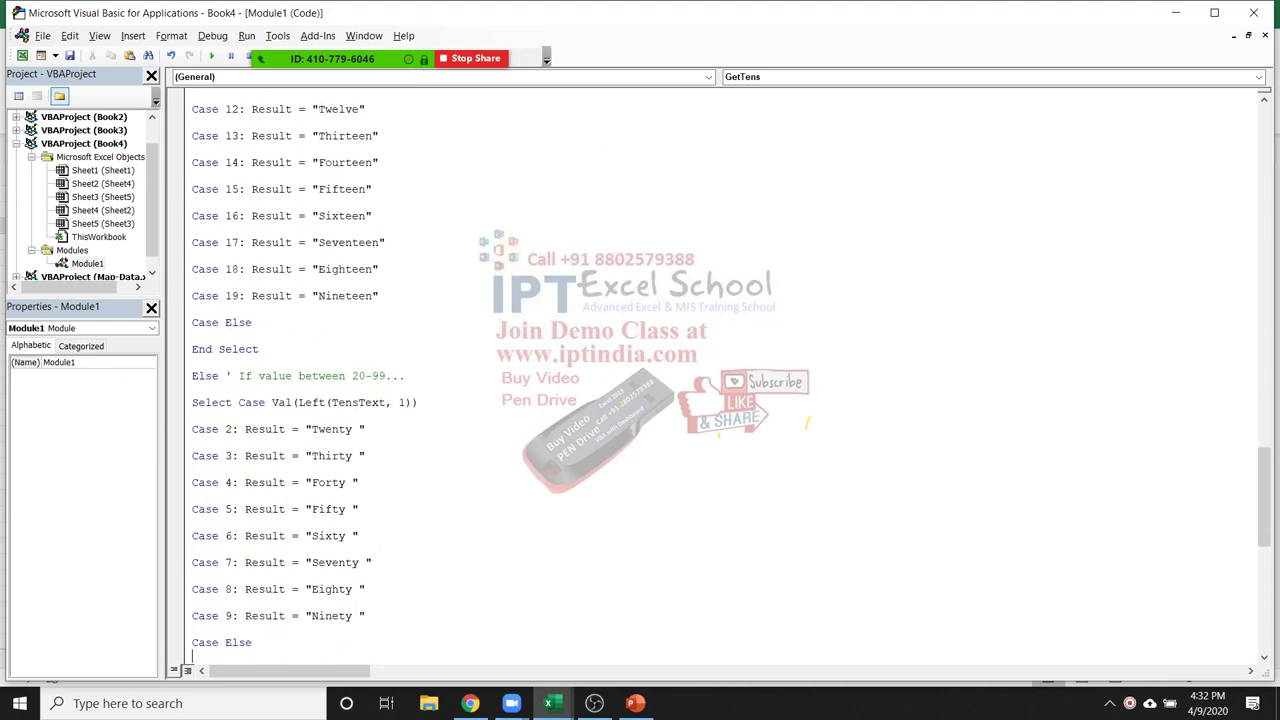
pyautogui.press('Down')
pyautogui.press('Down')
pyautogui.press('Down')
pyautogui.press('Down')
pyautogui.press('Down')
pyautogui.press('Down')
pyautogui.press('Down')
pyautogui.press('Down')
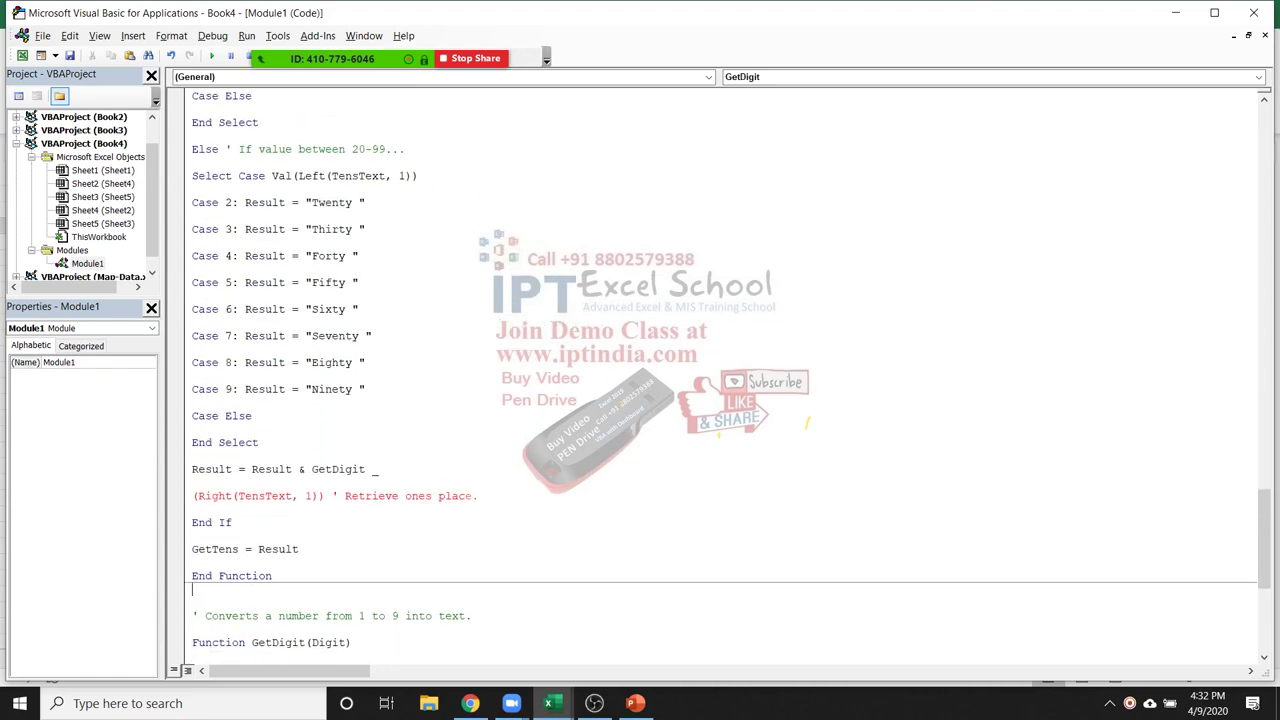
pyautogui.press('Up')
pyautogui.press('Up')
pyautogui.press('Up')
pyautogui.press('Up')
pyautogui.press('Up')
pyautogui.press('Up')
pyautogui.press('Up')
pyautogui.press('Up')
pyautogui.press('BackSpace')
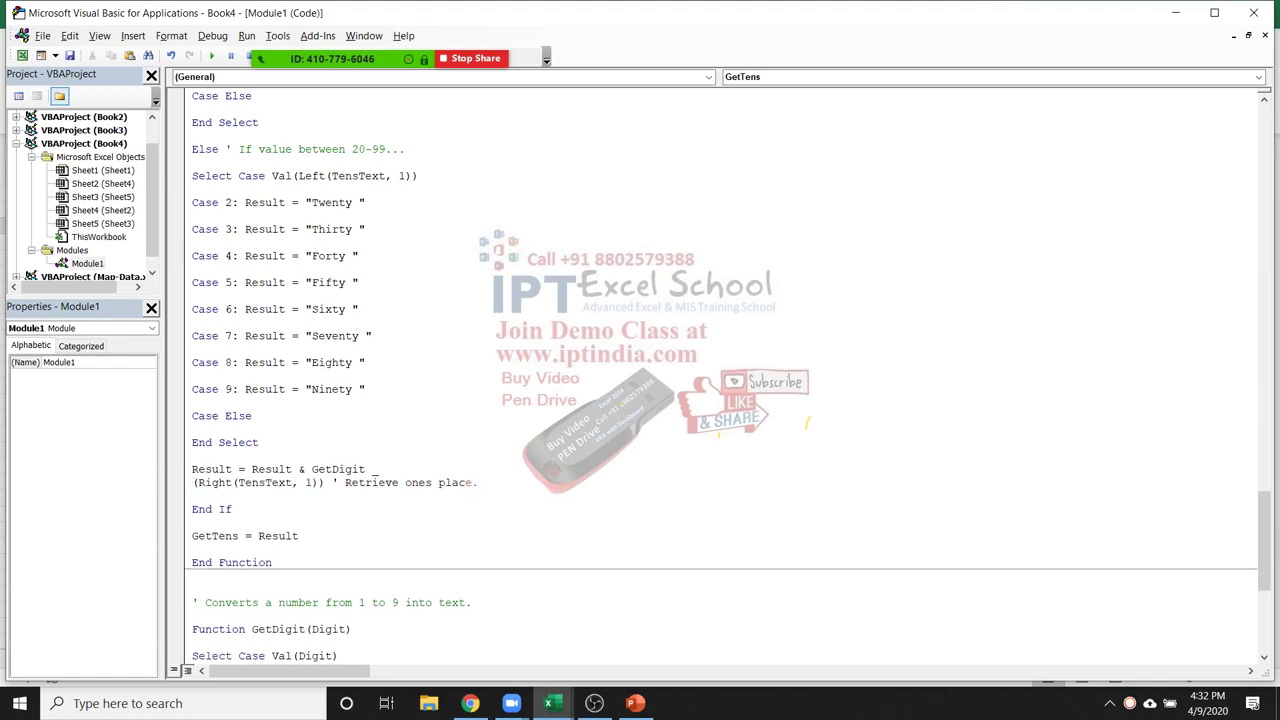
pyautogui.press('Down')
pyautogui.press('Down')
pyautogui.press('Down')
pyautogui.press('Down')
pyautogui.press('Down')
pyautogui.press('Down')
pyautogui.press('Down')
pyautogui.press('Down')
pyautogui.press('Down')
pyautogui.press('Down')
pyautogui.press('Down')
pyautogui.press('Down')
pyautogui.press('Down')
pyautogui.press('Down')
pyautogui.press('Down')
pyautogui.press('Down')
pyautogui.press('Down')
pyautogui.press('Down')
pyautogui.press('Down')
pyautogui.press('Down')
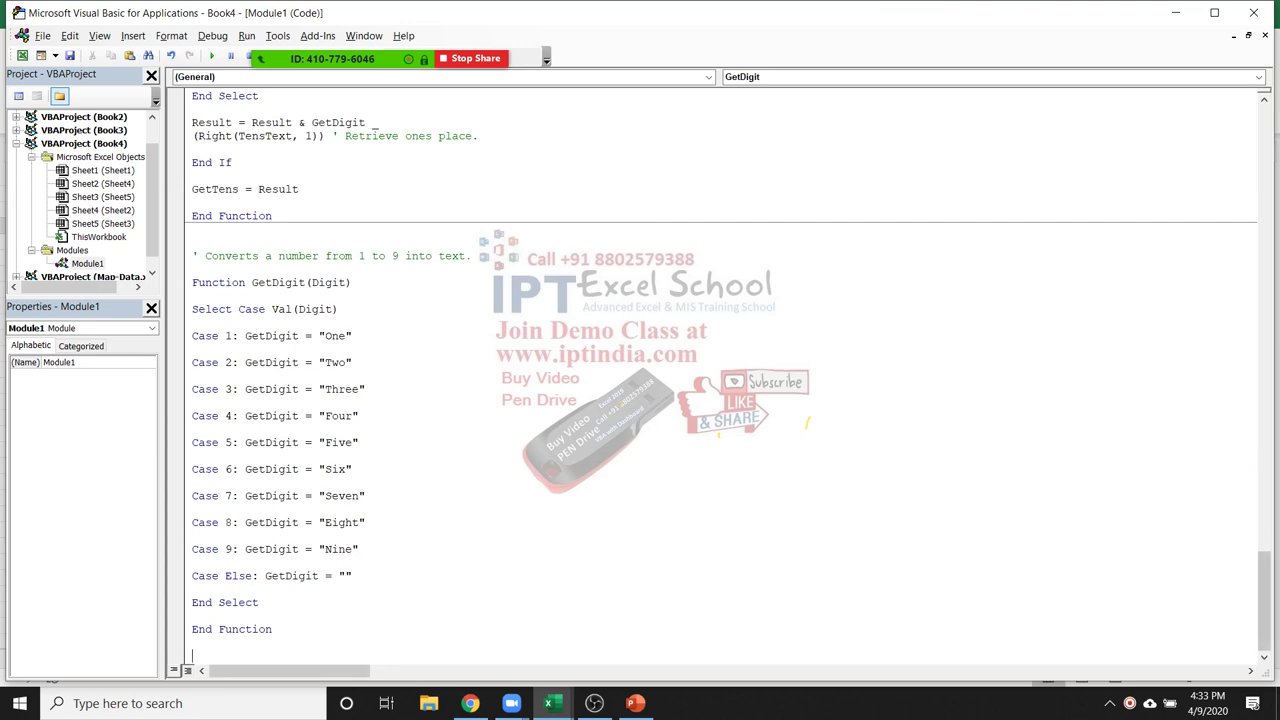
pyautogui.moveTo(1264, 600); pyautogui.dragTo(1264, 150)
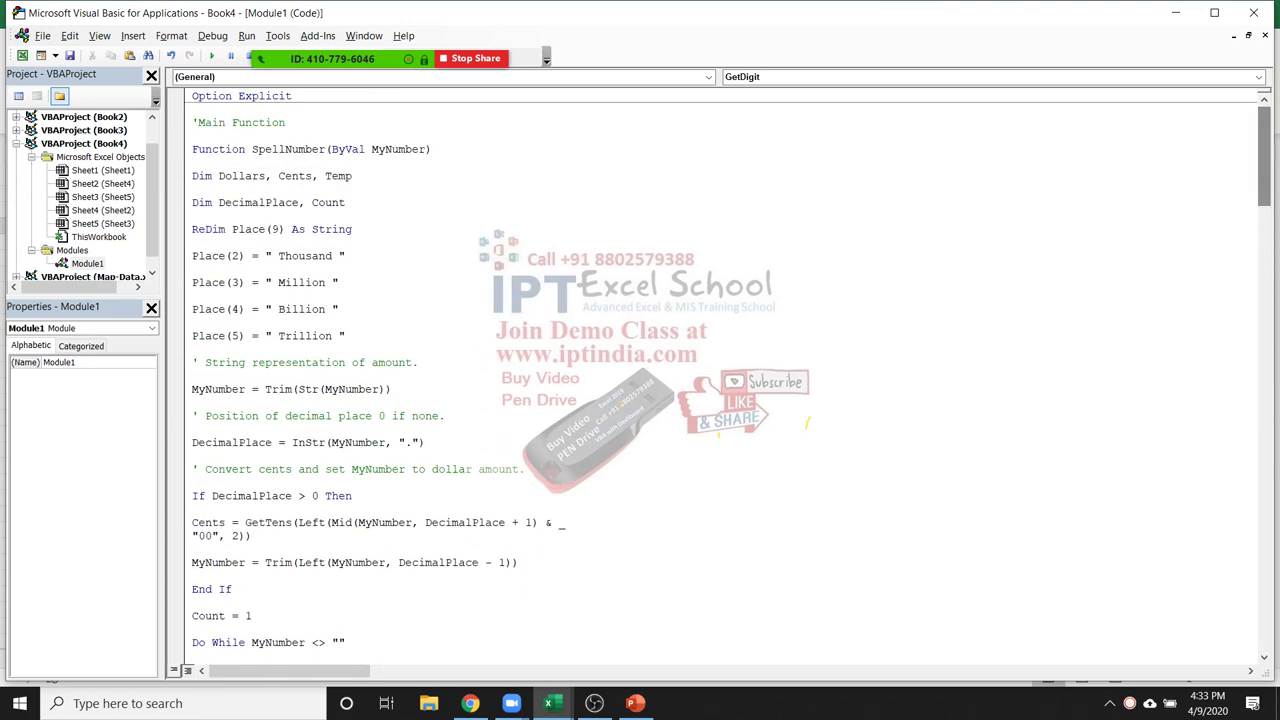
pyautogui.doubleClick(288, 149)
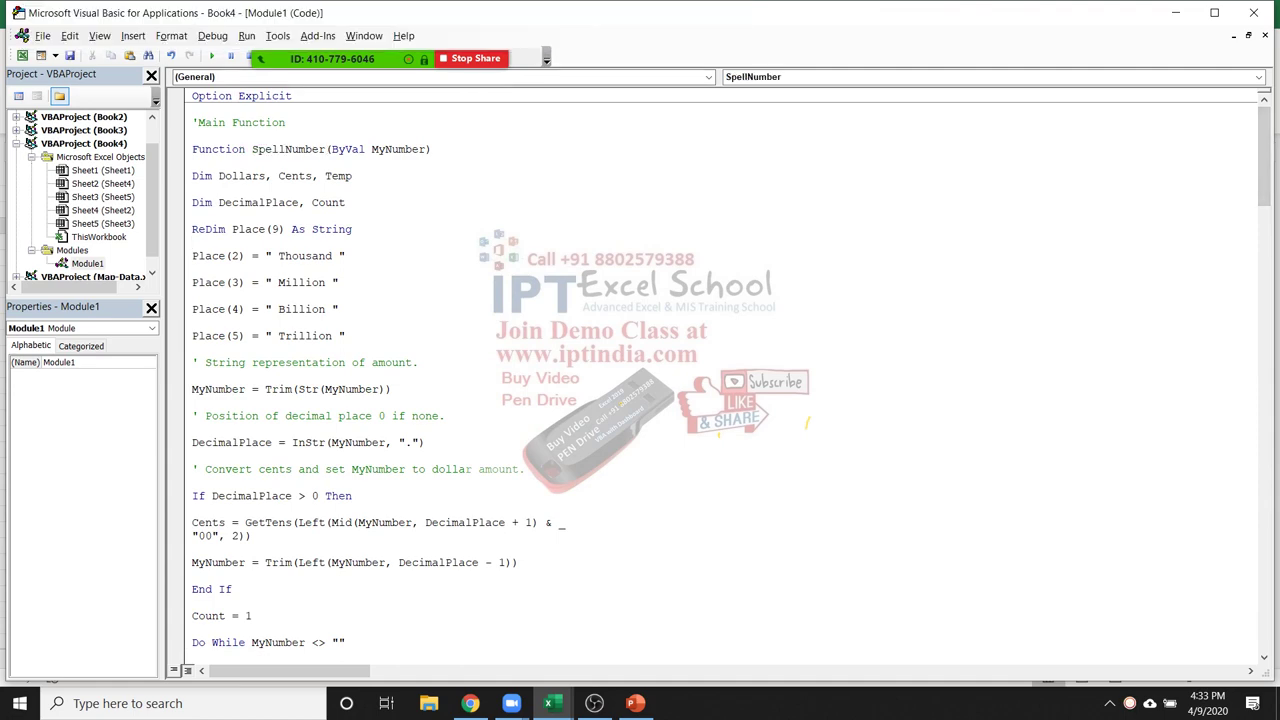
pyautogui.press('super+d')
pyautogui.hotkey('alt', 'Tab')
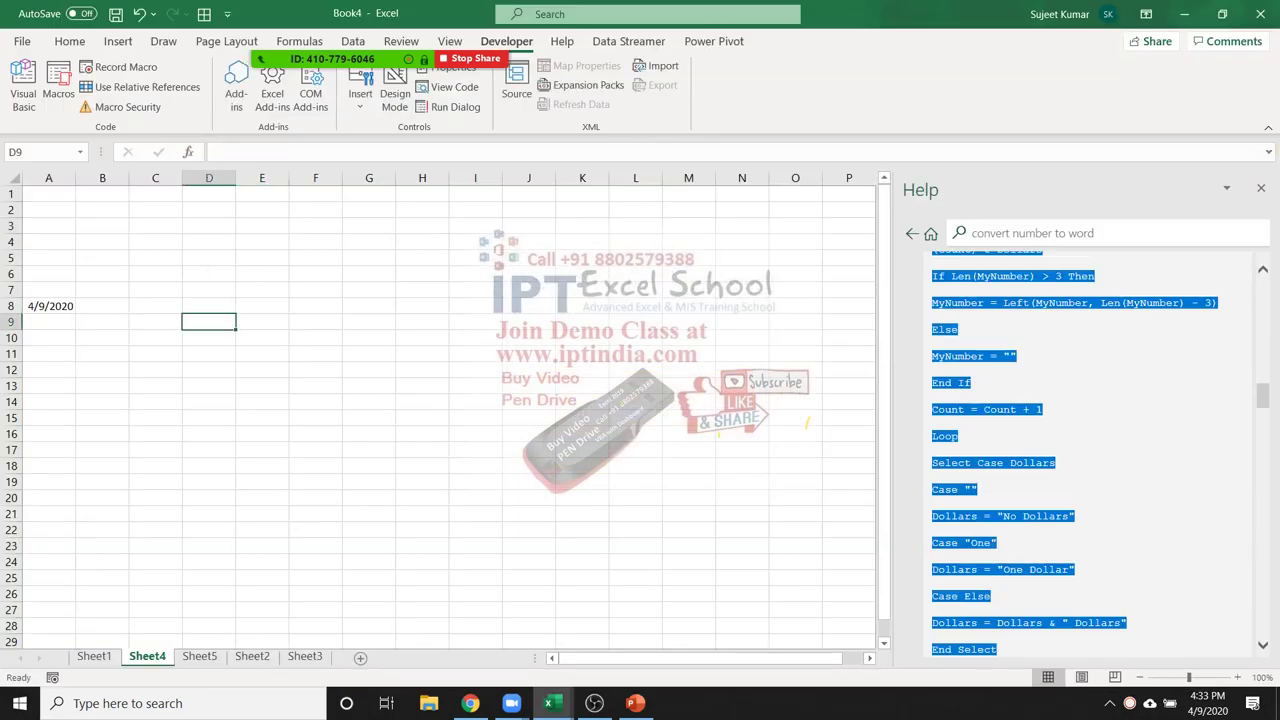
# Enter 1521 in D9 and =SpellNumber(D9) in E9, check it, then return to the code
pyautogui.write('1521')
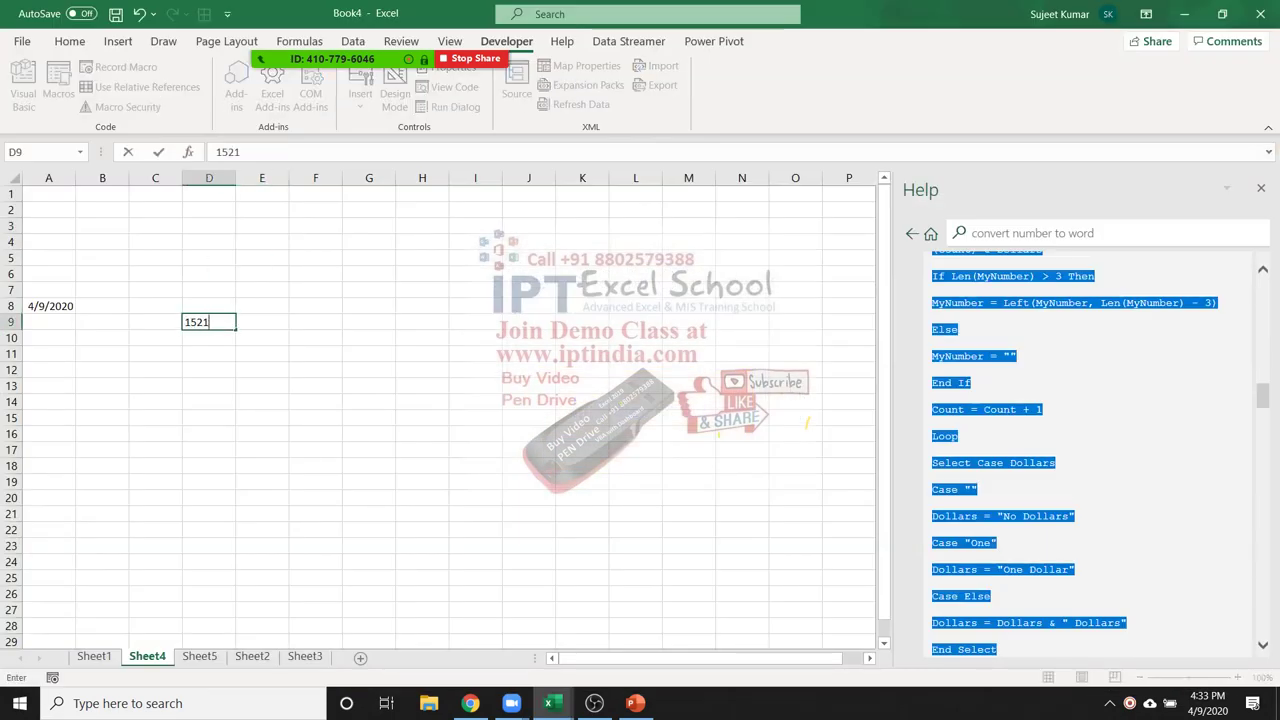
pyautogui.write('=sp')
pyautogui.press('Tab')
pyautogui.write('d9)')
pyautogui.press('Return')
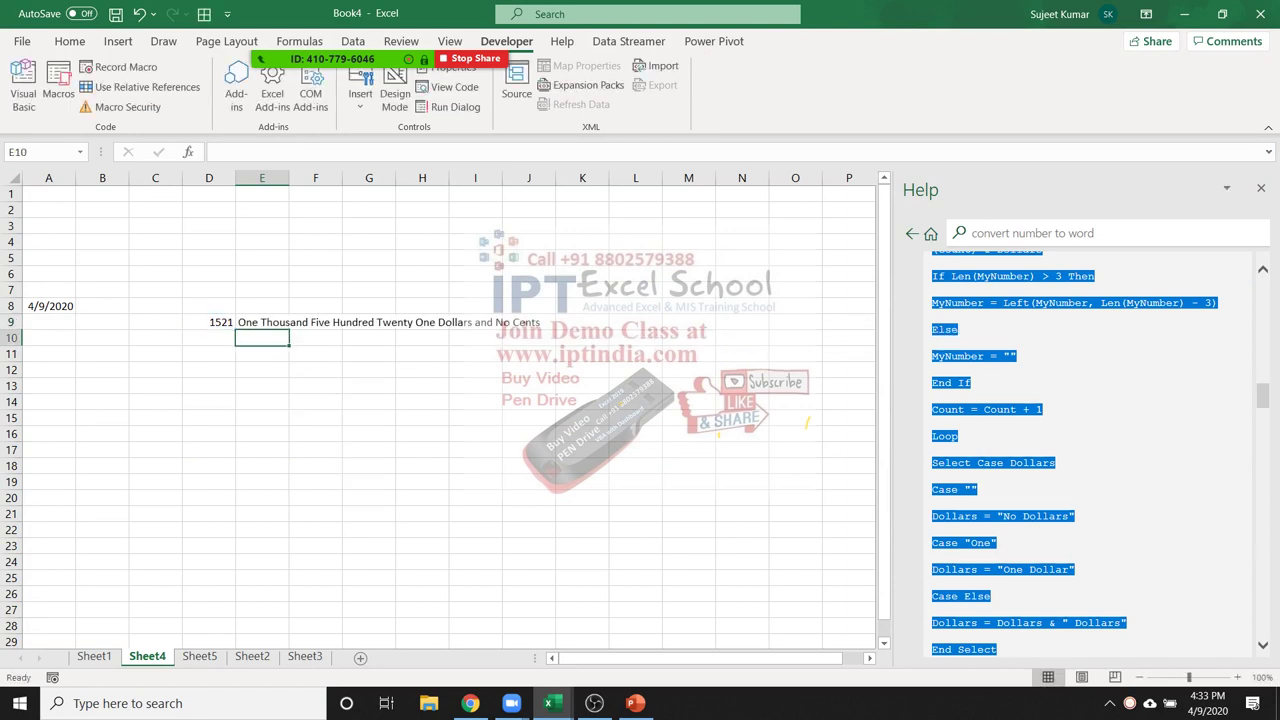
pyautogui.click(262, 322)
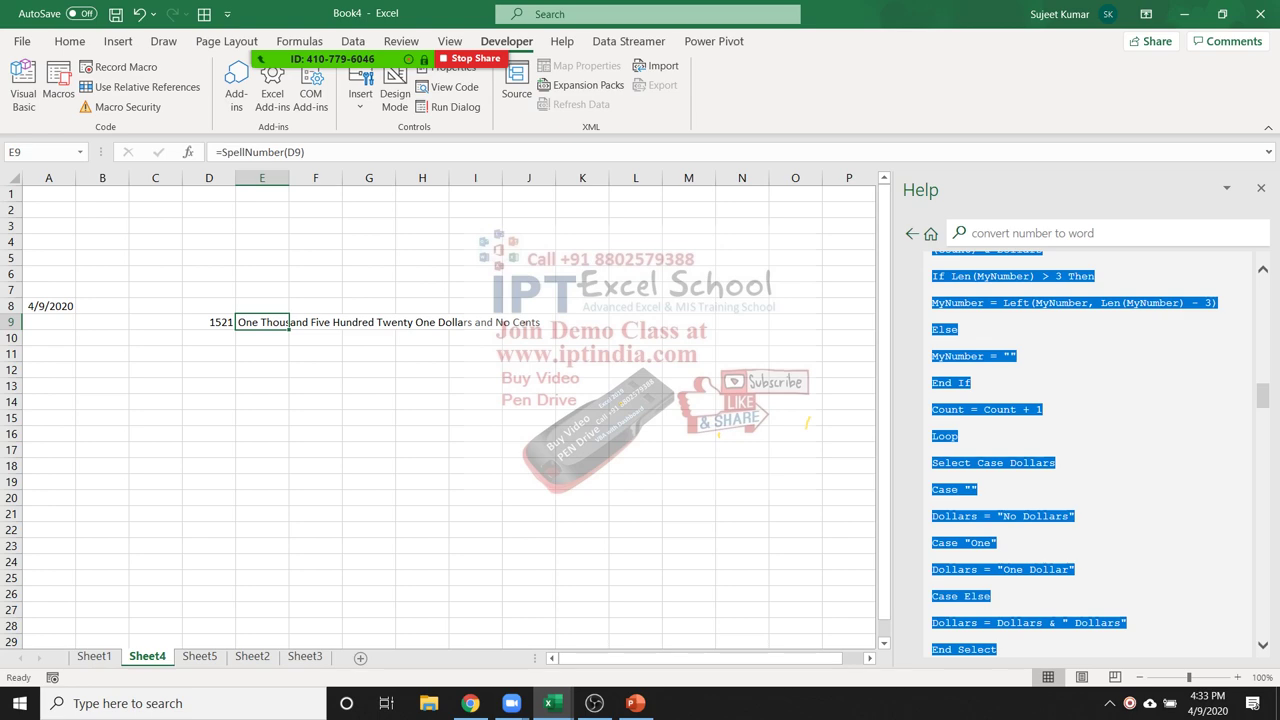
pyautogui.press('super+d')
pyautogui.hotkey('alt', 'Tab')
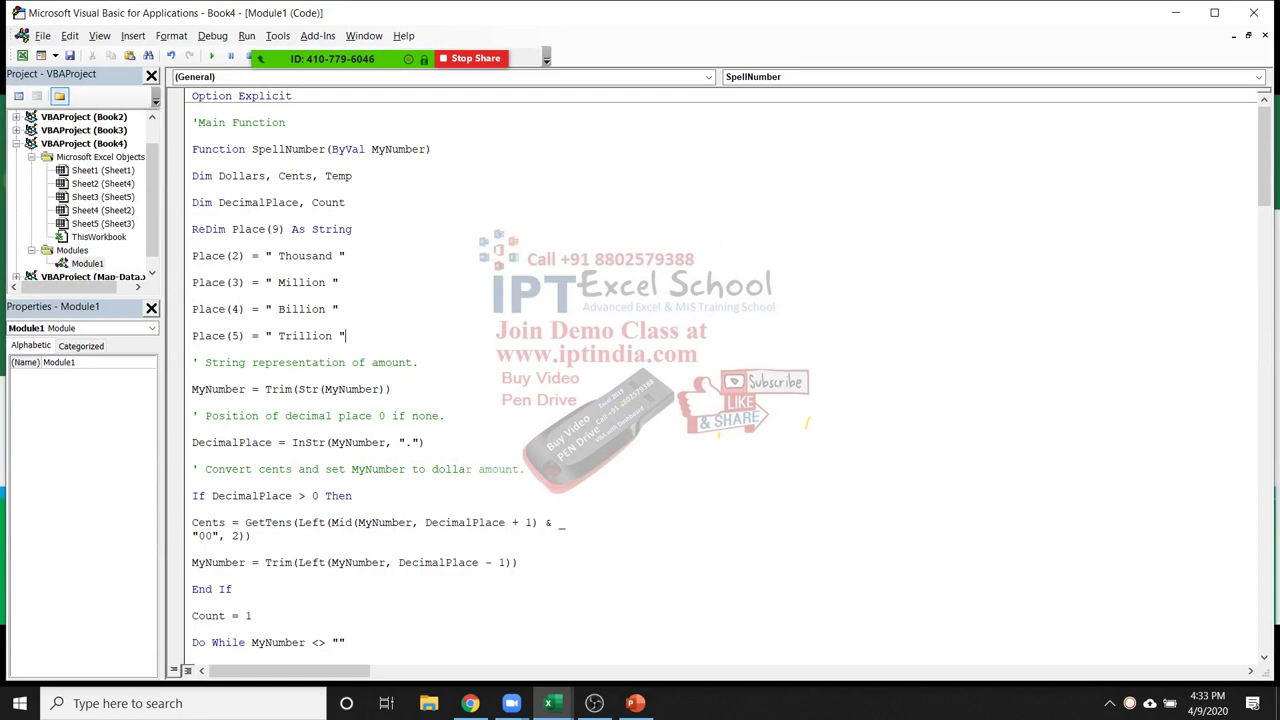
# Replace Dollar and Dollars in the Select Case Dollars strings with Rupees
pyautogui.scroll(-1, 720, 370)
pyautogui.scroll(-3, 720, 370)
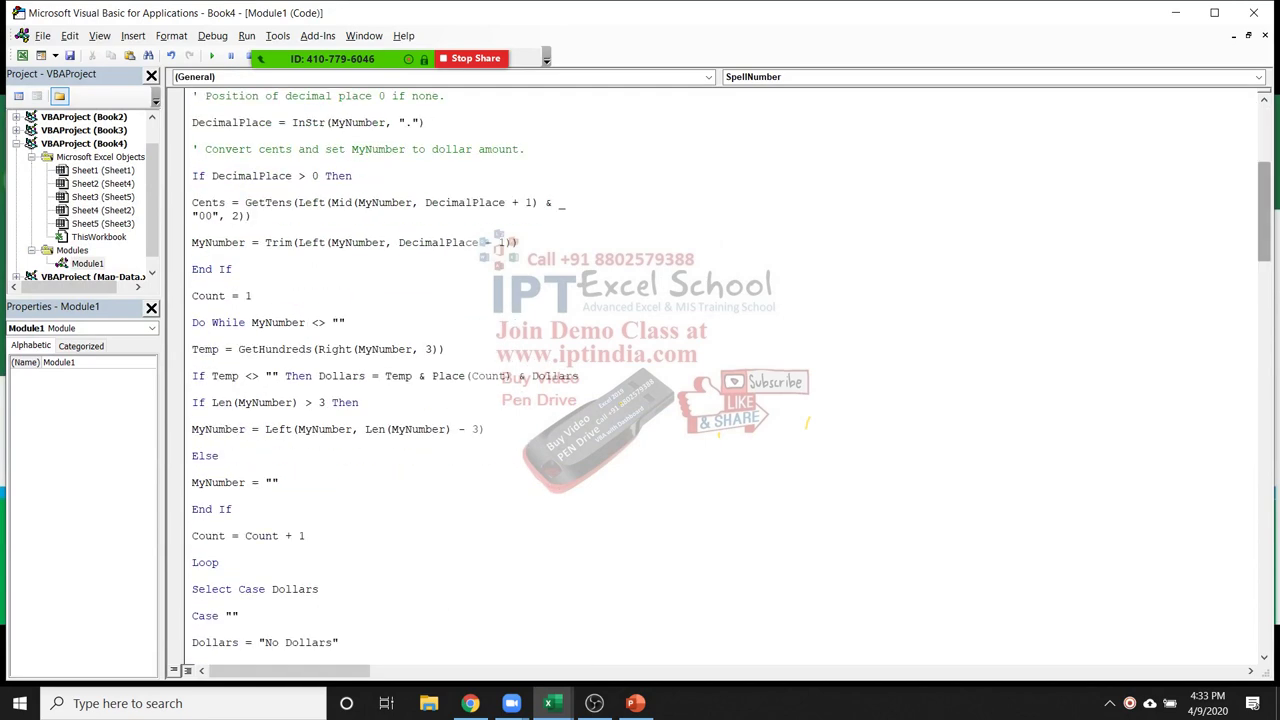
pyautogui.scroll(5, 720, 370)
pyautogui.scroll(-7, 720, 370)
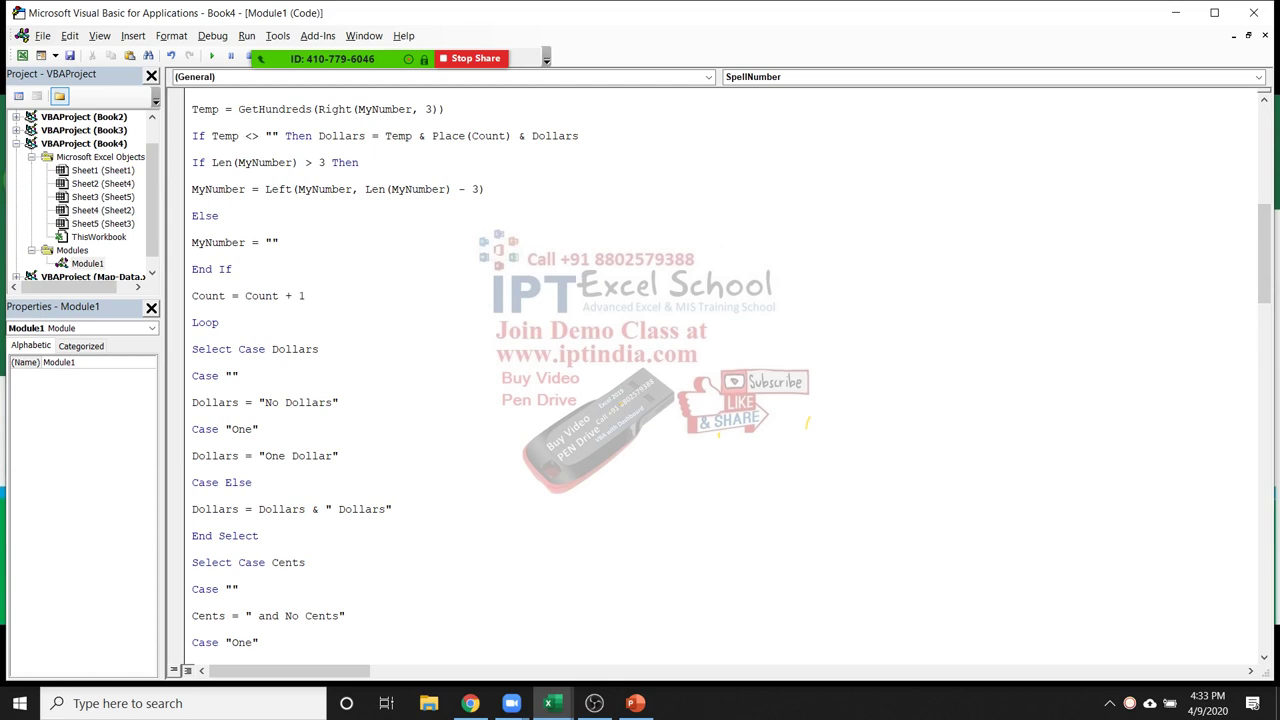
pyautogui.doubleClick(311, 456)
pyautogui.write('Rupees')
pyautogui.doubleClick(346, 509)
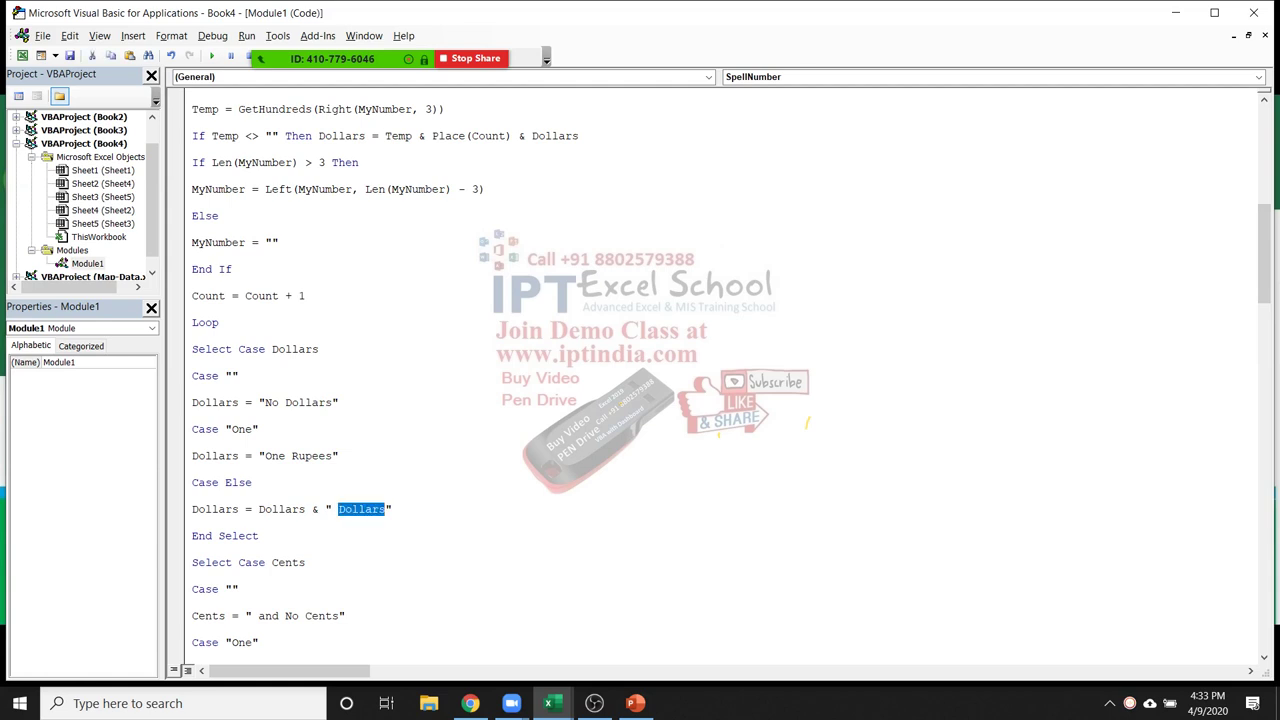
pyautogui.write('Rupees')
# Replace Cents in the 'and No Cents' and Case Else strings with Paisa
pyautogui.doubleClick(321, 616)
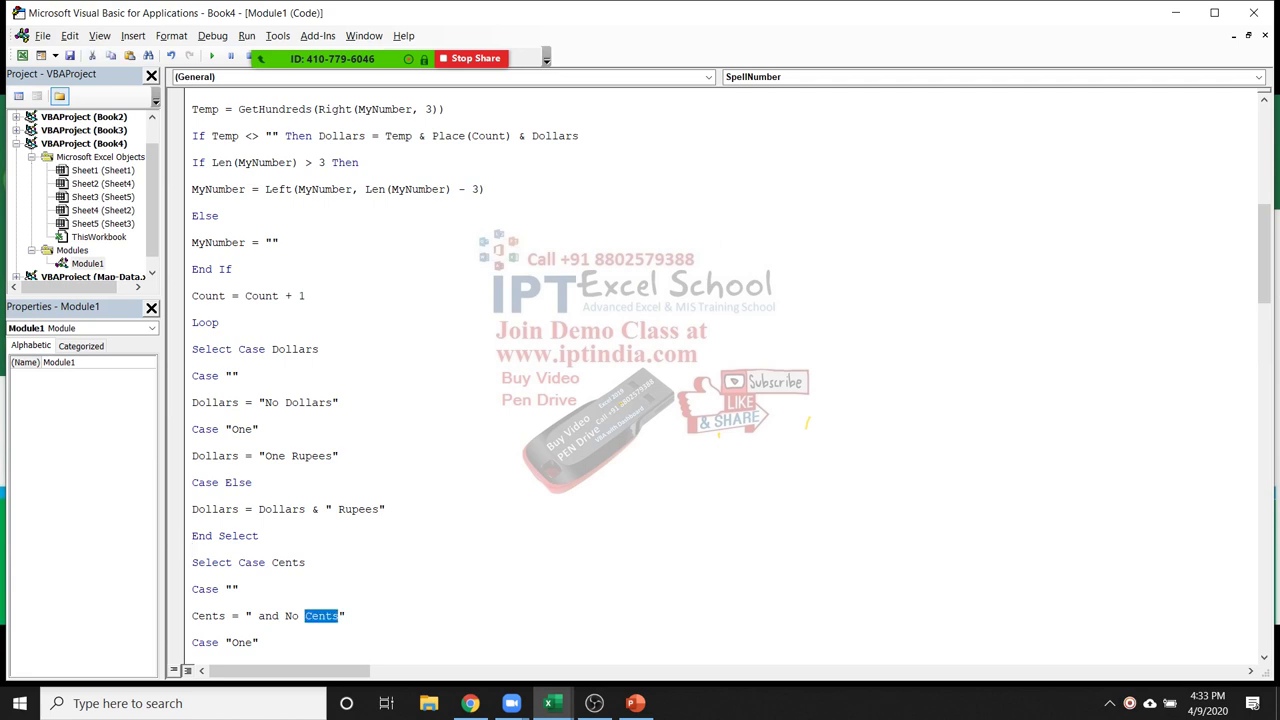
pyautogui.write('Paisa')
pyautogui.scroll(-3, 385, 376)
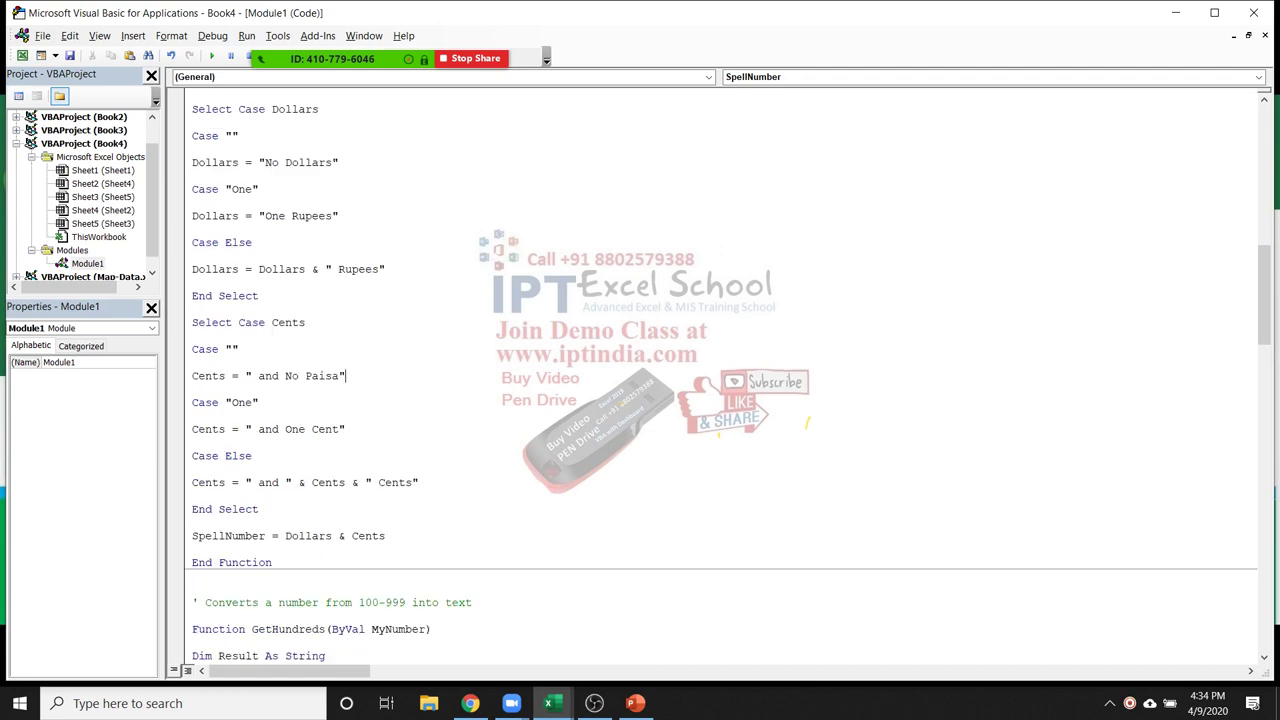
pyautogui.click(406, 482)
pyautogui.doubleClick(406, 482)
pyautogui.write('PA')
pyautogui.press('BackSpace')
pyautogui.write('aisa')
pyautogui.scroll(-3, 720, 380)
pyautogui.scroll(2, 720, 380)
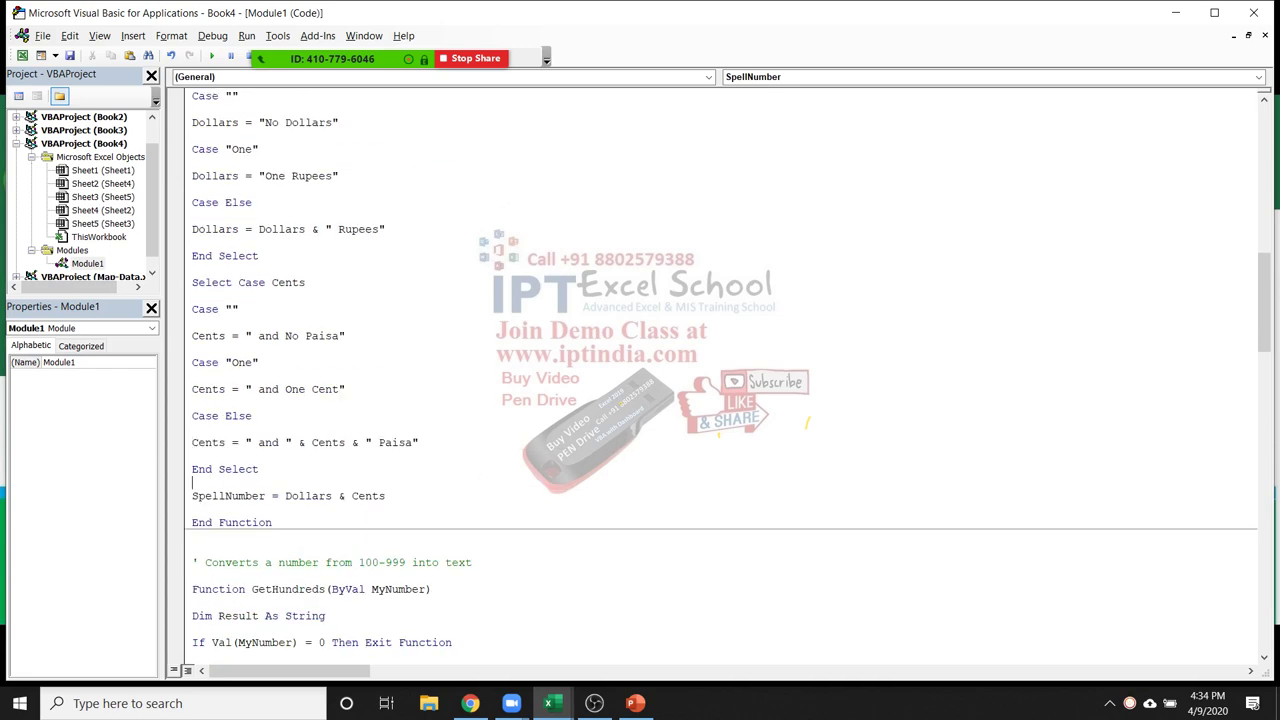
pyautogui.scroll(-1, 720, 380)
pyautogui.press('super+d')
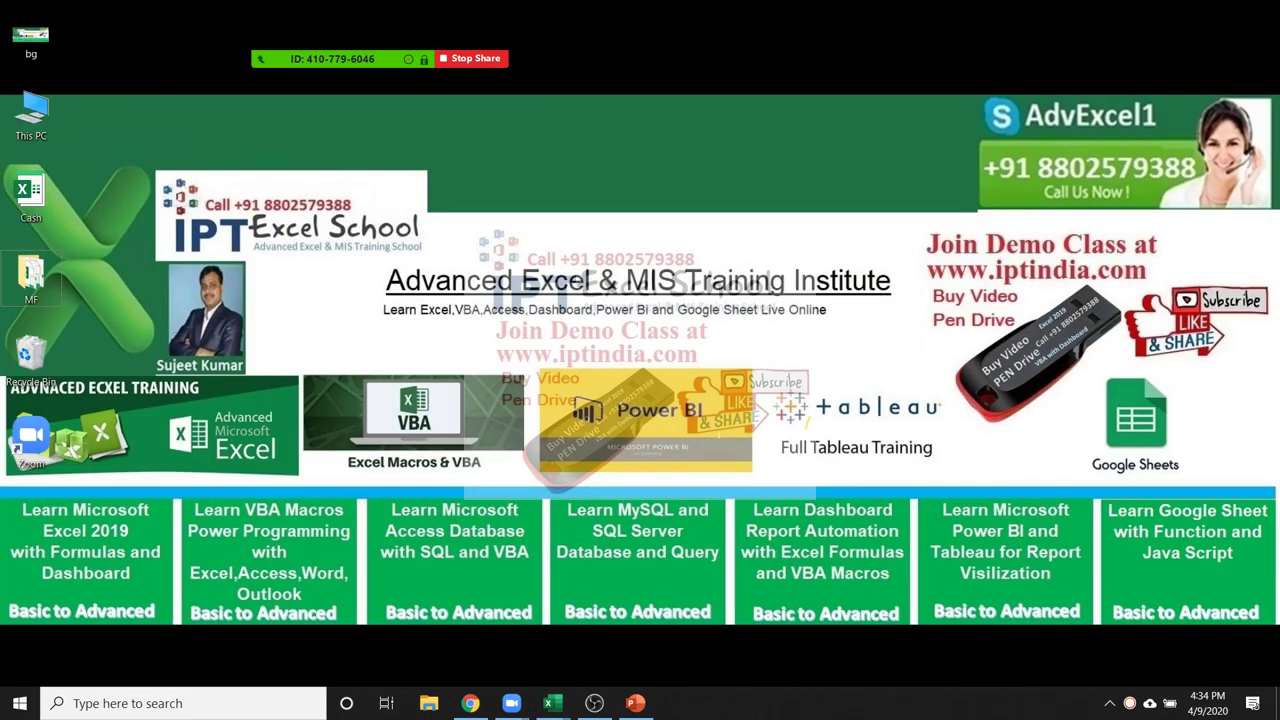
# Recalculate E9's SpellNumber formula so it shows Rupees and Paisa
pyautogui.moveTo(549, 703)
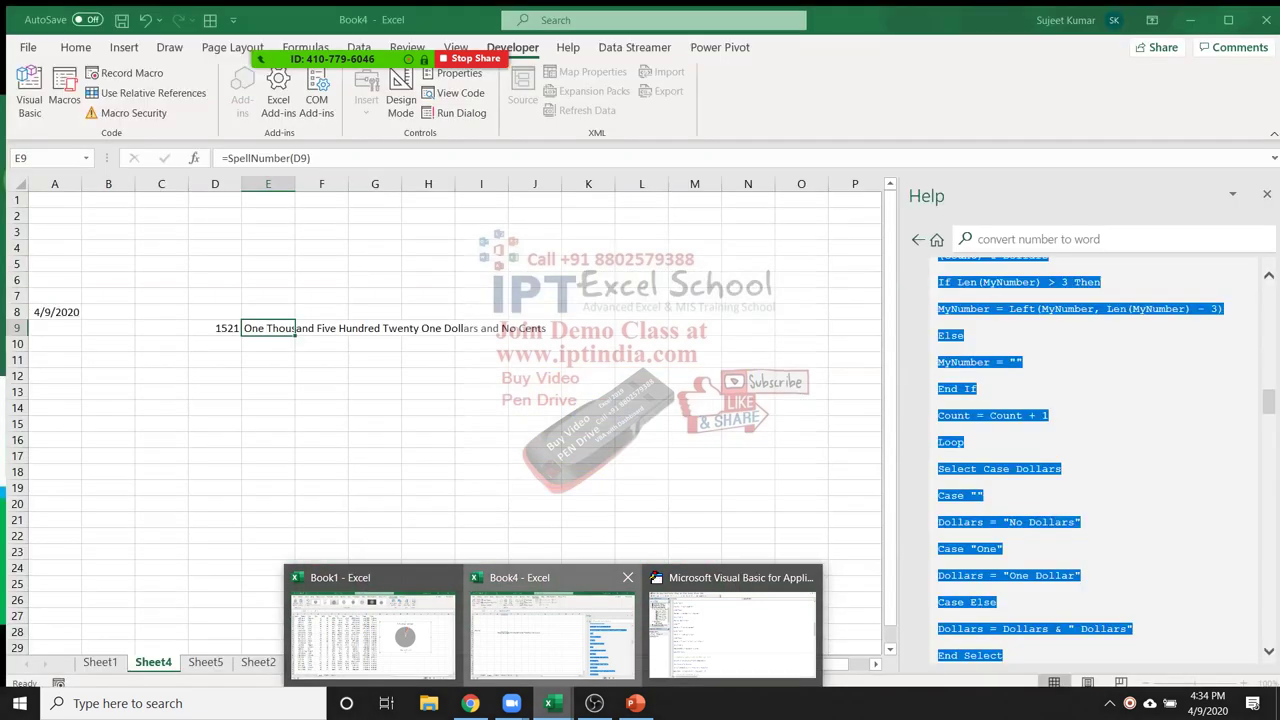
pyautogui.click(552, 630)
pyautogui.press('F2')
pyautogui.press('Return')
pyautogui.press('Down')
pyautogui.press('Up')
pyautogui.press('Up')
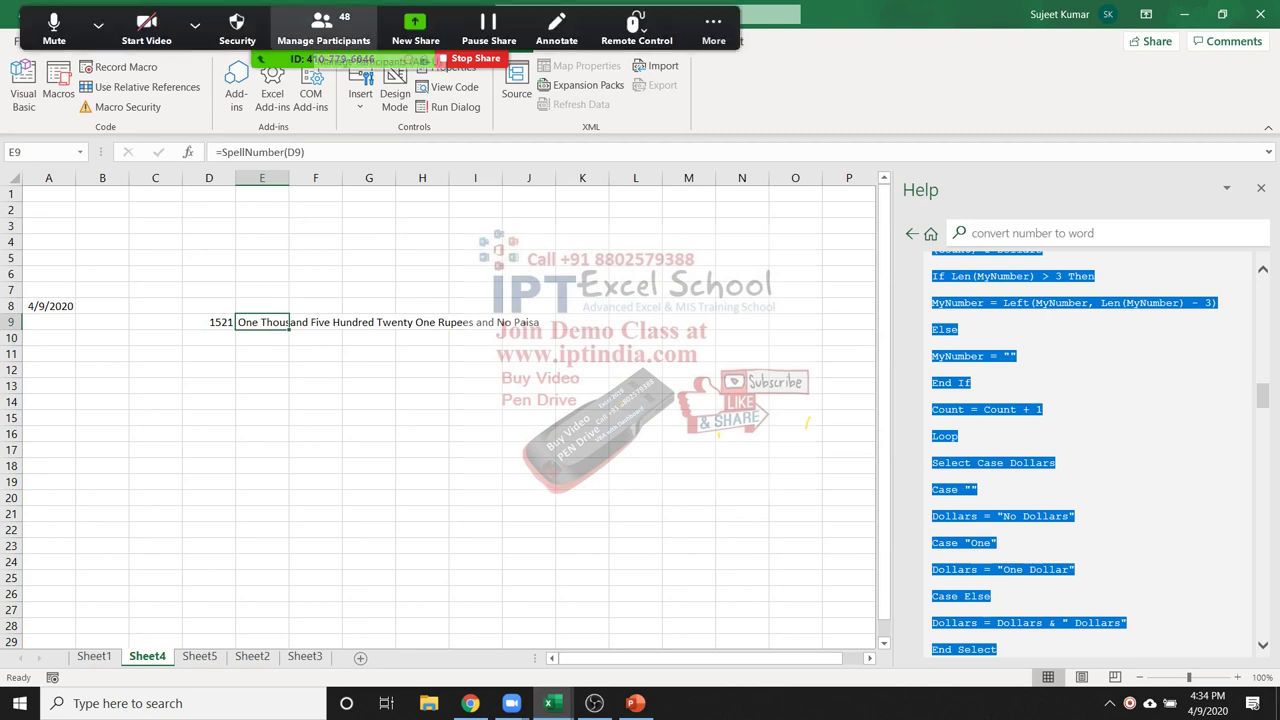
# Mute all Zoom meeting participants and switch to Sheet5
pyautogui.click(323, 30)
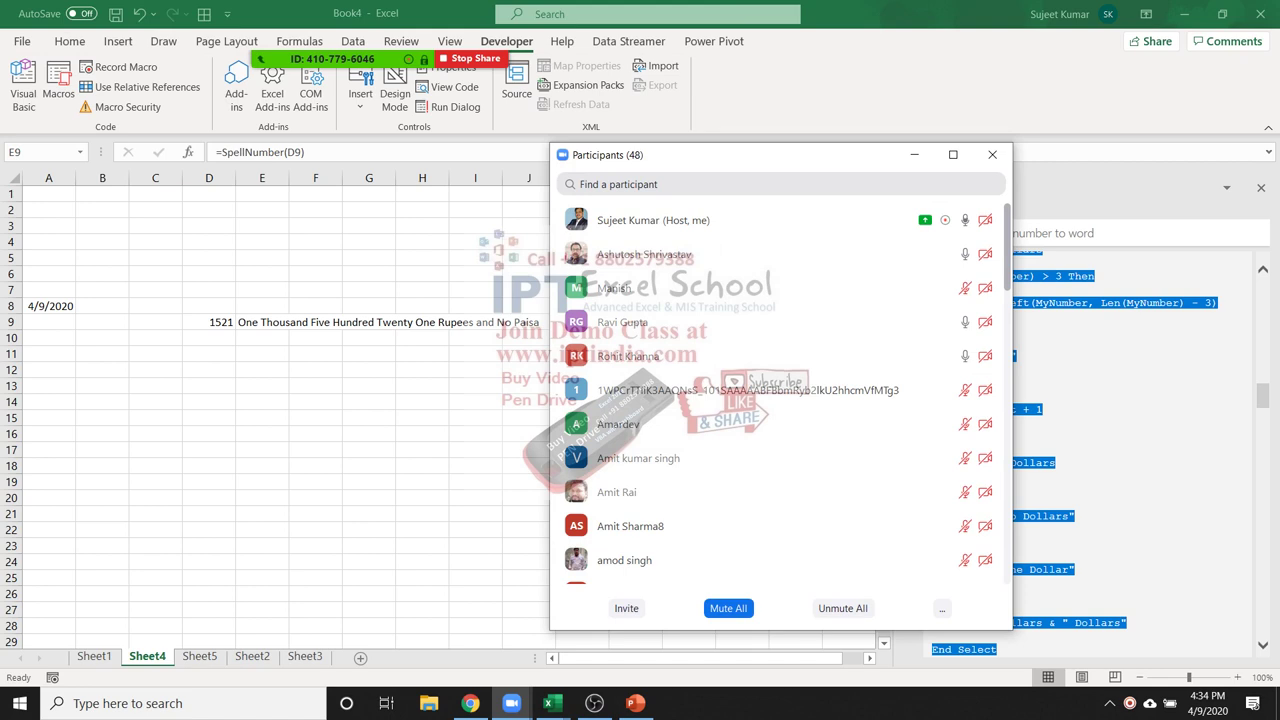
pyautogui.click(728, 608)
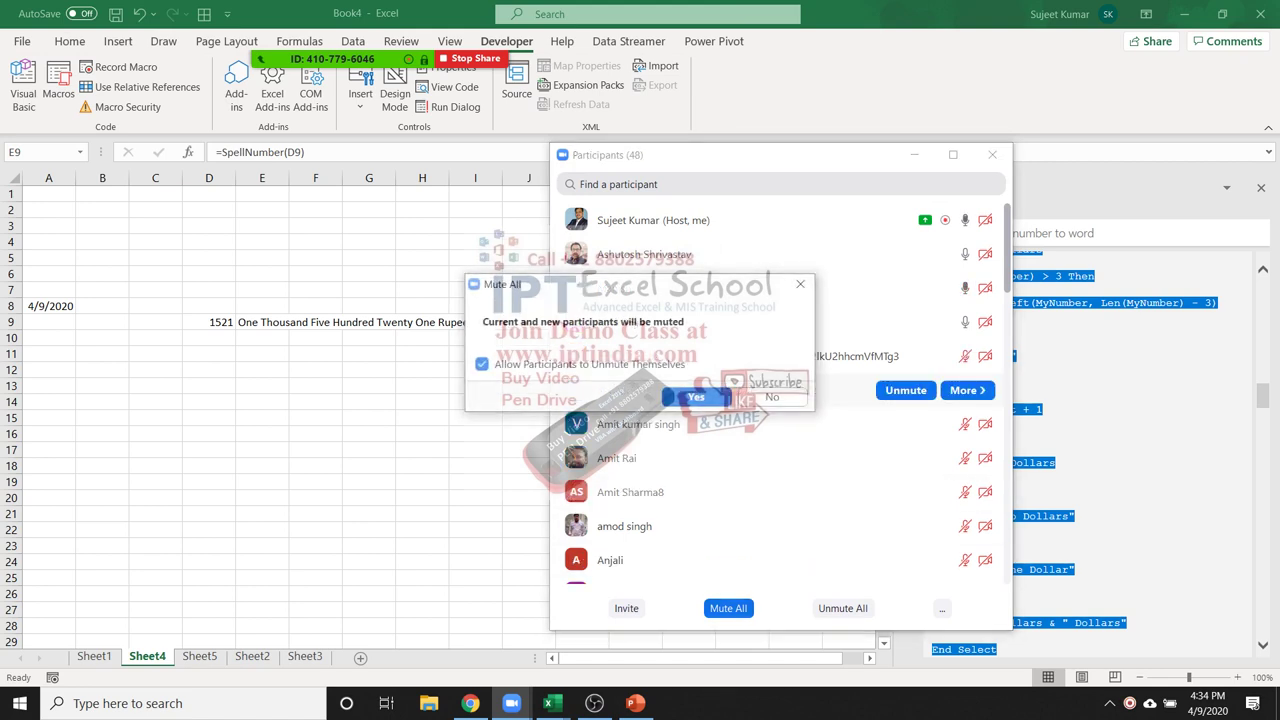
pyautogui.click(696, 397)
pyautogui.click(992, 154)
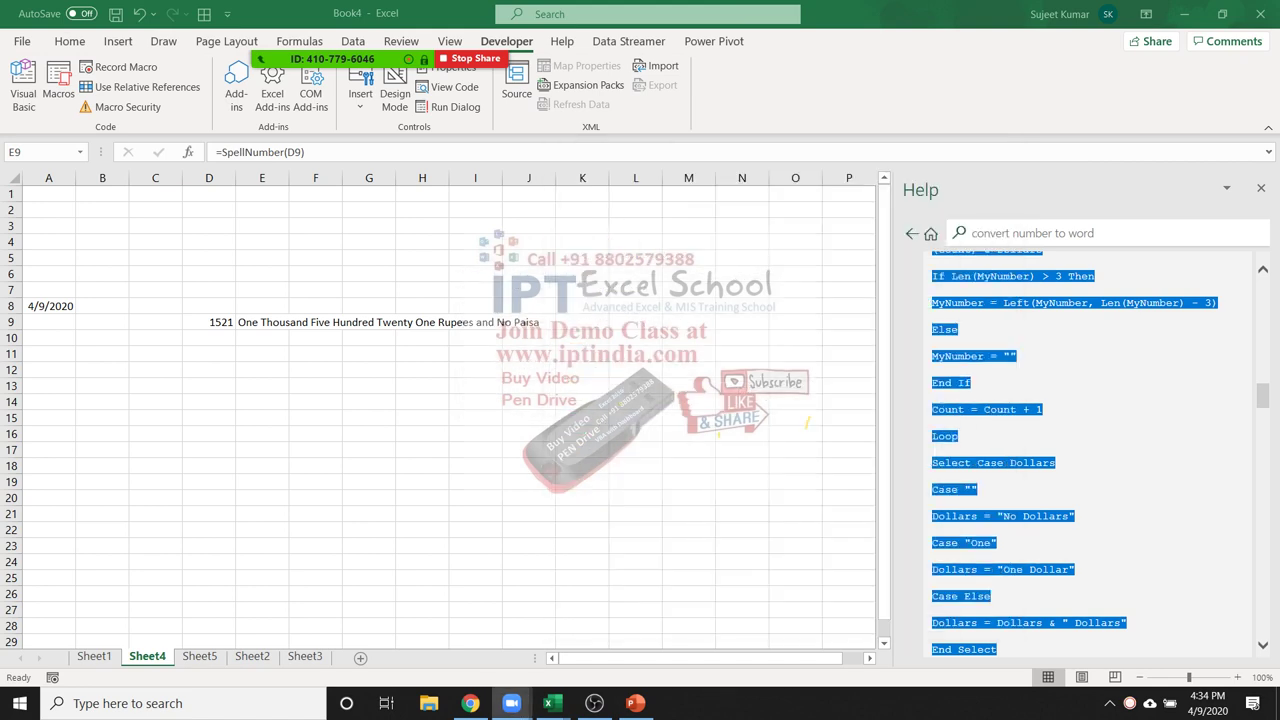
pyautogui.hotkey('ctrl', 'pagedown')
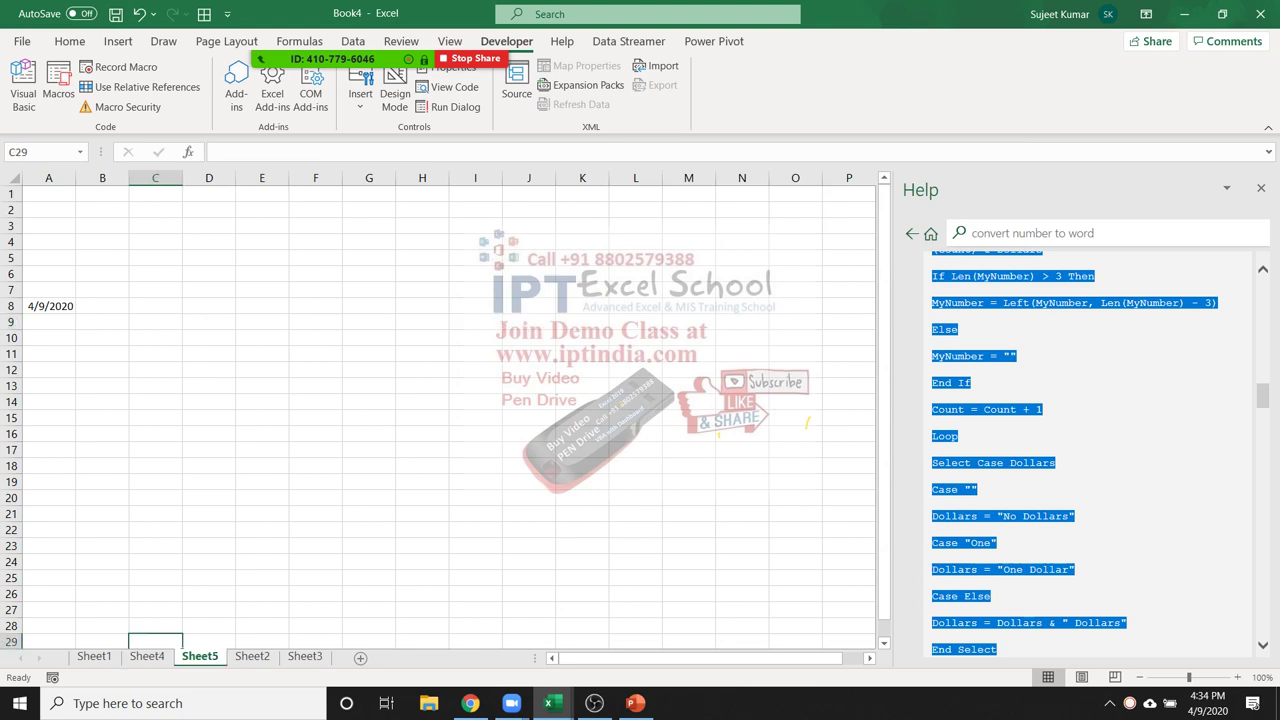
# Delete the A8 date, enter Name and Jan headers, and fill months through Jul
pyautogui.click(48, 273)
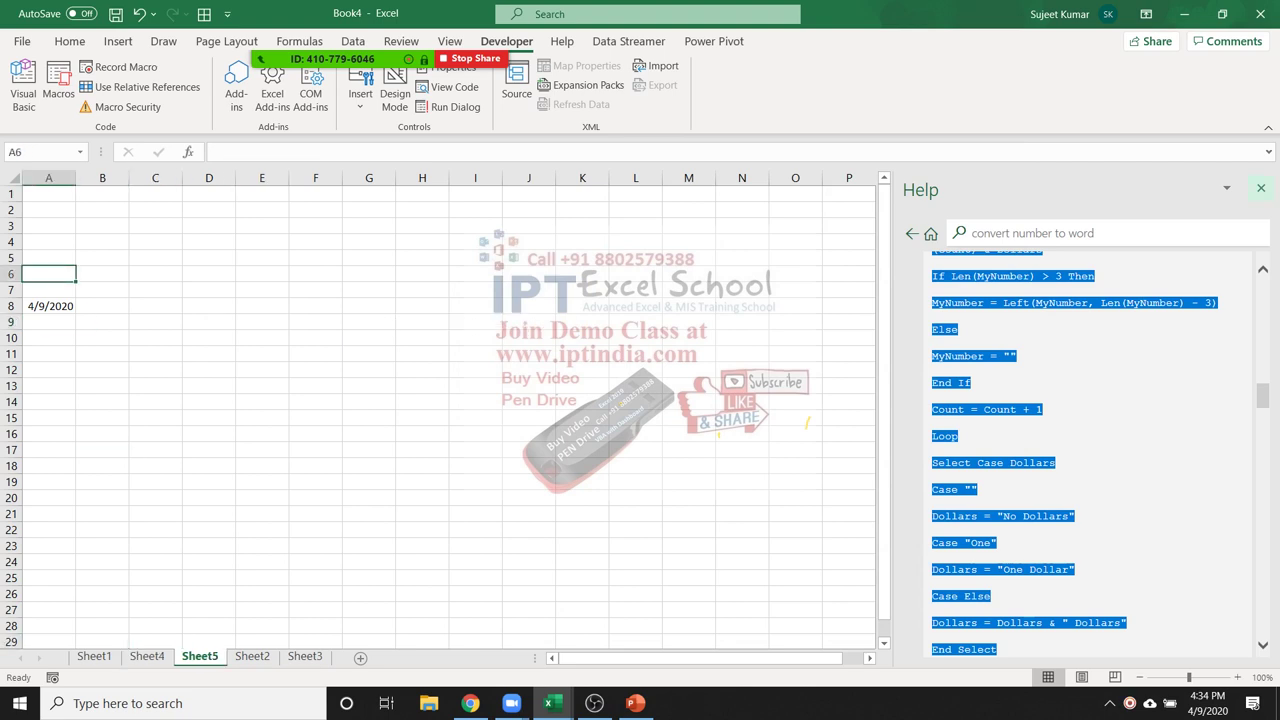
pyautogui.click(1261, 188)
pyautogui.press('Down')
pyautogui.press('Down')
pyautogui.press('Delete')
pyautogui.press('Up')
pyautogui.press('Up')
pyautogui.press('Up')
pyautogui.press('Up')
pyautogui.press('Up')
pyautogui.press('Up')
pyautogui.press('Up')
pyautogui.write('Name')
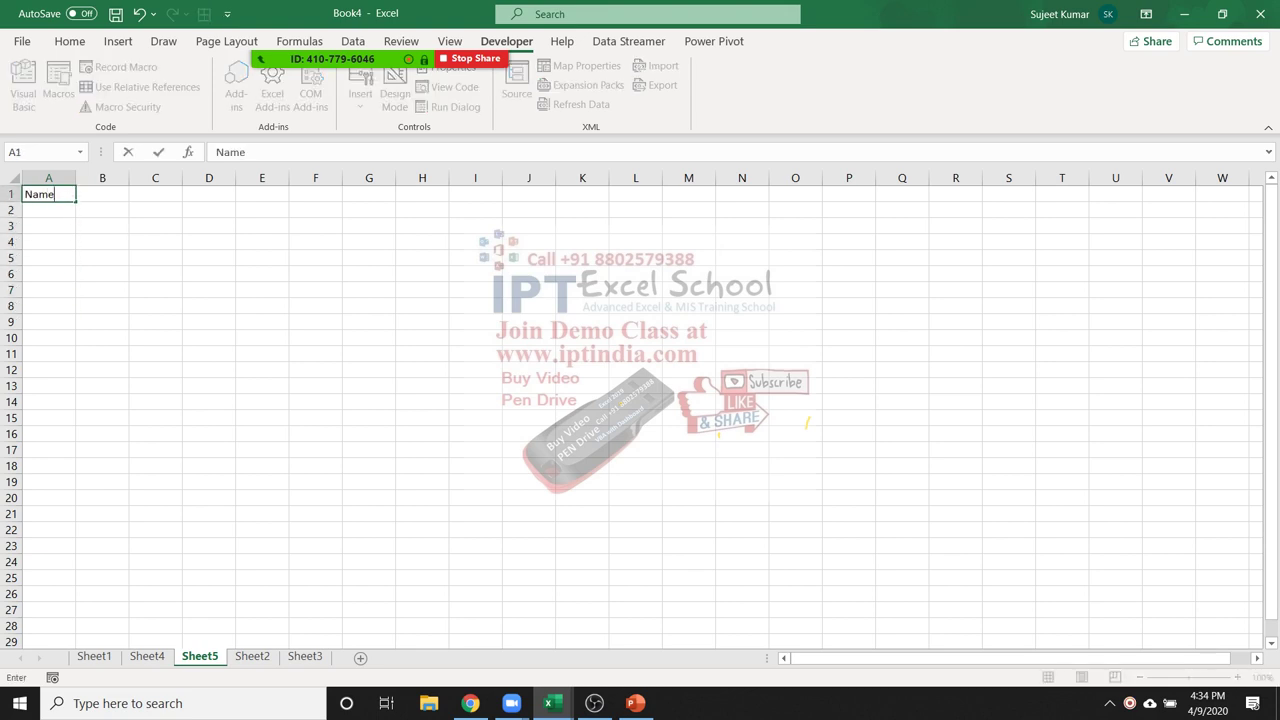
pyautogui.press('Tab')
pyautogui.write('Jan')
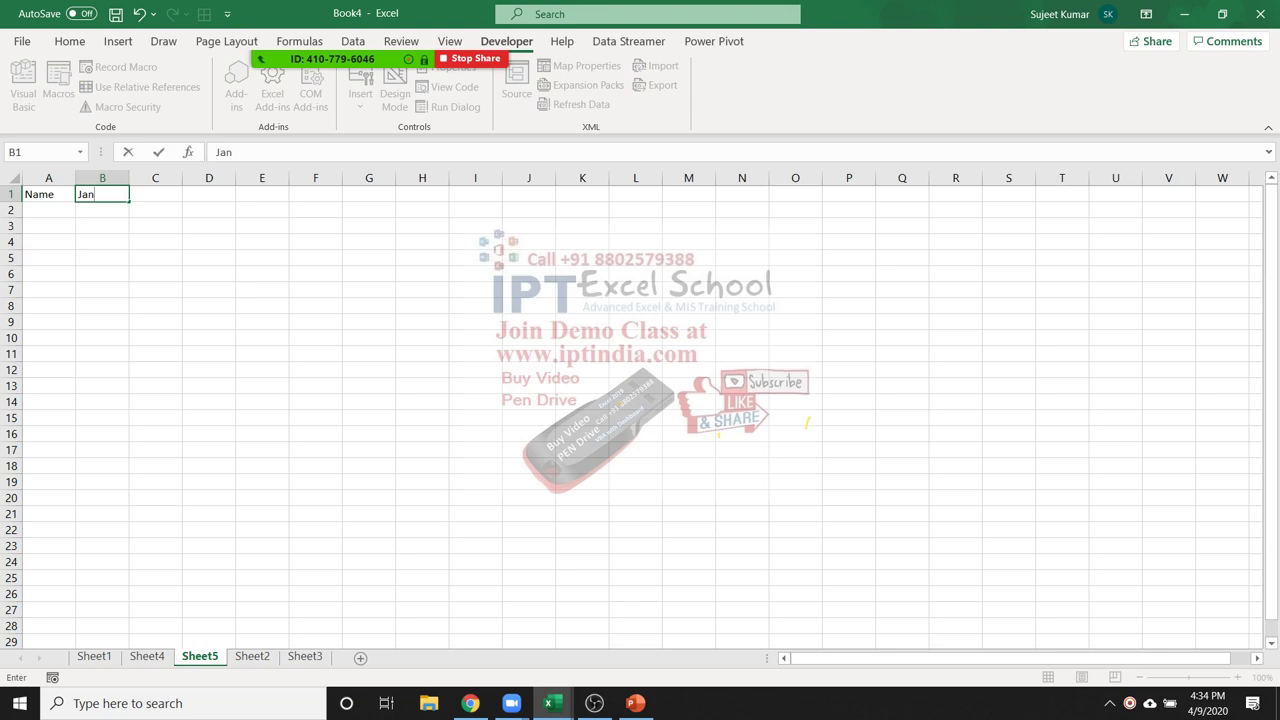
pyautogui.click(209, 242)
pyautogui.click(102, 194)
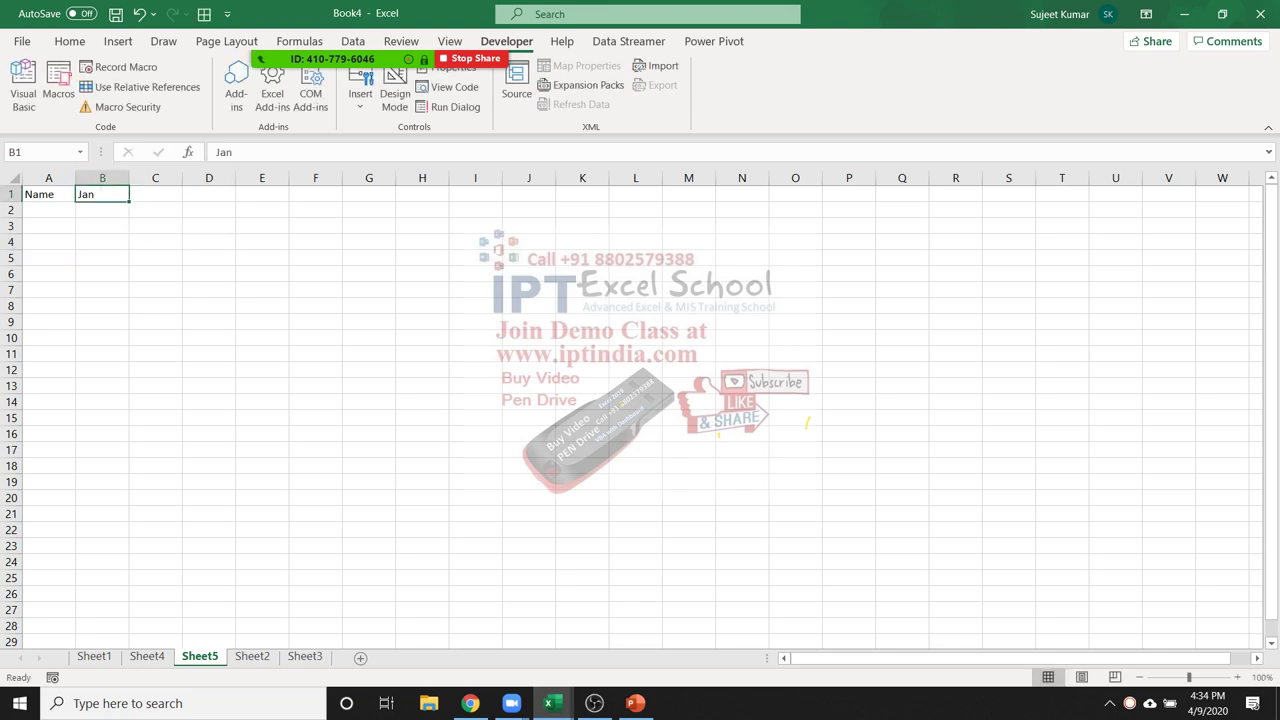
pyautogui.moveTo(129, 201); pyautogui.dragTo(440, 201)
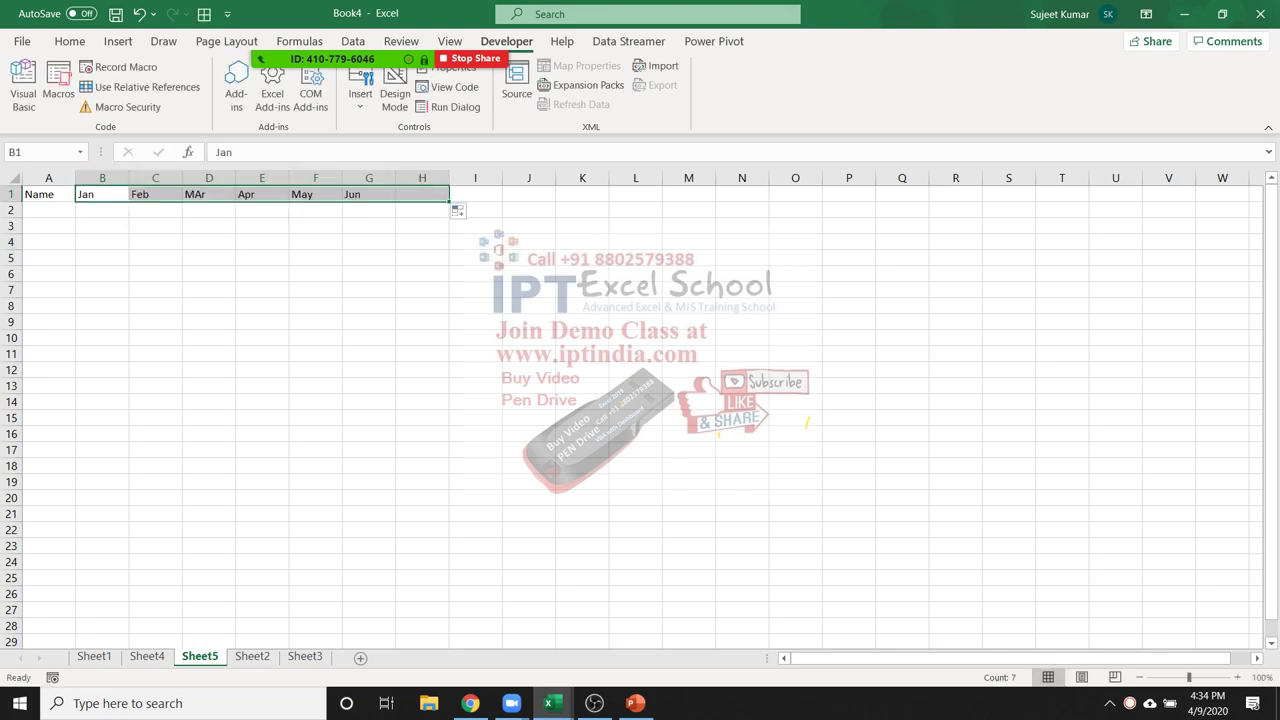
# Enter names starting with Puja down to A9 and mute all meeting participants
pyautogui.click(48, 209)
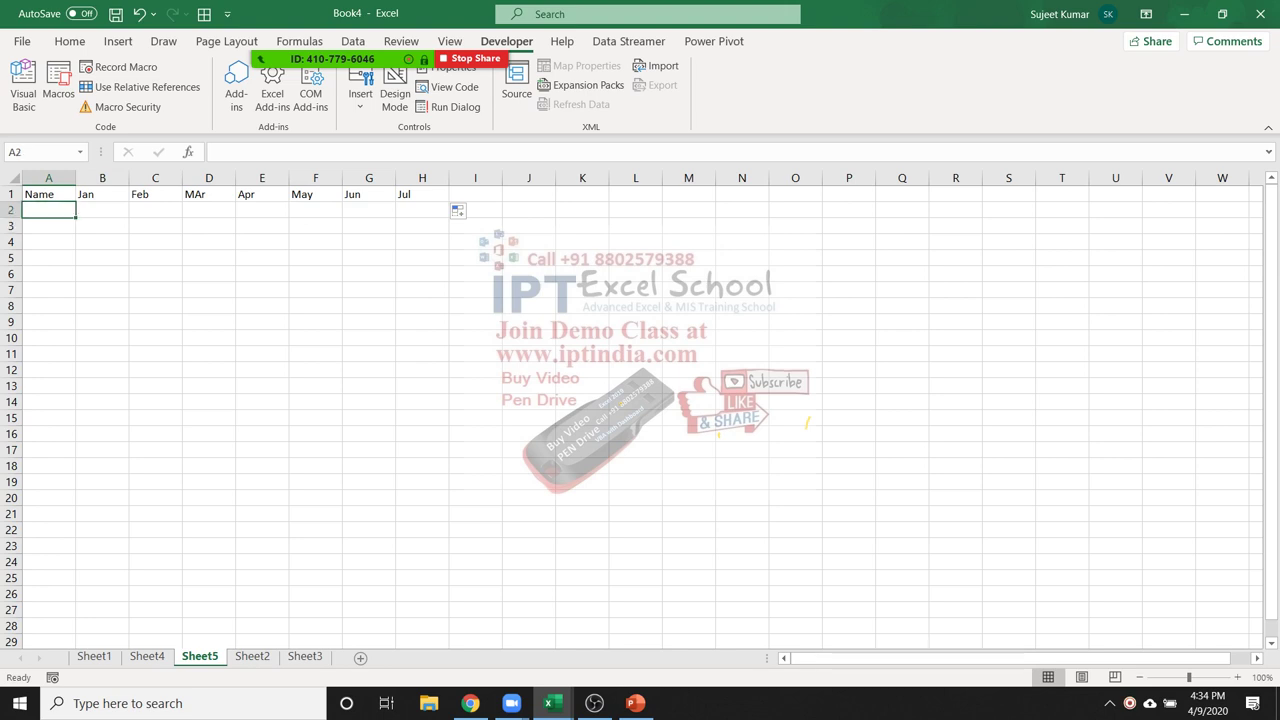
pyautogui.write('Puja')
pyautogui.moveTo(76, 217); pyautogui.dragTo(78, 328)
pyautogui.click(320, 30)
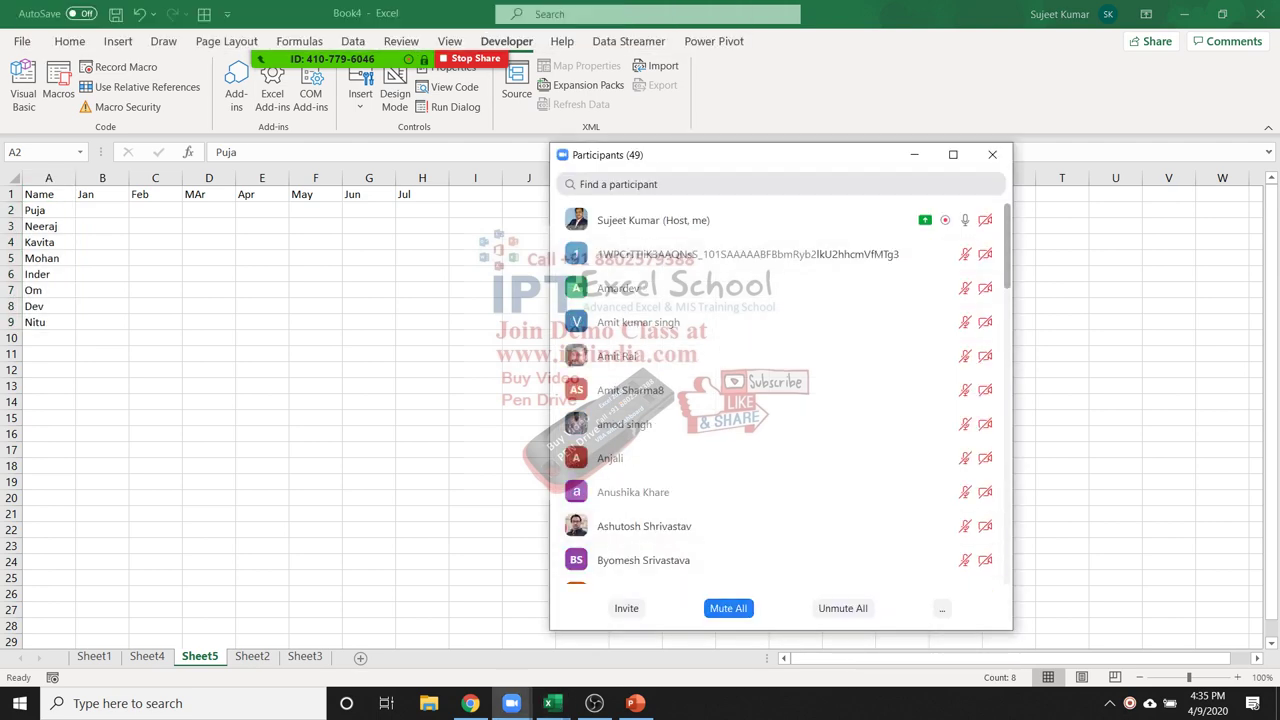
pyautogui.click(728, 608)
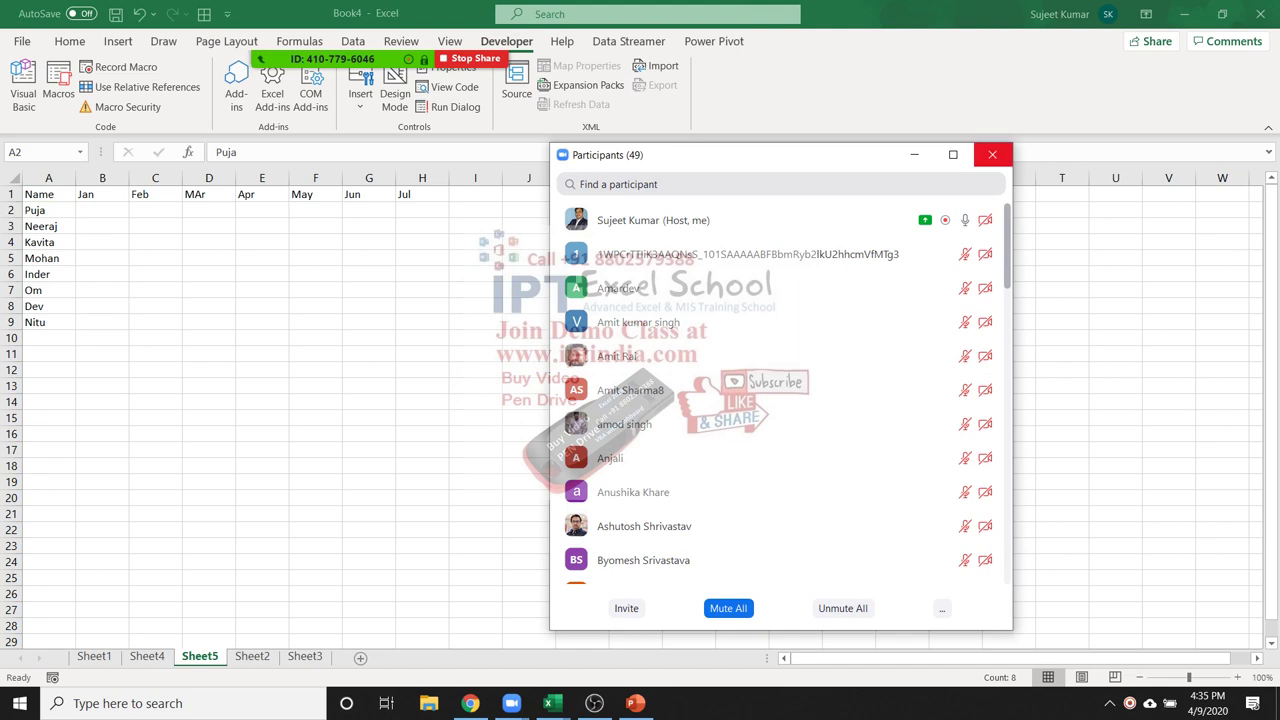
pyautogui.click(992, 154)
# Fill B2:H9 with a RANDBETWEEN formula for random numbers between 10 and 90
pyautogui.click(102, 210)
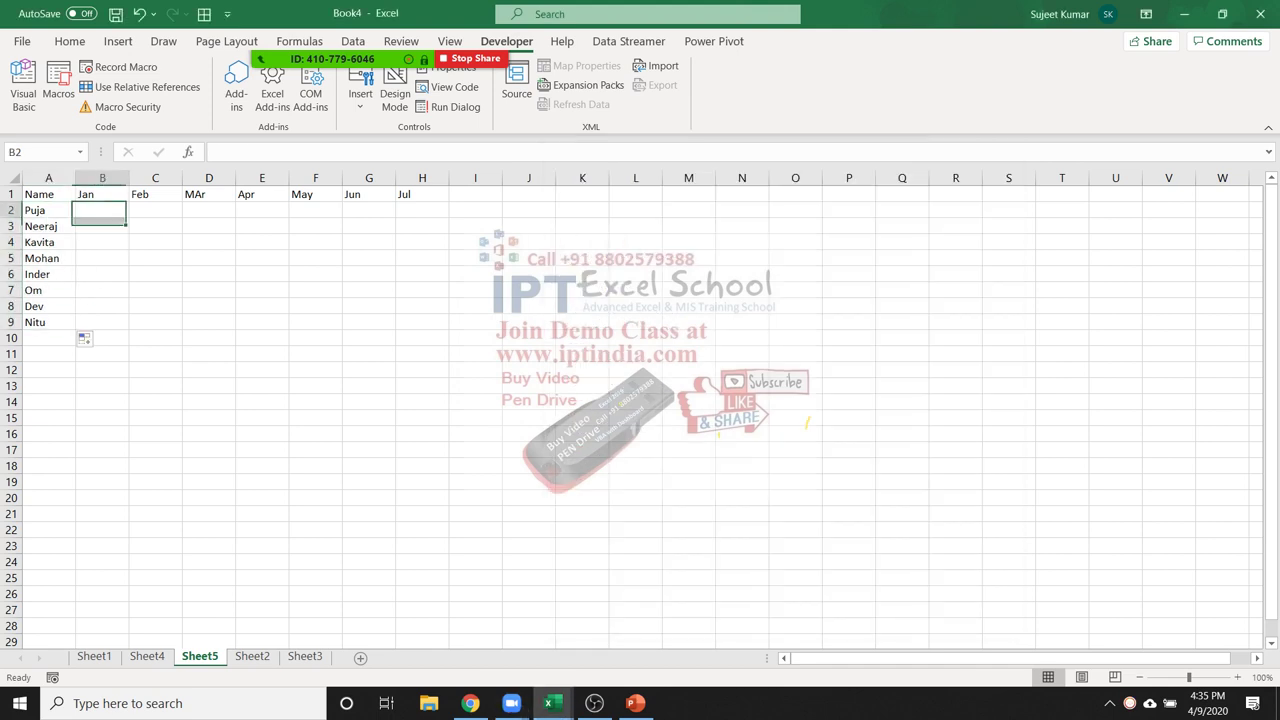
pyautogui.write('=ra')
pyautogui.press('Down')
pyautogui.press('Down')
pyautogui.press('Down')
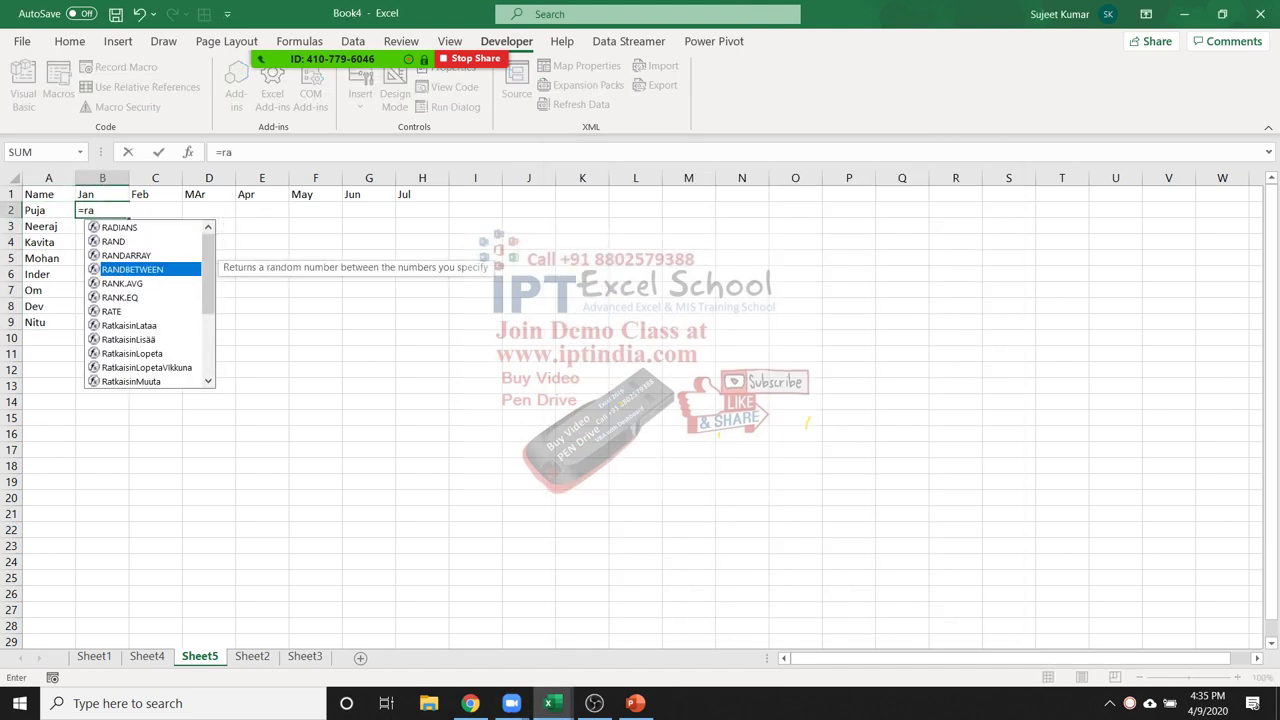
pyautogui.press('Tab')
pyautogui.write('10')
pyautogui.write(',50')
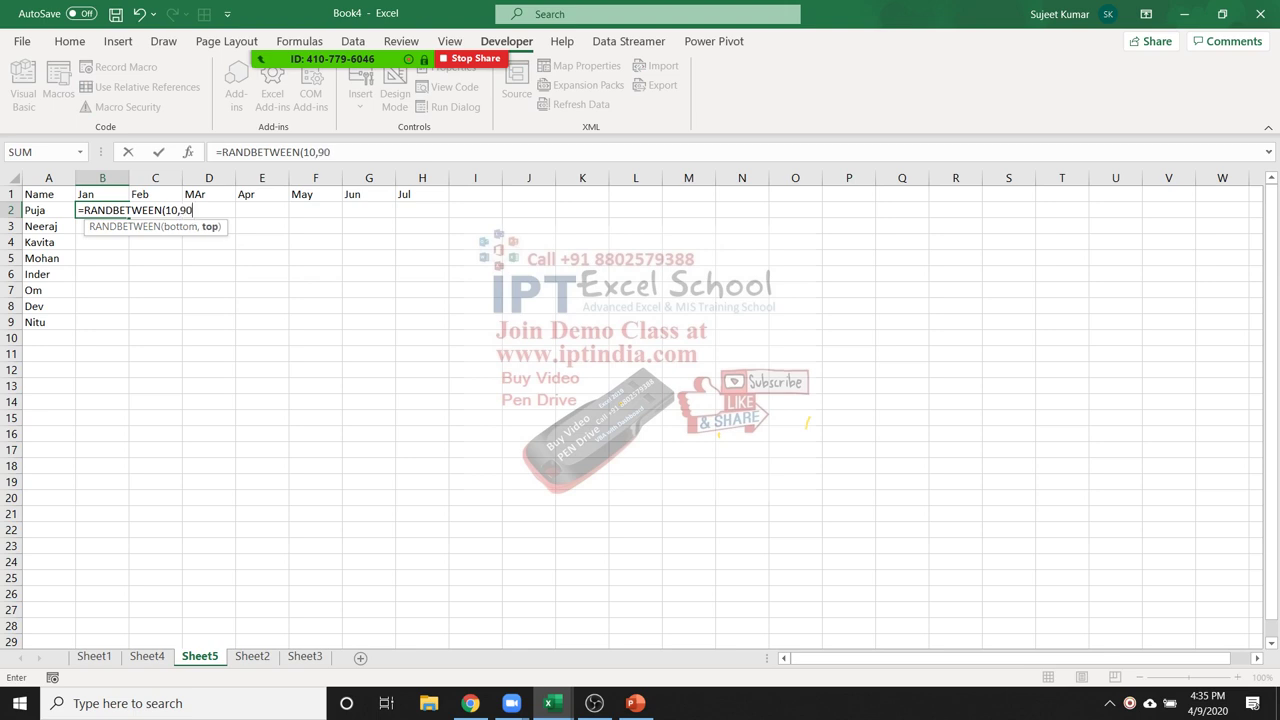
pyautogui.press('Up')
pyautogui.hotkey('ctrl', 'Right')
pyautogui.press('Down')
pyautogui.hotkey('ctrl', 'shift', 'Left')
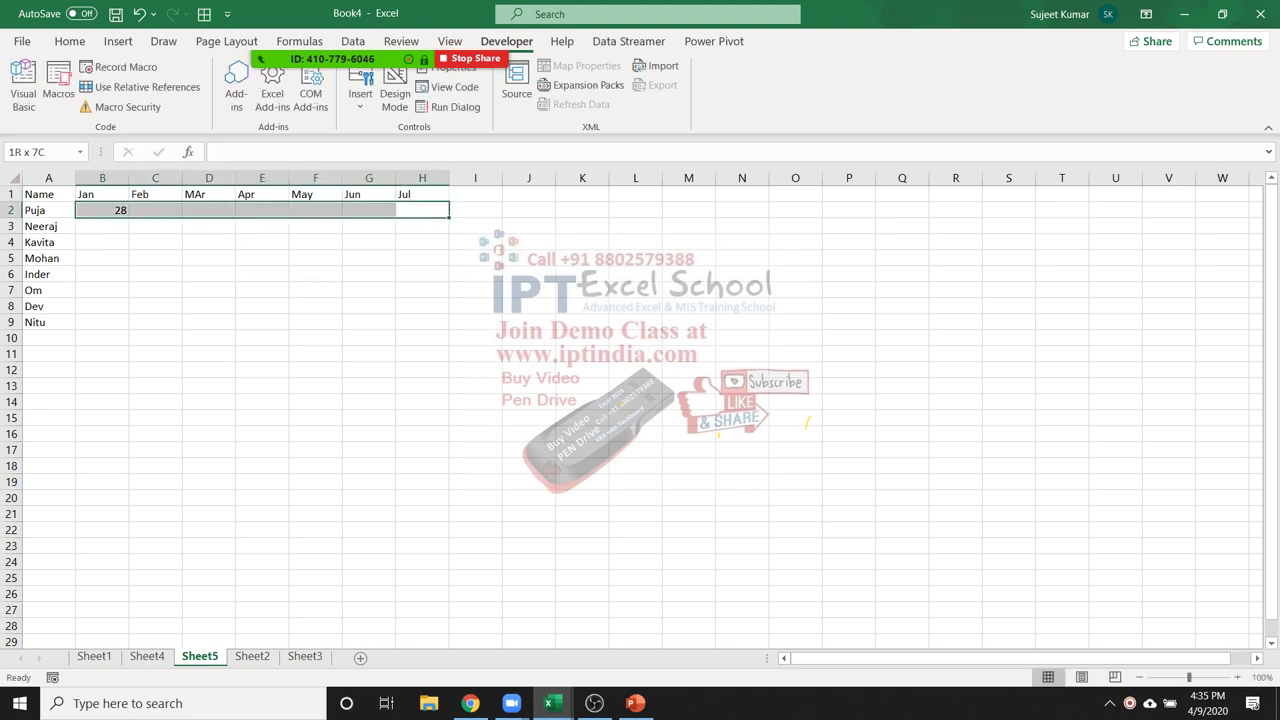
pyautogui.hotkey('ctrl', 'r')
pyautogui.hotkey('shift', 'Down')
pyautogui.hotkey('shift', 'Down')
pyautogui.hotkey('shift', 'Down')
pyautogui.hotkey('shift', 'Down')
pyautogui.hotkey('shift', 'Down')
pyautogui.hotkey('shift', 'Down')
pyautogui.hotkey('shift', 'Down')
pyautogui.hotkey('shift', 'Down')
pyautogui.hotkey('shift', 'Down')
pyautogui.hotkey('shift', 'Up')
pyautogui.hotkey('shift', 'Up')
pyautogui.hotkey('ctrl', 'd')
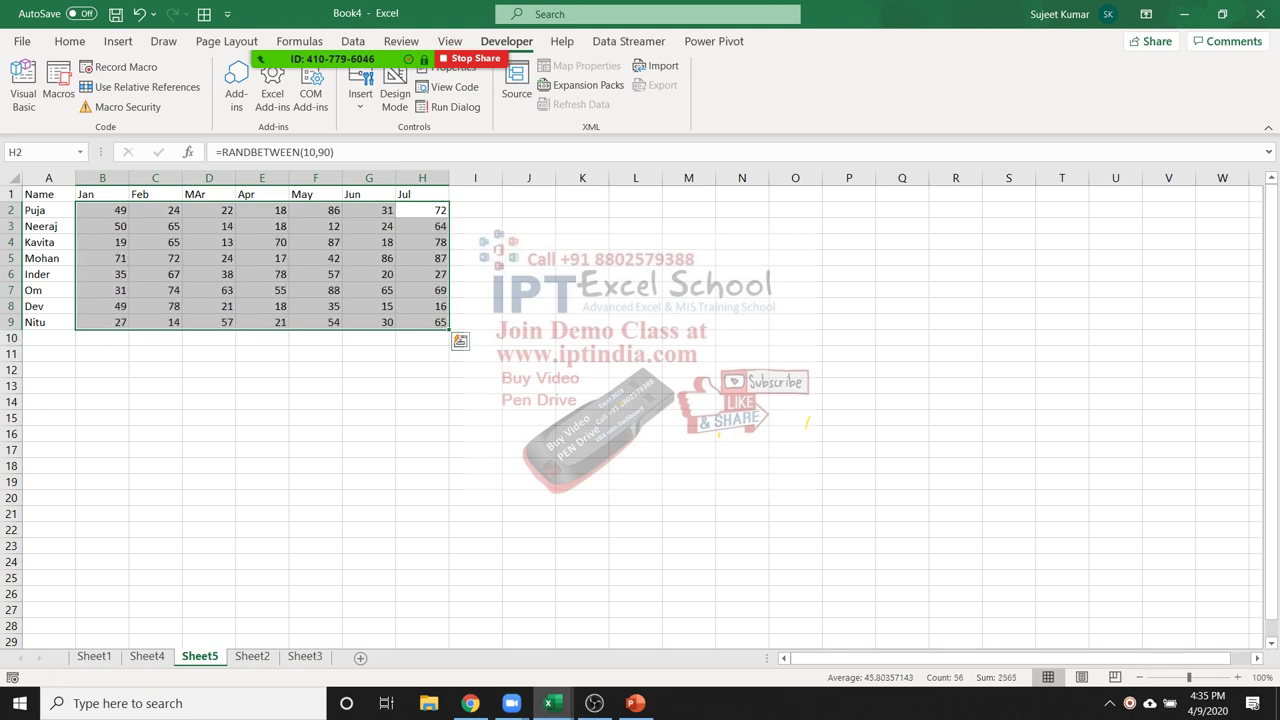
# Convert the random numbers to fixed values with Paste Values and select A1:H9
pyautogui.hotkey('ctrl', 'c')
pyautogui.press('alt')
pyautogui.press('h')
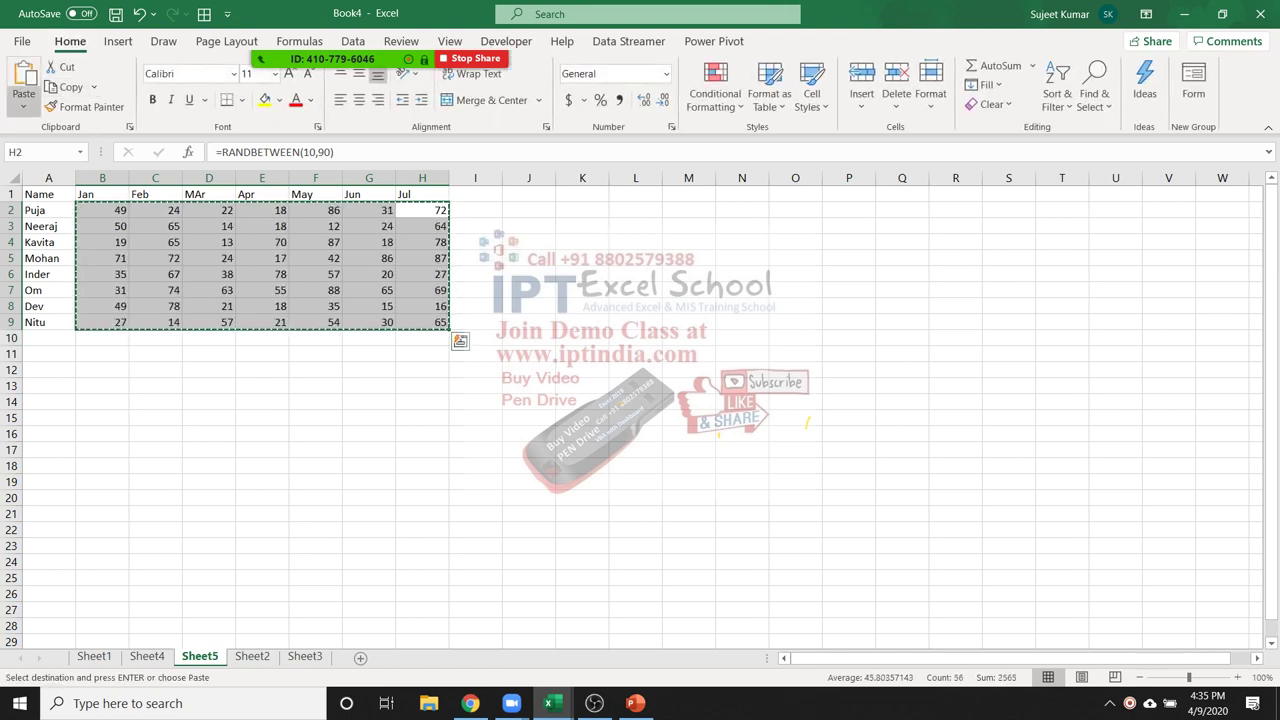
pyautogui.press('v')
pyautogui.press('Escape')
pyautogui.press('F9')
pyautogui.press('alt')
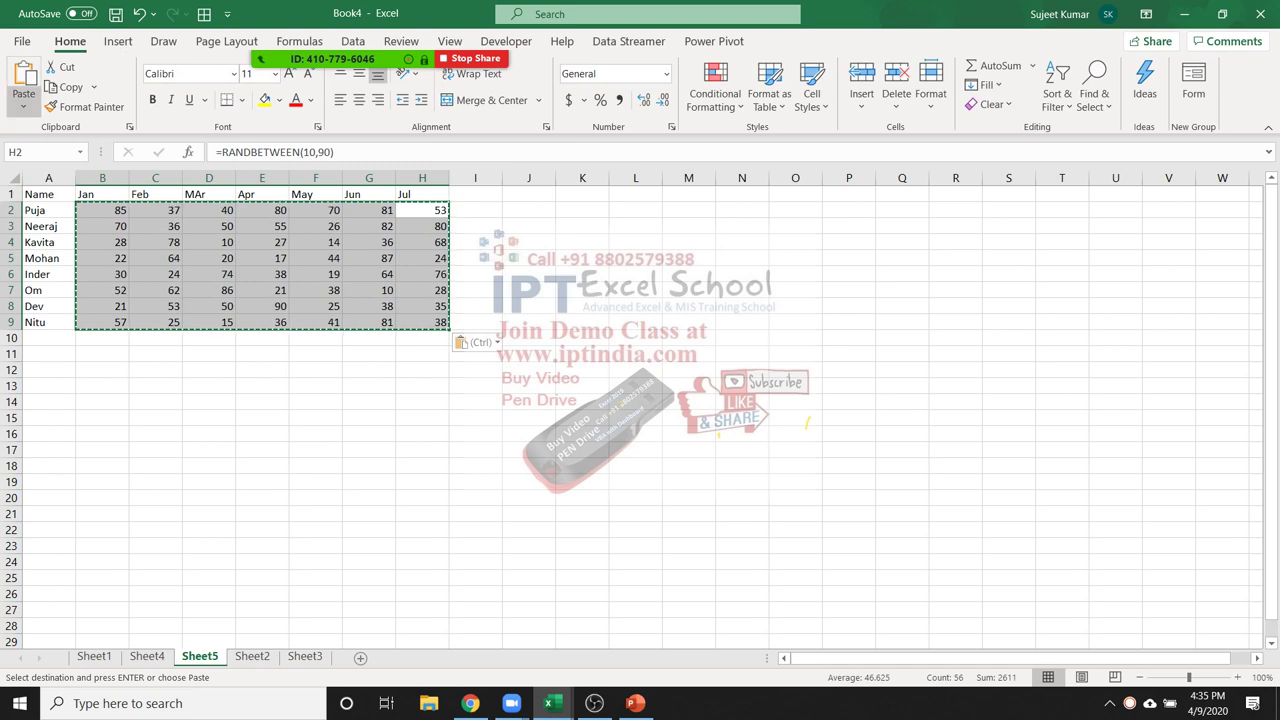
pyautogui.press('h')
pyautogui.press('v')
pyautogui.press('v')
pyautogui.press('Down')
pyautogui.press('Down')
pyautogui.moveTo(40, 194); pyautogui.dragTo(422, 322)
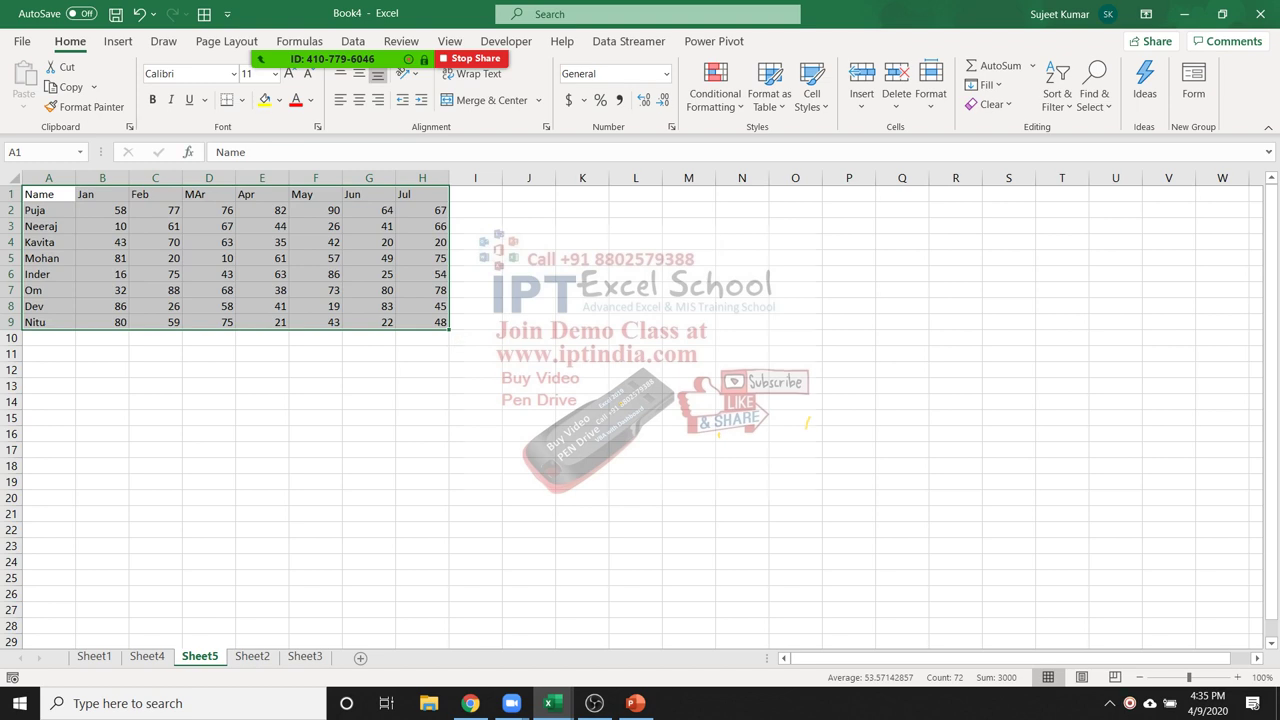
pyautogui.click(118, 41)
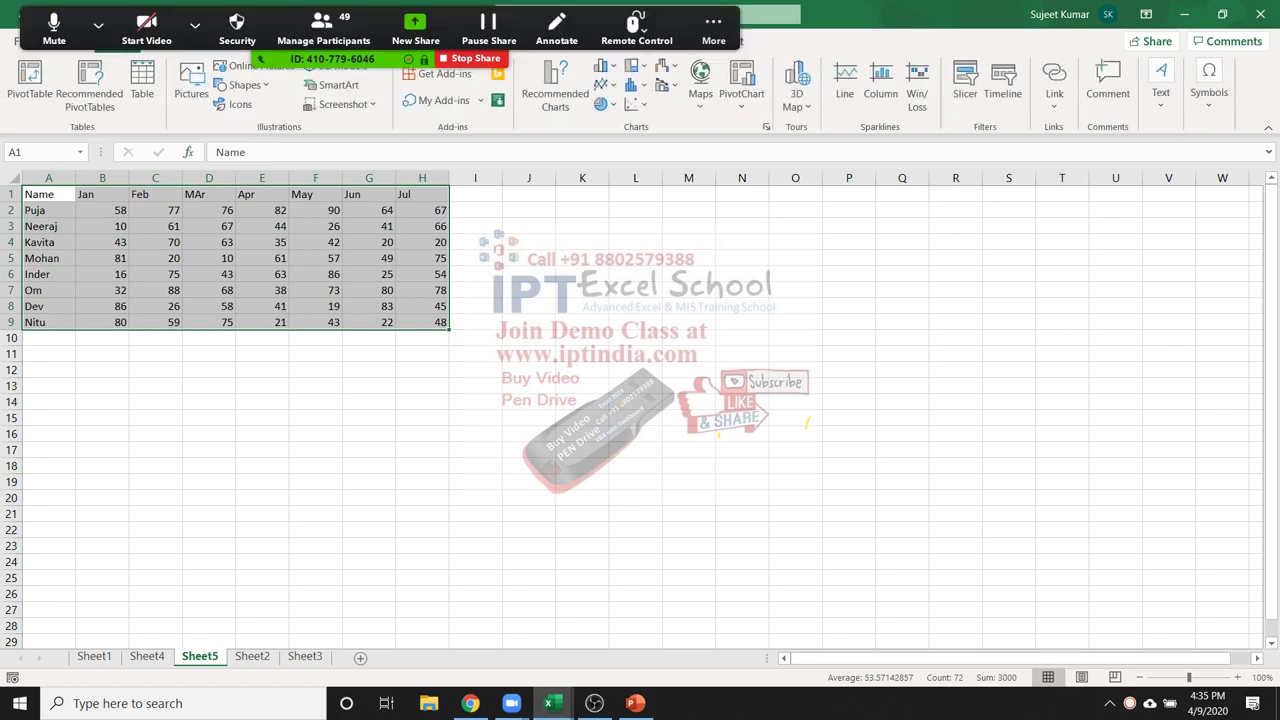
# Insert a clustered column chart of A1:H9, then move and widen it beside the table
pyautogui.click(607, 66)
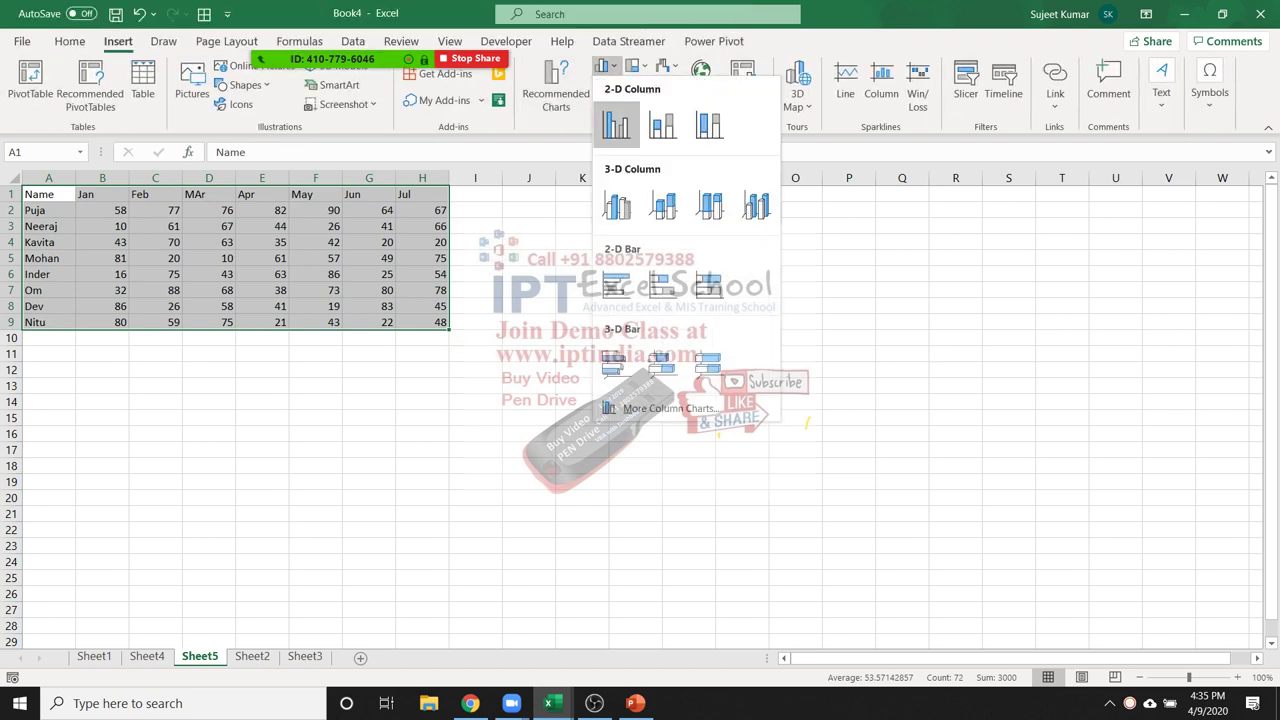
pyautogui.click(614, 203)
pyautogui.moveTo(700, 320); pyautogui.dragTo(776, 234)
pyautogui.moveTo(919, 452); pyautogui.dragTo(1128, 500)
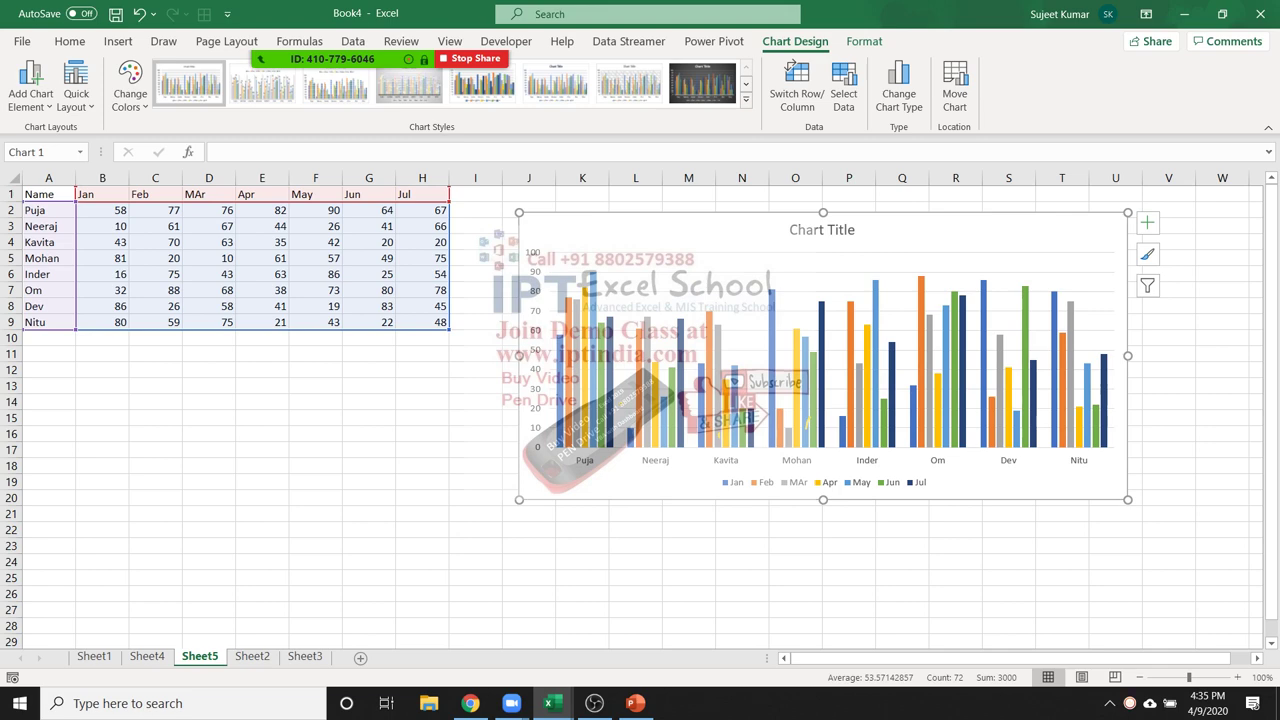
pyautogui.moveTo(48, 338); pyautogui.dragTo(48, 530)
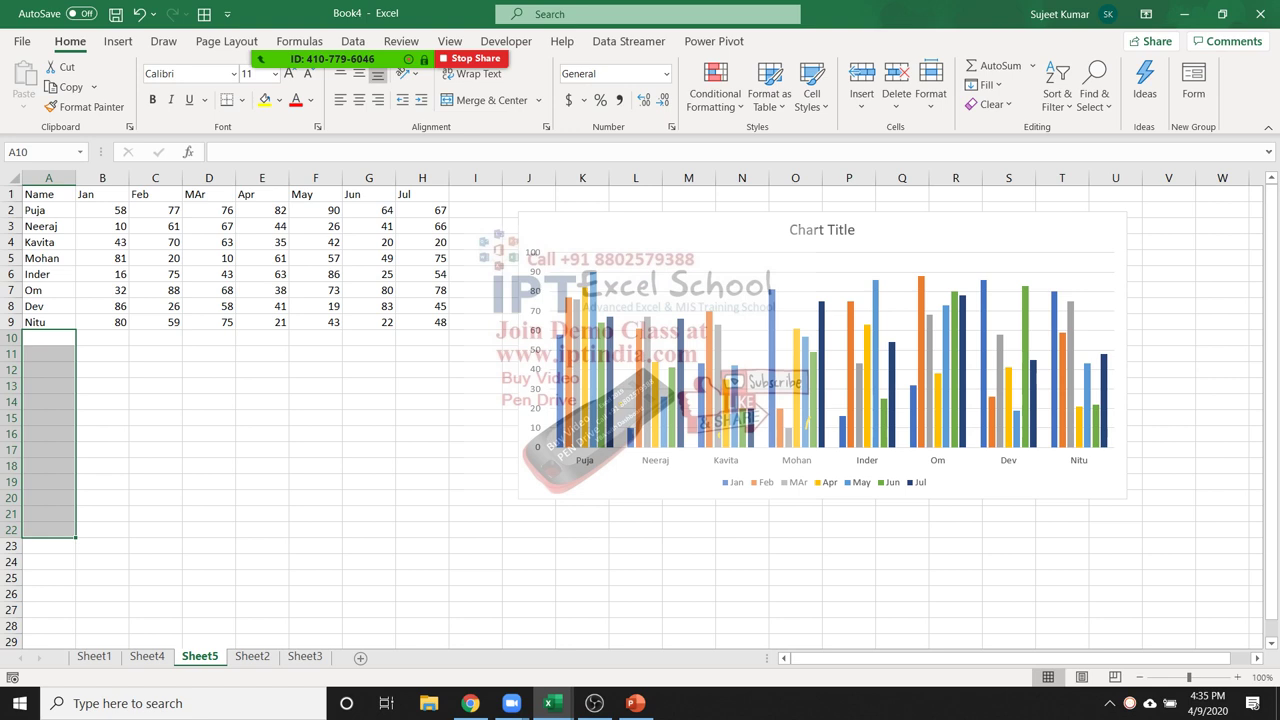
pyautogui.moveTo(605, 440)
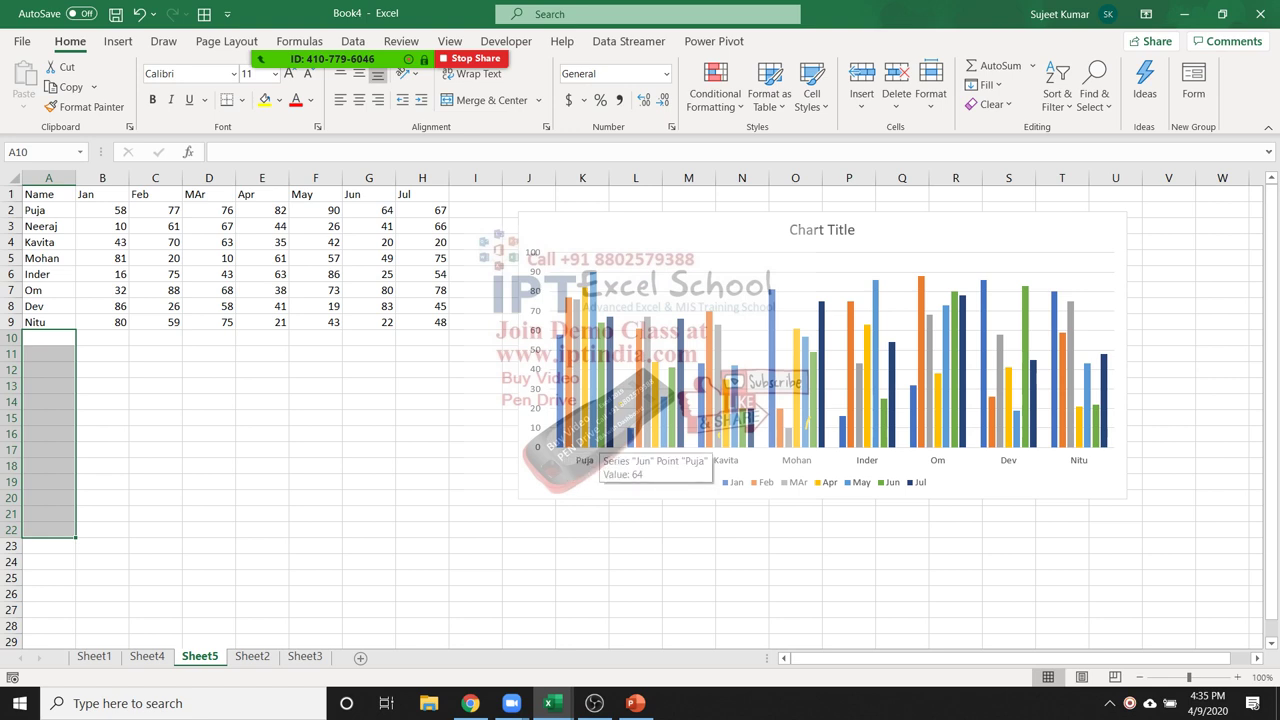
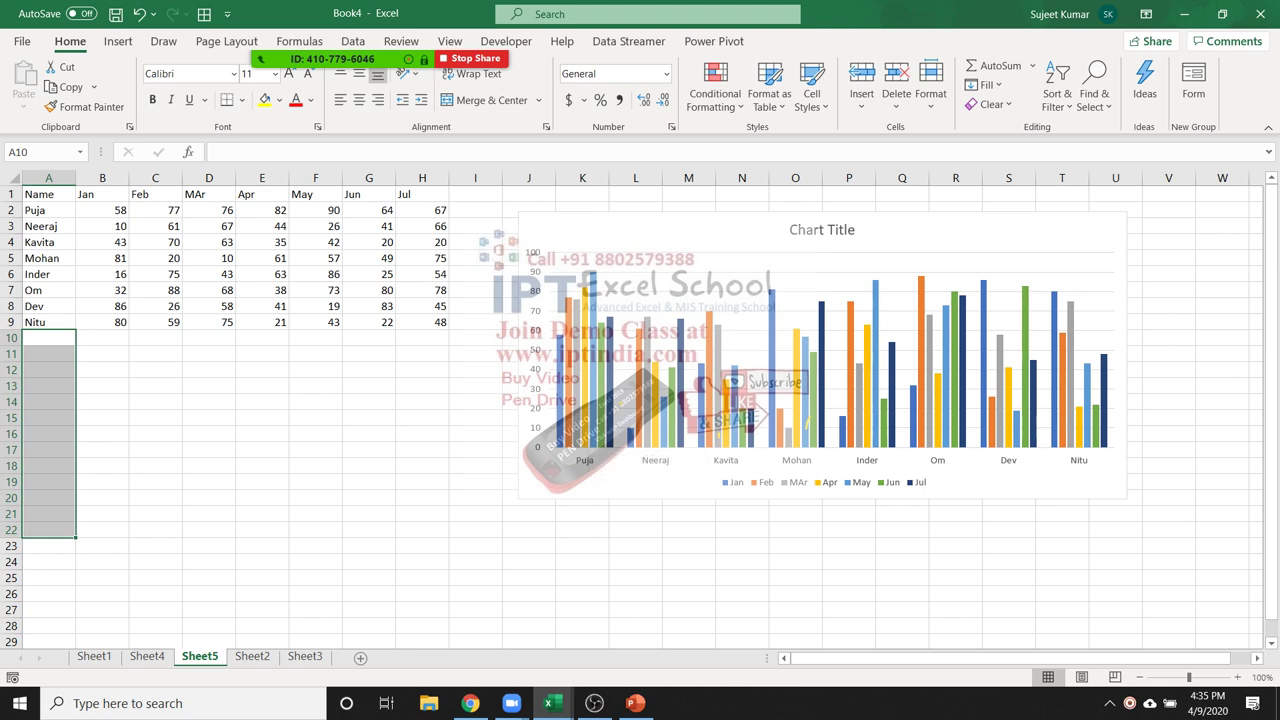
# Delete the existing column chart of all employees from Sheet5
pyautogui.moveTo(102, 210); pyautogui.dragTo(422, 210)
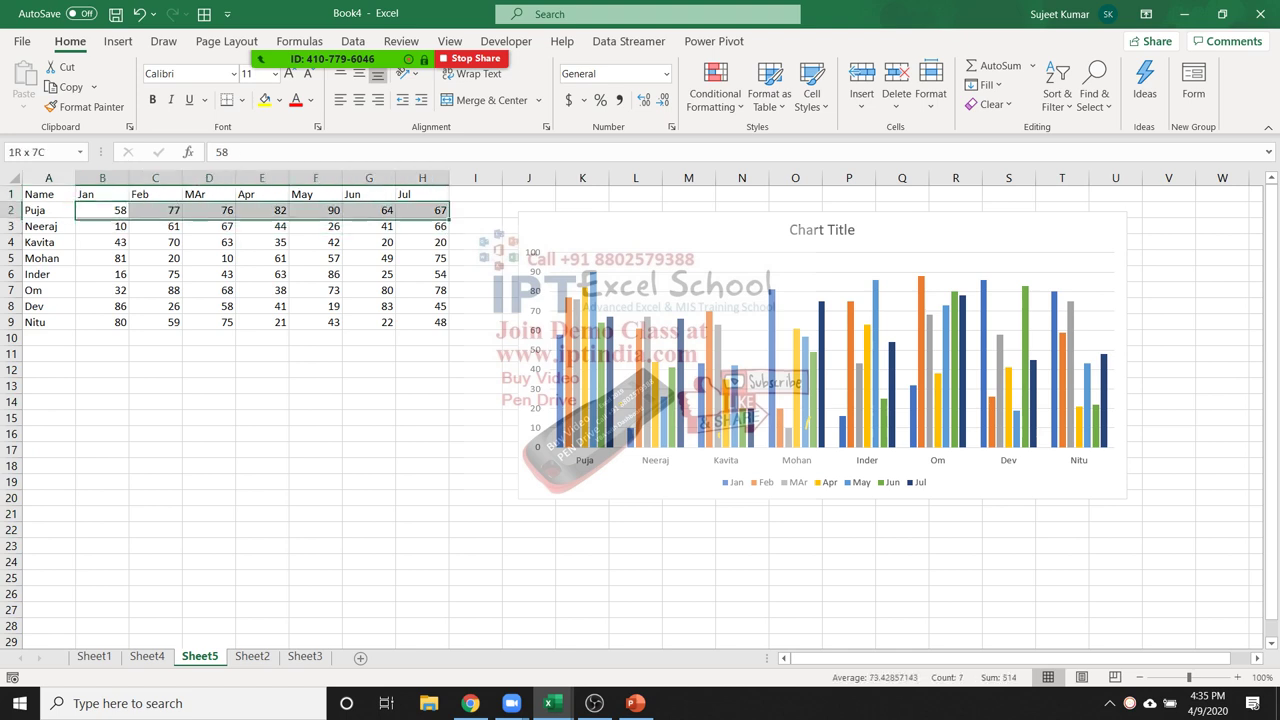
pyautogui.click(806, 423)
pyautogui.press('Delete')
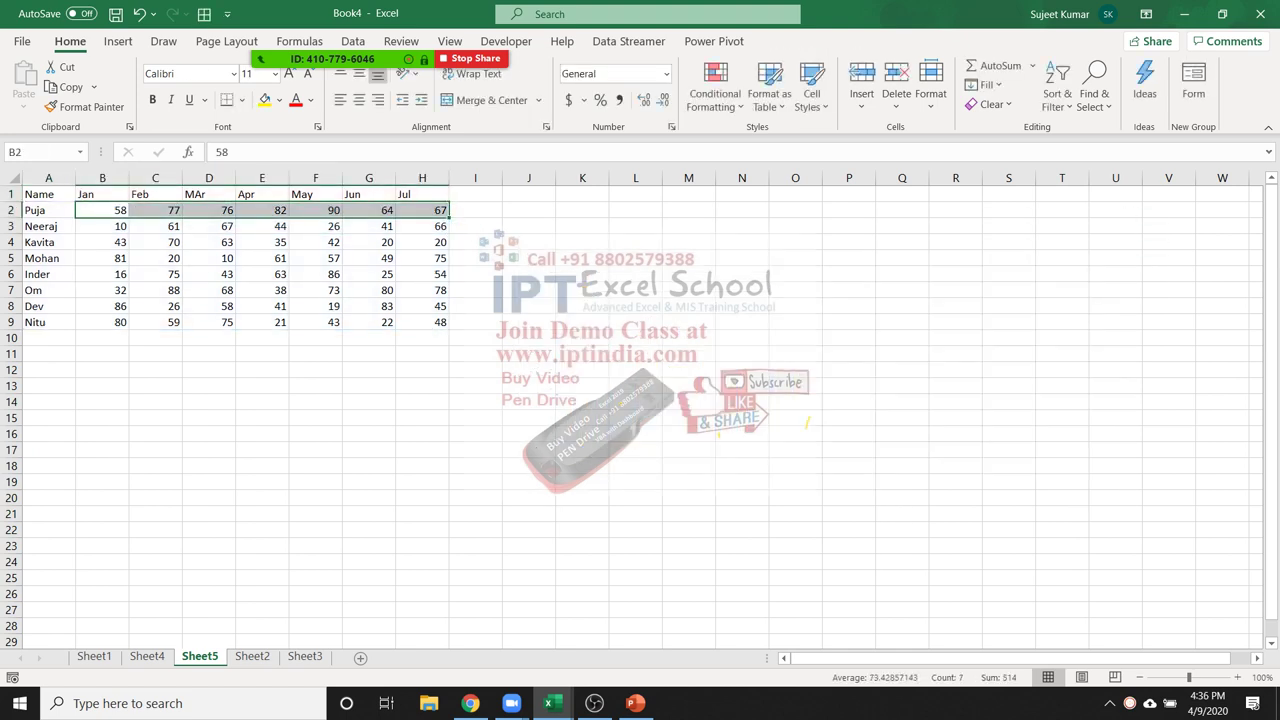
# Insert a test column chart of A1:H2 for Puja, move it, then delete it
pyautogui.moveTo(48, 194); pyautogui.dragTo(422, 210)
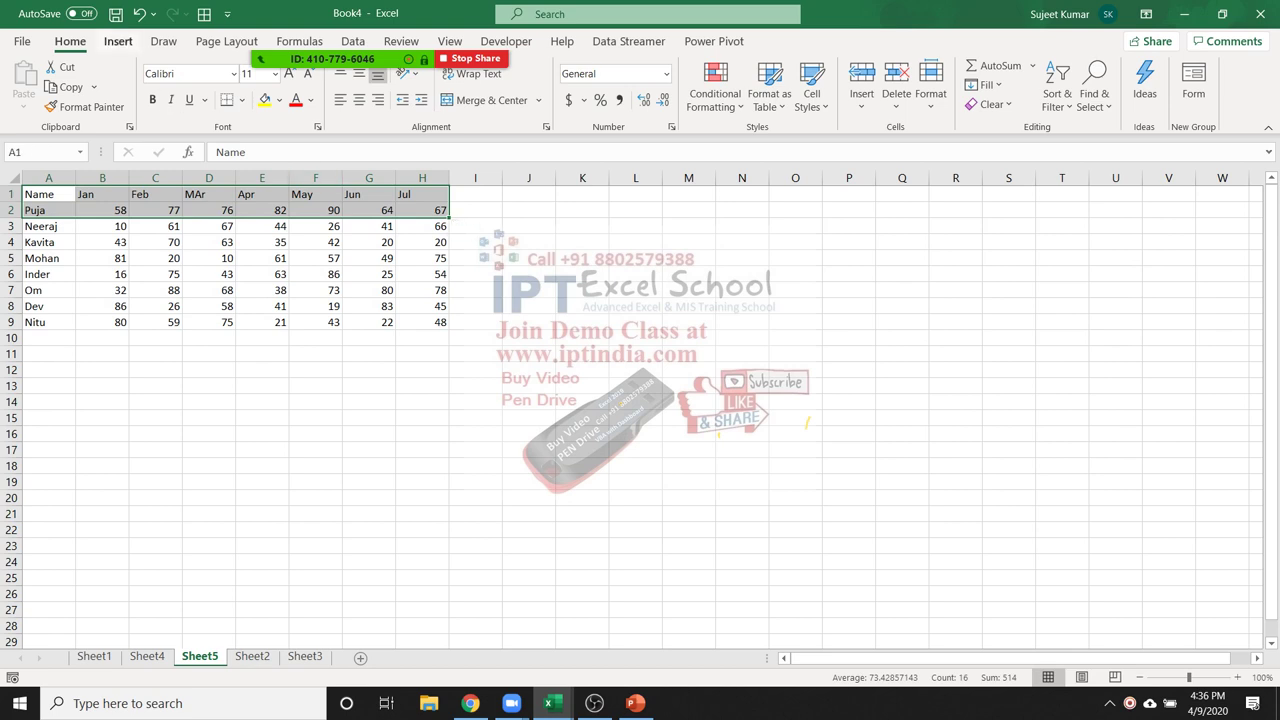
pyautogui.click(118, 41)
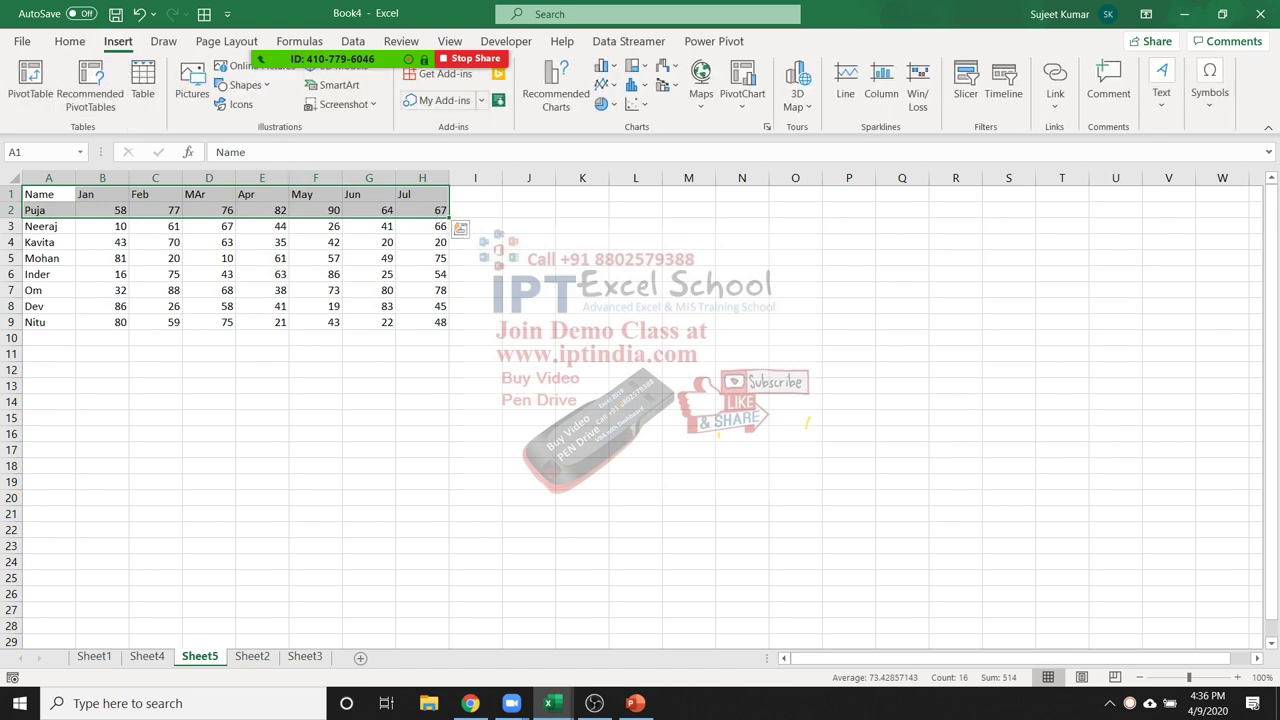
pyautogui.click(604, 66)
pyautogui.click(616, 124)
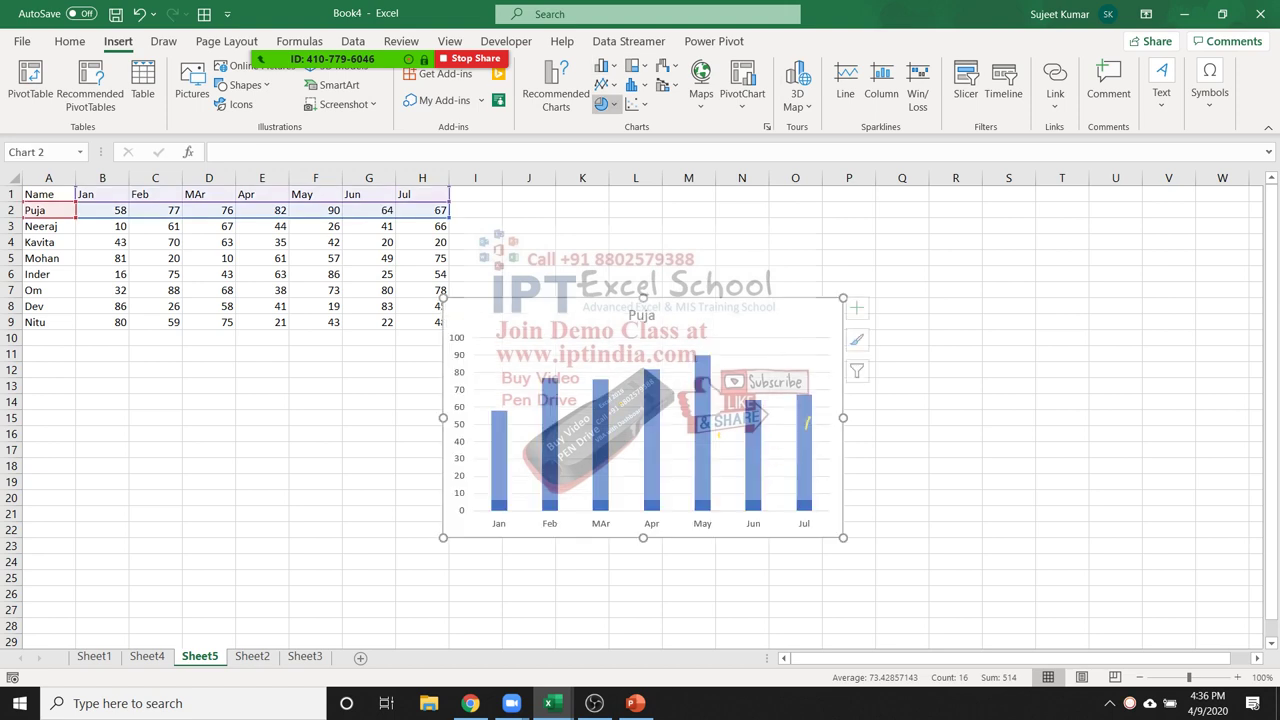
pyautogui.moveTo(473, 356); pyautogui.dragTo(584, 265)
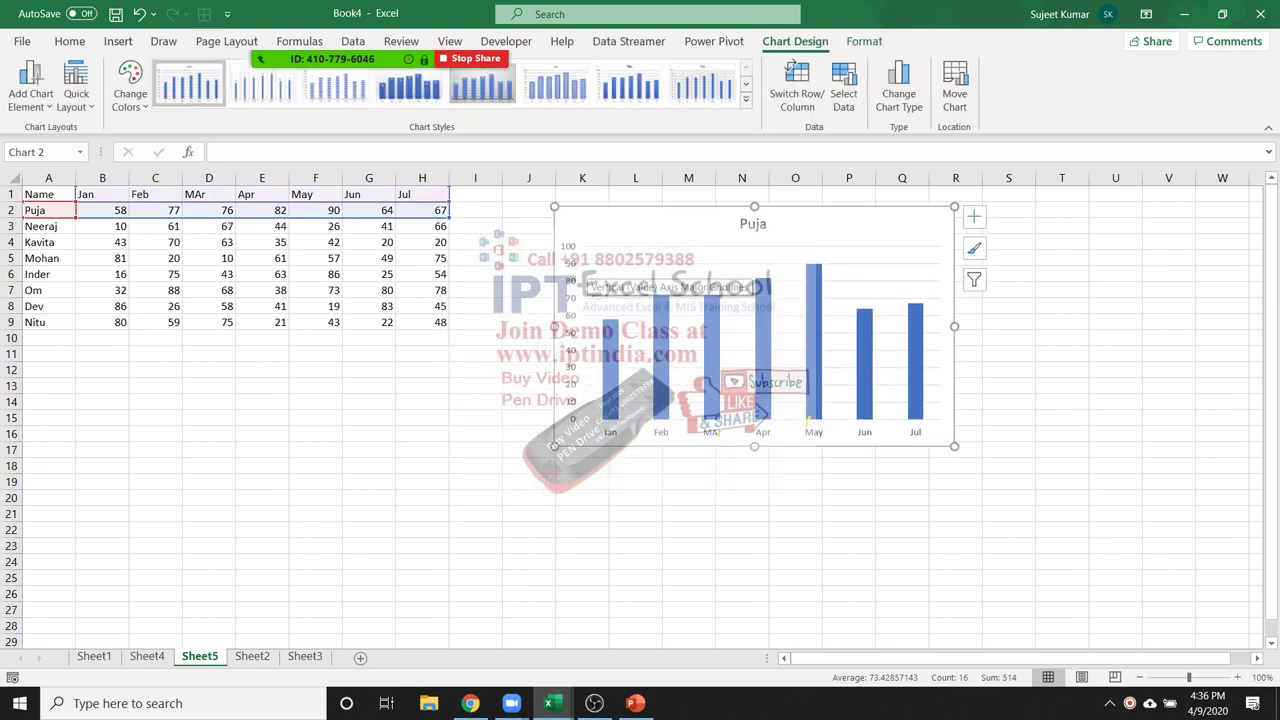
pyautogui.press('Delete')
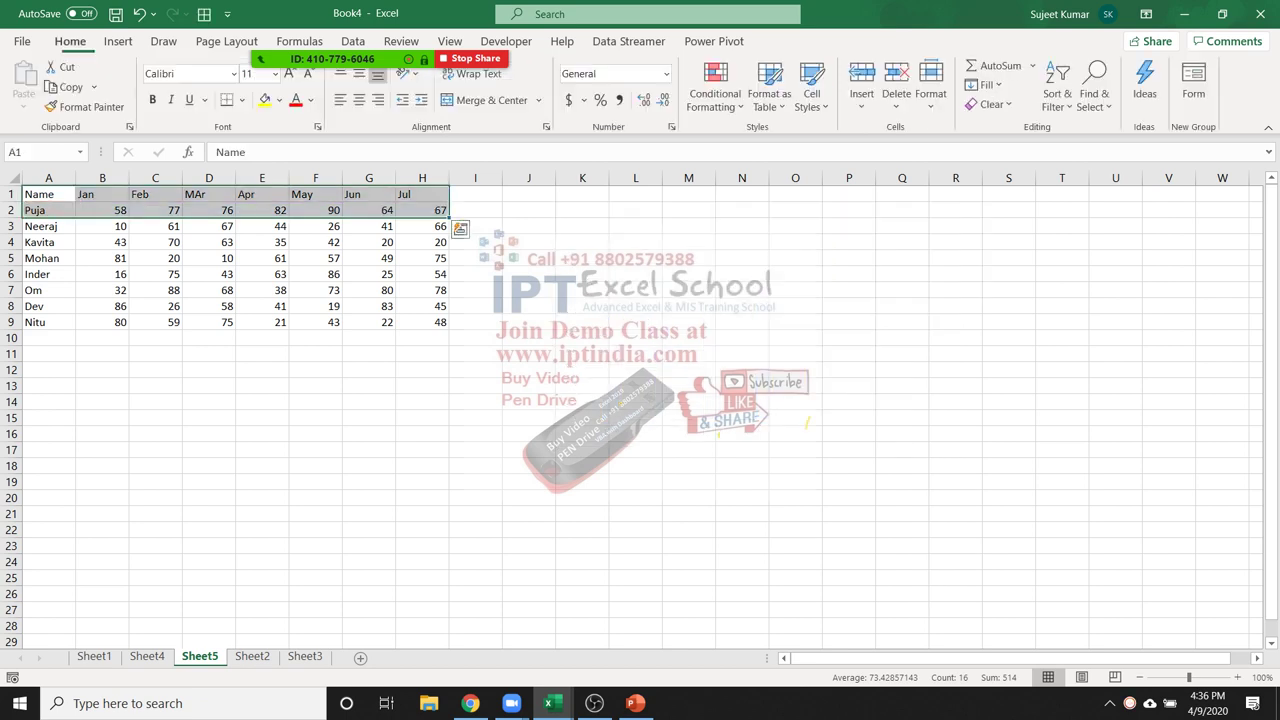
pyautogui.click(475, 402)
pyautogui.click(48, 194)
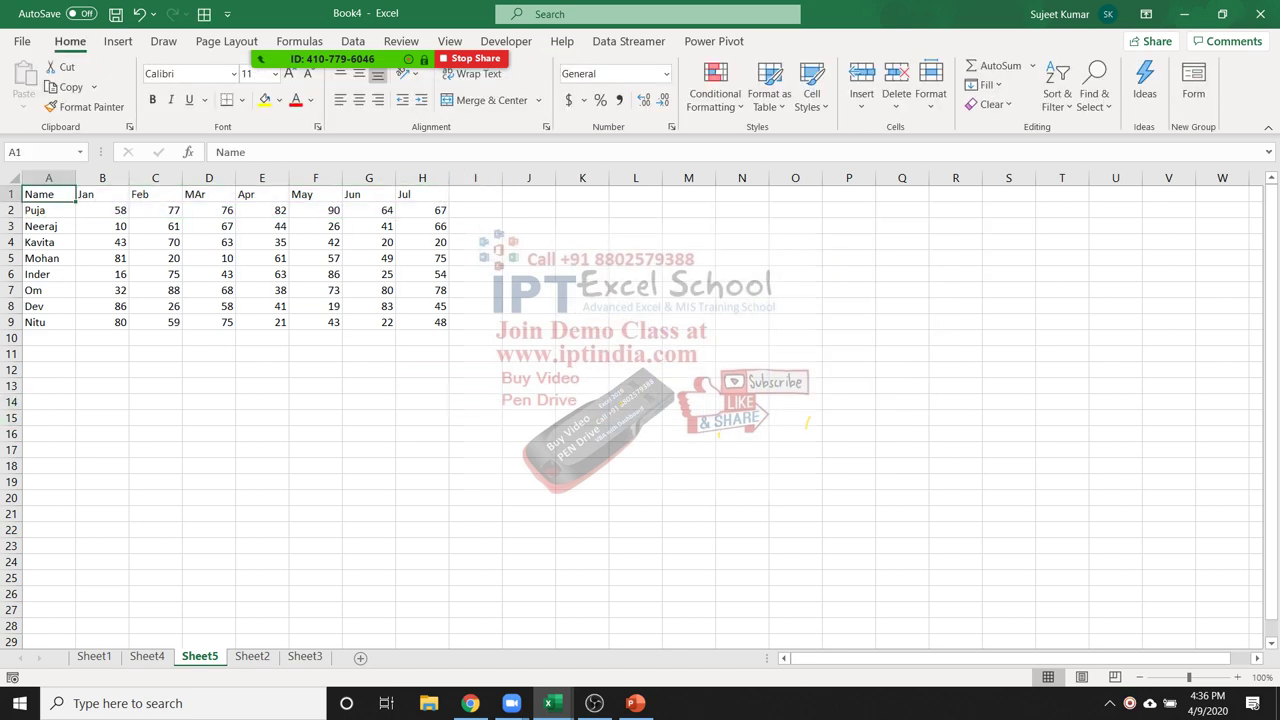
# Copy the header row A1:H1 into row 14 and enter 1 in A13
pyautogui.hotkey('ctrl', 'shift', 'Right')
pyautogui.hotkey('ctrl', 'c')
pyautogui.press('Down')
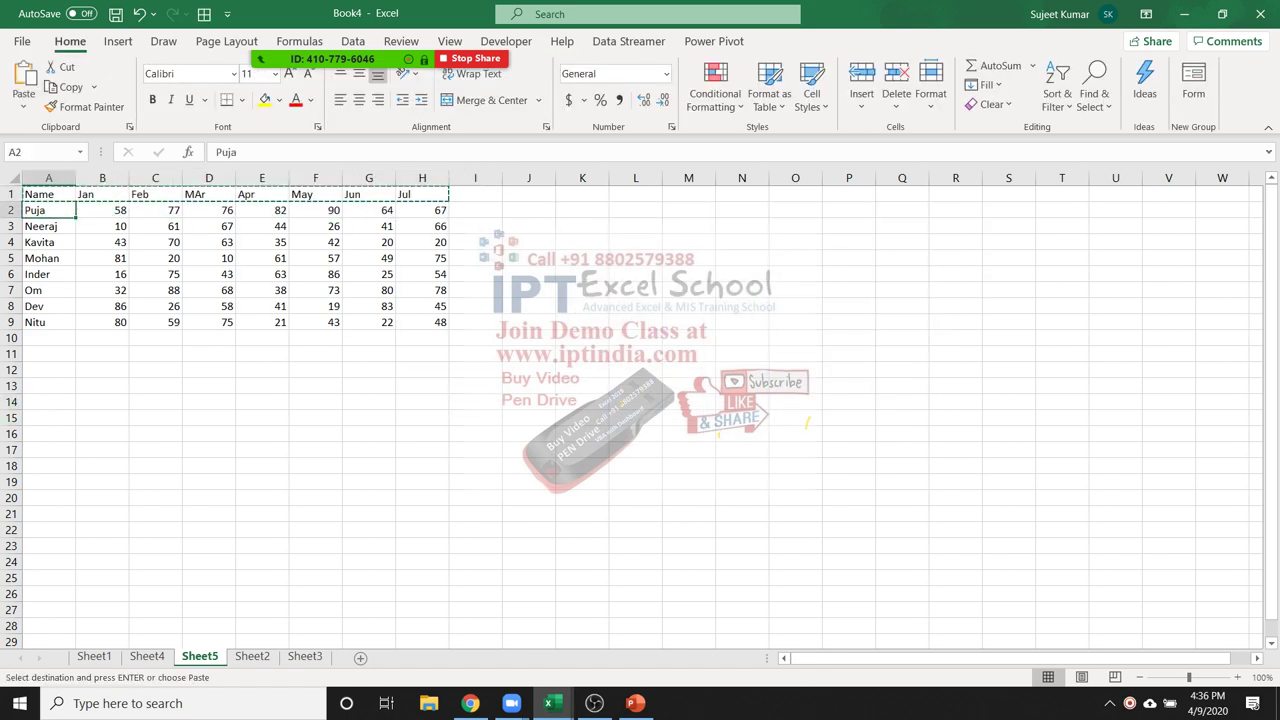
pyautogui.click(48, 362)
pyautogui.click(48, 402)
pyautogui.press('Return')
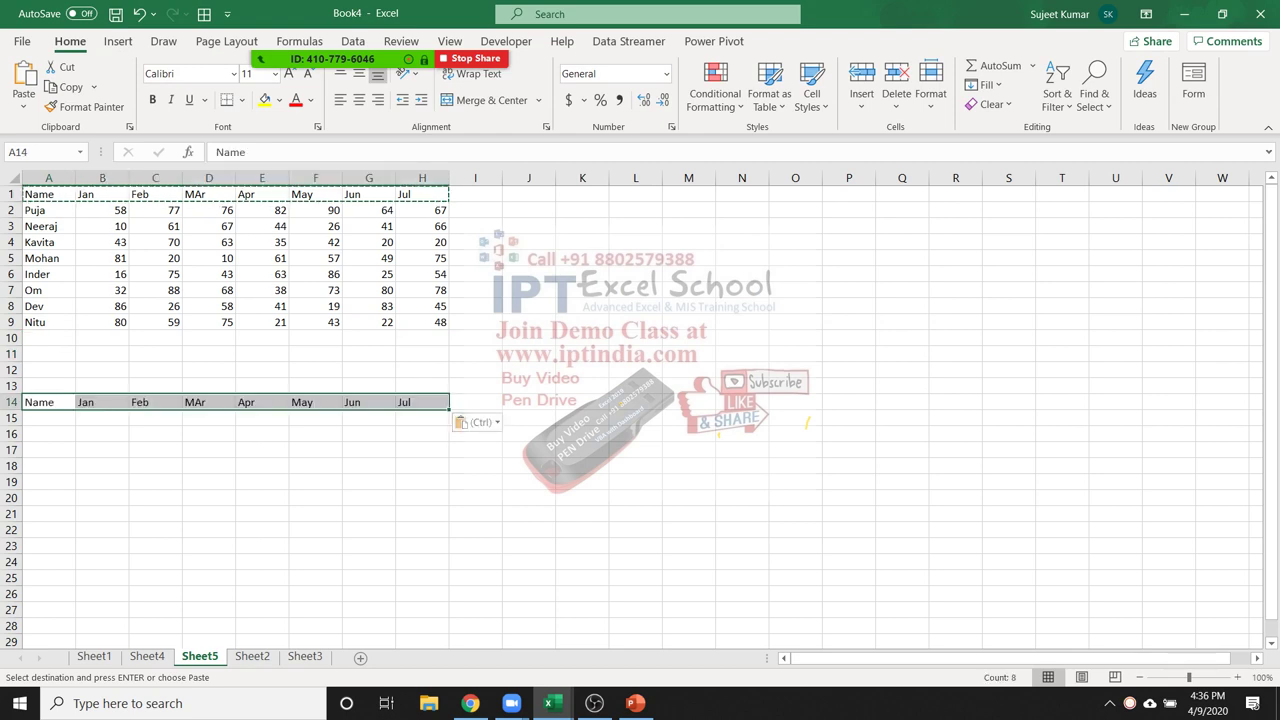
pyautogui.click(48, 386)
pyautogui.write('1')
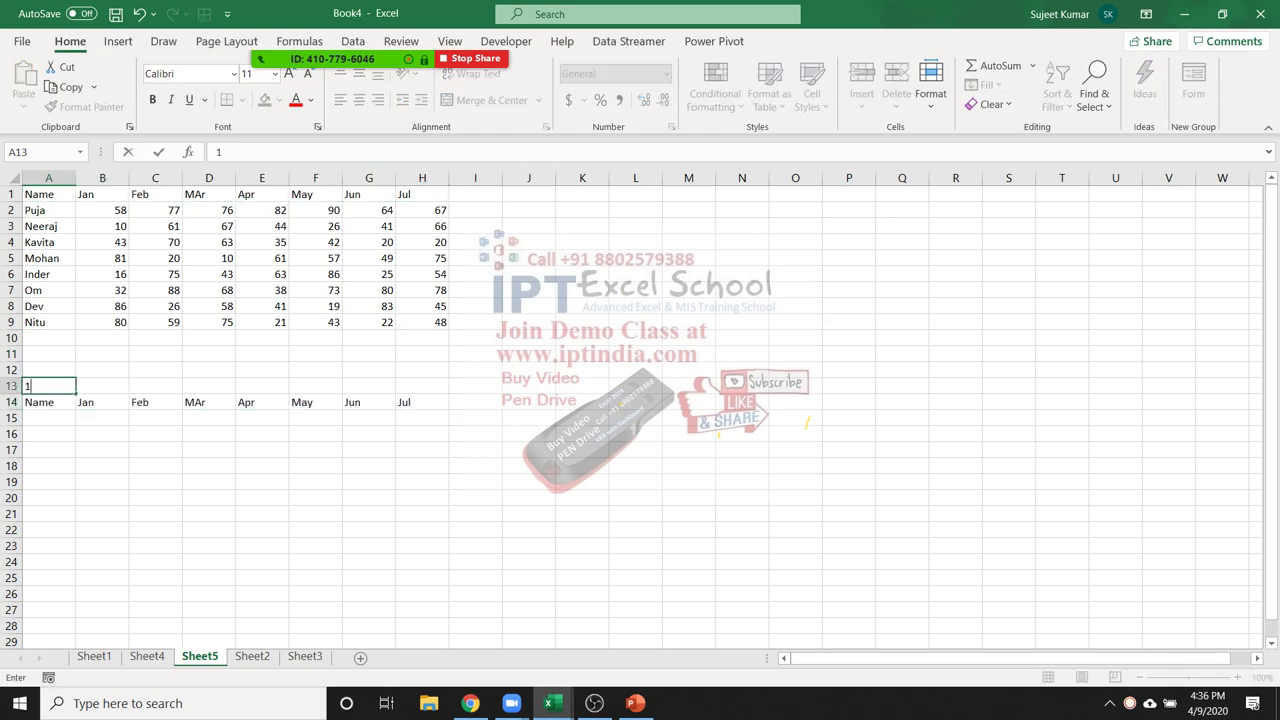
pyautogui.press('Return')
pyautogui.press('Return')
# Enter =OFFSET(A1,$A$13,0) in A15, with A13 made an absolute reference
pyautogui.write('=of')
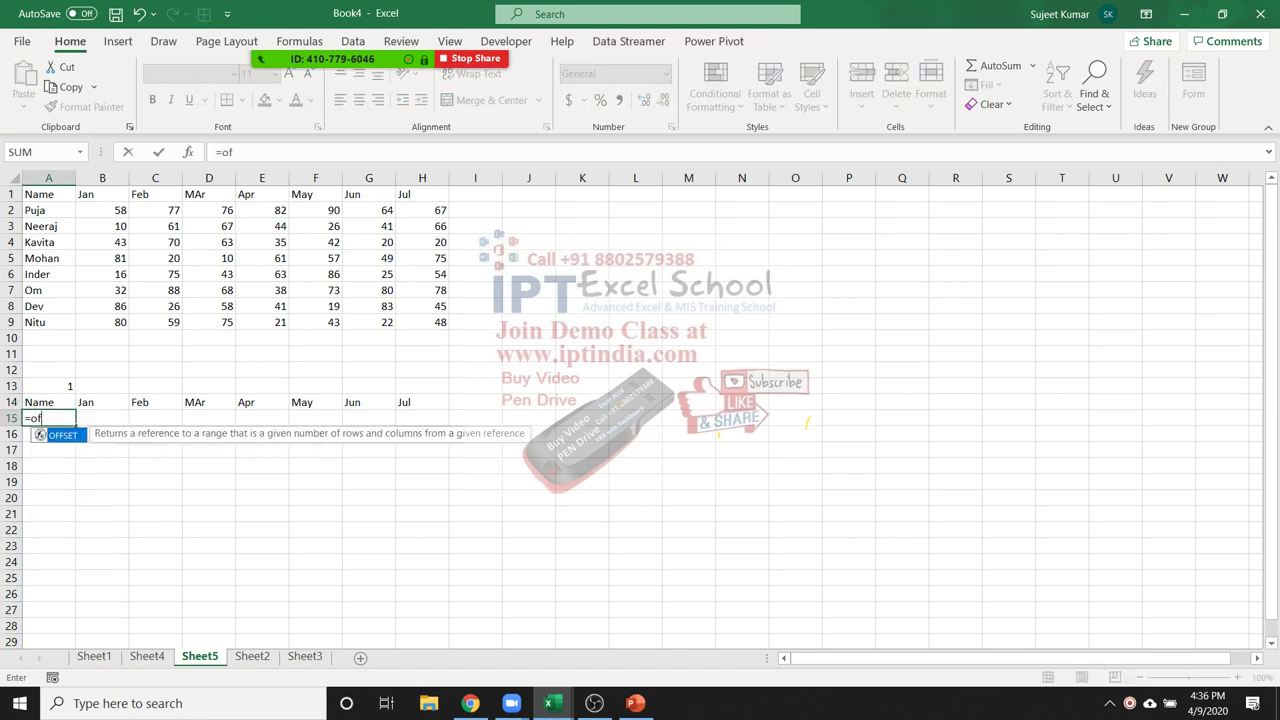
pyautogui.press('Tab')
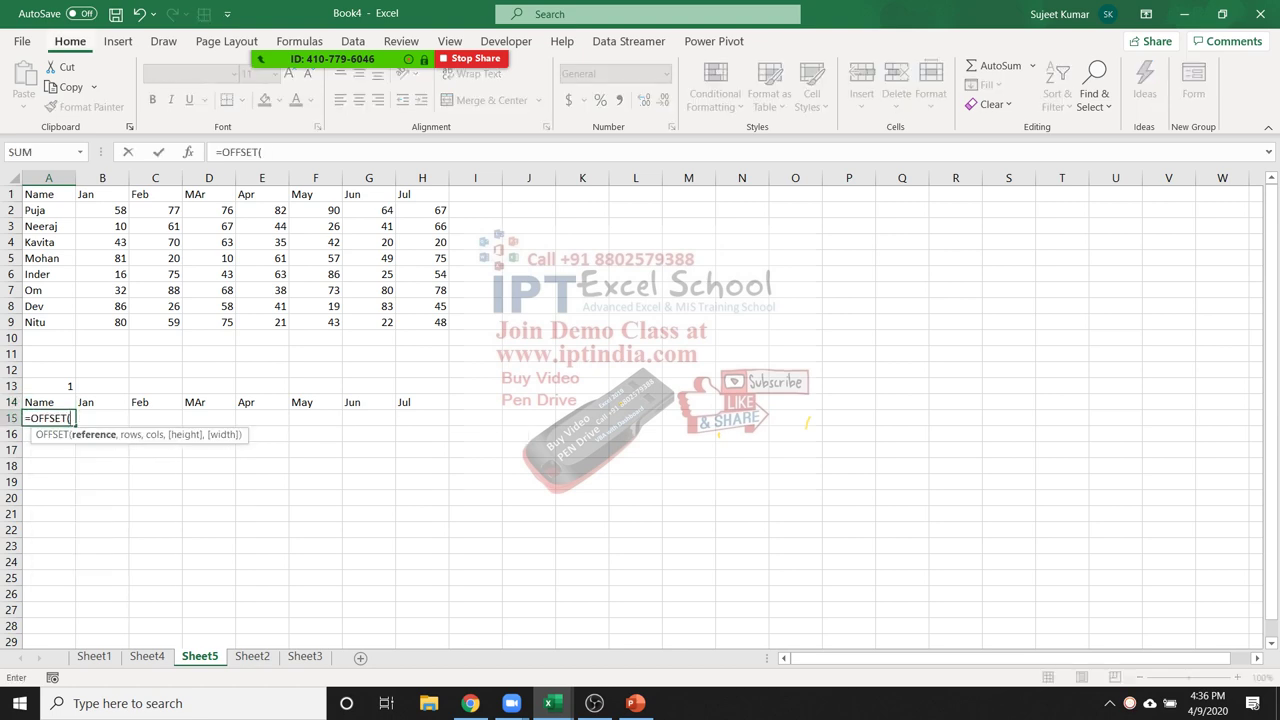
pyautogui.click(48, 194)
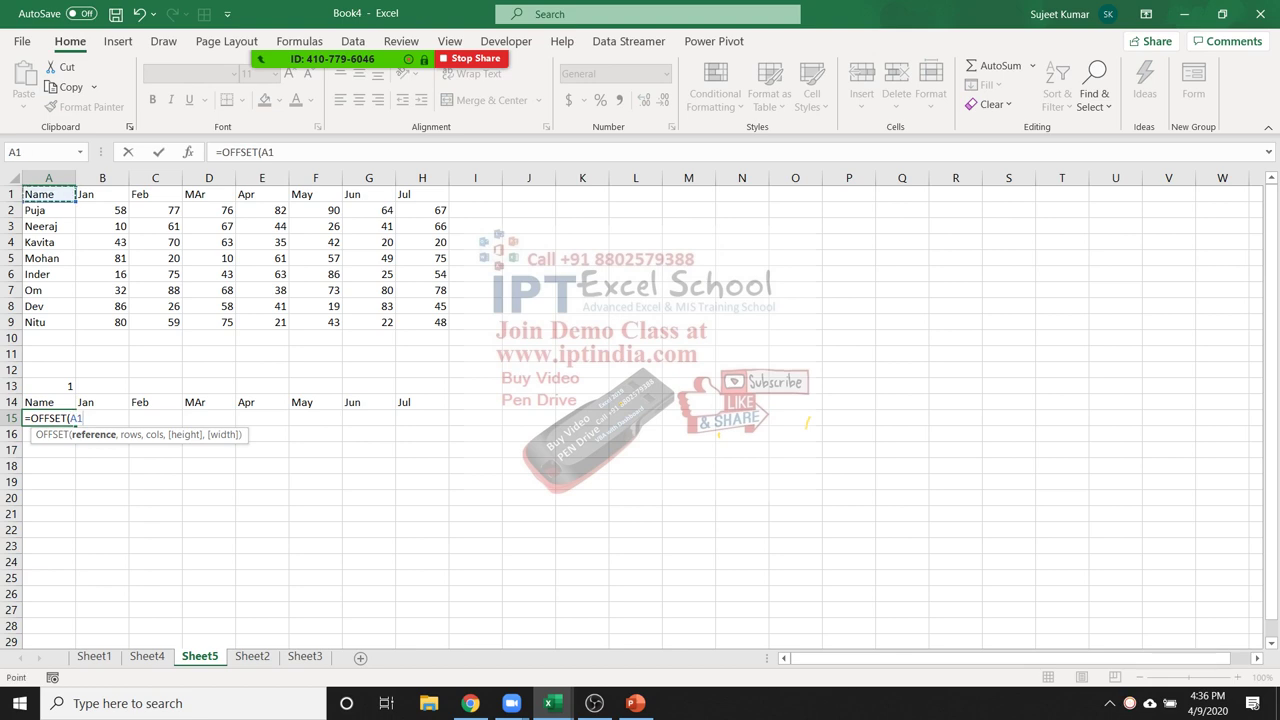
pyautogui.write(',')
pyautogui.click(48, 386)
pyautogui.write(',0)')
pyautogui.press('Return')
pyautogui.click(48, 418)
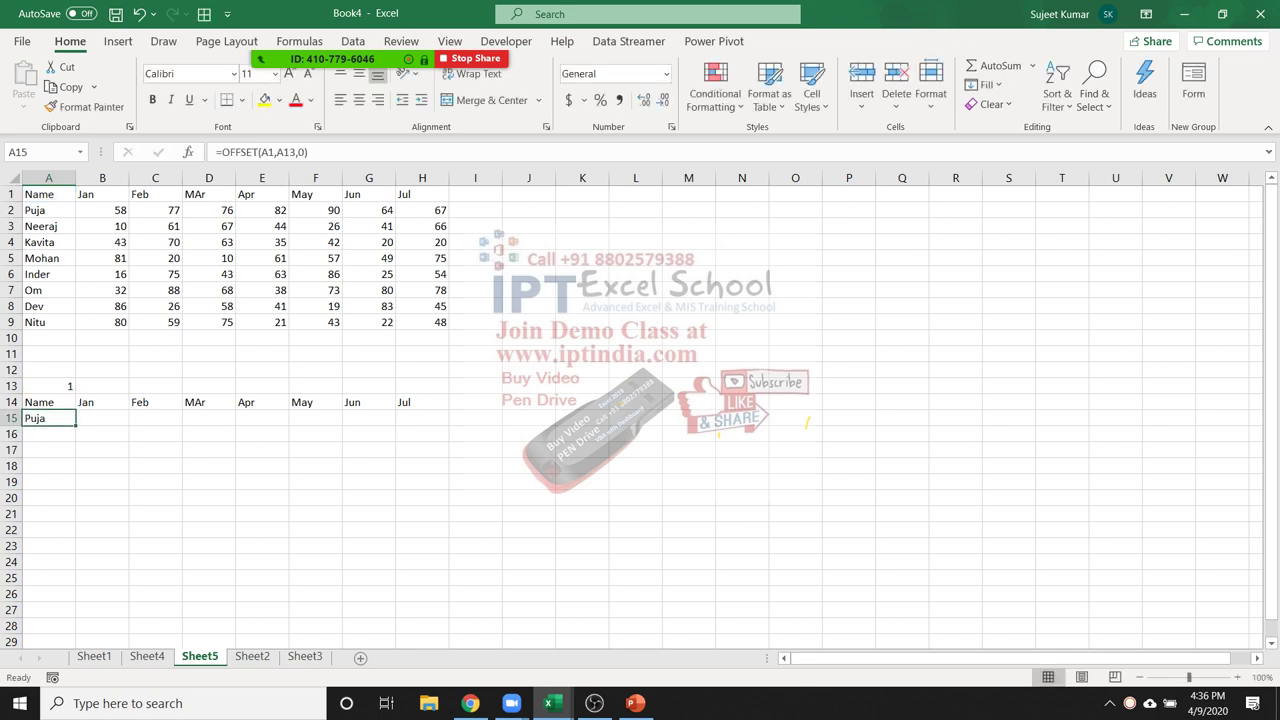
pyautogui.press('F2')
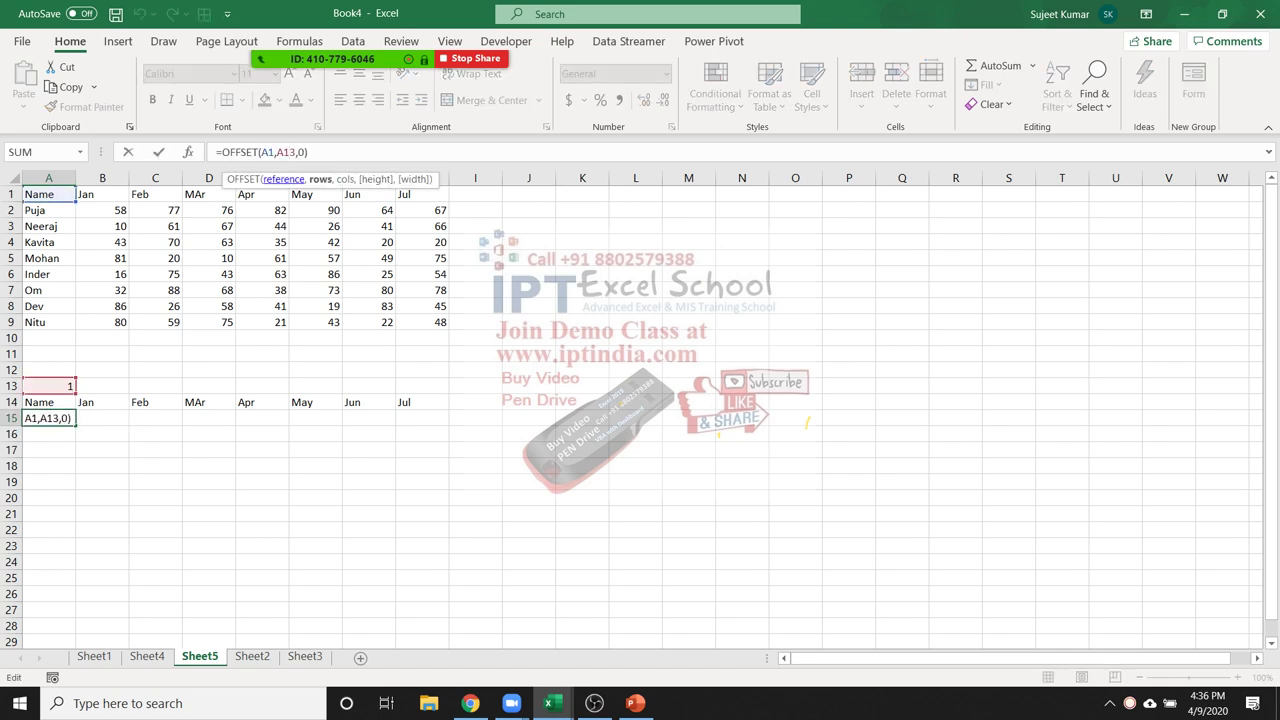
pyautogui.press('F4')
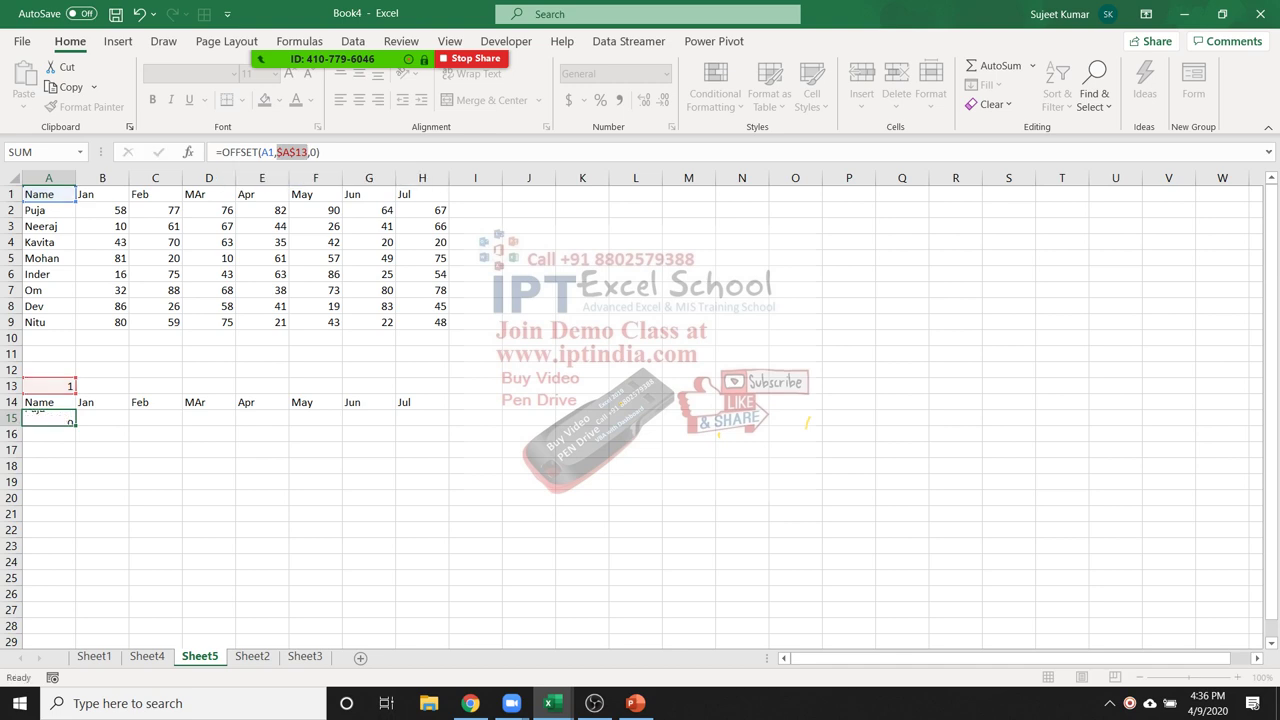
pyautogui.press('Return')
# Fill the OFFSET formula across to H15 and select the helper range A14:H15
pyautogui.moveTo(48, 418); pyautogui.dragTo(422, 418)
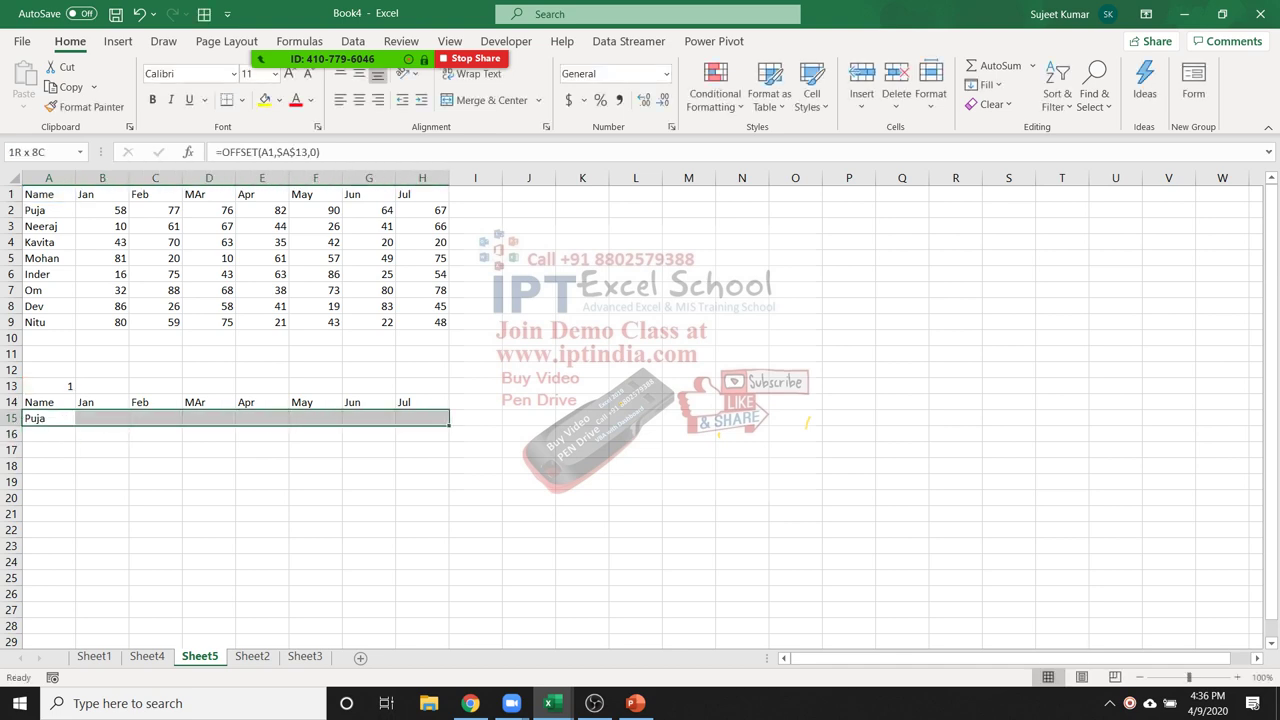
pyautogui.hotkey('ctrl', 'r')
pyautogui.moveTo(48, 402); pyautogui.dragTo(422, 418)
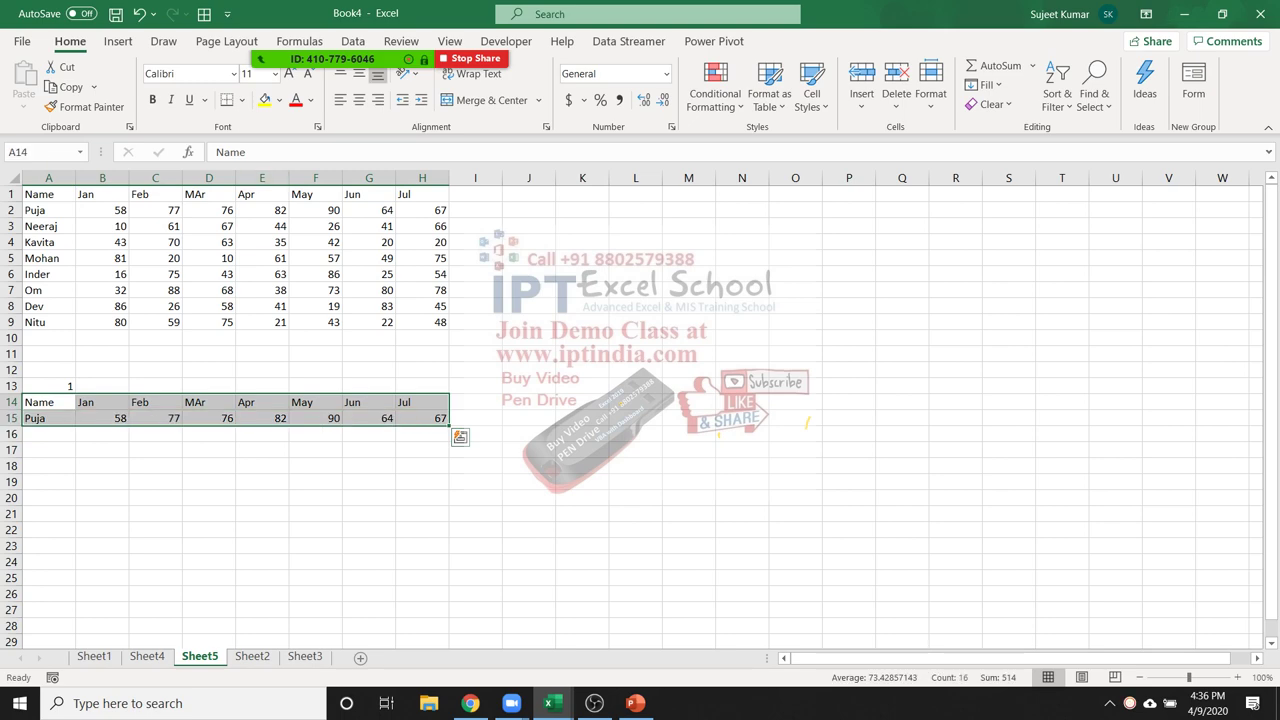
pyautogui.click(118, 41)
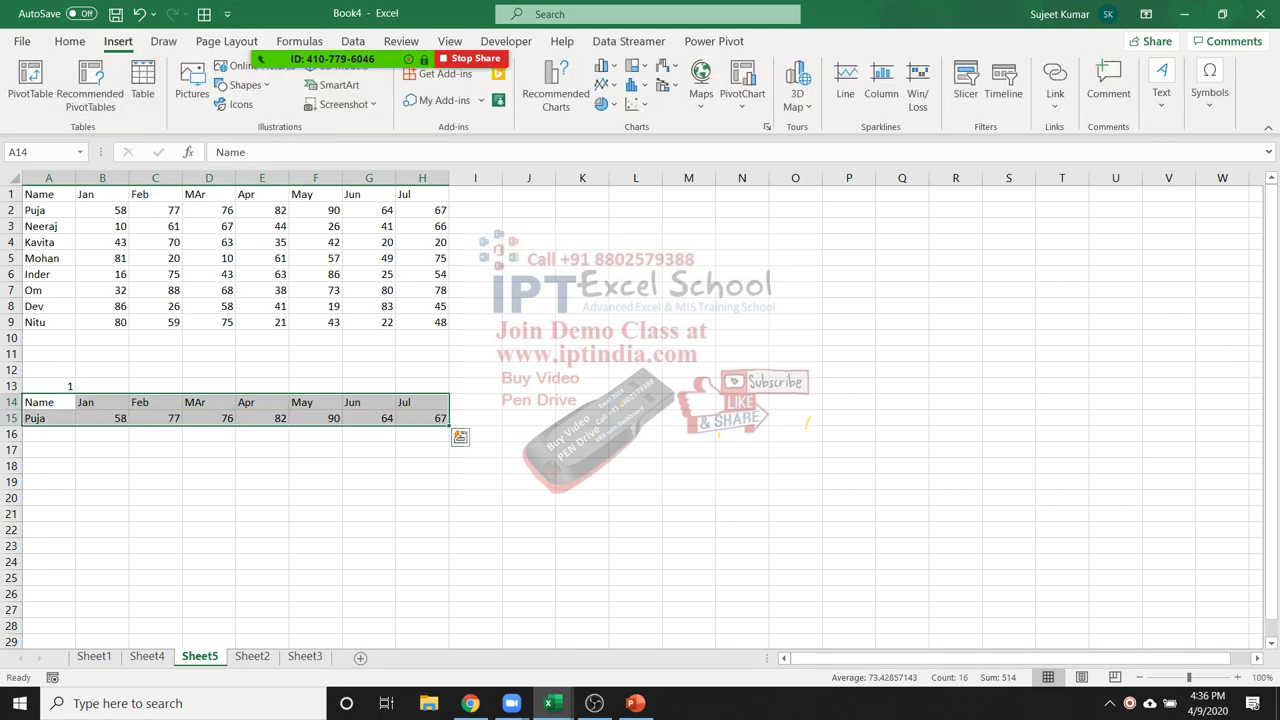
# Insert a clustered column chart of the helper rows A14:H15 and widen it
pyautogui.click(603, 65)
pyautogui.click(617, 126)
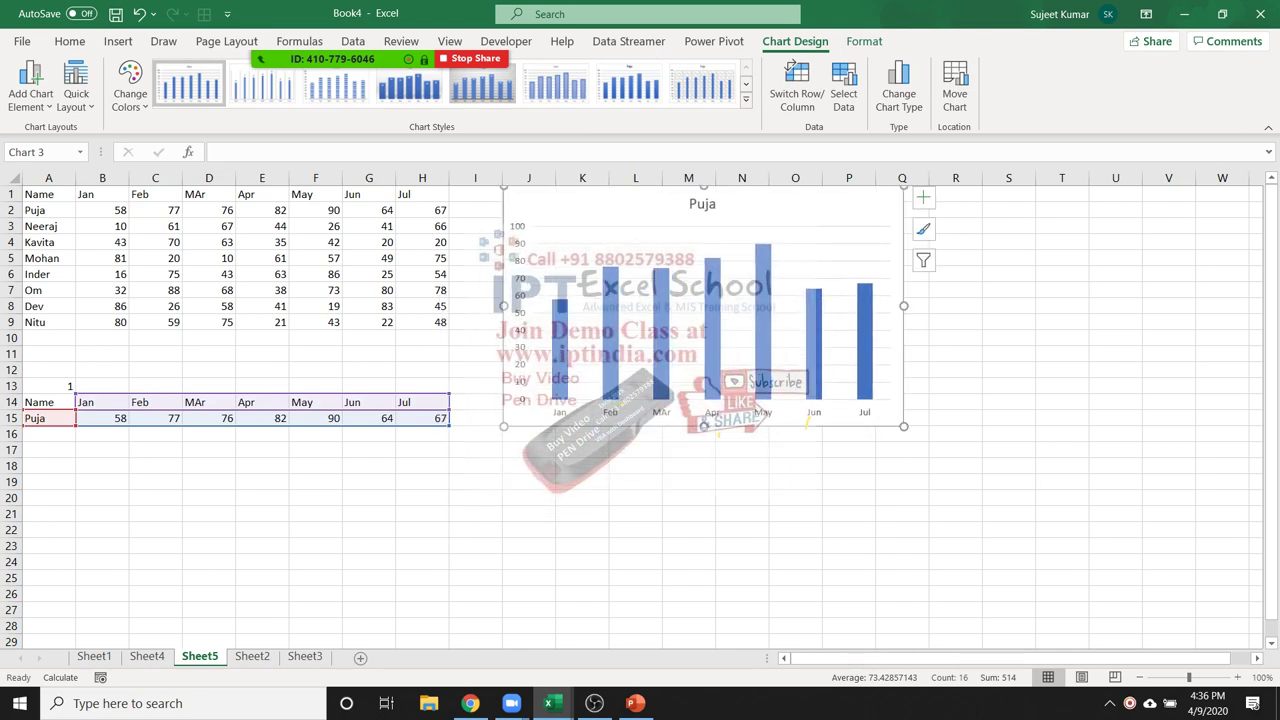
pyautogui.click(902, 513)
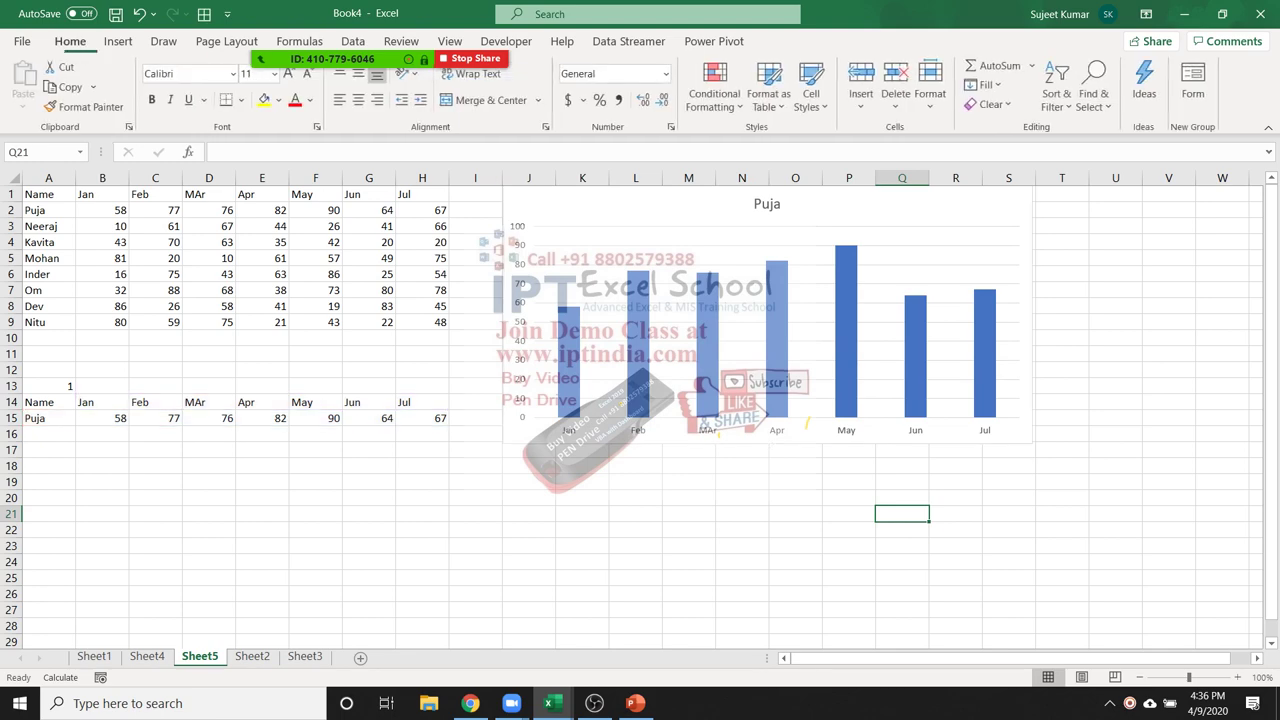
# Set A13 to 2 to chart Neeraj's scores and inspect the A15 formula
pyautogui.click(48, 385)
pyautogui.write('2')
pyautogui.press('Return')
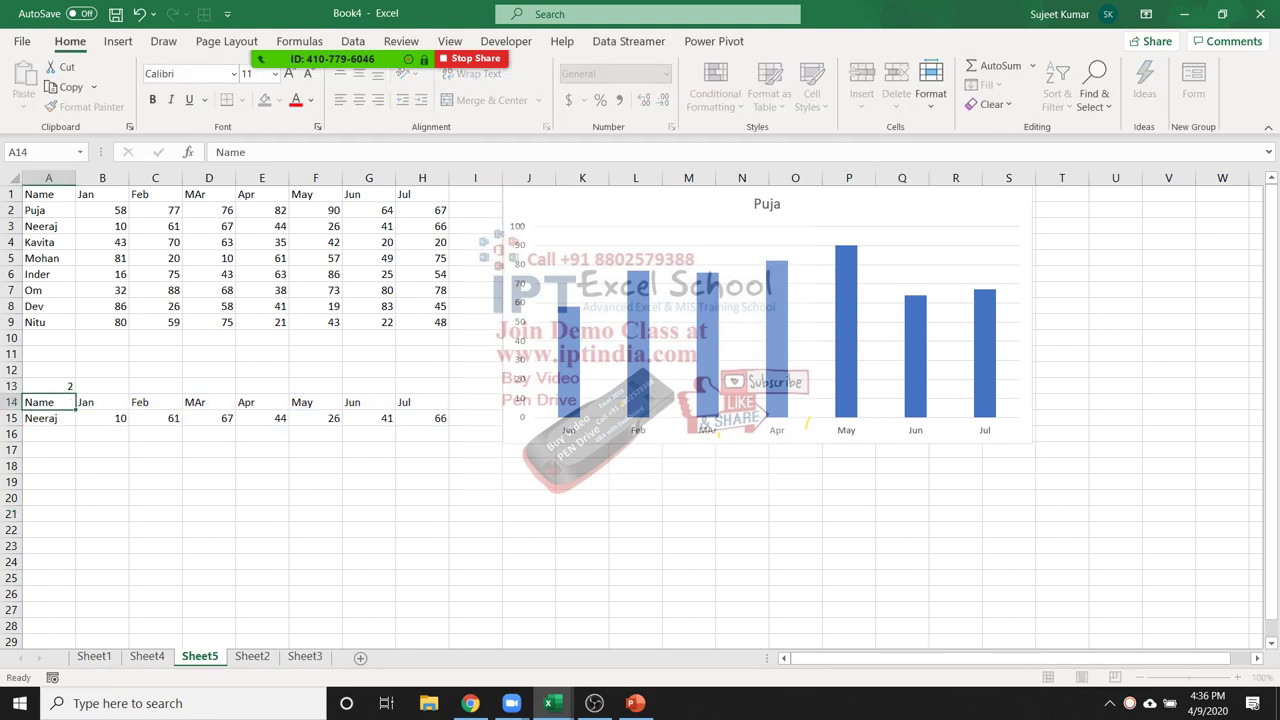
pyautogui.click(48, 418)
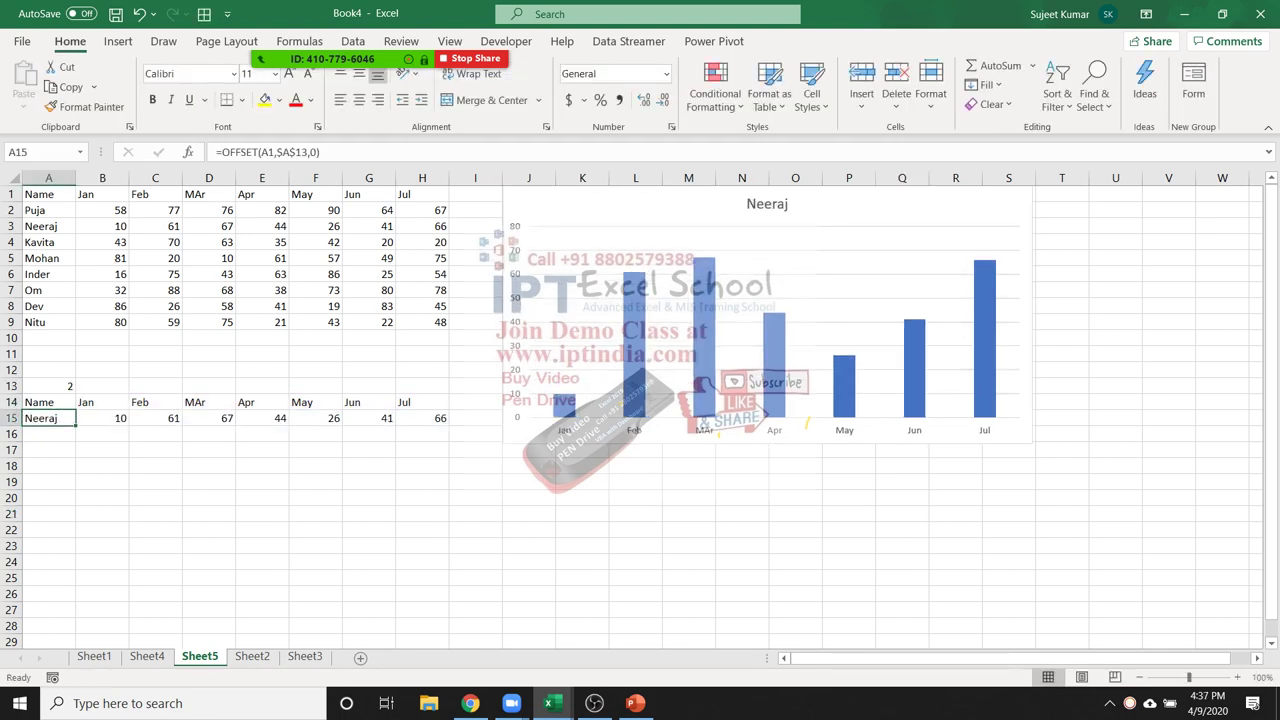
pyautogui.press('F2')
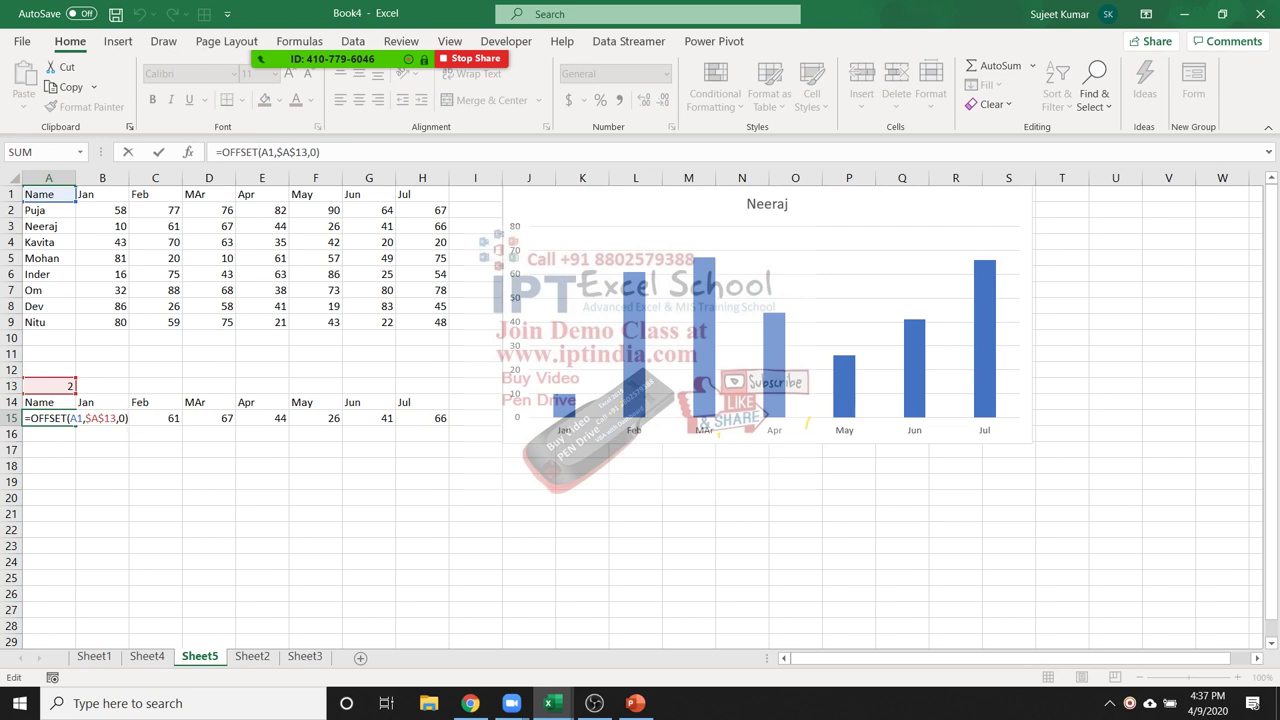
pyautogui.press('Escape')
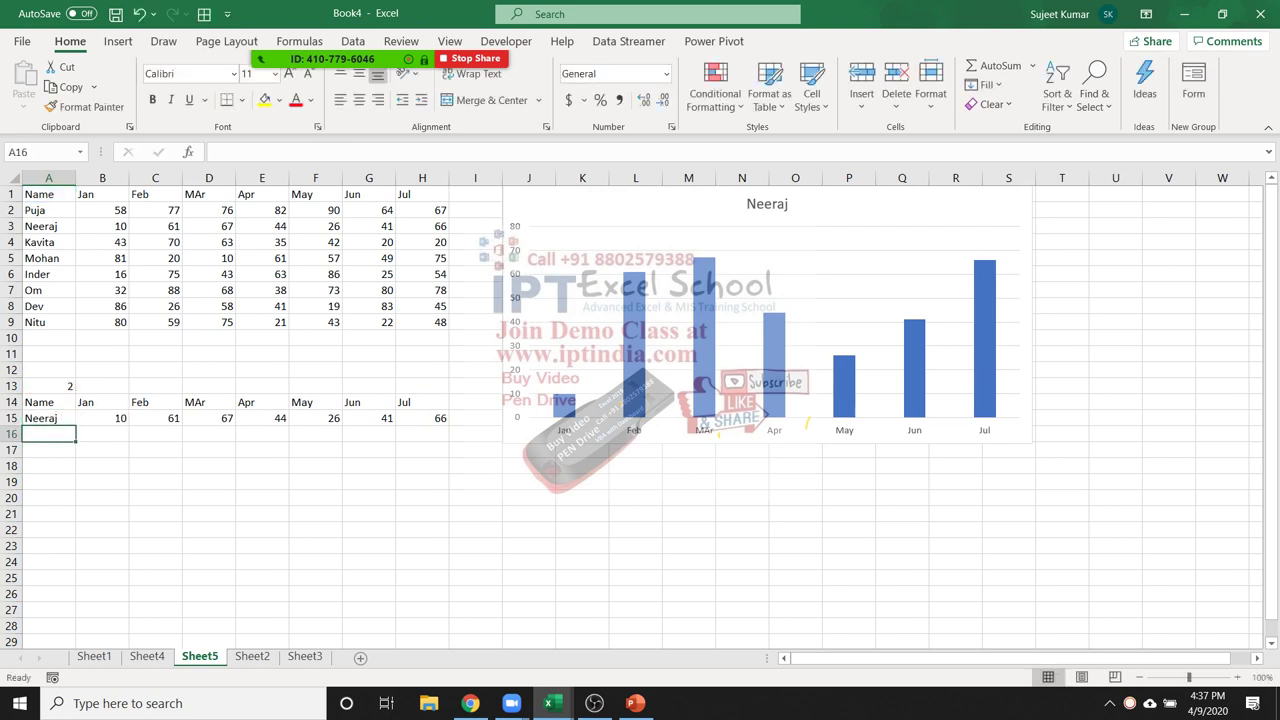
# Try A13 values 3, 1 and 3 so the chart ends on Kavita's scores
pyautogui.click(48, 386)
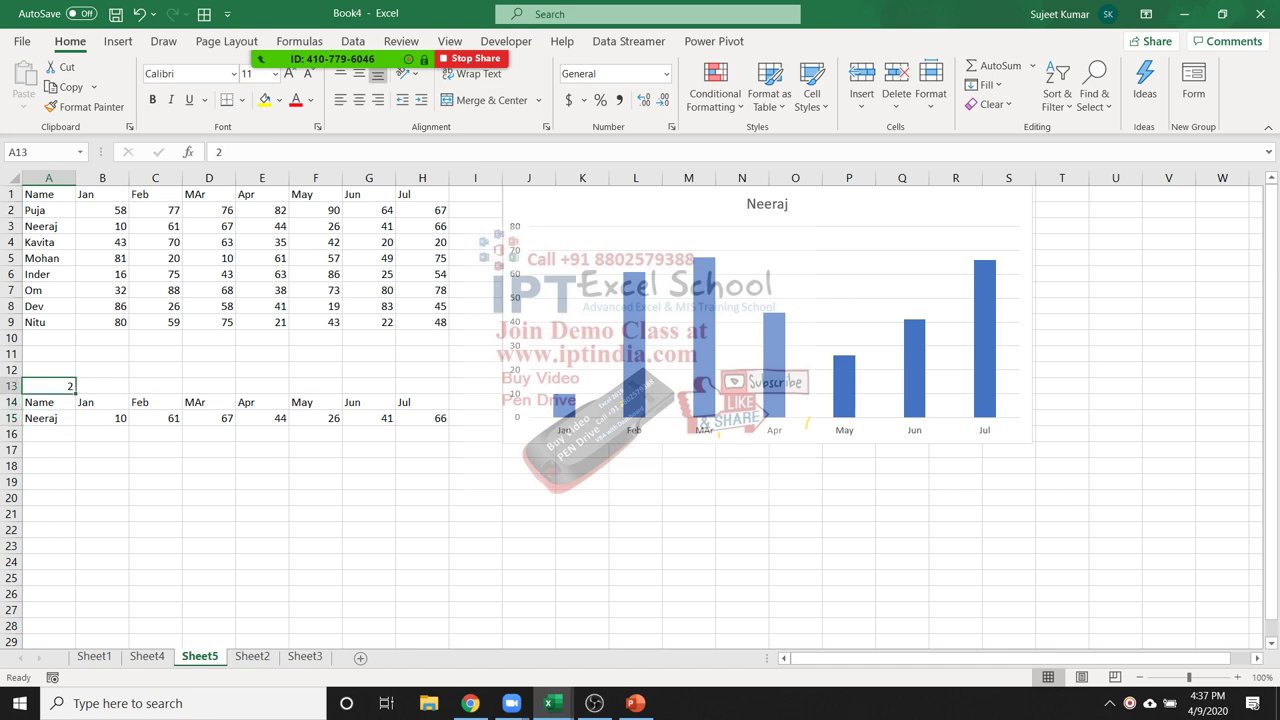
pyautogui.write('3')
pyautogui.press('Return')
pyautogui.press('Up')
pyautogui.write('1')
pyautogui.press('Return')
pyautogui.press('Up')
pyautogui.write('3')
pyautogui.press('Return')
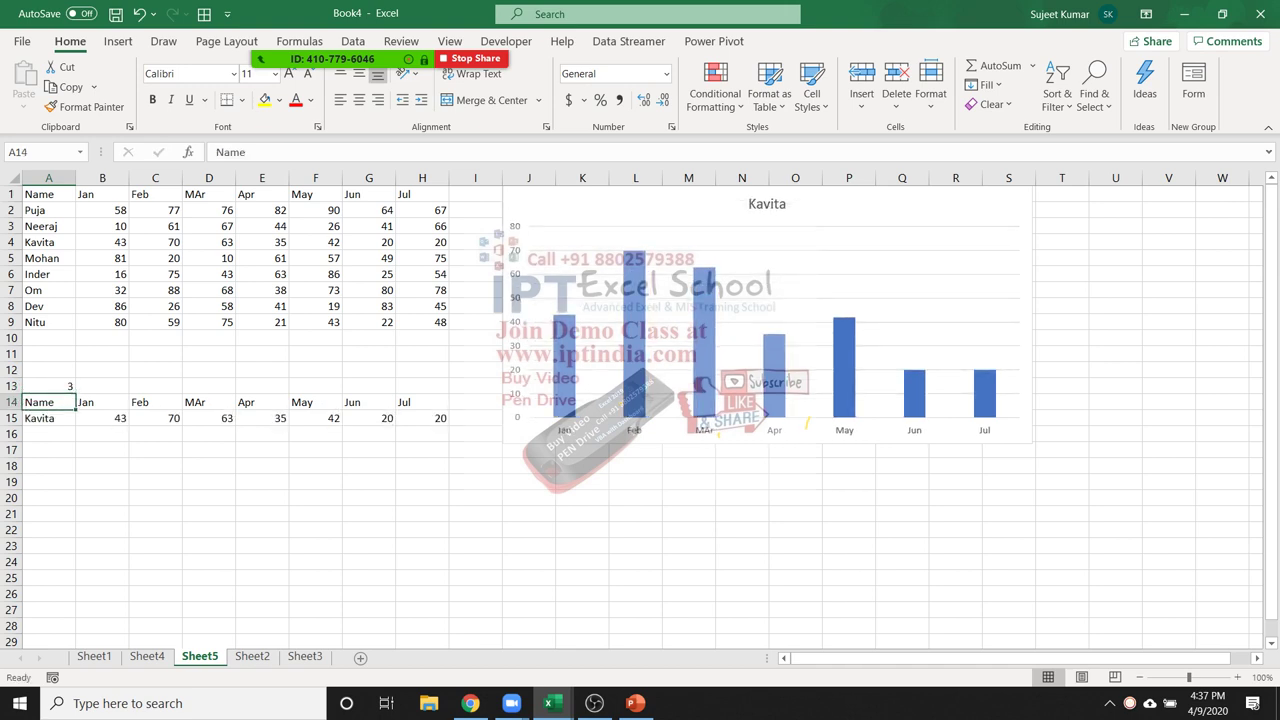
pyautogui.click(806, 423)
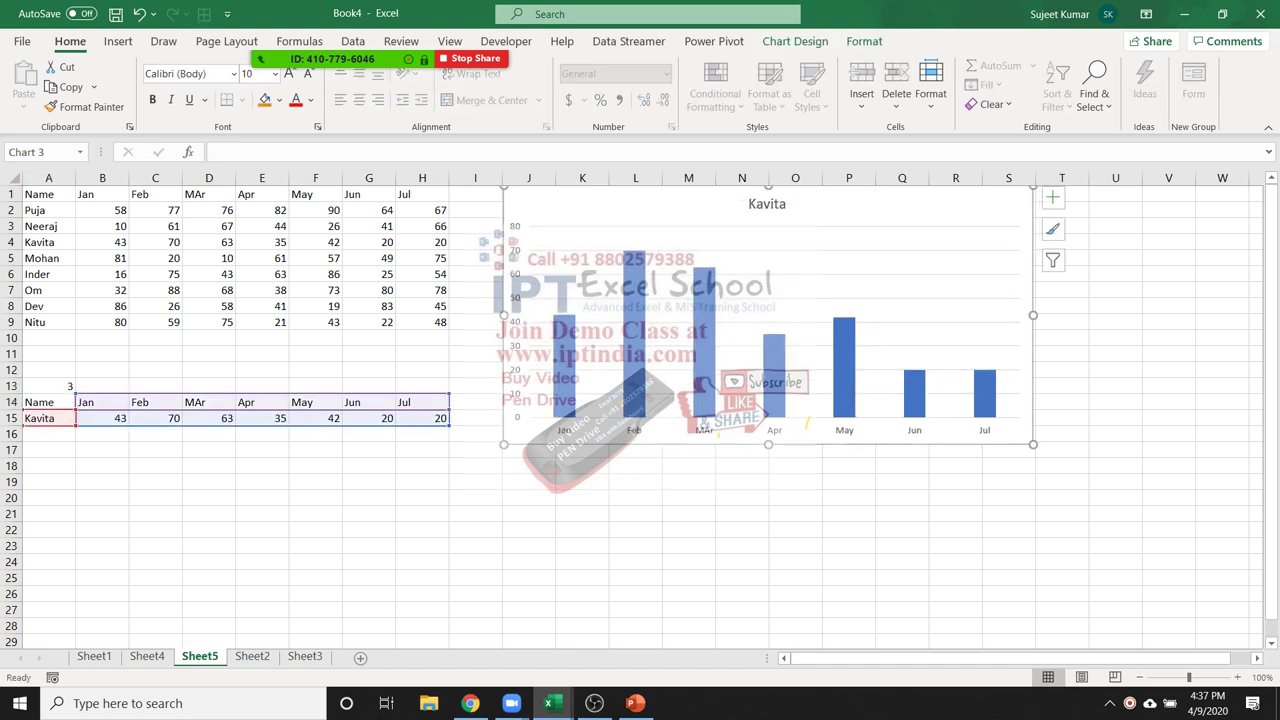
pyautogui.click(506, 41)
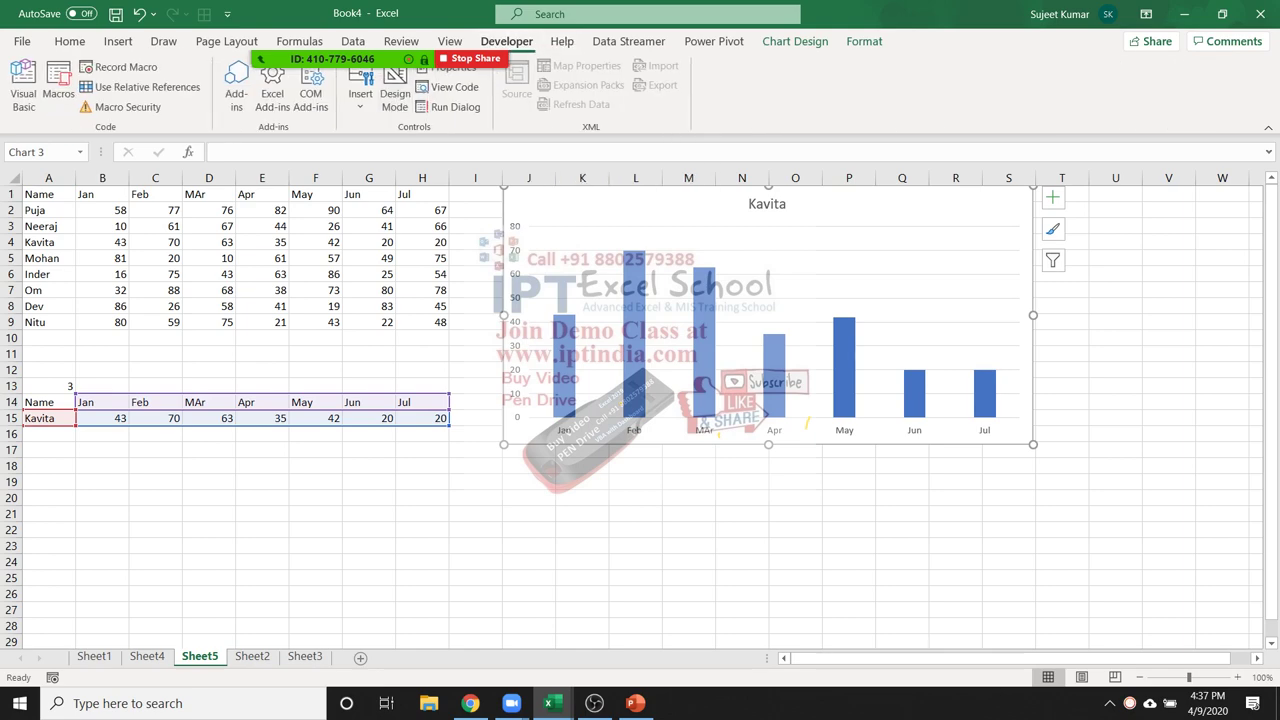
# Check the Customize Ribbon settings in Excel Options, closing without changes
pyautogui.click(21, 41)
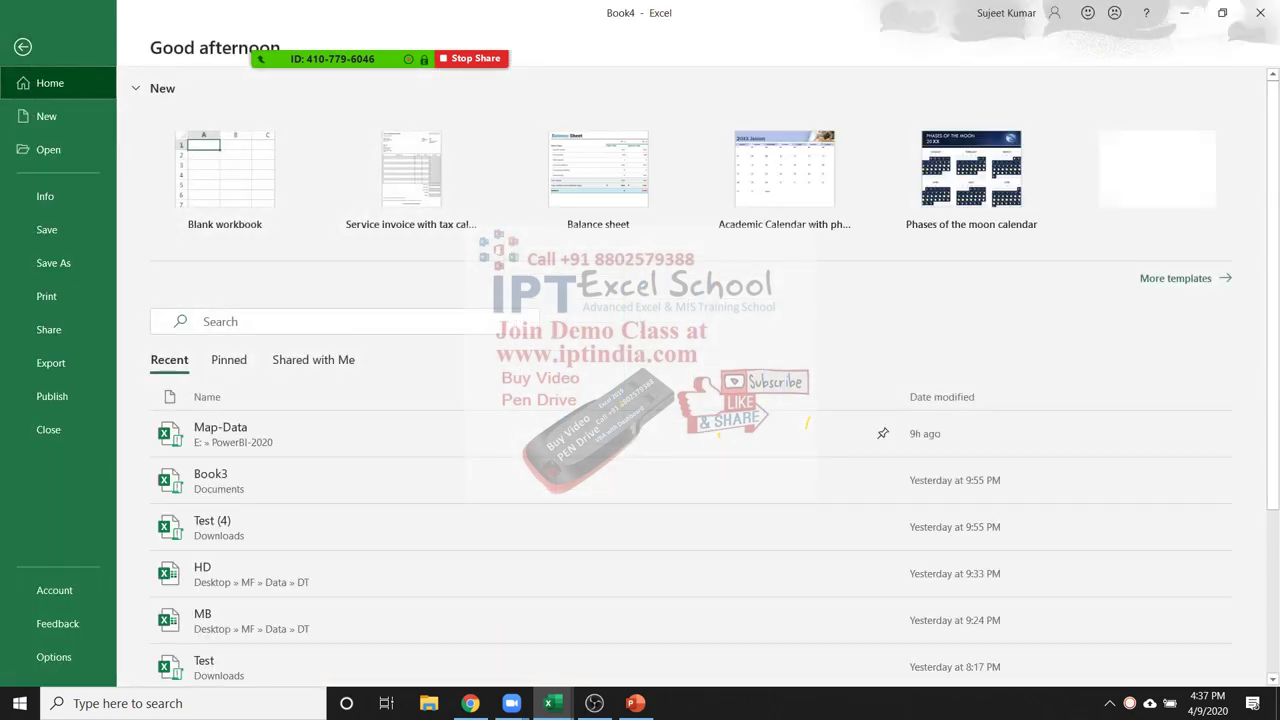
pyautogui.click(54, 657)
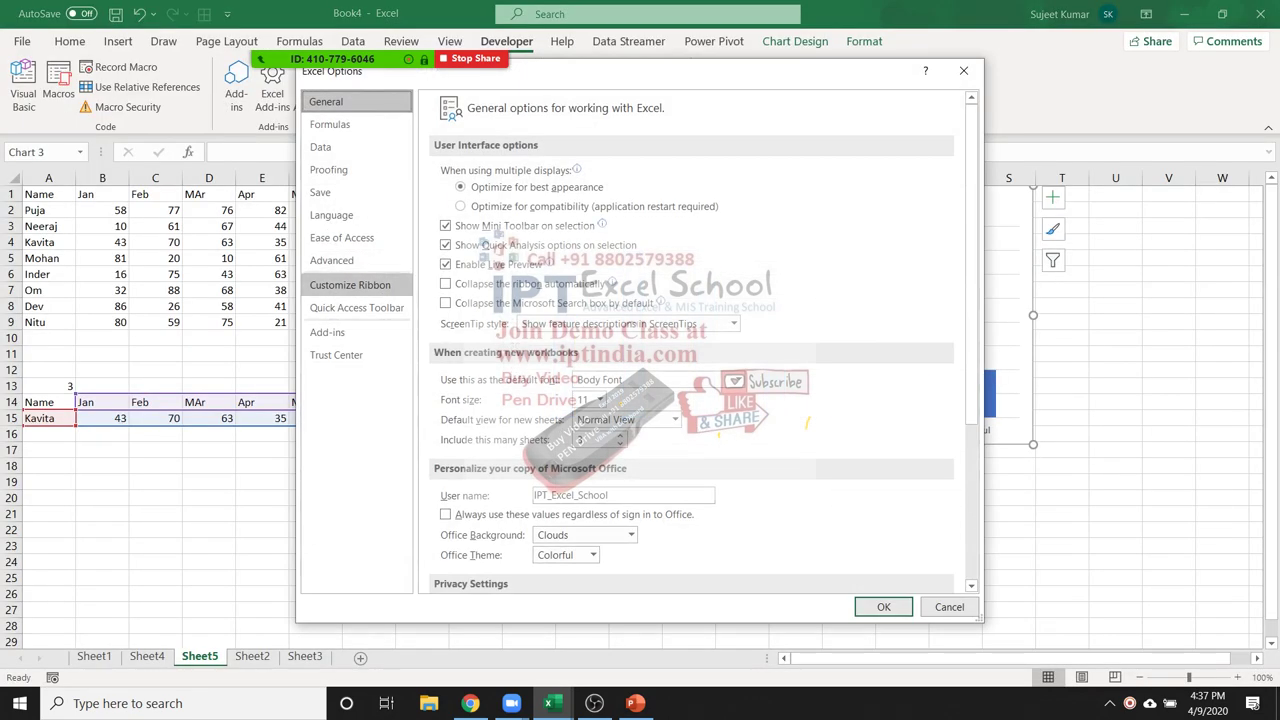
pyautogui.click(350, 285)
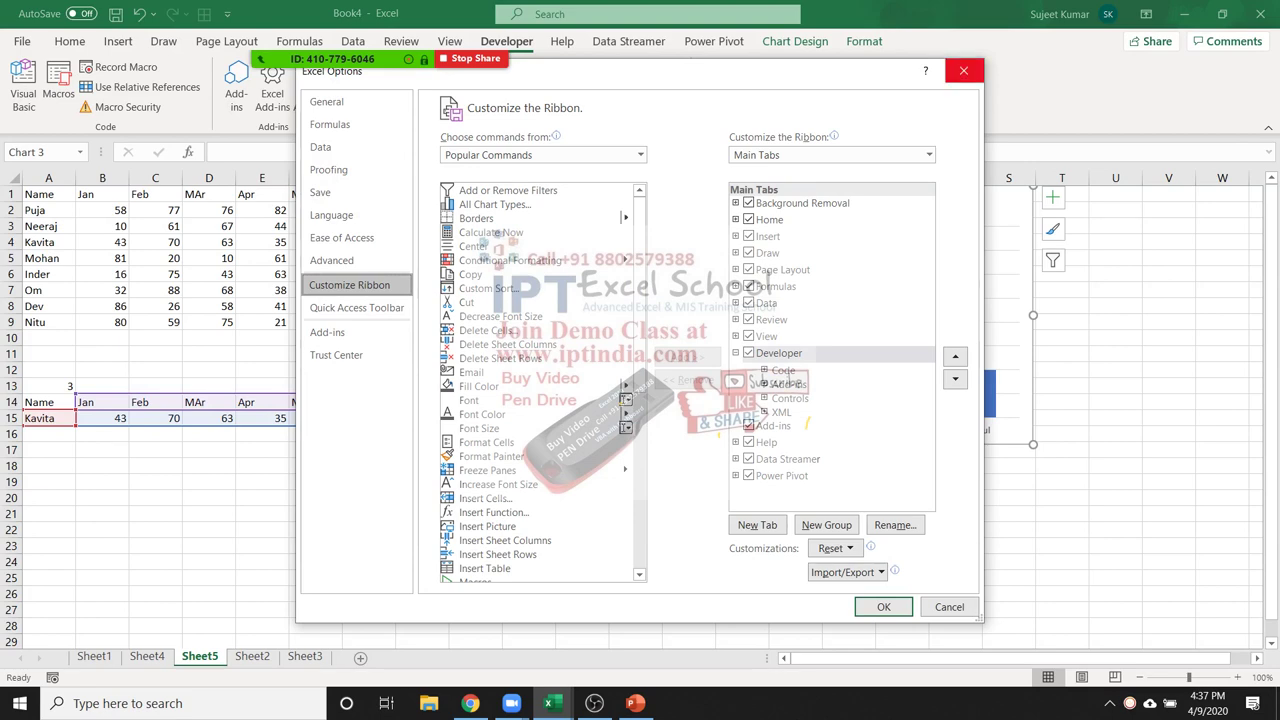
pyautogui.click(963, 70)
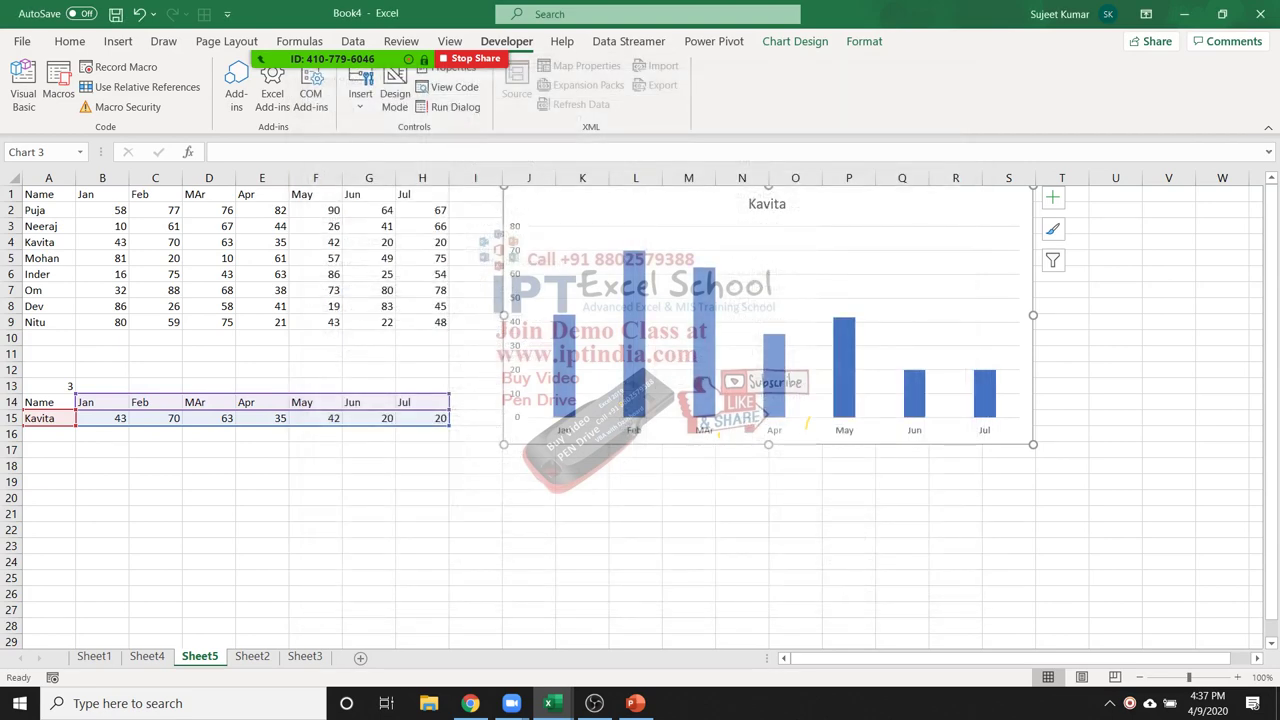
# Draw a Combo Box form control over the chart's top-right corner beside the title
pyautogui.click(360, 88)
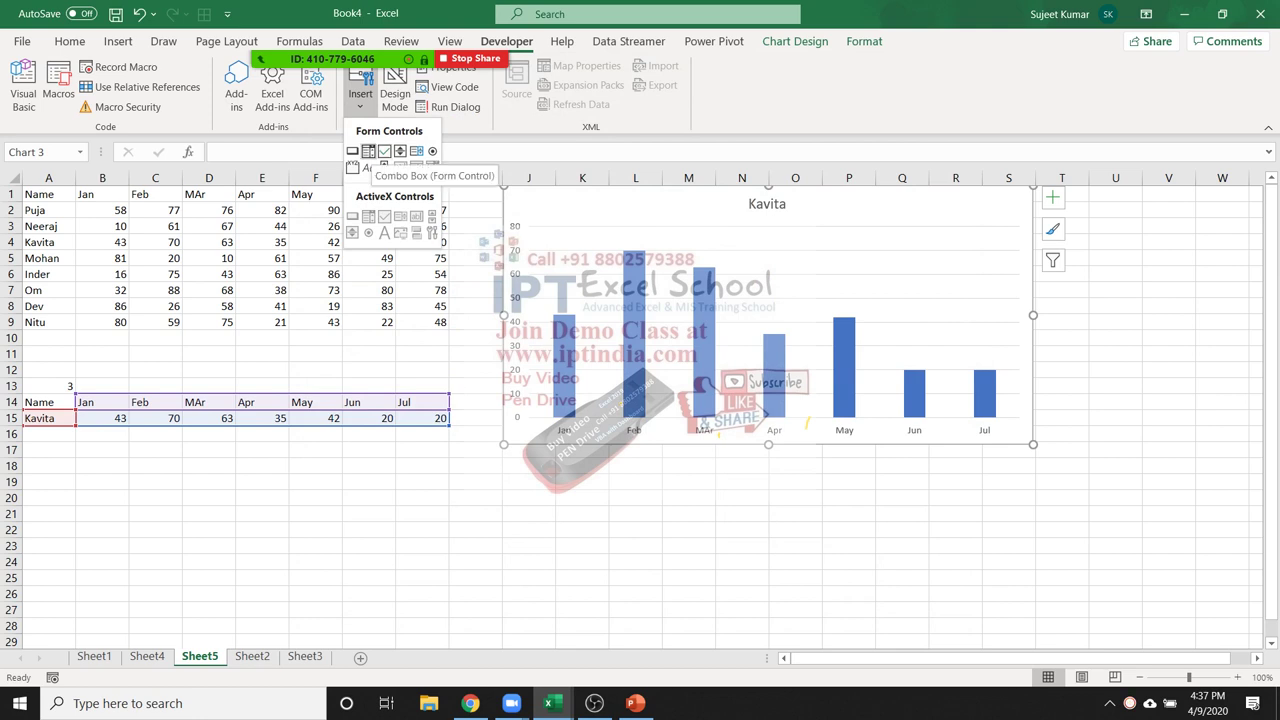
pyautogui.click(368, 151)
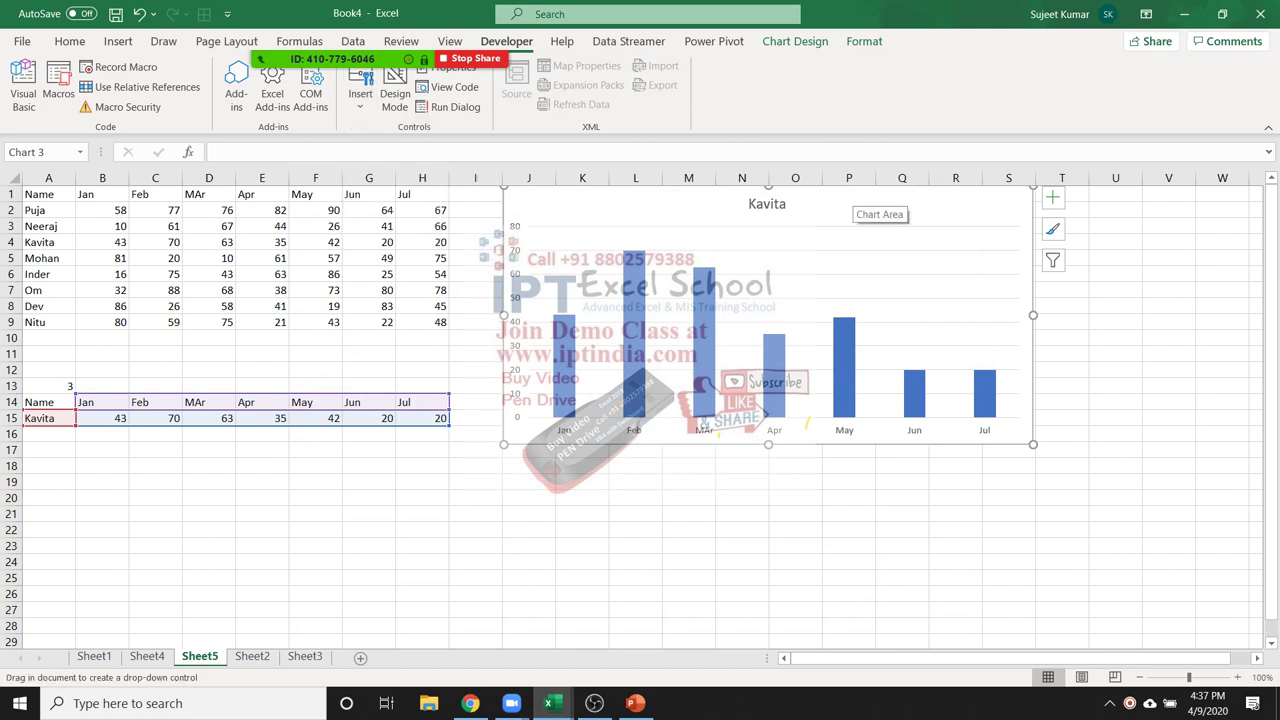
pyautogui.moveTo(851, 193); pyautogui.dragTo(1018, 221)
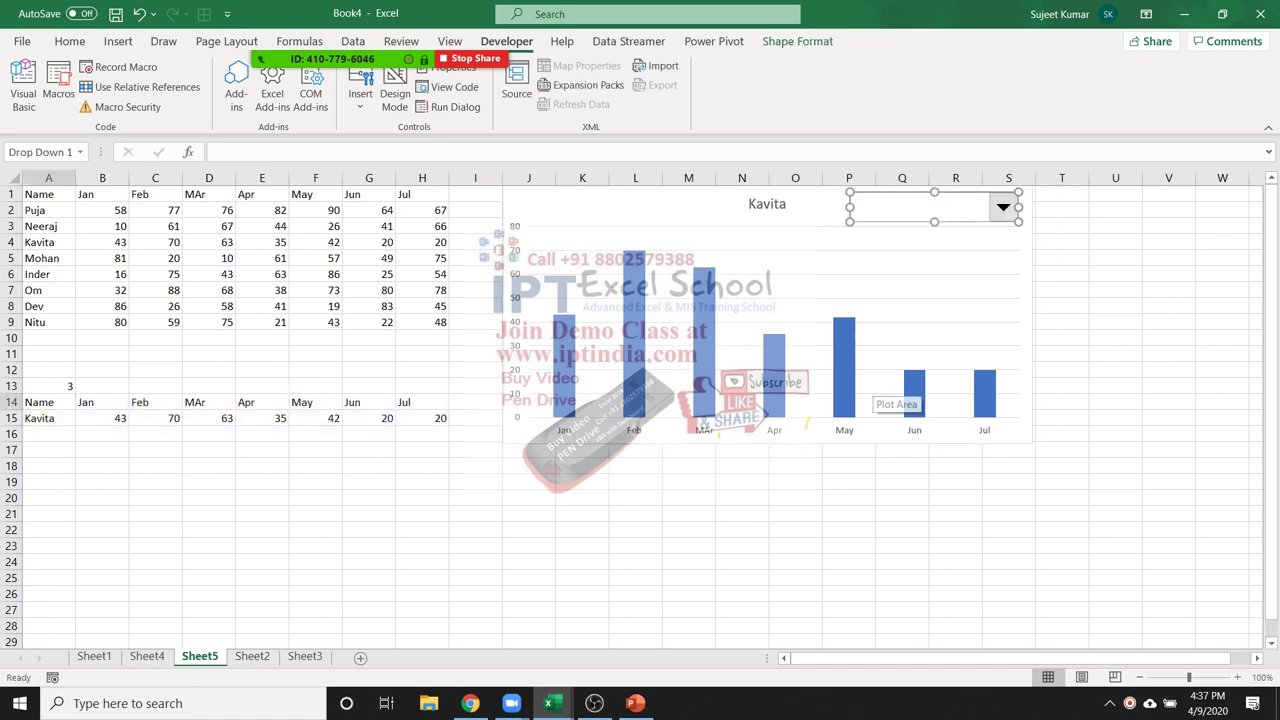
pyautogui.click(1150, 259)
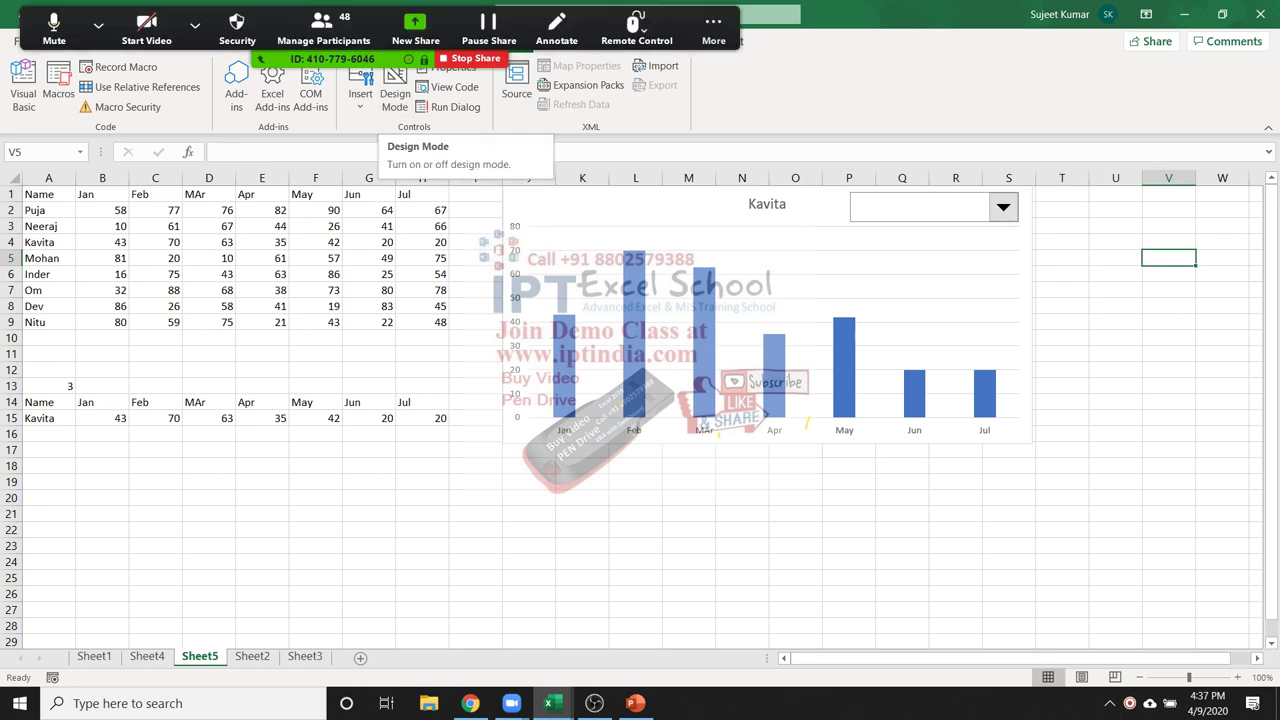
pyautogui.click(360, 90)
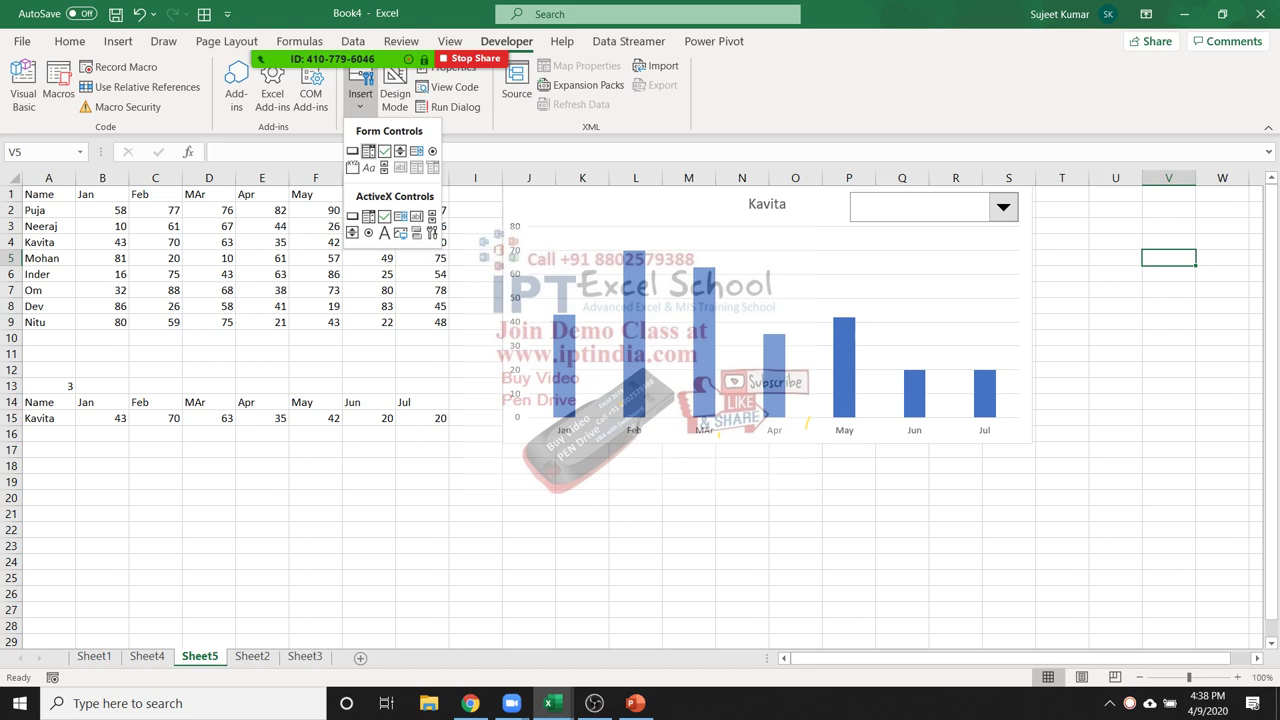
# Format the drop-down with input range $A$2:$A$9, cell link $A$13 and 3-D shading
pyautogui.press('Escape')
pyautogui.keyDown('ctrl'); pyautogui.click(934, 206); pyautogui.keyUp('ctrl')
pyautogui.rightClick(1018, 216)
pyautogui.click(1045, 374)
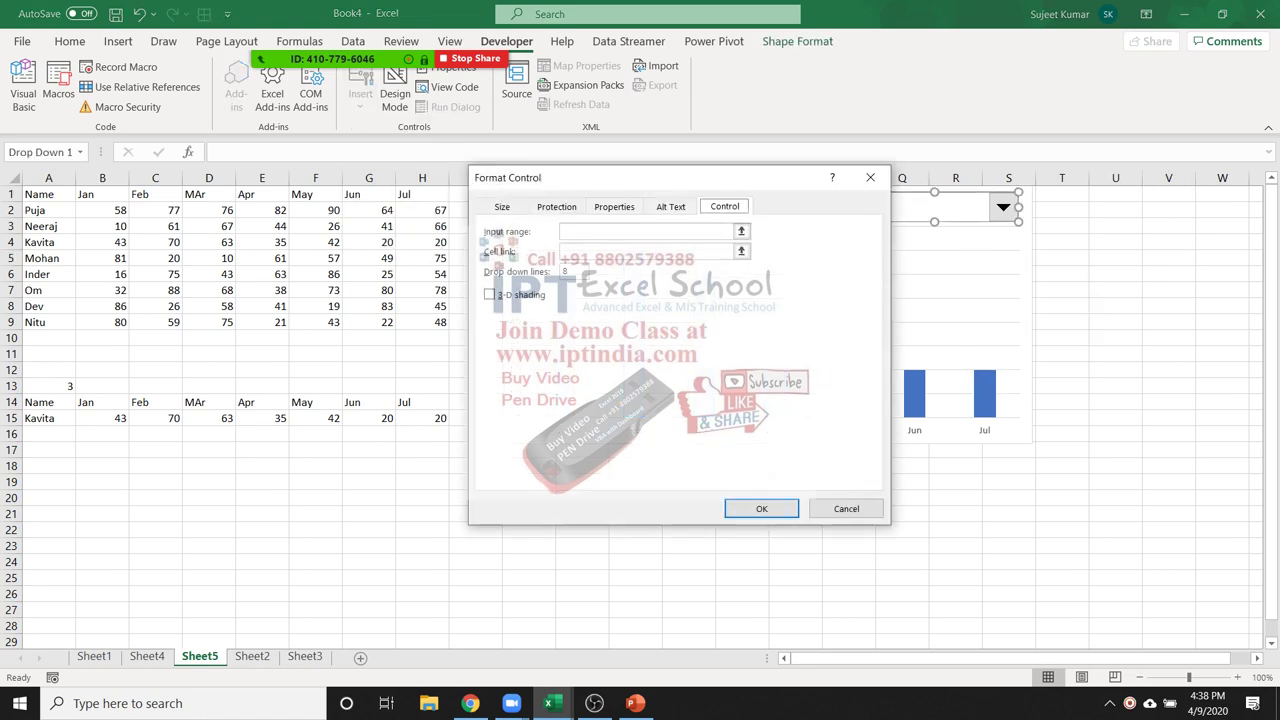
pyautogui.press('Tab')
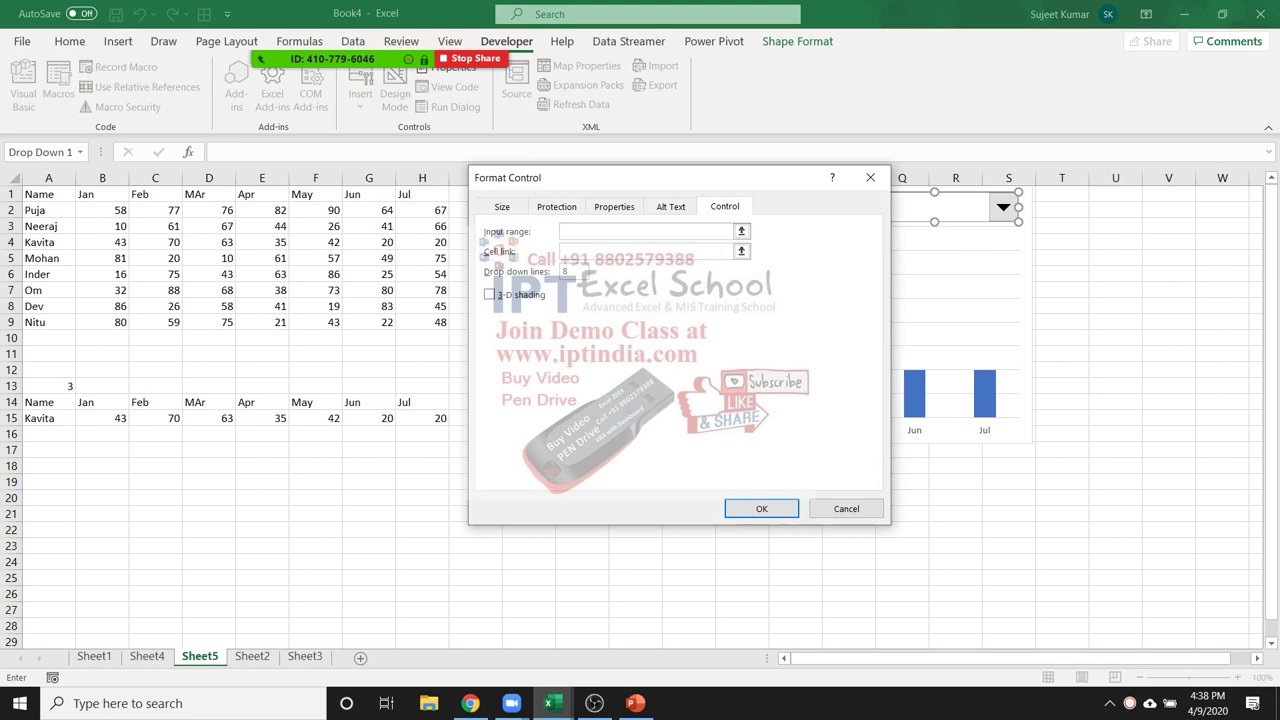
pyautogui.moveTo(48, 210); pyautogui.dragTo(48, 322)
pyautogui.click(647, 251)
pyautogui.moveTo(560, 177); pyautogui.dragTo(750, 269)
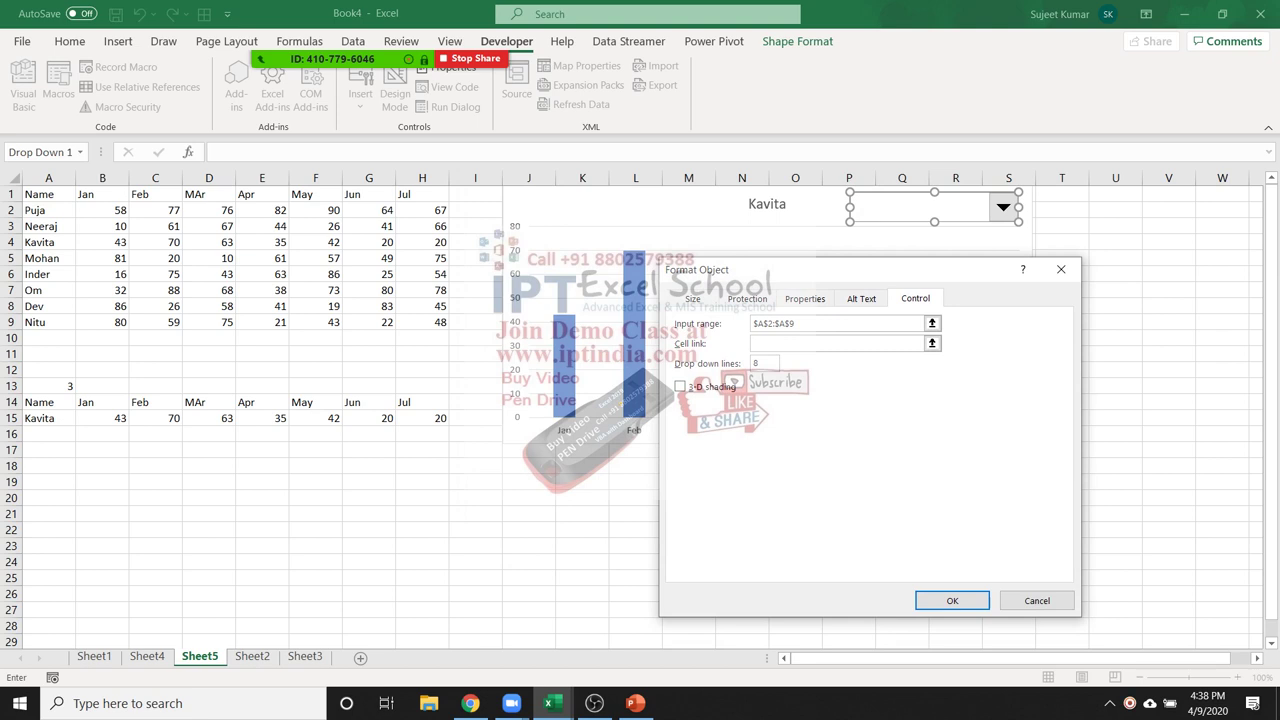
pyautogui.click(48, 385)
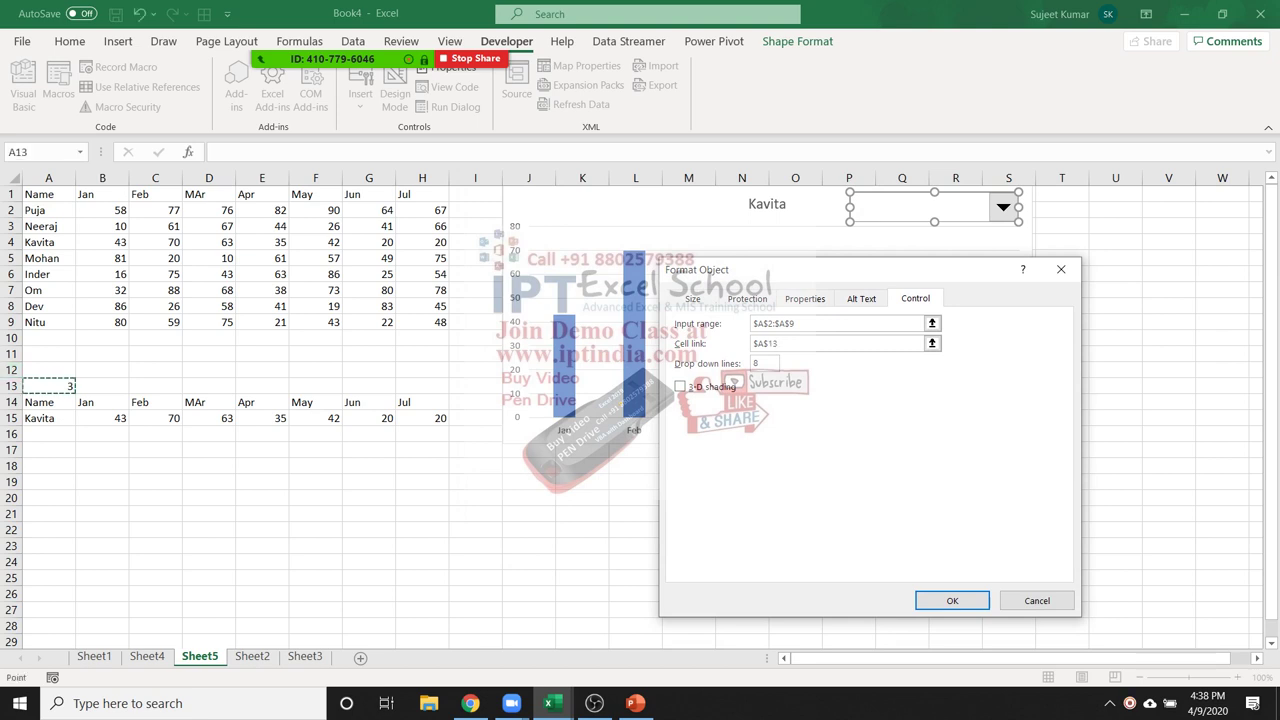
pyautogui.click(733, 382)
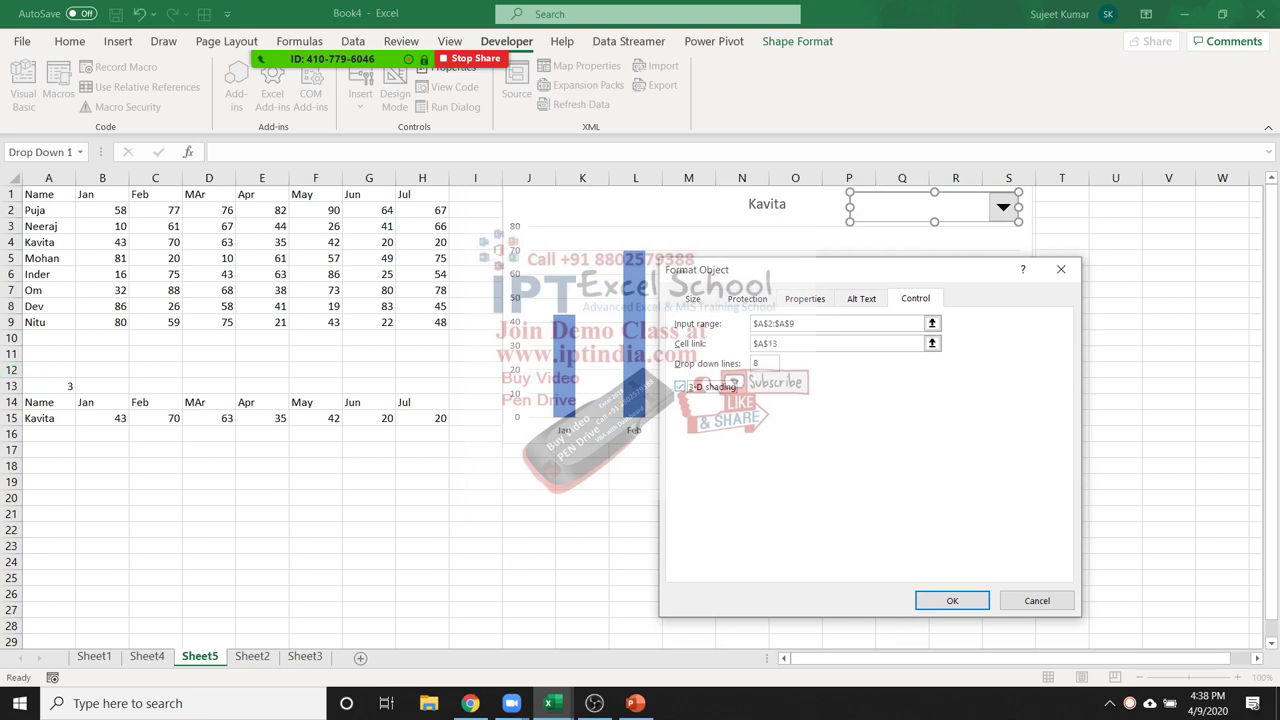
pyautogui.click(952, 600)
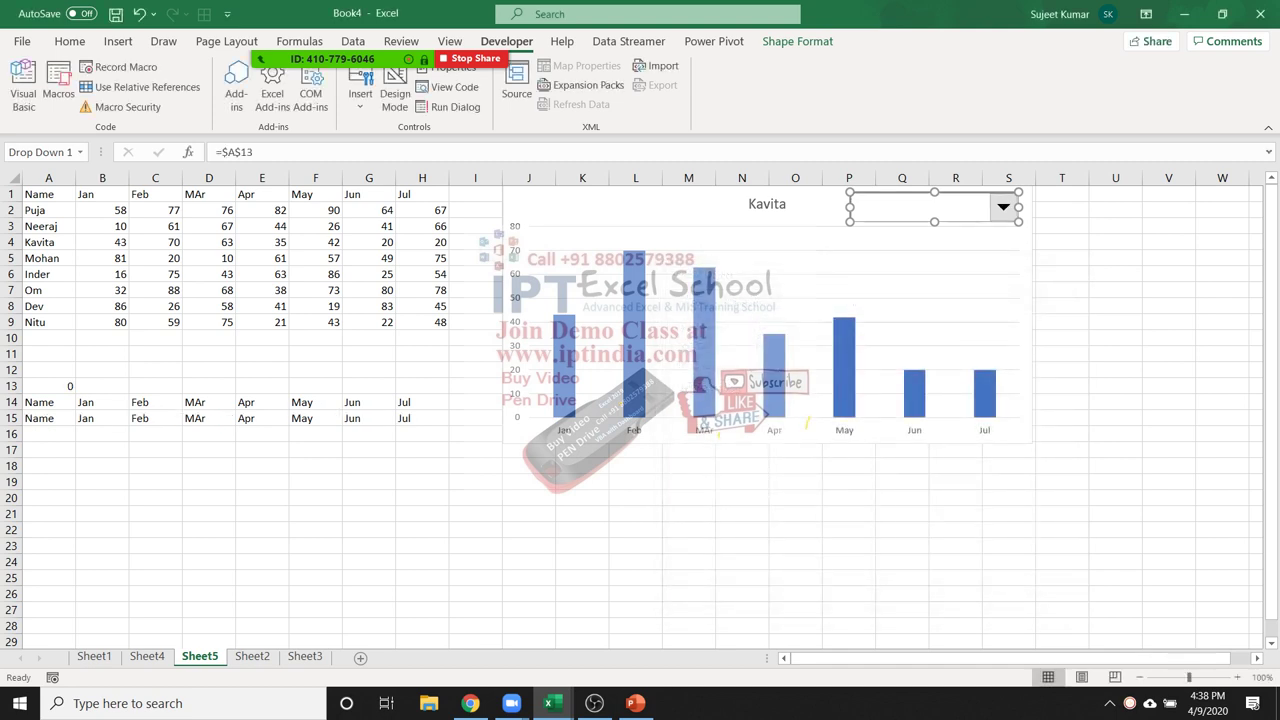
pyautogui.click(742, 513)
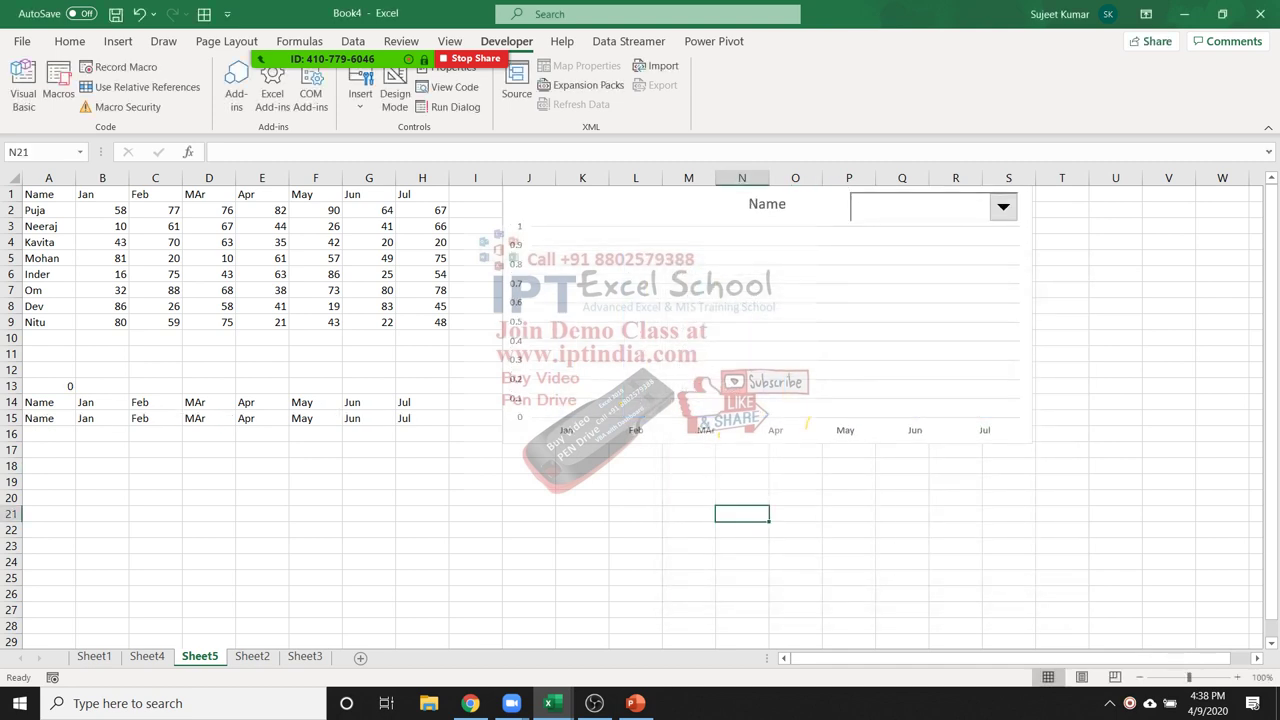
# Choose Puja, then Neeraj, from the drop-down while checking A2, A13 and row 15
pyautogui.click(1003, 206)
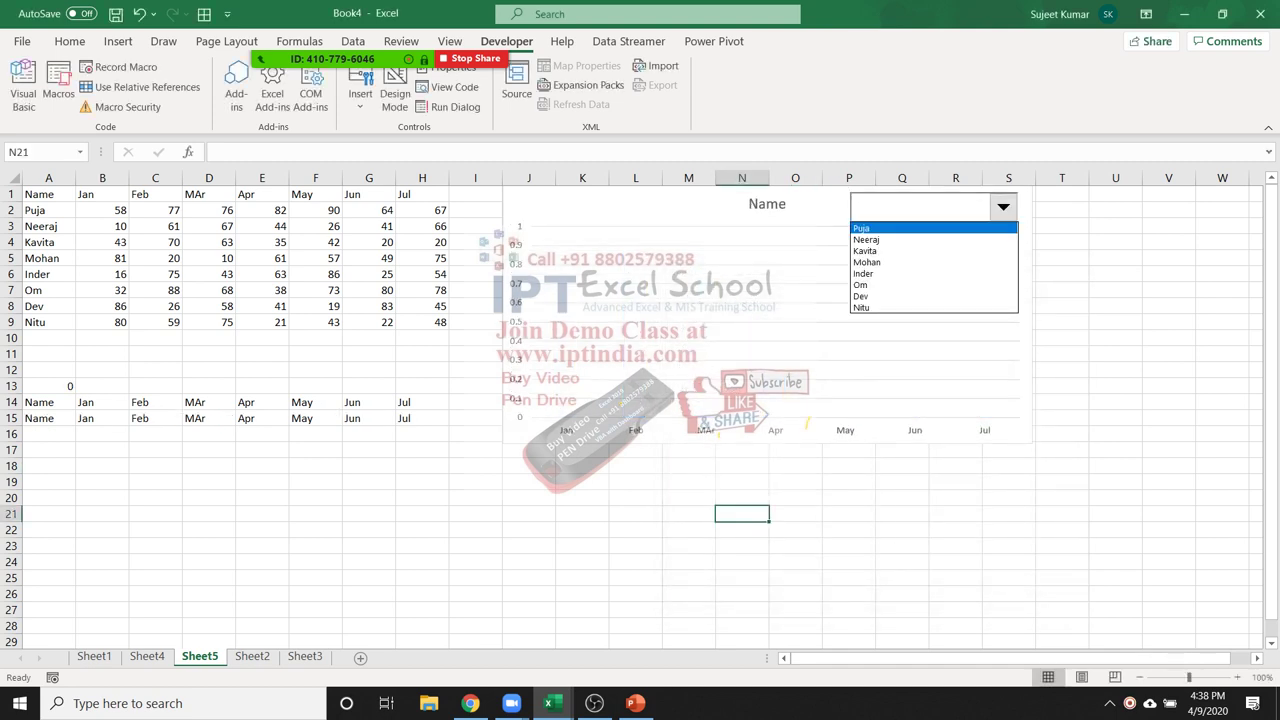
pyautogui.press('Return')
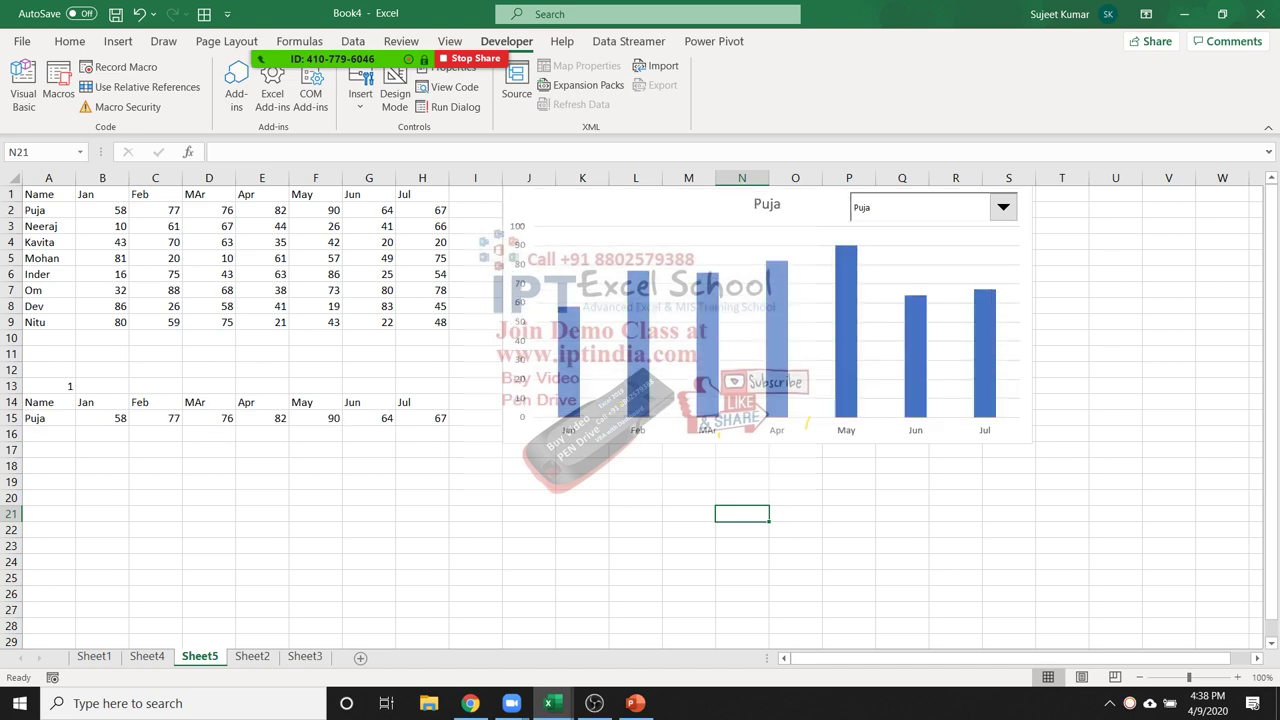
pyautogui.click(48, 210)
pyautogui.click(48, 386)
pyautogui.click(1003, 207)
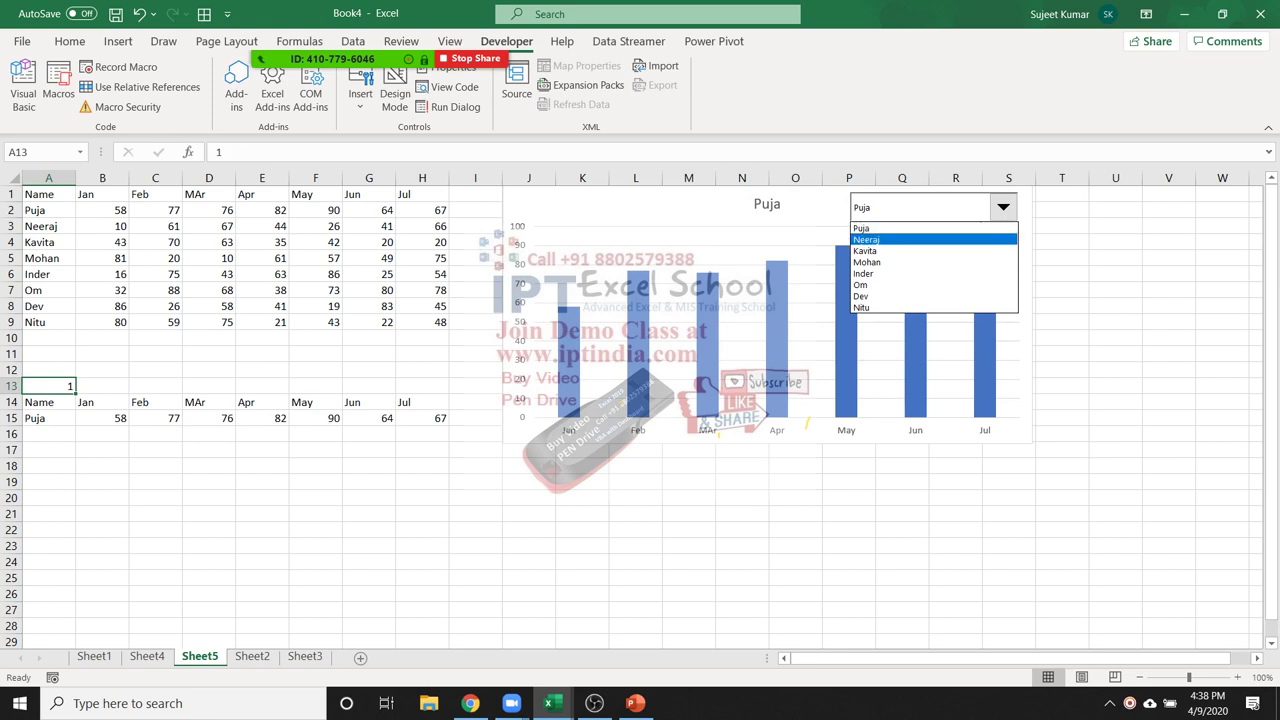
pyautogui.click(866, 240)
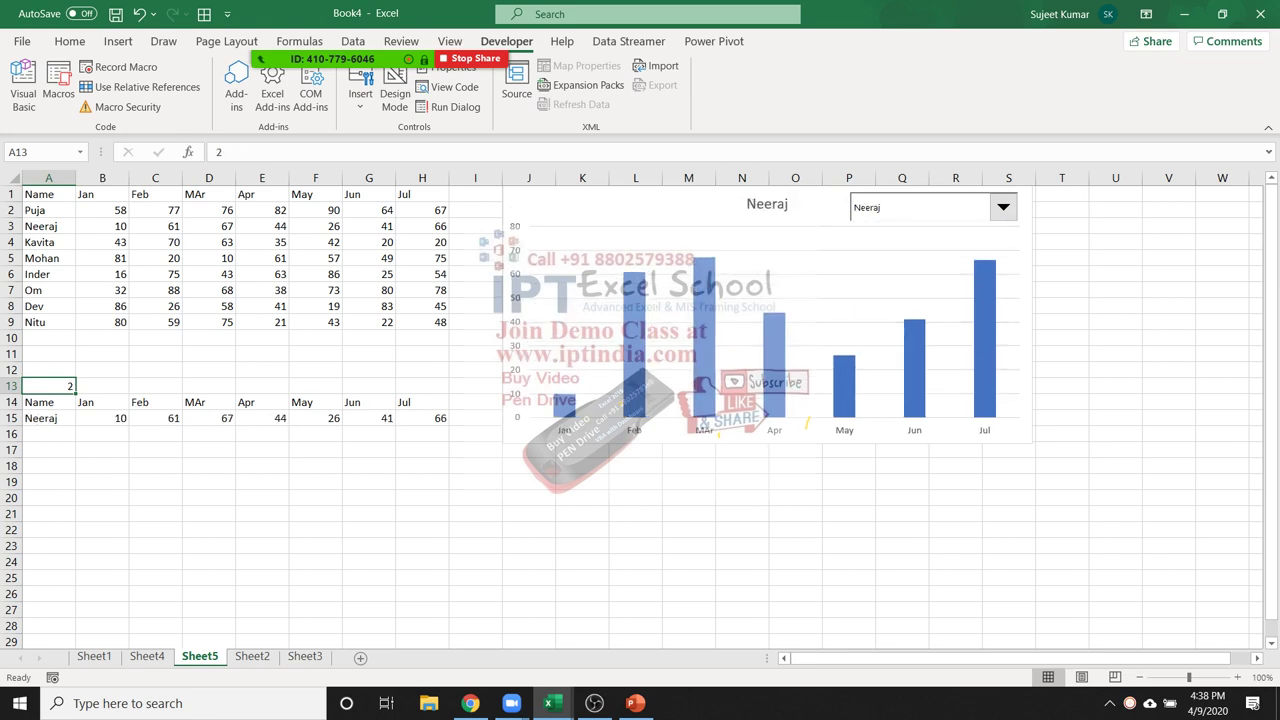
pyautogui.press('Down')
pyautogui.press('Down')
pyautogui.hotkey('shift', 'Right')
pyautogui.hotkey('shift', 'Right')
pyautogui.hotkey('shift', 'Right')
pyautogui.hotkey('shift', 'Right')
pyautogui.hotkey('shift', 'Right')
pyautogui.hotkey('shift', 'Right')
pyautogui.hotkey('shift', 'Right')
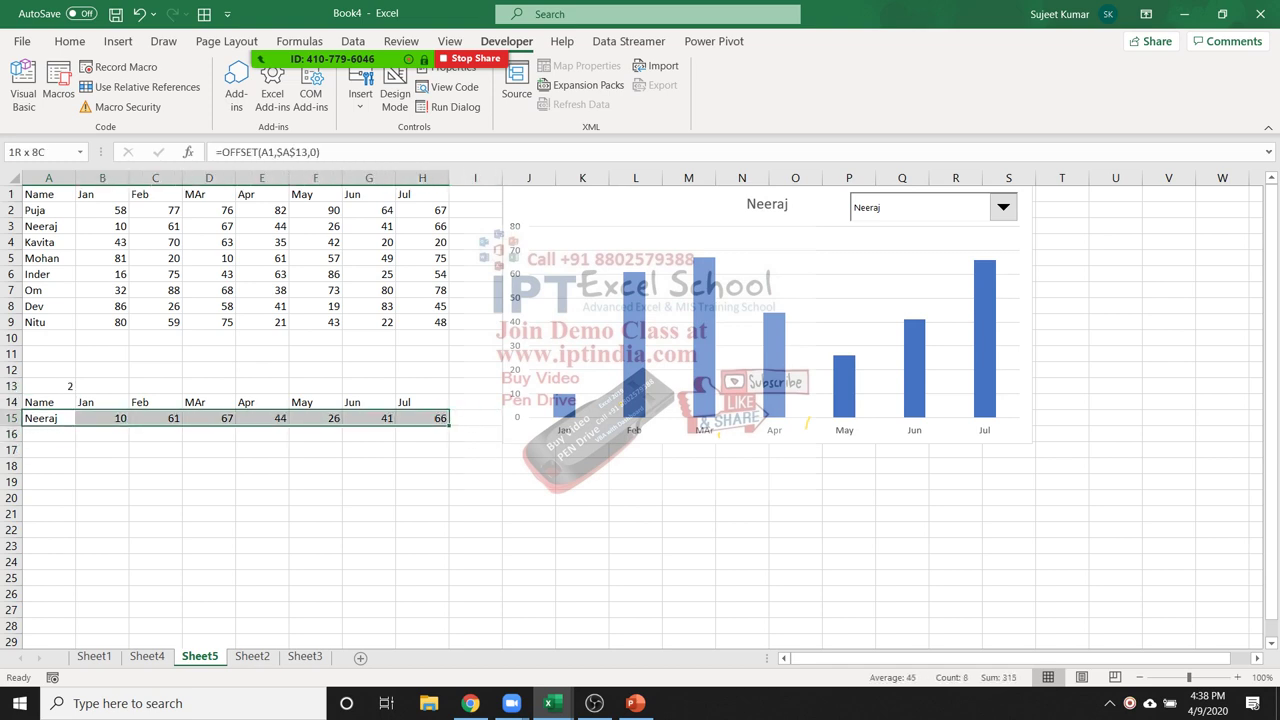
pyautogui.click(700, 205)
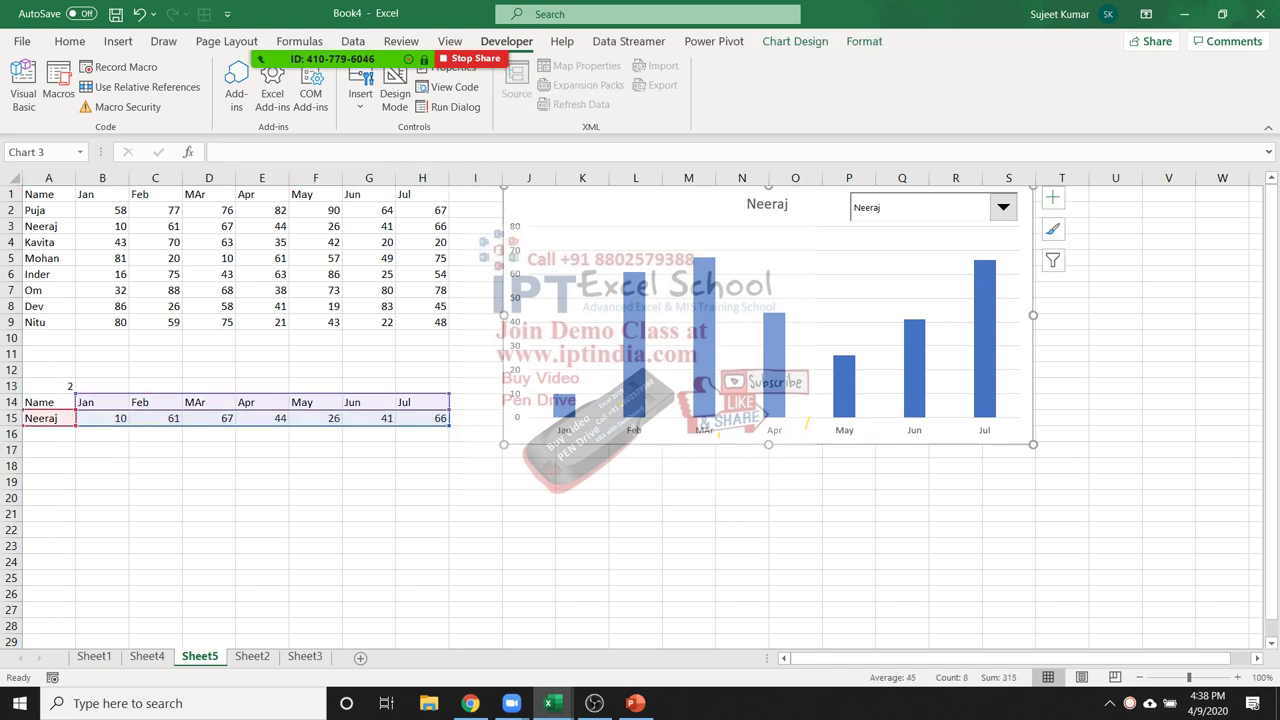
# Switch the chart through Kavita, Mohan and Inder using the drop-down
pyautogui.click(1002, 207)
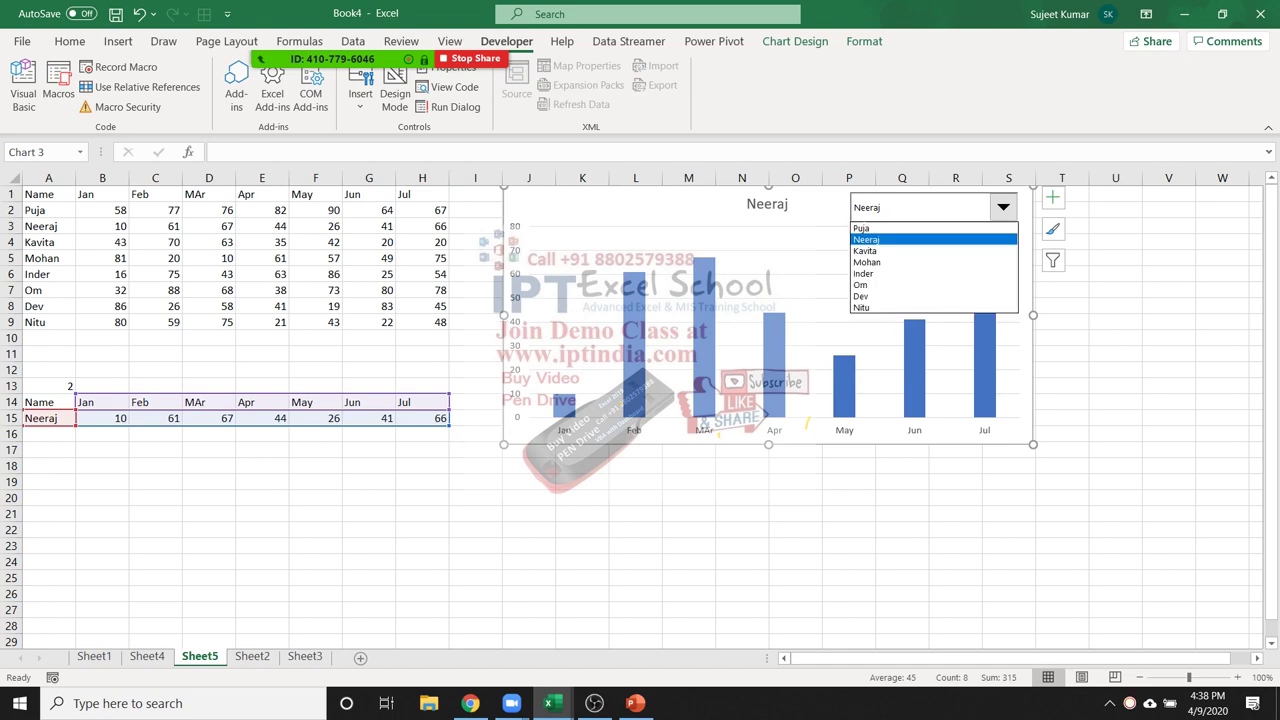
pyautogui.click(866, 251)
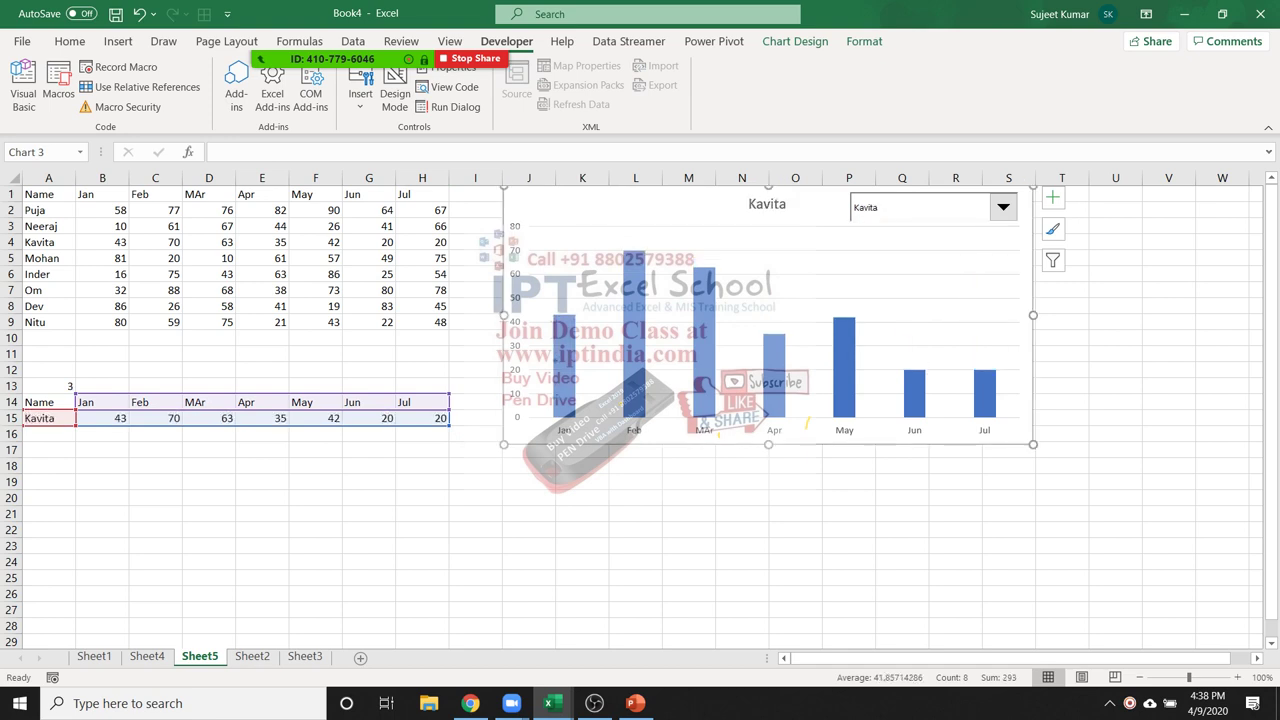
pyautogui.click(1002, 207)
pyautogui.click(866, 262)
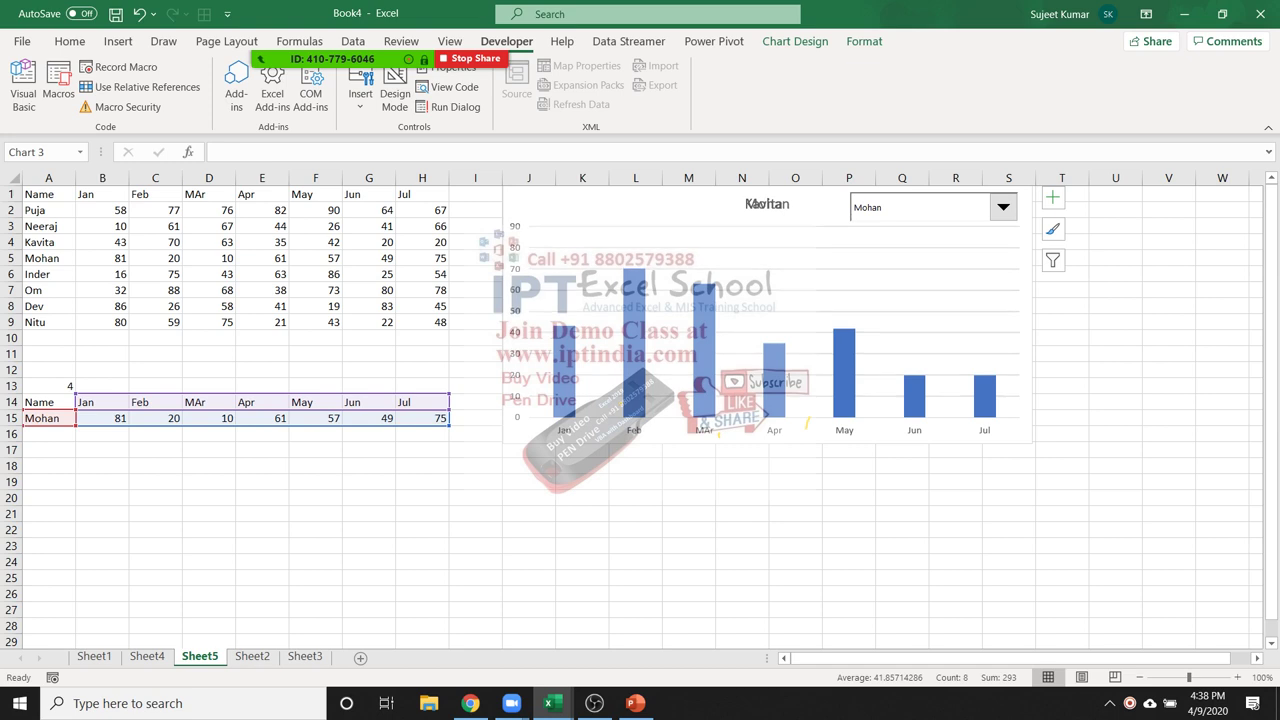
pyautogui.click(1002, 207)
pyautogui.click(866, 262)
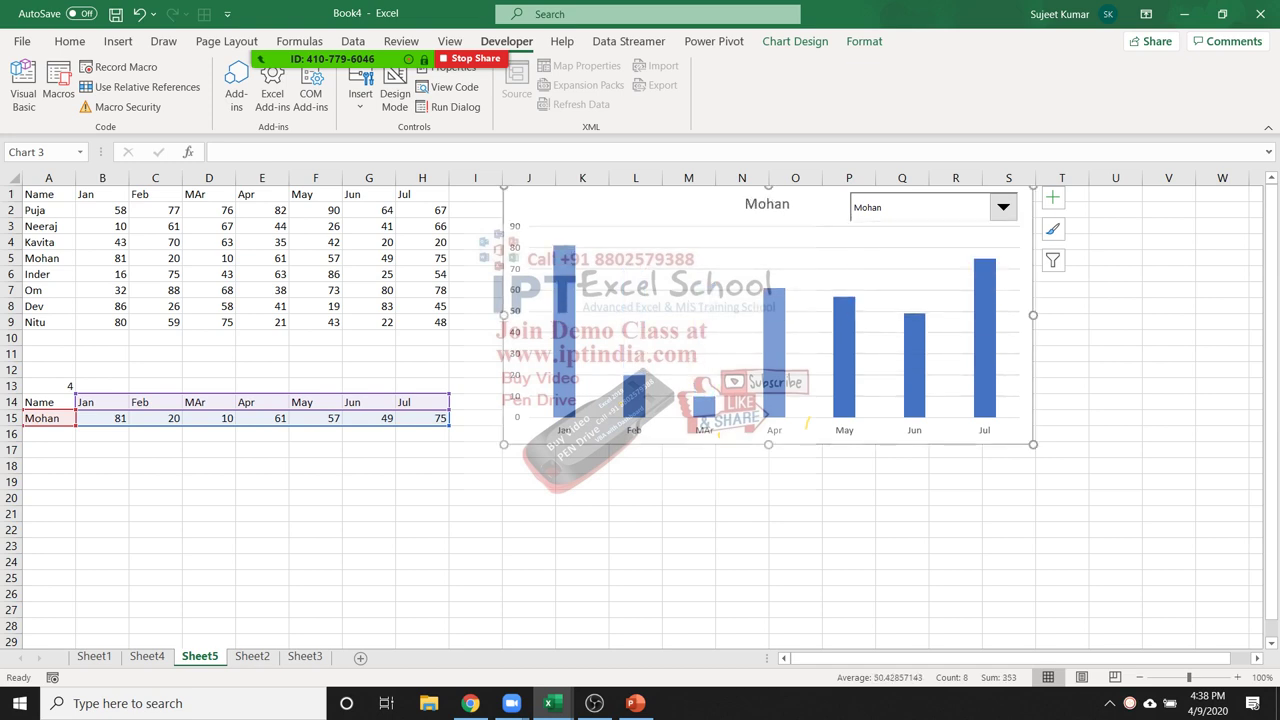
pyautogui.click(1002, 207)
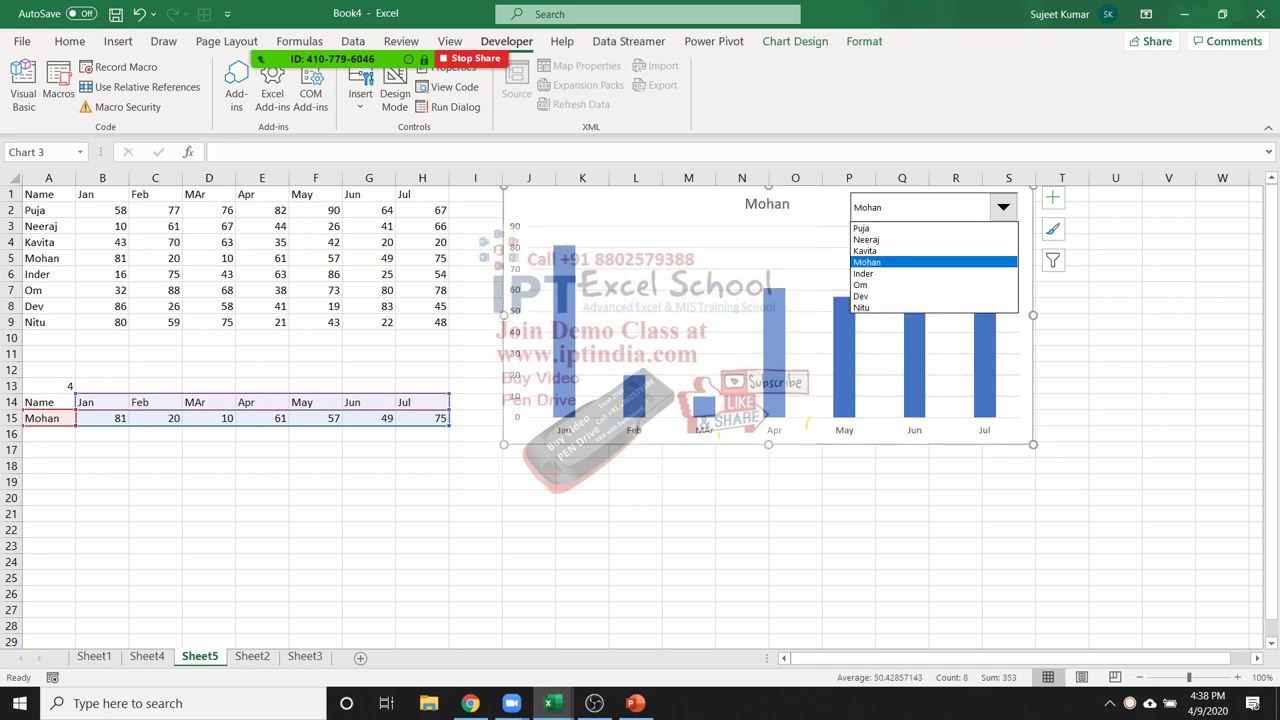
pyautogui.click(866, 273)
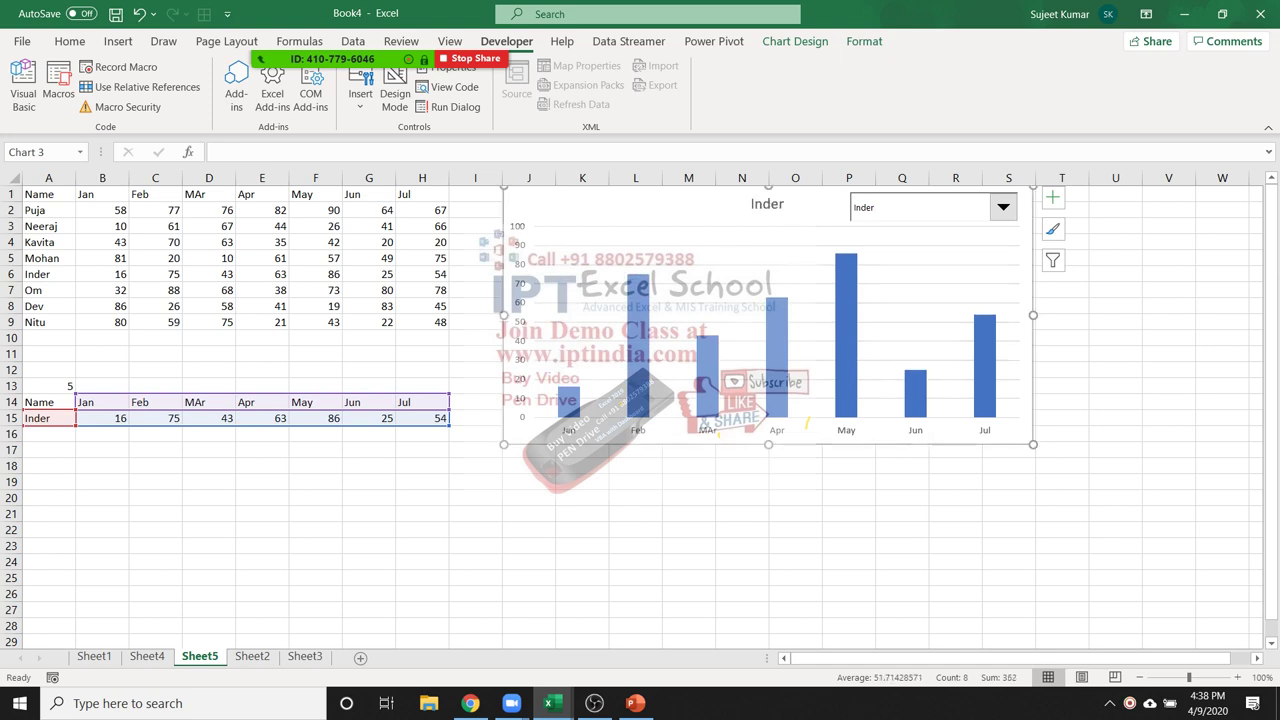
# Choose Om, then Dev, so A13 becomes 7 and the chart shows Dev
pyautogui.click(1002, 207)
pyautogui.click(866, 285)
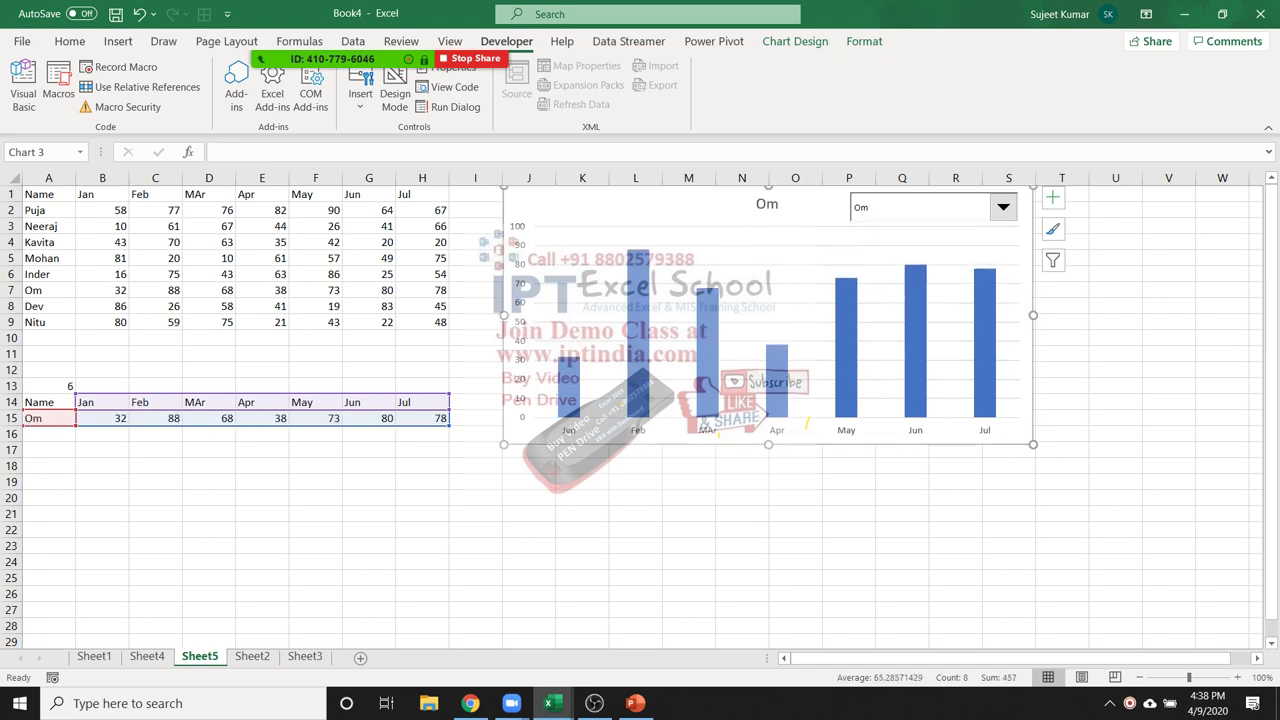
pyautogui.click(1002, 207)
pyautogui.press('Escape')
pyautogui.click(1002, 207)
pyautogui.click(866, 298)
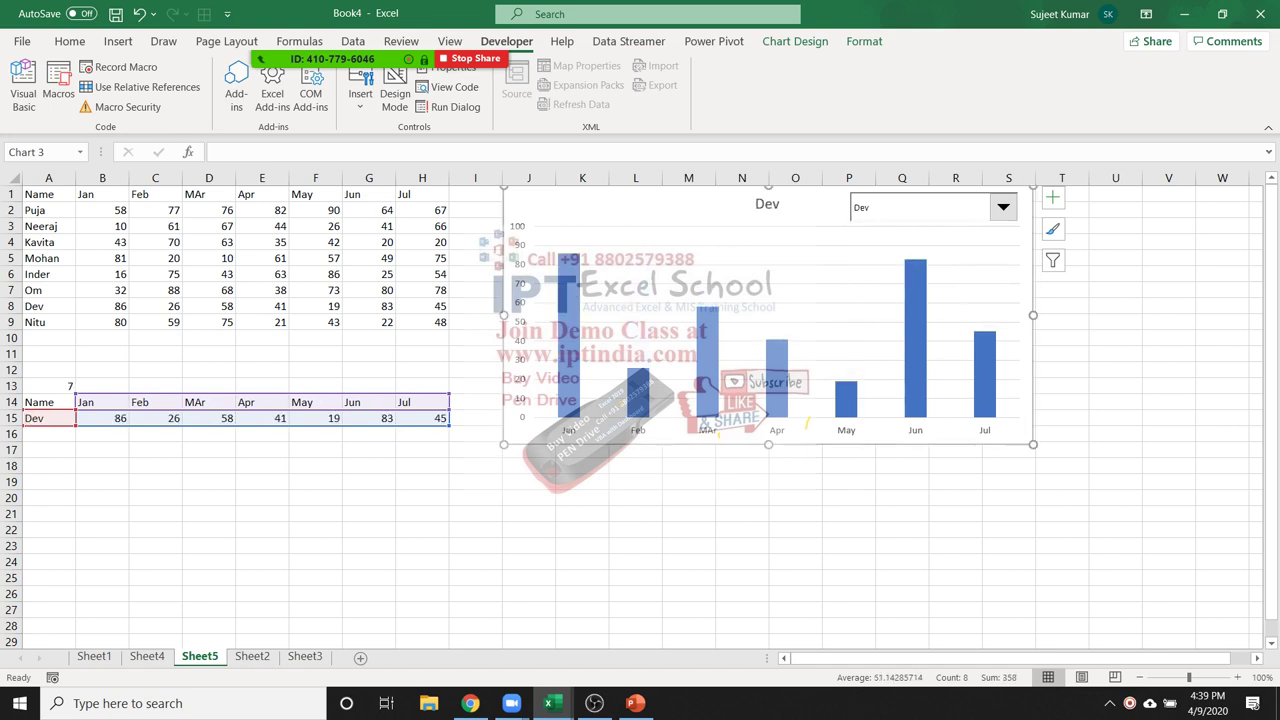
pyautogui.click(369, 322)
pyautogui.click(360, 85)
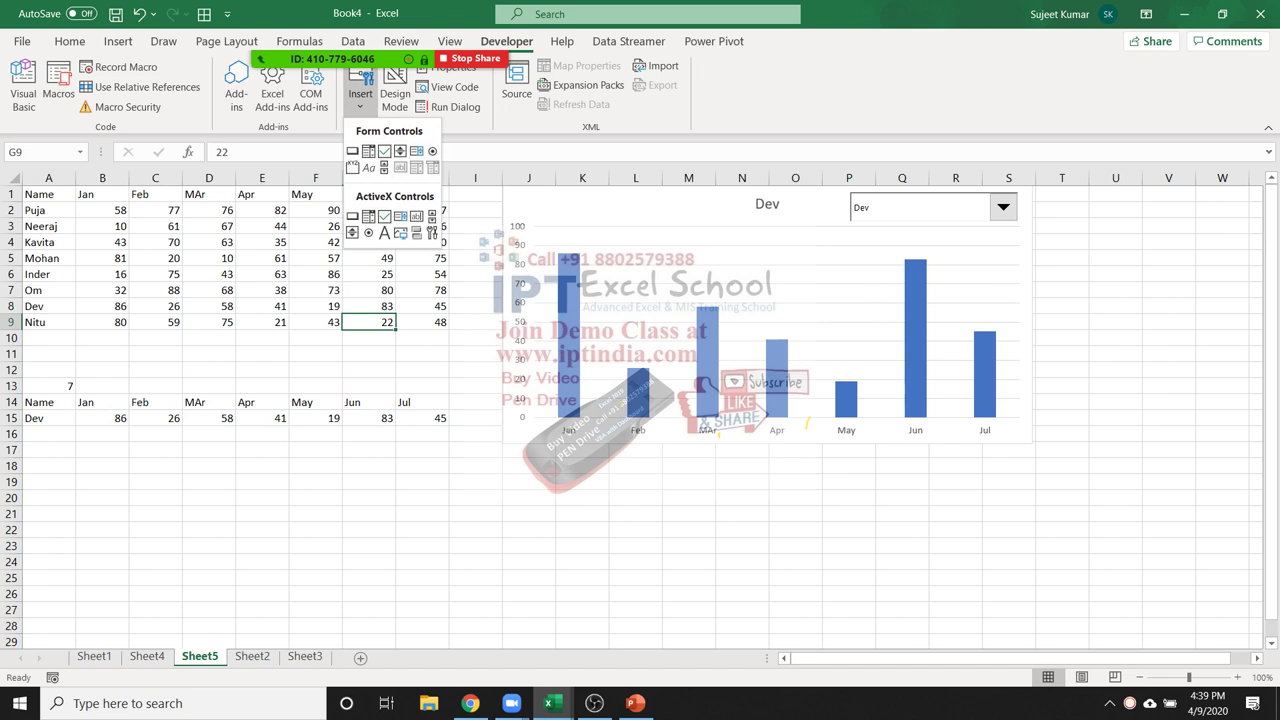
# Review the =OFFSET(E1,$A$13,0) formula in E15 without changing it
pyautogui.press('Escape')
pyautogui.doubleClick(262, 418)
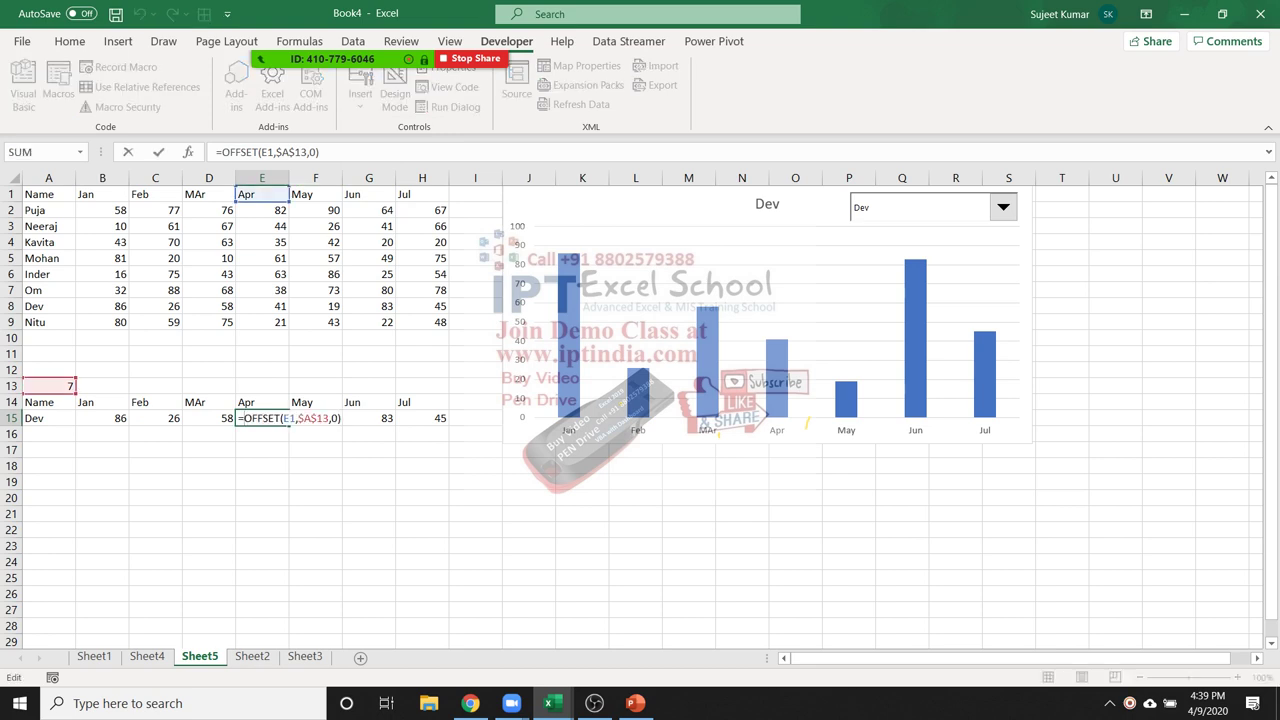
pyautogui.press('Escape')
# Choose Puja in the drop-down so A13 returns to 1 and the chart shows her scores
pyautogui.click(1002, 207)
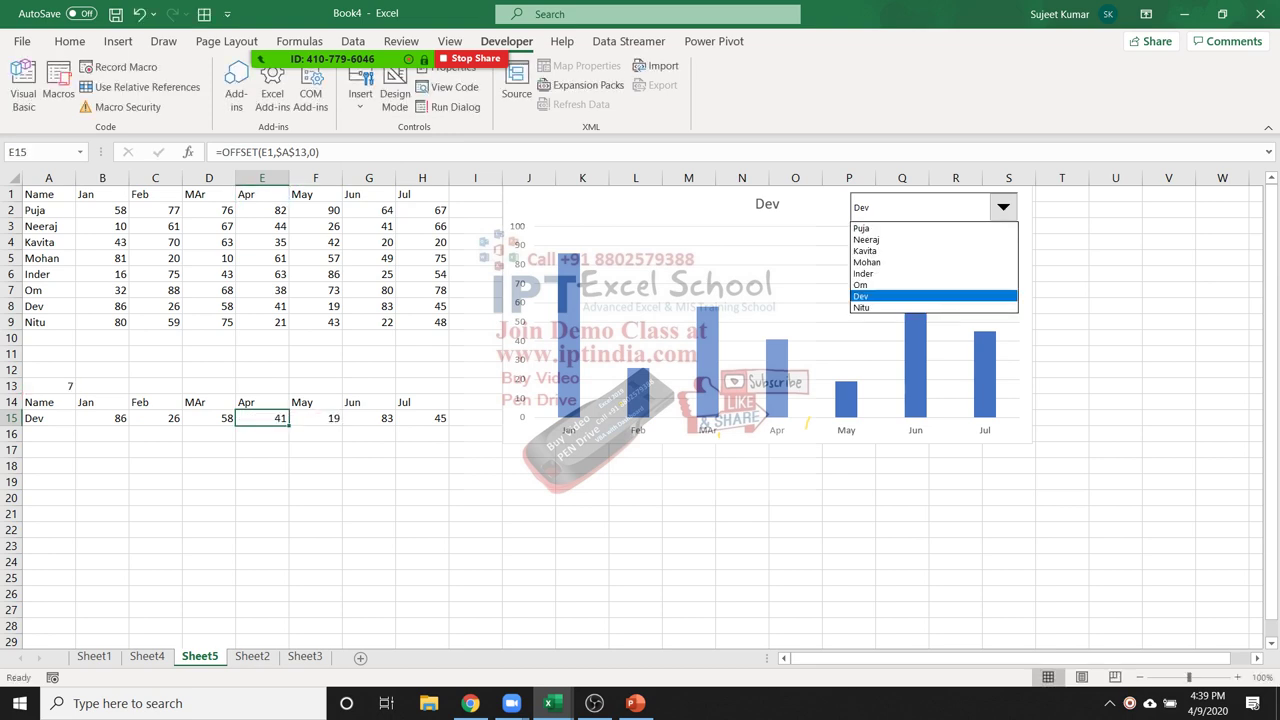
pyautogui.click(861, 228)
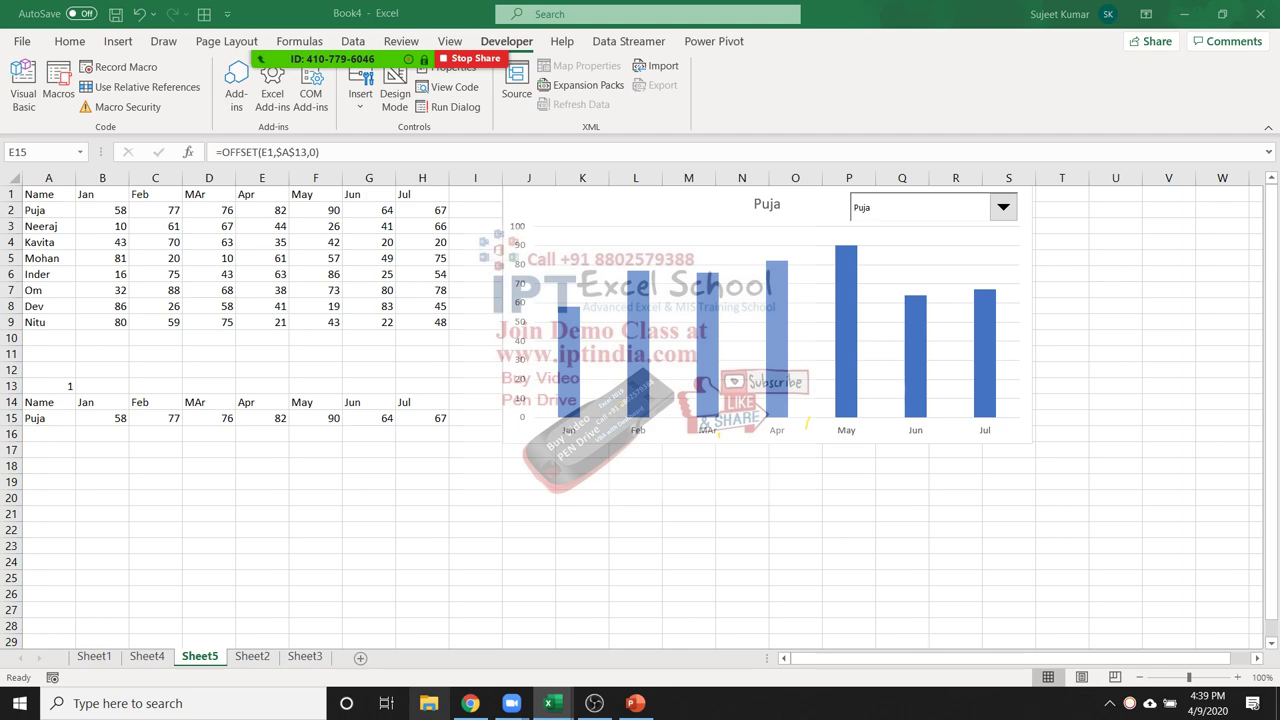
pyautogui.click(428, 703)
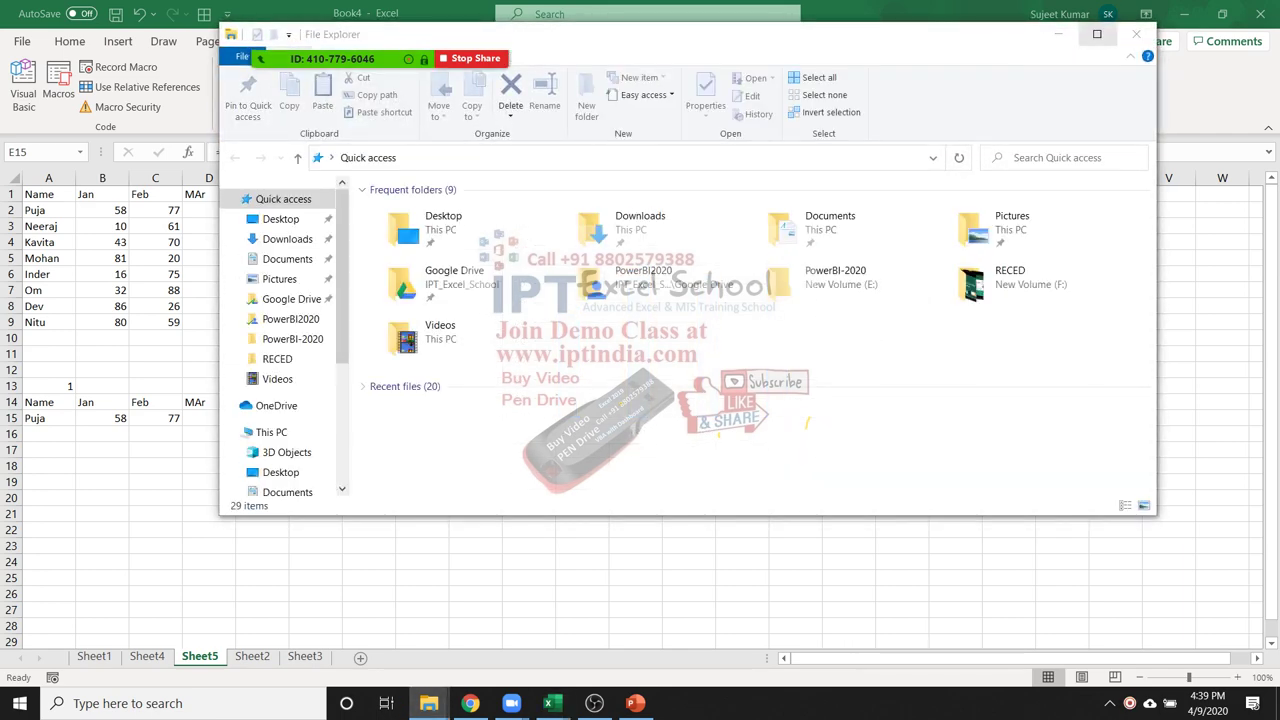
# Maximize File Explorer, browse to E:\Disk-3\3.Dashboard\SAmple File and open chimirala-Excelforum-Competition-Data
pyautogui.click(1097, 34)
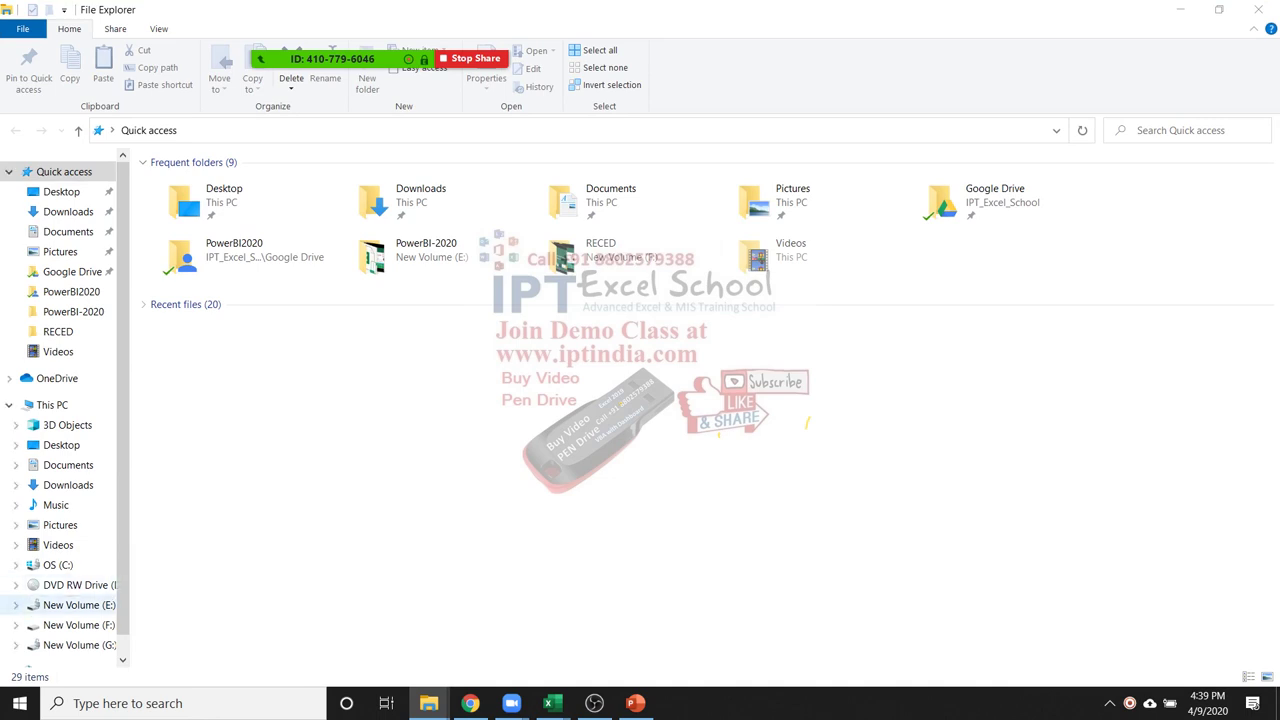
pyautogui.click(79, 625)
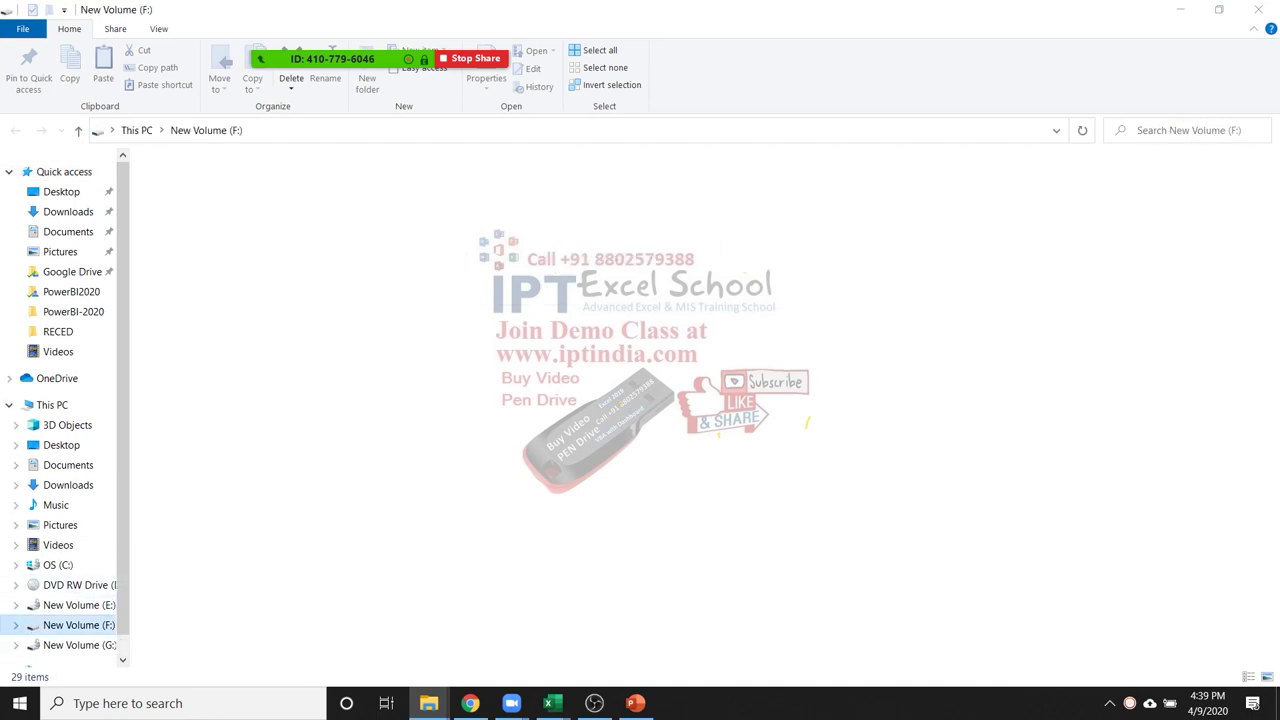
pyautogui.click(79, 605)
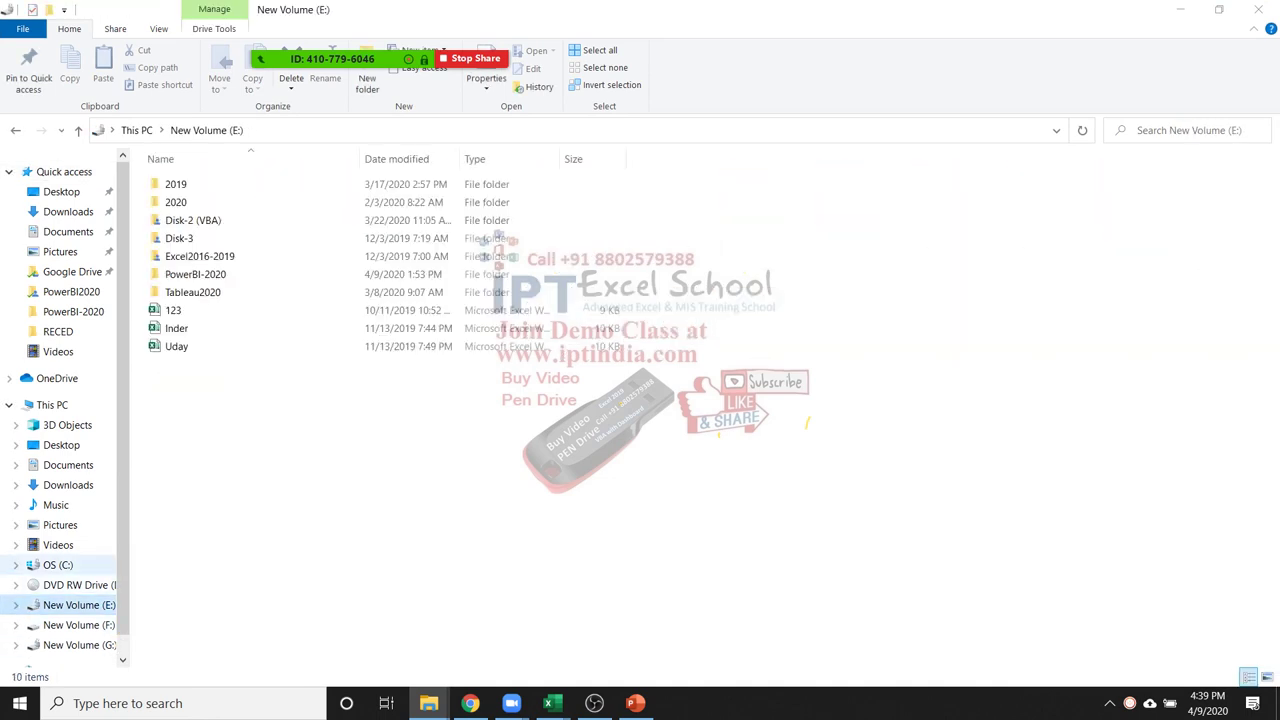
pyautogui.doubleClick(180, 238)
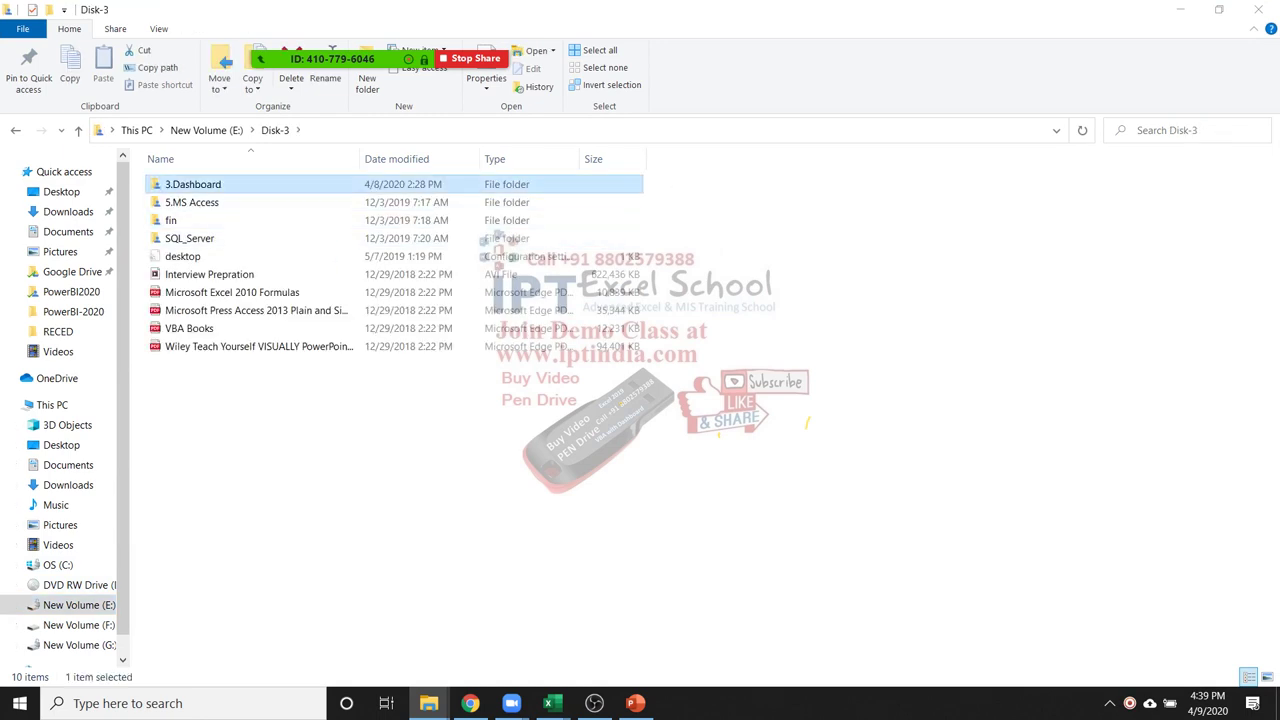
pyautogui.doubleClick(190, 184)
pyautogui.doubleClick(190, 184)
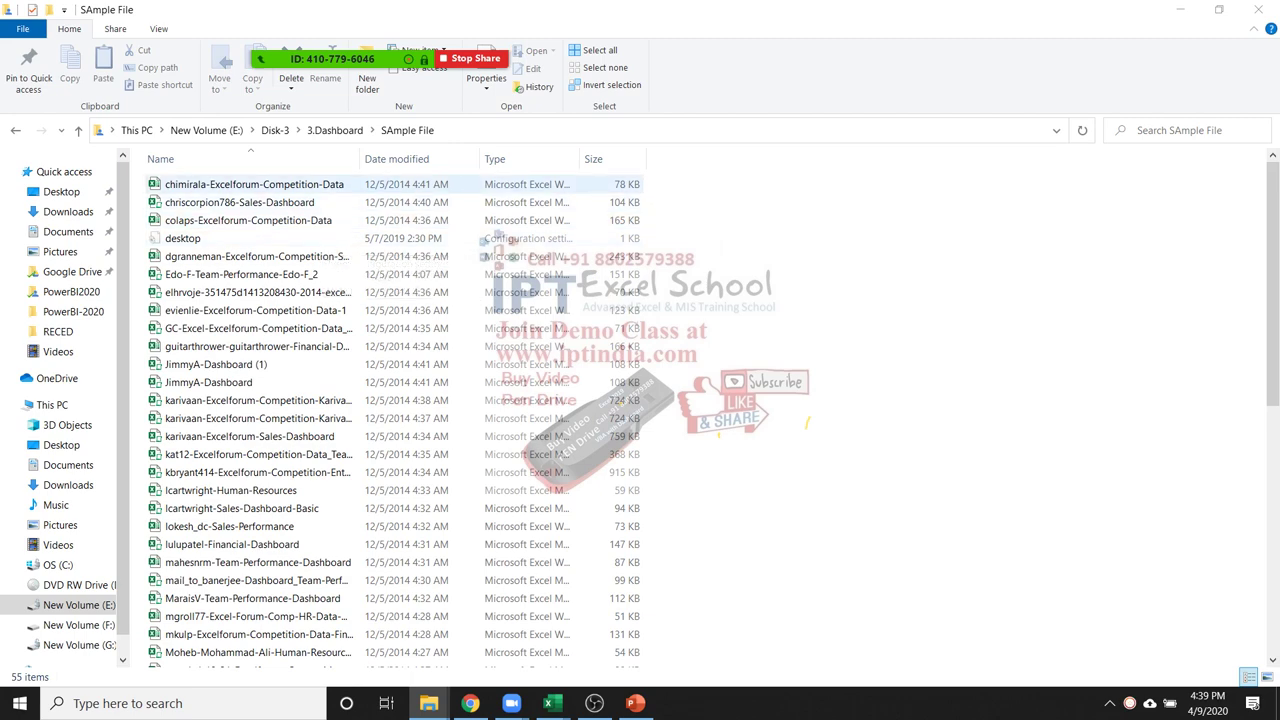
pyautogui.click(190, 184)
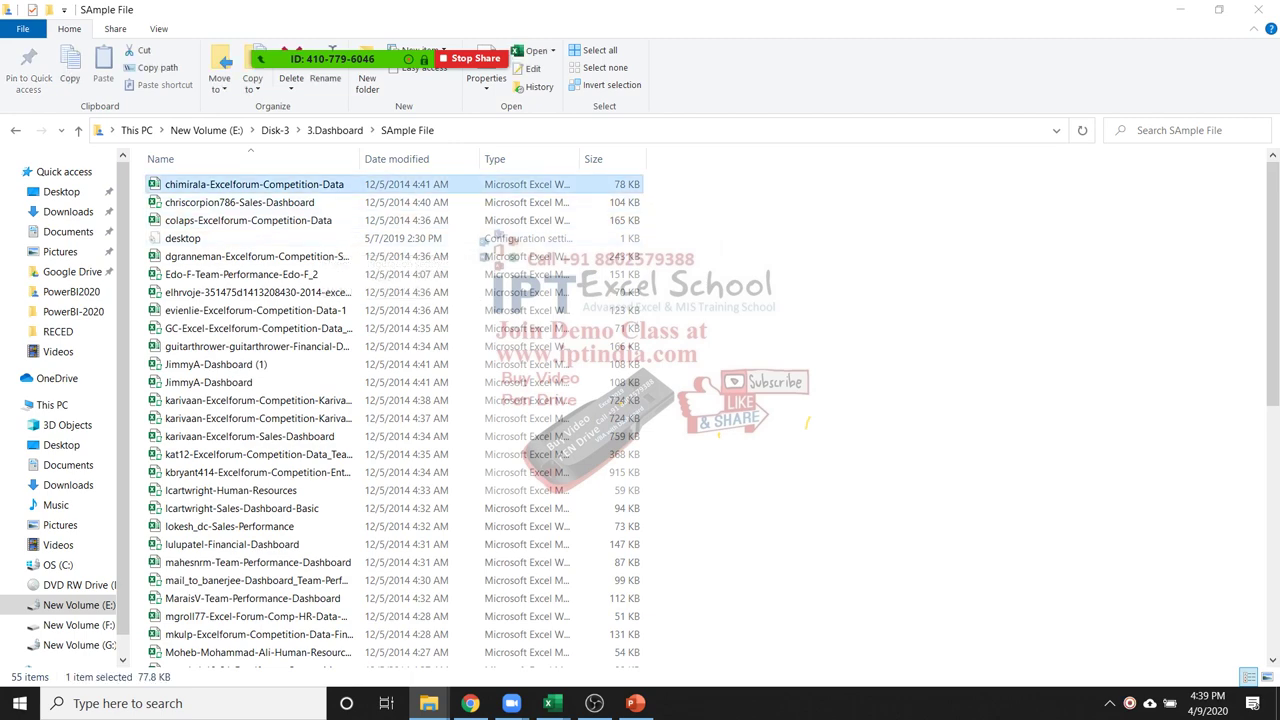
pyautogui.hotkey('alt', 'Tab')
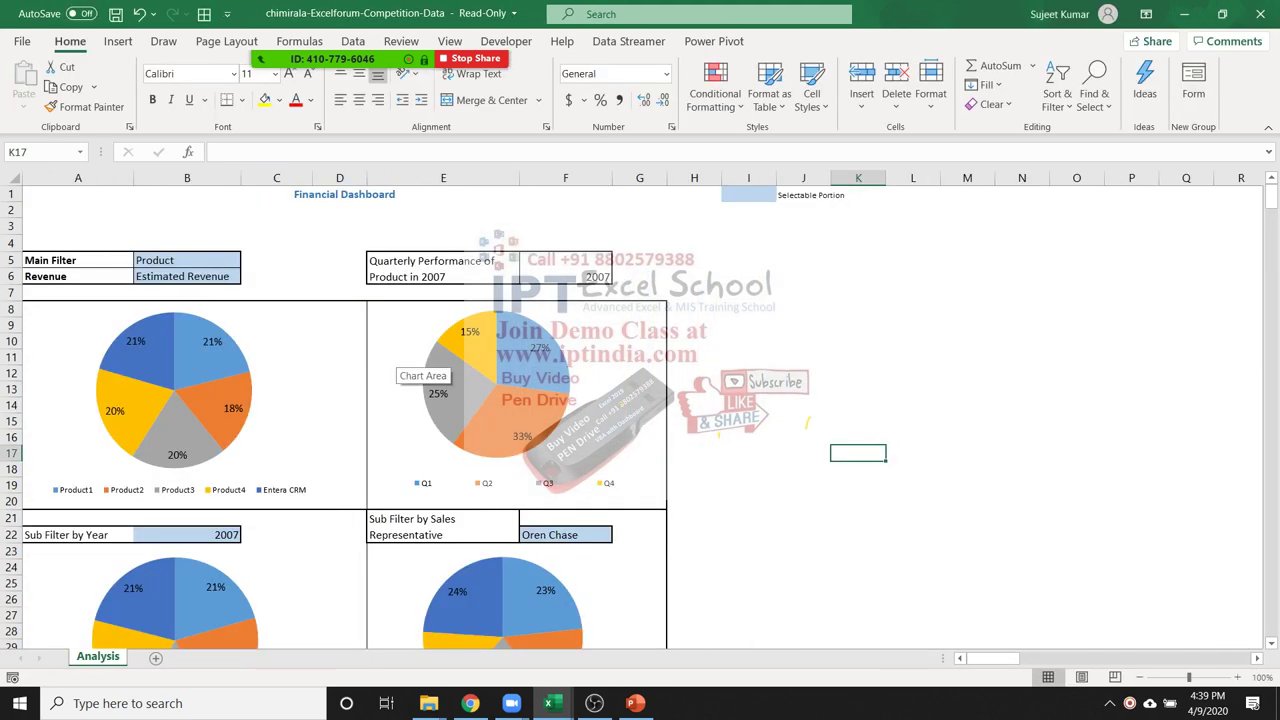
# Inspect helper cells I1 and J1, column I and the 2007 year cell's formula
pyautogui.click(748, 194)
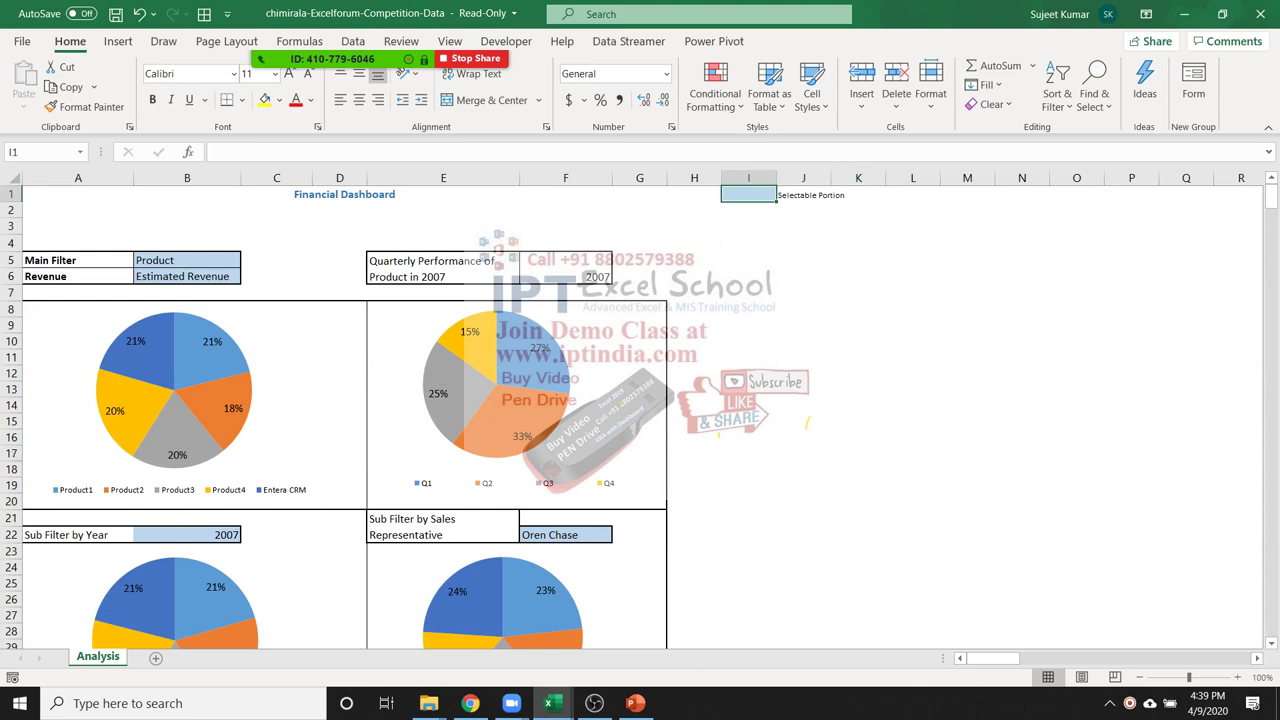
pyautogui.click(803, 194)
pyautogui.click(748, 178)
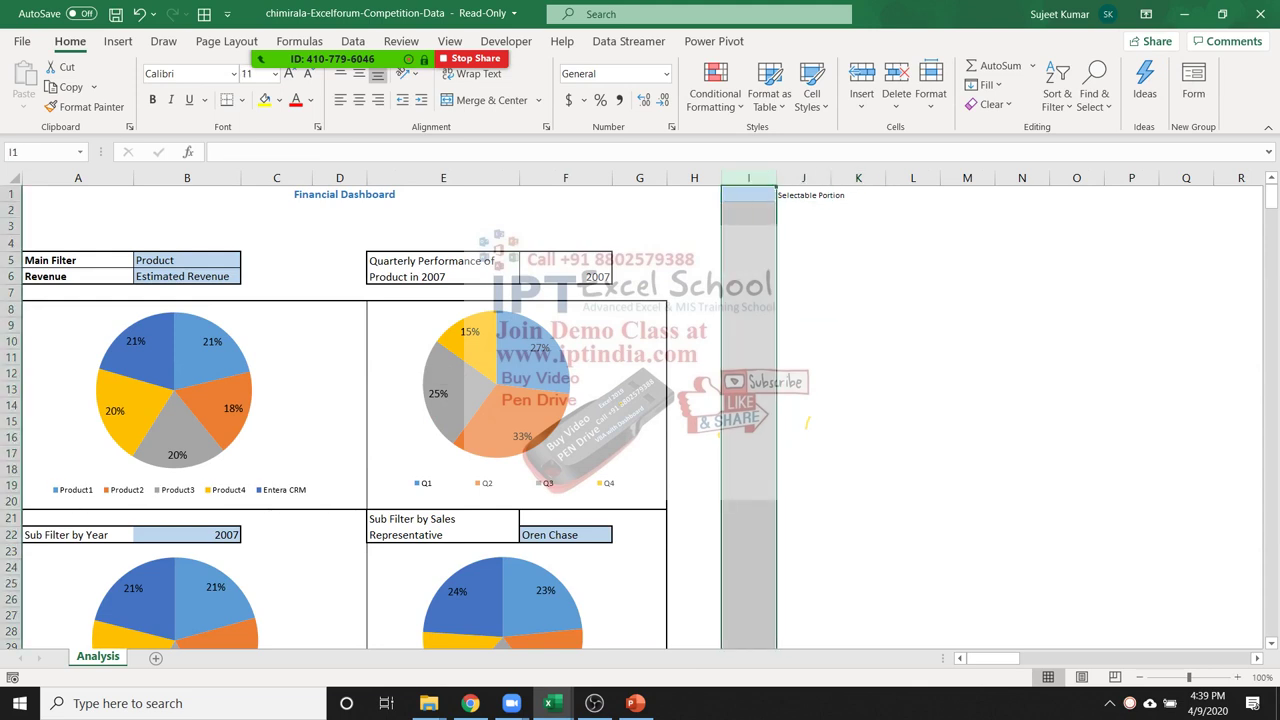
pyautogui.click(605, 279)
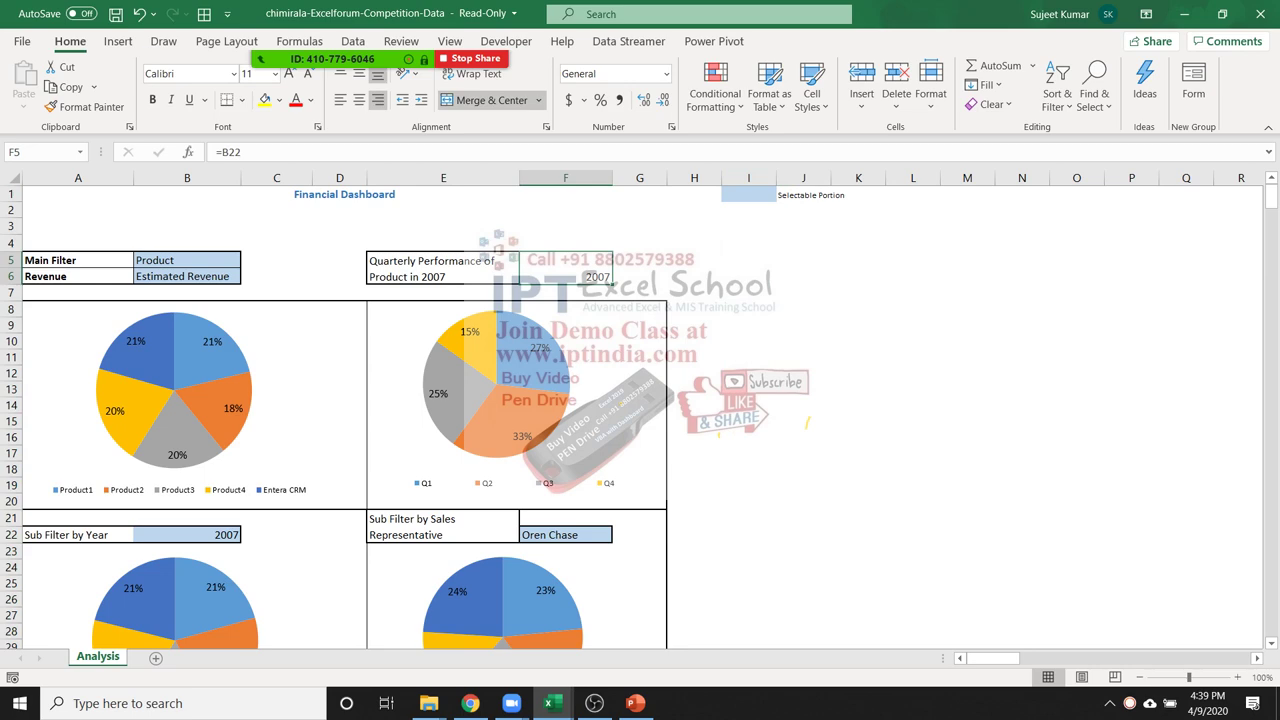
# Review the Main Filter B5 and Revenue B6 cells and the Analysis sheet's options
pyautogui.click(187, 276)
pyautogui.click(187, 260)
pyautogui.click(187, 276)
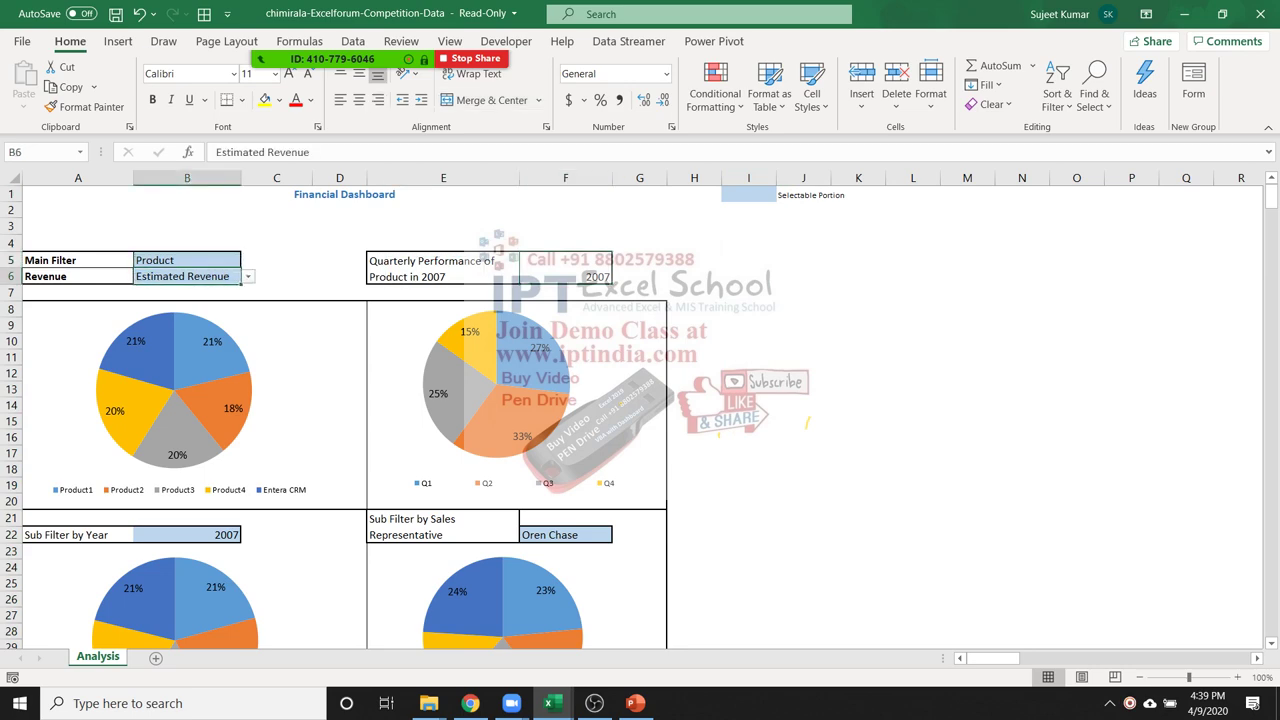
pyautogui.scroll(-13, 640, 410)
pyautogui.scroll(1, 640, 410)
pyautogui.scroll(-4, 336, 410)
pyautogui.scroll(14, 336, 410)
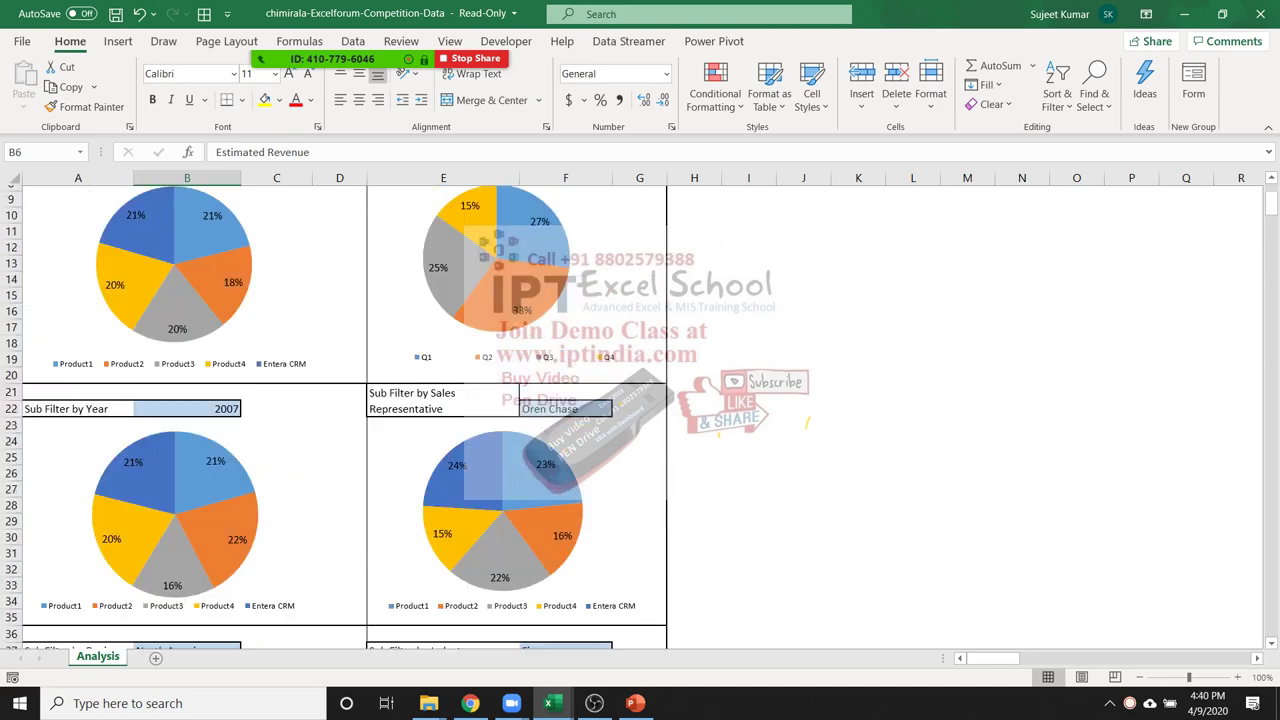
pyautogui.scroll(-4, 336, 410)
pyautogui.scroll(2, 336, 410)
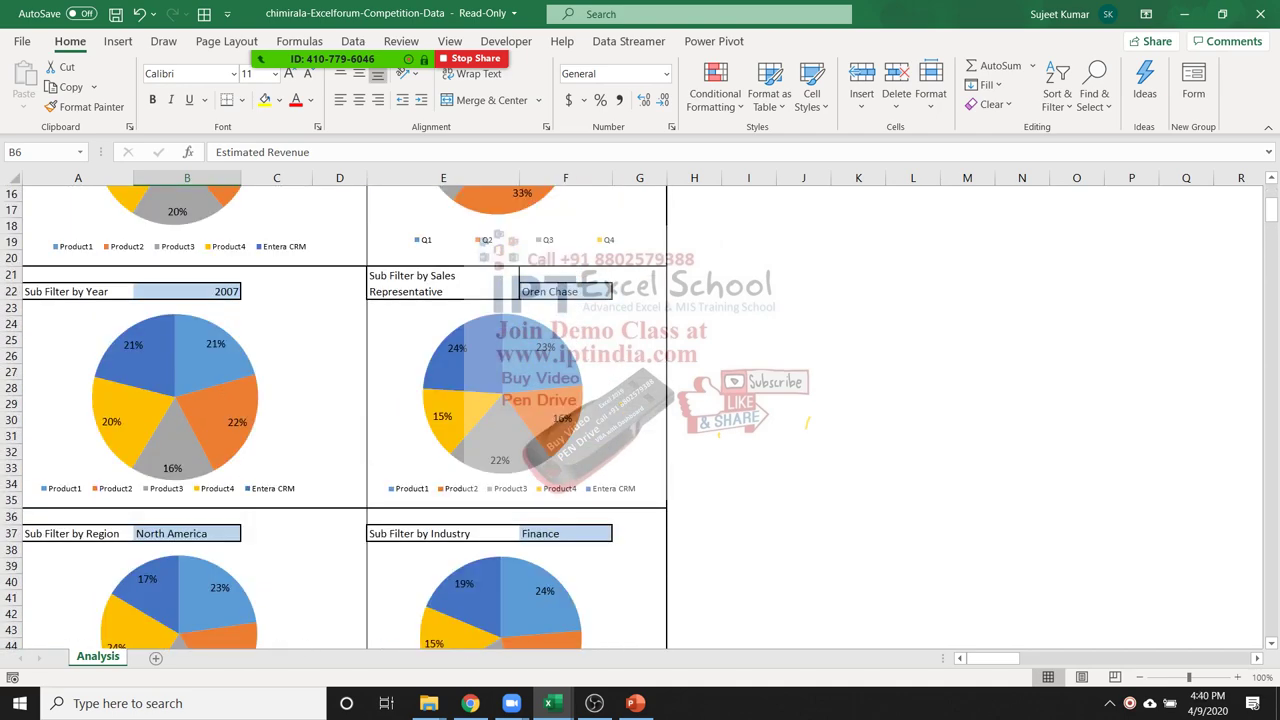
pyautogui.rightClick(108, 656)
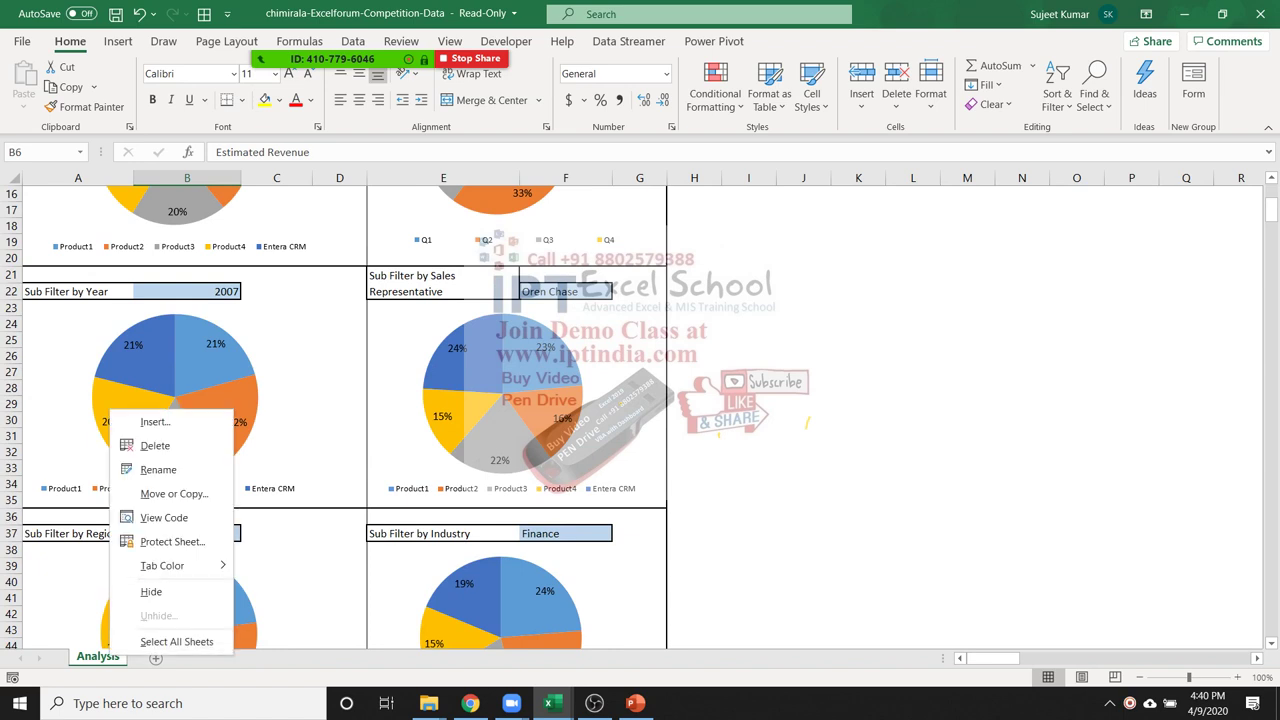
pyautogui.press('Escape')
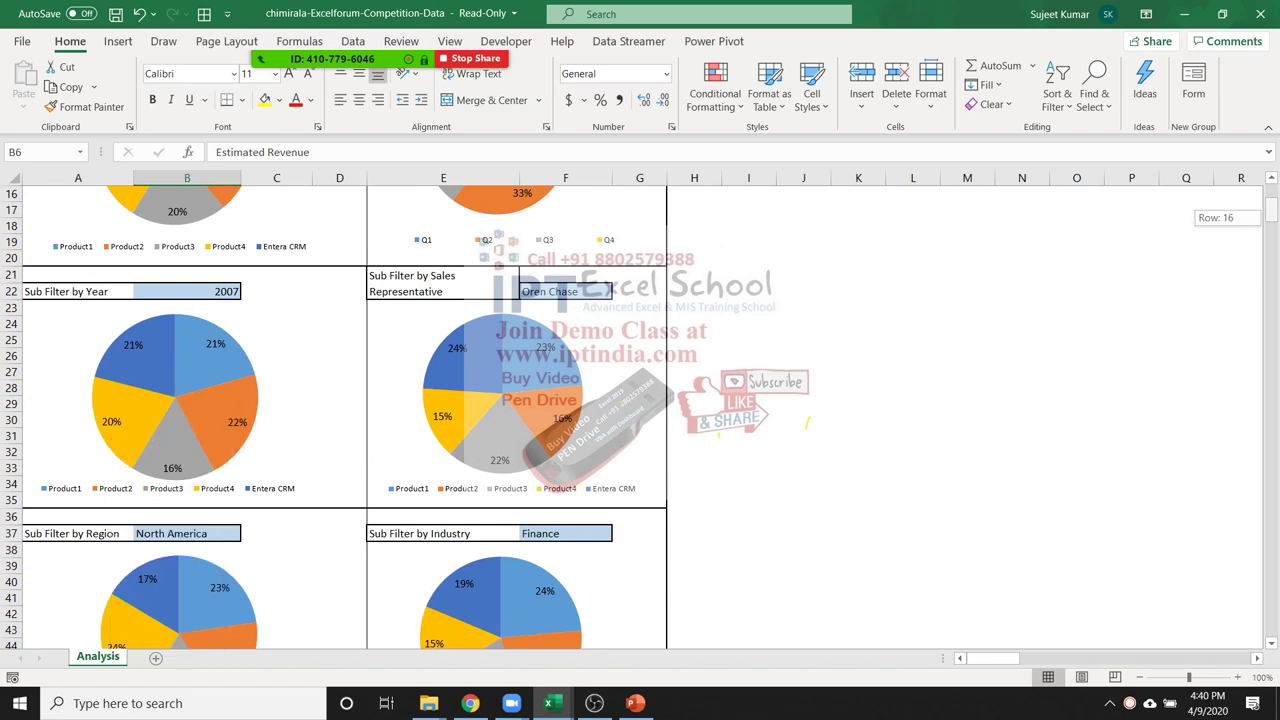
pyautogui.scroll(5, 640, 265)
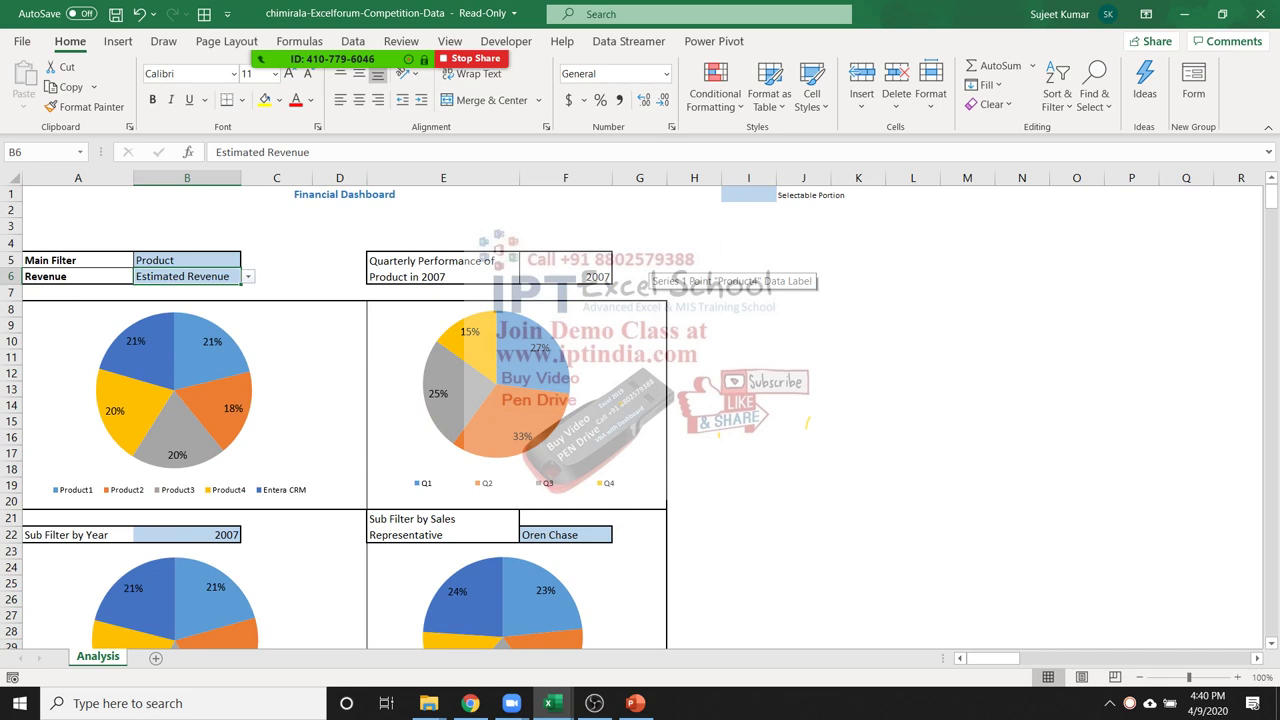
# Switch the Main Filter in B5 through Region, Year and finally Sales Rep
pyautogui.press('Up')
pyautogui.hotkey('alt', 'Down')
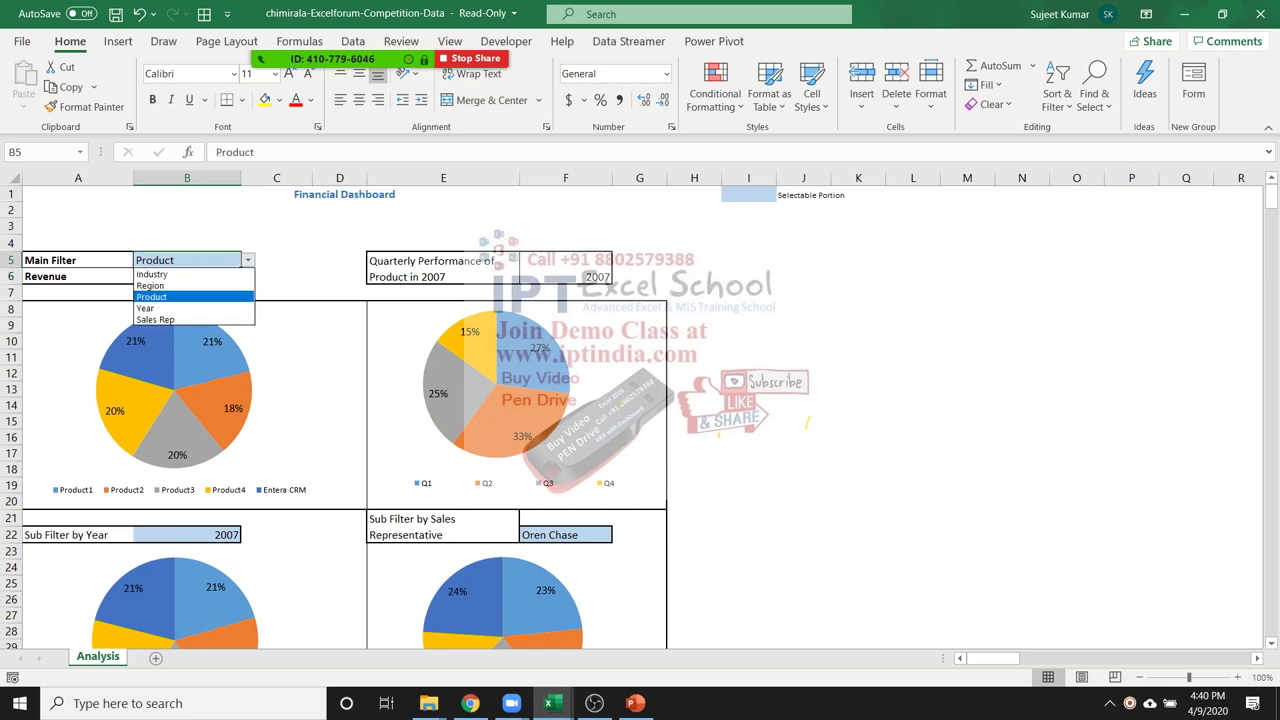
pyautogui.press('Up')
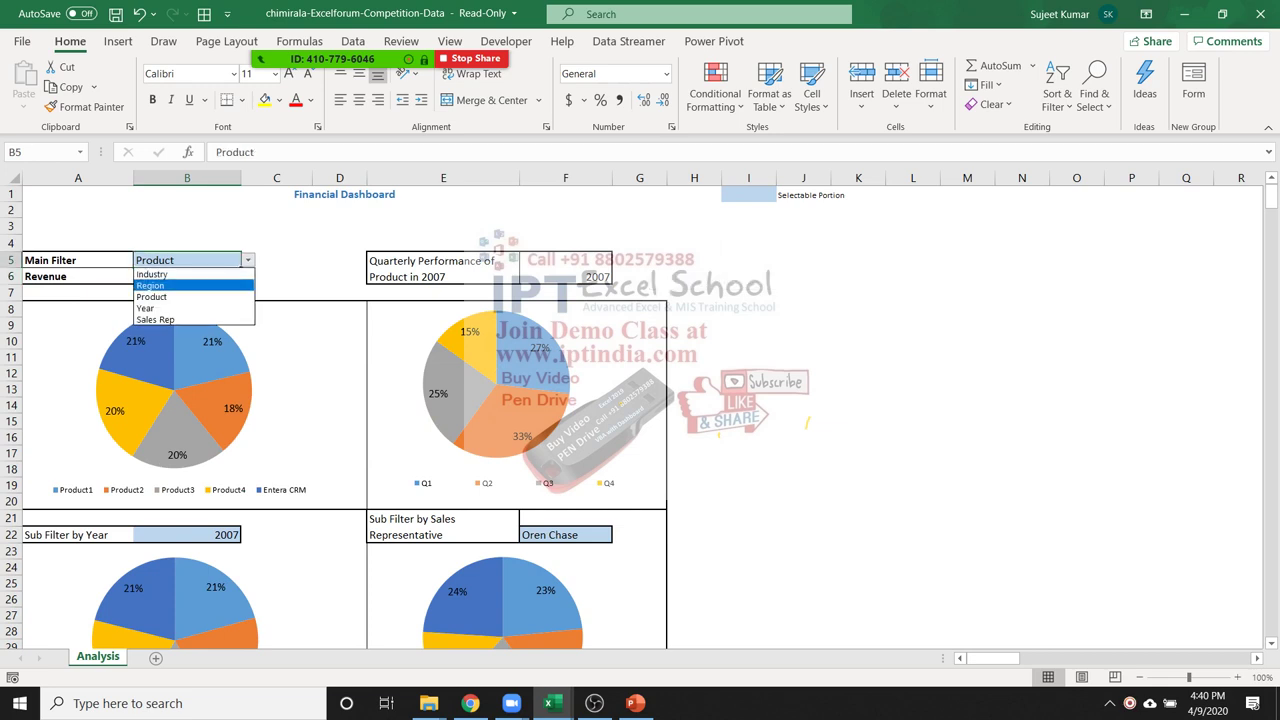
pyautogui.press('Return')
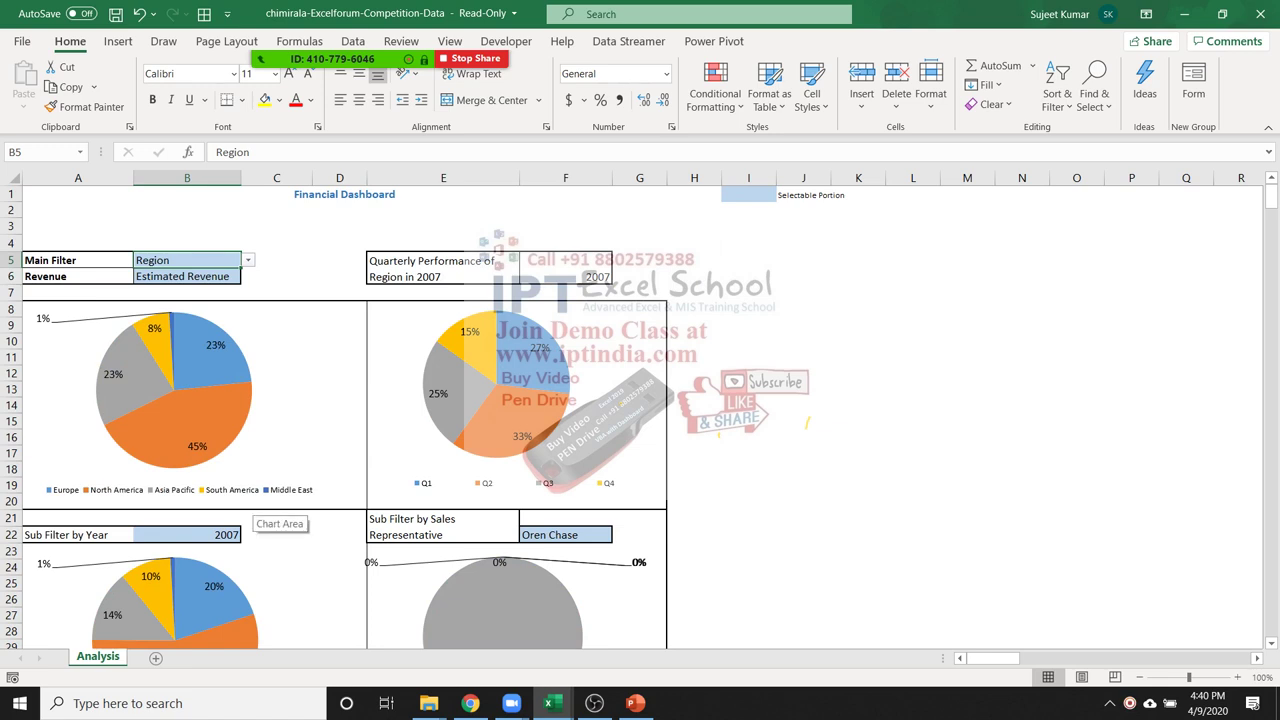
pyautogui.hotkey('alt', 'Down')
pyautogui.press('Down')
pyautogui.press('Down')
pyautogui.press('Return')
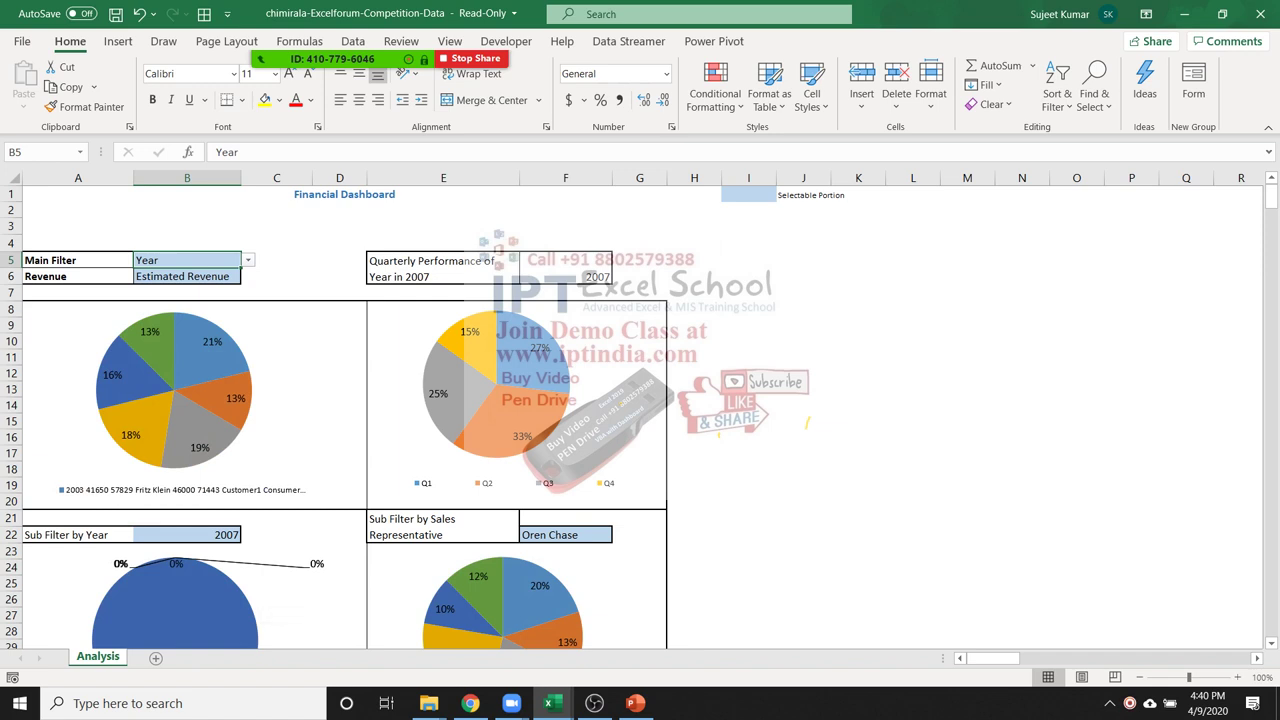
pyautogui.hotkey('alt', 'Down')
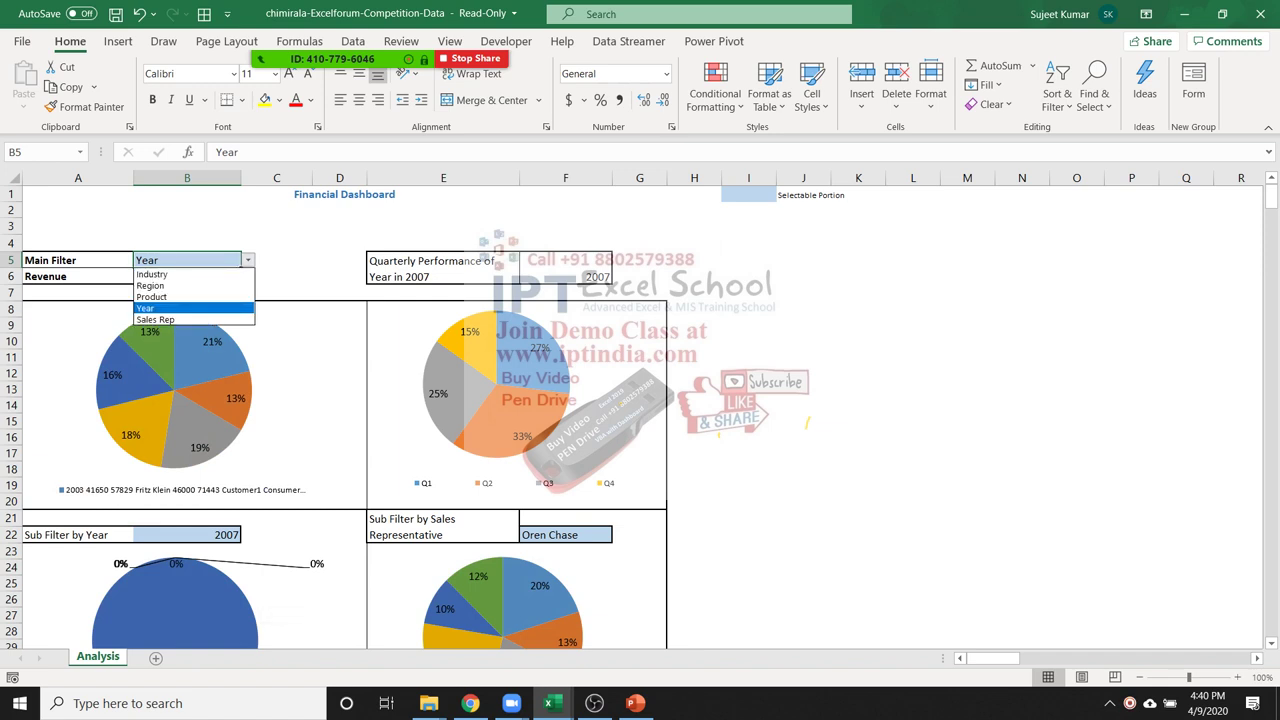
pyautogui.press('Down')
pyautogui.press('Return')
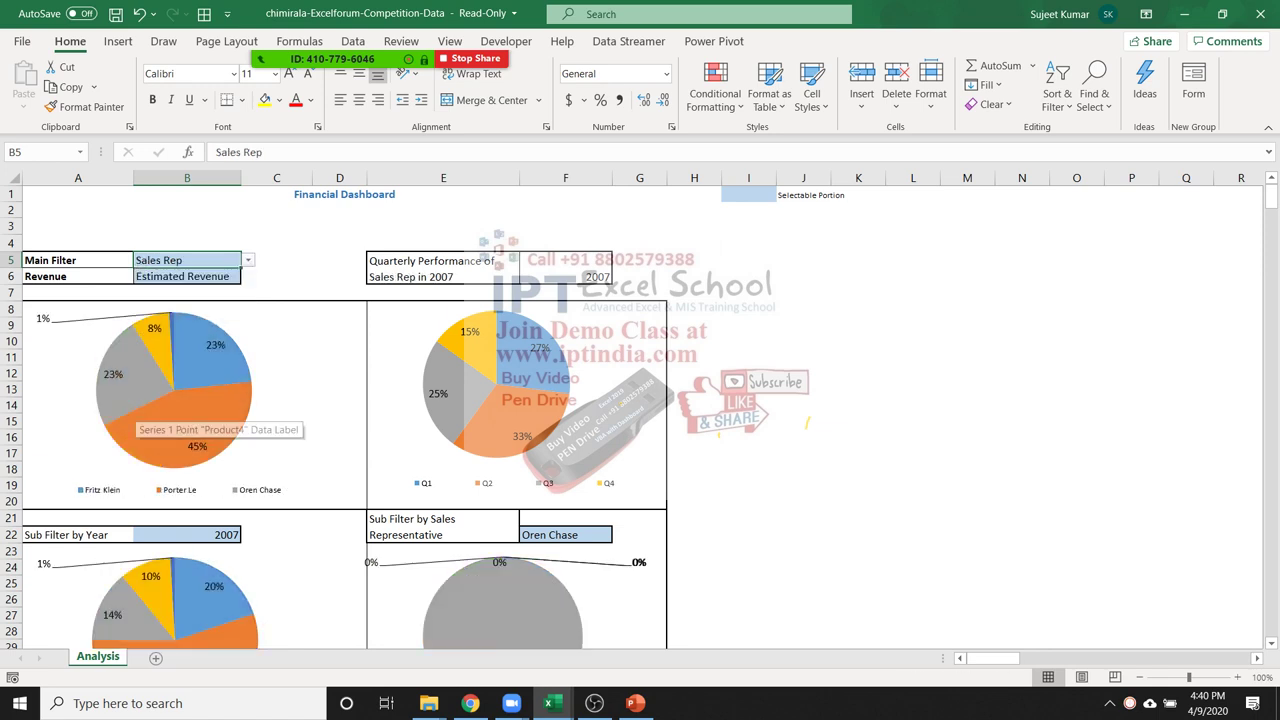
# Set the Revenue filter B6 to Actual Revenue, review the charts, and close without saving
pyautogui.click(187, 276)
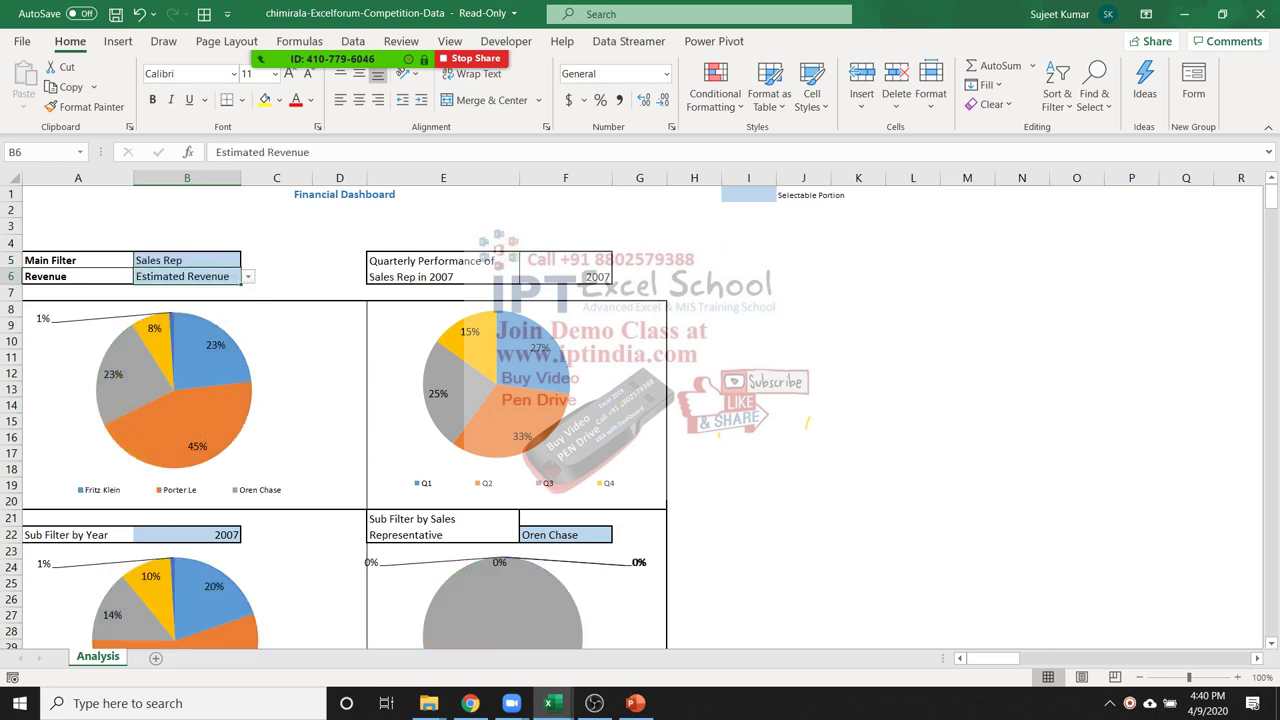
pyautogui.hotkey('alt', 'Down')
pyautogui.press('Up')
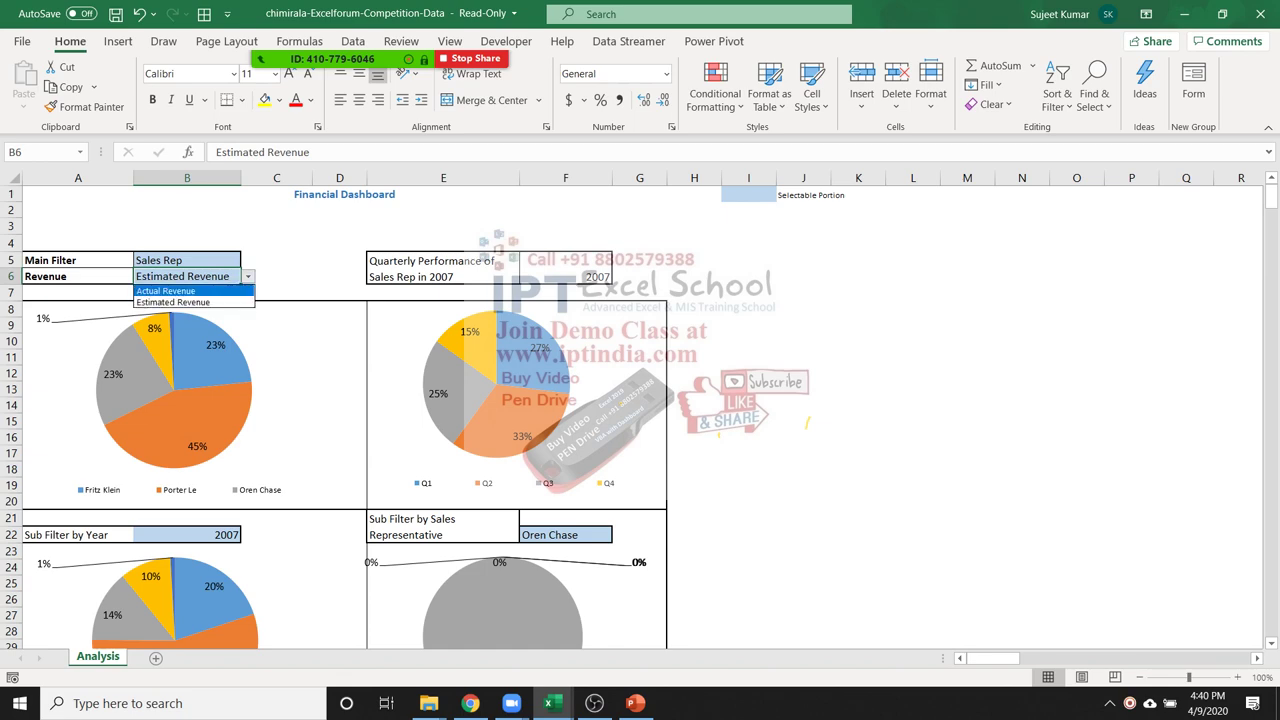
pyautogui.press('Return')
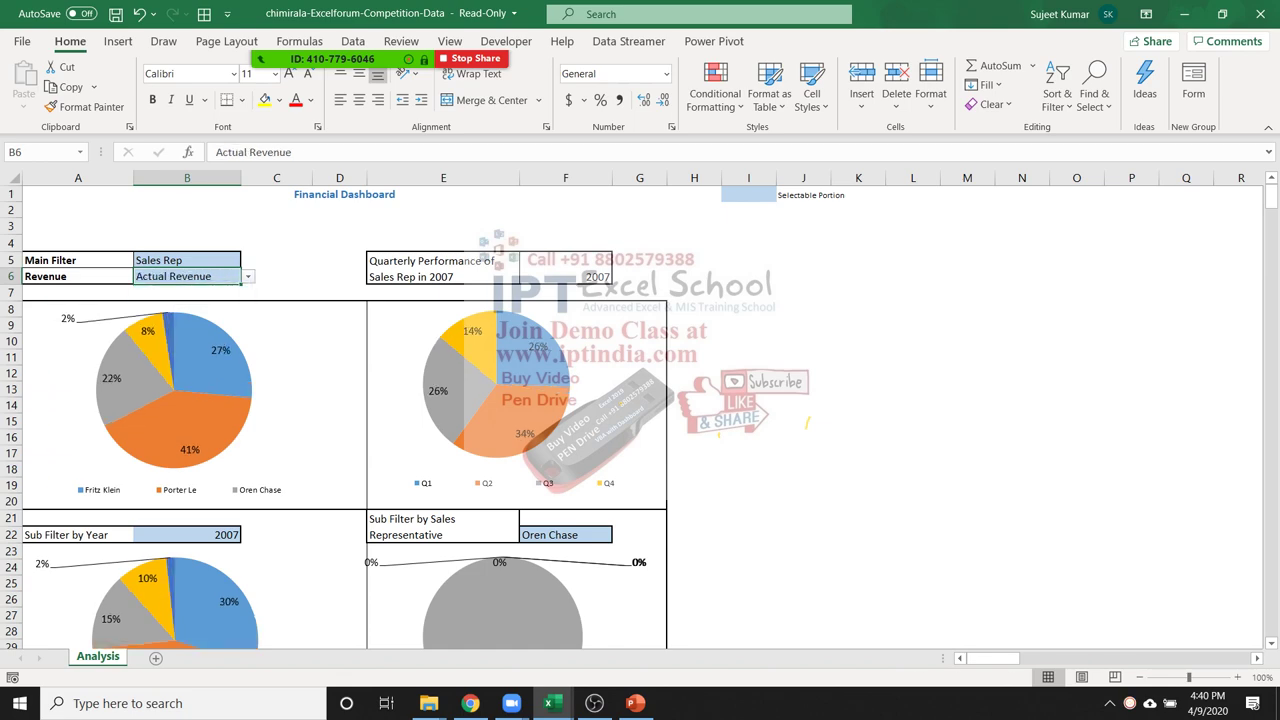
pyautogui.scroll(-1, 340, 420)
pyautogui.scroll(1, 340, 420)
pyautogui.scroll(-7, 340, 420)
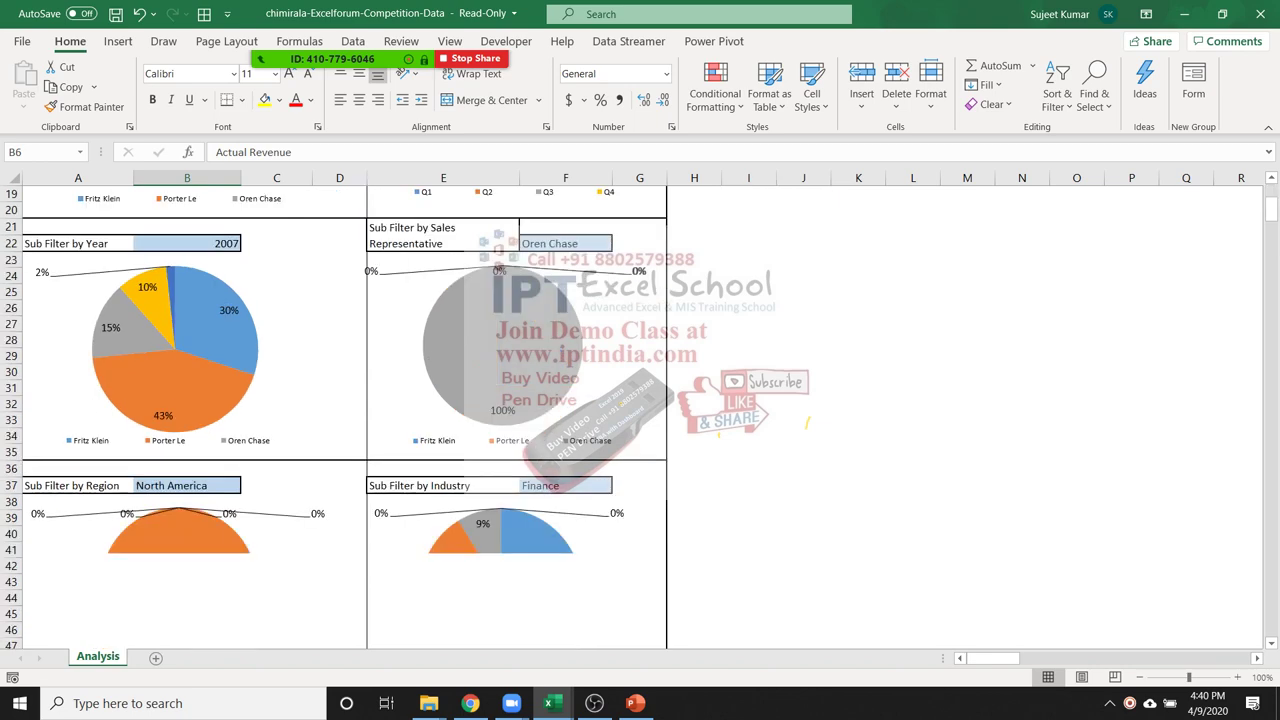
pyautogui.scroll(-4, 340, 420)
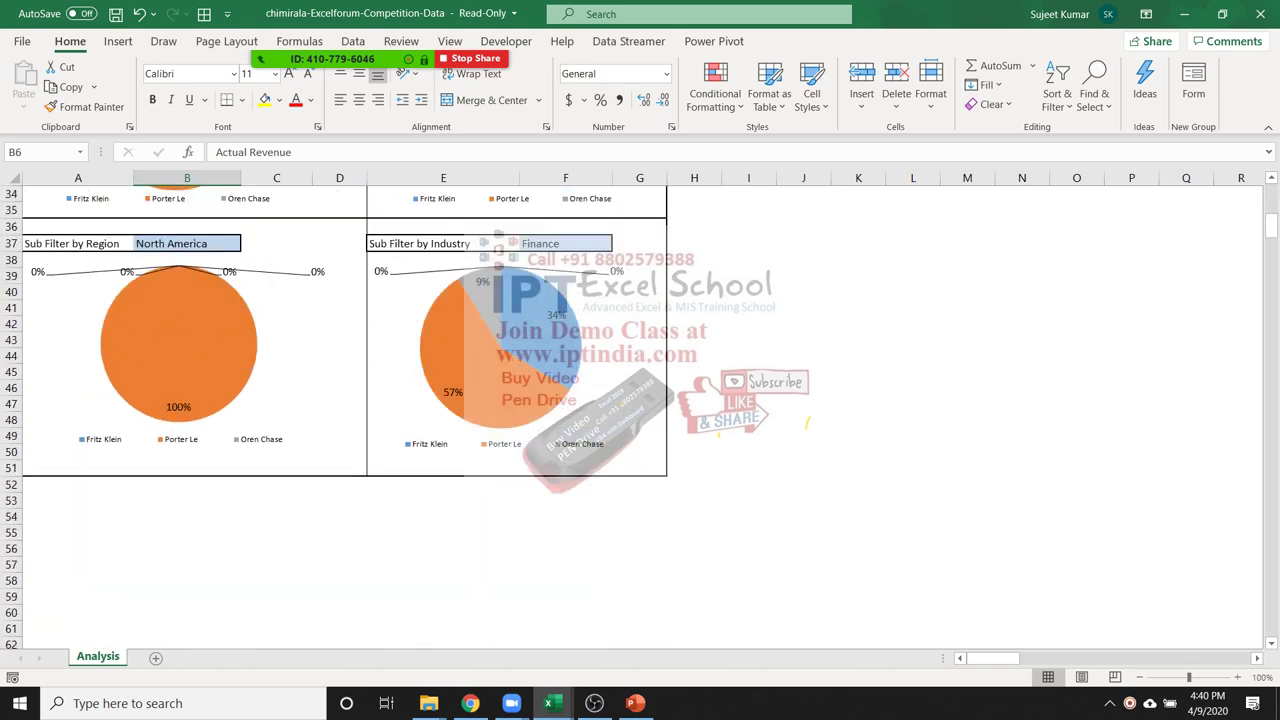
pyautogui.scroll(8, 300, 440)
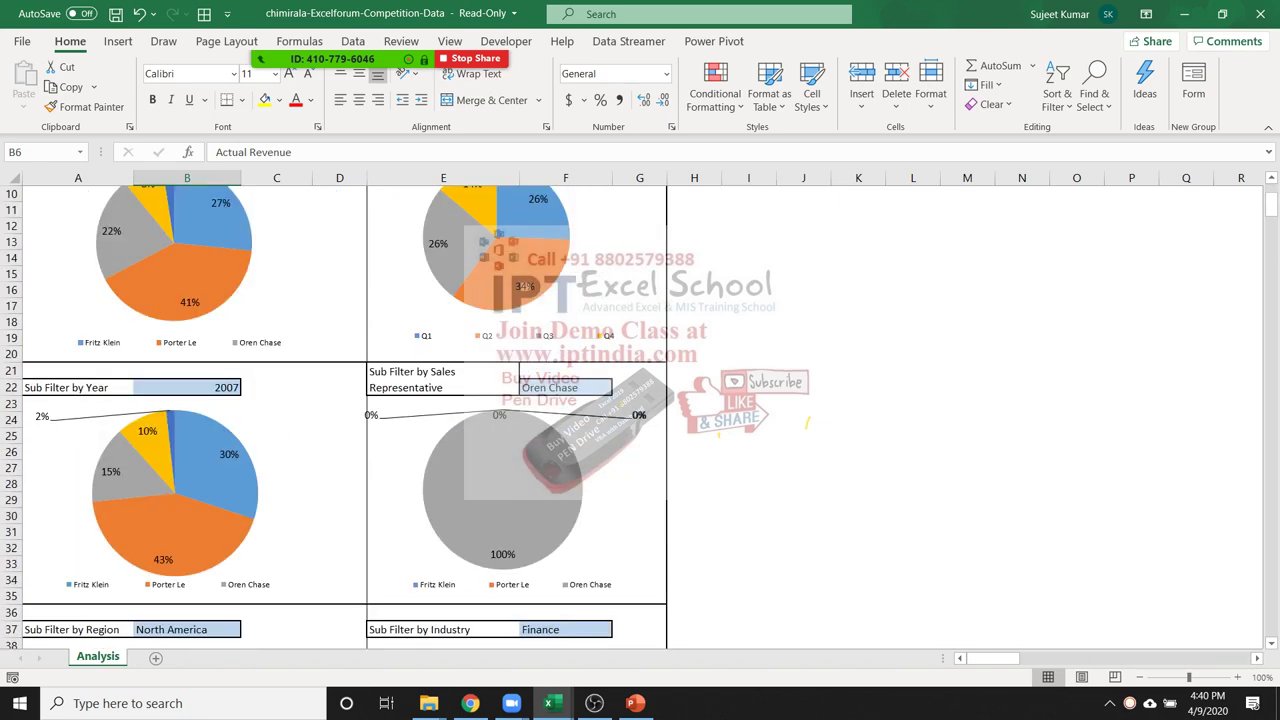
pyautogui.click(1260, 14)
pyautogui.click(639, 375)
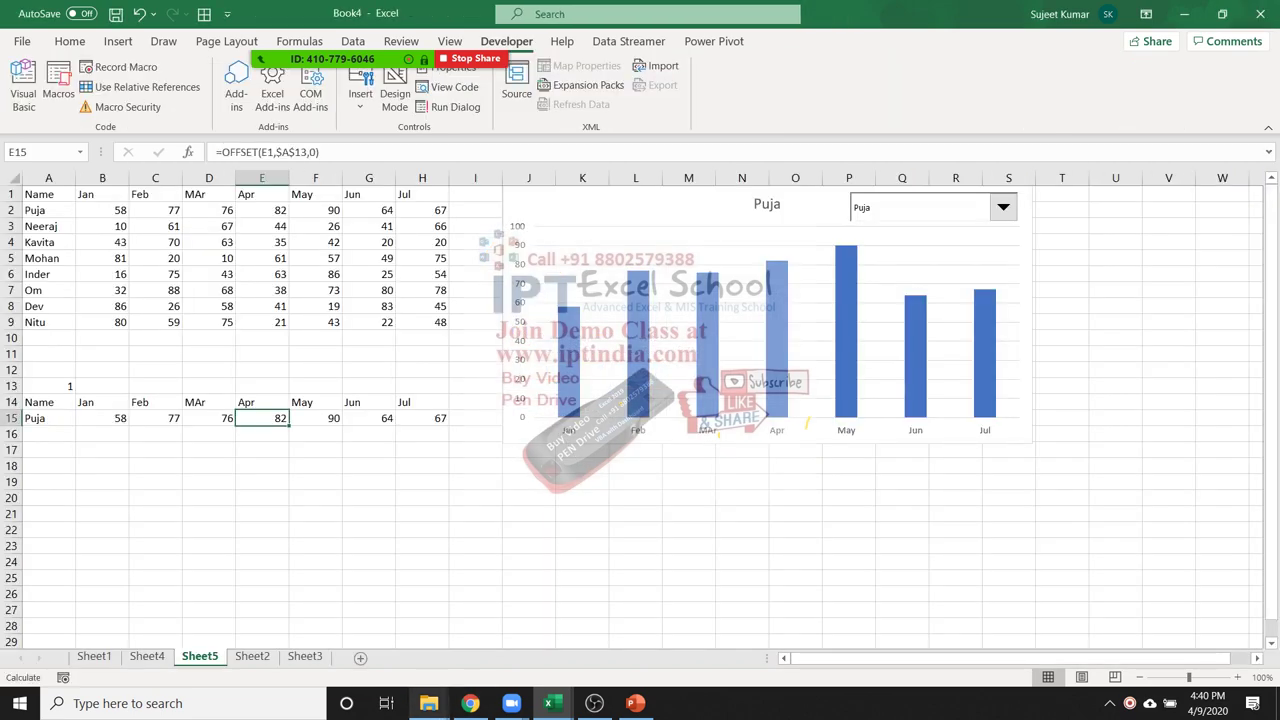
# Open chriscorpion786-Sales-Dashboard from the SAmple File folder window
pyautogui.moveTo(428, 703)
pyautogui.click(330, 600)
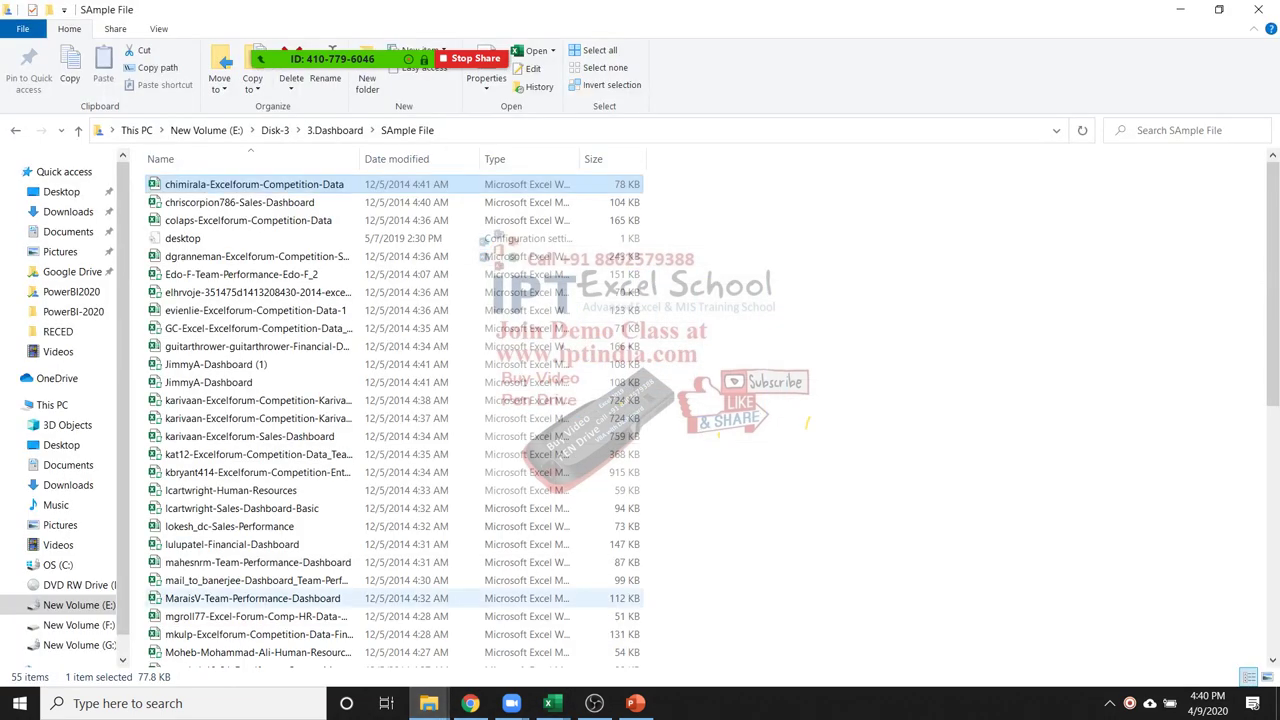
pyautogui.click(240, 202)
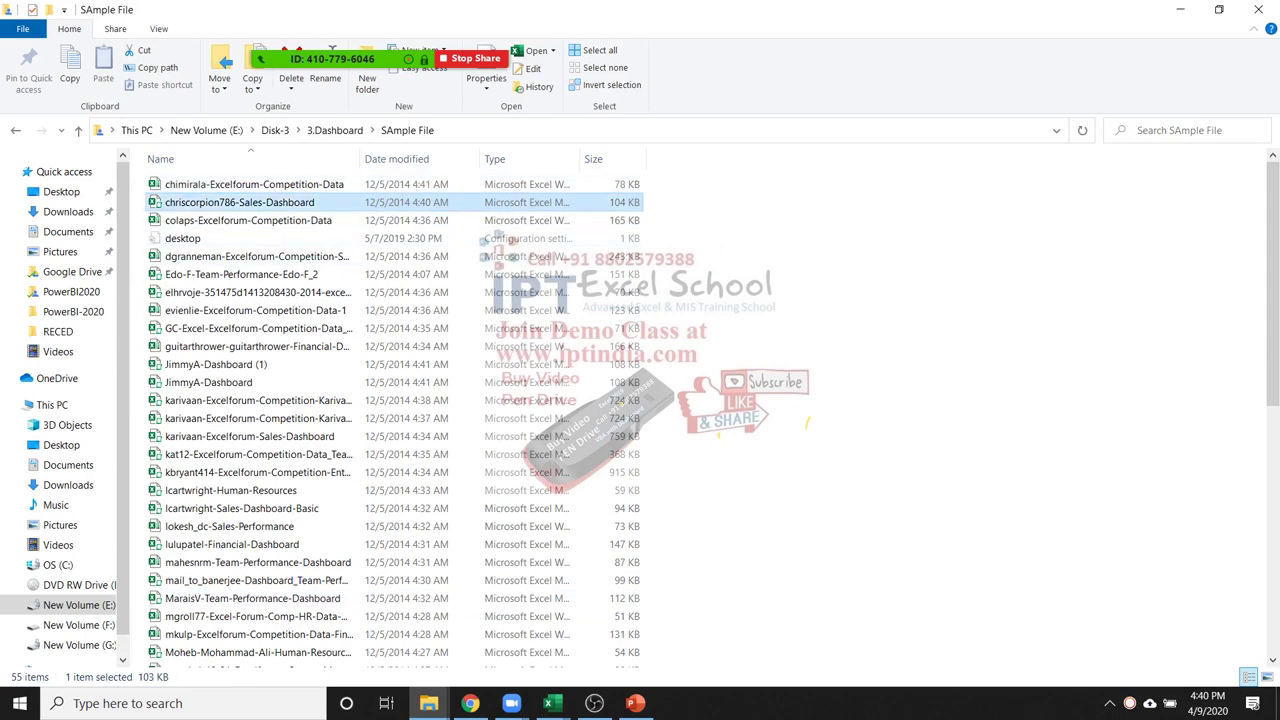
pyautogui.hotkey('alt', 'Tab')
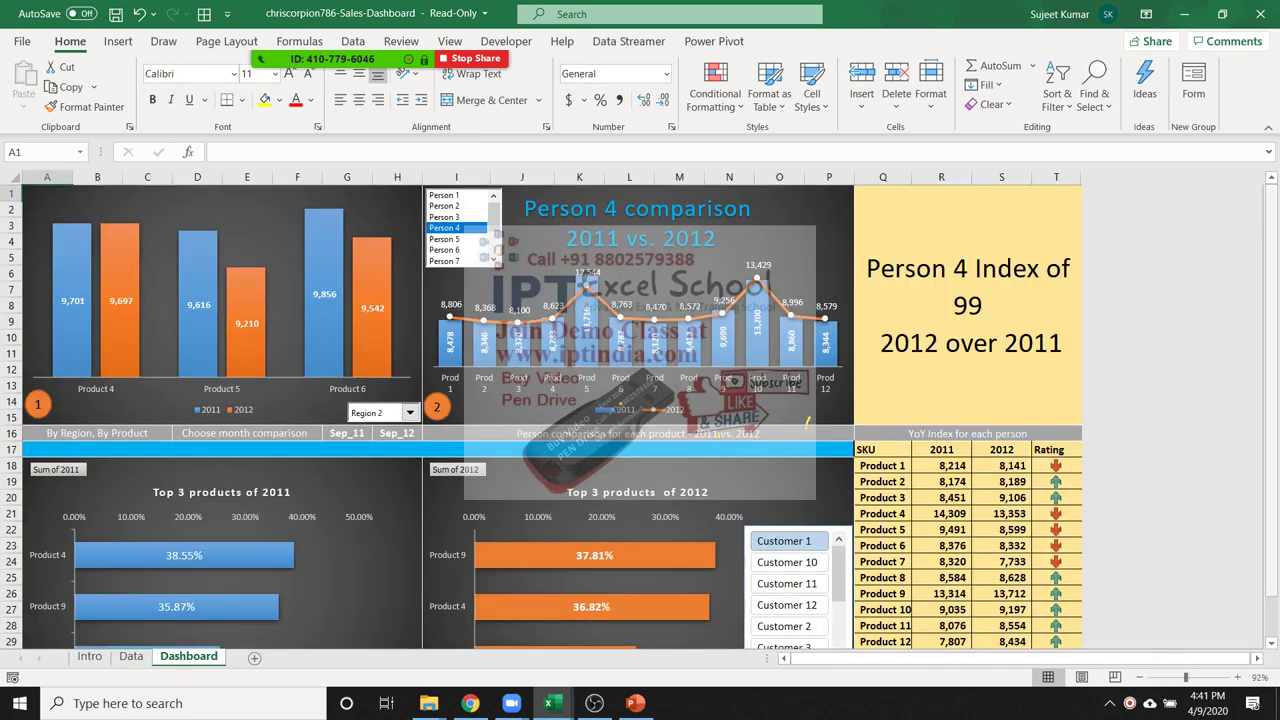
# Compare Person 2 and Person 3, then return the comparison charts to Person 4
pyautogui.click(444, 205)
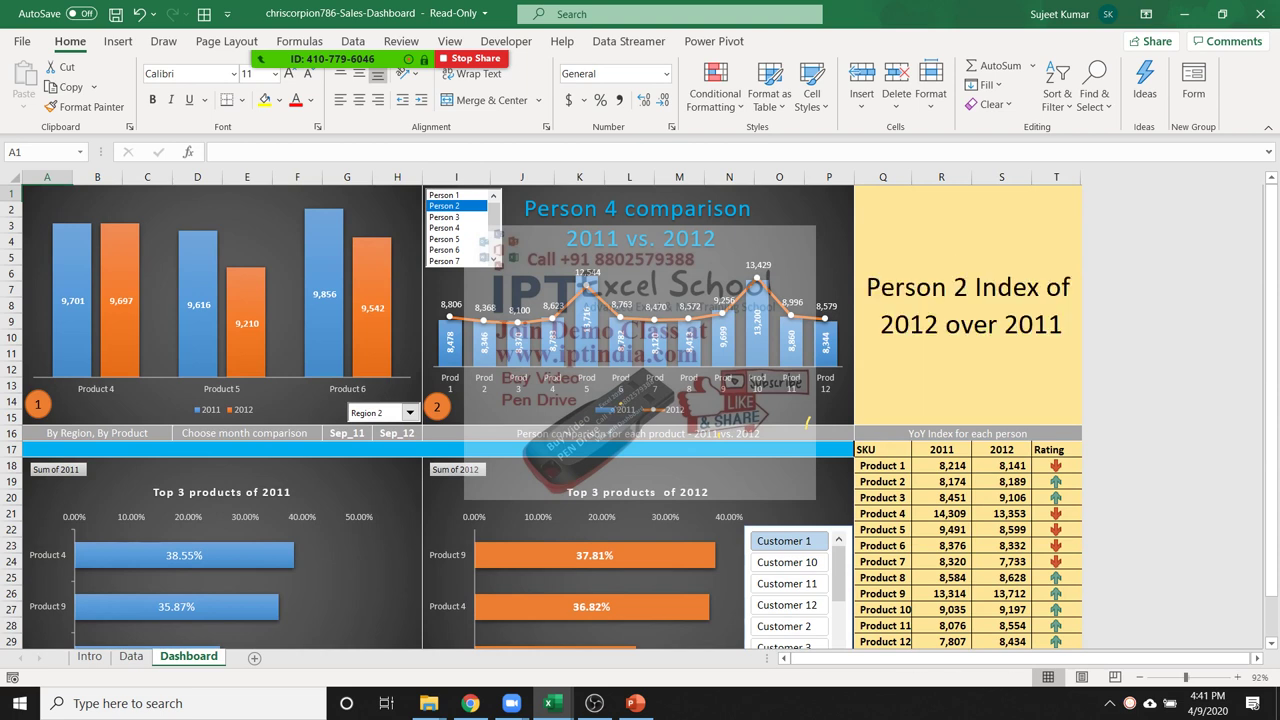
pyautogui.click(444, 216)
pyautogui.click(444, 227)
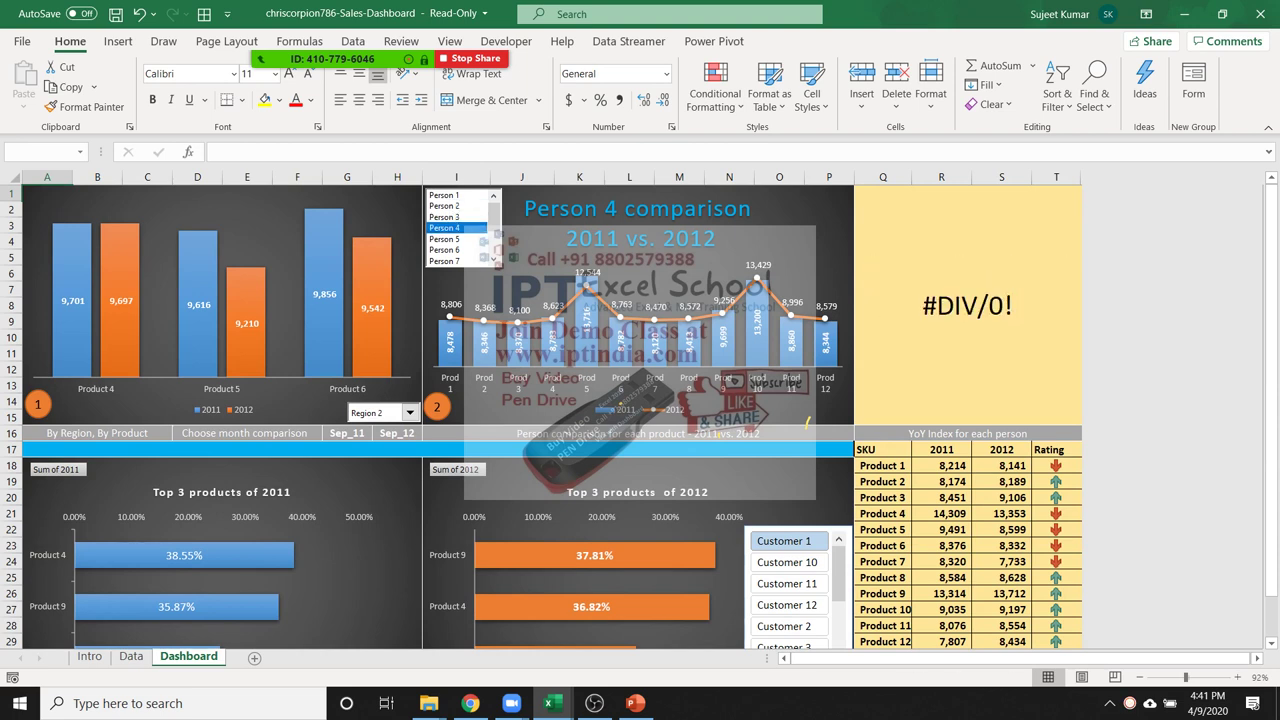
pyautogui.moveTo(1271, 404); pyautogui.dragTo(1271, 414)
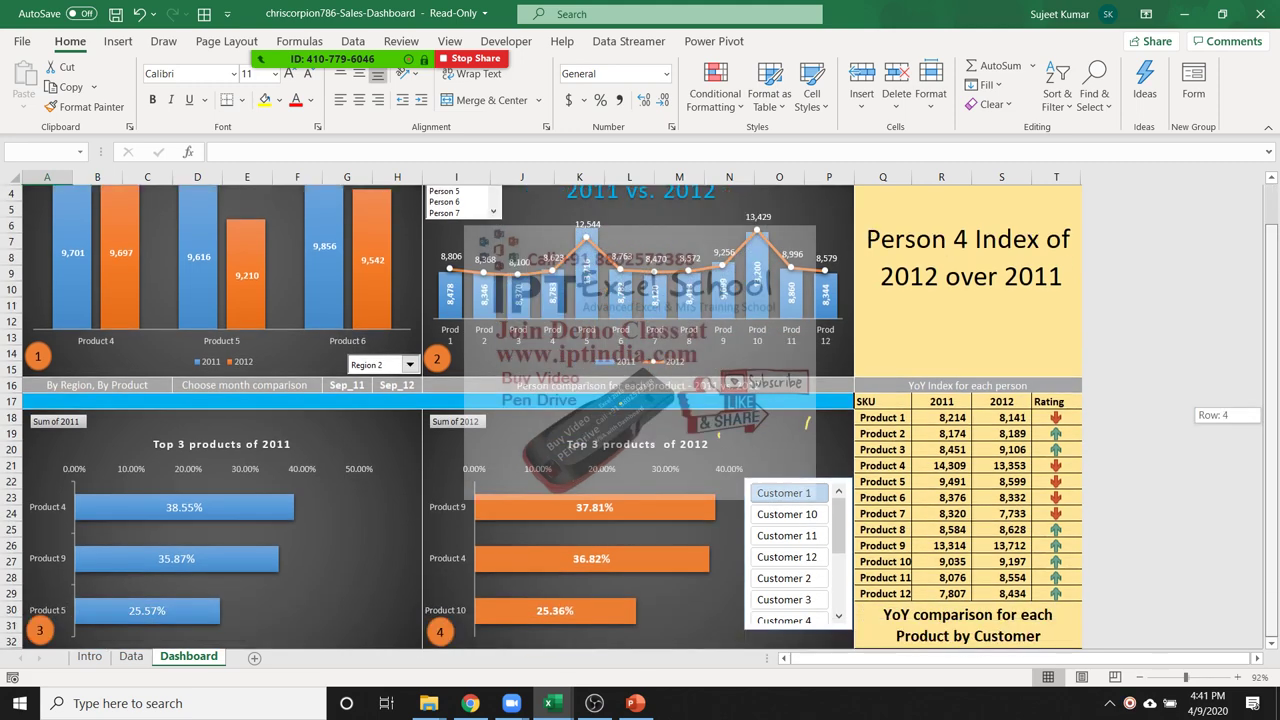
# Filter the YoY table by Customer 12, Customer 2, then Customer 3
pyautogui.click(787, 557)
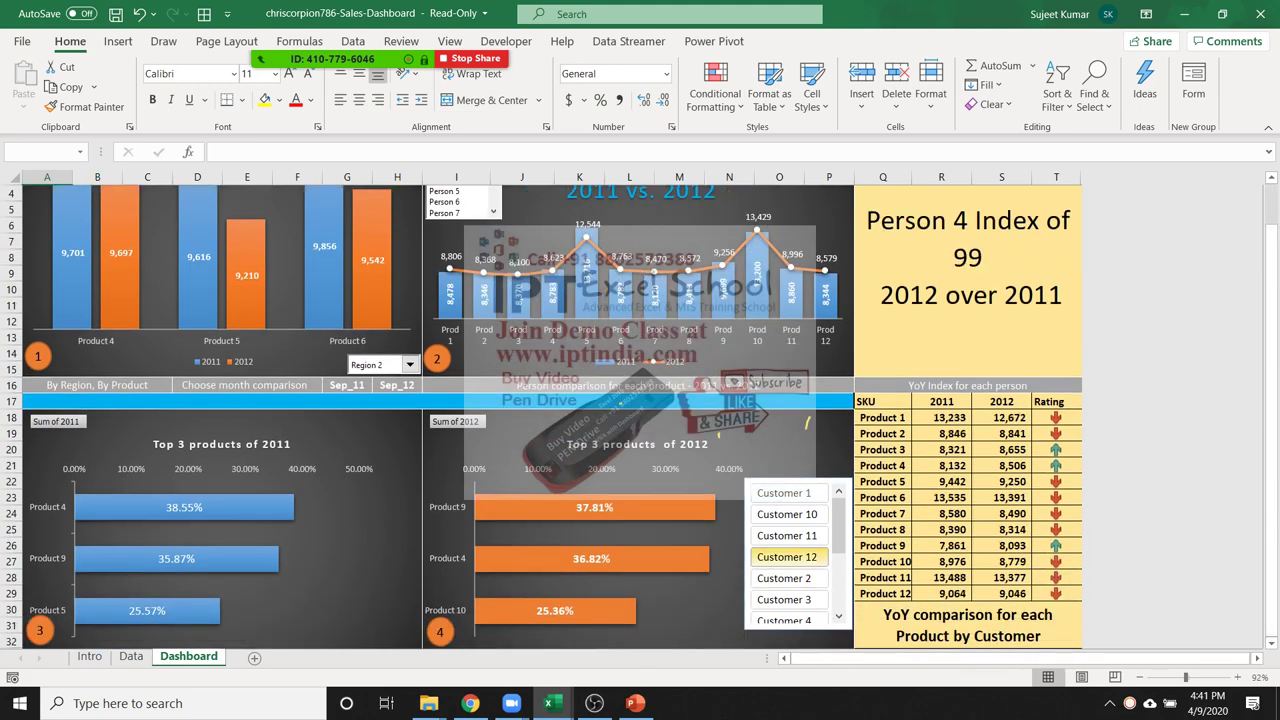
pyautogui.click(787, 578)
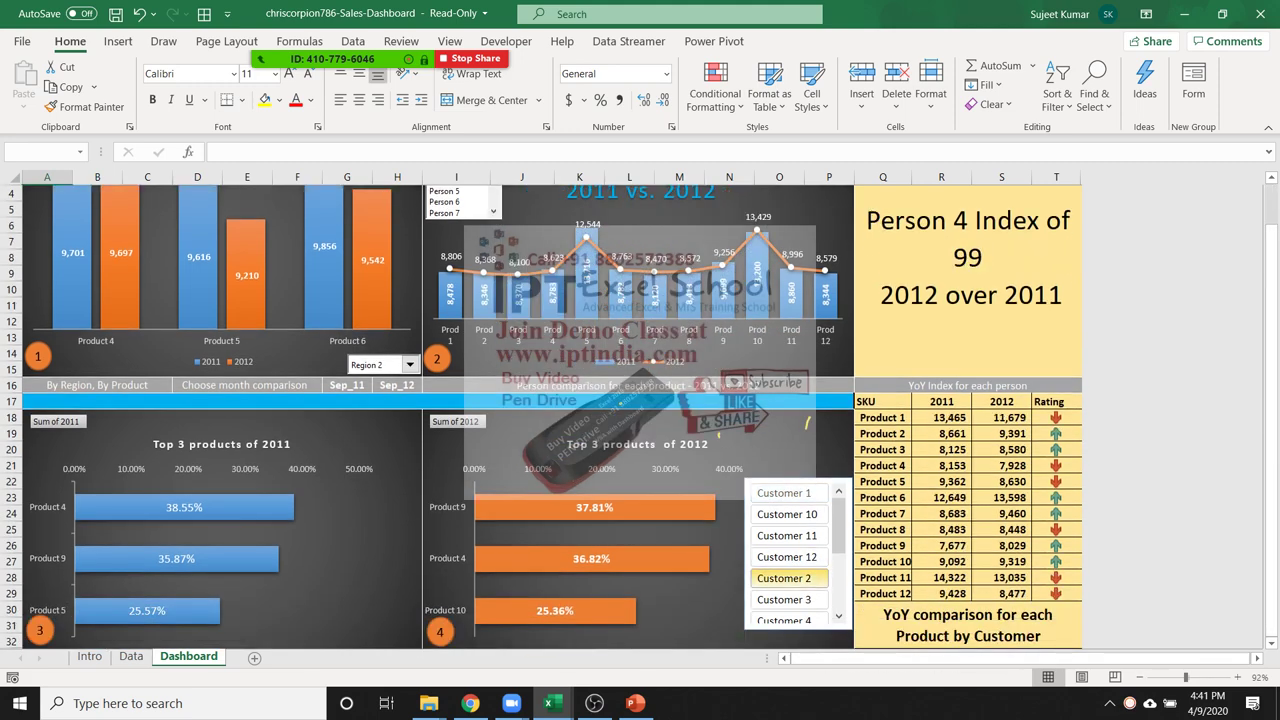
pyautogui.click(787, 599)
pyautogui.click(907, 537)
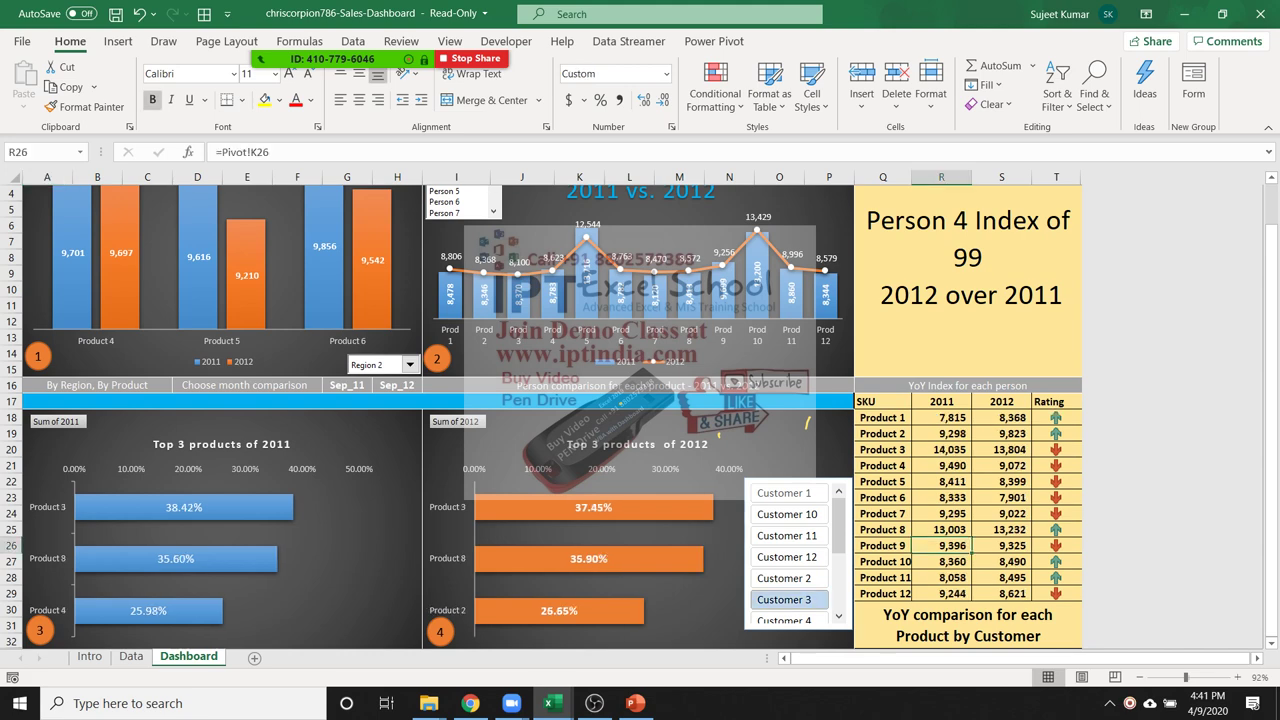
pyautogui.scroll(-3, 540, 417)
pyautogui.scroll(4, 540, 417)
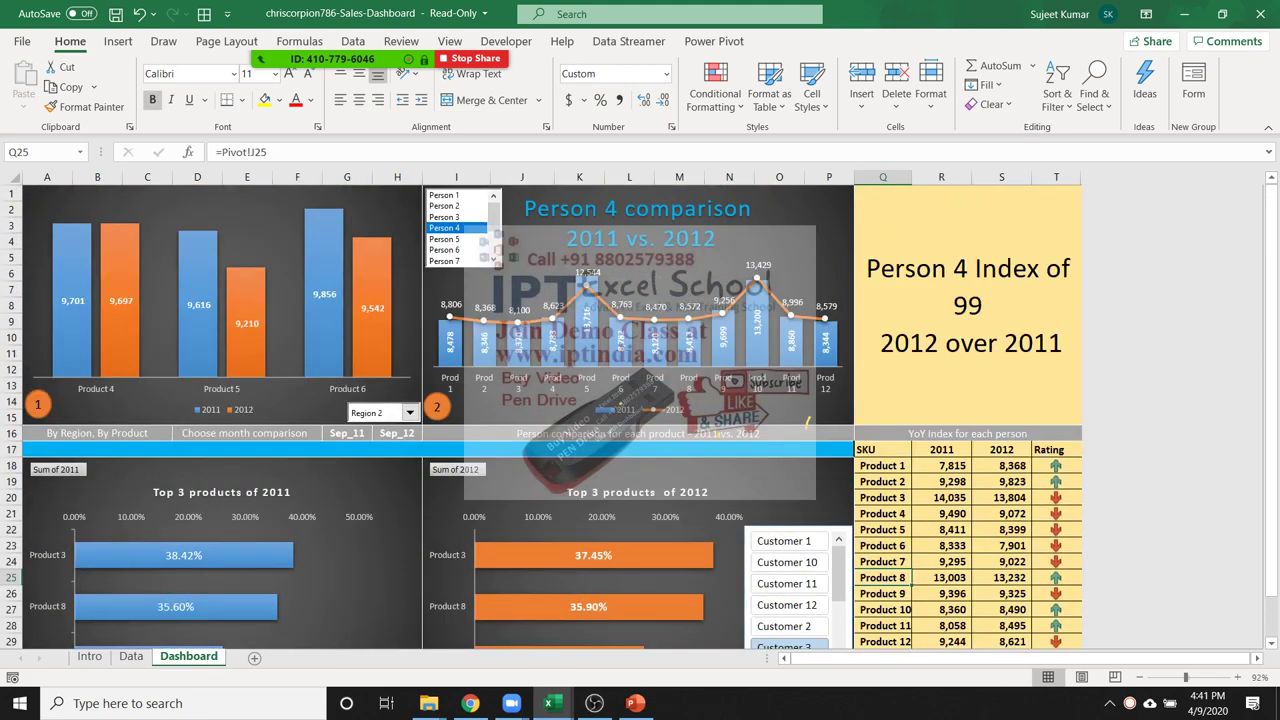
# Switch the region chart to Region 3 and close the workbook without saving
pyautogui.click(409, 412)
pyautogui.click(380, 441)
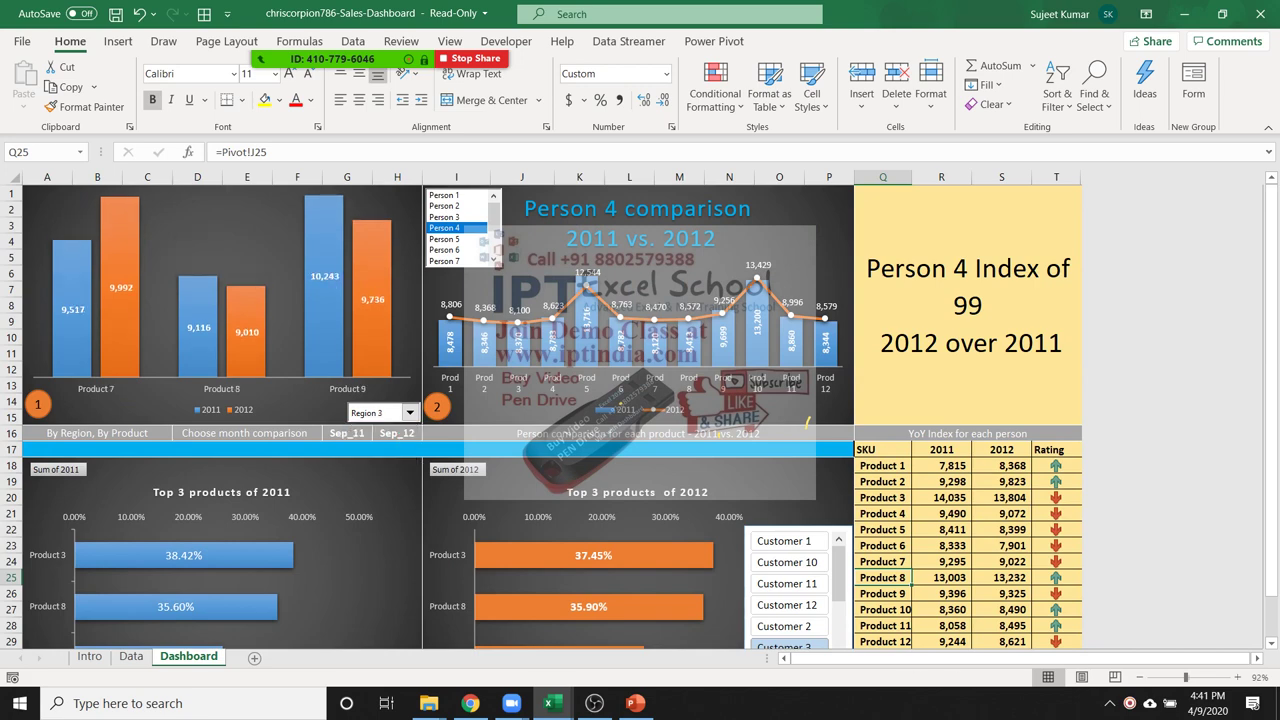
pyautogui.scroll(-5, 718, 436)
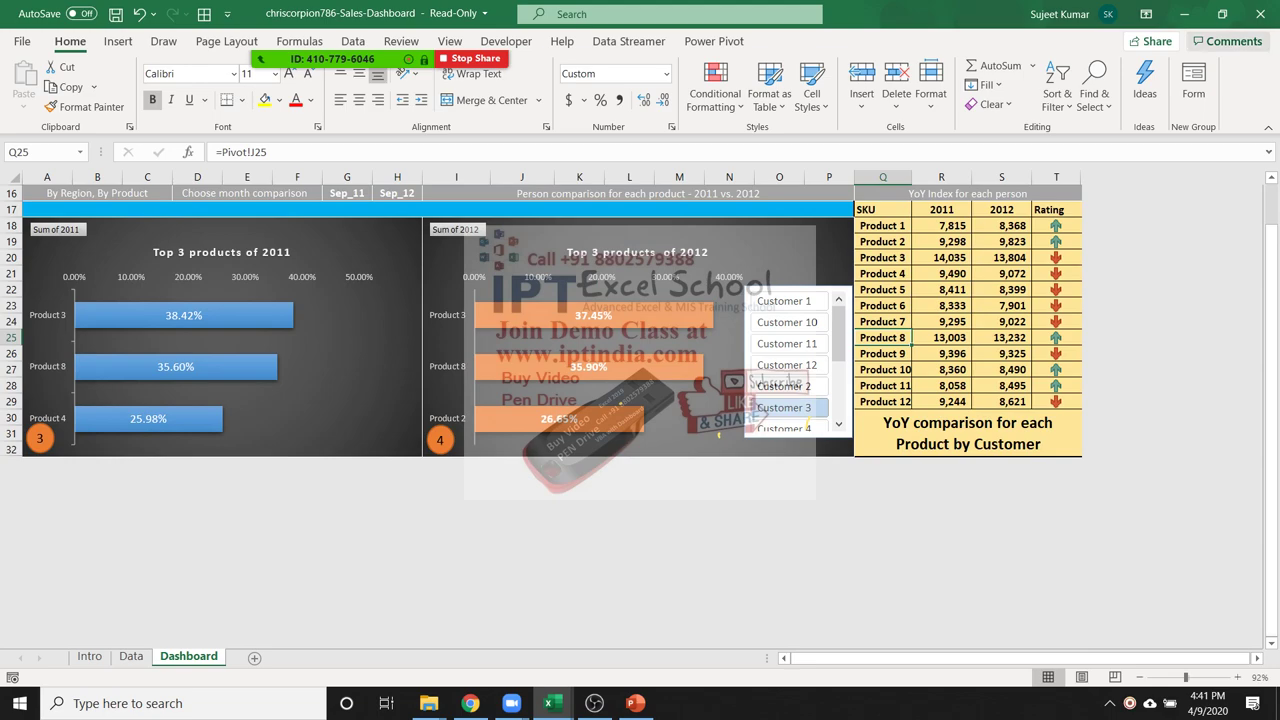
pyautogui.click(1256, 14)
pyautogui.click(639, 375)
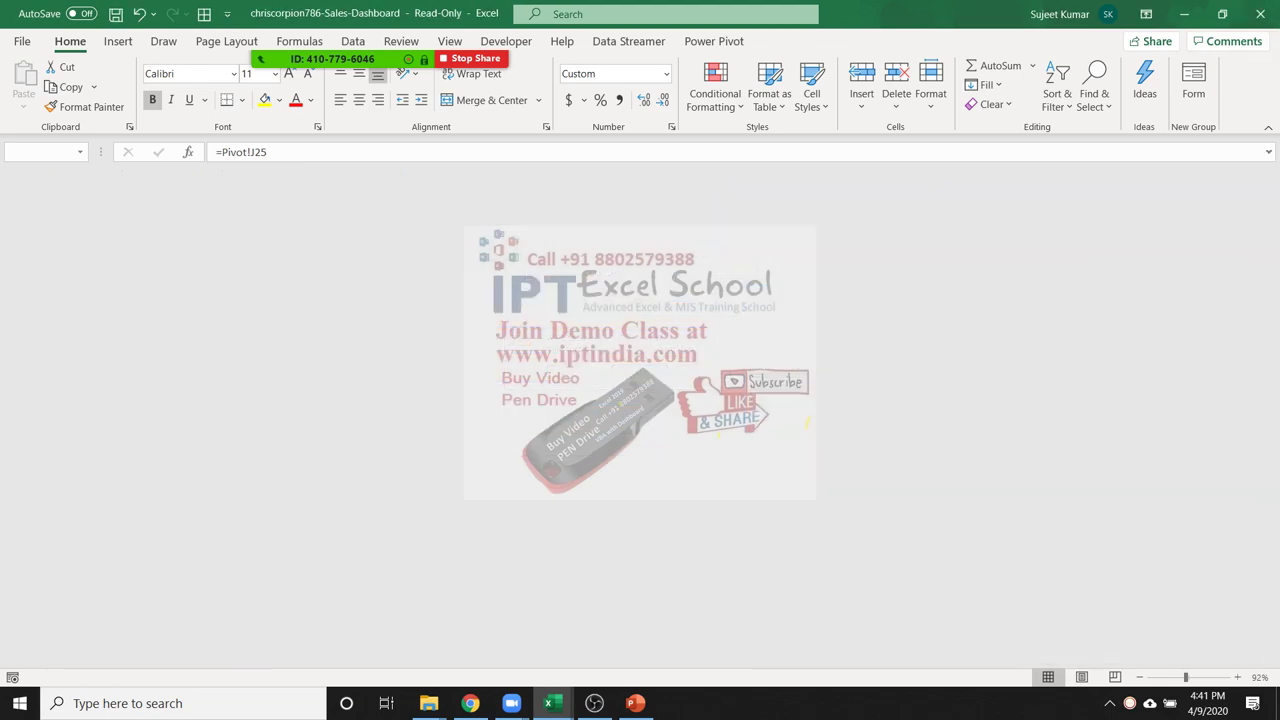
pyautogui.moveTo(428, 703)
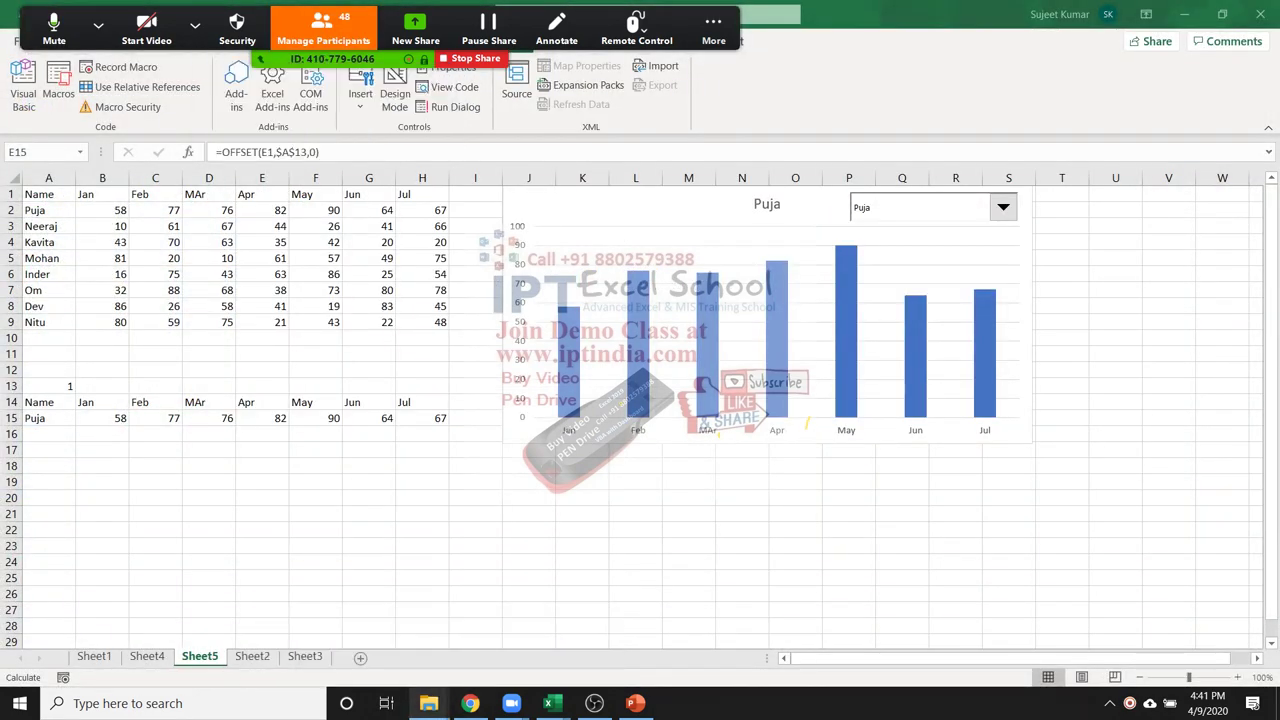
# Open colaps-Excelforum-Competition-Data from the SAmple File folder
pyautogui.moveTo(518, 630)
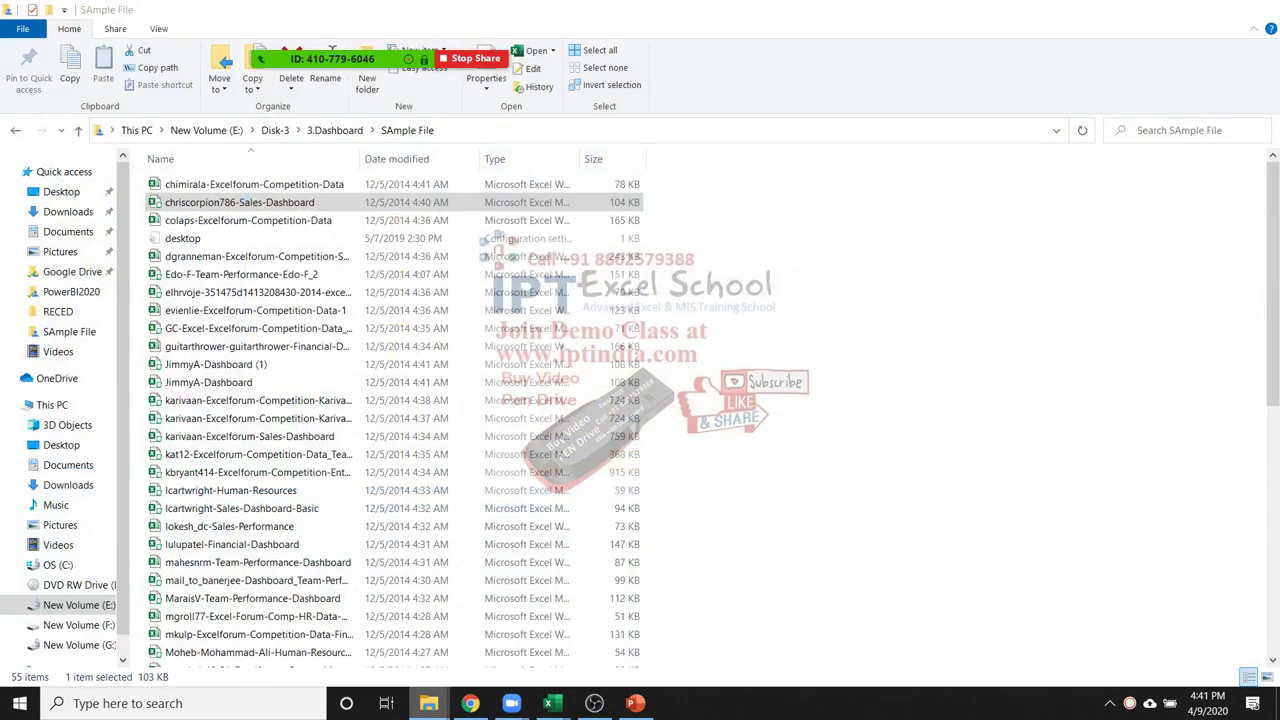
pyautogui.click(248, 220)
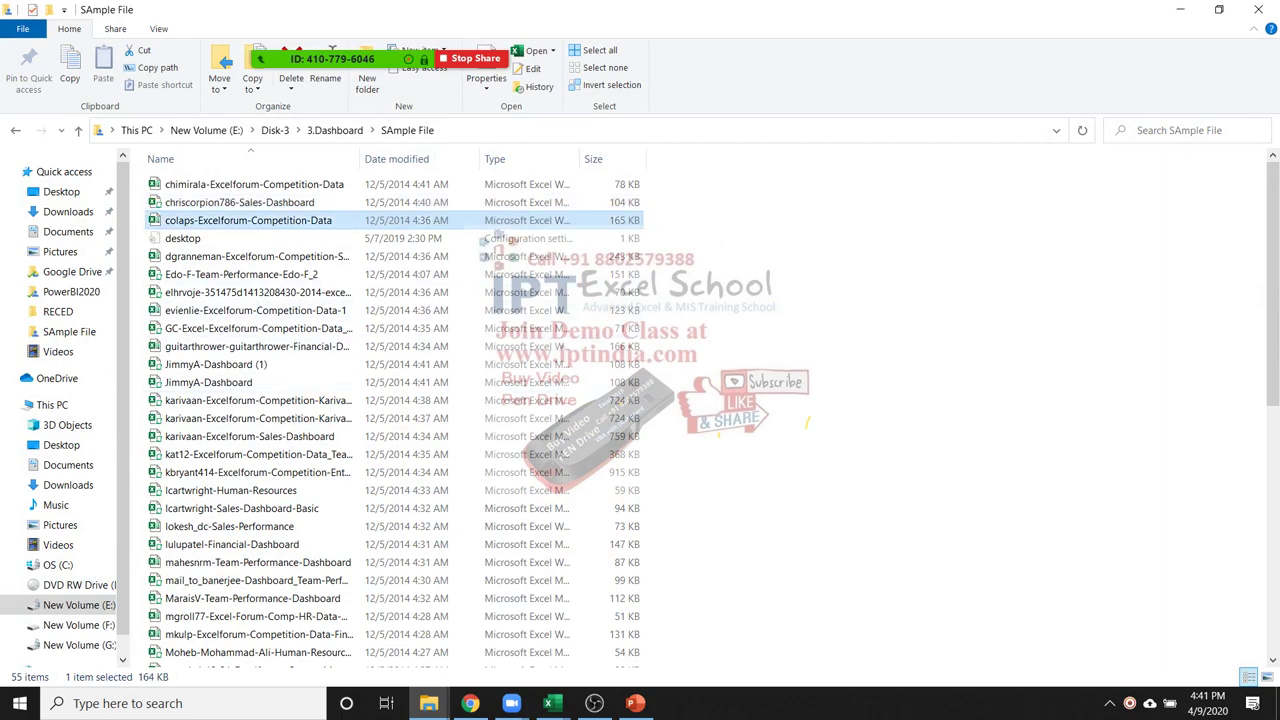
pyautogui.hotkey('alt', 'Tab')
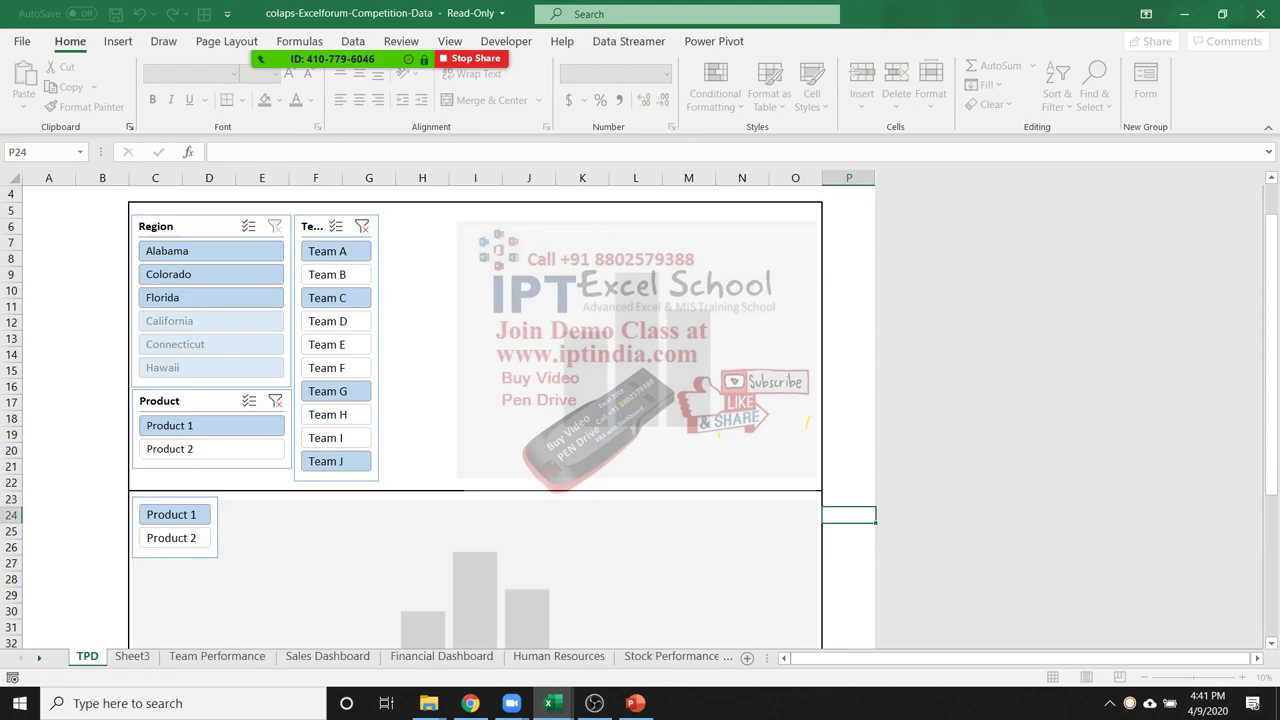
# Browse the Team Performance, Sales, Financial, HR, Stock and Sheet3 sheets, ending on TPD
pyautogui.scroll(-4, 475, 415)
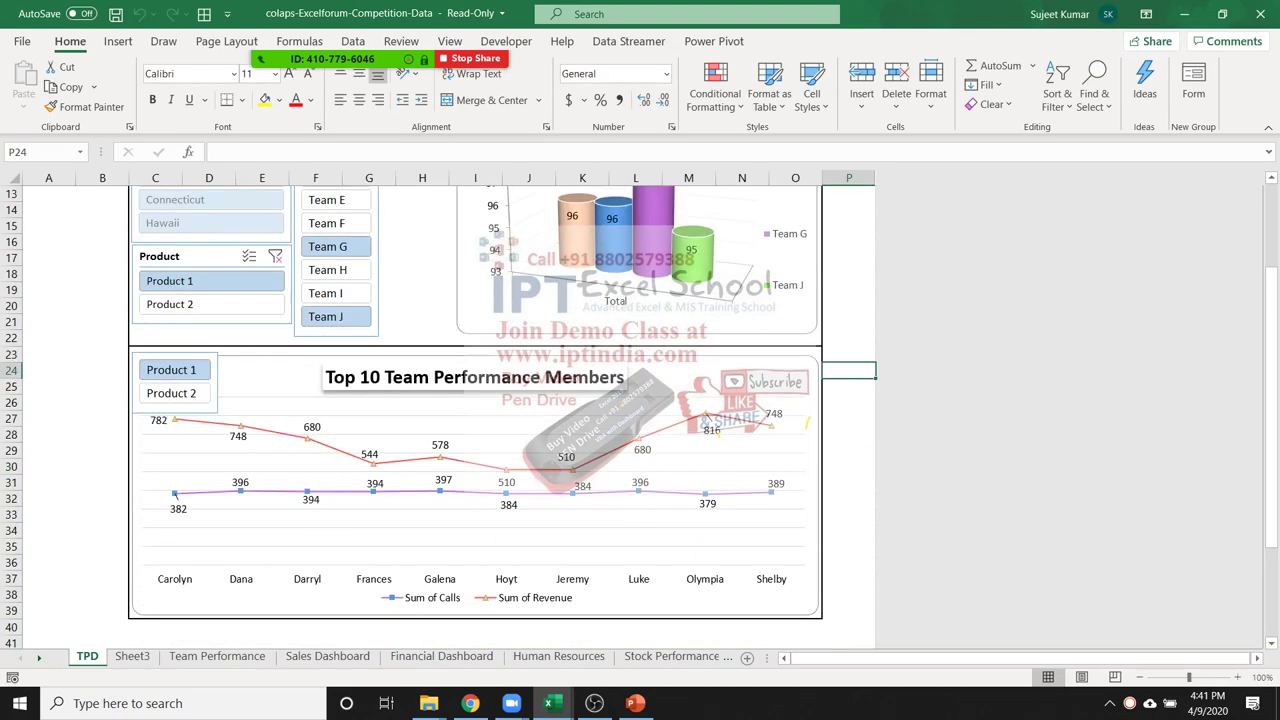
pyautogui.scroll(1, 475, 415)
pyautogui.scroll(-5, 475, 415)
pyautogui.scroll(9, 475, 415)
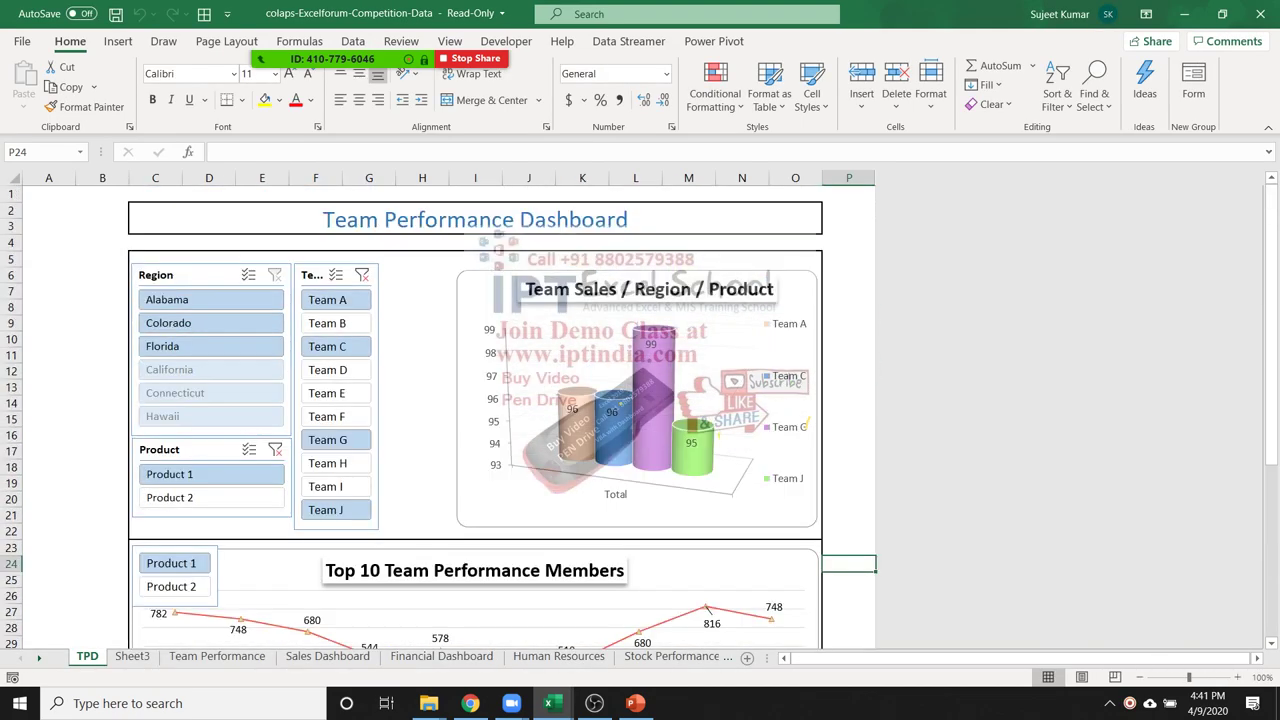
pyautogui.click(217, 656)
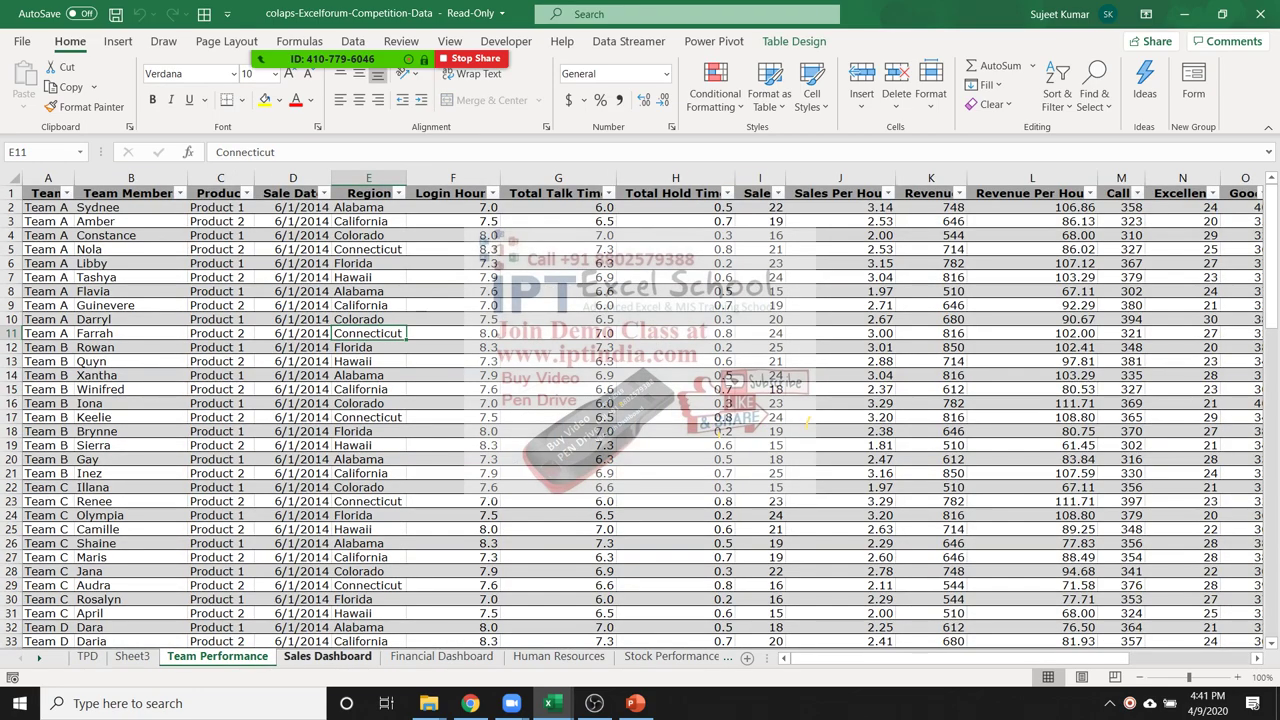
pyautogui.click(327, 656)
pyautogui.click(441, 656)
pyautogui.click(559, 656)
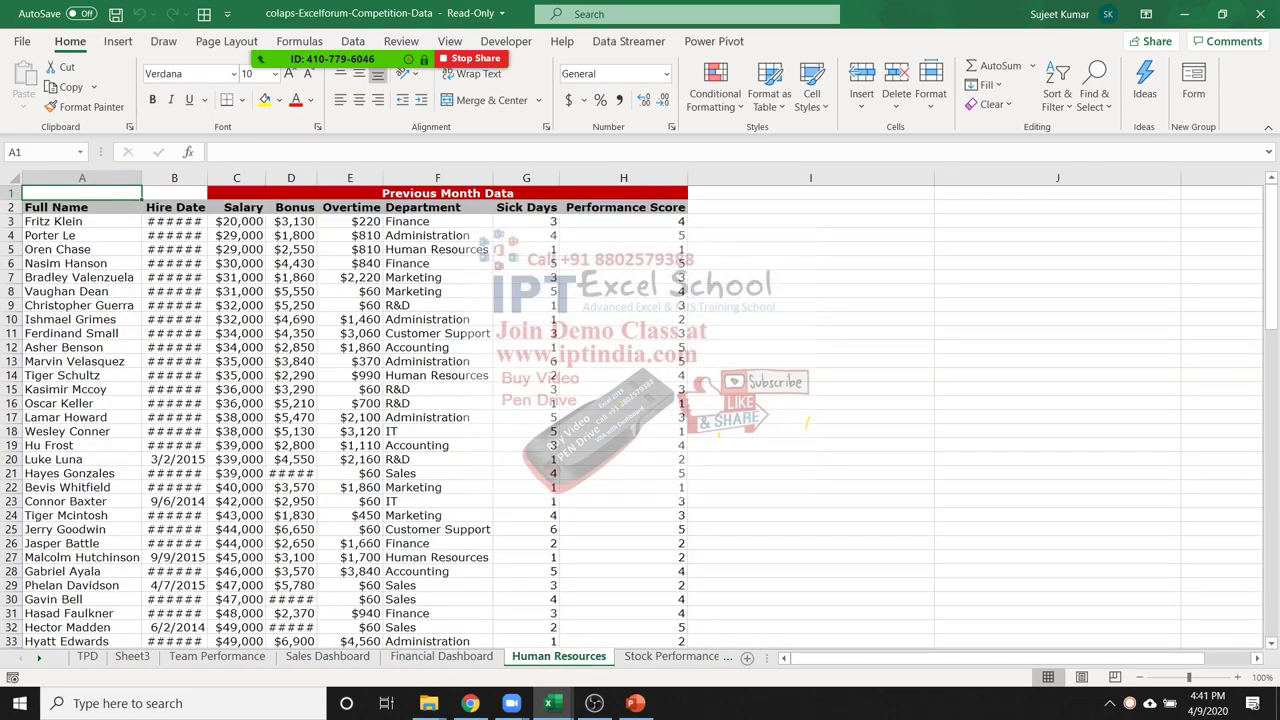
pyautogui.click(672, 656)
pyautogui.click(94, 656)
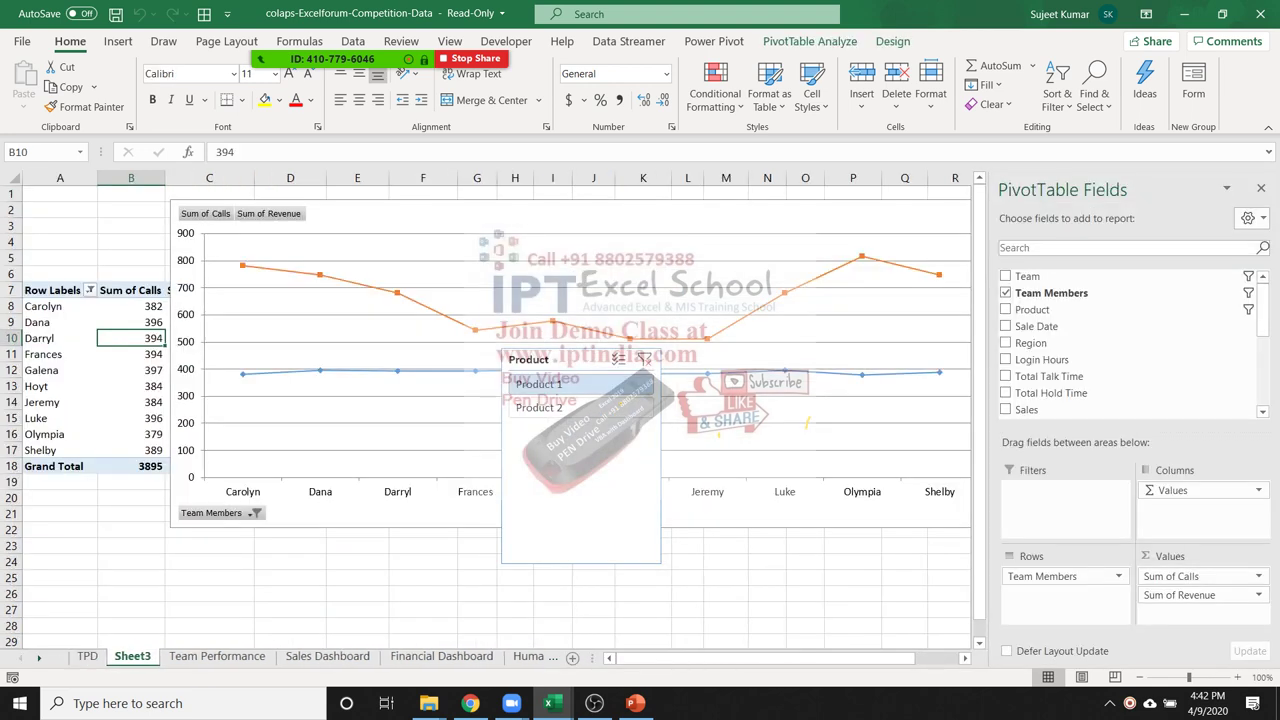
pyautogui.click(87, 656)
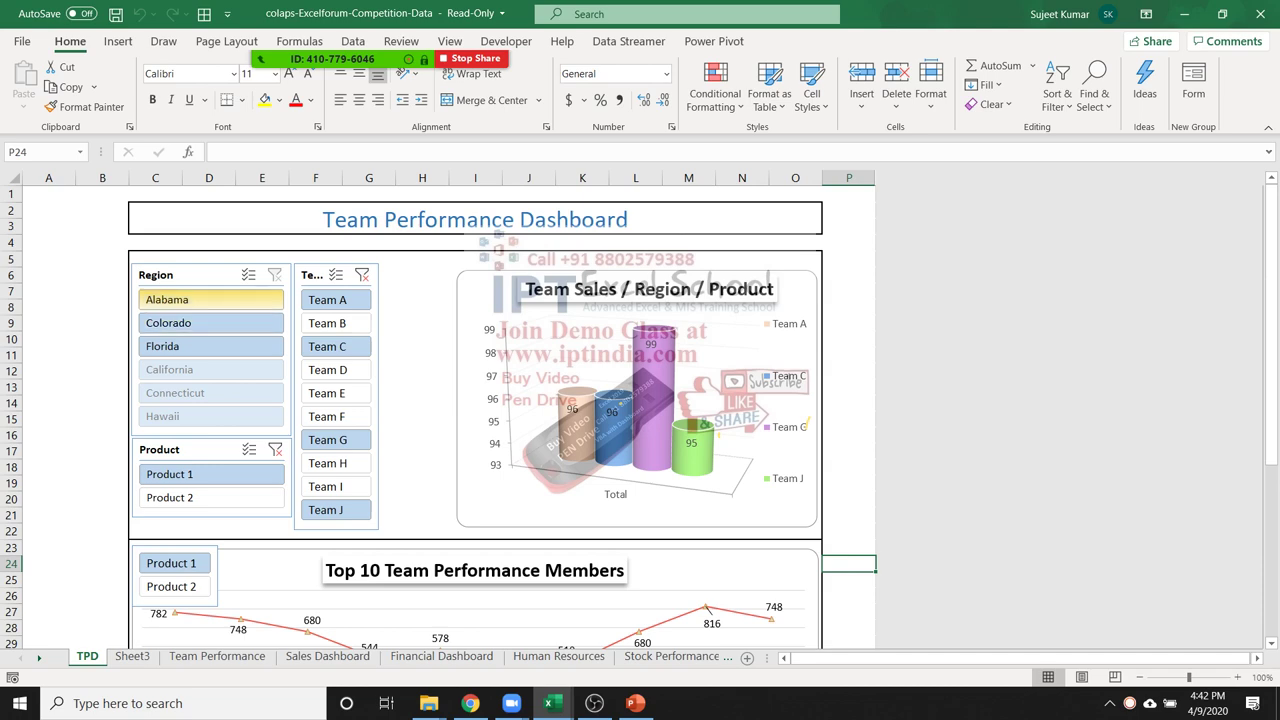
# Filter the TPD slicers to Alabama, Team B and Product 2
pyautogui.click(211, 299)
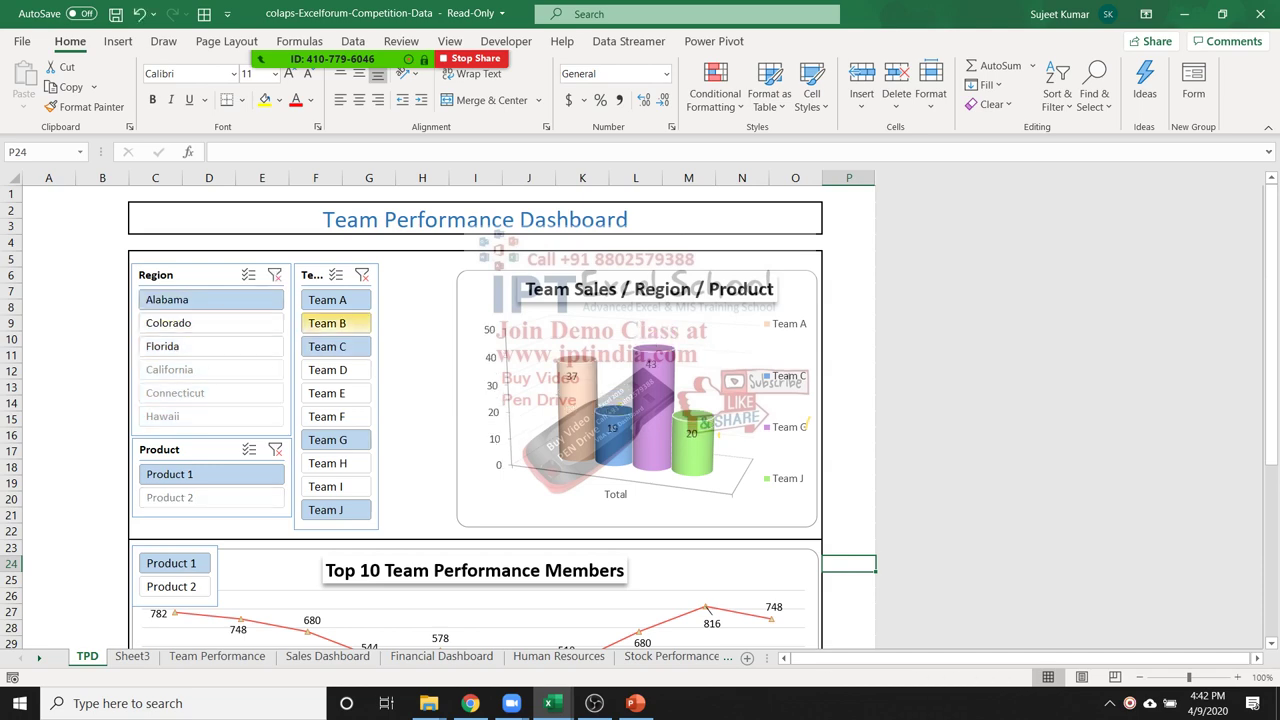
pyautogui.click(327, 323)
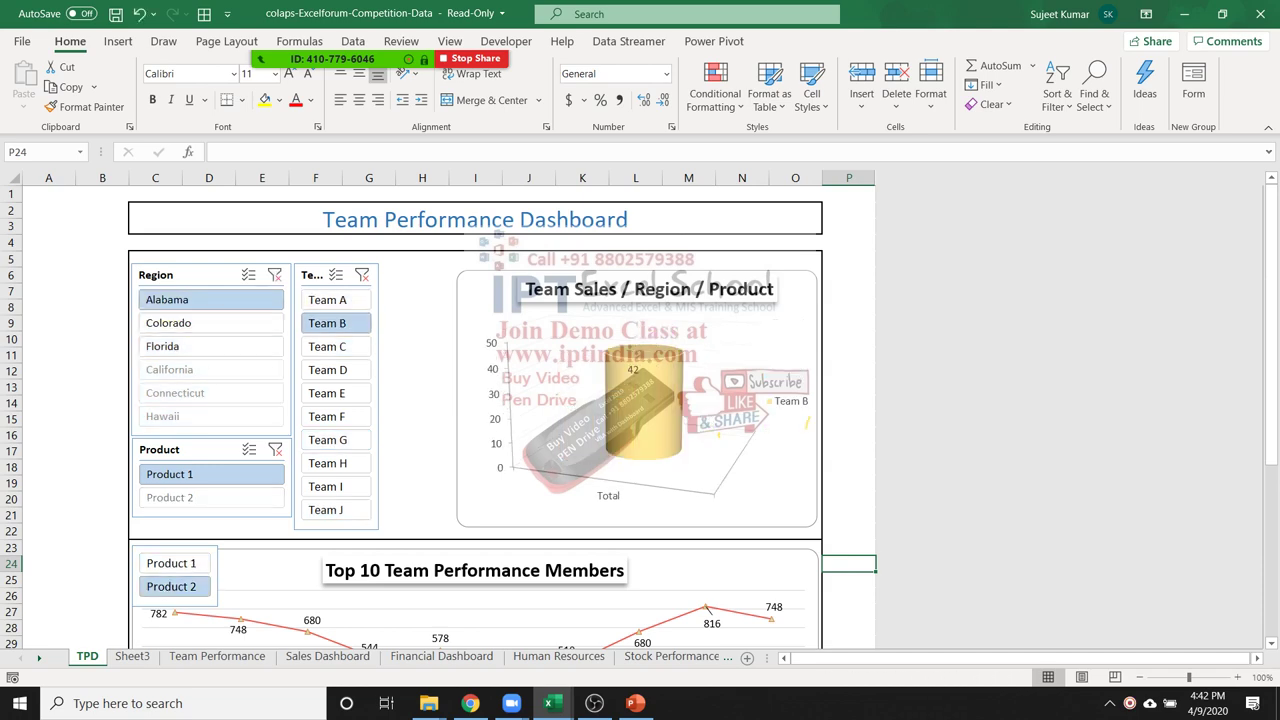
pyautogui.click(171, 586)
pyautogui.scroll(-1, 171, 586)
pyautogui.scroll(-8, 500, 415)
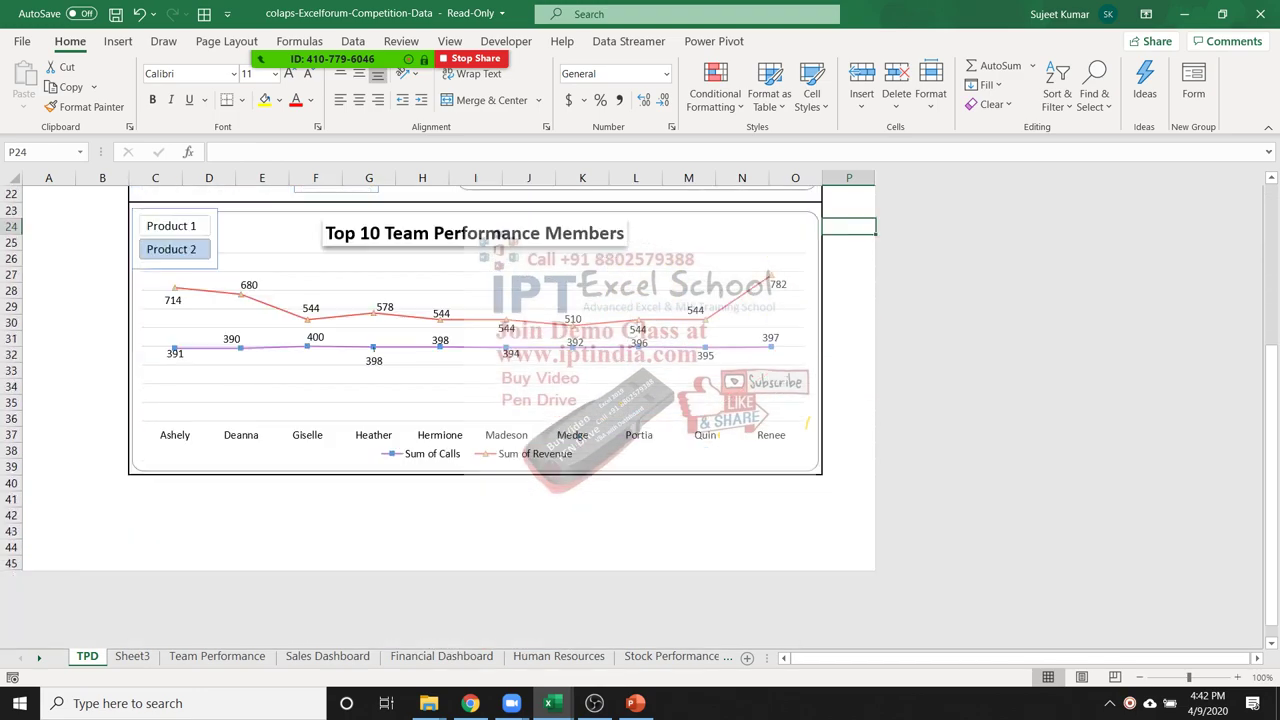
pyautogui.scroll(6, 500, 415)
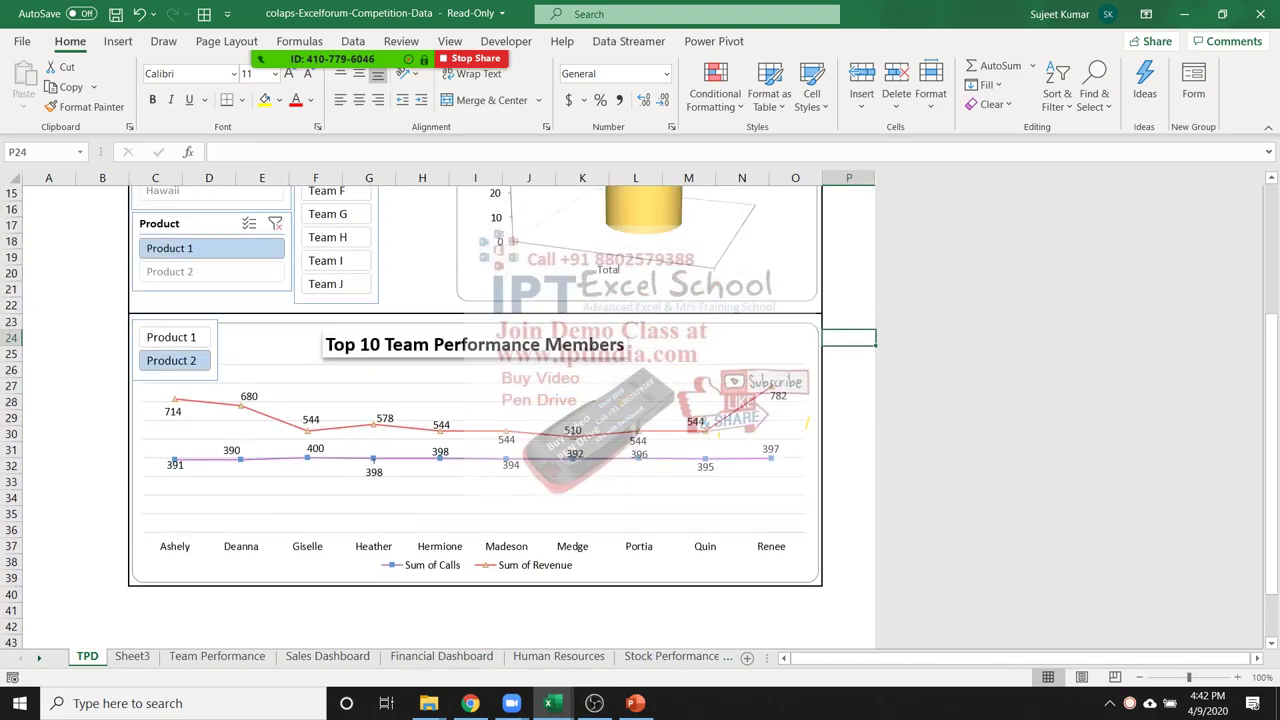
pyautogui.scroll(-1, 500, 415)
pyautogui.scroll(1, 500, 415)
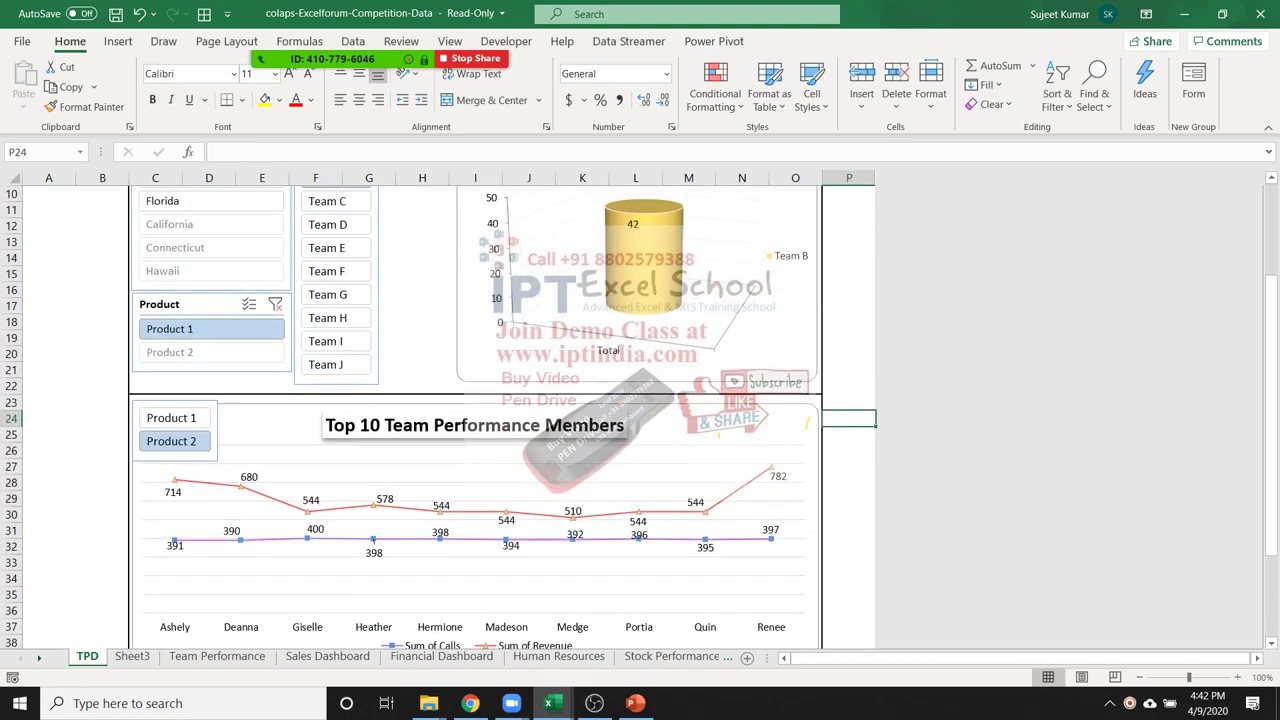
# Close the competition workbook without saving
pyautogui.hotkey('alt', 'F4')
pyautogui.press('Tab')
pyautogui.press('Return')
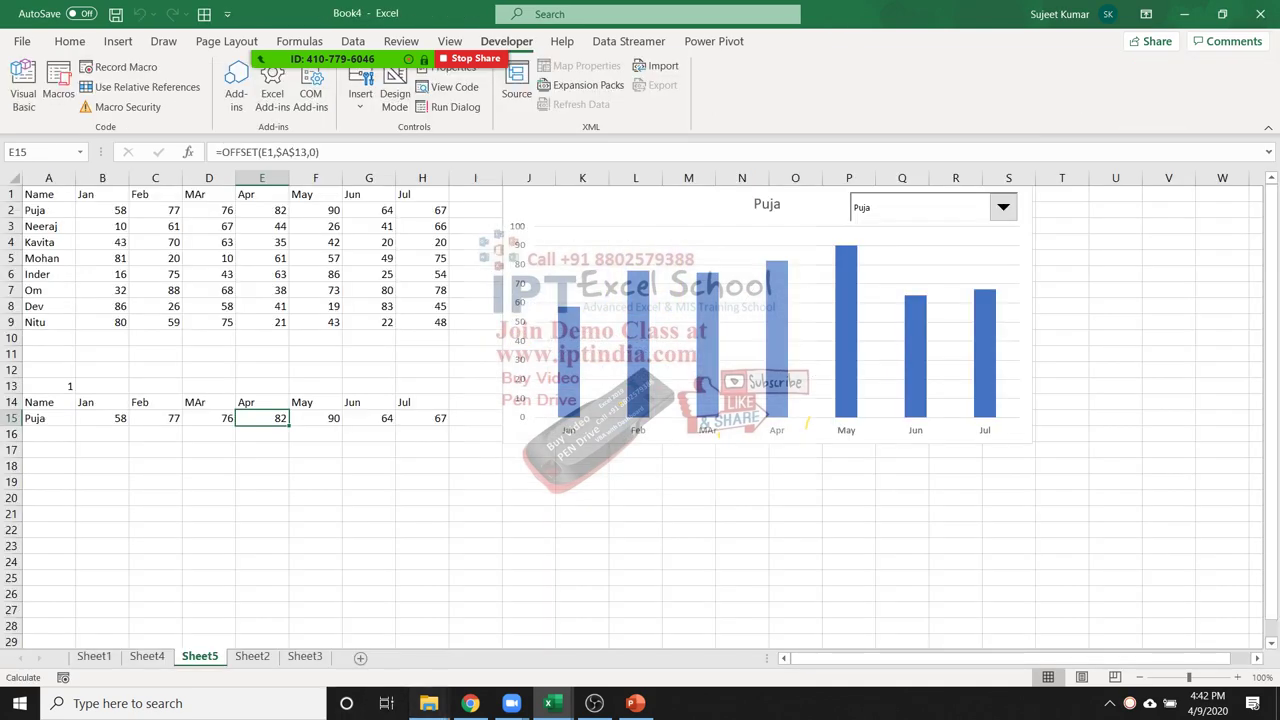
# Open Edo-F-Team-Performance-Edo-F_2 from the SAmple File folder window
pyautogui.moveTo(428, 703)
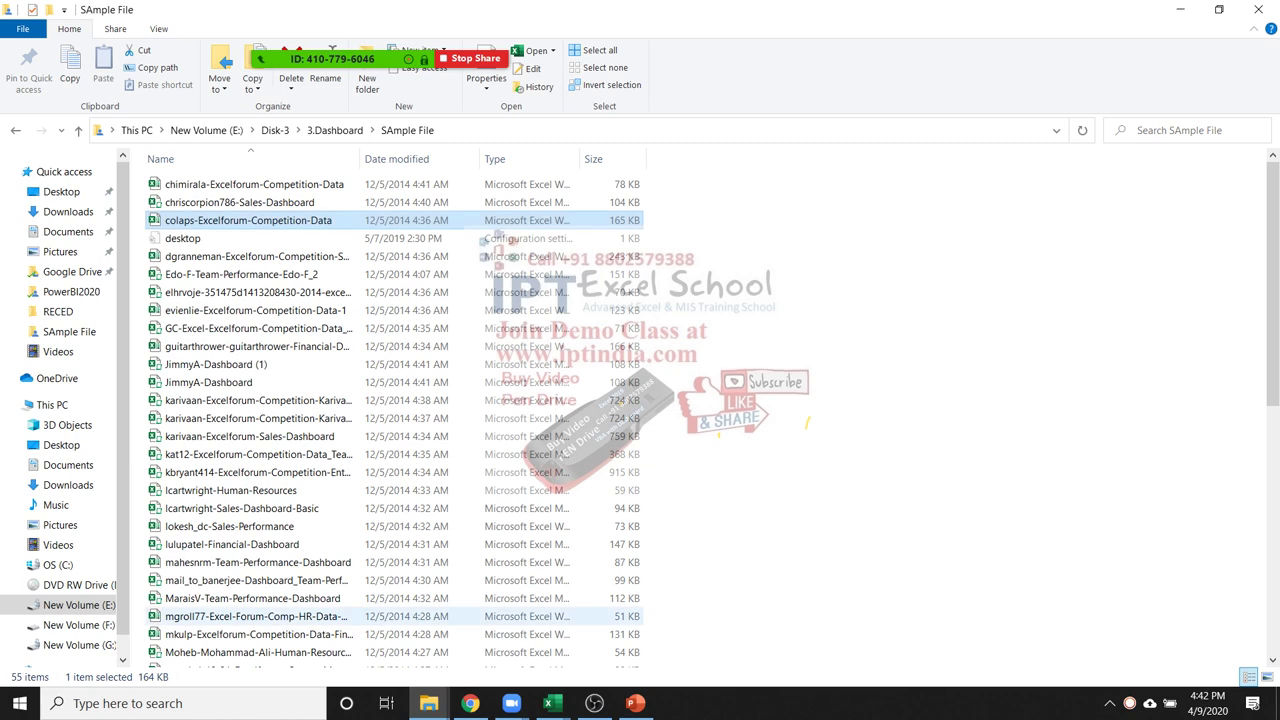
pyautogui.click(340, 625)
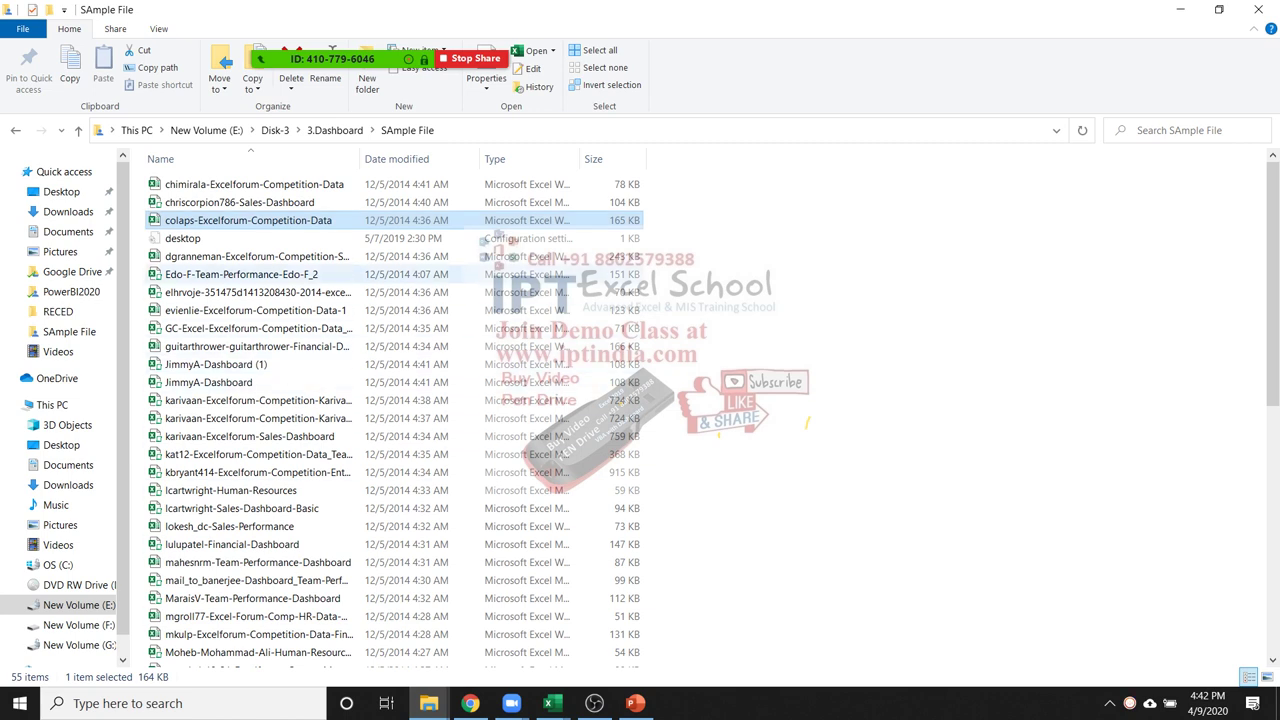
pyautogui.click(257, 256)
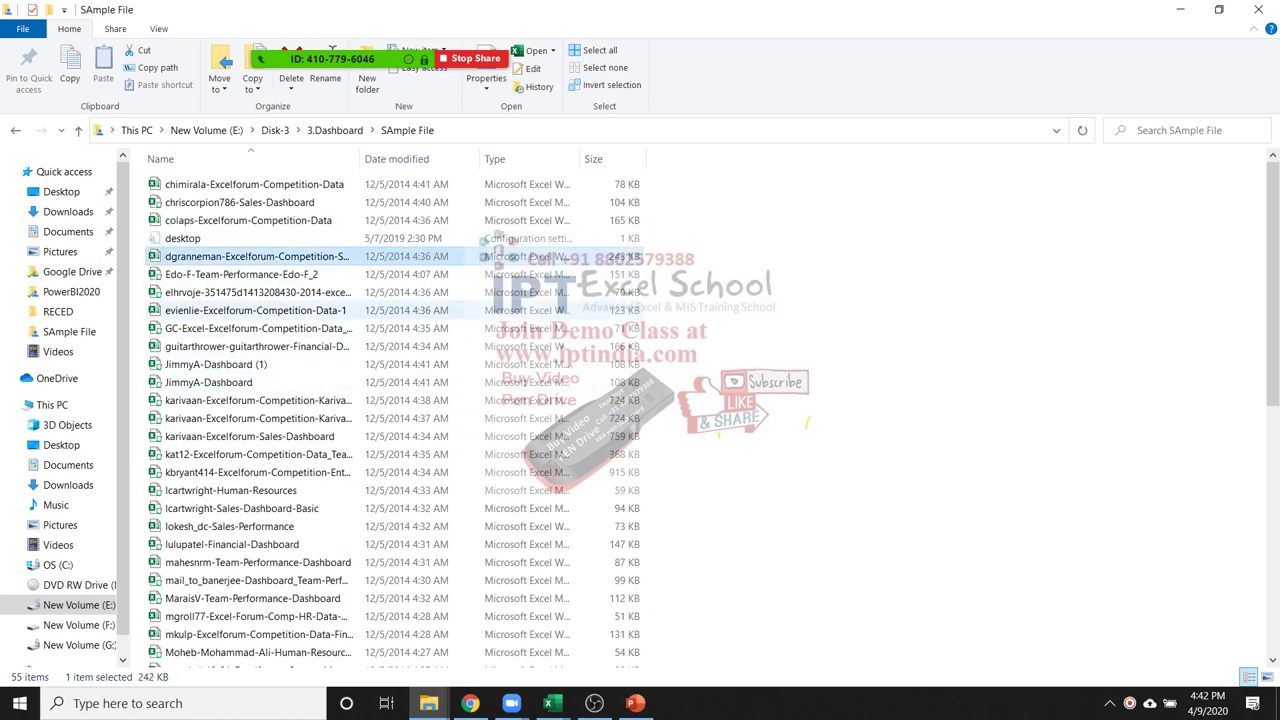
pyautogui.click(240, 274)
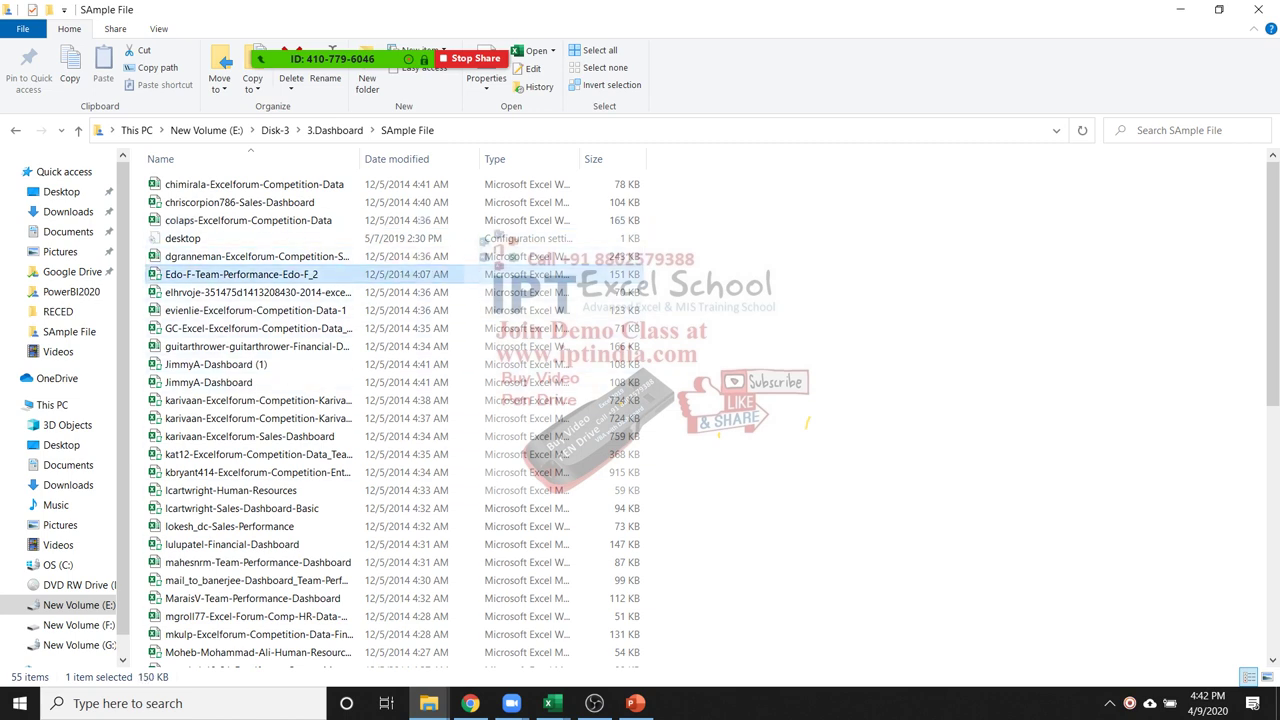
pyautogui.hotkey('alt', 'Tab')
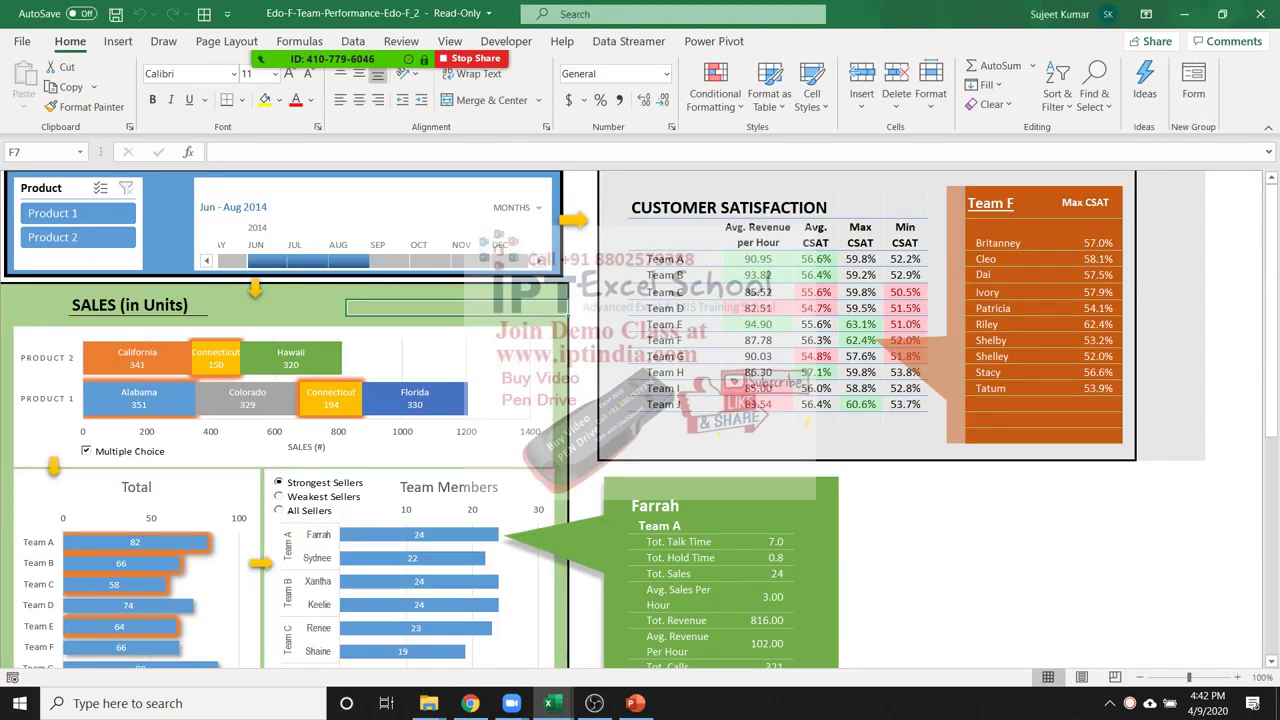
# View member CSAT breakdowns for Teams E, B, C, F, H and J, ending on Team F
pyautogui.click(860, 324)
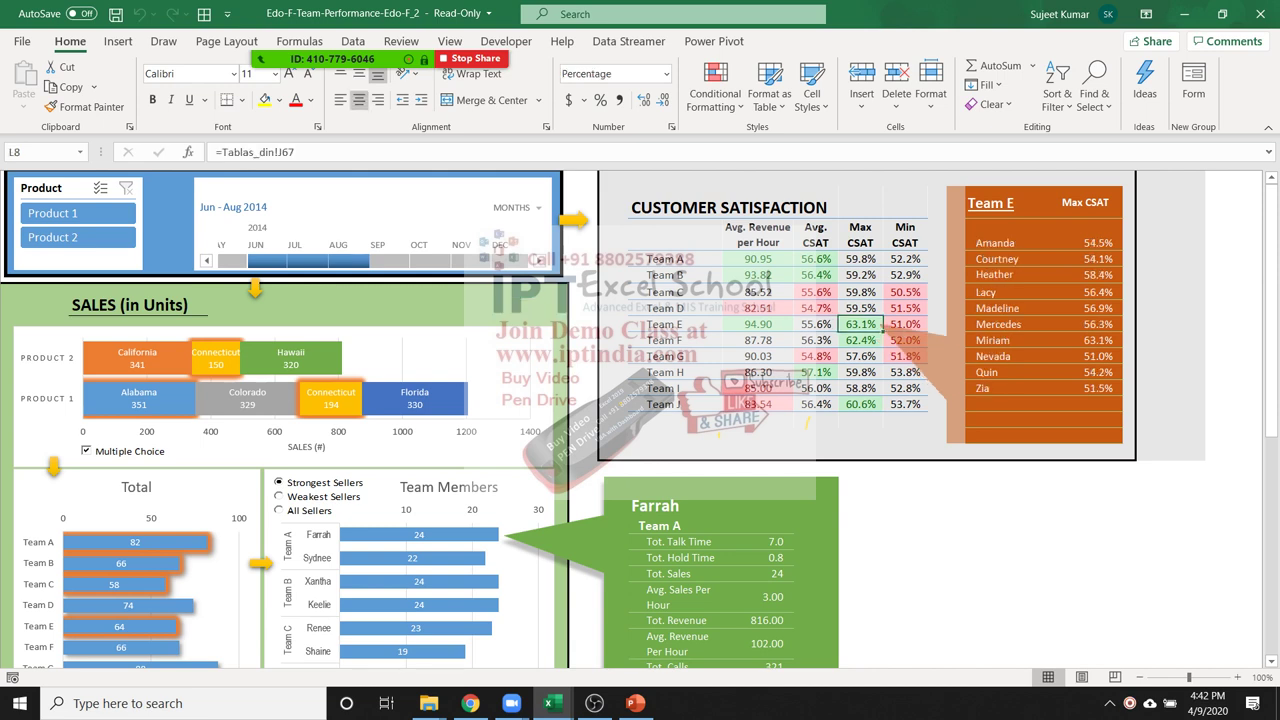
pyautogui.click(882, 276)
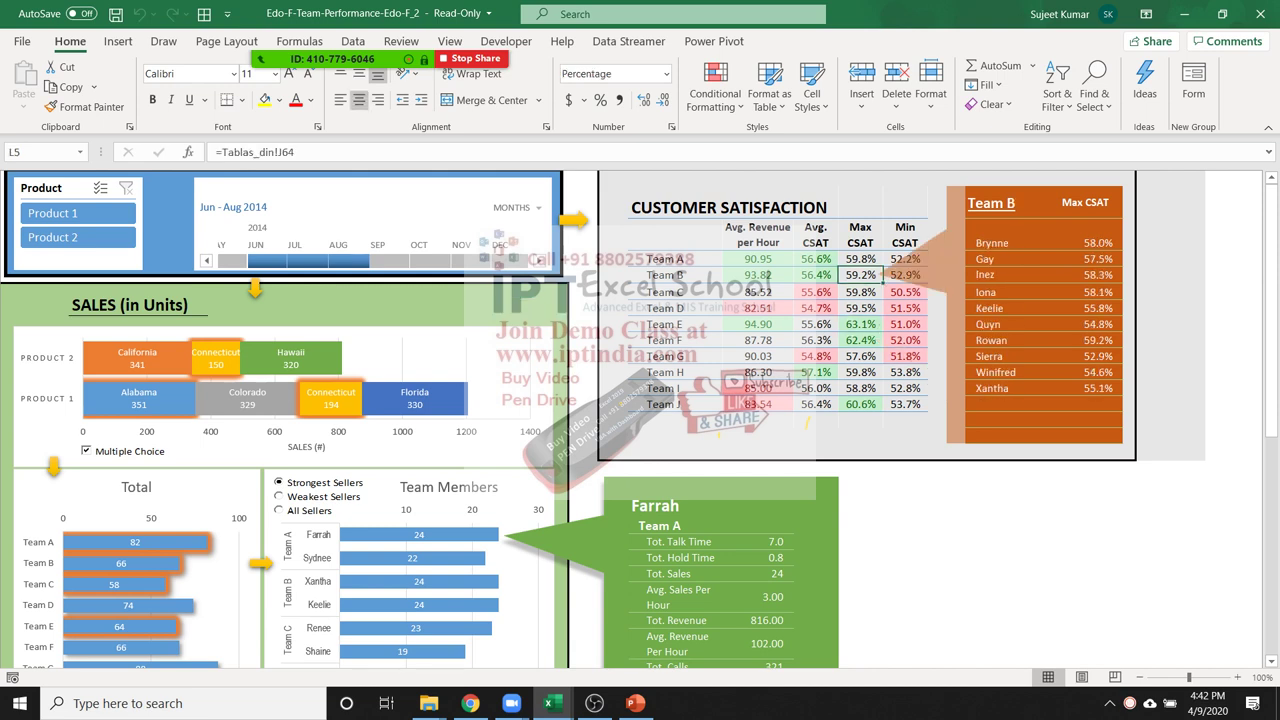
pyautogui.click(882, 292)
pyautogui.click(883, 340)
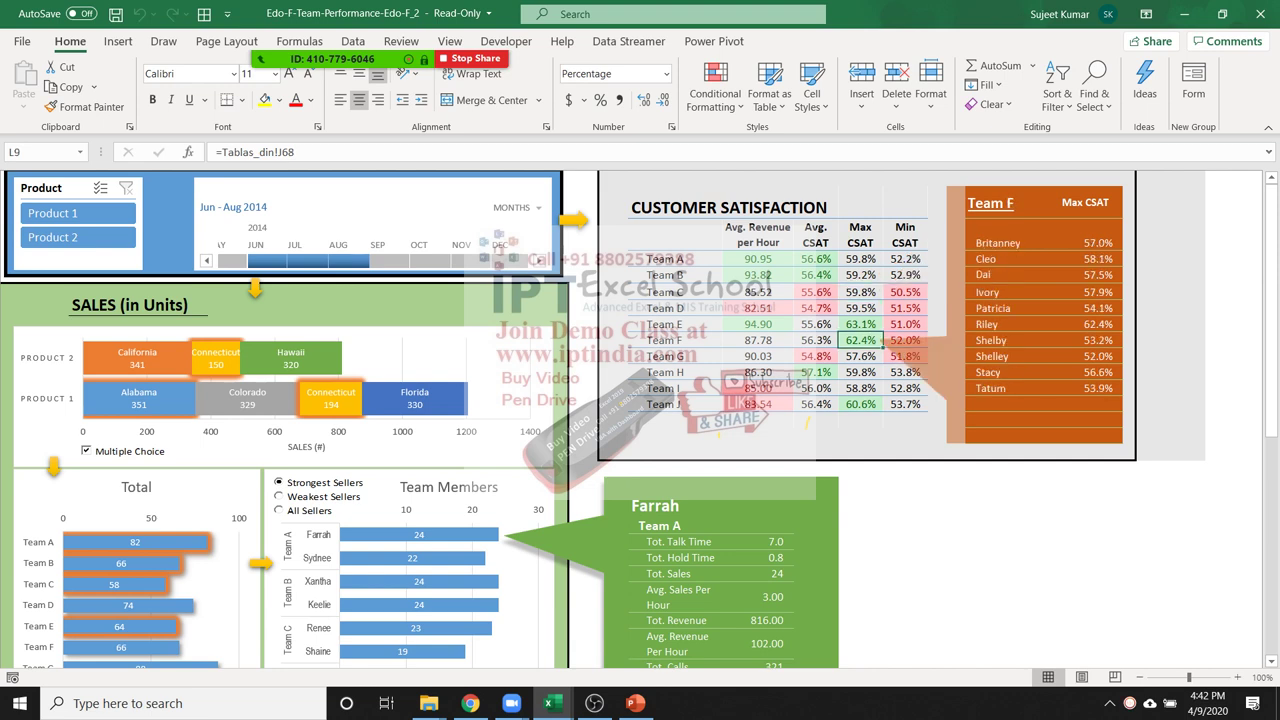
pyautogui.click(860, 372)
pyautogui.click(860, 404)
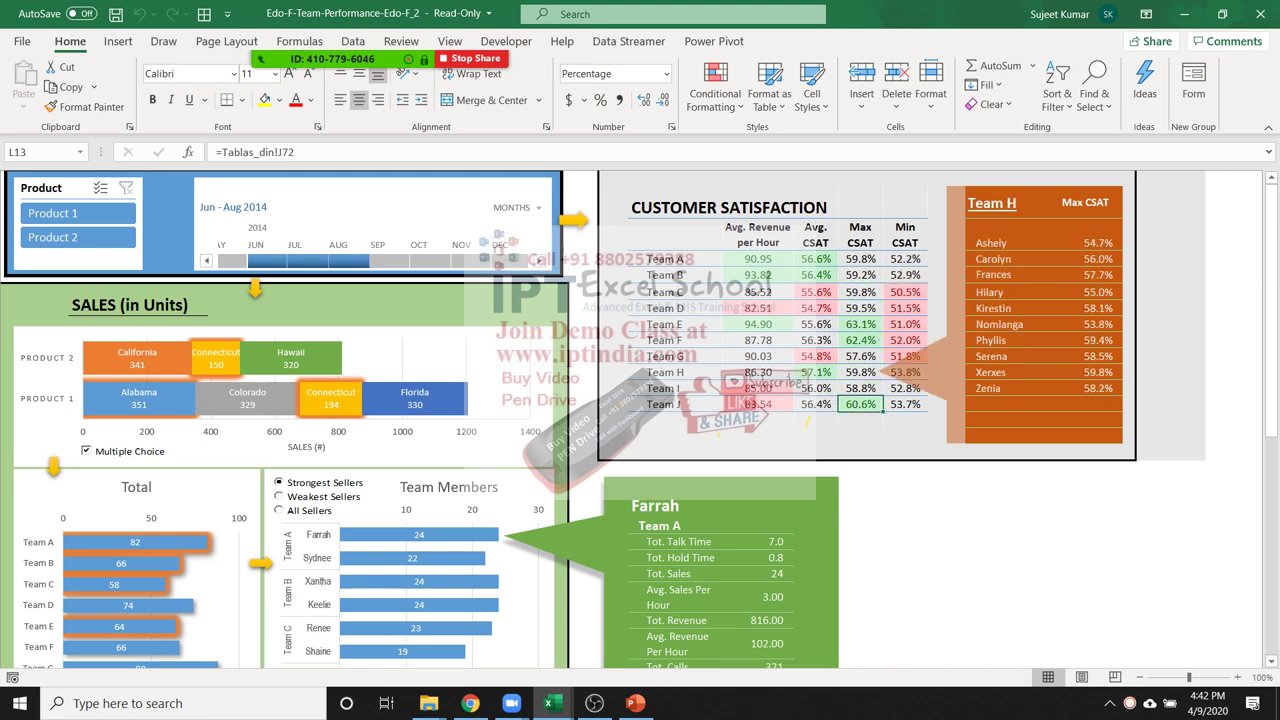
pyautogui.click(860, 340)
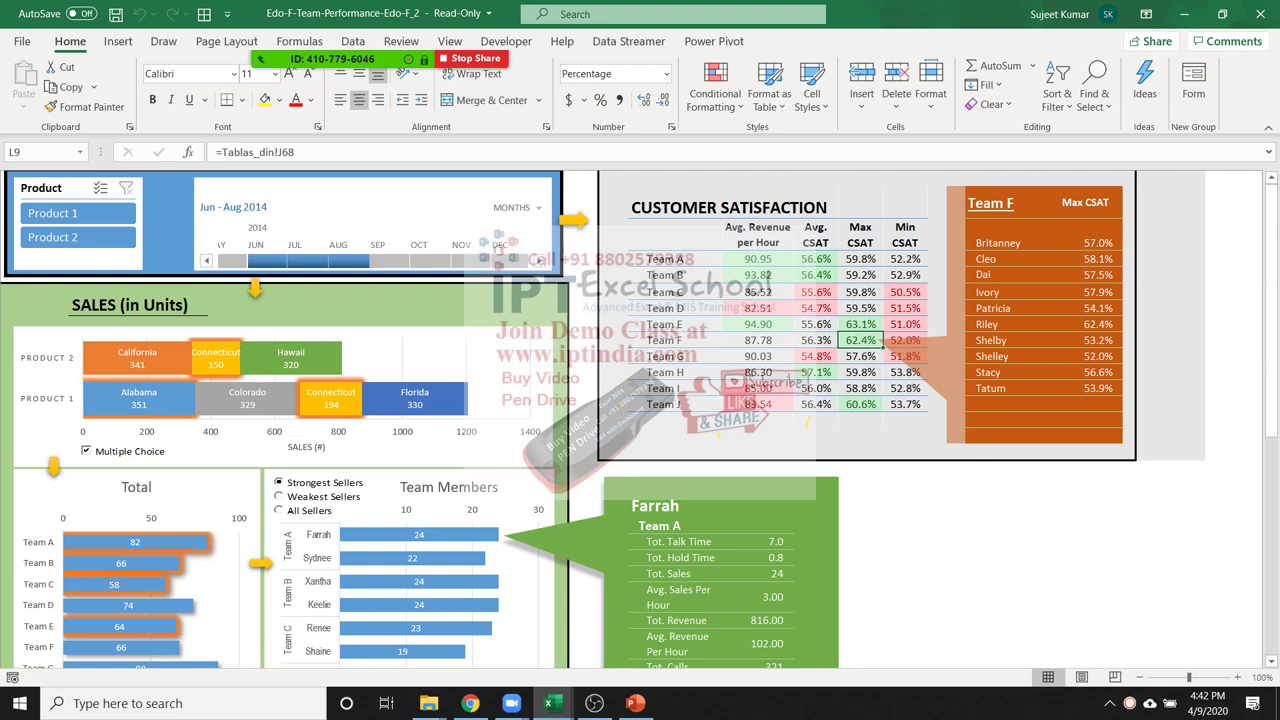
# Filter Product 1 sales to Colorado and Florida and limit the period to Sep 2014
pyautogui.click(247, 397)
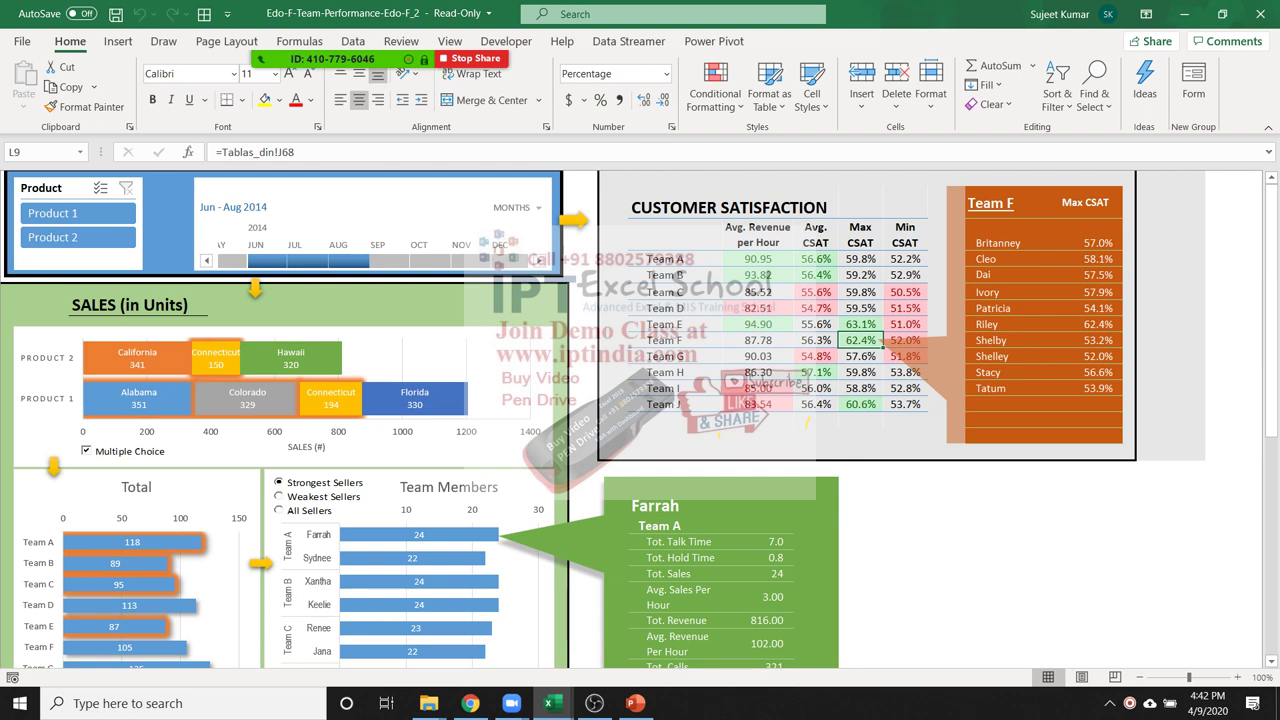
pyautogui.click(413, 398)
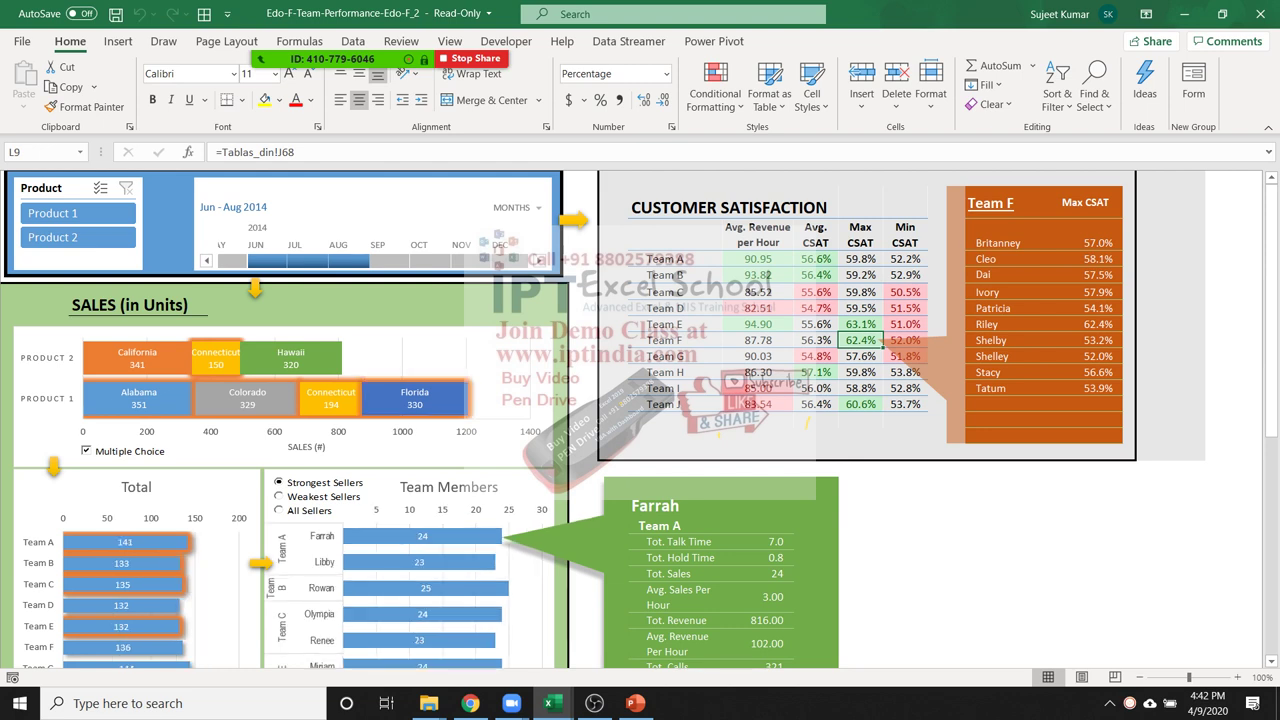
pyautogui.click(247, 398)
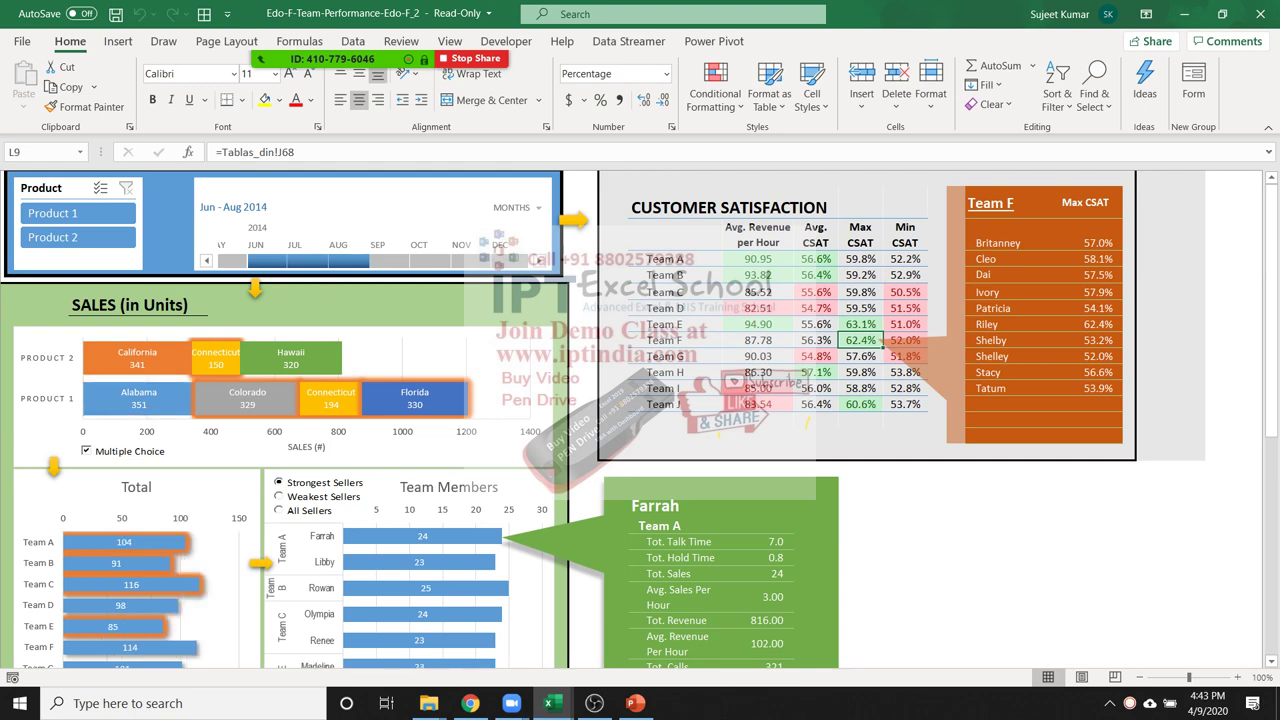
pyautogui.click(390, 260)
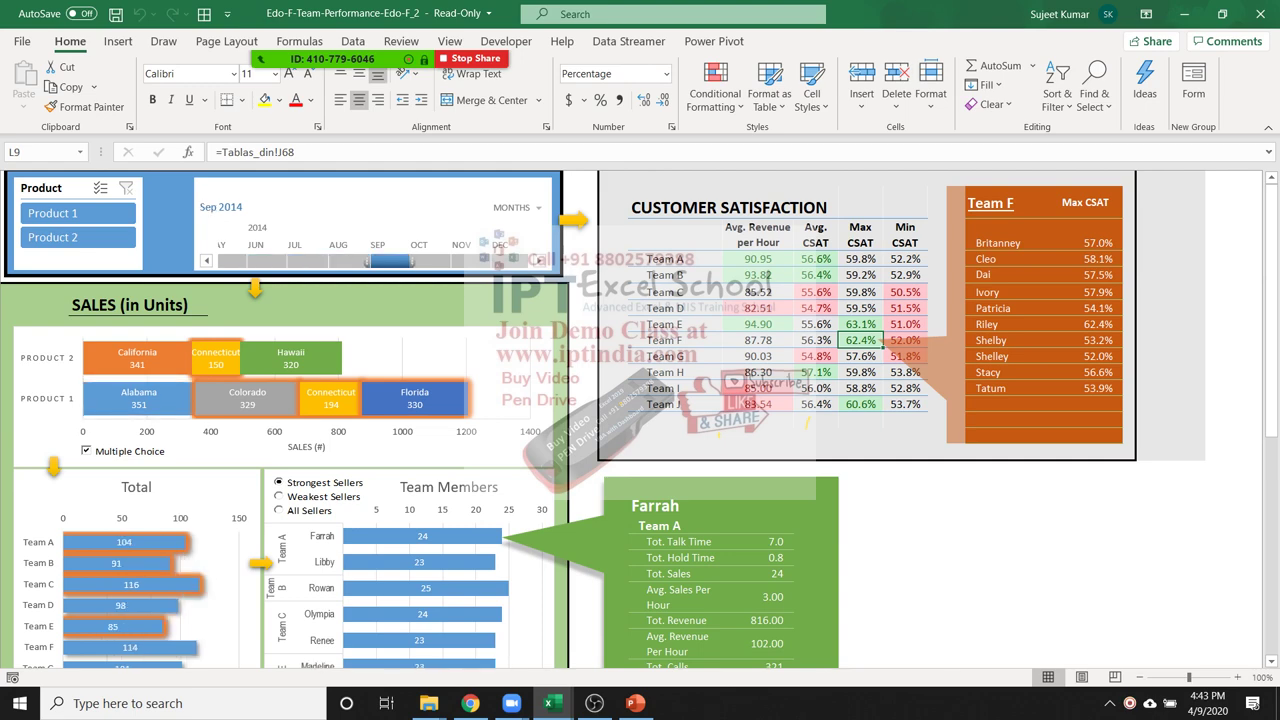
pyautogui.scroll(-8, 640, 415)
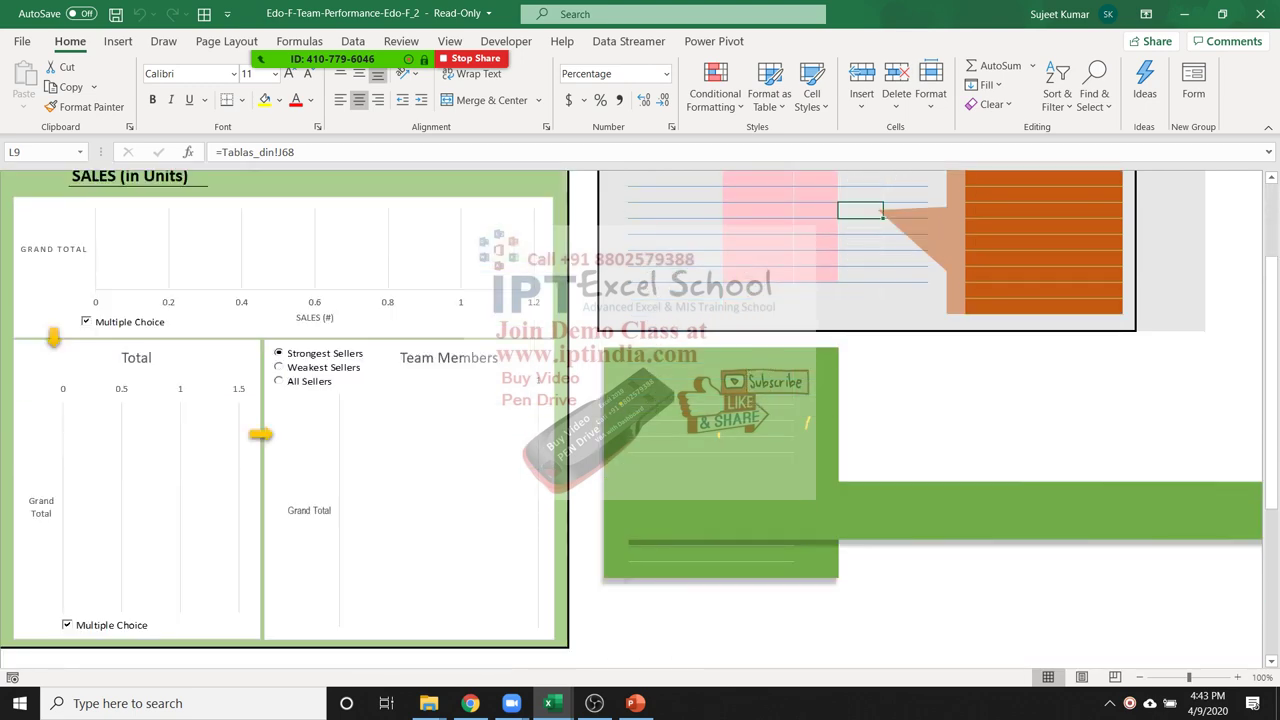
pyautogui.scroll(3, 640, 415)
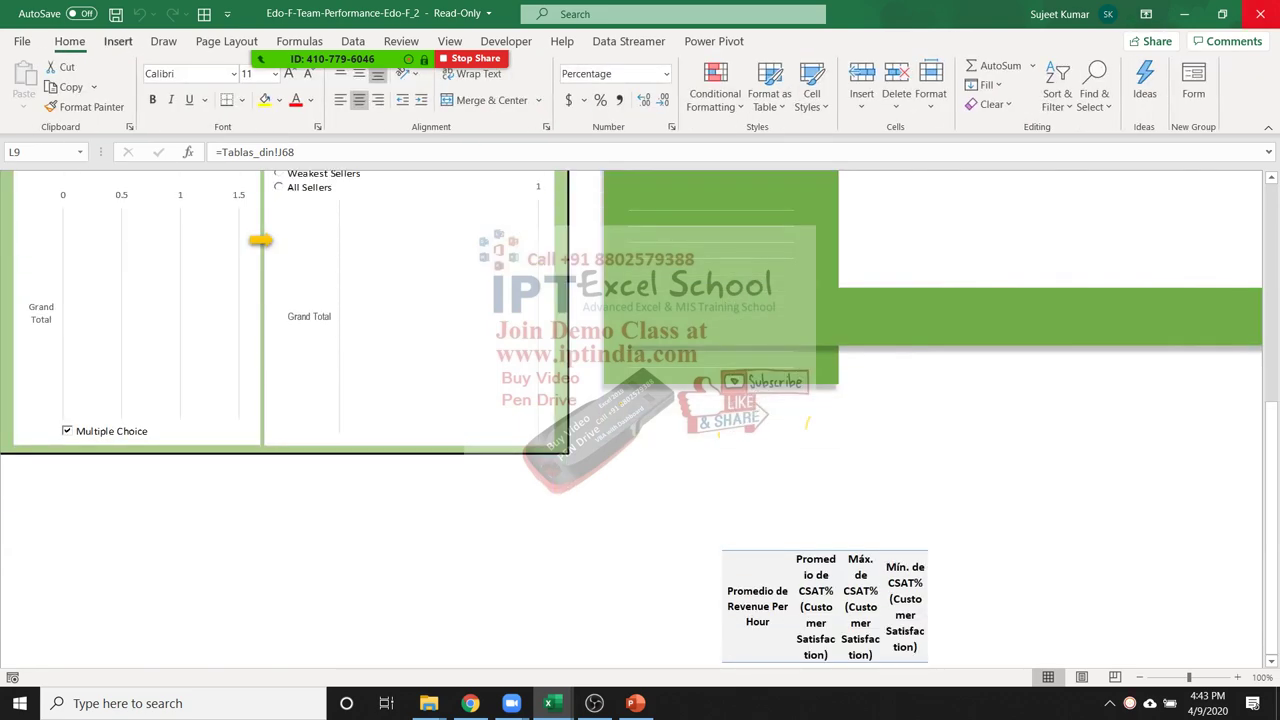
pyautogui.scroll(-4, 300, 95)
# Close the Edo-F workbook without saving and bring the SAmple File folder forward
pyautogui.click(1260, 14)
pyautogui.click(639, 376)
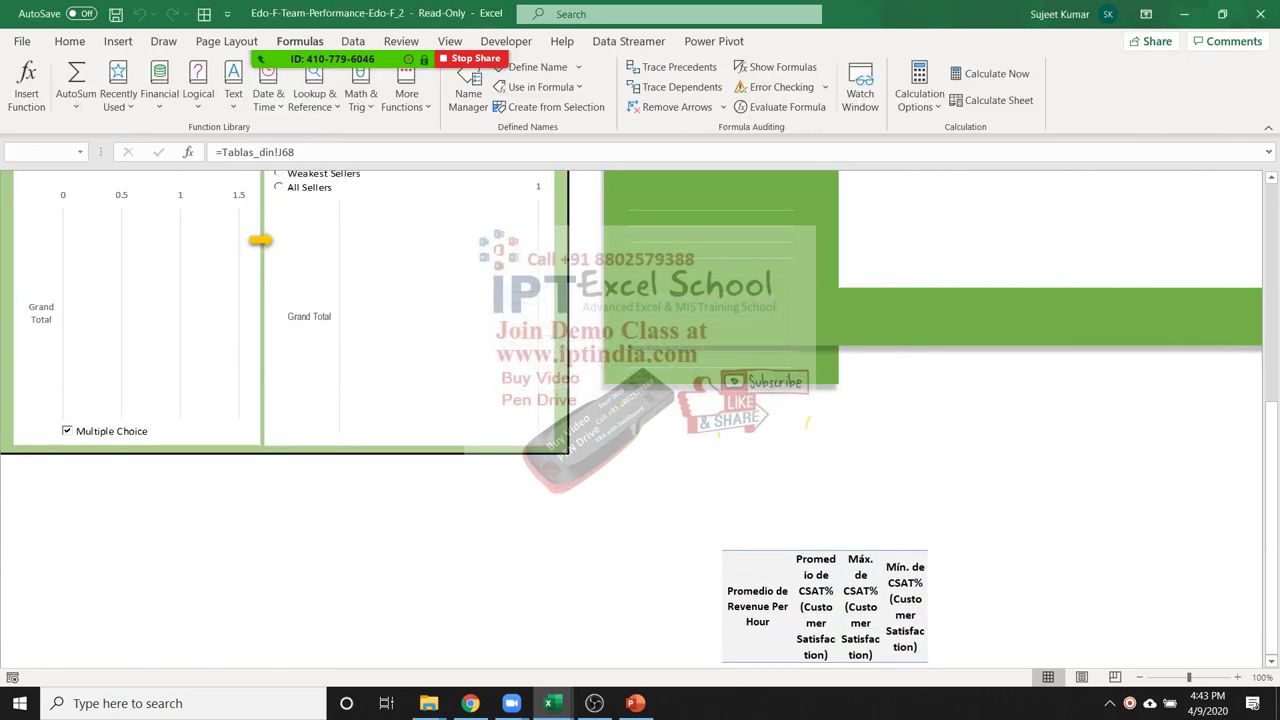
pyautogui.moveTo(428, 703)
pyautogui.click(338, 620)
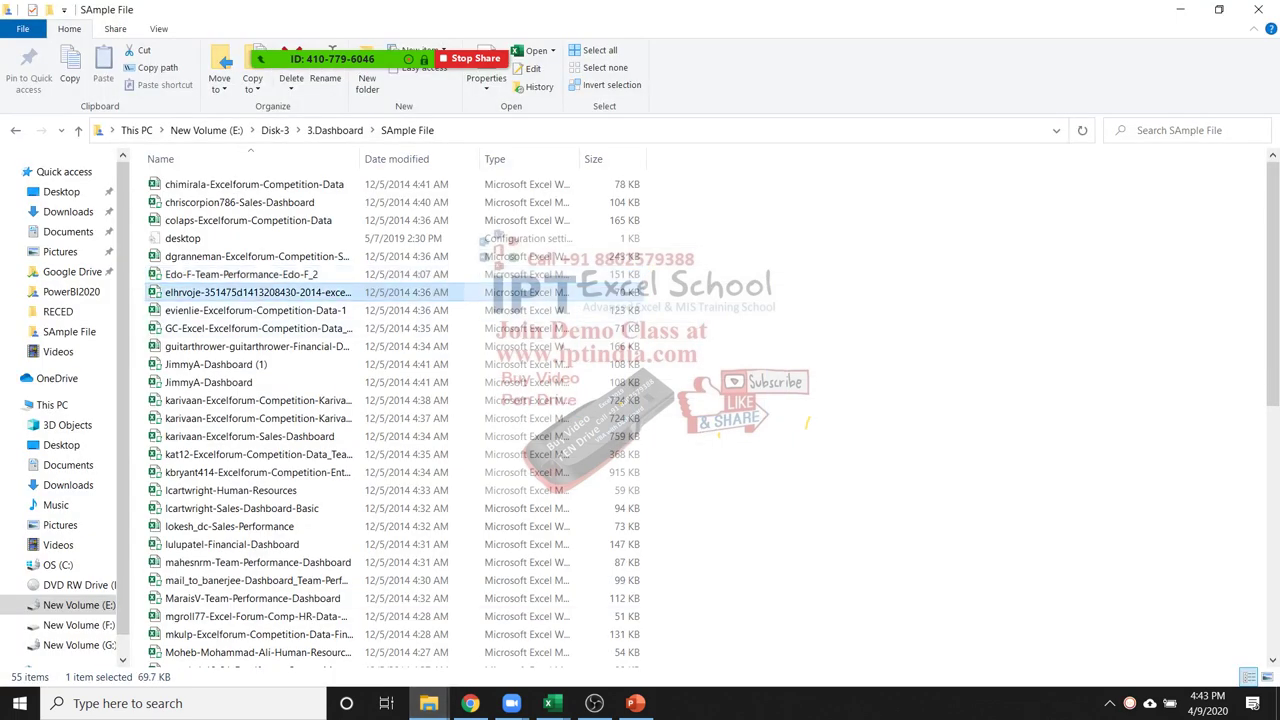
# Open the selected elhrvoje dashboard-competition workbook
pyautogui.hotkey('alt', 'Tab')
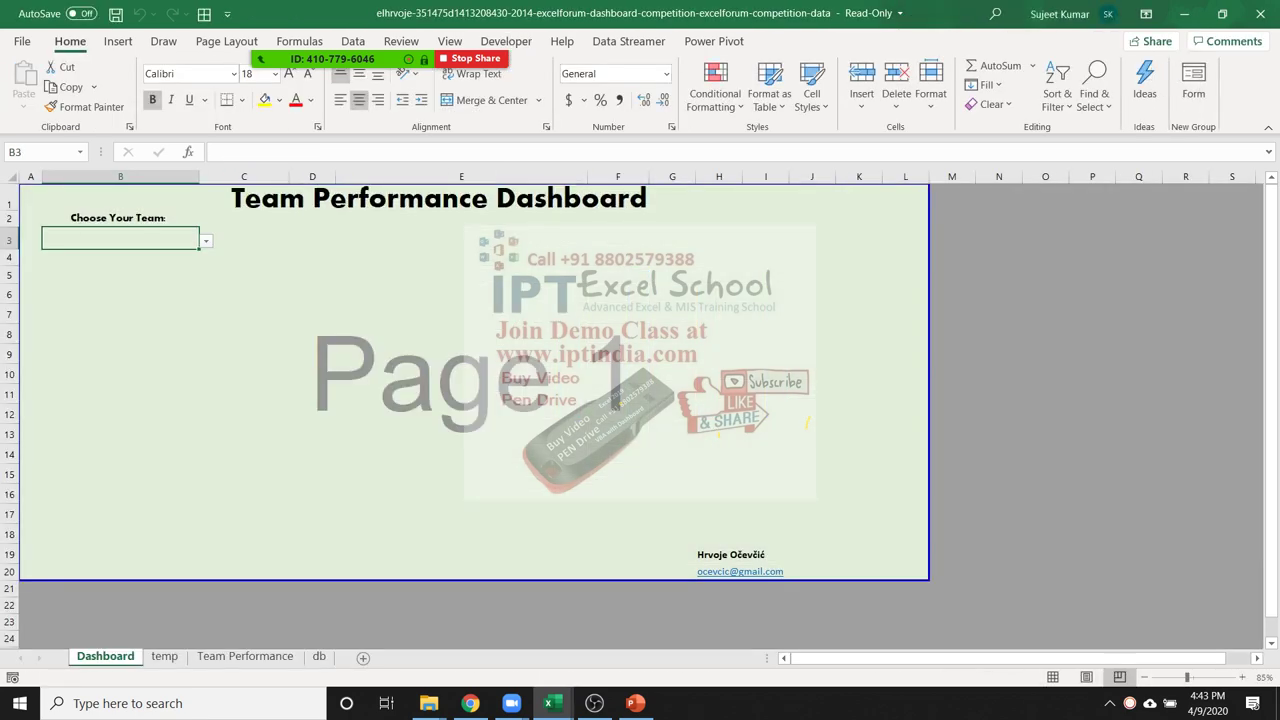
# Look through the temp and Team Performance sheets, then return to the Dashboard
pyautogui.scroll(-5, 610, 288)
pyautogui.scroll(4, 610, 288)
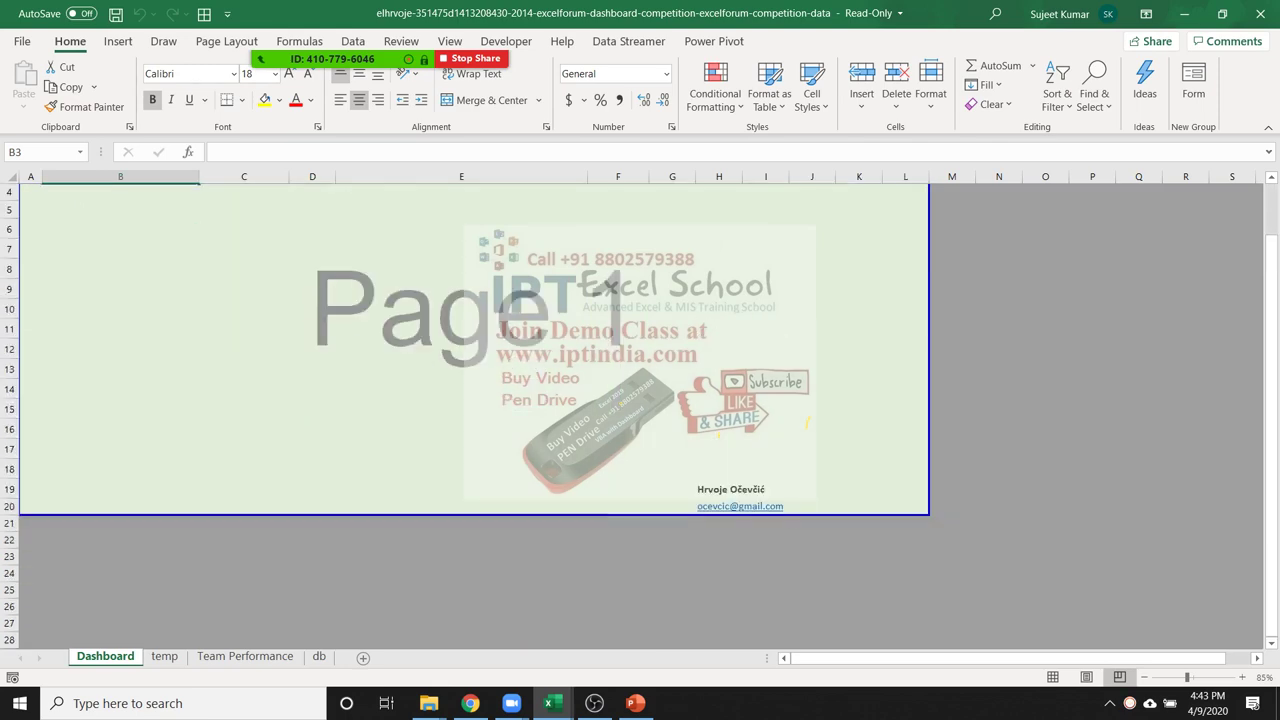
pyautogui.hotkey('ctrl', 'pagedown')
pyautogui.hotkey('ctrl', 'pagedown')
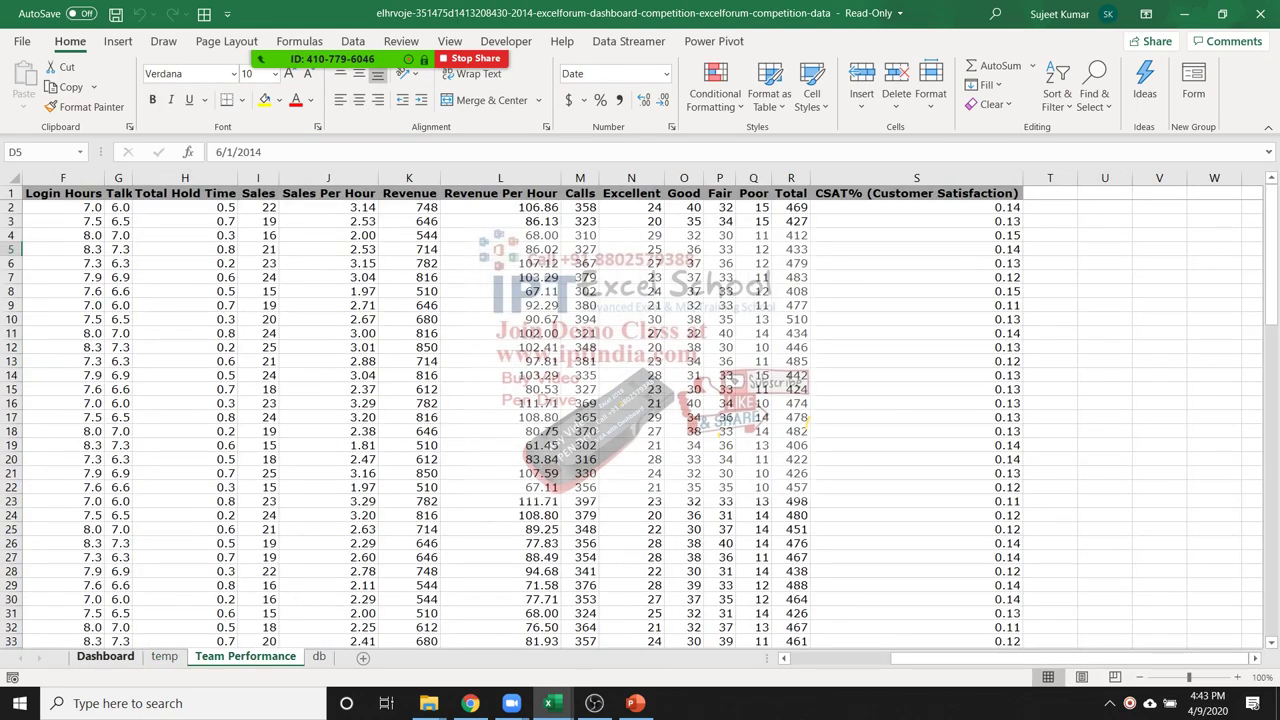
pyautogui.hotkey('ctrl', 'pageup')
pyautogui.hotkey('ctrl', 'pageup')
pyautogui.scroll(-3, 610, 287)
pyautogui.scroll(5, 610, 287)
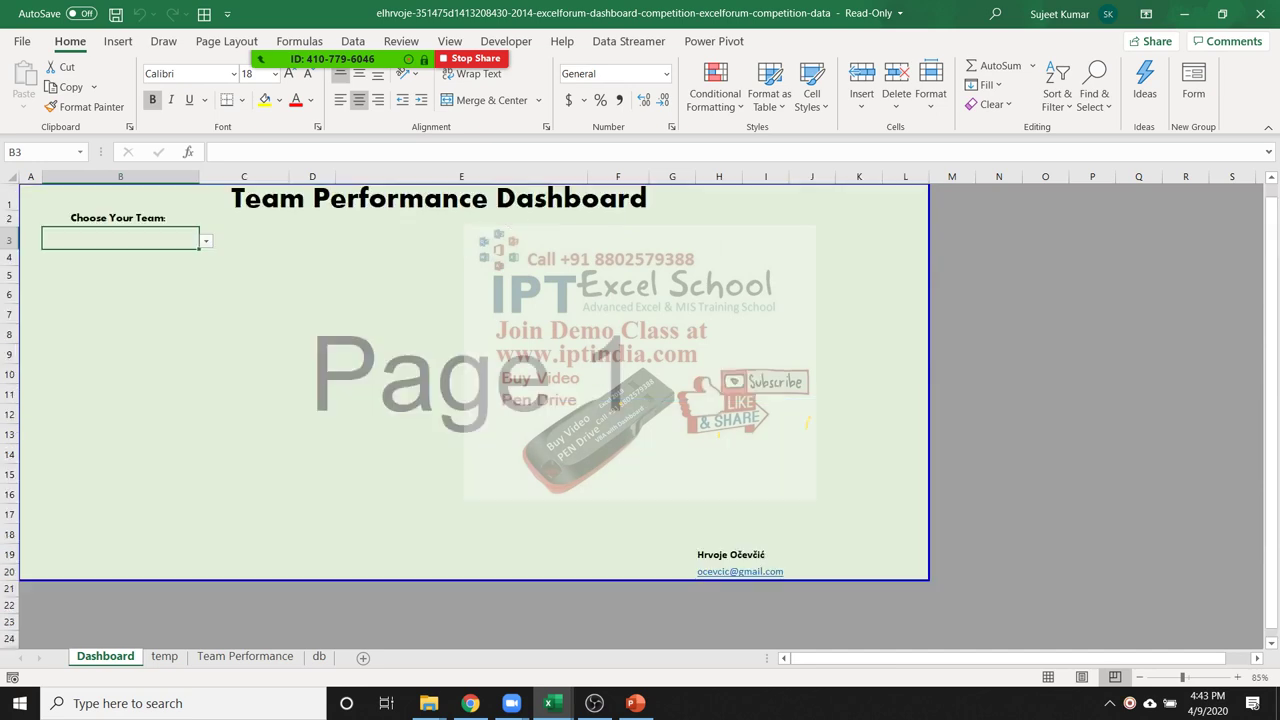
# Pick Team A in the team dropdown, clear it, then pick Team B
pyautogui.hotkey('alt', 'Down')
pyautogui.press('Down')
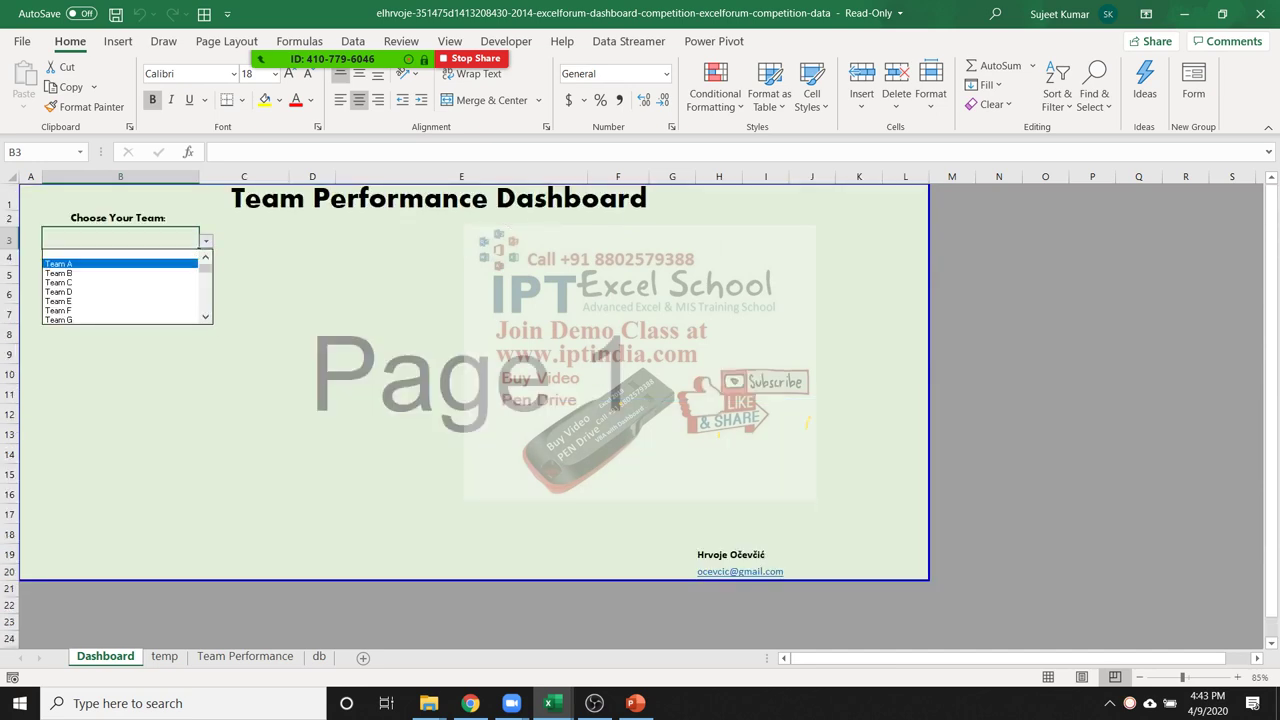
pyautogui.press('Return')
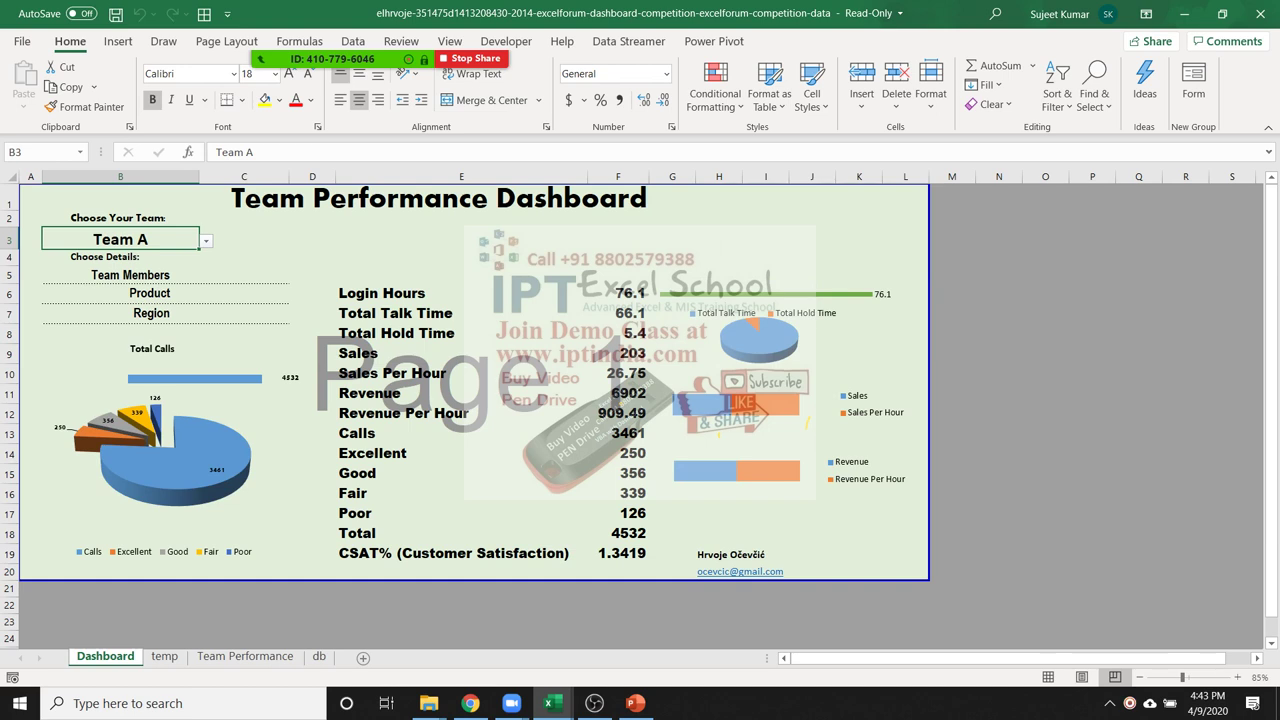
pyautogui.hotkey('alt', 'Down')
pyautogui.scroll(1, 125, 287)
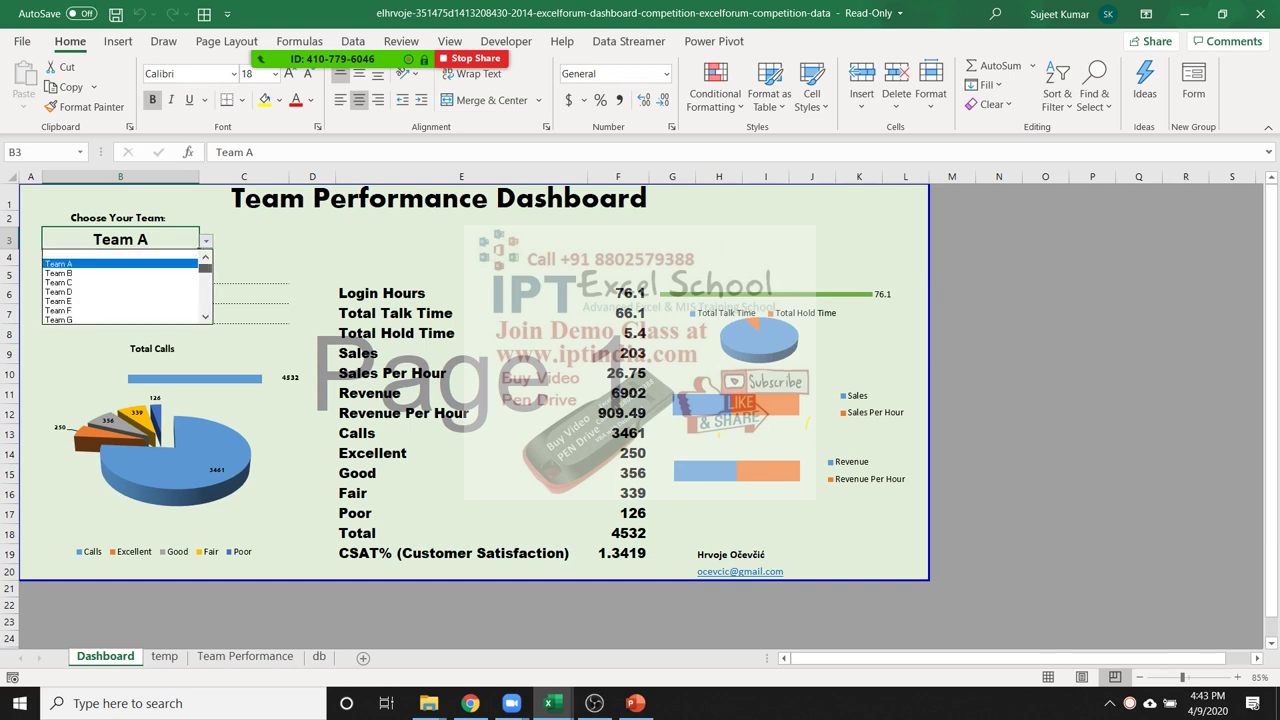
pyautogui.press('Up')
pyautogui.press('Return')
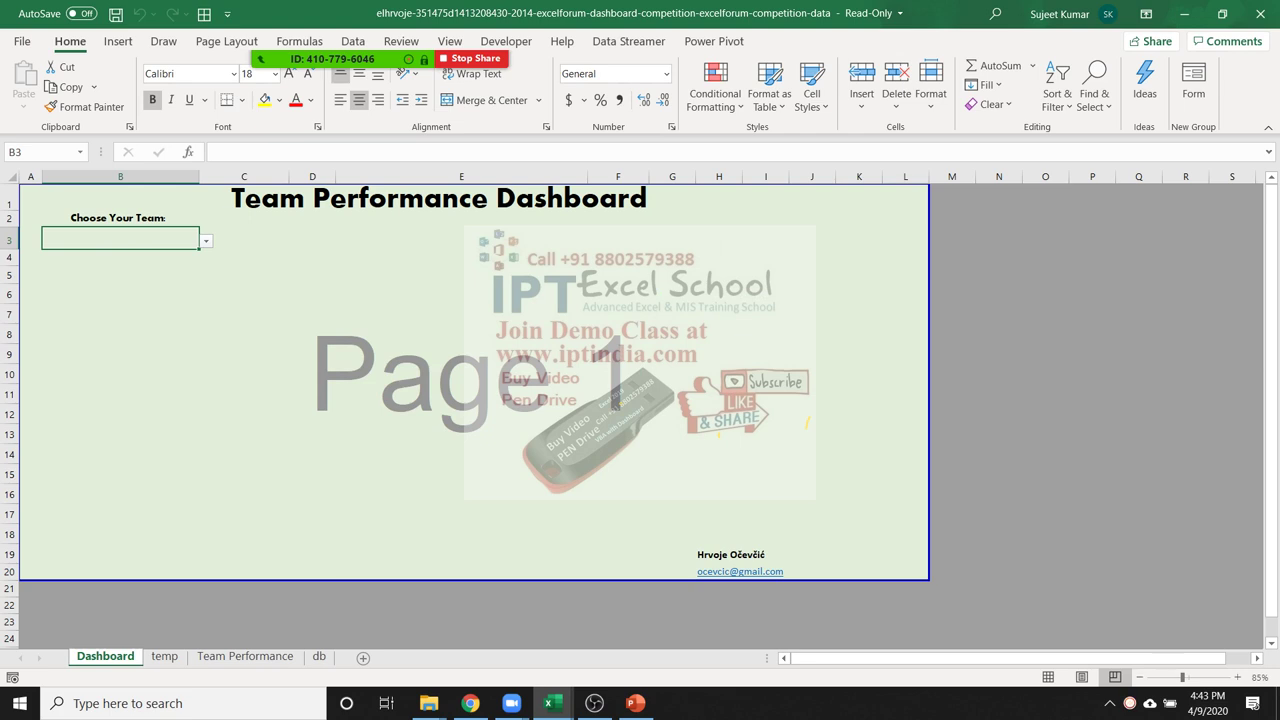
pyautogui.hotkey('alt', 'Down')
pyautogui.press('Down')
pyautogui.press('Down')
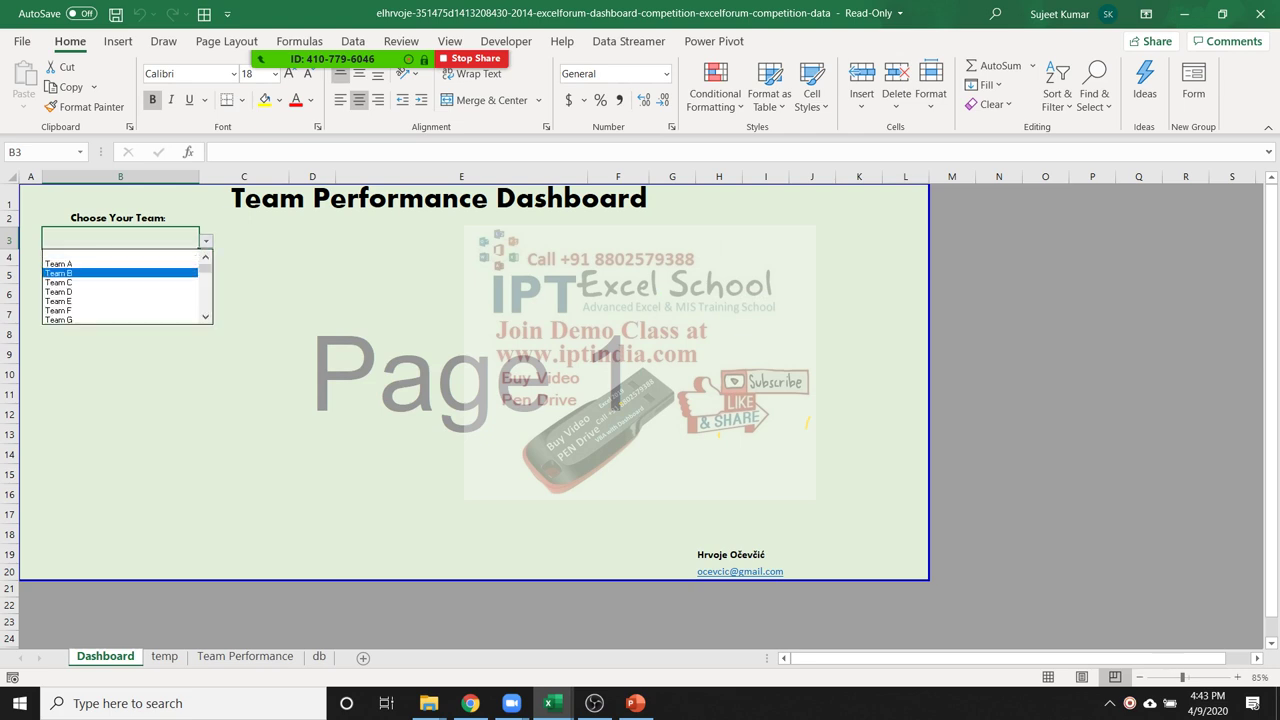
pyautogui.press('Return')
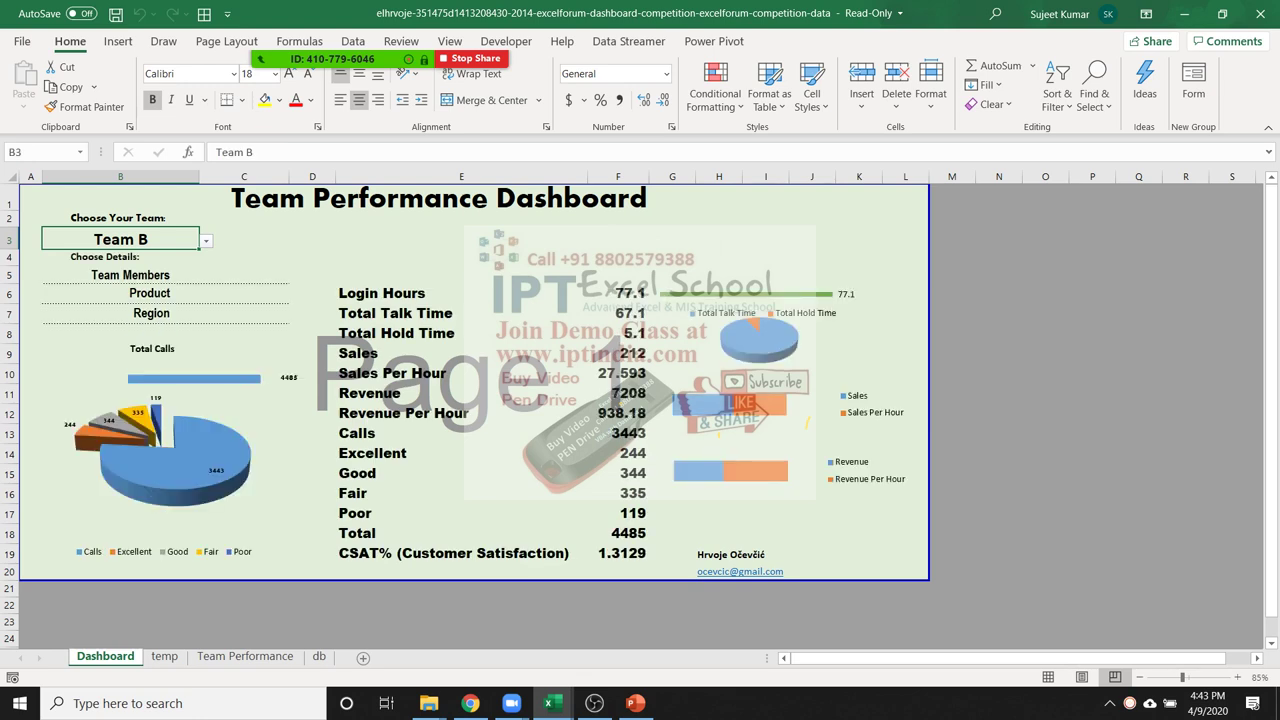
# Inspect the metric and CSAT% formulas, then close the workbook
pyautogui.click(461, 493)
pyautogui.click(461, 553)
pyautogui.click(1266, 14)
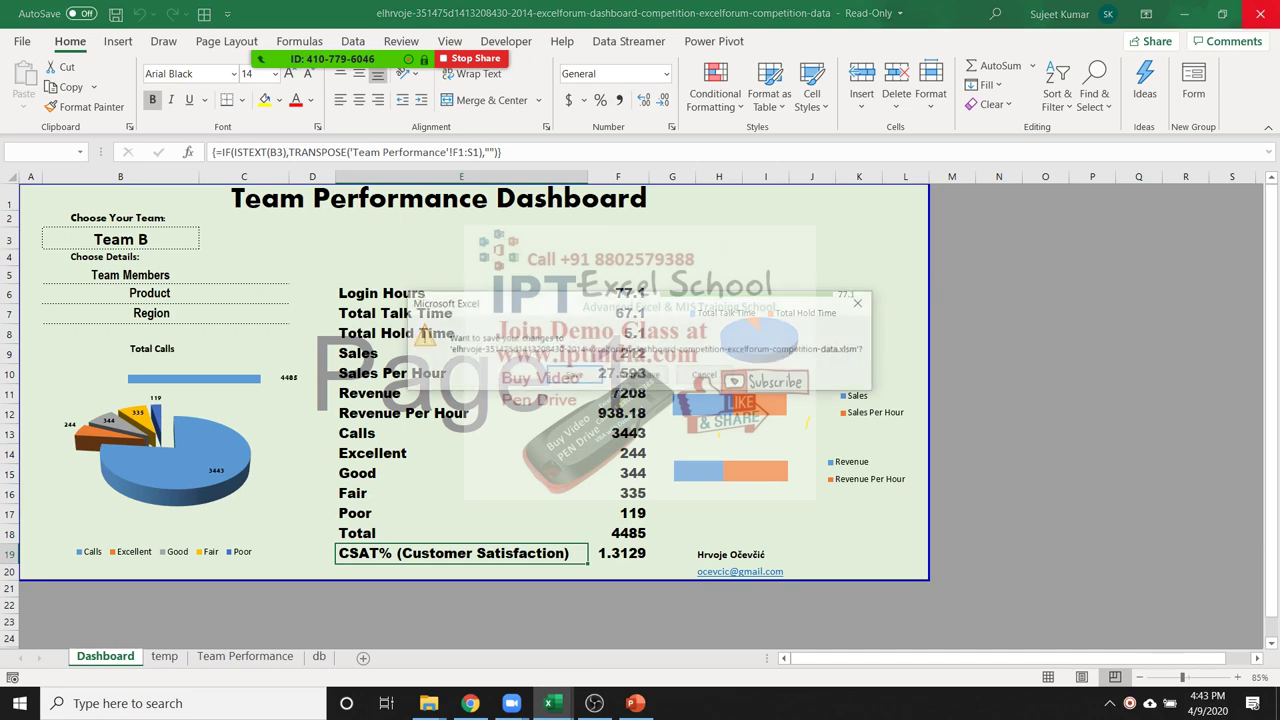
# Discard the dashboard changes and open evienlie-Excelforum-Competition-Data-1 from SAmple File
pyautogui.click(639, 376)
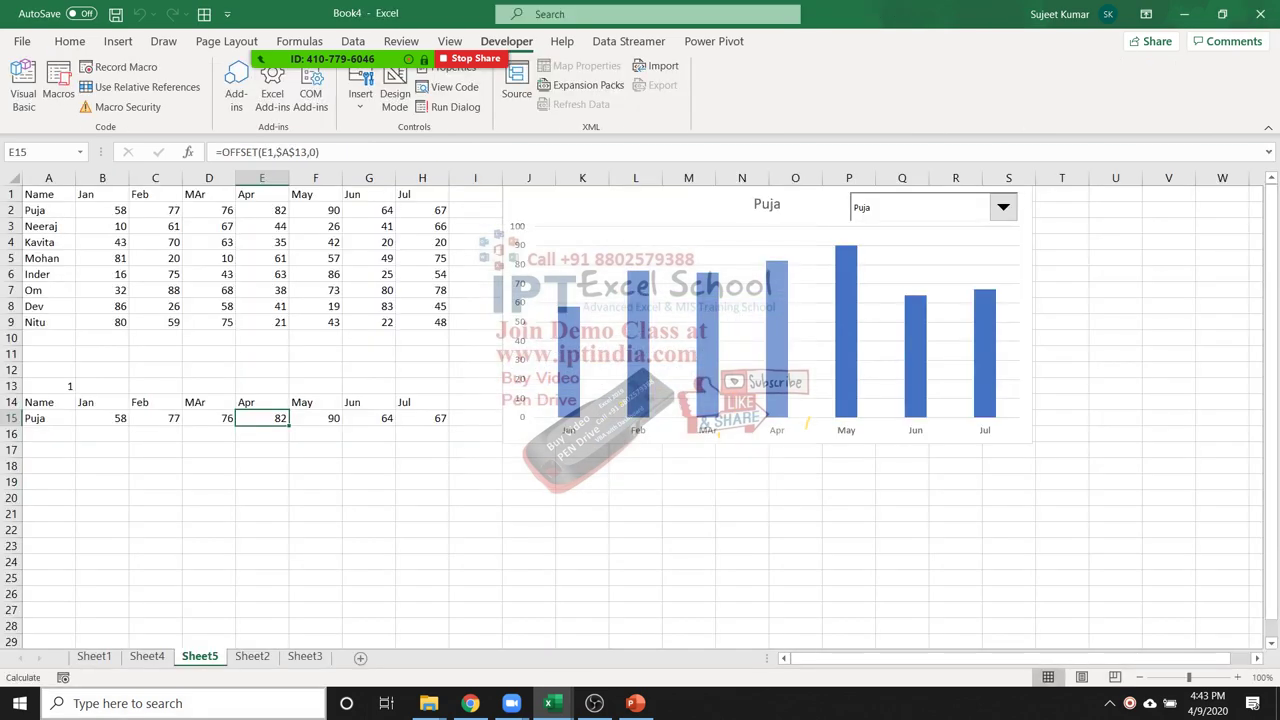
pyautogui.moveTo(428, 703)
pyautogui.click(336, 630)
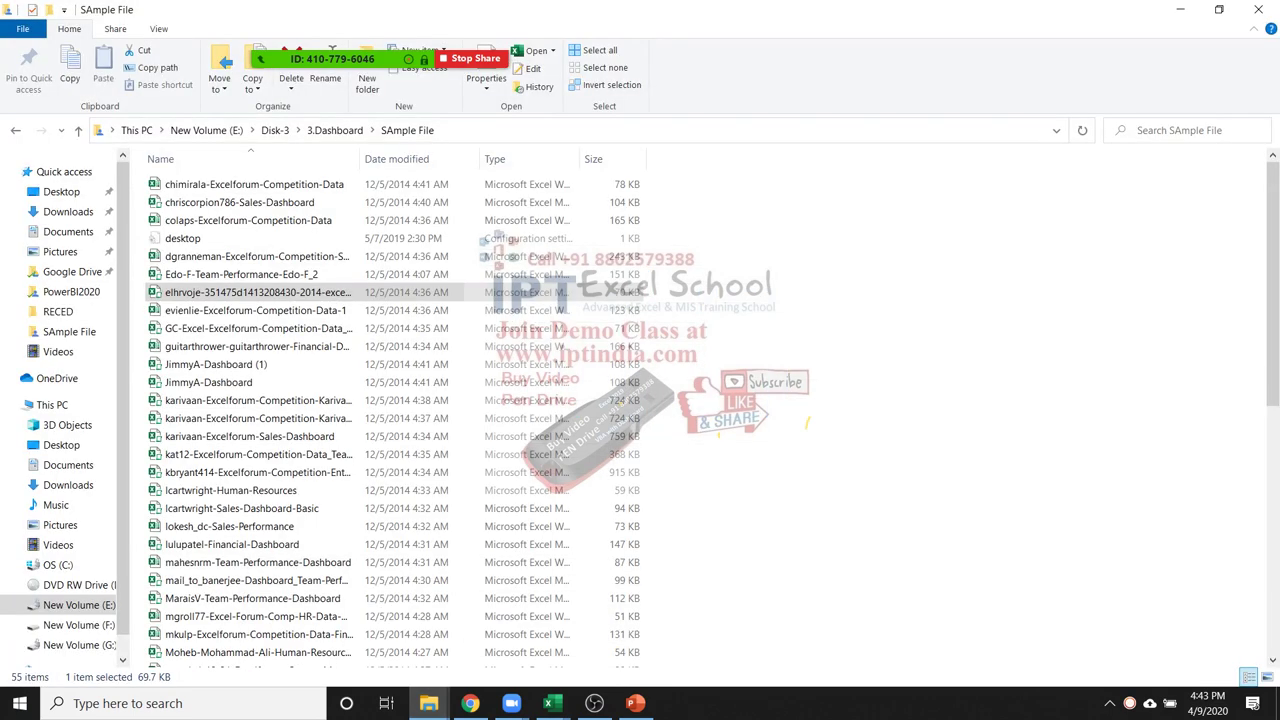
pyautogui.click(255, 310)
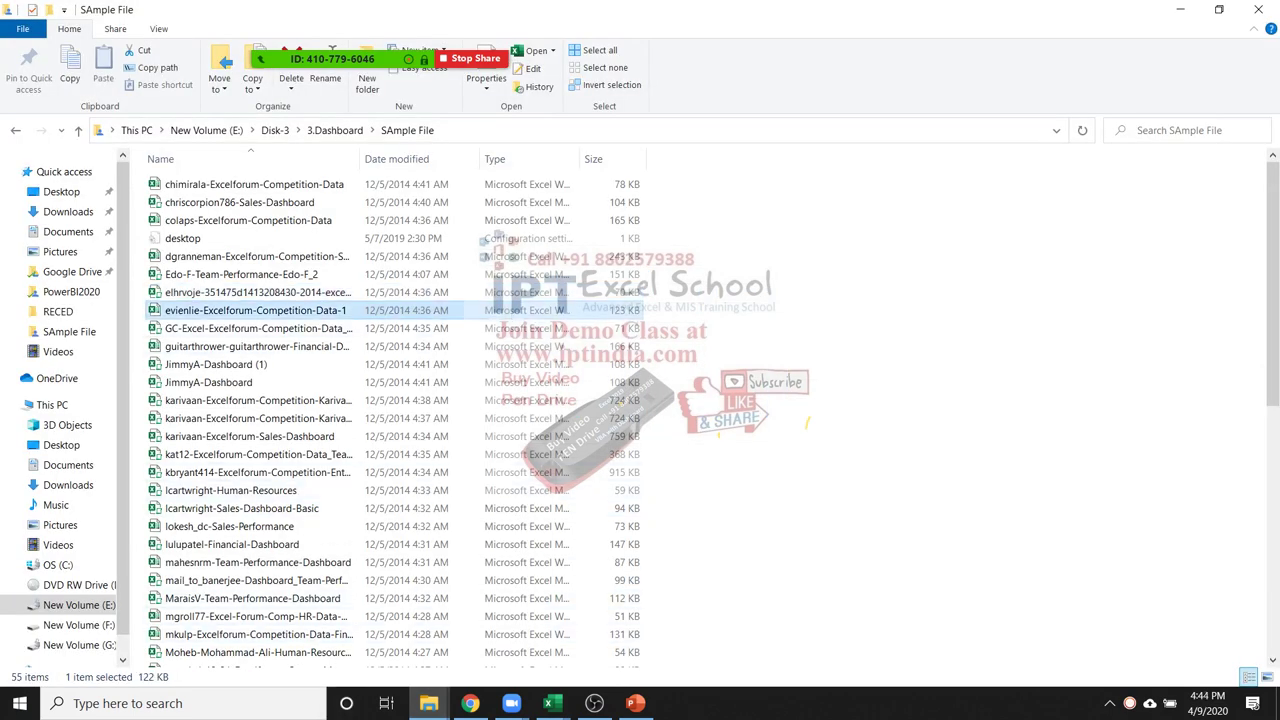
pyautogui.hotkey('alt', 'Tab')
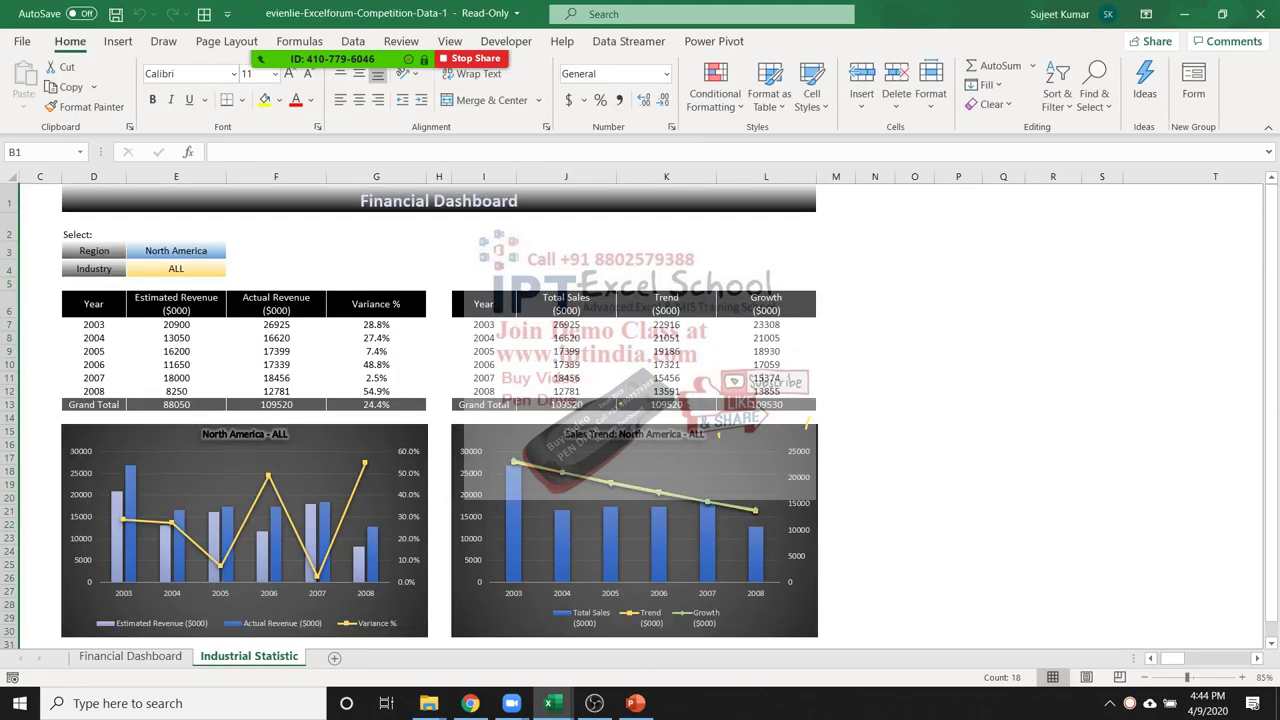
# Filter the Financial Dashboard's Industry to Services
pyautogui.scroll(-5, 640, 410)
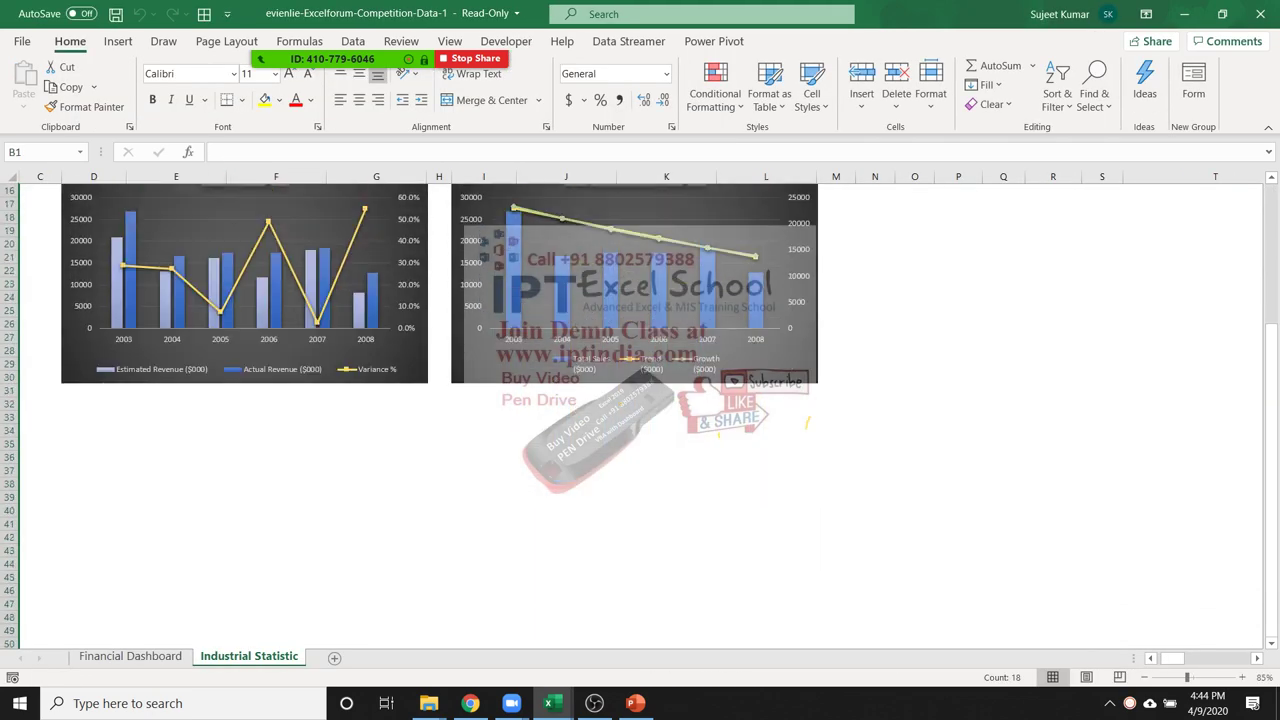
pyautogui.scroll(-2, 640, 410)
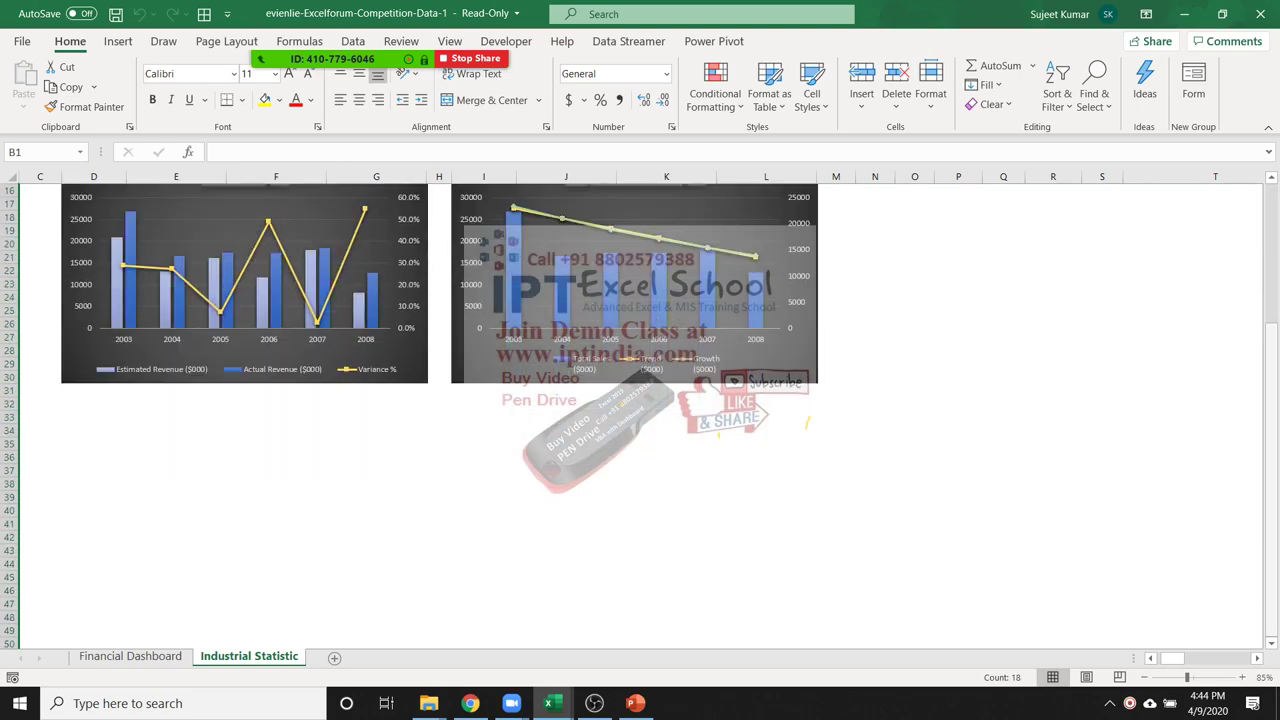
pyautogui.moveTo(1271, 490); pyautogui.dragTo(1271, 366)
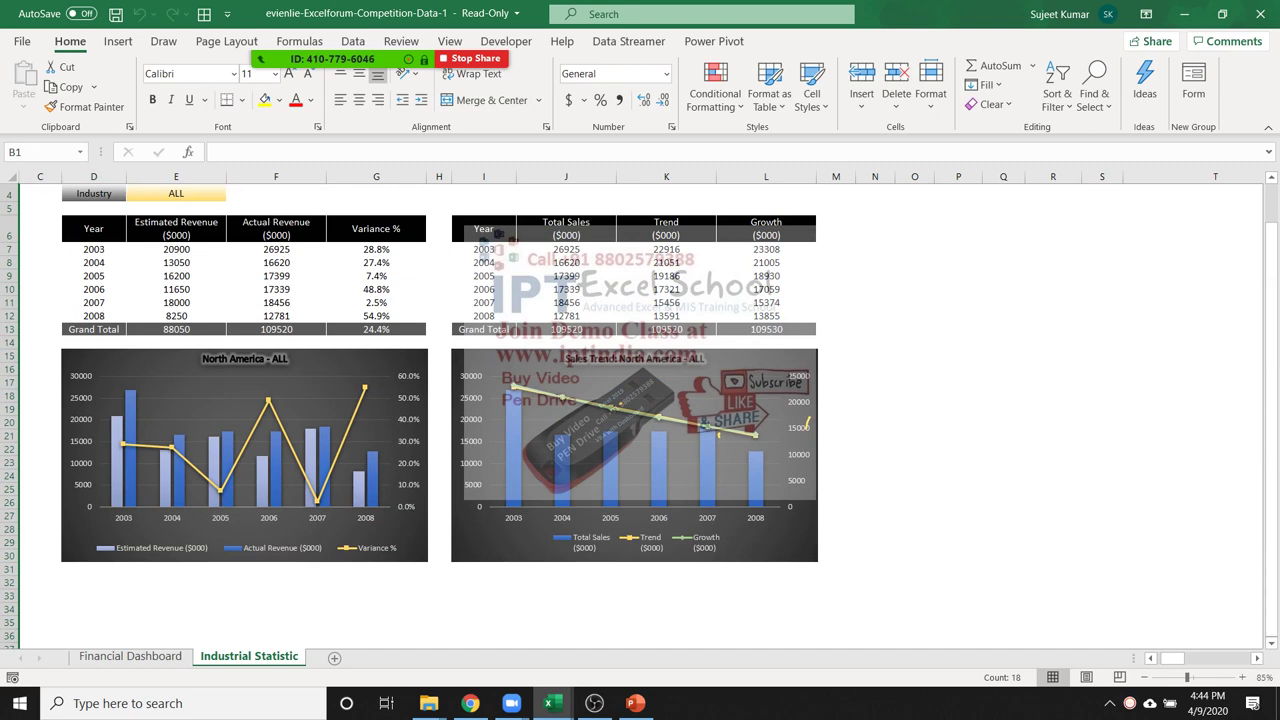
pyautogui.click(176, 193)
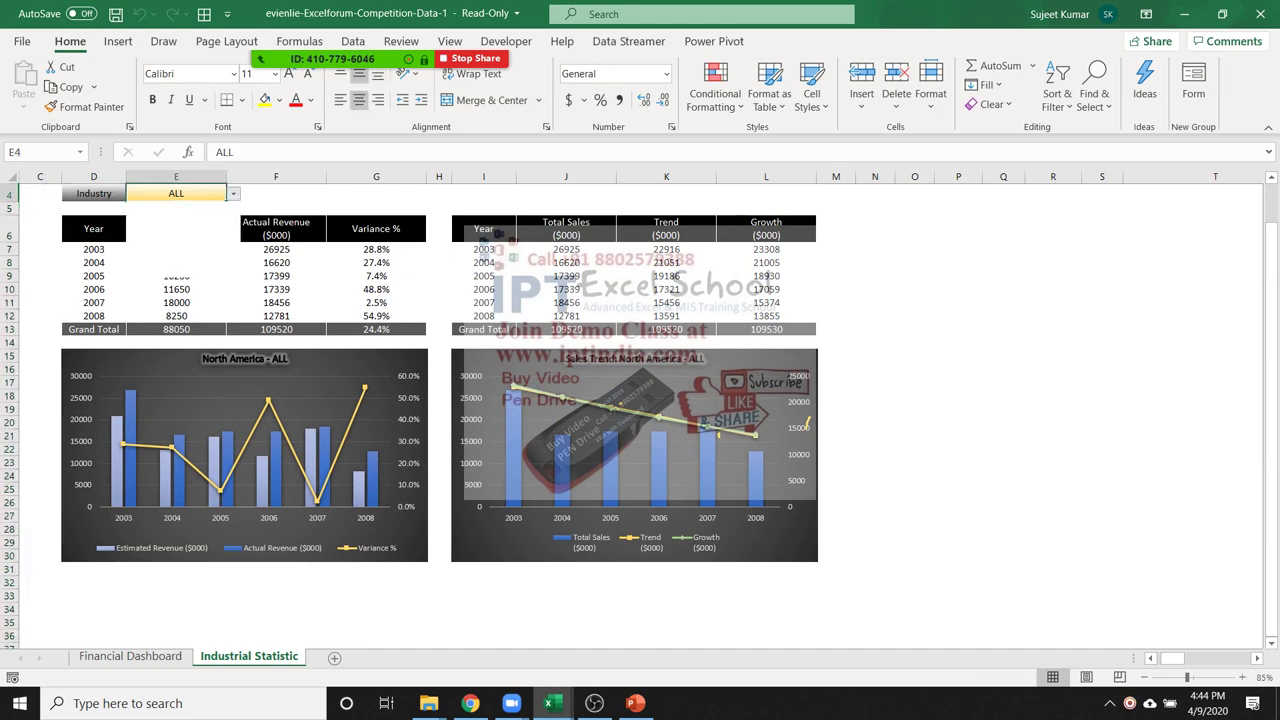
pyautogui.hotkey('alt', 'Down')
pyautogui.press('Return')
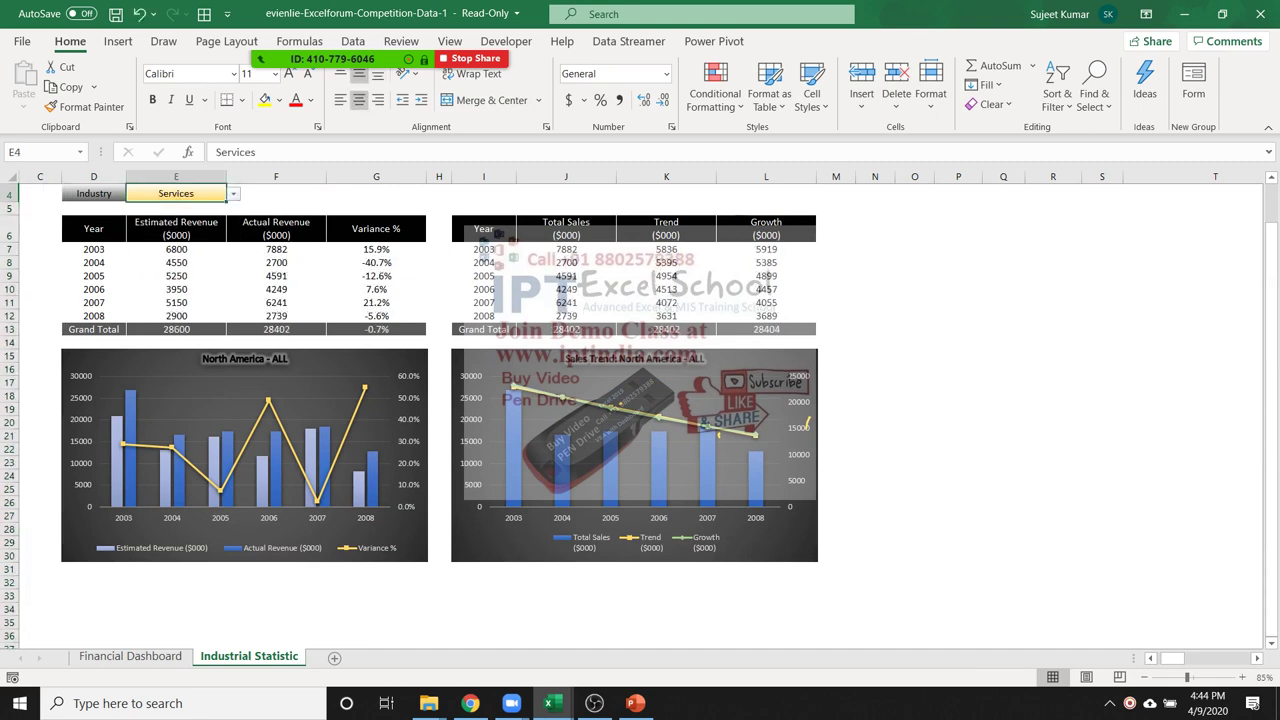
# Set the Region filter to Asia Pacific and the Industry filter to Utilities
pyautogui.scroll(1, 640, 400)
pyautogui.click(176, 250)
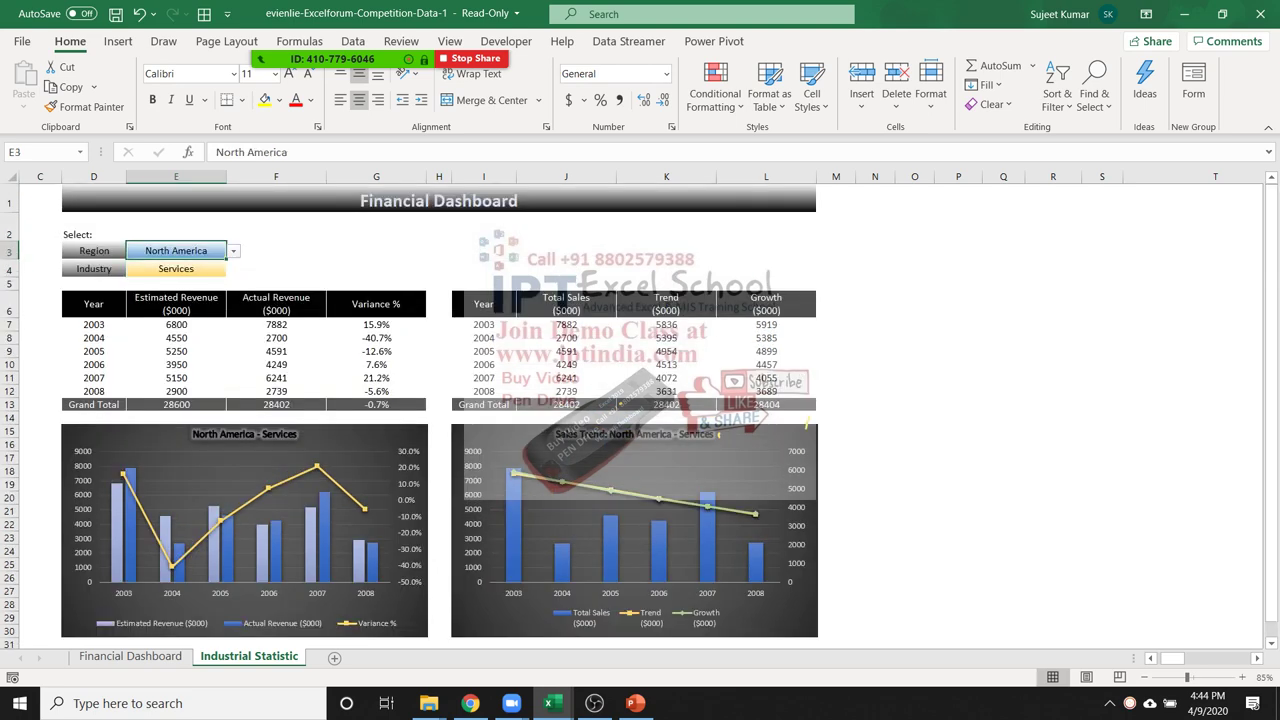
pyautogui.hotkey('alt', 'Down')
pyautogui.press('Down')
pyautogui.press('Down')
pyautogui.press('Up')
pyautogui.press('Return')
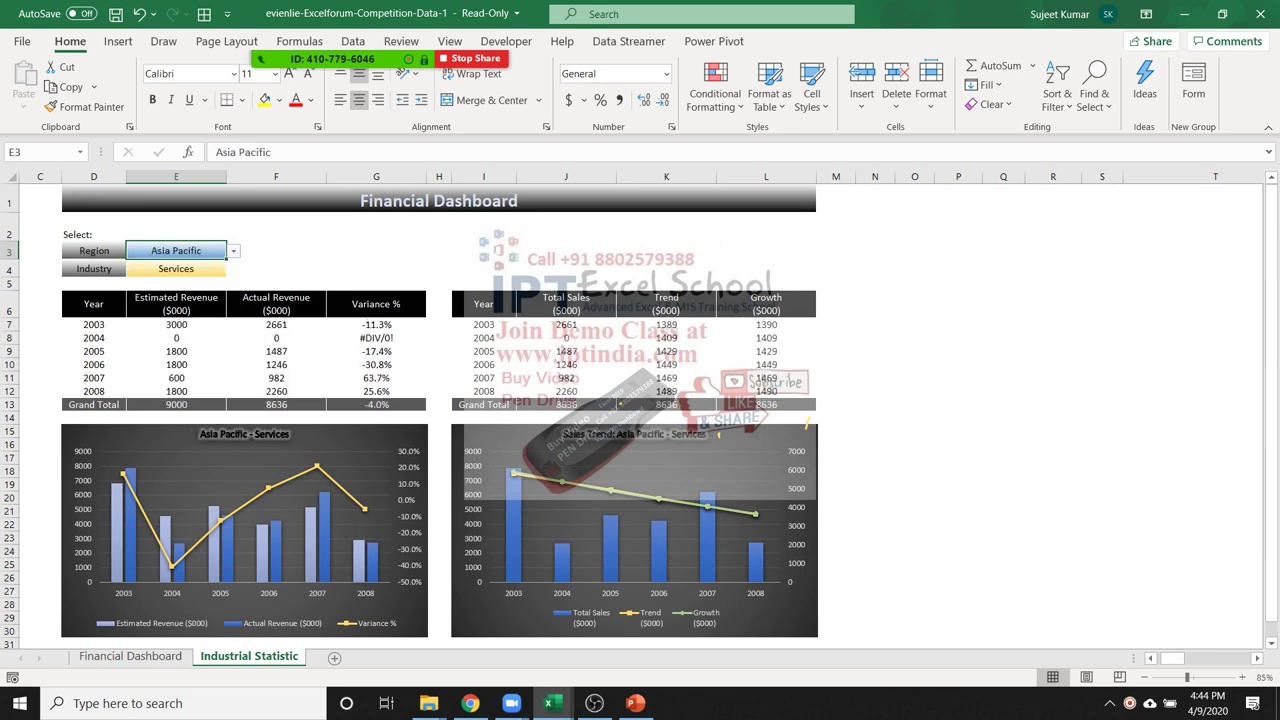
pyautogui.click(176, 268)
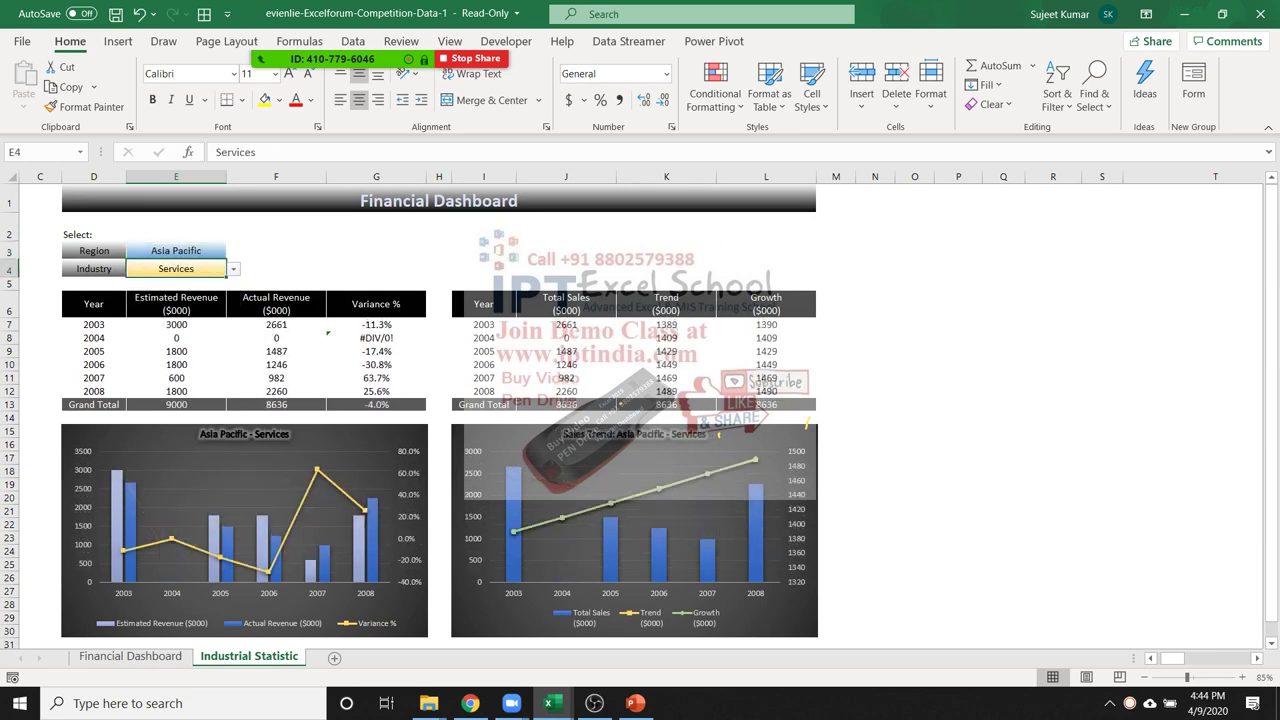
pyautogui.hotkey('alt', 'Down')
pyautogui.press('Down')
pyautogui.press('Down')
pyautogui.press('Down')
pyautogui.press('Down')
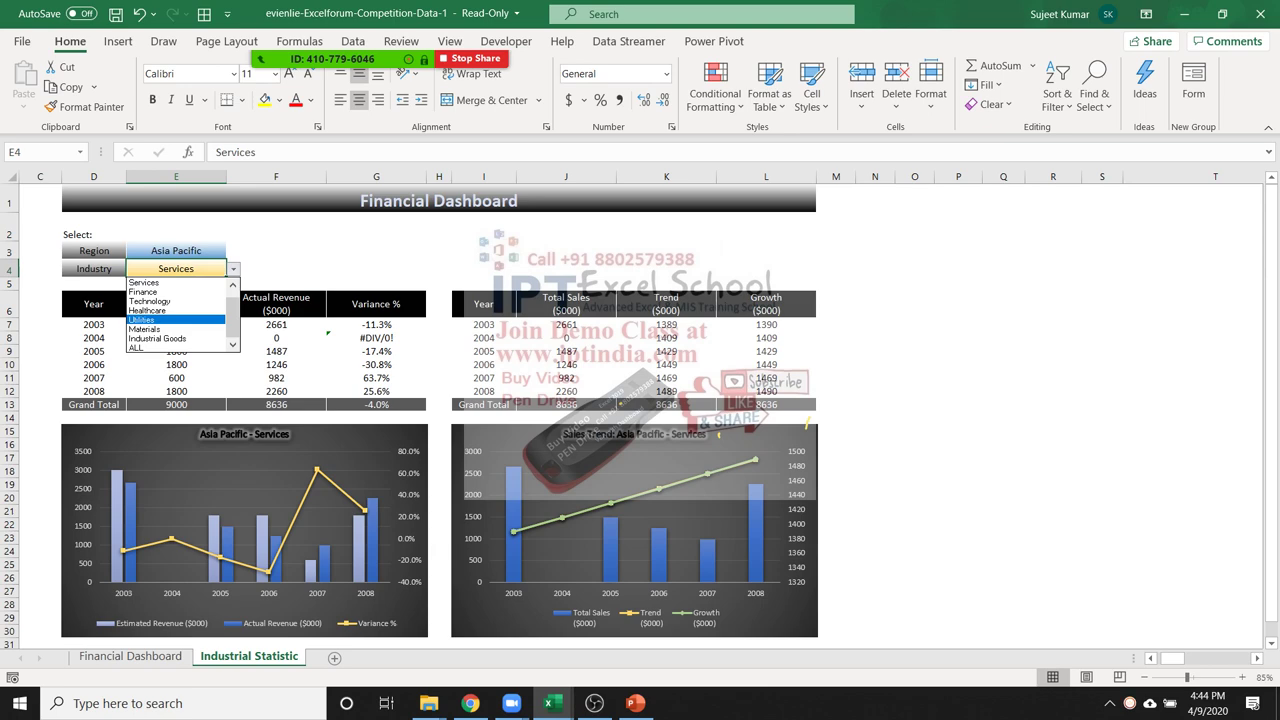
pyautogui.press('Return')
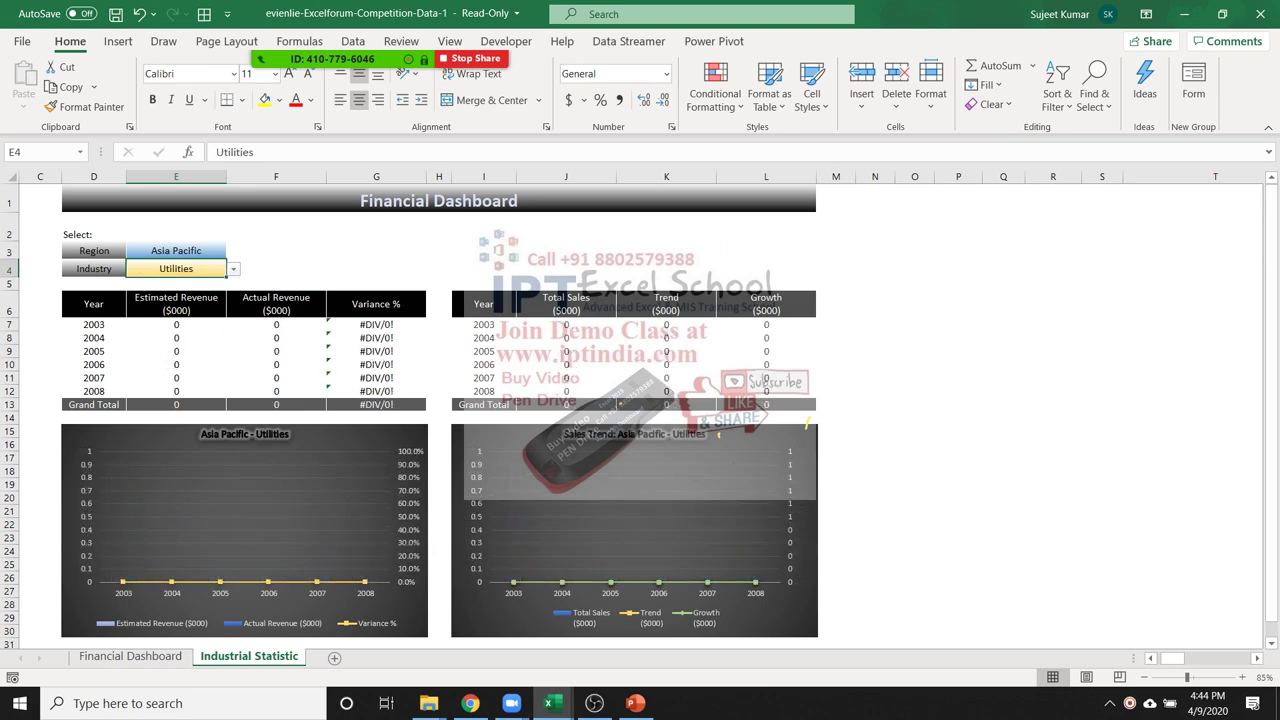
# Inspect the 2005 Actual Revenue SUMIFS formula, then close the dashboard without saving
pyautogui.click(276, 351)
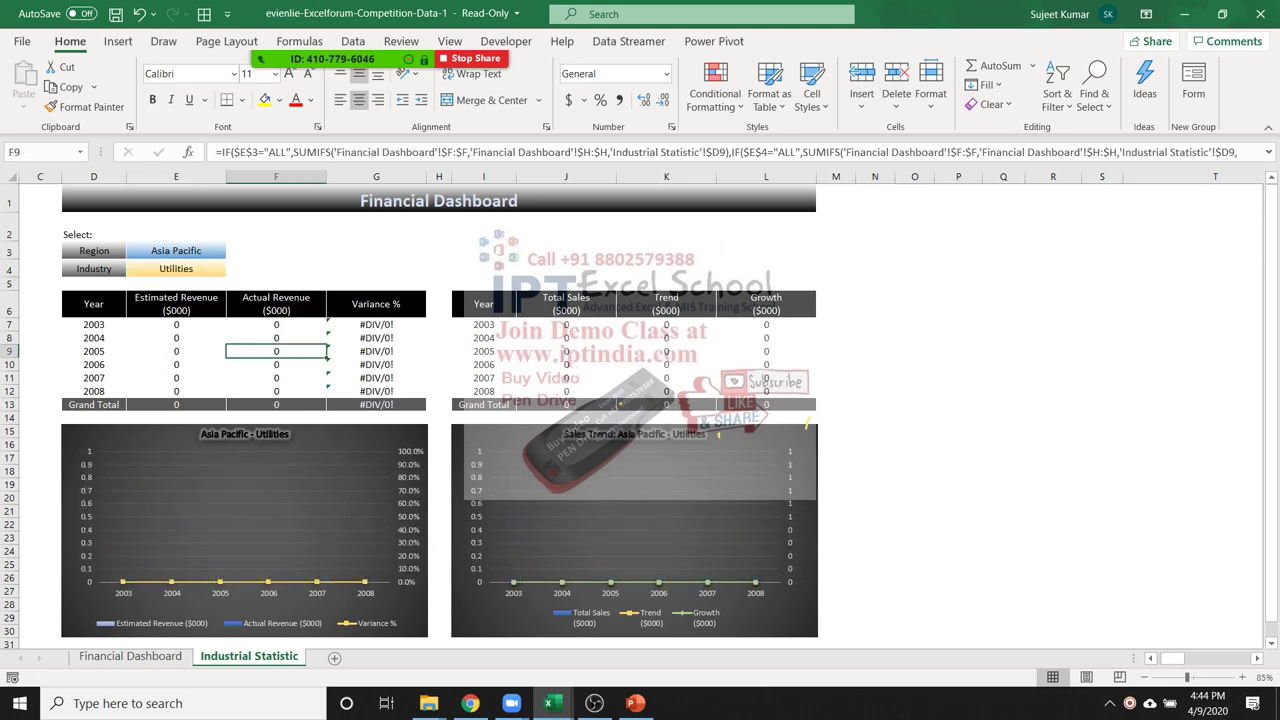
pyautogui.press('F2')
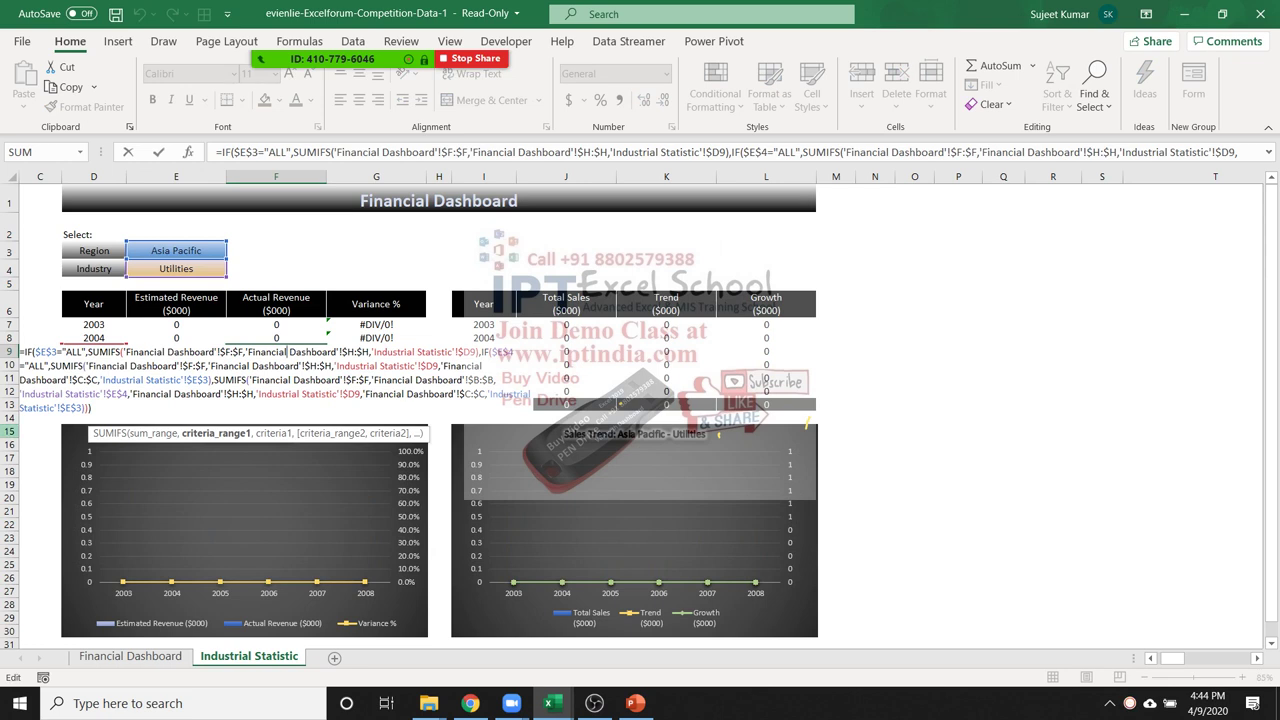
pyautogui.press('Escape')
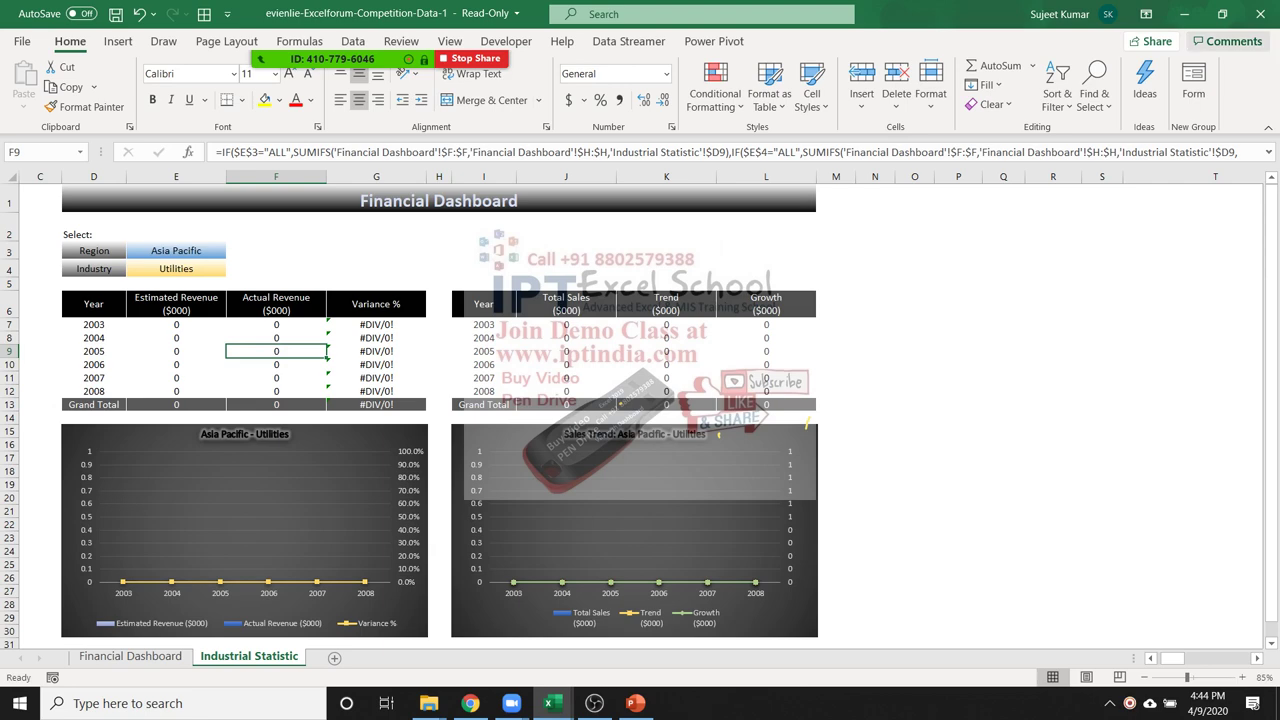
pyautogui.hotkey('alt', 'F4')
pyautogui.press('n')
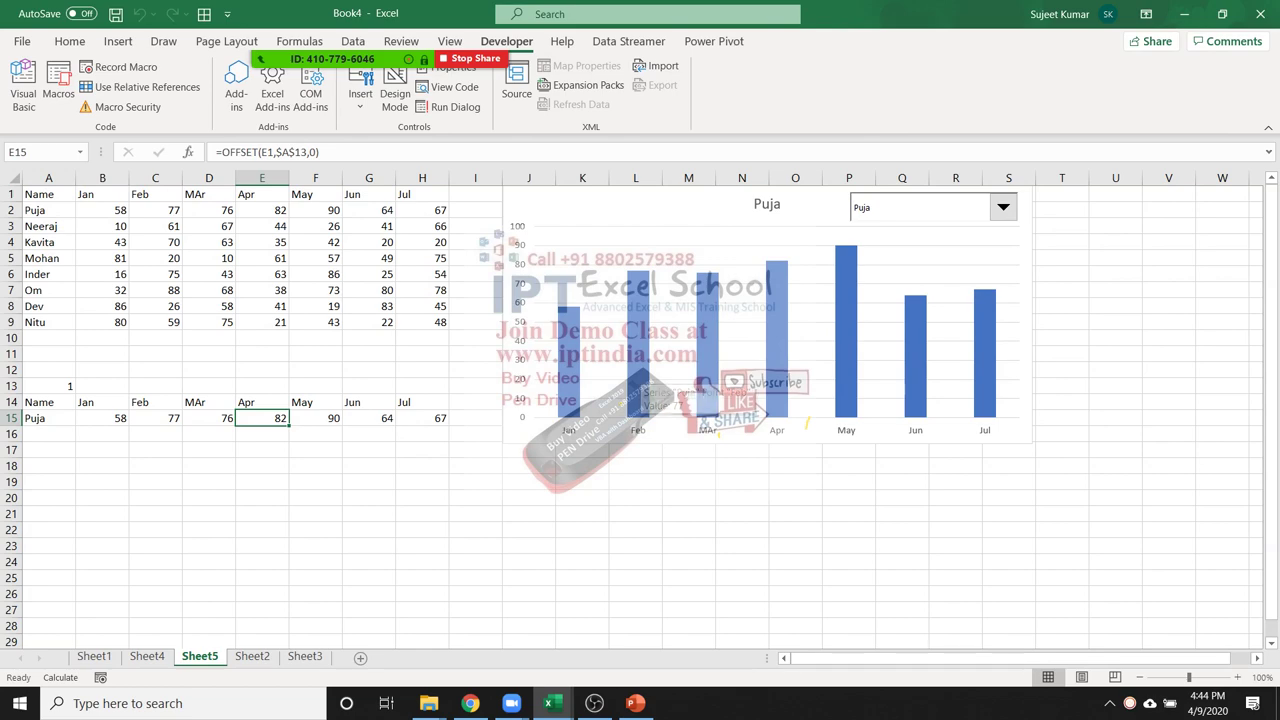
# Select cell G17 off the OFFSET helper row and minimise Book4 to show the desktop
pyautogui.click(369, 449)
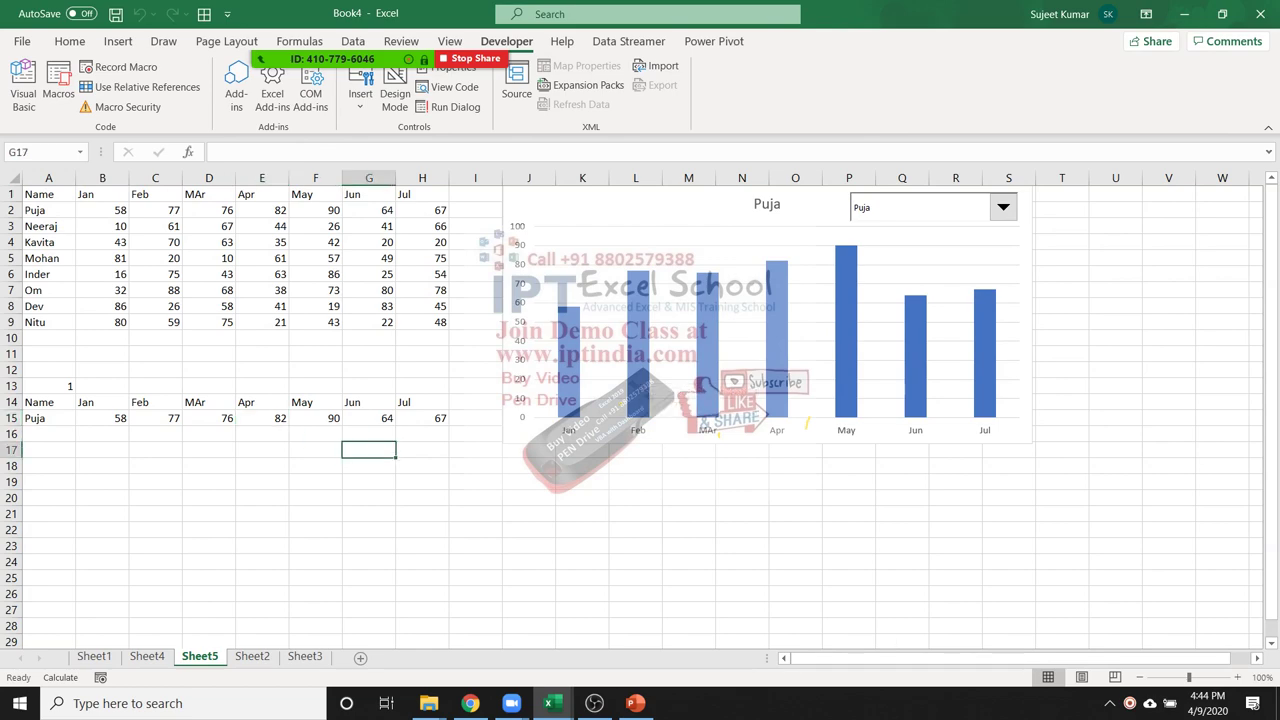
pyautogui.press('super+d')
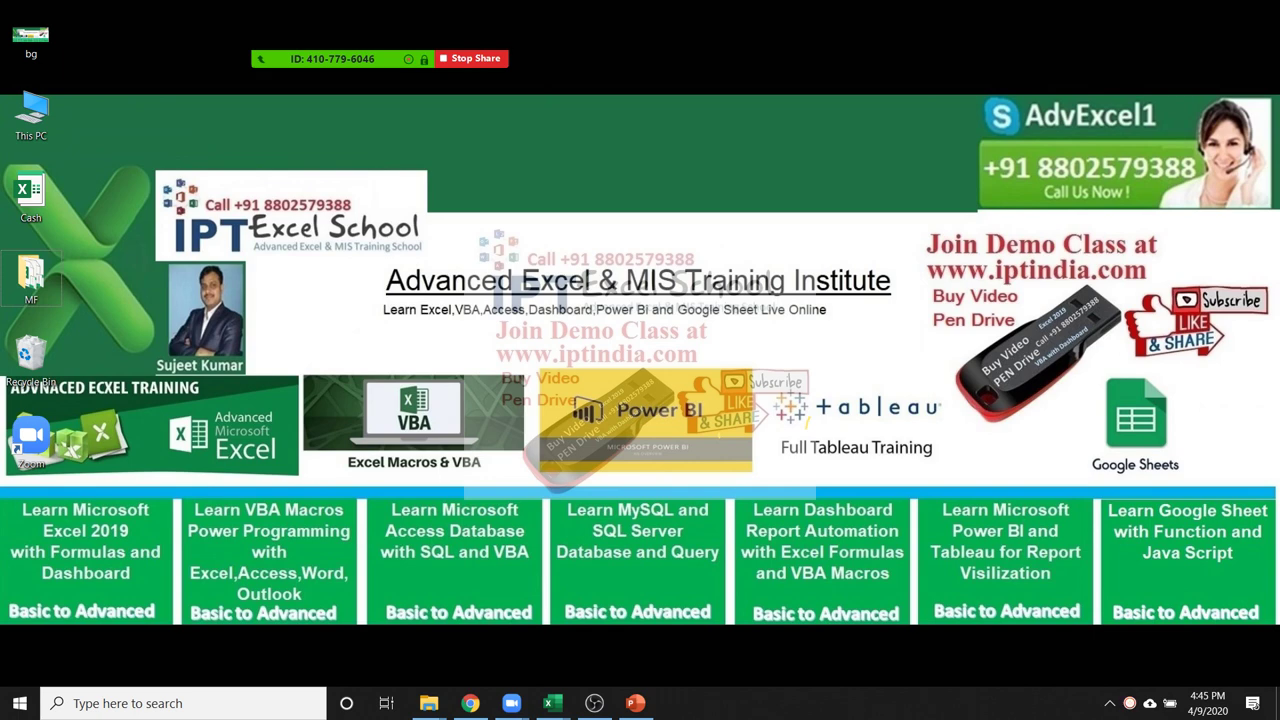
pyautogui.moveTo(919, 258); pyautogui.dragTo(1152, 284)
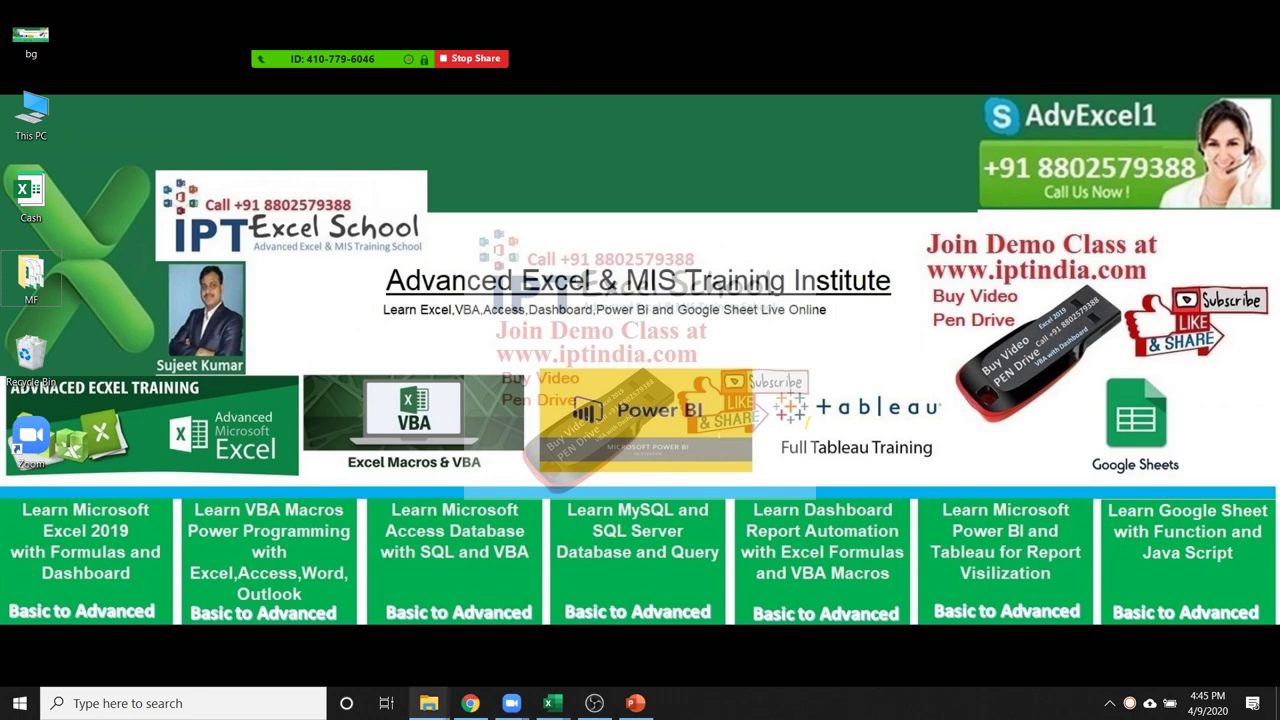